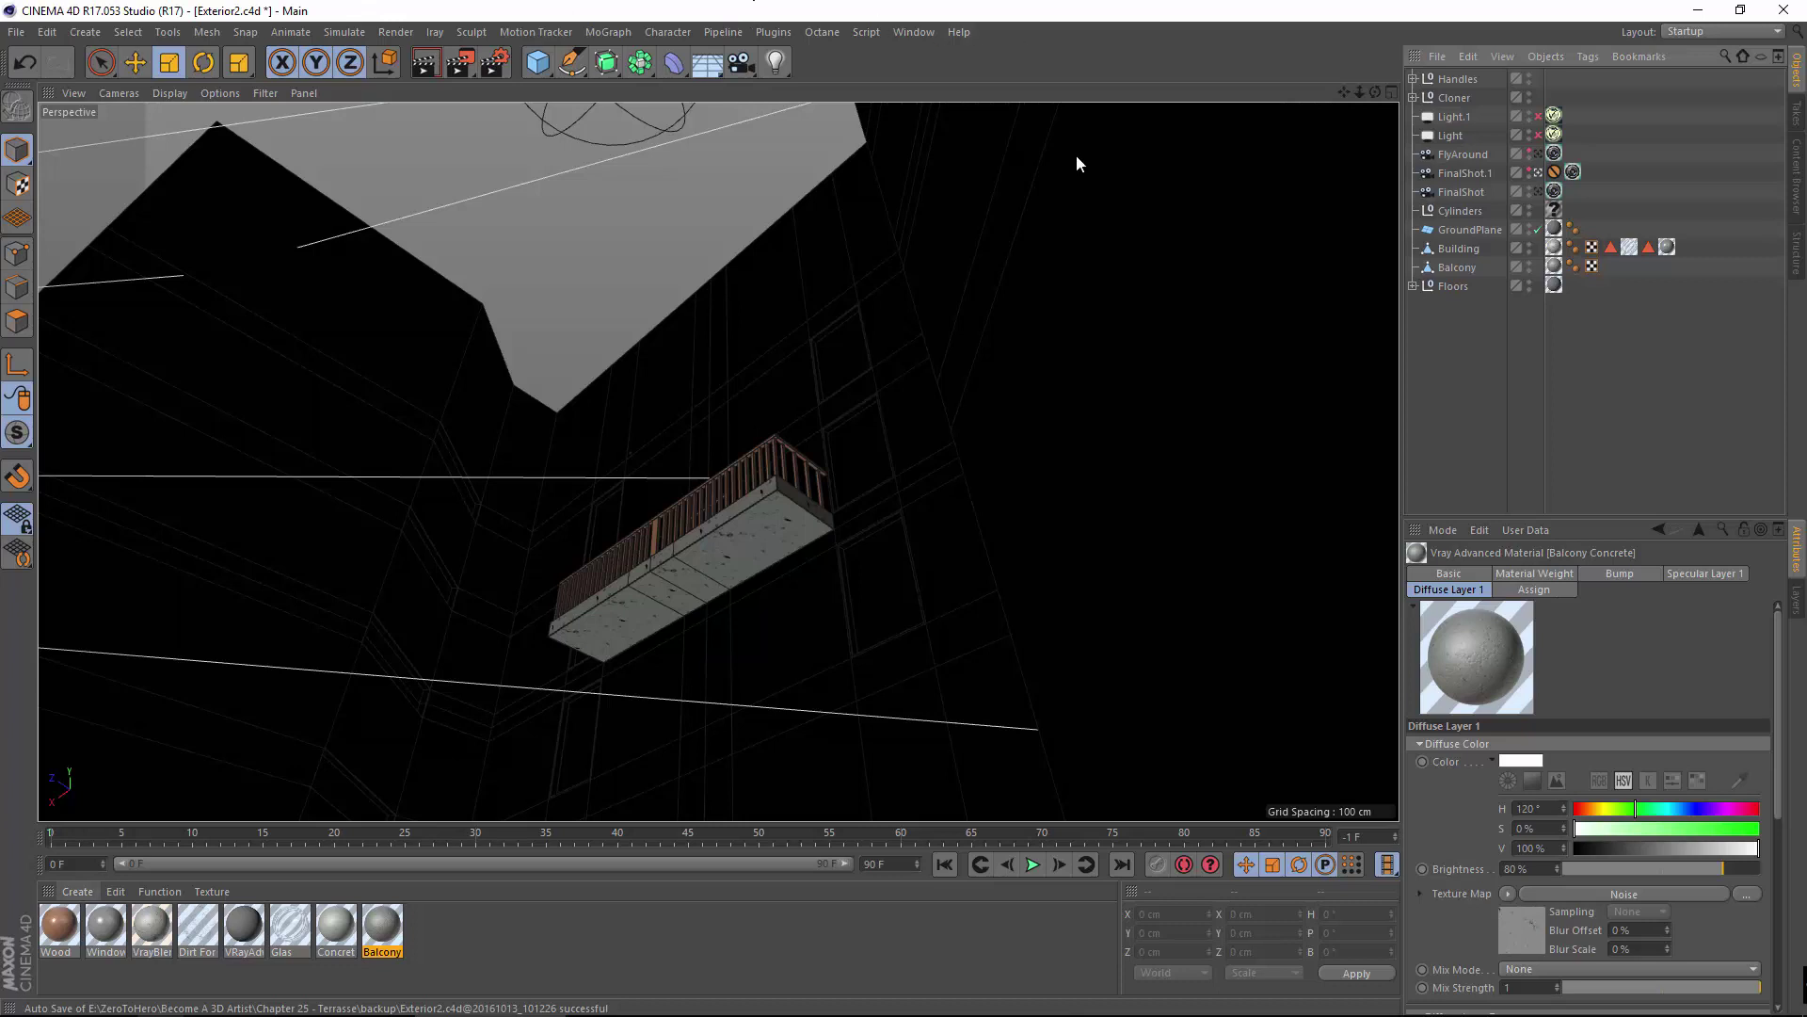
# Open the V-Ray Multipass Manager and move its window to a clear spot over the viewport.
pyautogui.click(767, 34)
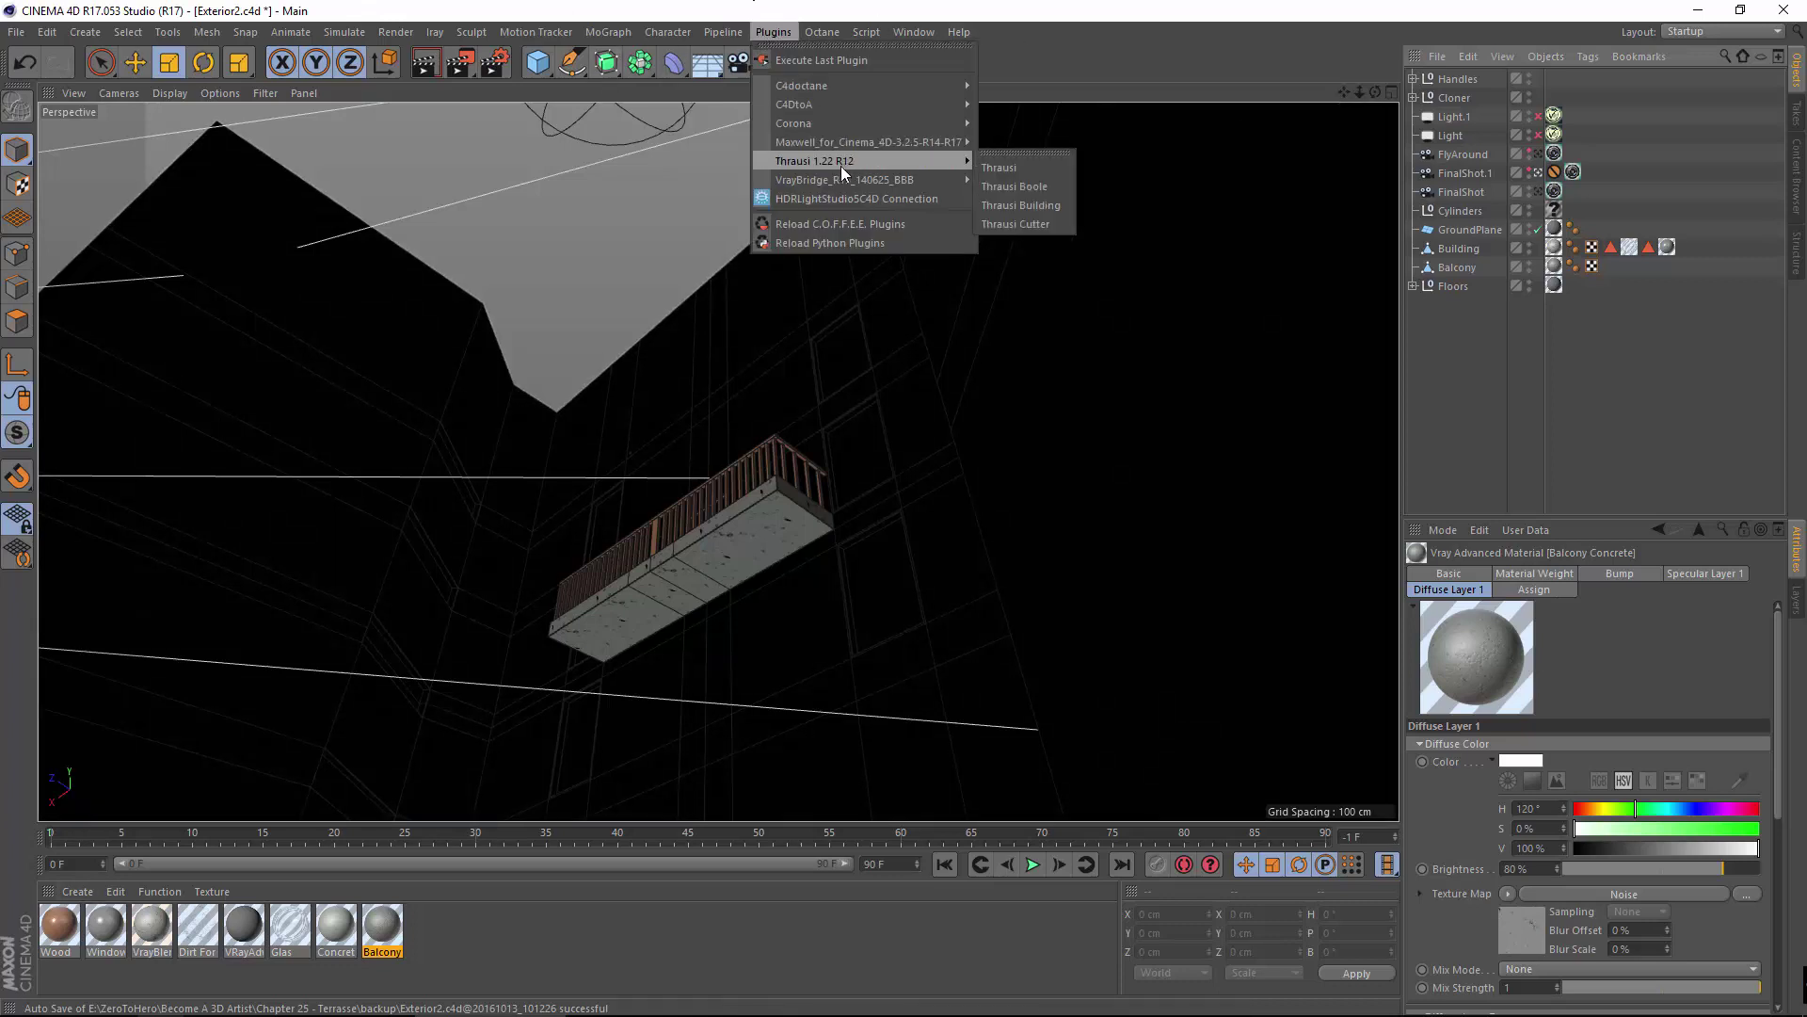
pyautogui.moveTo(838, 180)
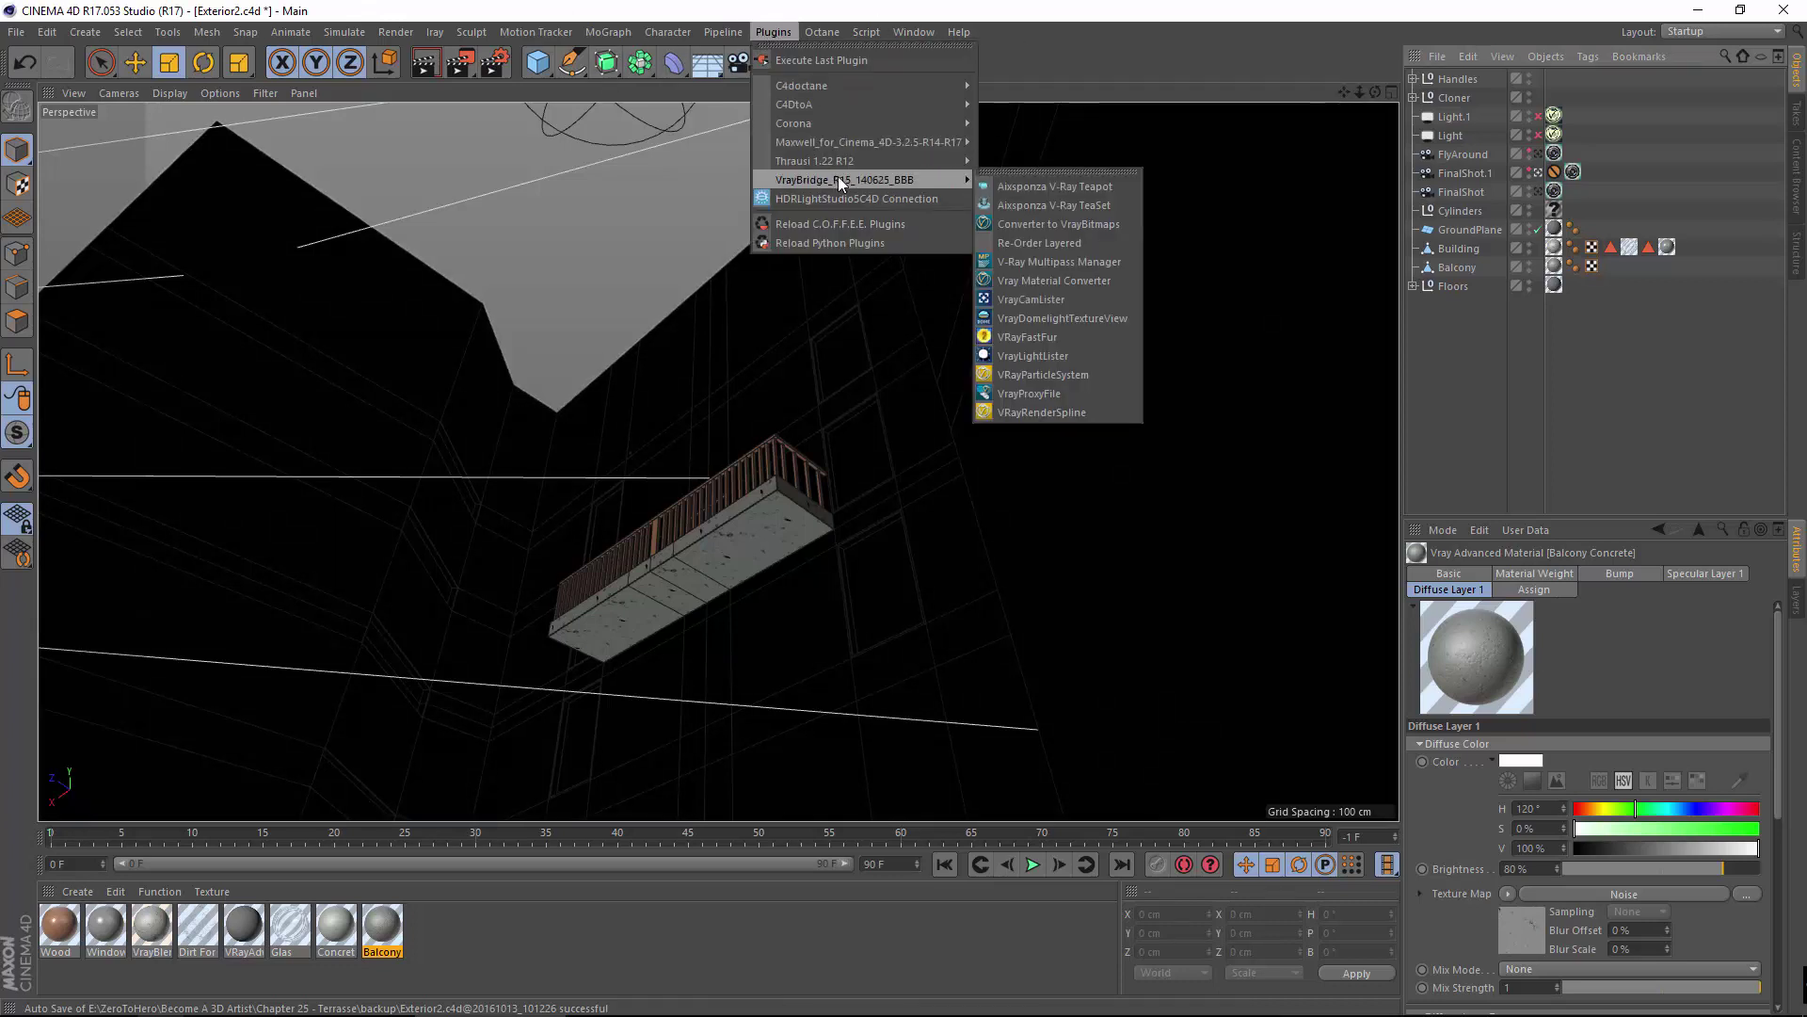
pyautogui.click(1095, 262)
pyautogui.moveTo(1072, 132); pyautogui.dragTo(770, 191)
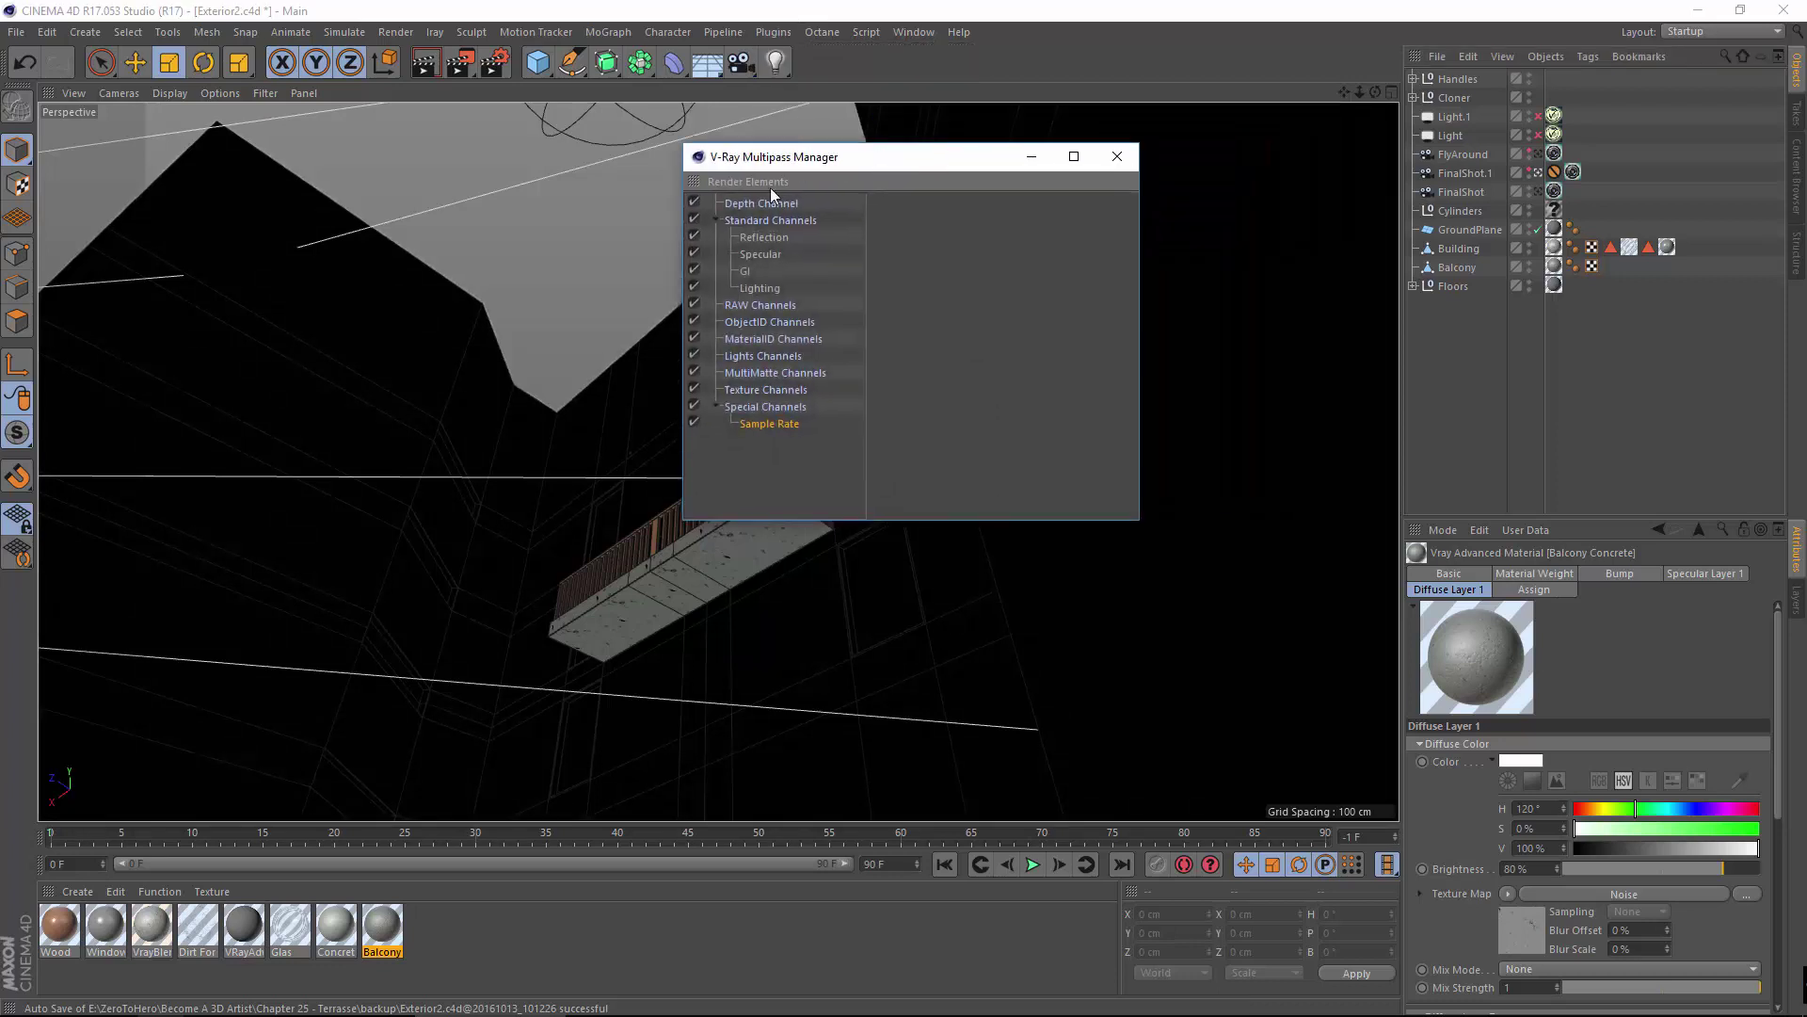
# Add all of the V-Ray standard channels to the render elements list.
pyautogui.click(749, 182)
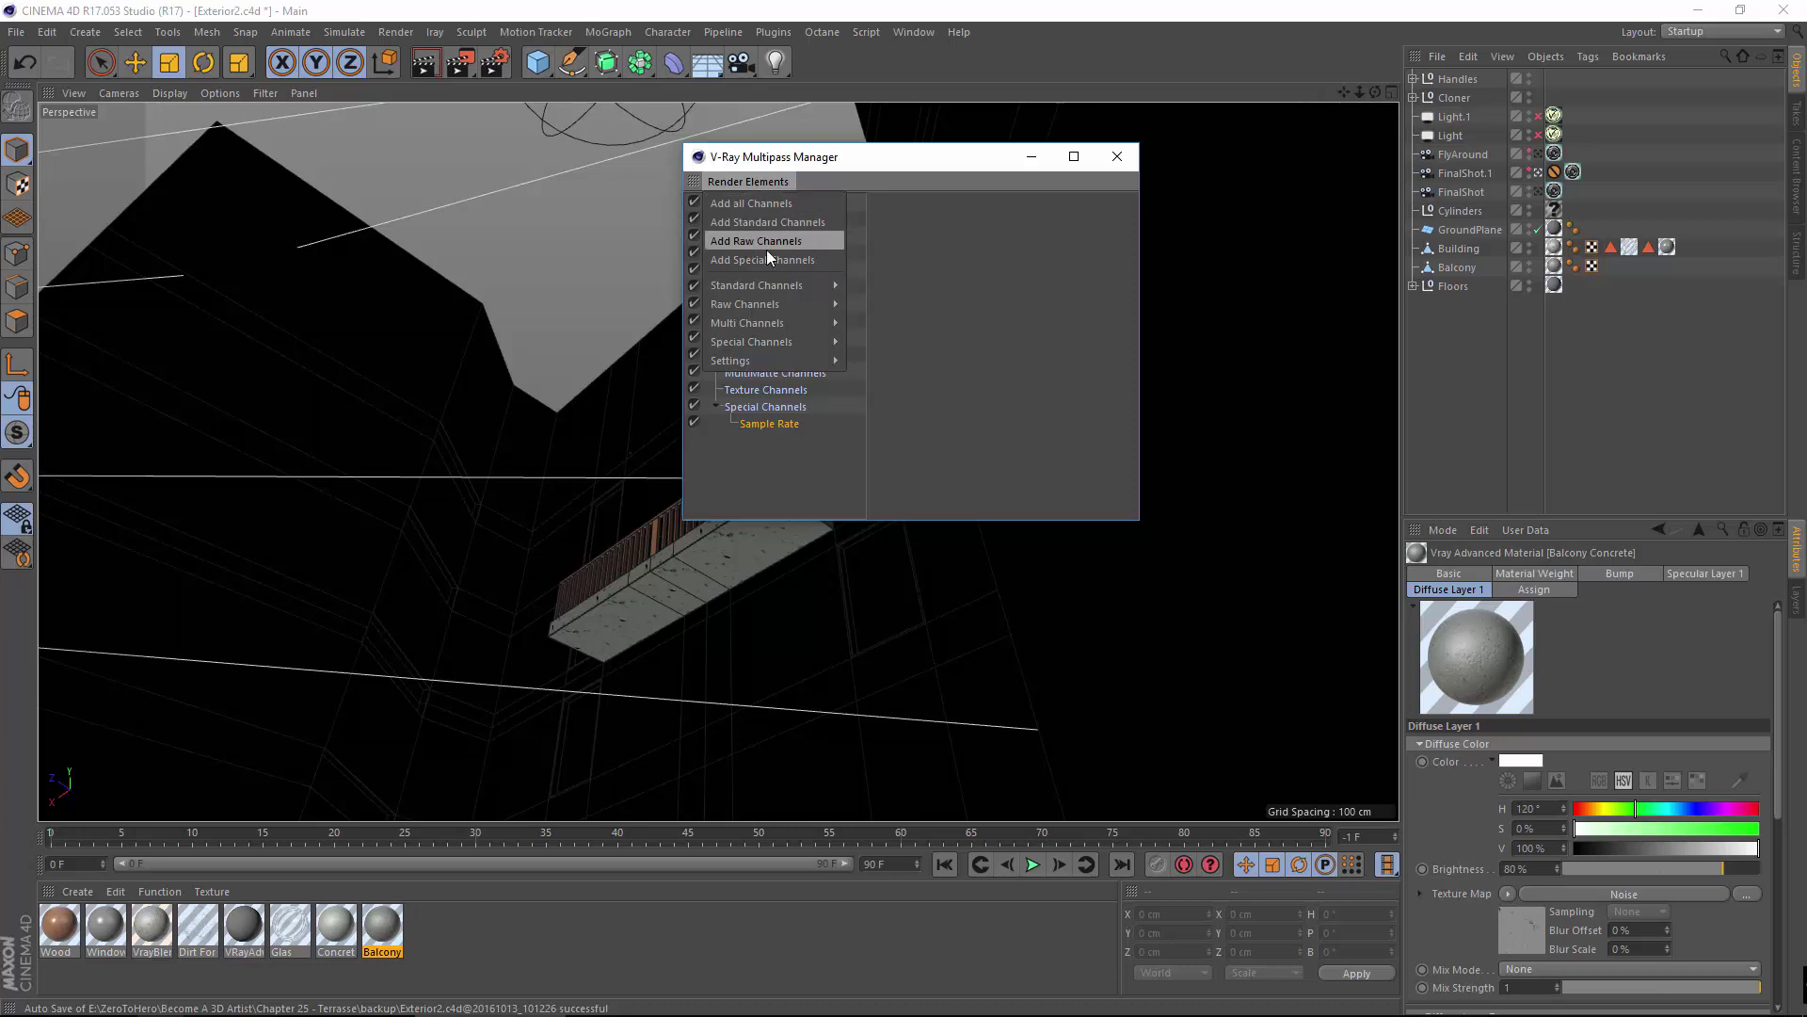
pyautogui.click(917, 252)
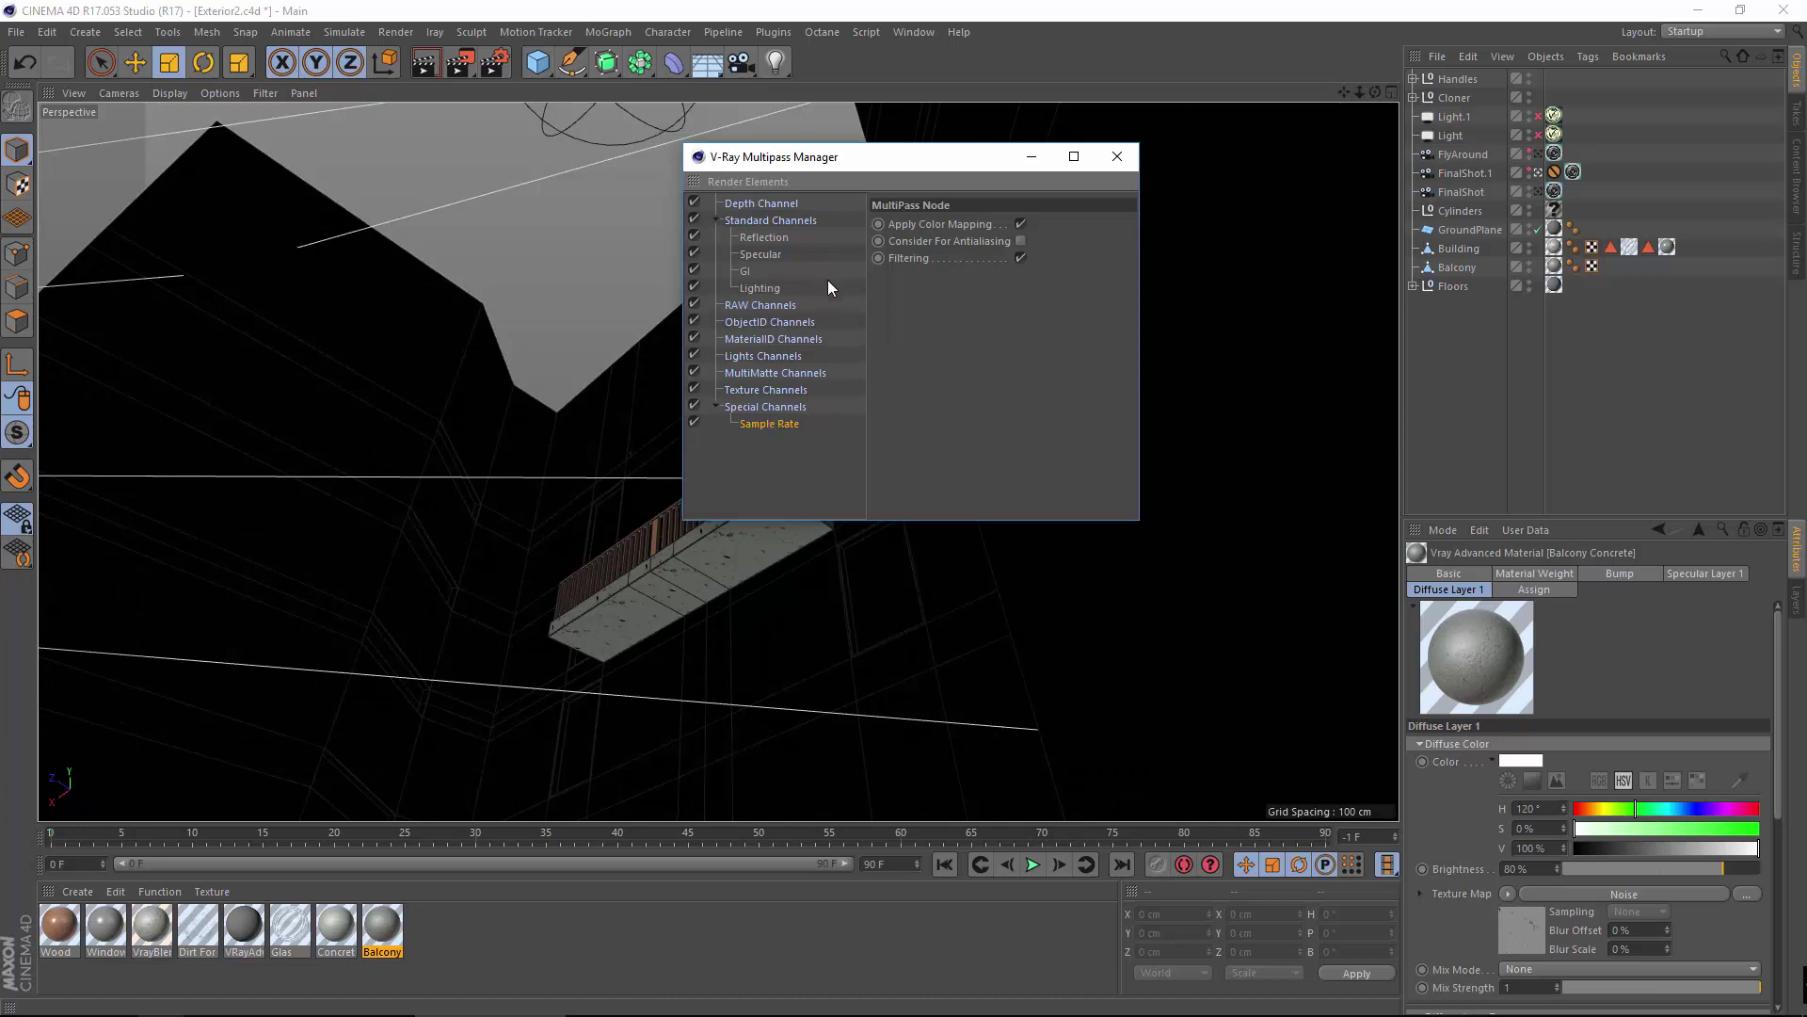
pyautogui.click(749, 179)
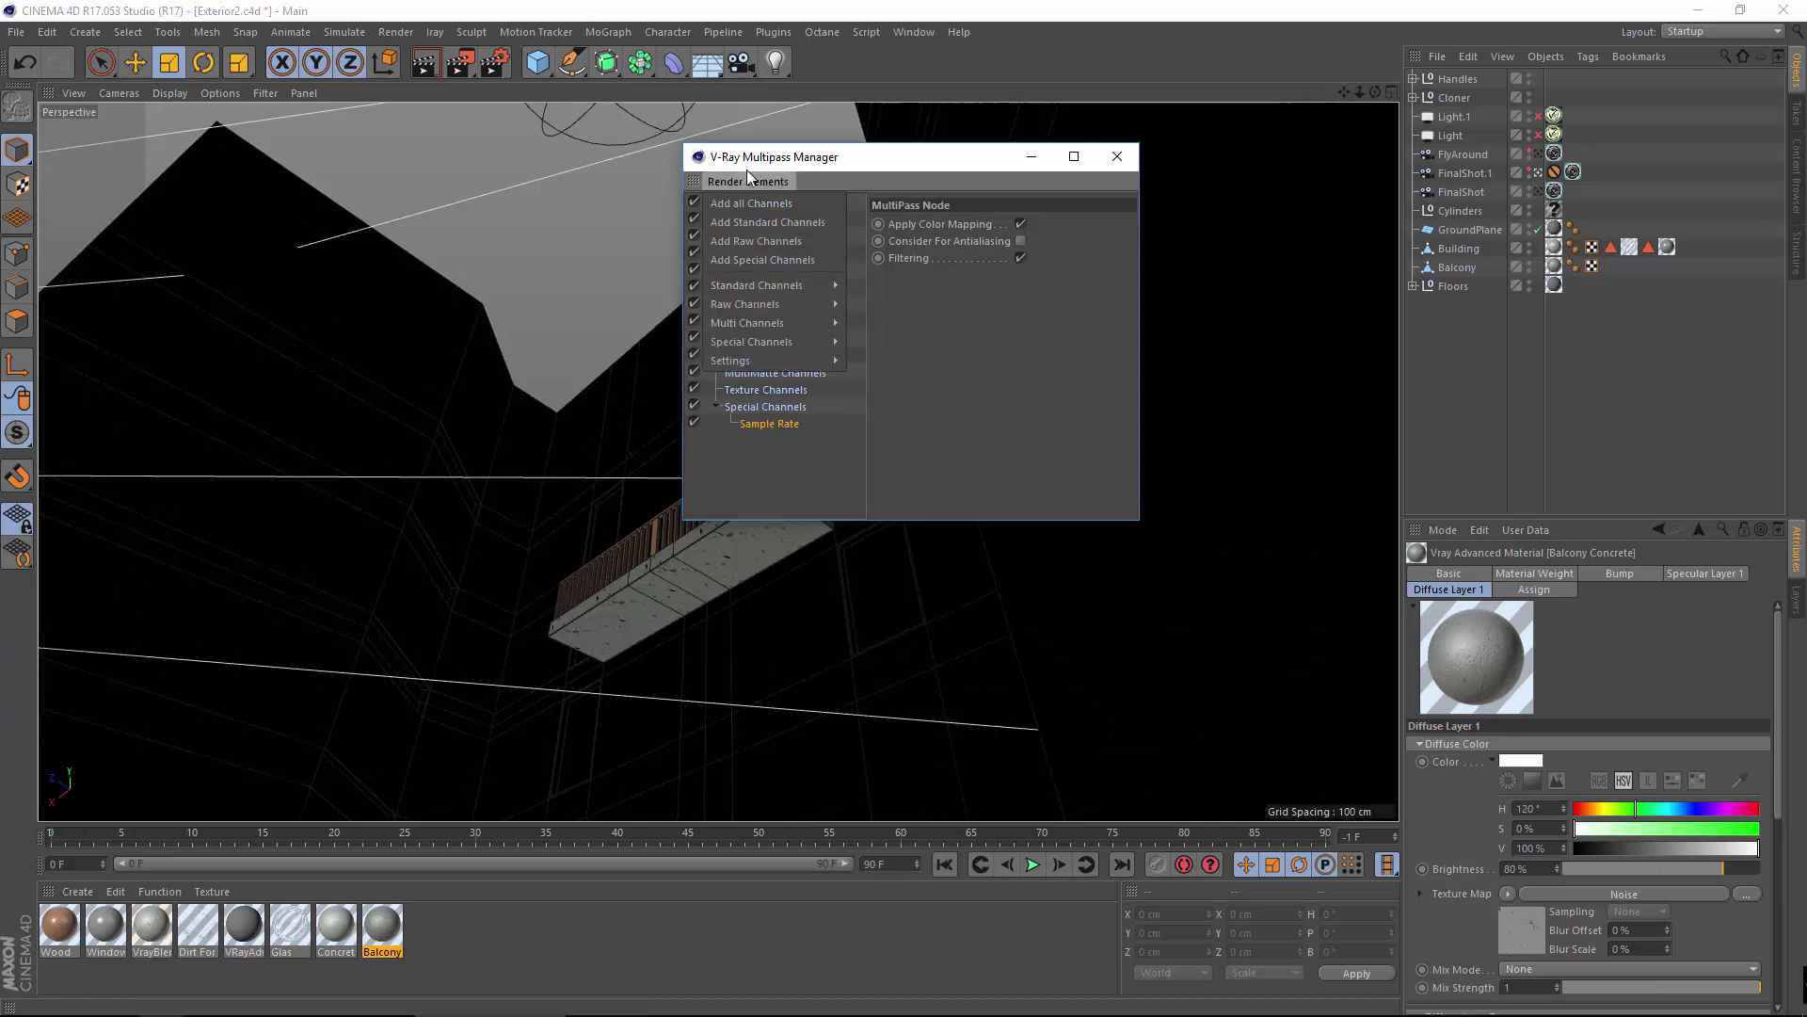
pyautogui.click(763, 222)
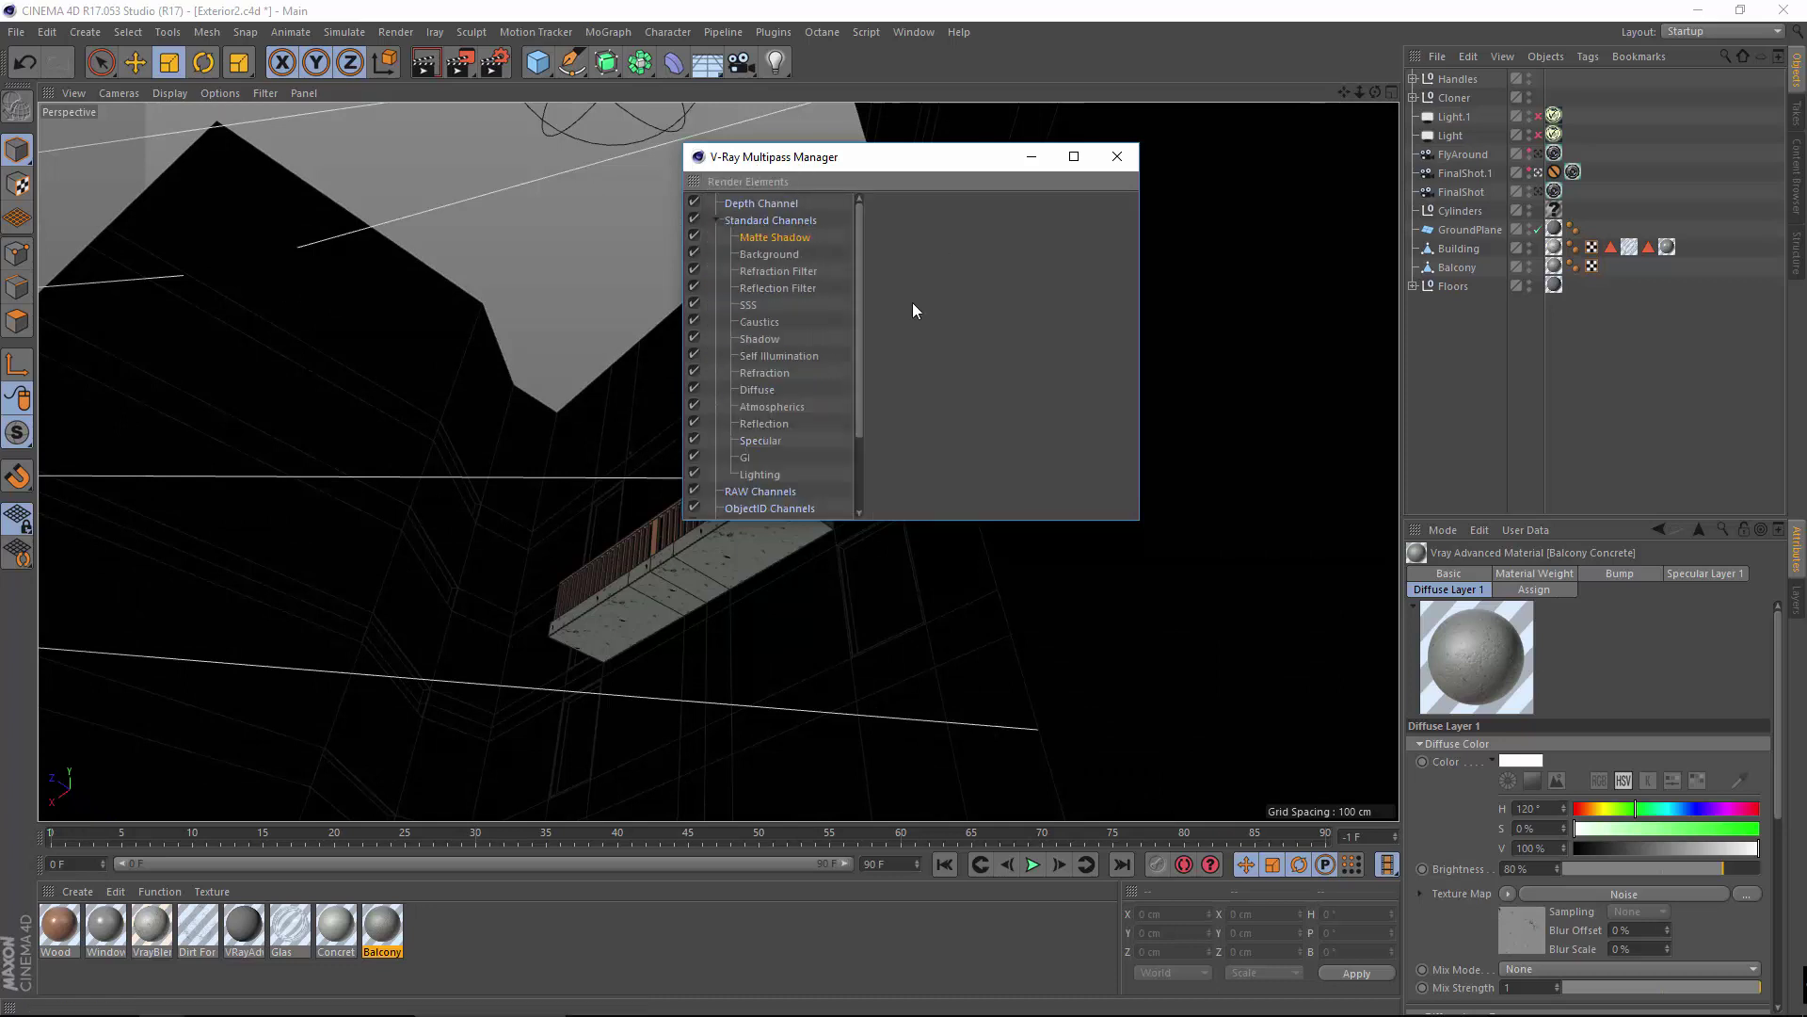
# Delete the Matte Shadow channel from the standard channels.
pyautogui.click(772, 256)
pyautogui.click(771, 239)
pyautogui.press('Delete')
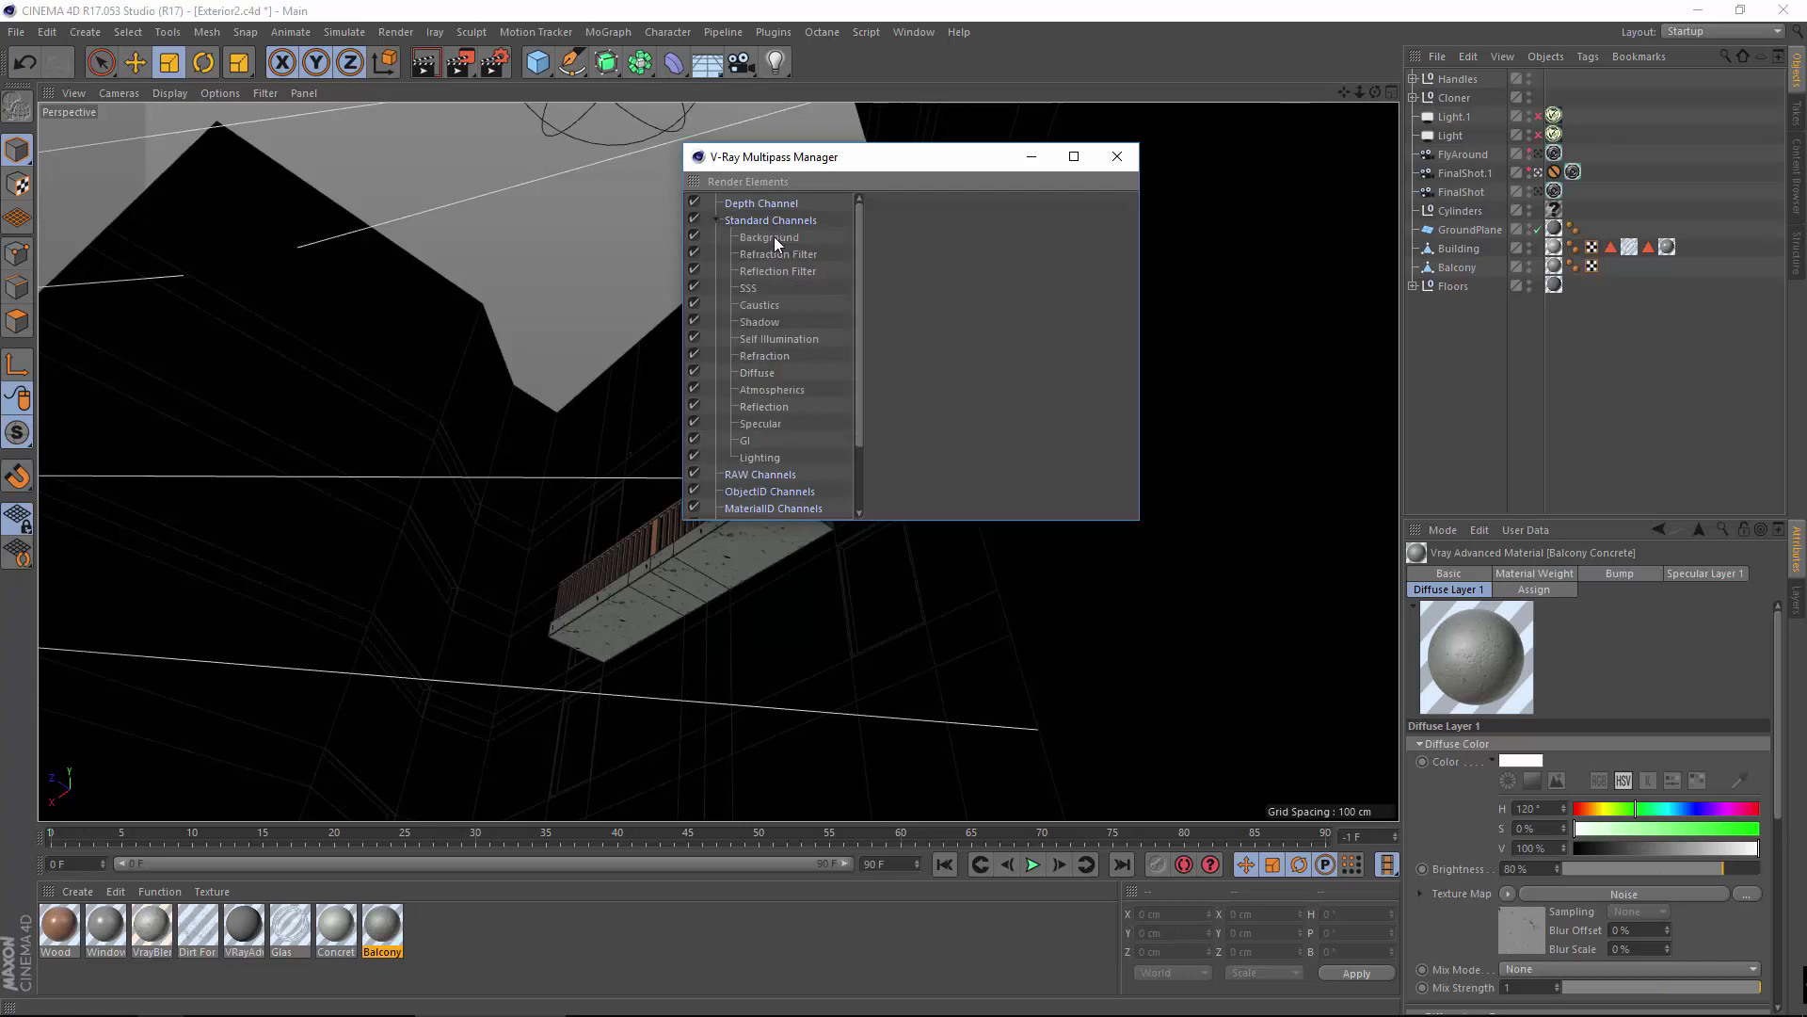
pyautogui.click(774, 235)
# Examine the VrayBridge Environment render settings, including the background color and the texture choices, and close the settings.
pyautogui.click(487, 72)
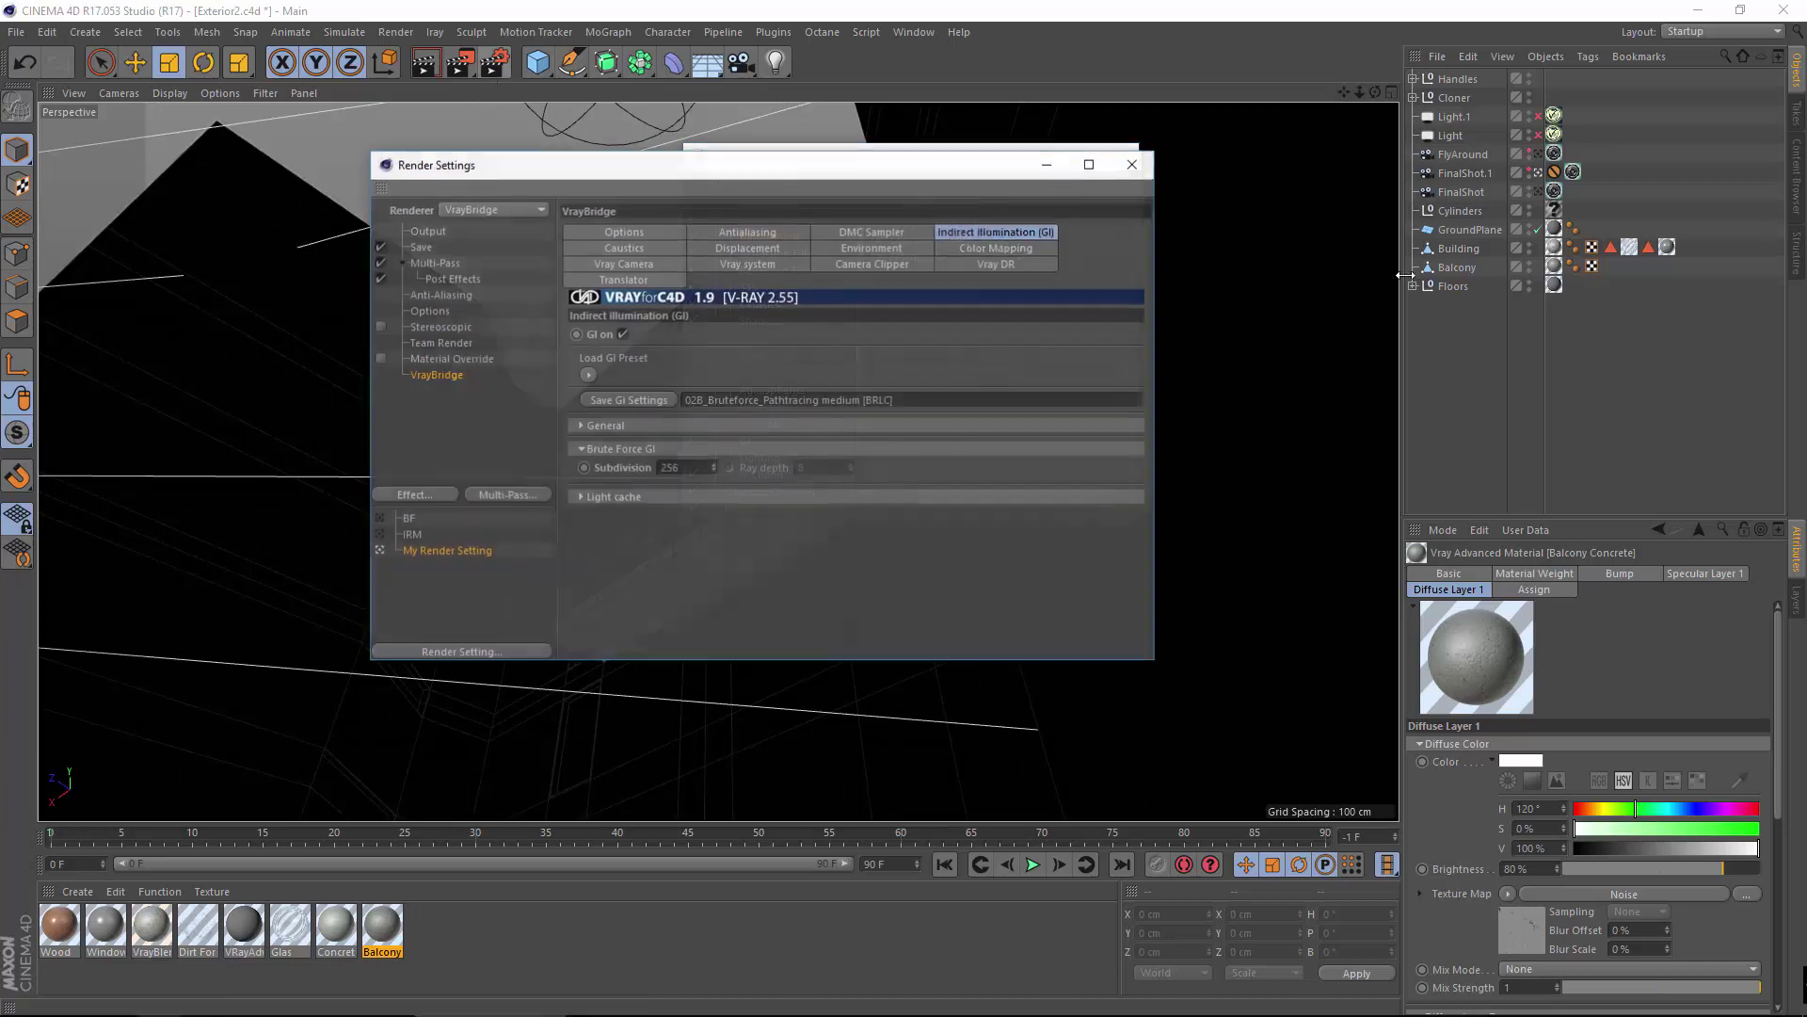
pyautogui.click(851, 247)
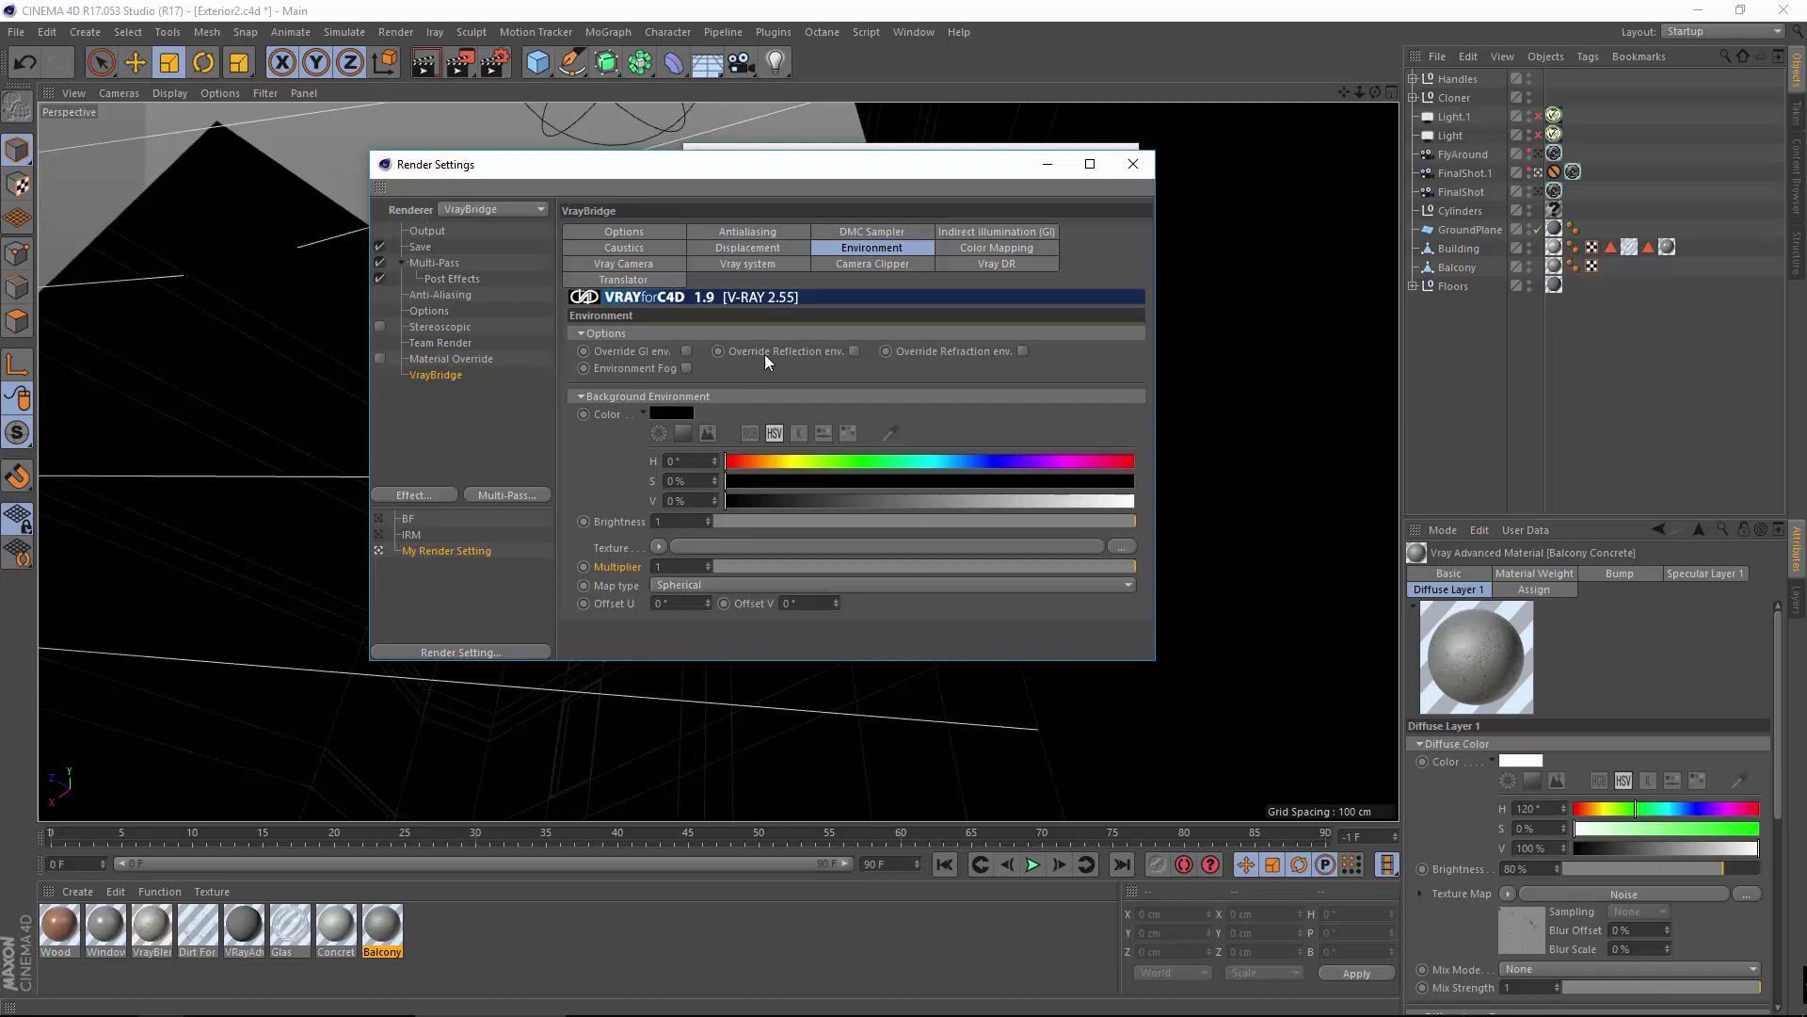
pyautogui.click(658, 546)
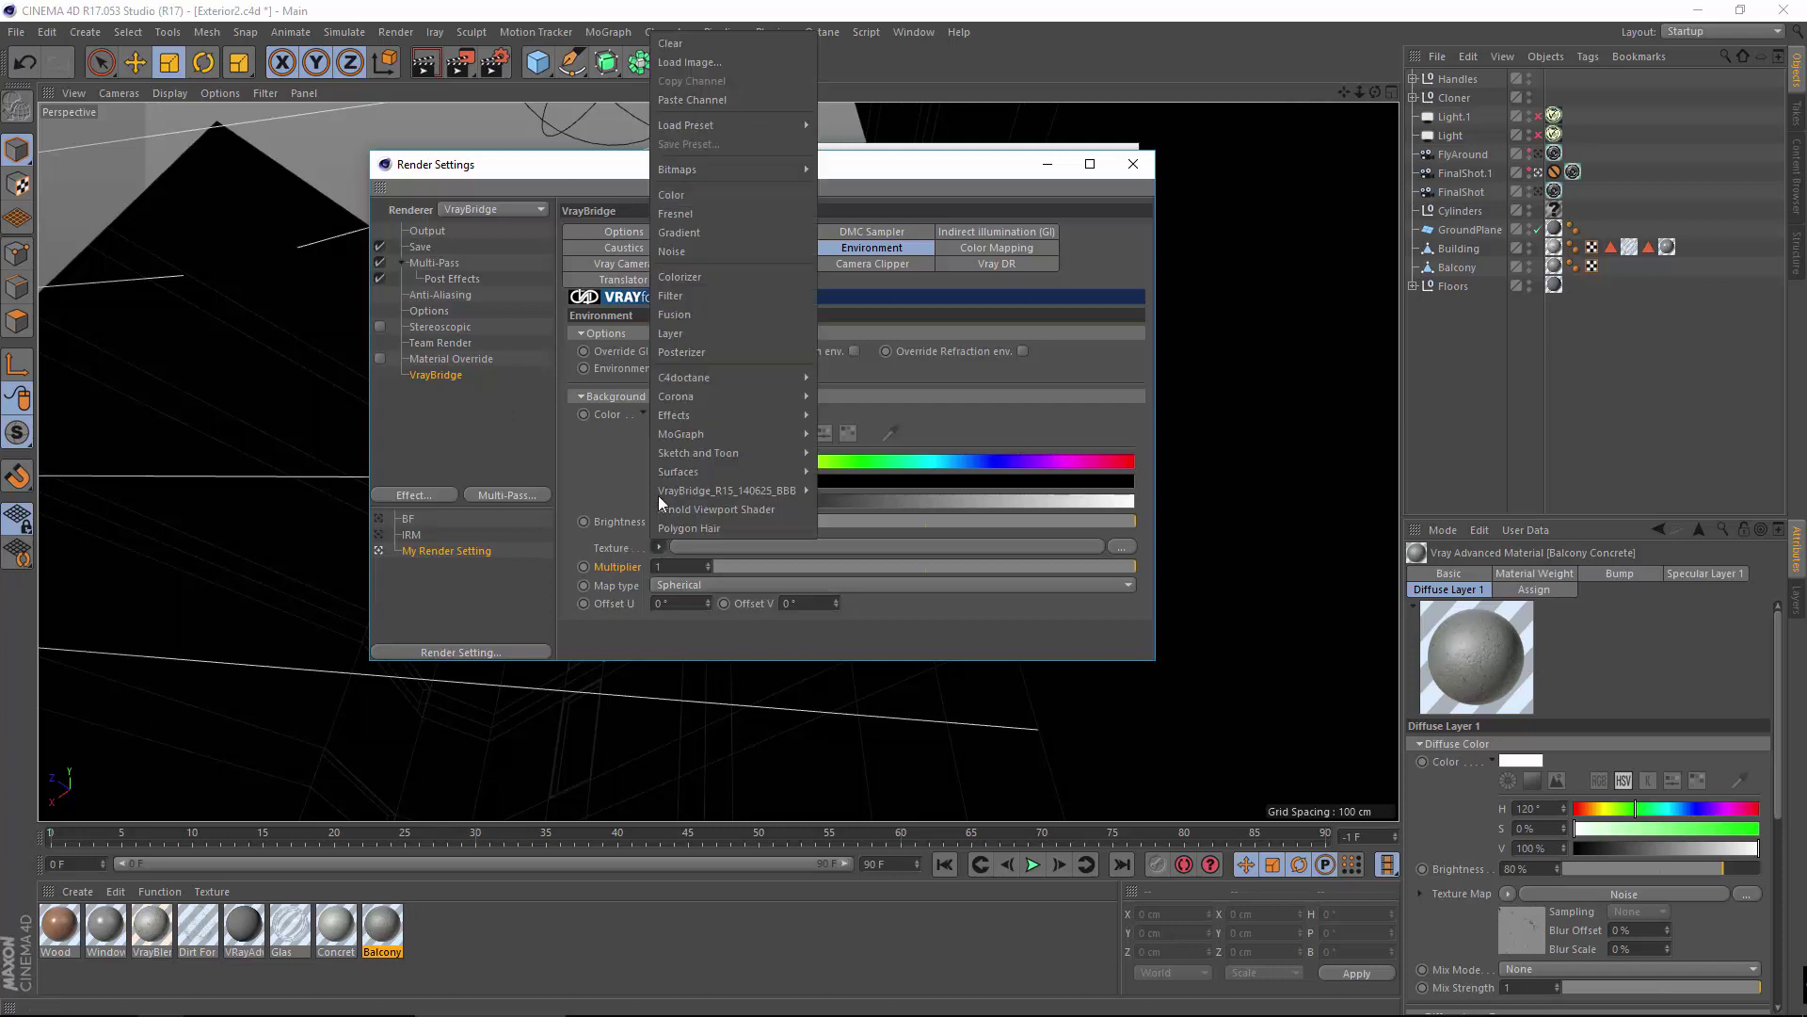
pyautogui.click(621, 478)
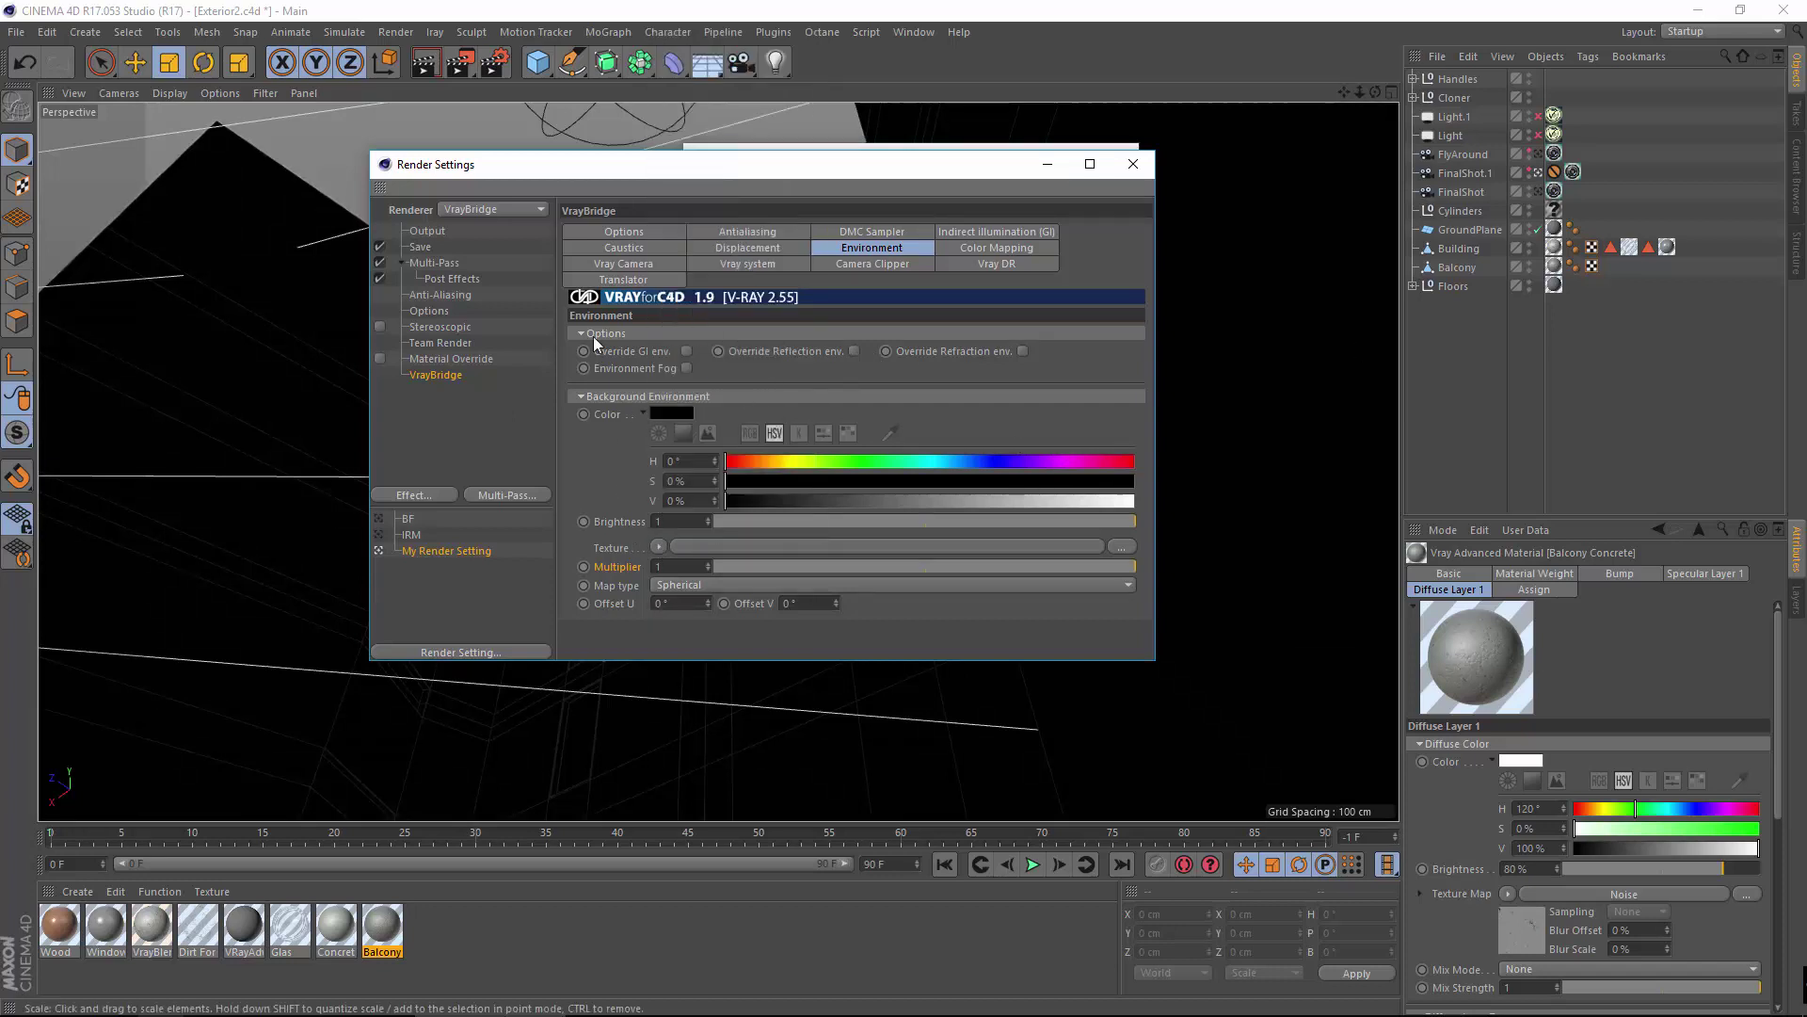
pyautogui.moveTo(630, 165); pyautogui.dragTo(791, 402)
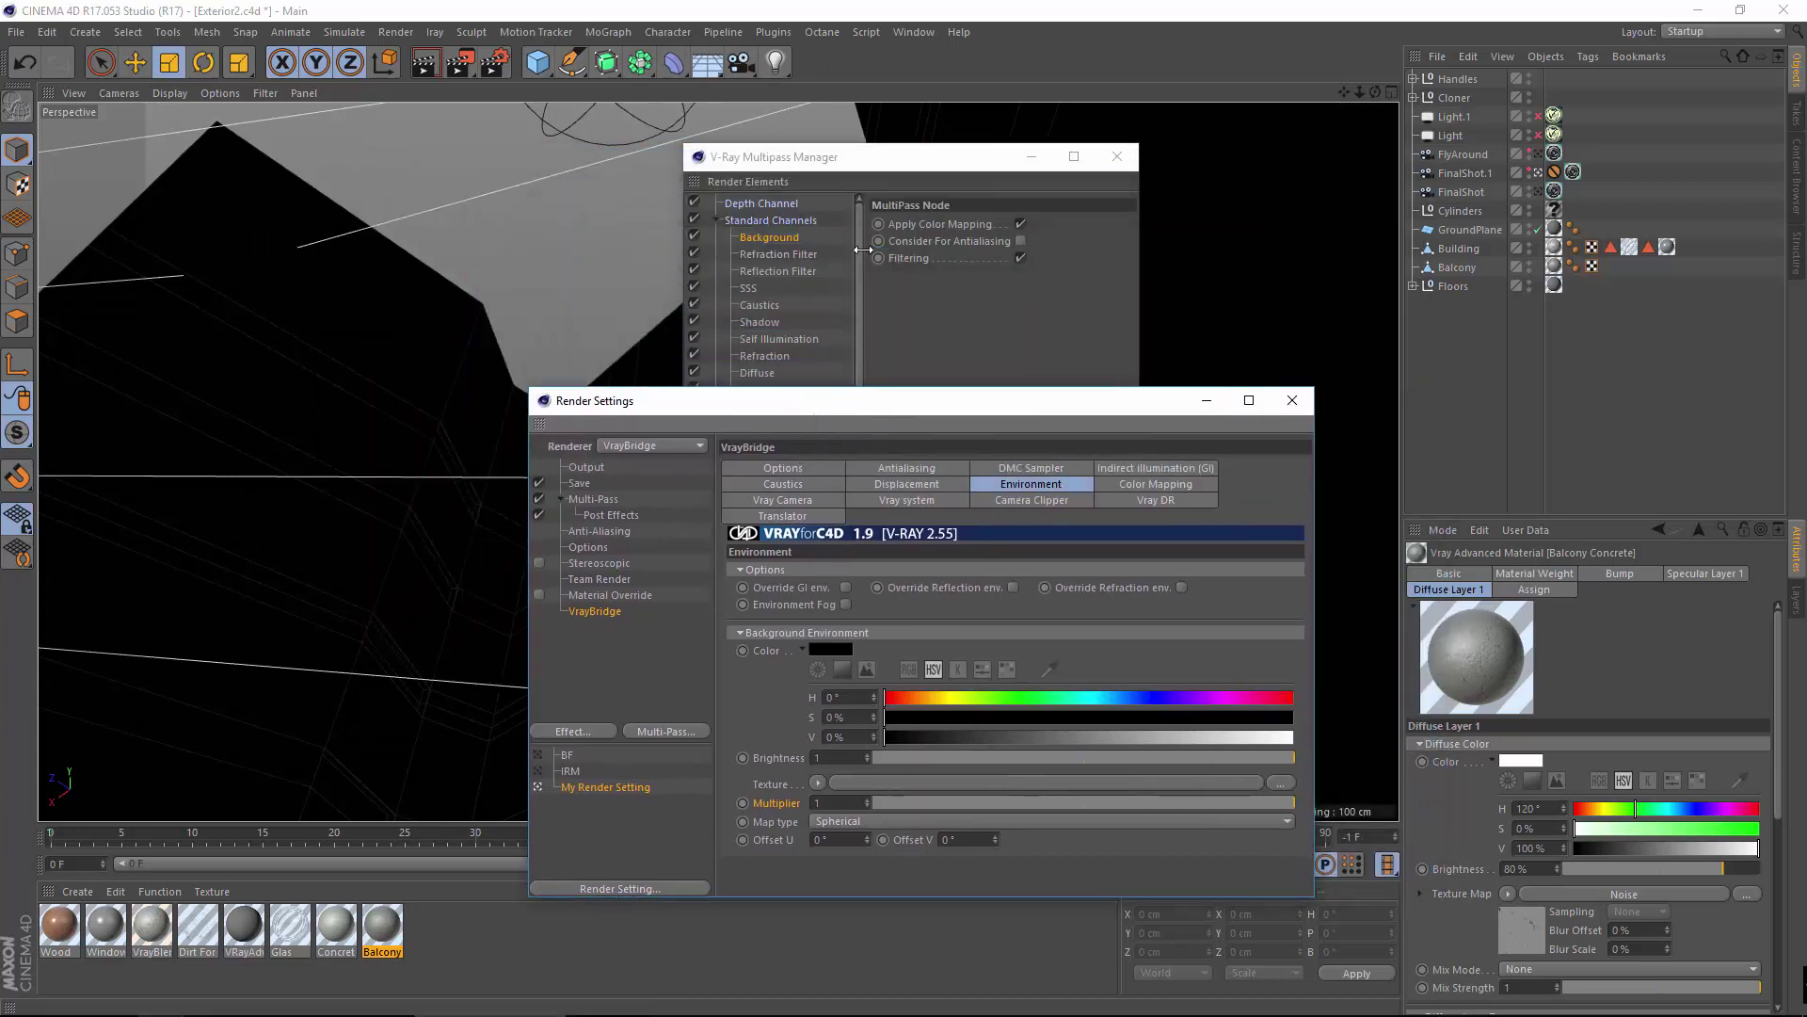
pyautogui.moveTo(1069, 398); pyautogui.dragTo(900, 240)
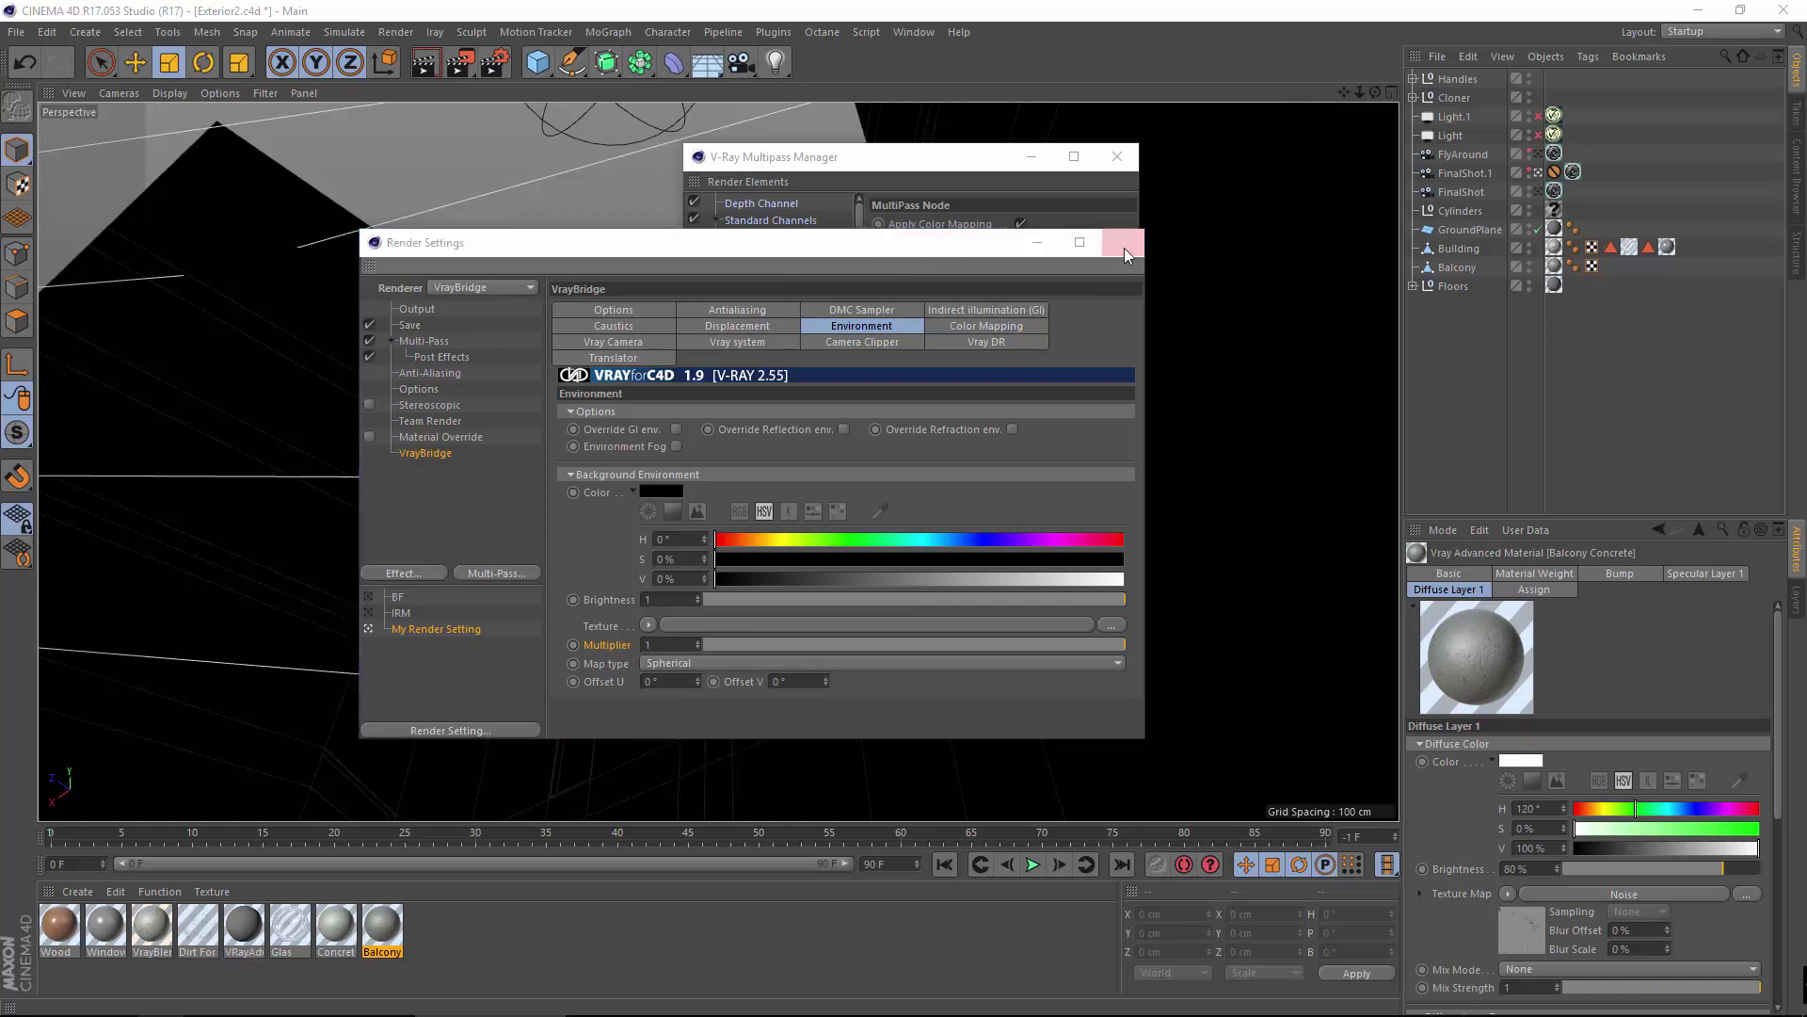
pyautogui.click(1122, 243)
# Delete the Background, Refraction Filter and Reflection Filter channels from the standard channels.
pyautogui.click(763, 250)
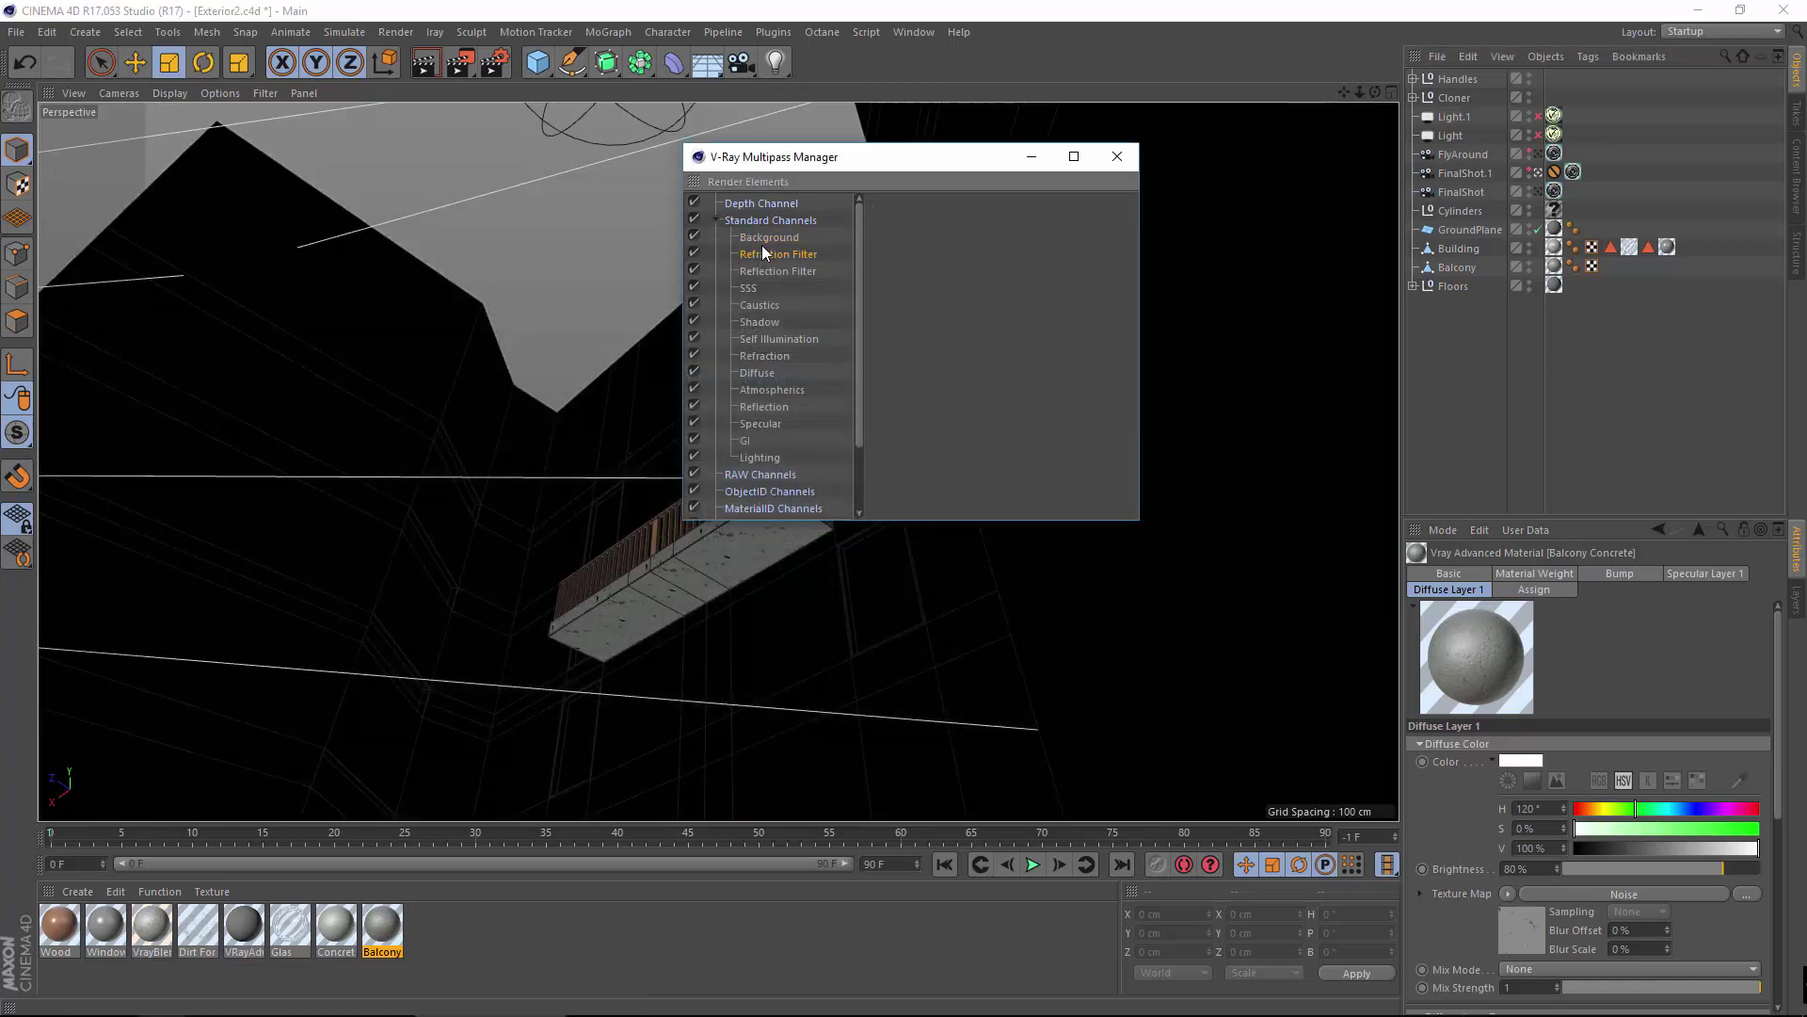
pyautogui.click(769, 238)
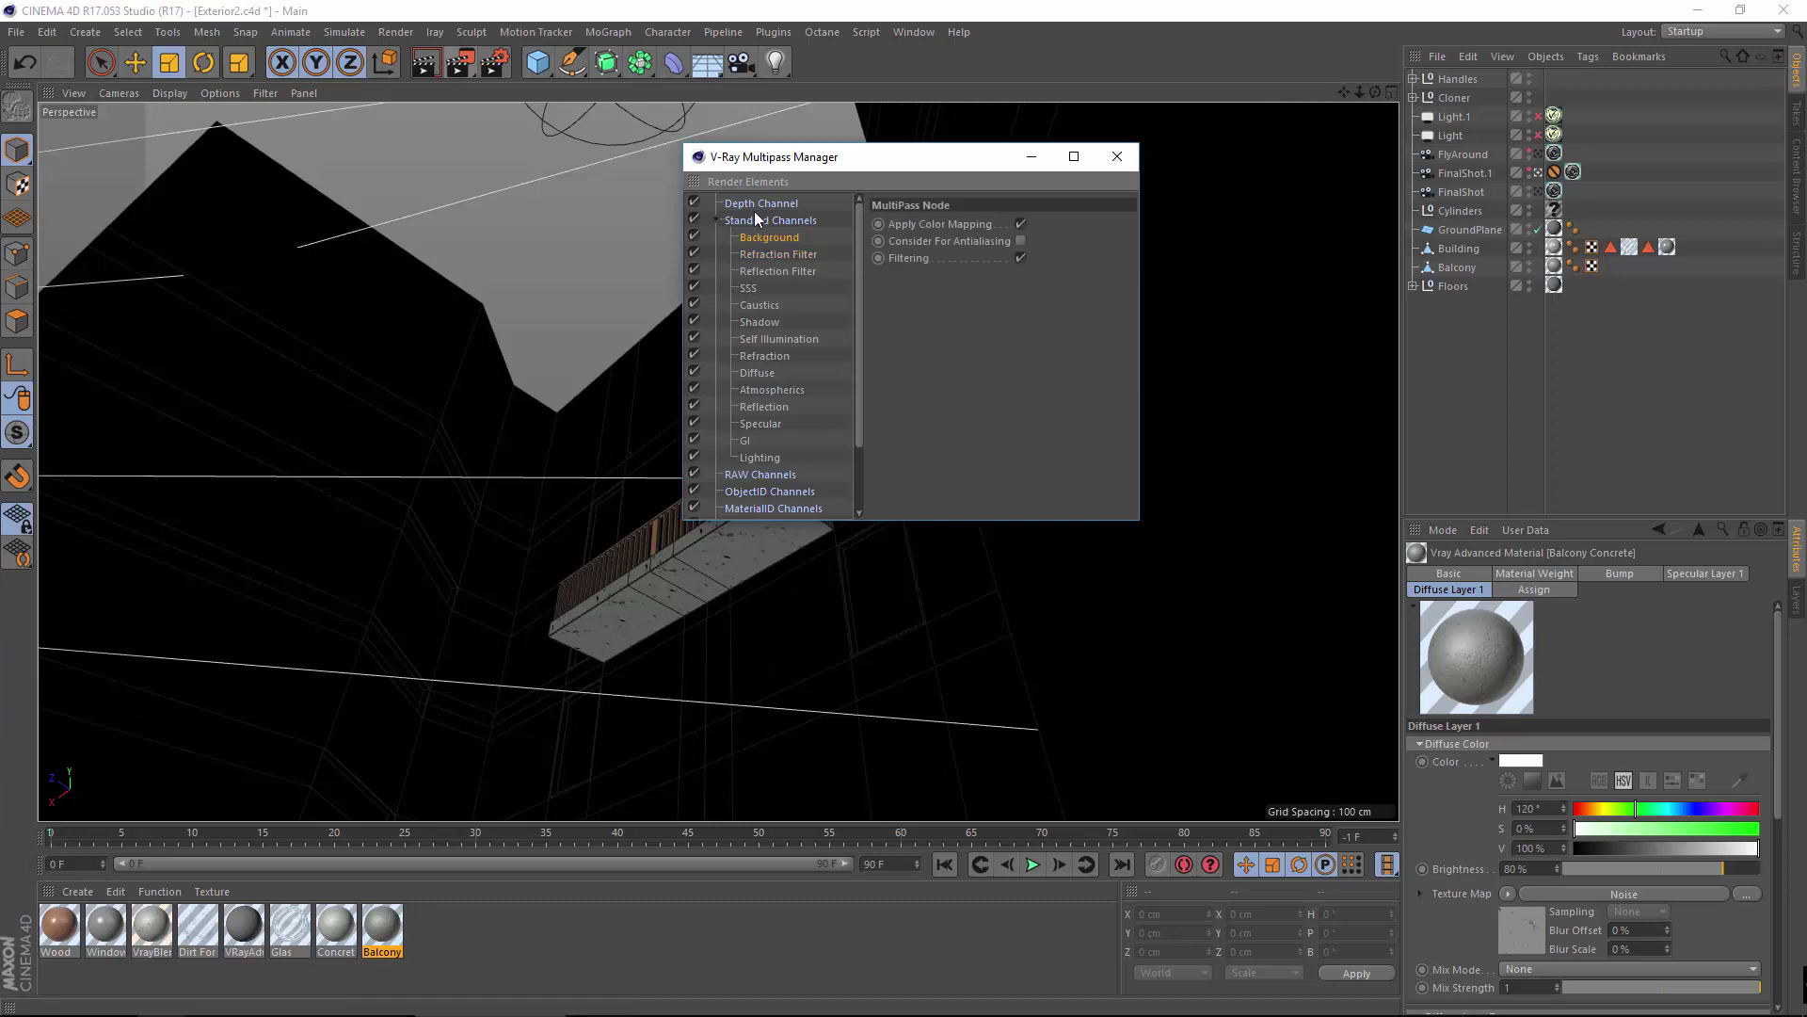
pyautogui.press('Delete')
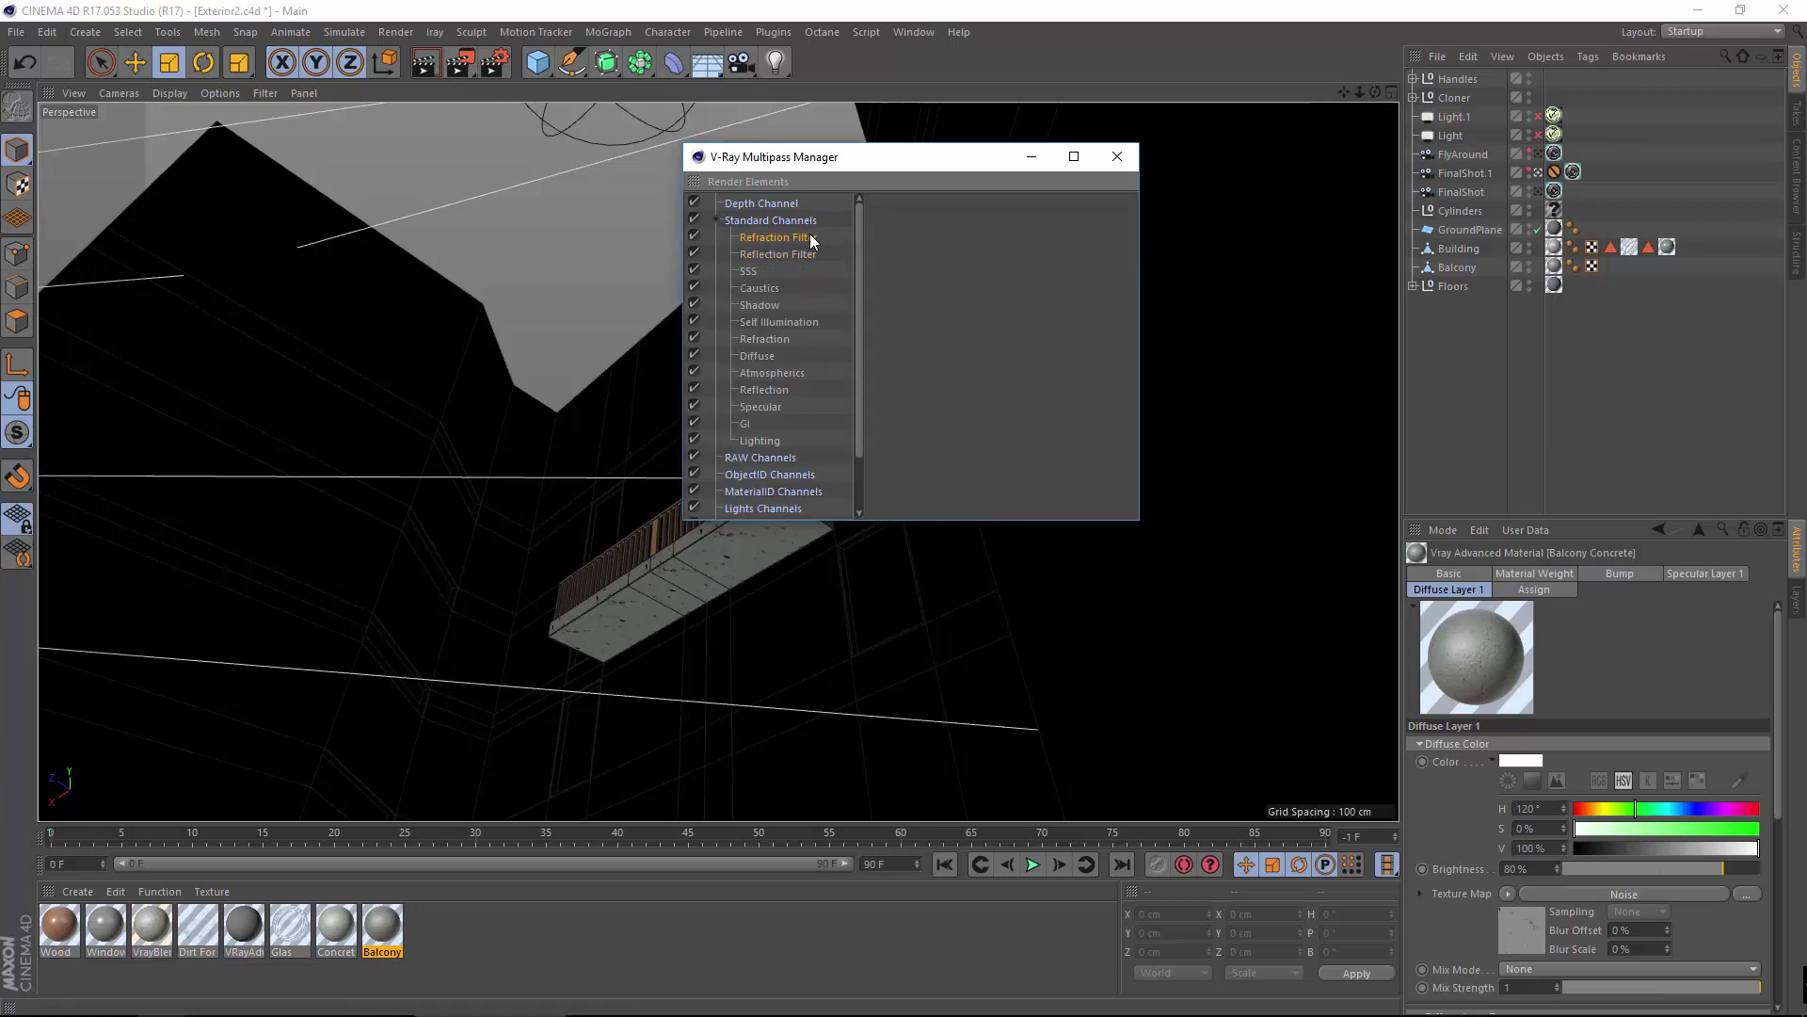
pyautogui.press('Delete')
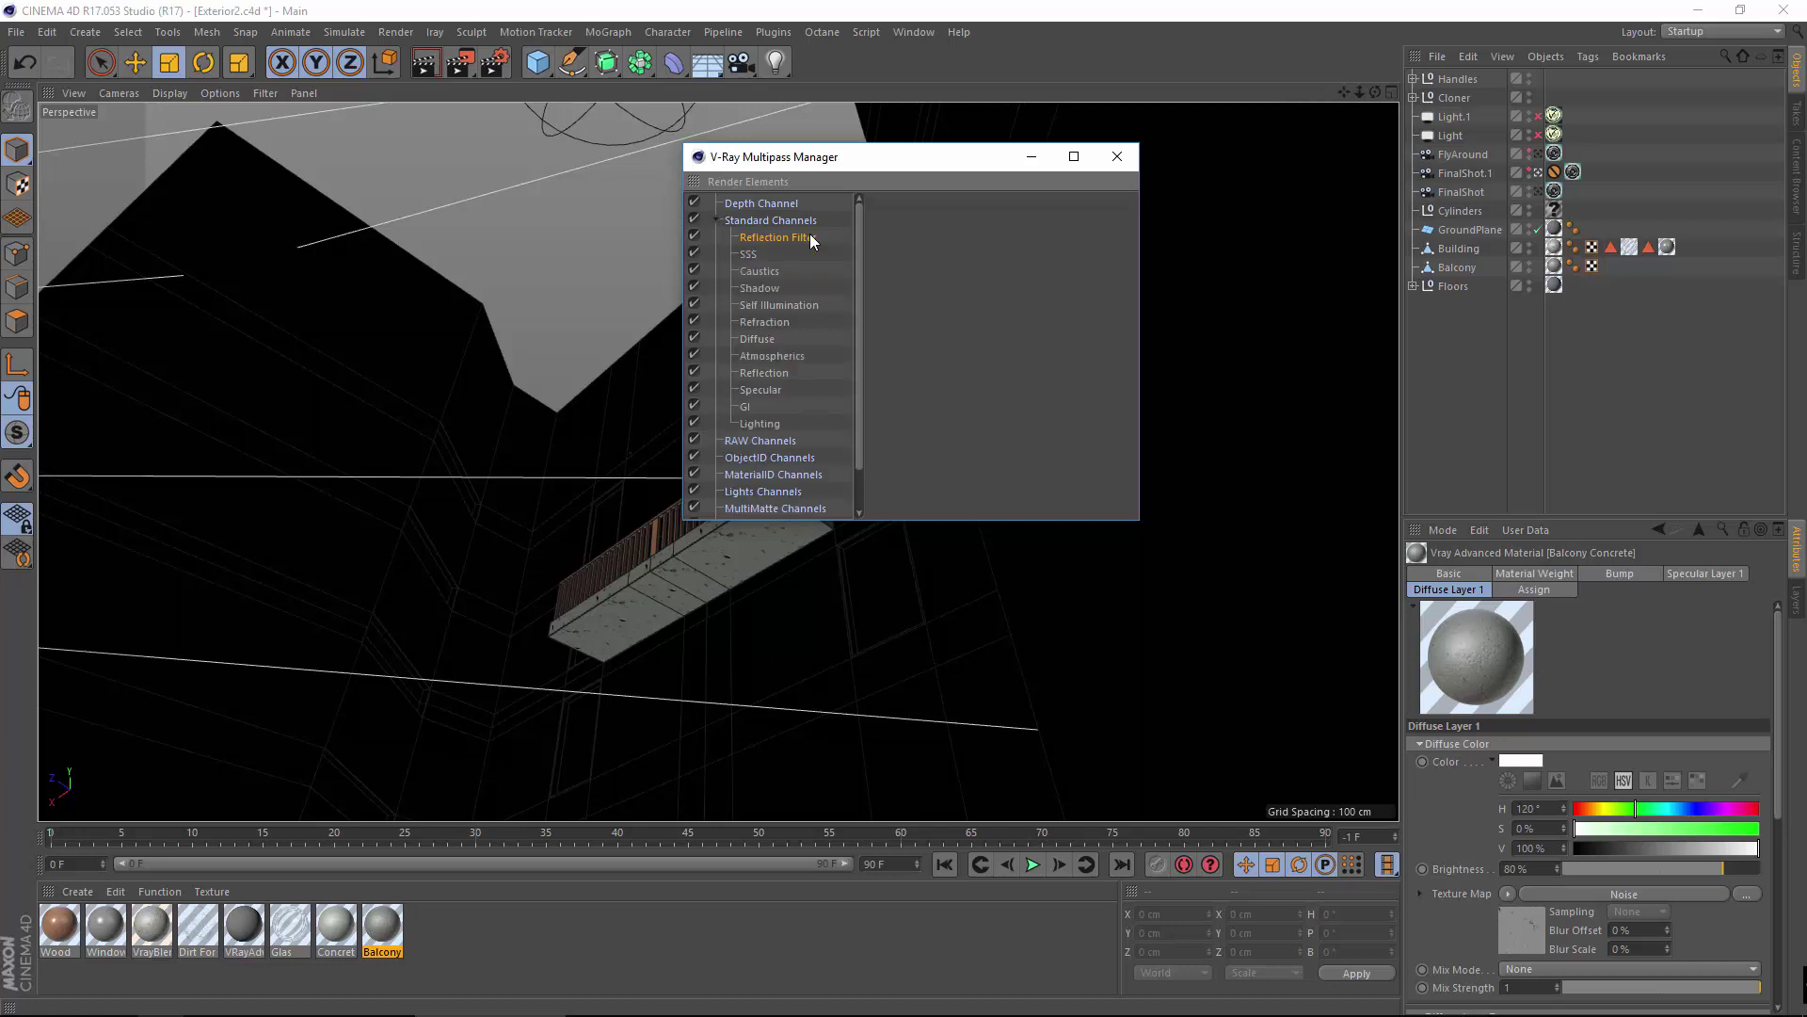
pyautogui.press('Delete')
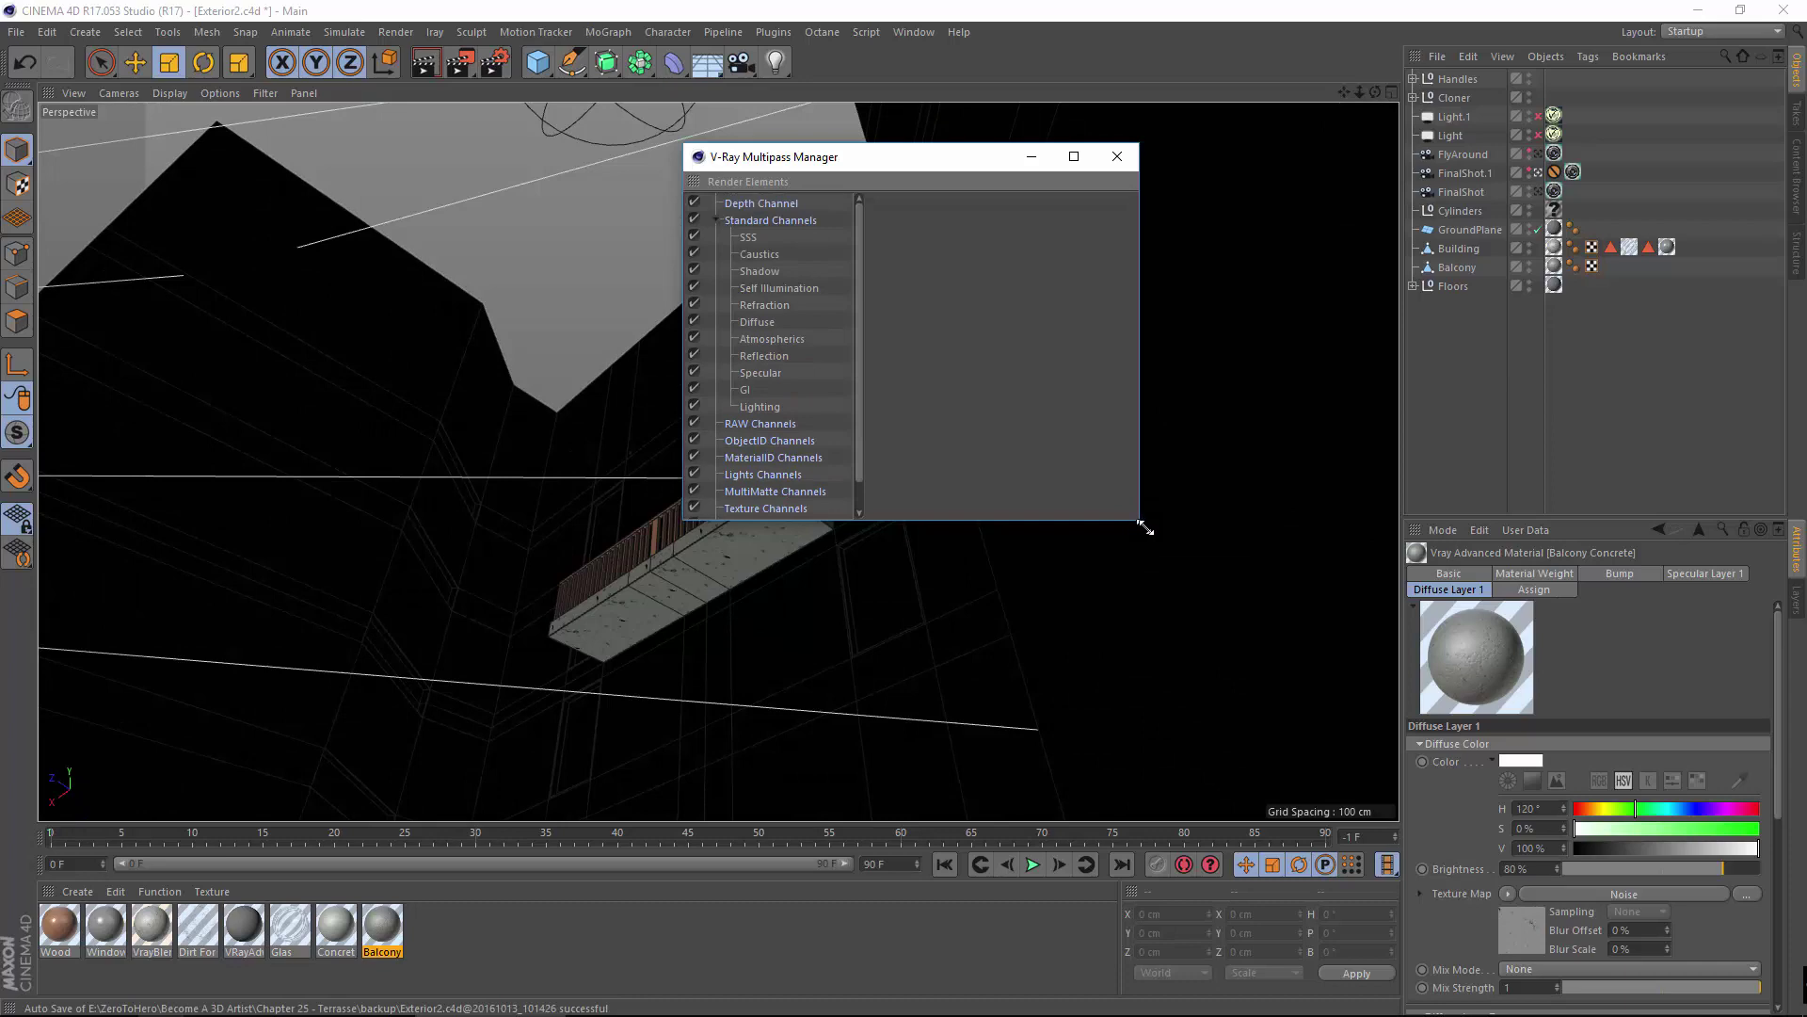
# Enlarge the Multipass Manager window and delete the SSS and Caustics channels.
pyautogui.moveTo(1141, 521); pyautogui.dragTo(1483, 739)
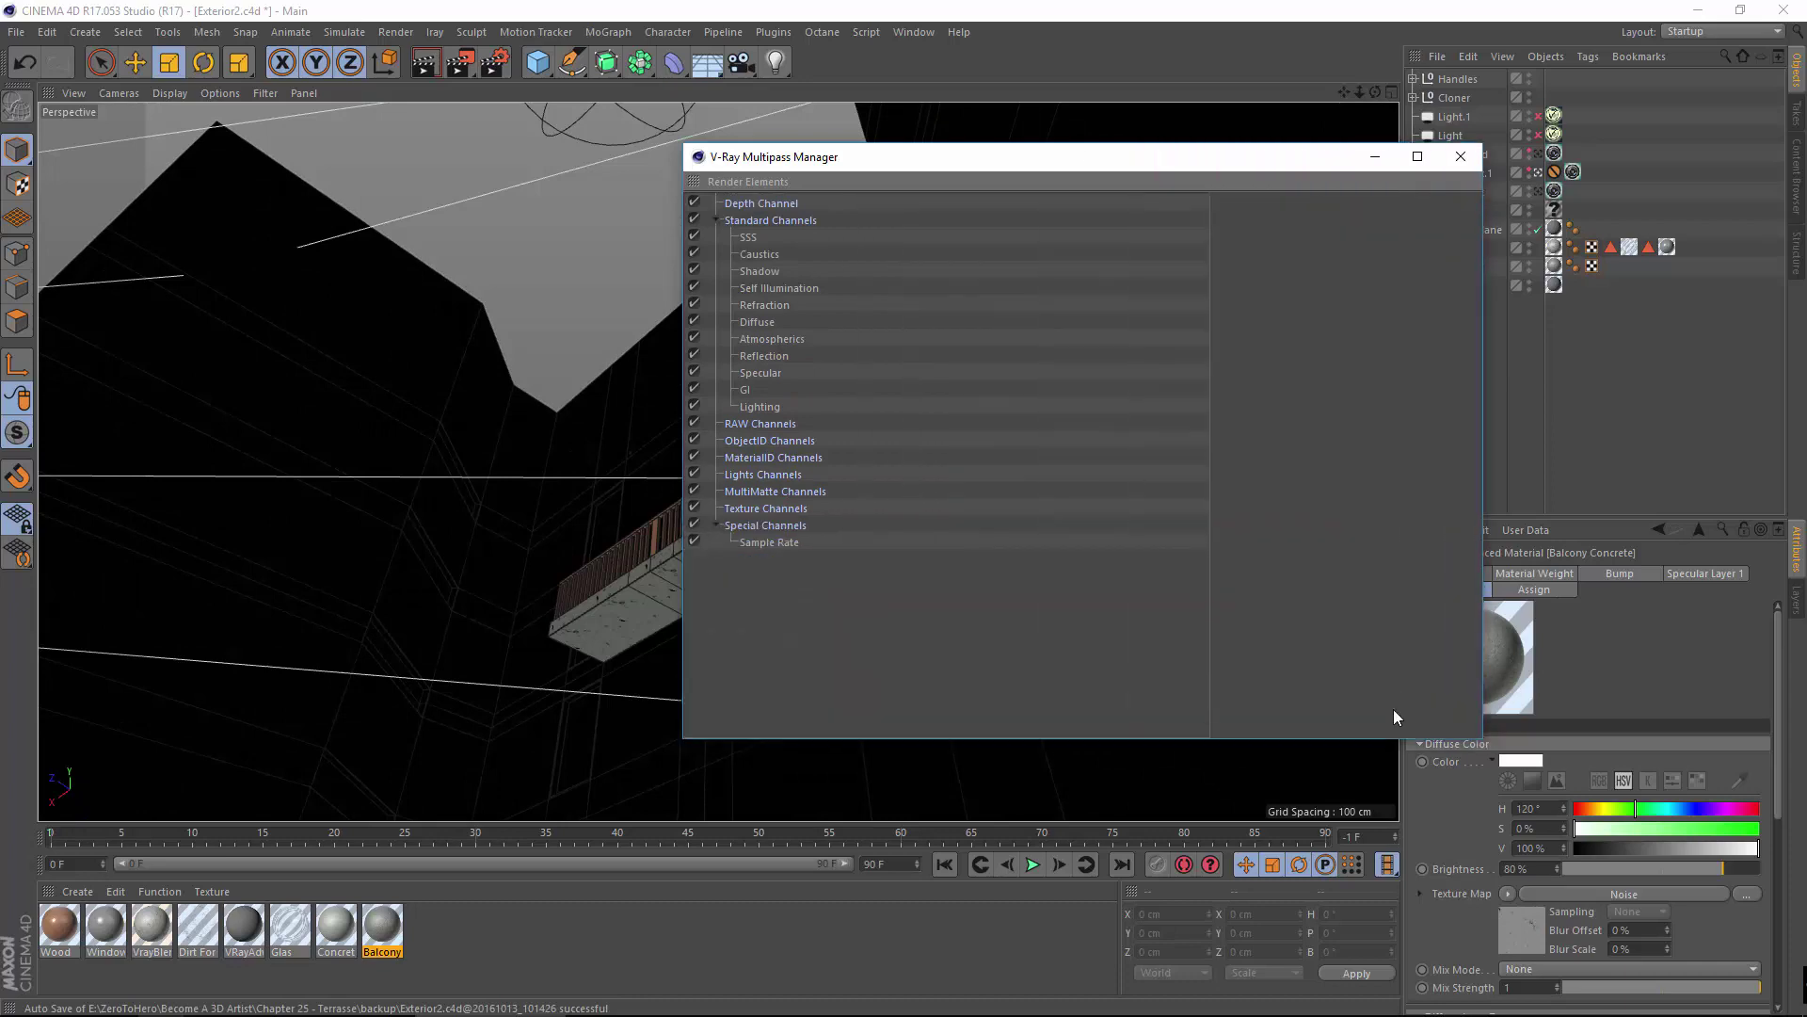
pyautogui.click(751, 235)
pyautogui.moveTo(832, 172); pyautogui.dragTo(709, 196)
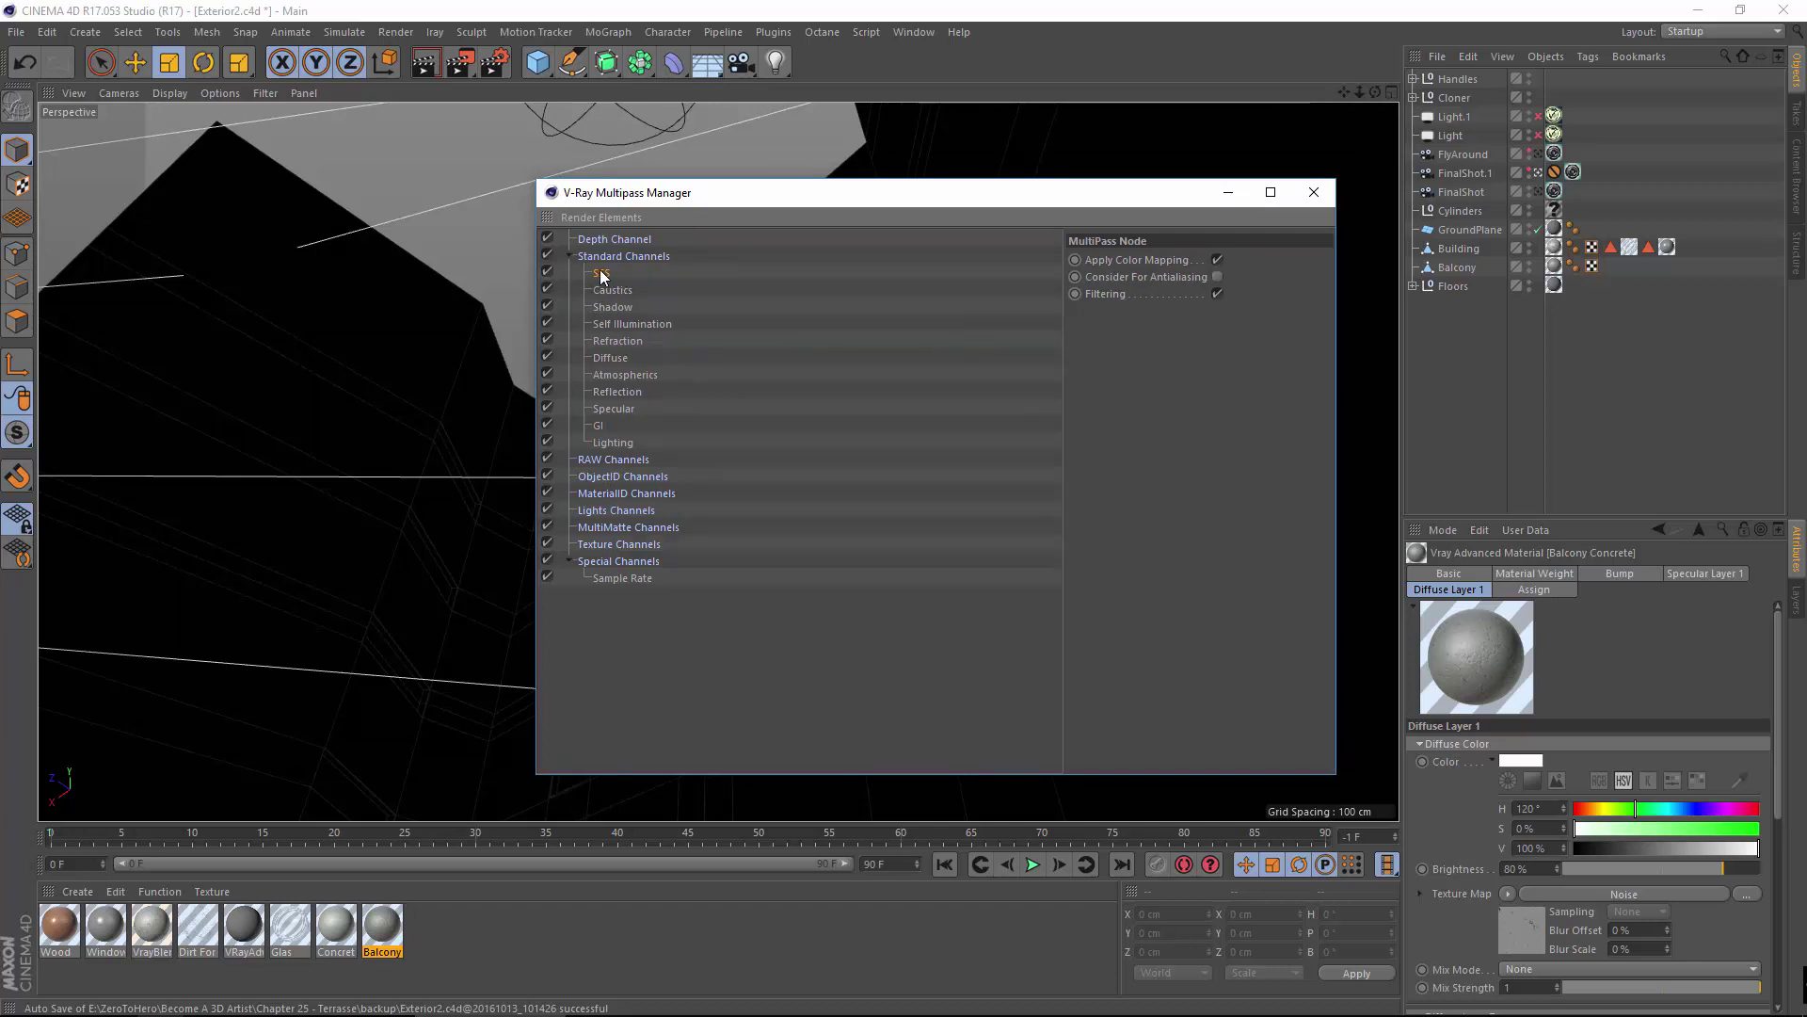
pyautogui.press('Delete')
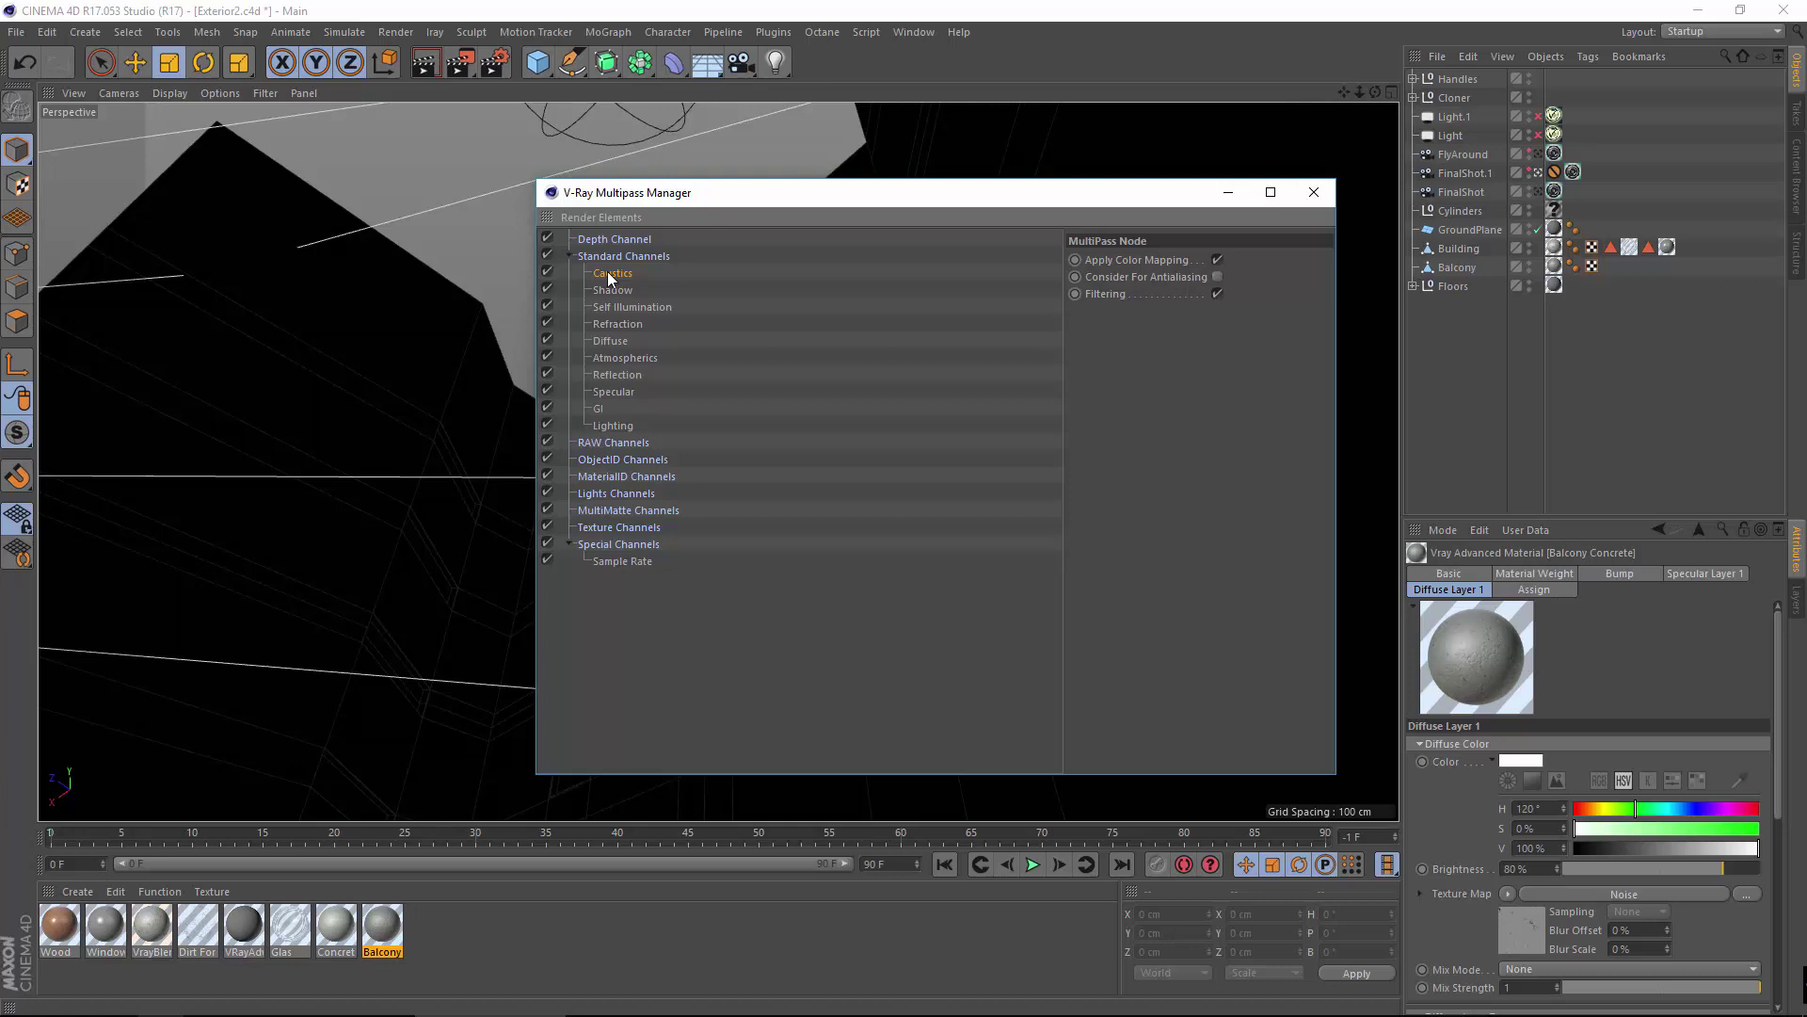
pyautogui.press('Delete')
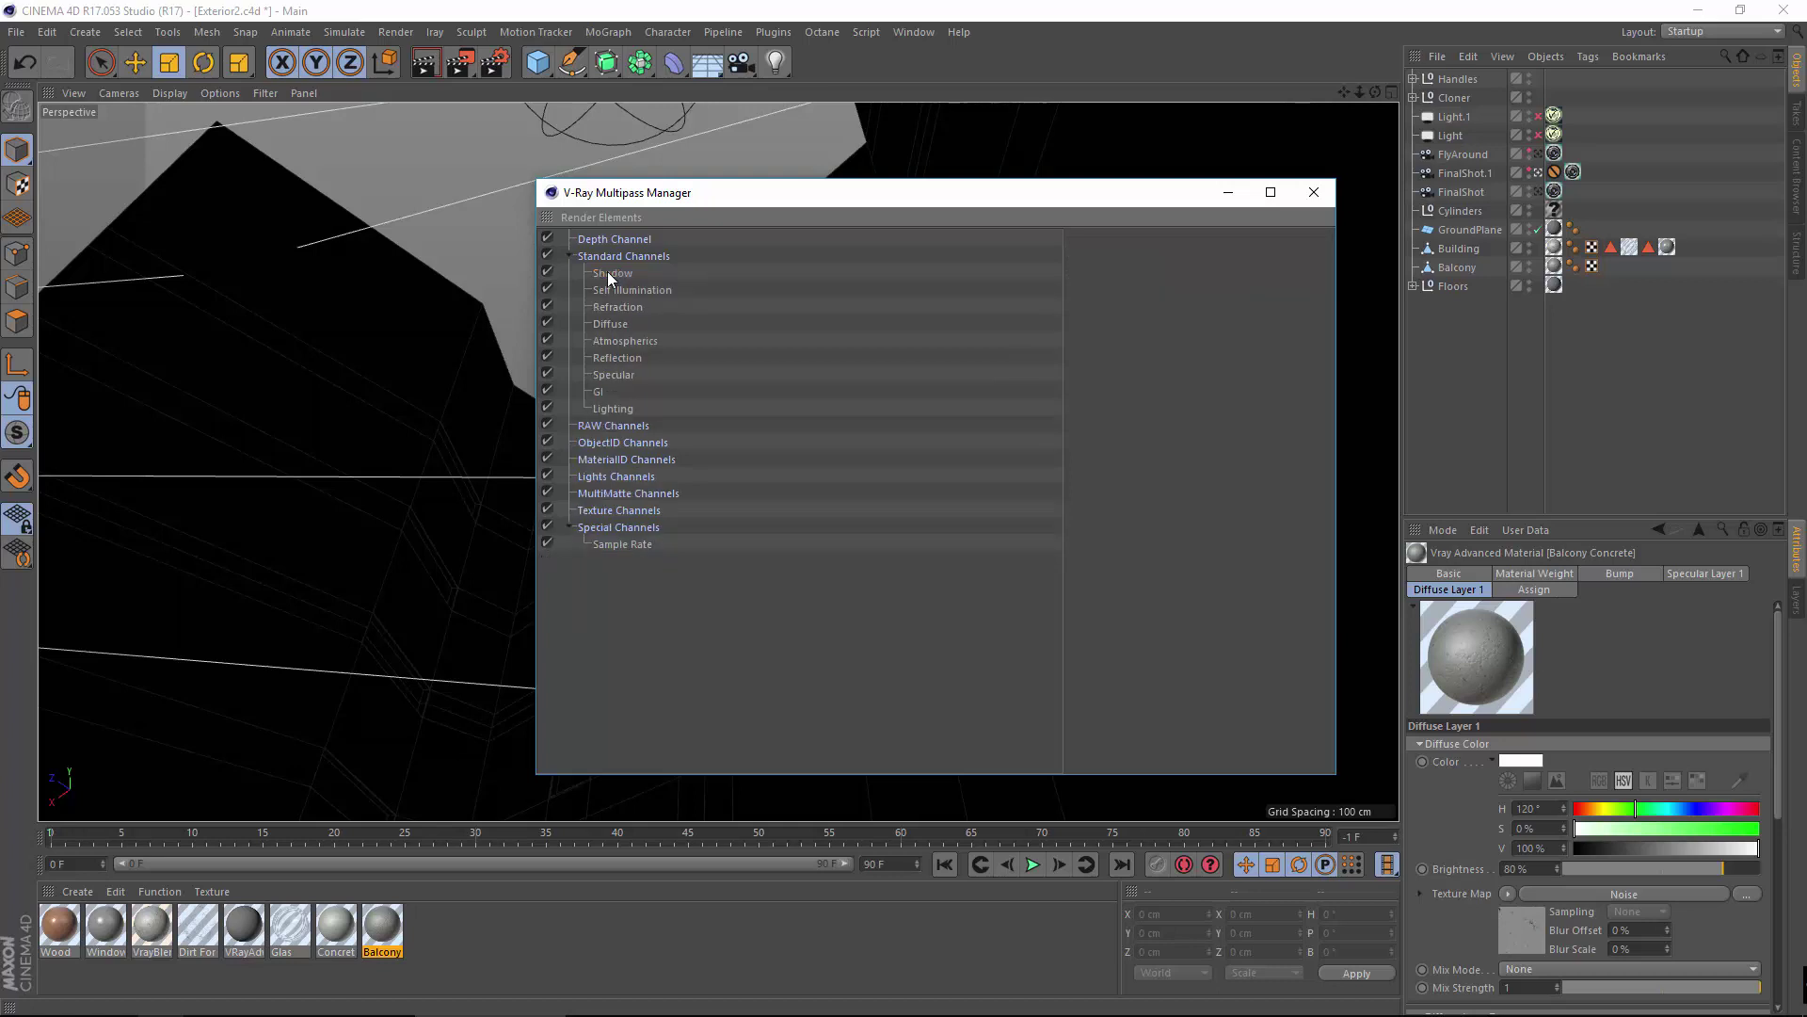
pyautogui.click(610, 275)
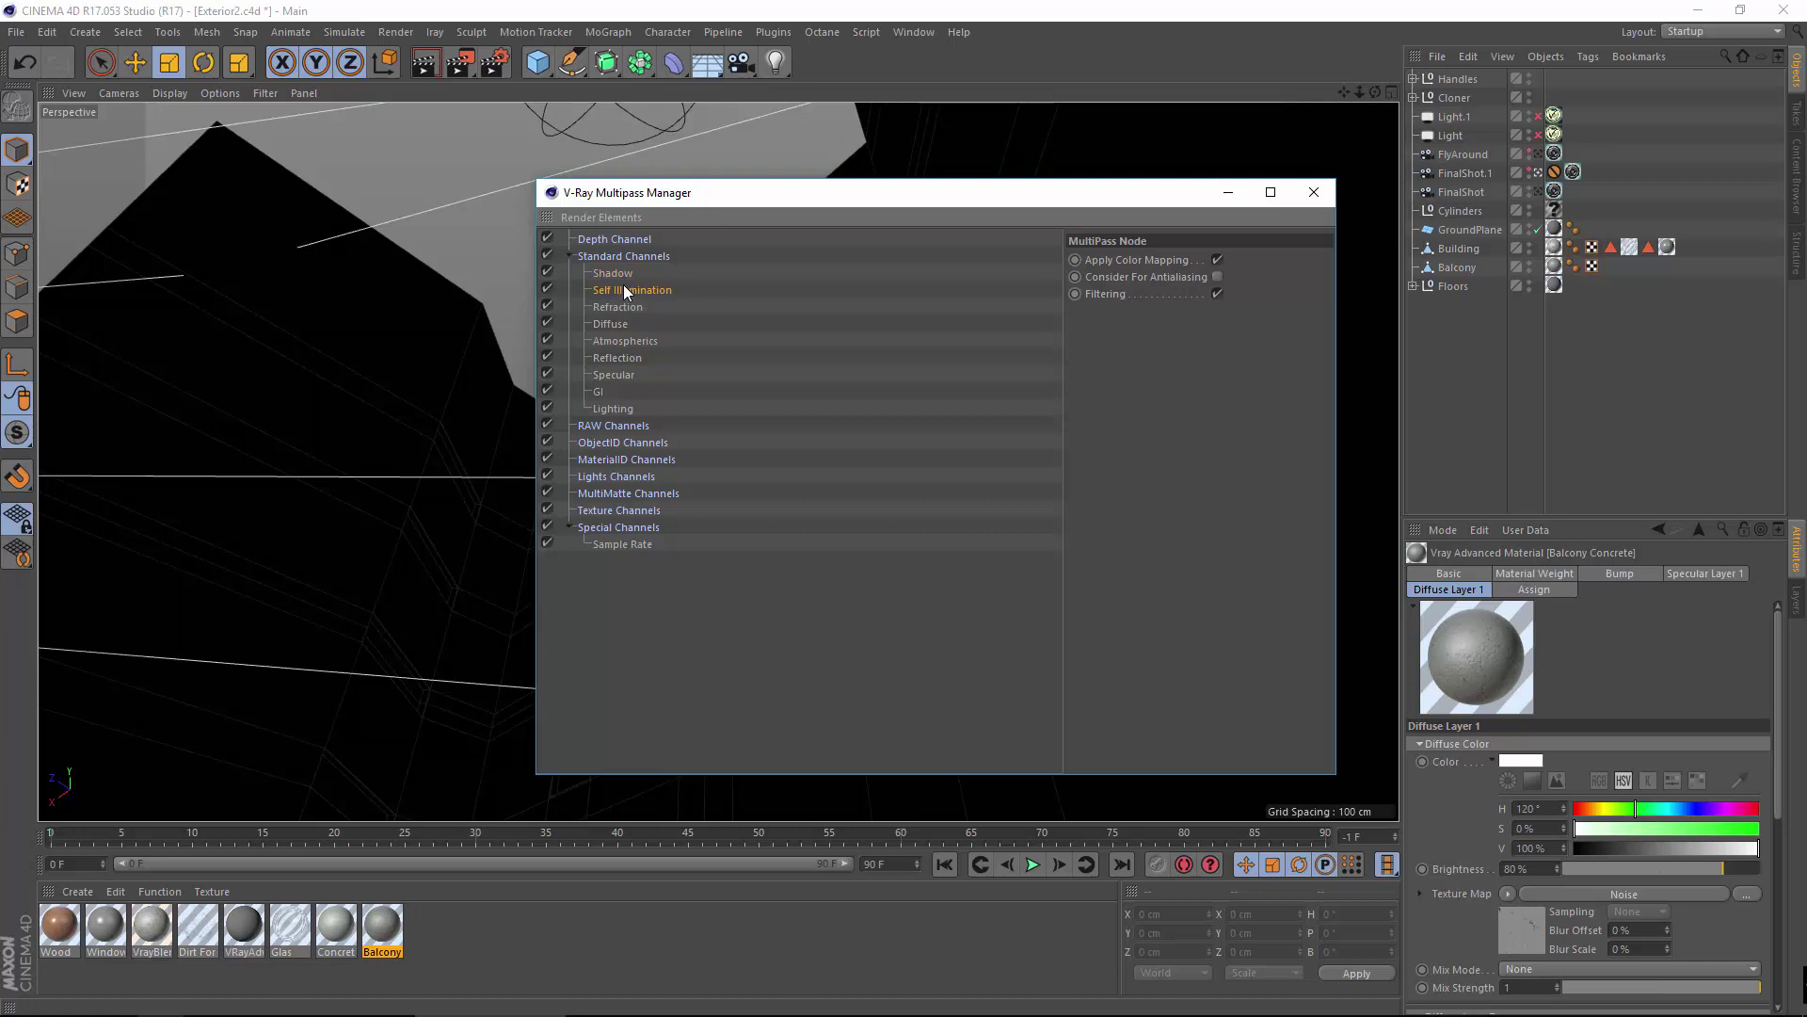
# Create a new VRay Advanced Material and open it in the Material Editor.
pyautogui.click(75, 891)
pyautogui.moveTo(212, 738)
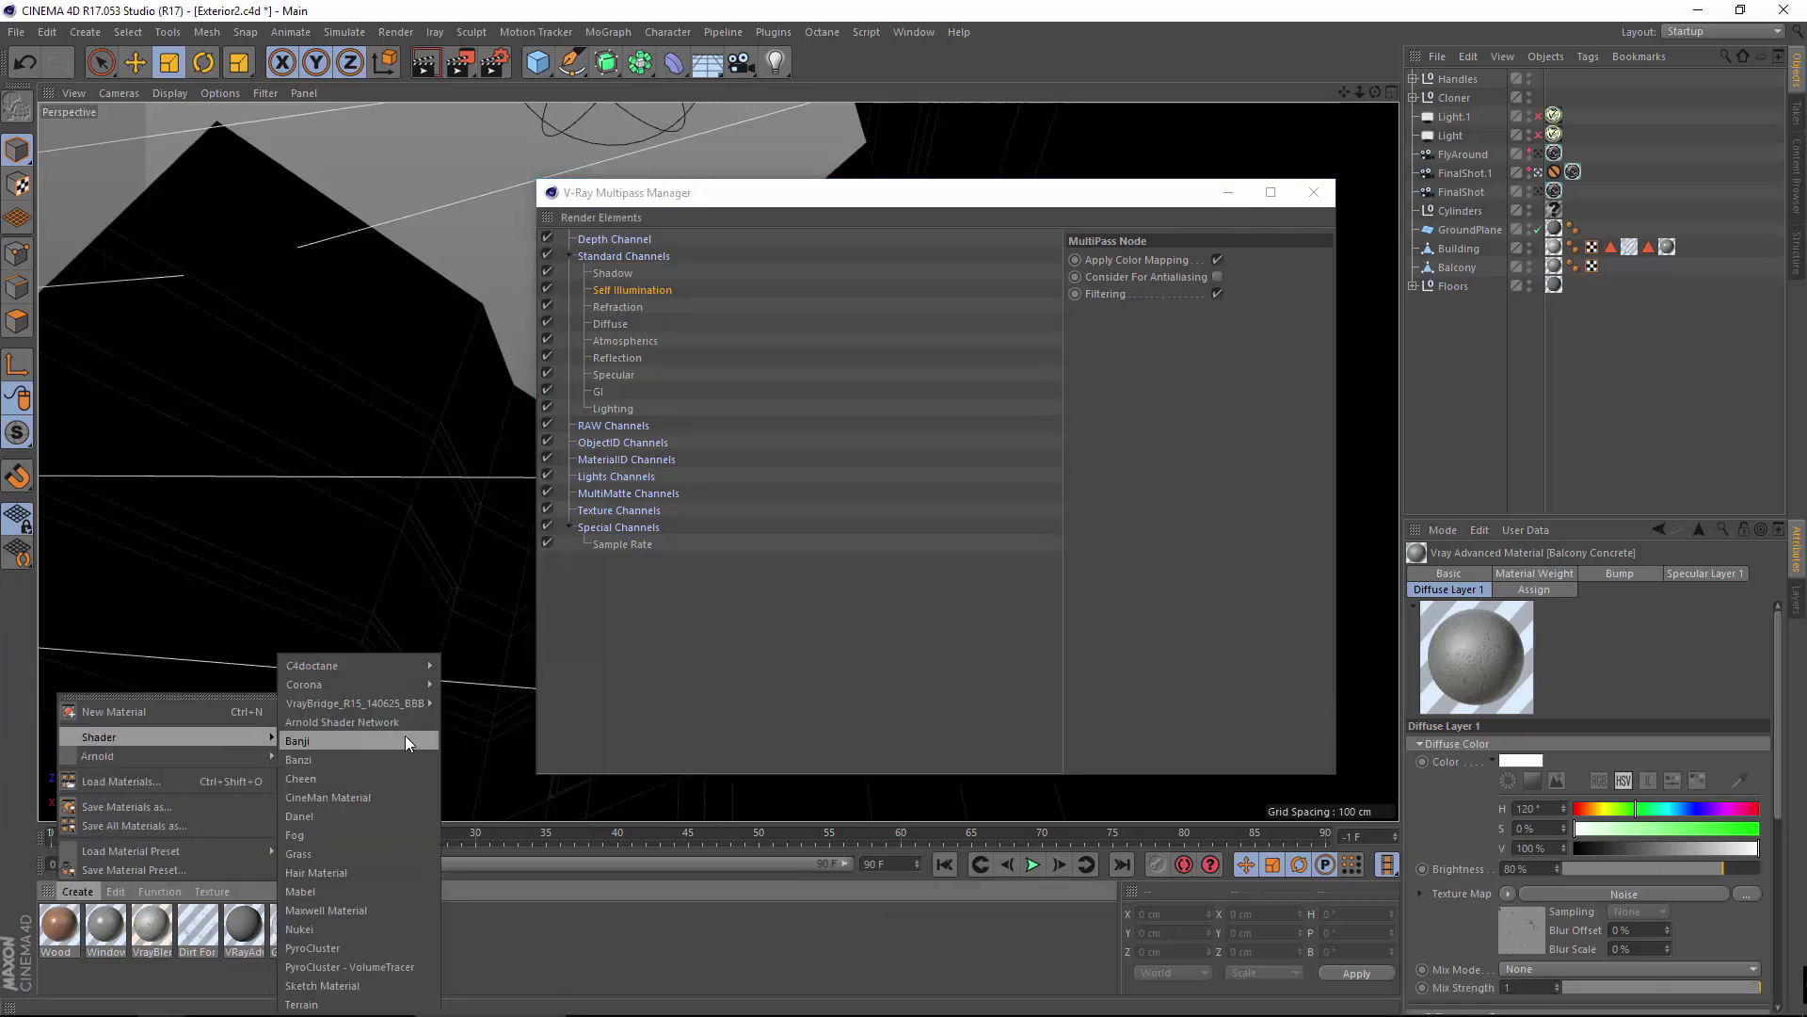
pyautogui.moveTo(397, 704)
pyautogui.click(488, 721)
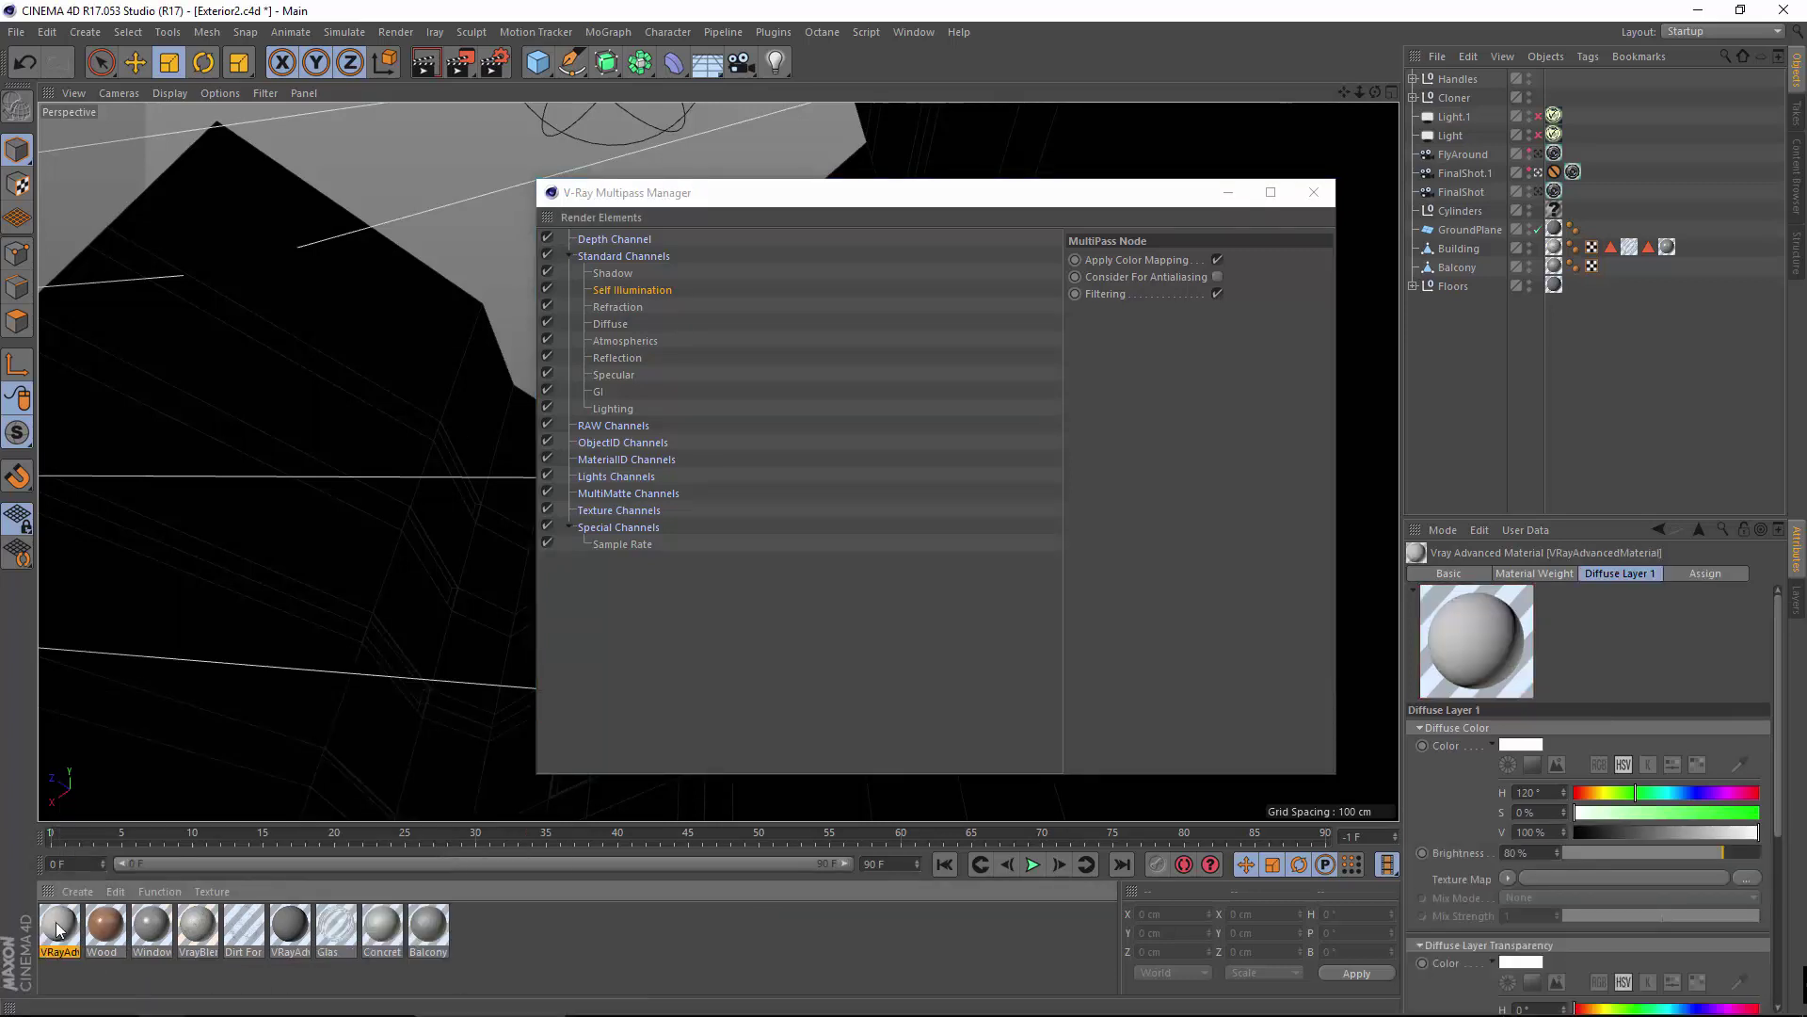
pyautogui.doubleClick(57, 926)
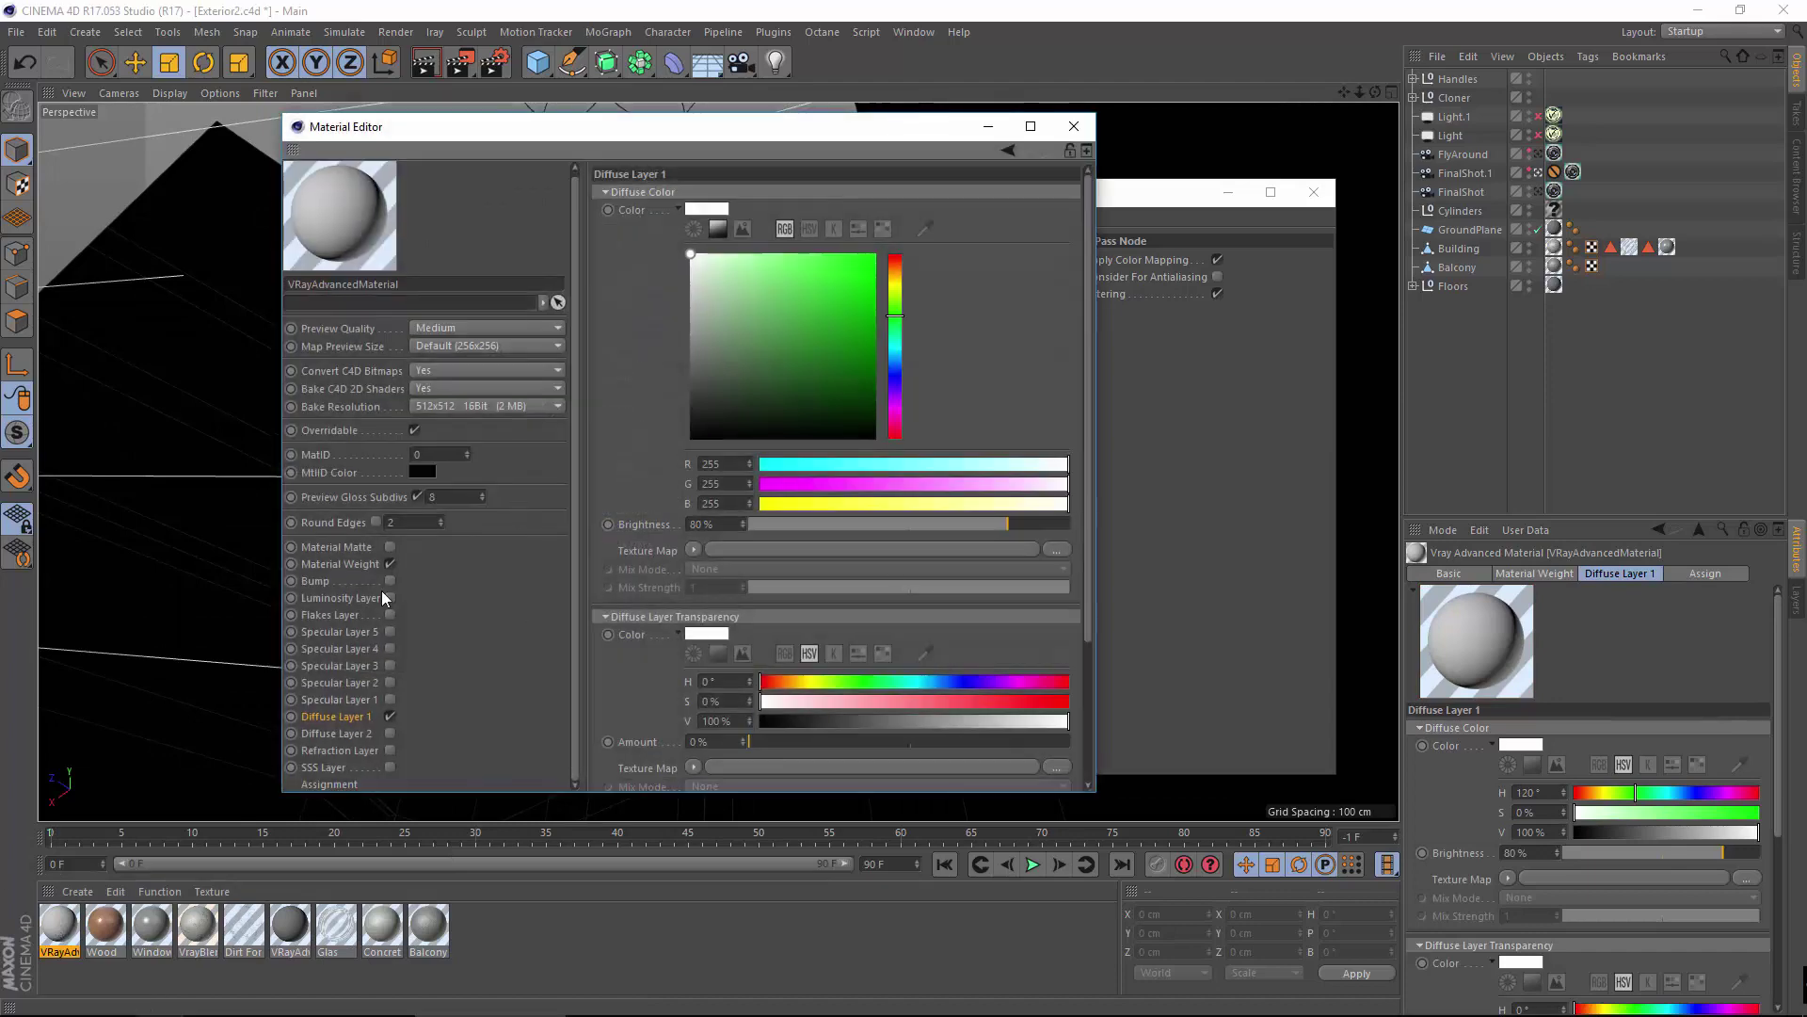
# Disable Diffuse Layer 1 and Material Weight on the new material, and enable its Luminosity Layer with Direct Illumination.
pyautogui.click(363, 604)
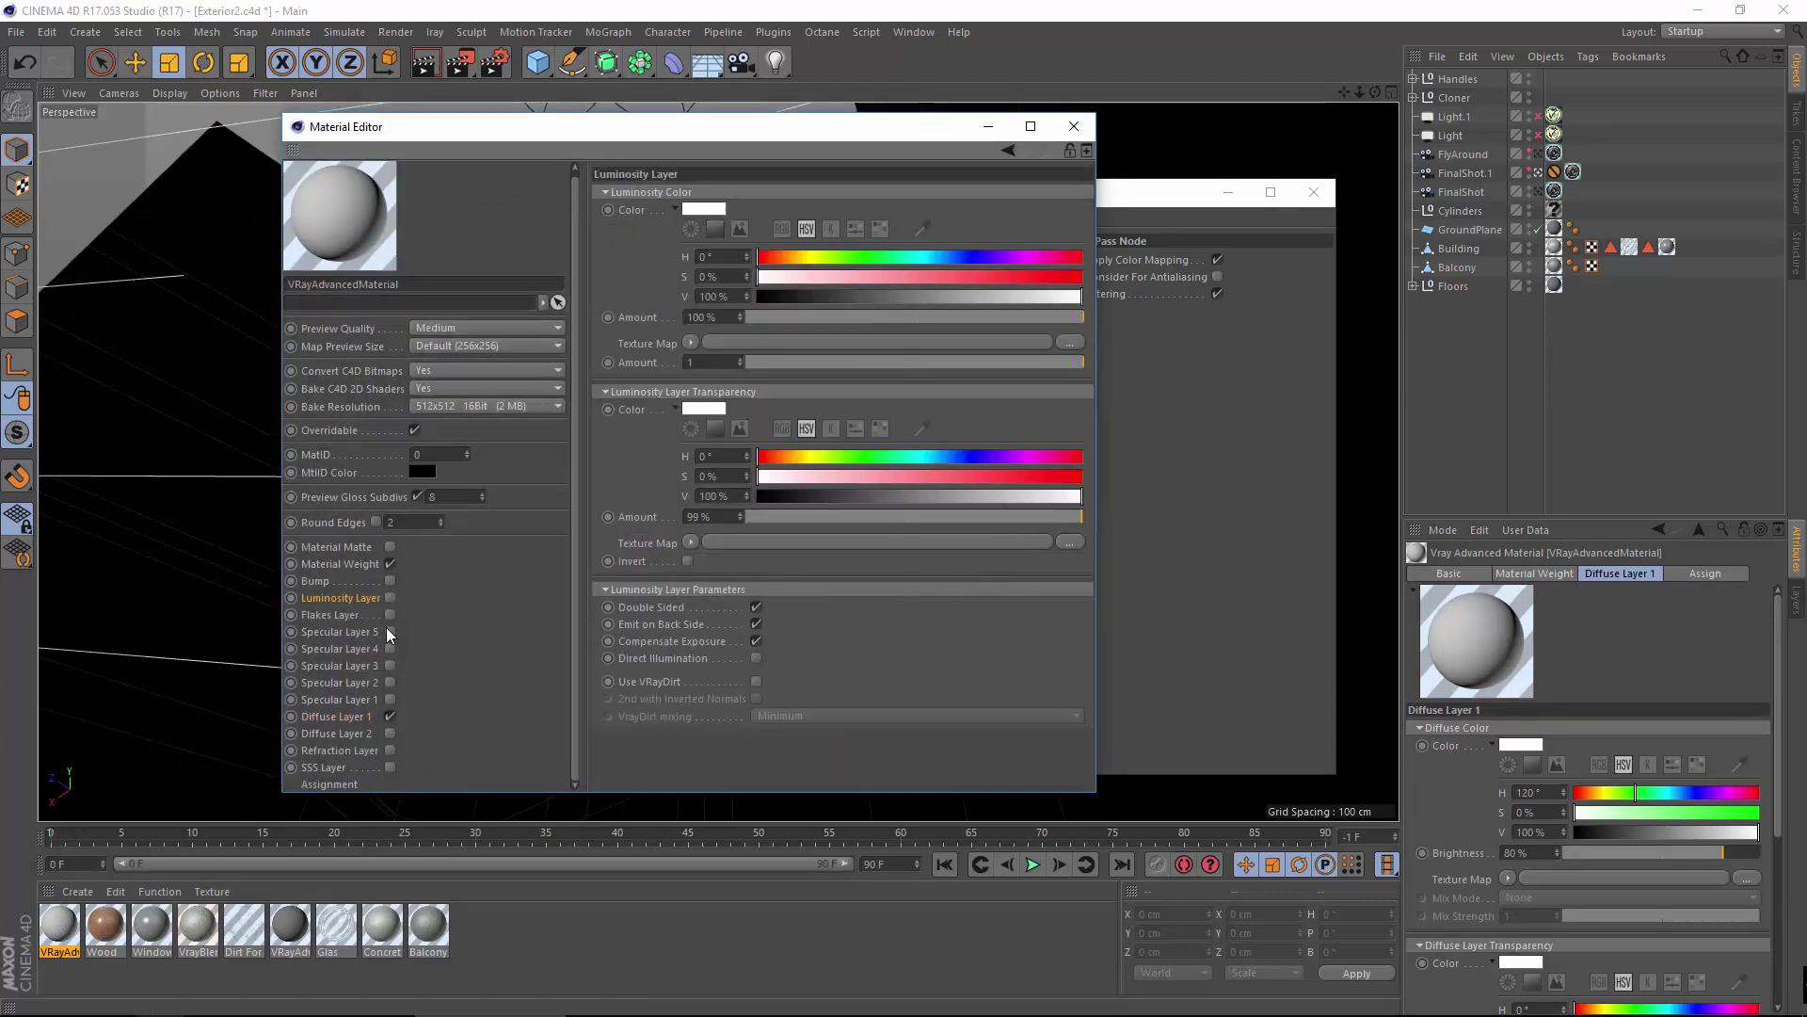
pyautogui.click(390, 717)
pyautogui.click(390, 598)
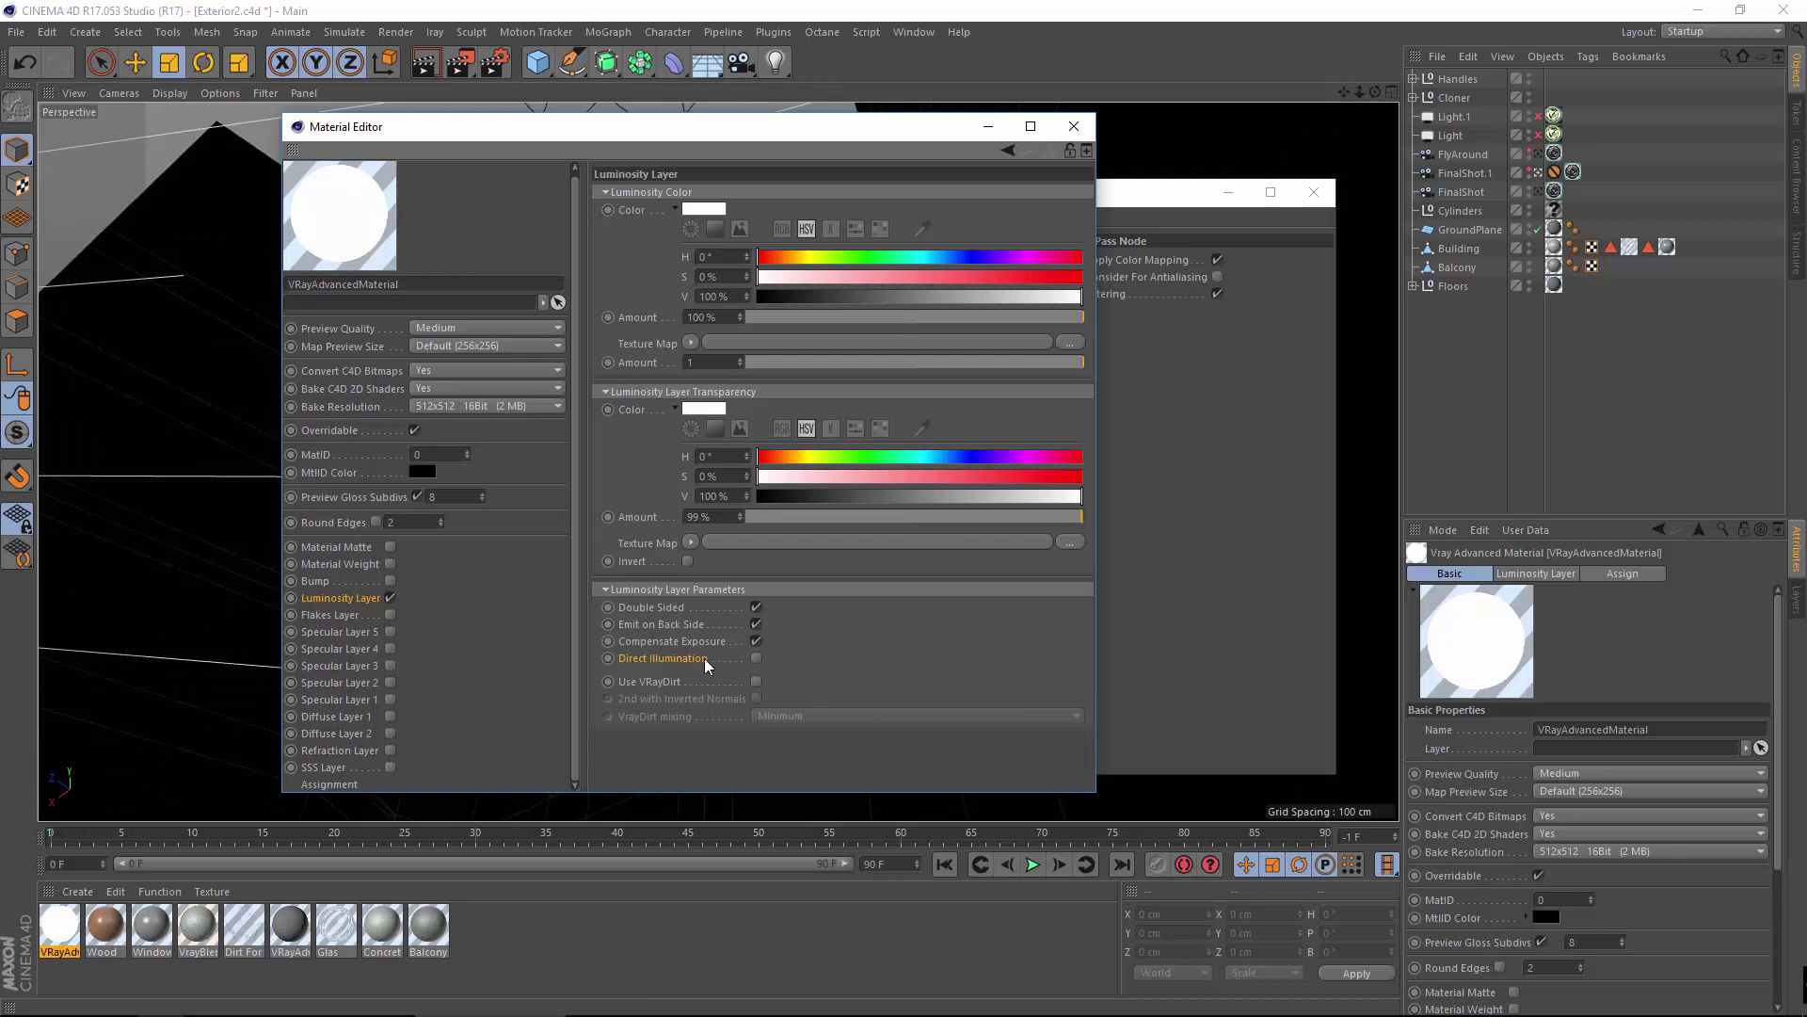
pyautogui.click(756, 659)
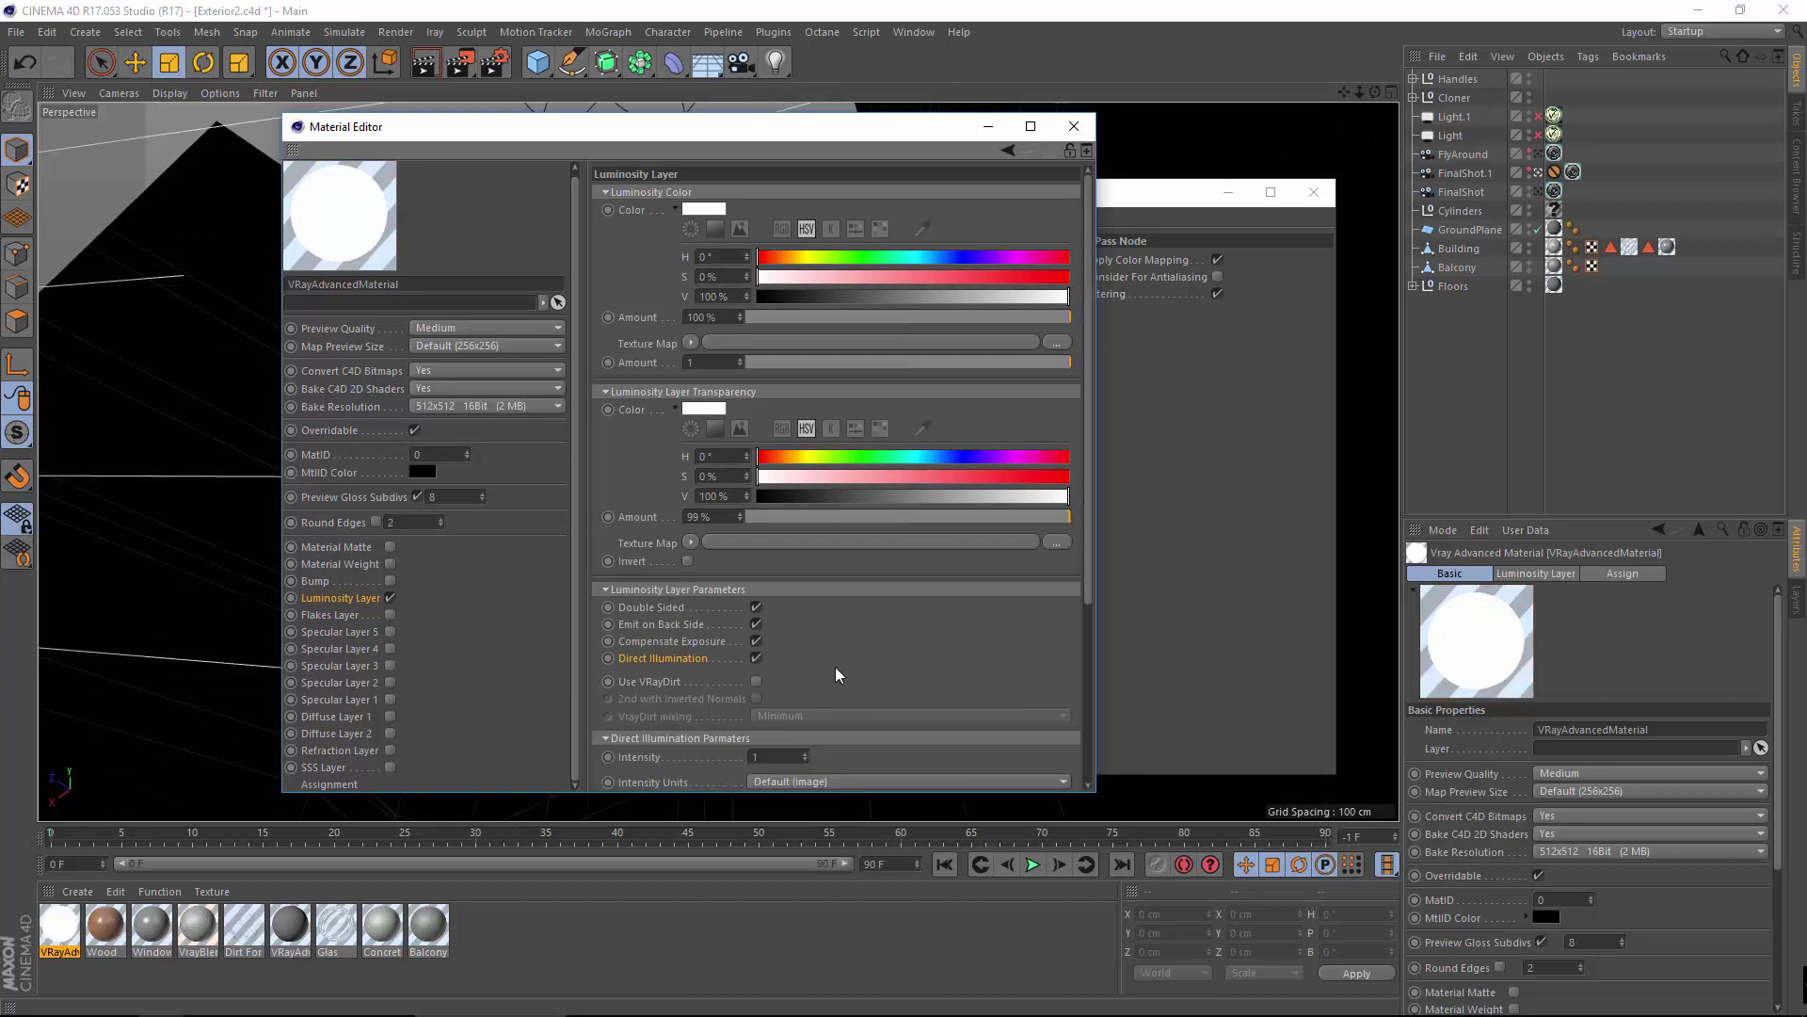
# Examine the luminosity layer's direct illumination parameters, including the intensity units, No decay and Invisible options.
pyautogui.scroll(-3, 838, 659)
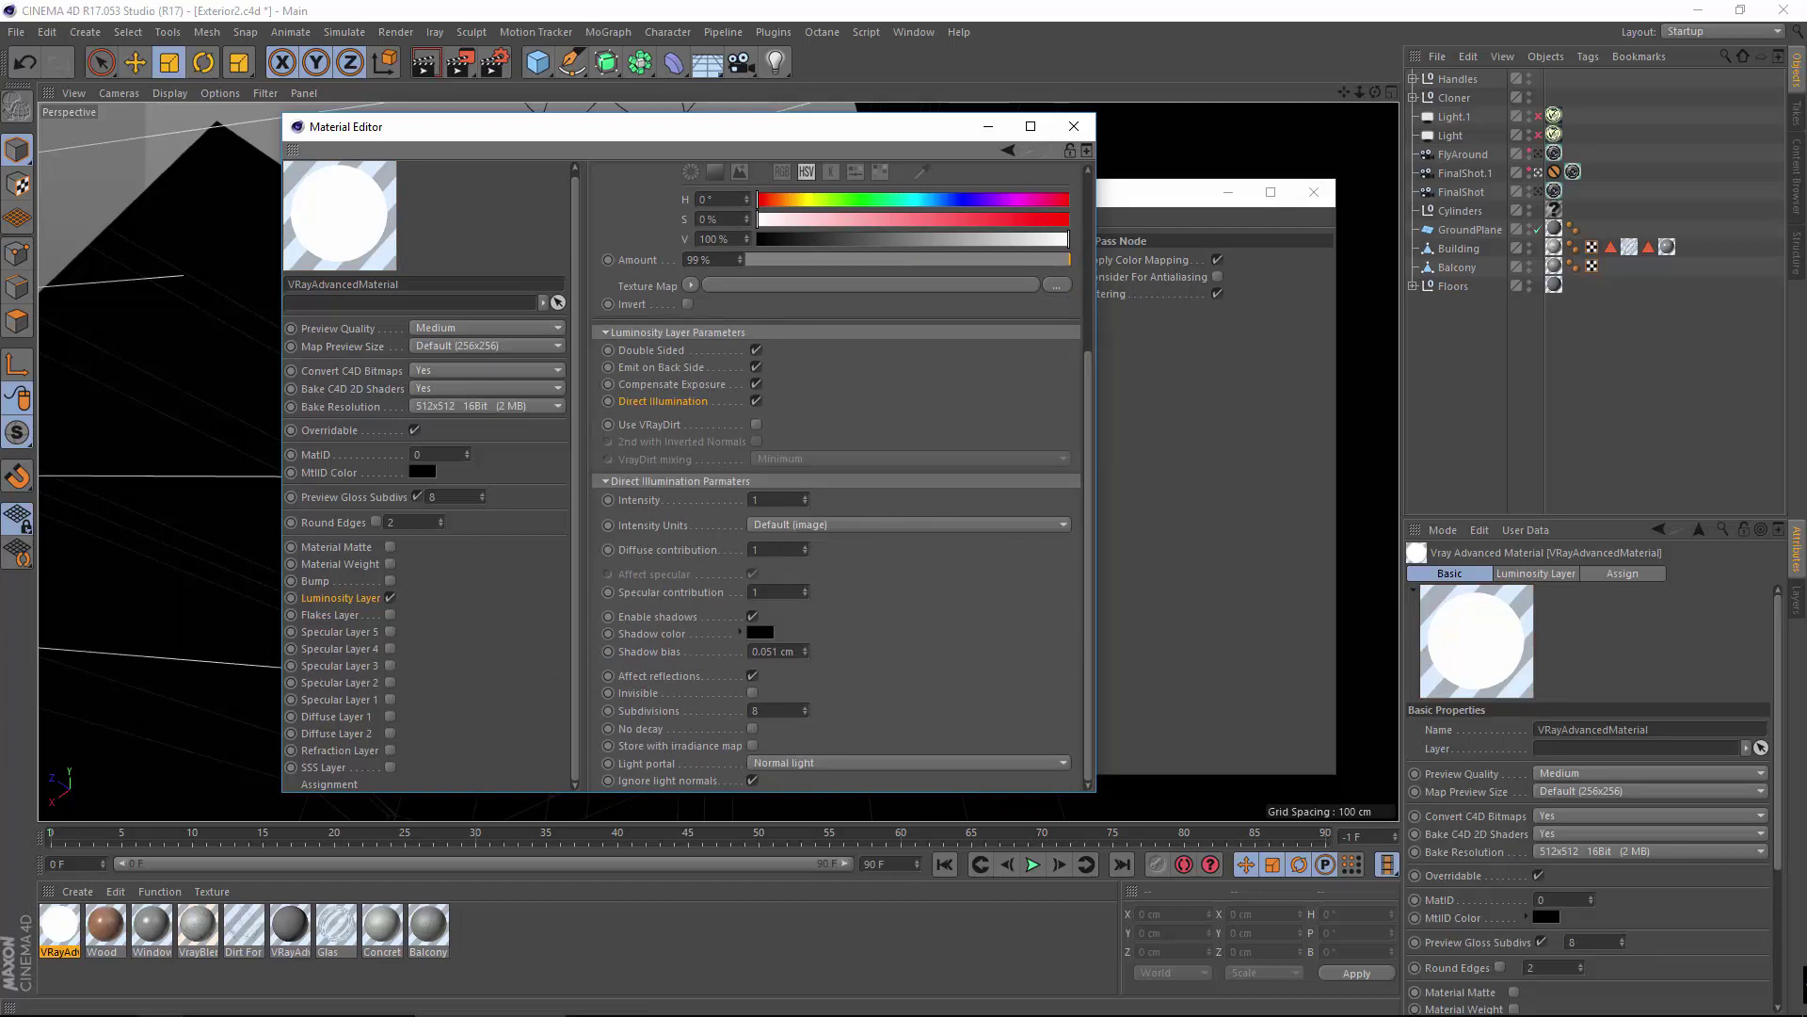
pyautogui.click(809, 525)
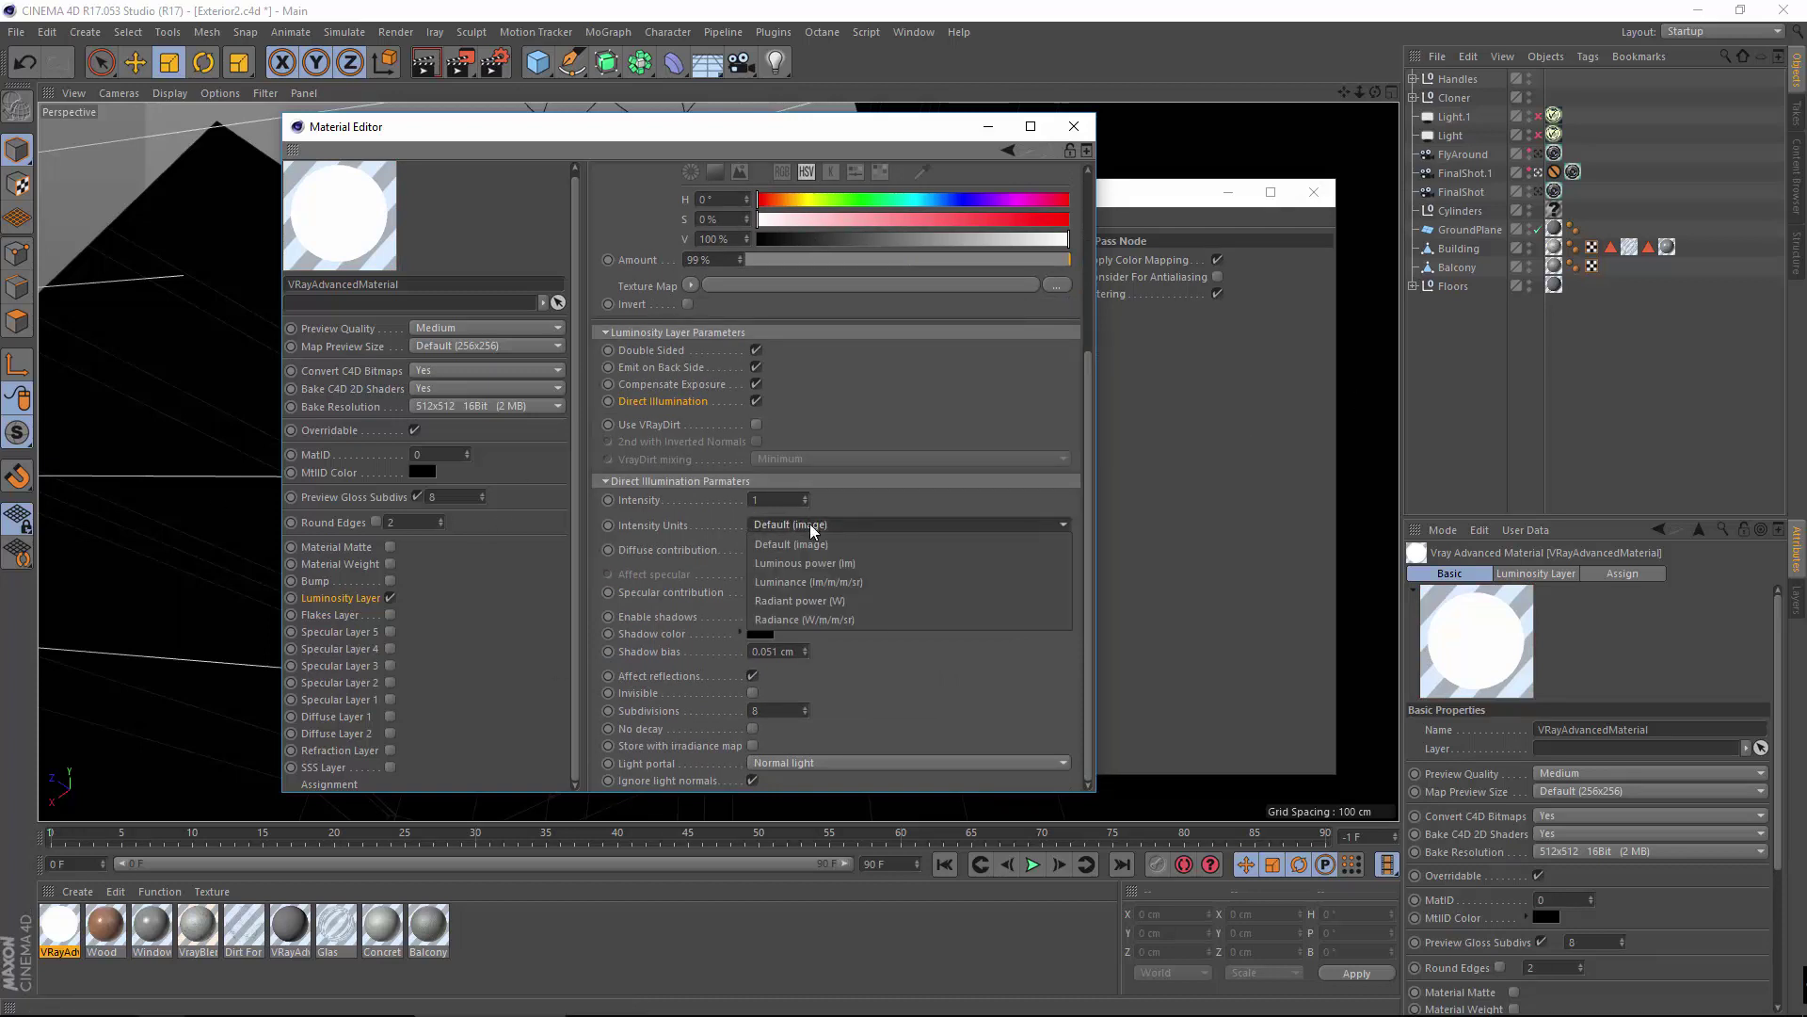
pyautogui.click(859, 518)
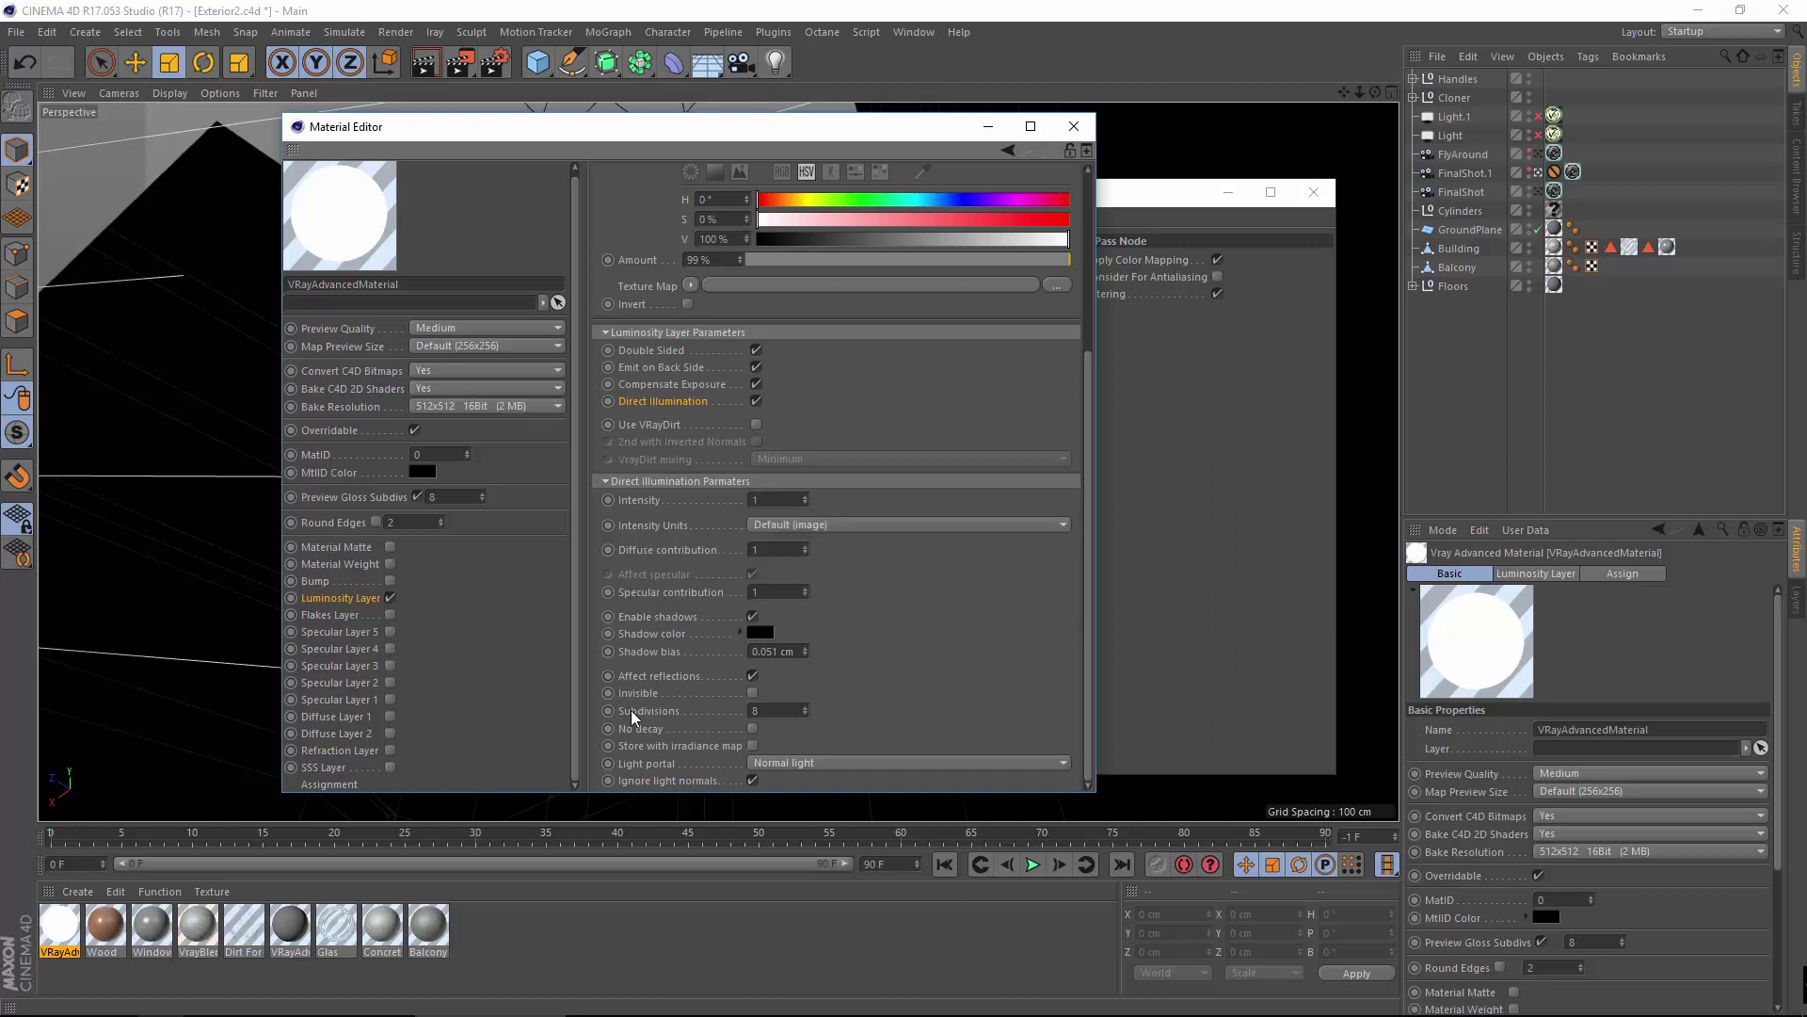
pyautogui.click(752, 729)
pyautogui.click(752, 730)
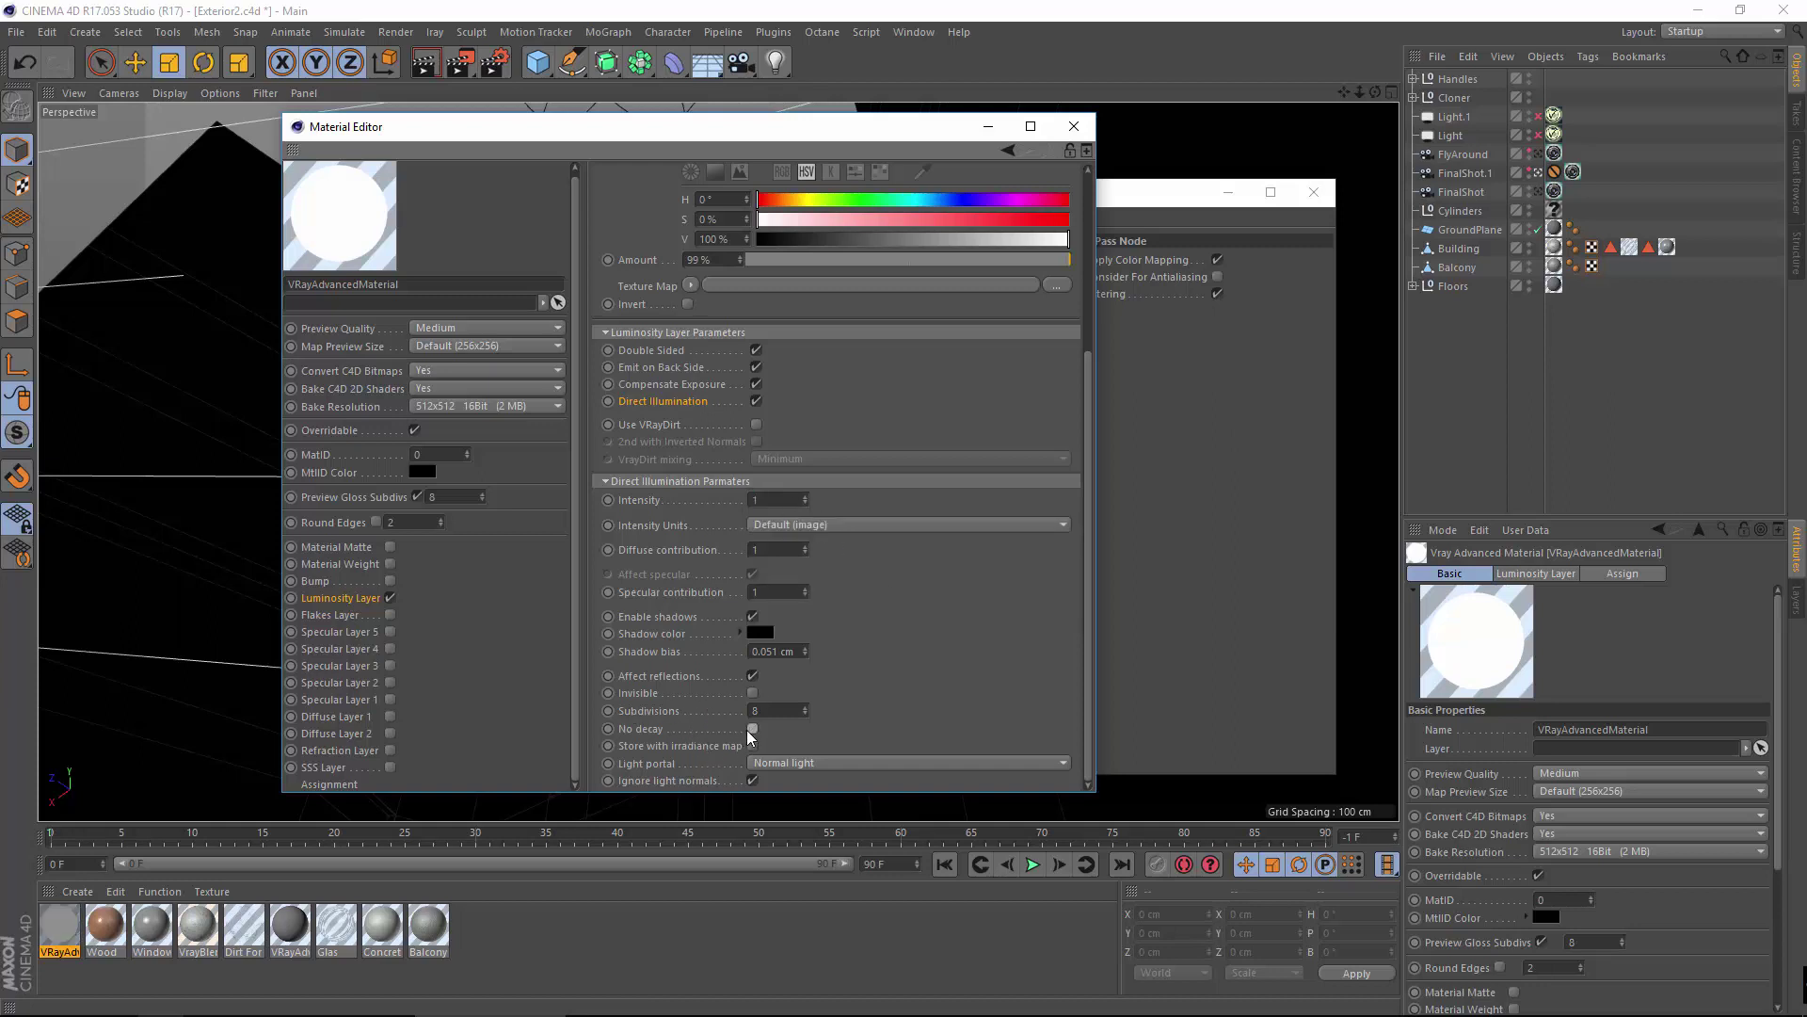
pyautogui.click(664, 702)
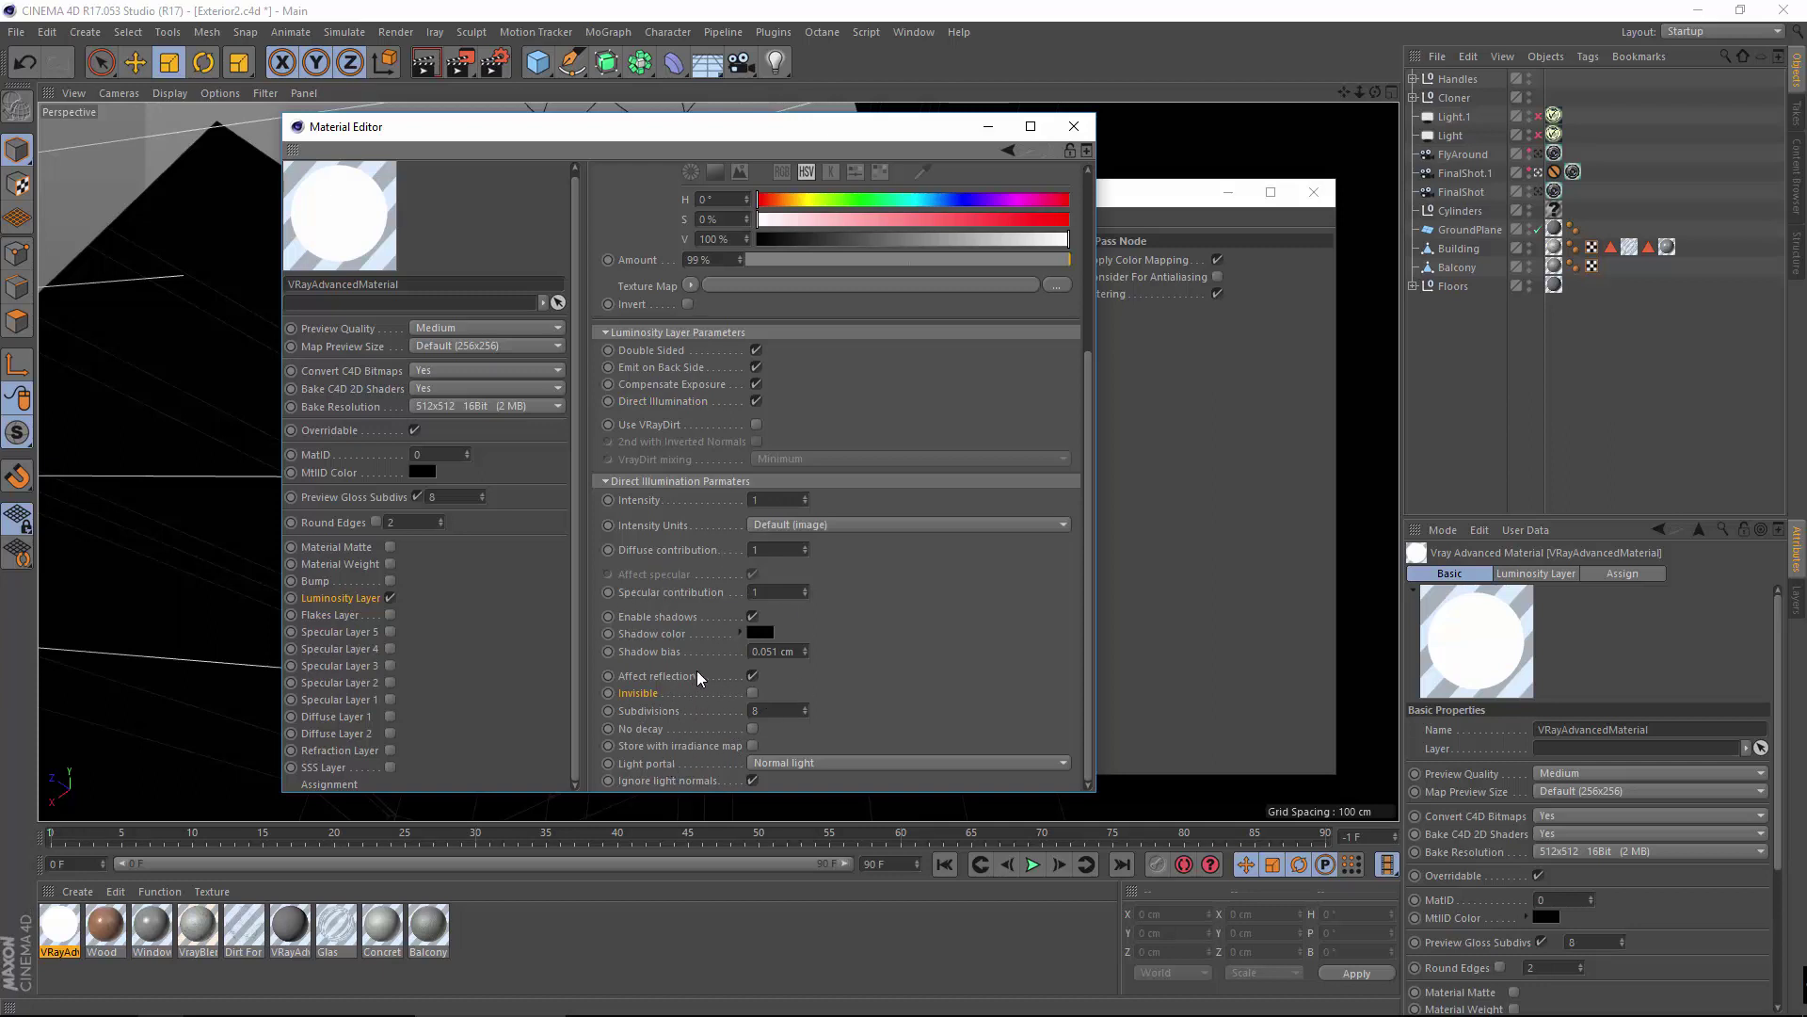
# Review the luminosity layer's settings once more, close the Material Editor, and delete the newly created VRayAdvancedMaterial.
pyautogui.scroll(2, 920, 737)
pyautogui.scroll(2, 920, 737)
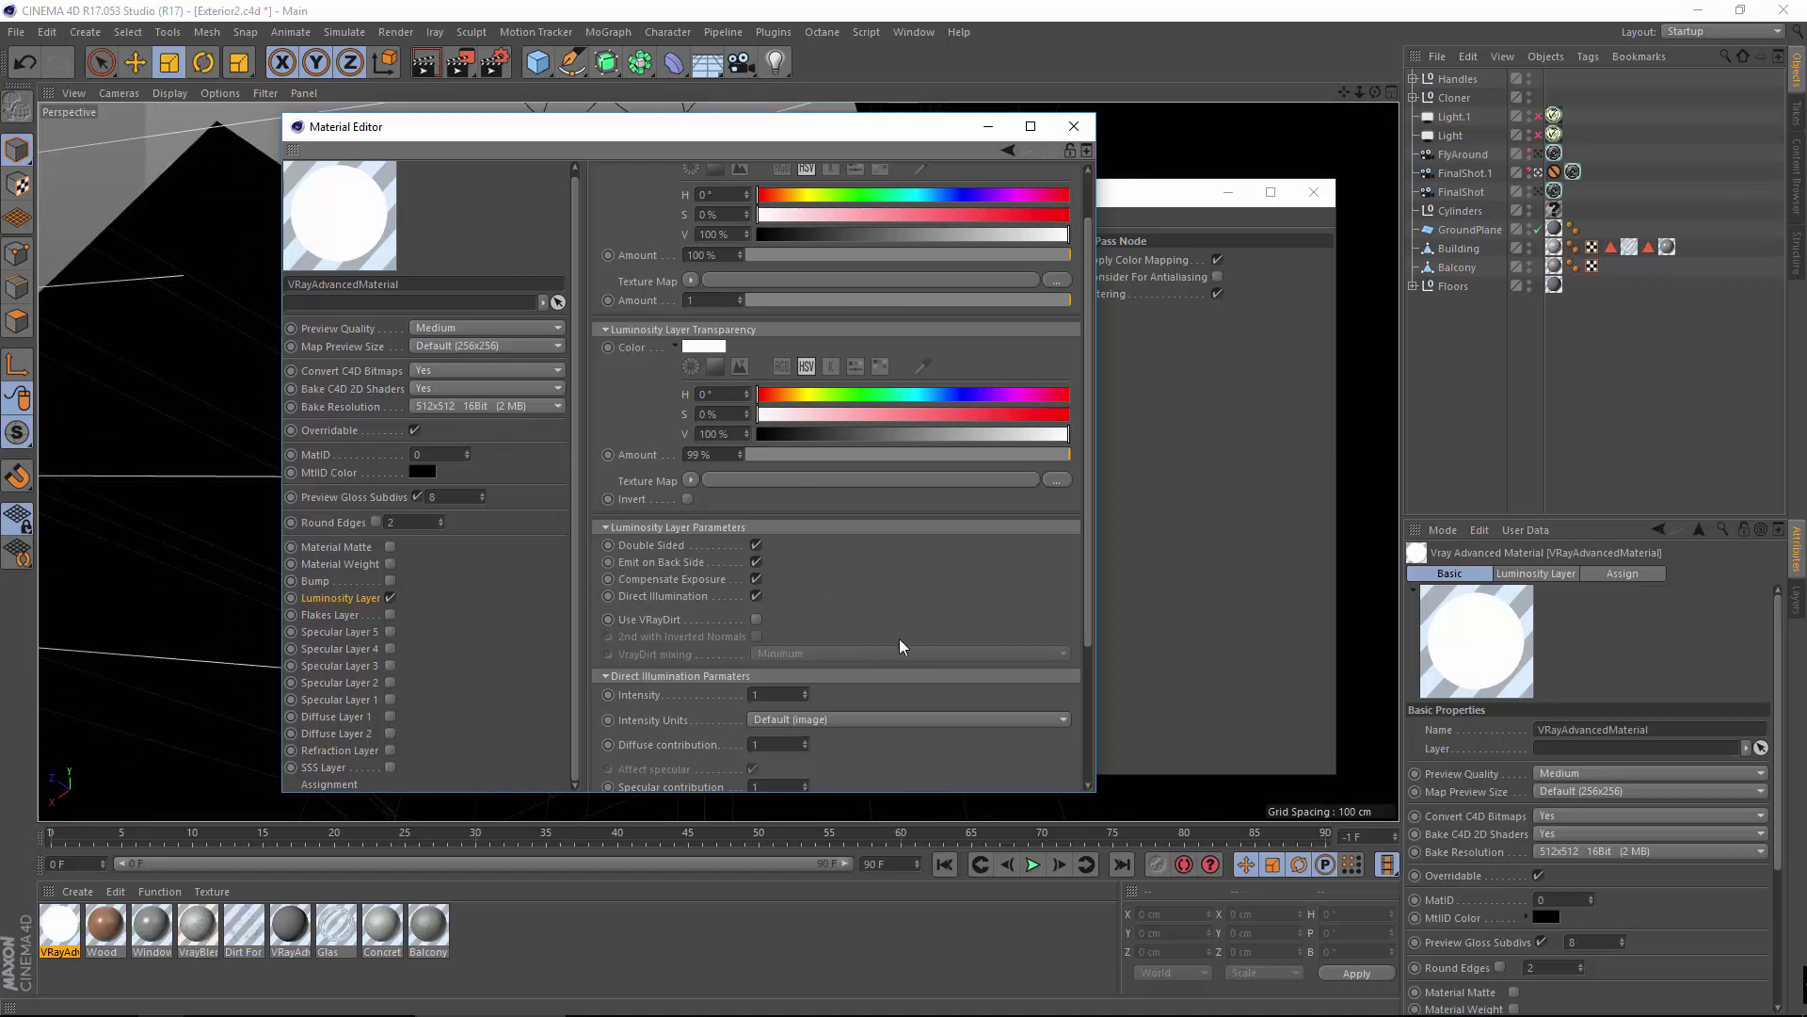
pyautogui.scroll(-4, 936, 415)
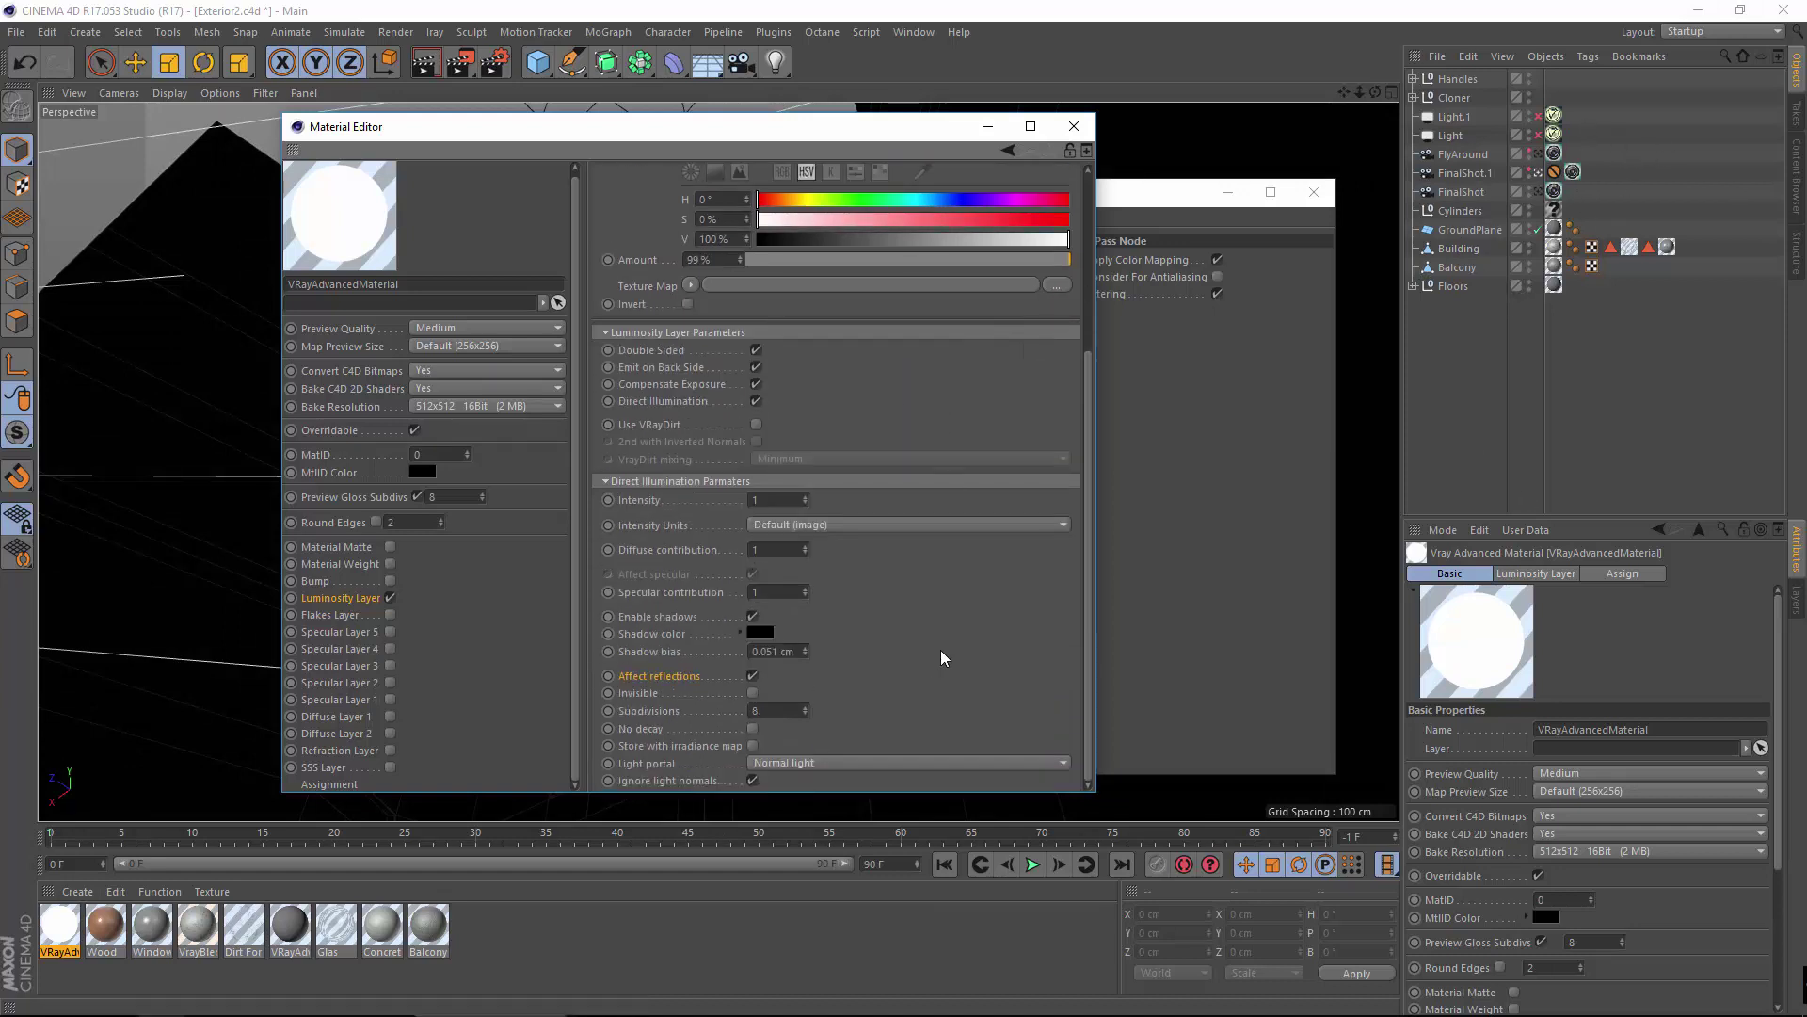
pyautogui.scroll(1, 951, 649)
pyautogui.scroll(-1, 974, 564)
pyautogui.scroll(5, 895, 659)
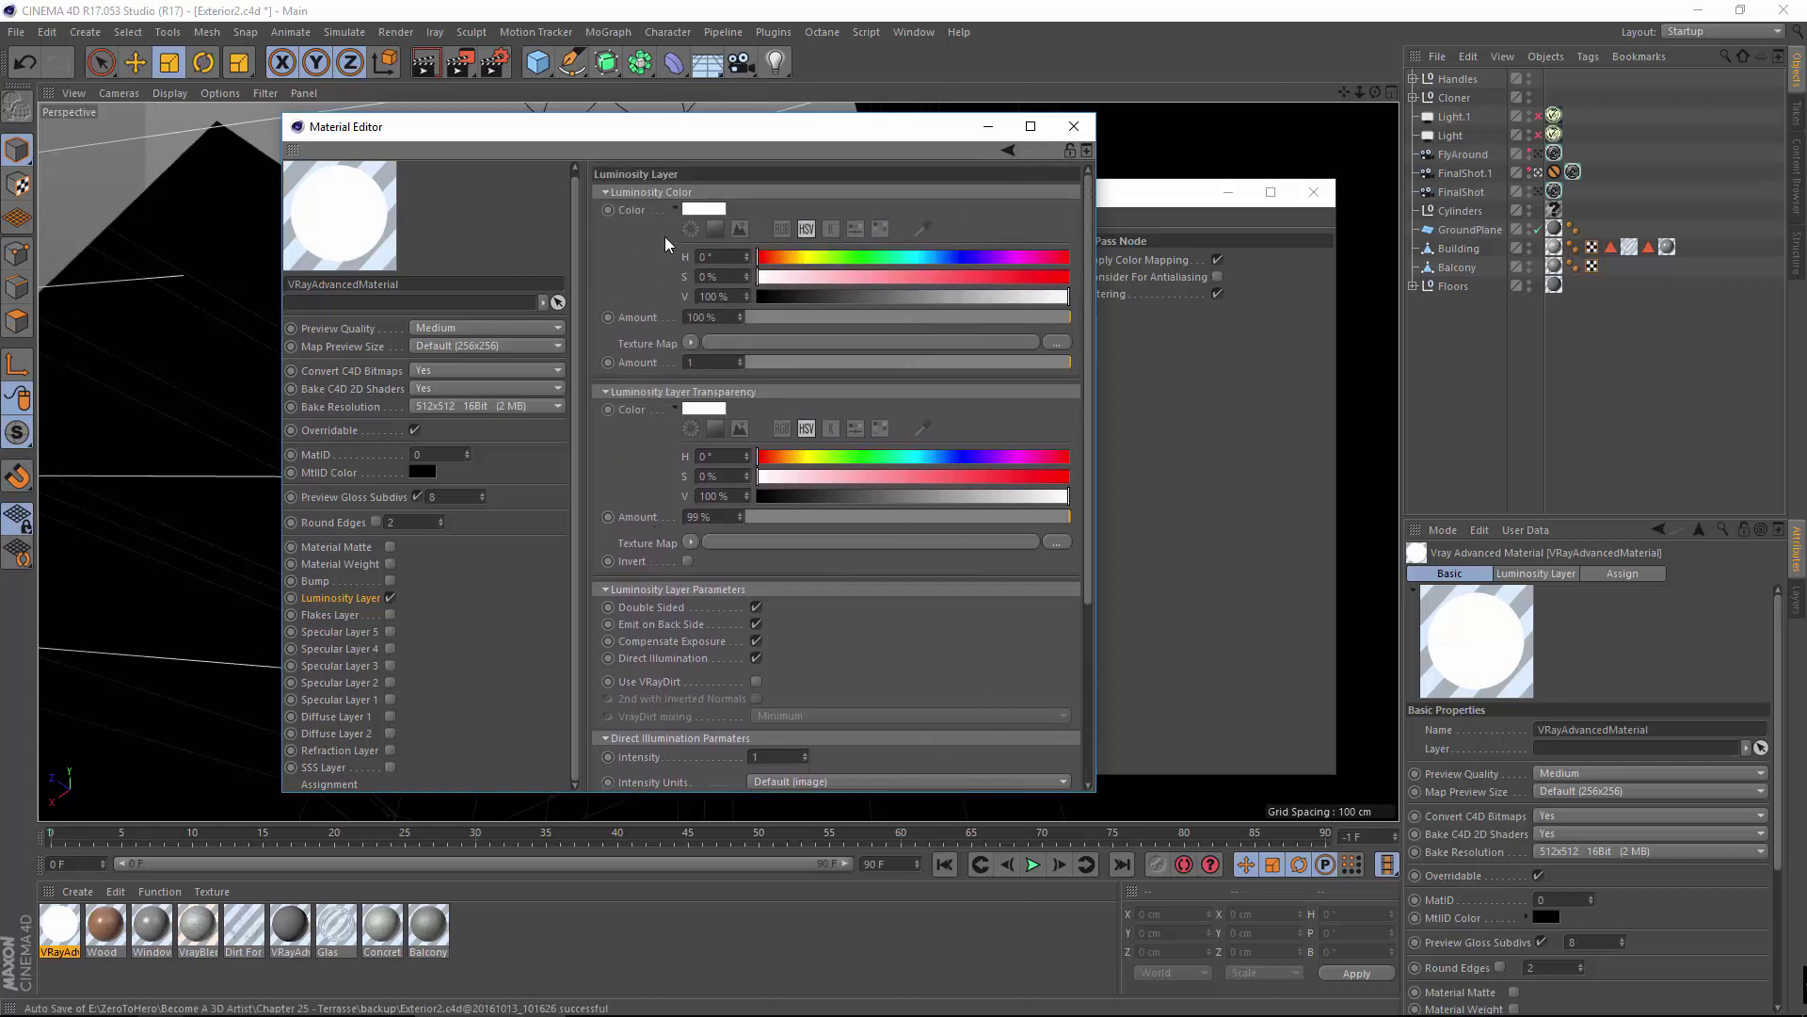
pyautogui.click(1058, 133)
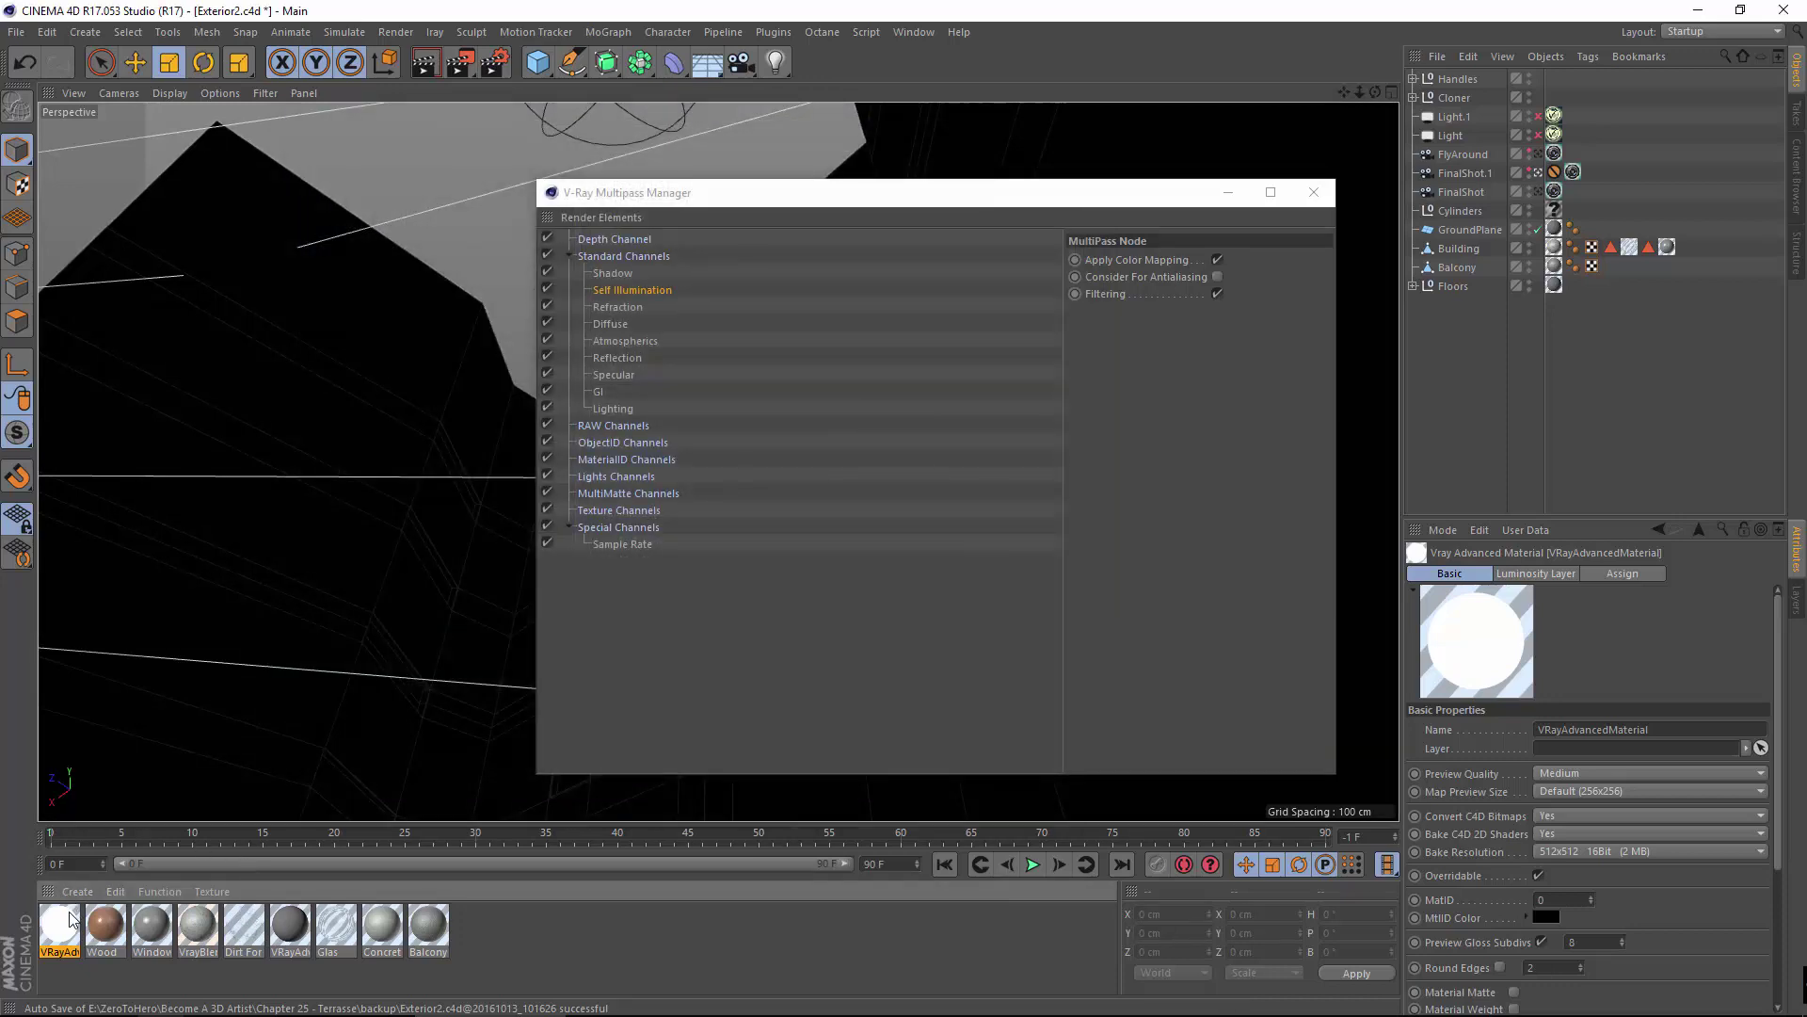
pyautogui.press('Delete')
# Delete the Self Illumination and Atmospherics channels from the standard multipass channels.
pyautogui.click(682, 292)
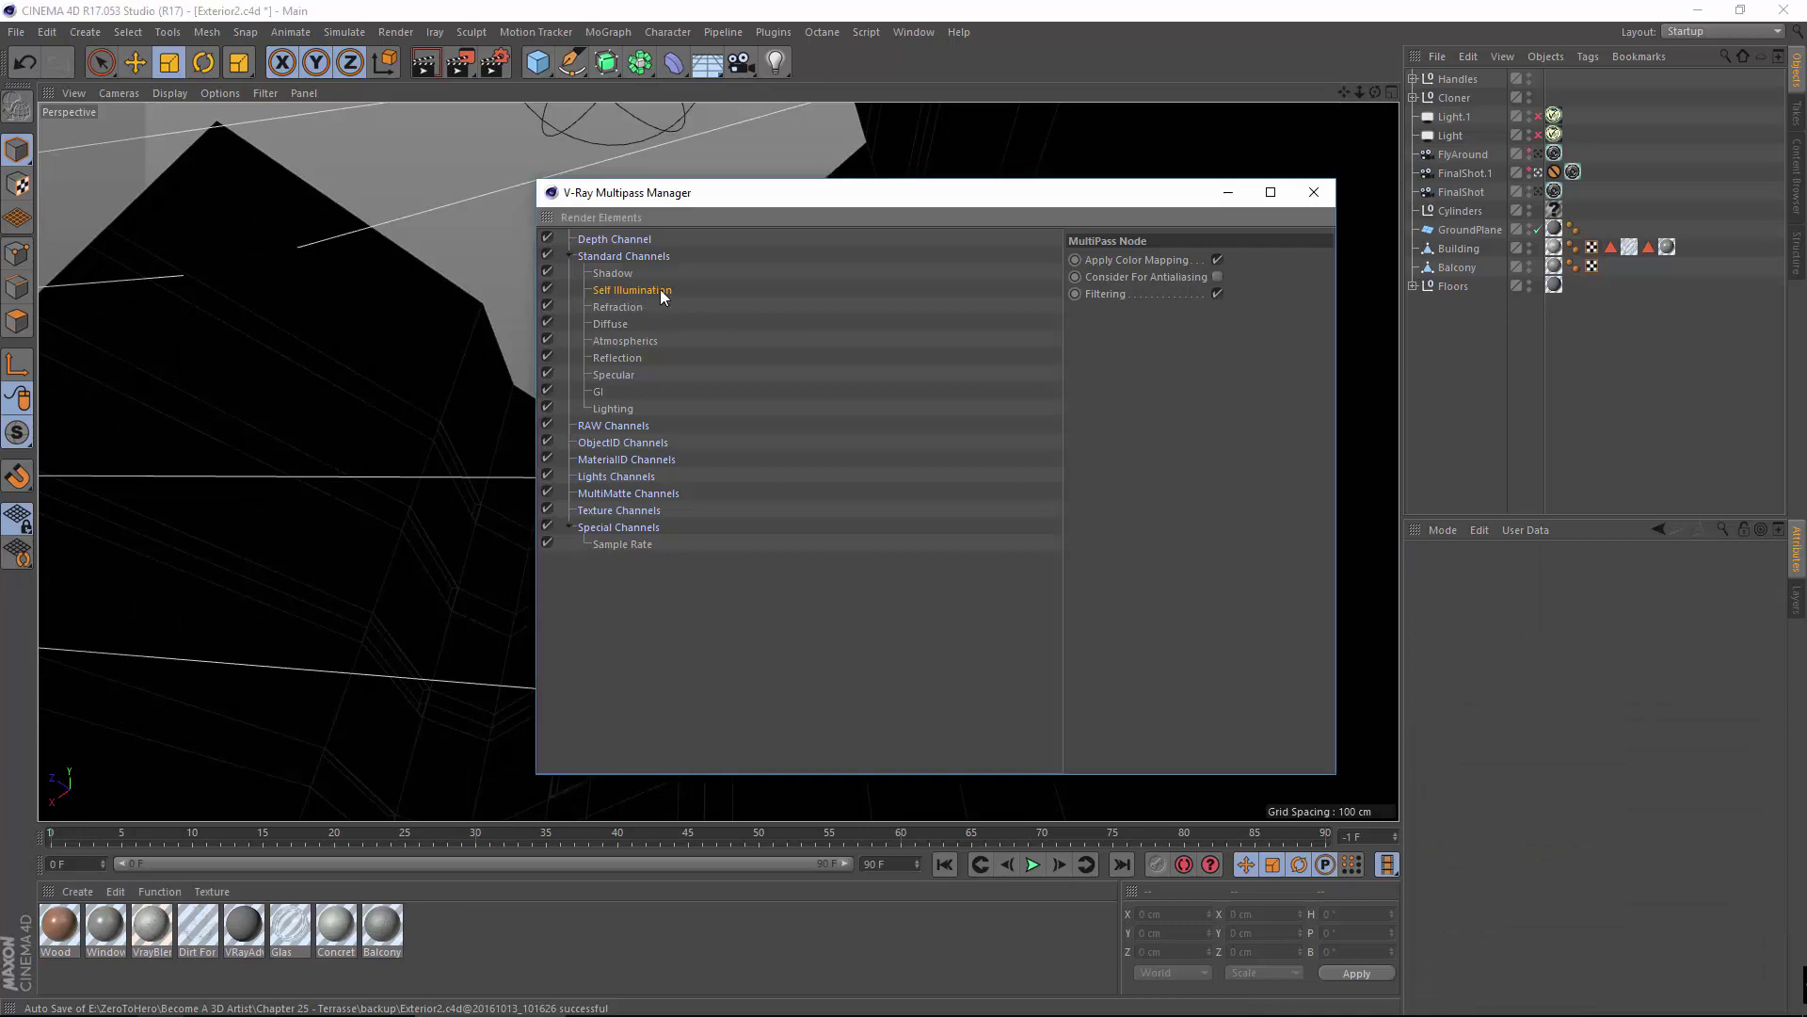
pyautogui.press('Delete')
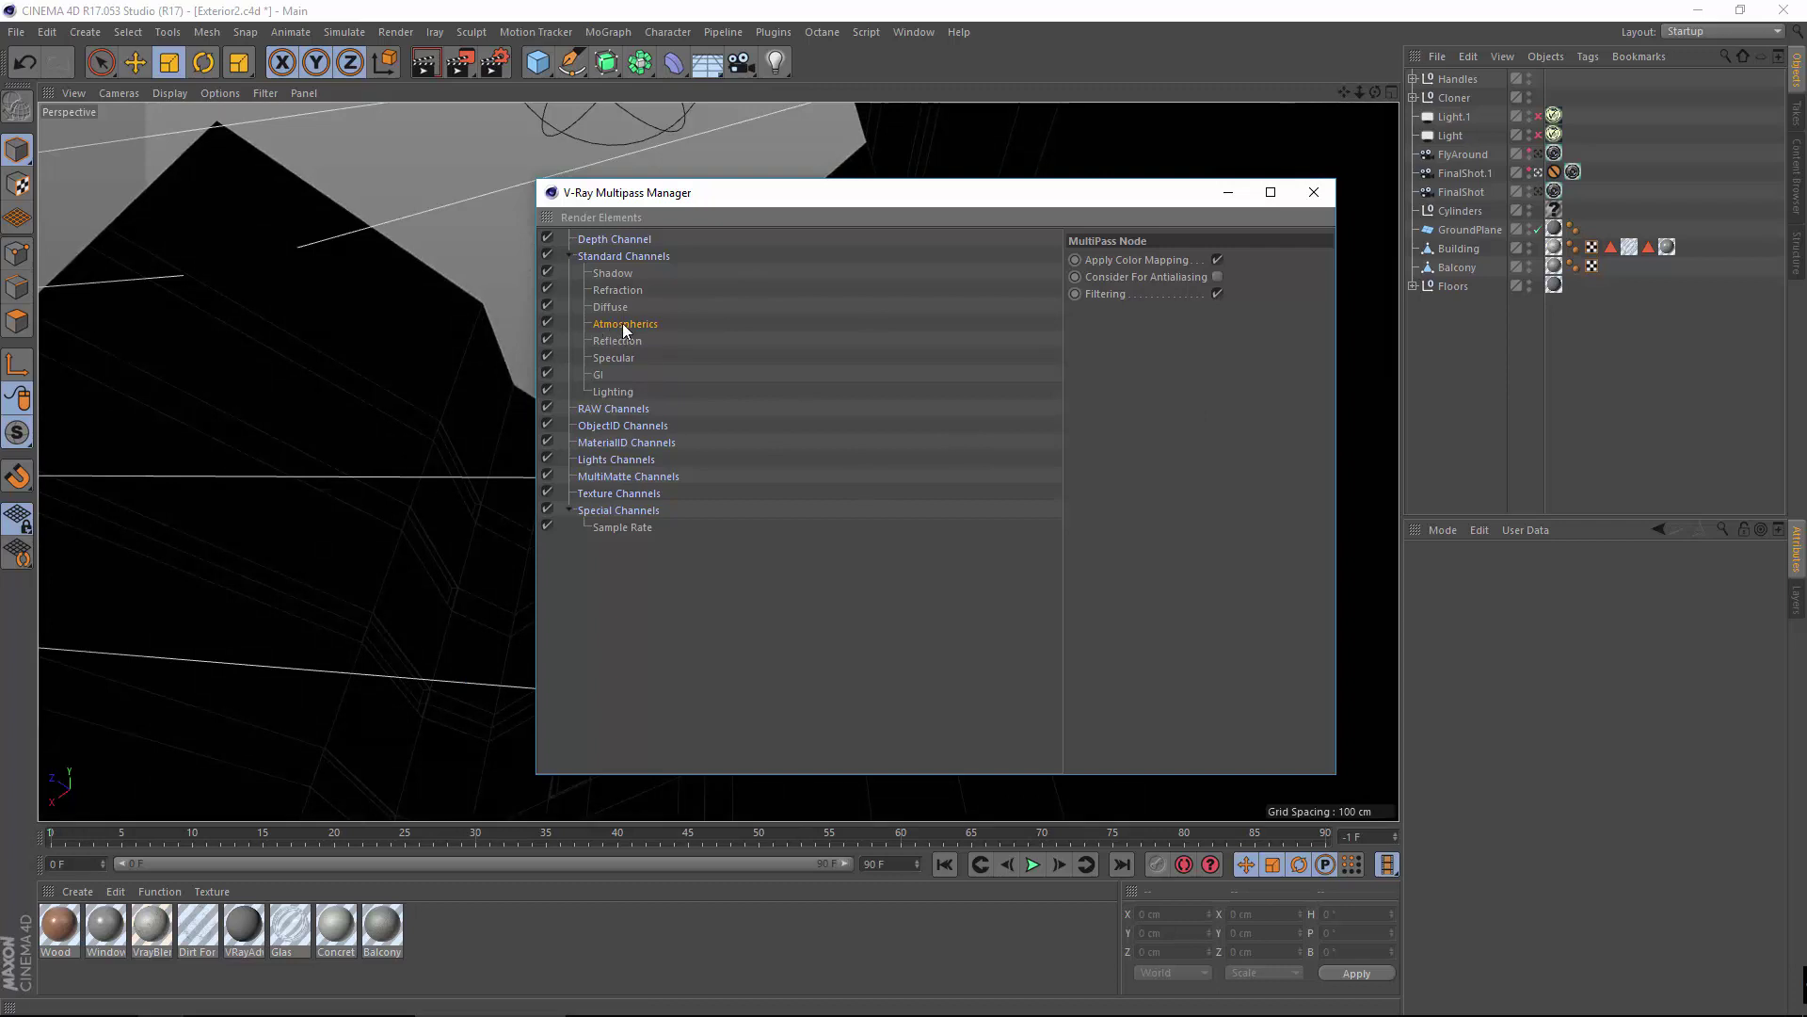
pyautogui.press('Delete')
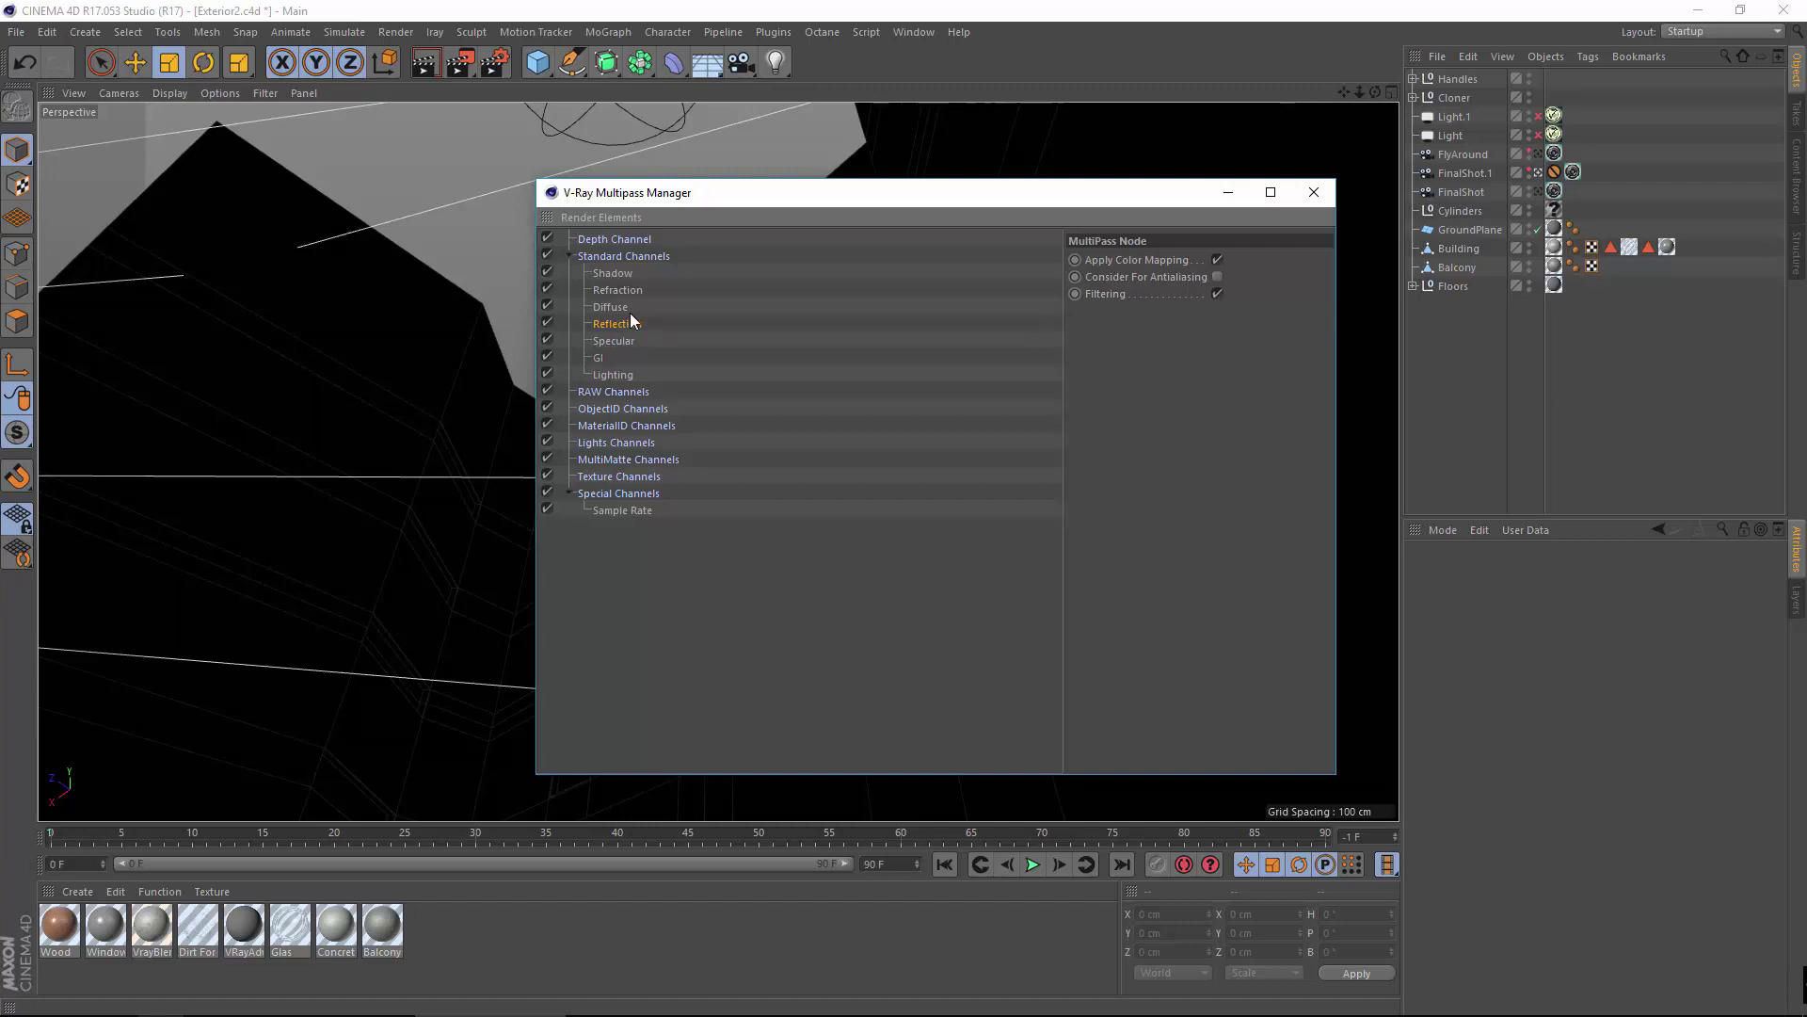
pyautogui.moveTo(689, 201); pyautogui.dragTo(679, 219)
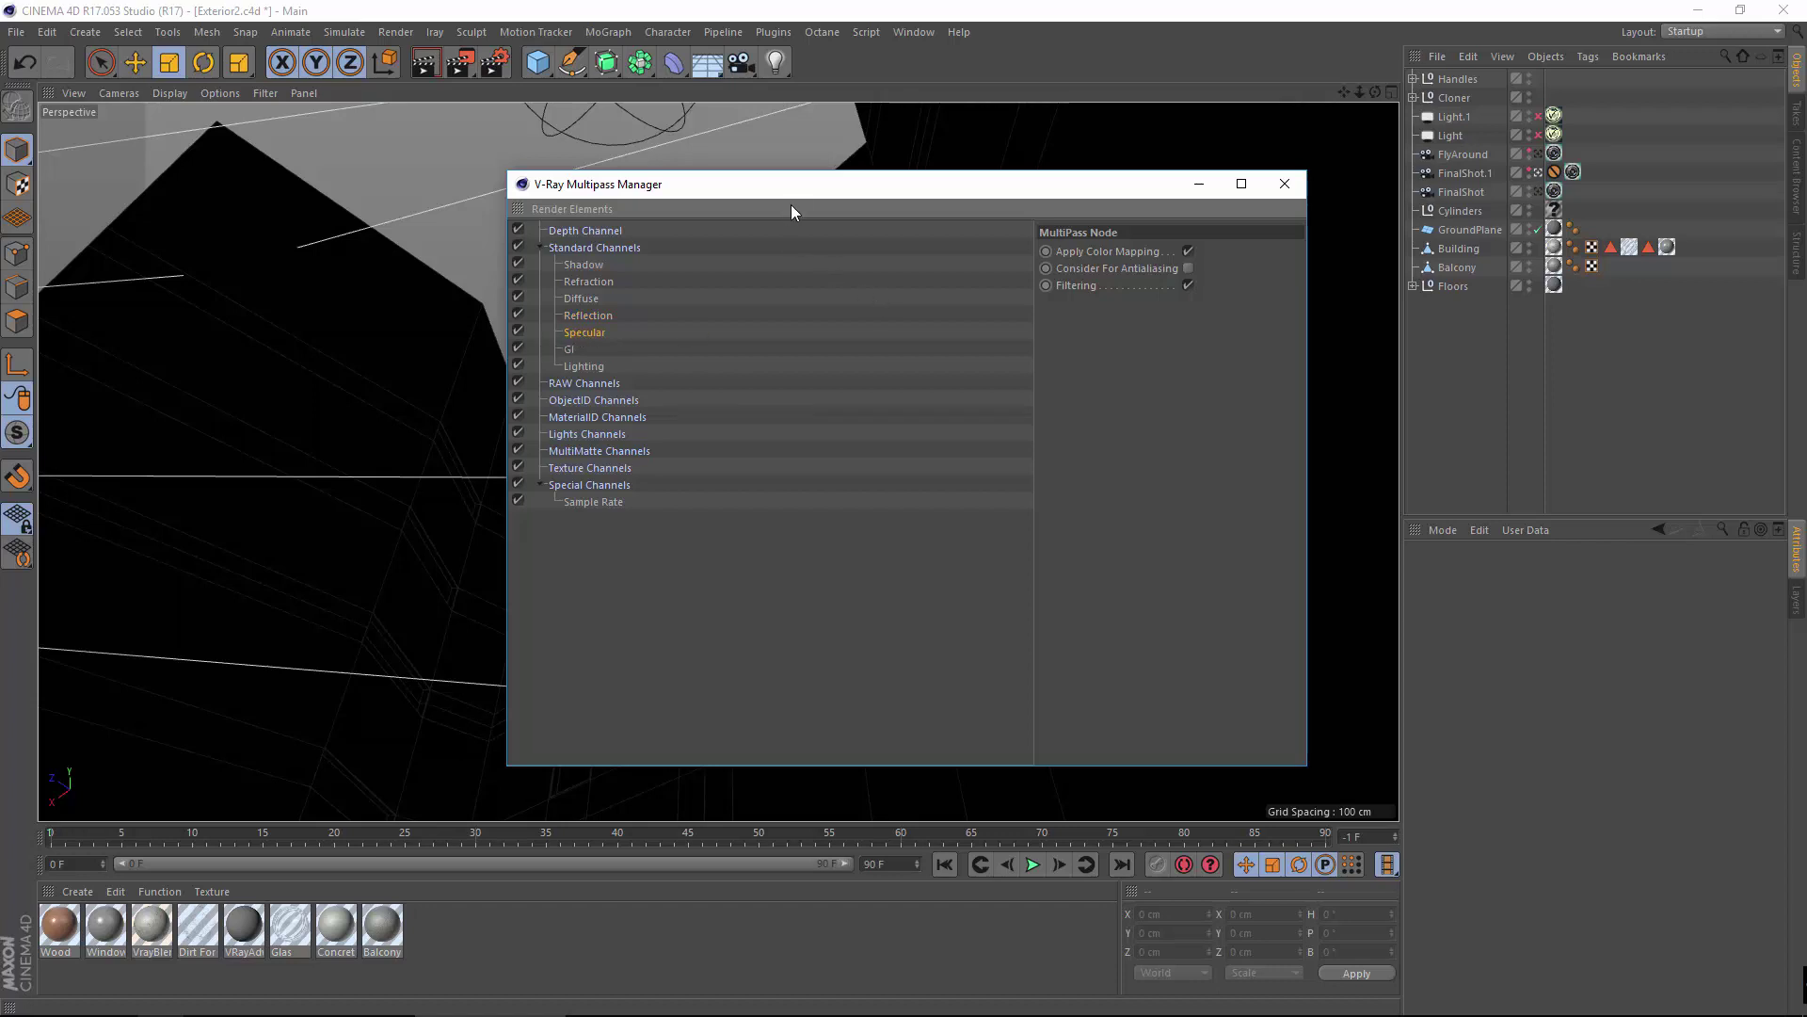
pyautogui.moveTo(829, 187); pyautogui.dragTo(989, 365)
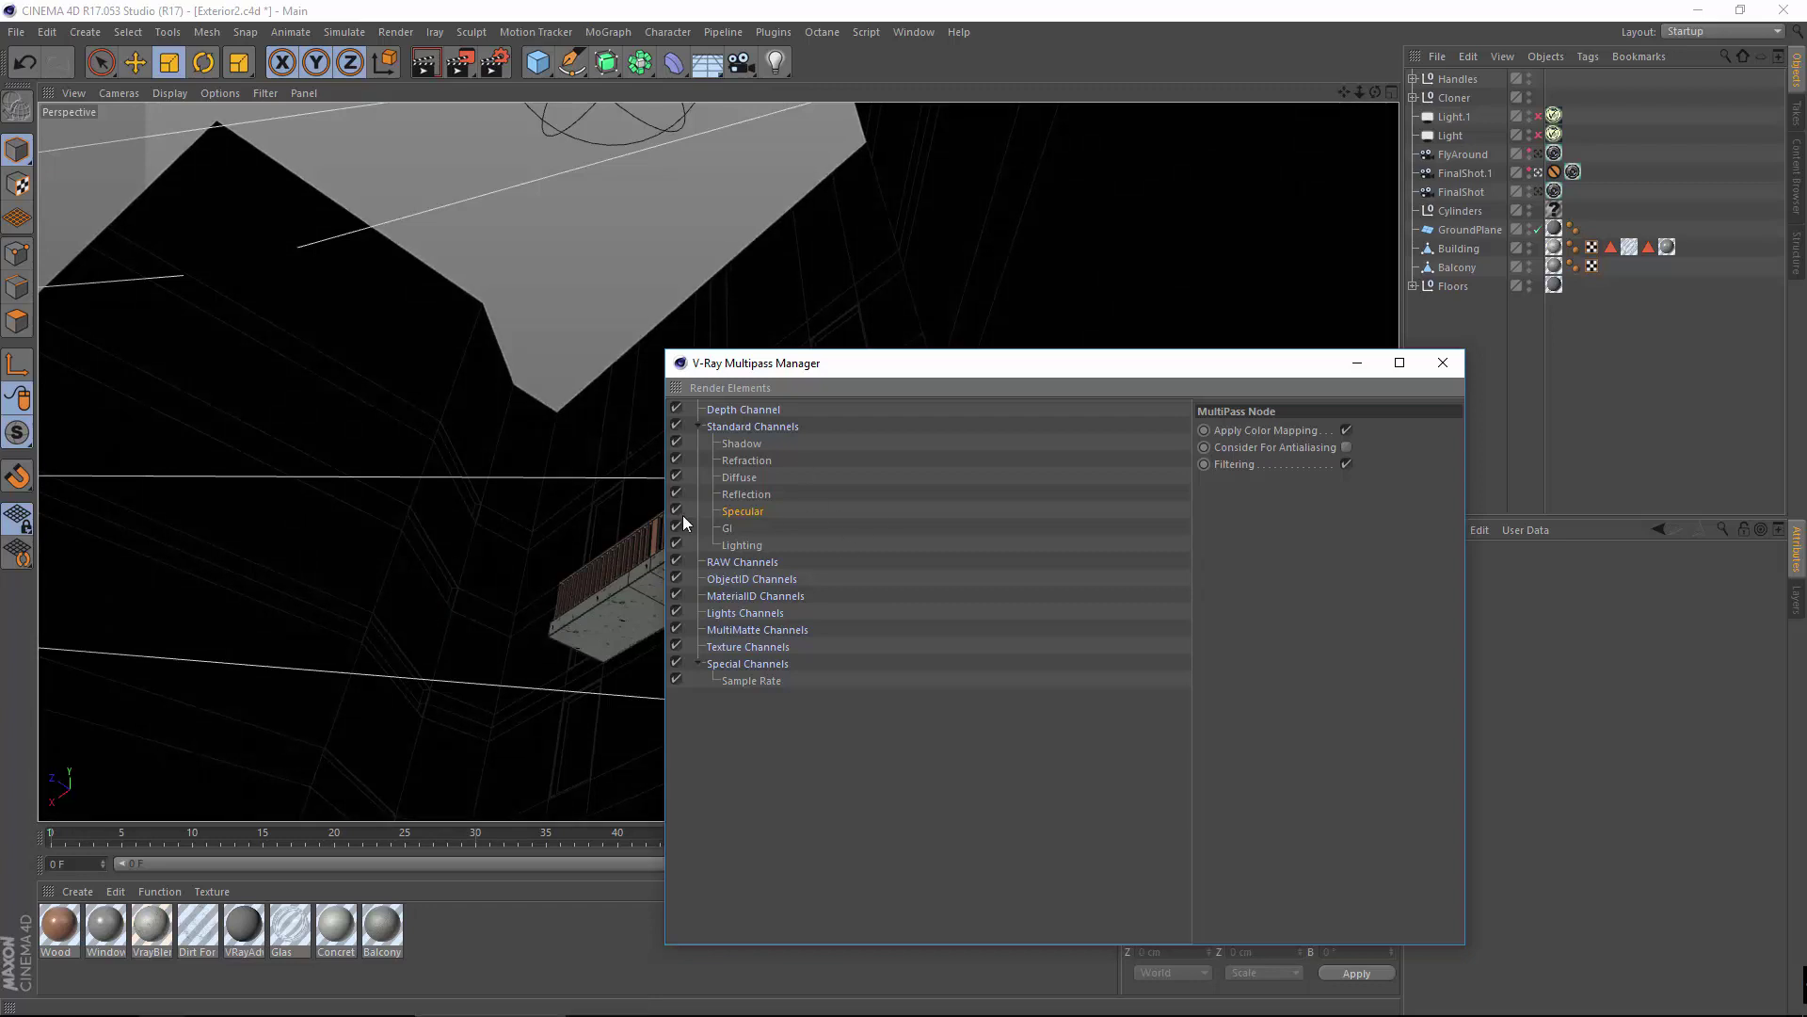
pyautogui.moveTo(900, 369); pyautogui.dragTo(769, 223)
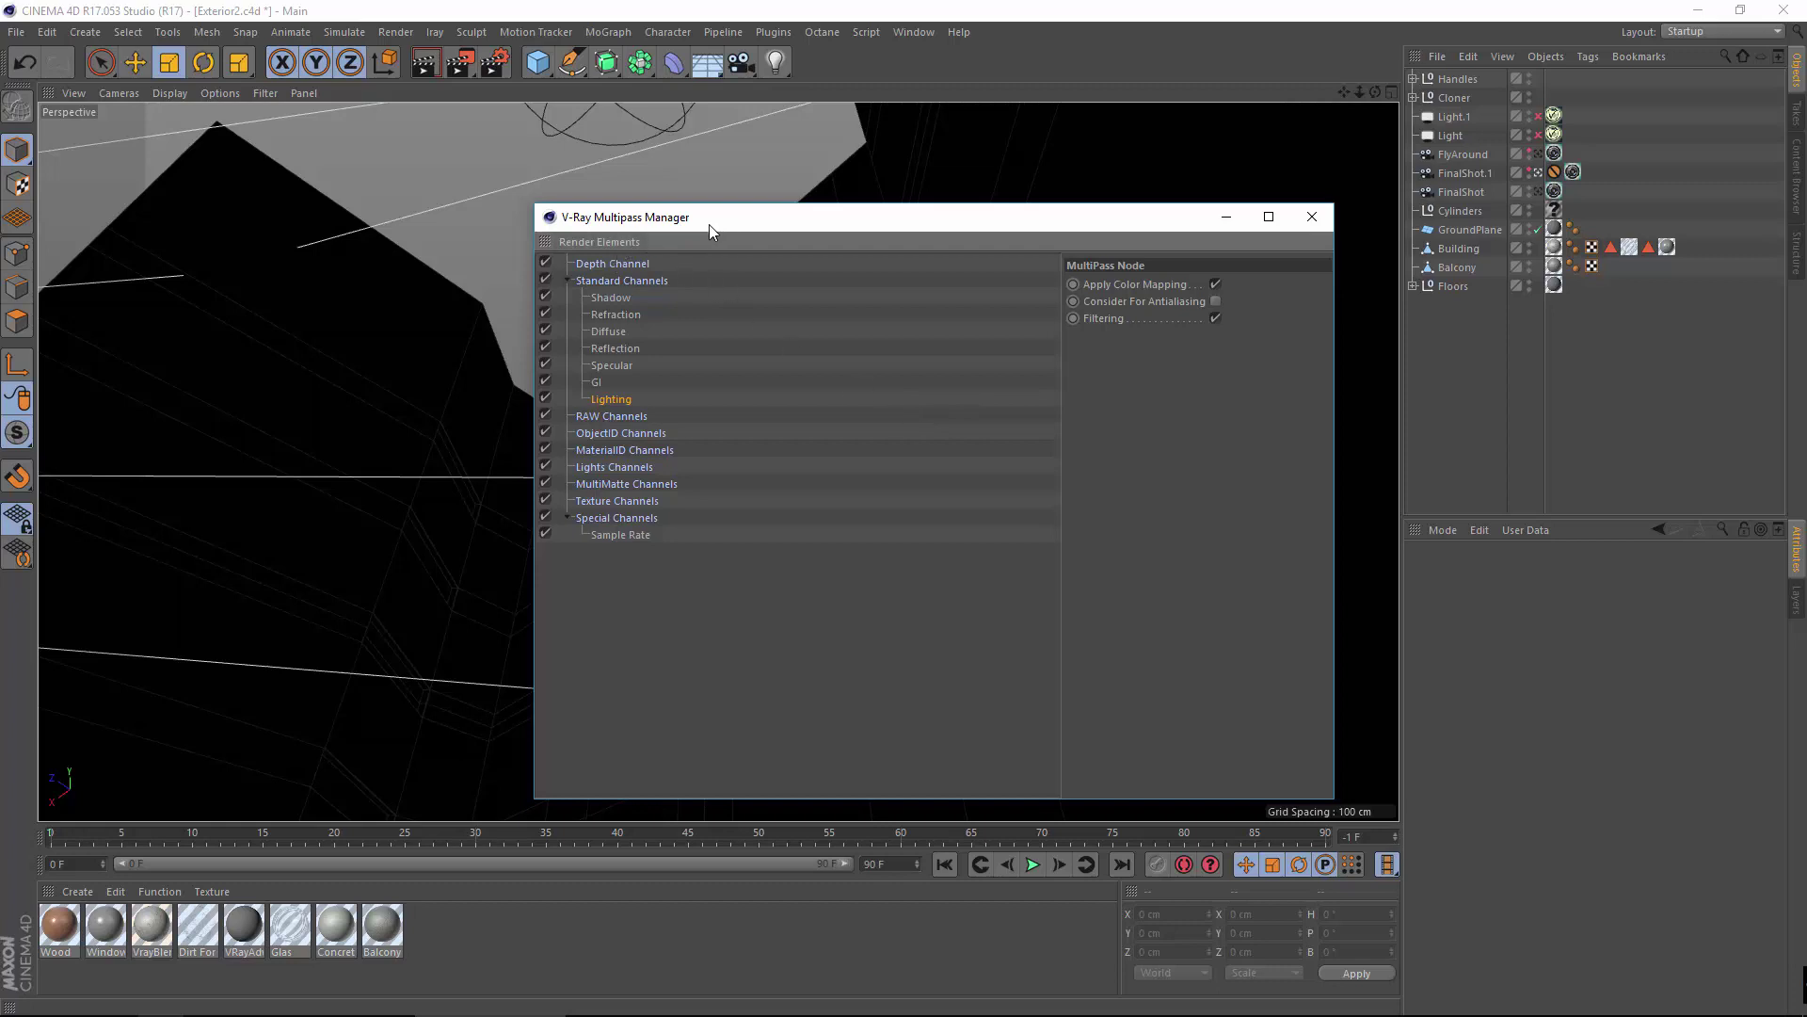
pyautogui.moveTo(709, 224); pyautogui.dragTo(546, 189)
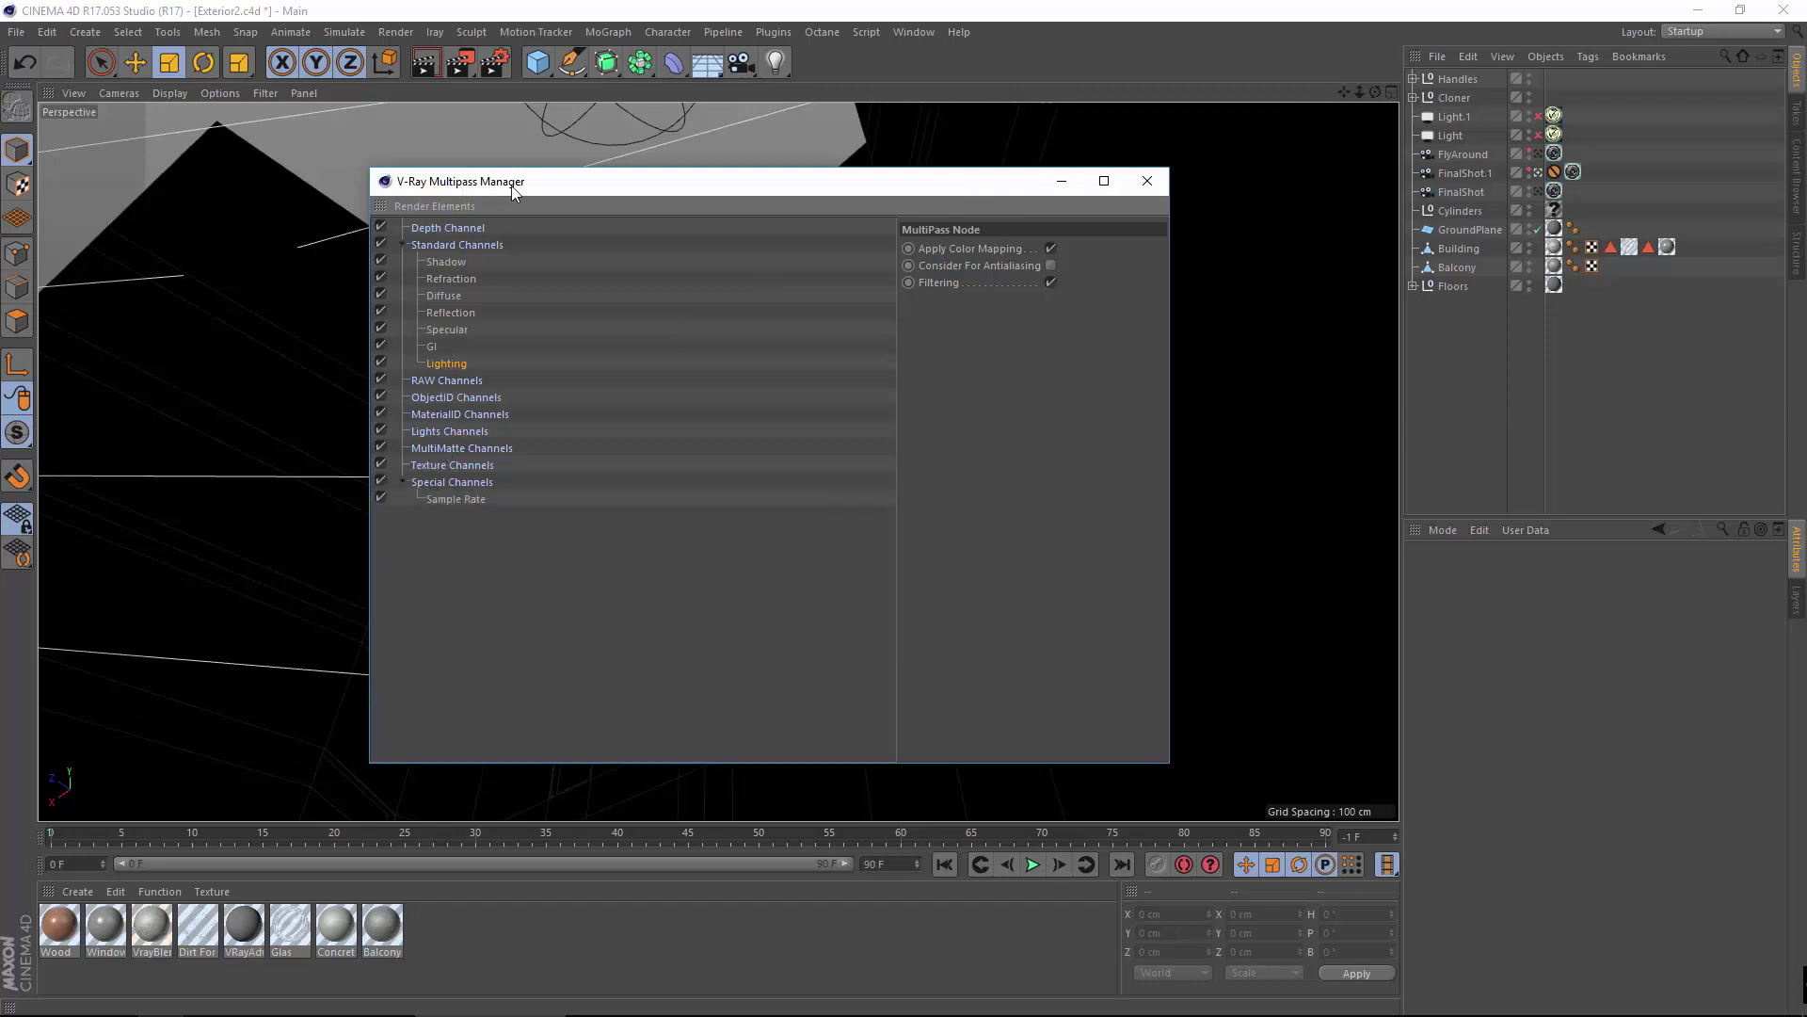
pyautogui.moveTo(504, 185); pyautogui.dragTo(663, 209)
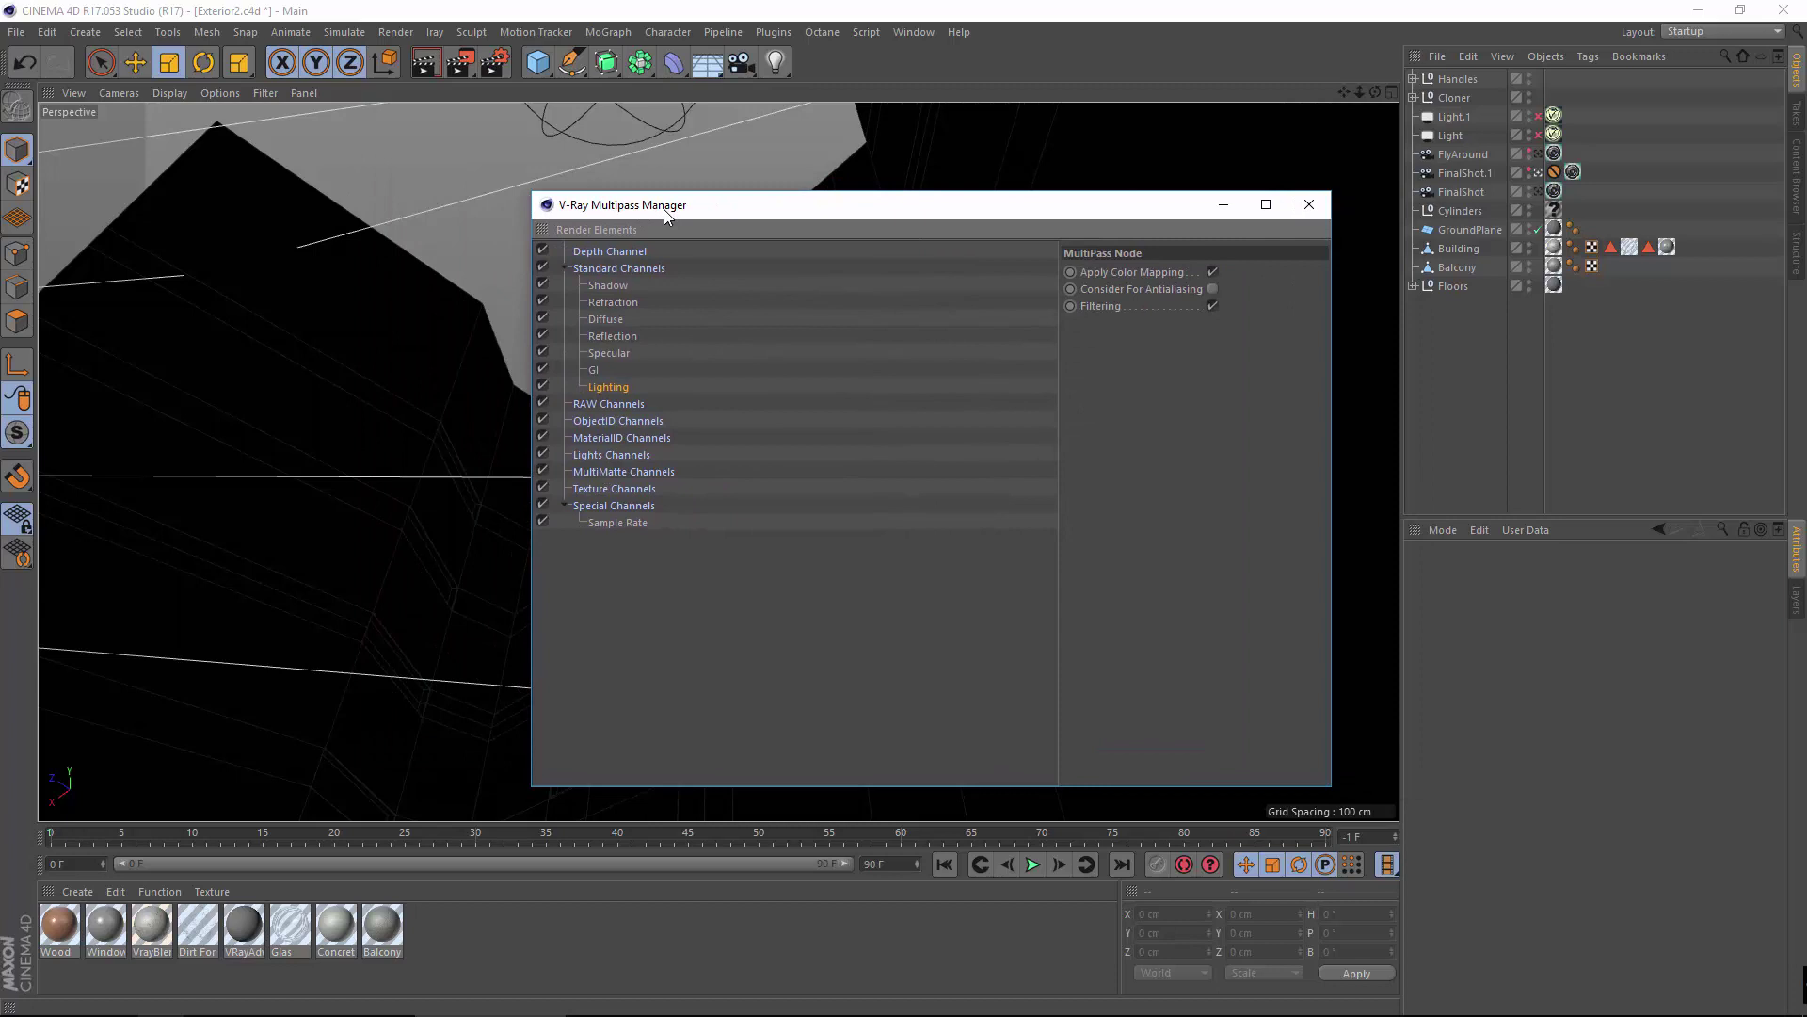
pyautogui.moveTo(906, 213); pyautogui.dragTo(759, 205)
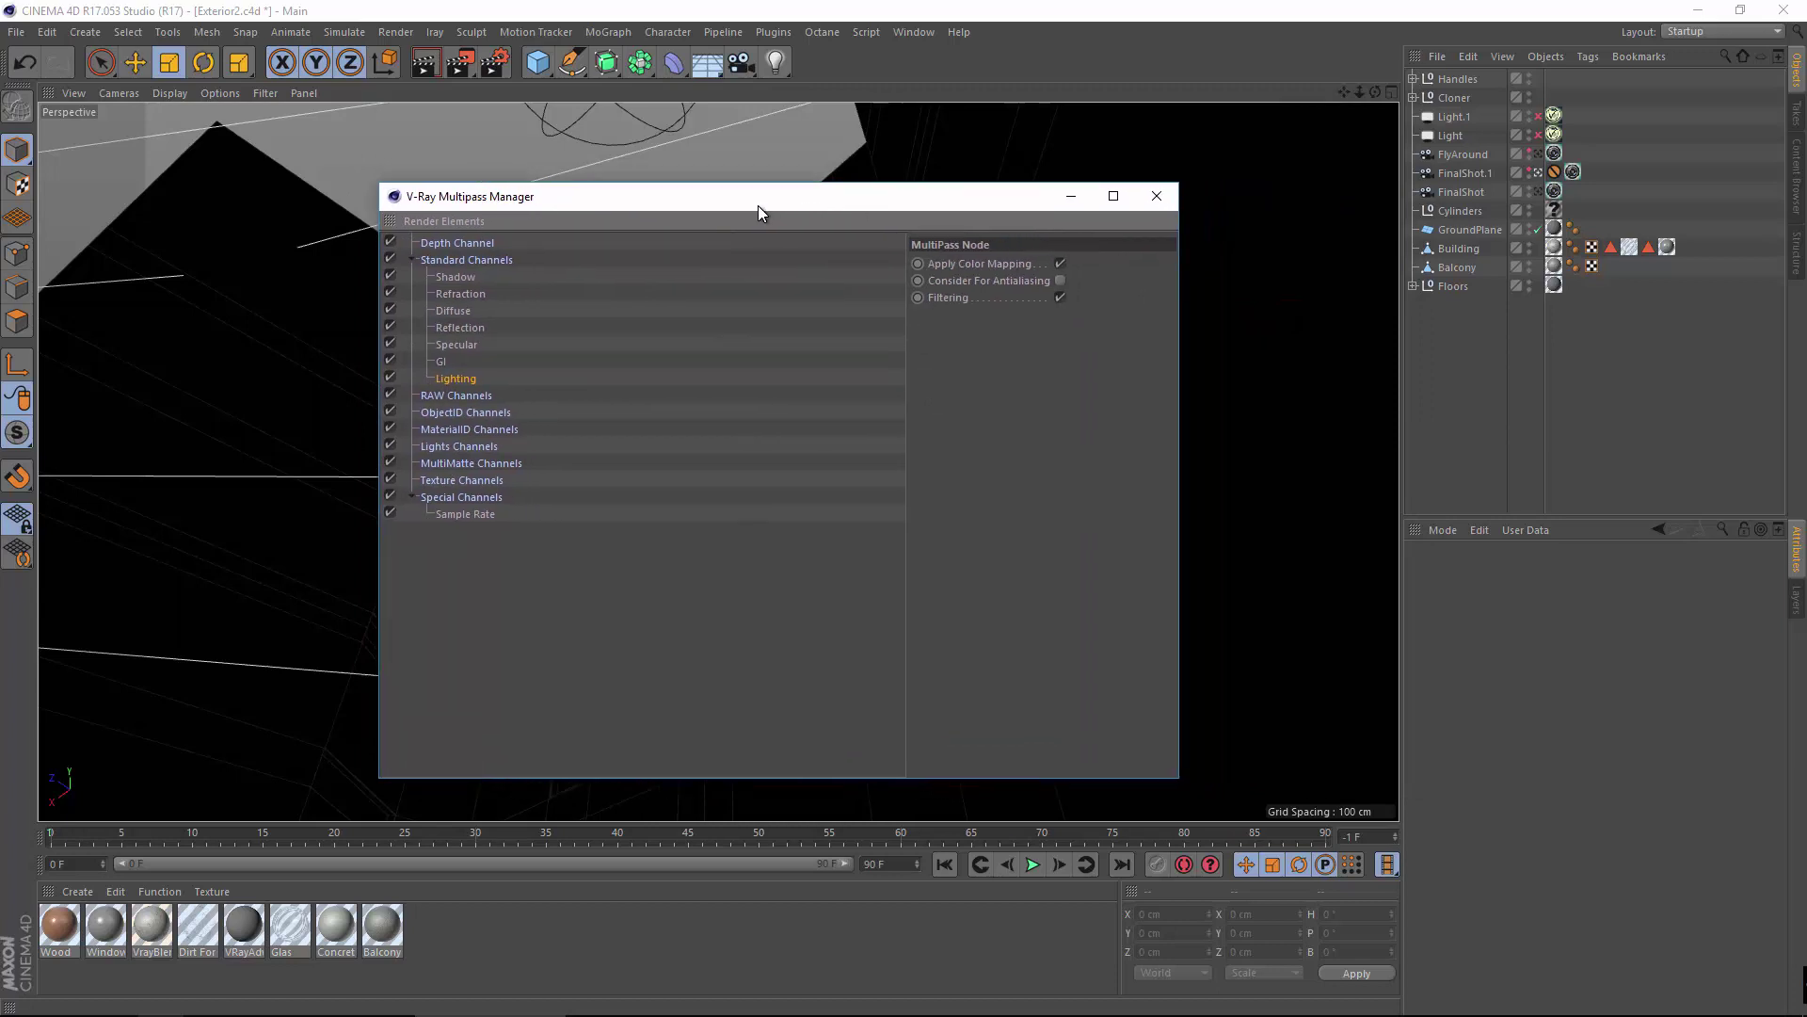
# Minimize the Multipass Manager and add a VrayCompositing tag to the Balcony object.
pyautogui.click(1071, 196)
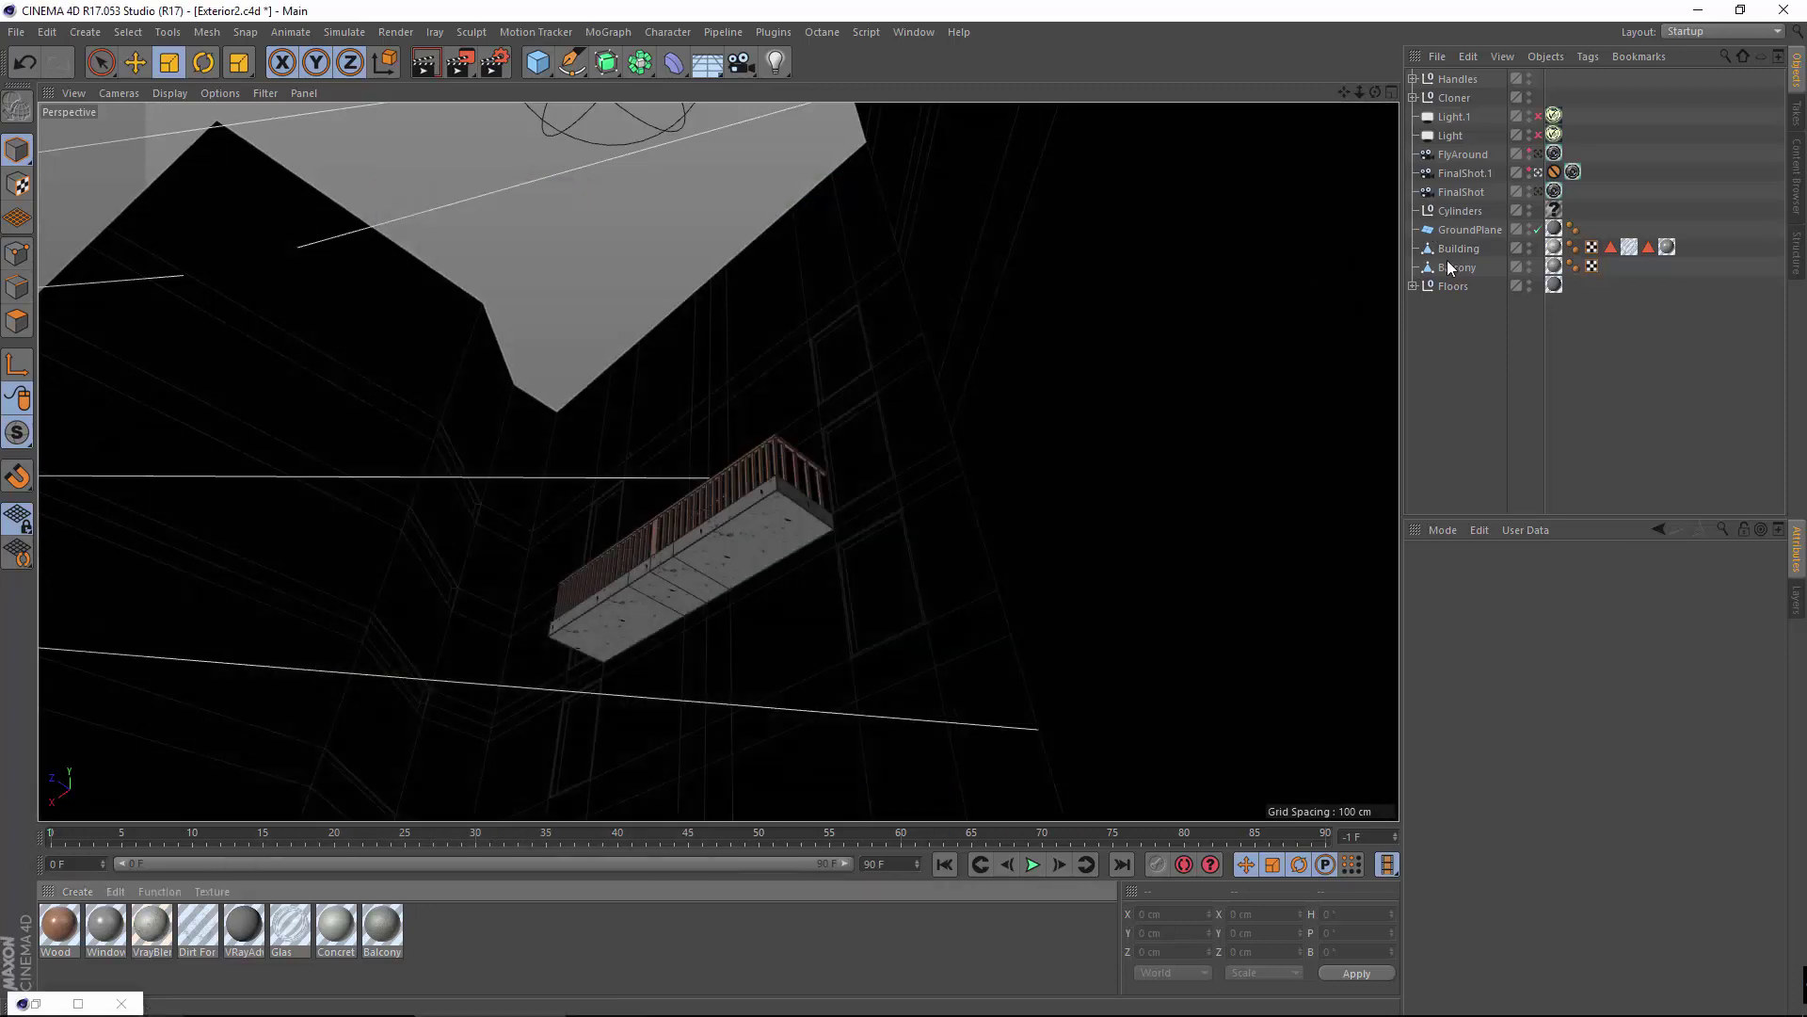
pyautogui.click(1450, 267)
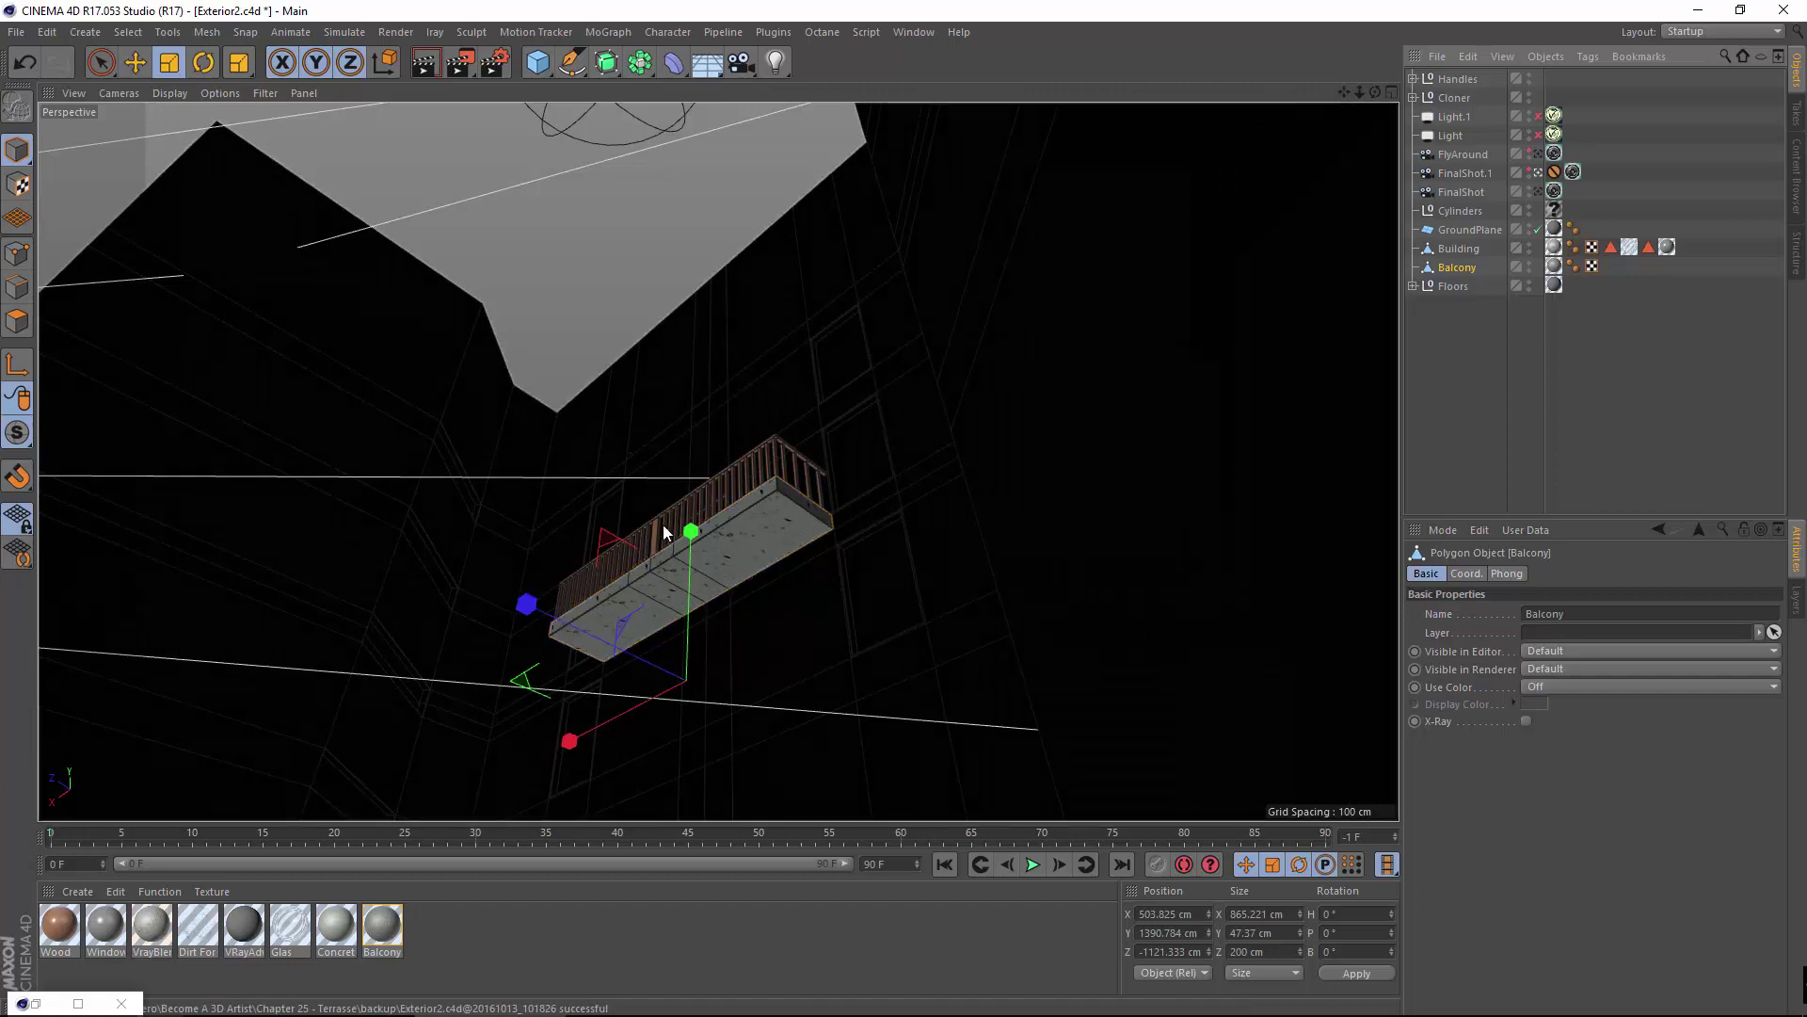
pyautogui.rightClick(1450, 266)
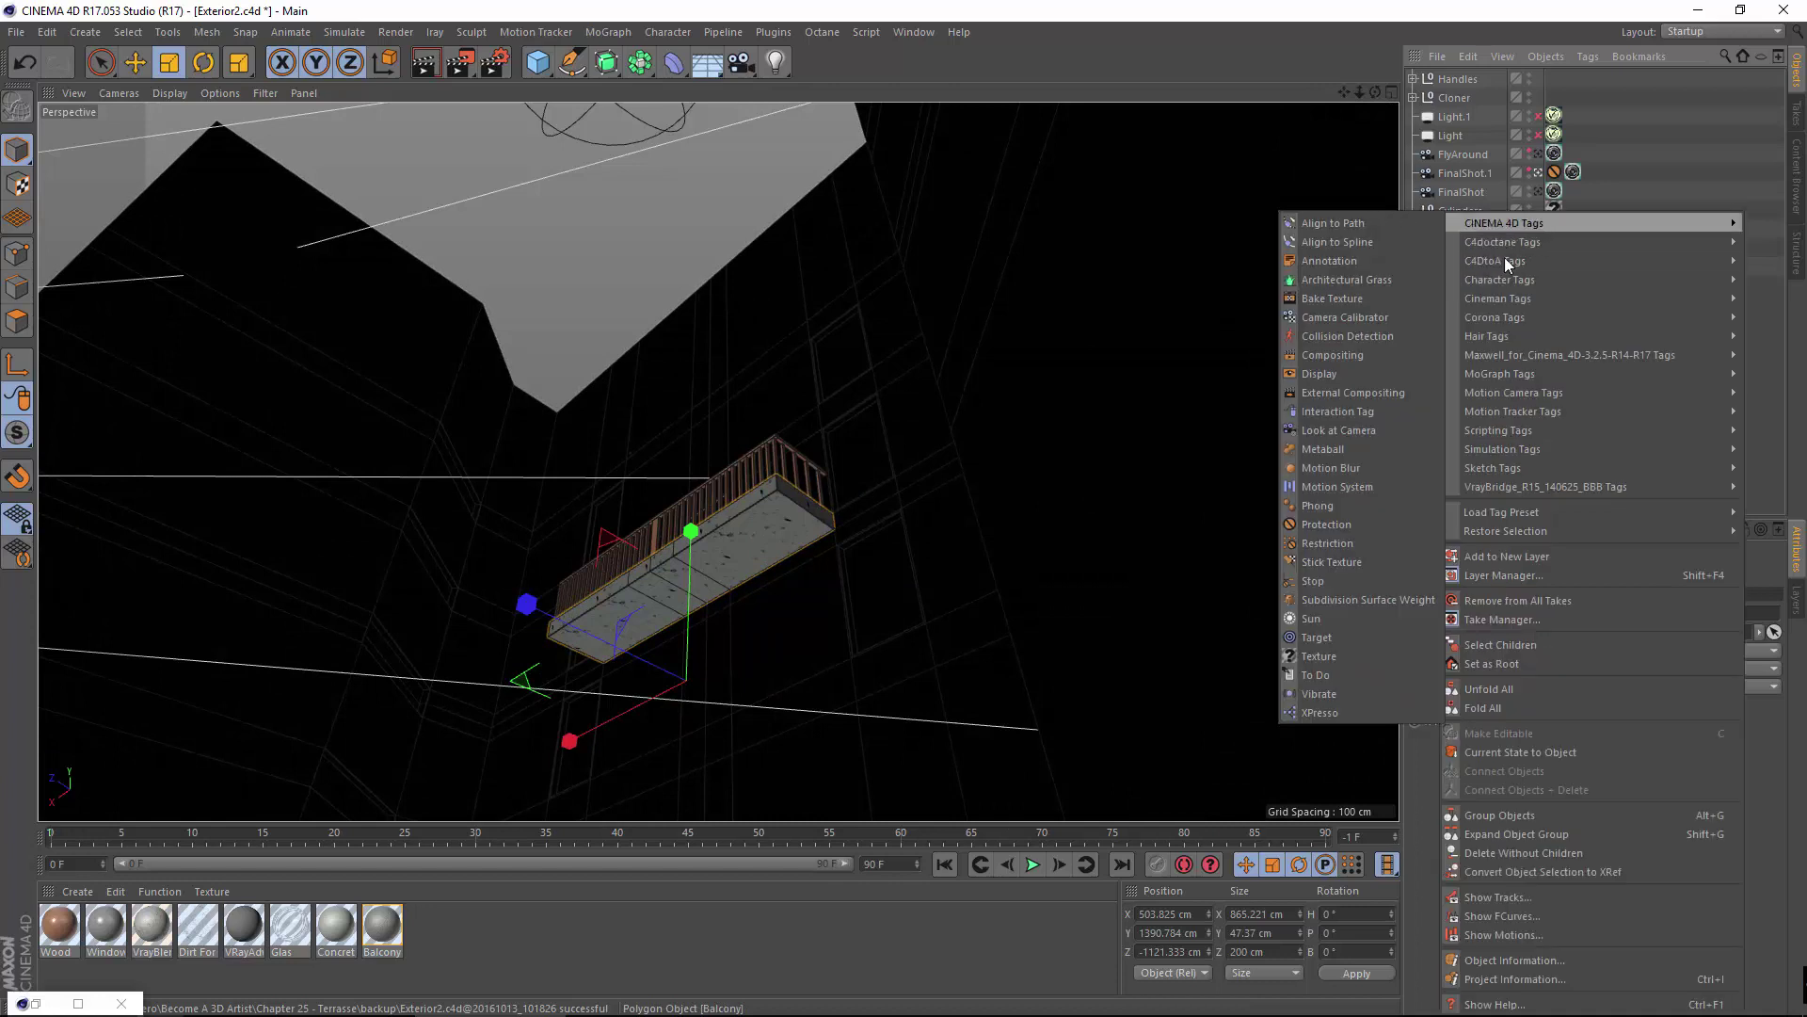
pyautogui.press('Escape')
pyautogui.rightClick(1456, 267)
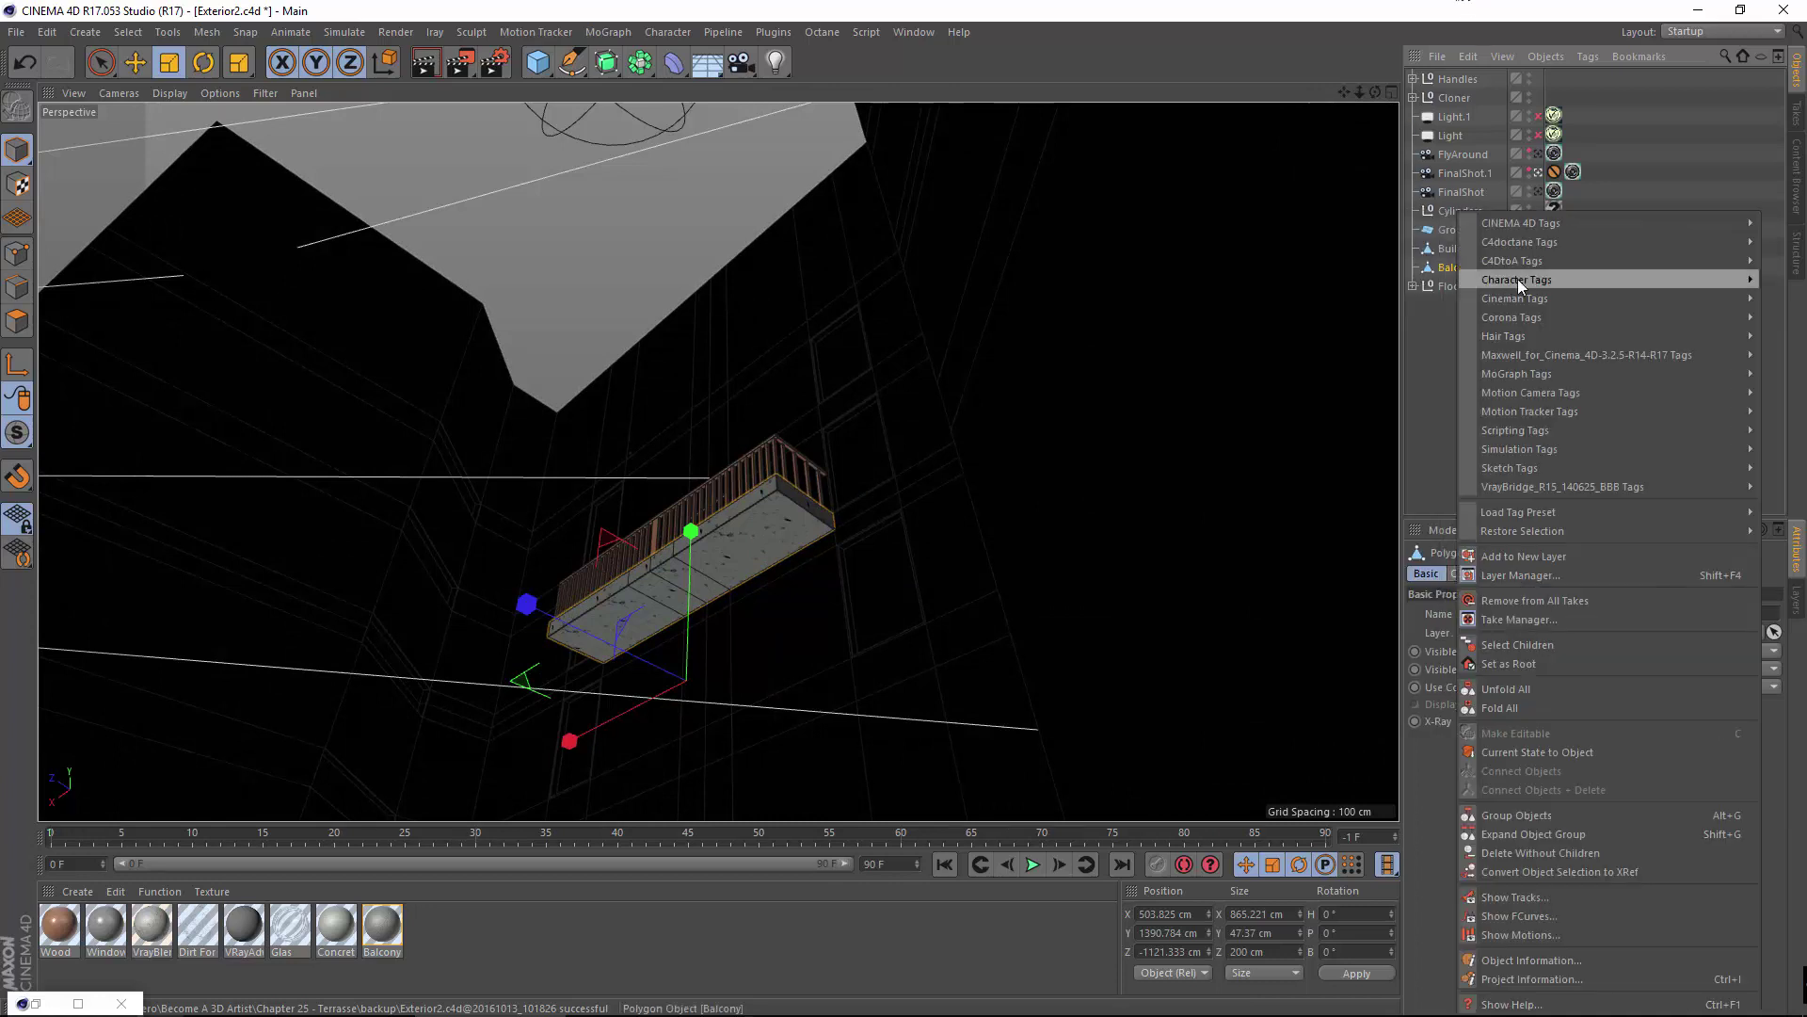
pyautogui.moveTo(1529, 482)
pyautogui.click(1388, 524)
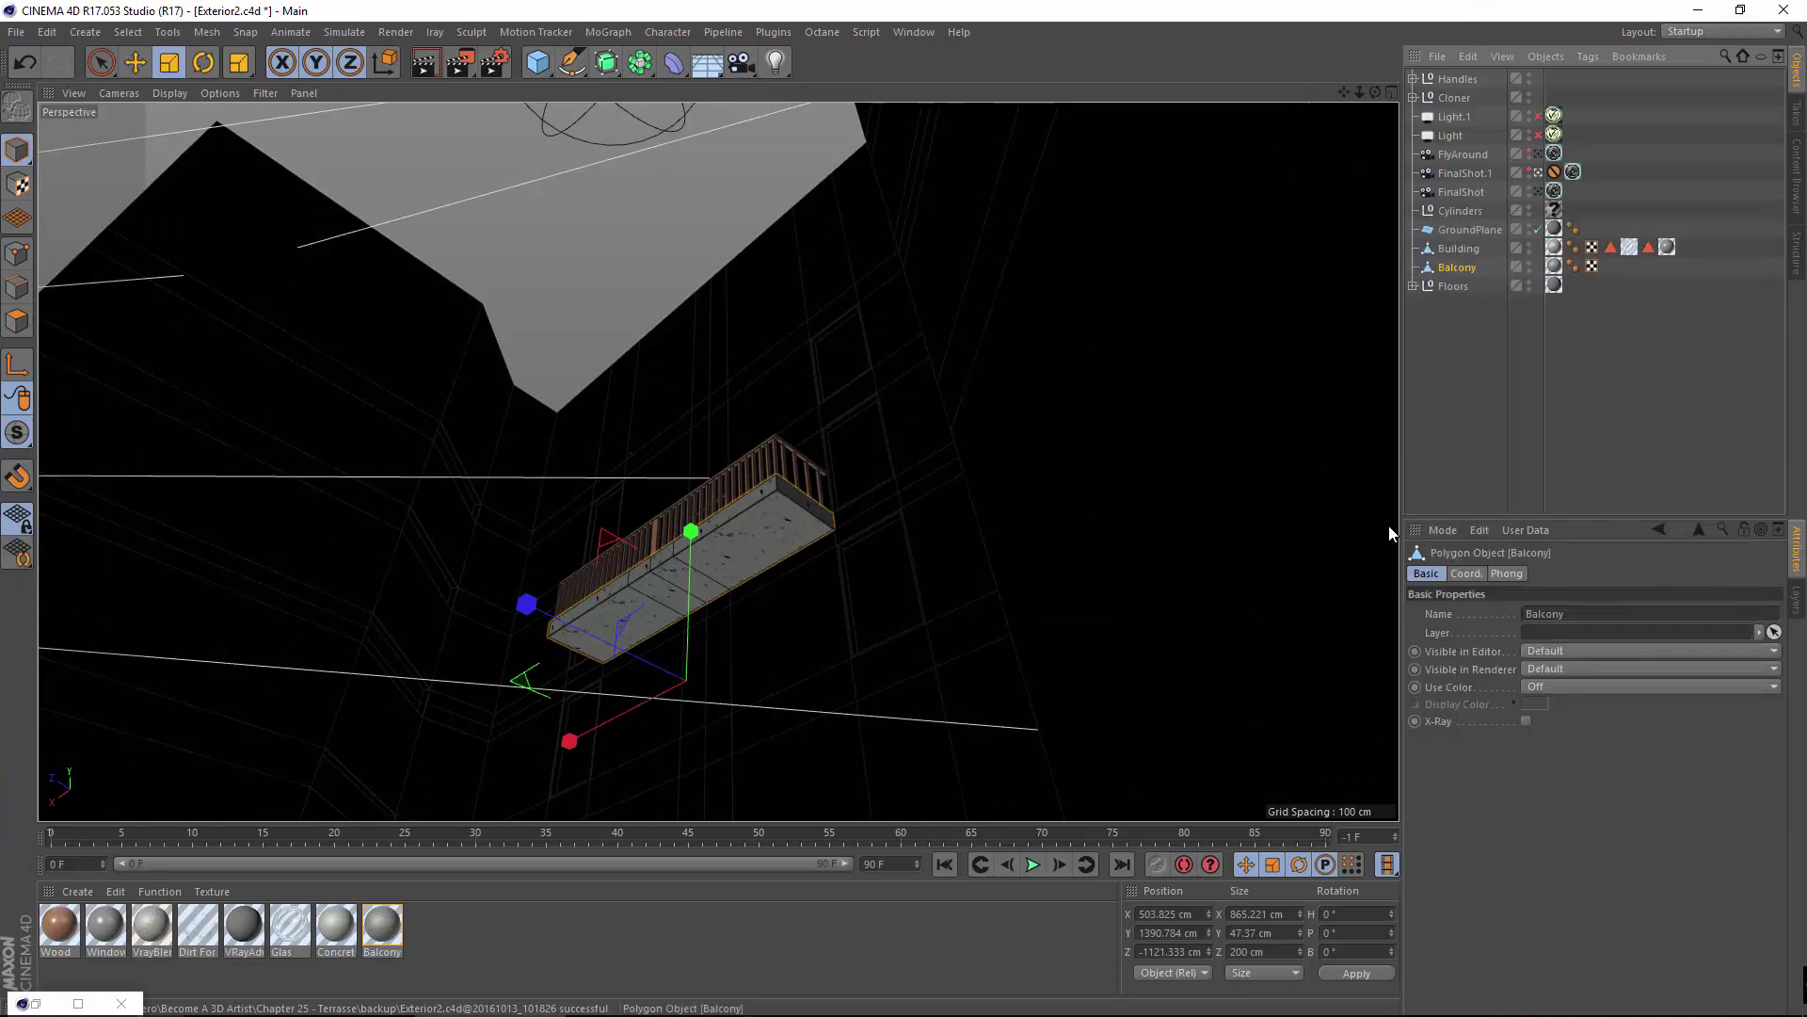
# Delete the Cylinders null and set the Object ID of the Balcony's VrayCompositing tag to 3.
pyautogui.click(1457, 211)
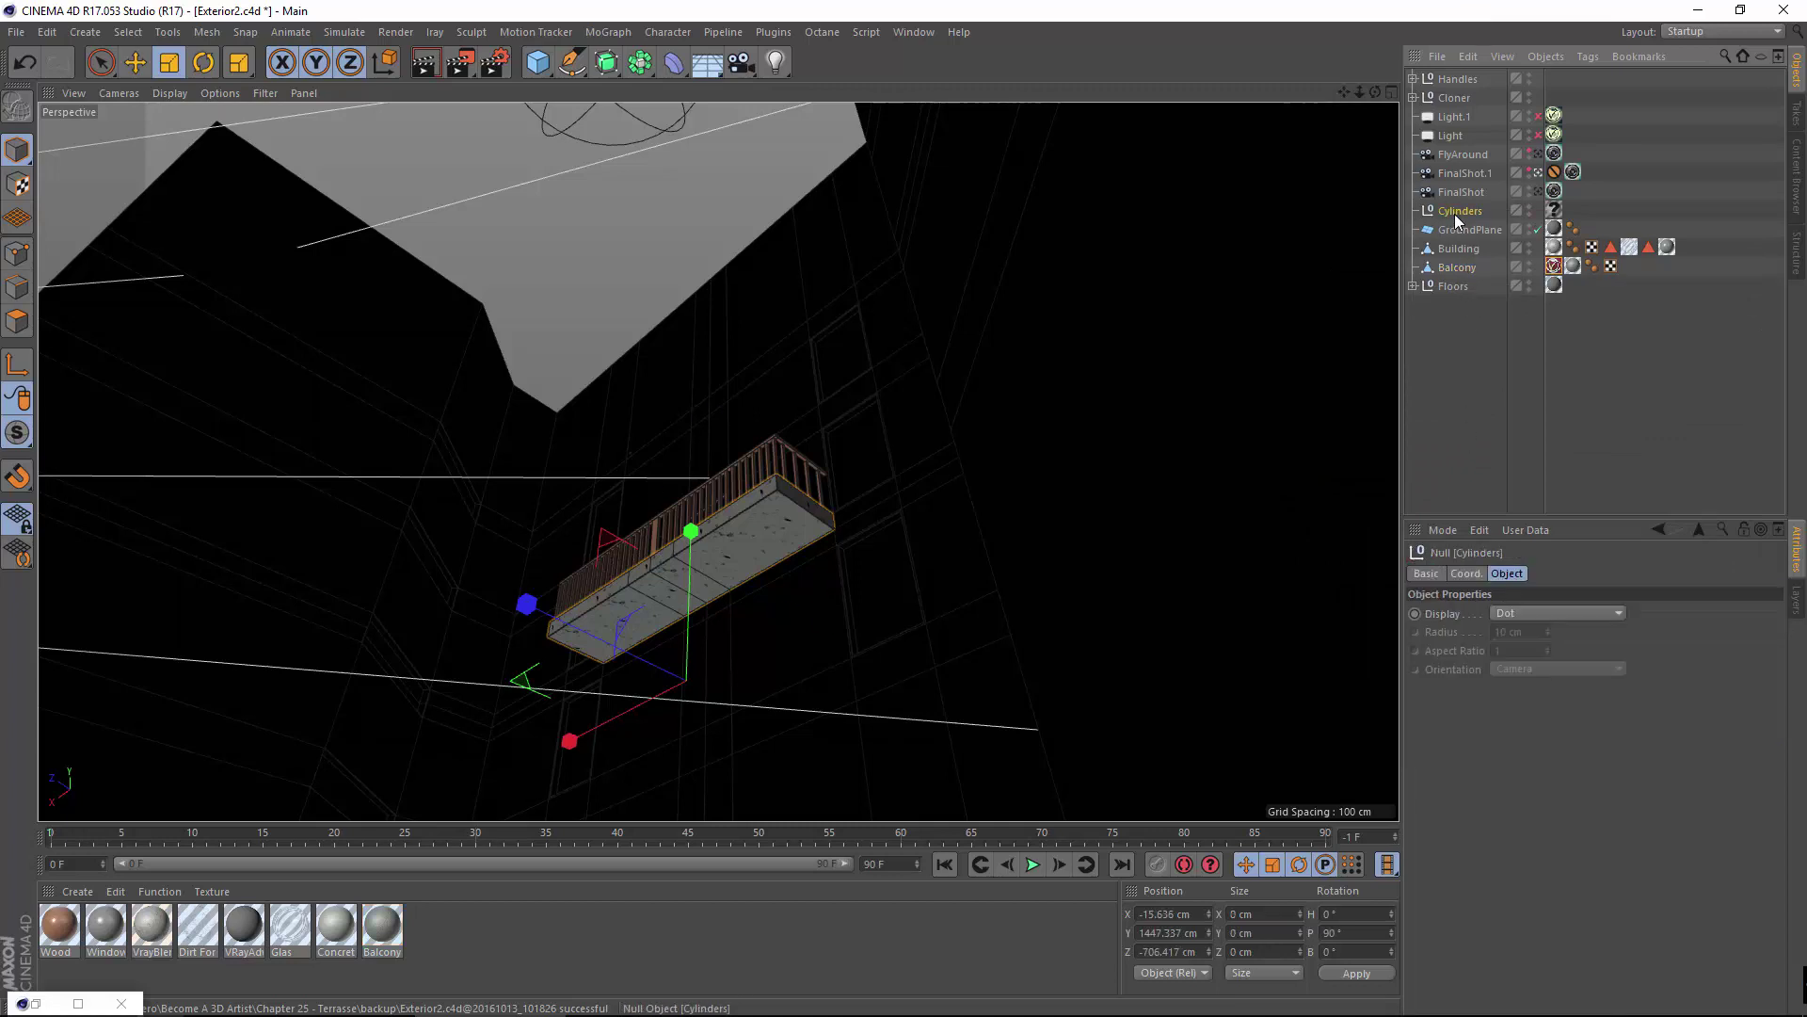
pyautogui.press('Delete')
pyautogui.click(1553, 247)
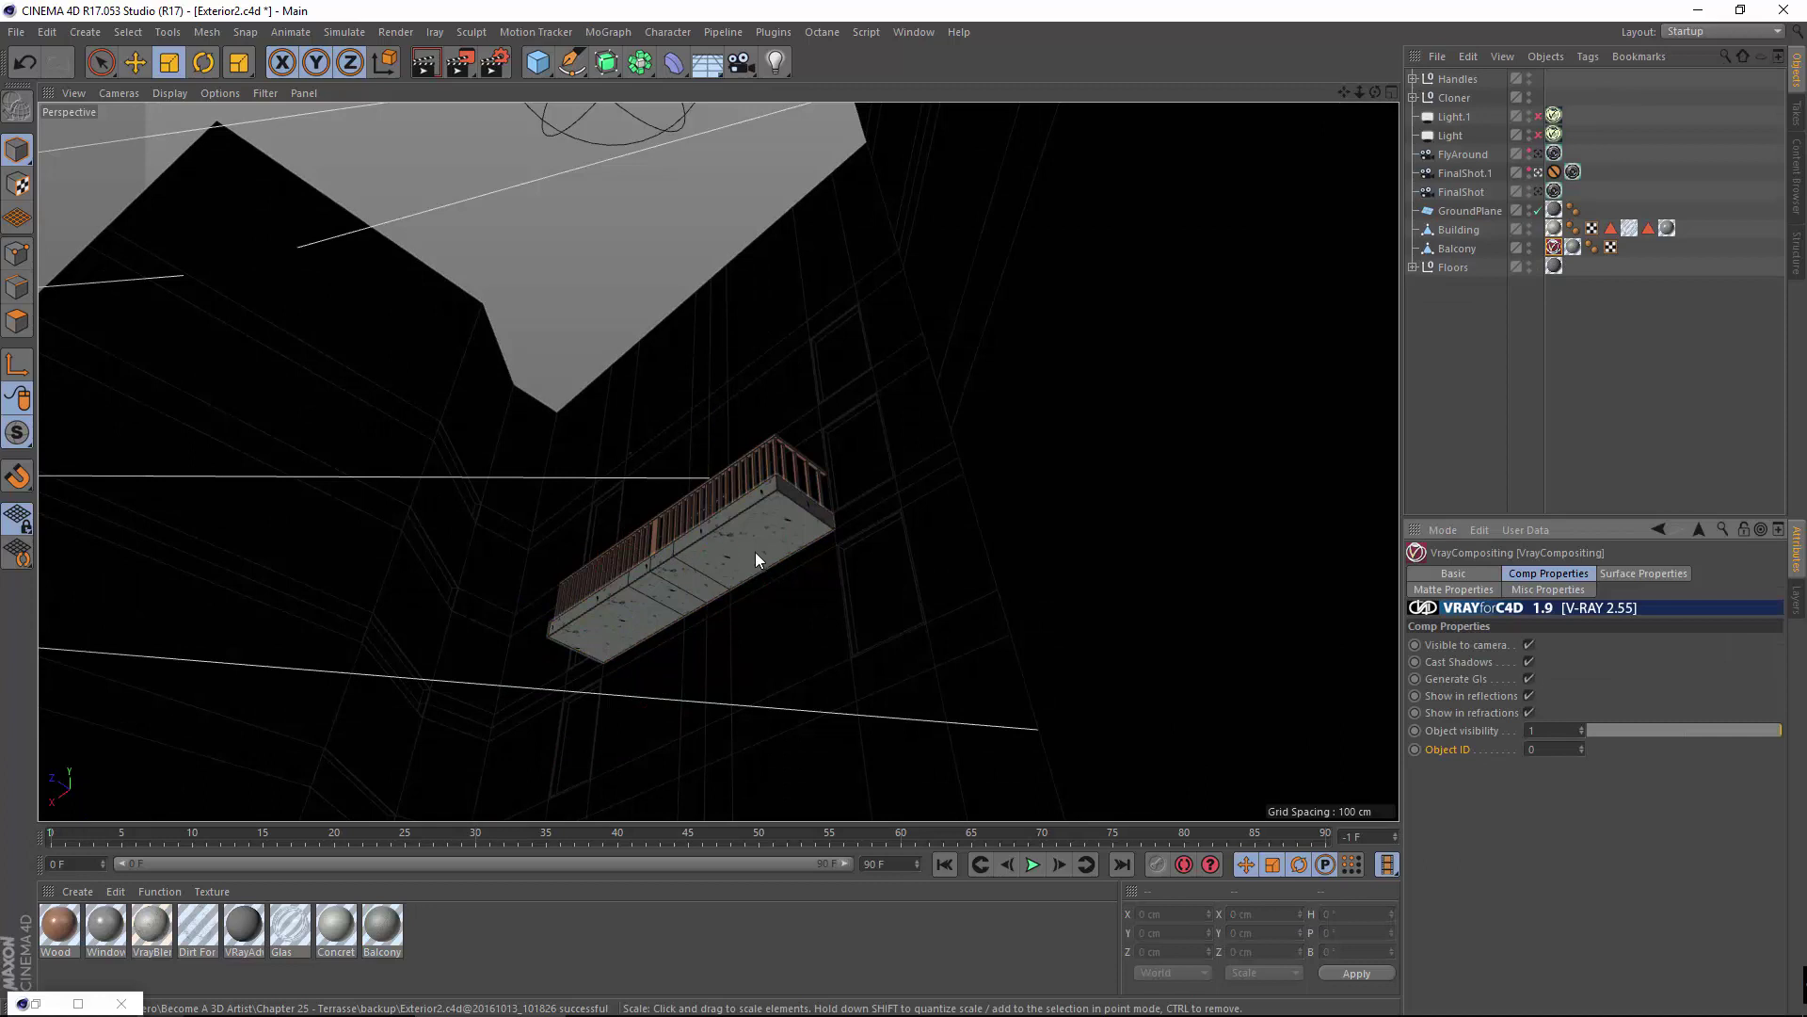
pyautogui.click(1582, 745)
pyautogui.click(1581, 746)
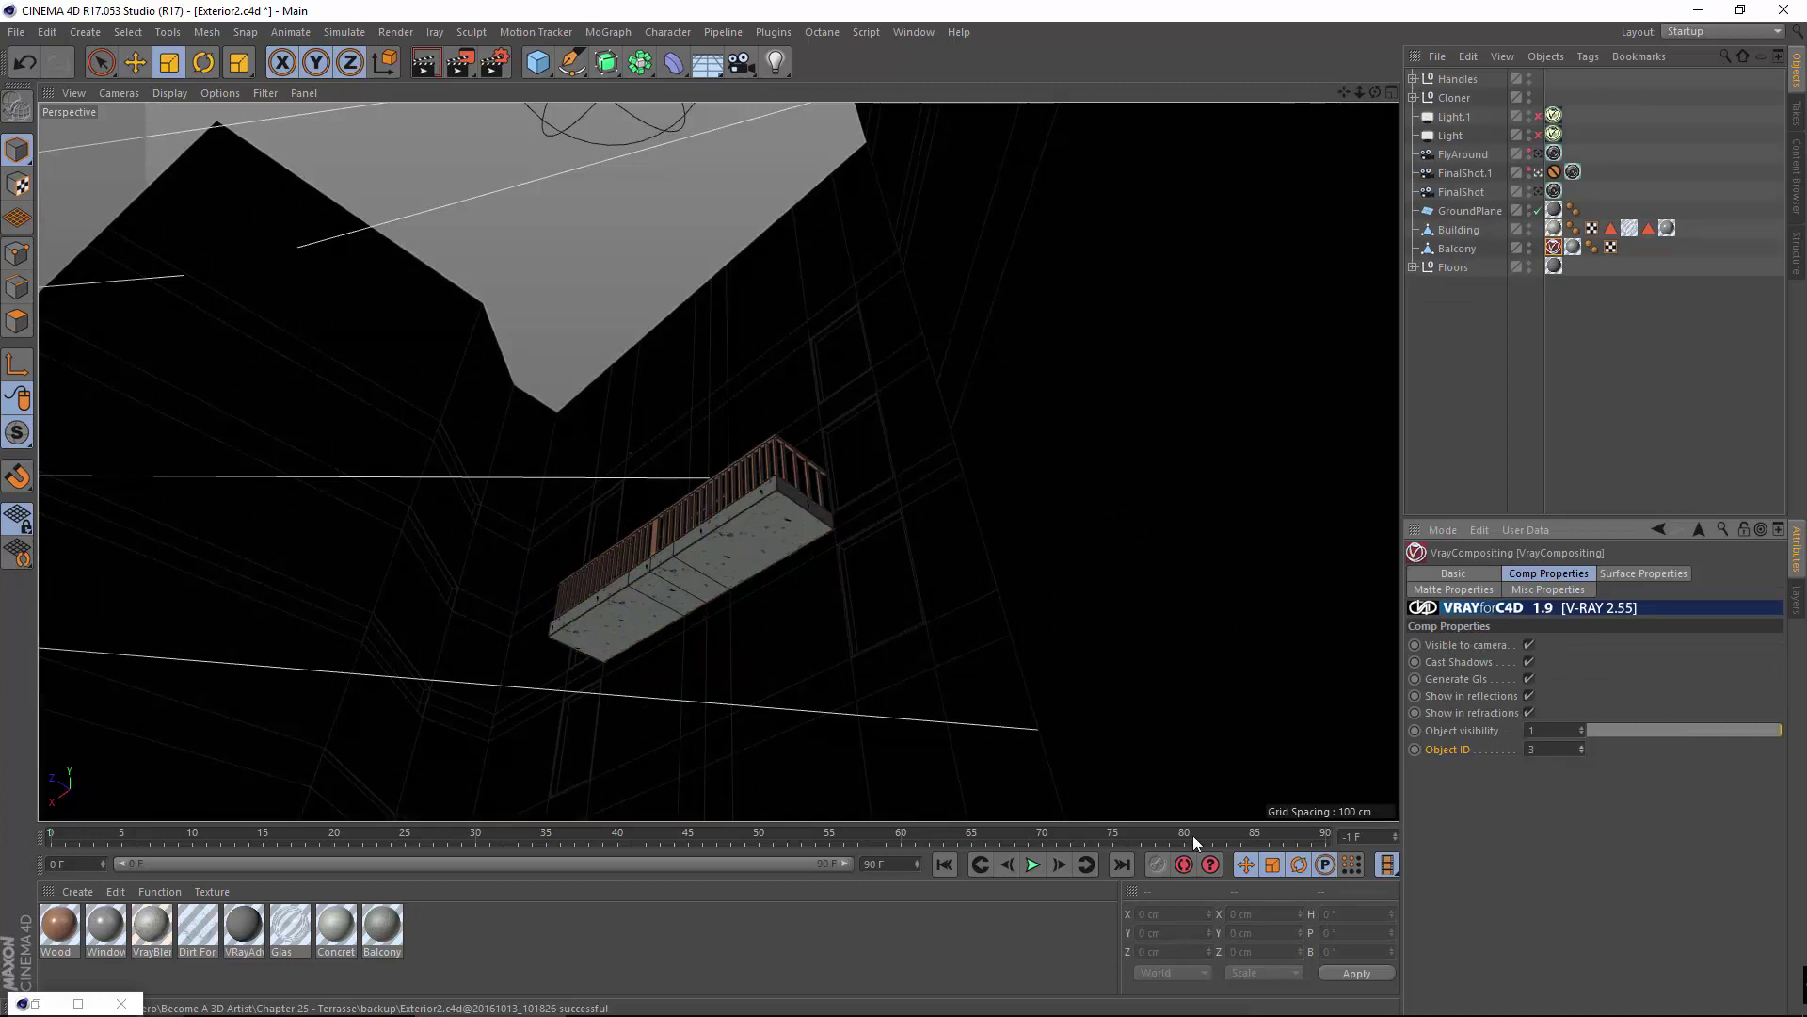
# Restore the Multipass Manager and add an Object Select multi channel with ID 3.
pyautogui.click(36, 1004)
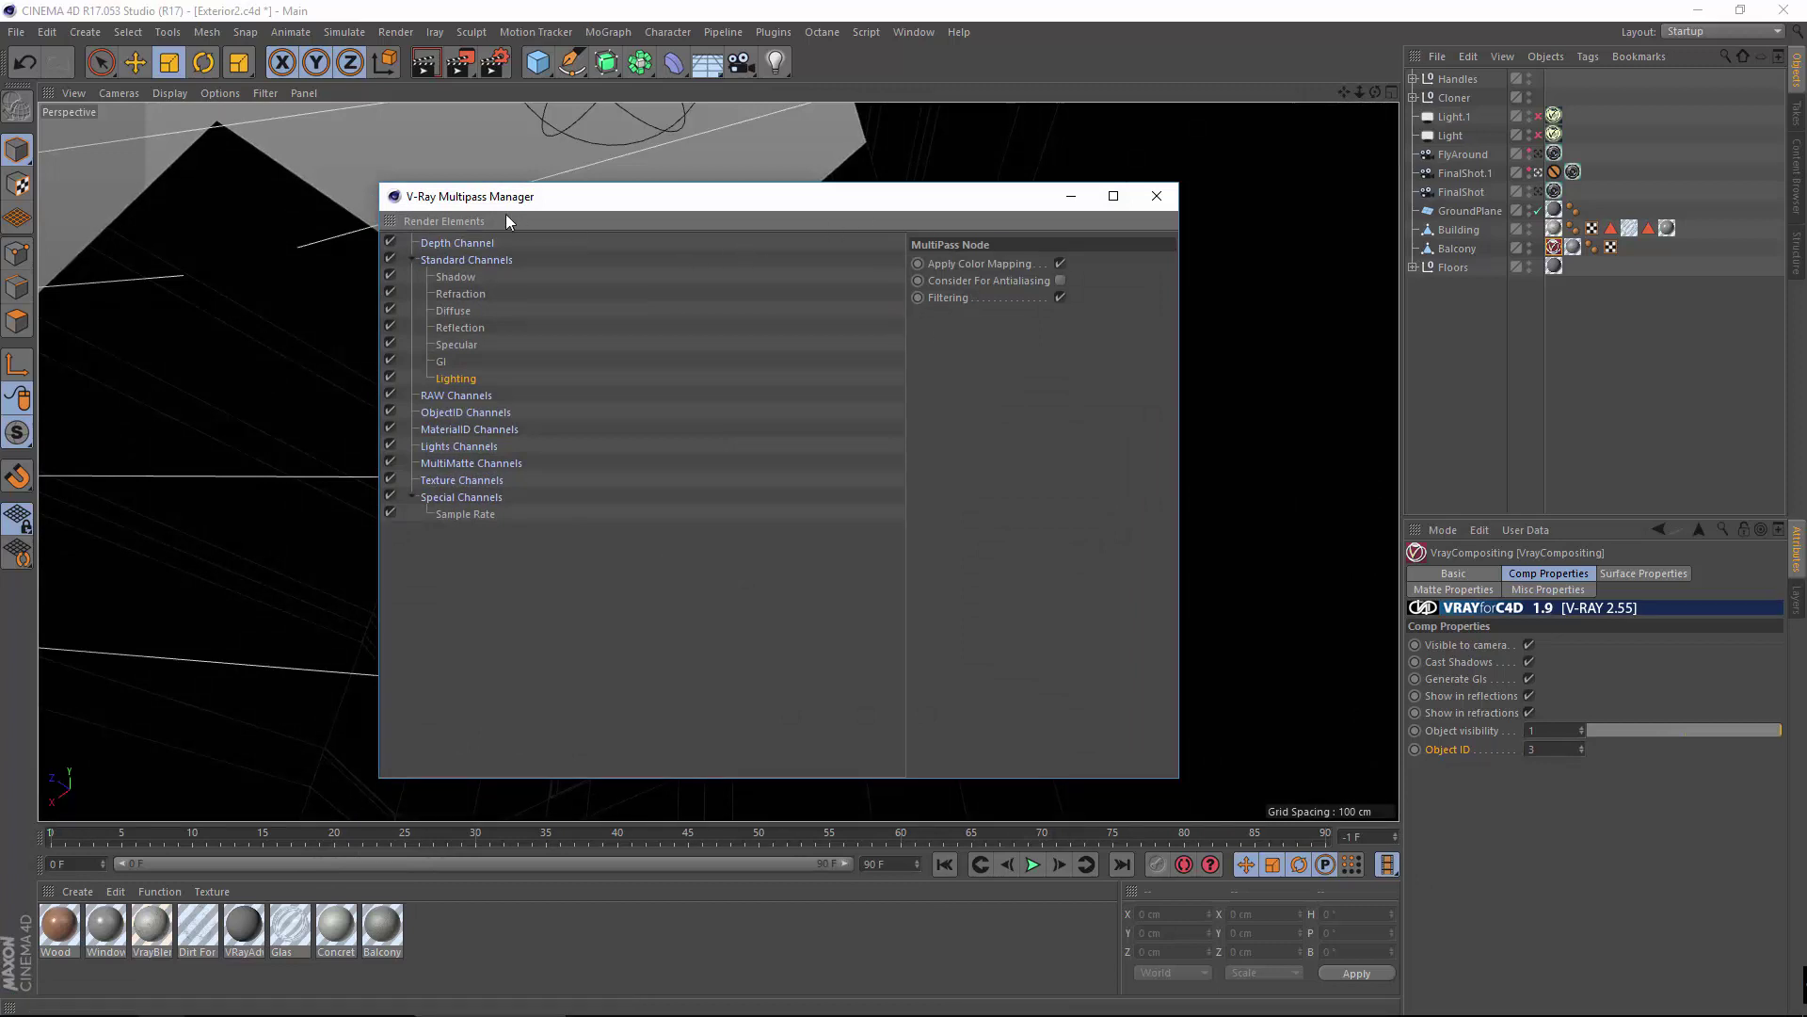
pyautogui.click(474, 222)
pyautogui.moveTo(485, 366)
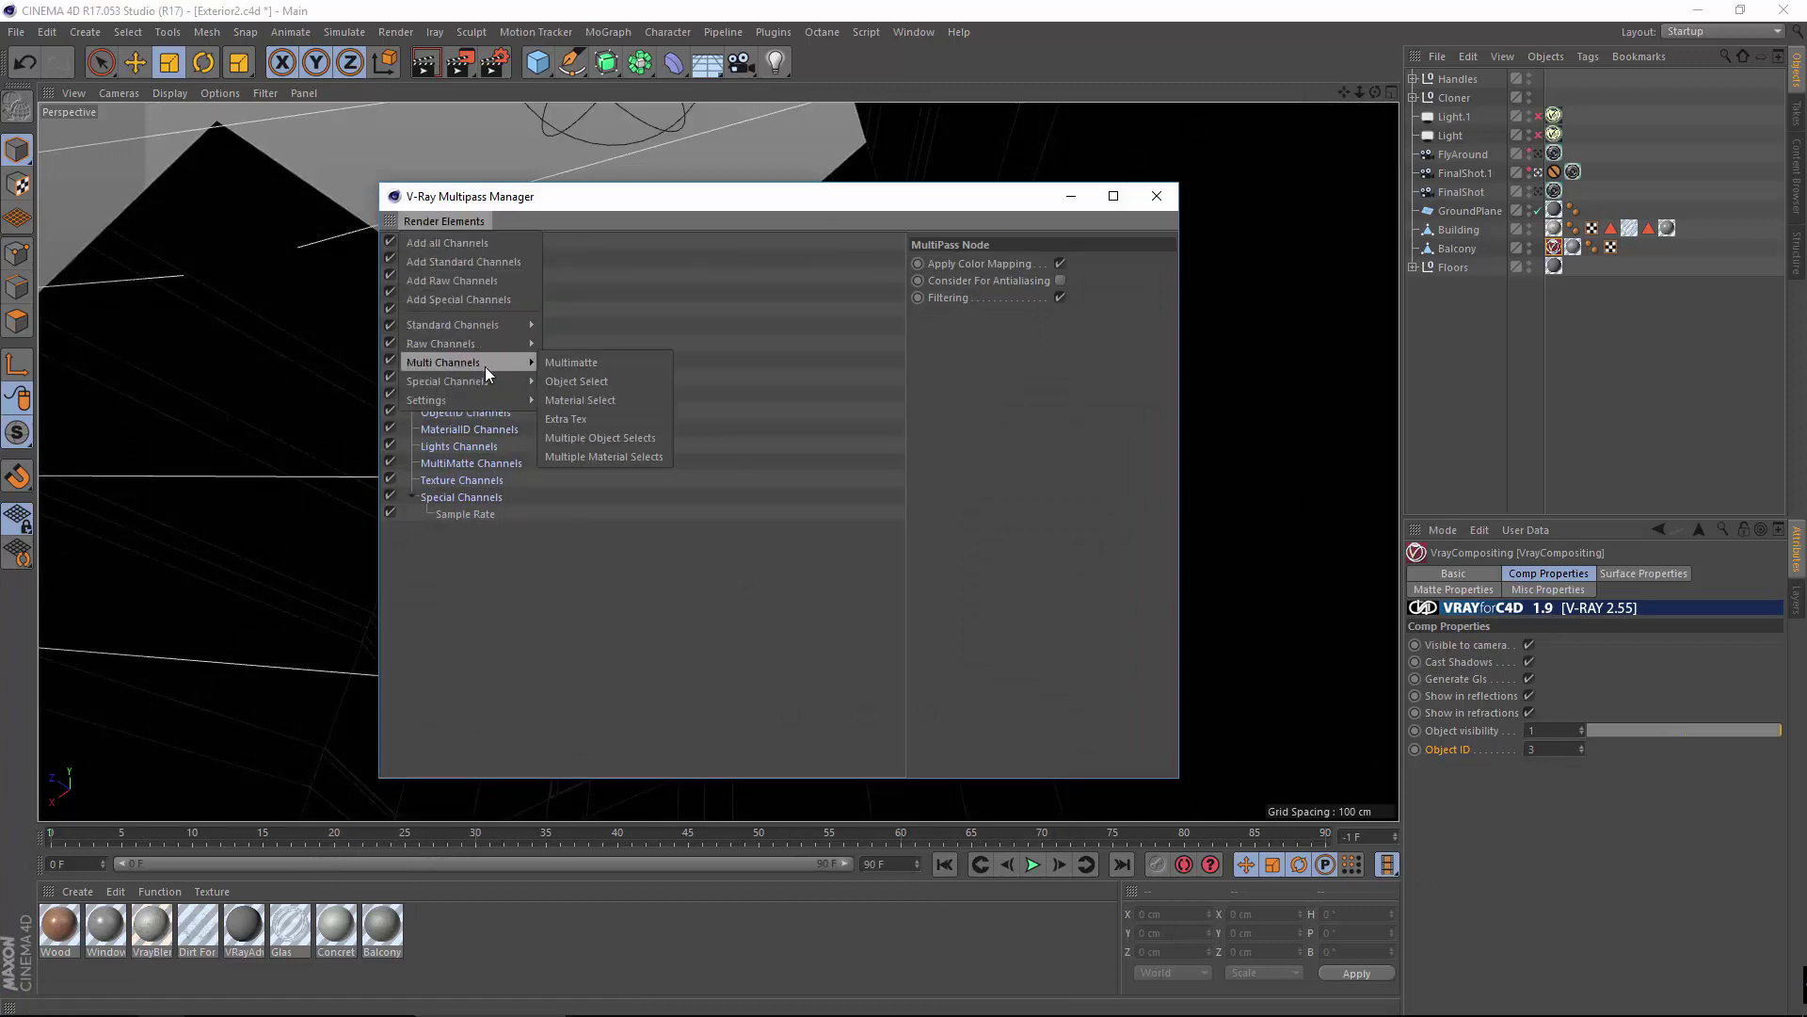
pyautogui.click(602, 381)
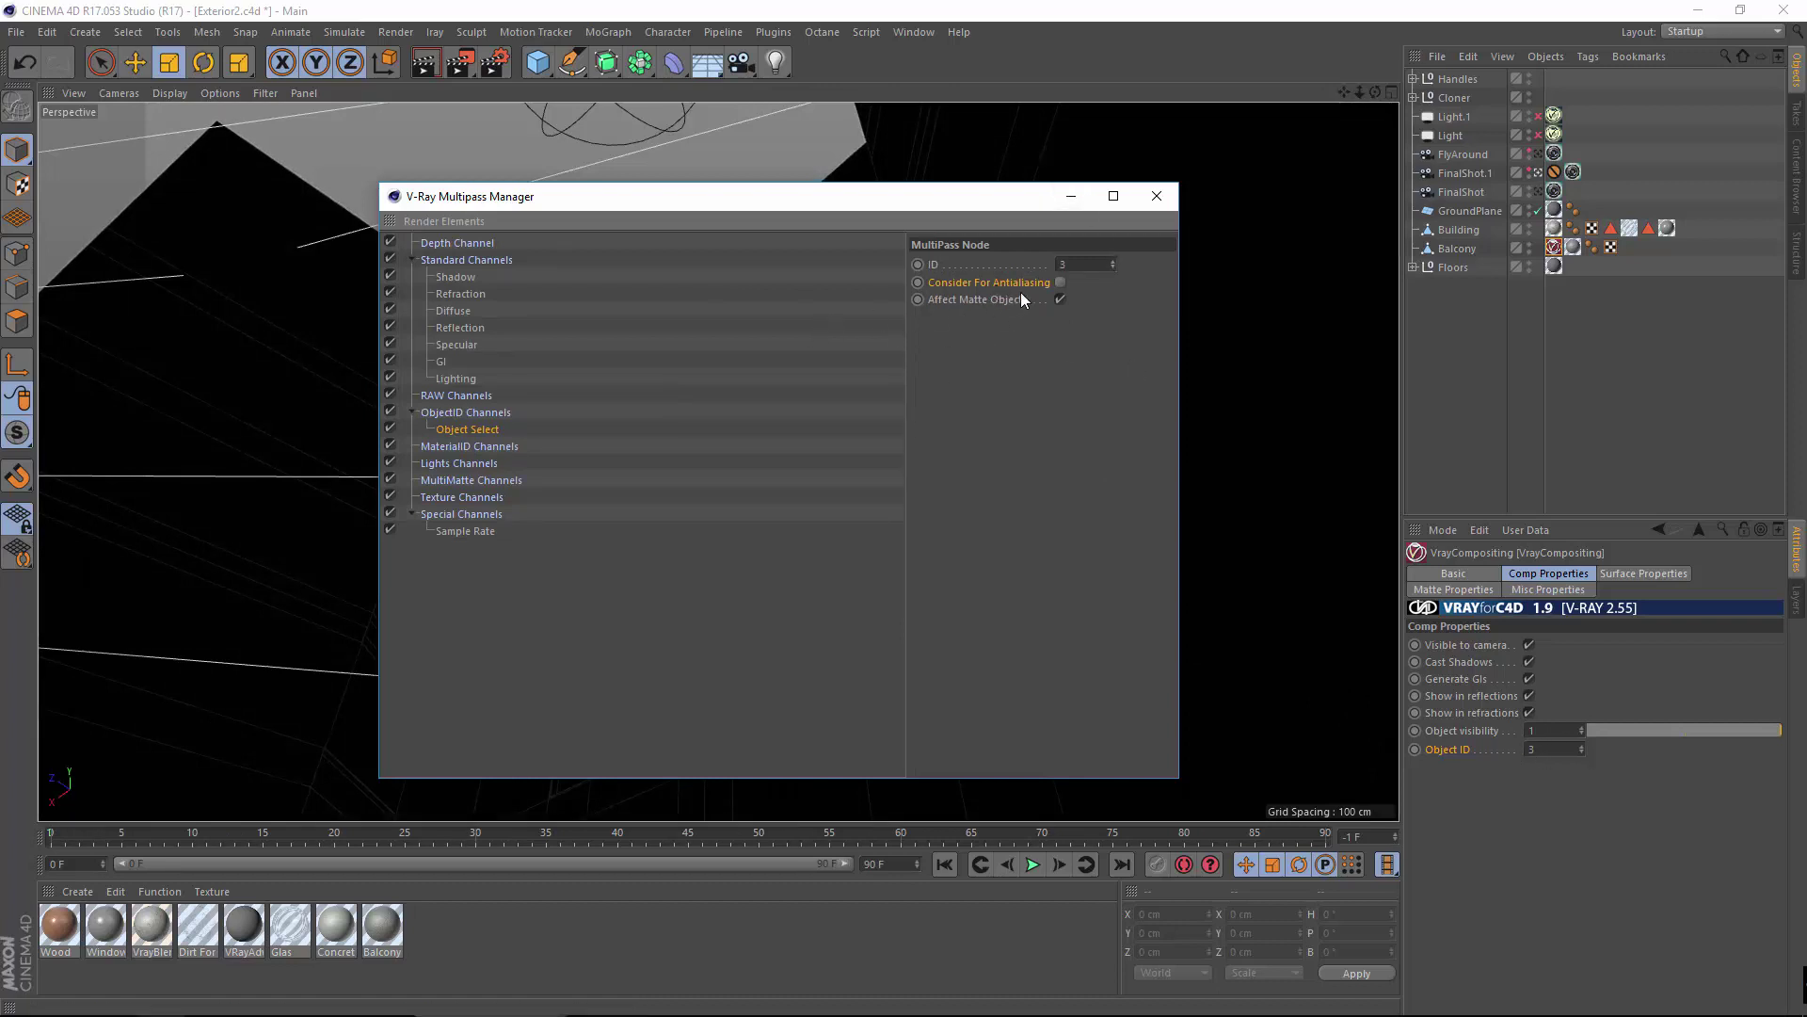
# Try the Consider For Antialiasing option on the Object Select channel and compare it with the same option on the standard channels.
pyautogui.click(1060, 300)
pyautogui.click(1060, 283)
pyautogui.click(463, 290)
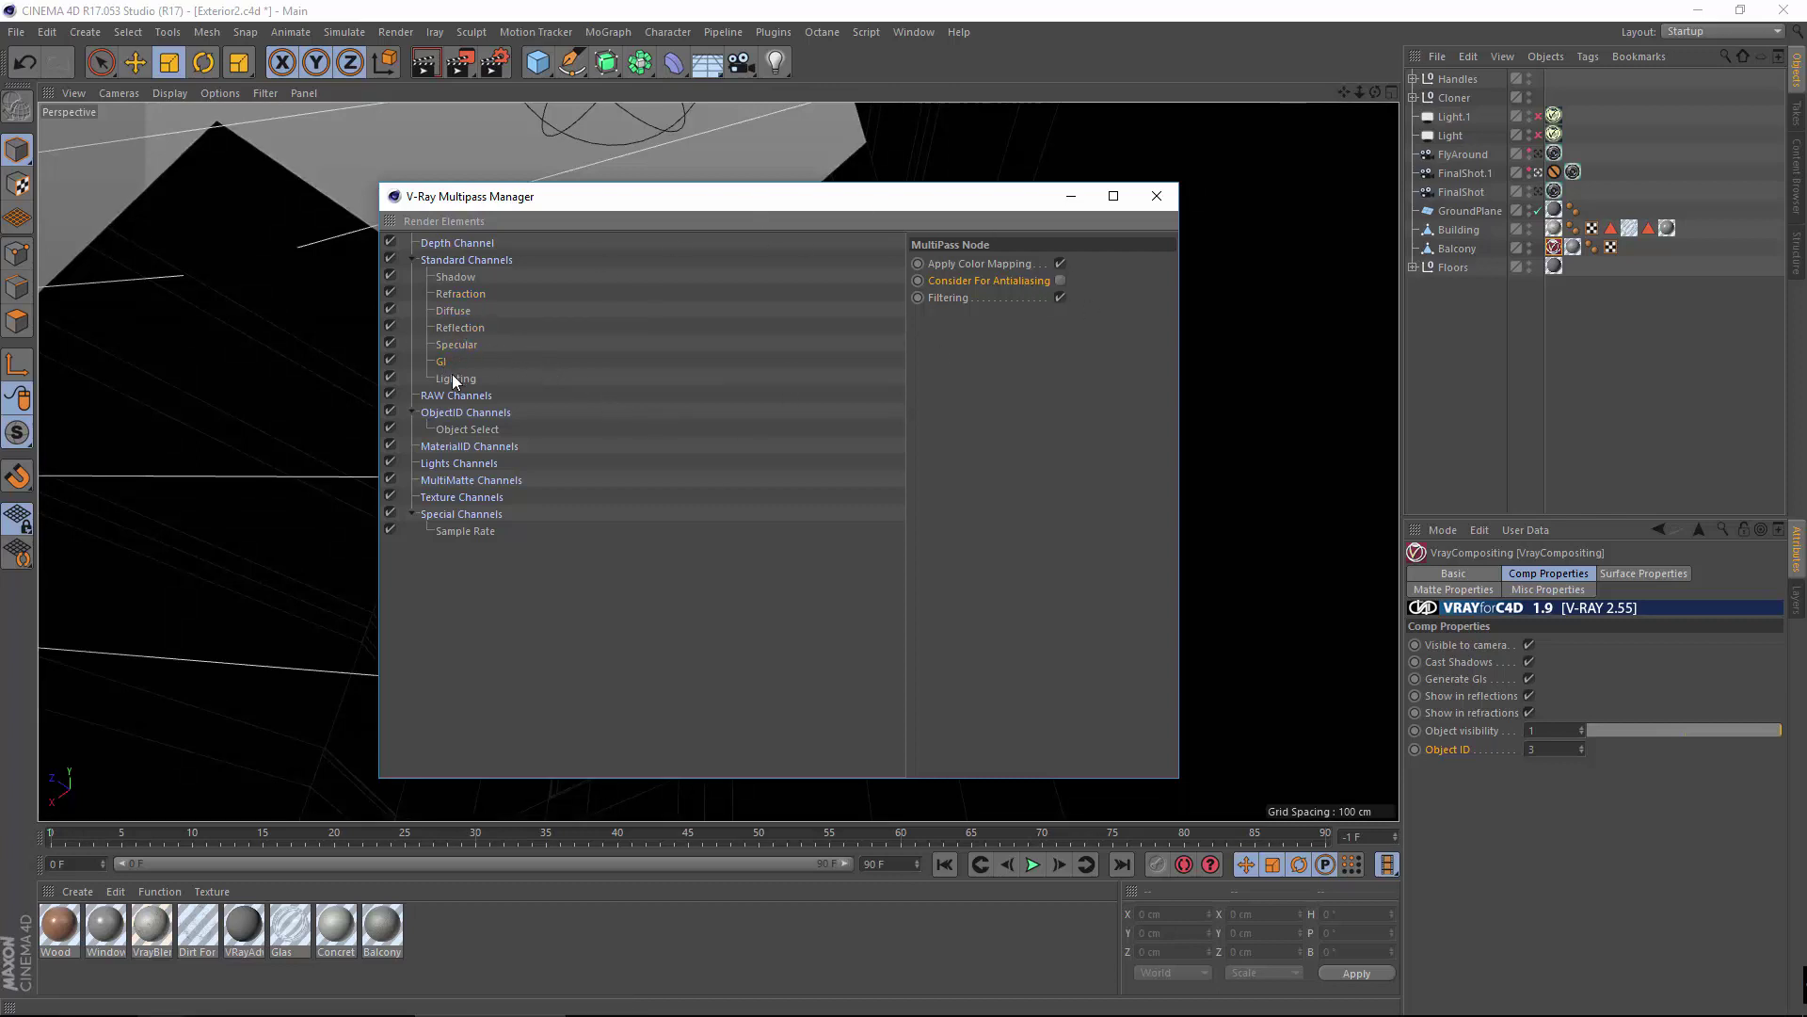
pyautogui.click(465, 430)
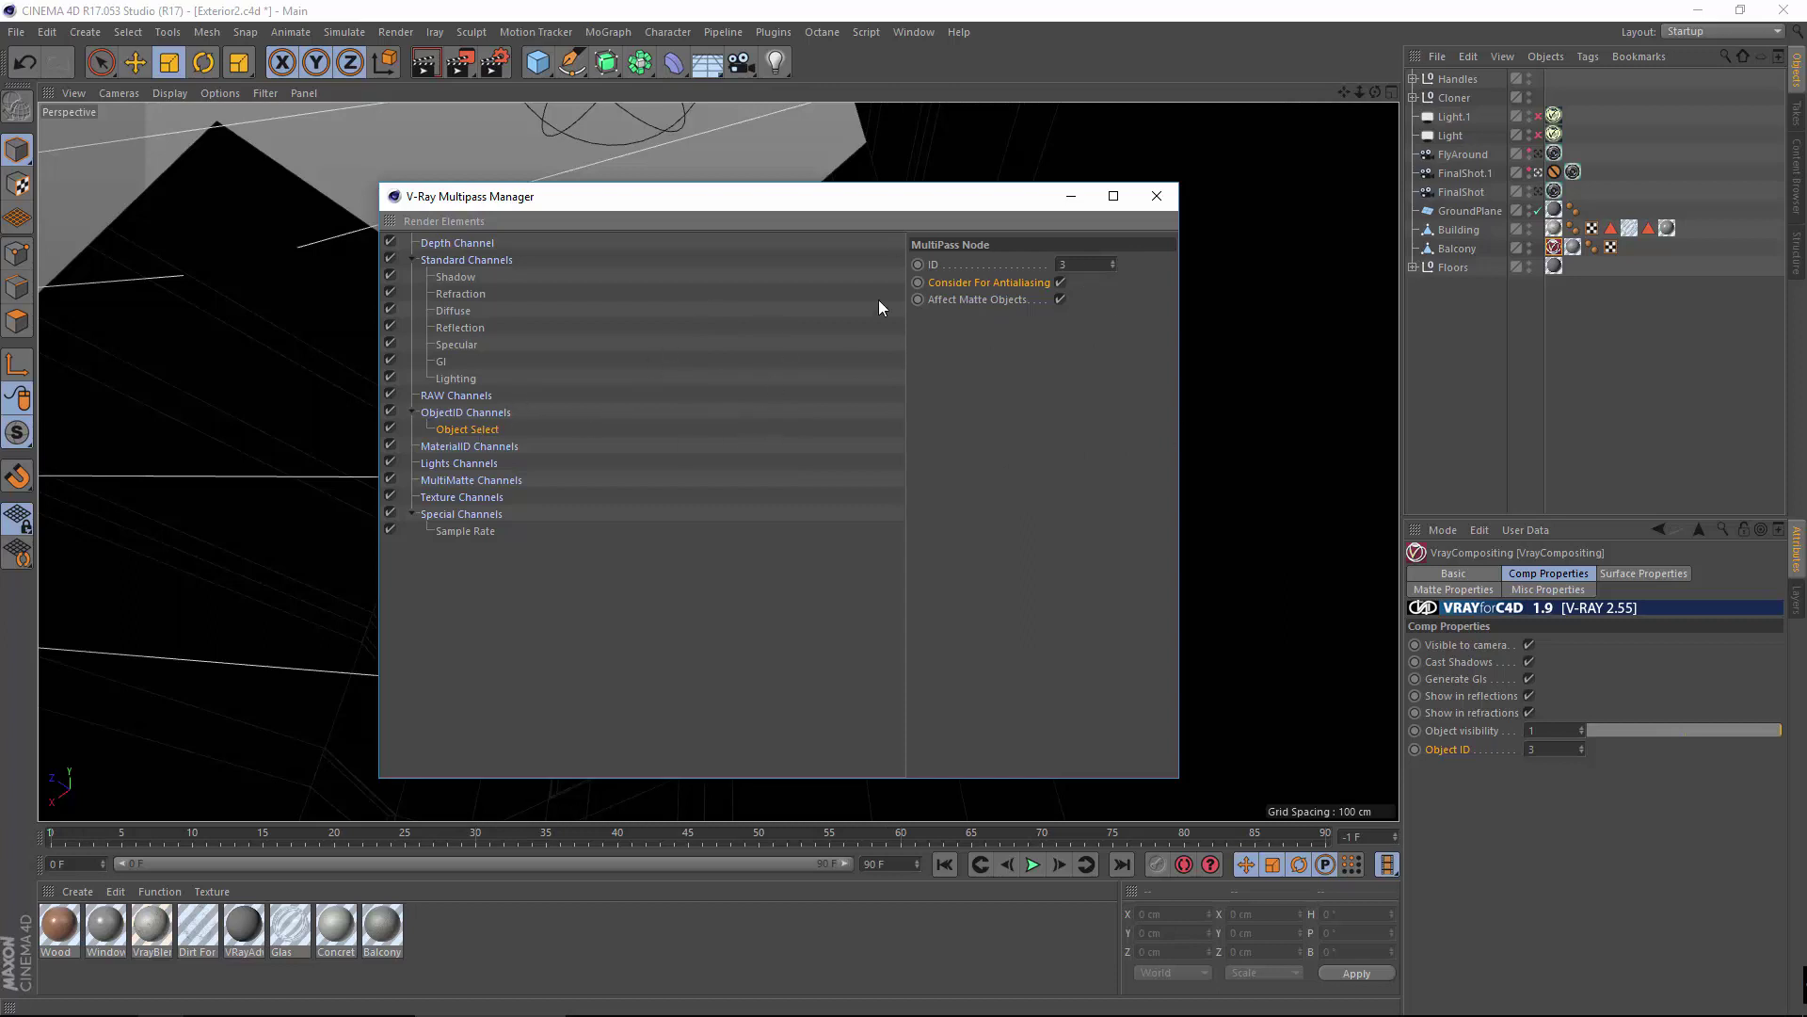
pyautogui.click(1060, 282)
# Add VrayCompositing tags to the balcony railing's Handles and Cloner objects.
pyautogui.moveTo(907, 201); pyautogui.dragTo(1219, 585)
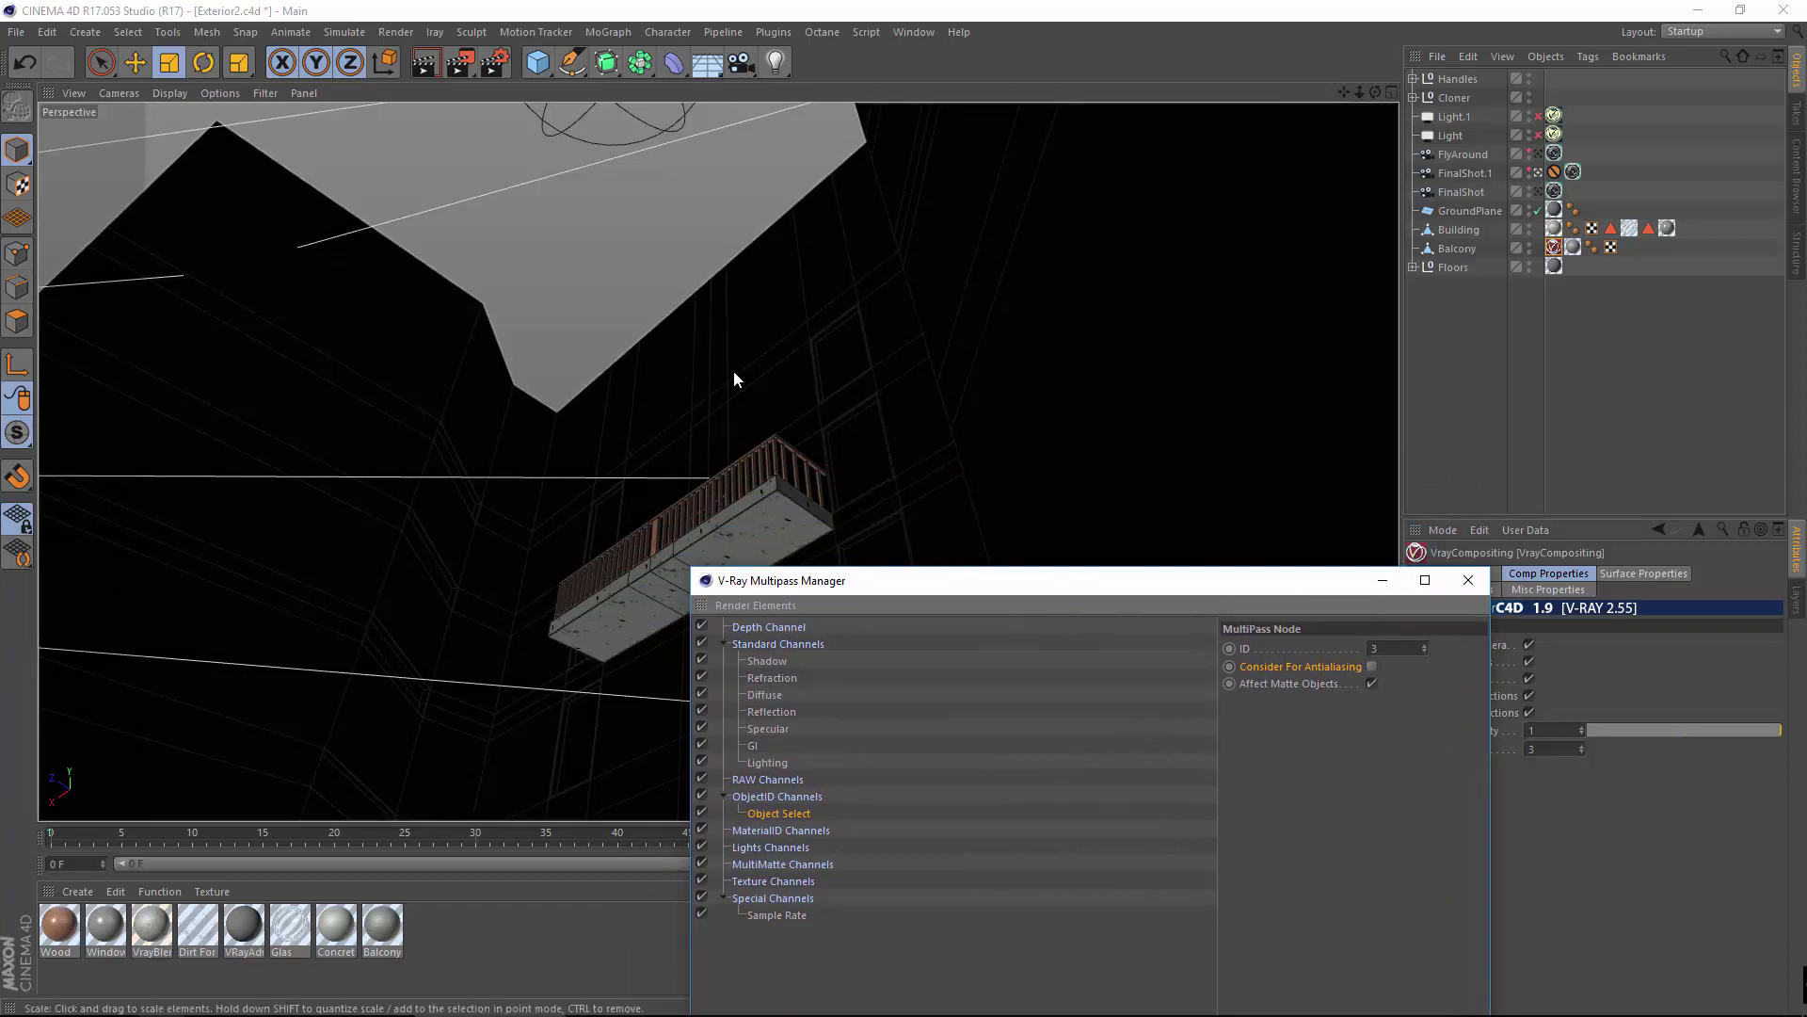
pyautogui.moveTo(1116, 584); pyautogui.dragTo(870, 610)
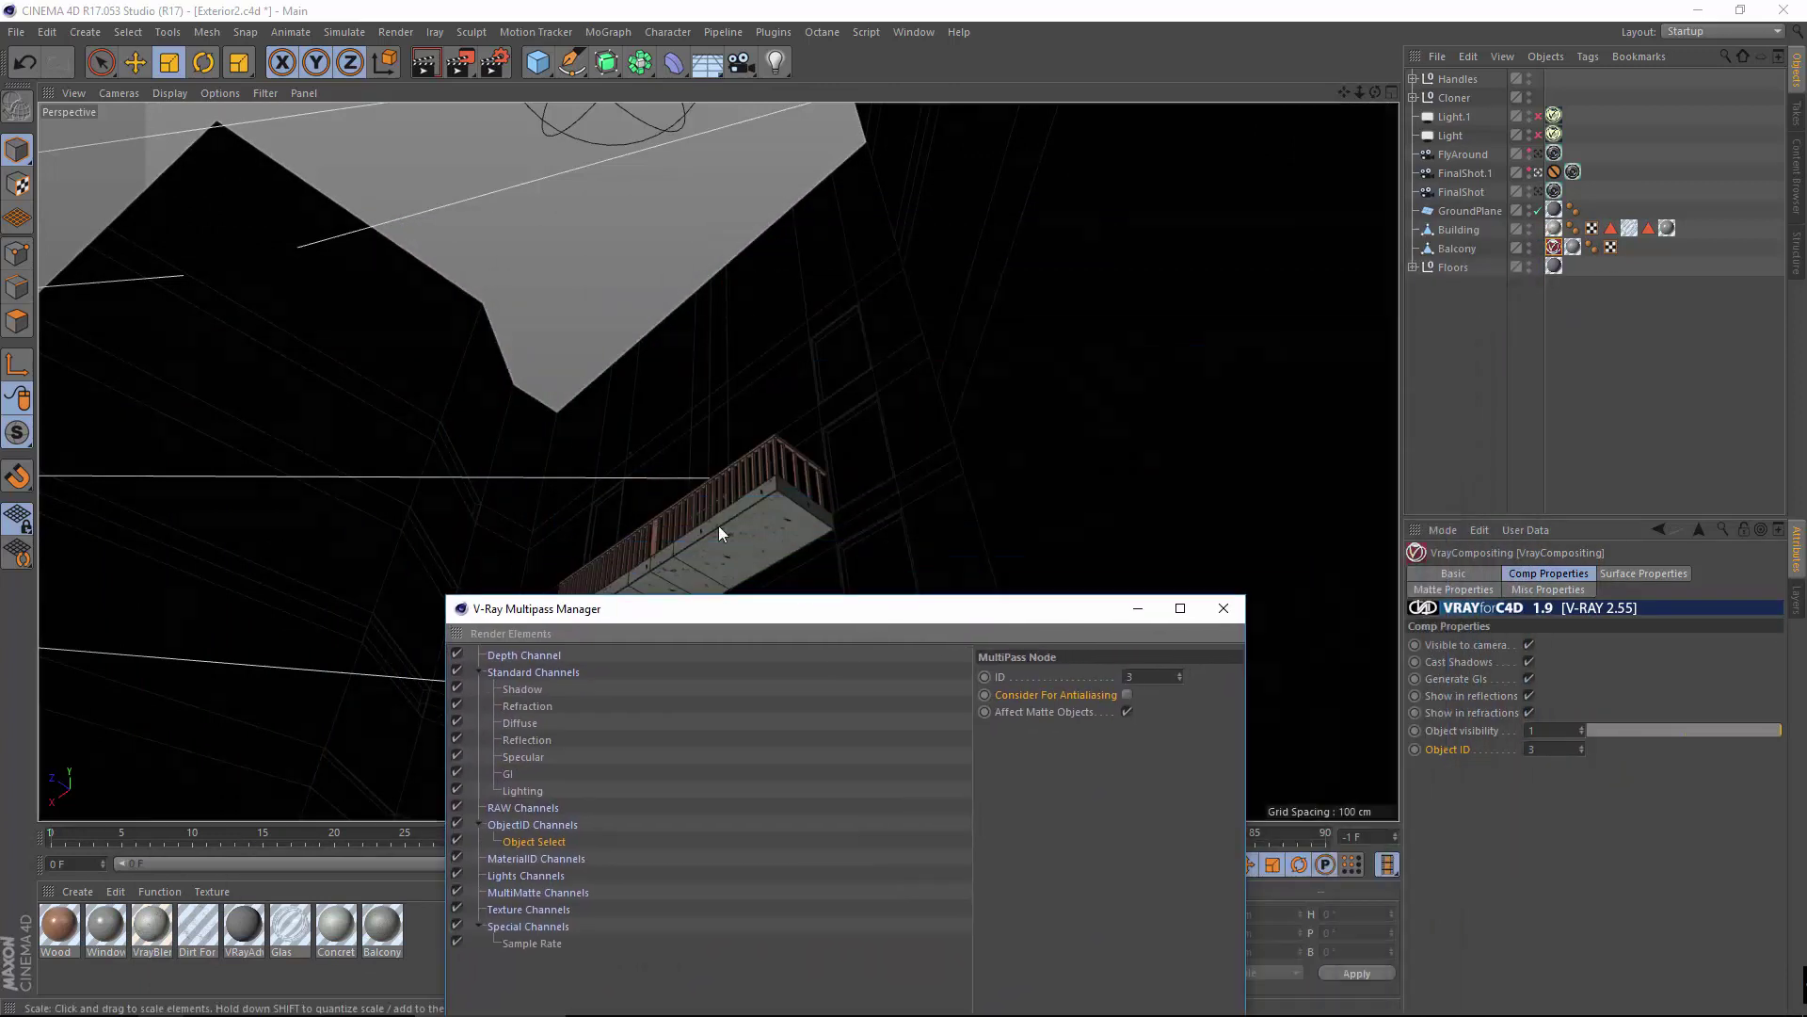
pyautogui.click(771, 466)
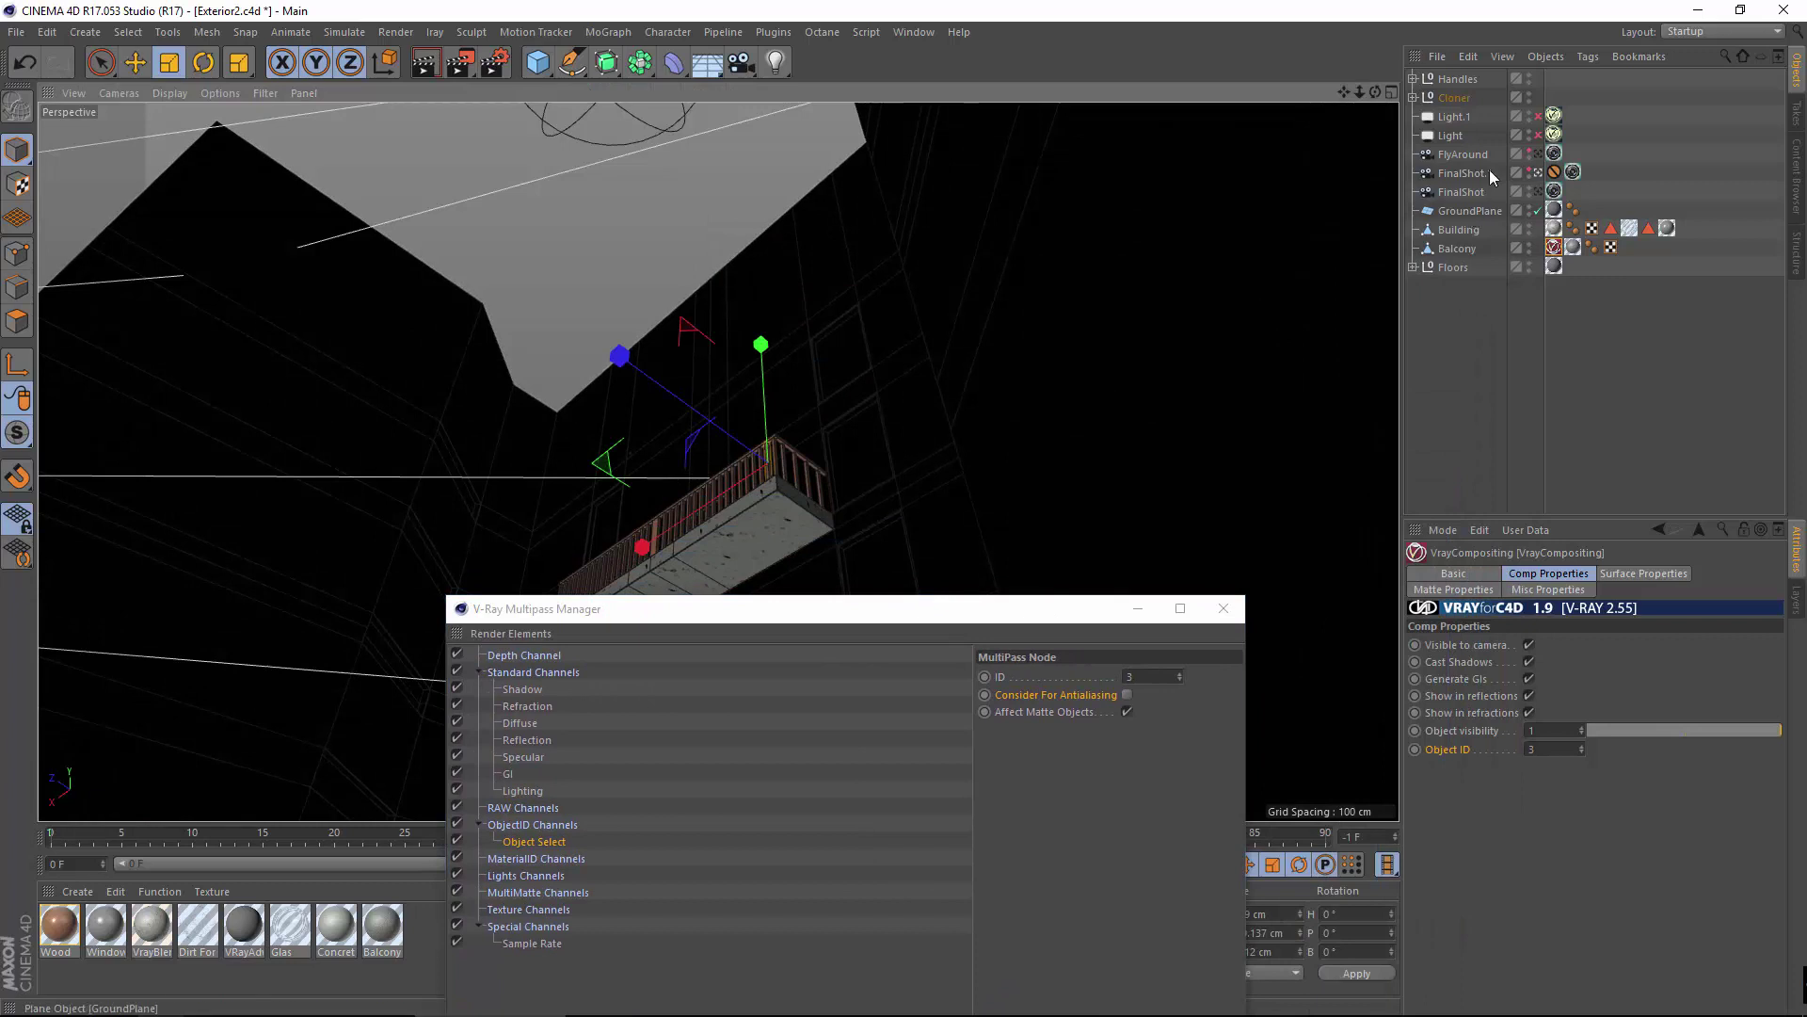
pyautogui.click(1461, 84)
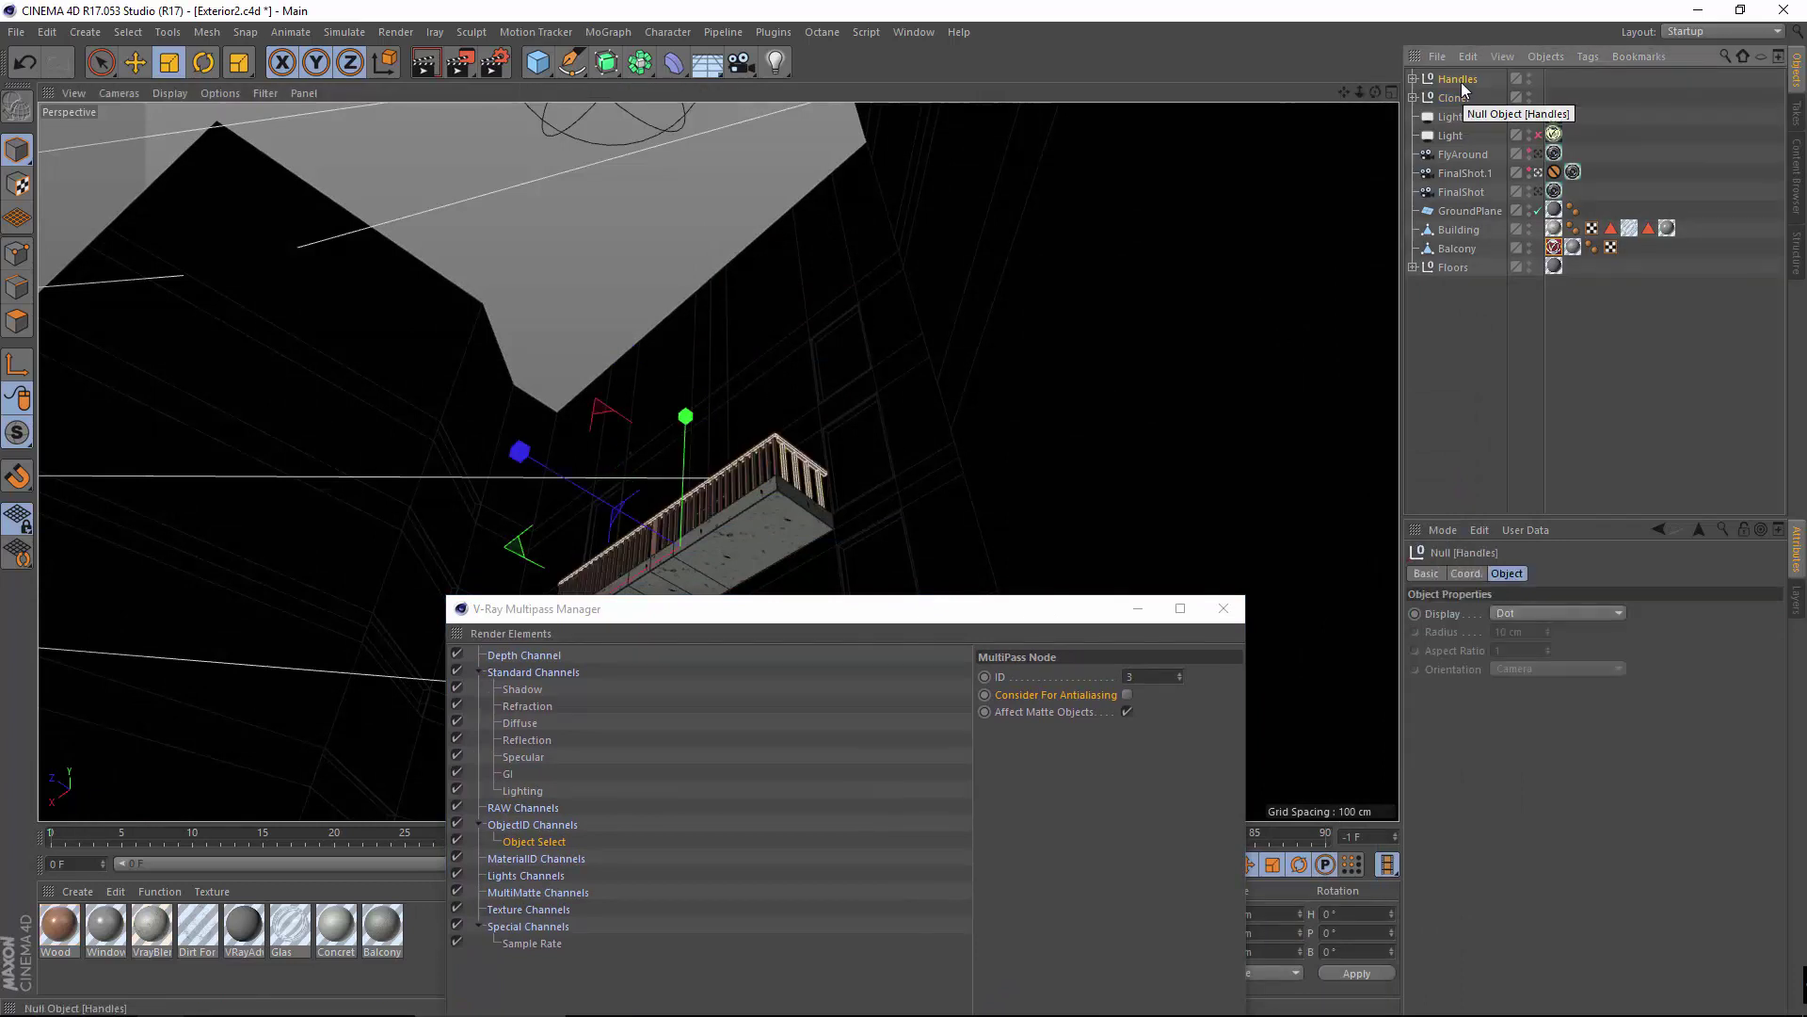
pyautogui.rightClick(1461, 81)
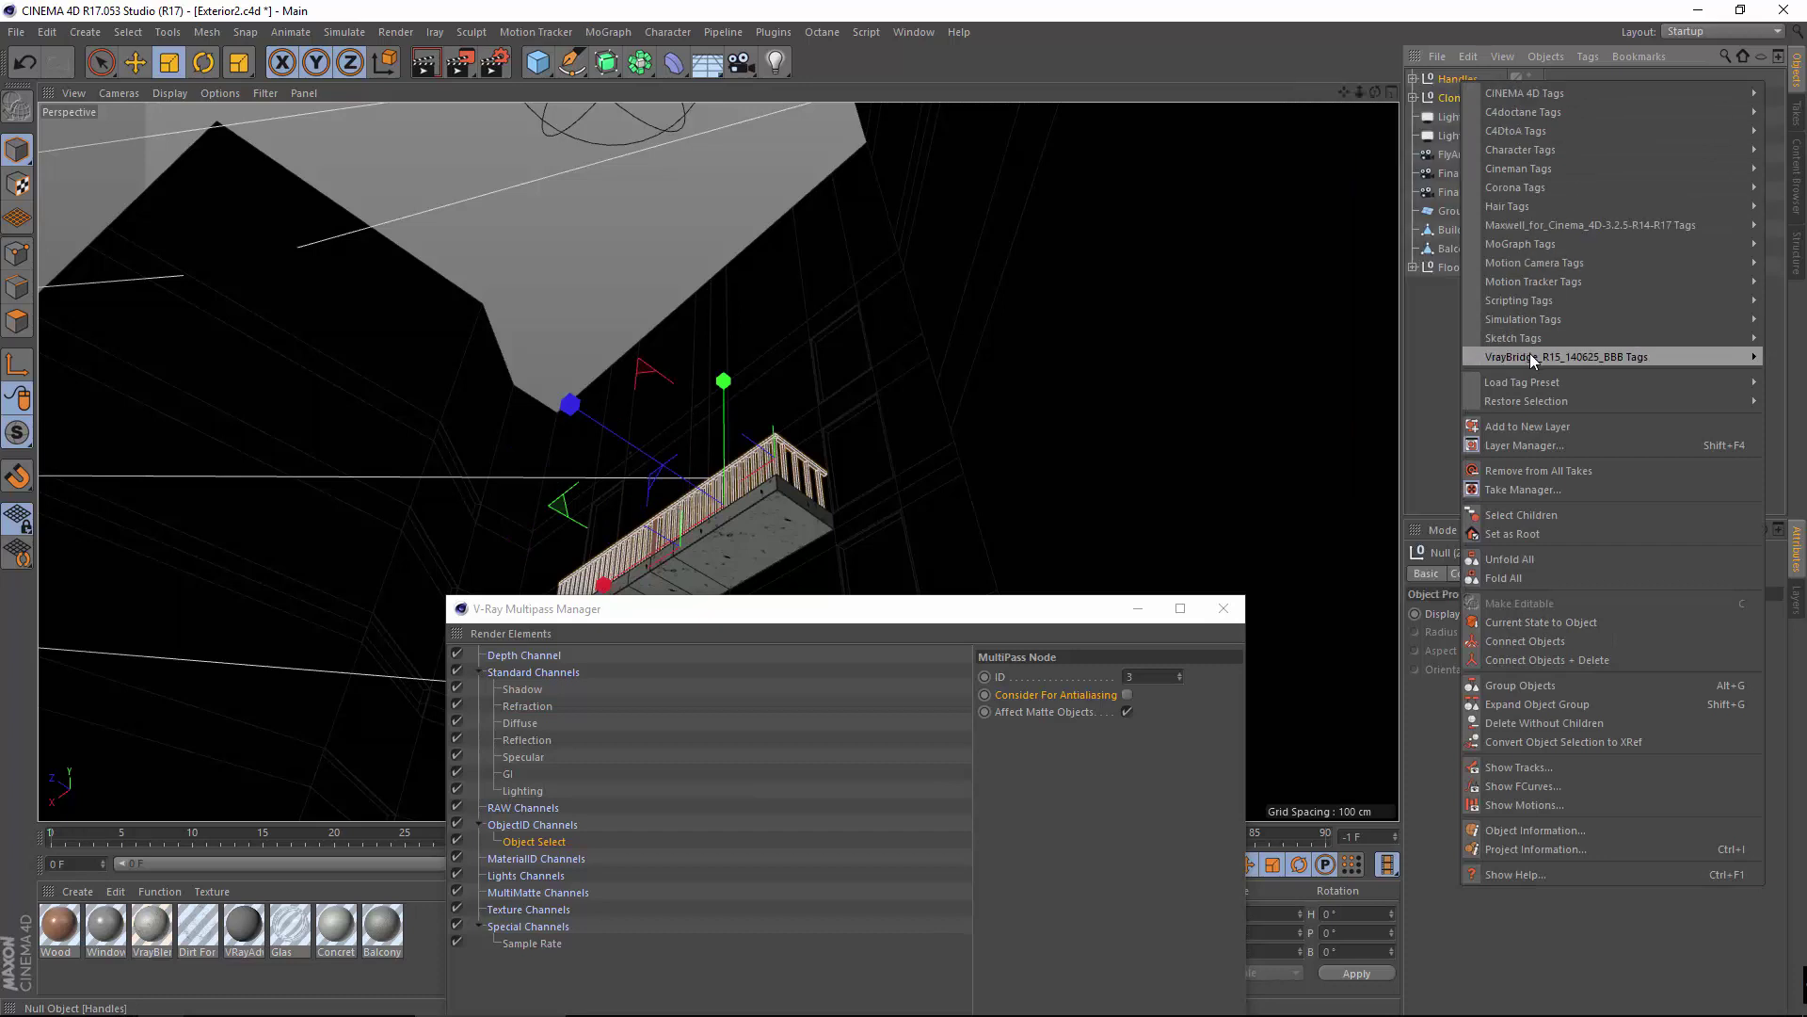
pyautogui.click(1415, 382)
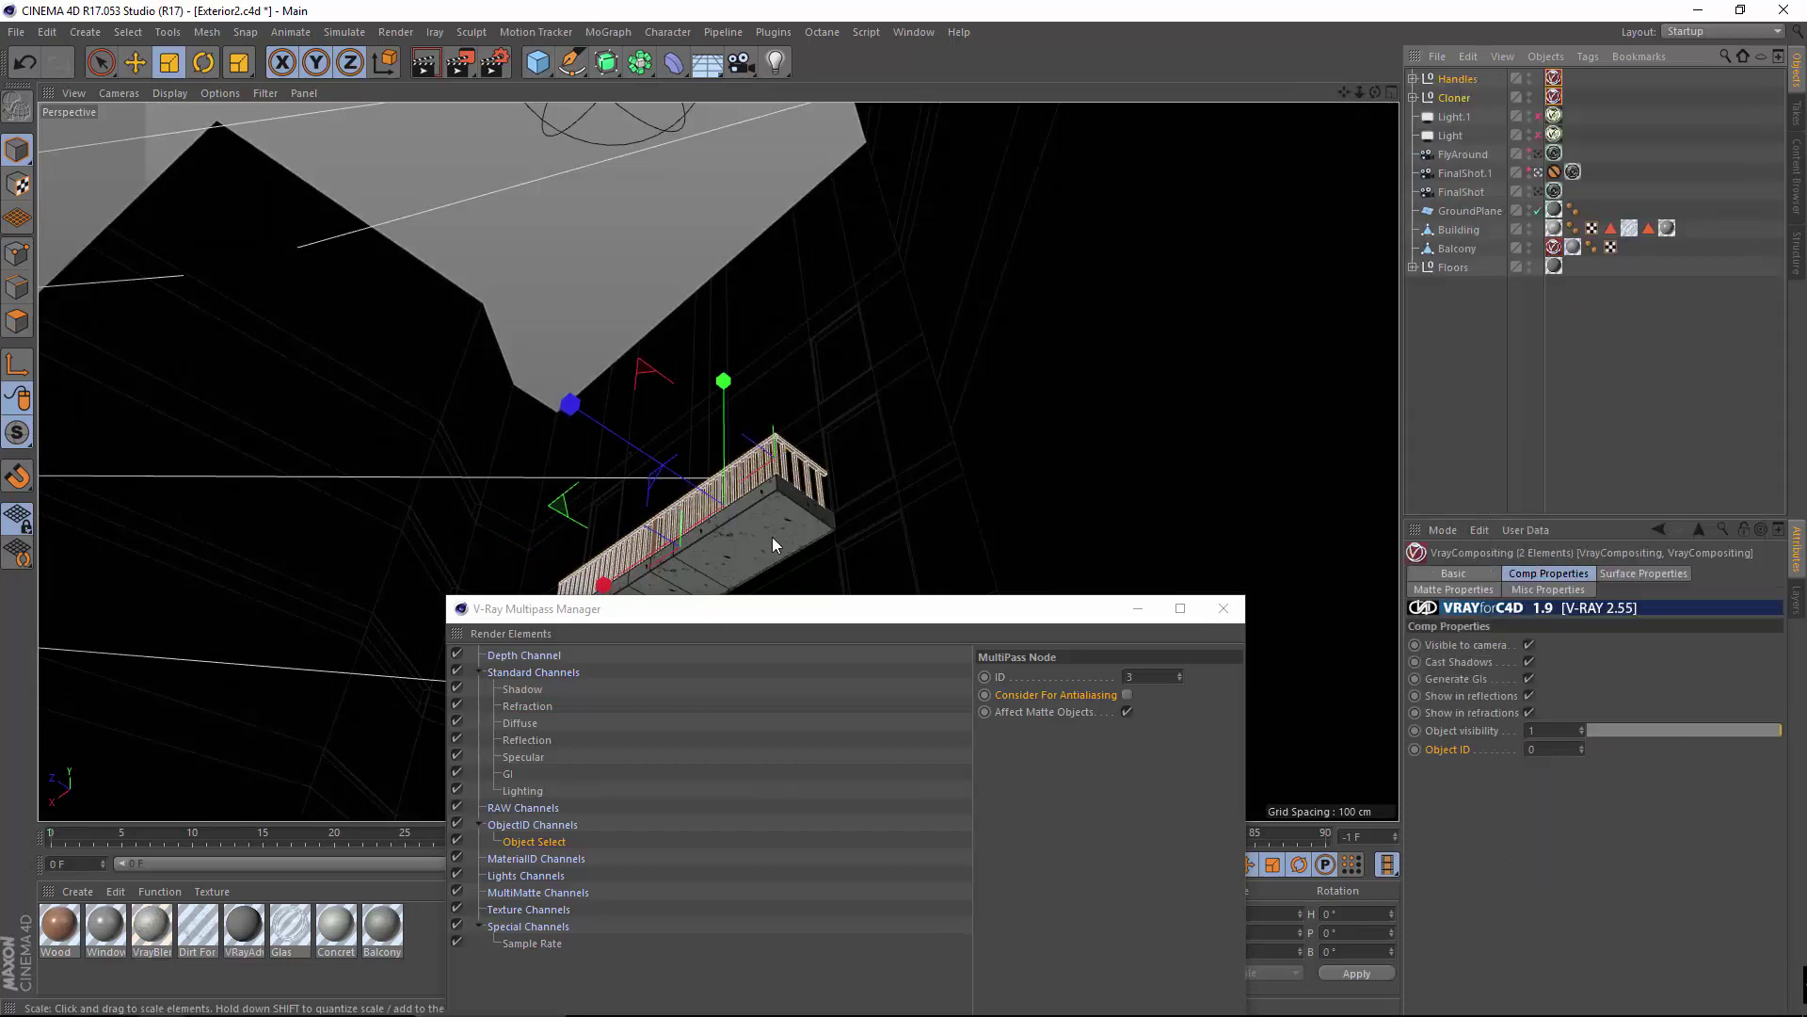
# Set the Object ID of the Handles and Cloner compositing tags to 2.
pyautogui.moveTo(771, 610); pyautogui.dragTo(754, 226)
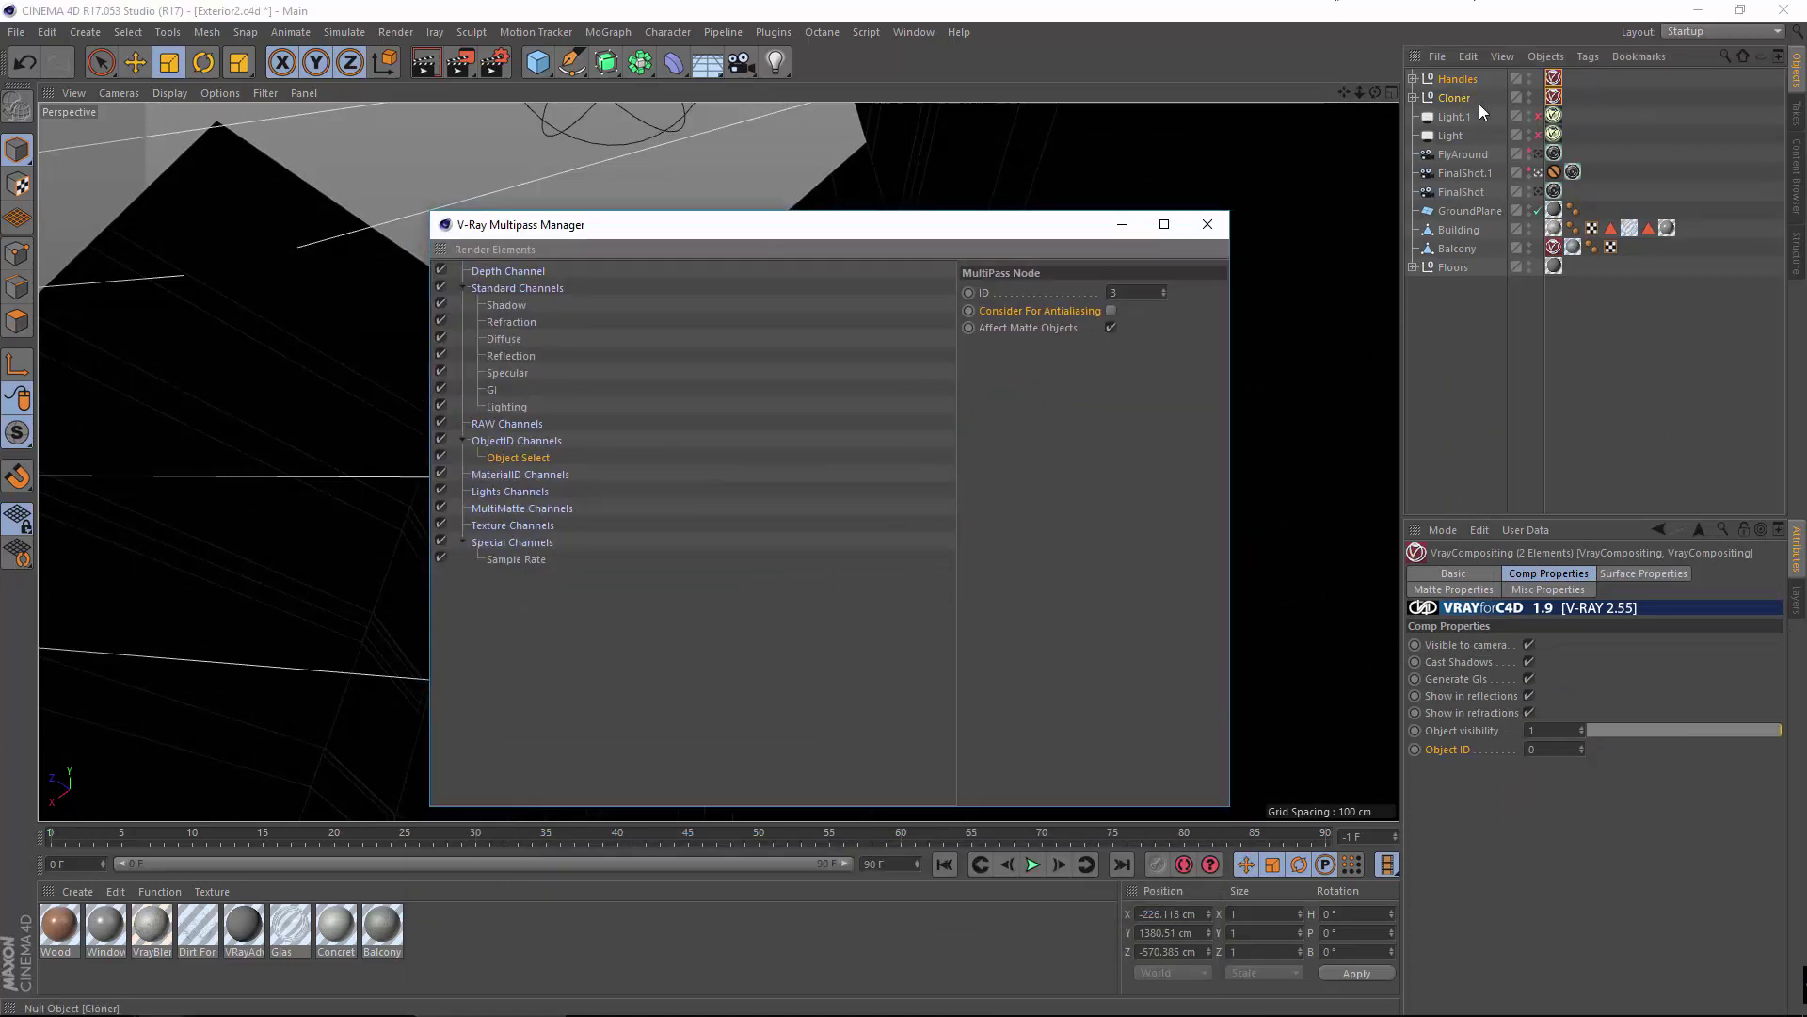
pyautogui.click(1581, 746)
pyautogui.click(1581, 745)
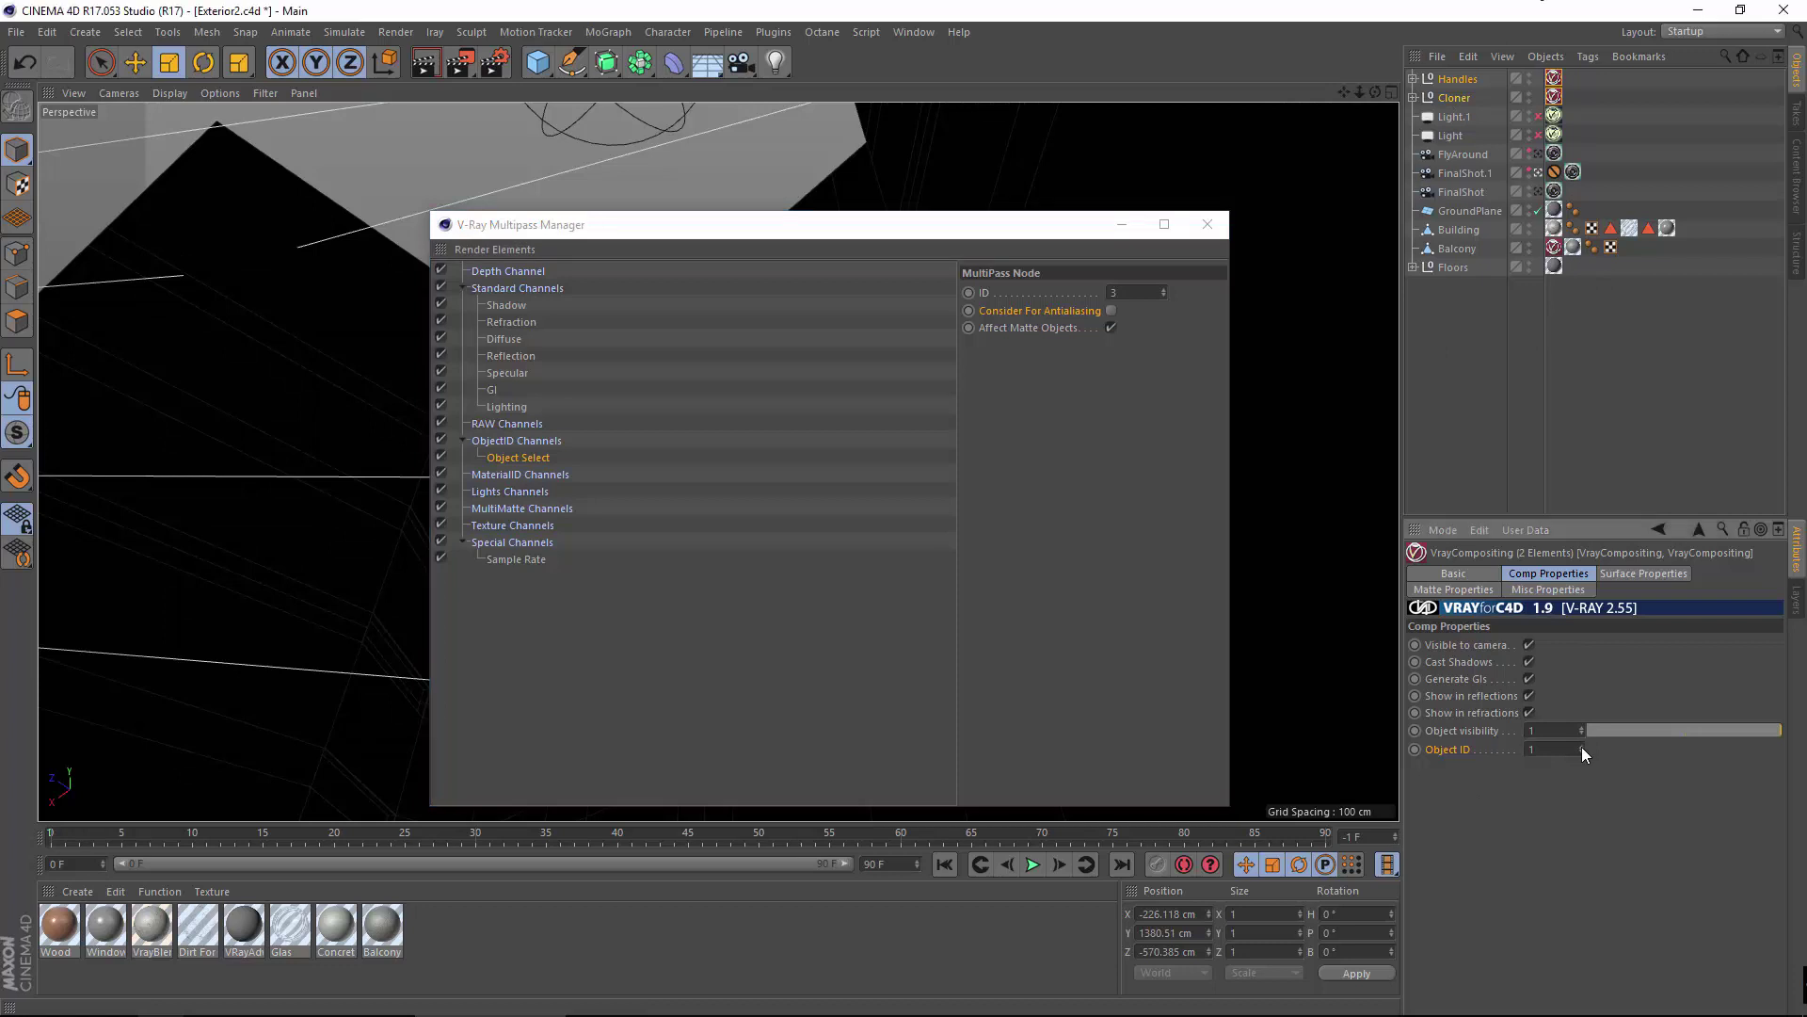
# Add a second Object Select multi channel with ID 2 for the balcony railing, then close the Multipass Manager.
pyautogui.click(505, 243)
pyautogui.click(505, 247)
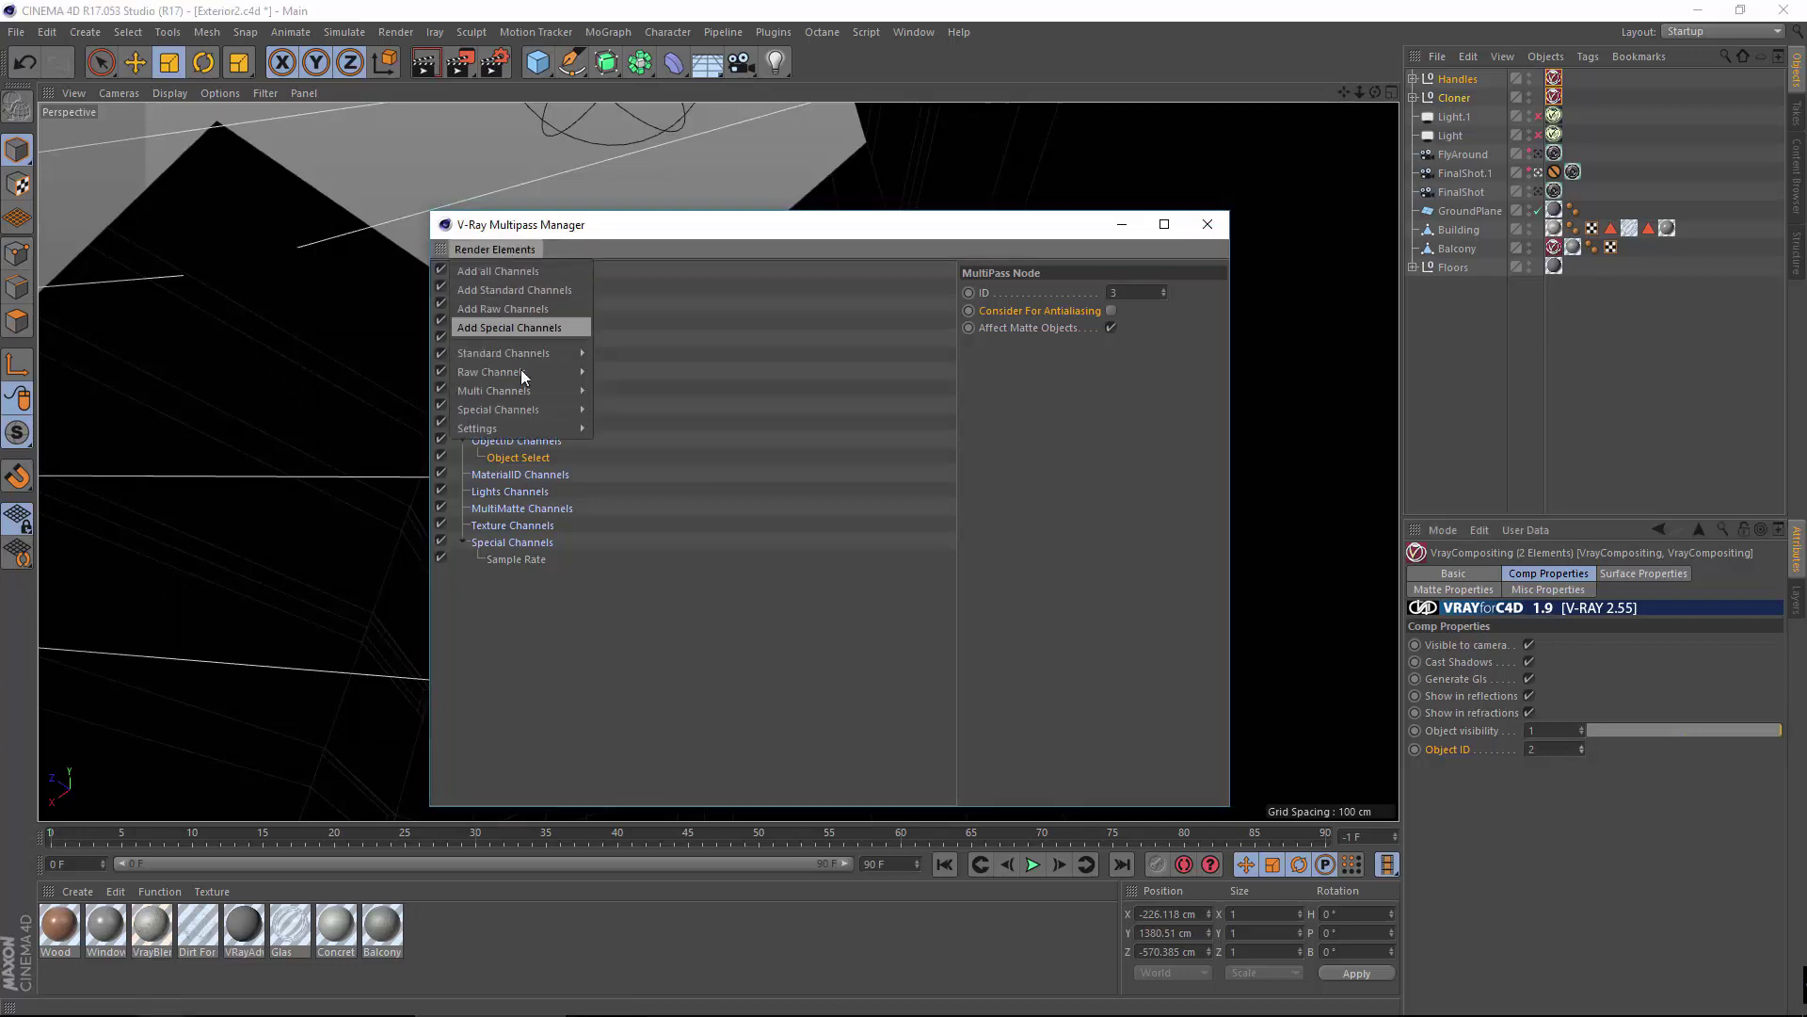
pyautogui.moveTo(521, 393)
pyautogui.click(645, 407)
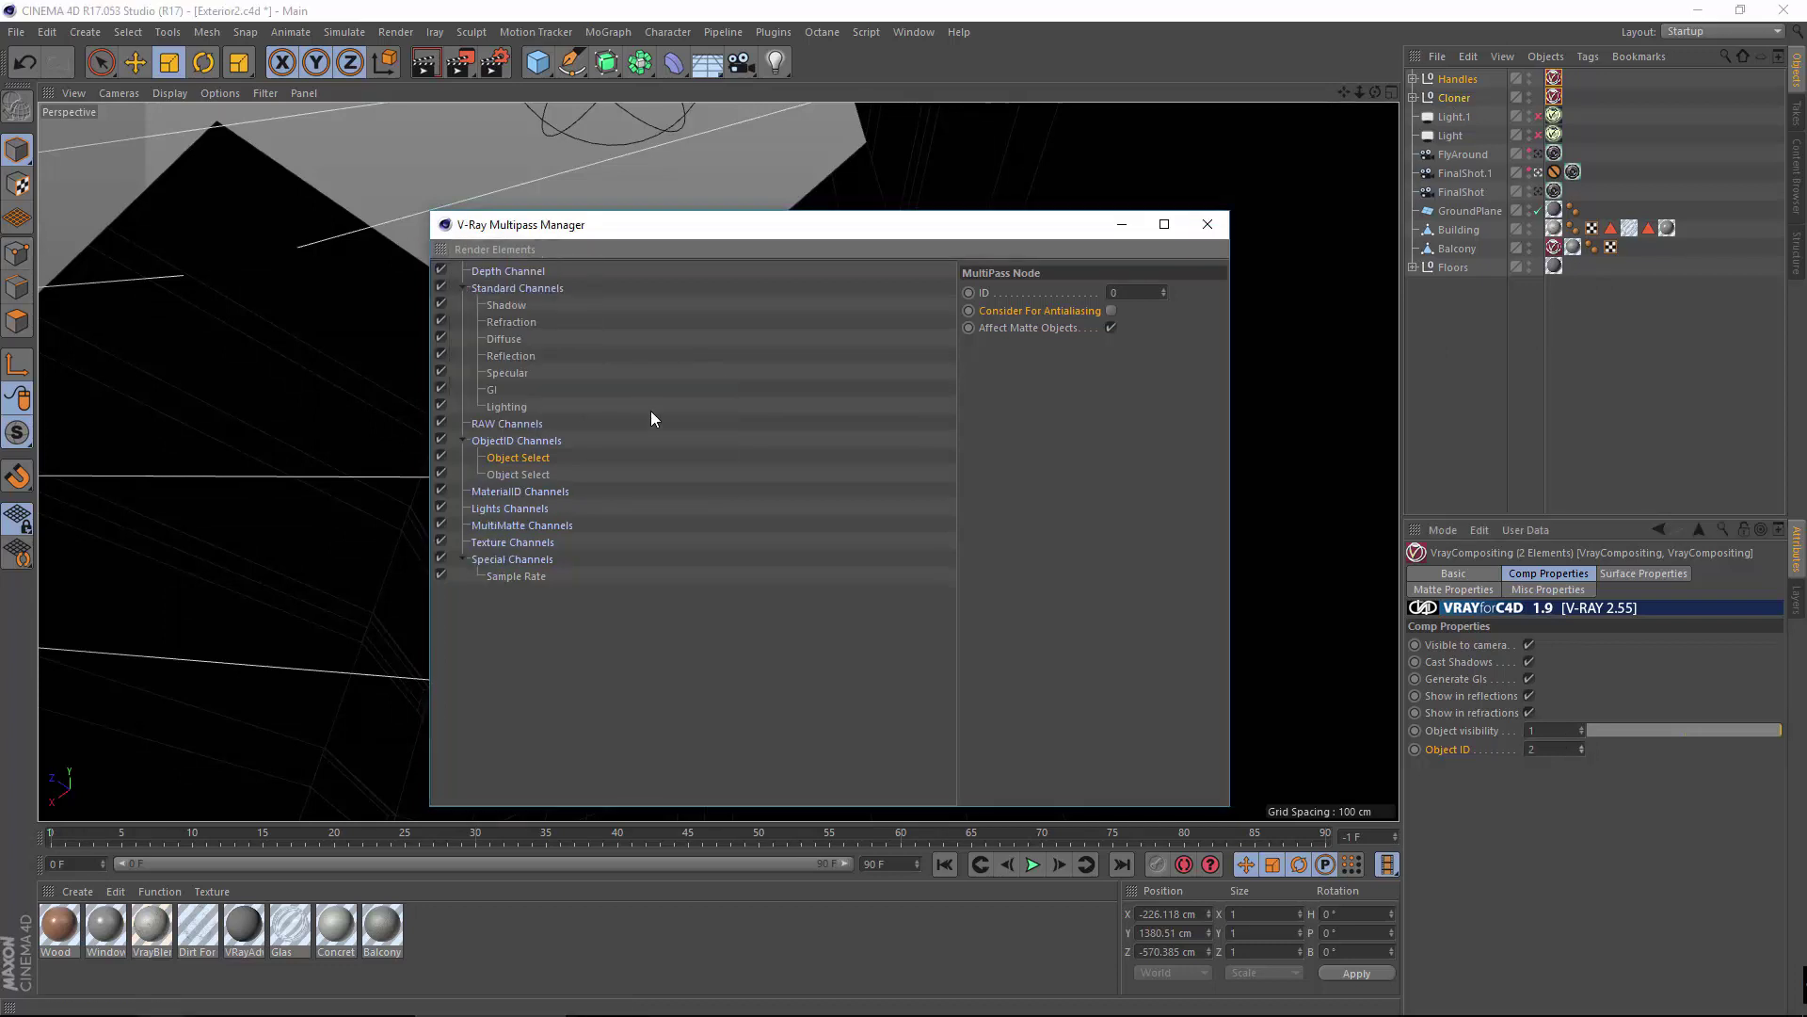
pyautogui.click(1164, 296)
pyautogui.moveTo(1036, 231); pyautogui.dragTo(939, 636)
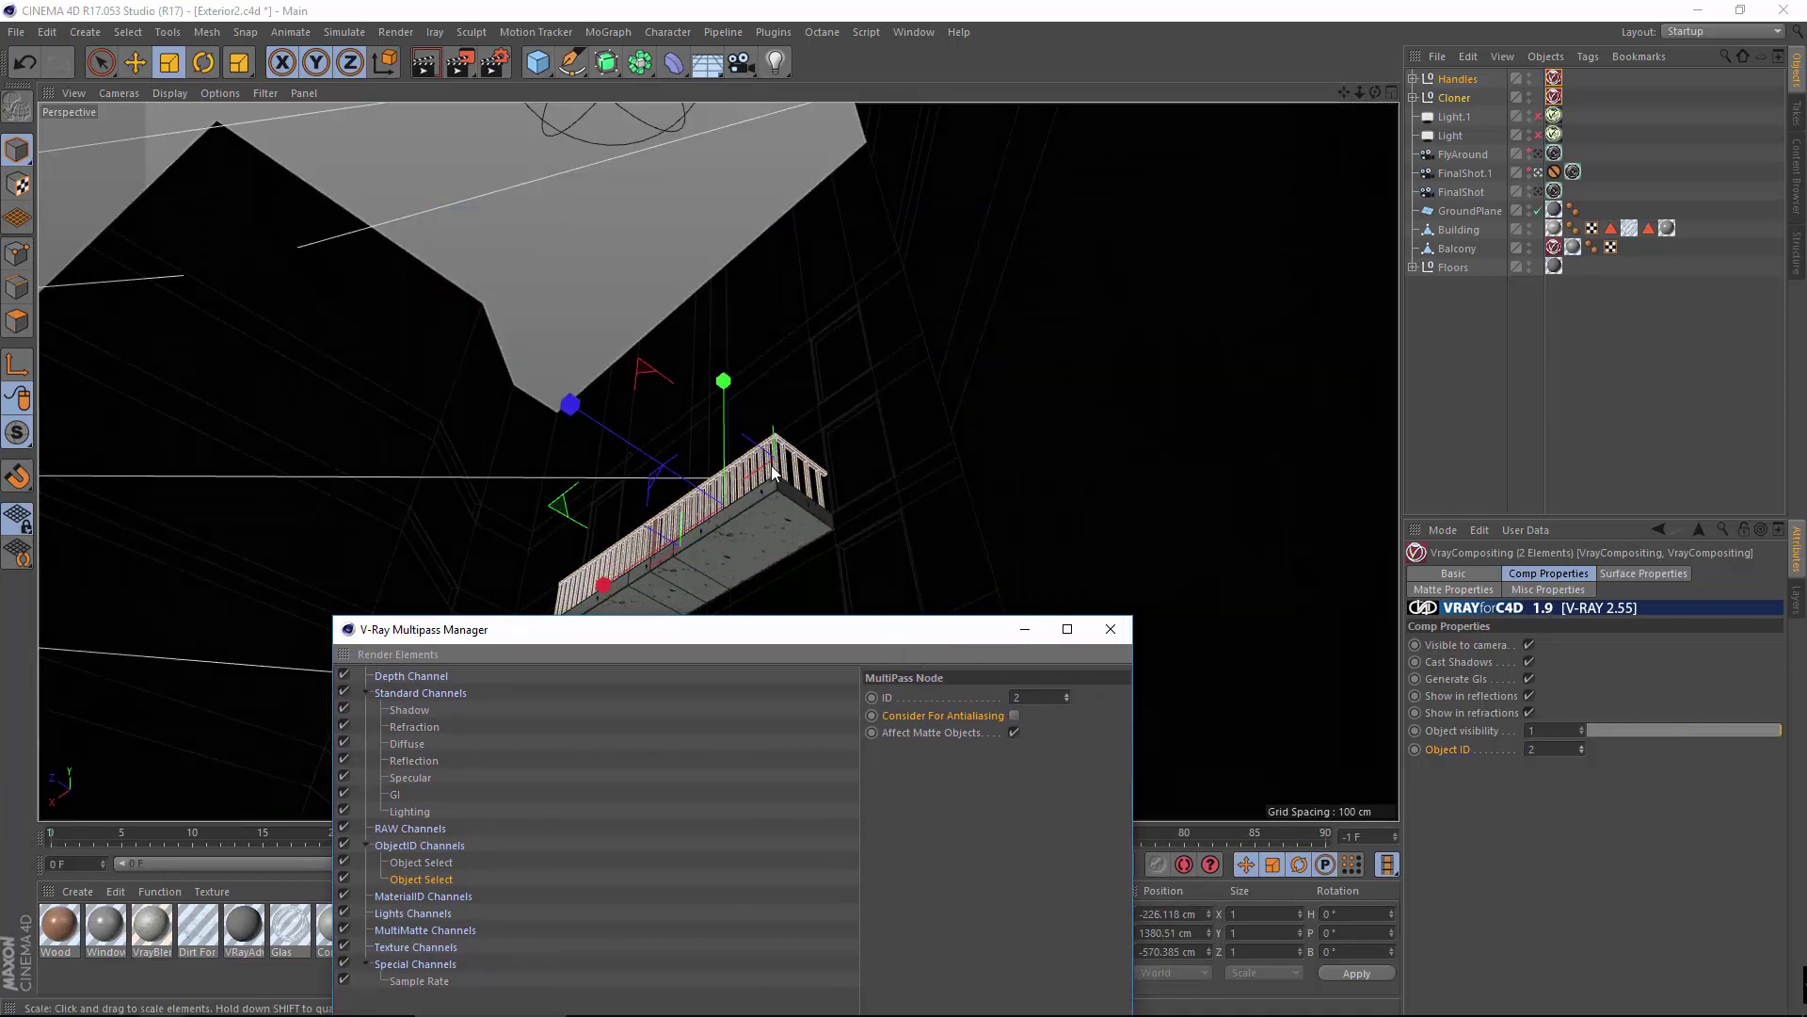
pyautogui.moveTo(870, 622); pyautogui.dragTo(1009, 235)
pyautogui.click(1262, 232)
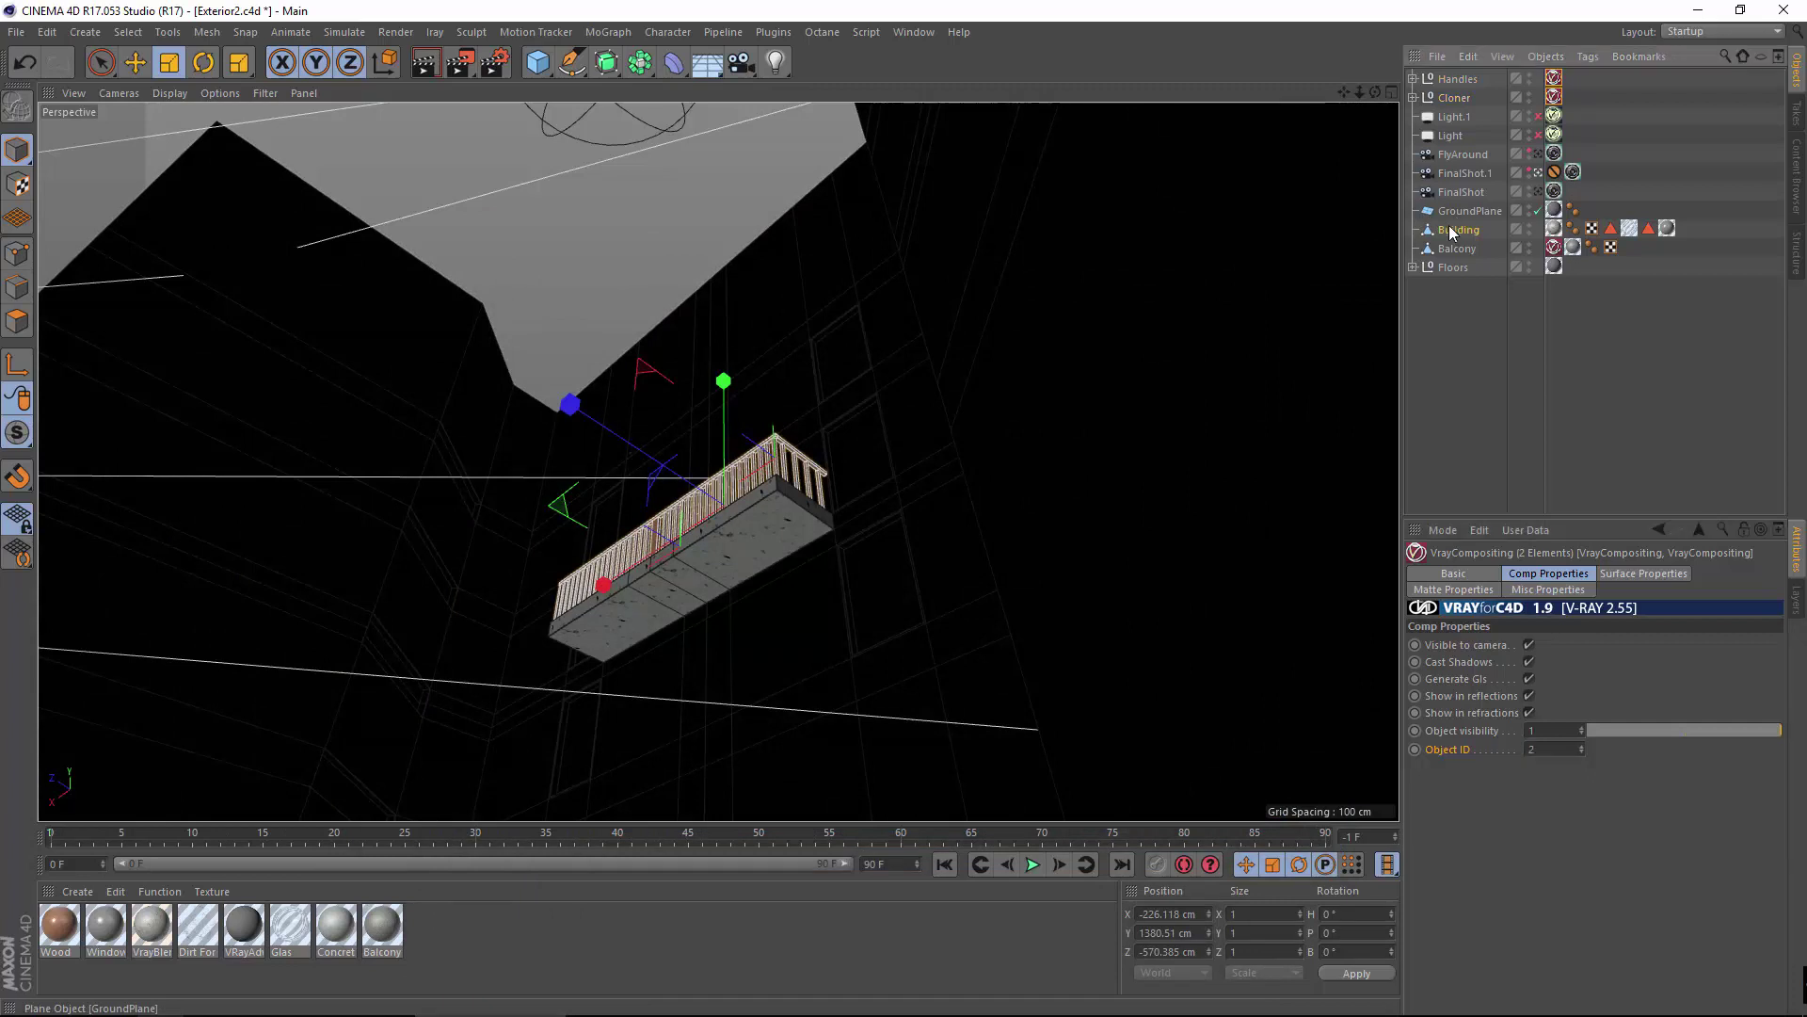
# Add a VrayCompositing tag to the Building object and set its Object ID to 1.
pyautogui.click(1450, 230)
pyautogui.rightClick(1450, 229)
pyautogui.moveTo(1518, 487)
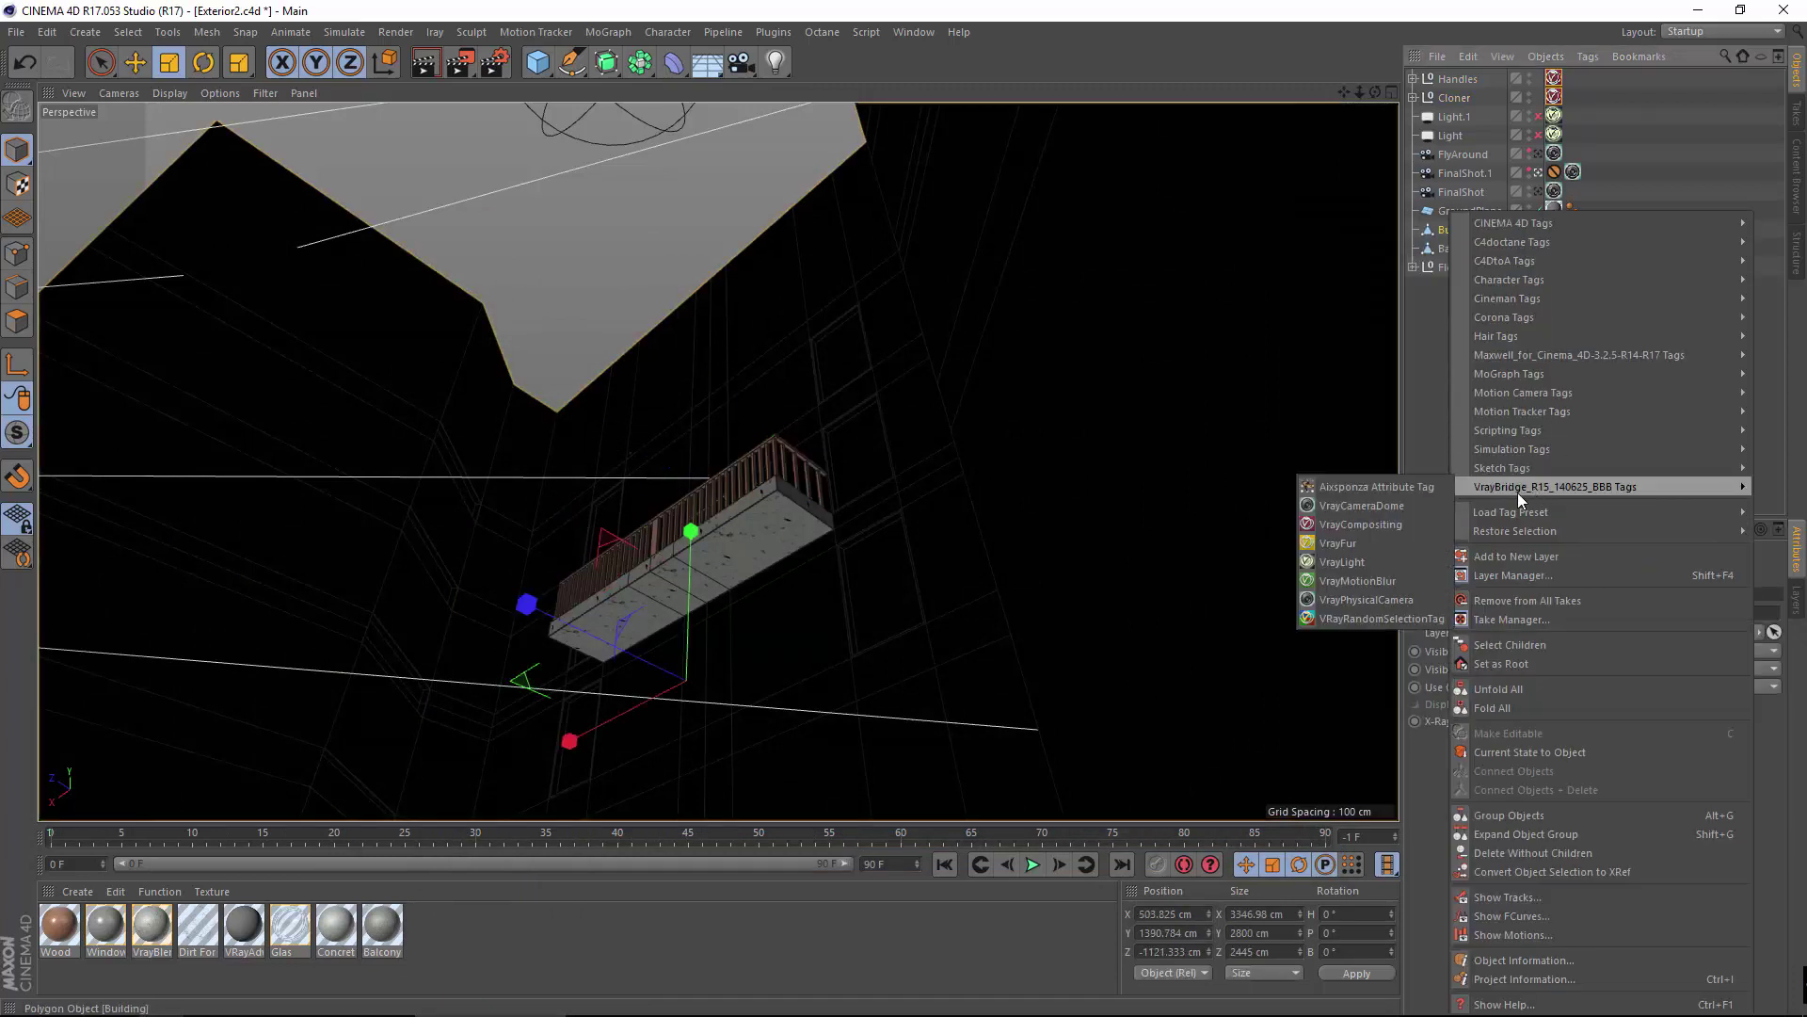
pyautogui.click(1360, 525)
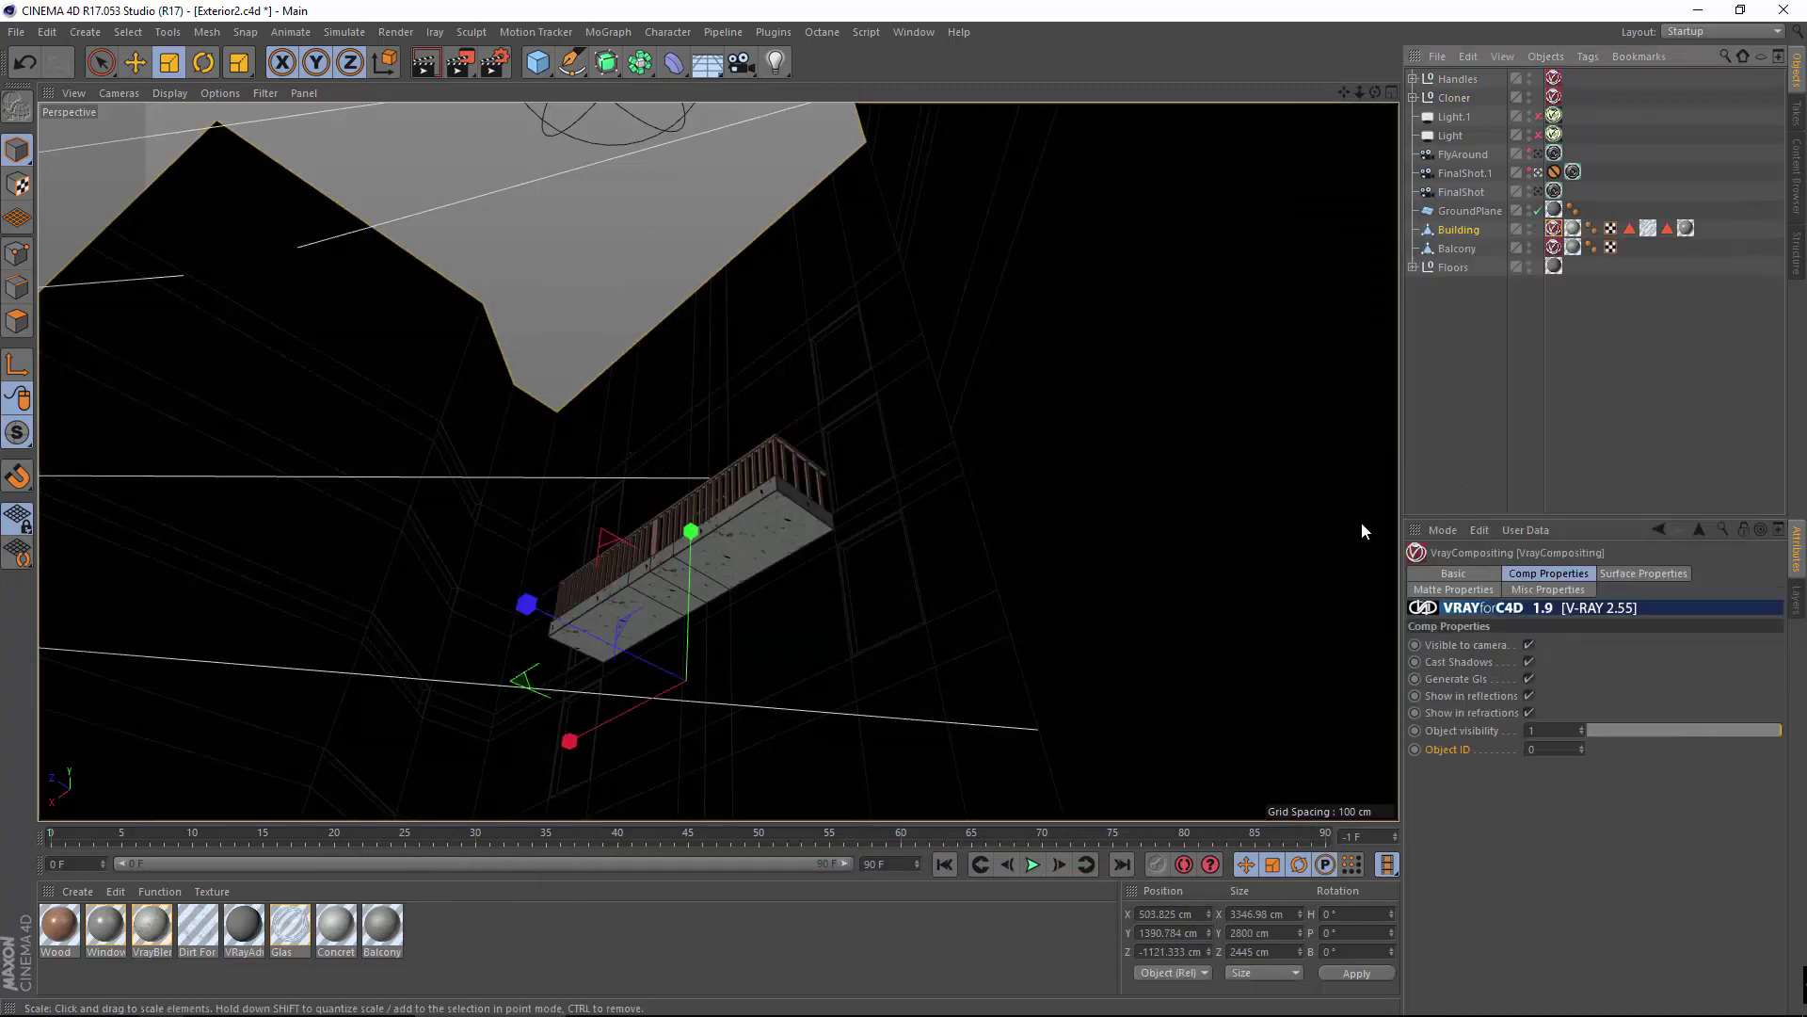
pyautogui.click(1583, 747)
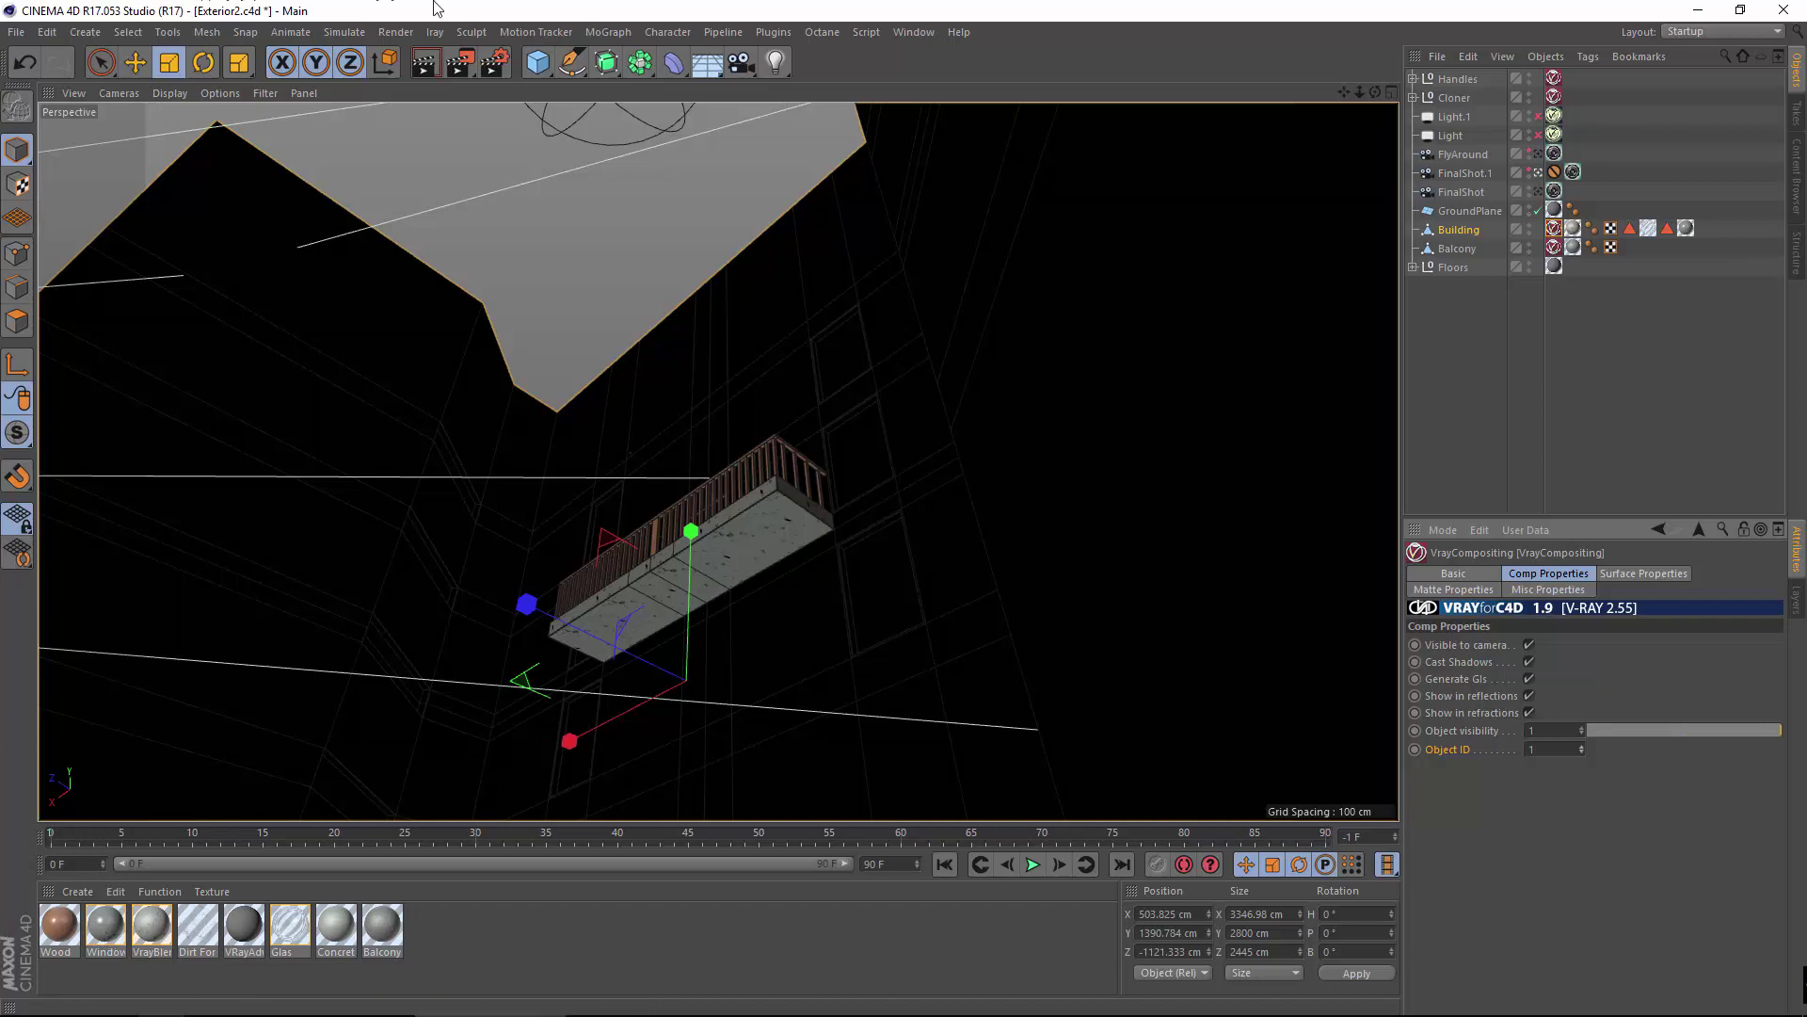
# Reopen the V-Ray Multipass Manager and add an Object Select multi channel with ID 1 for the building.
pyautogui.click(773, 32)
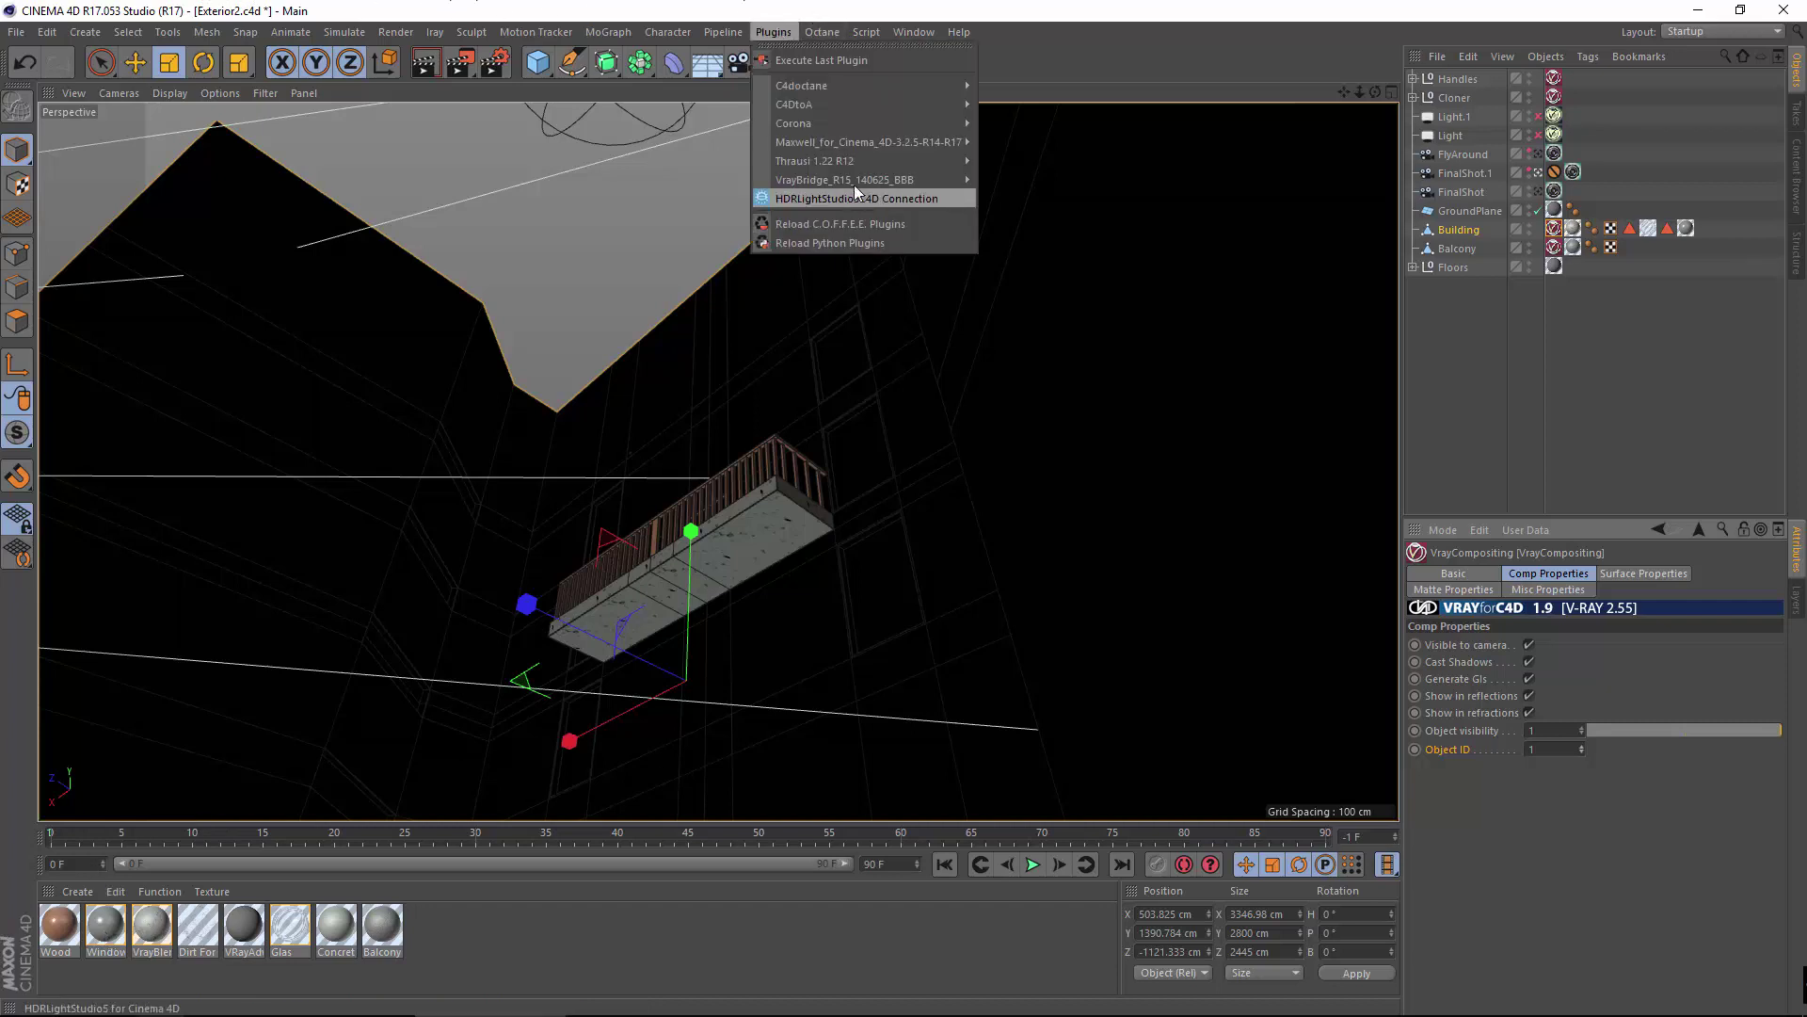
pyautogui.moveTo(847, 180)
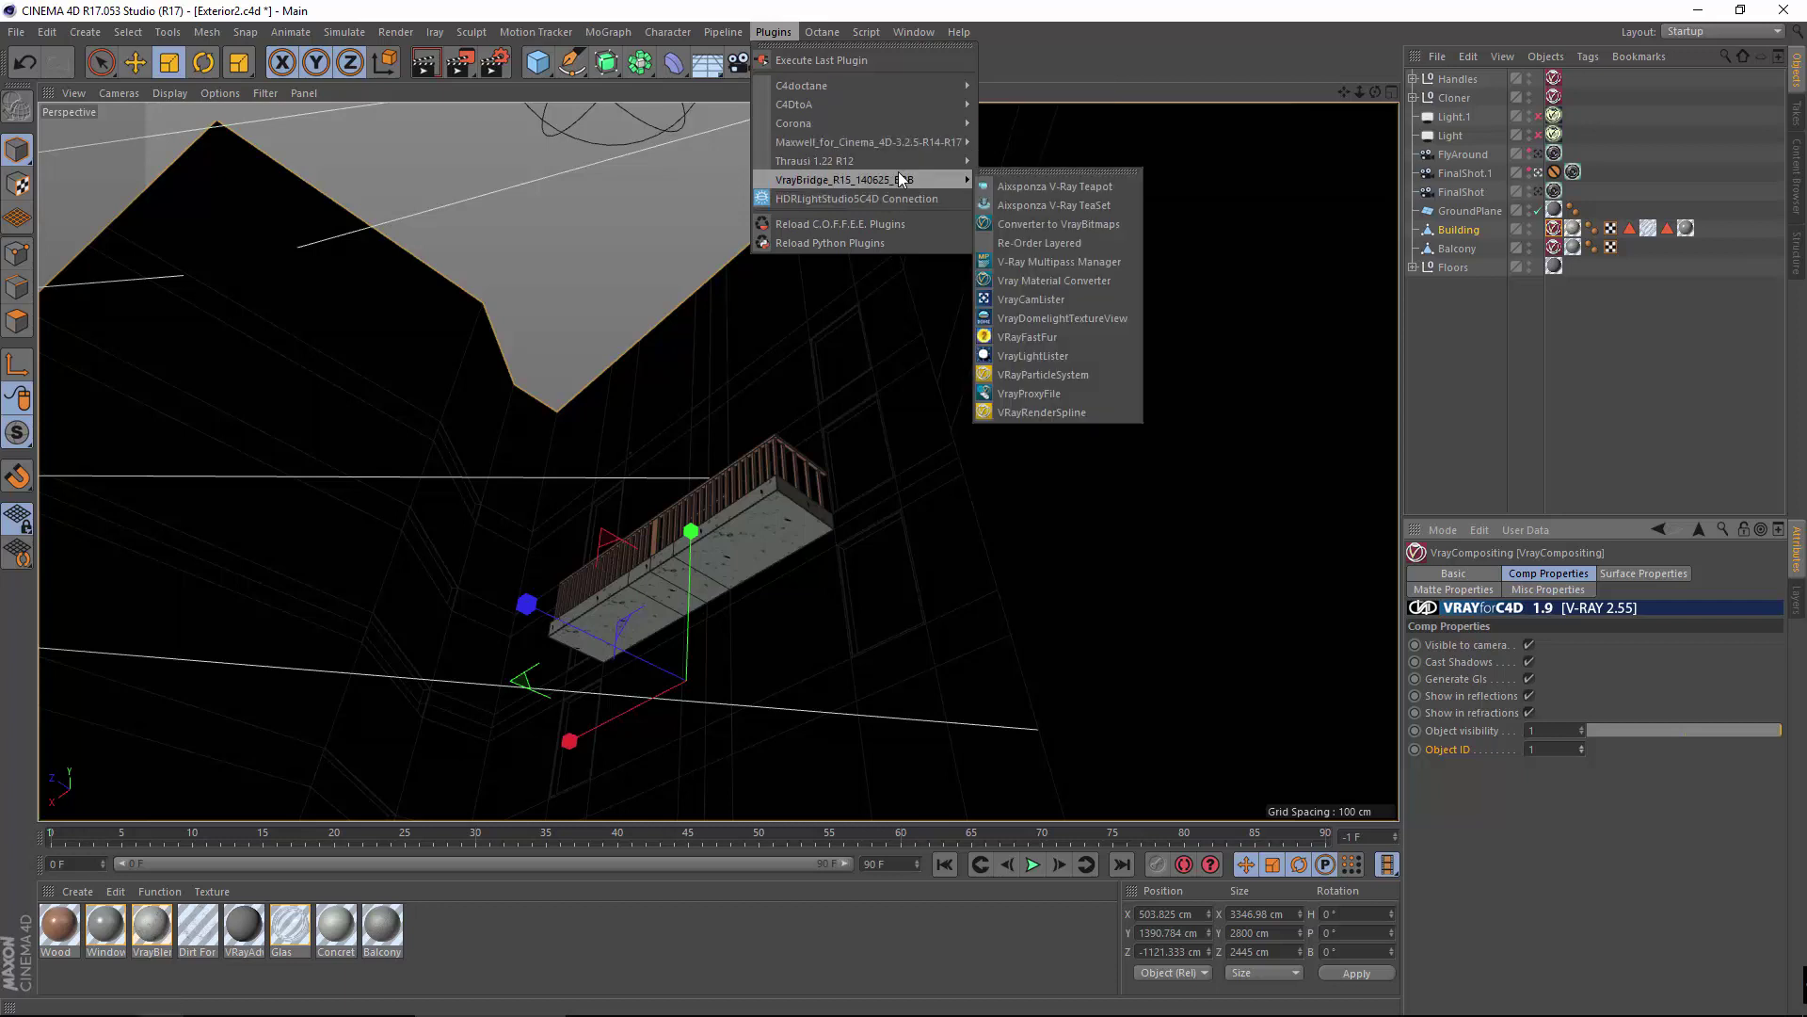
pyautogui.click(1062, 262)
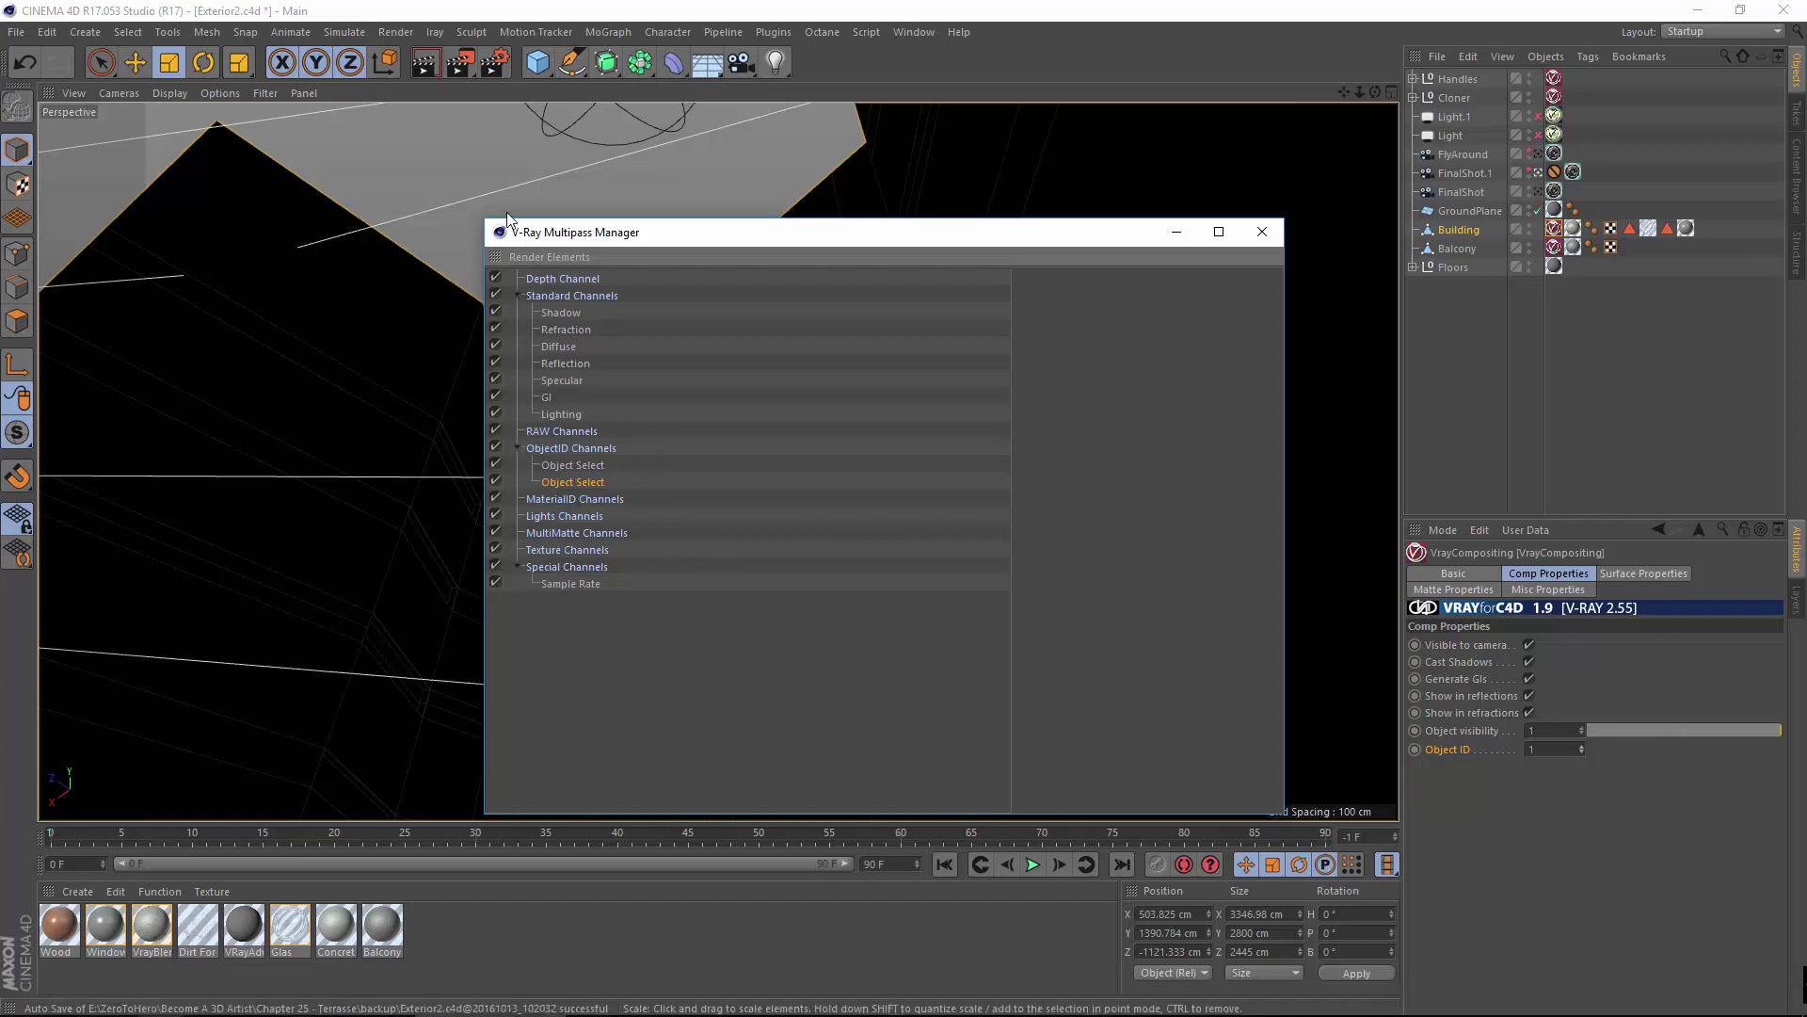
pyautogui.click(527, 260)
pyautogui.moveTo(570, 401)
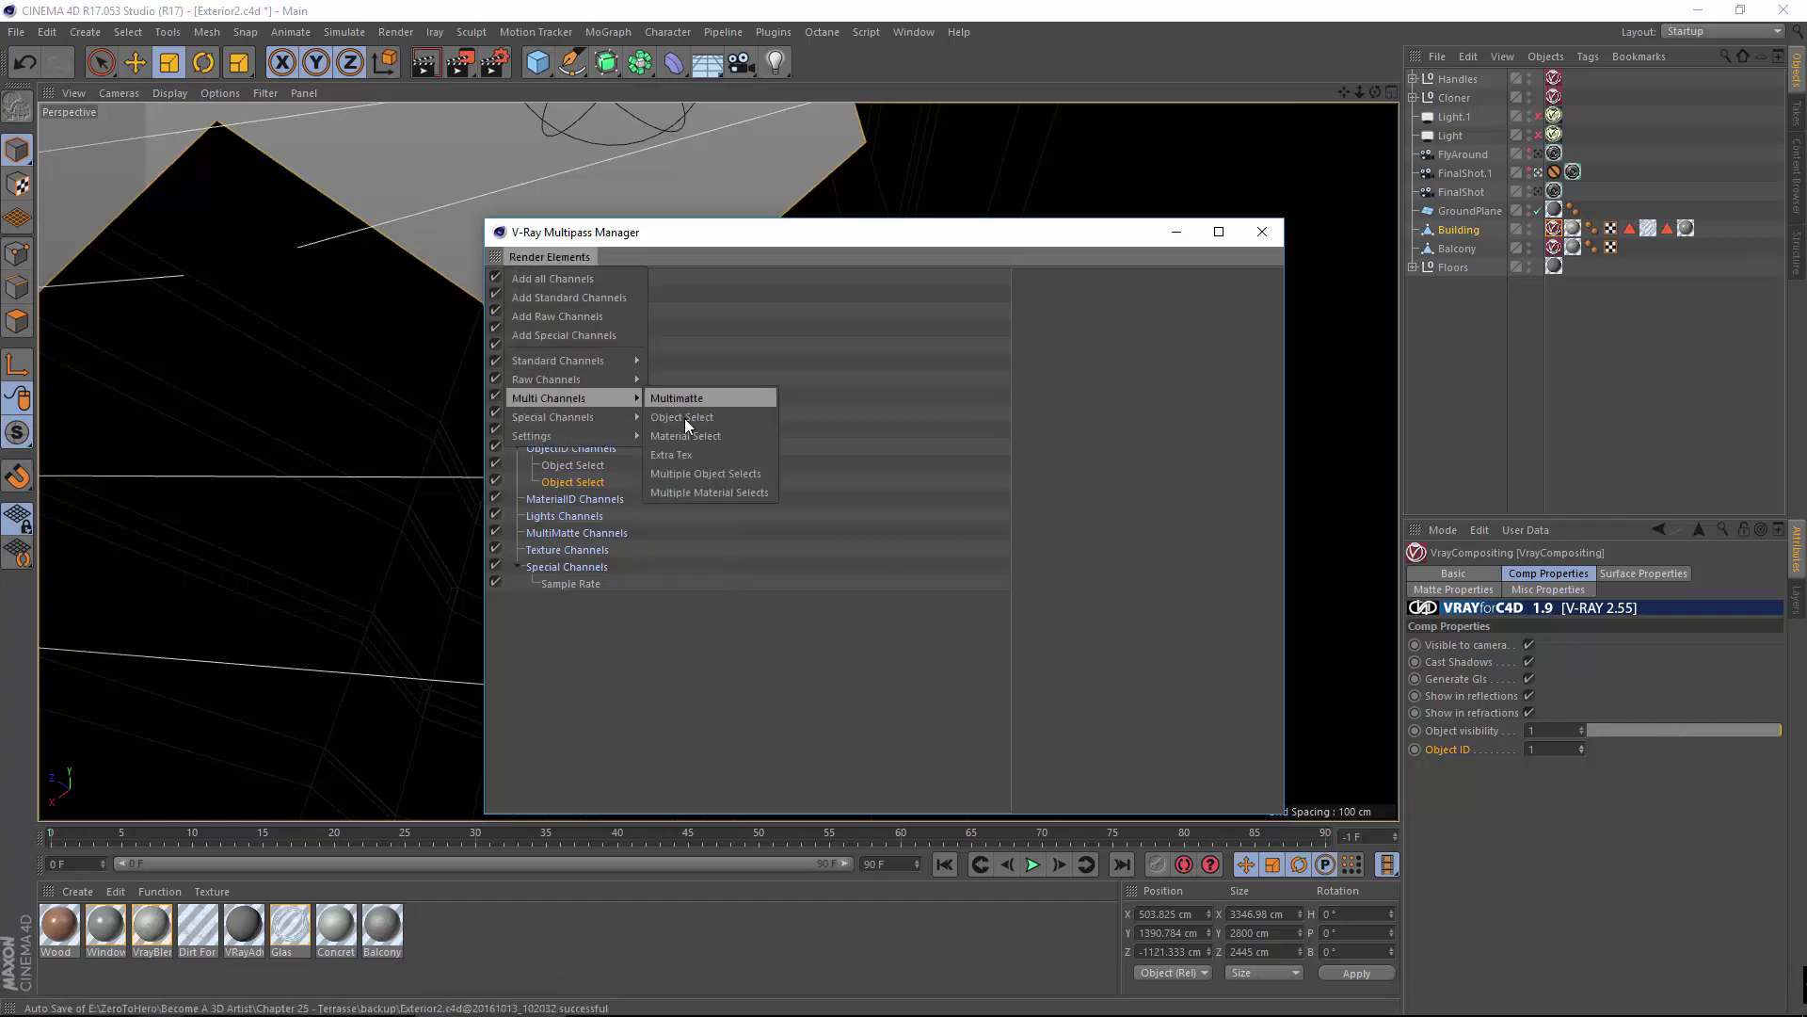
pyautogui.click(686, 420)
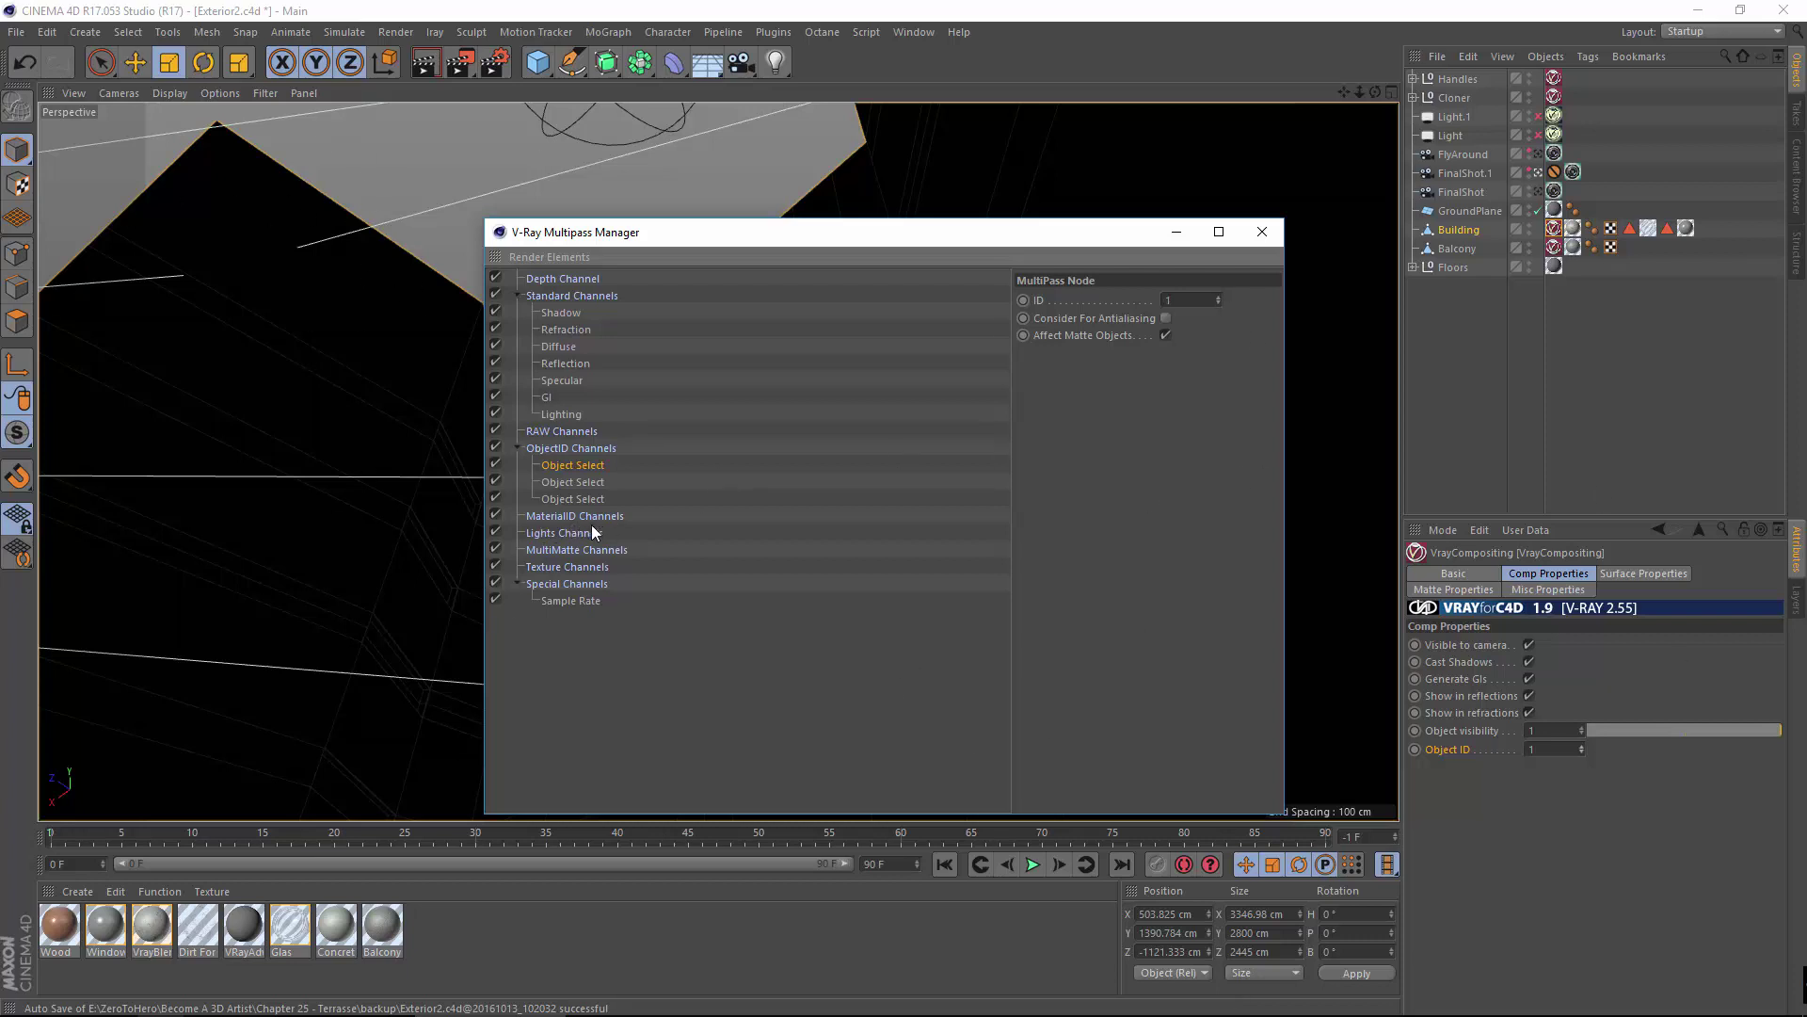
pyautogui.click(550, 255)
pyautogui.moveTo(609, 398)
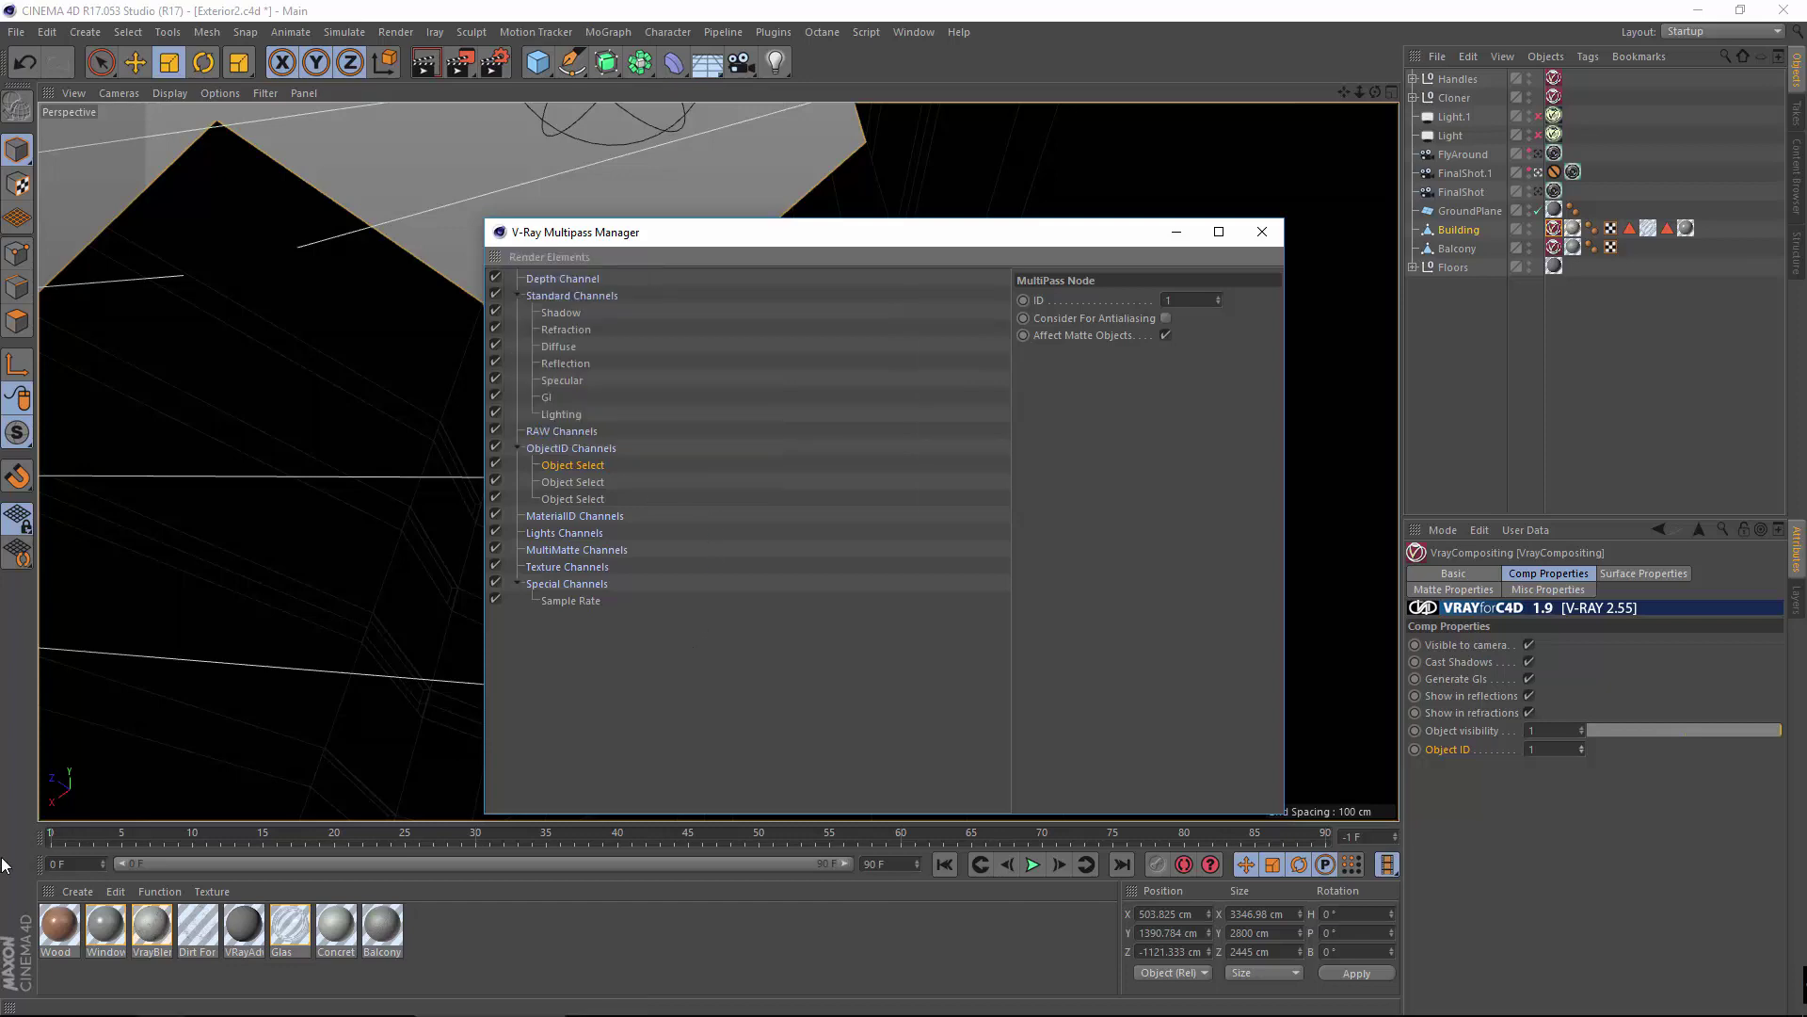
# Set the Wood material's MatID to 5 and move its editor aside to uncover the Multipass Manager.
pyautogui.doubleClick(49, 924)
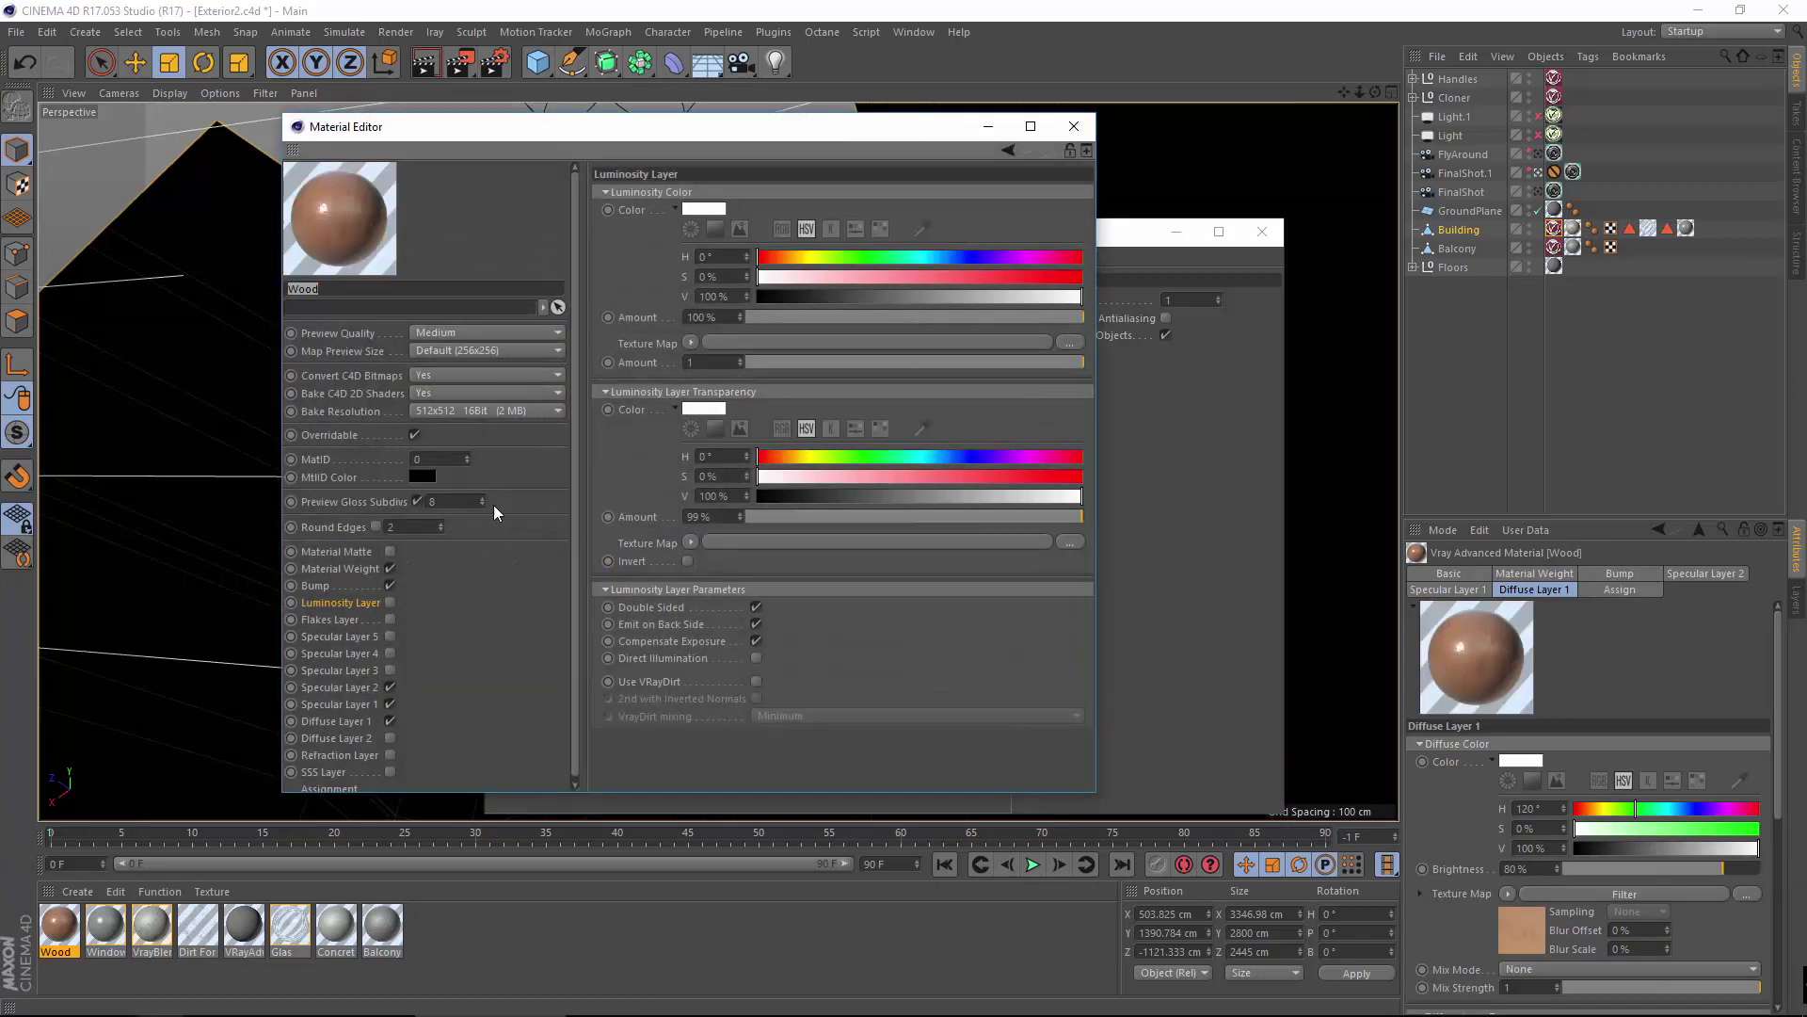
pyautogui.click(355, 464)
pyautogui.click(465, 458)
pyautogui.write('5')
pyautogui.press('Return')
pyautogui.moveTo(586, 132); pyautogui.dragTo(431, 127)
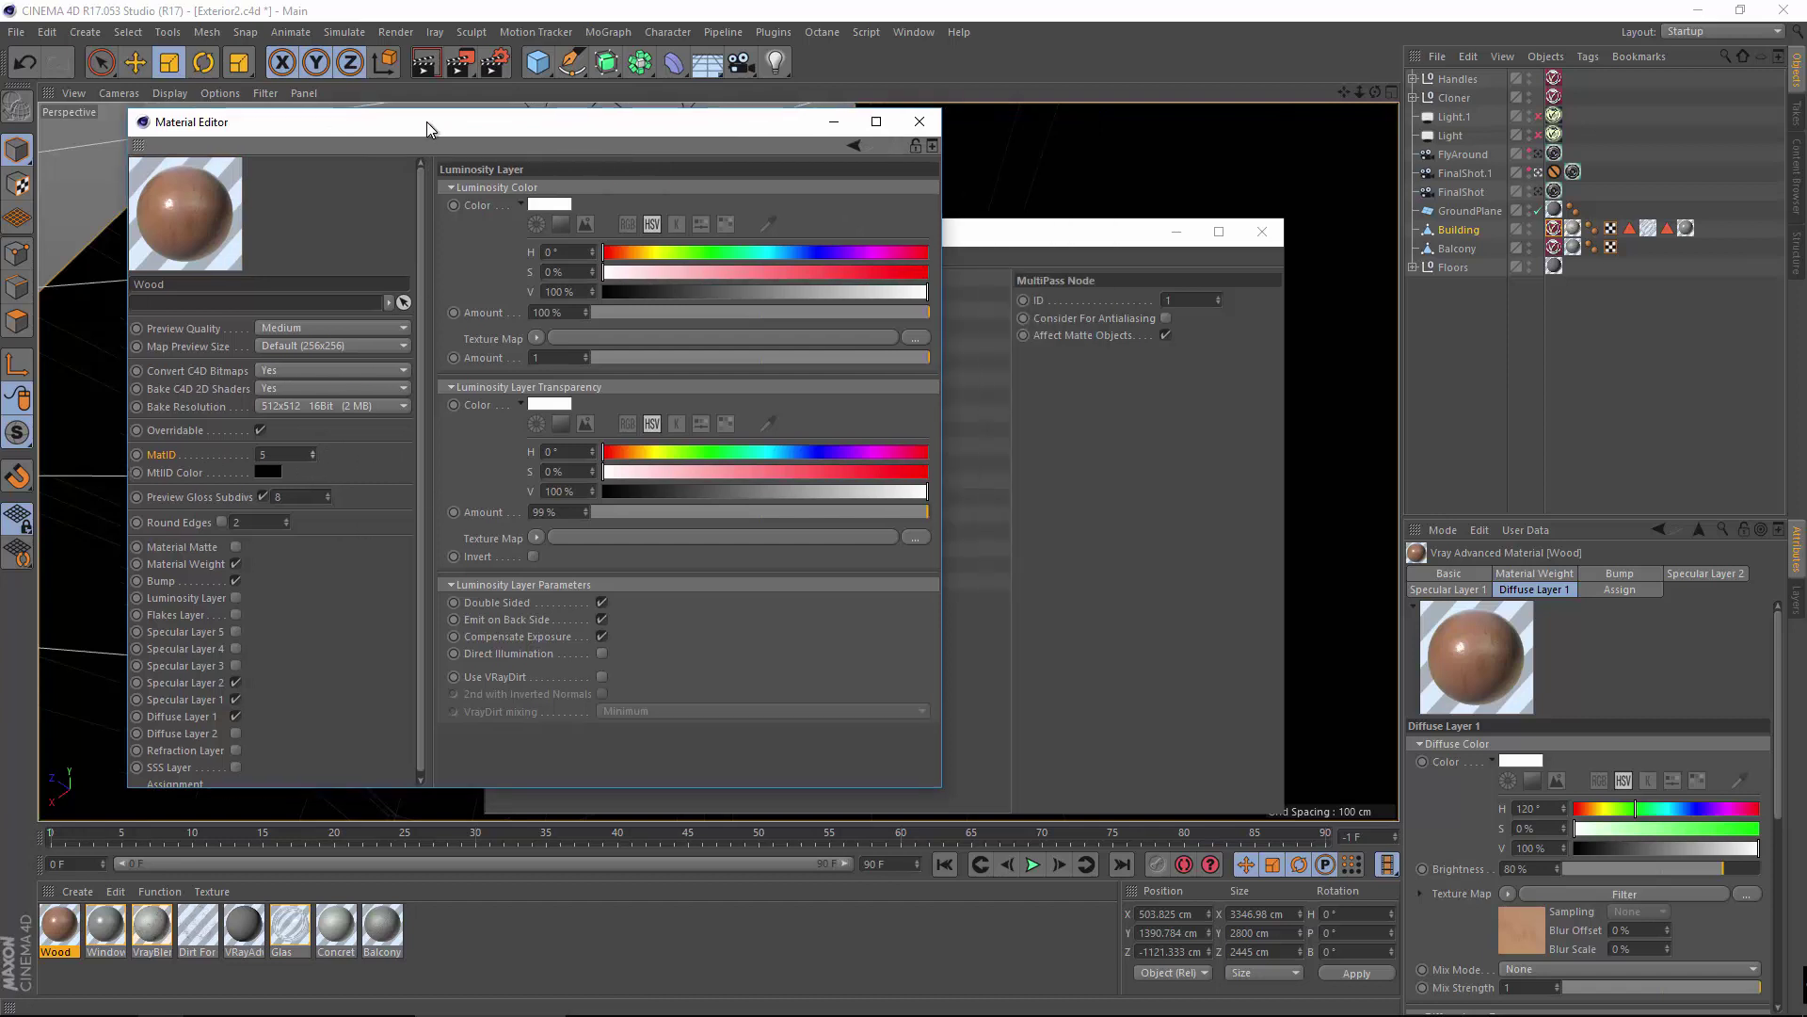
# Add a Material Select multi channel with ID 5 and delete the Sample Rate channel.
pyautogui.click(1096, 237)
pyautogui.click(548, 257)
pyautogui.moveTo(615, 367)
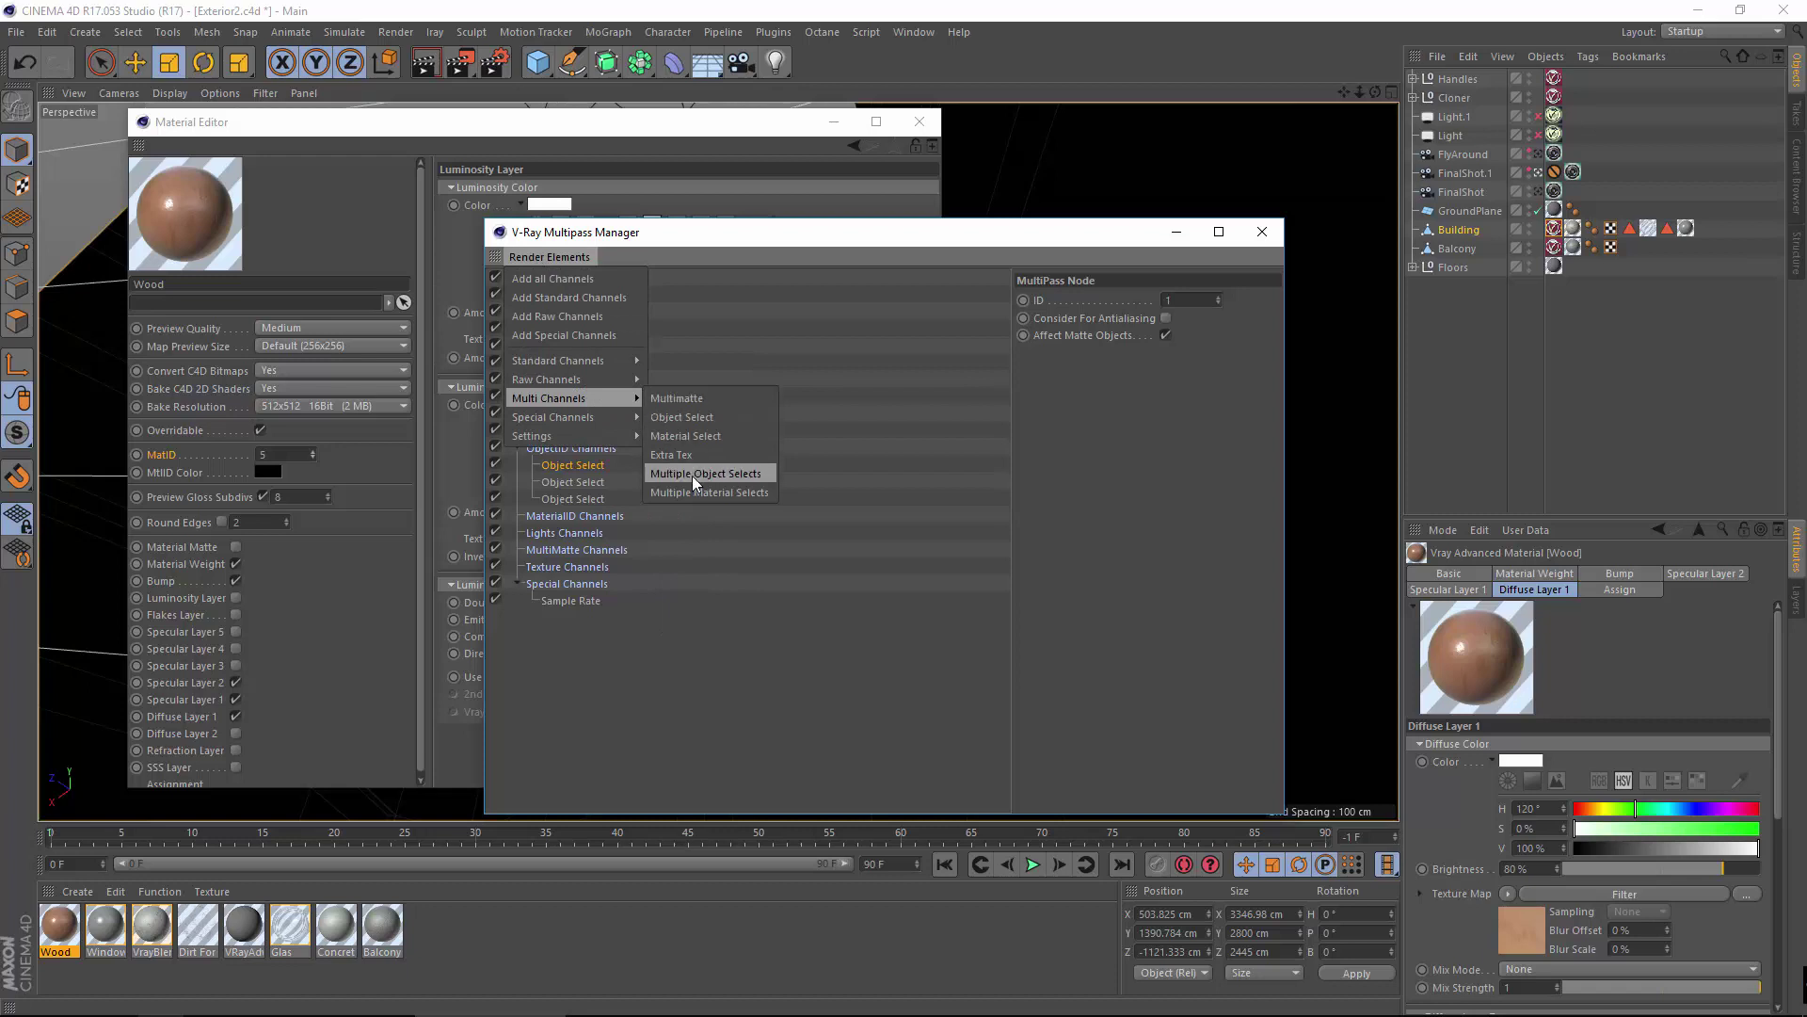
pyautogui.click(736, 443)
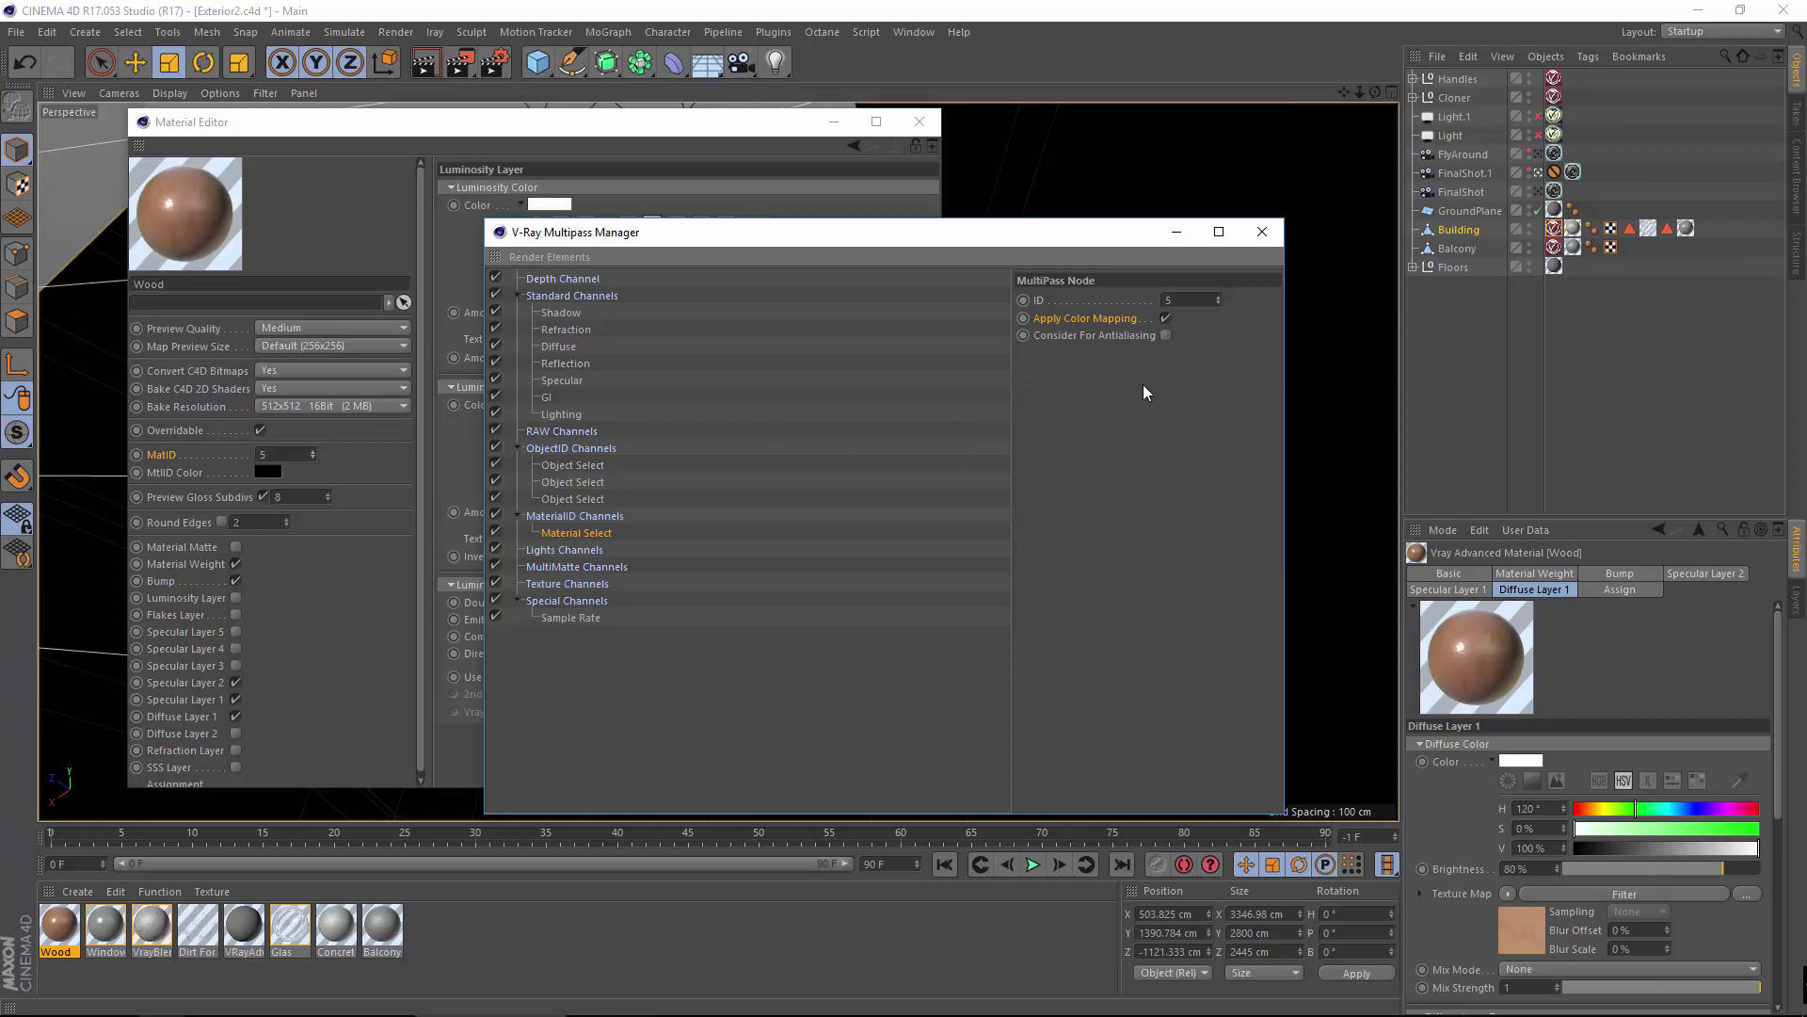
pyautogui.click(573, 618)
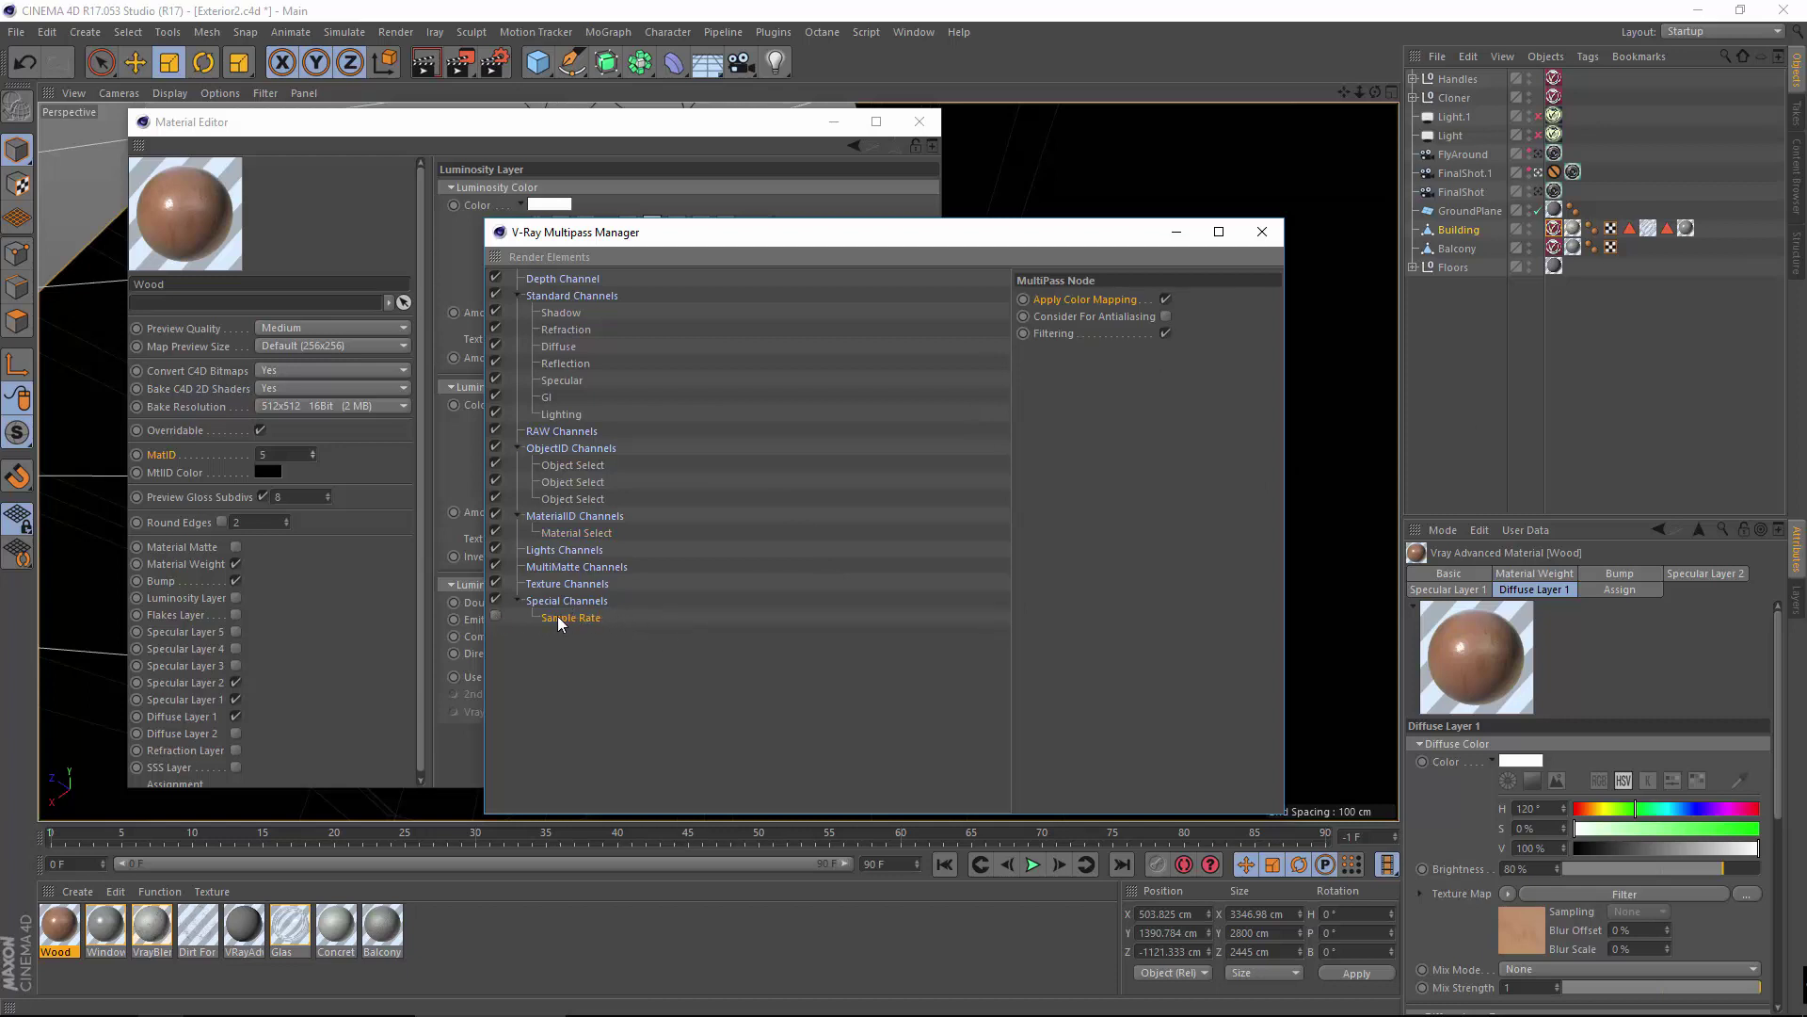
pyautogui.press('Delete')
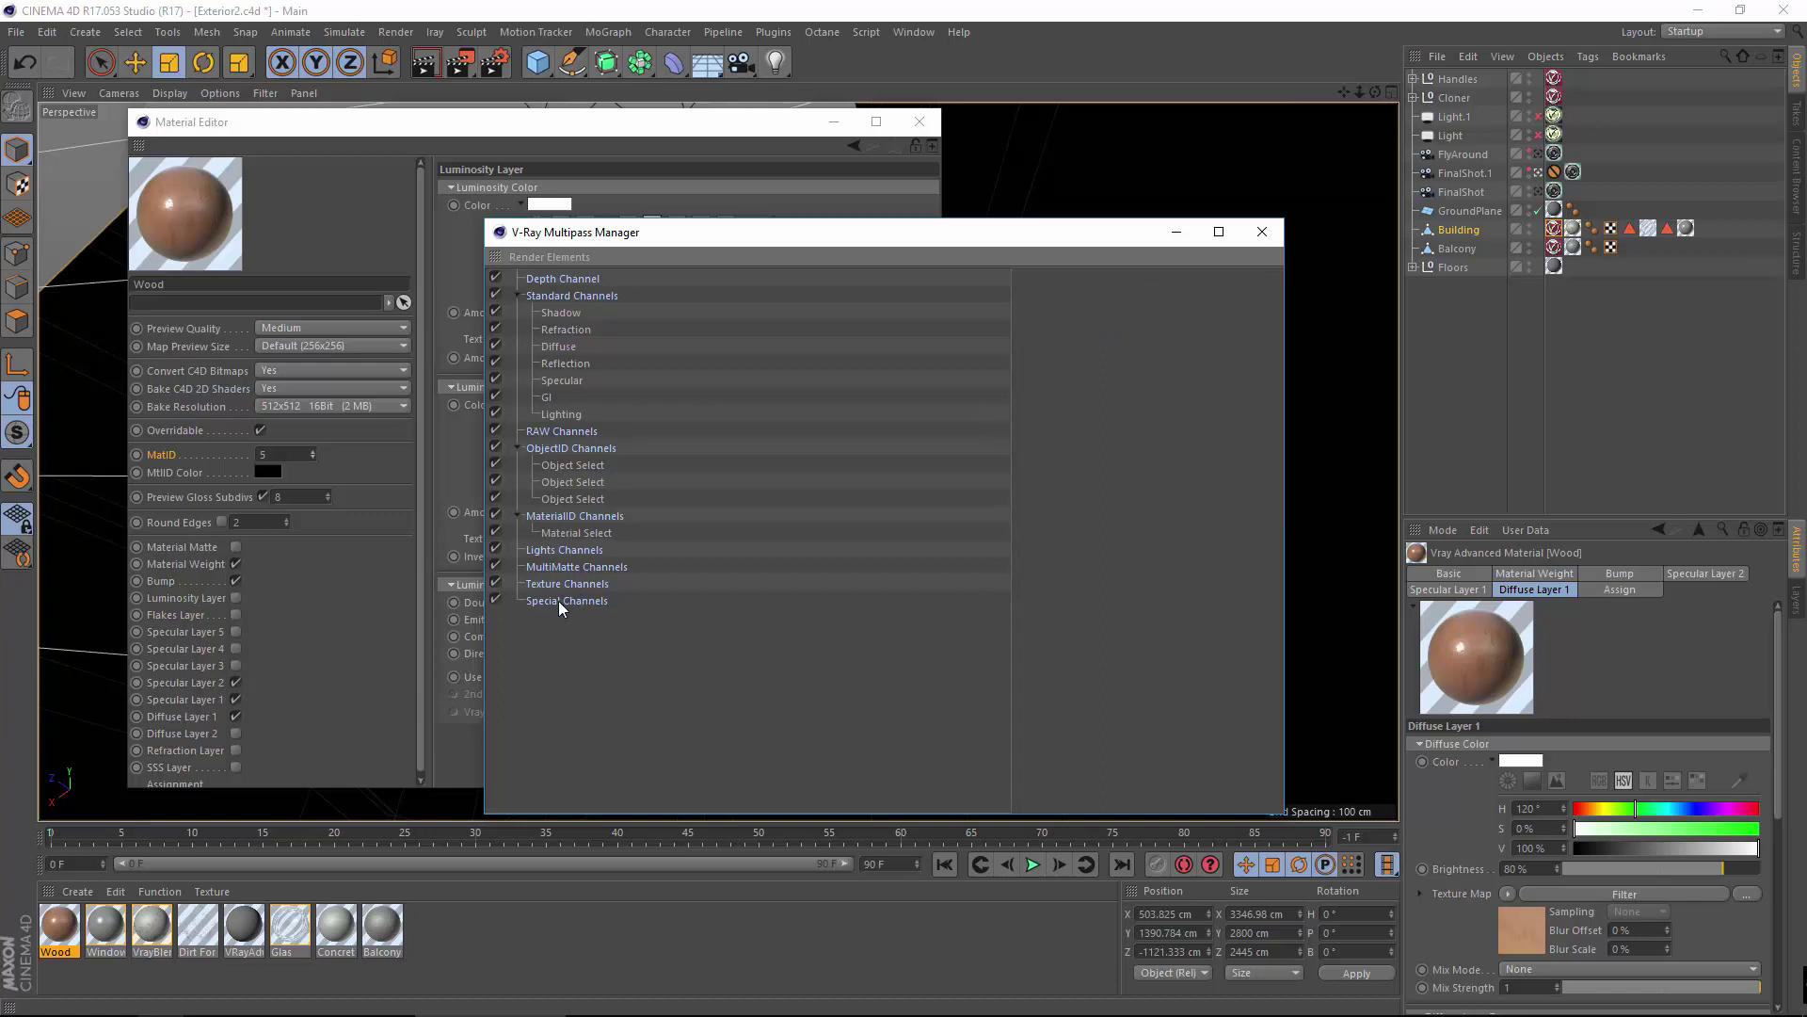
# Add a Material IDs element from the special channels to the multipass list.
pyautogui.click(571, 256)
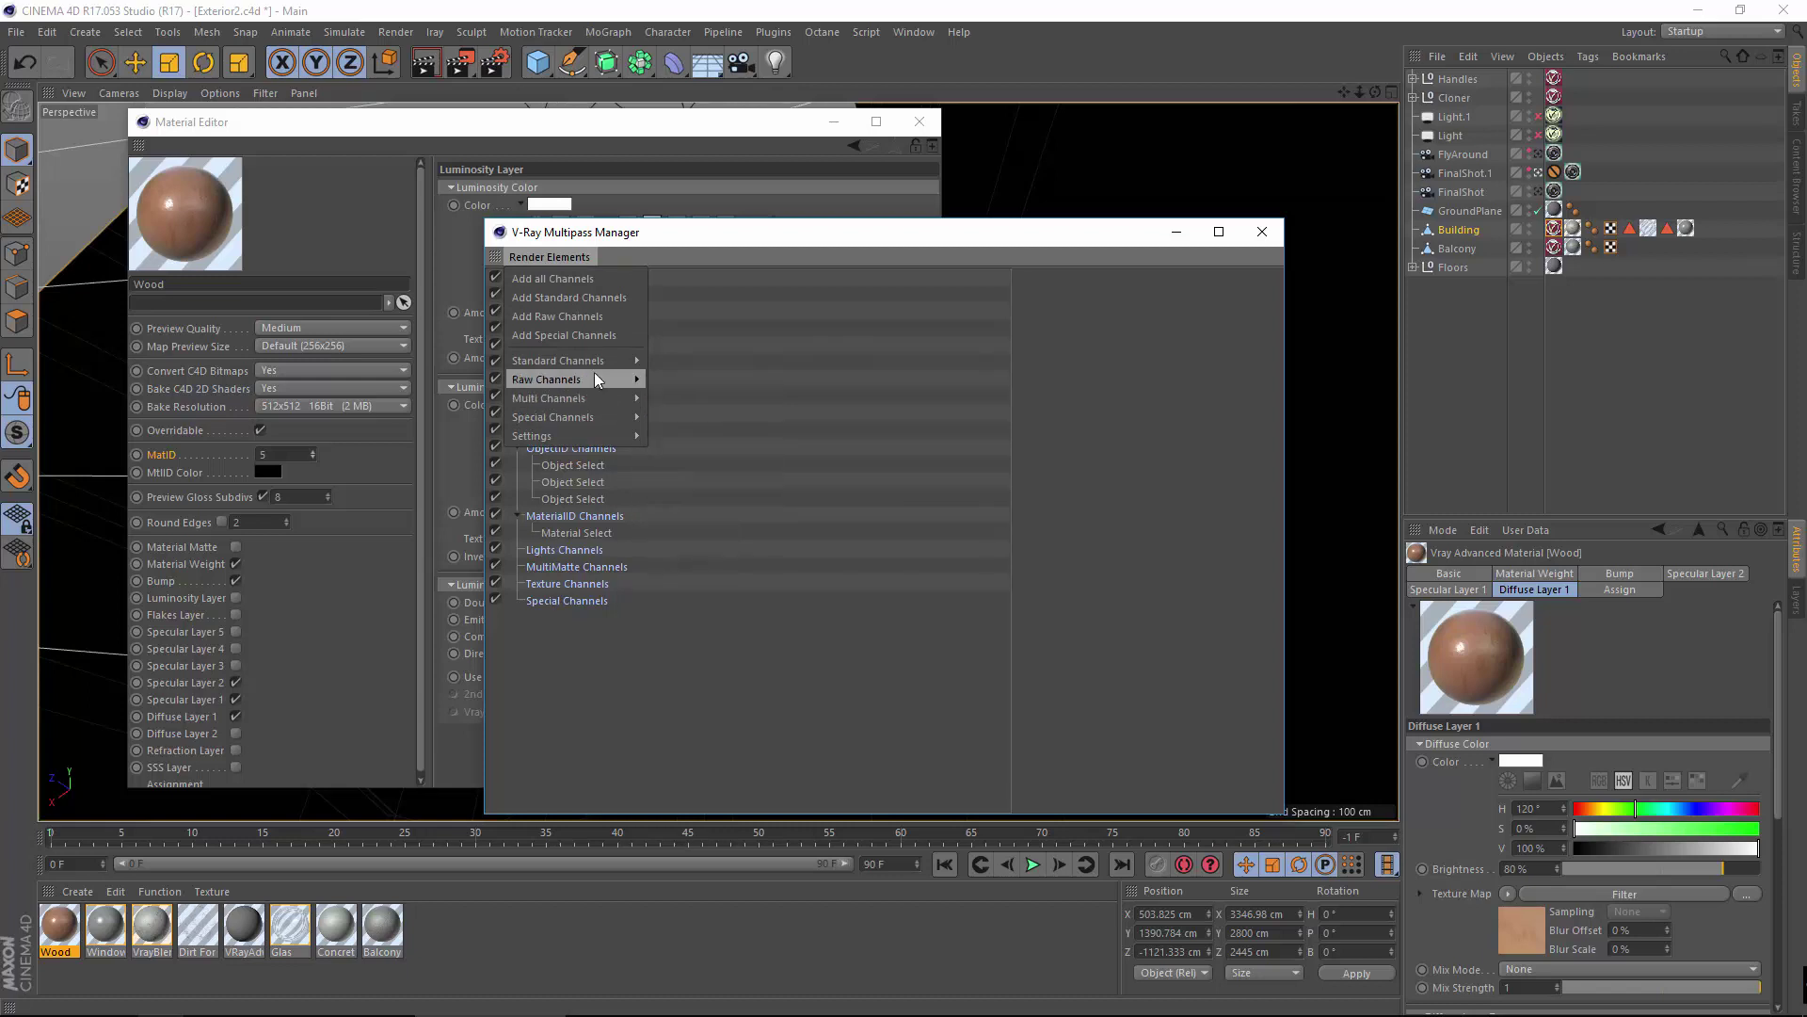
pyautogui.moveTo(602, 361)
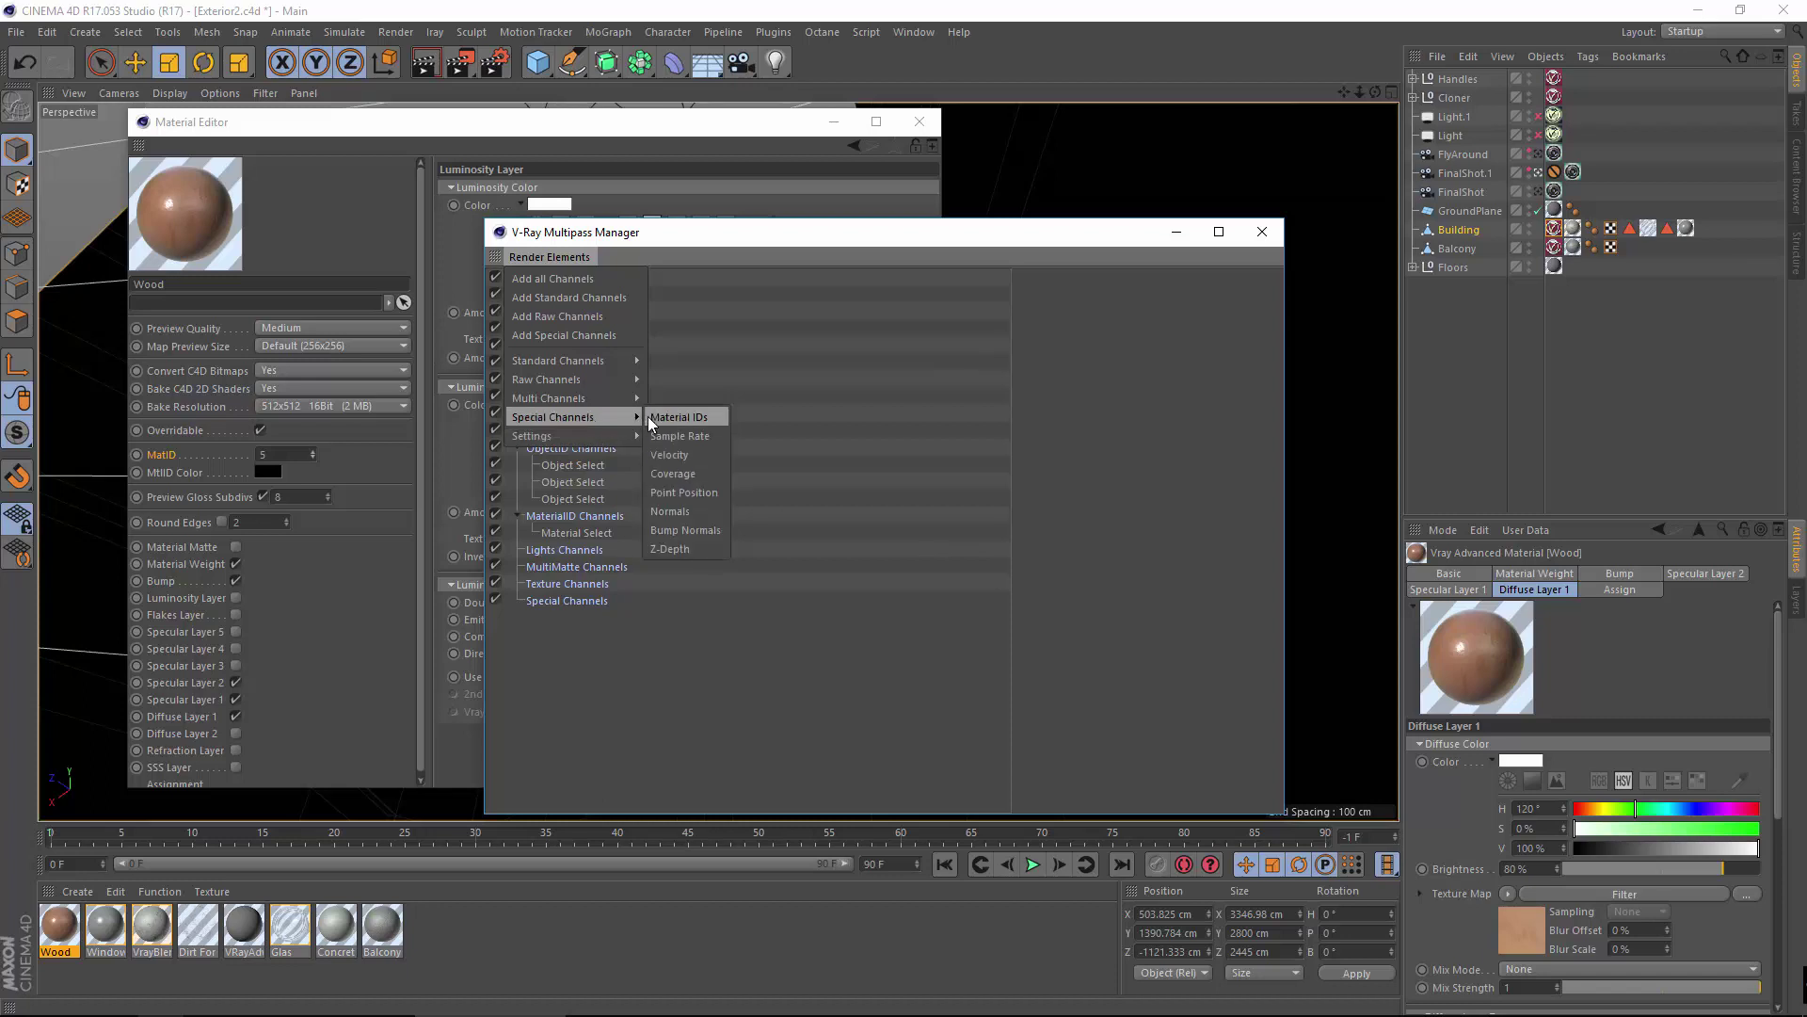
pyautogui.click(650, 420)
# Switch to Photoshop, look through the Noise filters available for Exterior7.tif, and return to the Multipass Manager in CINEMA 4D.
pyautogui.moveTo(828, 1013)
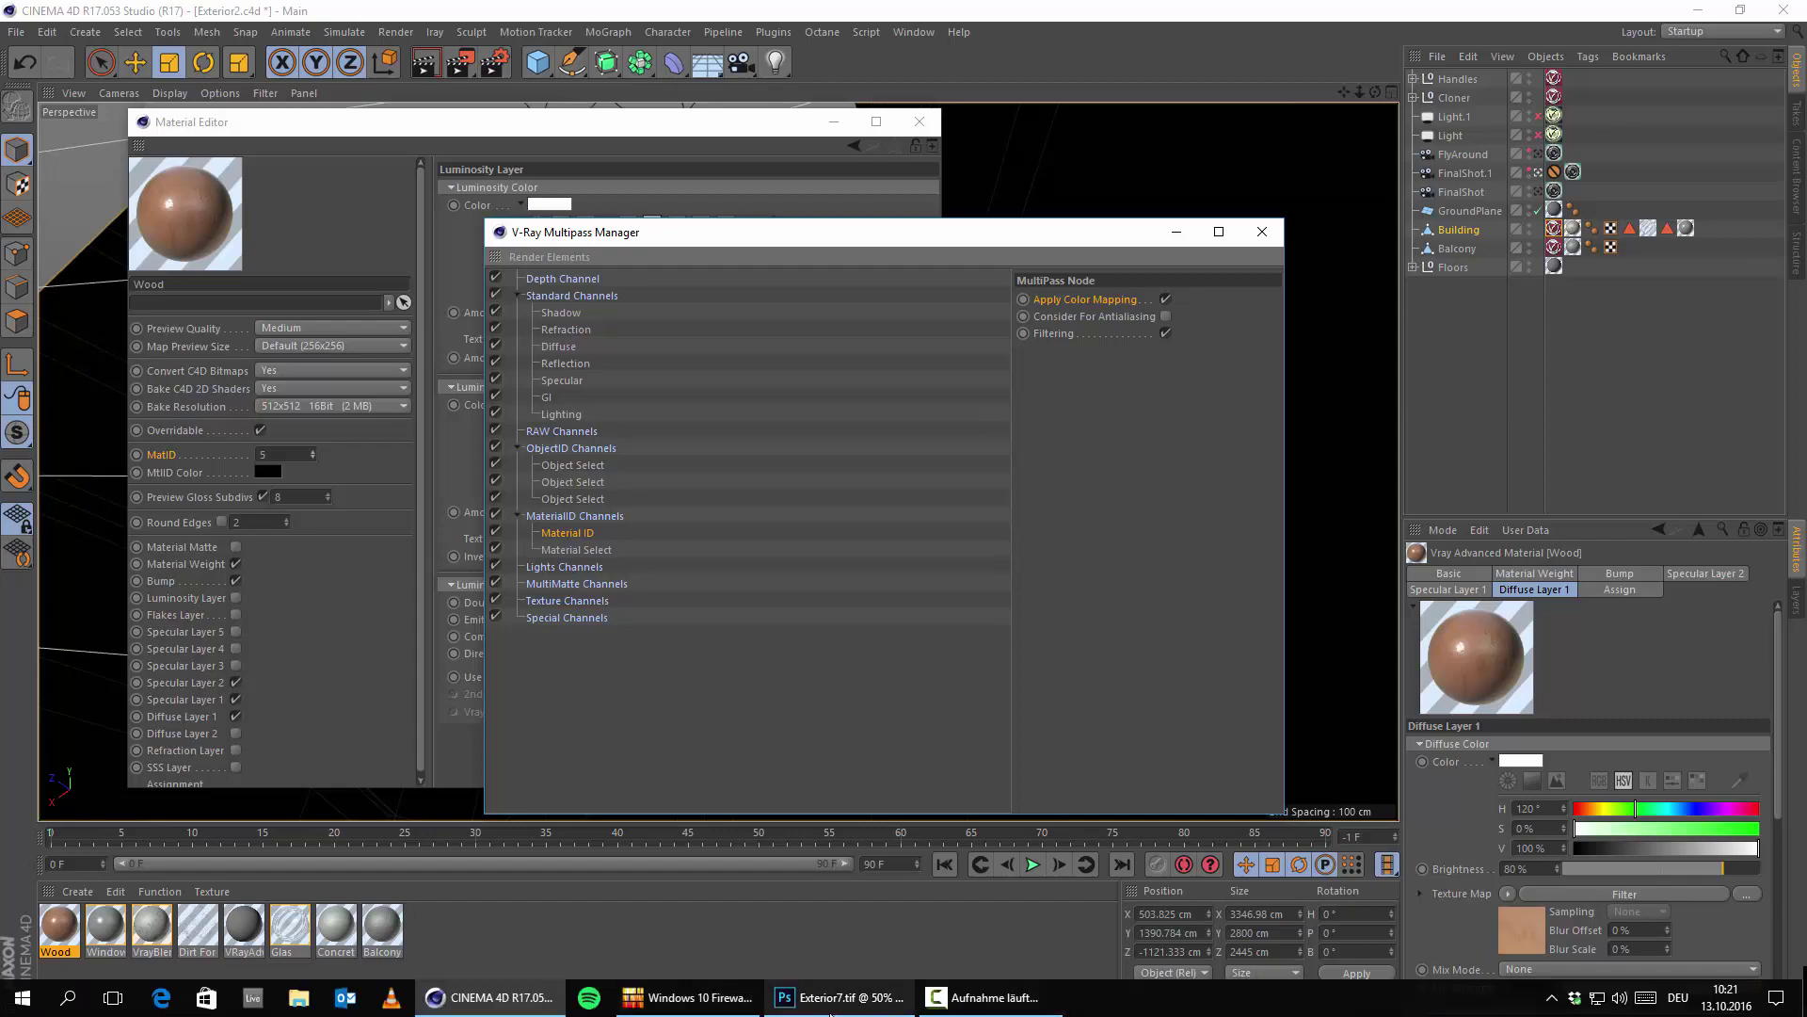
pyautogui.click(829, 1000)
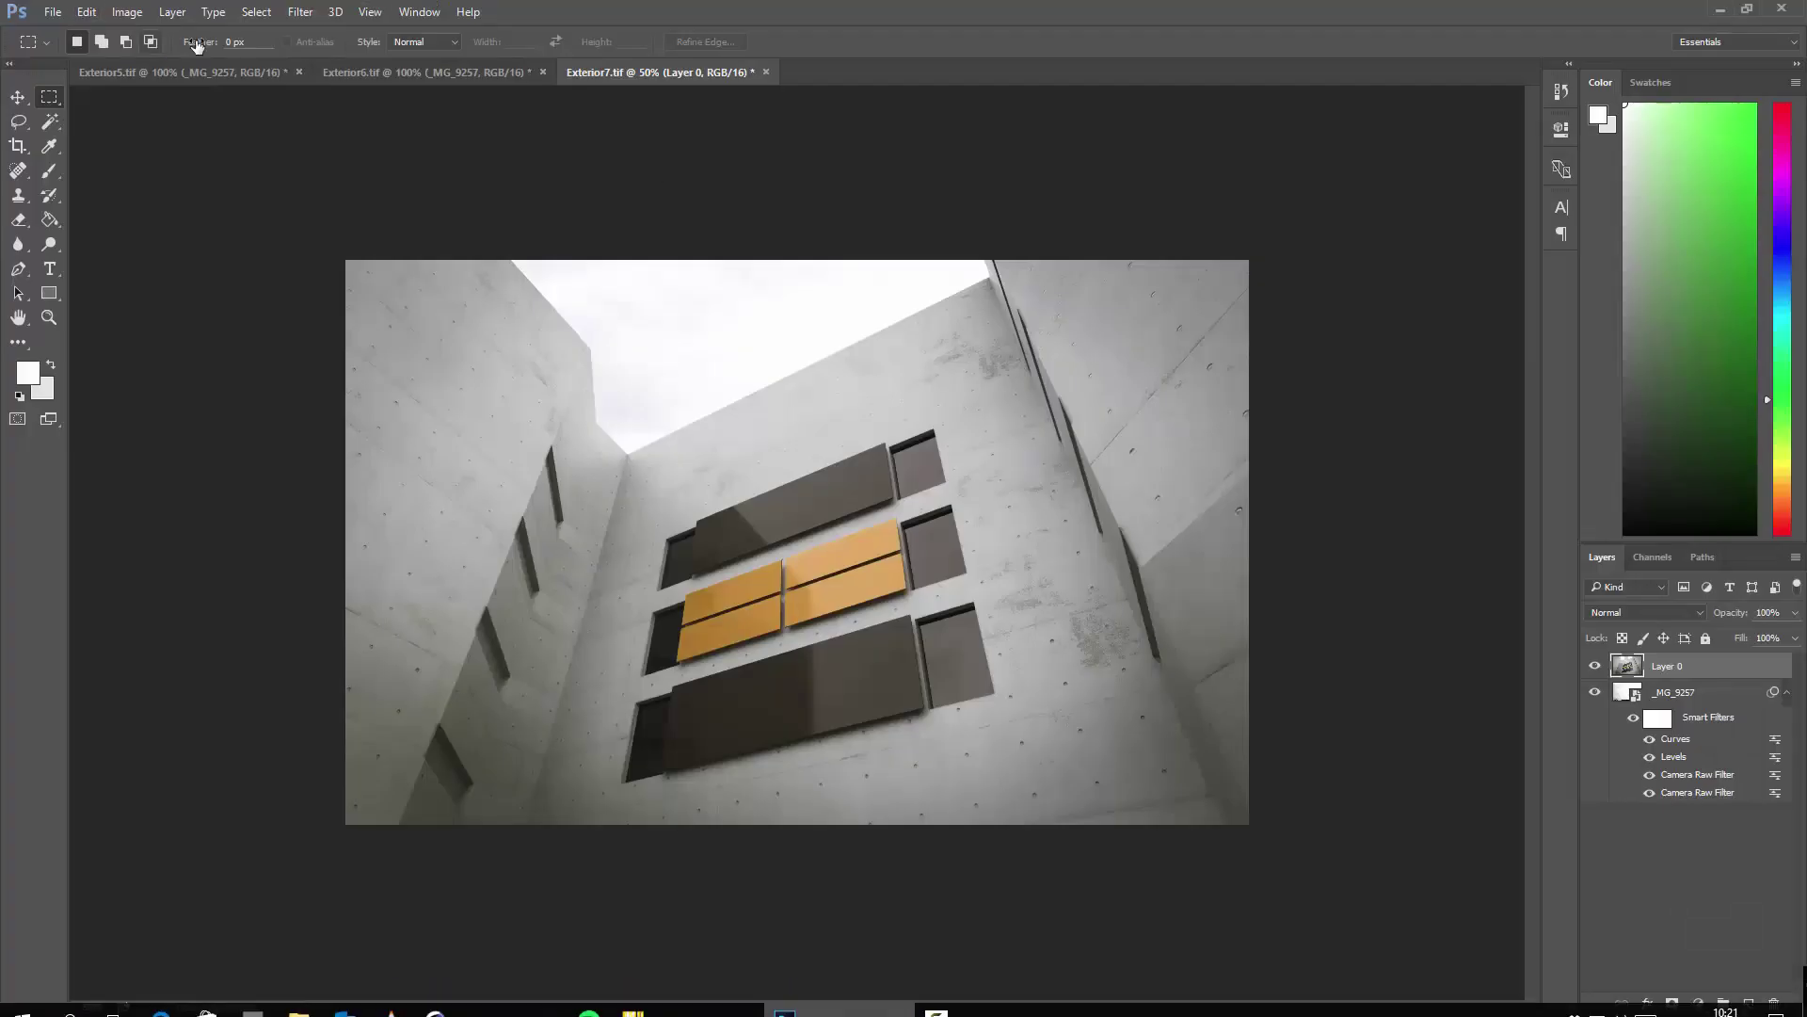
pyautogui.click(300, 12)
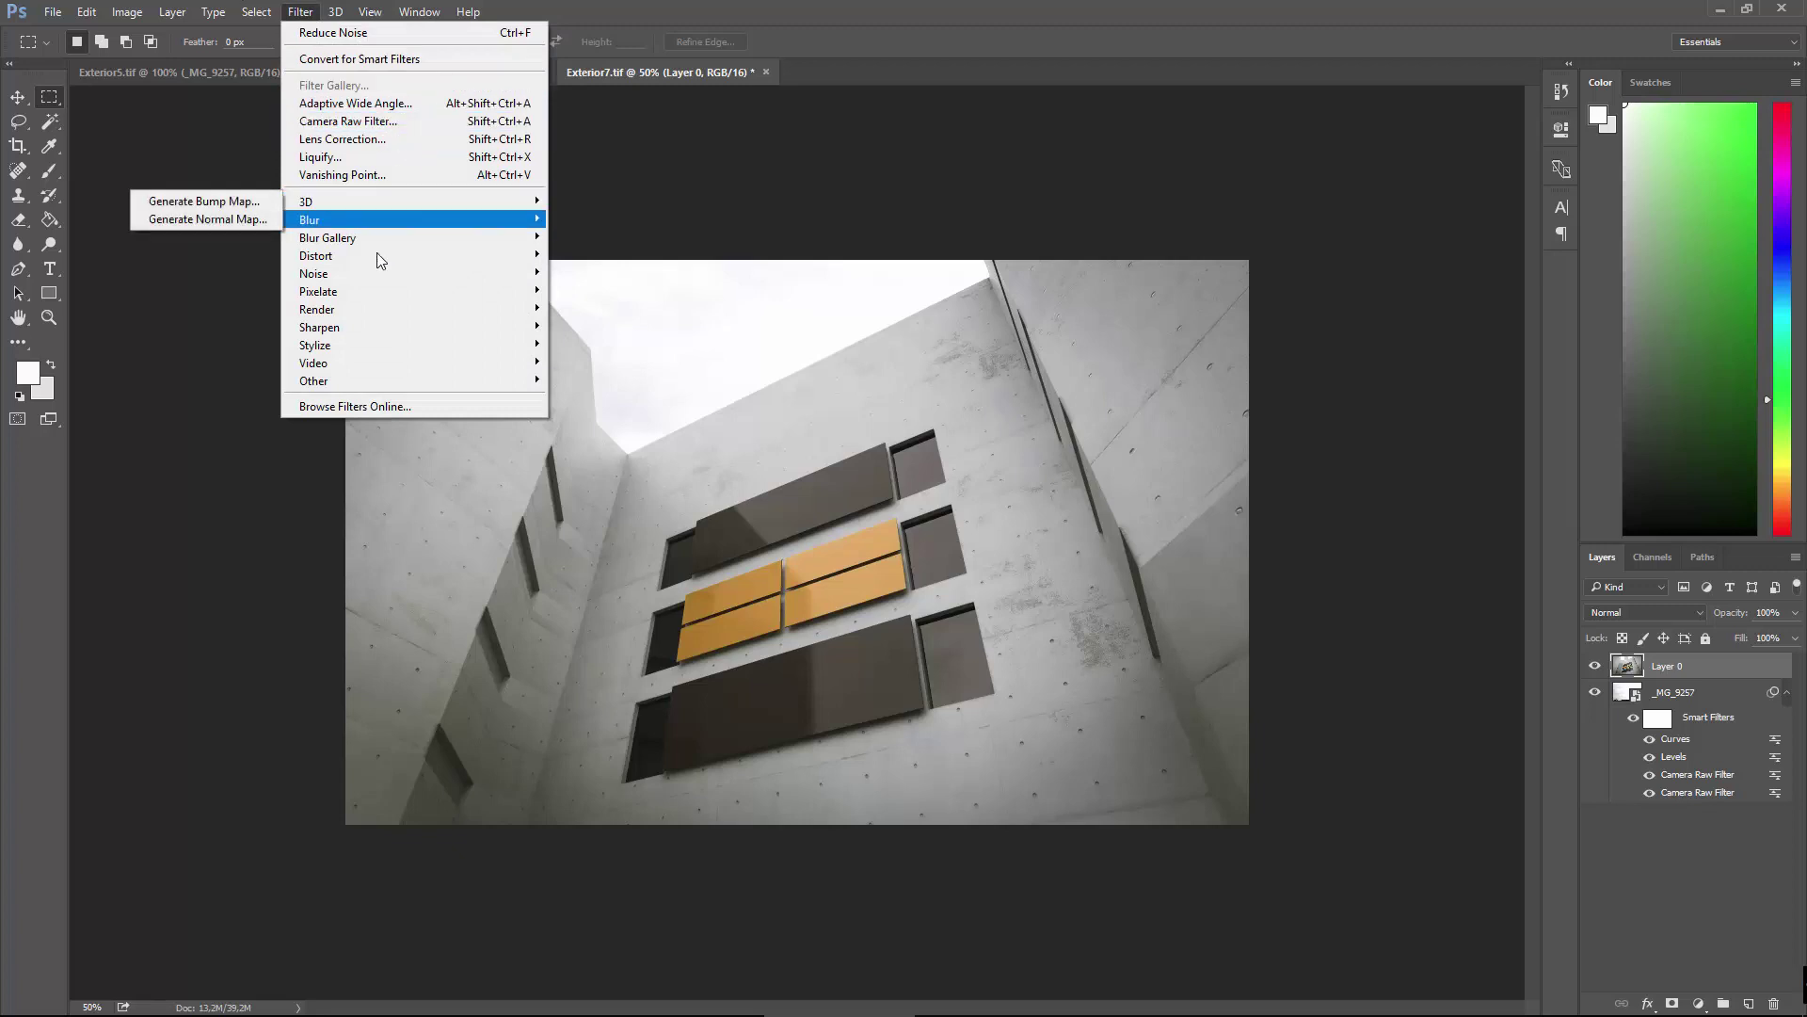
pyautogui.moveTo(405, 233)
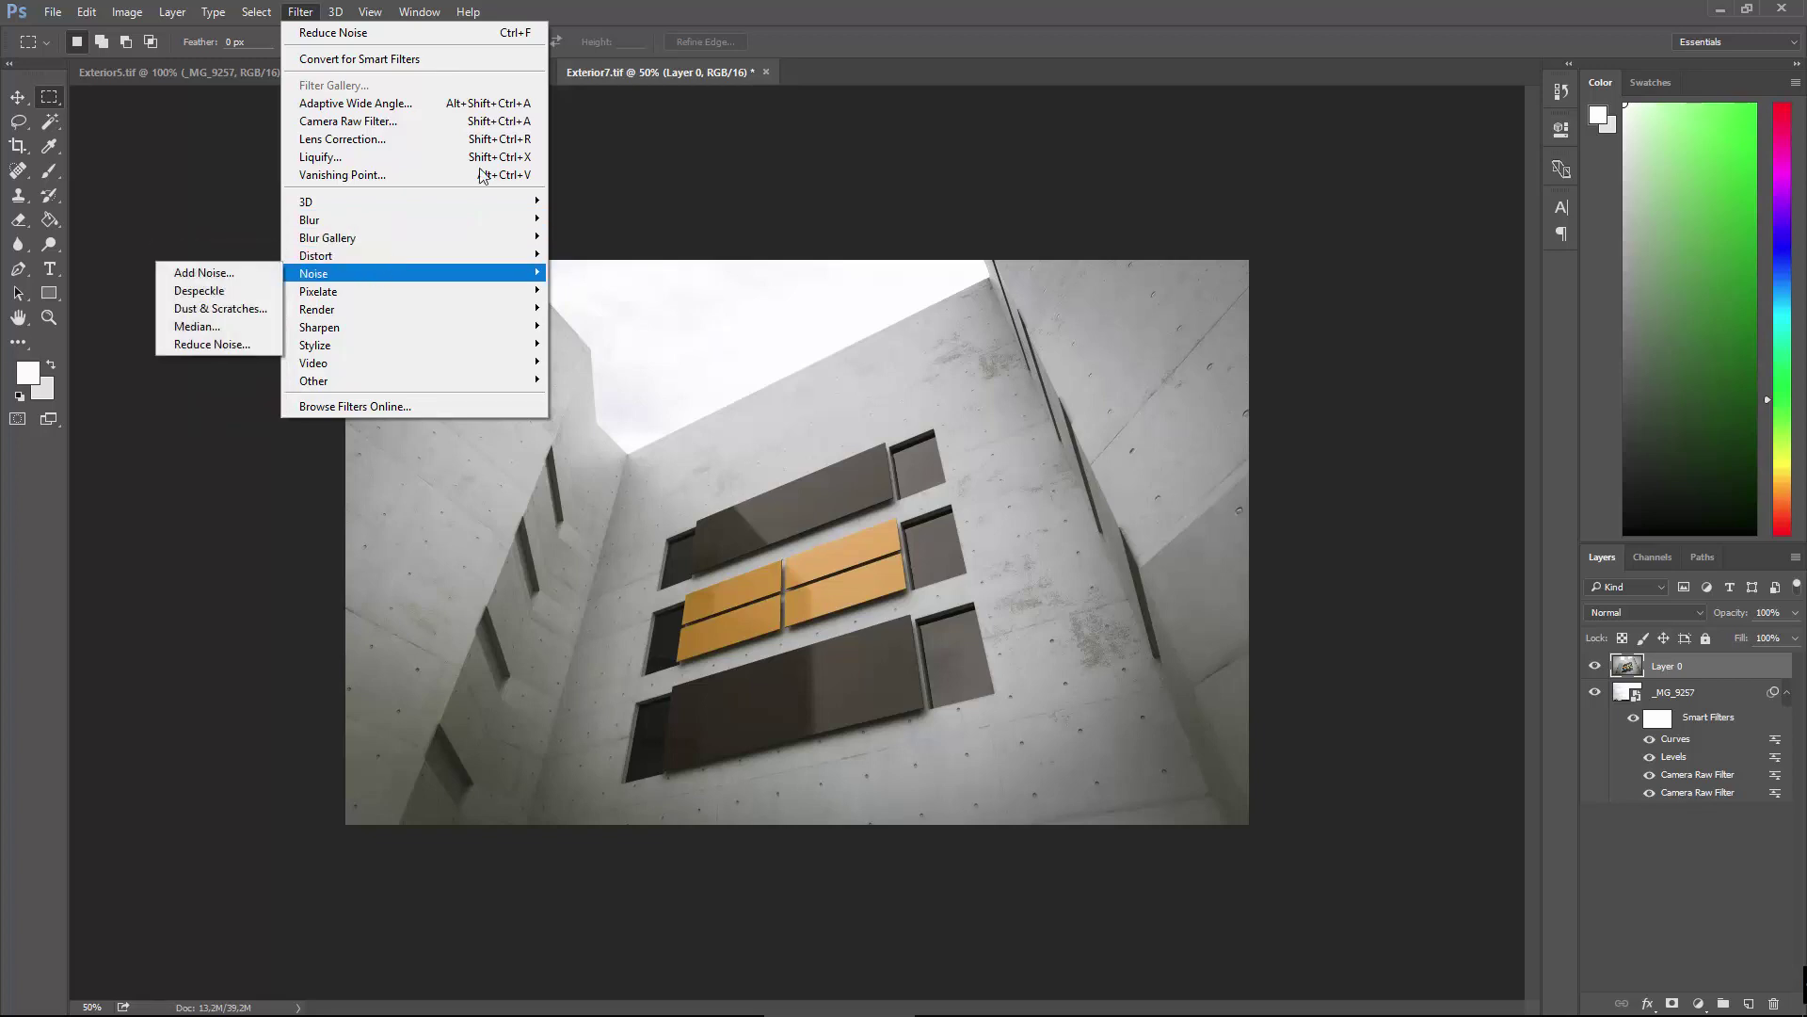
pyautogui.click(1435, 817)
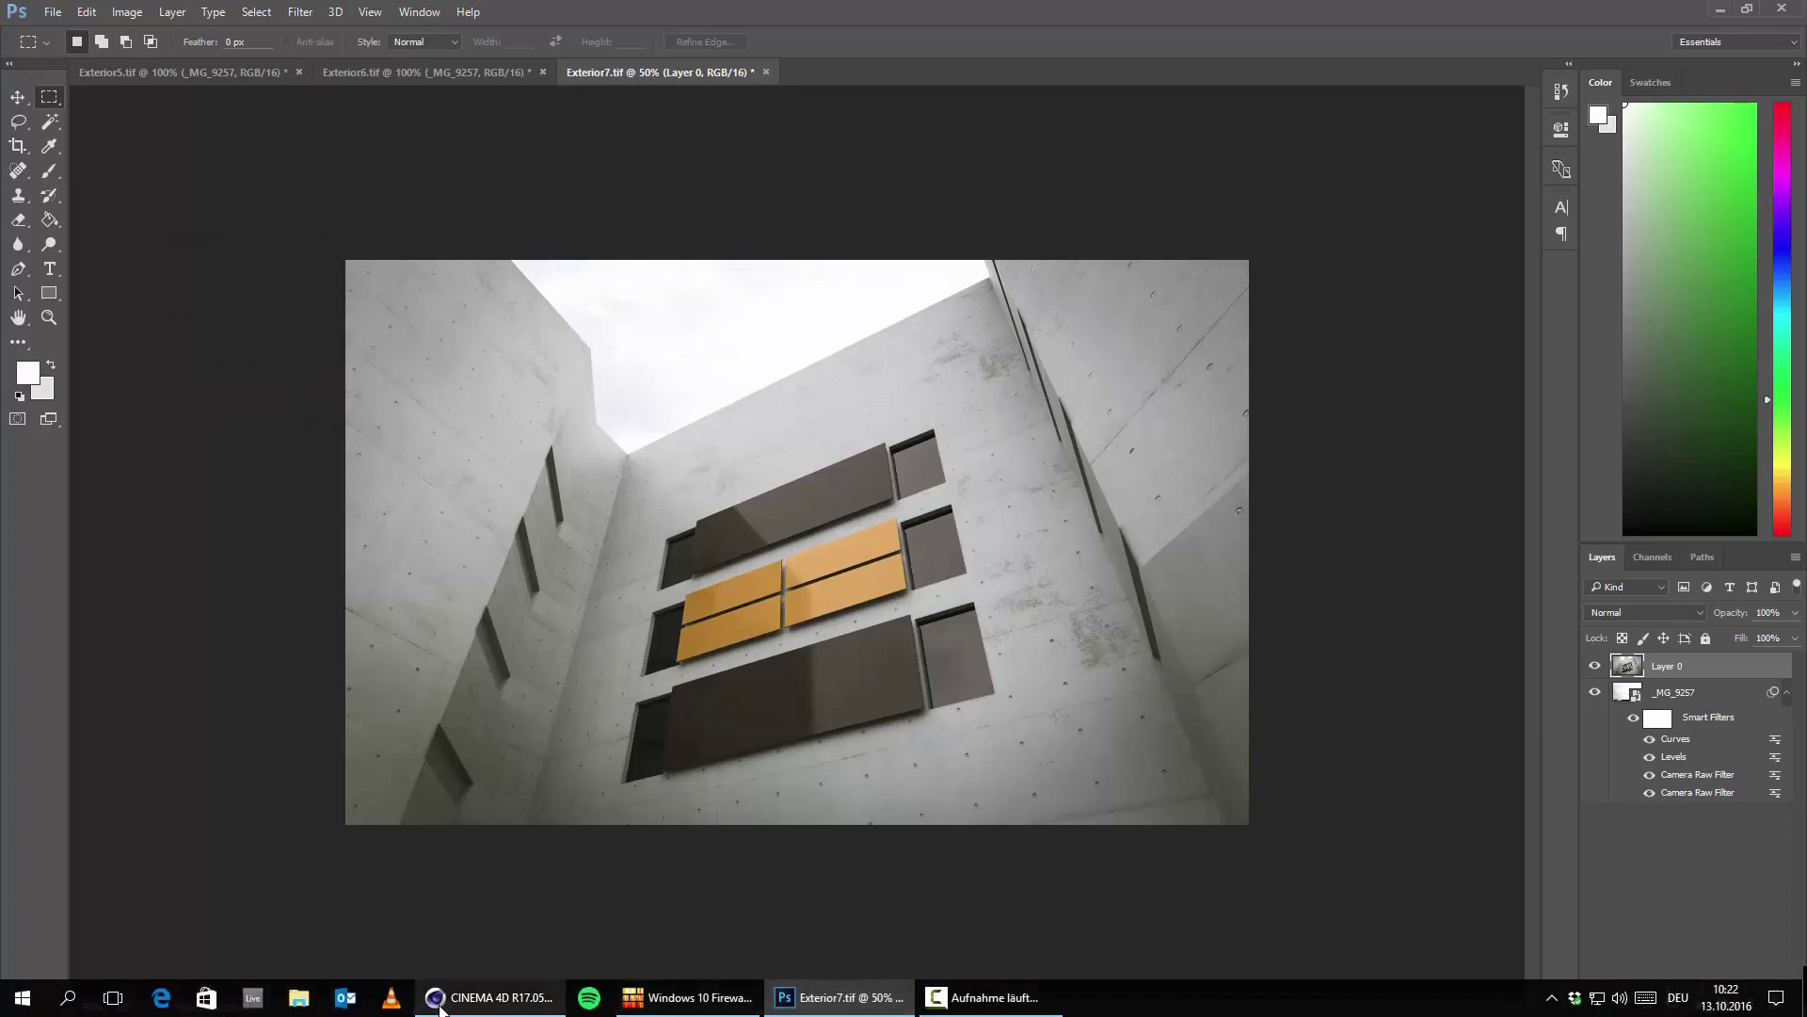
pyautogui.click(452, 998)
pyautogui.click(714, 678)
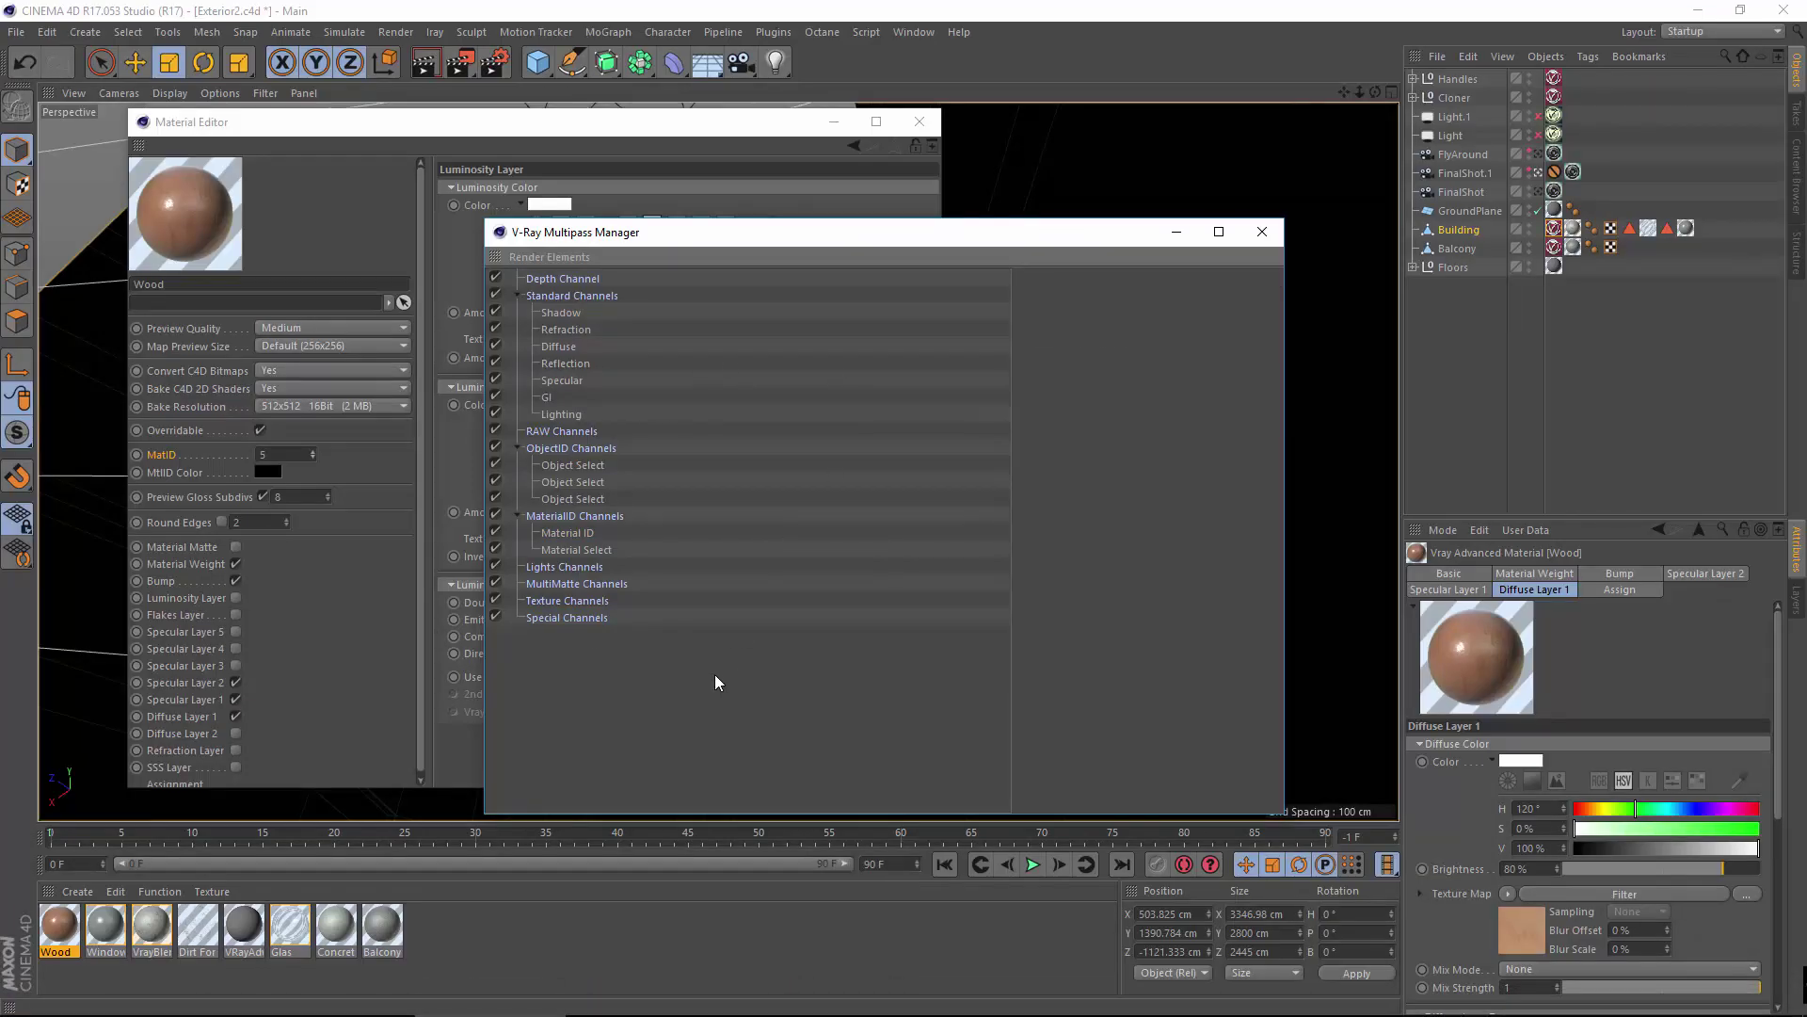
# Delete the Material ID channel and select the Material Select channel.
pyautogui.click(556, 536)
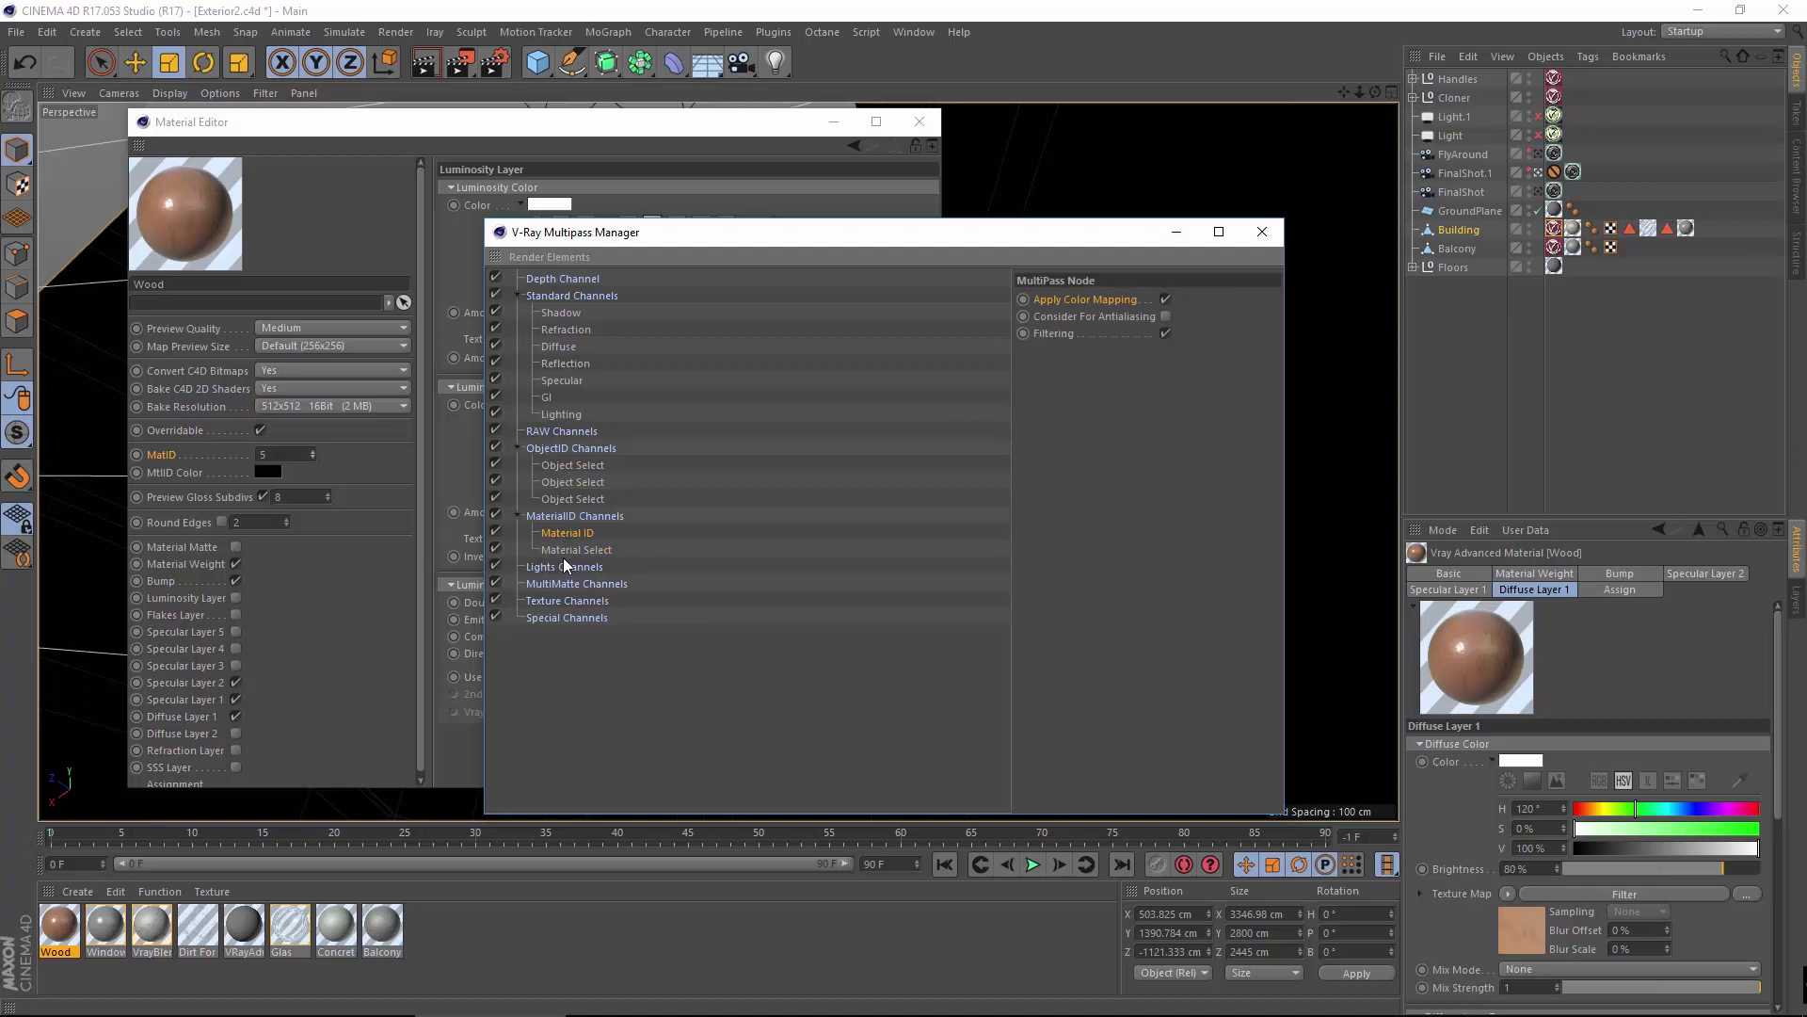
pyautogui.click(570, 551)
pyautogui.click(555, 535)
pyautogui.press('Delete')
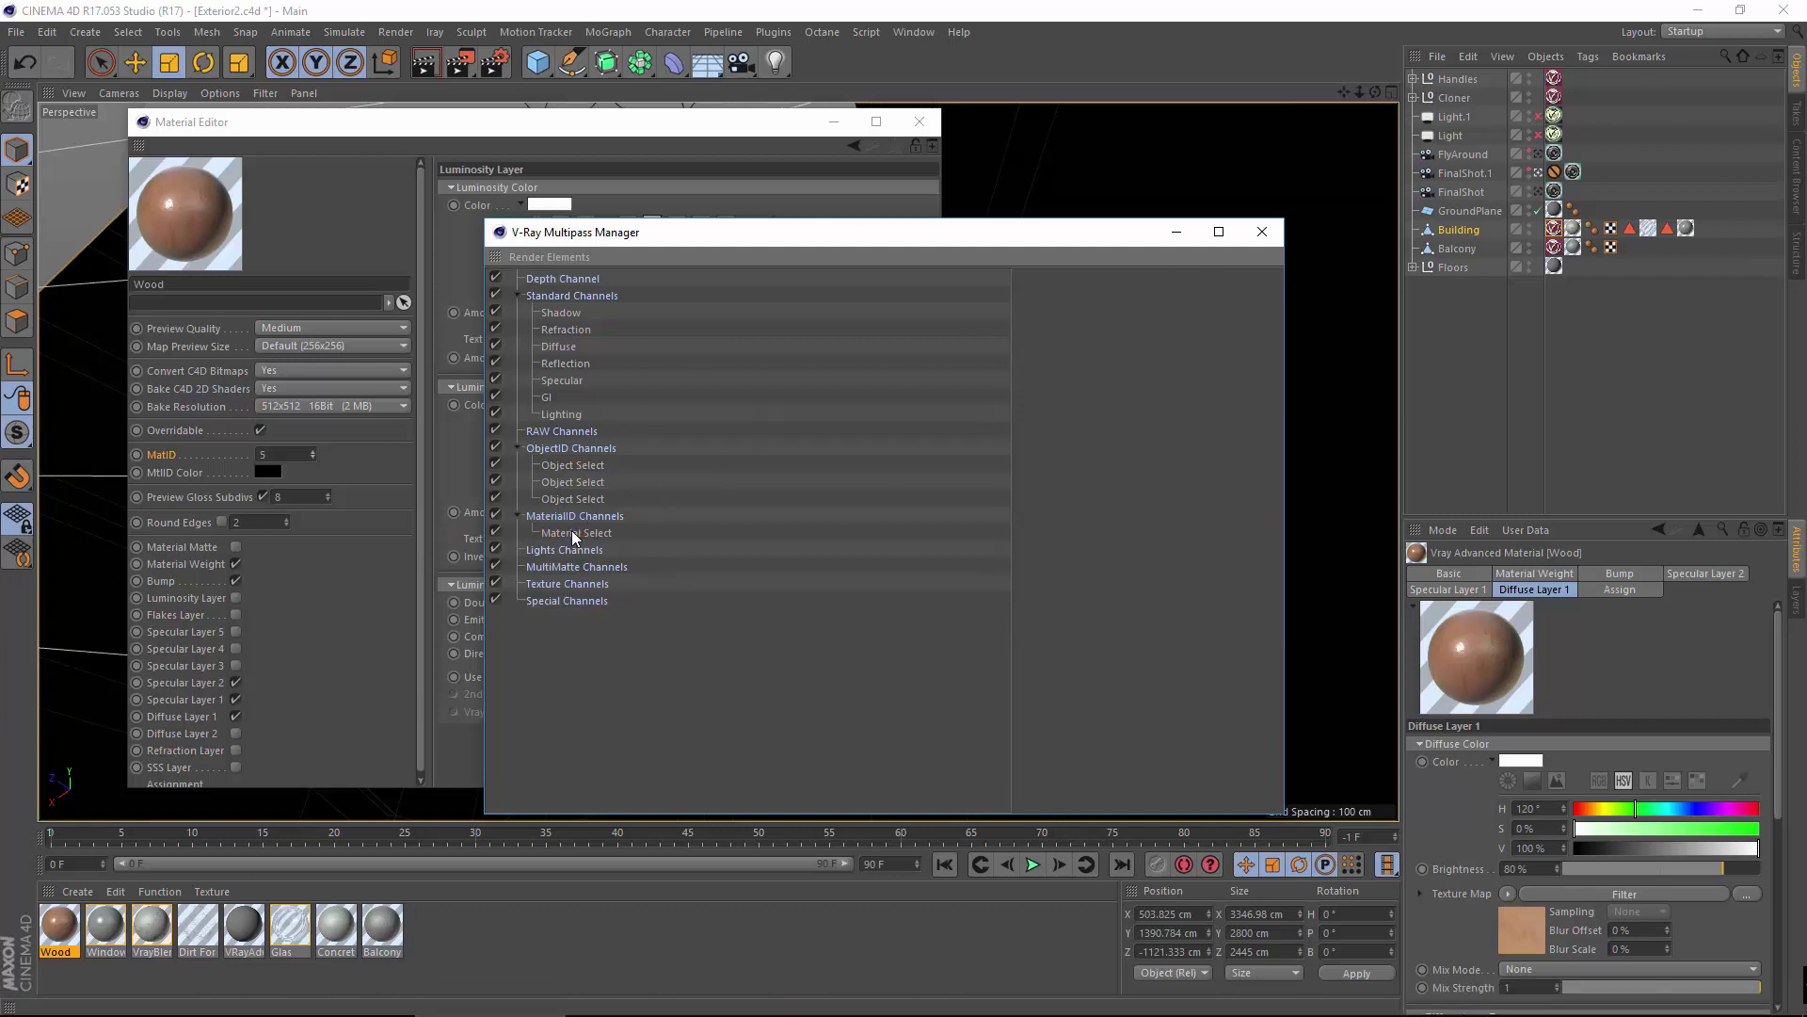
pyautogui.click(576, 532)
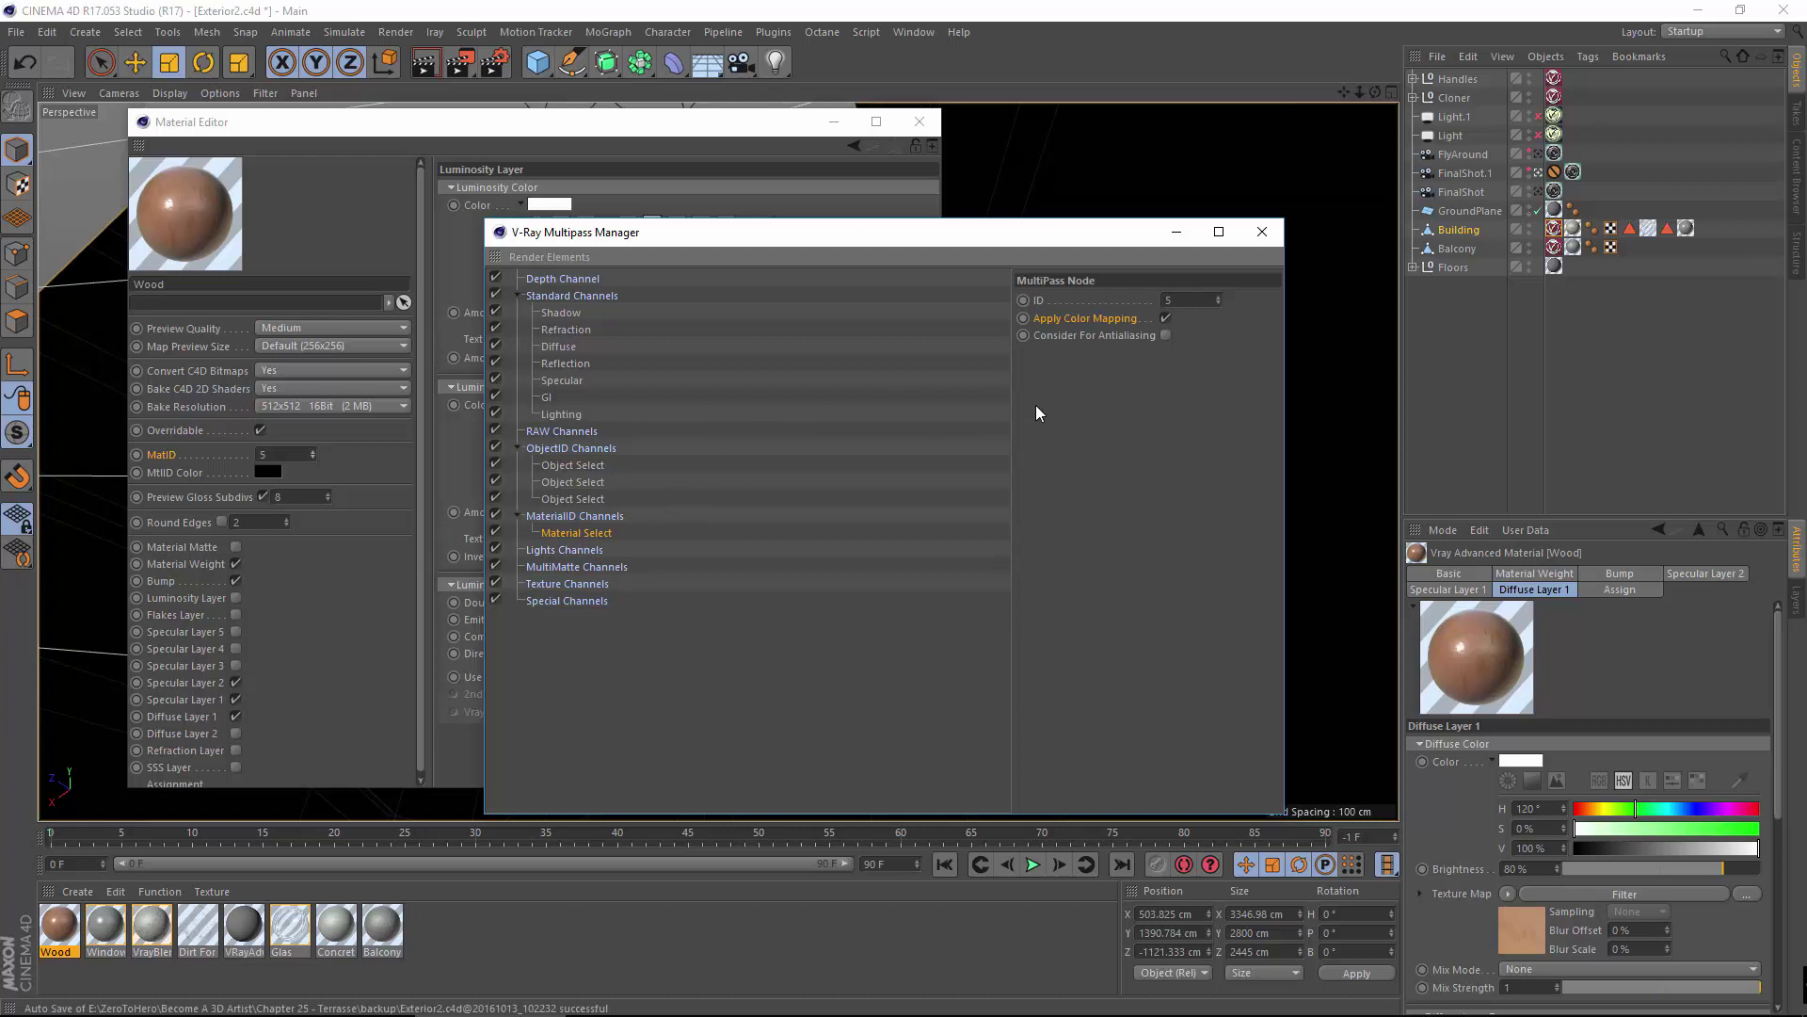
# Set the Wood material's MtlID color to pure red with hue 360°, saturation 100% and value 100%.
pyautogui.doubleClick(73, 928)
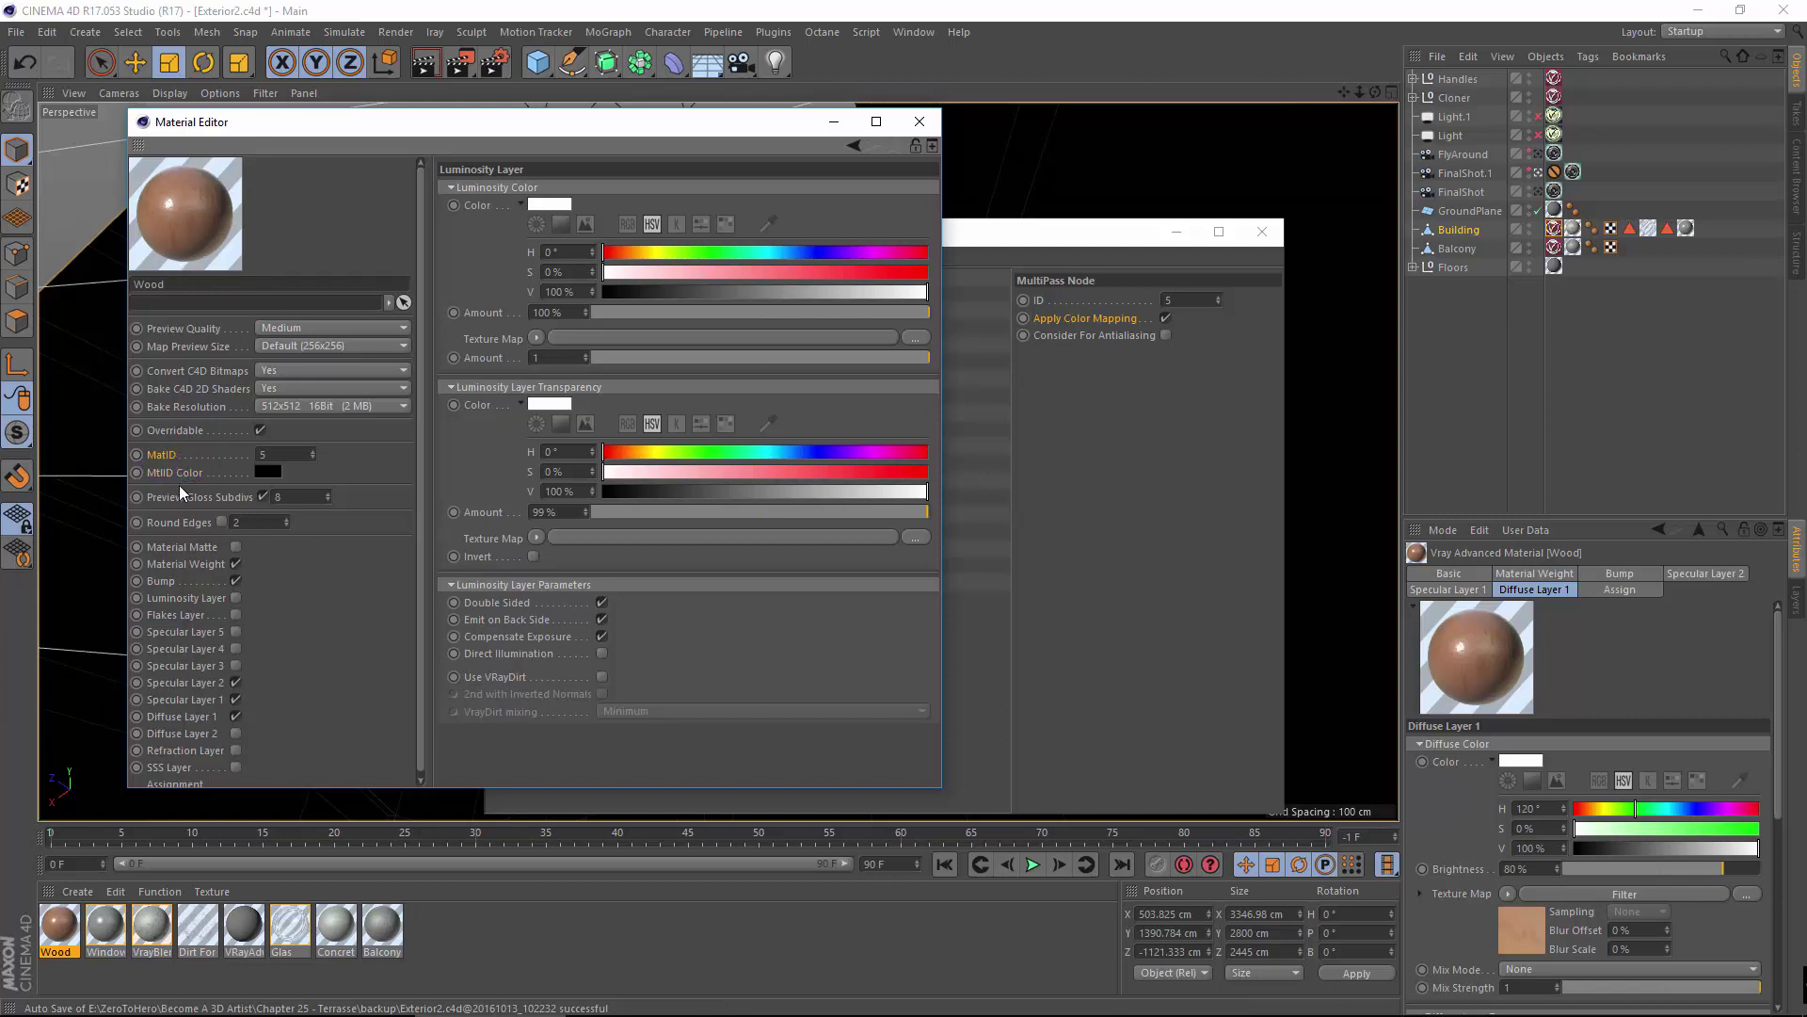
pyautogui.click(273, 473)
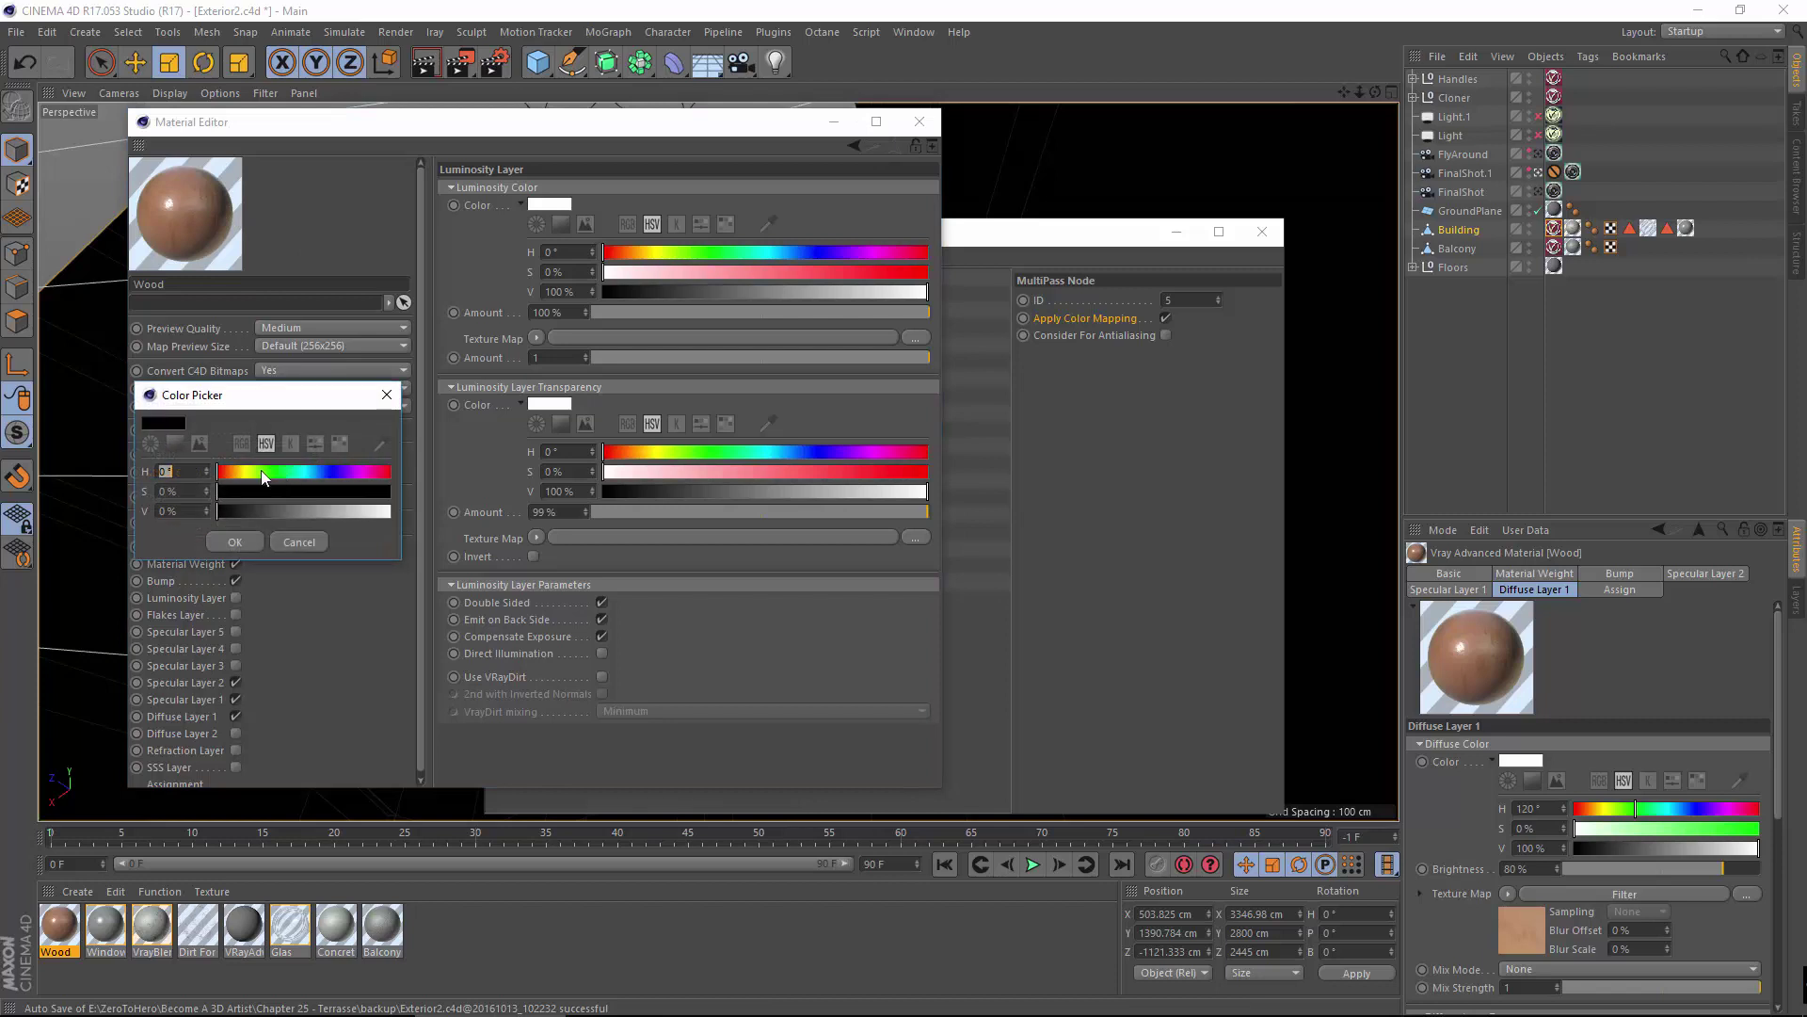
pyautogui.click(241, 539)
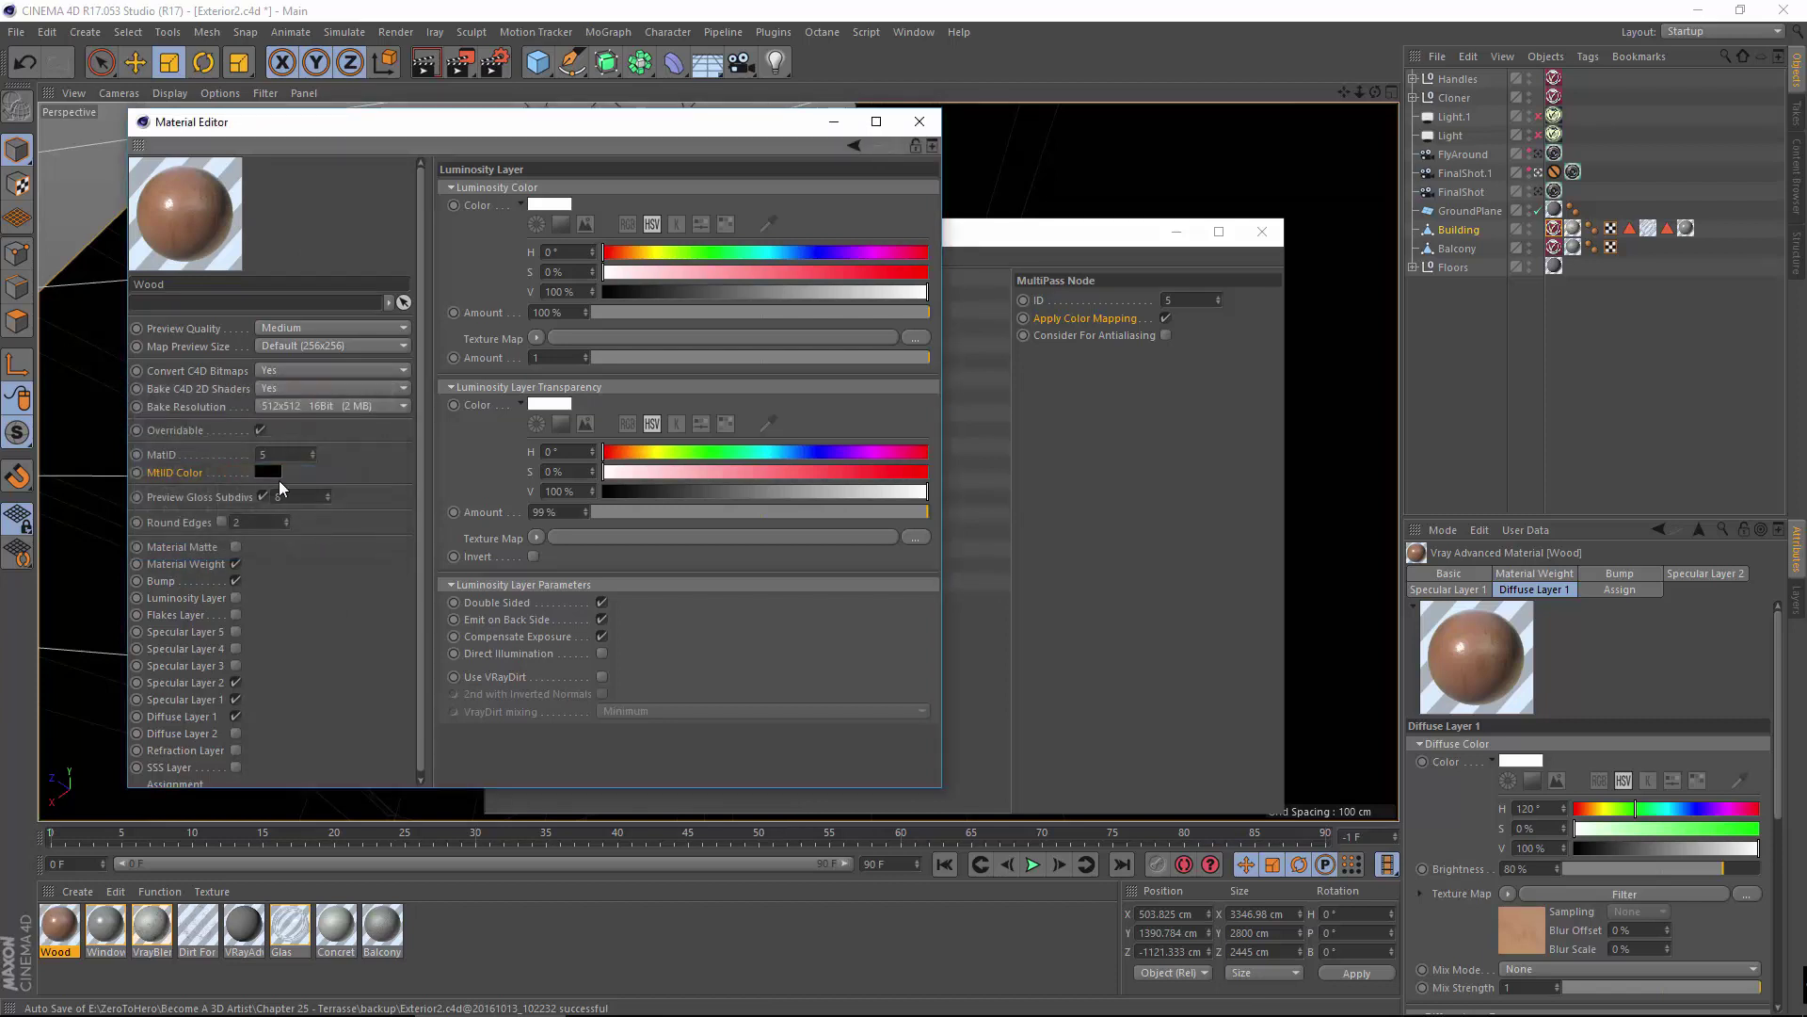
pyautogui.click(258, 472)
pyautogui.moveTo(343, 469); pyautogui.dragTo(379, 470)
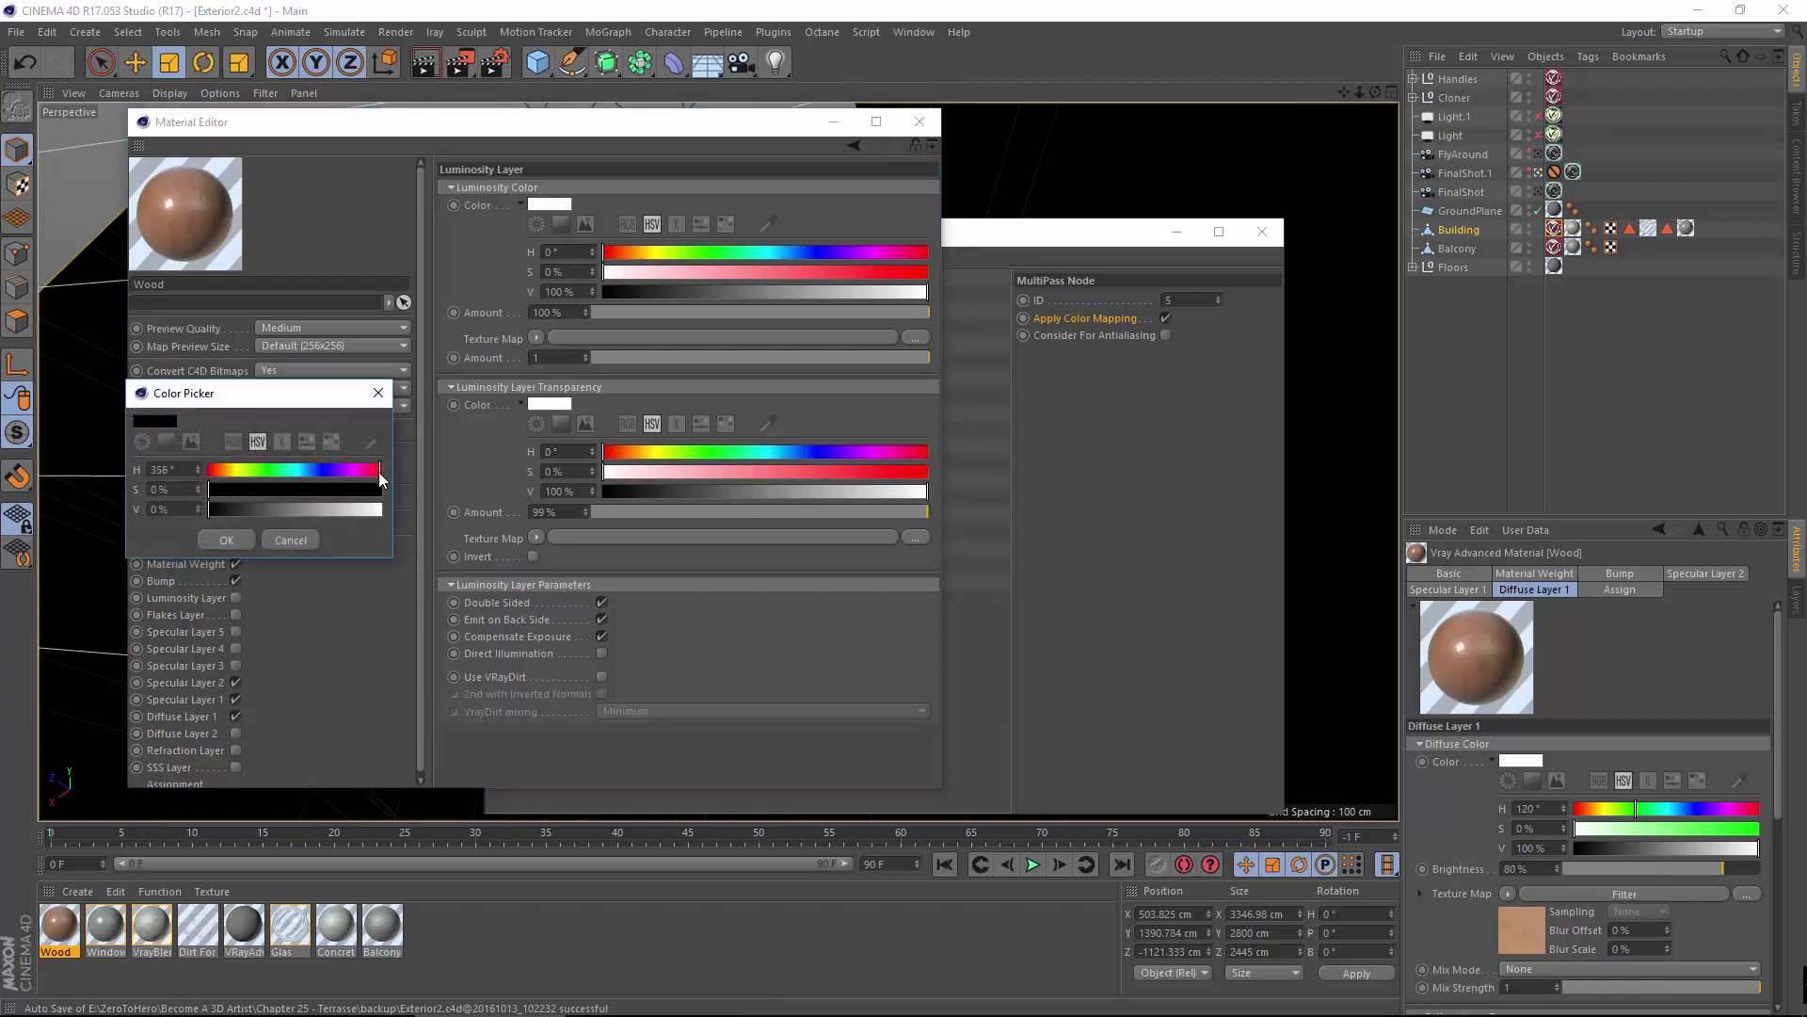
pyautogui.click(379, 509)
pyautogui.click(382, 470)
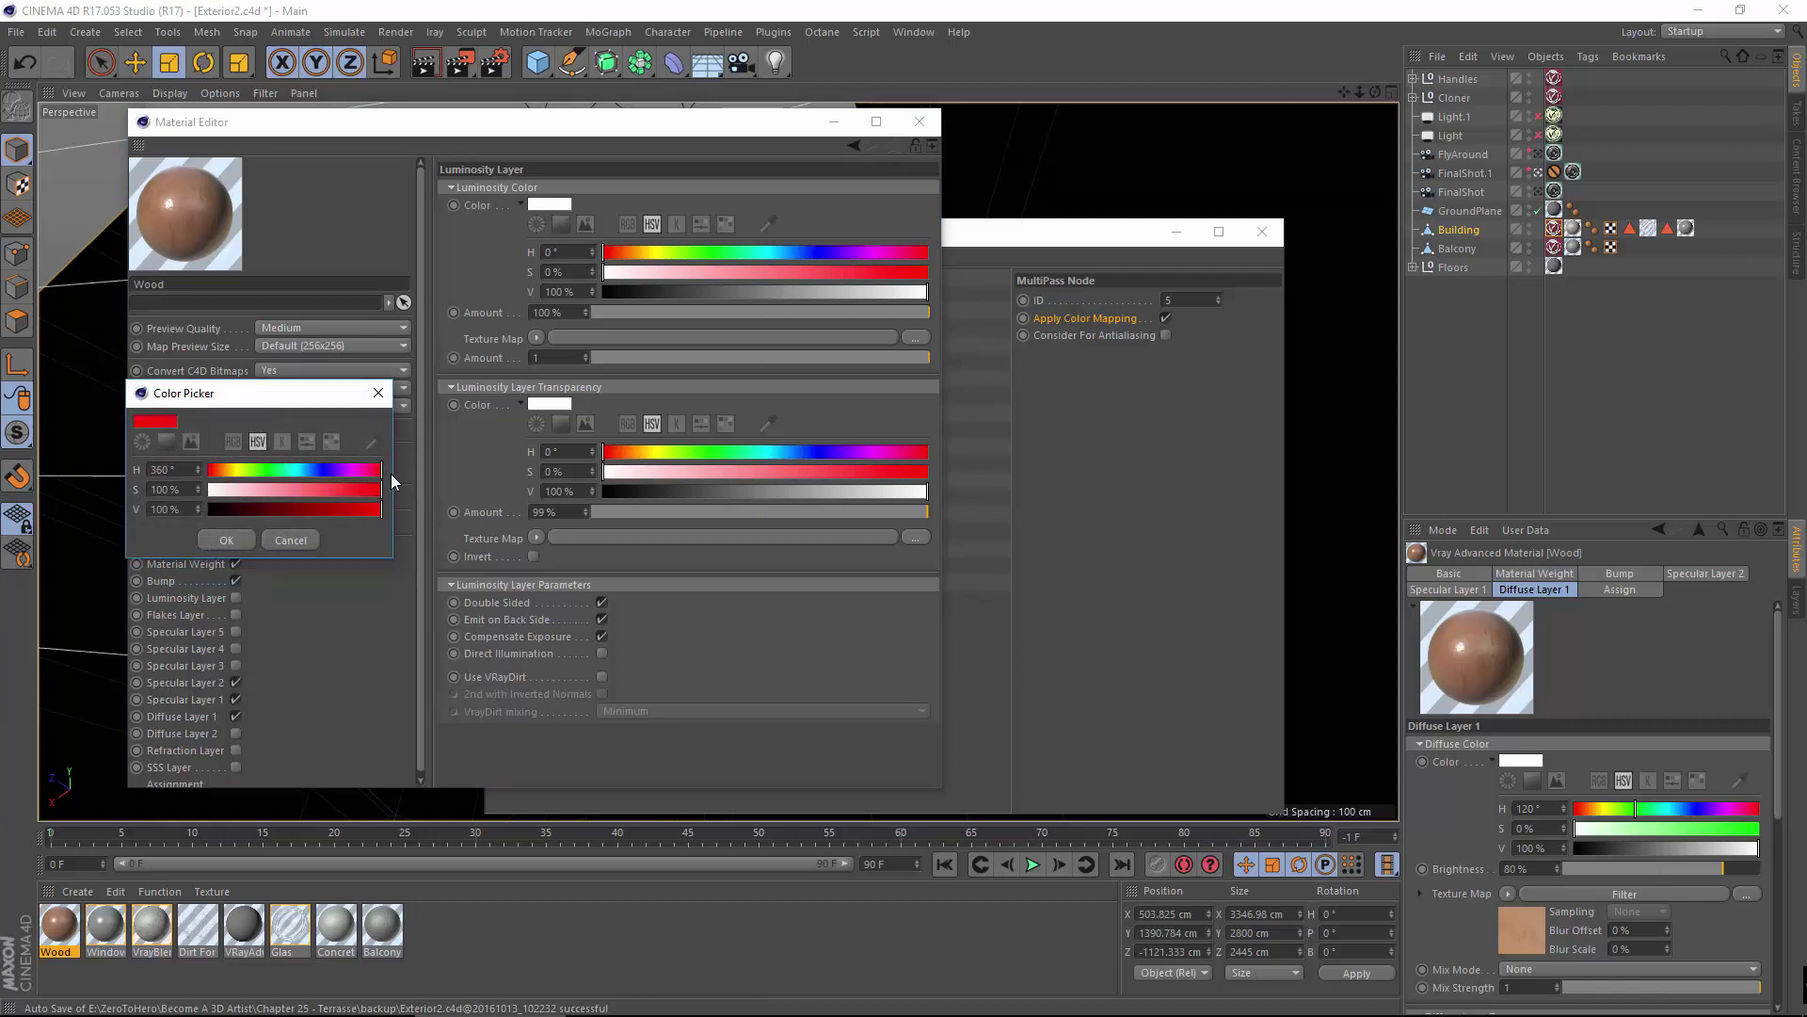
pyautogui.click(249, 544)
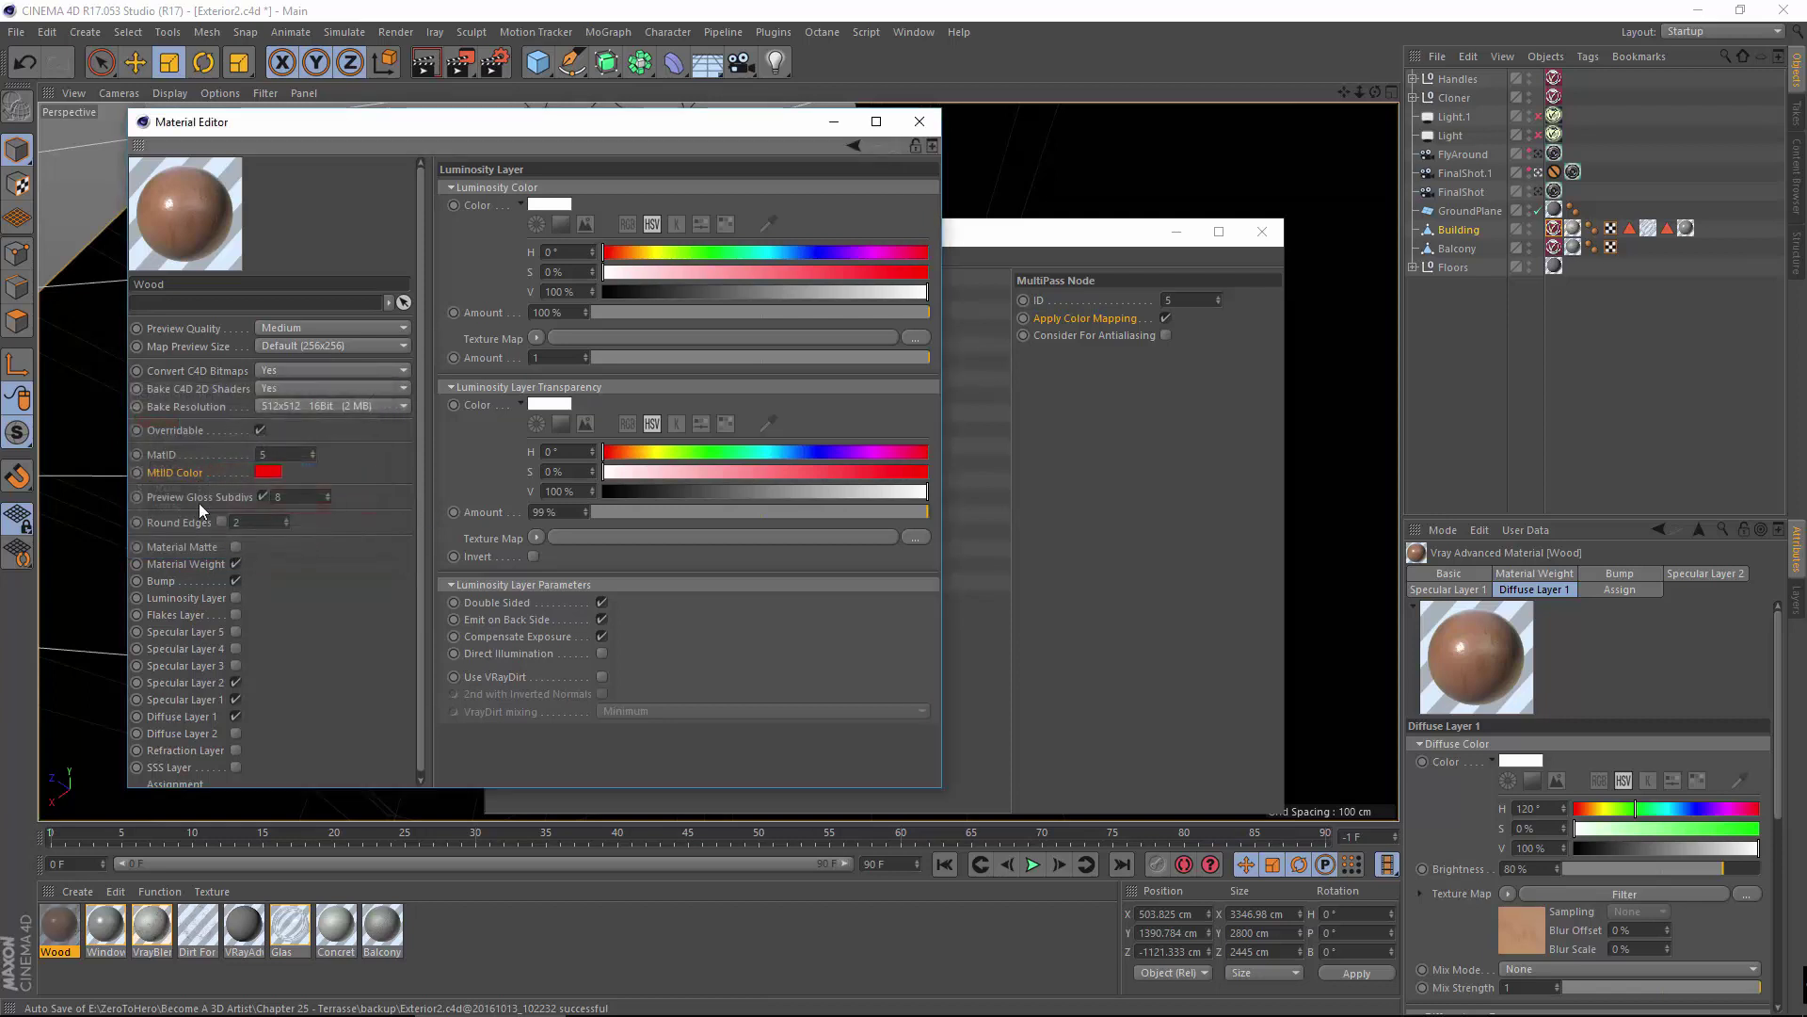
# Check the Wood material's MtlID color as RGB values and close the Material Editor.
pyautogui.click(279, 472)
pyautogui.click(253, 443)
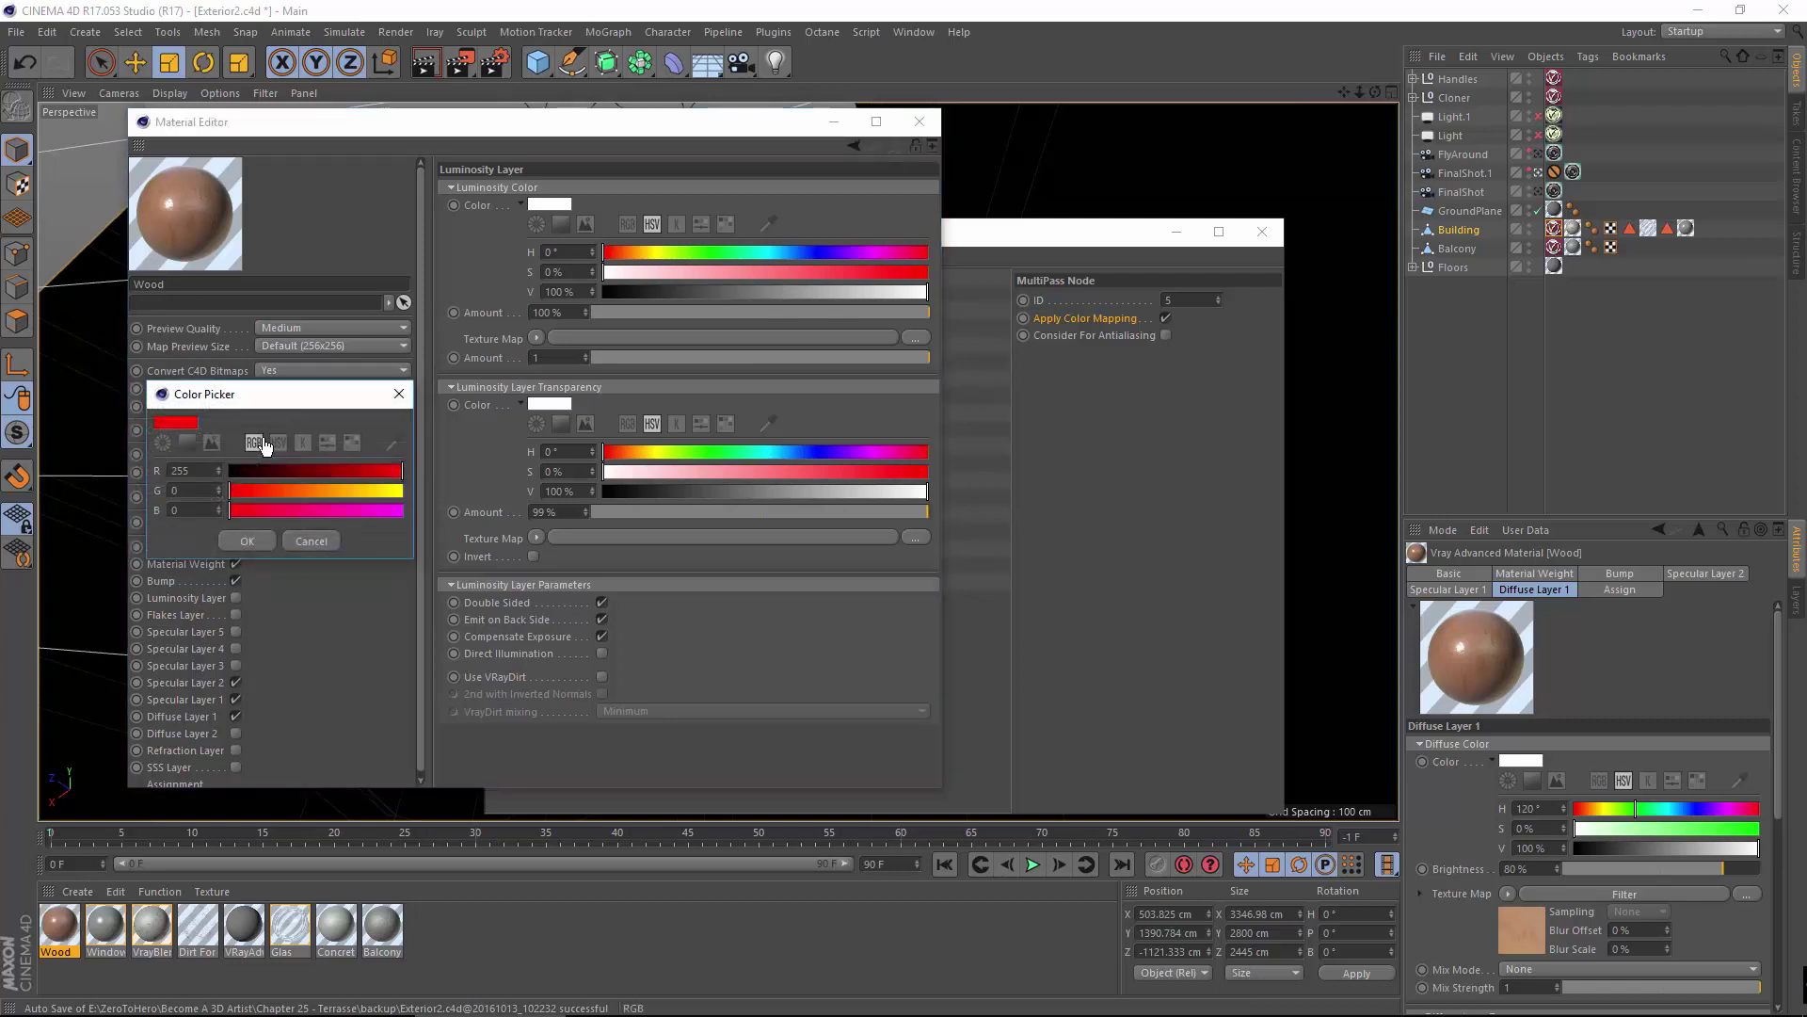
pyautogui.doubleClick(180, 471)
pyautogui.click(185, 509)
pyautogui.click(240, 540)
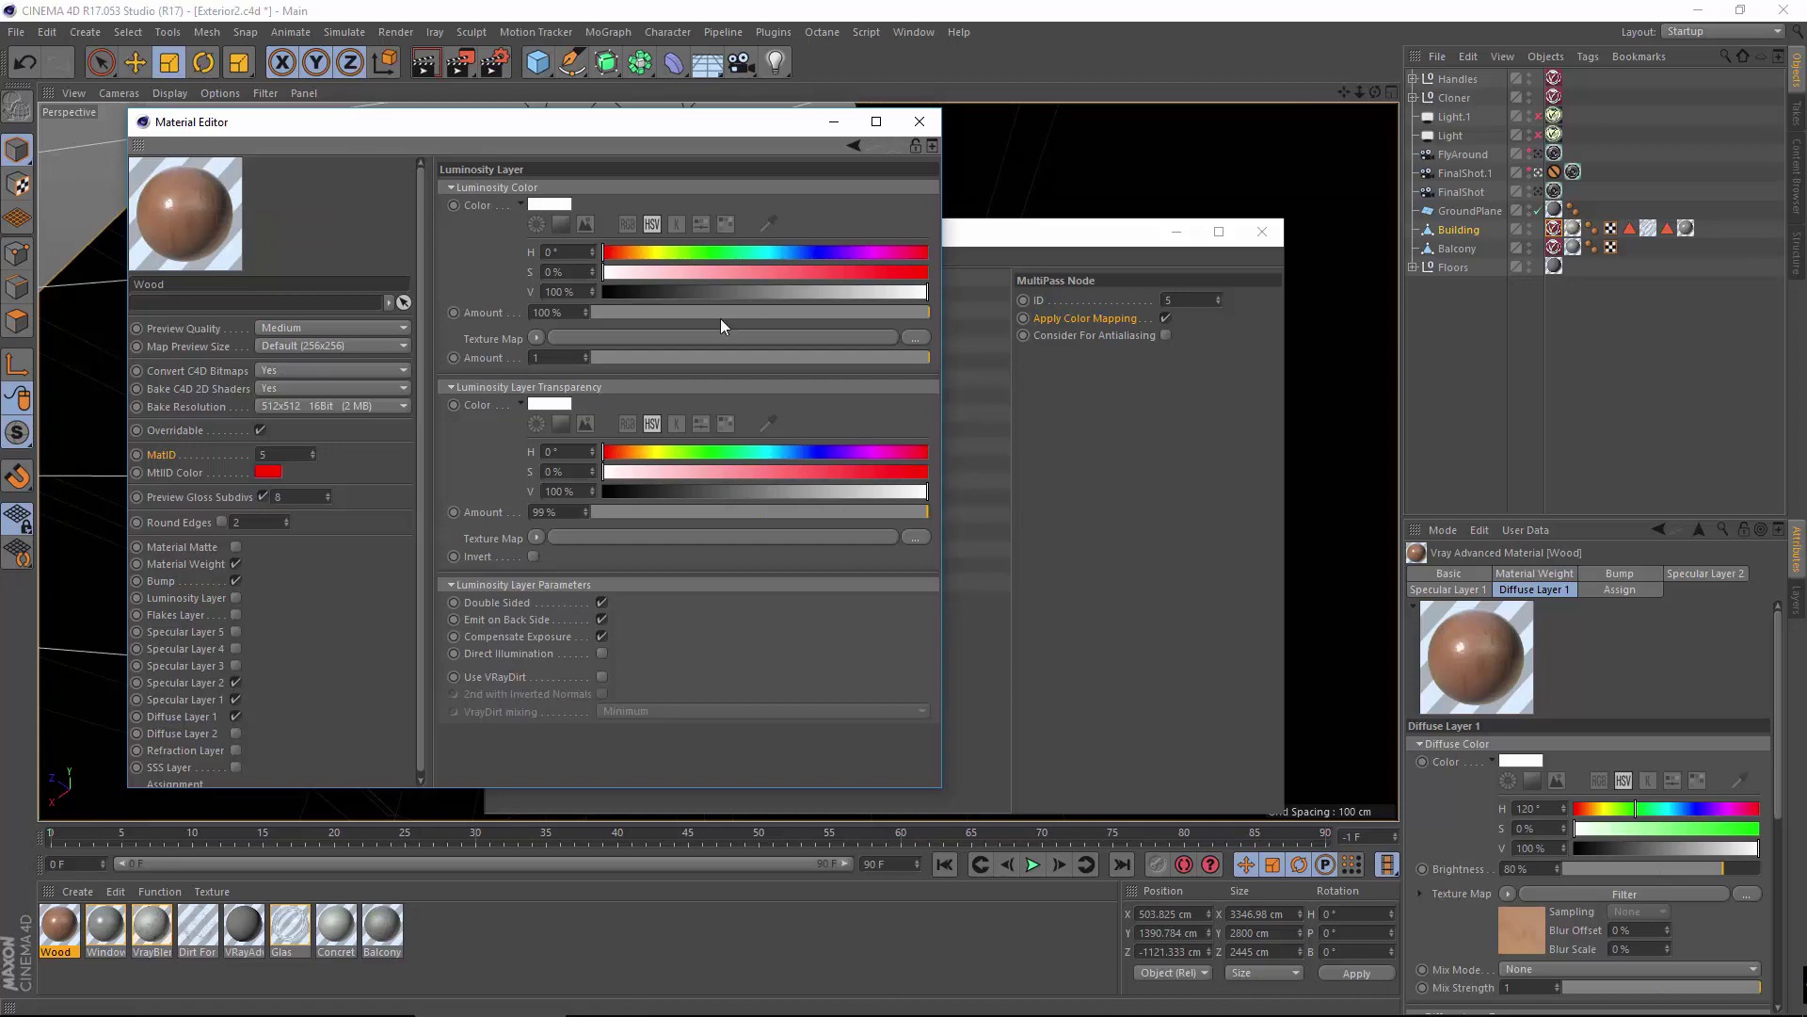
pyautogui.click(919, 122)
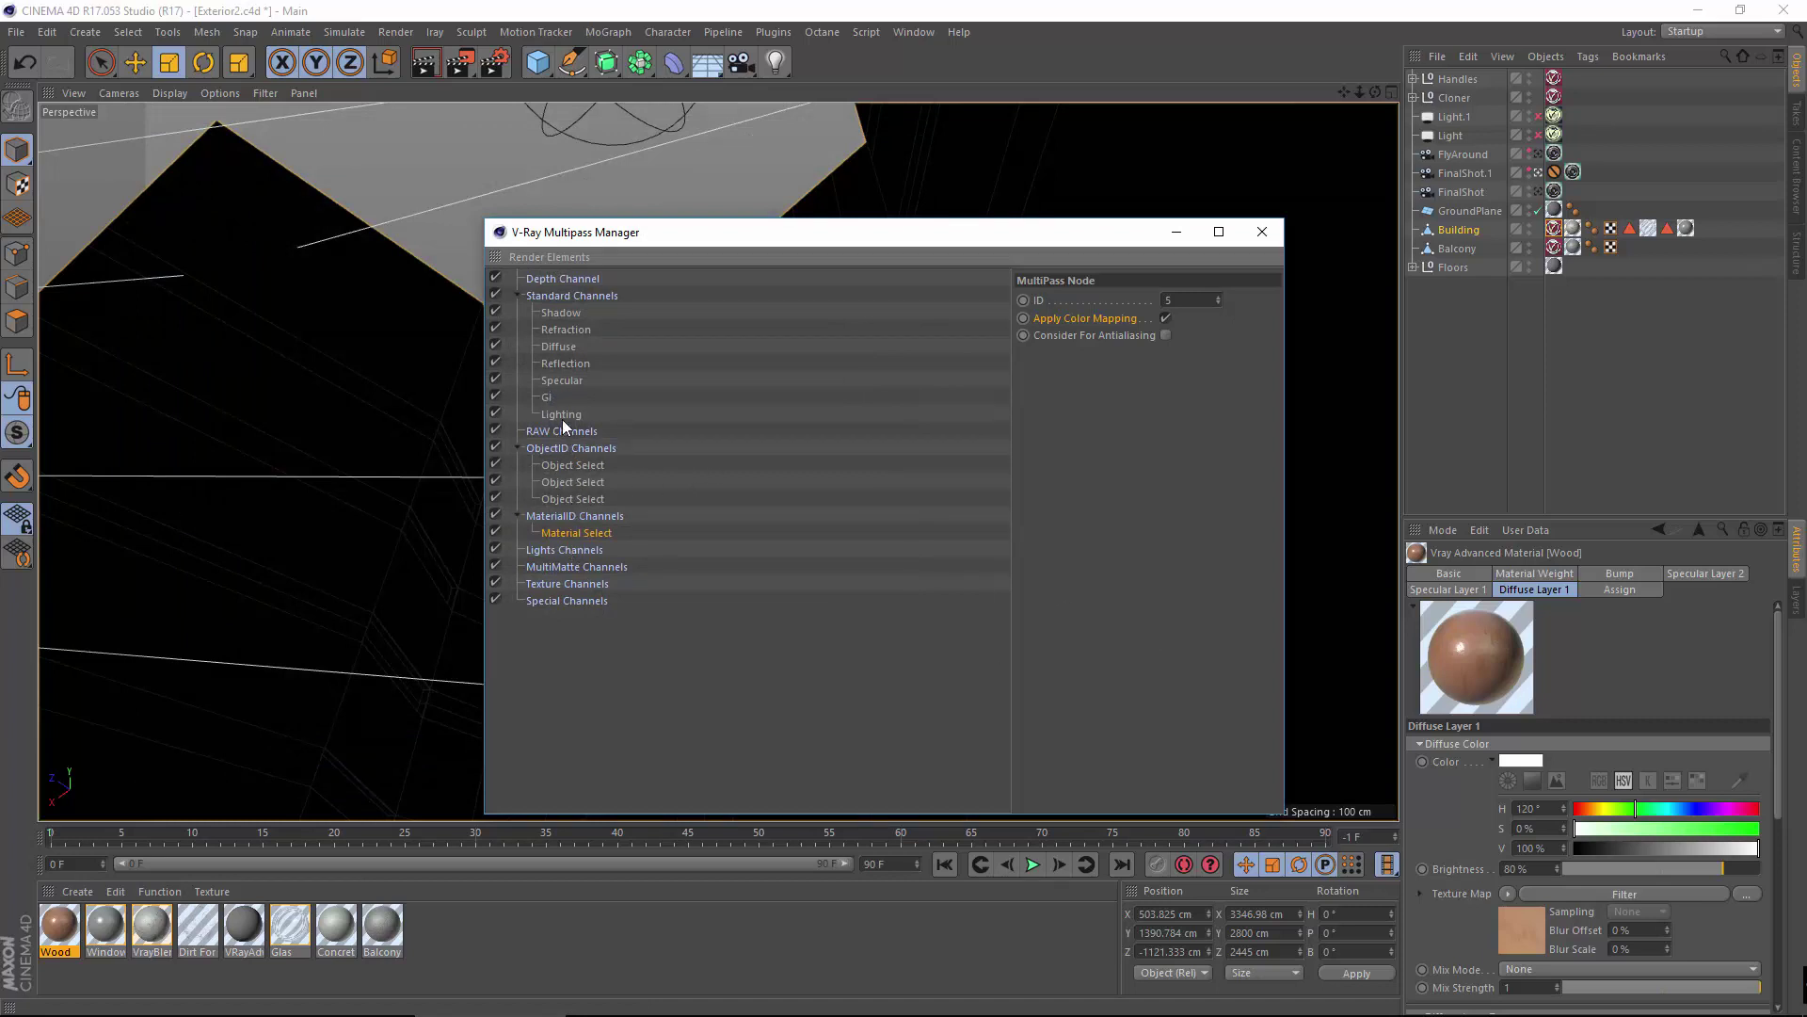
# Review the GI, Refraction and Material Select channel options and close the V-Ray Multipass Manager.
pyautogui.click(559, 395)
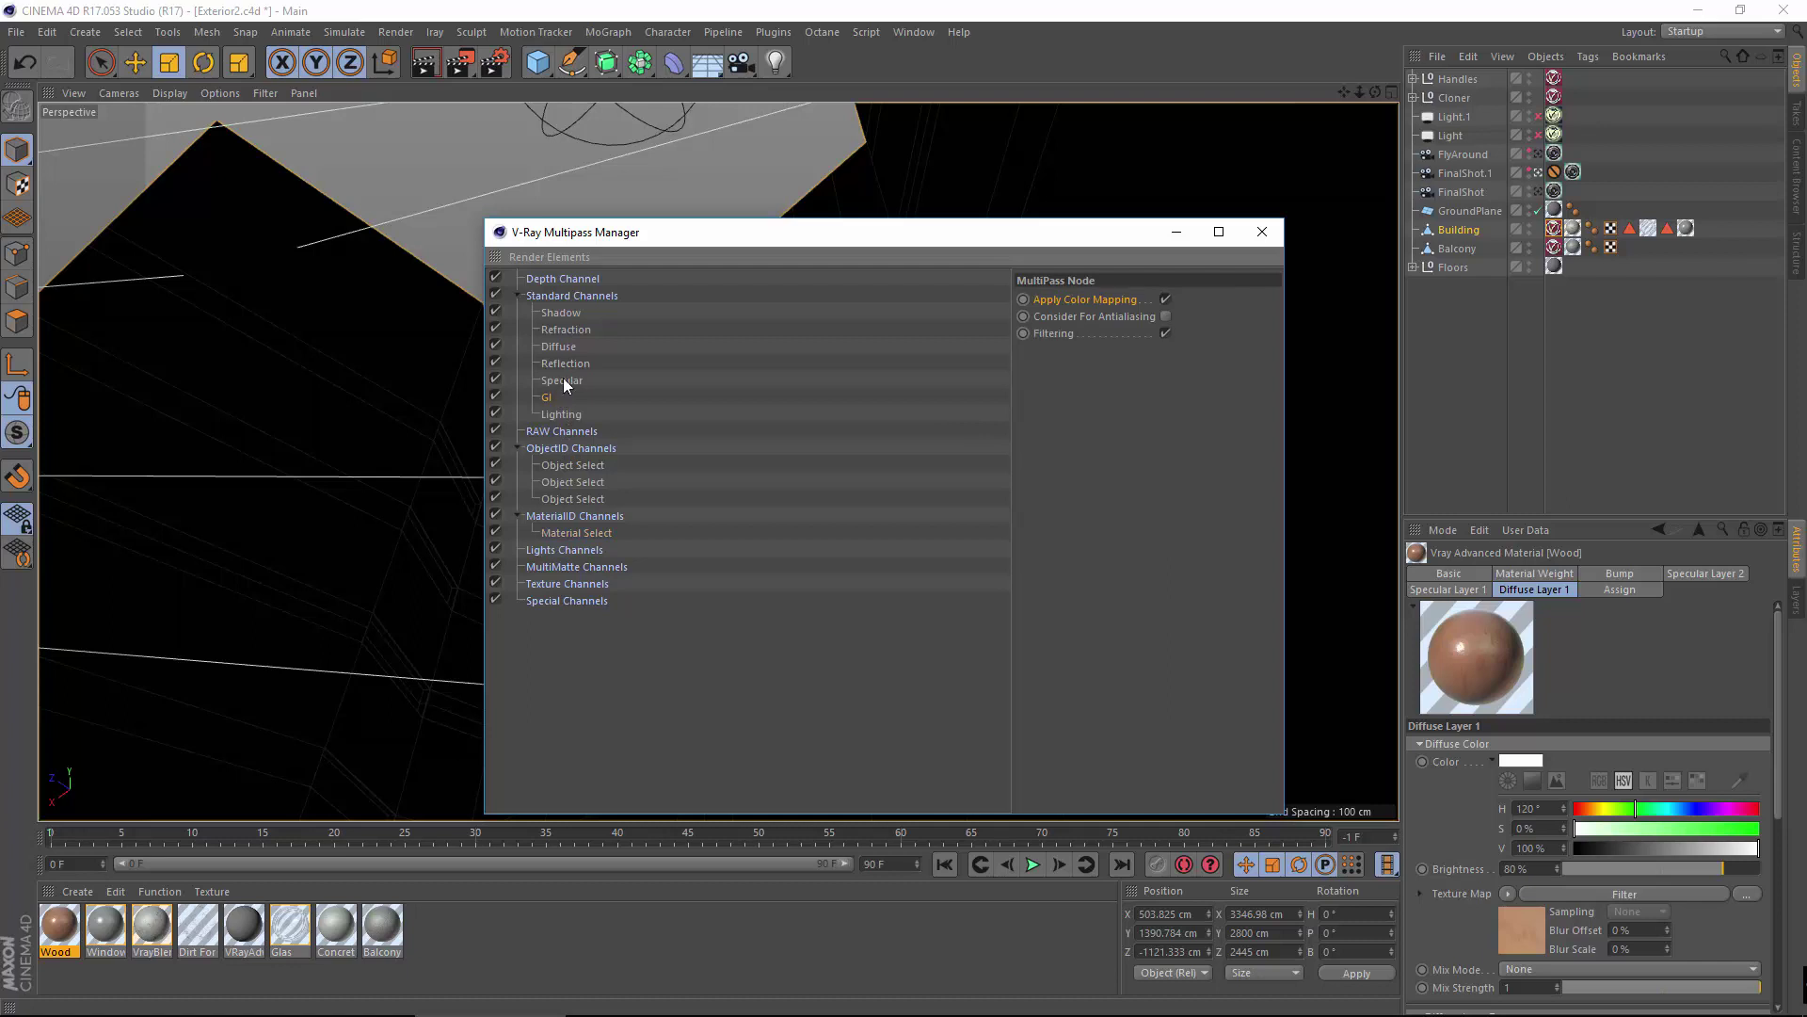
pyautogui.click(568, 328)
pyautogui.click(579, 533)
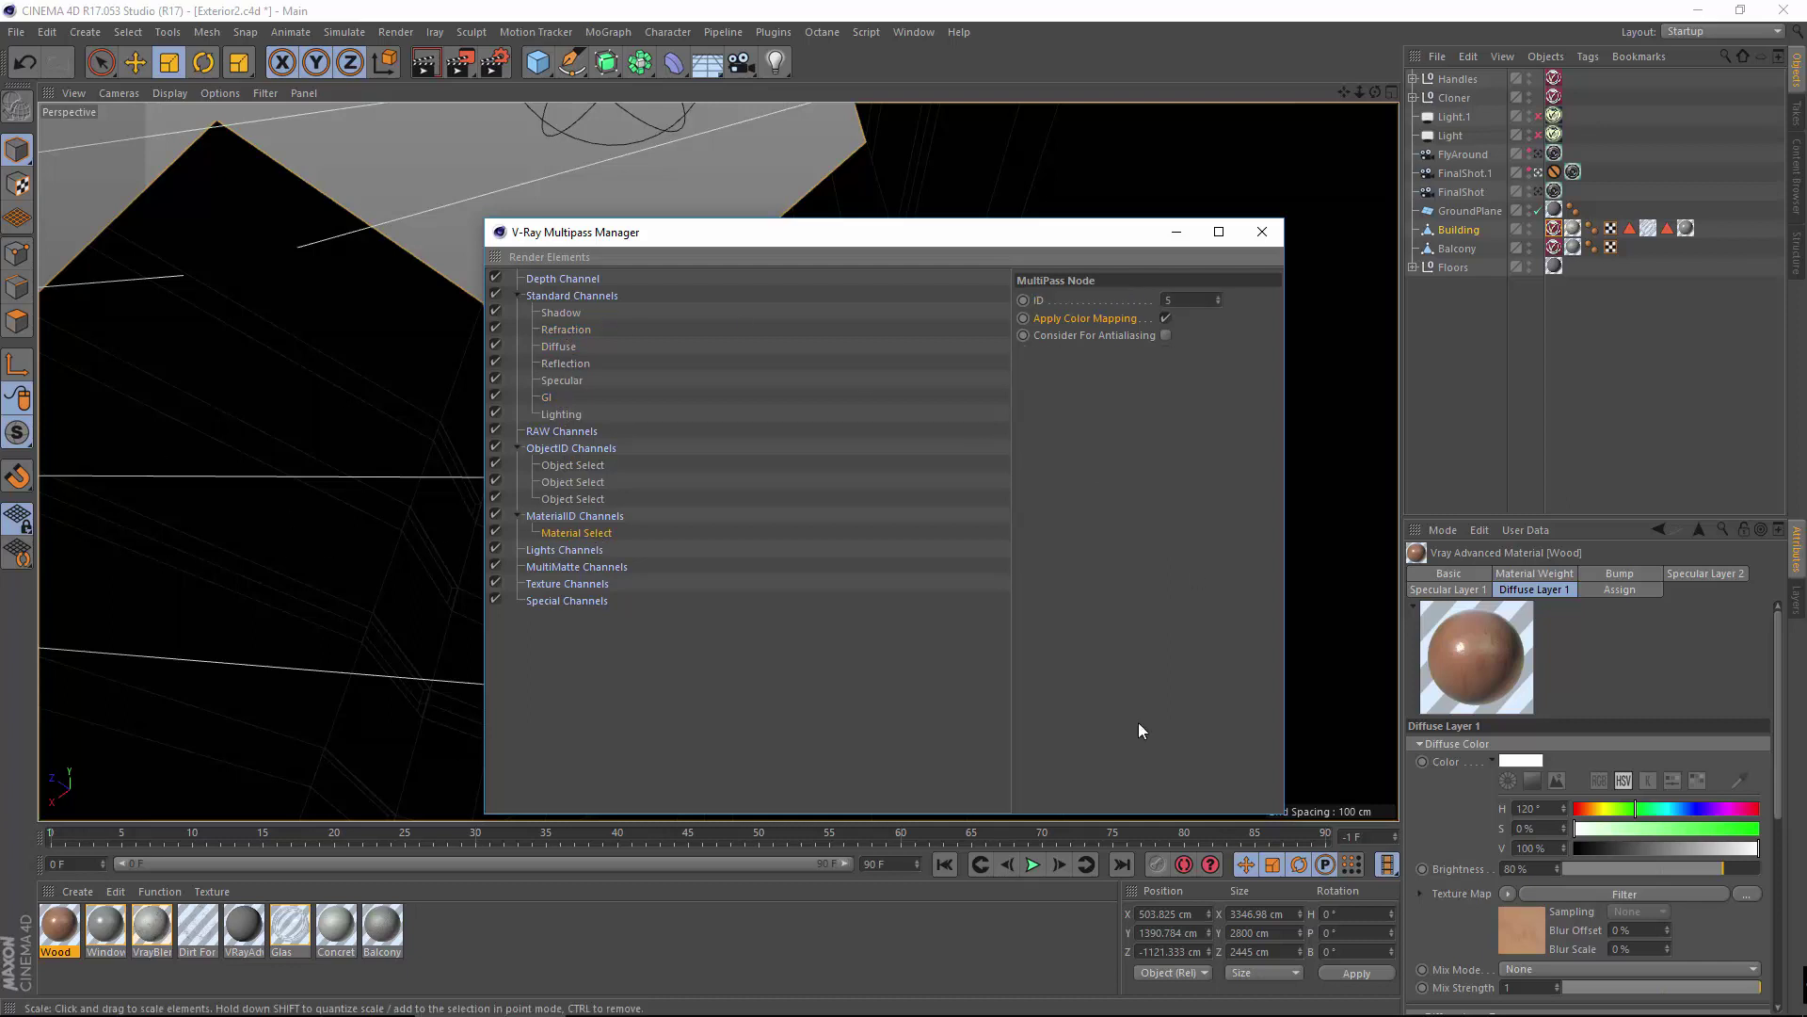
pyautogui.click(1253, 239)
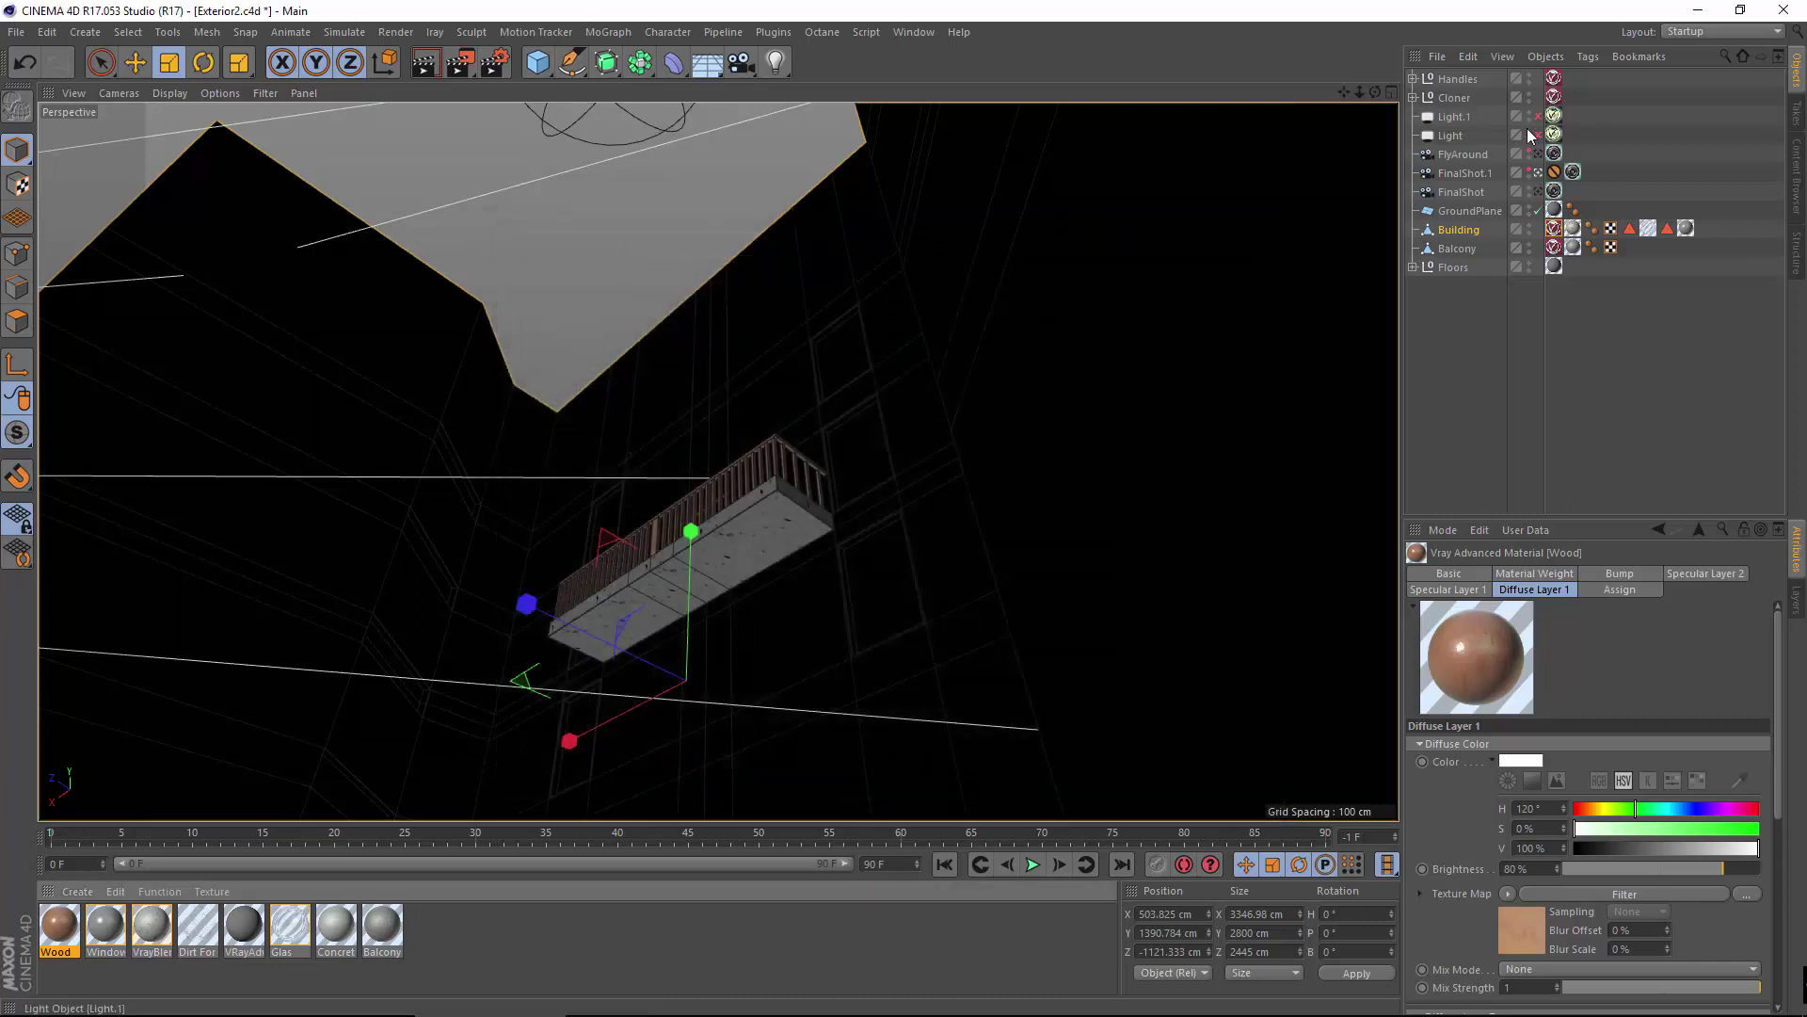
# Open the render settings' save options and set the regular image depth to 16 Bit/Channel.
pyautogui.click(395, 32)
pyautogui.click(603, 275)
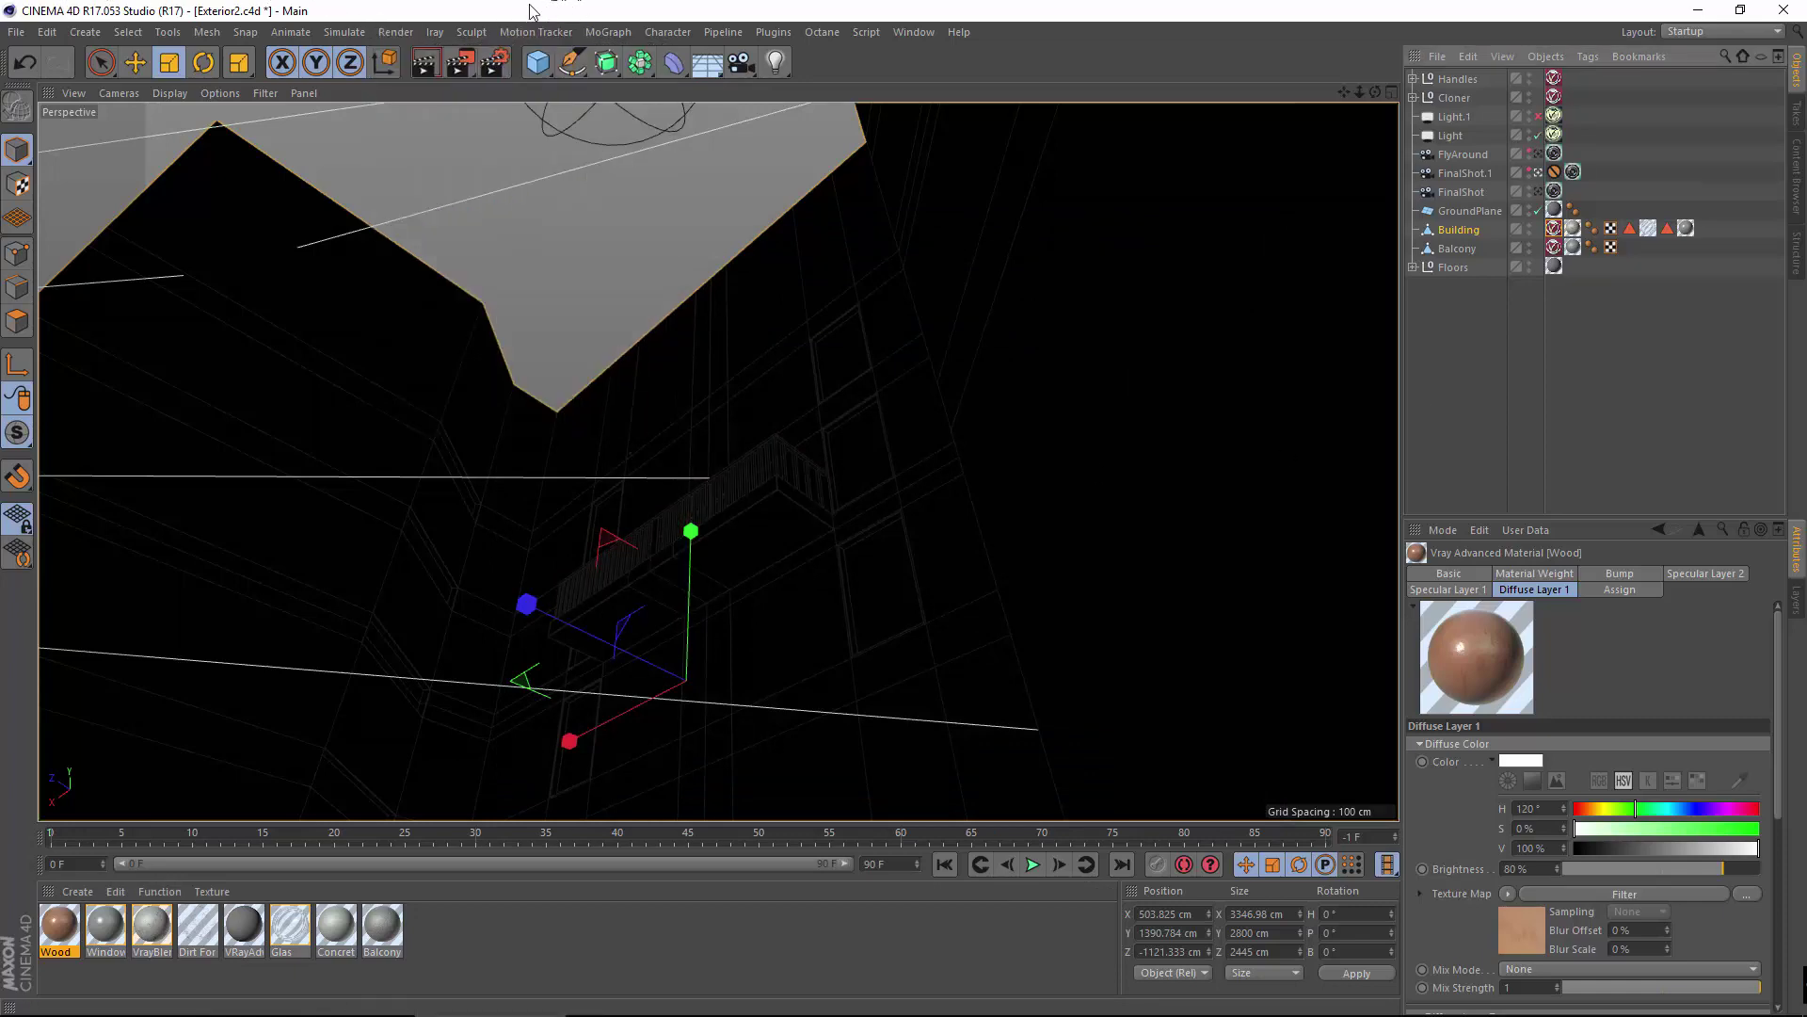
pyautogui.moveTo(684, 243); pyautogui.dragTo(819, 230)
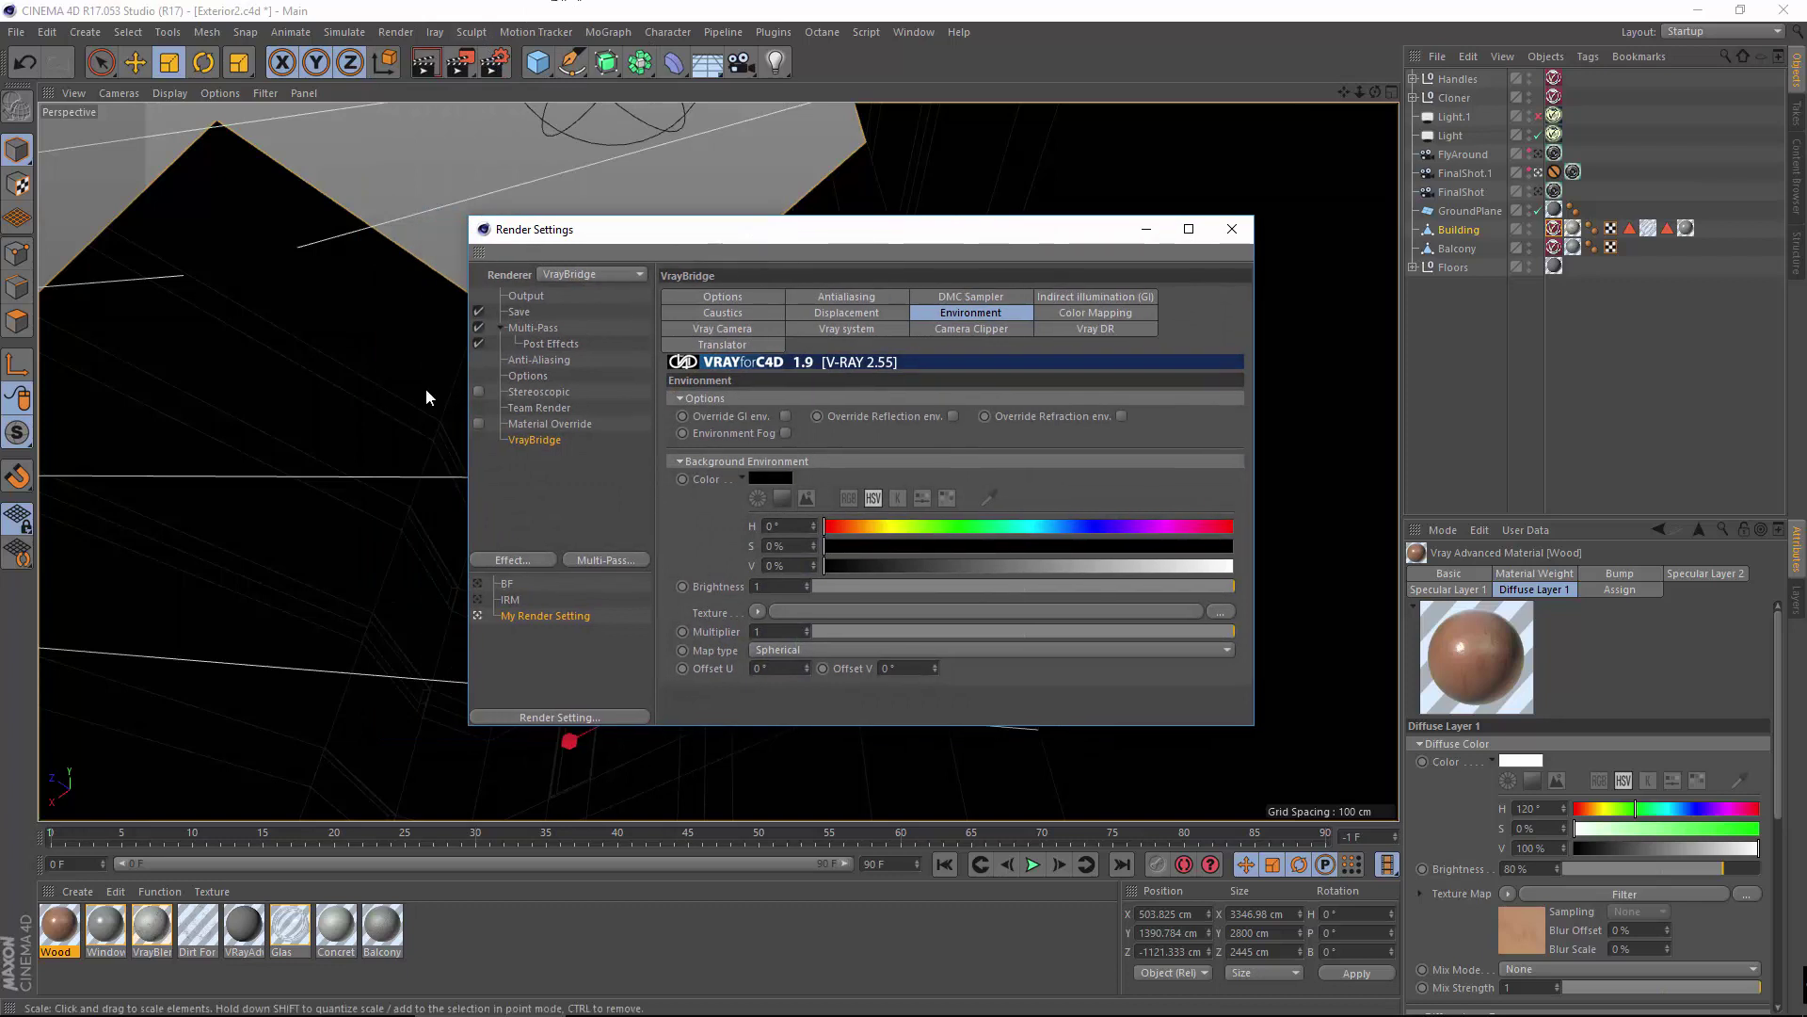
pyautogui.click(550, 327)
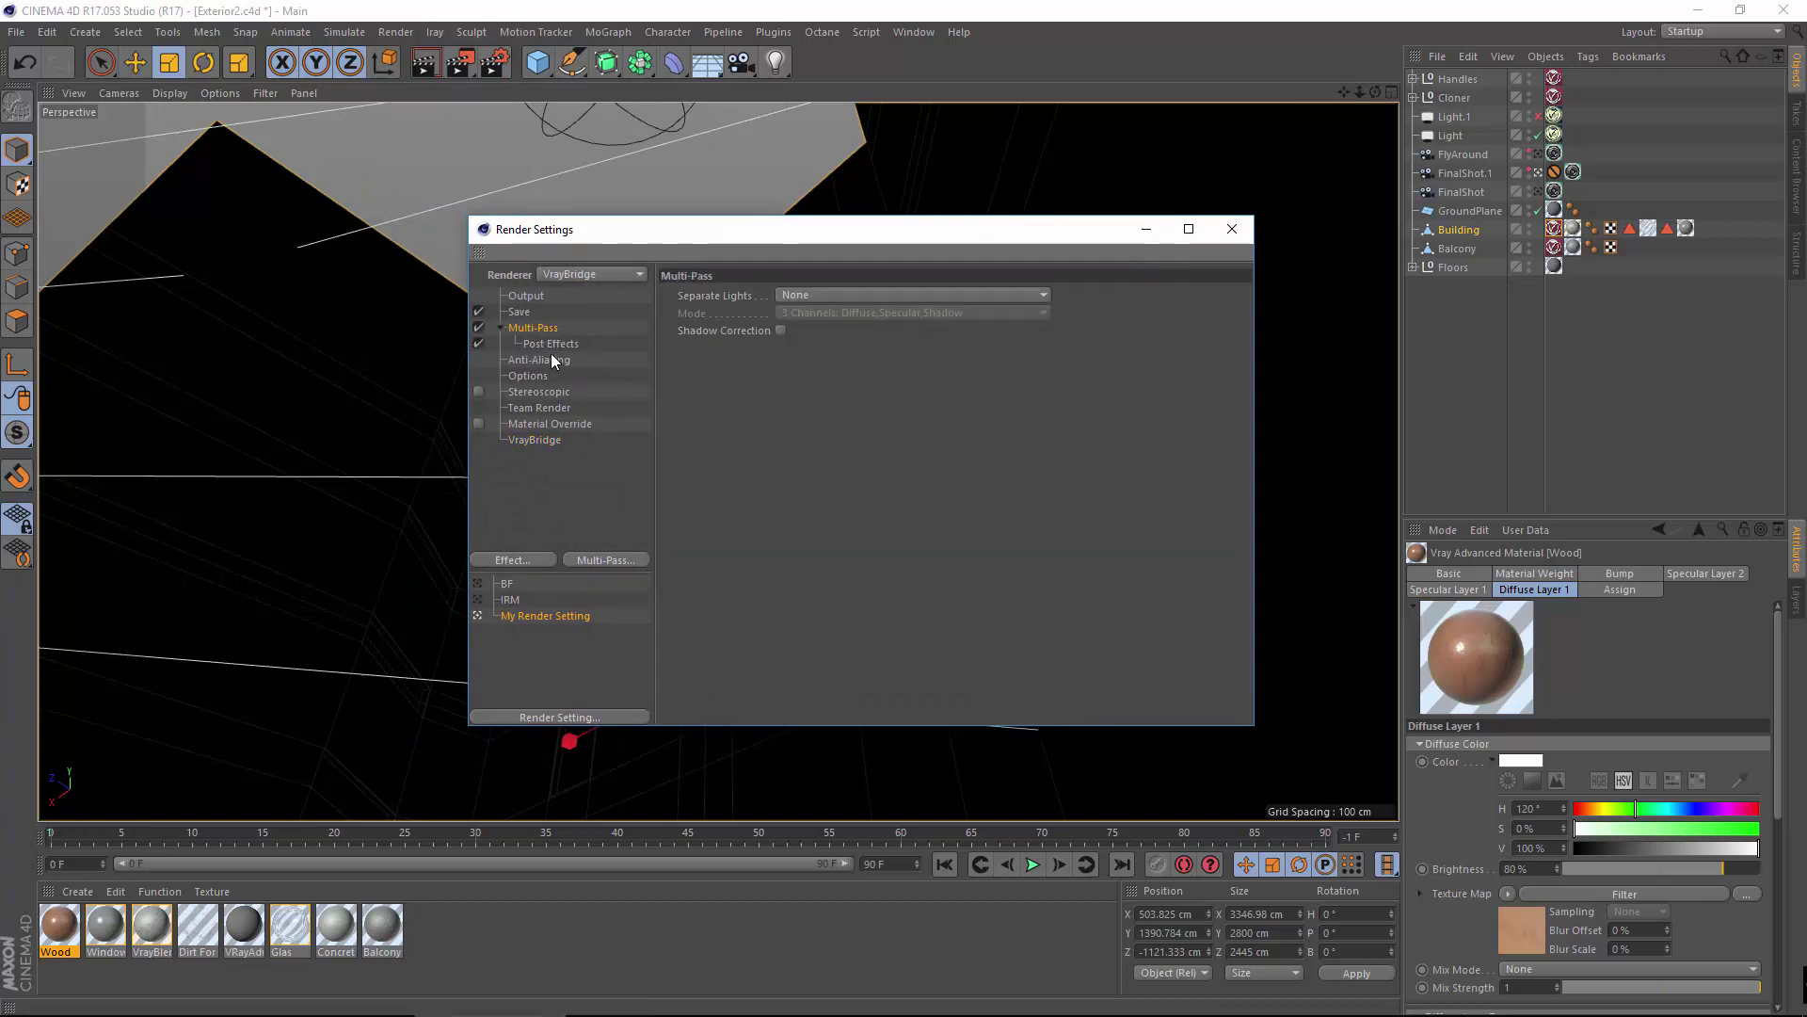
pyautogui.click(520, 312)
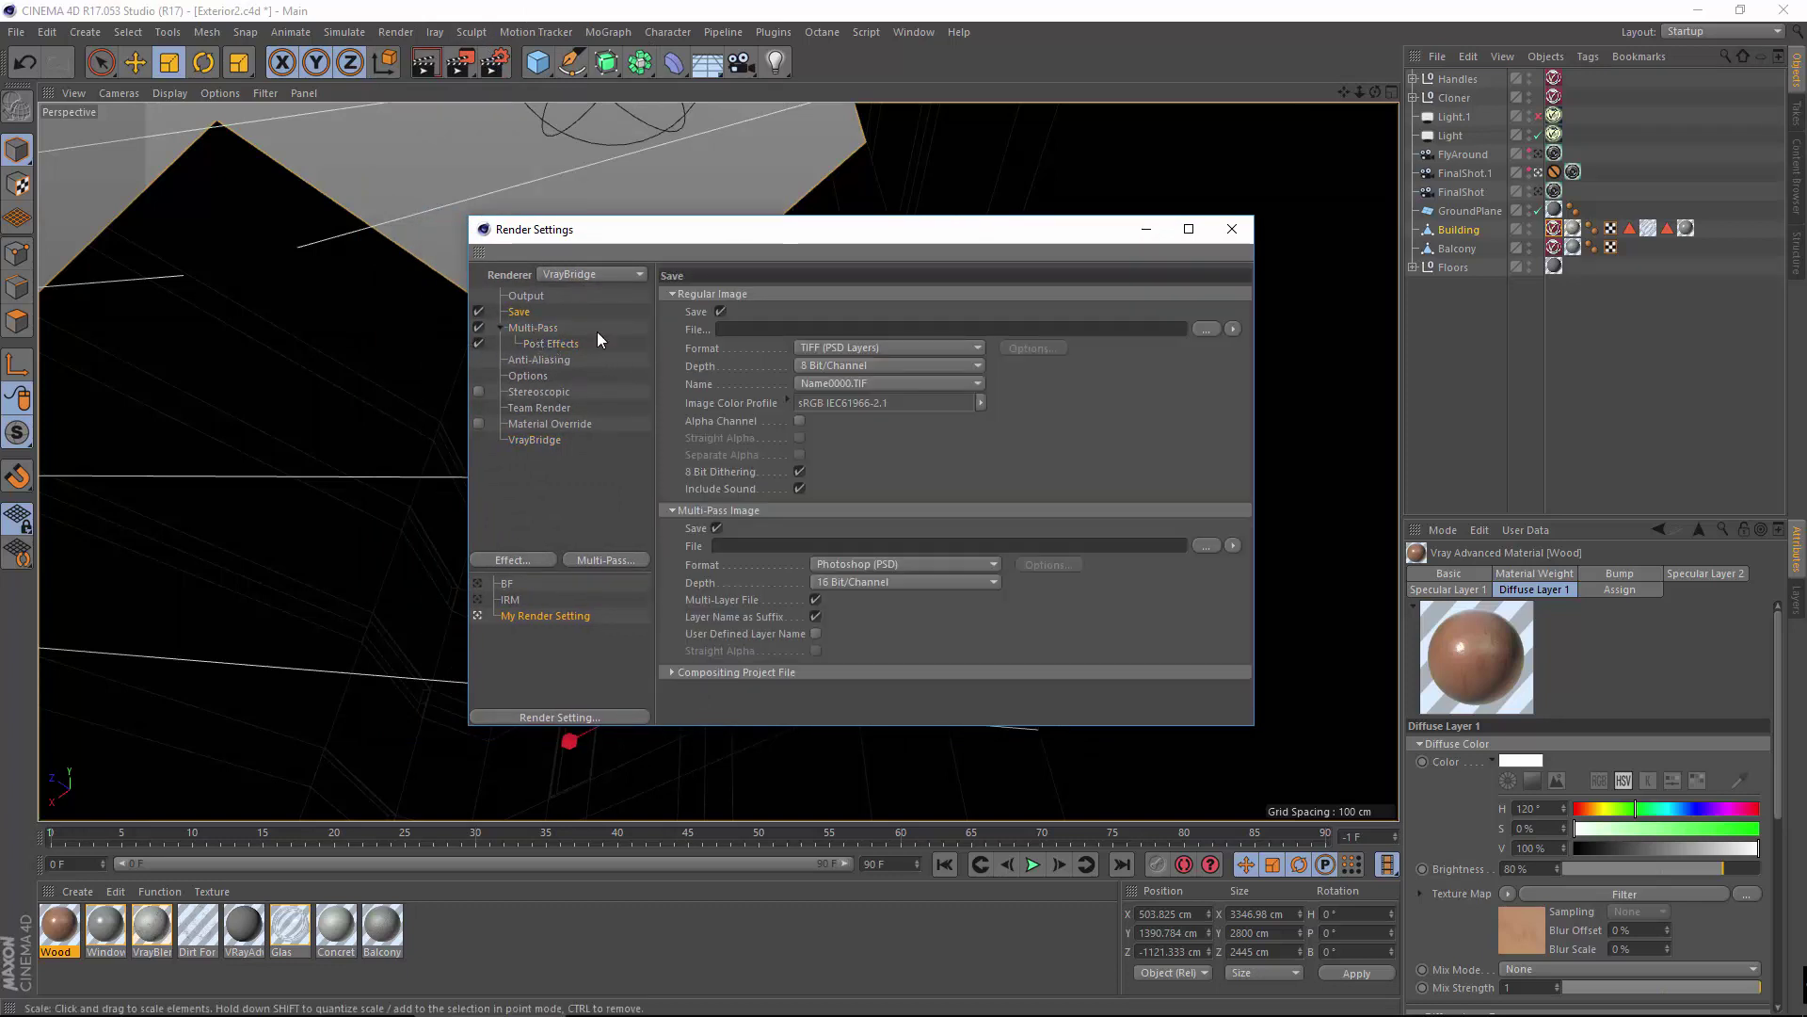
pyautogui.click(751, 672)
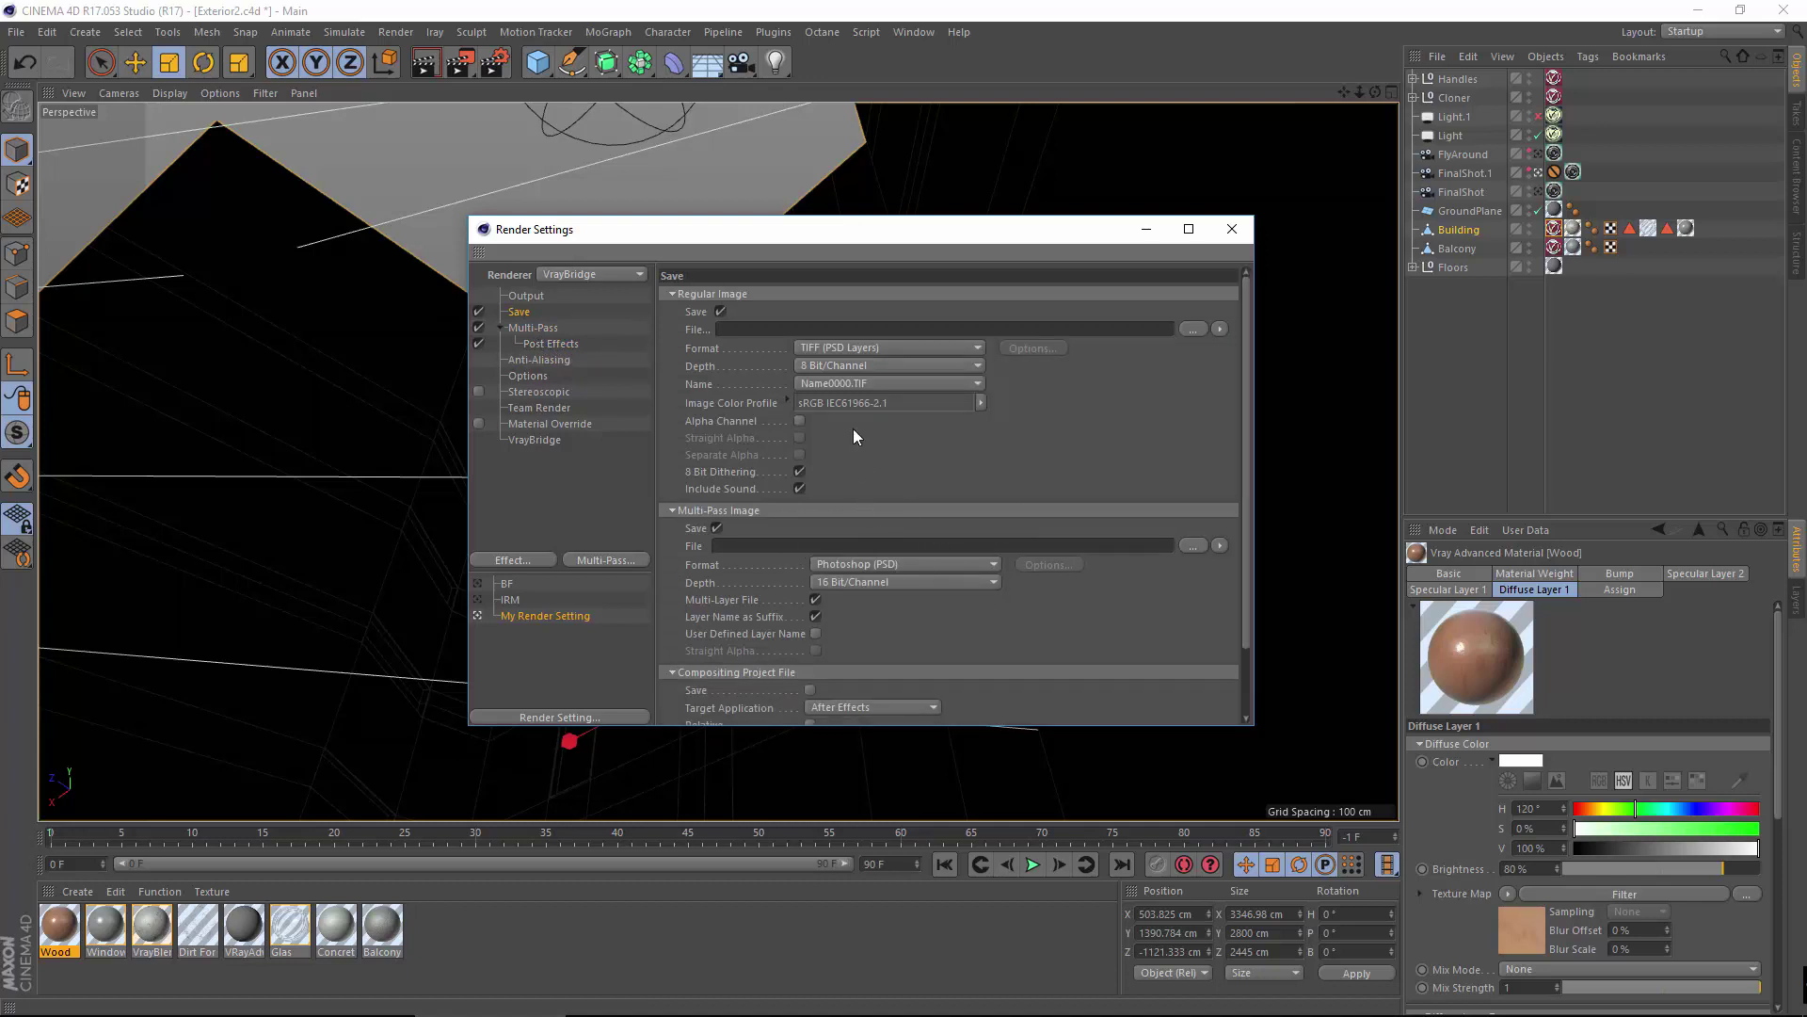
pyautogui.click(893, 367)
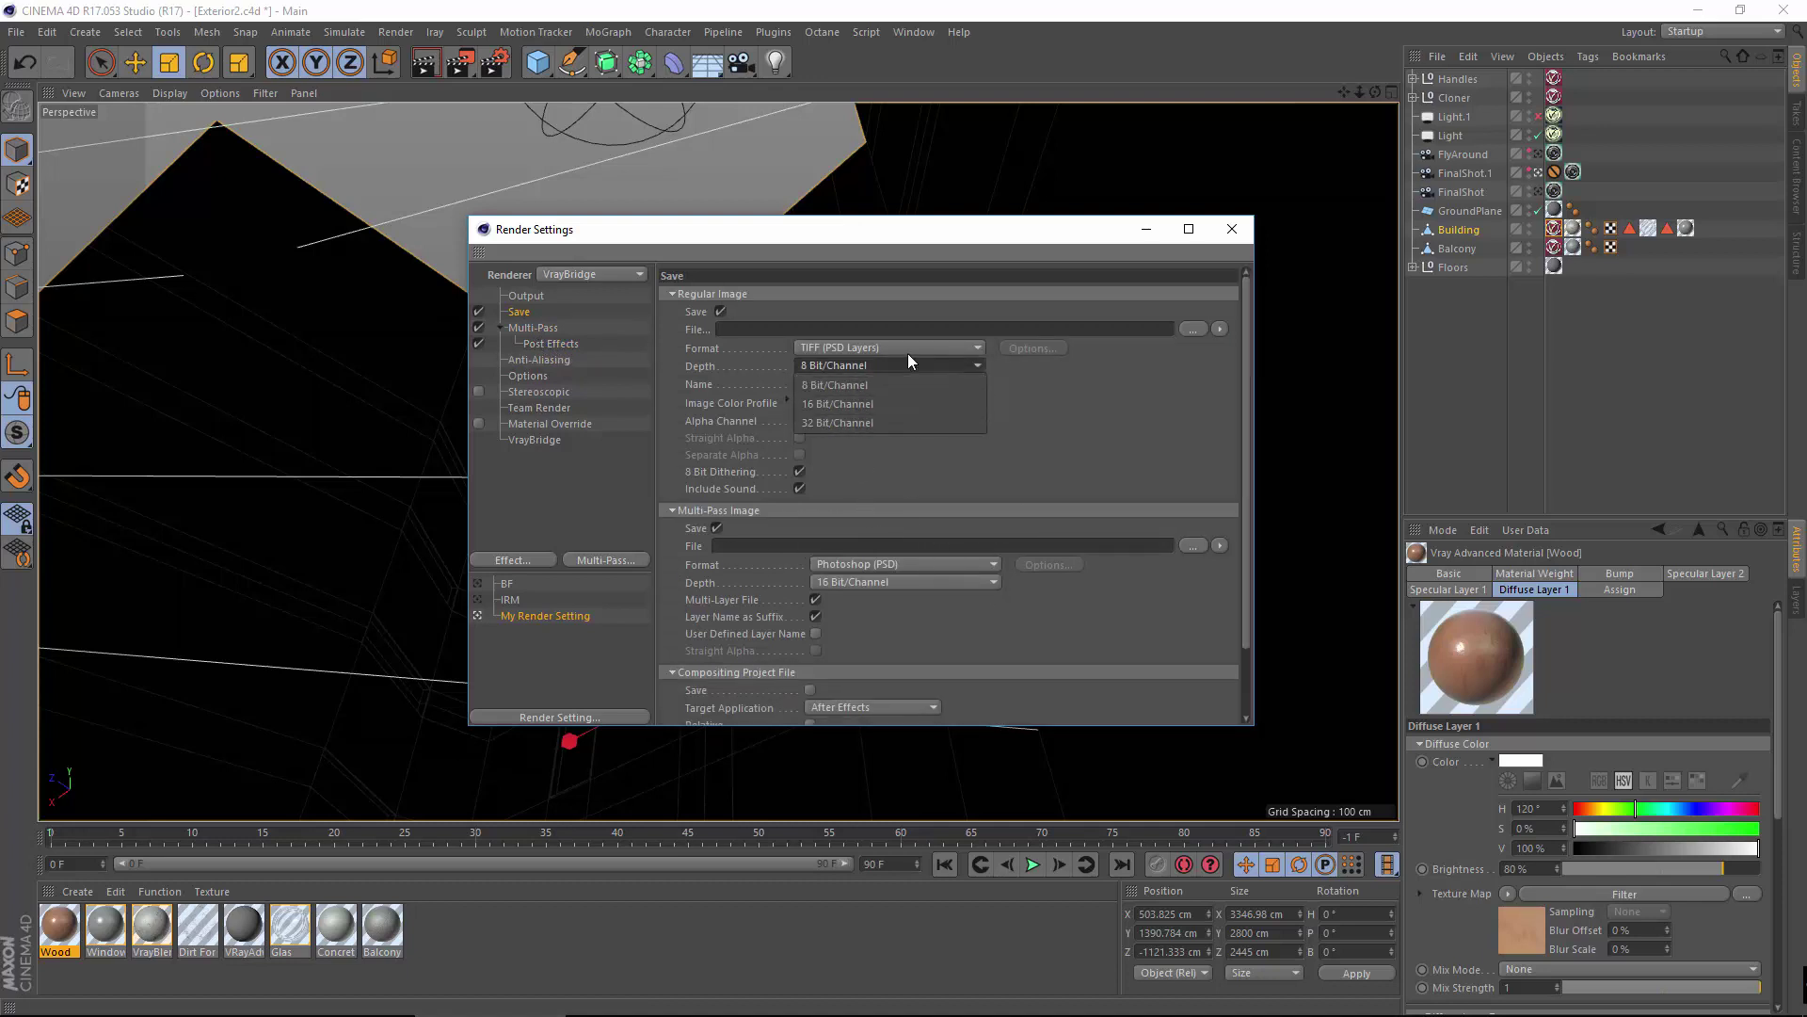
pyautogui.click(870, 400)
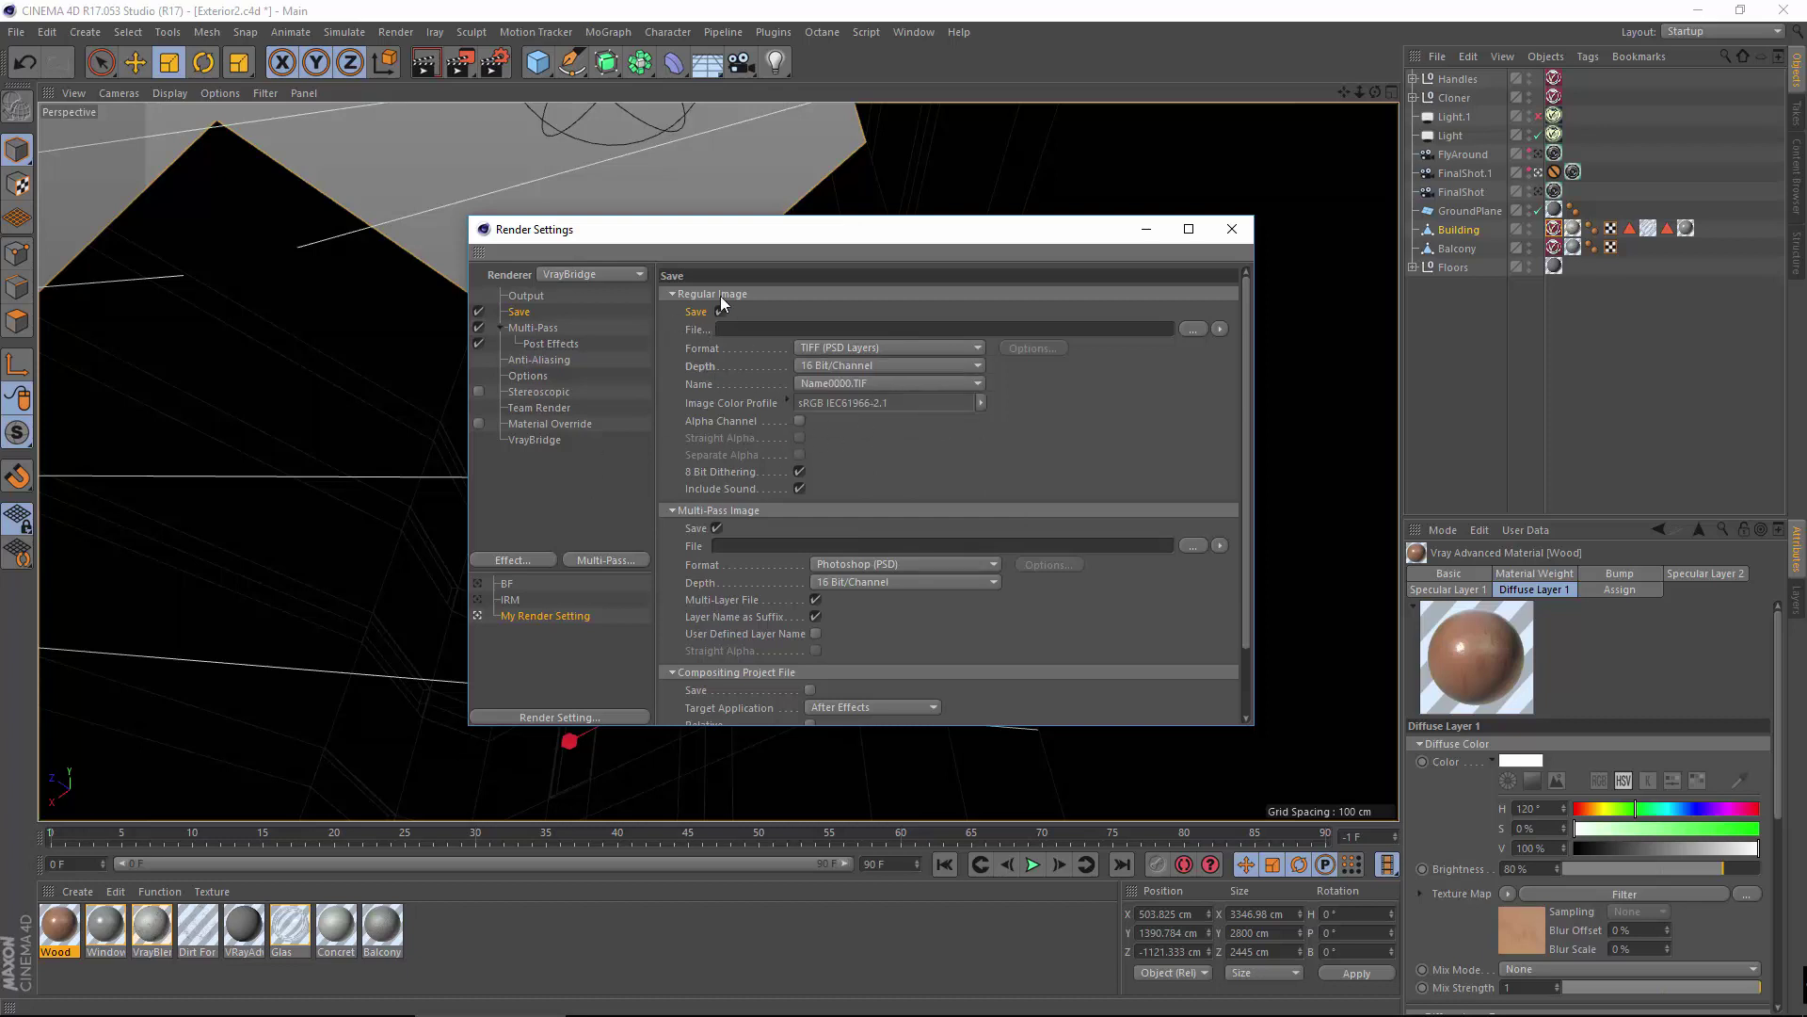
# Browse to the Become A 3D Artist folder inside ZeroToHero as the save location for the regular image.
pyautogui.click(1194, 328)
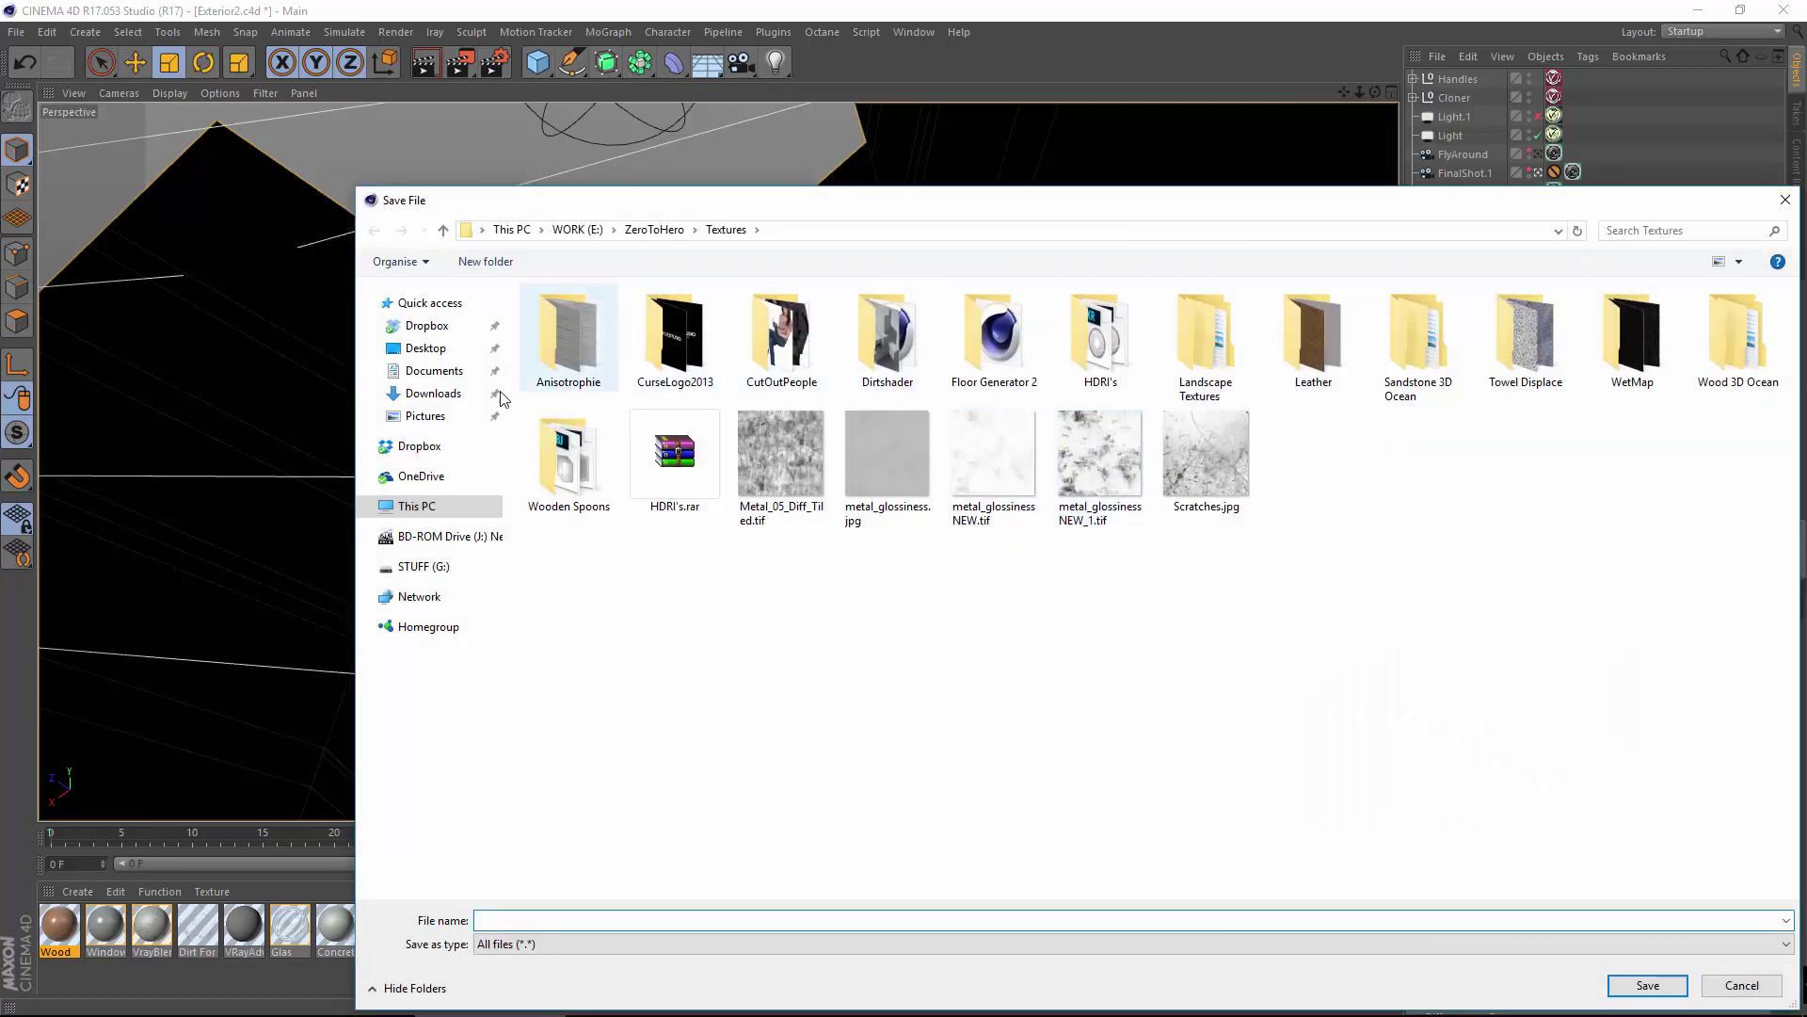
pyautogui.click(655, 229)
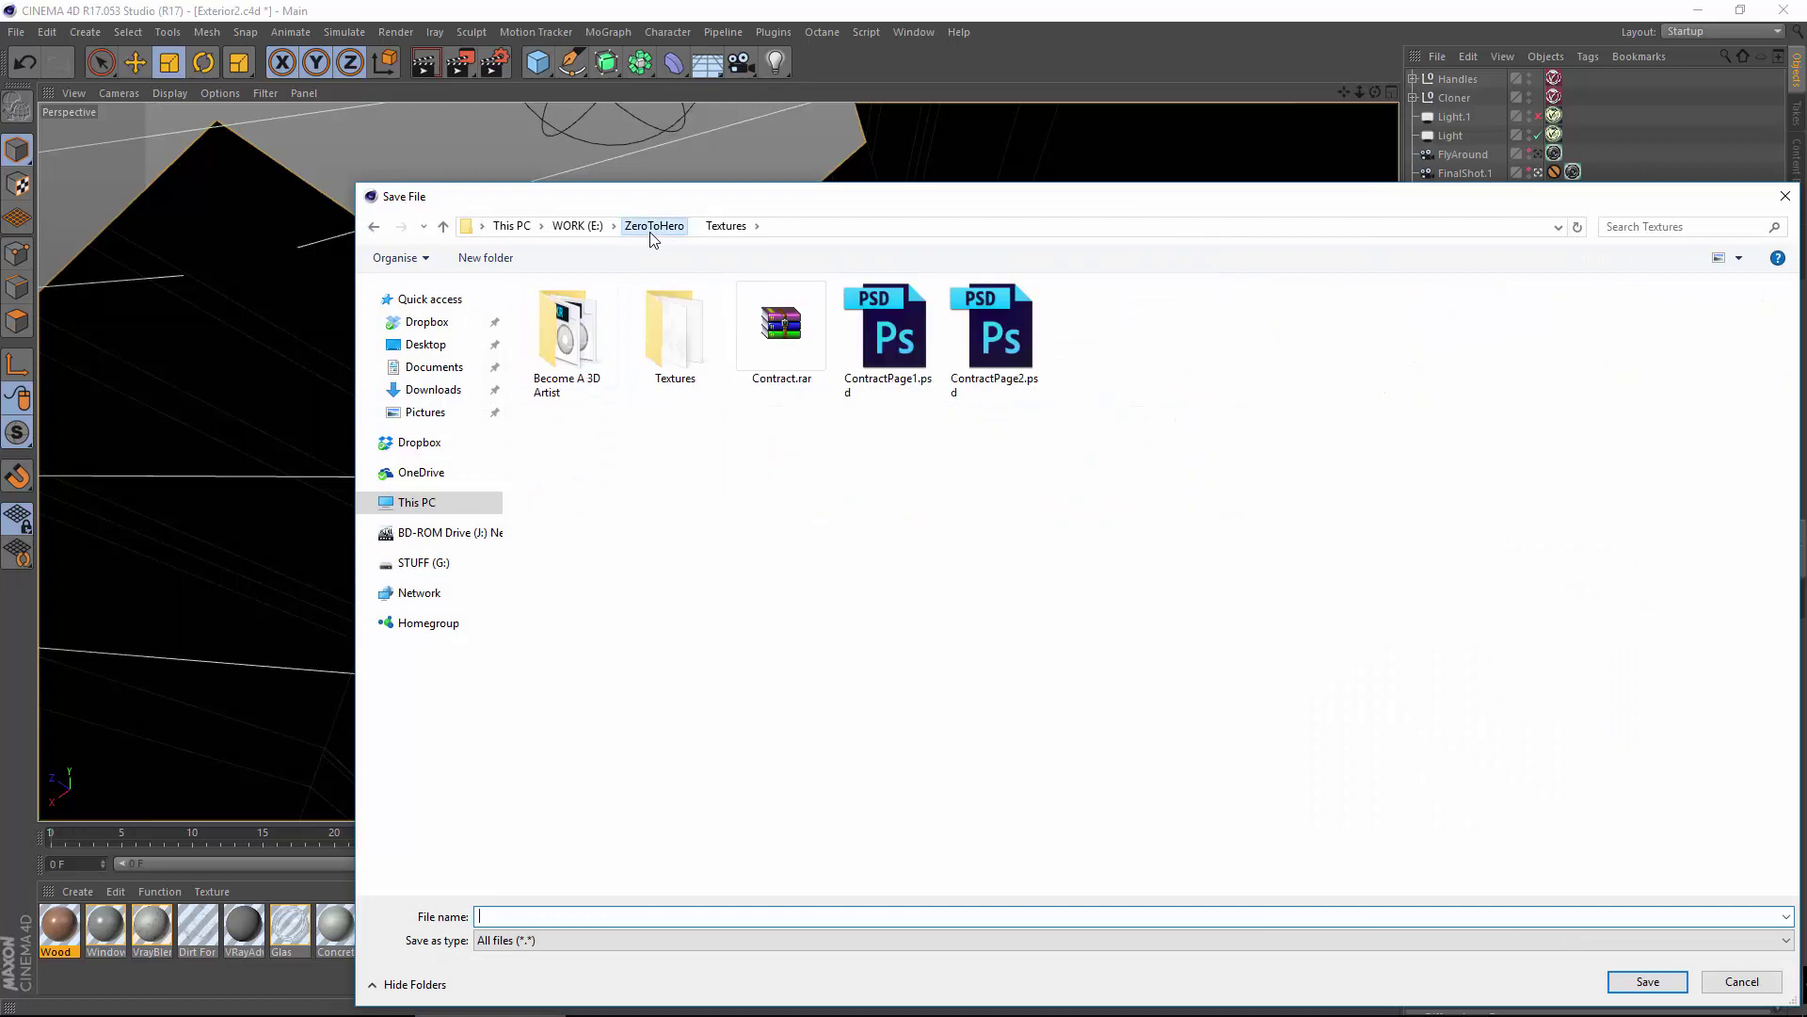
pyautogui.doubleClick(572, 325)
pyautogui.doubleClick(634, 767)
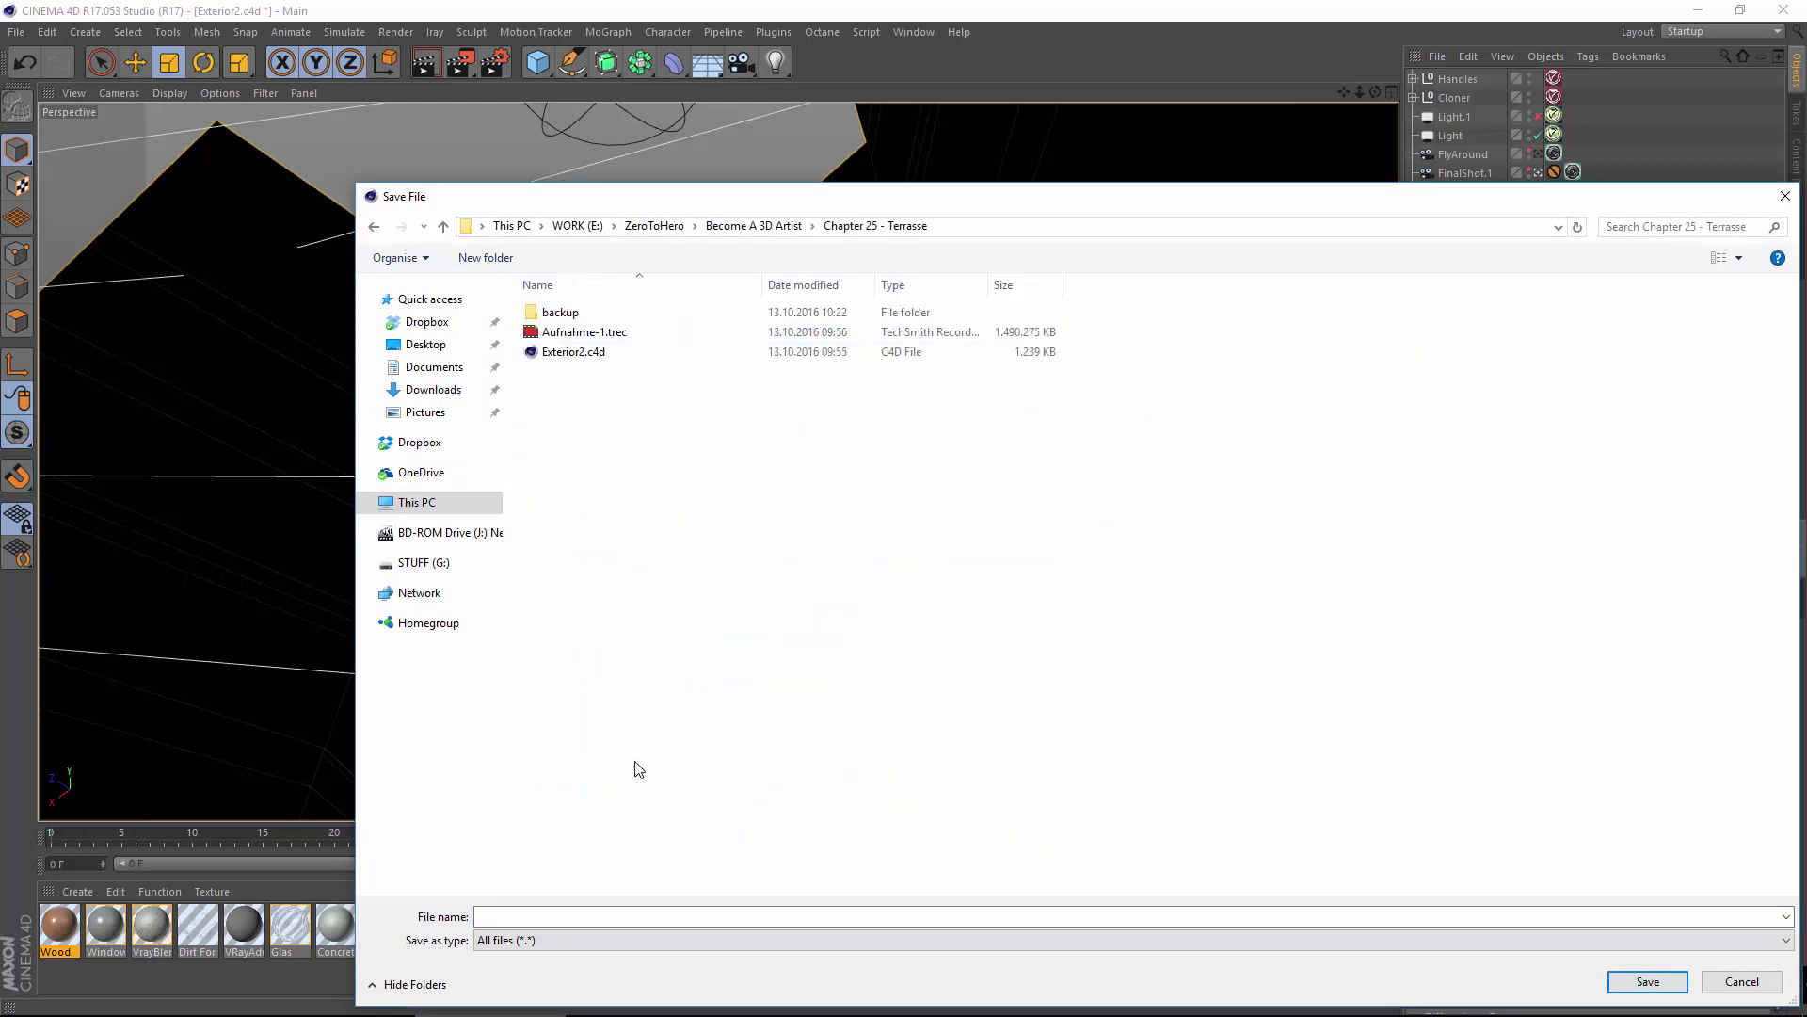
pyautogui.click(759, 226)
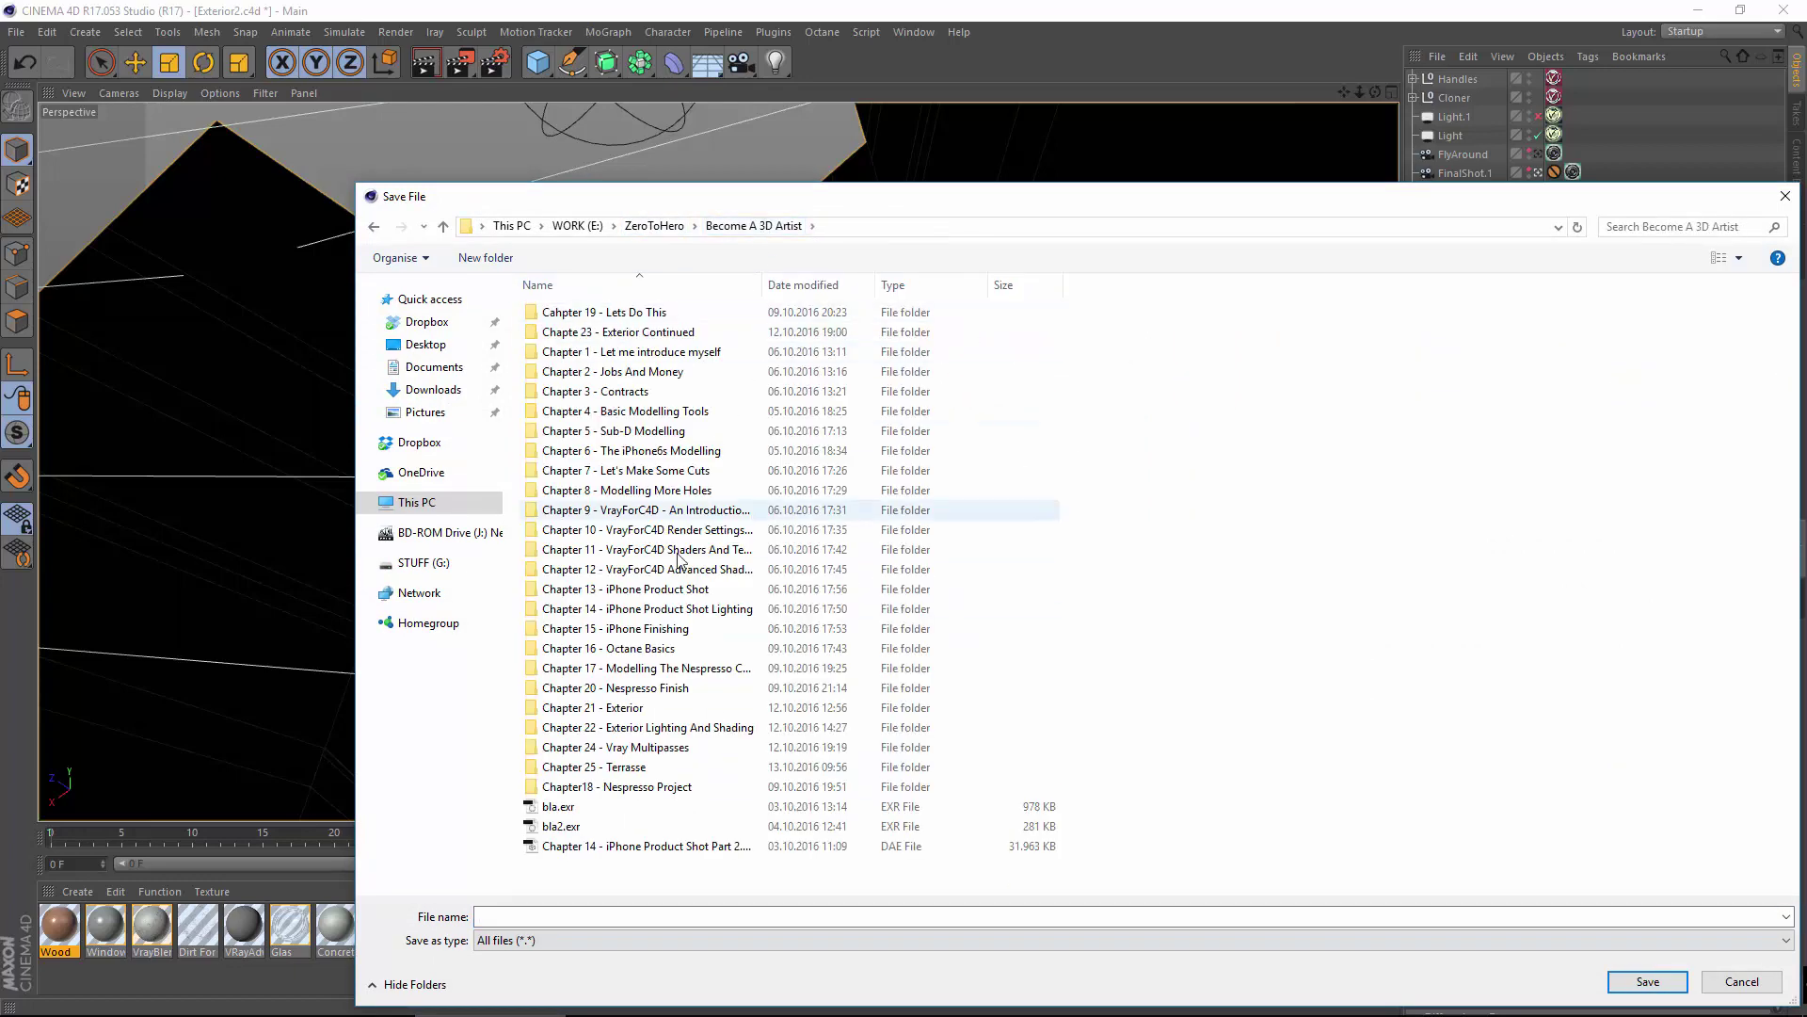
pyautogui.doubleClick(617, 746)
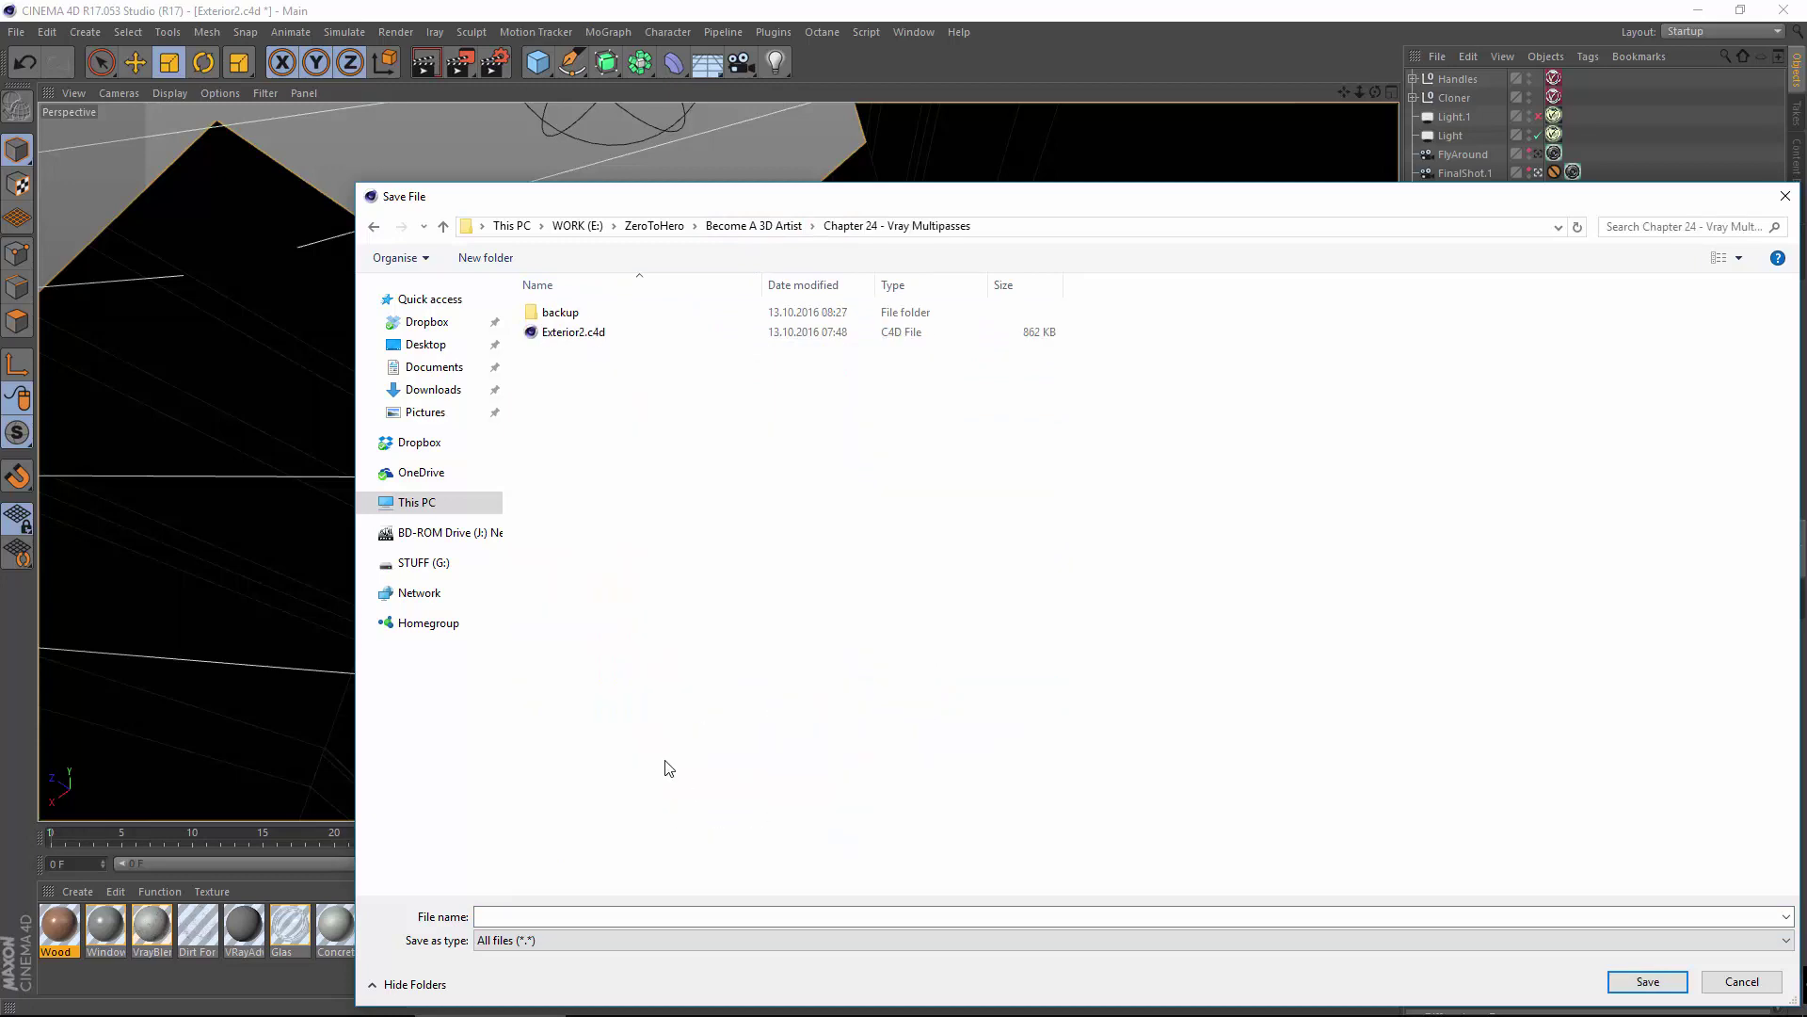
pyautogui.click(777, 227)
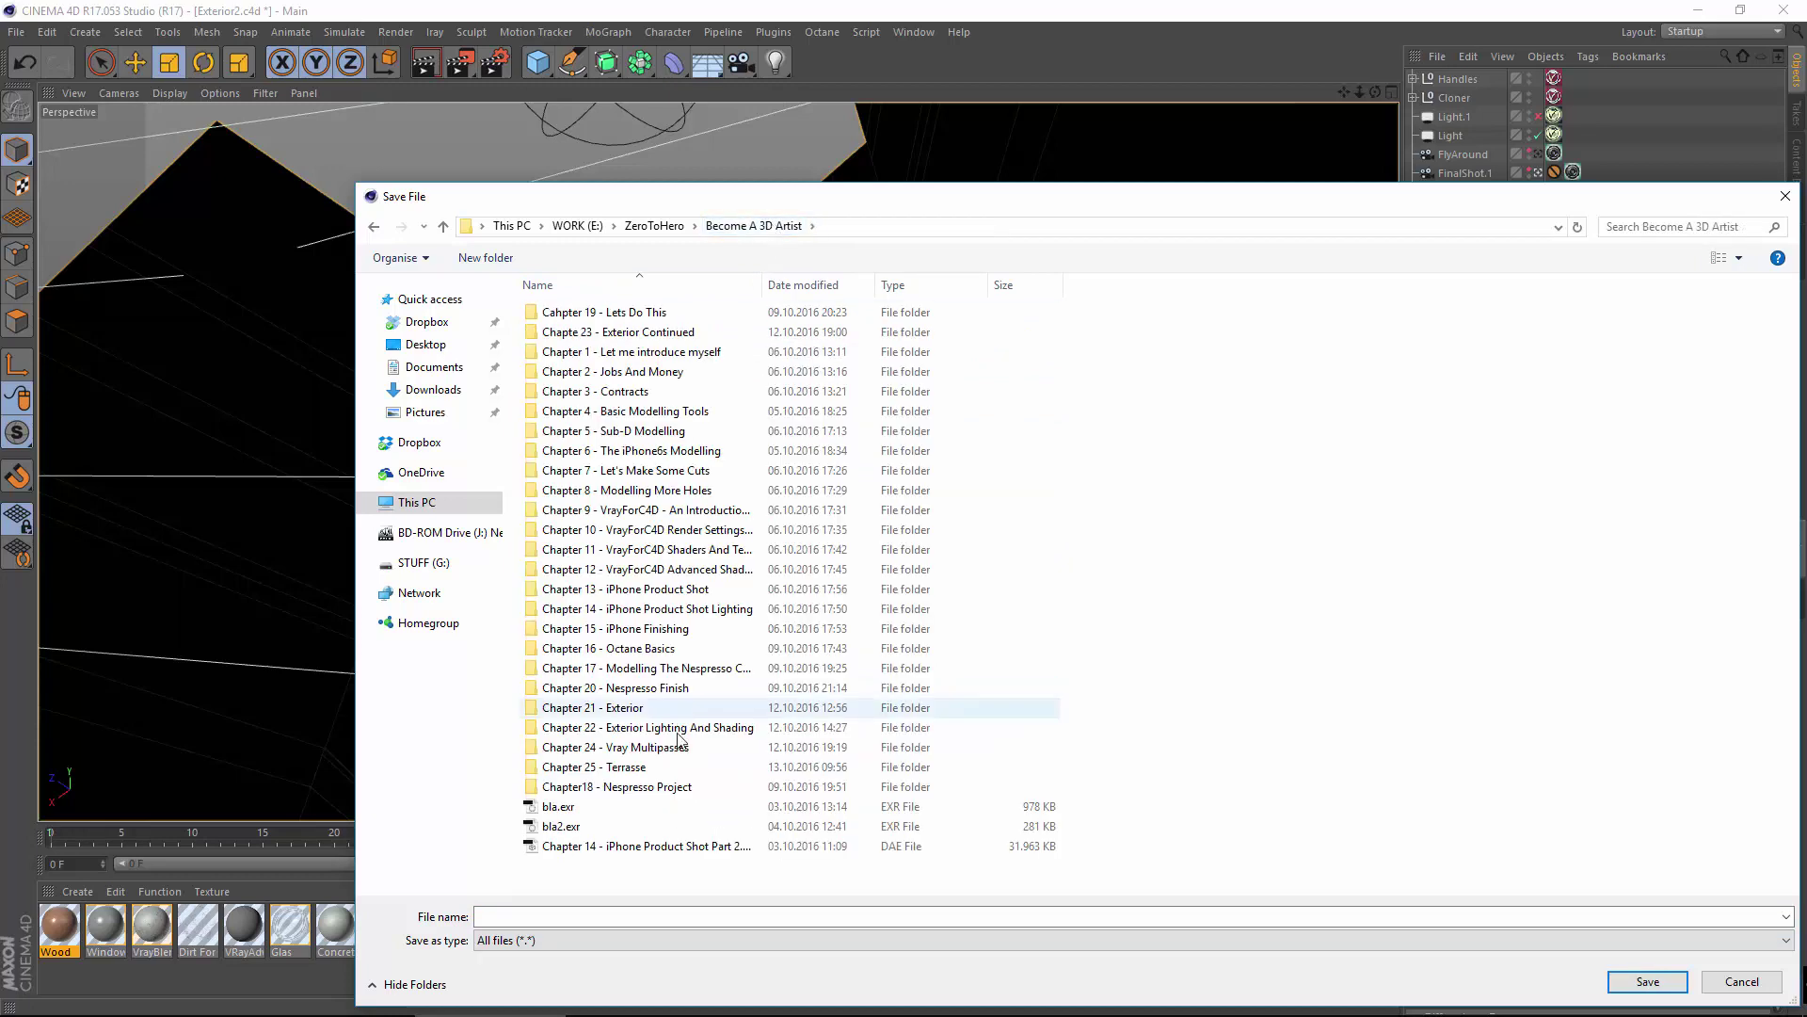
# Create a folder named "Chapter 26 - Multipass" in the Become A 3D Artist folder.
pyautogui.rightClick(1201, 577)
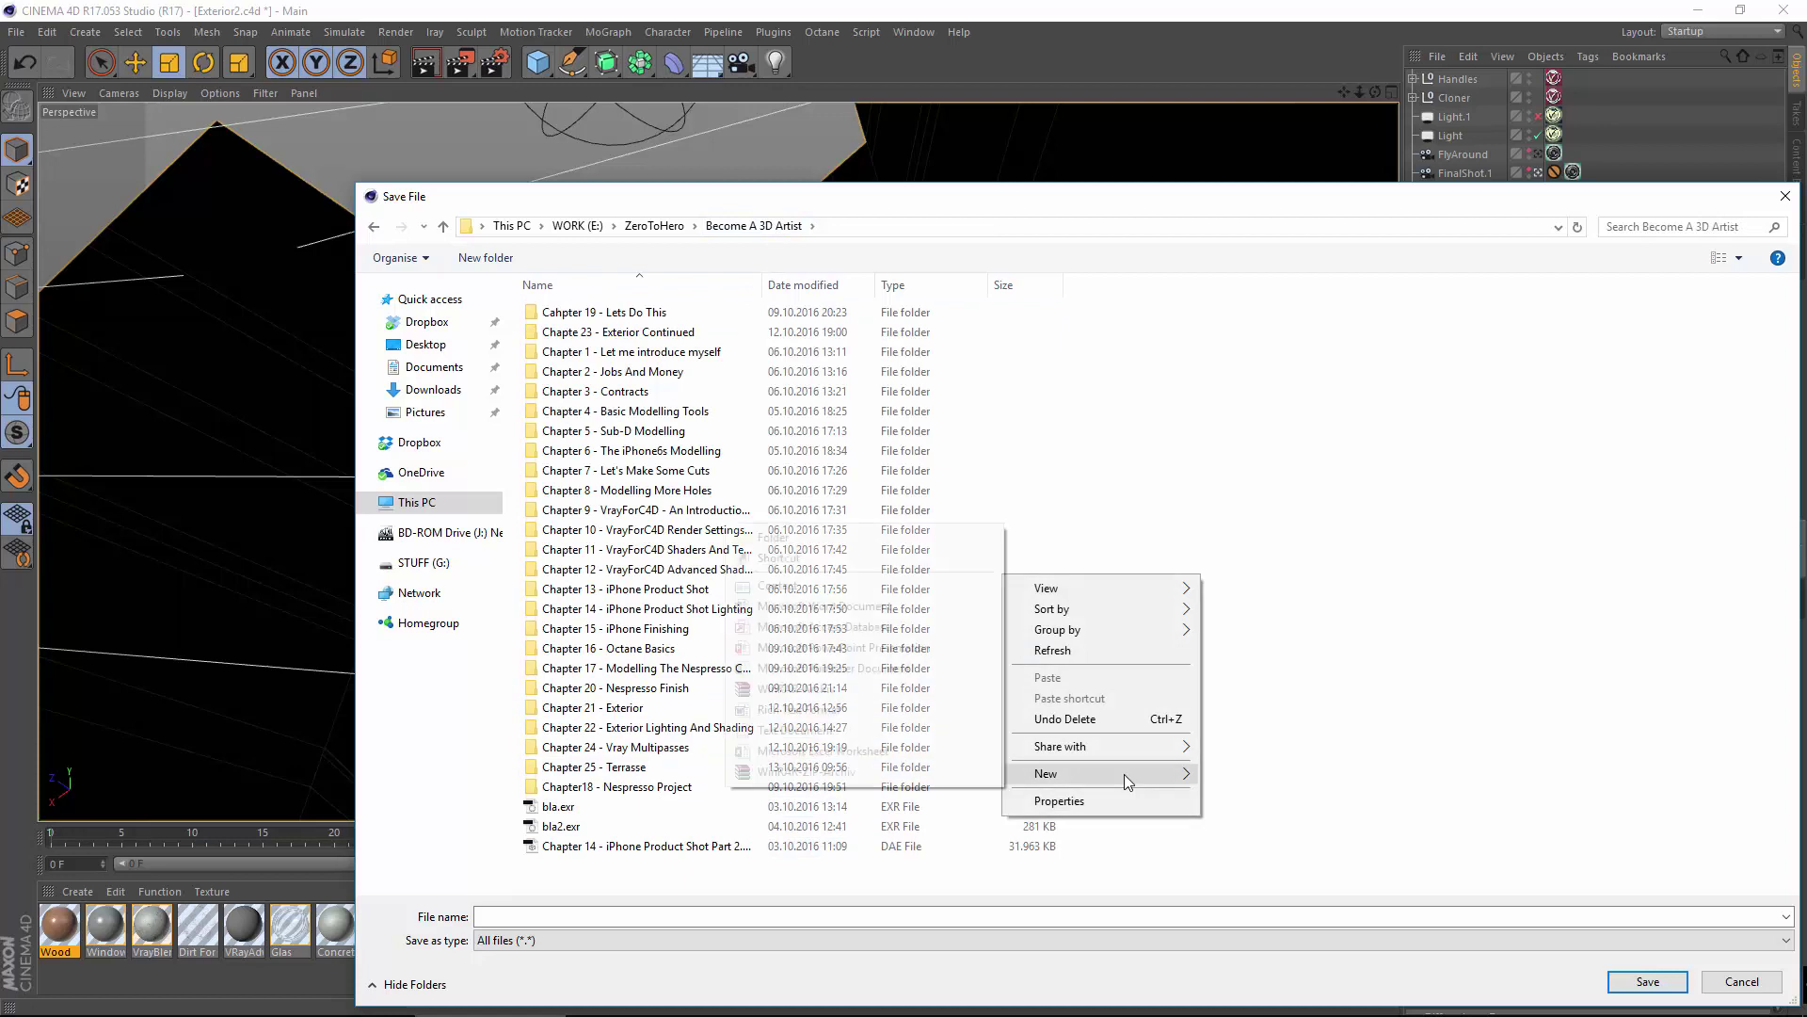
pyautogui.moveTo(1124, 774)
pyautogui.click(773, 537)
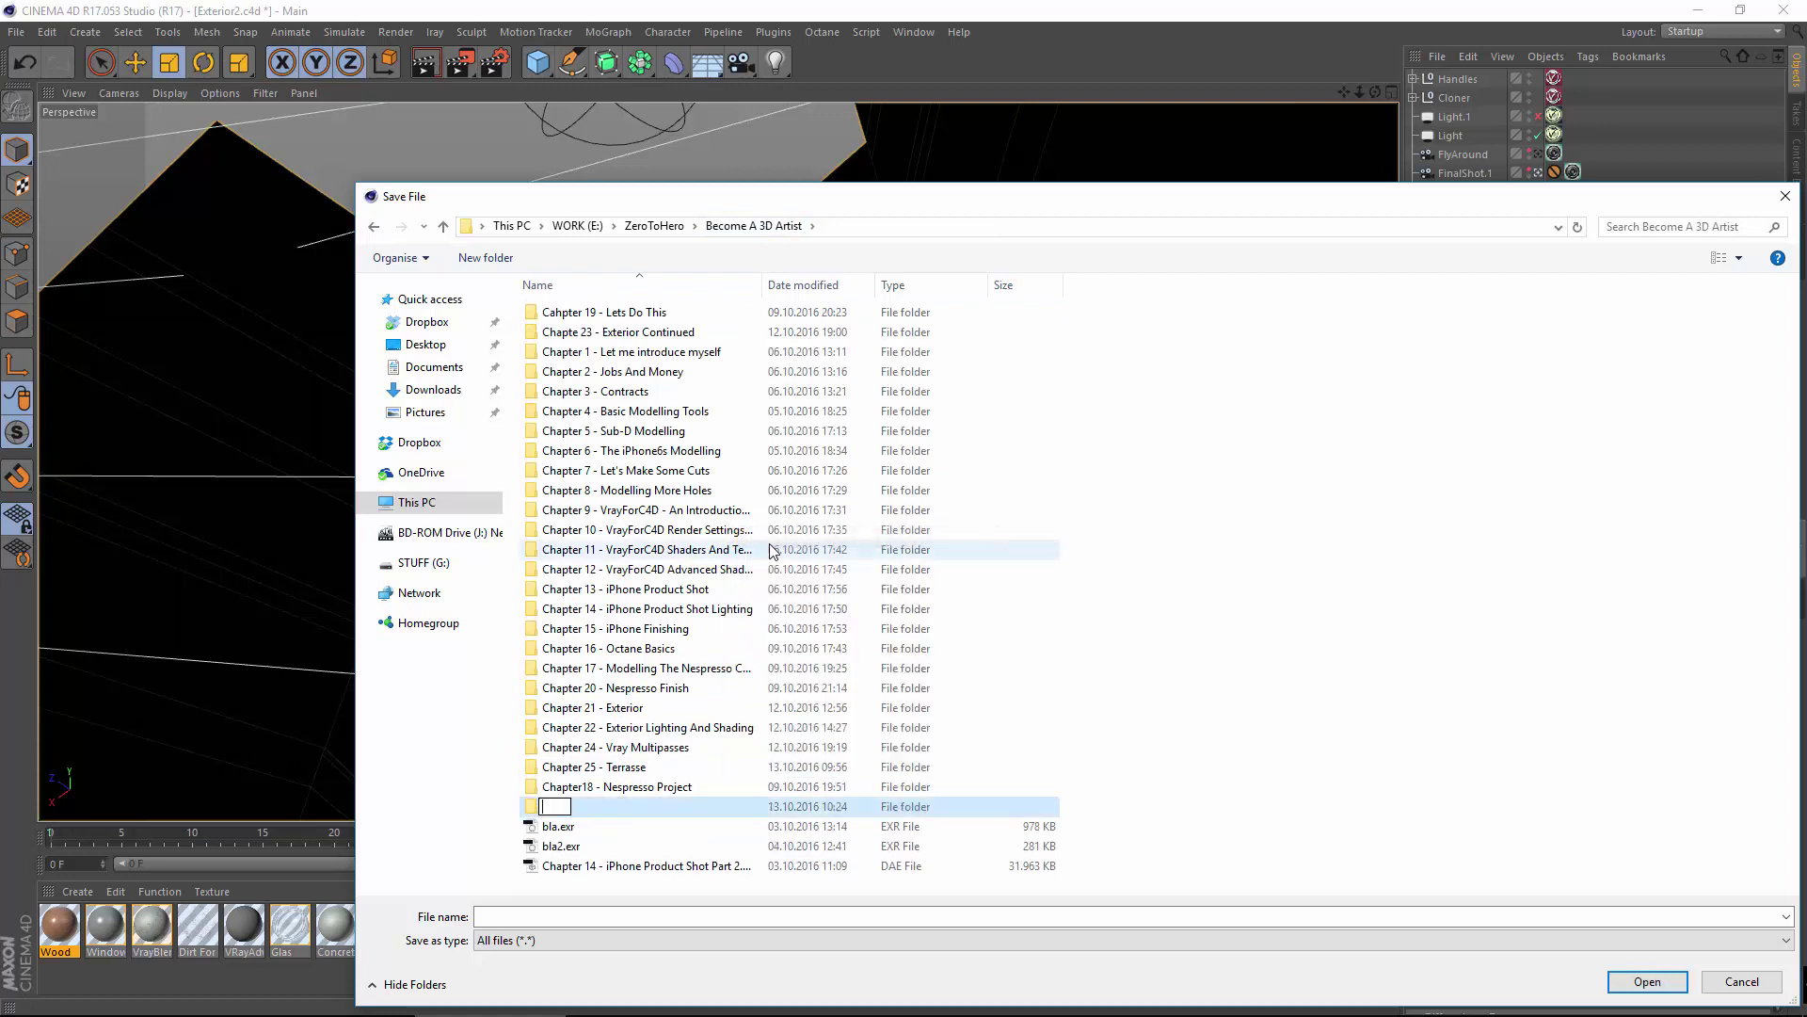
pyautogui.write('Chapter 26 - Multipass')
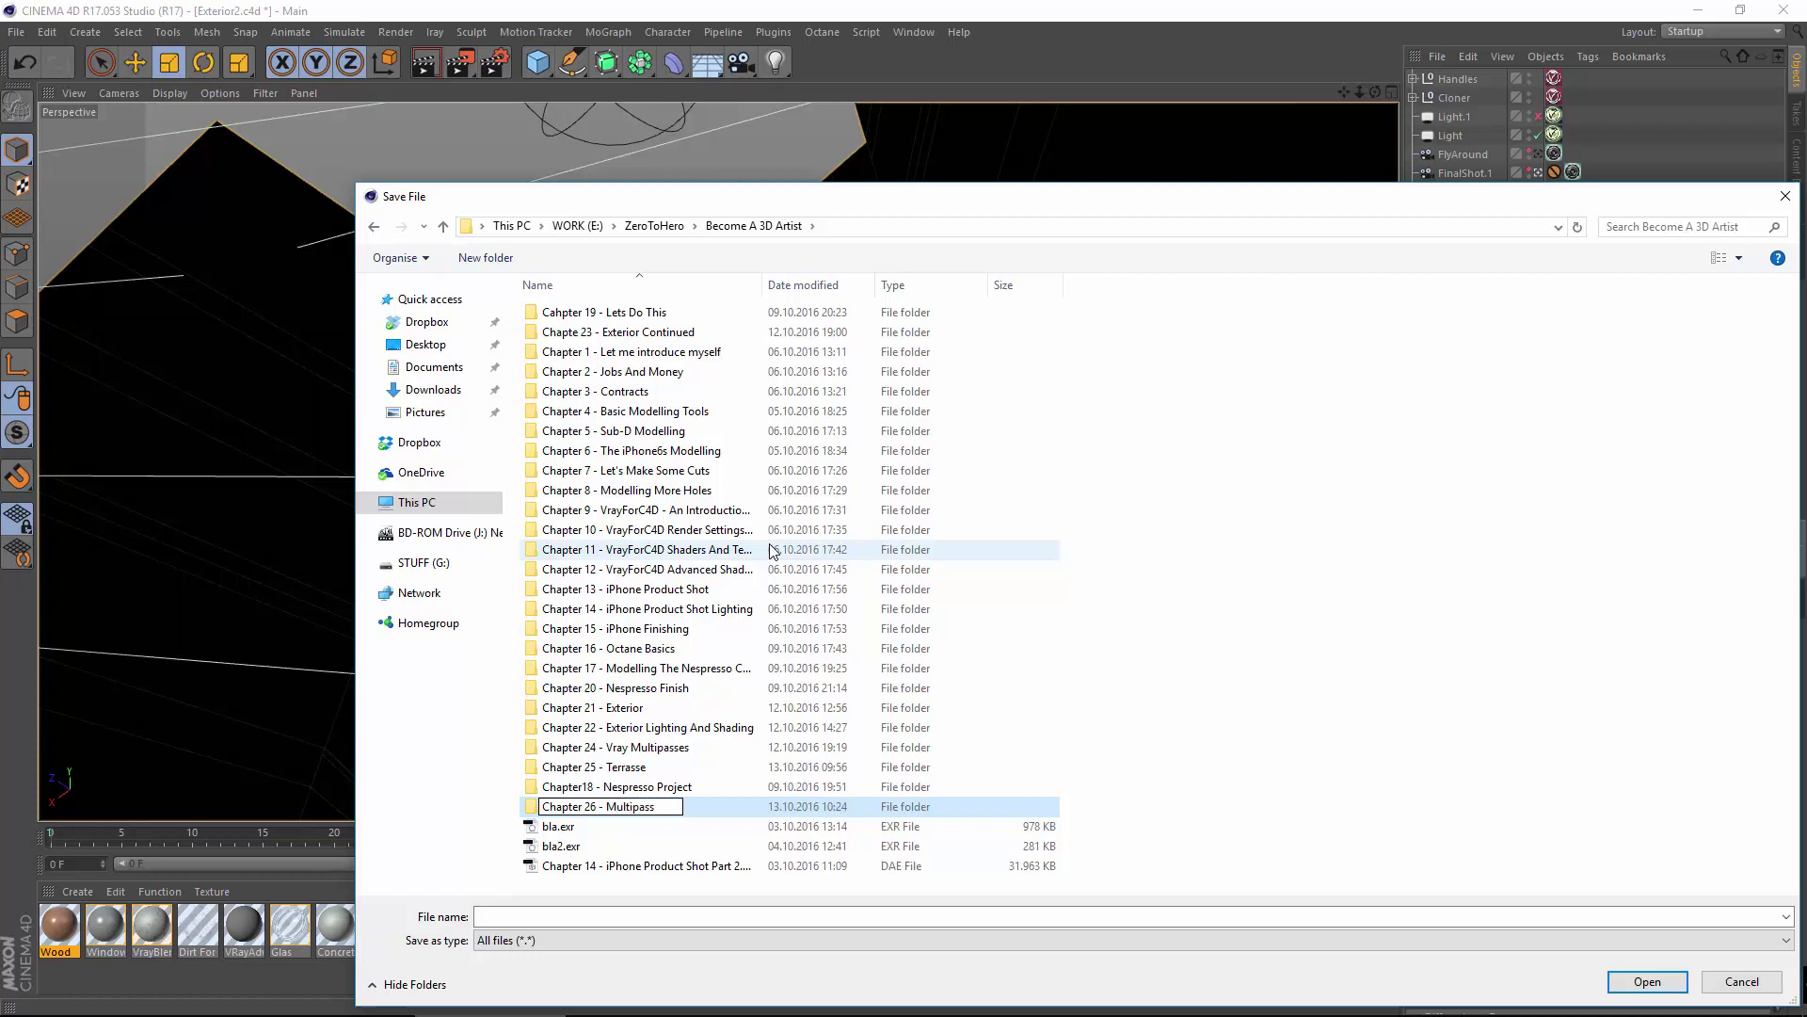
pyautogui.press('Return')
# Set the regular image's output file to "Single" inside the Chapter 26 - Multipass folder.
pyautogui.doubleClick(655, 806)
pyautogui.click(577, 912)
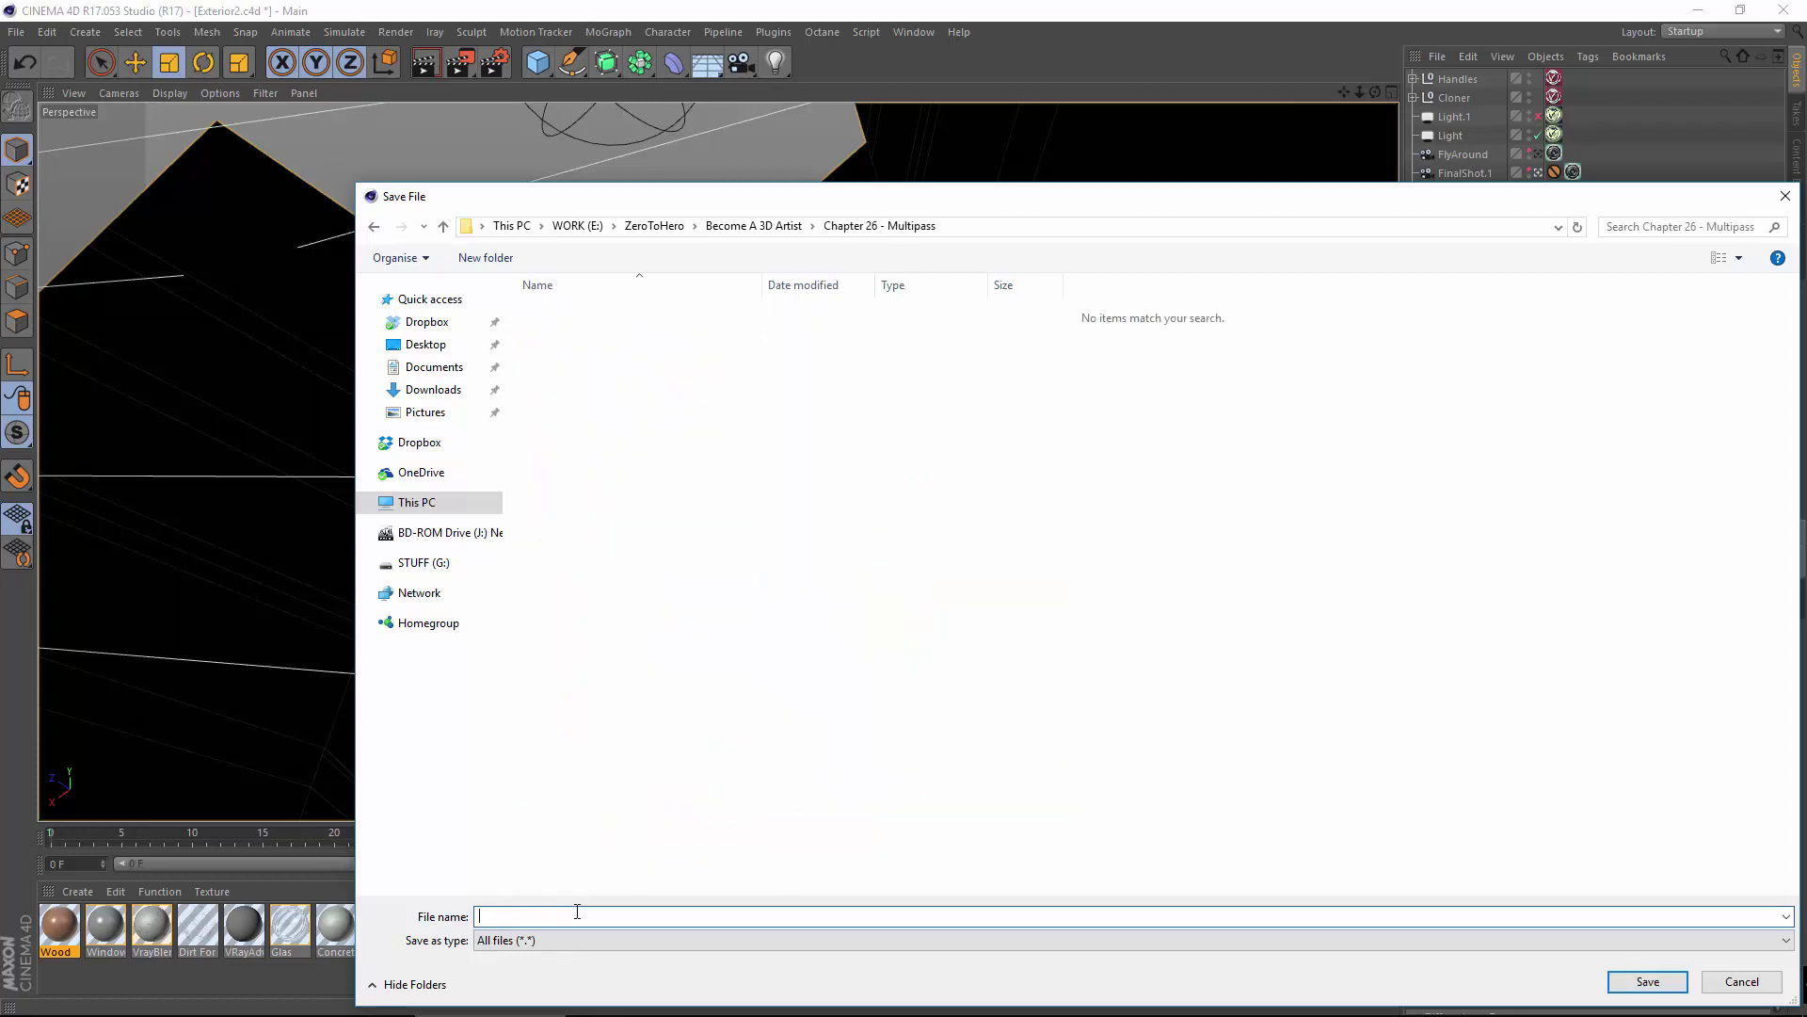
pyautogui.write('Single')
pyautogui.press('Return')
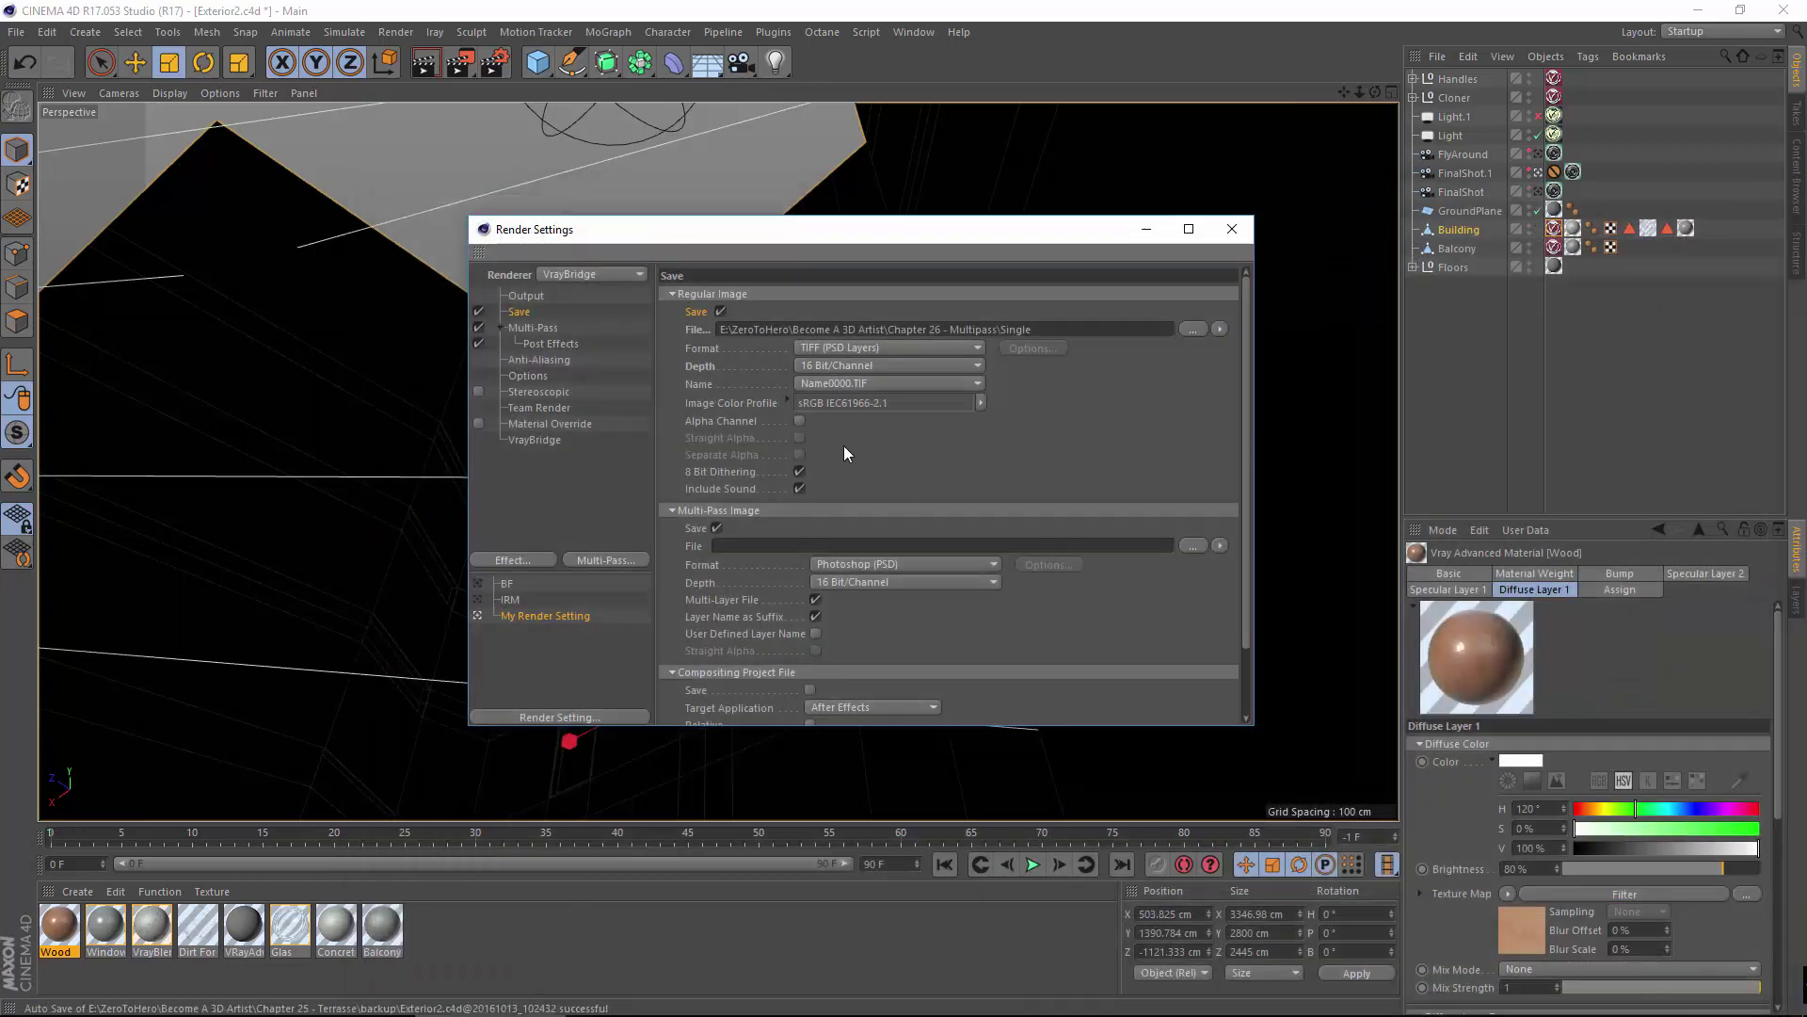
# Set the multi-pass image depth to 32 Bit/Channel and its format to TIFF (PSD Layers).
pyautogui.scroll(-1, 894, 637)
pyautogui.click(881, 535)
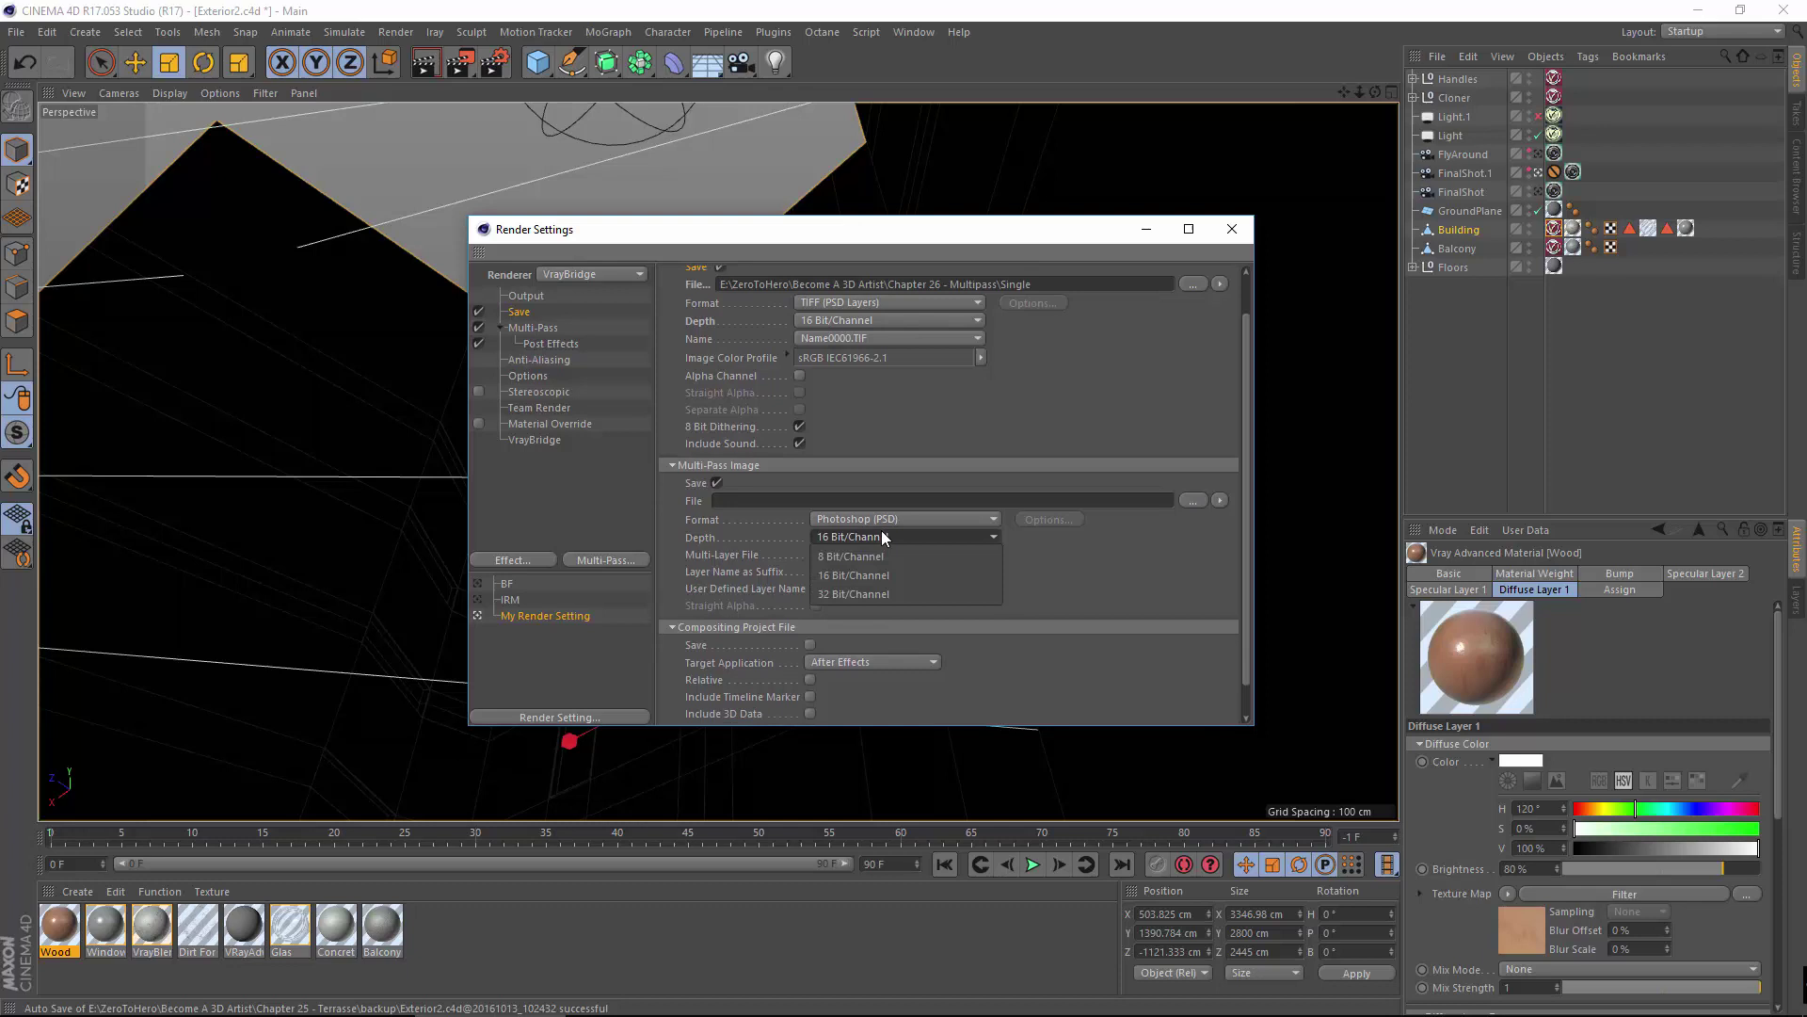
pyautogui.click(873, 593)
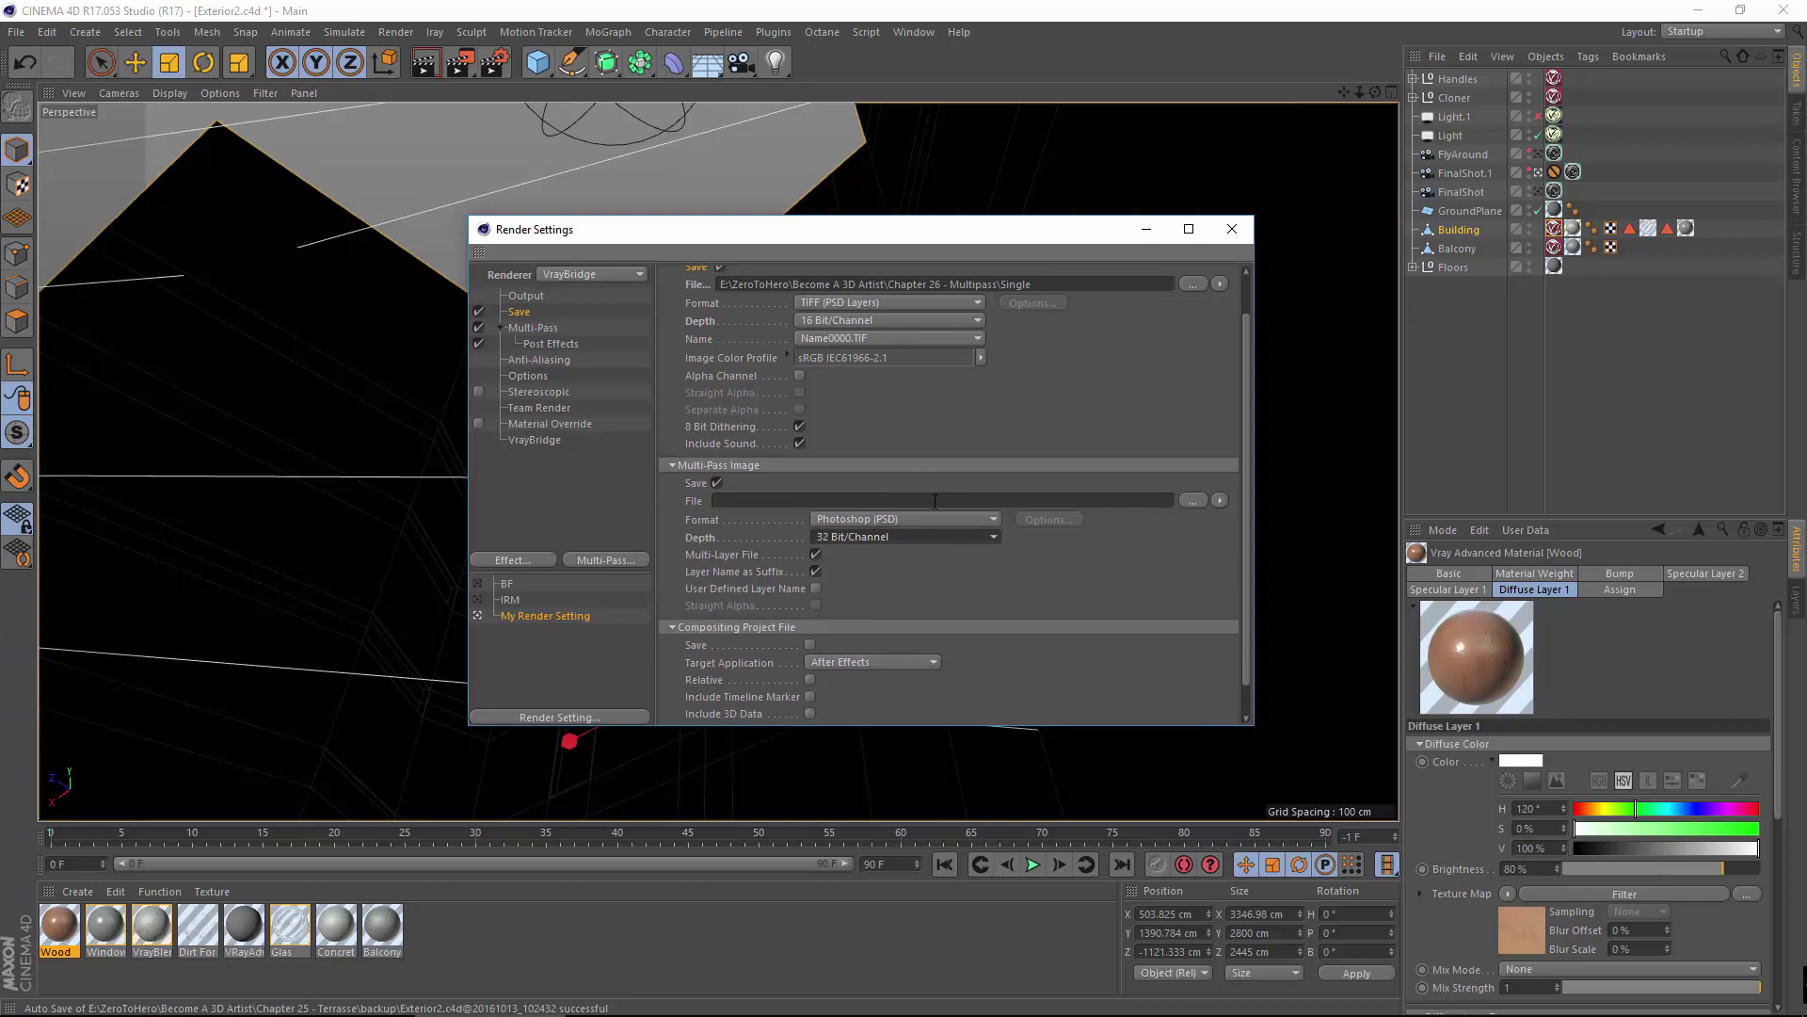
pyautogui.click(903, 521)
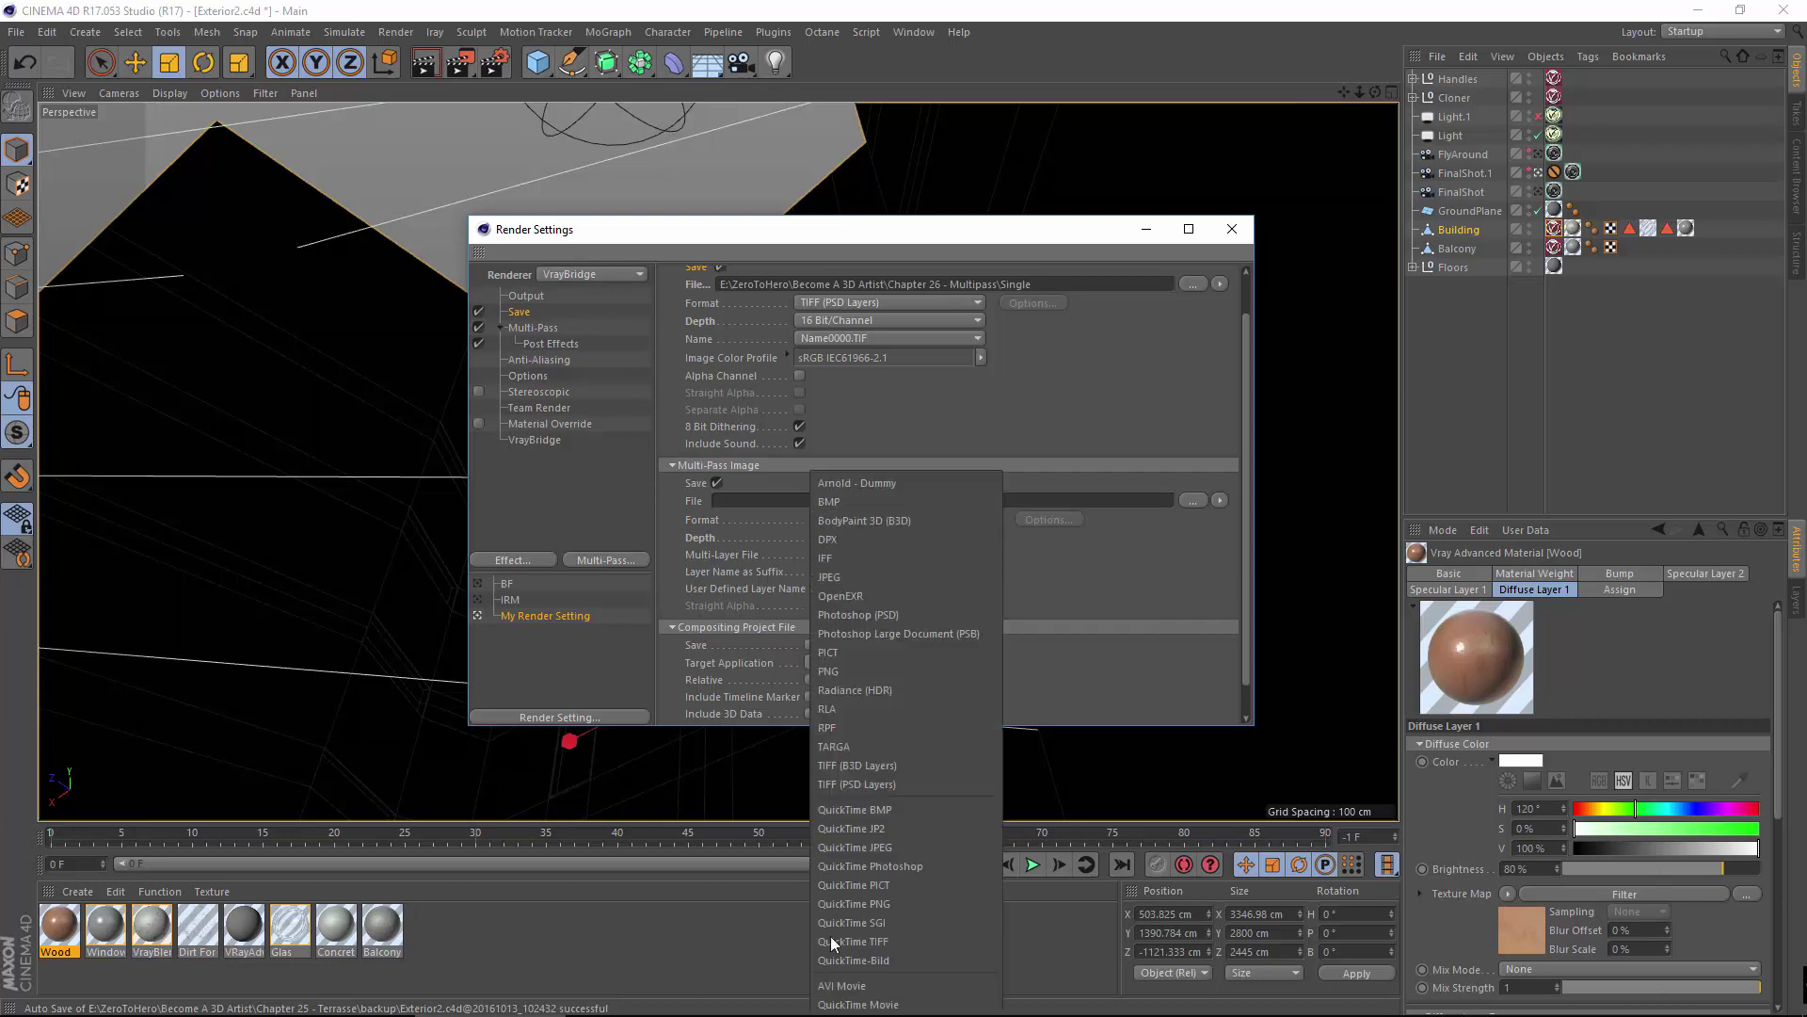
pyautogui.click(885, 785)
pyautogui.click(852, 519)
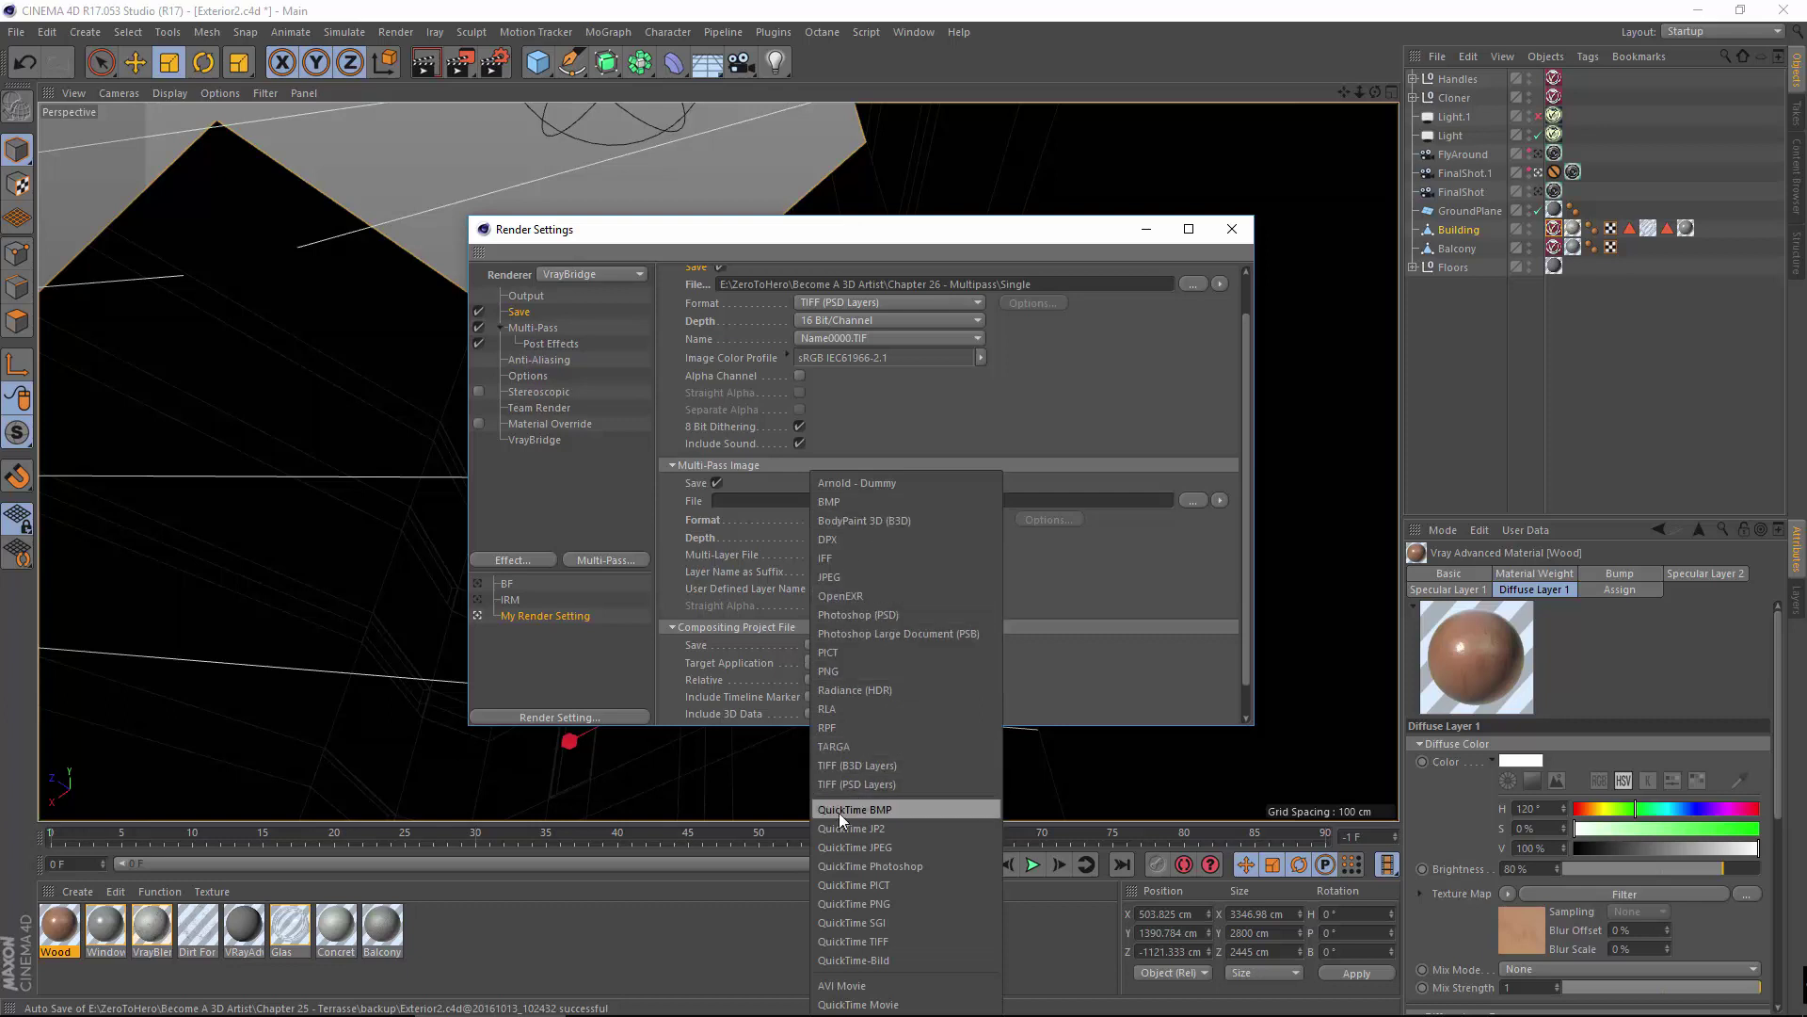
pyautogui.click(699, 529)
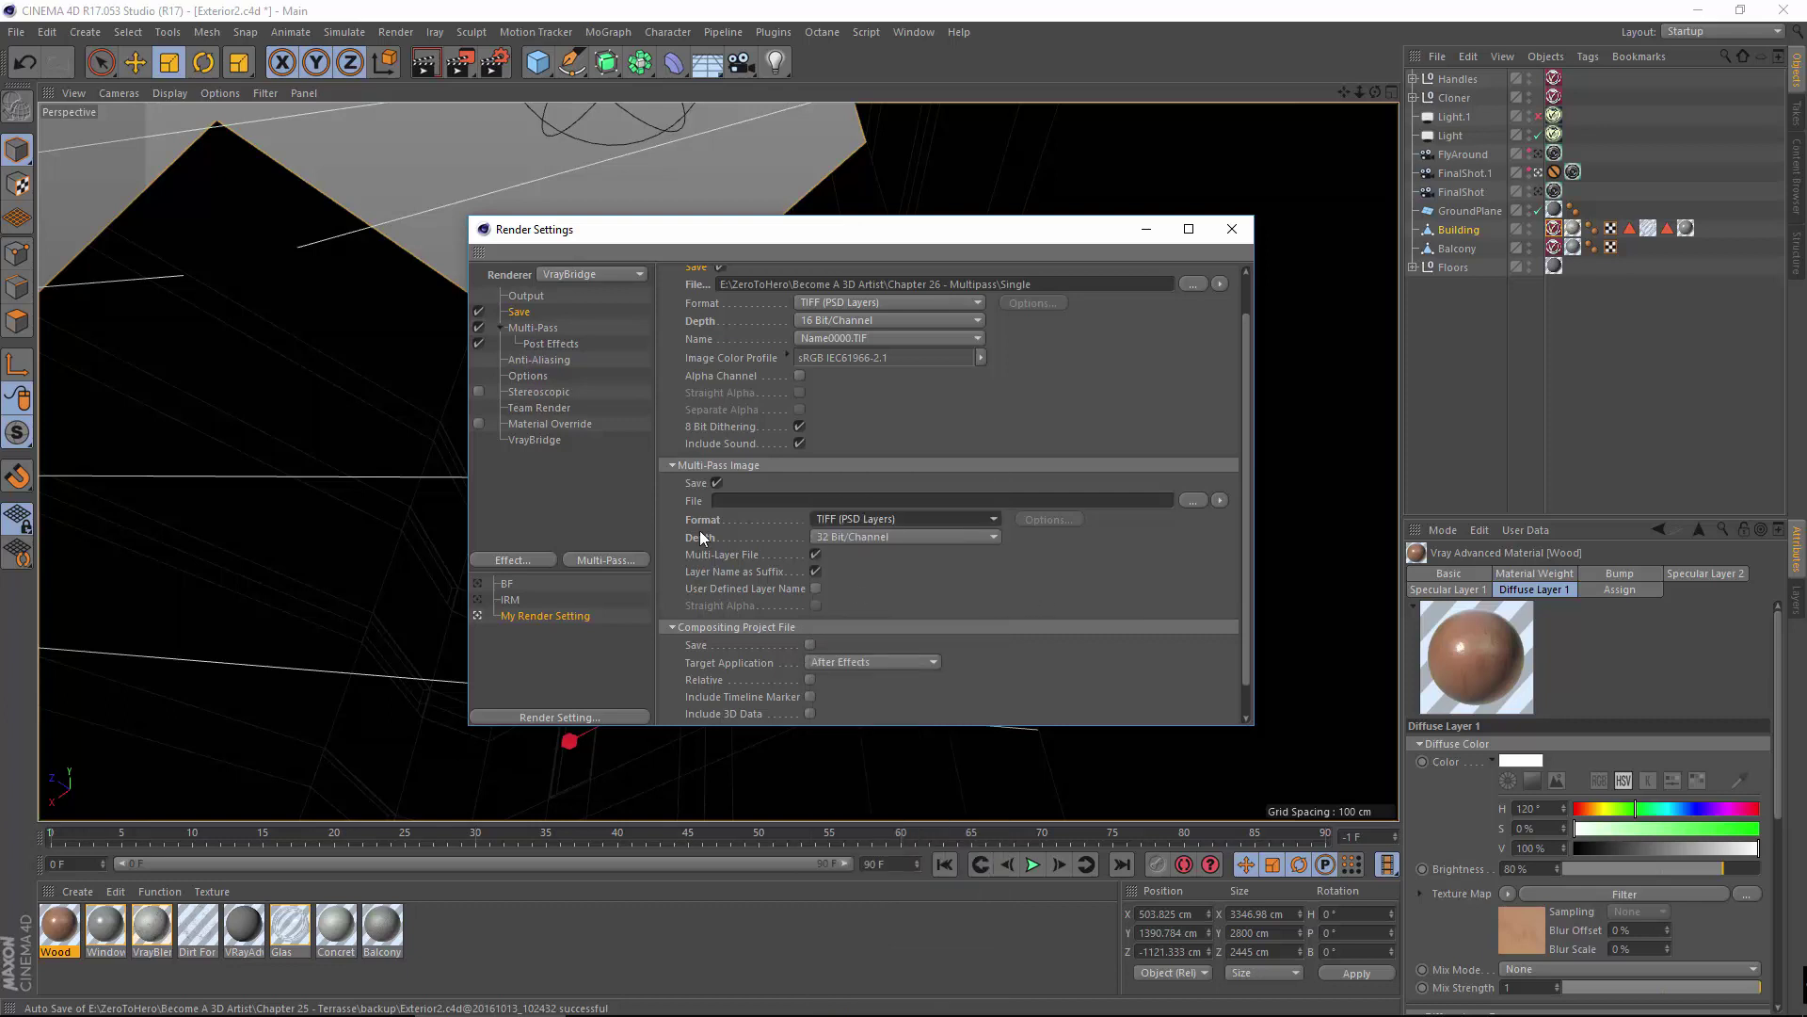
# Set the multi-pass image's output file to "multi" inside the Chapter 26 - Multipass folder.
pyautogui.click(1193, 500)
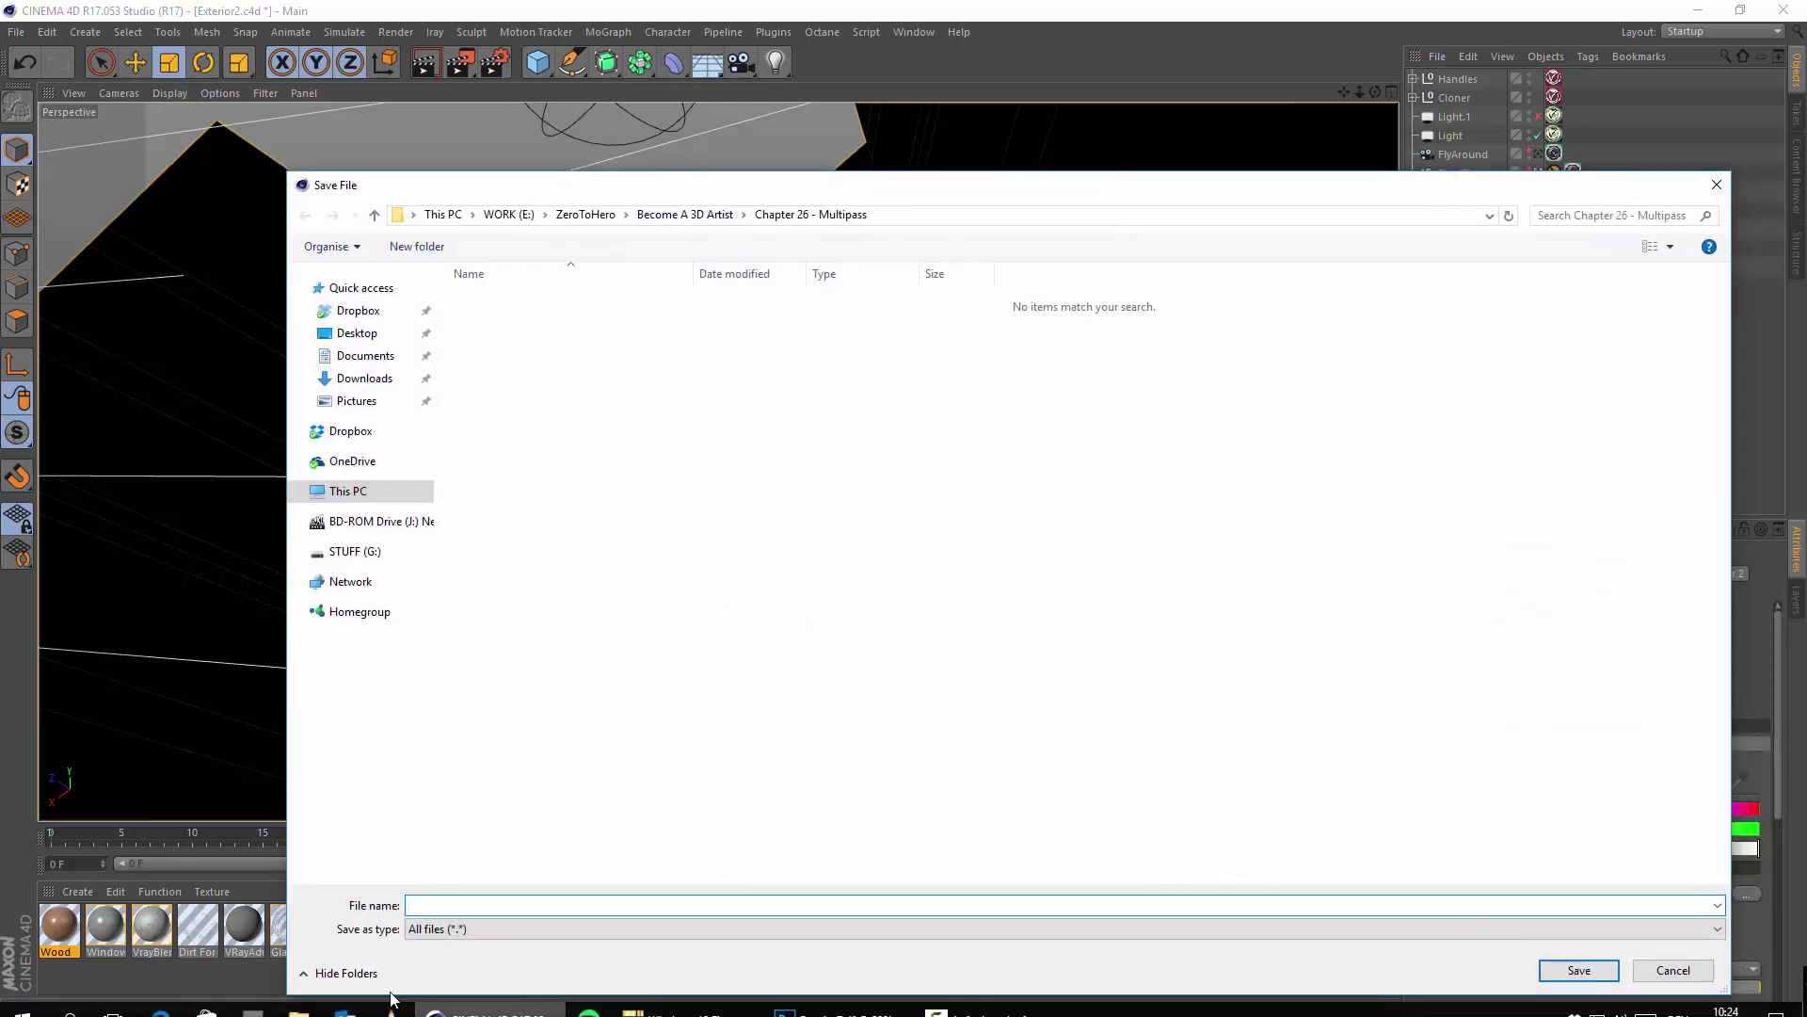
pyautogui.write('multi')
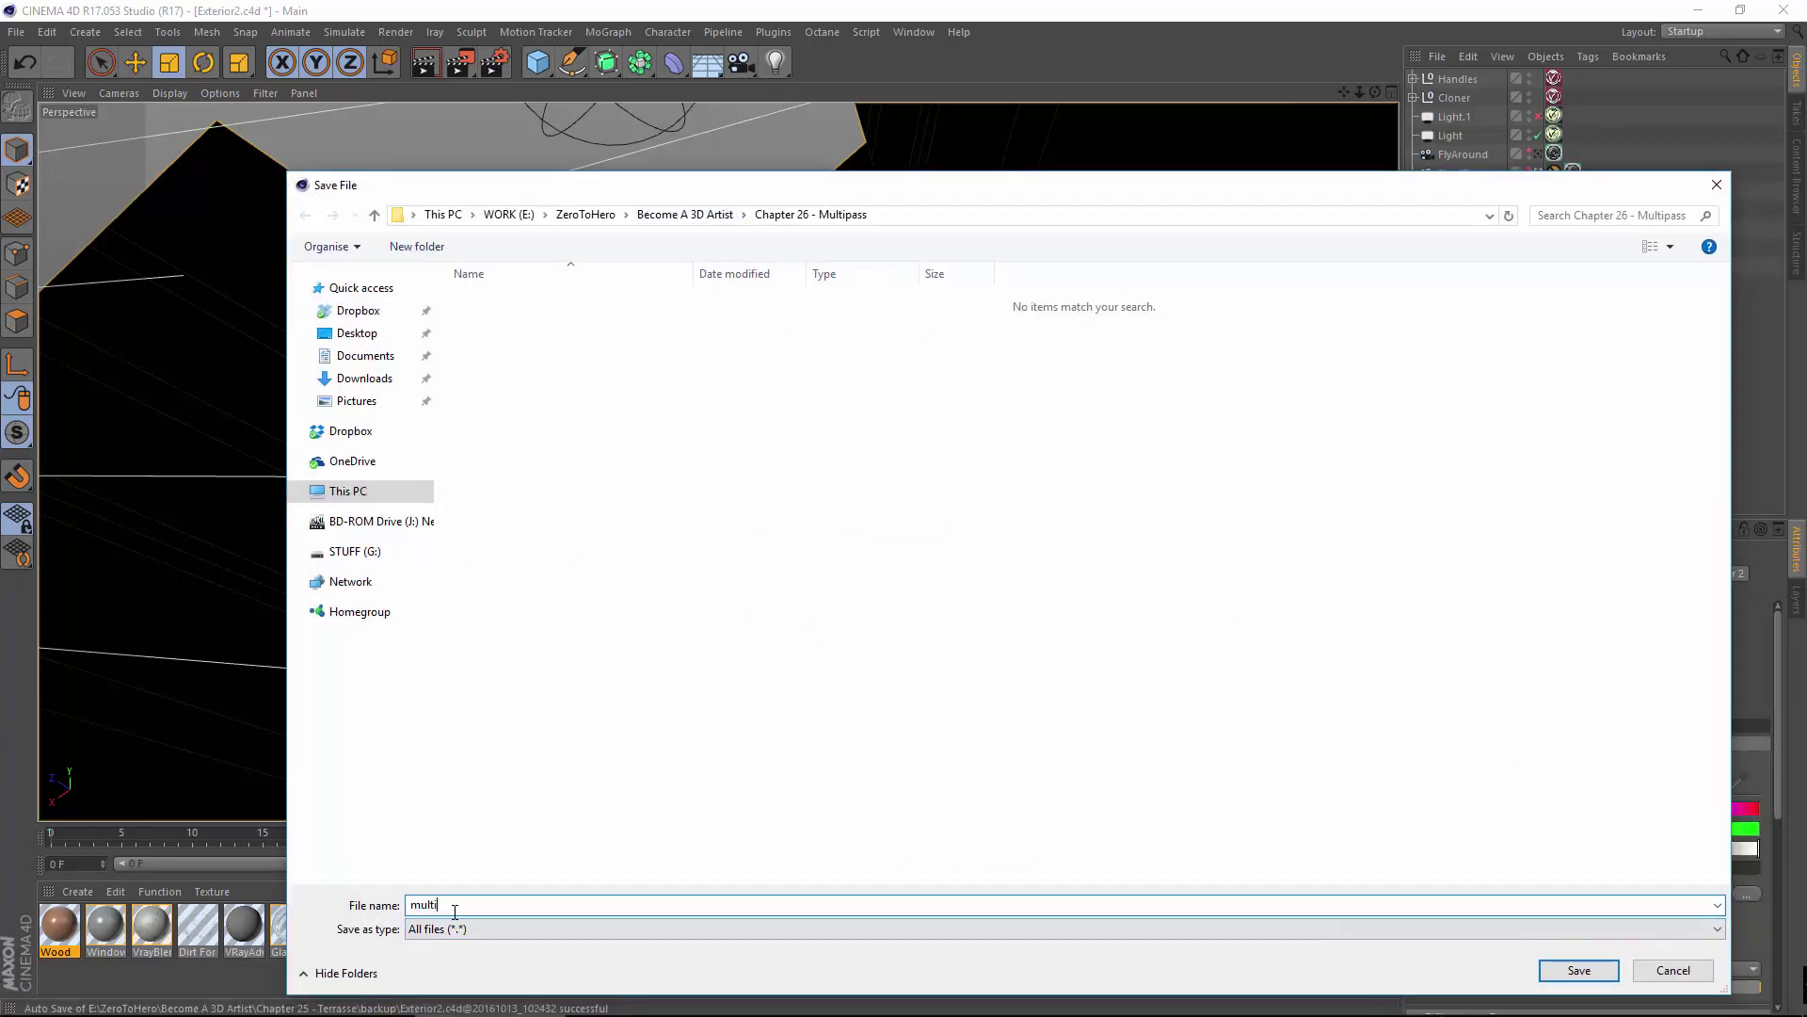
pyautogui.press('Return')
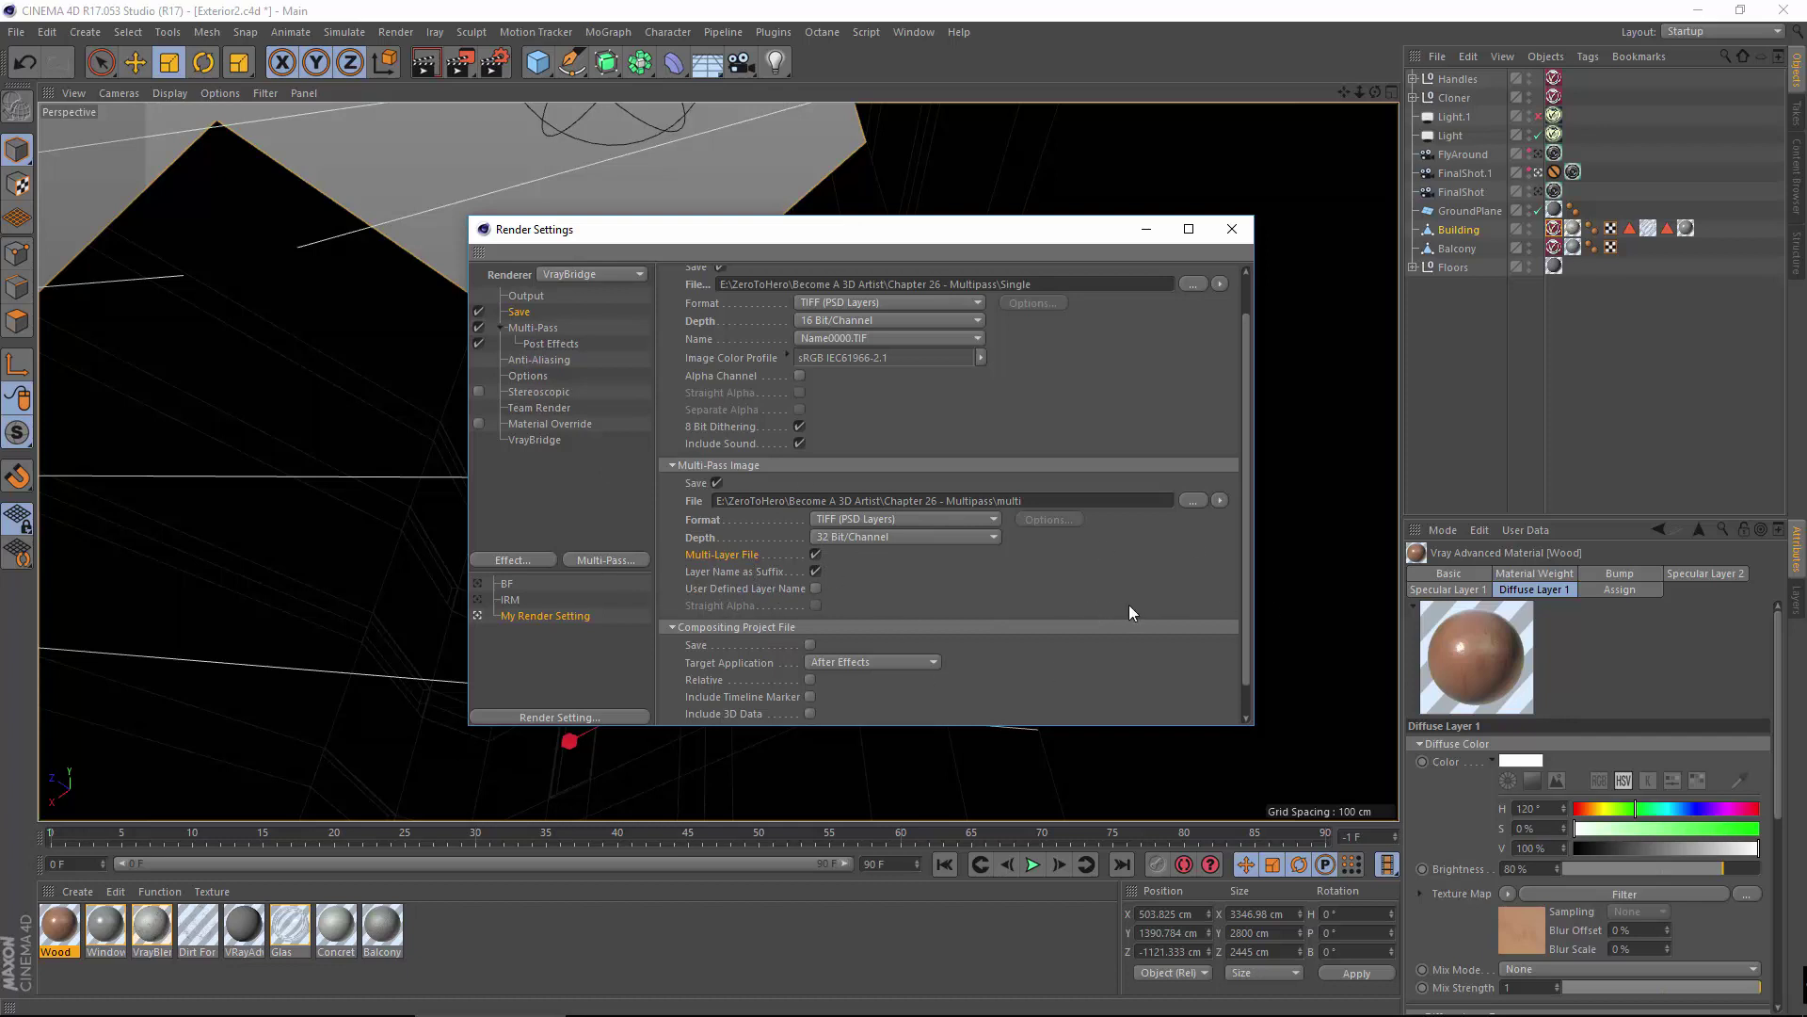
# Turn off the Multi-Layer File option for the multi-pass image and review the save settings.
pyautogui.scroll(-1, 1132, 613)
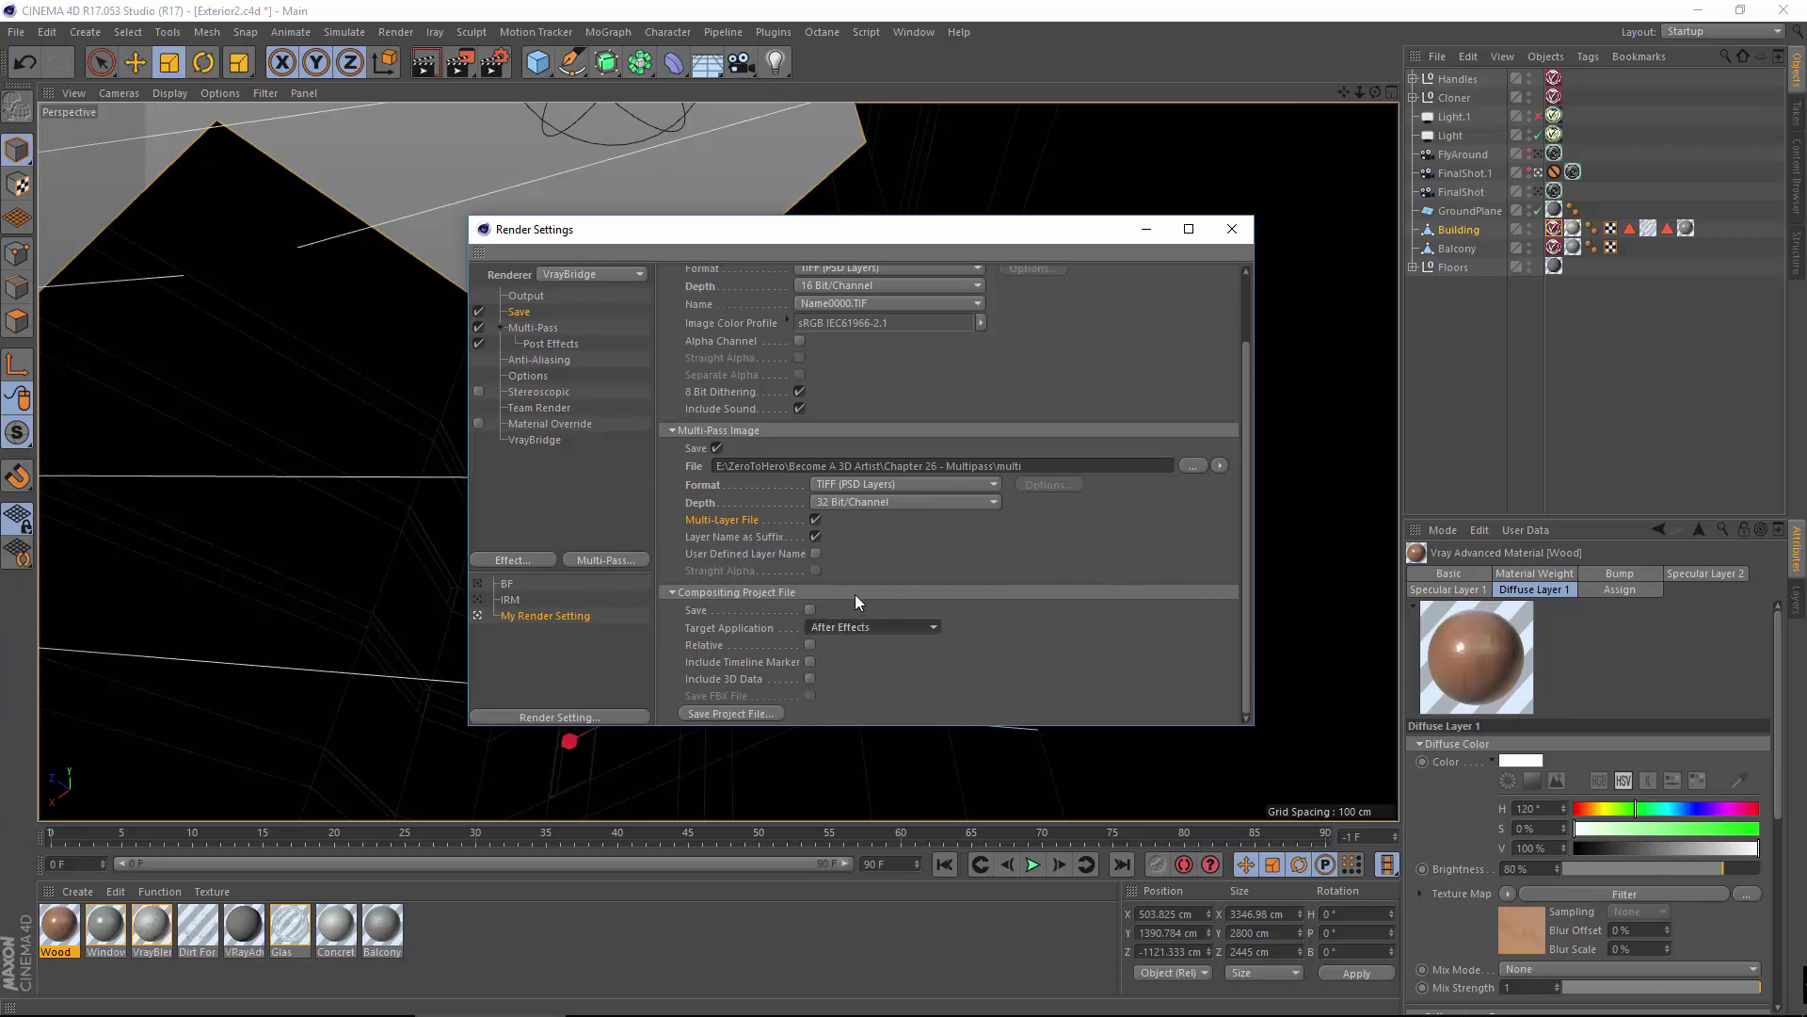
pyautogui.click(815, 521)
pyautogui.scroll(2, 941, 542)
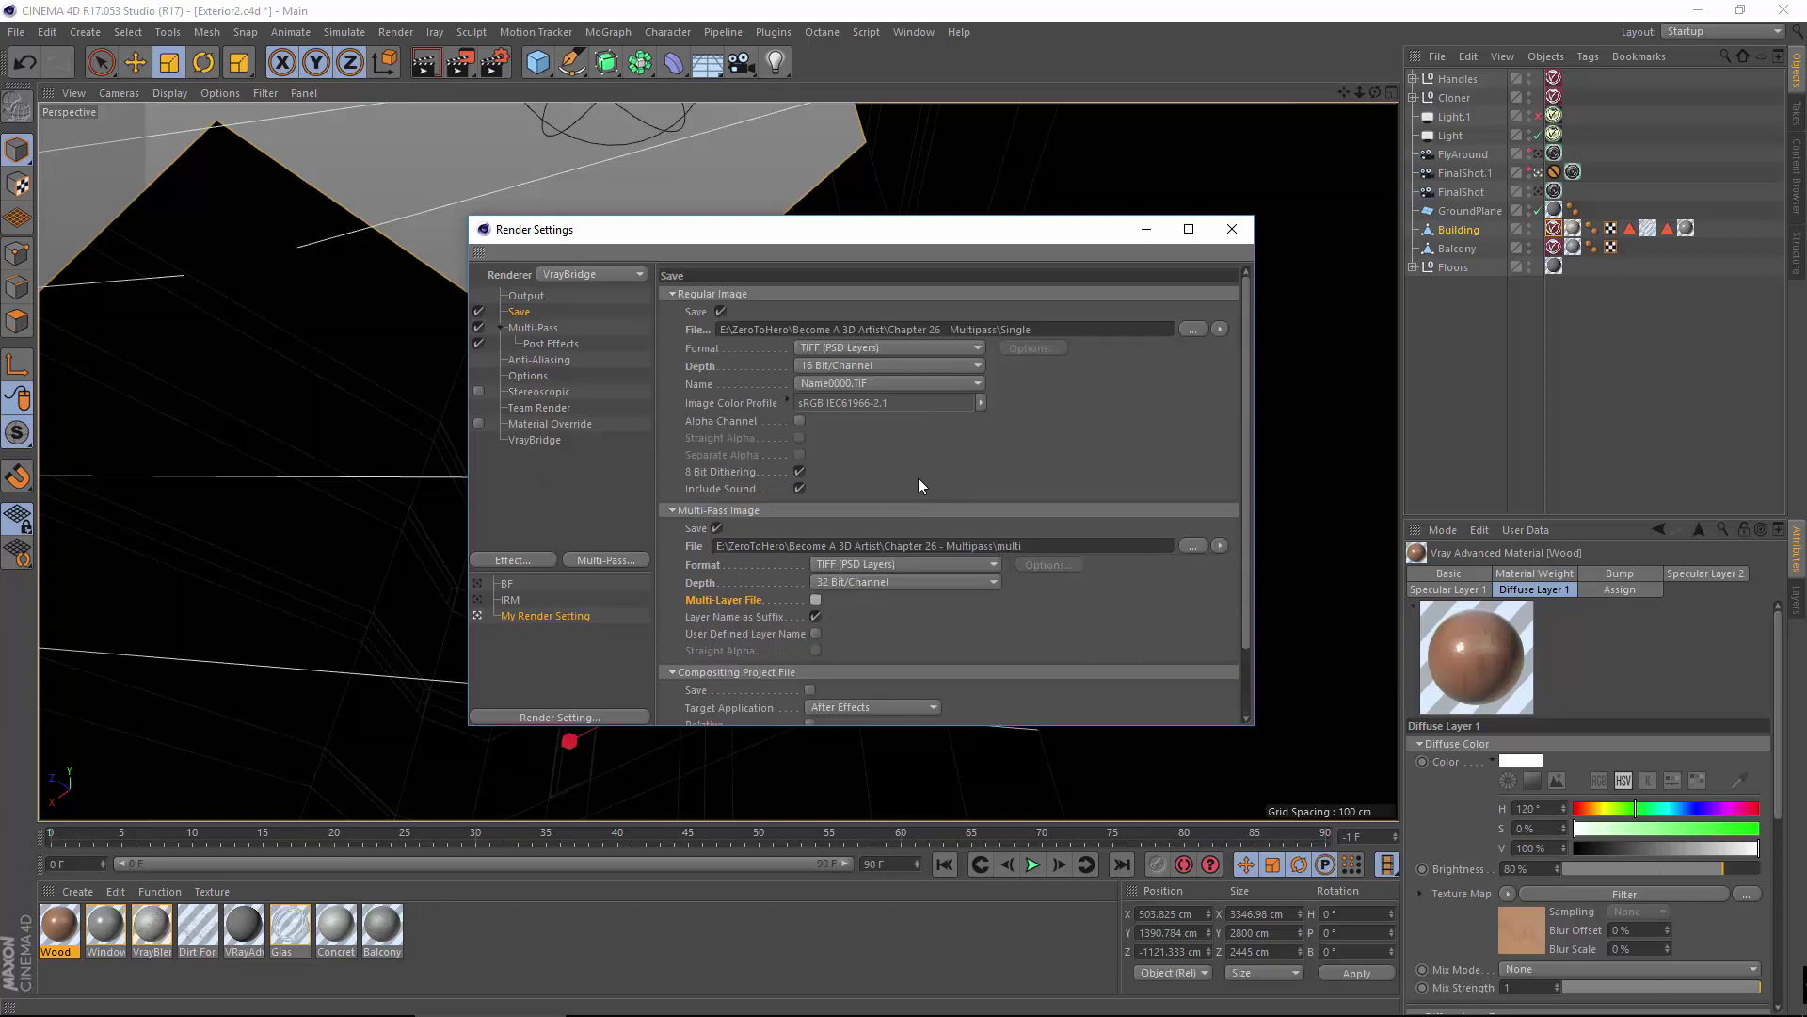
pyautogui.click(545, 345)
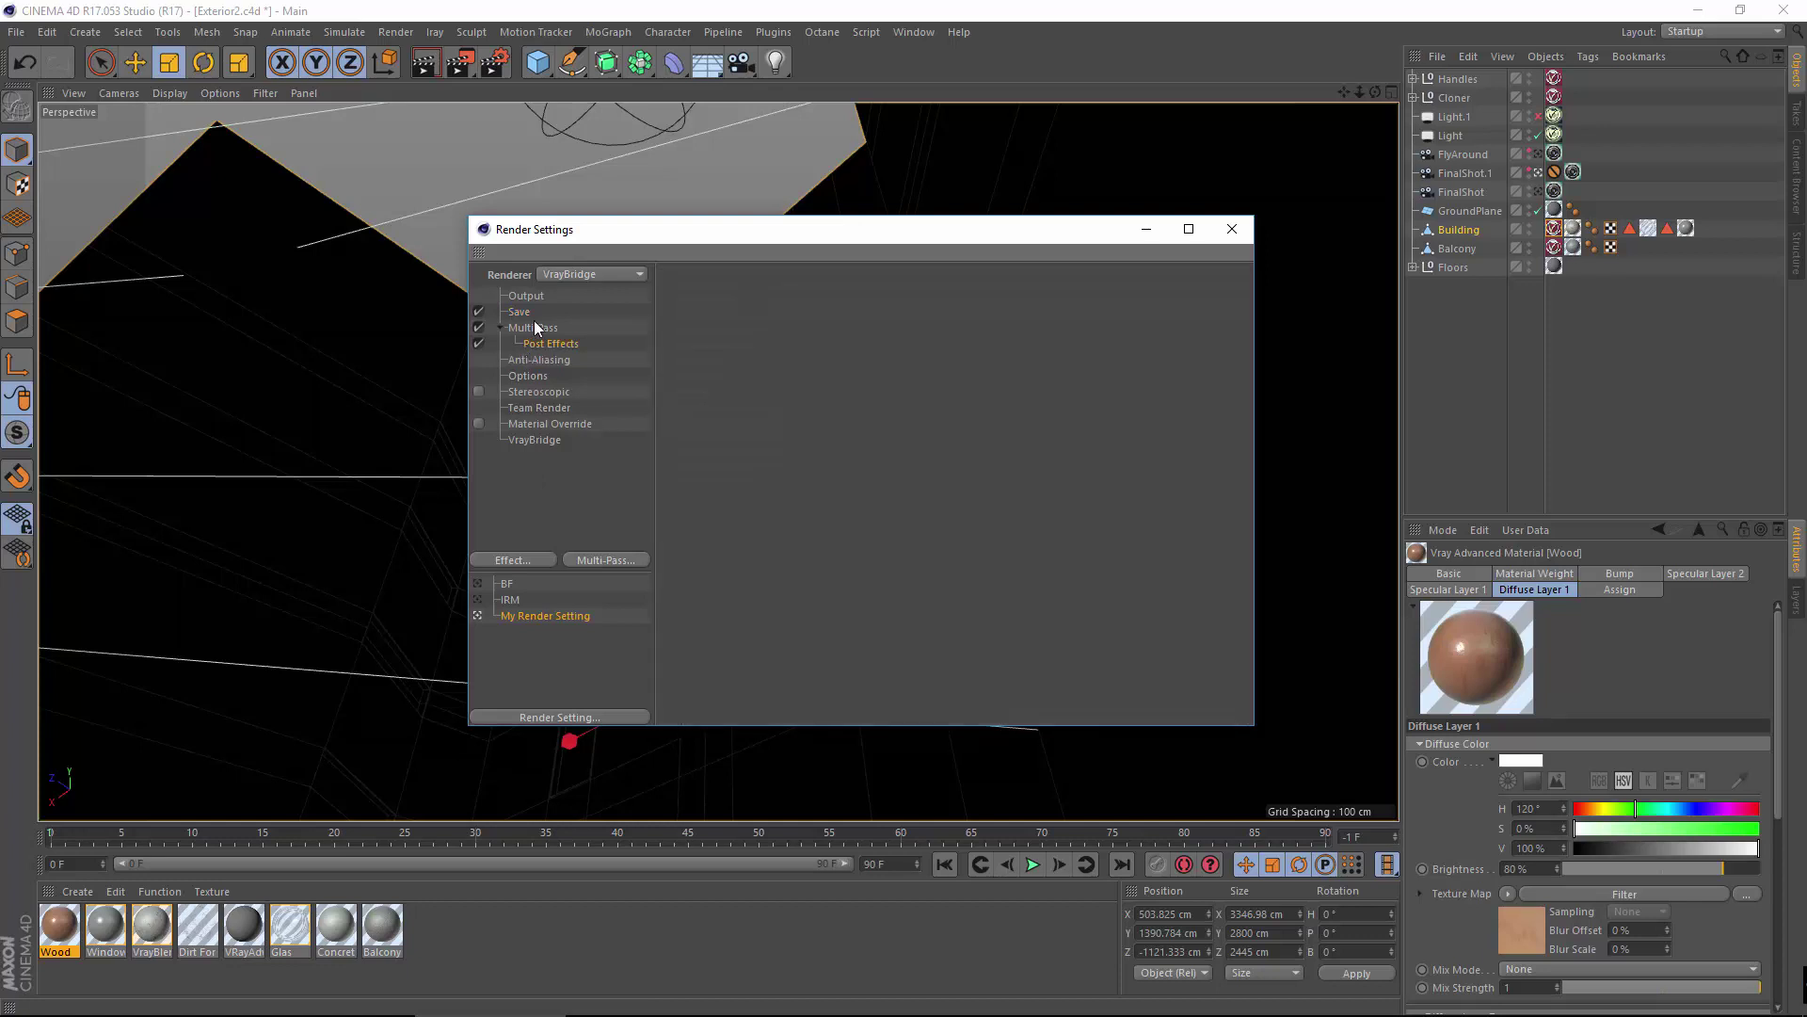
pyautogui.click(521, 313)
# Close the render settings and render the scene to the Picture Viewer.
pyautogui.click(1236, 234)
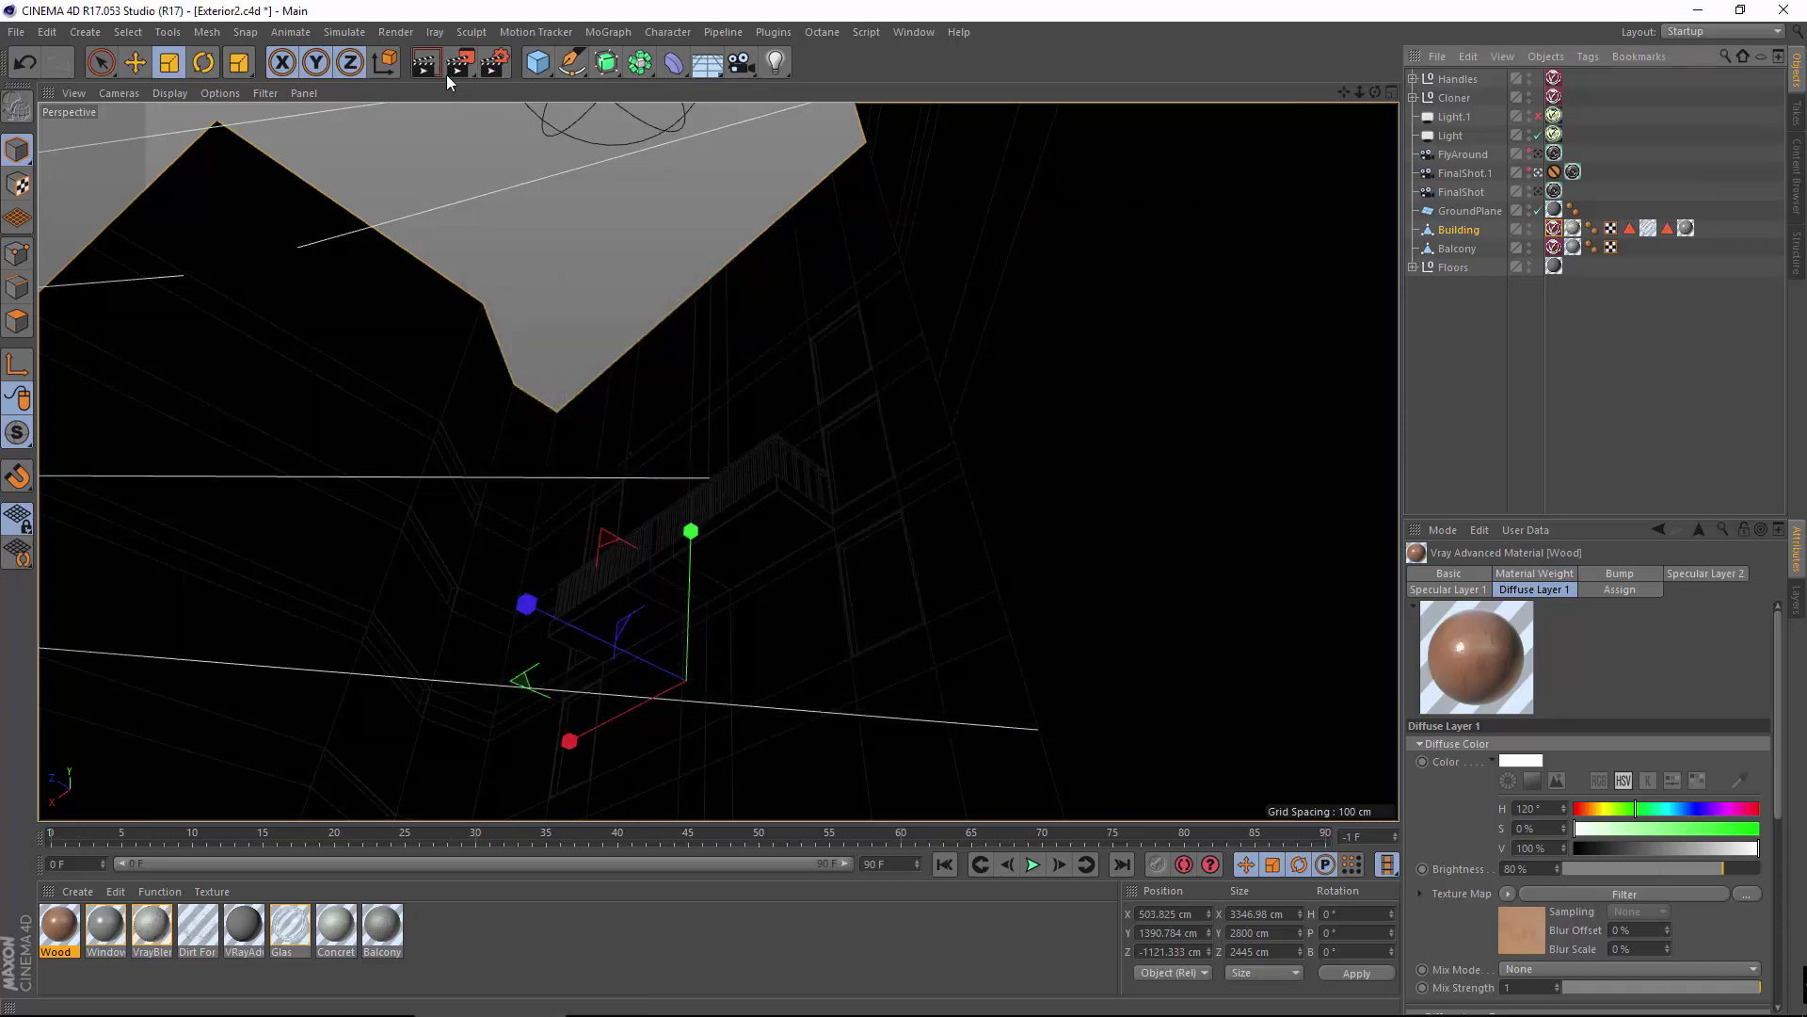
pyautogui.click(395, 32)
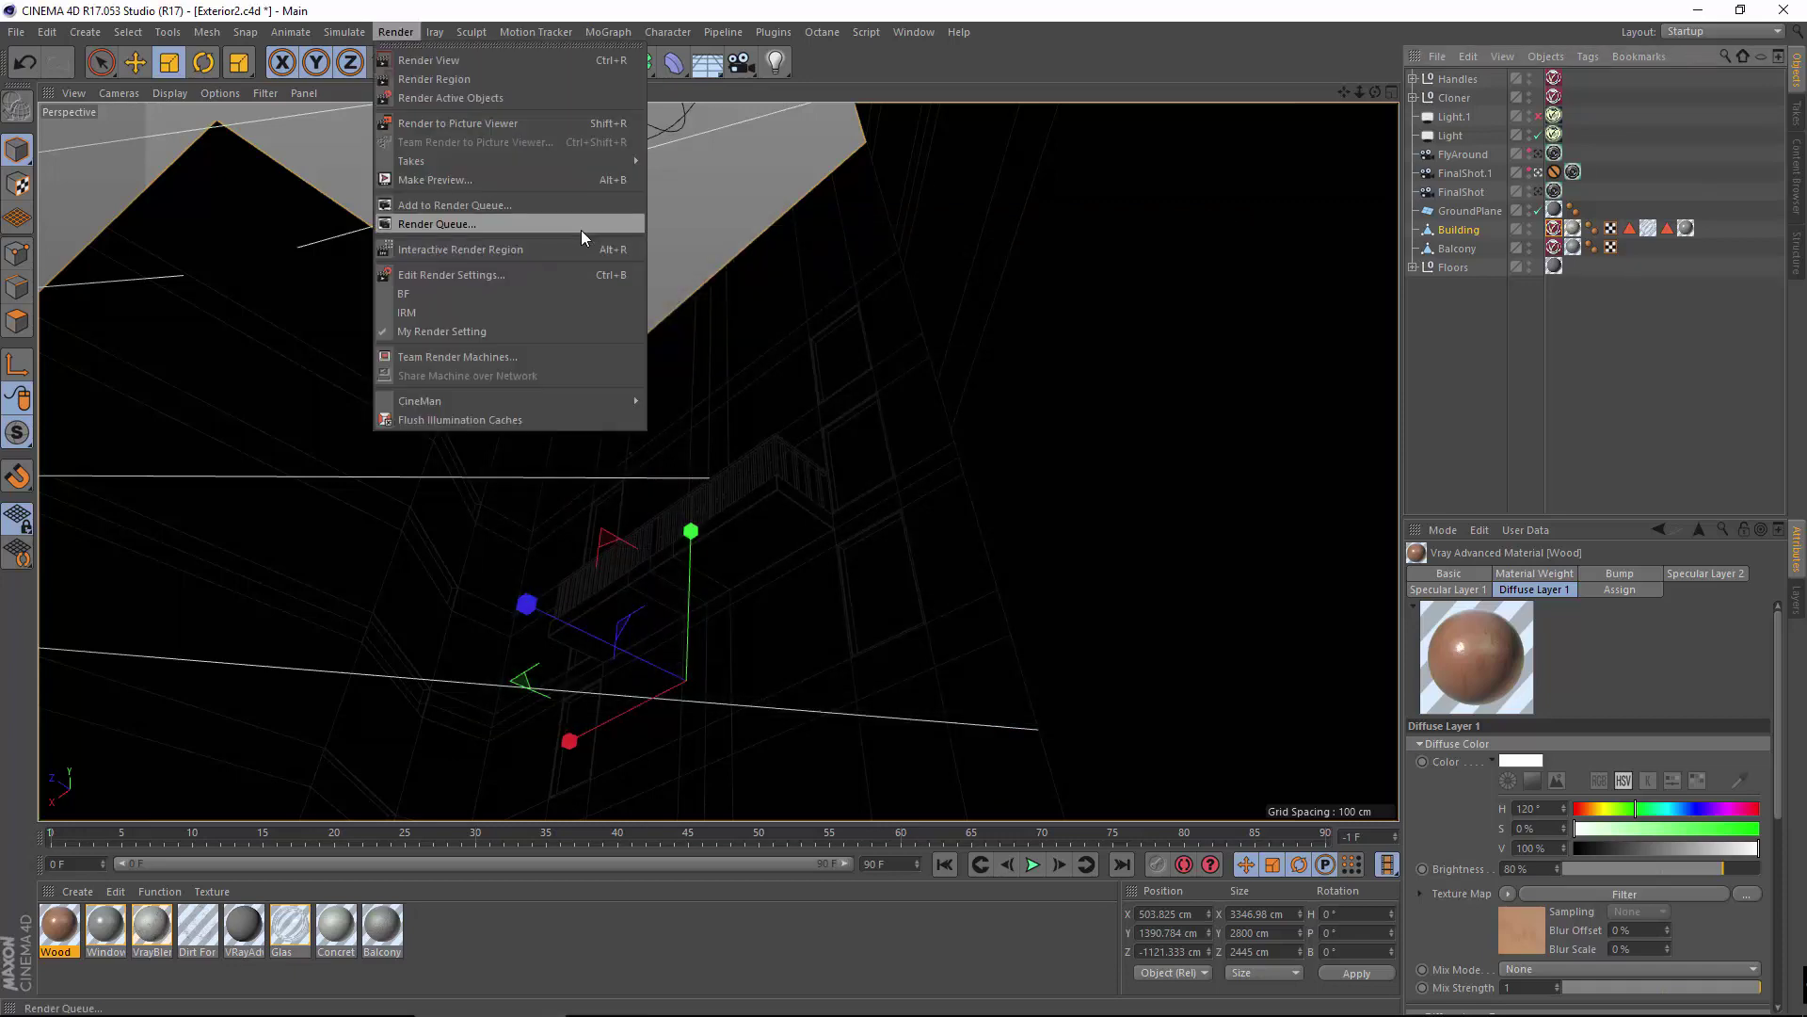
pyautogui.click(534, 128)
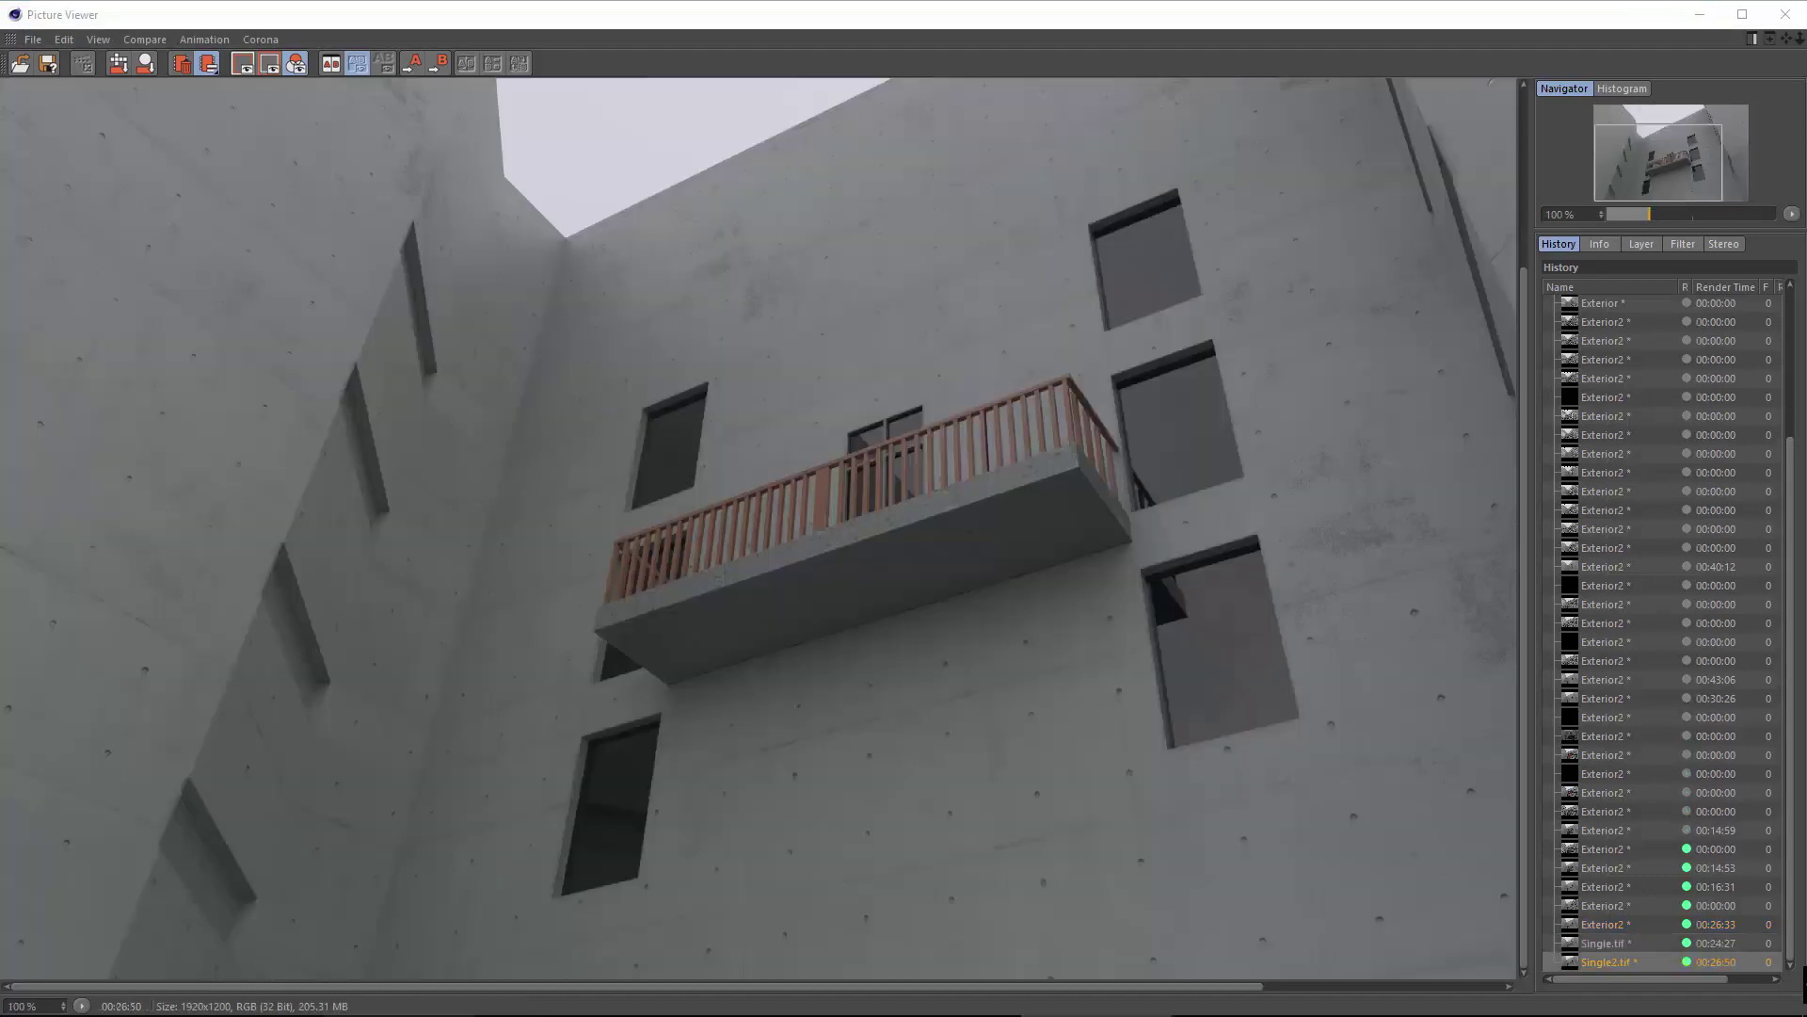
# Compare the finished Single.tif and Single2.tif renders, examining the balcony, windows and concrete walls in each.
pyautogui.moveTo(985, 719); pyautogui.dragTo(658, 363)
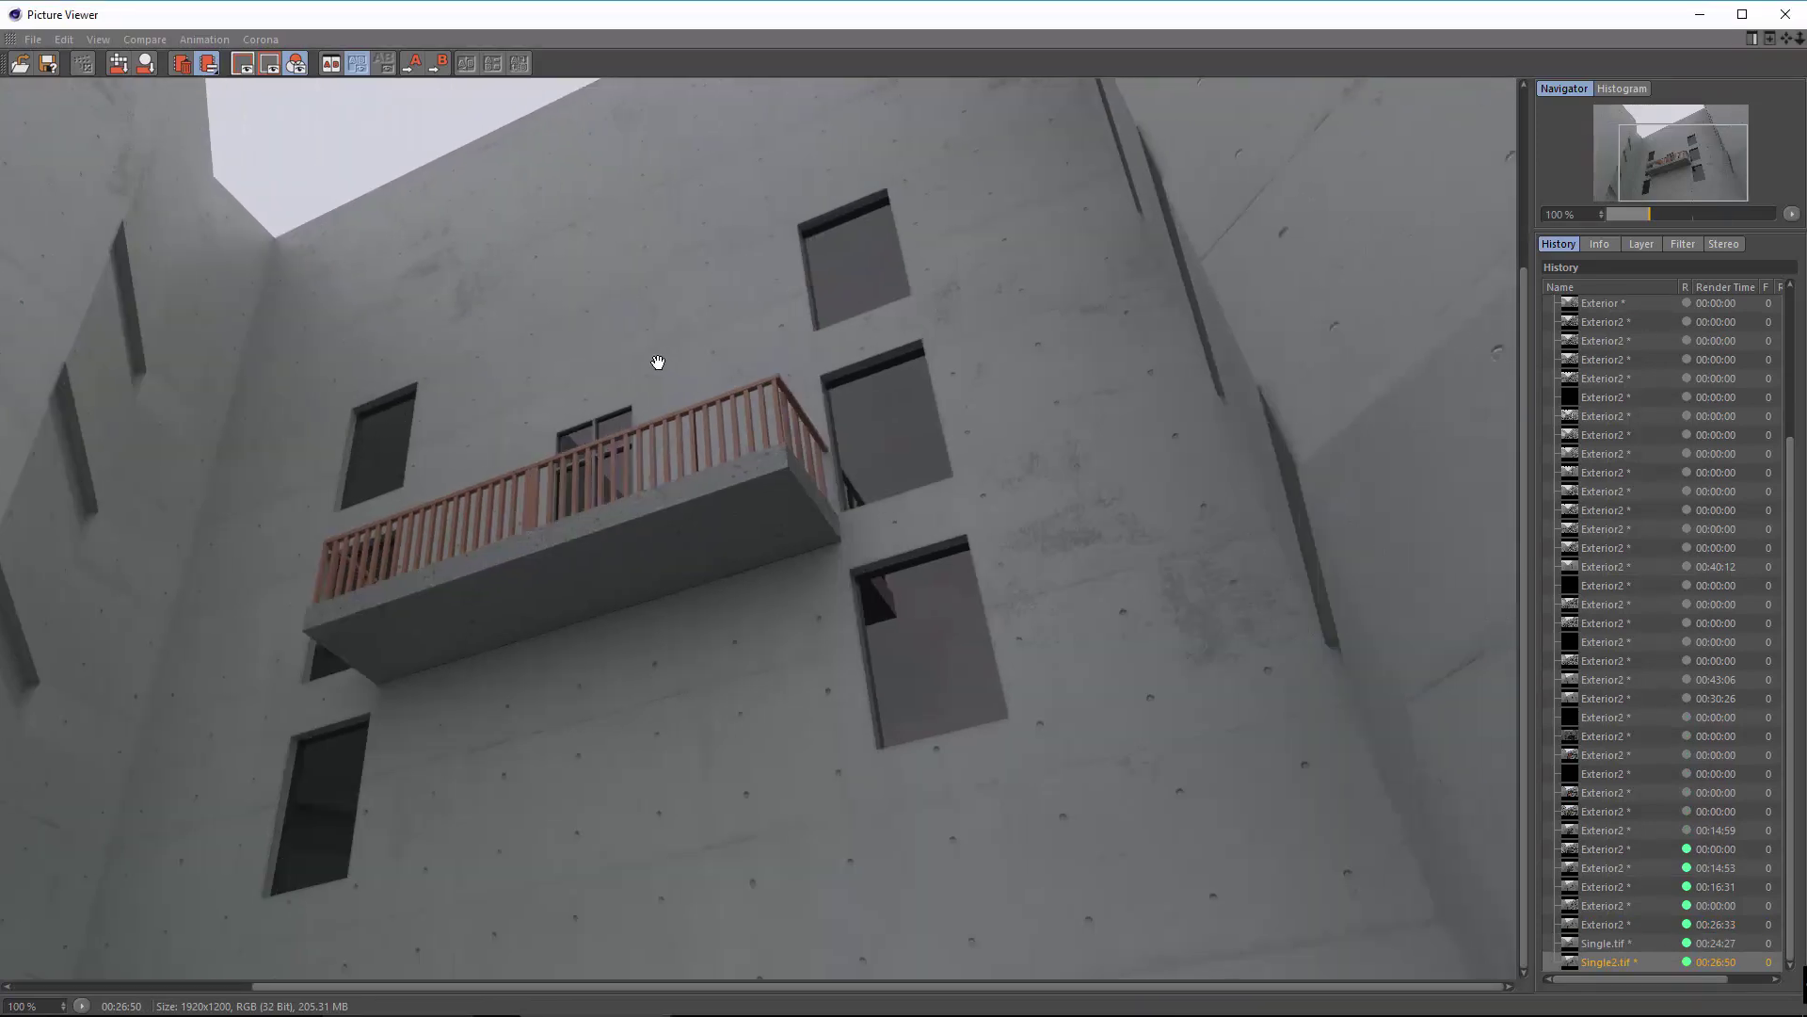
pyautogui.moveTo(400, 718); pyautogui.dragTo(969, 392)
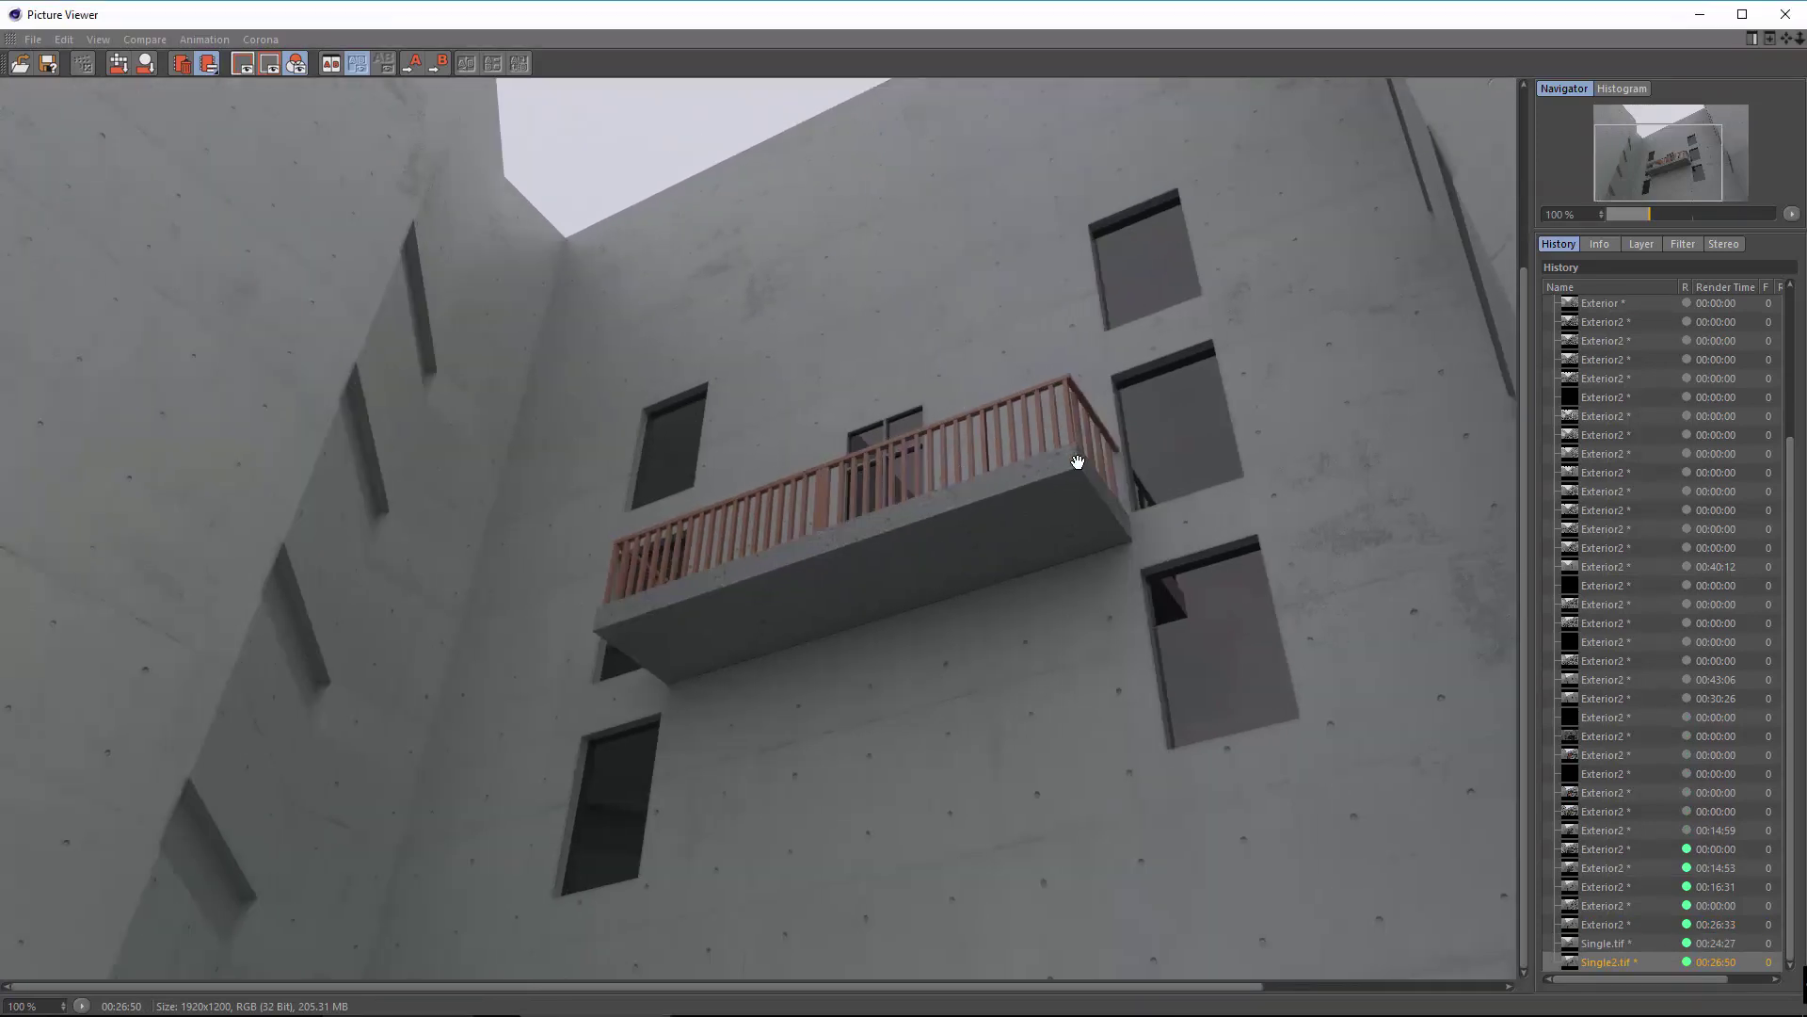
pyautogui.moveTo(835, 427); pyautogui.dragTo(548, 426)
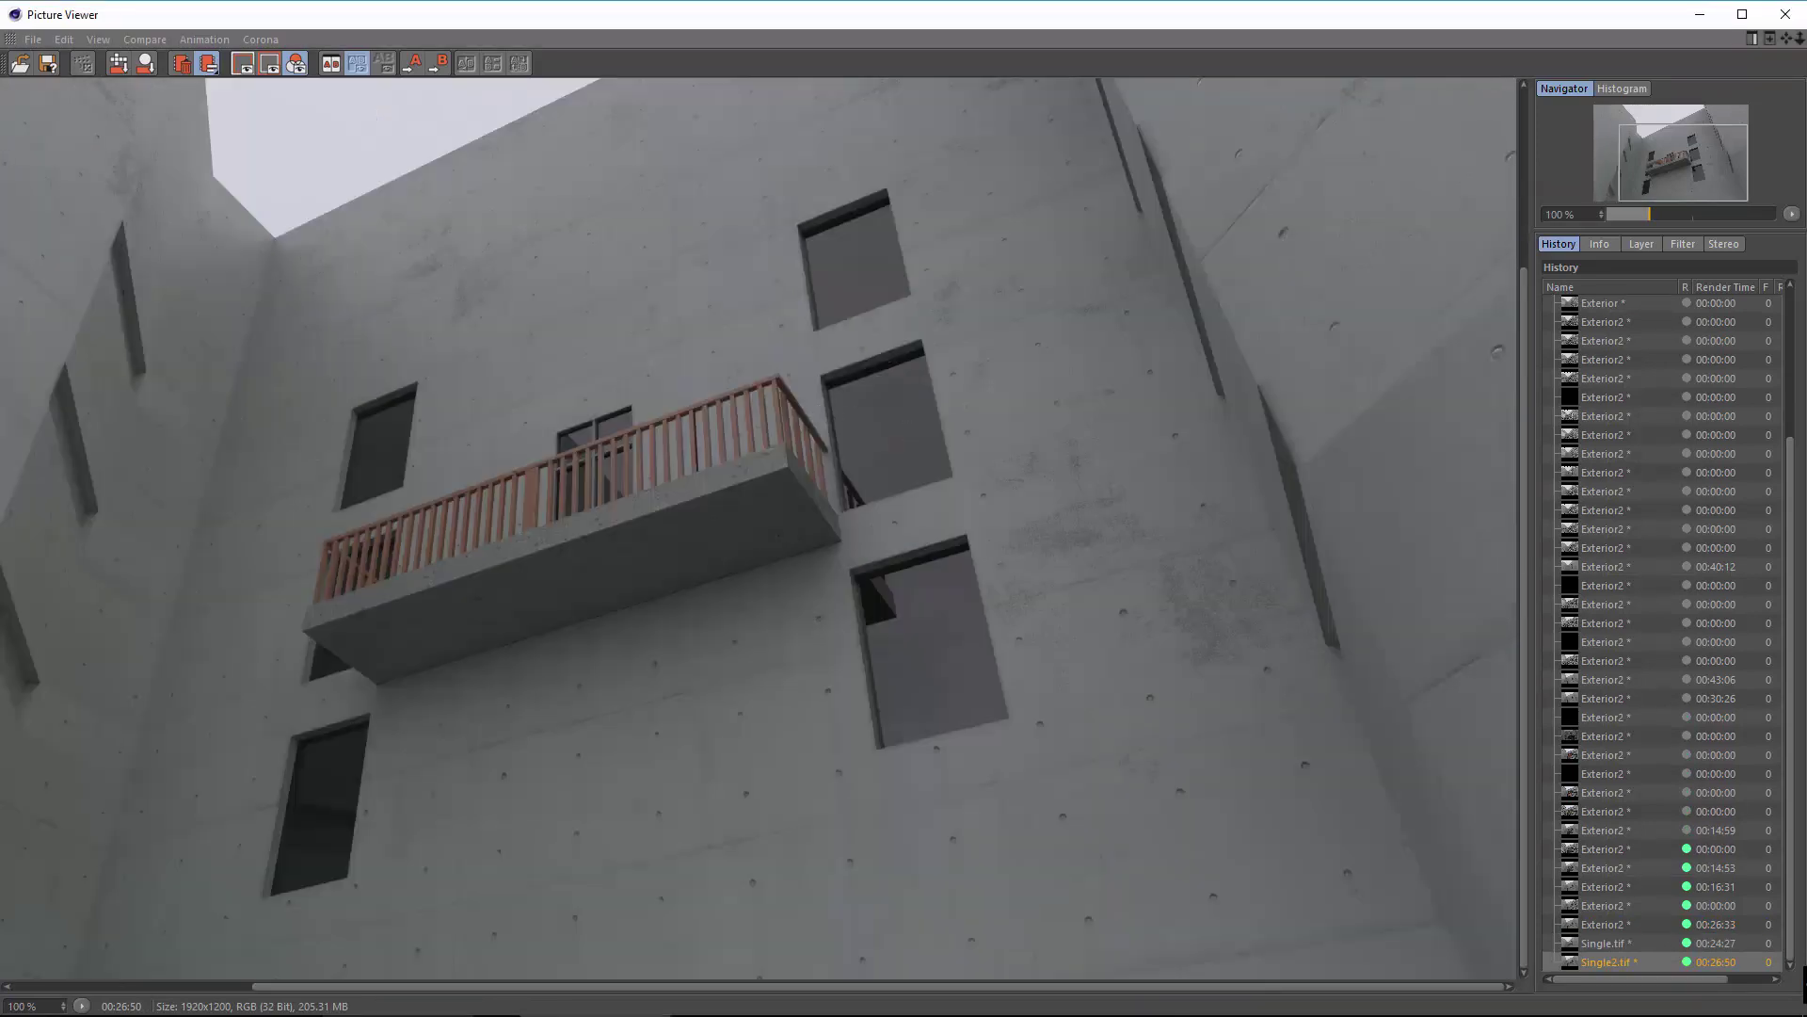
pyautogui.click(1605, 943)
pyautogui.moveTo(524, 617); pyautogui.dragTo(597, 484)
pyautogui.moveTo(867, 687); pyautogui.dragTo(1249, 545)
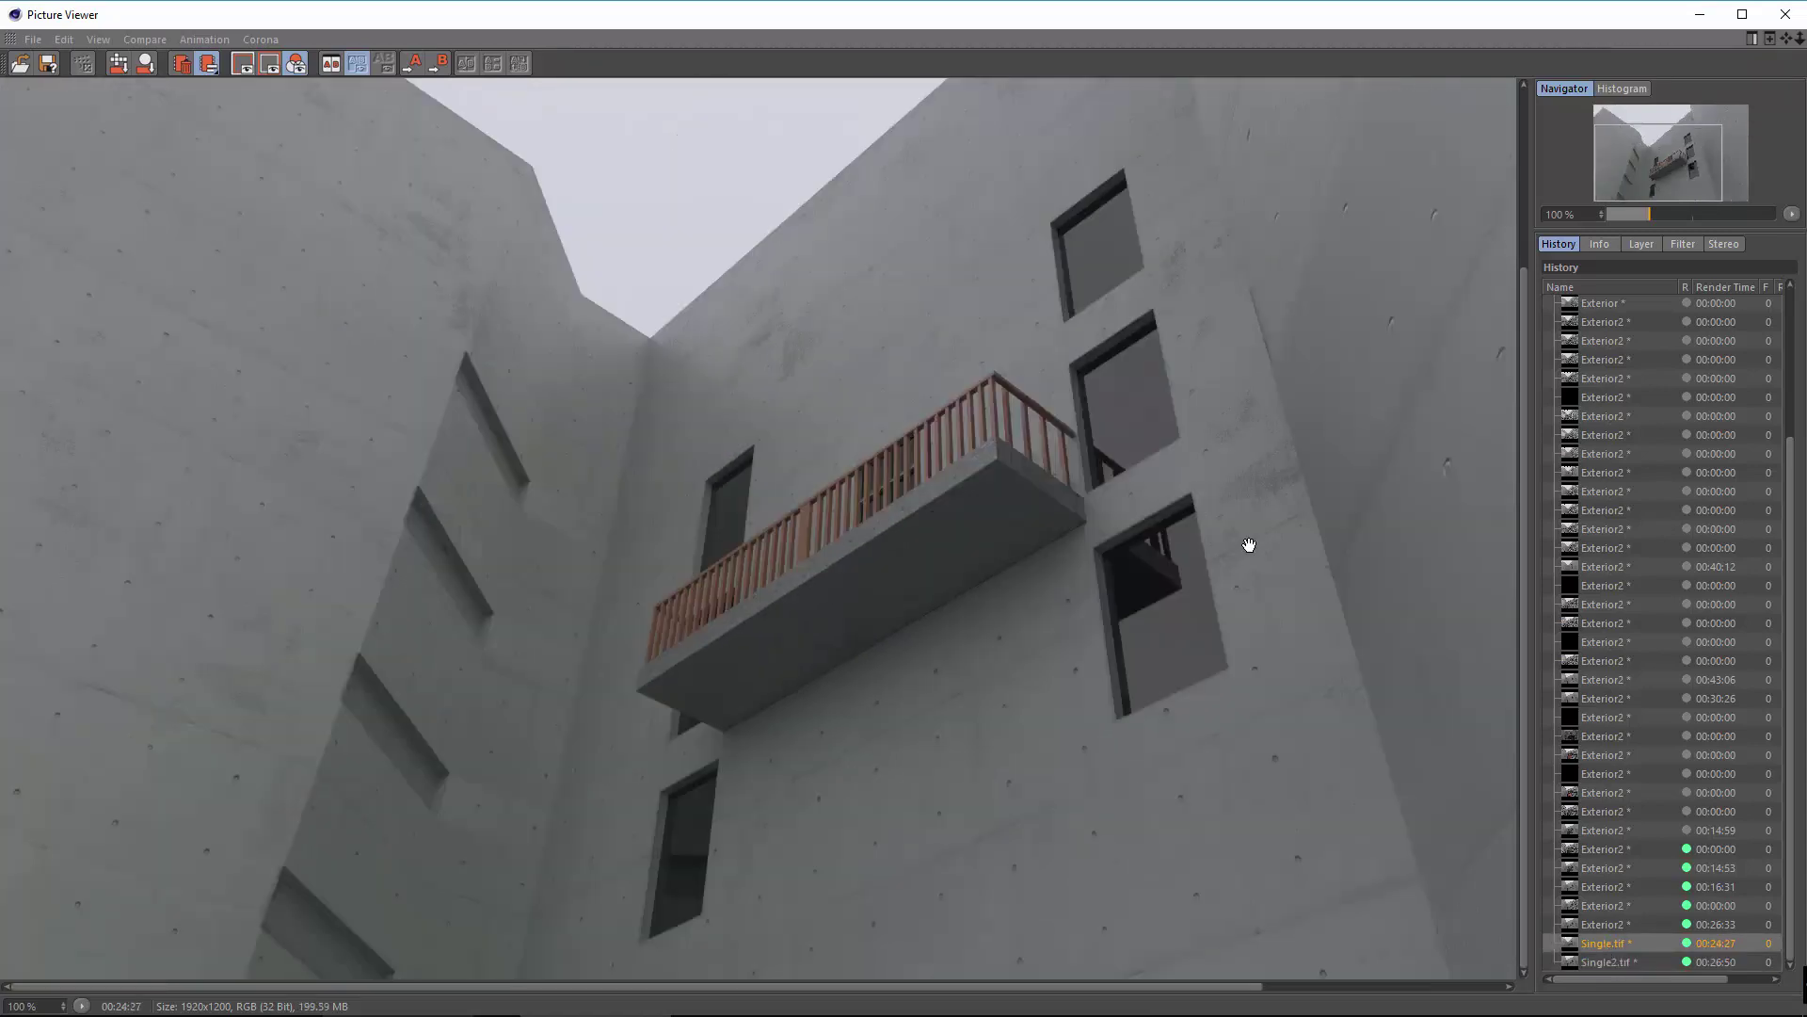
pyautogui.click(1621, 957)
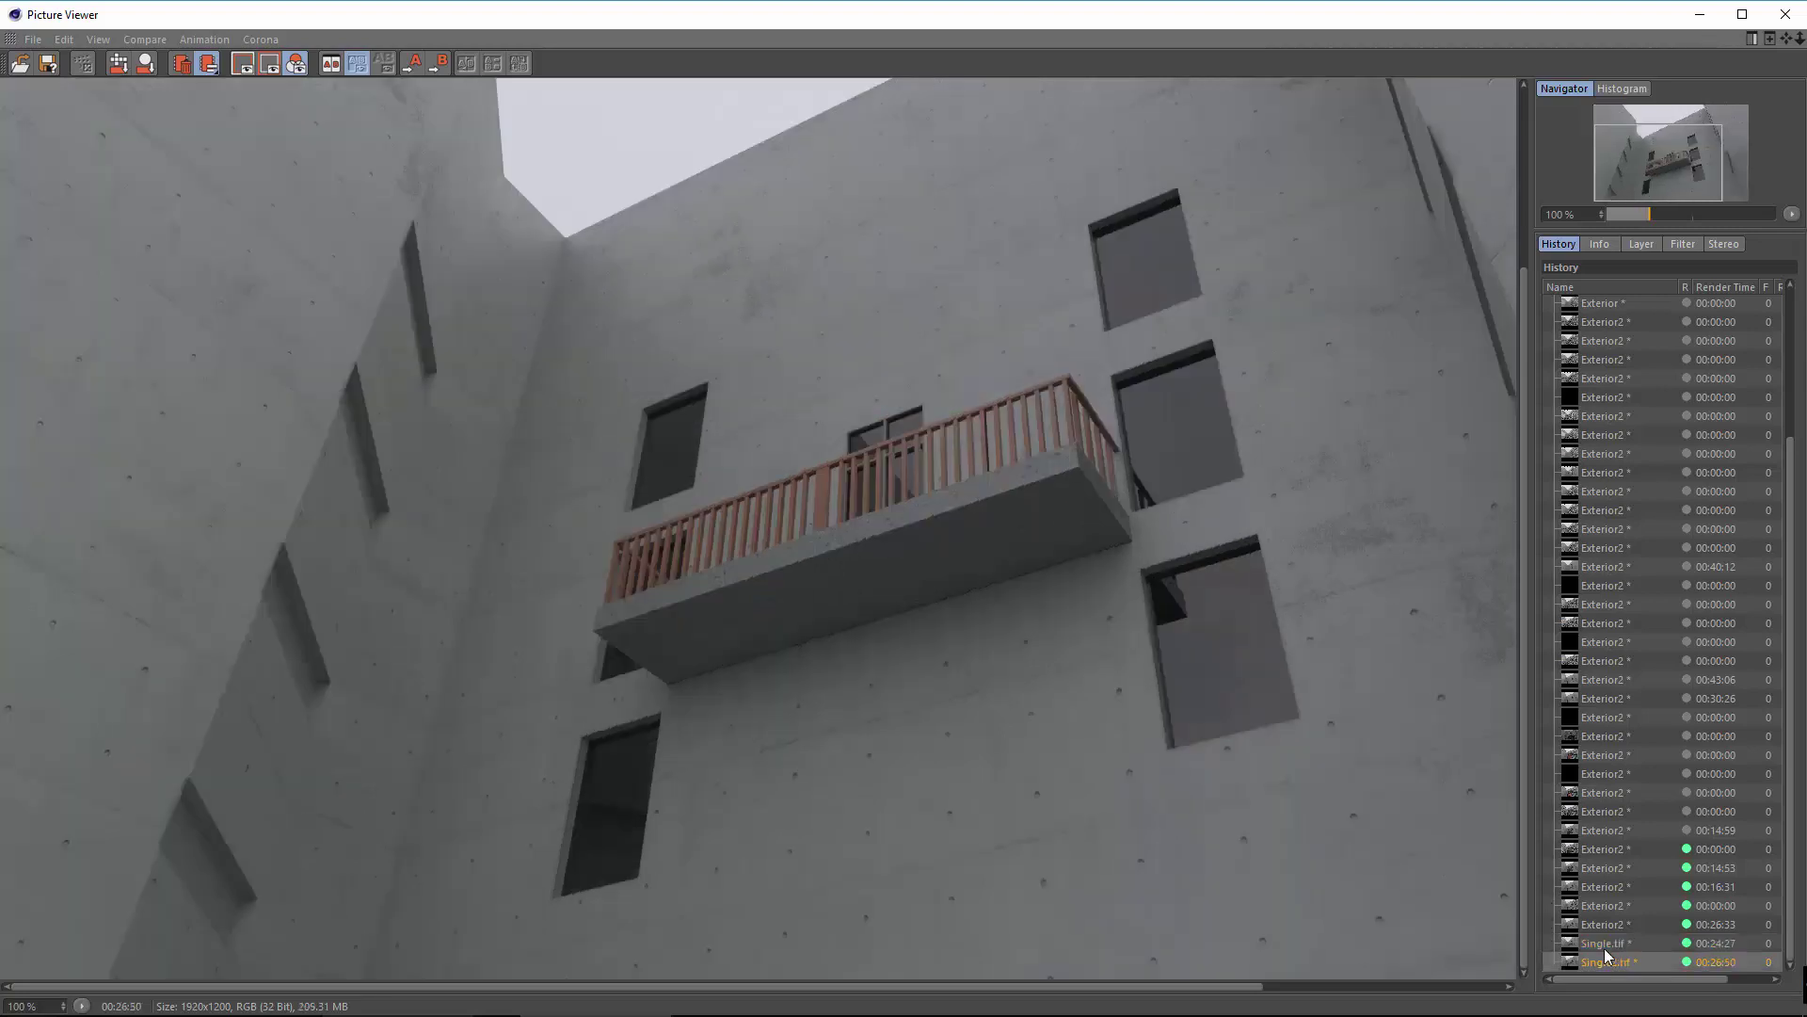
pyautogui.moveTo(969, 549); pyautogui.dragTo(539, 426)
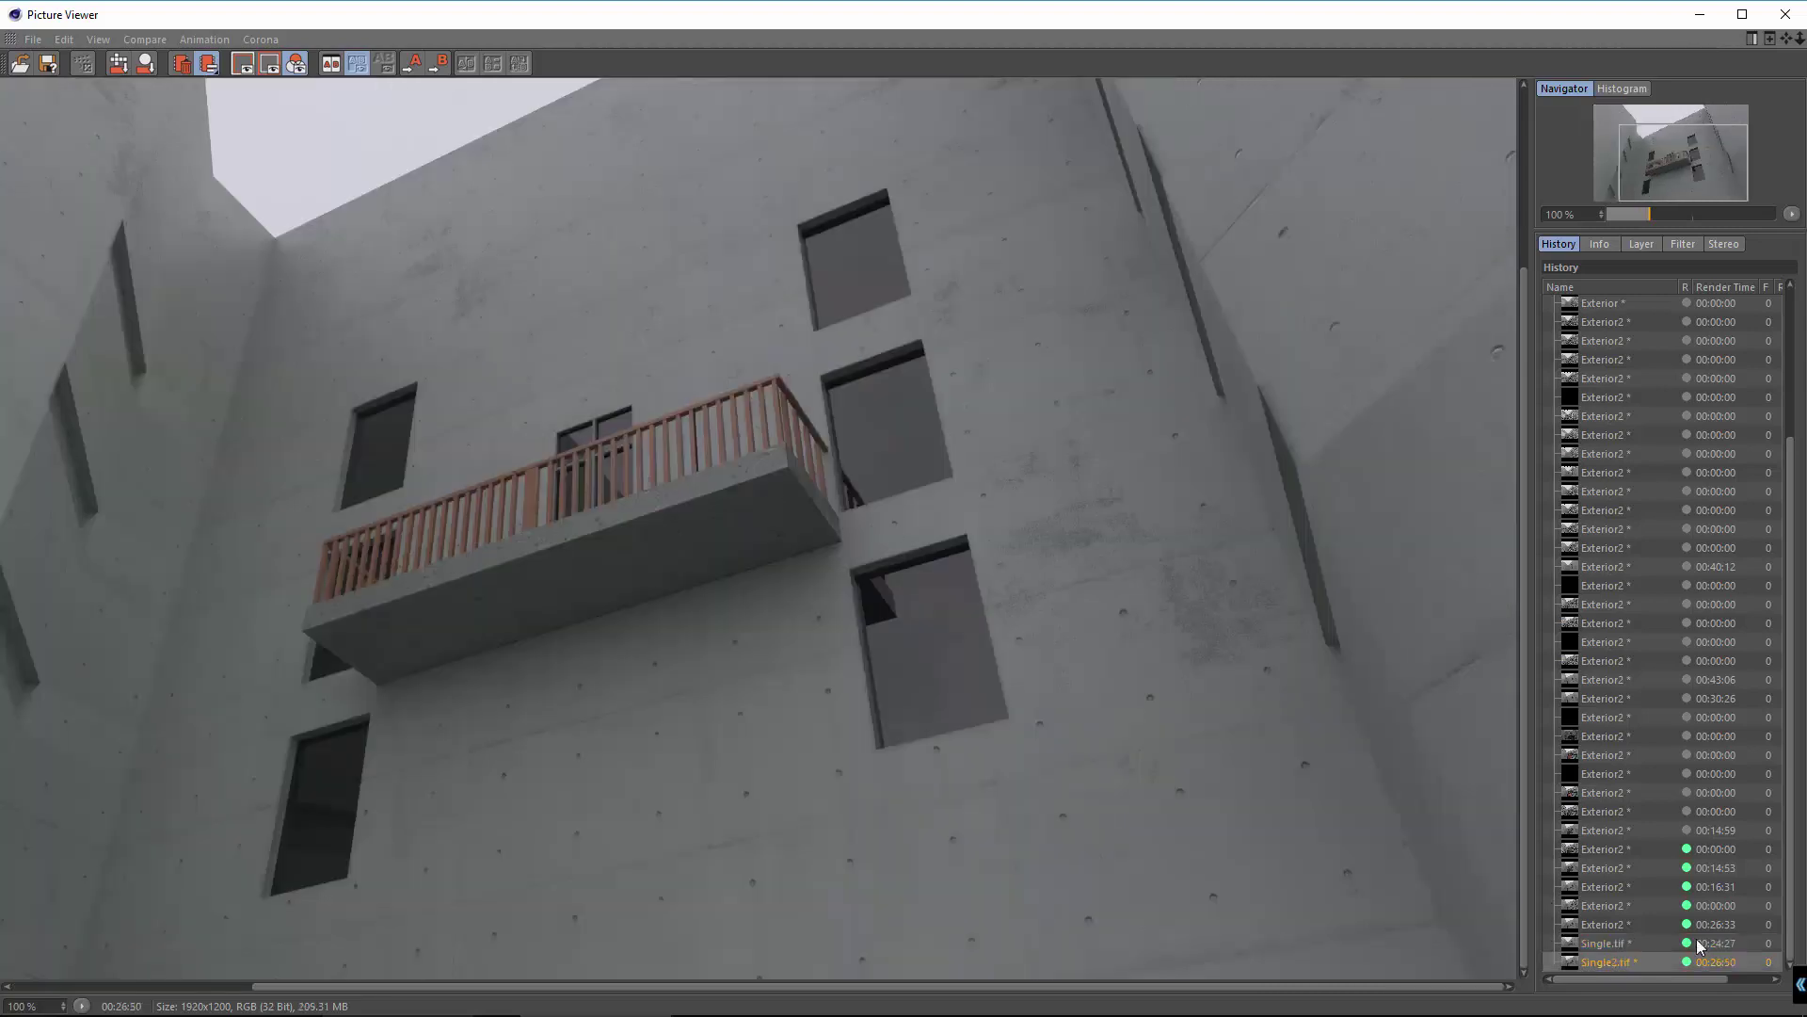
pyautogui.click(1601, 942)
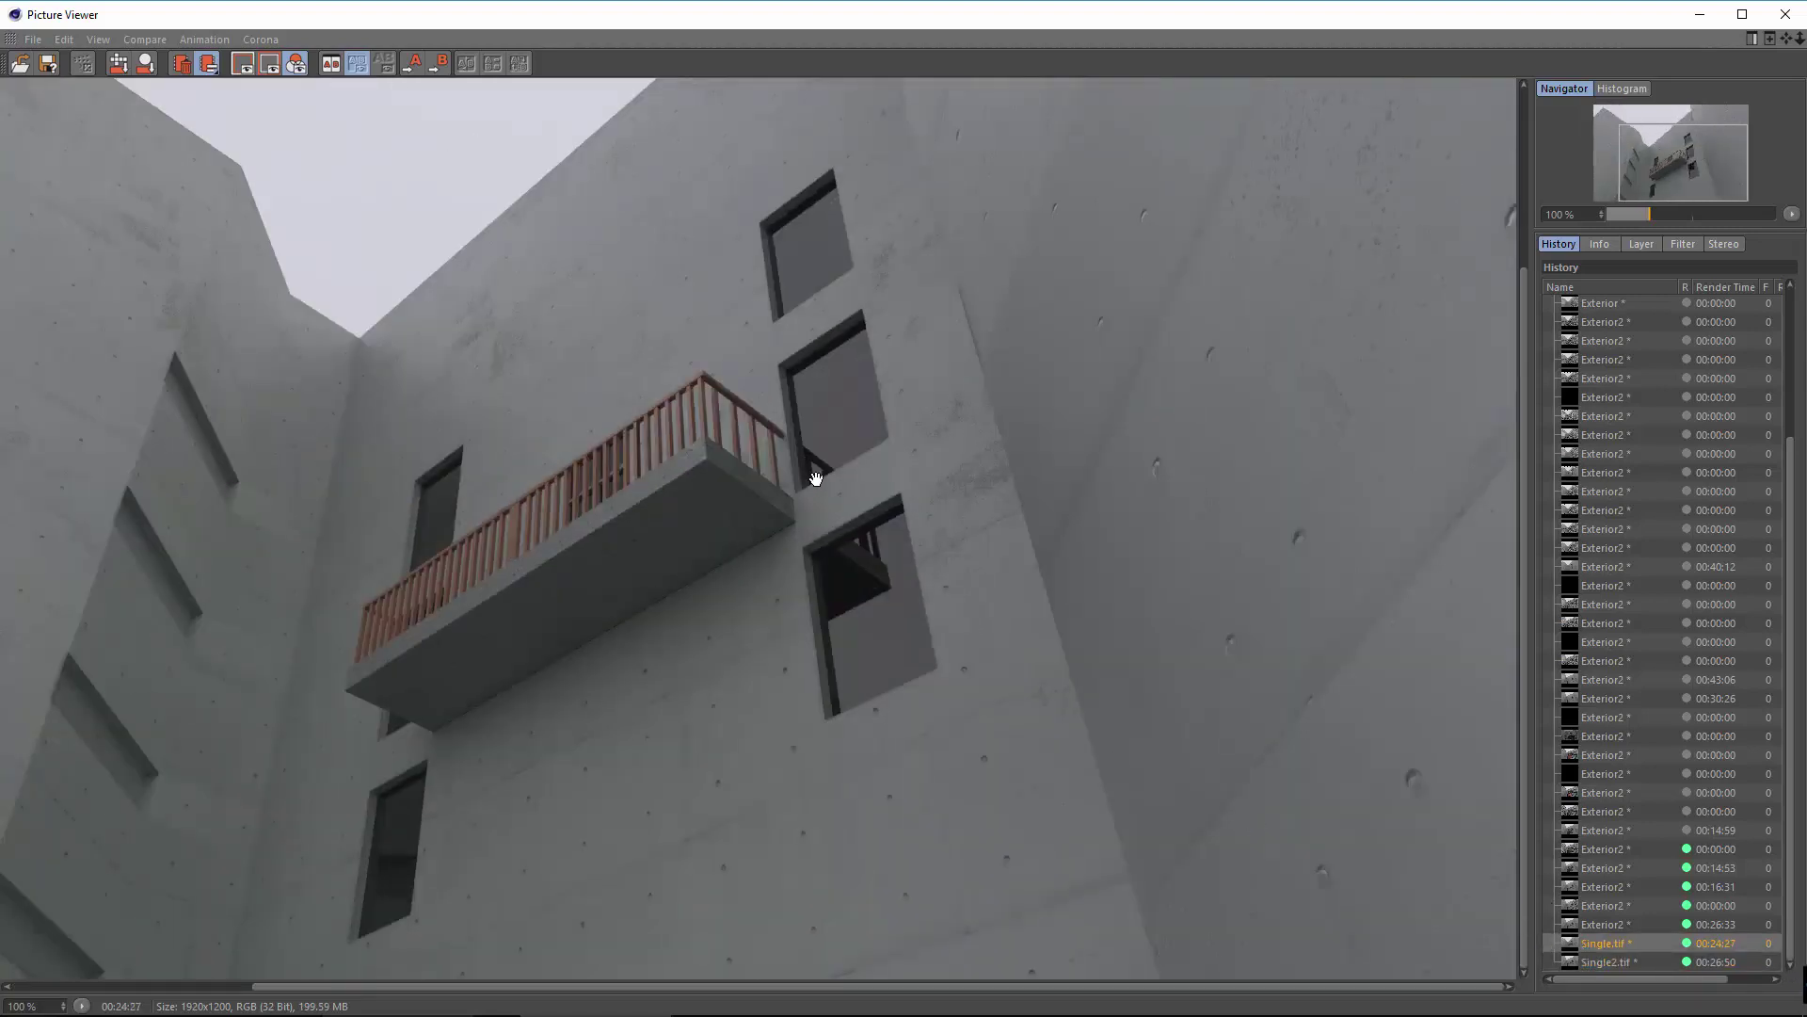
pyautogui.moveTo(807, 593); pyautogui.dragTo(1150, 767)
pyautogui.moveTo(1315, 810); pyautogui.dragTo(1542, 939)
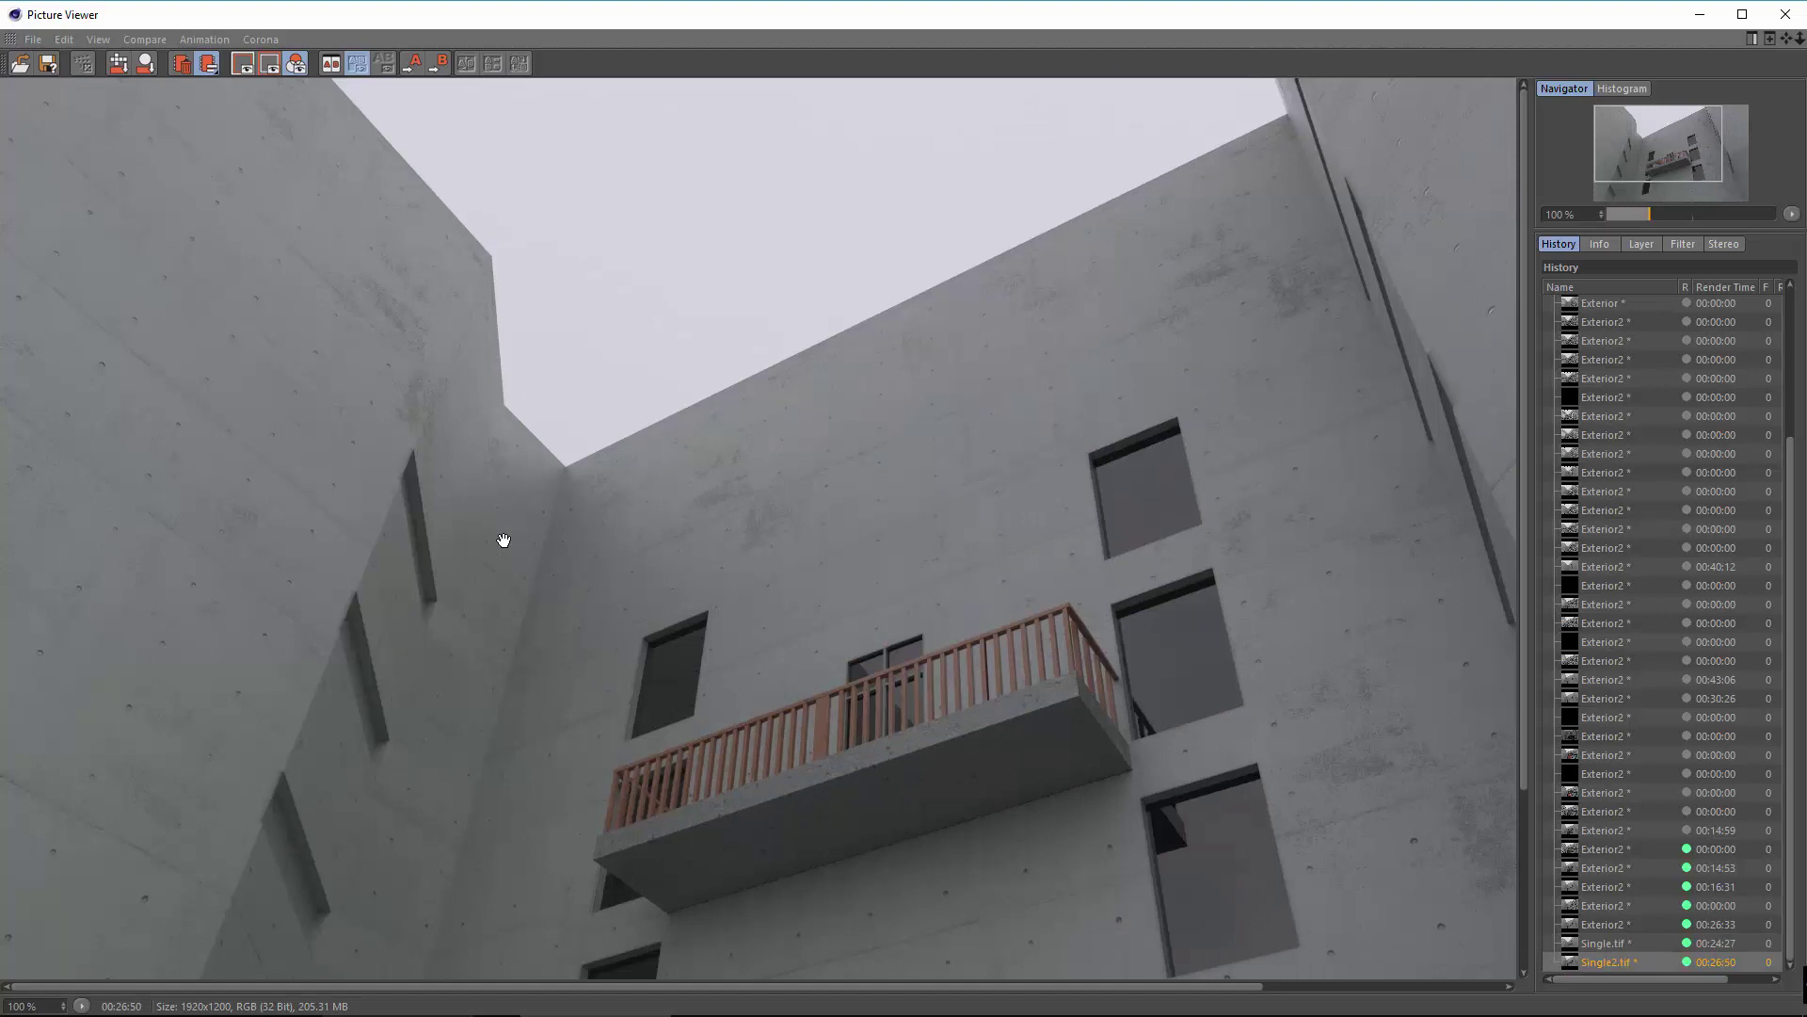
pyautogui.moveTo(970, 659); pyautogui.dragTo(773, 295)
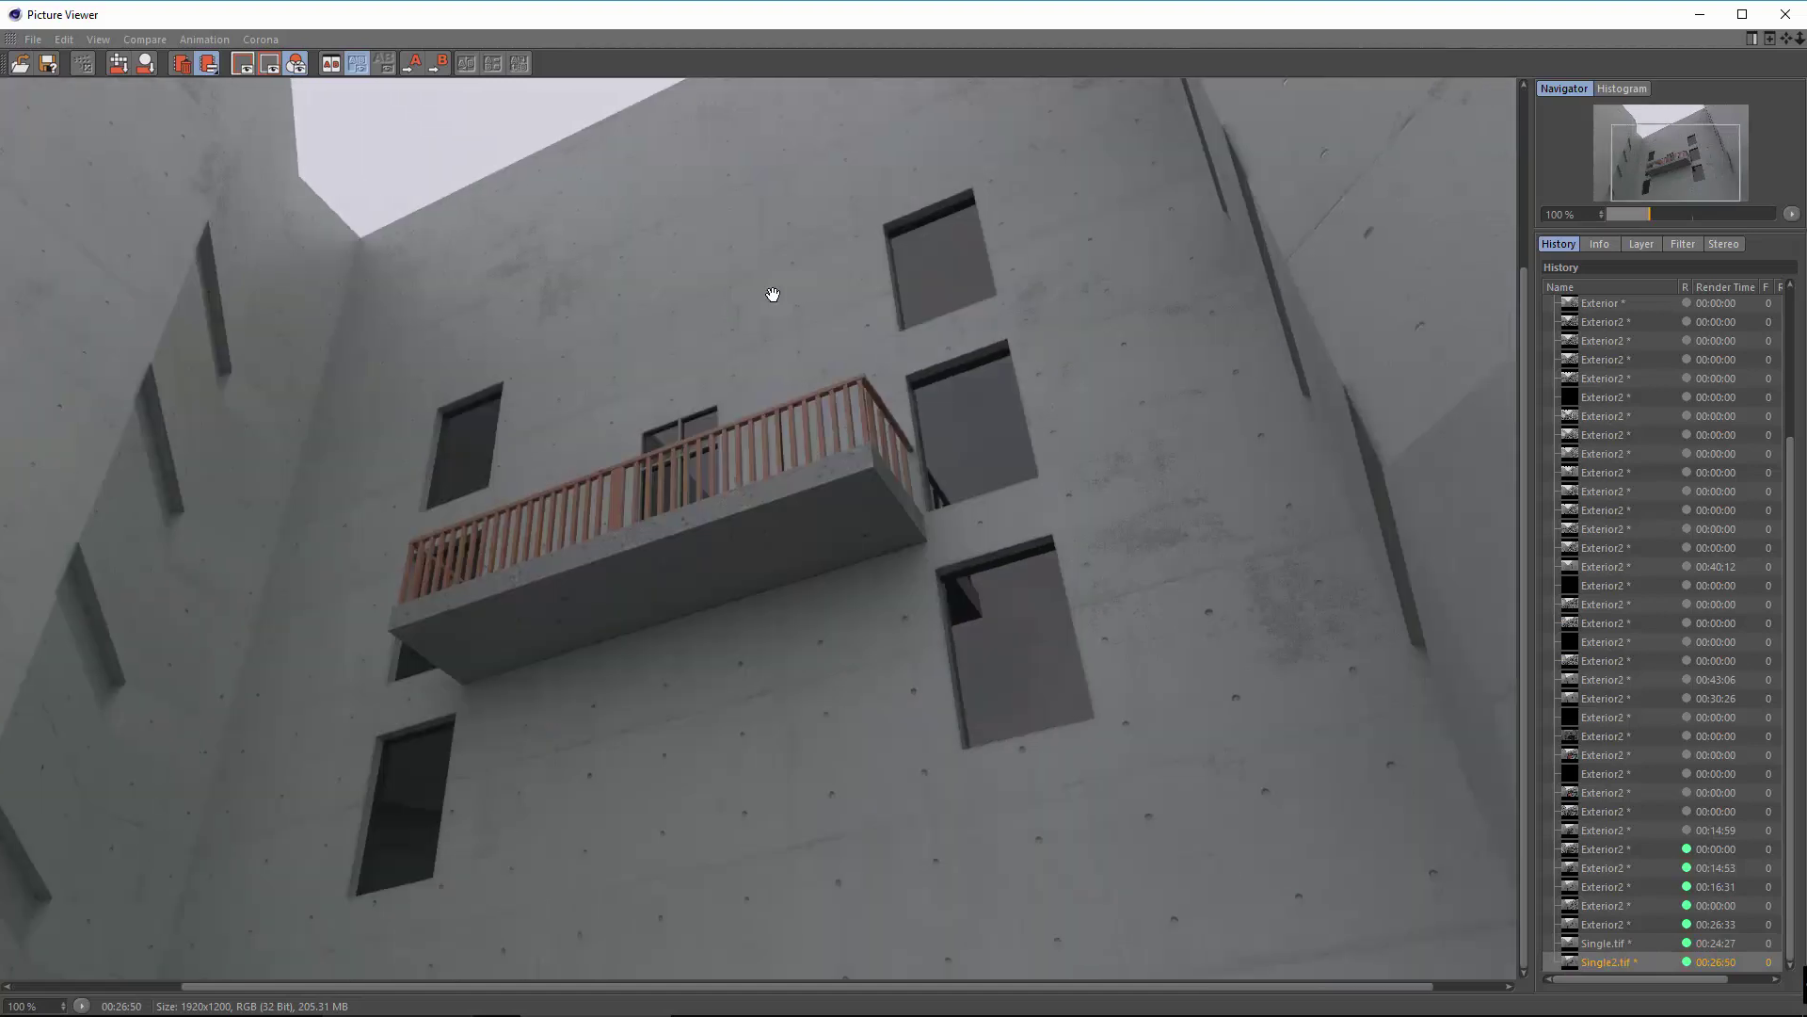
pyautogui.click(1629, 943)
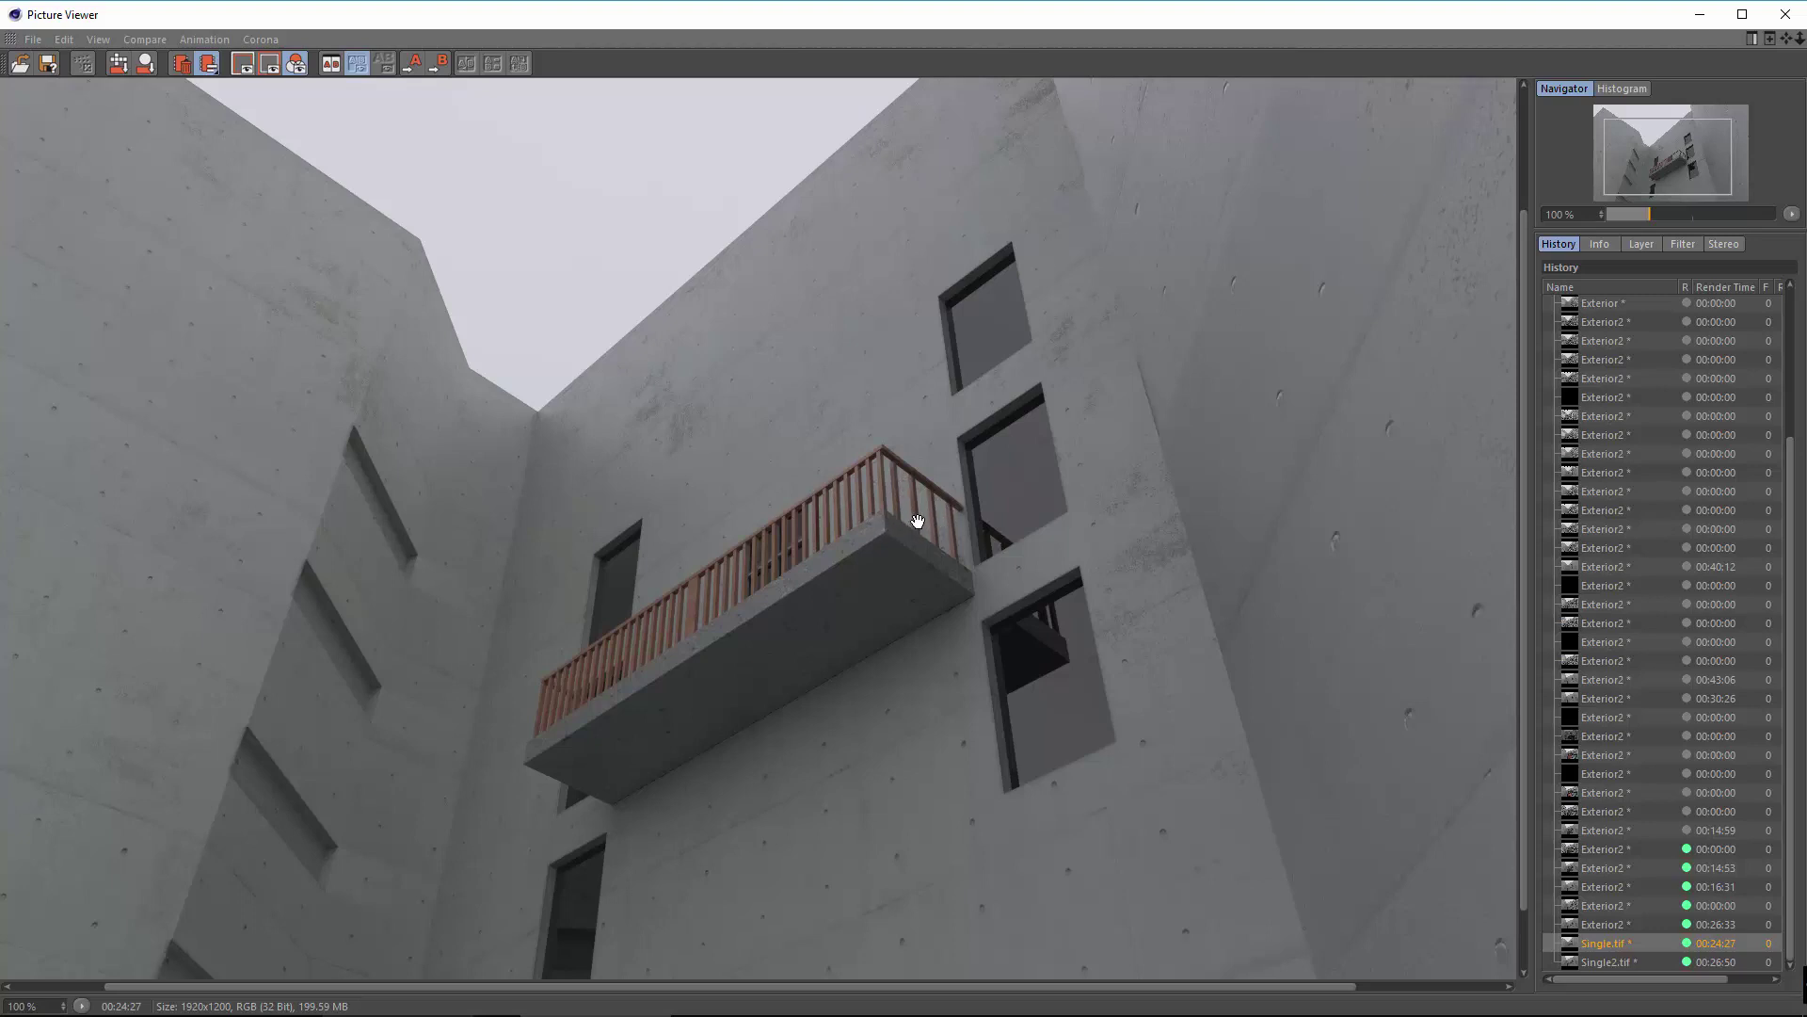
pyautogui.moveTo(897, 562); pyautogui.dragTo(770, 330)
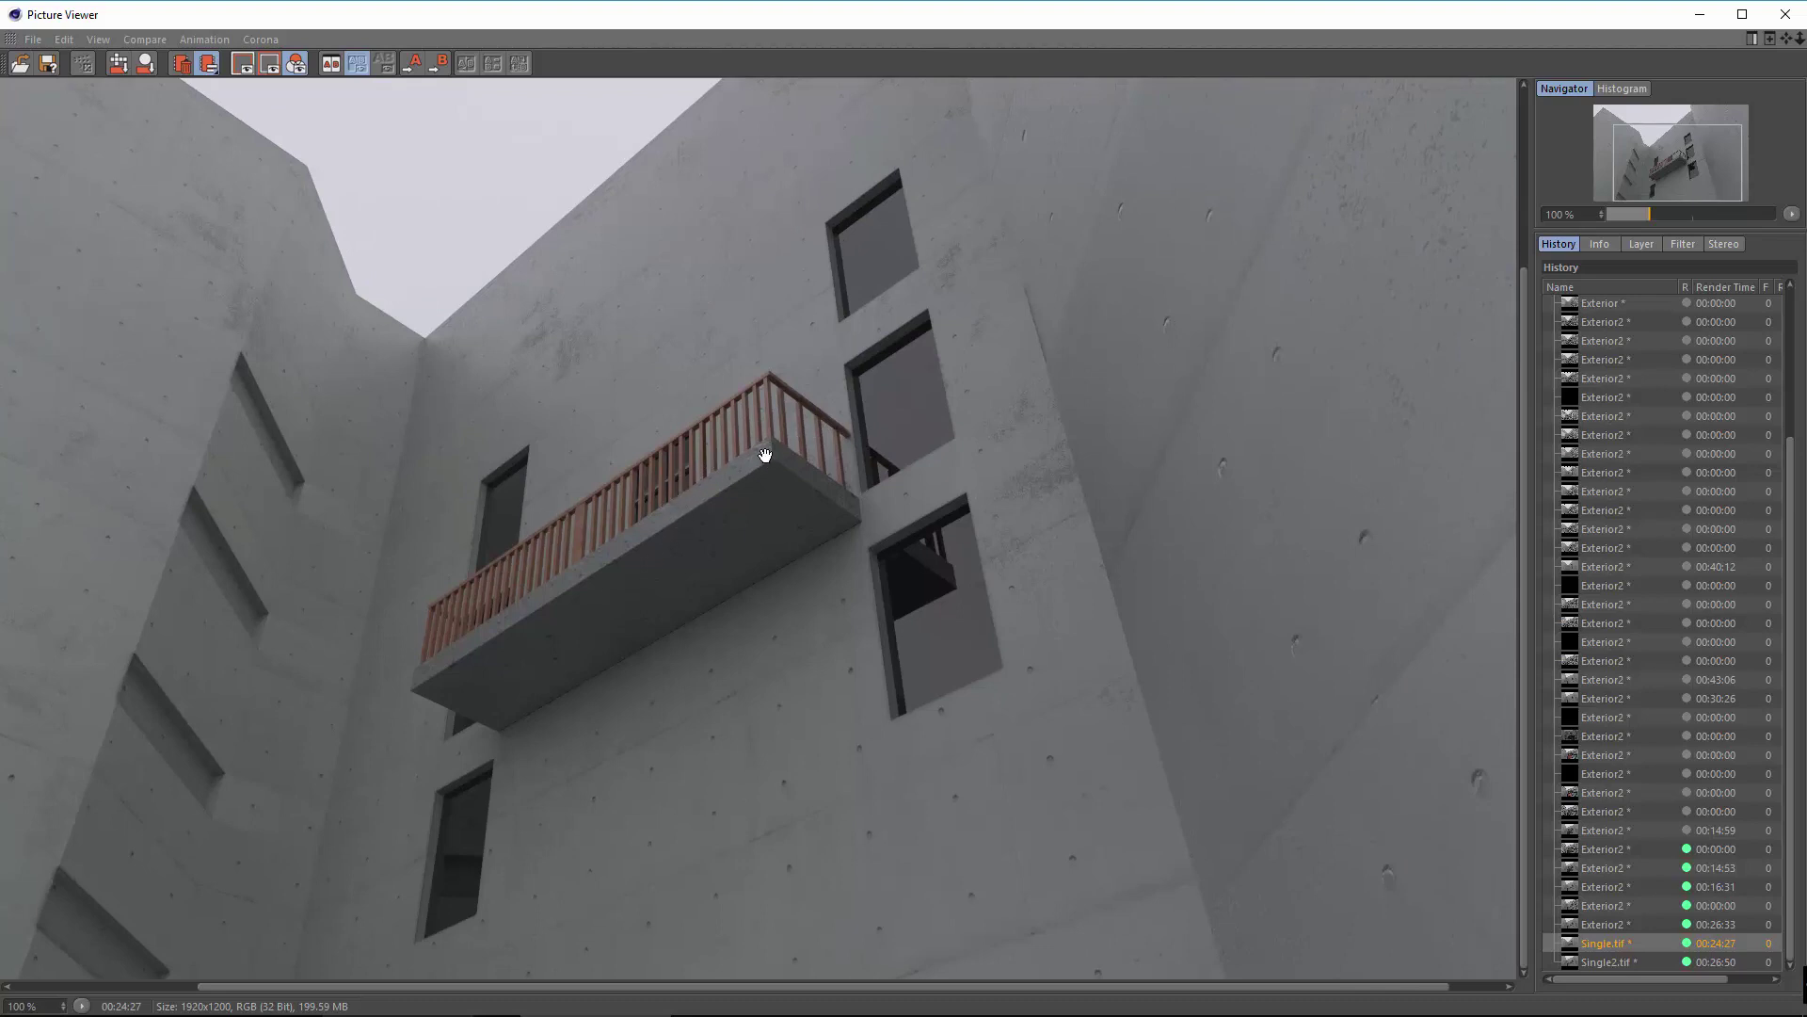
pyautogui.moveTo(617, 471); pyautogui.dragTo(517, 549)
pyautogui.moveTo(740, 749); pyautogui.dragTo(733, 345)
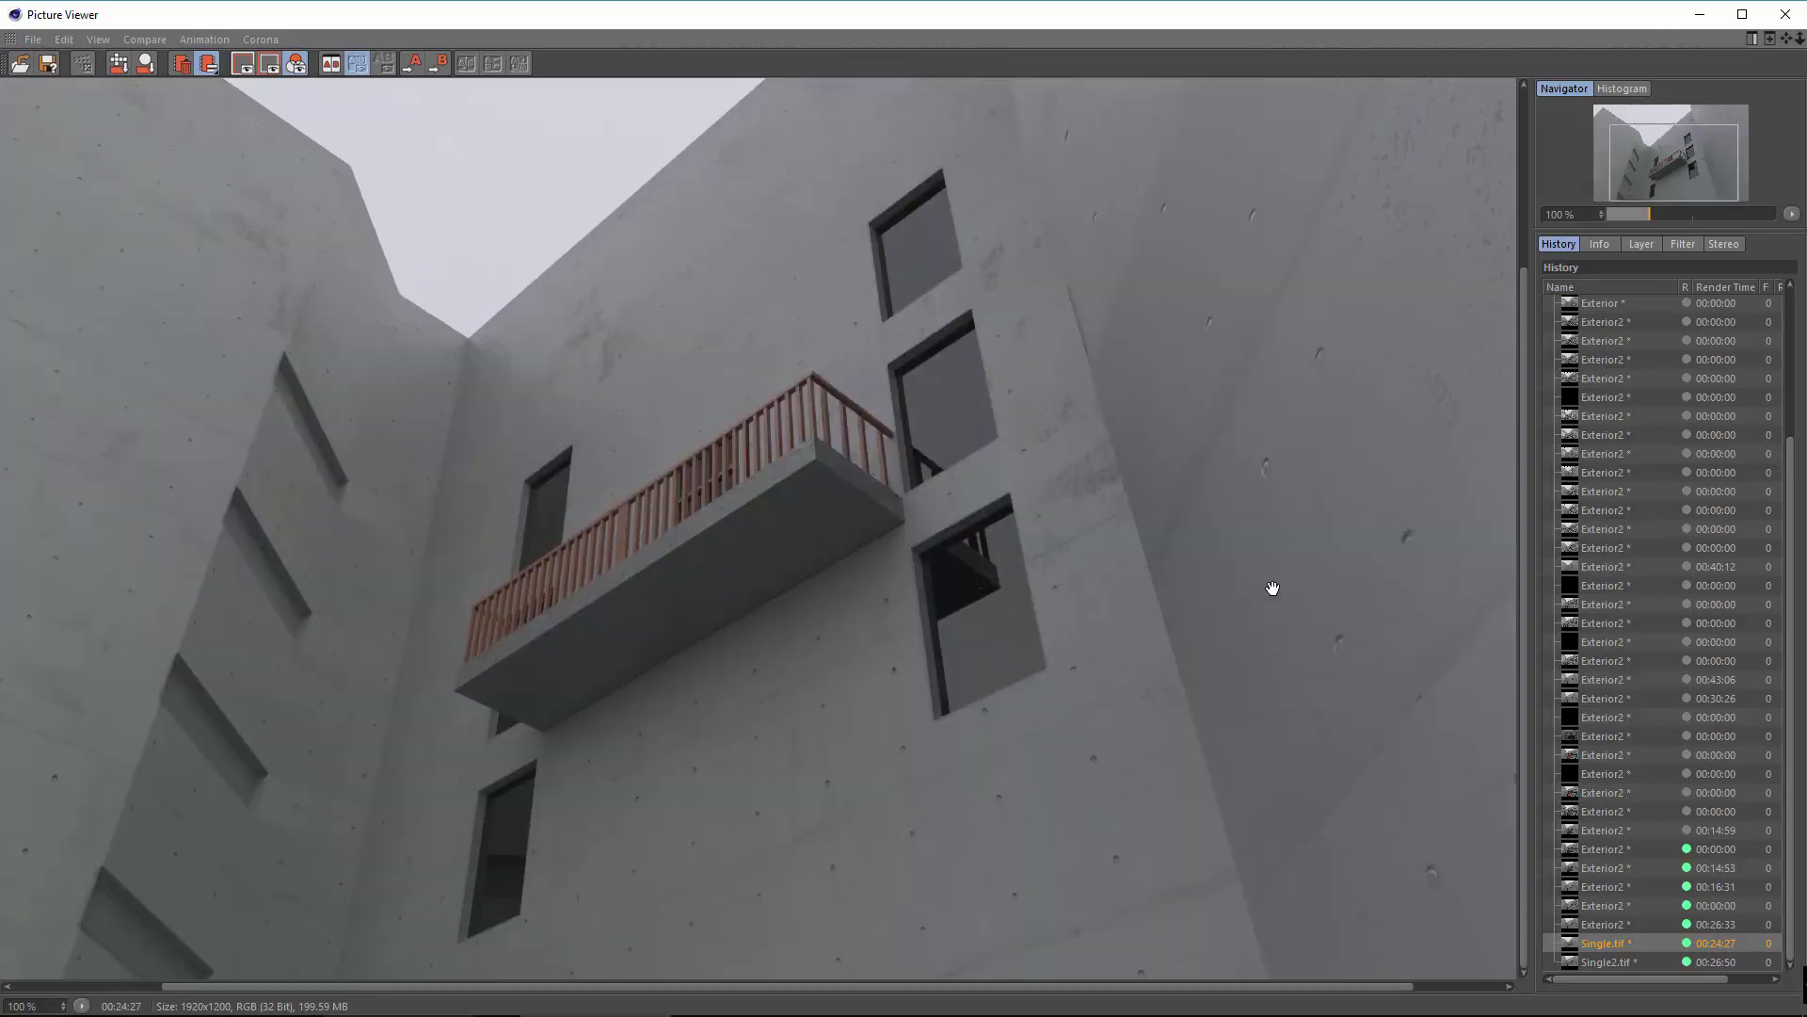
pyautogui.click(1629, 956)
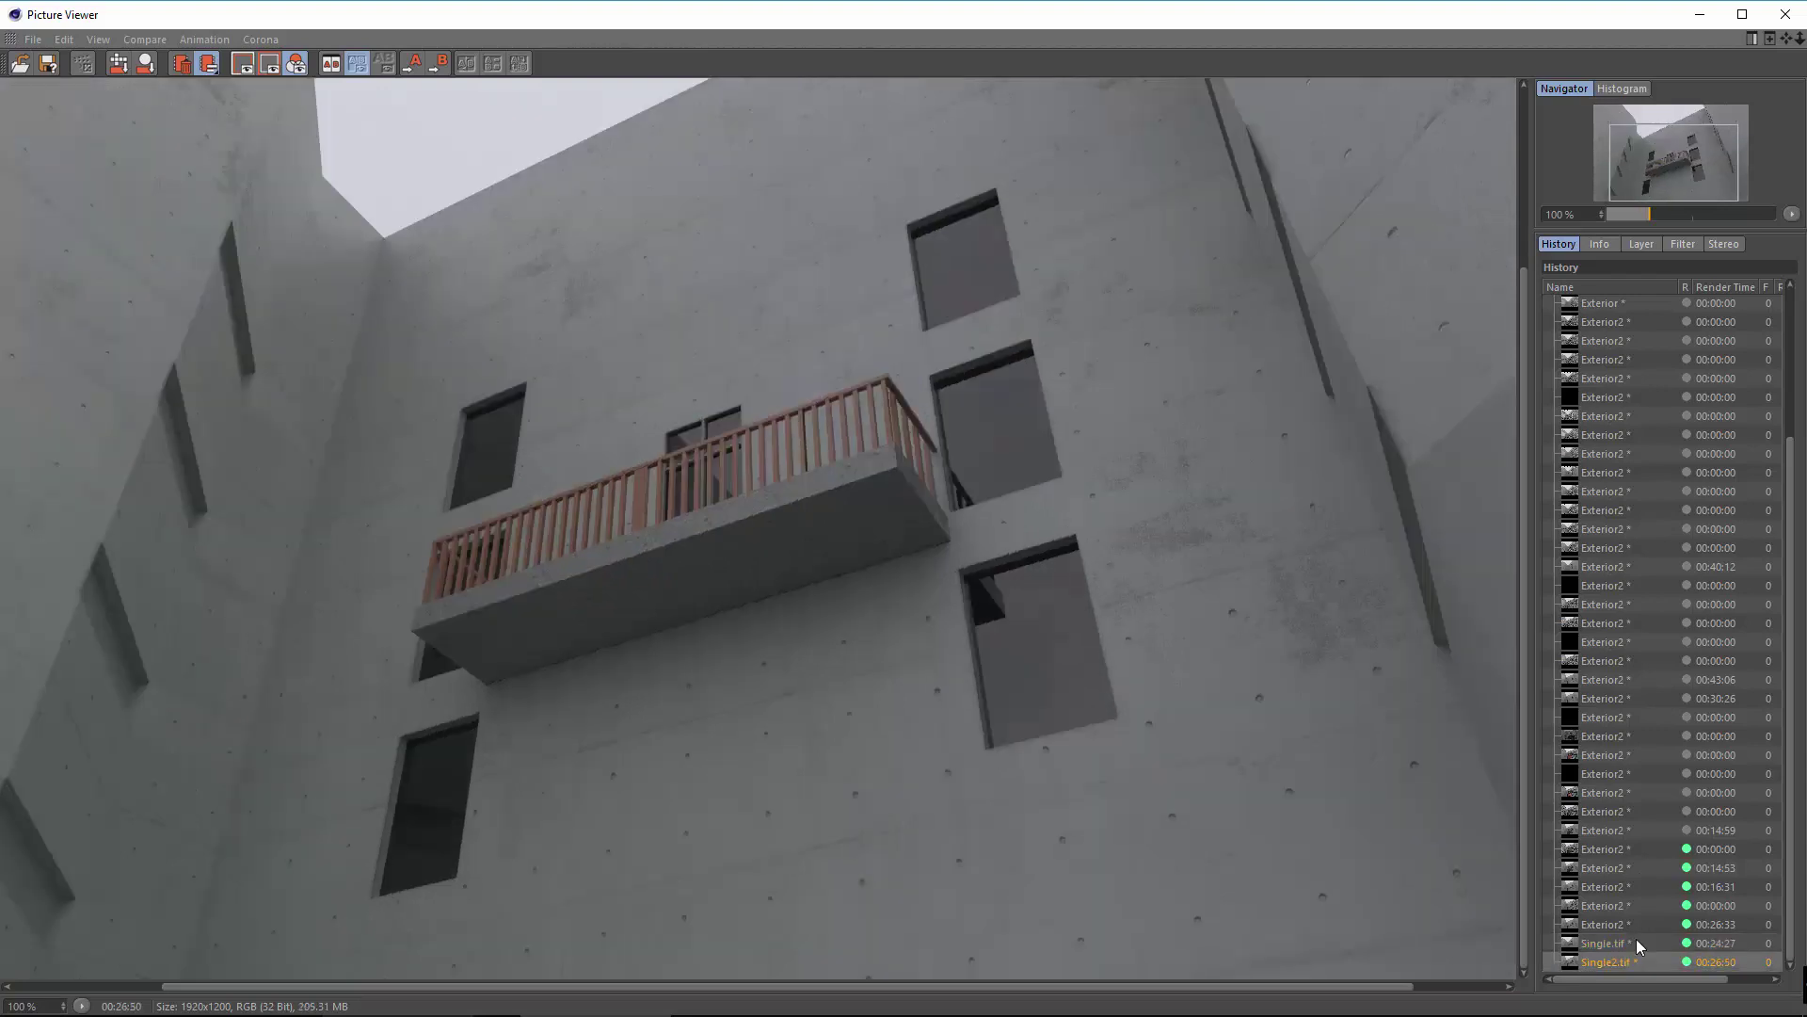
pyautogui.click(1636, 940)
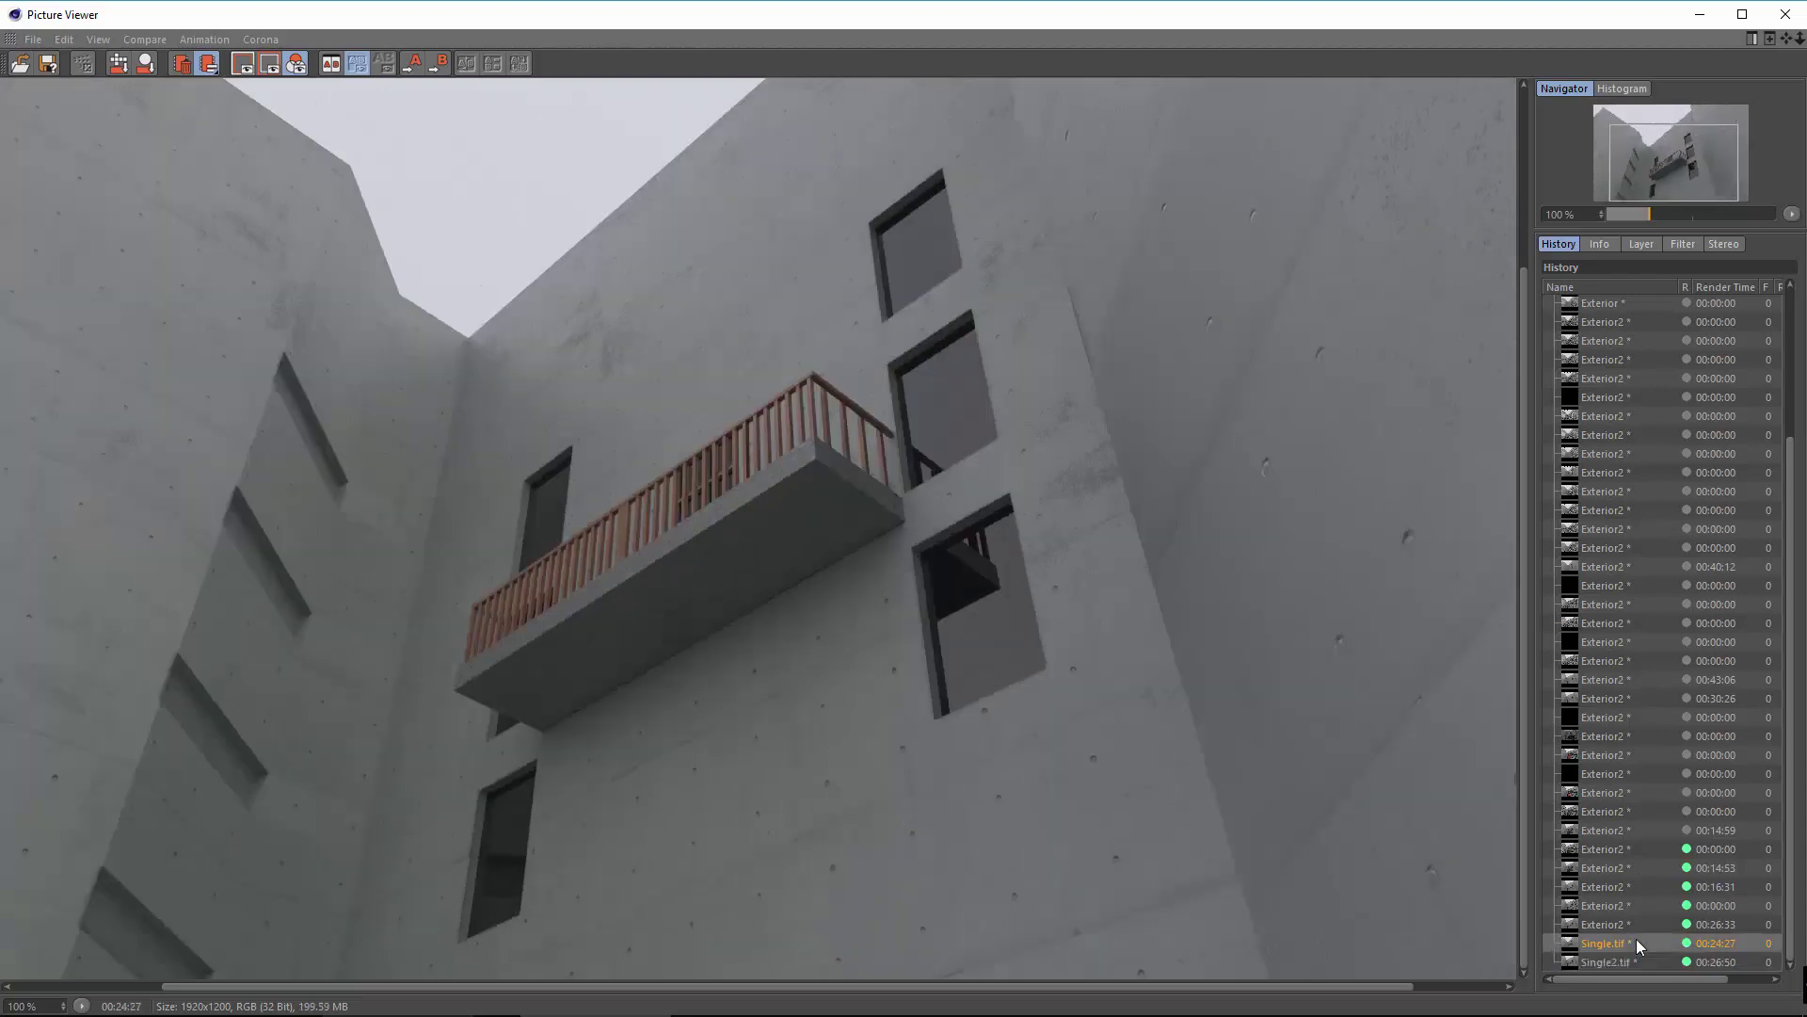
# Show the layers of Single.tif in Single-Pass mode and examine each pass from Shadow through Lighting.
pyautogui.click(1633, 247)
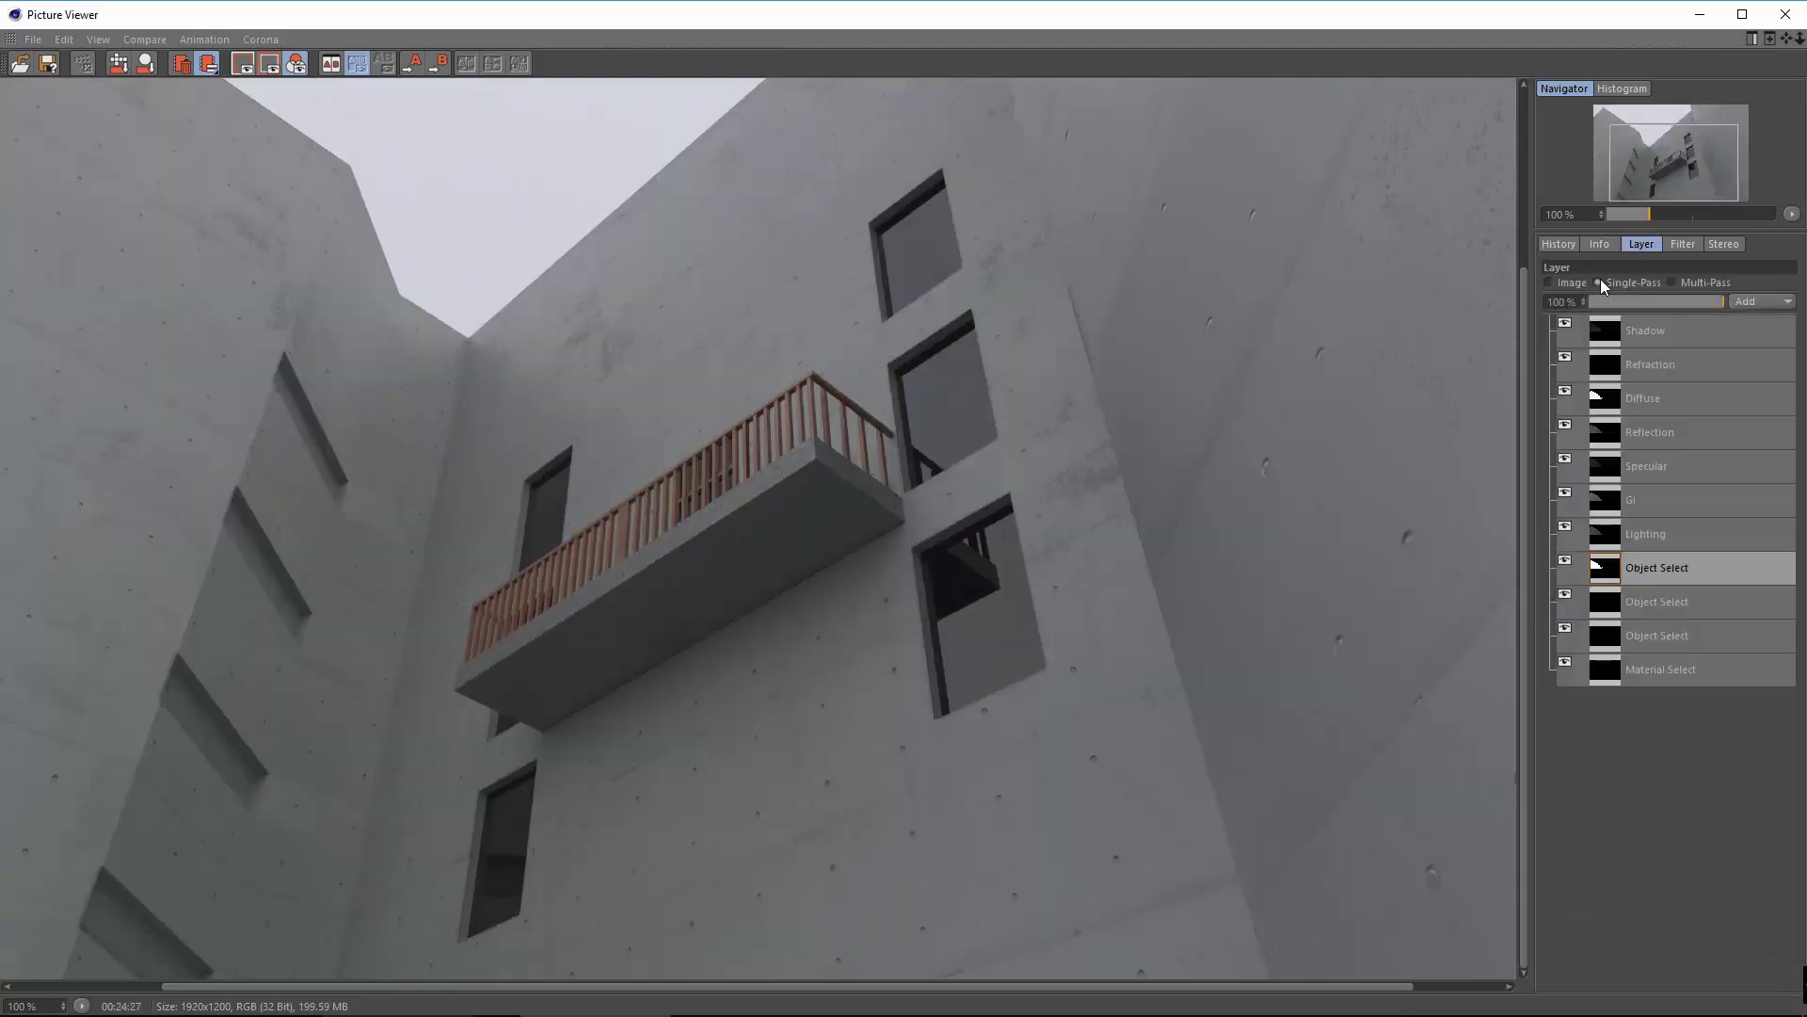
pyautogui.click(1599, 282)
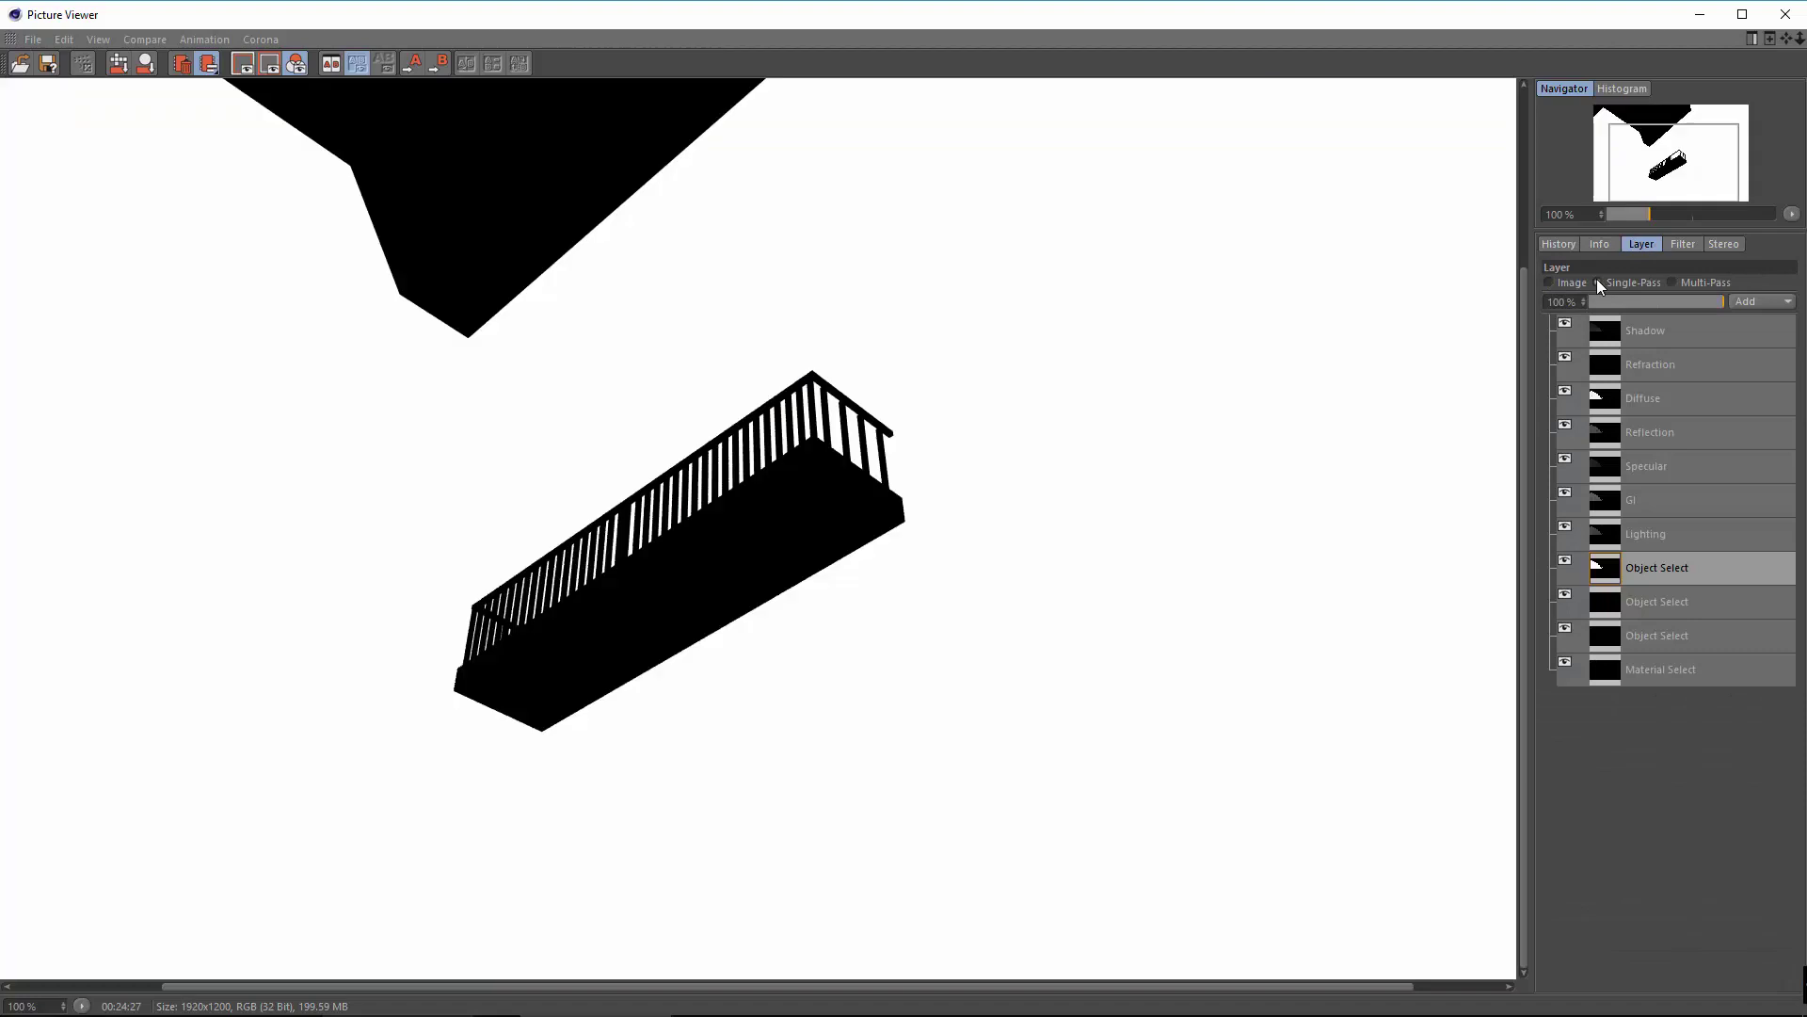
pyautogui.click(1615, 330)
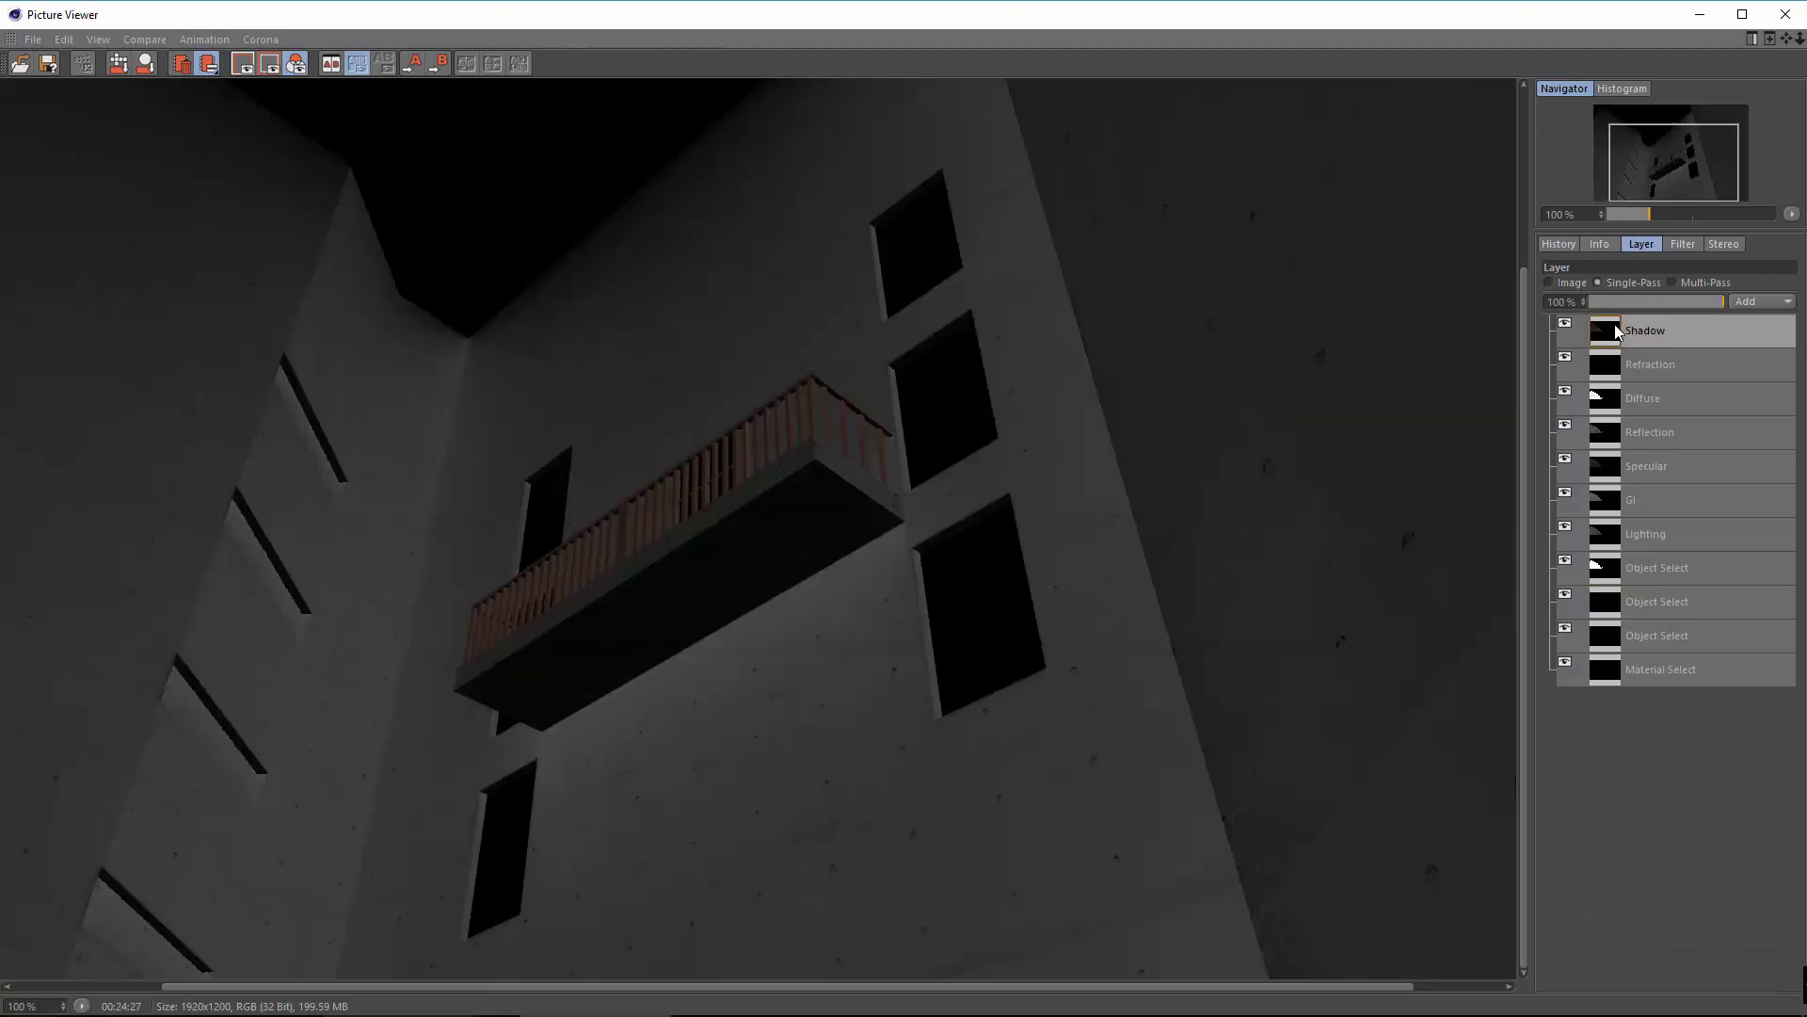
pyautogui.click(1608, 371)
pyautogui.click(1610, 409)
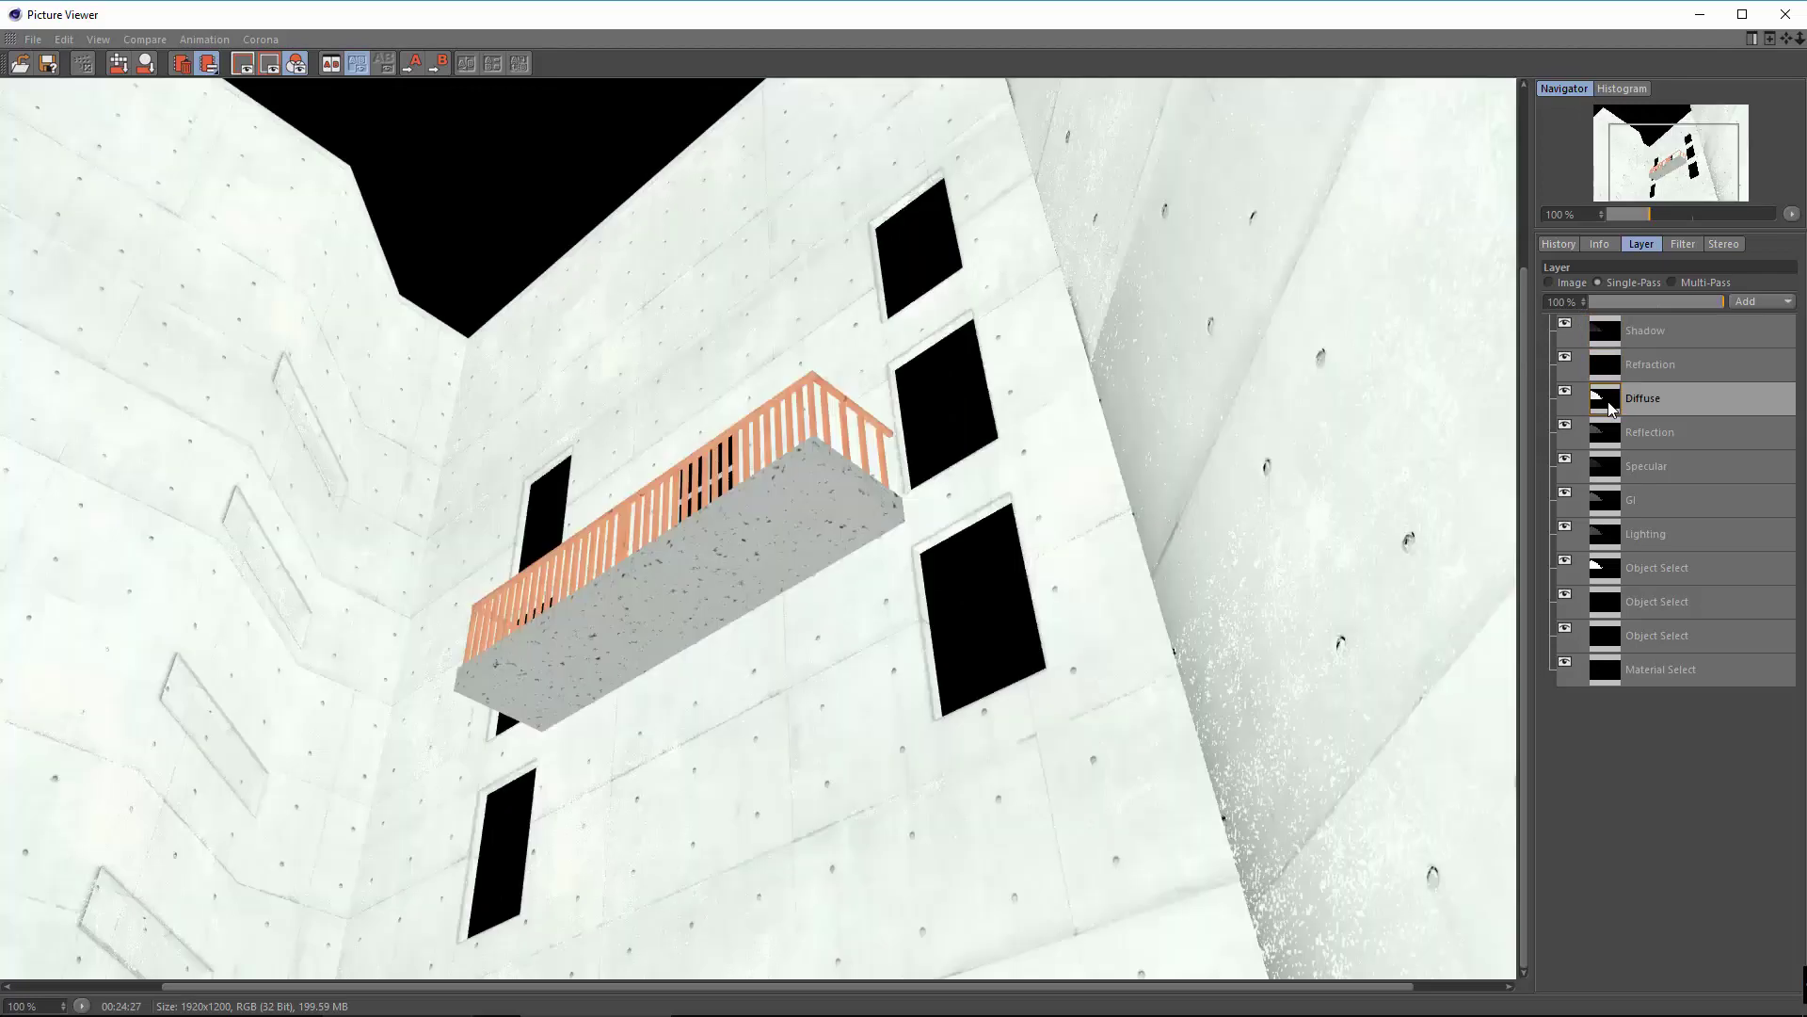
pyautogui.click(1612, 432)
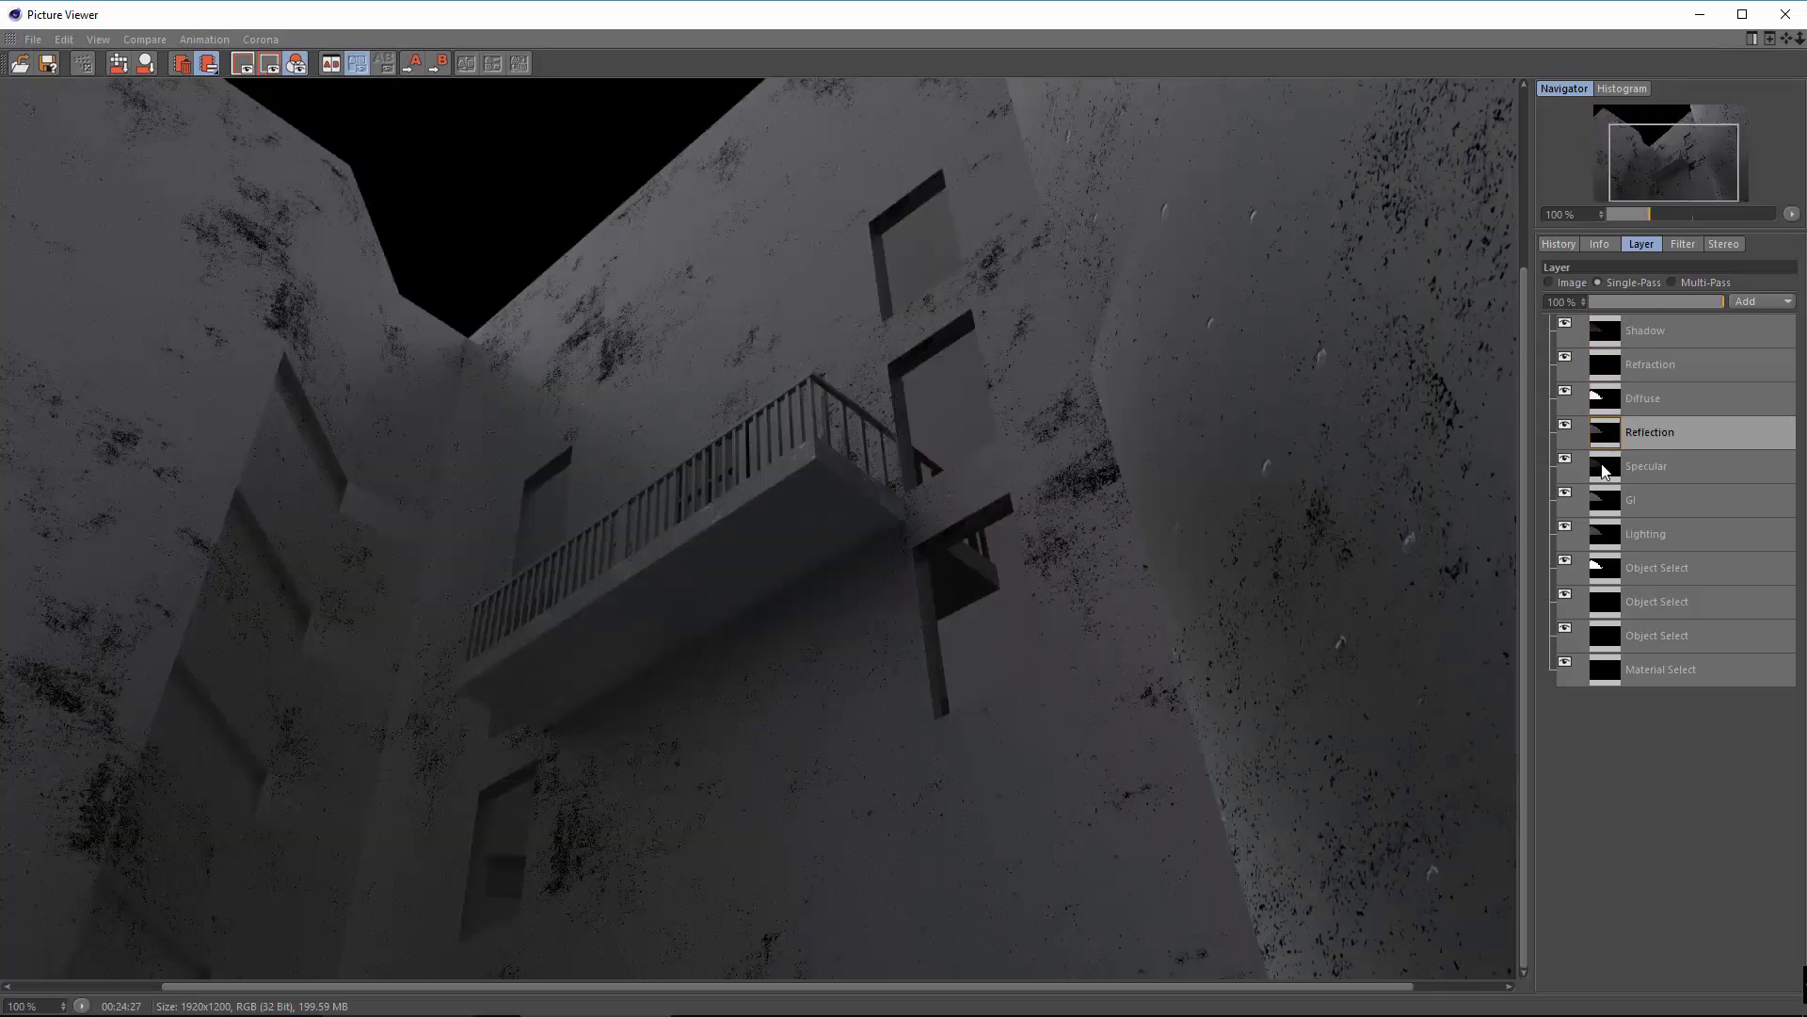
pyautogui.click(1609, 468)
pyautogui.click(1609, 499)
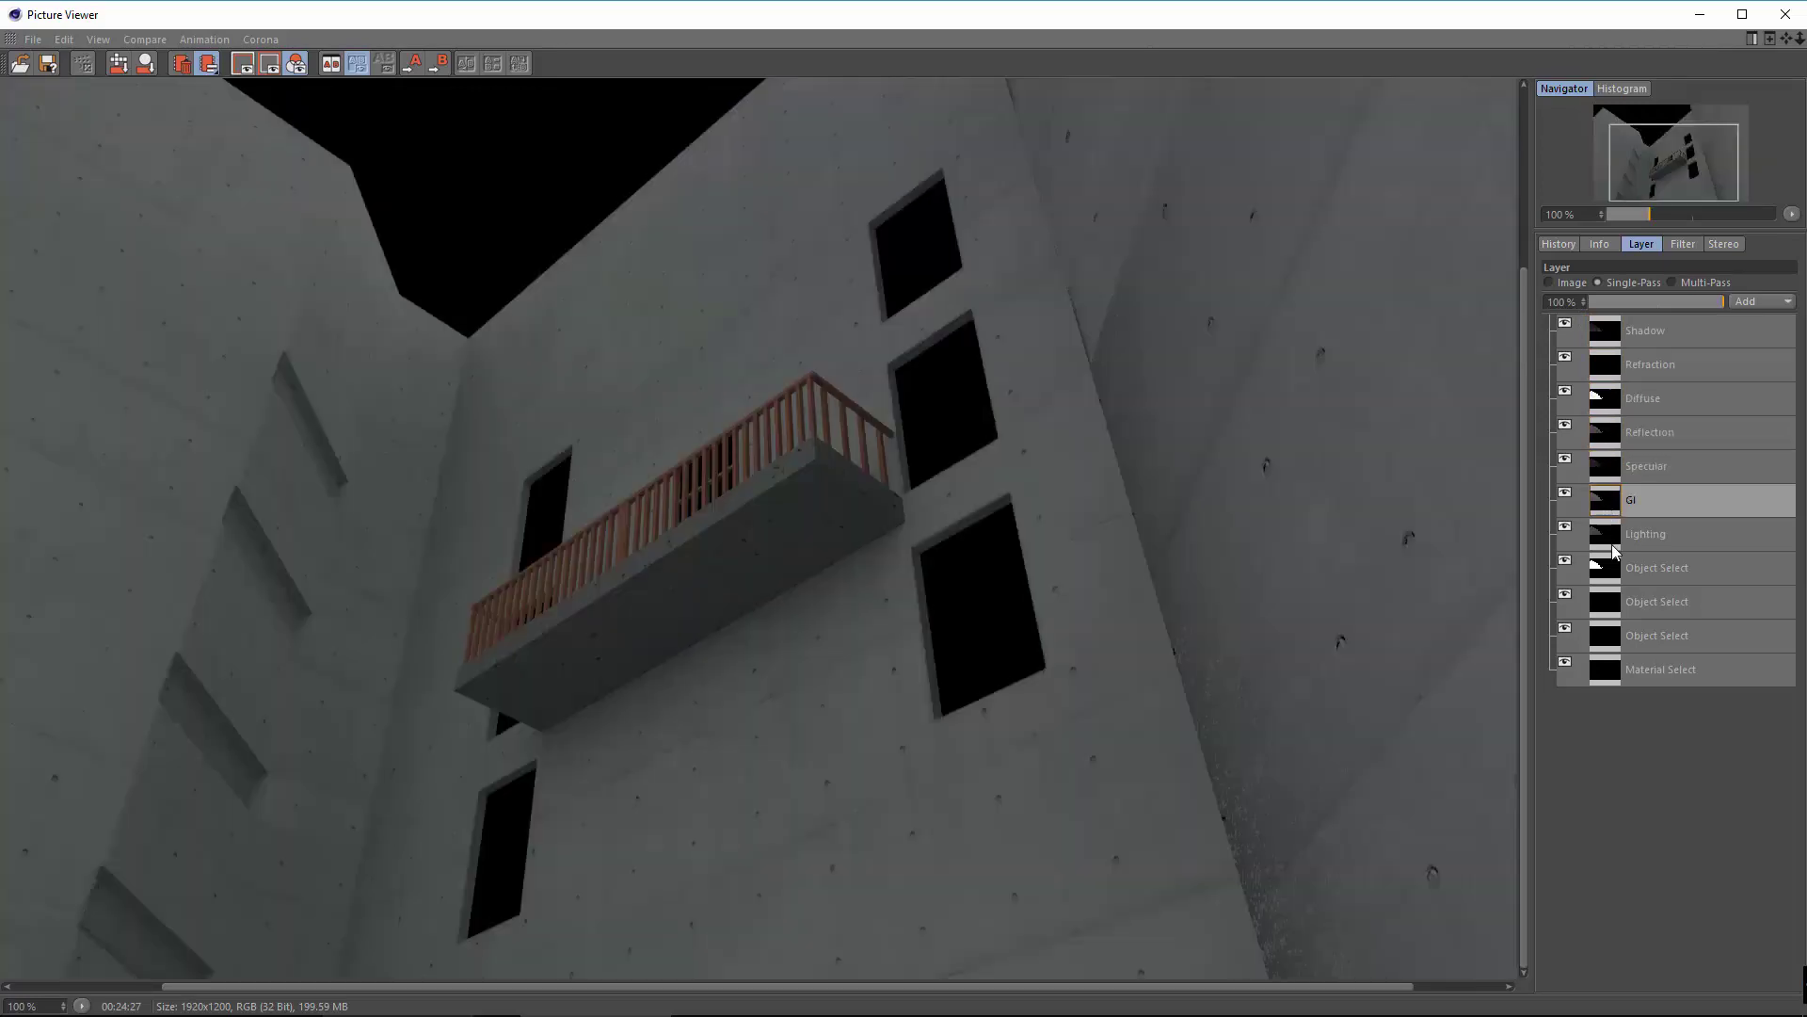
pyautogui.click(1614, 546)
# Examine the three Object Select mask passes of Single.tif one by one, comparing which objects each isolates.
pyautogui.click(1613, 572)
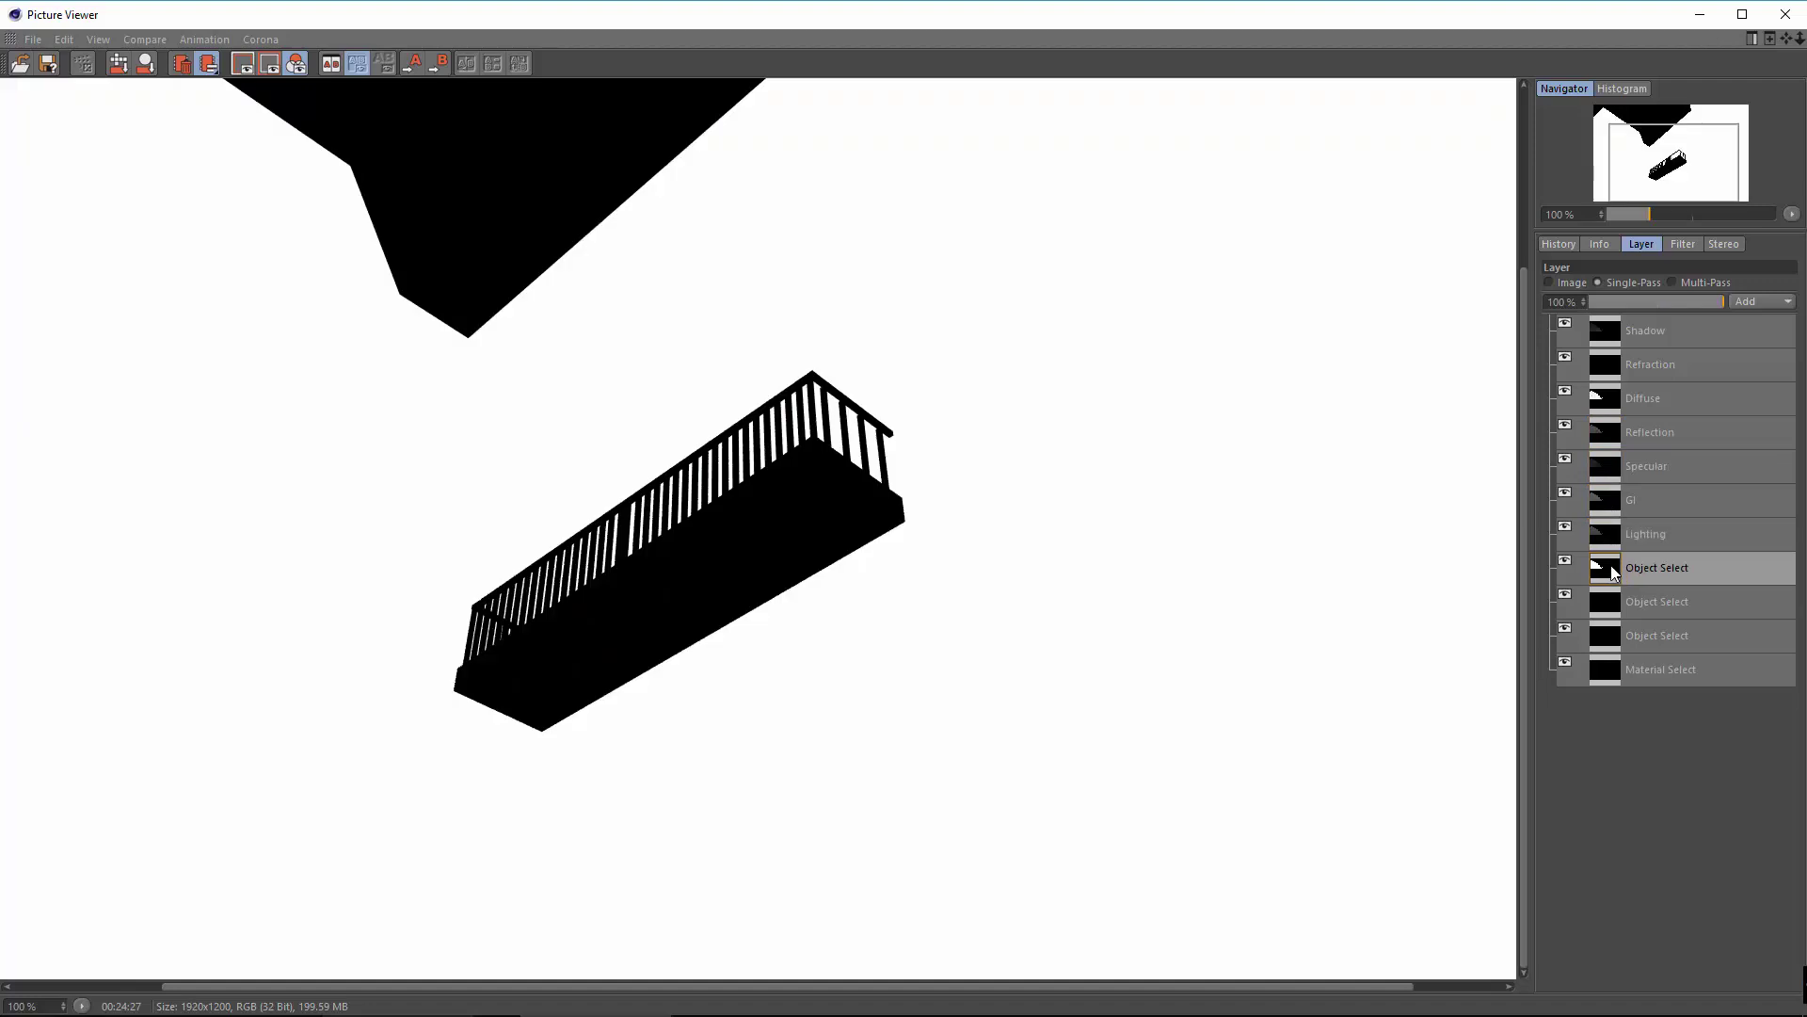
pyautogui.click(1617, 605)
pyautogui.click(1614, 572)
pyautogui.click(1612, 603)
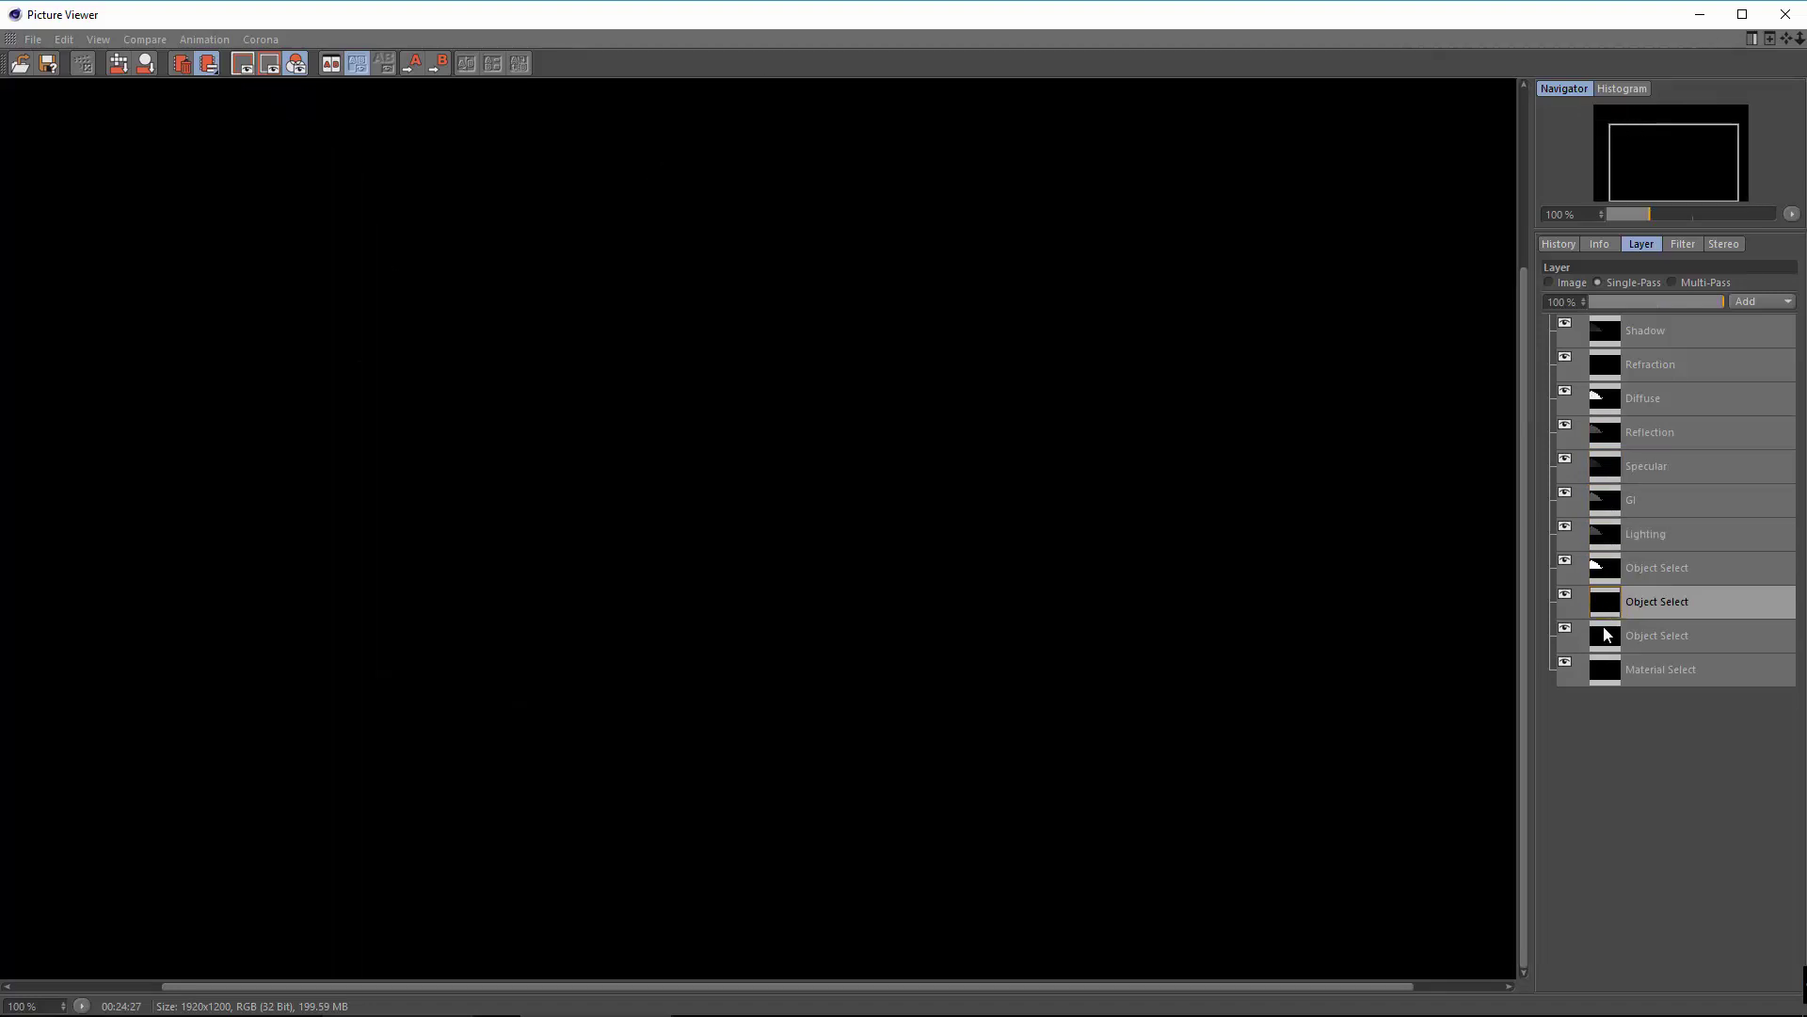
pyautogui.click(1602, 625)
pyautogui.click(1608, 607)
pyautogui.click(1610, 576)
pyautogui.click(1610, 607)
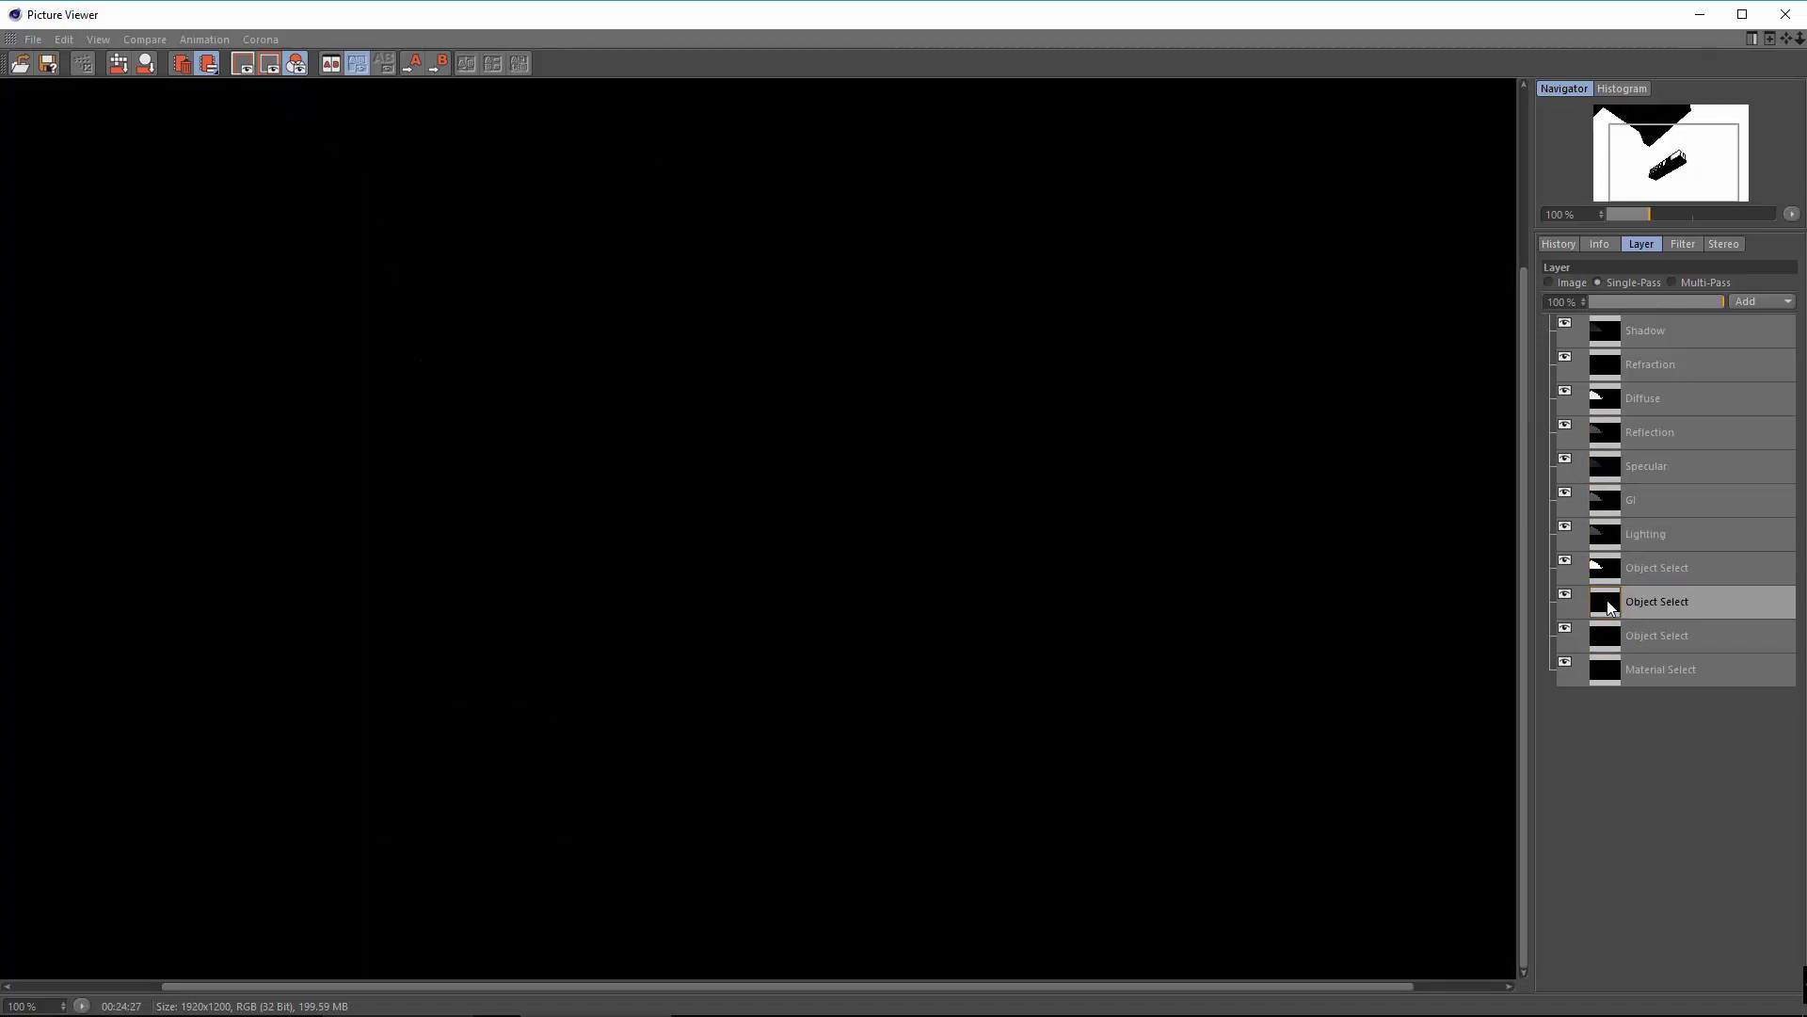
pyautogui.click(1613, 632)
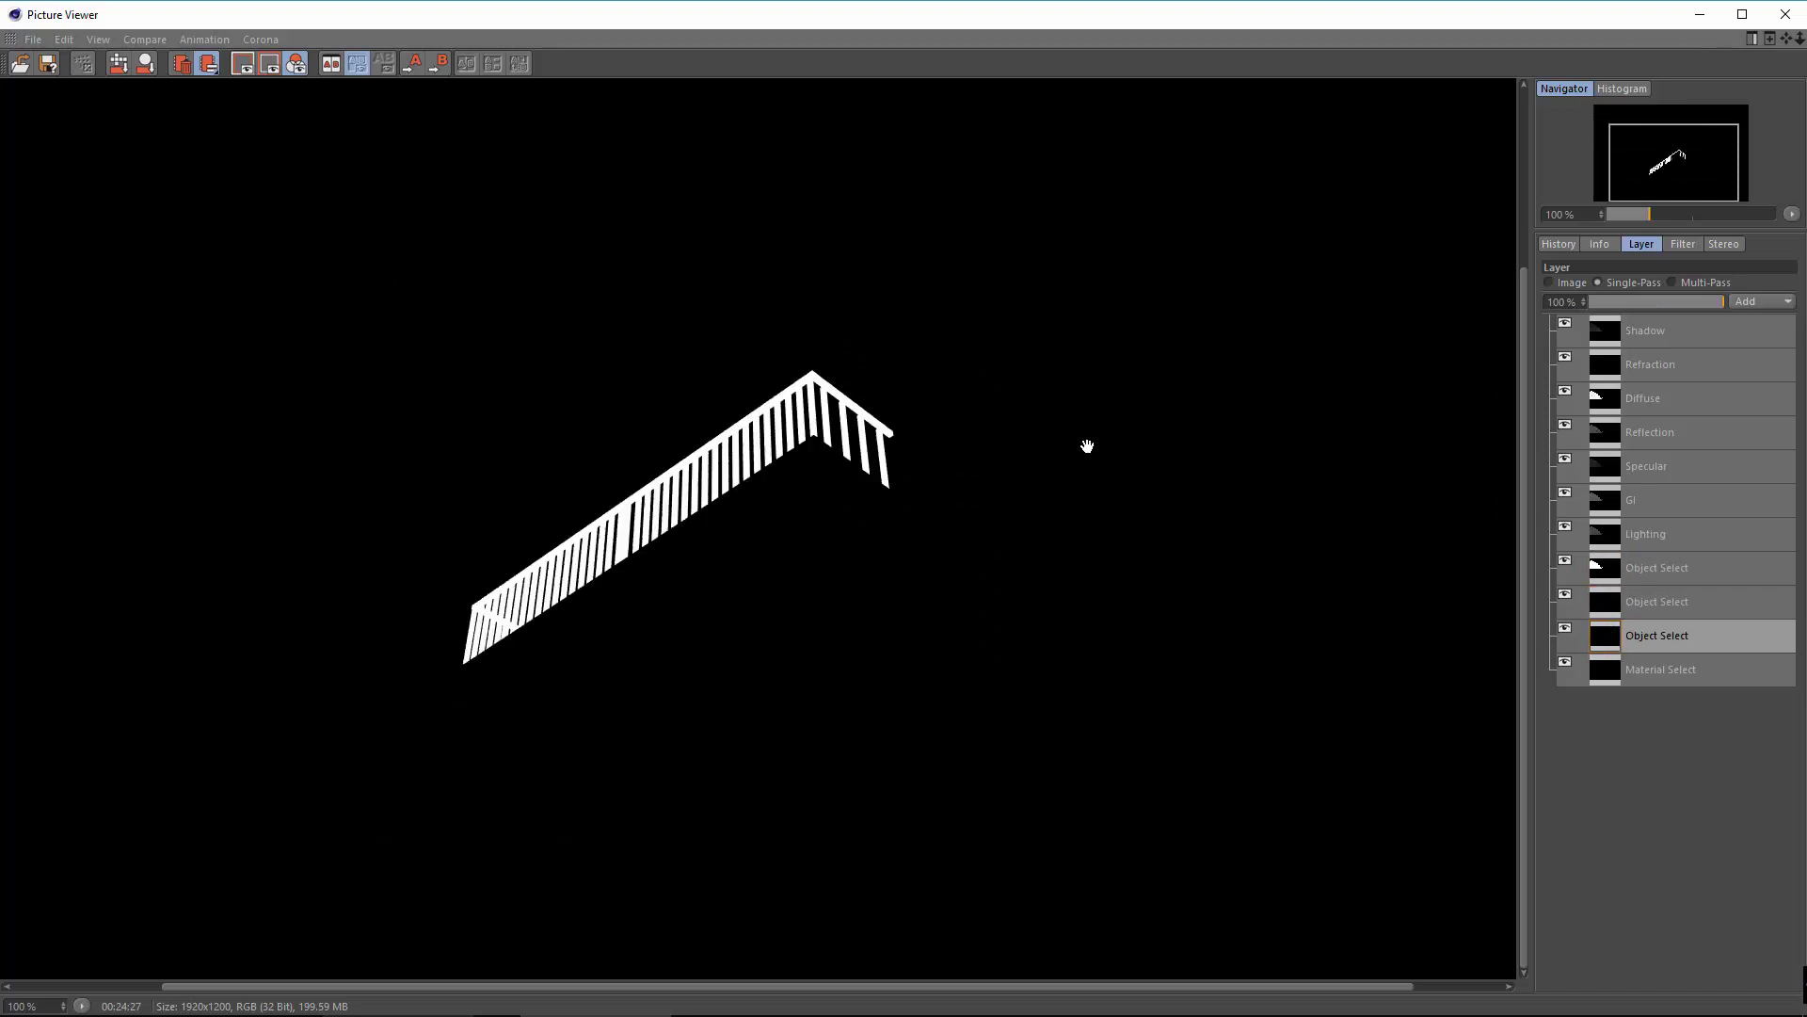
pyautogui.moveTo(744, 348); pyautogui.dragTo(1551, 435)
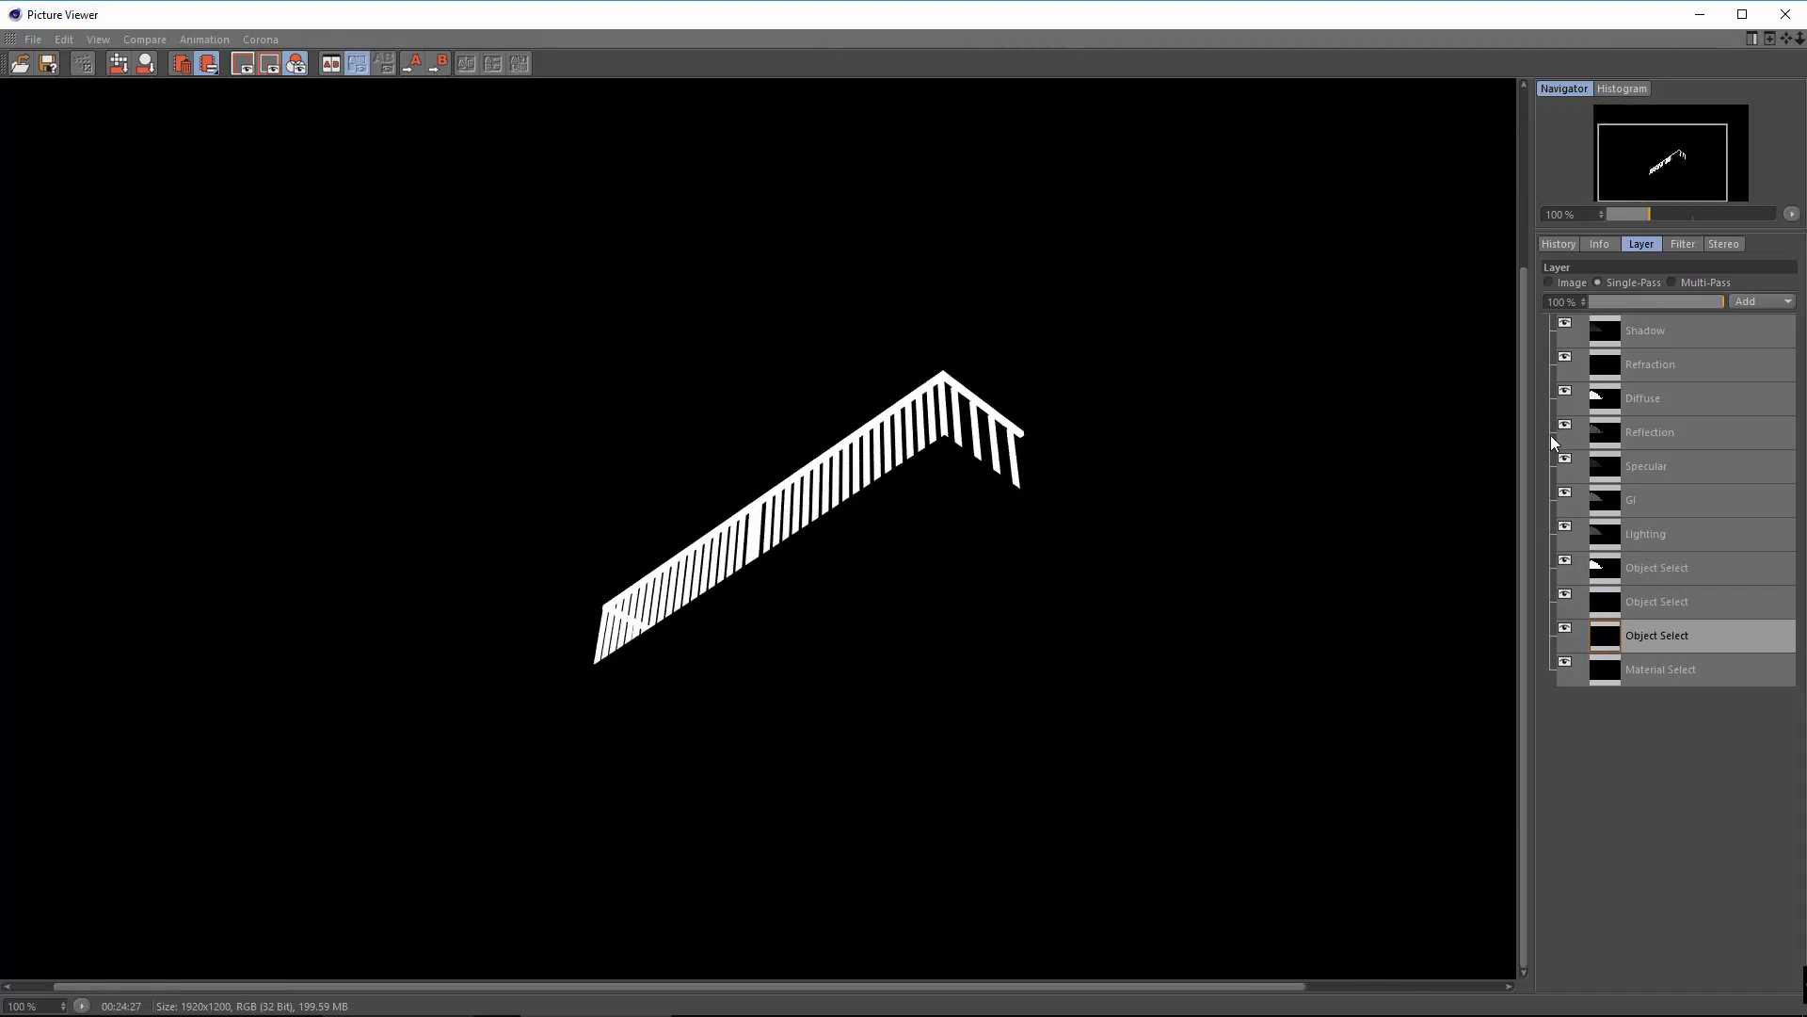
pyautogui.click(1594, 602)
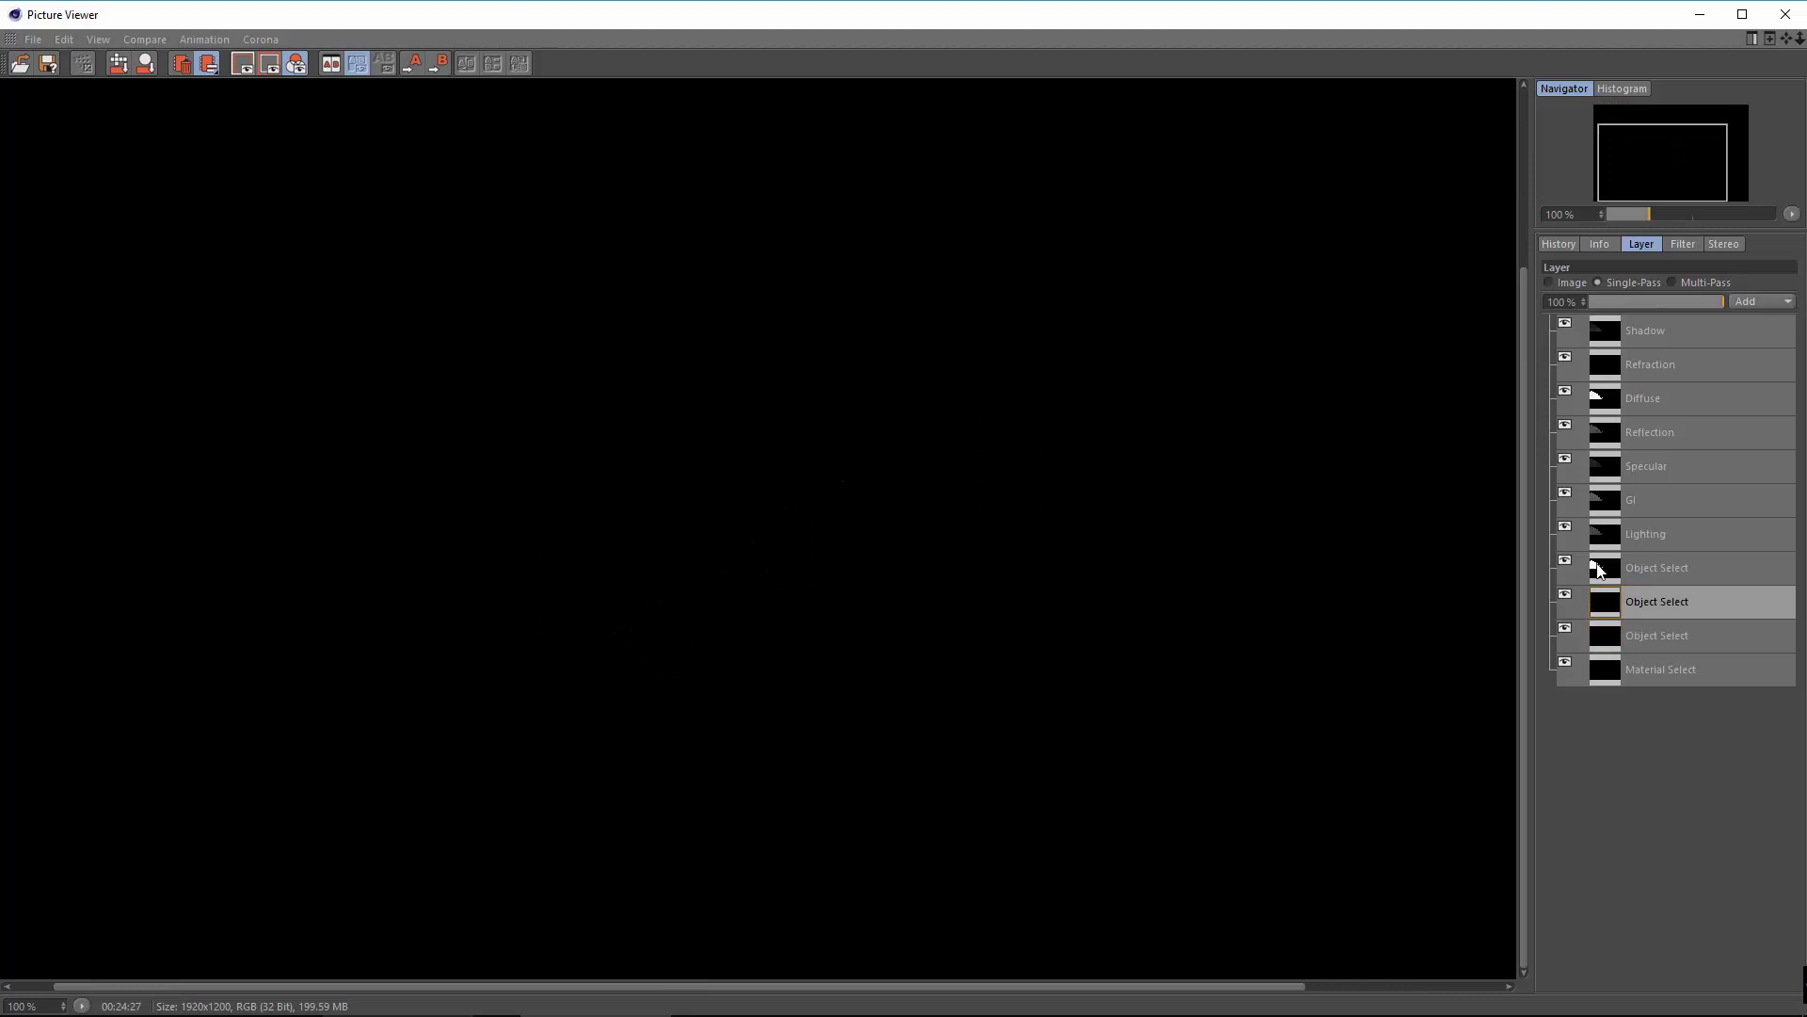
# Examine the first Object Select pass, inspecting the mask around the sky opening, balcony and railing.
pyautogui.click(1597, 569)
pyautogui.moveTo(690, 185); pyautogui.dragTo(1210, 605)
pyautogui.moveTo(1214, 264); pyautogui.dragTo(694, 577)
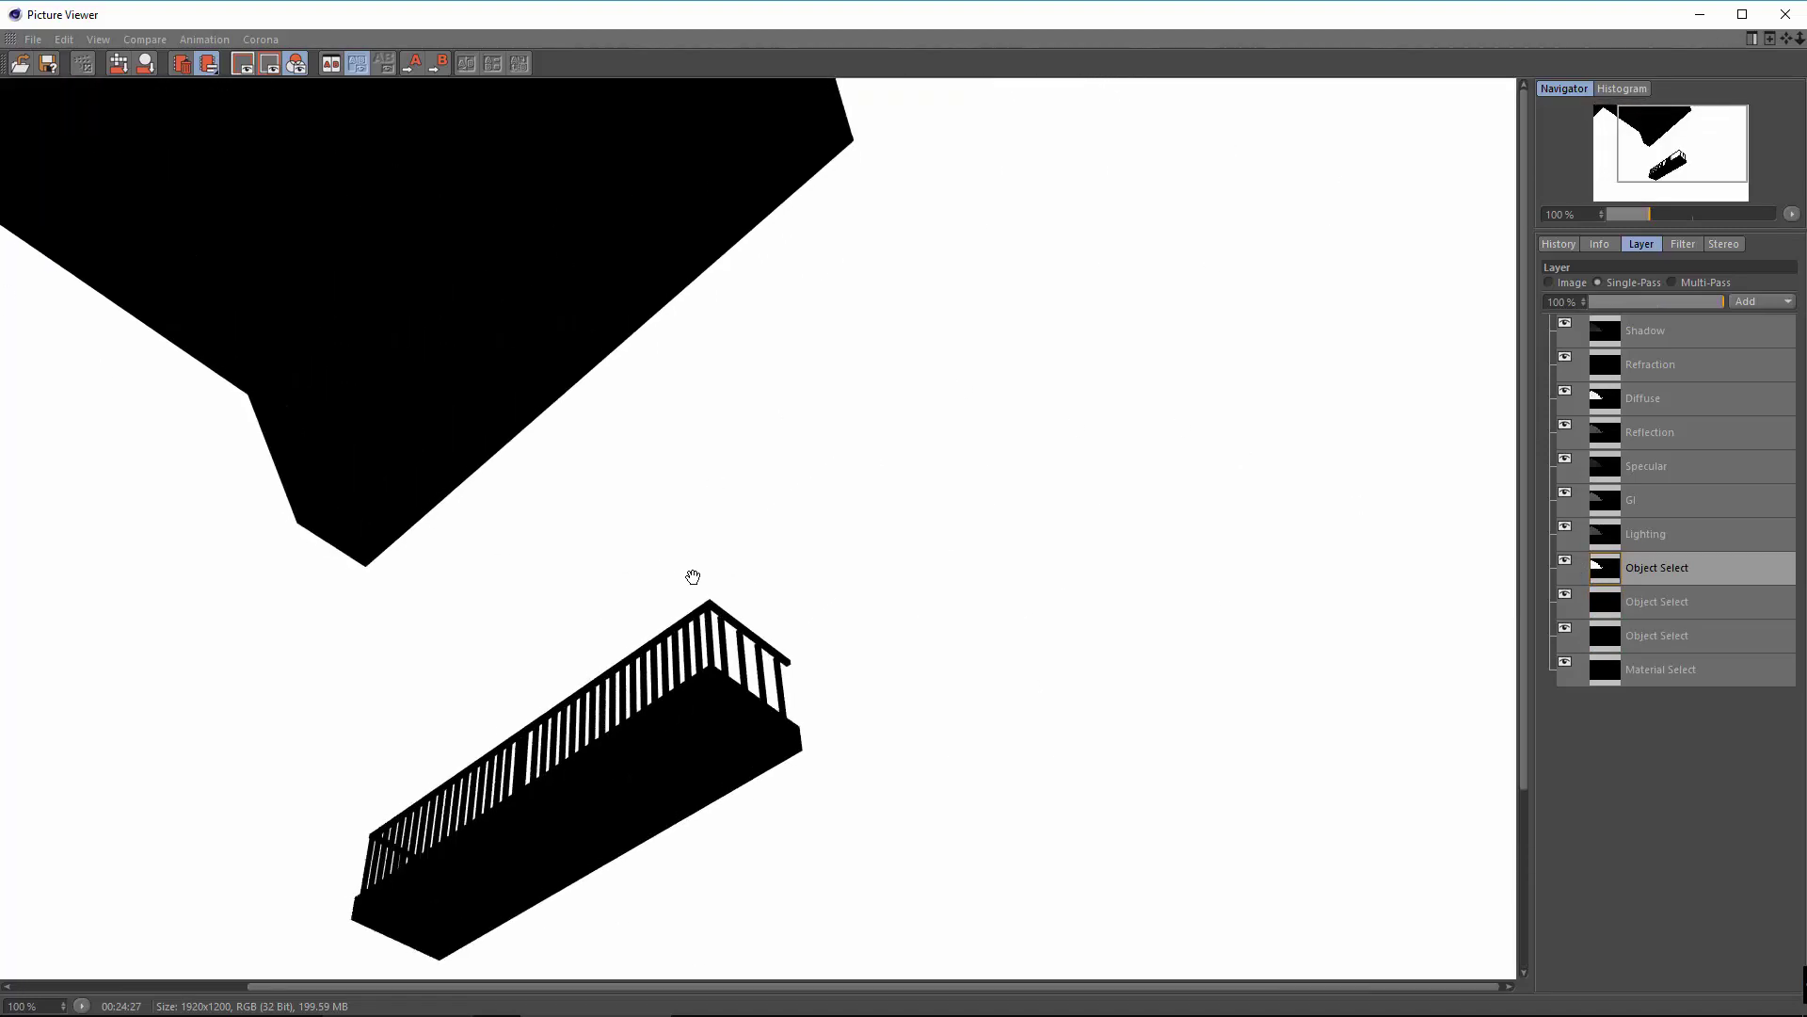
pyautogui.moveTo(694, 150); pyautogui.dragTo(2, 468)
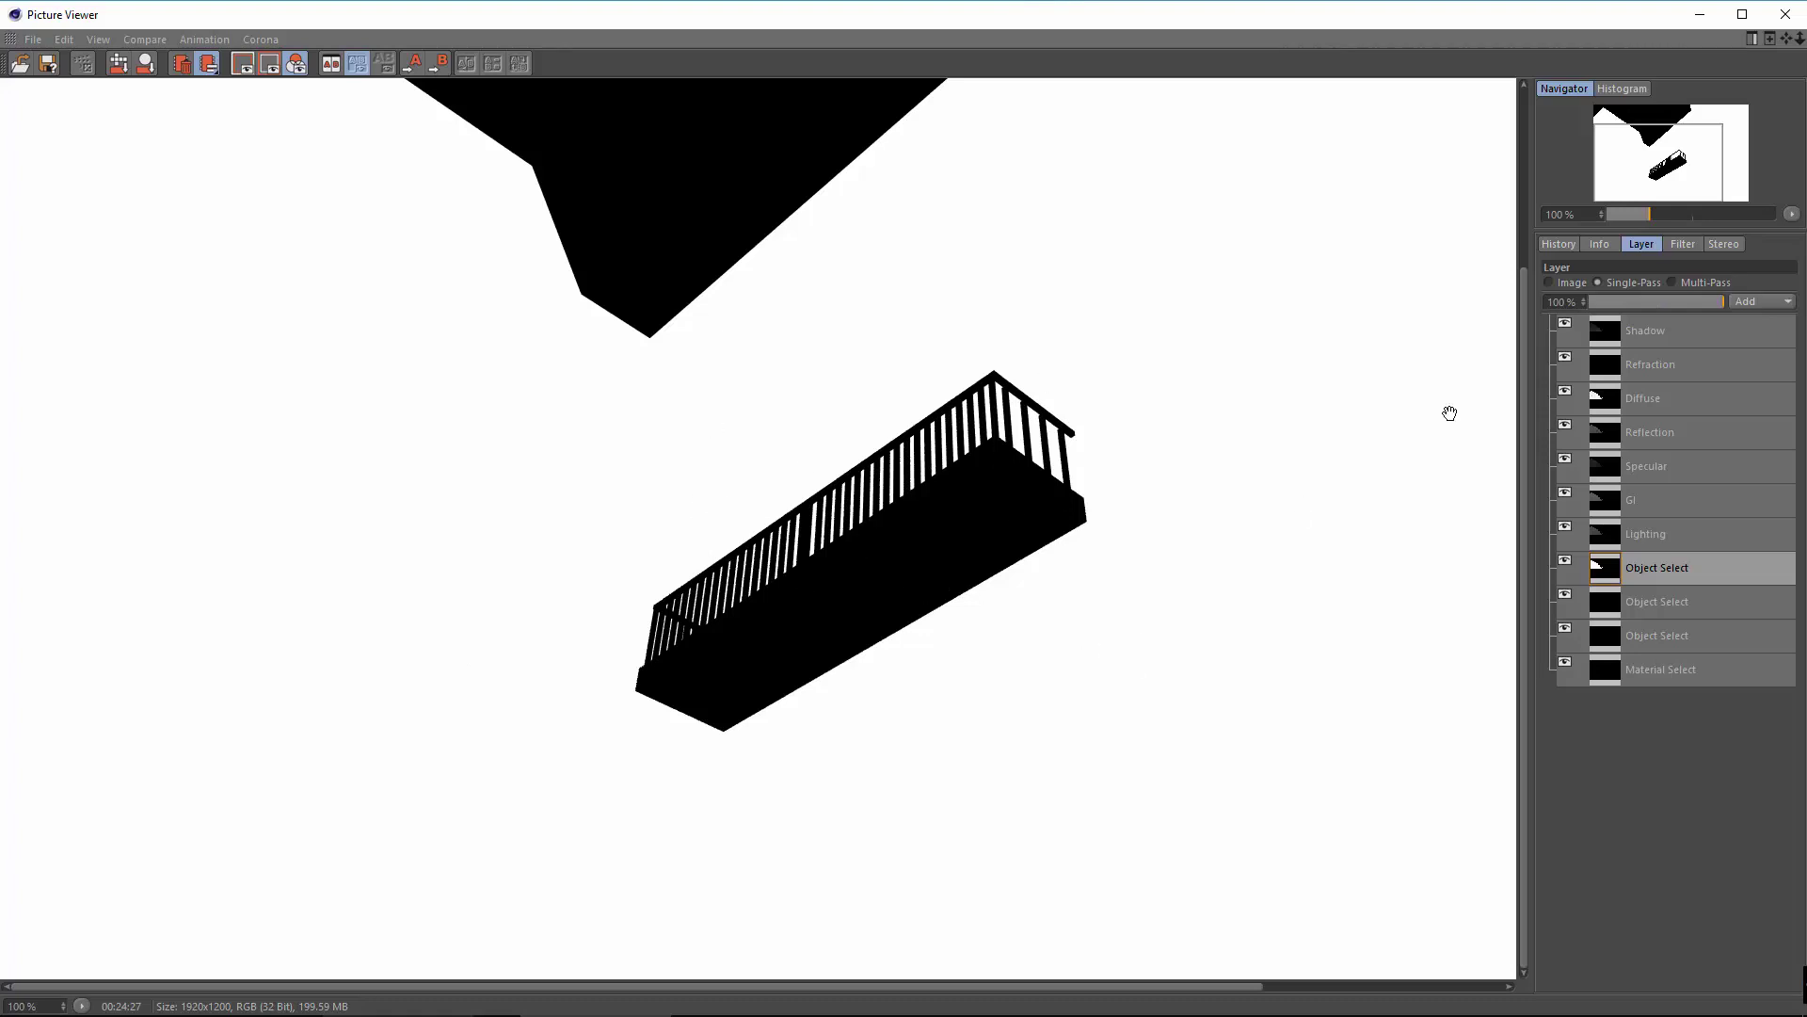
pyautogui.moveTo(852, 491); pyautogui.dragTo(1019, 654)
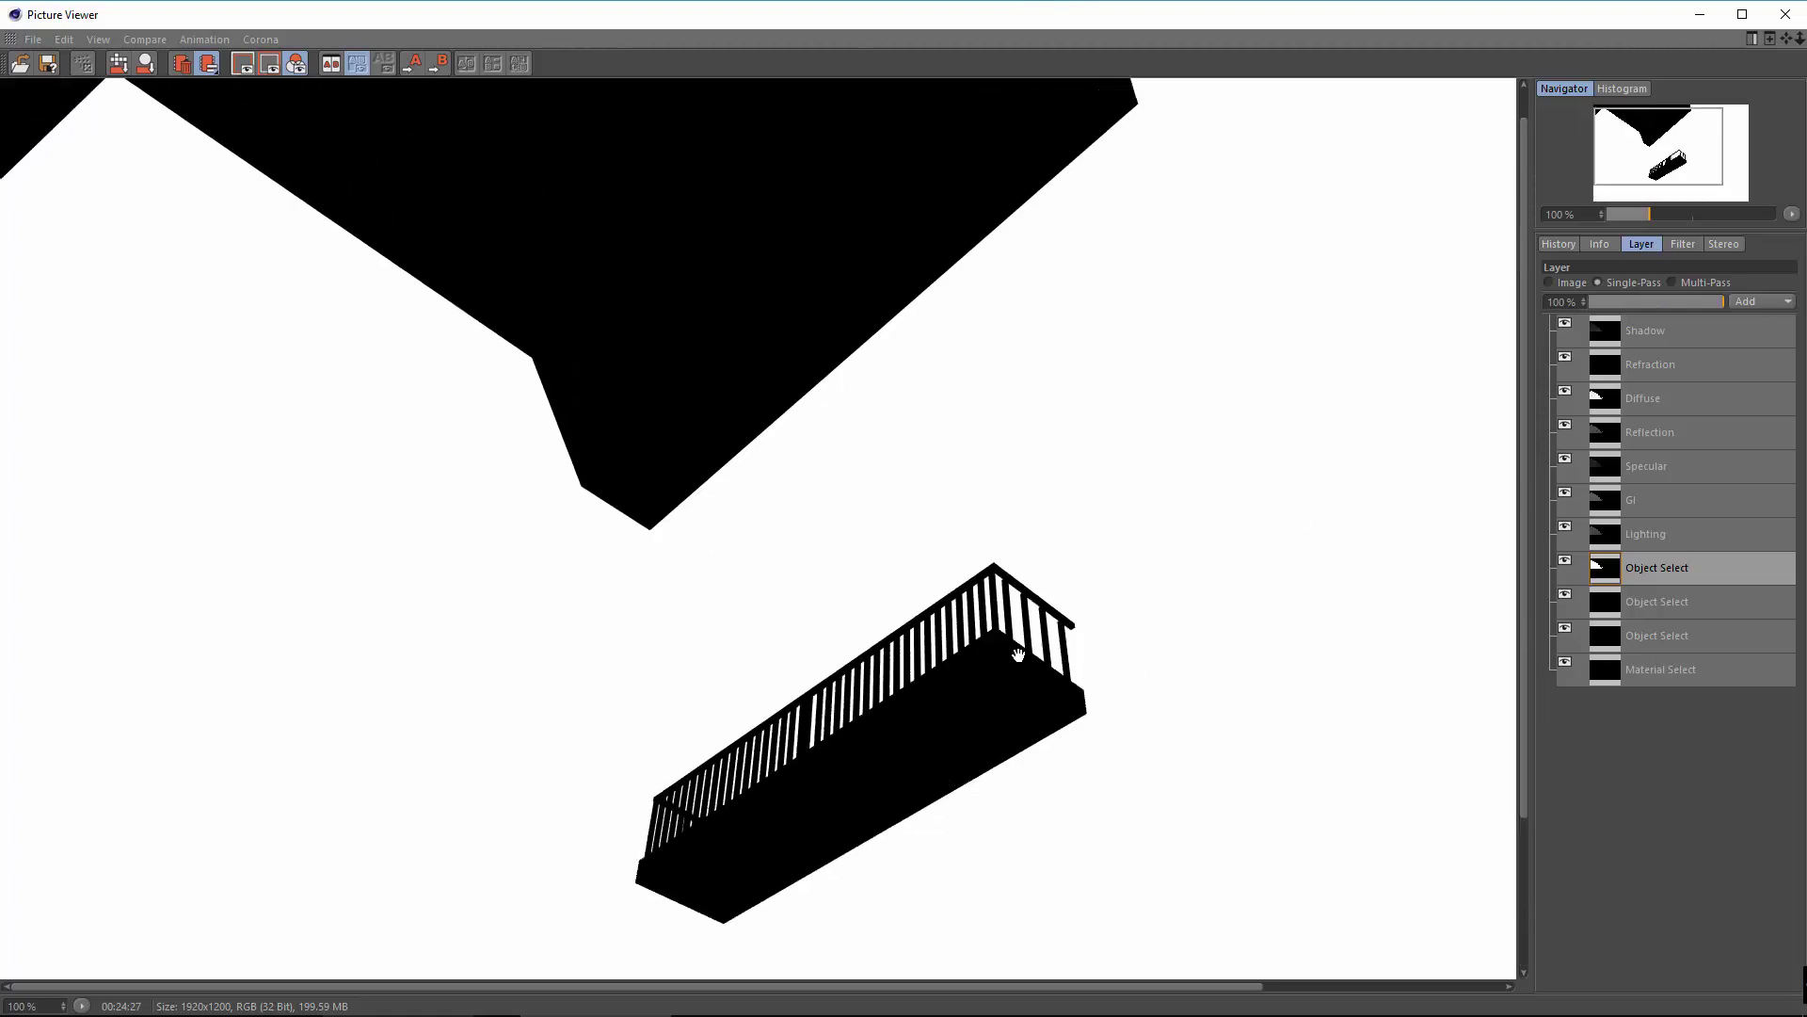
pyautogui.moveTo(975, 500); pyautogui.dragTo(665, 201)
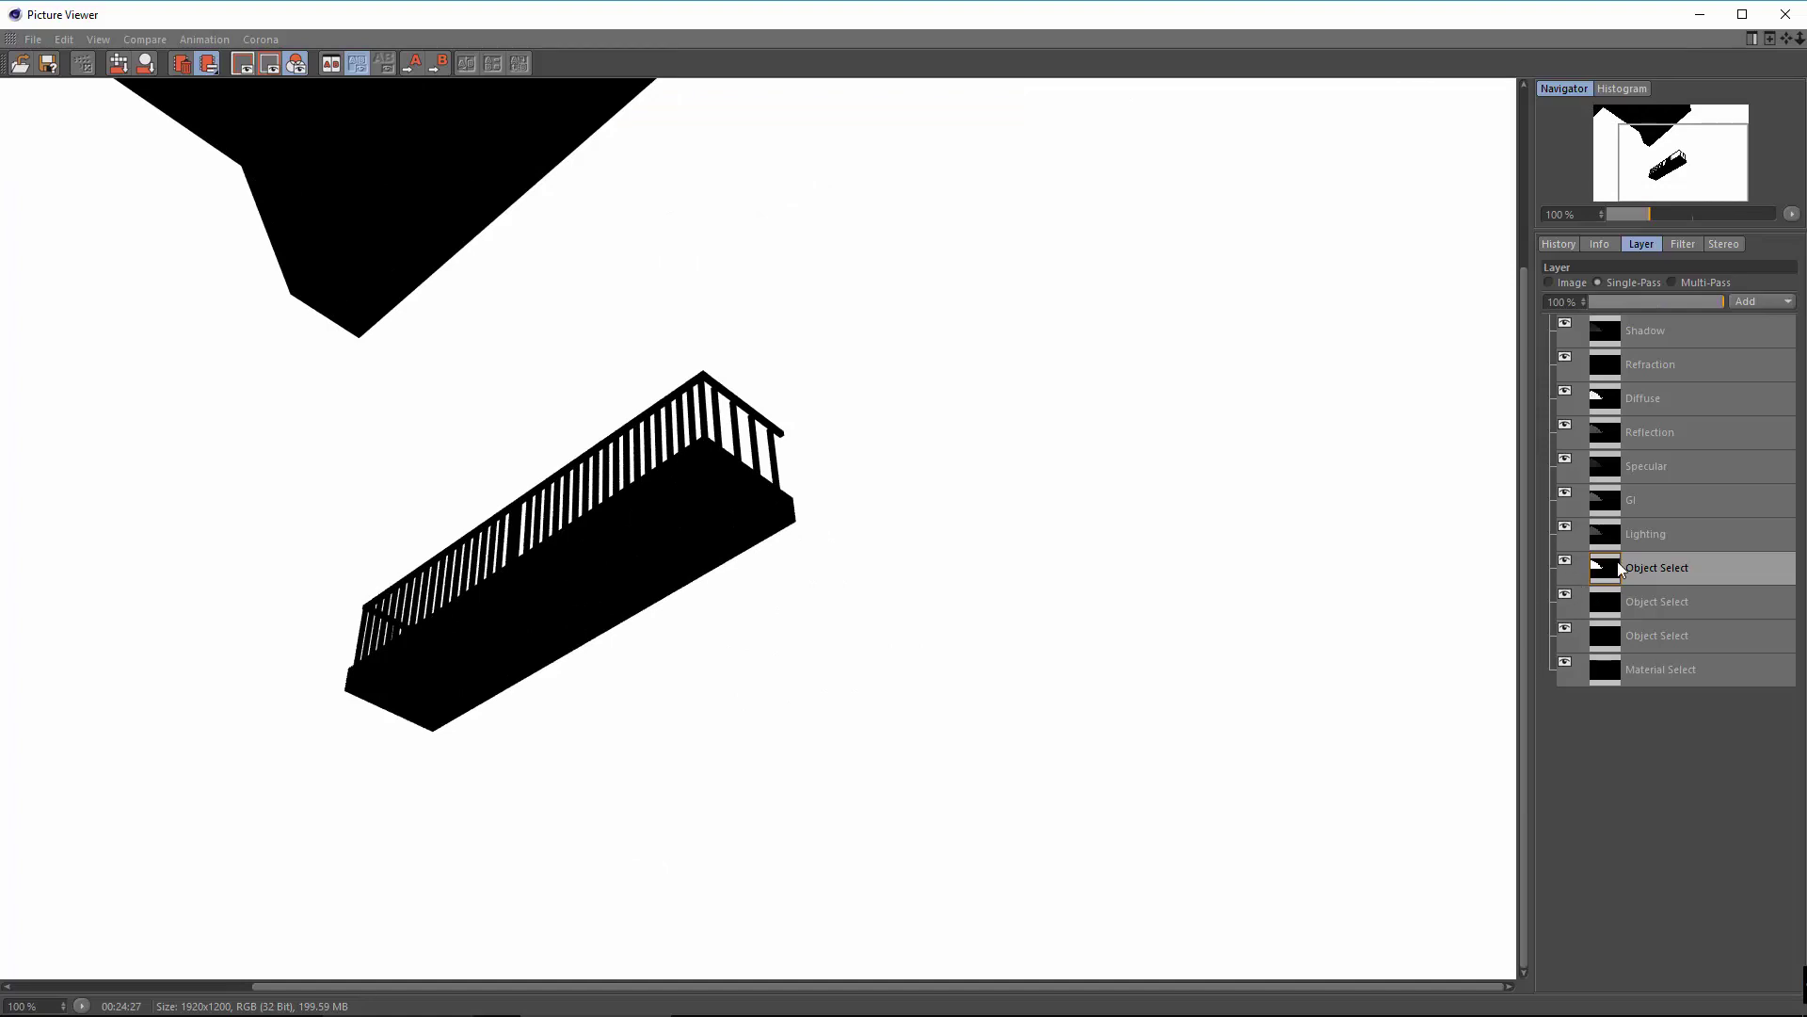
pyautogui.moveTo(755, 397); pyautogui.dragTo(859, 397)
# Compare the second and third Object Select passes with the Material Select pass, checking what each masks around the balcony railing.
pyautogui.click(1605, 597)
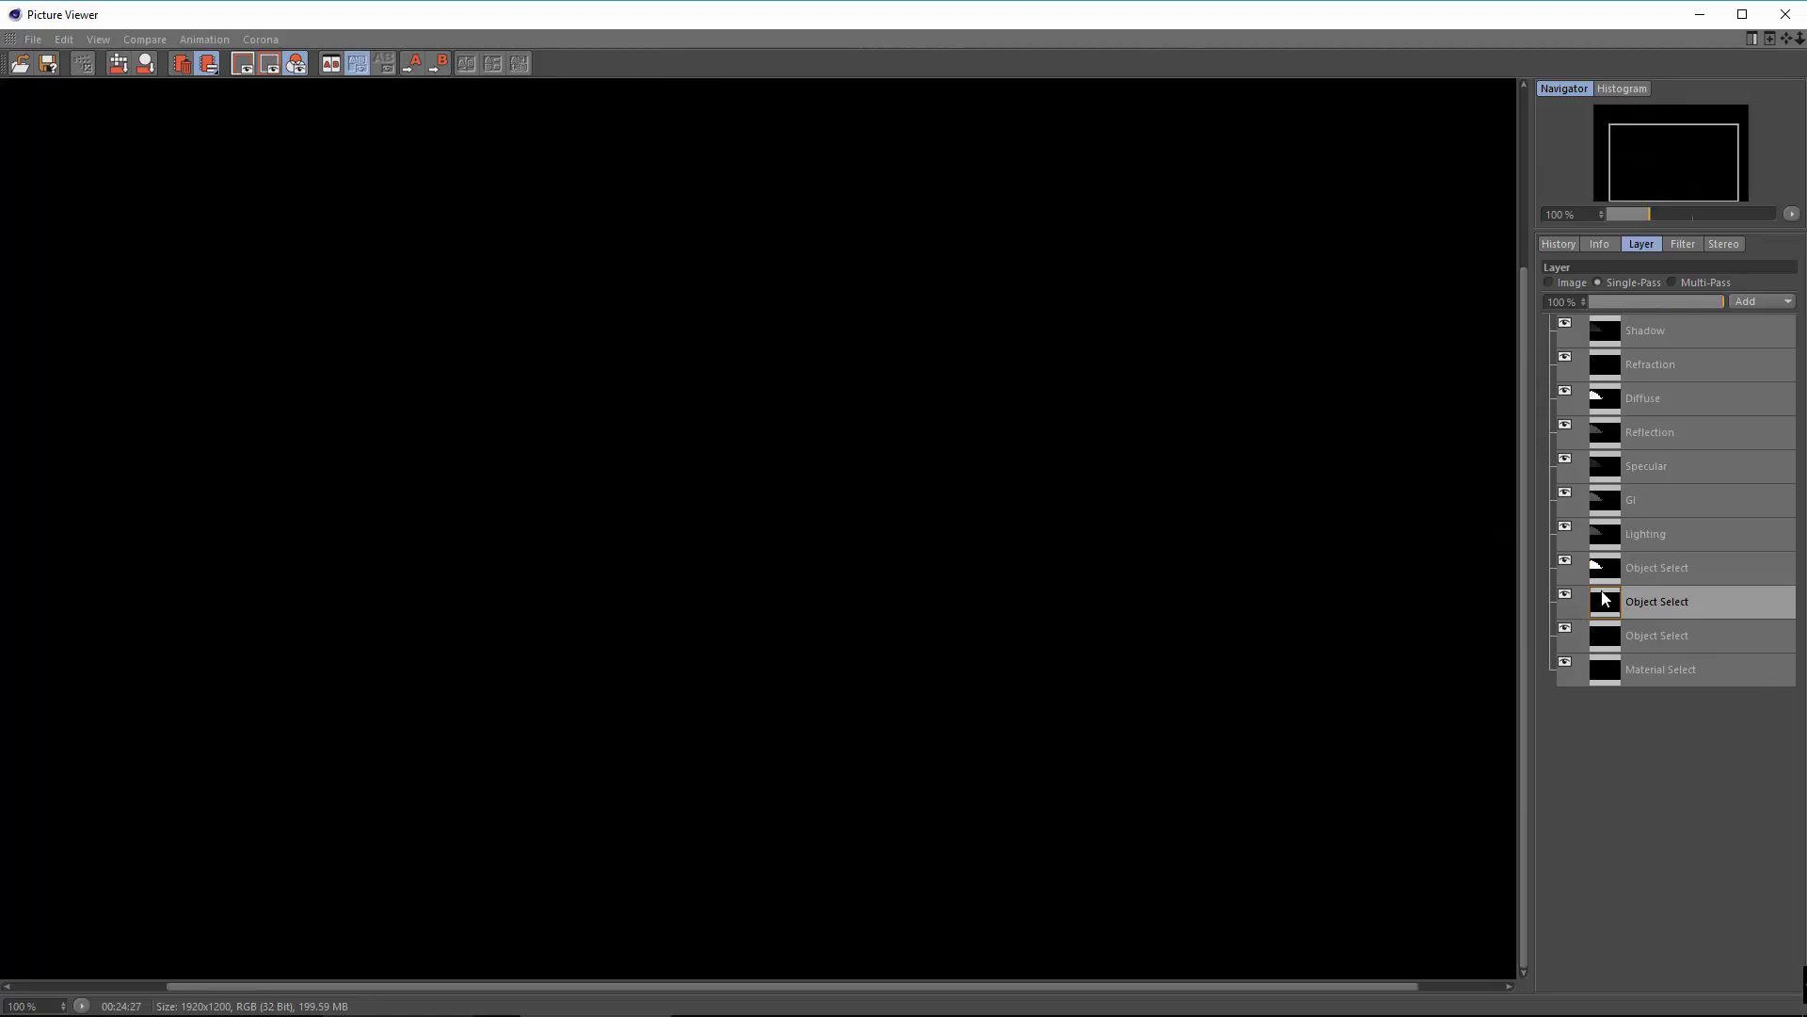
pyautogui.click(1607, 638)
pyautogui.click(1611, 674)
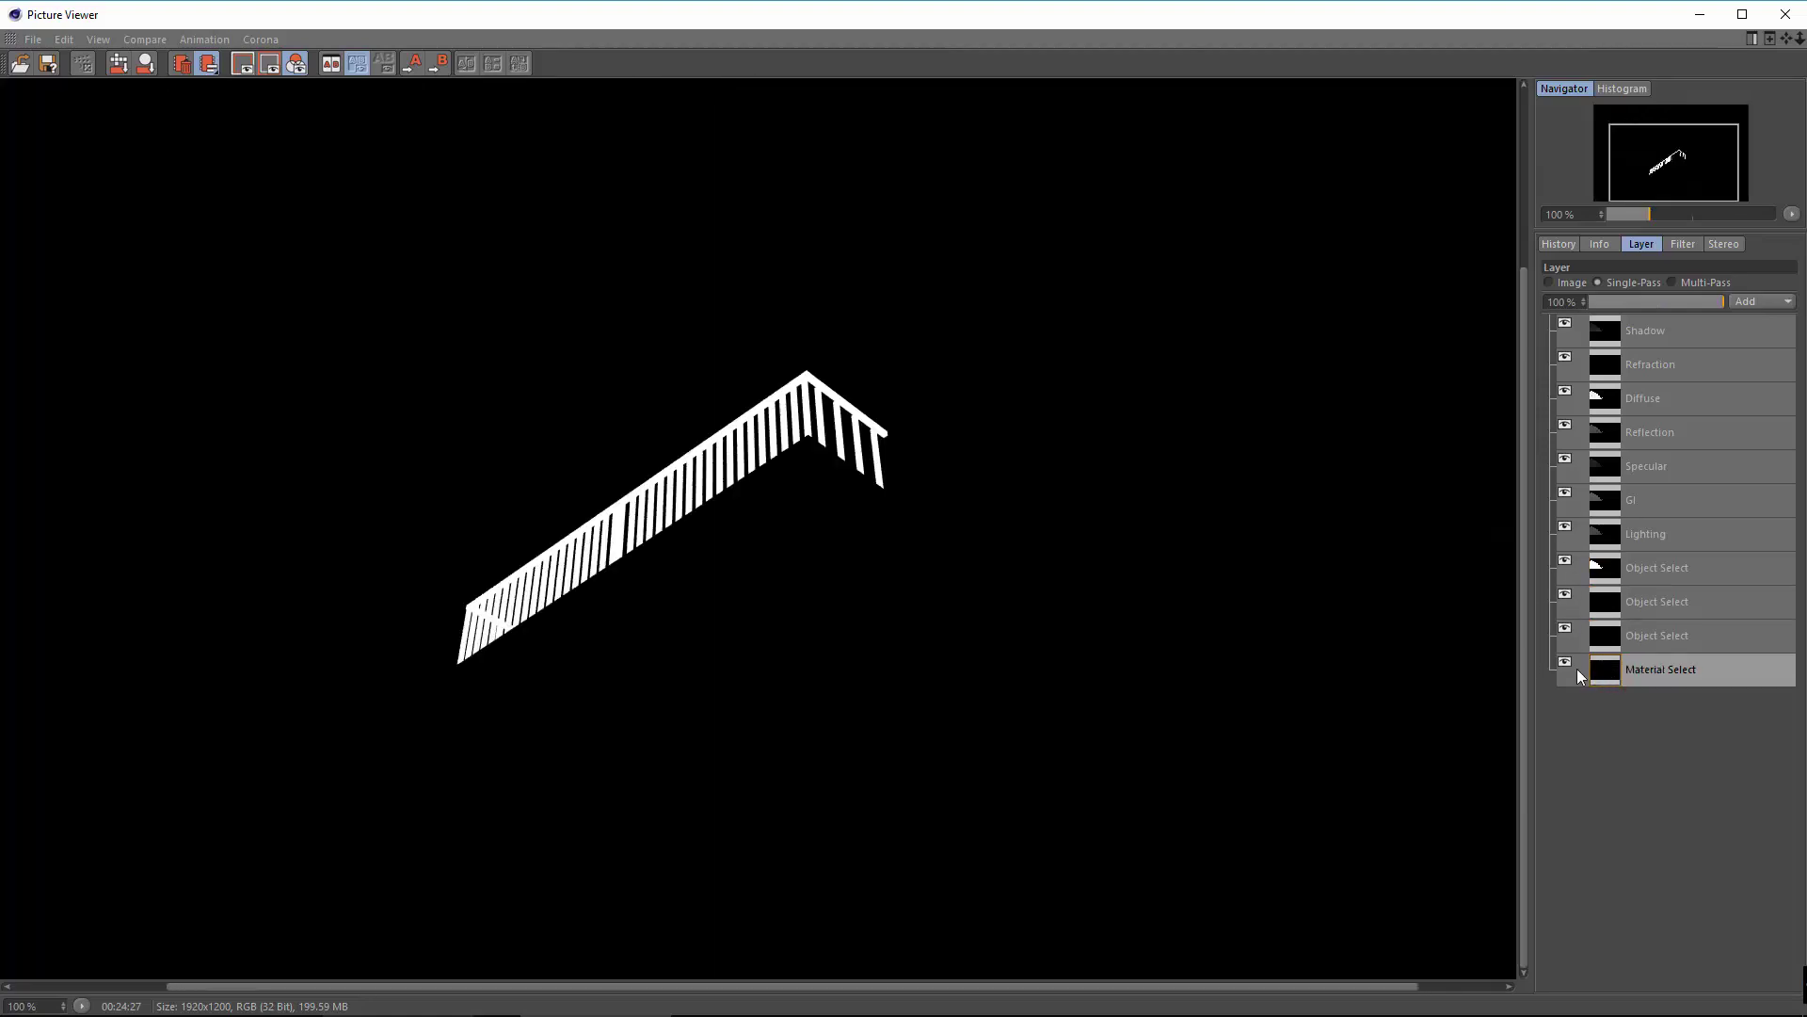
pyautogui.click(1574, 279)
pyautogui.click(1607, 284)
pyautogui.click(1603, 645)
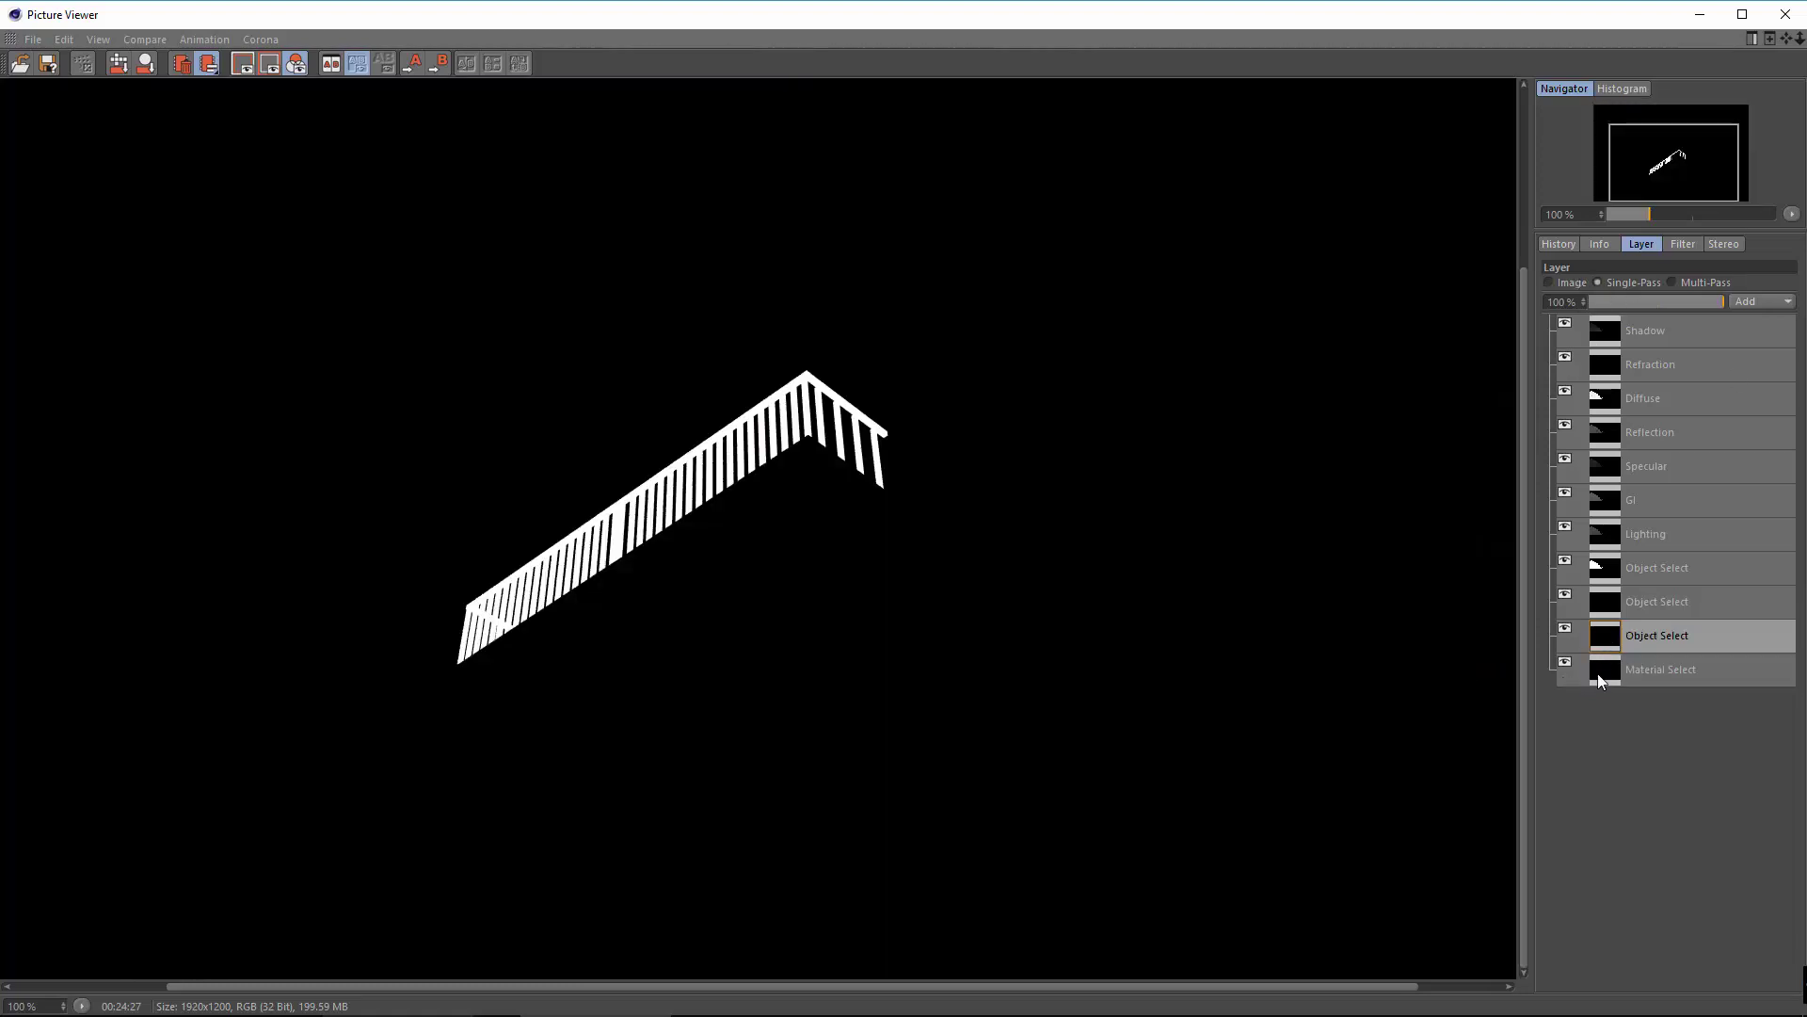
pyautogui.click(1602, 675)
pyautogui.click(1623, 636)
pyautogui.click(1616, 602)
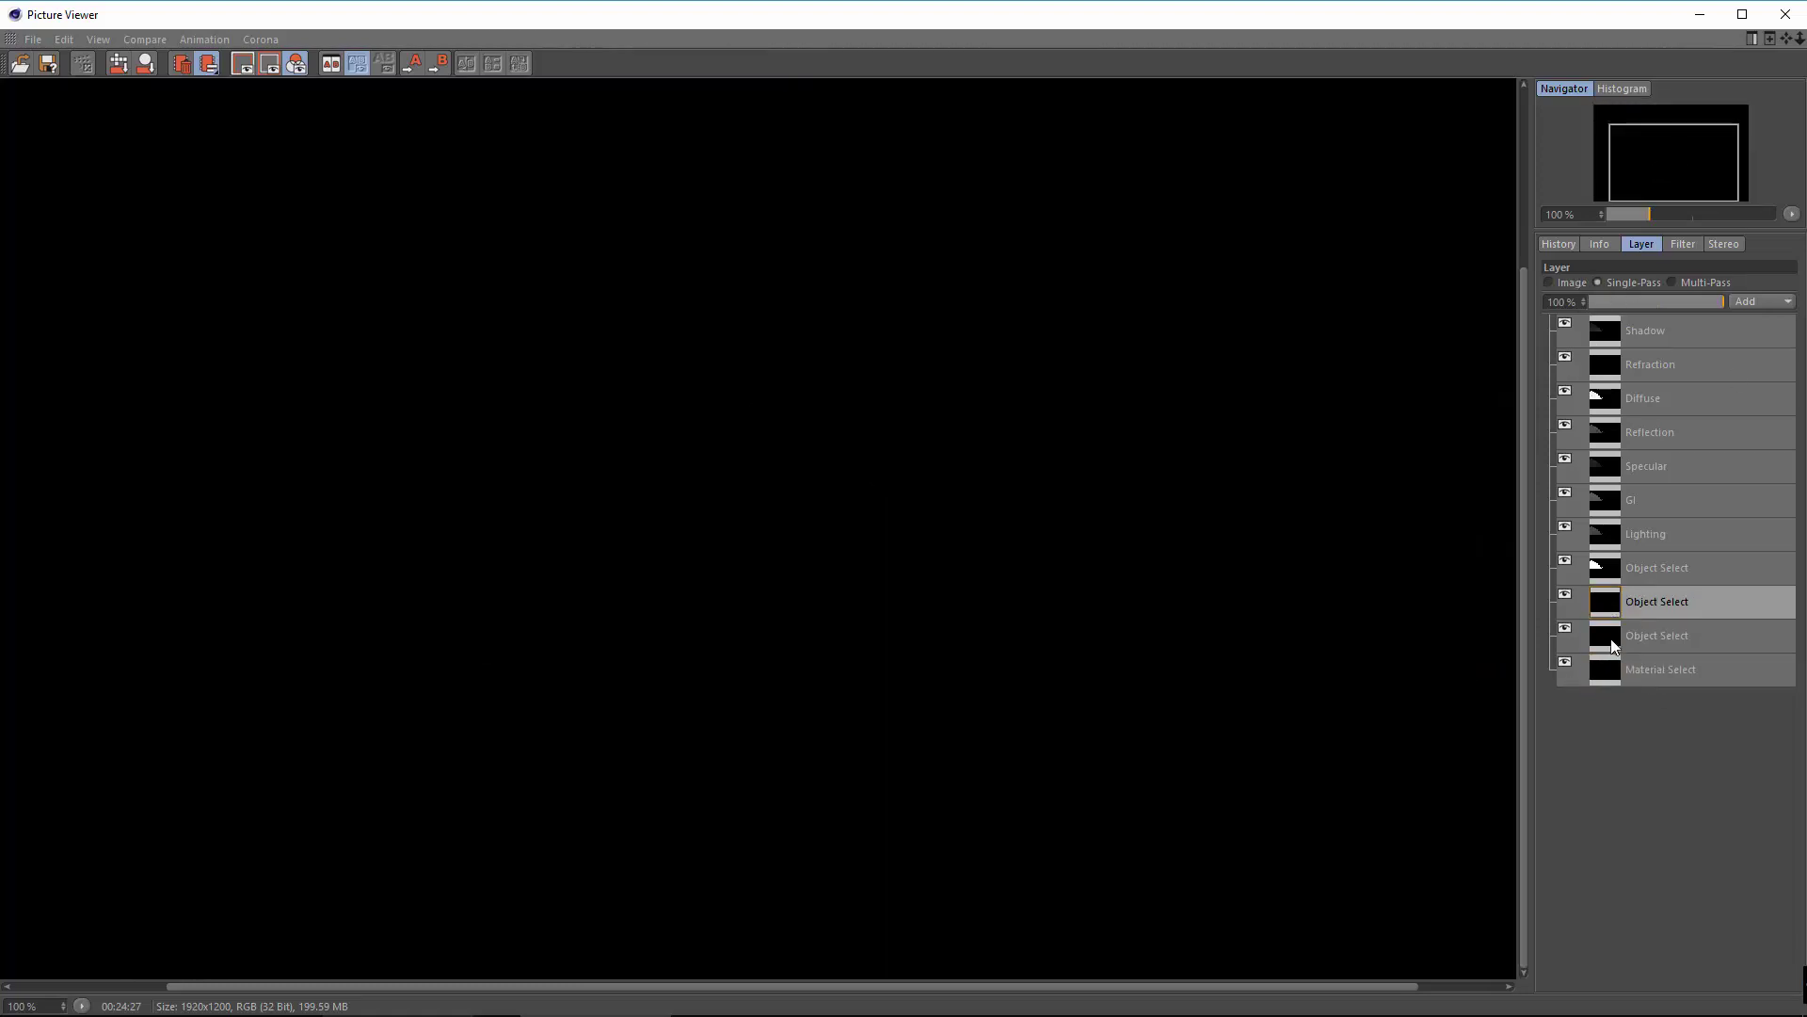
pyautogui.click(1611, 636)
pyautogui.click(1608, 670)
pyautogui.moveTo(830, 370); pyautogui.dragTo(1019, 370)
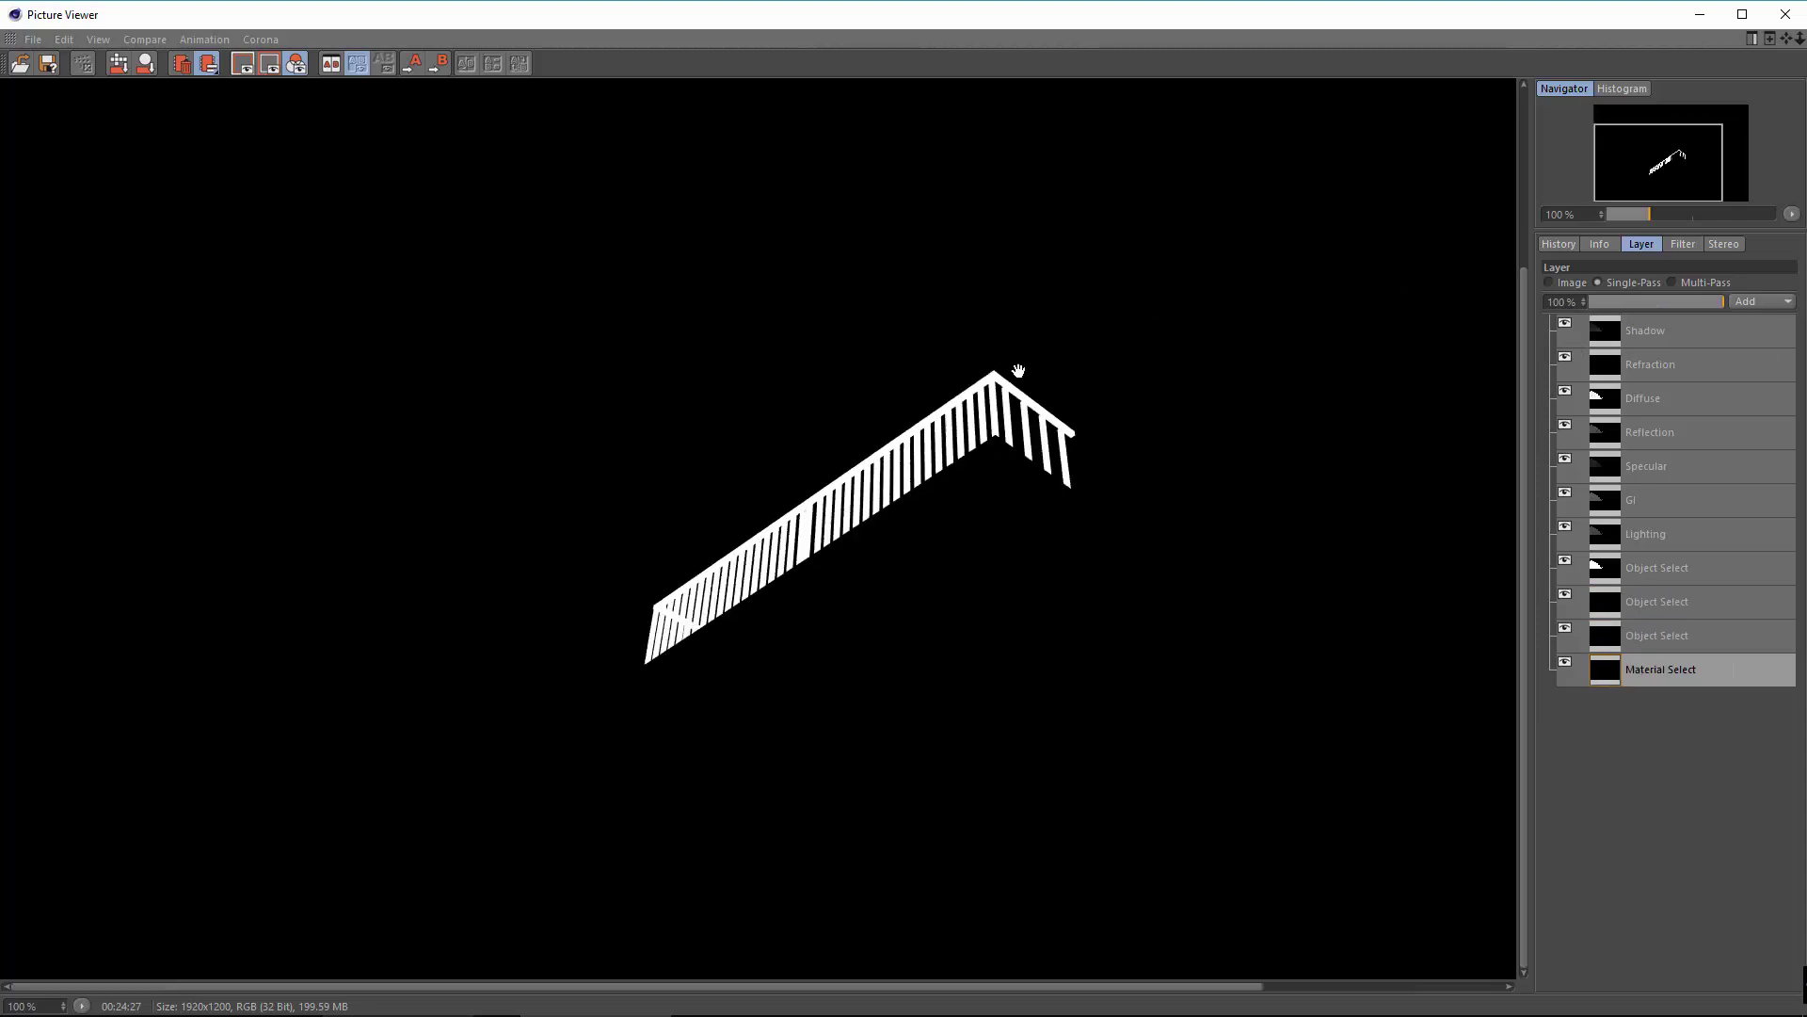
pyautogui.moveTo(1136, 424); pyautogui.dragTo(885, 181)
# Compare the full rendered image with the Material Select pass and return to the Image view.
pyautogui.click(1565, 282)
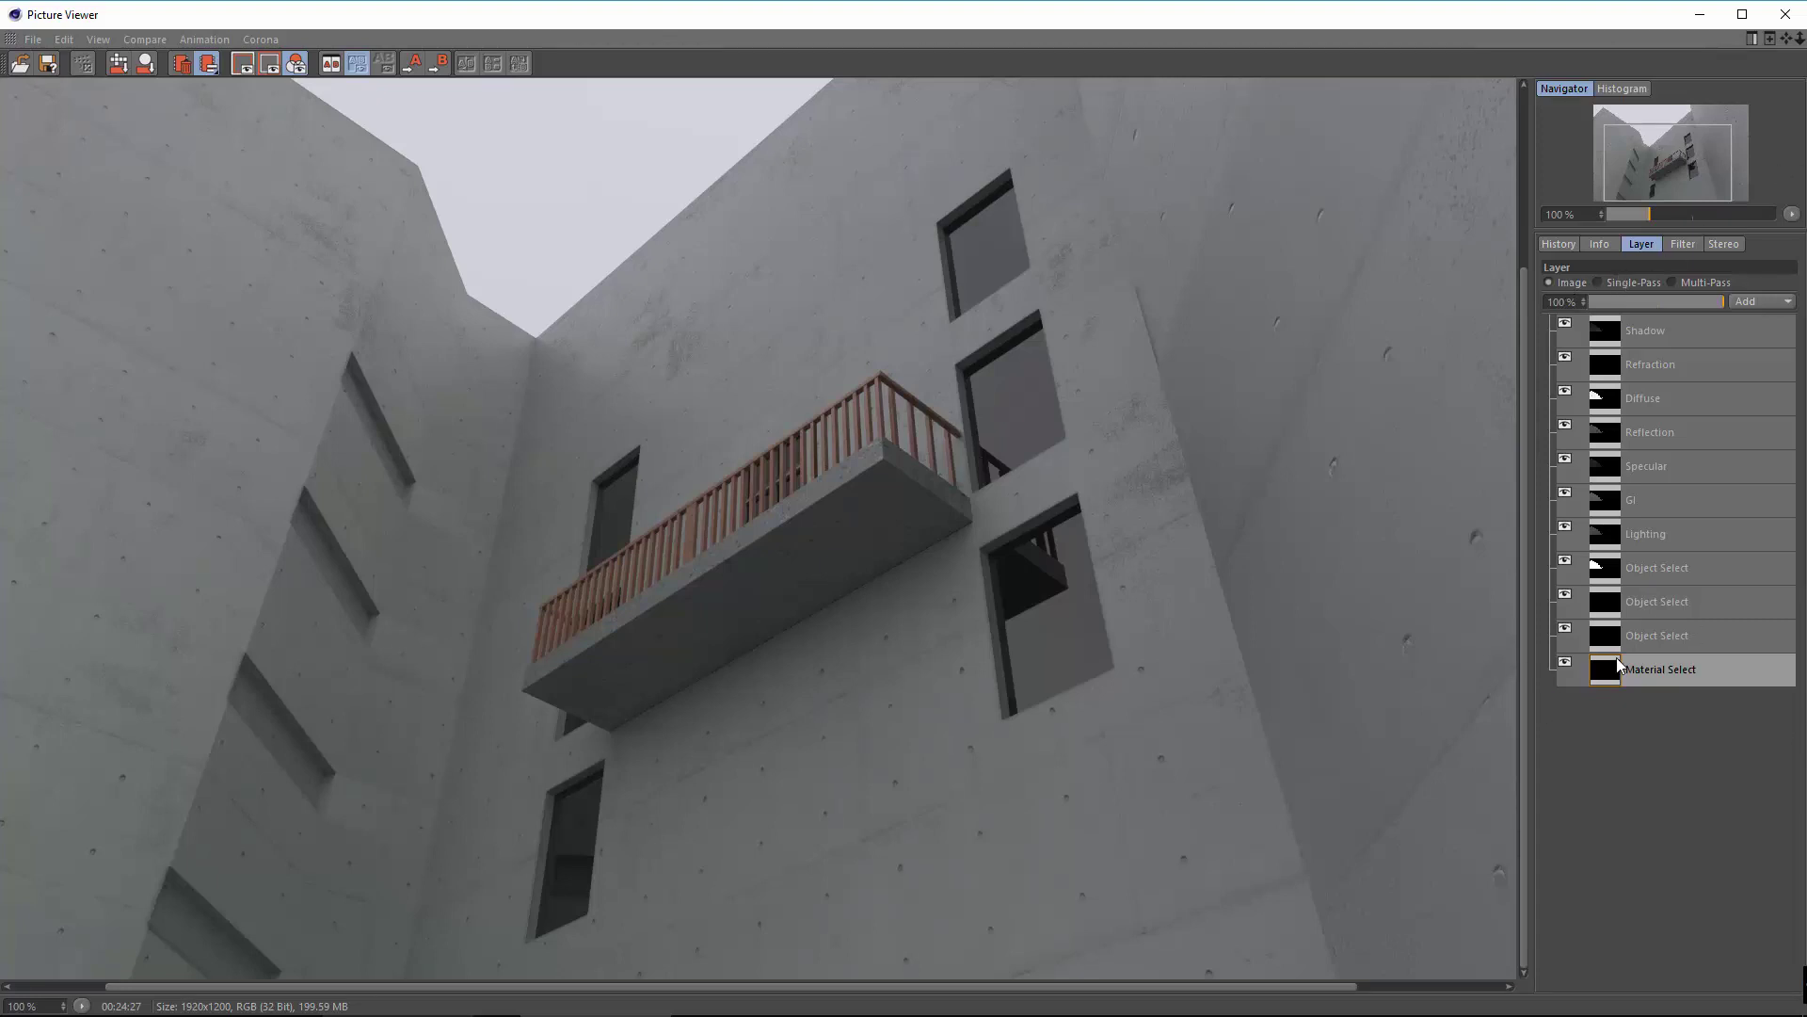
pyautogui.click(1613, 282)
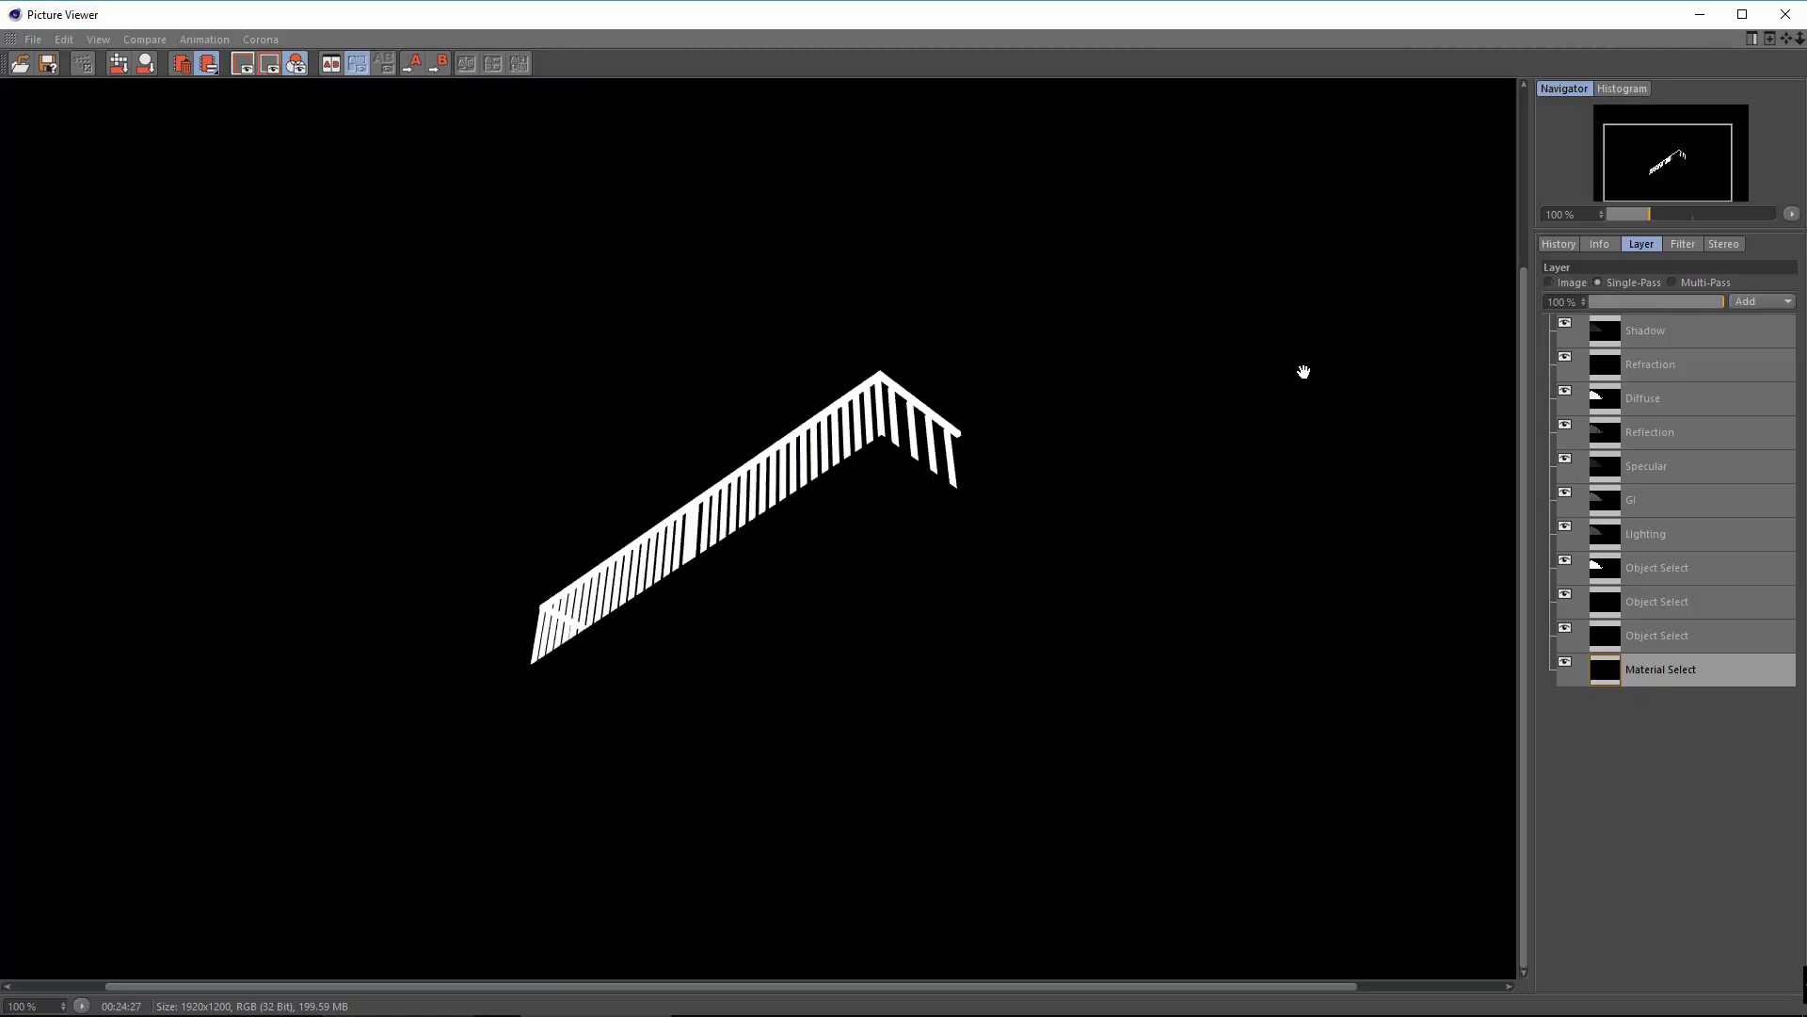
pyautogui.moveTo(1240, 375); pyautogui.dragTo(1353, 292)
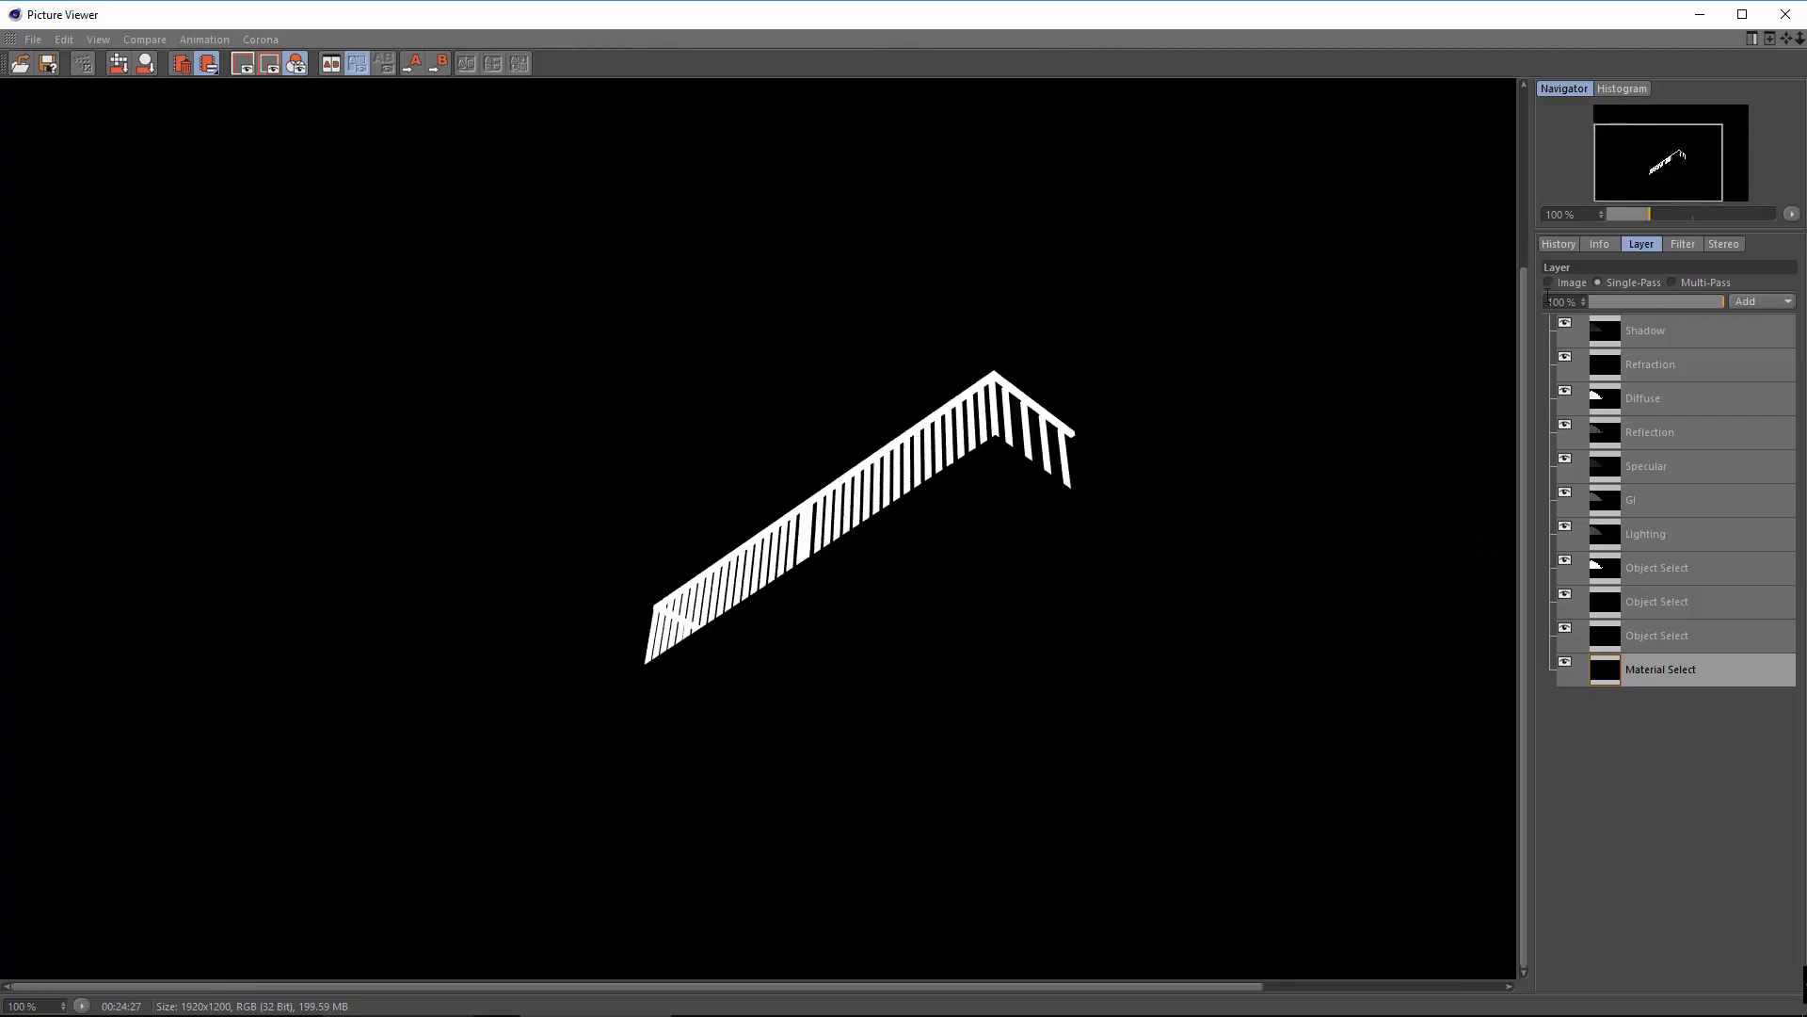
pyautogui.click(1561, 284)
pyautogui.click(1560, 244)
pyautogui.click(1642, 243)
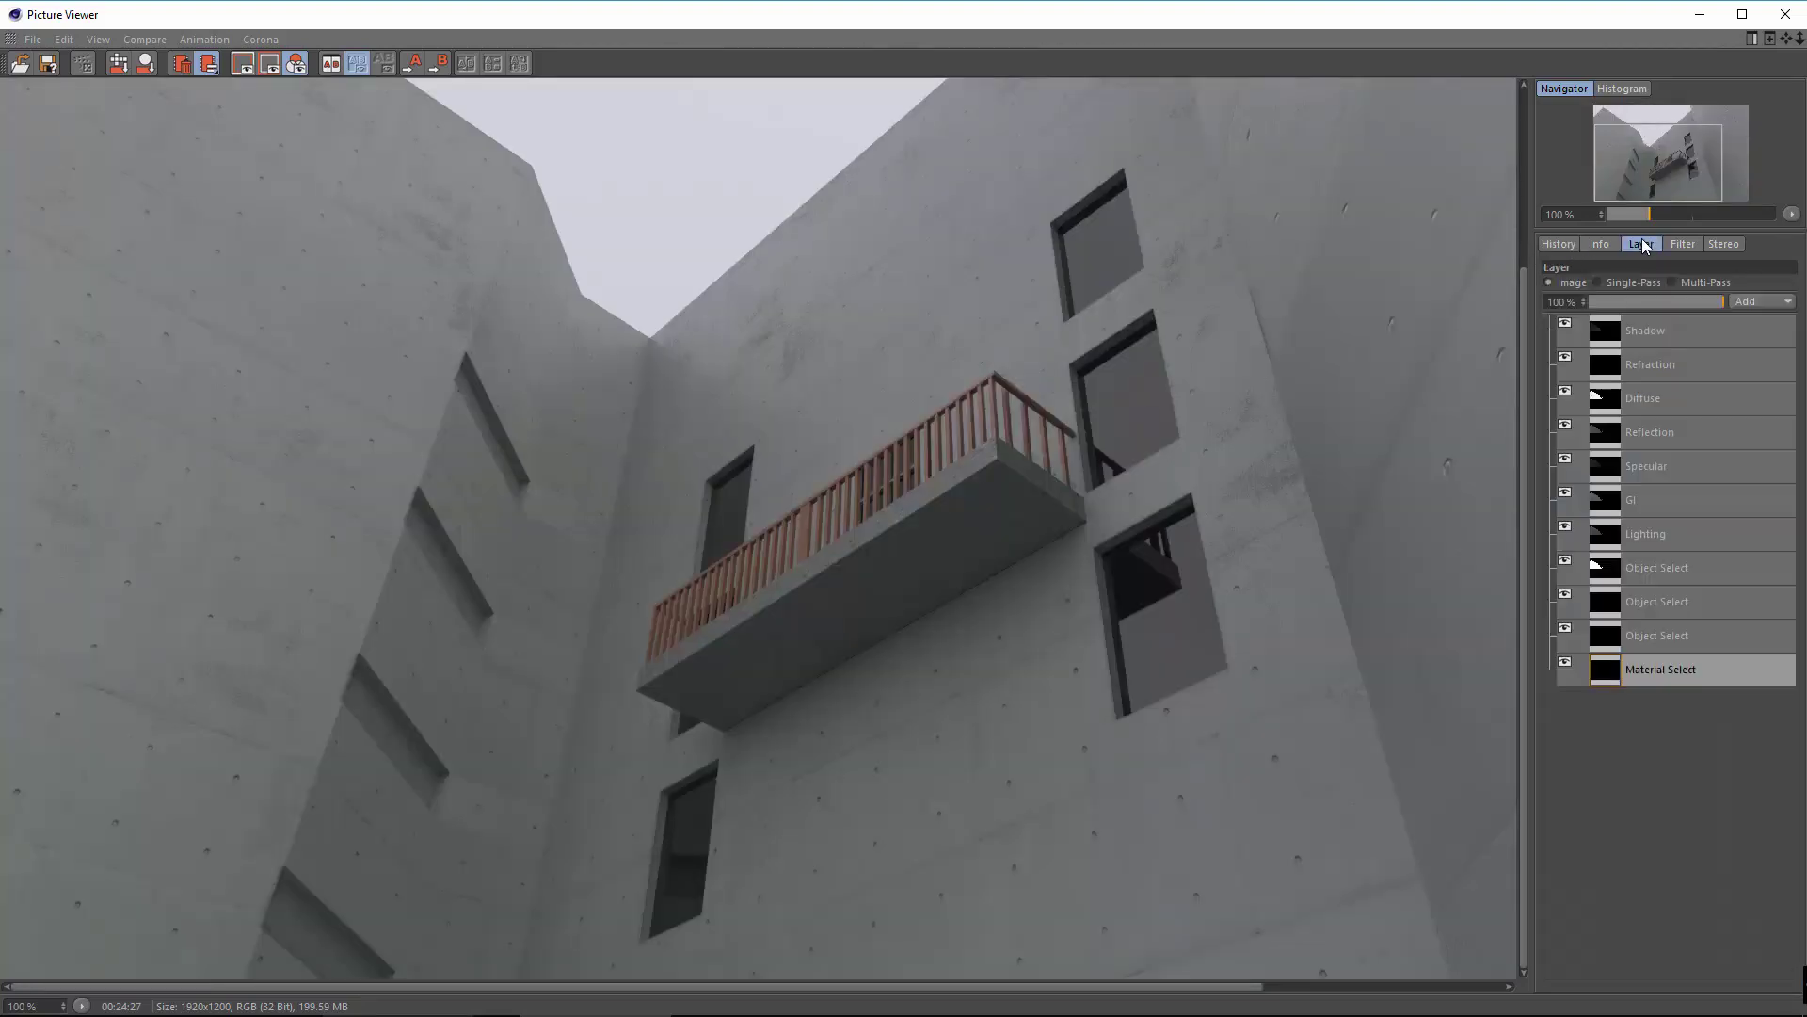
pyautogui.moveTo(1289, 546); pyautogui.dragTo(1284, 340)
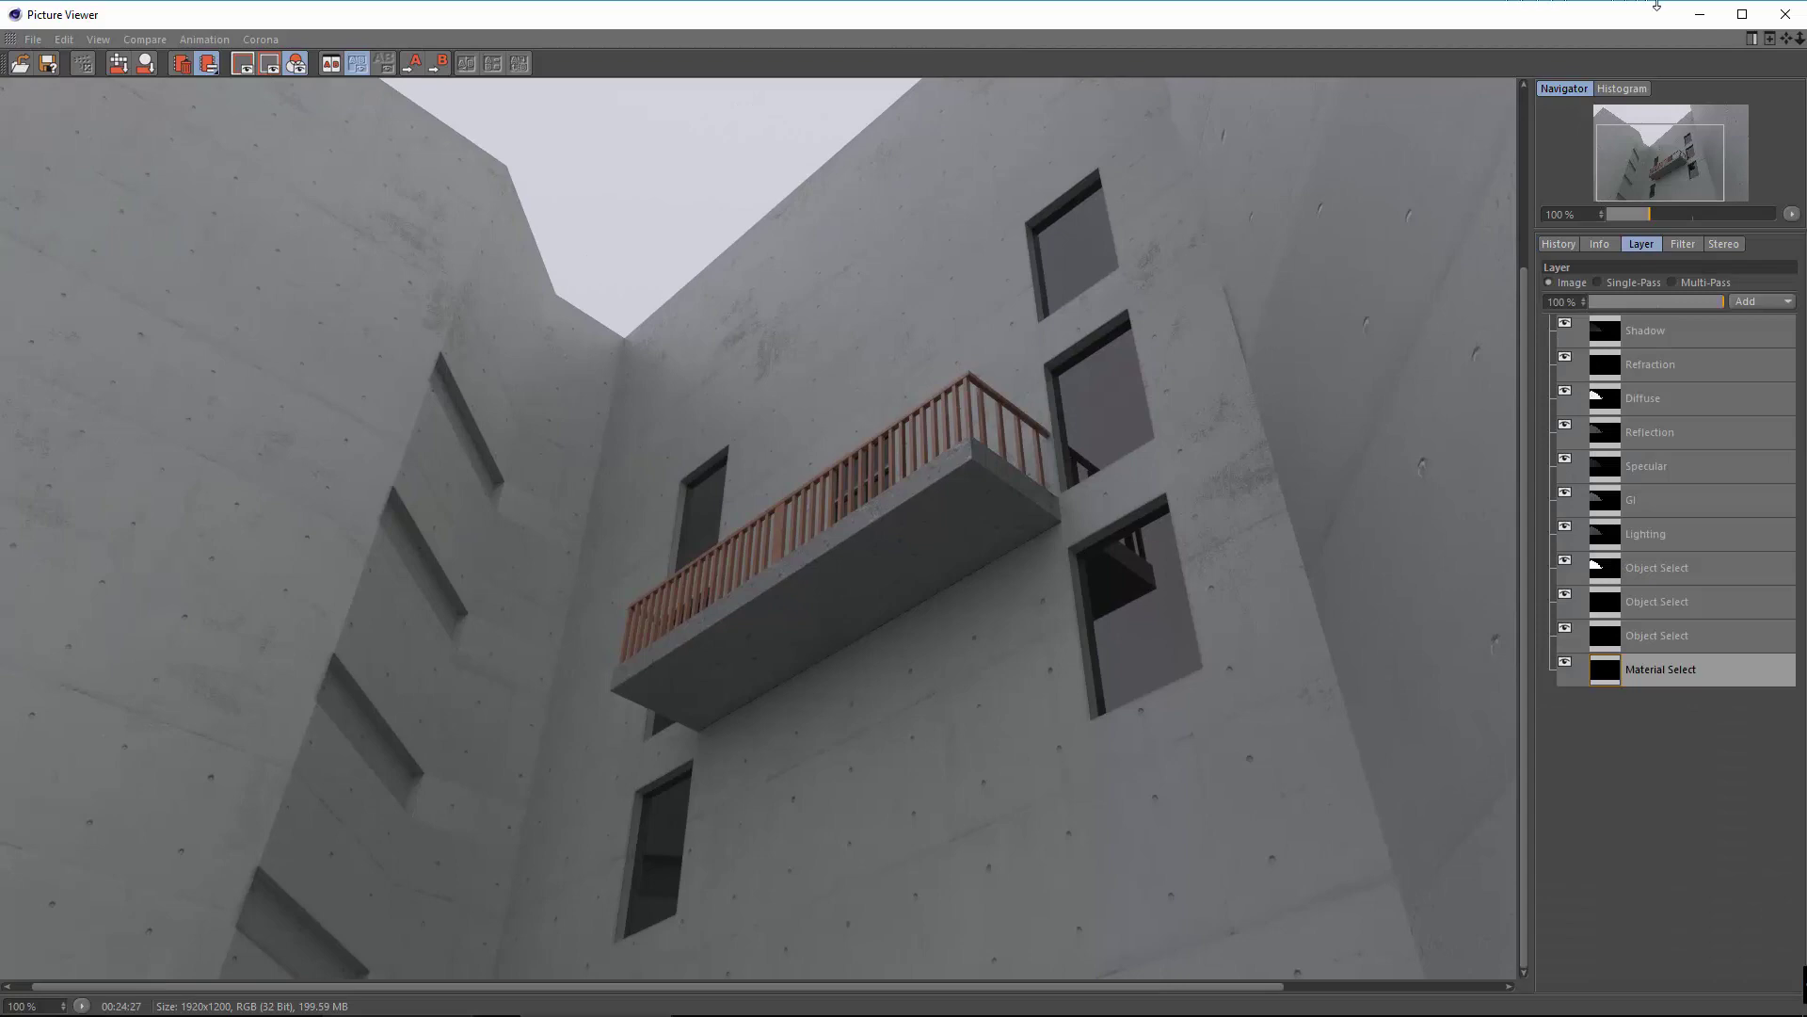
# Switch to Photoshop and close Exterior5.tif, Exterior7.tif and Exterior6.tif without saving changes.
pyautogui.click(897, 1006)
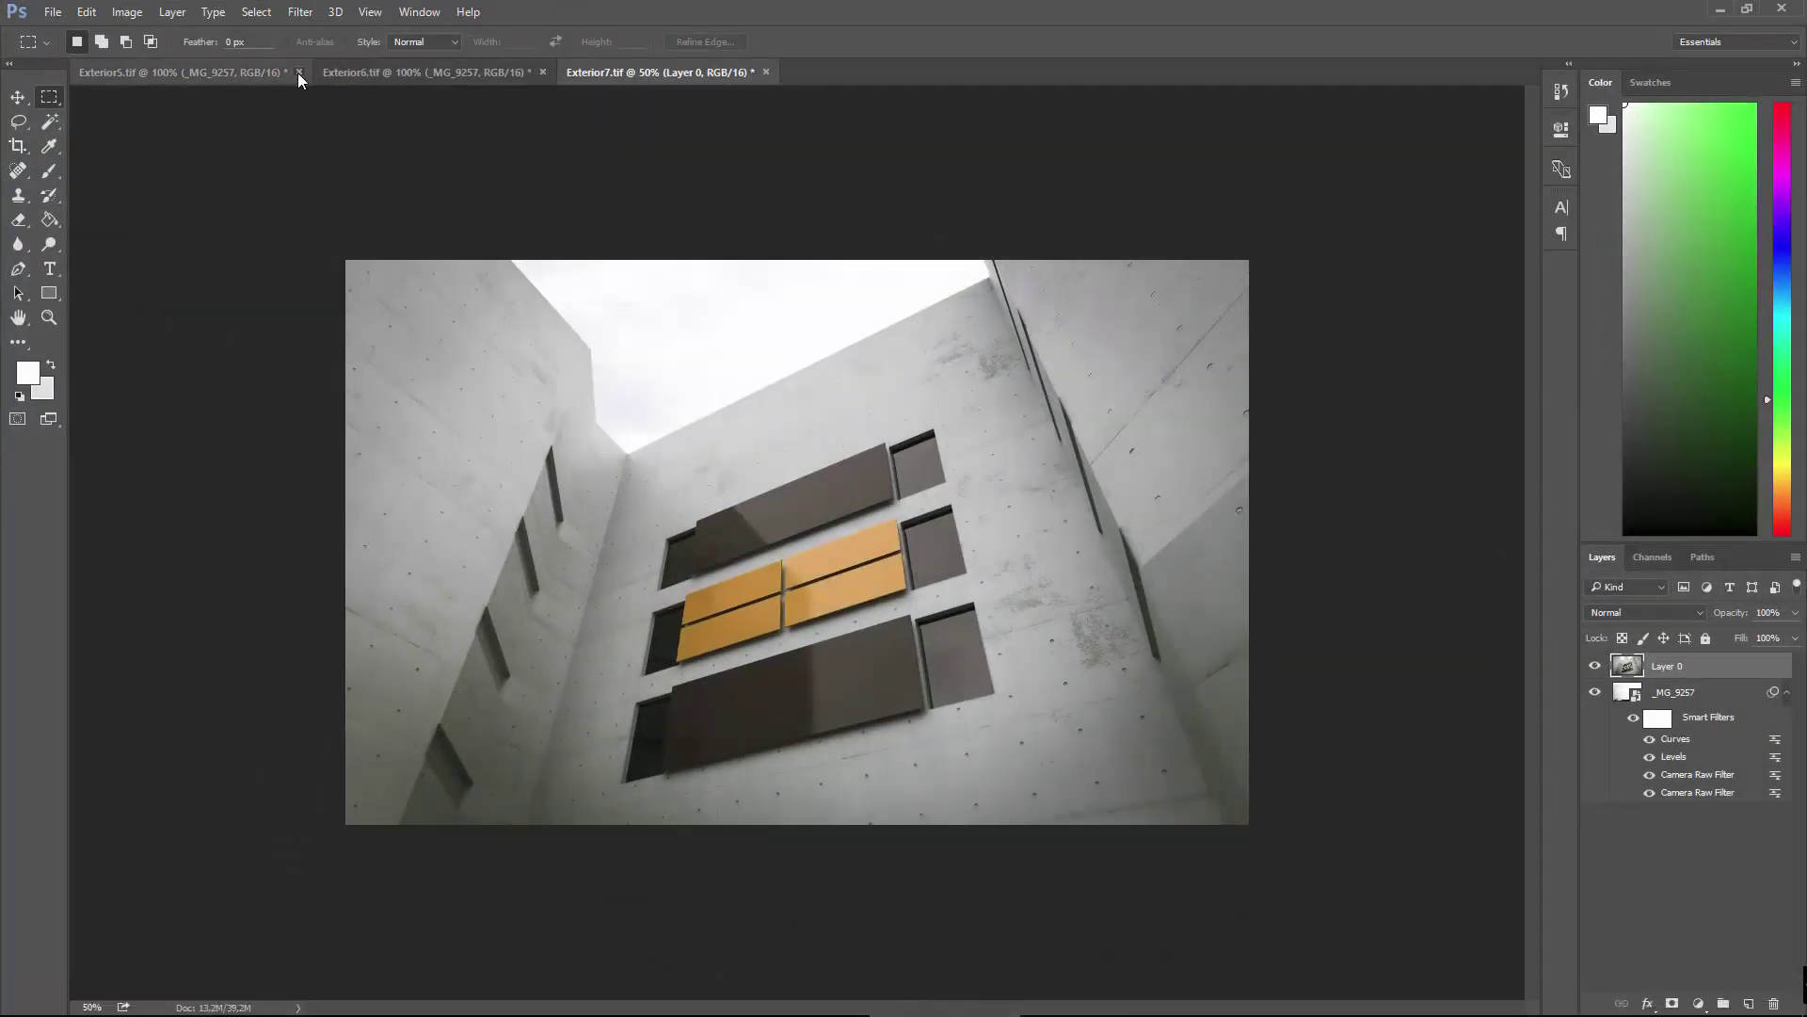
pyautogui.click(297, 72)
pyautogui.click(923, 394)
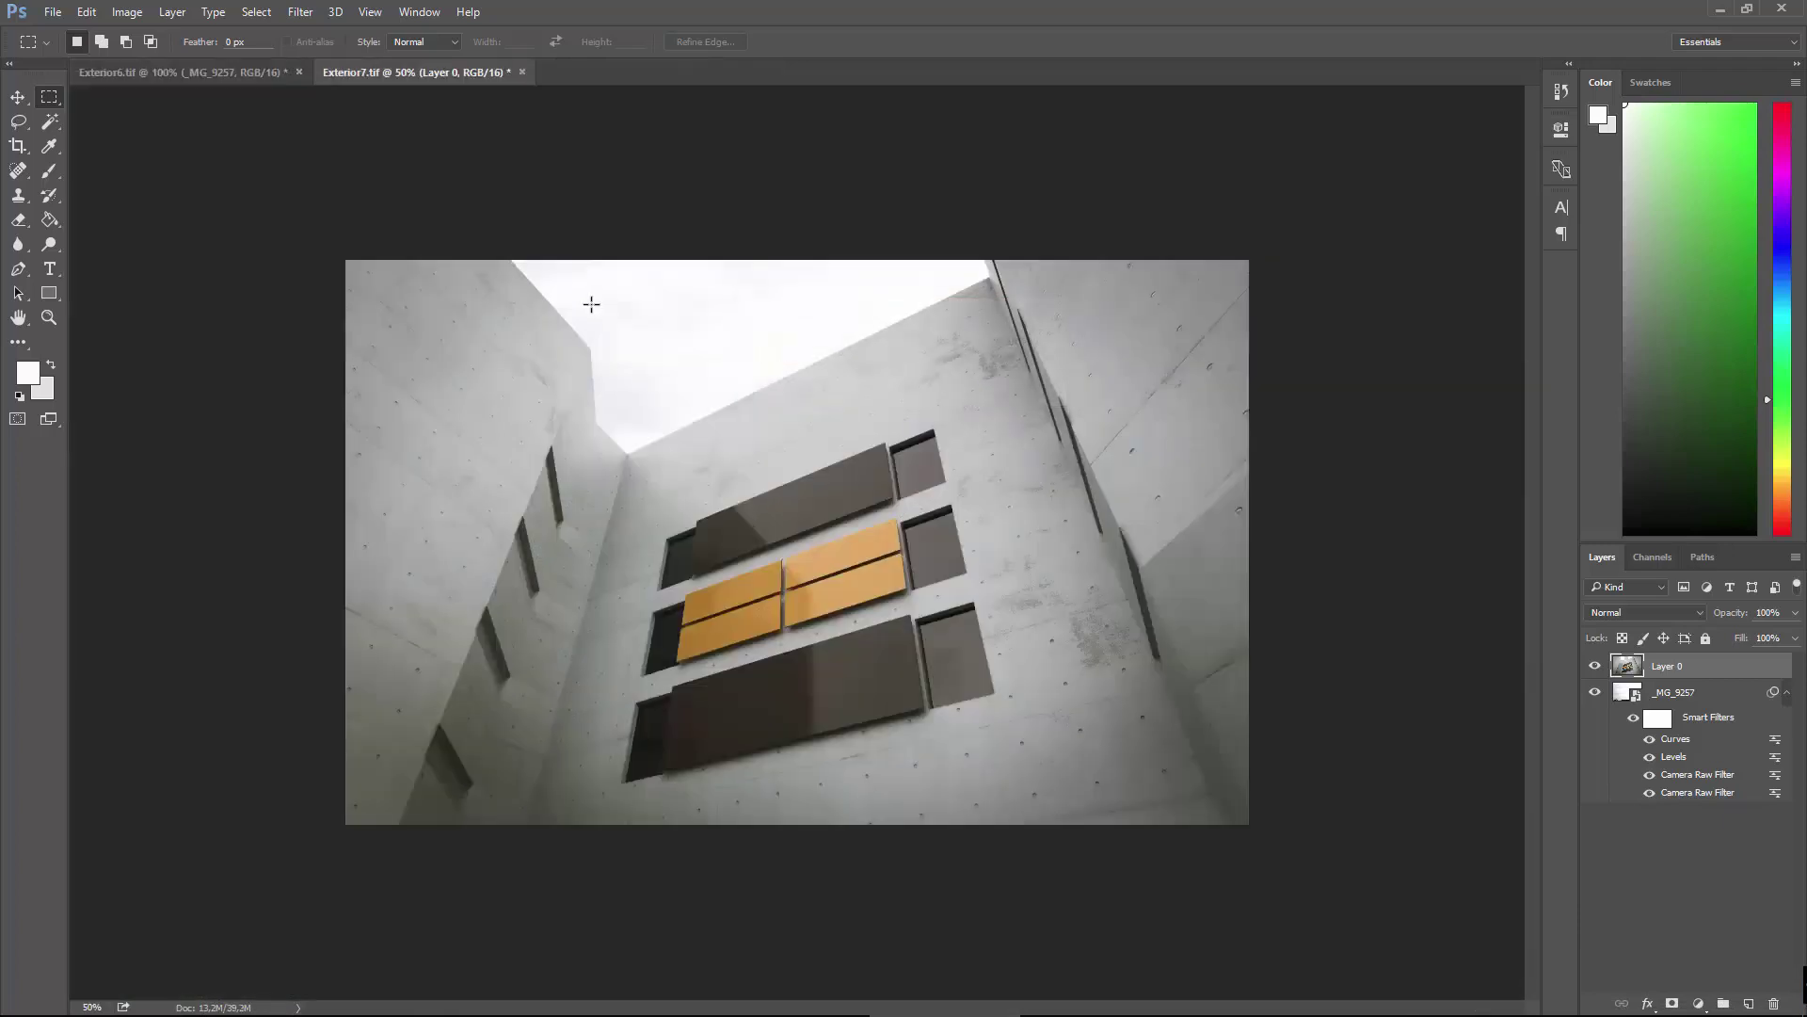
pyautogui.click(522, 72)
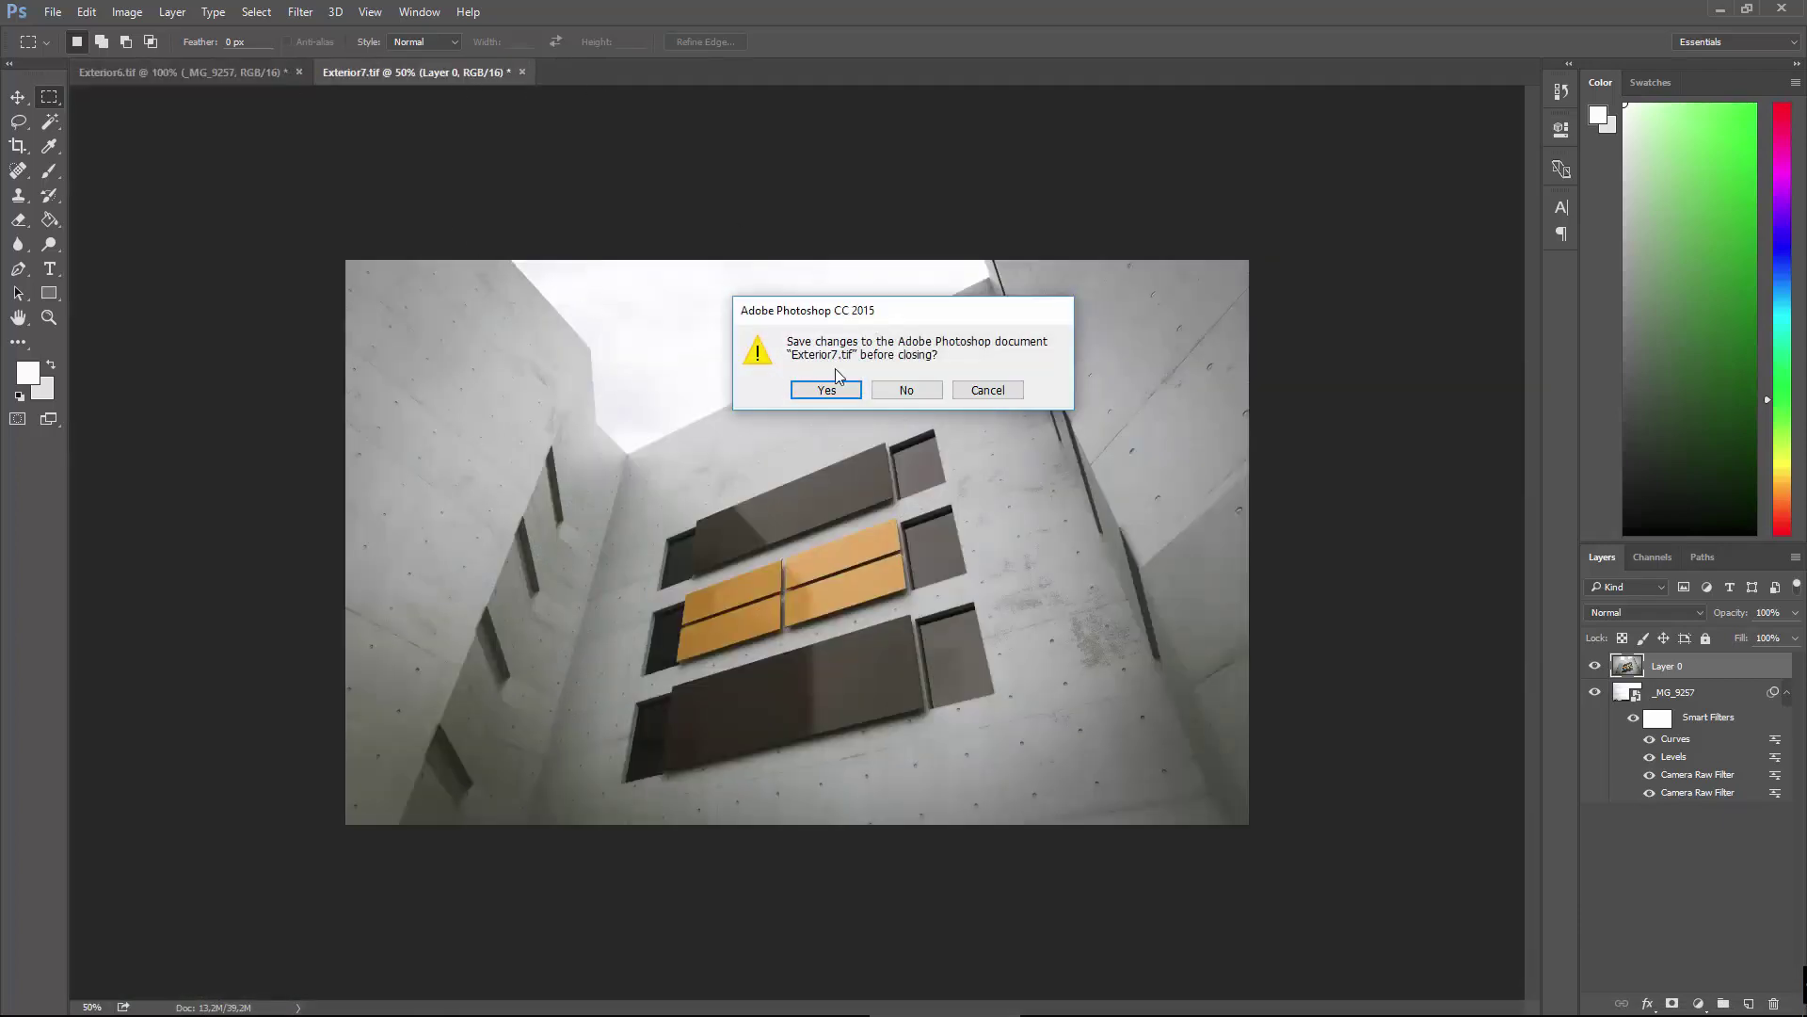
pyautogui.click(902, 389)
pyautogui.click(298, 74)
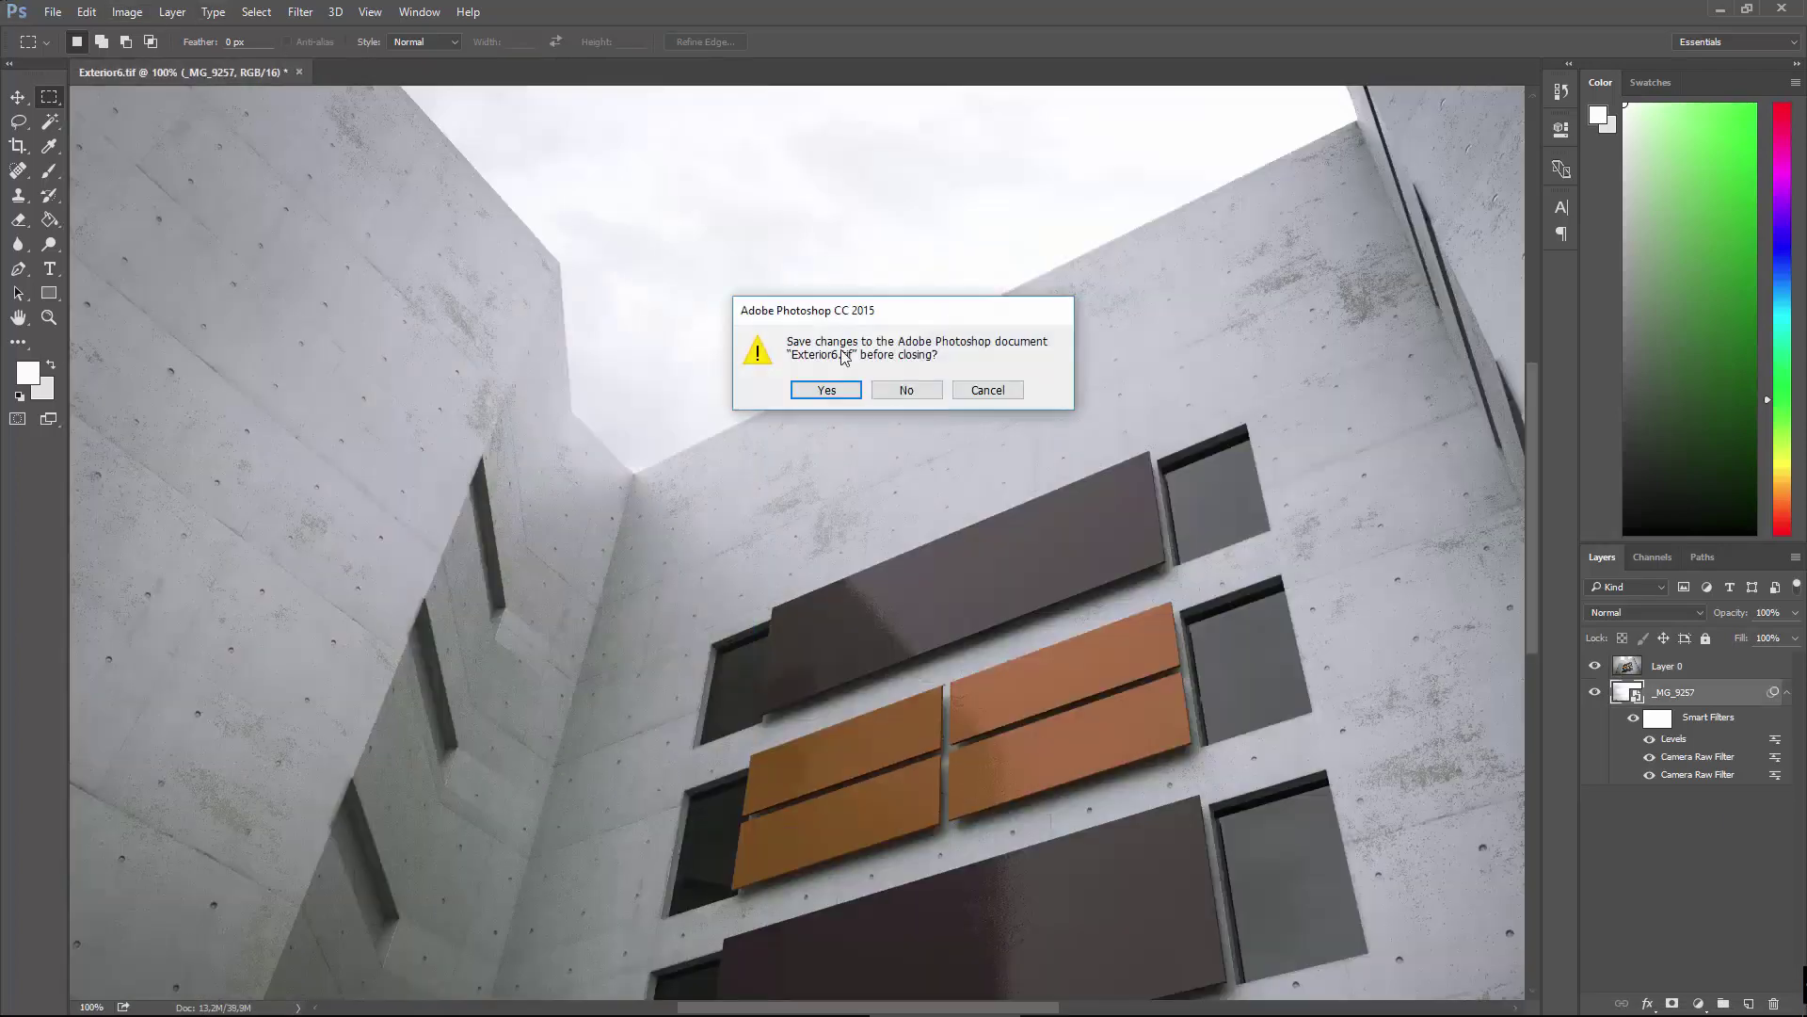
pyautogui.click(928, 394)
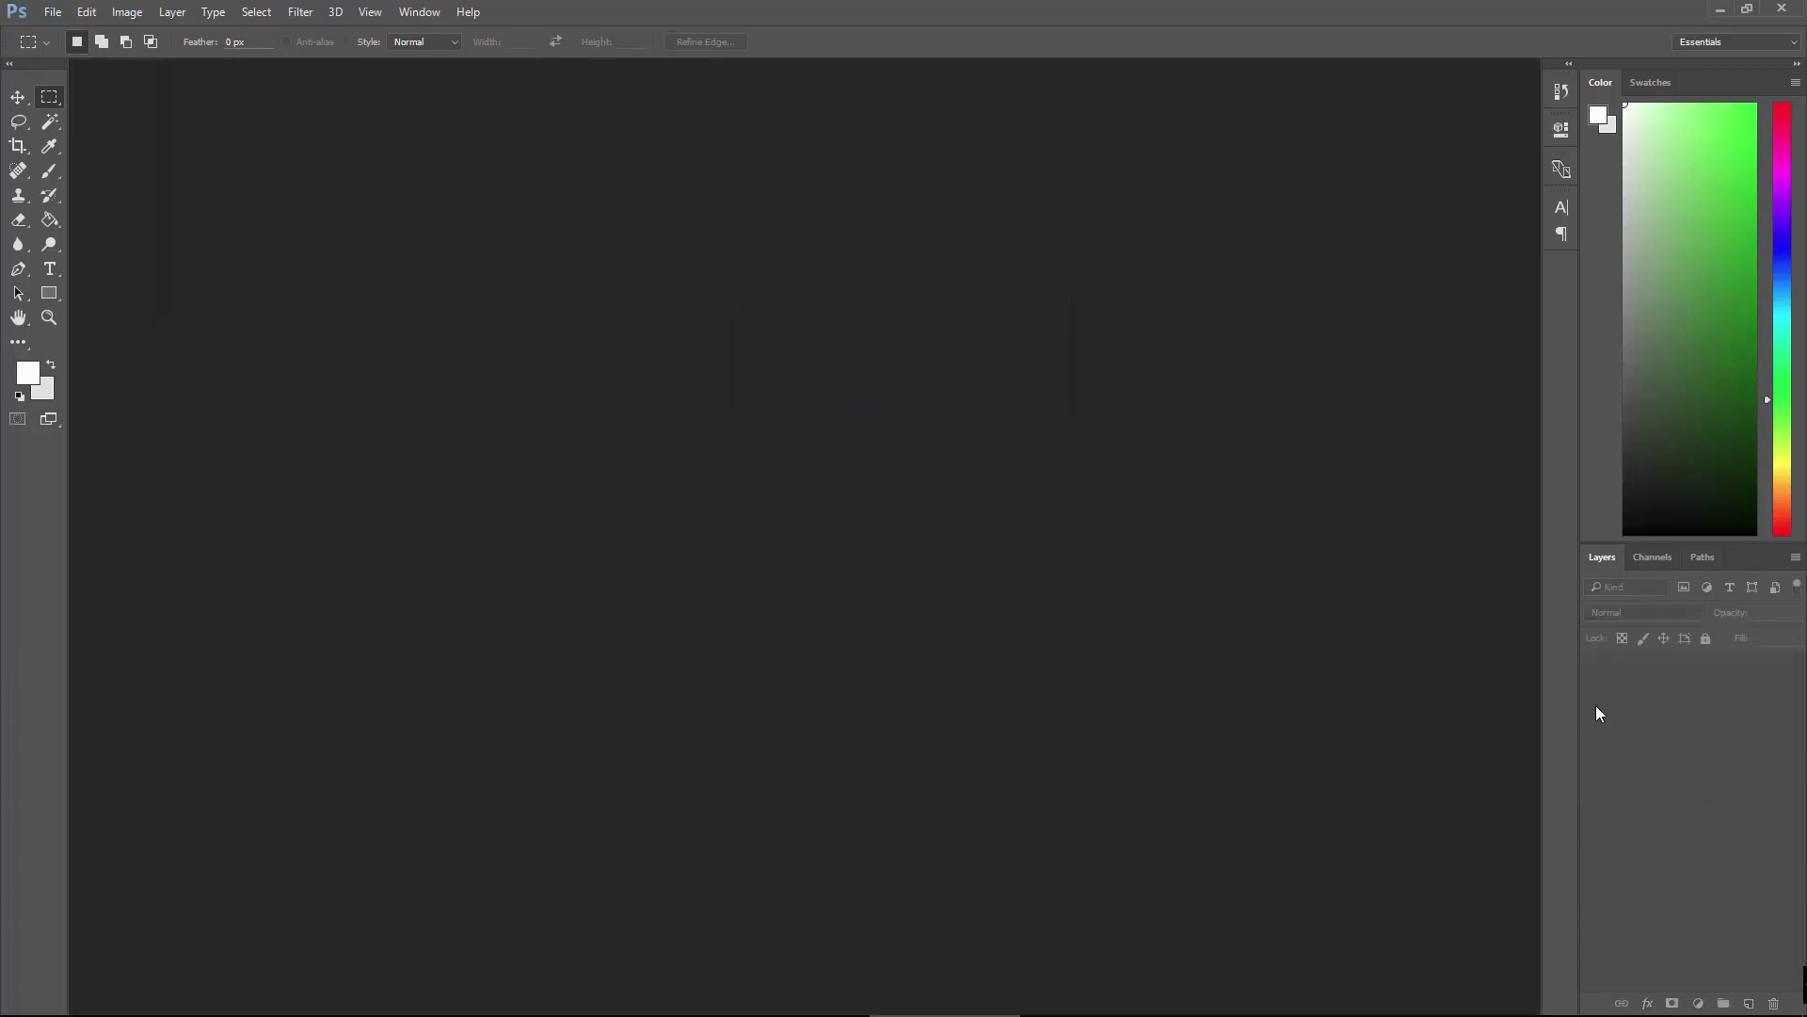
# Browse for a file to open in ZeroToHero > Become A 3D Artist > Chapter 26 - Multipass on WORK (E:), selecting multi_diffuse_10.tif.
pyautogui.click(49, 11)
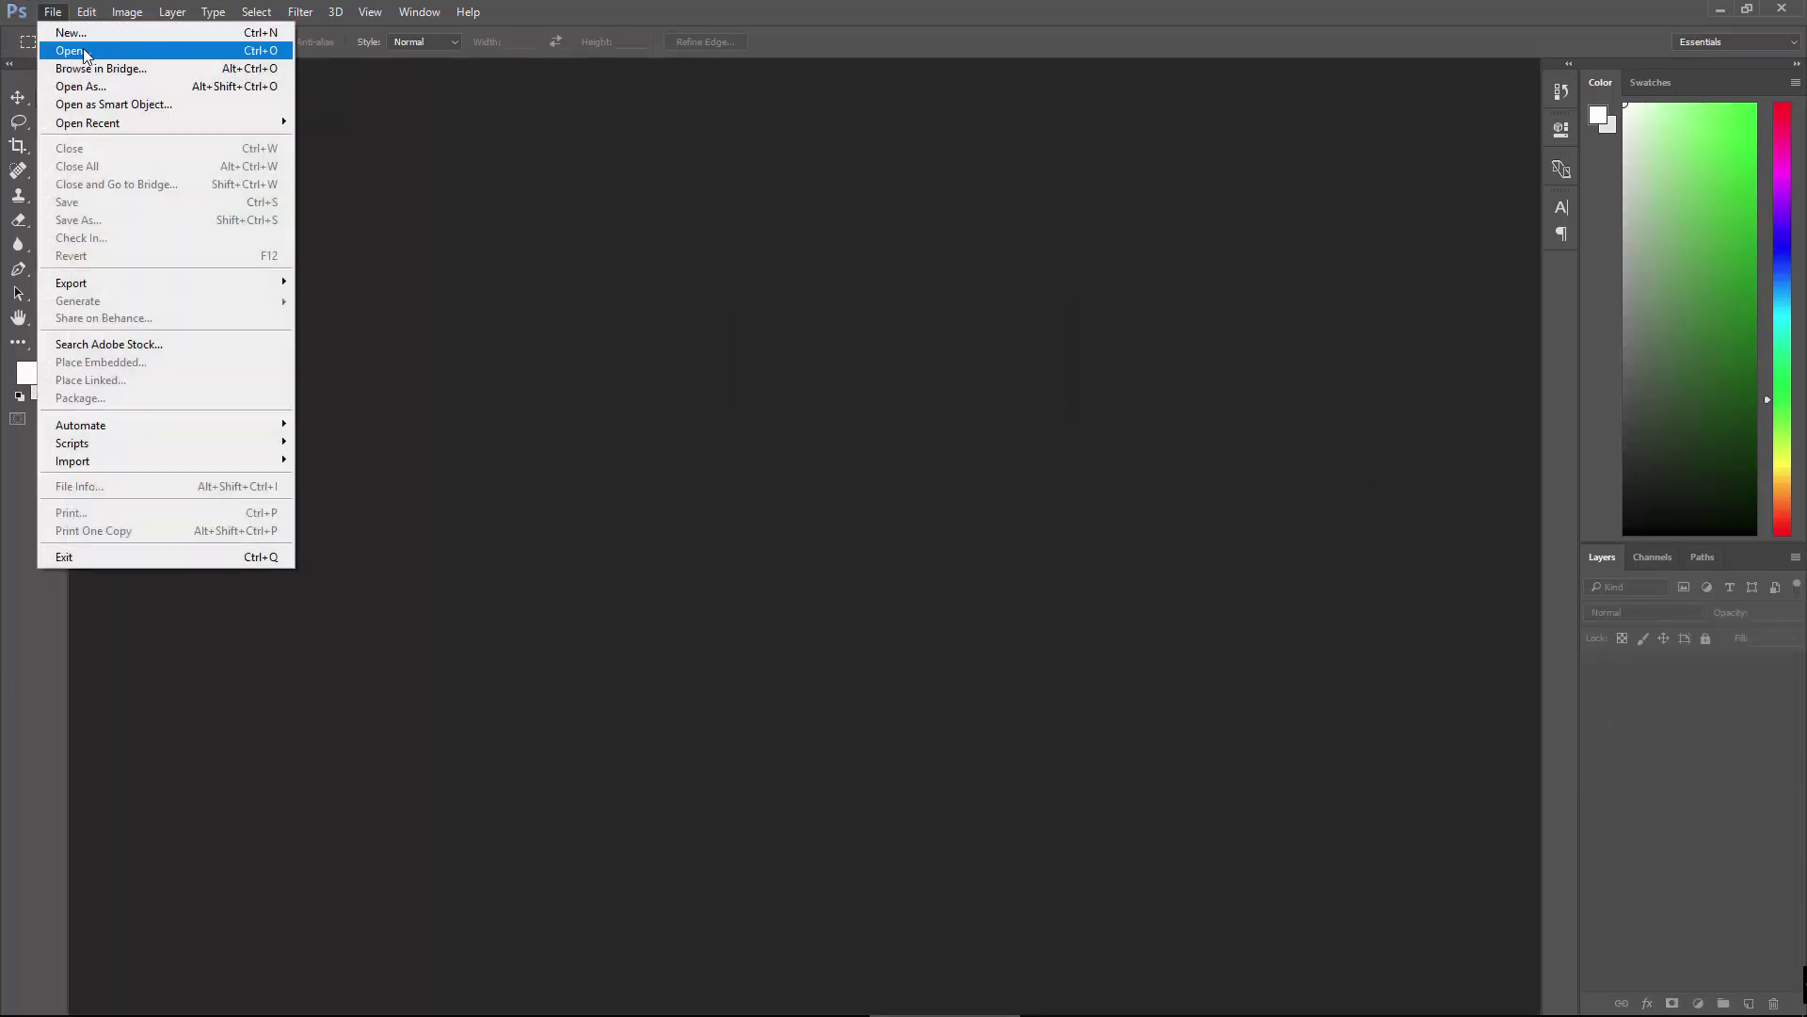
pyautogui.click(87, 47)
pyautogui.click(516, 499)
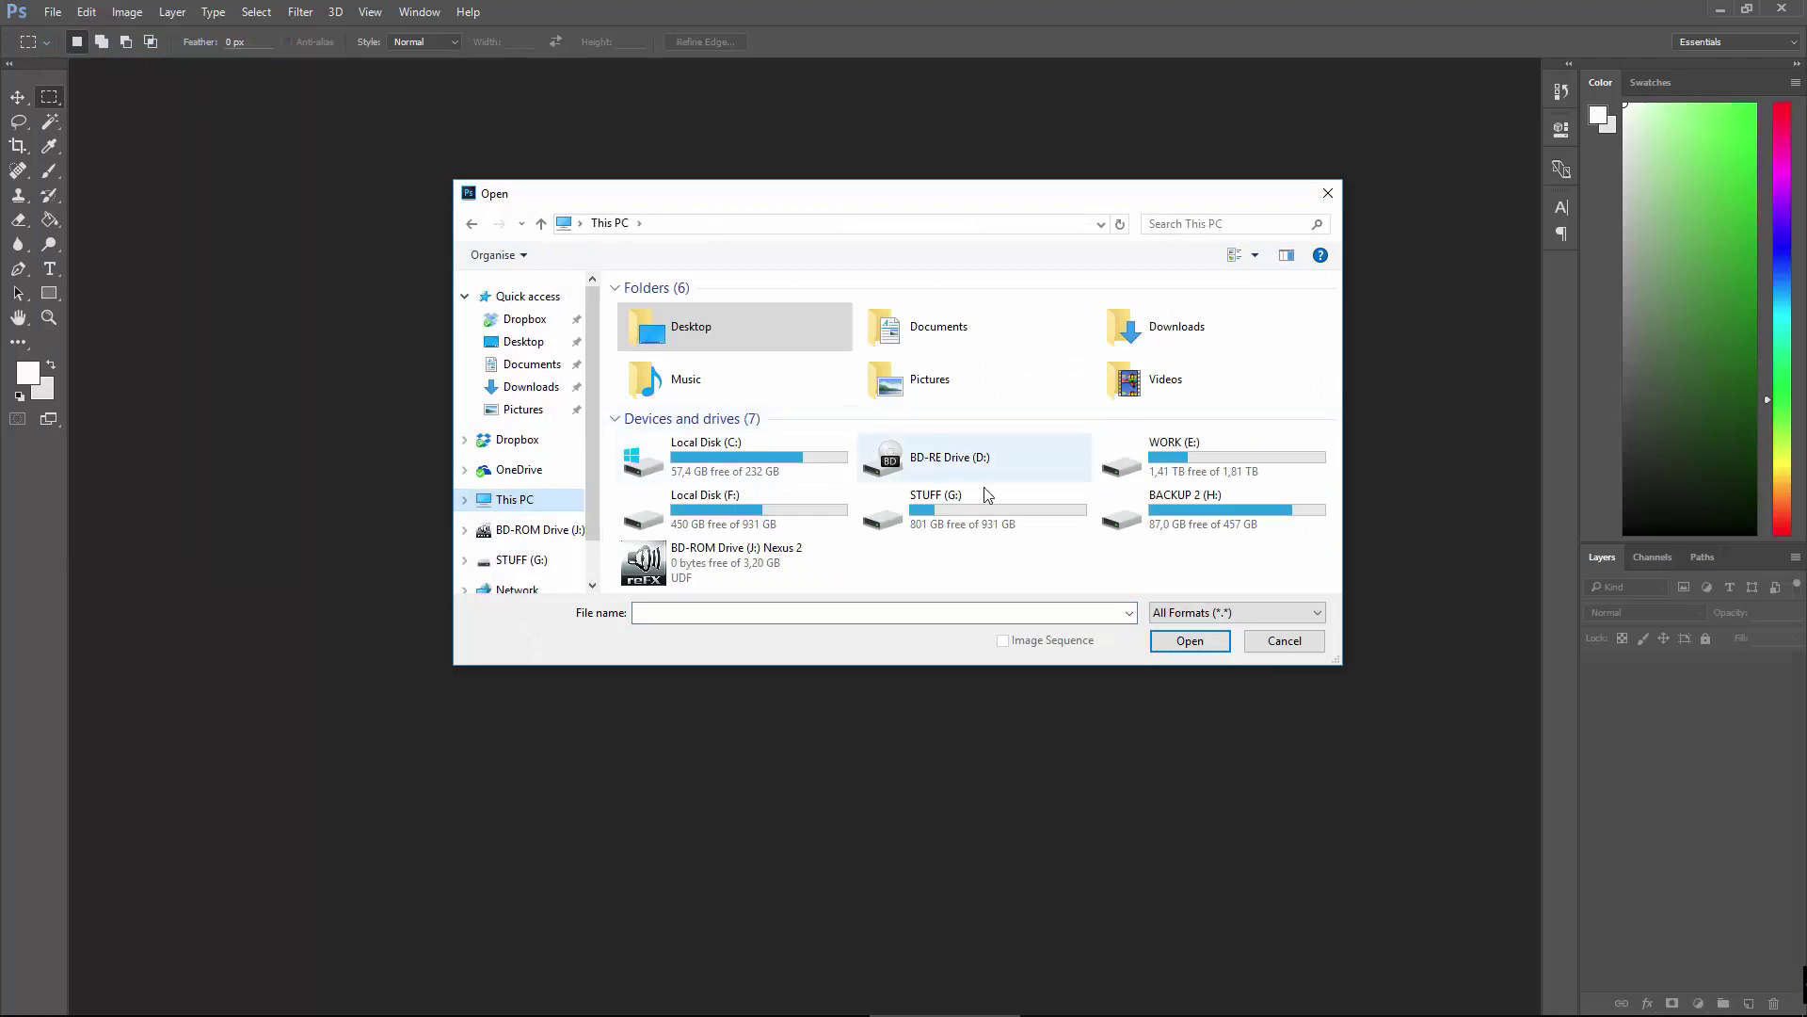
pyautogui.doubleClick(1227, 459)
pyautogui.scroll(-1, 847, 433)
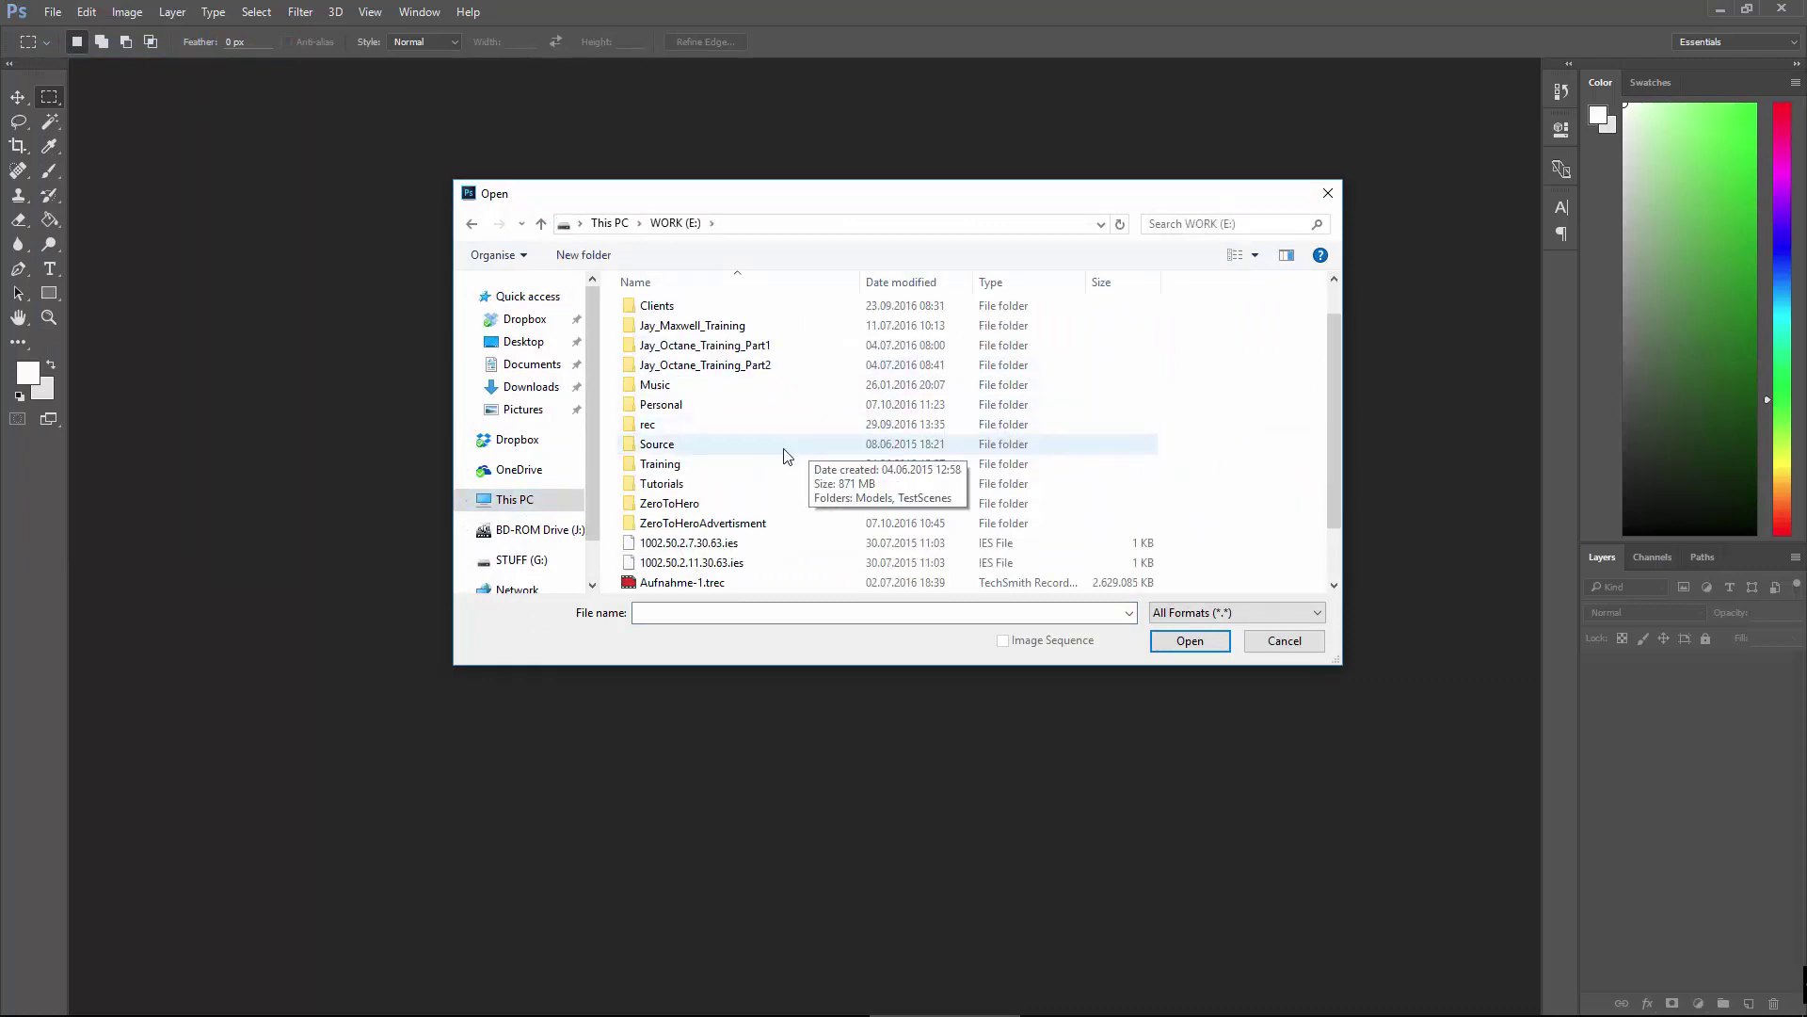
pyautogui.doubleClick(669, 504)
pyautogui.doubleClick(673, 348)
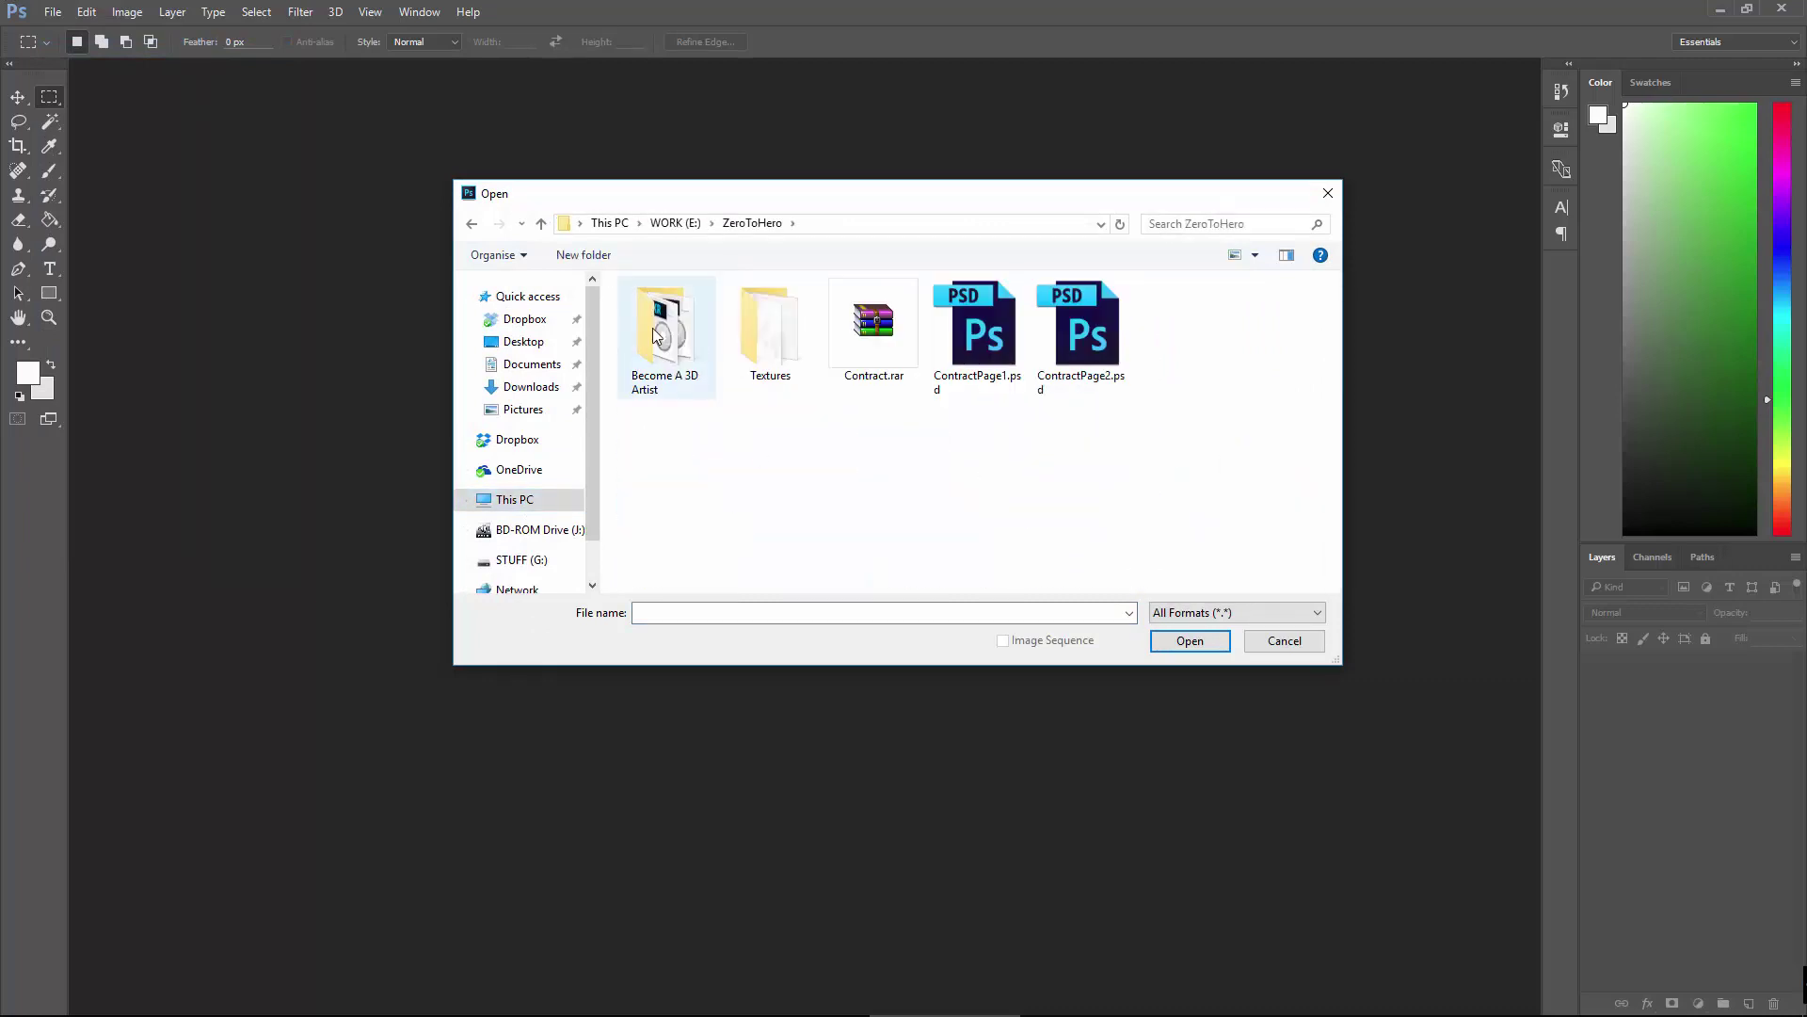
pyautogui.scroll(-4, 735, 452)
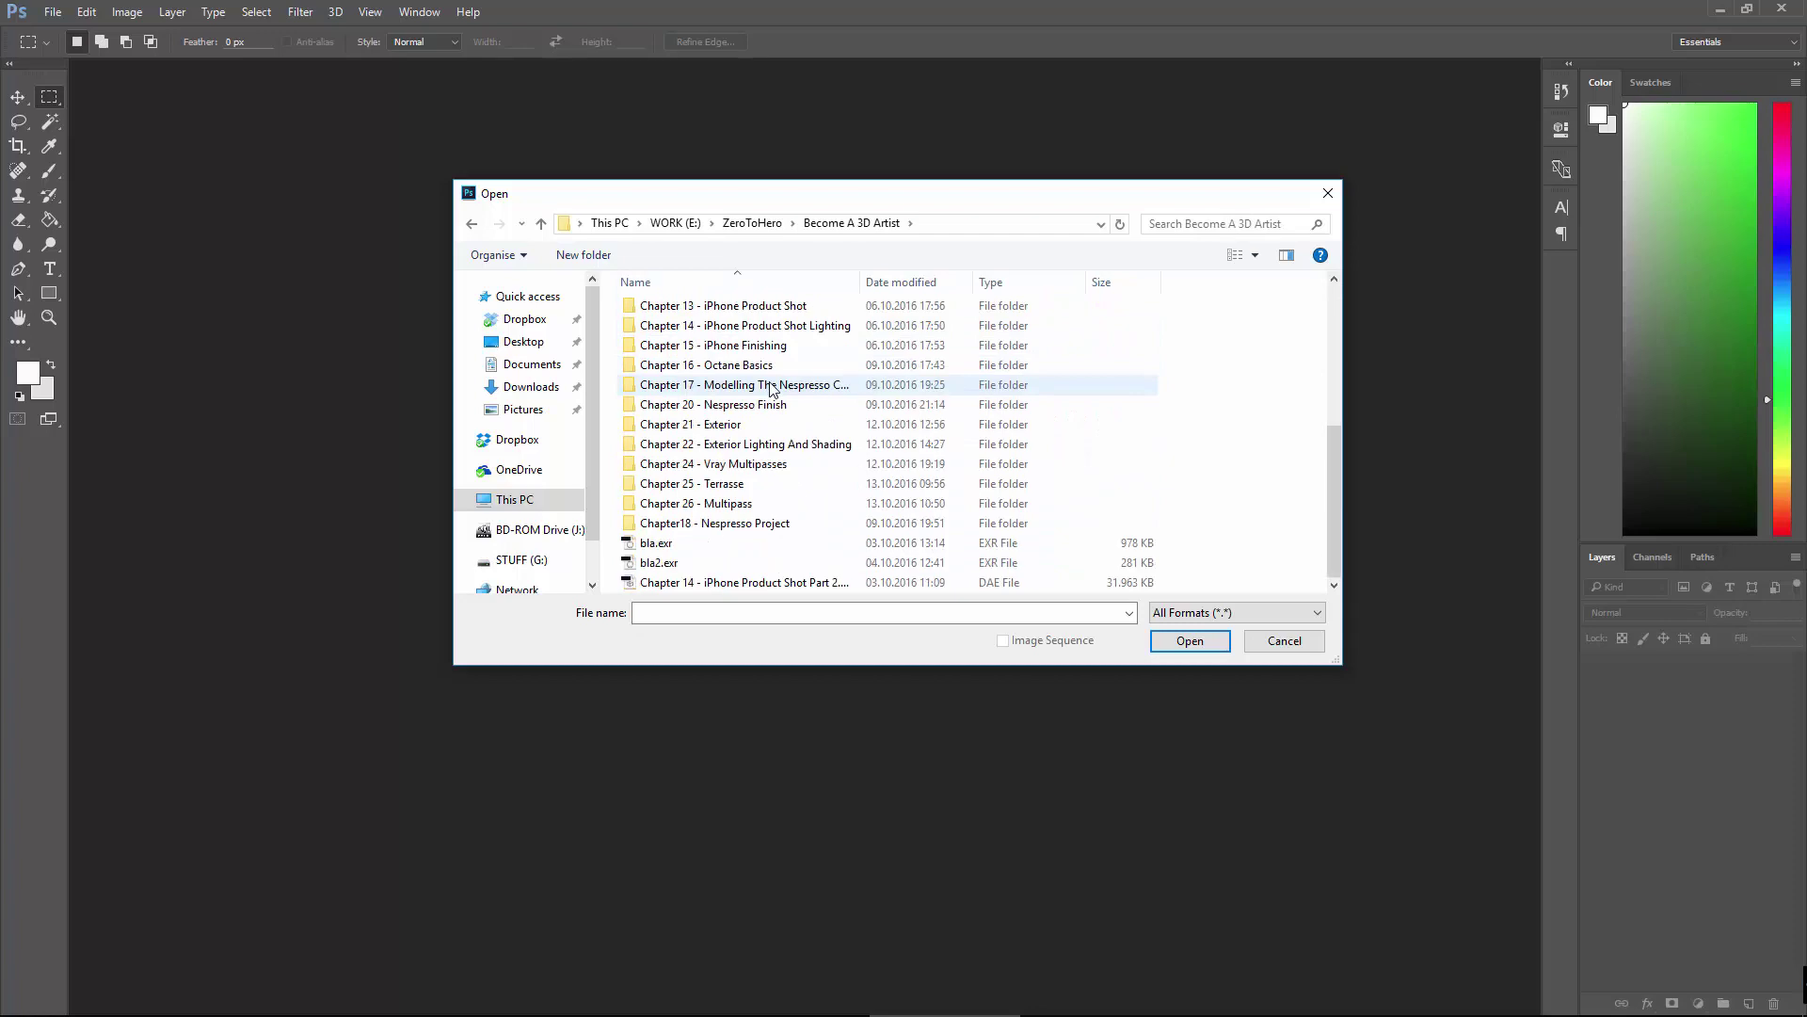
pyautogui.doubleClick(739, 505)
pyautogui.click(688, 384)
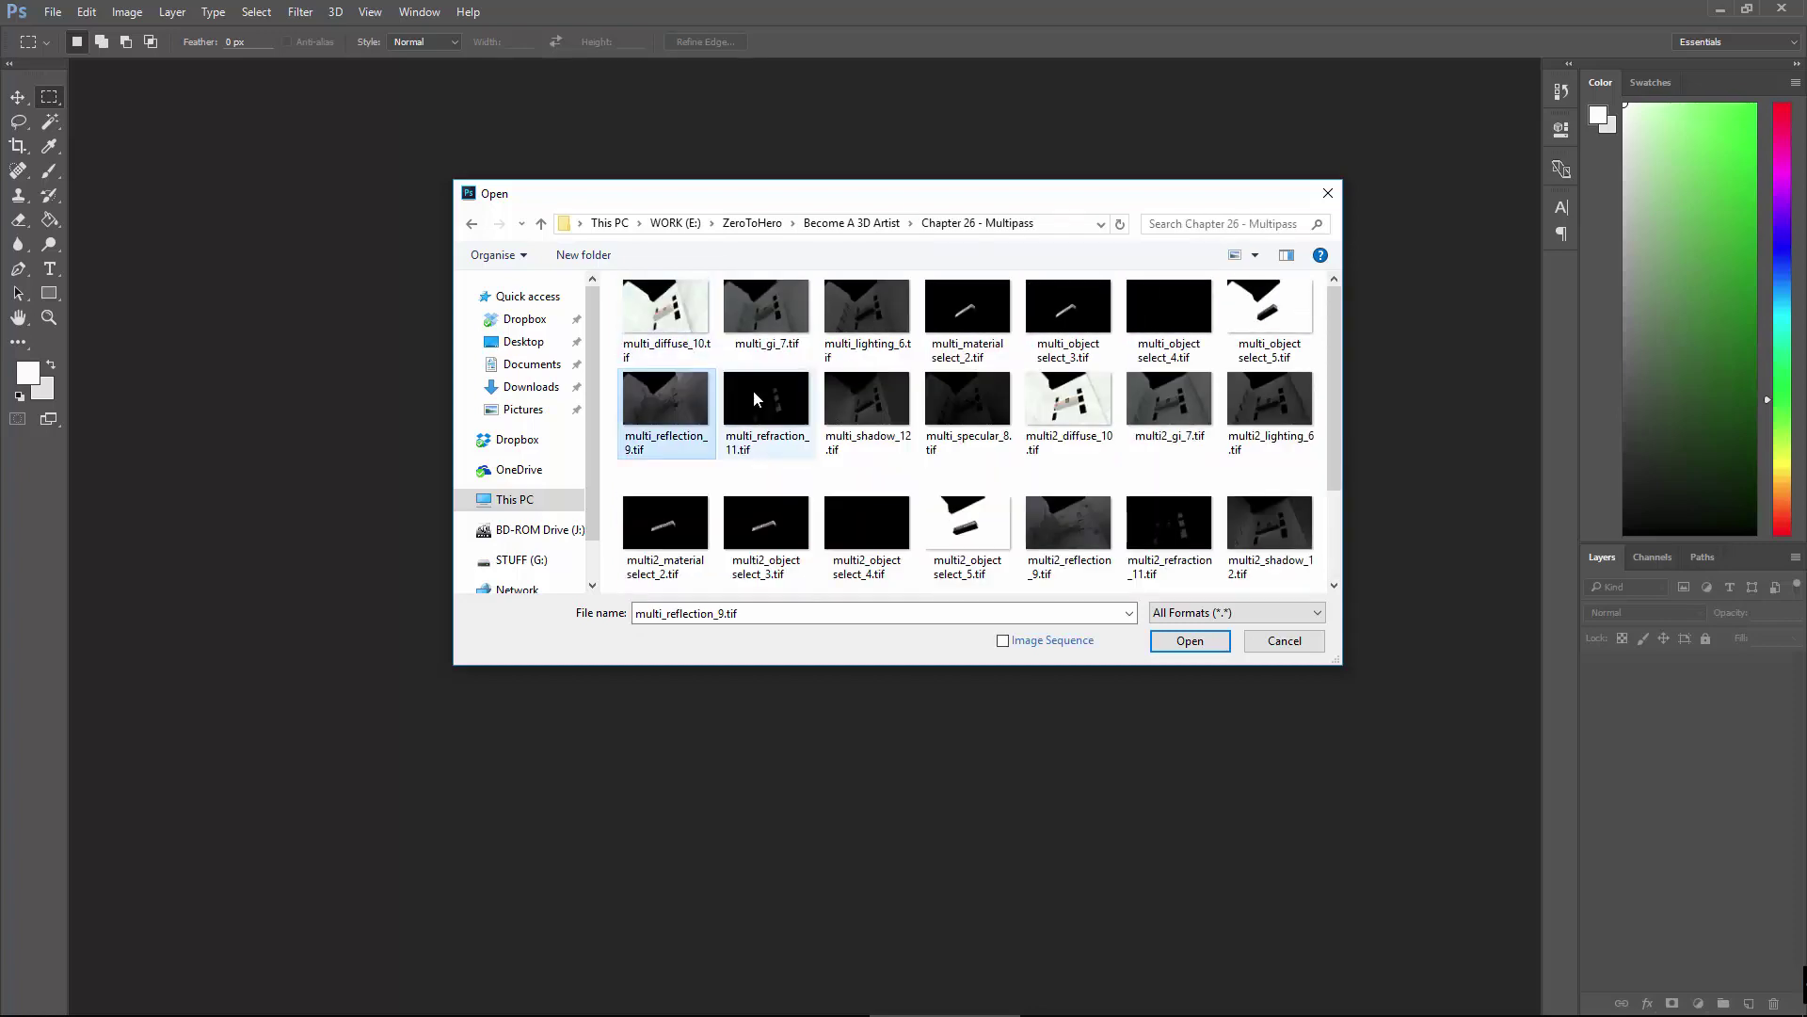
pyautogui.scroll(-1, 1045, 396)
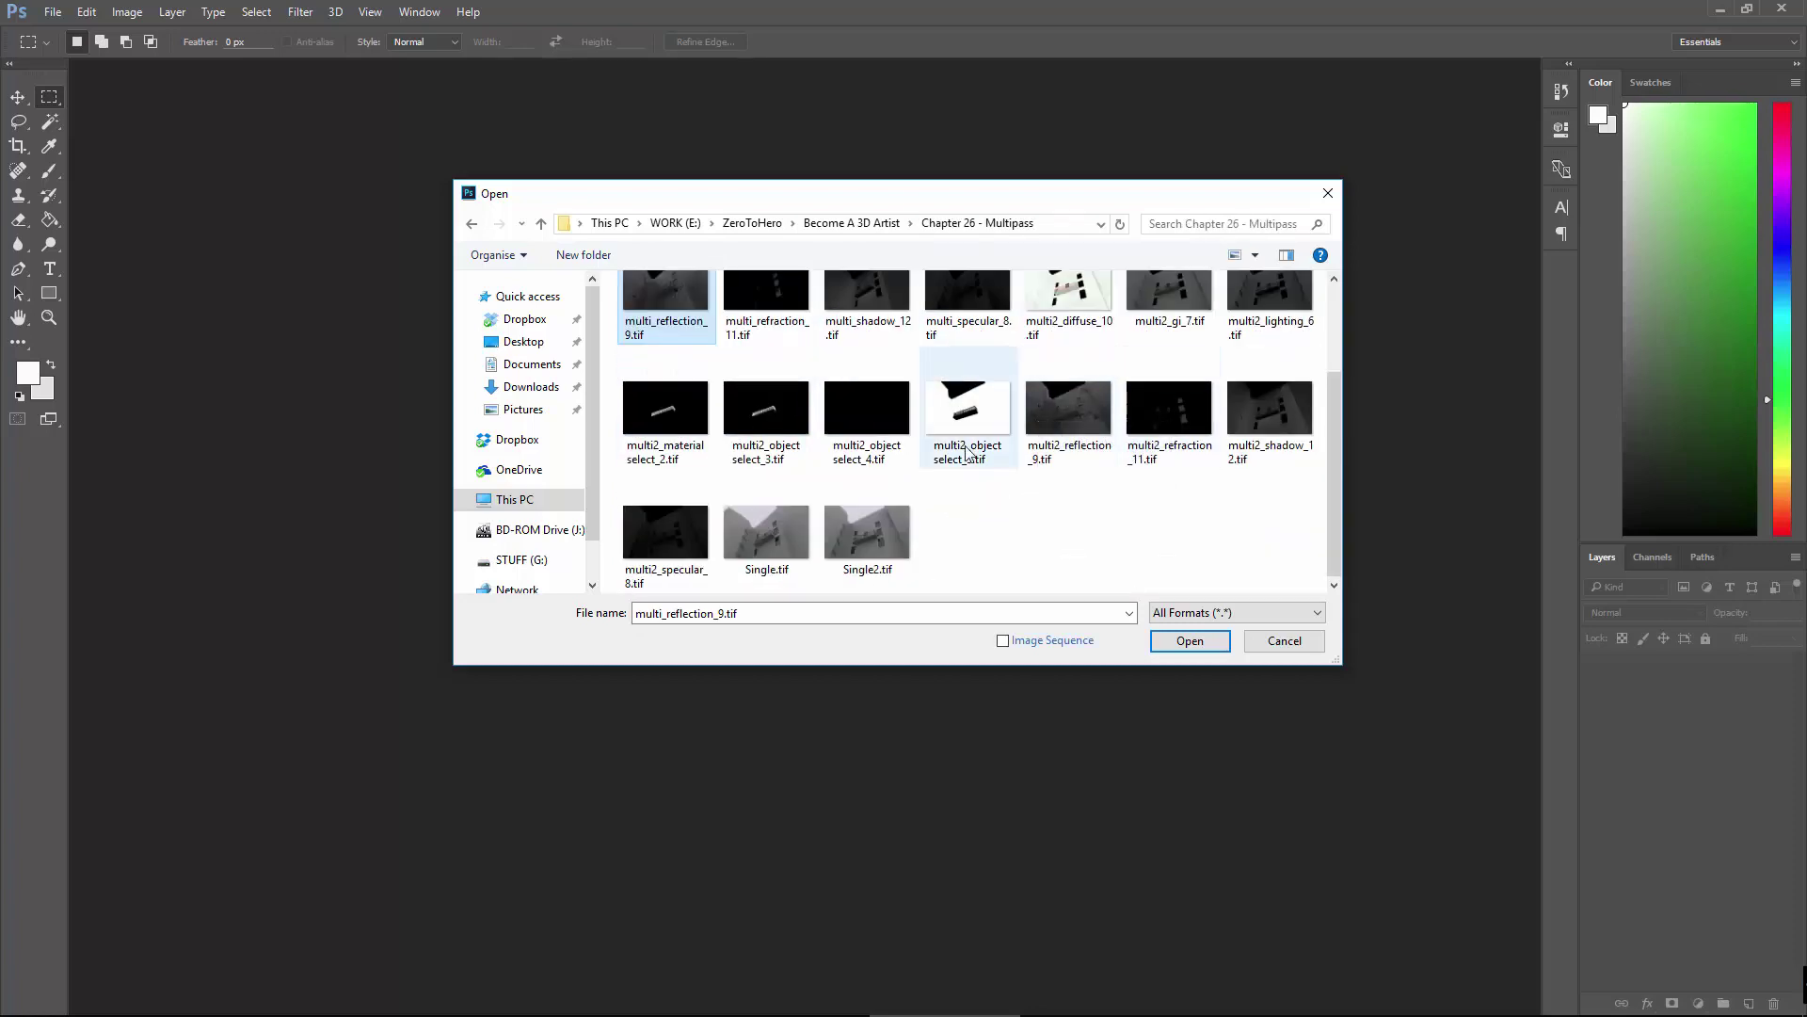
pyautogui.scroll(3, 1063, 452)
pyautogui.press('Up')
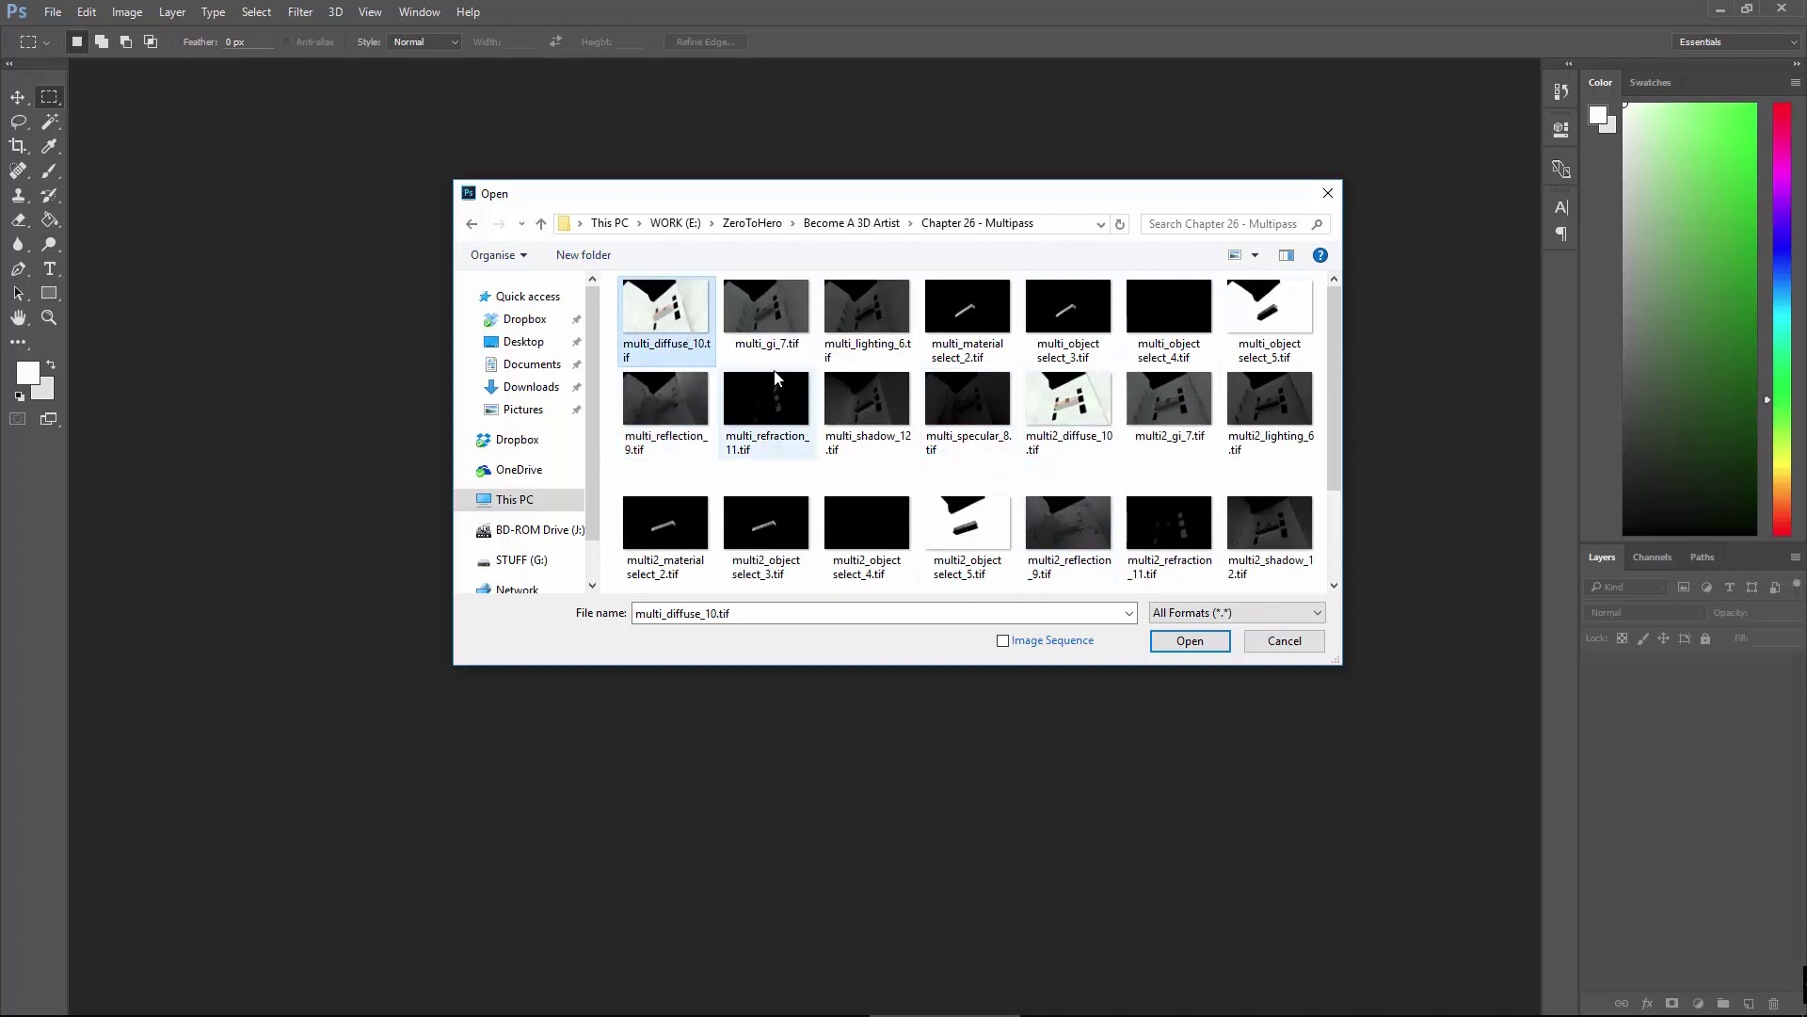
pyautogui.click(1035, 645)
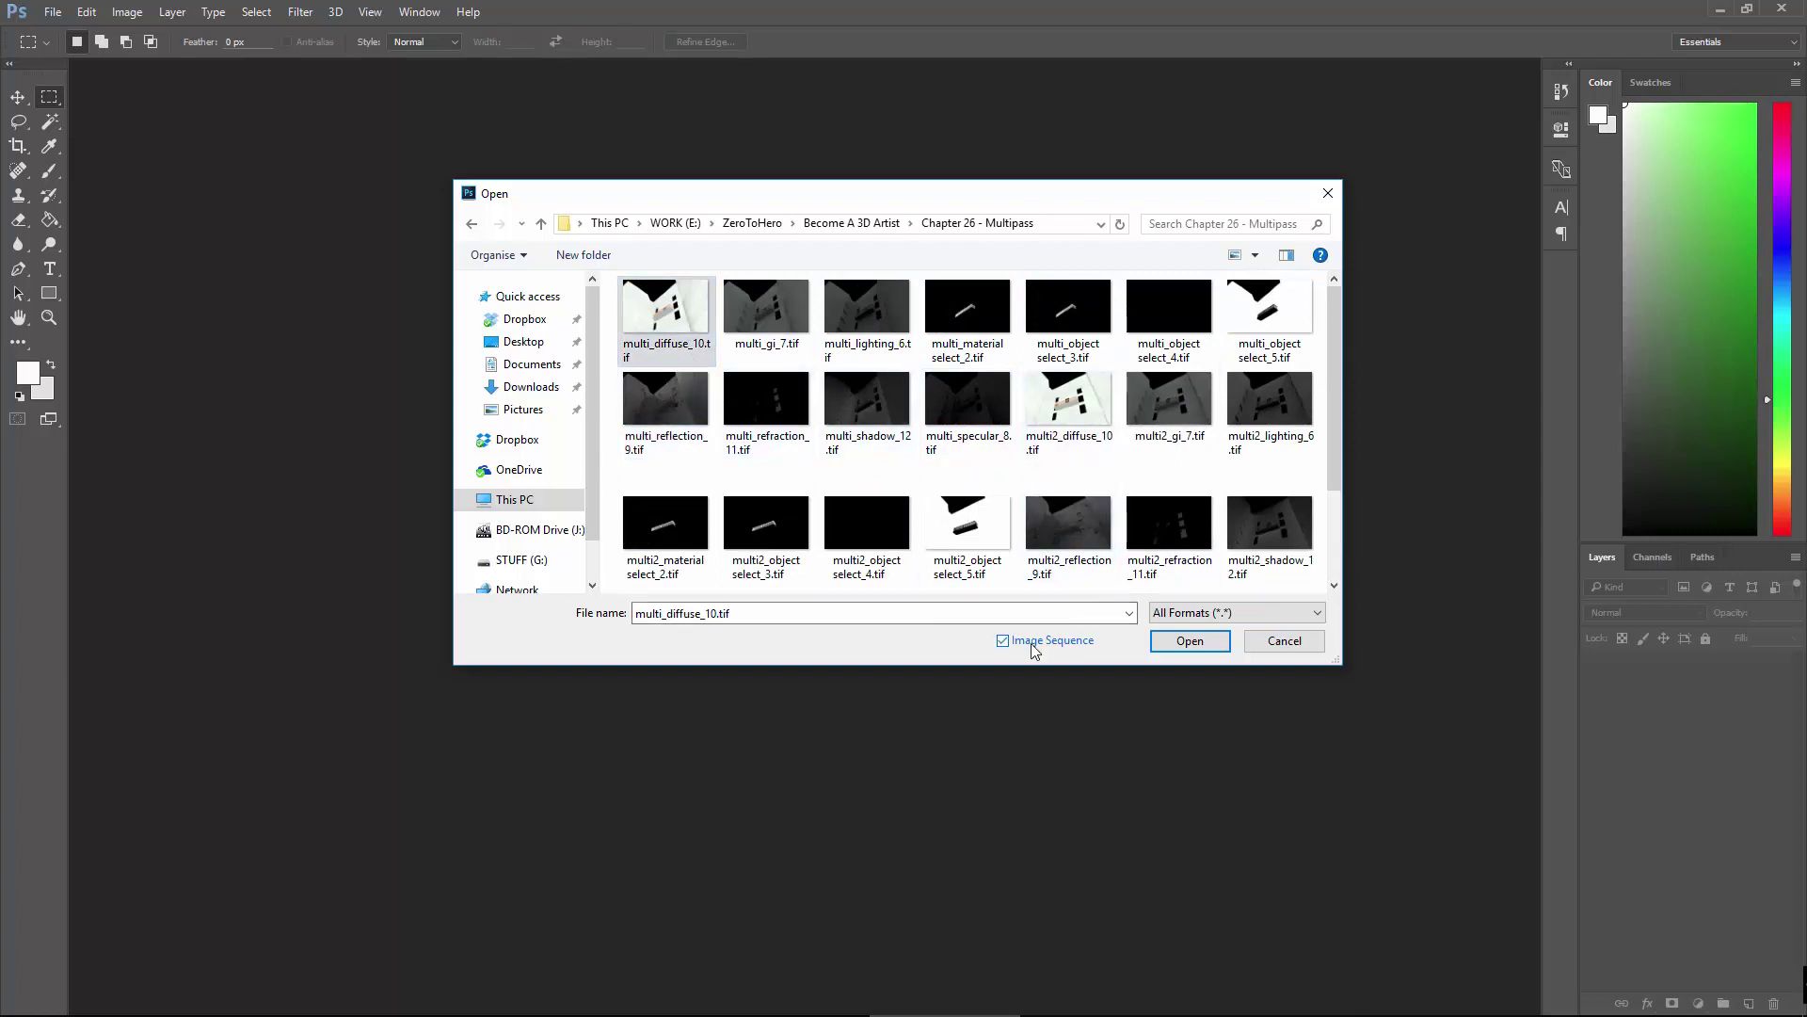
pyautogui.click(1031, 642)
pyautogui.click(763, 311)
pyautogui.click(689, 334)
pyautogui.click(767, 324)
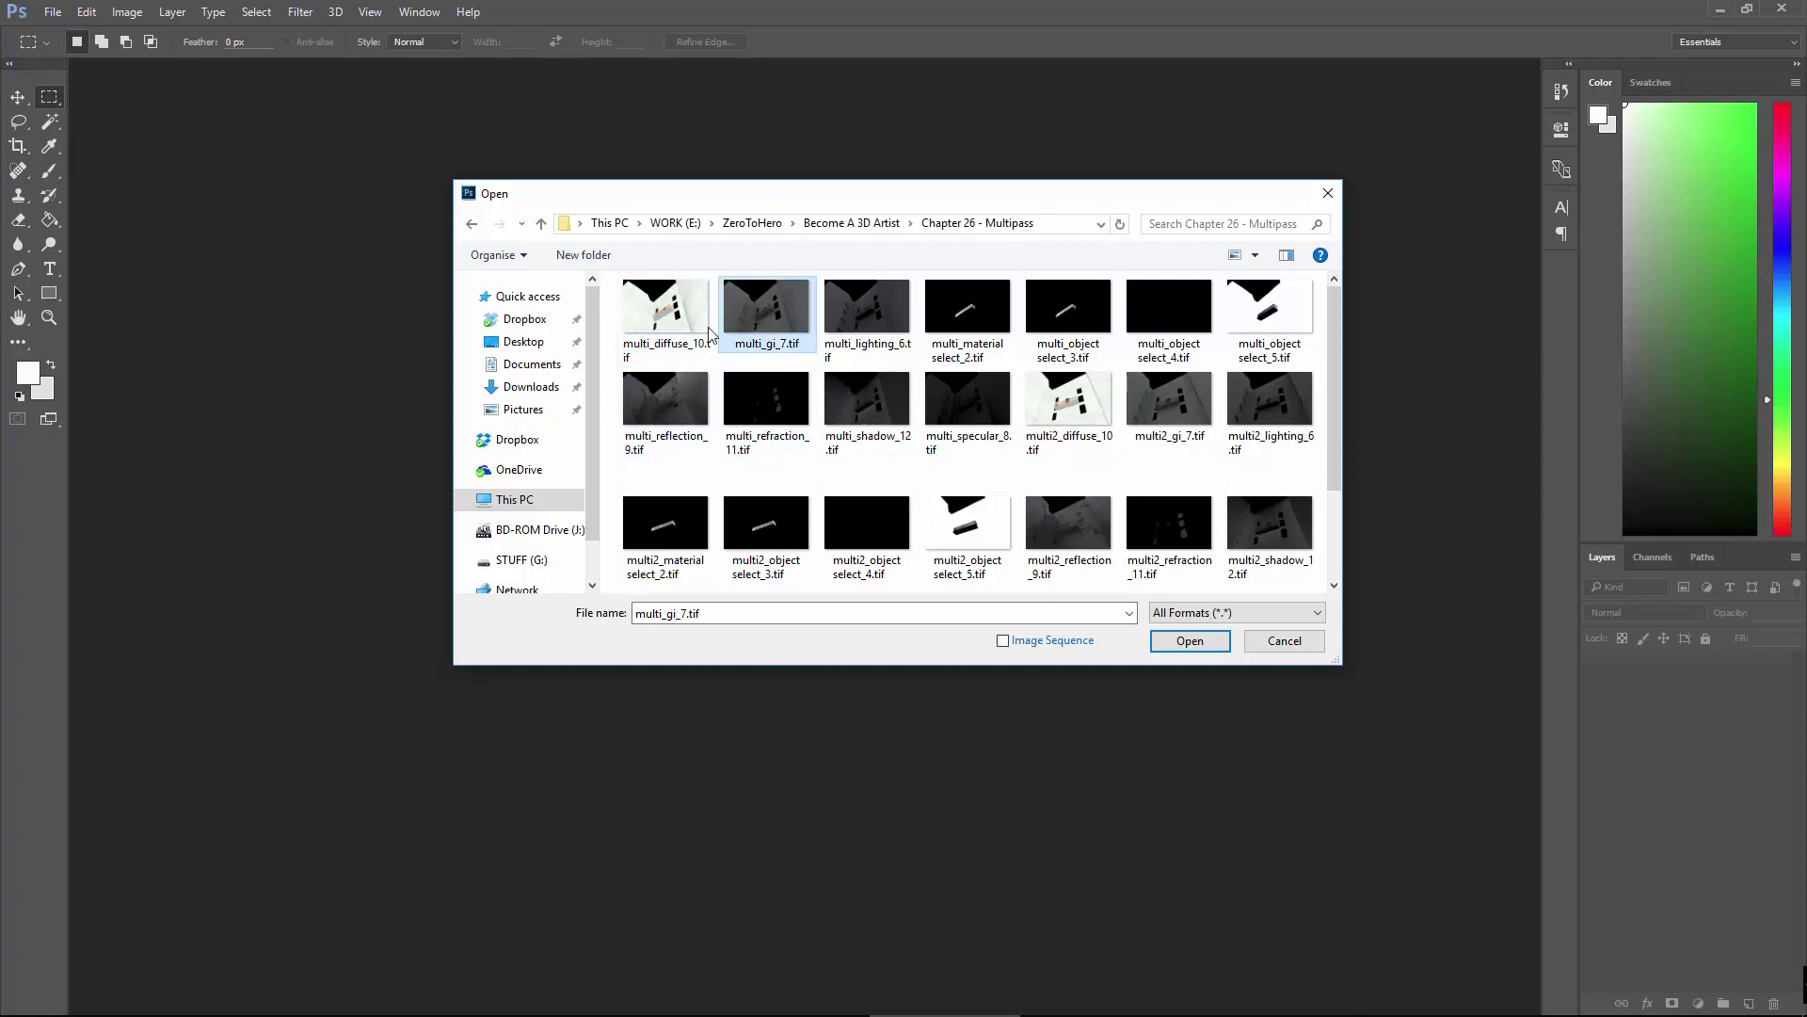
pyautogui.click(667, 339)
pyautogui.click(1029, 648)
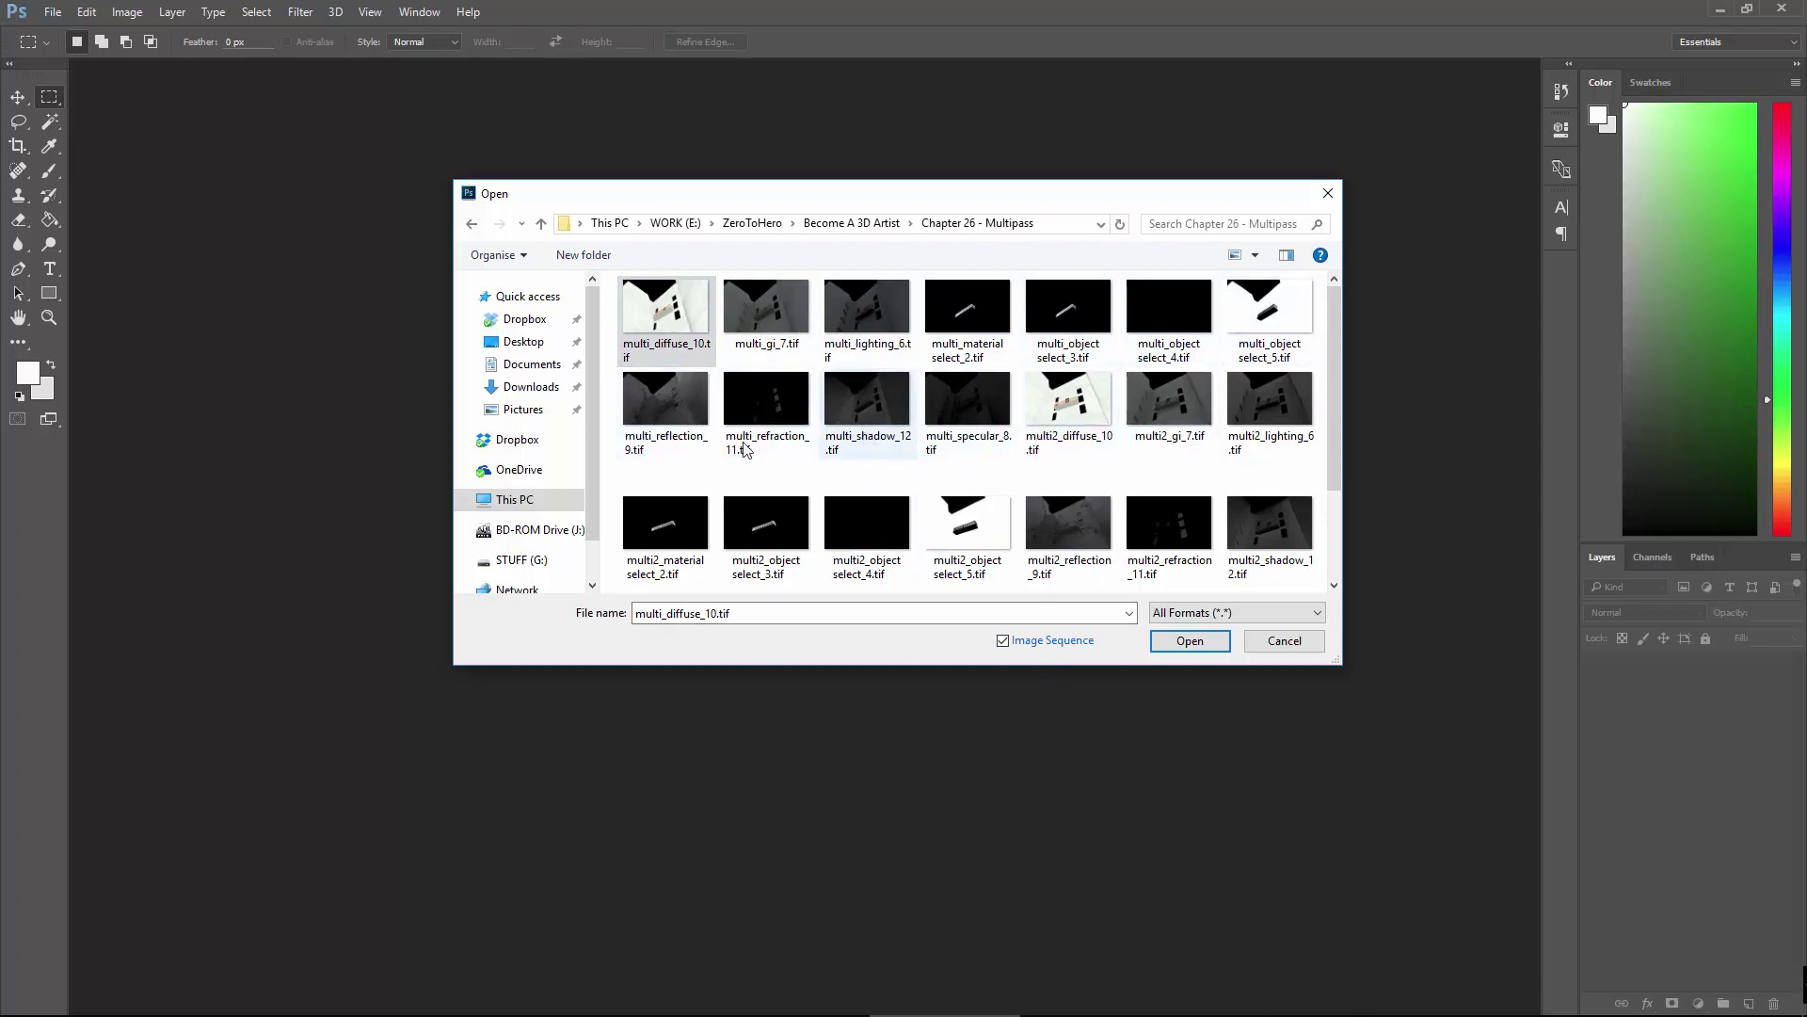
pyautogui.scroll(-1, 885, 423)
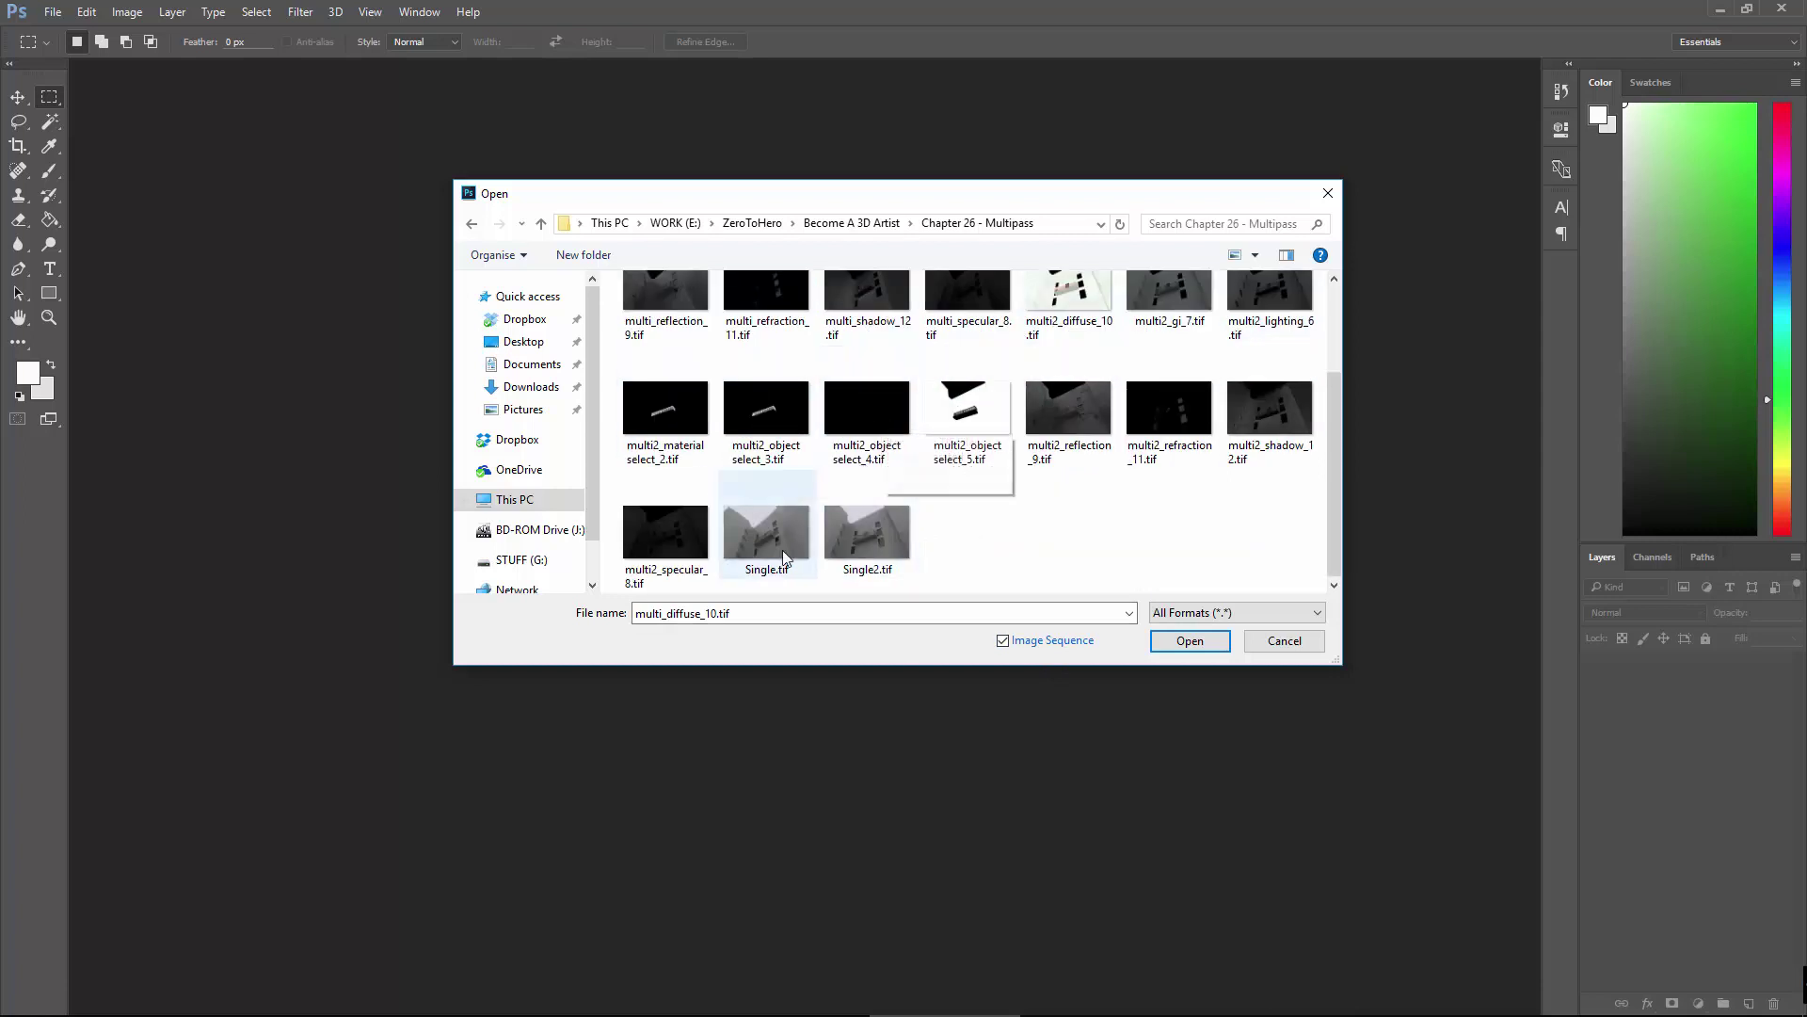
pyautogui.scroll(1, 786, 546)
pyautogui.click(1208, 646)
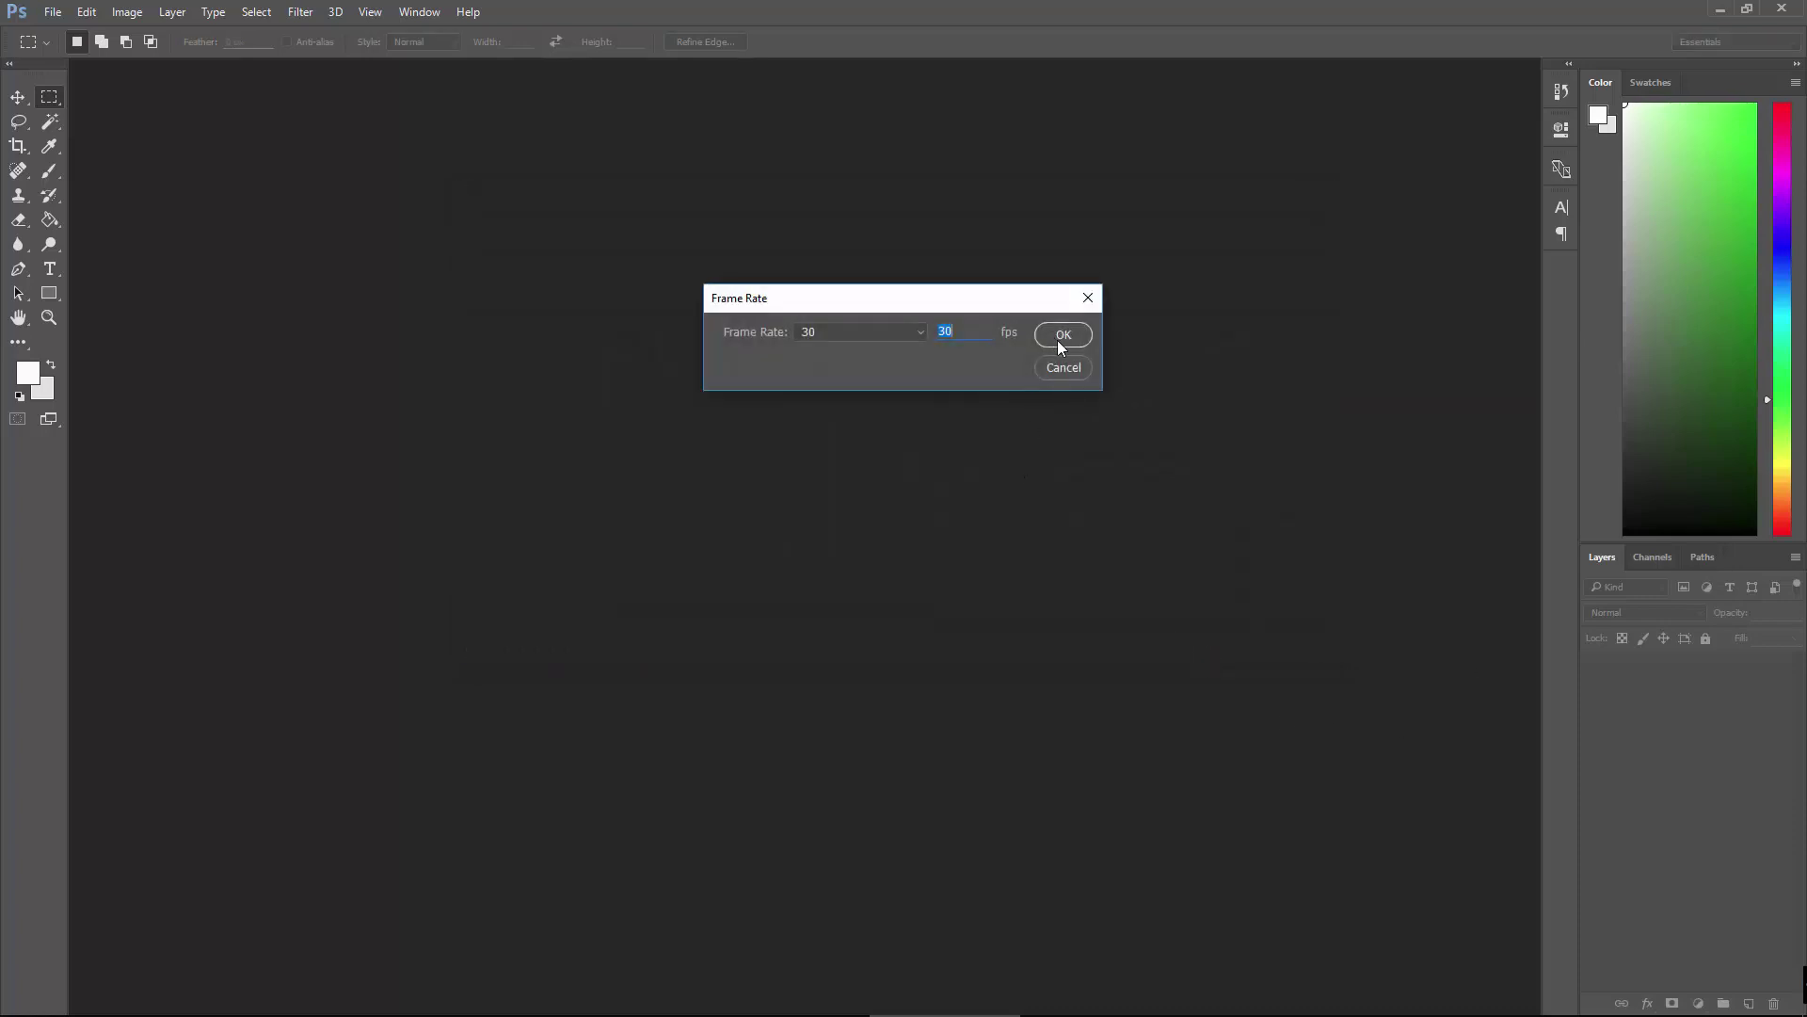
pyautogui.click(1061, 370)
# Open multi_diffuse_10.tif from the Chapter 26 - Multipass folder as a single image.
pyautogui.click(52, 13)
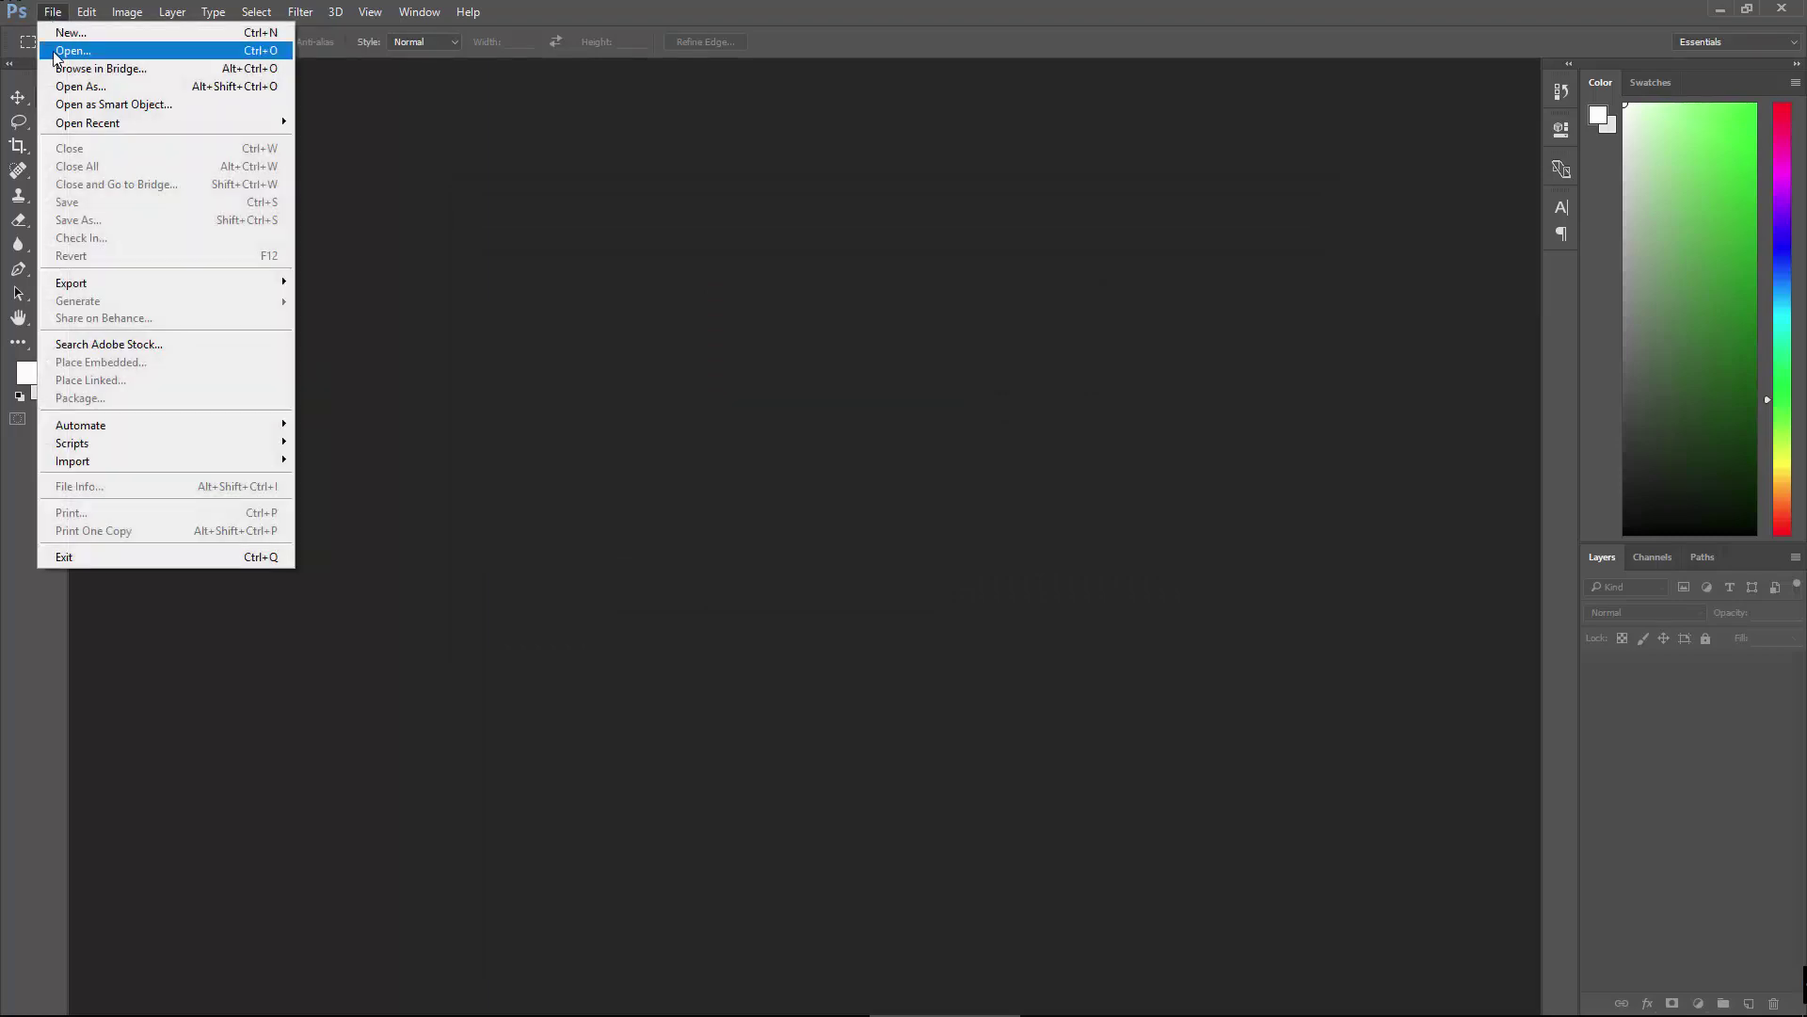
pyautogui.click(66, 49)
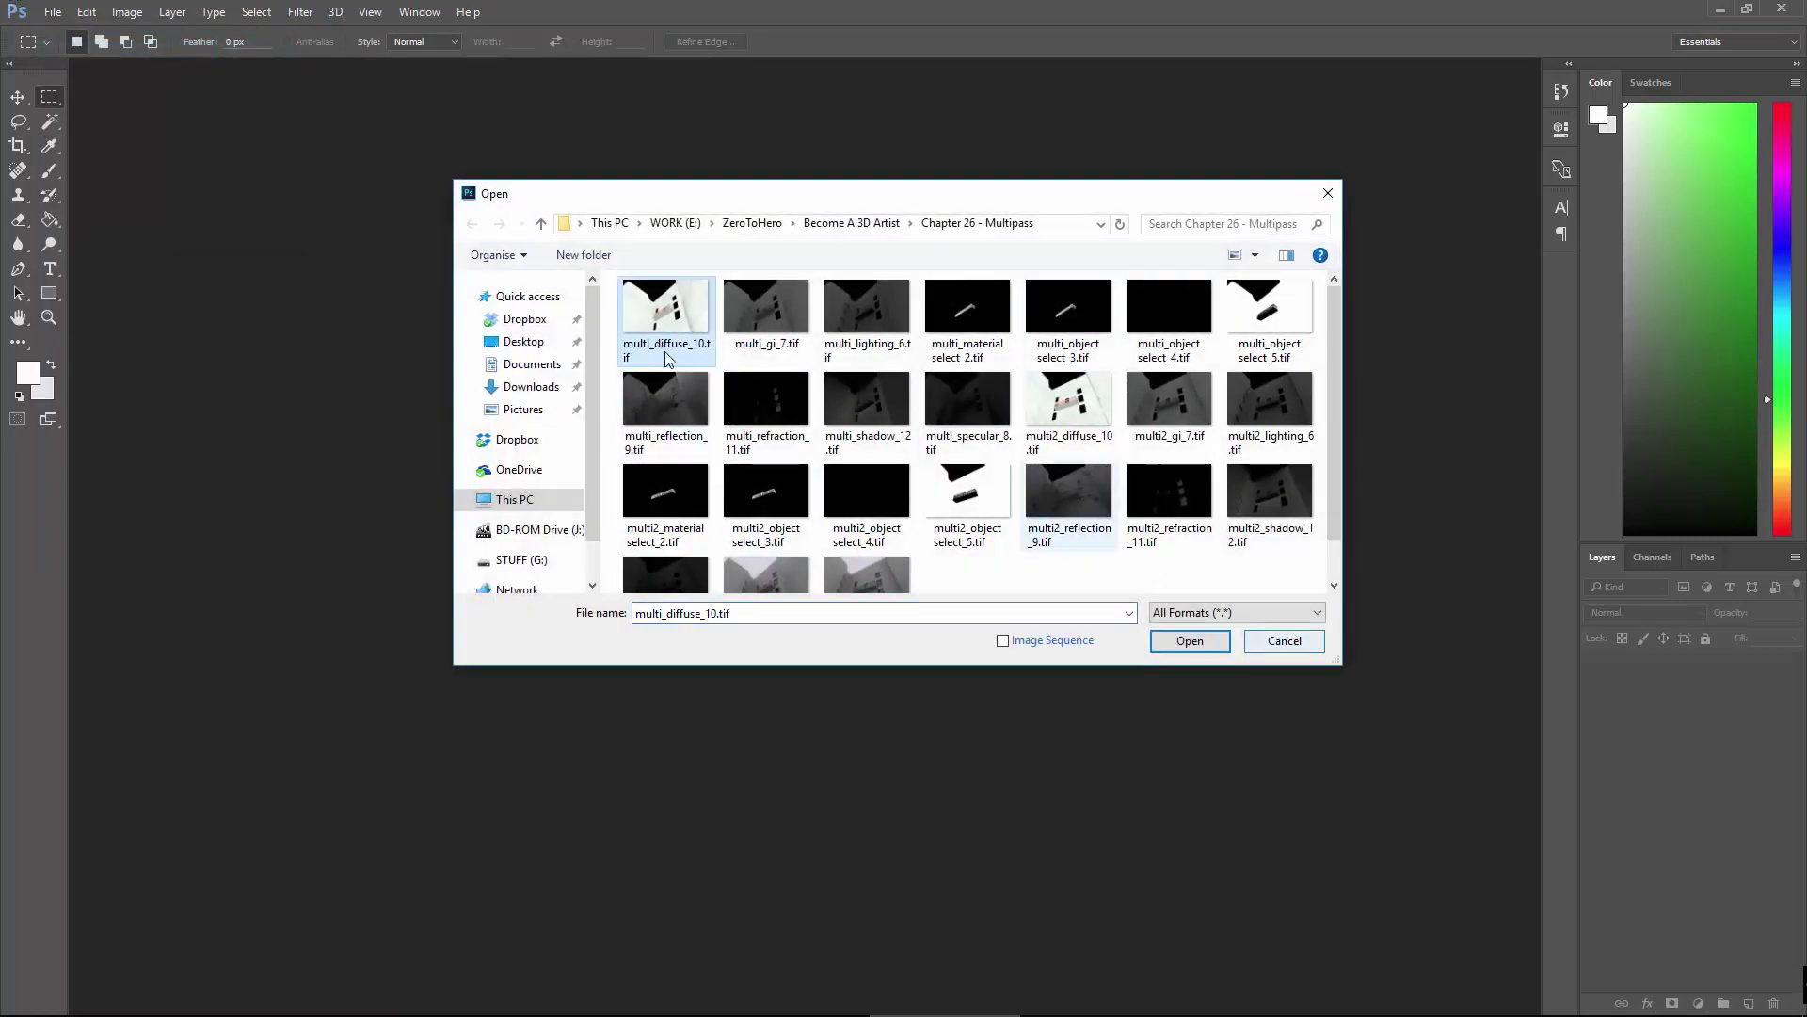
pyautogui.click(1194, 646)
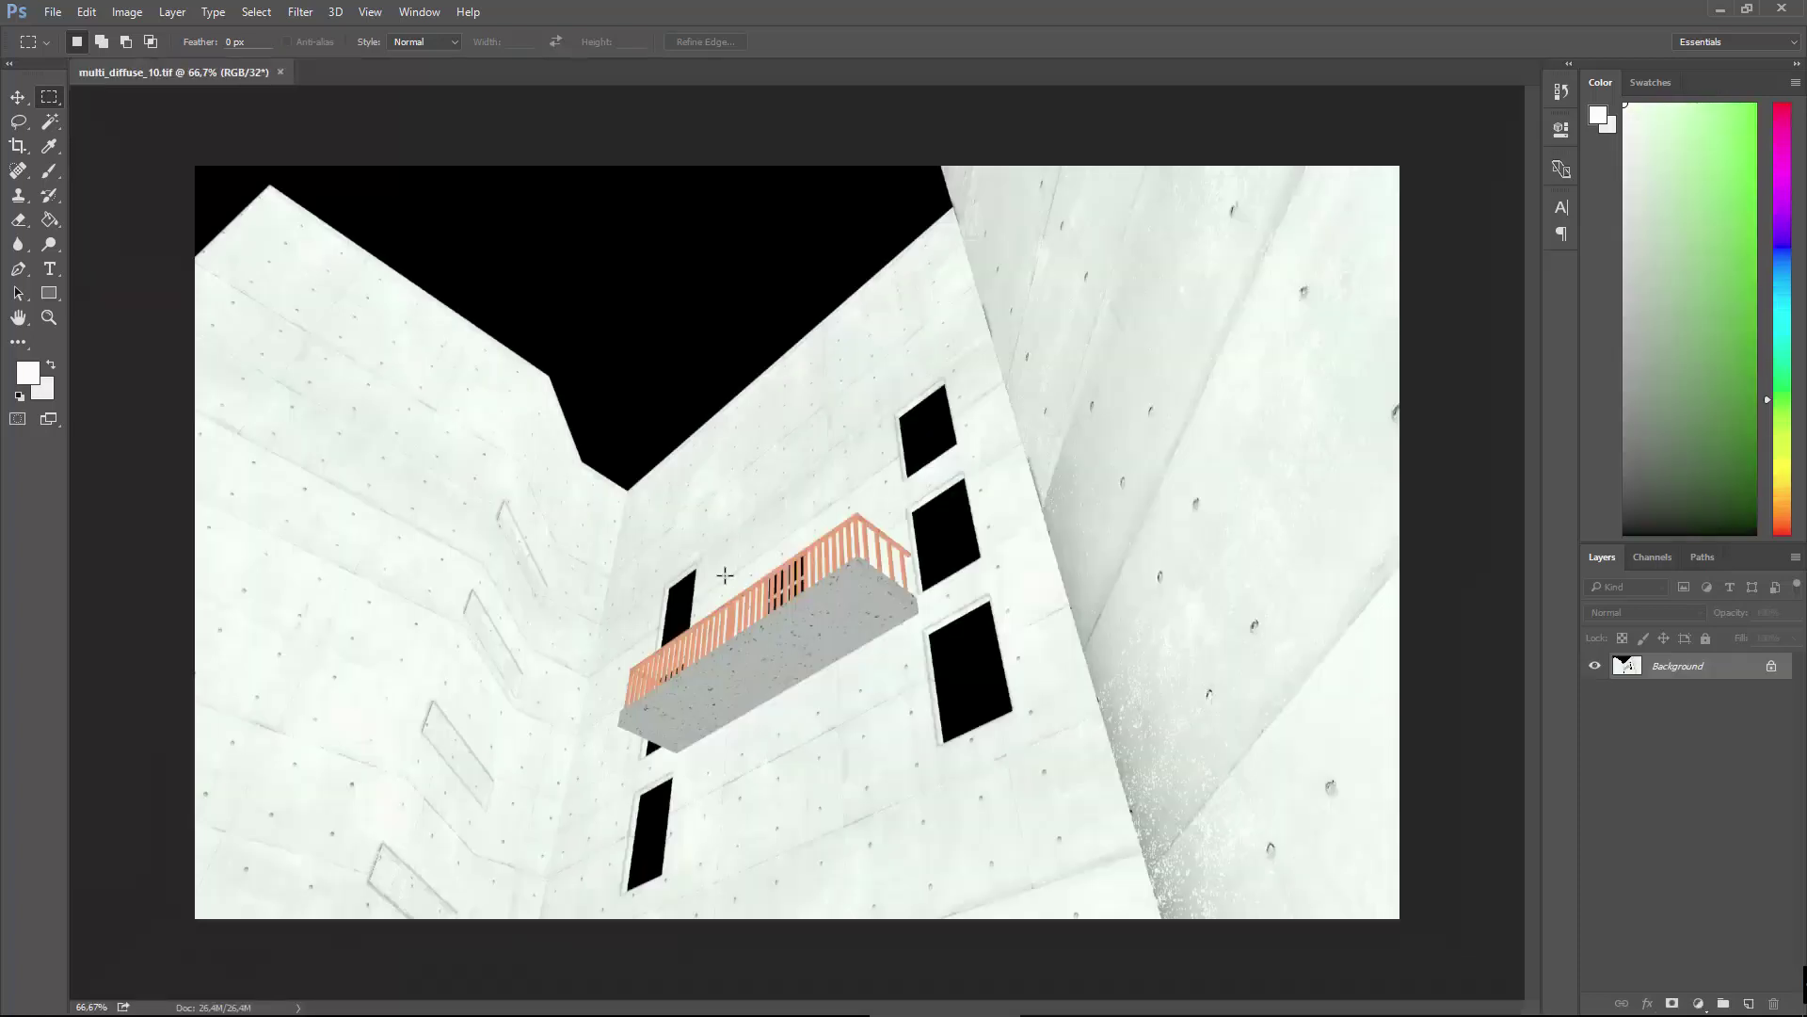
# Convert the locked background of multi_diffuse_10.tif into a regular layer with the default name Layer 0.
pyautogui.doubleClick(1638, 667)
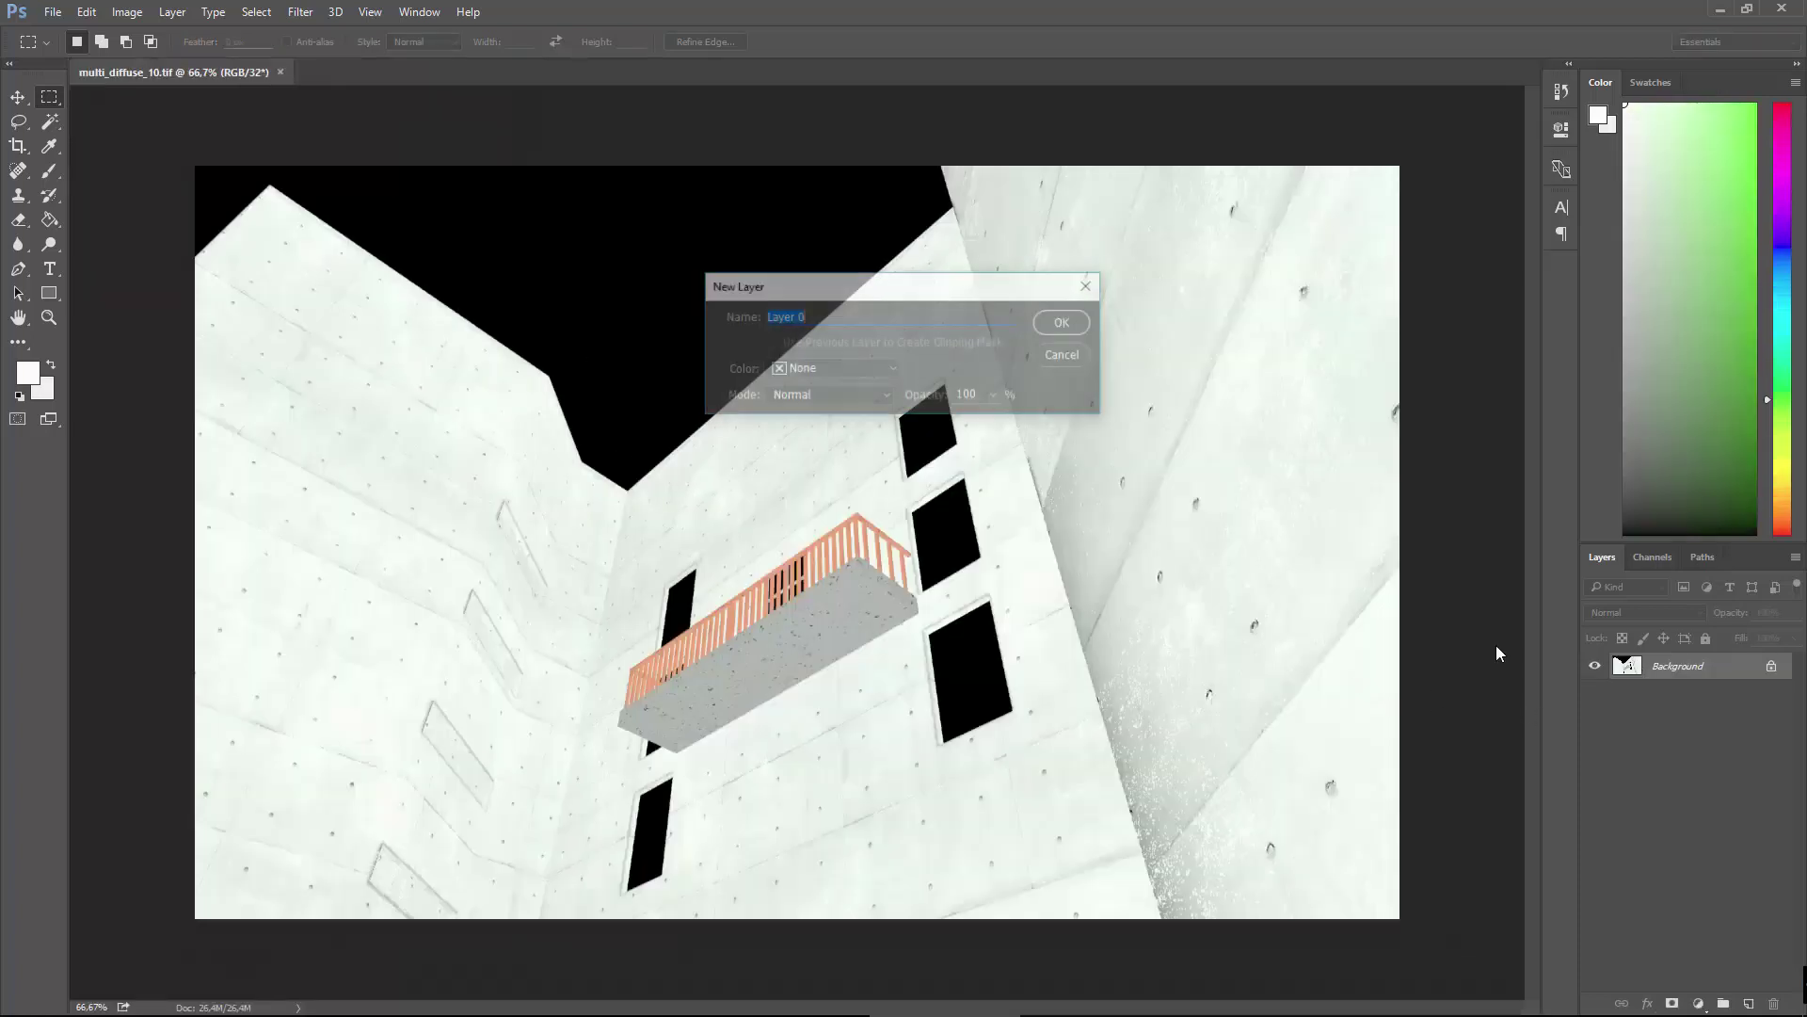
pyautogui.click(1063, 331)
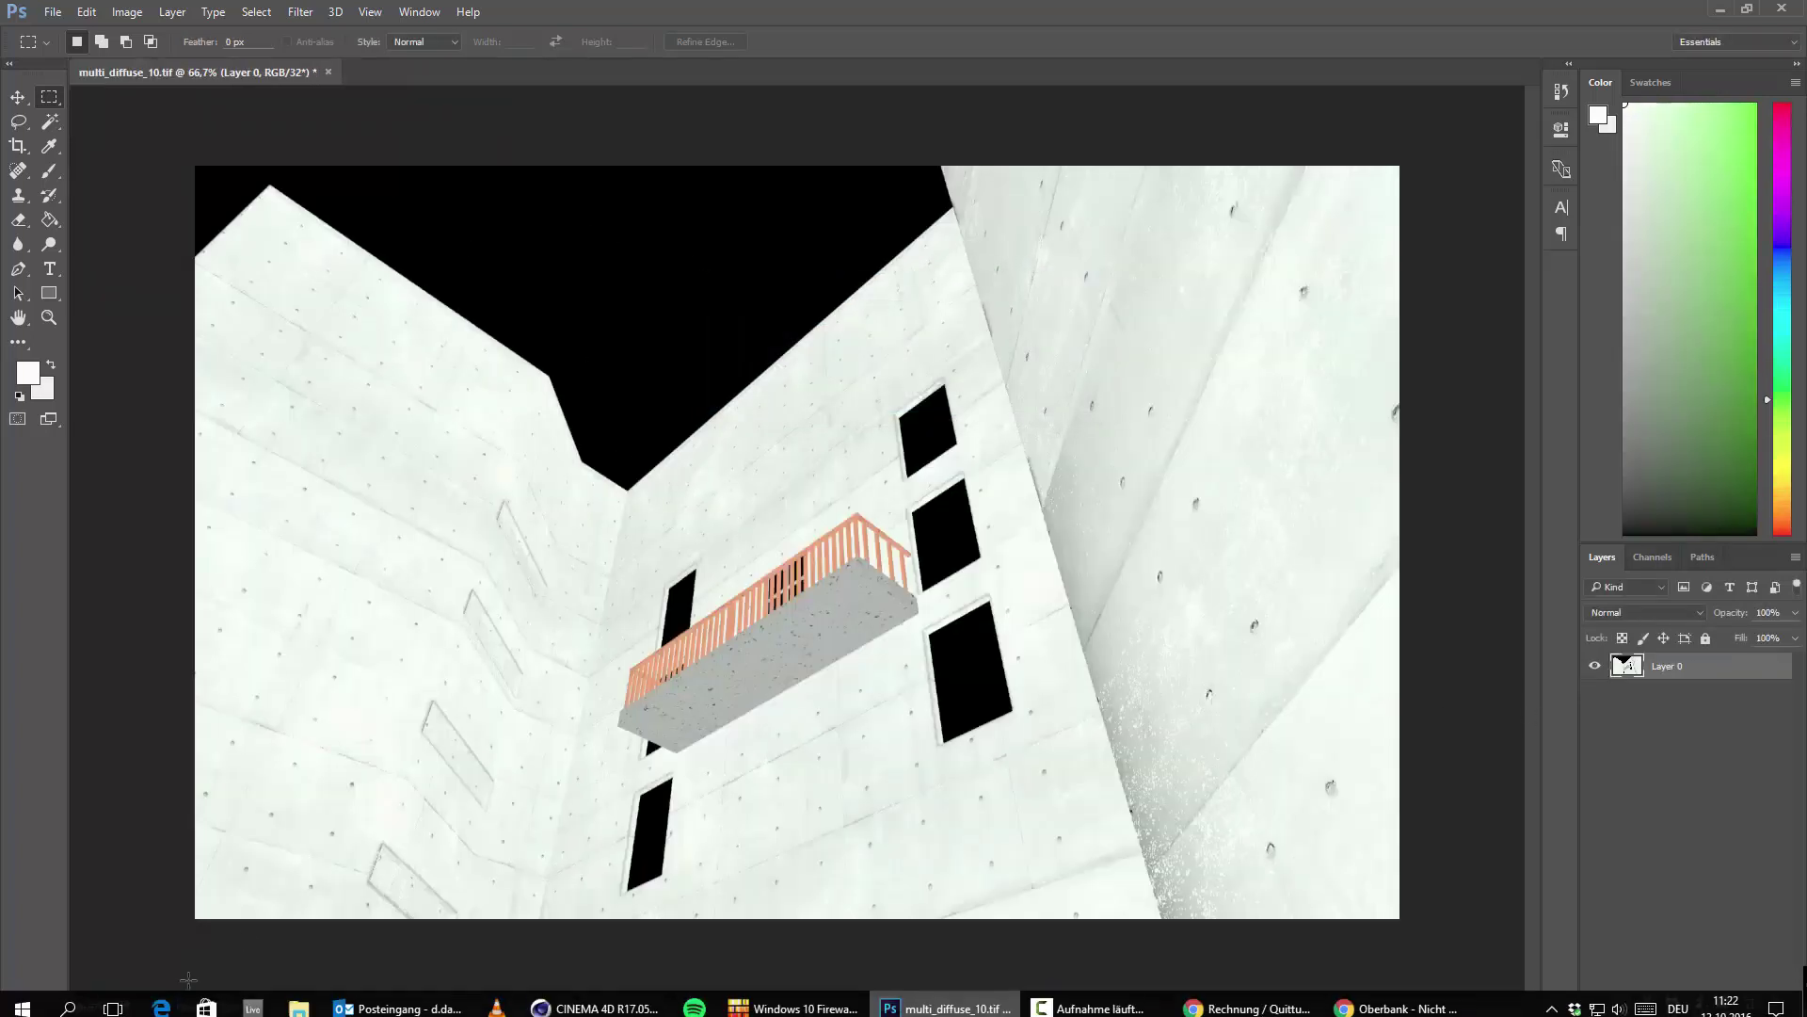
# Browse in File Explorer to WORK (E:) > ZeroToHero > Become A 3D Artist > Chapter 26 - Multipass.
pyautogui.press('super+e')
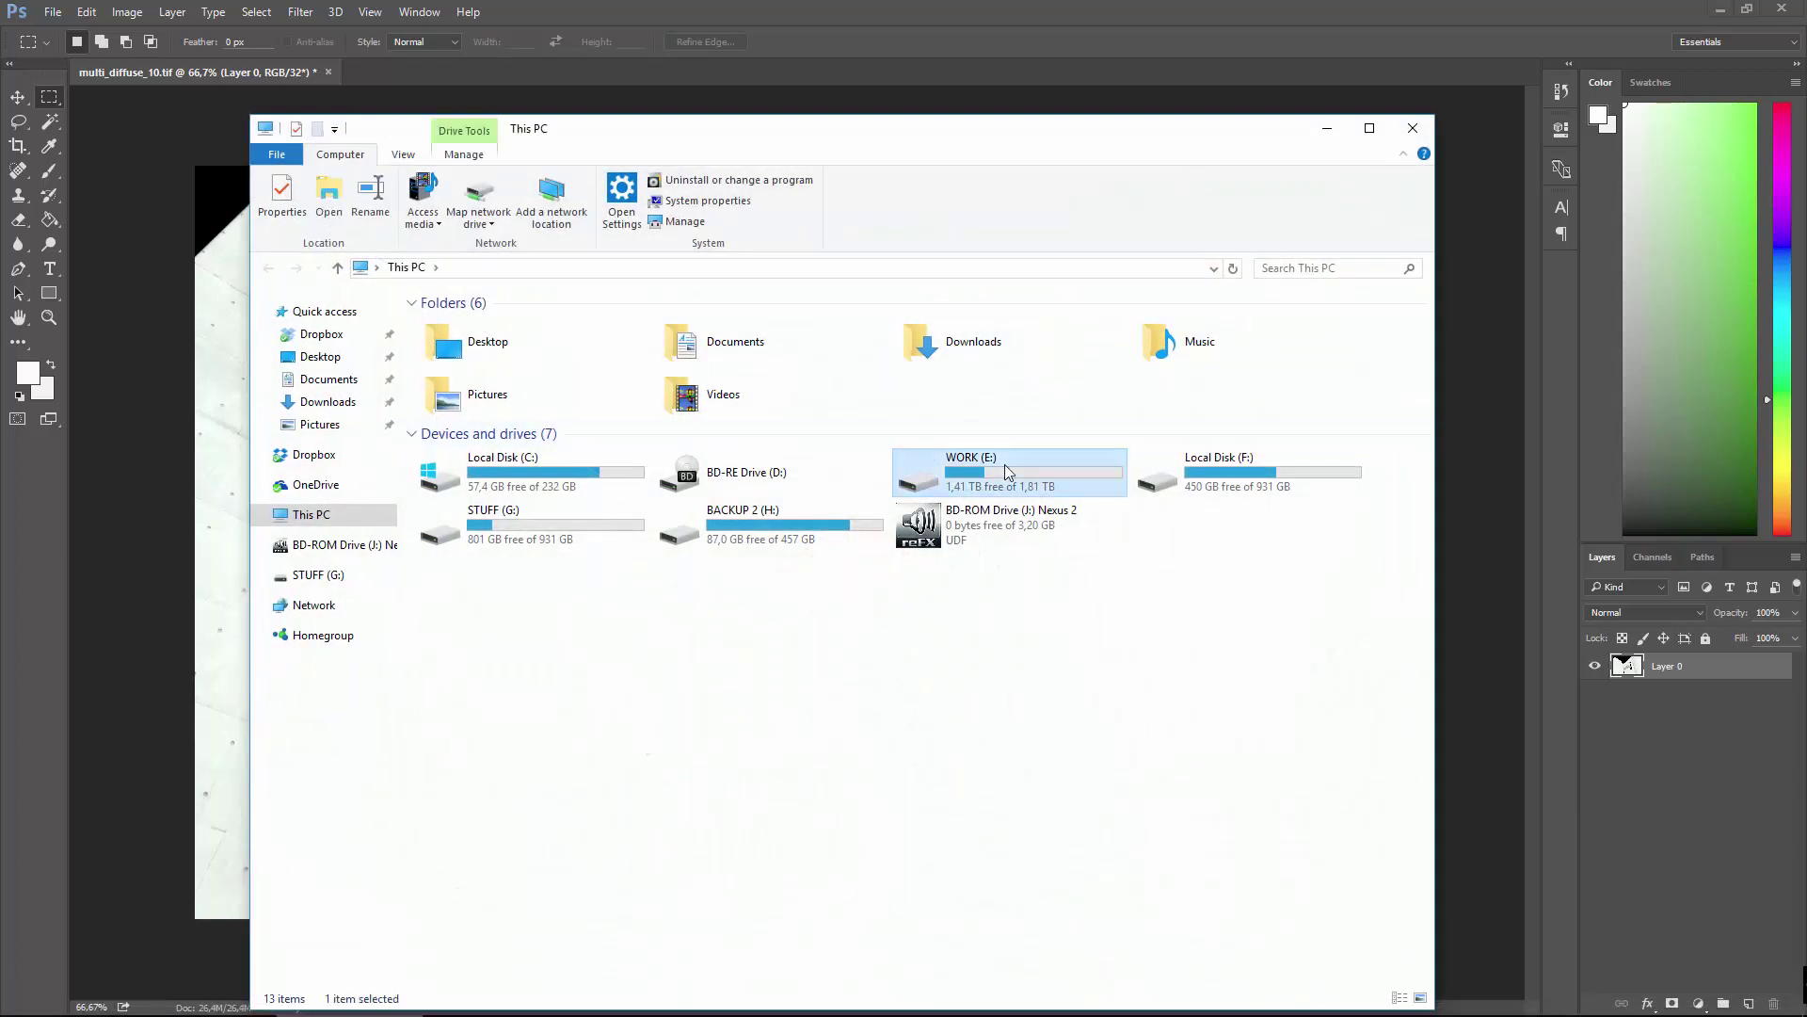
pyautogui.doubleClick(1004, 465)
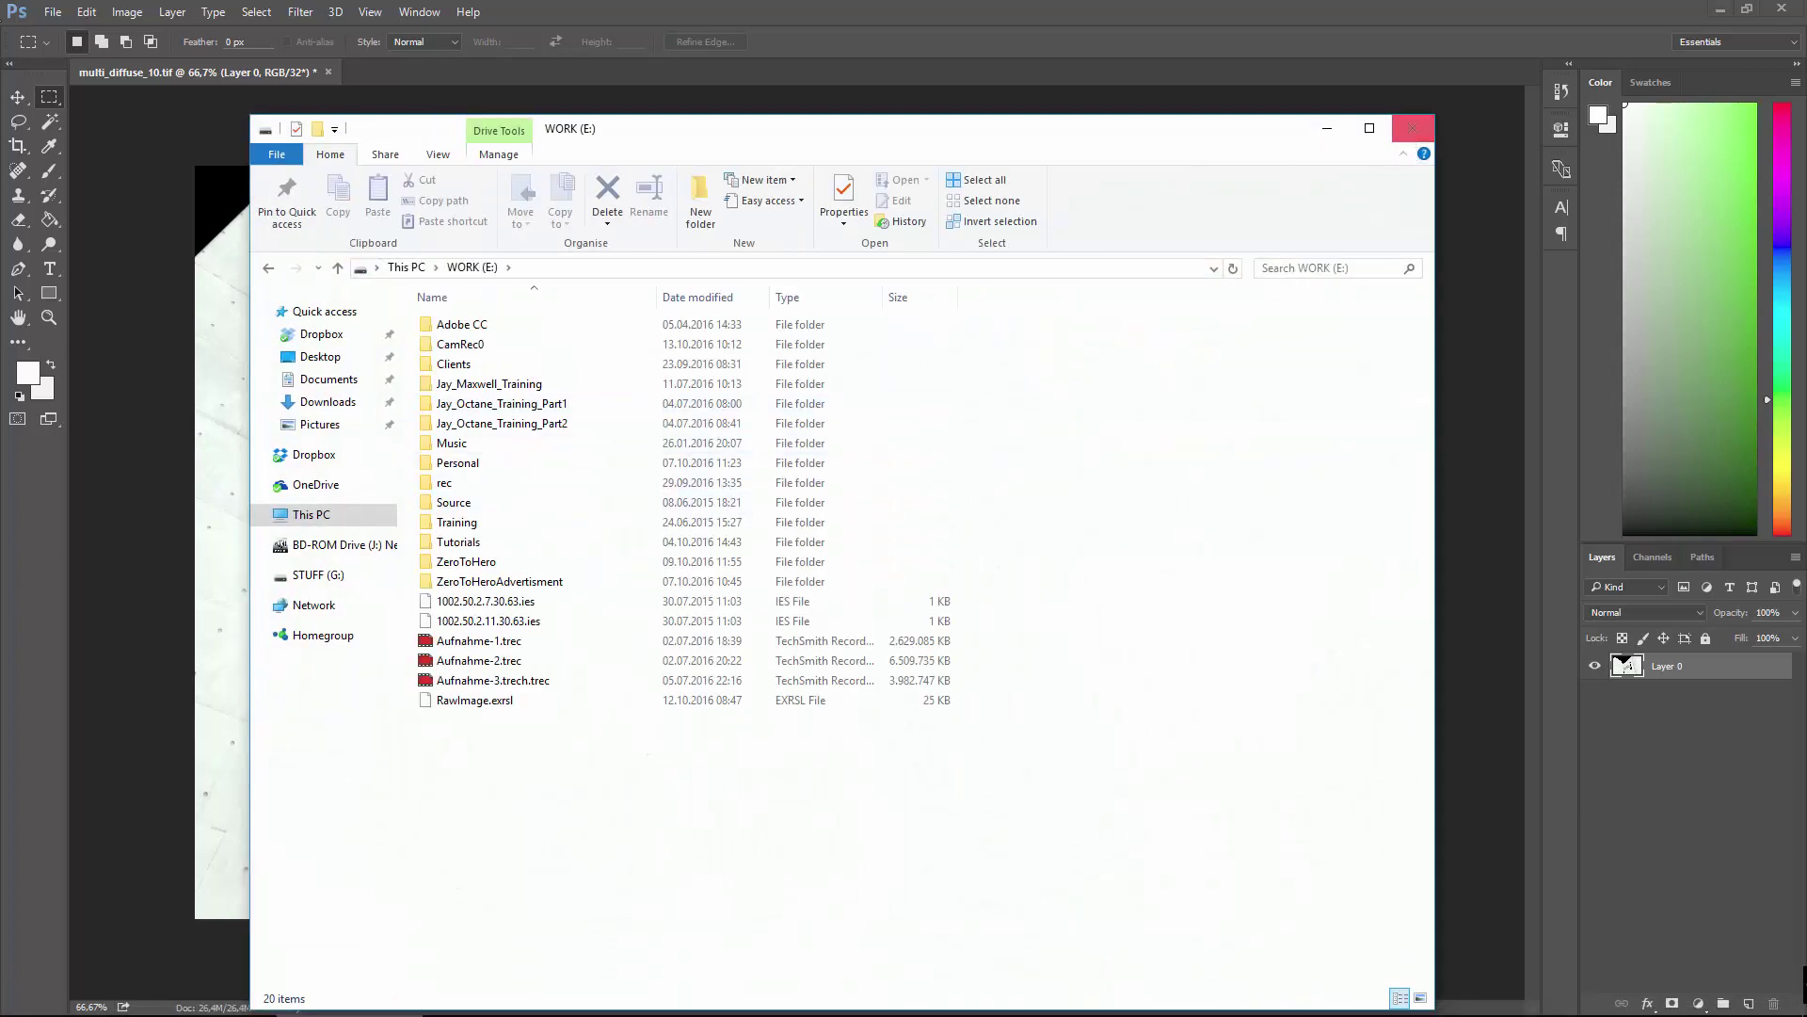
pyautogui.click(415, 17)
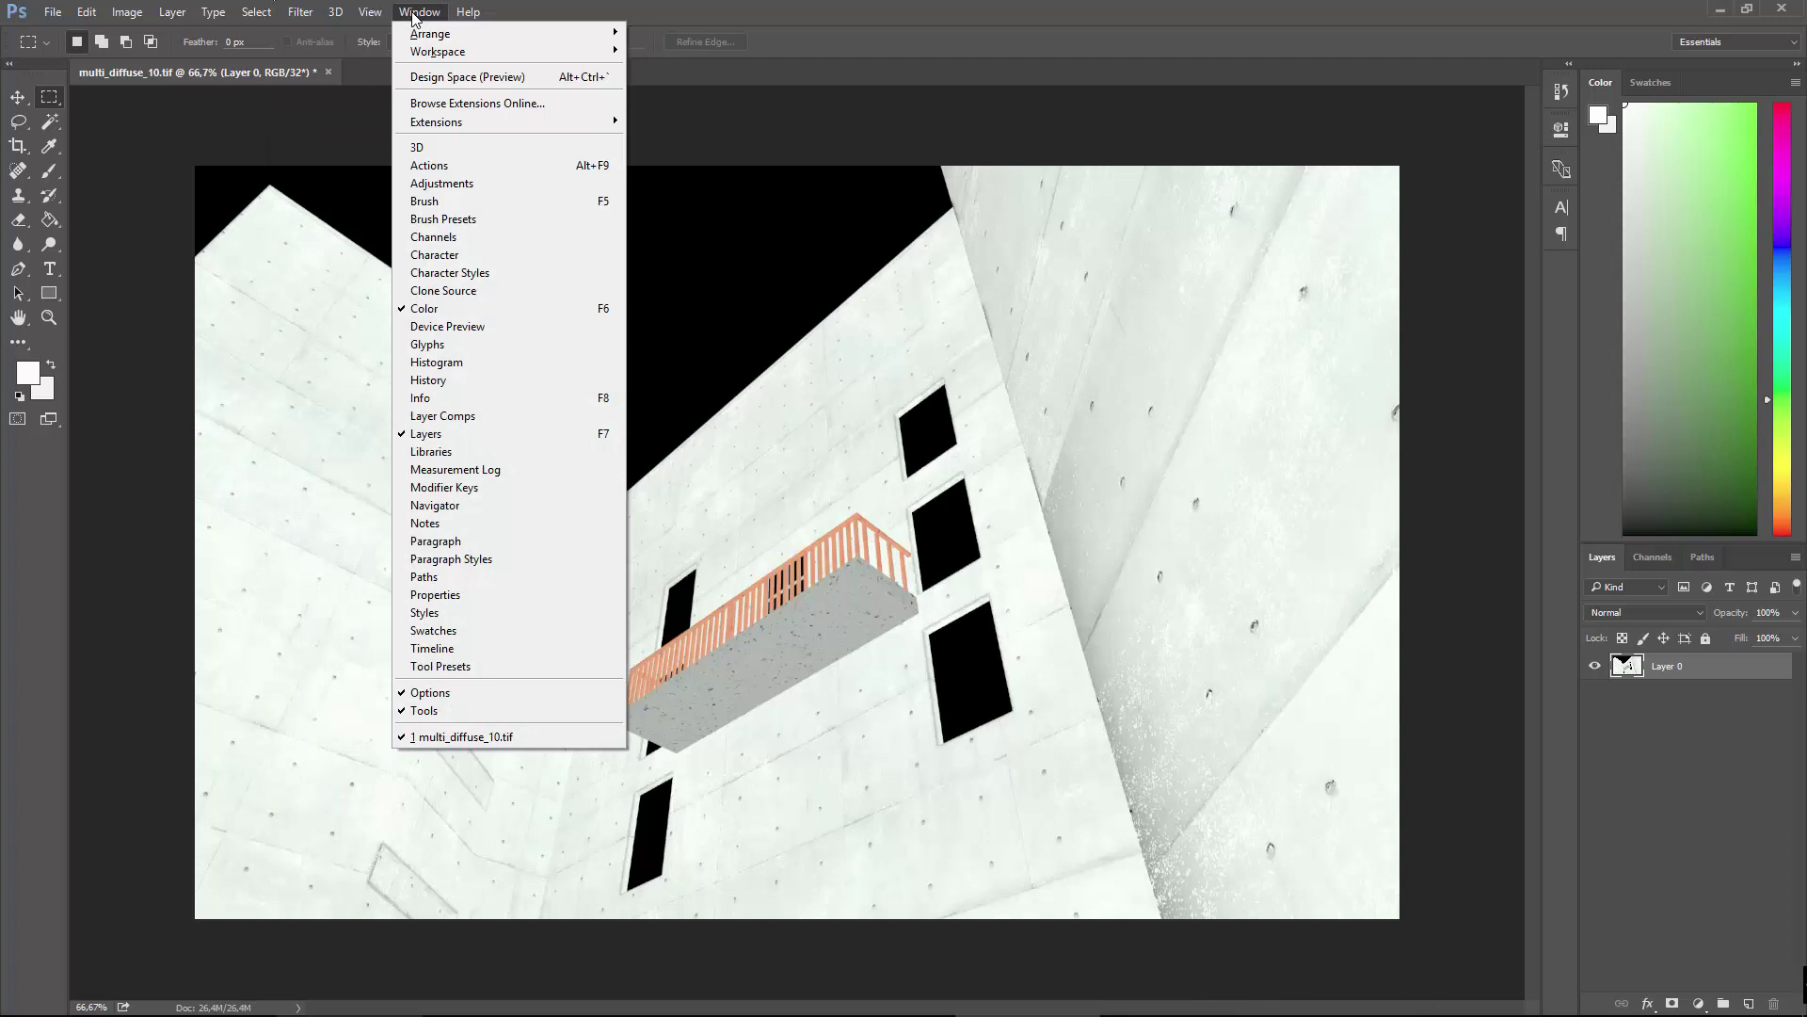
pyautogui.click(334, 997)
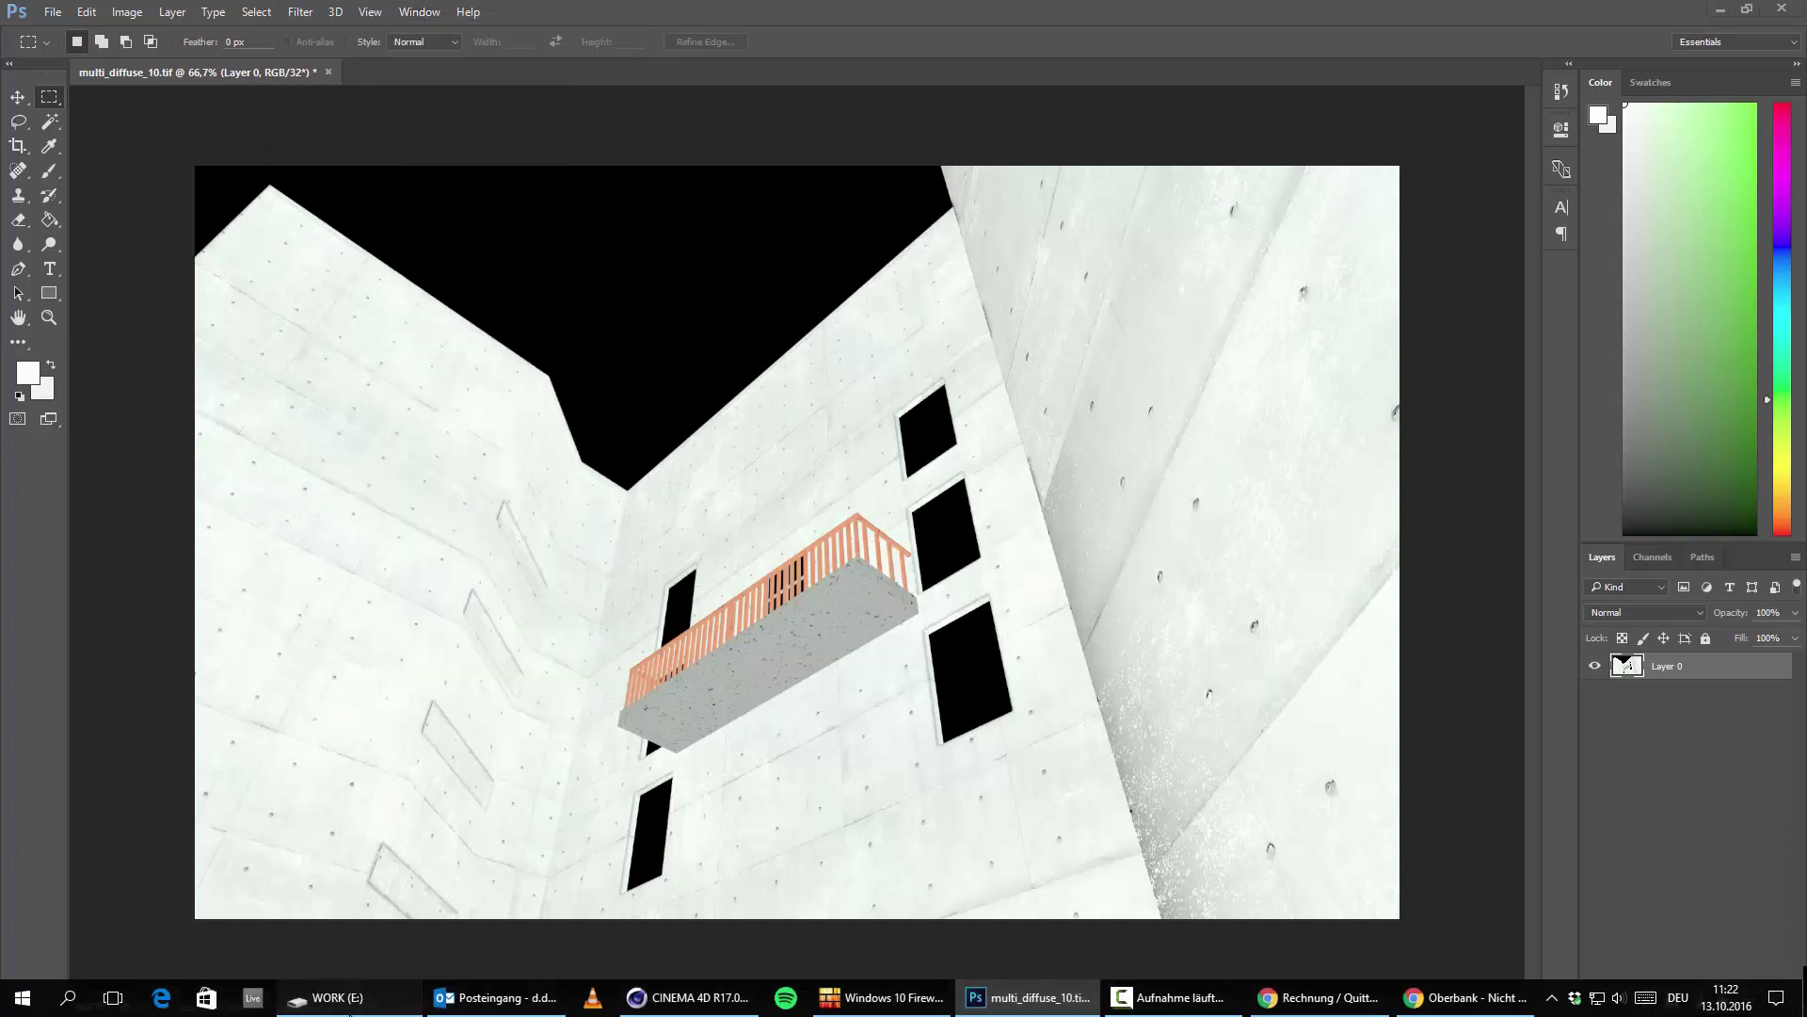
pyautogui.click(500, 540)
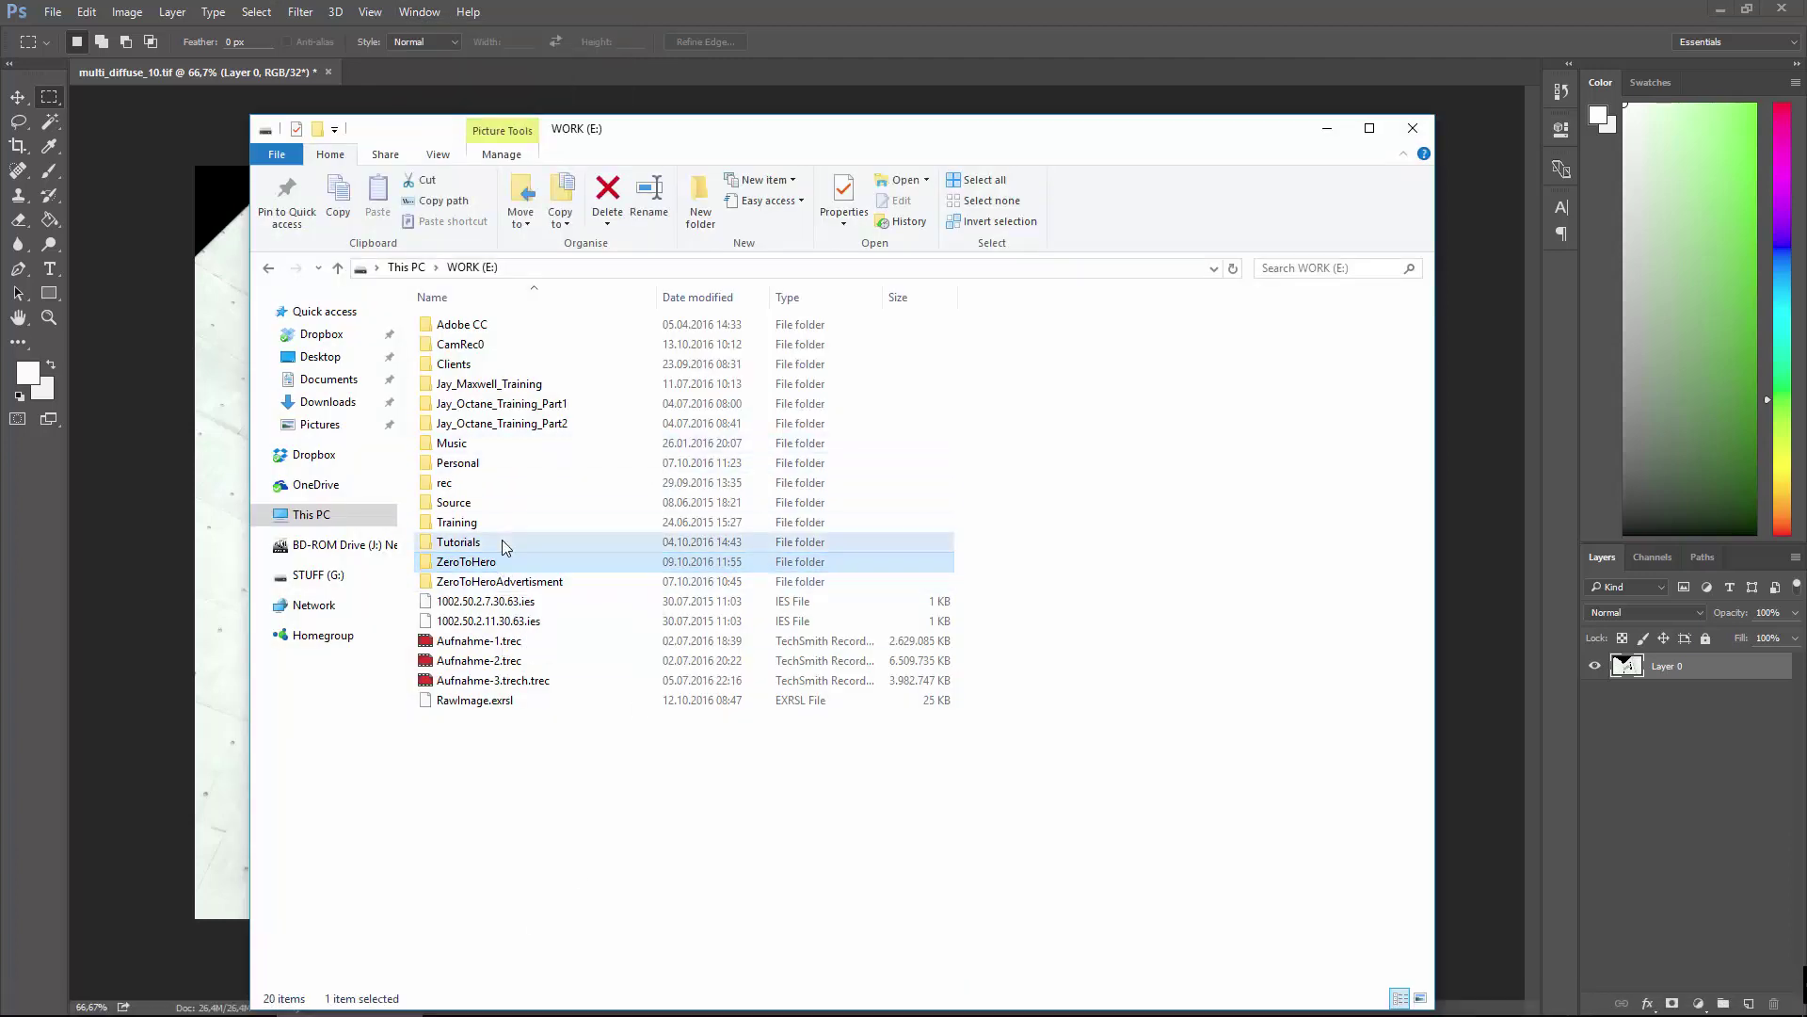
pyautogui.click(503, 530)
pyautogui.doubleClick(484, 562)
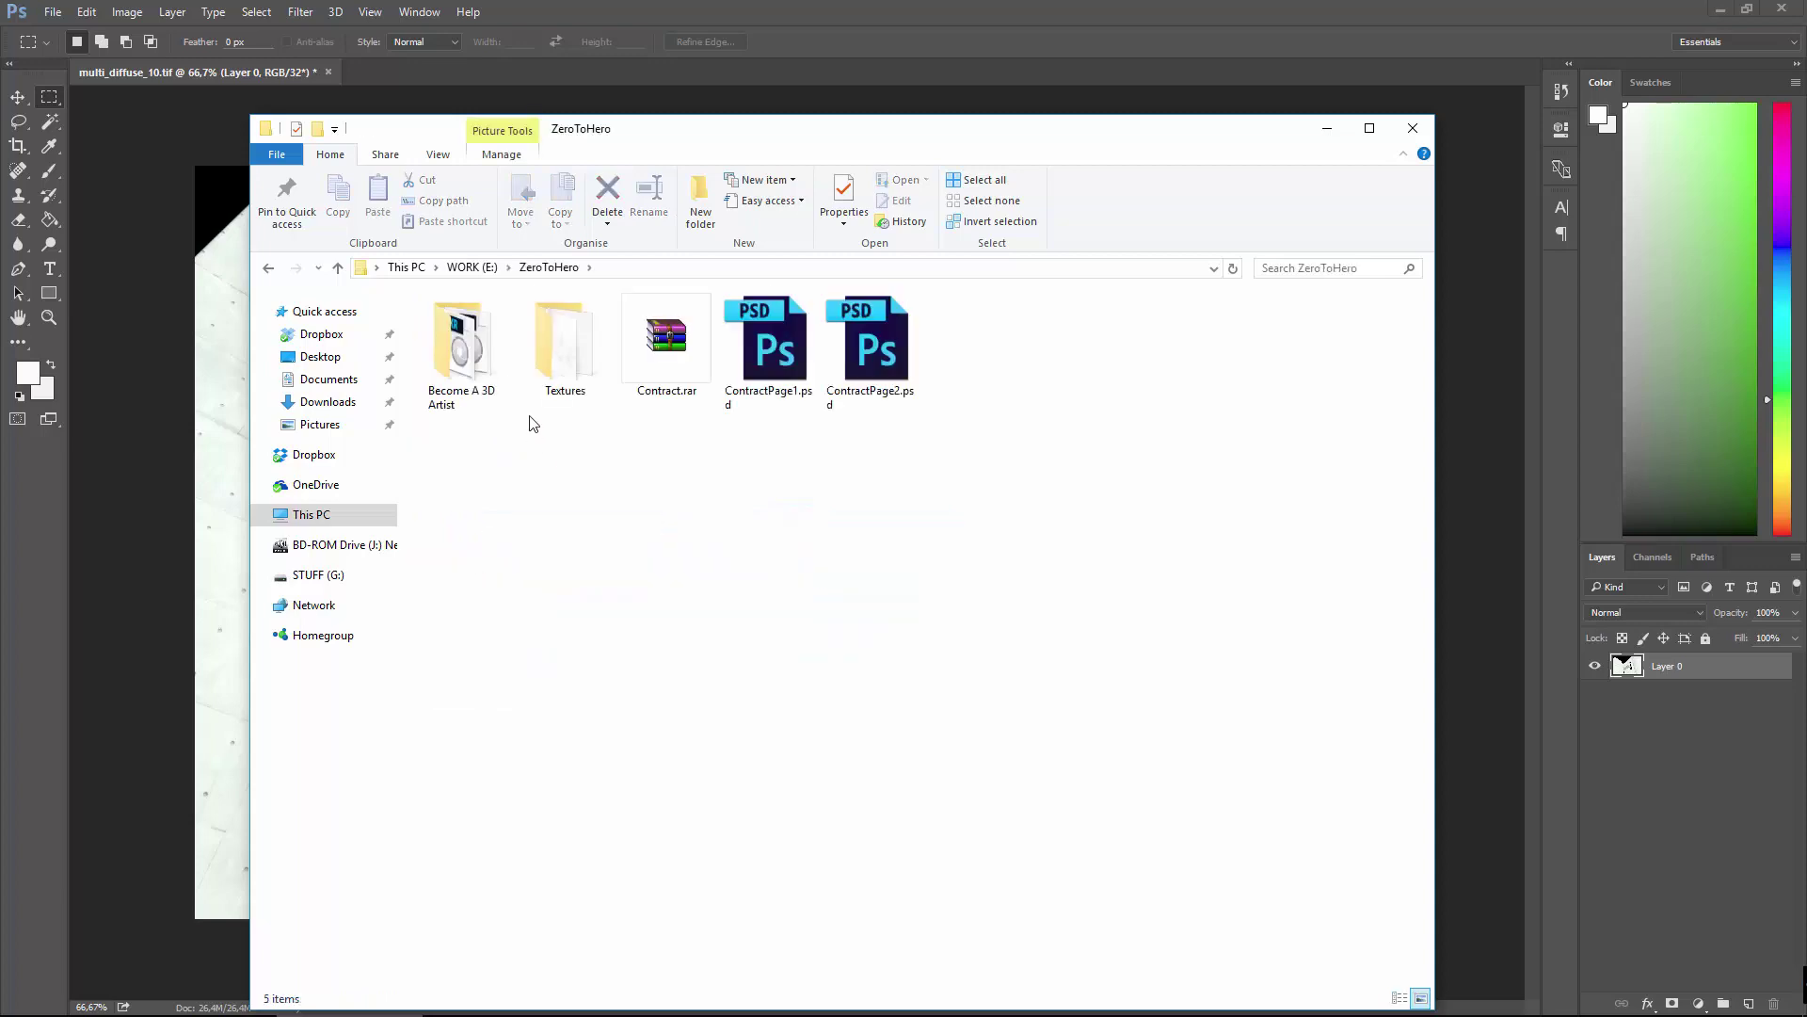
pyautogui.doubleClick(460, 372)
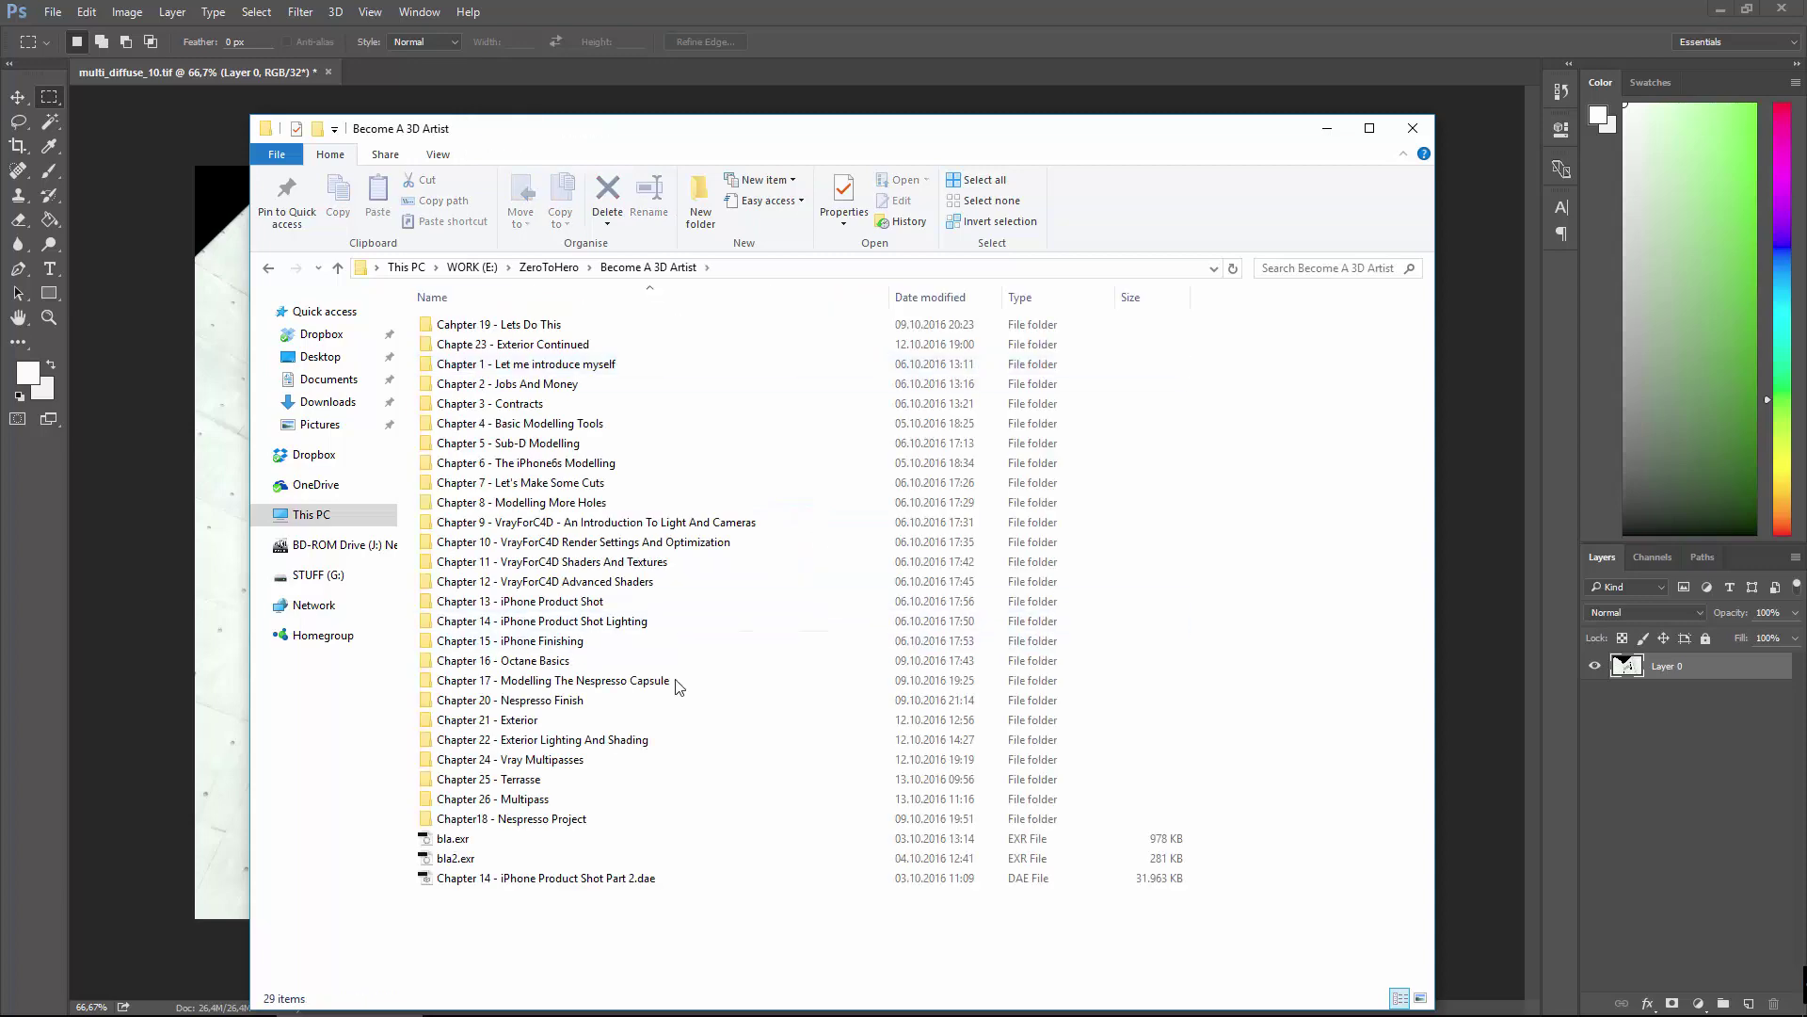
pyautogui.doubleClick(584, 796)
# Open multi_gi_7.tif from the folder as its own Photoshop document and convert its background into a regular layer.
pyautogui.click(557, 330)
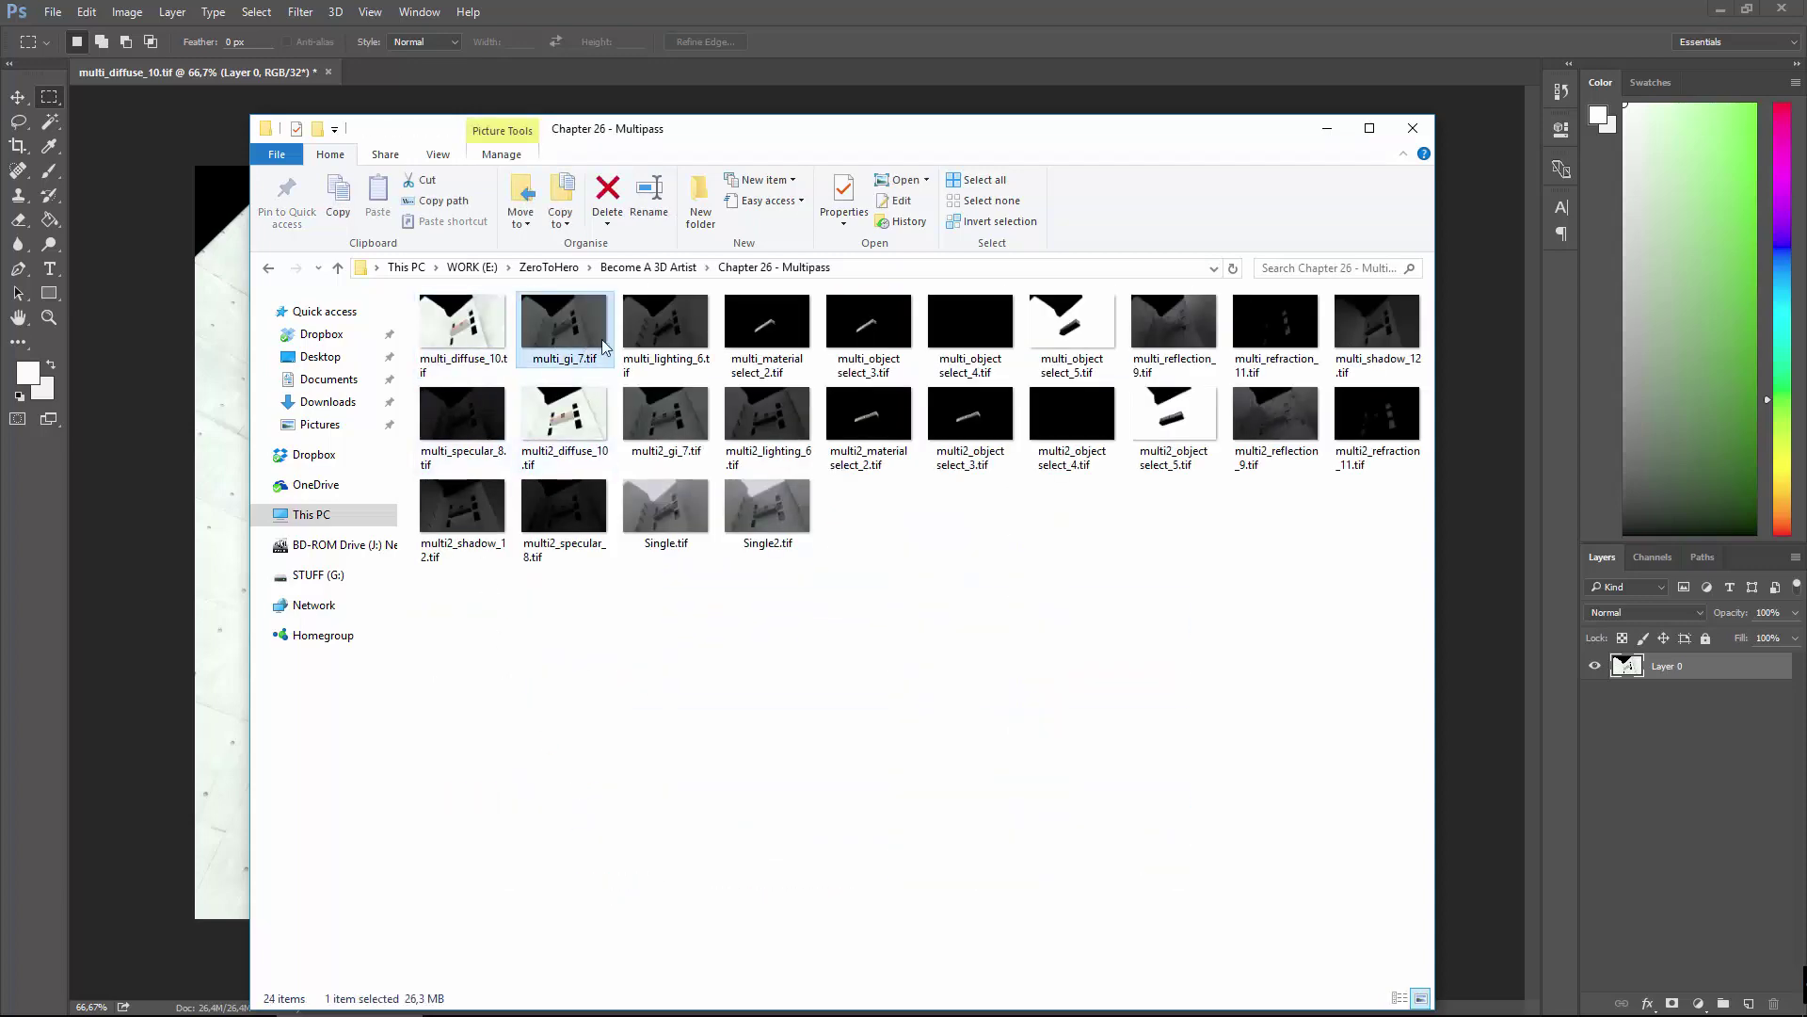
pyautogui.moveTo(1648, 838); pyautogui.dragTo(1642, 768)
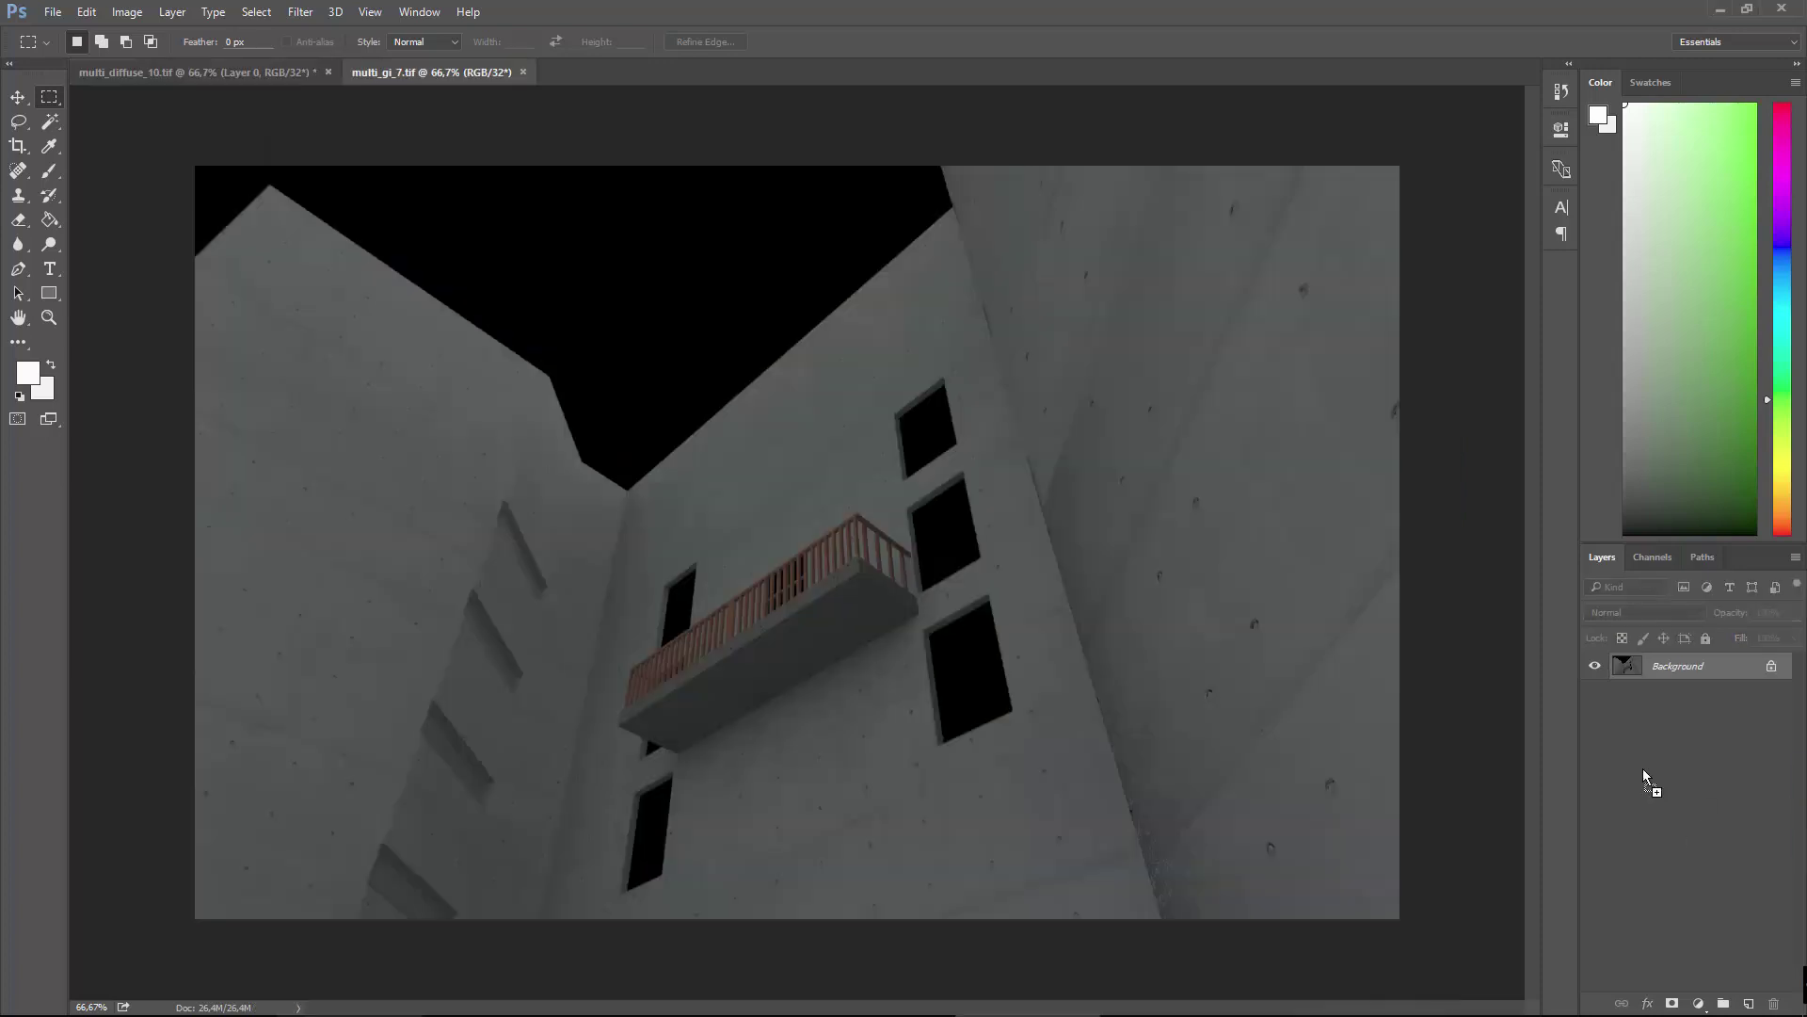
pyautogui.doubleClick(1628, 666)
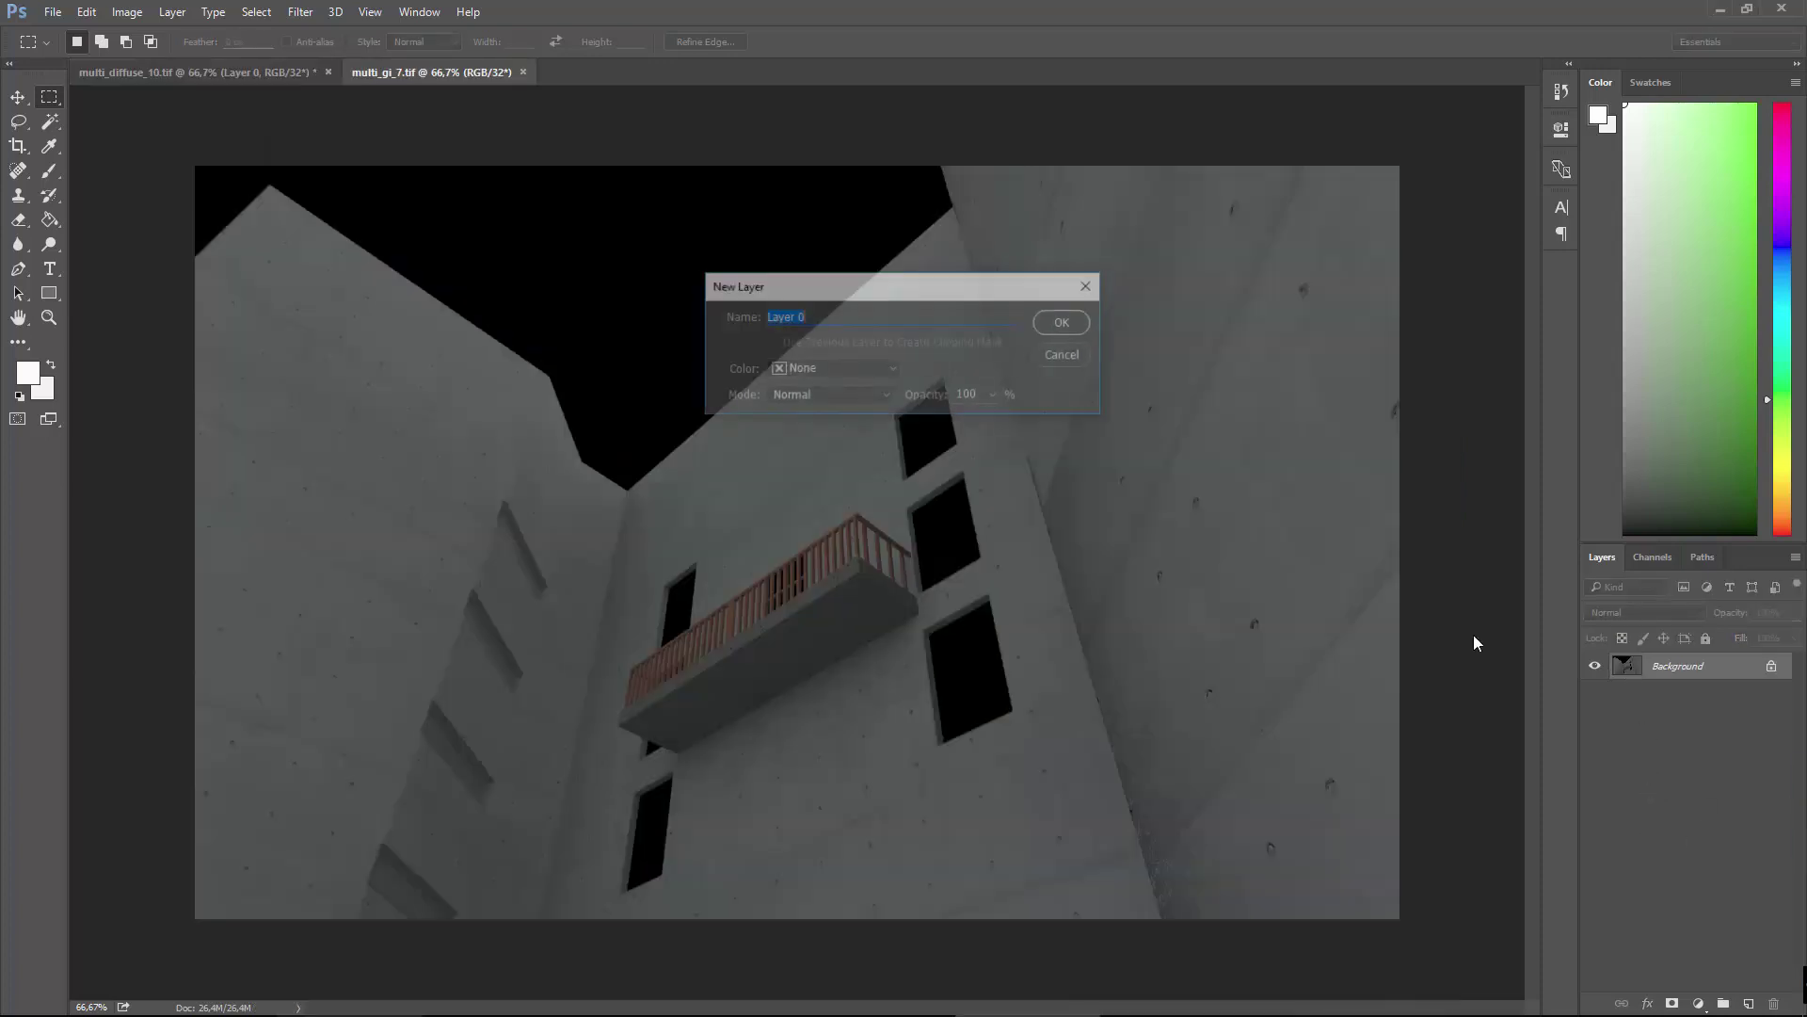
pyautogui.click(1061, 322)
# Select multi_lighting_6, multi_reflection_9, multi_refraction_11, multi_shadow_12 and multi_specular_8 in the Chapter 26 - Multipass folder and bring them into the multi_gi_7.tif document.
pyautogui.click(353, 997)
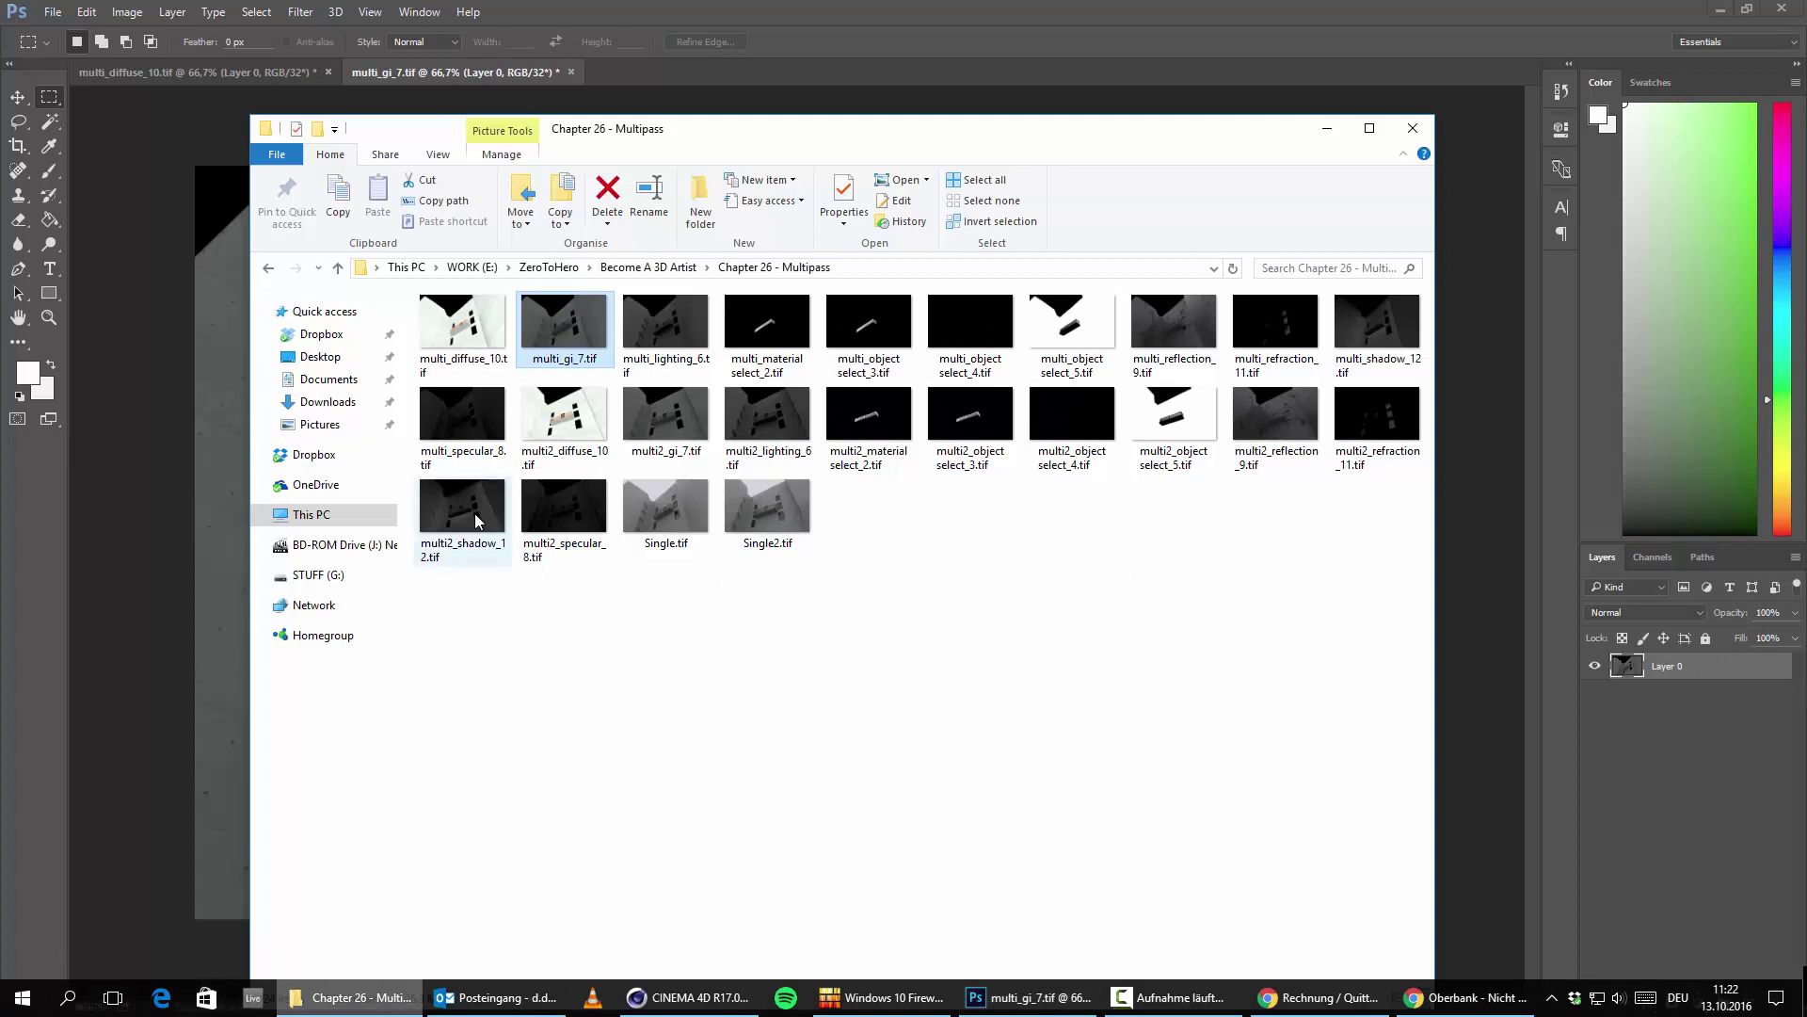
pyautogui.click(659, 362)
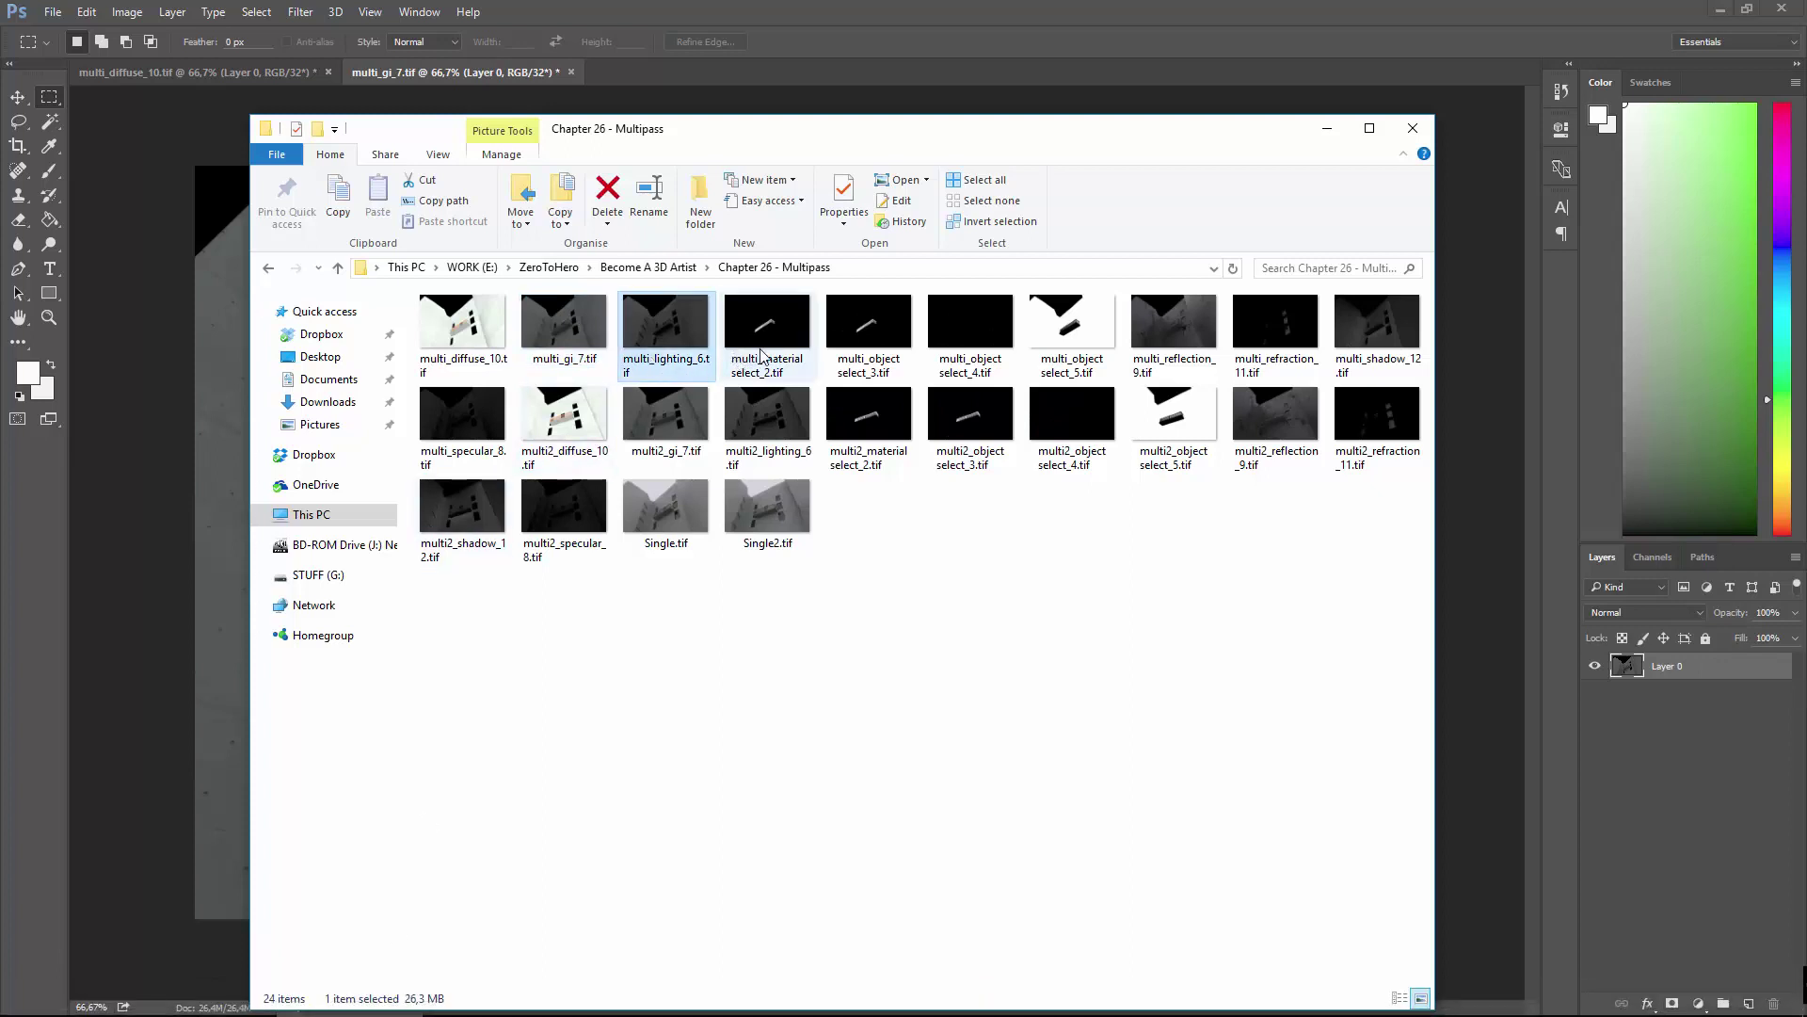
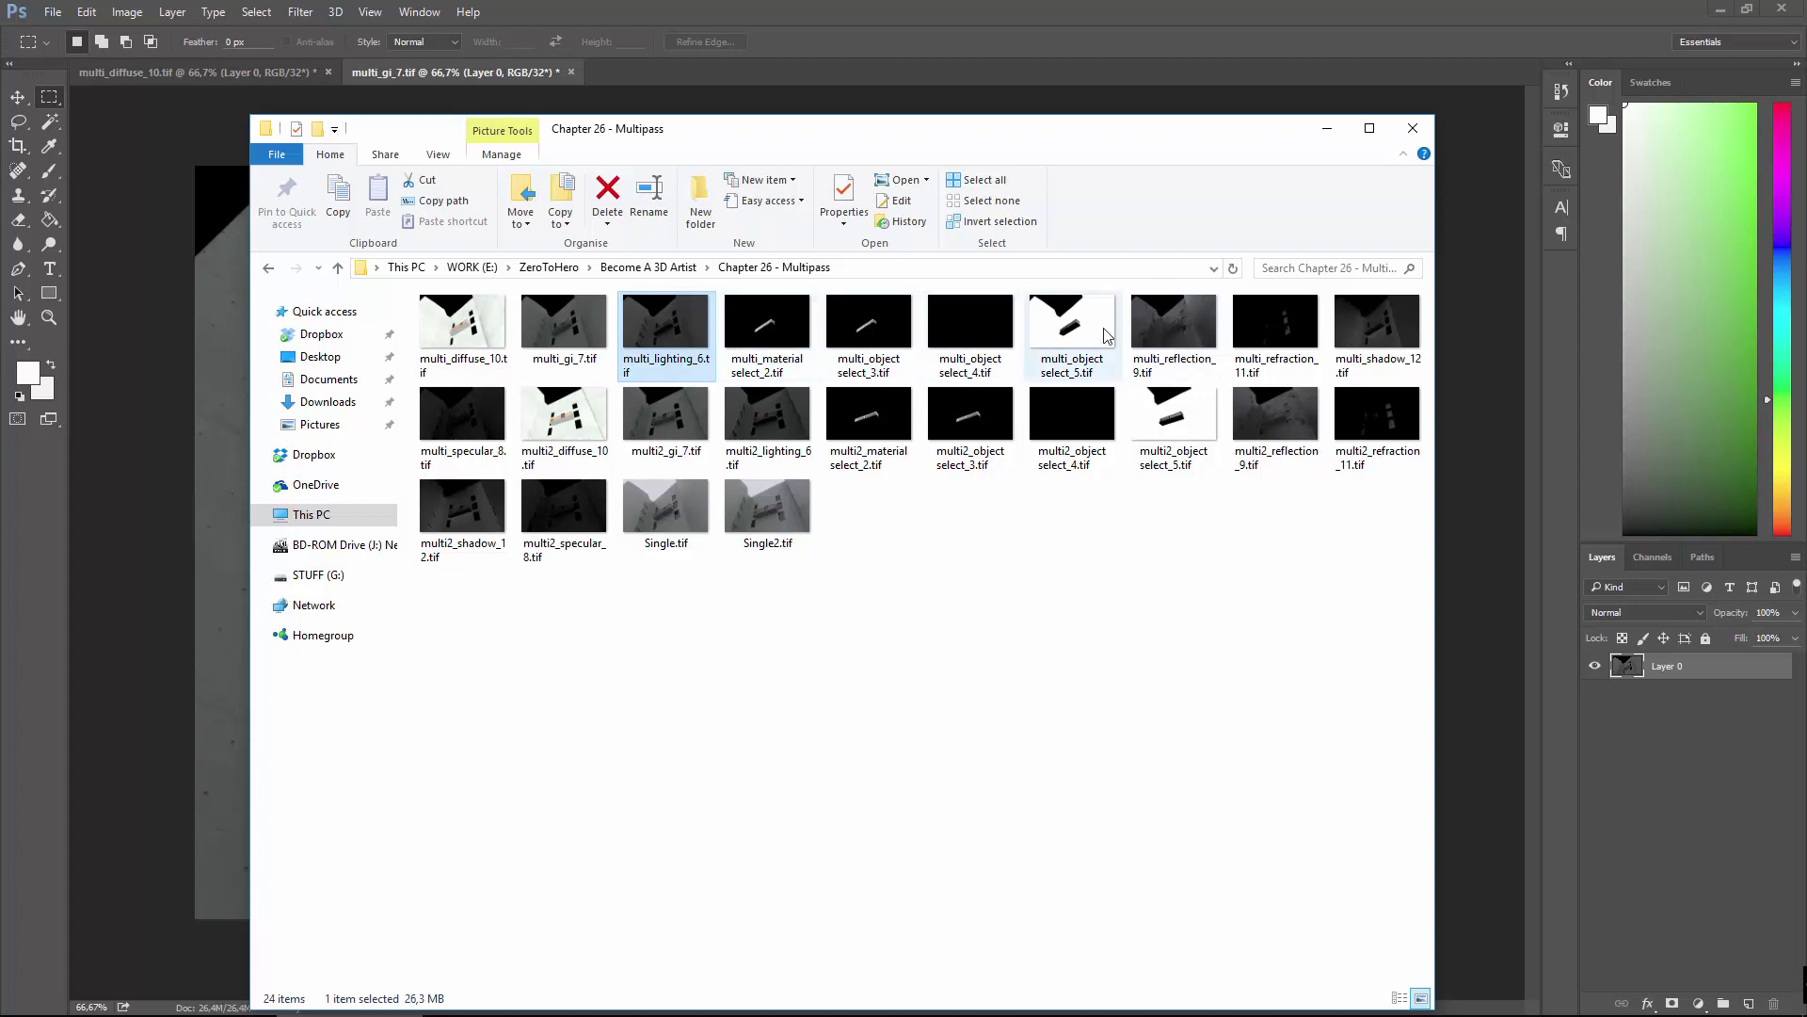
pyautogui.keyDown('ctrl'); pyautogui.click(1169, 327); pyautogui.keyUp('ctrl')
pyautogui.keyDown('ctrl'); pyautogui.click(1265, 339); pyautogui.keyUp('ctrl')
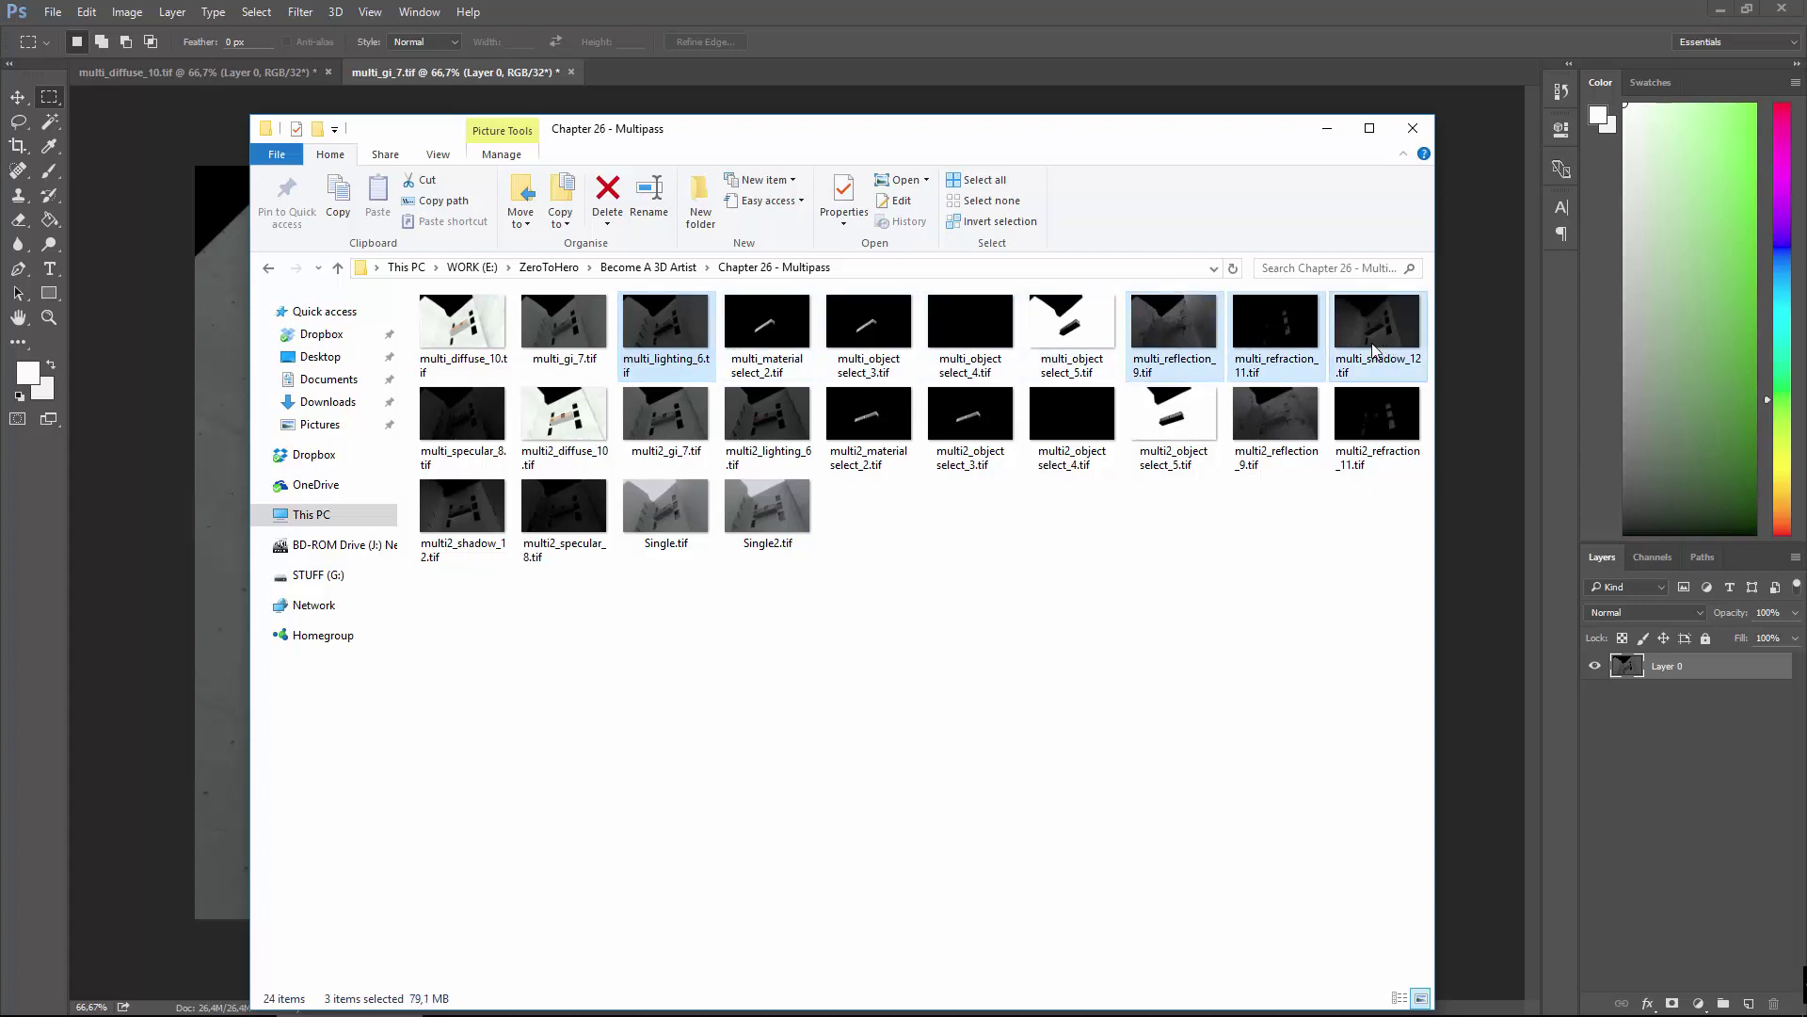
pyautogui.keyDown('ctrl'); pyautogui.click(1374, 351); pyautogui.keyUp('ctrl')
pyautogui.keyDown('ctrl'); pyautogui.click(461, 423); pyautogui.keyUp('ctrl')
pyautogui.keyDown('ctrl'); pyautogui.click(603, 453); pyautogui.keyUp('ctrl')
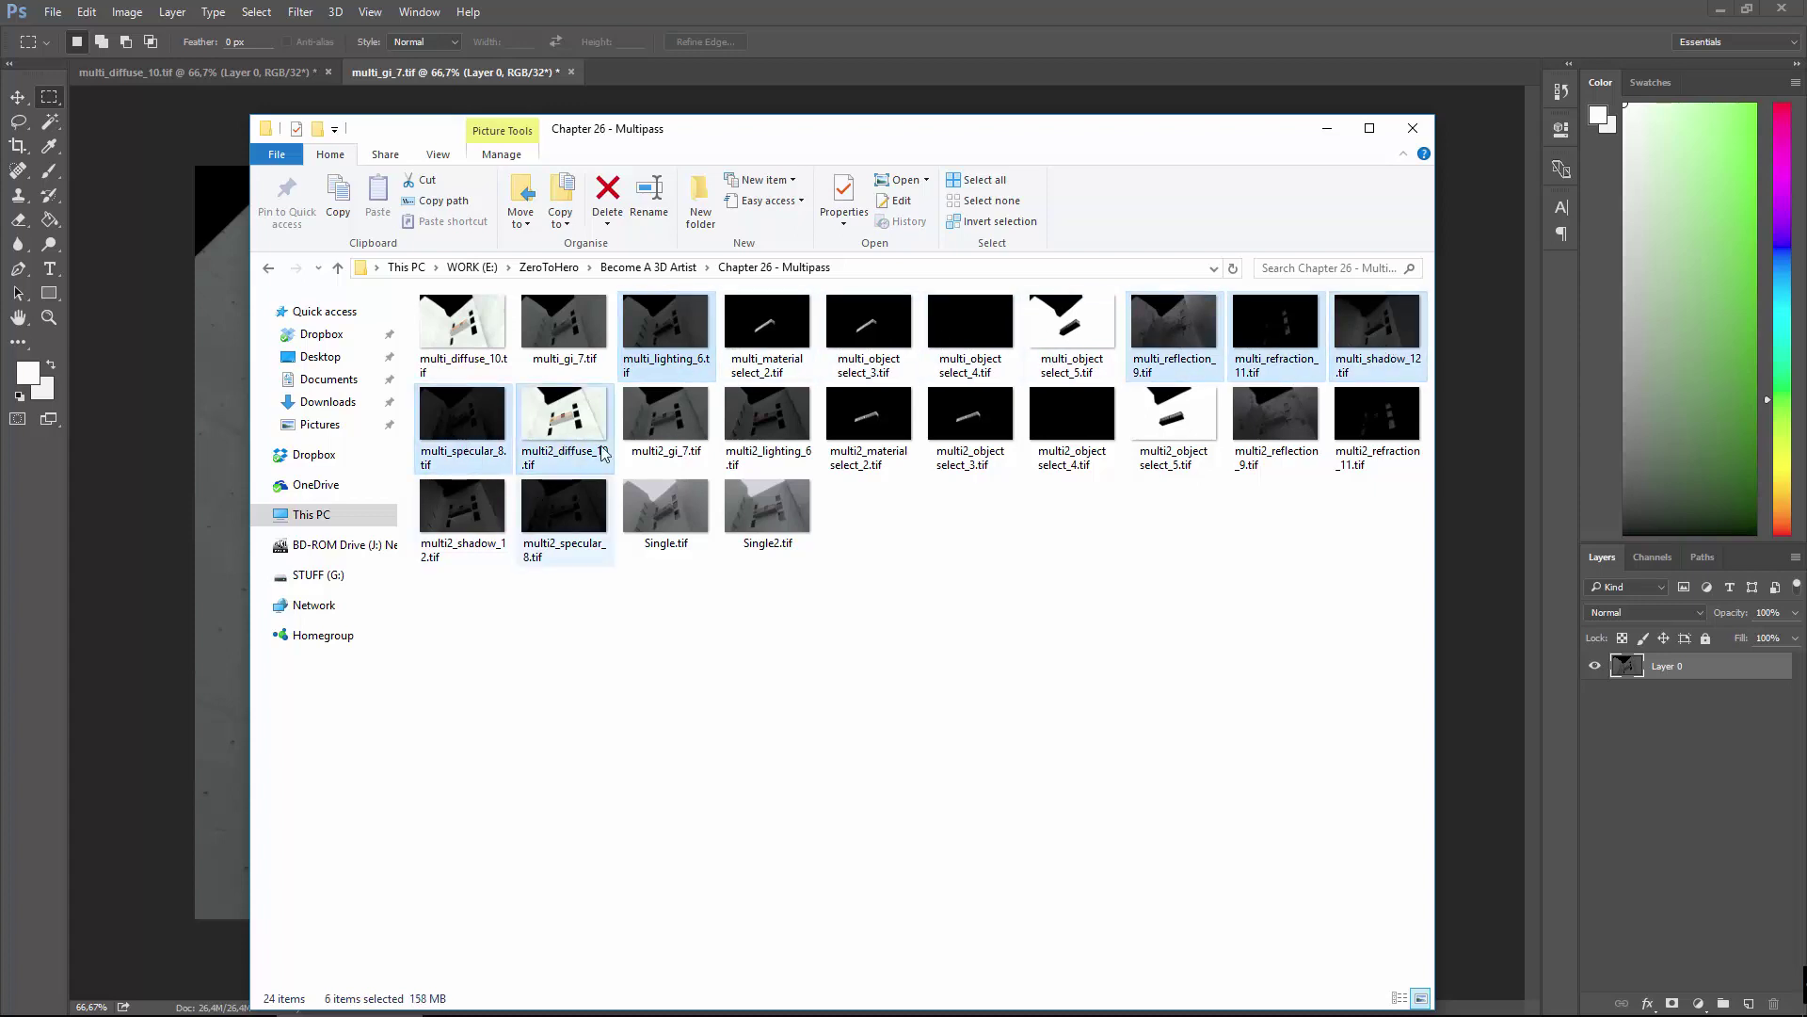
pyautogui.keyDown('ctrl'); pyautogui.click(540, 420); pyautogui.keyUp('ctrl')
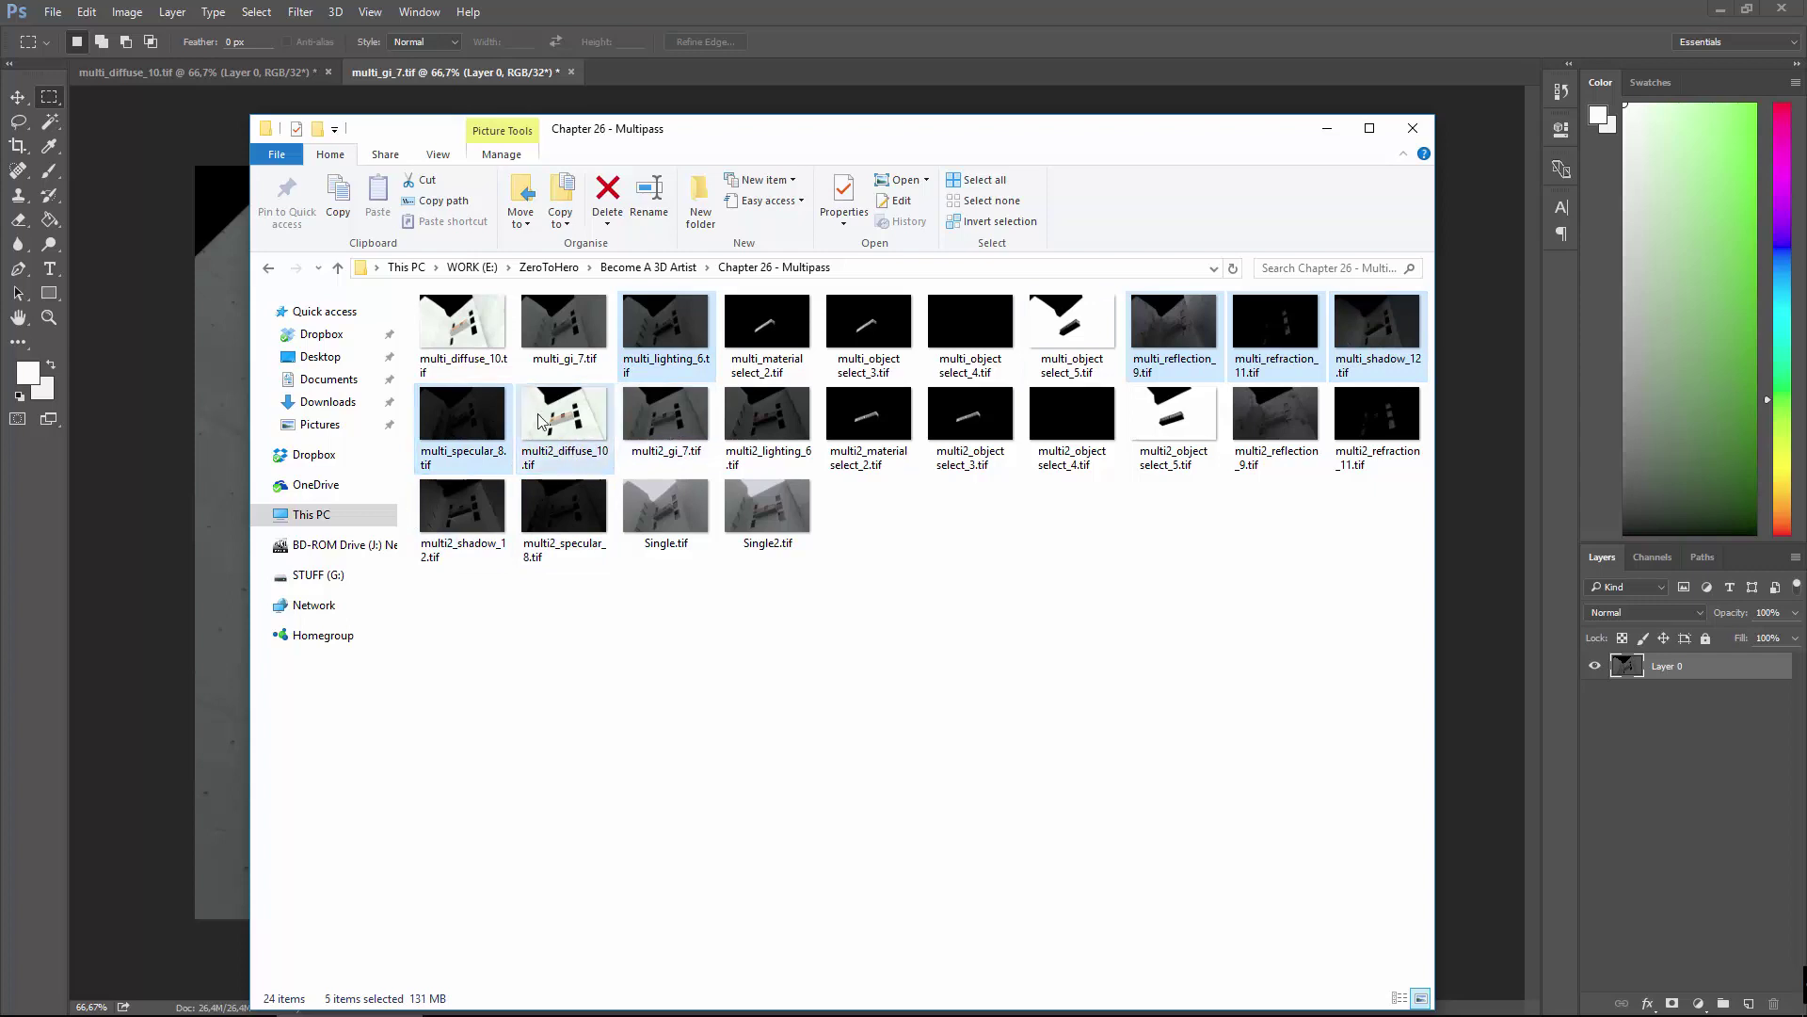
pyautogui.moveTo(449, 409); pyautogui.dragTo(211, 595)
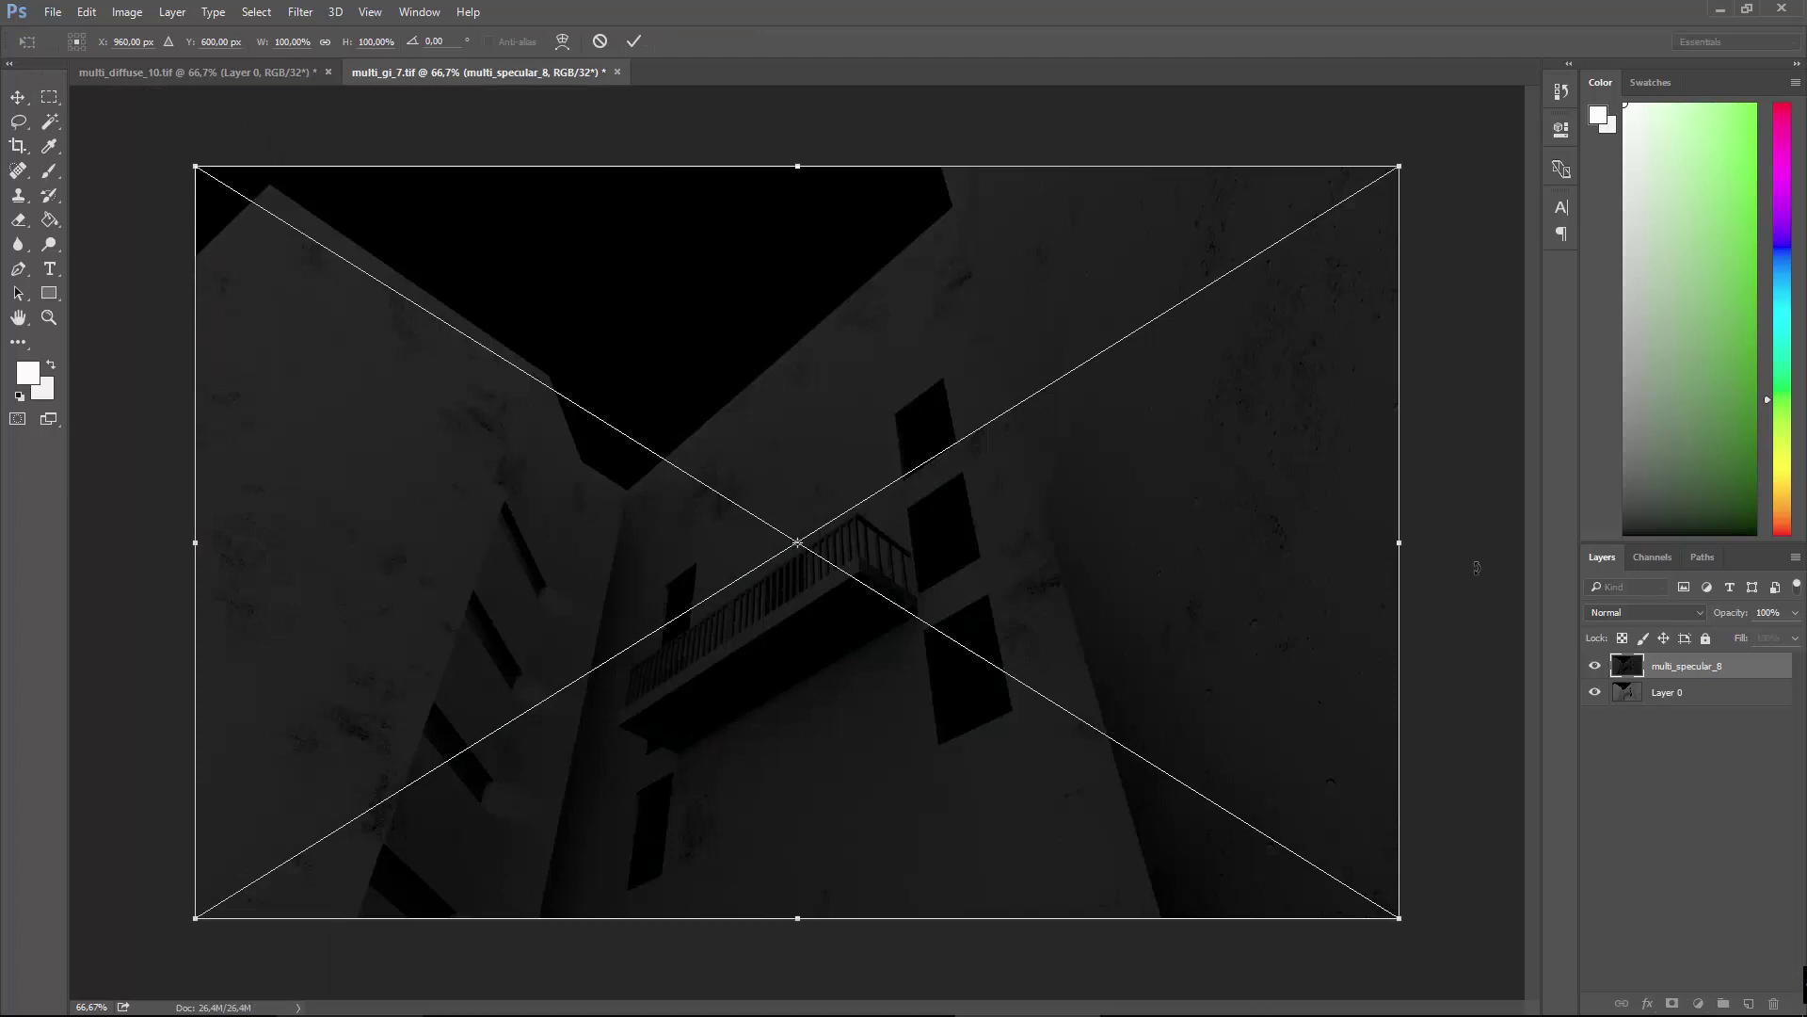
# Confirm the placement of the specular, lighting, reflection, refraction and shadow passes at their original size as separate layers.
pyautogui.click(22, 98)
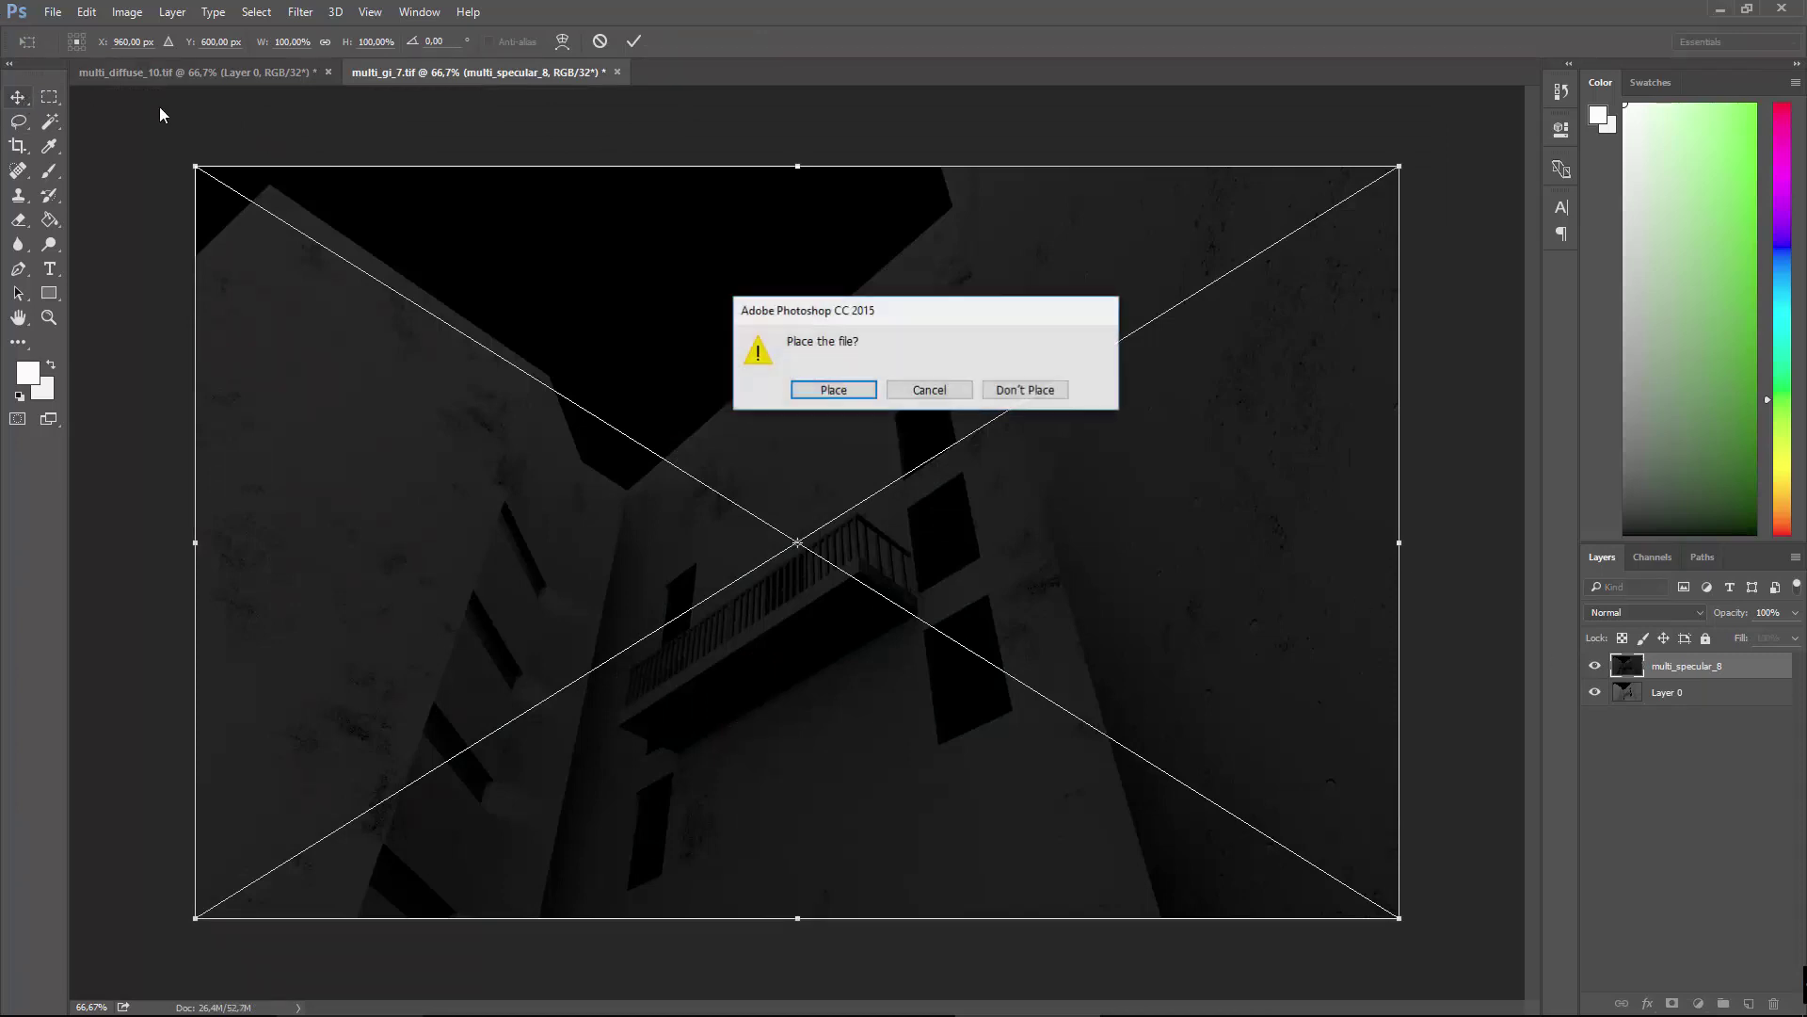
pyautogui.click(847, 389)
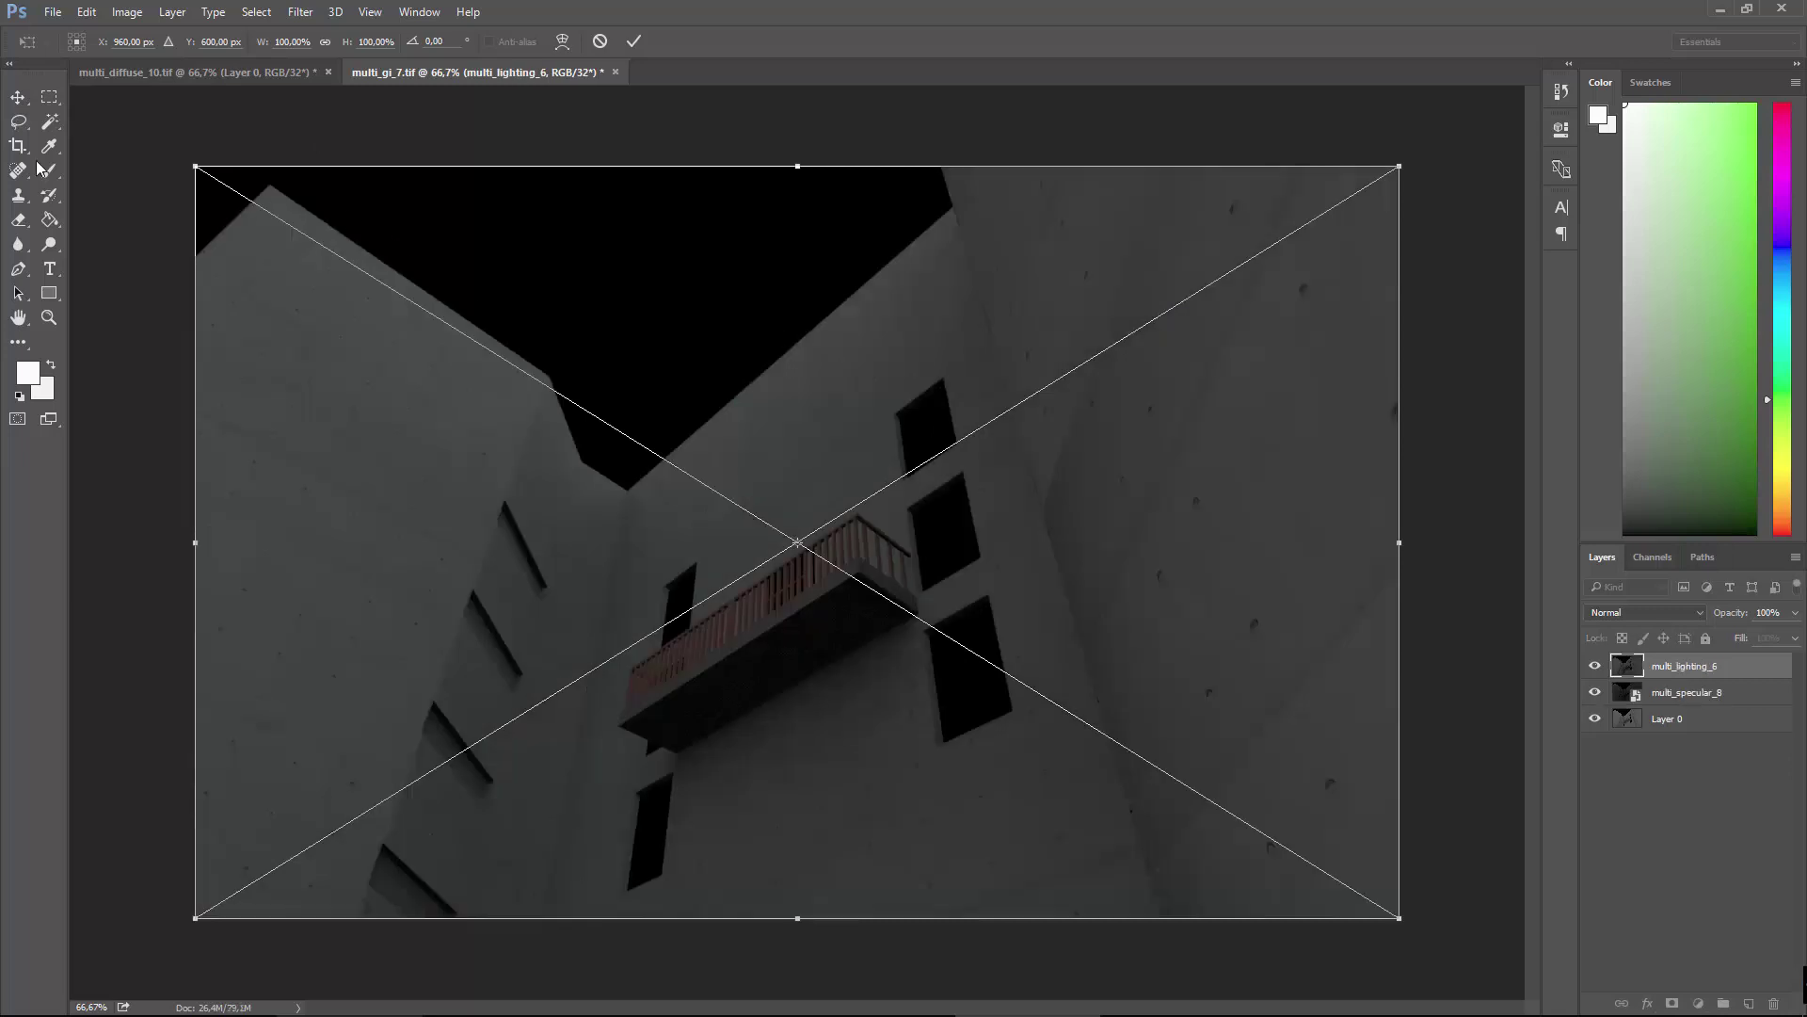
pyautogui.click(21, 100)
pyautogui.click(823, 393)
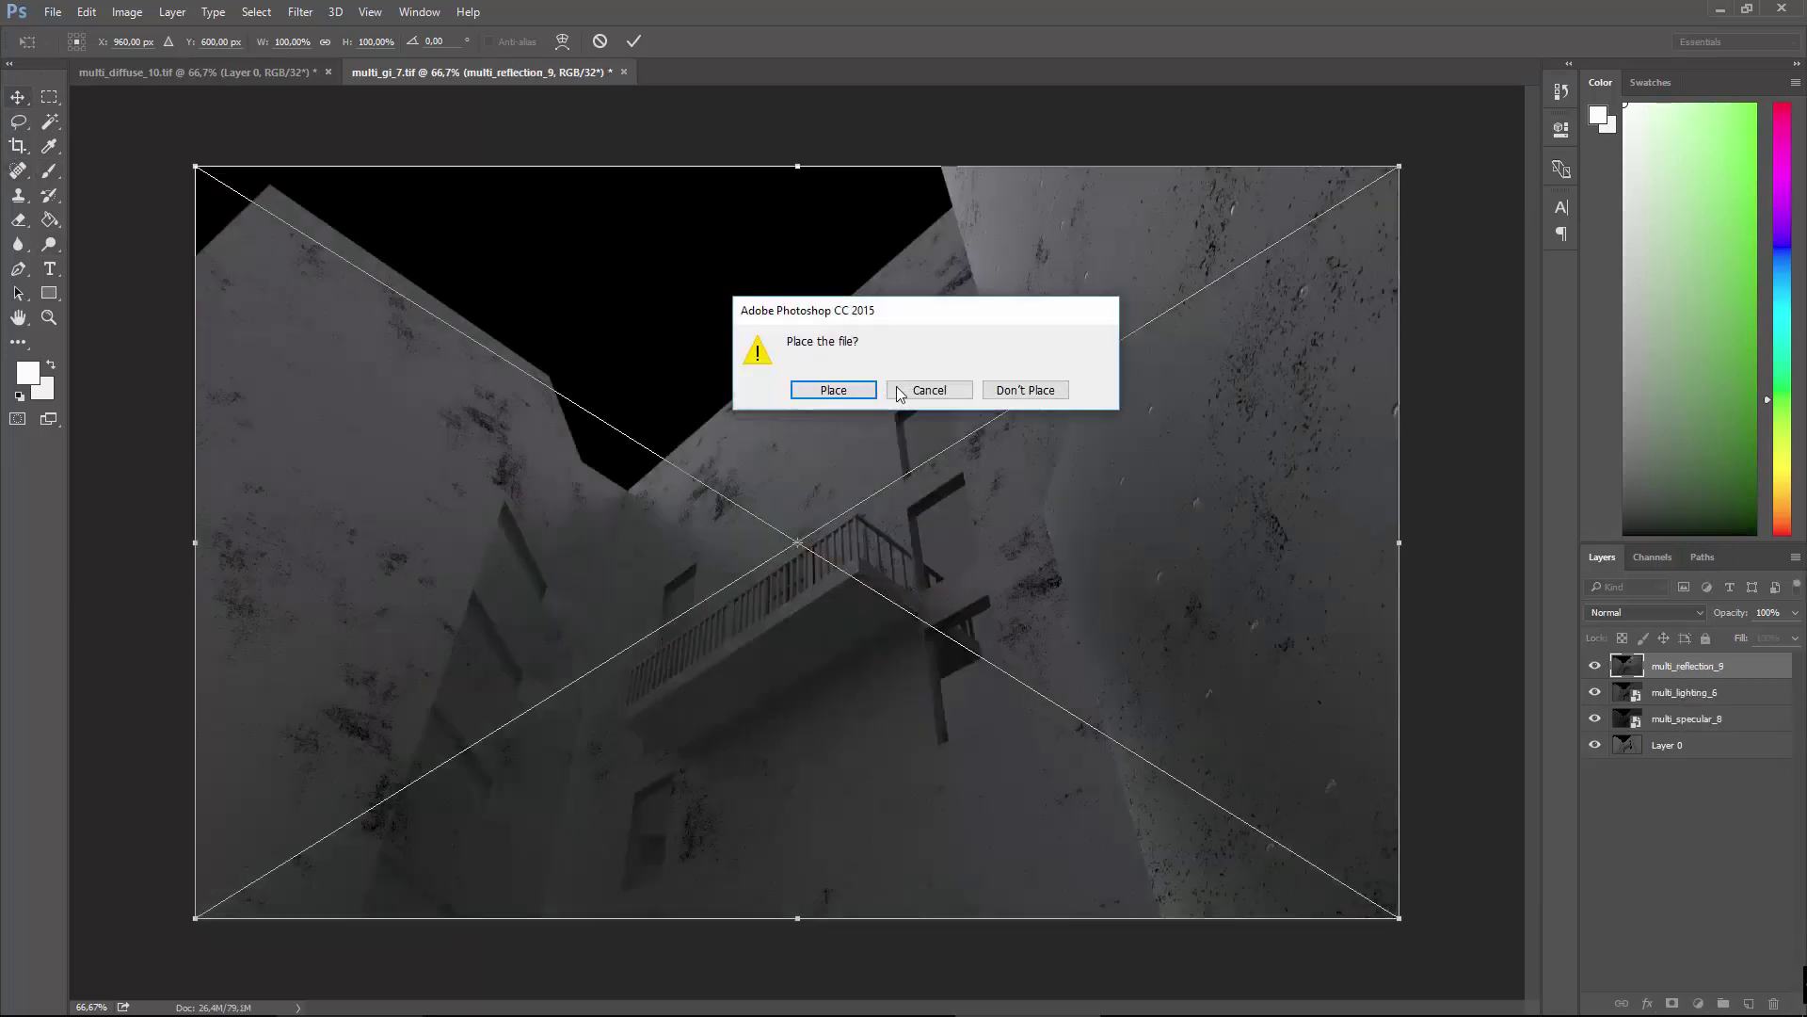
pyautogui.click(832, 390)
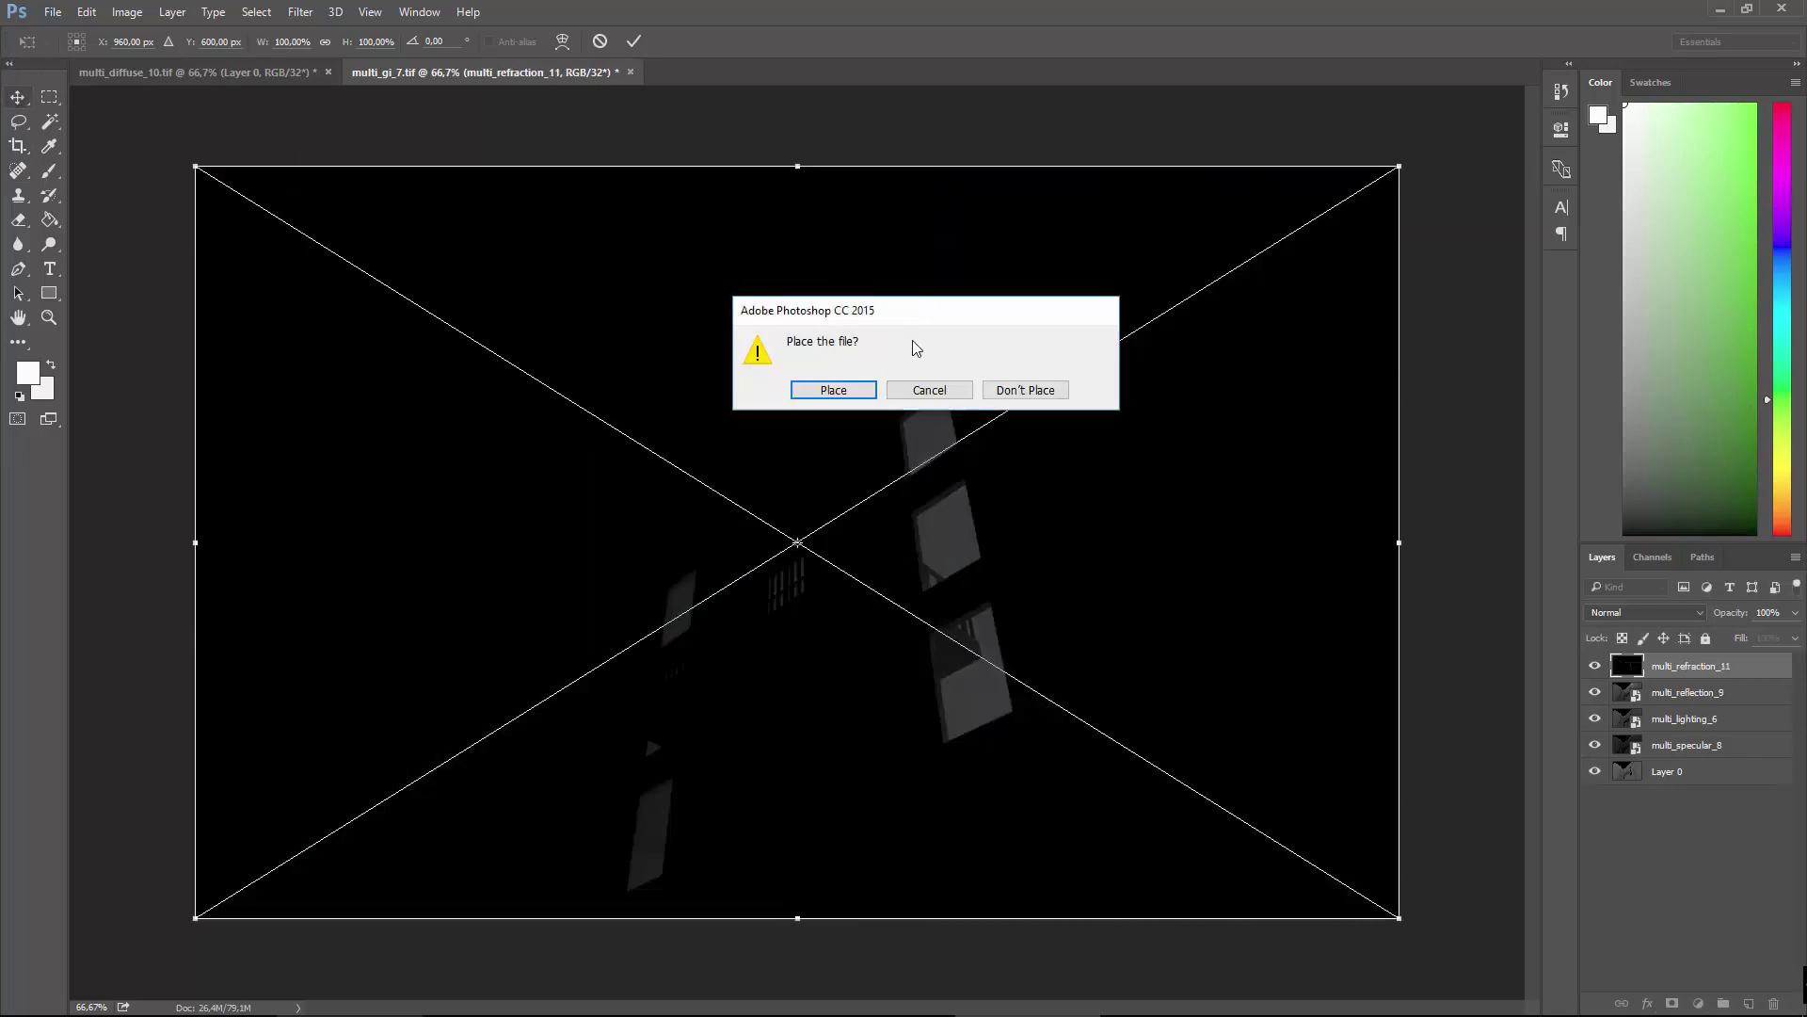
pyautogui.click(832, 390)
pyautogui.click(834, 390)
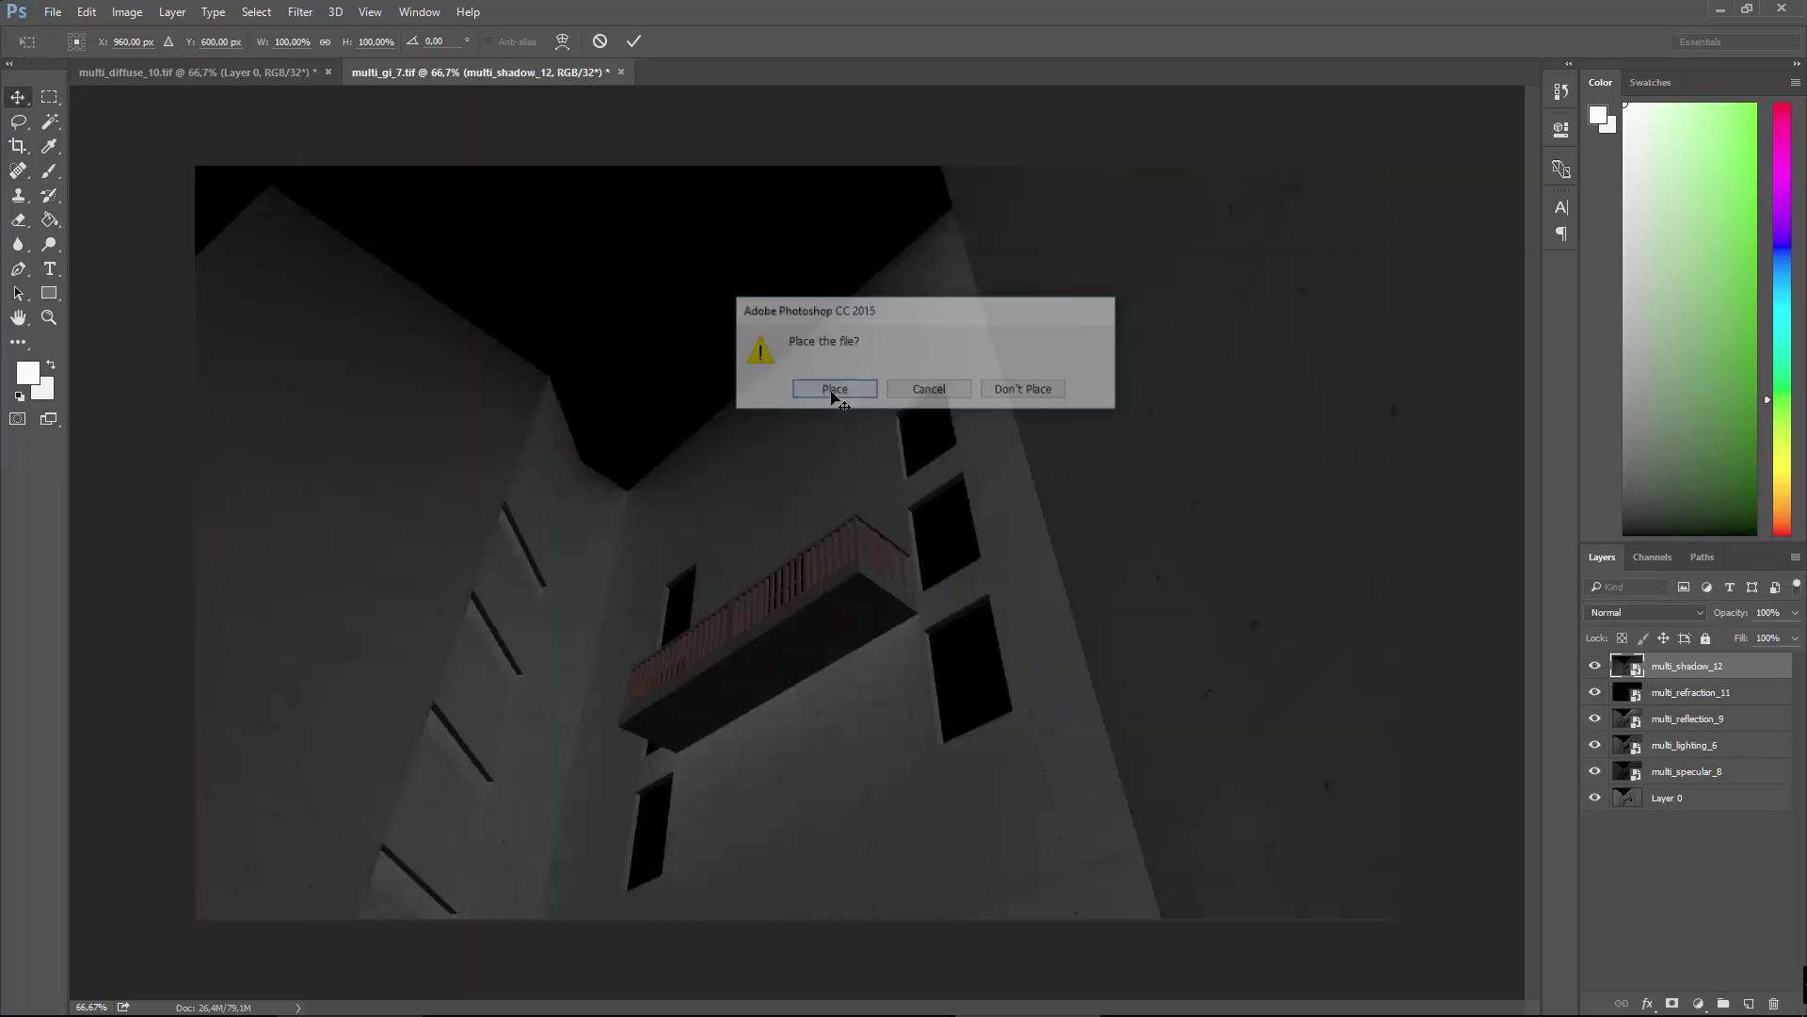
pyautogui.click(833, 389)
# Copy the diffuse layer from multi_diffuse_10.tif into the multi_gi_7.tif document as the uppermost layer and rename it multi_diffuse_1.
pyautogui.click(104, 72)
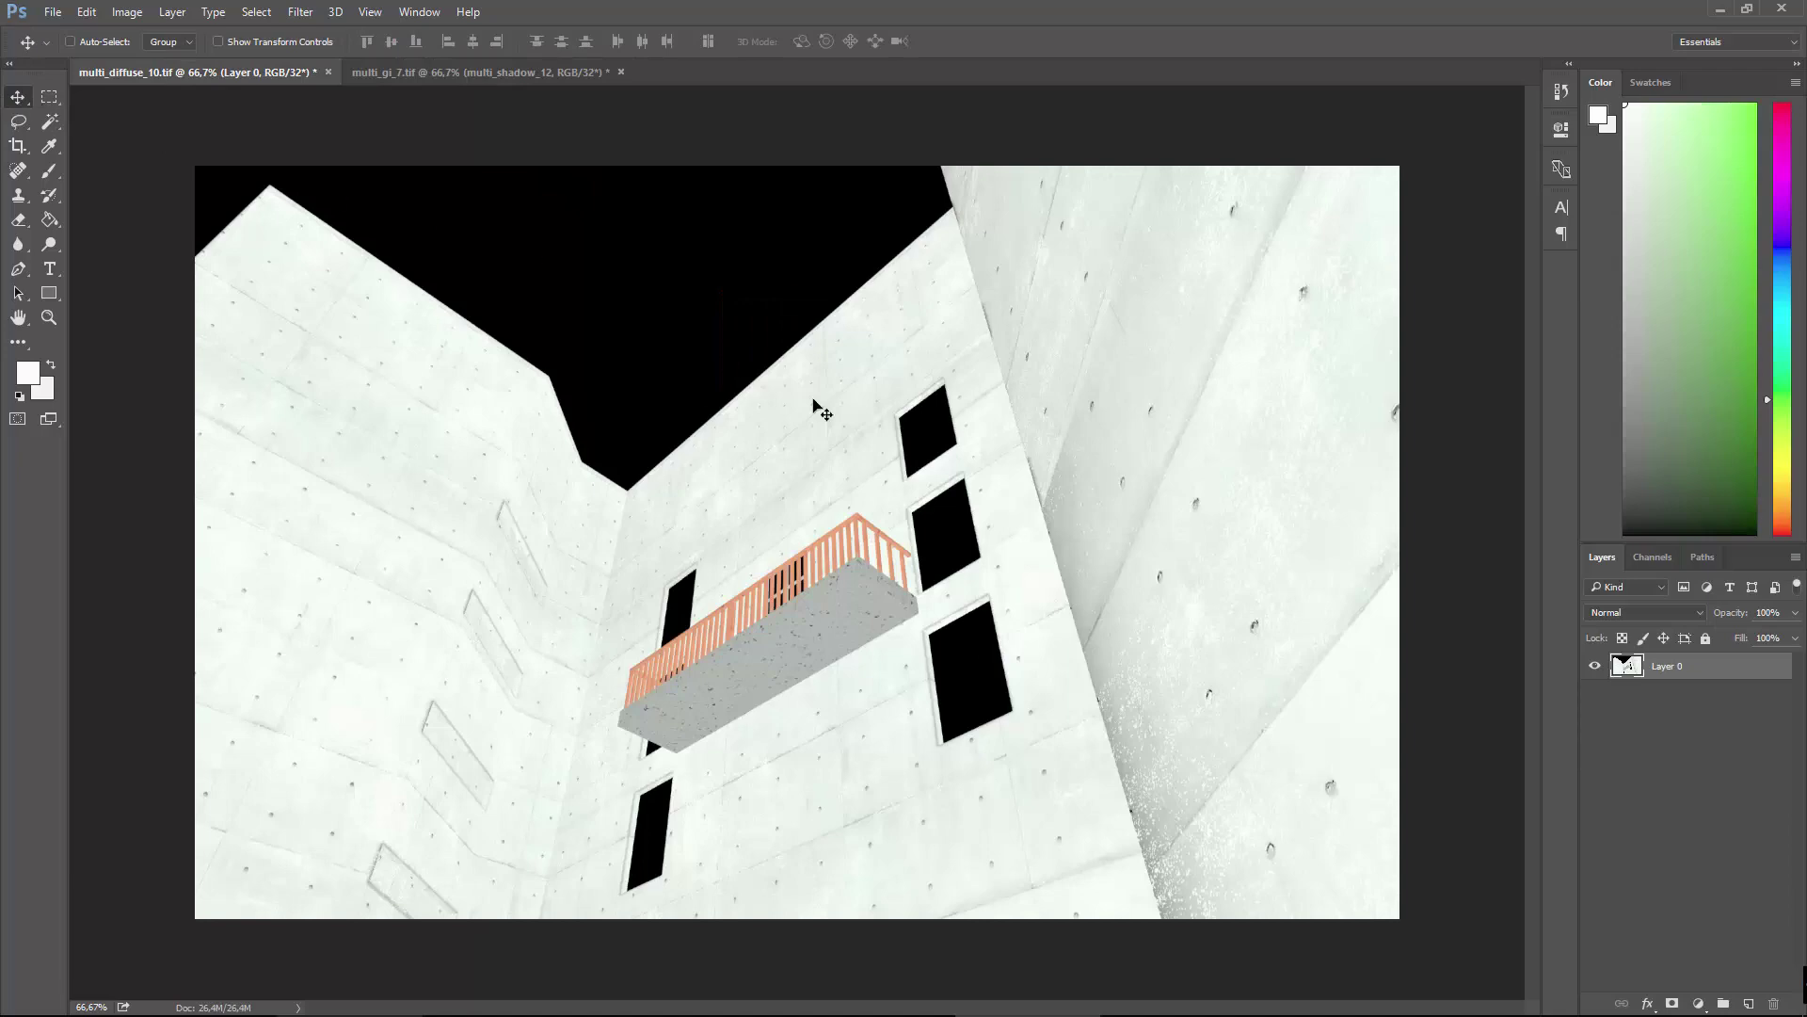
pyautogui.moveTo(833, 560); pyautogui.dragTo(817, 510)
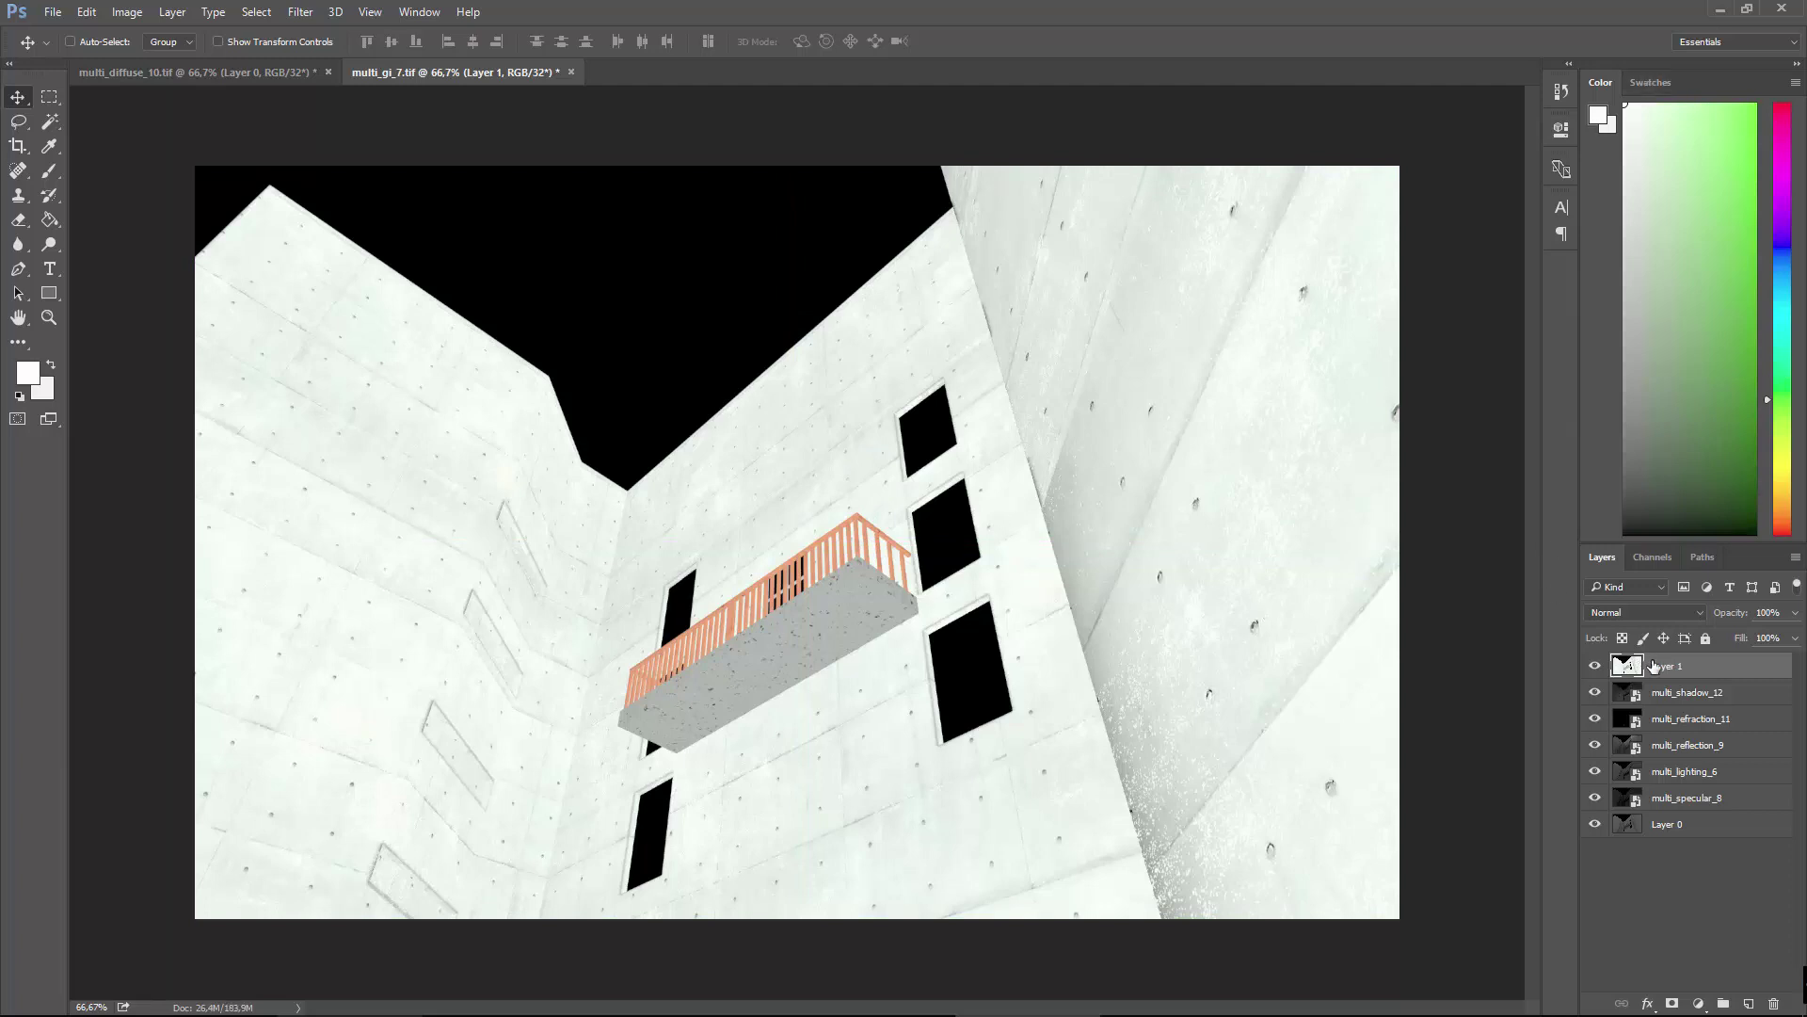
pyautogui.doubleClick(1681, 667)
pyautogui.write('multi_diffuse_1')
pyautogui.press('Return')
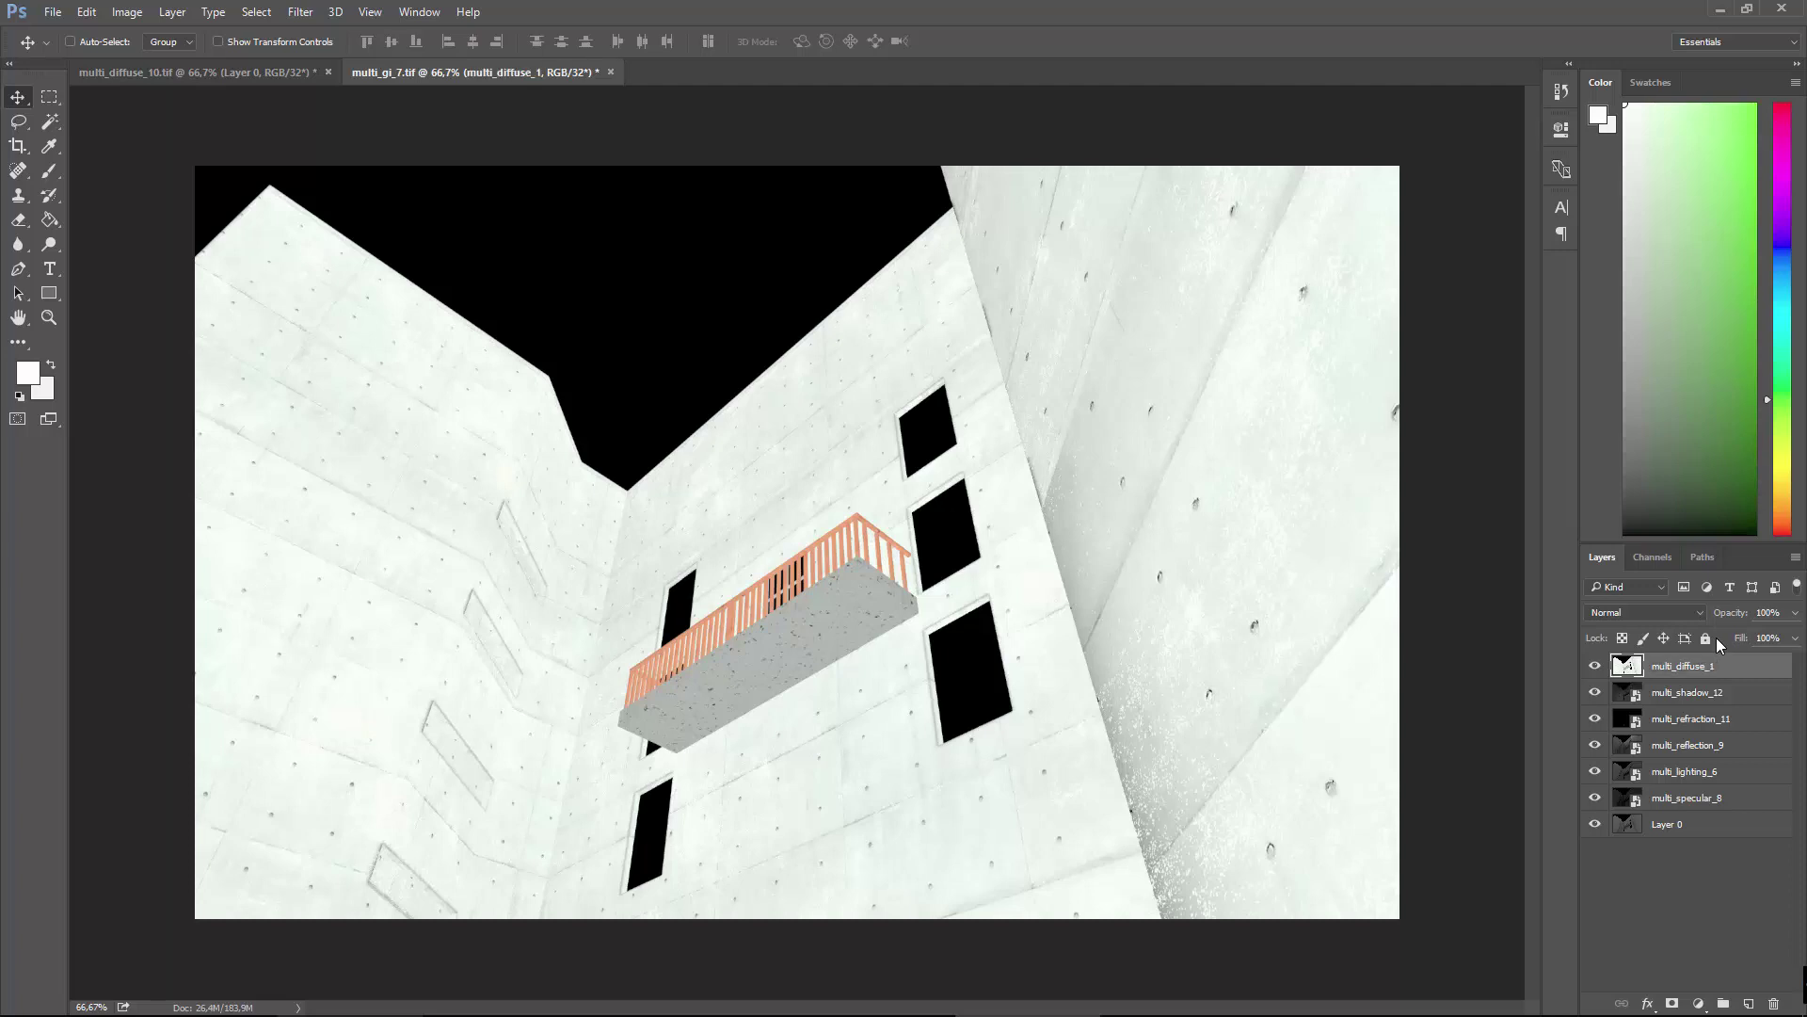
# Select the lowest layer, Layer 0, and show it alone with all other pass layers hidden.
pyautogui.click(1621, 824)
pyautogui.keyDown('alt'); pyautogui.click(1595, 824); pyautogui.keyUp('alt')
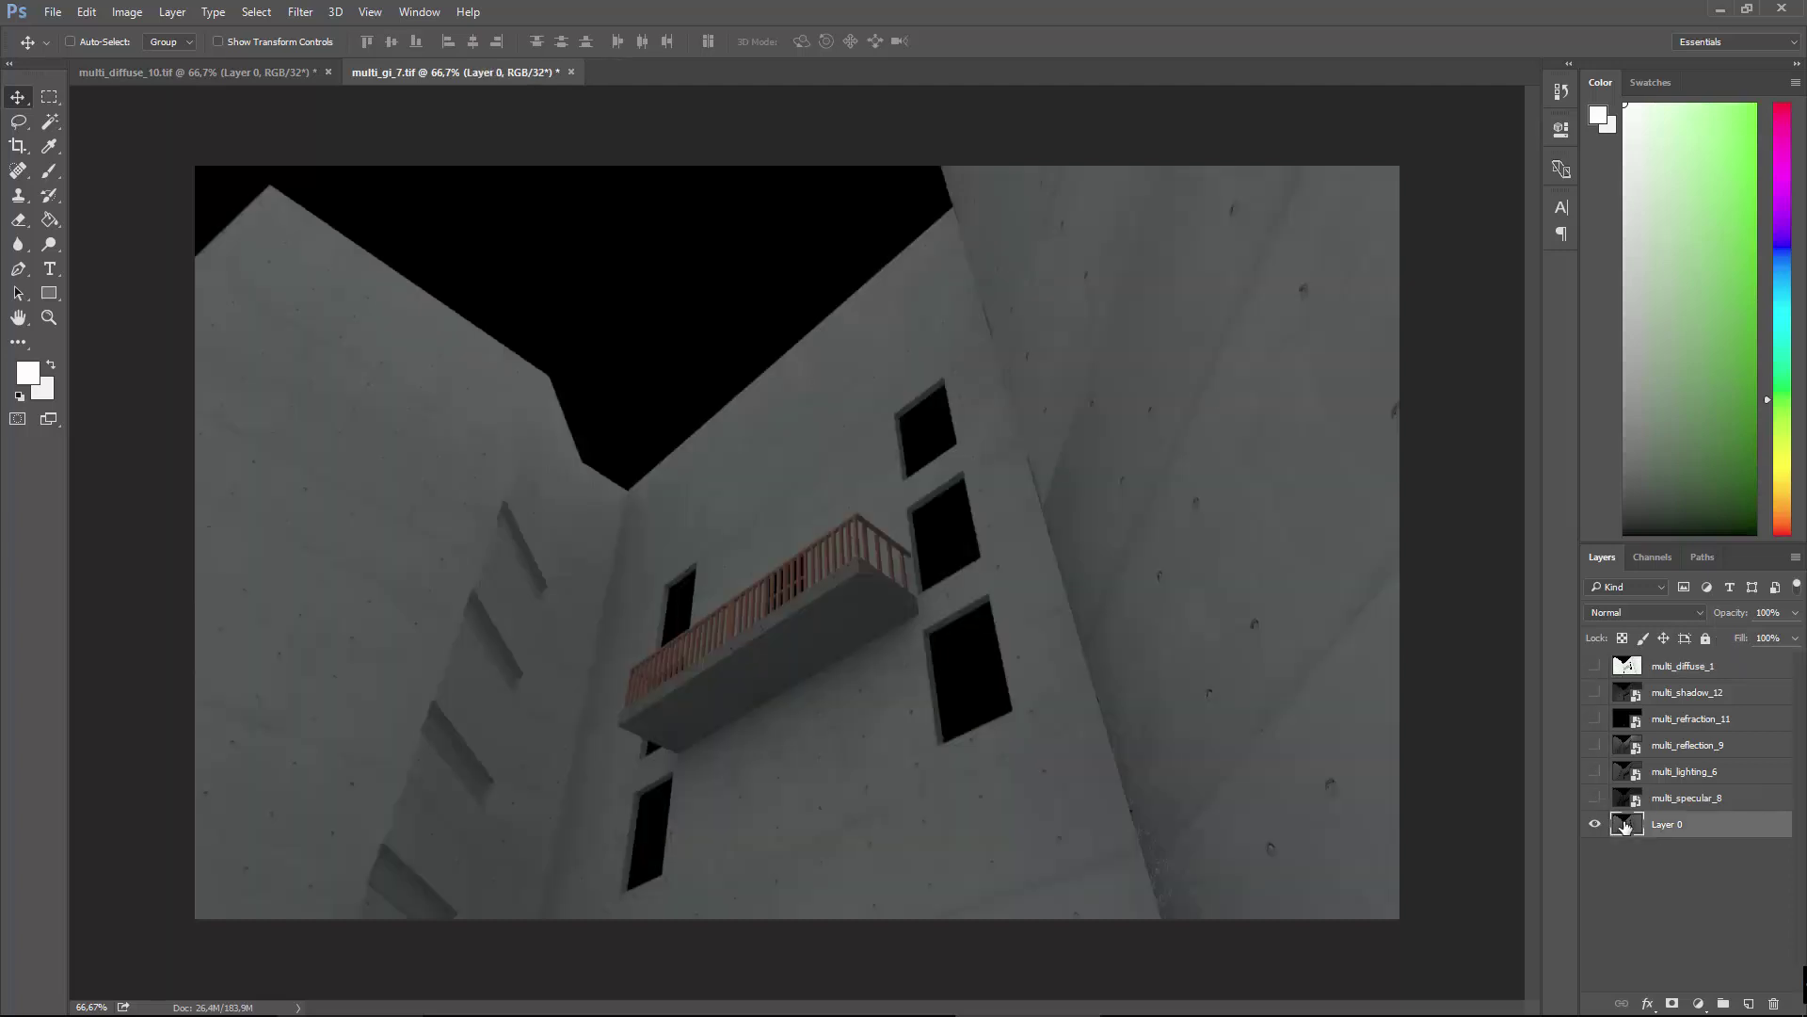
pyautogui.click(1596, 824)
pyautogui.click(1598, 825)
# Switch to Cinema 4D's Picture Viewer and go through the single passes from Shadow to GI to identify the pass in Layer 0.
pyautogui.moveTo(1129, 1012)
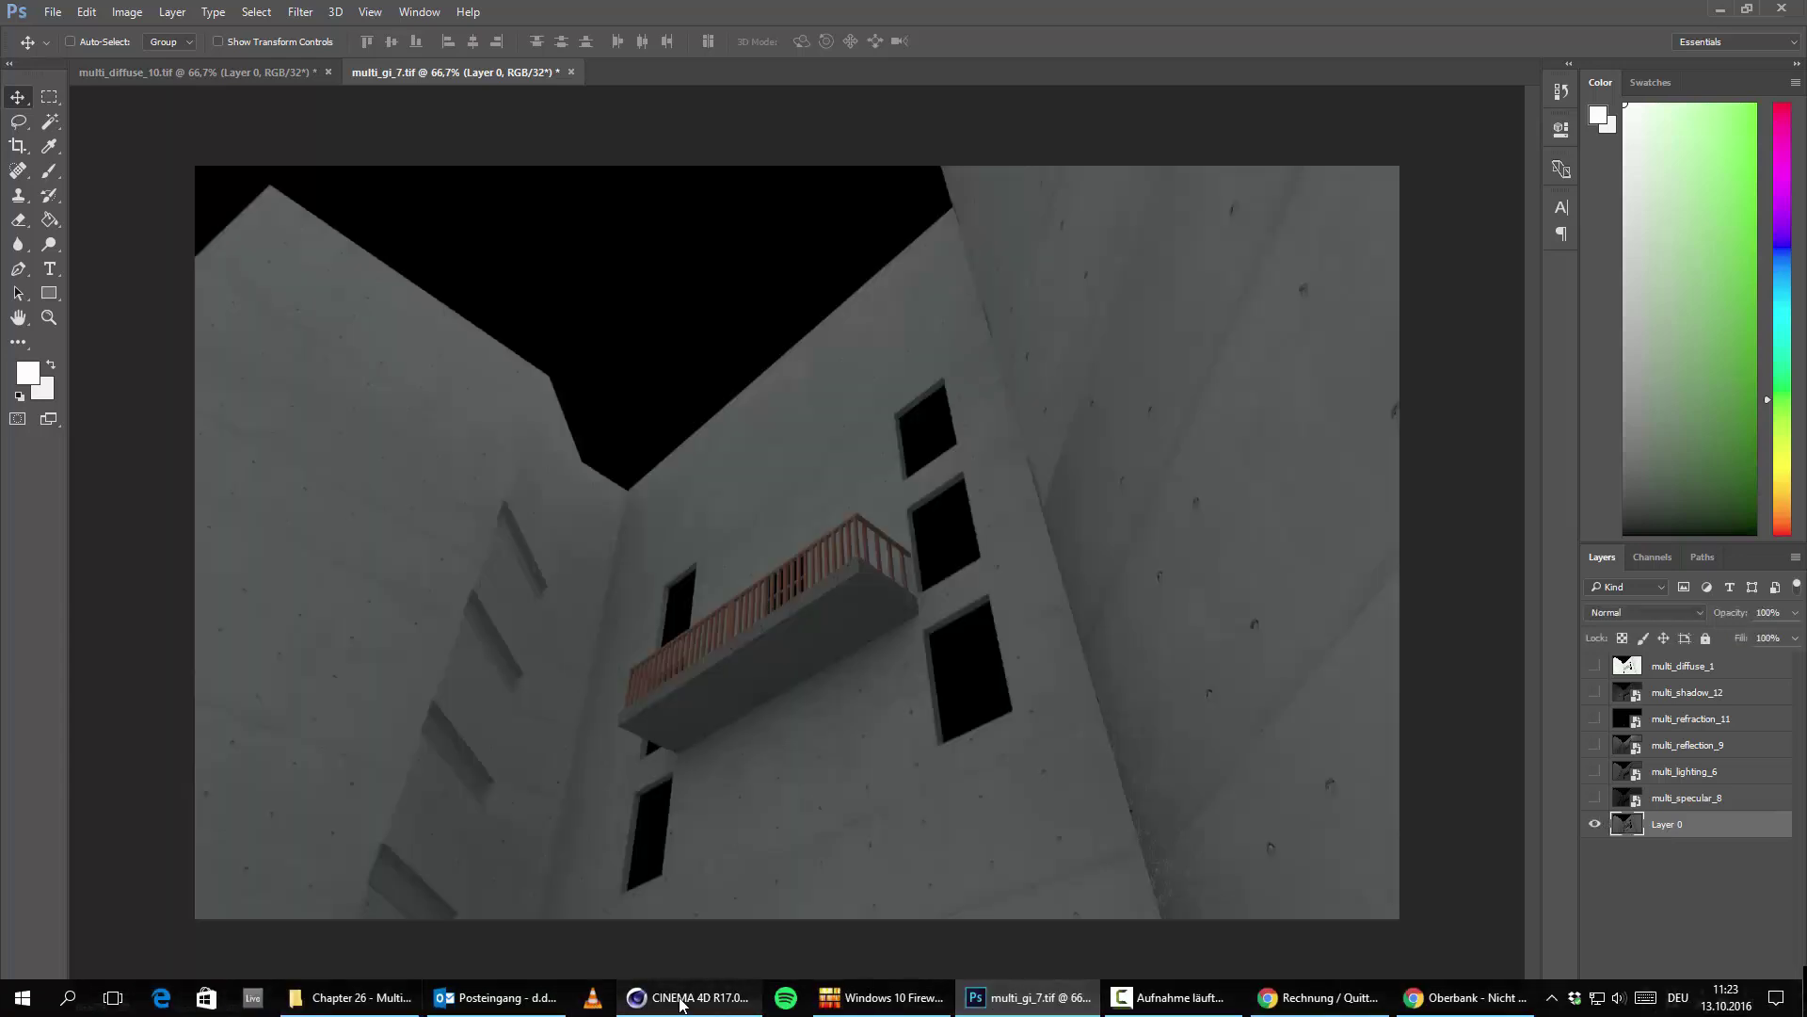
pyautogui.click(679, 1004)
pyautogui.click(1611, 337)
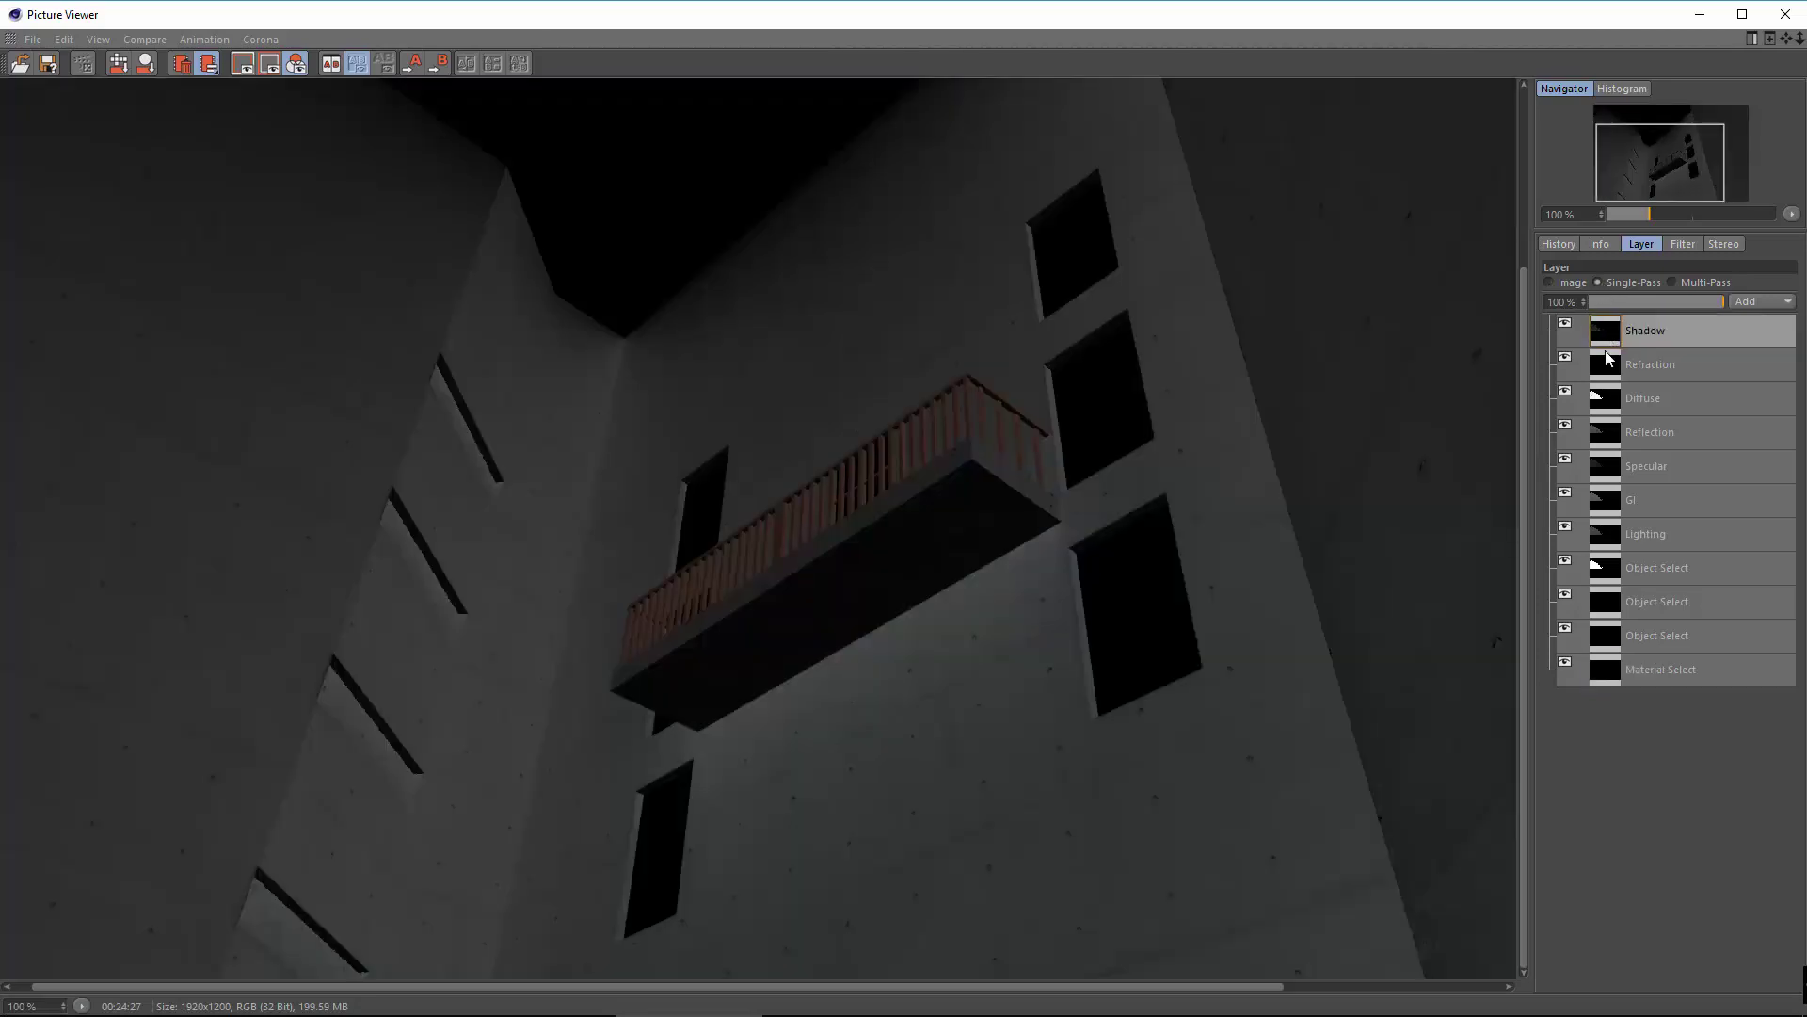
pyautogui.click(1612, 364)
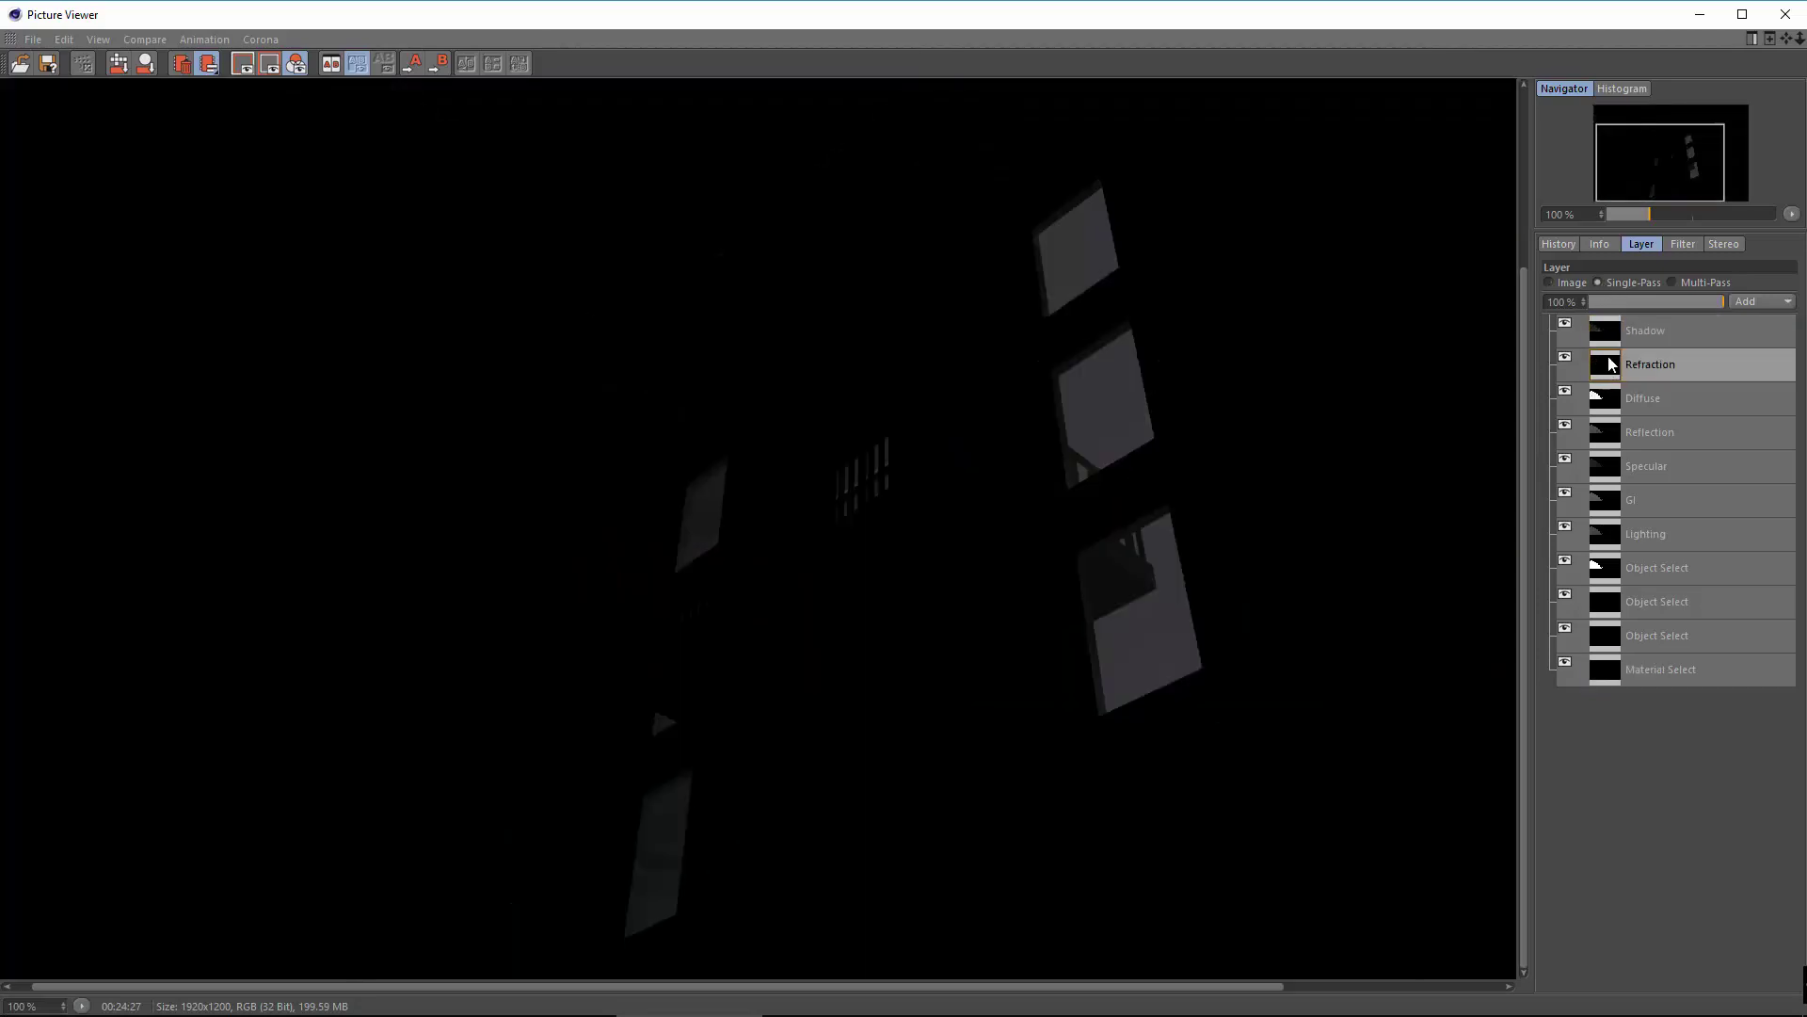
pyautogui.click(1612, 398)
pyautogui.click(1609, 432)
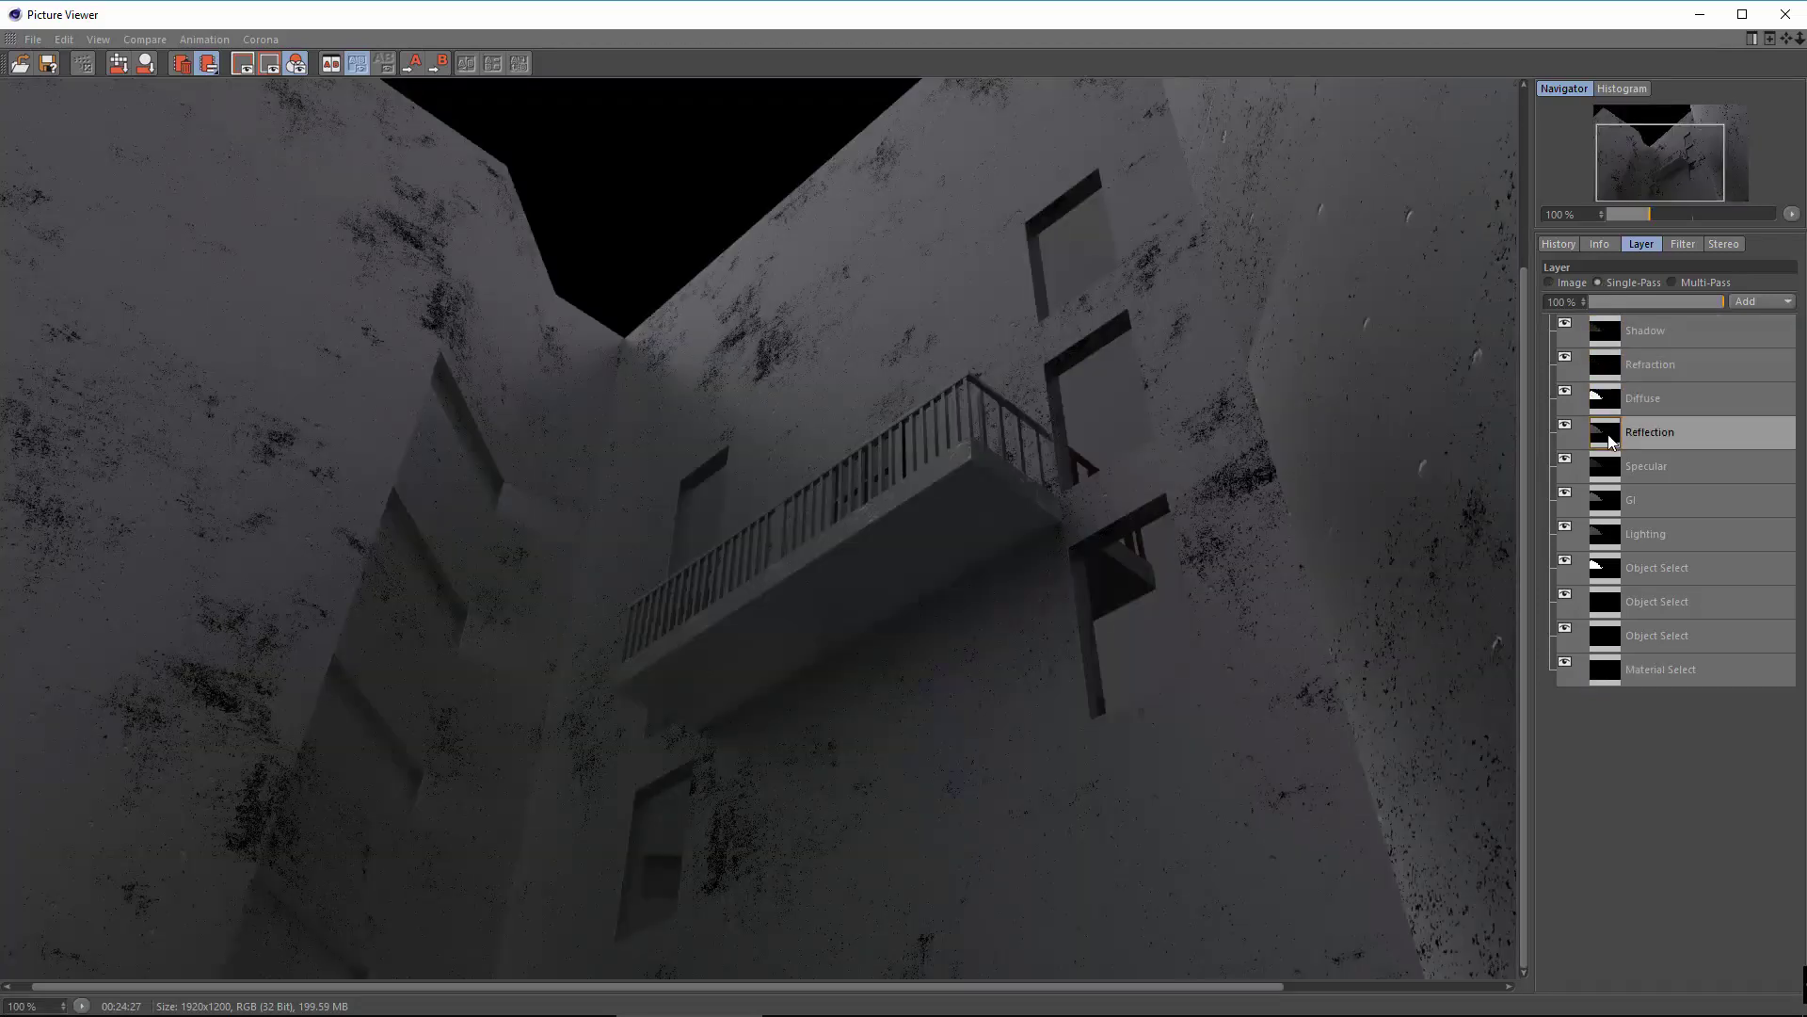
pyautogui.click(1607, 466)
pyautogui.click(1614, 500)
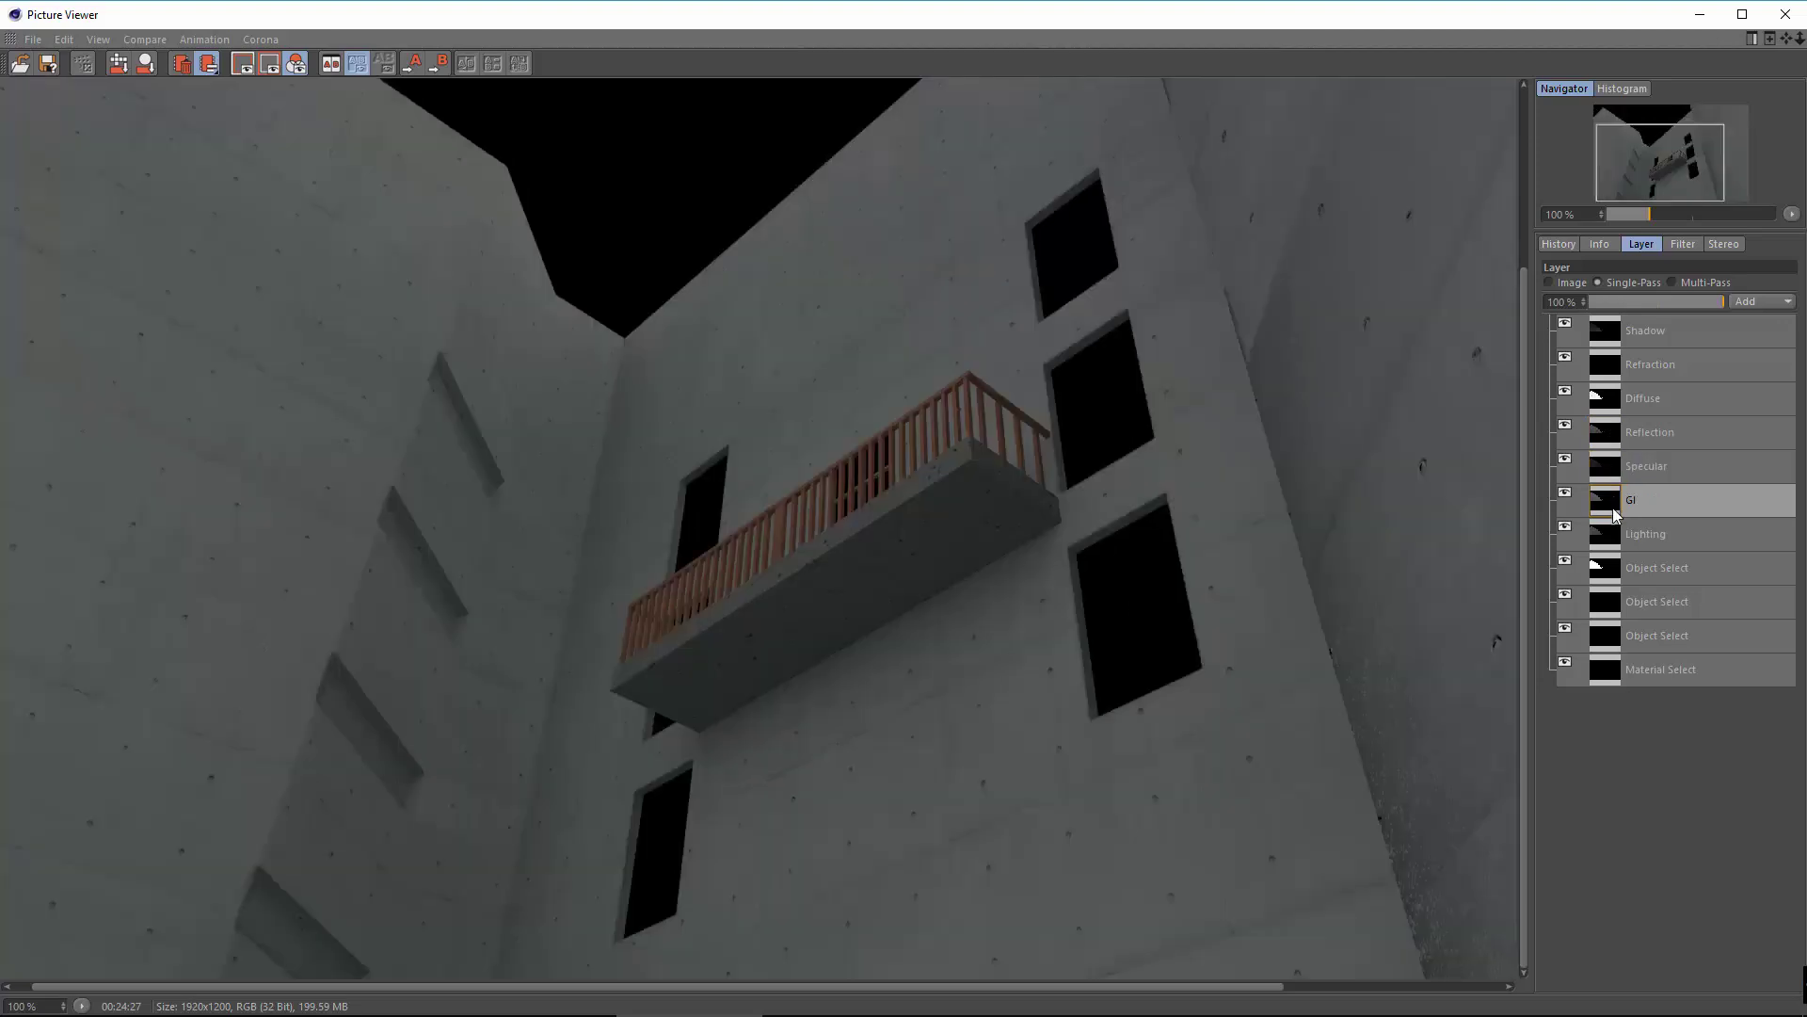
pyautogui.click(1618, 523)
pyautogui.click(1615, 505)
# Switch to Photoshop and rename Layer 0 in the multi_gi_7.tif document as multi_gi_2.
pyautogui.click(1031, 998)
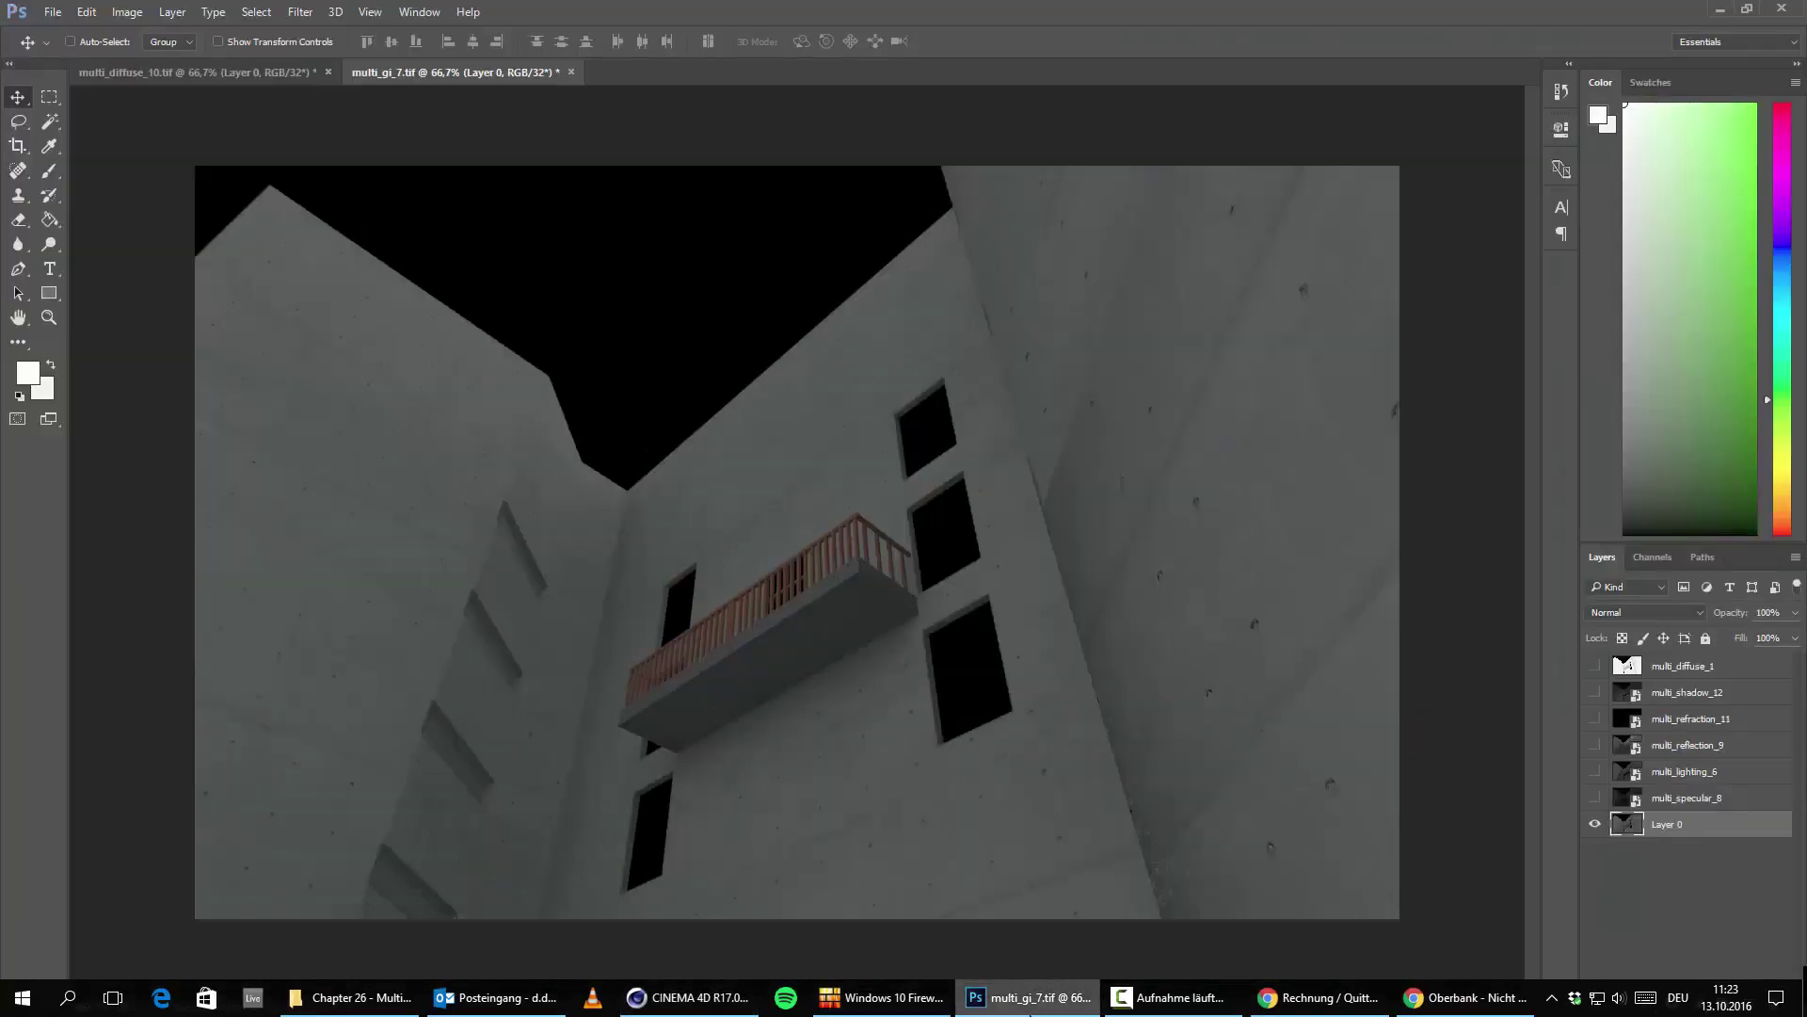
pyautogui.doubleClick(1667, 824)
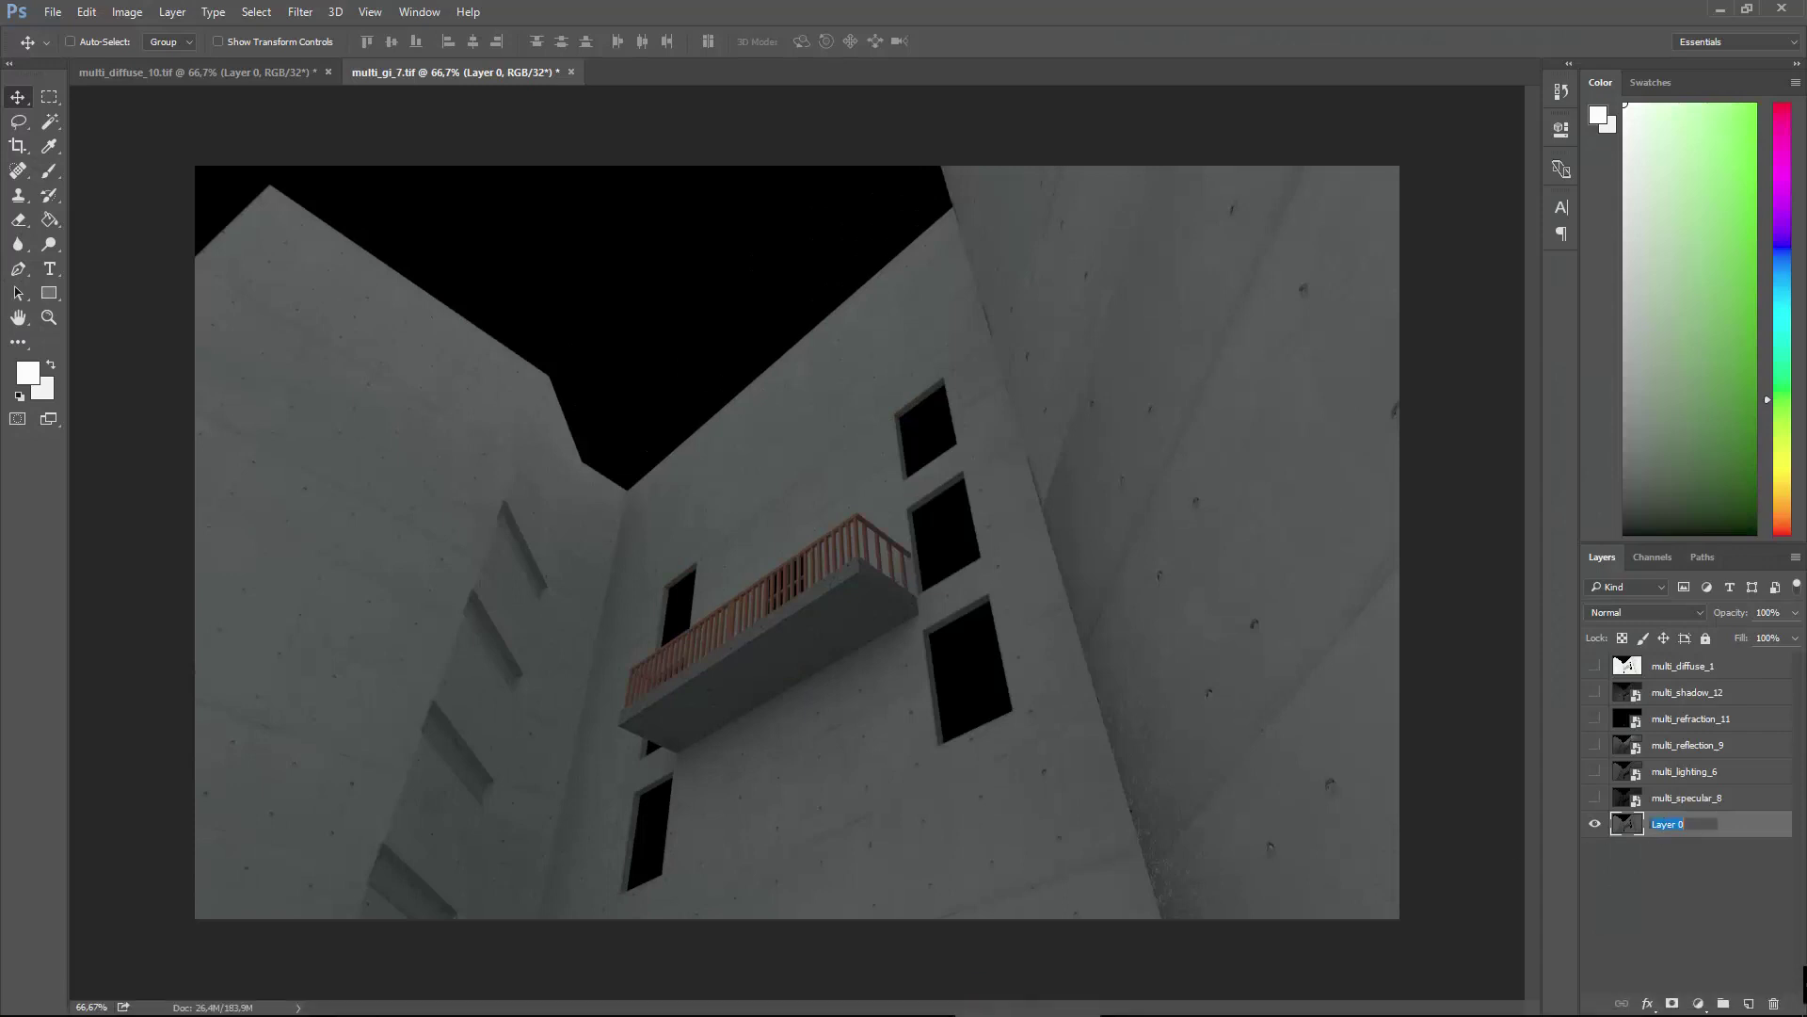
pyautogui.write('multi_gi_2')
pyautogui.press('Return')
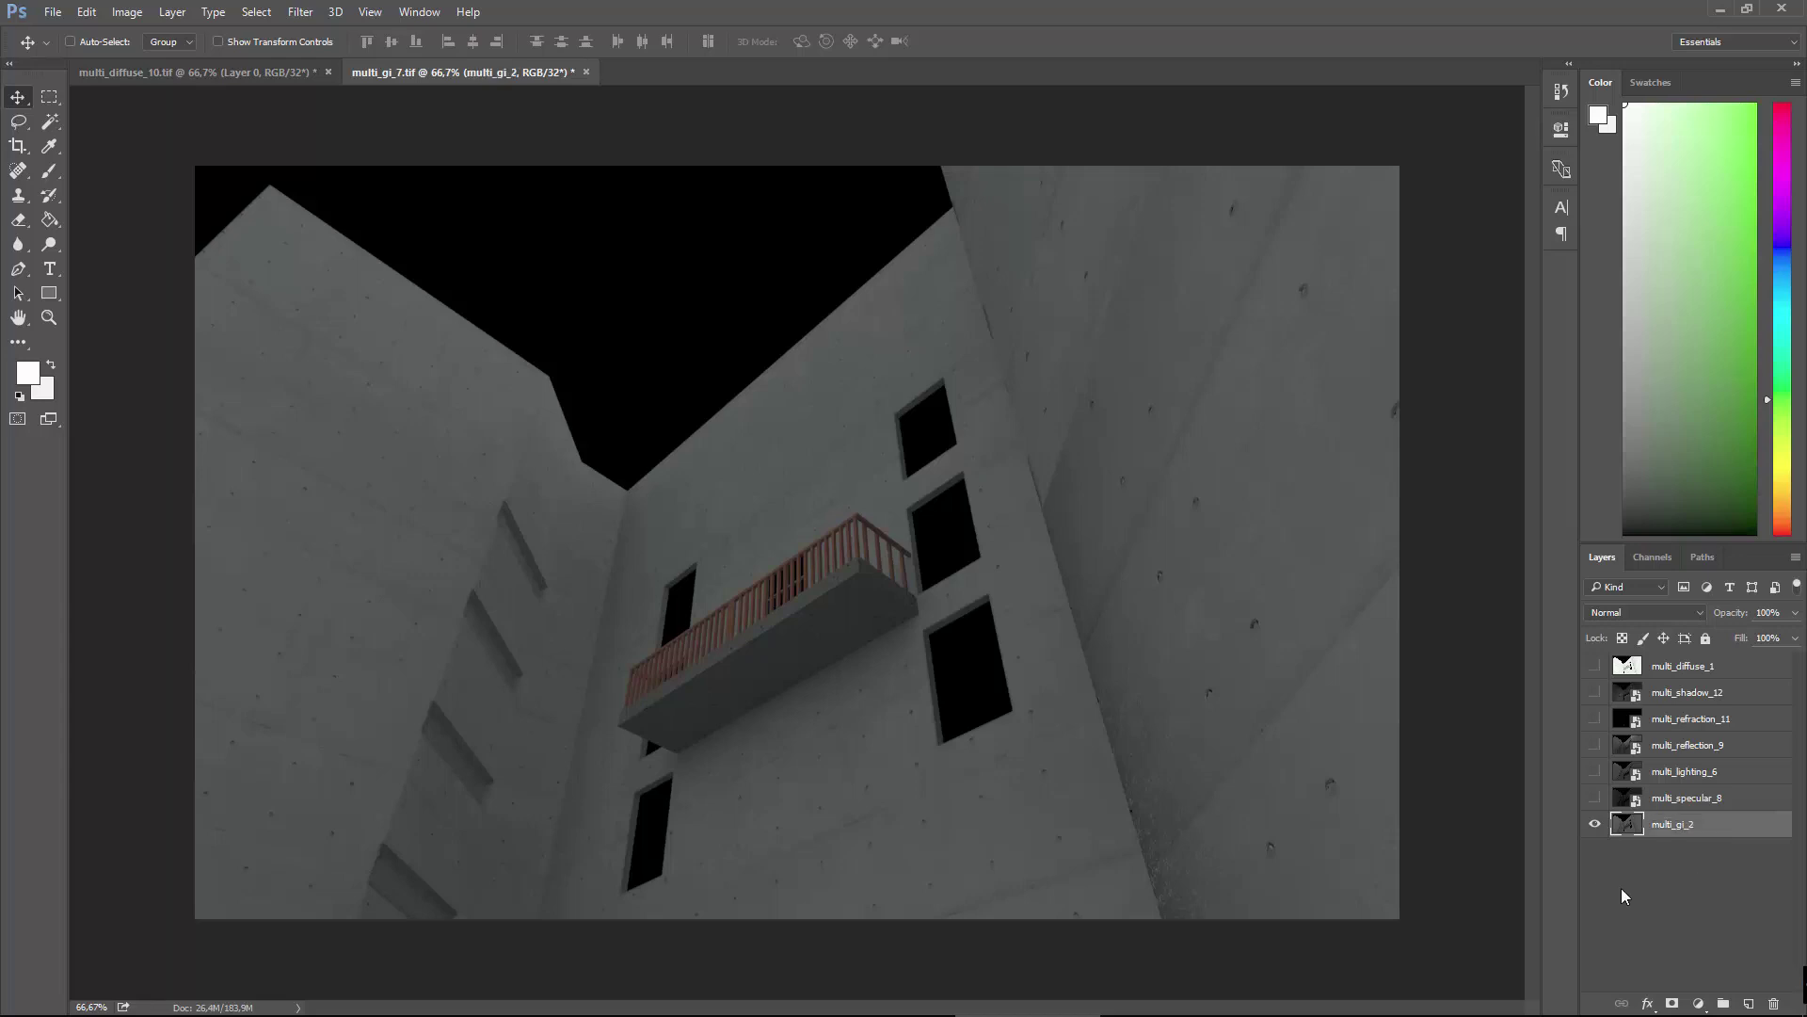
# Make all hidden pass layers from multi_diffuse_1 down to multi_specular_8 visible again.
pyautogui.click(1627, 895)
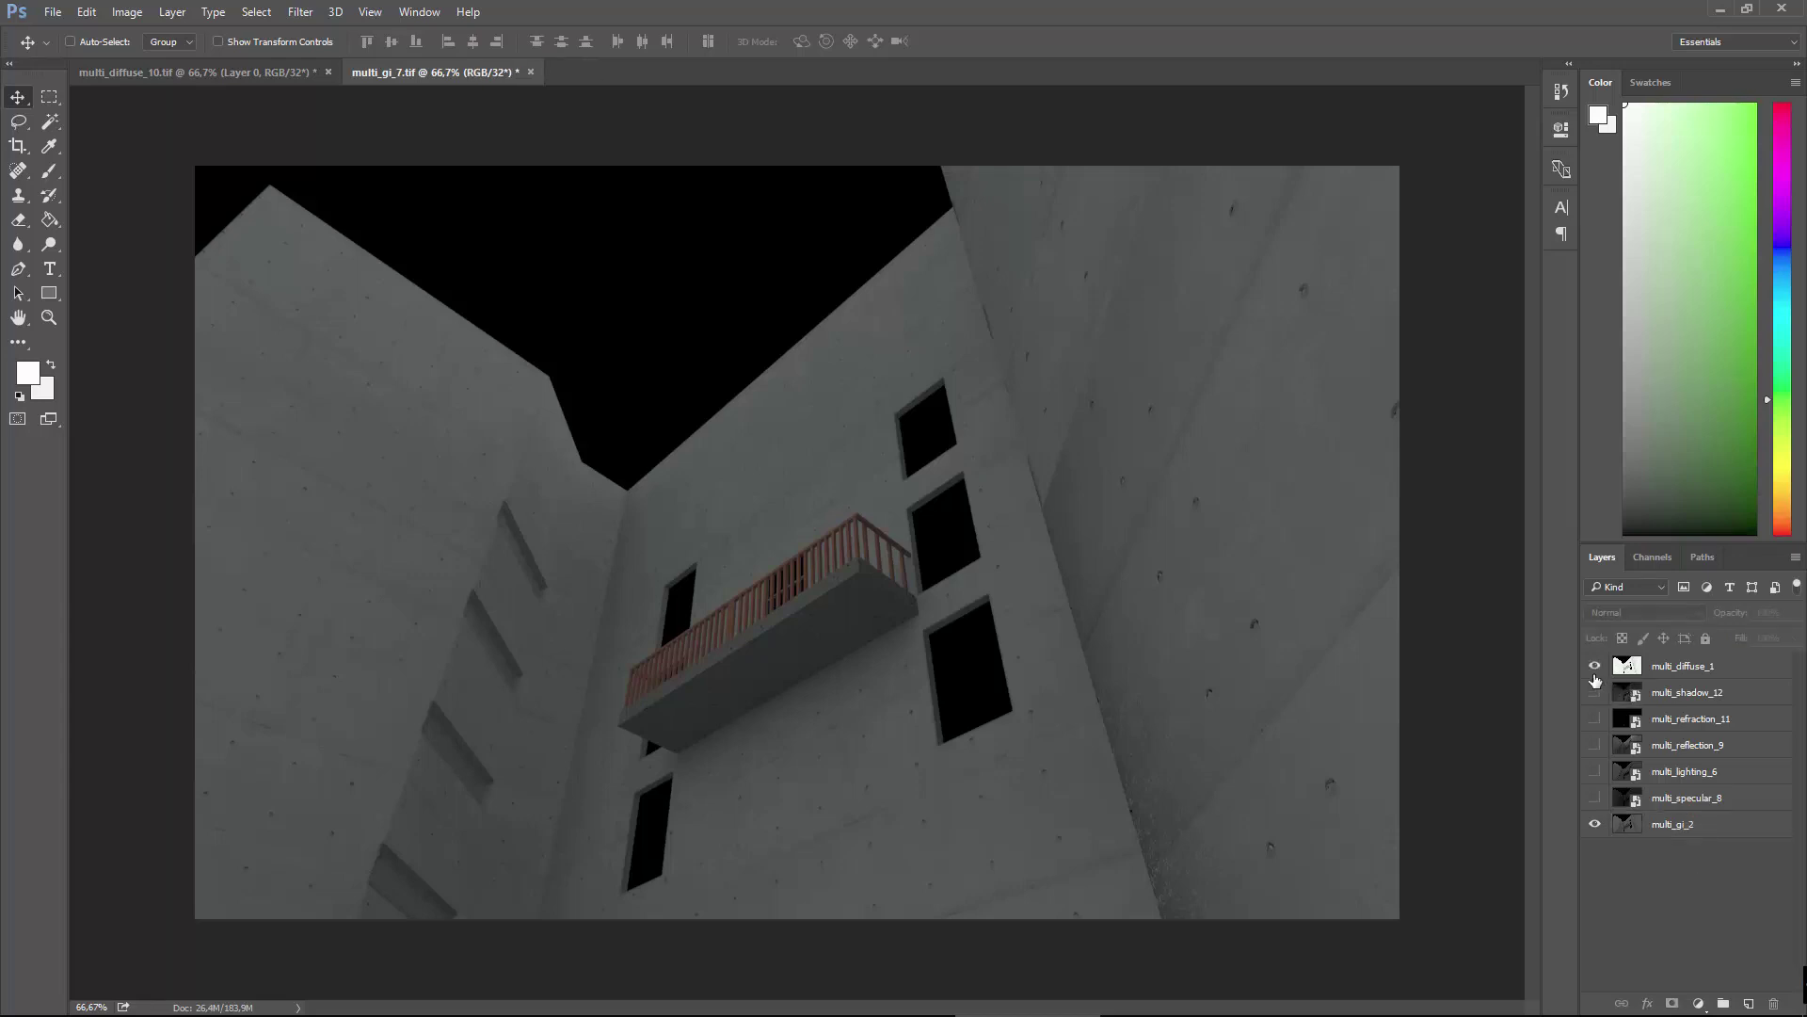
pyautogui.moveTo(1595, 690); pyautogui.dragTo(1635, 858)
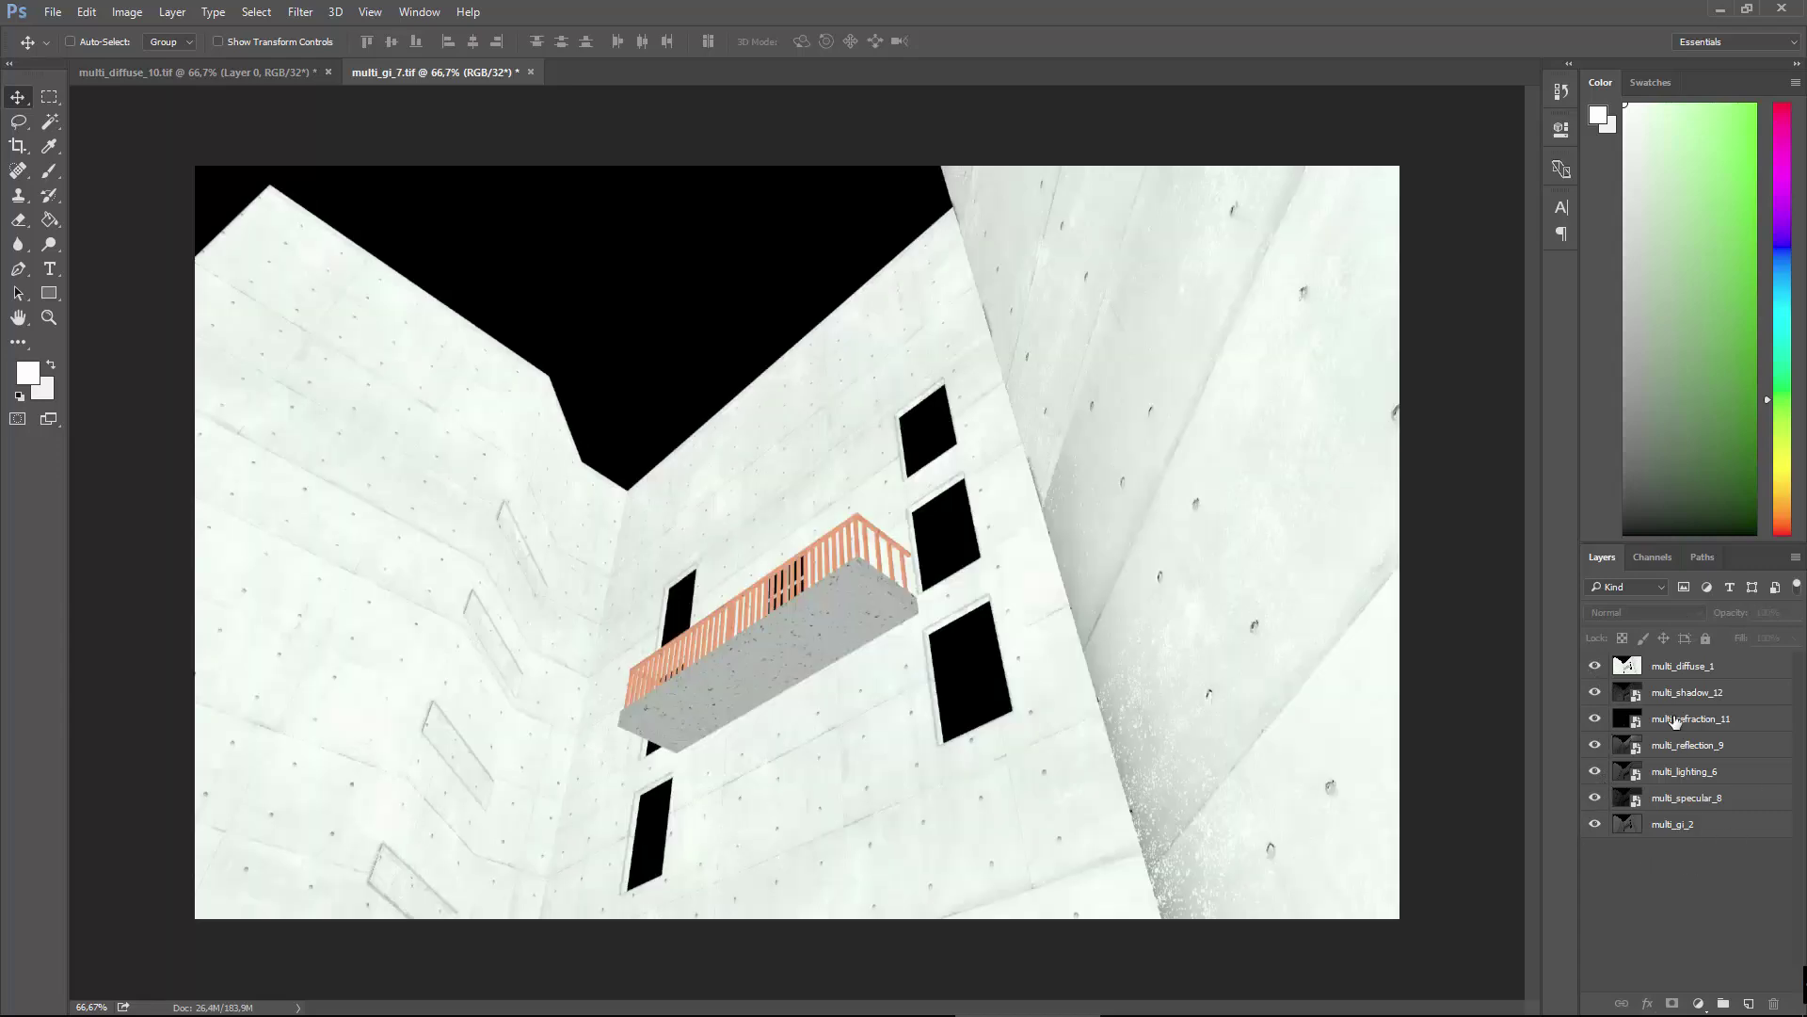
pyautogui.click(1633, 668)
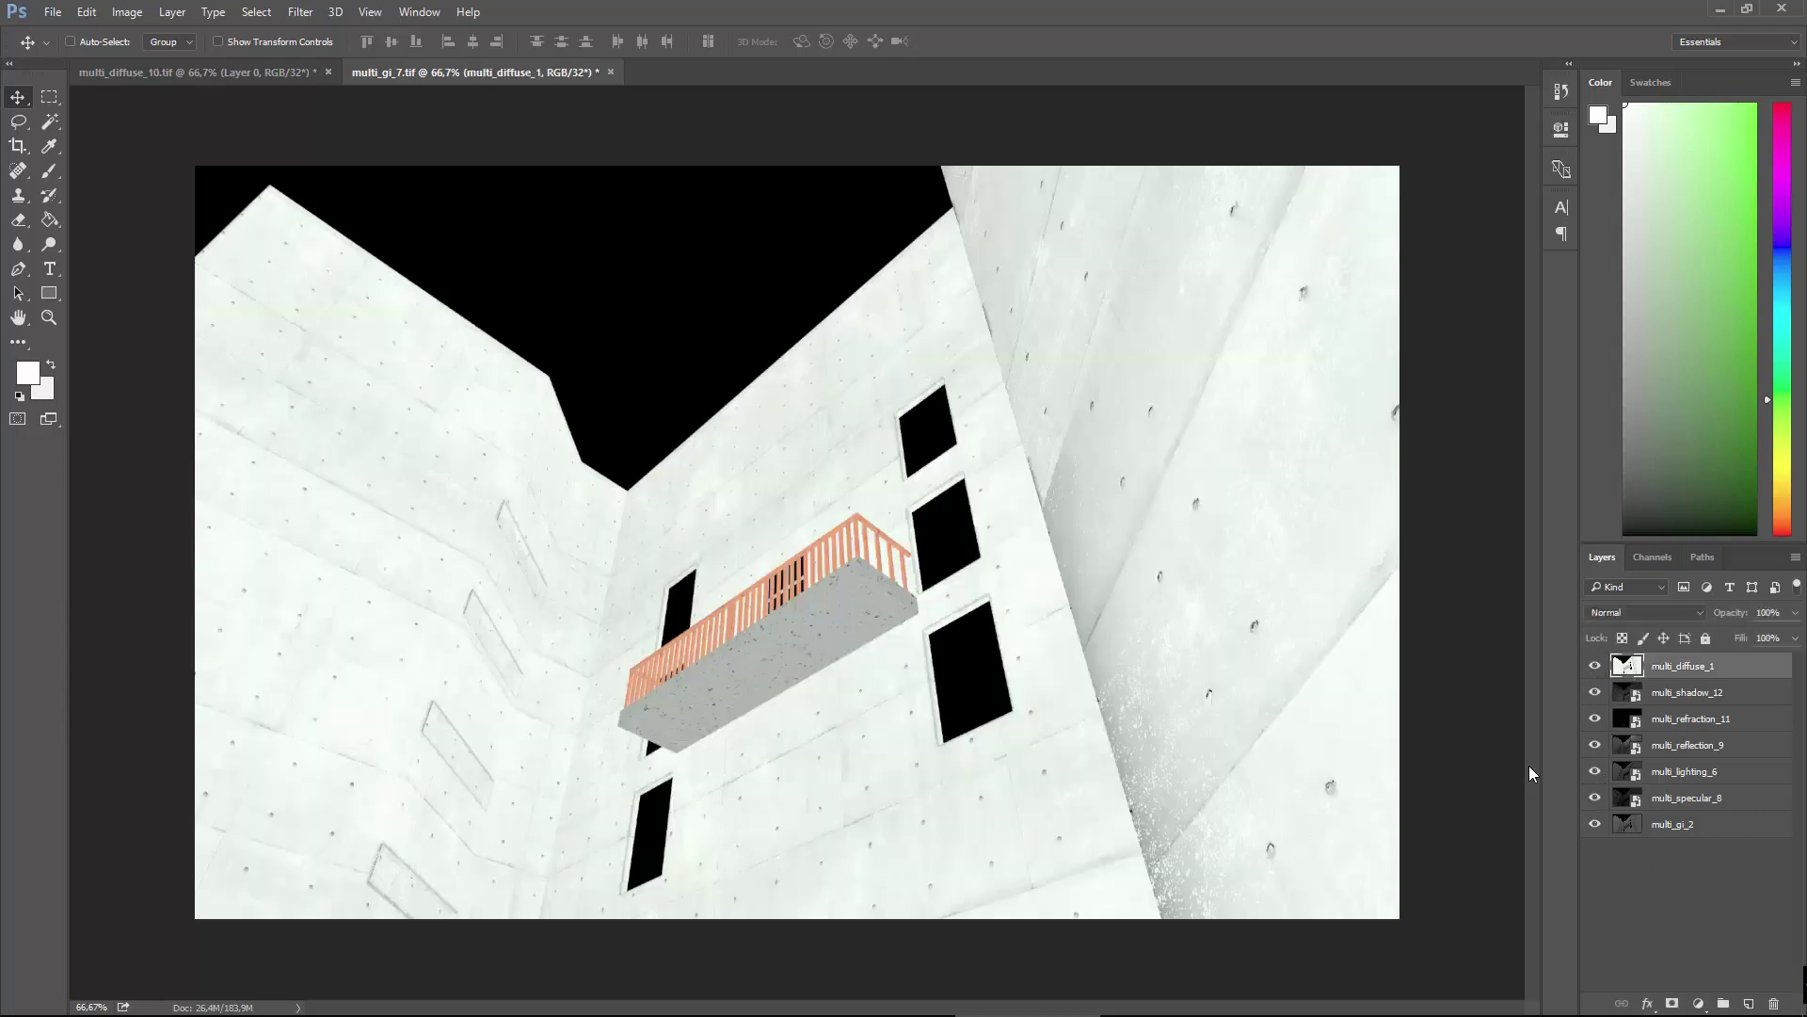
# Go through the pass layers and the available blend modes to work out the order and blending of each pass.
pyautogui.click(1667, 770)
pyautogui.click(1663, 614)
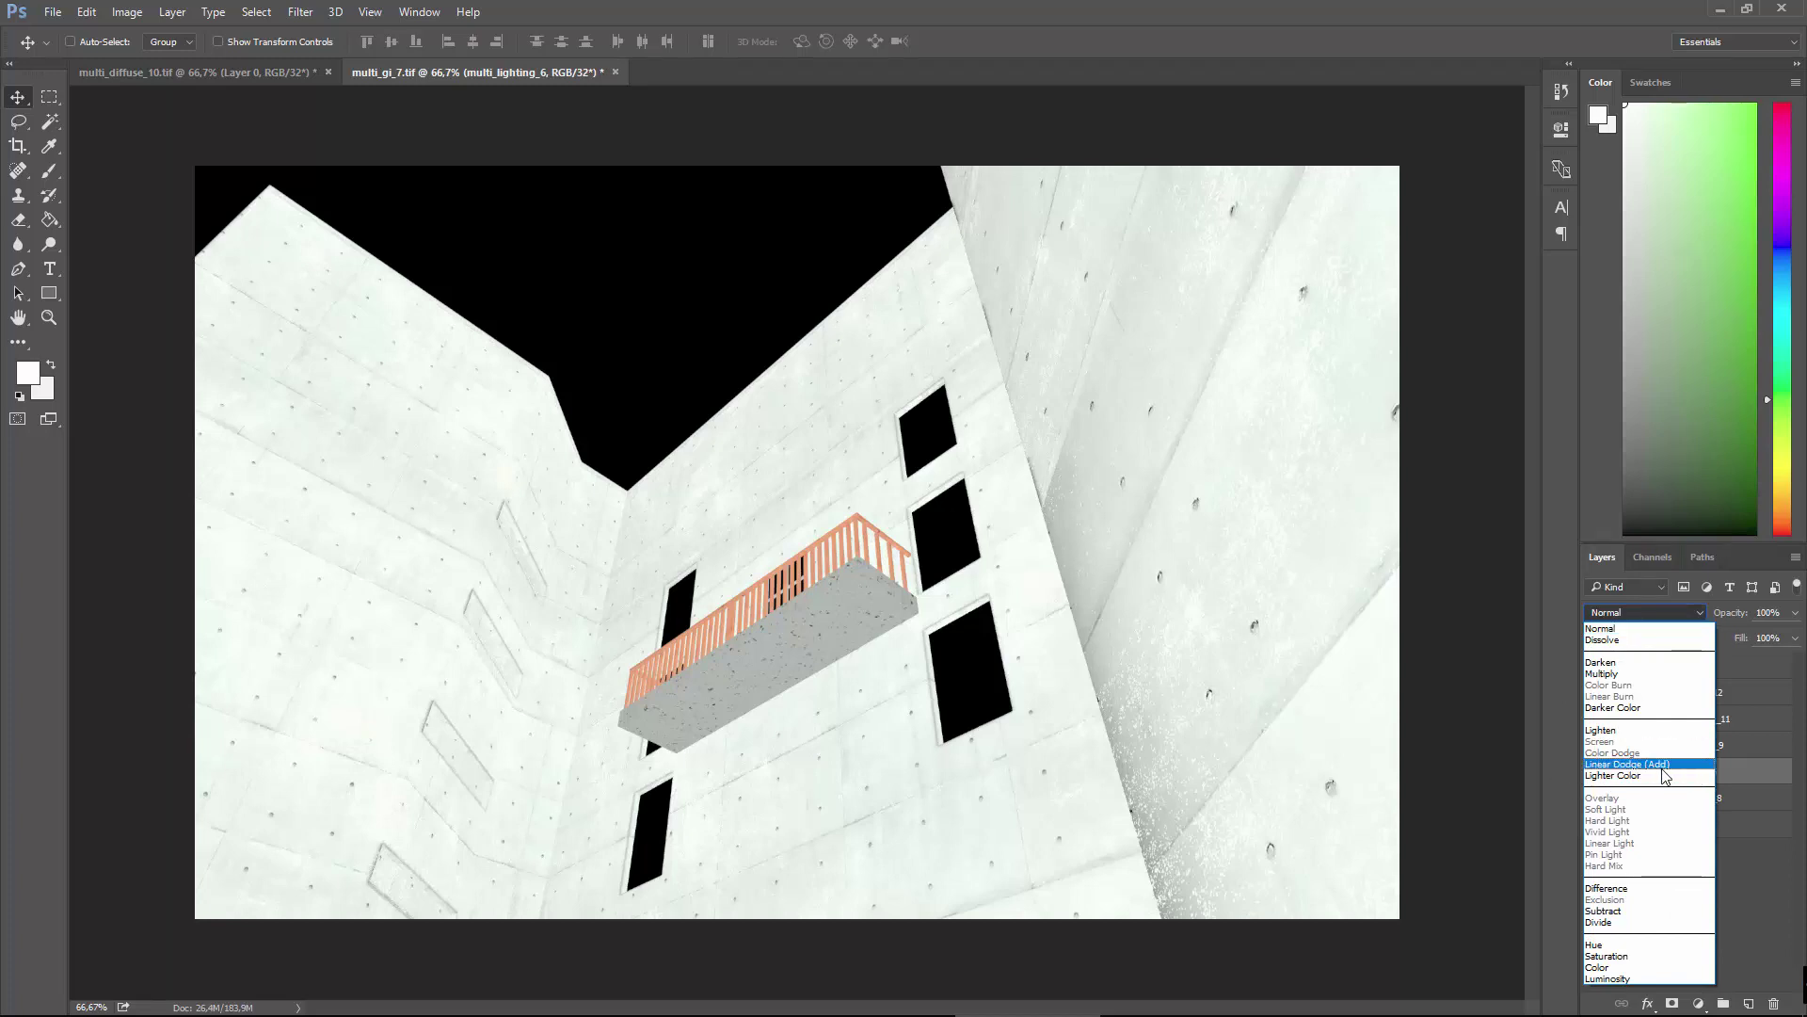
pyautogui.click(1738, 854)
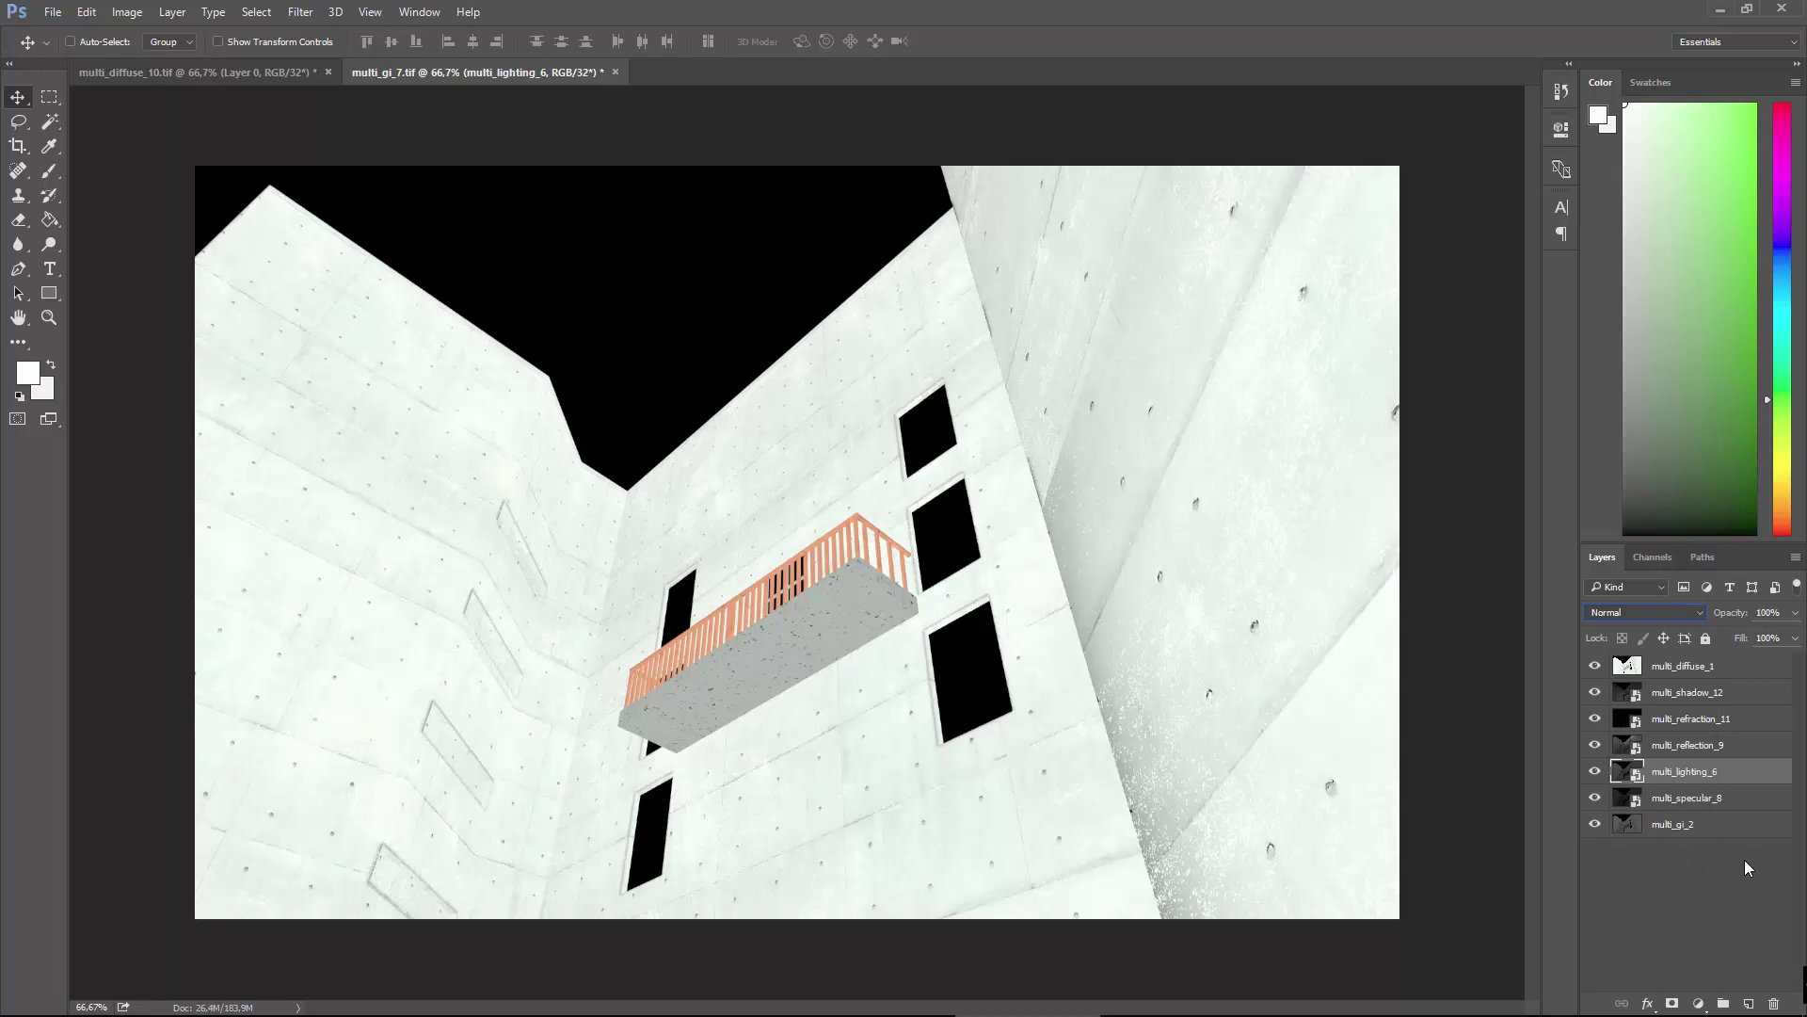
pyautogui.click(1629, 825)
pyautogui.click(1630, 802)
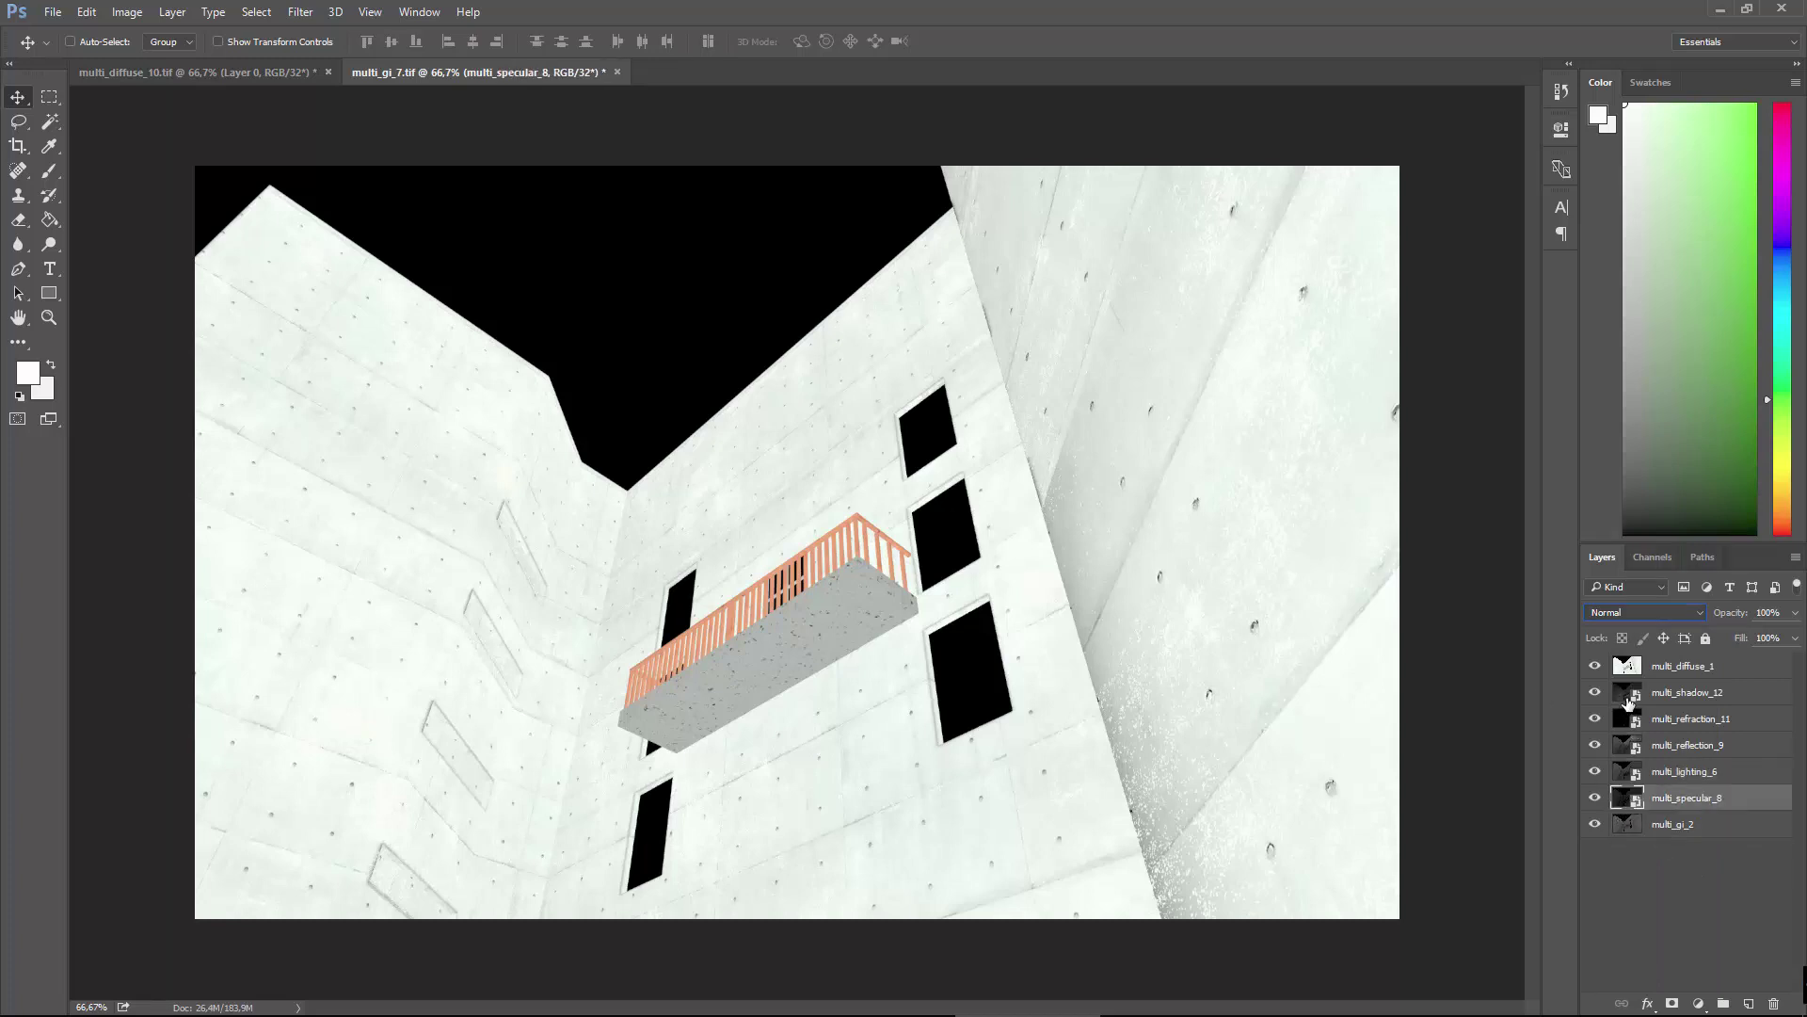
pyautogui.click(1629, 702)
pyautogui.click(1630, 720)
pyautogui.click(1629, 746)
pyautogui.click(1640, 720)
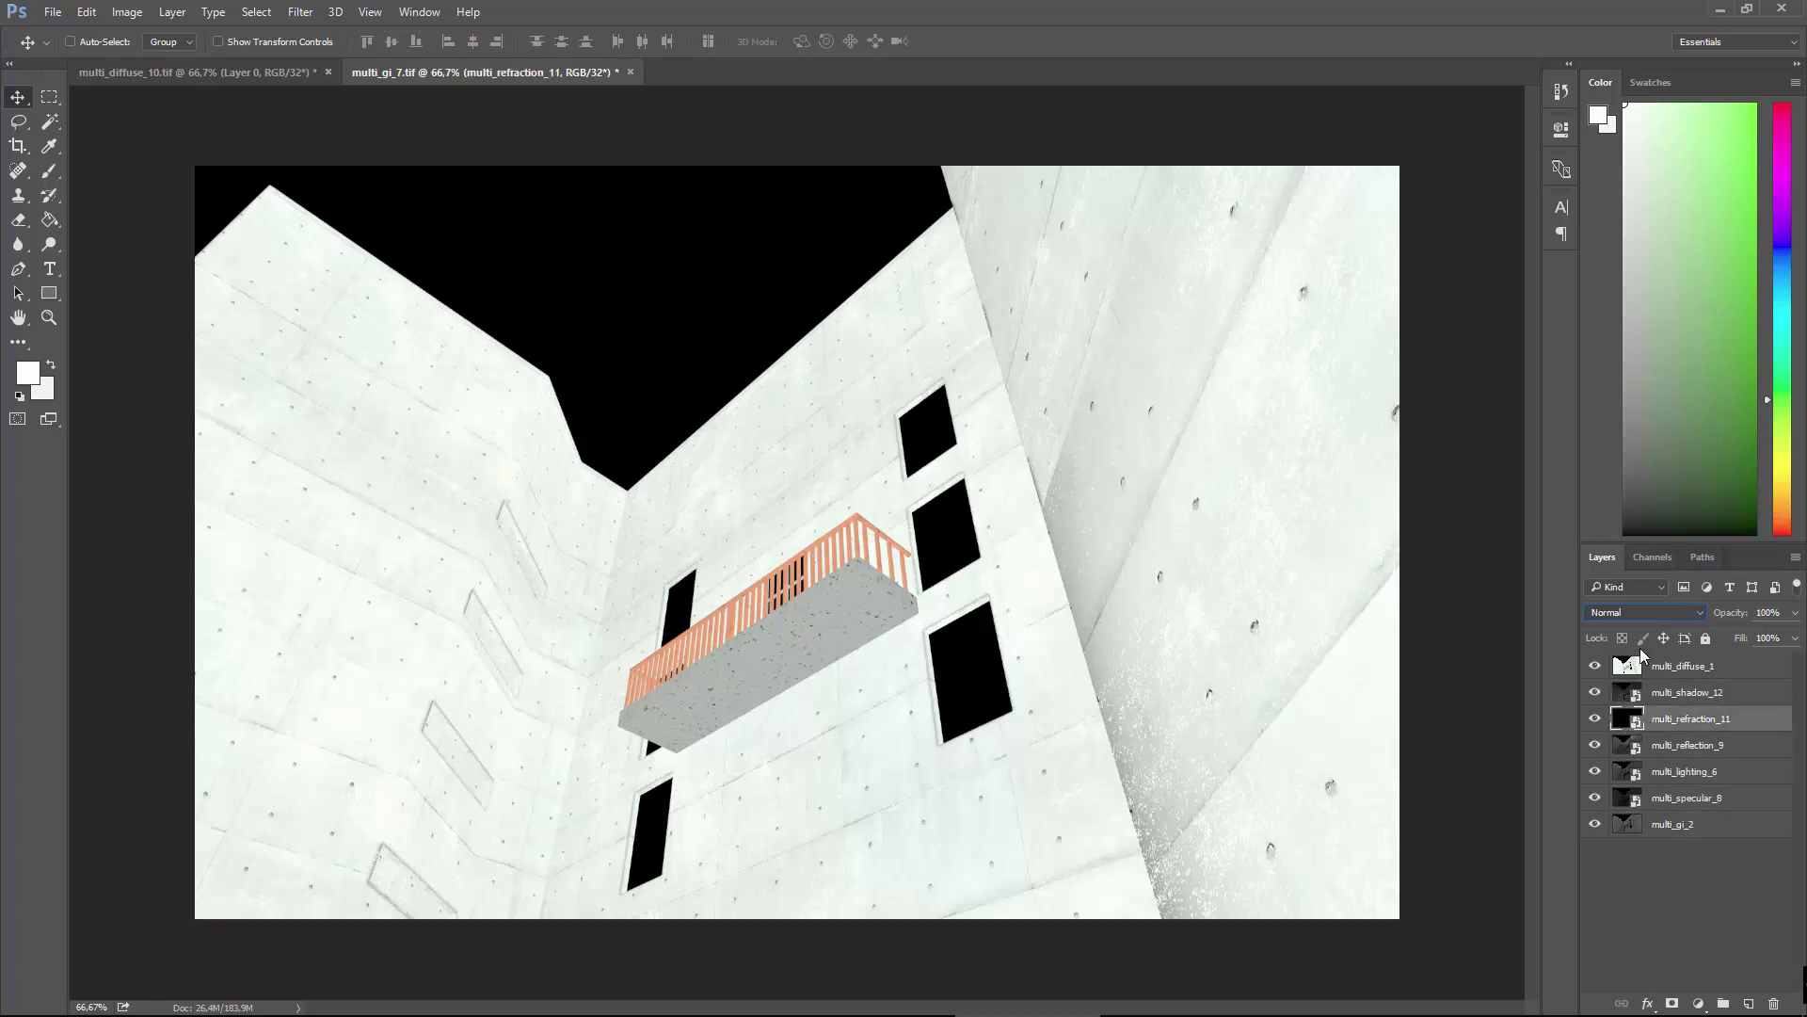
pyautogui.click(1657, 615)
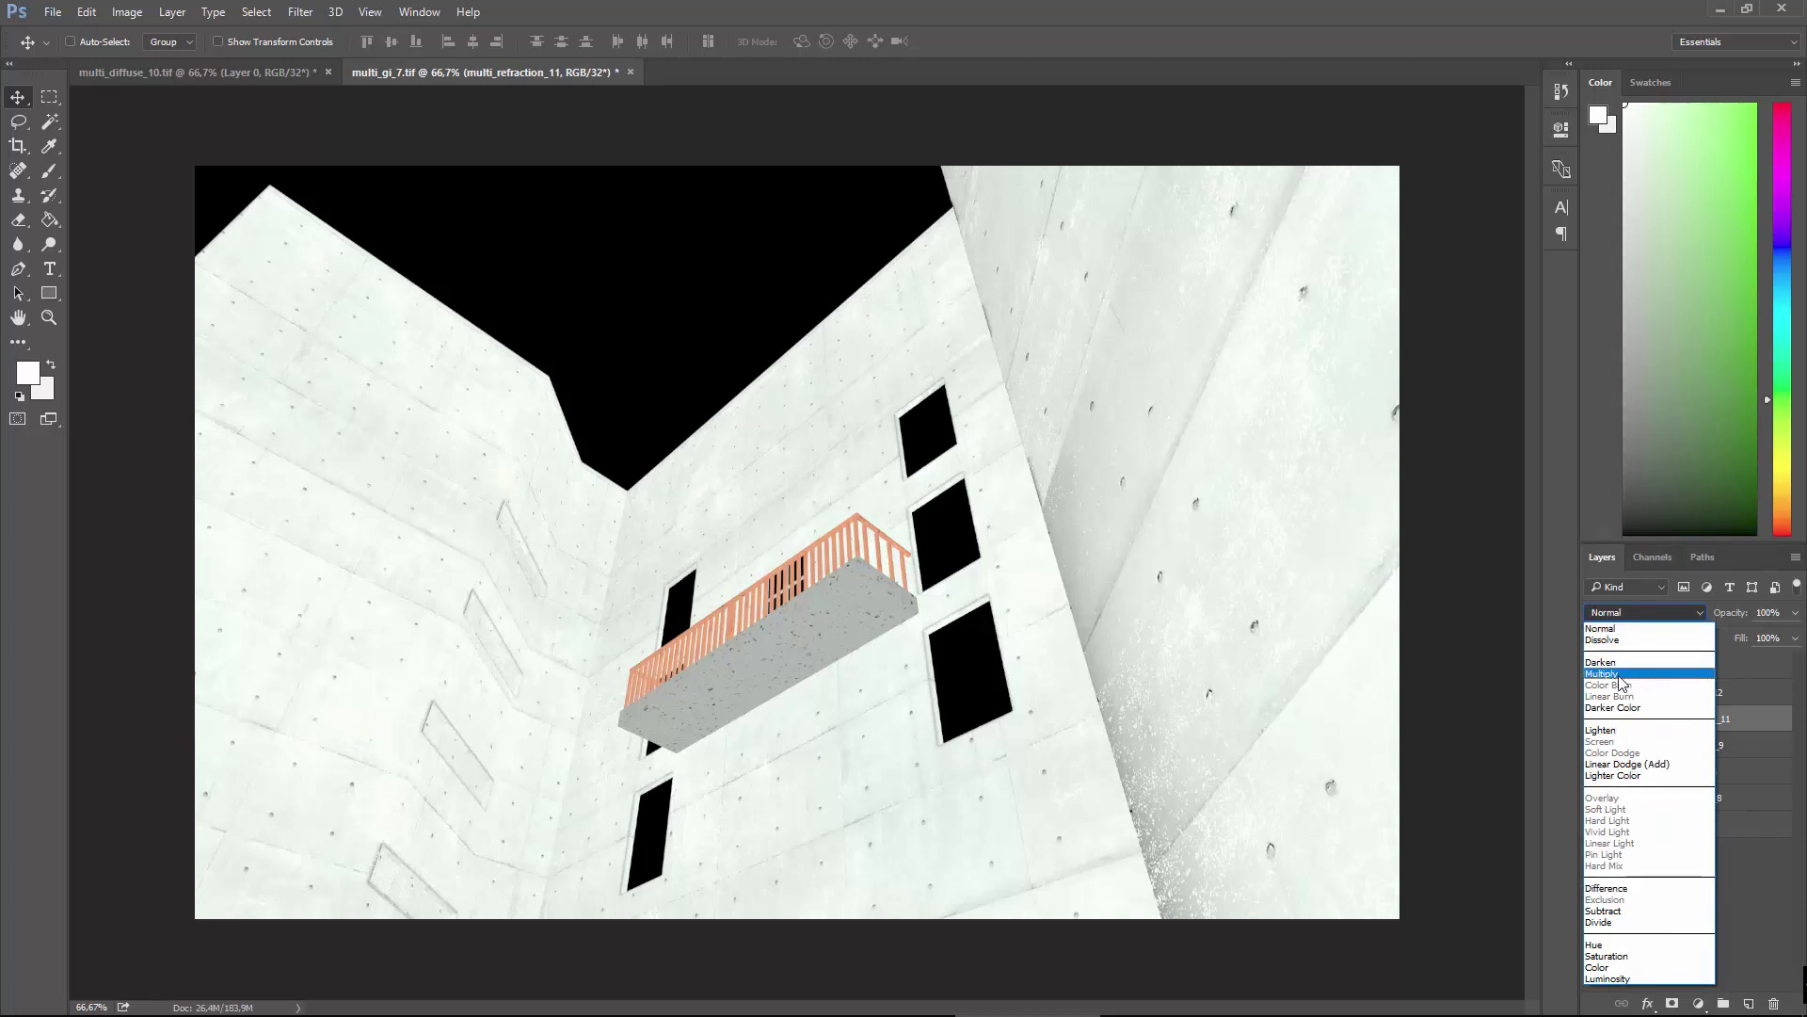
pyautogui.click(1610, 565)
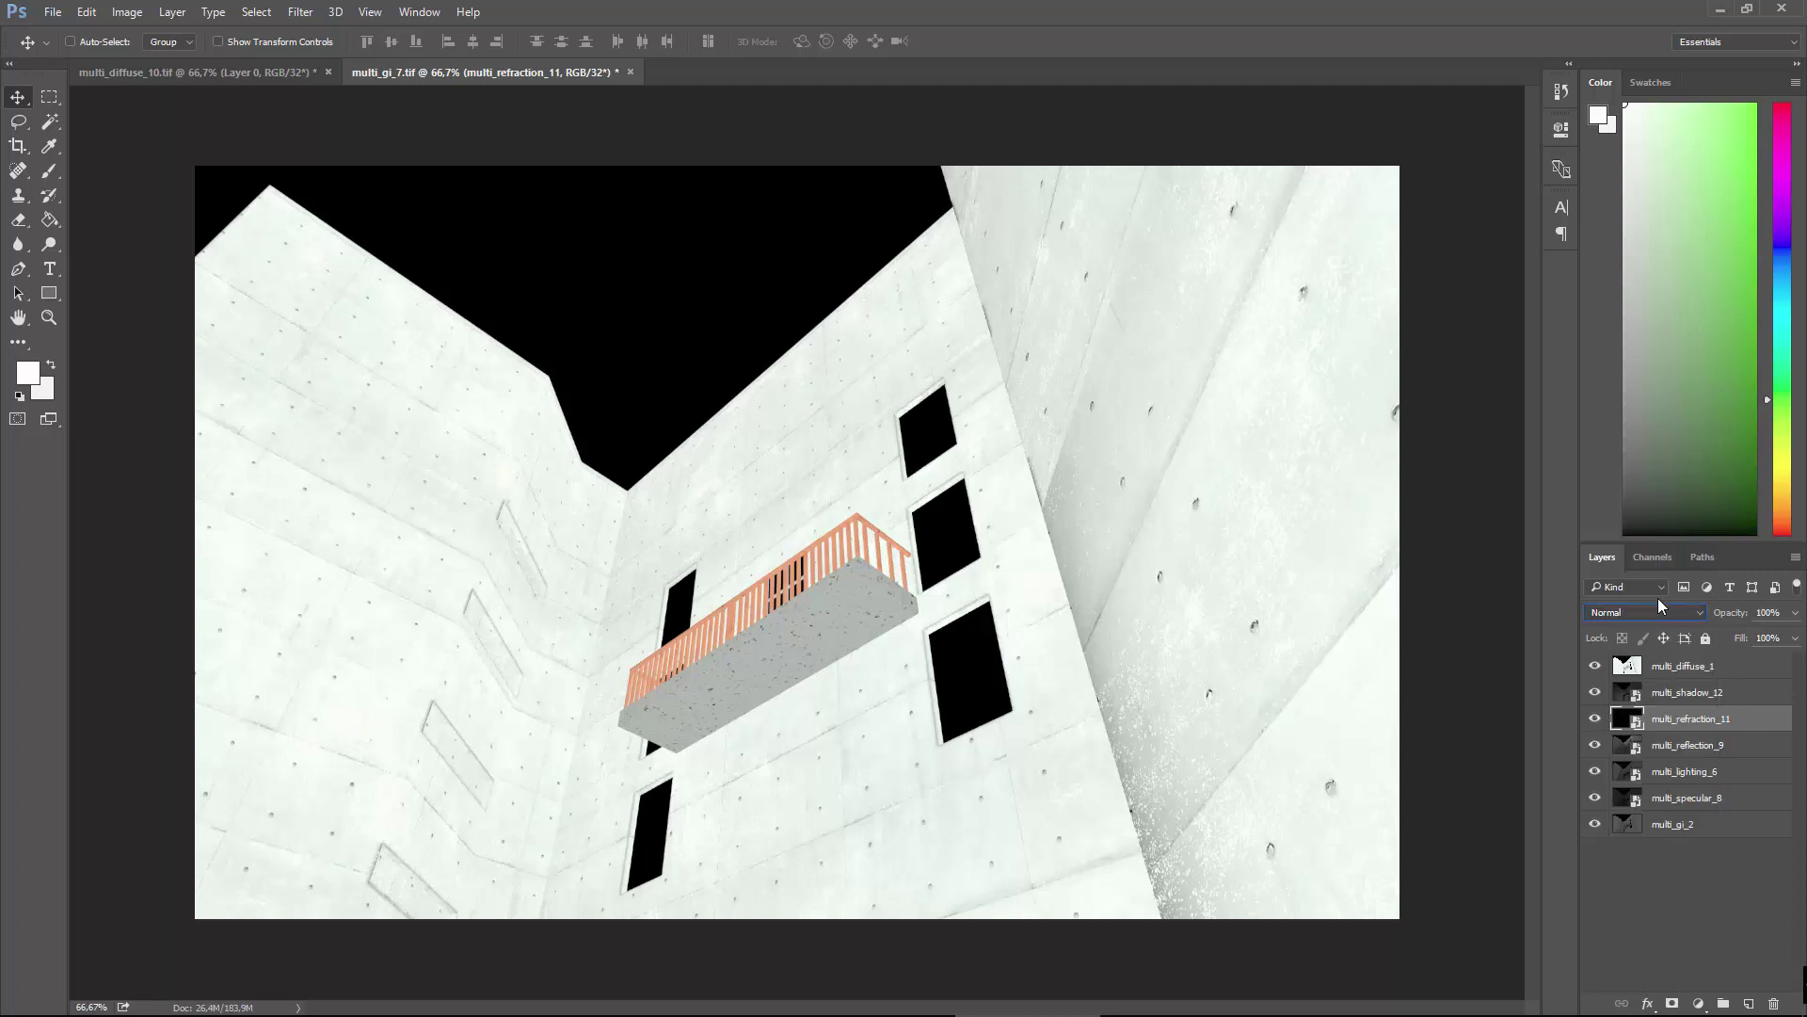
pyautogui.click(1625, 668)
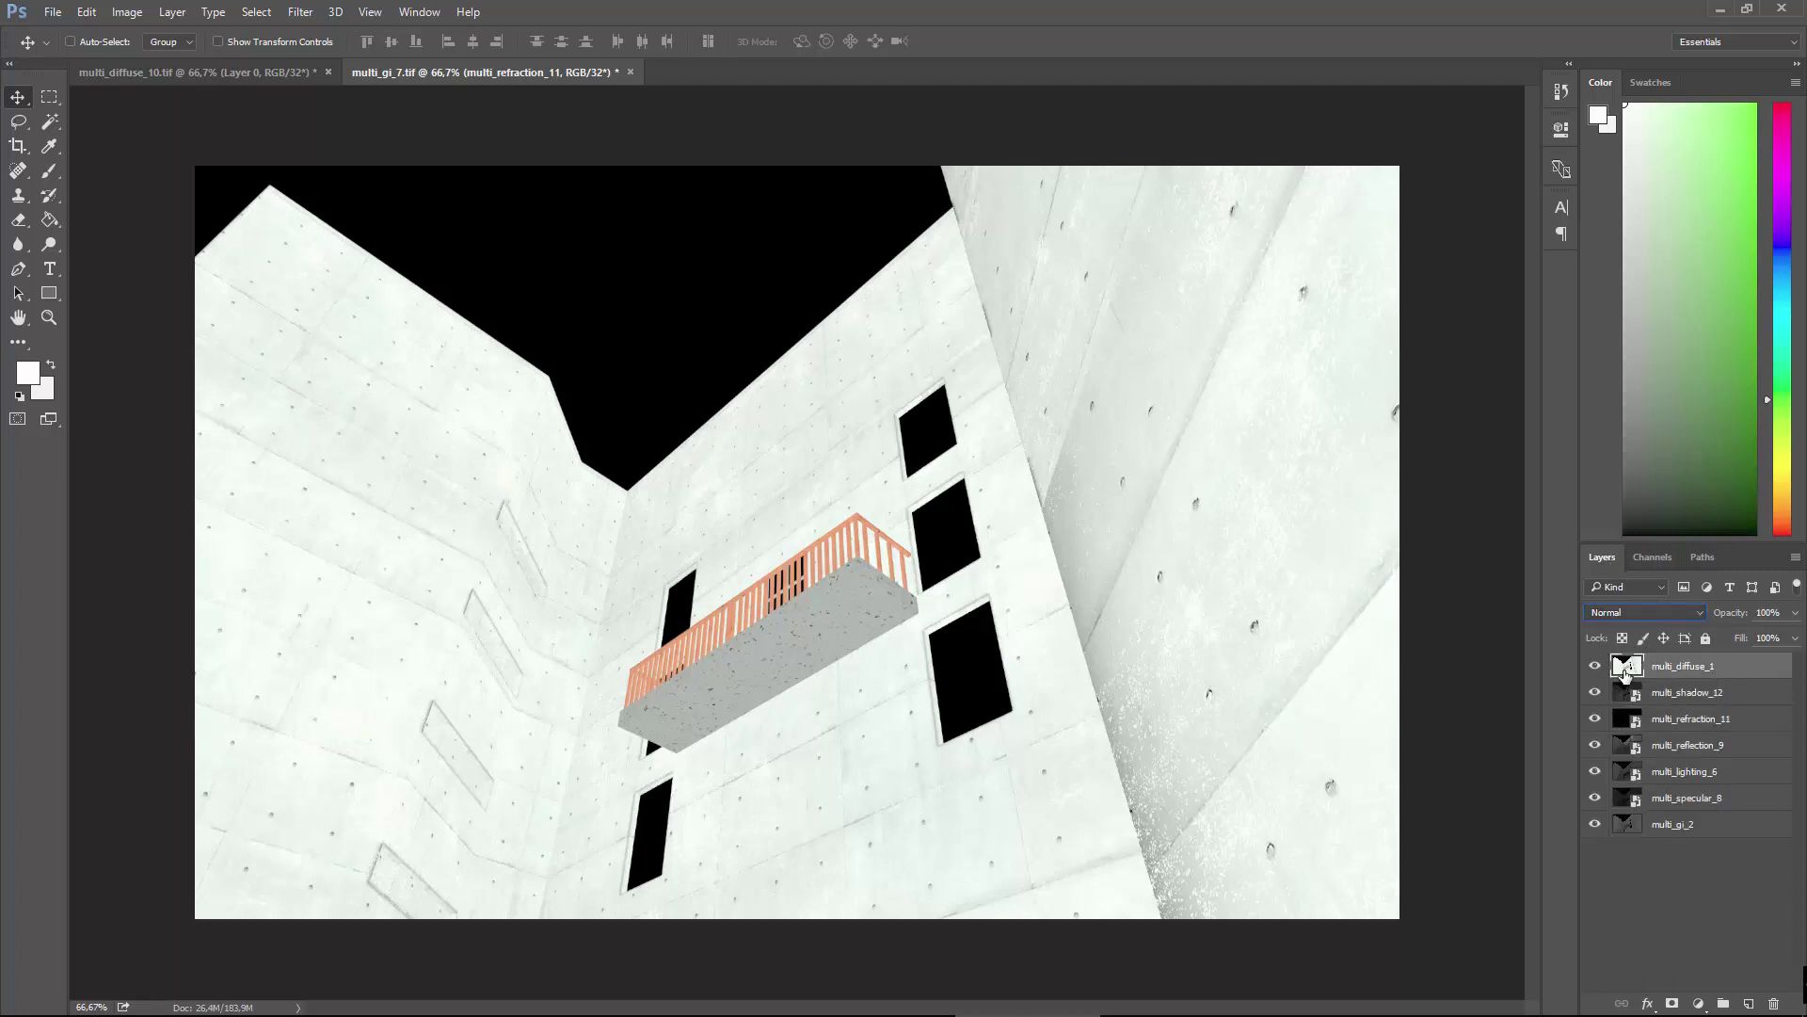
pyautogui.click(1633, 694)
pyautogui.click(1631, 744)
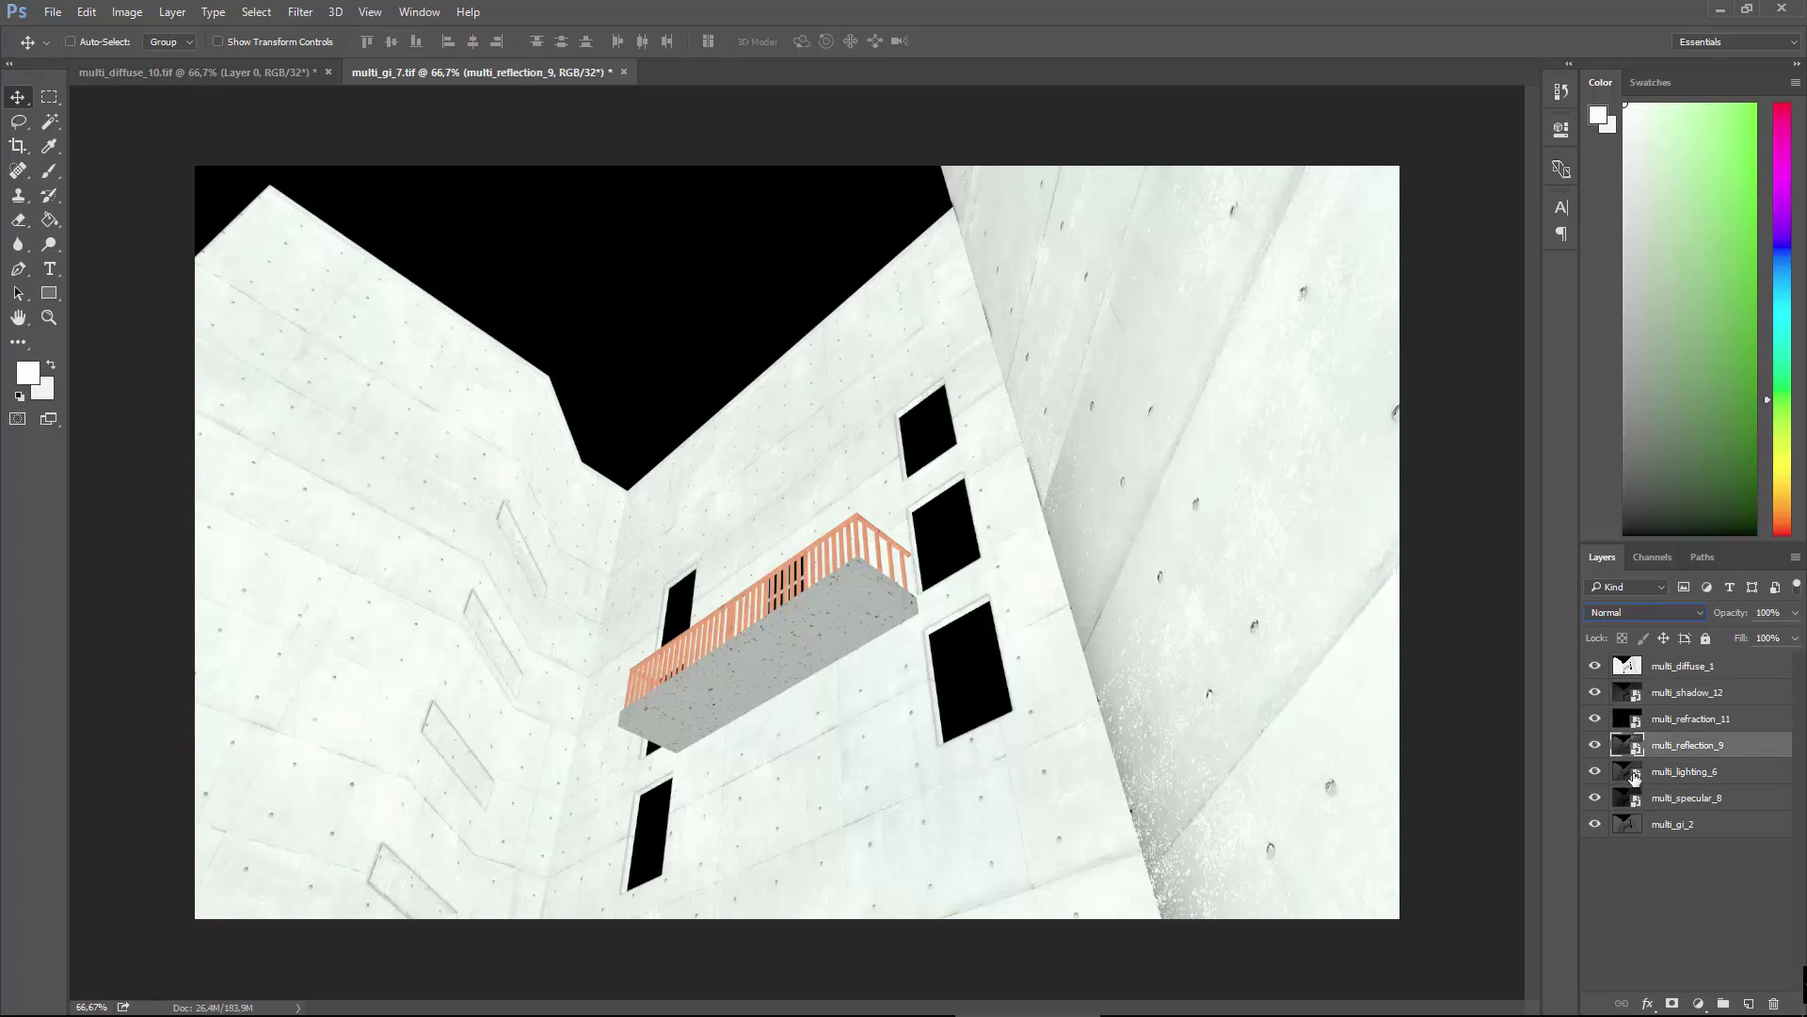
pyautogui.click(1632, 772)
pyautogui.click(1631, 826)
# Move multi_diffuse_1 to the bottom of the layer stack, place multi_lighting_6 beneath it and keep the lighting layer's blend mode at Normal.
pyautogui.click(1629, 676)
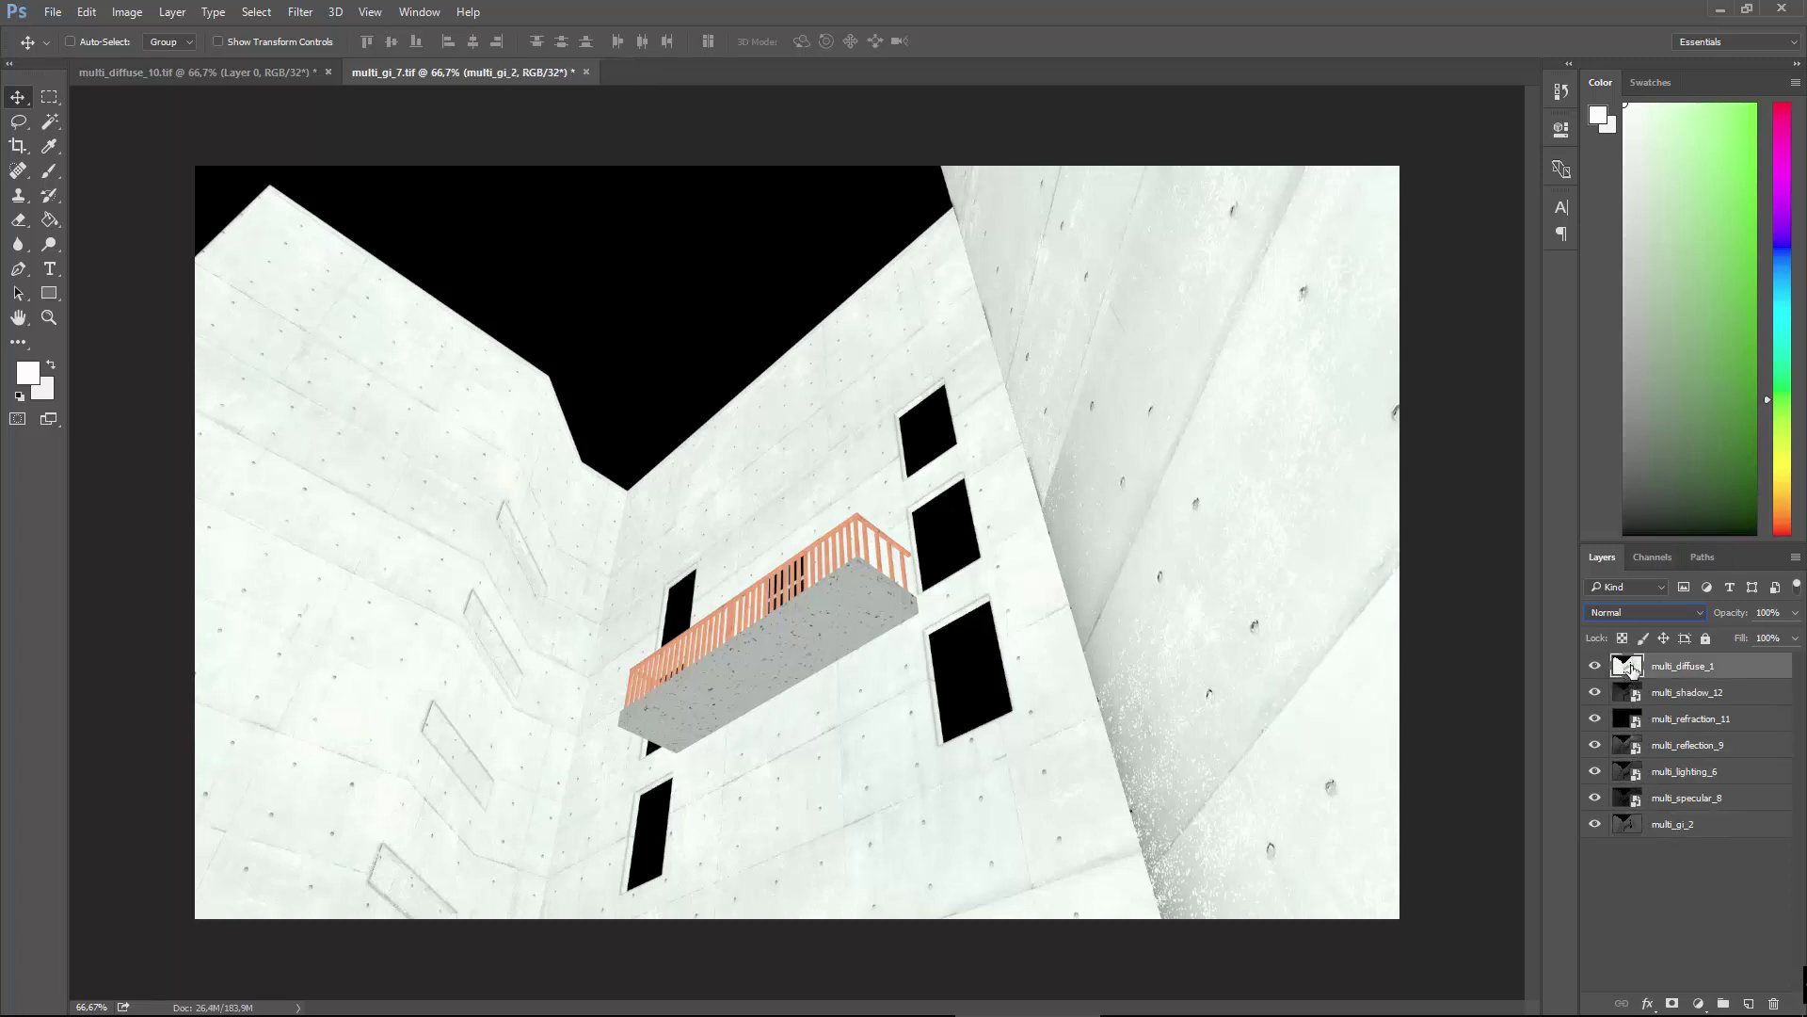
pyautogui.moveTo(1629, 676); pyautogui.dragTo(1593, 868)
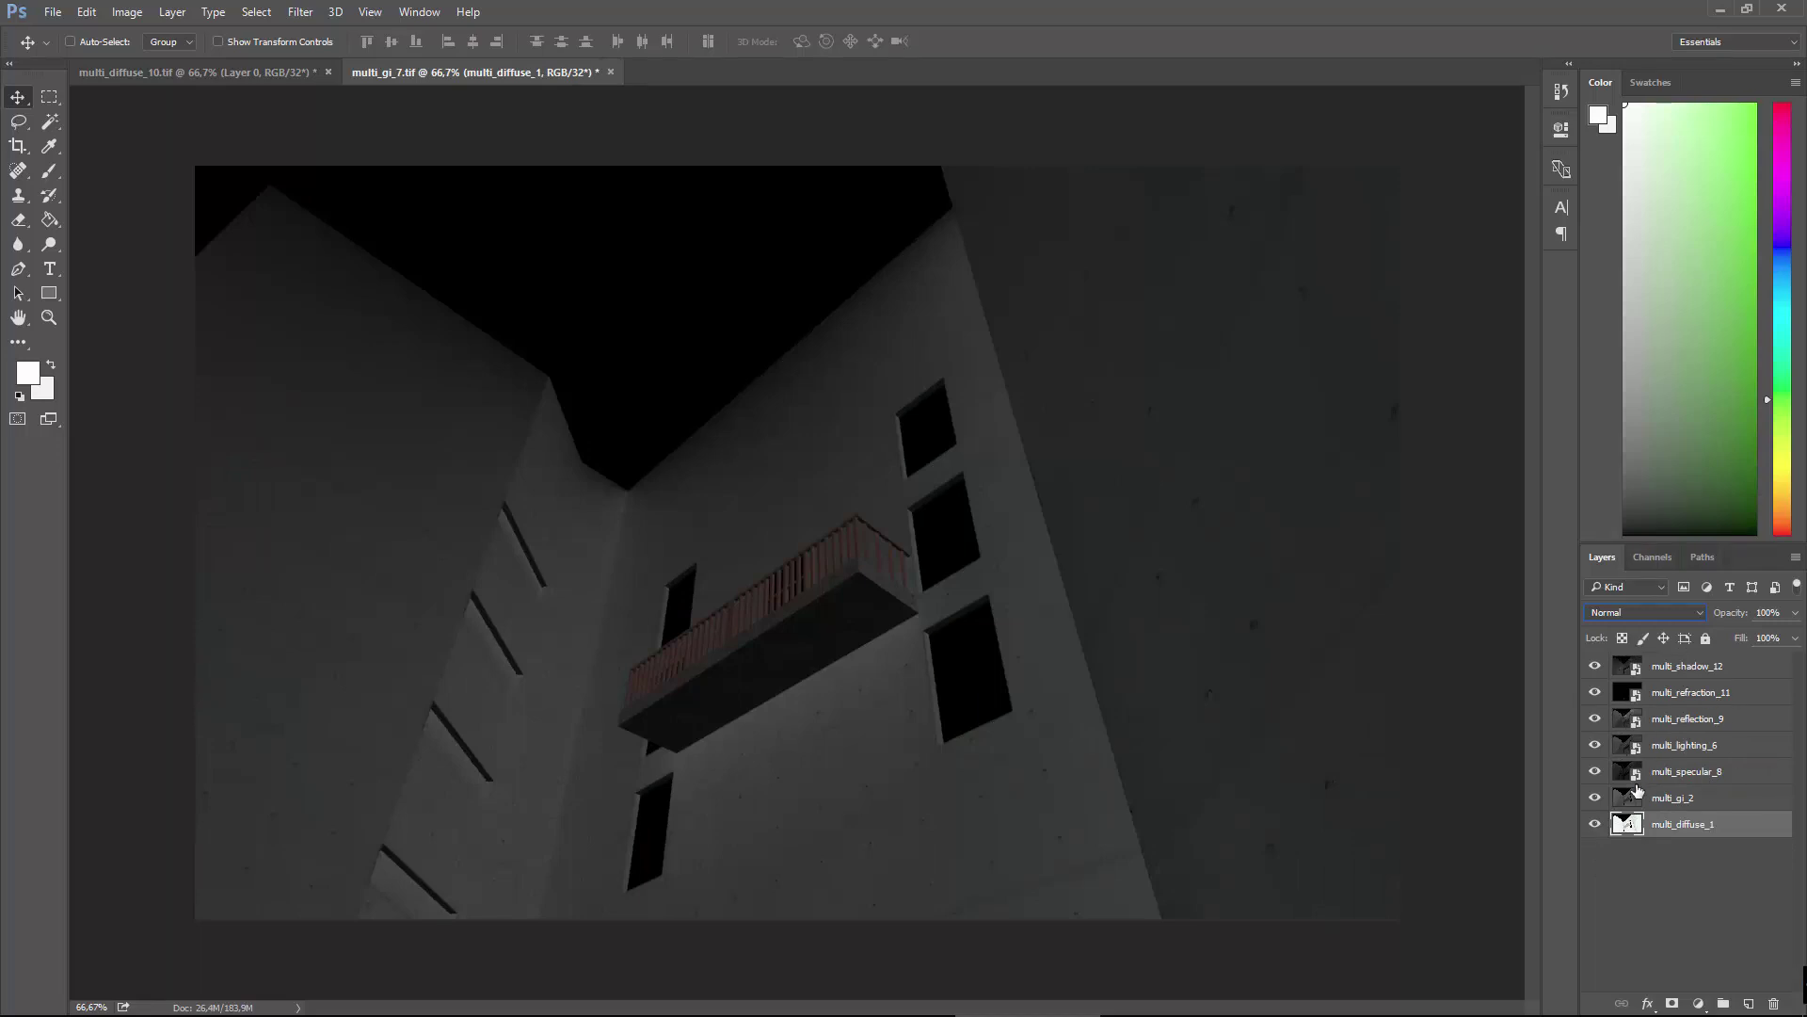
pyautogui.moveTo(1629, 748); pyautogui.dragTo(1636, 836)
pyautogui.click(1670, 612)
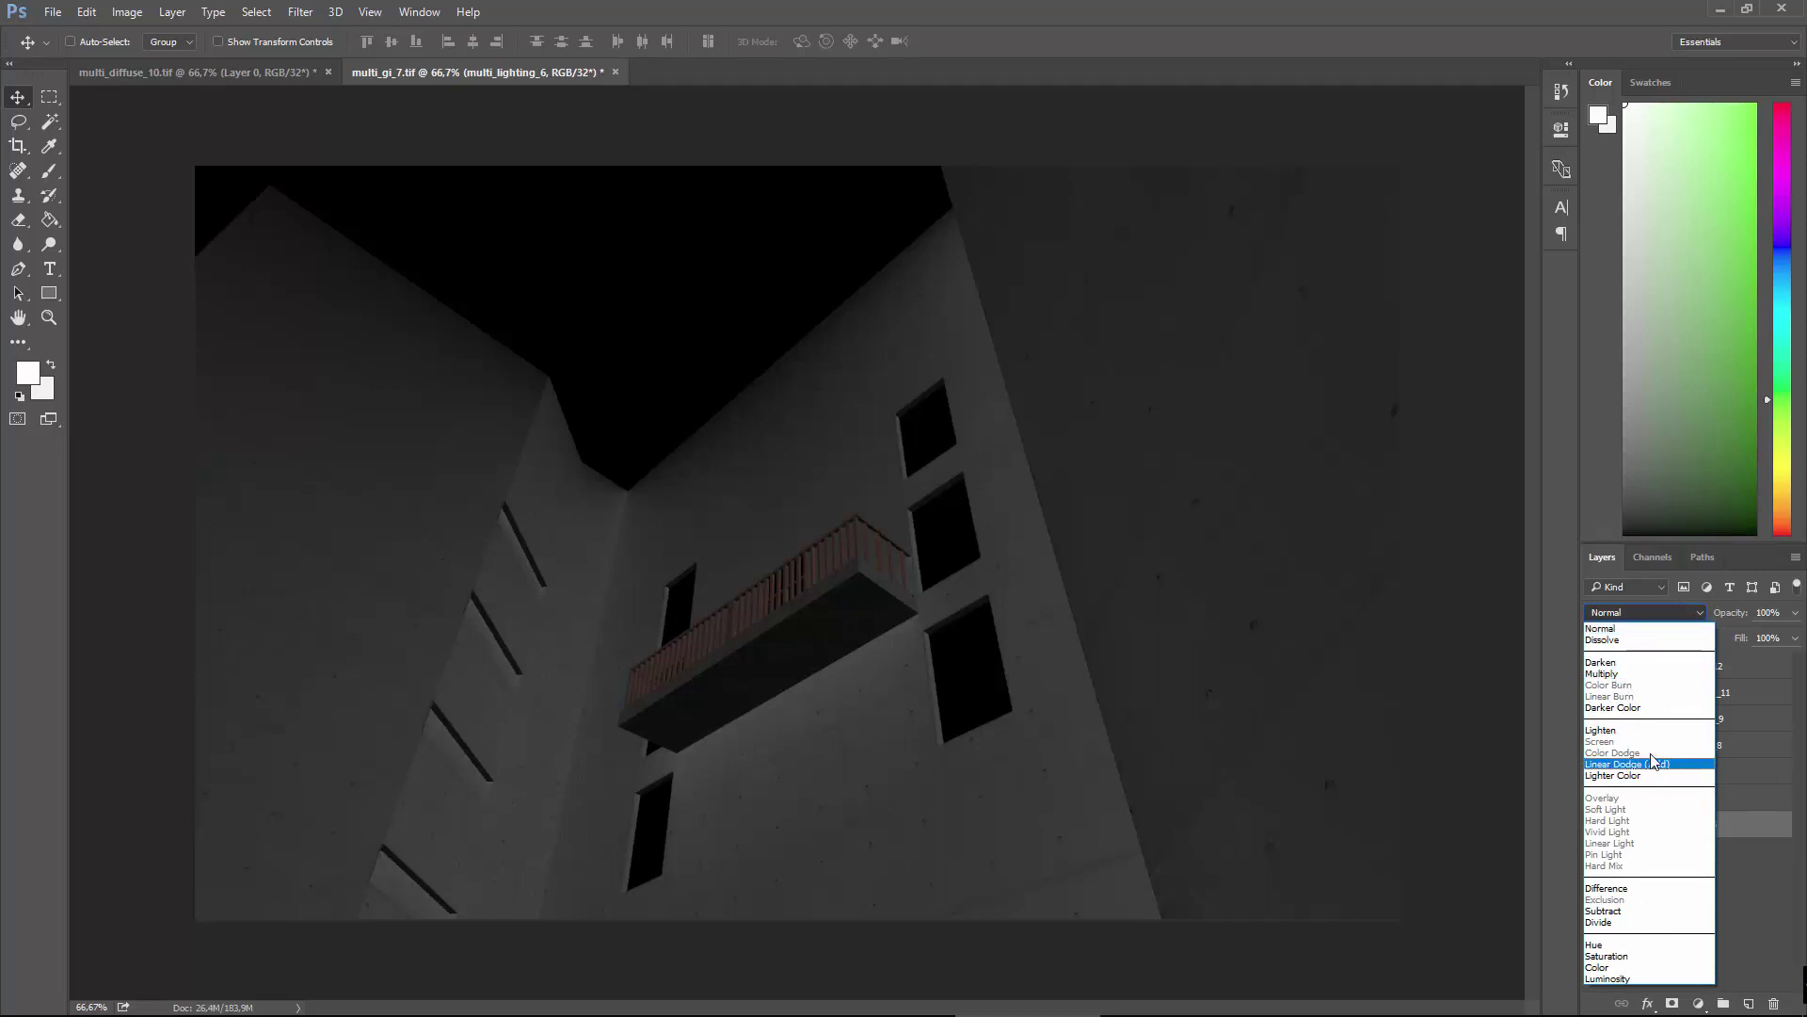
pyautogui.click(1597, 629)
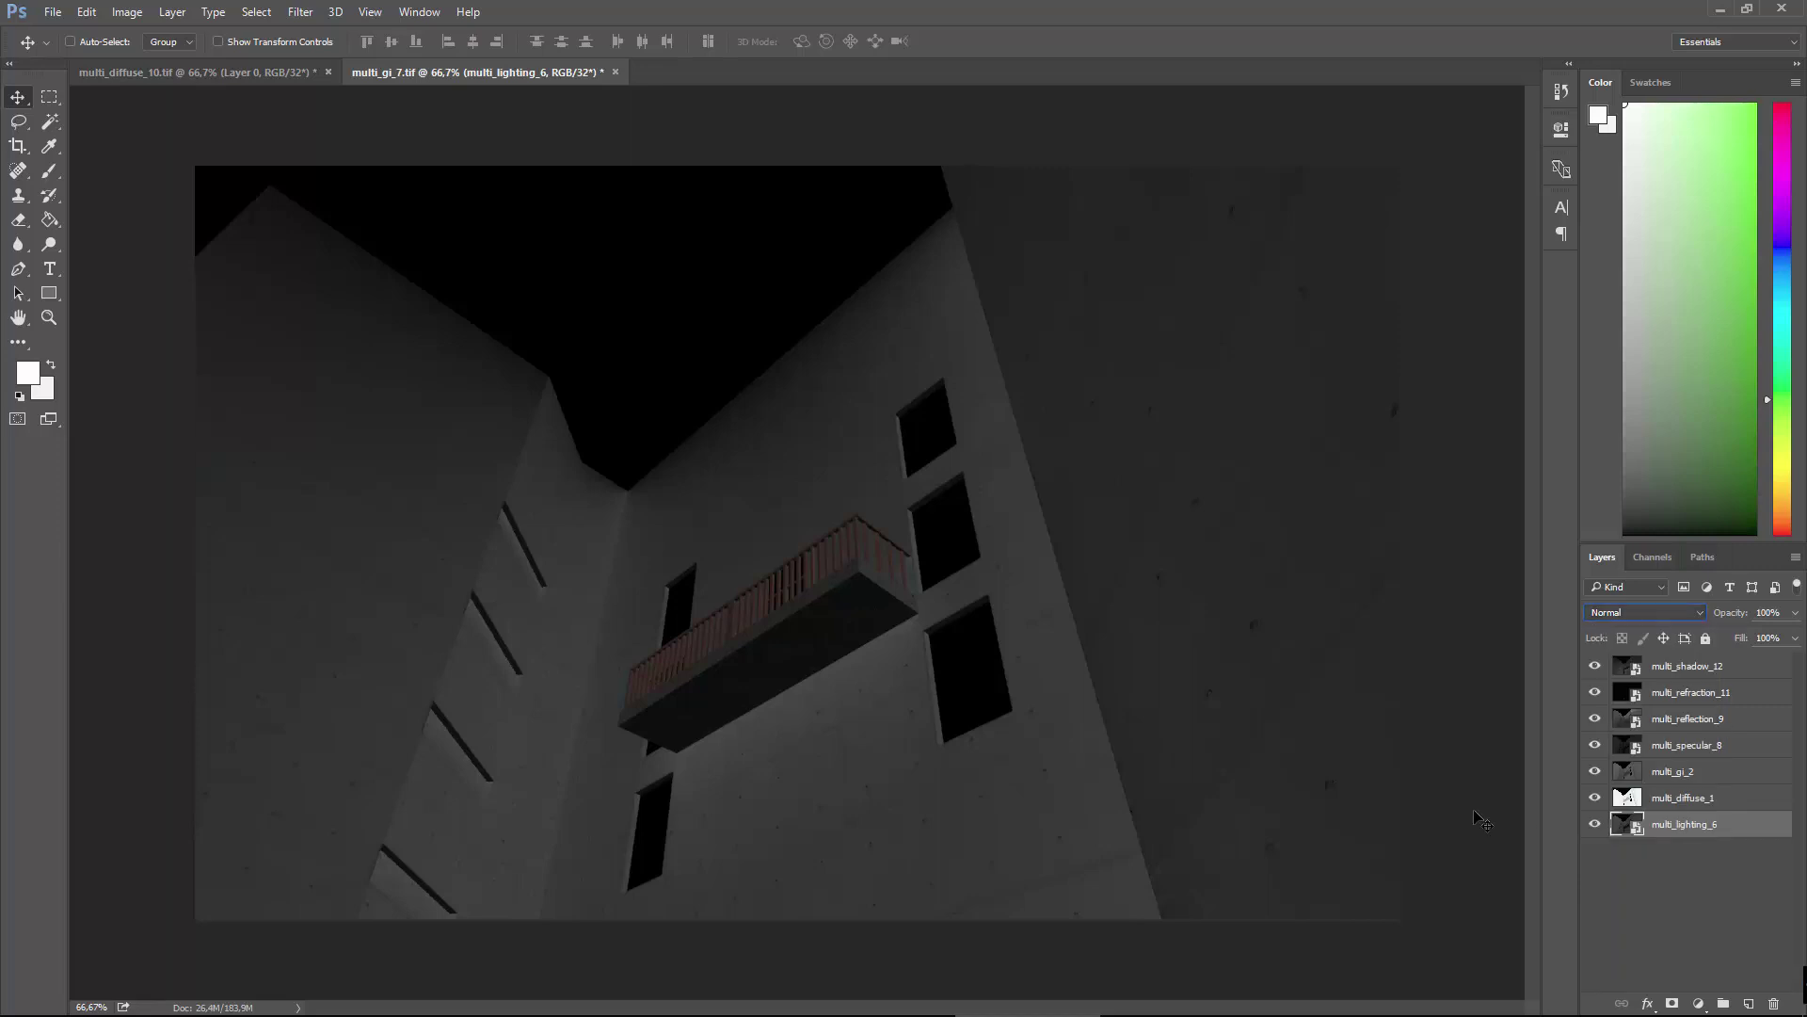
# Set the blend mode of the multi_diffuse_1 layer to Multiply.
pyautogui.click(1631, 798)
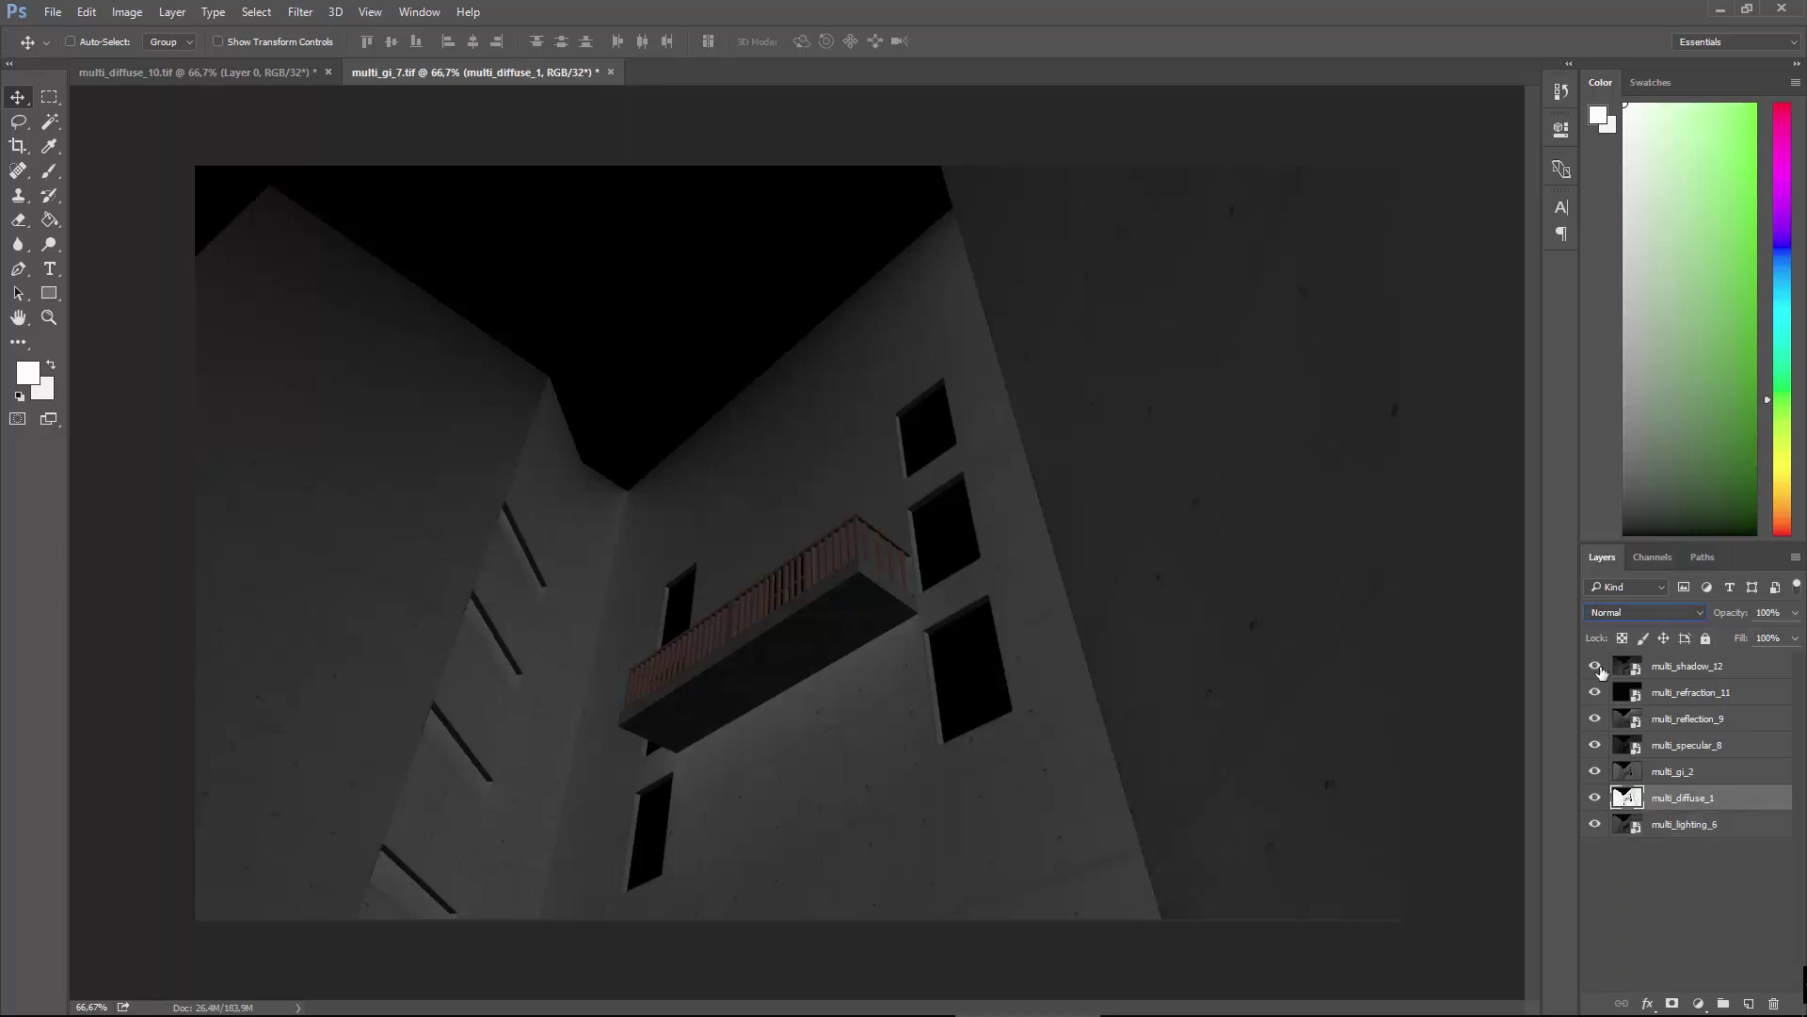
pyautogui.click(1647, 614)
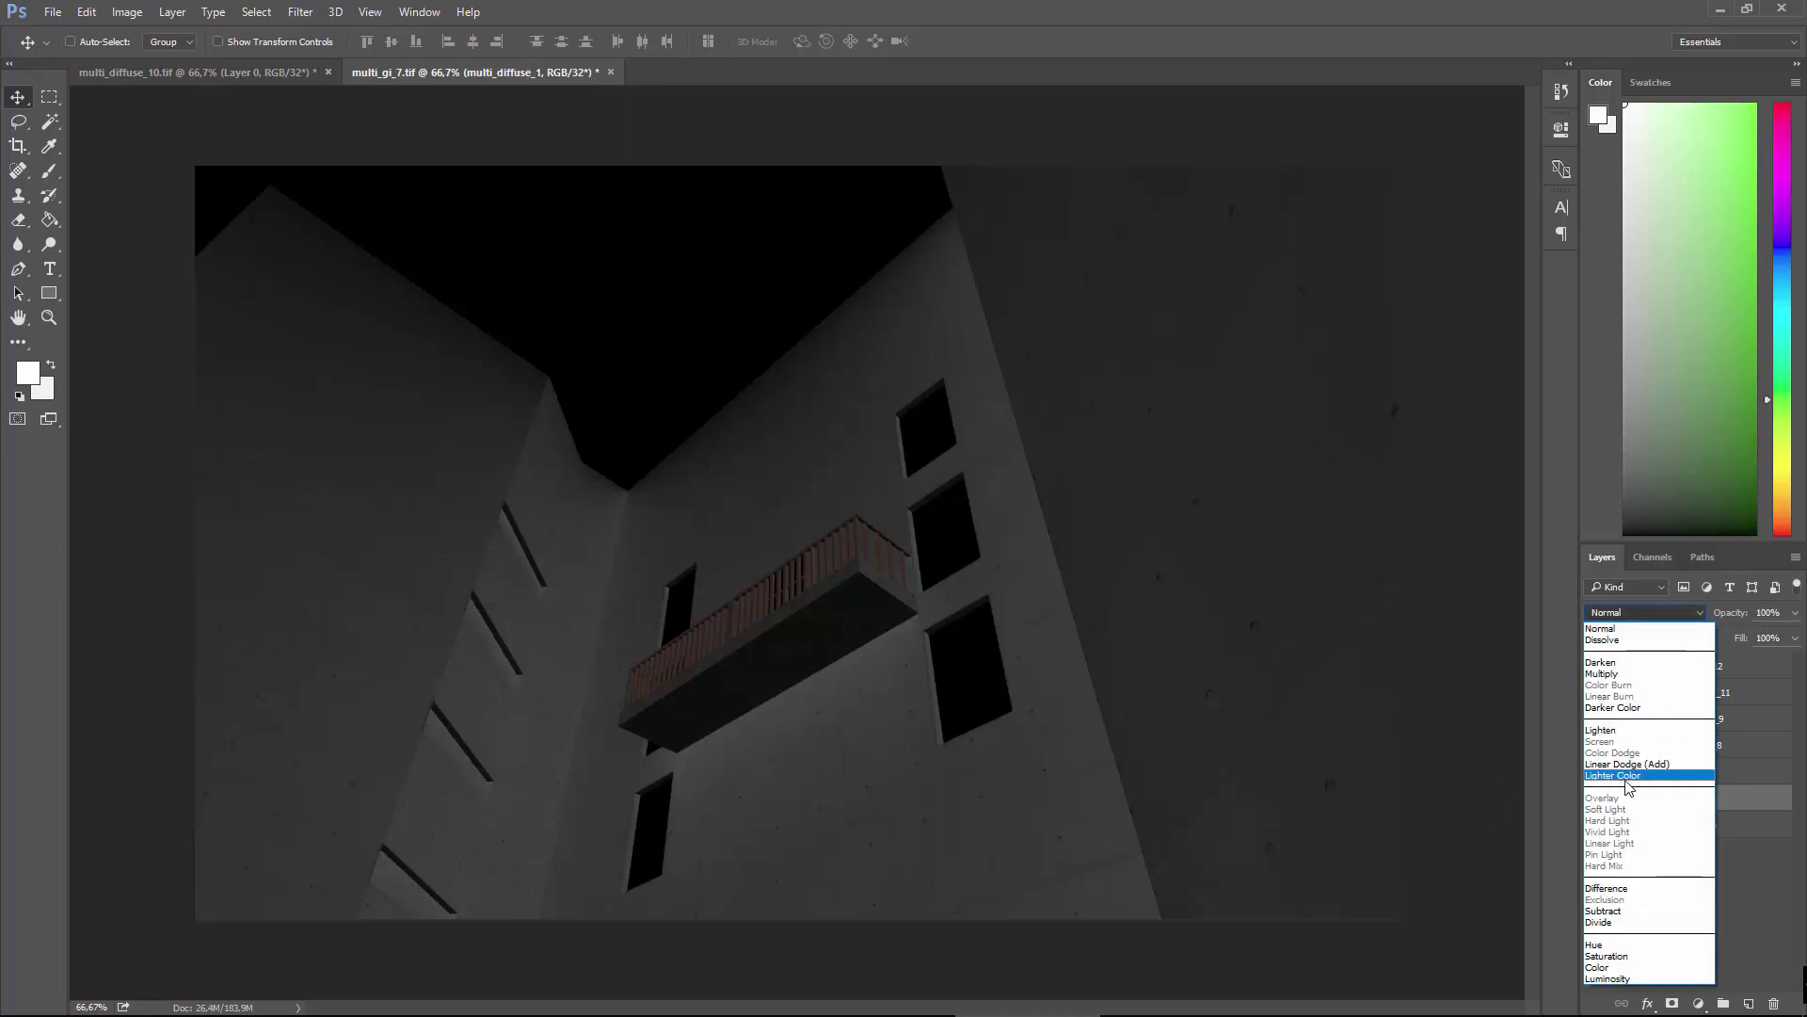
pyautogui.click(1604, 674)
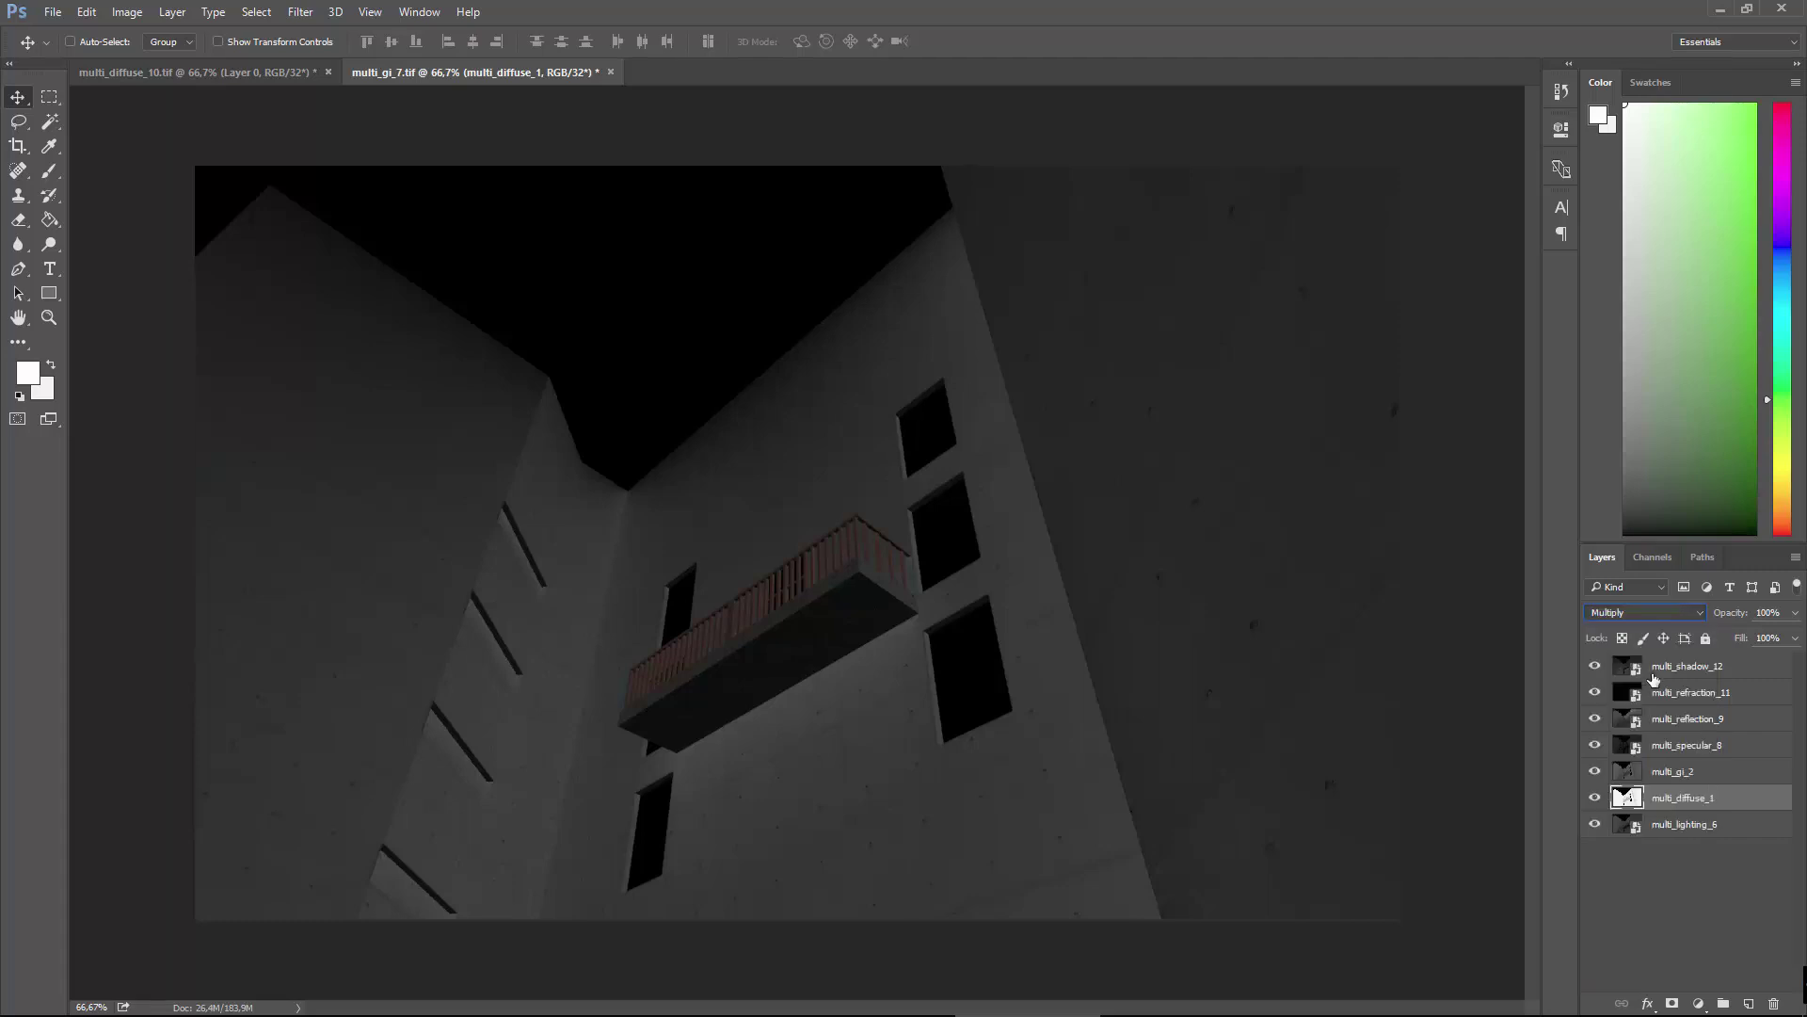
# Move the multi_gi_2 layer to the top of the stack and set its blend mode to Linear Dodge (Add).
pyautogui.click(1629, 774)
pyautogui.moveTo(1626, 771); pyautogui.dragTo(1626, 659)
pyautogui.click(1659, 614)
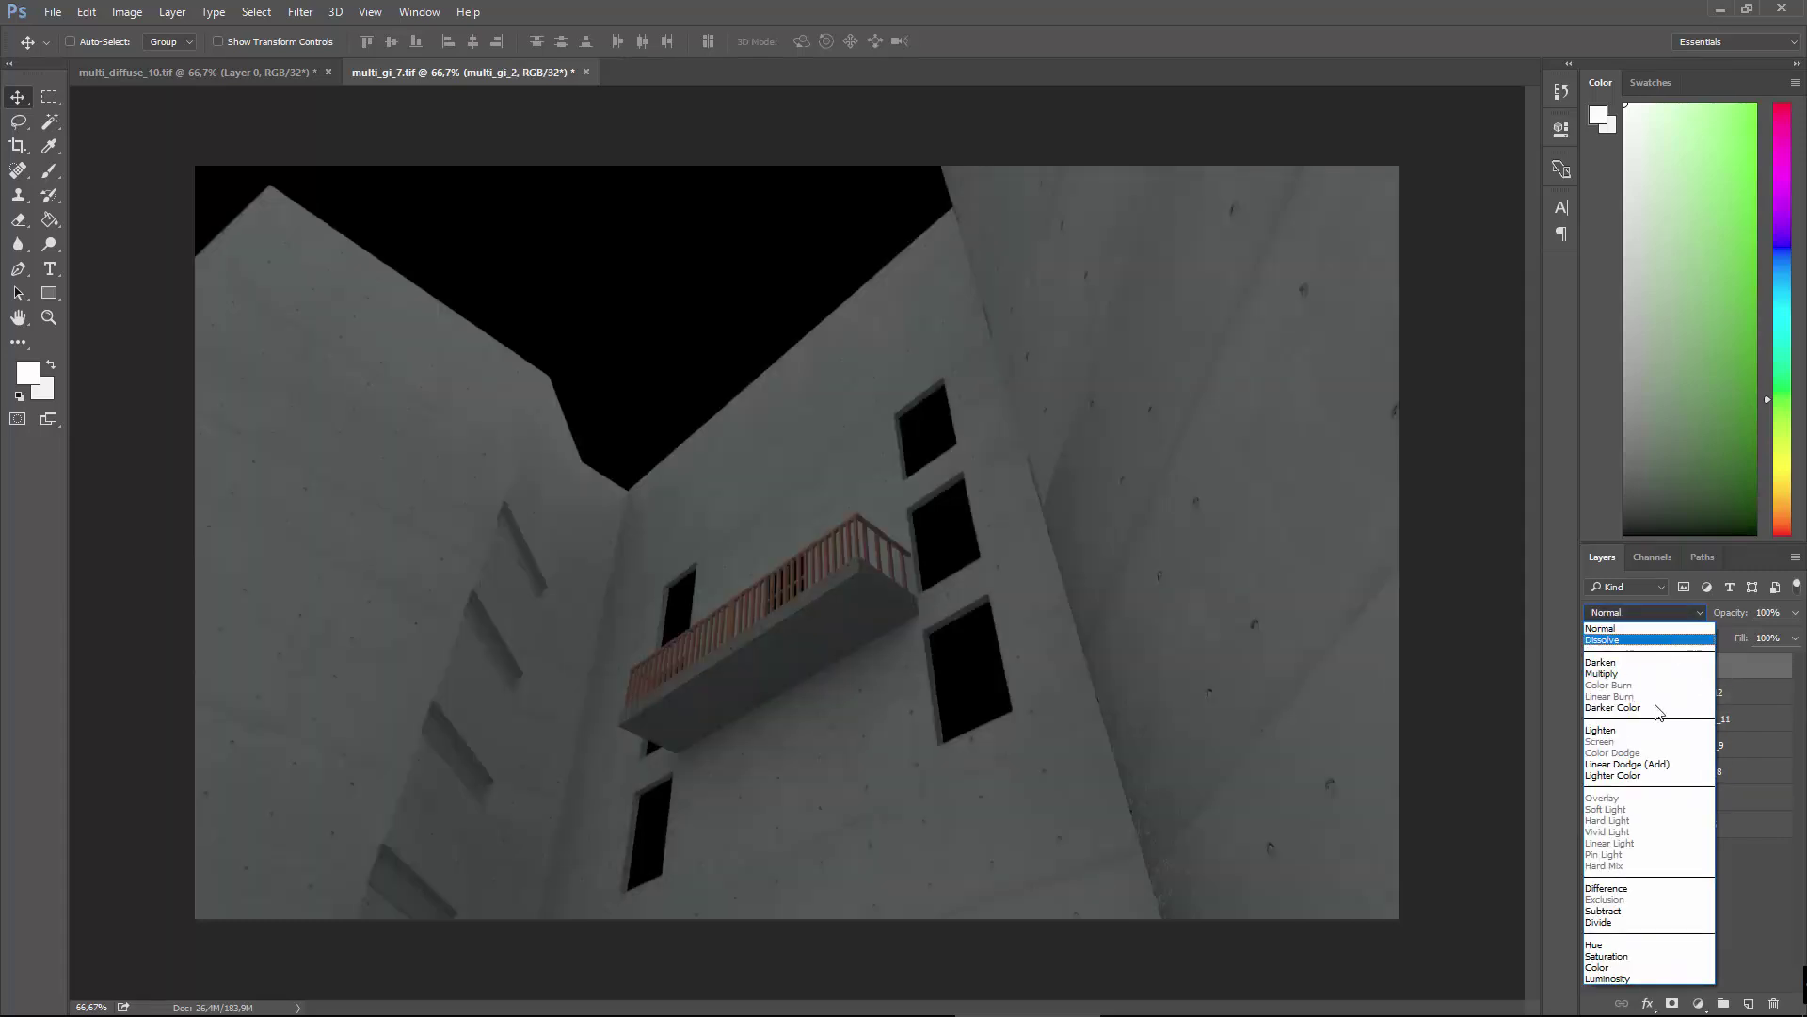
pyautogui.click(1654, 764)
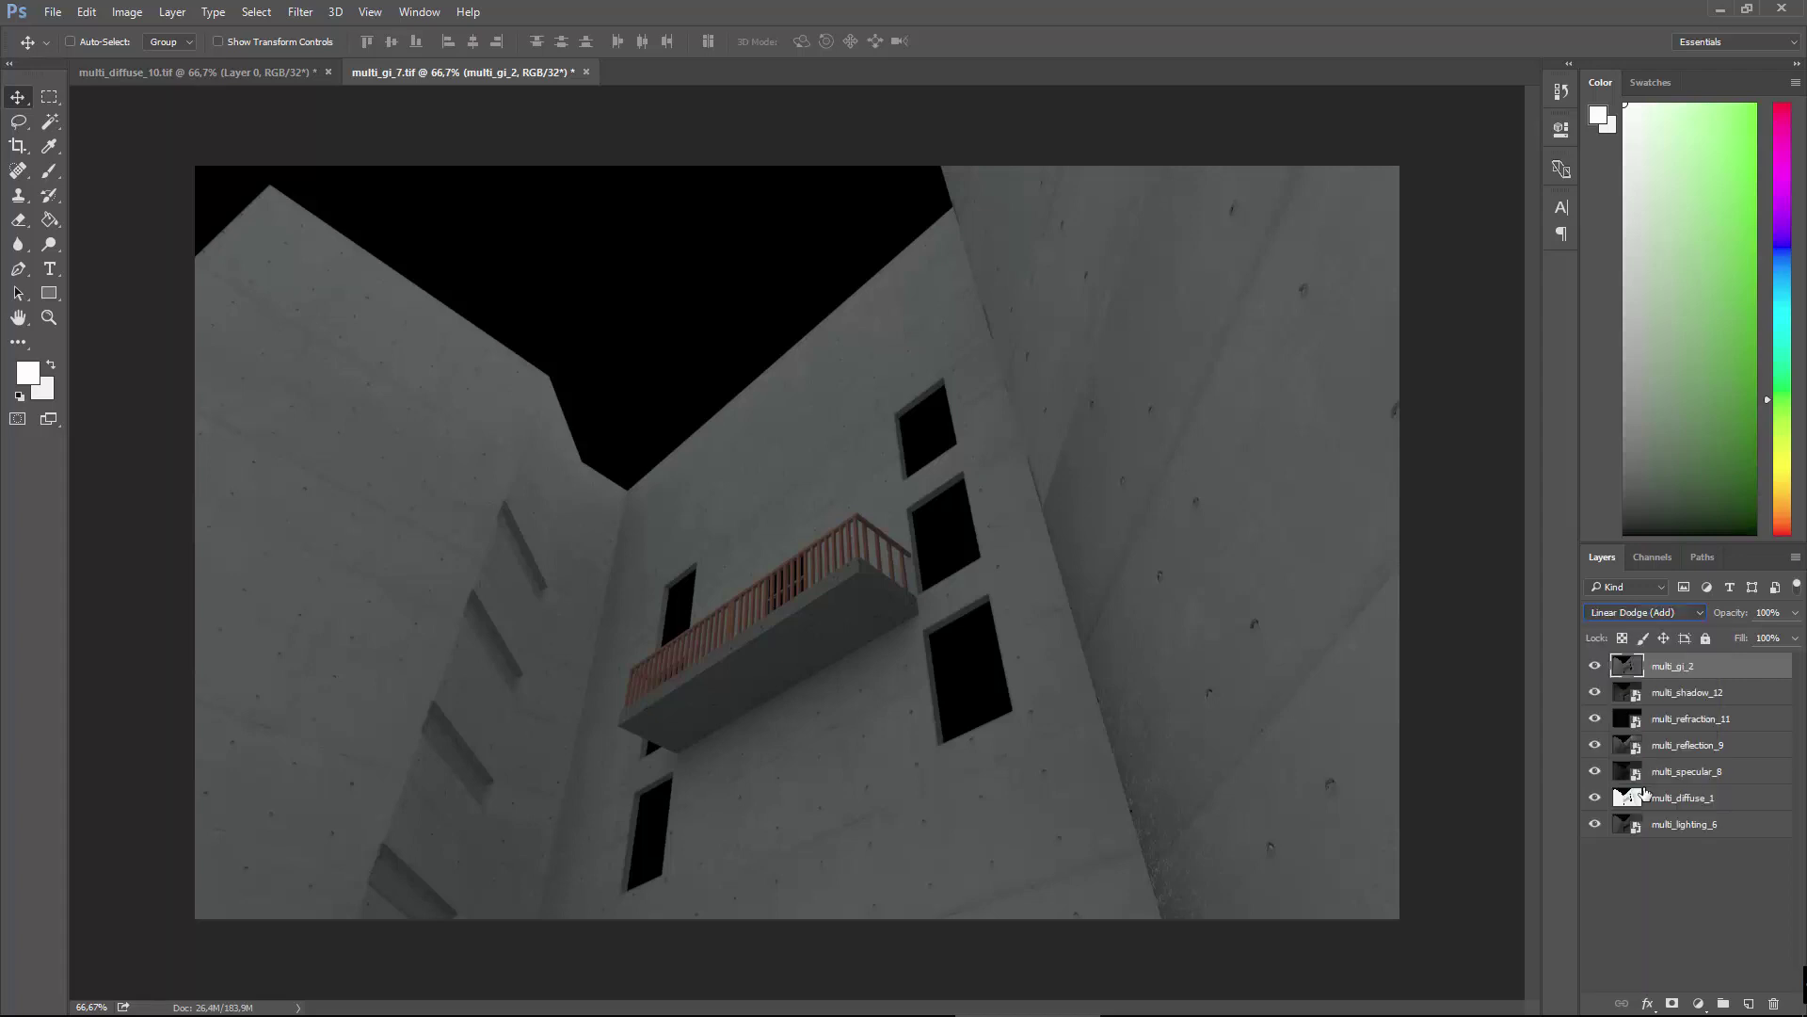
# Set the blend mode of the multi_specular_8 and multi_reflection_9 layers to Multiply.
pyautogui.click(1631, 782)
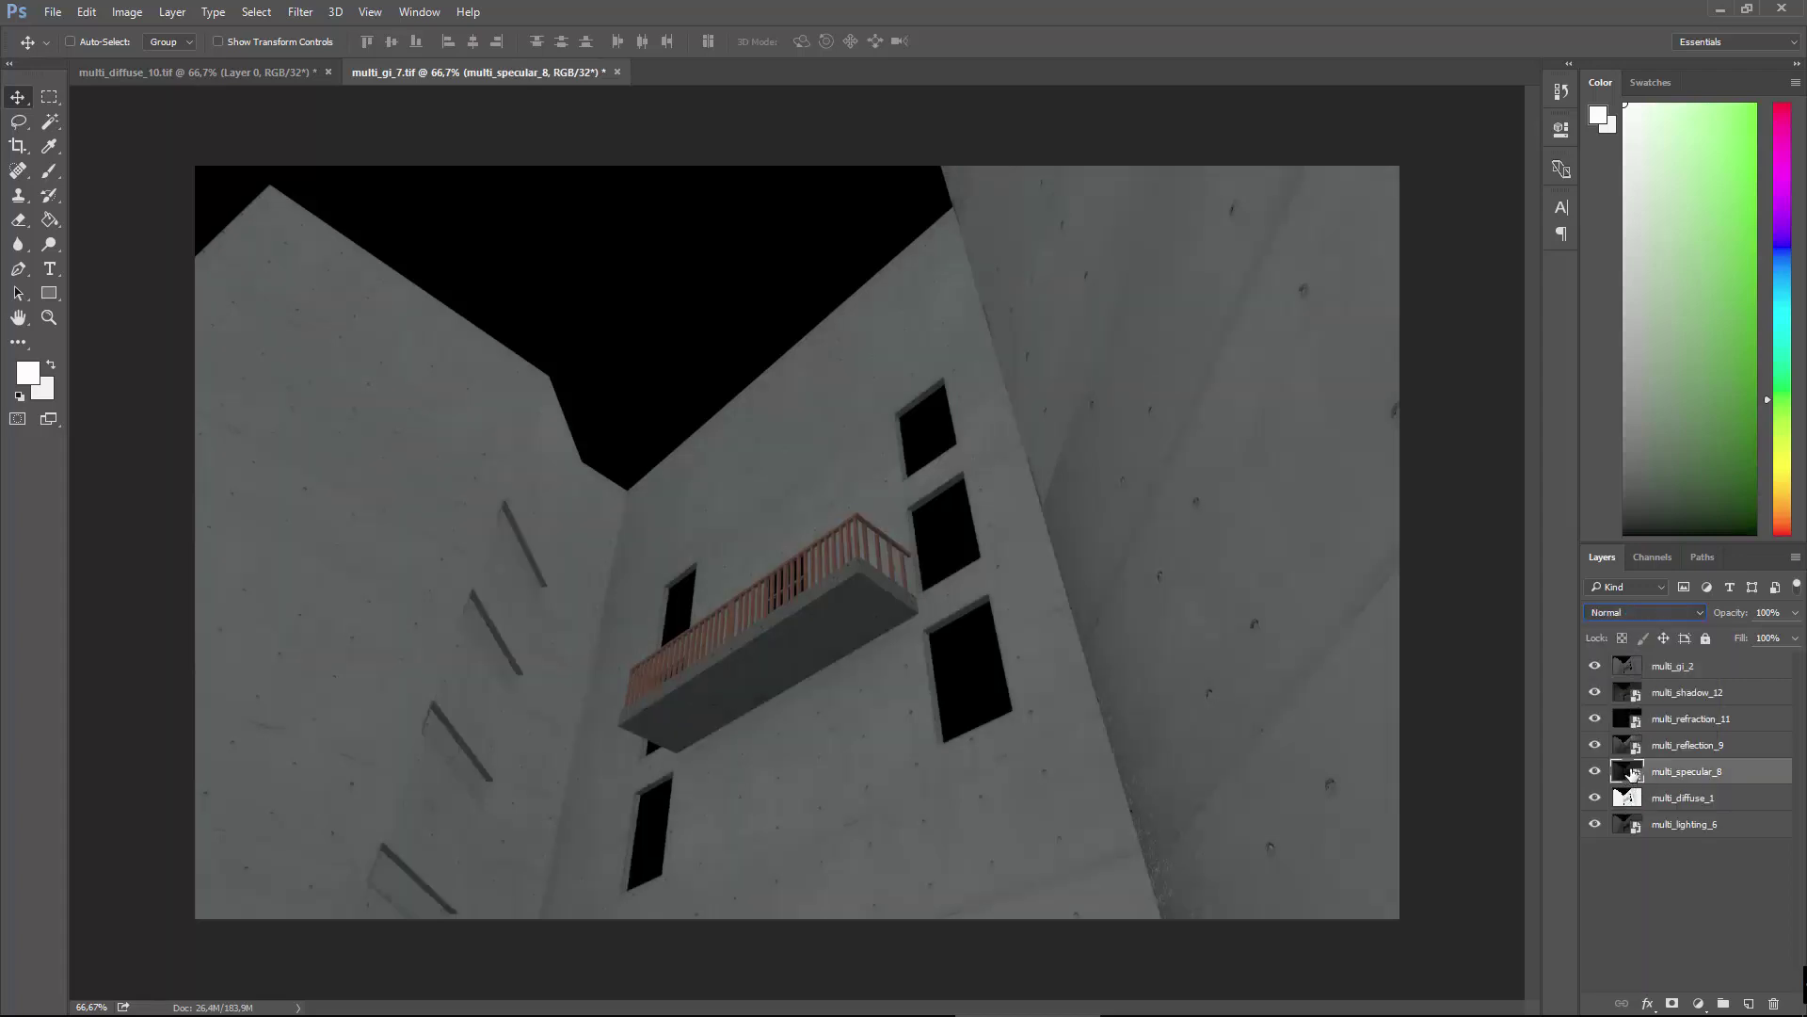
pyautogui.click(1661, 613)
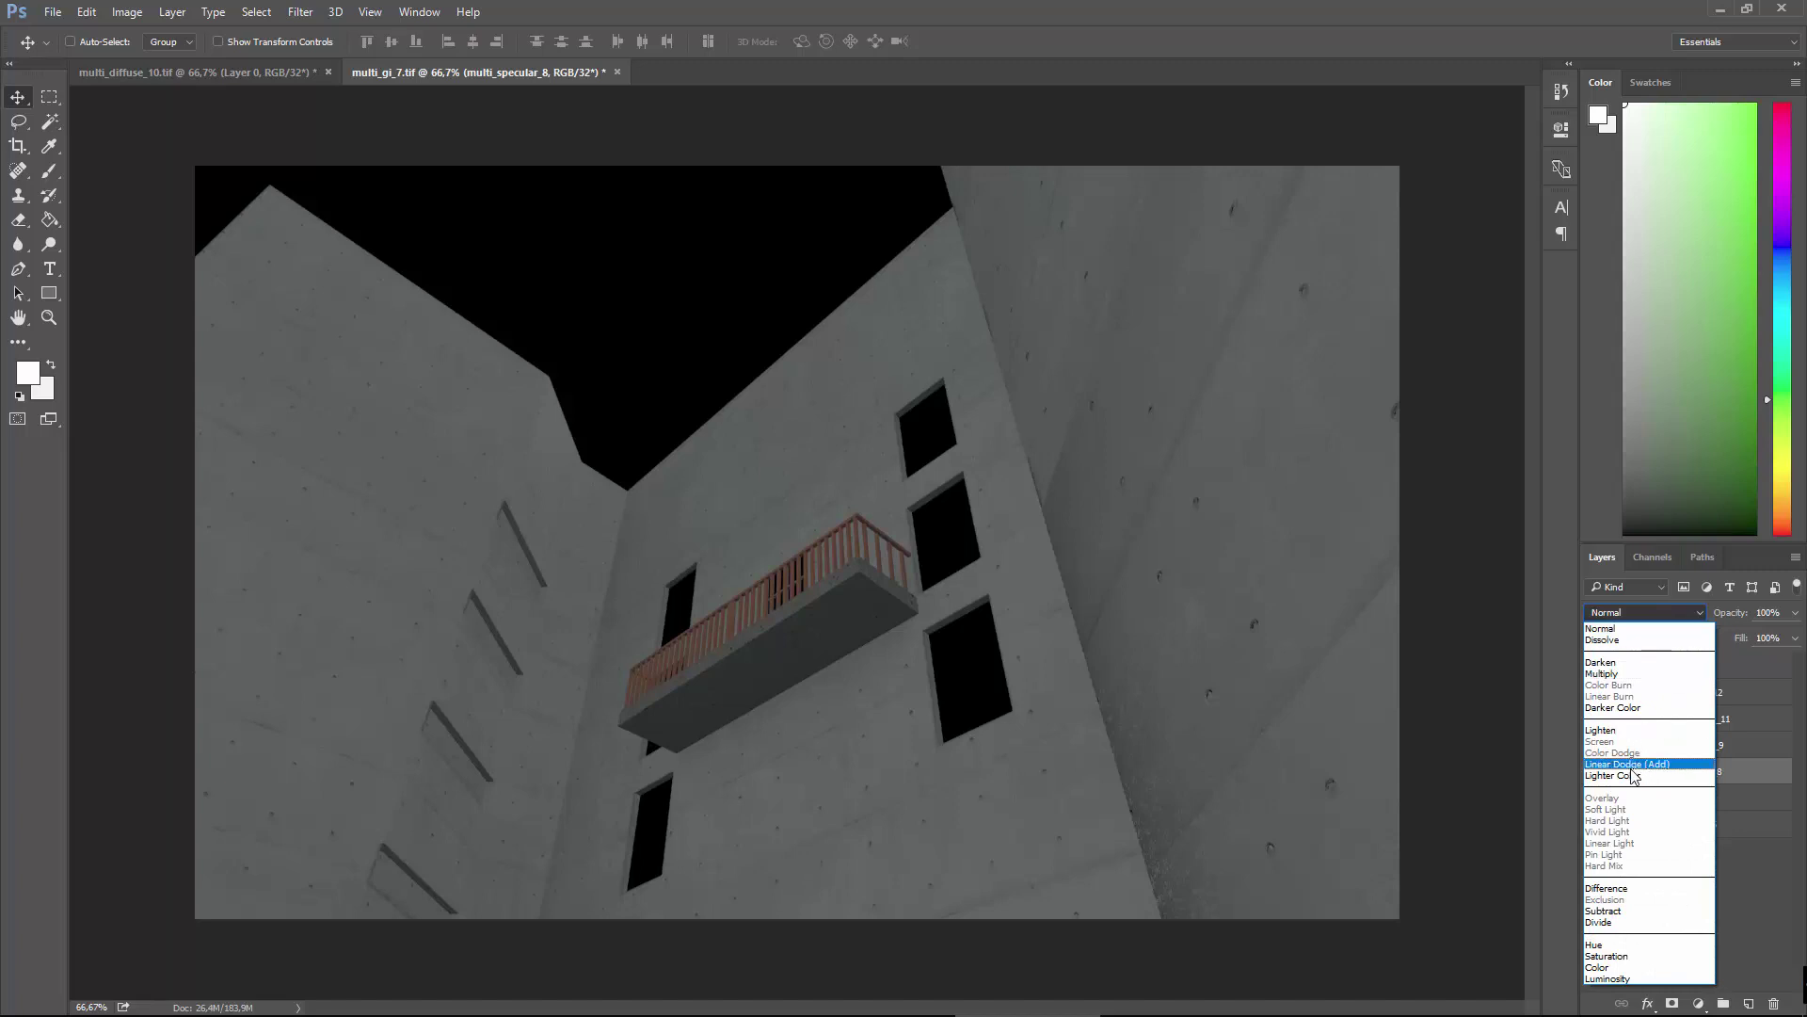
pyautogui.press('Escape')
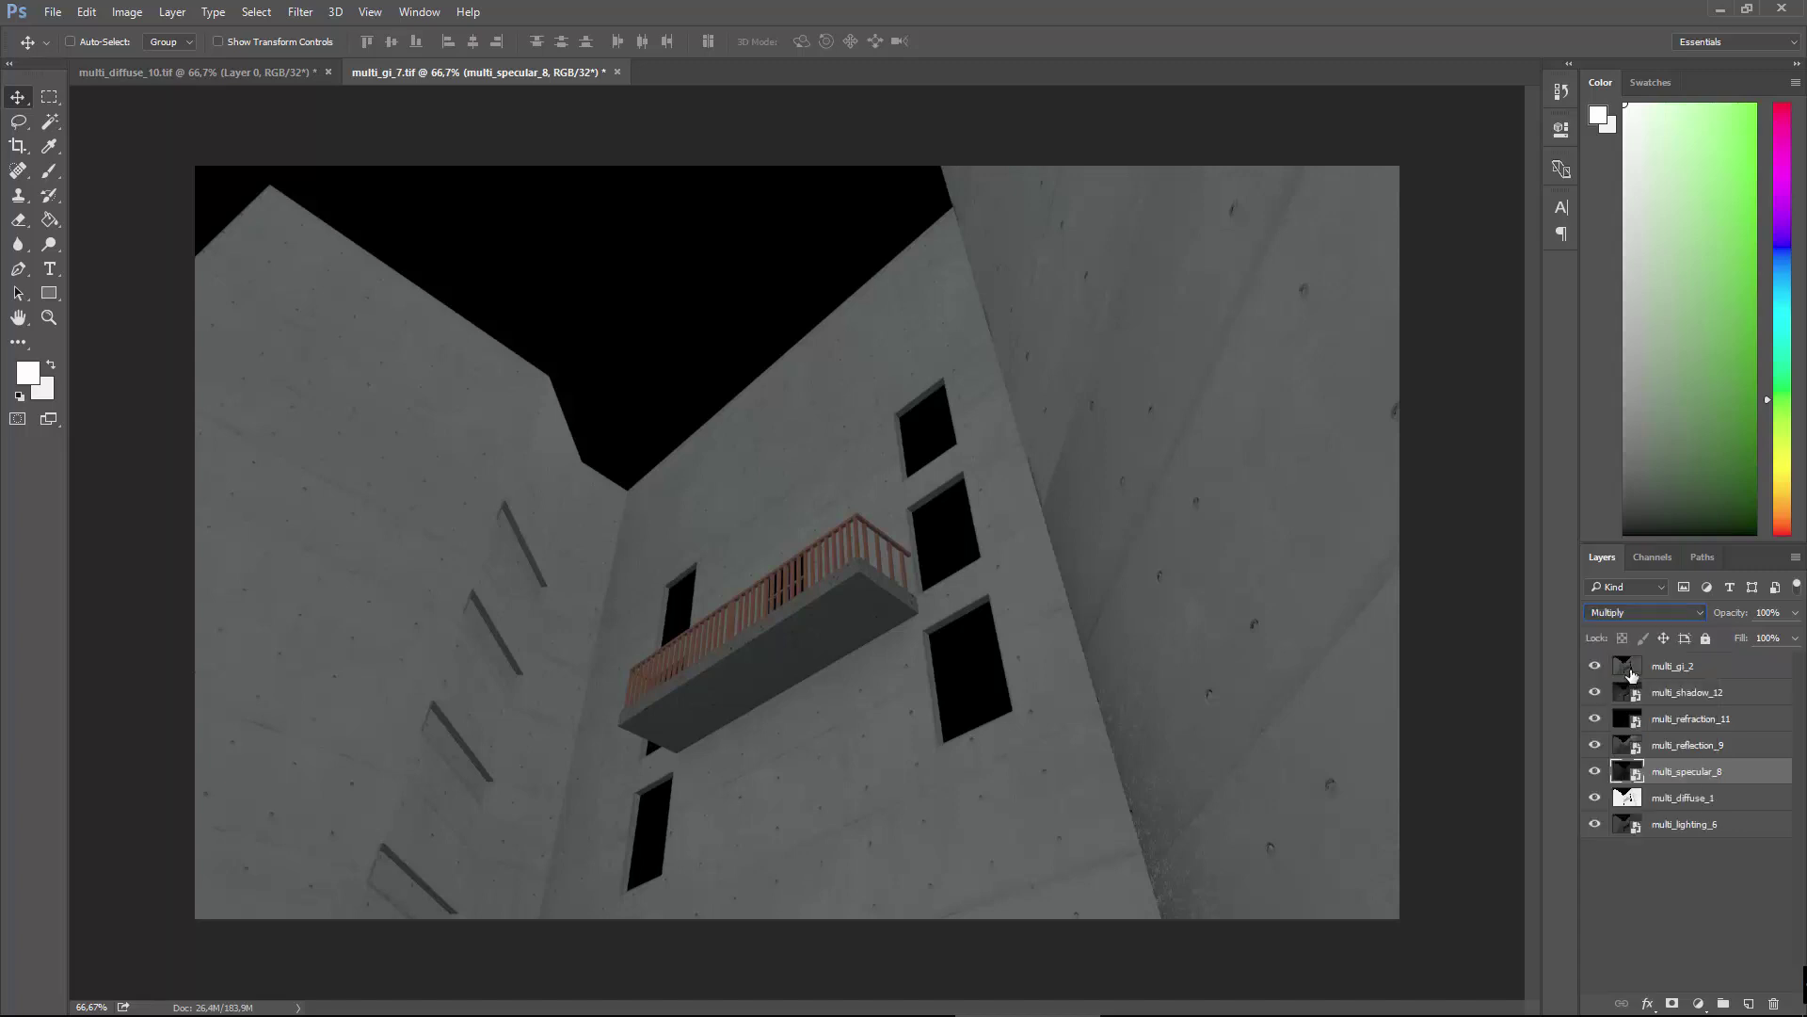
pyautogui.click(1636, 746)
pyautogui.click(1654, 616)
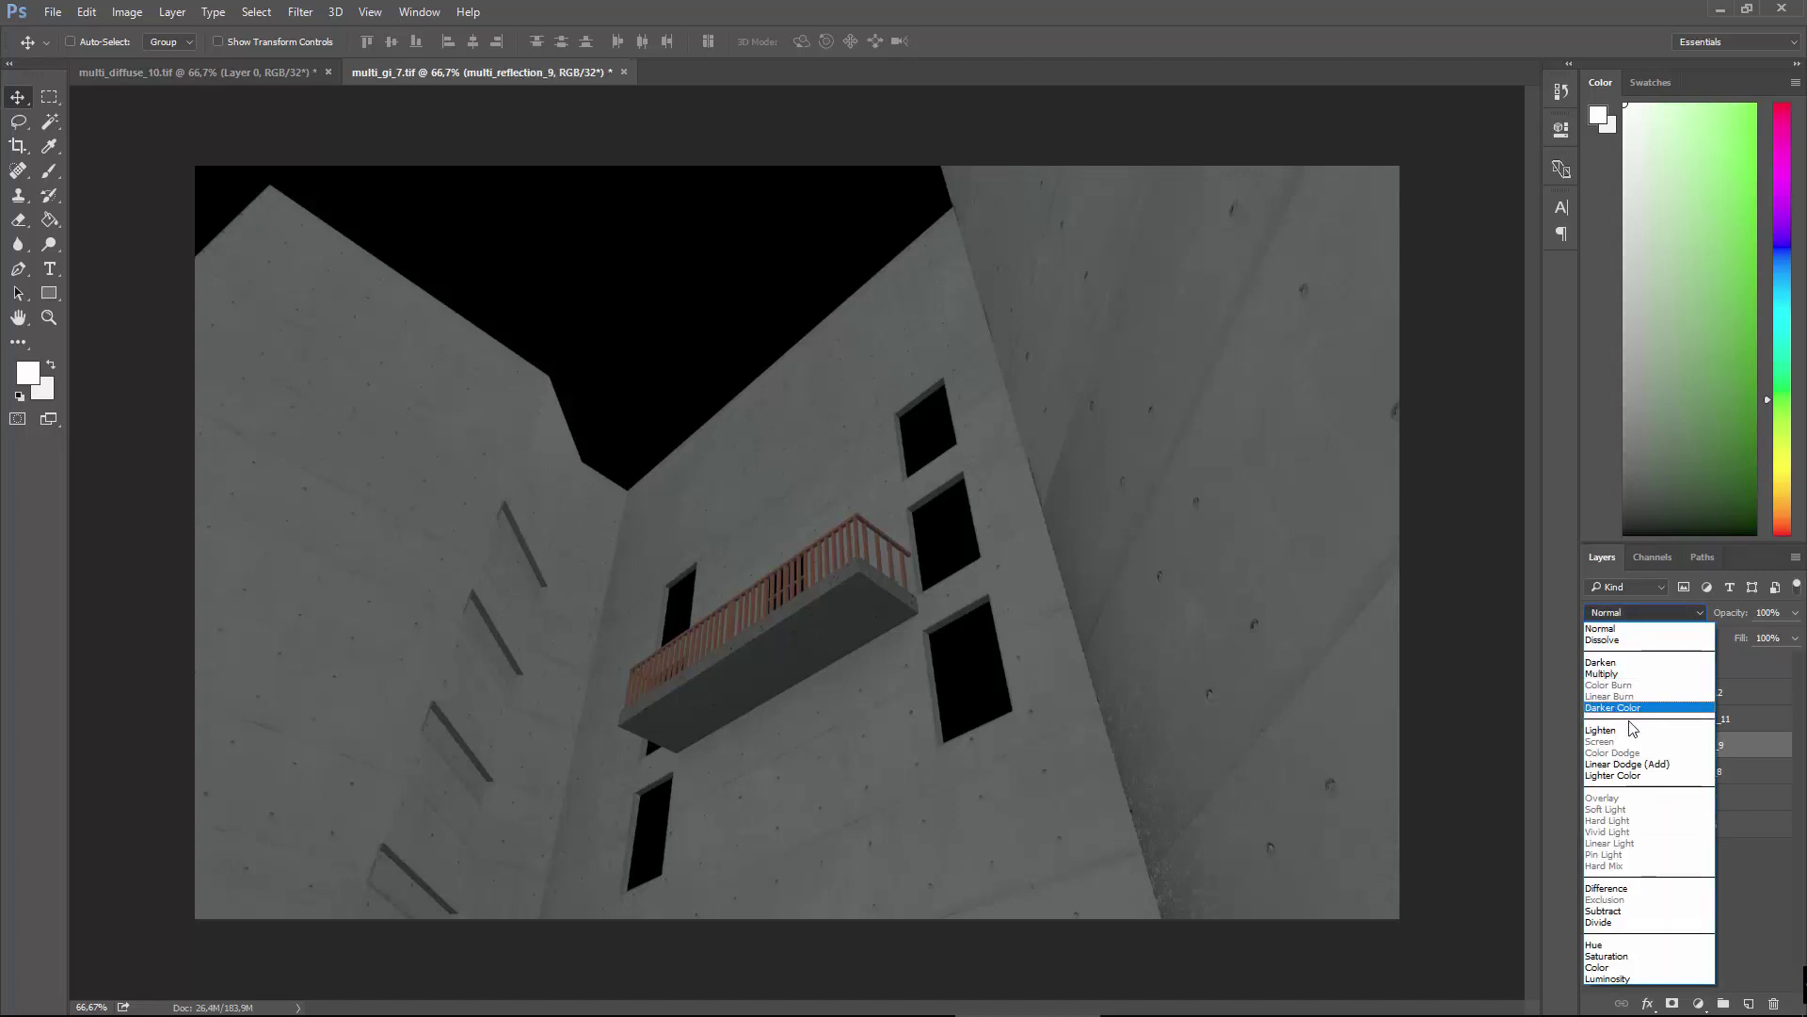
pyautogui.click(1633, 672)
# Set the blend mode of the multi_refraction_11 and multi_shadow_12 layers to Multiply.
pyautogui.click(1636, 725)
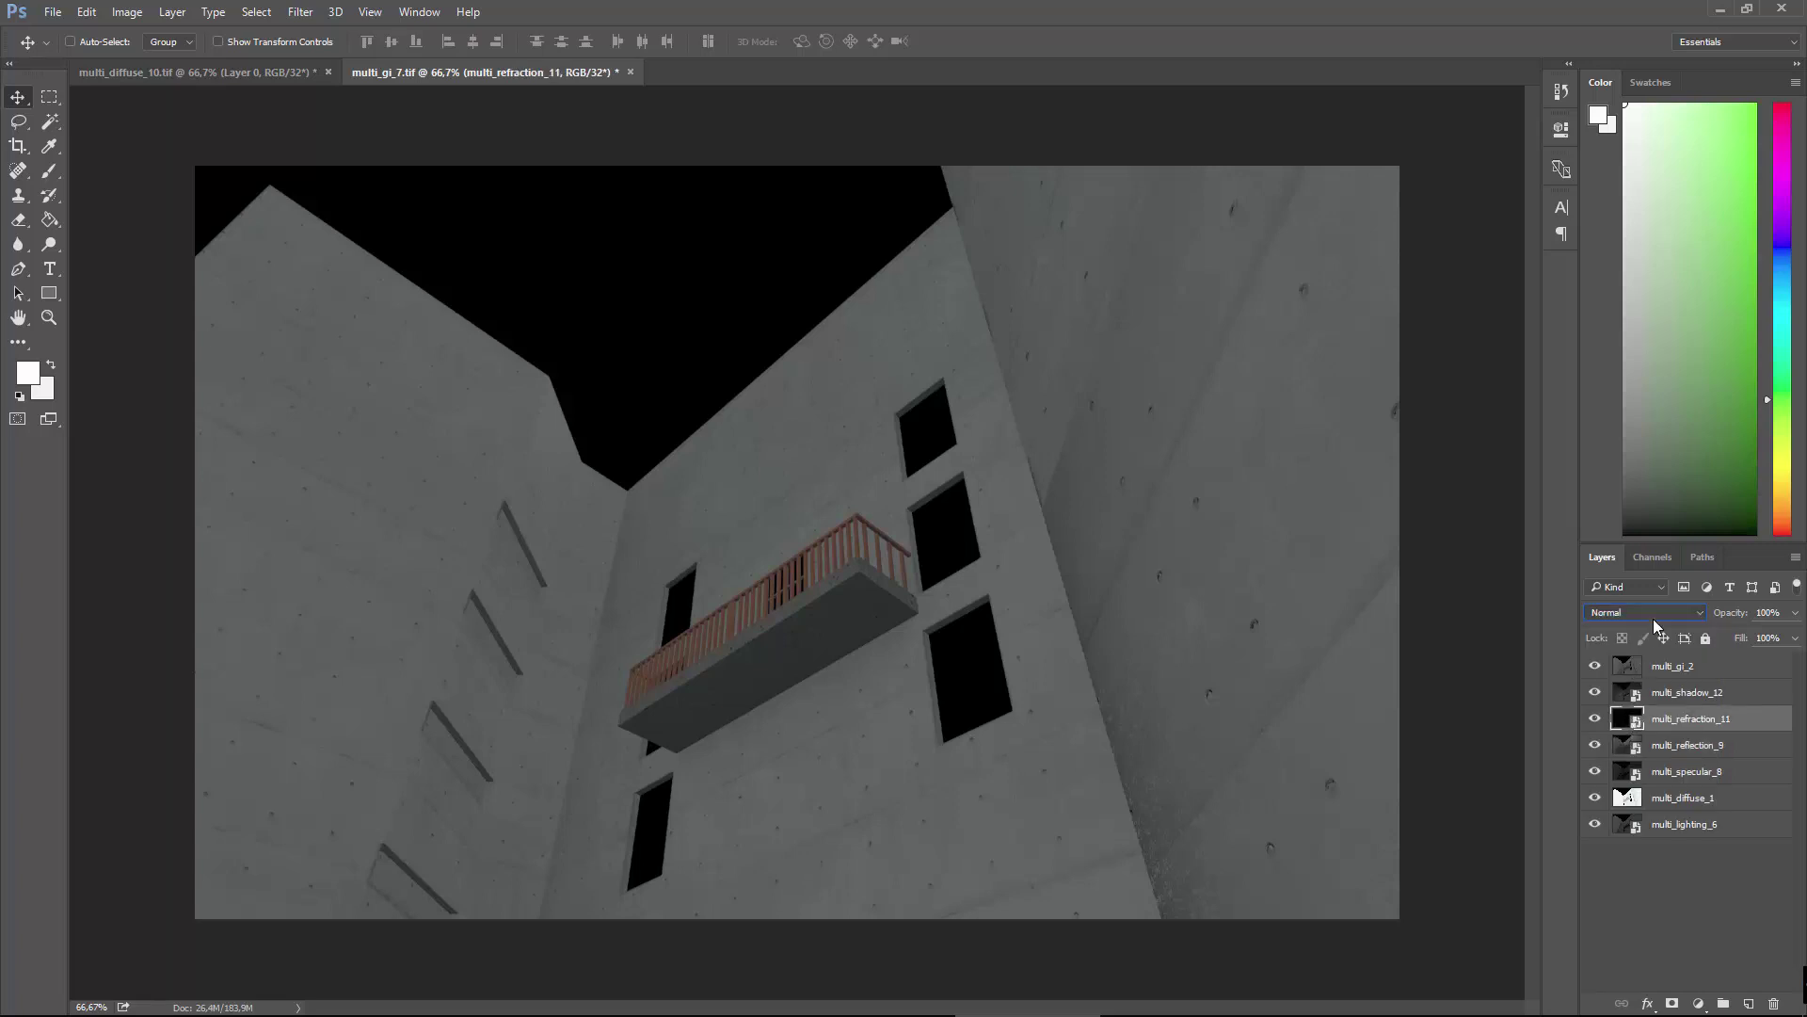
pyautogui.click(1654, 613)
pyautogui.click(1649, 674)
pyautogui.click(1635, 693)
pyautogui.click(1649, 615)
pyautogui.click(1634, 672)
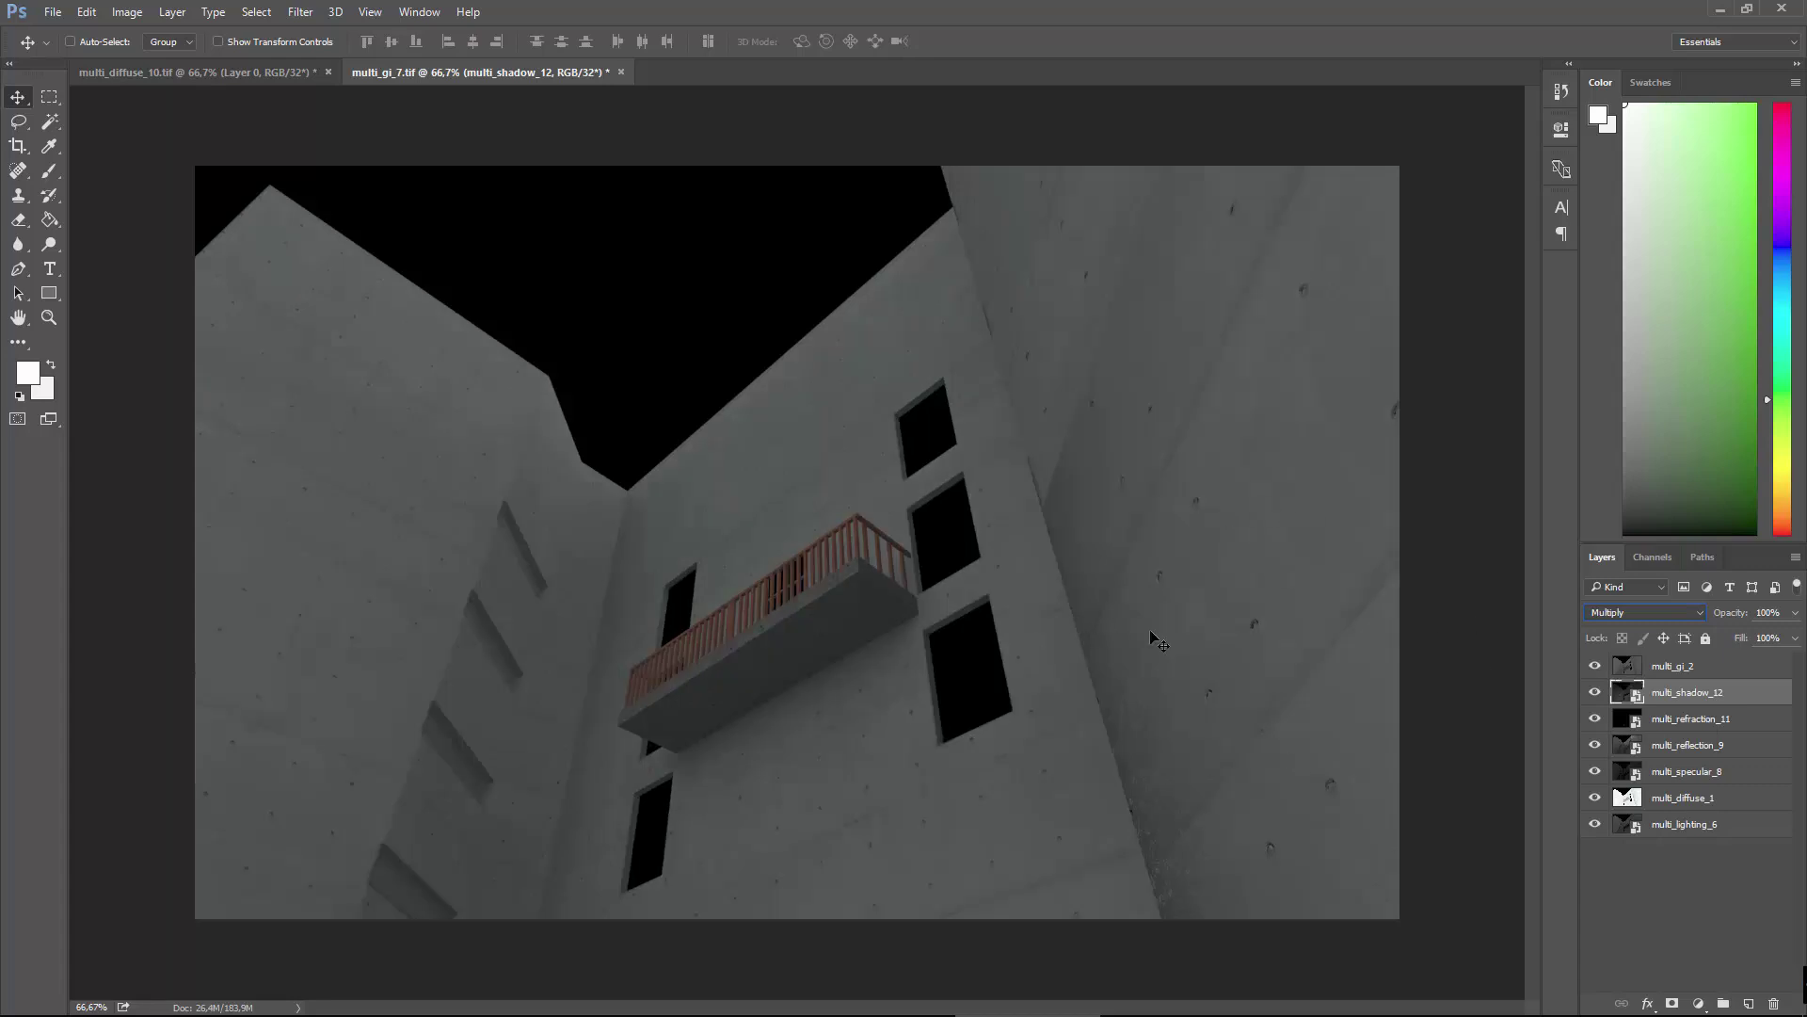
# Compare the composite with the GI layer and with the reflection layer hidden and shown.
pyautogui.click(1635, 667)
pyautogui.click(1599, 667)
pyautogui.click(1601, 668)
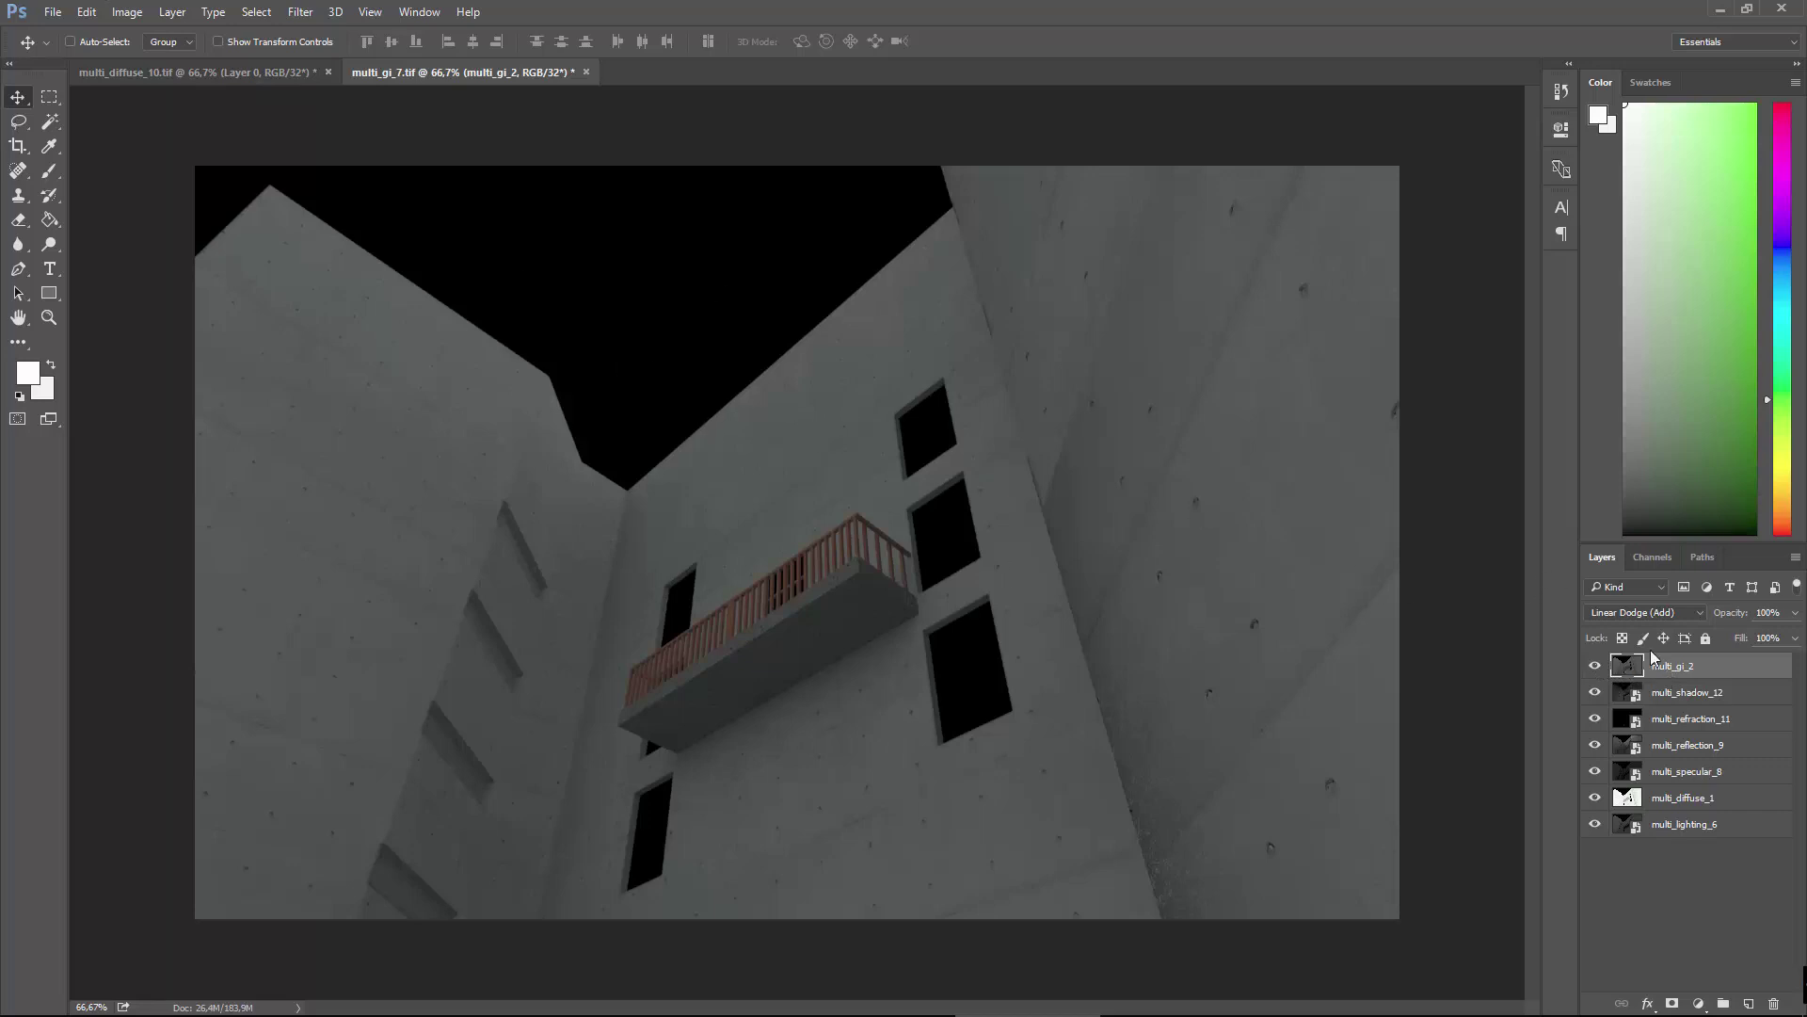
pyautogui.click(1610, 744)
pyautogui.click(1594, 746)
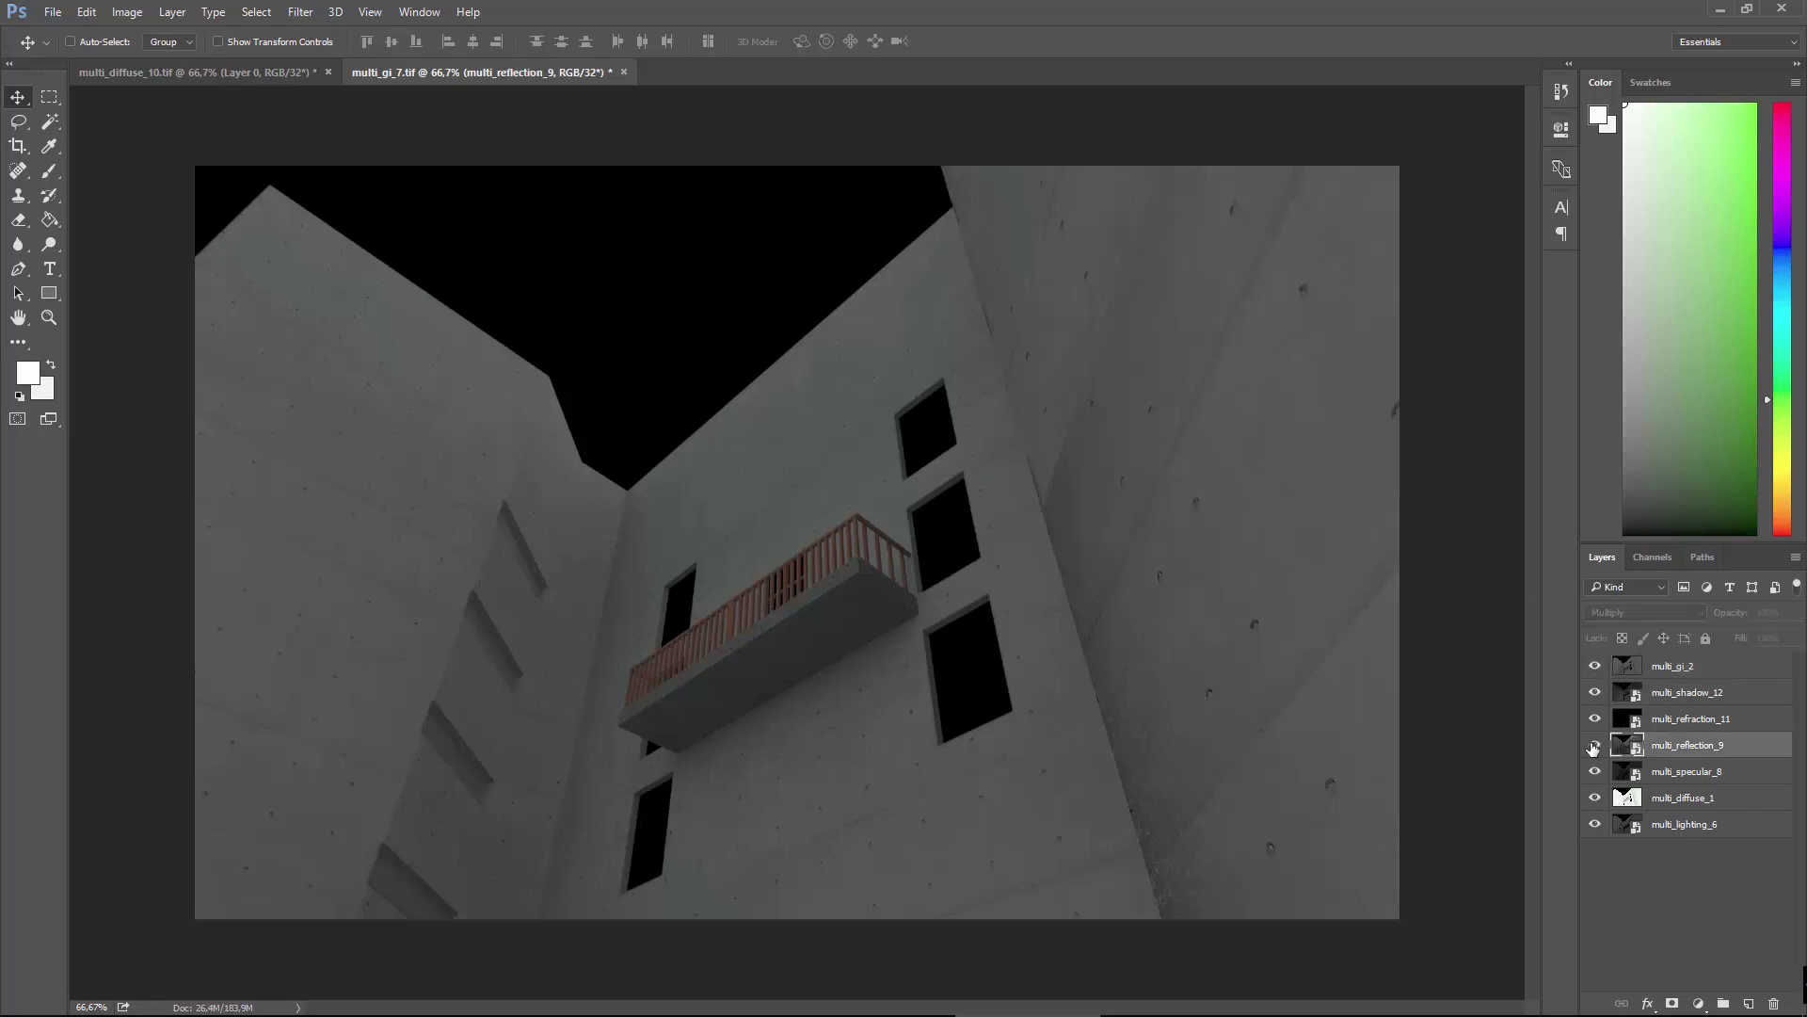
pyautogui.click(1593, 745)
# Move the multi_reflection_9 layer directly below multi_gi_2 and set its blend mode to Linear Dodge (Add).
pyautogui.moveTo(1636, 748); pyautogui.dragTo(1639, 668)
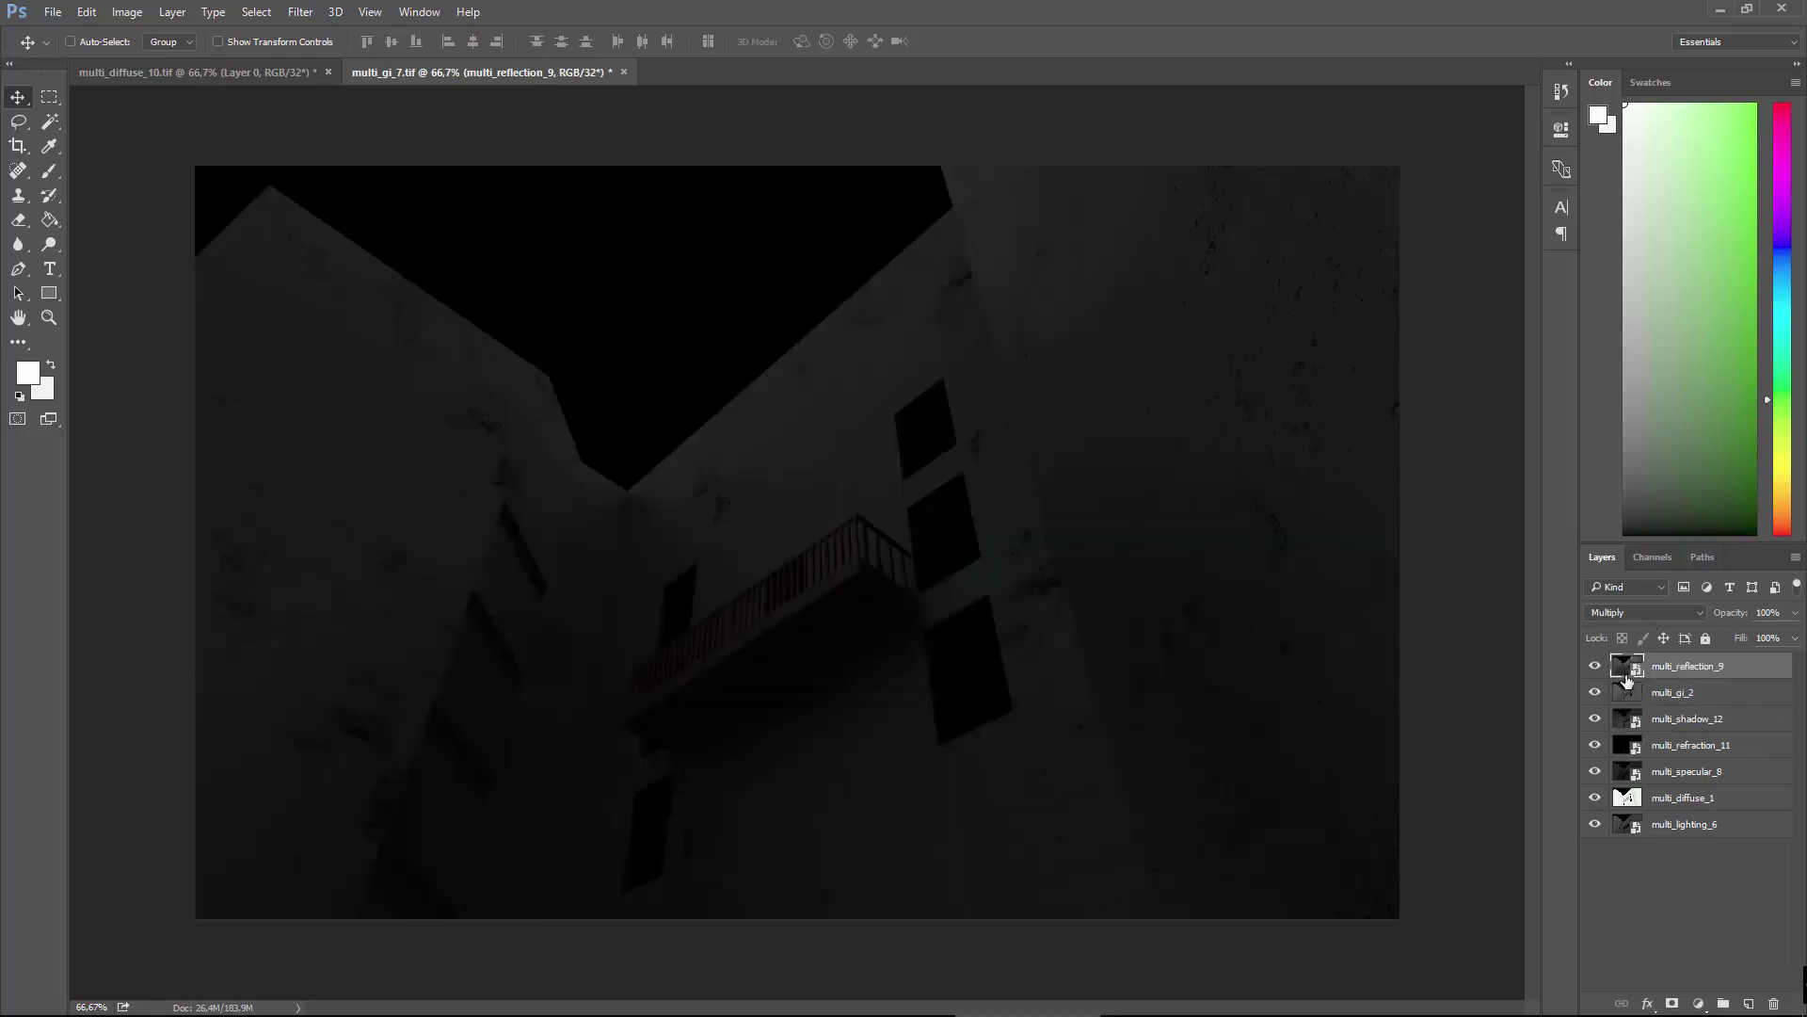
pyautogui.moveTo(1627, 679); pyautogui.dragTo(1628, 702)
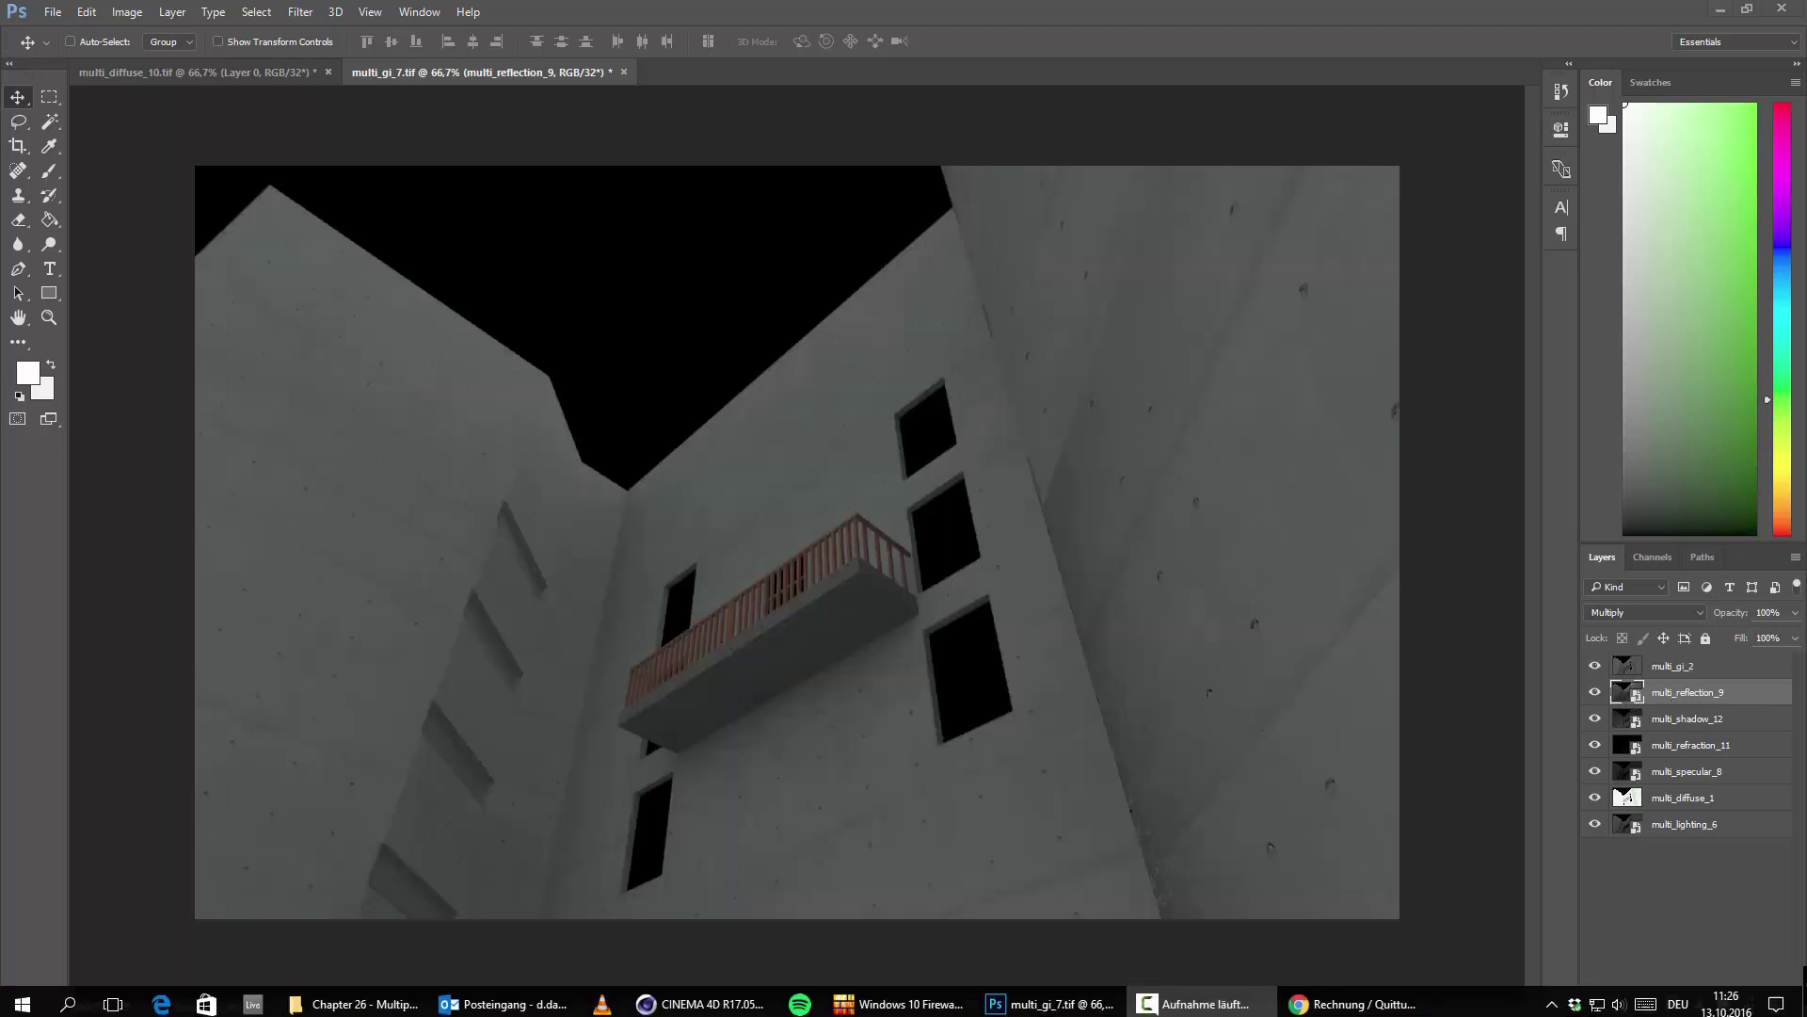
pyautogui.click(1638, 614)
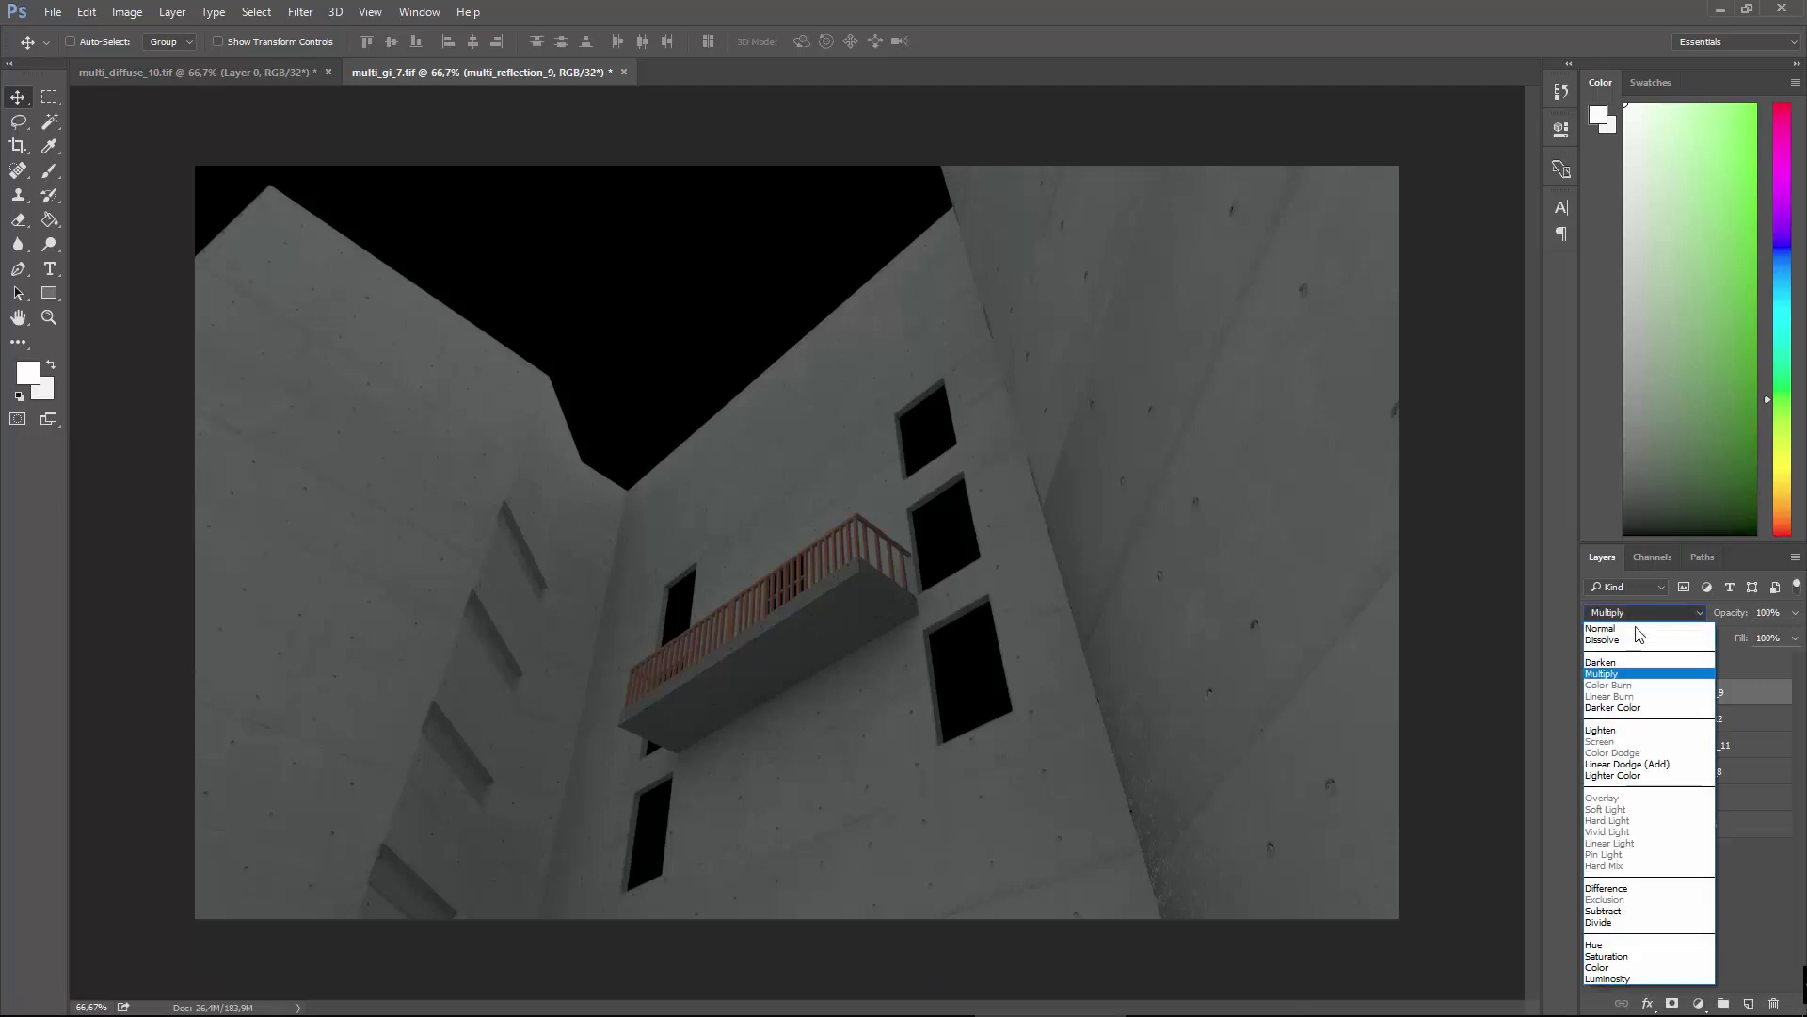
pyautogui.click(1636, 762)
# Set the blend mode of the multi_shadow_12, multi_refraction_11 and multi_specular_8 layers to Linear Dodge (Add).
pyautogui.click(1623, 718)
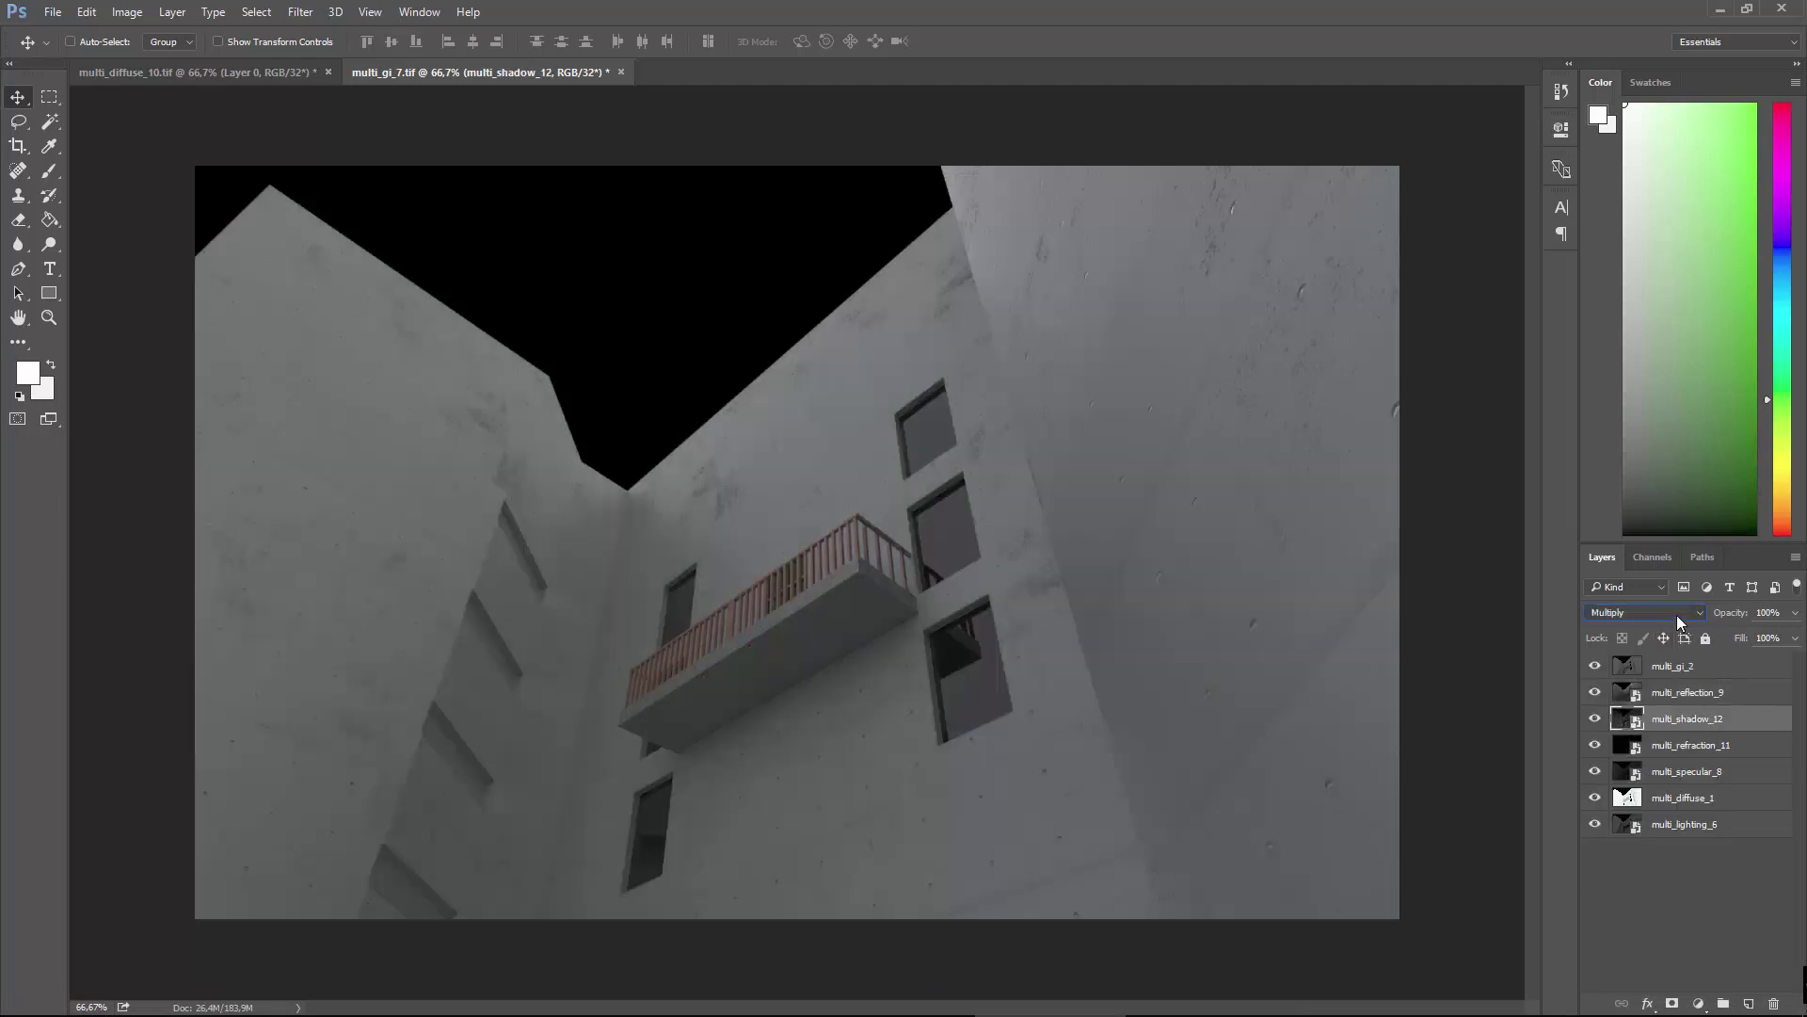
pyautogui.click(1677, 613)
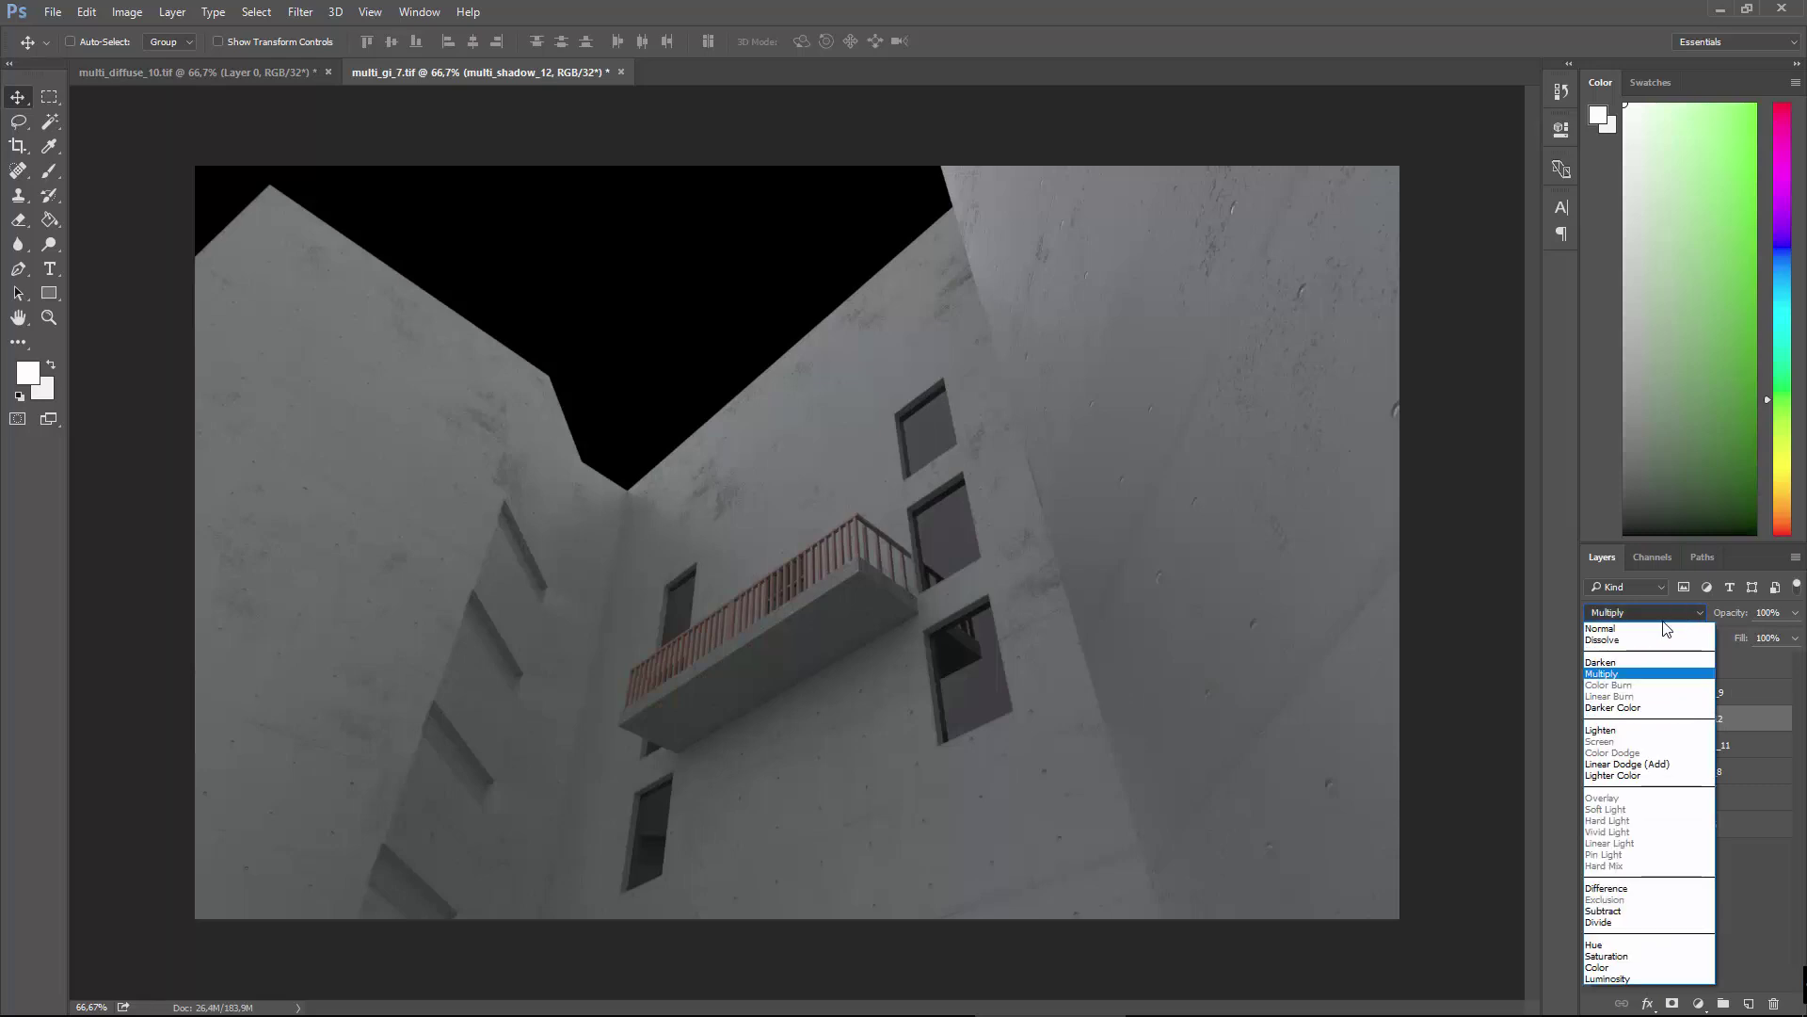
pyautogui.click(1638, 763)
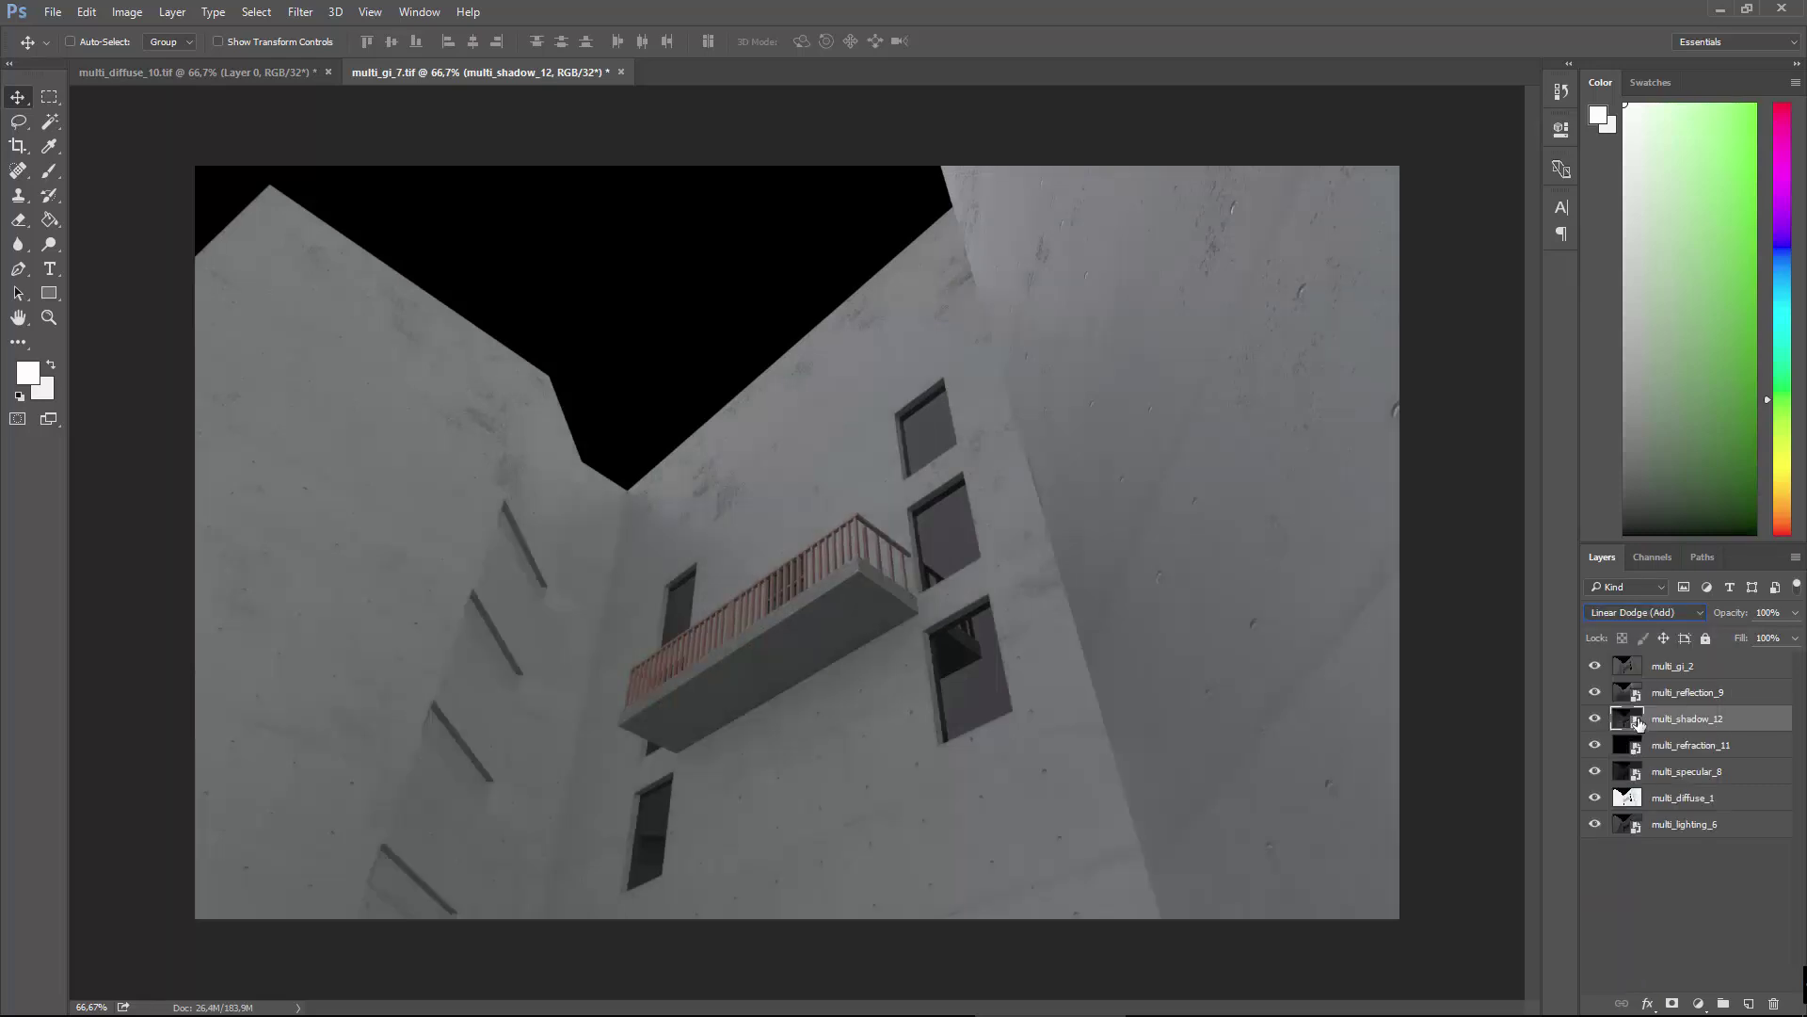
pyautogui.click(1634, 747)
pyautogui.click(1657, 612)
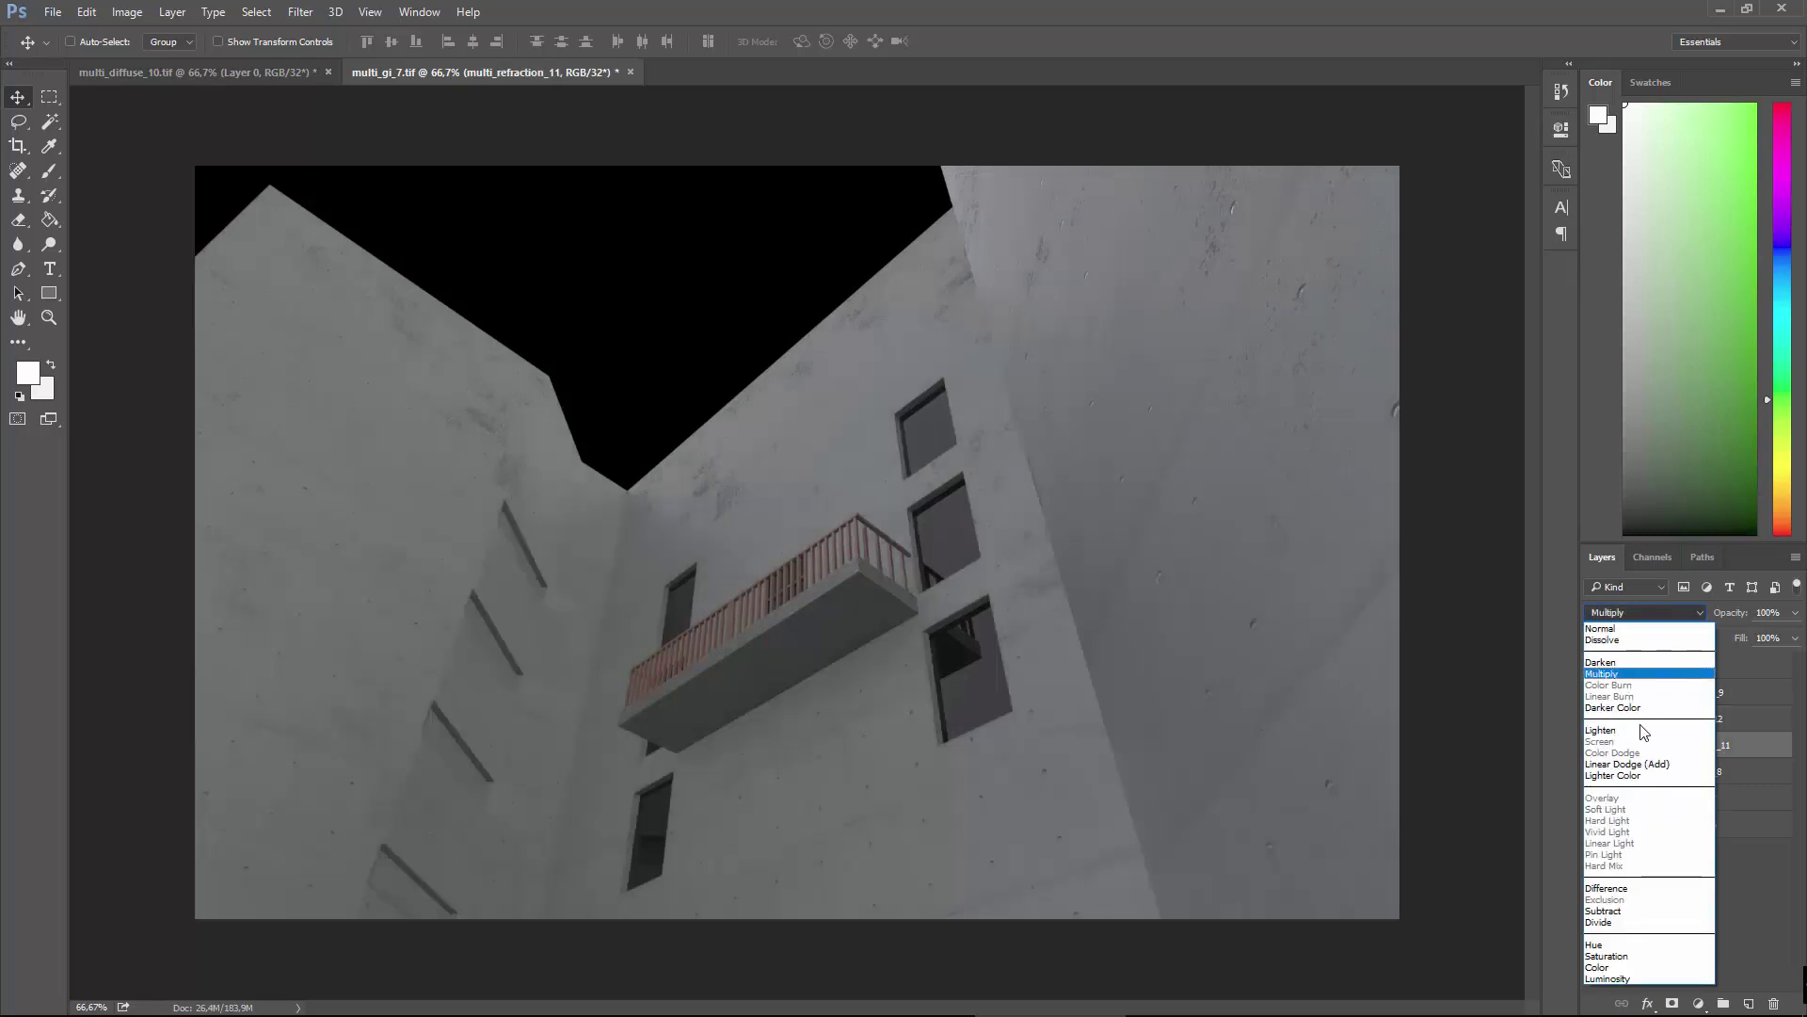
pyautogui.click(1623, 766)
pyautogui.click(1635, 772)
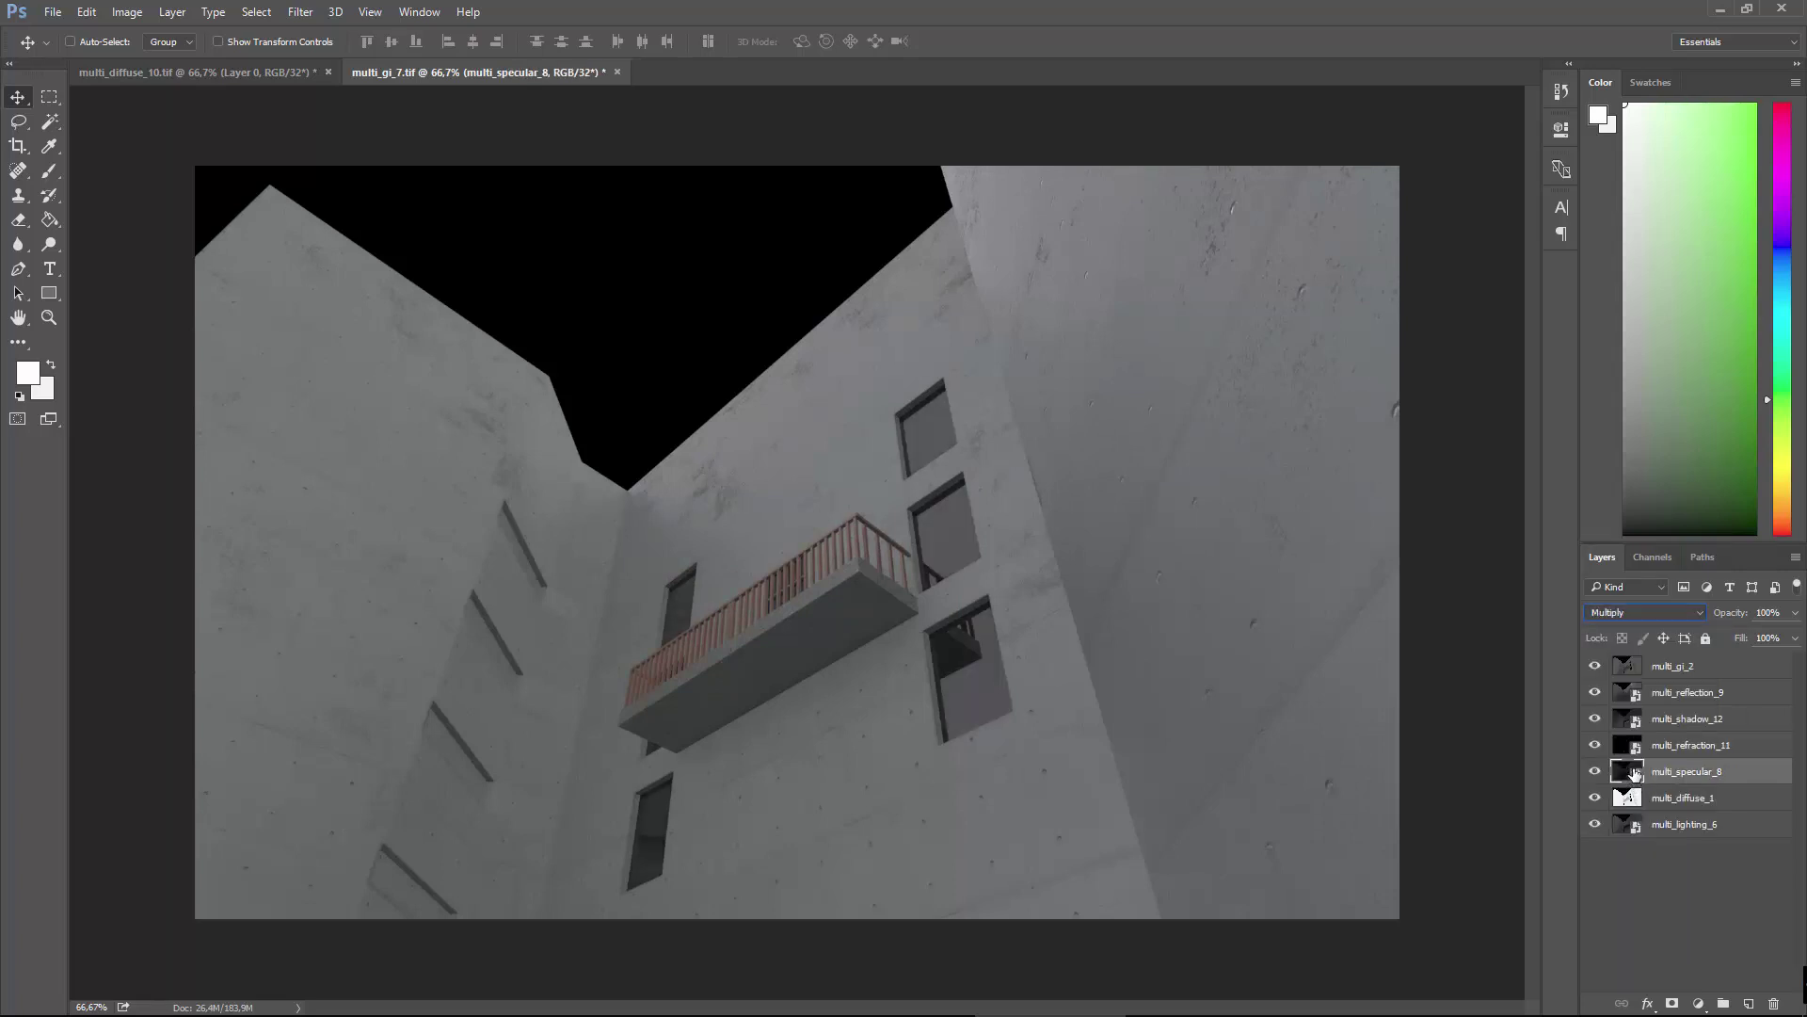
pyautogui.click(1660, 615)
pyautogui.click(1640, 764)
# Try Linear Dodge (Add) on the multi_diffuse_1 layer and return its blend mode to Multiply.
pyautogui.click(1638, 800)
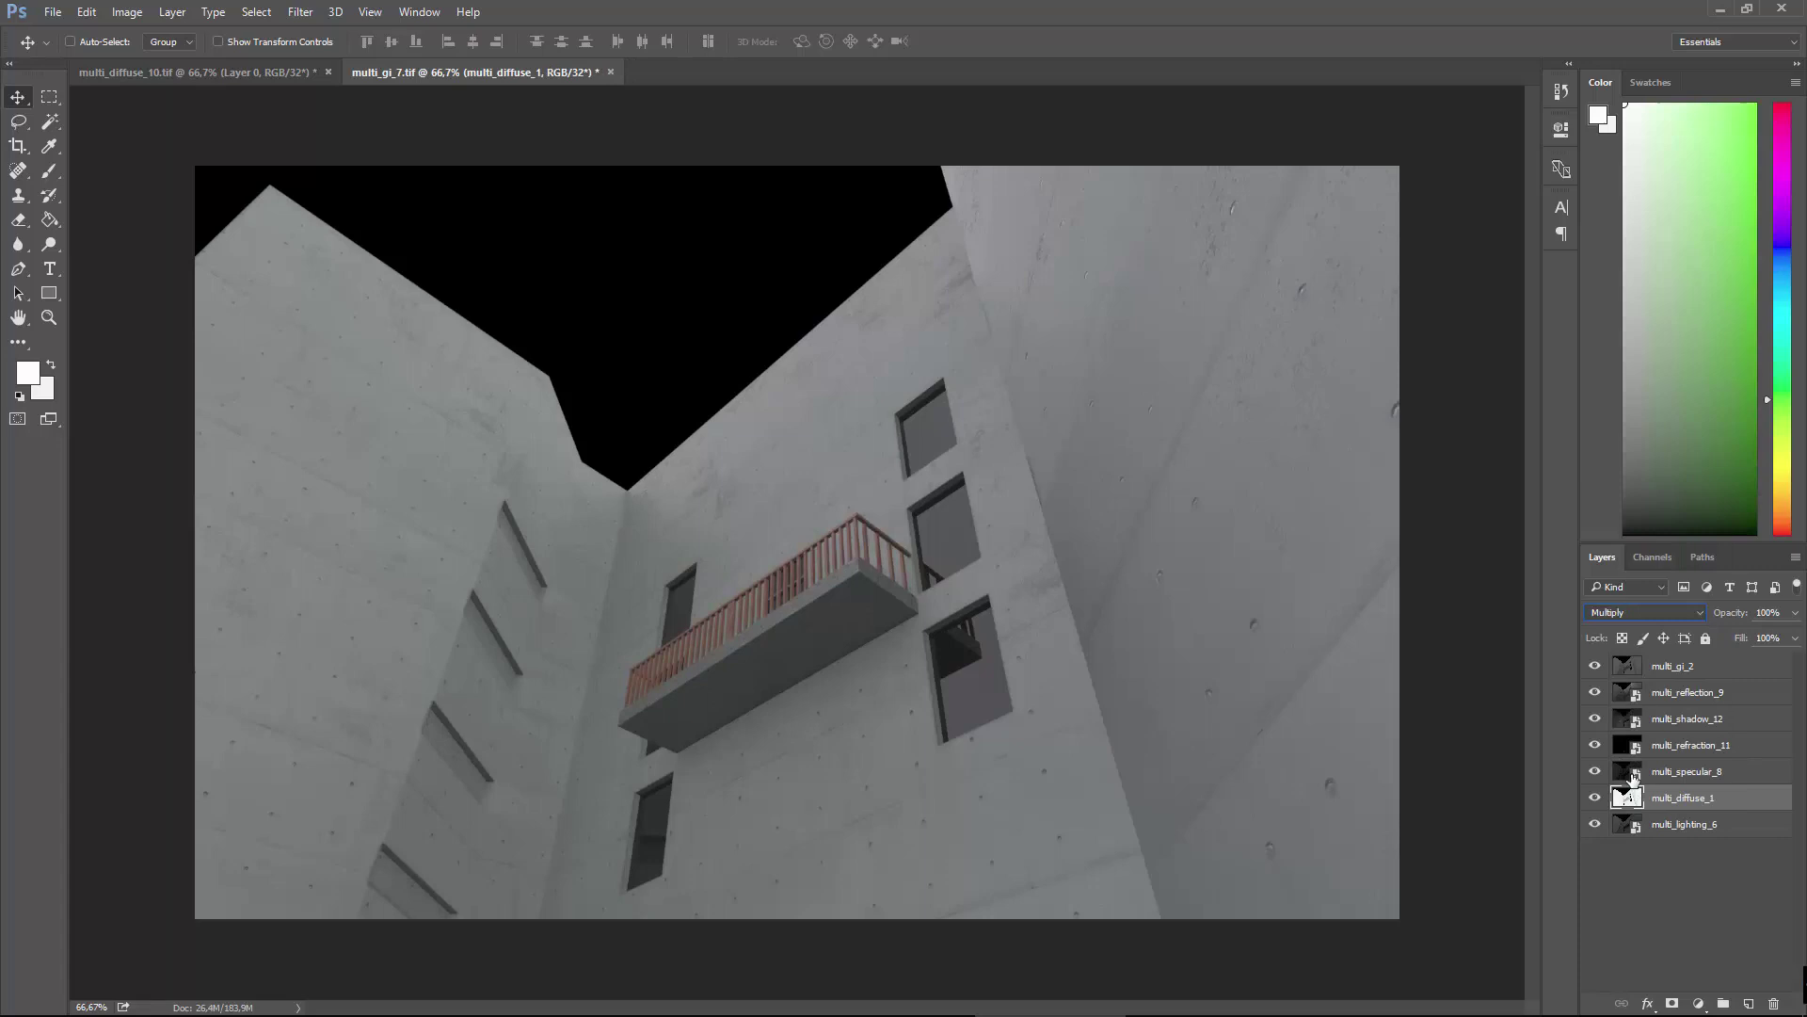
pyautogui.click(1645, 611)
pyautogui.click(1629, 763)
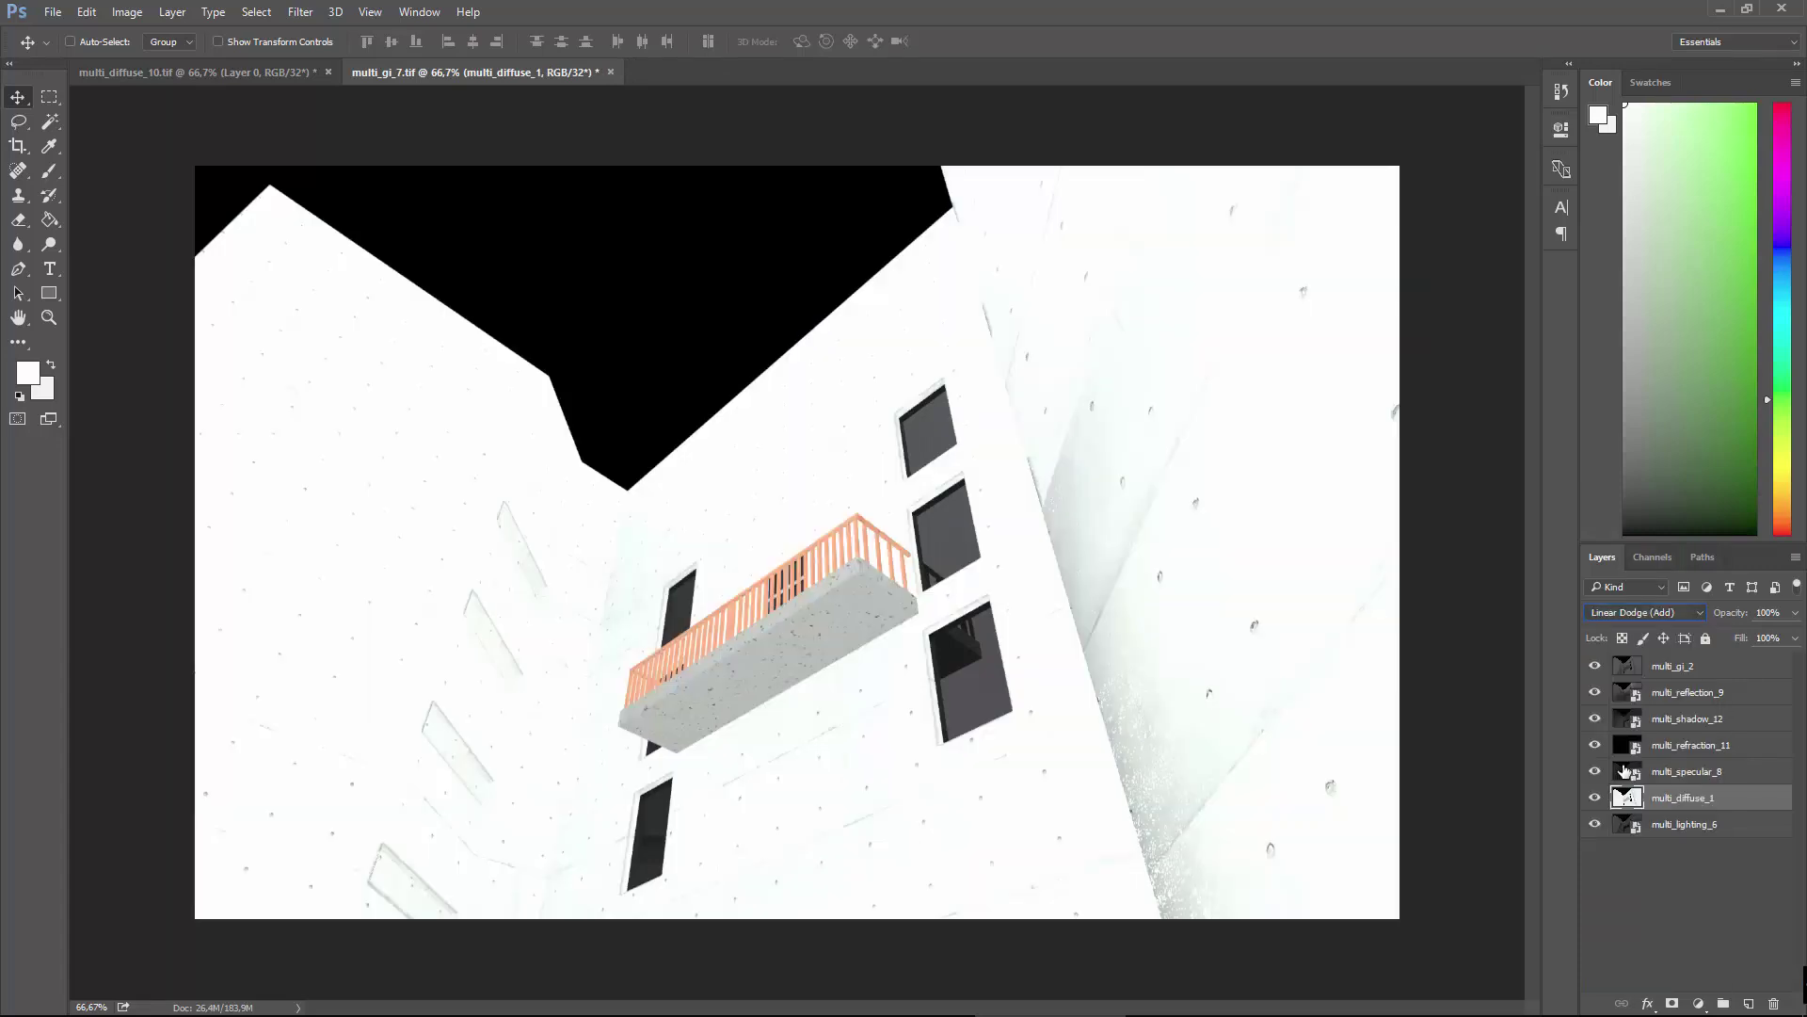
pyautogui.click(1645, 612)
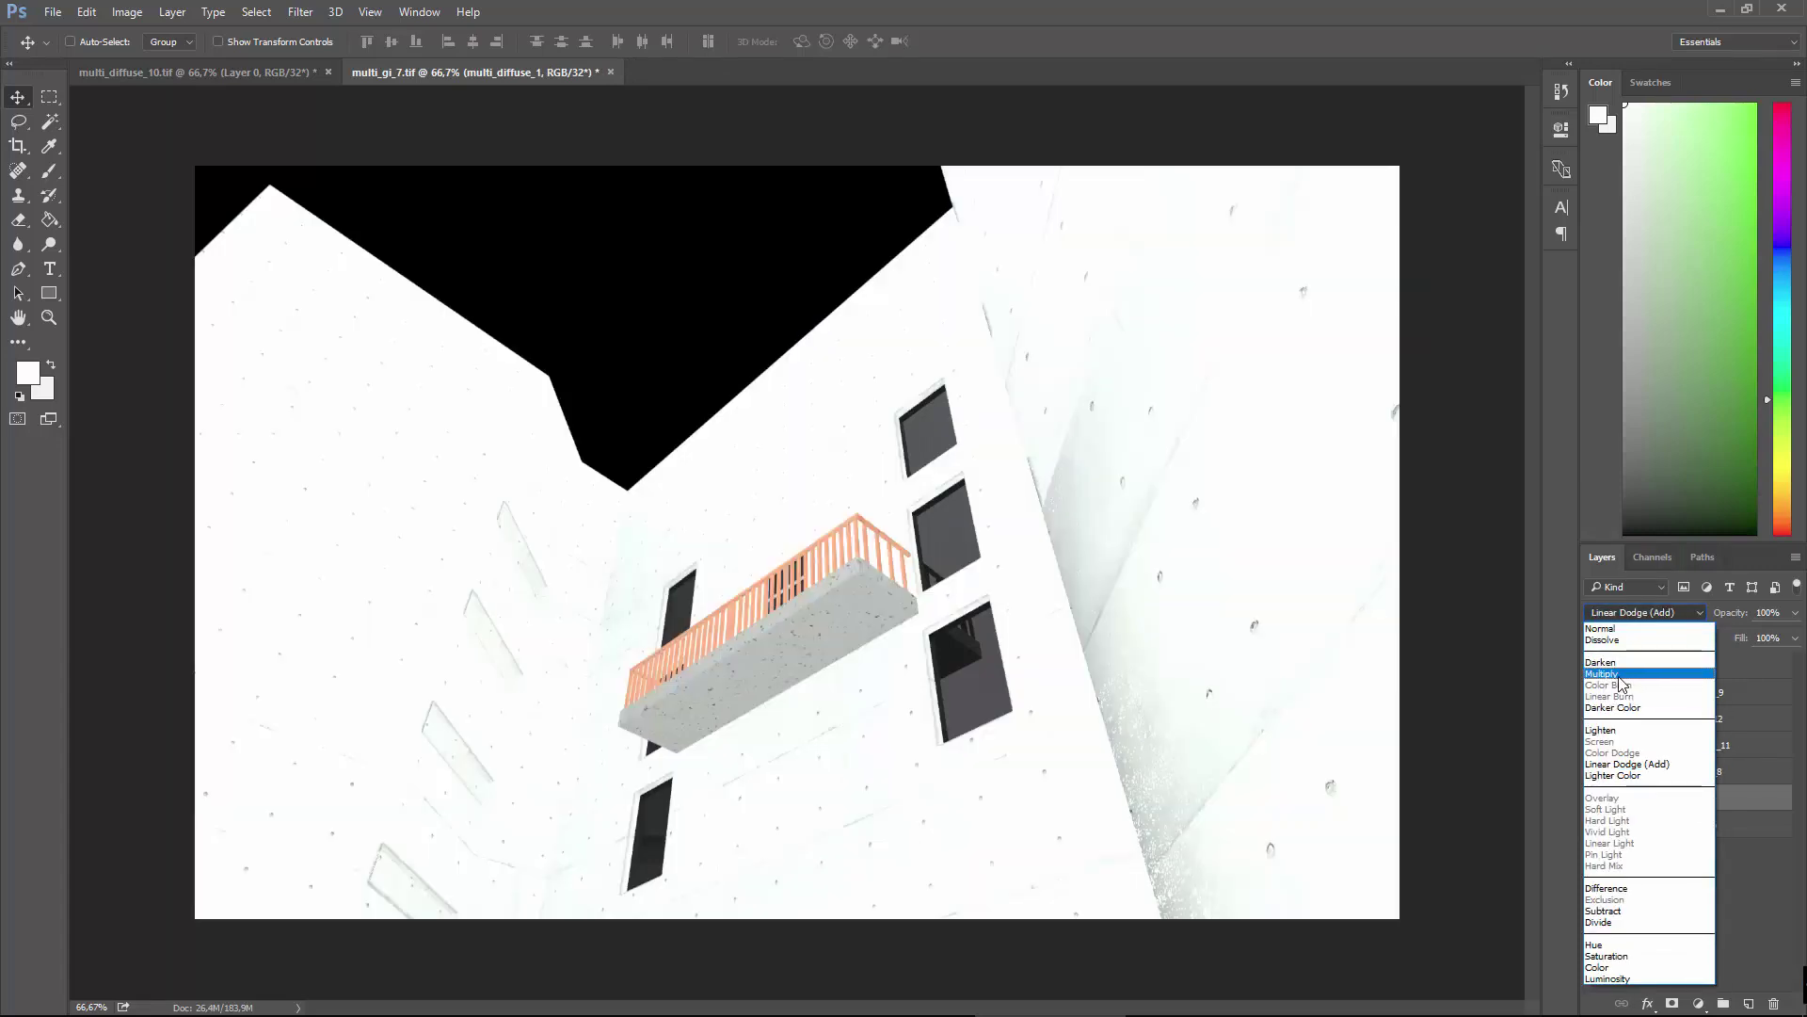
pyautogui.click(1626, 668)
# Compare the composite with the multi_gi_2 layer hidden and shown.
pyautogui.click(1634, 692)
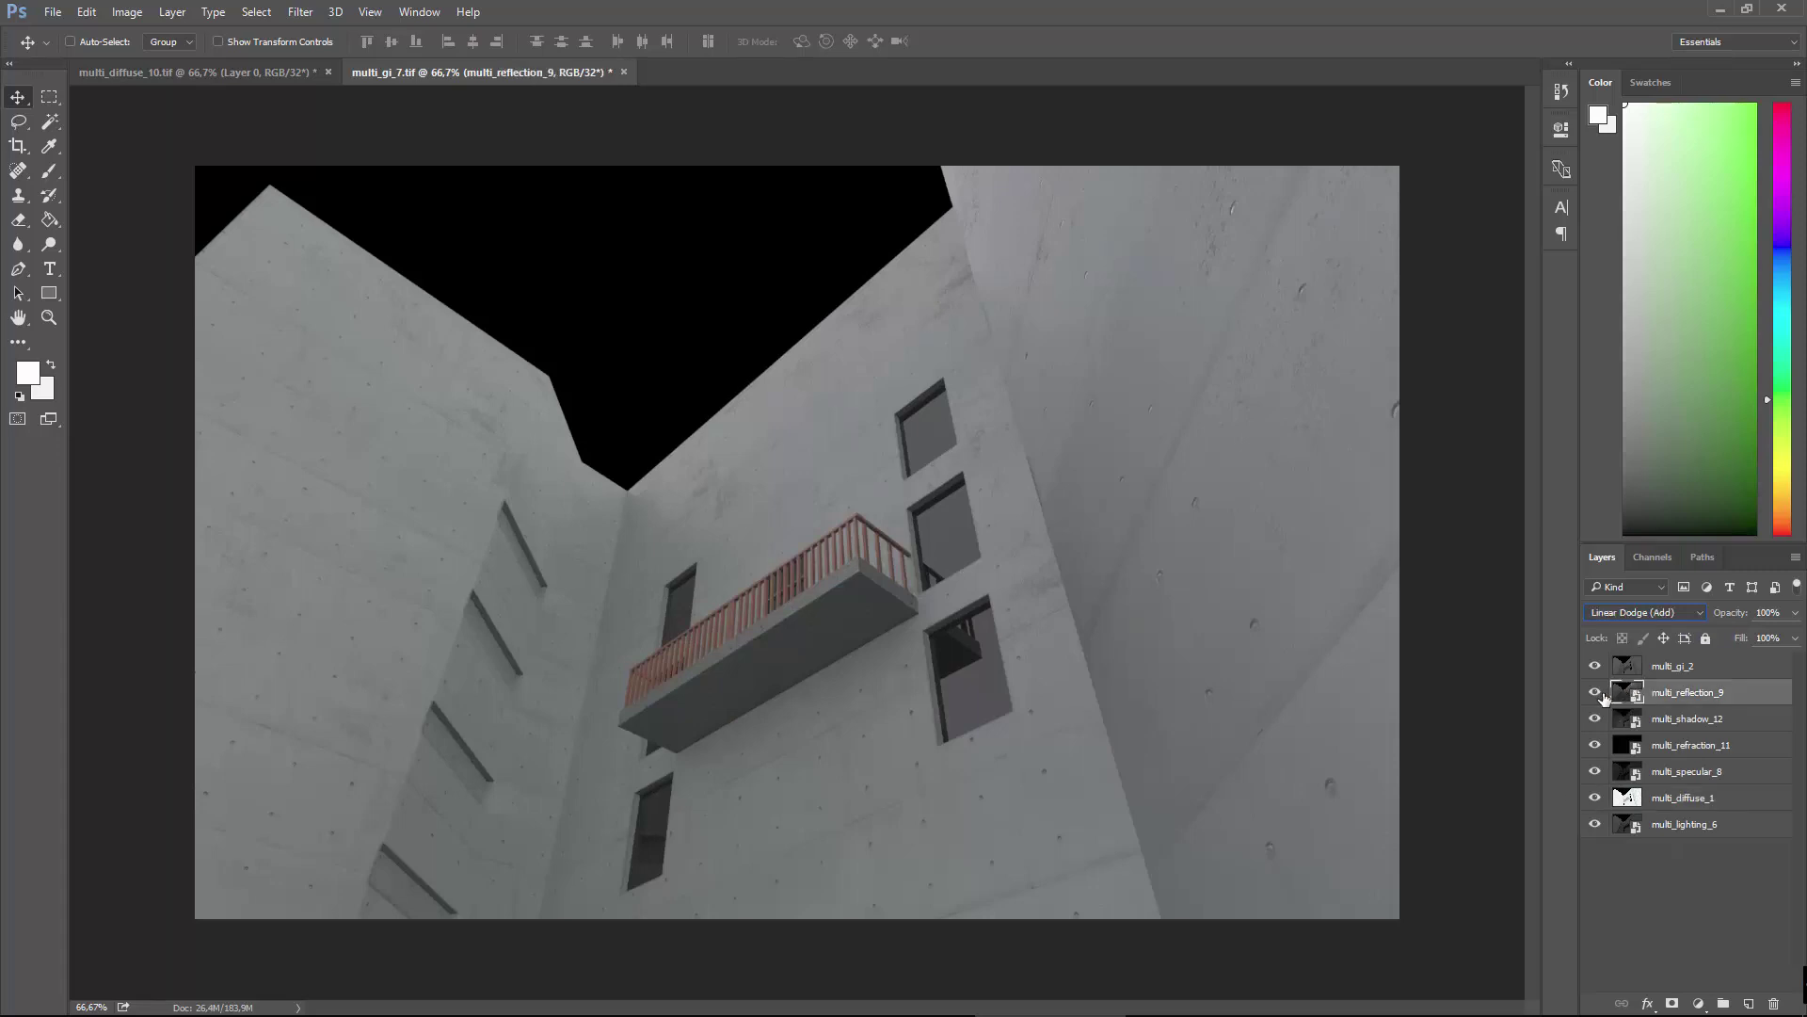
pyautogui.click(1619, 667)
pyautogui.click(1597, 666)
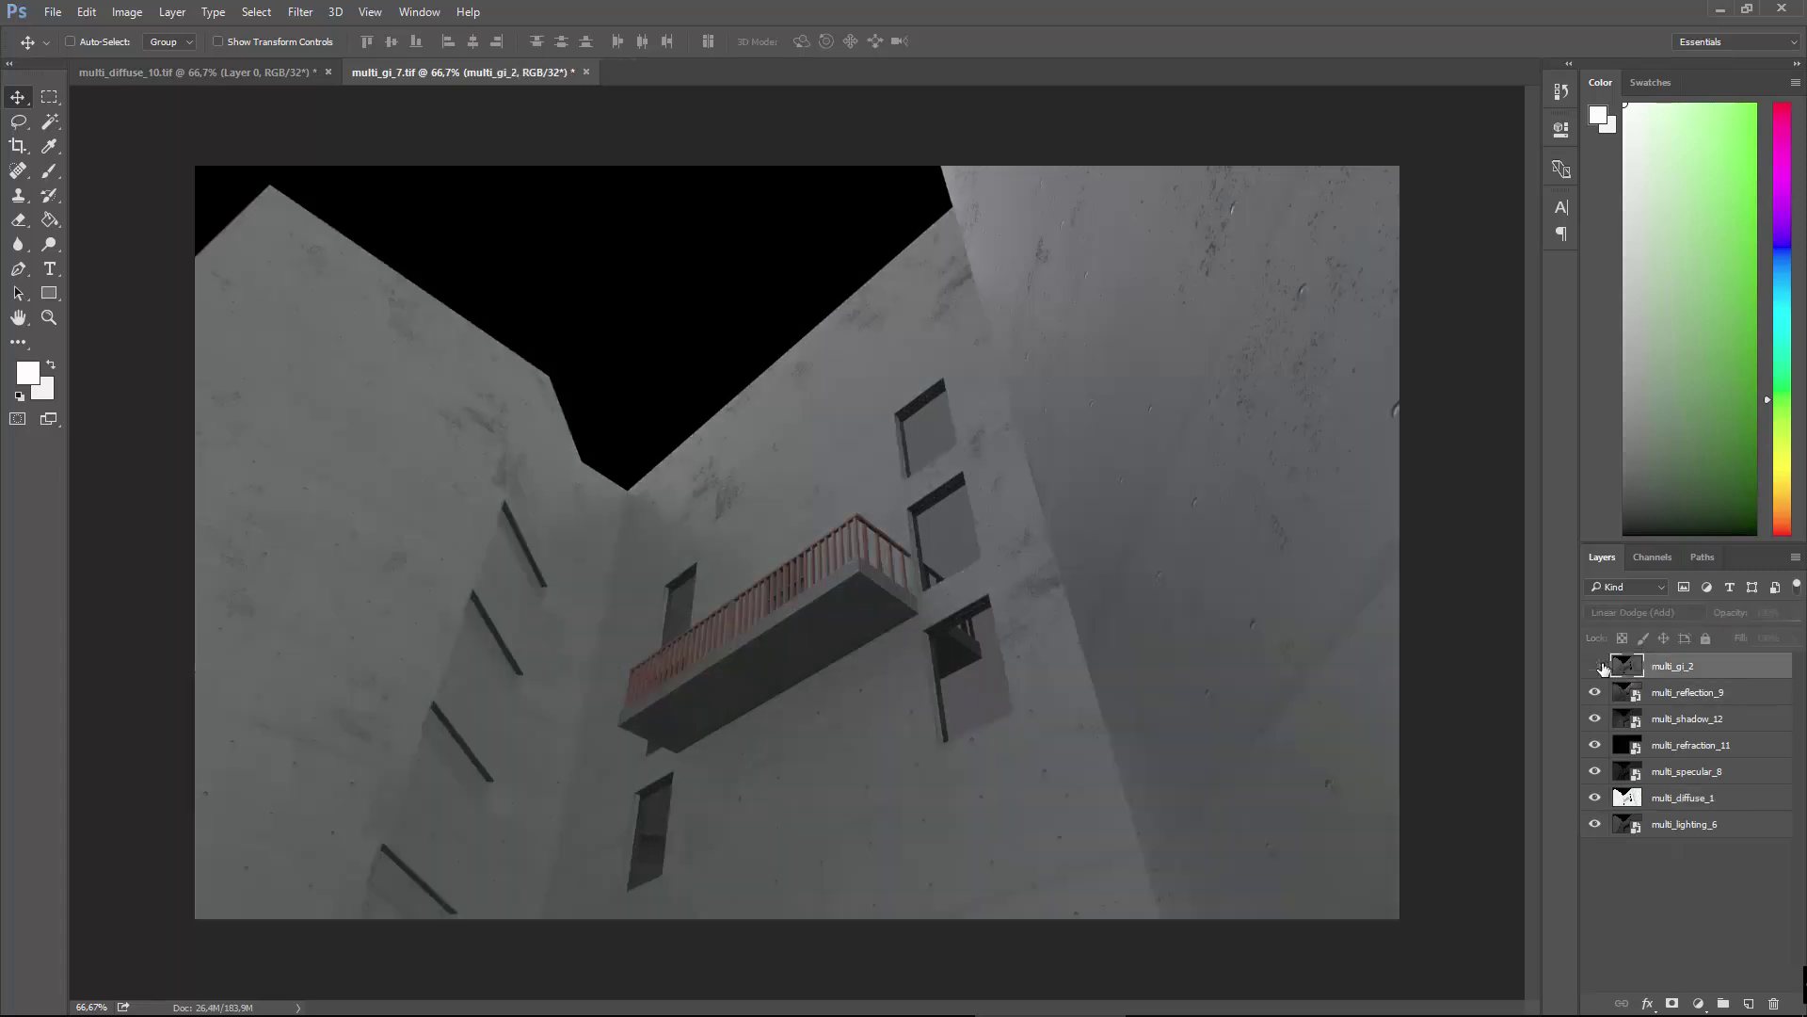
pyautogui.click(1600, 666)
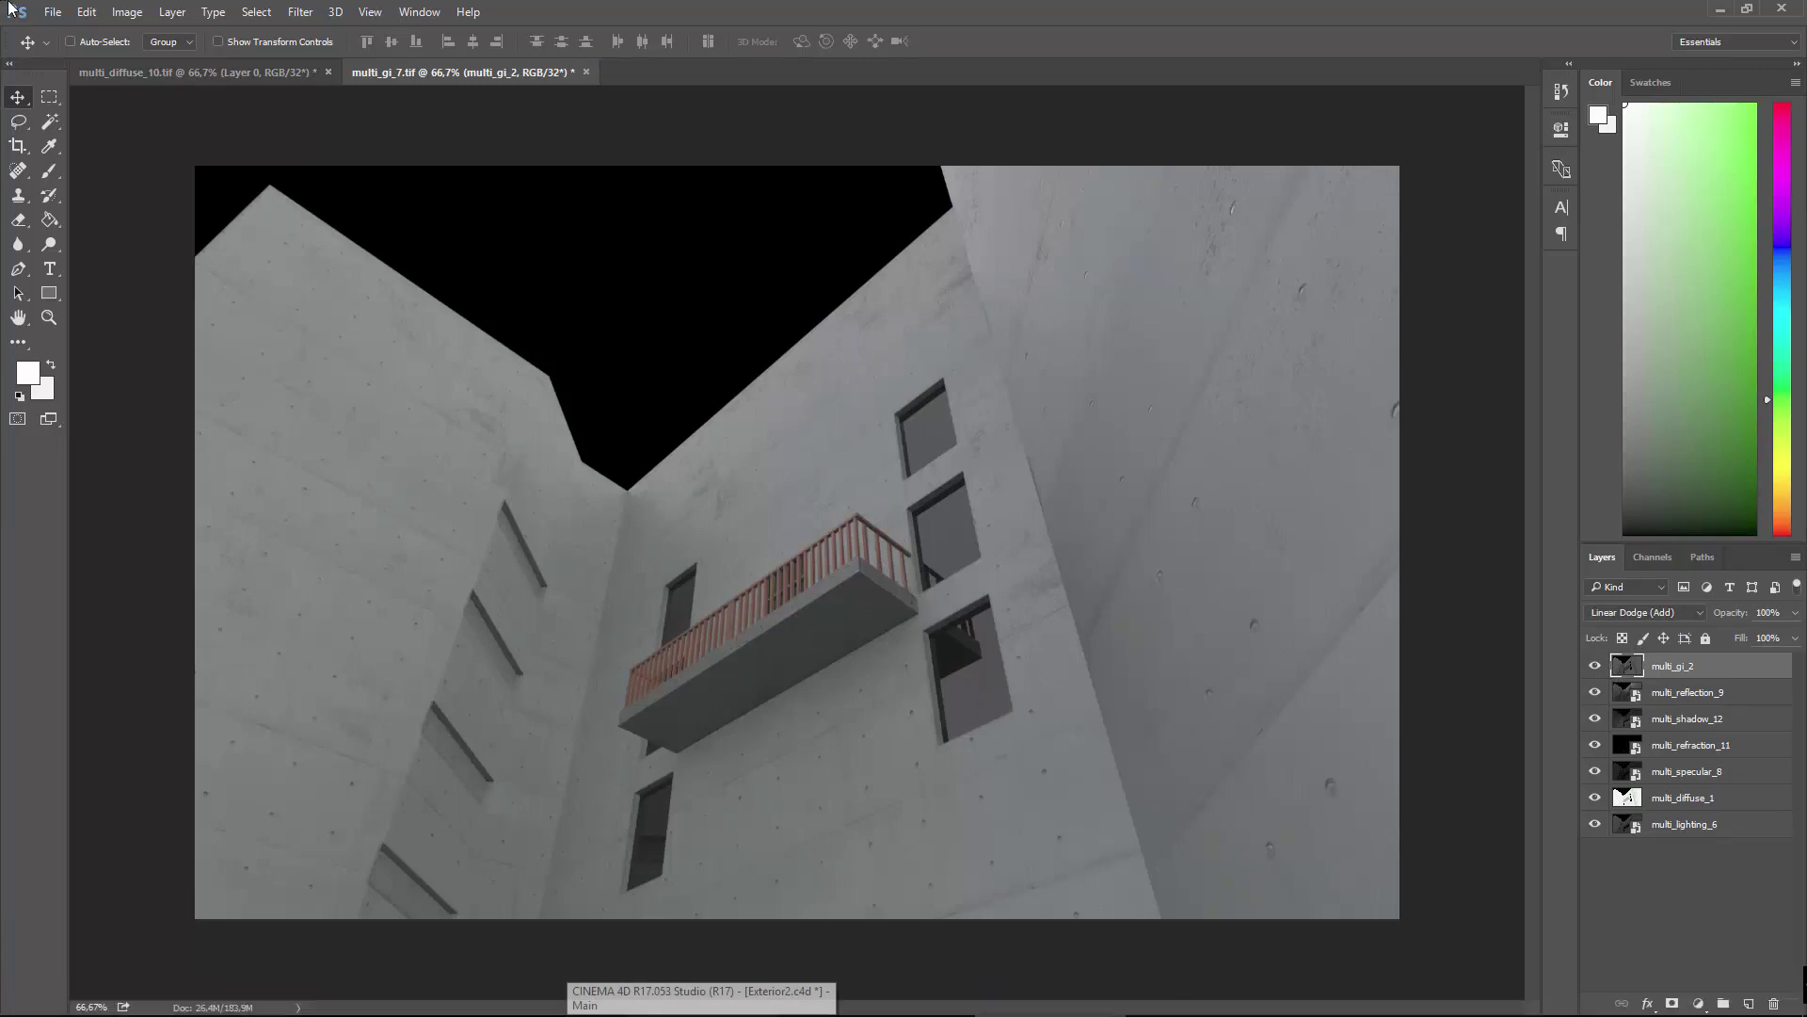
# Open the Single.tif render and convert its locked Background into a regular layer.
pyautogui.click(53, 13)
pyautogui.click(73, 50)
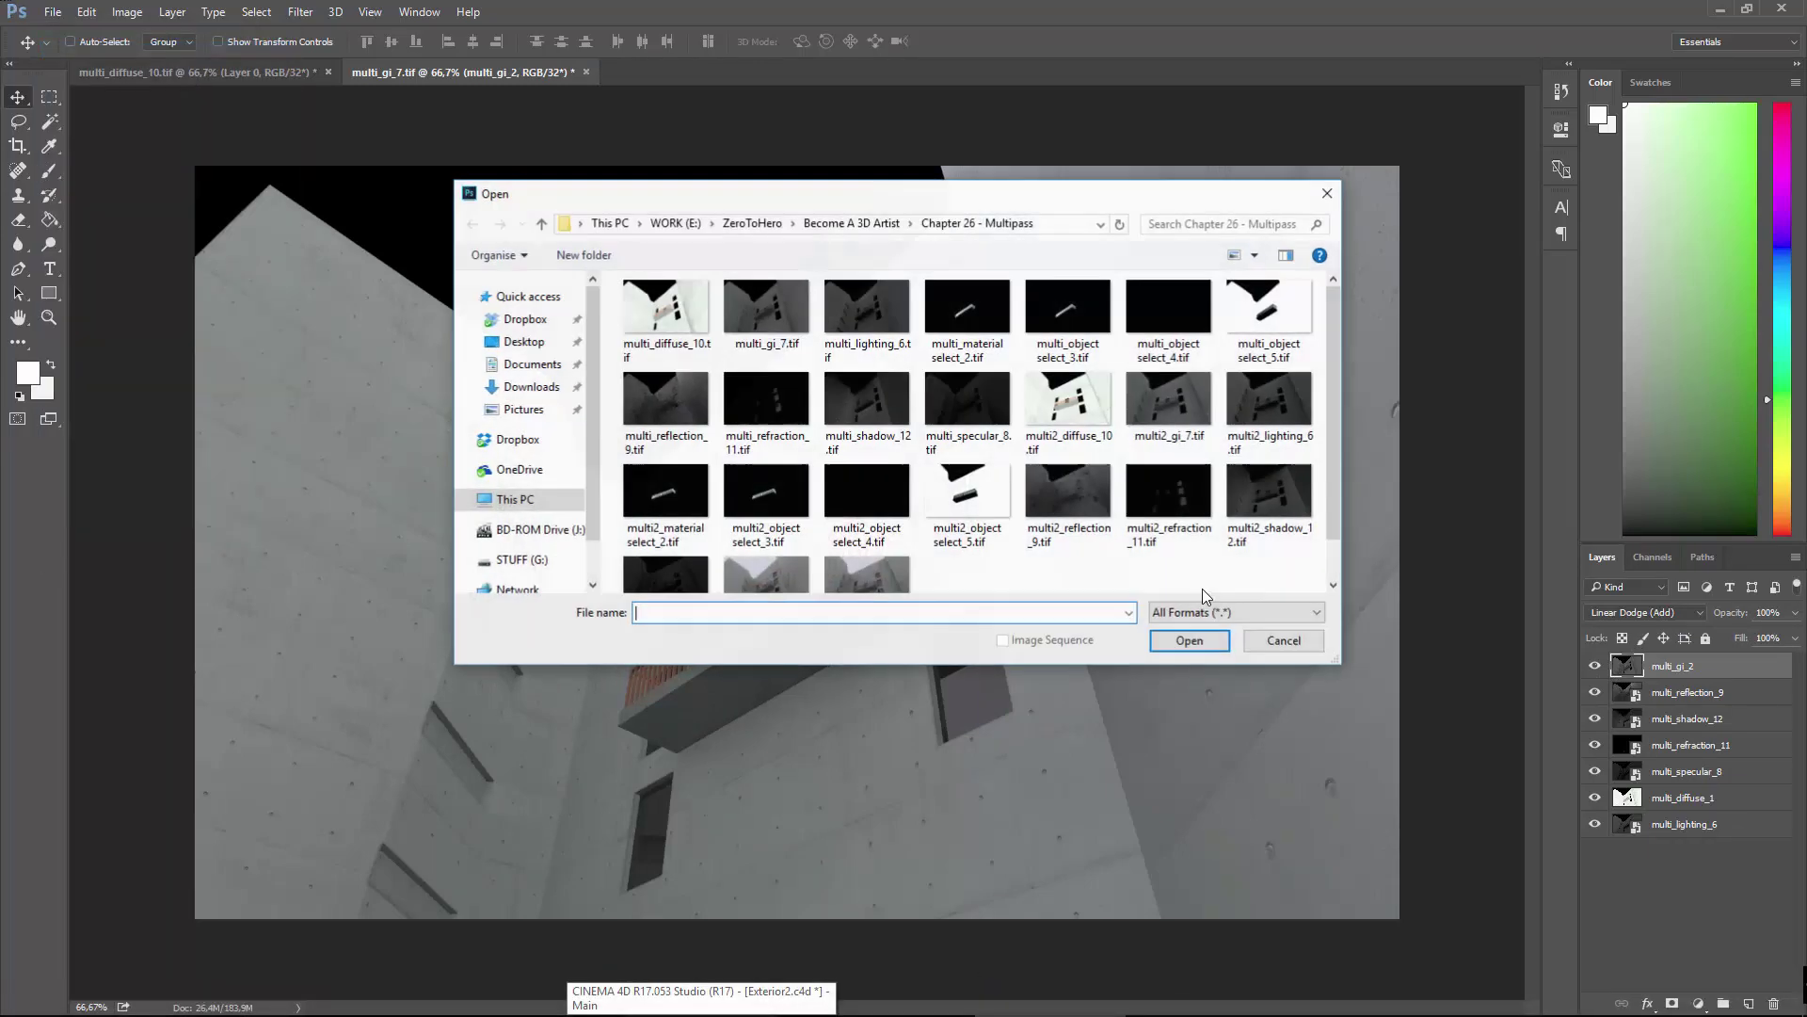
pyautogui.scroll(-1, 829, 517)
pyautogui.click(799, 546)
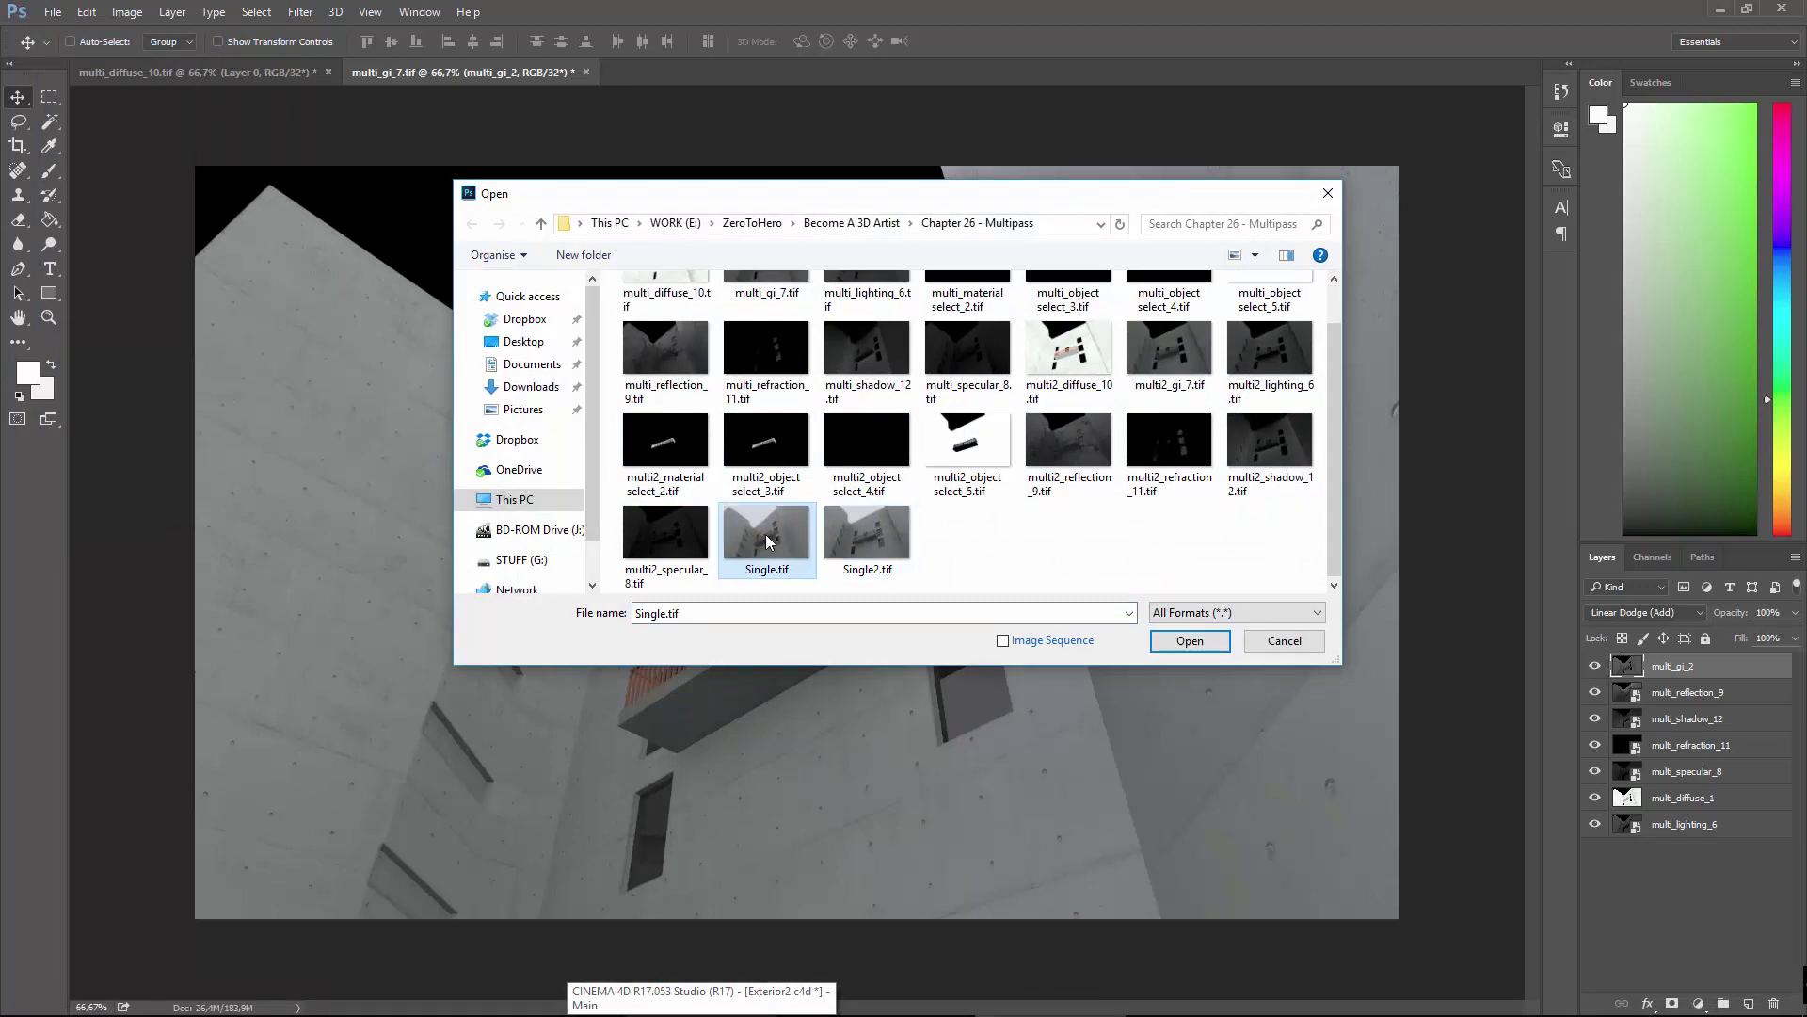
pyautogui.click(1188, 644)
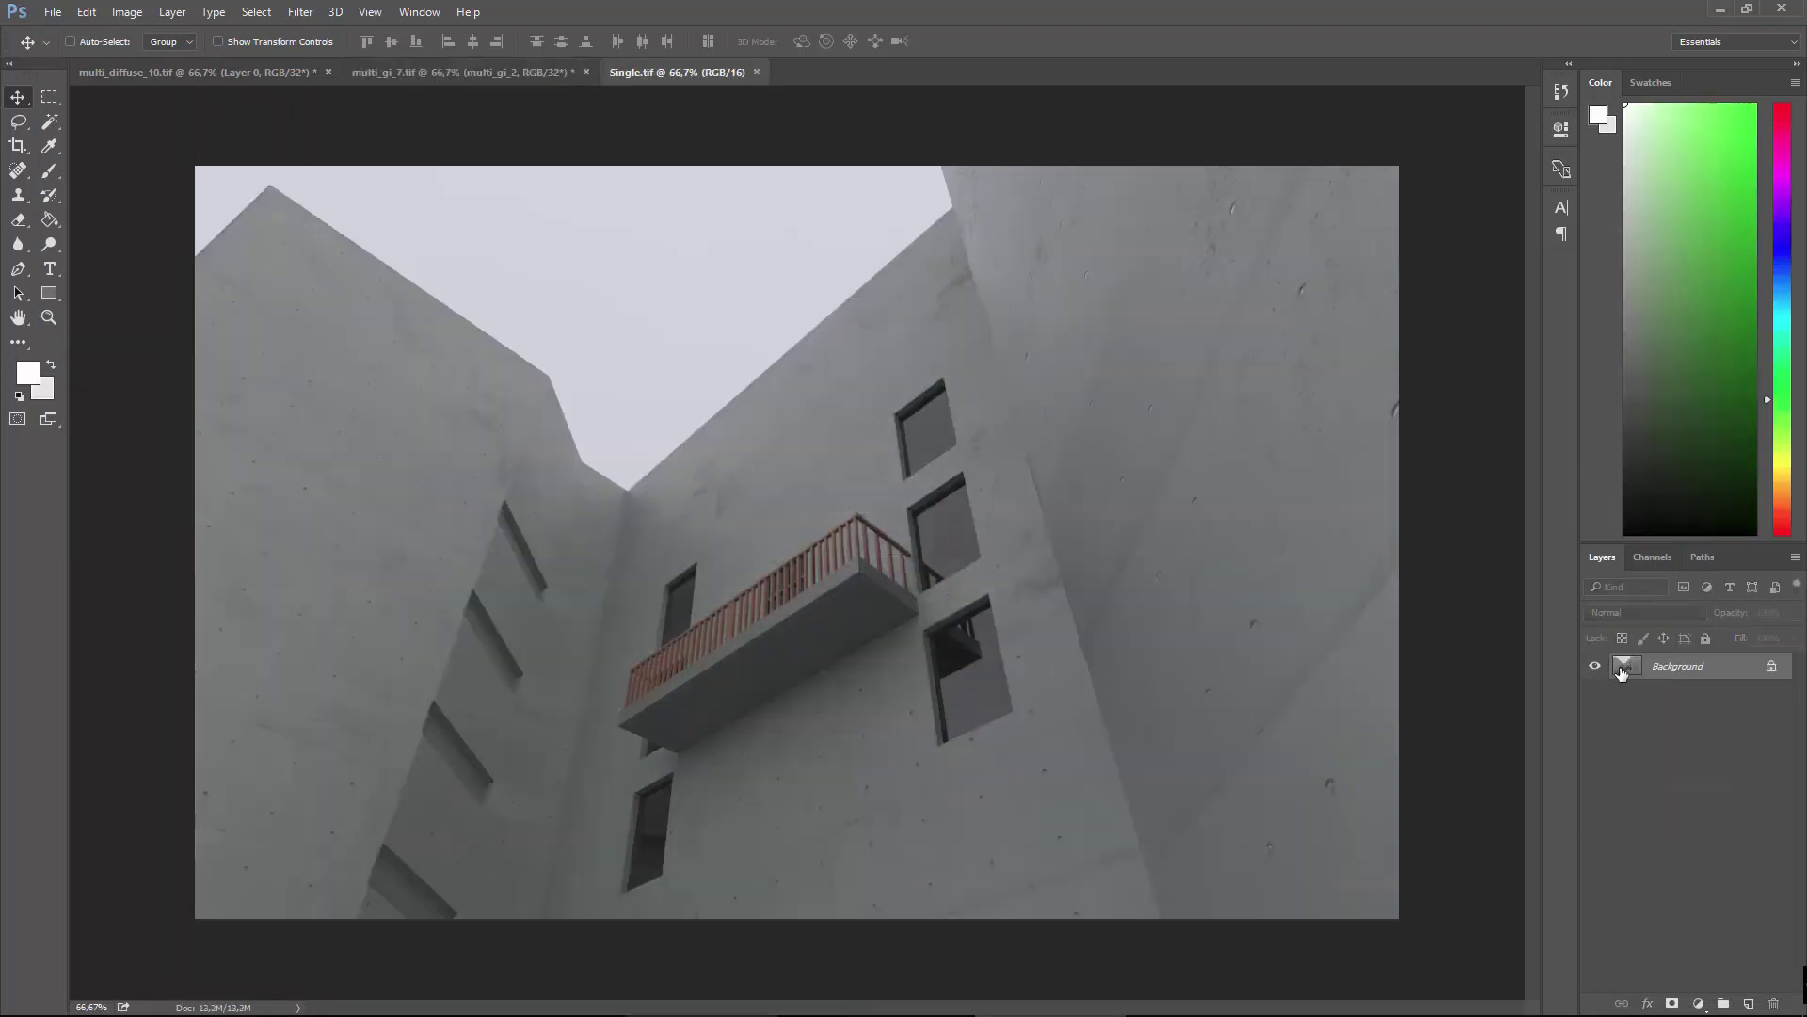
pyautogui.doubleClick(1618, 669)
pyautogui.click(1047, 329)
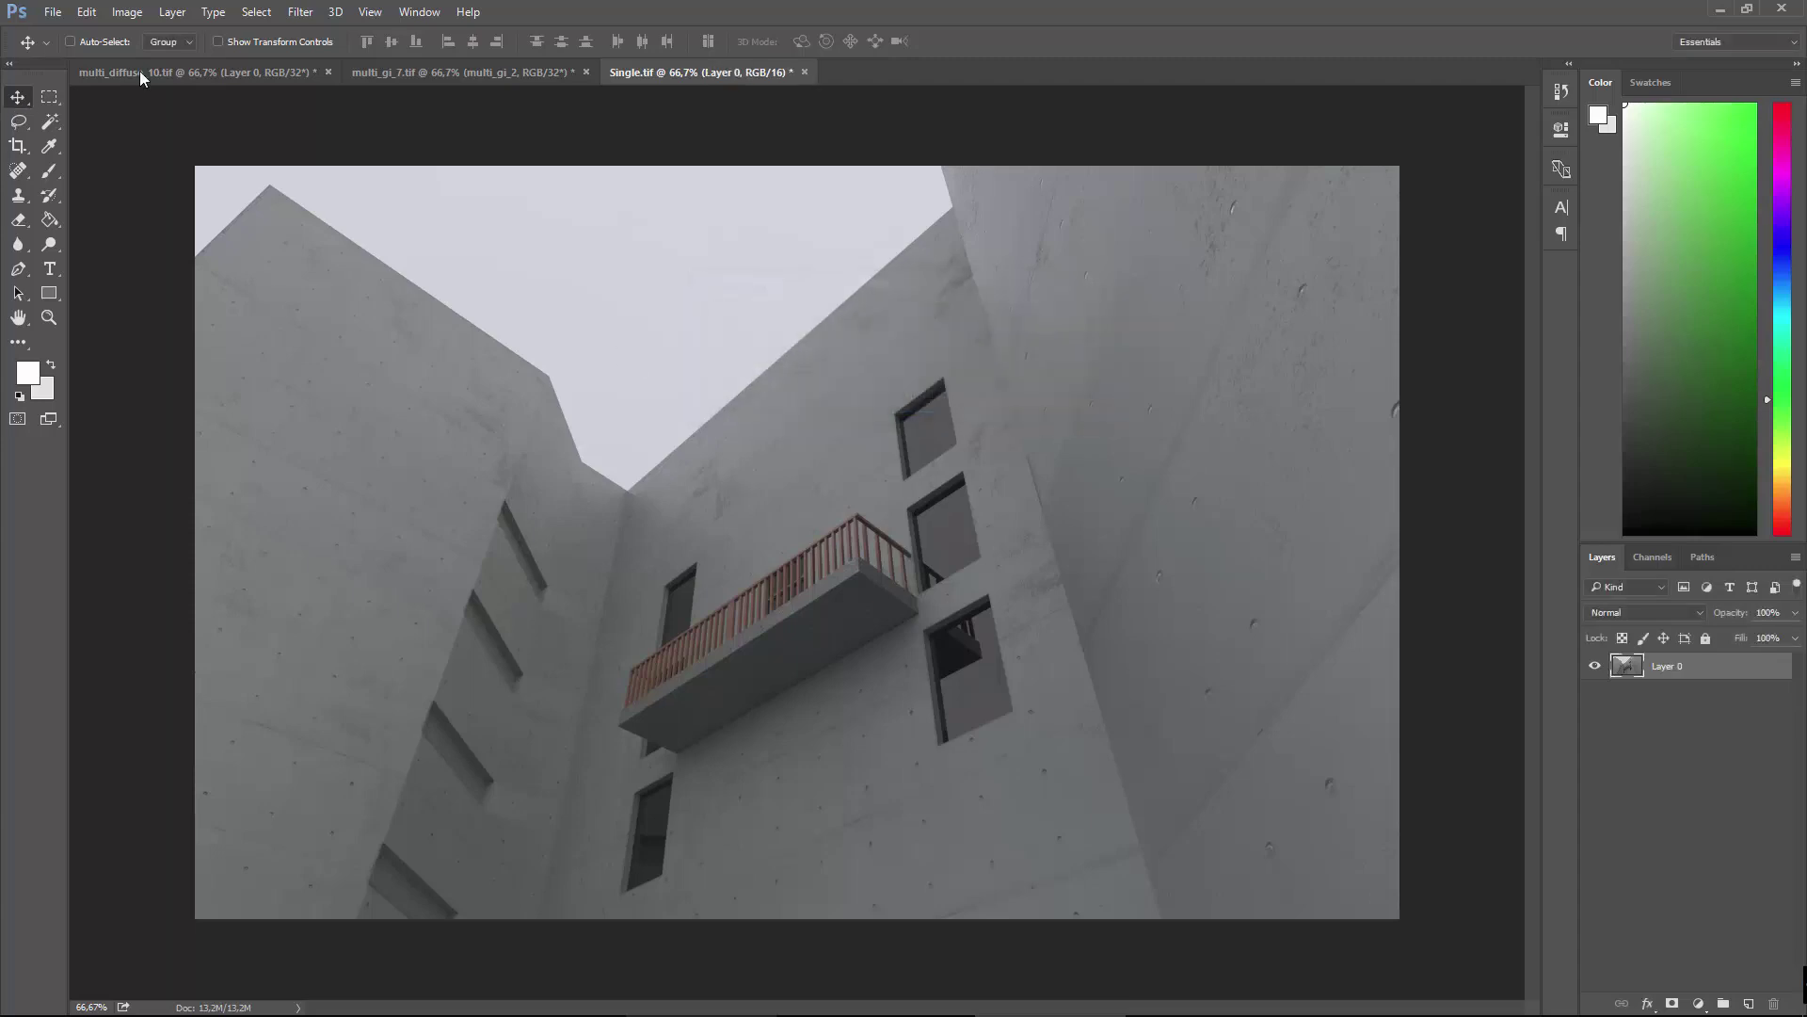
# Compare the multi_gi_7.tif composite with the Single.tif render by switching between the two documents.
pyautogui.click(534, 74)
pyautogui.click(669, 75)
pyautogui.click(553, 72)
pyautogui.click(625, 73)
pyautogui.click(538, 77)
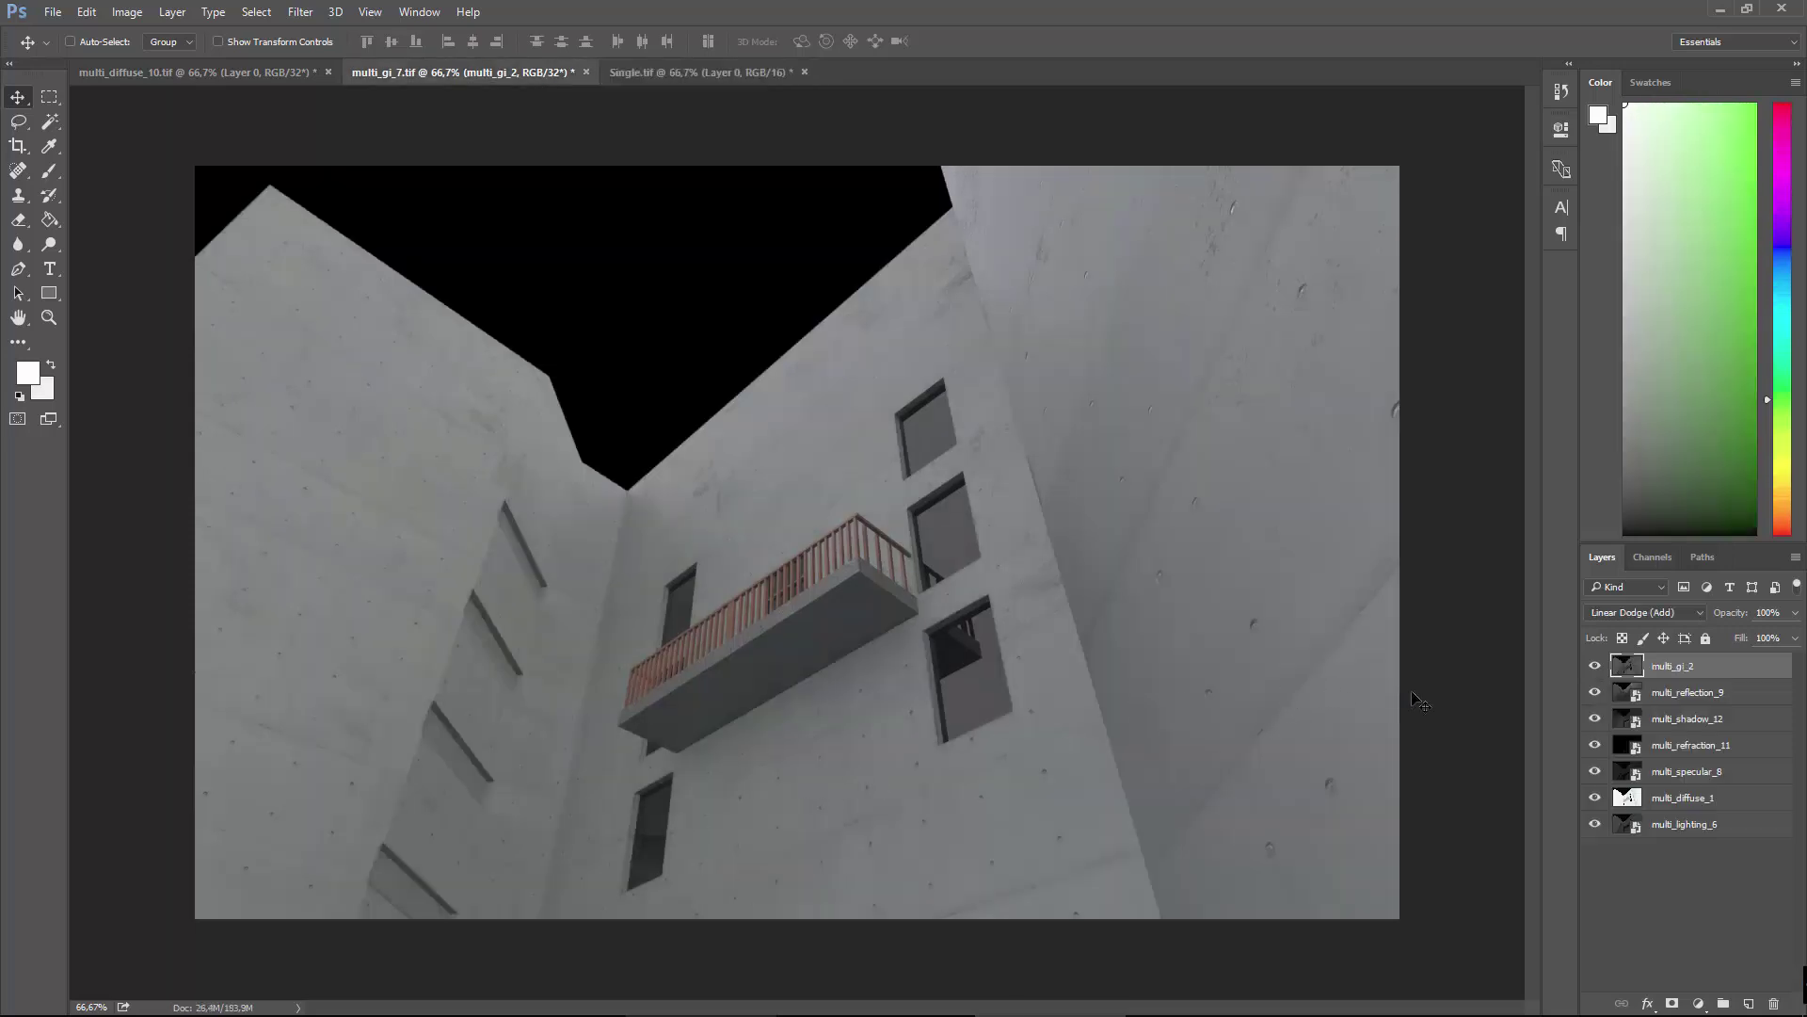
# Examine how the multi_shadow_12 layer affects the composite by hiding and showing it.
pyautogui.click(1650, 717)
pyautogui.click(1597, 720)
pyautogui.click(1595, 718)
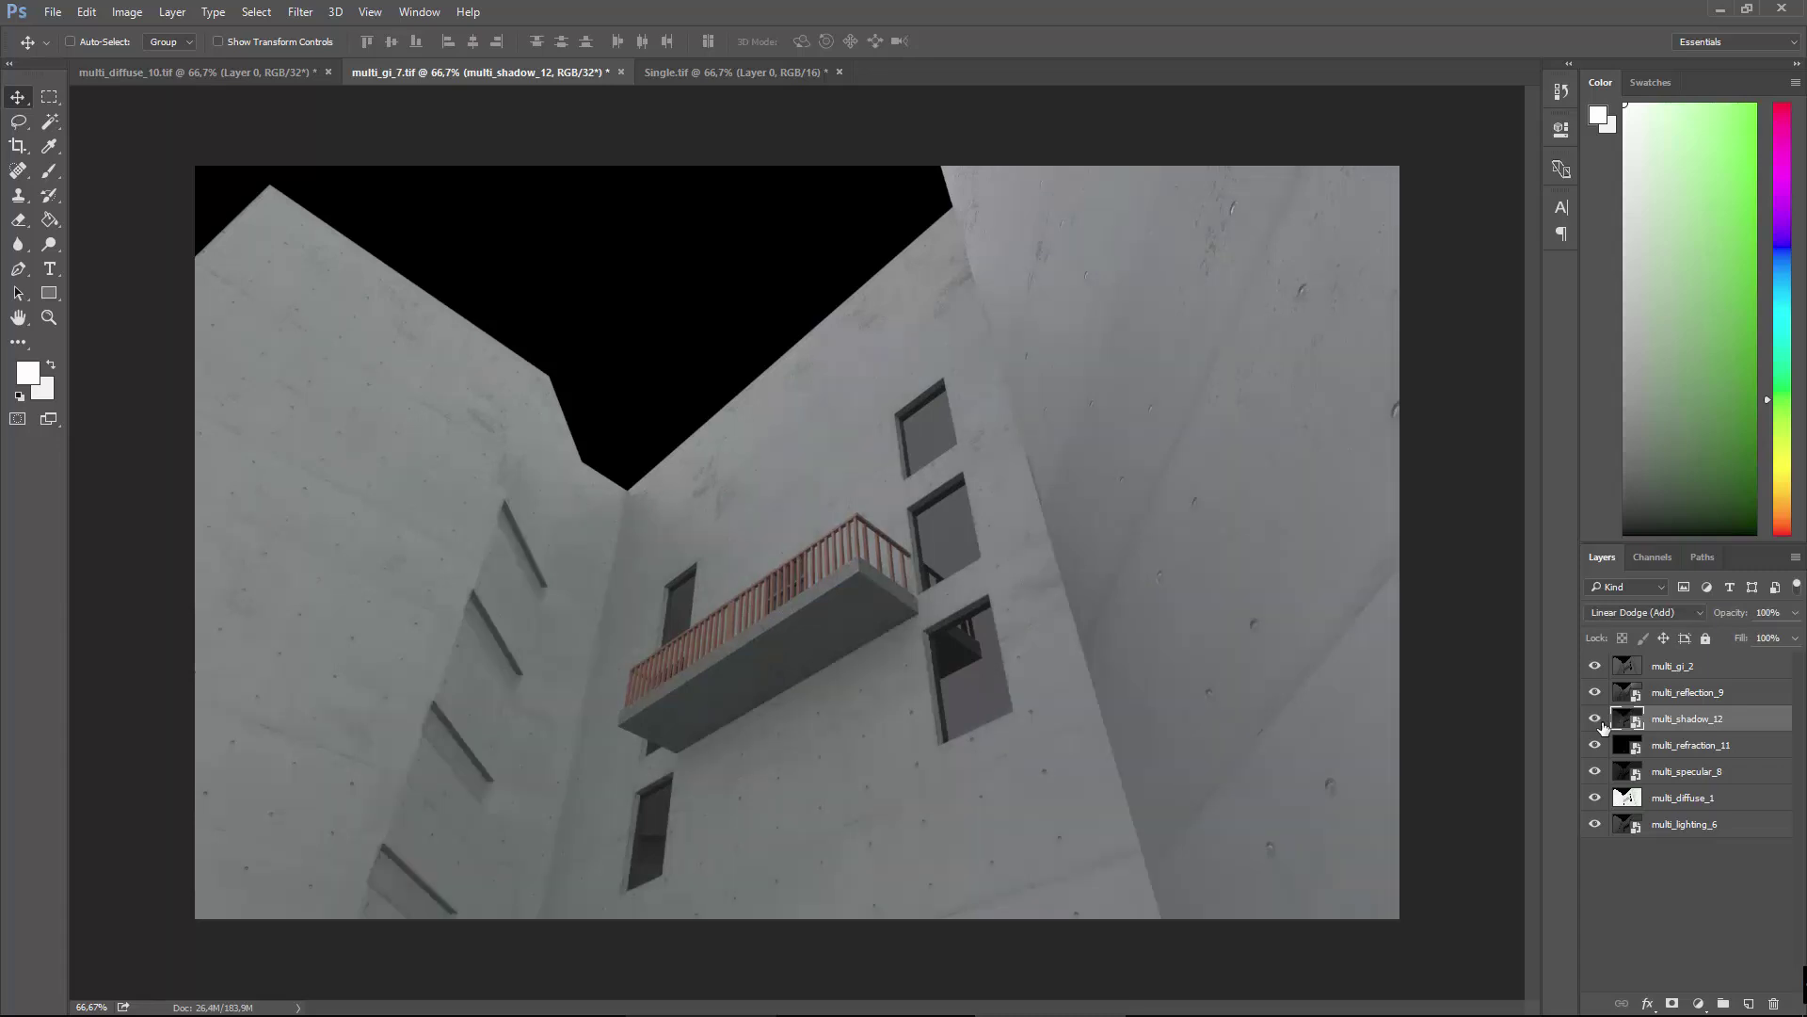
pyautogui.click(1598, 720)
pyautogui.click(1597, 721)
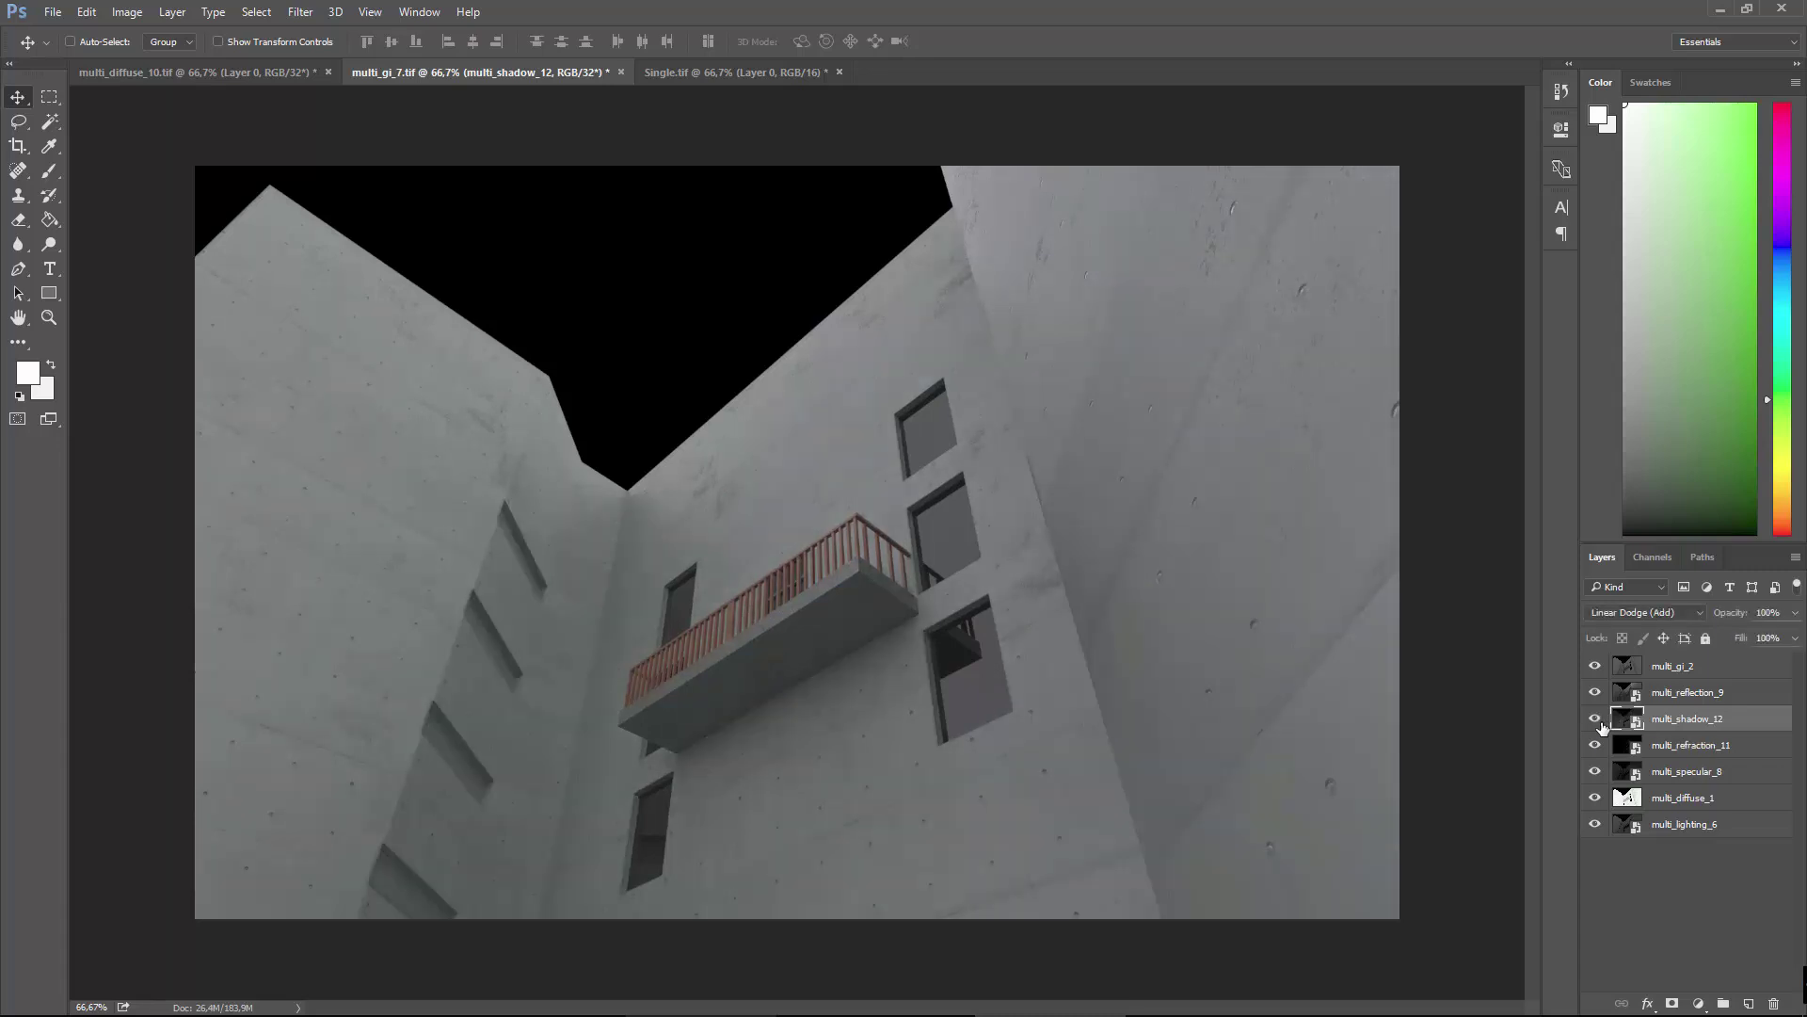
pyautogui.click(1599, 721)
# Move the multi_shadow_12 layer to the top of the stack, try Multiply on it and restore Linear Dodge (Add).
pyautogui.moveTo(1607, 723); pyautogui.dragTo(1606, 672)
pyautogui.click(1597, 666)
pyautogui.click(1642, 612)
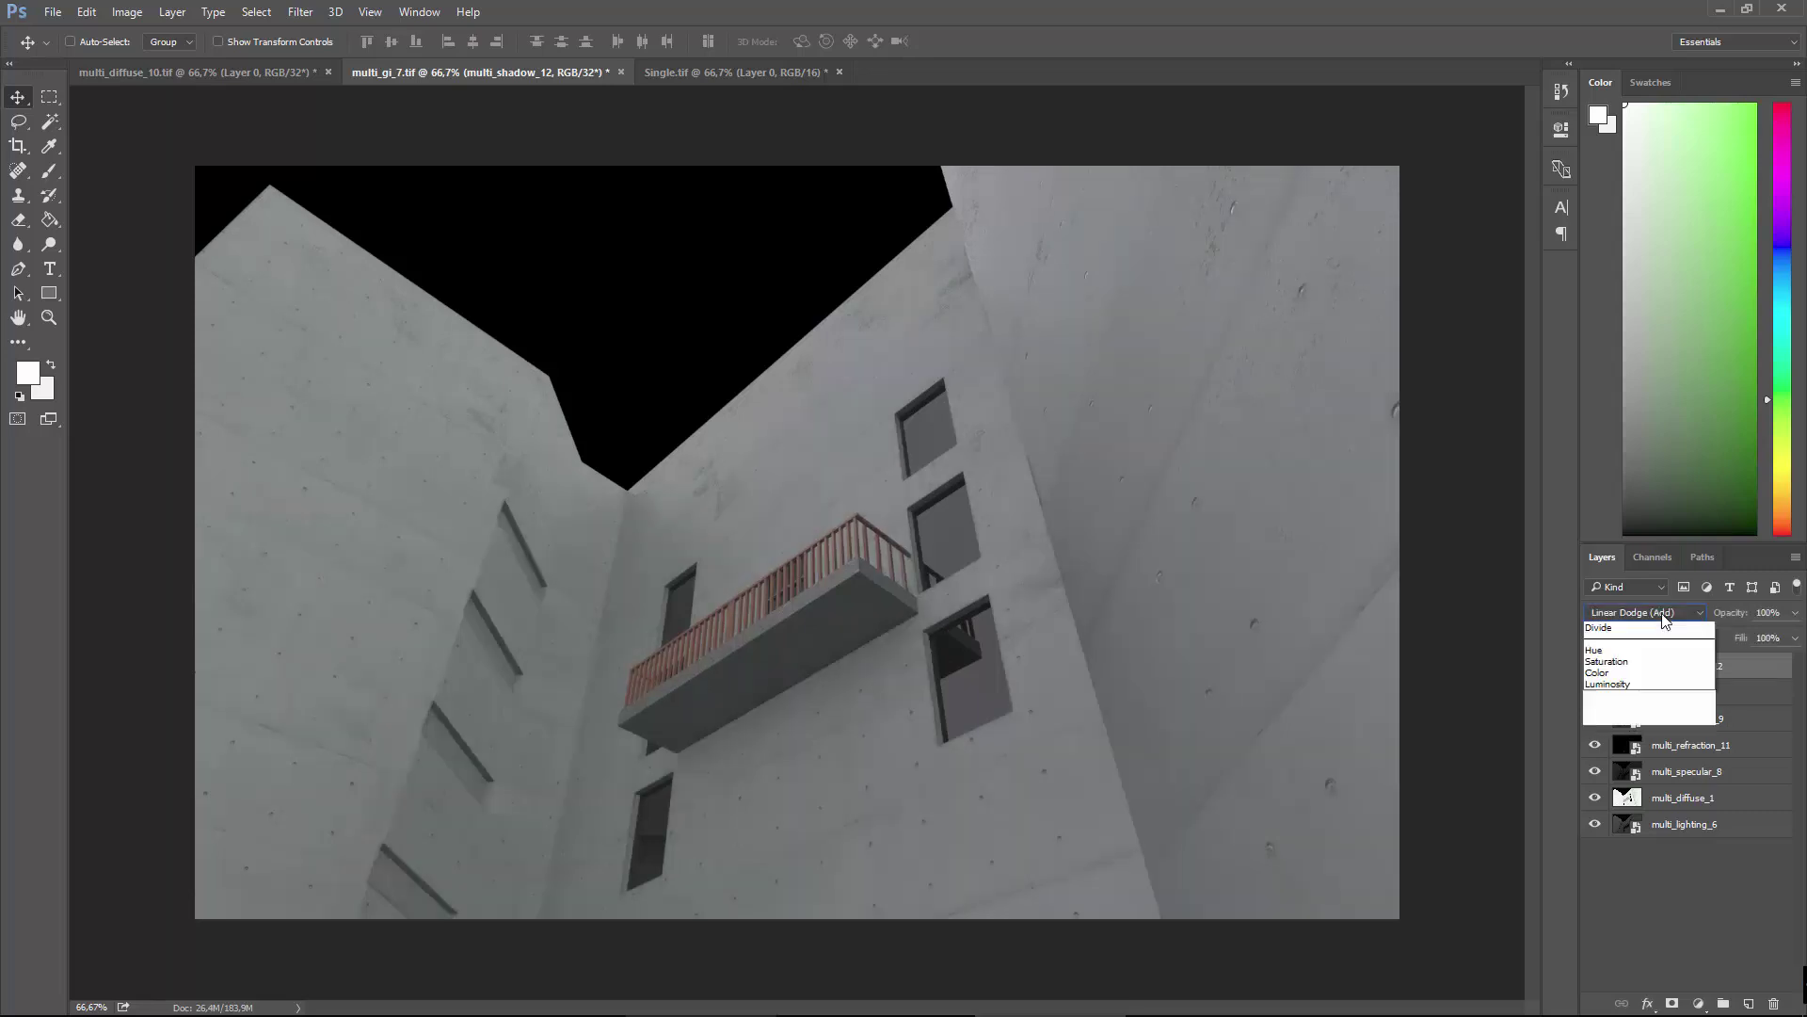
pyautogui.click(1622, 674)
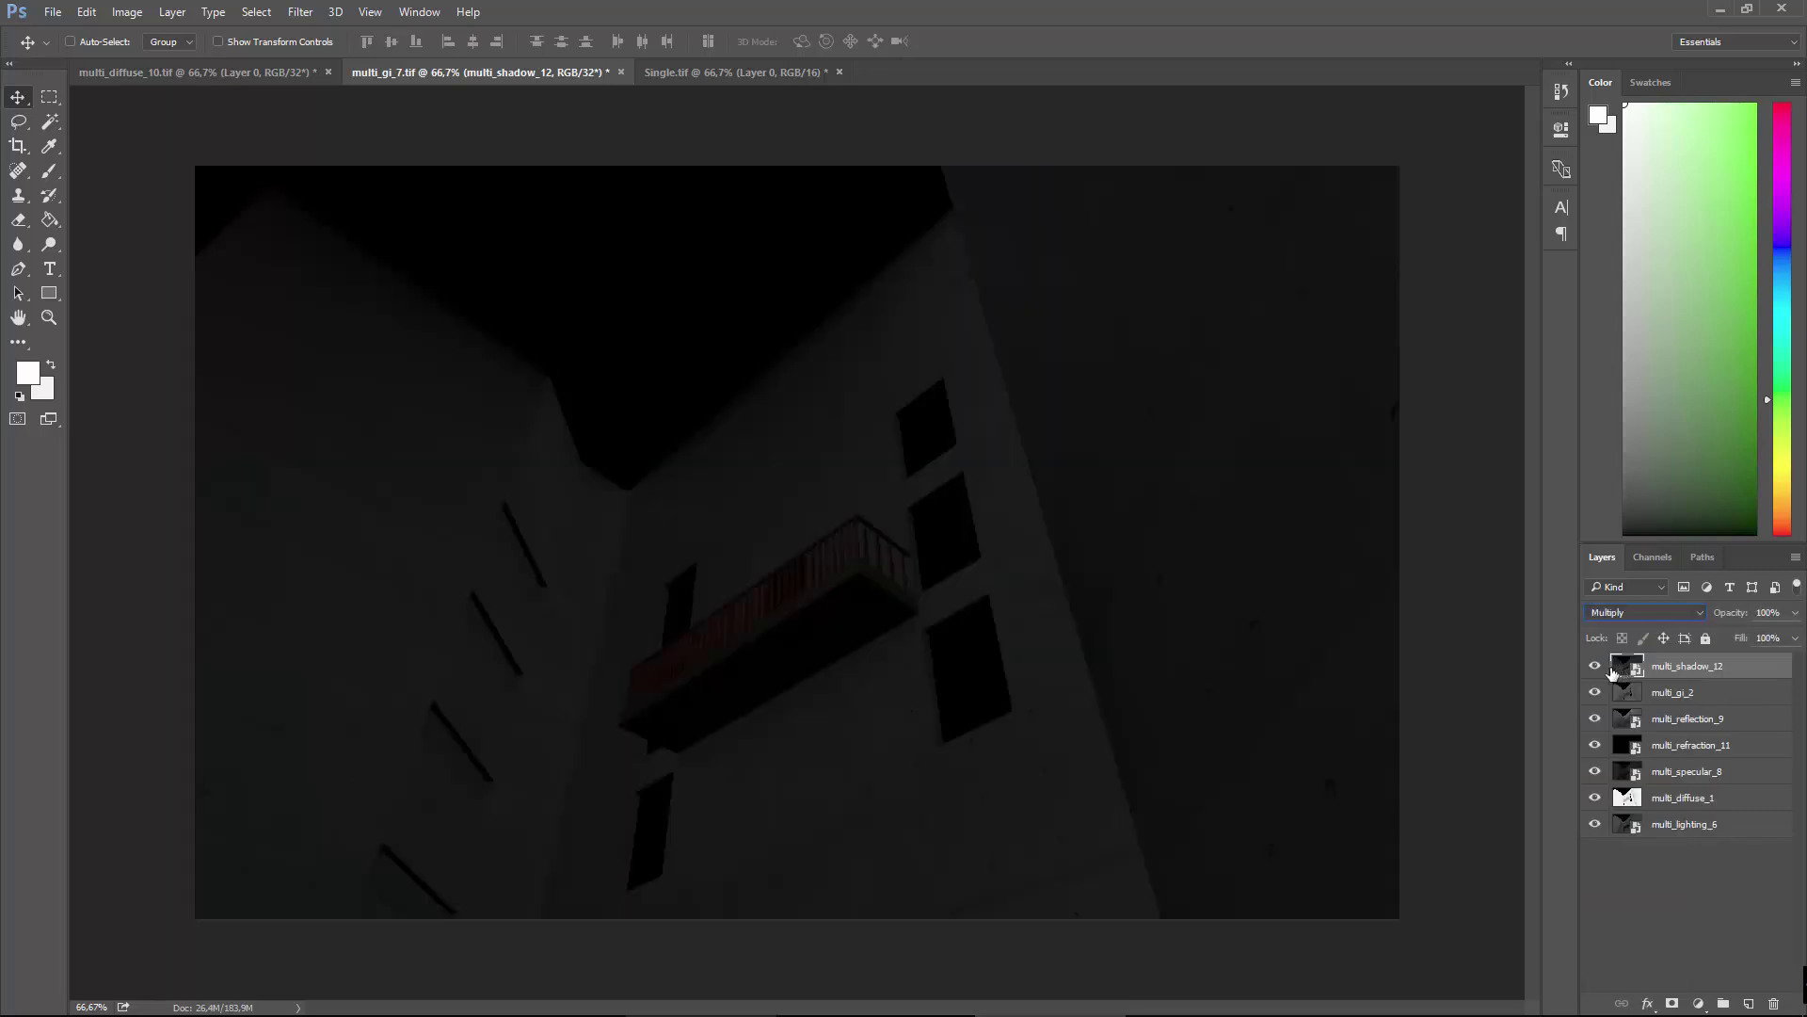
pyautogui.click(1645, 618)
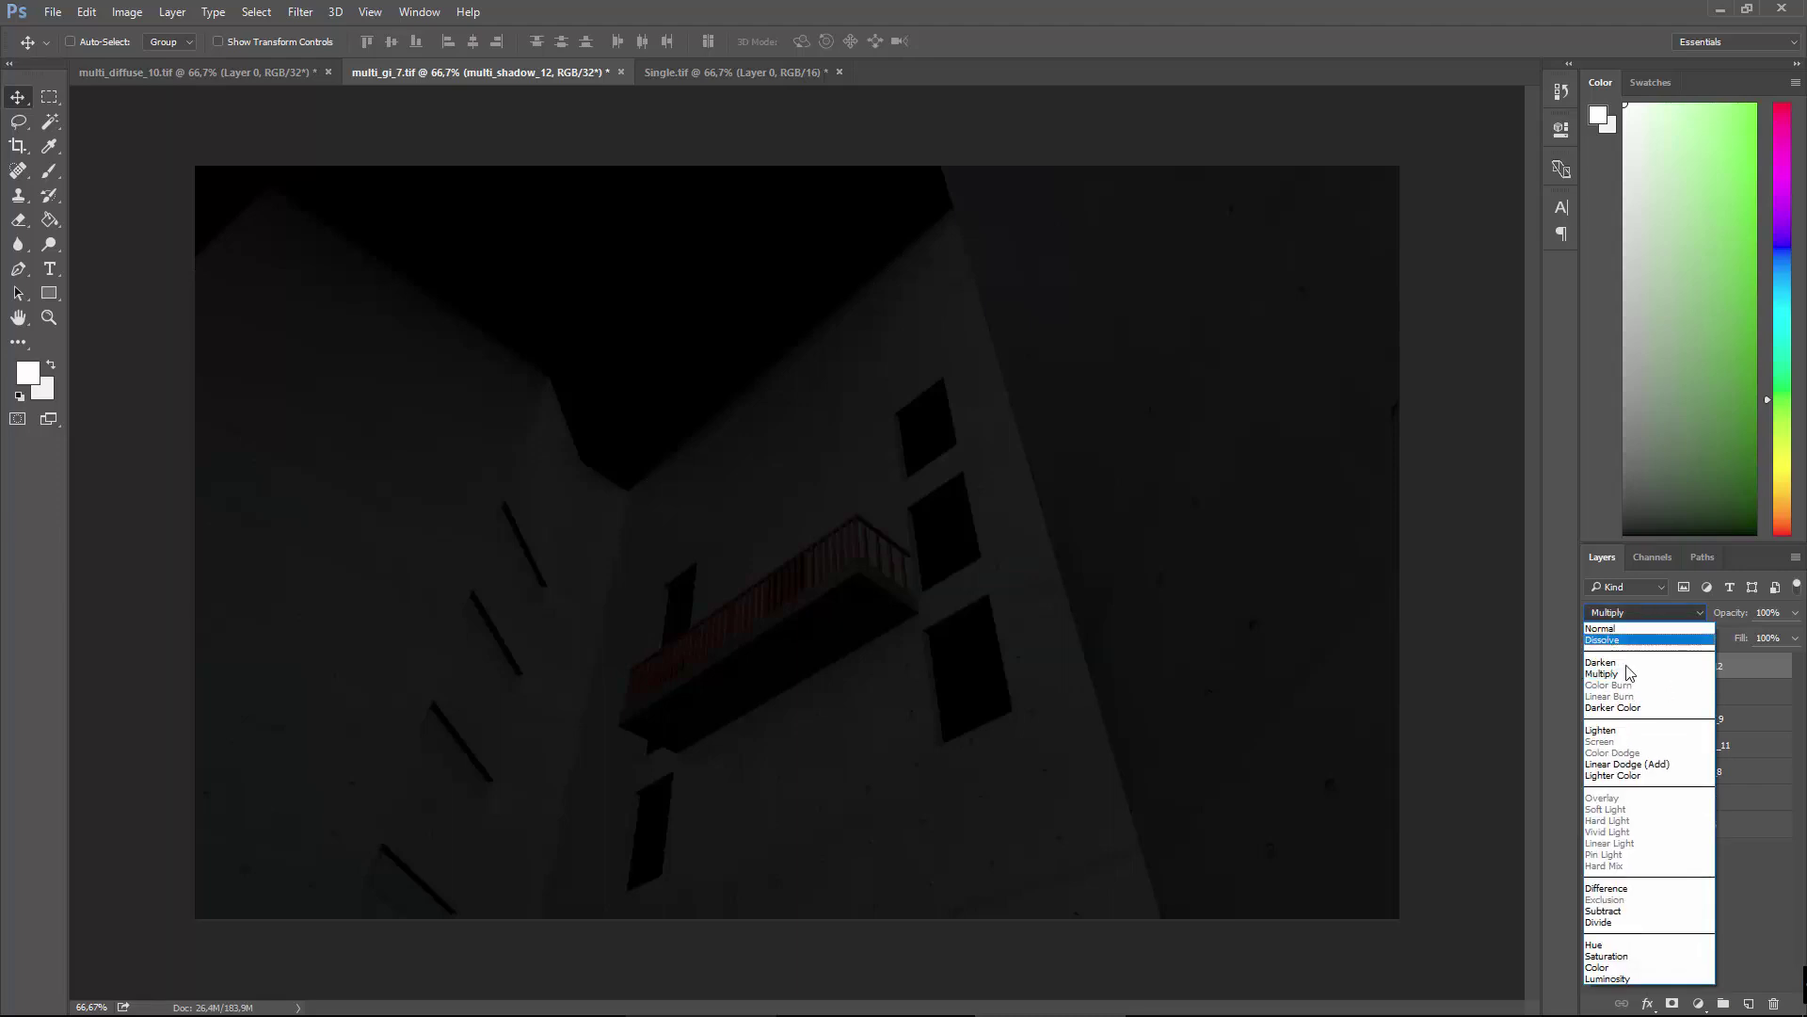
pyautogui.click(1621, 765)
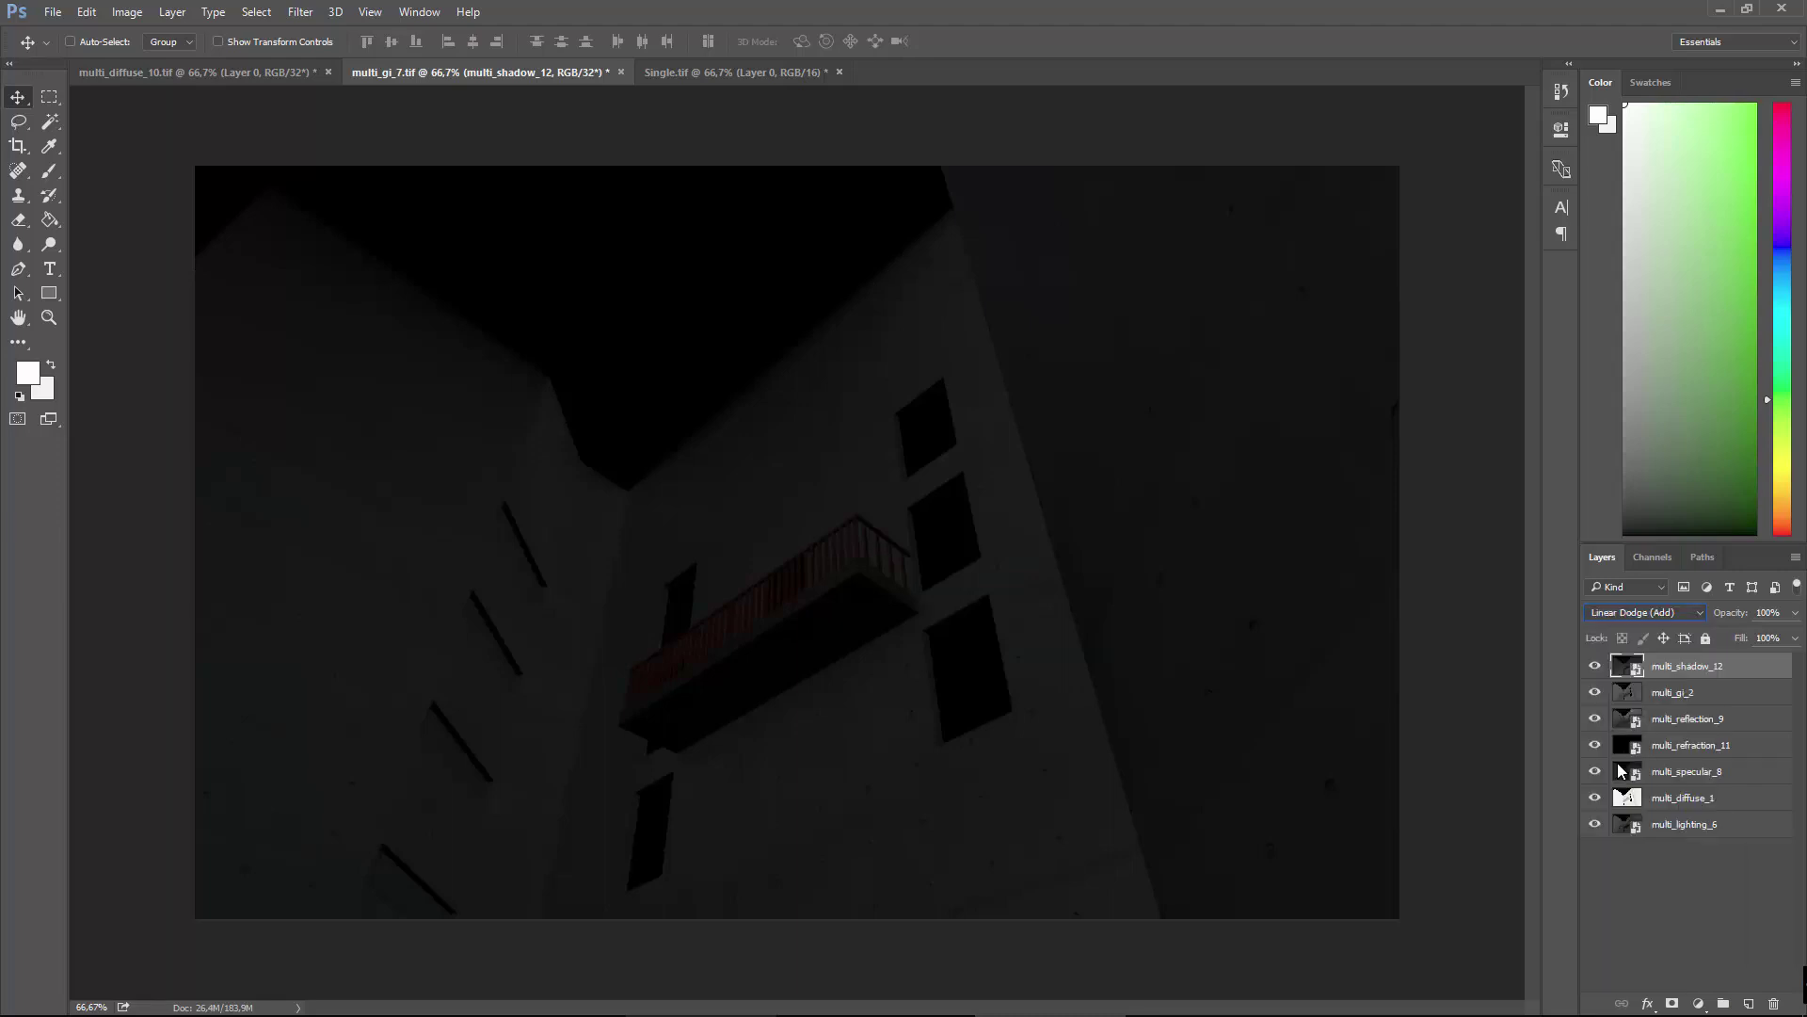
# Check the image with and without the multi_shadow_12 layer and leave that layer hidden.
pyautogui.click(1600, 668)
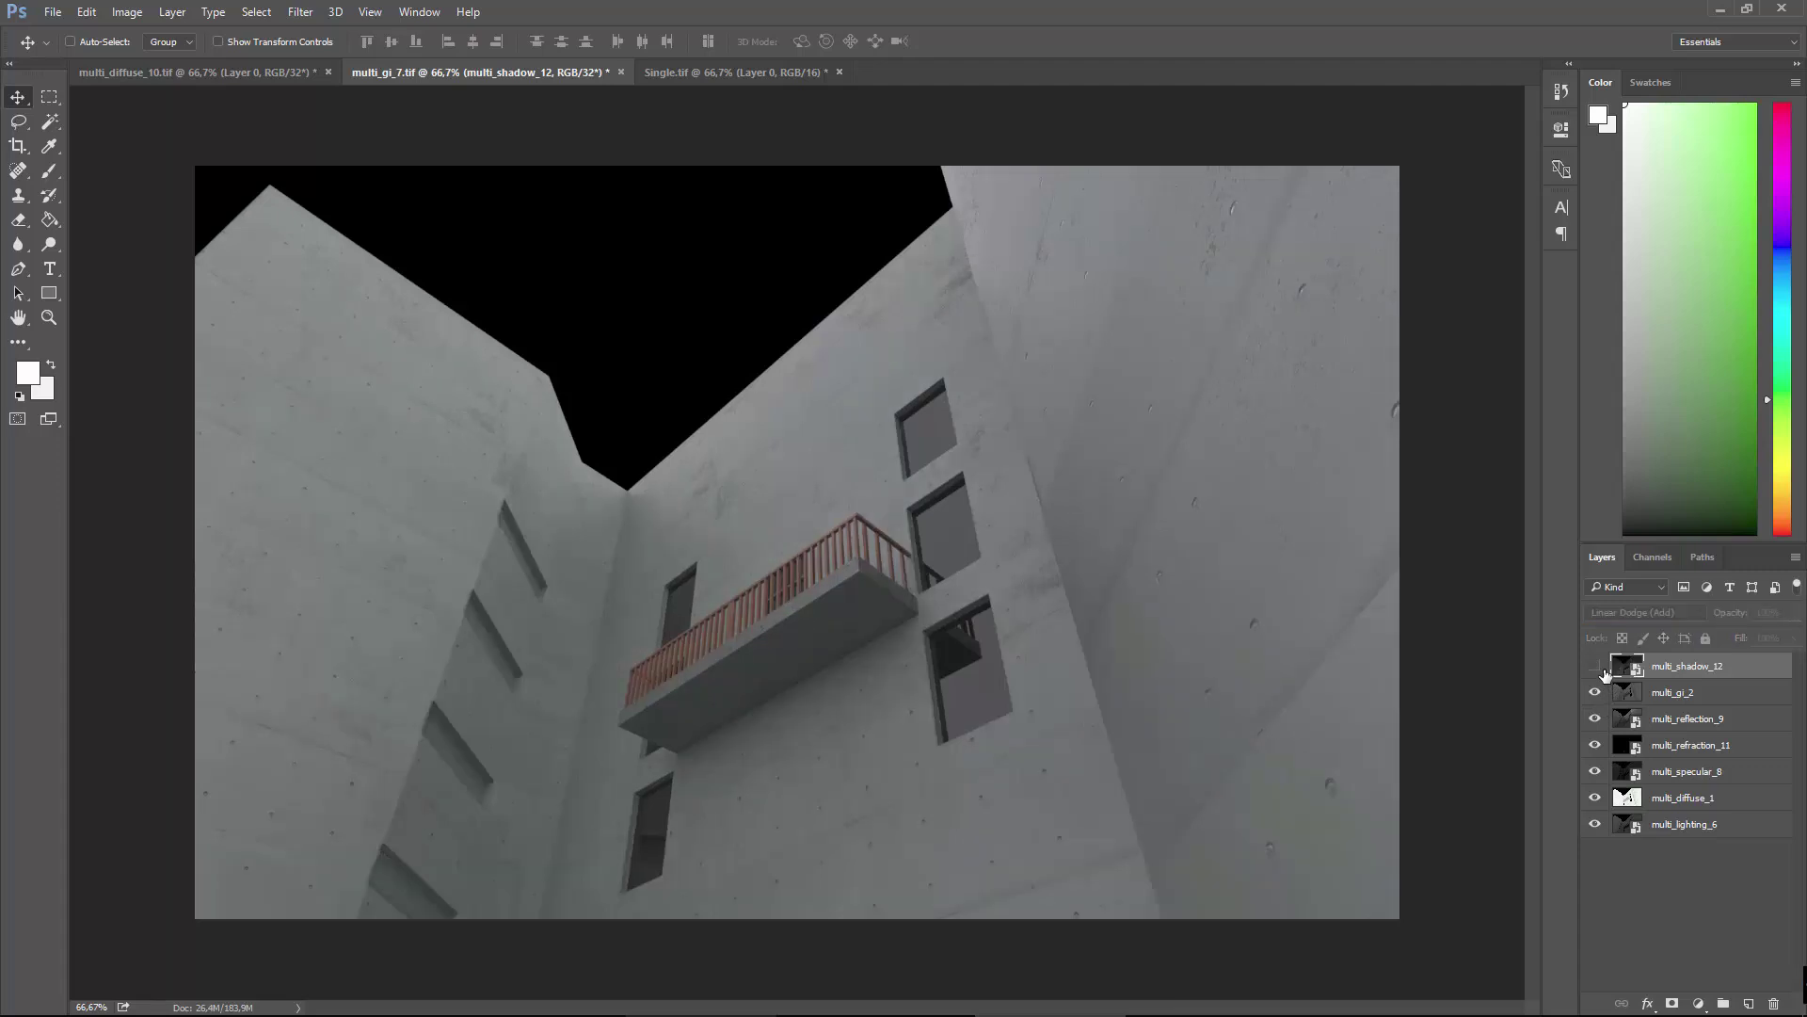
pyautogui.click(1600, 668)
pyautogui.click(1600, 669)
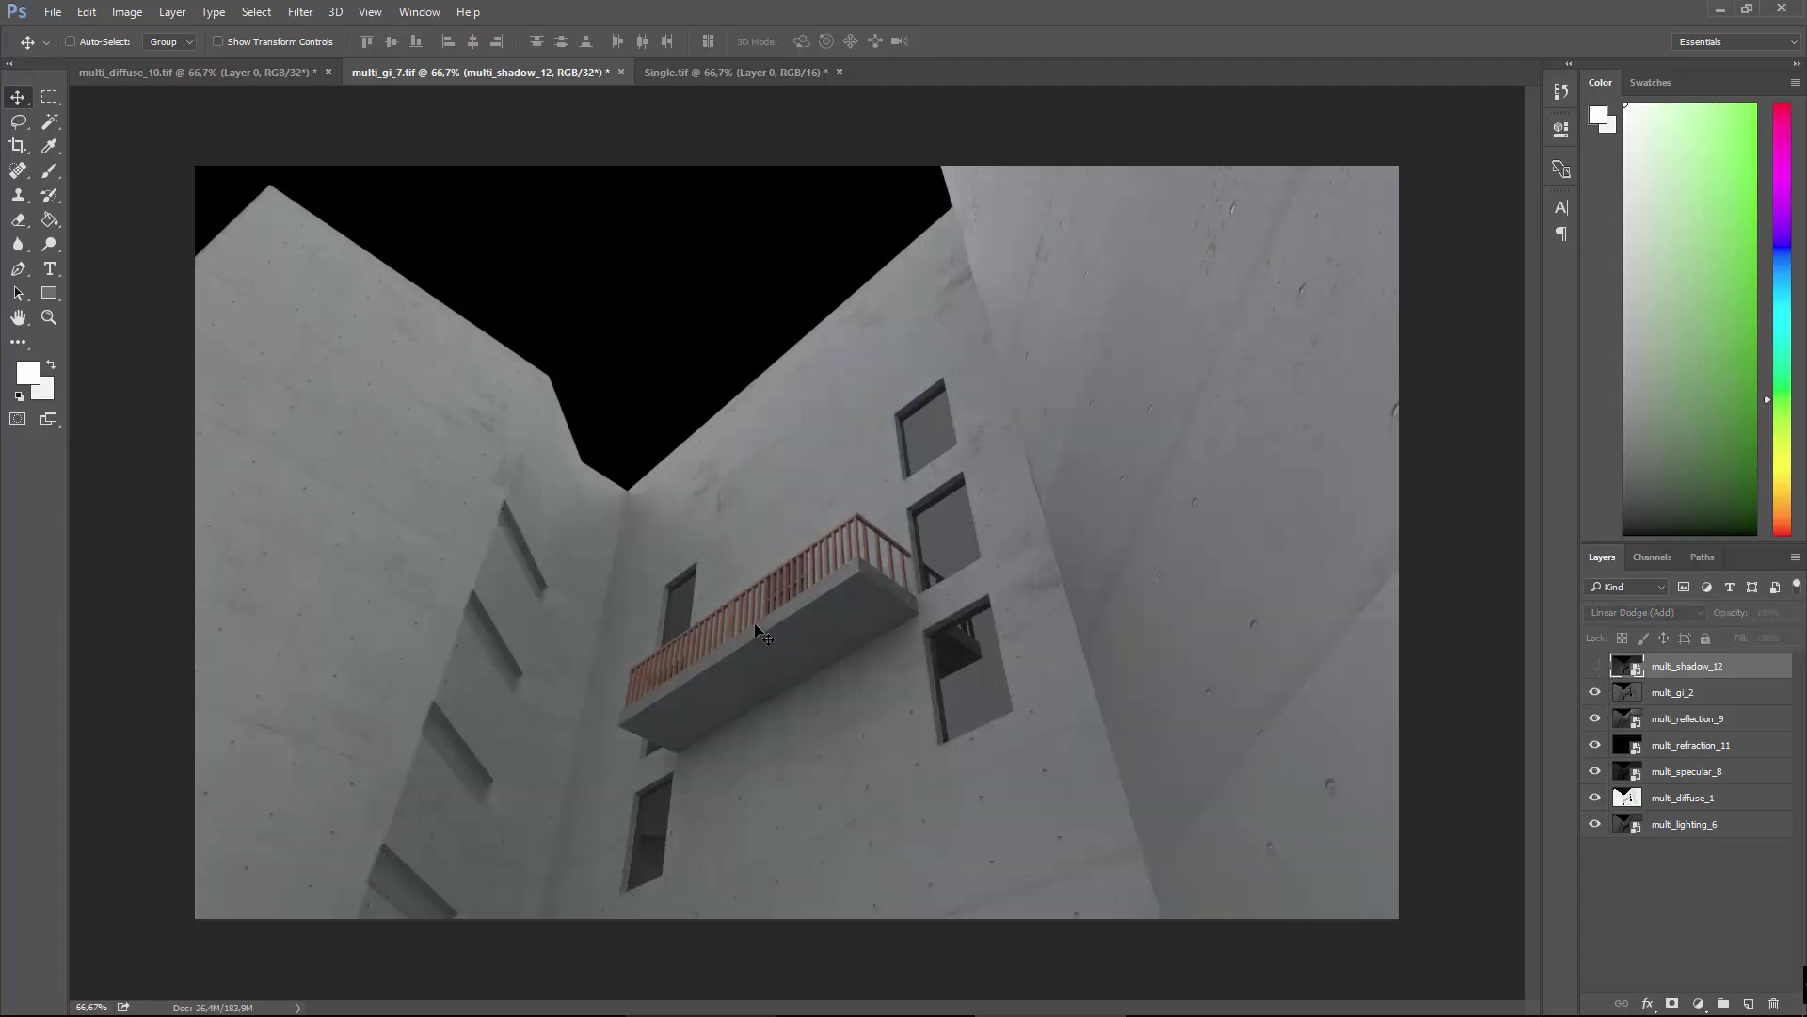
# Compare the composite without its shadow layer against the Single.tif render, switching repeatedly between the documents.
pyautogui.click(682, 68)
pyautogui.click(528, 75)
pyautogui.click(674, 75)
pyautogui.click(533, 79)
pyautogui.click(691, 73)
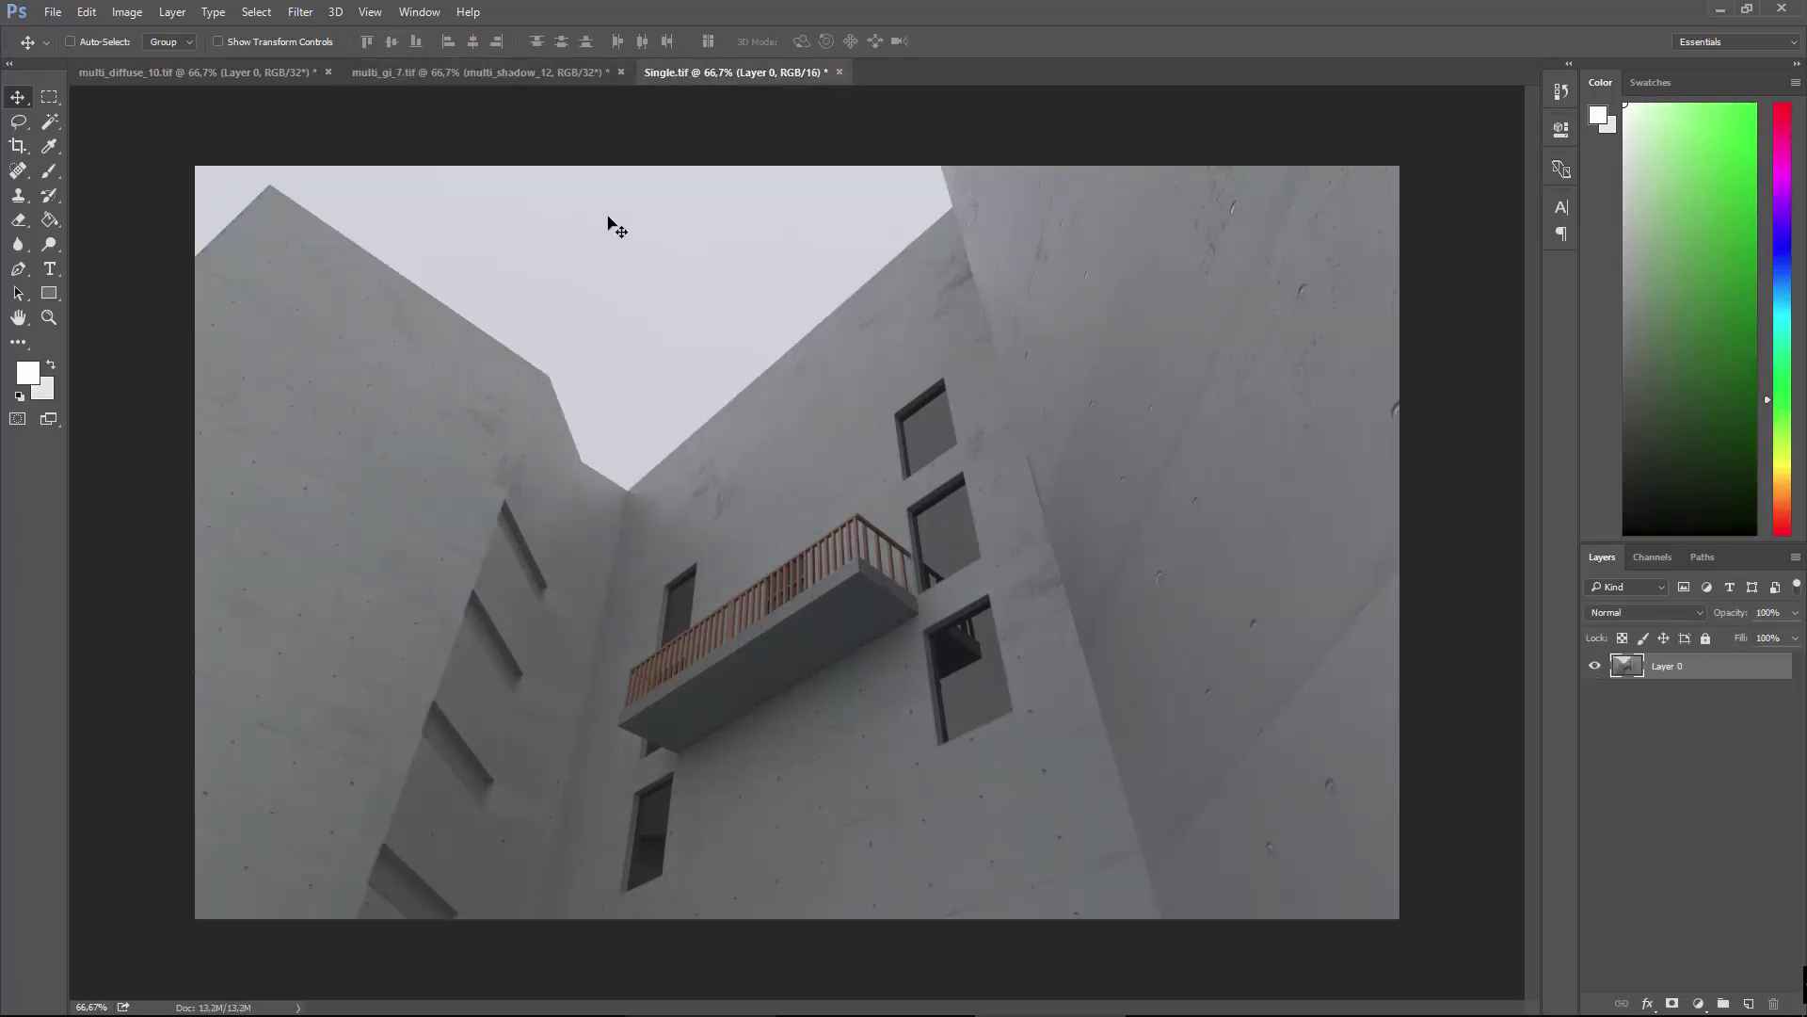
pyautogui.click(552, 72)
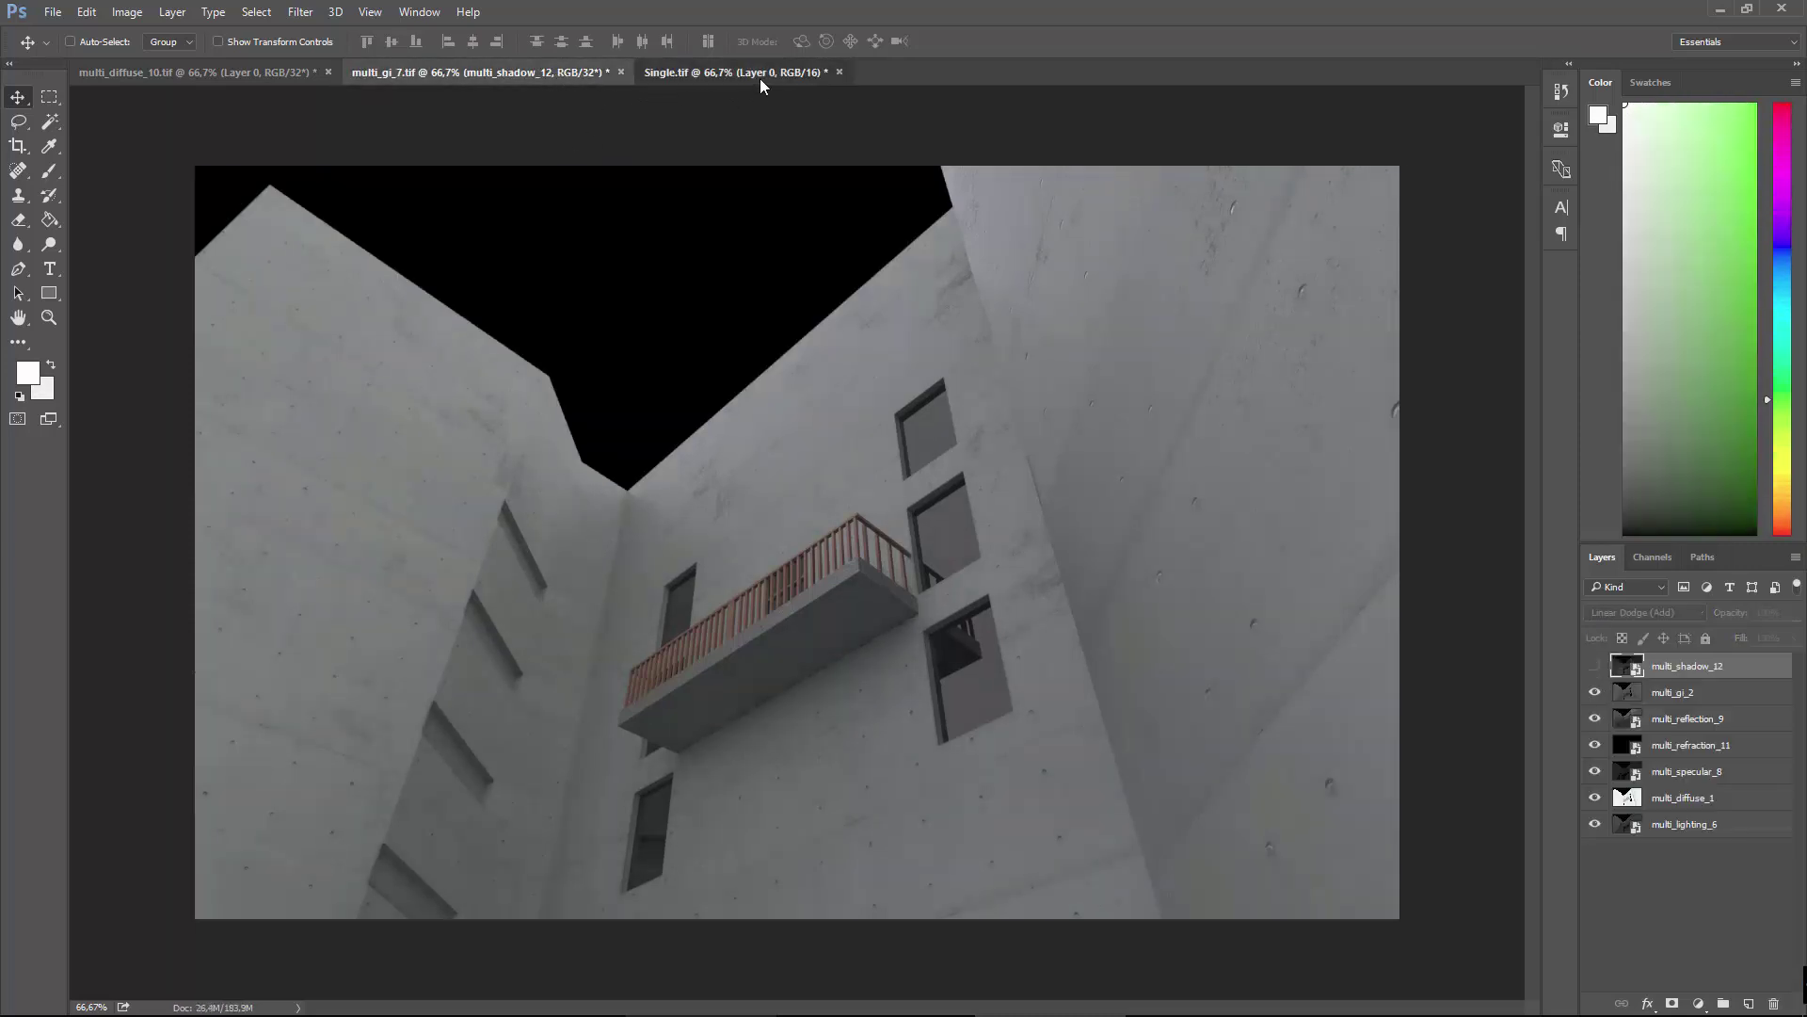
pyautogui.click(759, 76)
pyautogui.click(534, 75)
pyautogui.click(708, 68)
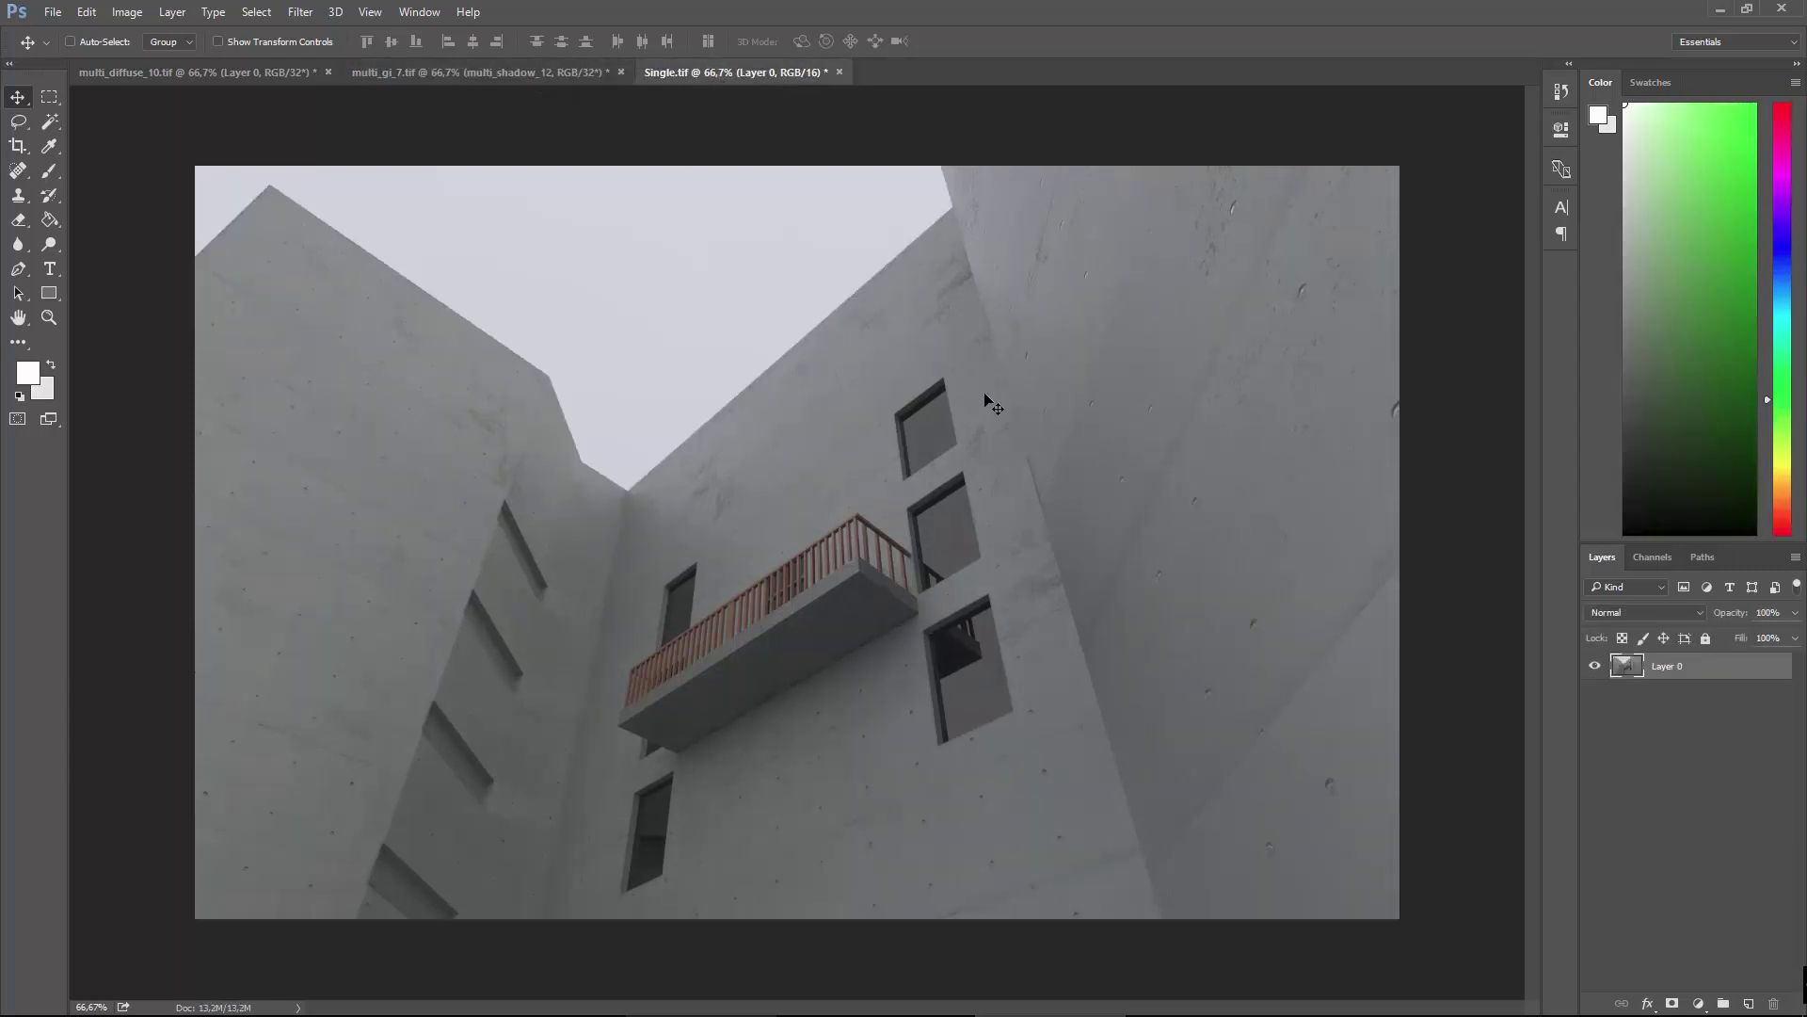
pyautogui.click(486, 70)
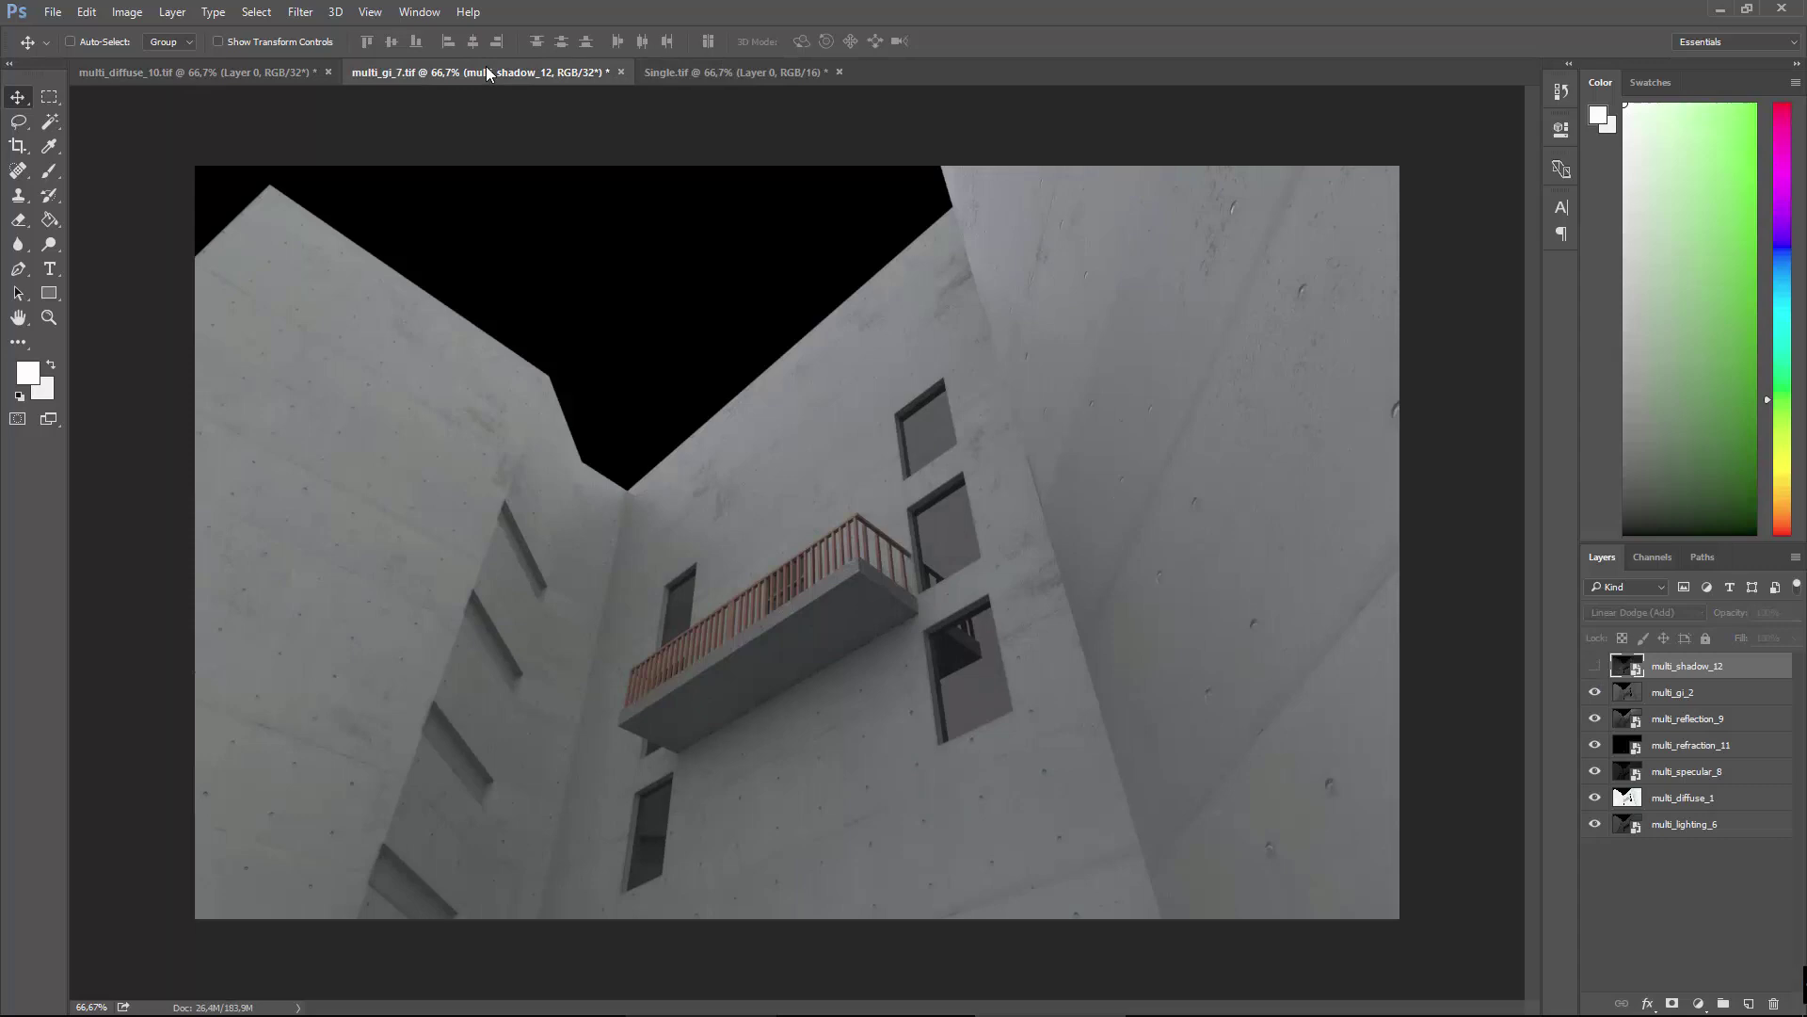
pyautogui.click(747, 68)
pyautogui.click(568, 70)
pyautogui.click(693, 68)
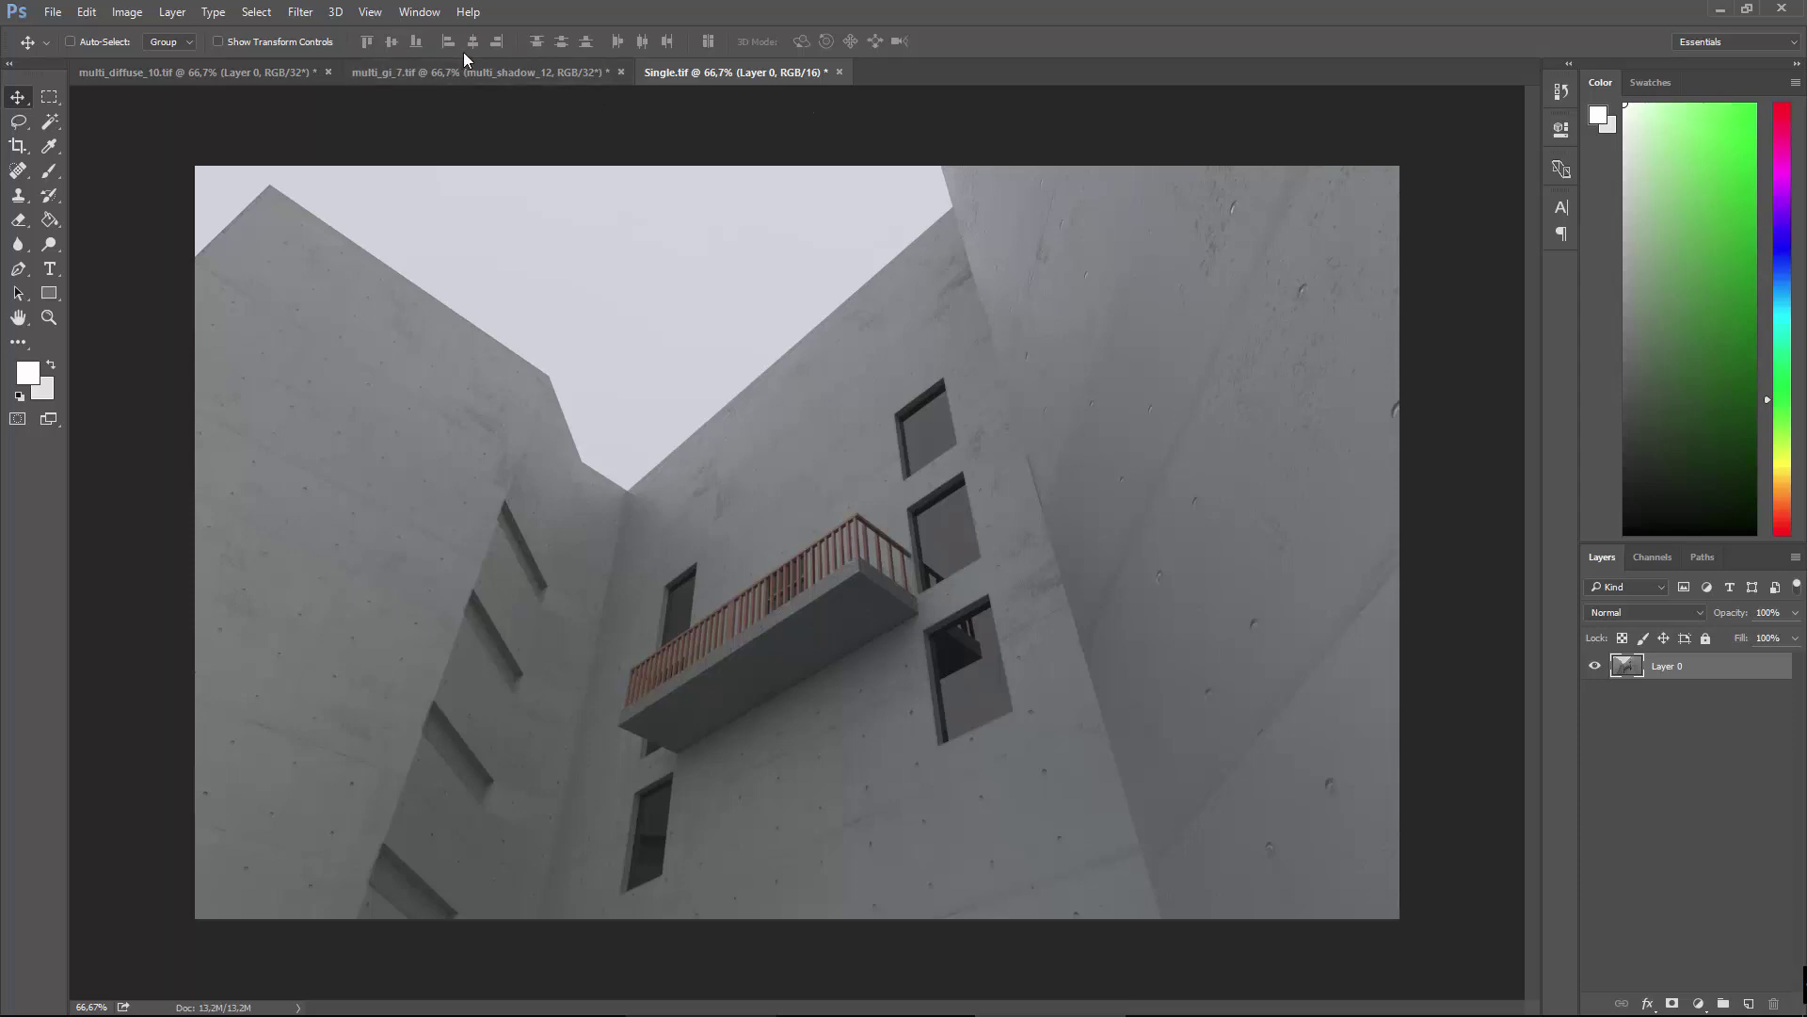
pyautogui.click(492, 74)
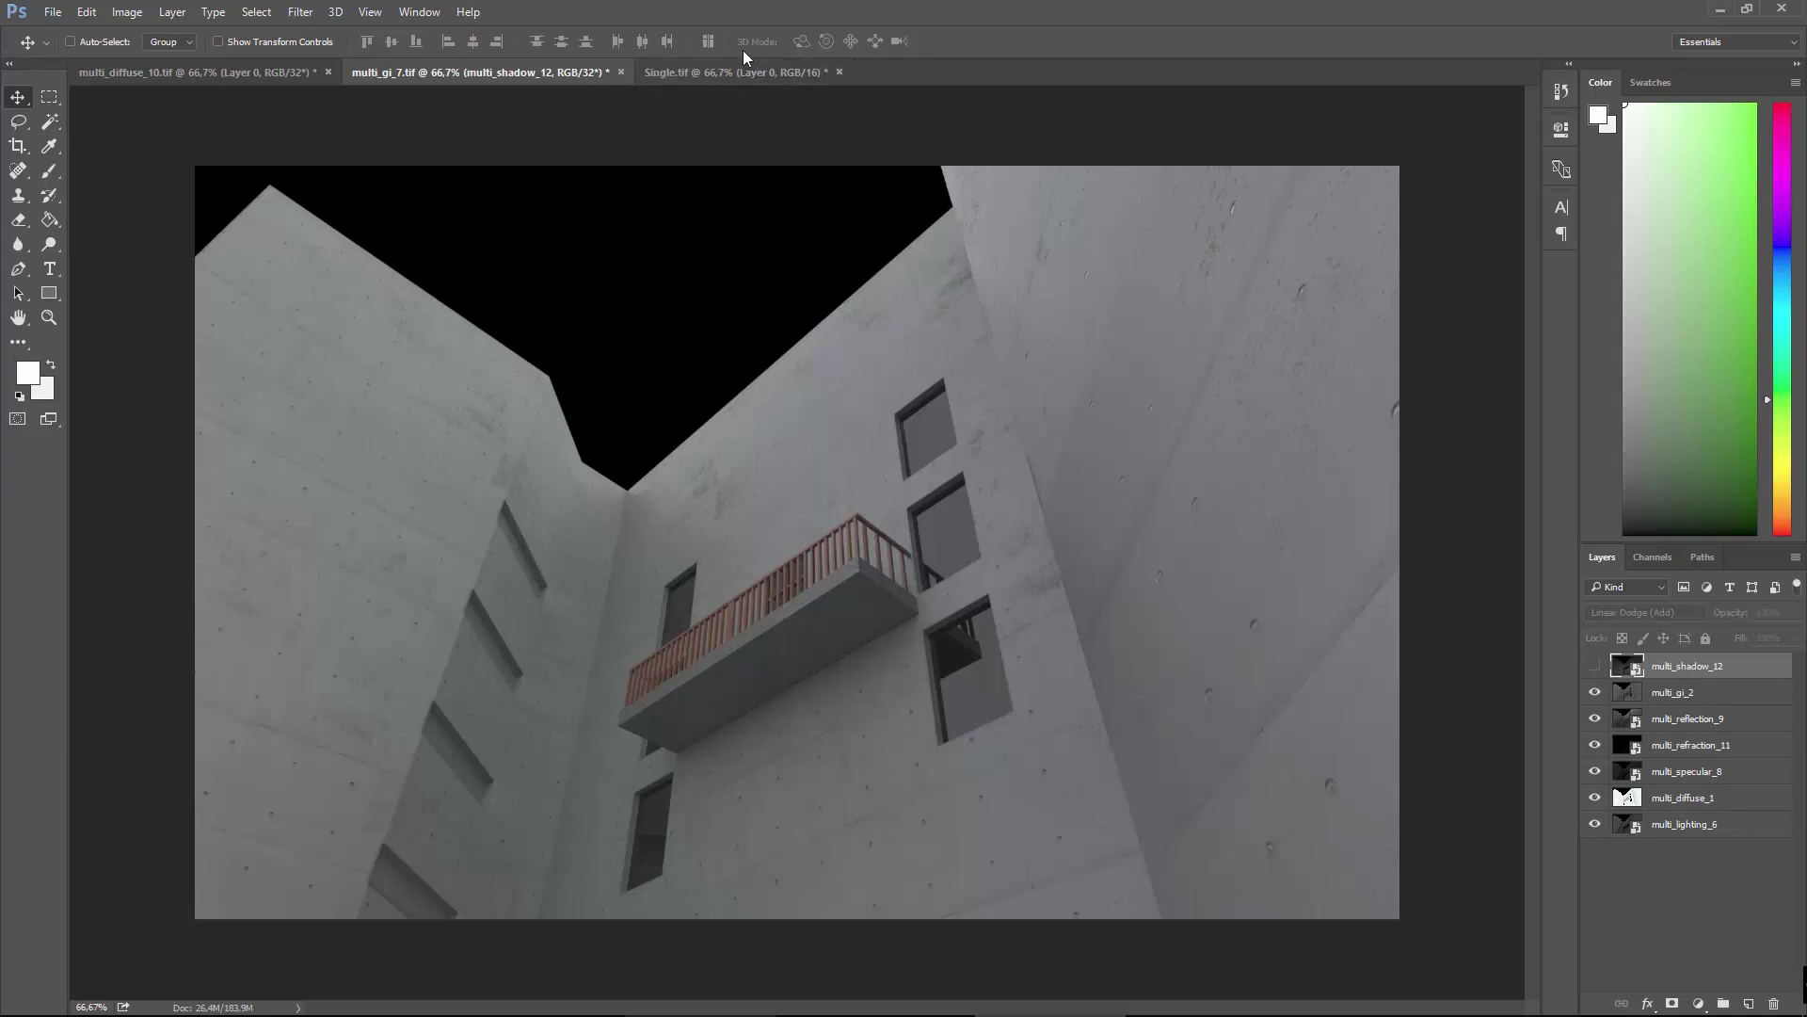
# Select the sky in Single.tif with the Magic Wand and copy it into the multi_gi_7.tif composite as the top layer.
pyautogui.click(717, 69)
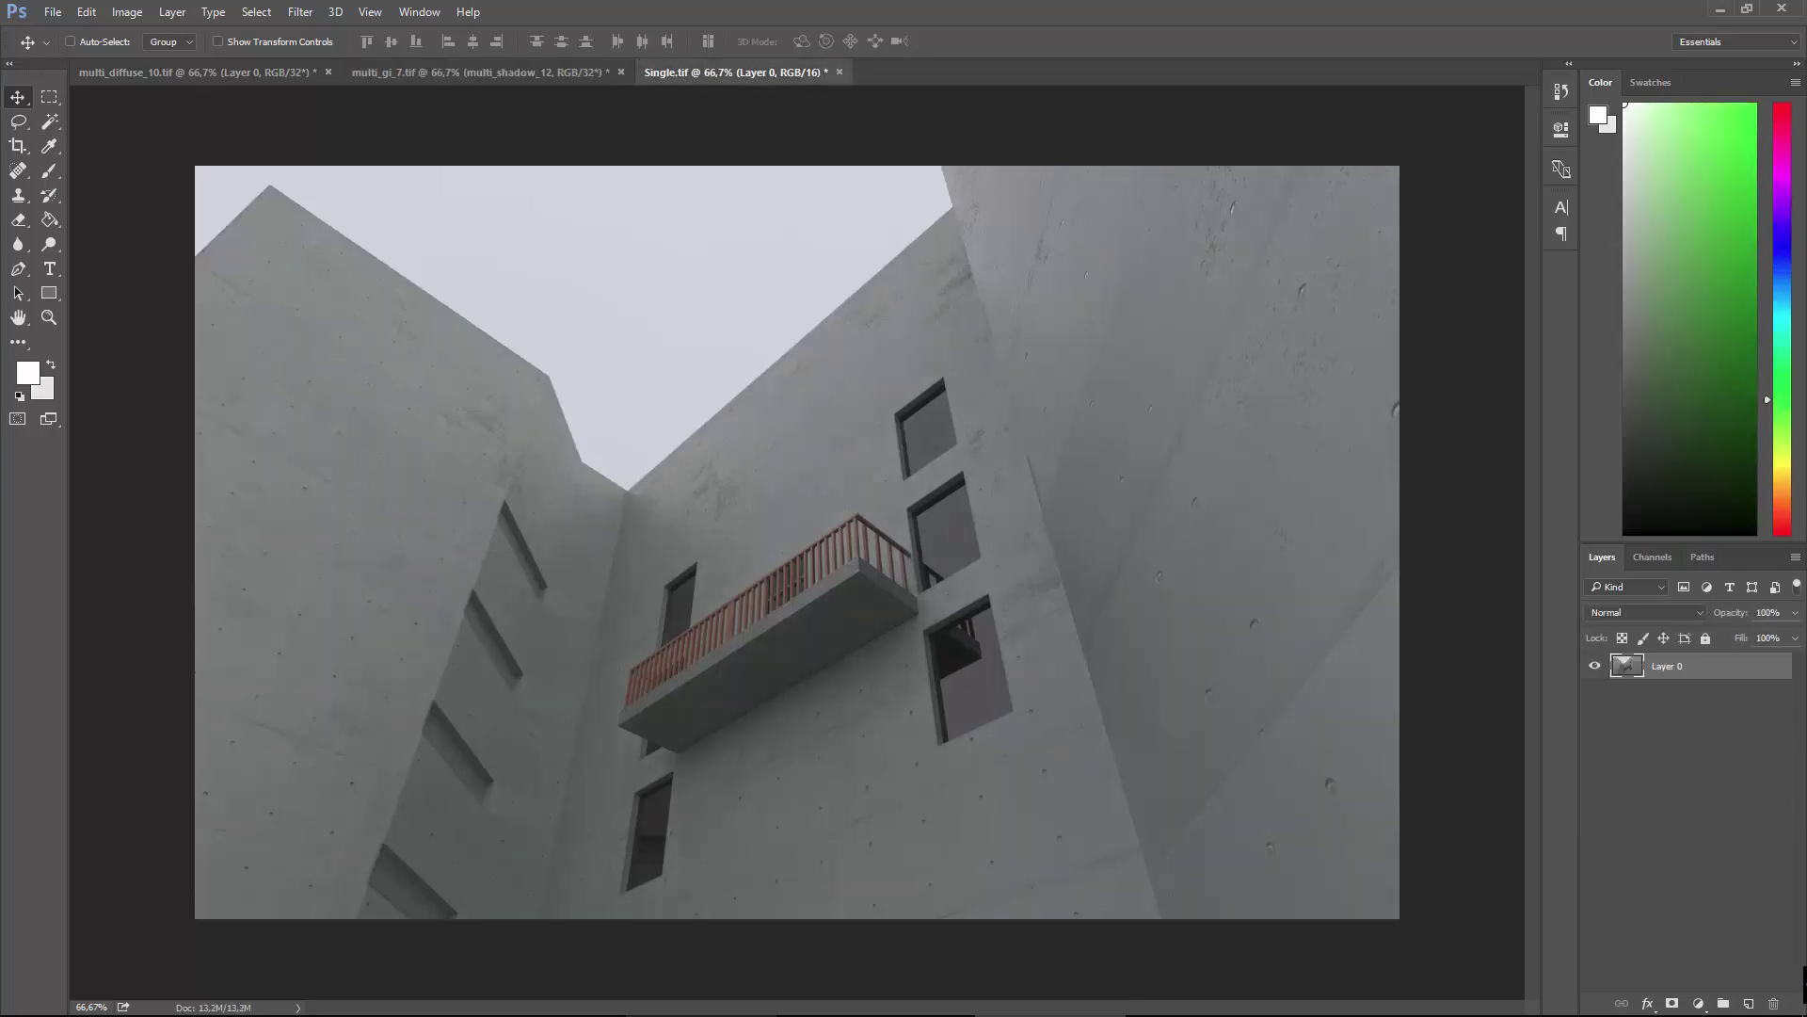
pyautogui.click(50, 120)
pyautogui.click(623, 343)
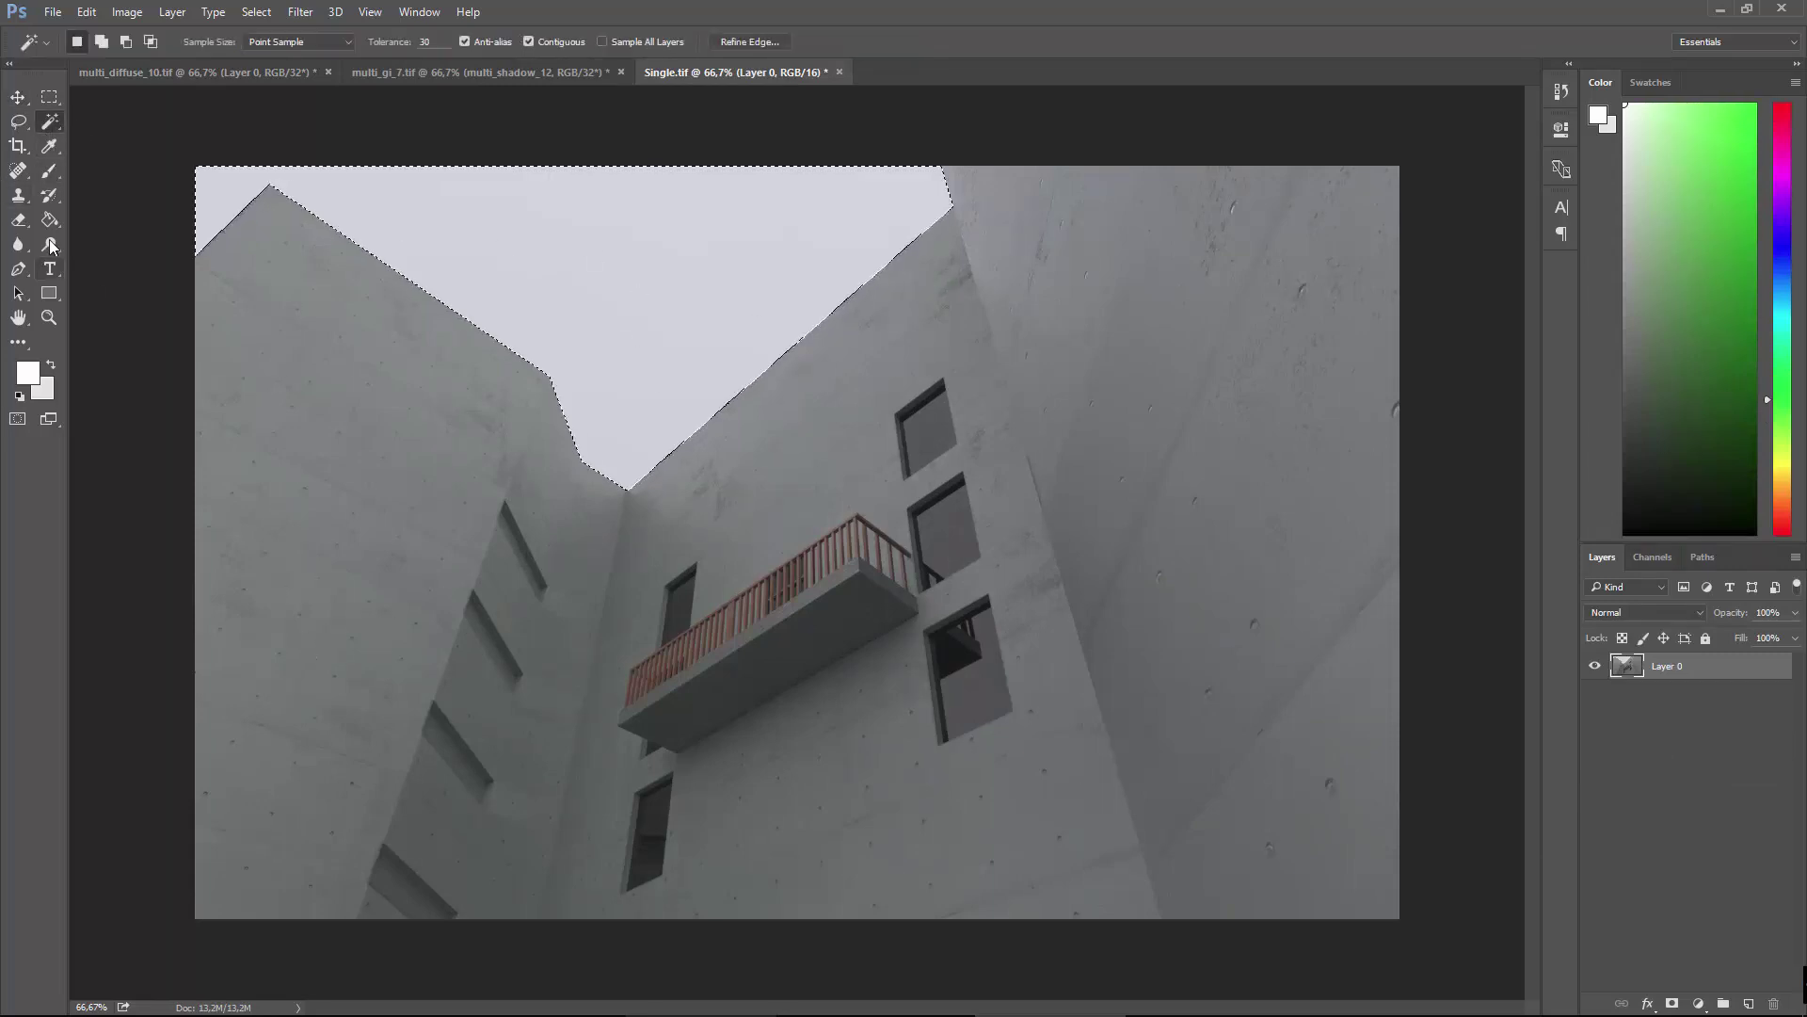
pyautogui.click(30, 99)
pyautogui.moveTo(480, 222); pyautogui.dragTo(536, 280)
pyautogui.click(996, 431)
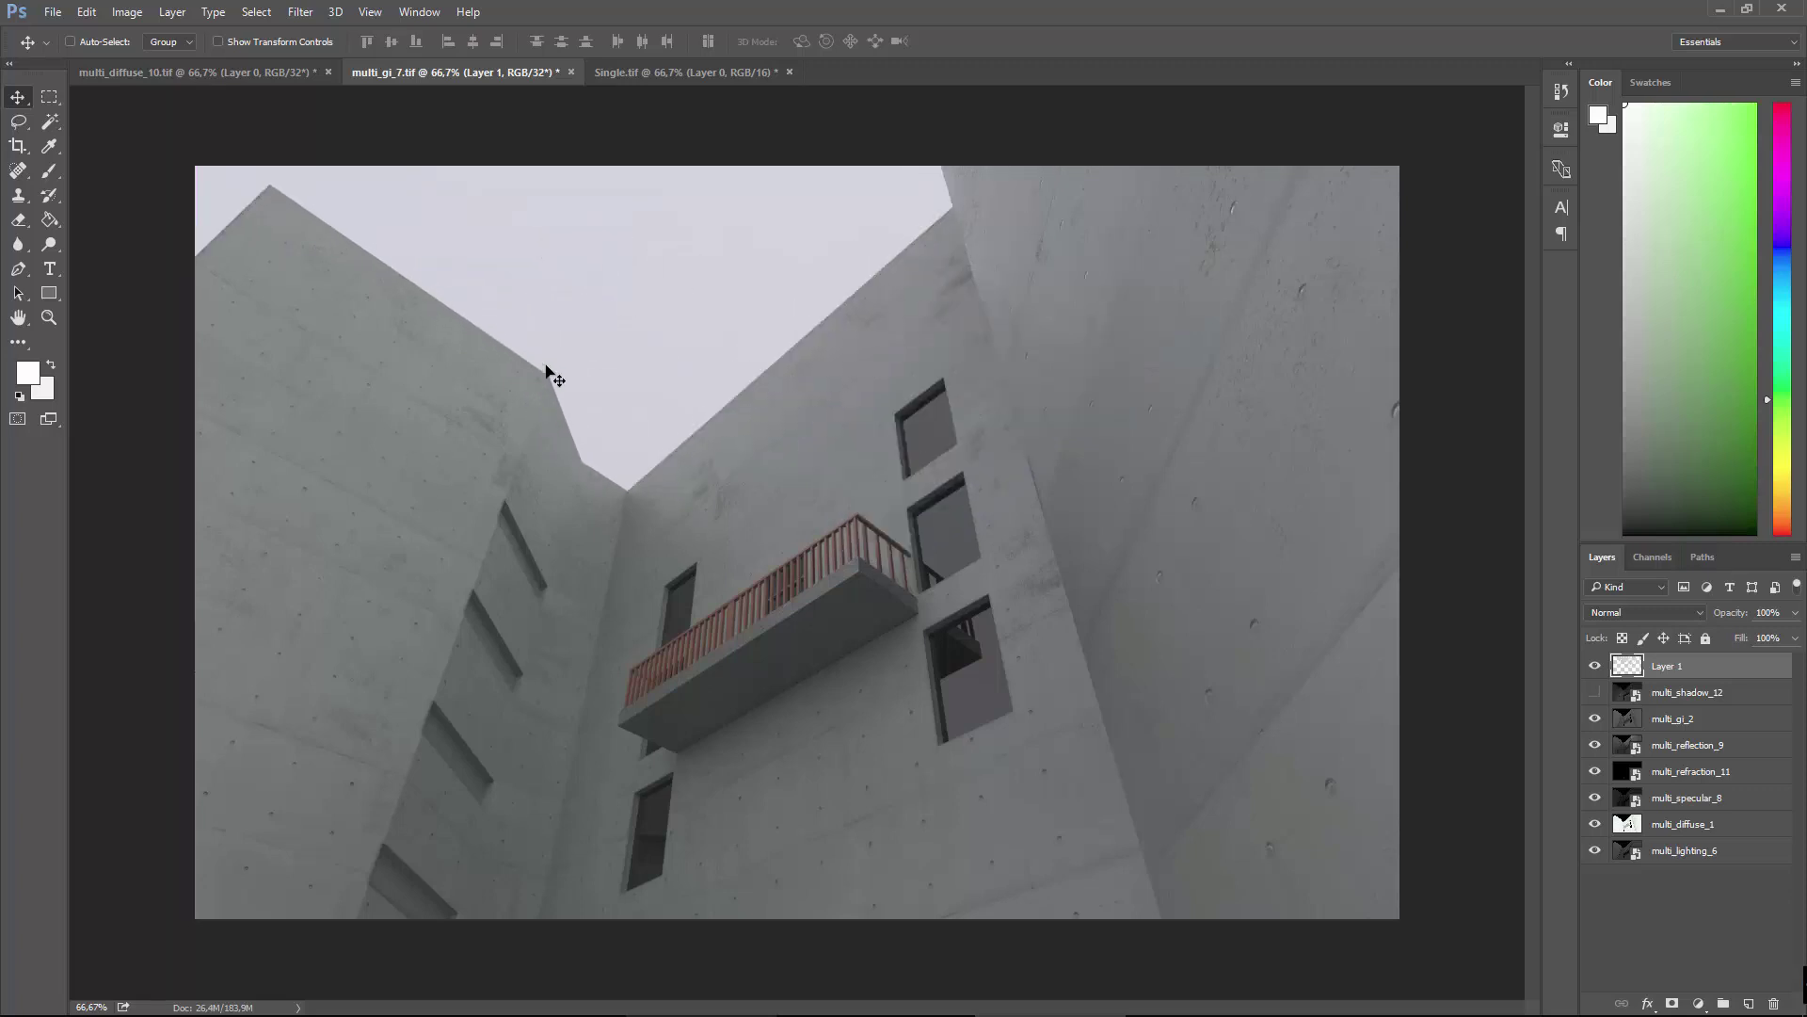
pyautogui.moveTo(1637, 666)
pyautogui.mouseDown()
pyautogui.moveTo(1633, 863)
pyautogui.moveTo(1635, 659)
pyautogui.mouseUp()
pyautogui.click(1595, 669)
pyautogui.click(1595, 689)
pyautogui.click(1632, 825)
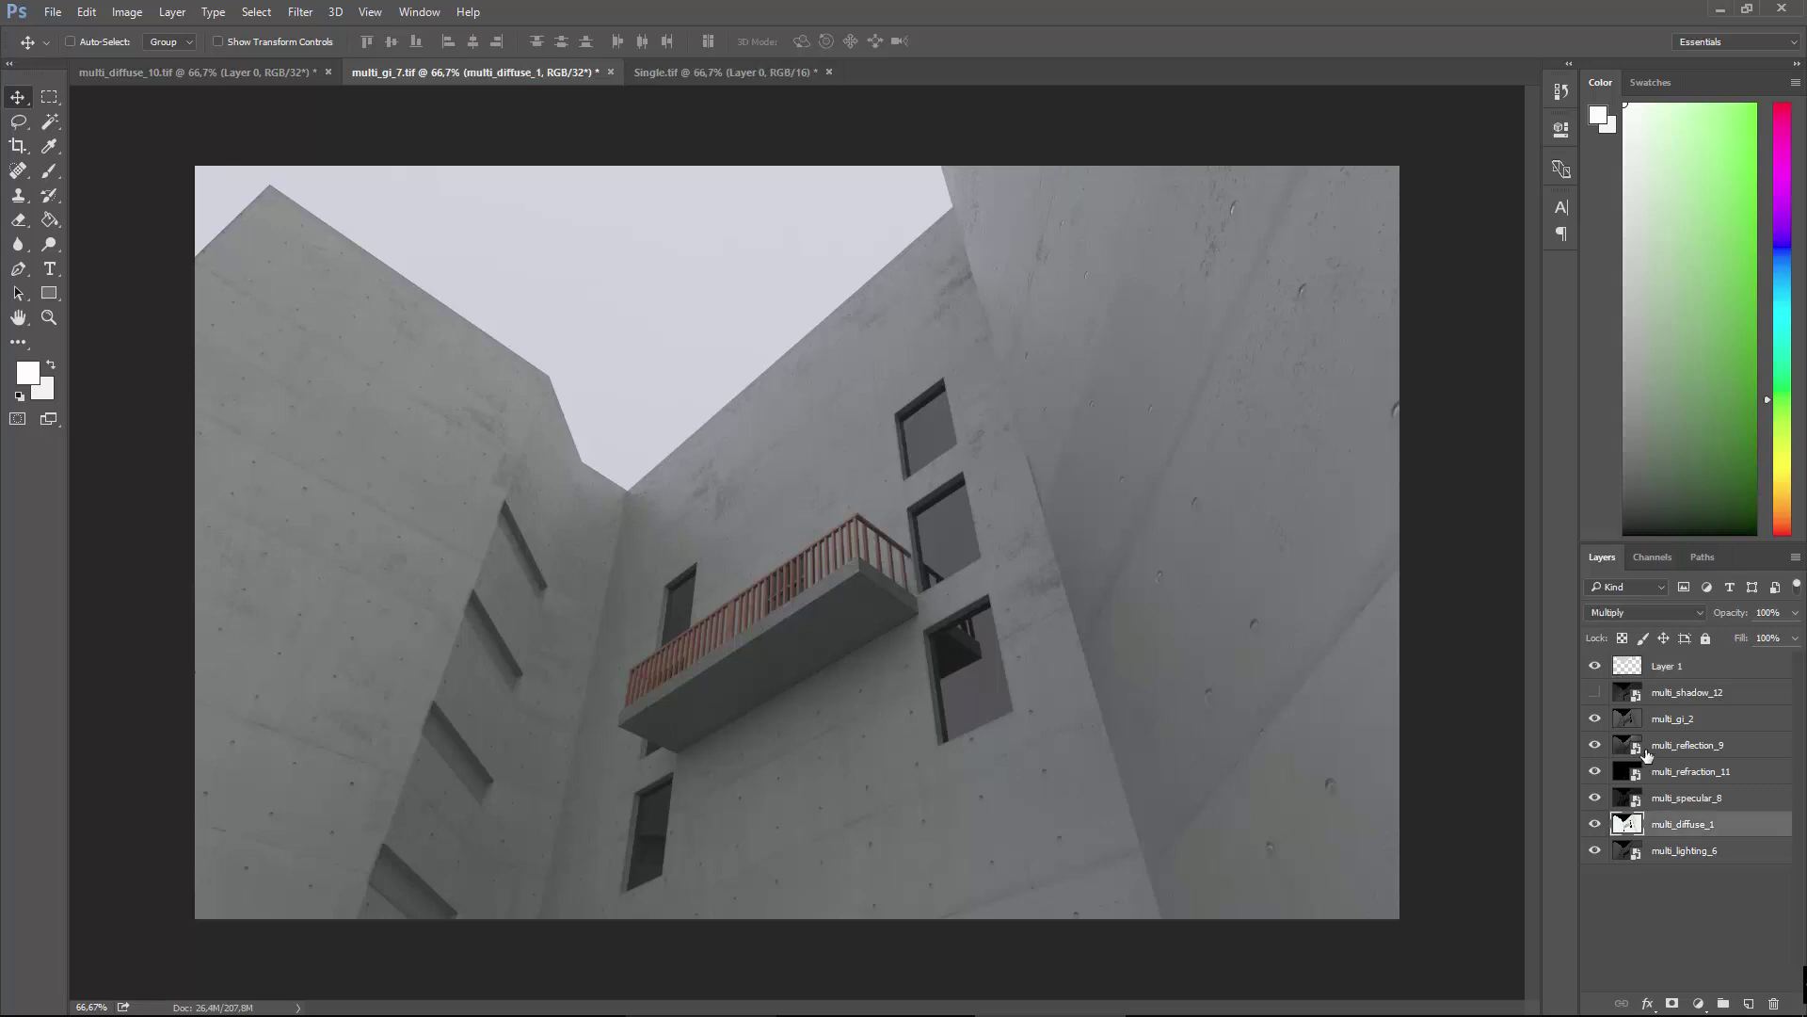
# Compare the composite with and without the multi_gi_2 layer, toggling its visibility repeatedly and leaving it shown.
pyautogui.click(1631, 721)
pyautogui.click(1597, 719)
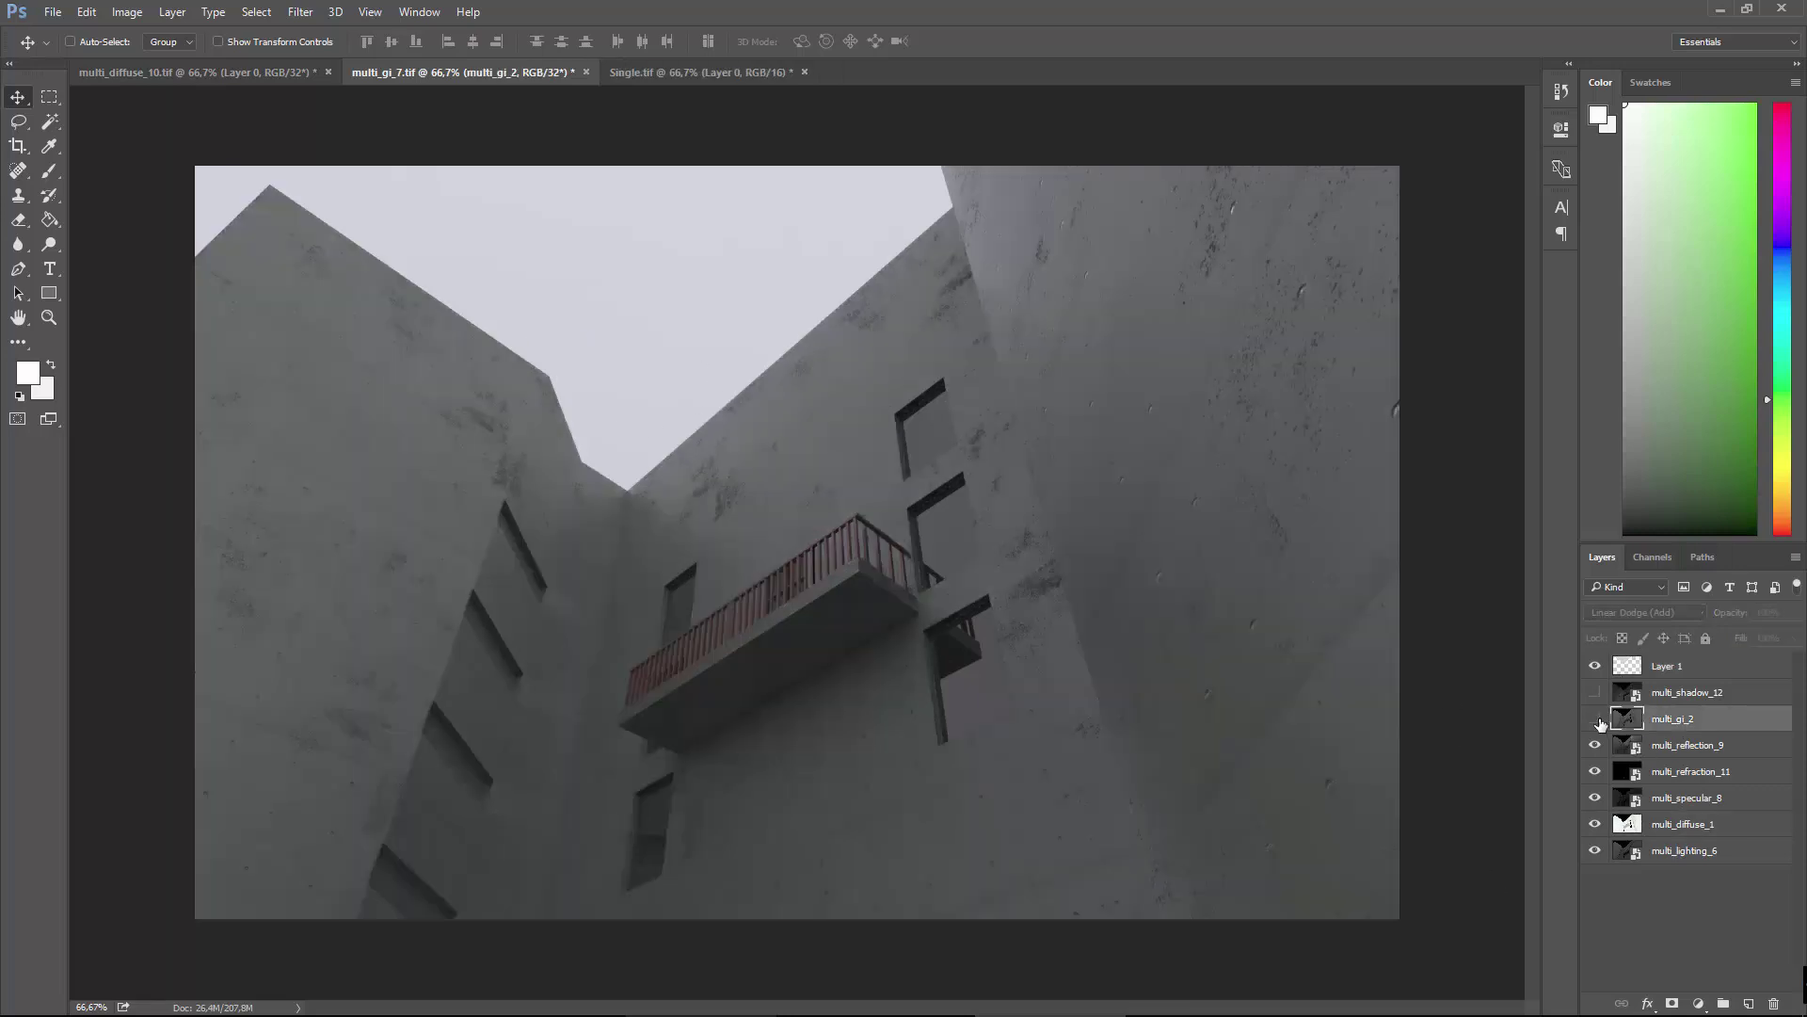
pyautogui.click(1598, 719)
pyautogui.click(1598, 720)
pyautogui.click(1598, 720)
pyautogui.click(1597, 719)
pyautogui.click(1599, 720)
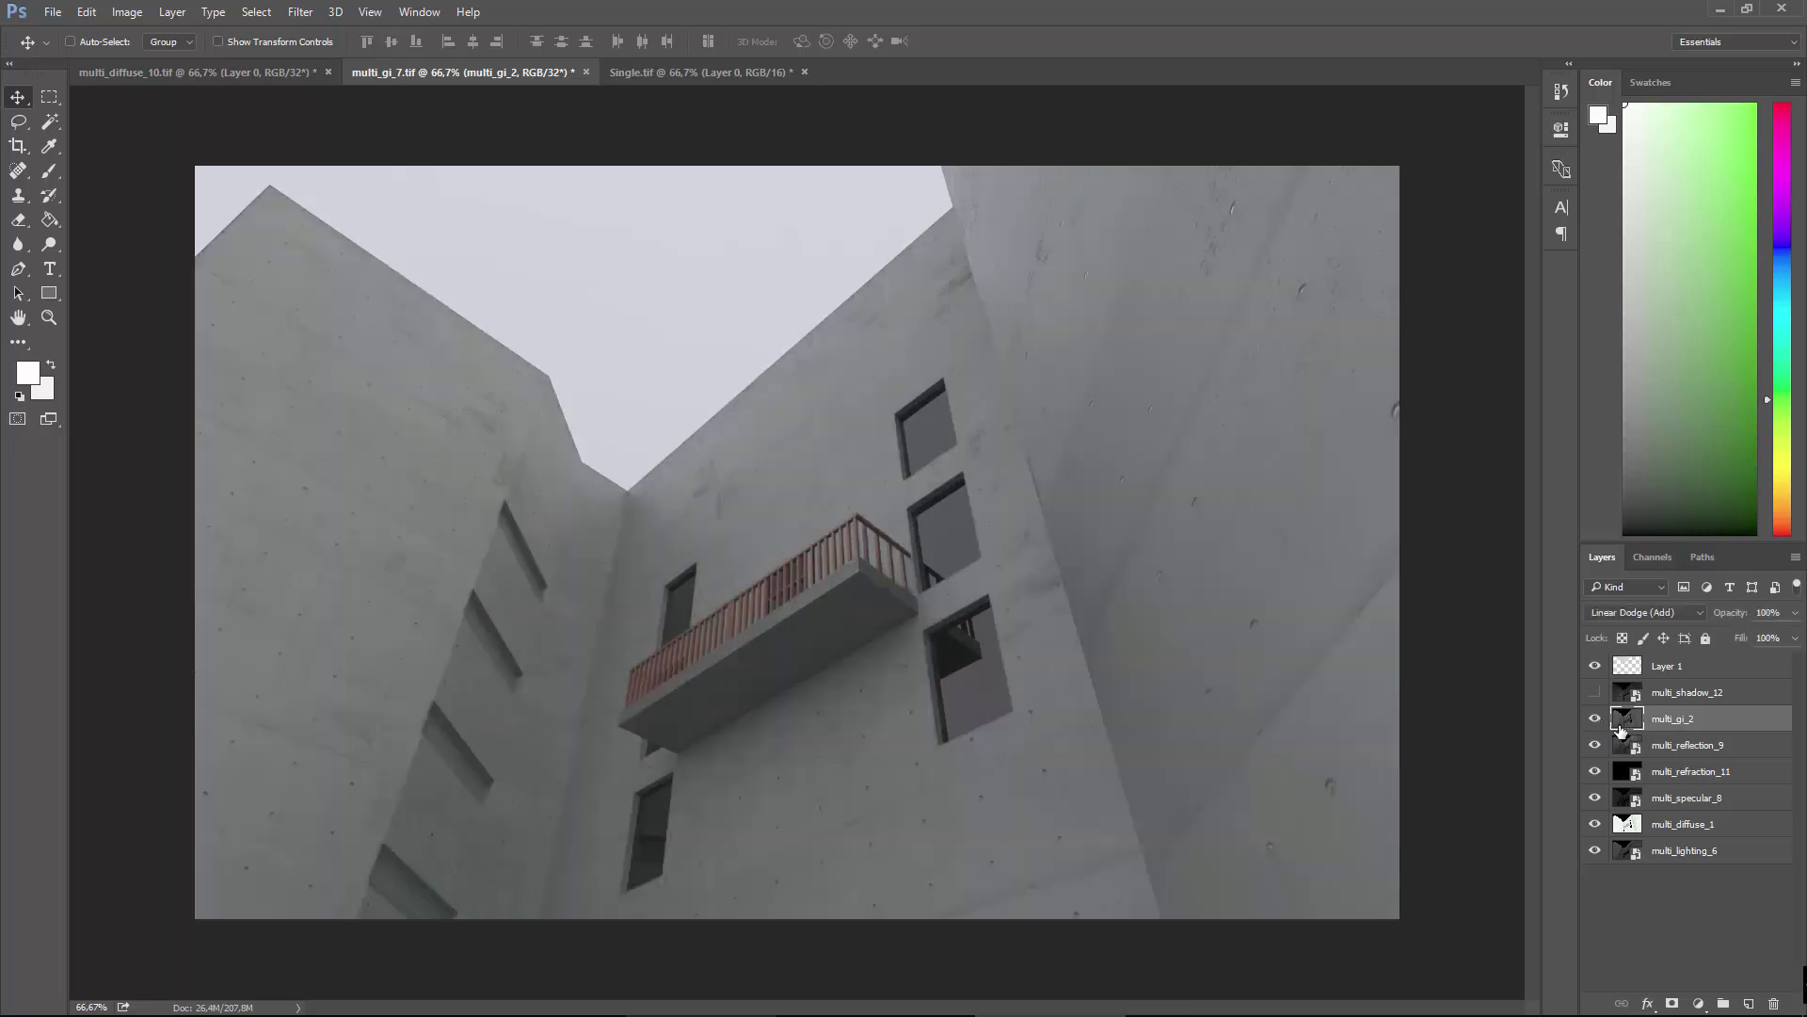
pyautogui.click(1597, 719)
pyautogui.click(1597, 719)
pyautogui.click(1598, 720)
pyautogui.click(1598, 720)
pyautogui.click(1598, 719)
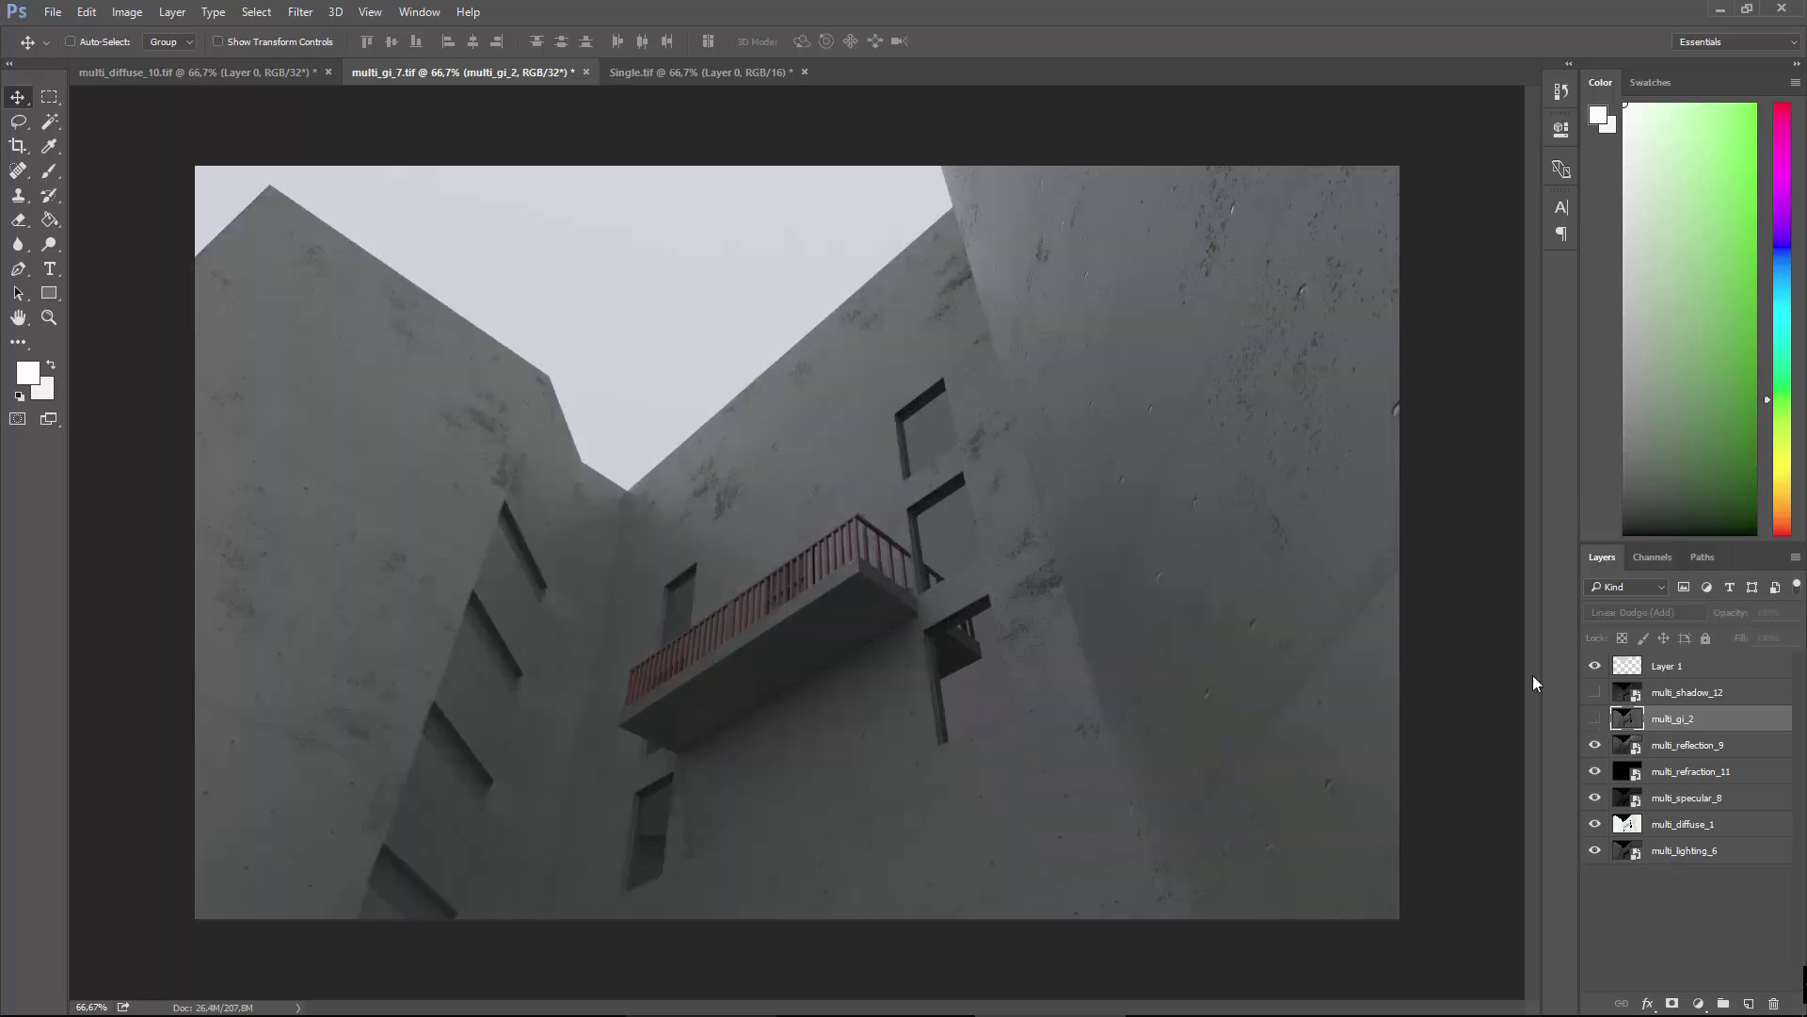
pyautogui.click(1605, 720)
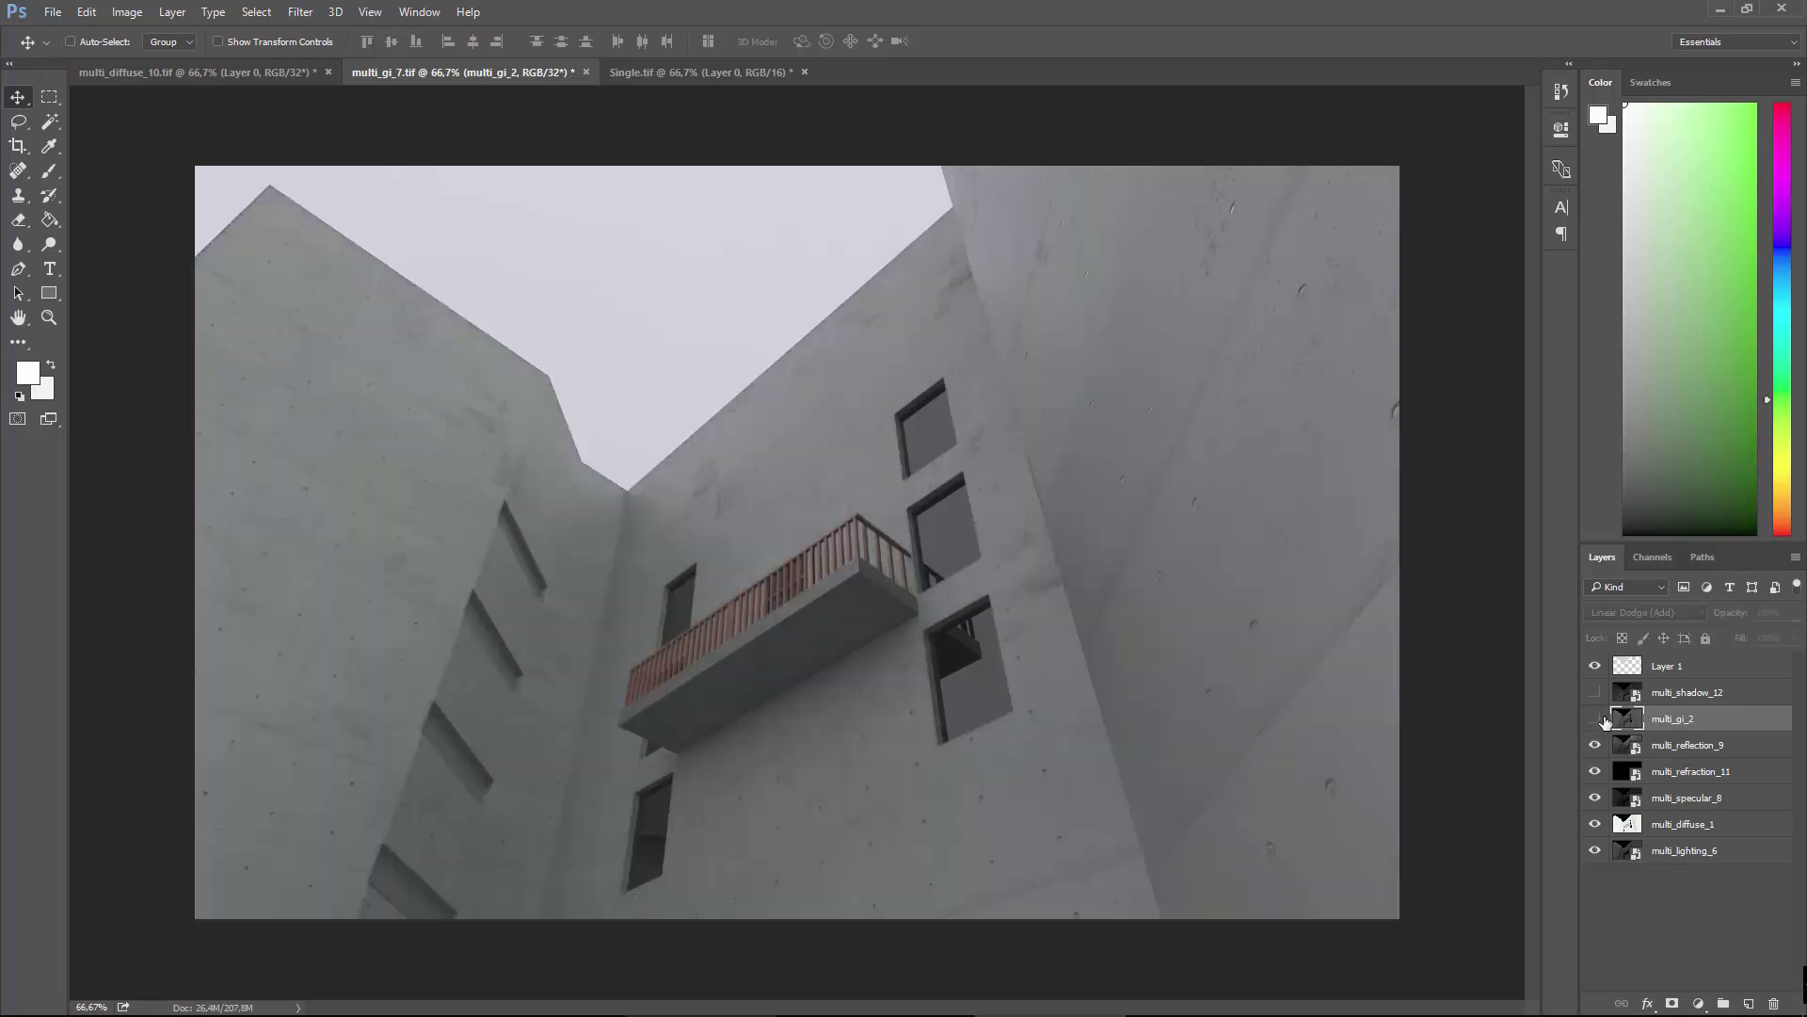
pyautogui.click(1605, 720)
pyautogui.click(1605, 720)
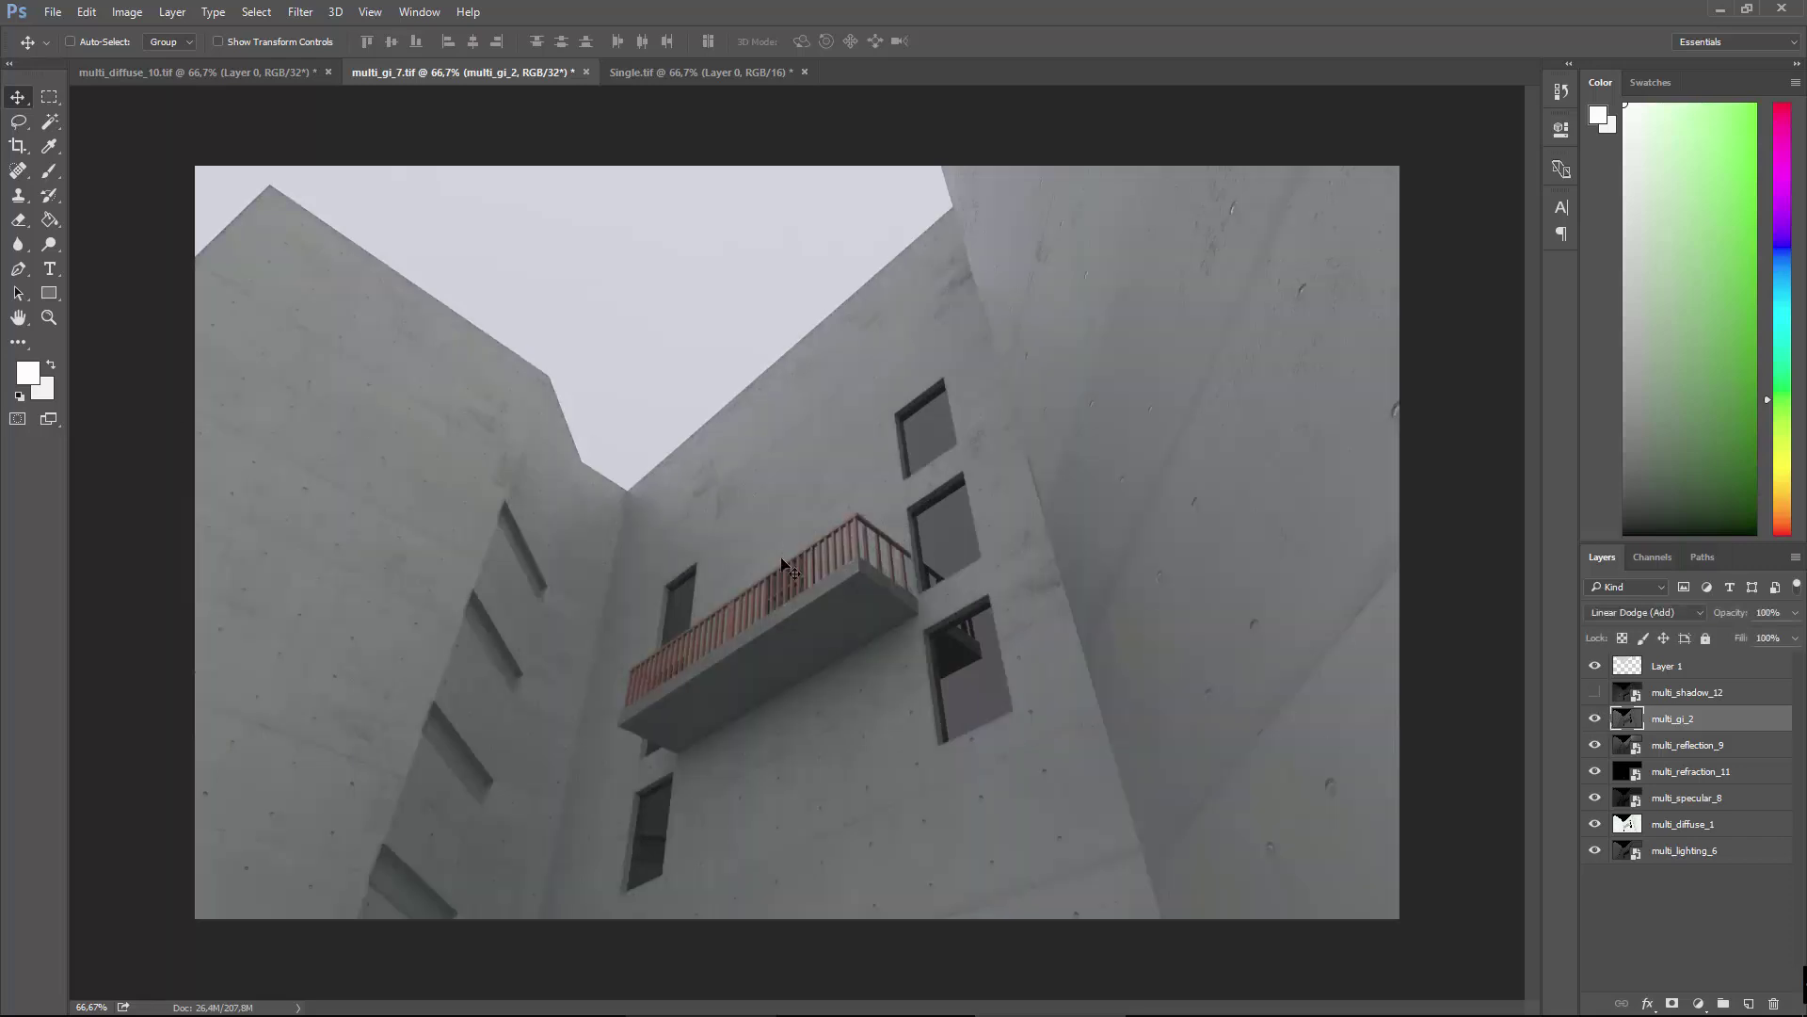
pyautogui.click(1597, 718)
pyautogui.click(1597, 718)
# Add a Levels adjustment layer above multi_gi_2 and set its midtone input level to 0.77.
pyautogui.keyDown('ctrl'); pyautogui.click(1700, 1004); pyautogui.keyUp('ctrl')
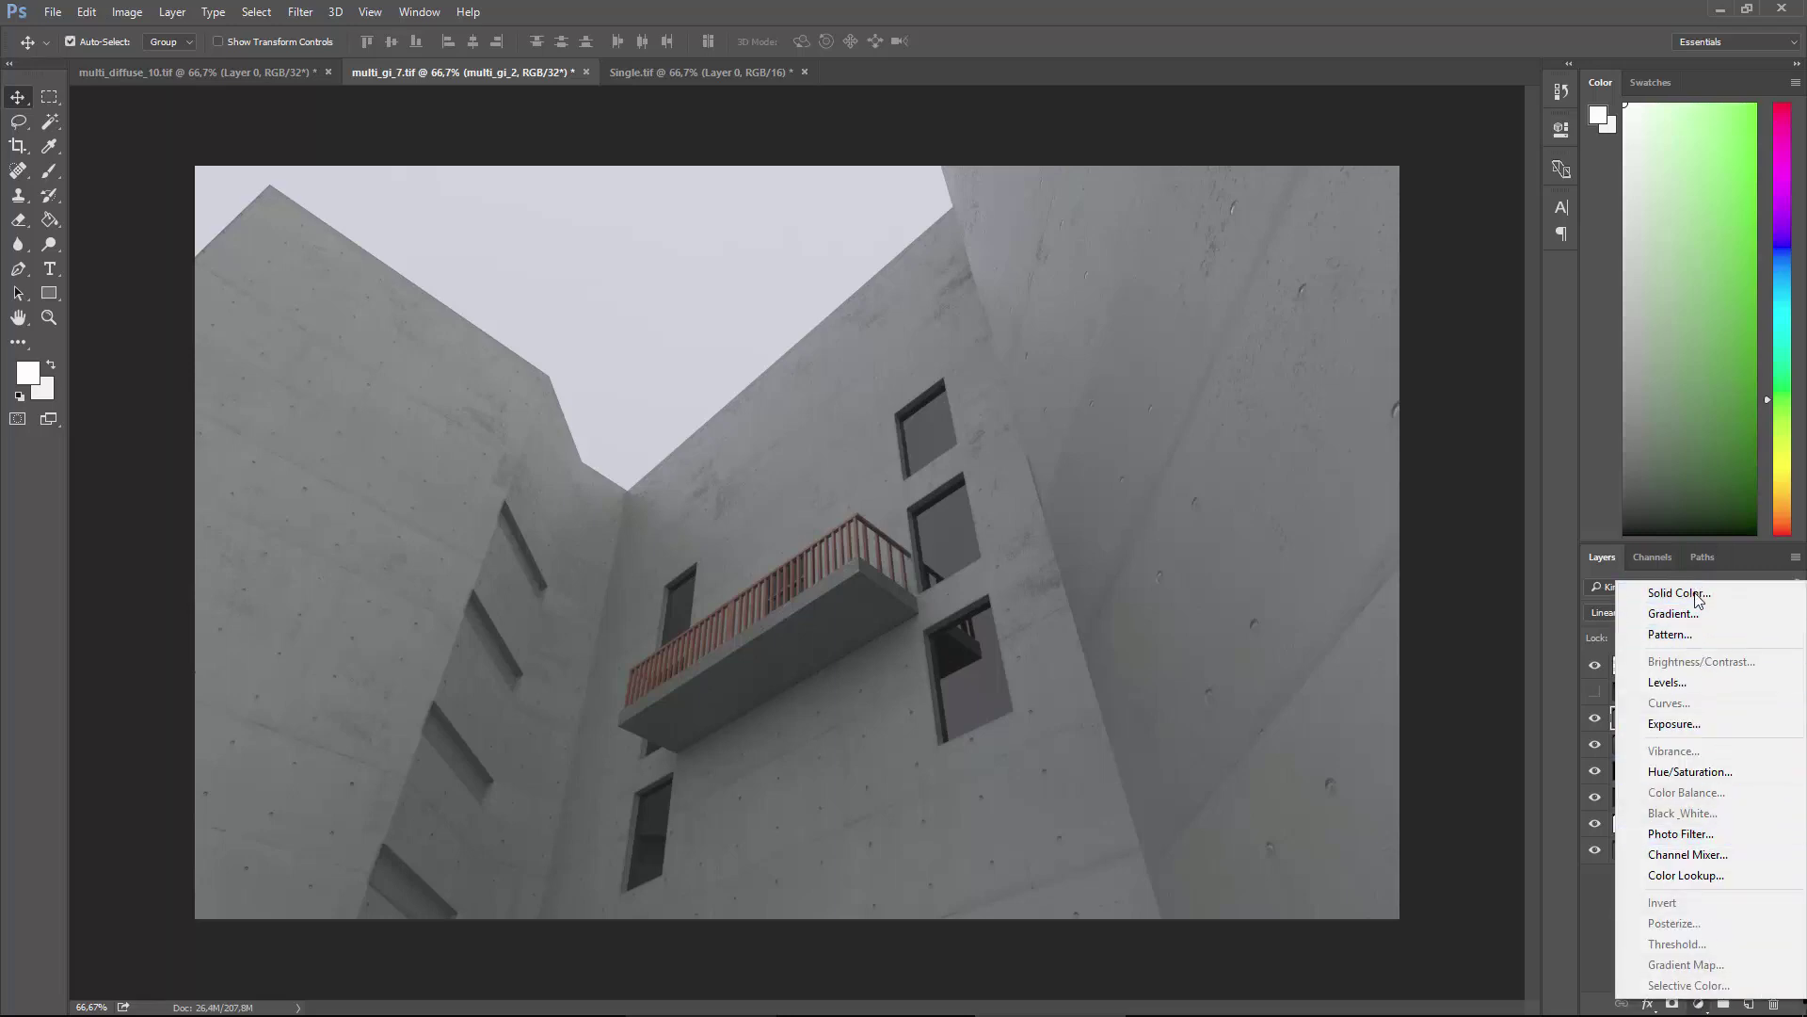
pyautogui.click(1686, 682)
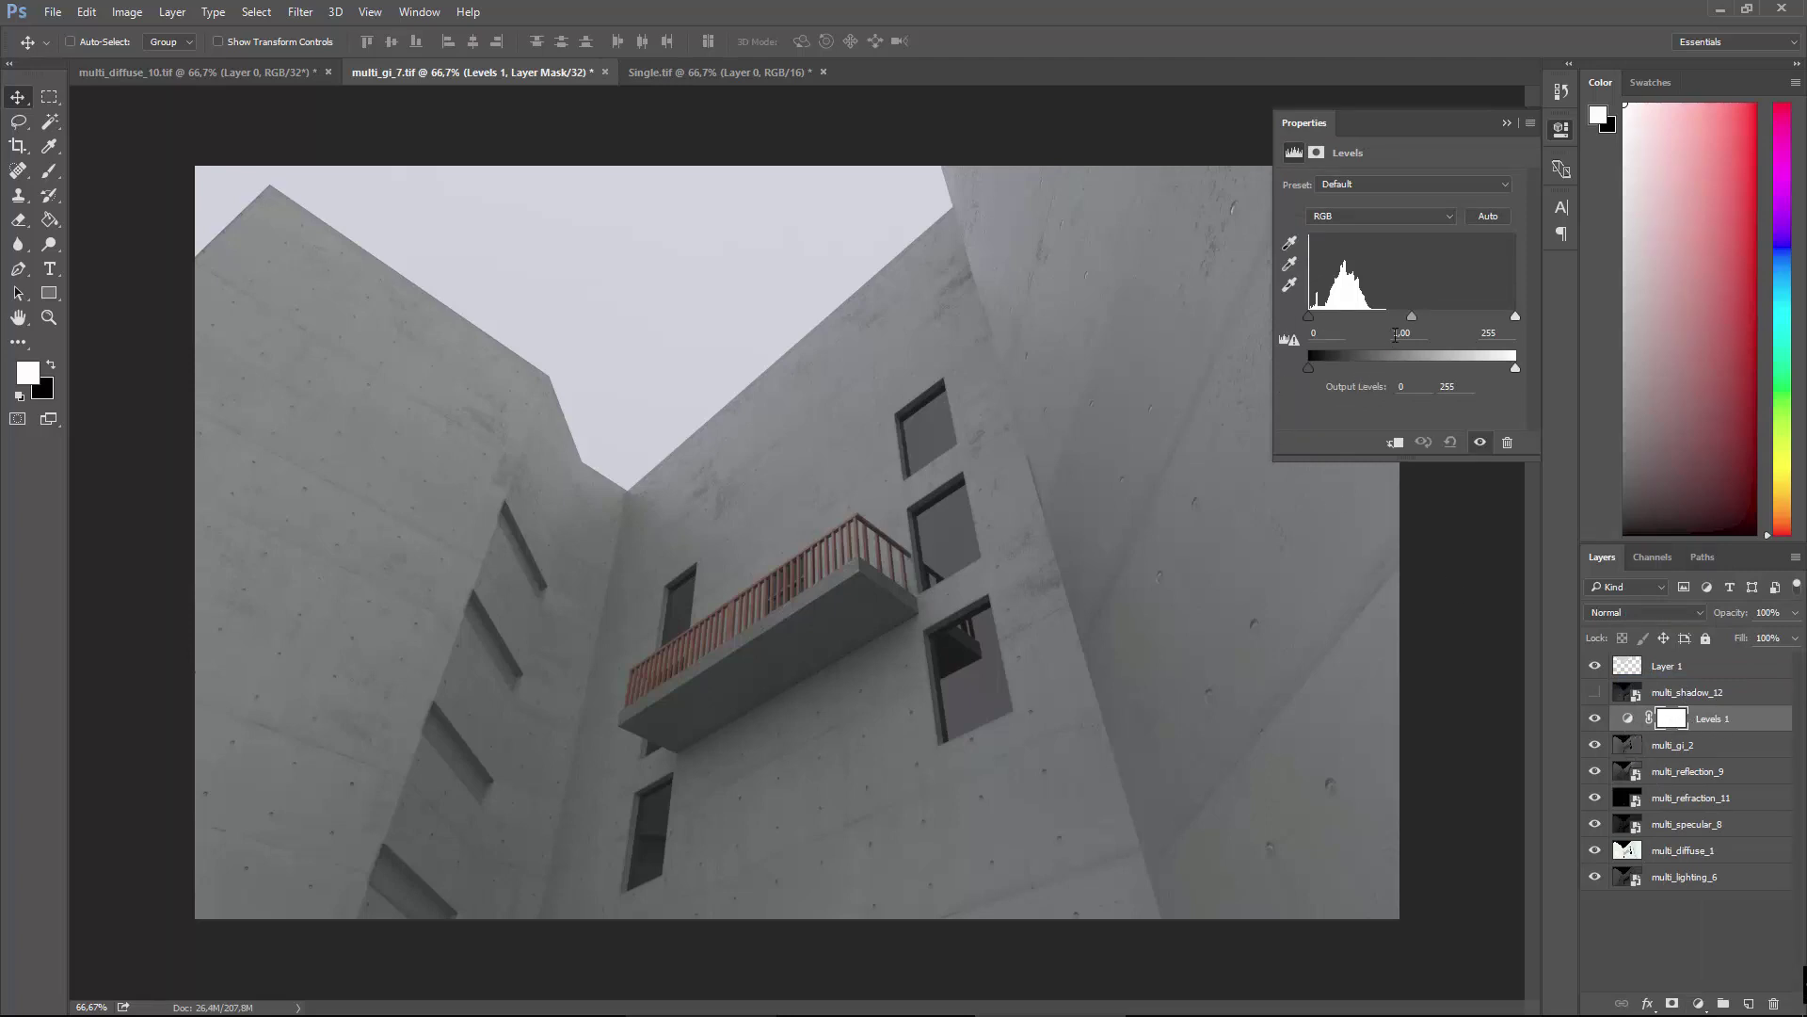
pyautogui.moveTo(1412, 322)
pyautogui.mouseDown()
pyautogui.moveTo(1382, 322)
pyautogui.moveTo(1430, 318)
pyautogui.mouseUp()
pyautogui.moveTo(1321, 320); pyautogui.dragTo(1310, 320)
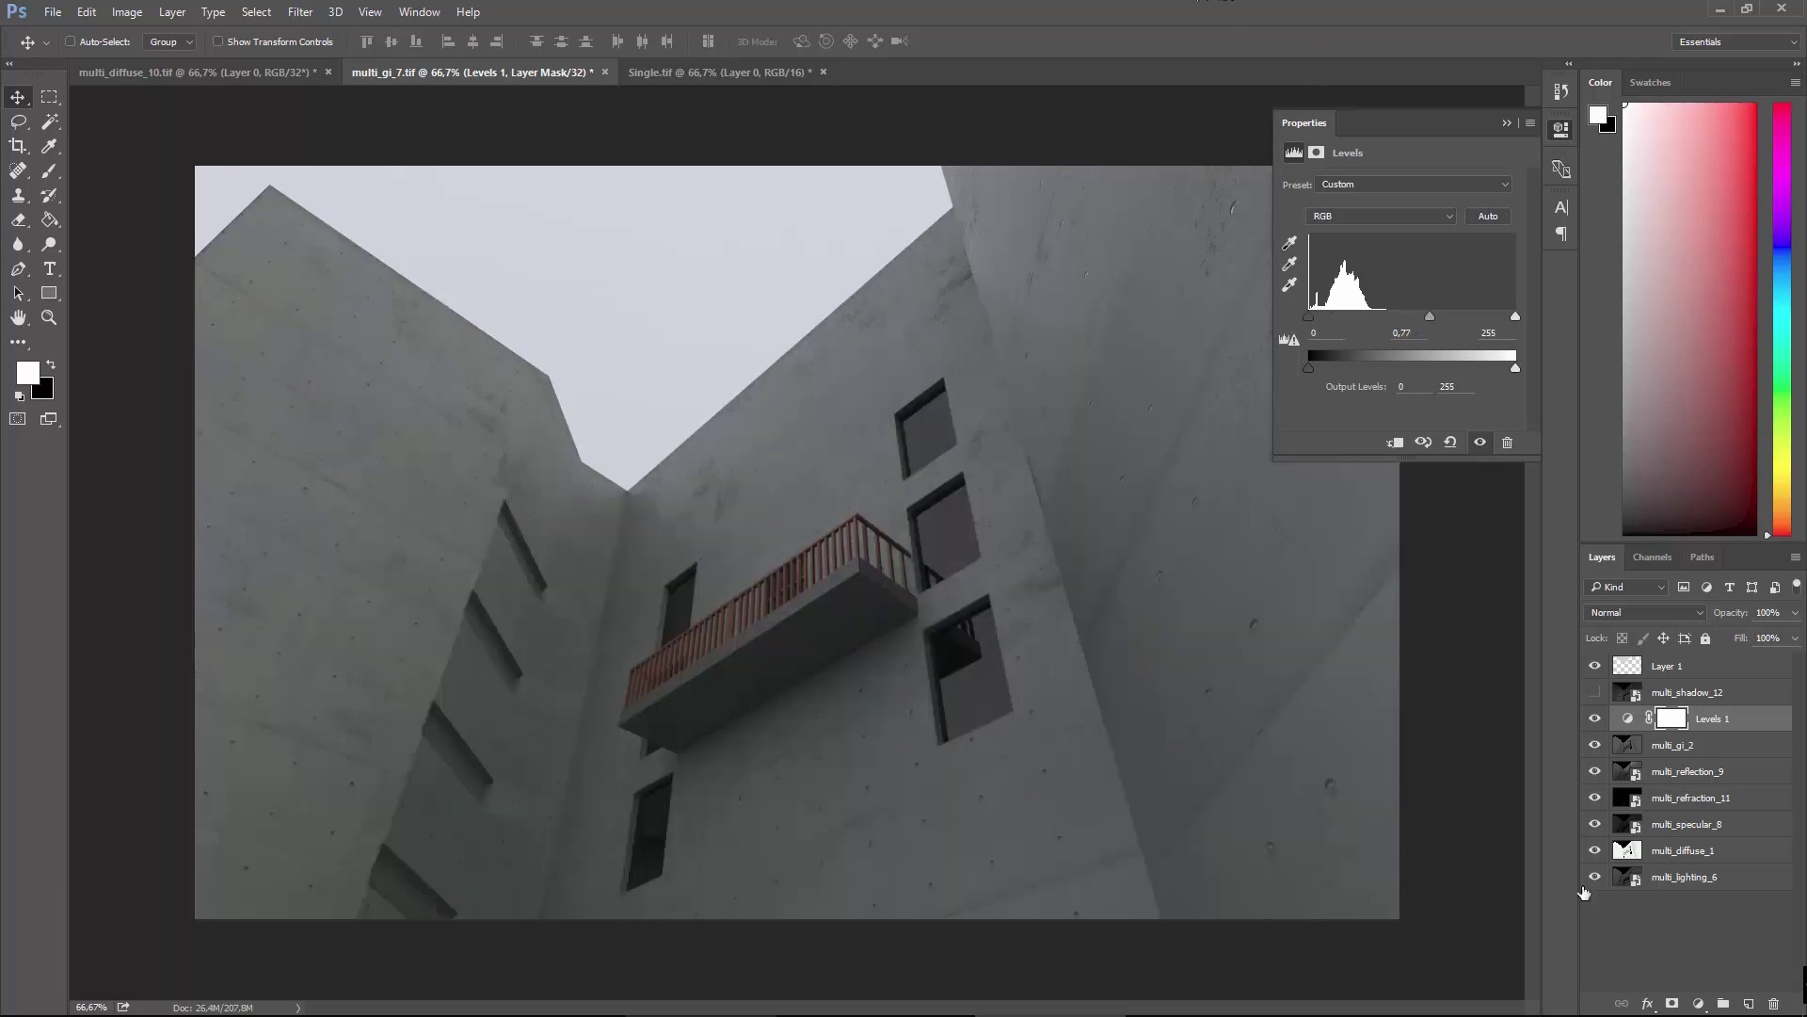
# Try to move the Levels adjustment's mask onto multi_gi_2, and undo back to before the adjustment layer.
pyautogui.click(1665, 723)
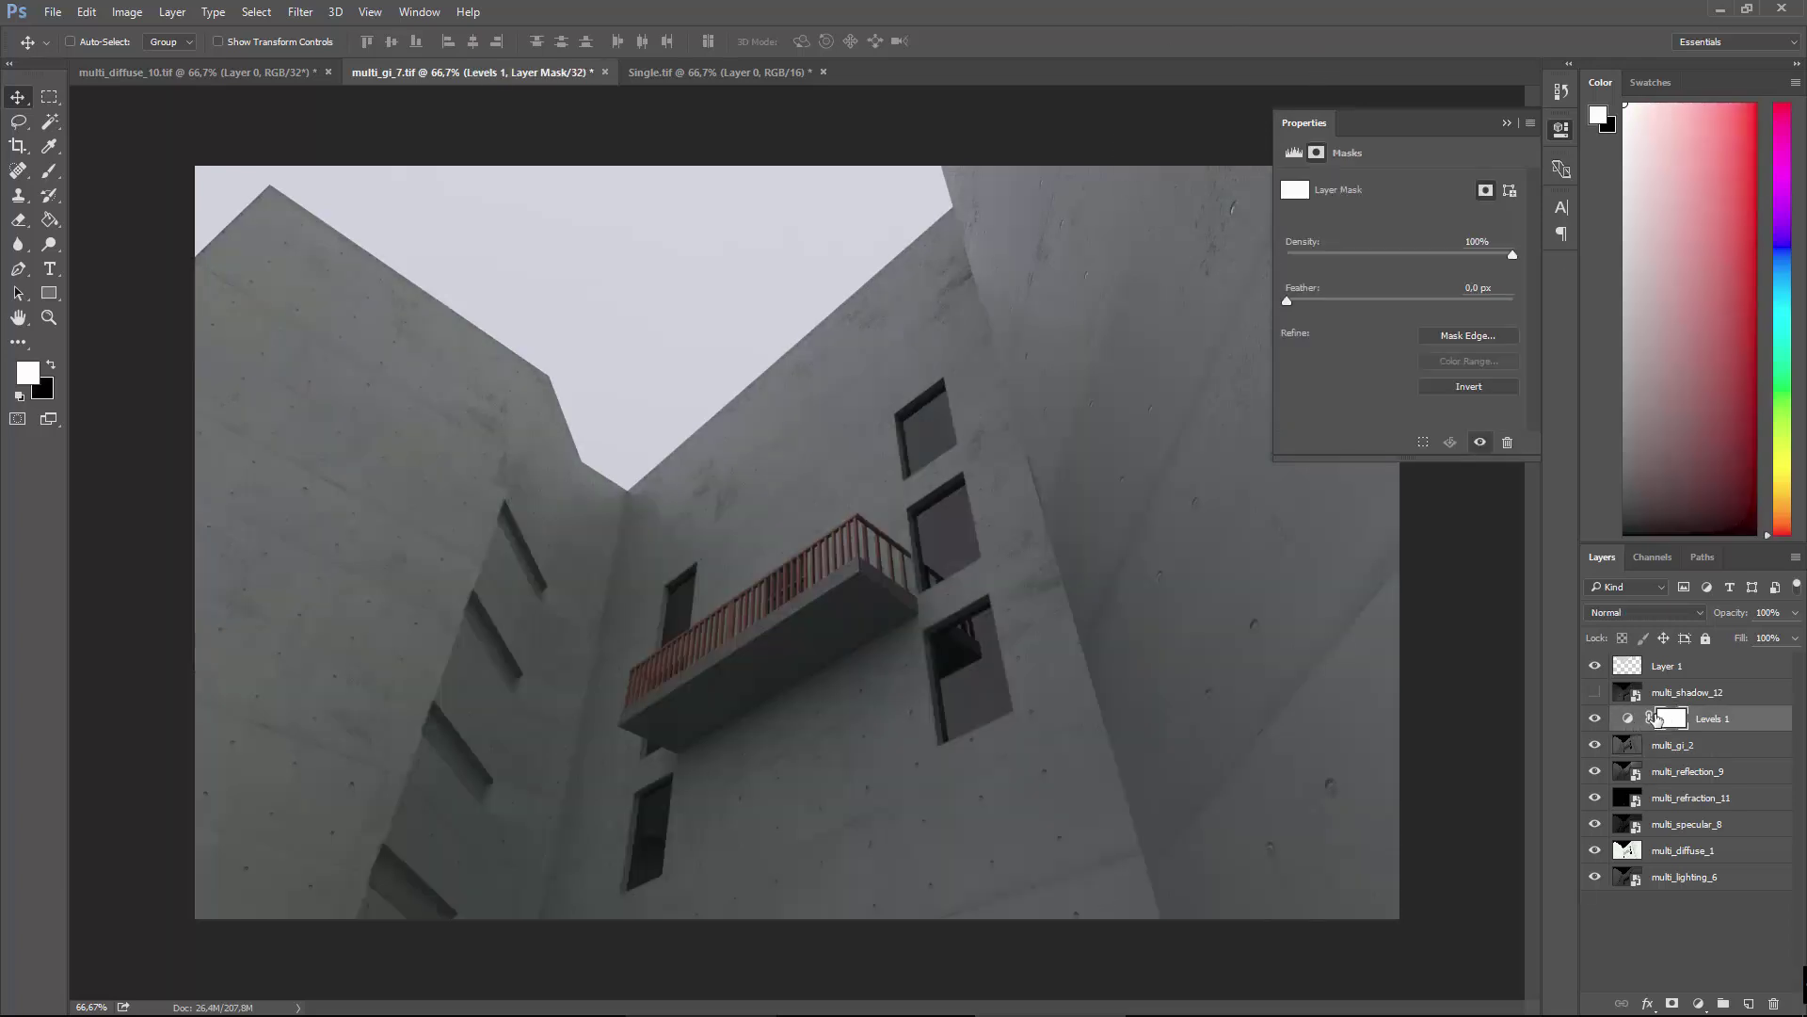
pyautogui.keyDown('alt'); pyautogui.moveTo(1672, 723); pyautogui.dragTo(1647, 750); pyautogui.keyUp('alt')
pyautogui.click(1666, 749)
pyautogui.click(1674, 722)
pyautogui.click(70, 42)
pyautogui.hotkey('ctrl', 'z')
pyautogui.hotkey('ctrl', 'alt', 'z')
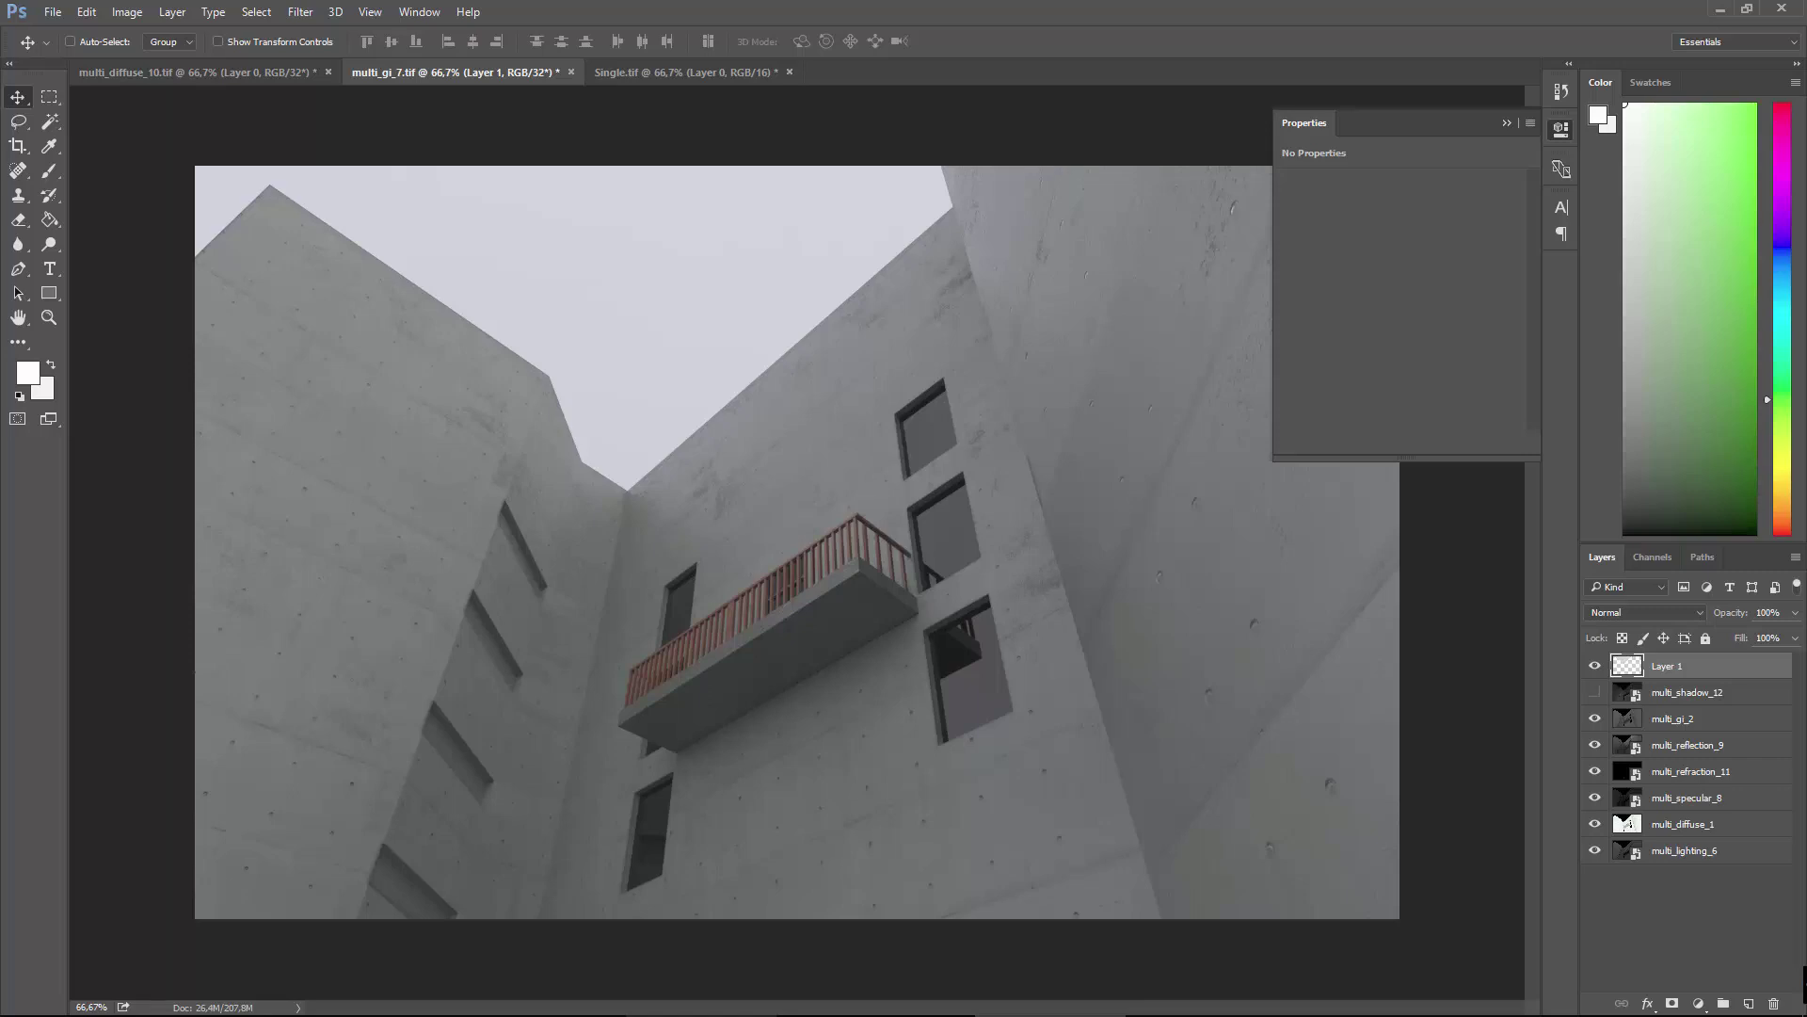
# Apply a Levels adjustment directly to the multi_gi_2 layer with the midtone input level at 0.84.
pyautogui.hotkey('alt', '[')
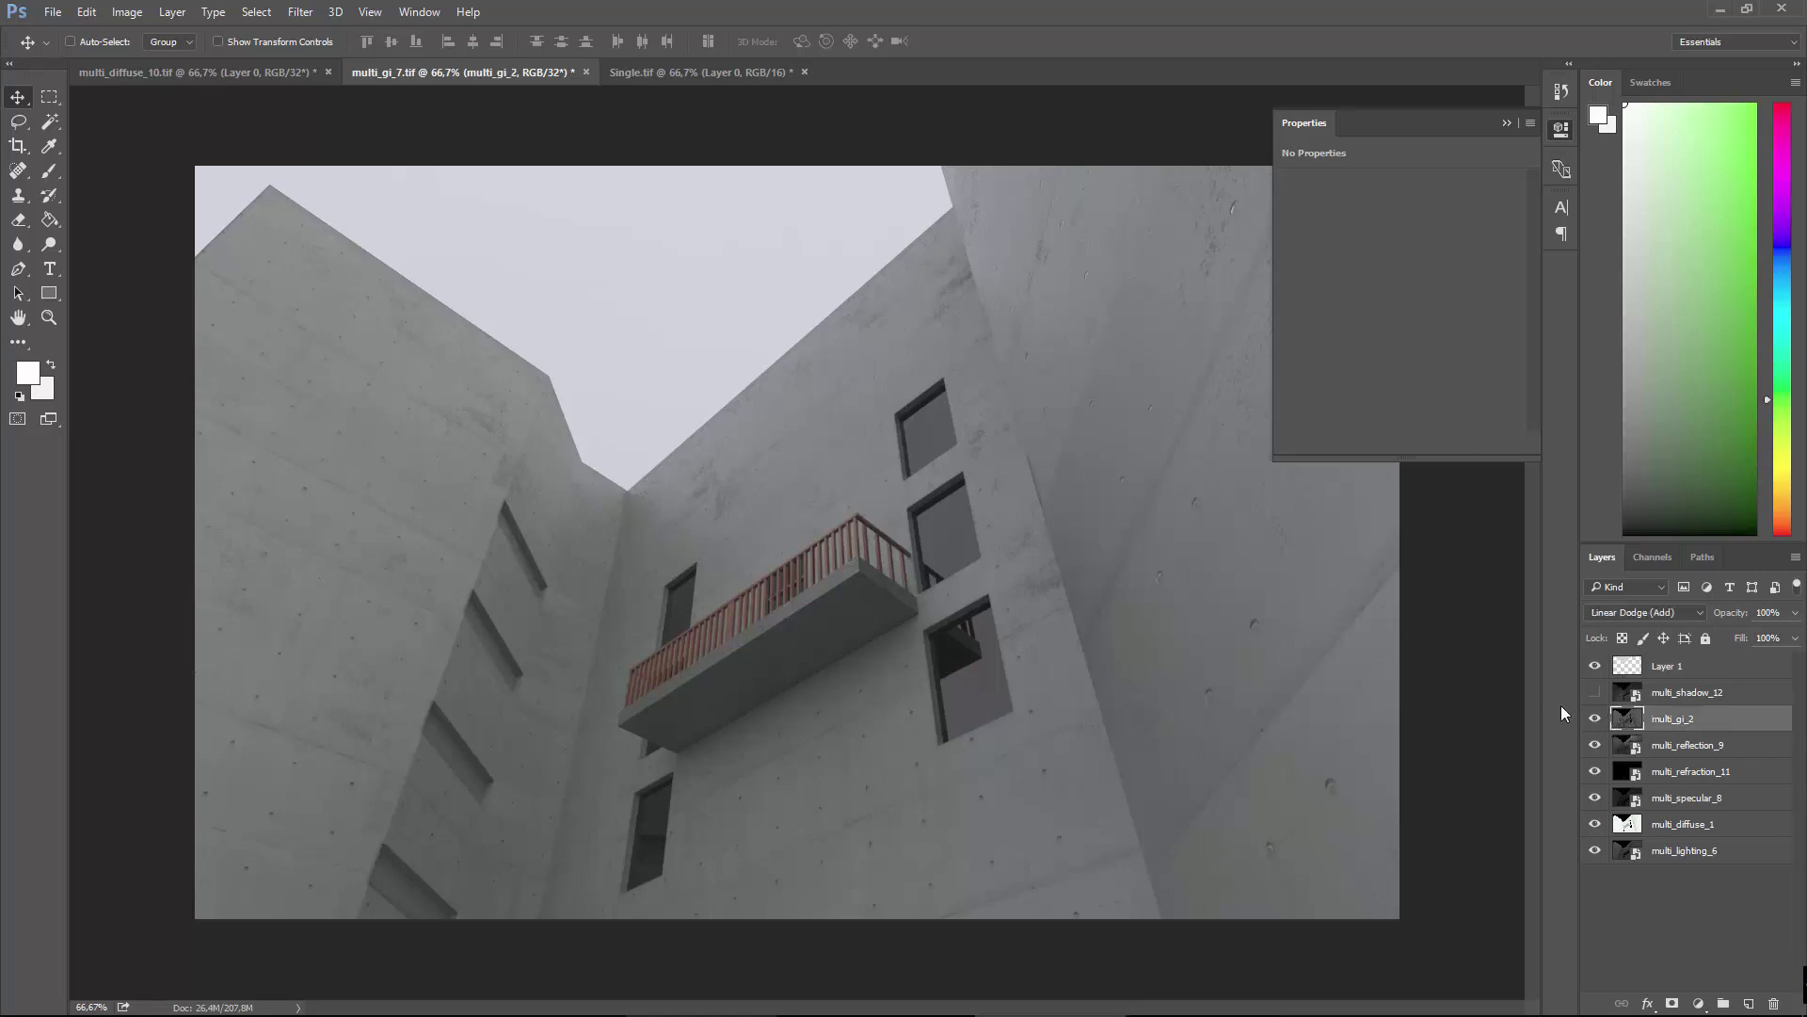
pyautogui.click(127, 12)
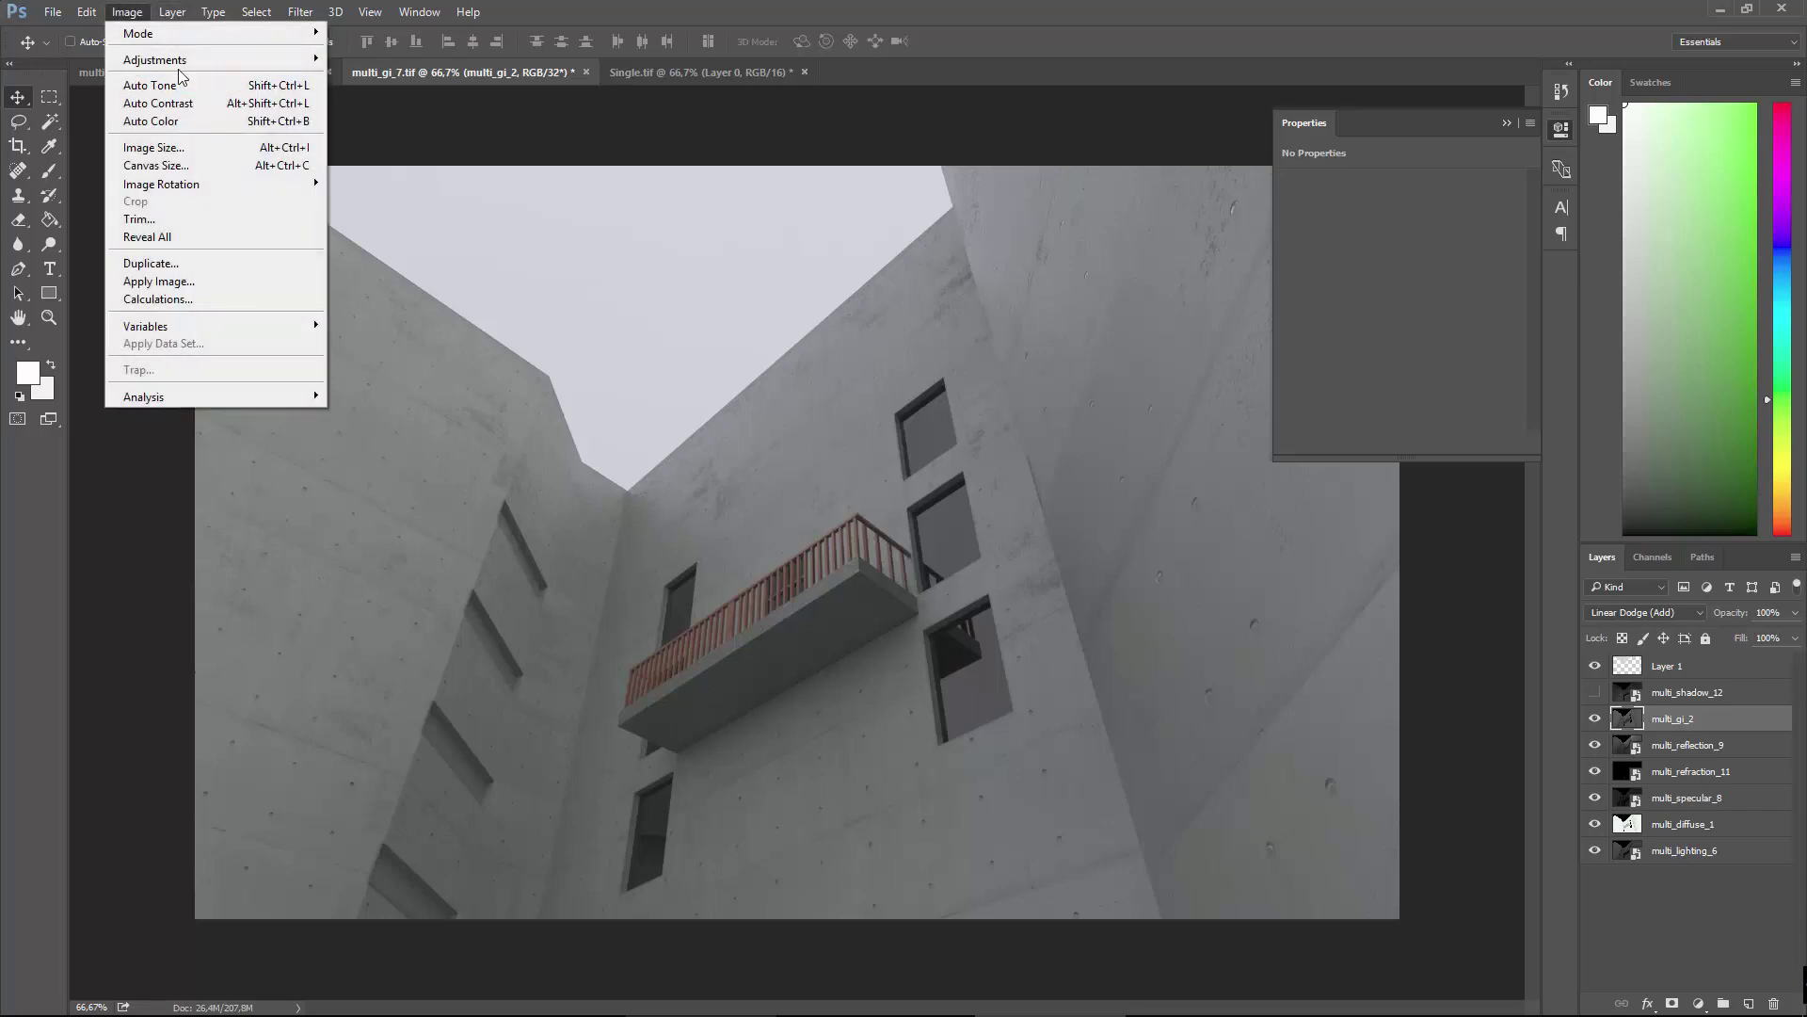
pyautogui.moveTo(186, 66)
pyautogui.click(395, 74)
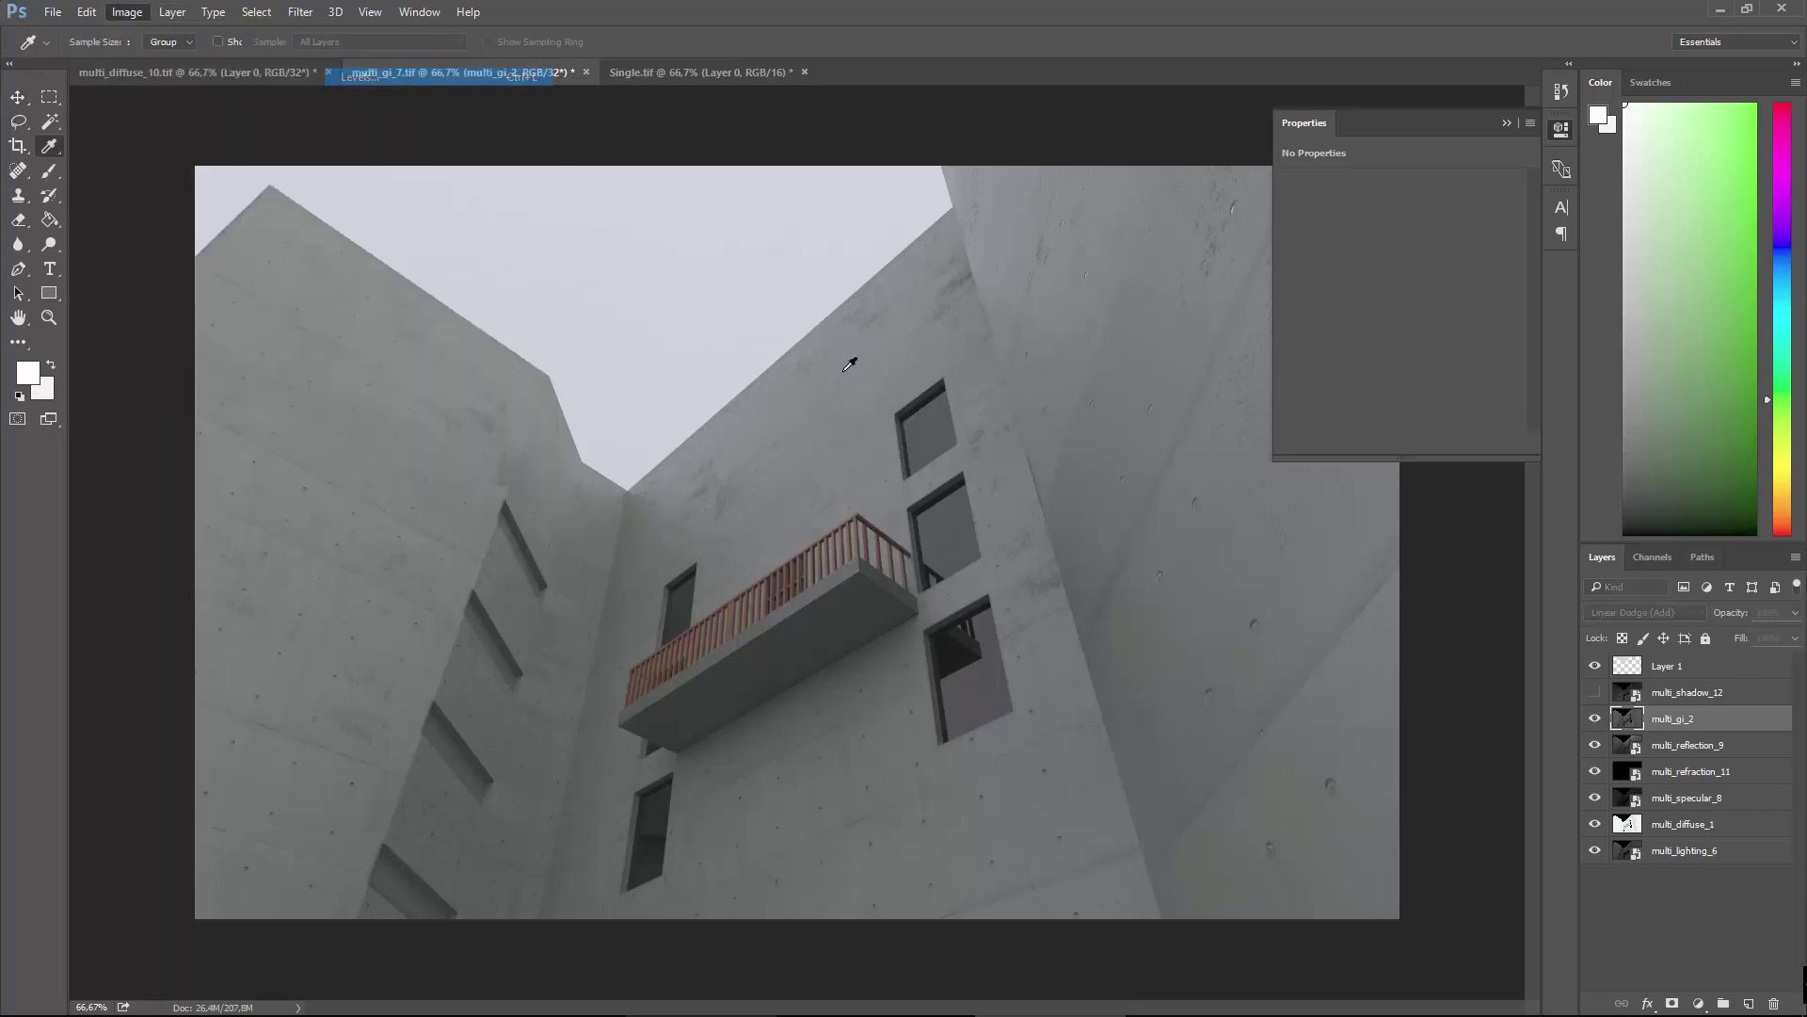
pyautogui.moveTo(860, 222); pyautogui.dragTo(1228, 555)
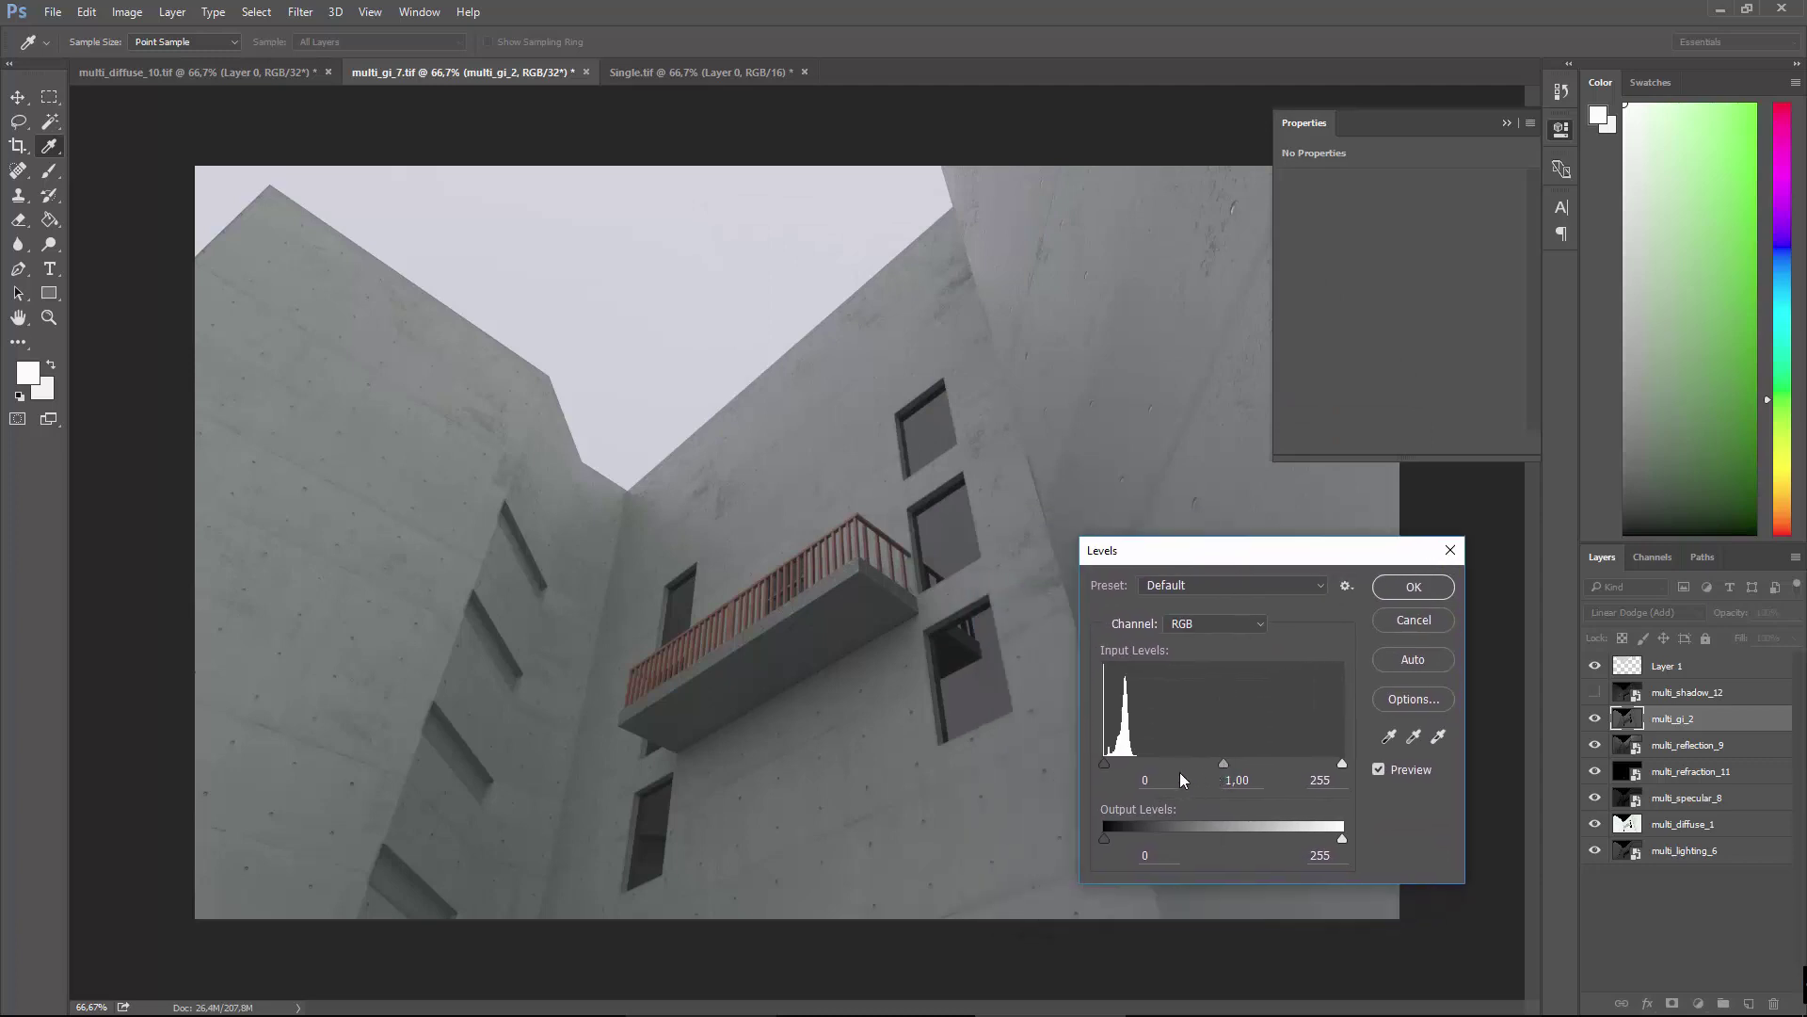
pyautogui.moveTo(1222, 762)
pyautogui.mouseDown()
pyautogui.moveTo(1179, 765)
pyautogui.moveTo(1231, 764)
pyautogui.mouseUp()
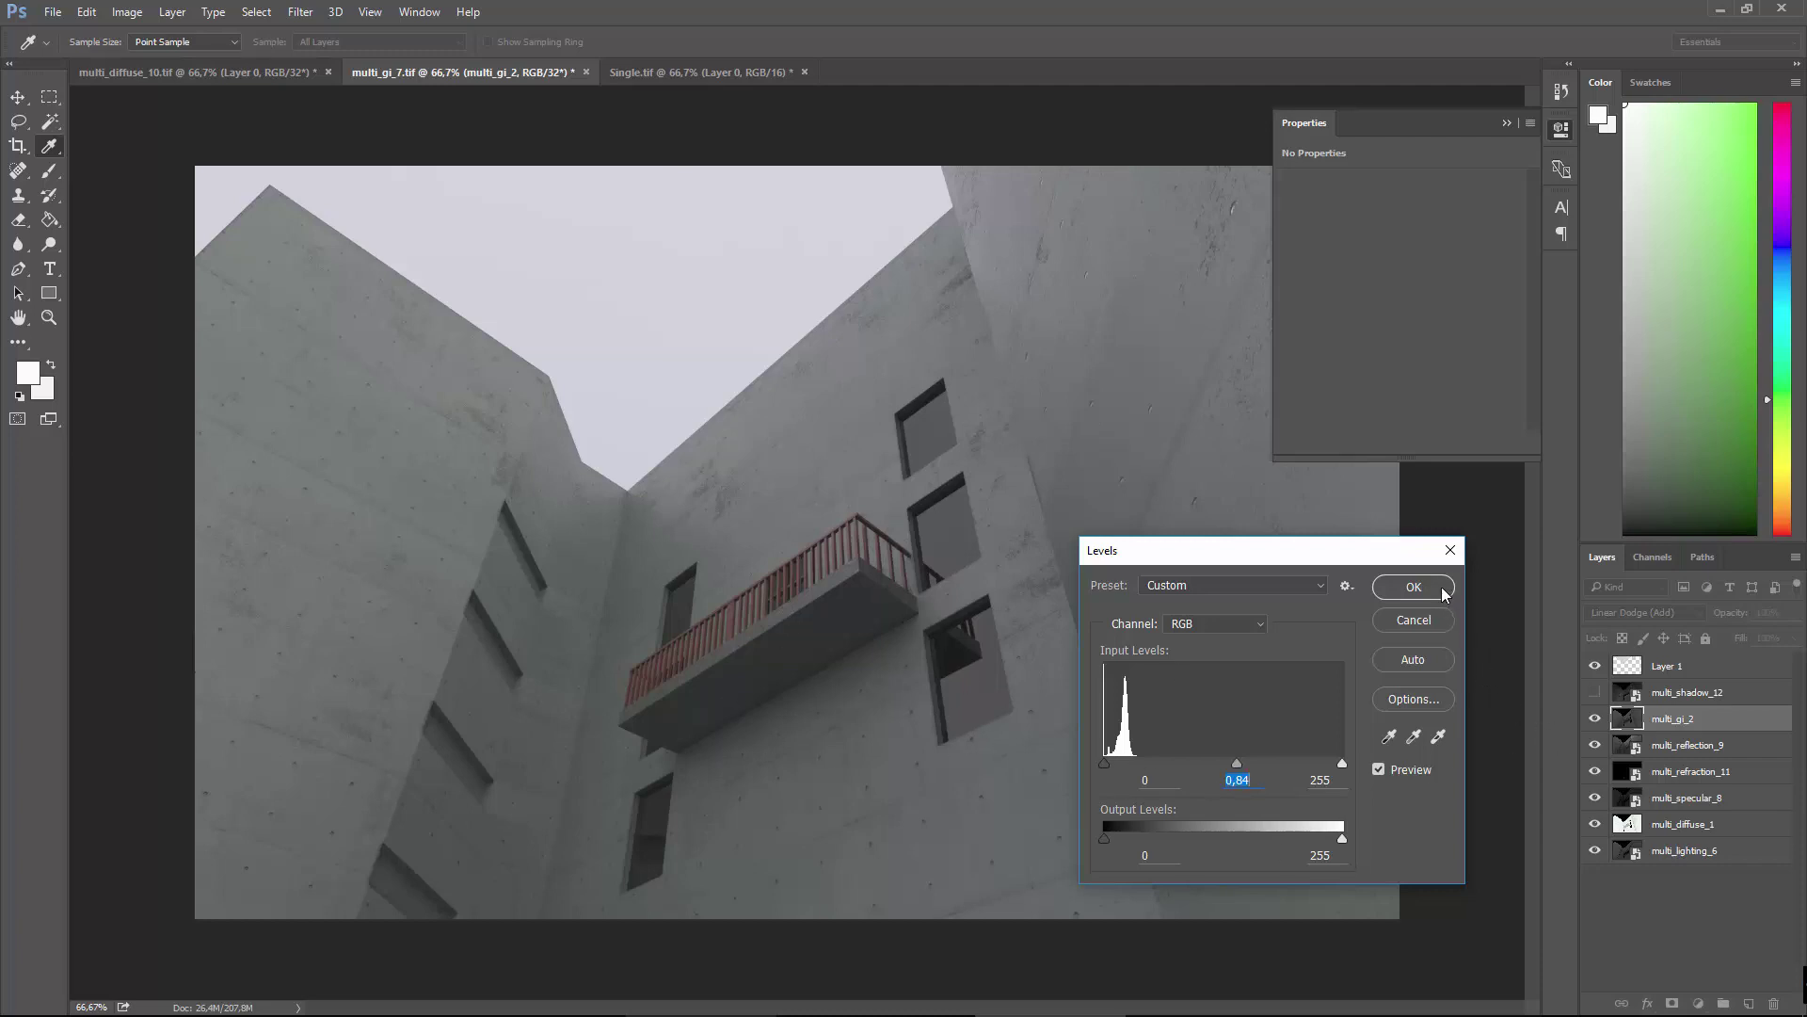
pyautogui.click(1414, 587)
pyautogui.press('v')
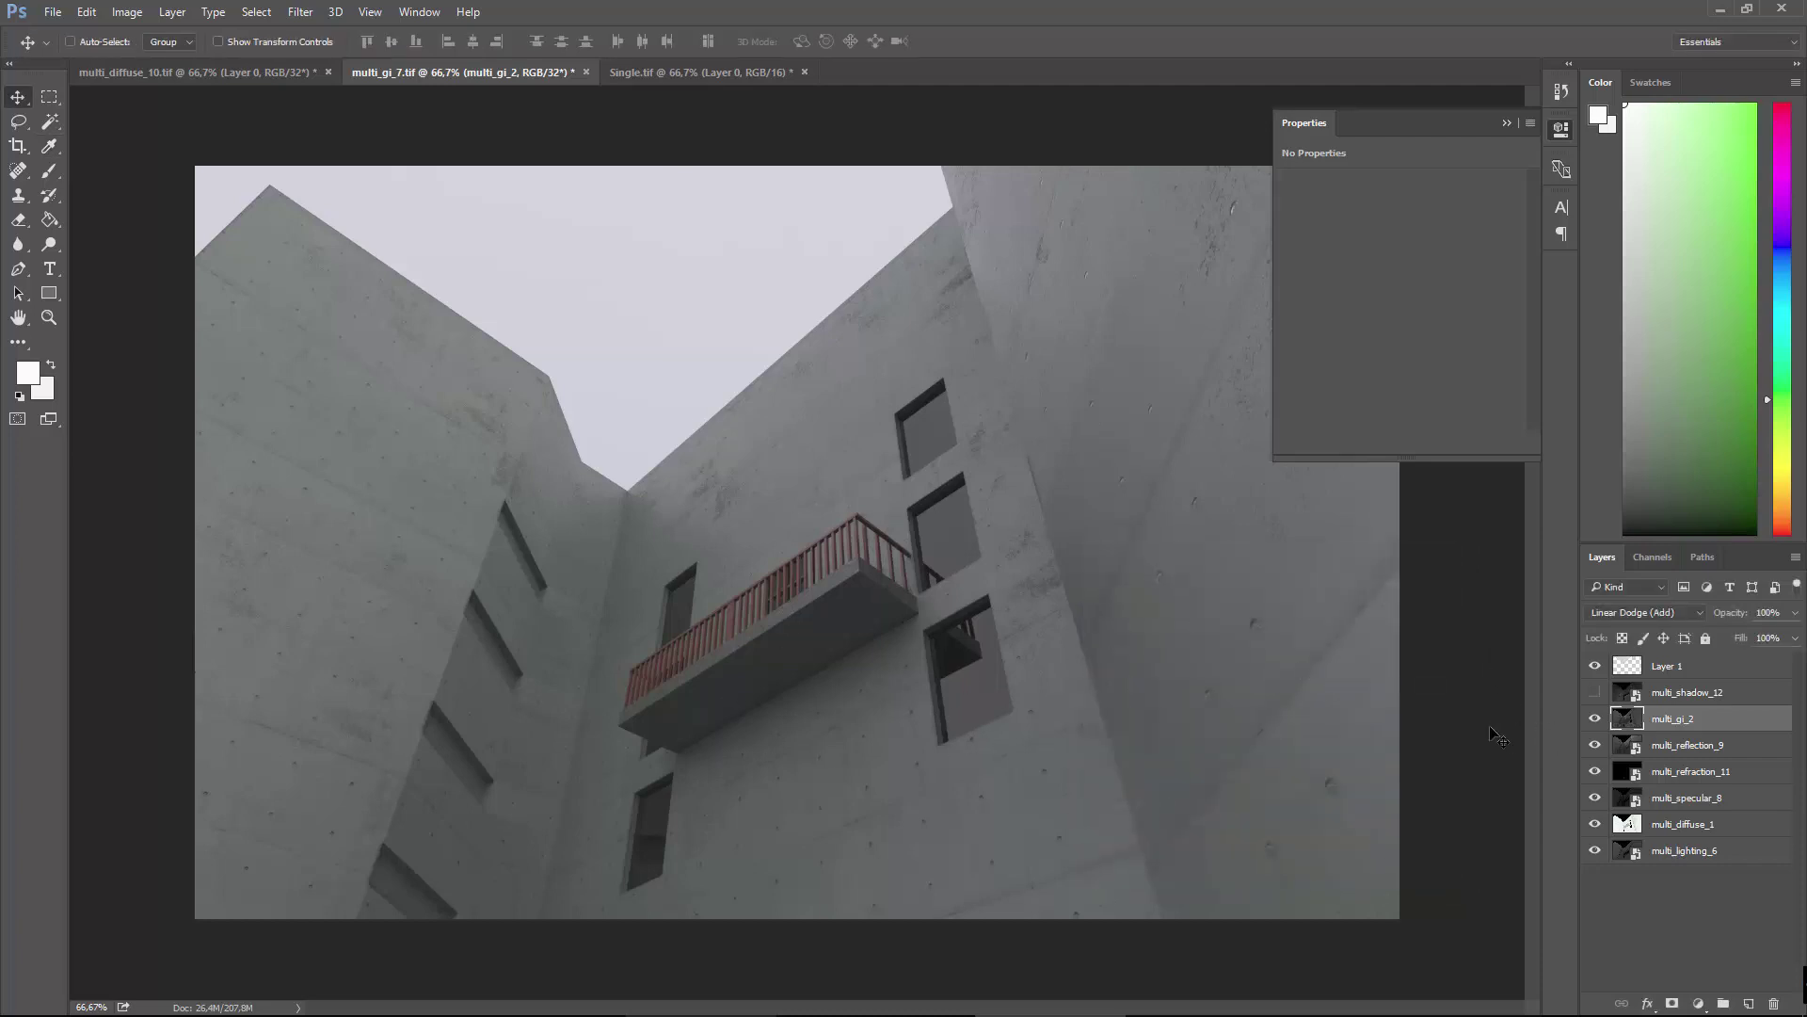
# Check the image with and without multi_reflection_9 and examine which image adjustments are available for that layer.
pyautogui.click(1594, 746)
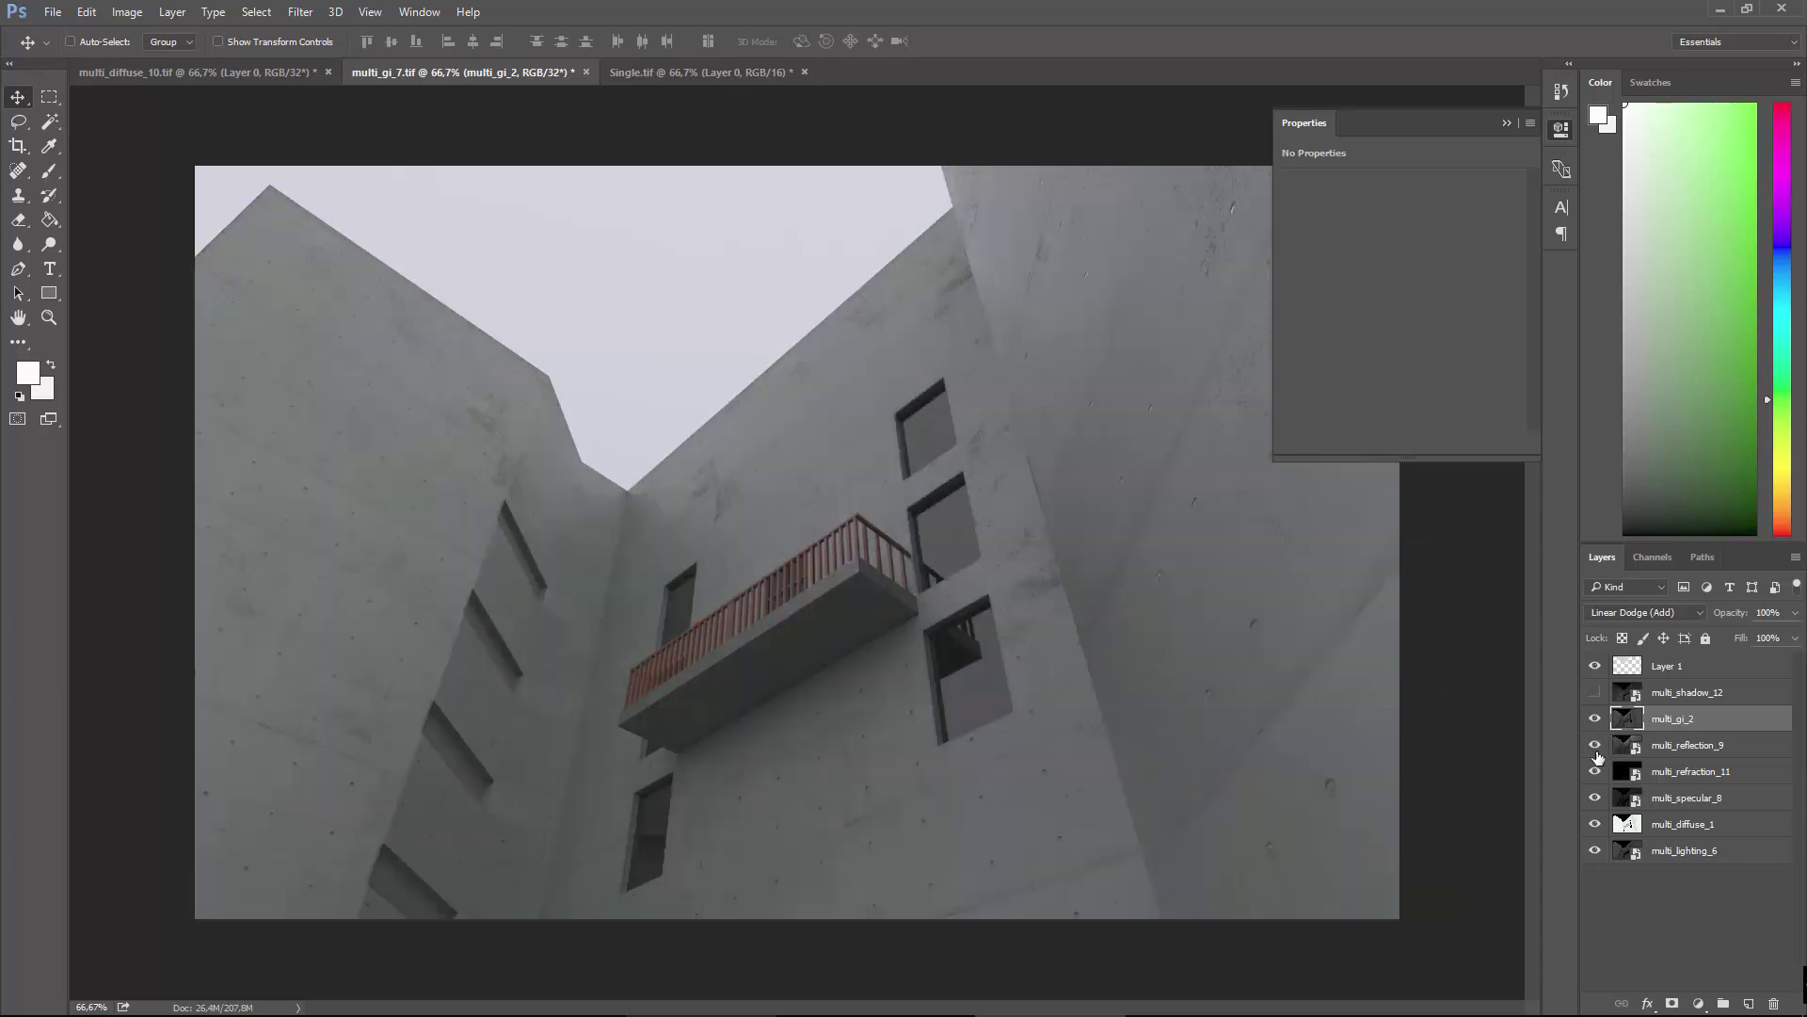
pyautogui.click(1596, 752)
pyautogui.click(1629, 744)
pyautogui.click(128, 13)
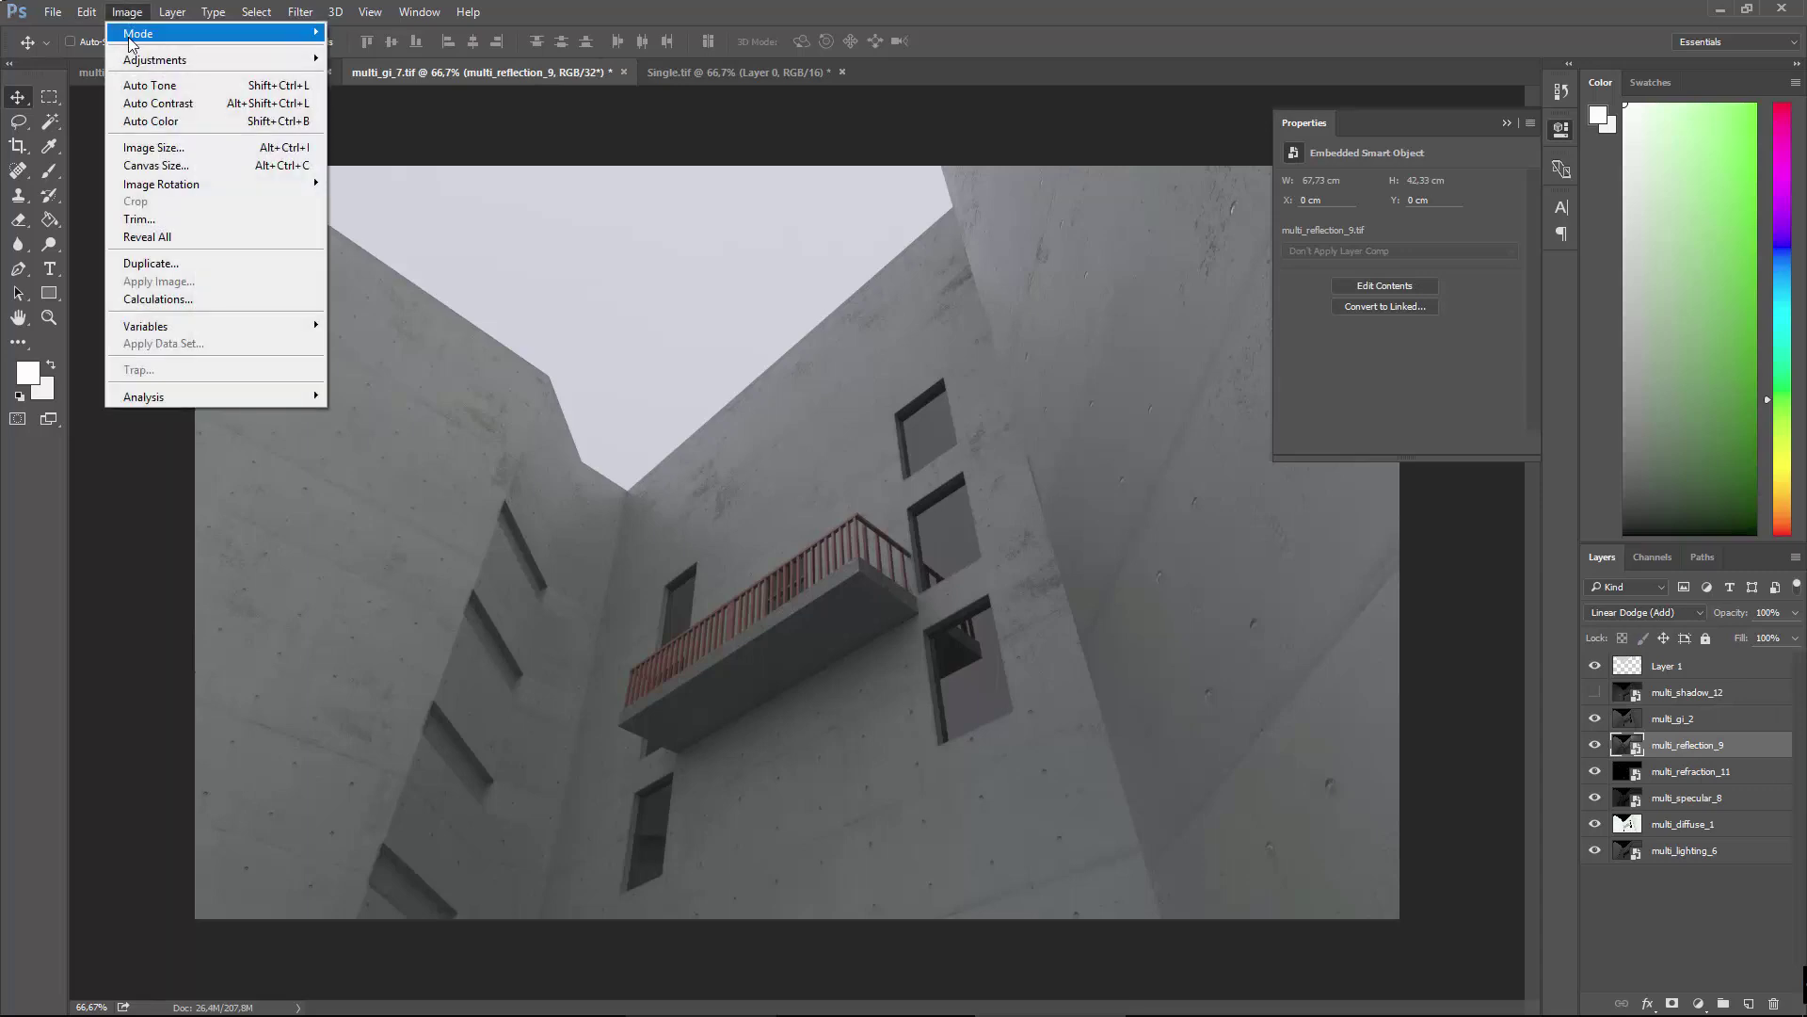
pyautogui.moveTo(136, 63)
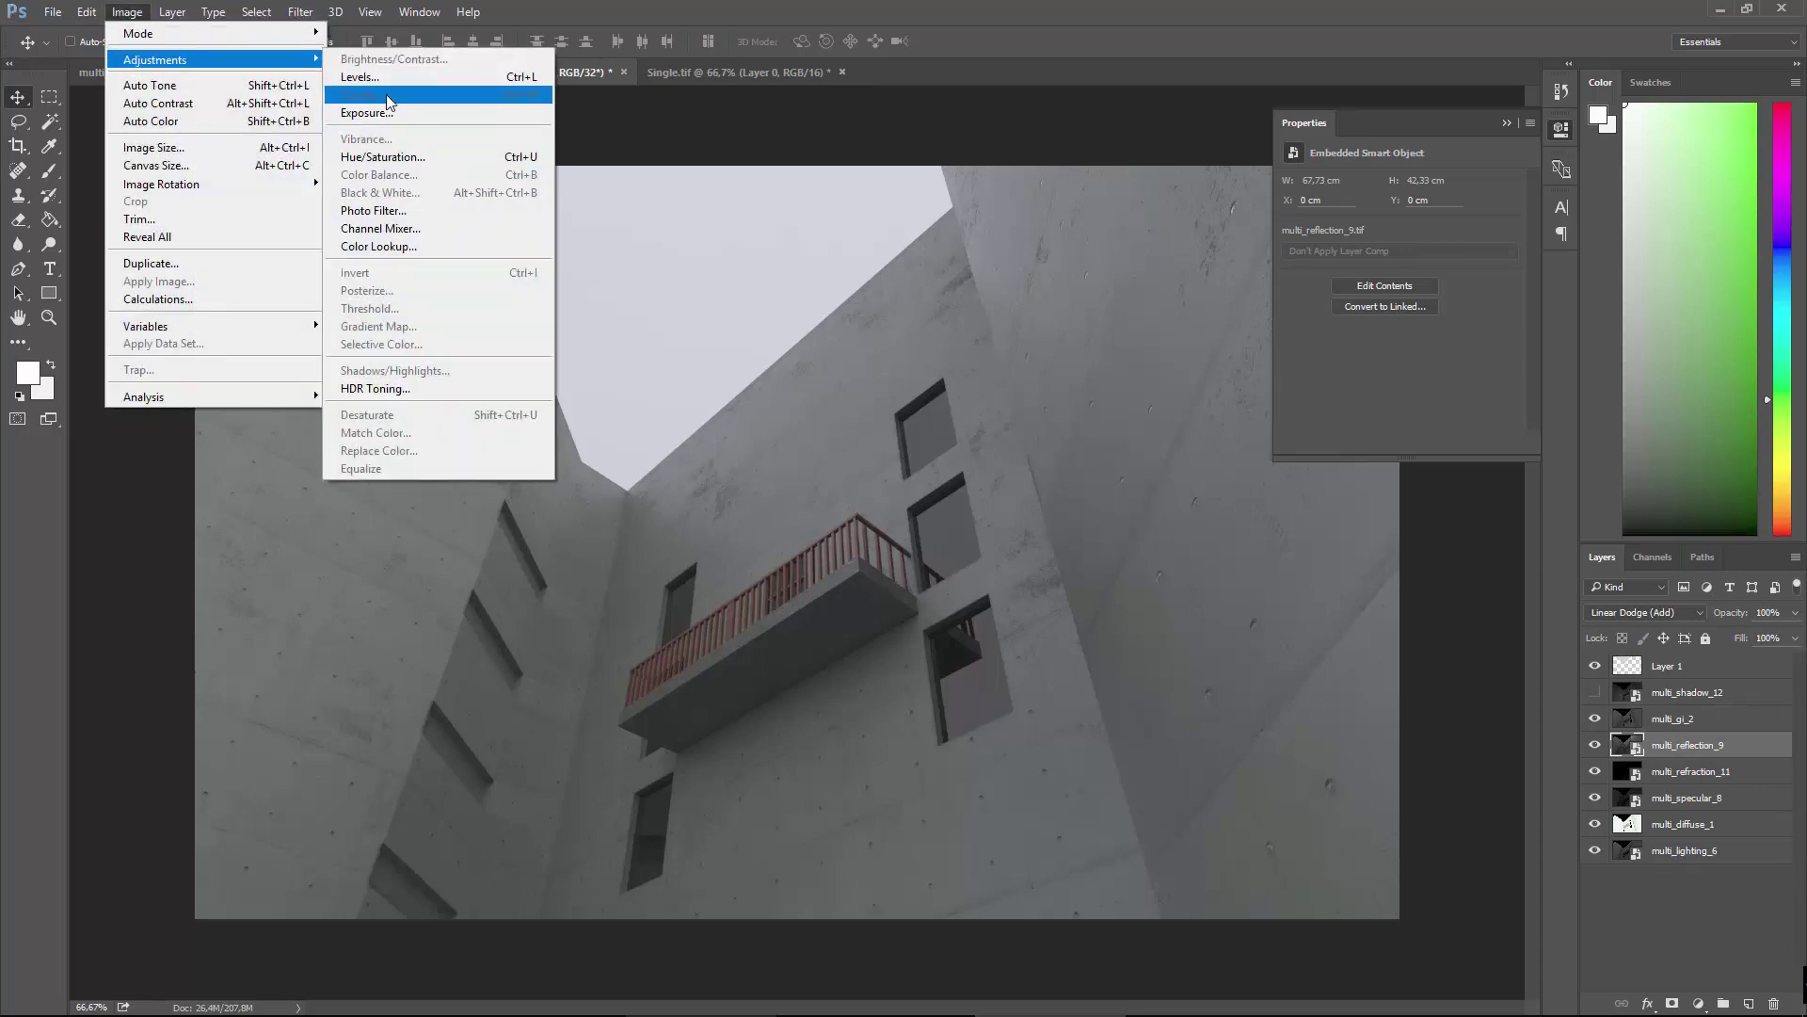
# Try flattening the composite into a single layer and undo the flattening.
pyautogui.moveTo(172, 12)
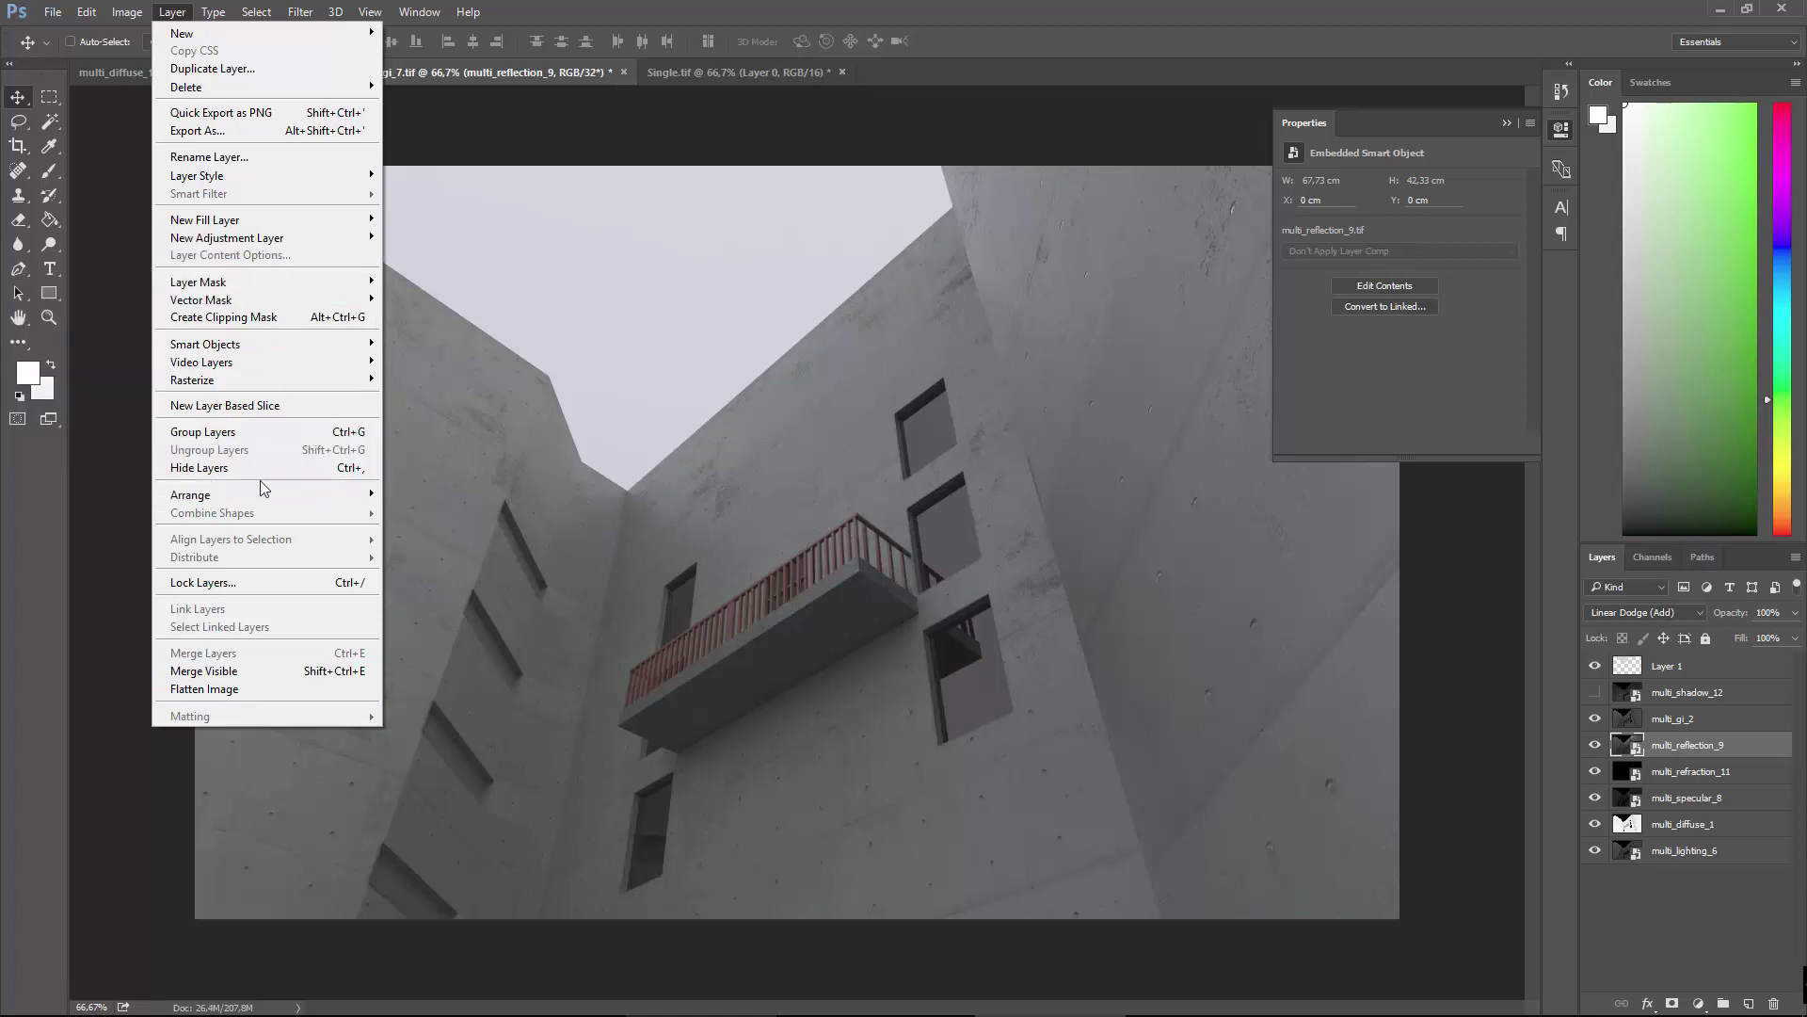
pyautogui.click(241, 687)
pyautogui.click(822, 390)
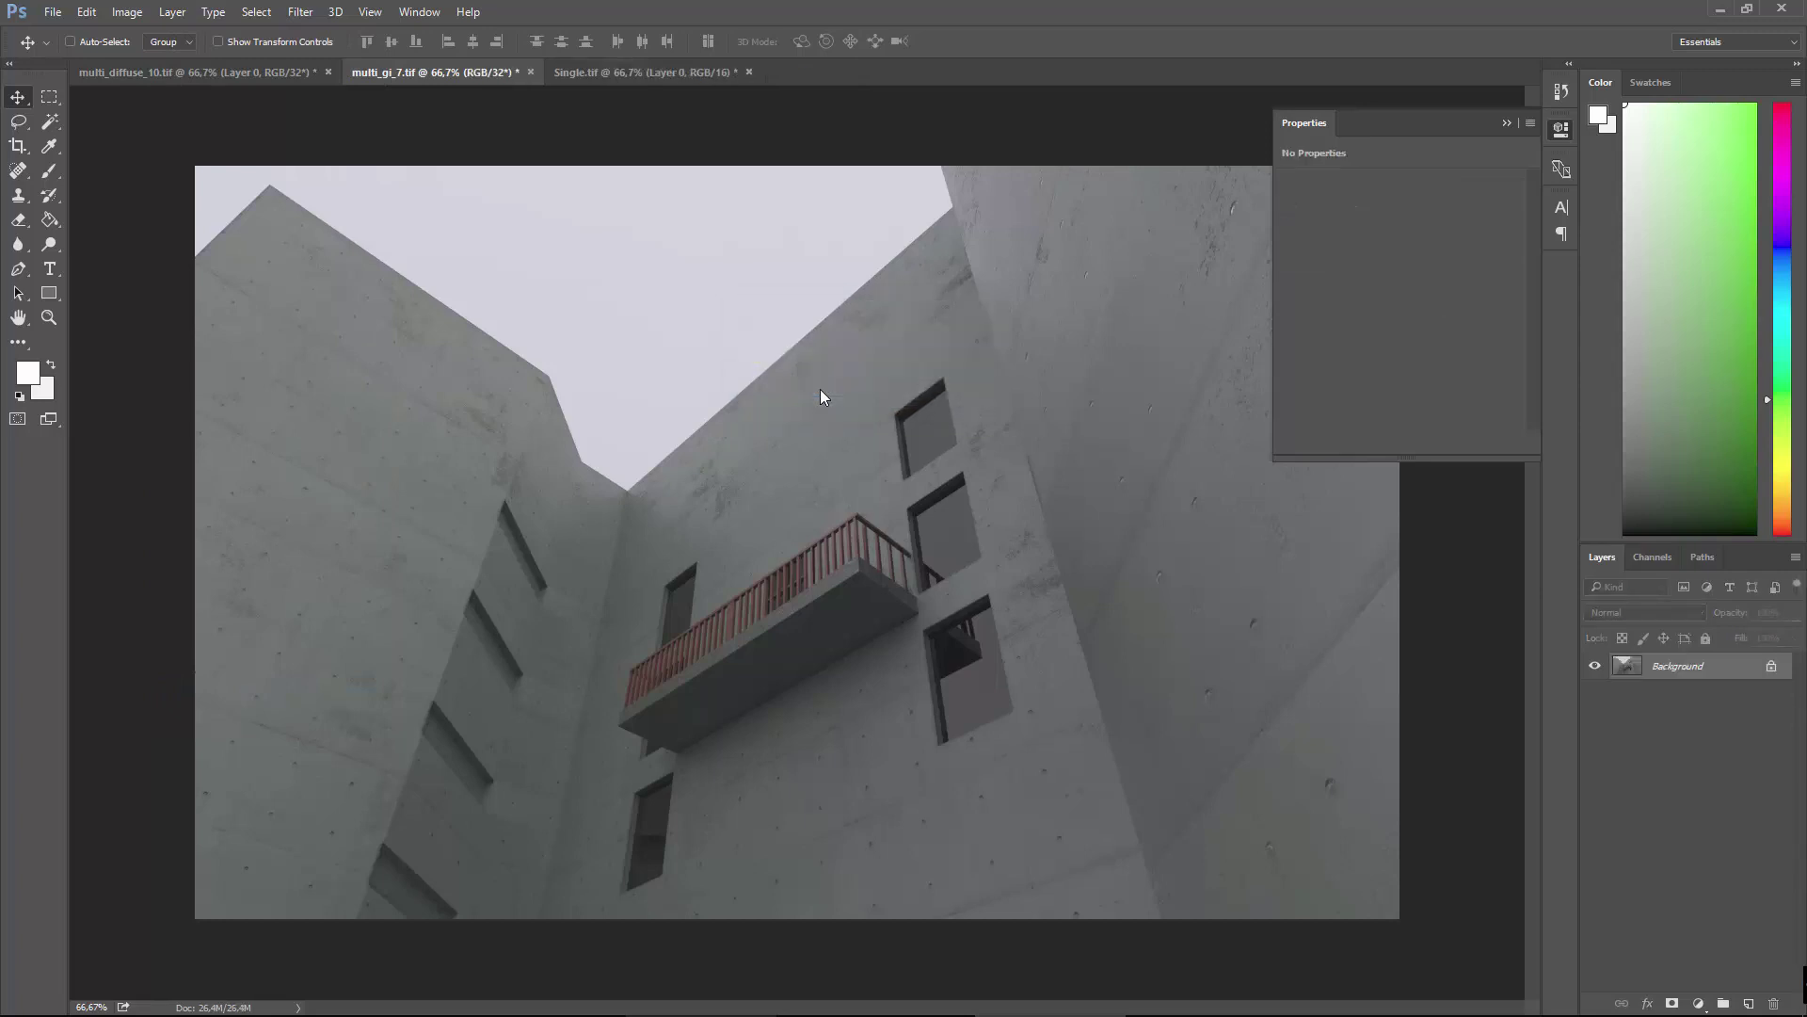
pyautogui.hotkey('ctrl', 'z')
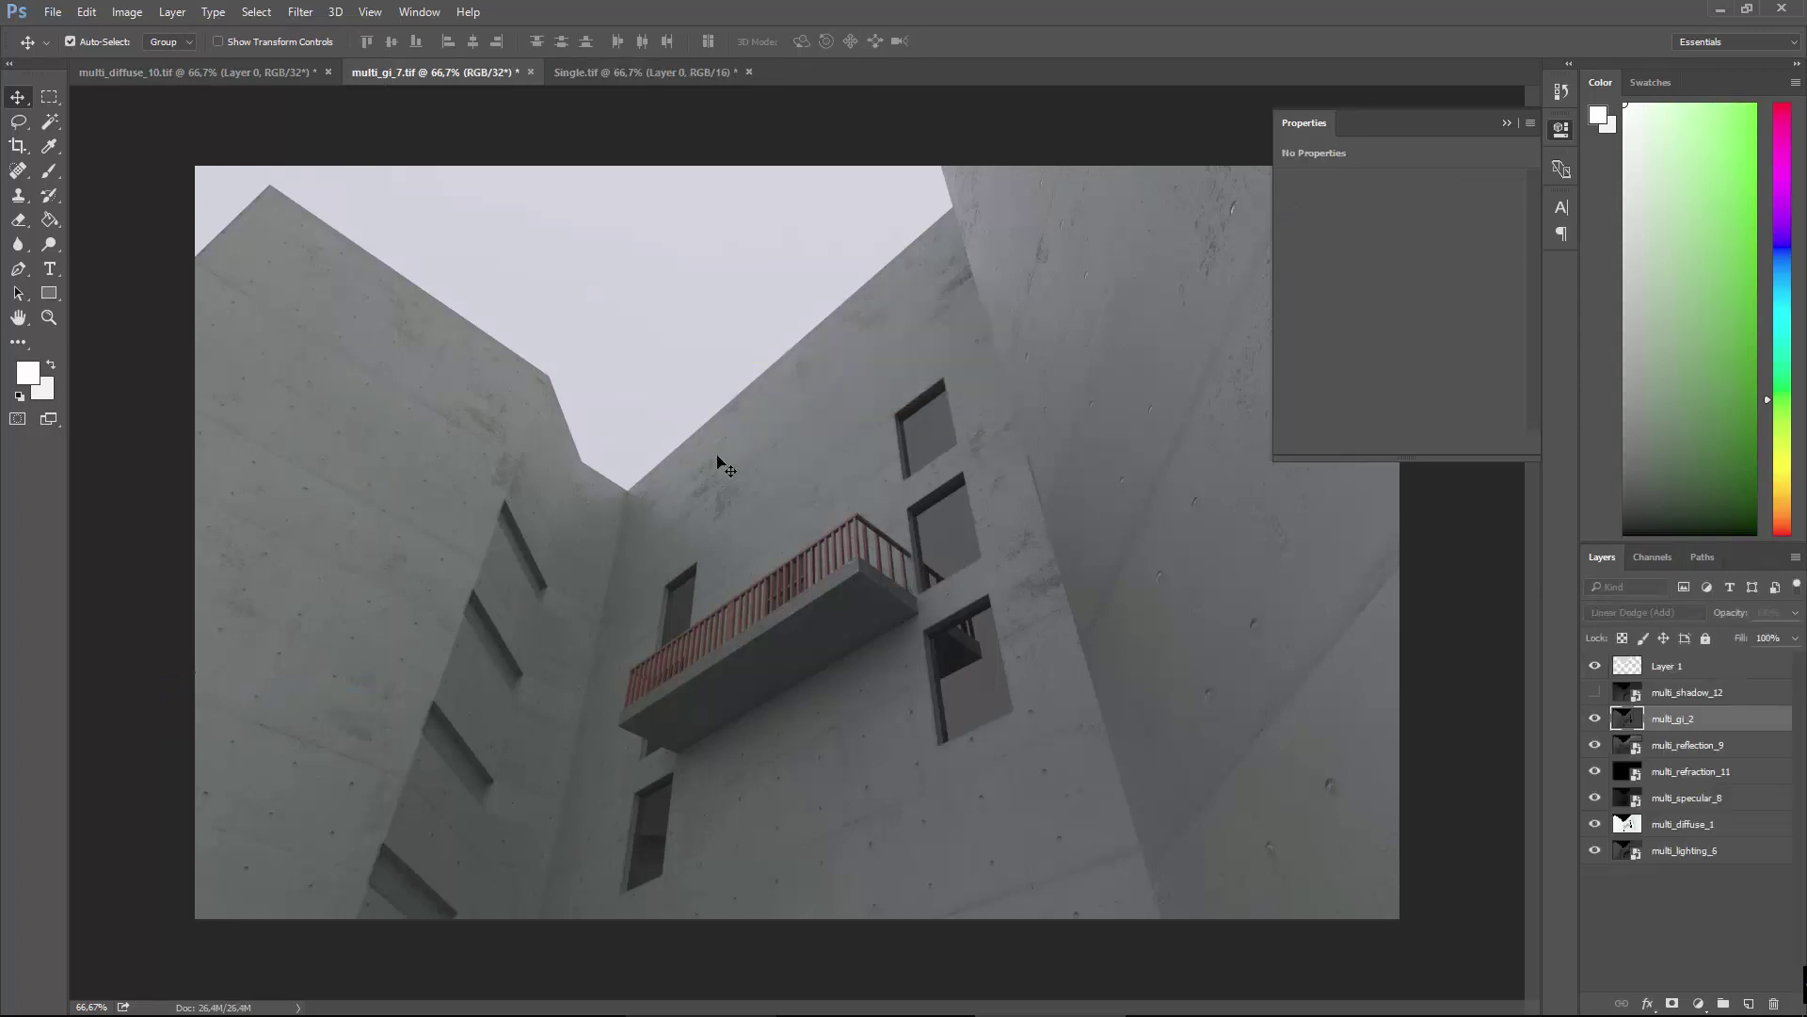
# Check how the multi_gi_2 and multi_reflection_9 layers each affect the image by toggling their visibility.
pyautogui.click(1595, 721)
pyautogui.click(1596, 723)
pyautogui.click(1621, 748)
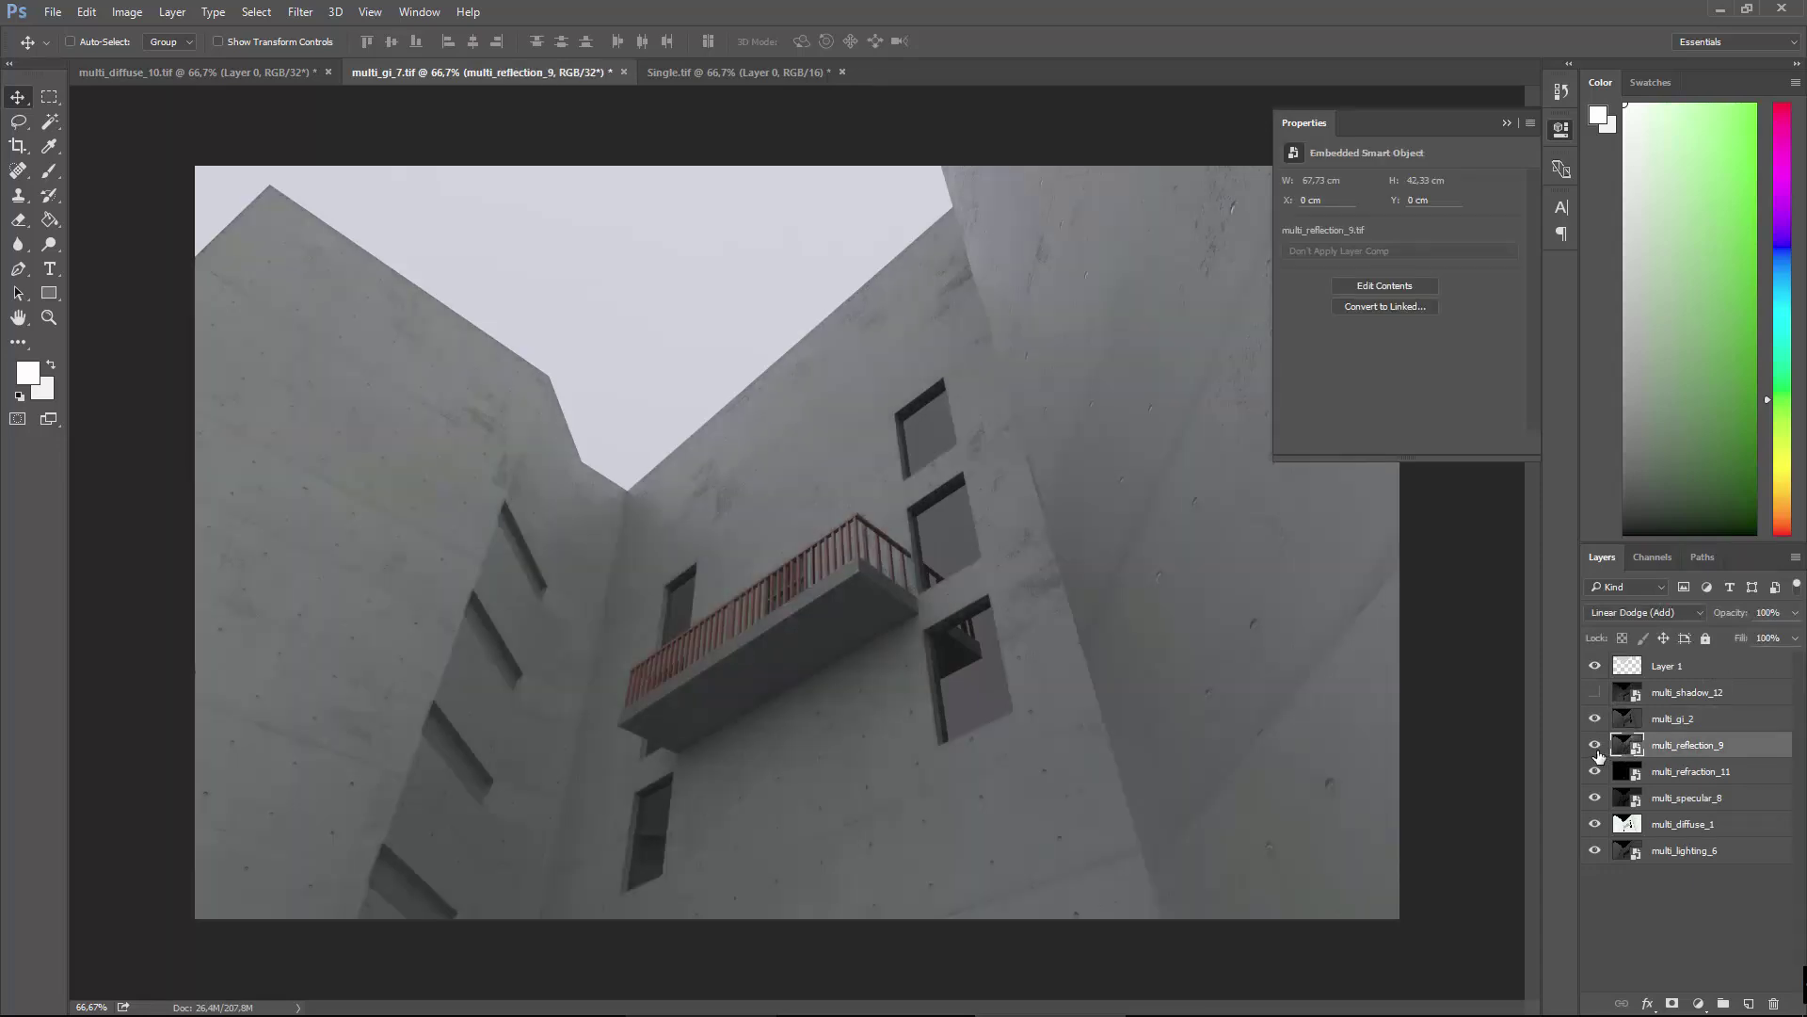
pyautogui.click(1595, 745)
pyautogui.click(1596, 745)
pyautogui.click(182, 11)
pyautogui.moveTo(127, 11)
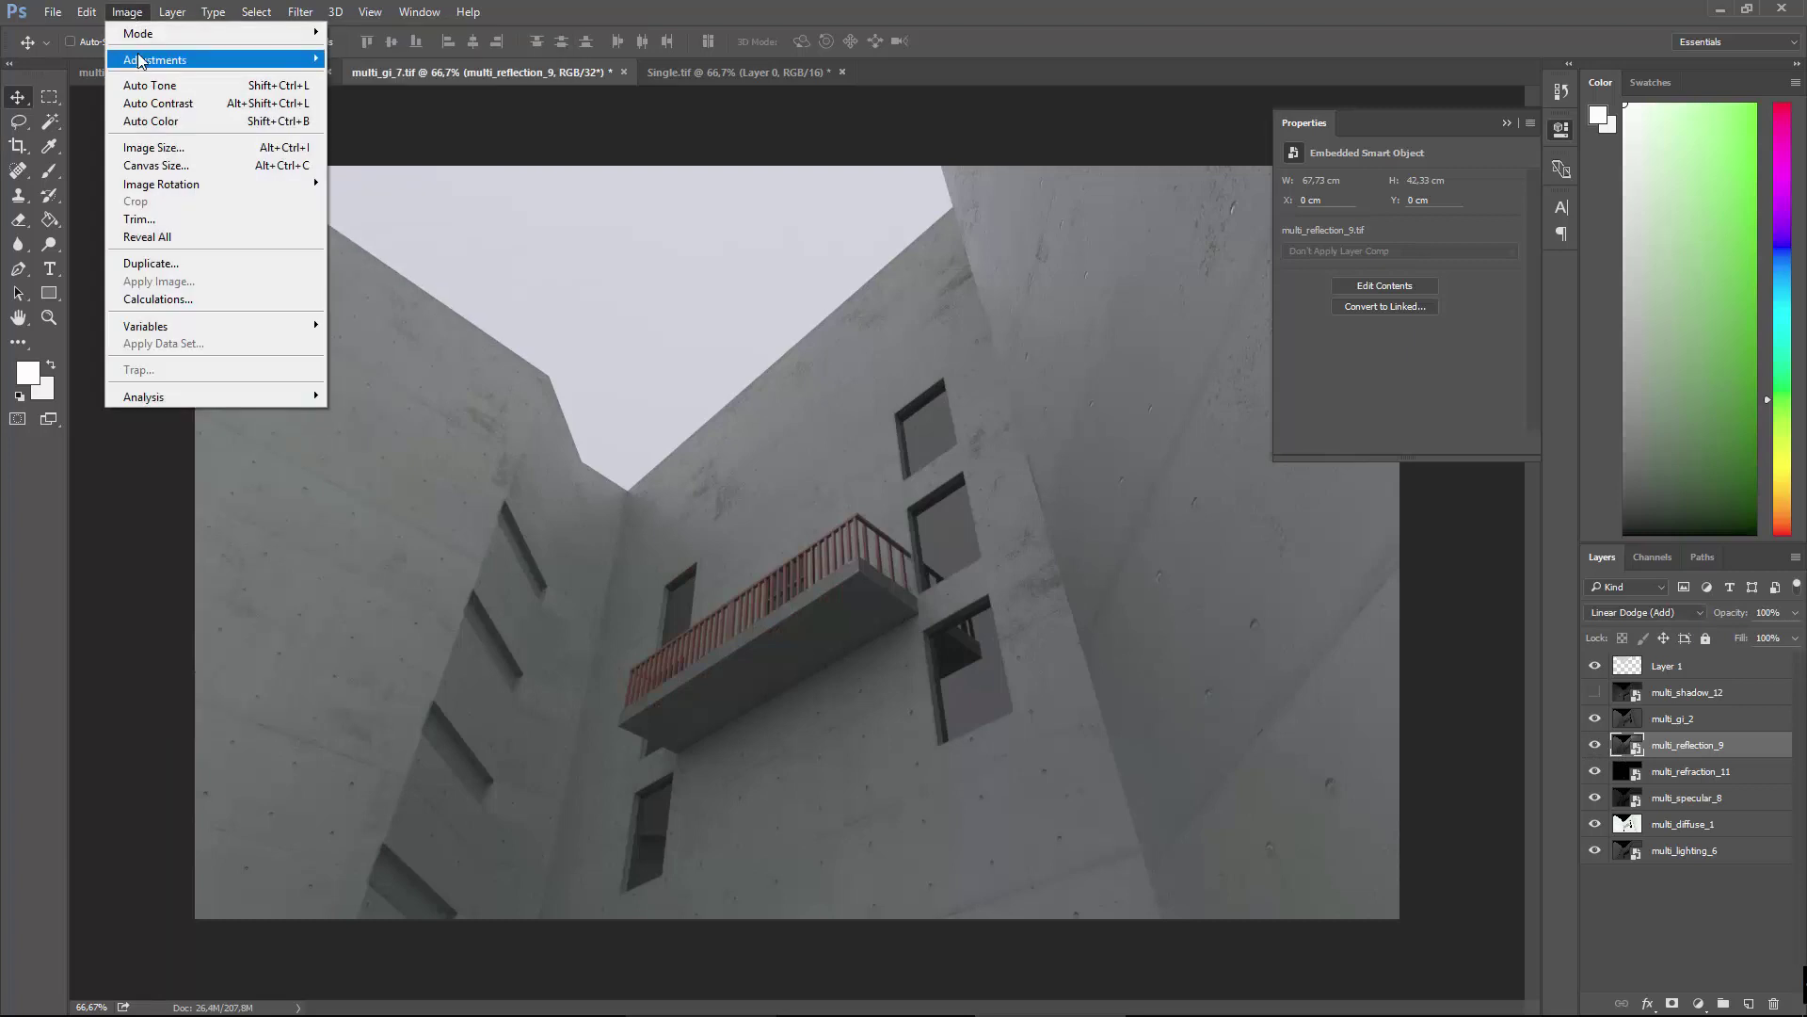
pyautogui.moveTo(140, 60)
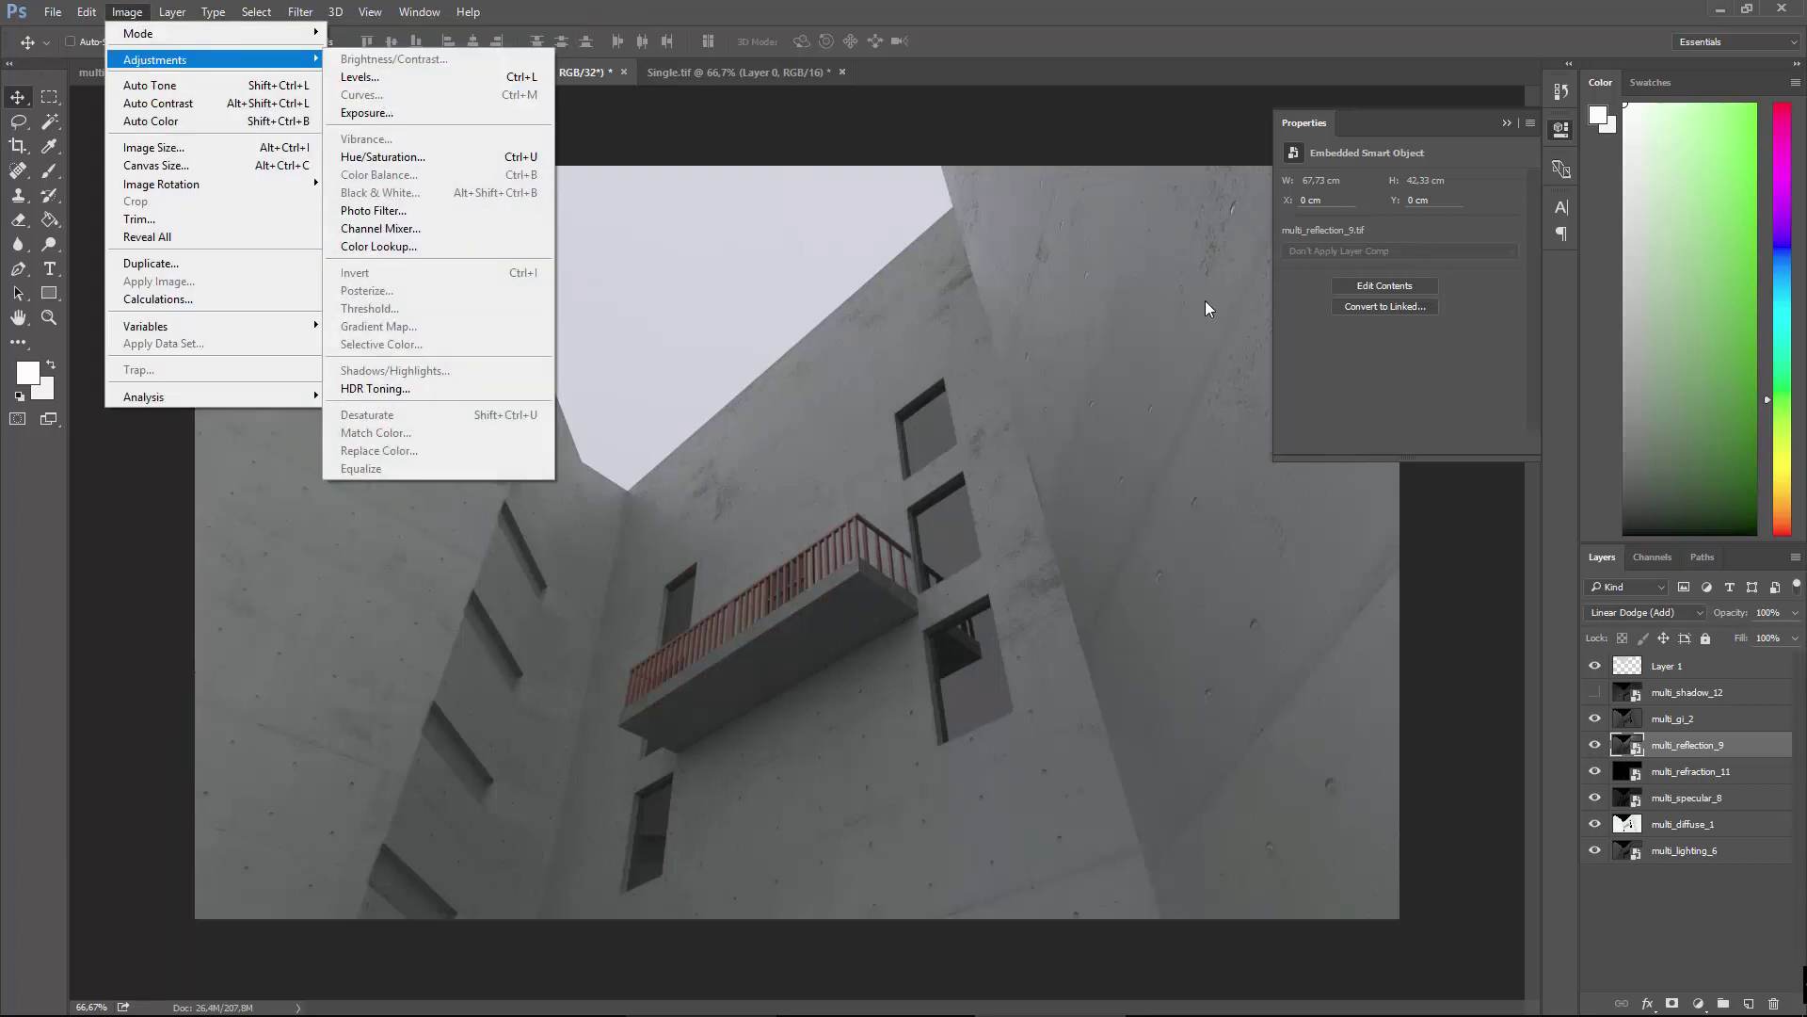
pyautogui.click(489, 164)
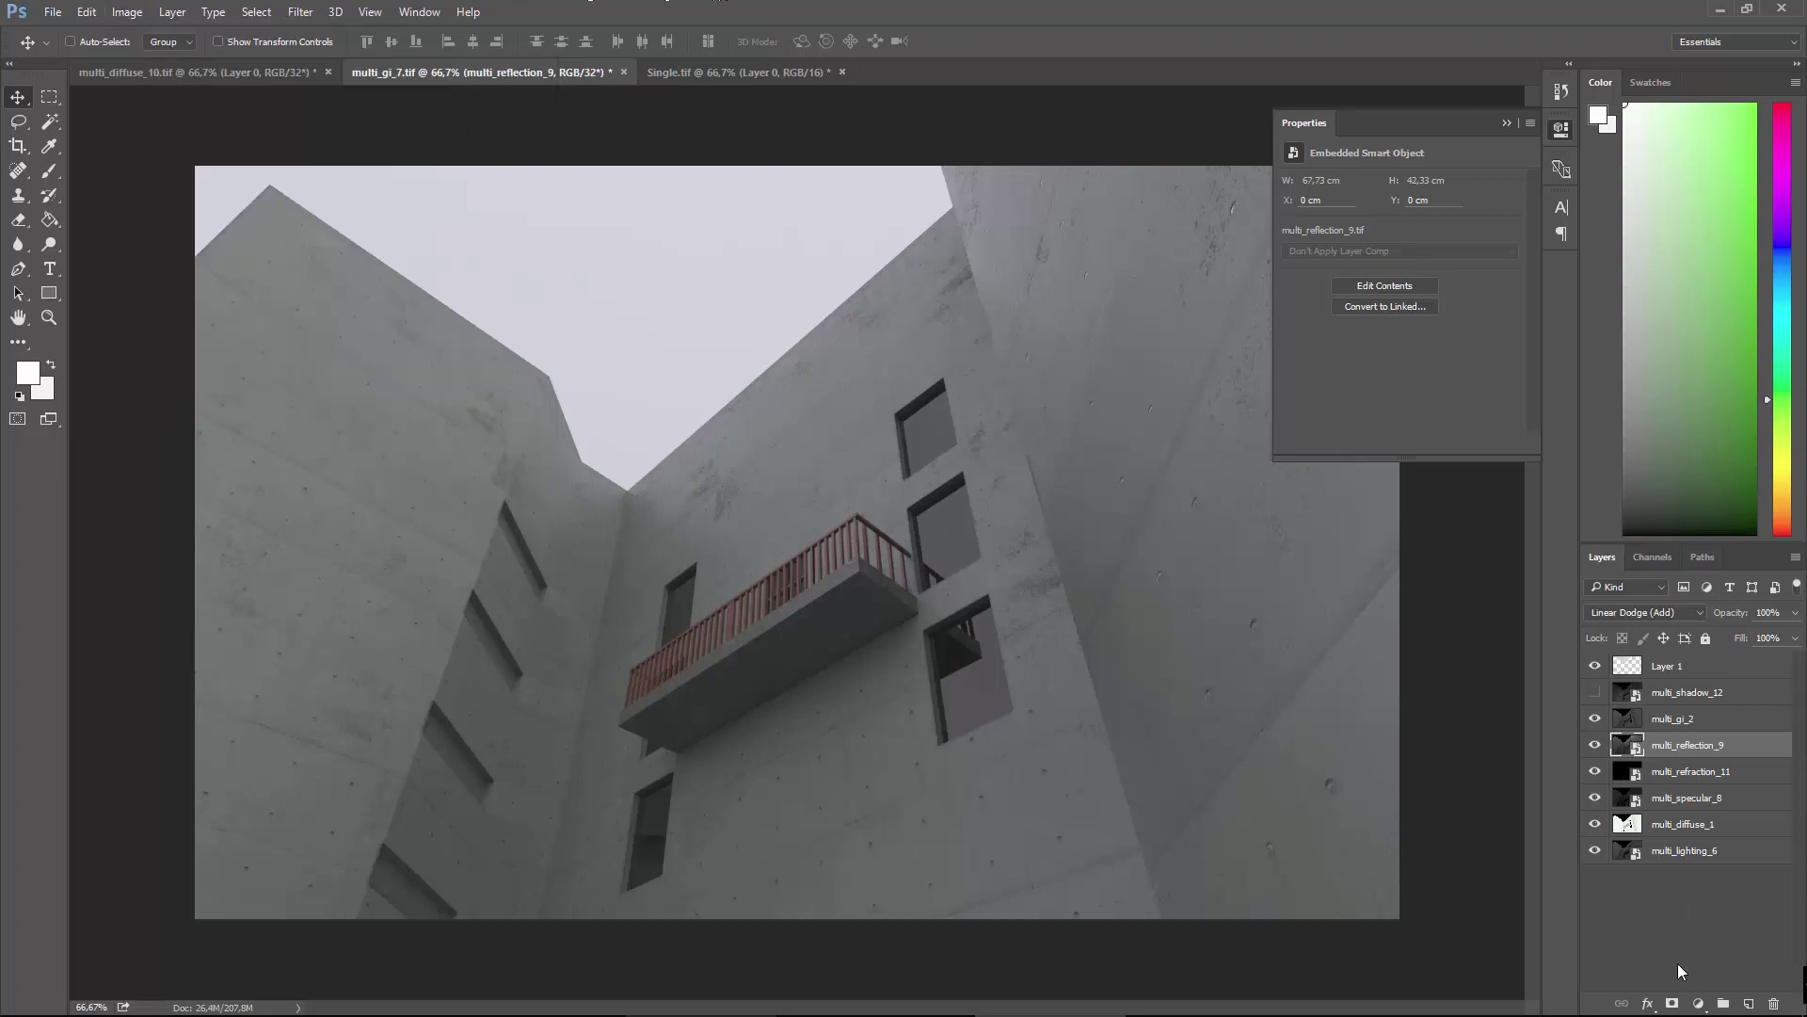
pyautogui.click(1698, 1004)
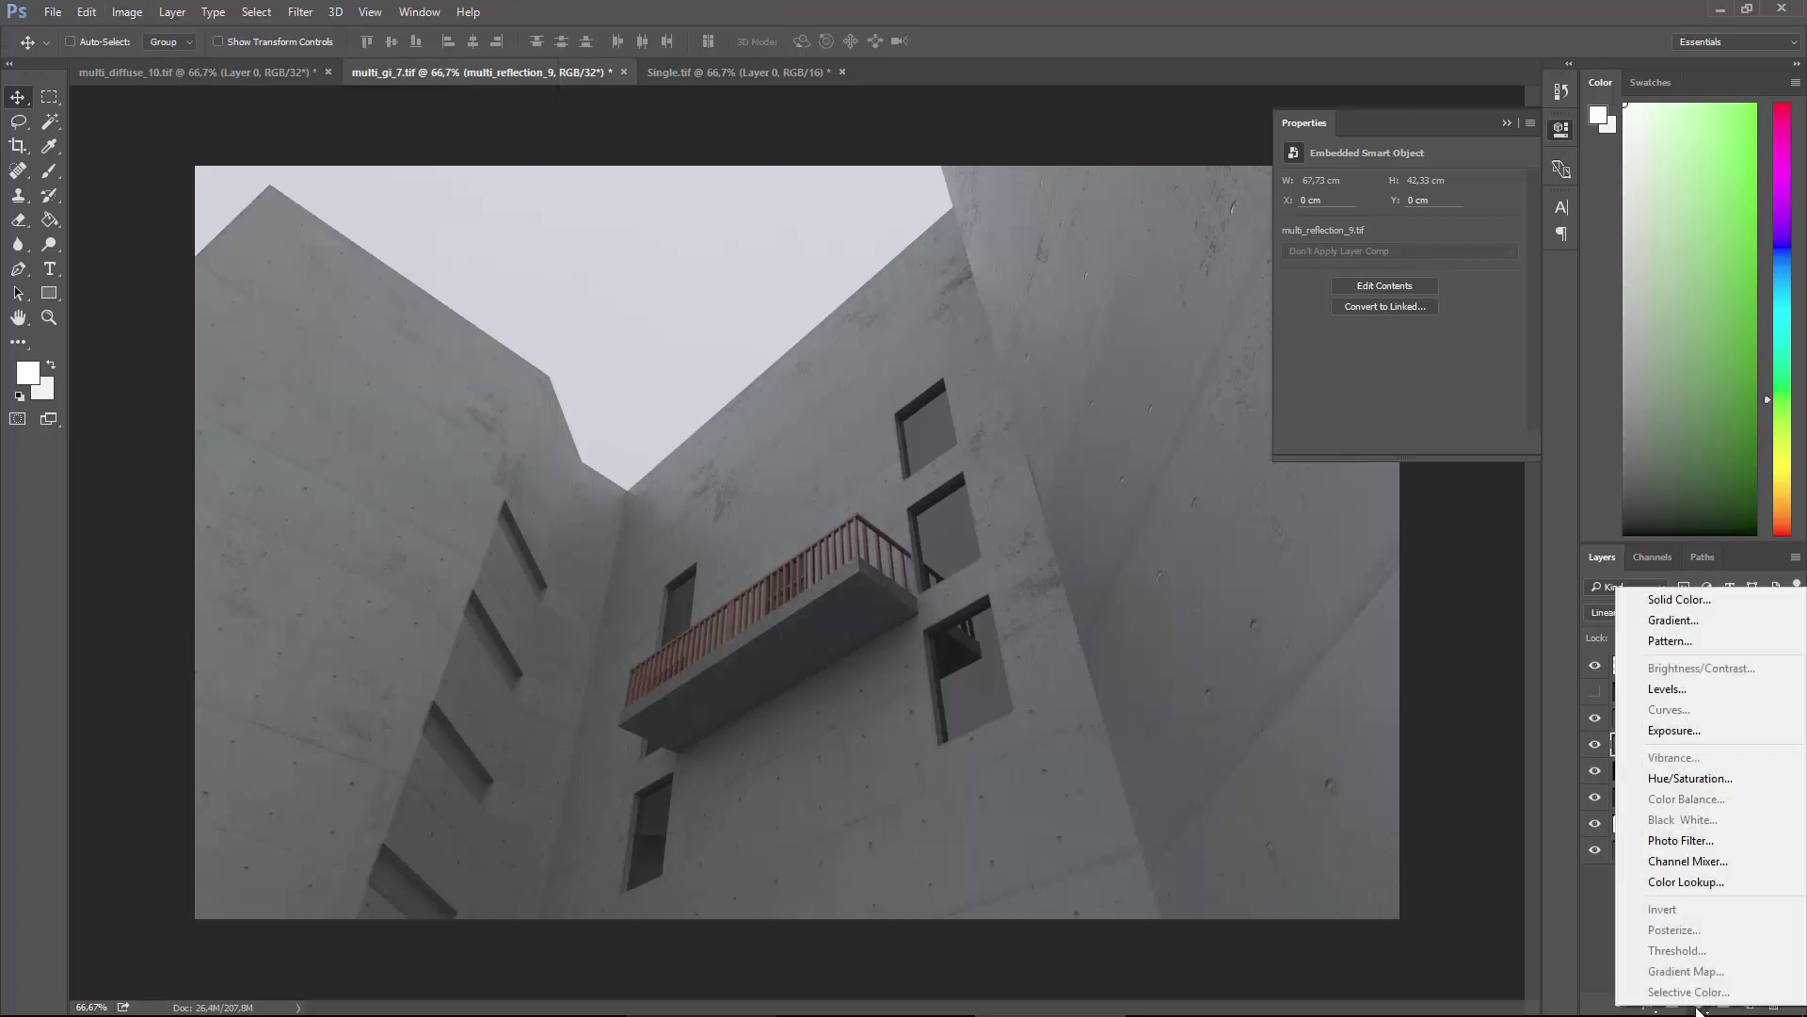
pyautogui.click(1699, 1007)
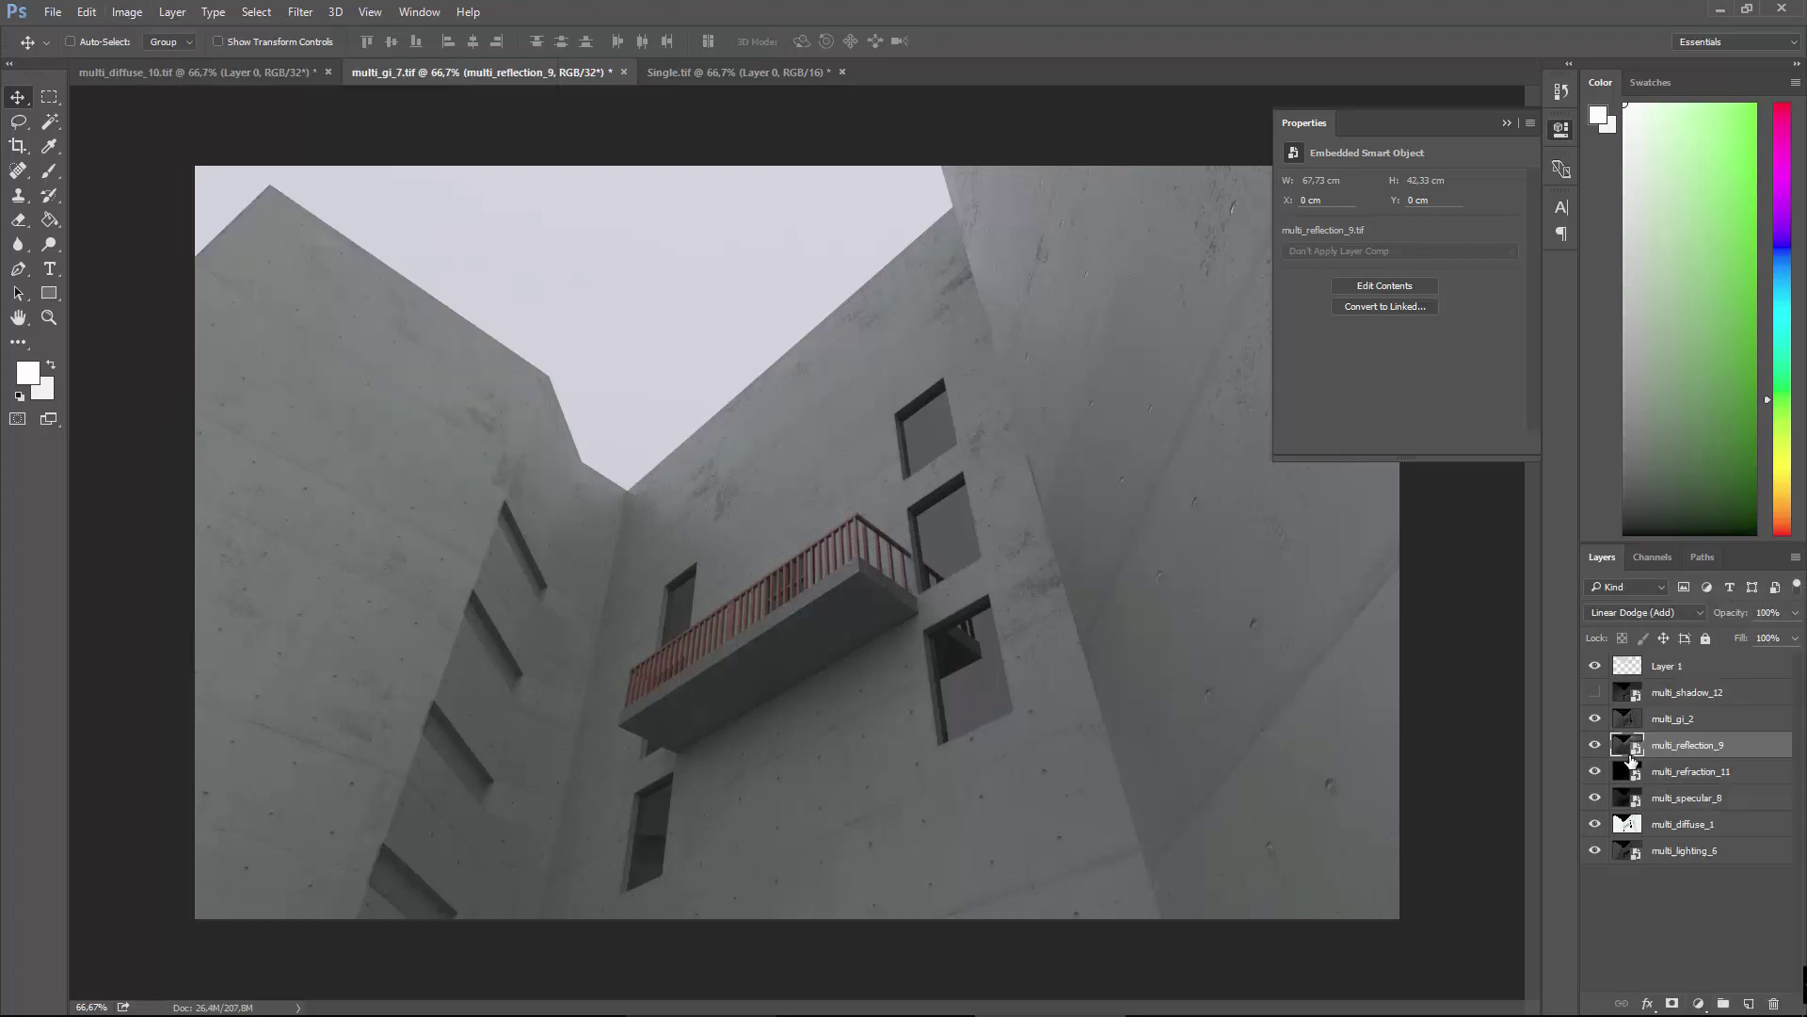
# Try converting the composite to 16 Bits/Channel with merged layers, cancel the HDR Toning, and undo the Levels adjustment on multi_gi_2.
pyautogui.click(127, 11)
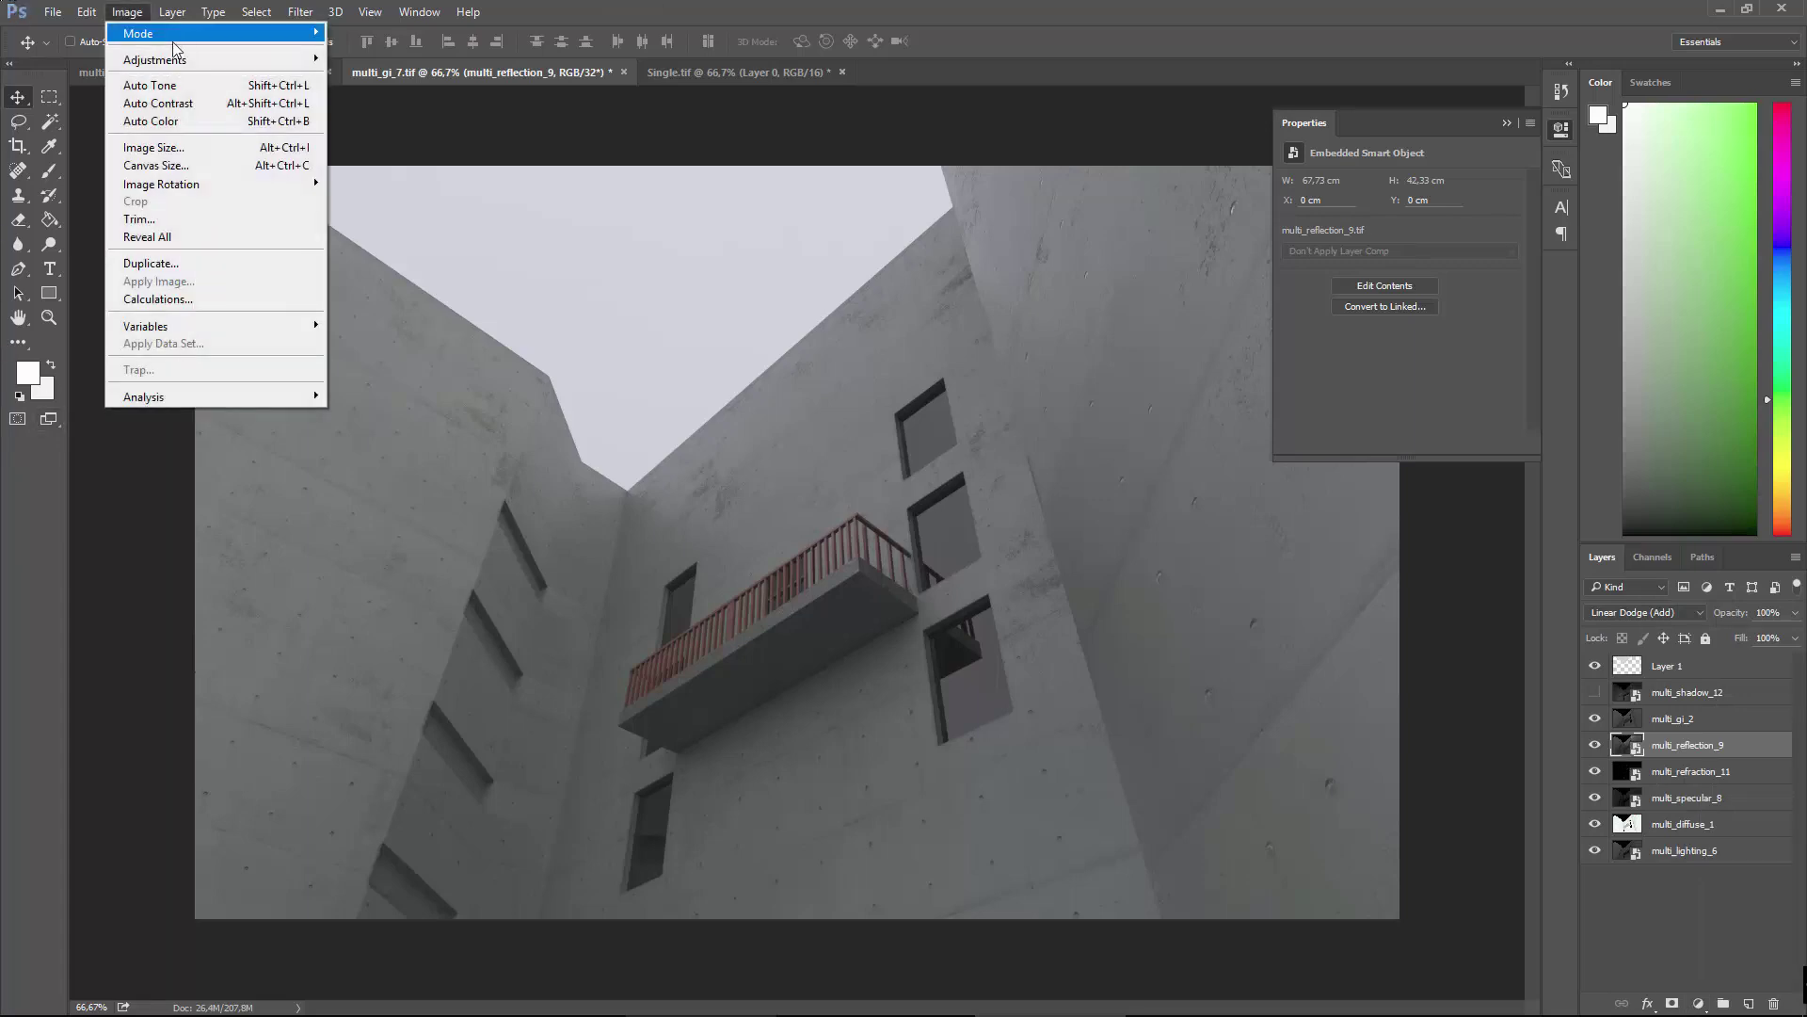
pyautogui.moveTo(193, 60)
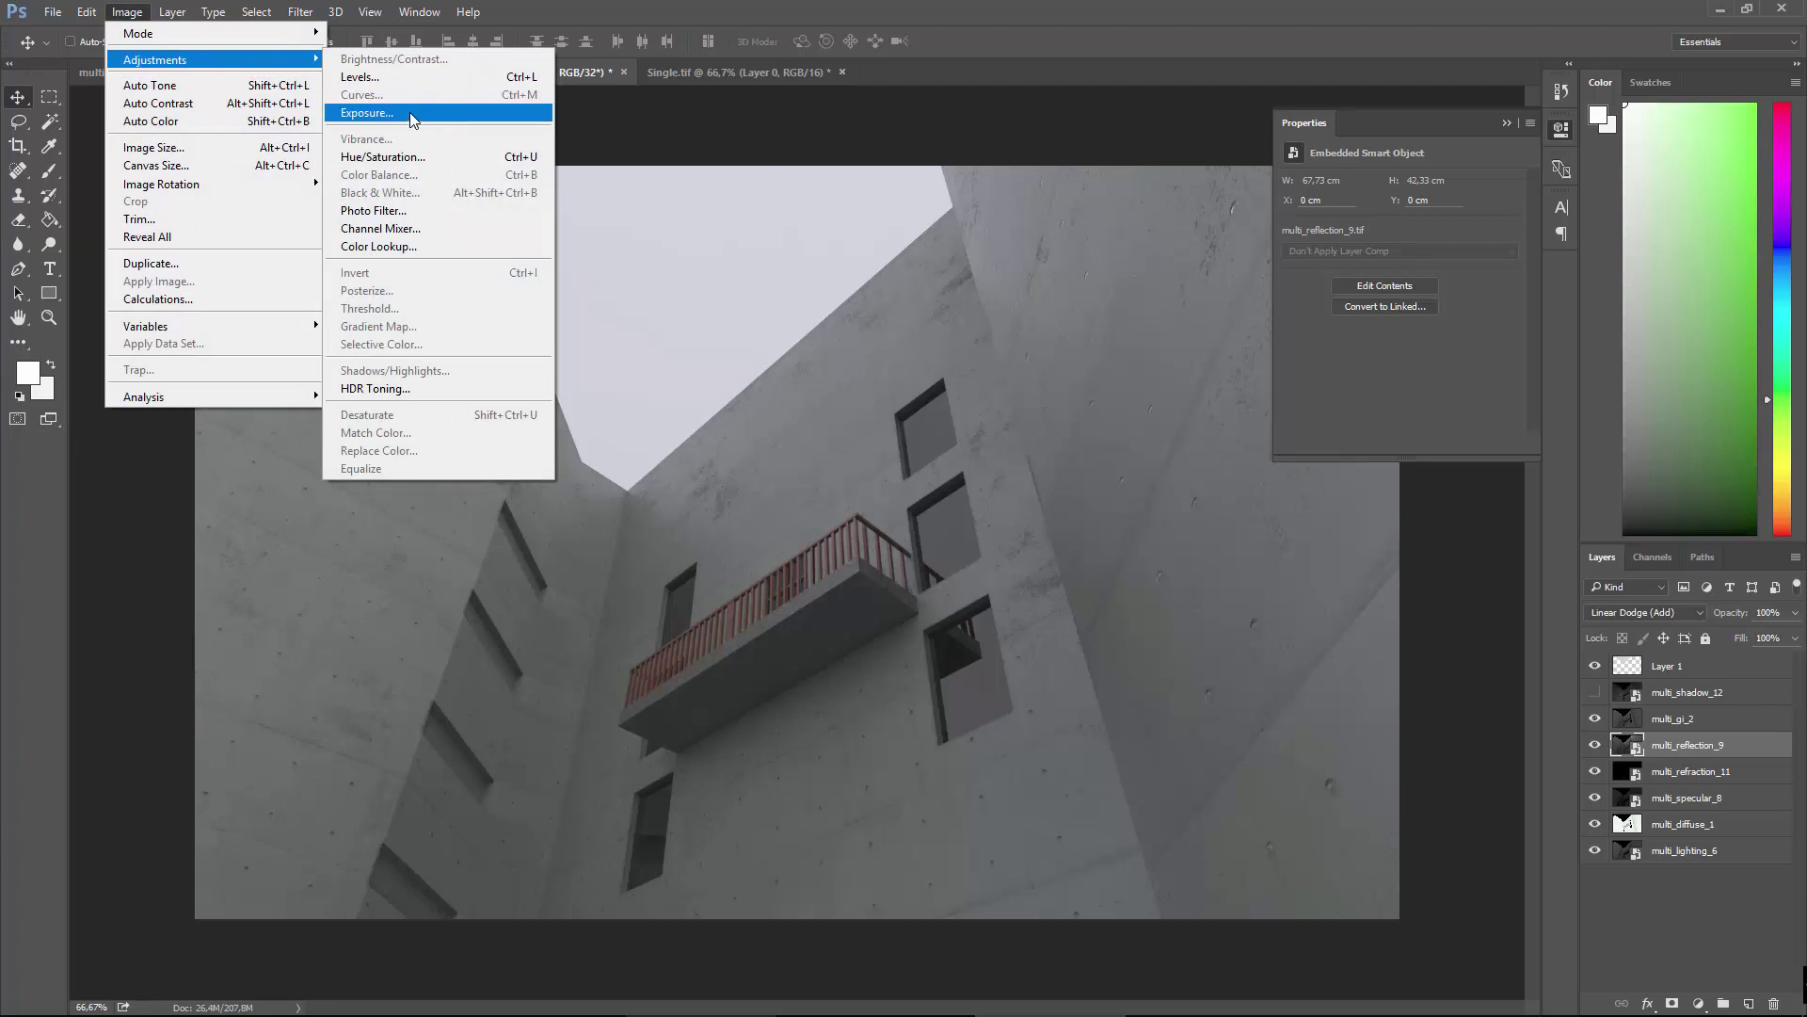
pyautogui.moveTo(273, 33)
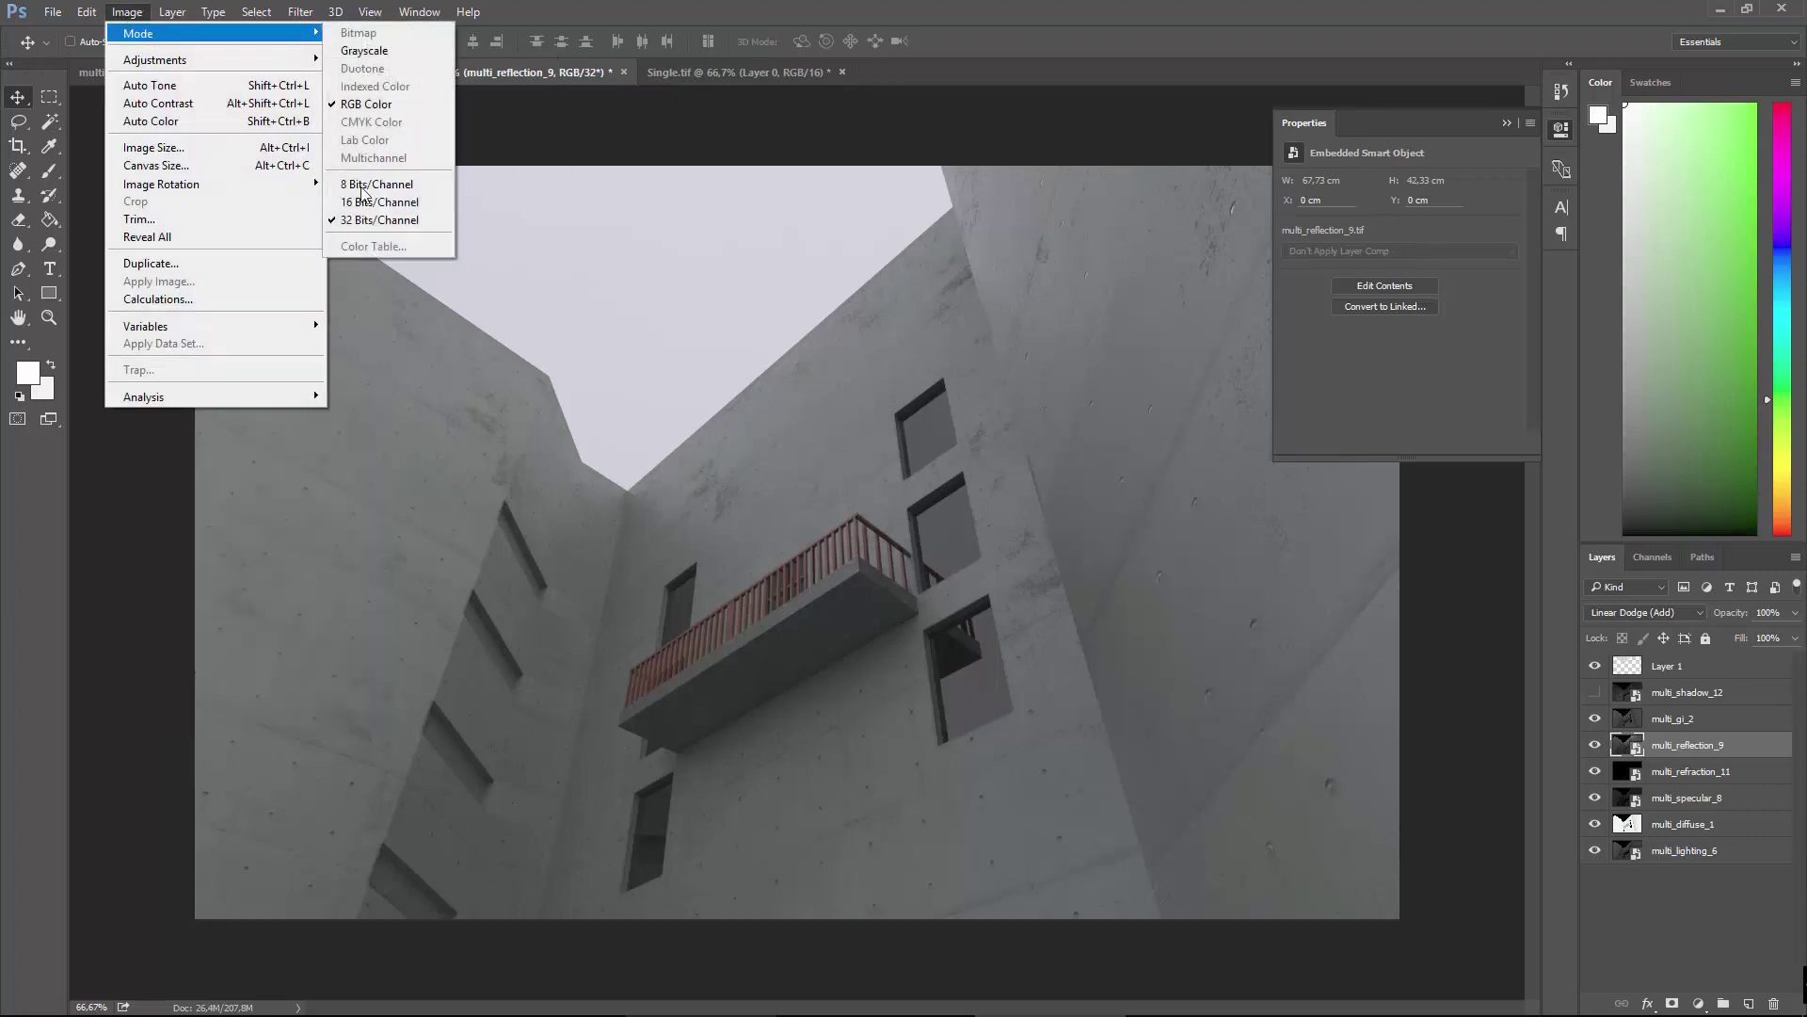
pyautogui.click(396, 202)
pyautogui.click(848, 389)
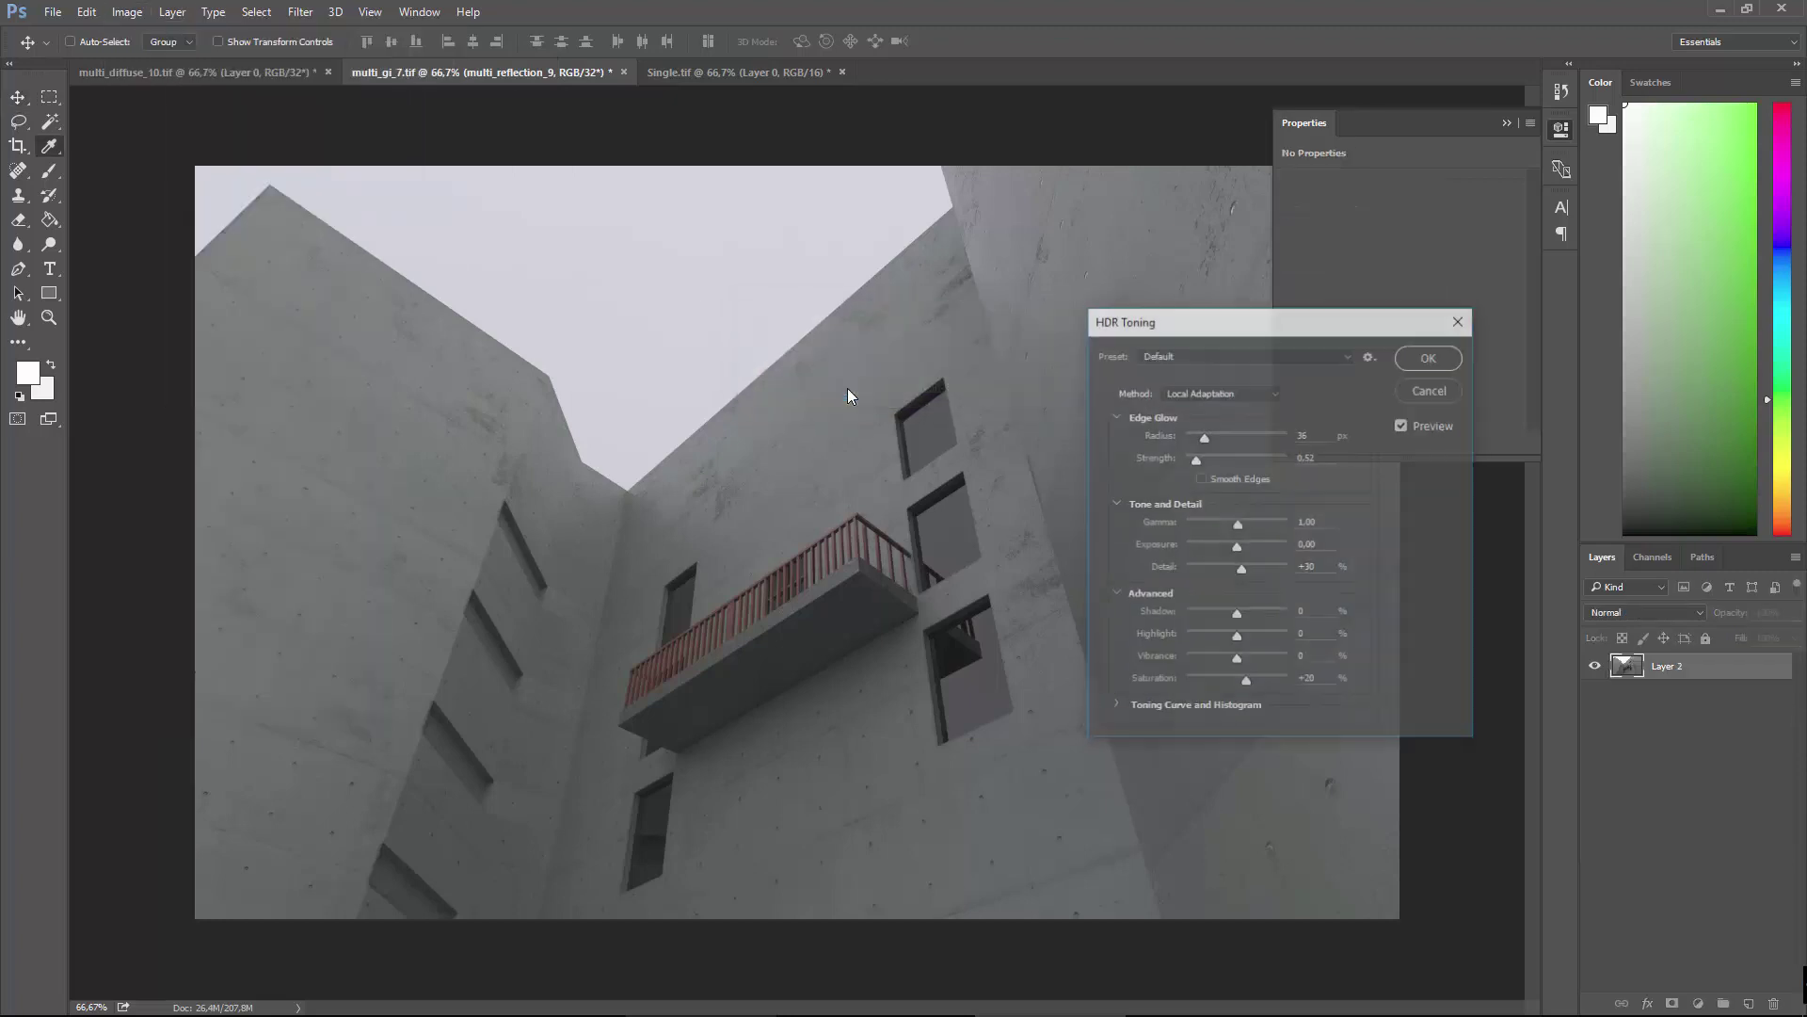
pyautogui.press('Escape')
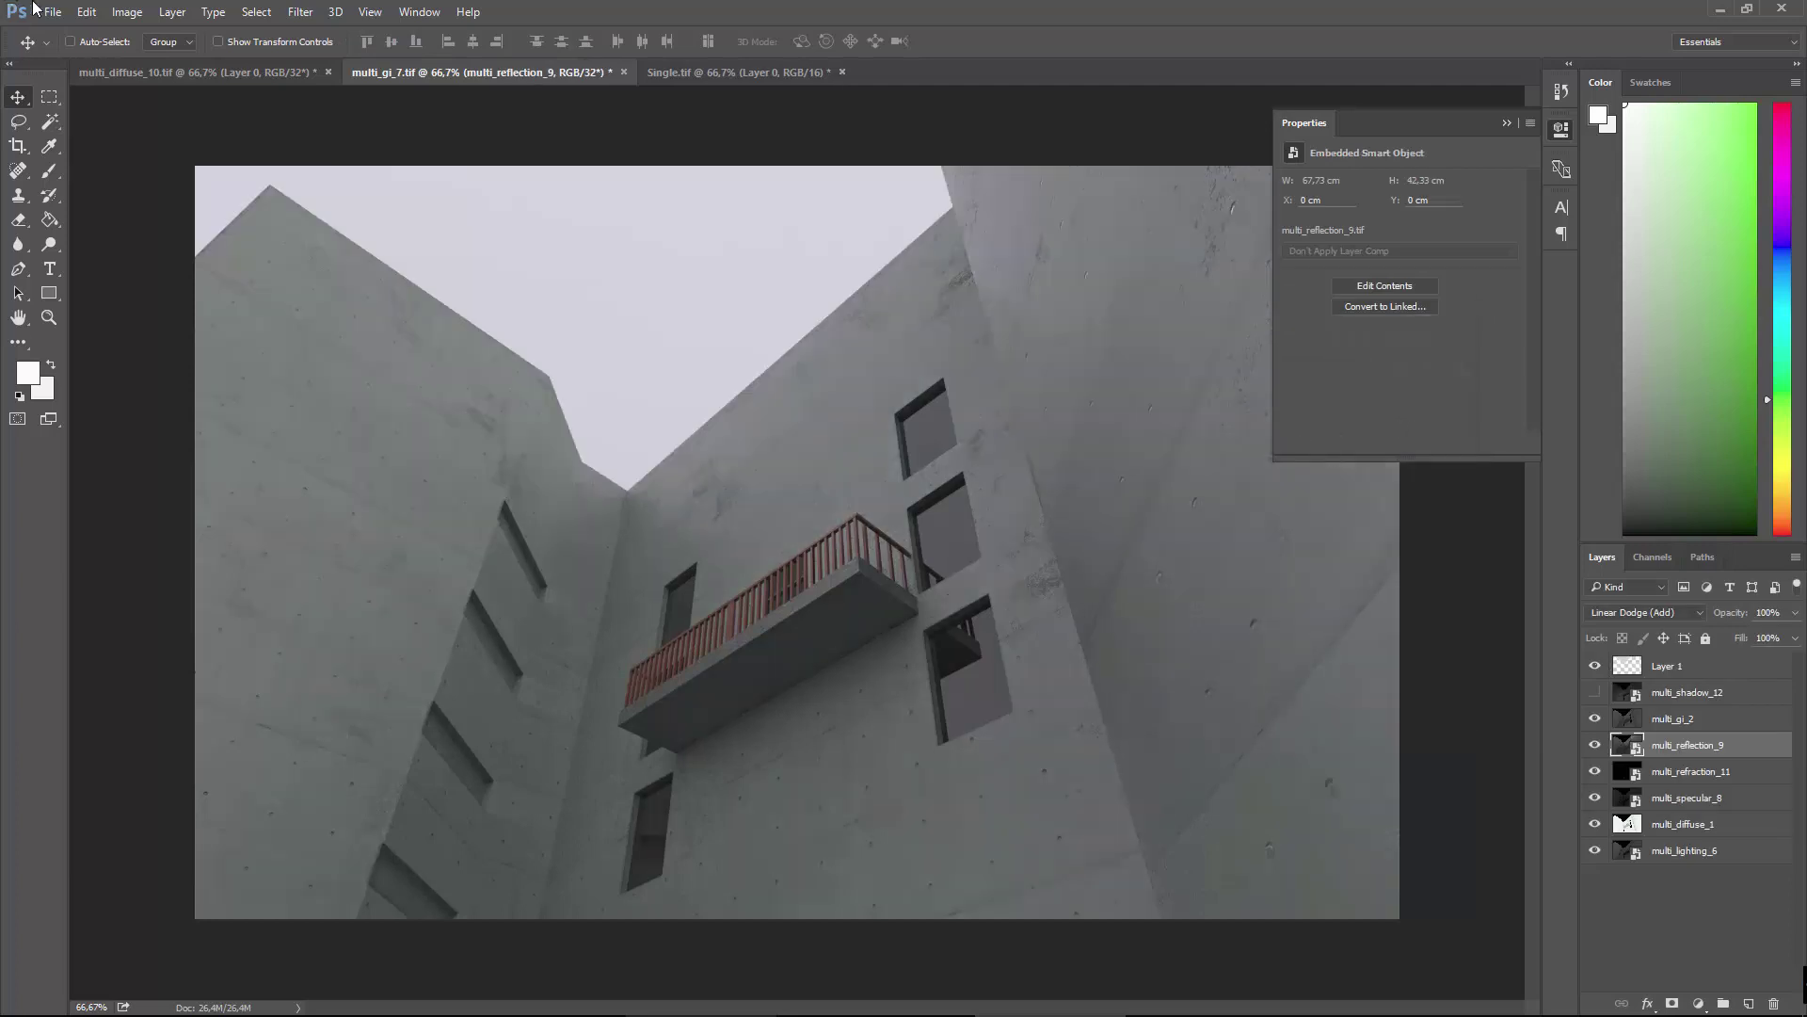
pyautogui.click(86, 11)
pyautogui.click(99, 69)
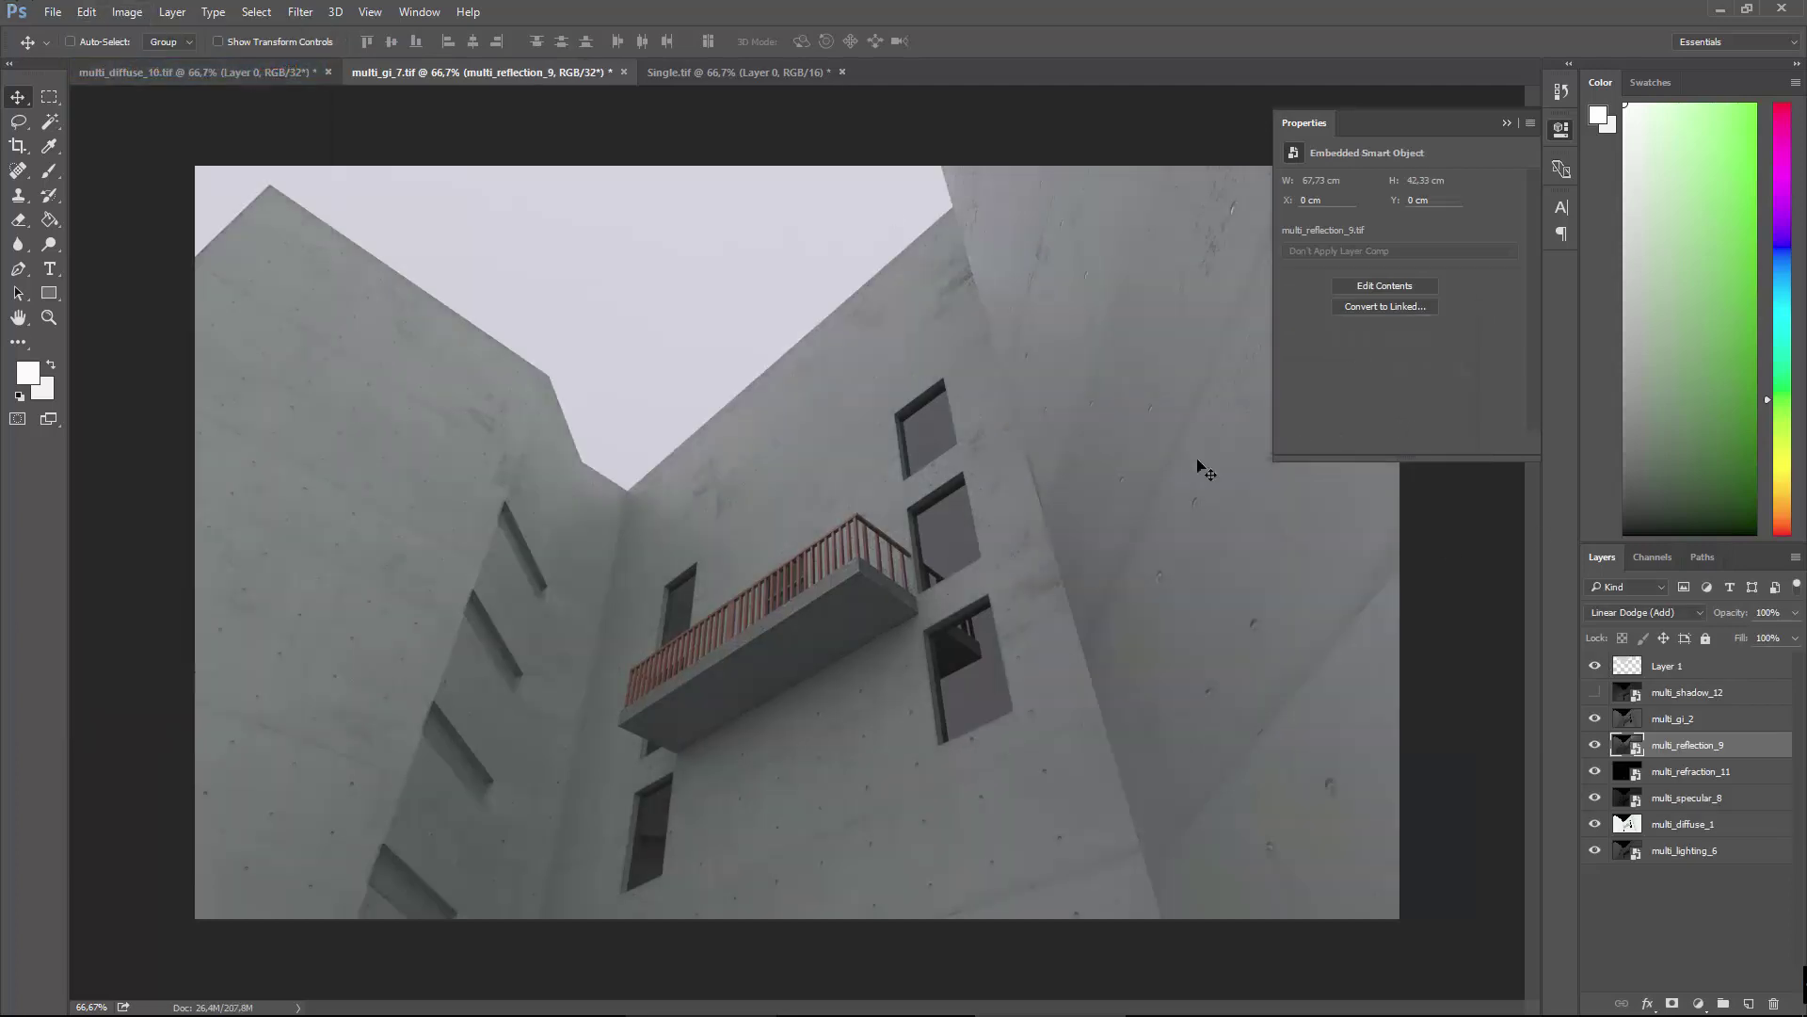
# Try converting the composite to 16 Bits/Channel without merging its layers, and undo the conversion.
pyautogui.click(143, 15)
pyautogui.moveTo(141, 33)
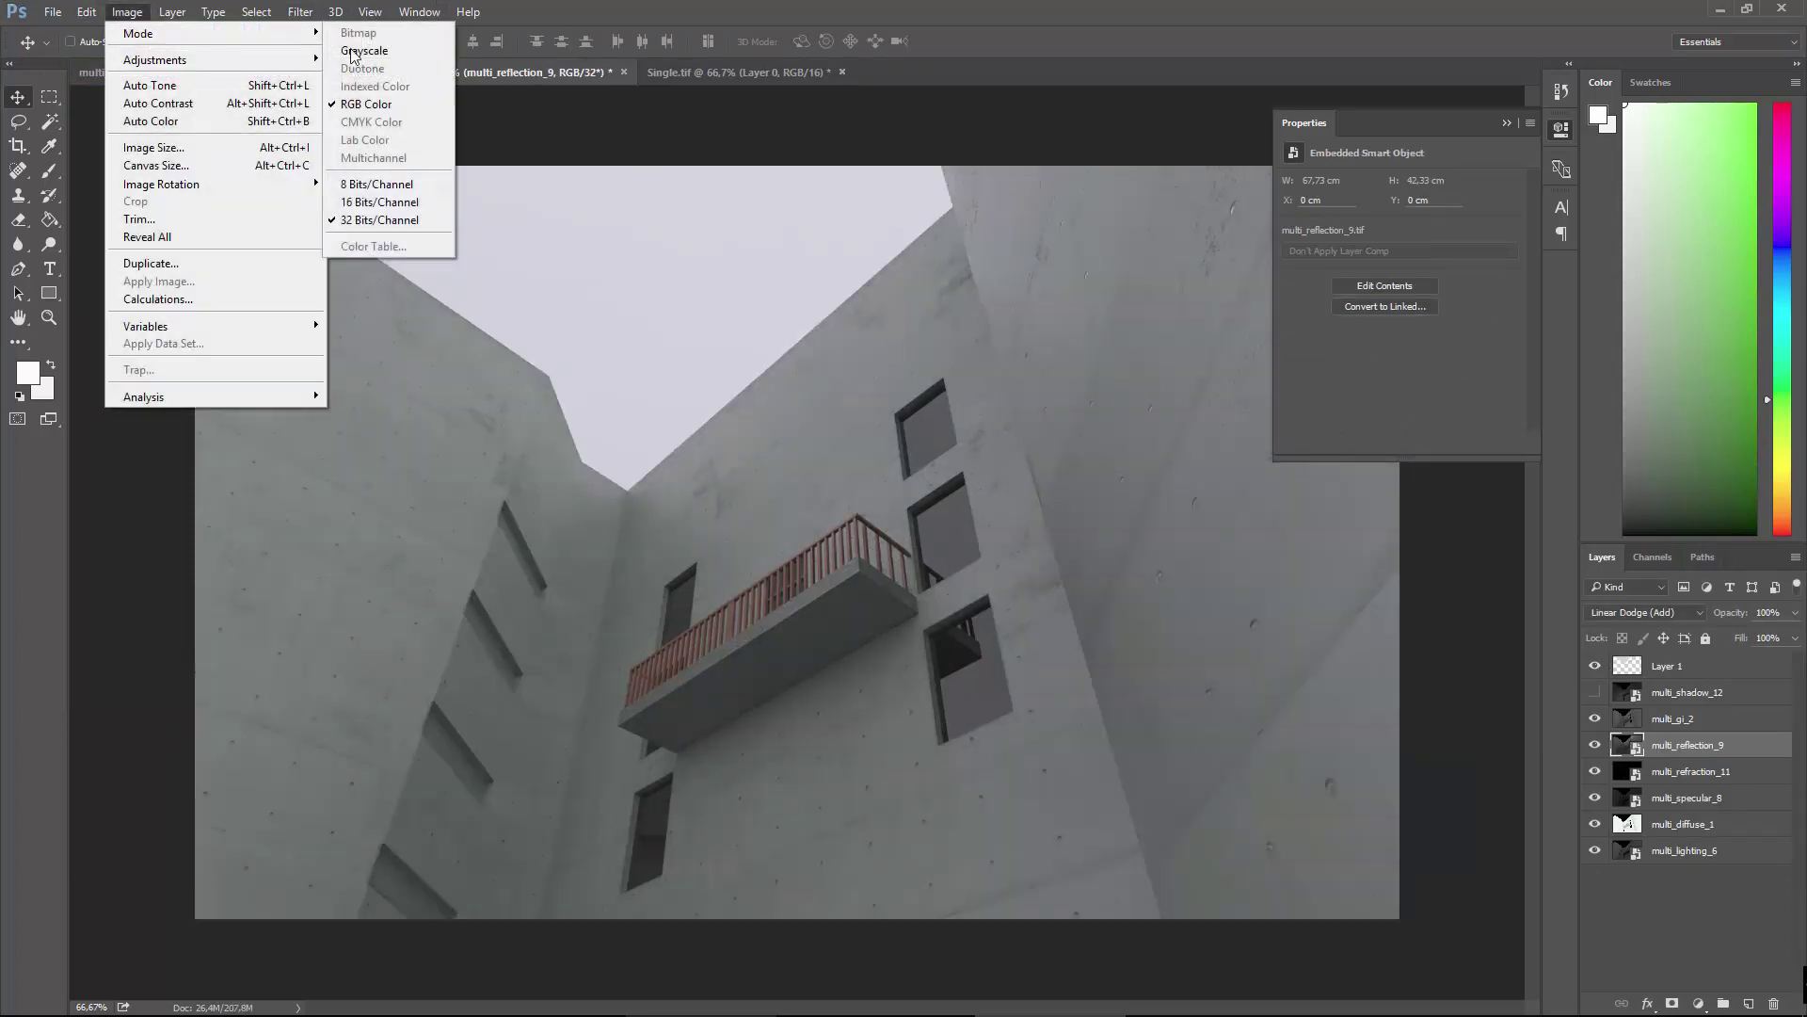
pyautogui.click(381, 202)
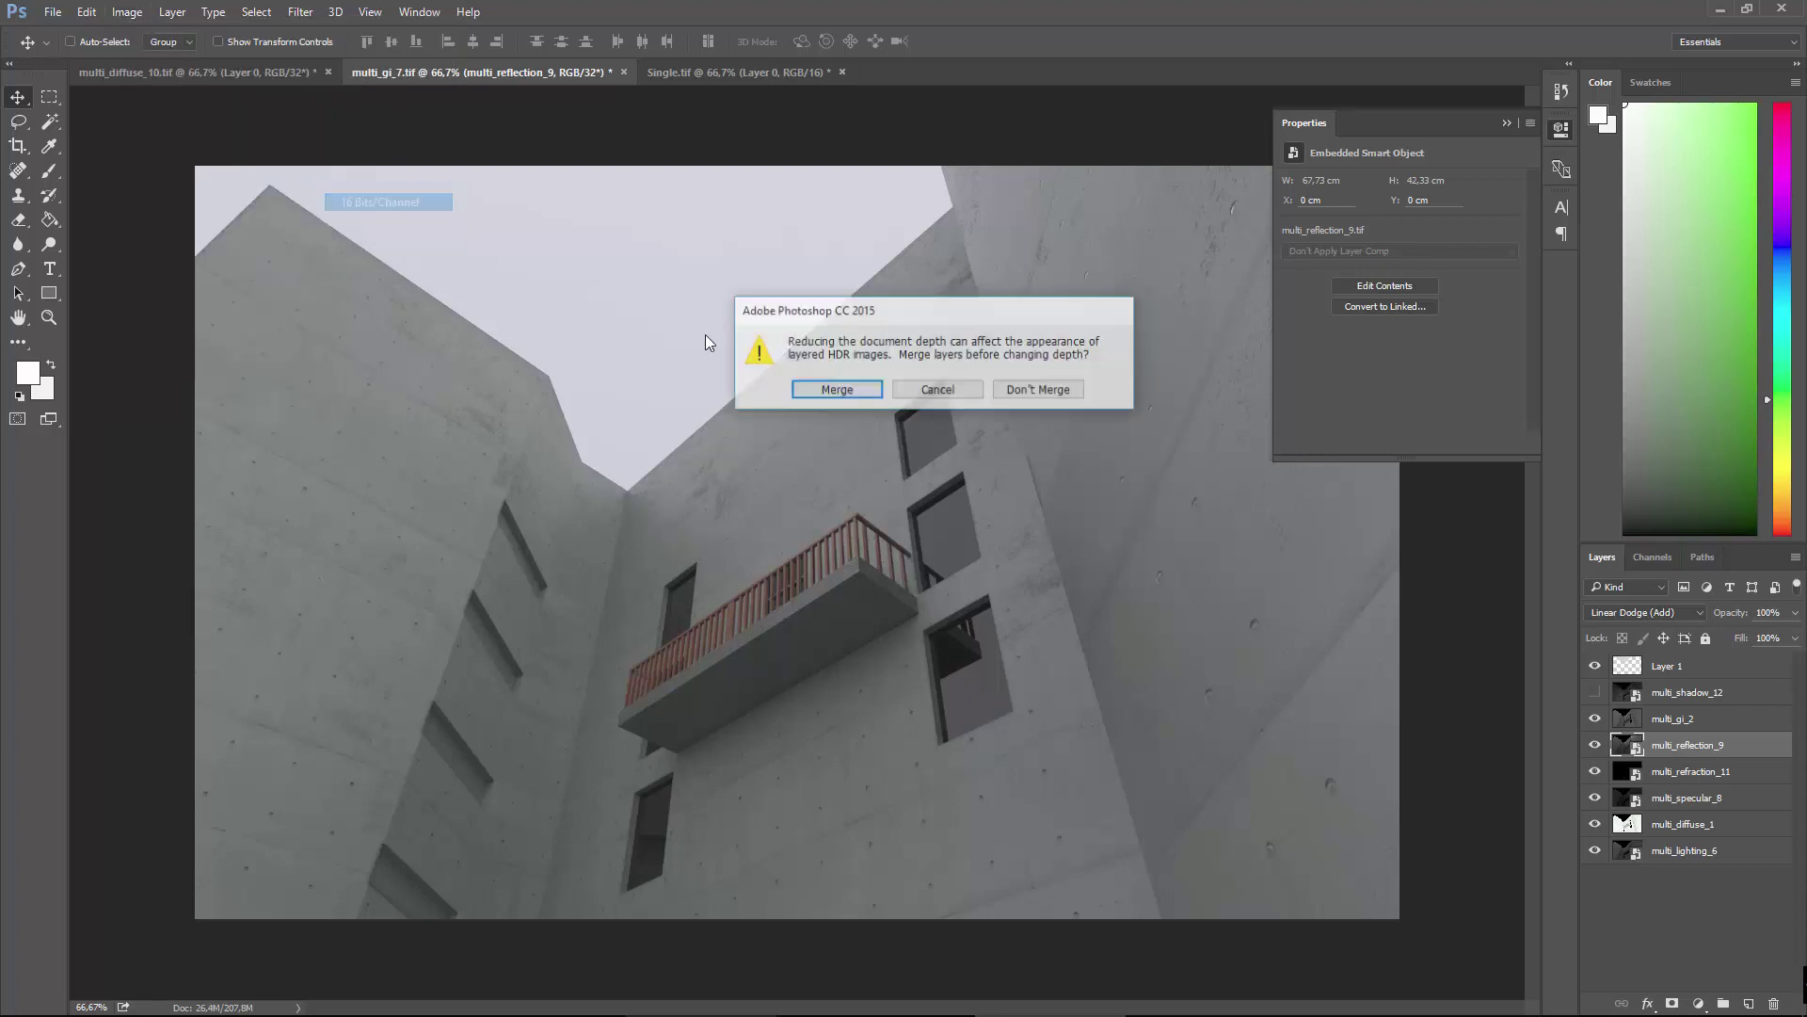
pyautogui.click(1042, 389)
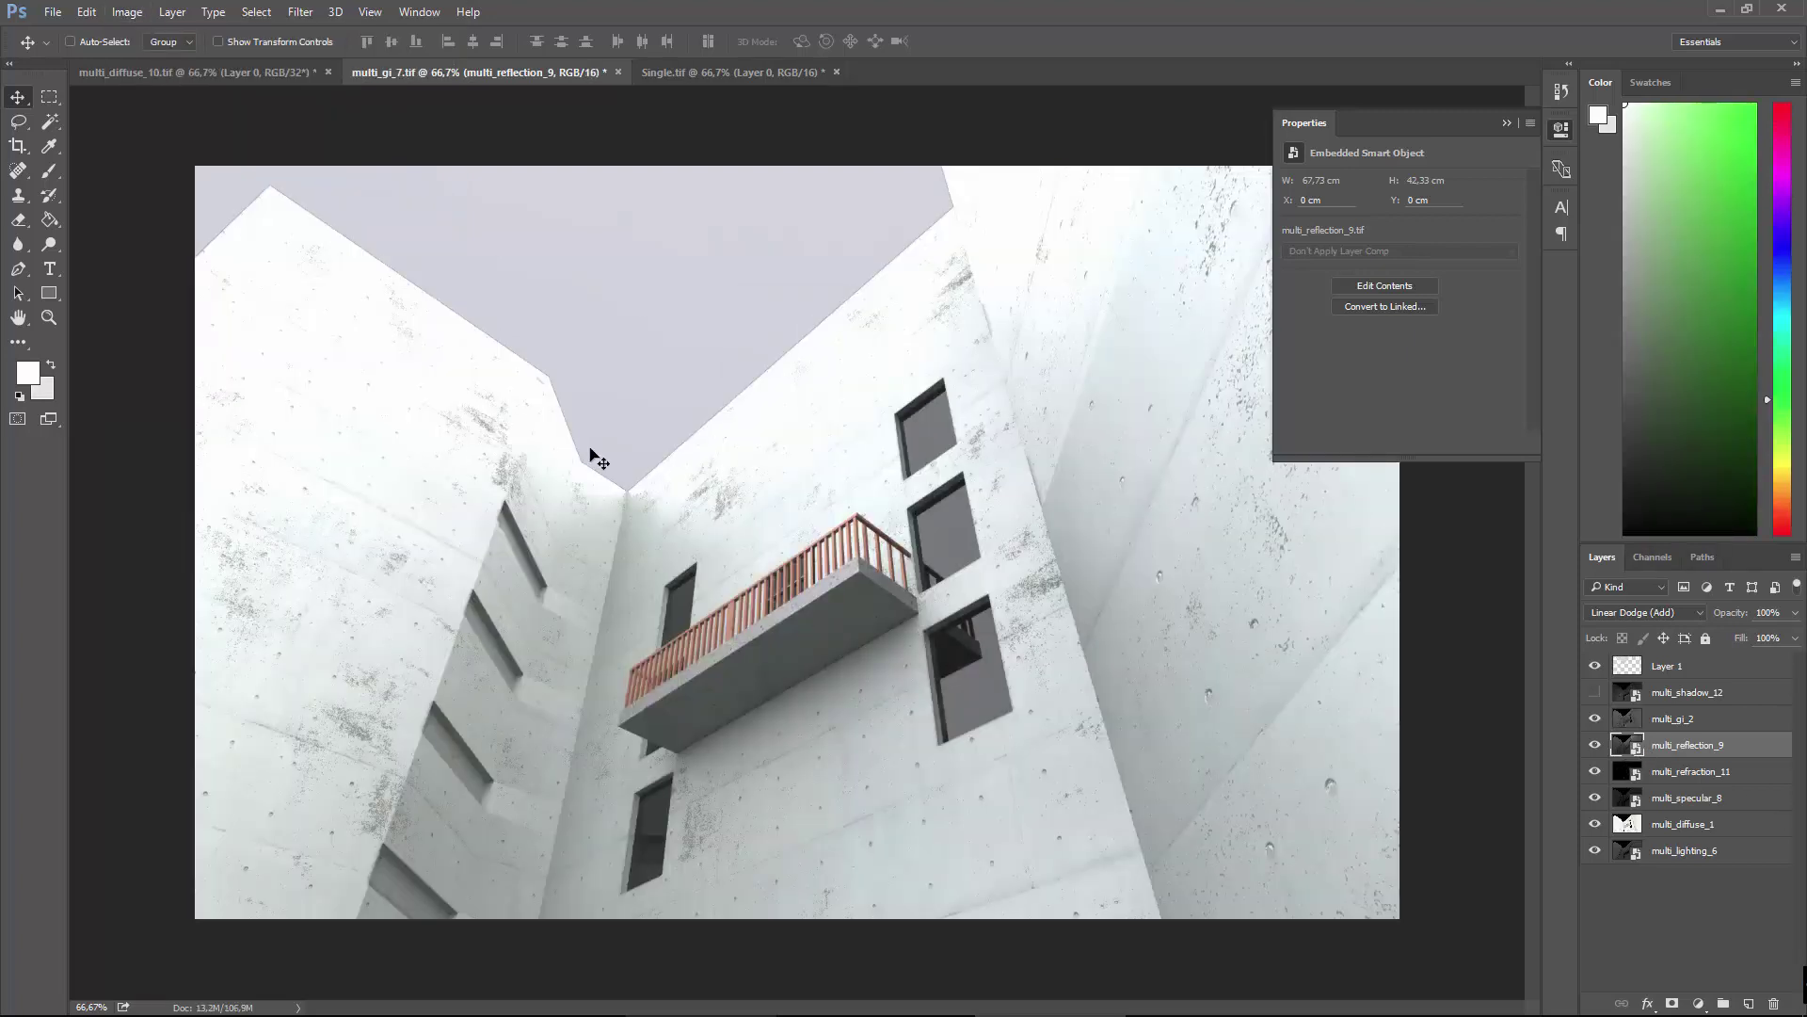
pyautogui.hotkey('ctrl', 'z')
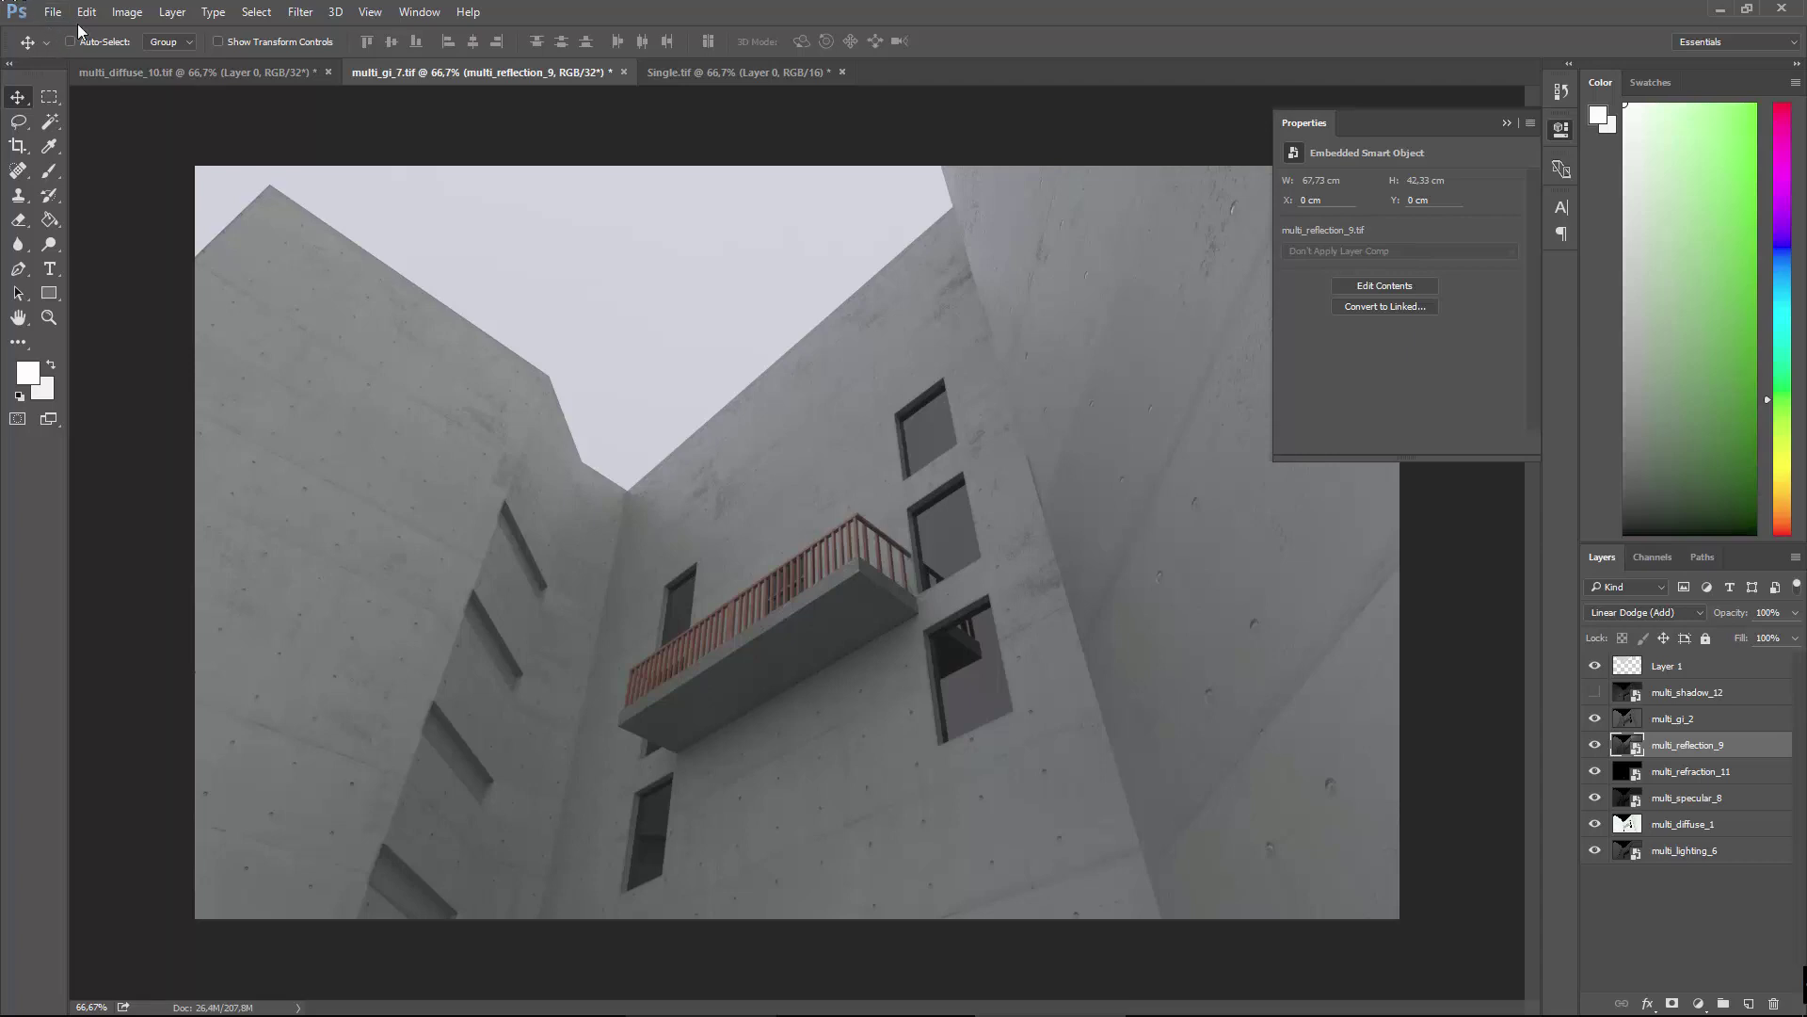
# Try Hue/Saturation on multi_reflection_9 with Saturation +73, Lightness -41 and Hue shifts of +10, +50 and -180, and cancel the adjustment.
pyautogui.click(127, 11)
pyautogui.moveTo(160, 59)
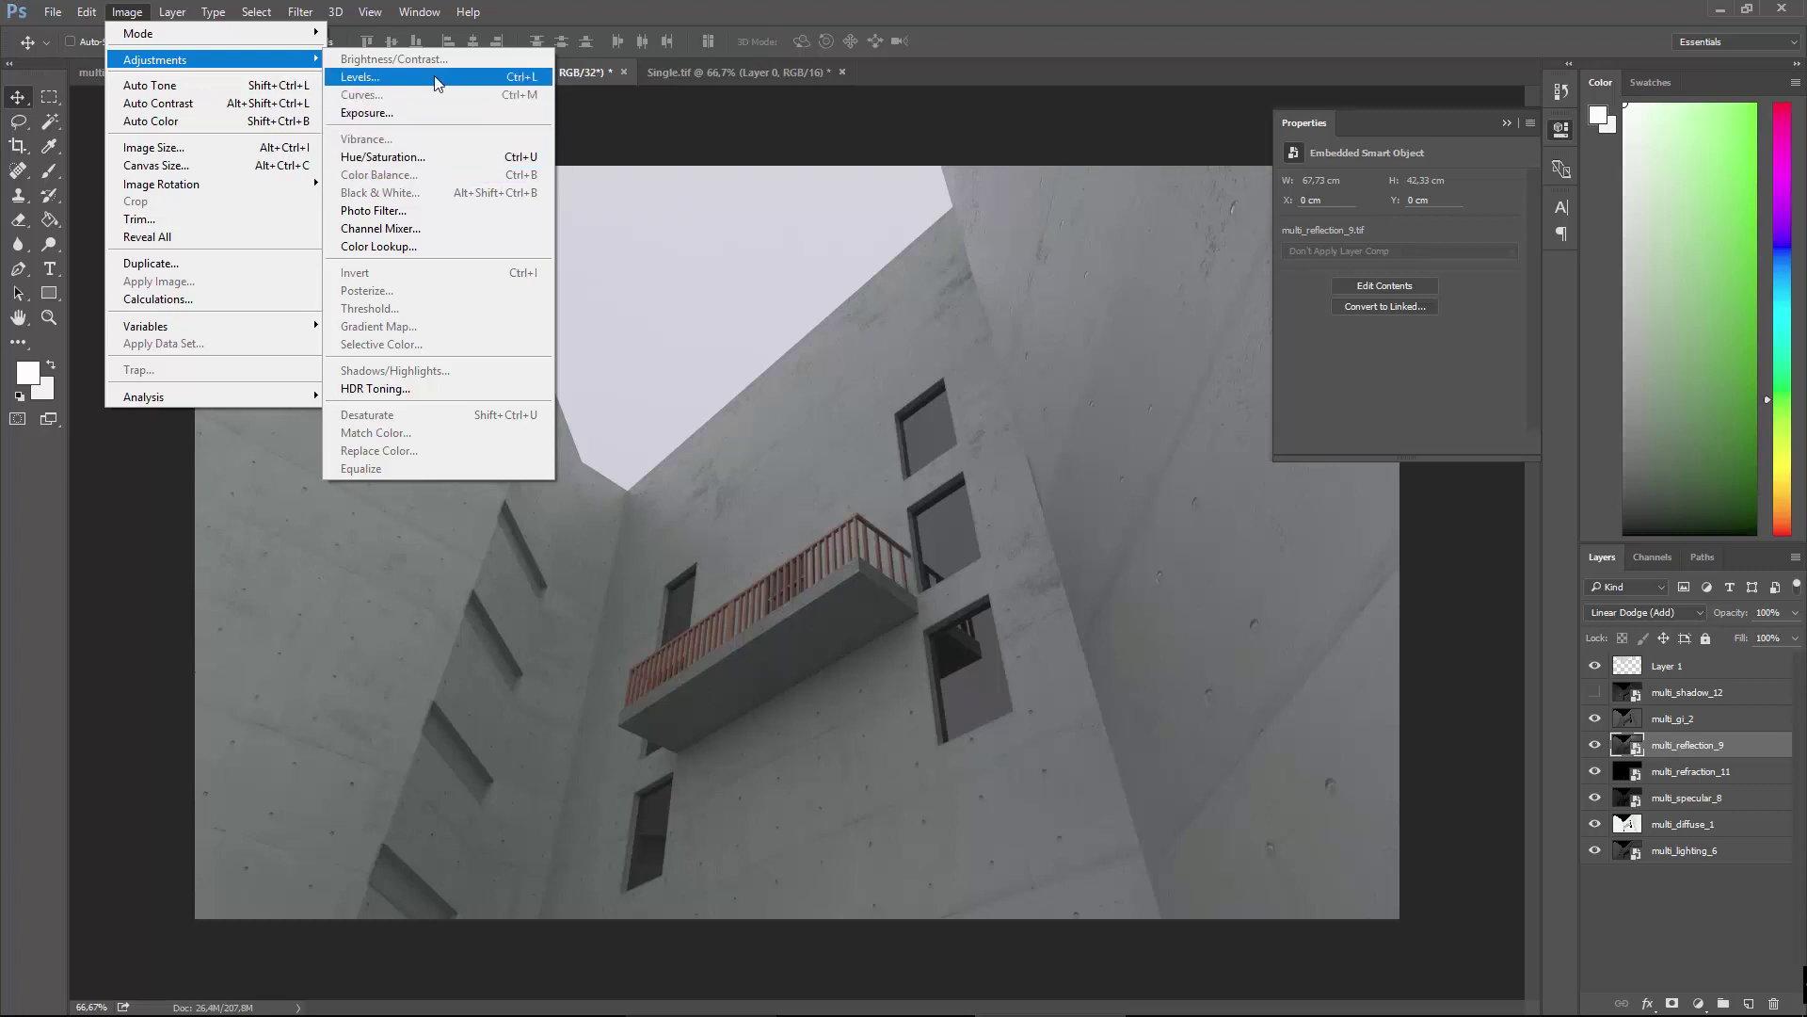
pyautogui.click(414, 159)
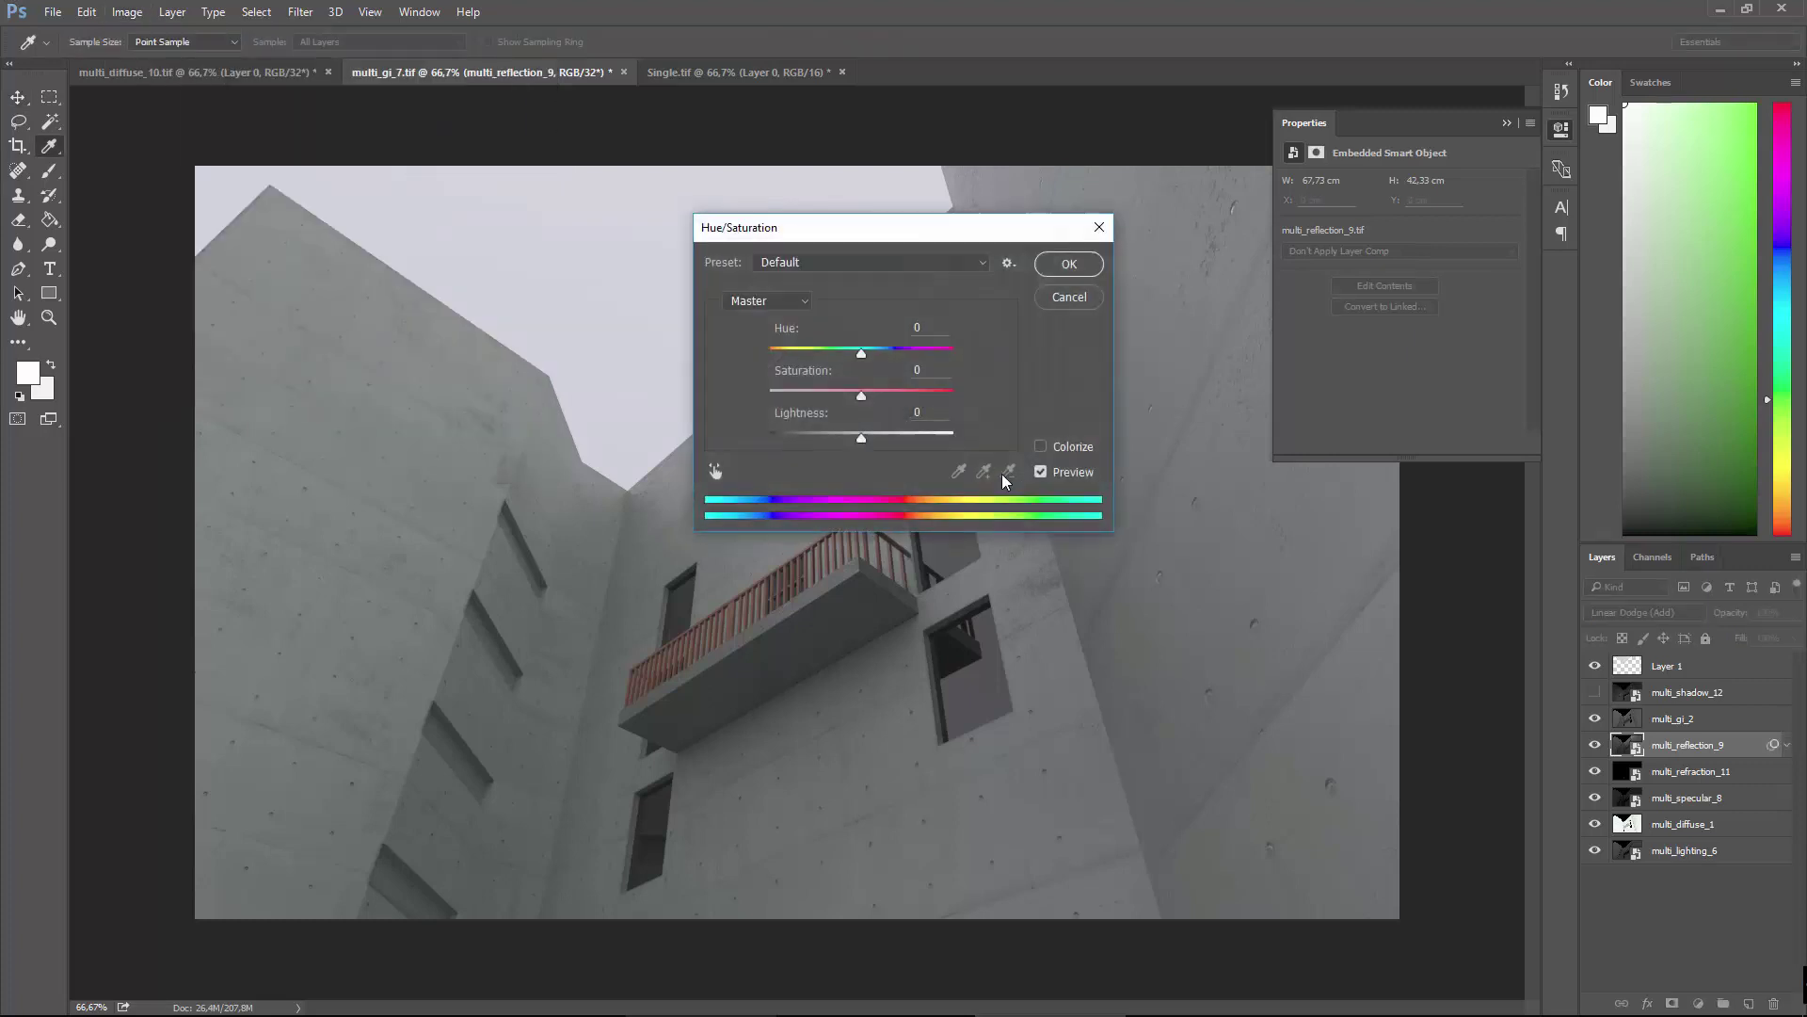
pyautogui.moveTo(970, 240); pyautogui.dragTo(1329, 615)
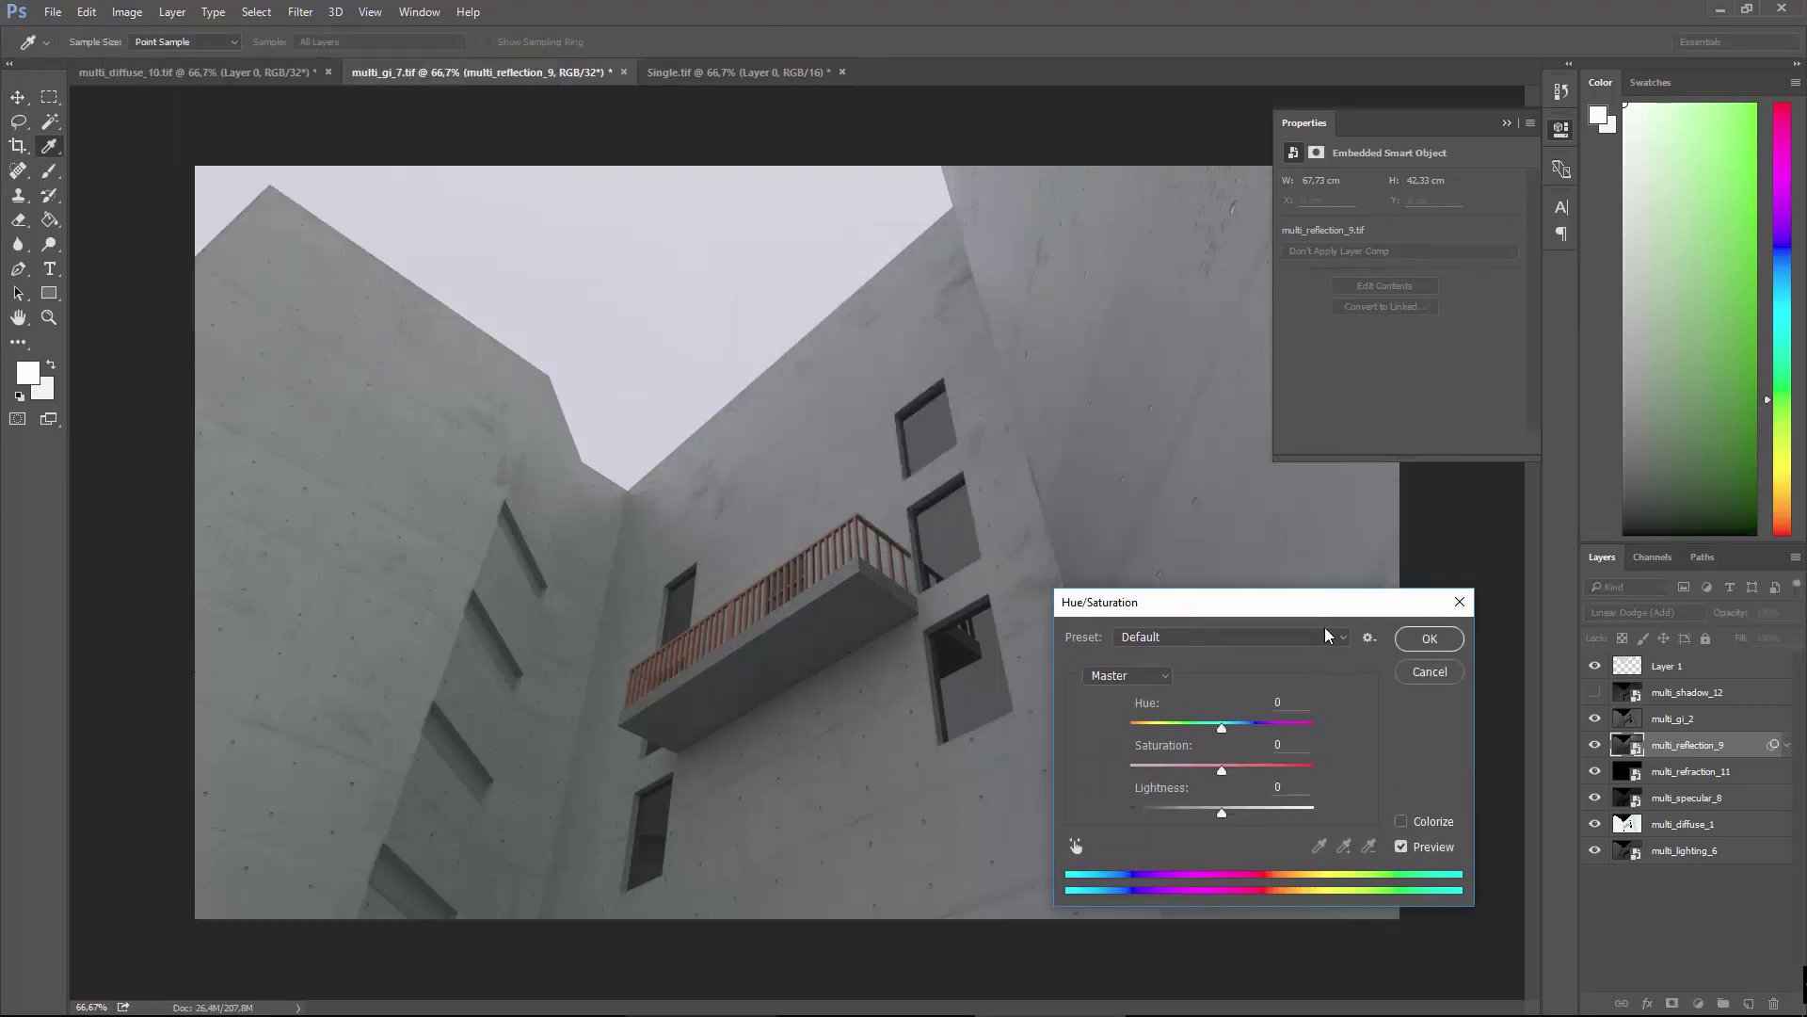
pyautogui.moveTo(1222, 728); pyautogui.dragTo(1185, 819)
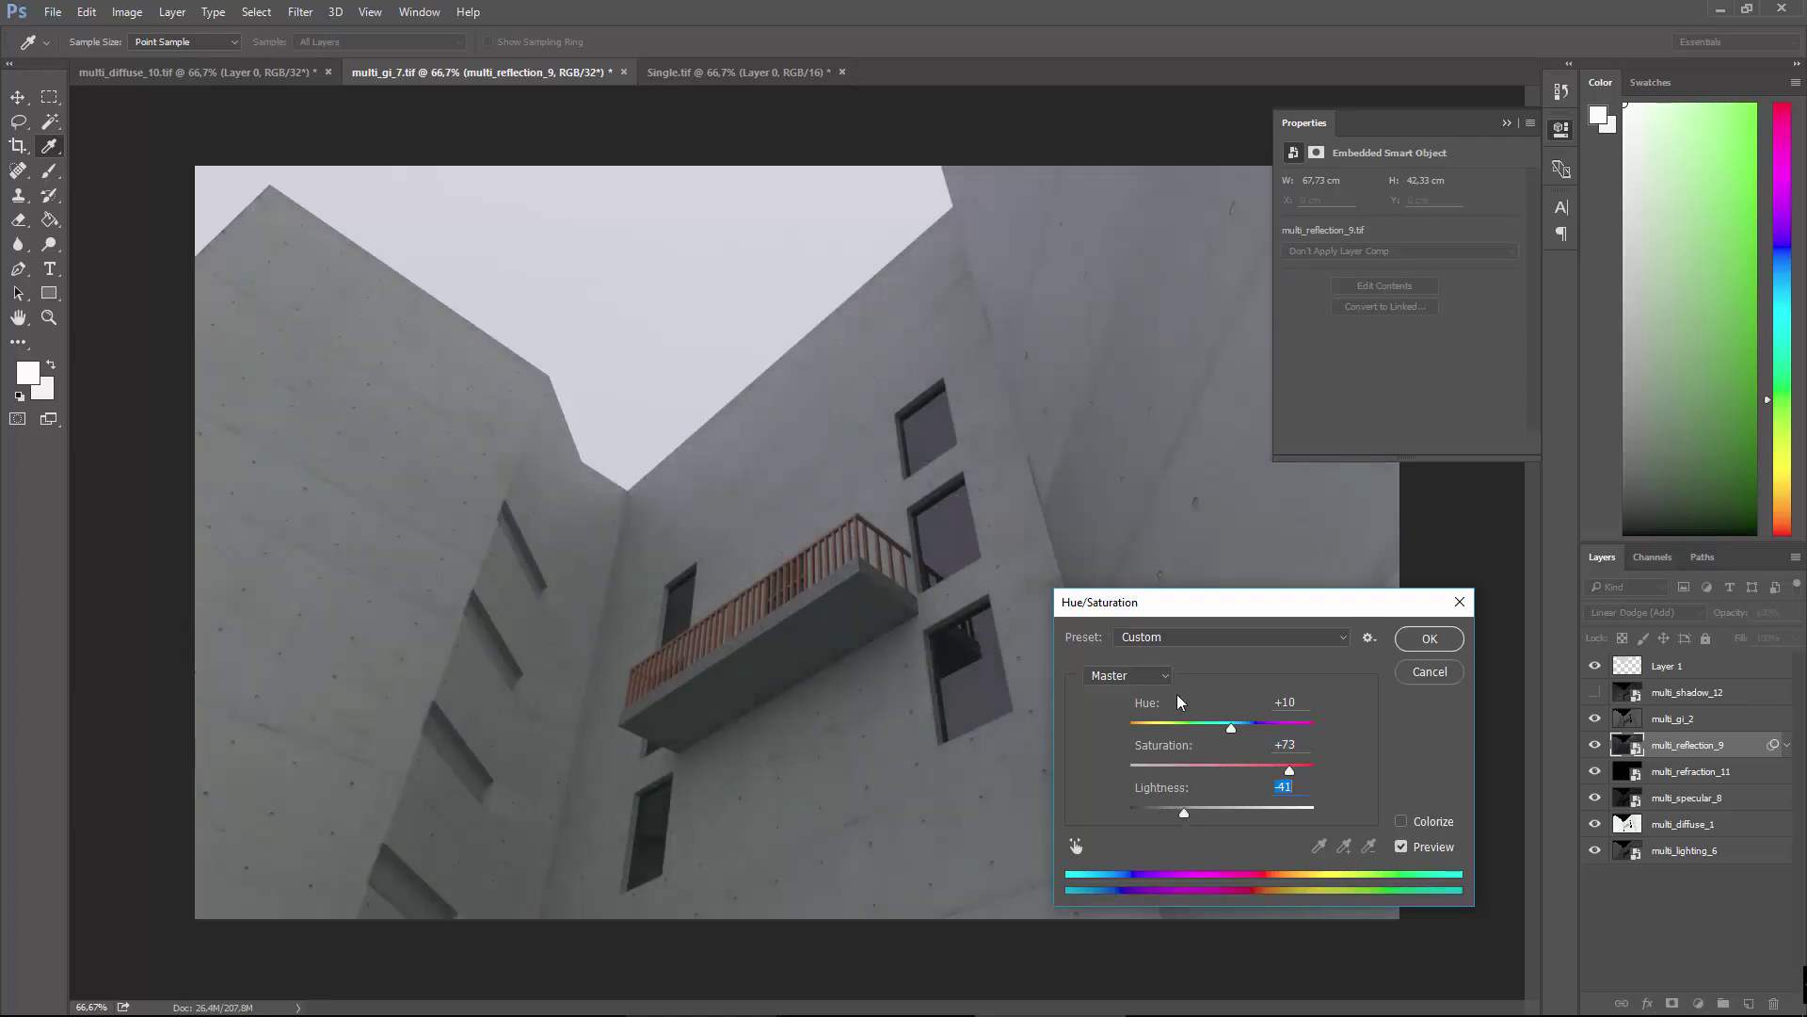
pyautogui.moveTo(1232, 730); pyautogui.dragTo(1267, 742)
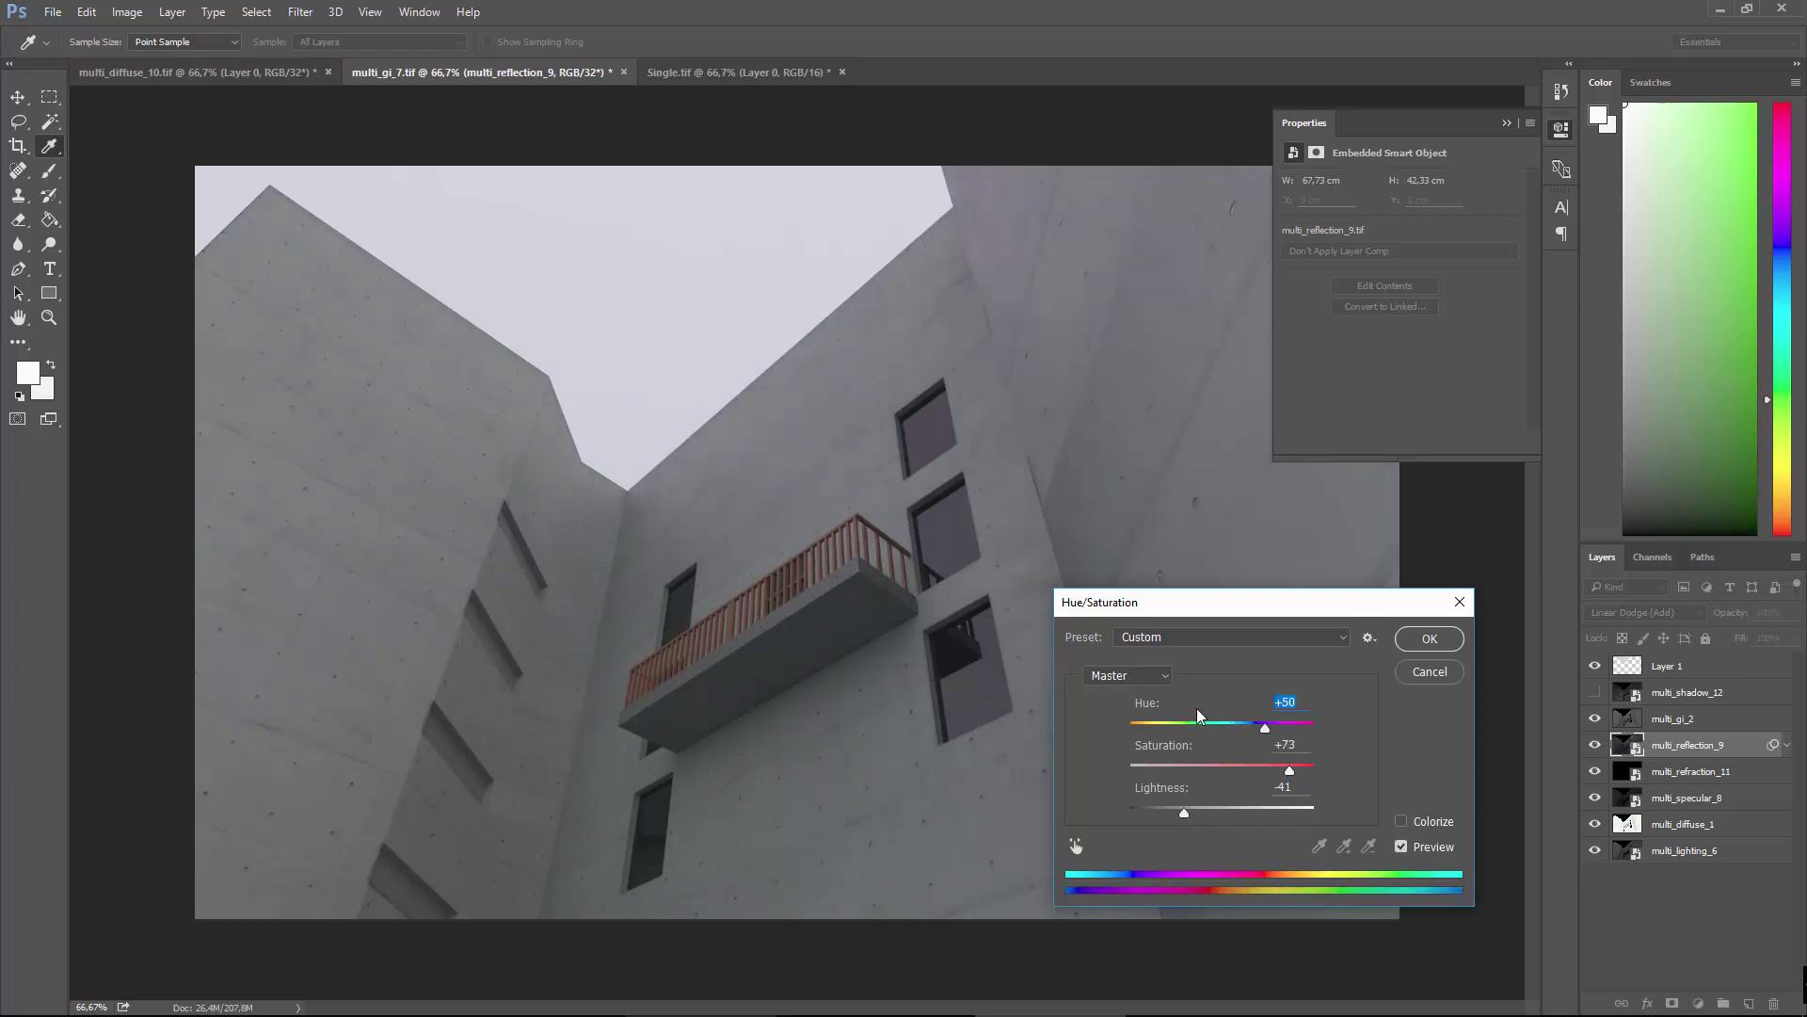
pyautogui.moveTo(1266, 730); pyautogui.dragTo(1130, 732)
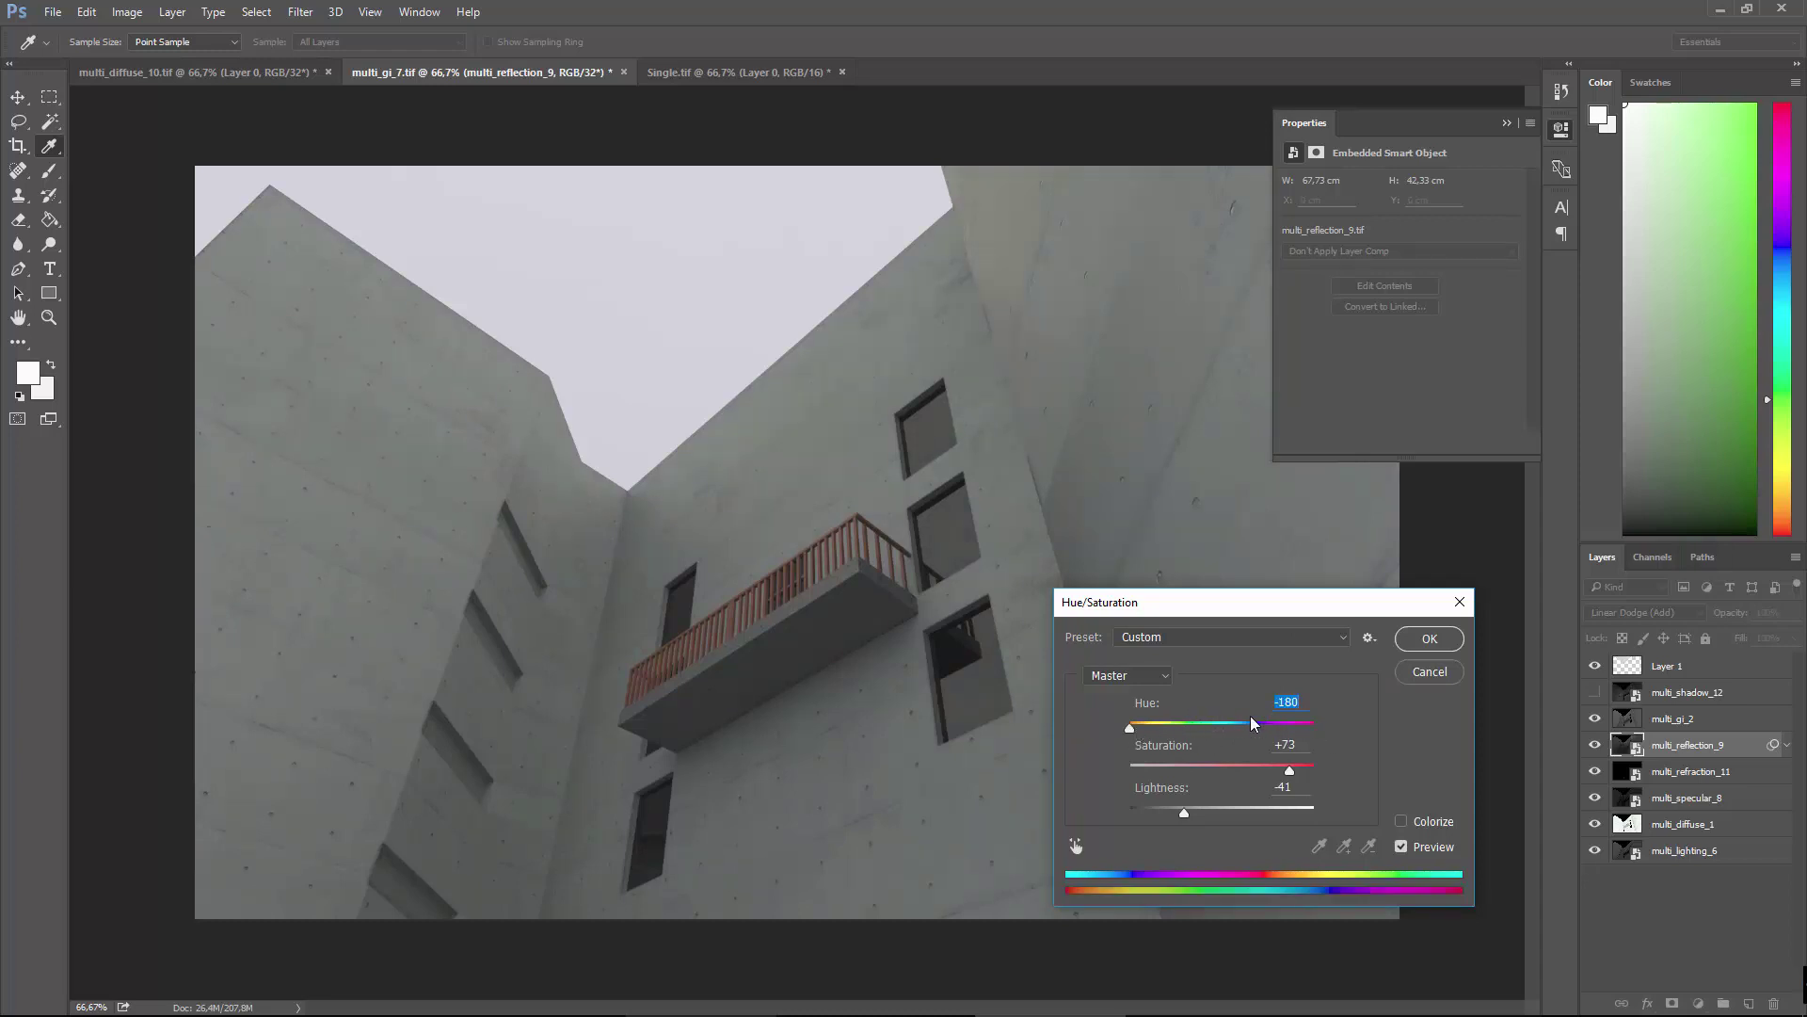
pyautogui.click(1445, 679)
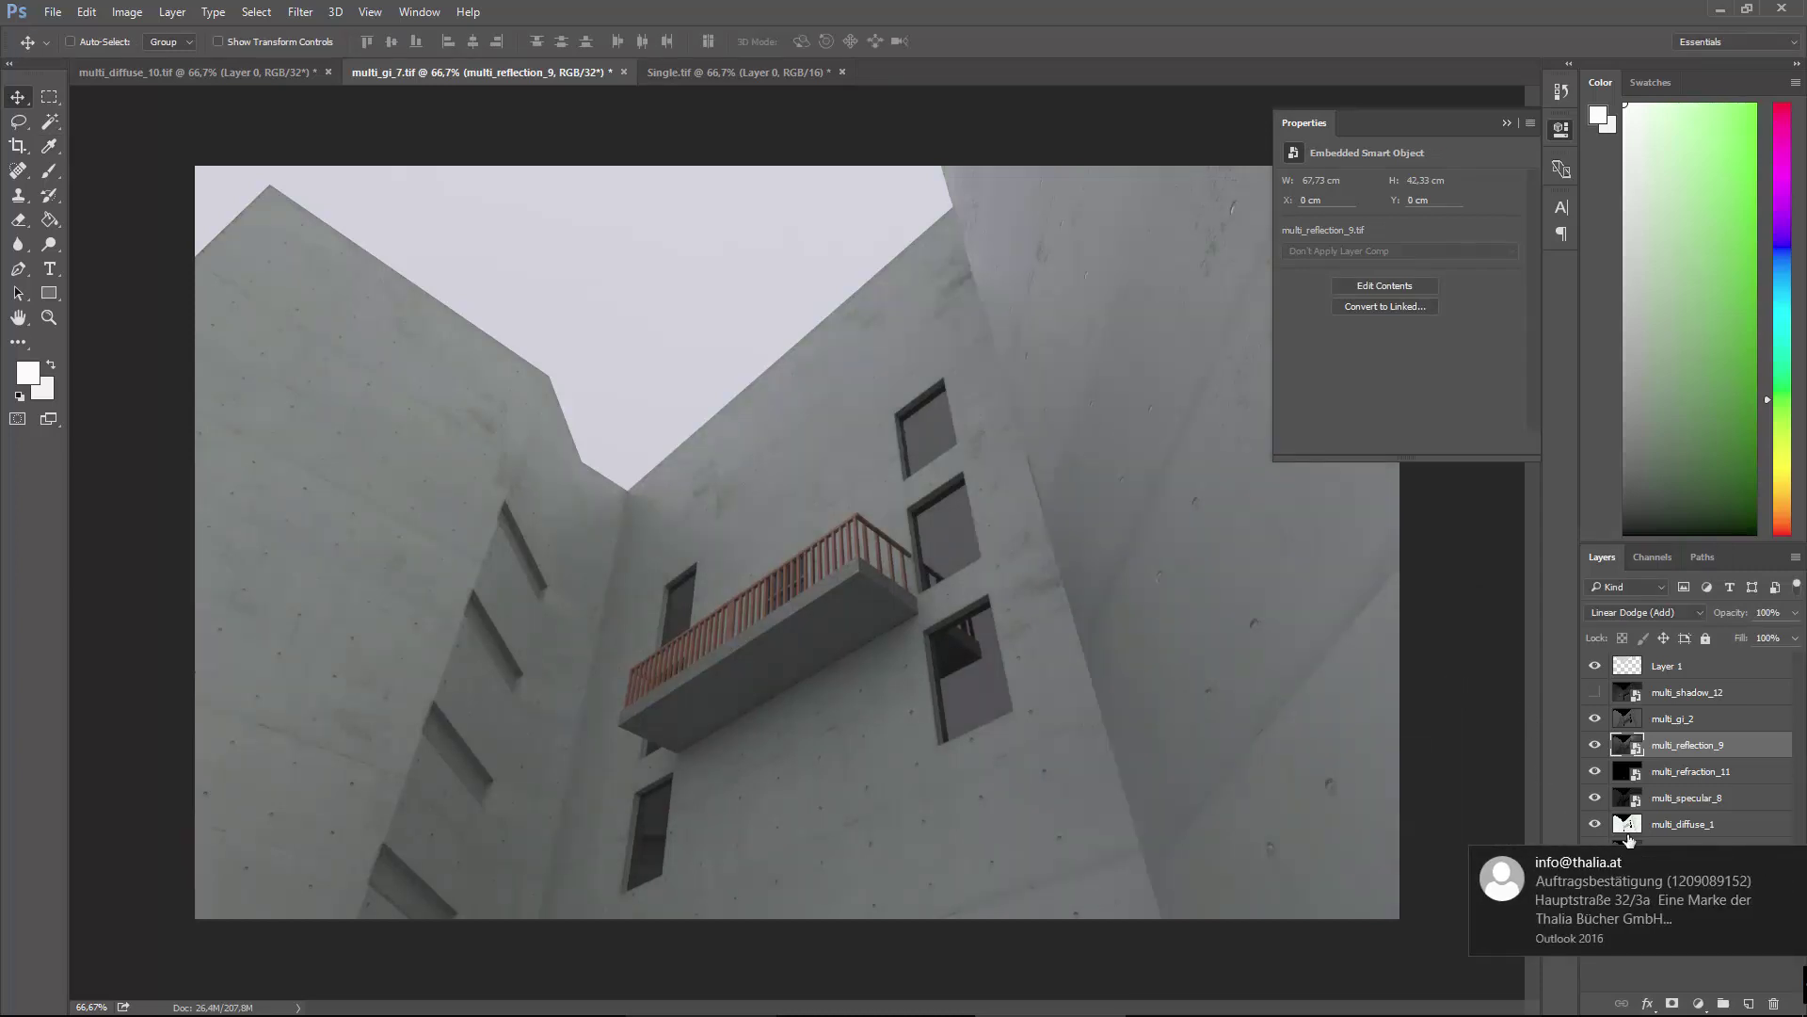
# Dismiss the incoming e-mail notifications covering the layer list.
pyautogui.click(1792, 863)
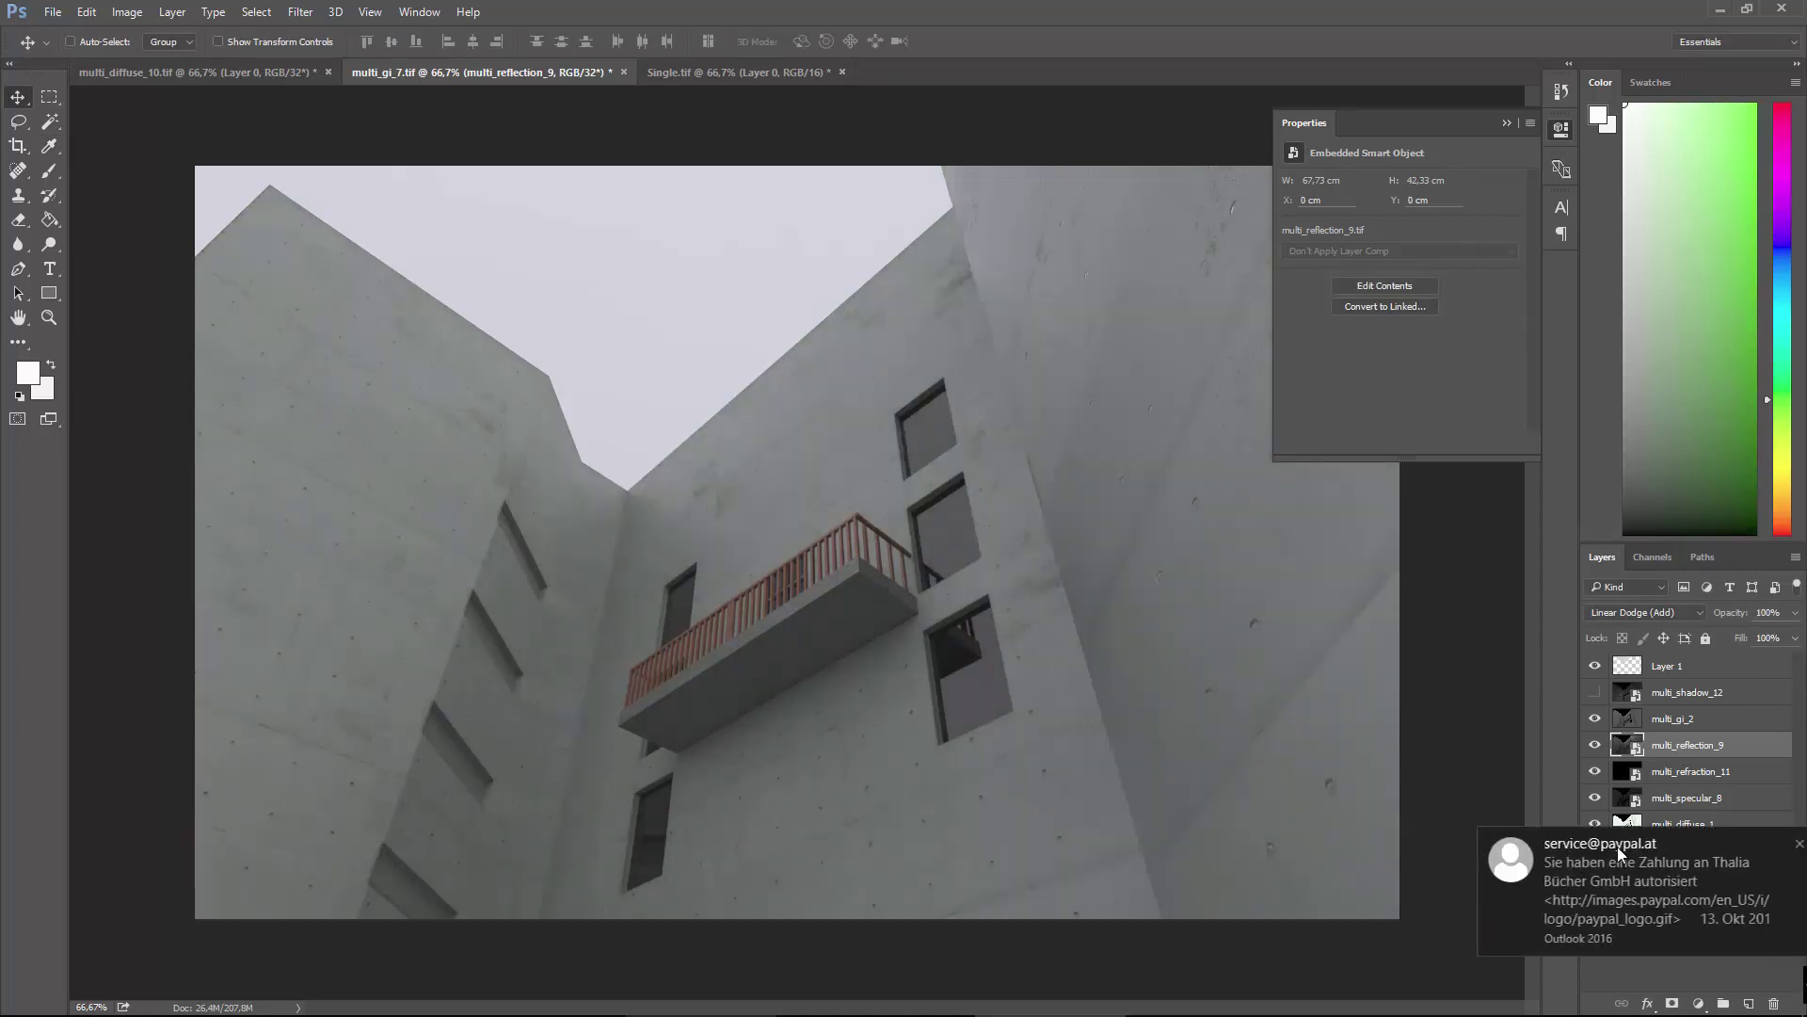
pyautogui.click(1788, 845)
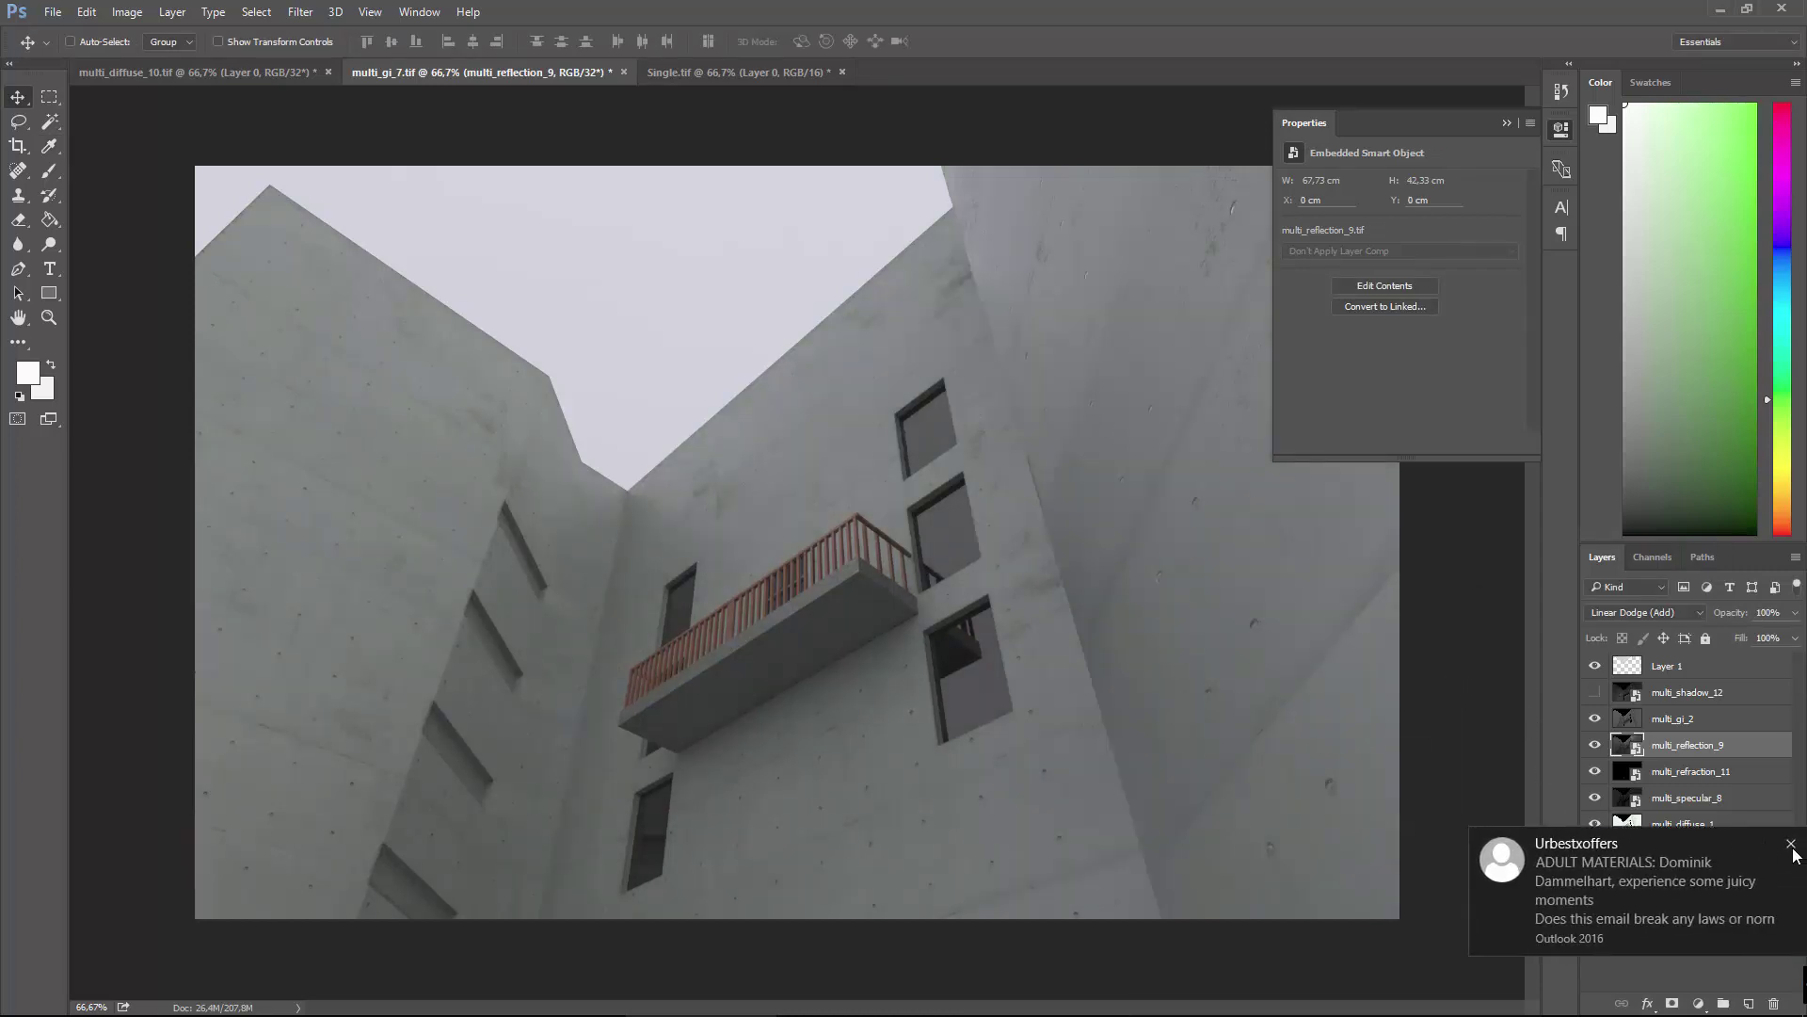
pyautogui.click(1792, 846)
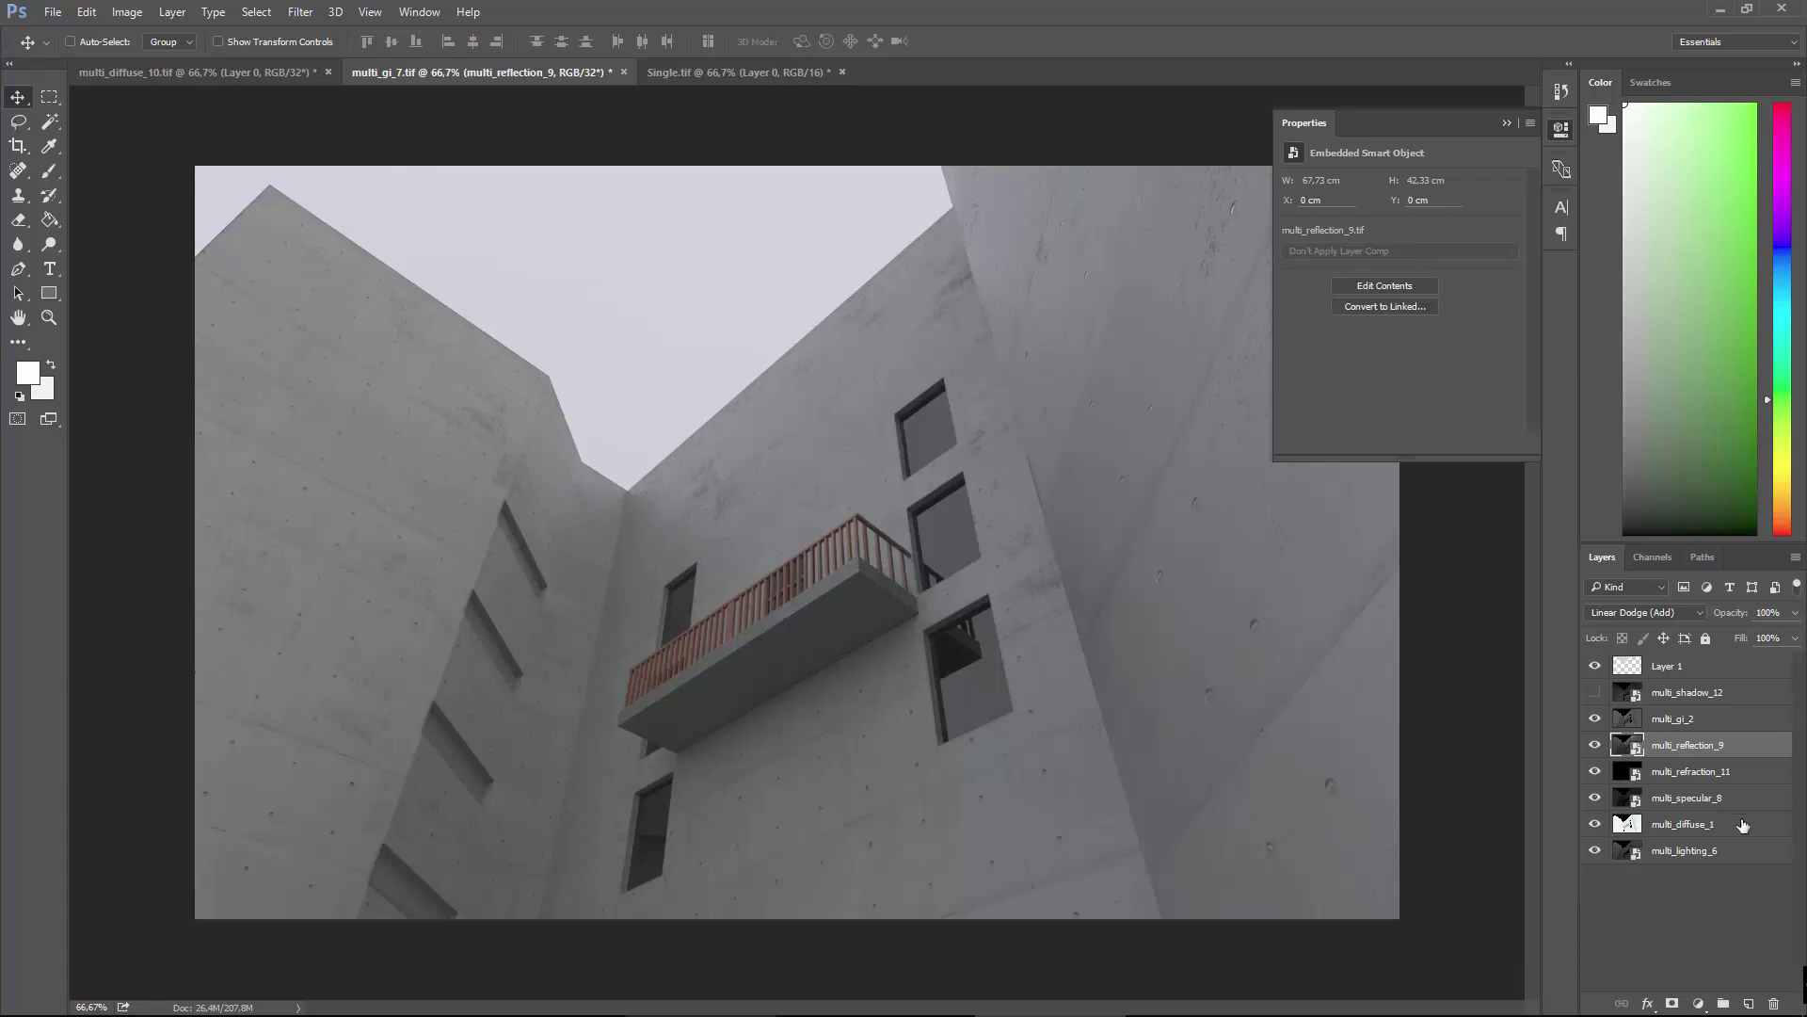
# Select multi_refraction_11 and toggle its visibility repeatedly to check how it affects the window glass, leaving the layer shown.
pyautogui.click(1627, 777)
pyautogui.click(1634, 753)
pyautogui.click(1634, 773)
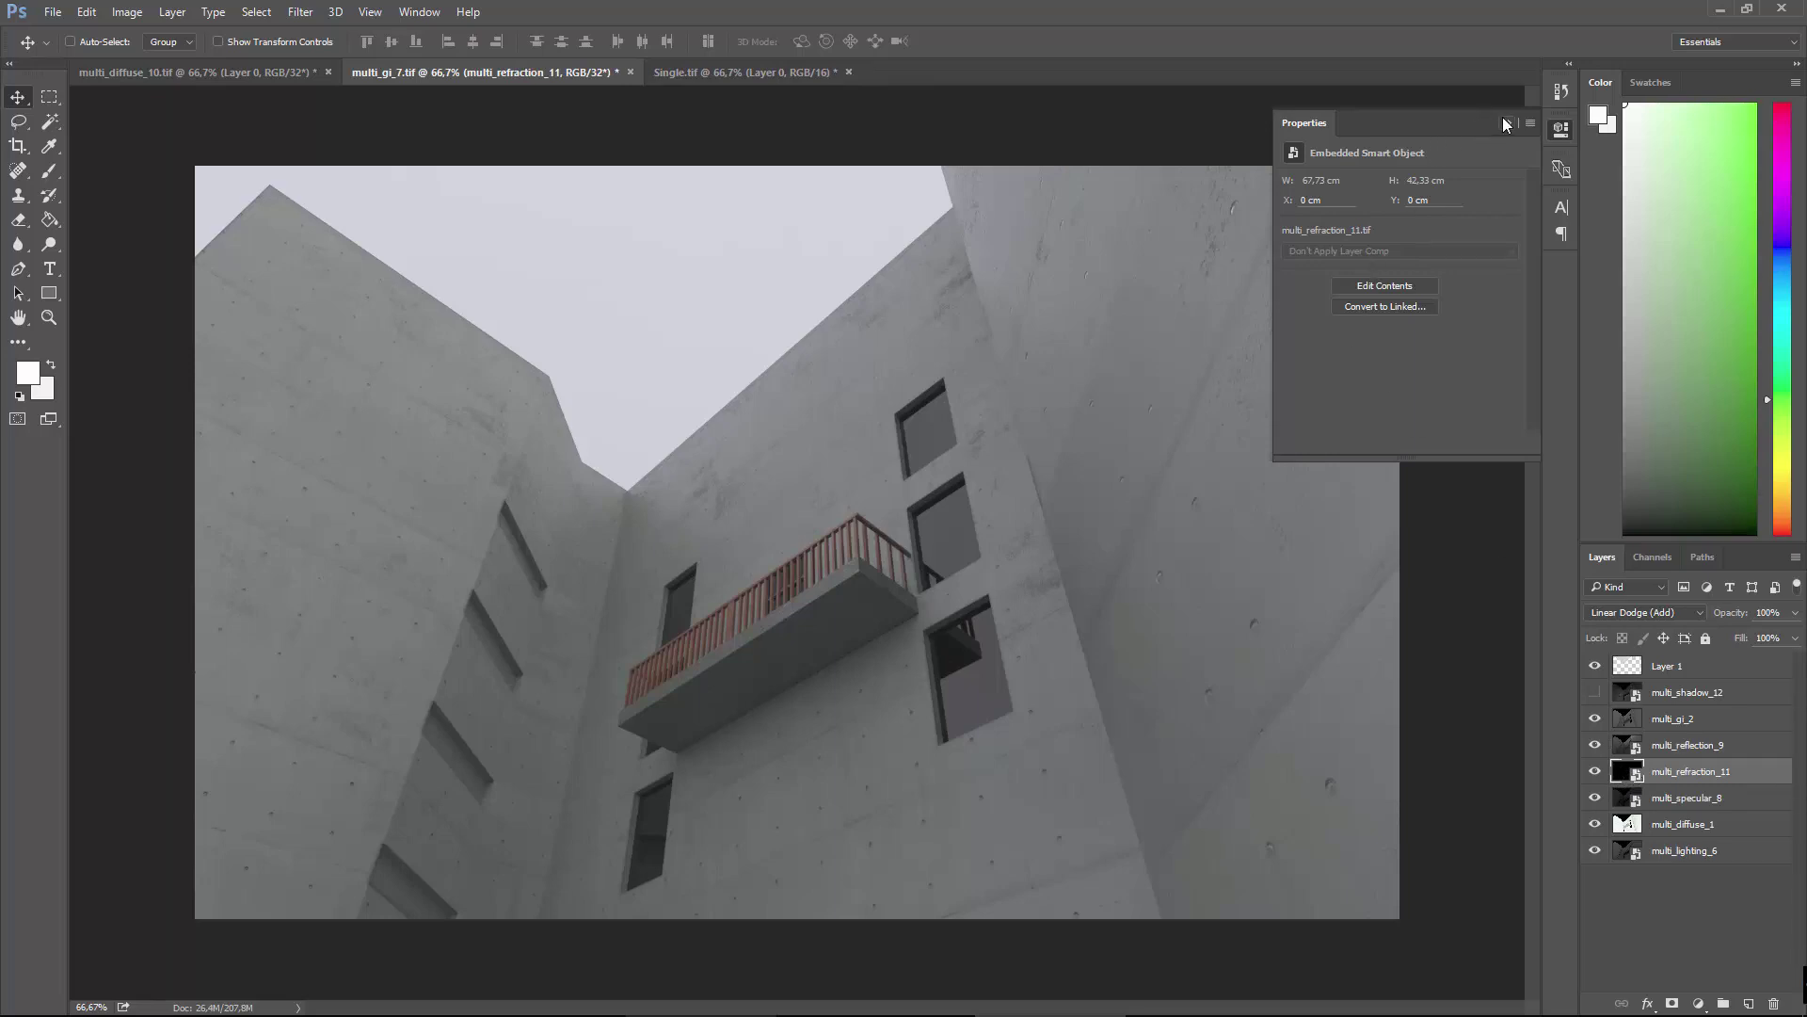
pyautogui.click(1596, 774)
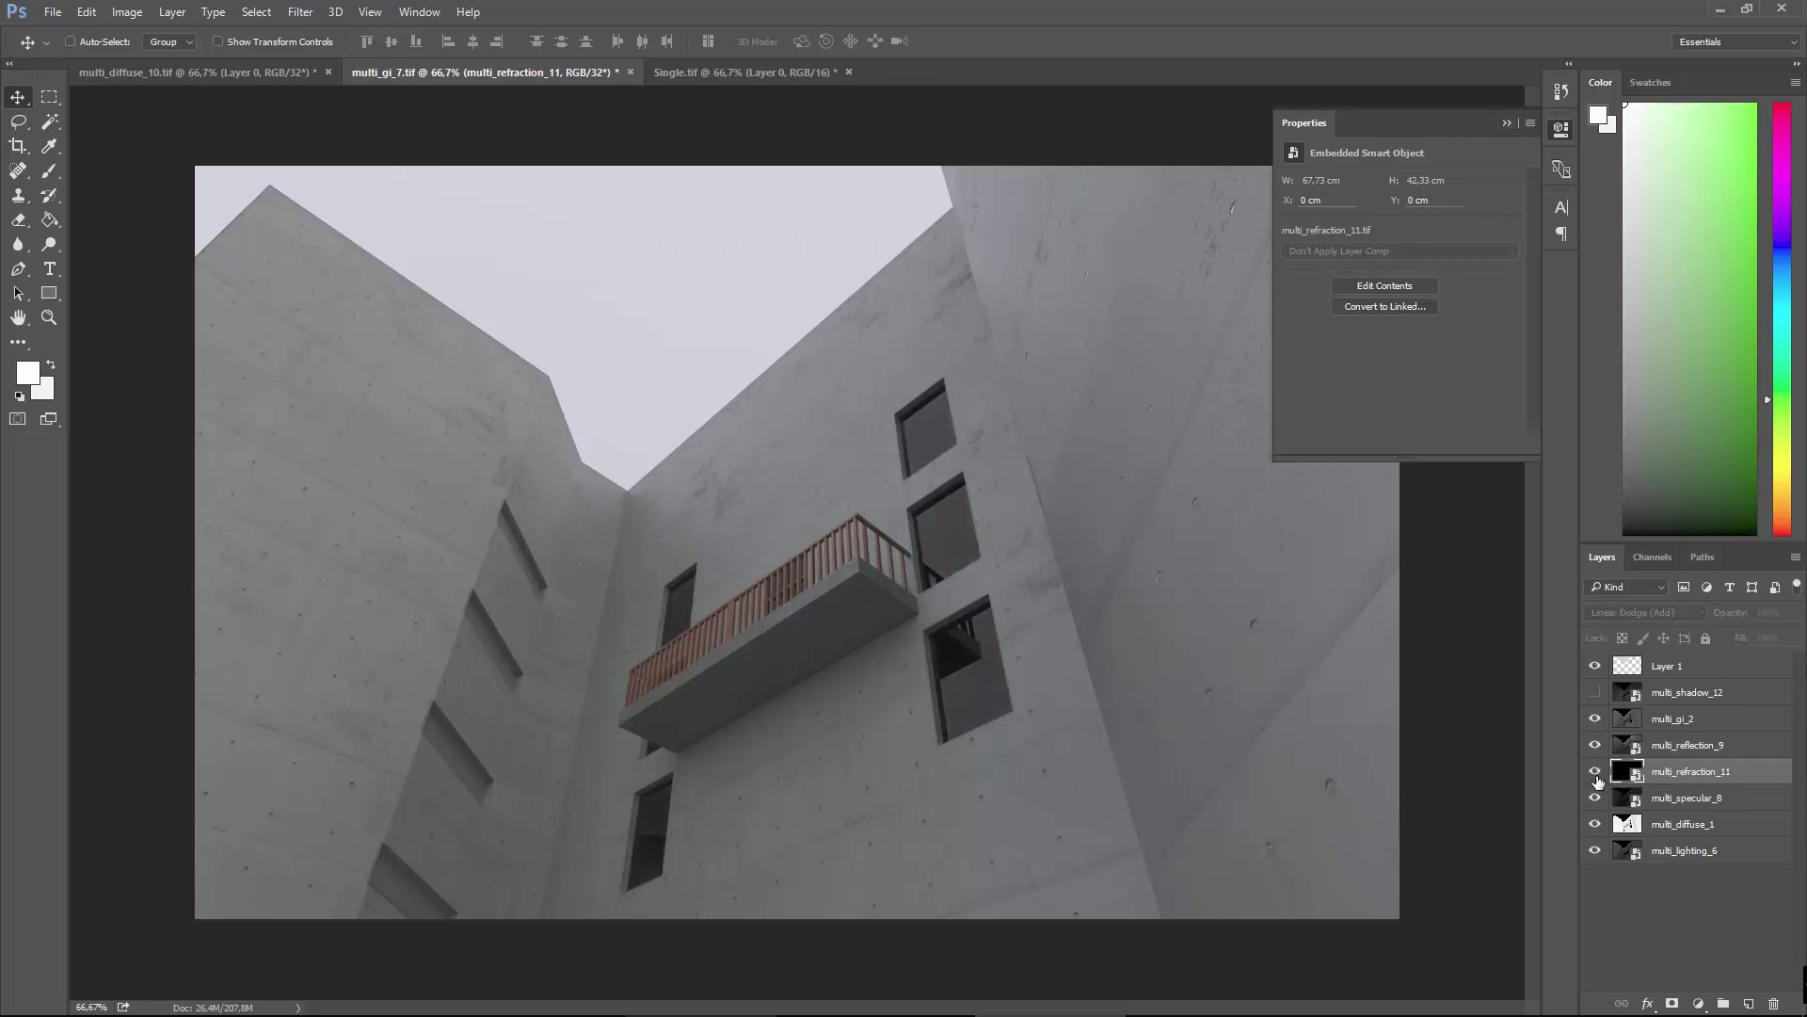
pyautogui.click(1595, 774)
pyautogui.click(1595, 774)
pyautogui.click(1596, 774)
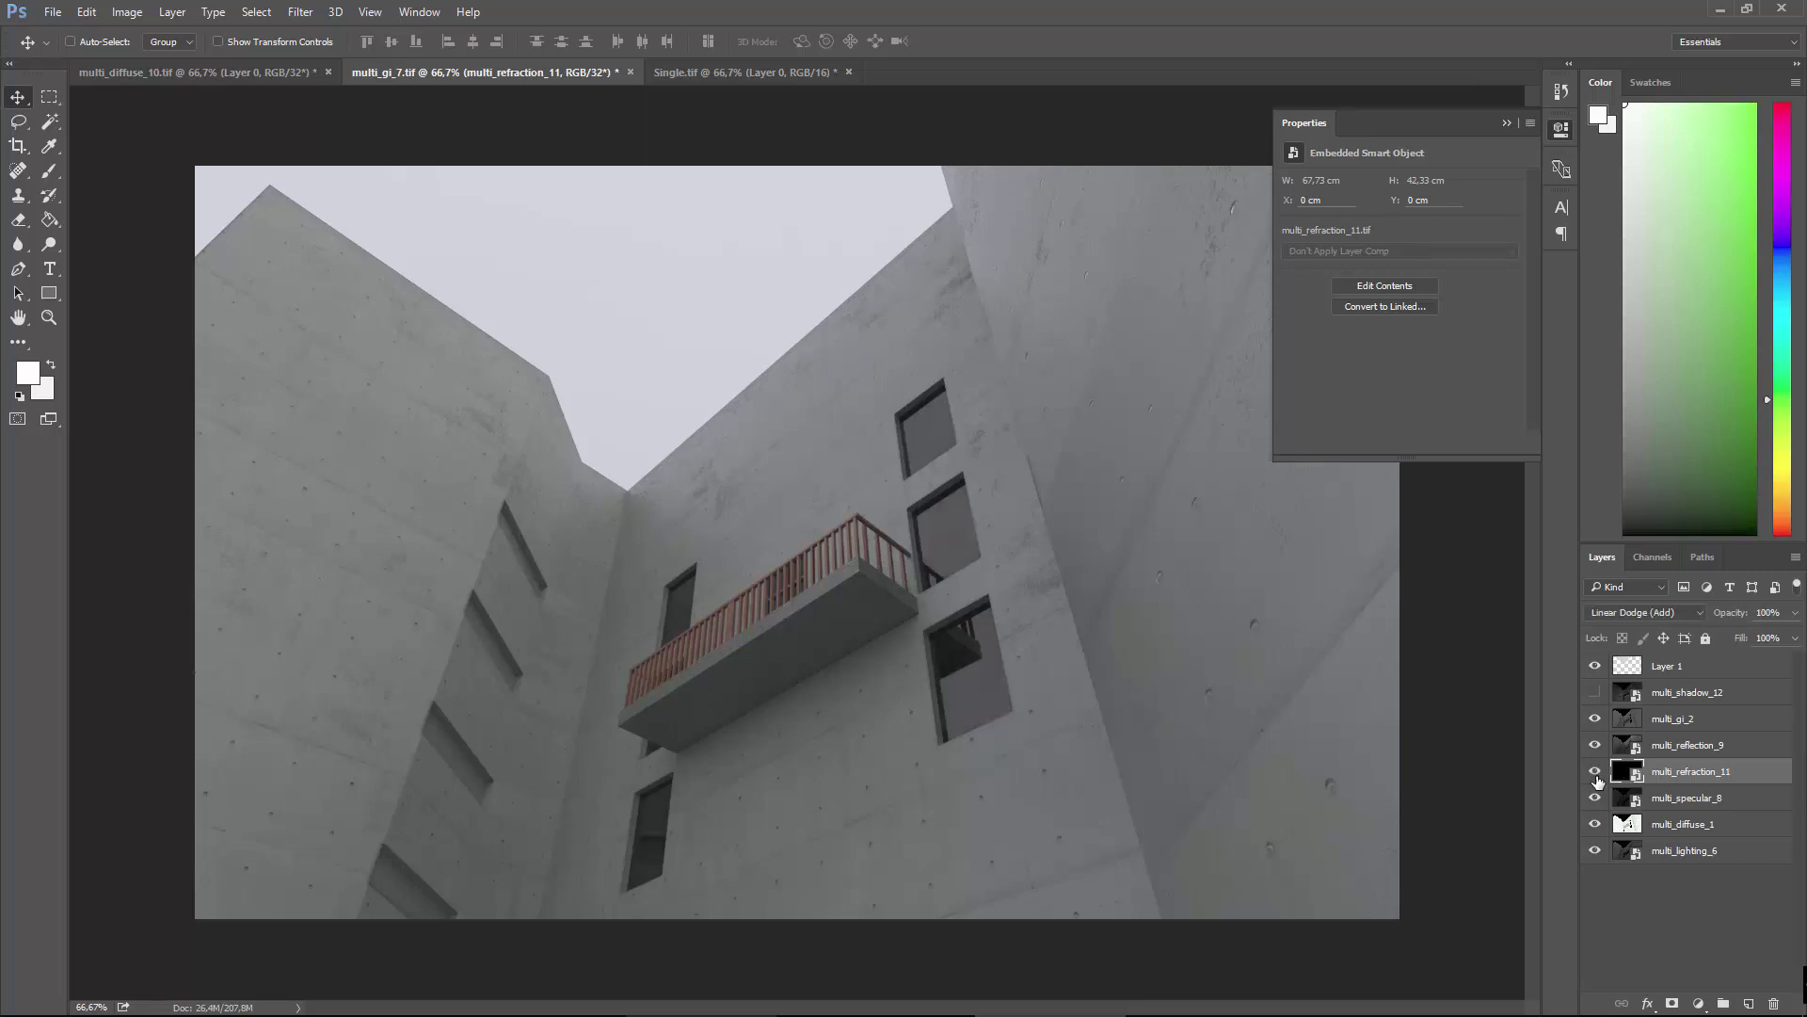
pyautogui.click(1596, 774)
pyautogui.click(1596, 774)
pyautogui.click(1595, 774)
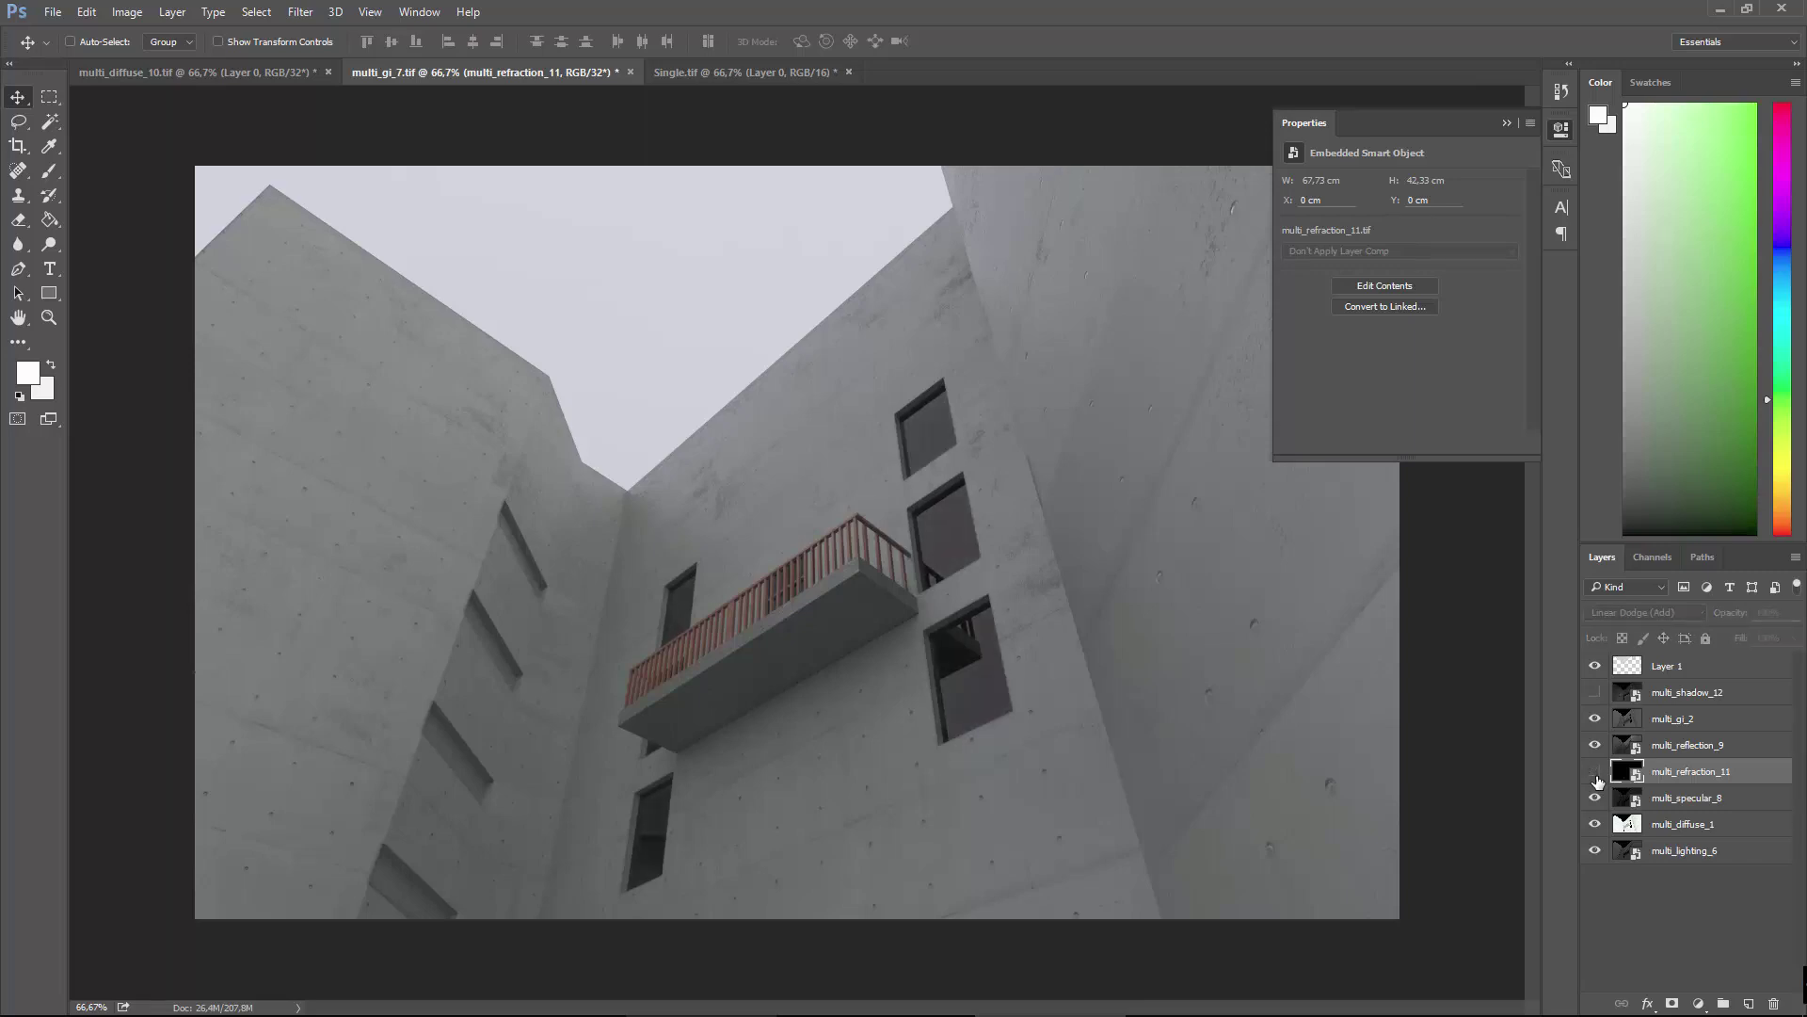
pyautogui.click(1596, 776)
pyautogui.click(1597, 776)
pyautogui.click(1597, 777)
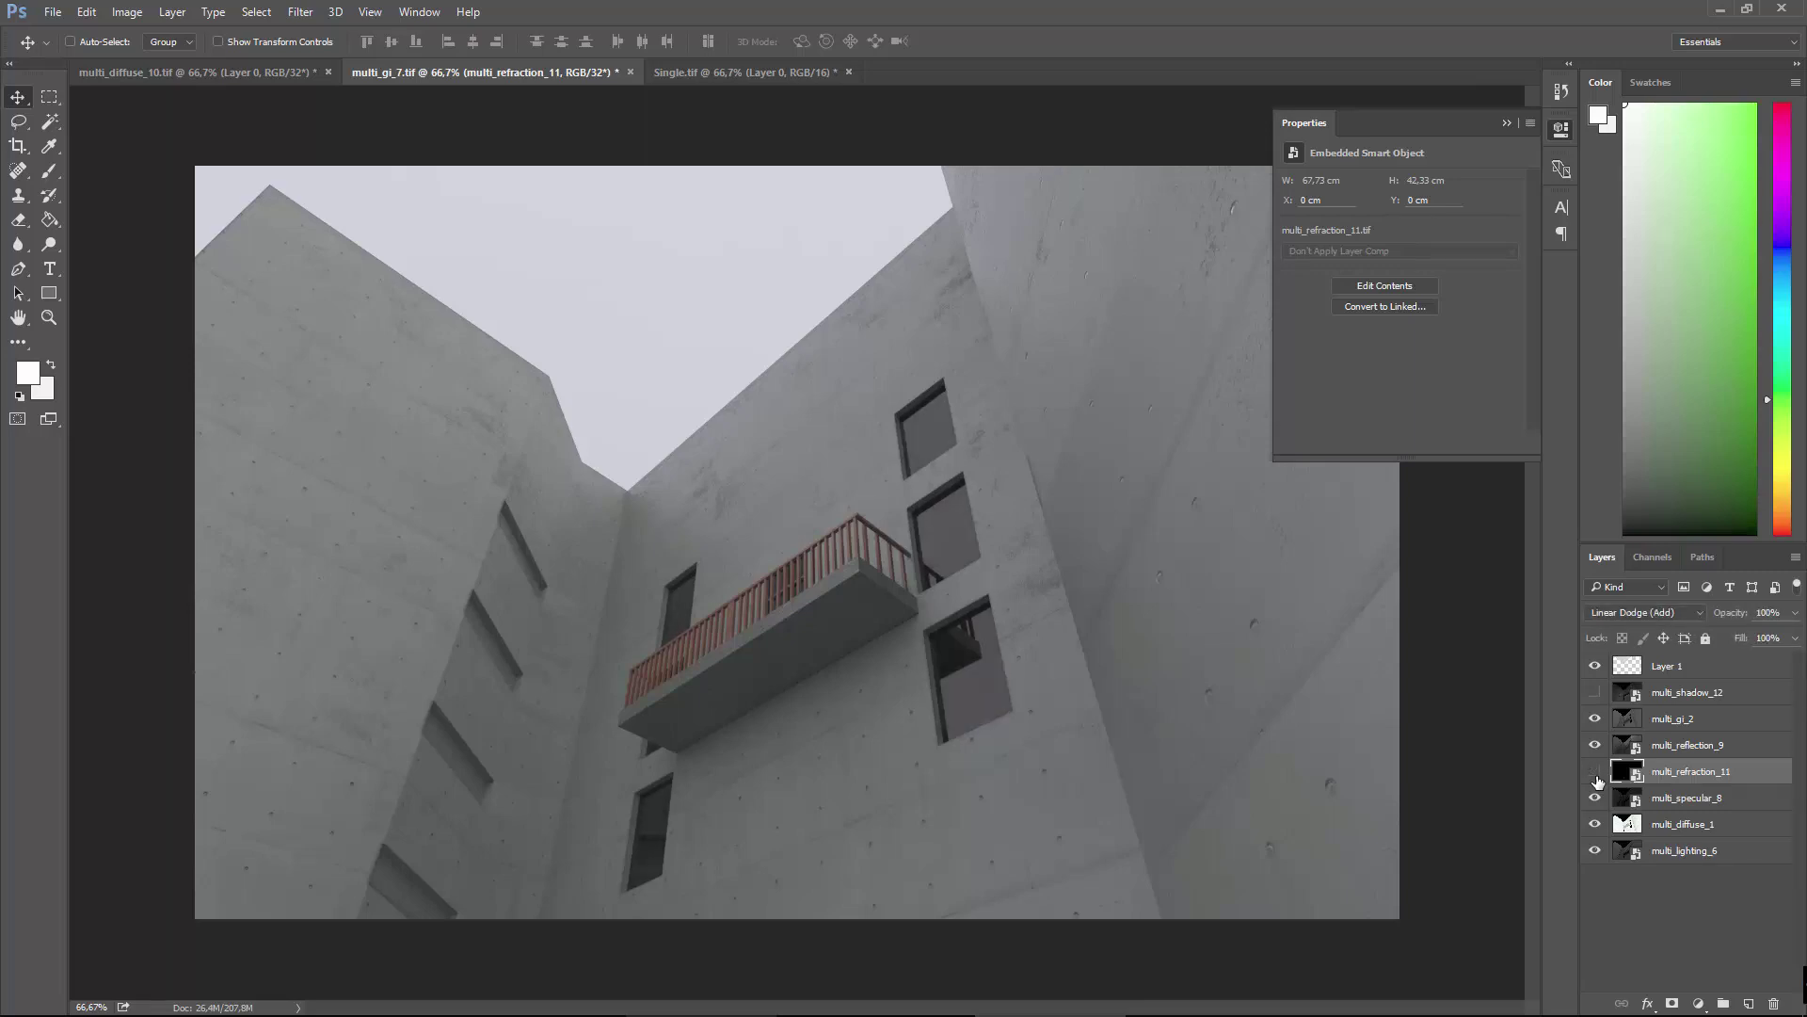
pyautogui.click(1596, 777)
pyautogui.click(1597, 776)
pyautogui.click(1597, 776)
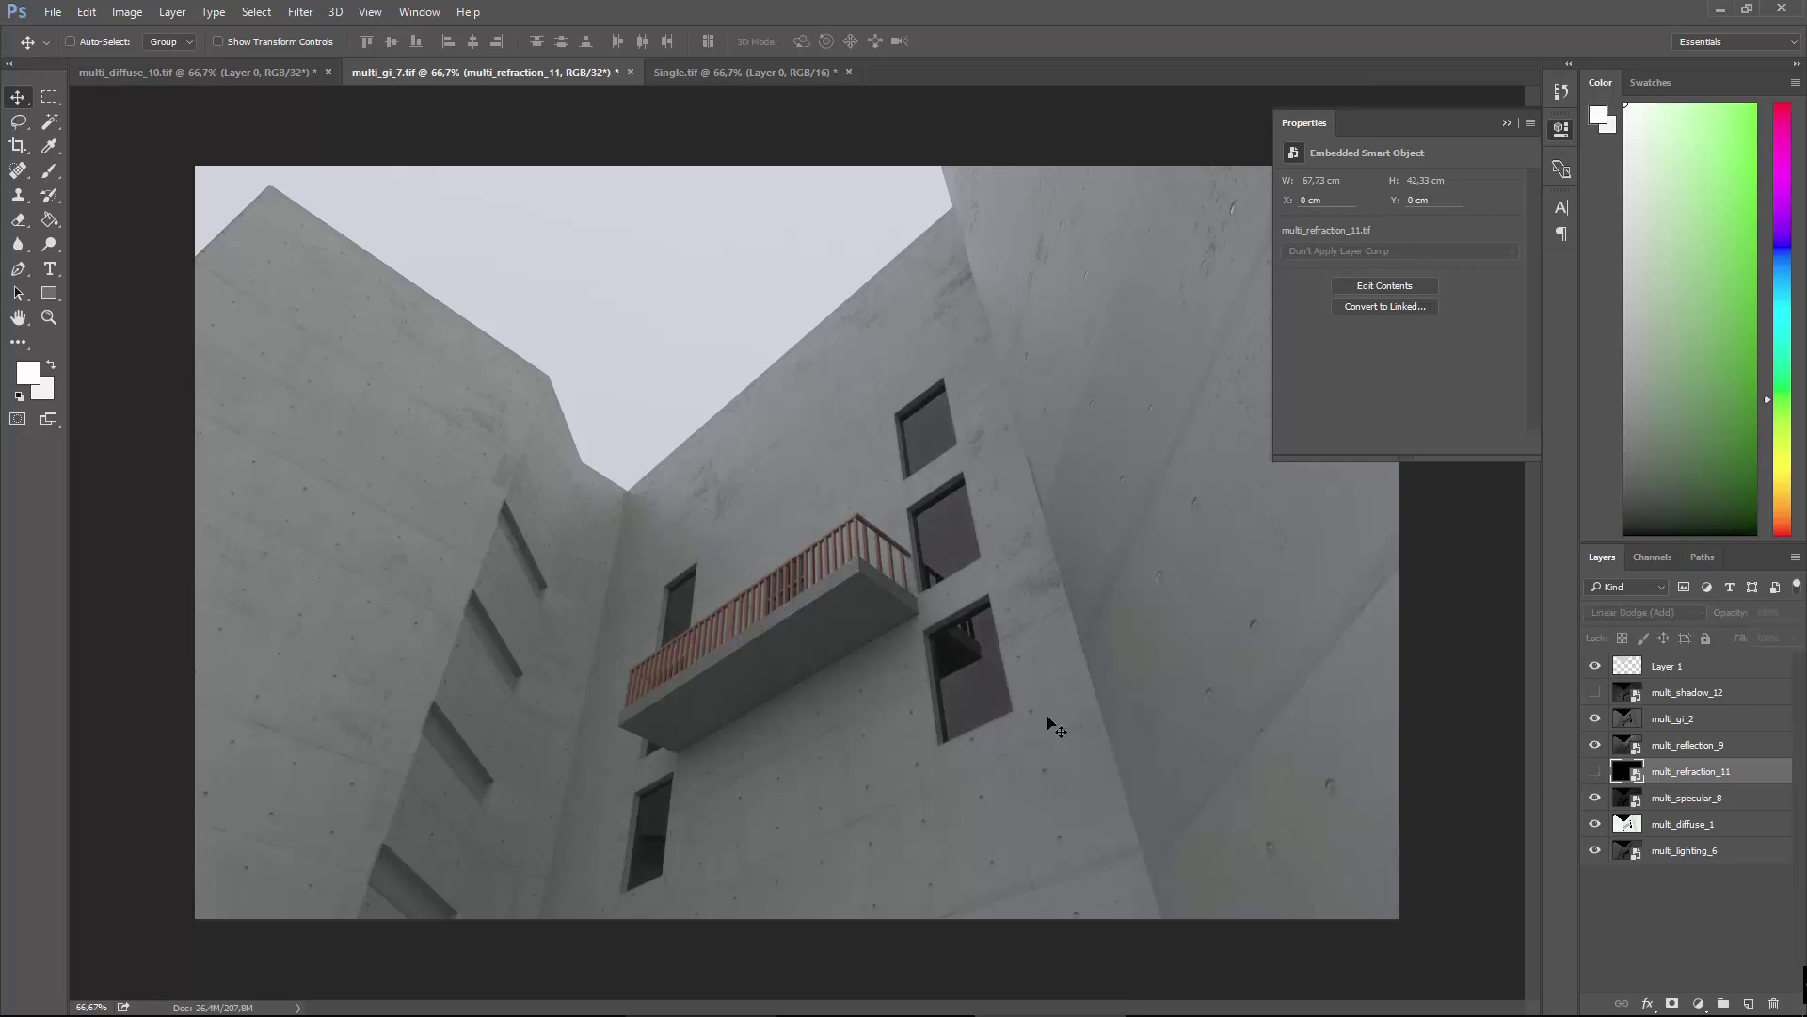
pyautogui.click(1595, 774)
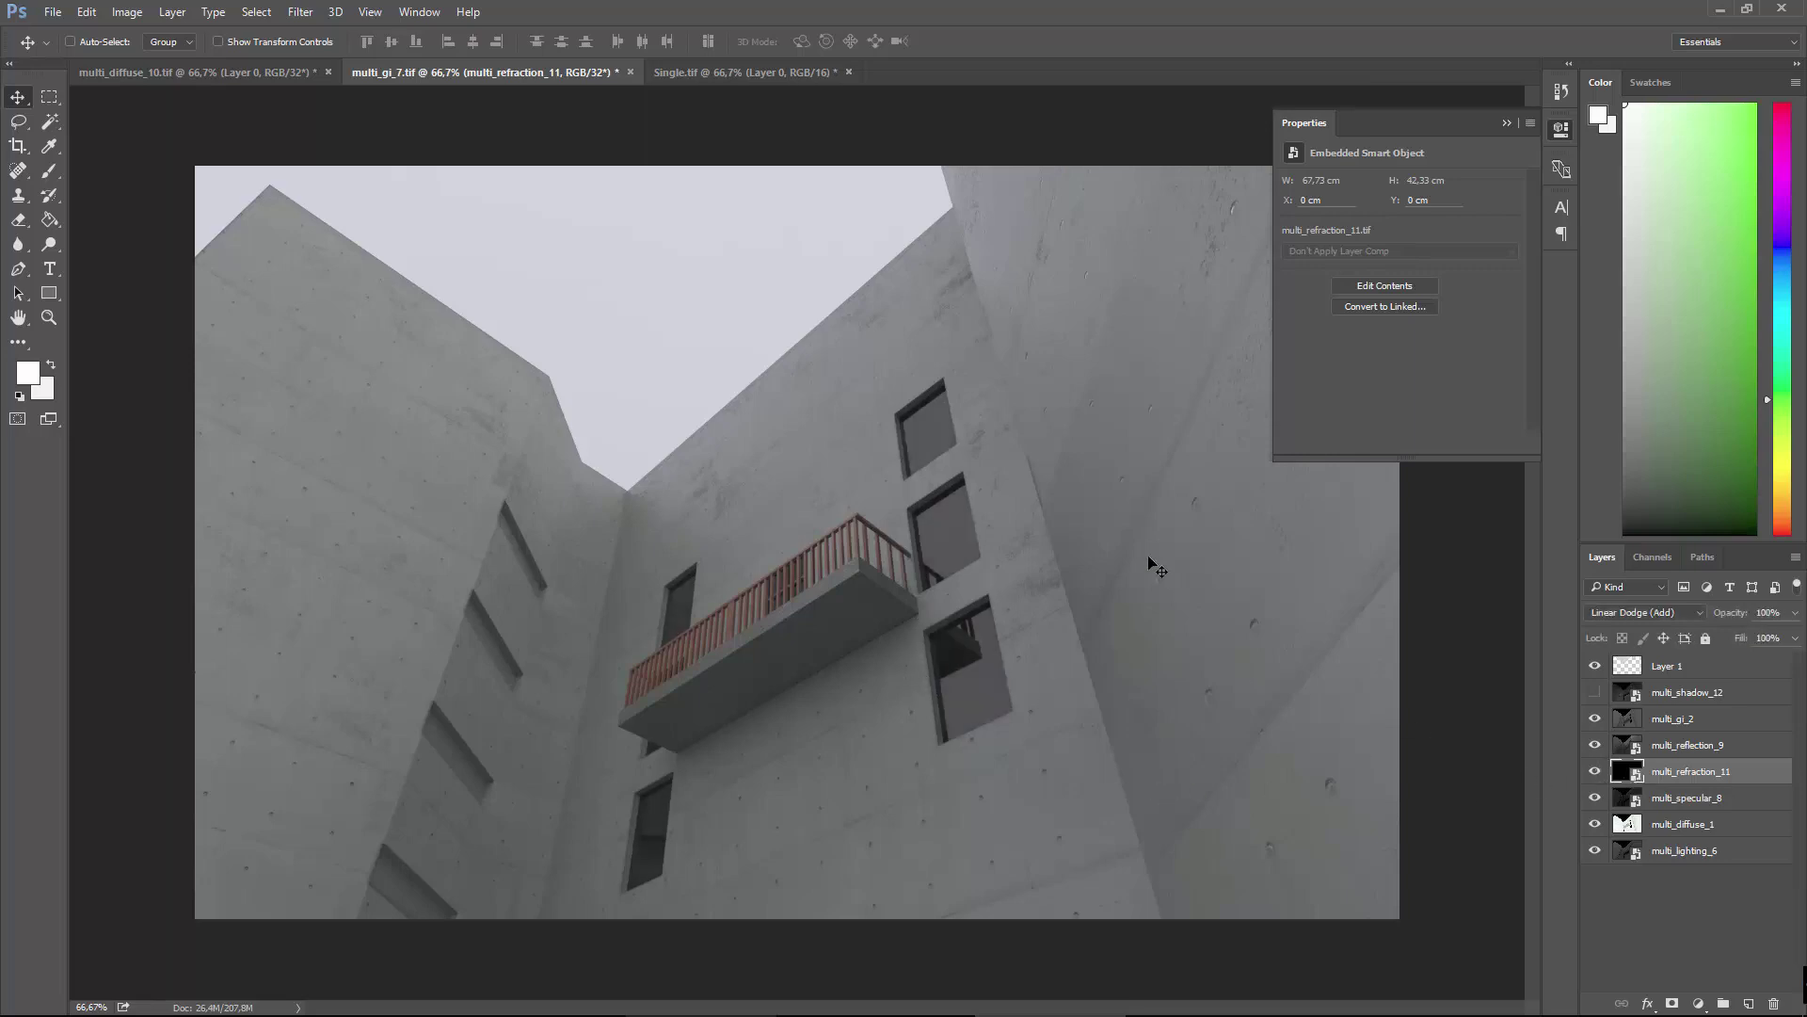
# Compare the image with and without multi_gi_2, and examine which image adjustments are available for multi_refraction_11.
pyautogui.hotkey('ctrl', 'z')
pyautogui.hotkey('ctrl', 'z')
pyautogui.press('ctrl')
pyautogui.click(1595, 718)
pyautogui.click(1595, 718)
pyautogui.click(1595, 719)
pyautogui.click(1595, 720)
pyautogui.click(122, 13)
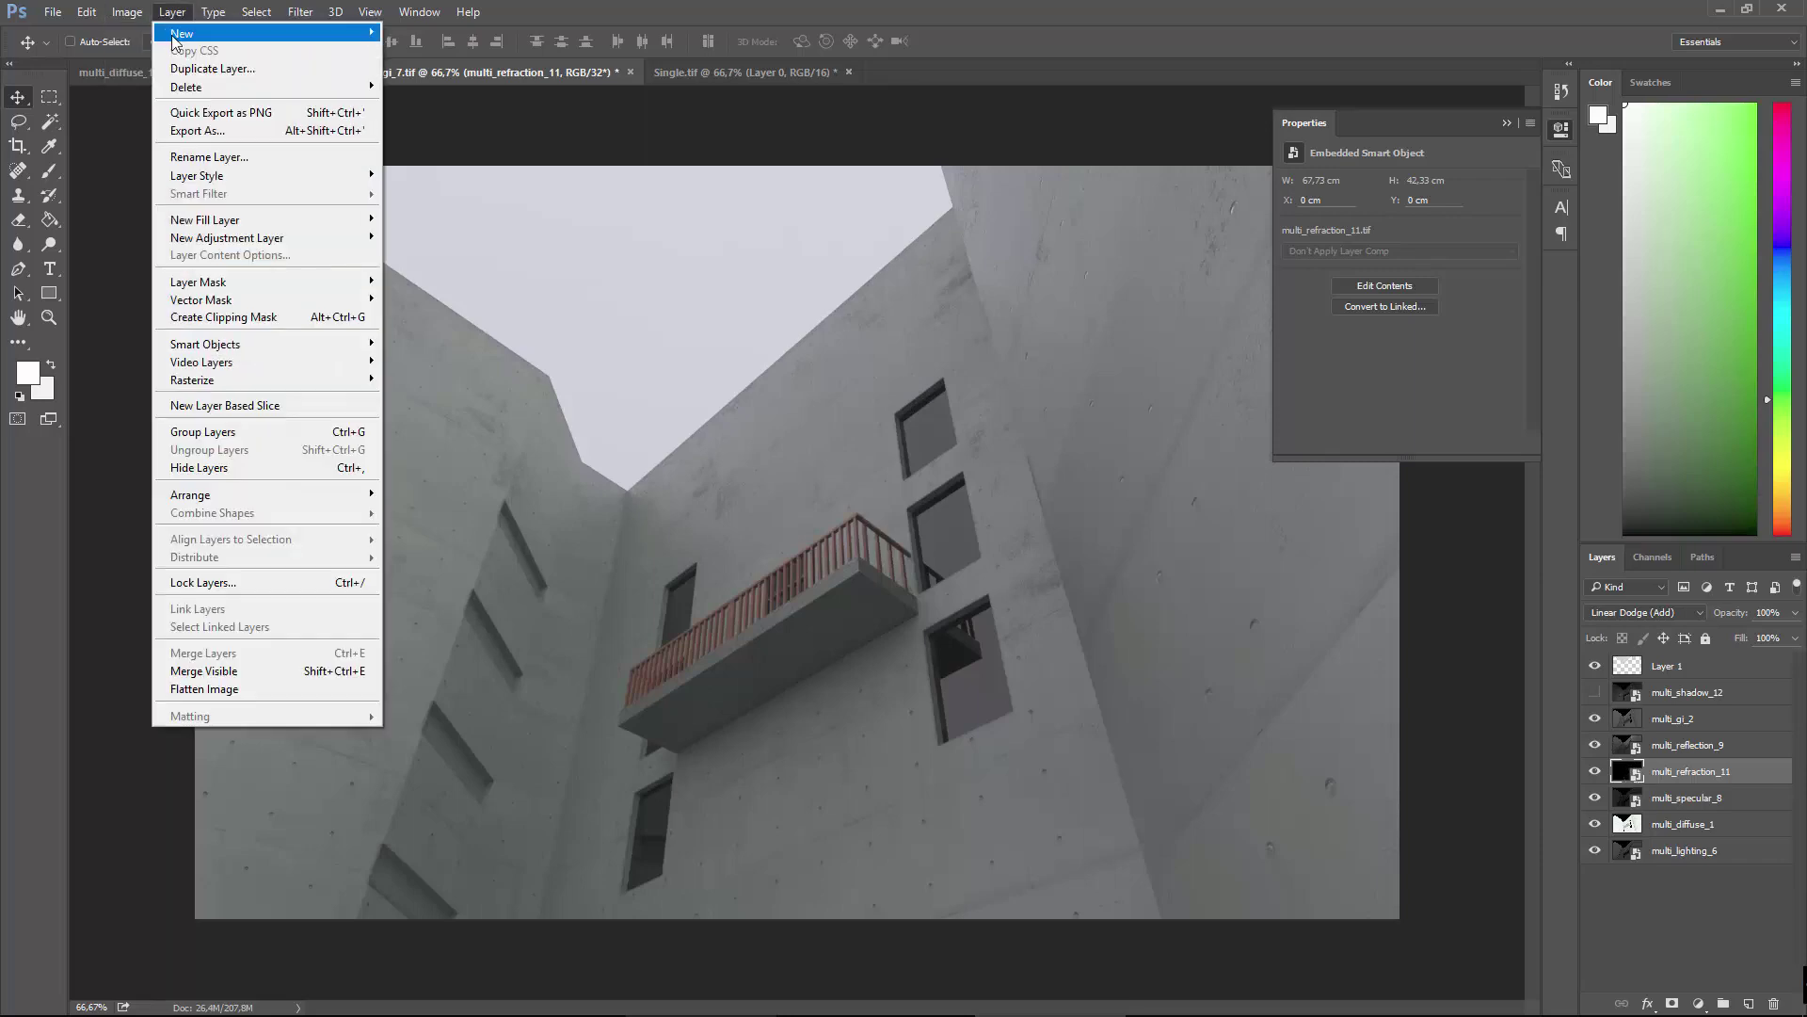
pyautogui.moveTo(151, 59)
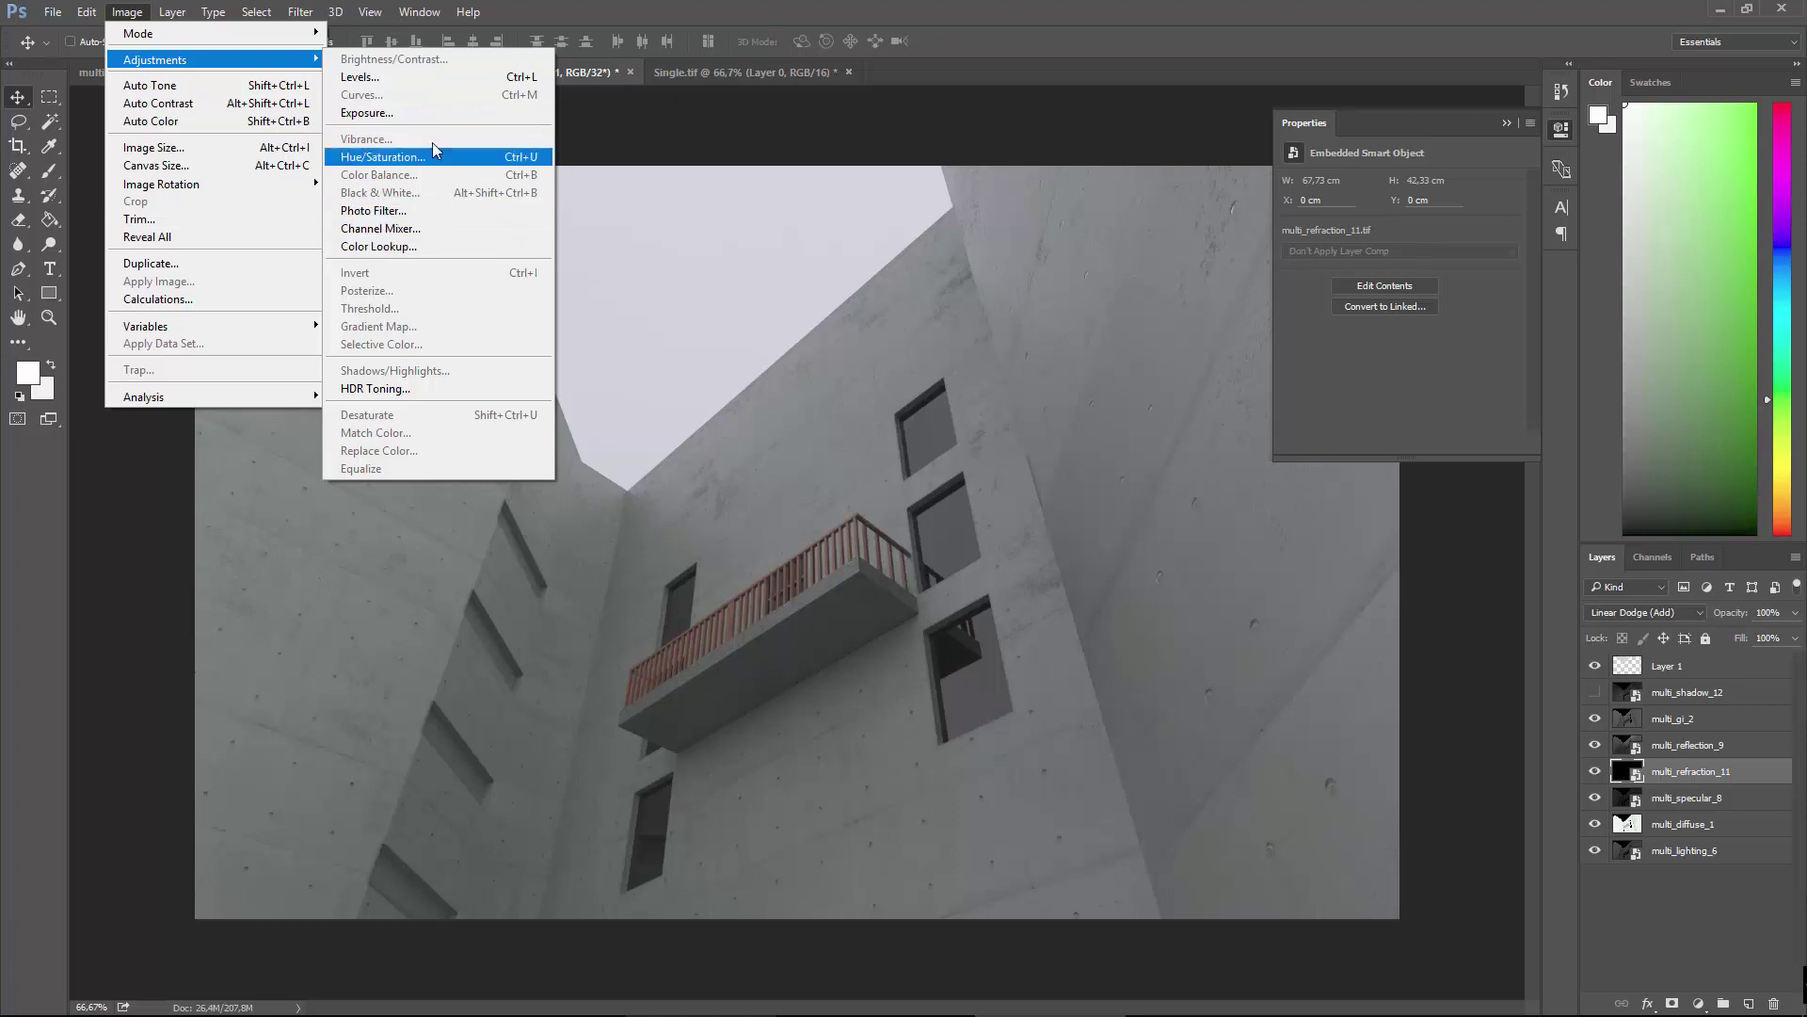
# Try a Levels adjustment on the multi_refraction_11 layer, shifting the midtone value to about 0.75.
pyautogui.click(439, 83)
pyautogui.moveTo(838, 226); pyautogui.dragTo(1293, 660)
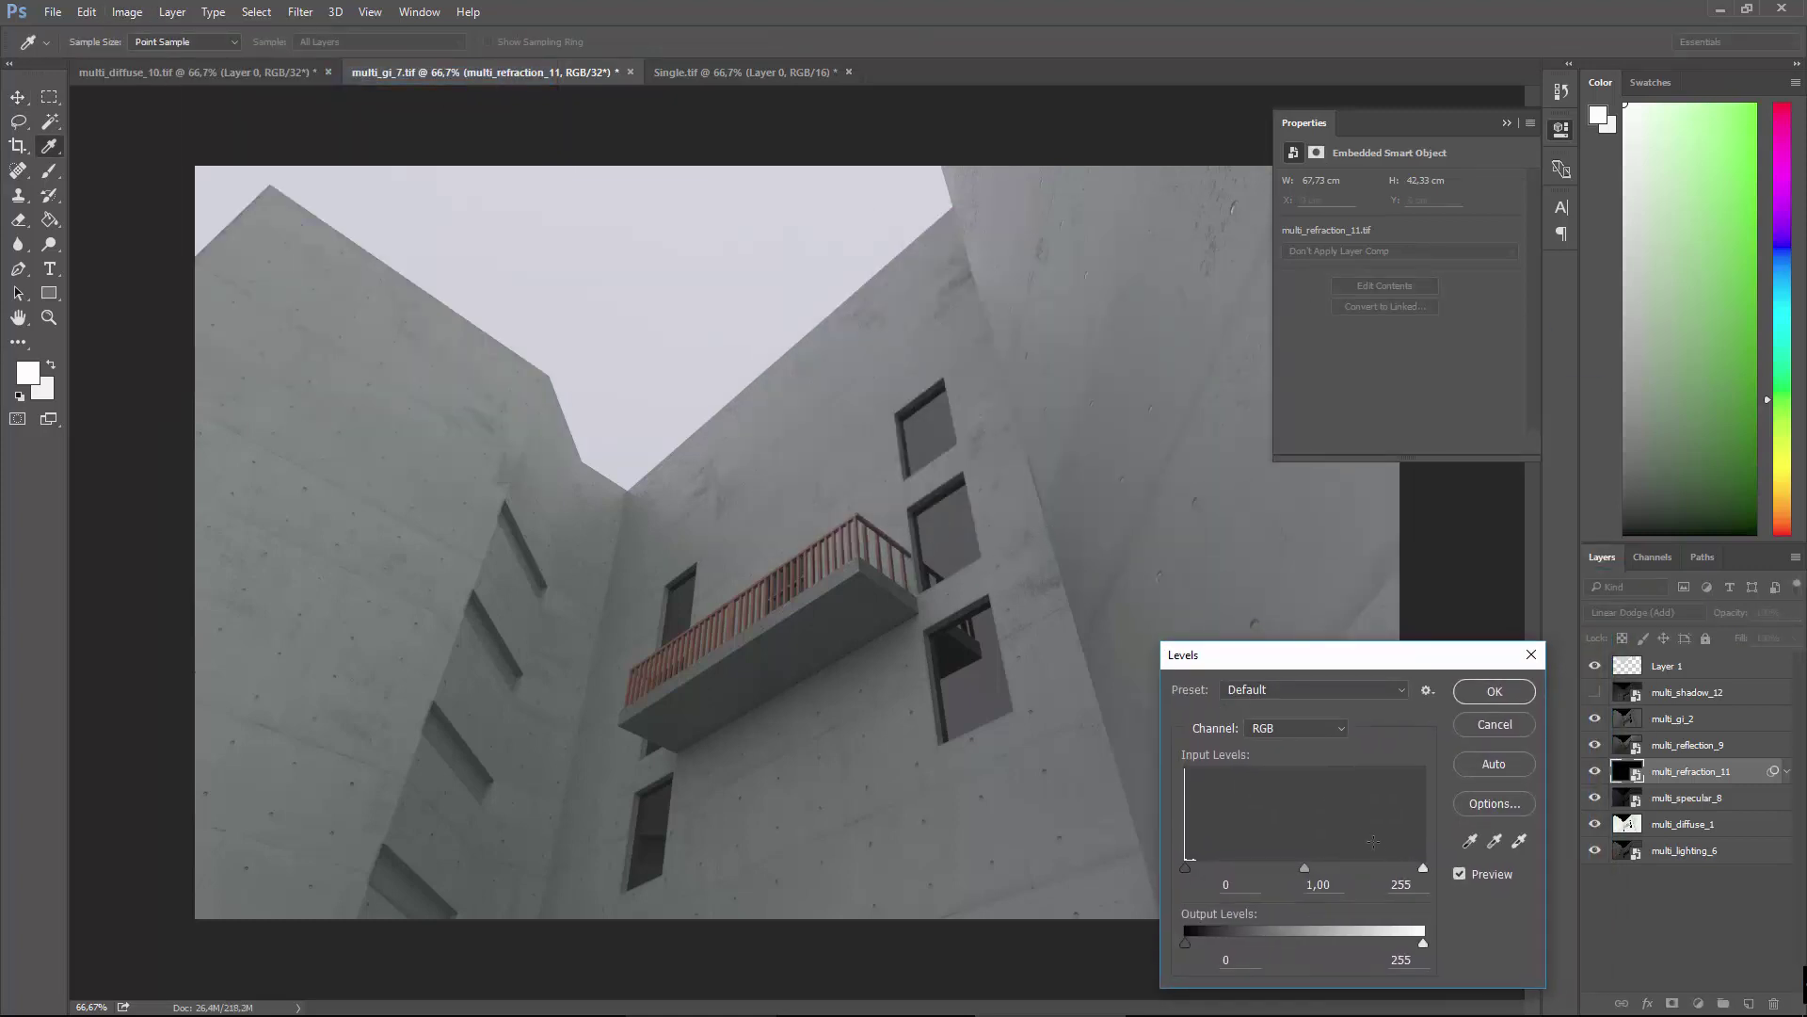
pyautogui.moveTo(1299, 866)
pyautogui.mouseDown()
pyautogui.moveTo(1252, 865)
pyautogui.moveTo(1403, 875)
pyautogui.moveTo(1269, 866)
pyautogui.moveTo(1326, 870)
pyautogui.mouseUp()
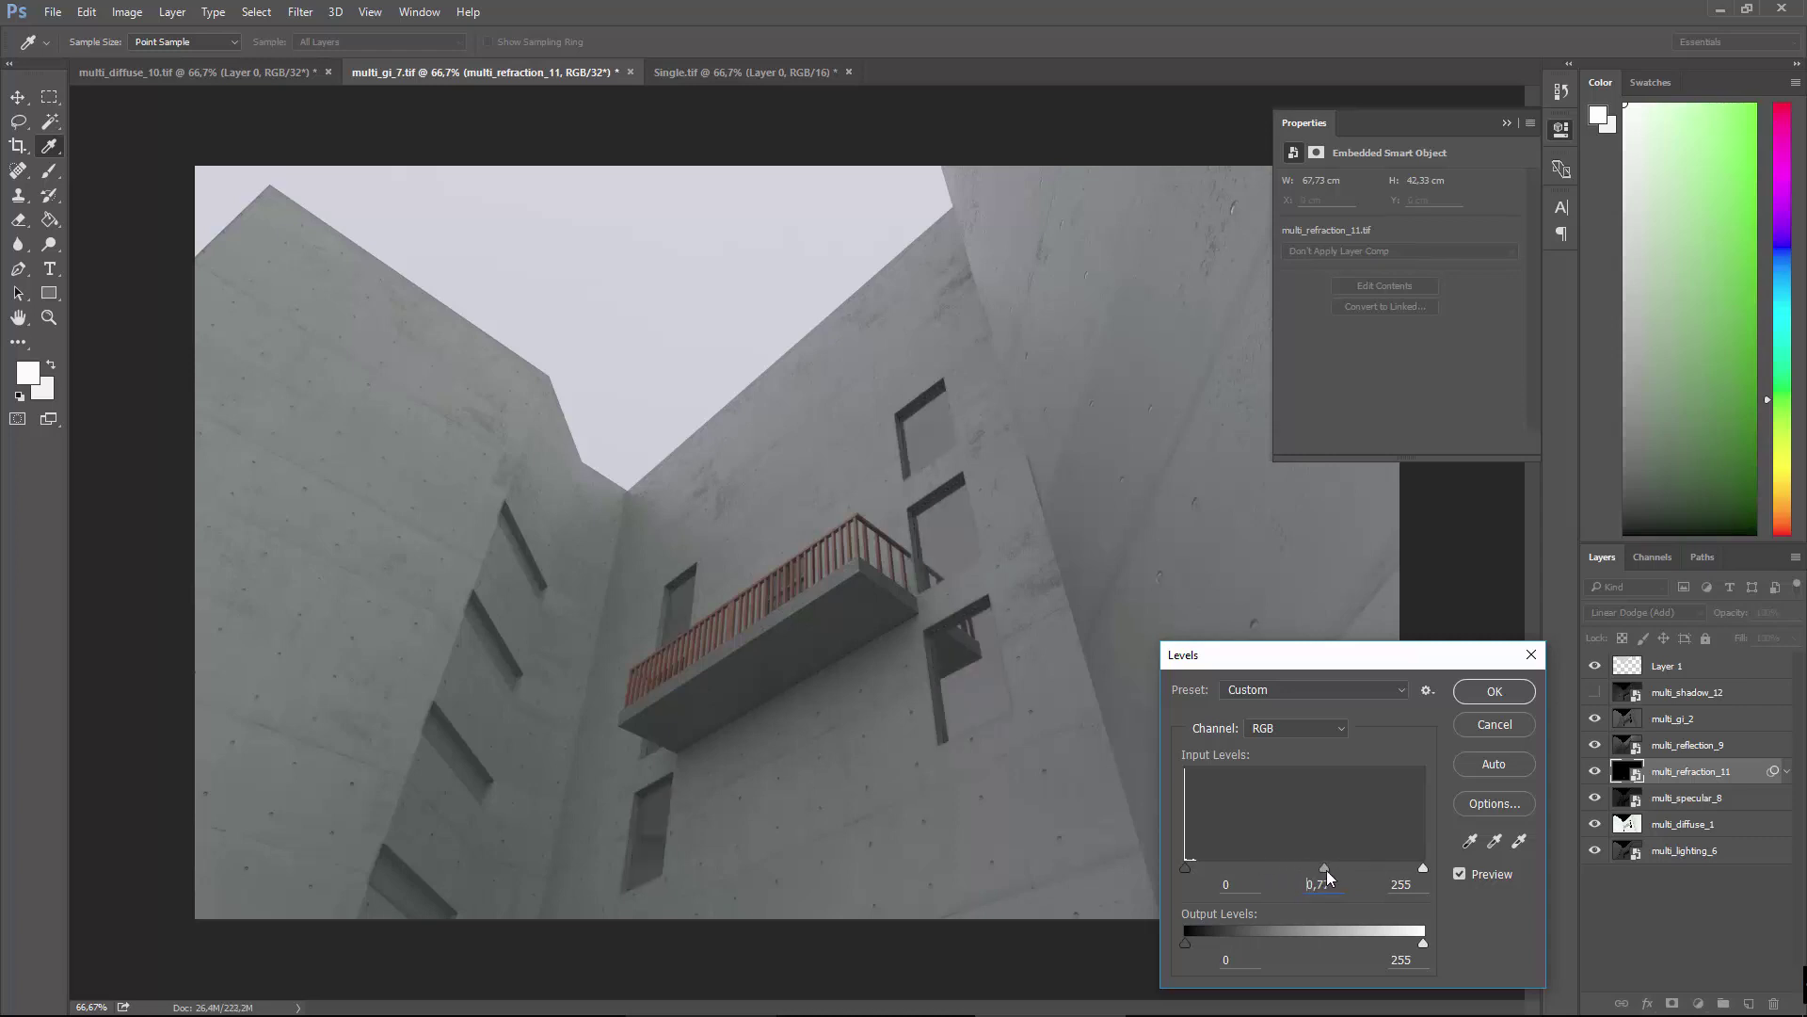
pyautogui.click(1506, 732)
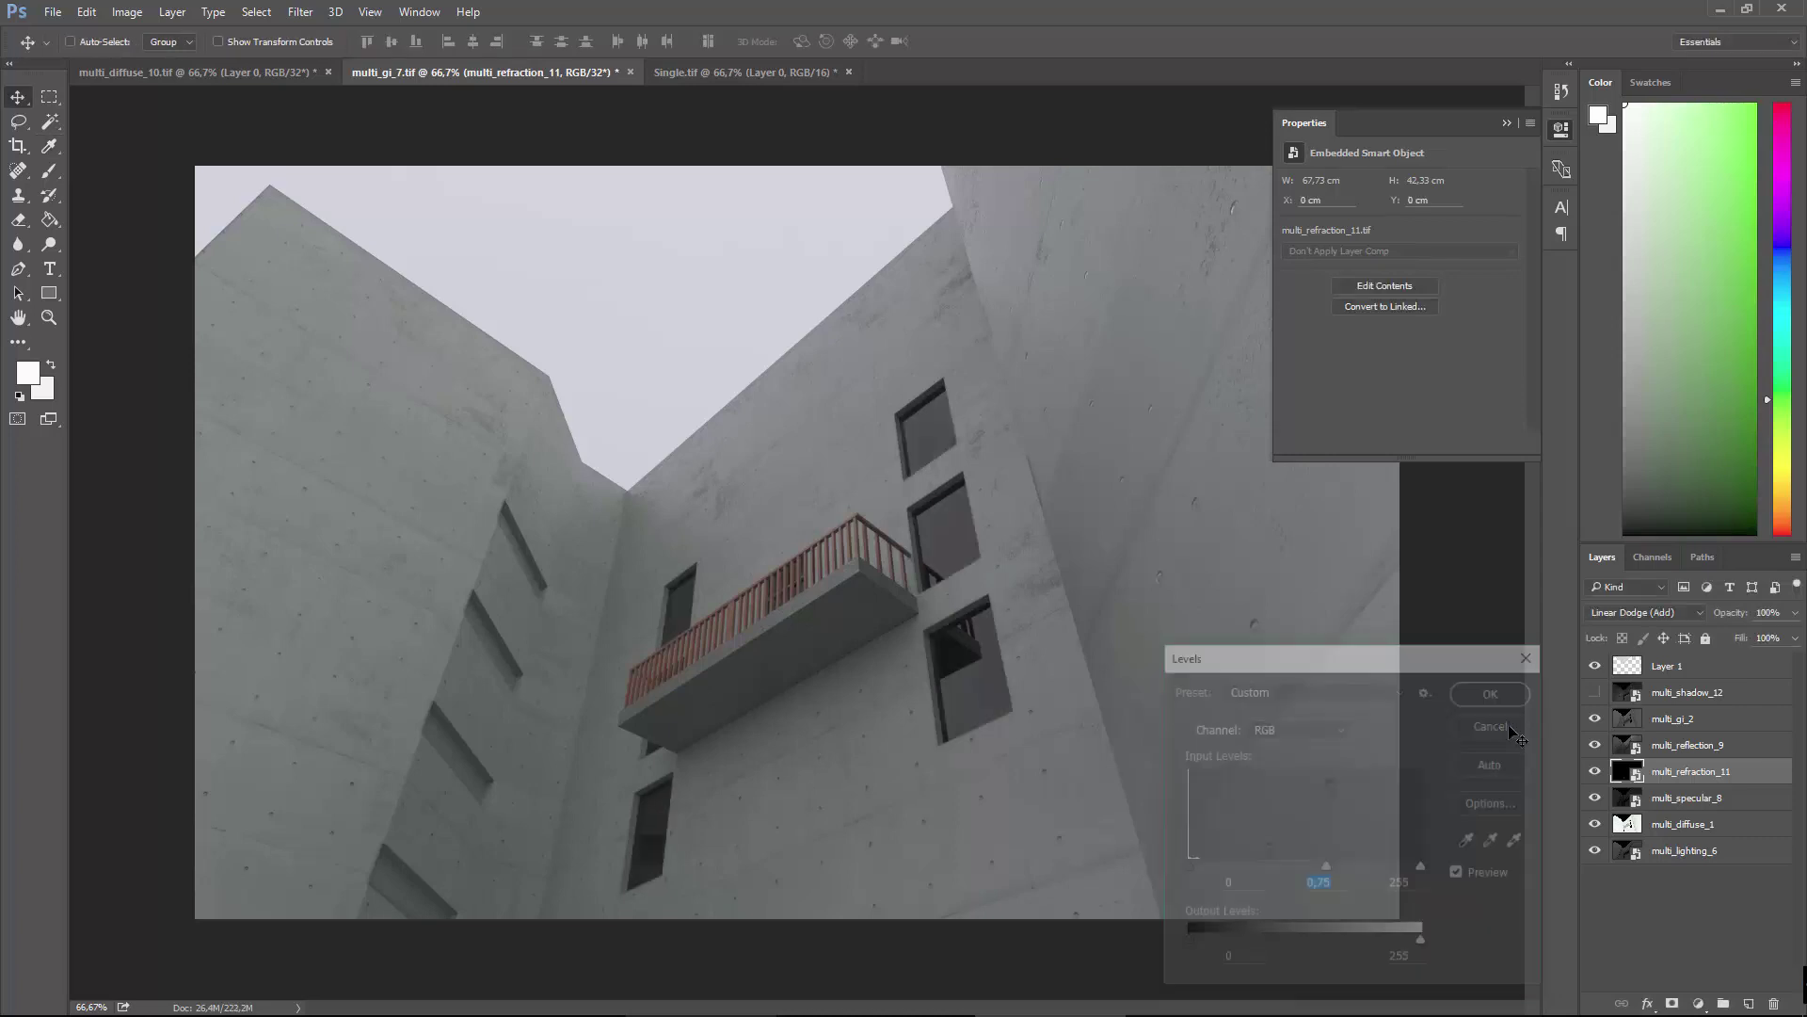
# Examine the specular, diffuse and lighting layers, hiding and reshowing multi_lighting_6 and viewing the balcony up close.
pyautogui.click(1626, 802)
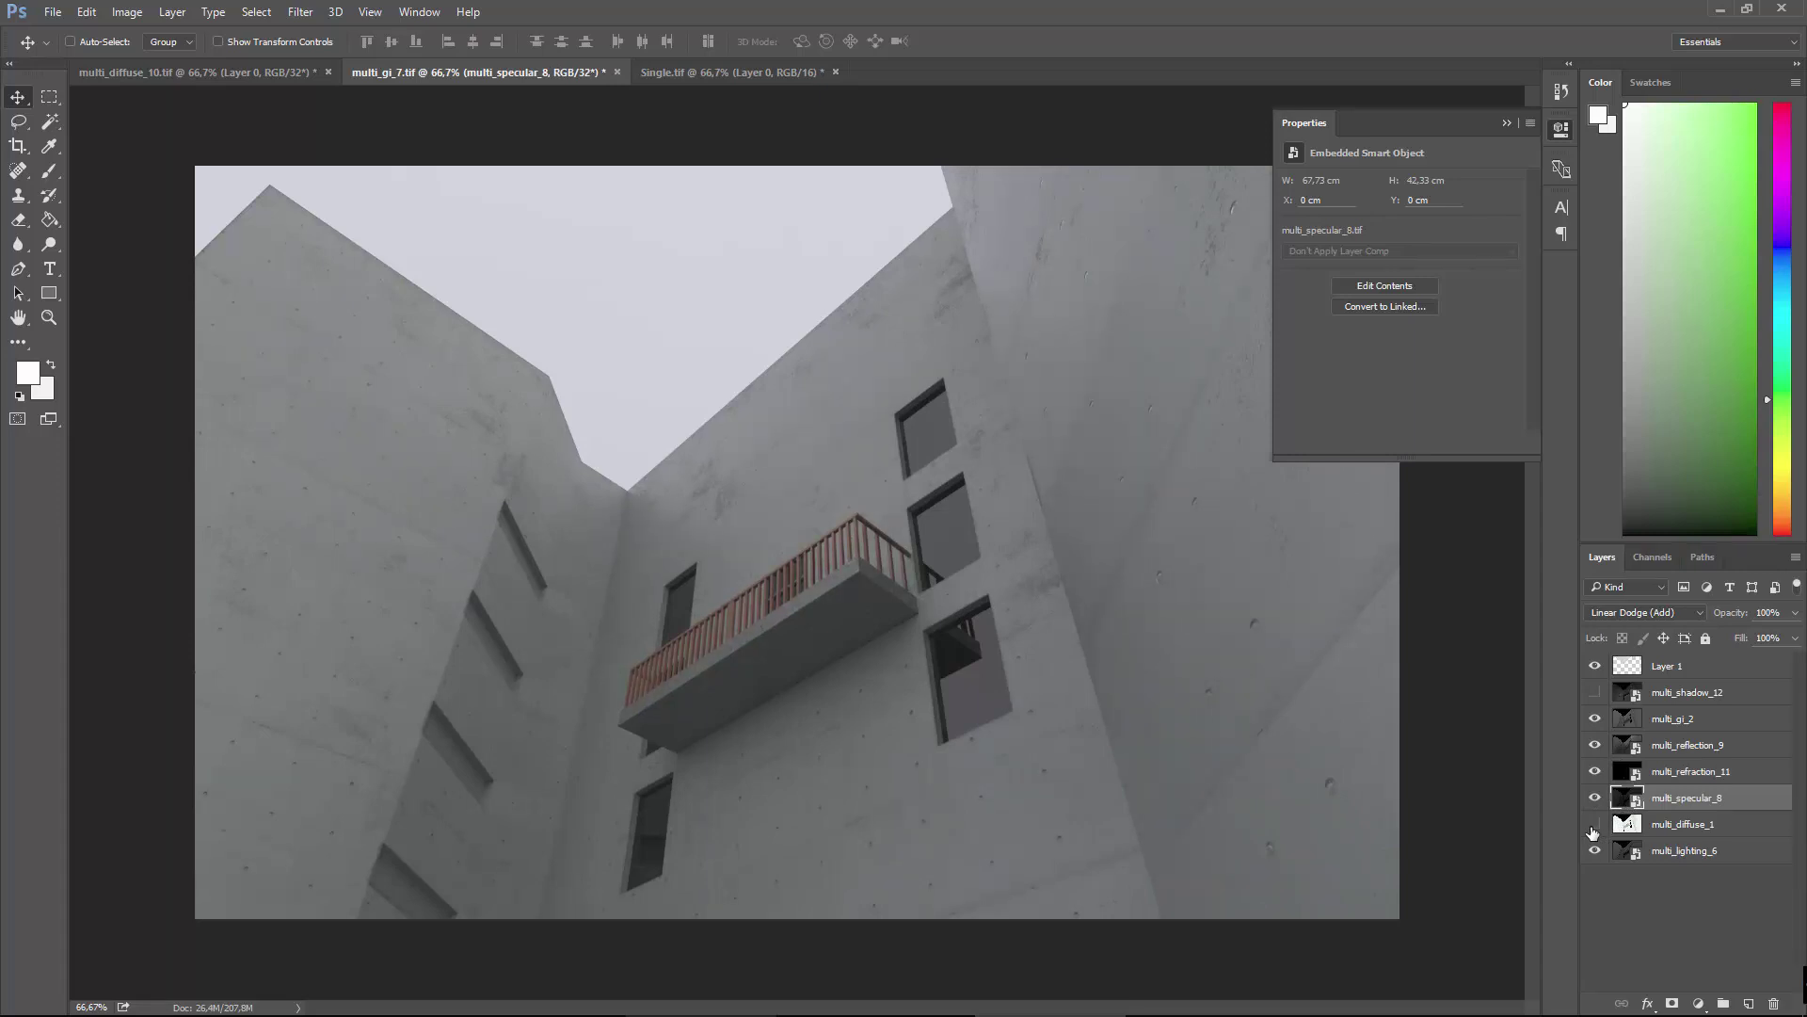
pyautogui.click(1626, 825)
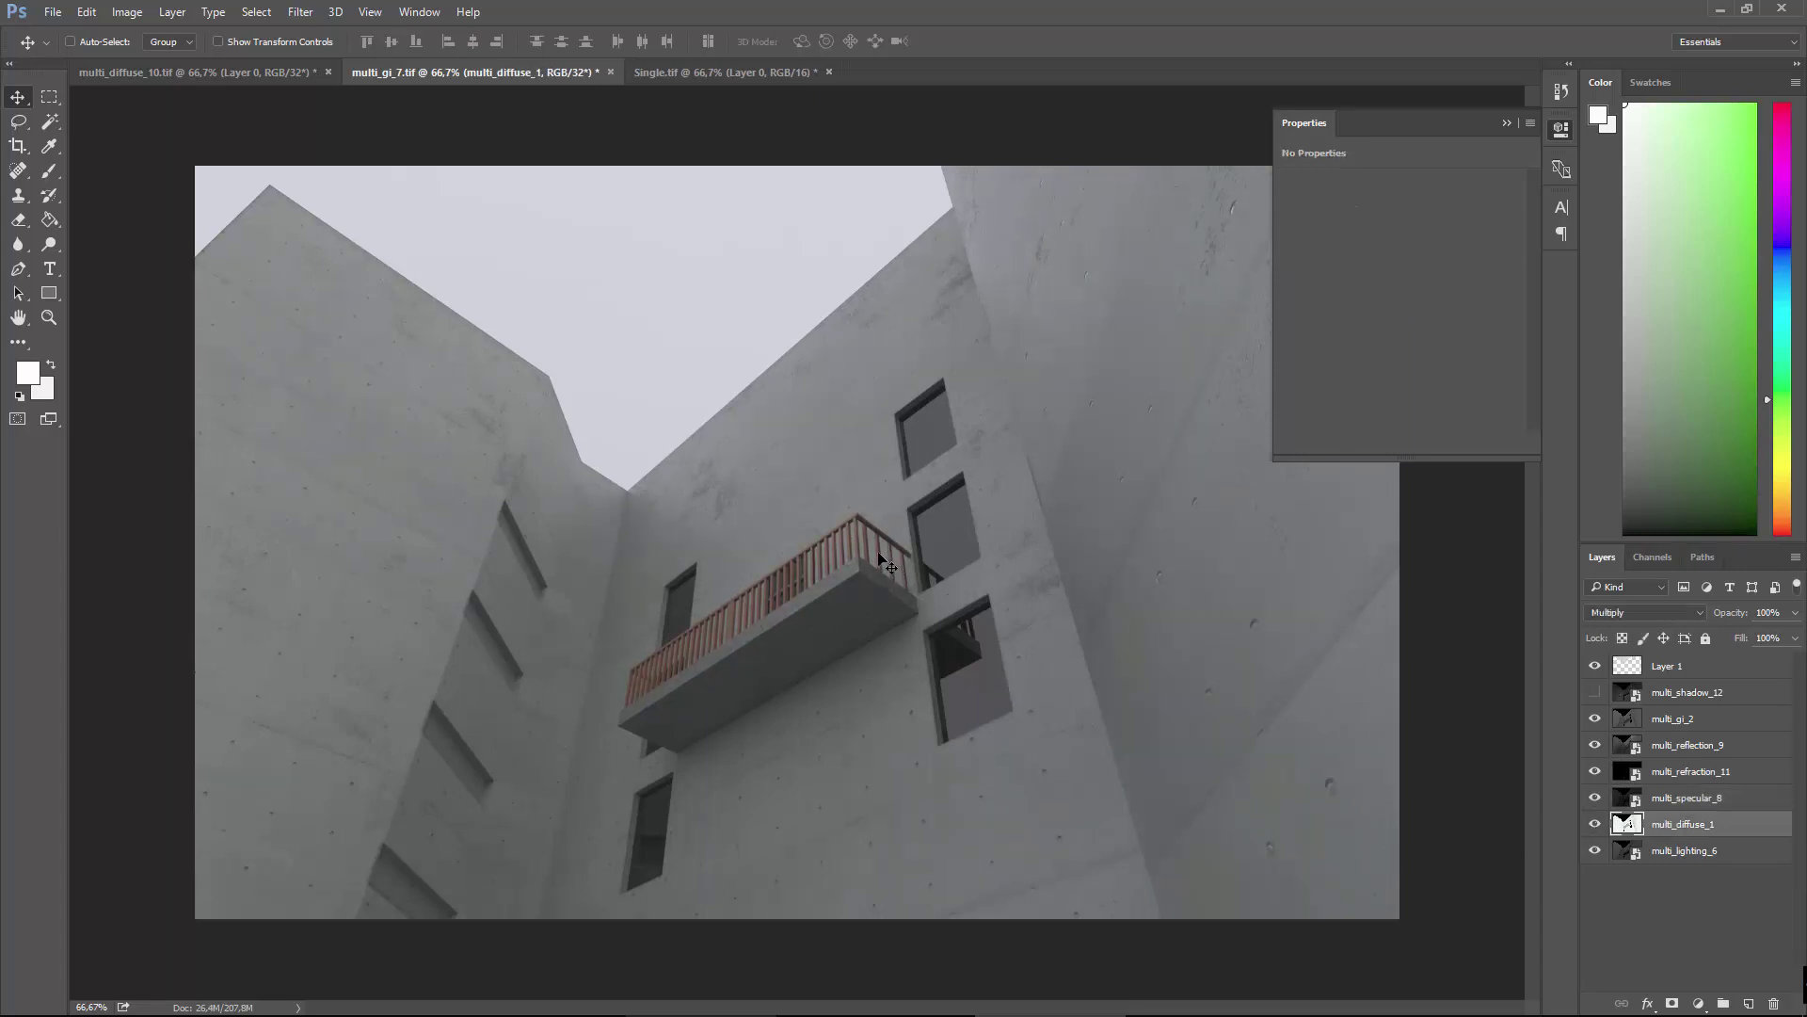
pyautogui.click(1596, 850)
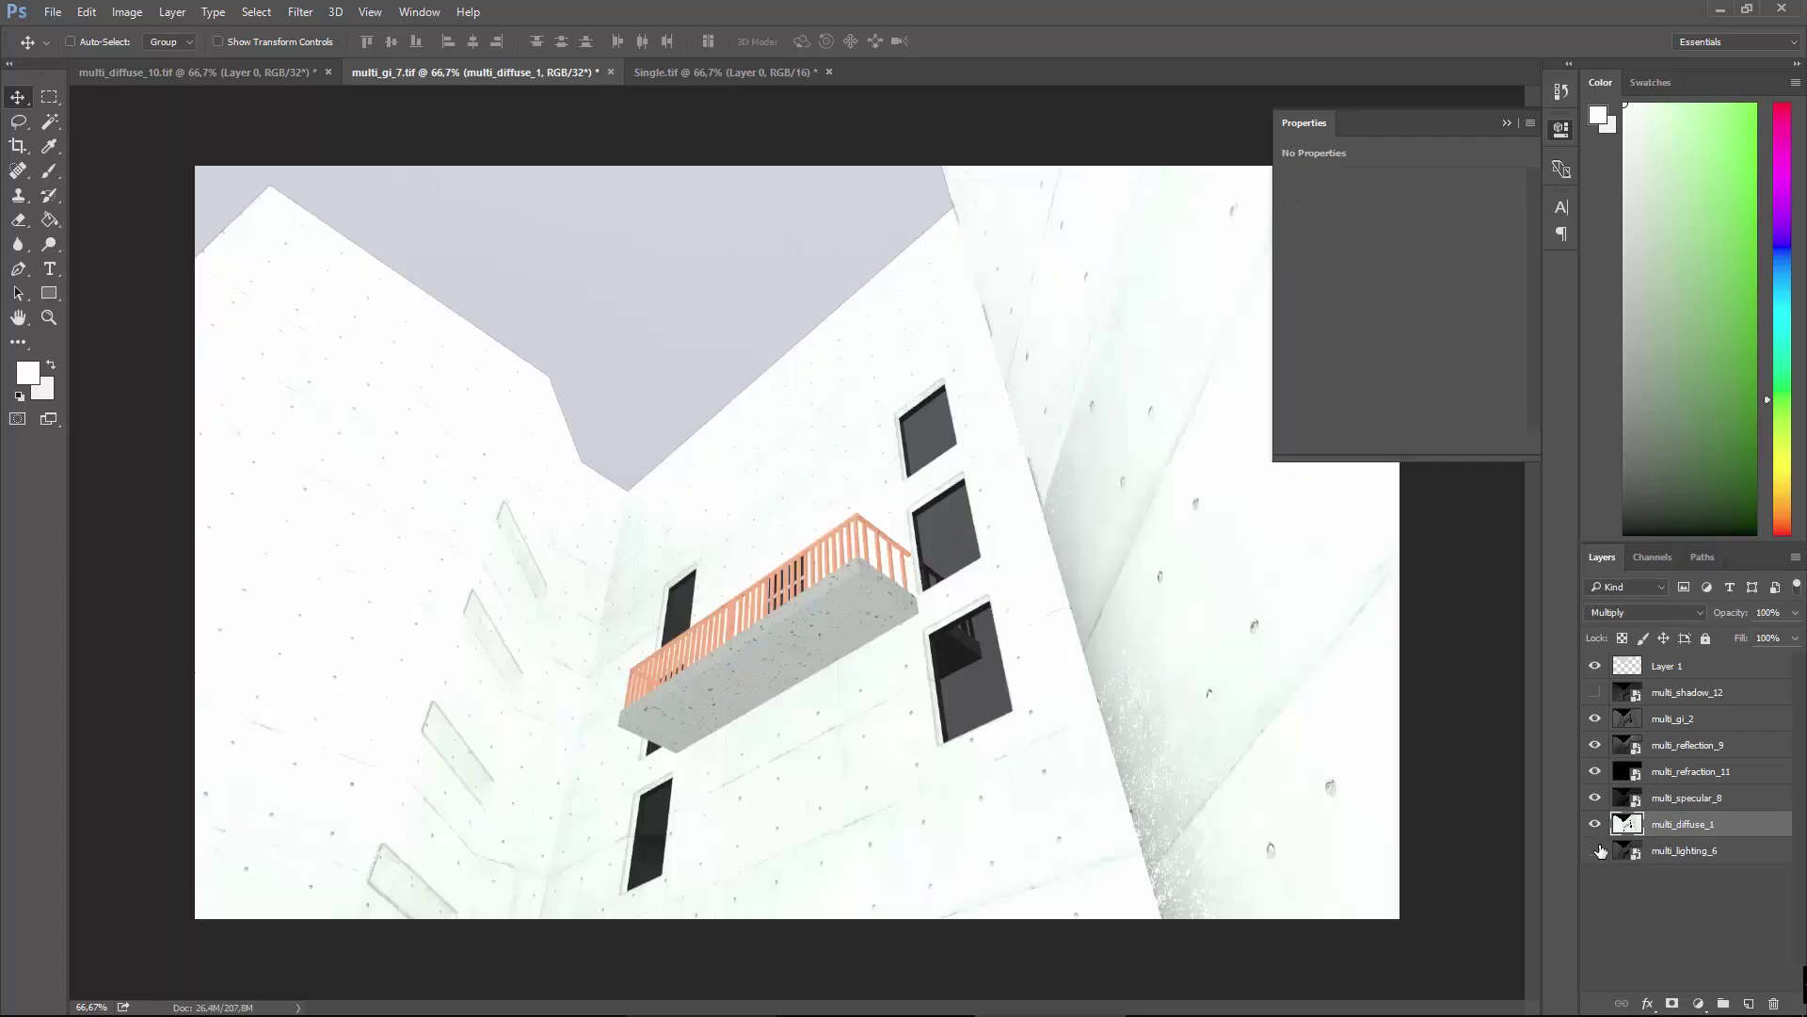
pyautogui.click(1596, 850)
pyautogui.click(1636, 852)
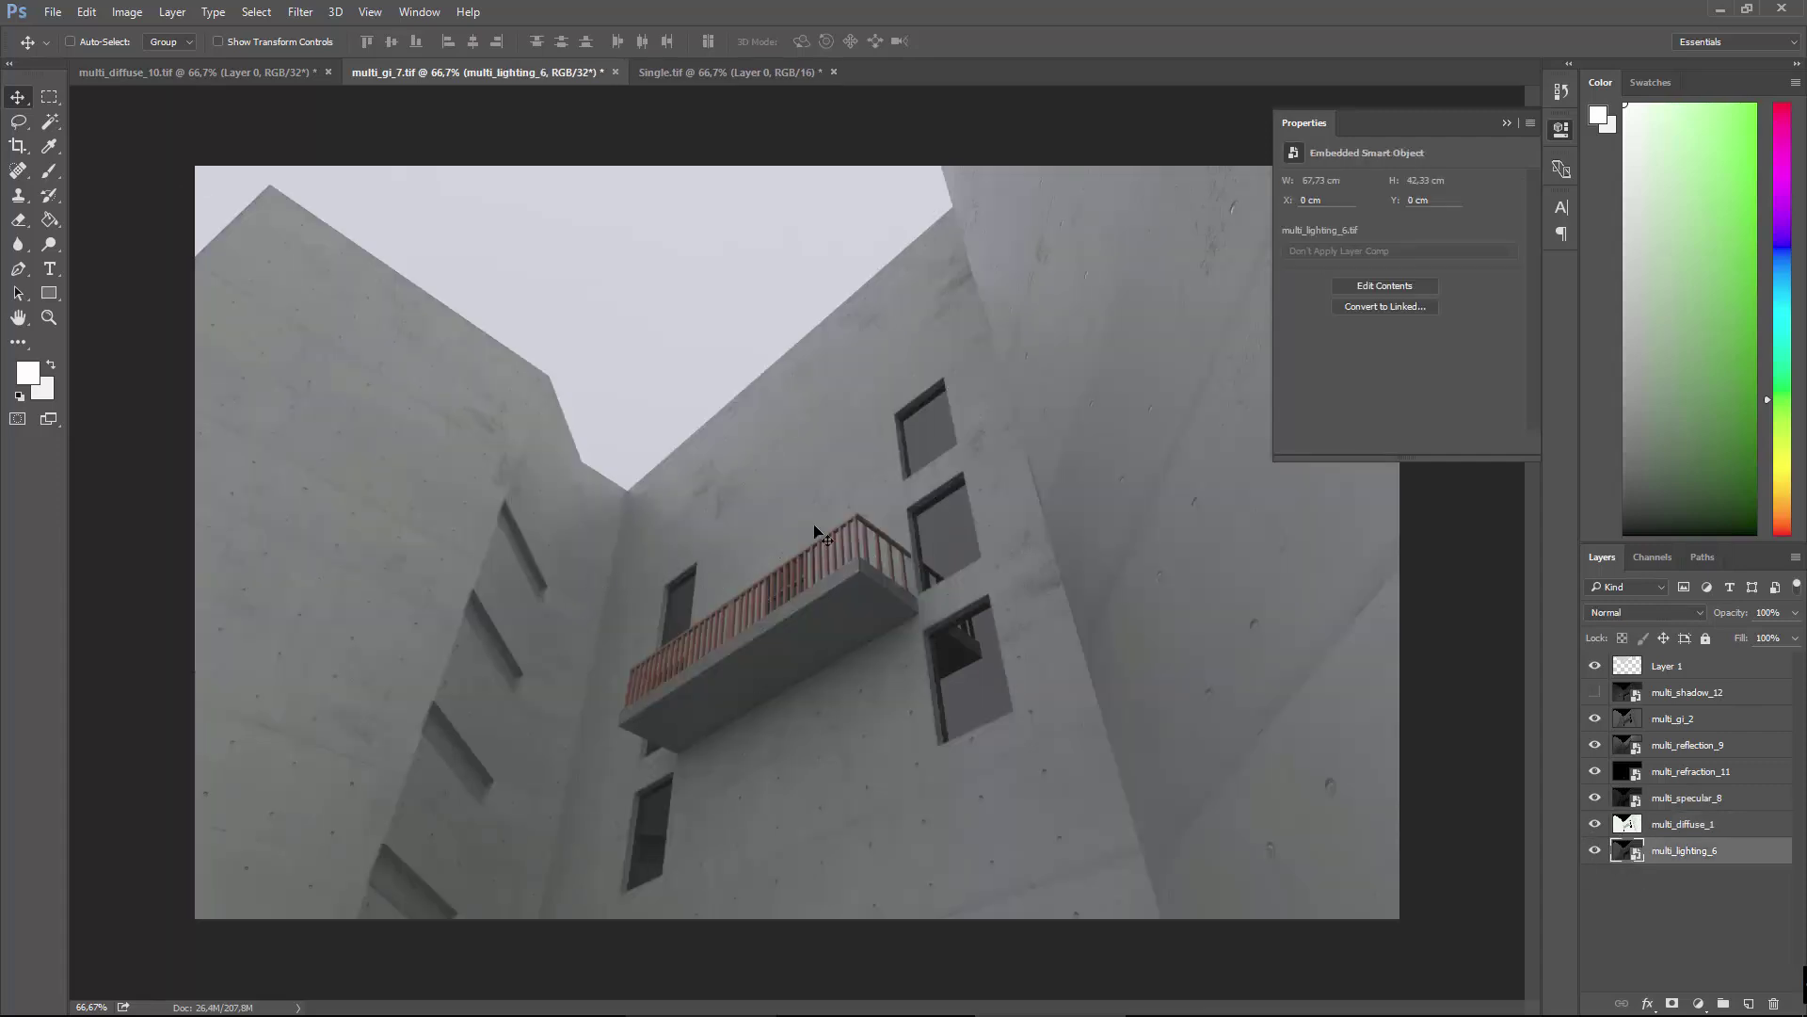
pyautogui.keyDown('alt'); pyautogui.scroll(2, 814, 530); pyautogui.keyUp('alt')
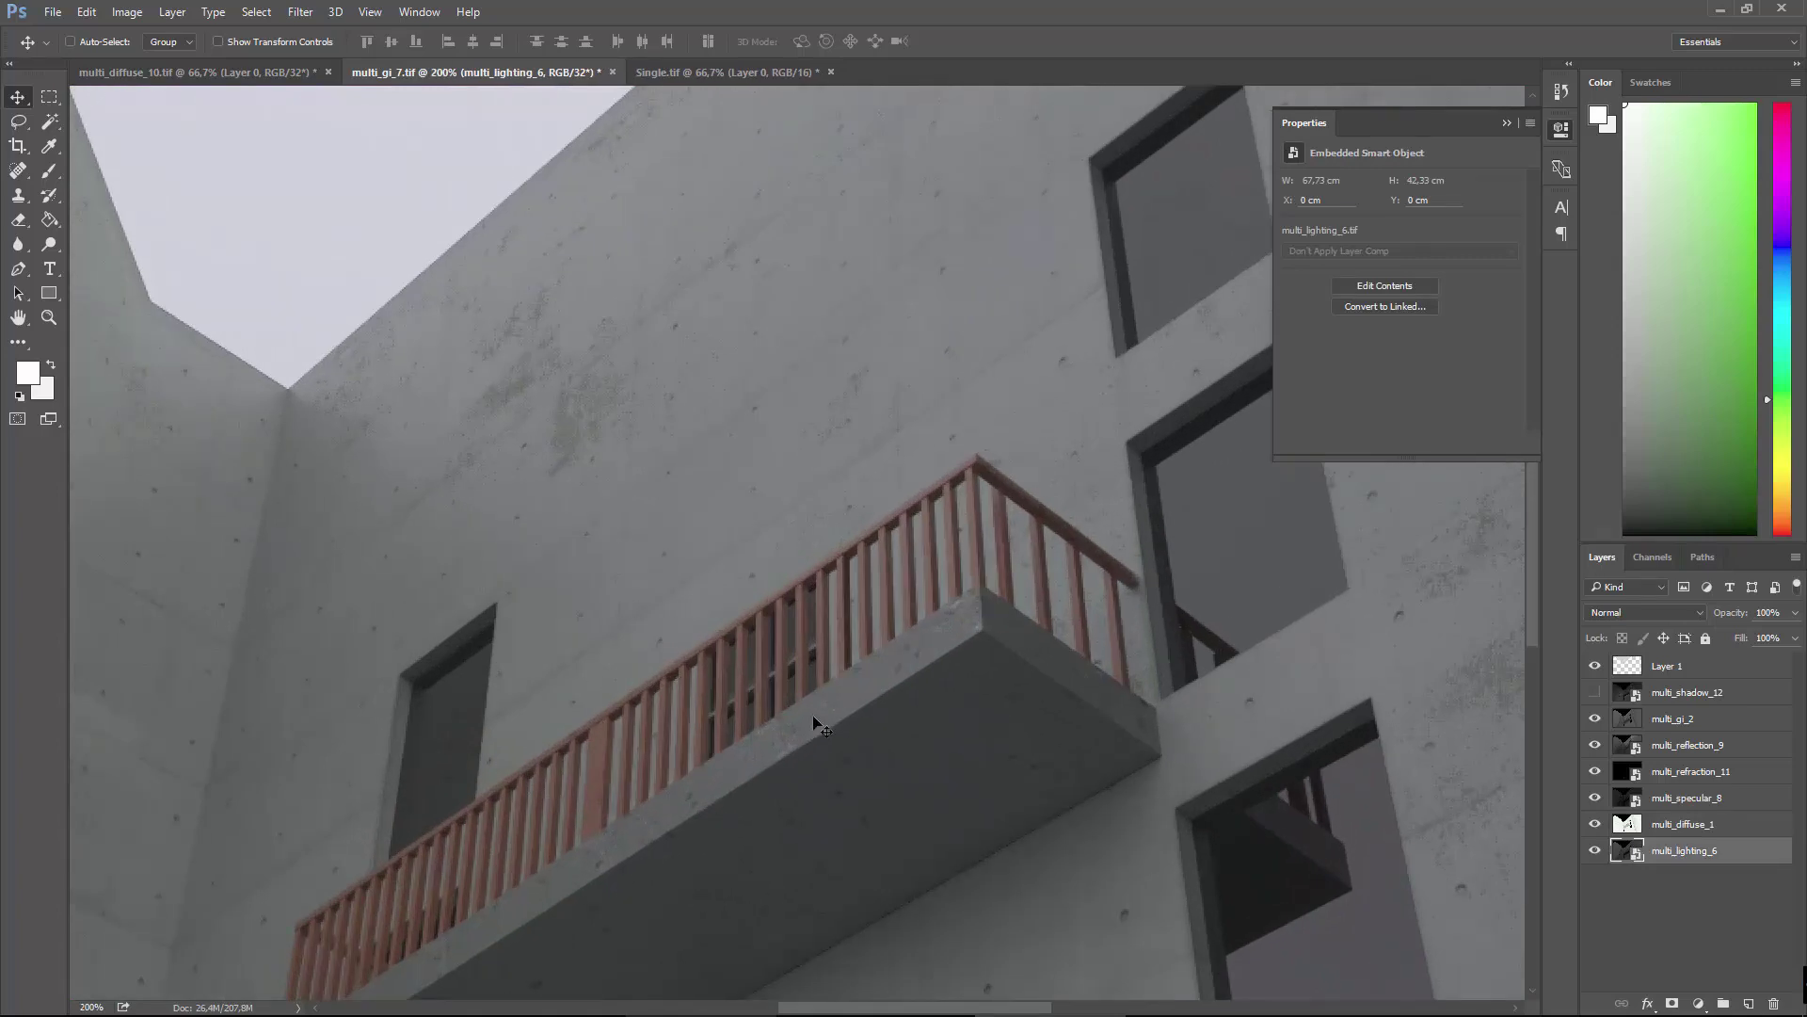
pyautogui.keyDown('alt'); pyautogui.scroll(-2, 860, 723); pyautogui.keyUp('alt')
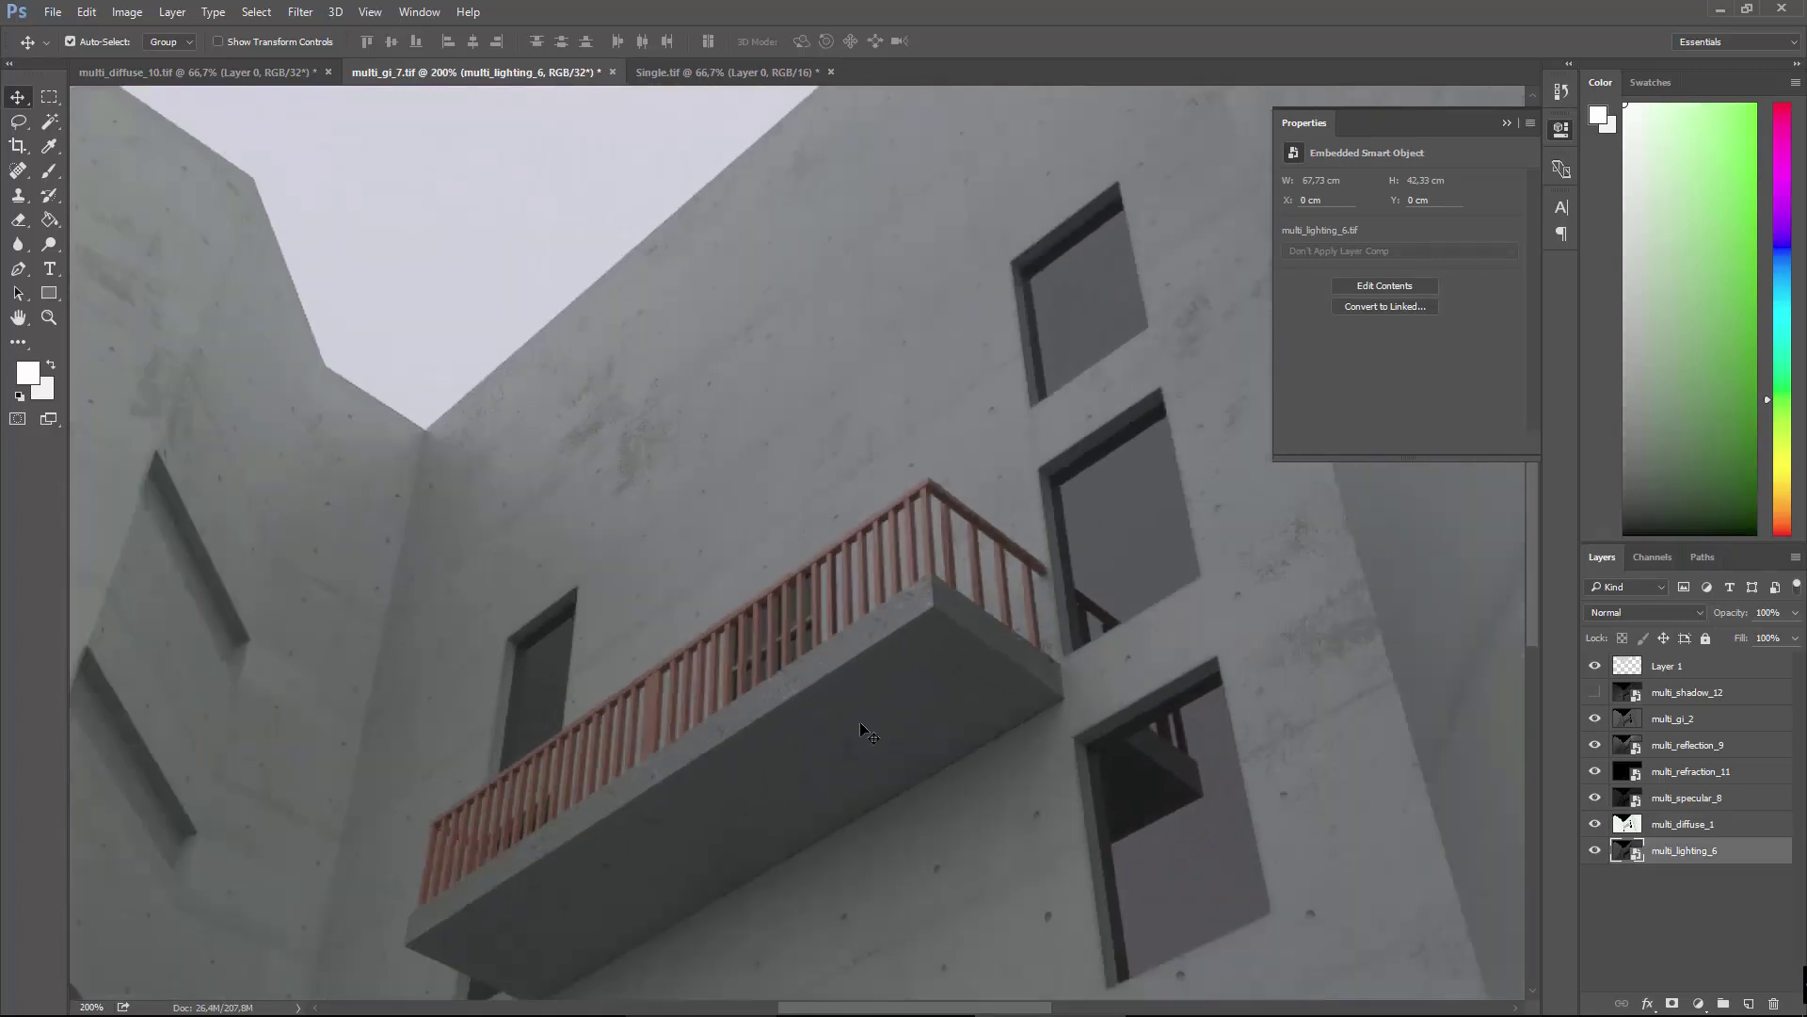
# Open multi_object select_5.tif from the Chapter 26 - Multipass folder and convert its Background into a regular layer.
pyautogui.click(365, 997)
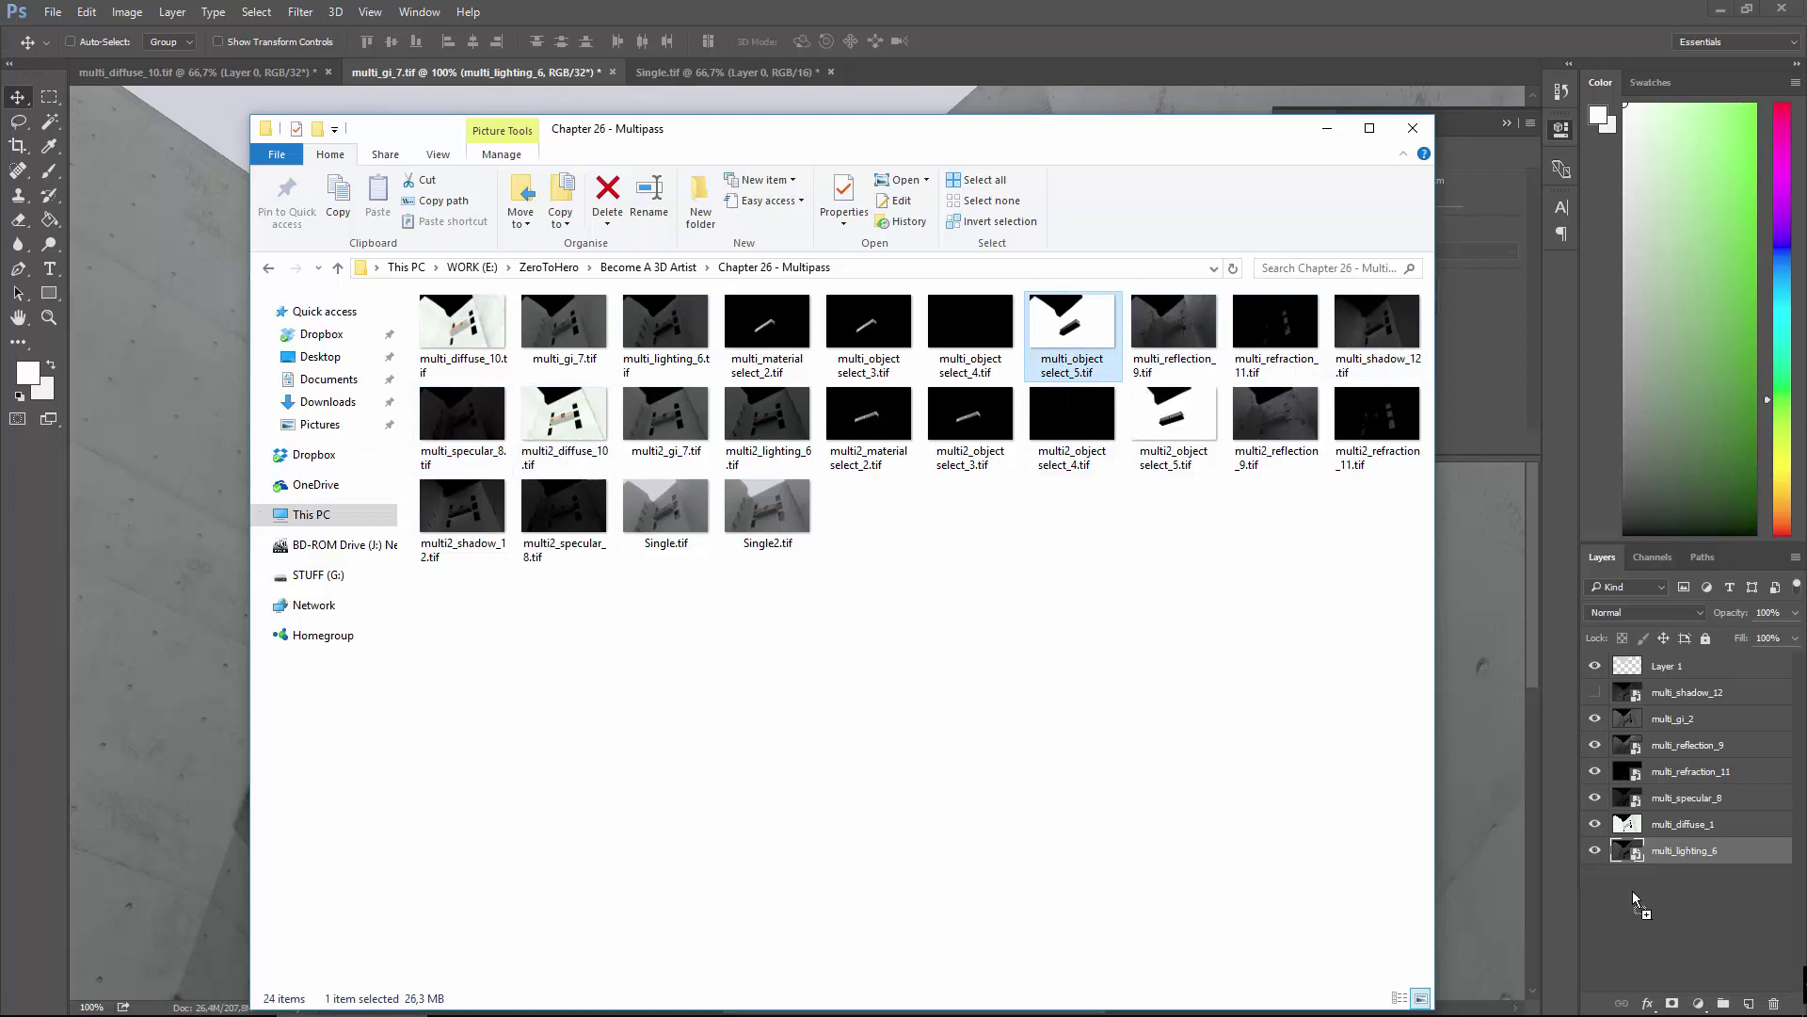
pyautogui.moveTo(1632, 891); pyautogui.dragTo(1636, 891)
pyautogui.doubleClick(1617, 670)
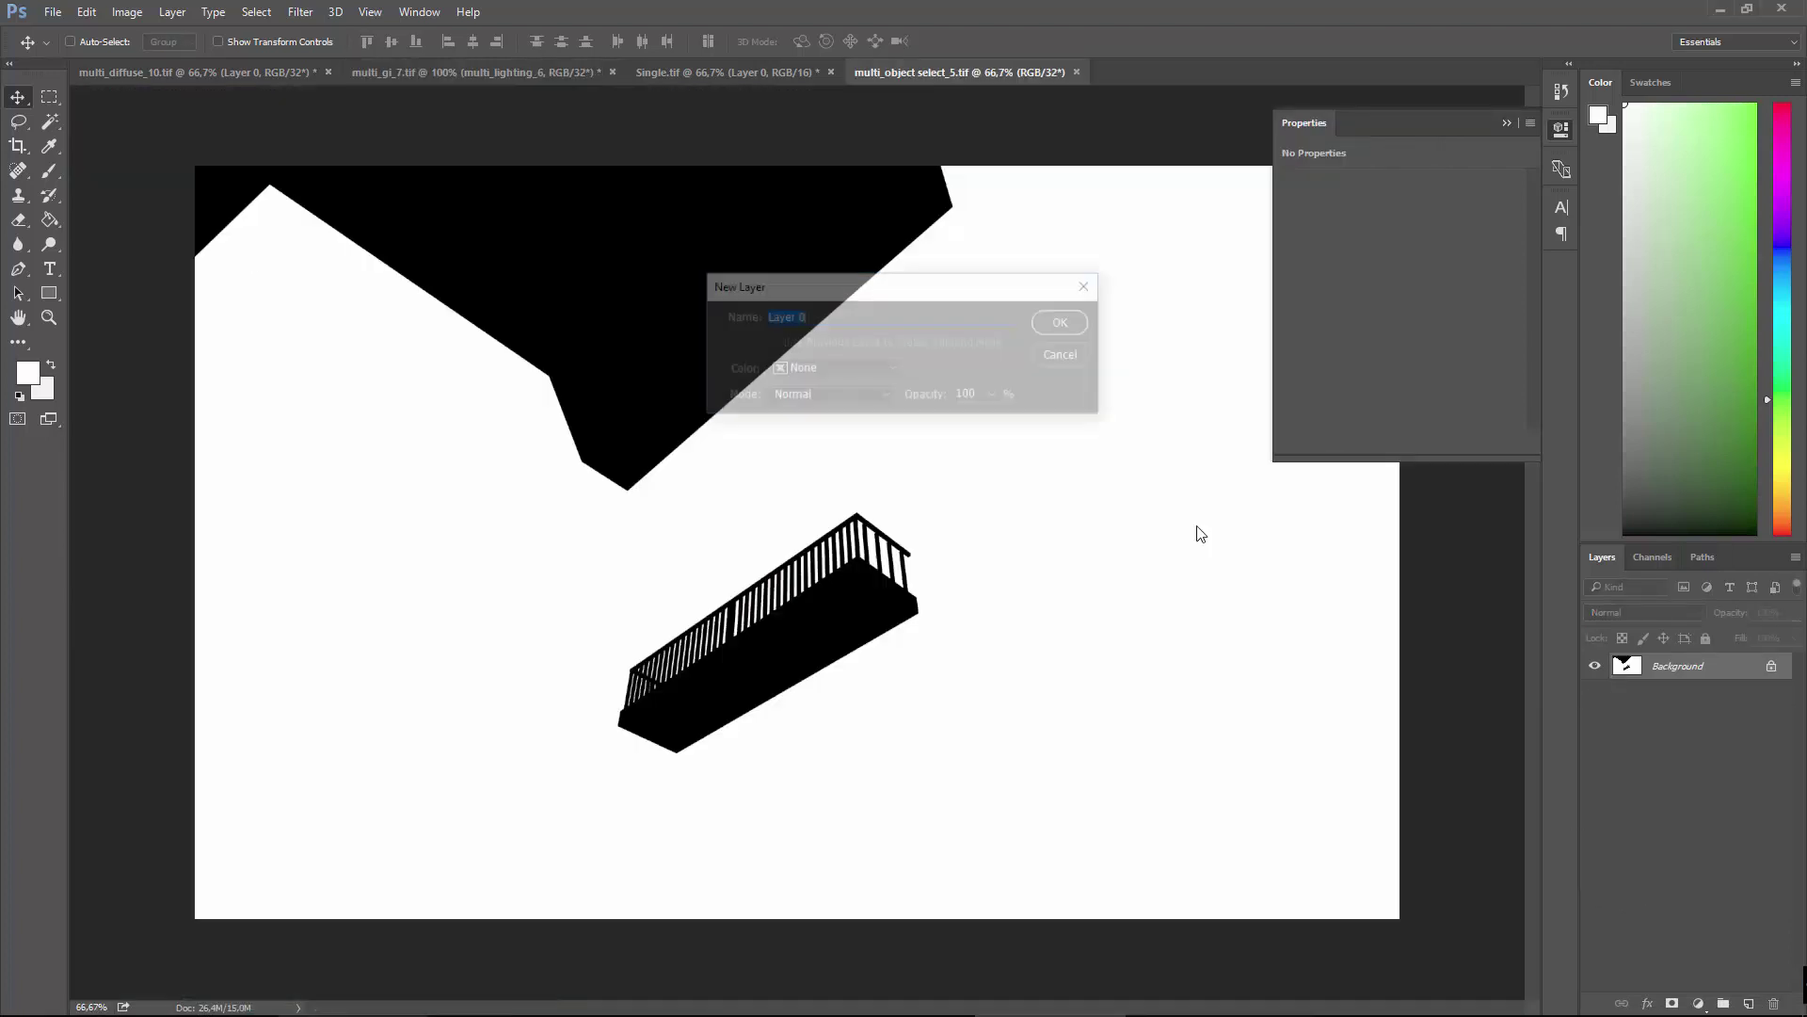
pyautogui.click(1056, 323)
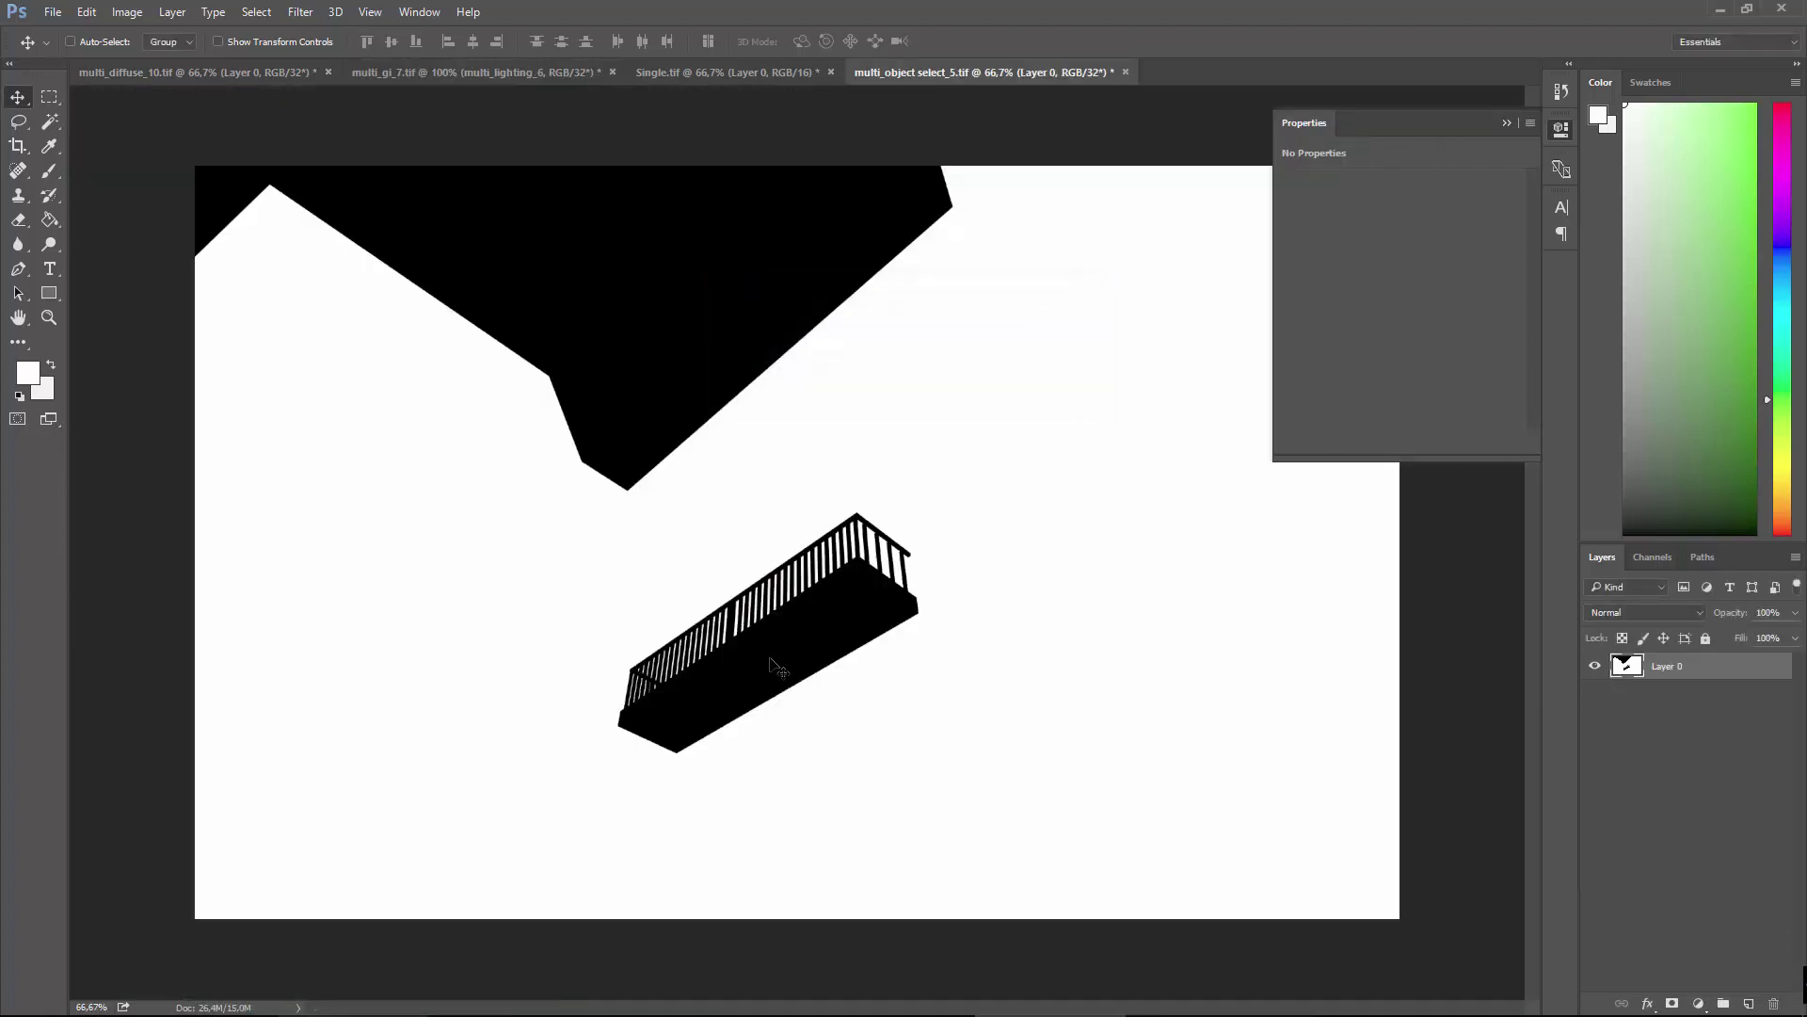
# Copy the object-select mask into multi_gi_7.tif, aligned to the canvas and placed above all other layers.
pyautogui.moveTo(770, 658); pyautogui.dragTo(761, 474)
pyautogui.click(396, 71)
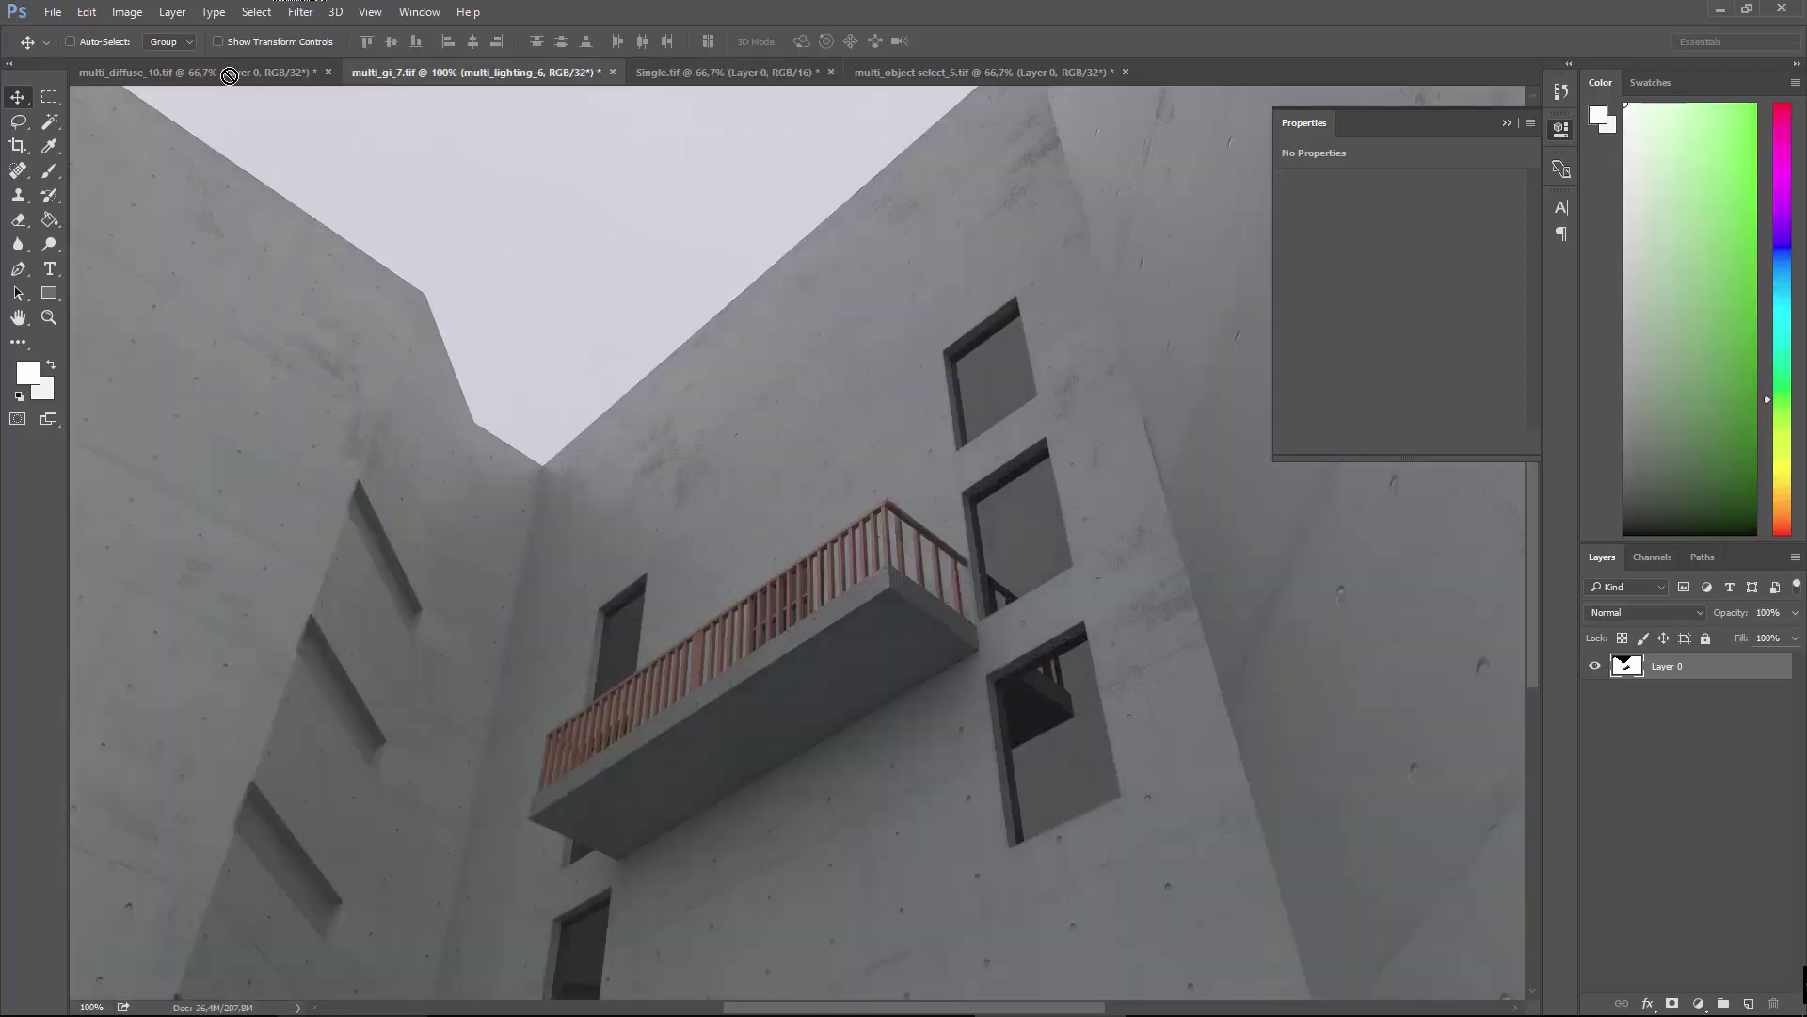
pyautogui.moveTo(229, 76); pyautogui.dragTo(640, 409)
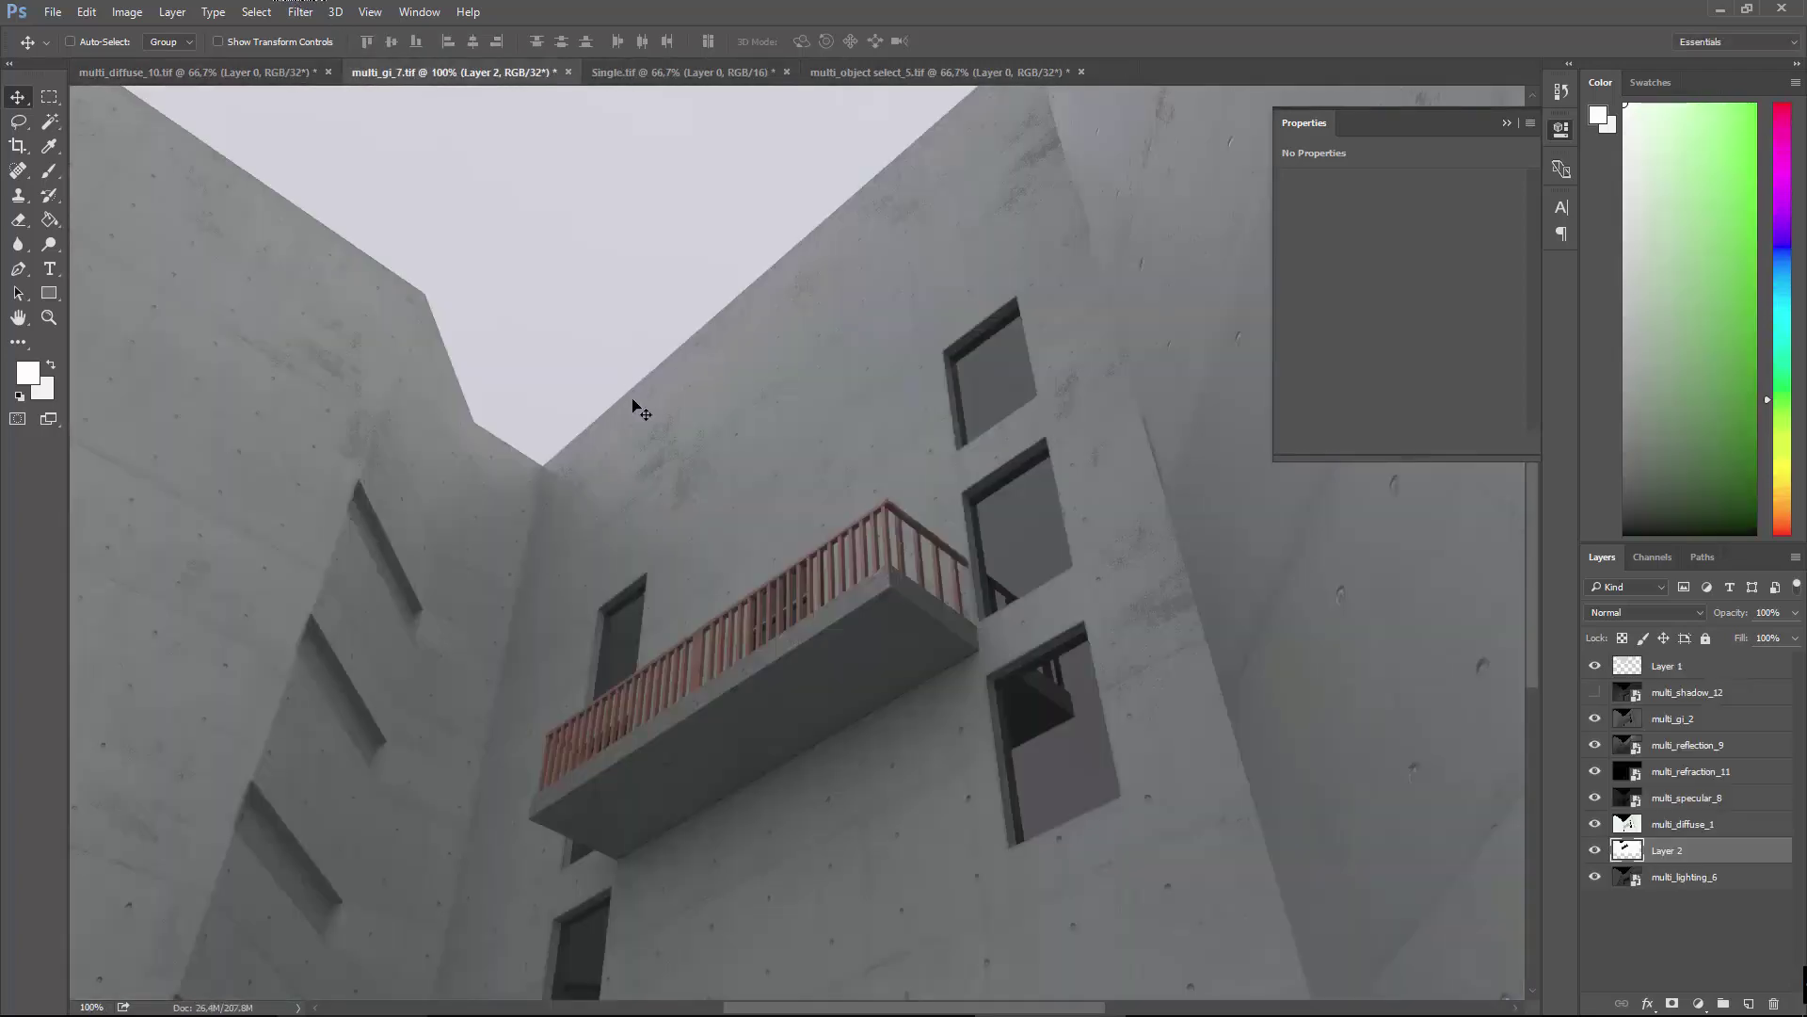
pyautogui.hotkey('ctrl', '-')
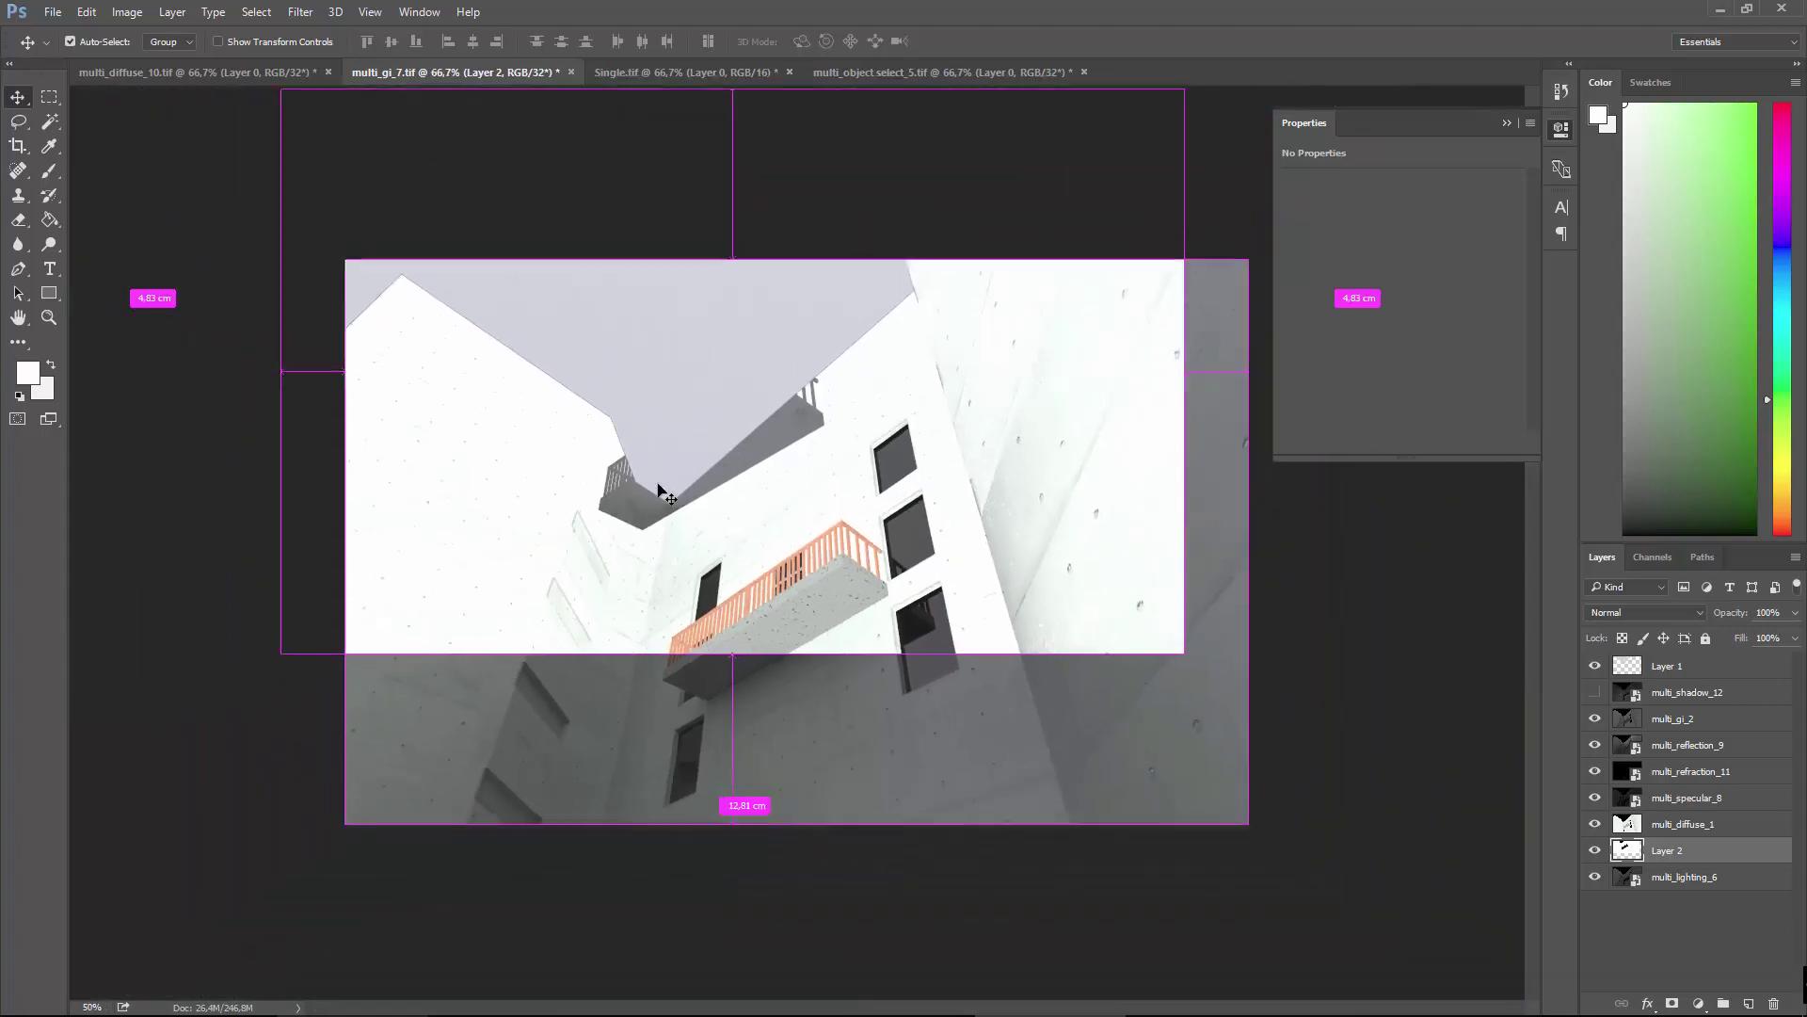
pyautogui.keyDown('ctrl'); pyautogui.moveTo(689, 450); pyautogui.dragTo(752, 610); pyautogui.keyUp('ctrl')
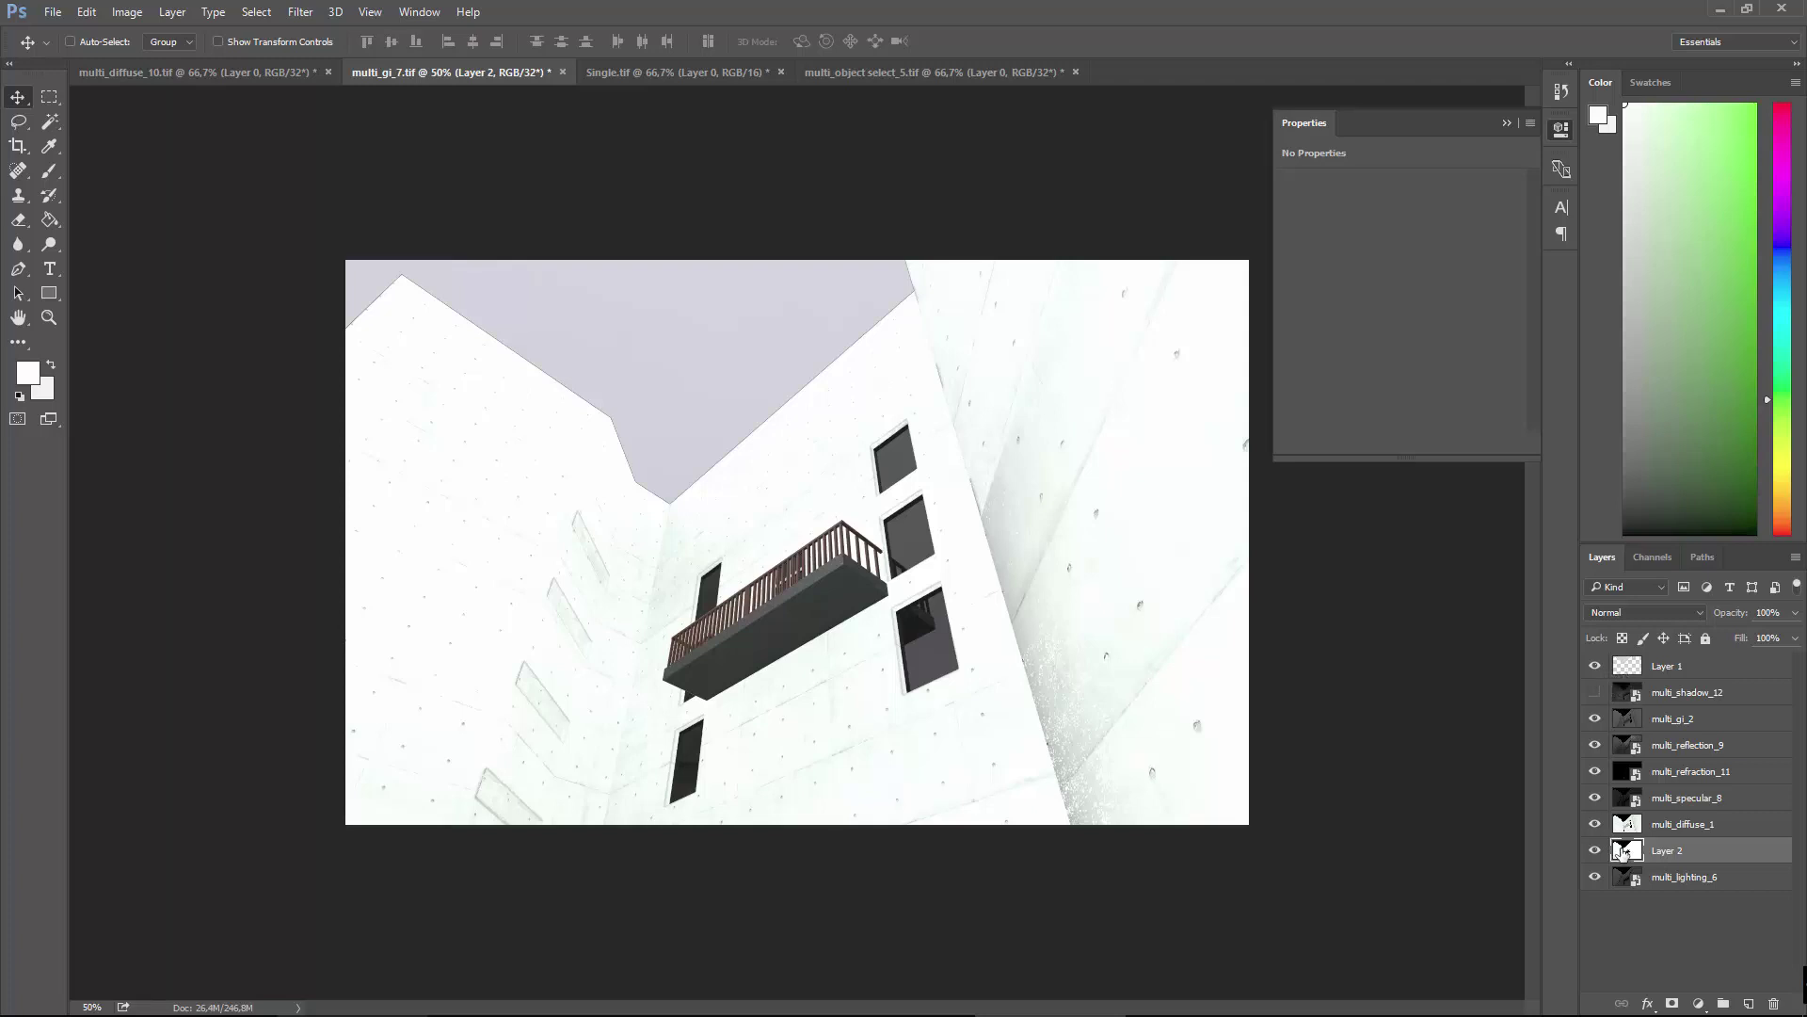
pyautogui.moveTo(1621, 852); pyautogui.dragTo(1639, 670)
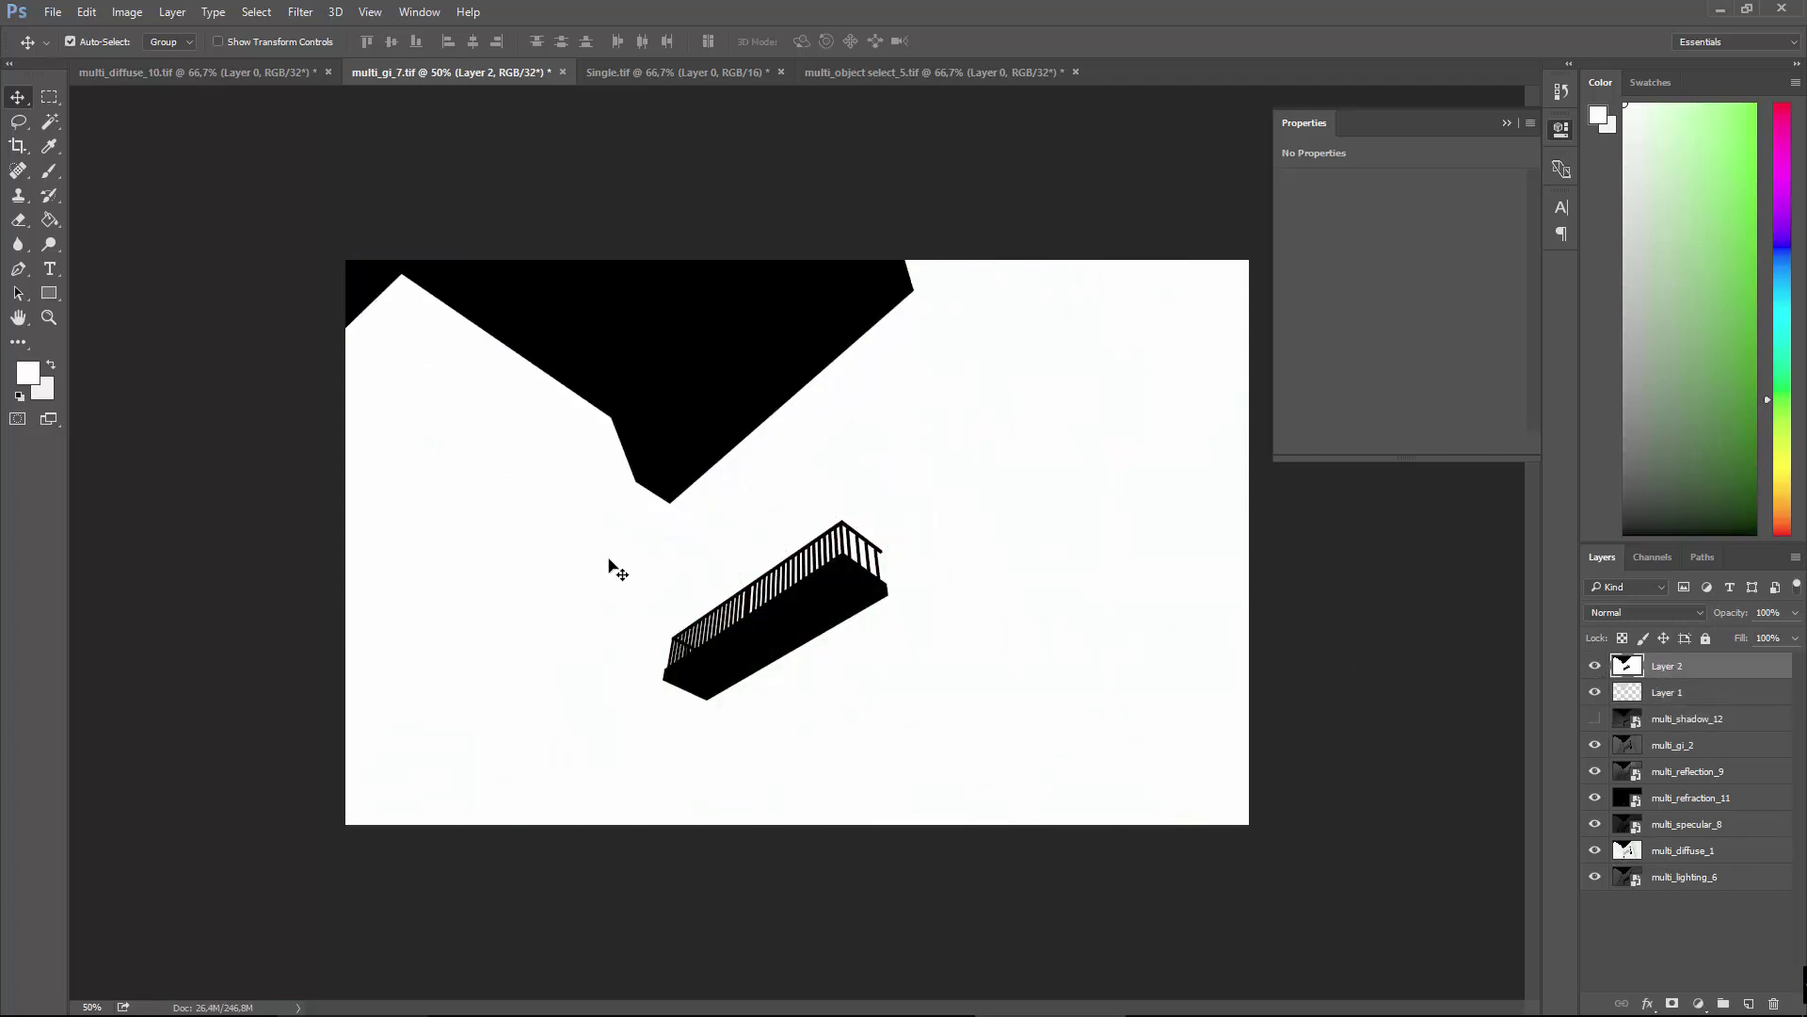
# Try to select the black balcony shape on the copied mask layer with the Magic Wand.
pyautogui.hotkey('ctrl', '1')
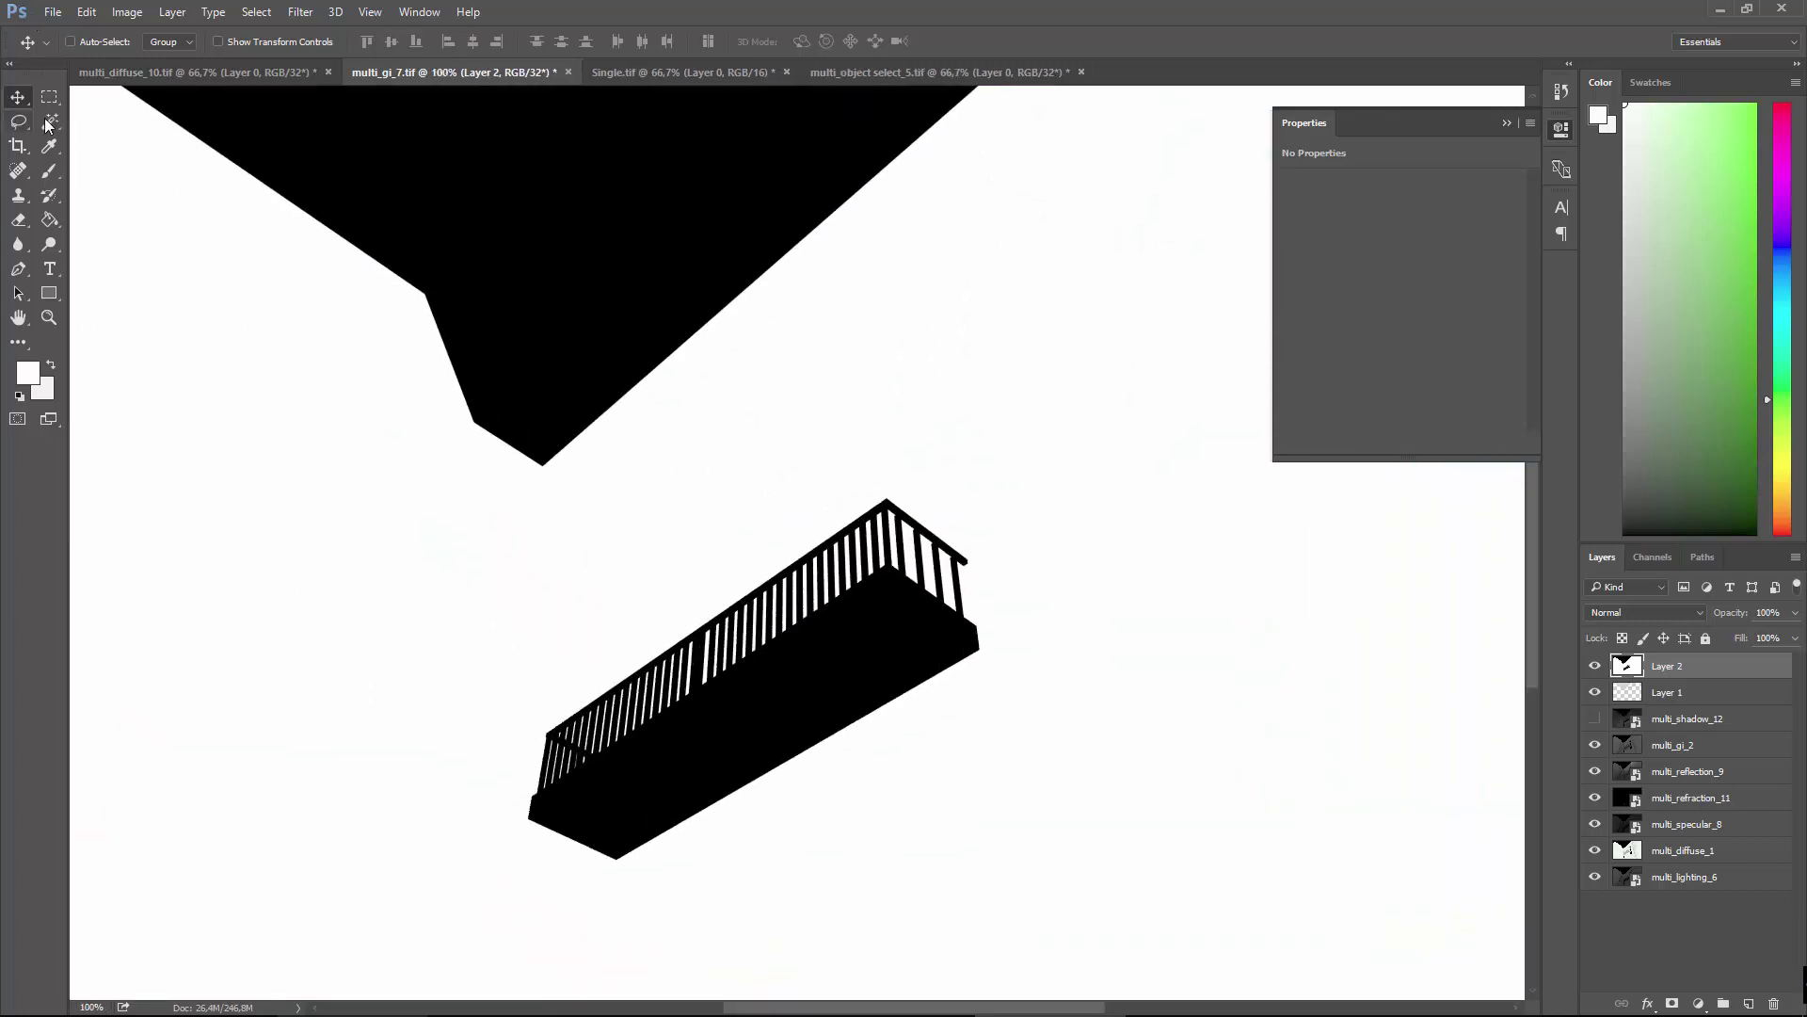
pyautogui.keyDown('alt'); pyautogui.click(48, 123); pyautogui.keyUp('alt')
pyautogui.click(762, 640)
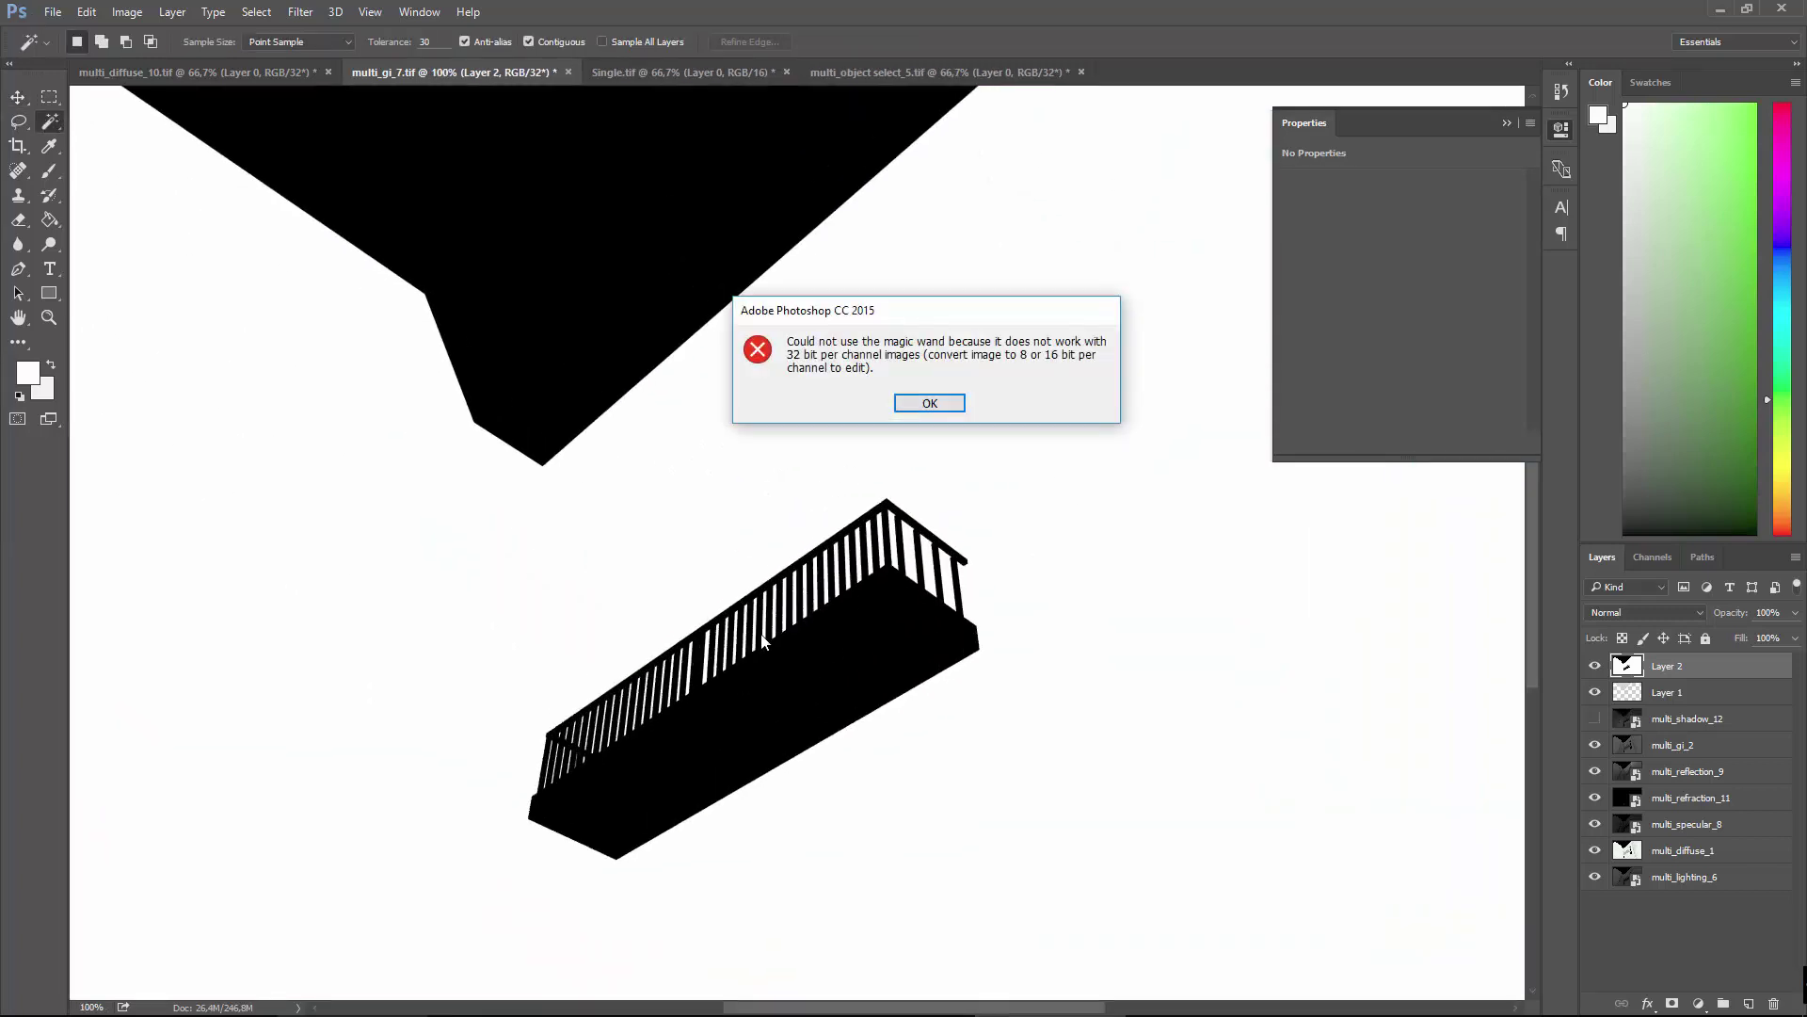
pyautogui.click(915, 404)
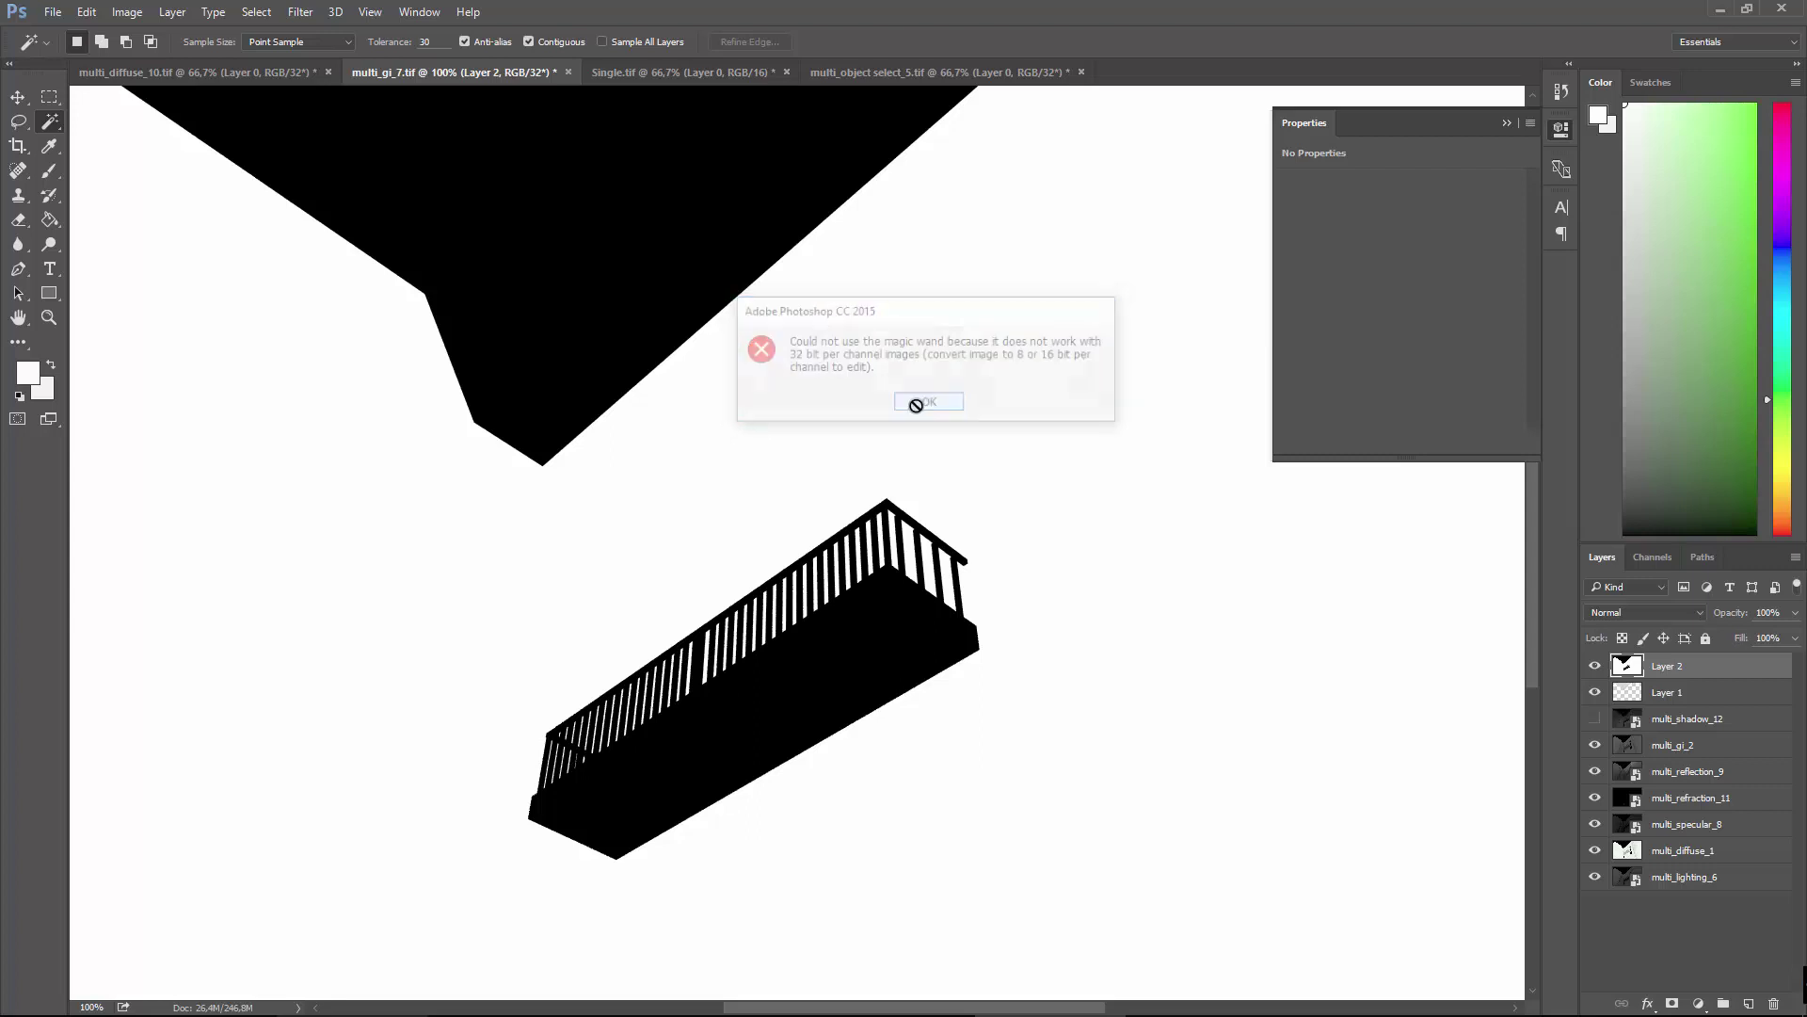
# Try converting multi_gi_7.tif to 16 Bits/Channel without merging layers, and hide the mask layer to check the composite.
pyautogui.click(129, 12)
pyautogui.moveTo(146, 41)
pyautogui.click(385, 185)
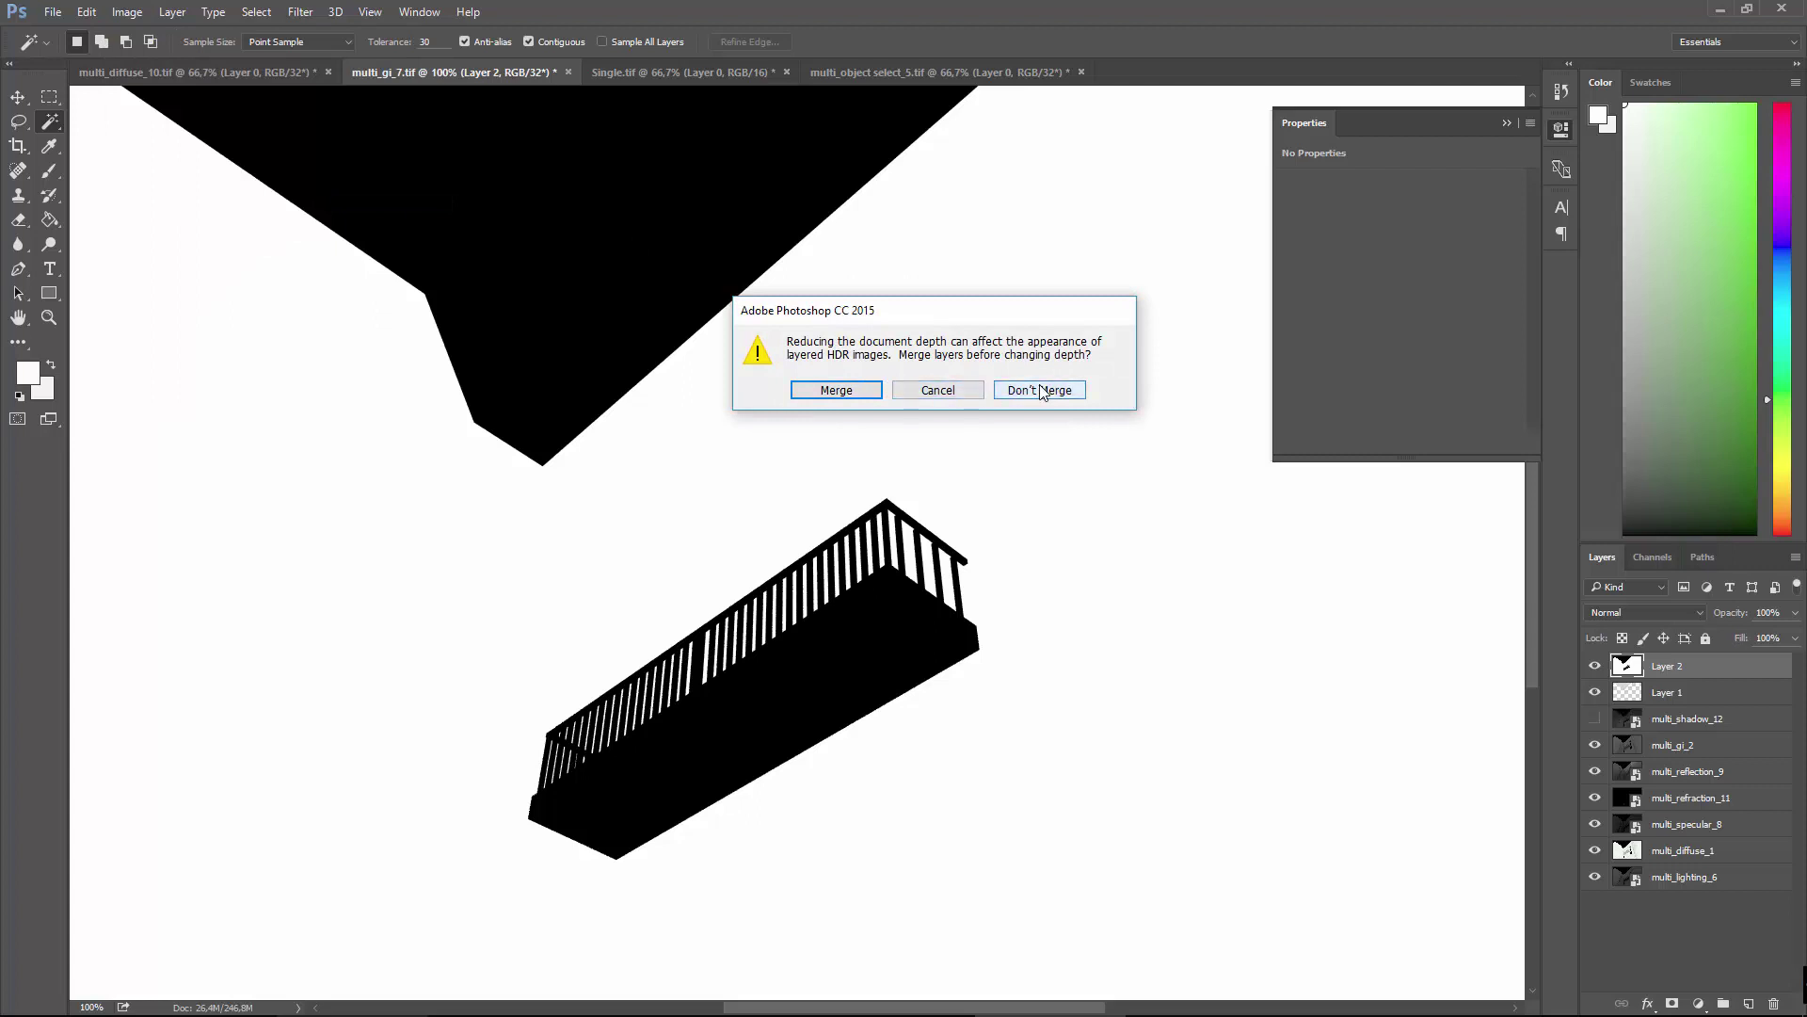
pyautogui.click(1033, 390)
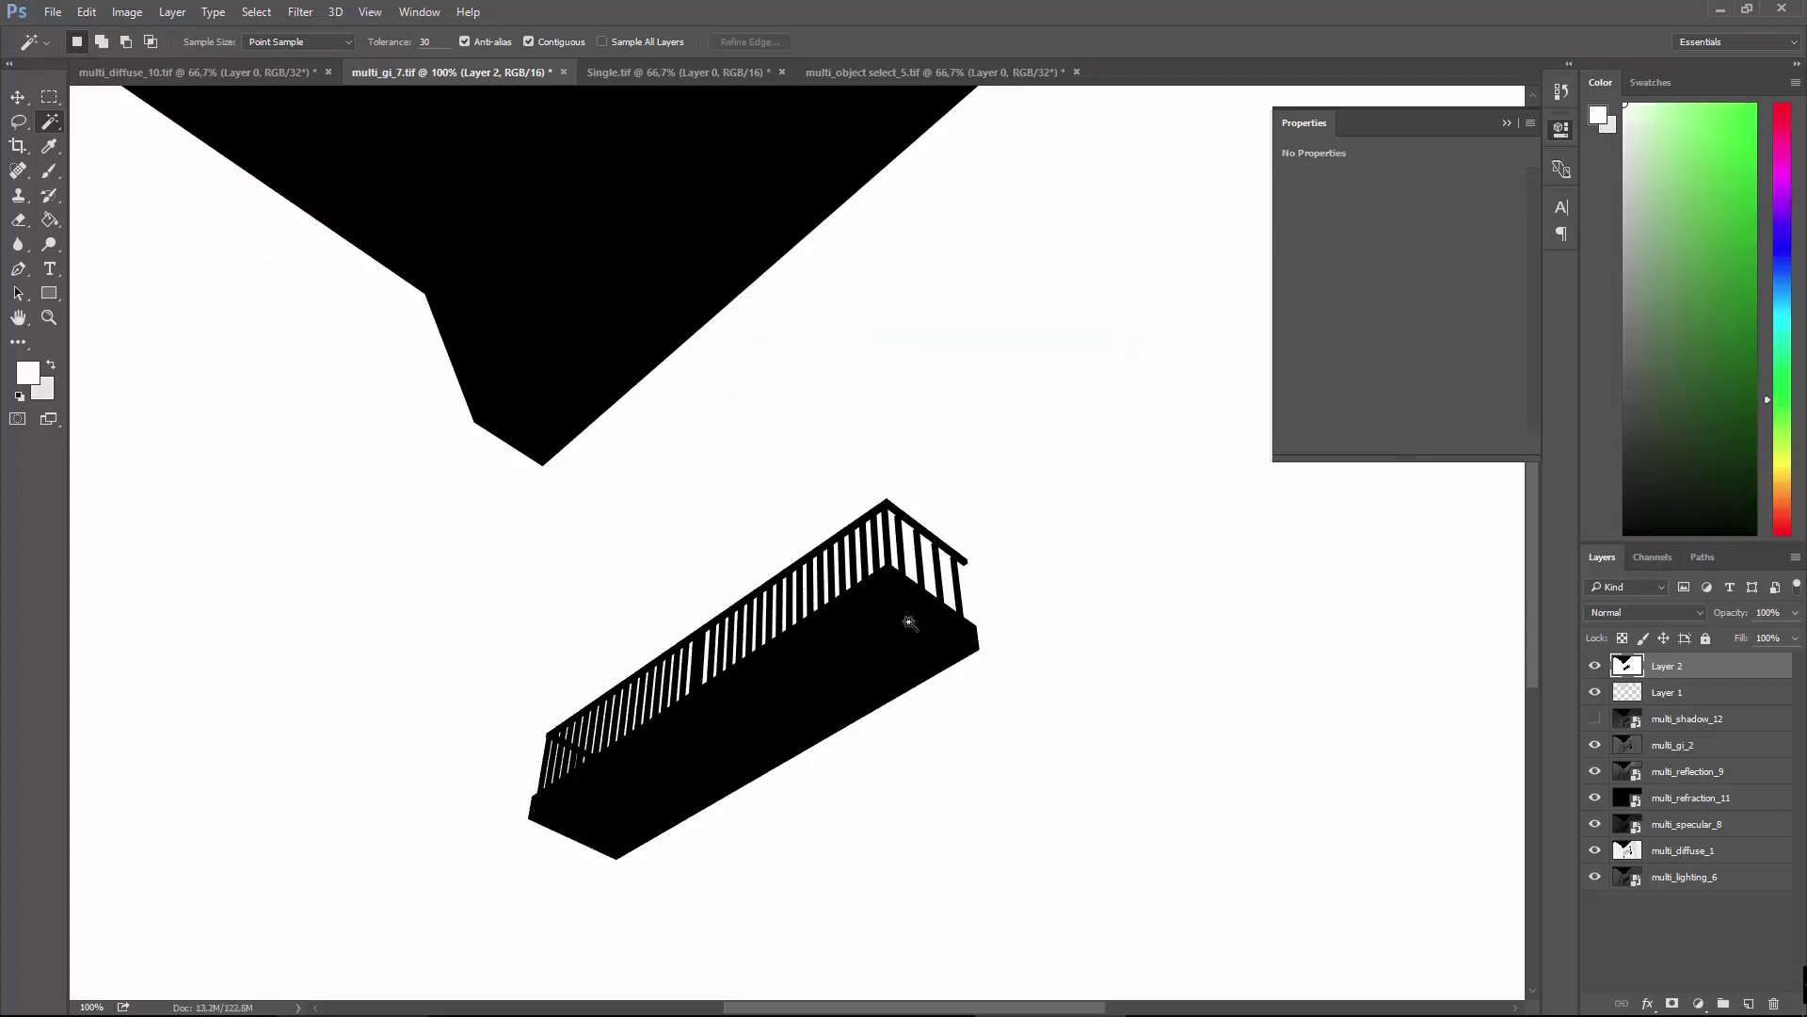
pyautogui.click(1596, 667)
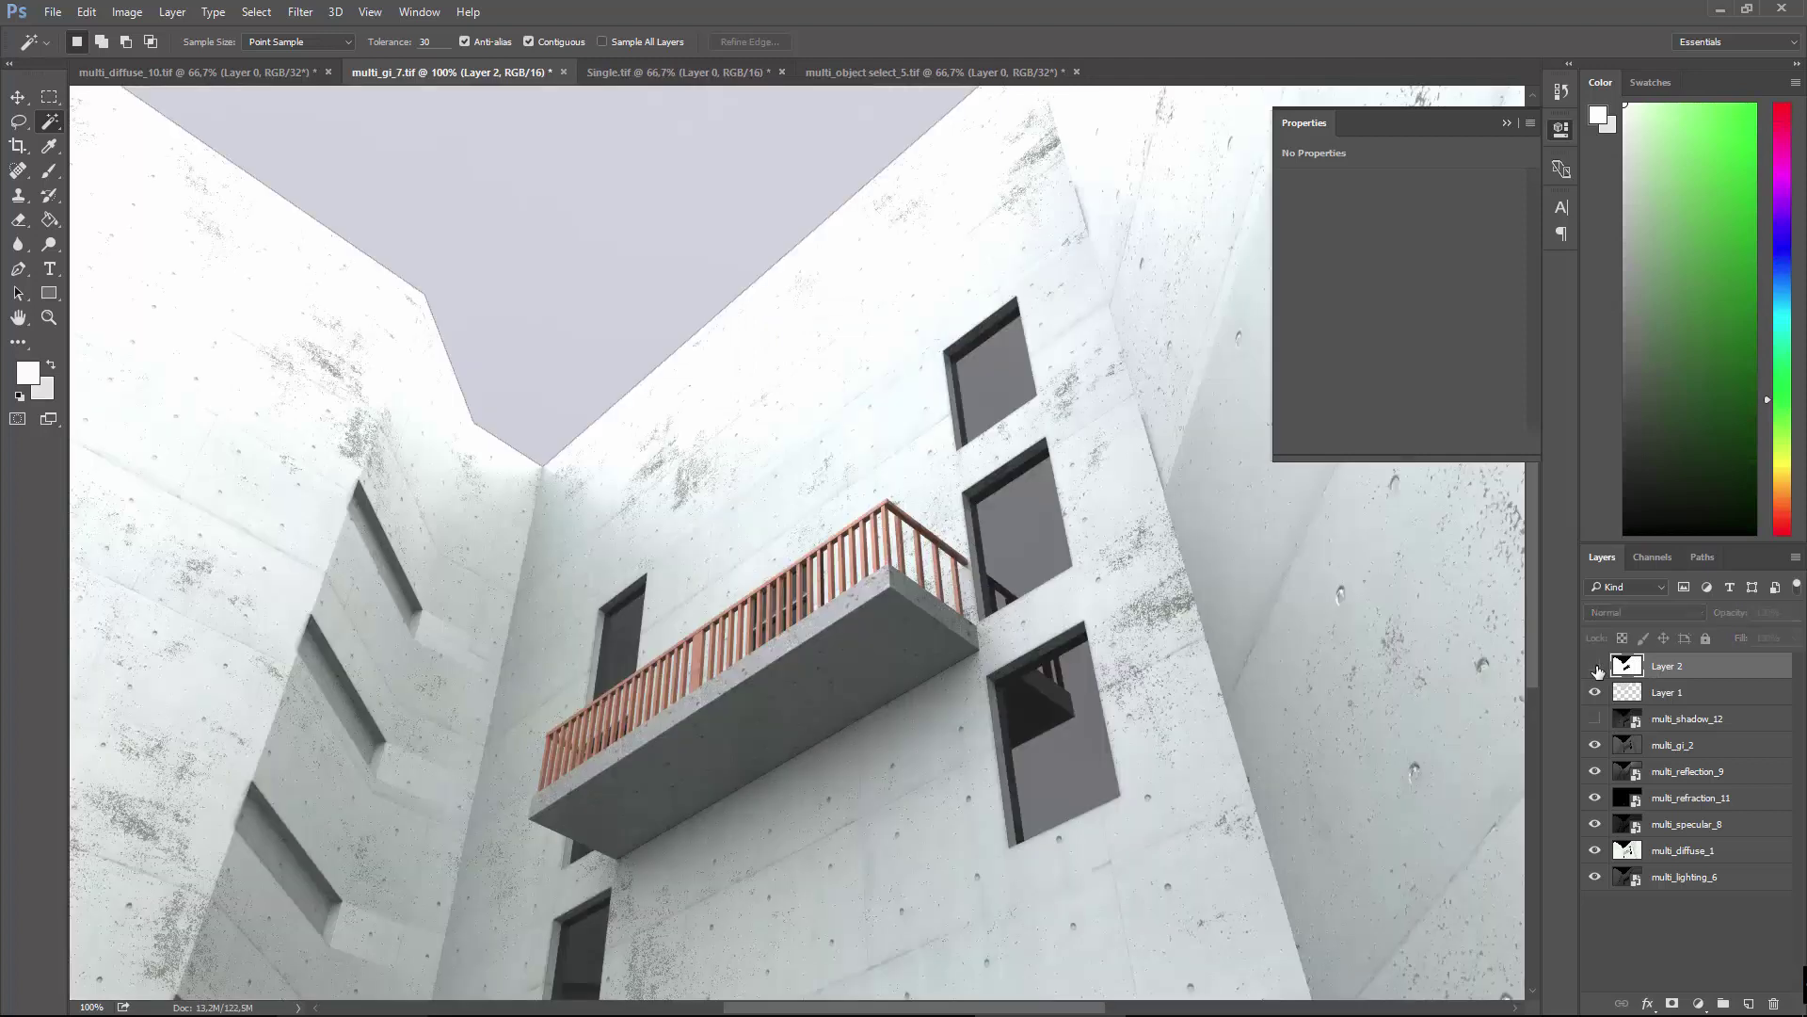
# Undo the 16-bit conversion of multi_gi_7.tif and delete the copied mask layer.
pyautogui.hotkey('ctrl', 'z')
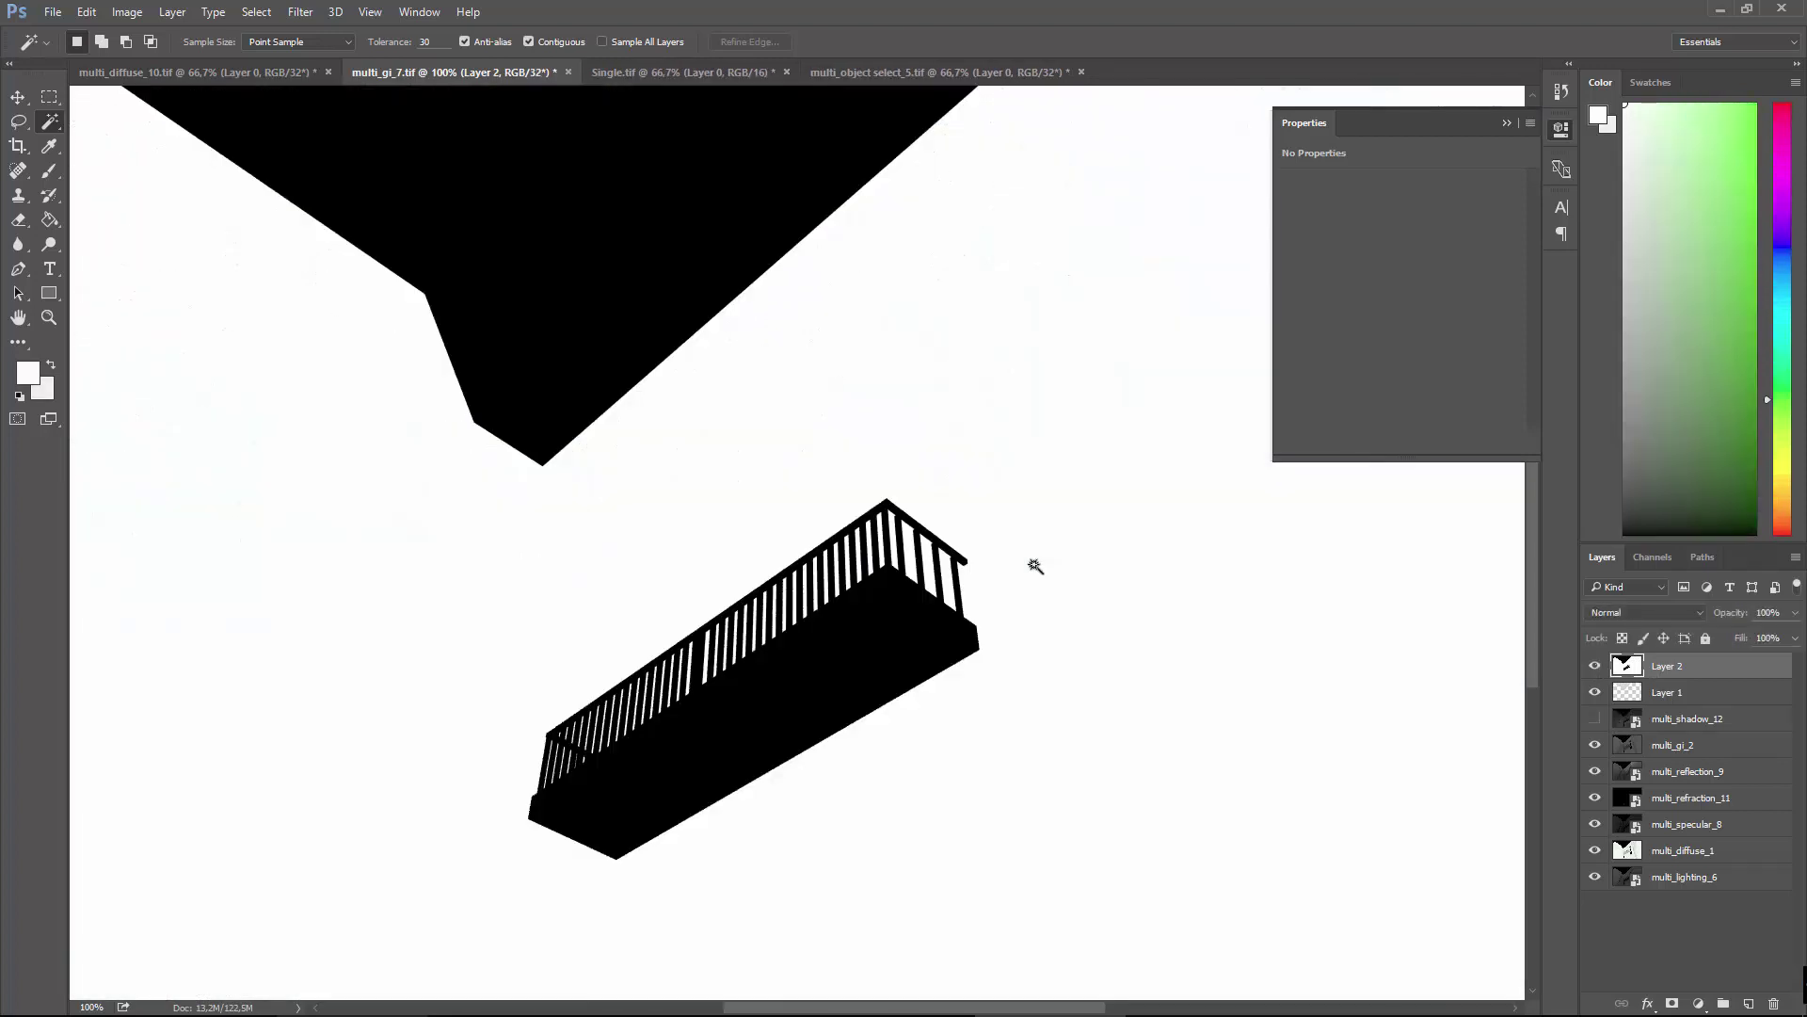
pyautogui.press('Delete')
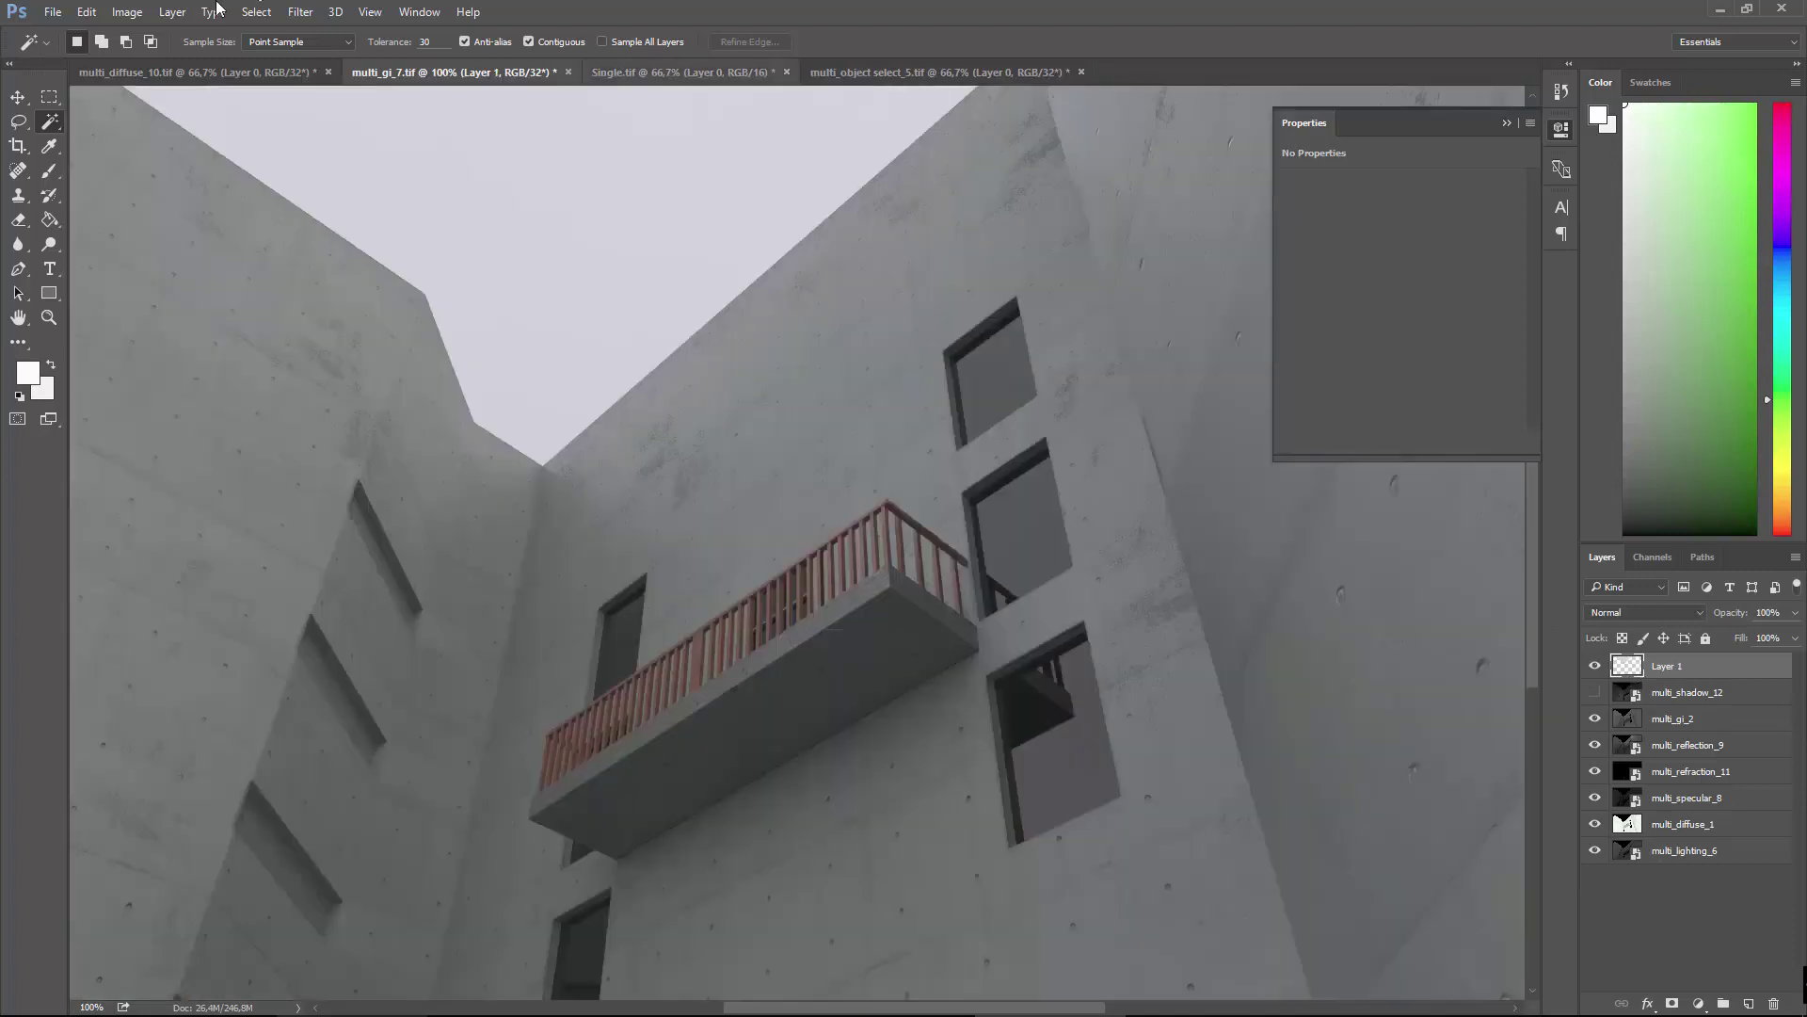
# Convert the multi_object select_5.tif document to 16 Bits/Channel without merging.
pyautogui.click(902, 69)
pyautogui.click(126, 11)
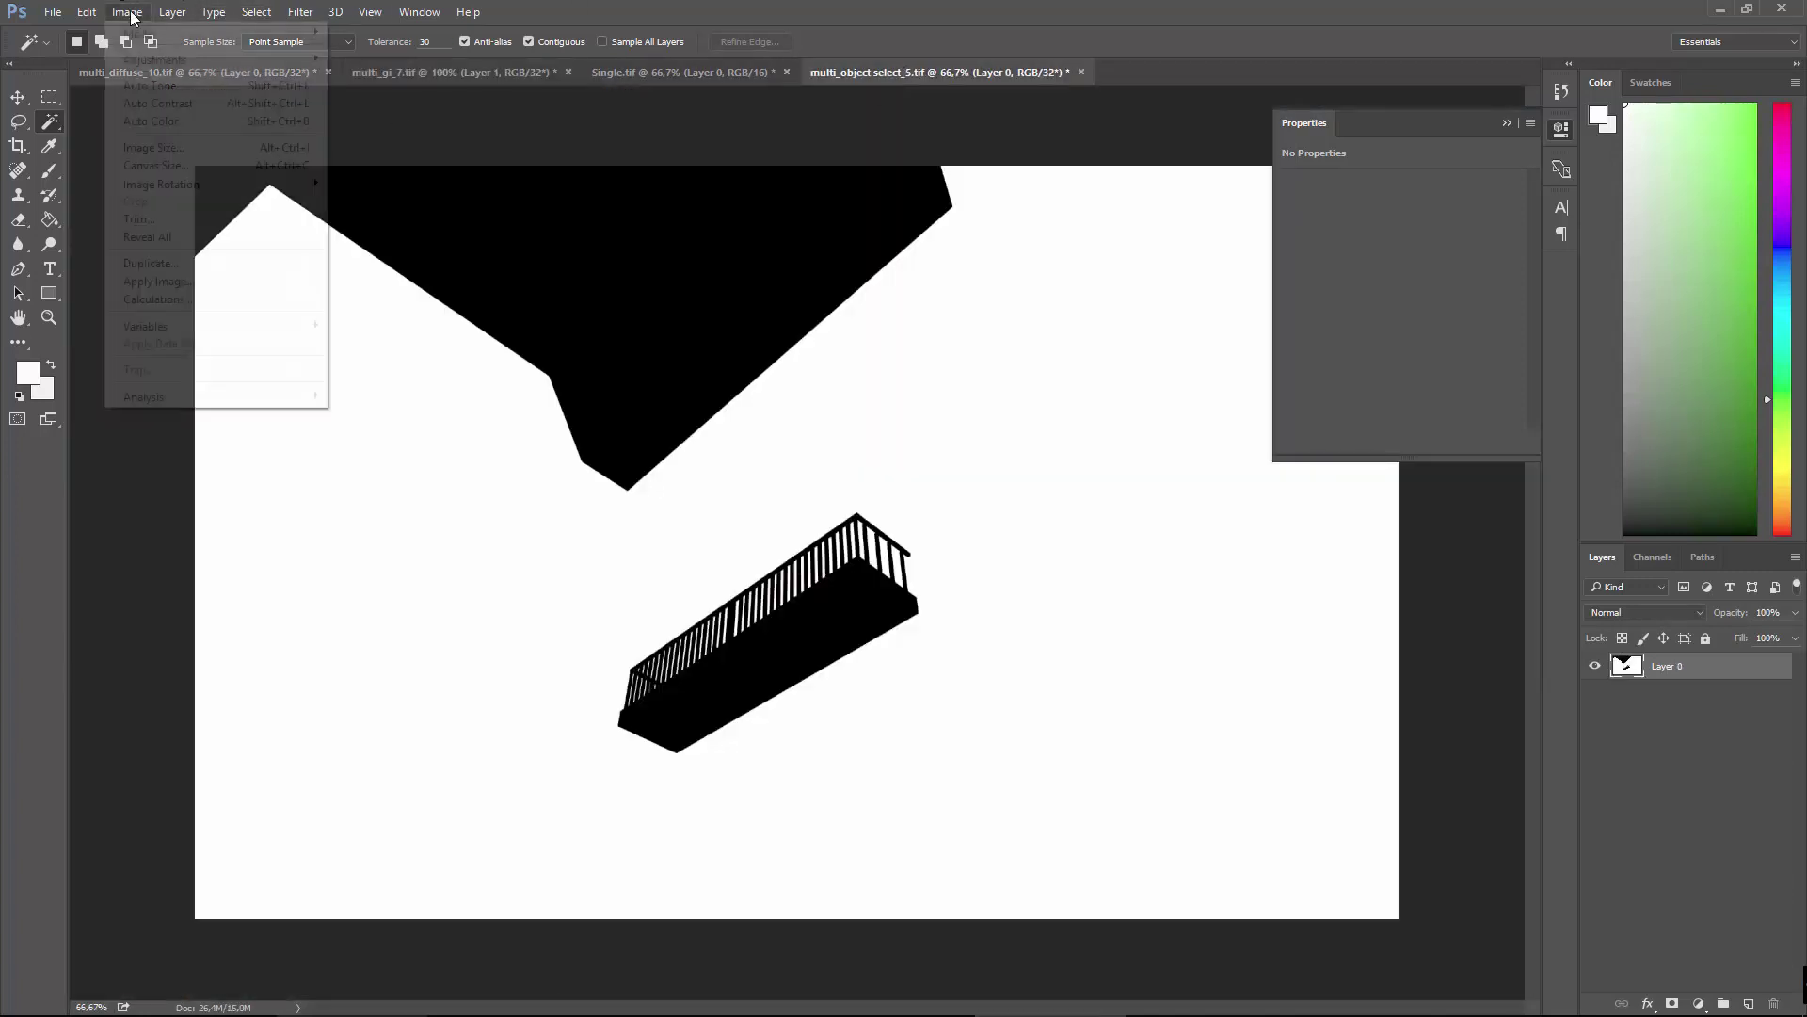
pyautogui.moveTo(246, 34)
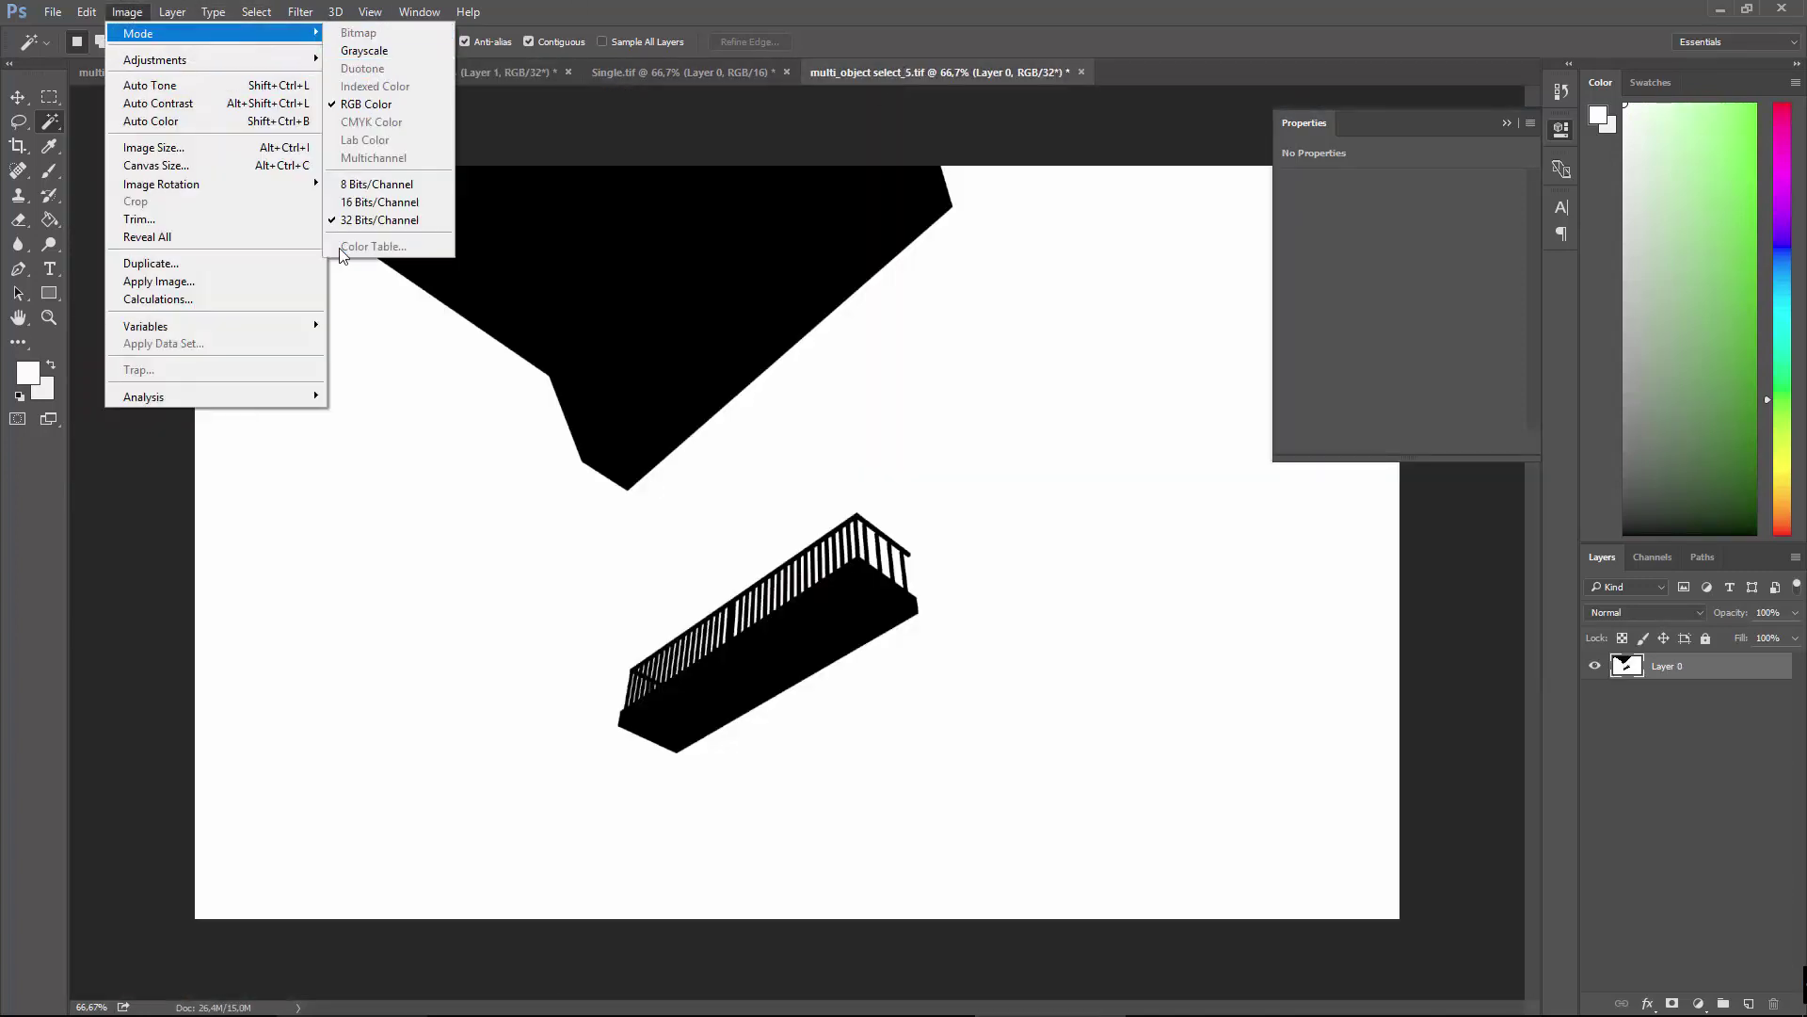
pyautogui.click(396, 202)
pyautogui.click(1039, 390)
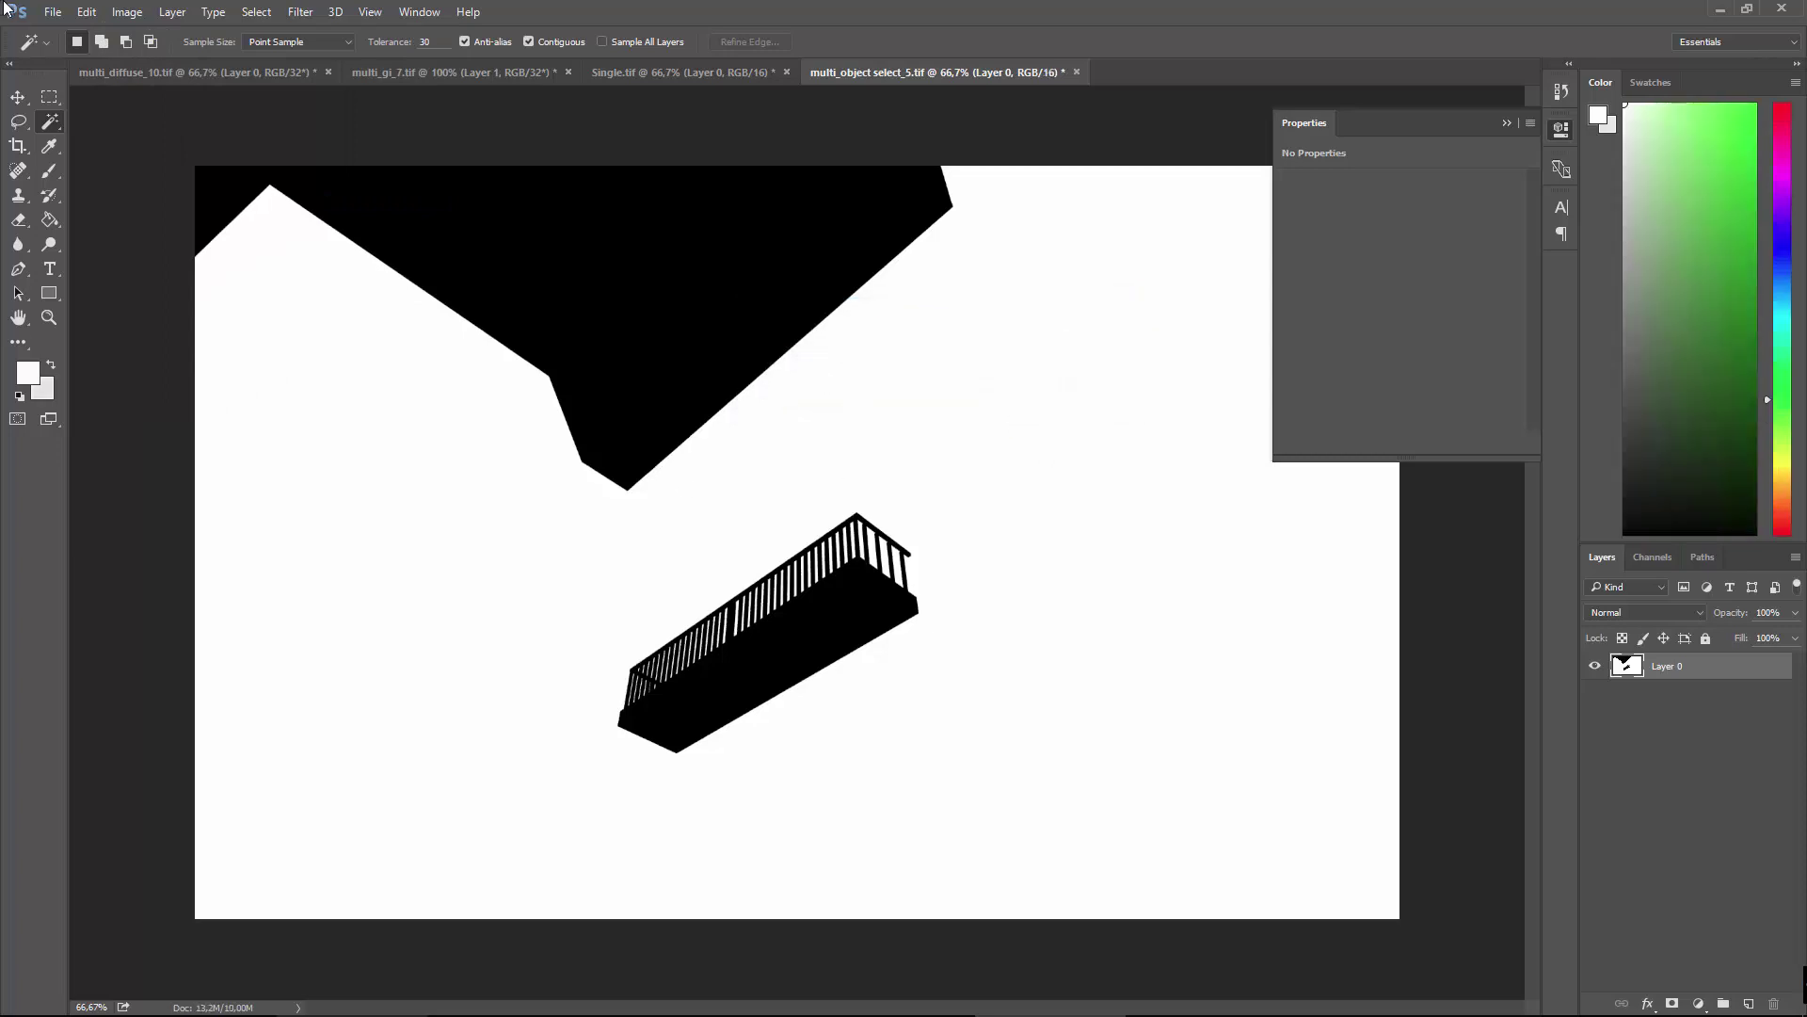
# Copy the 16-bit mask layer into multi_gi_7.tif, accepting the depth and color profile conversions, and align it to the canvas.
pyautogui.click(18, 96)
pyautogui.moveTo(740, 534); pyautogui.dragTo(758, 497)
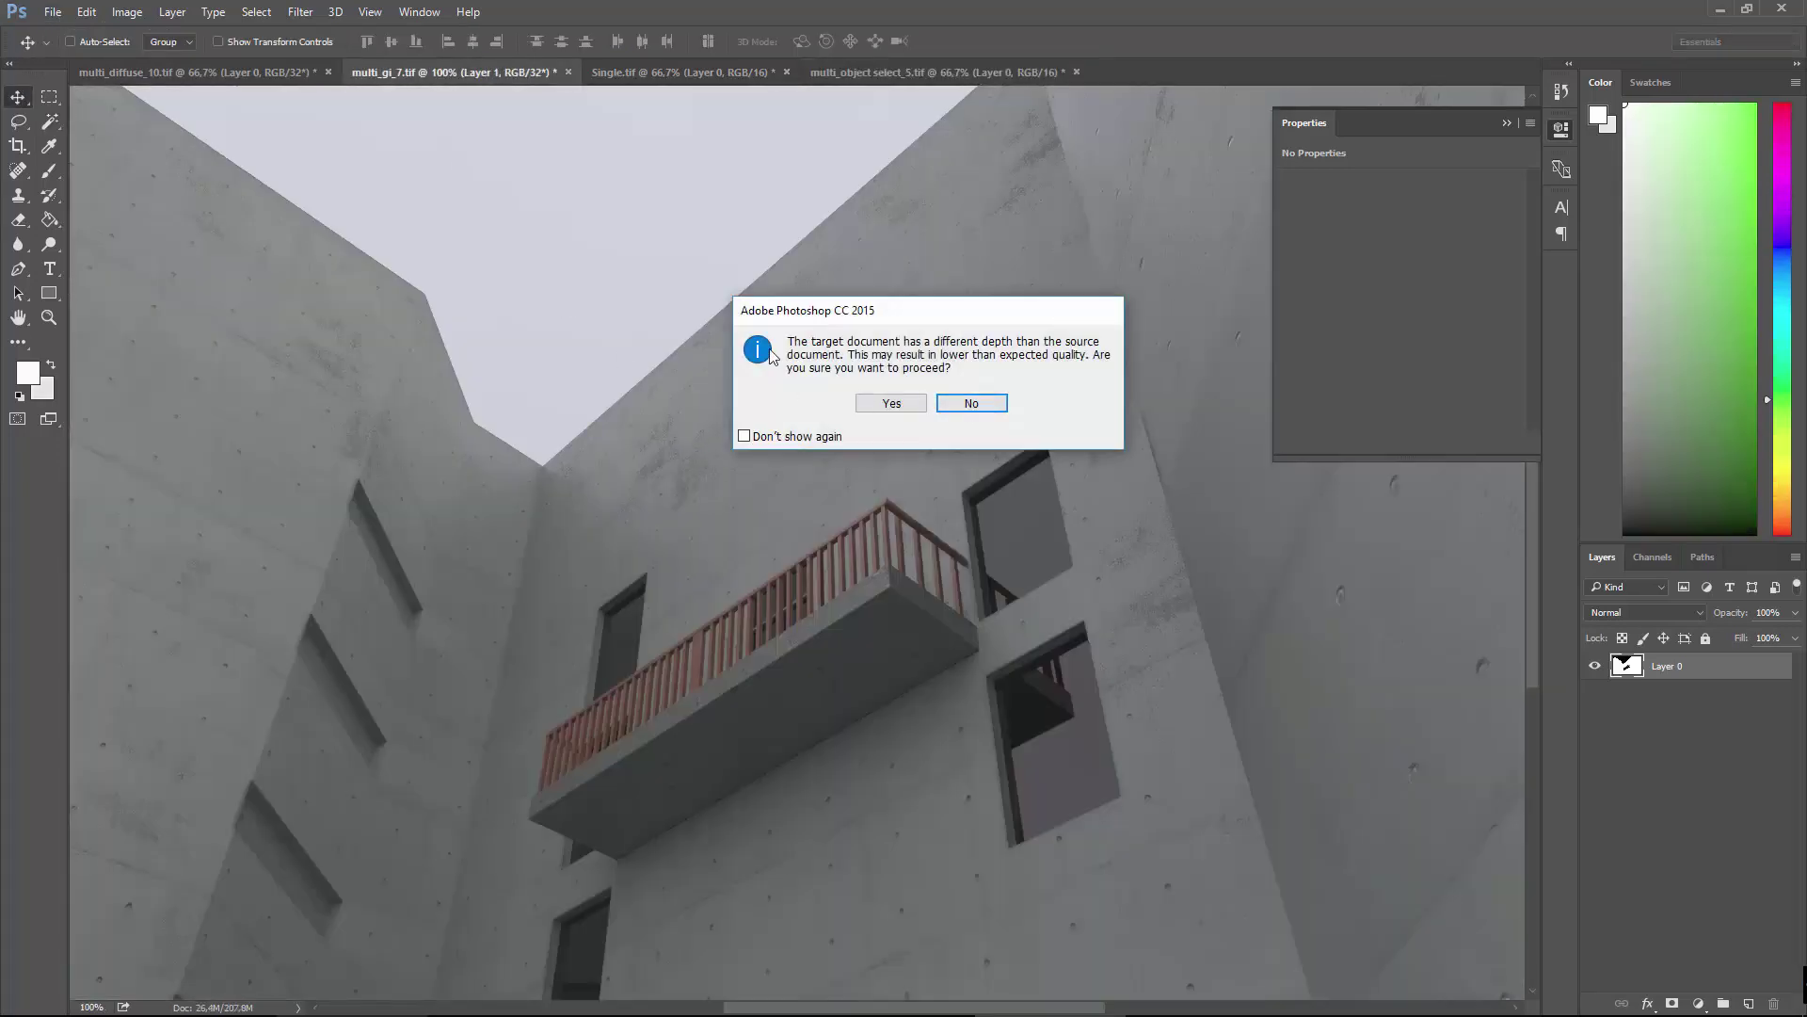
pyautogui.click(885, 403)
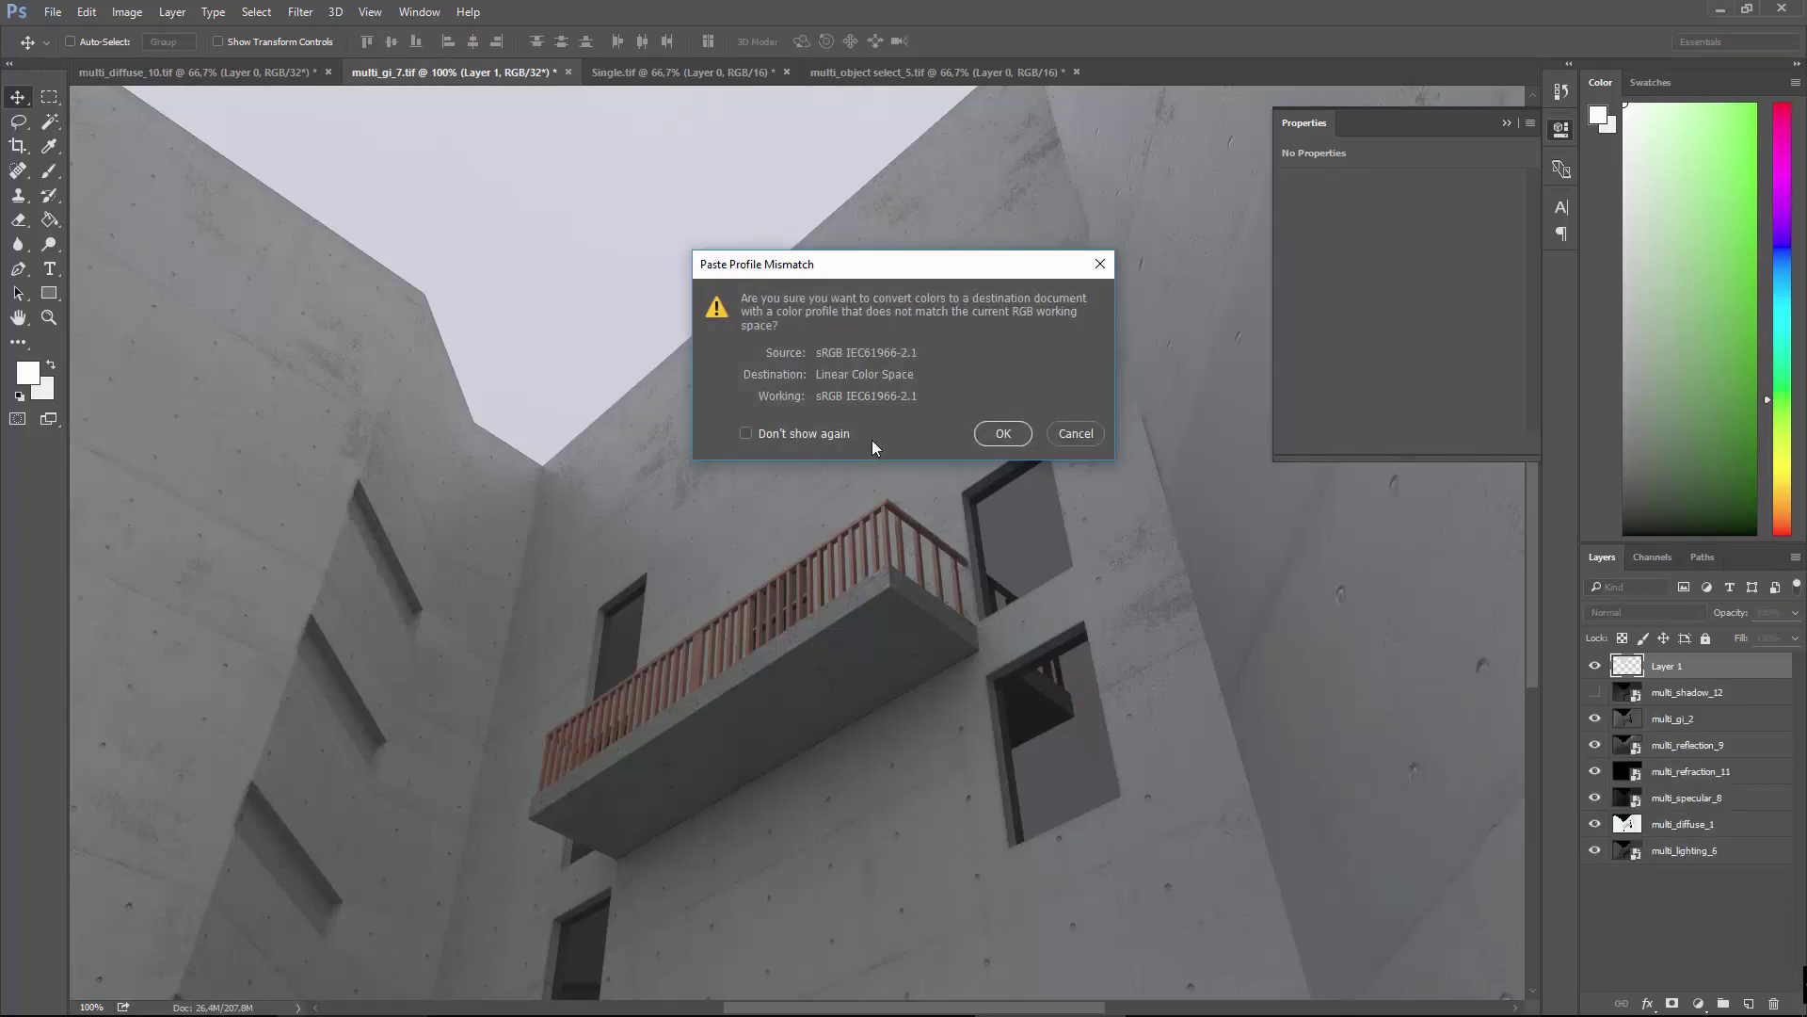
pyautogui.click(1000, 433)
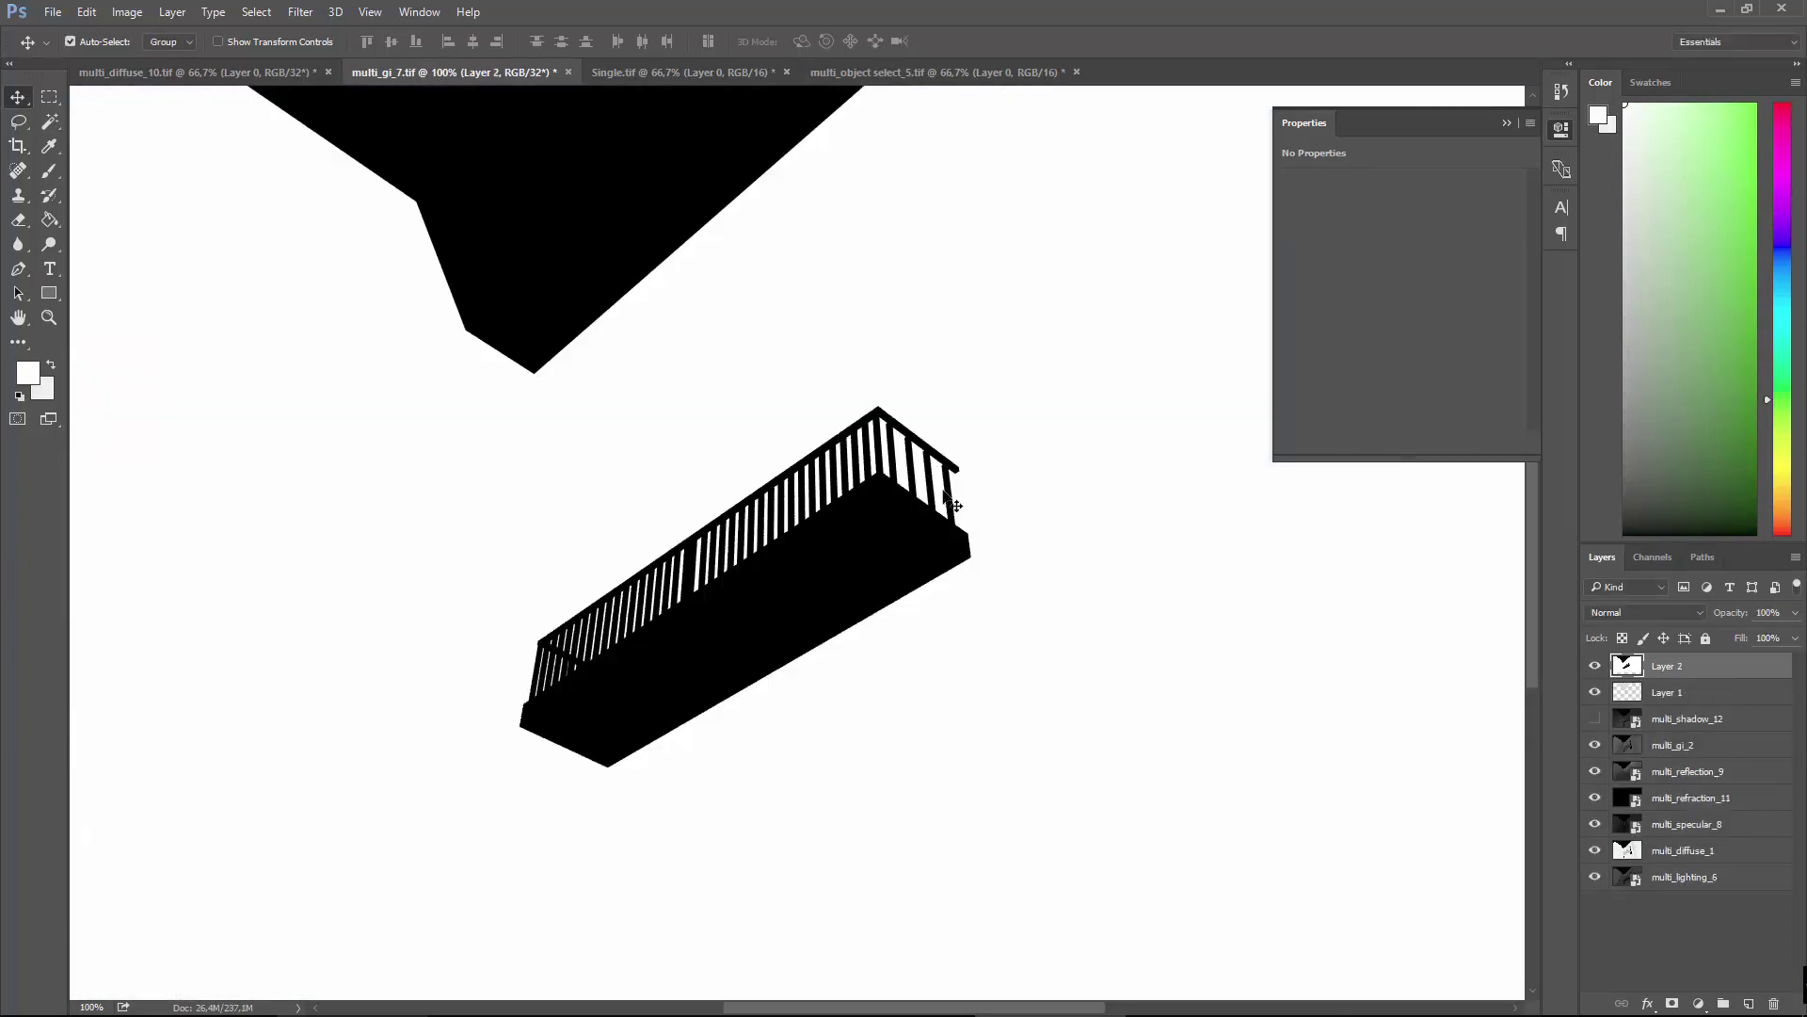
pyautogui.hotkey('ctrl', '-')
pyautogui.moveTo(939, 492); pyautogui.dragTo(925, 524)
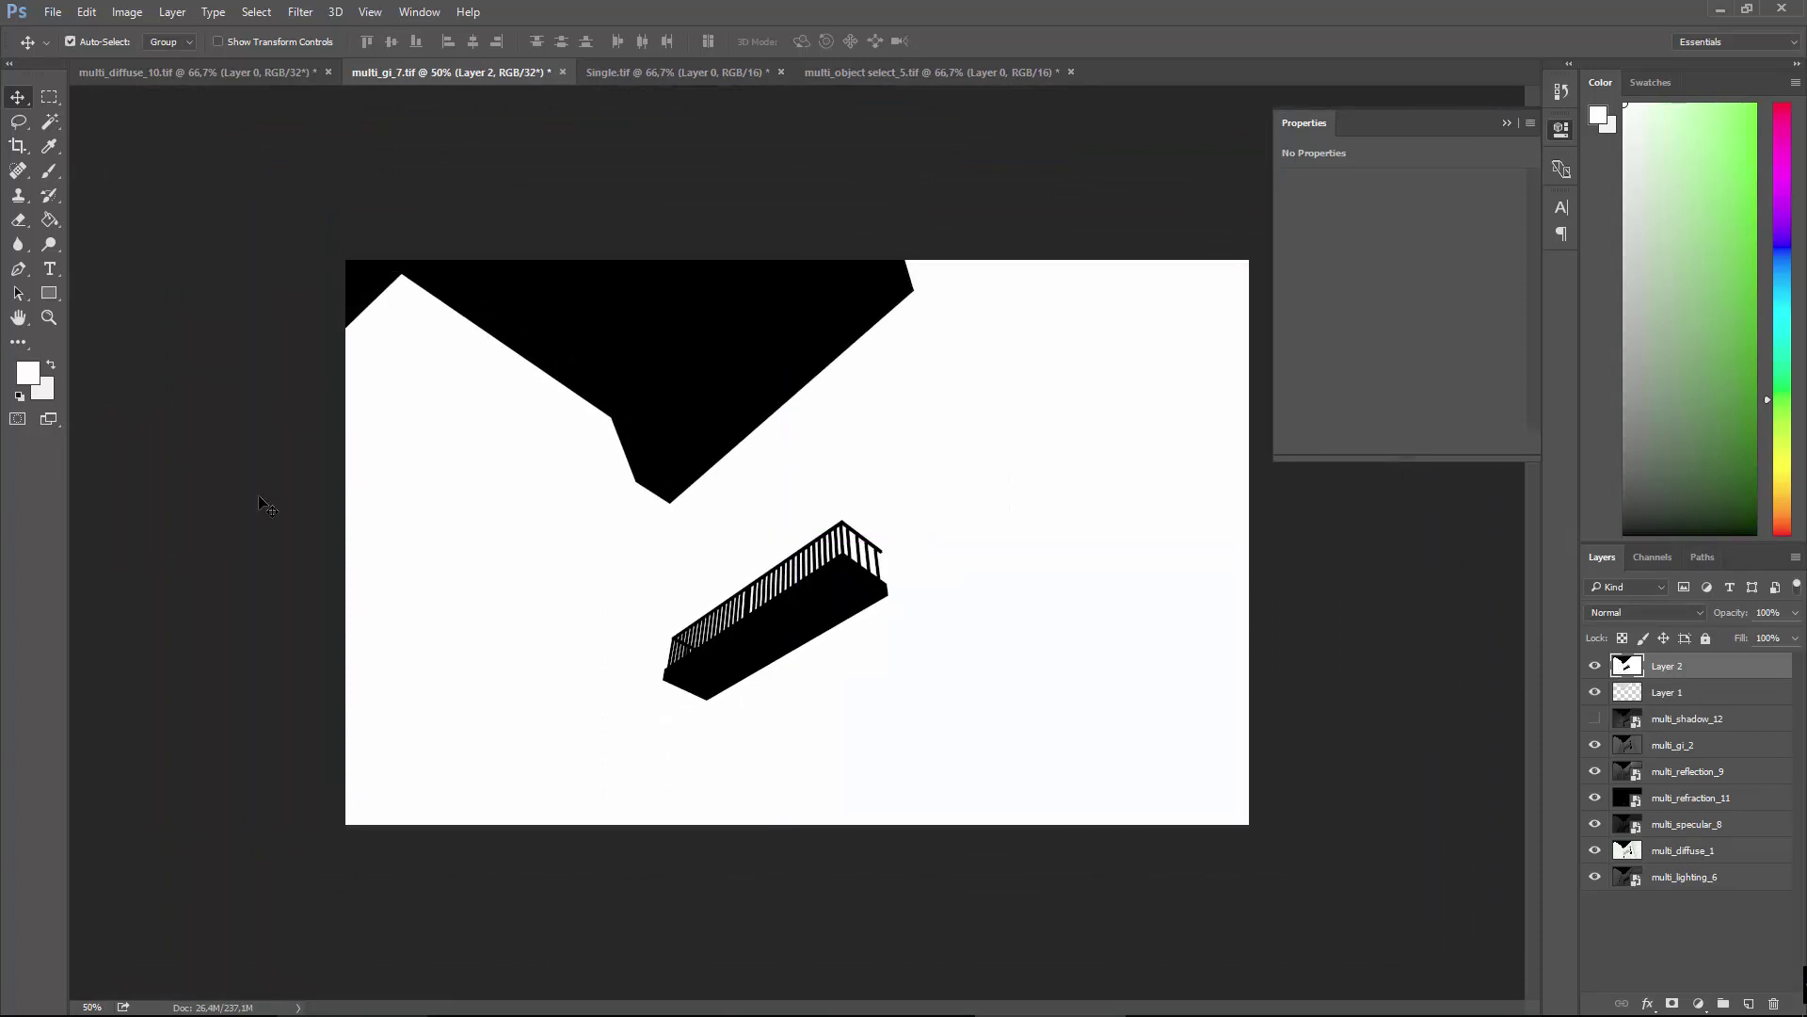
# Try to select the black balcony shape on the 32-bit mask layer with the Magic Wand.
pyautogui.hotkey('ctrl', '+')
pyautogui.hotkey('ctrl', '+')
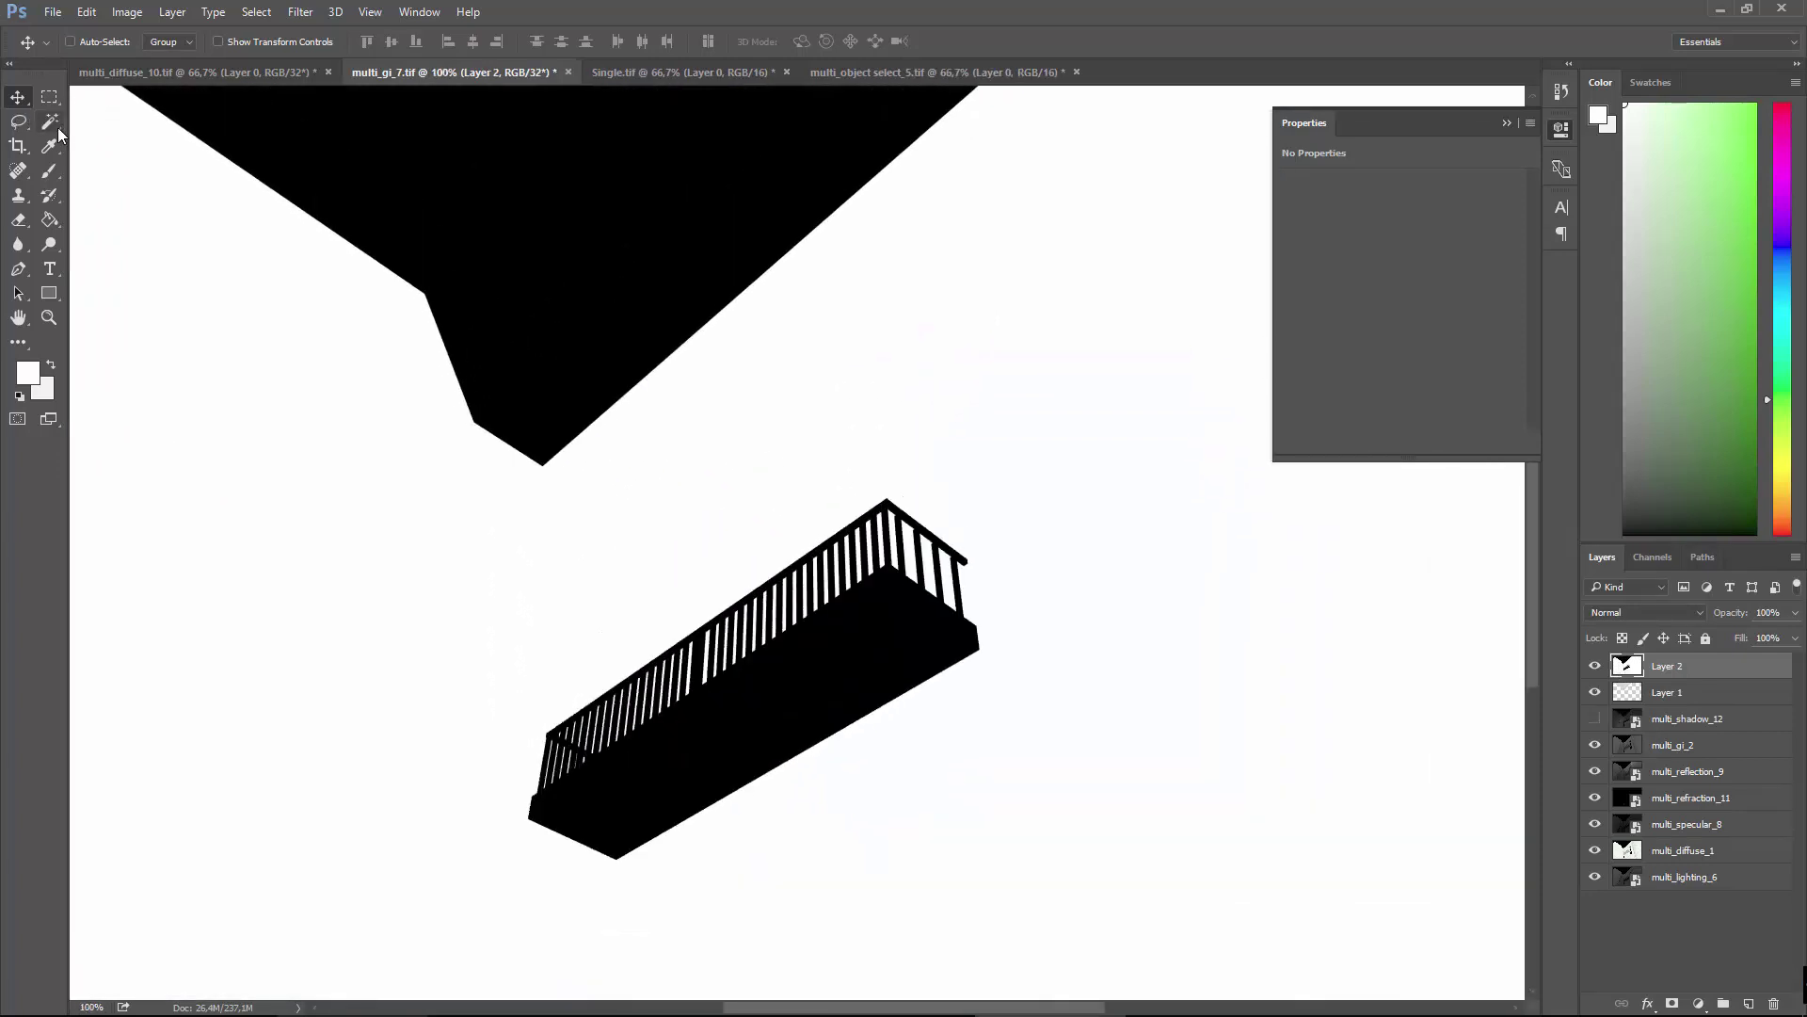
pyautogui.moveTo(59, 128); pyautogui.dragTo(110, 126)
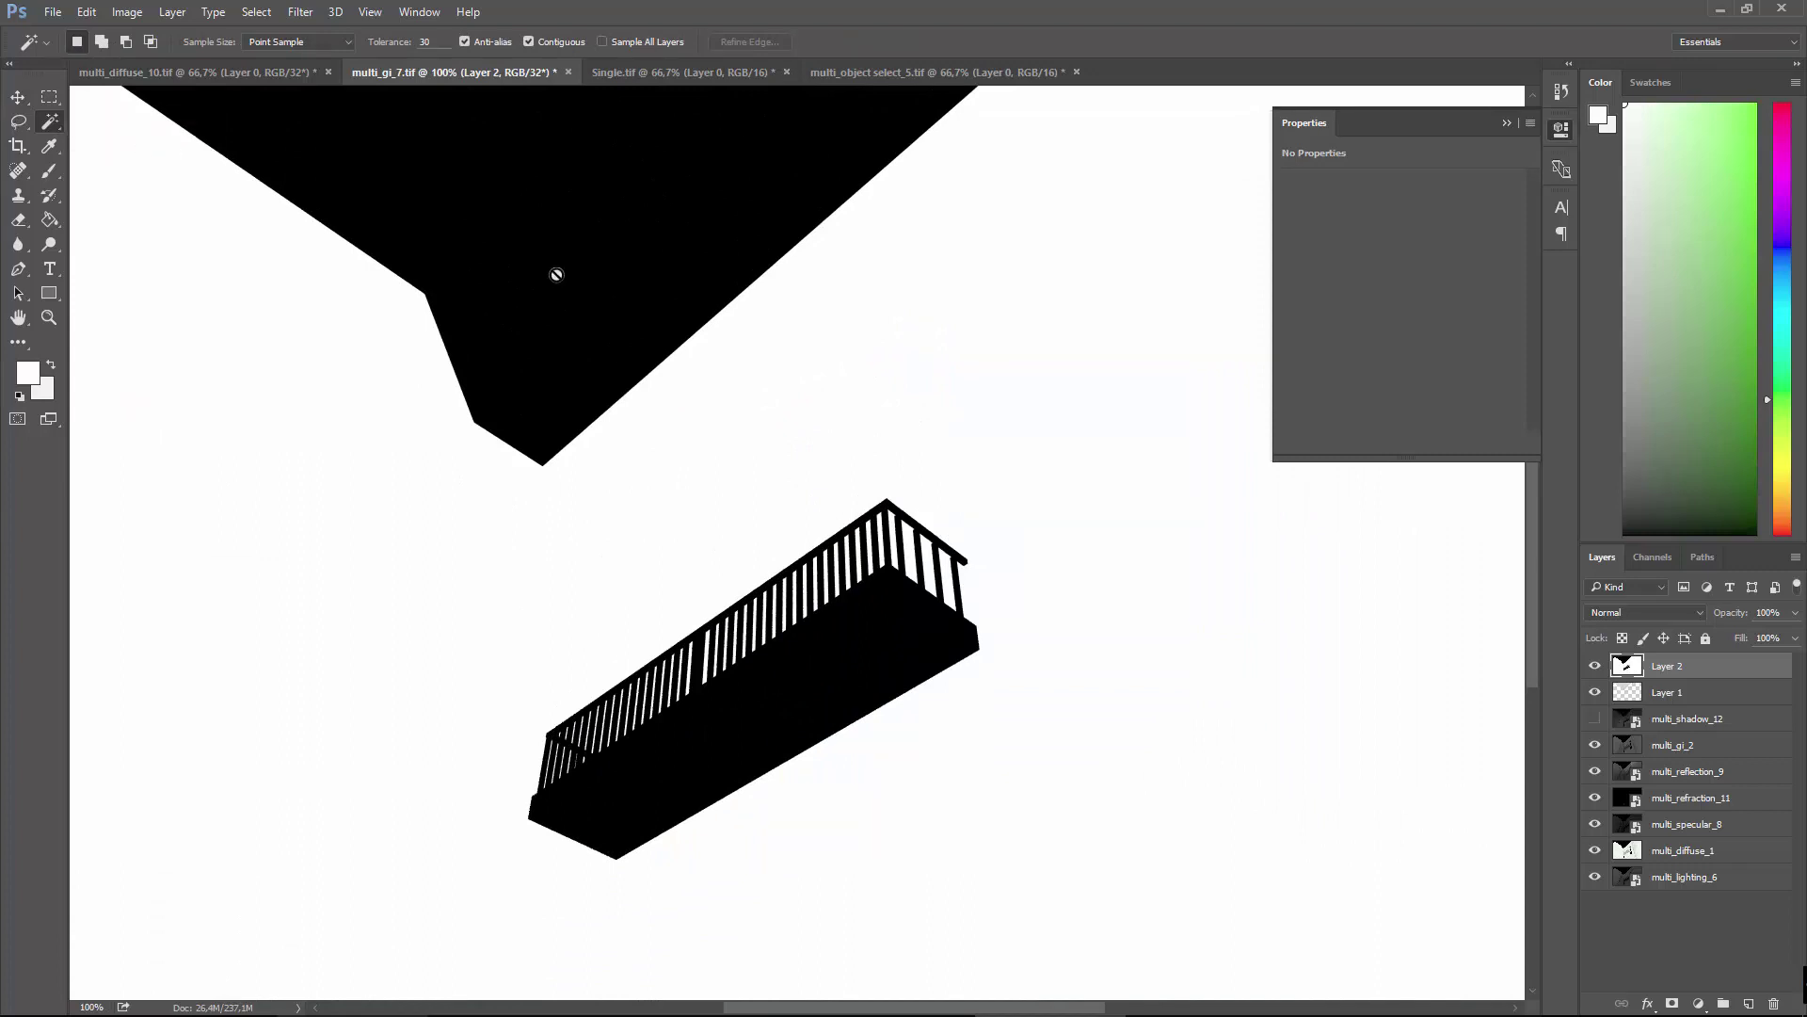
pyautogui.click(817, 667)
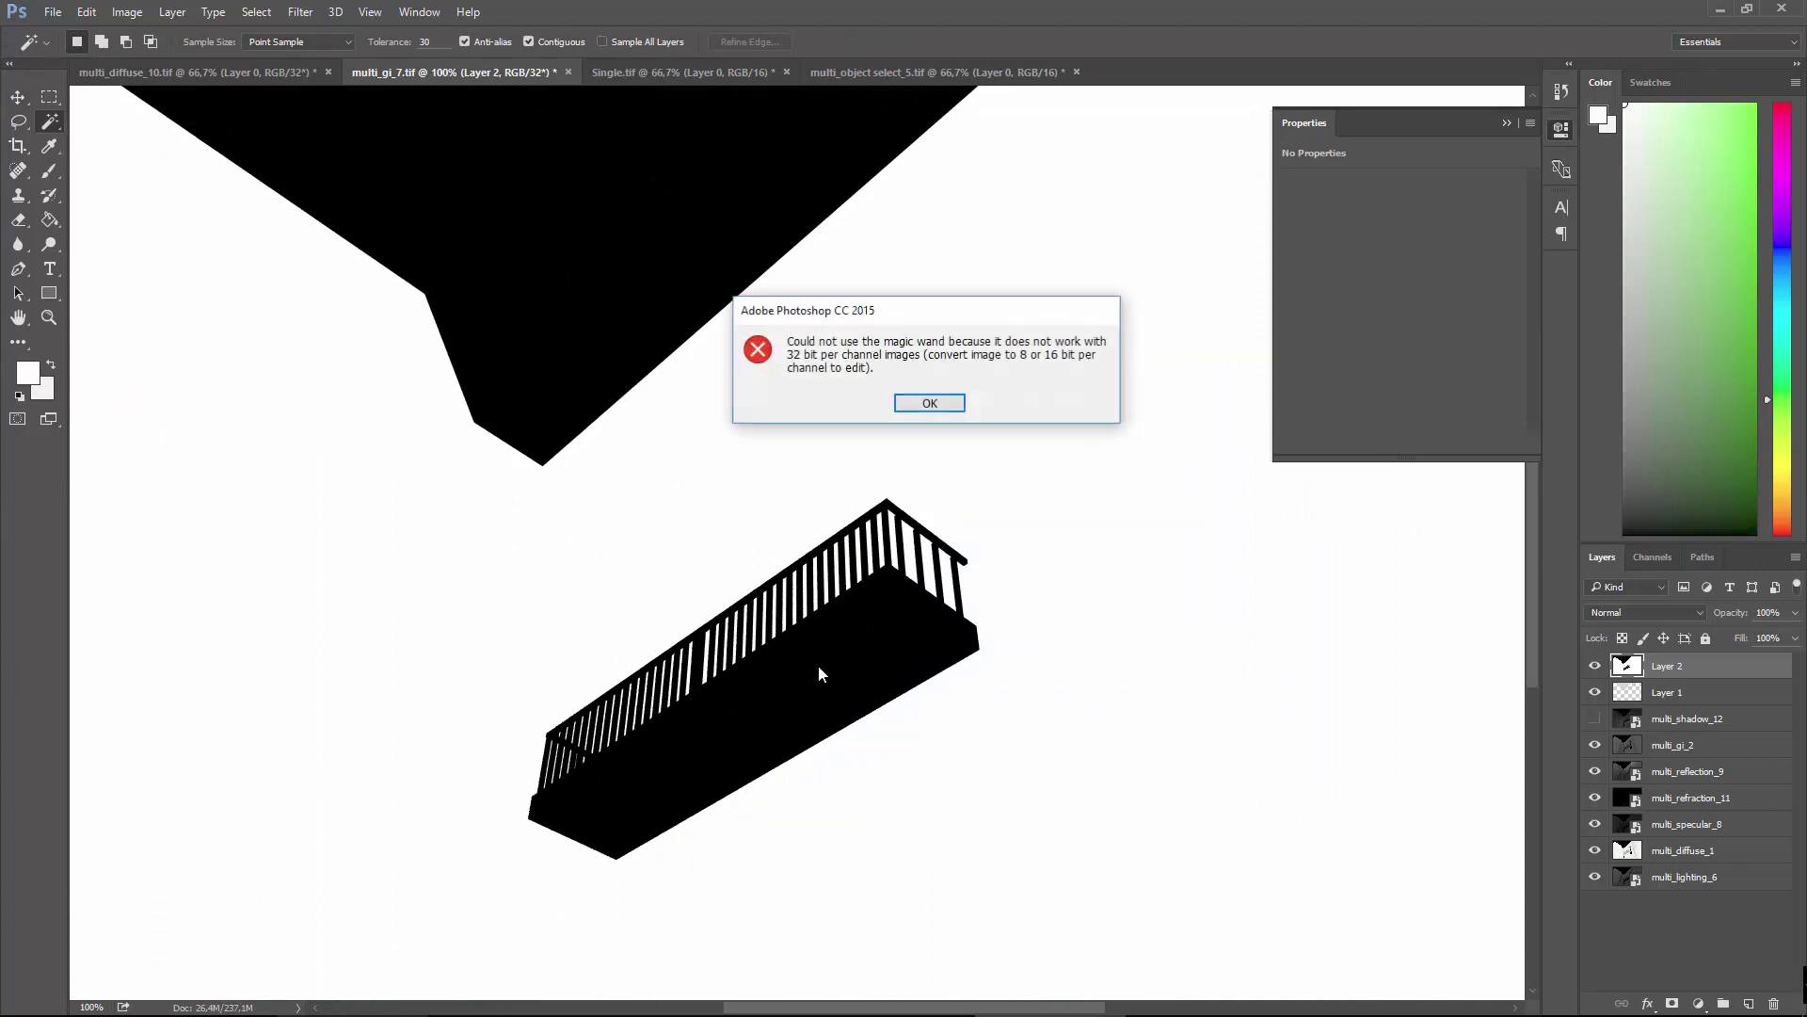
pyautogui.click(929, 395)
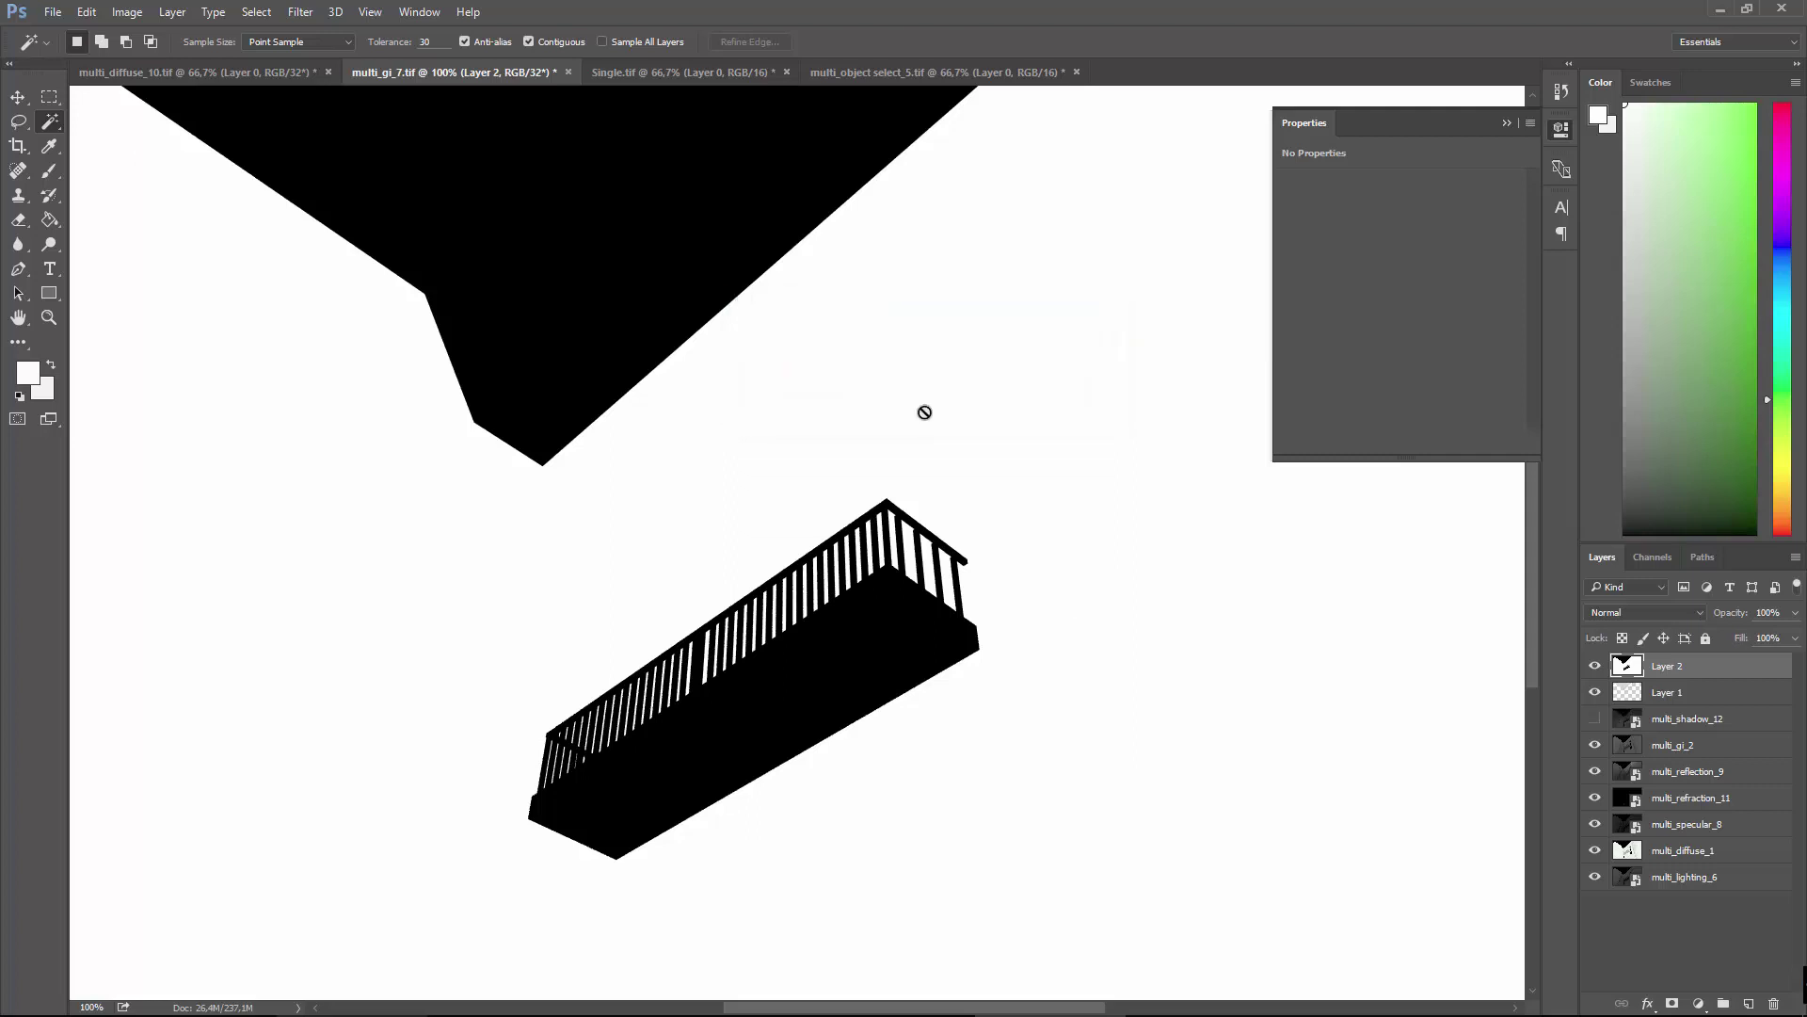
# Delete the mask layer, copy it again from multi_object select_5.tif into multi_gi_7.tif accepting the depth and profile conversions, and align it to the canvas.
pyautogui.press('Delete')
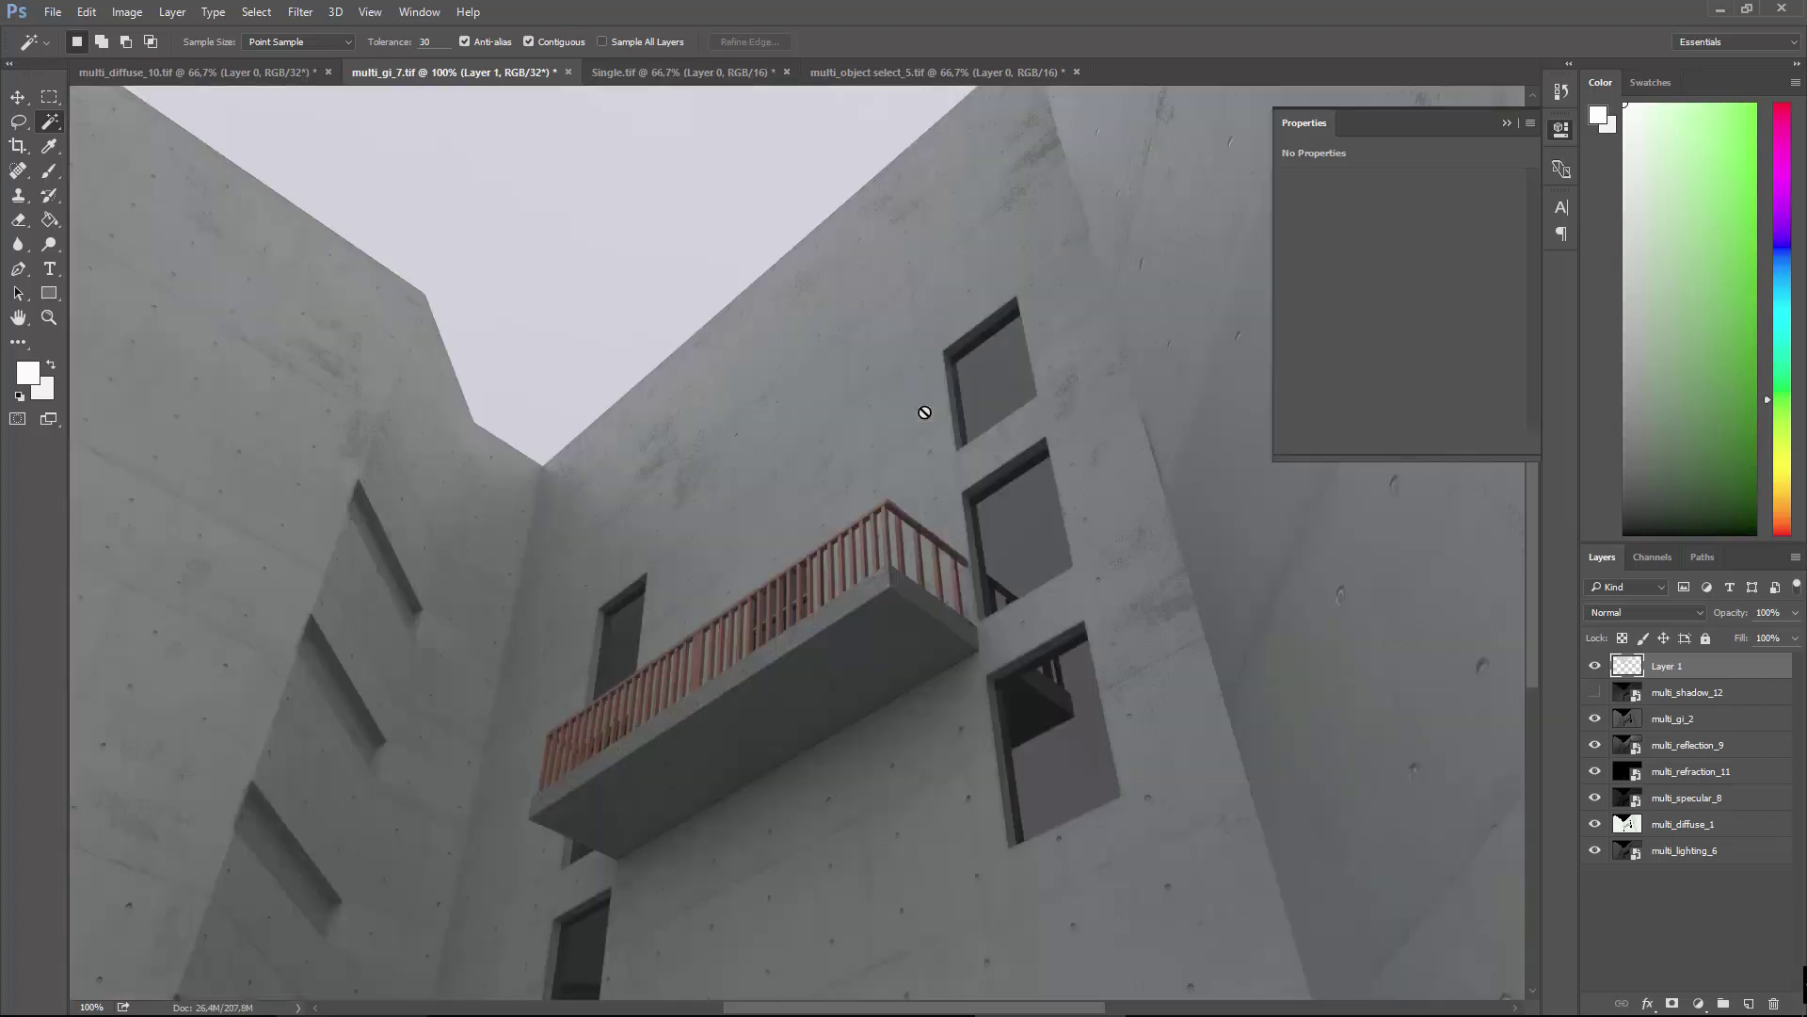
pyautogui.click(934, 64)
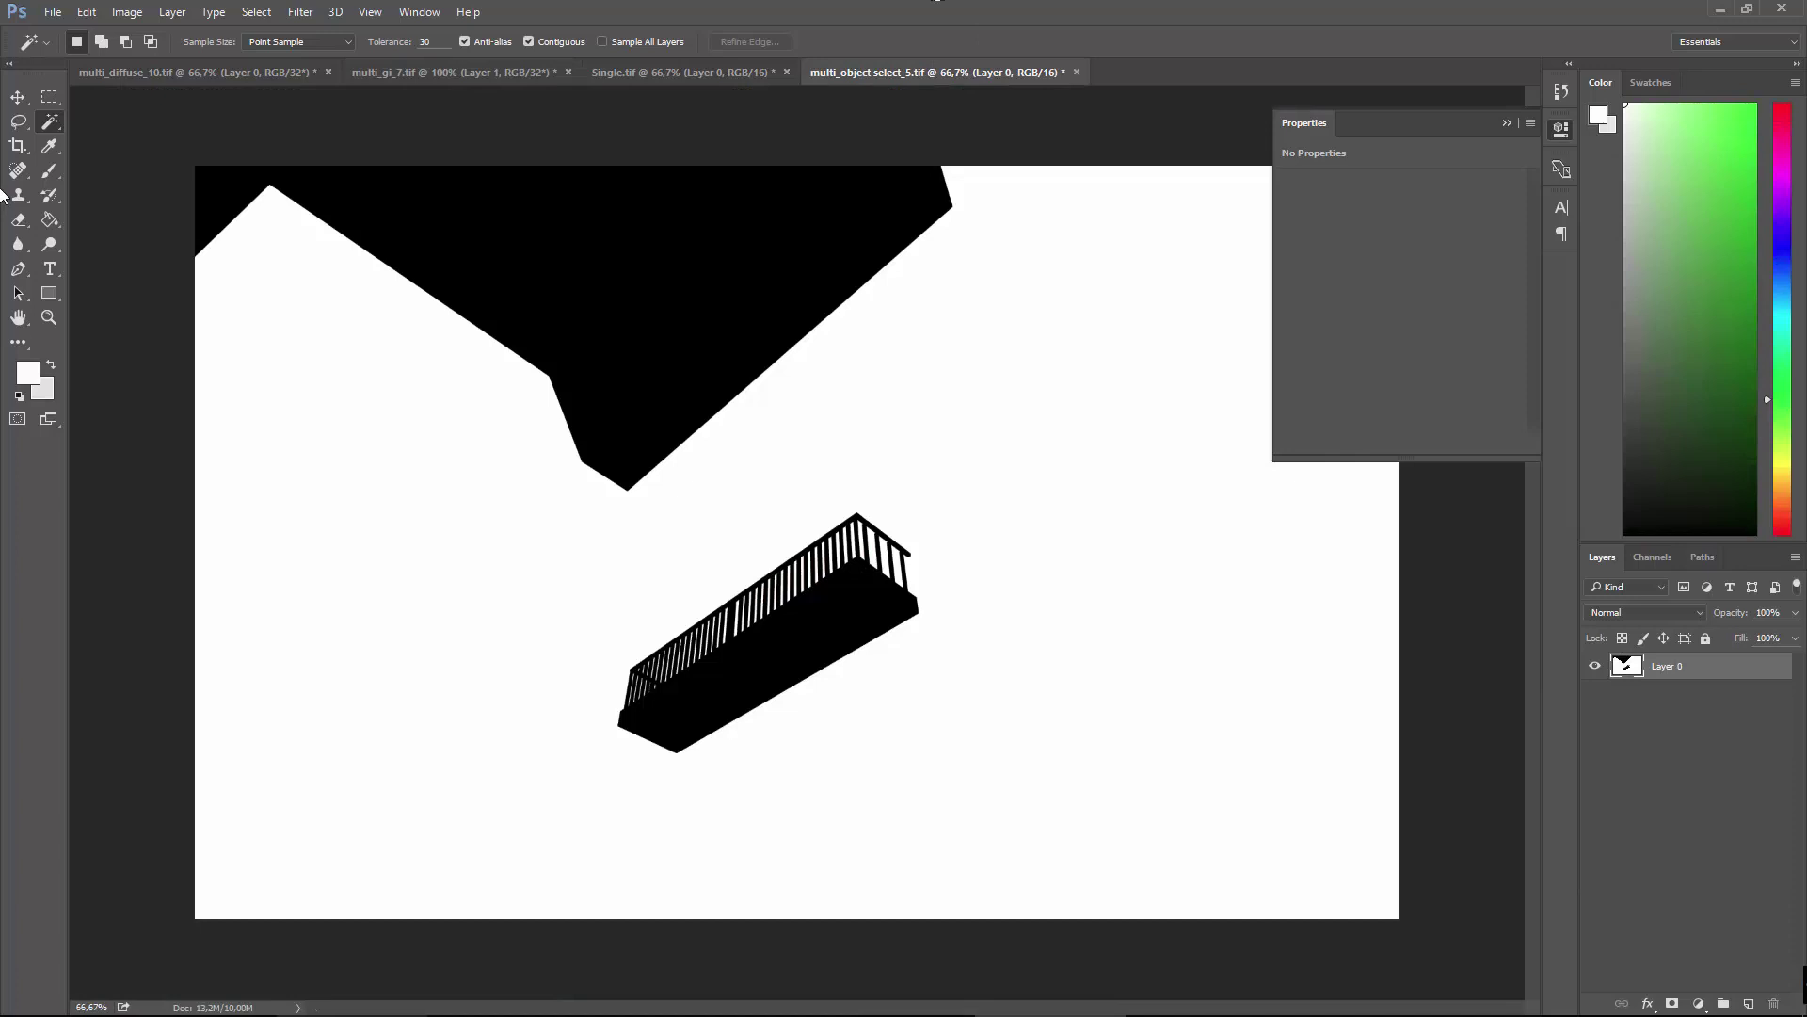
pyautogui.click(18, 97)
pyautogui.moveTo(799, 483); pyautogui.dragTo(762, 532)
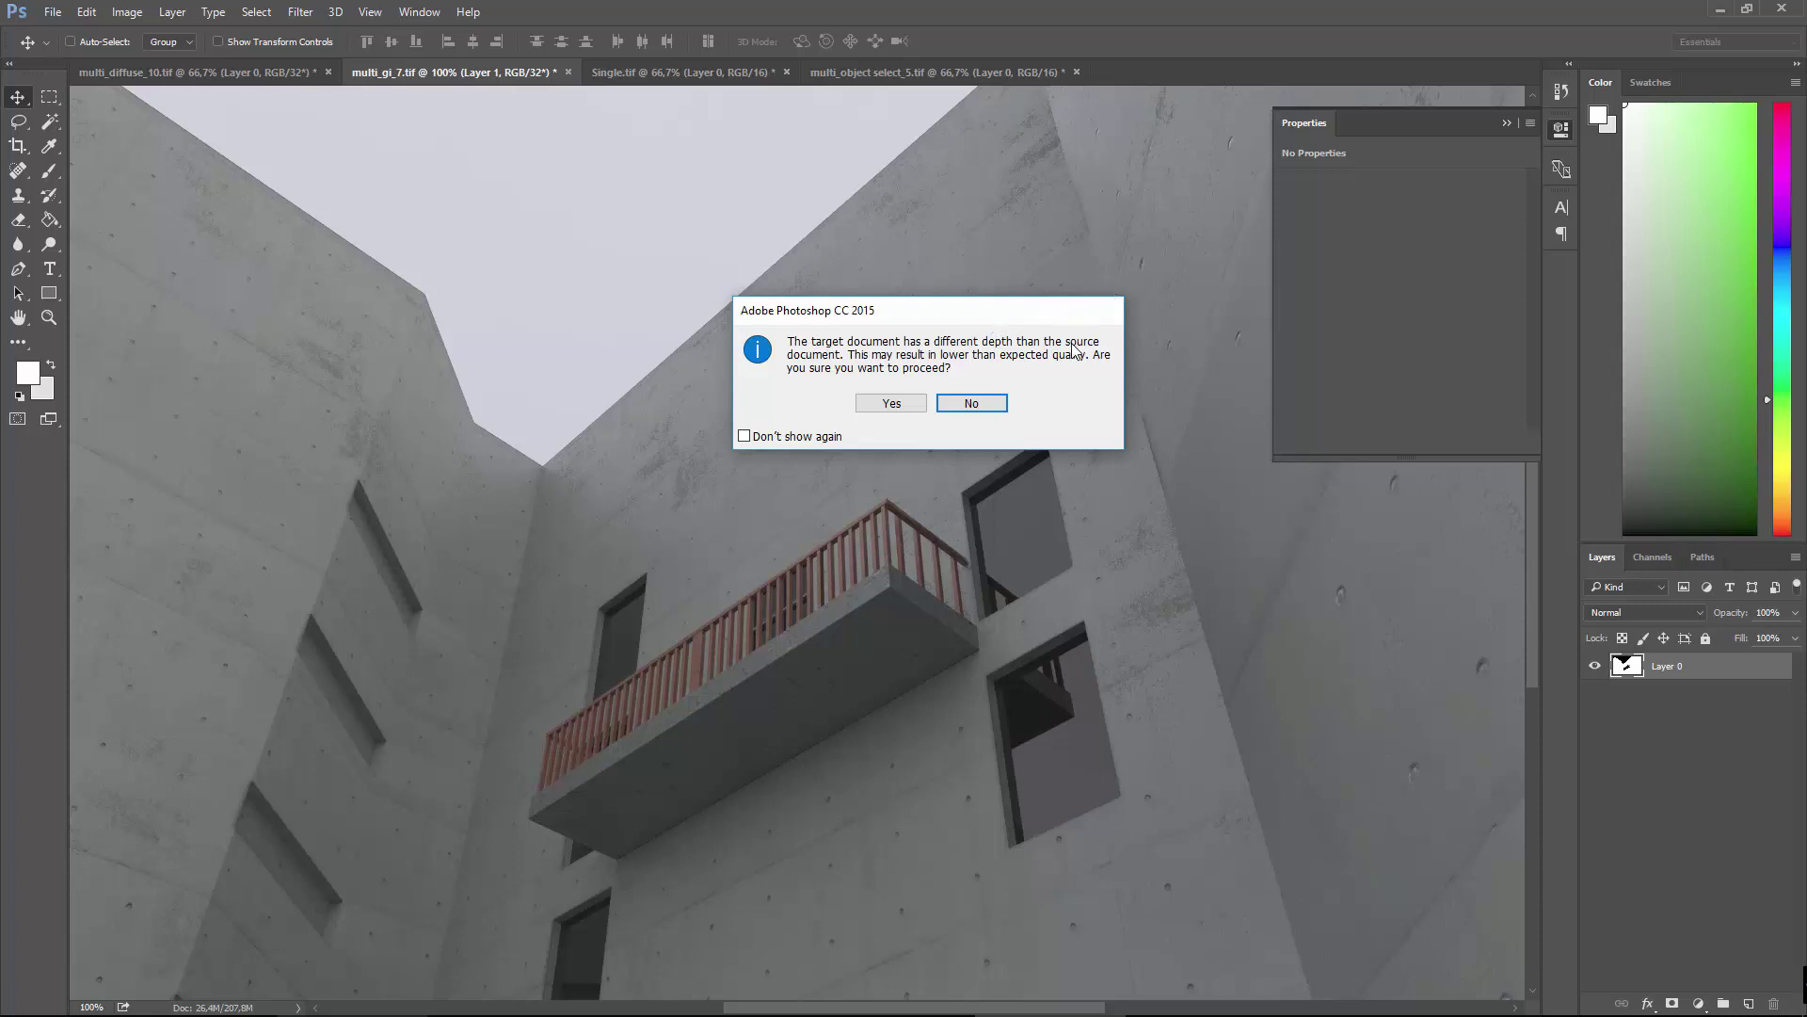
pyautogui.click(891, 405)
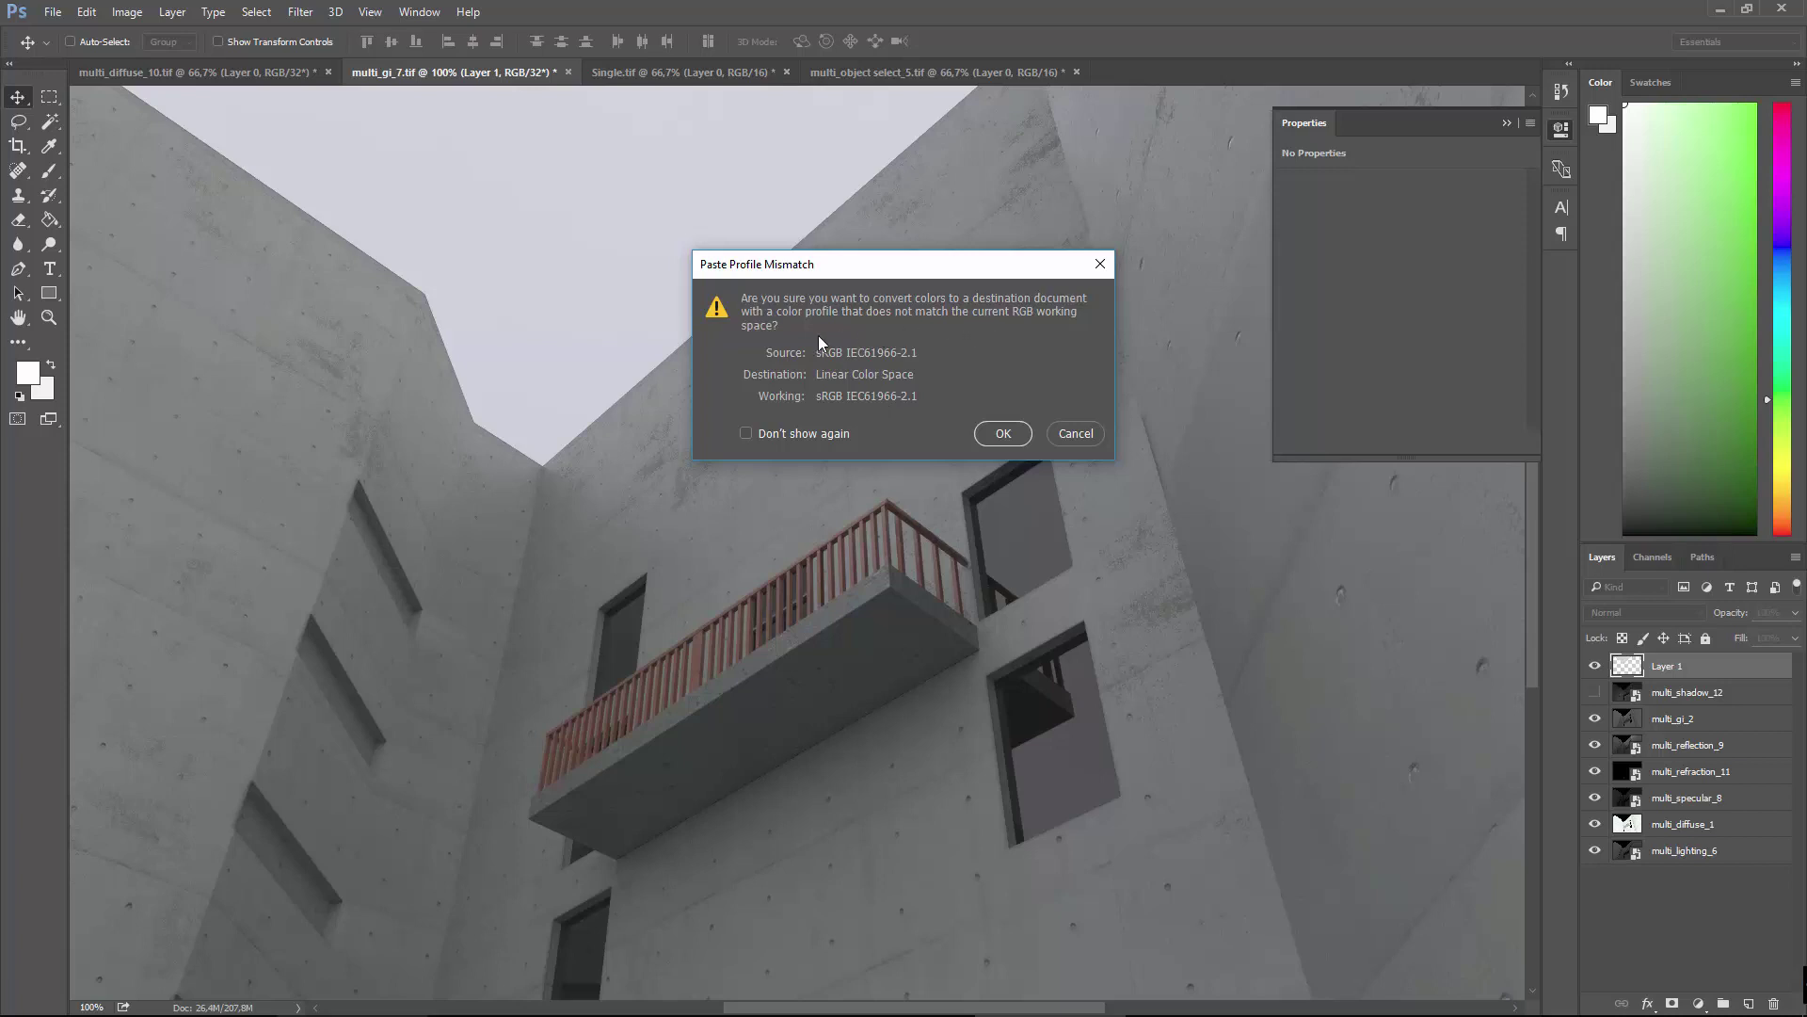
pyautogui.click(1004, 433)
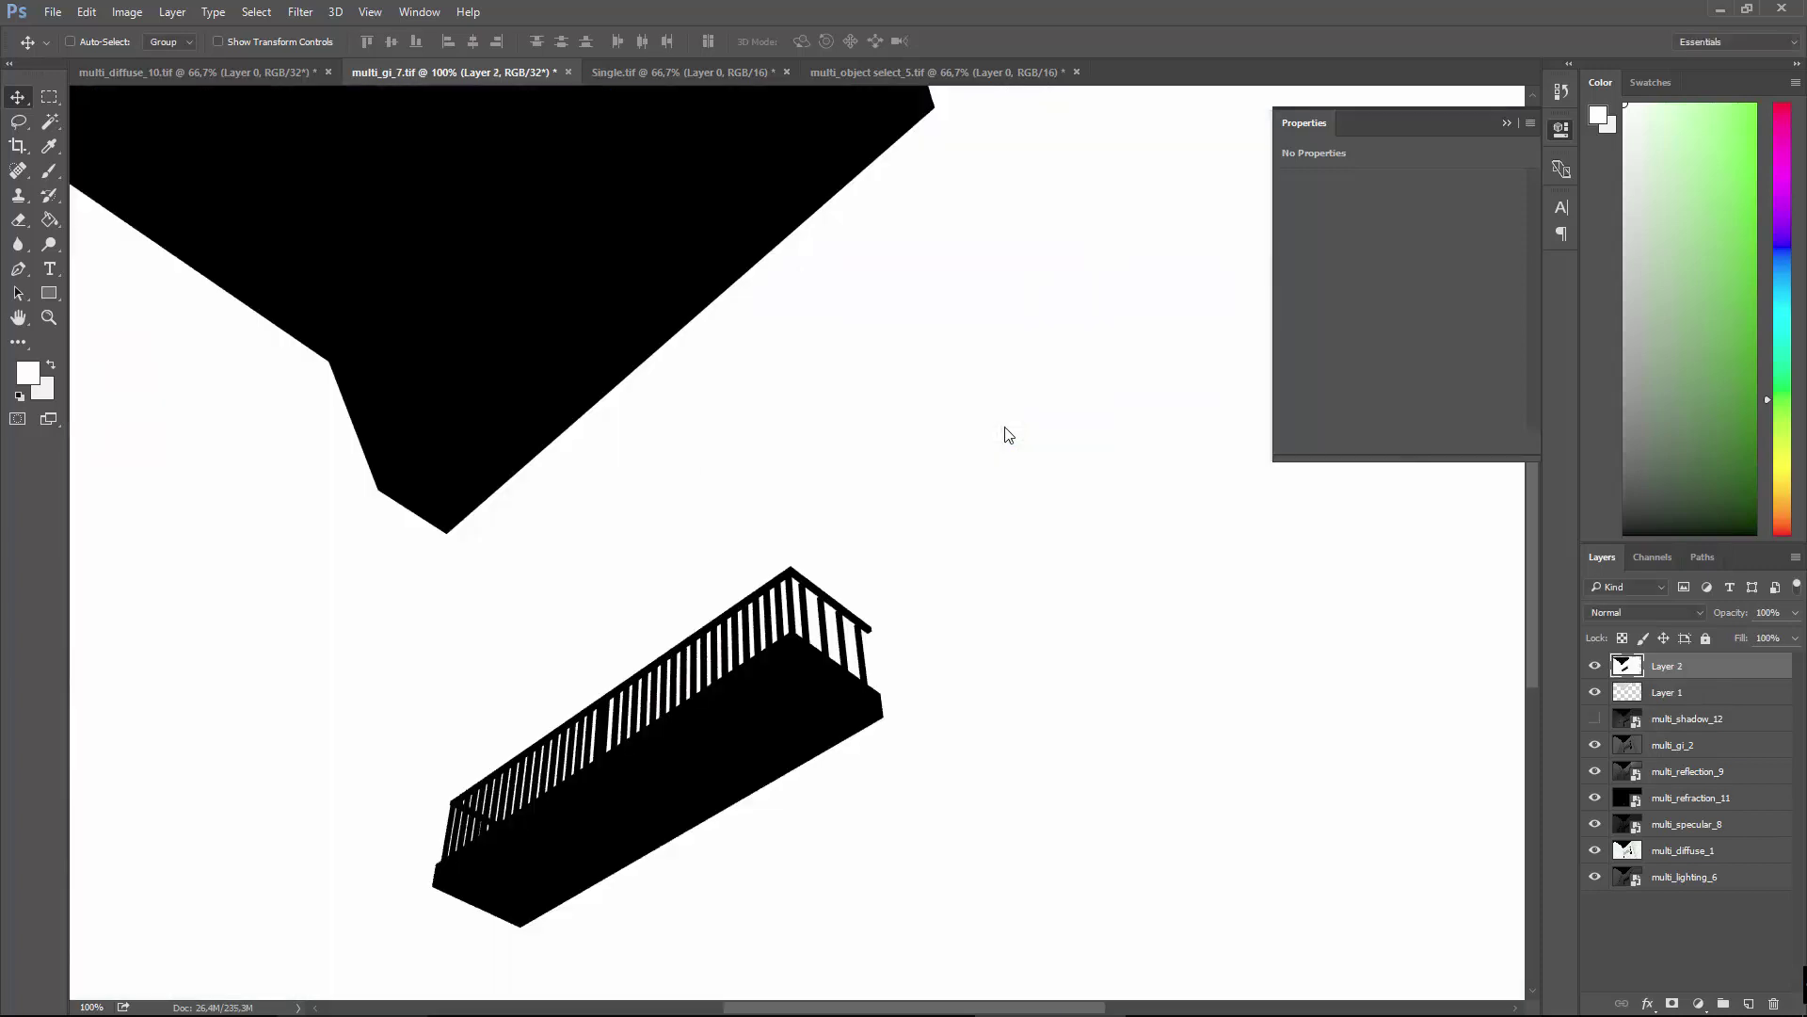
pyautogui.hotkey('ctrl', '-')
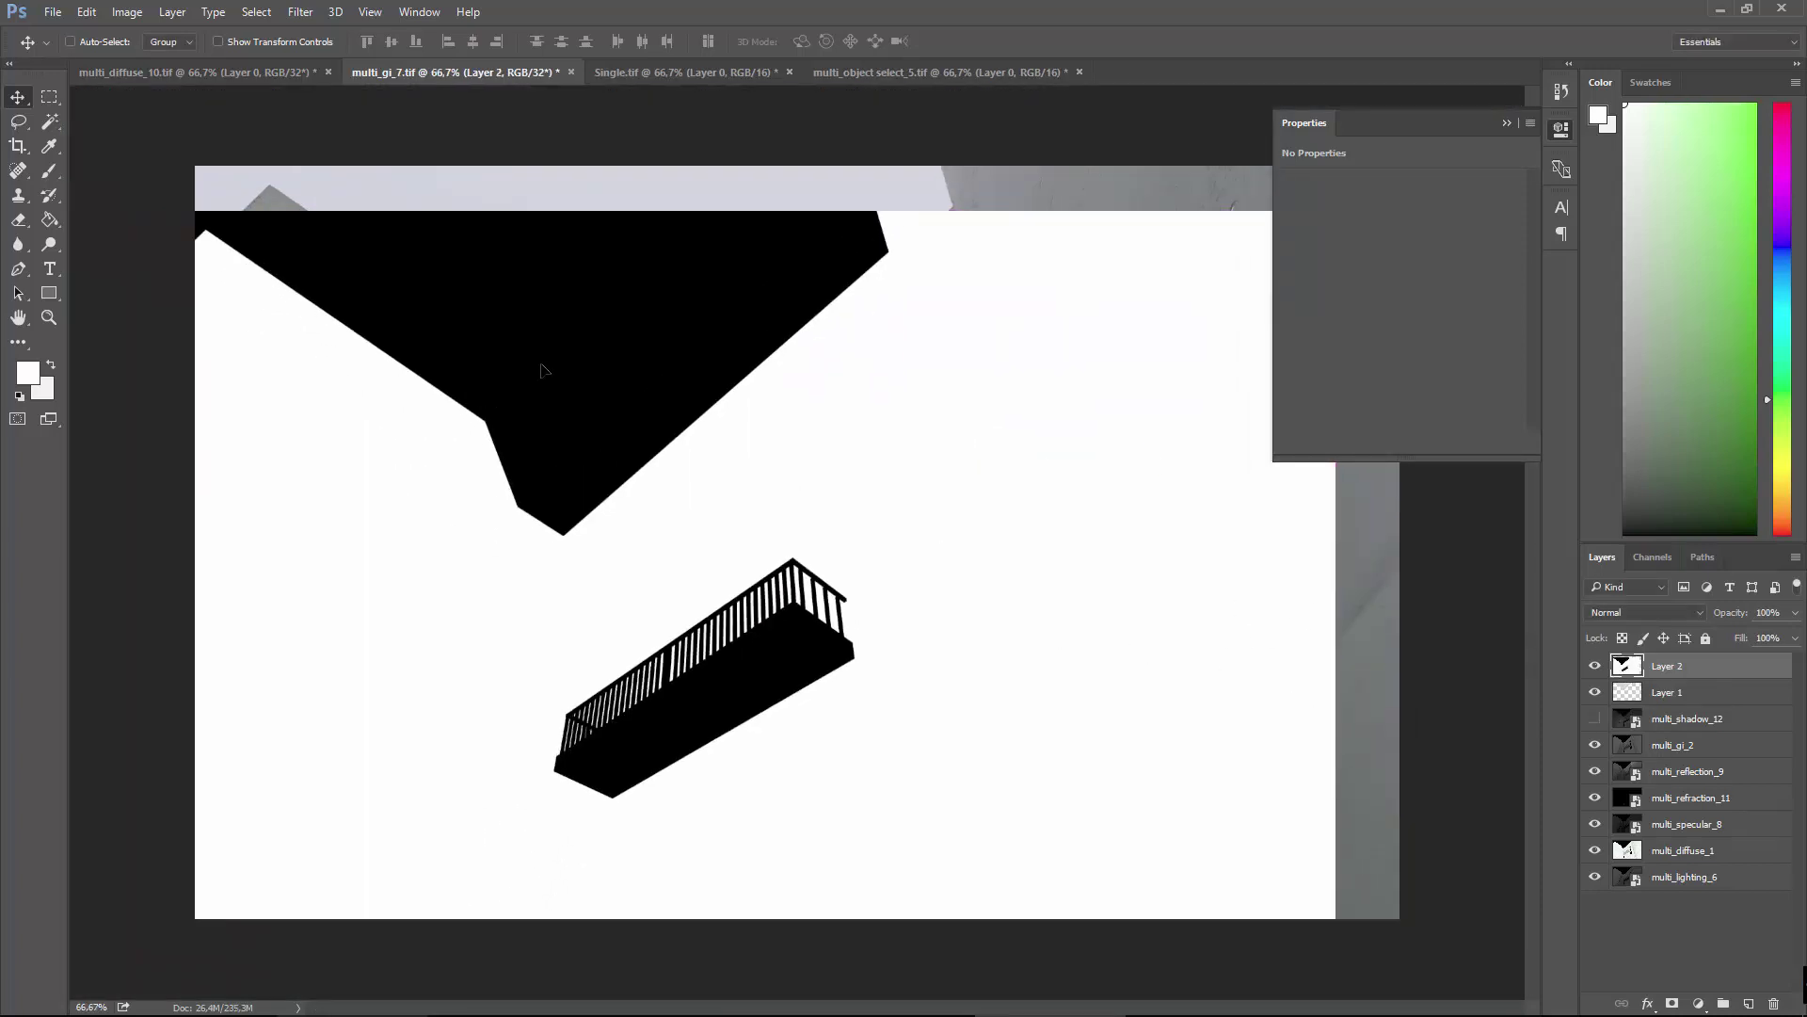
pyautogui.moveTo(545, 369); pyautogui.dragTo(589, 347)
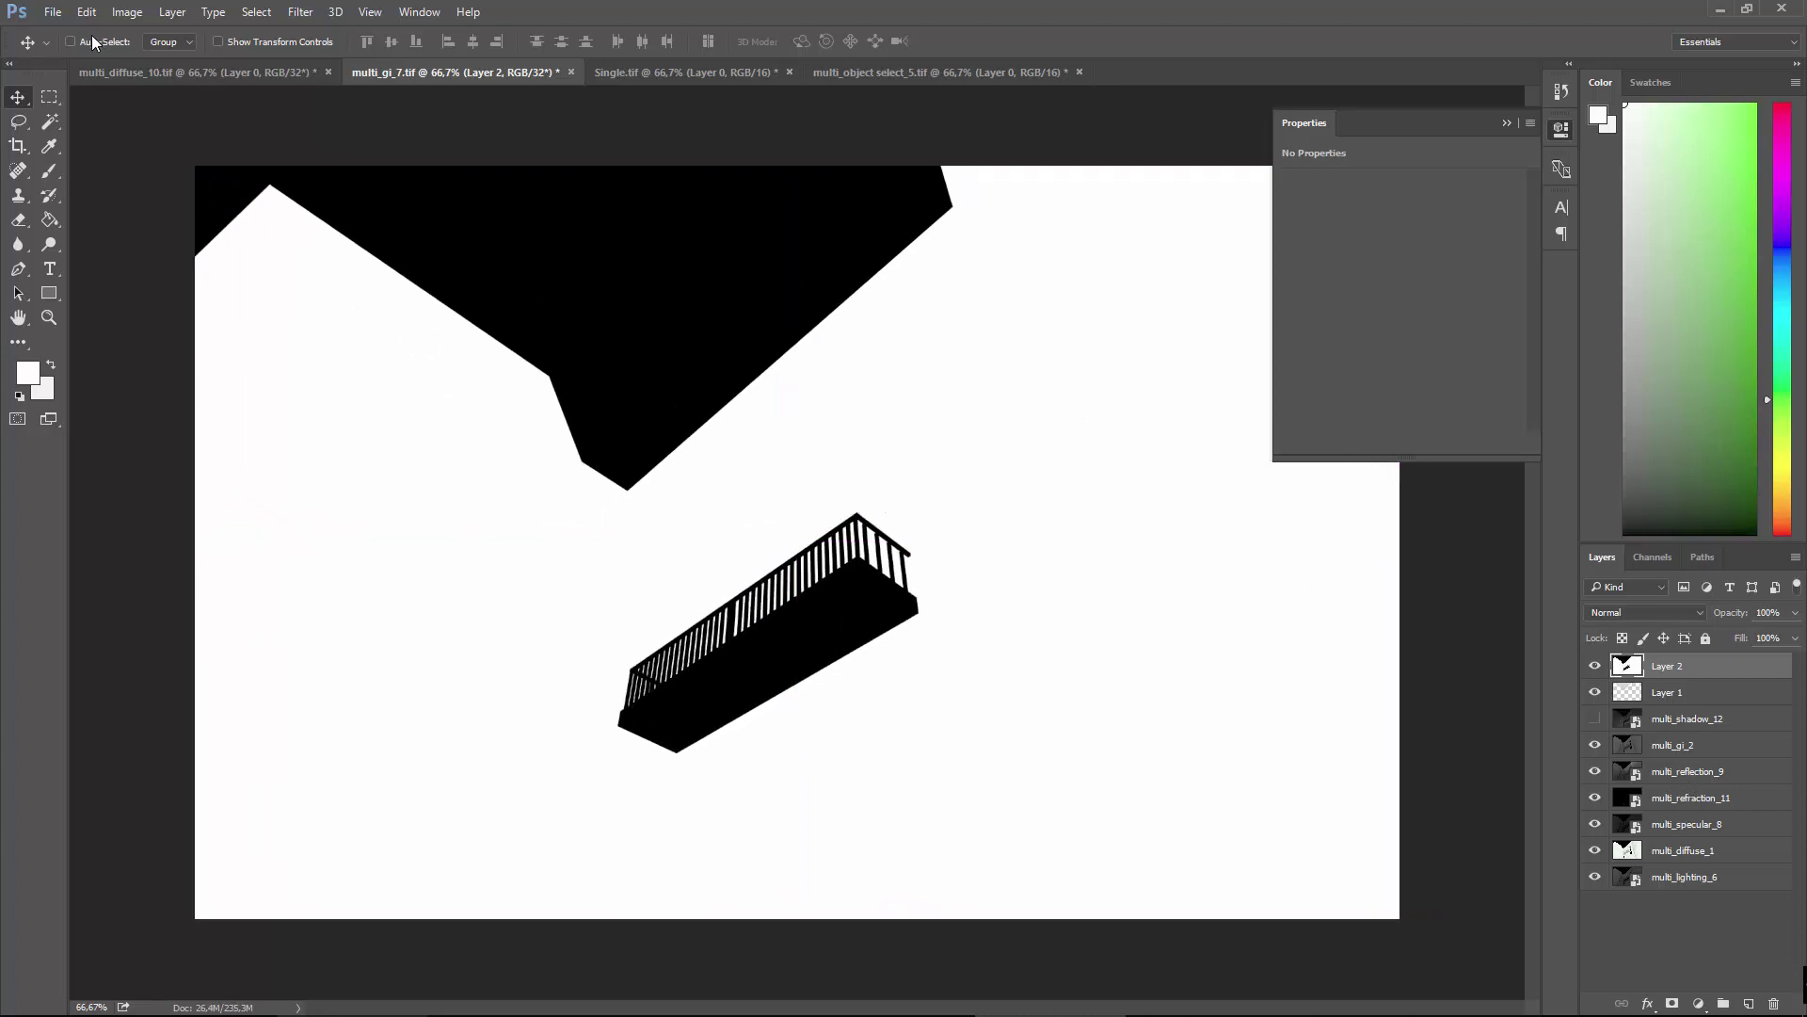
pyautogui.click(128, 12)
pyautogui.moveTo(170, 34)
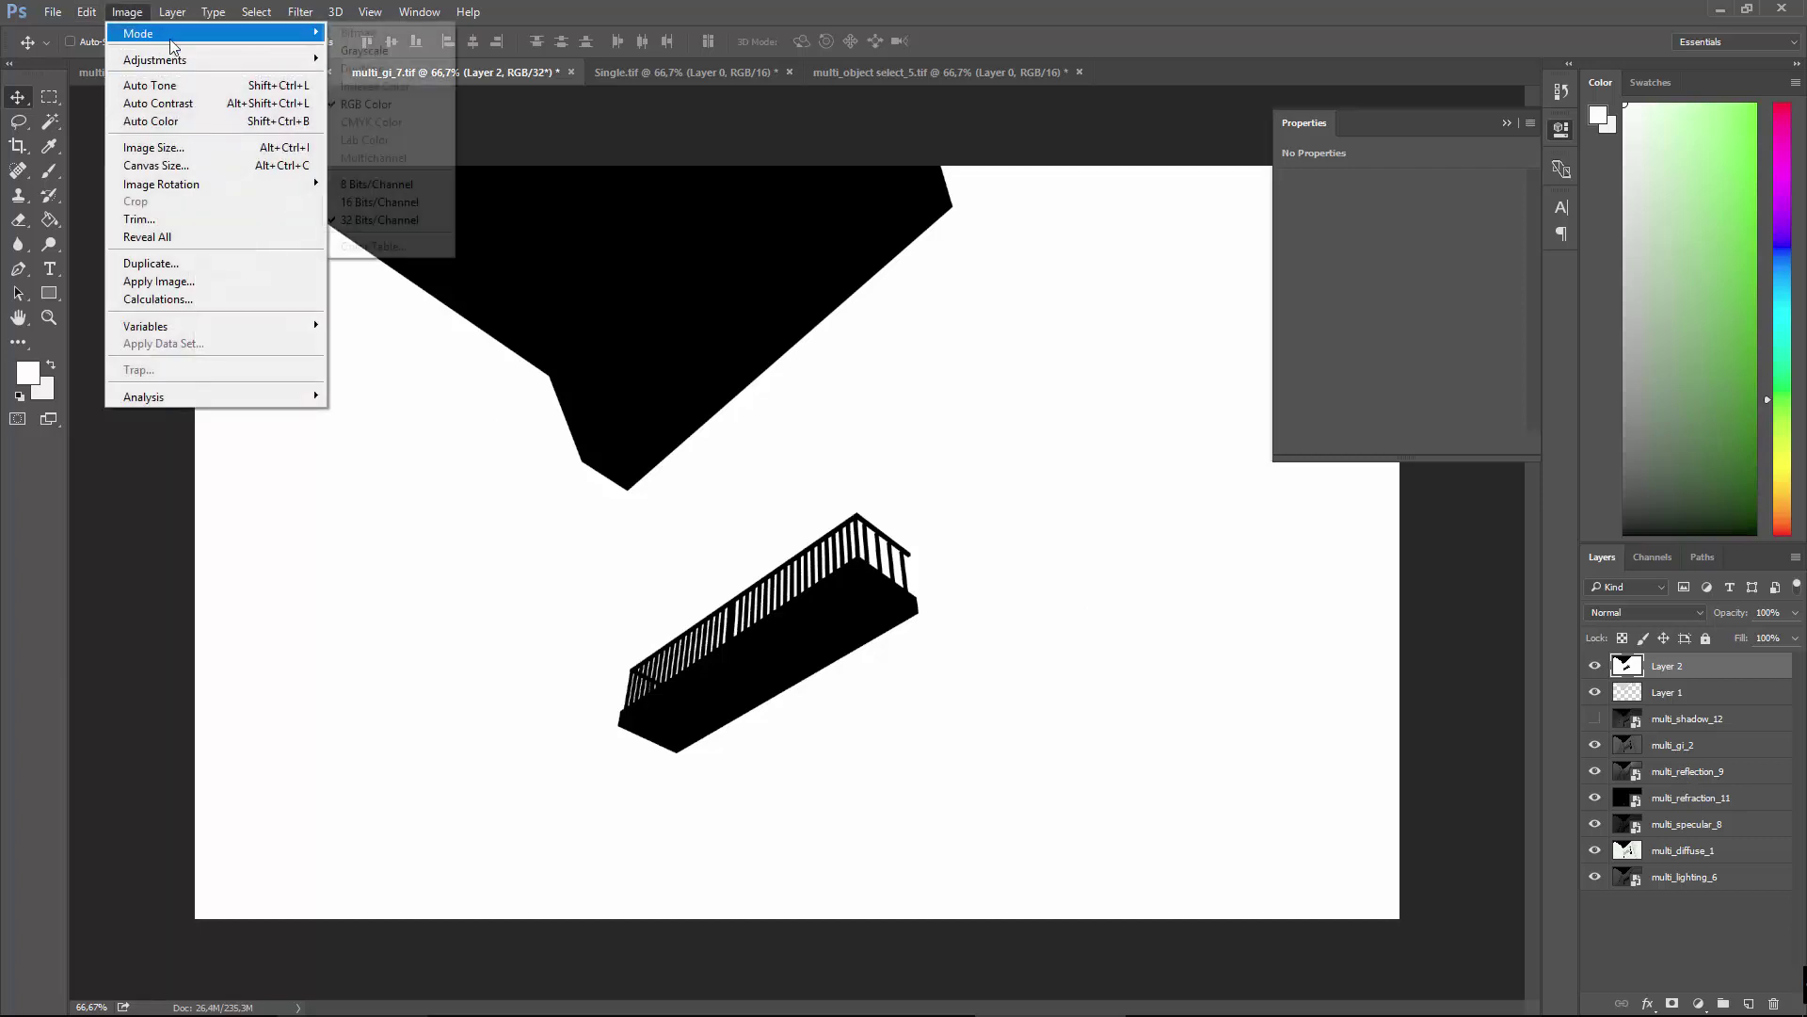
pyautogui.click(396, 201)
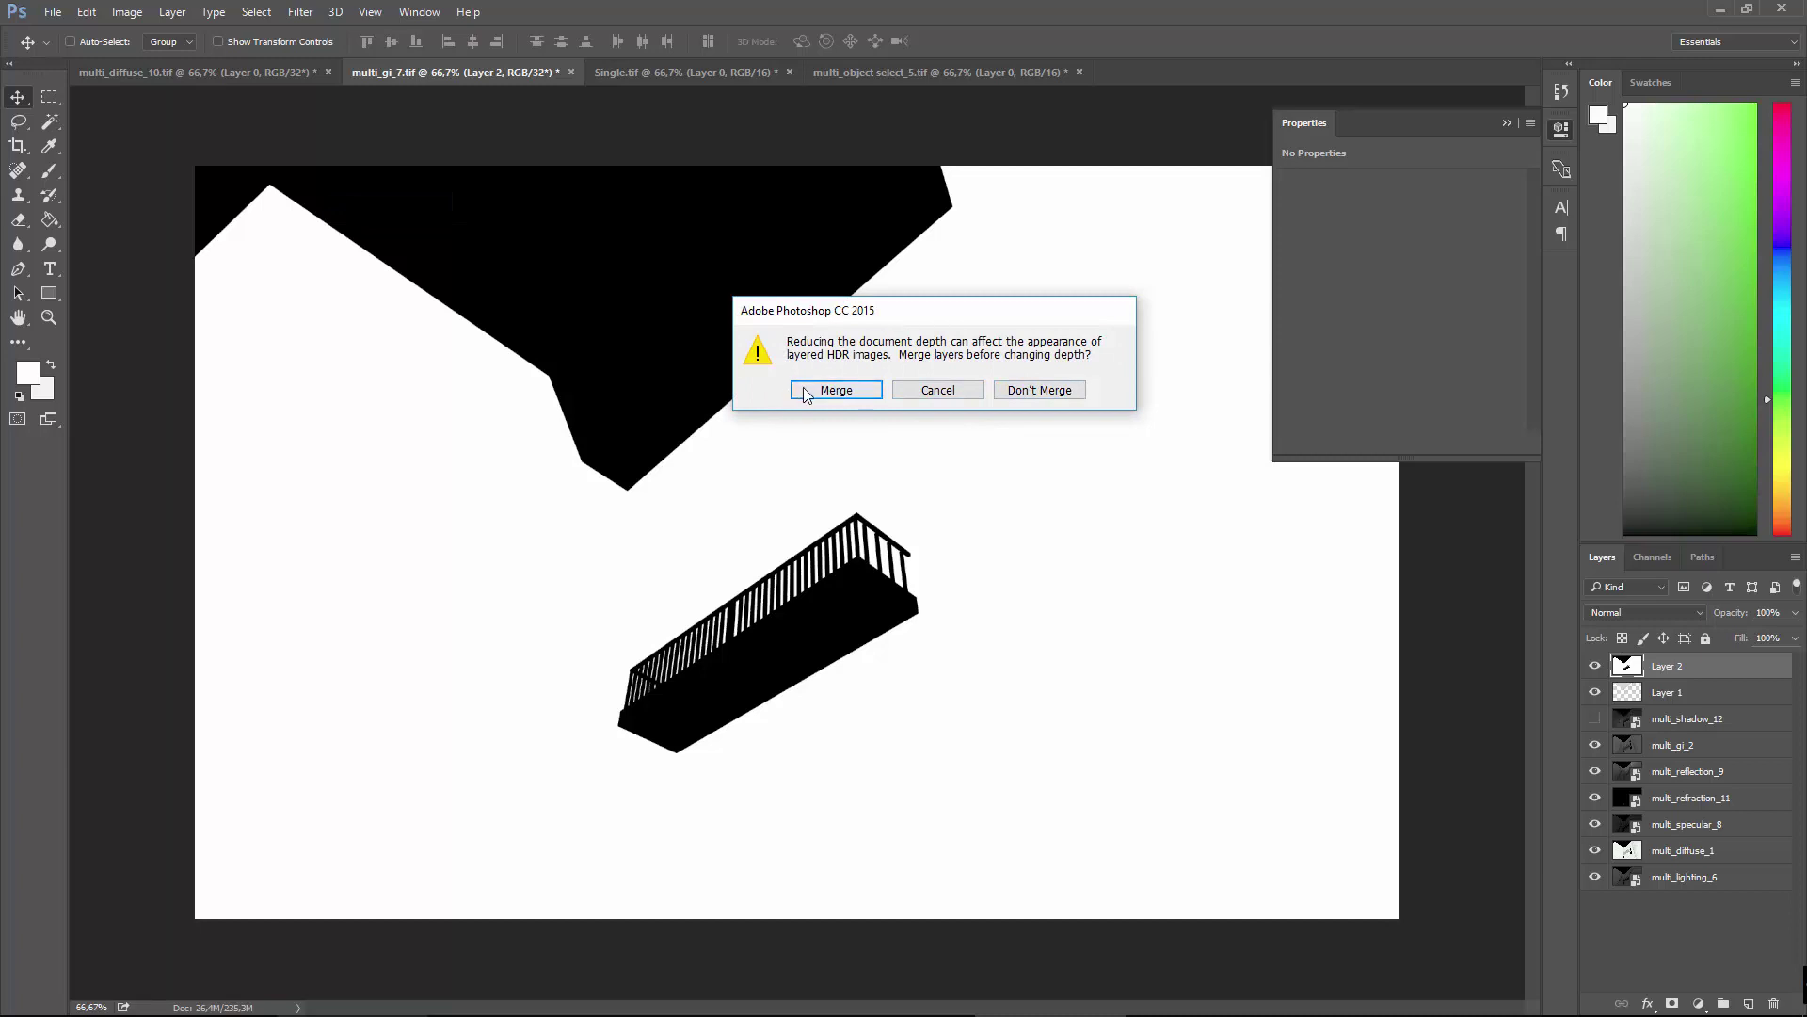
pyautogui.click(927, 399)
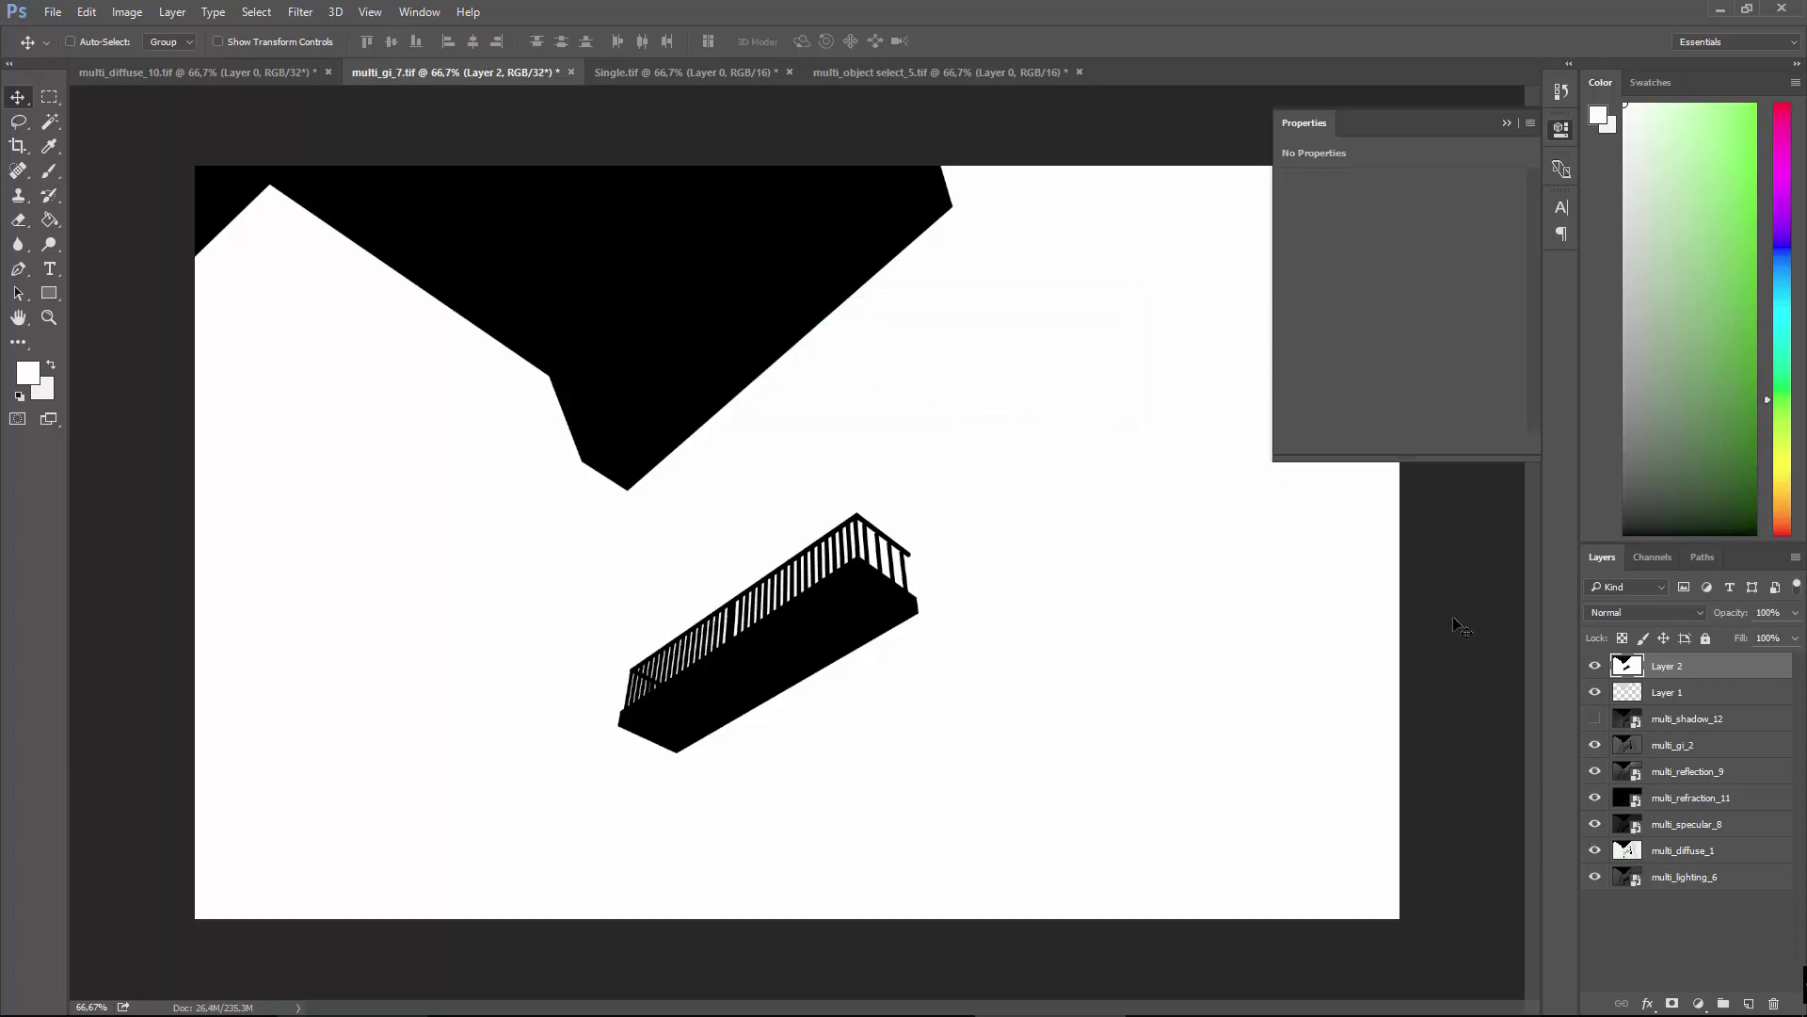
# Hide the mask layer and toggle the visibility of Layer 1 and multi_shadow_12 to compare their effect on the composite.
pyautogui.click(1594, 667)
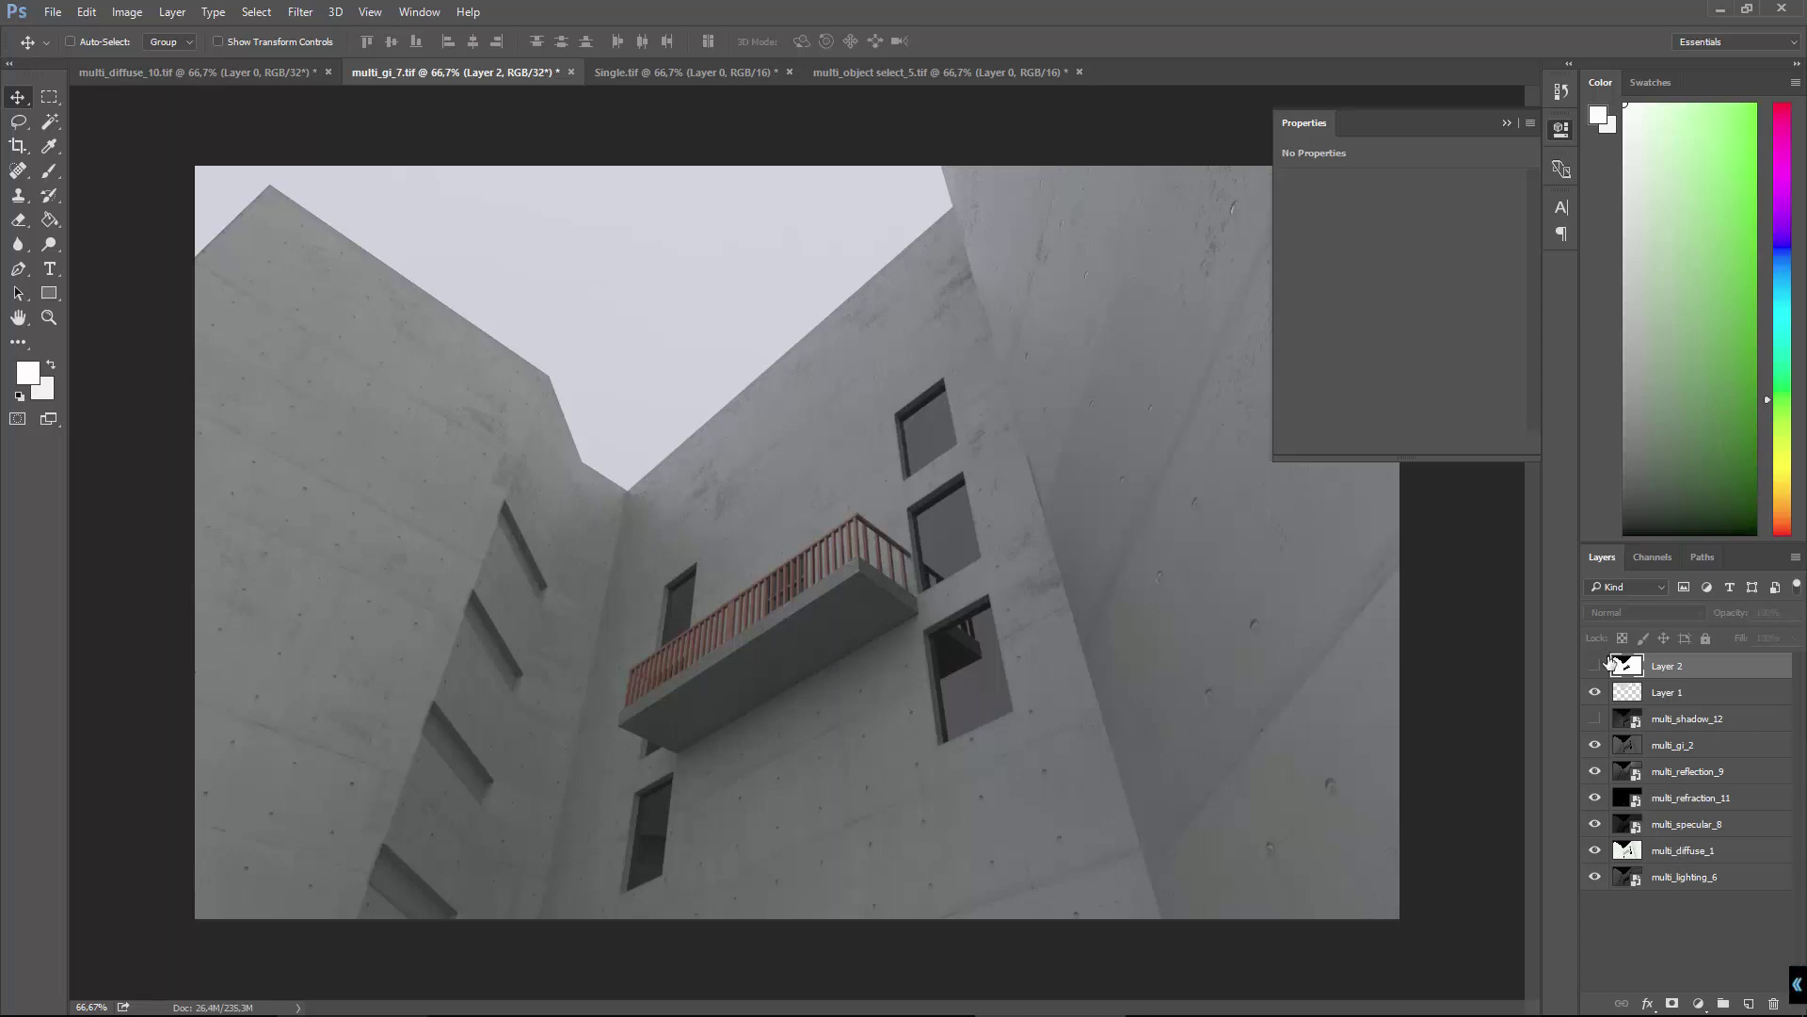
pyautogui.click(1625, 695)
pyautogui.click(1595, 694)
pyautogui.click(1595, 694)
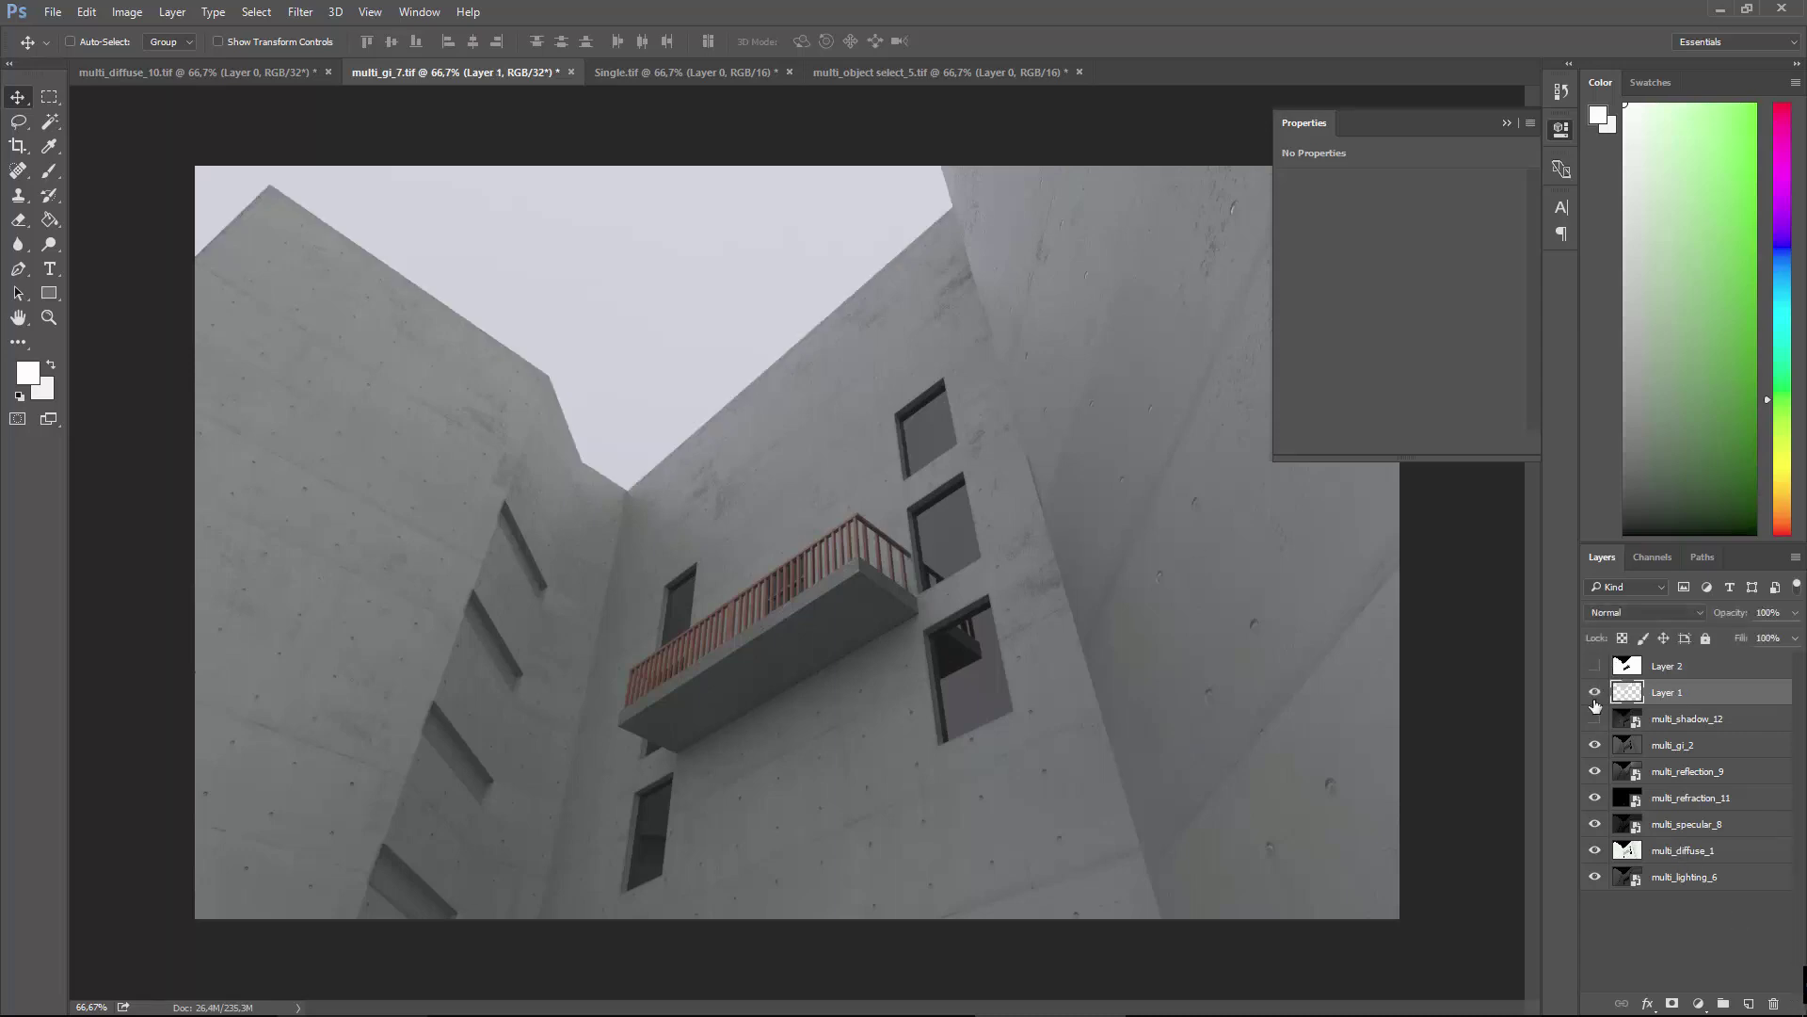
pyautogui.click(1594, 694)
pyautogui.click(1595, 694)
pyautogui.click(1595, 720)
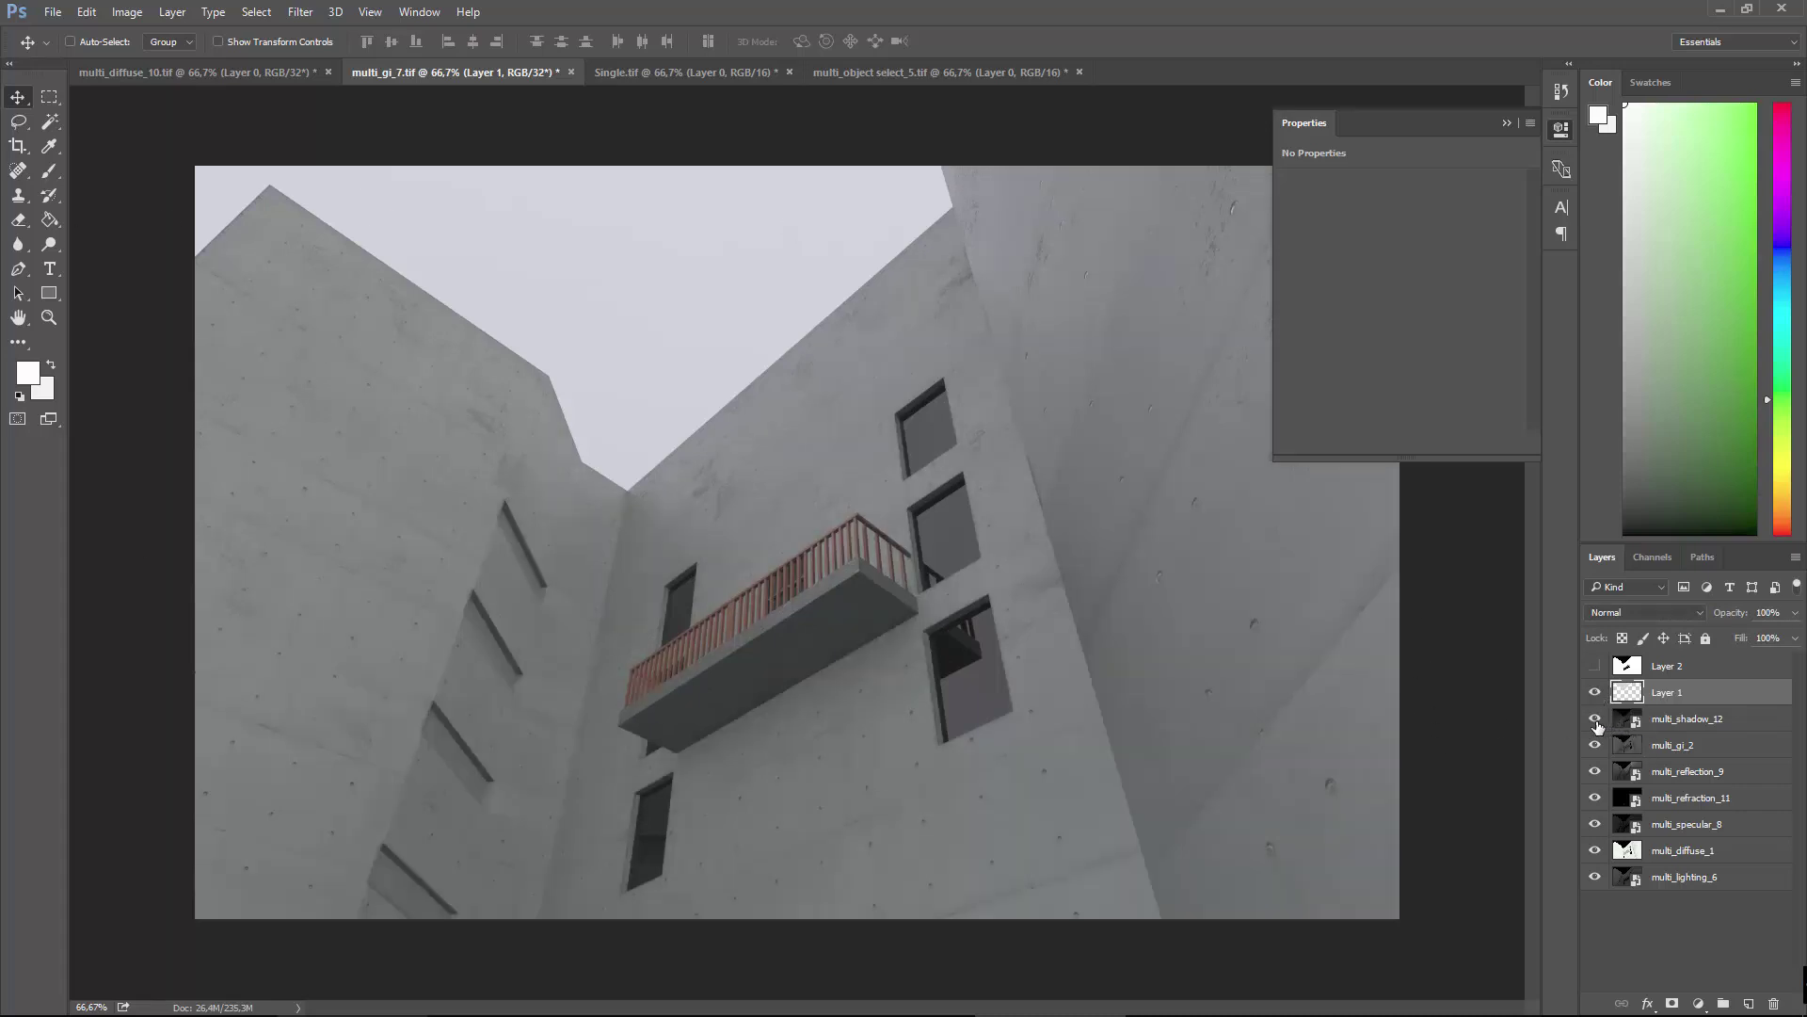
pyautogui.click(1596, 720)
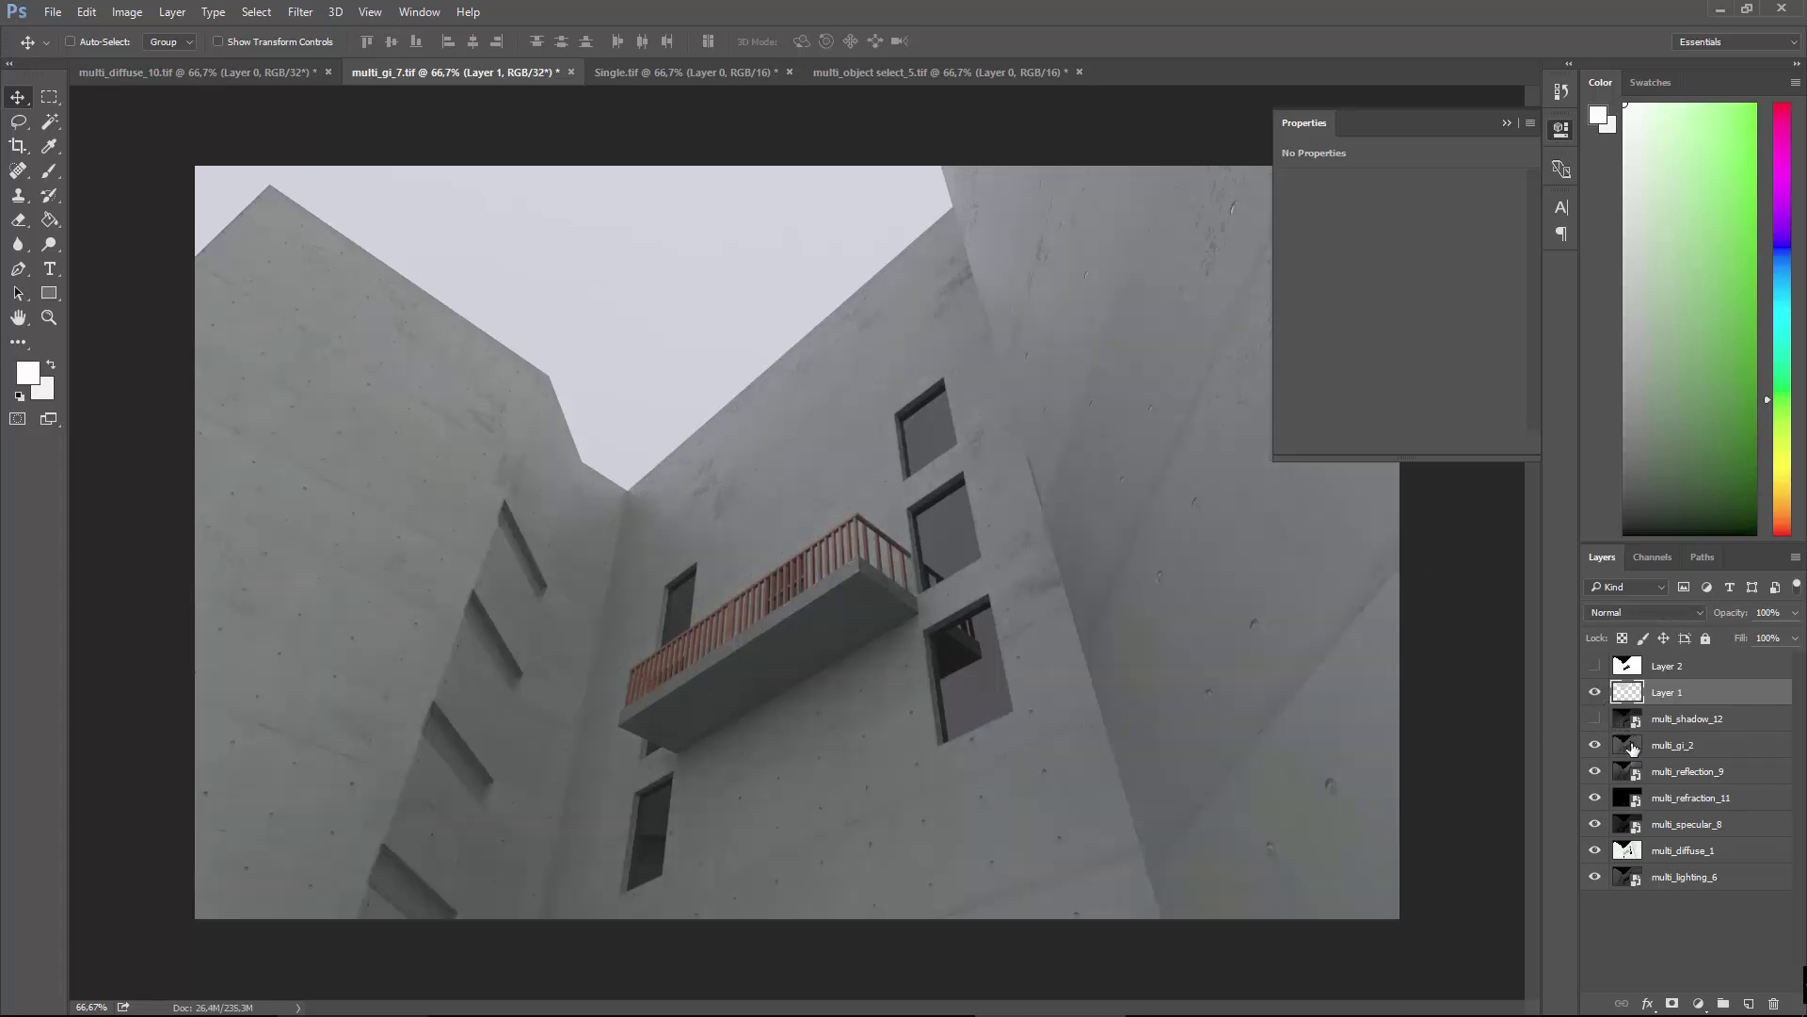
# Merge the render layers from multi_gi_2 through multi_lighting_6 into one layer and remove the hidden multi_shadow_12 layer.
pyautogui.click(1633, 747)
pyautogui.keyDown('shift'); pyautogui.click(1632, 879); pyautogui.keyUp('shift')
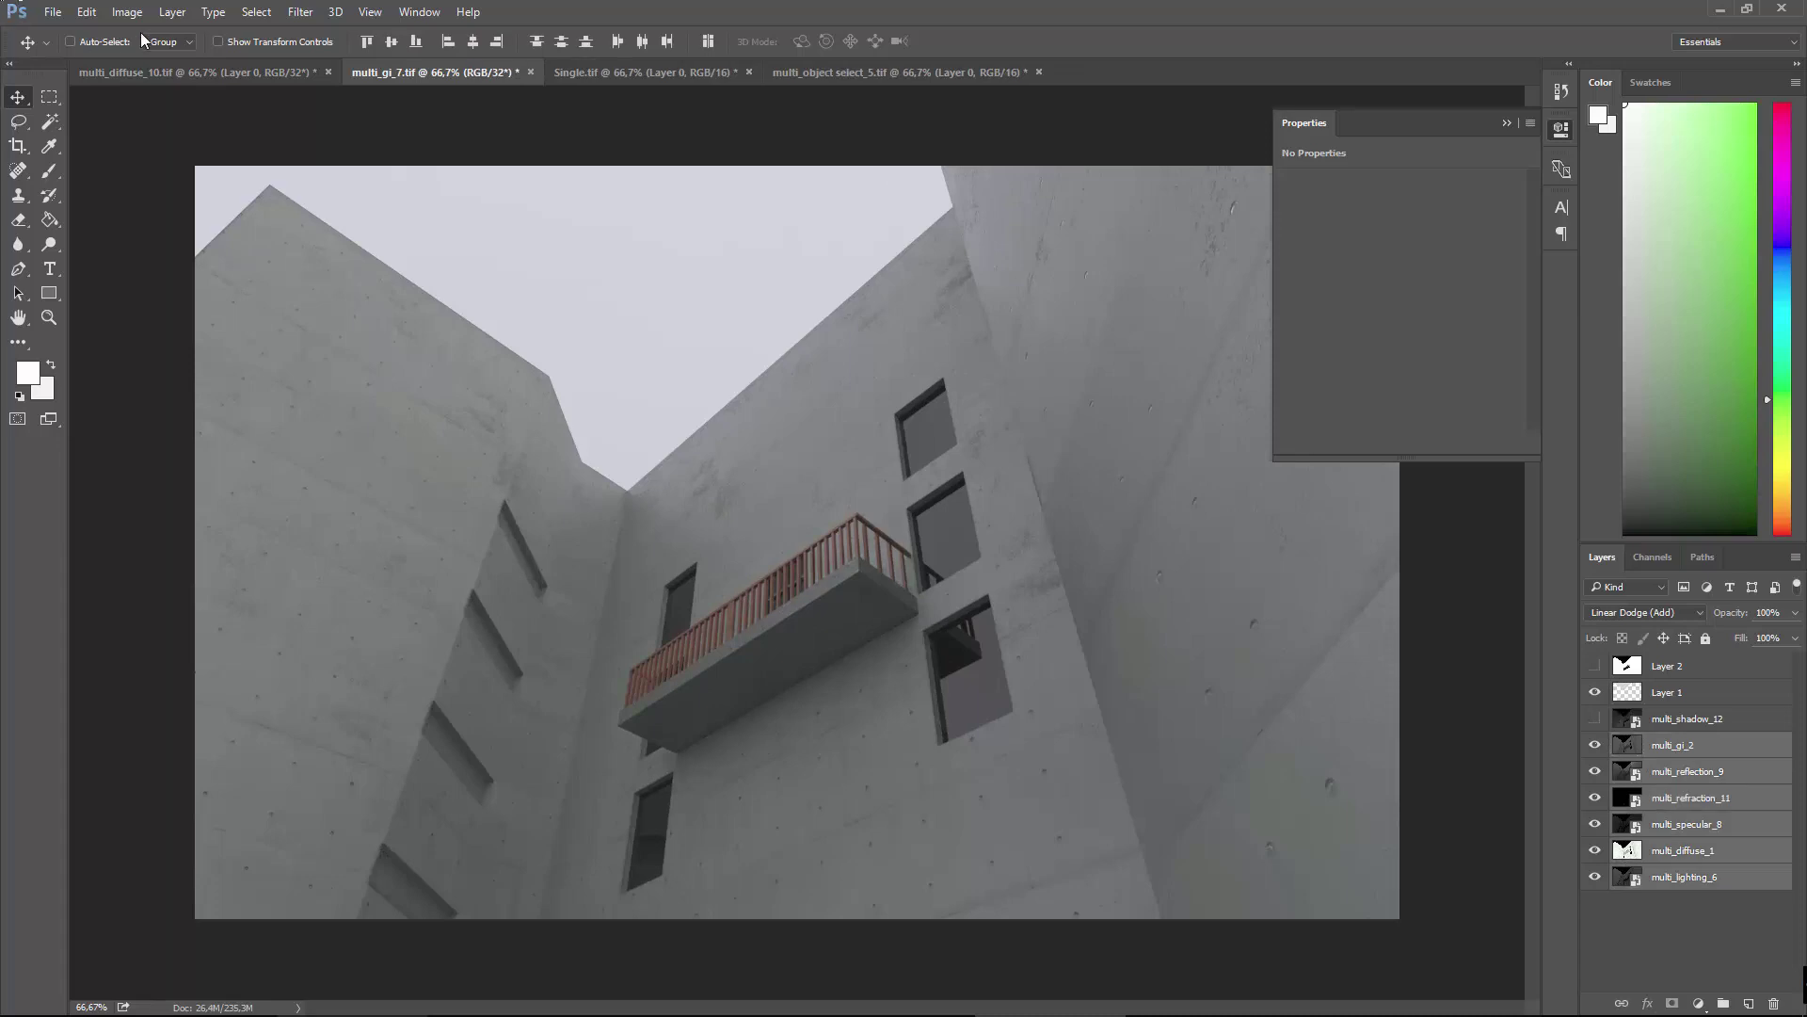
pyautogui.click(173, 12)
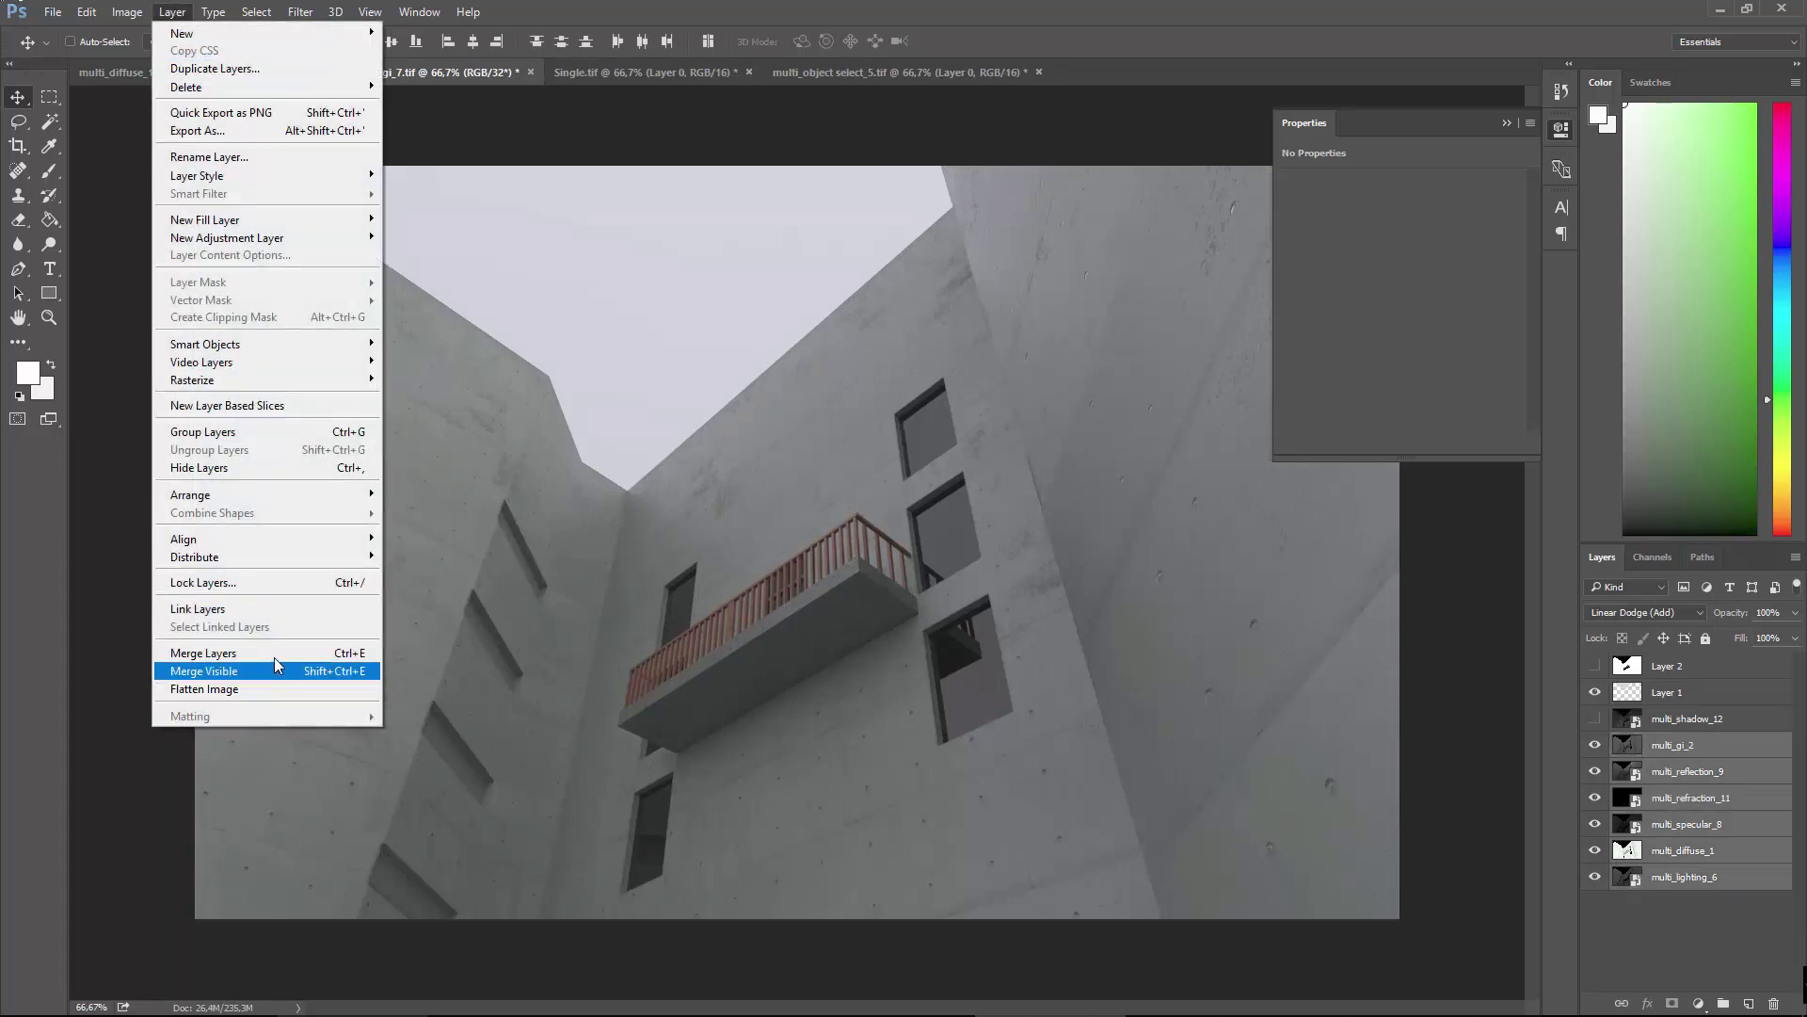
pyautogui.click(273, 653)
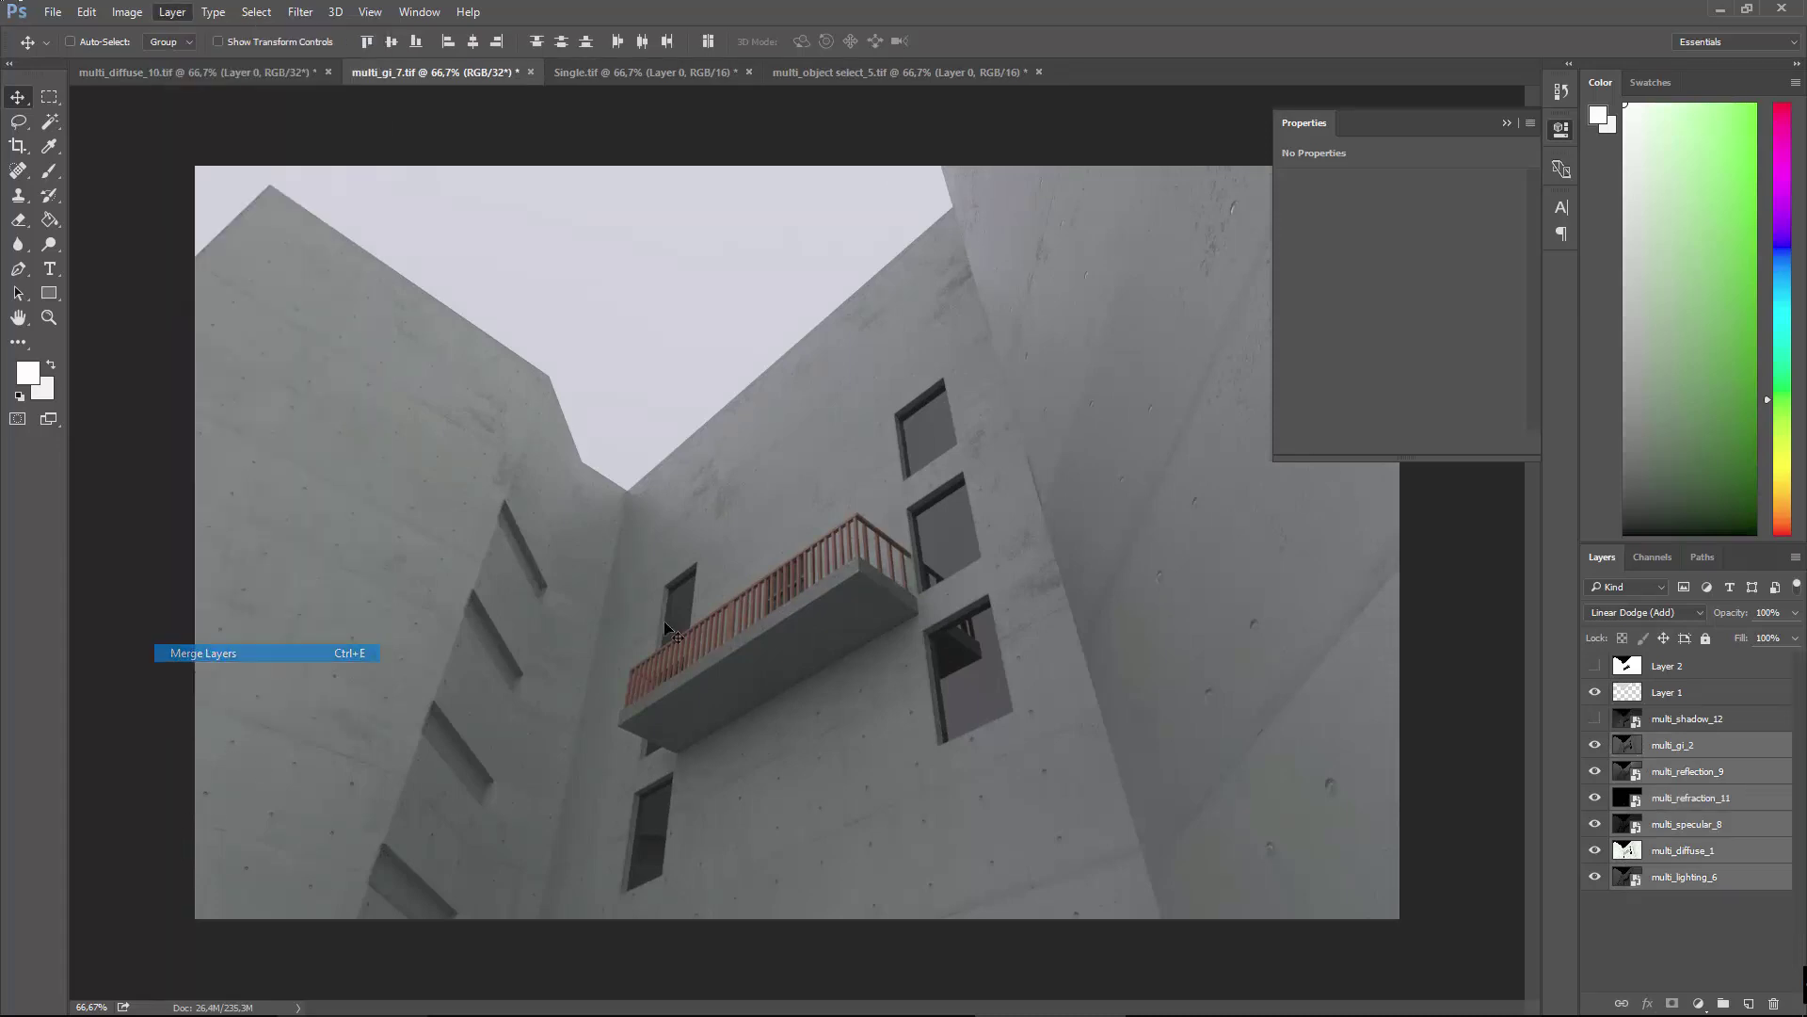
pyautogui.click(1642, 720)
pyautogui.hotkey('ctrl', 'e')
pyautogui.click(1623, 697)
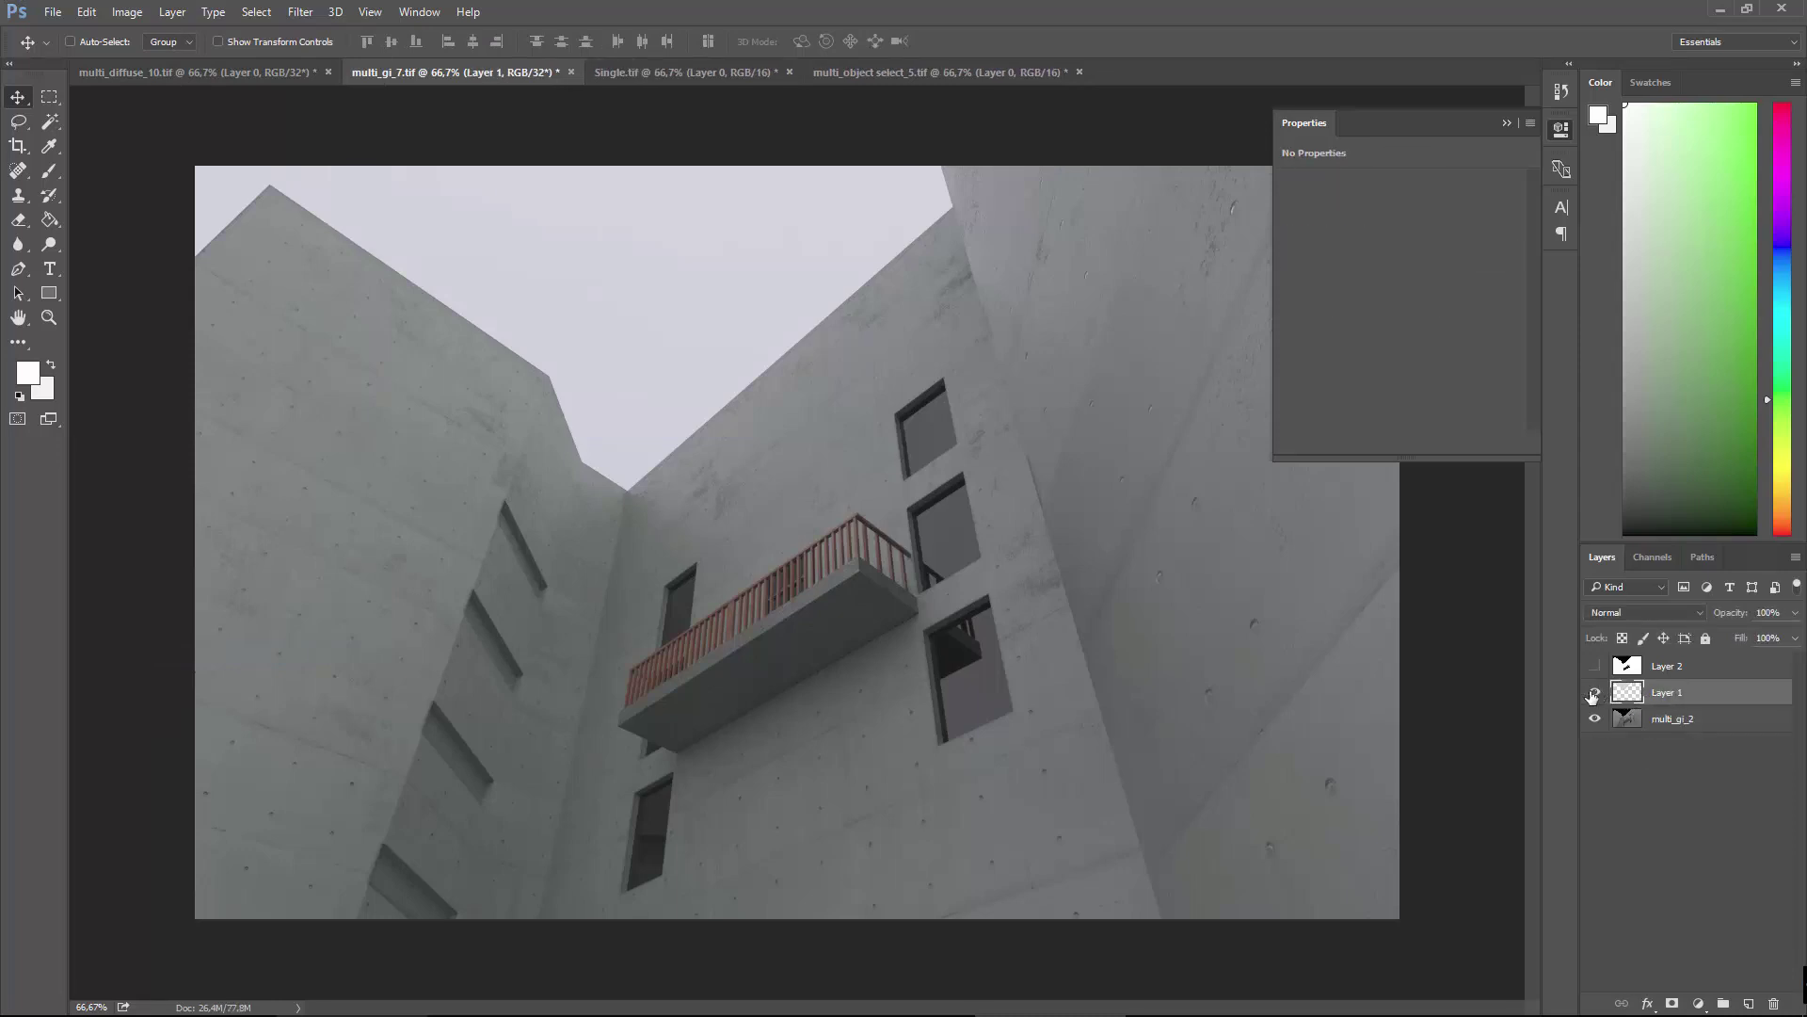
# Convert multi_gi_7.tif to 16 Bits/Channel without merging its remaining layers.
pyautogui.click(1636, 667)
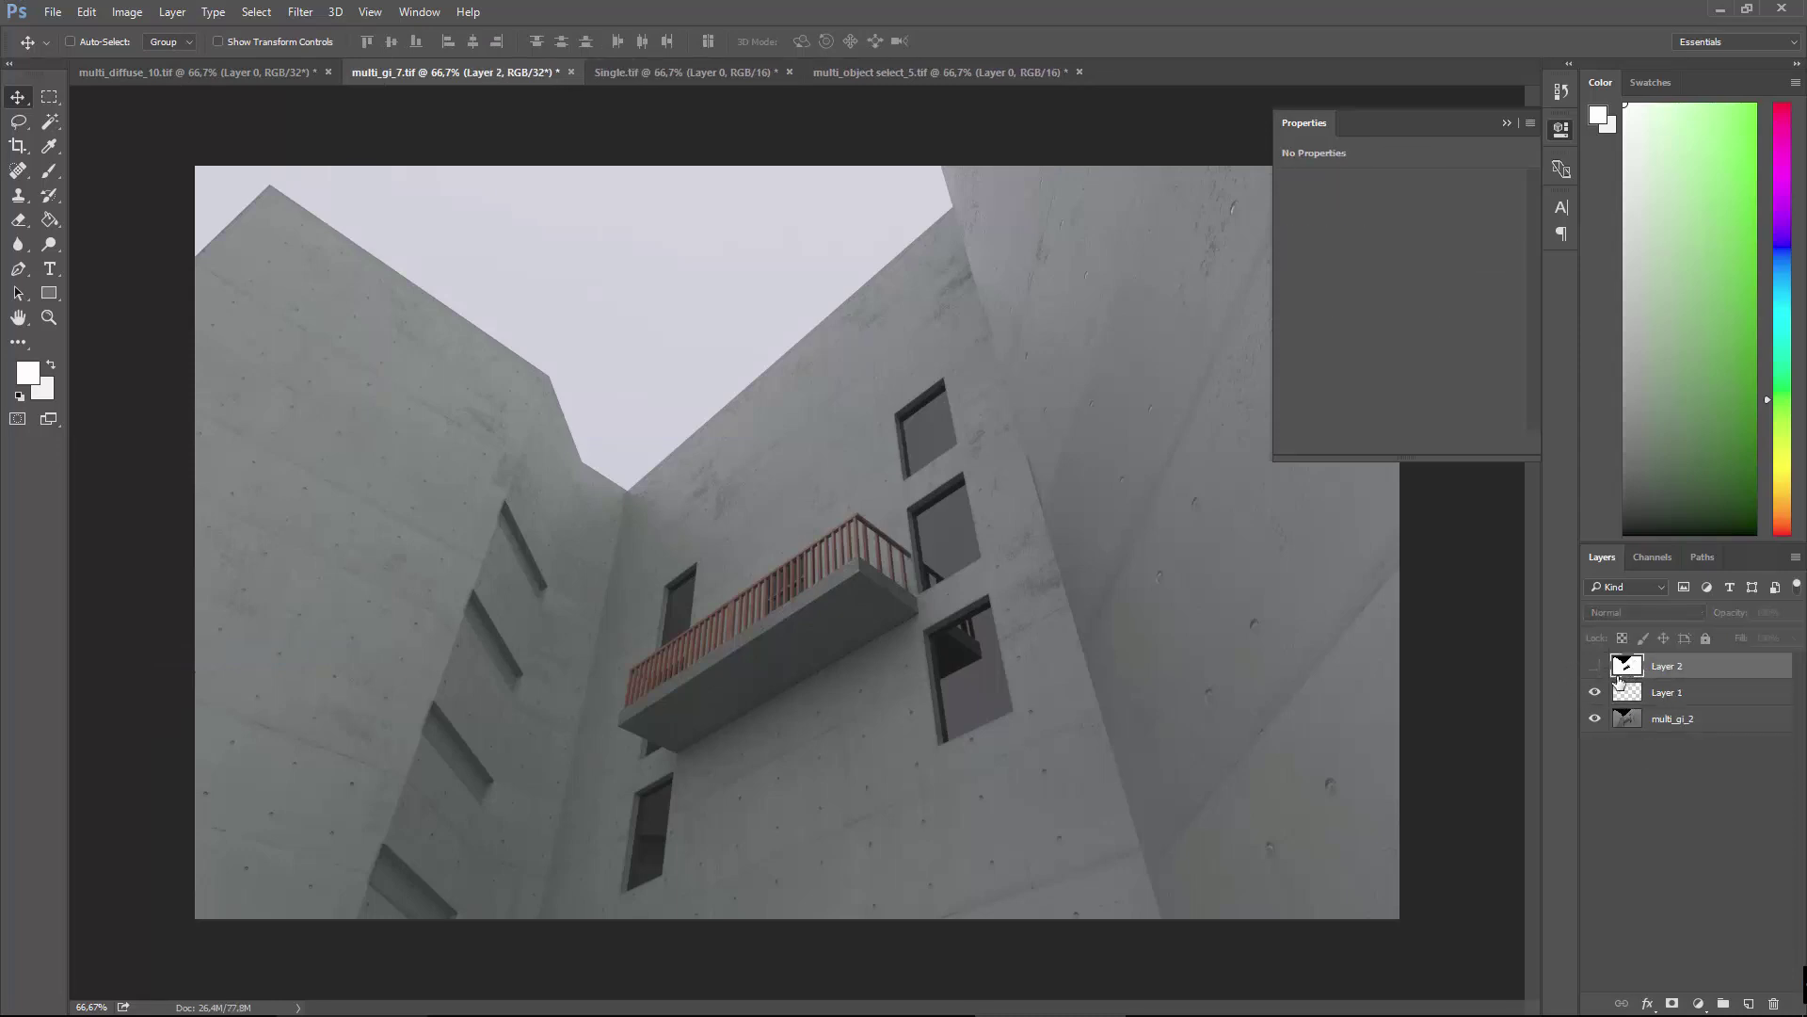
pyautogui.click(212, 12)
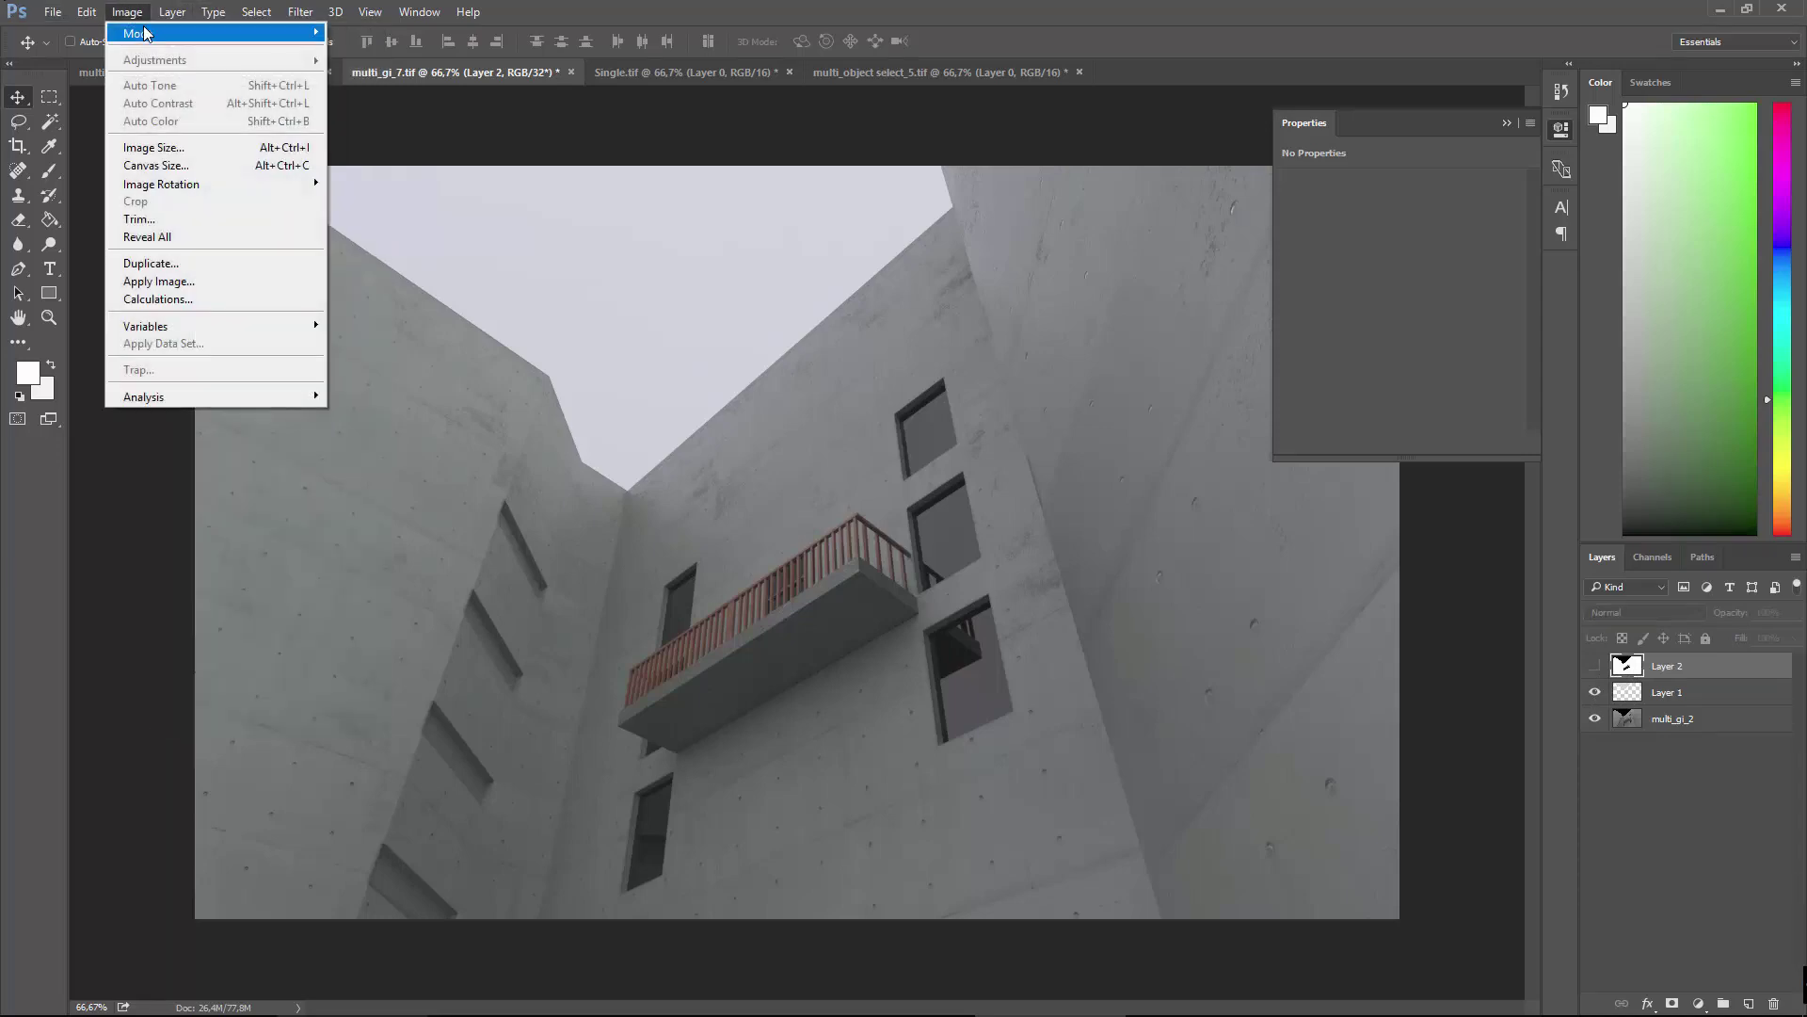
pyautogui.moveTo(146, 34)
pyautogui.click(376, 204)
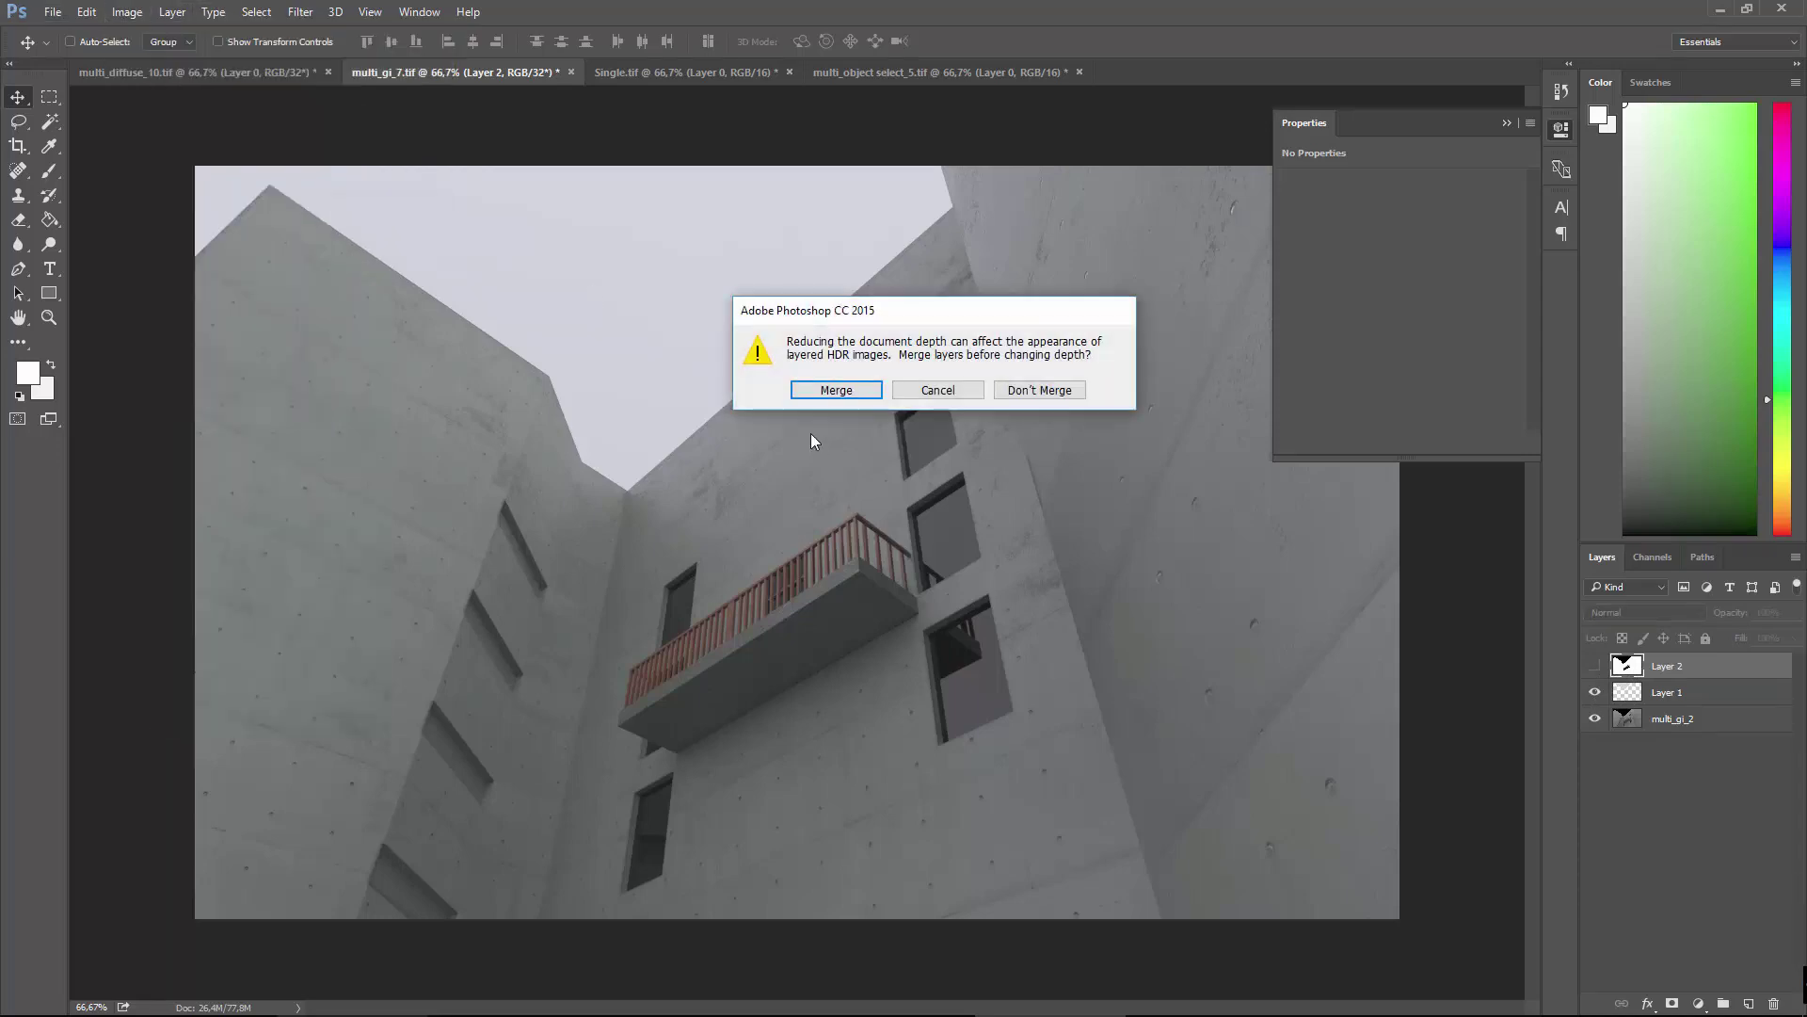
pyautogui.click(1039, 390)
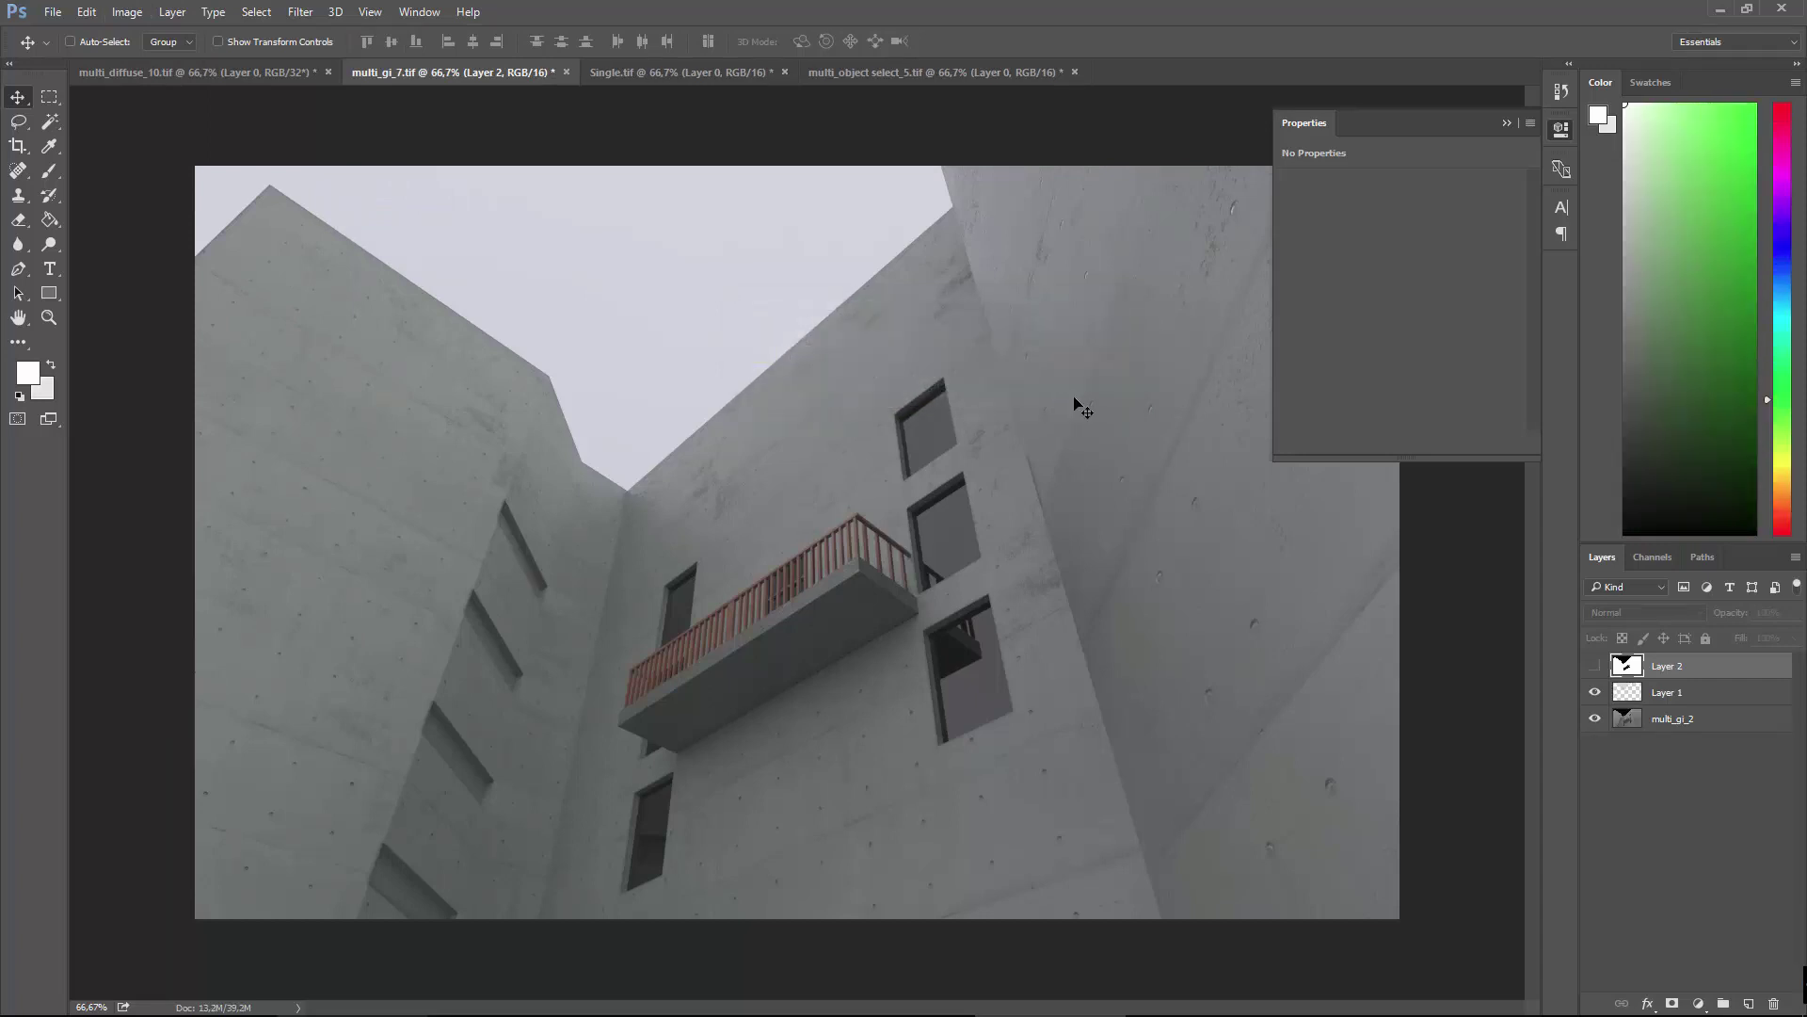
# Show the mask layer and select its black balcony shape with the Magic Wand, checking the selection edges along the railing.
pyautogui.click(1676, 719)
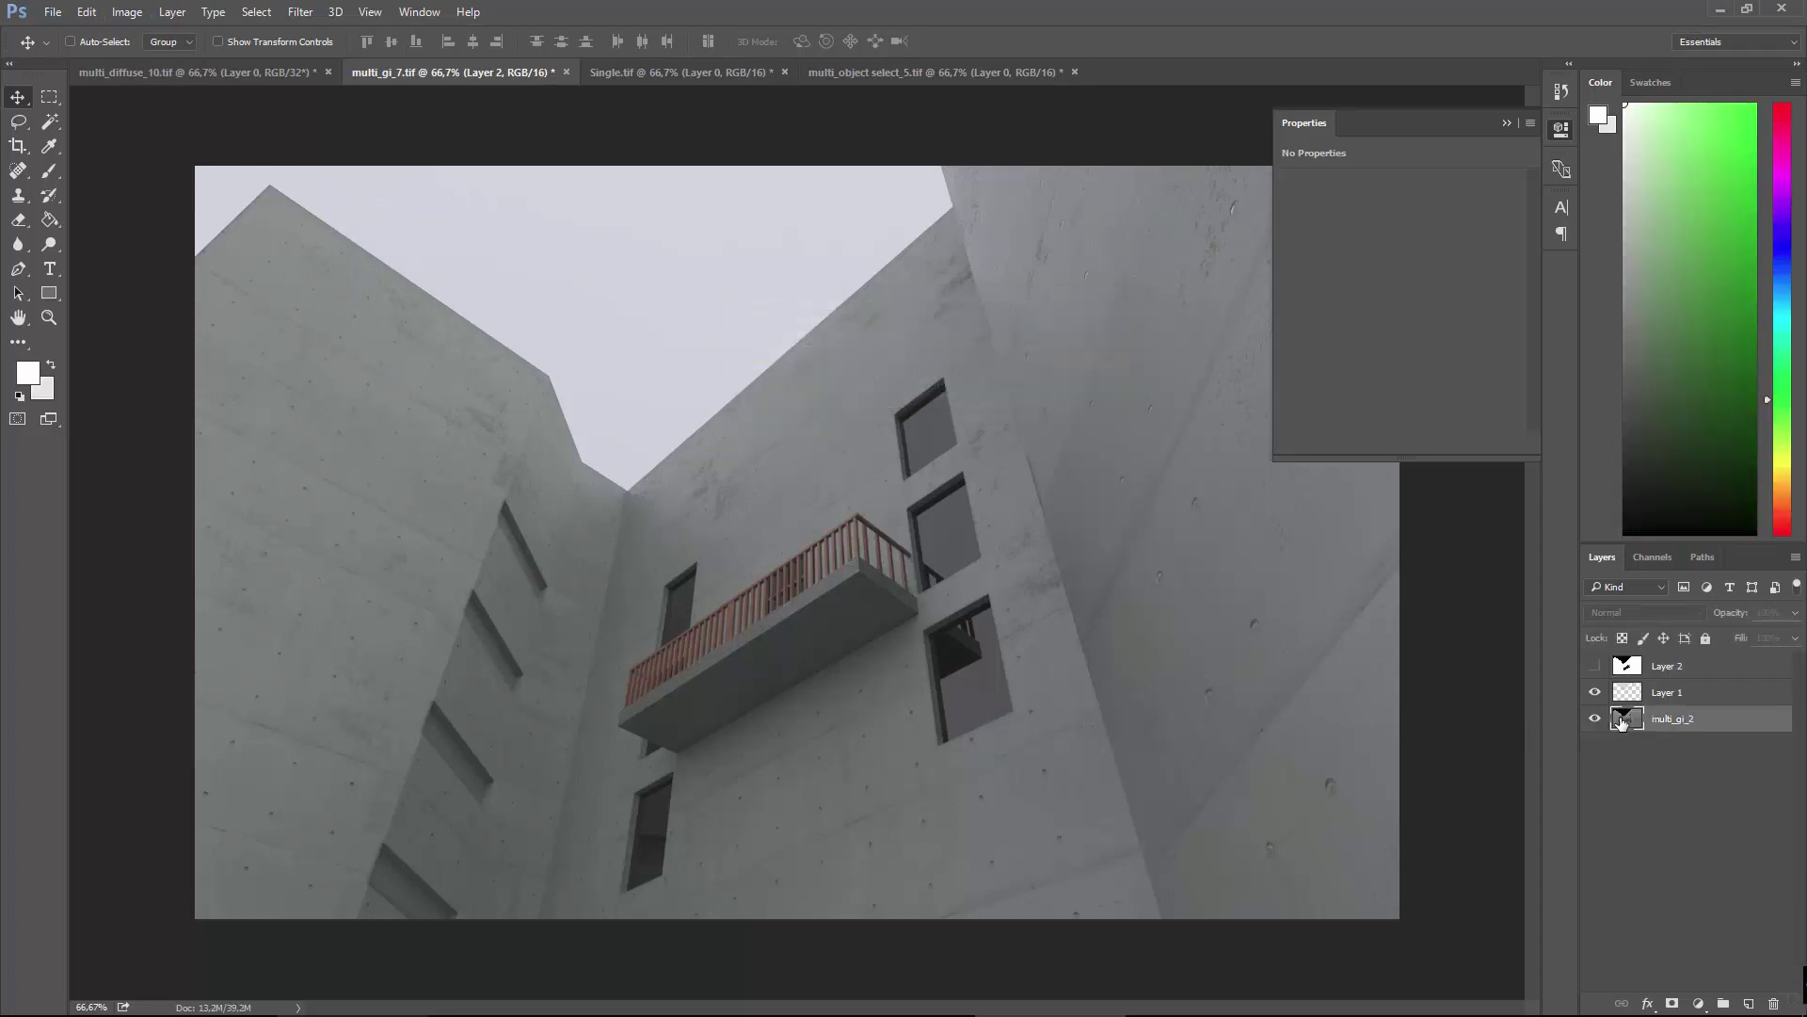
pyautogui.click(1619, 666)
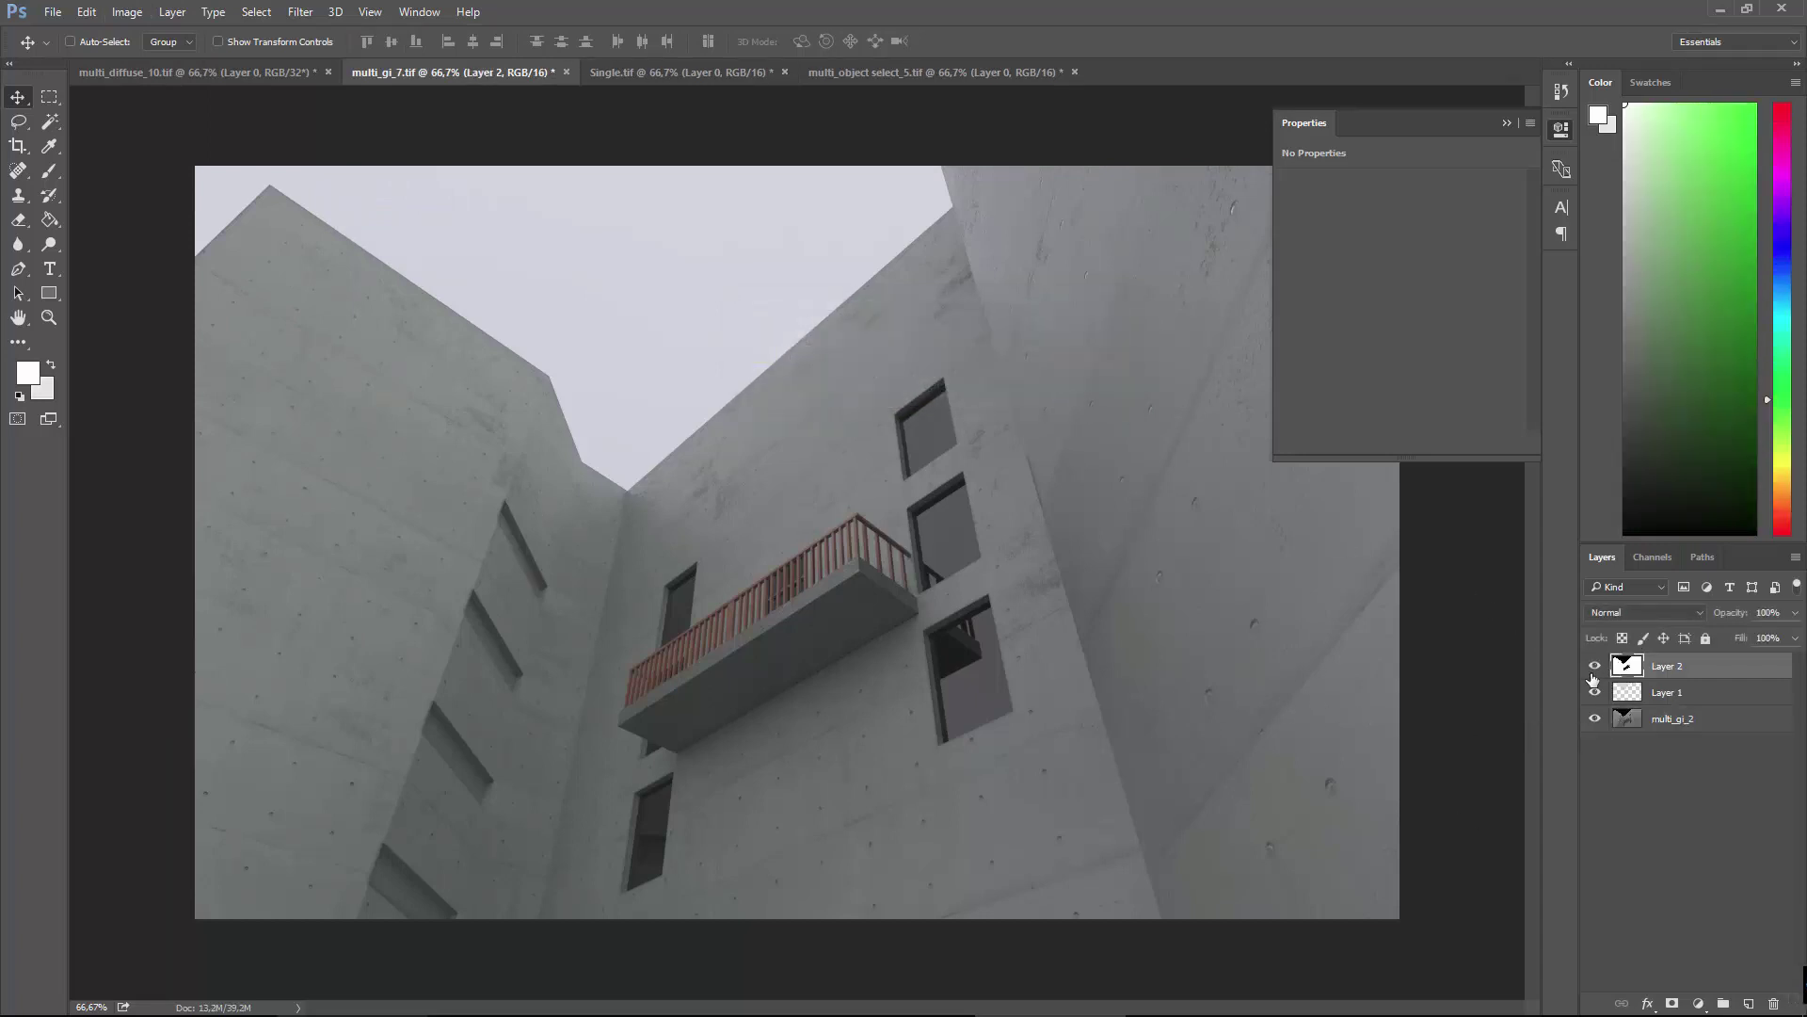
pyautogui.click(1594, 665)
pyautogui.hotkey('ctrl', '1')
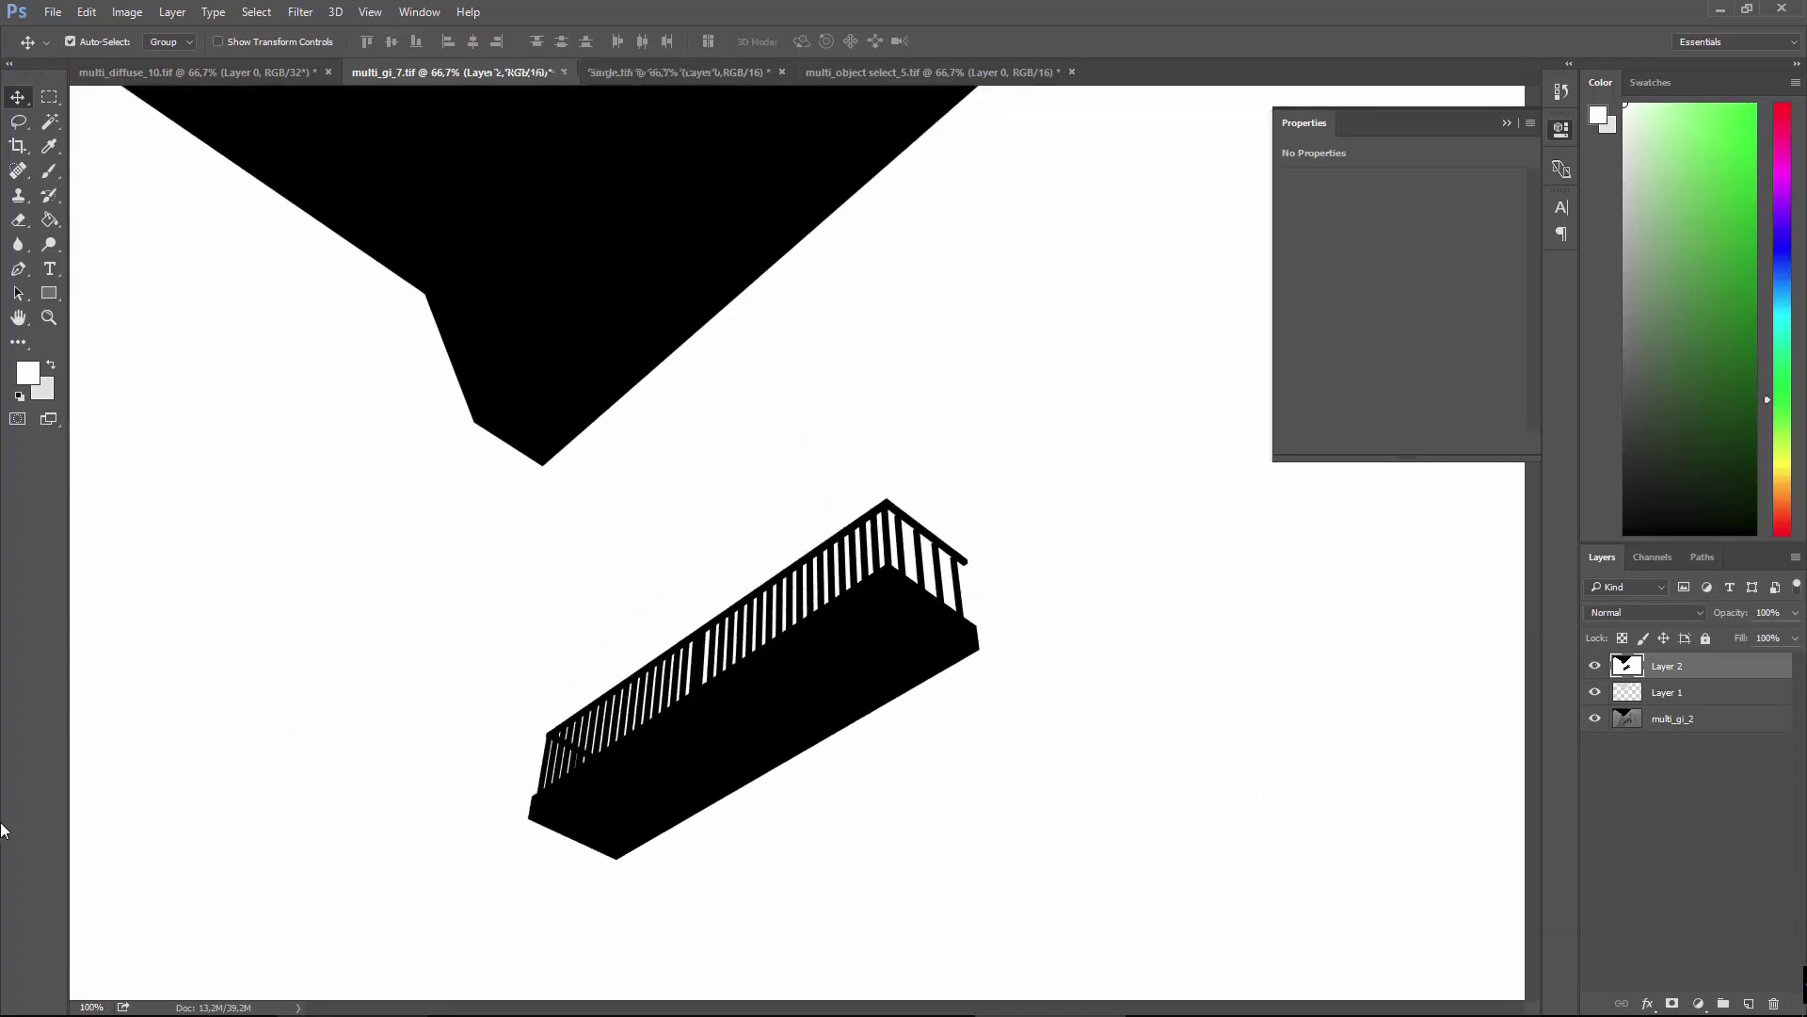
pyautogui.click(49, 121)
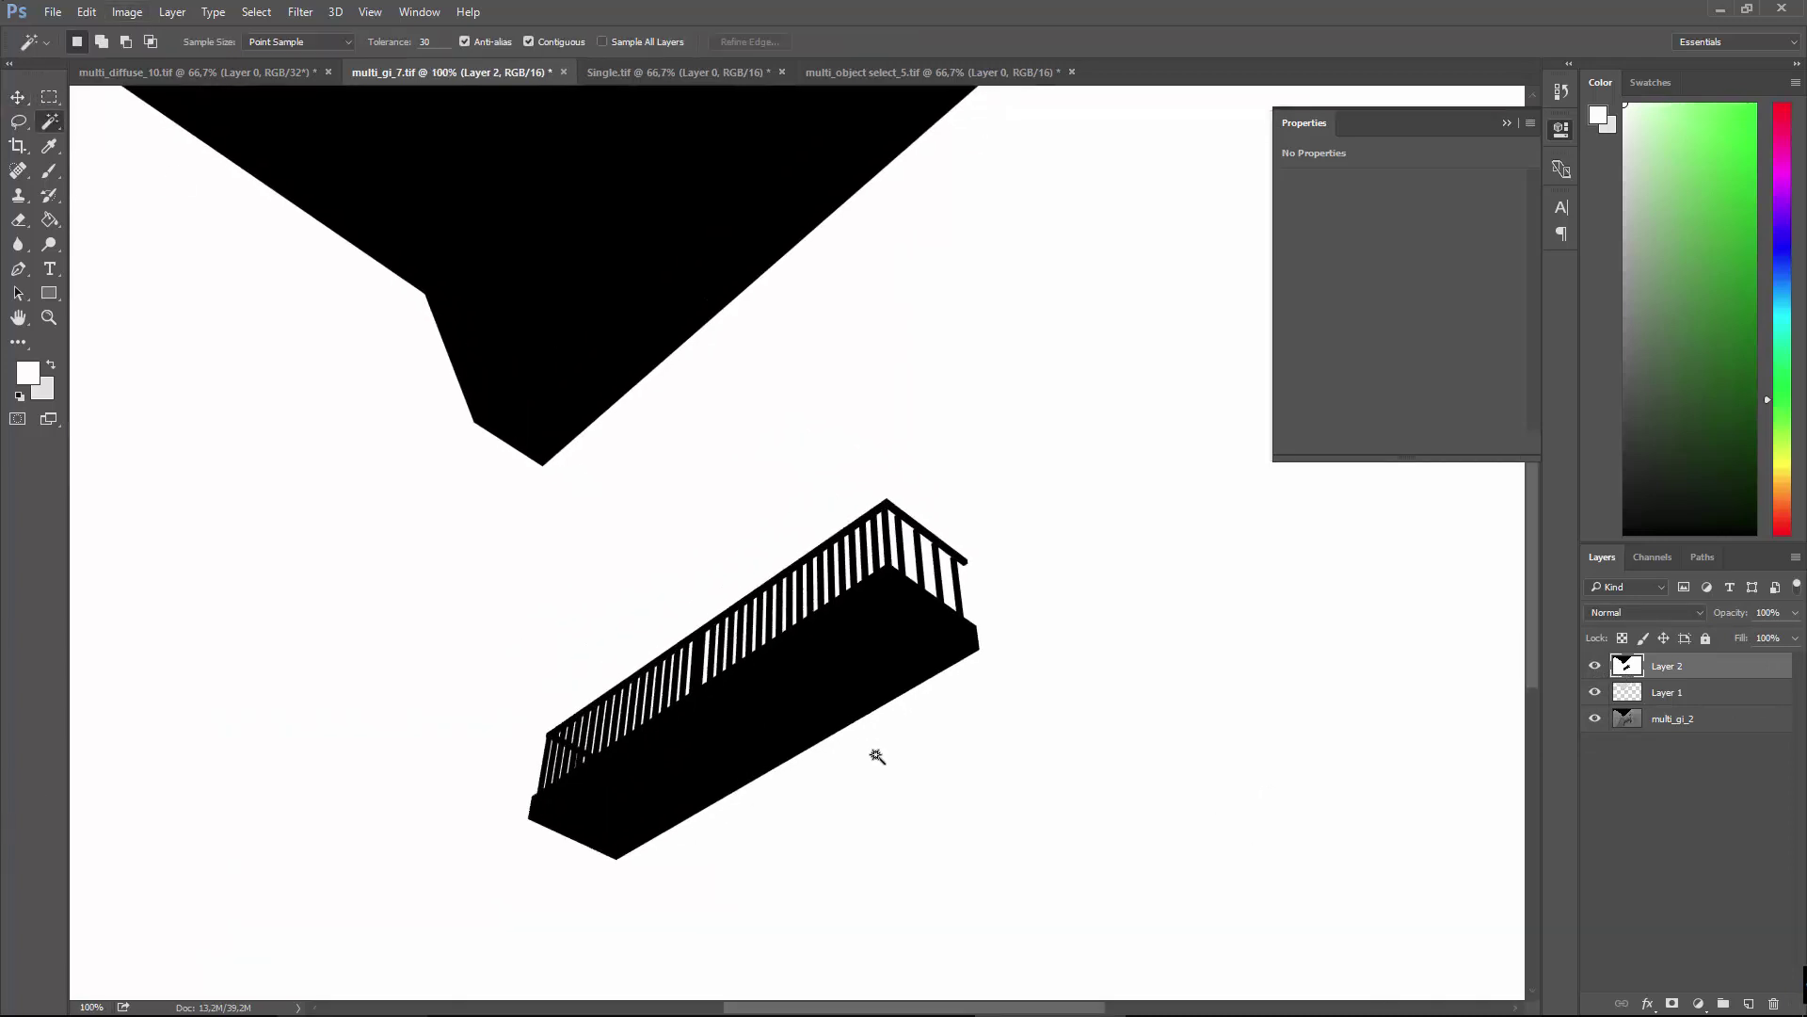
pyautogui.click(828, 706)
pyautogui.hotkey('ctrl', '+')
pyautogui.hotkey('ctrl', '+')
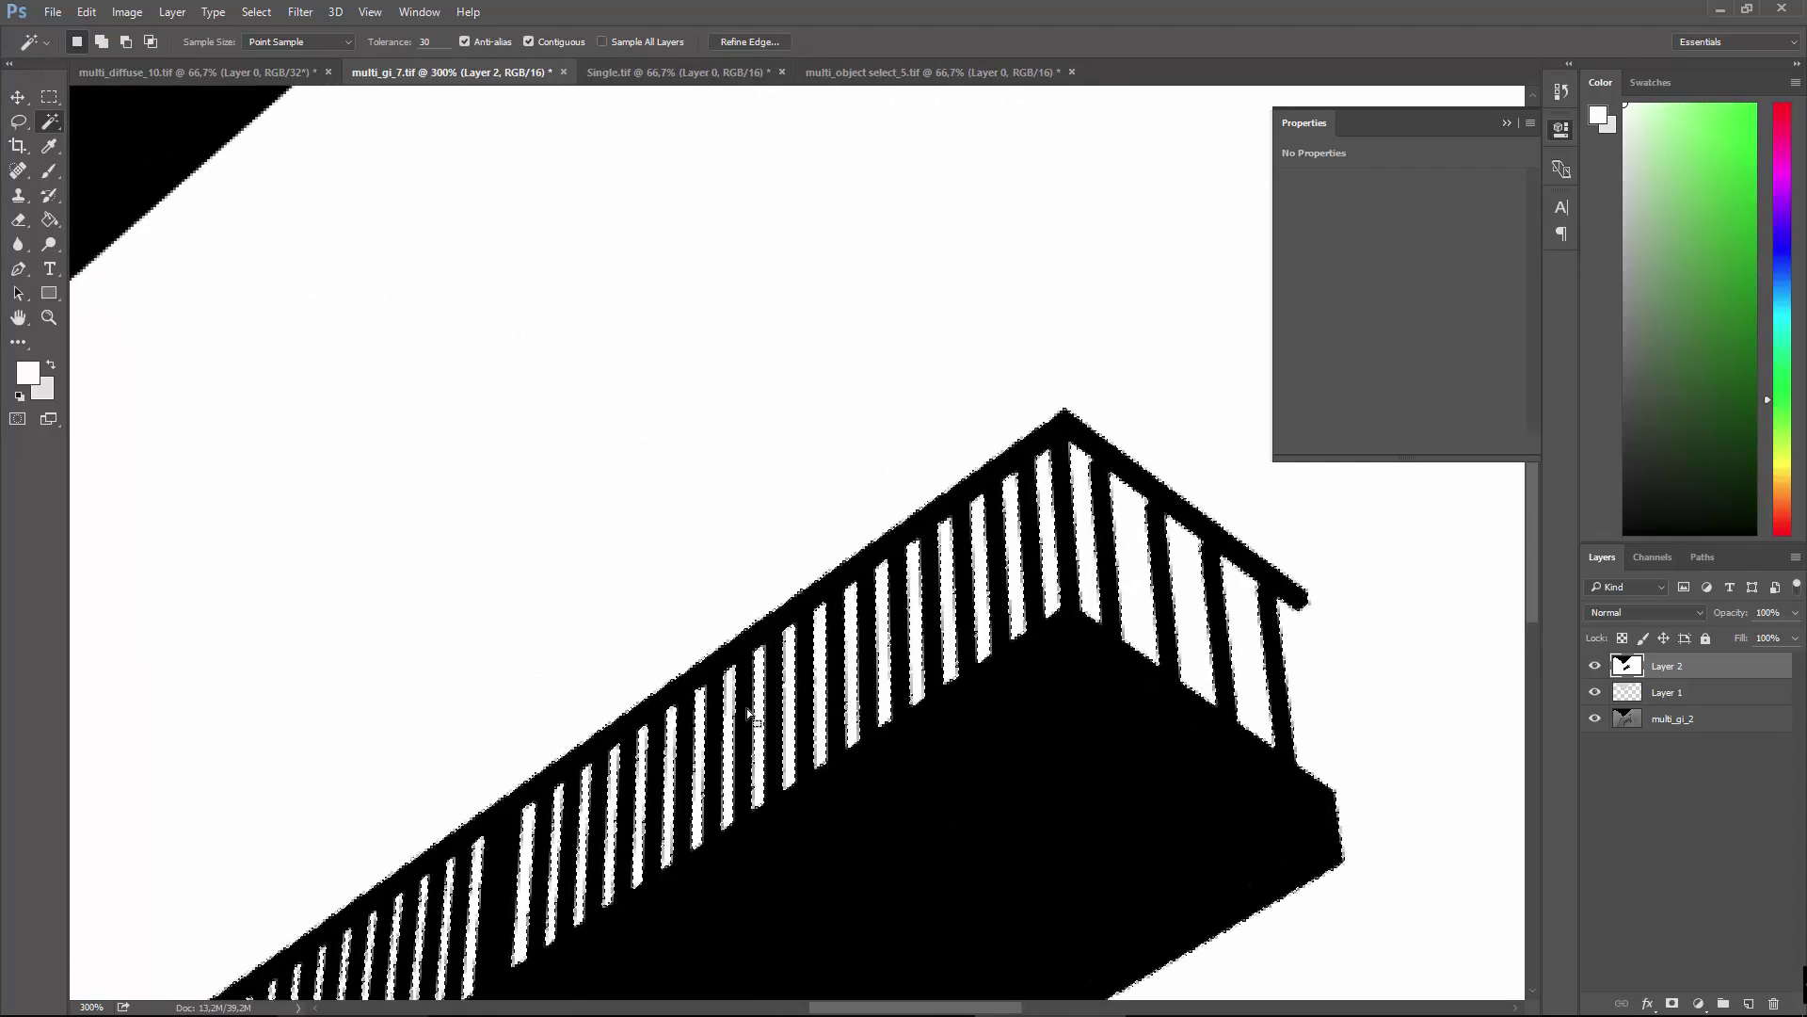
pyautogui.hotkey('ctrl', '-')
pyautogui.hotkey('ctrl', '-')
pyautogui.hotkey('ctrl', '-')
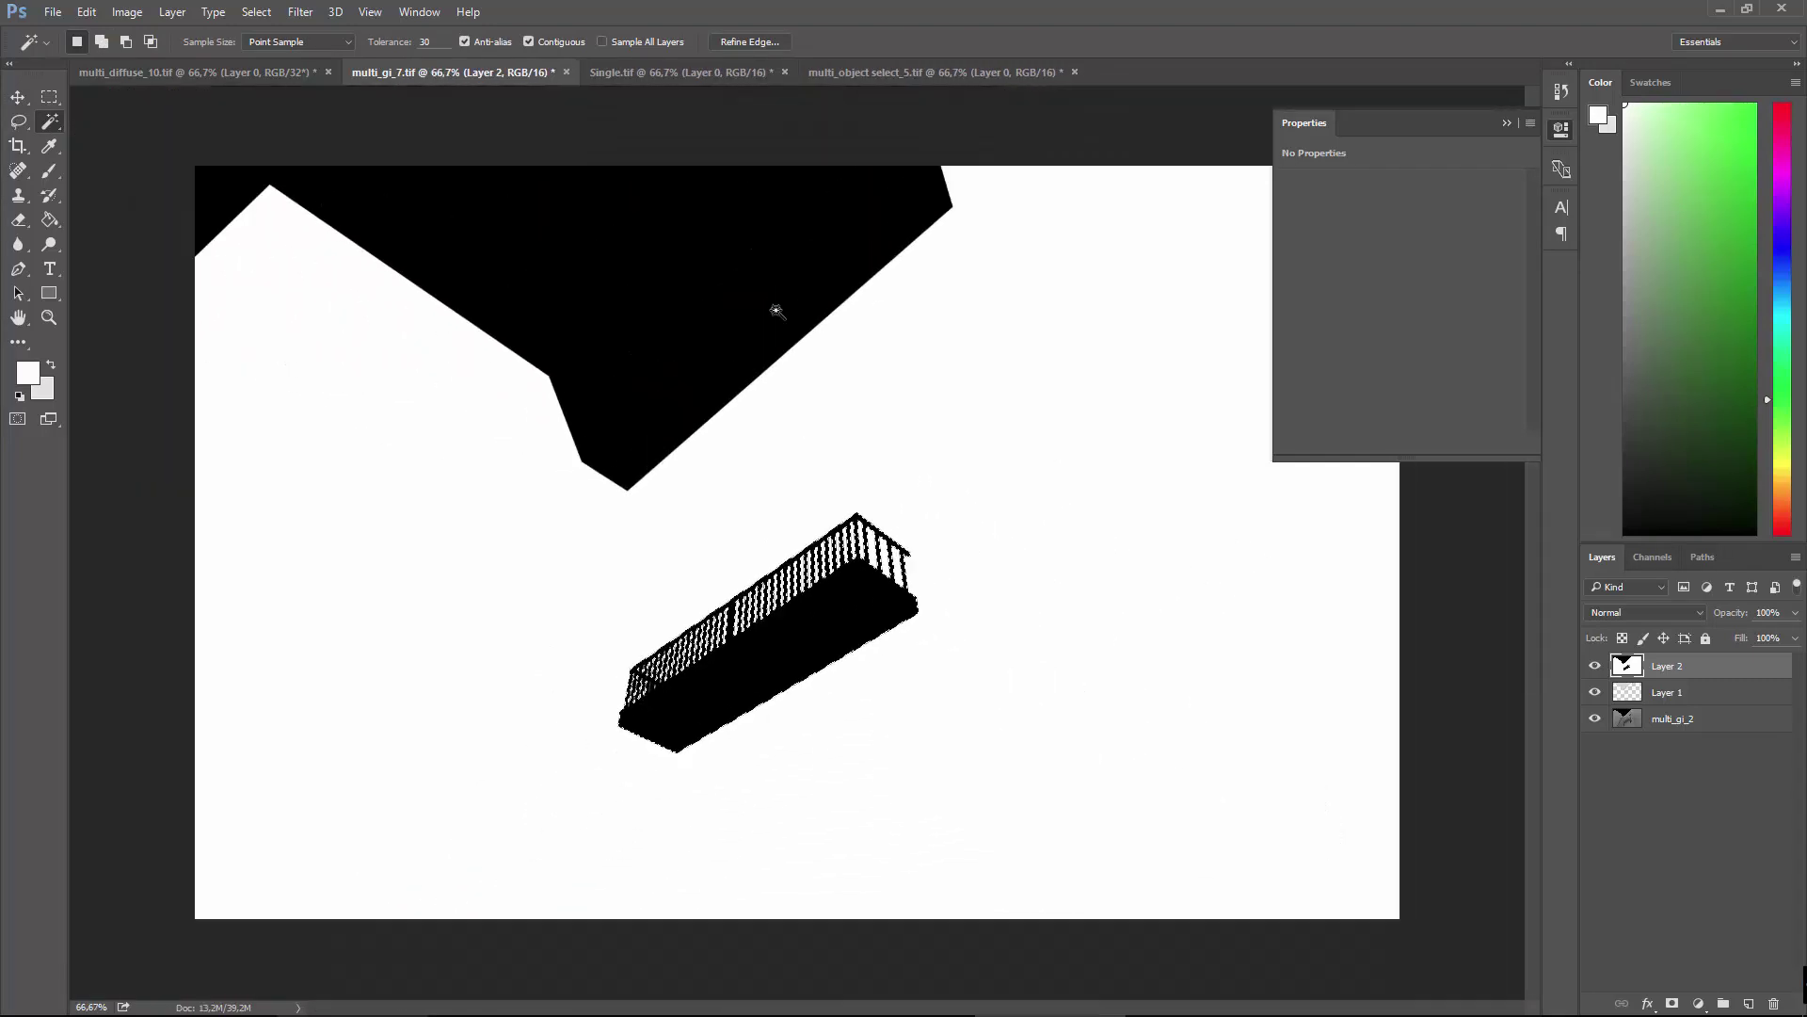
# Hide the mask layer, make Layer 1 active and check the balcony selection over the render by toggling layer visibility.
pyautogui.click(1654, 557)
pyautogui.click(1602, 556)
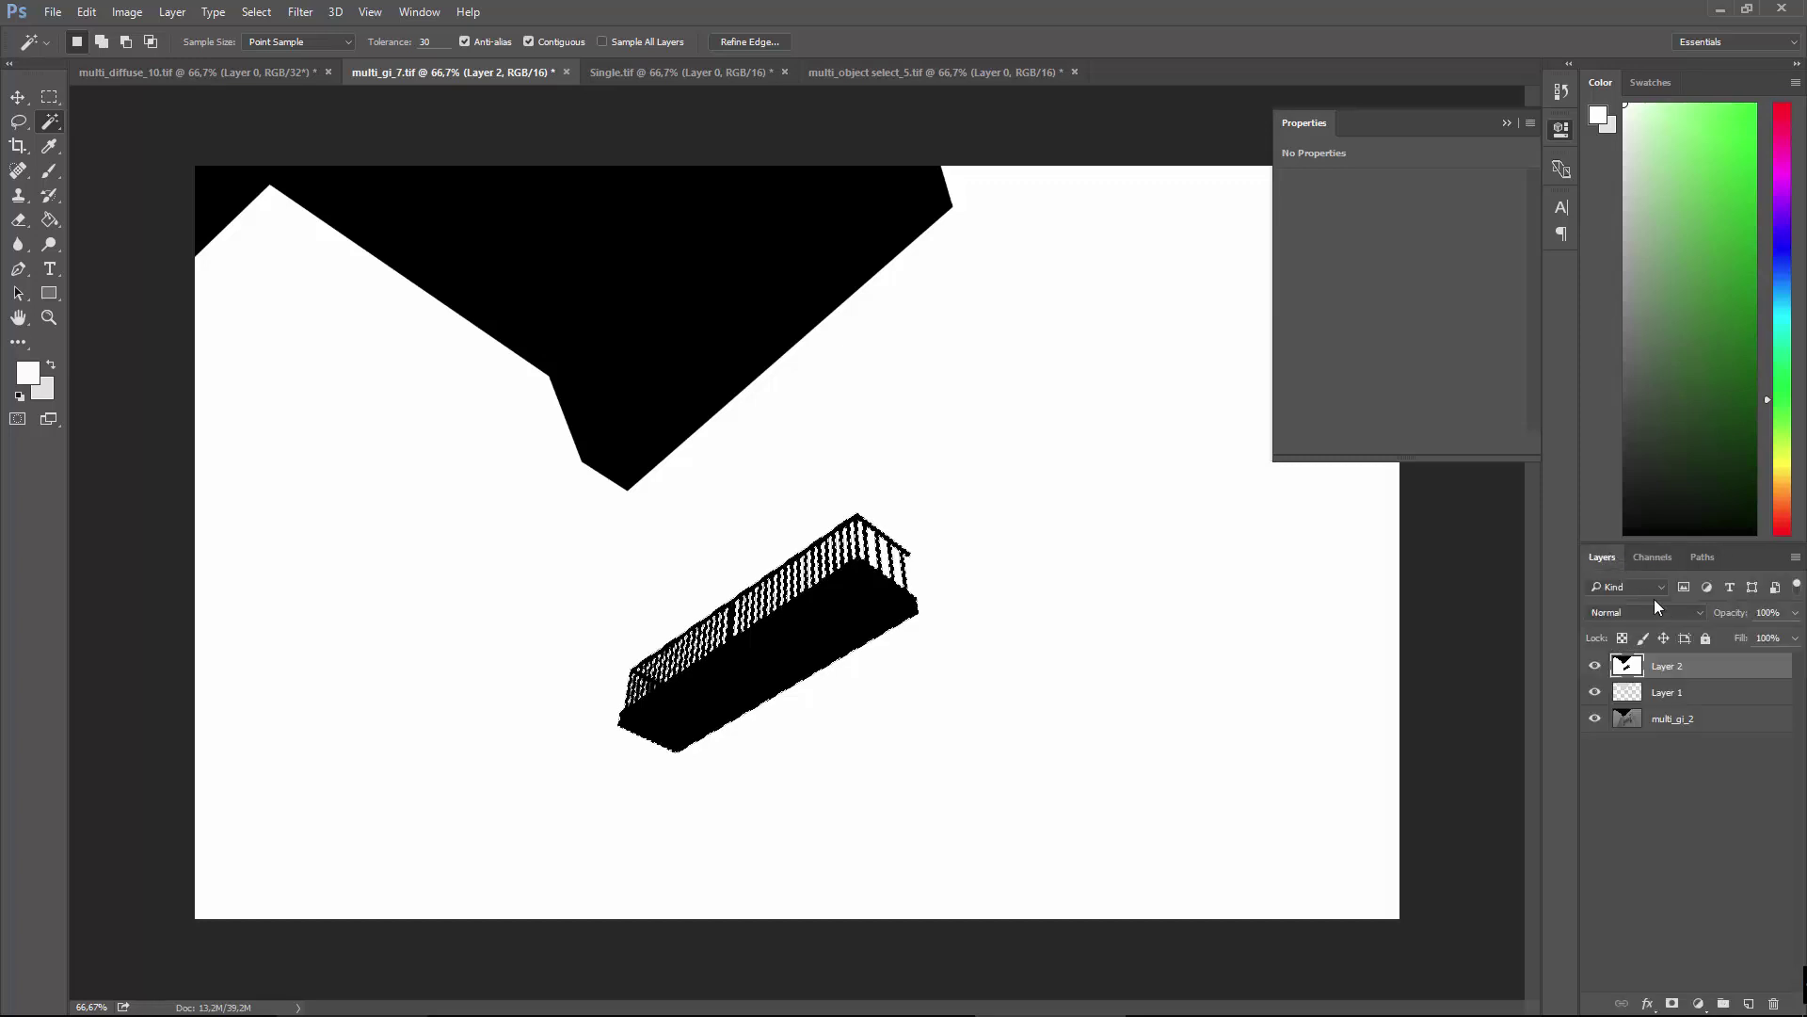
pyautogui.click(1628, 692)
pyautogui.click(1594, 665)
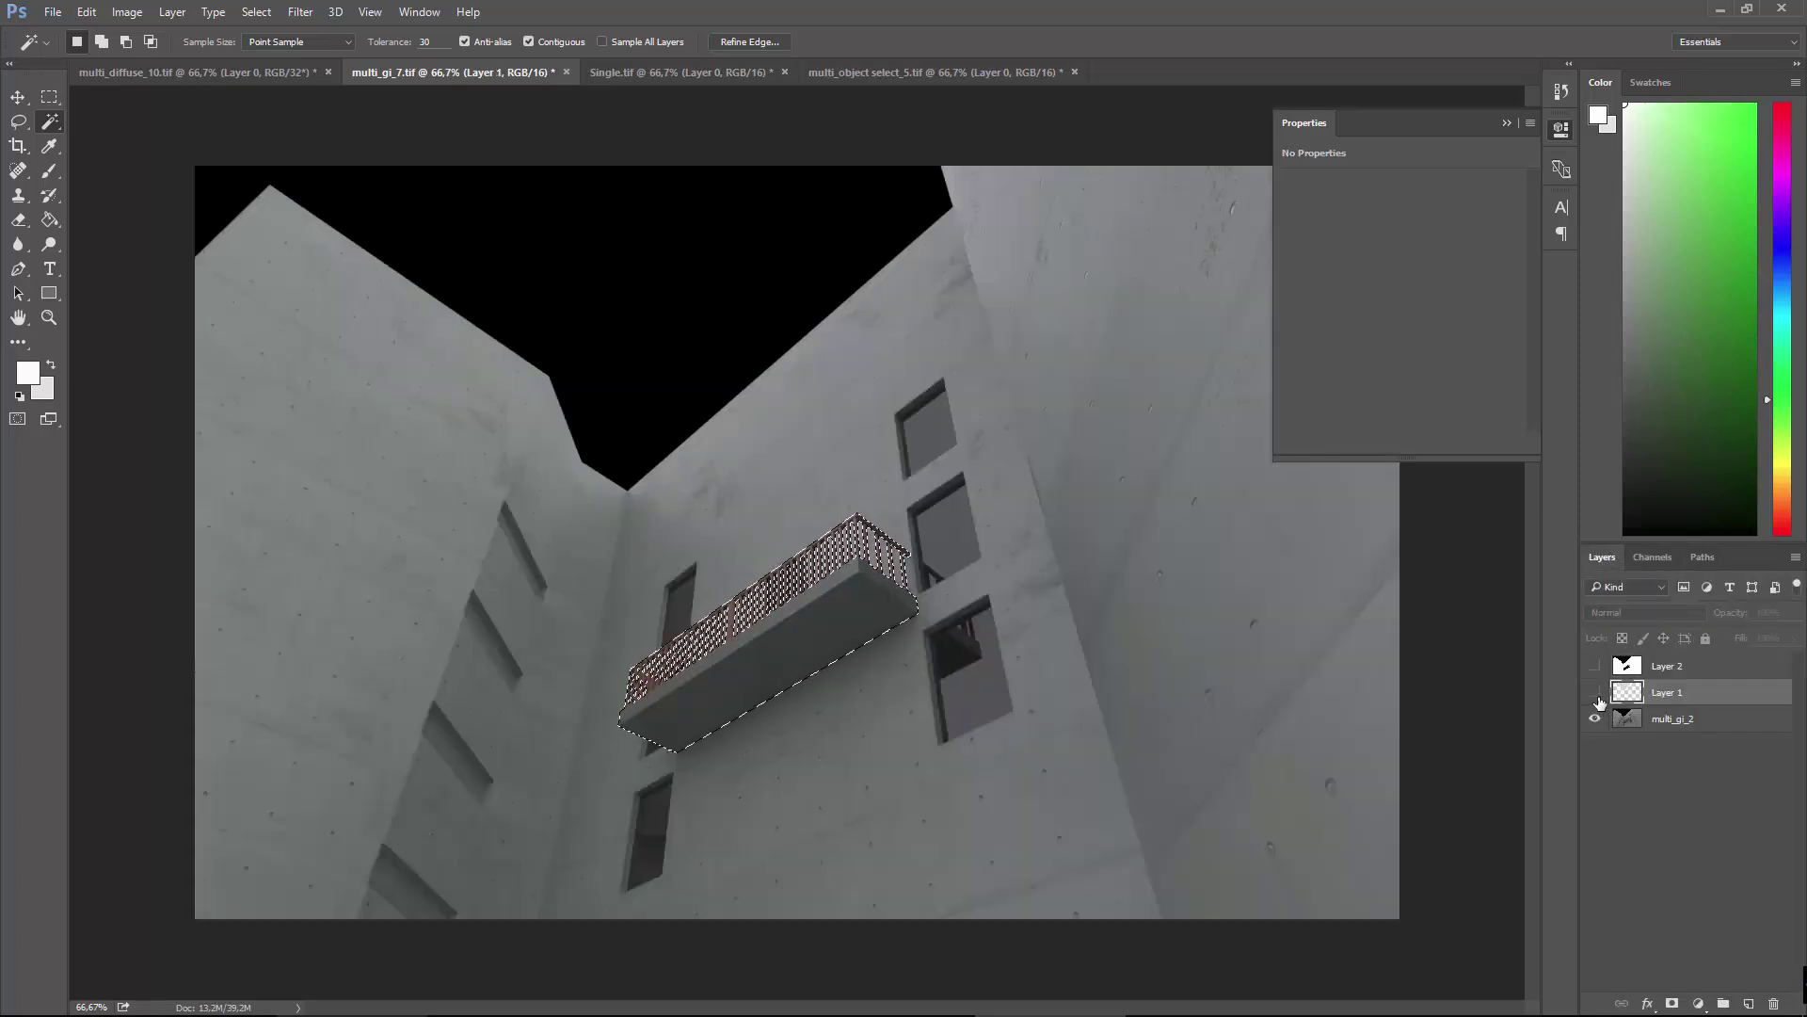
pyautogui.click(1597, 718)
pyautogui.click(1596, 718)
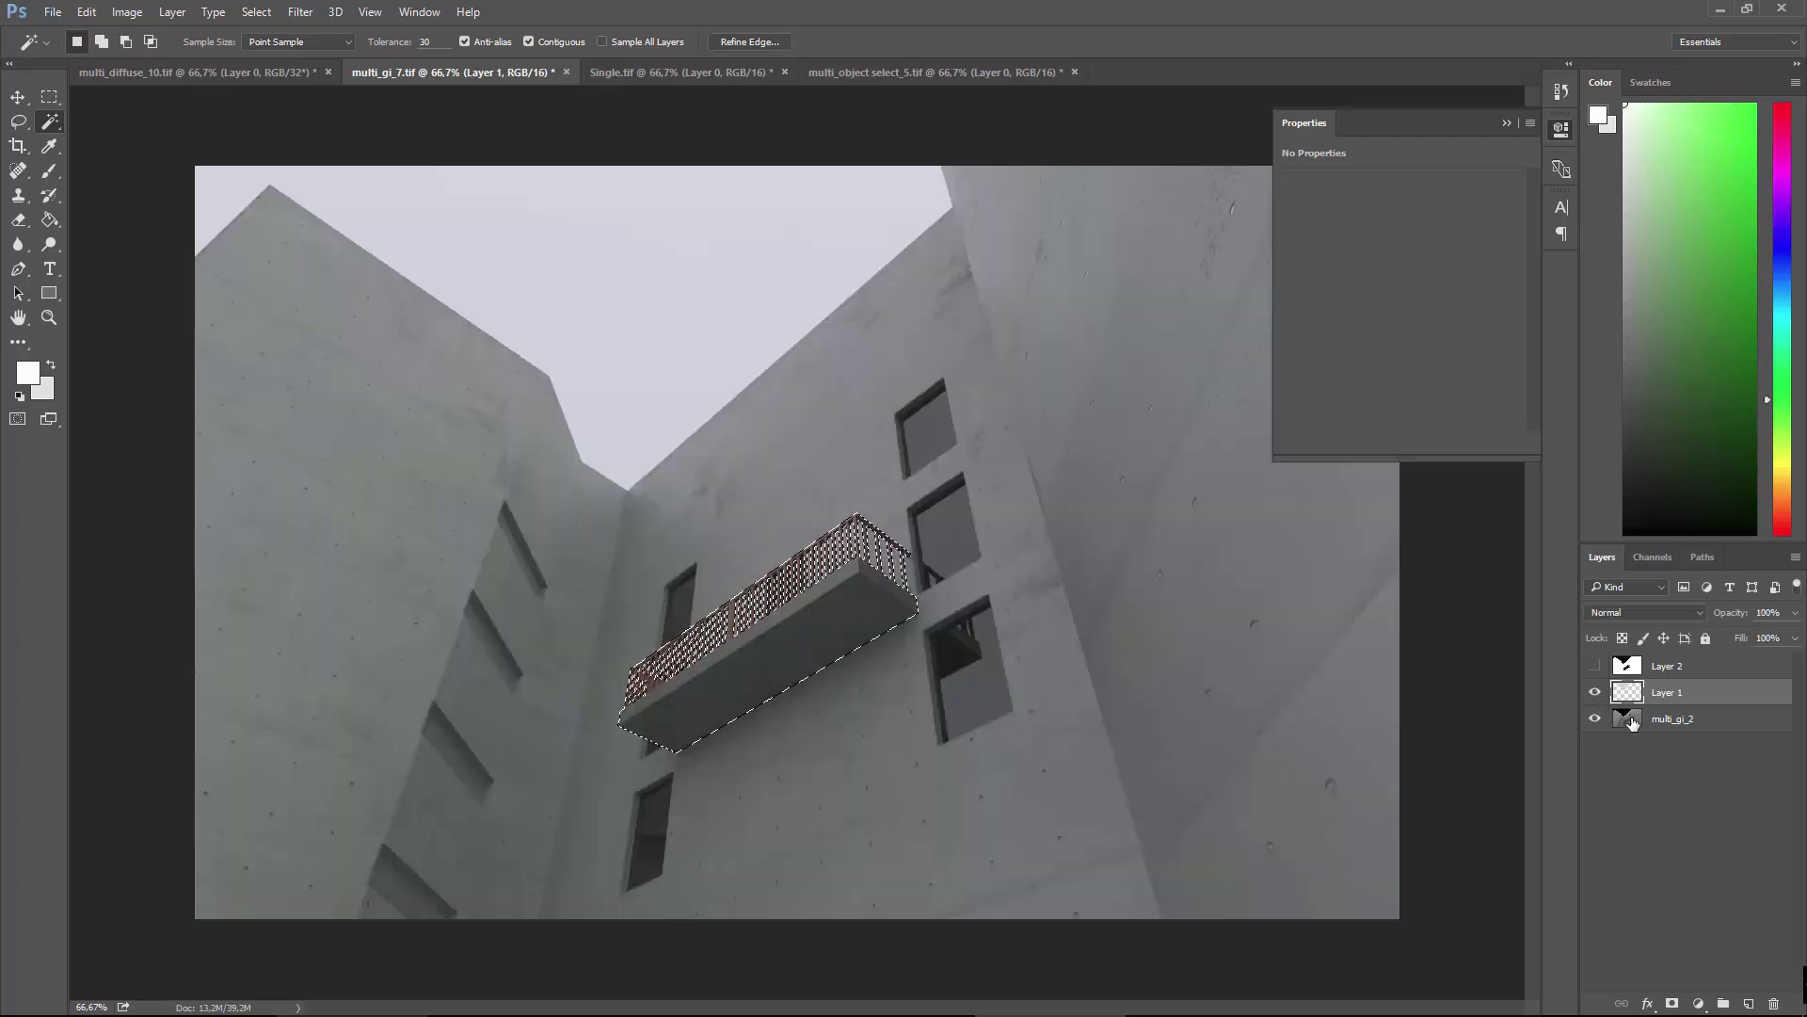
# Add a layer mask to multi_gi_2 from the balcony selection so that the balcony is masked out.
pyautogui.click(1671, 719)
pyautogui.hotkey('ctrl', '1')
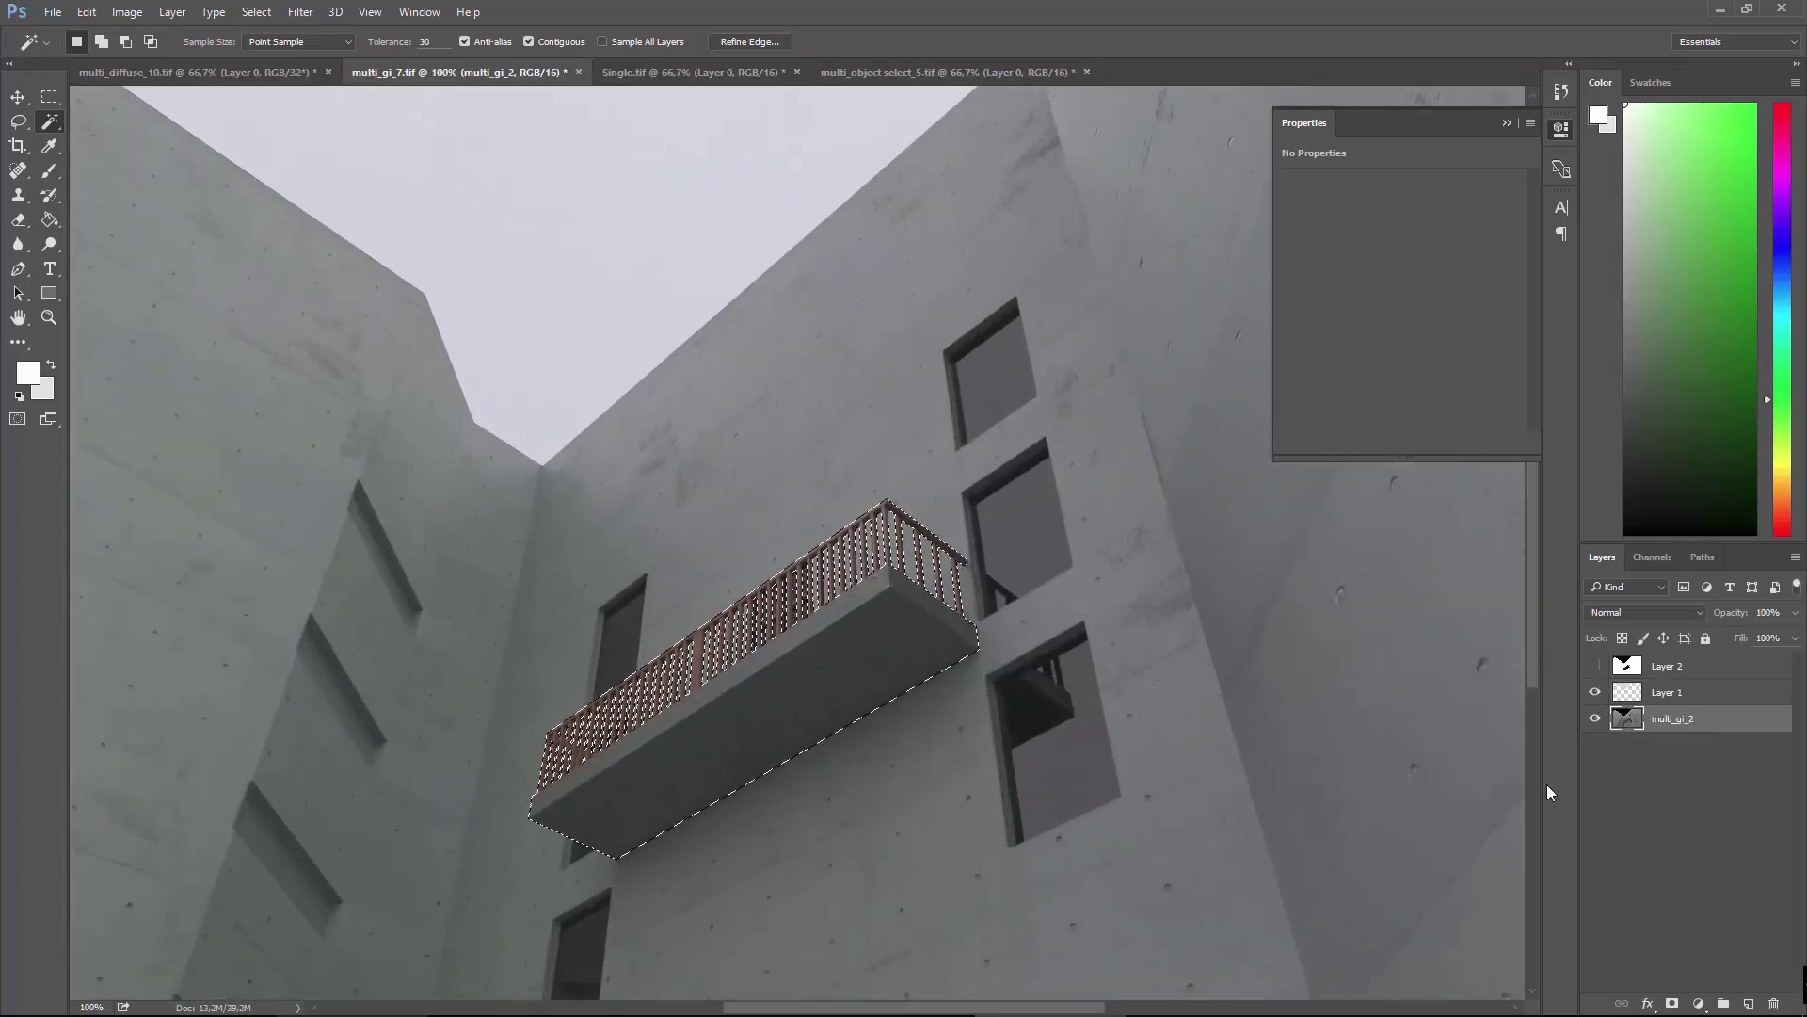
pyautogui.click(1671, 1004)
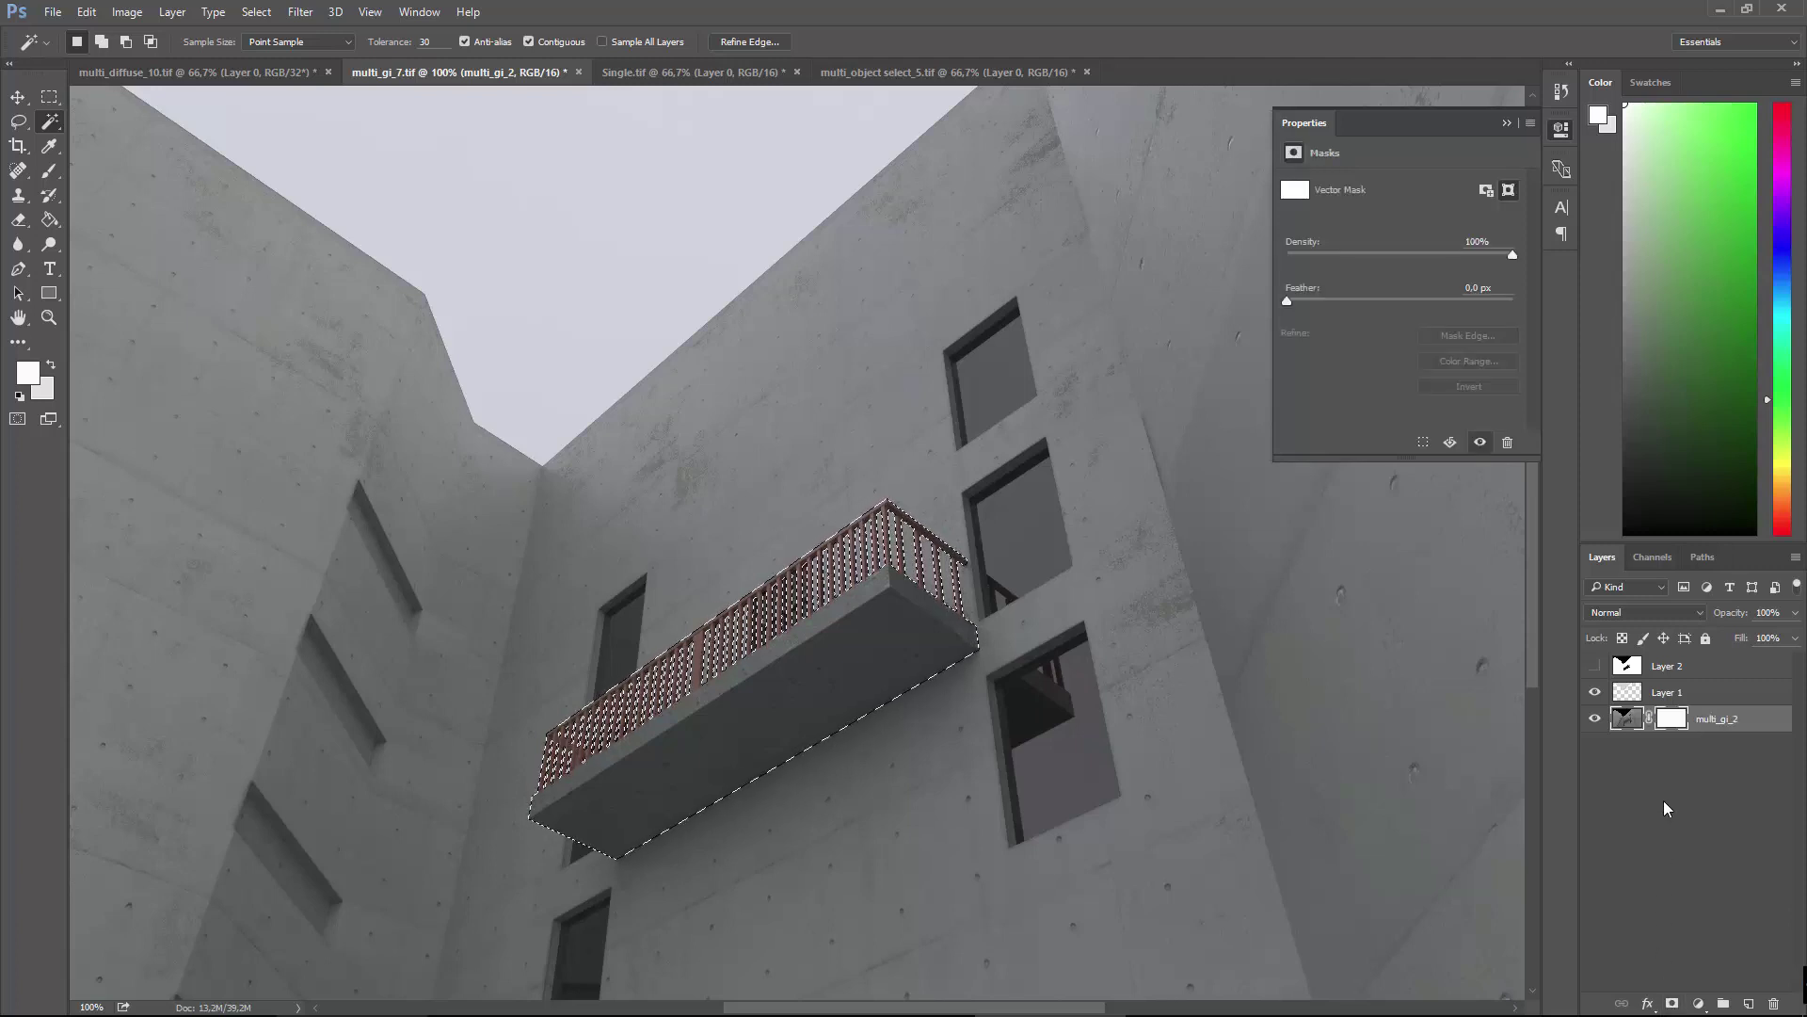
pyautogui.hotkey('ctrl', 'z')
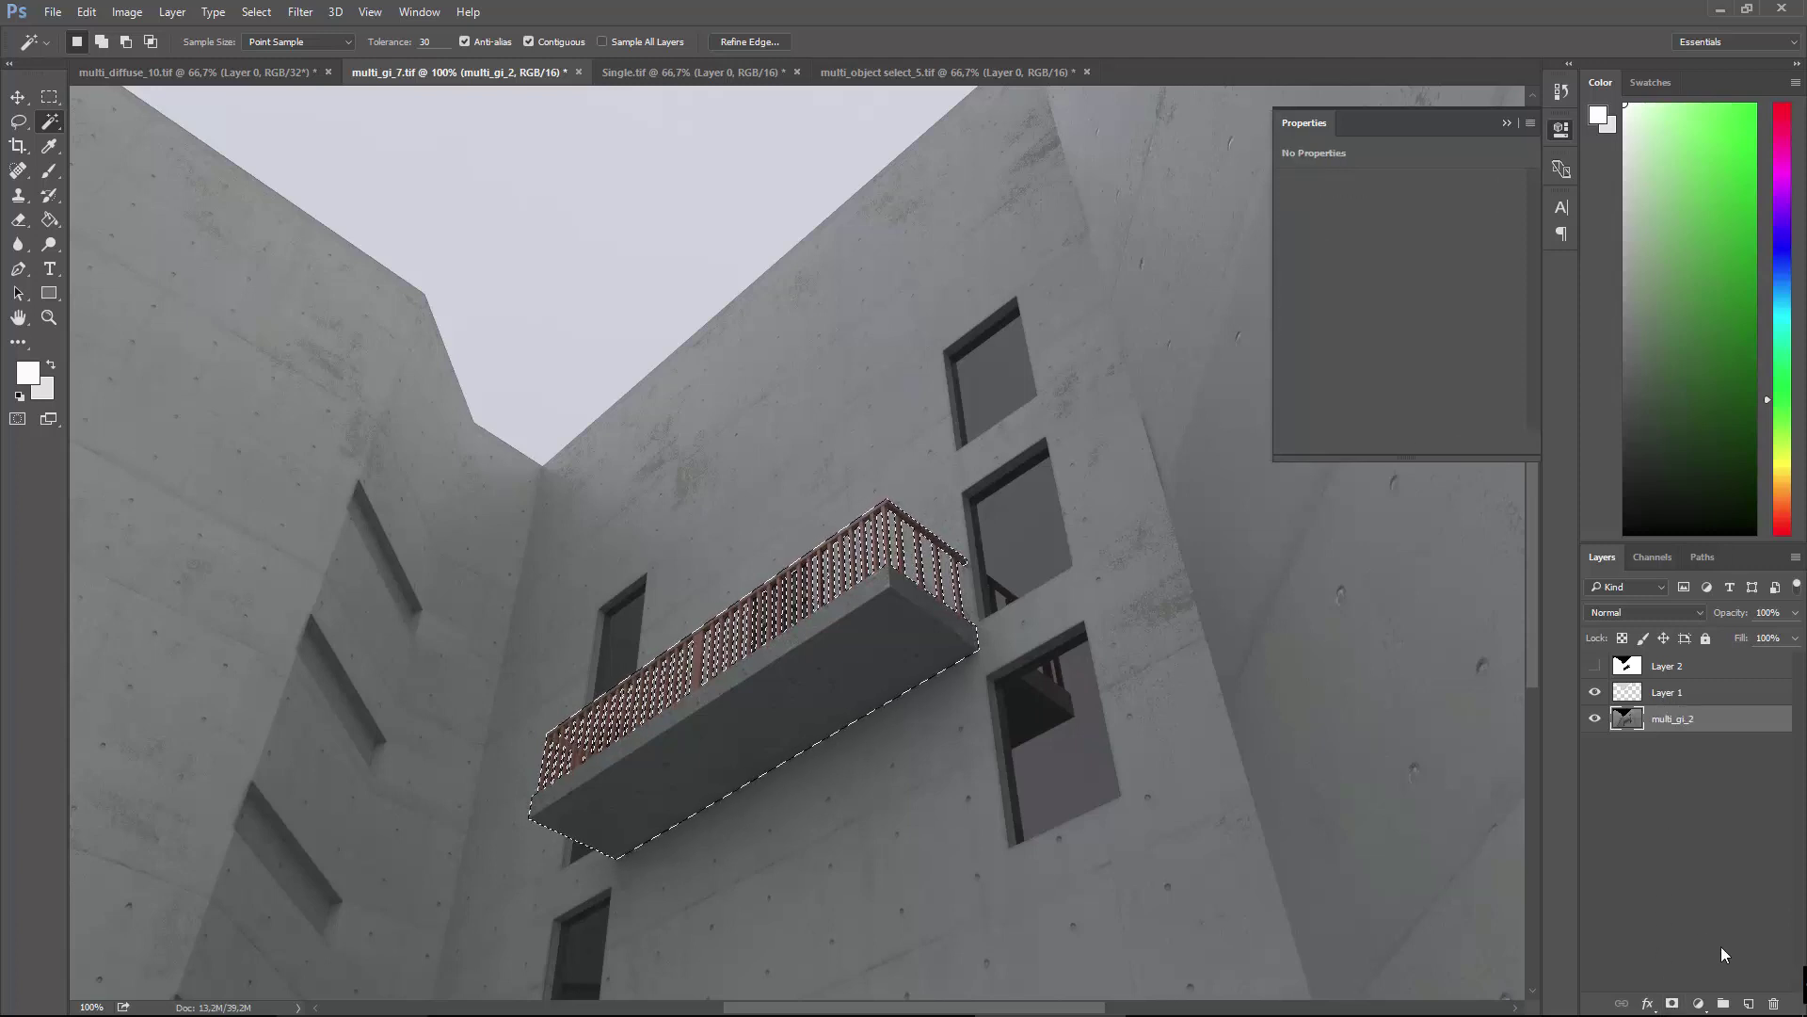
pyautogui.click(1672, 1005)
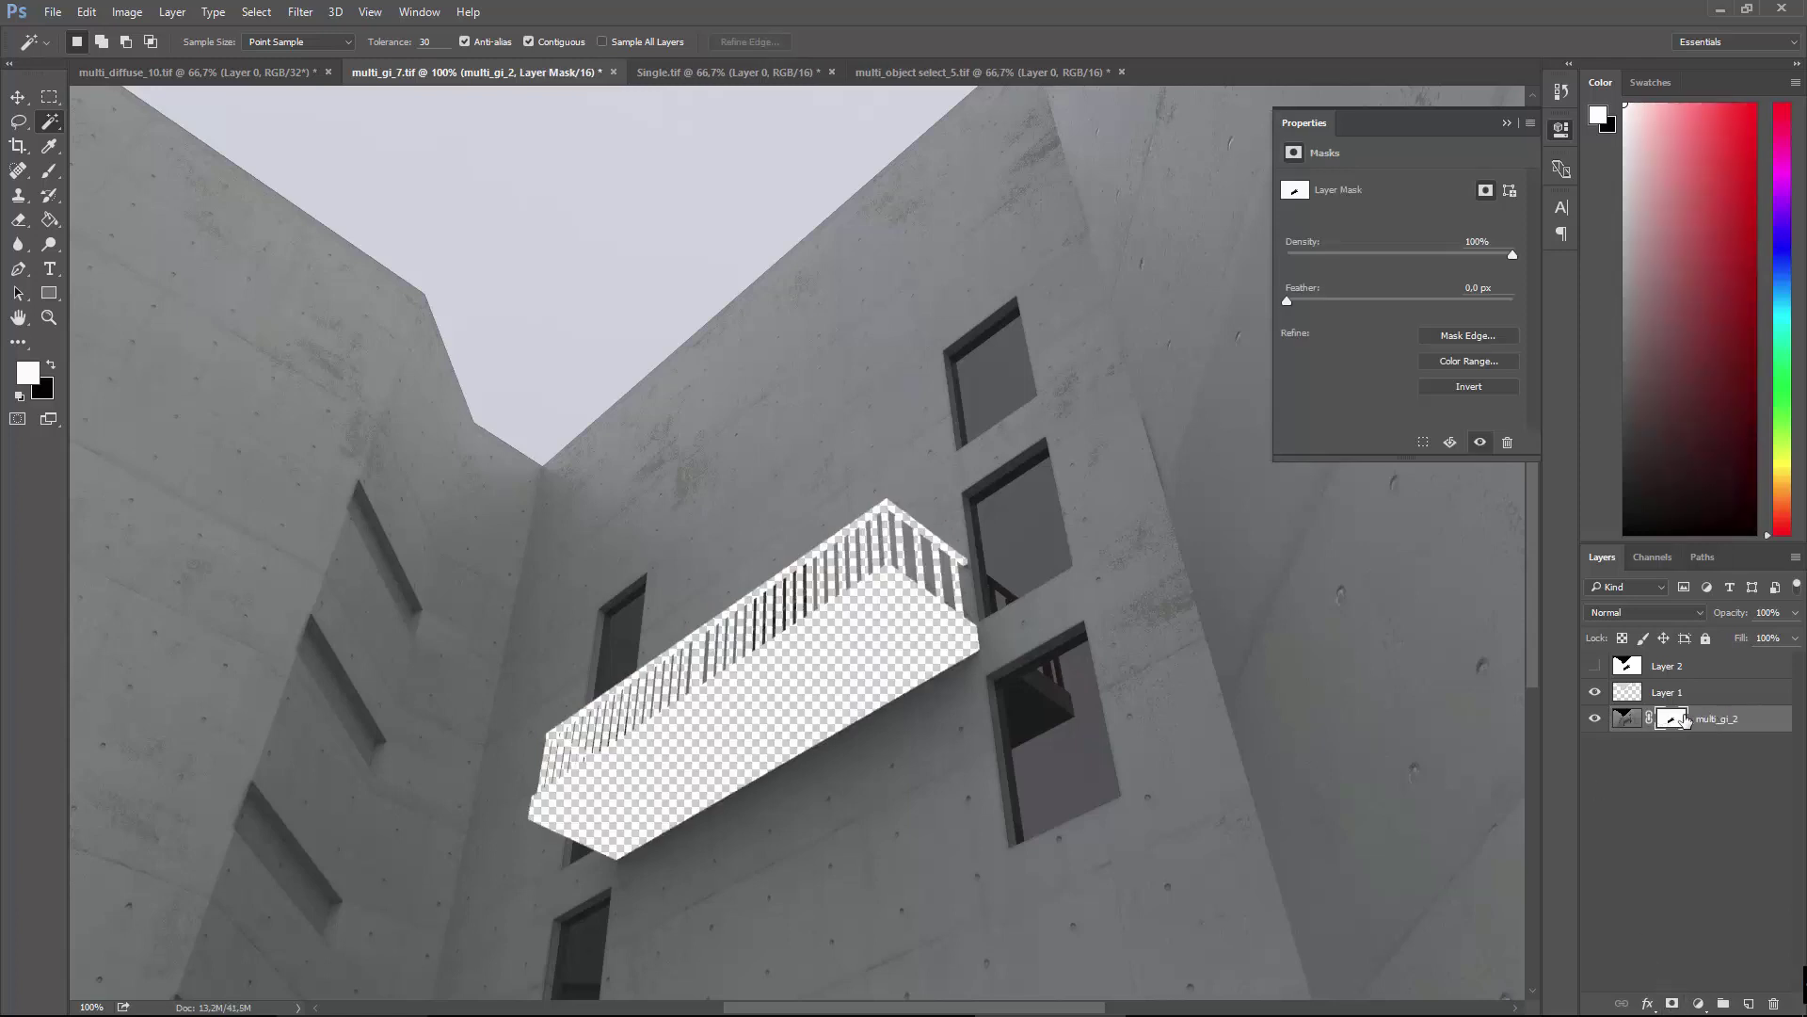
# Switch between the image and the layer mask of multi_gi_2 to compare which one is being edited.
pyautogui.click(1626, 715)
pyautogui.click(1672, 719)
pyautogui.click(1628, 718)
pyautogui.click(1671, 720)
pyautogui.click(1627, 718)
pyautogui.click(1673, 720)
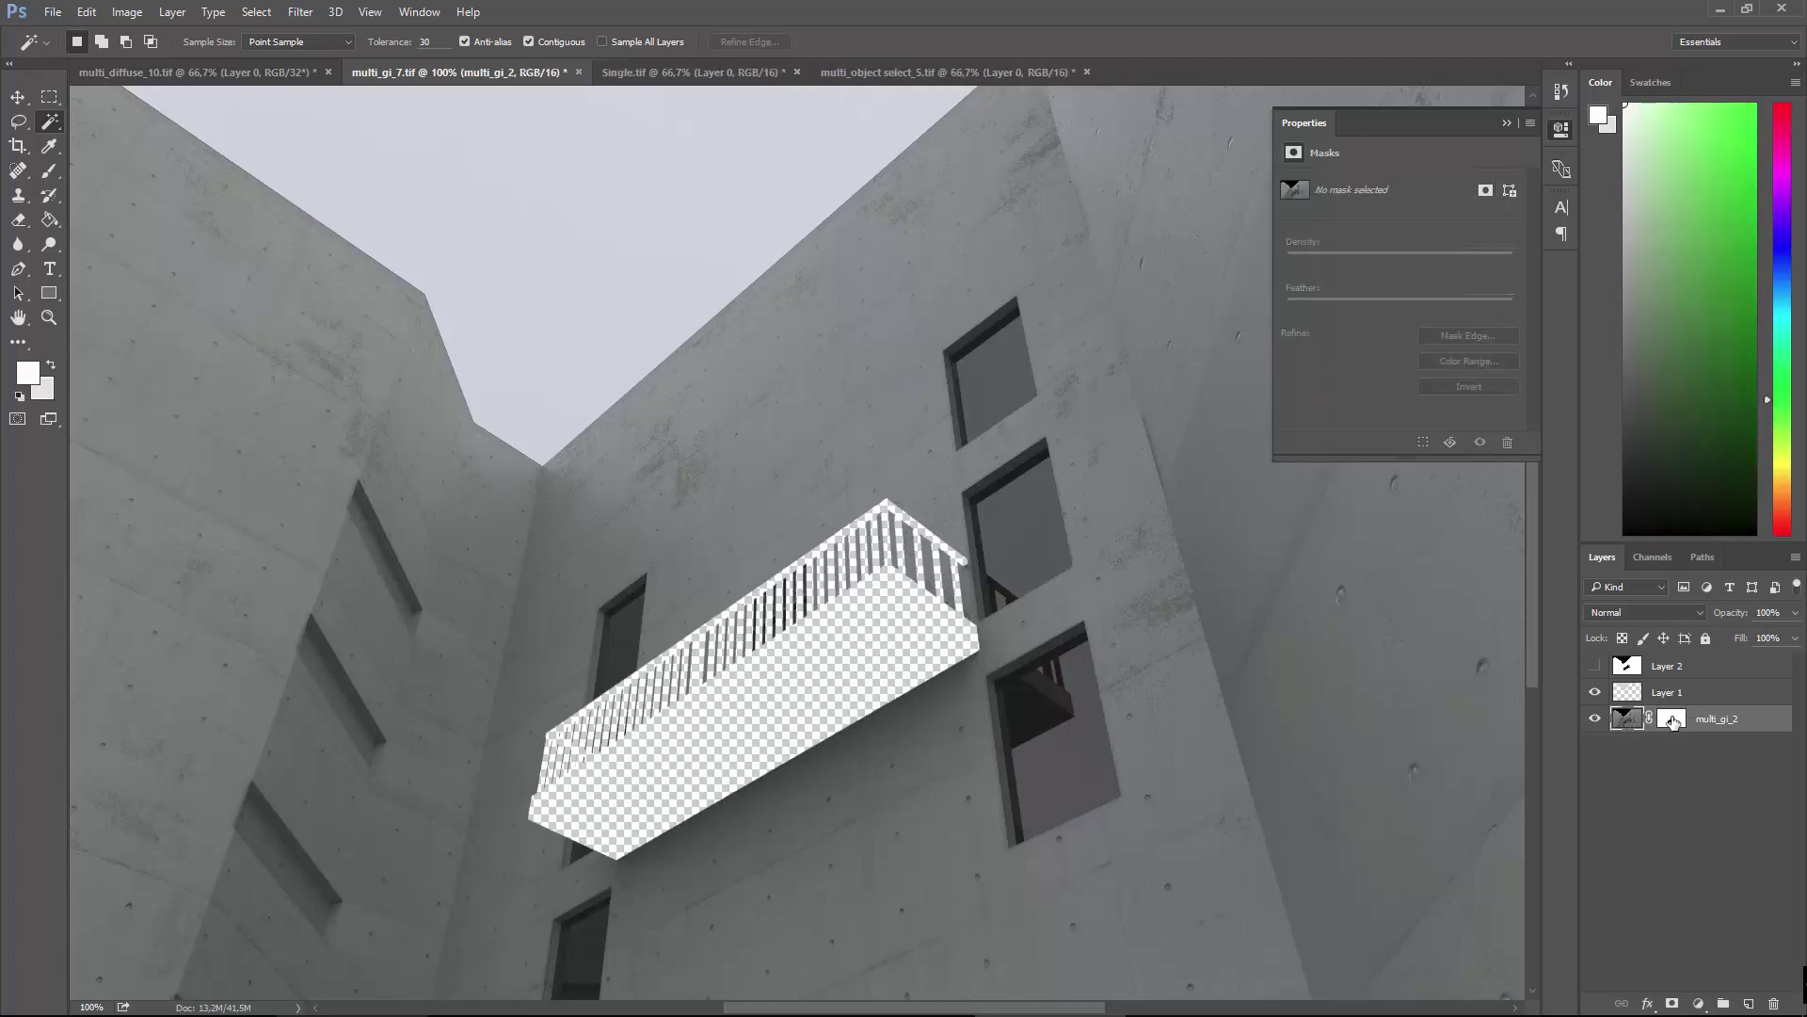
pyautogui.click(1640, 721)
pyautogui.click(1630, 721)
# Duplicate the masked multi_gi_2 layer beneath the original and delete the copy's layer mask.
pyautogui.keyDown('alt'); pyautogui.moveTo(1628, 726); pyautogui.dragTo(1639, 776); pyautogui.keyUp('alt')
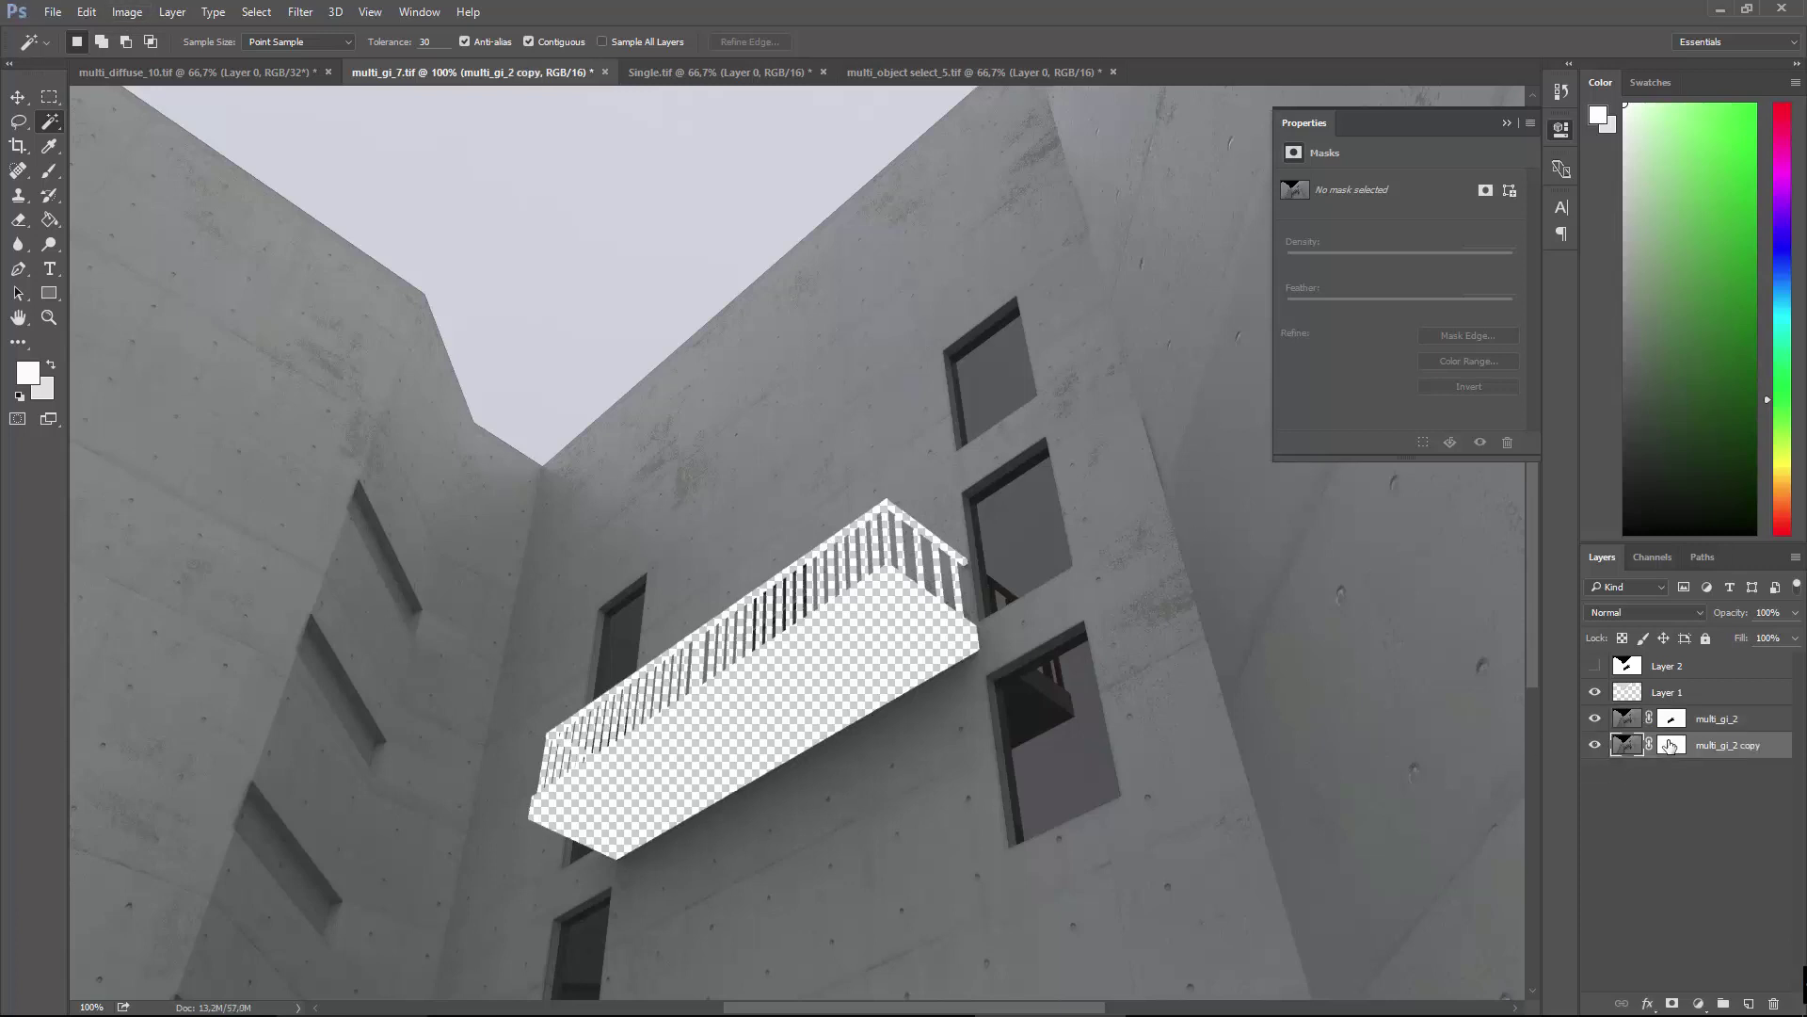
pyautogui.click(1679, 747)
pyautogui.hotkey('ctrl', 'z')
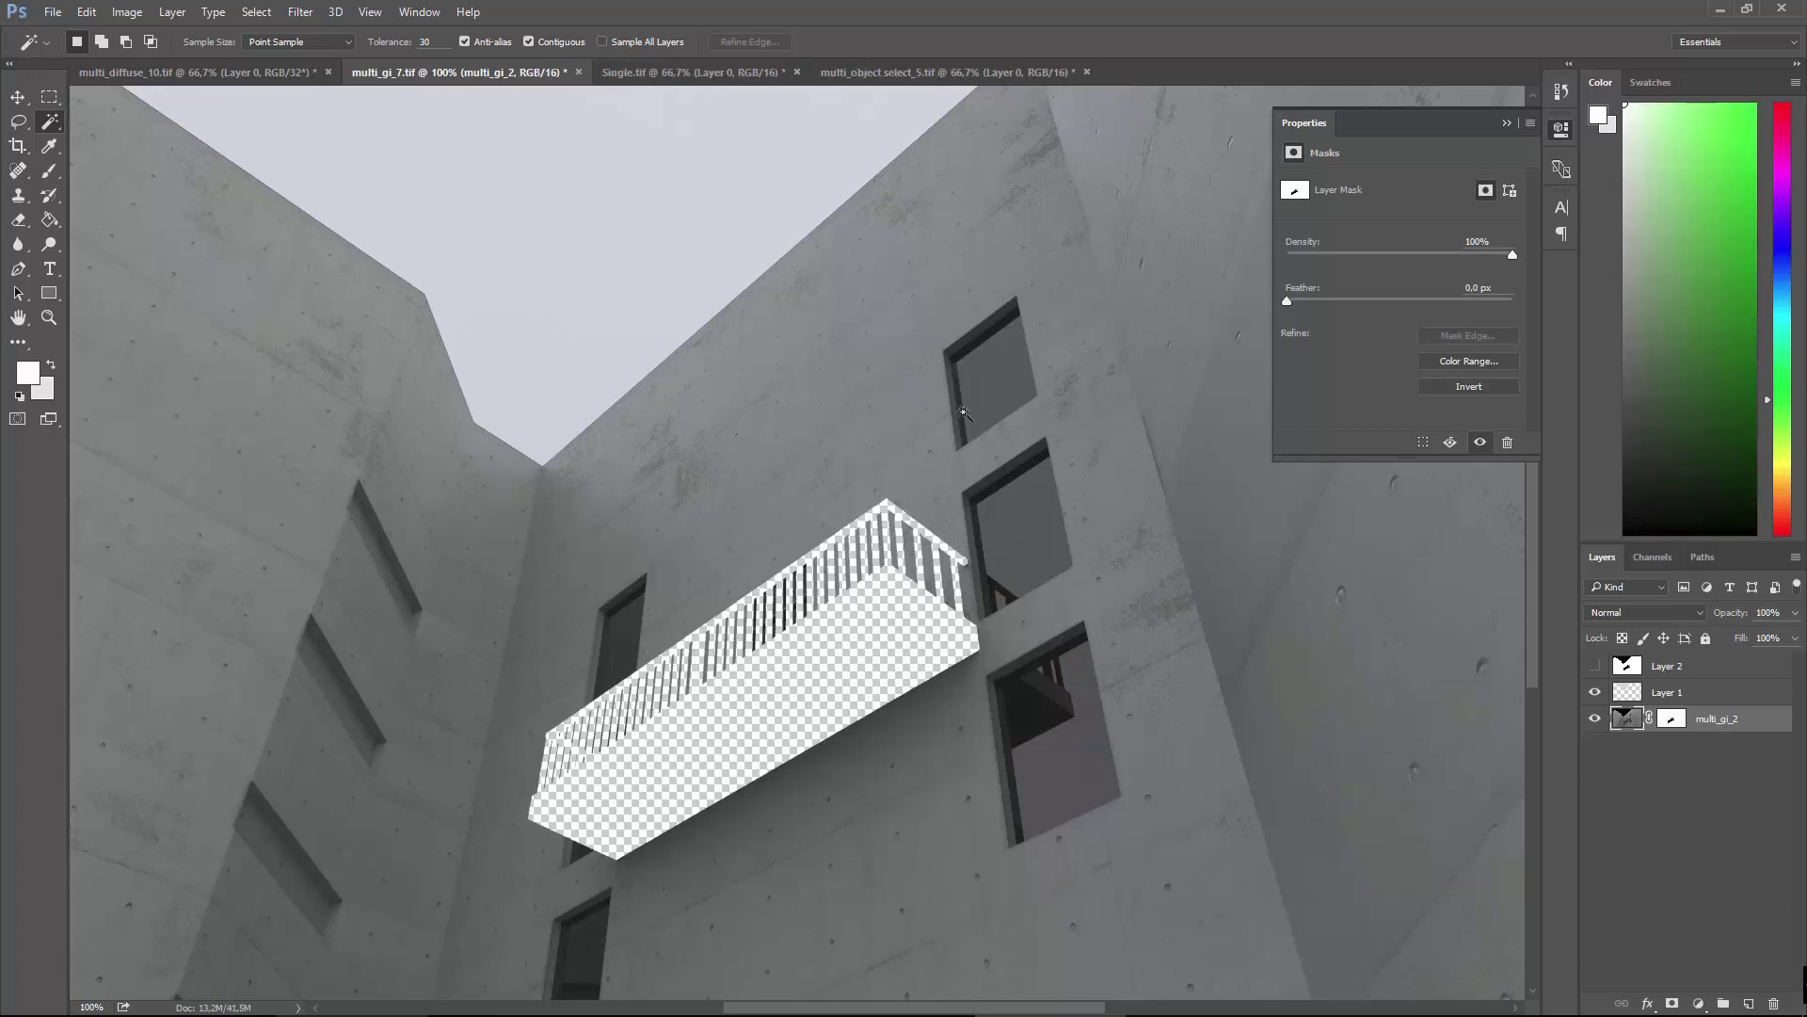
pyautogui.click(86, 11)
pyautogui.click(123, 69)
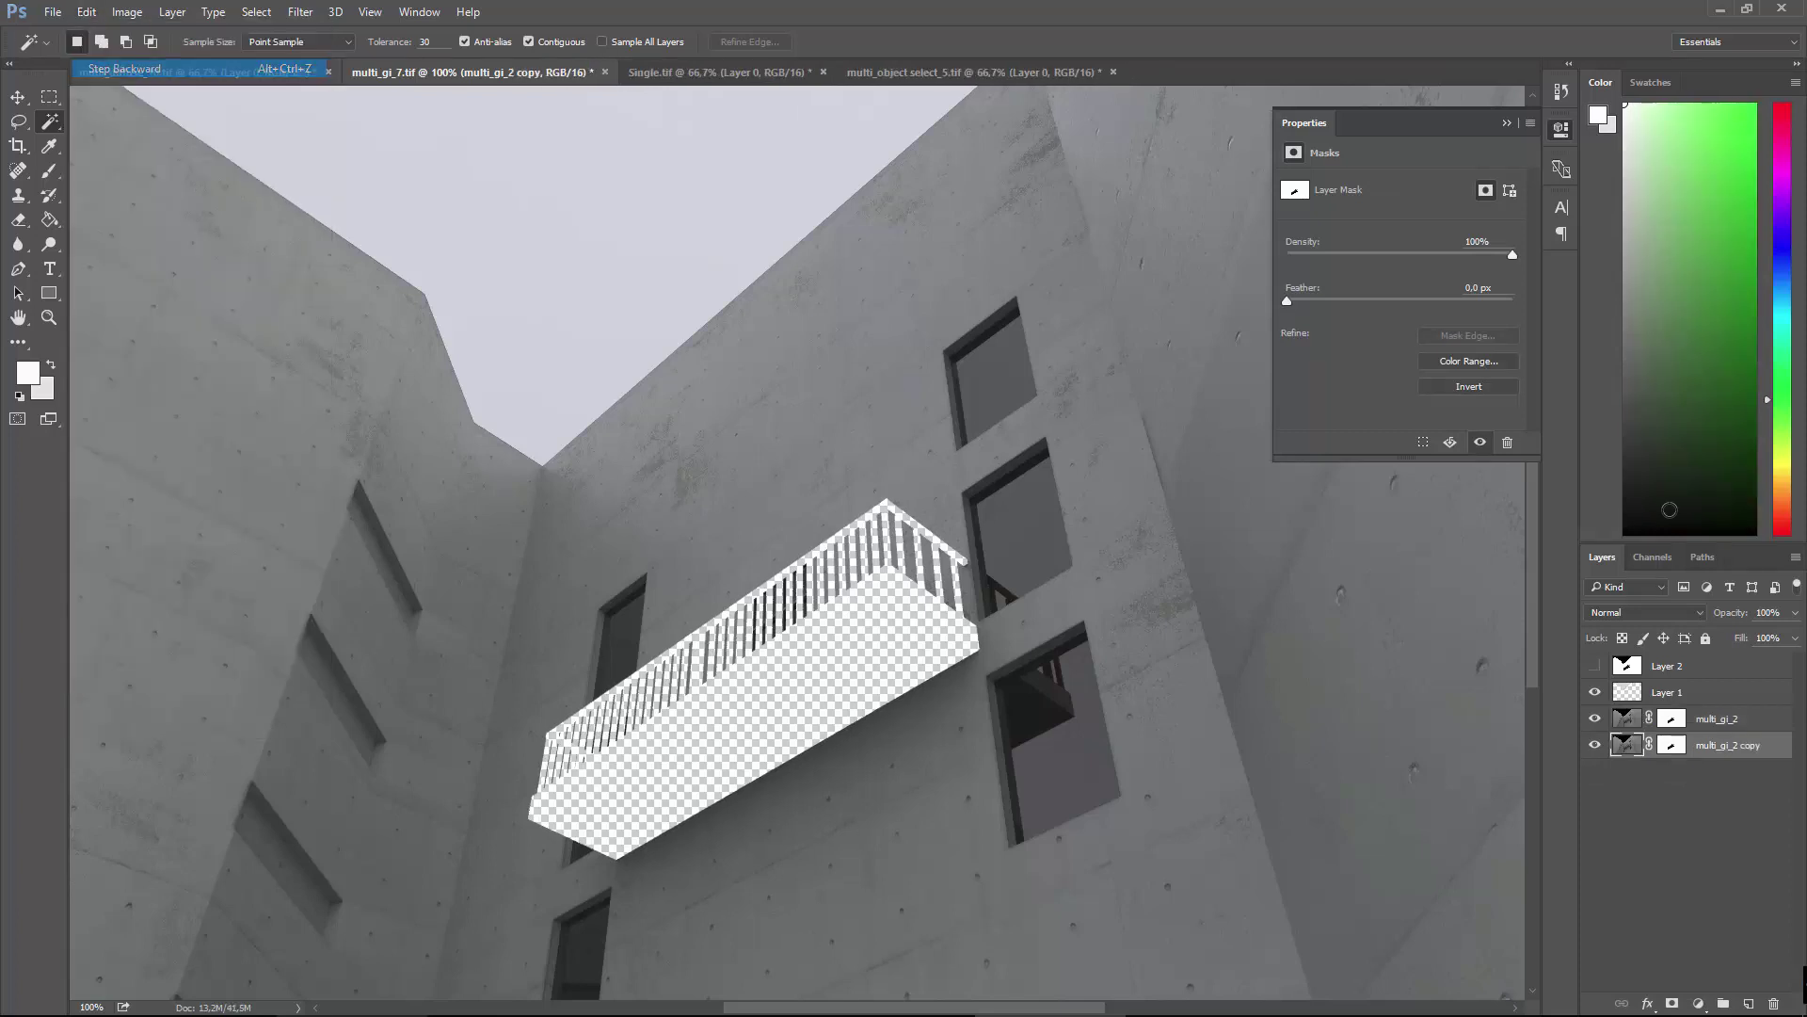
pyautogui.rightClick(1681, 750)
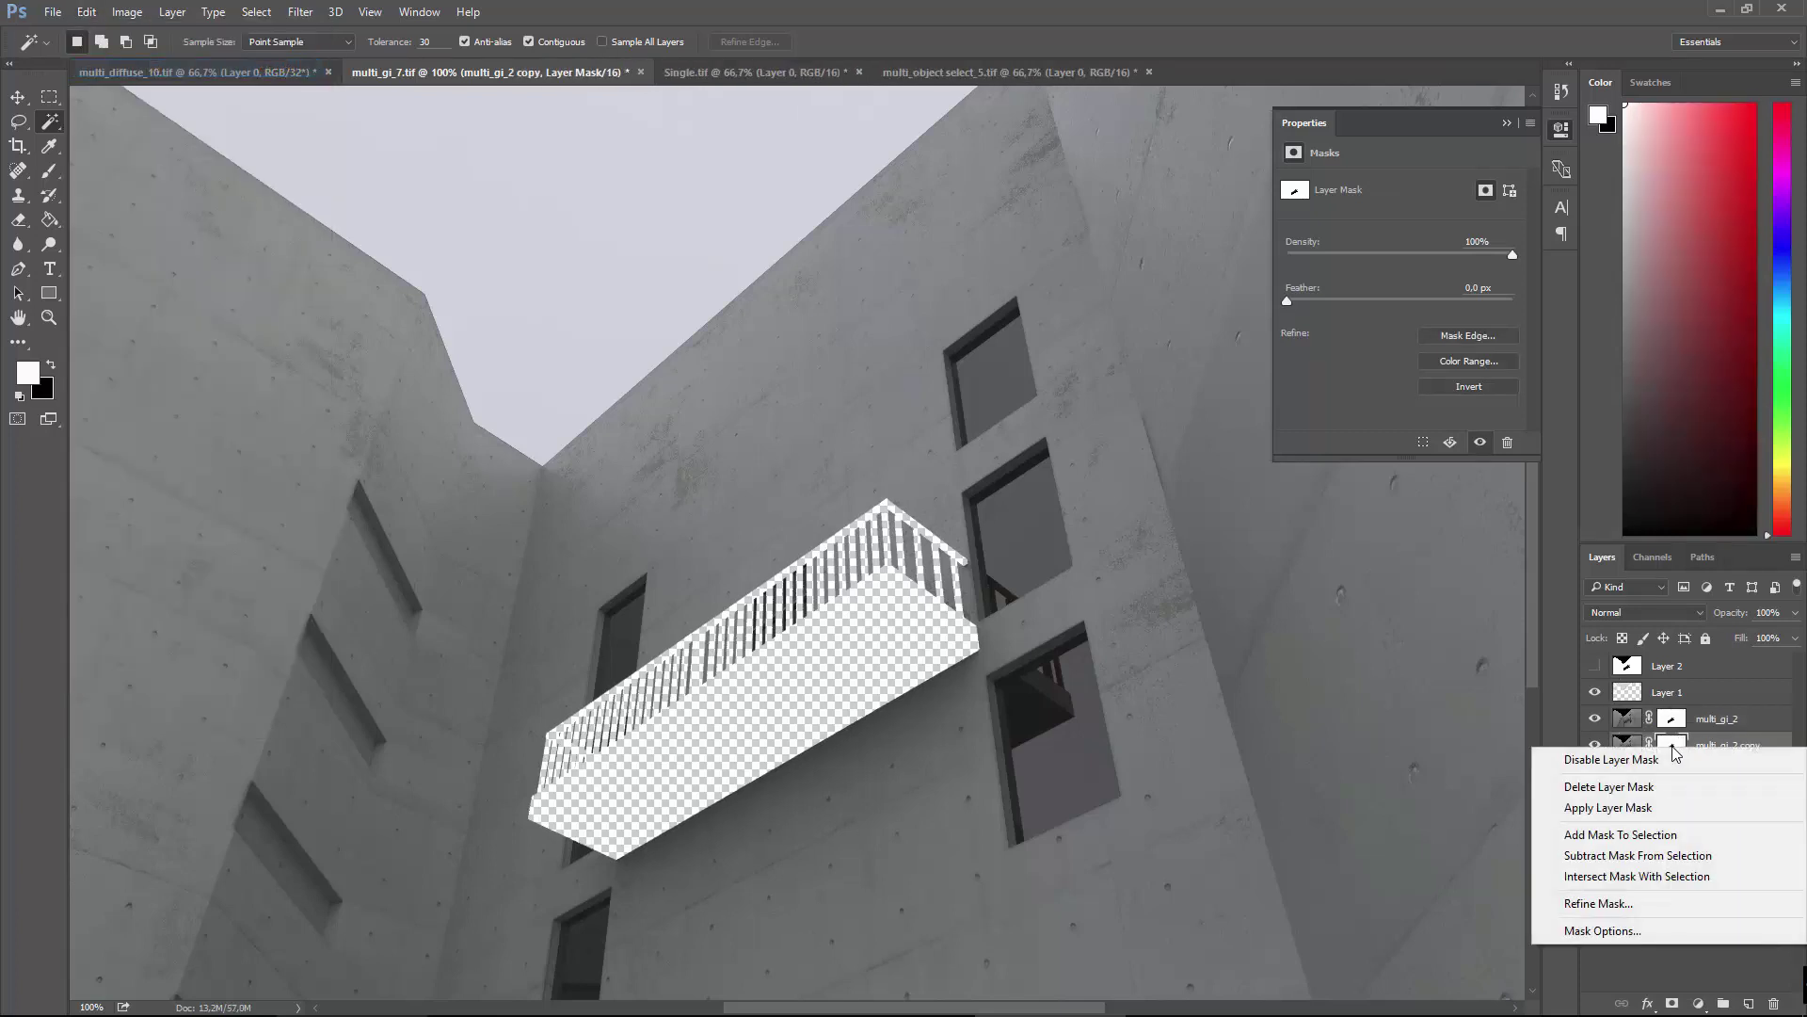
pyautogui.click(1662, 786)
pyautogui.click(1663, 779)
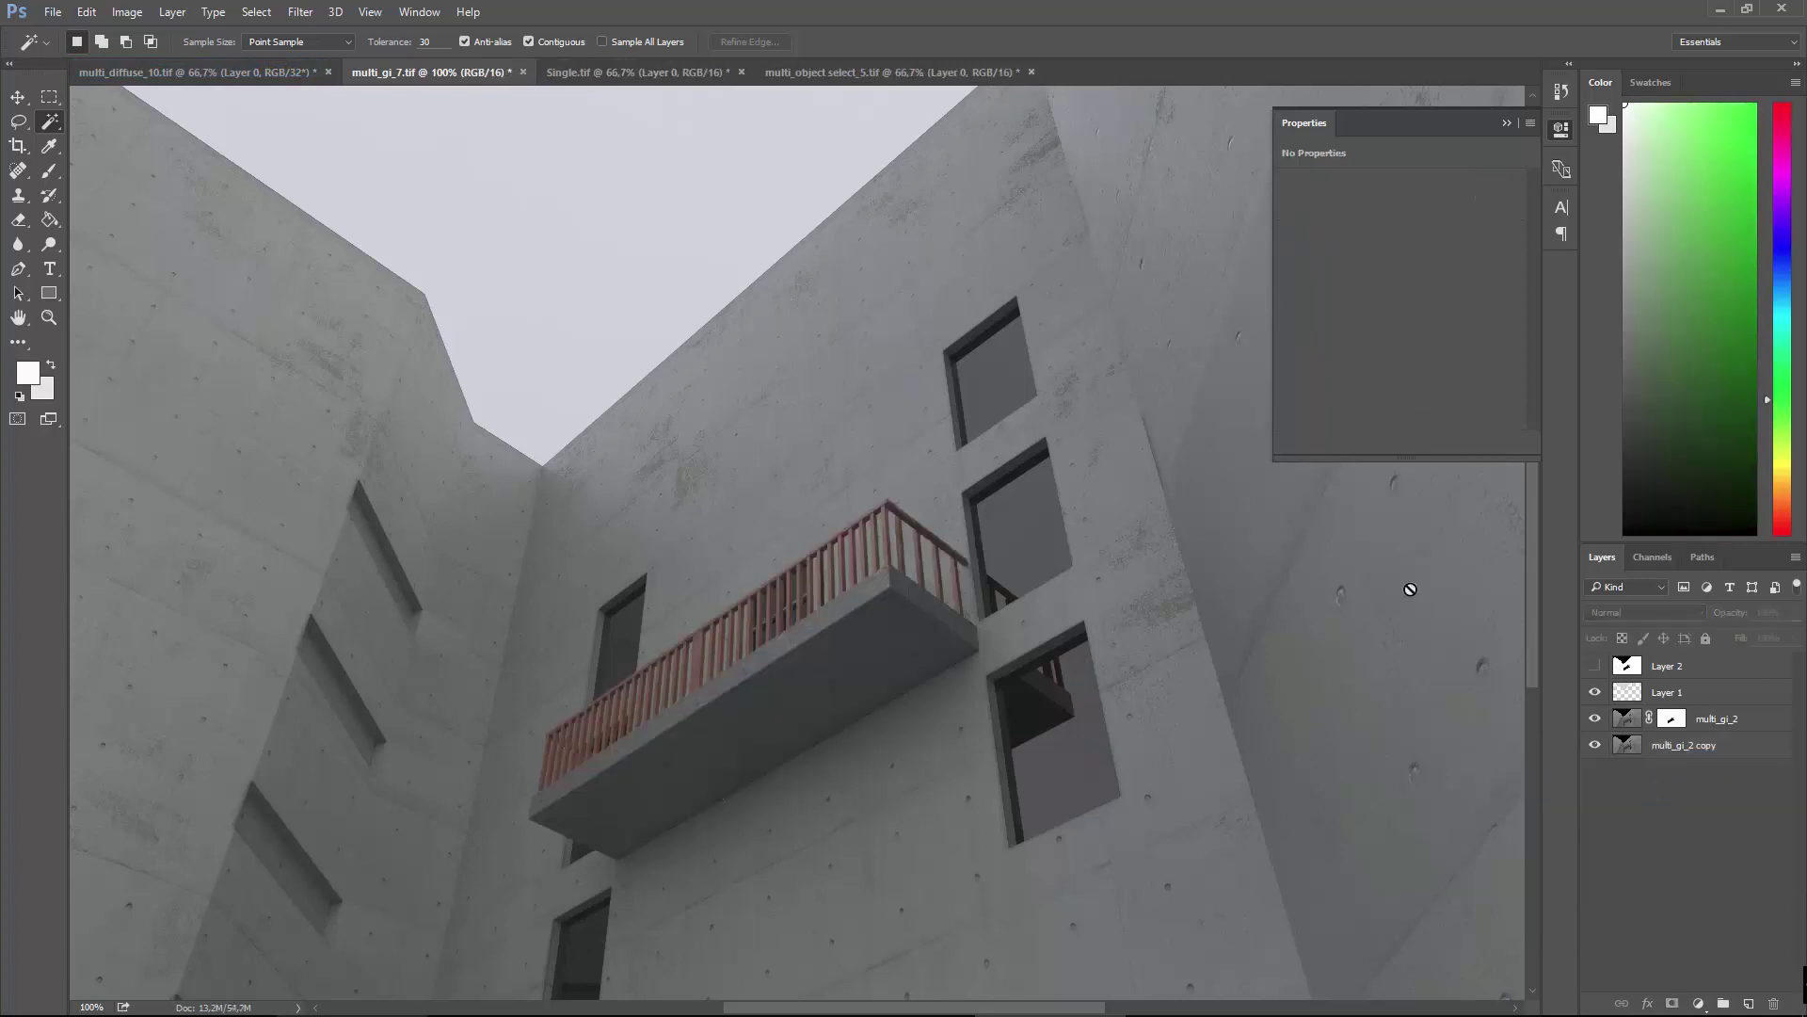
# Try lowering the white input level of the multi_gi_2 image with Levels and cancel the adjustment.
pyautogui.click(17, 97)
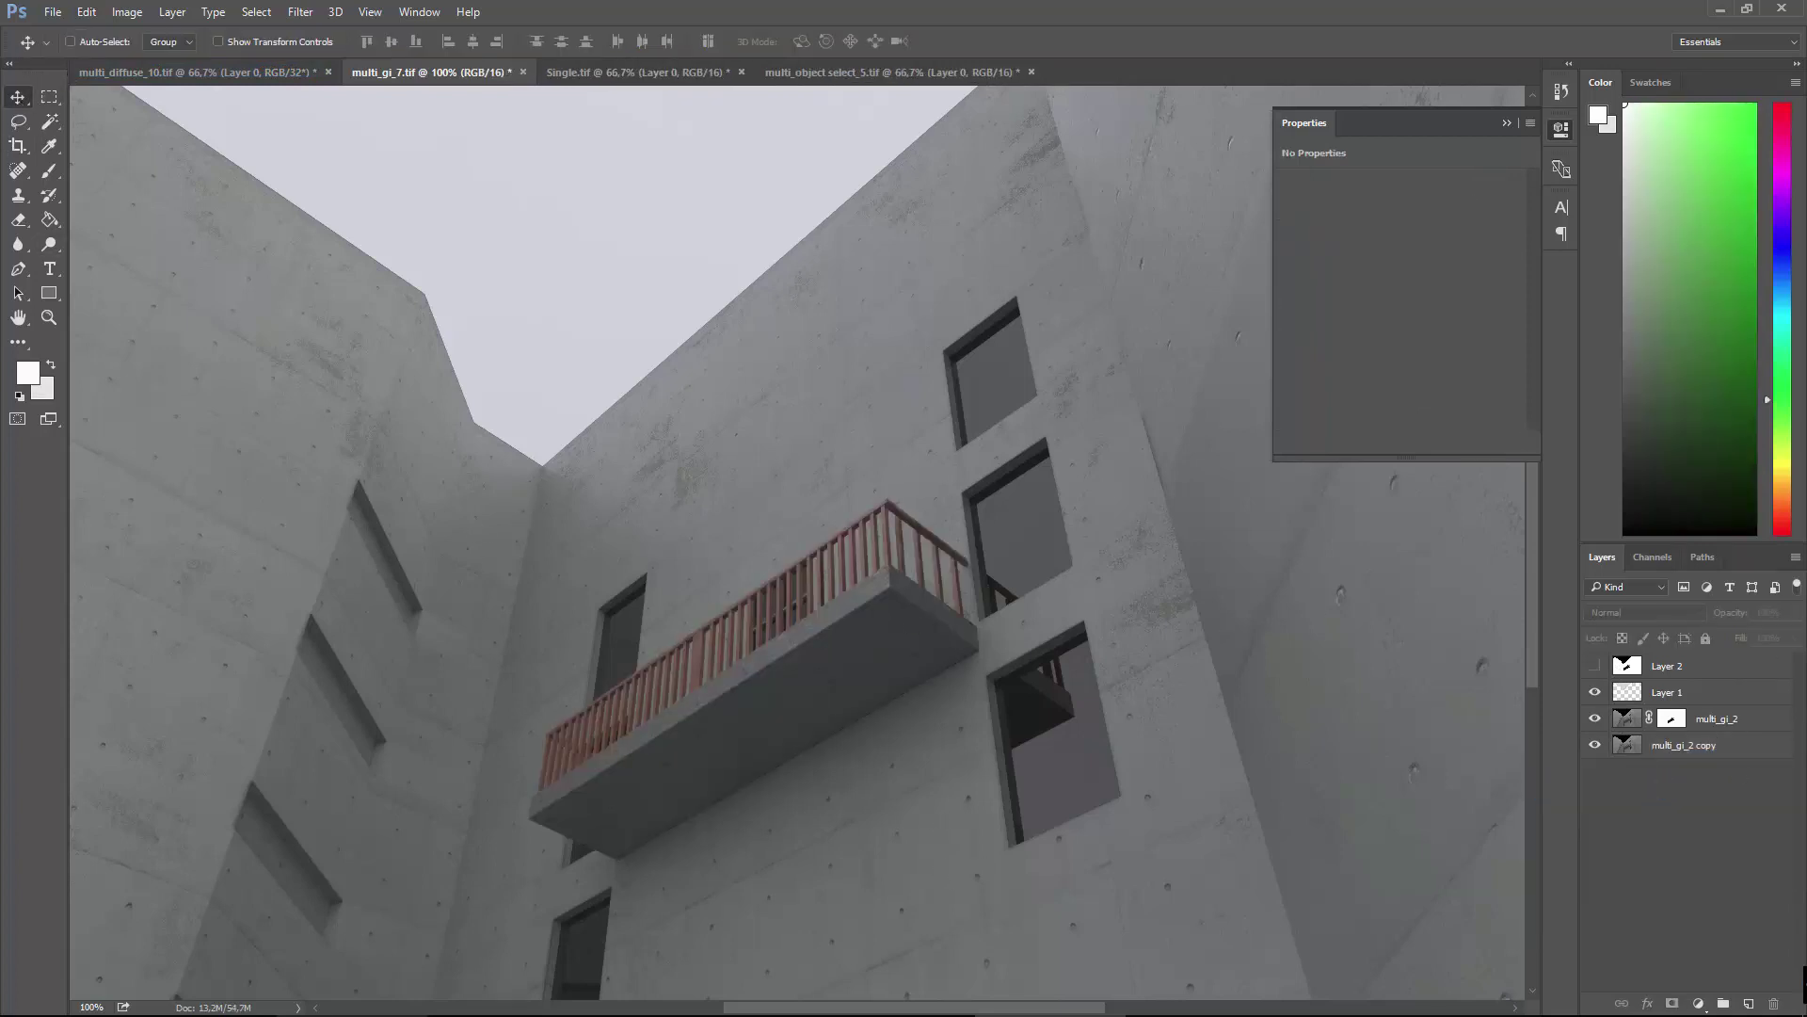
pyautogui.click(1621, 726)
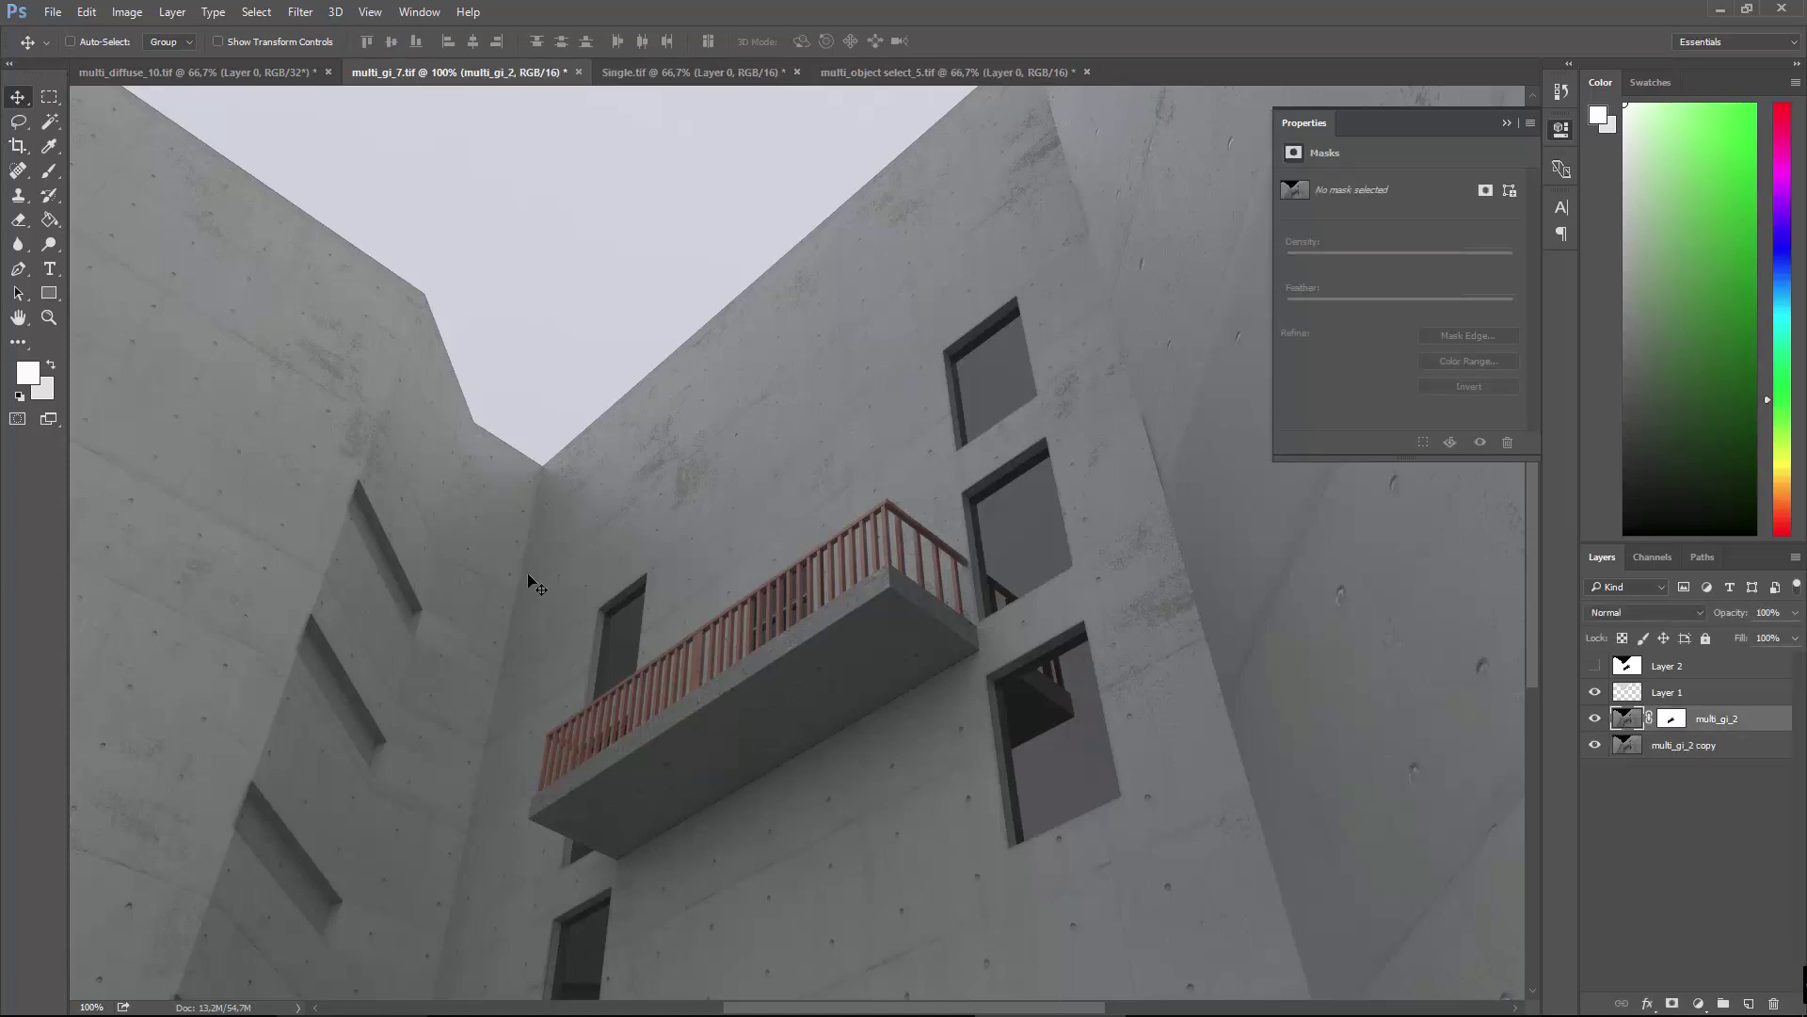
pyautogui.click(127, 12)
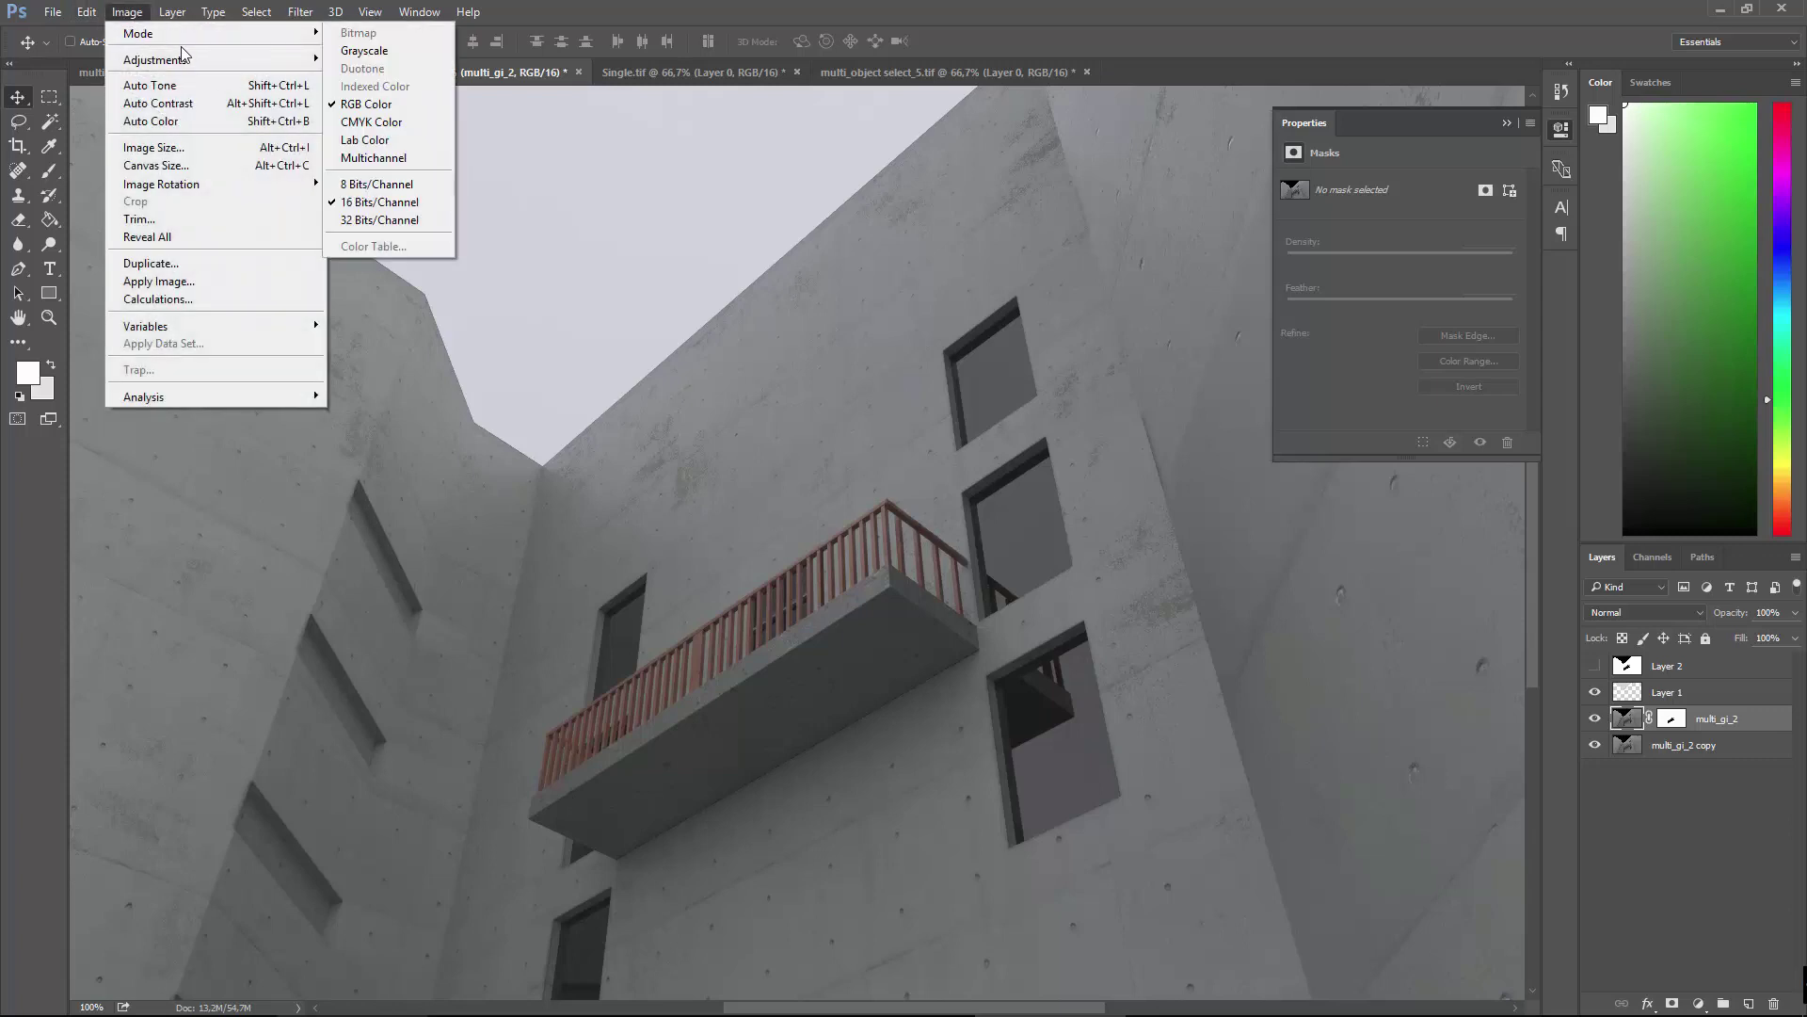
pyautogui.moveTo(188, 59)
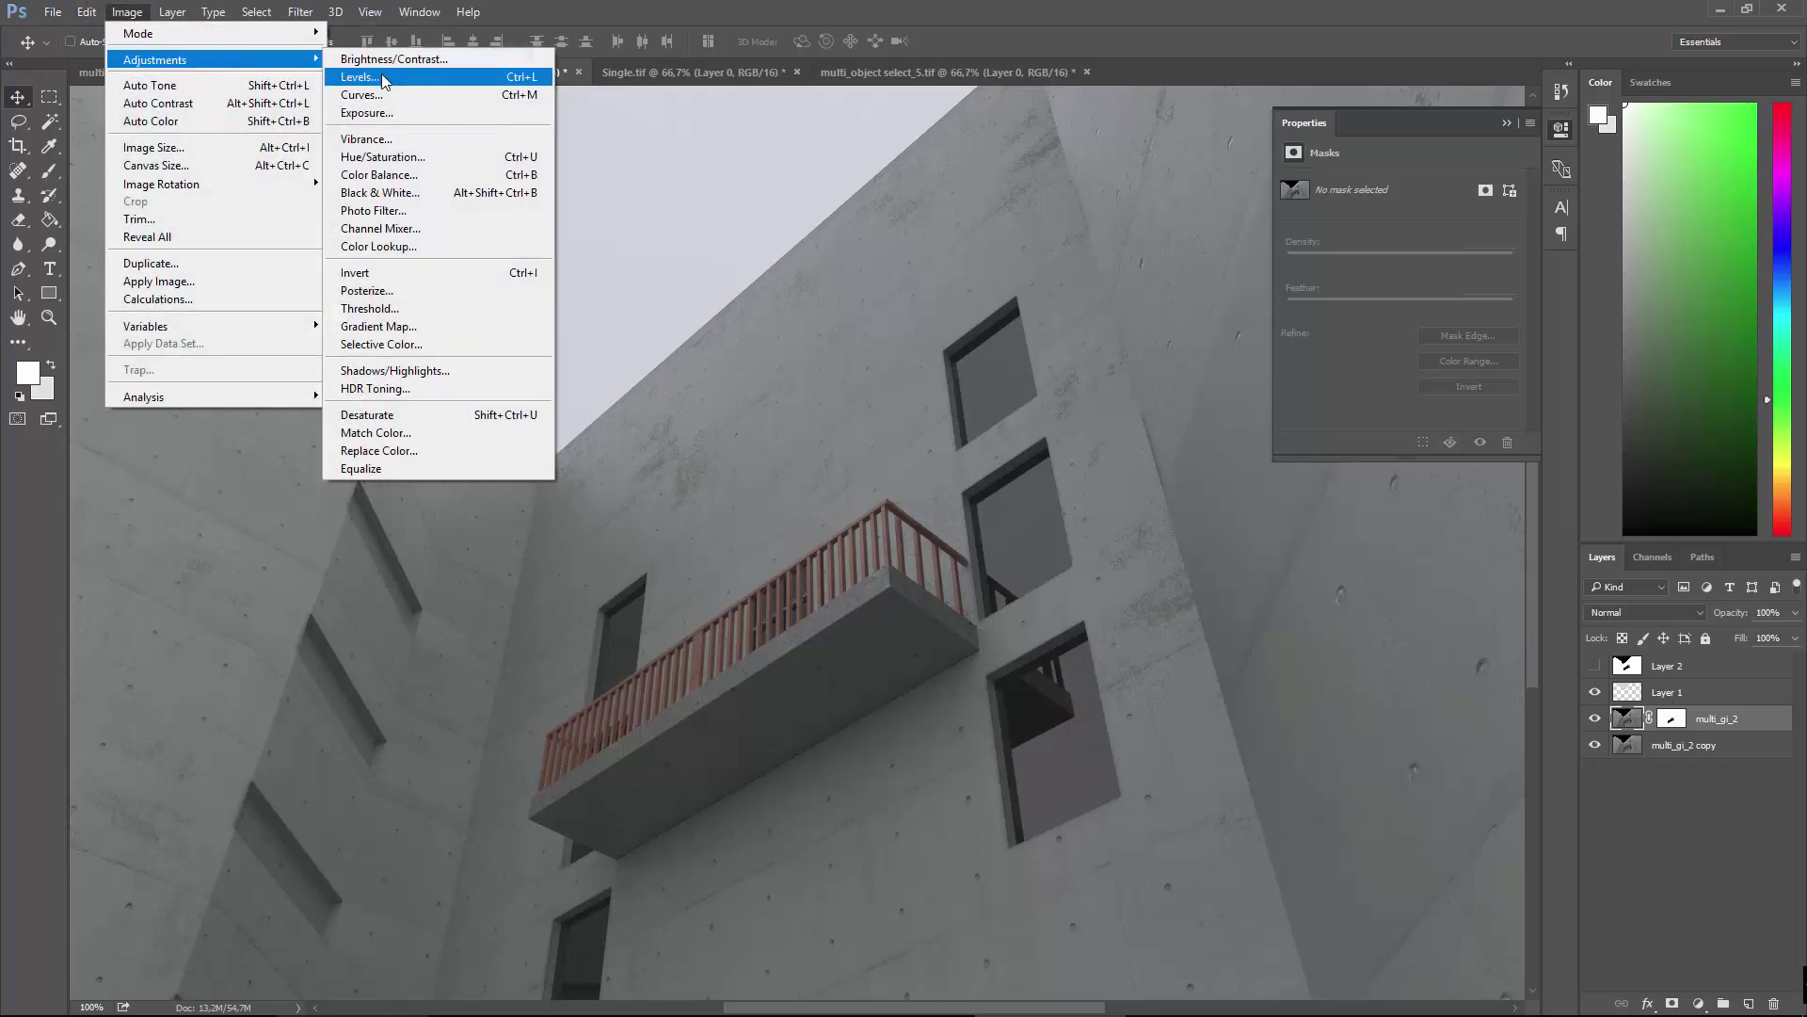
pyautogui.click(386, 77)
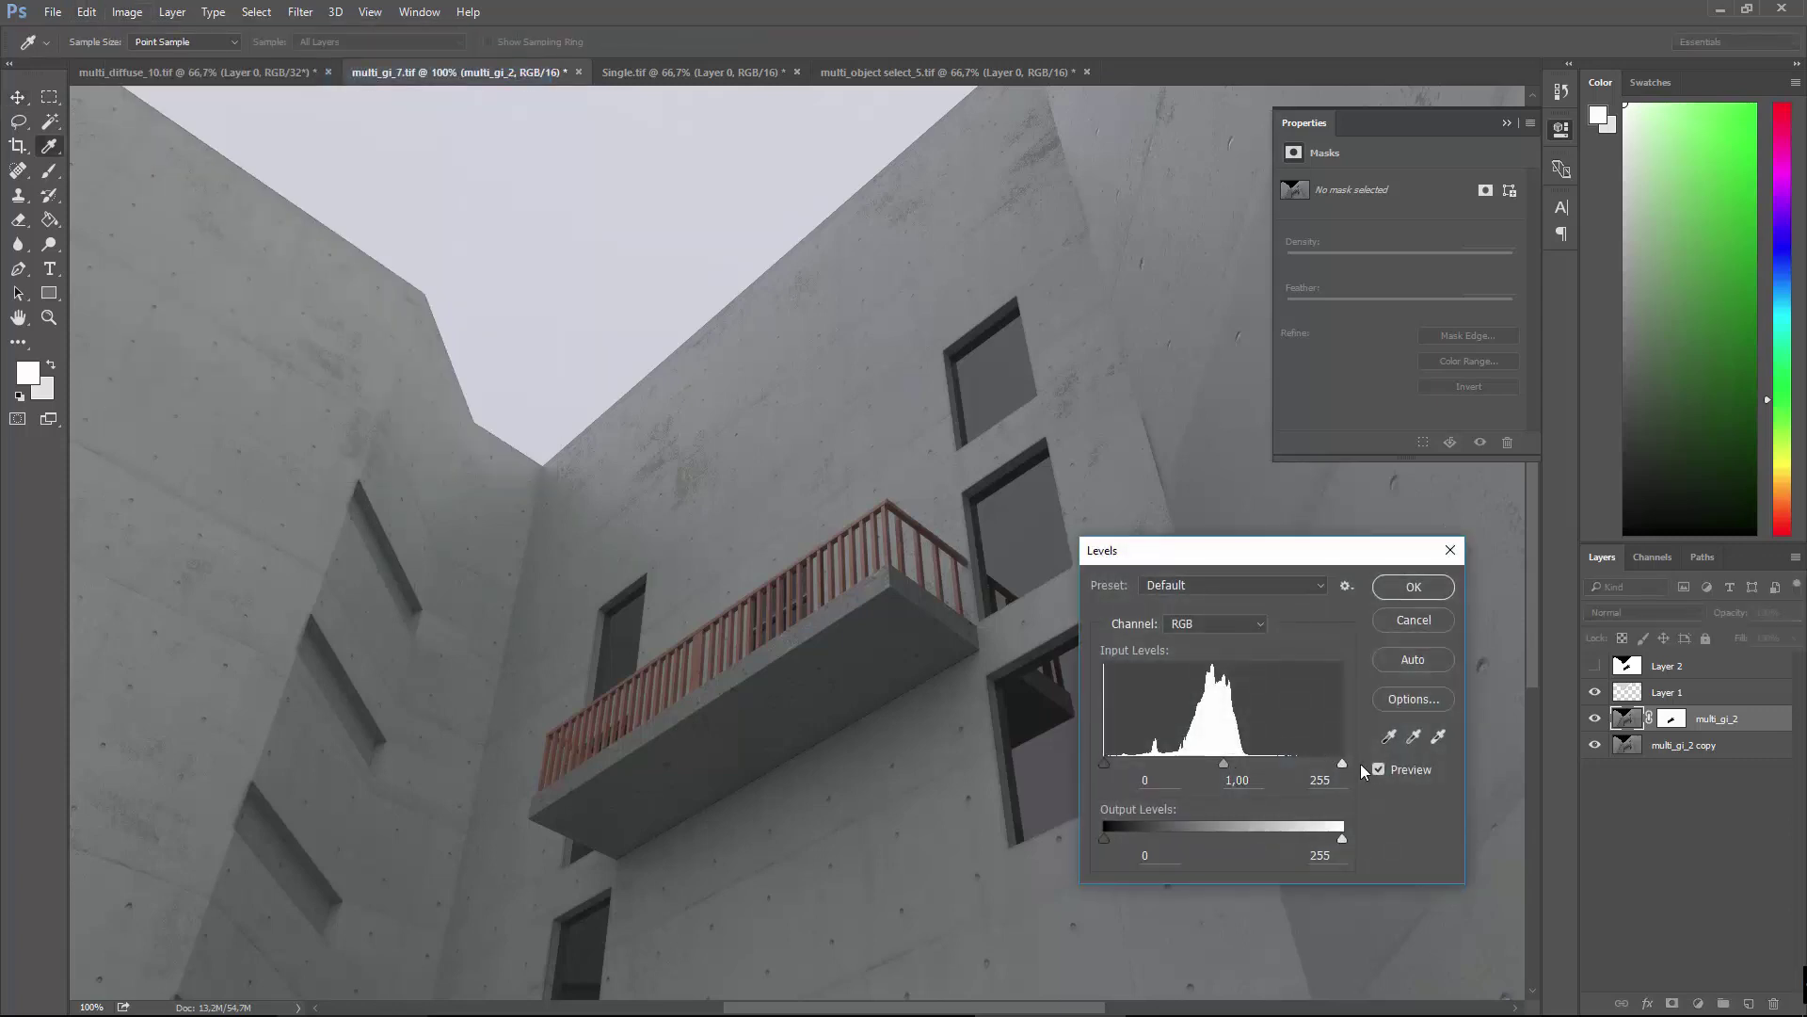
pyautogui.moveTo(1344, 762)
pyautogui.mouseDown()
pyautogui.moveTo(1305, 764)
pyautogui.moveTo(1330, 763)
pyautogui.mouseUp()
pyautogui.click(1413, 621)
# Try Levels on the multi_gi_2 layer mask with a white input level of 179 and cancel it.
pyautogui.click(1662, 720)
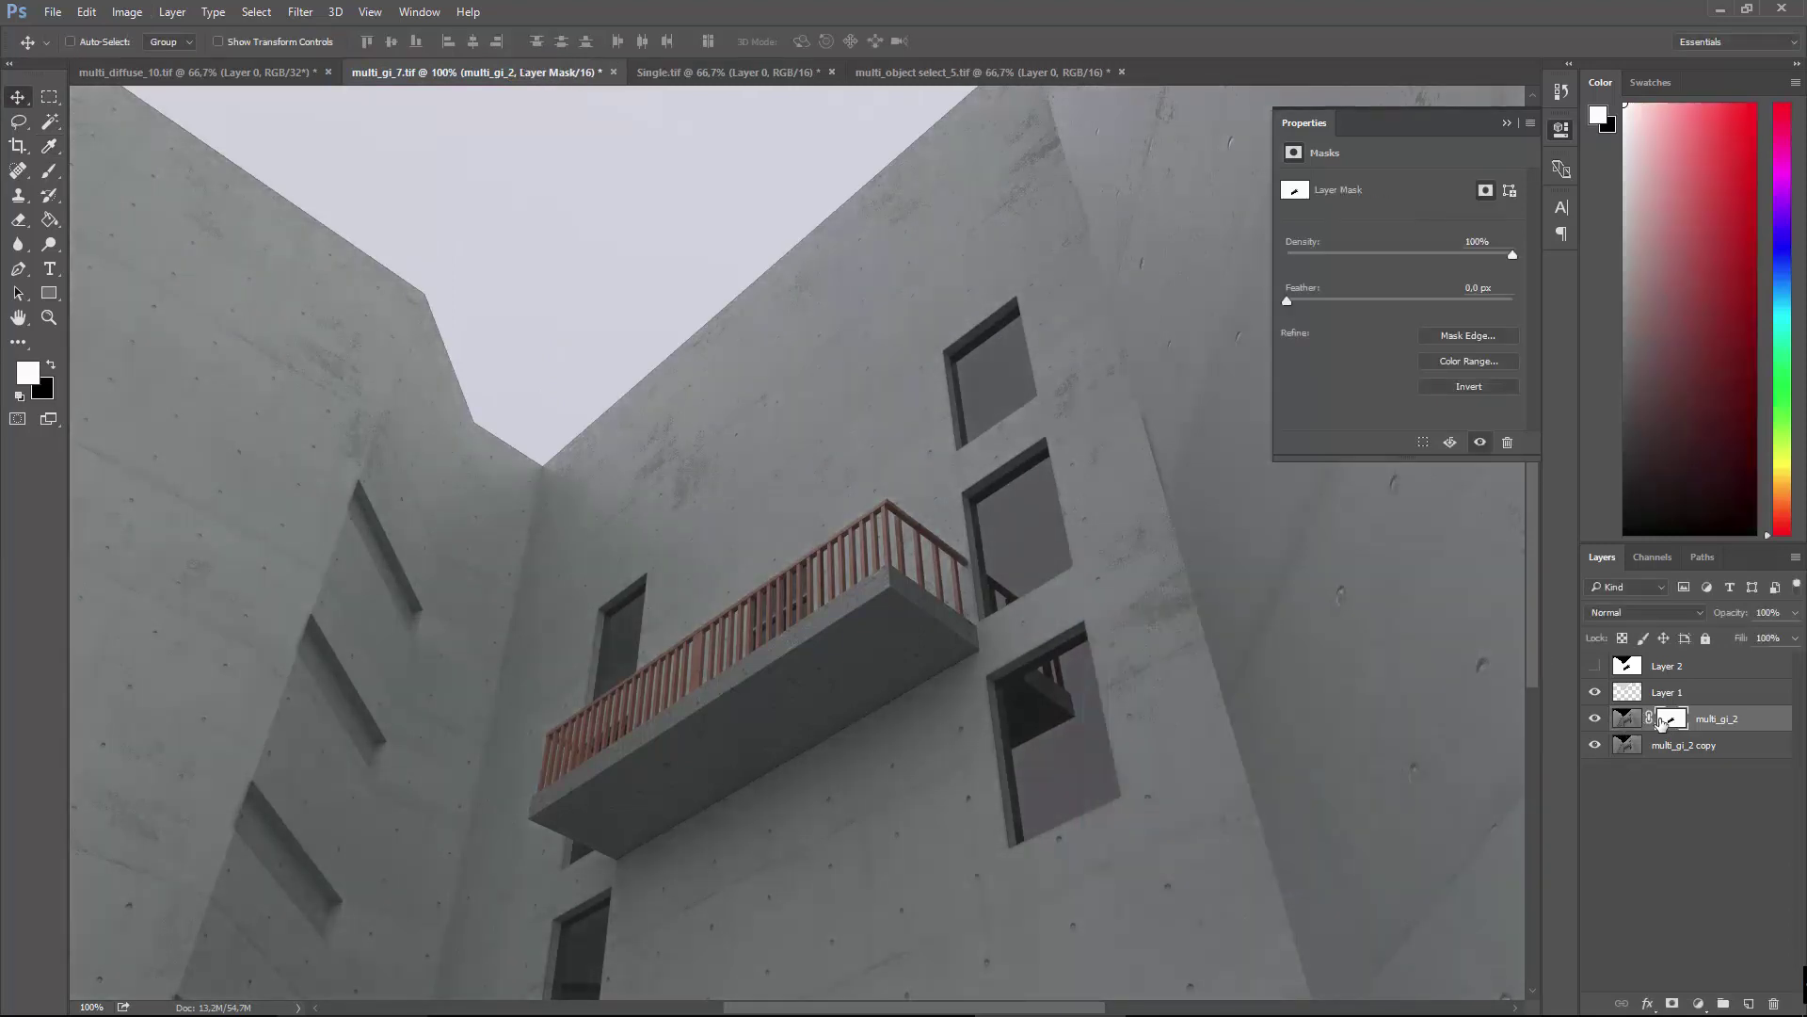
pyautogui.click(127, 12)
pyautogui.moveTo(188, 59)
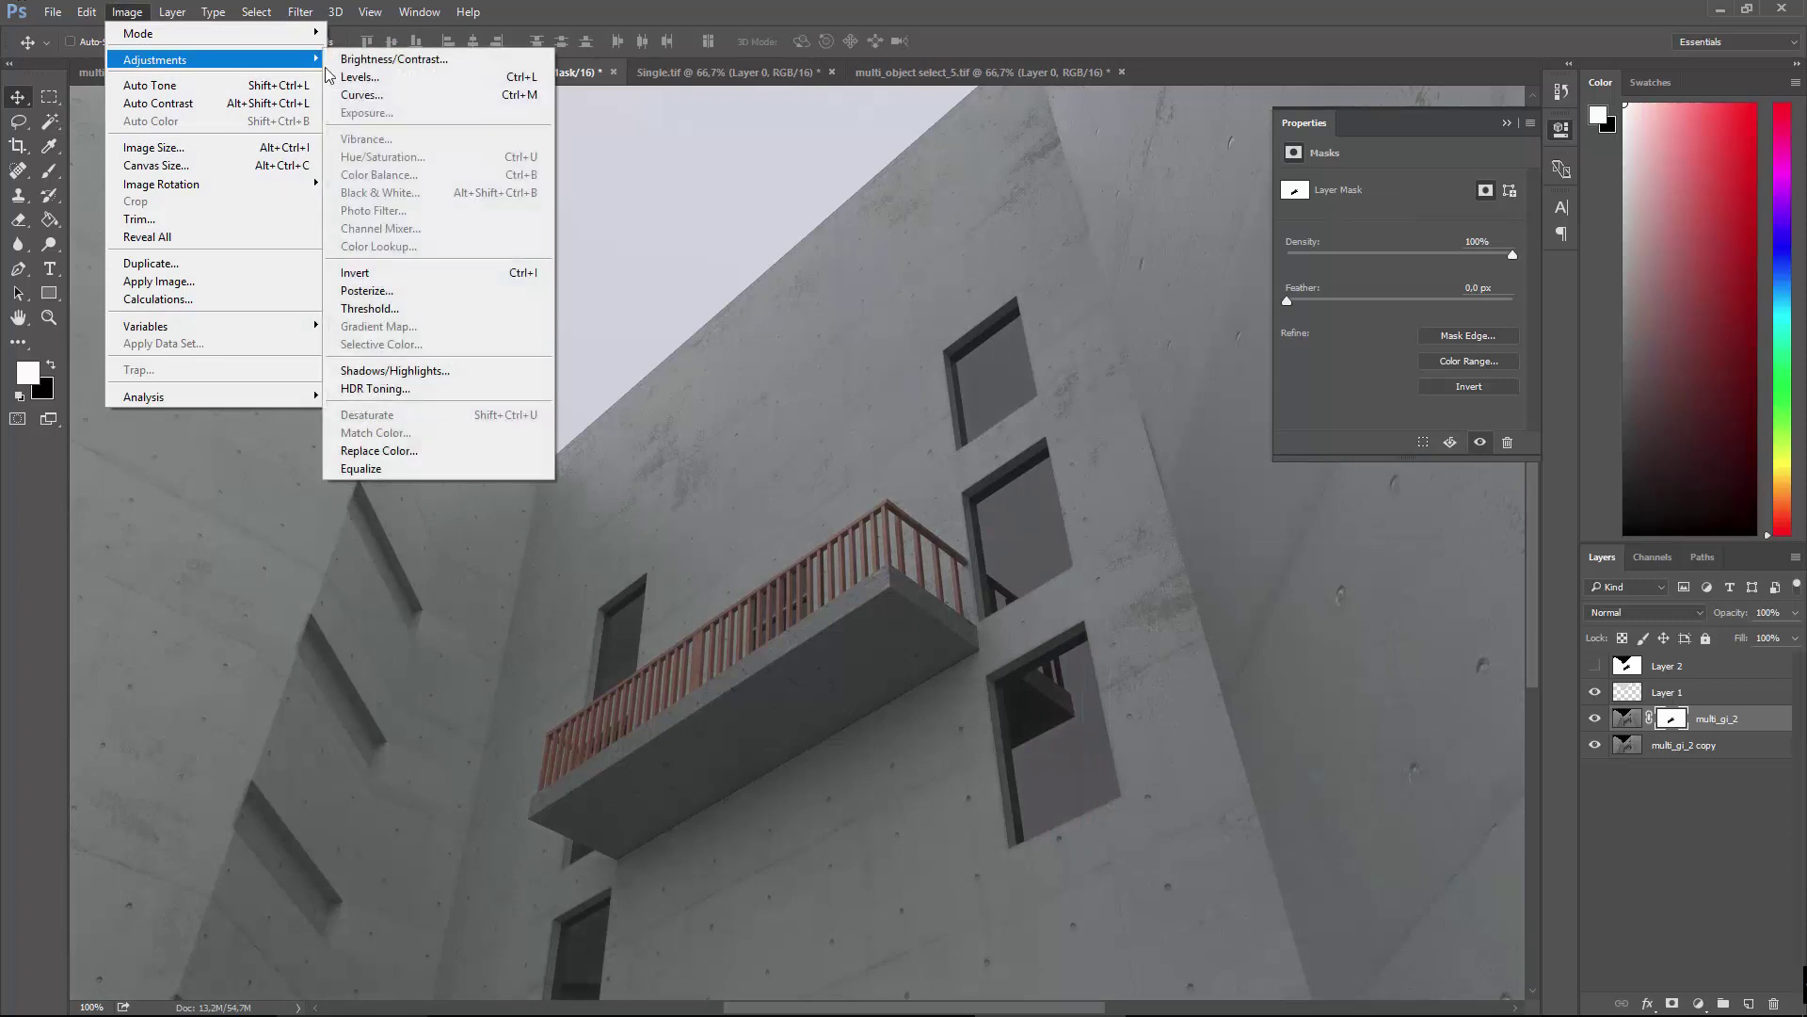
pyautogui.click(353, 78)
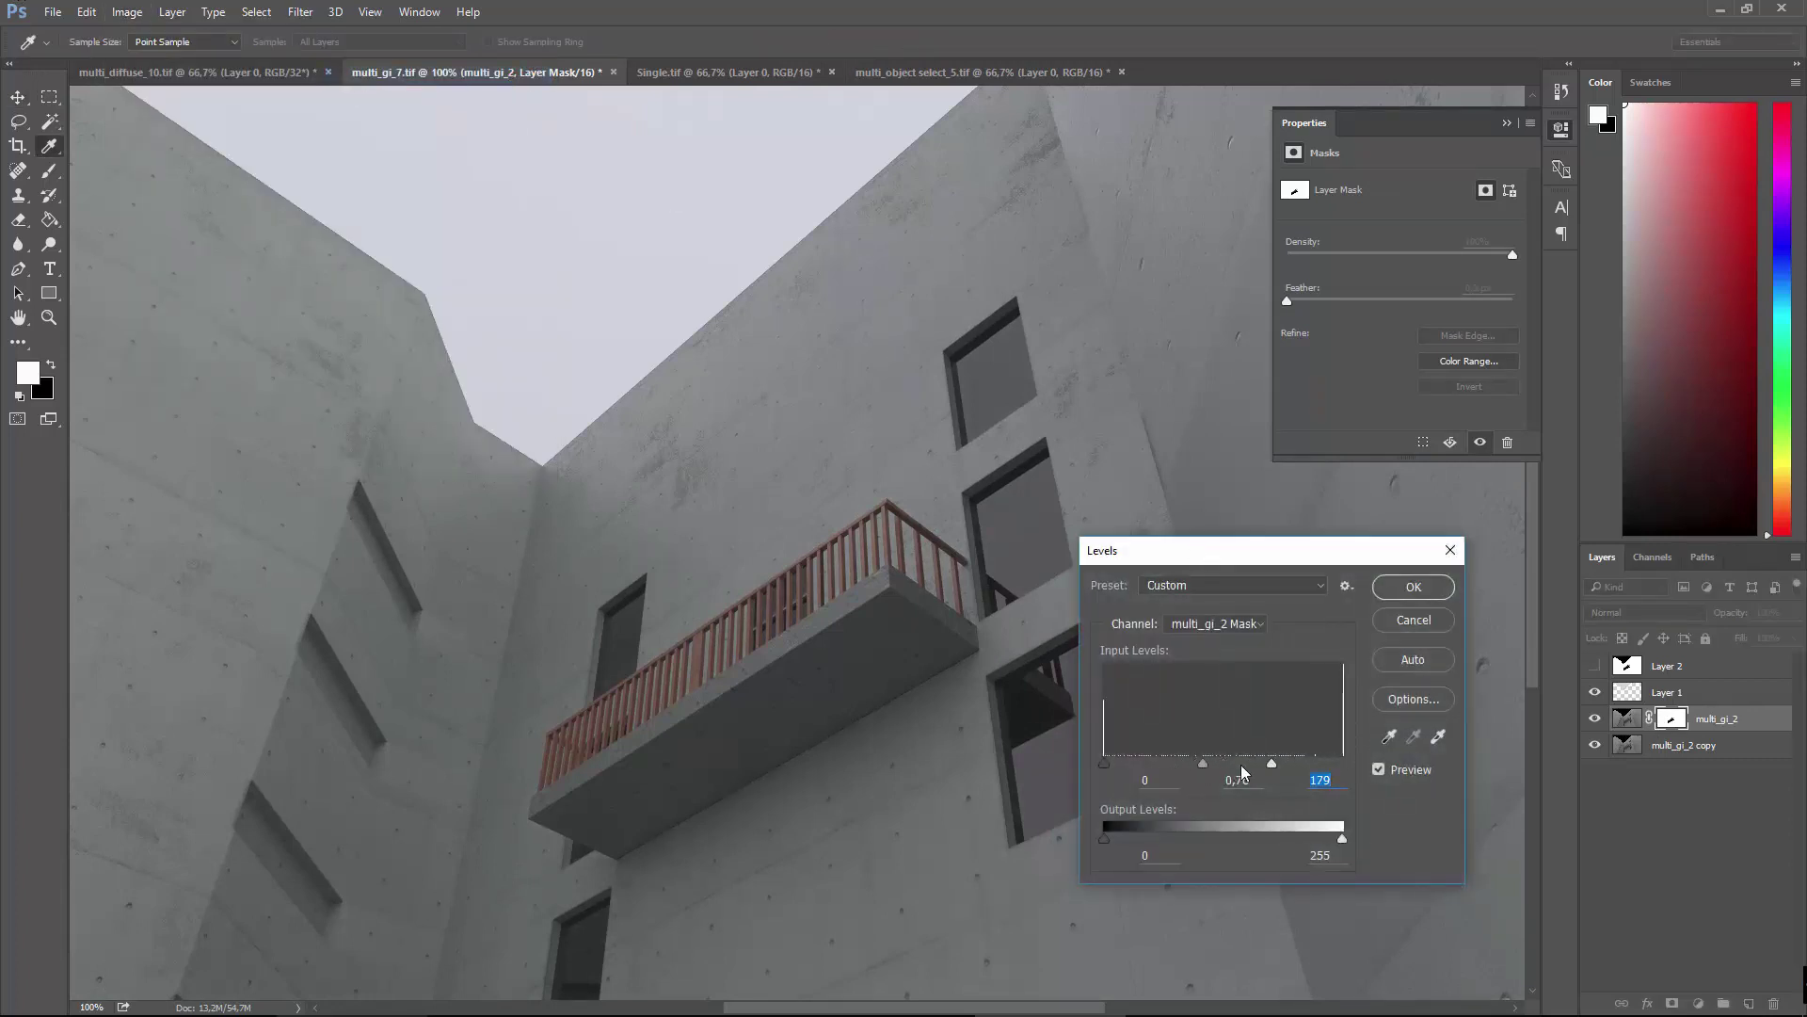
pyautogui.moveTo(1189, 763); pyautogui.dragTo(1193, 763)
pyautogui.click(1414, 622)
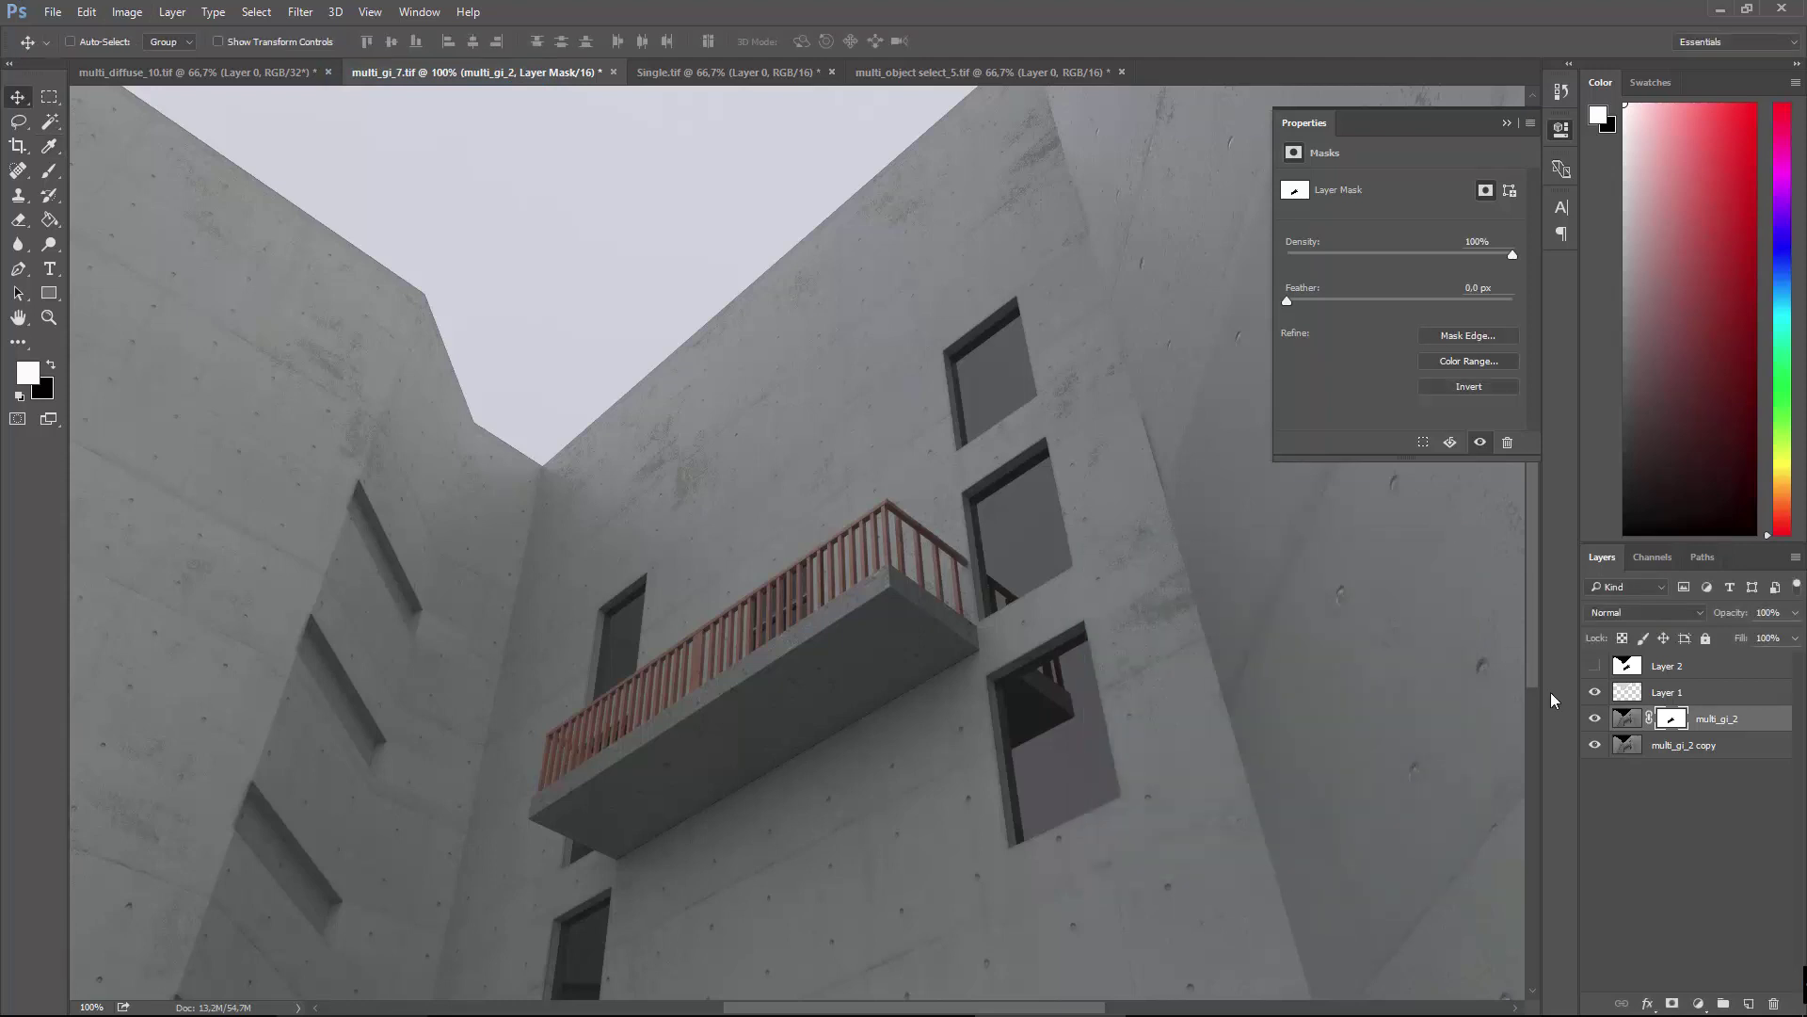
# Make multi_gi_2 copy the active layer, checking Layer 1 and the copy by toggling their visibility.
pyautogui.click(1596, 693)
pyautogui.click(1595, 694)
pyautogui.click(1625, 718)
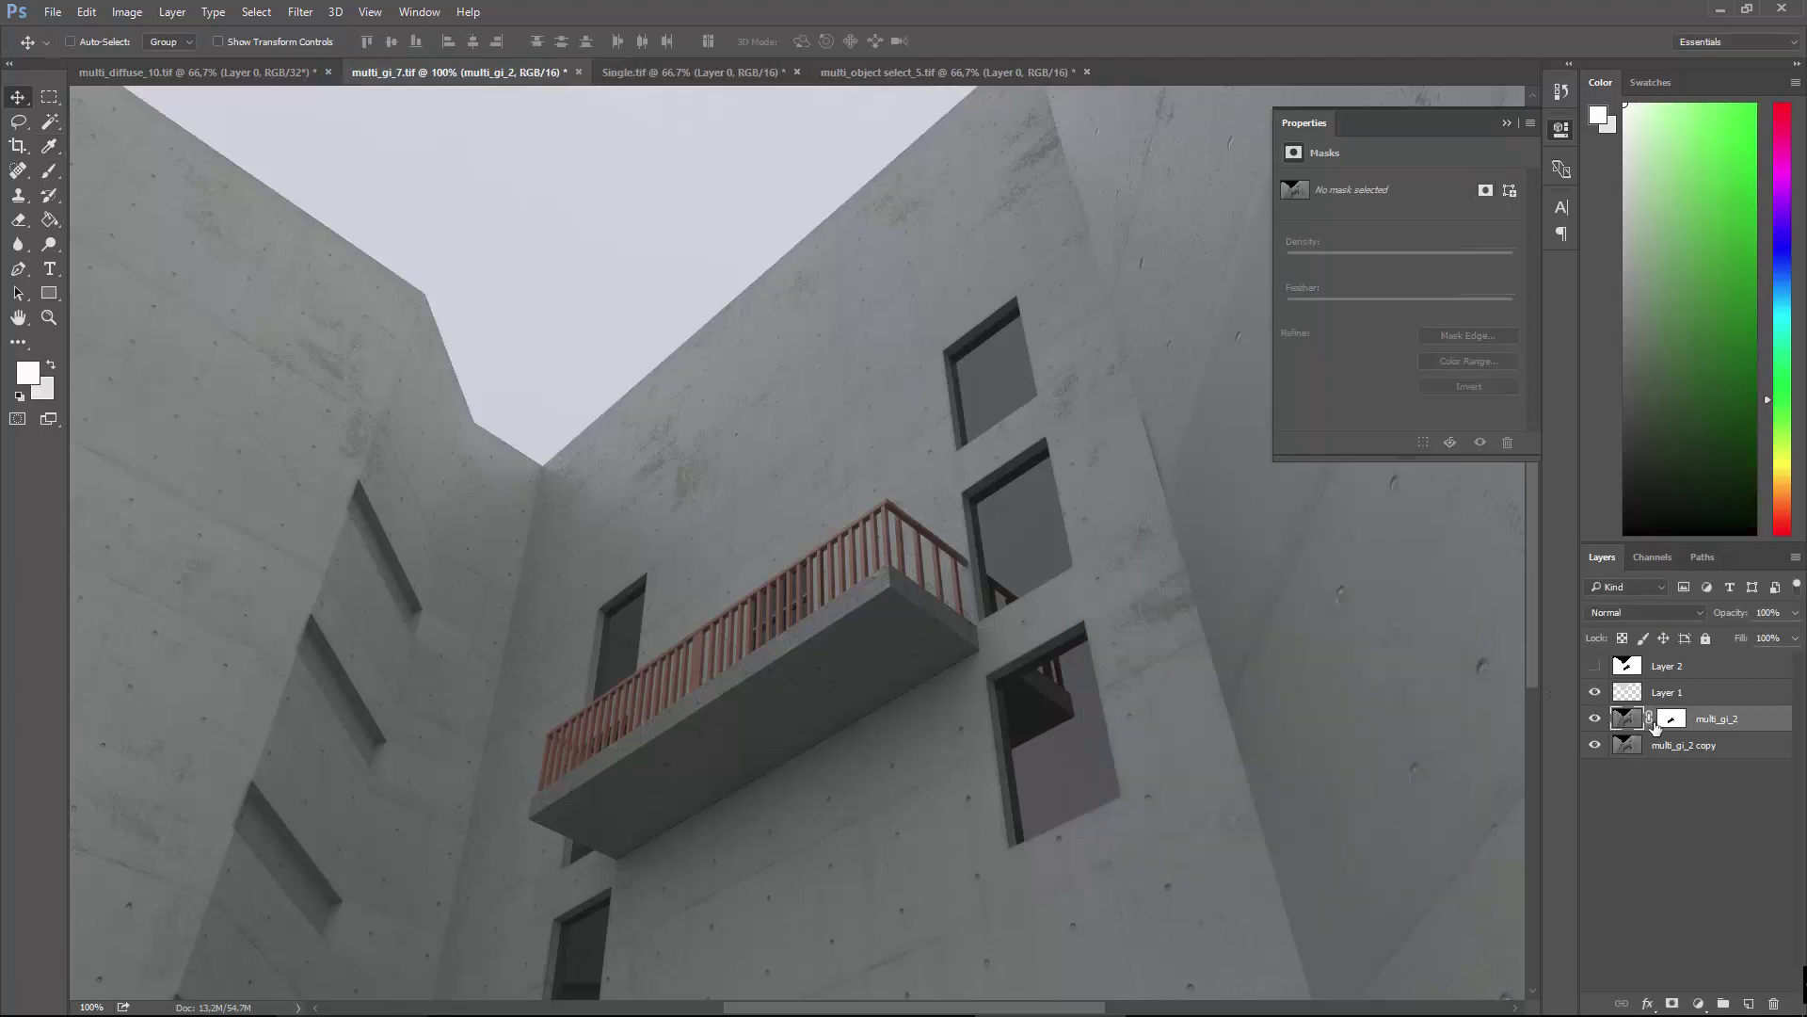
pyautogui.click(1668, 720)
pyautogui.click(1624, 719)
pyautogui.click(1708, 752)
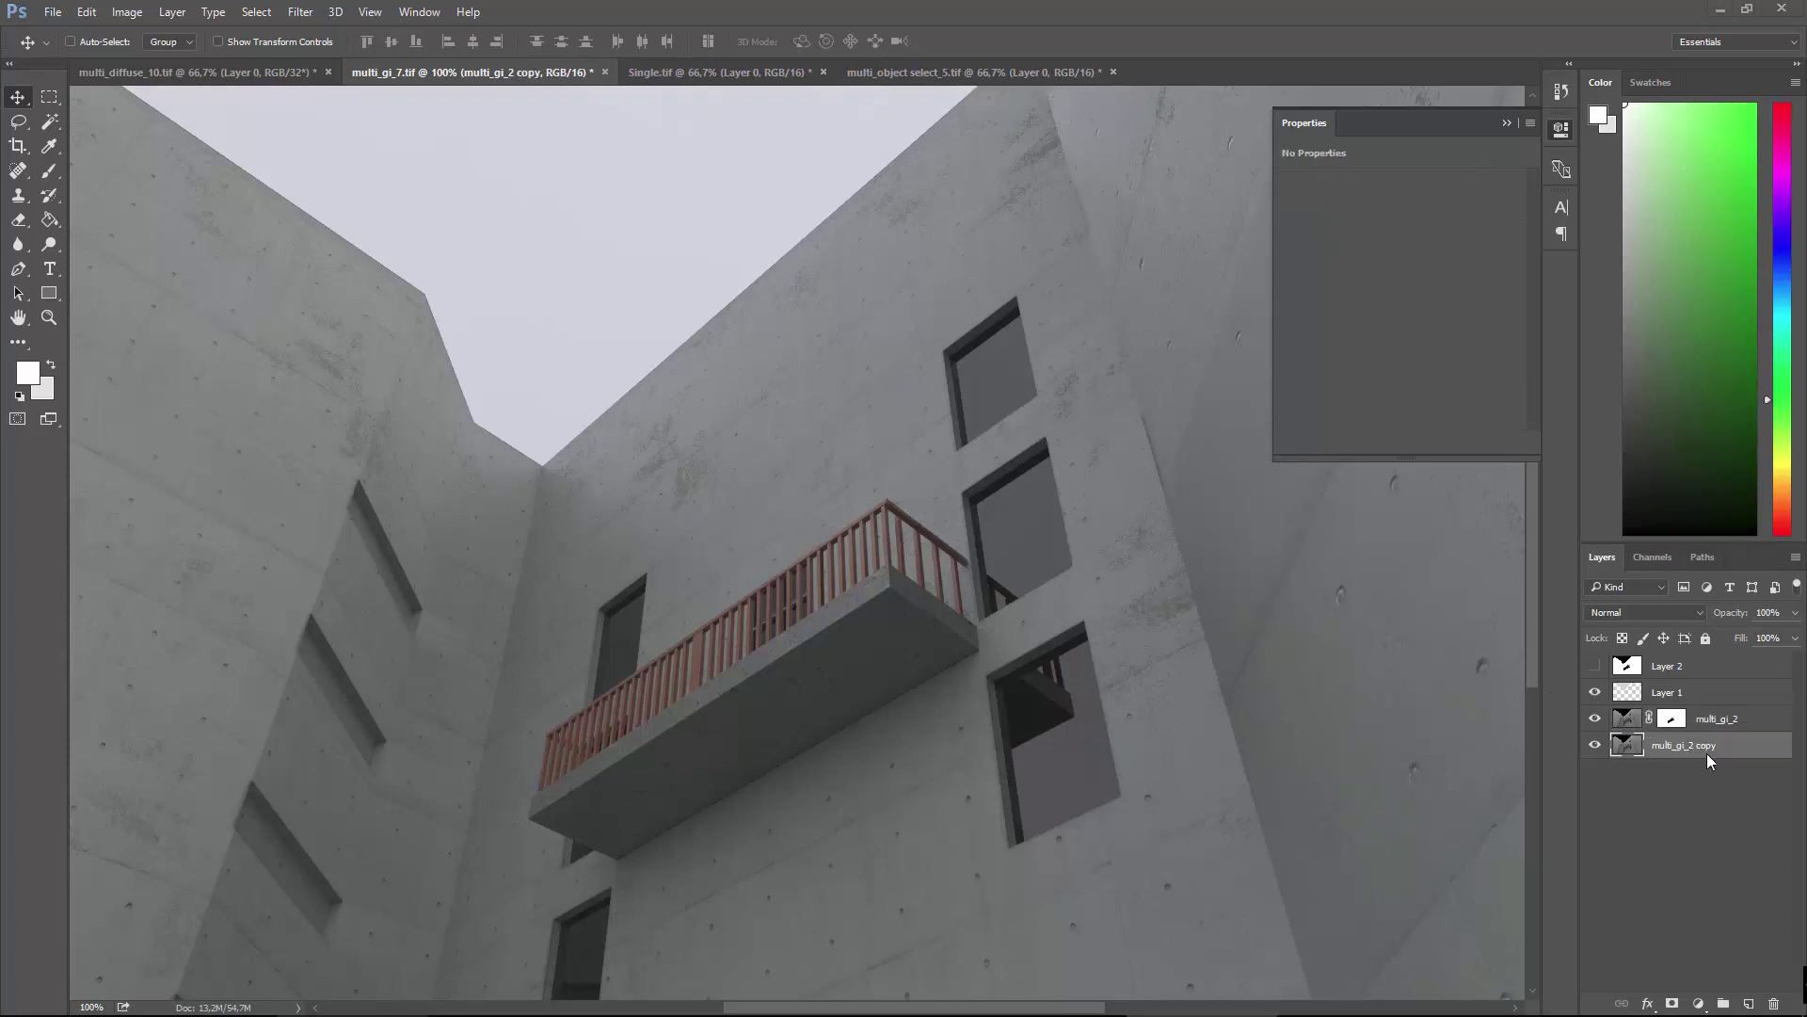
pyautogui.click(1594, 744)
pyautogui.click(1595, 745)
# Try brightening the balcony on multi_gi_2 copy with a Levels midtone of 1,27 and cancel it.
pyautogui.click(110, 12)
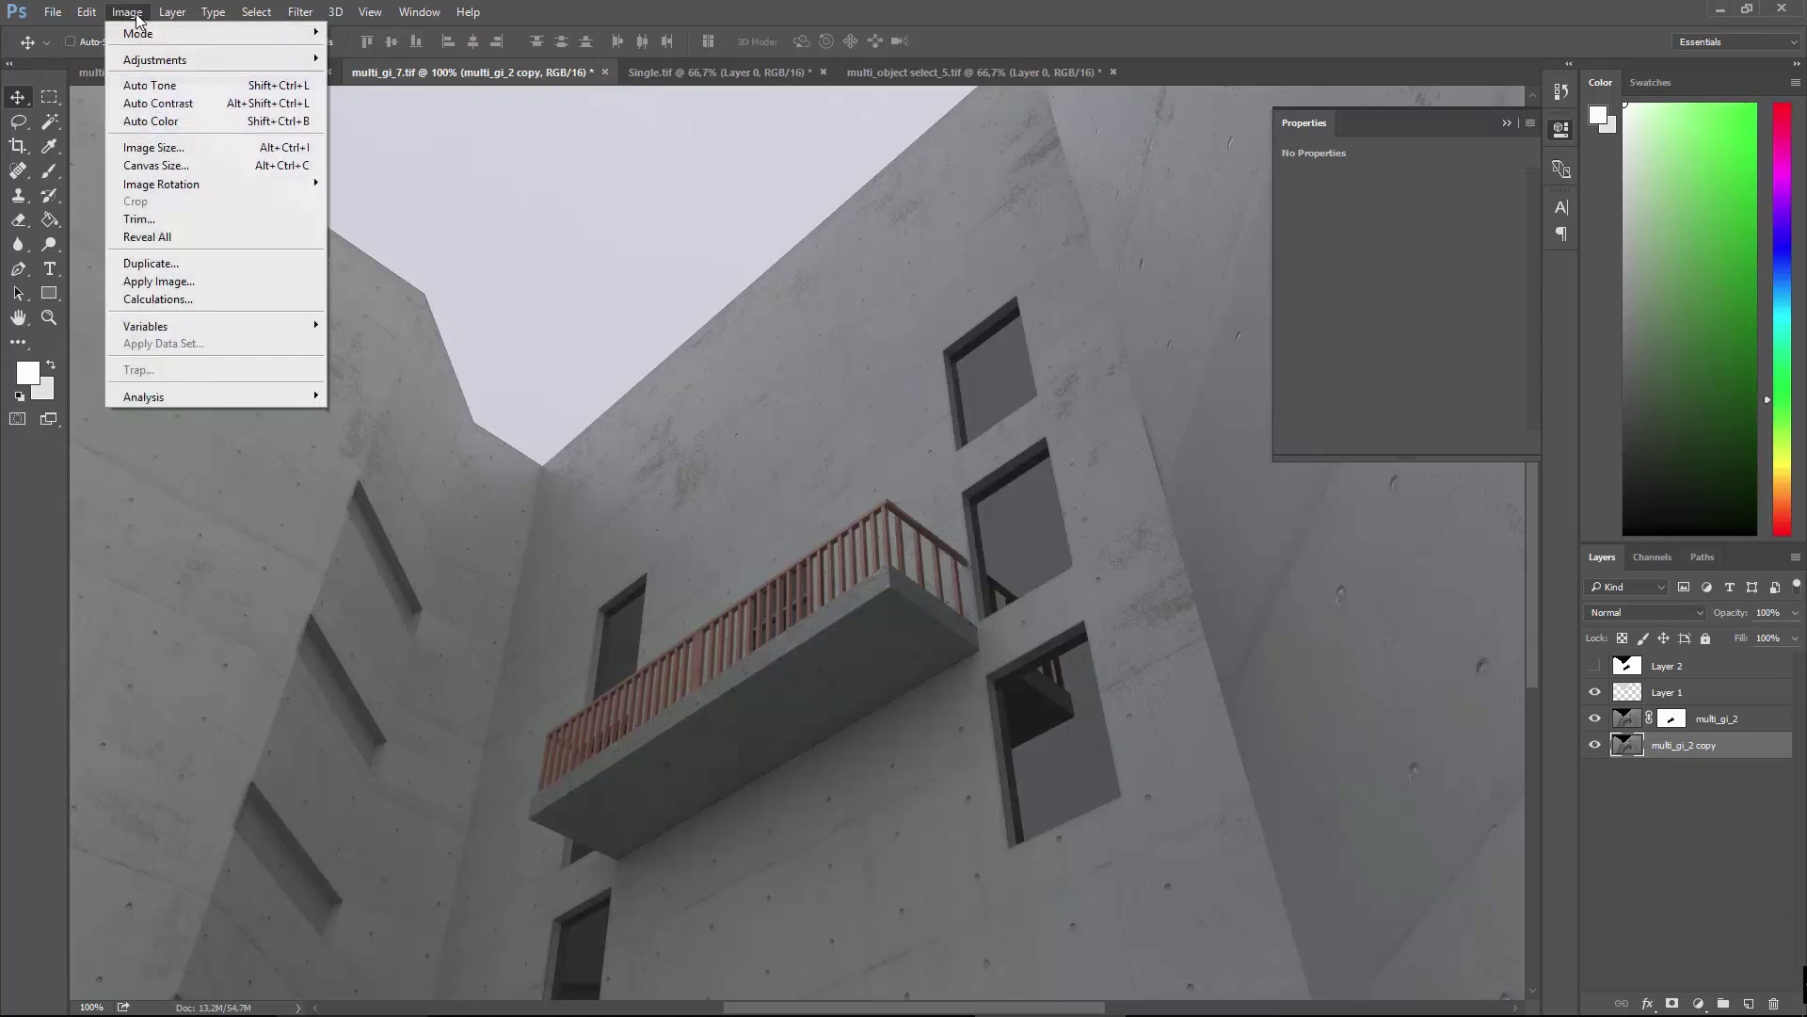
pyautogui.moveTo(154, 60)
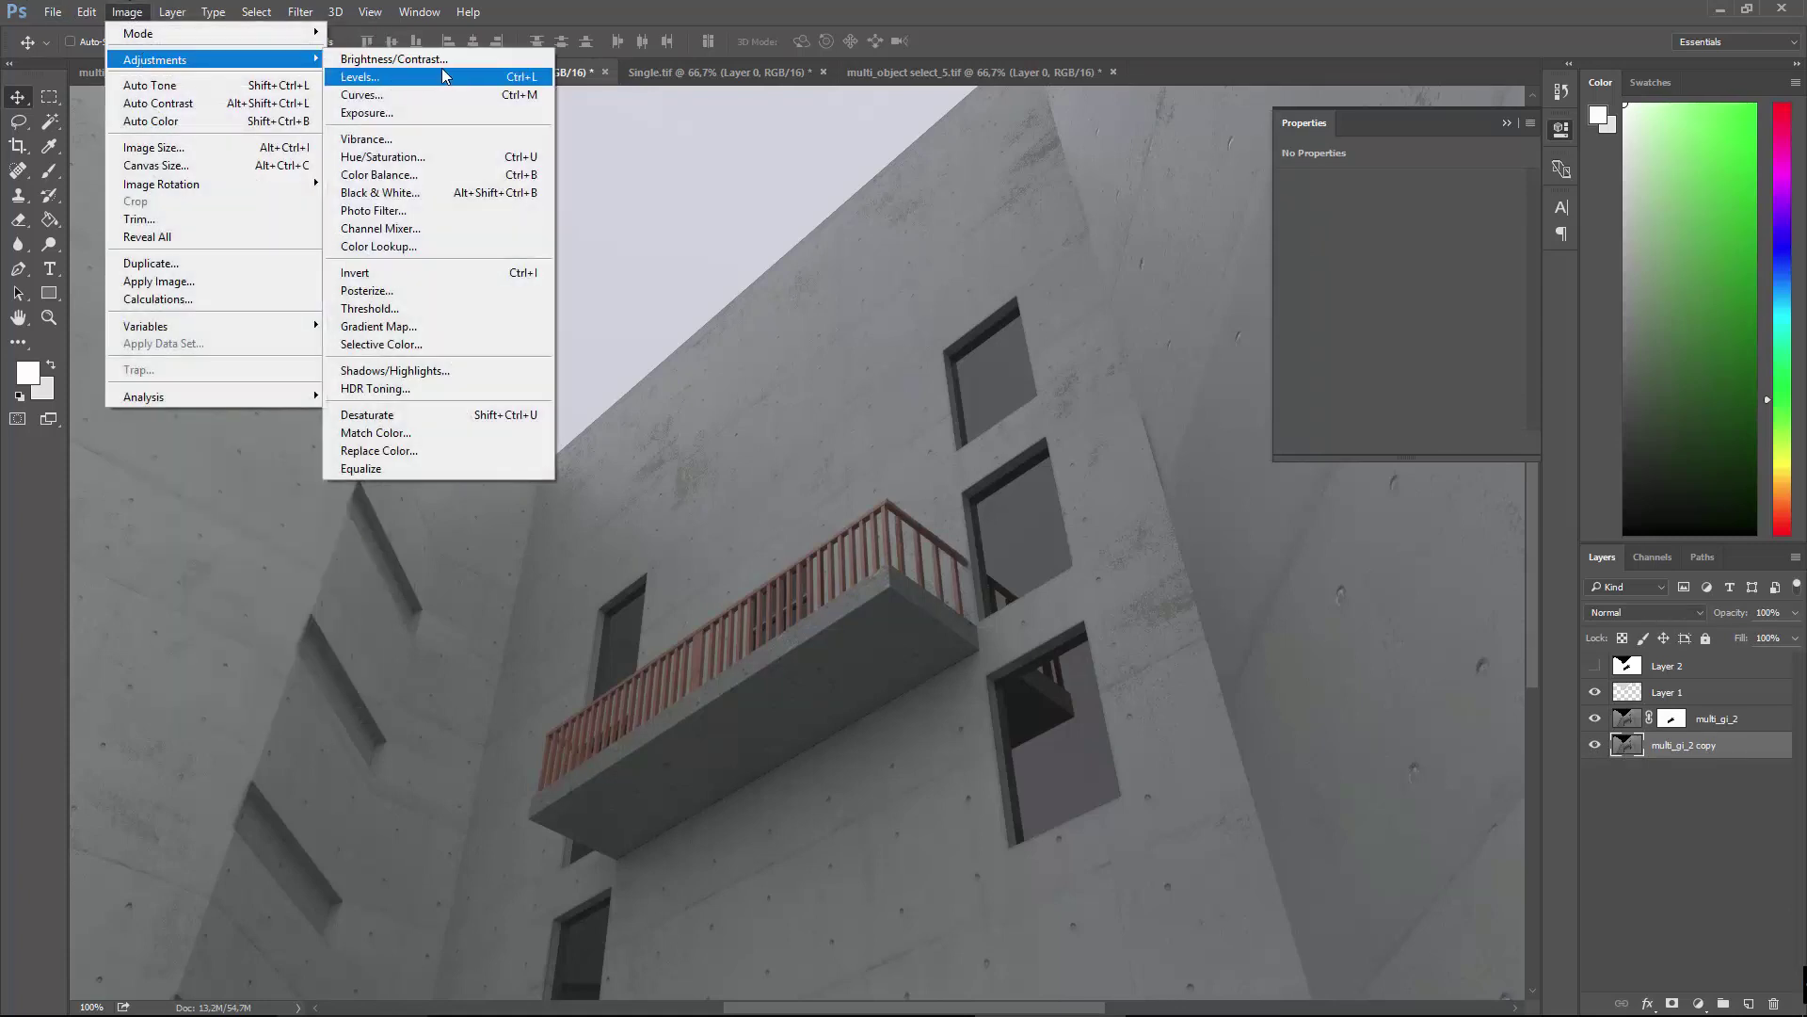
pyautogui.click(363, 76)
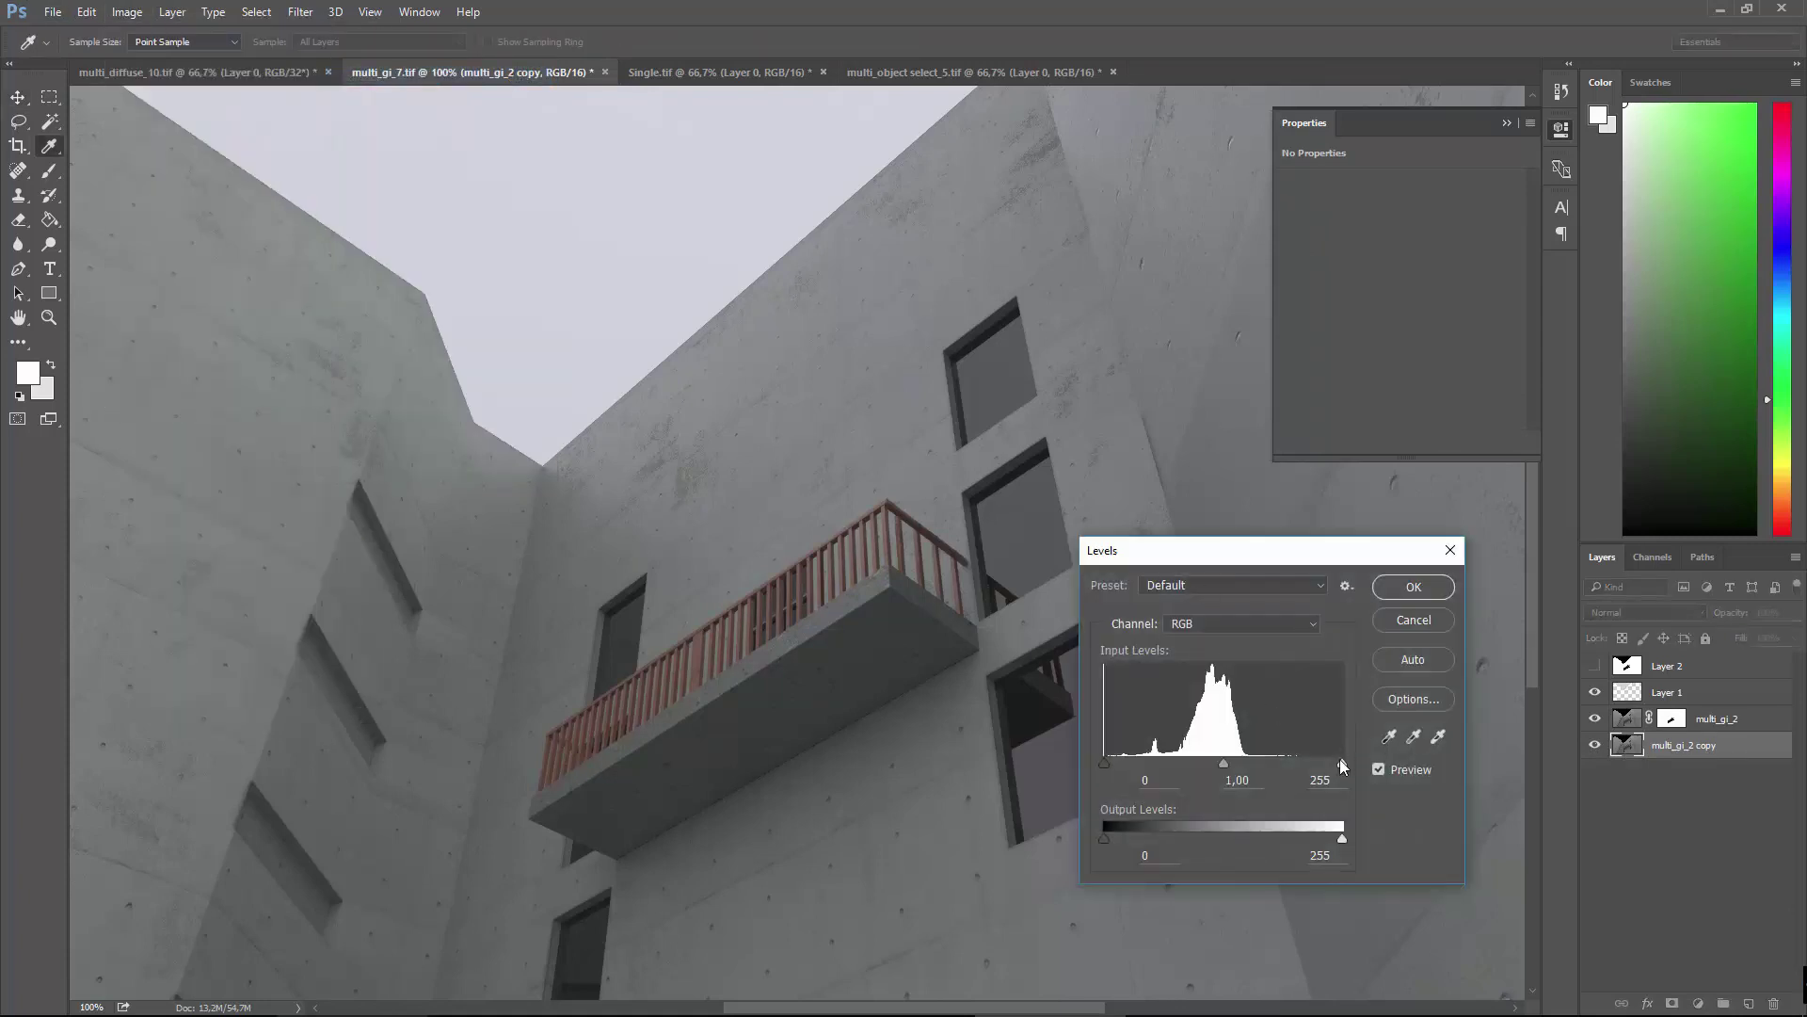
pyautogui.moveTo(1342, 763); pyautogui.dragTo(1384, 770)
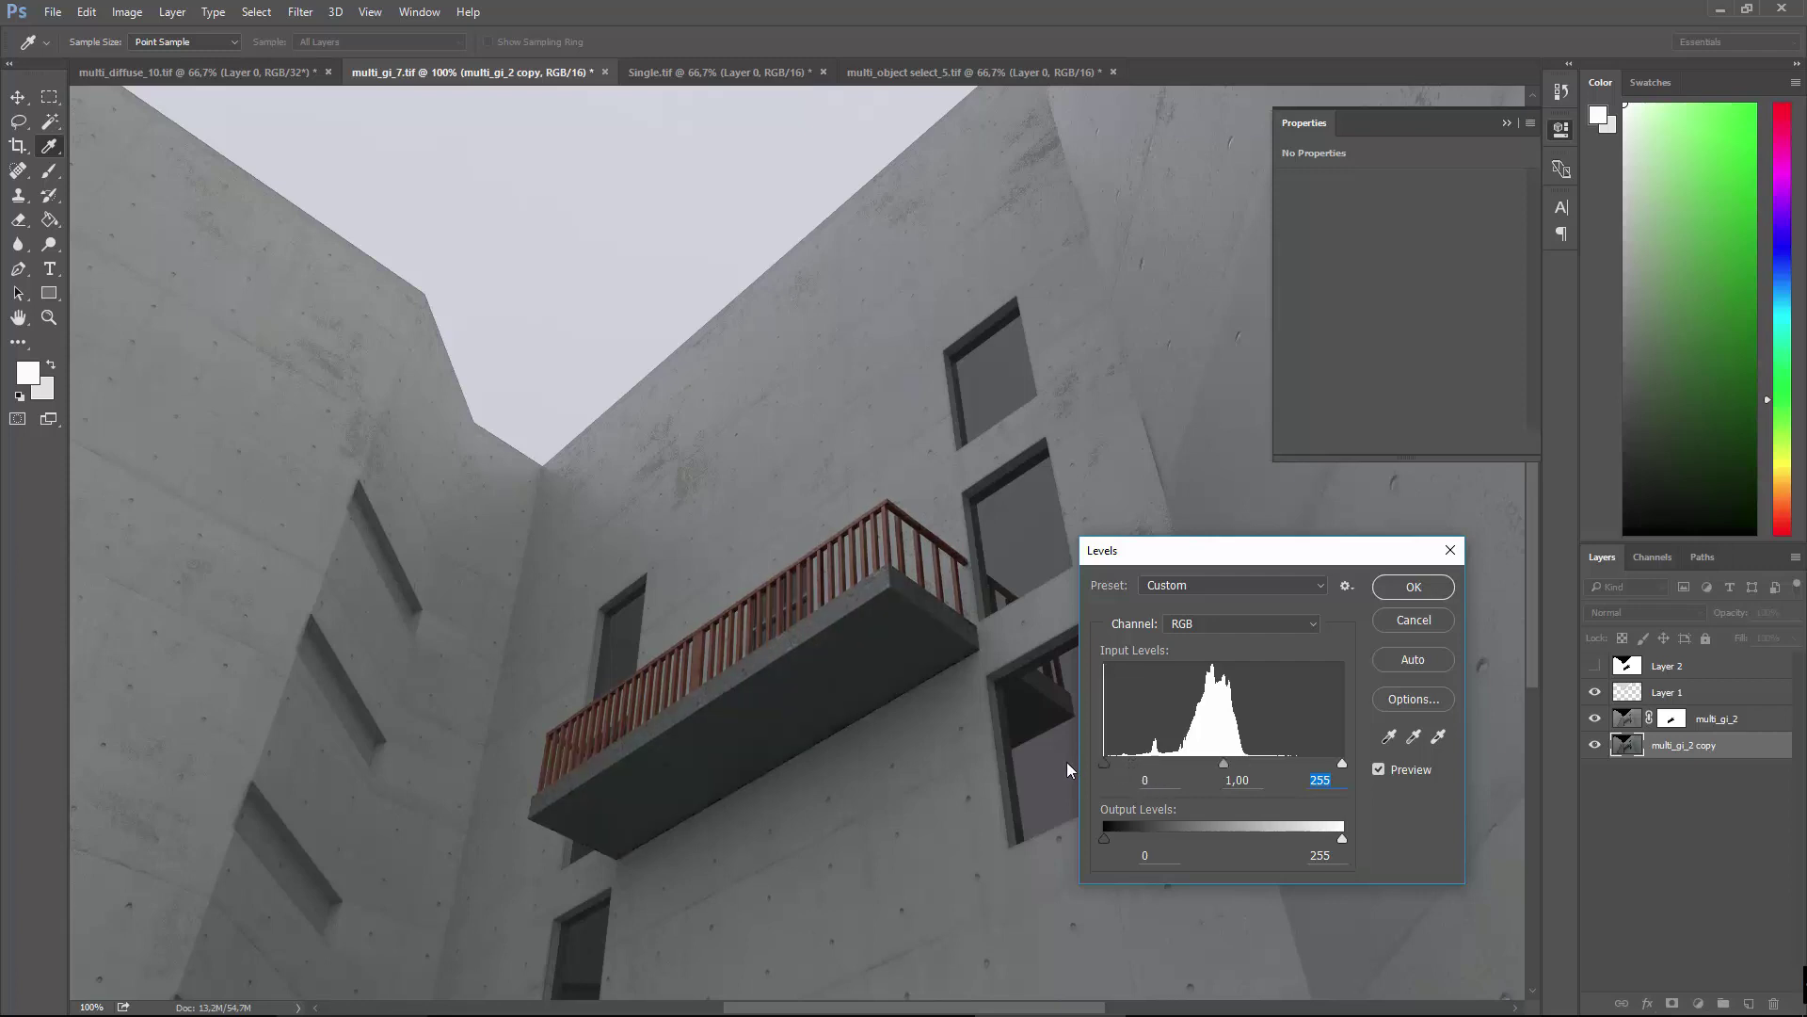
pyautogui.moveTo(1224, 765); pyautogui.dragTo(1203, 766)
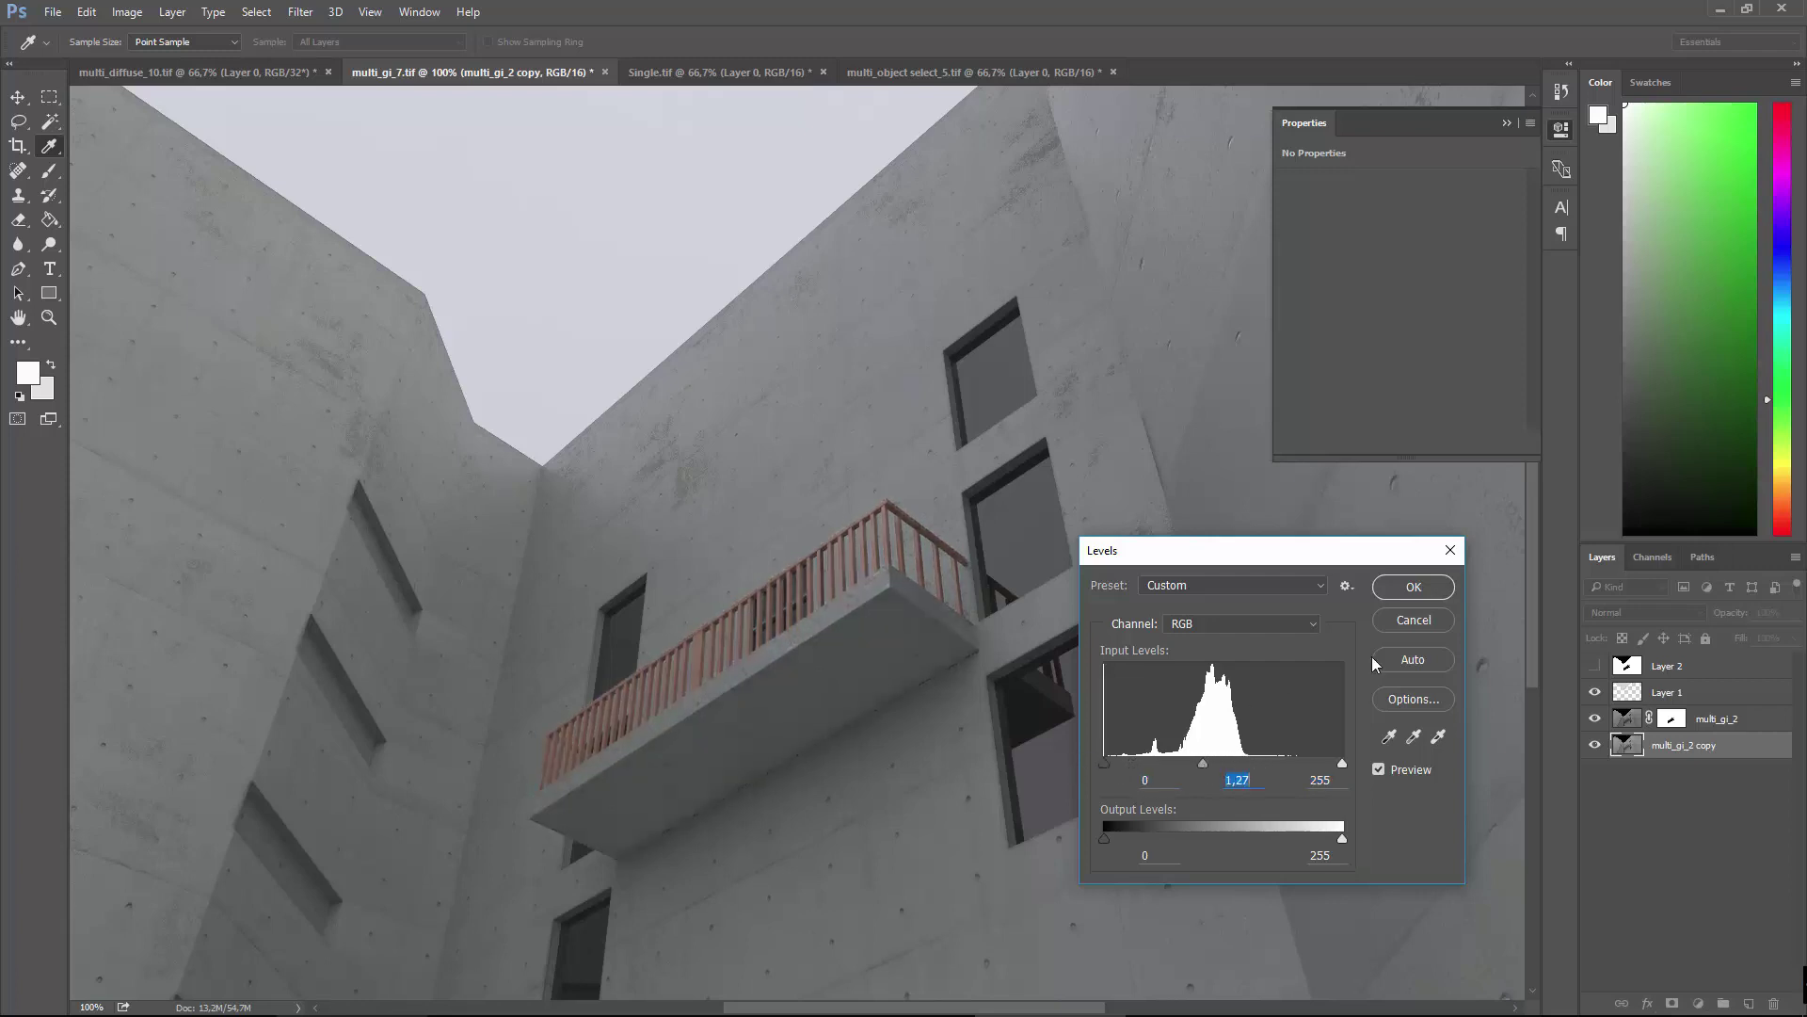
pyautogui.click(1401, 622)
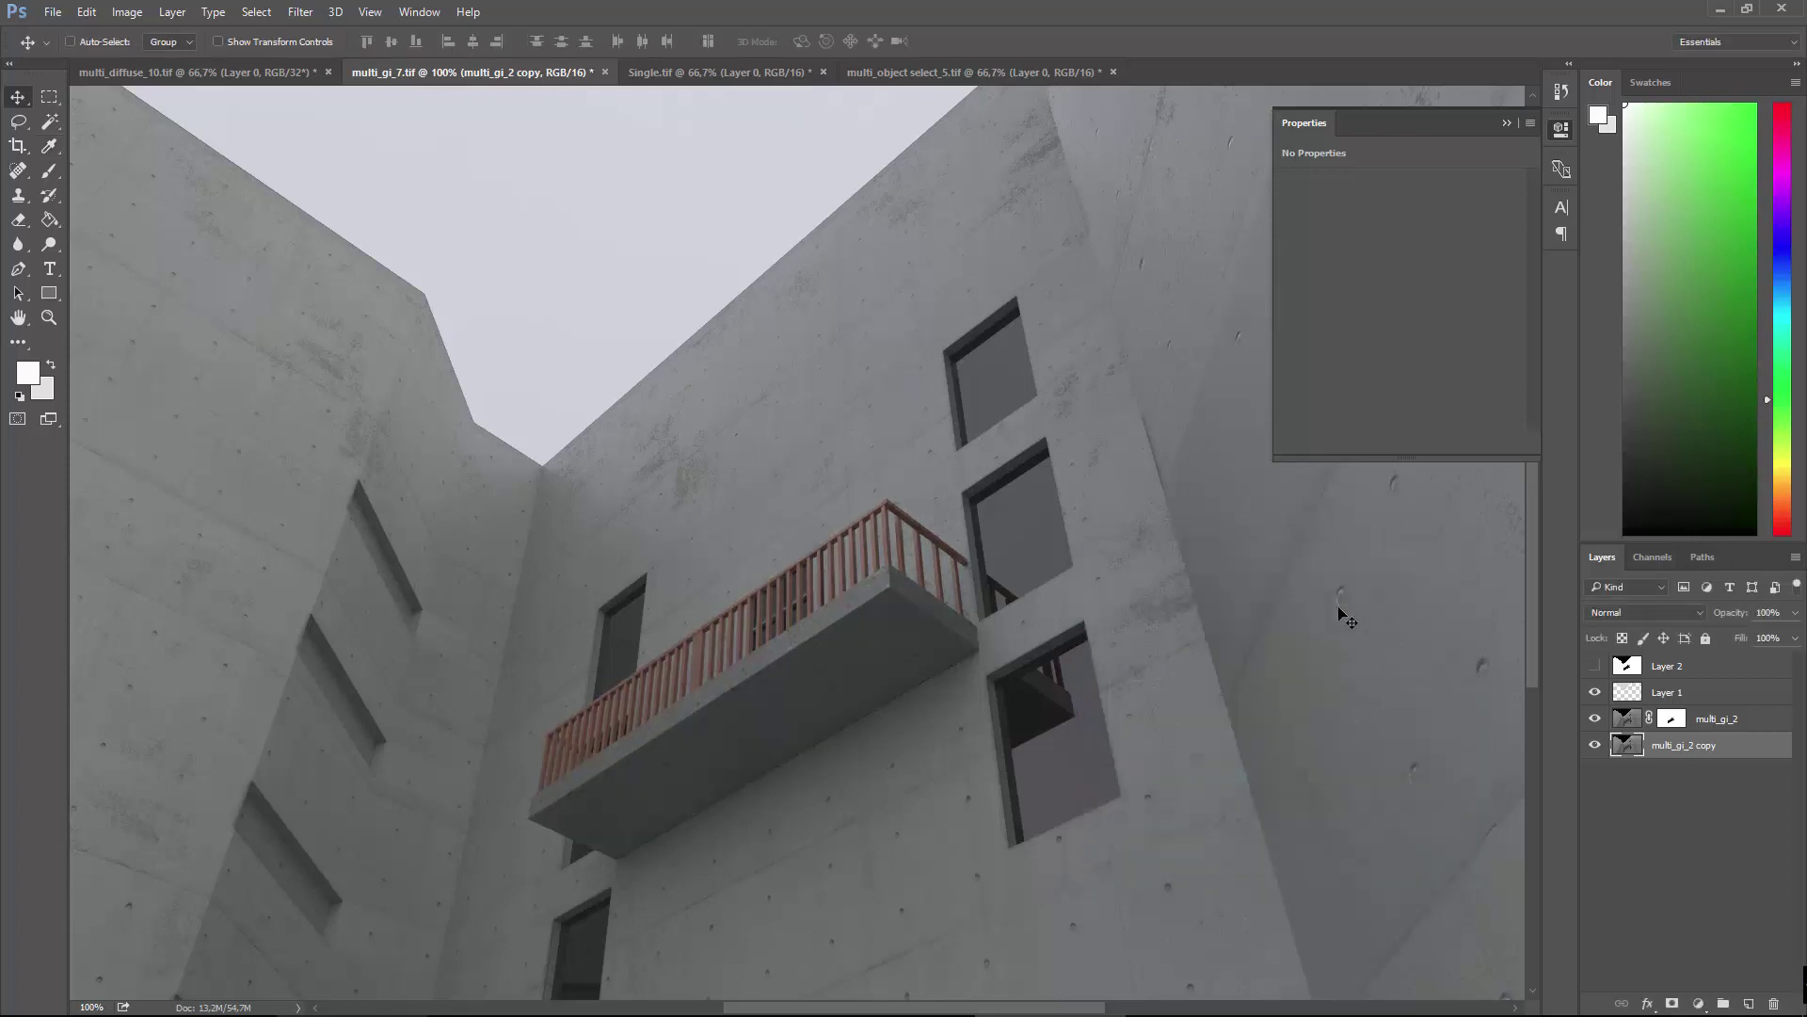
# Apply Curves to multi_gi_2 copy with points at input 123 to output 133 and input 193 to output 189, plus a shadow point.
pyautogui.click(128, 12)
pyautogui.moveTo(162, 60)
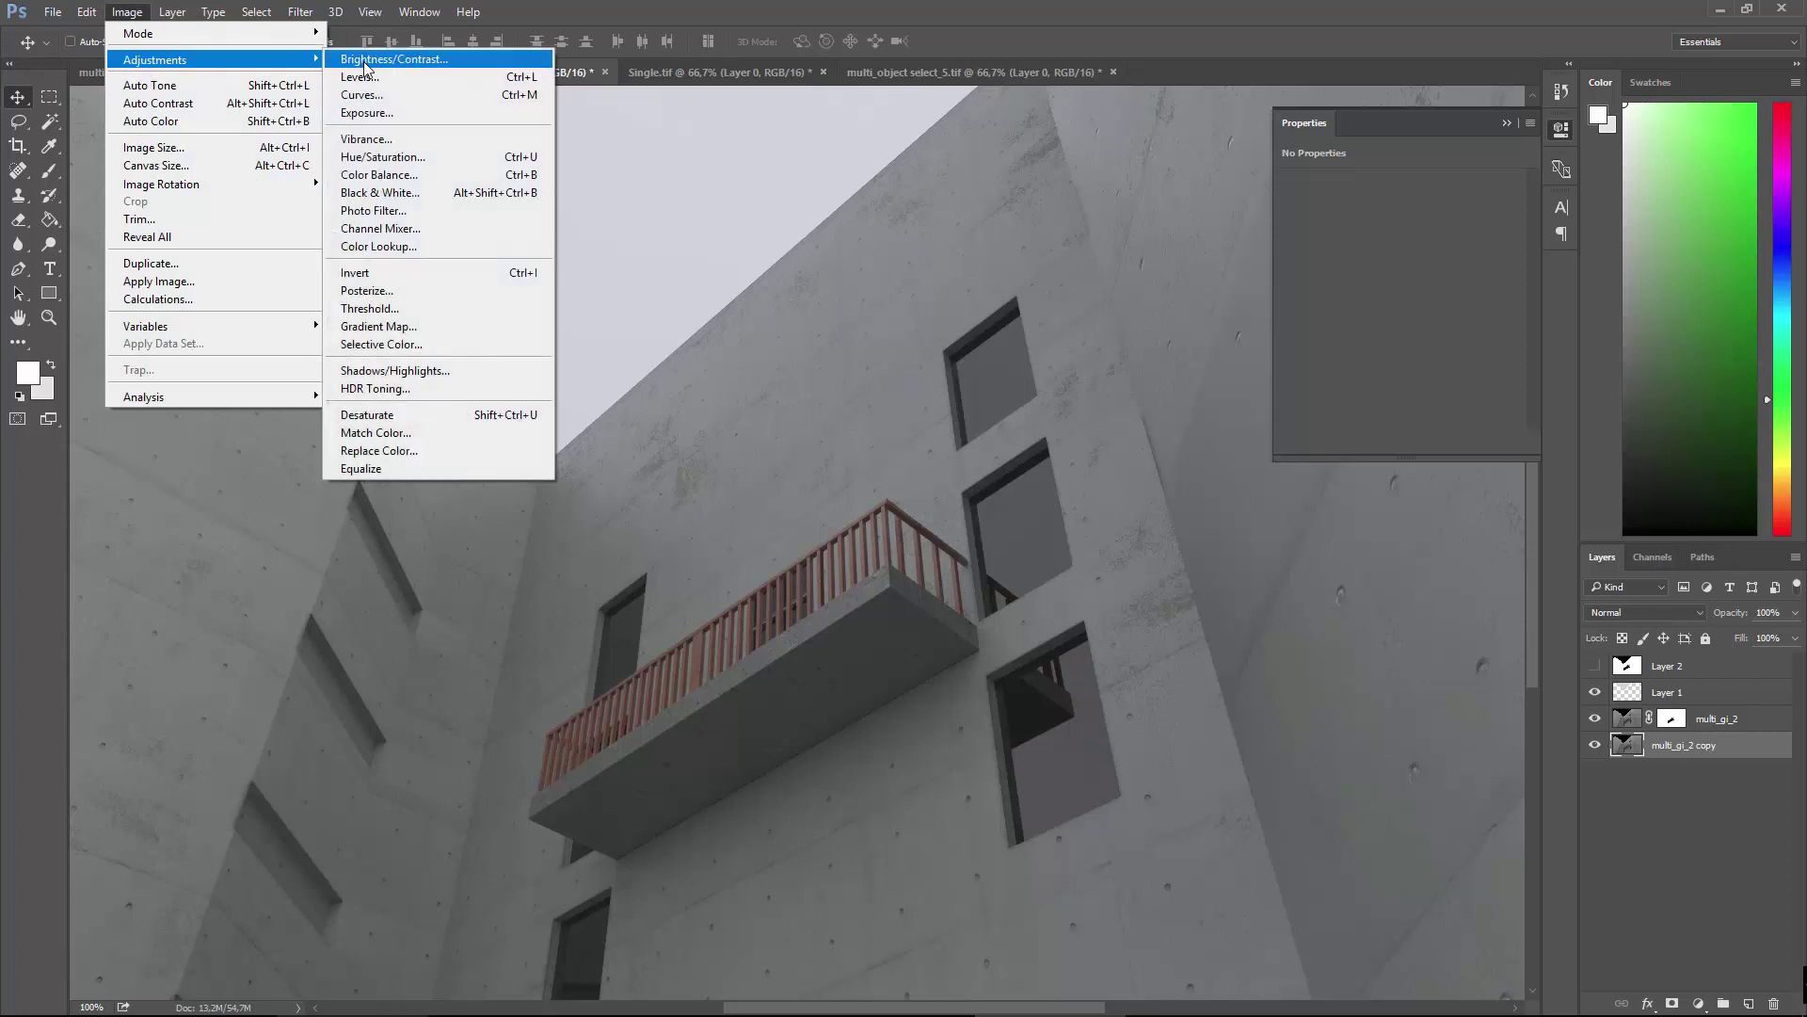
pyautogui.click(388, 98)
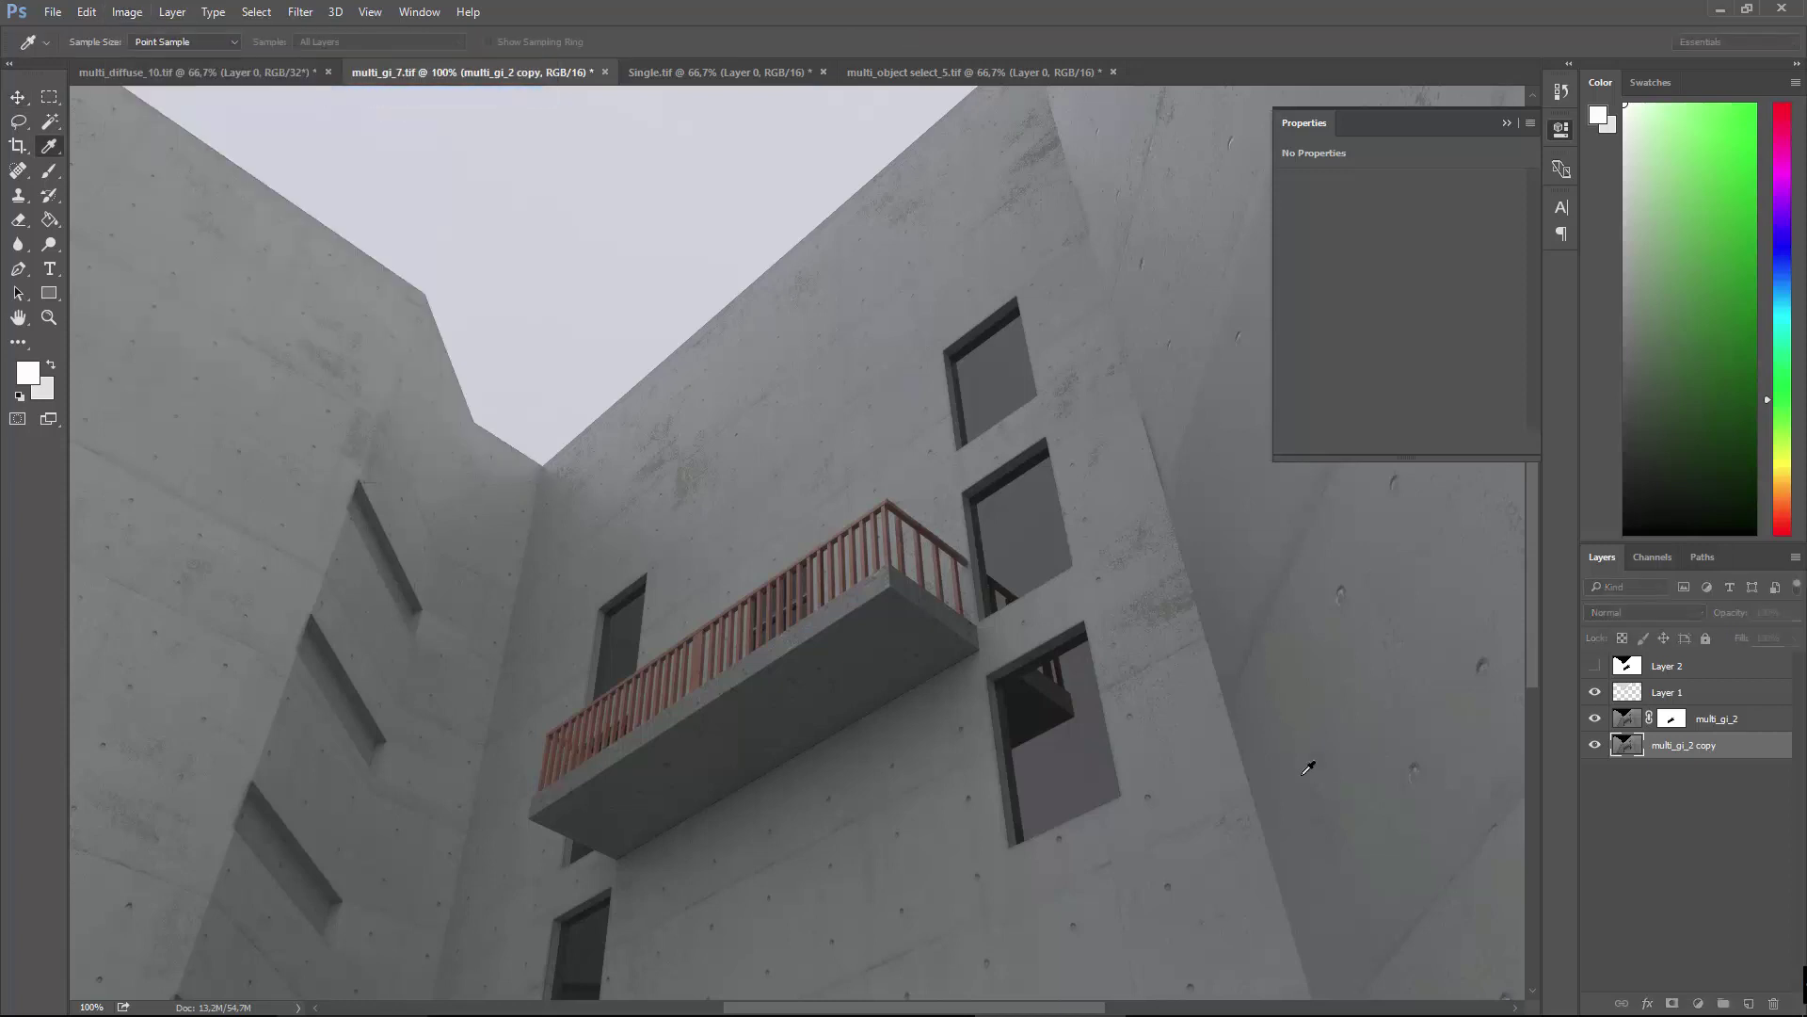
pyautogui.moveTo(1059, 536); pyautogui.dragTo(1216, 561)
pyautogui.moveTo(1211, 770); pyautogui.dragTo(1208, 766)
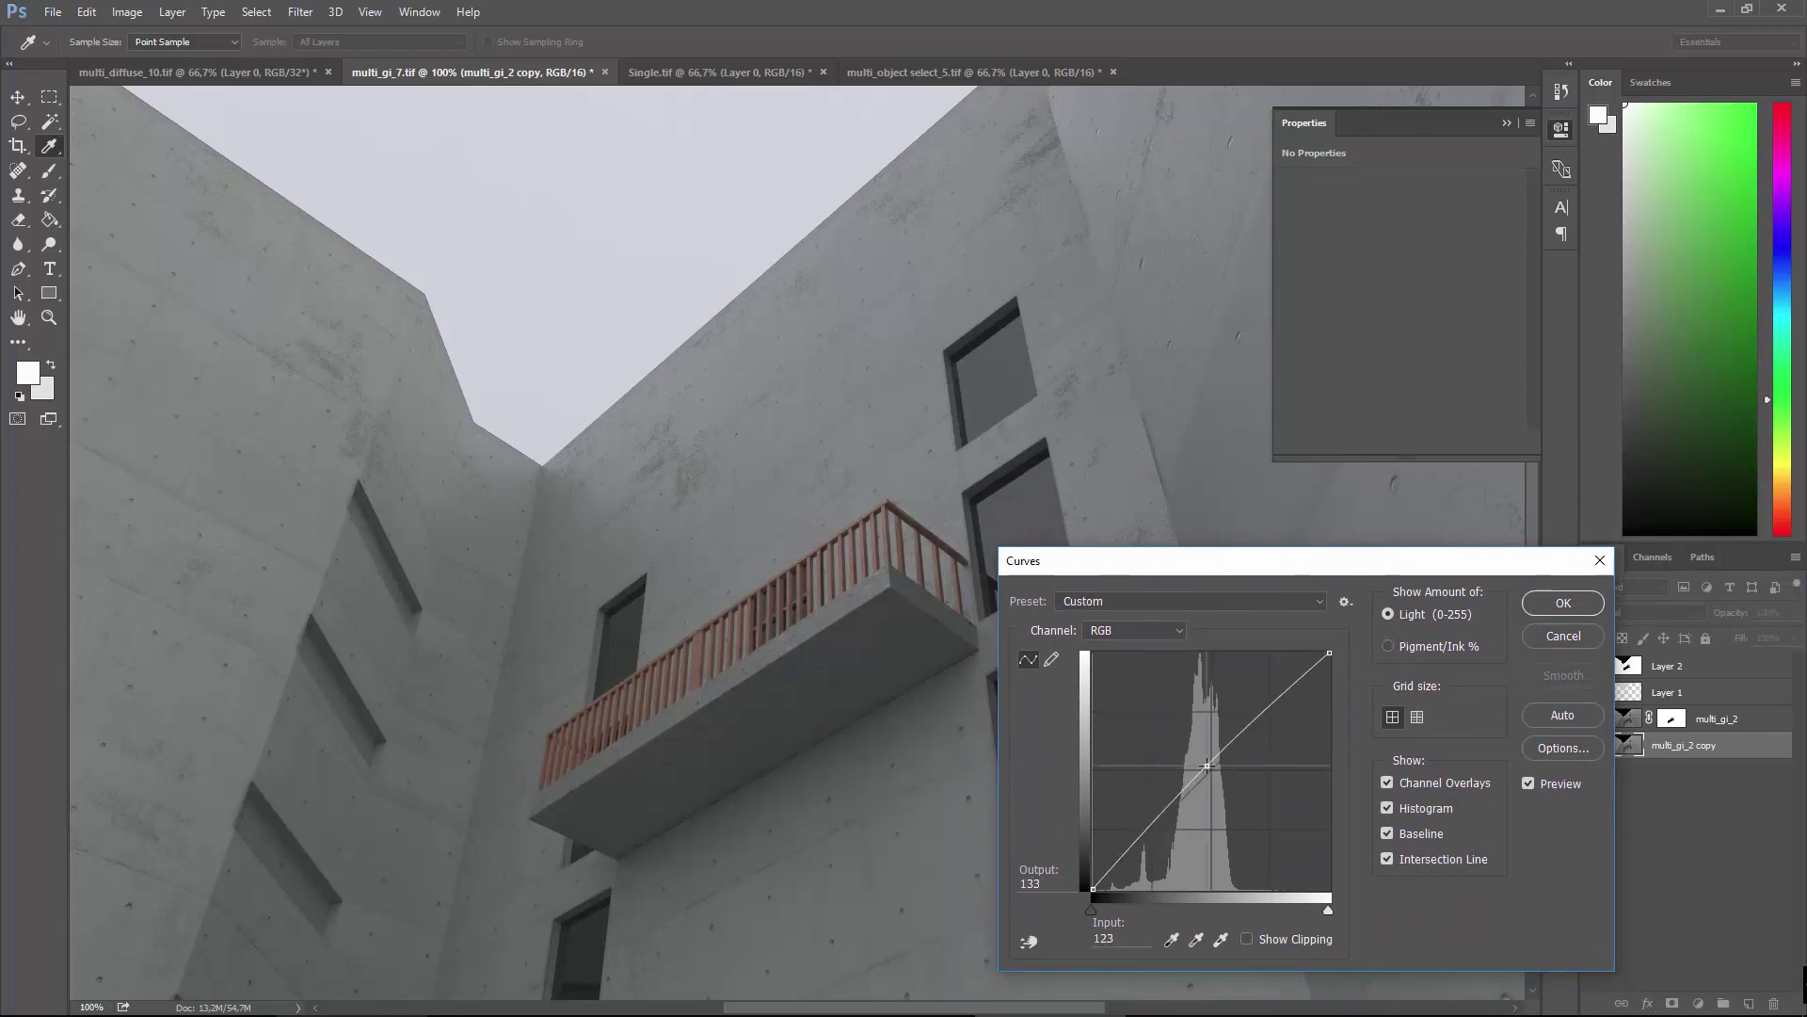
pyautogui.moveTo(1269, 714)
pyautogui.mouseDown()
pyautogui.moveTo(1256, 700)
pyautogui.moveTo(1273, 713)
pyautogui.mouseUp()
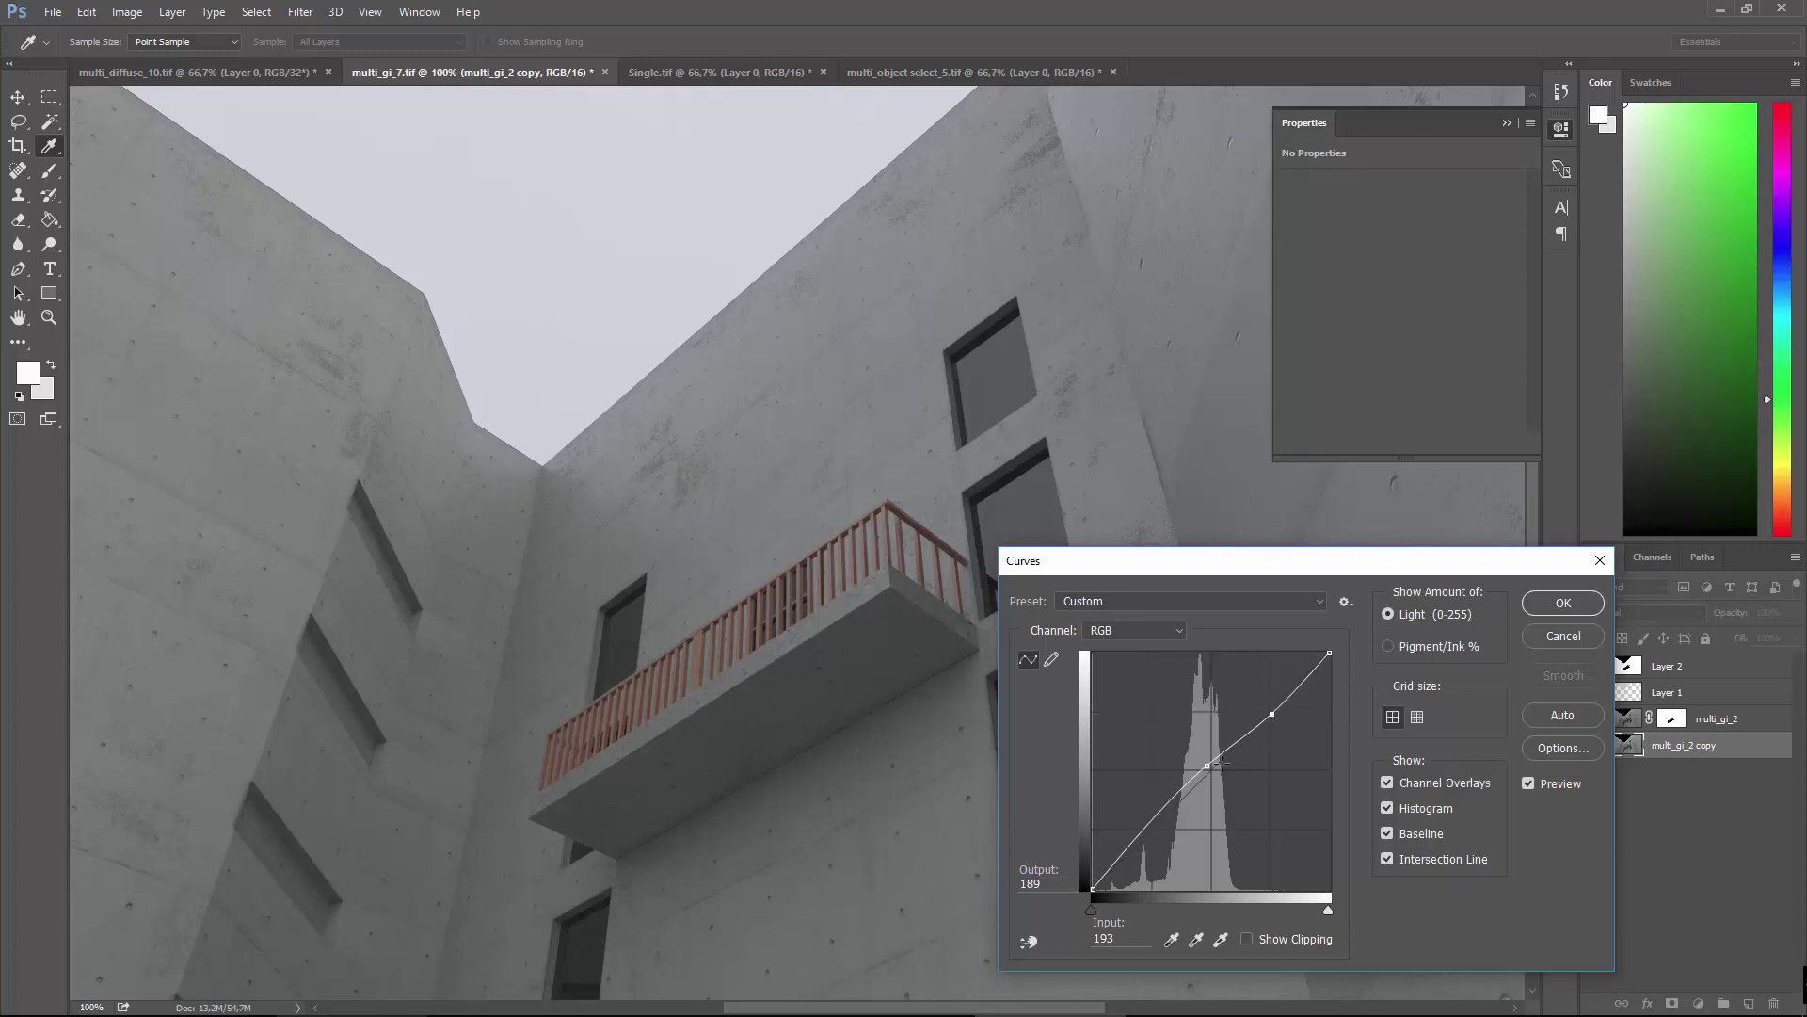
pyautogui.moveTo(1145, 832)
pyautogui.mouseDown()
pyautogui.moveTo(1156, 852)
pyautogui.moveTo(1141, 829)
pyautogui.mouseUp()
pyautogui.click(1563, 603)
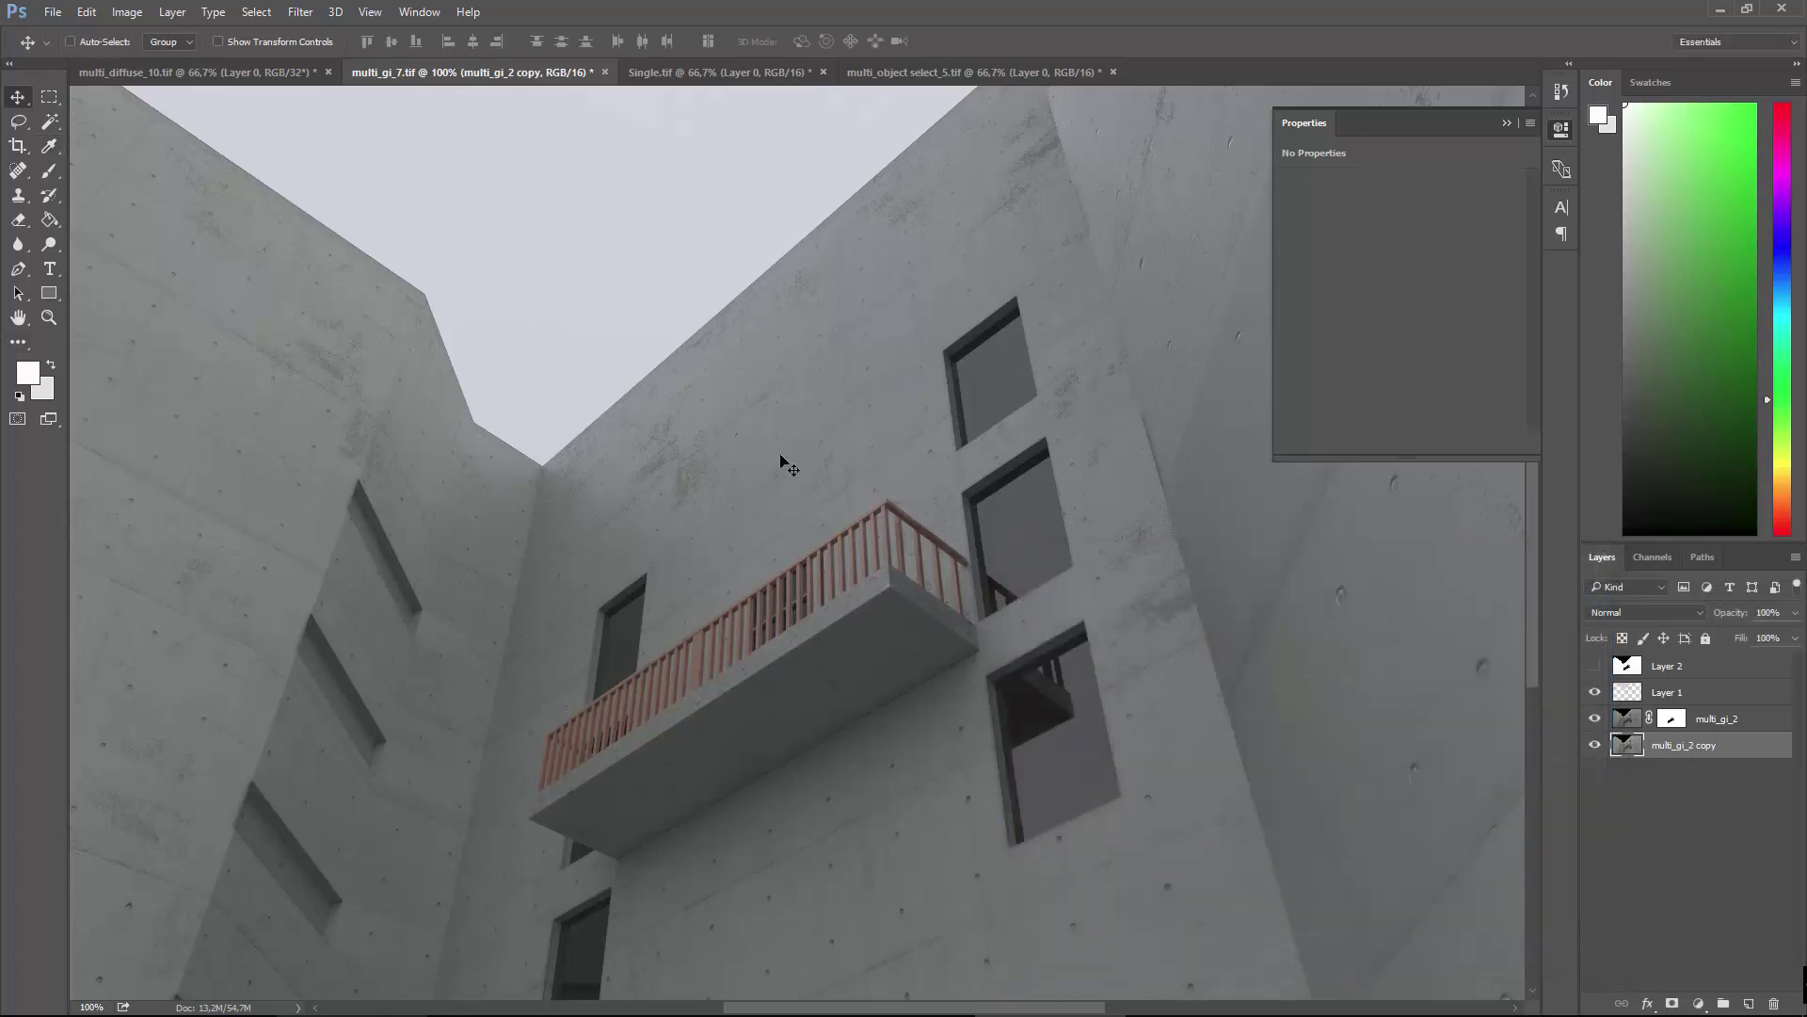
# Apply Hue/Saturation to multi_gi_2 copy with Hue +7, Saturation -8 and Lightness 0.
pyautogui.click(127, 11)
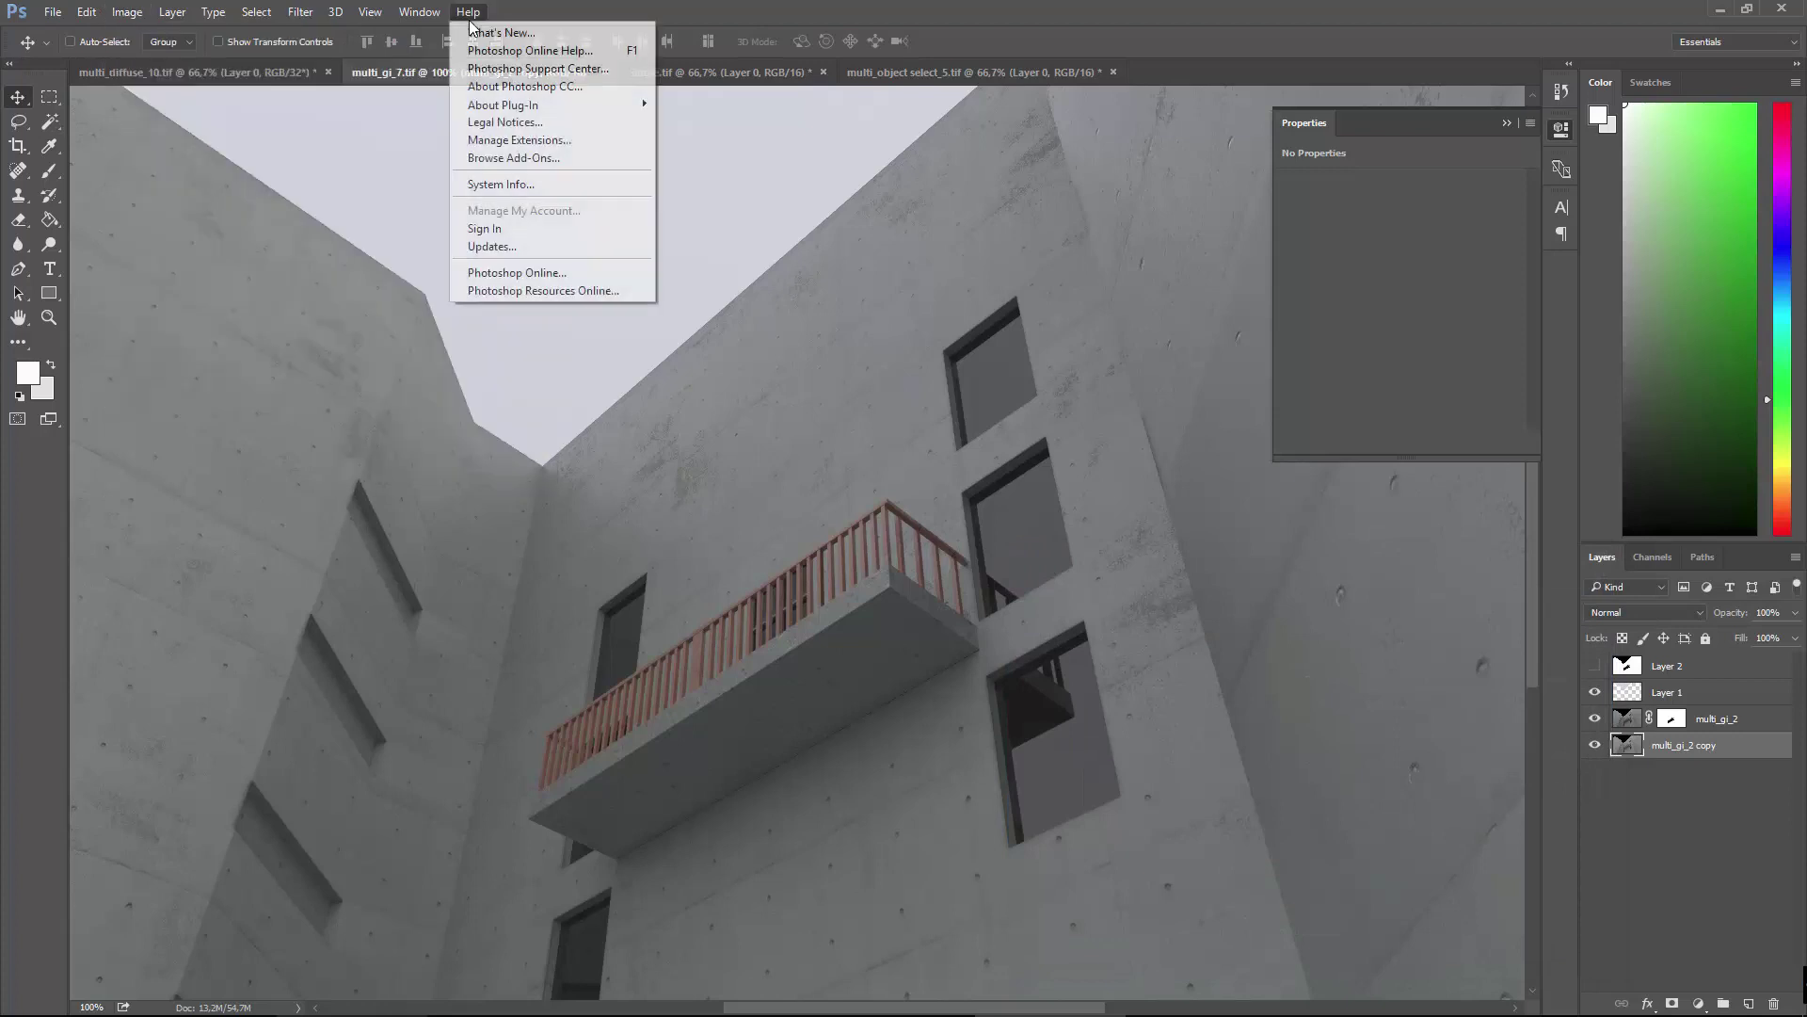
pyautogui.moveTo(196, 7)
pyautogui.moveTo(142, 59)
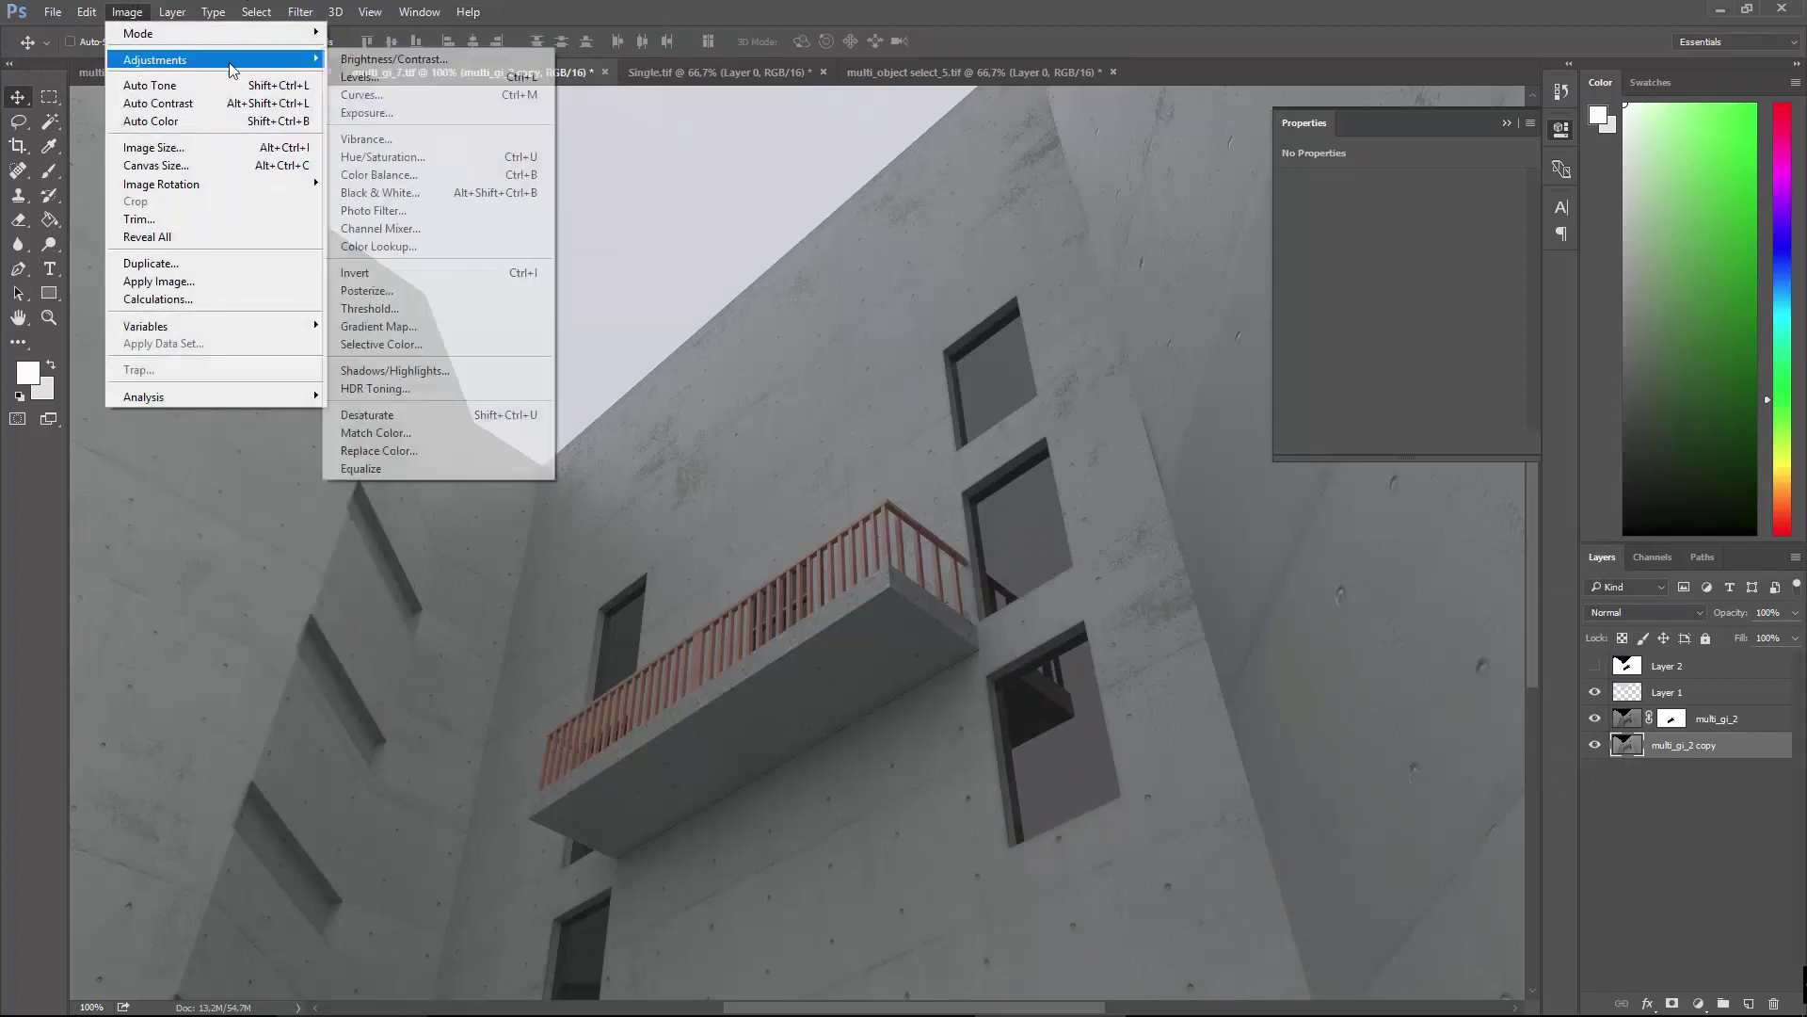
pyautogui.click(426, 158)
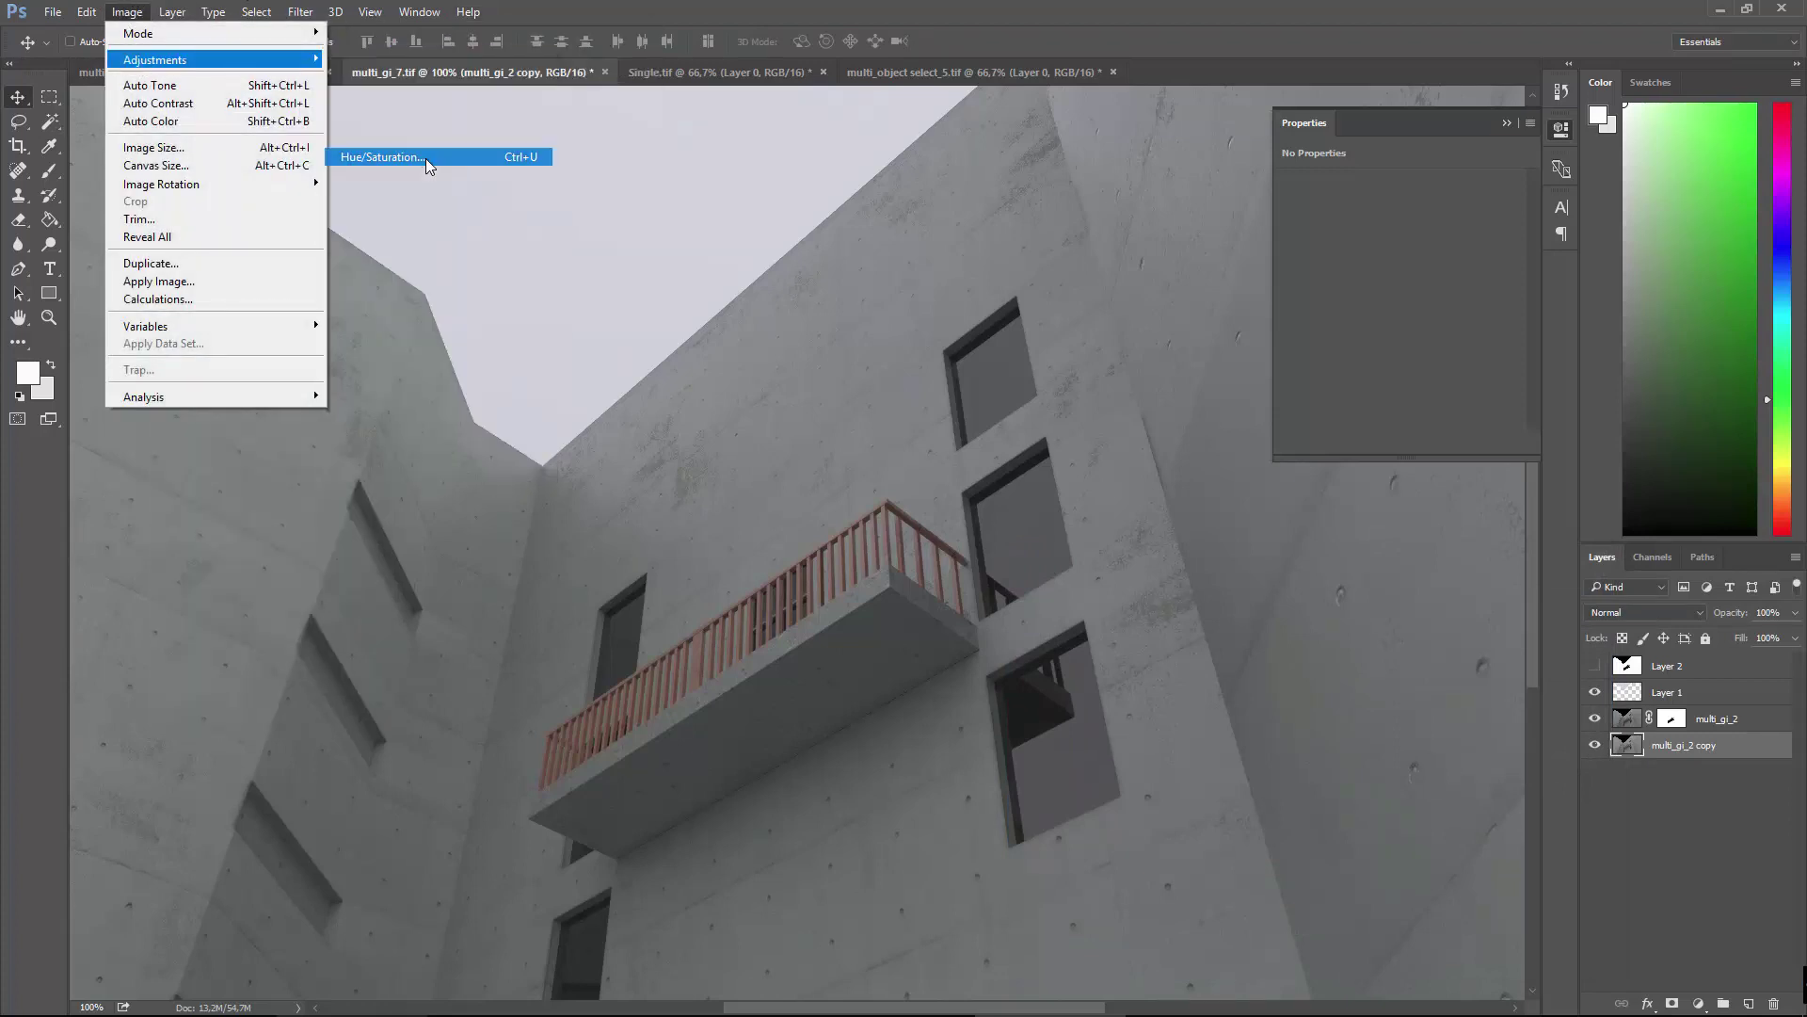
pyautogui.moveTo(825, 237); pyautogui.dragTo(1284, 534)
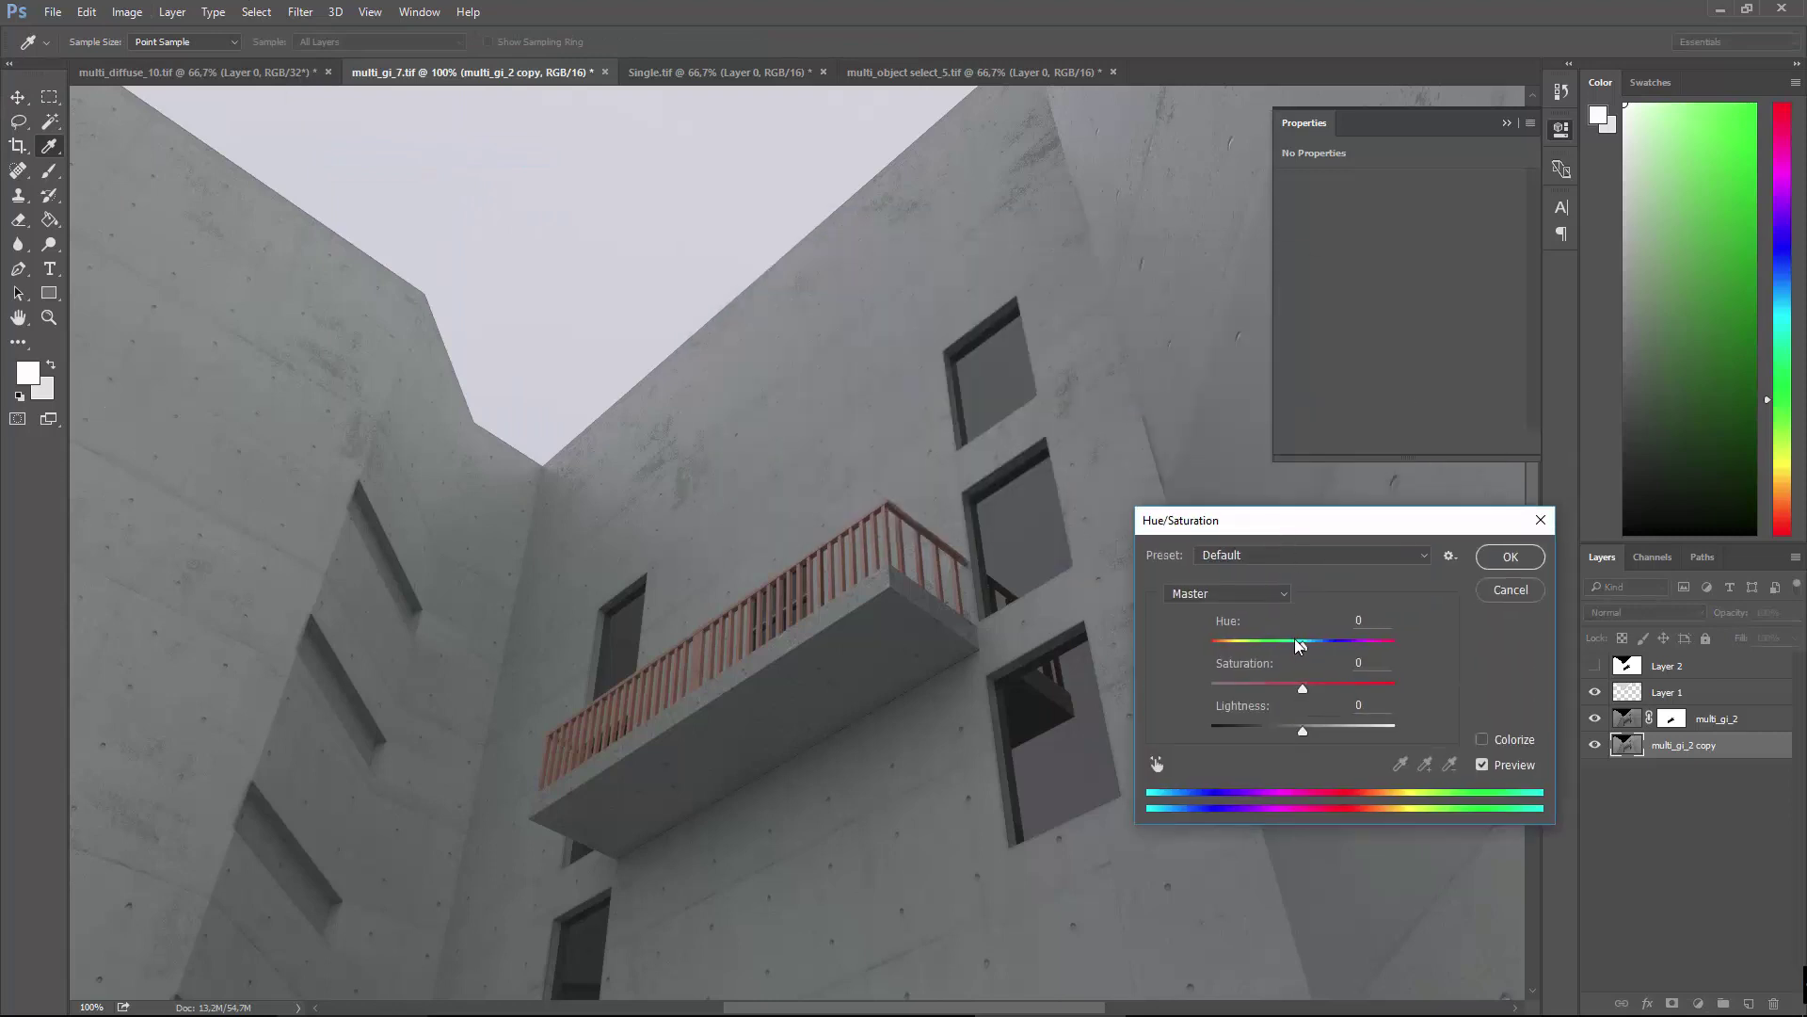
pyautogui.moveTo(1297, 644)
pyautogui.mouseDown()
pyautogui.moveTo(1333, 650)
pyautogui.moveTo(1275, 657)
pyautogui.mouseUp()
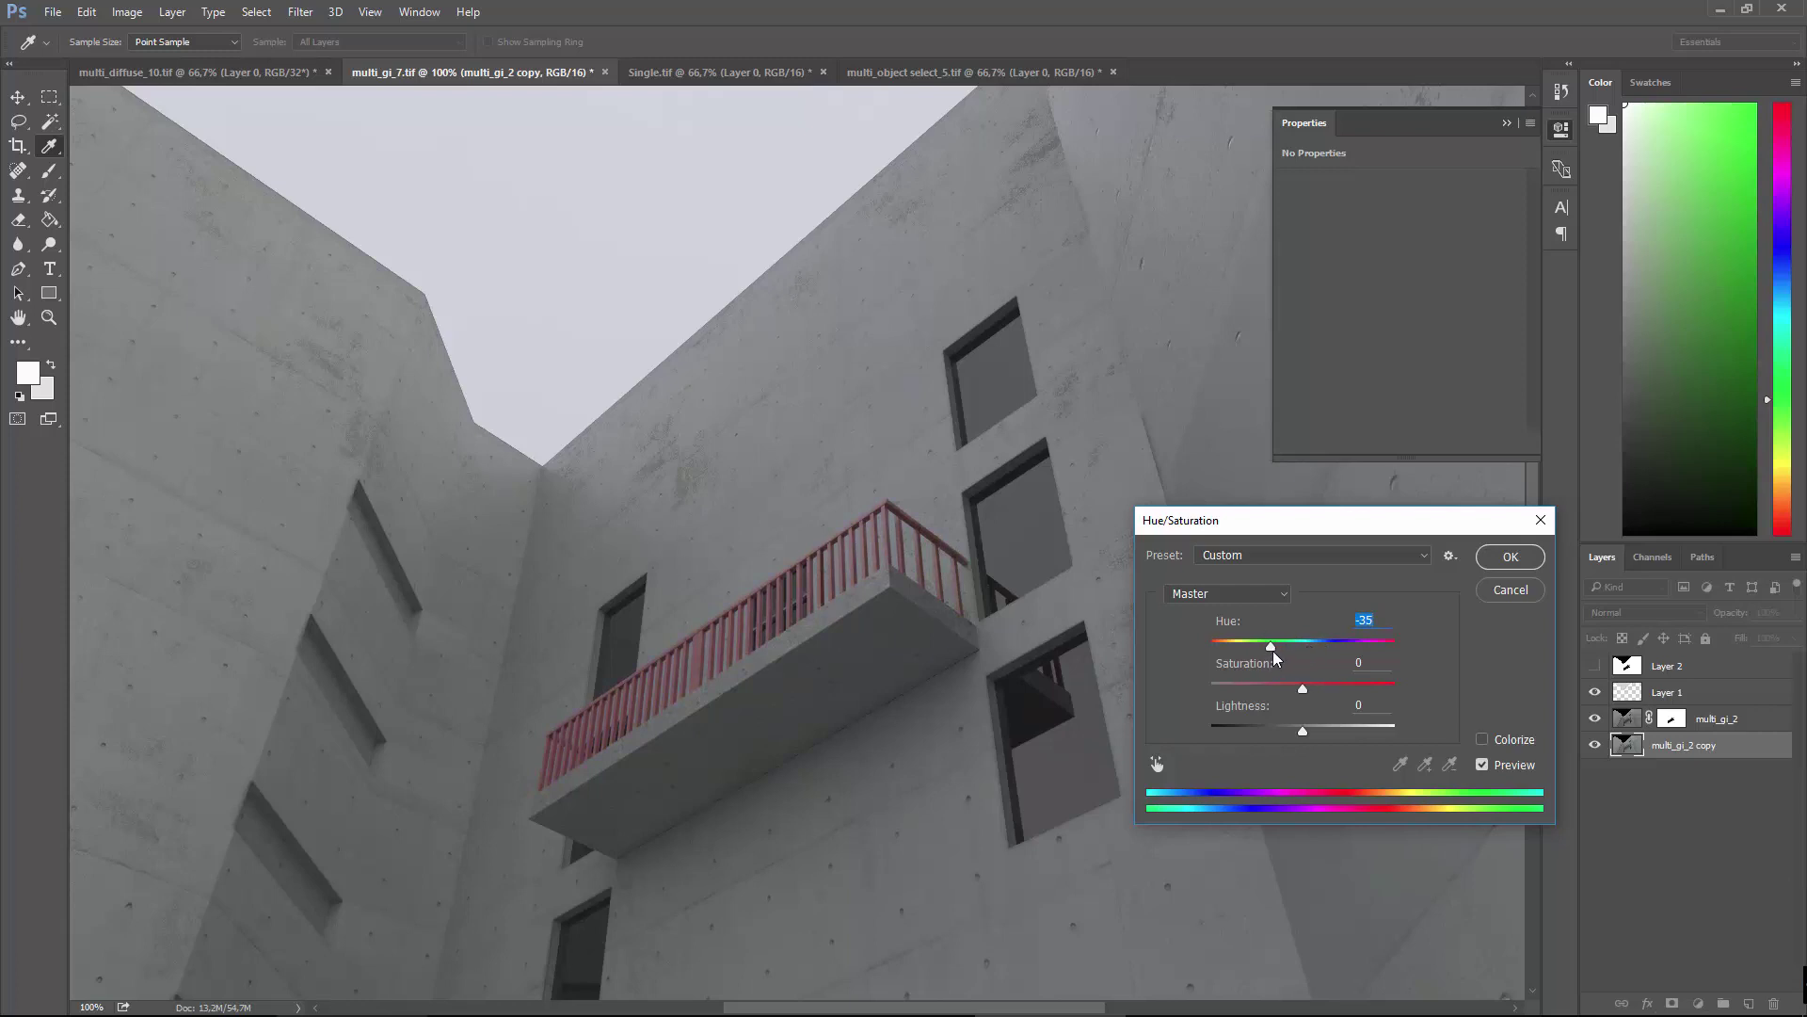
pyautogui.moveTo(1273, 651); pyautogui.dragTo(1299, 728)
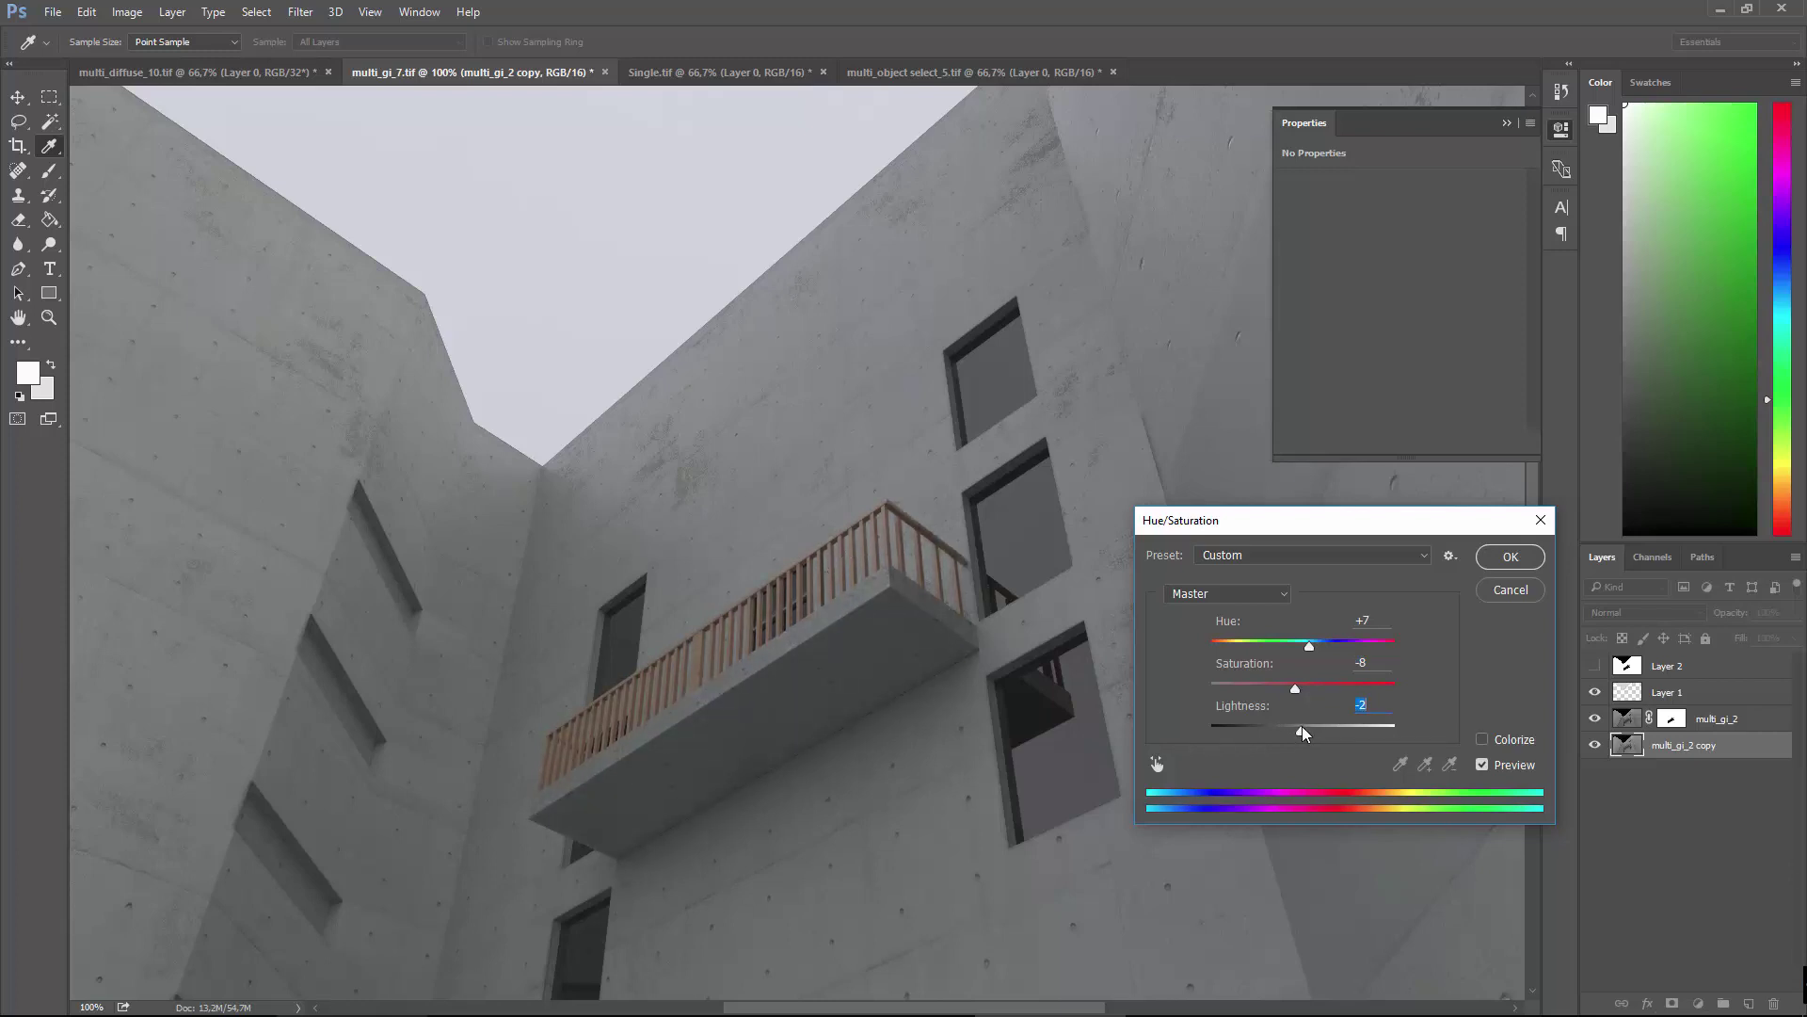
pyautogui.write('0')
pyautogui.click(1491, 556)
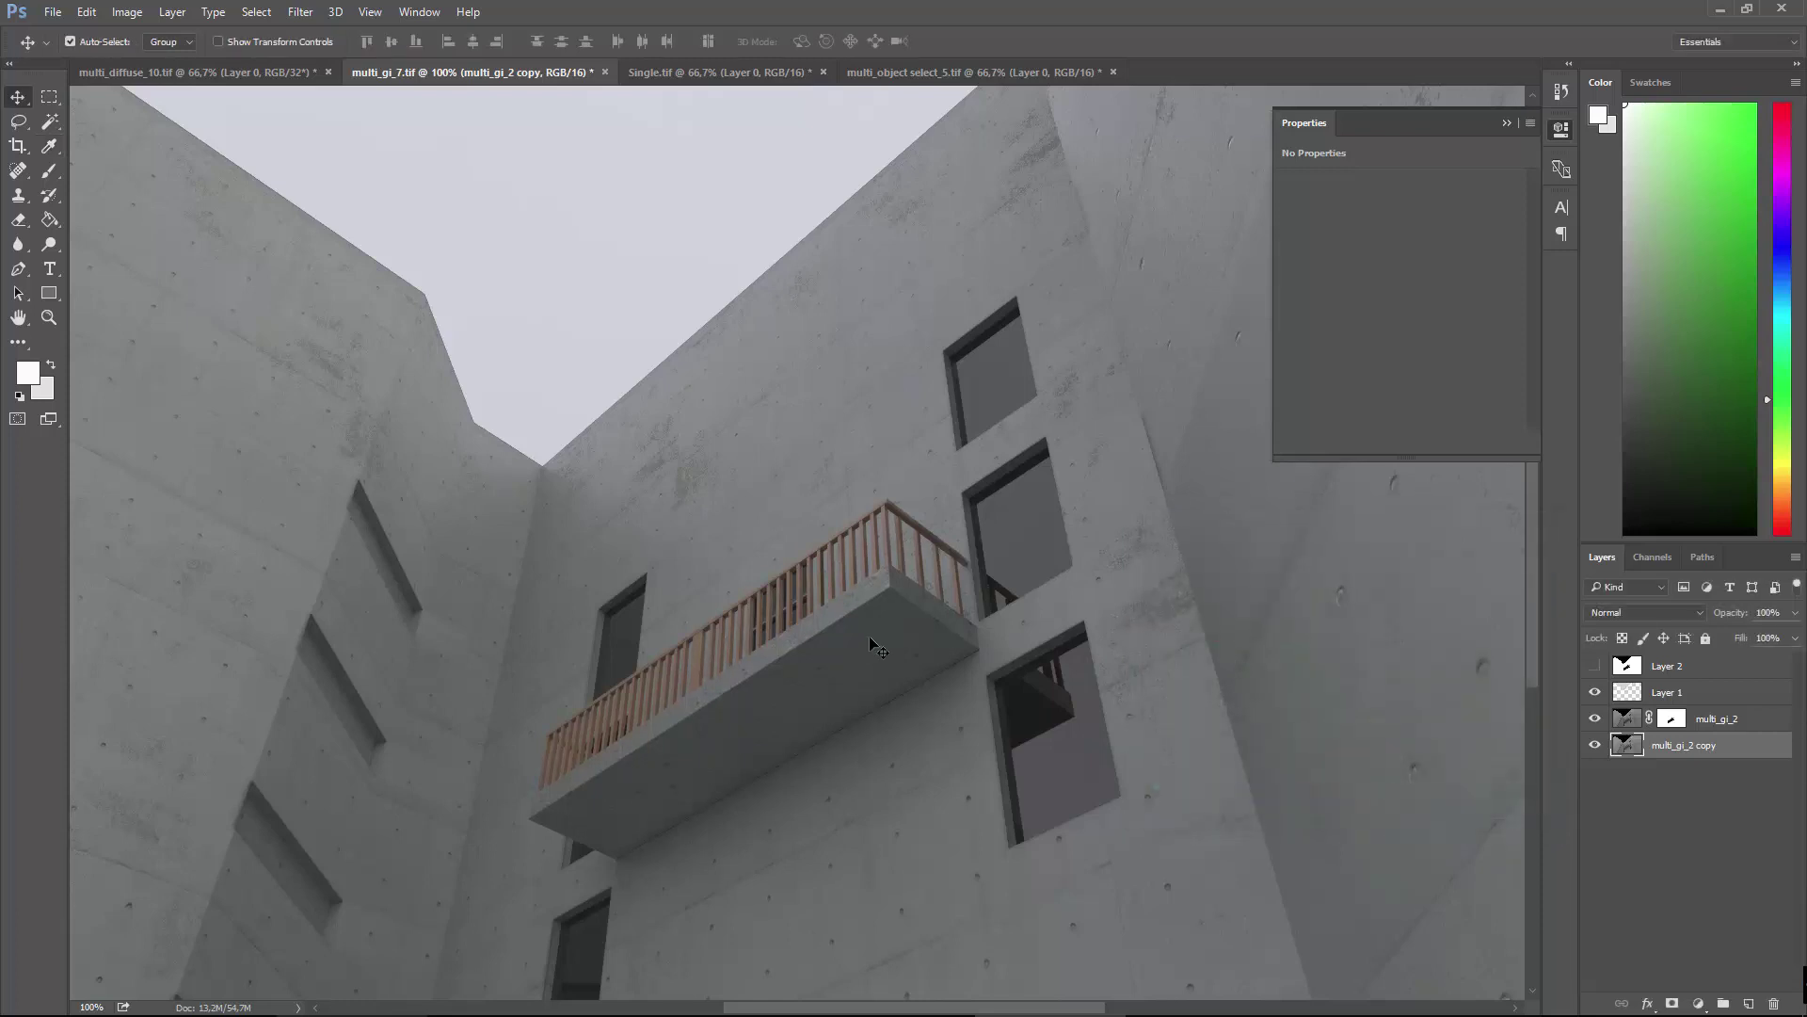
pyautogui.keyDown('alt'); pyautogui.scroll(-3, 868, 636); pyautogui.keyUp('alt')
pyautogui.keyDown('alt'); pyautogui.scroll(3, 868, 636); pyautogui.keyUp('alt')
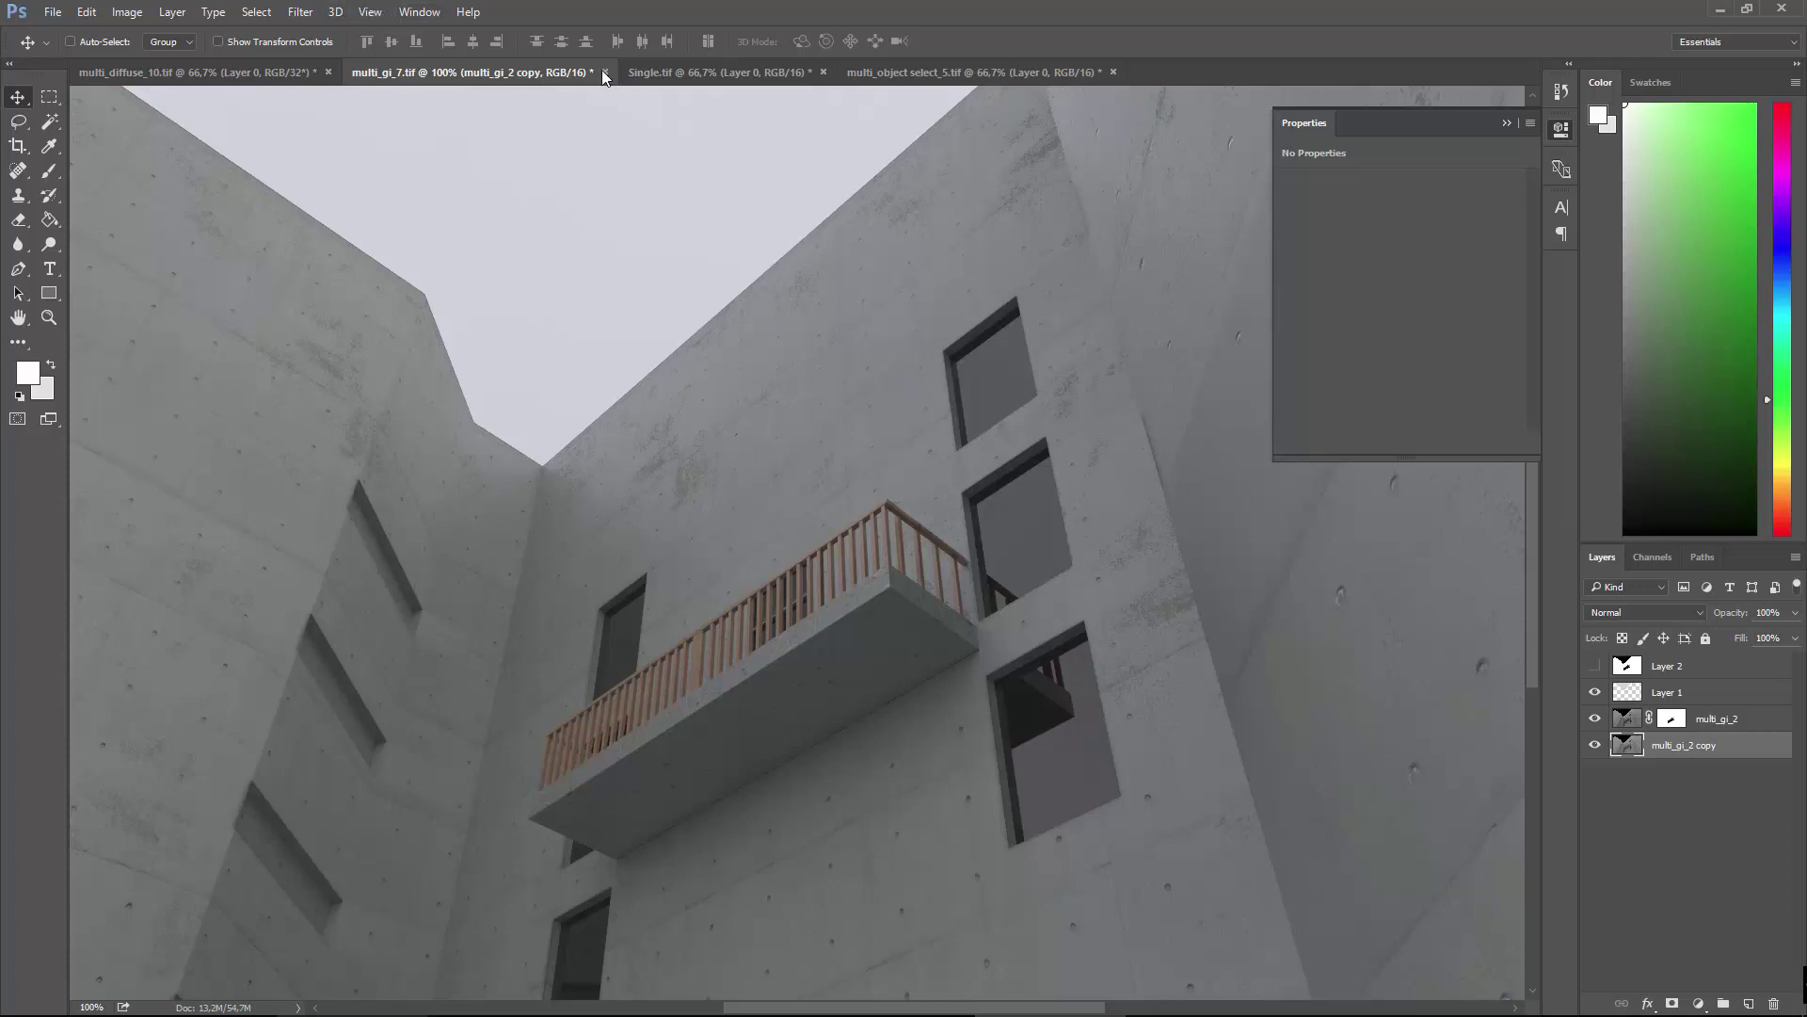
# Deselect the sky in Single.tif and compare that render with multi_gi_7.tif.
pyautogui.click(672, 69)
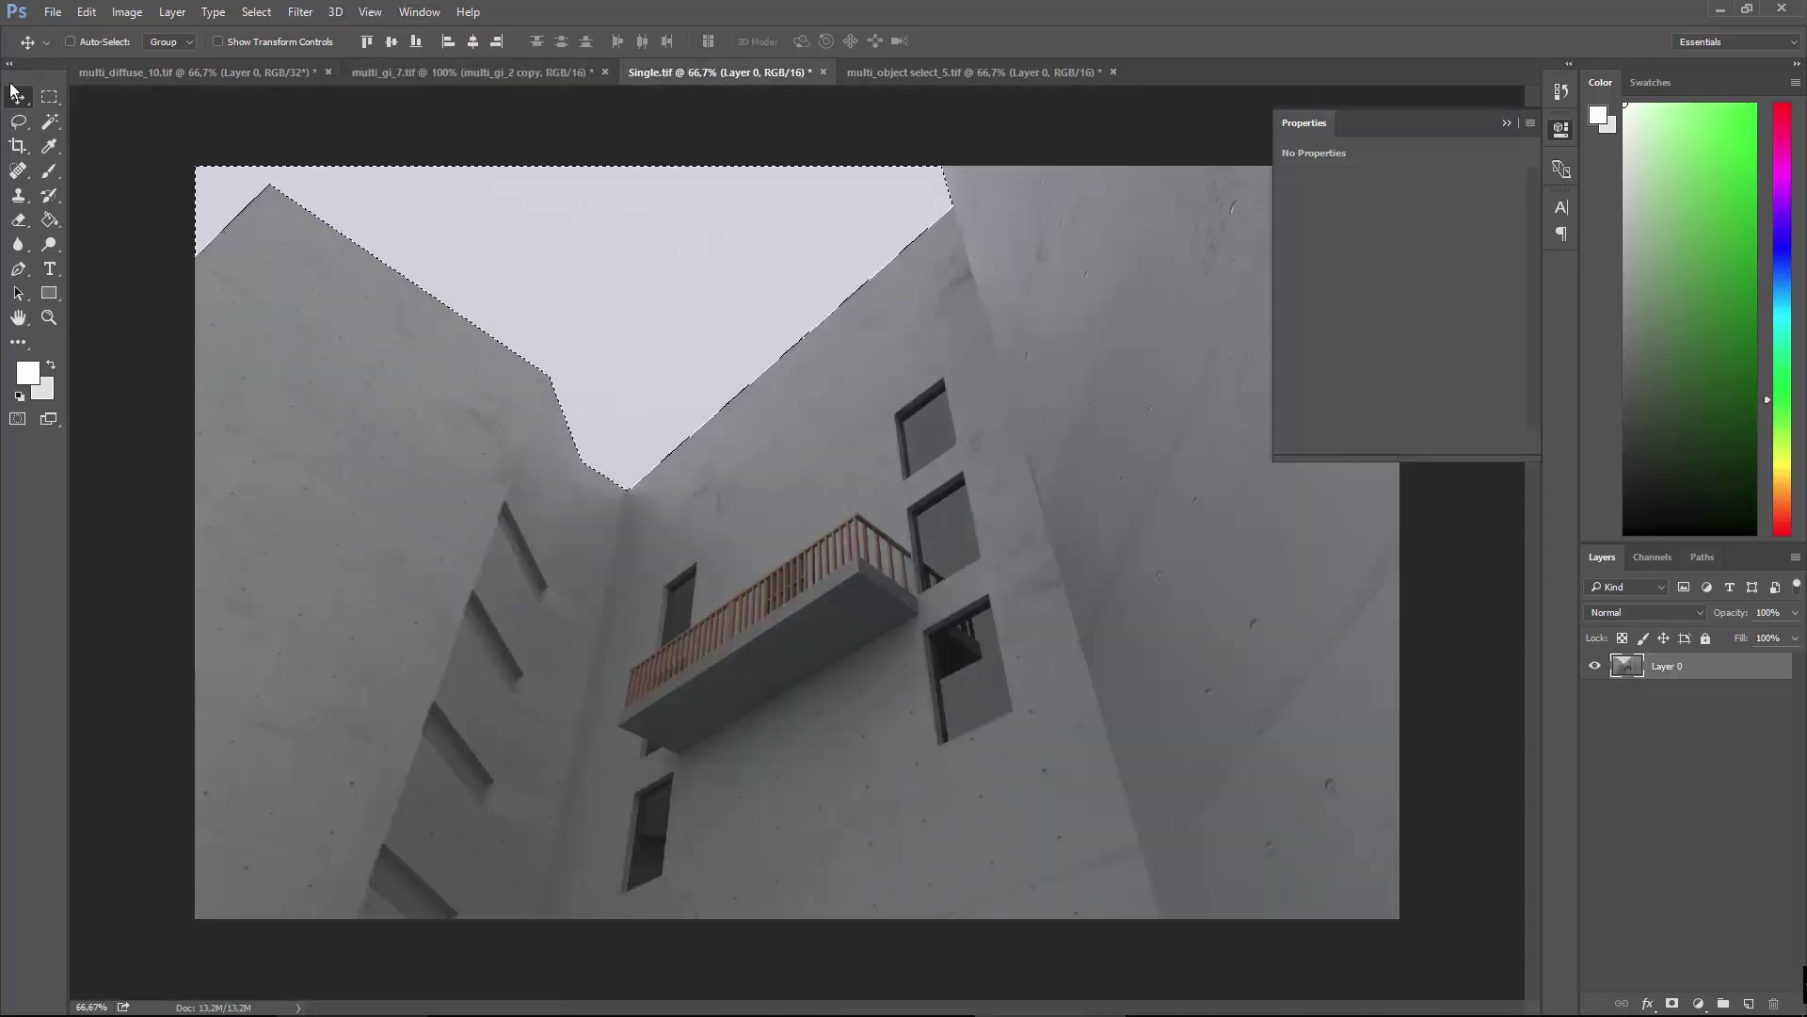
pyautogui.click(50, 97)
pyautogui.click(487, 507)
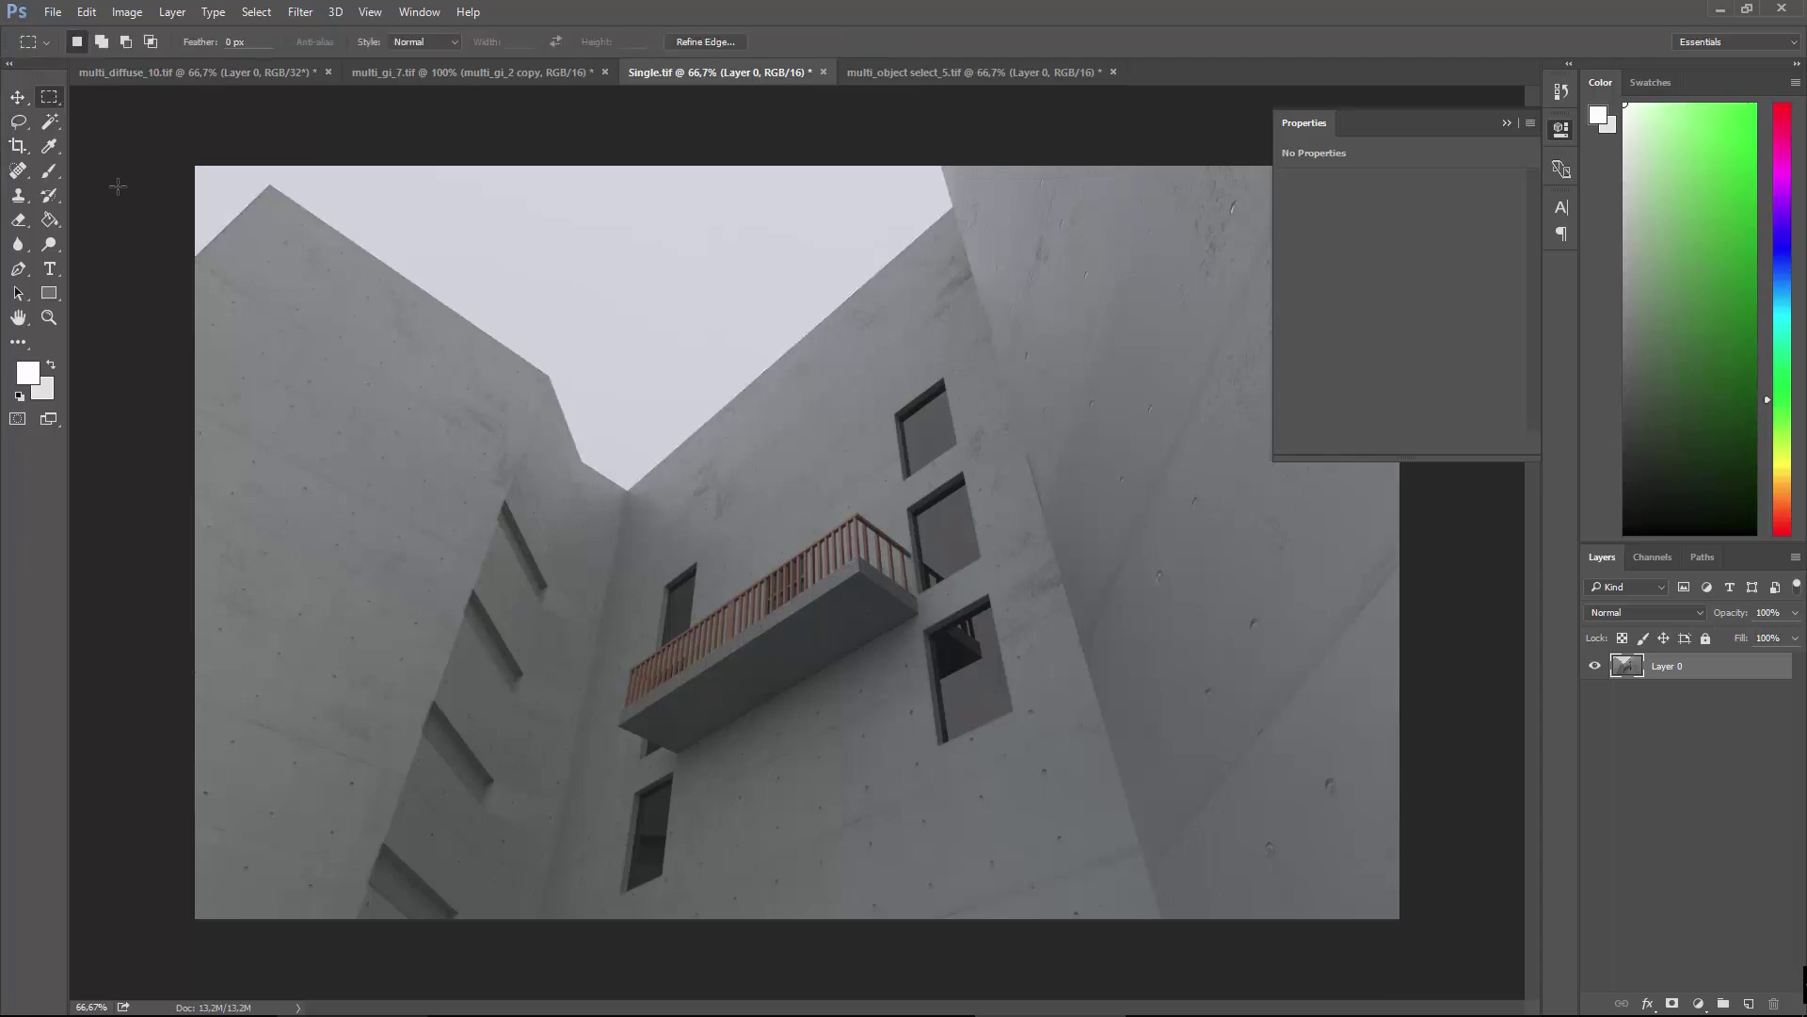
pyautogui.click(467, 75)
pyautogui.scroll(-2, 894, 589)
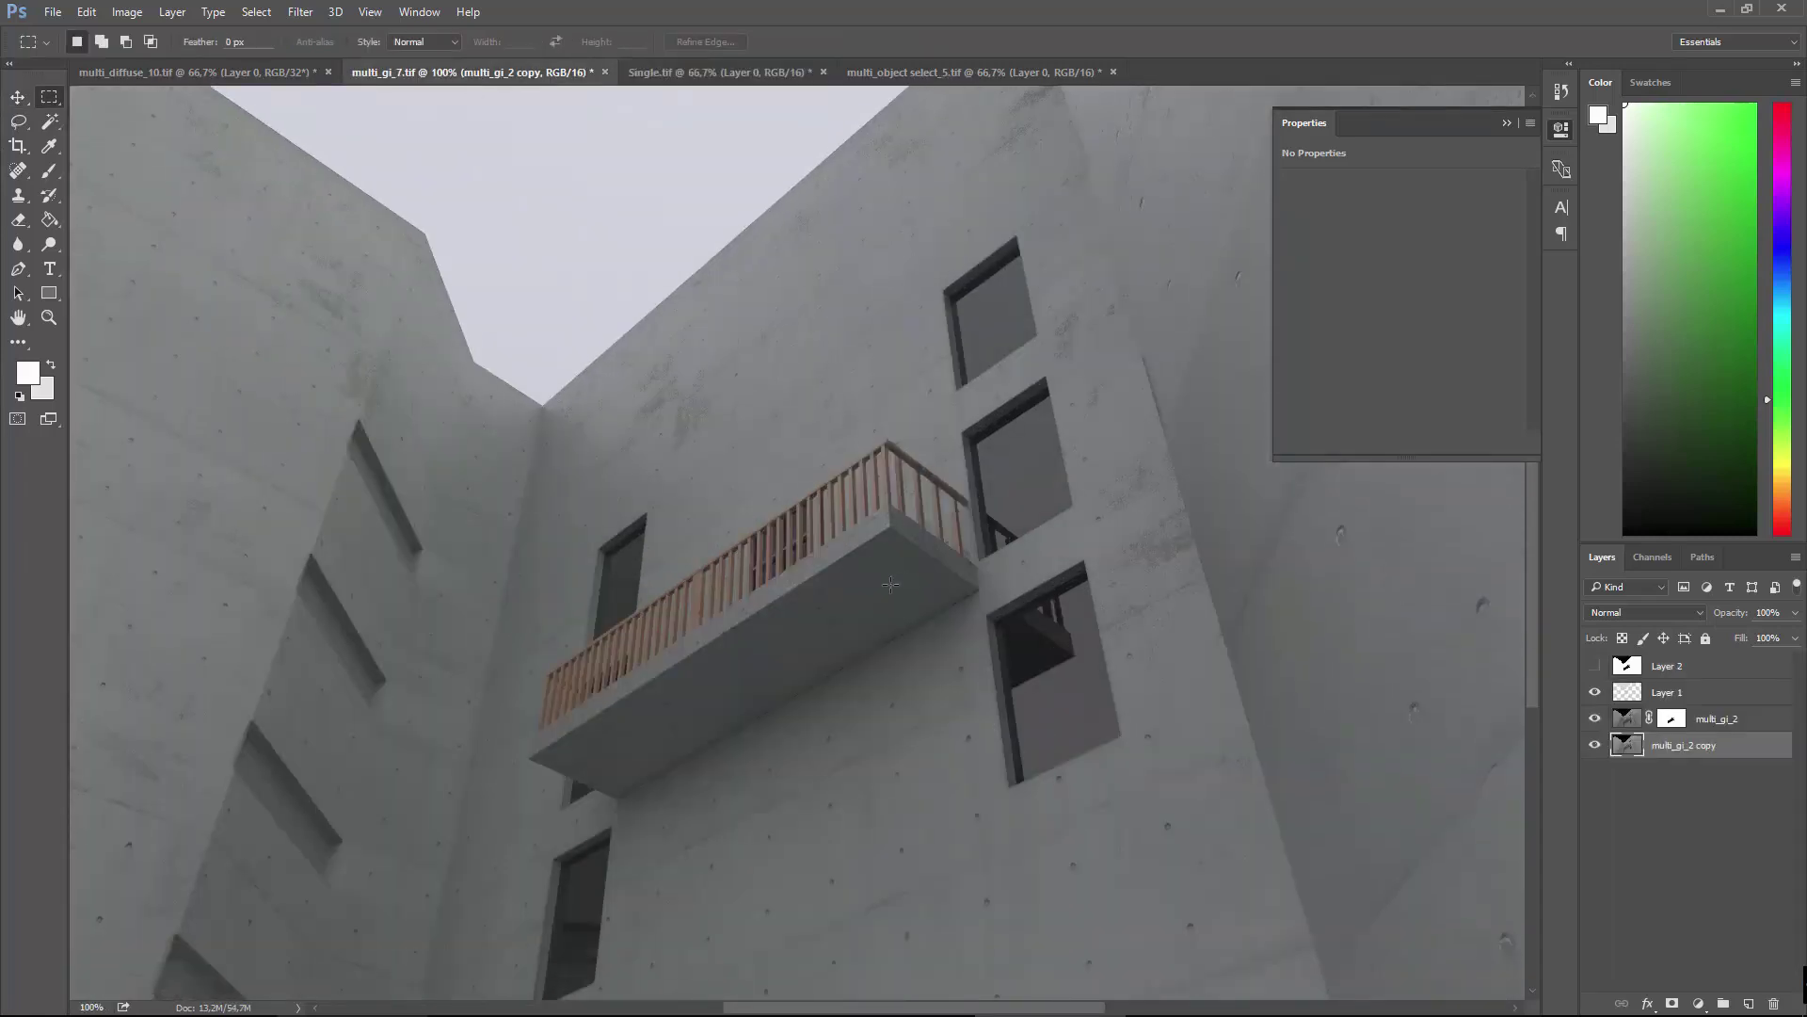
pyautogui.keyDown('alt'); pyautogui.scroll(-1, 891, 585); pyautogui.keyUp('alt')
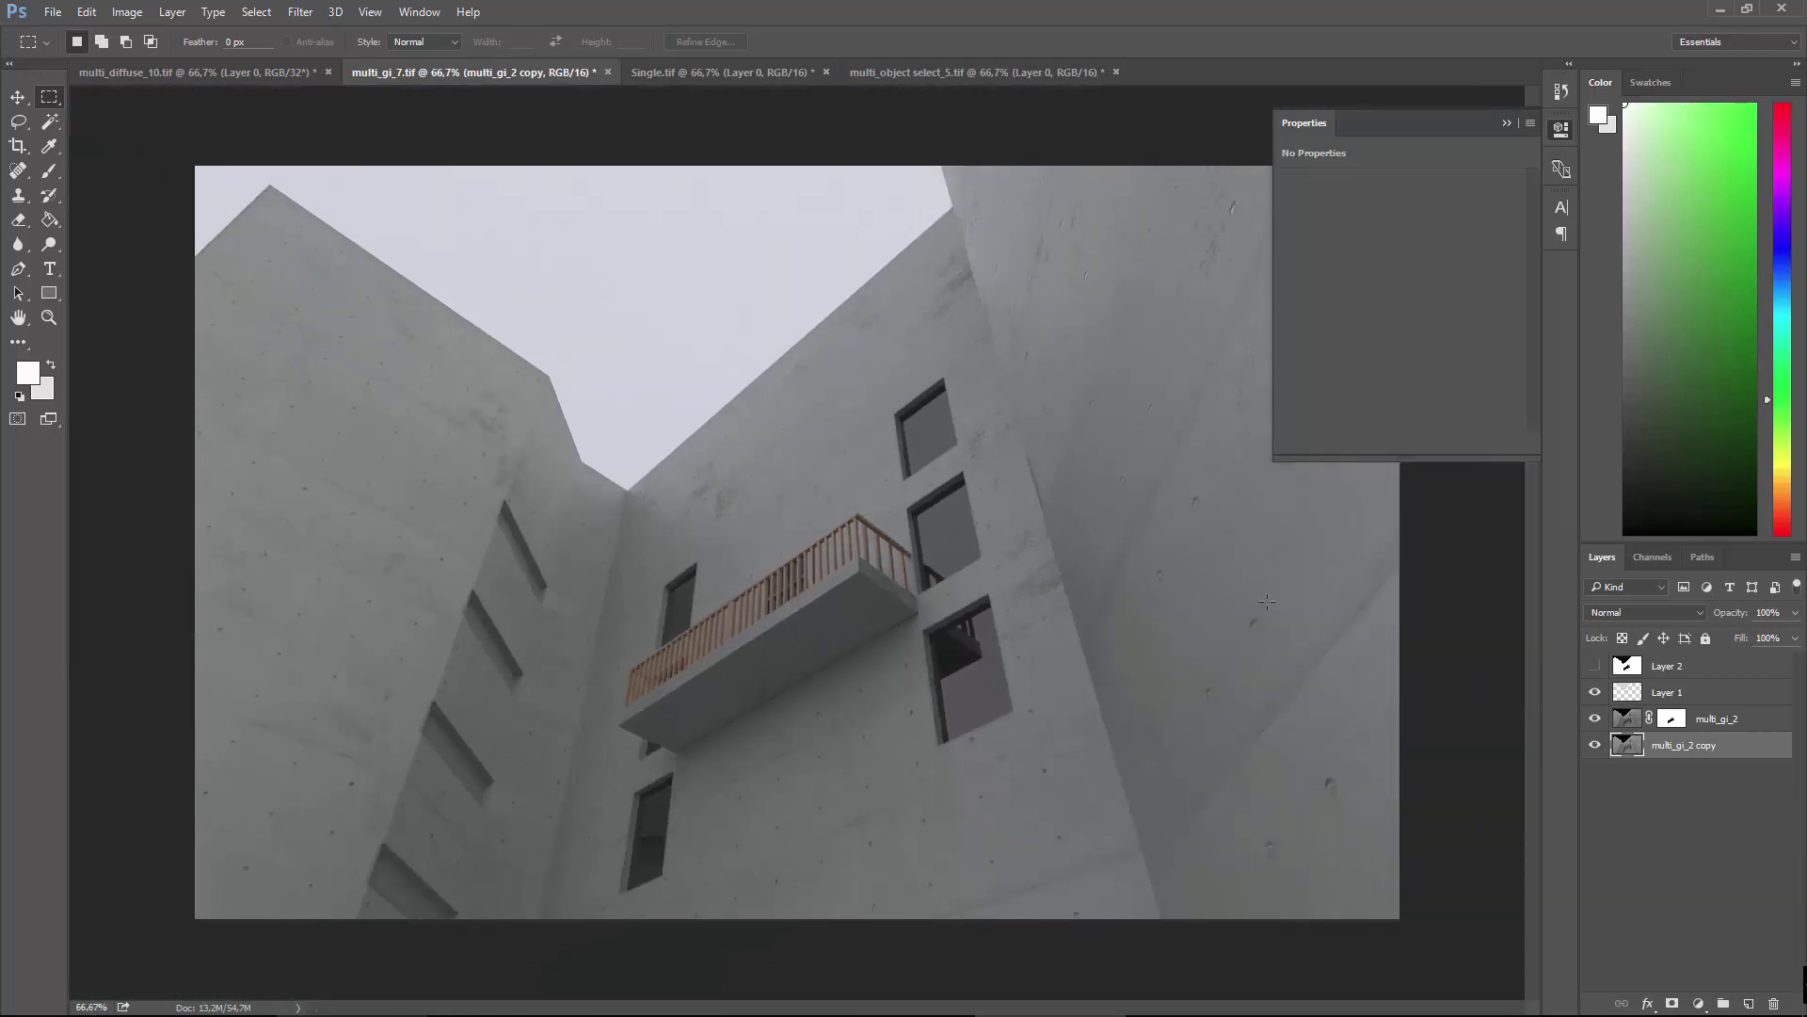
# Delete Layer 2 and merge multi_gi_2 with multi_gi_2 copy into one layer.
pyautogui.click(1627, 669)
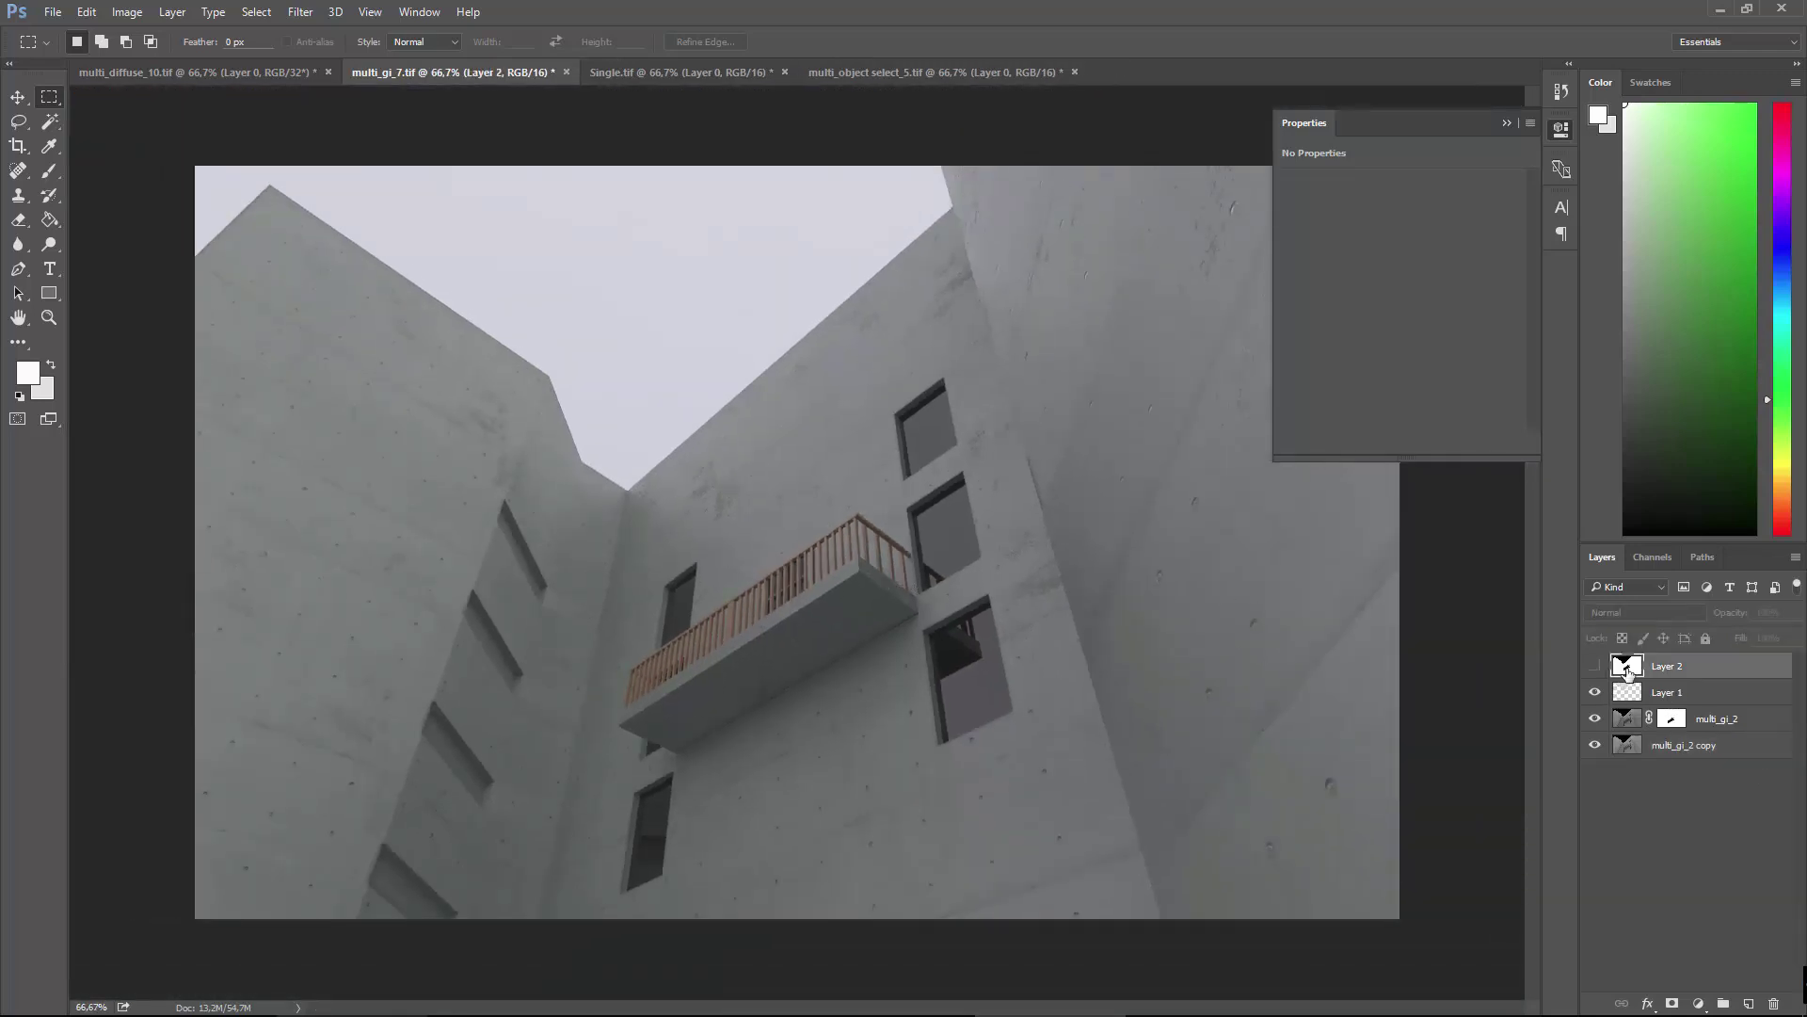
pyautogui.press('Delete')
pyautogui.click(1627, 700)
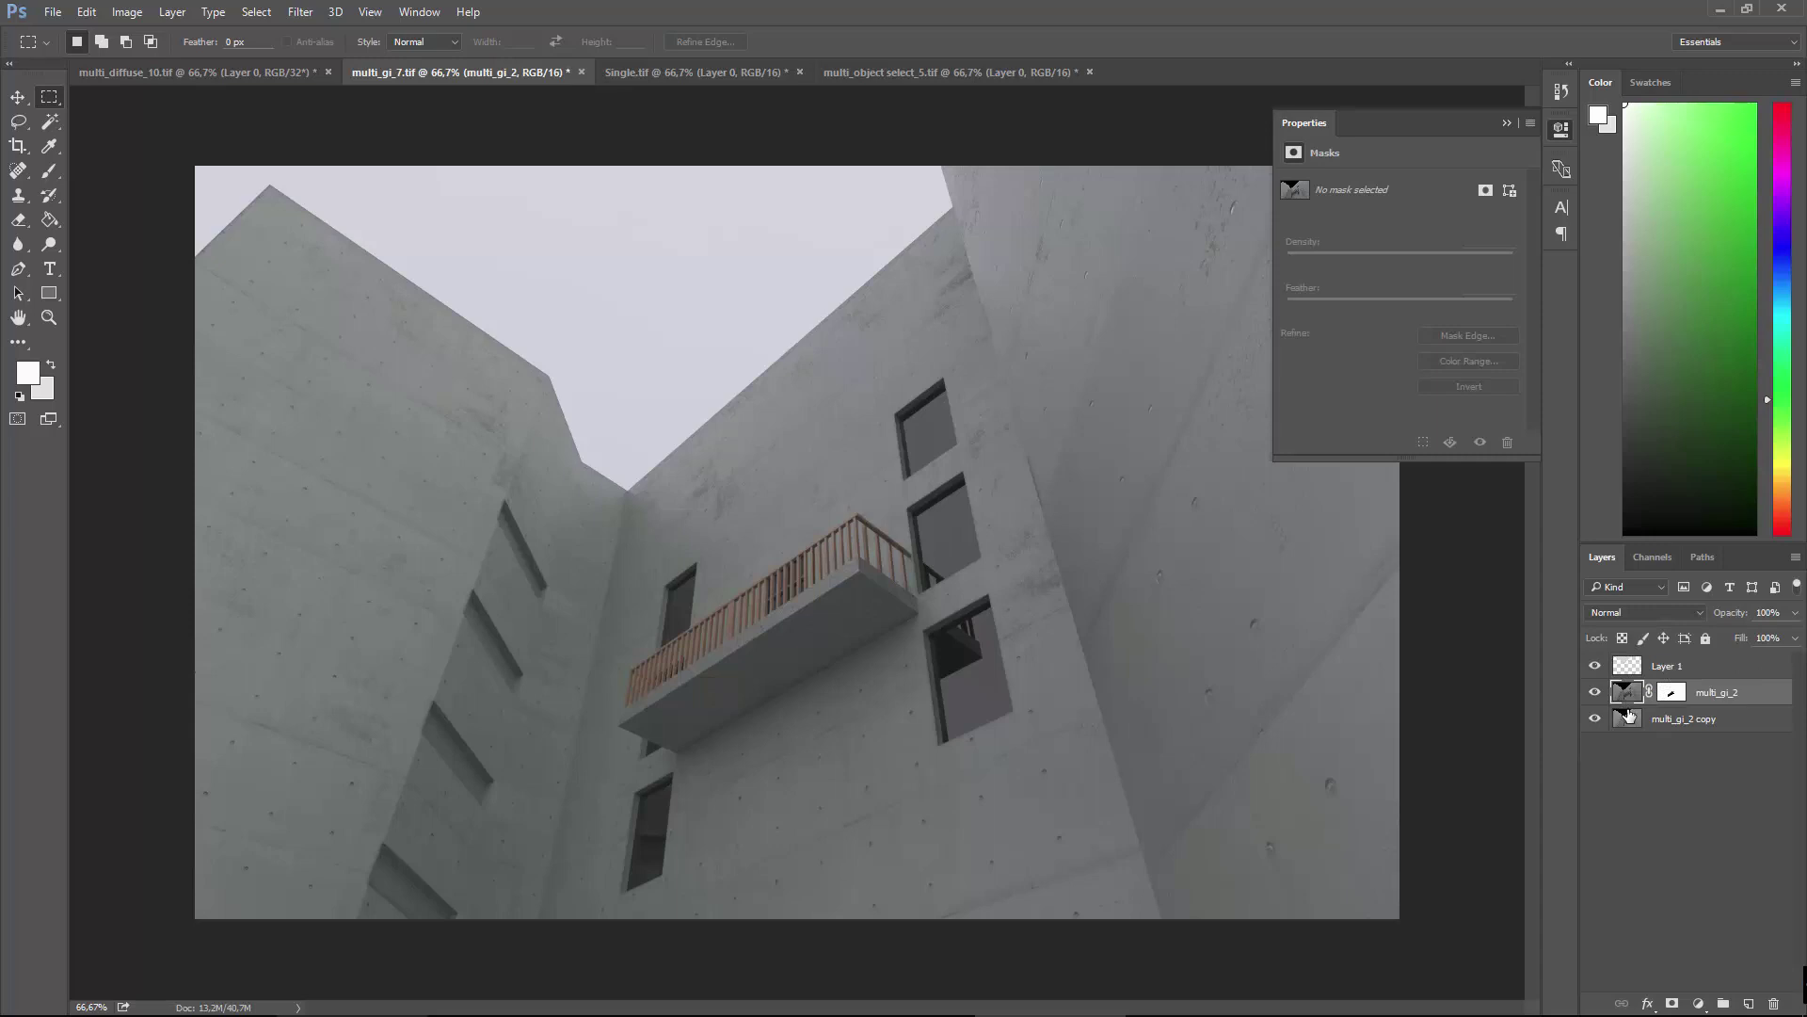
pyautogui.keyDown('shift'); pyautogui.click(1629, 718); pyautogui.keyUp('shift')
pyautogui.click(173, 12)
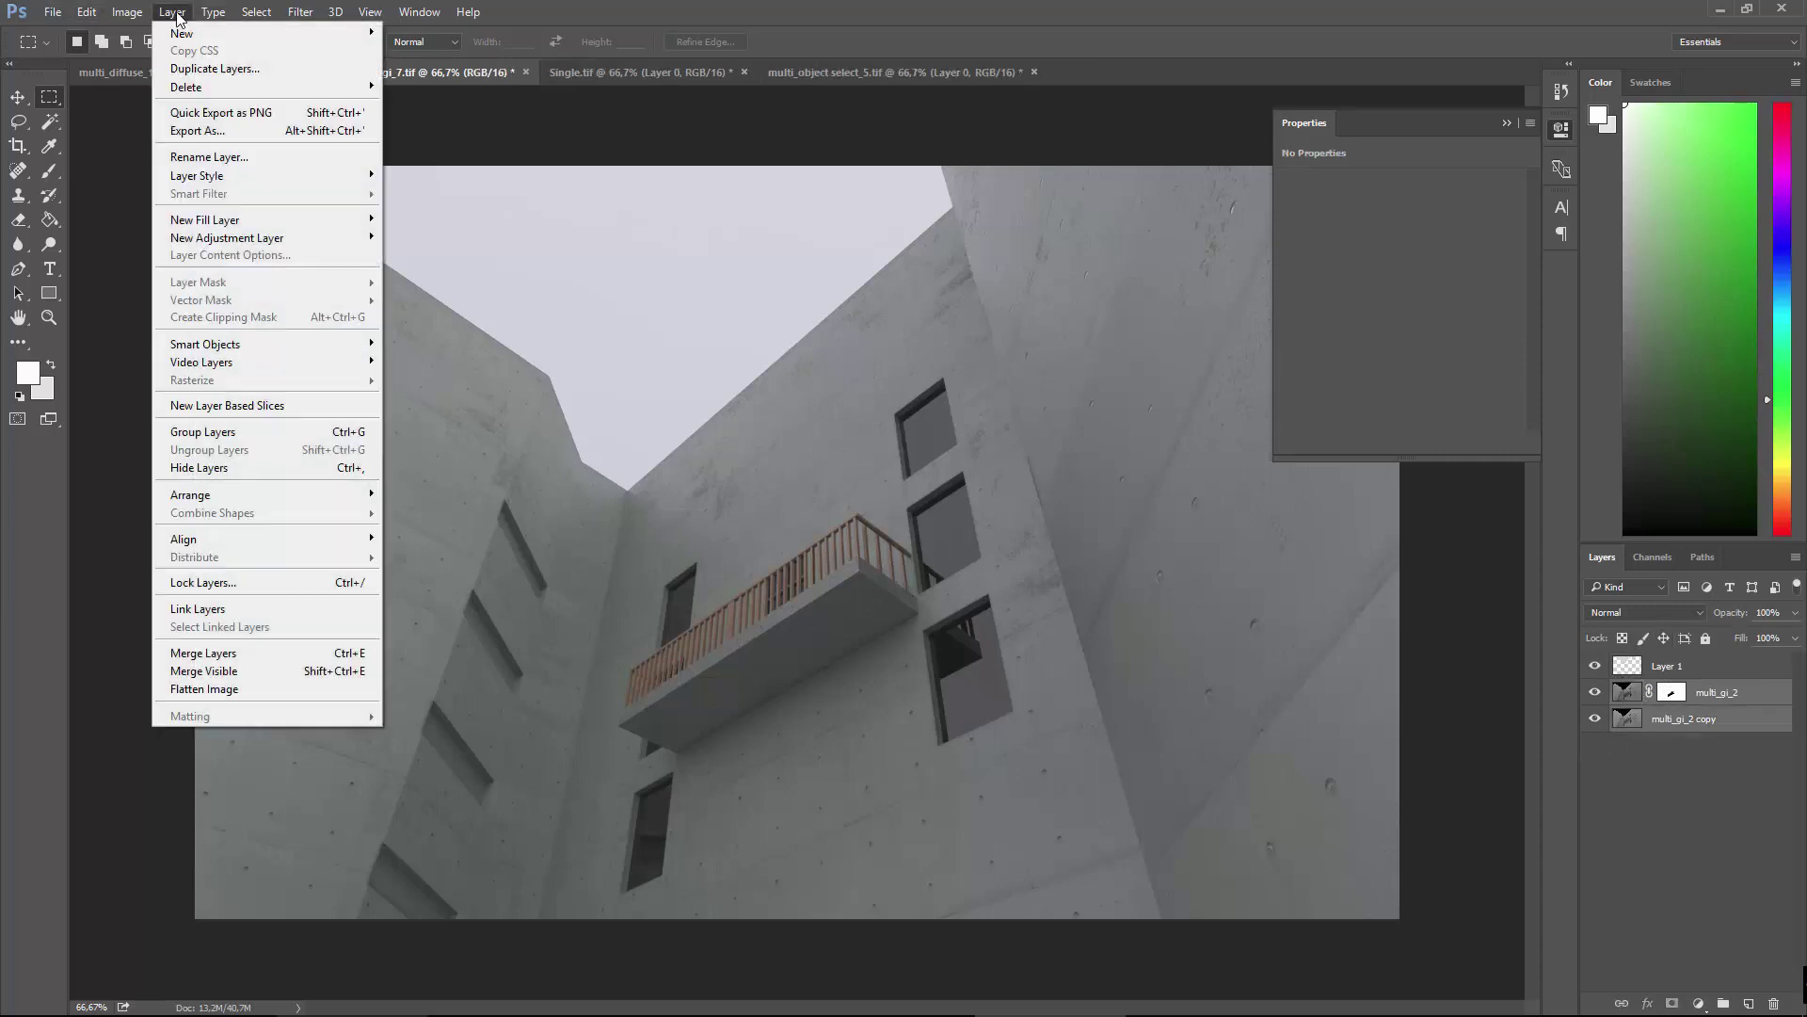
pyautogui.click(287, 656)
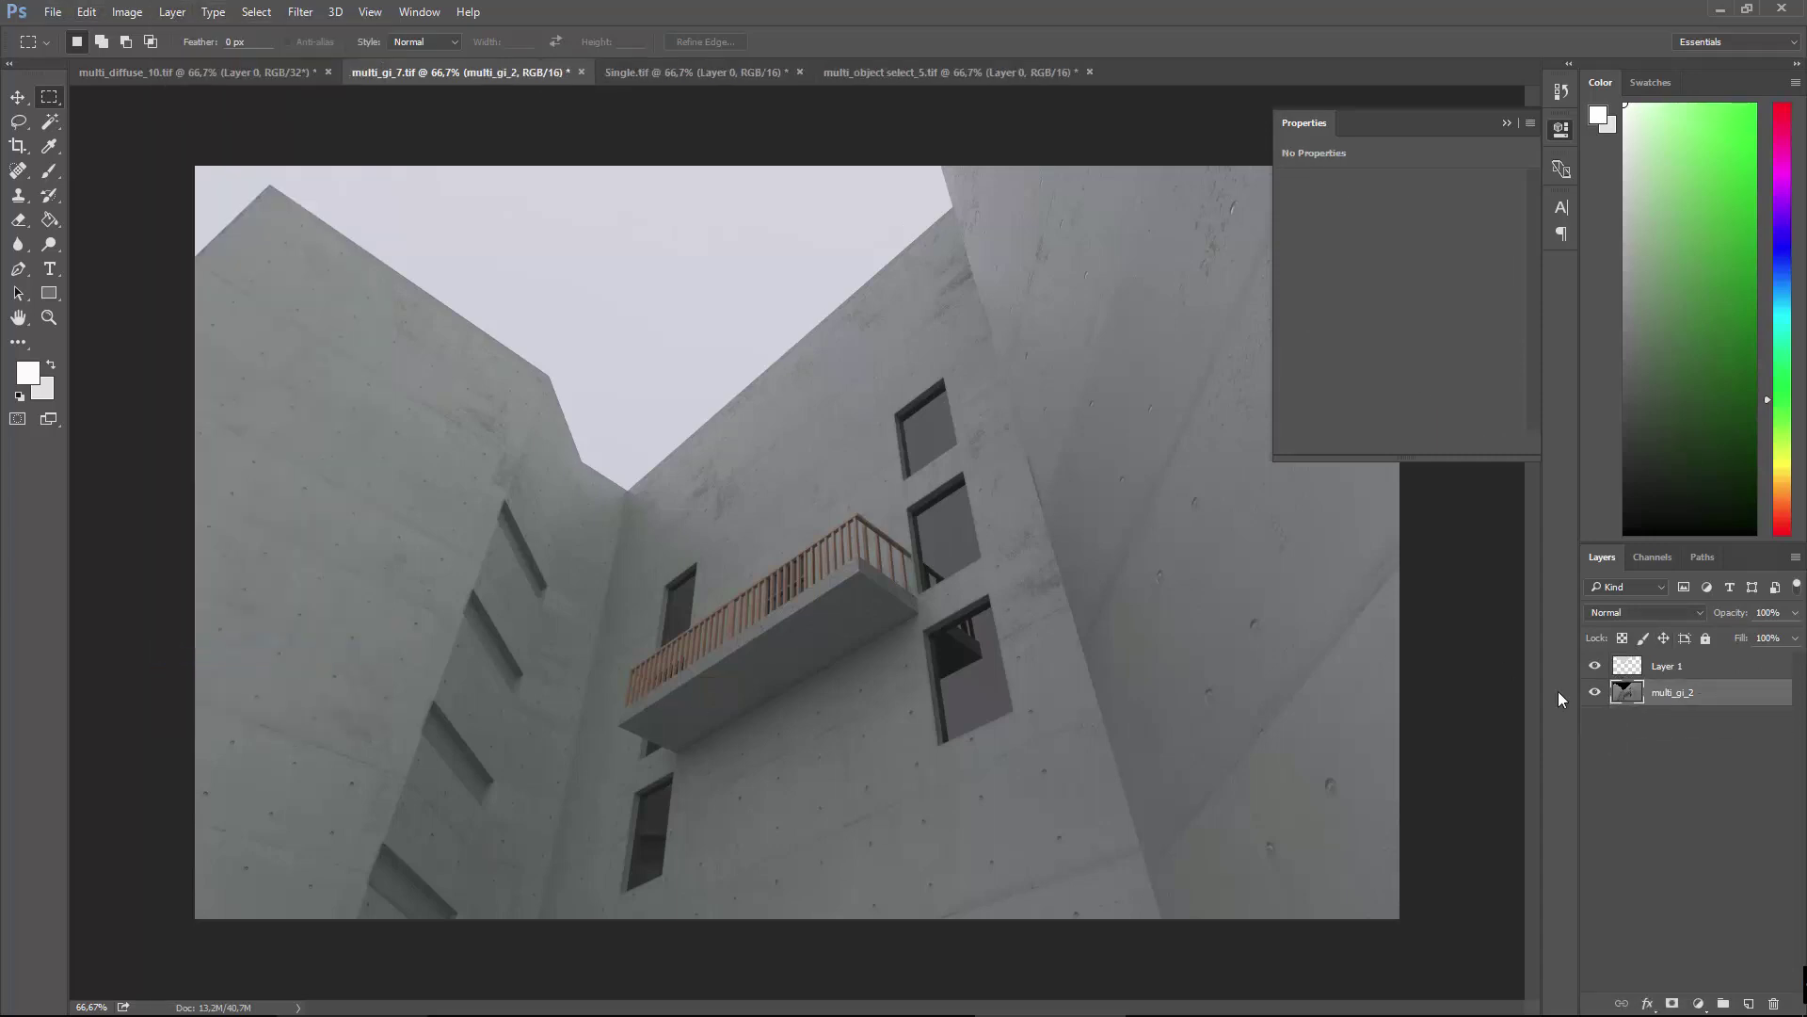
# Start a Camera Raw filter on the merged multi_gi_2 layer with Exposure +0,10, Contrast +48 and Clarity +16.
pyautogui.click(300, 12)
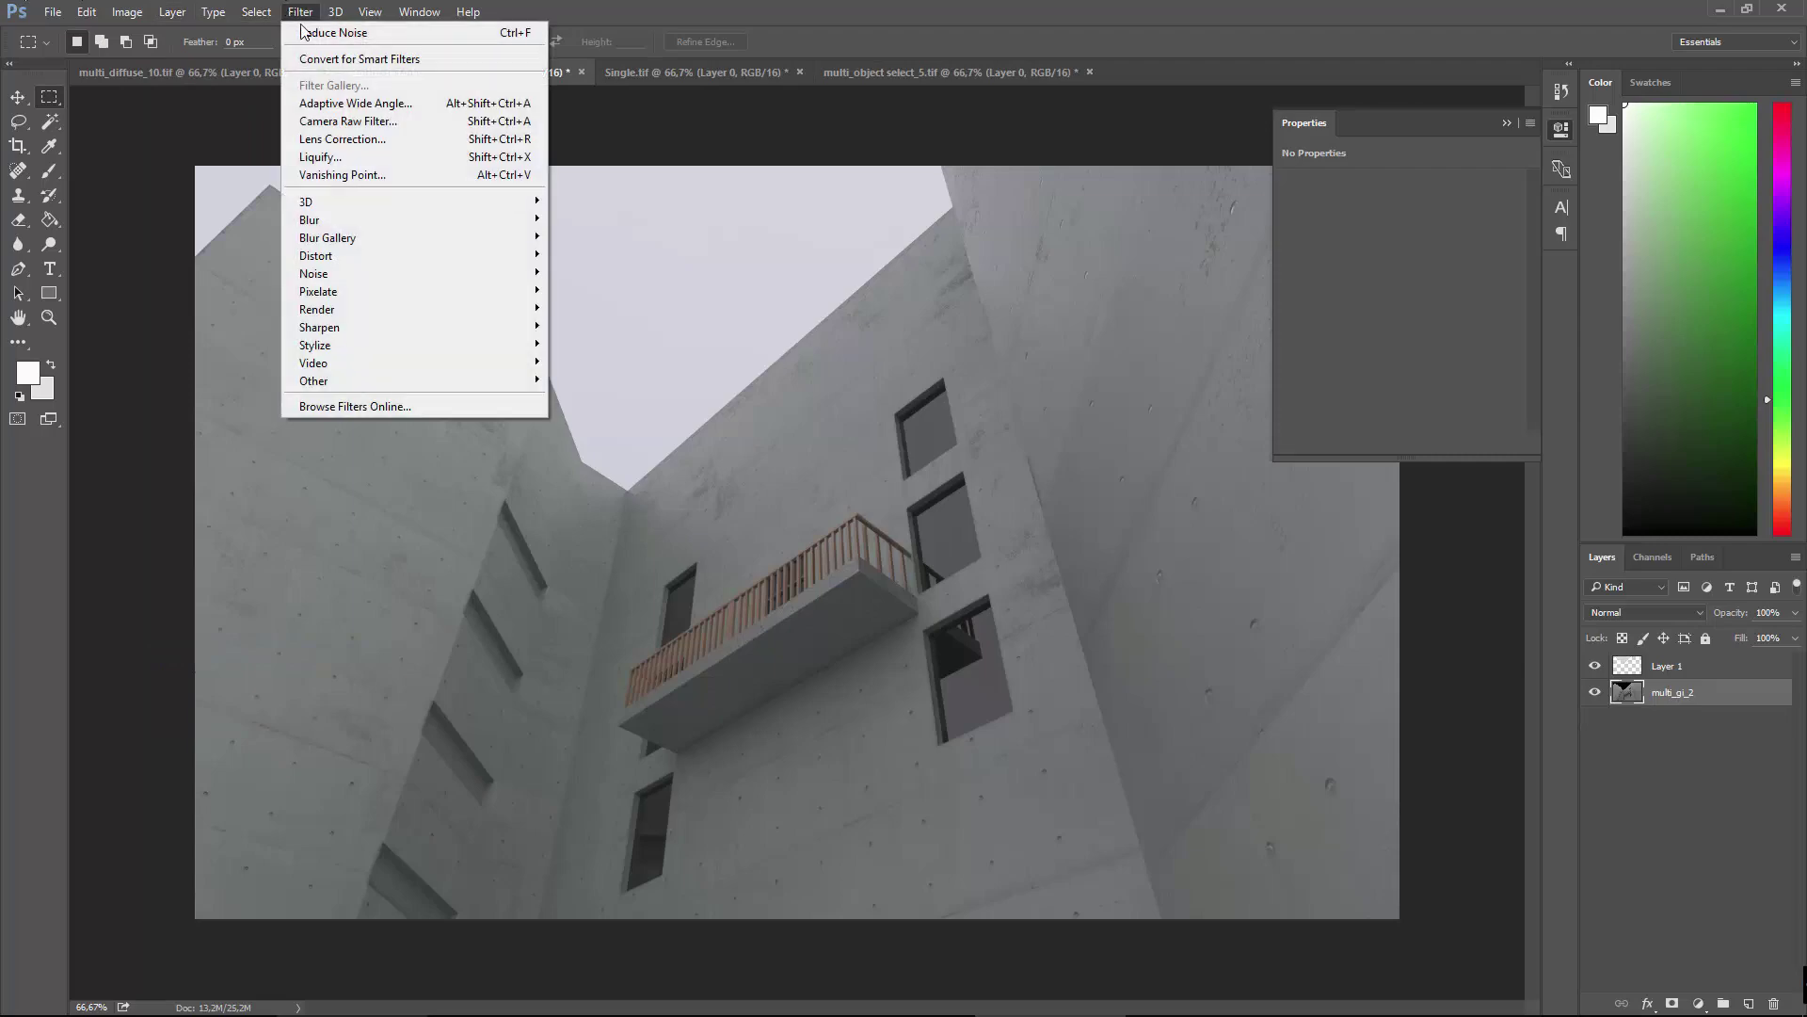
pyautogui.click(327, 122)
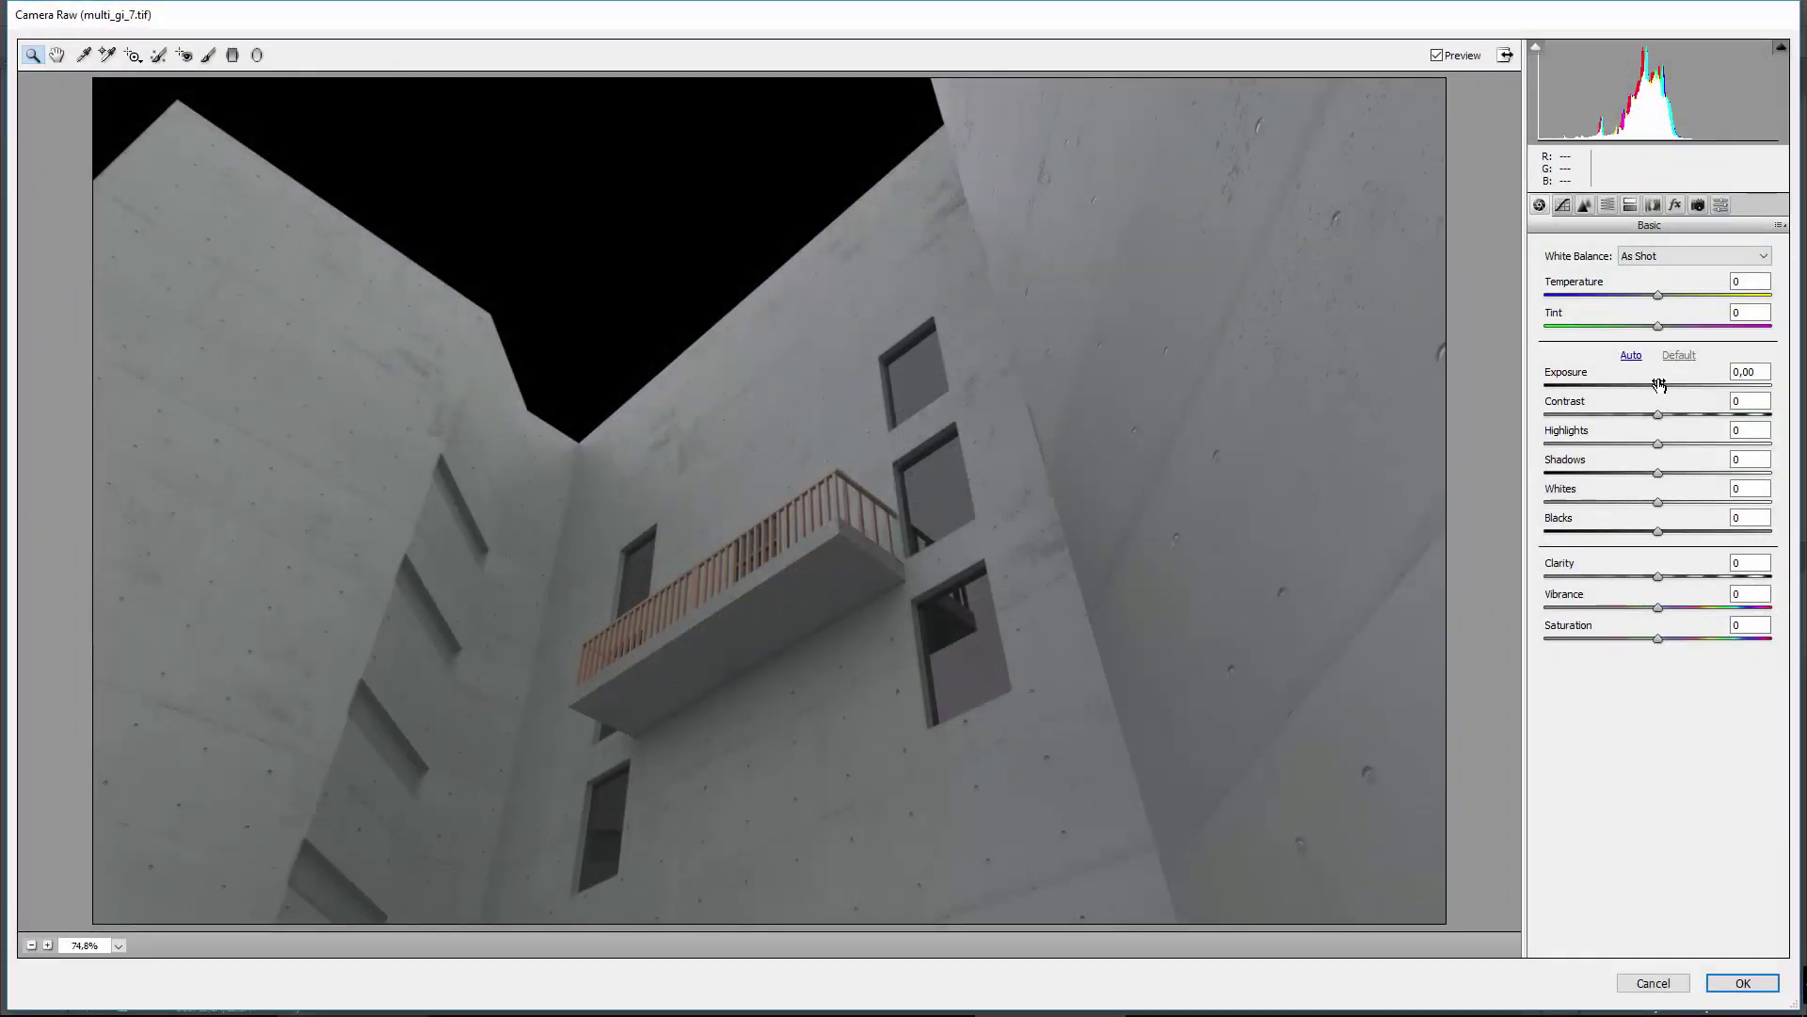
pyautogui.moveTo(1658, 385); pyautogui.dragTo(1716, 426)
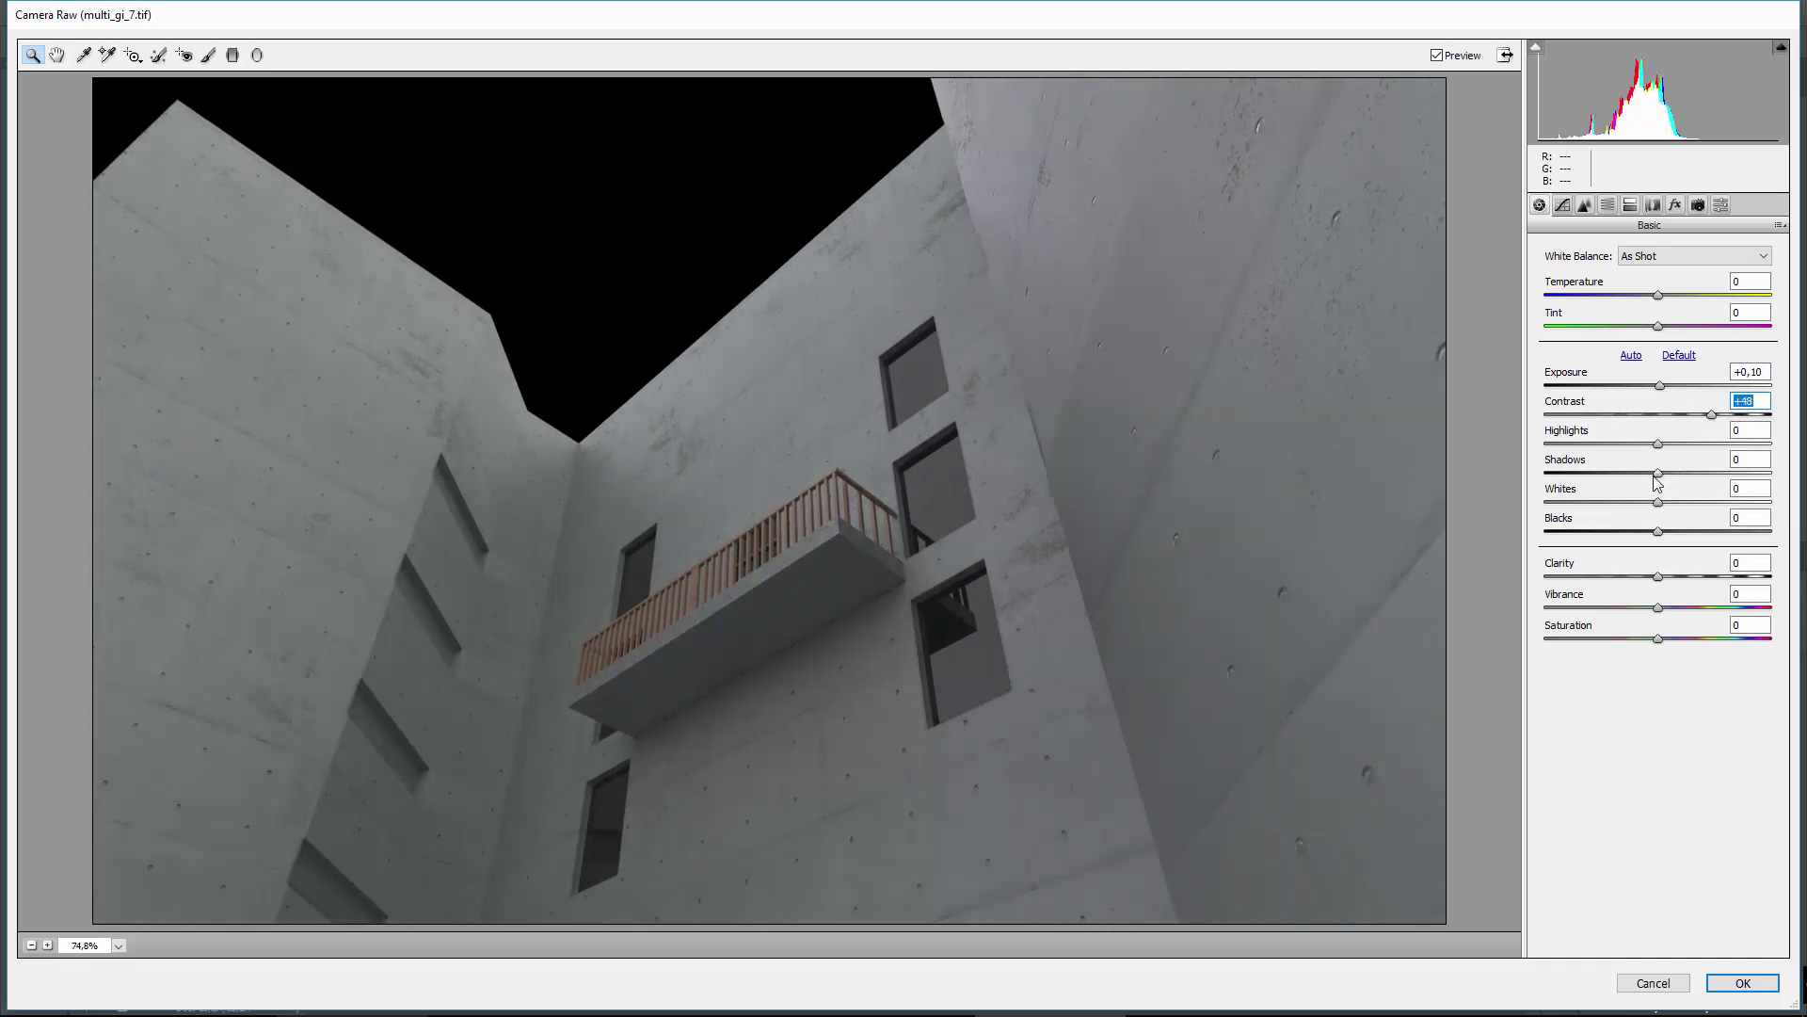
pyautogui.moveTo(1657, 576); pyautogui.dragTo(1678, 578)
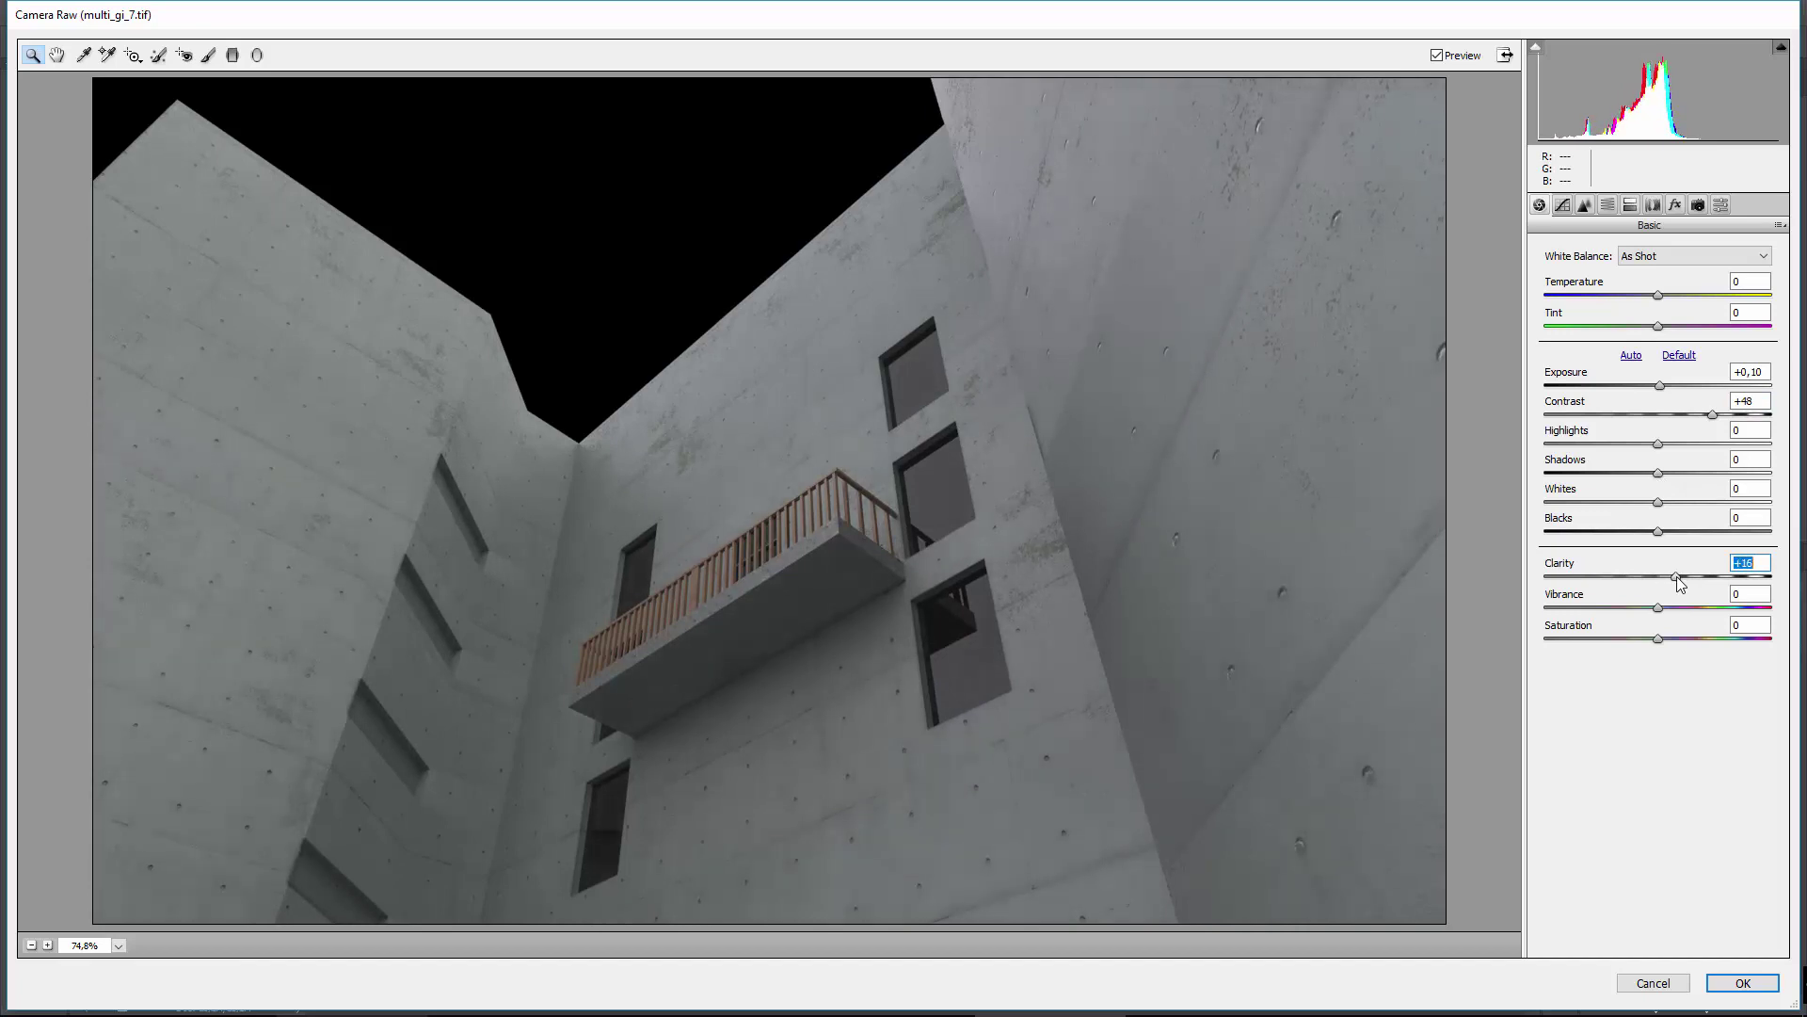
# Lower the Oranges hue slightly in the HSL adjustments and set the saturation of Reds to -2 and Oranges to -18.
pyautogui.click(1585, 205)
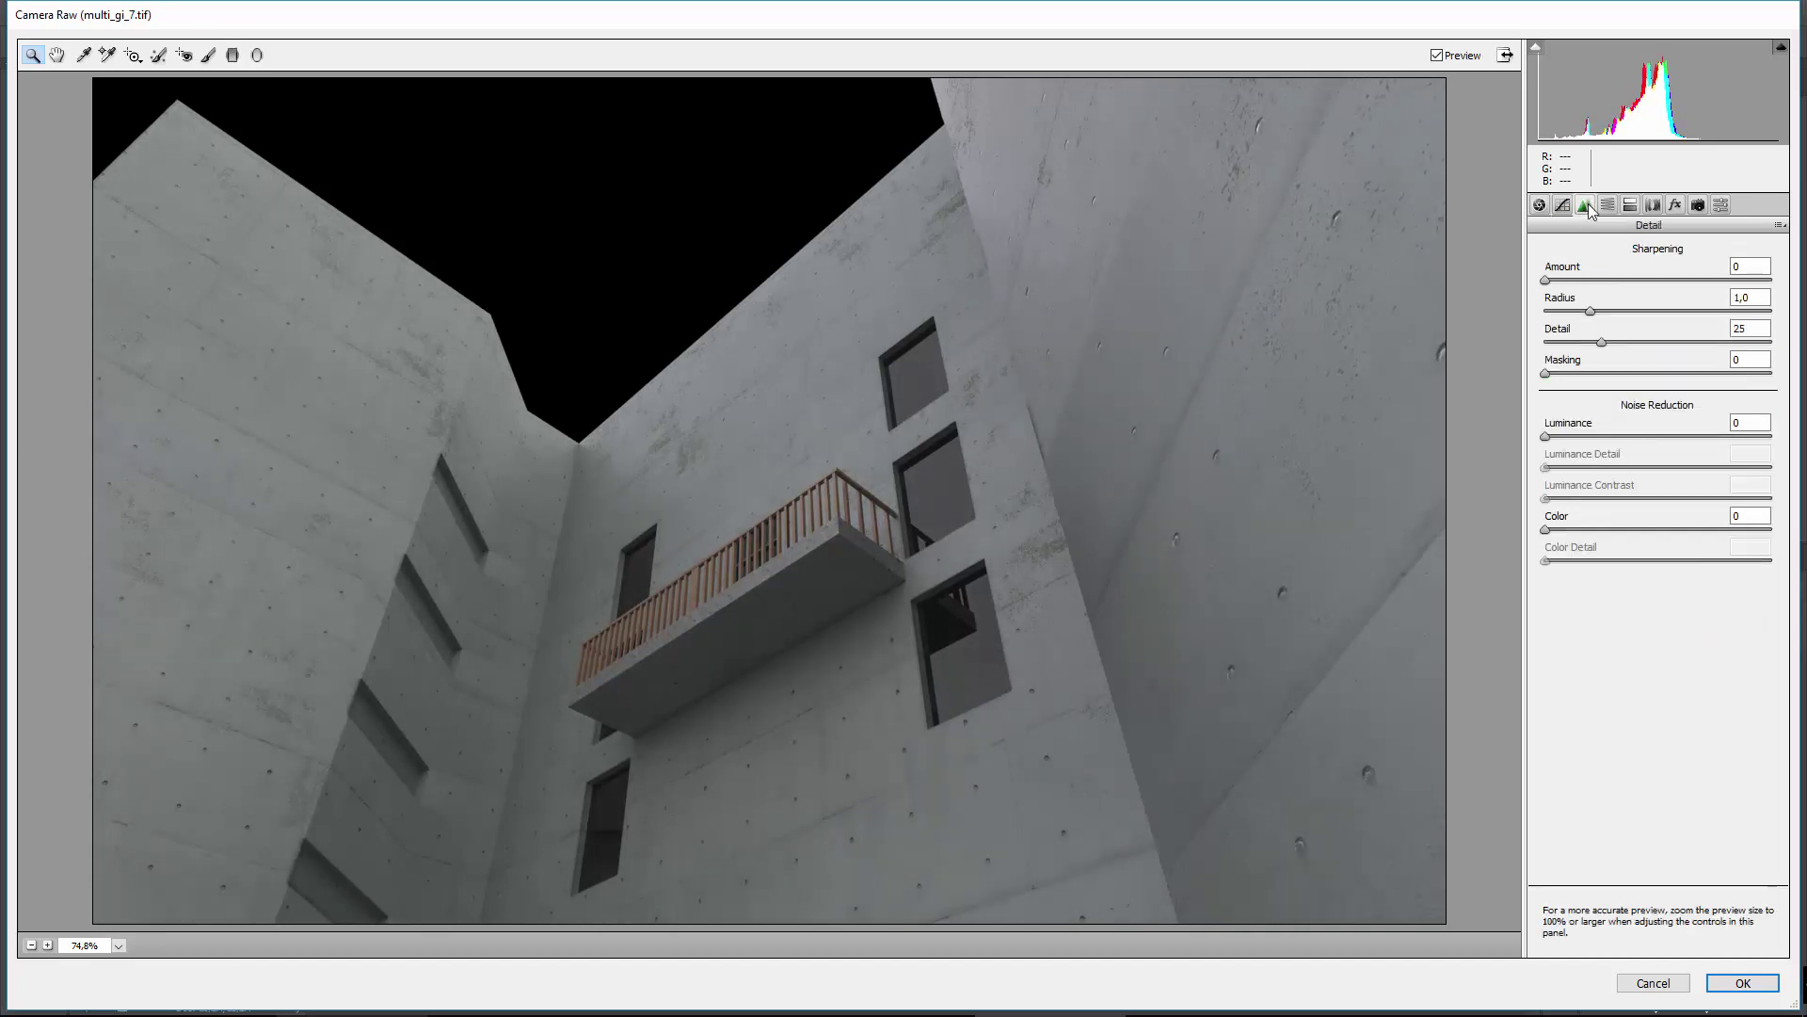
pyautogui.click(1608, 205)
pyautogui.moveTo(1658, 369)
pyautogui.mouseDown()
pyautogui.moveTo(1723, 376)
pyautogui.moveTo(1572, 375)
pyautogui.moveTo(1709, 389)
pyautogui.moveTo(1632, 390)
pyautogui.moveTo(1659, 393)
pyautogui.moveTo(1657, 369)
pyautogui.mouseUp()
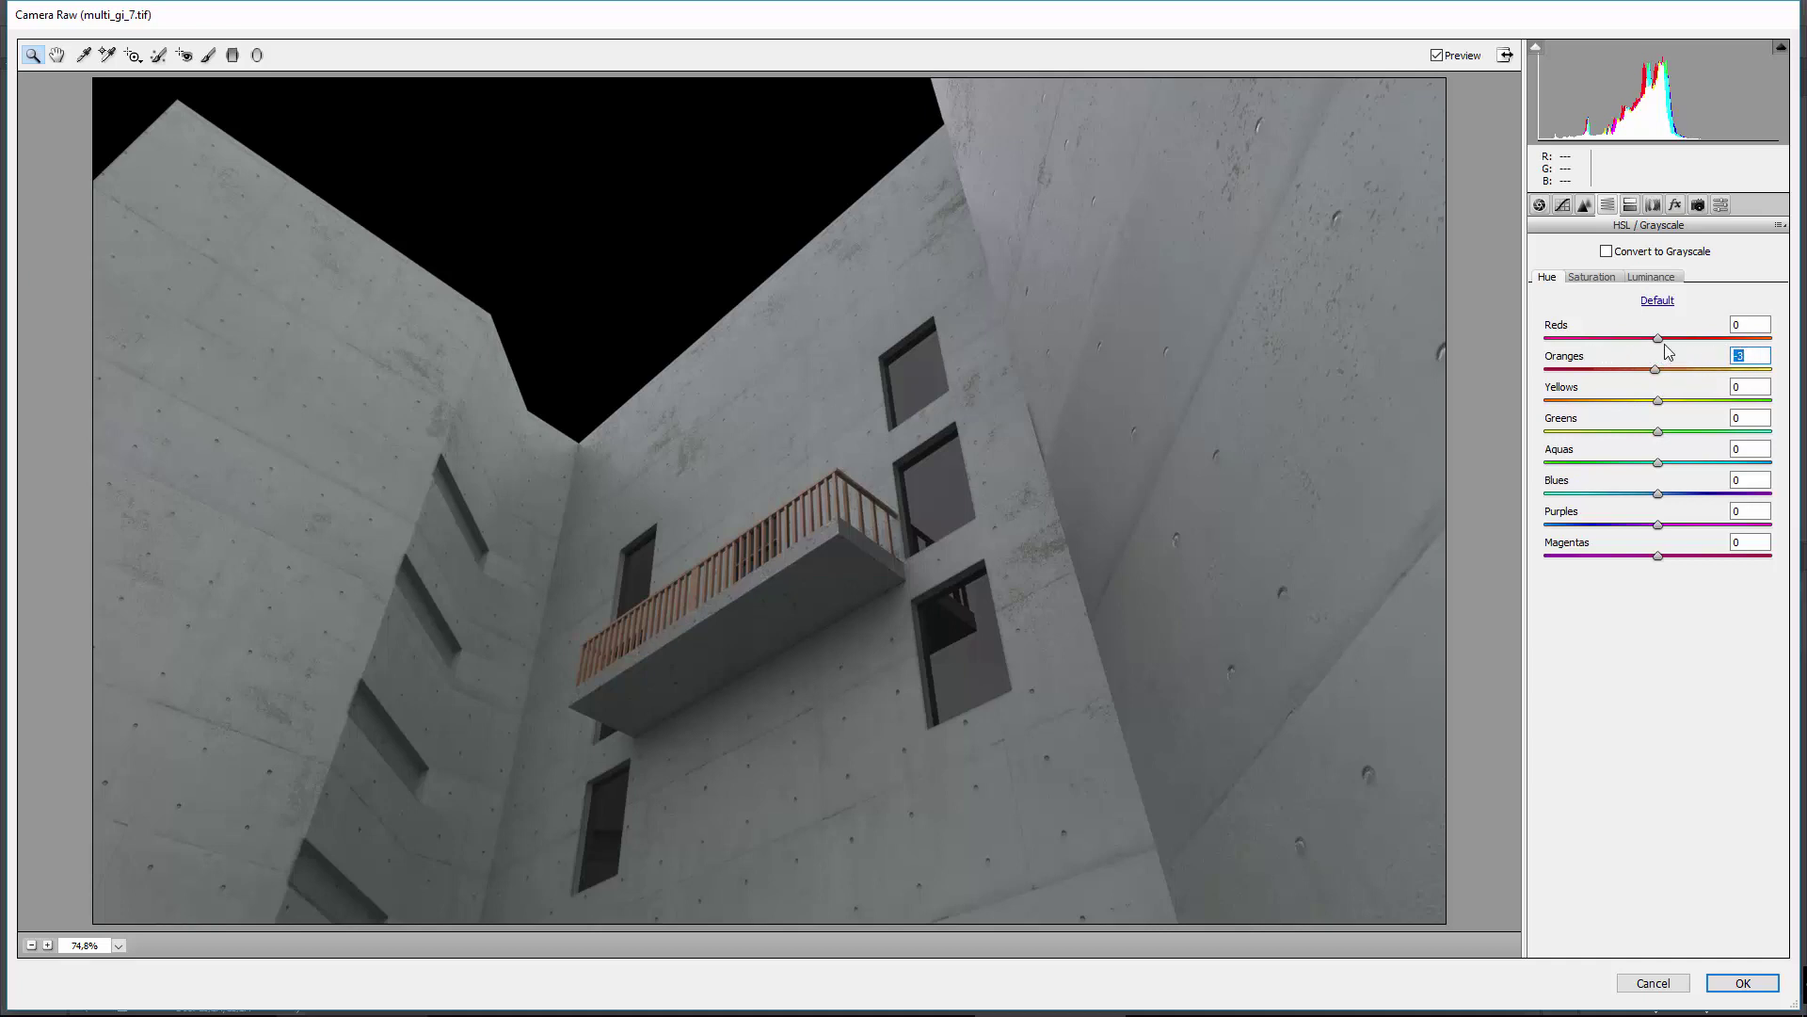
pyautogui.click(1612, 279)
pyautogui.moveTo(1658, 338); pyautogui.dragTo(1642, 378)
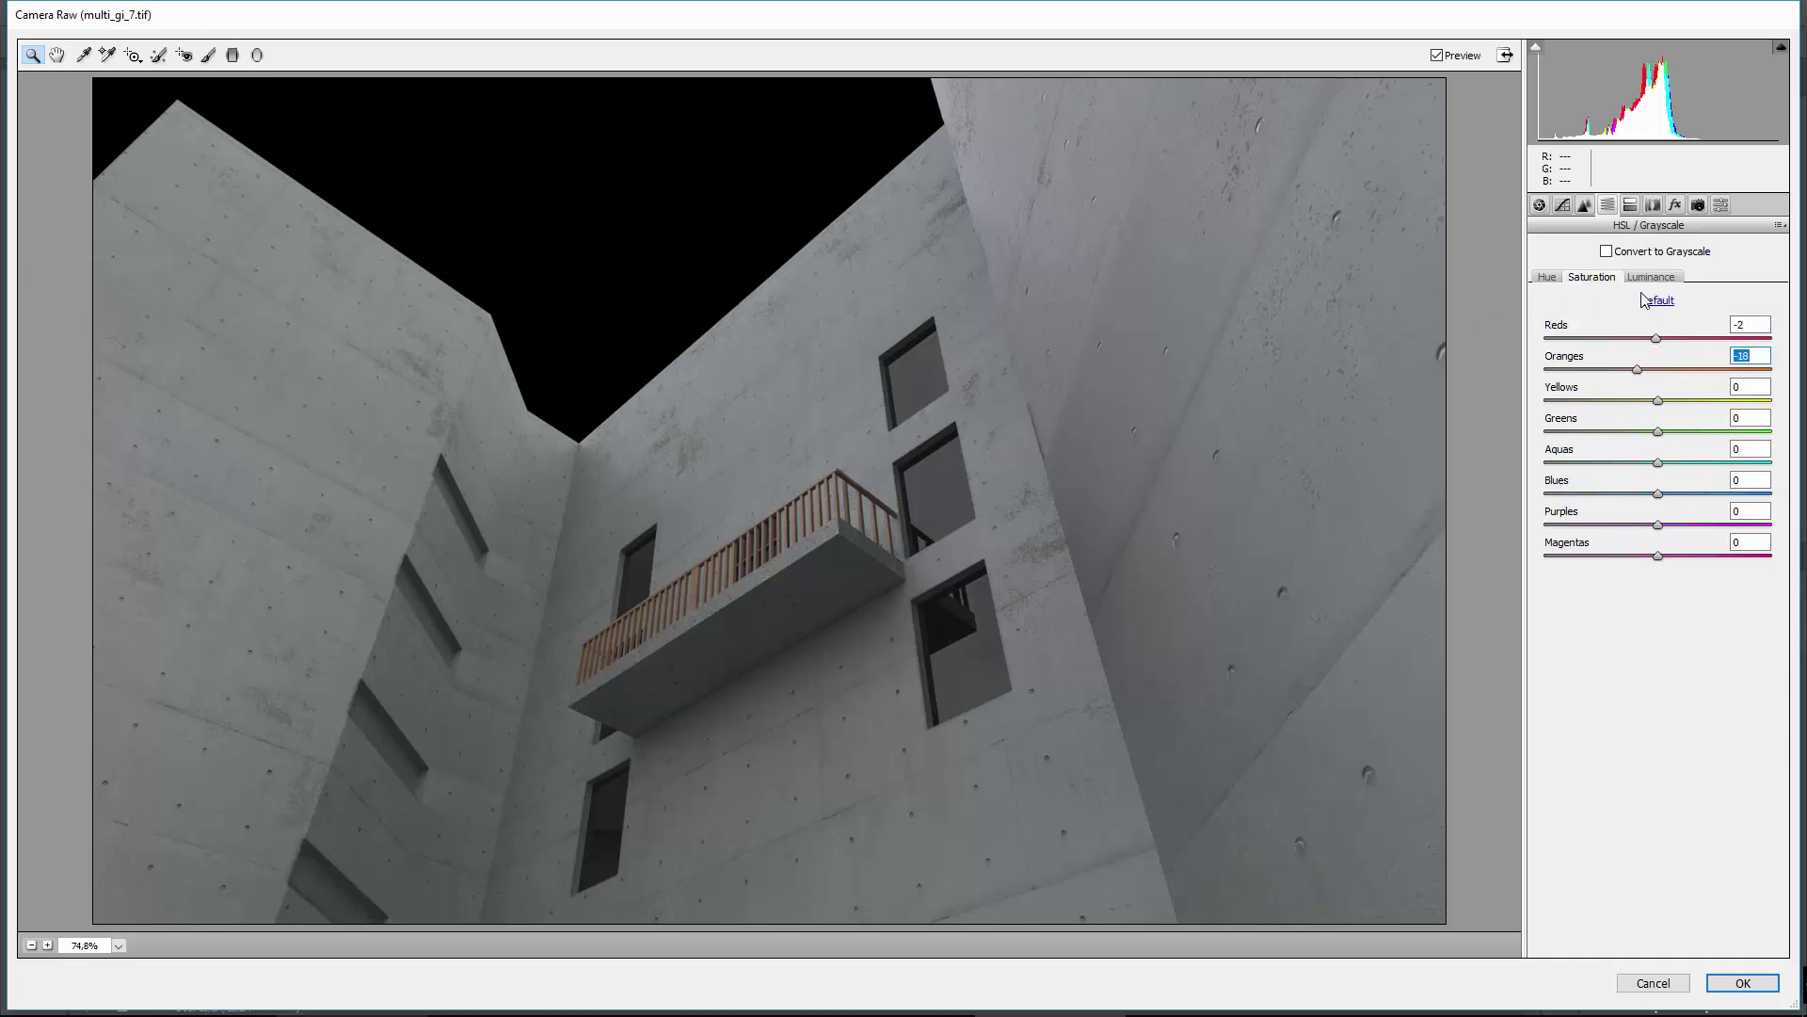
# Add a slight dark post-crop vignette with Highlight Priority style and apply the Camera Raw filter.
pyautogui.click(1630, 206)
pyautogui.click(1653, 205)
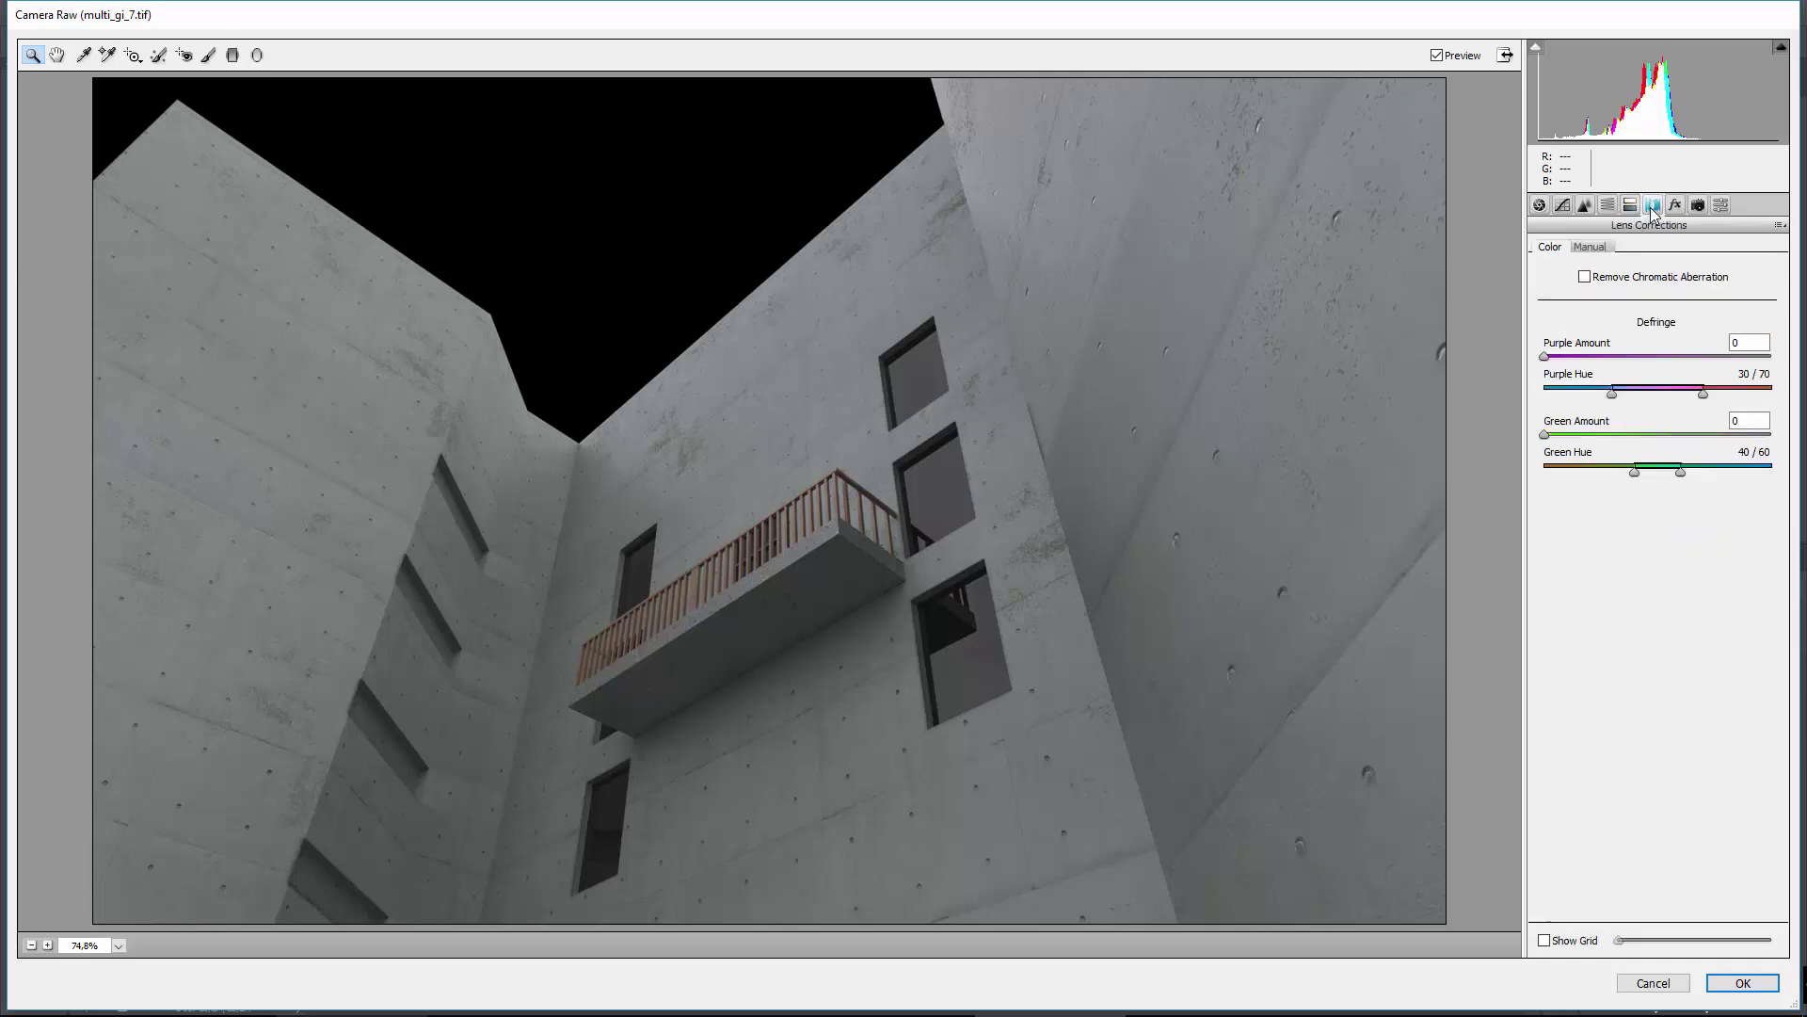
pyautogui.click(1677, 206)
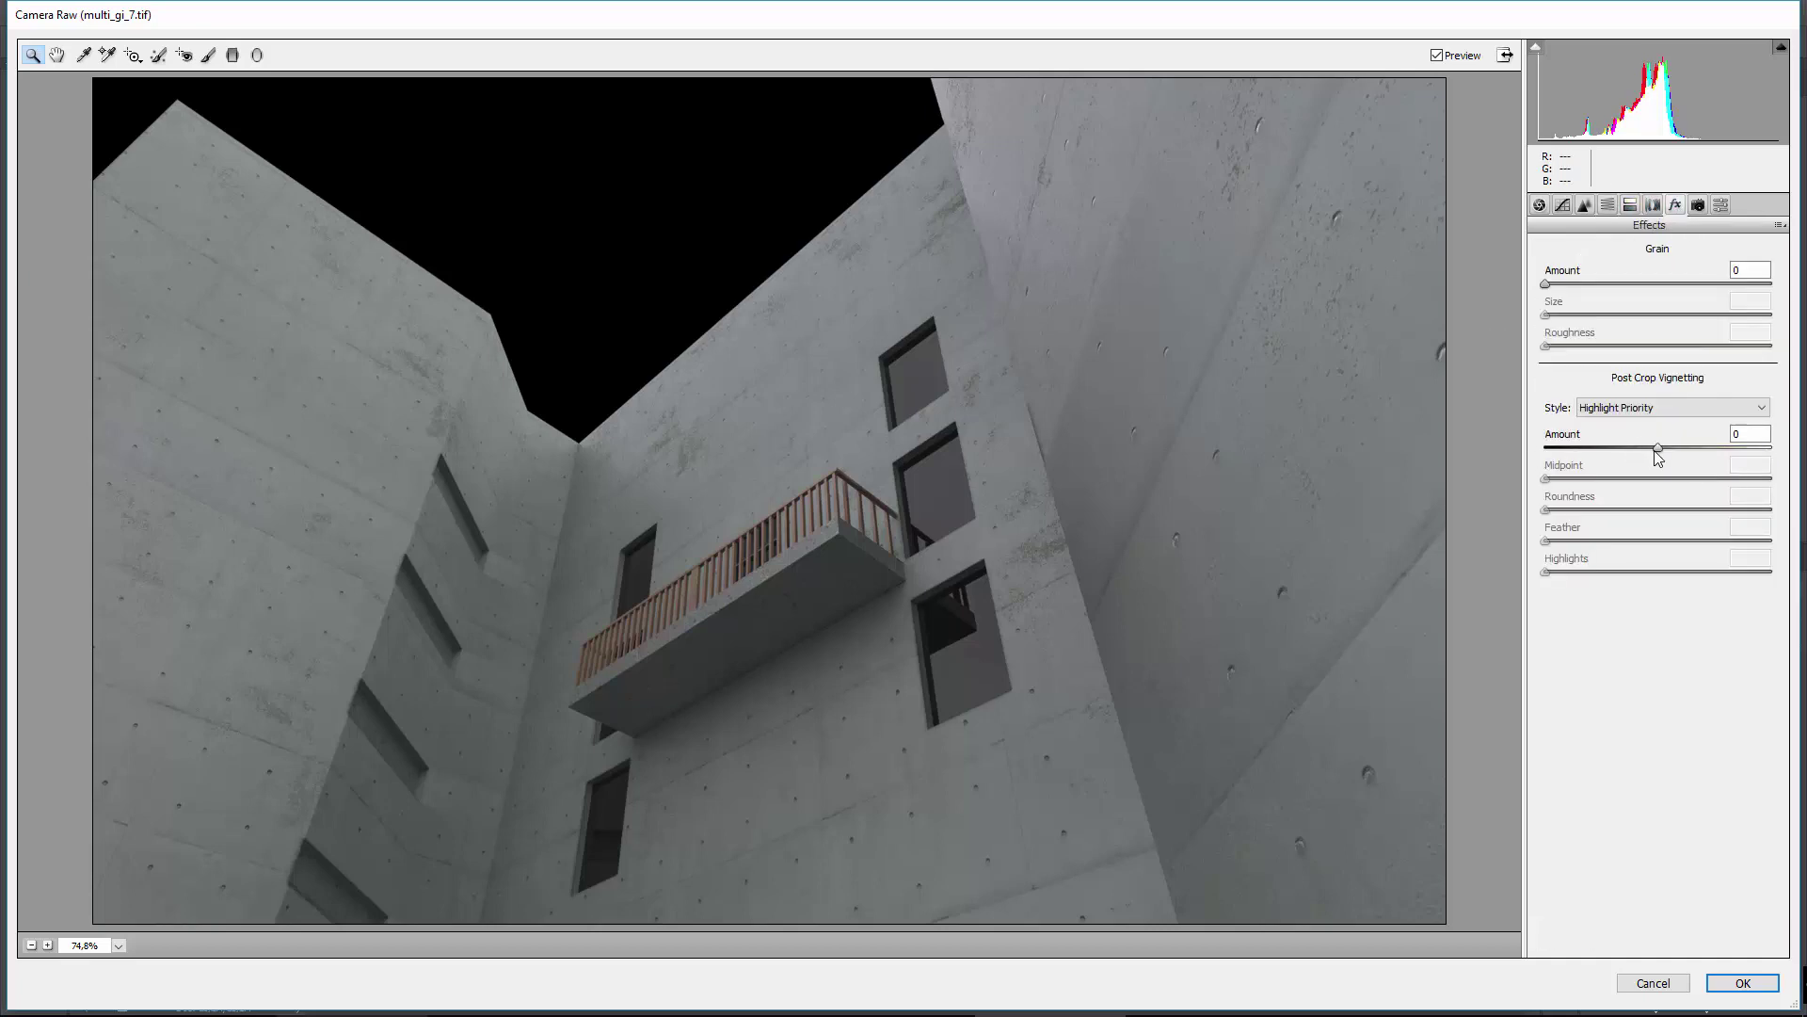
pyautogui.moveTo(1656, 450)
pyautogui.mouseDown()
pyautogui.moveTo(1628, 450)
pyautogui.moveTo(1668, 450)
pyautogui.moveTo(1644, 450)
pyautogui.mouseUp()
pyautogui.click(1744, 982)
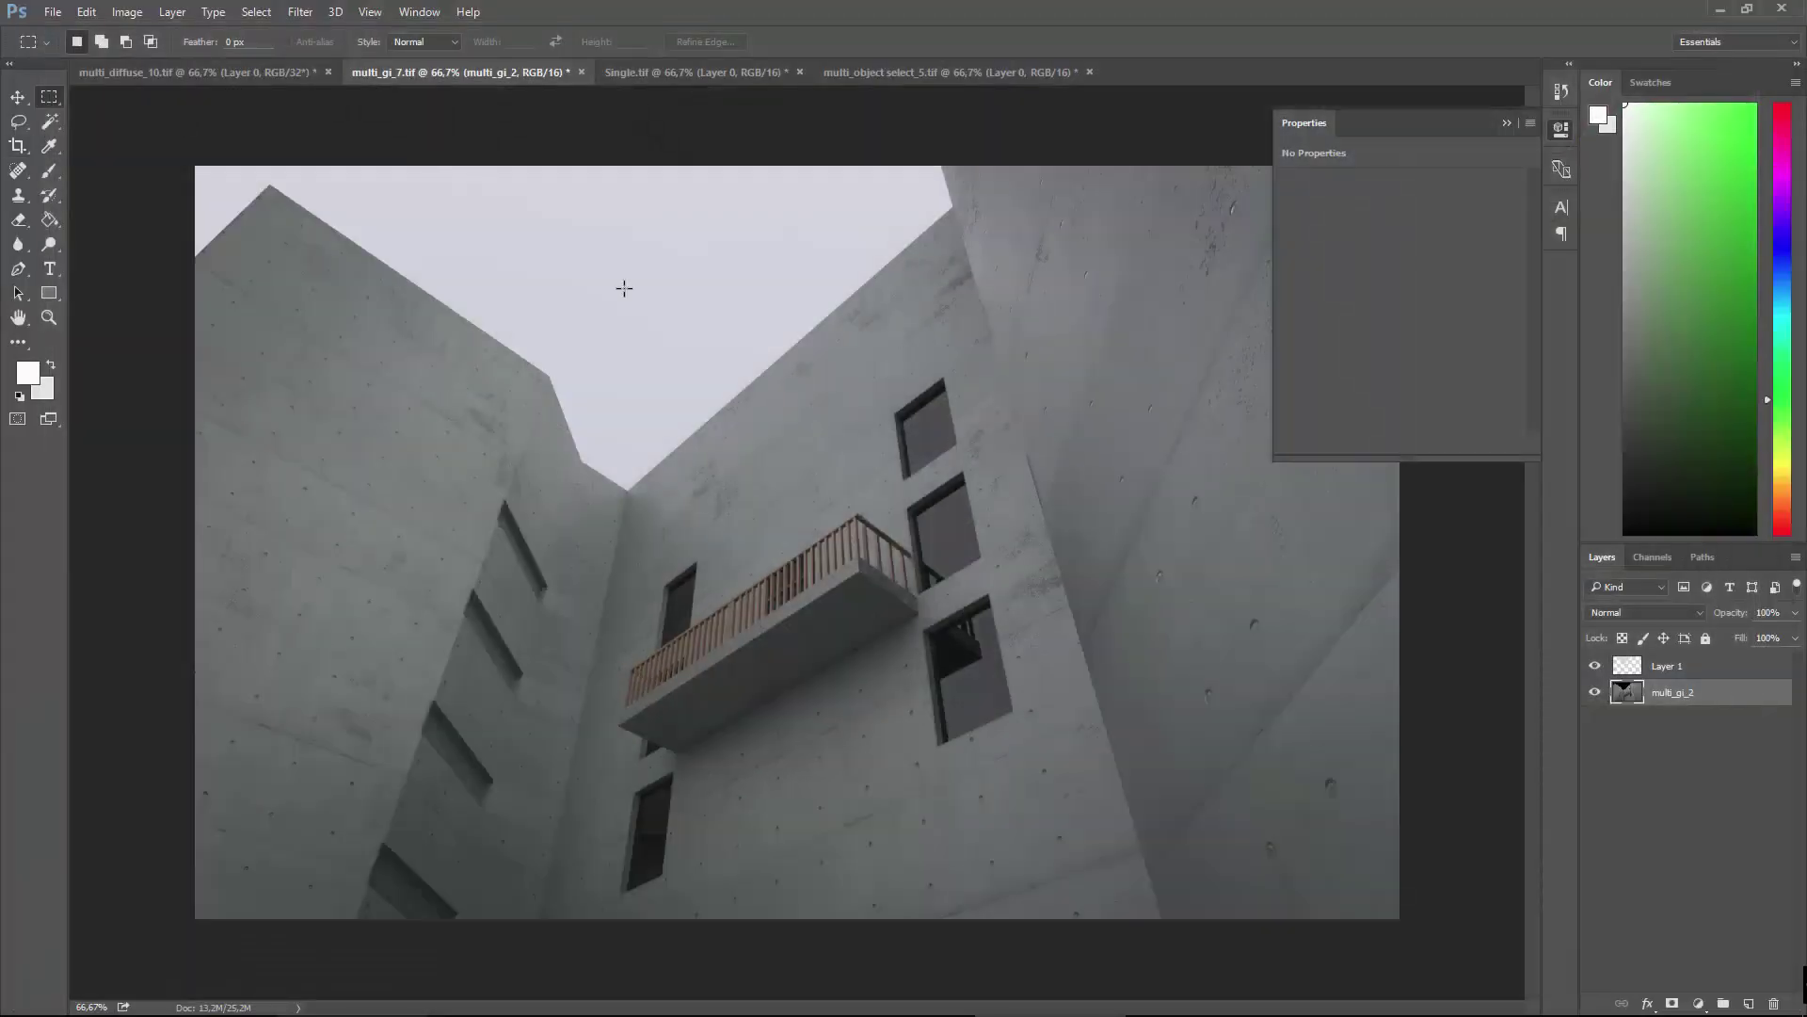
# Brighten Layer 1 with Levels, setting the white input level to 226 and the midtone to 1,09.
pyautogui.click(1643, 669)
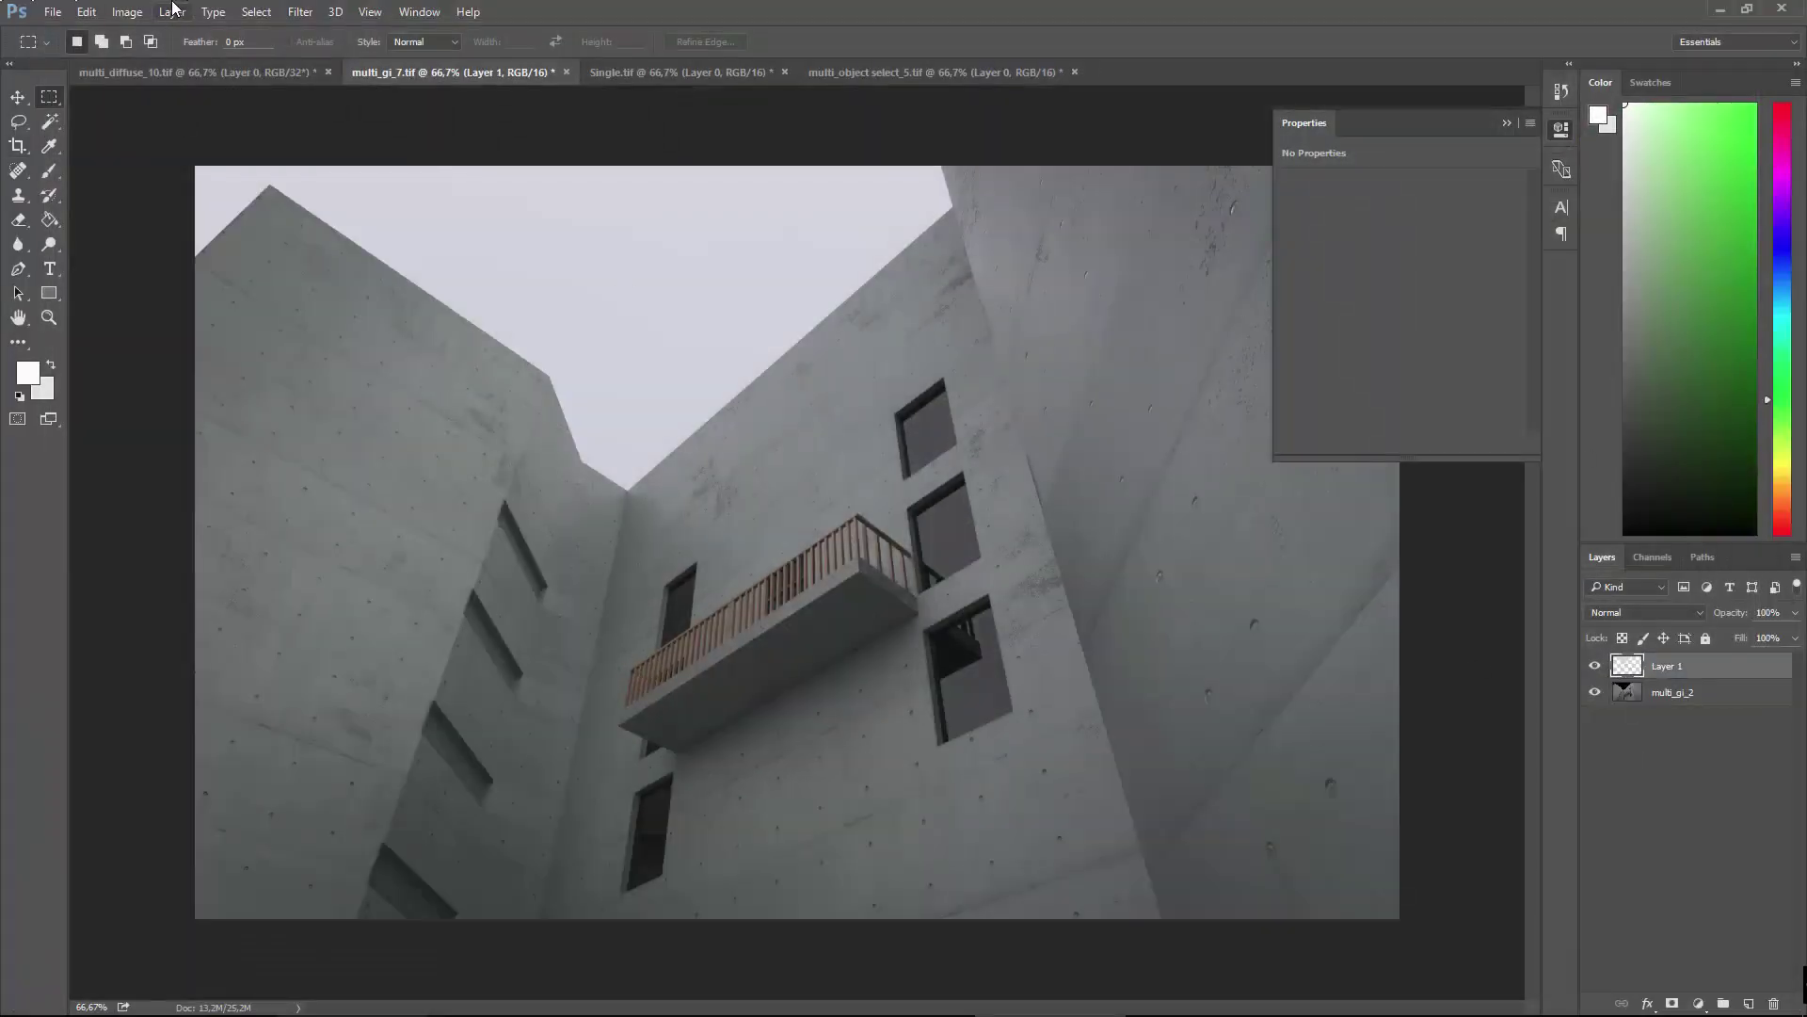
pyautogui.click(127, 11)
pyautogui.moveTo(151, 59)
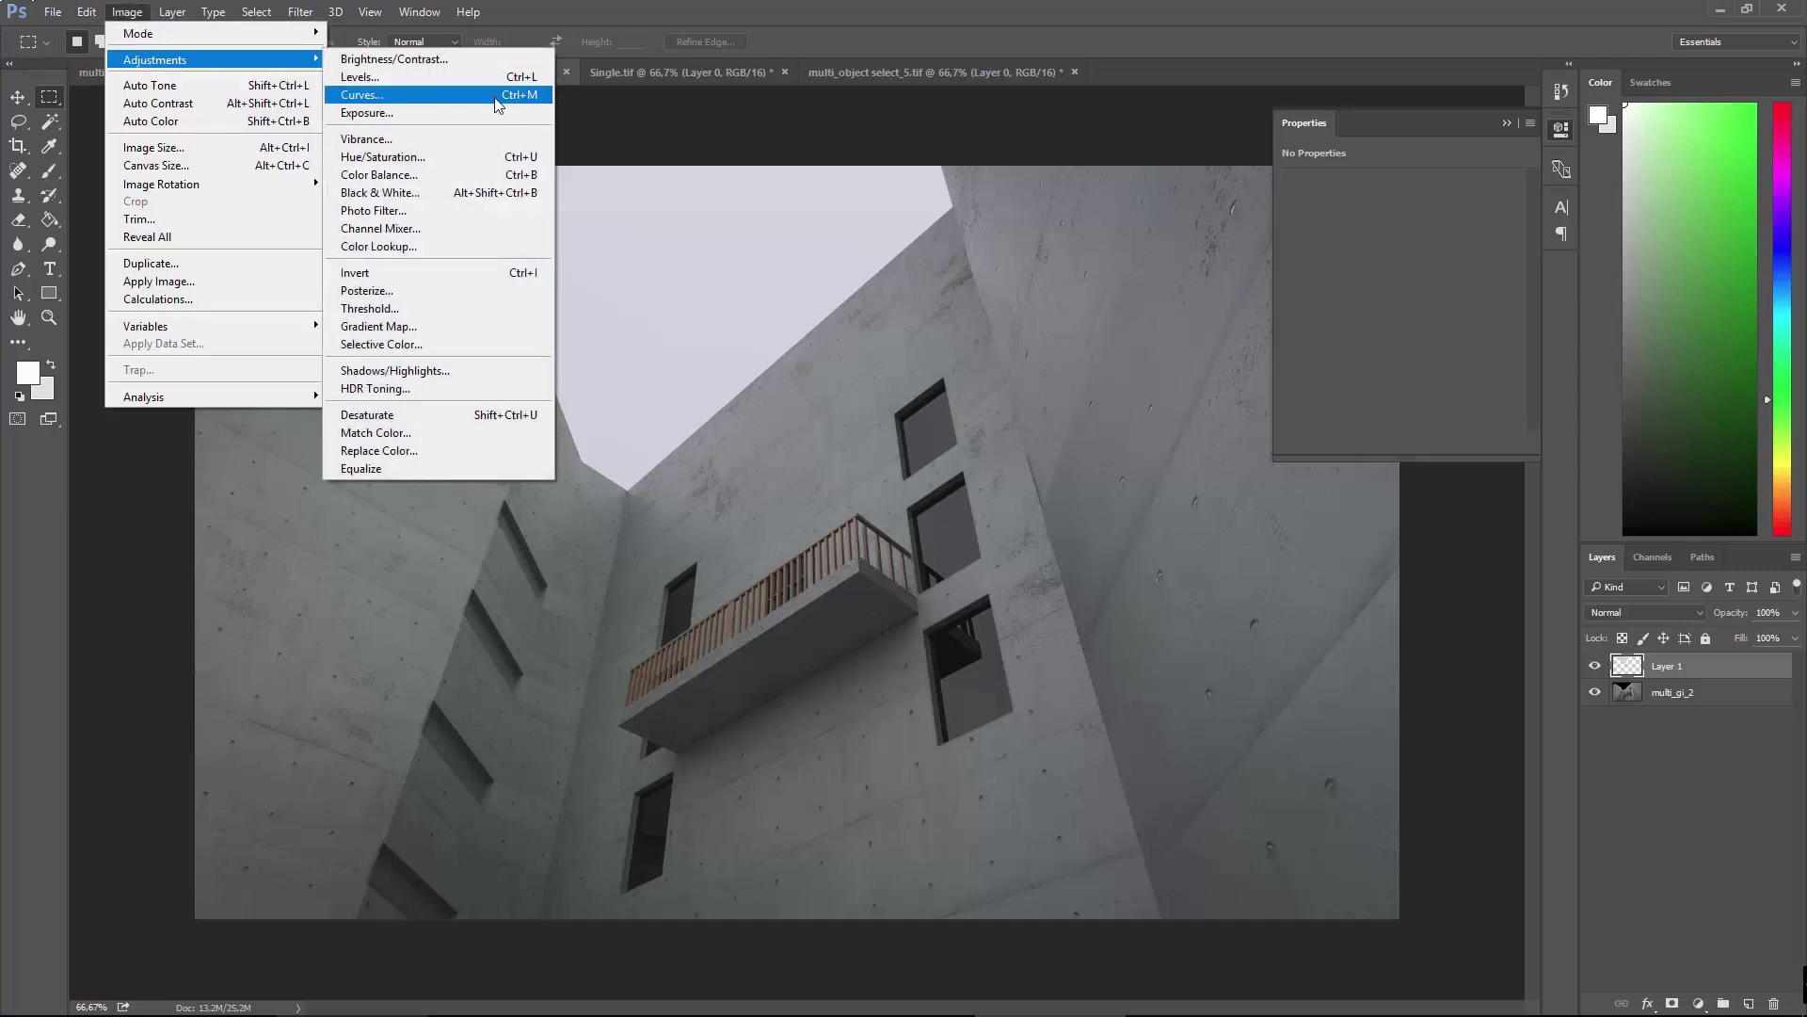
pyautogui.click(368, 76)
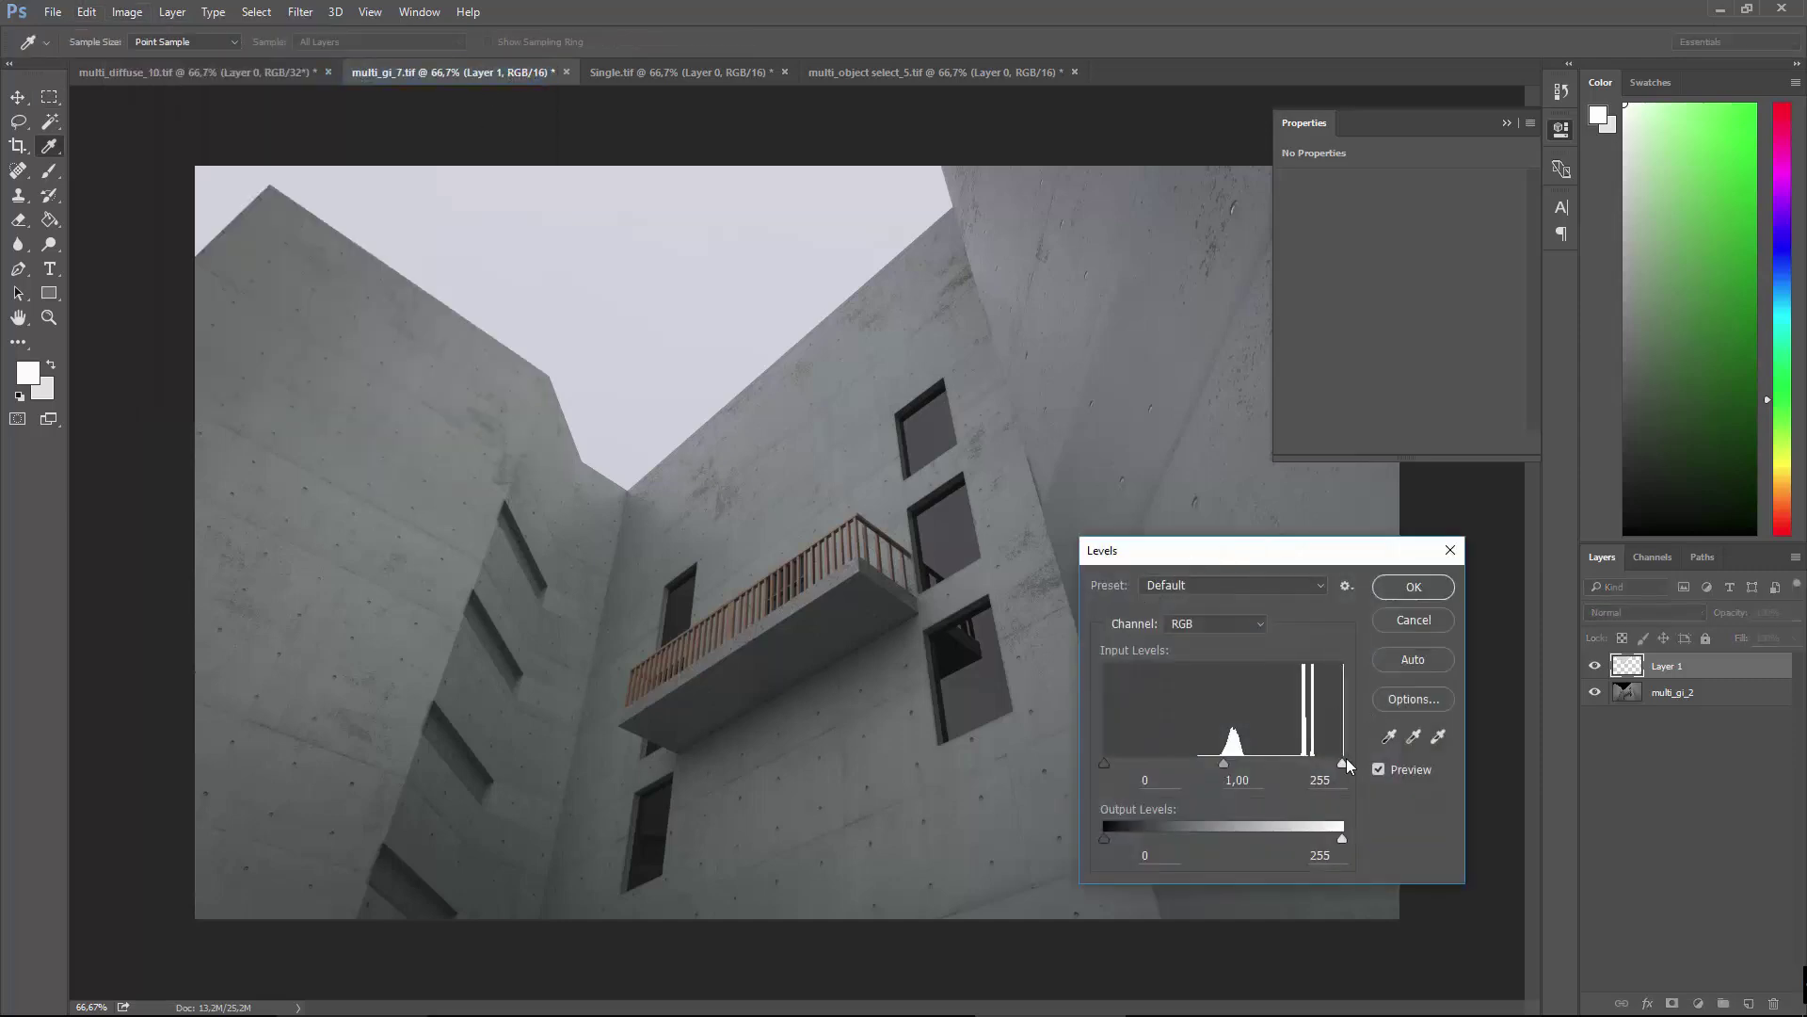
pyautogui.moveTo(1344, 763); pyautogui.dragTo(1316, 764)
pyautogui.moveTo(1307, 765); pyautogui.dragTo(1317, 764)
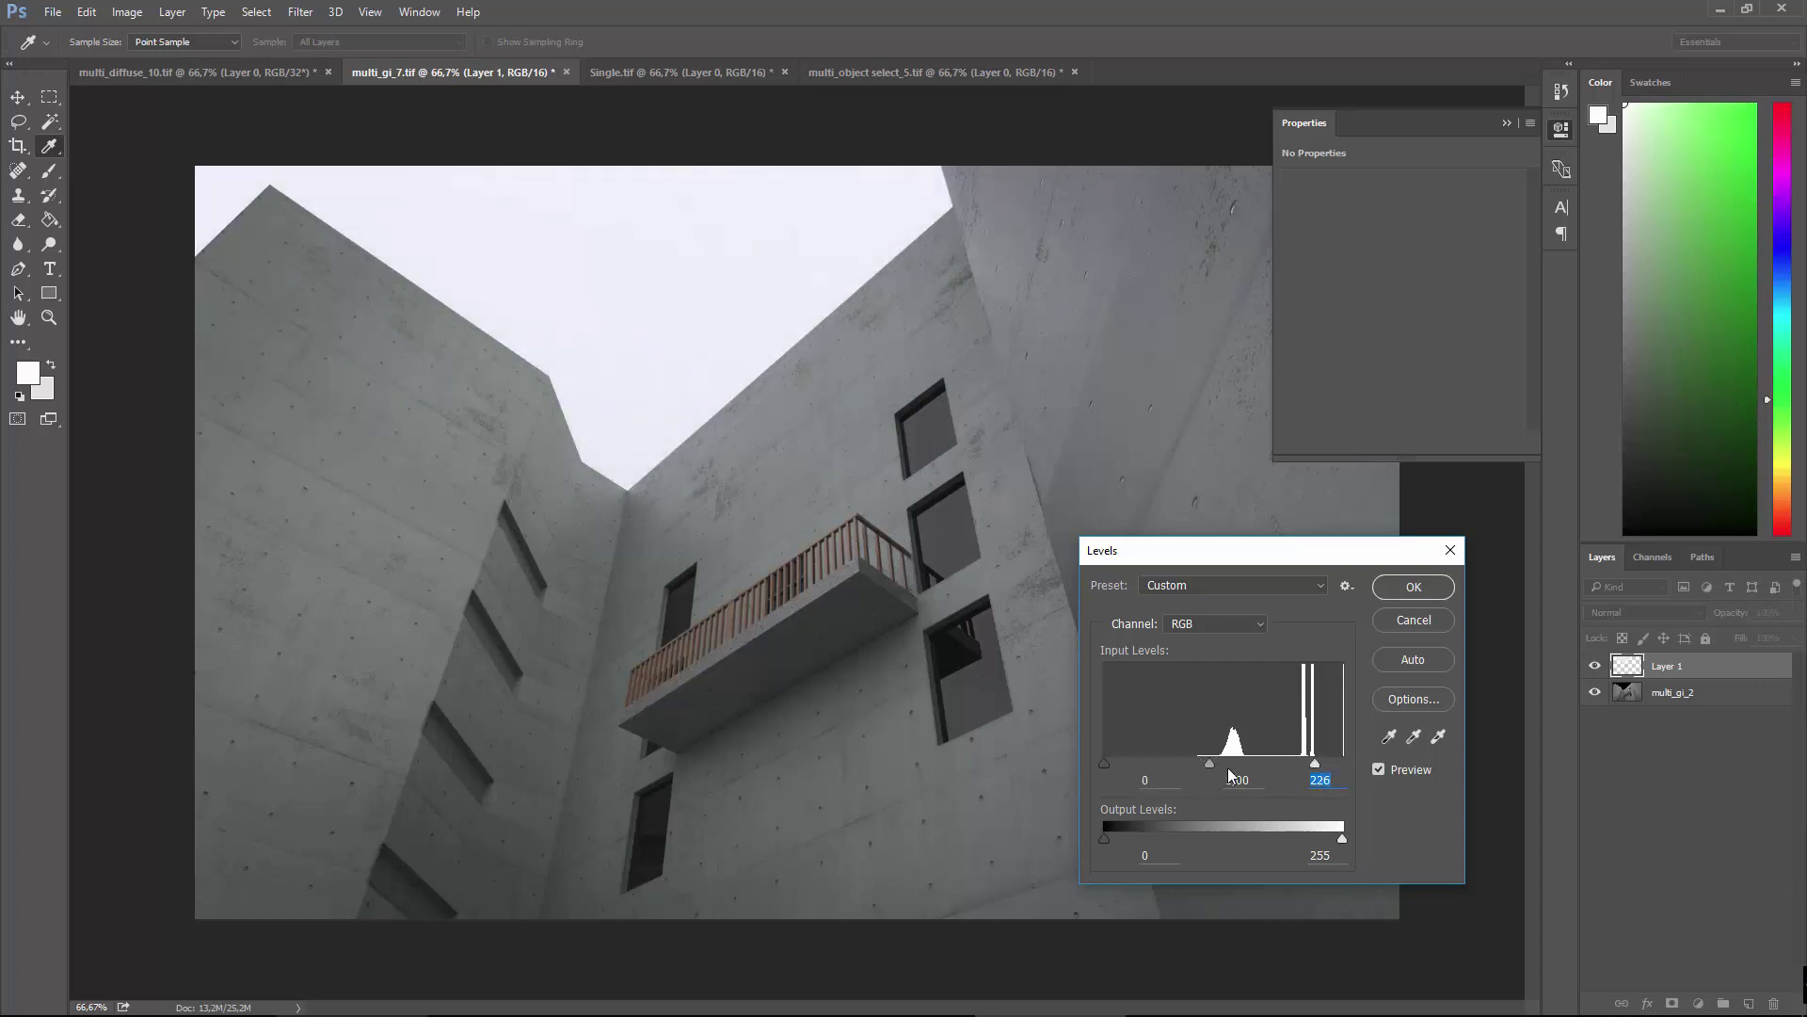
pyautogui.moveTo(1182, 762)
pyautogui.mouseDown()
pyautogui.moveTo(1161, 759)
pyautogui.moveTo(1204, 759)
pyautogui.mouseUp()
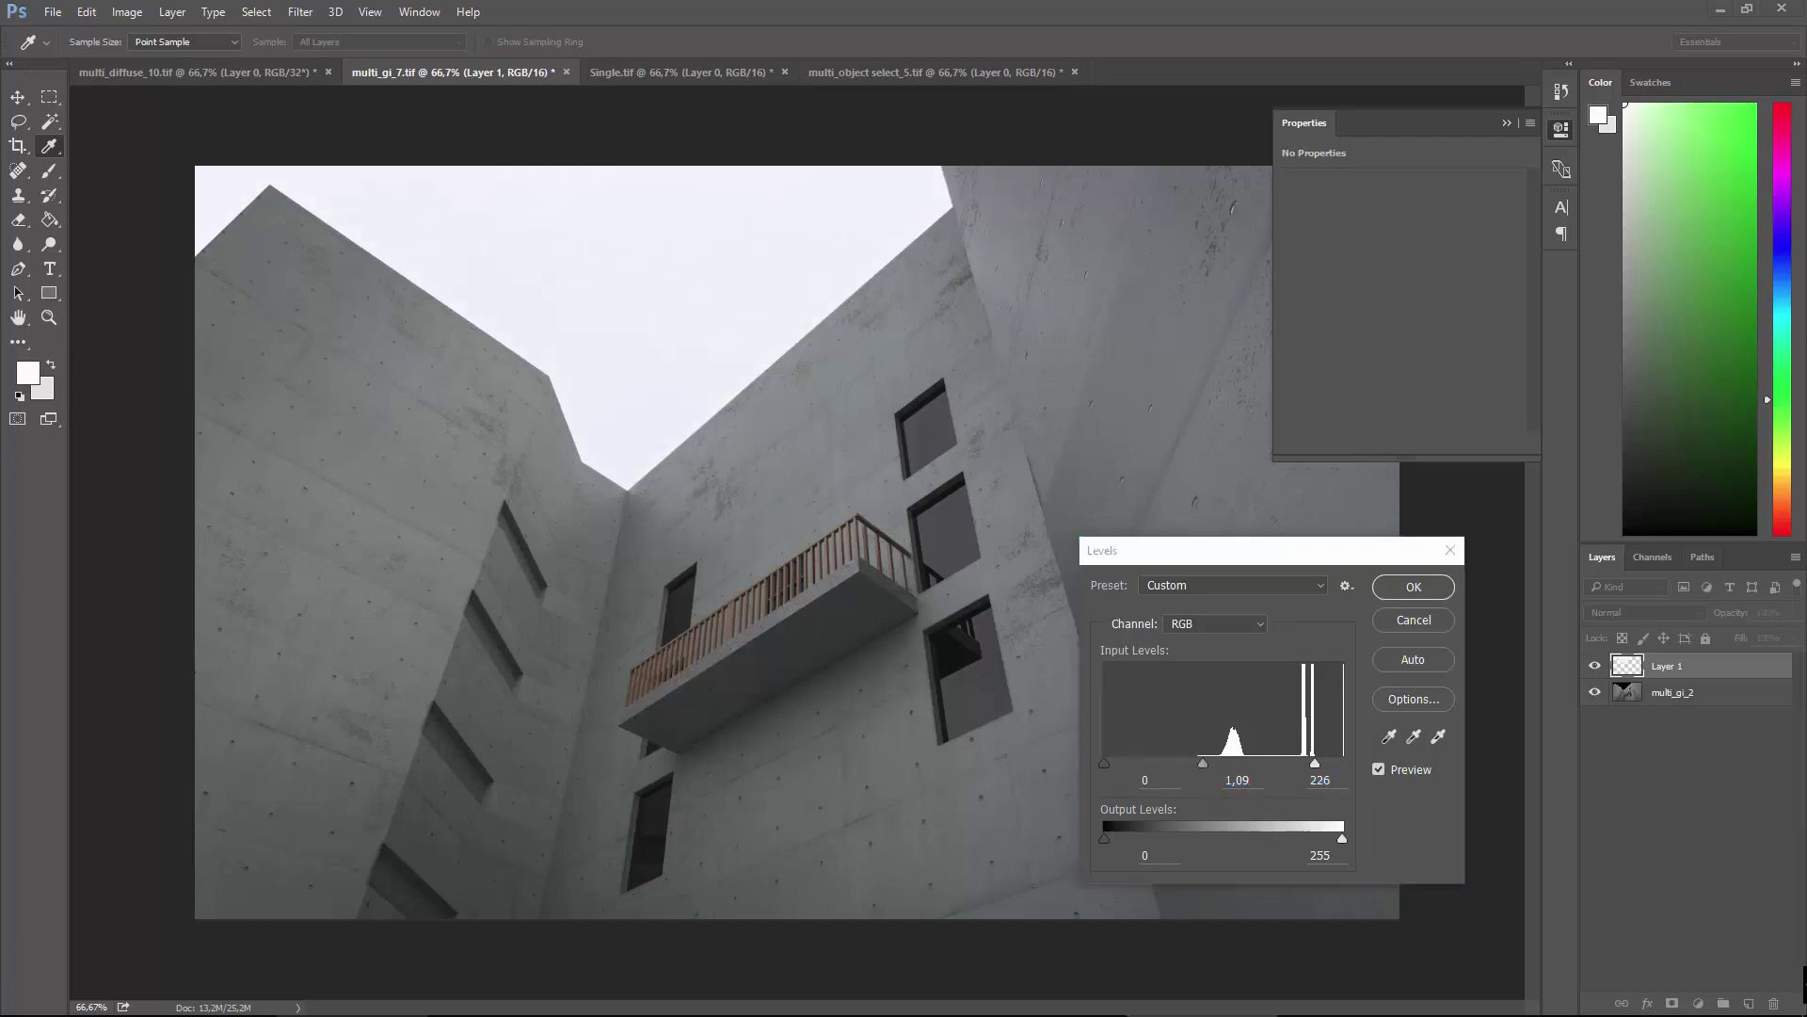
# Switch to the browser's Google image results for overcast sky and filter them to large images.
pyautogui.hotkey('alt', 'Tab')
pyautogui.click(637, 200)
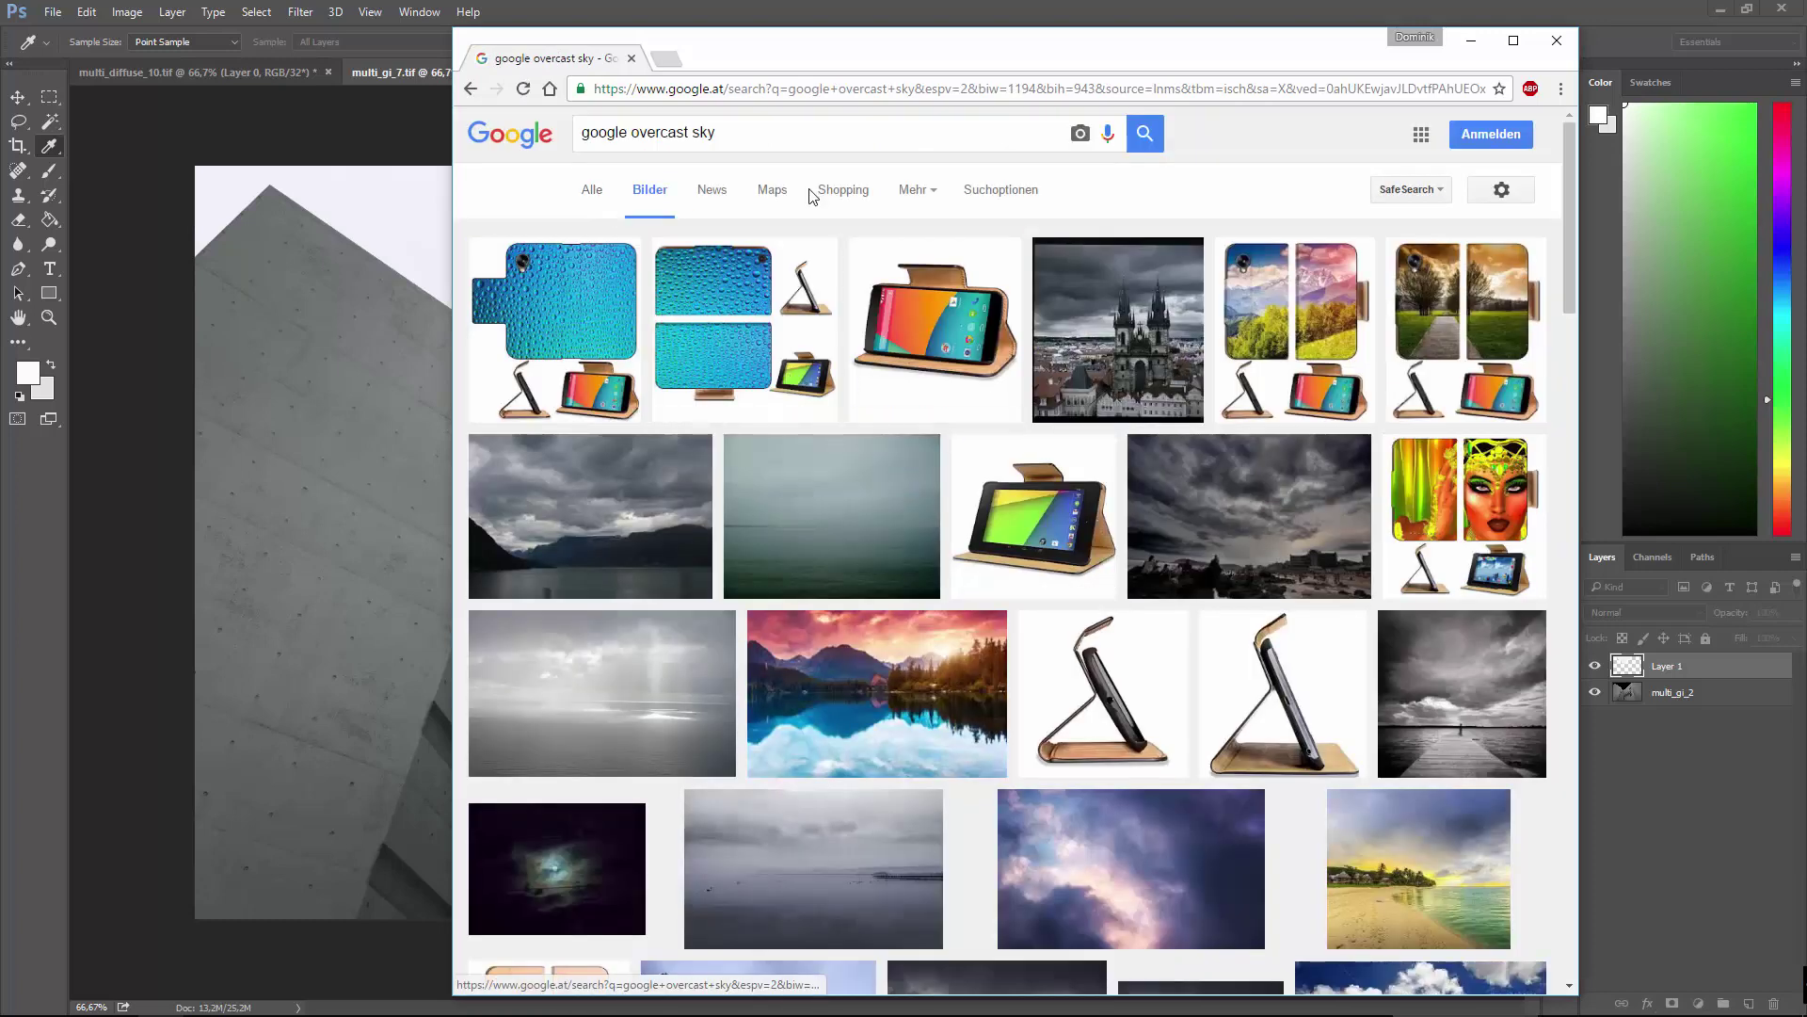
pyautogui.click(993, 191)
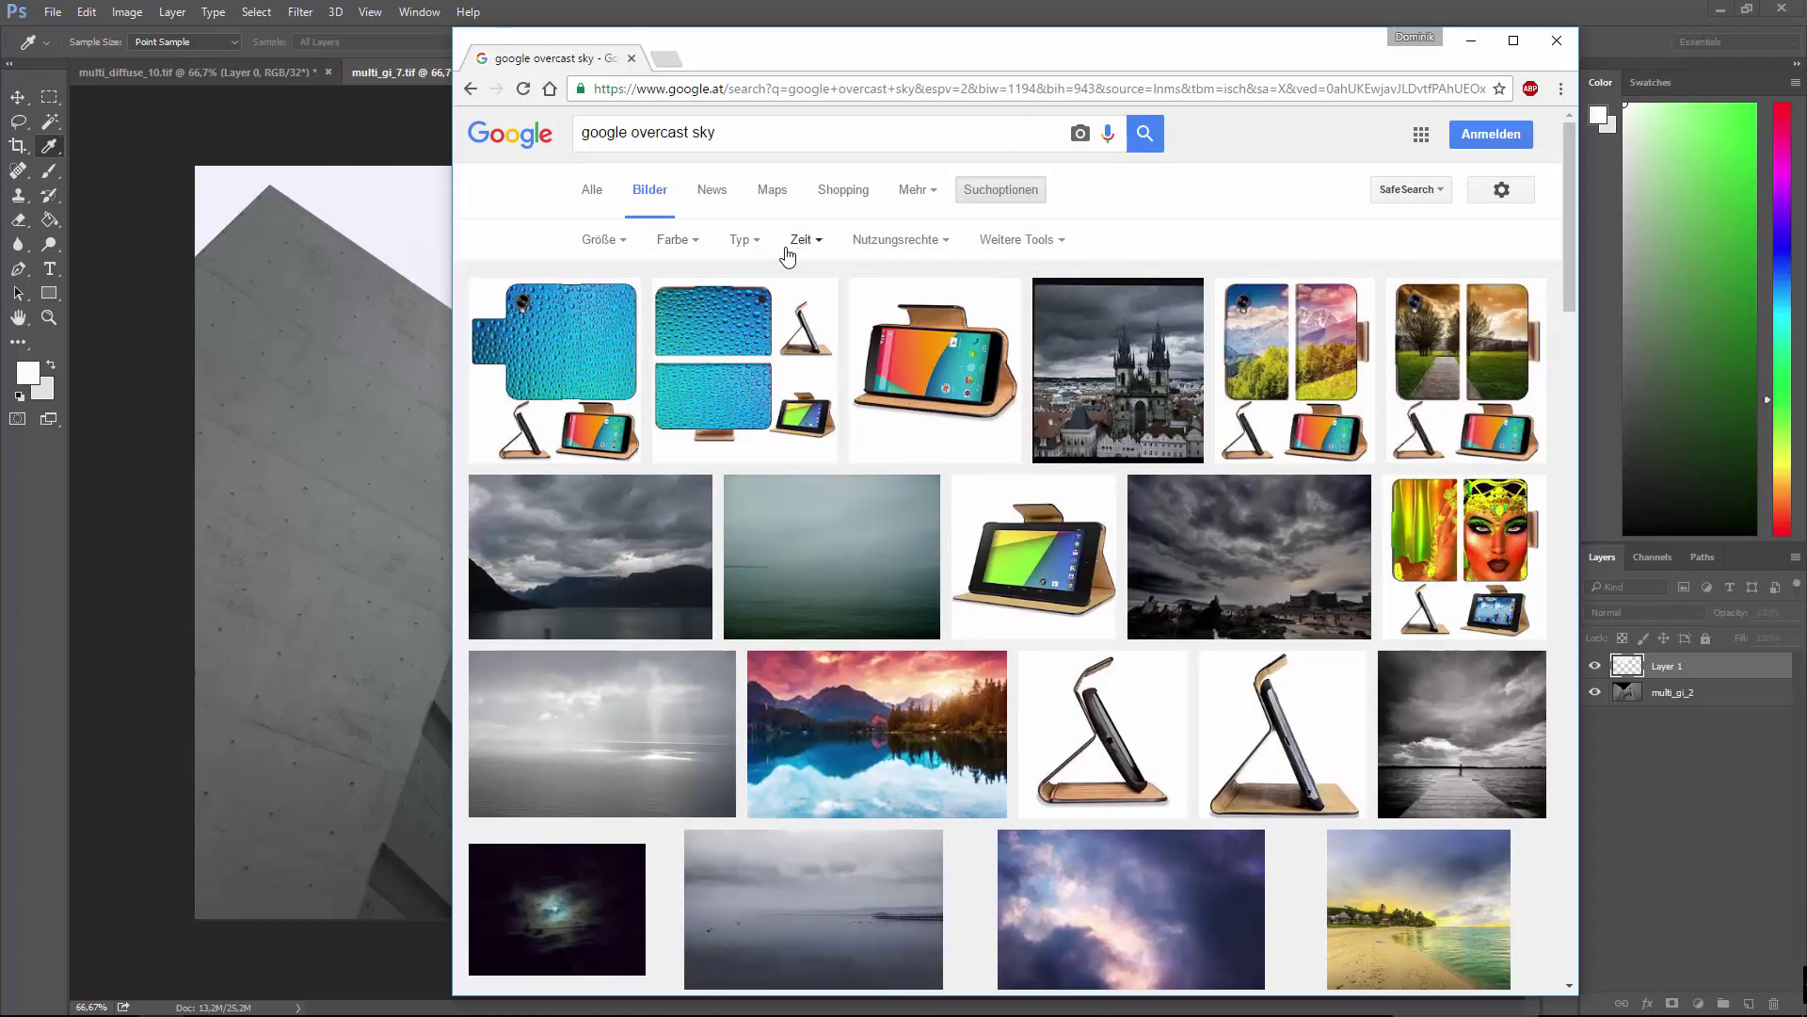
pyautogui.click(621, 241)
pyautogui.click(597, 296)
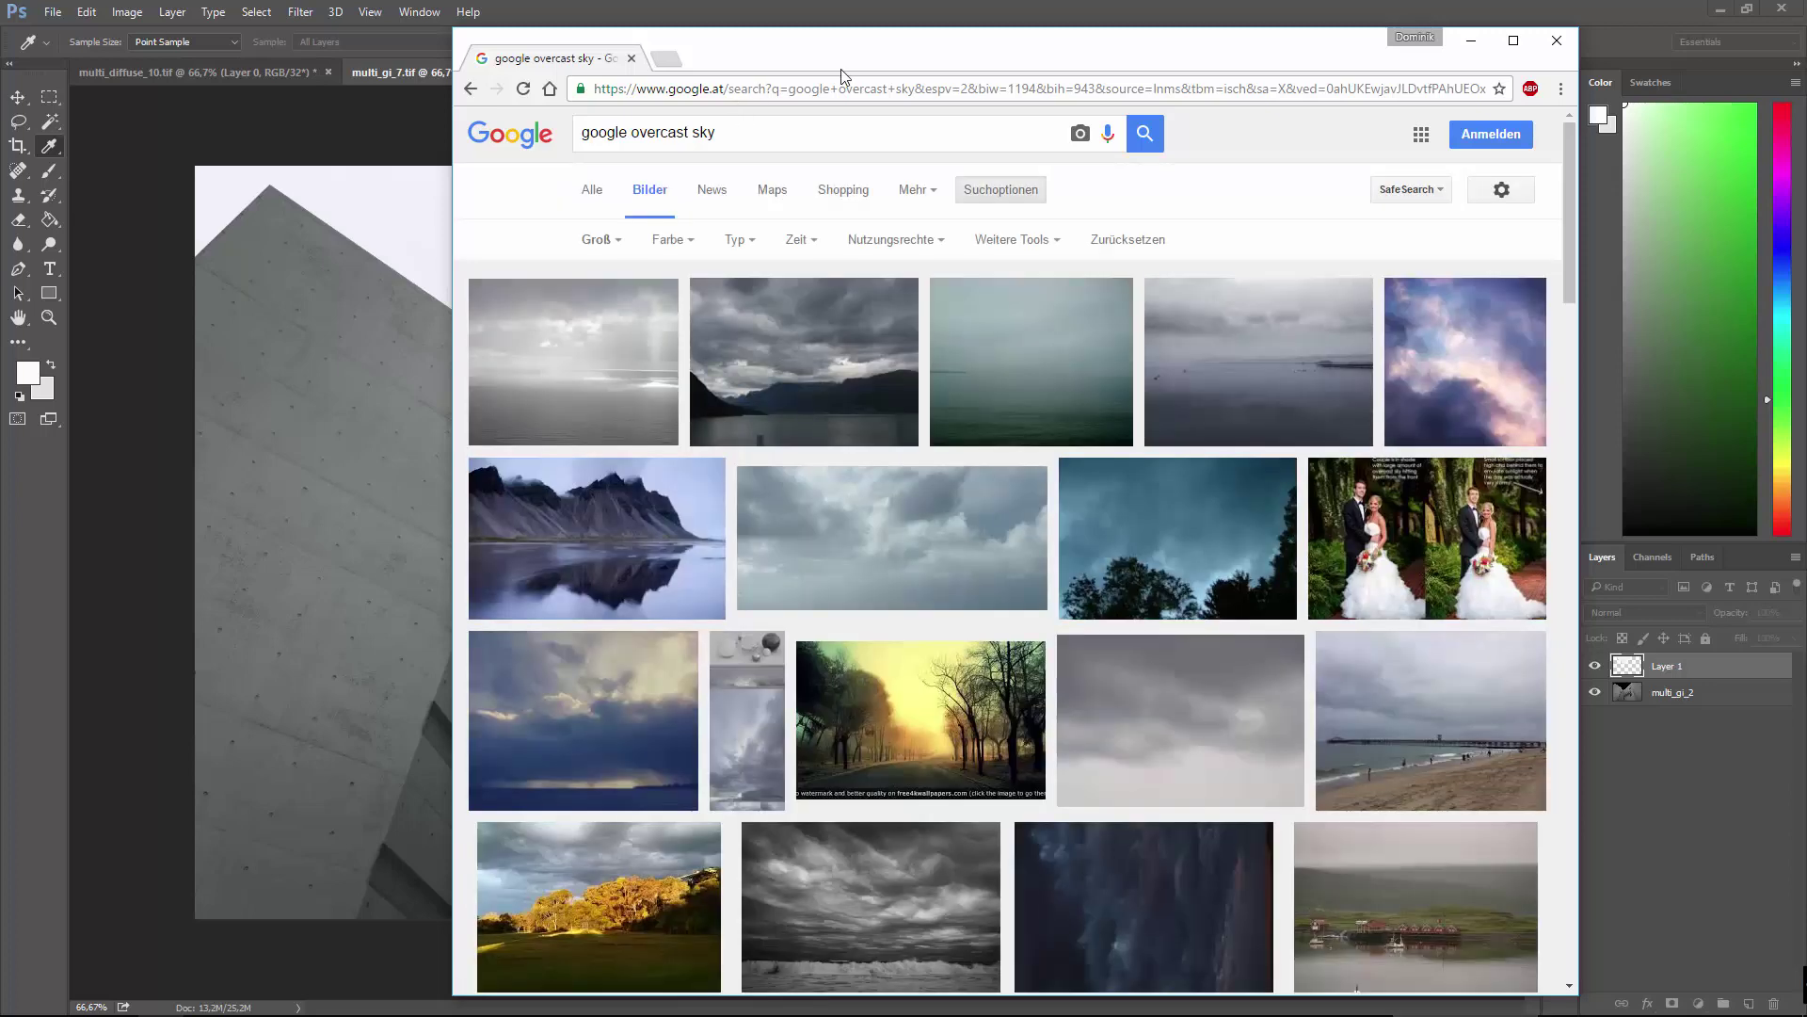
pyautogui.moveTo(871, 65); pyautogui.dragTo(787, 75)
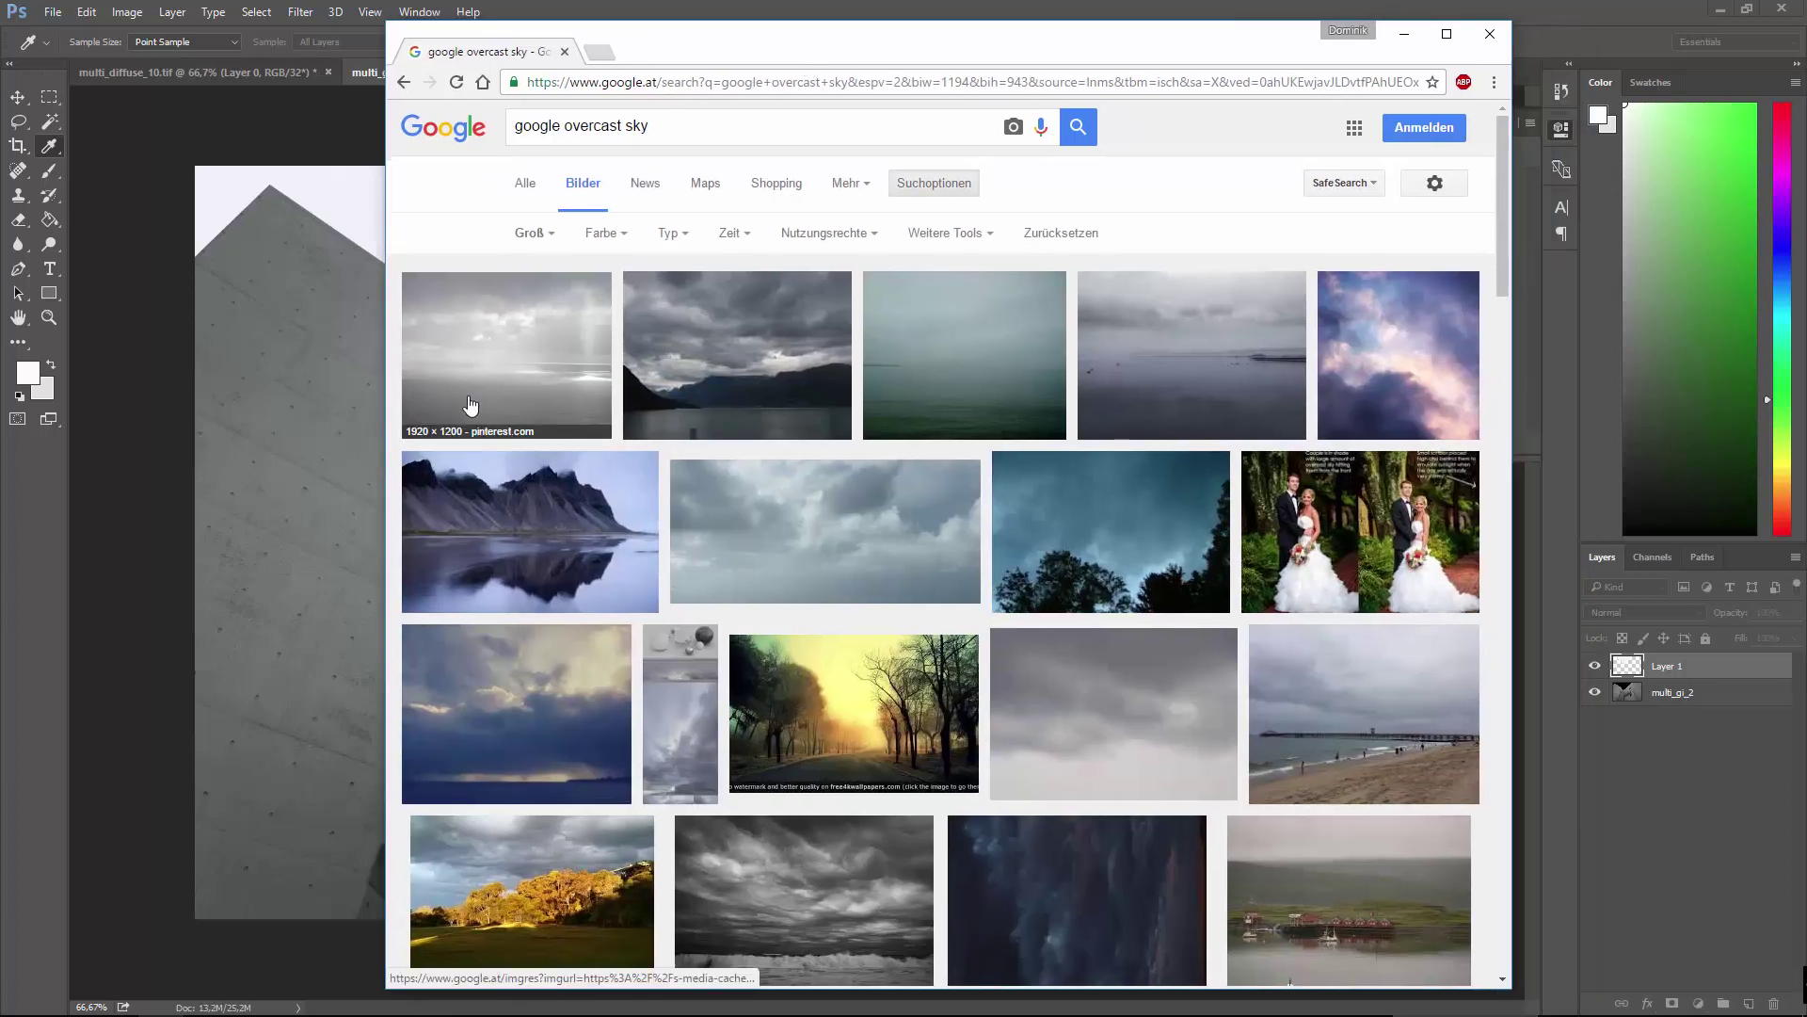
# Open the 5477 × 3651 "Ocean Under Cloudy Sky" photo from the image results at full size.
pyautogui.click(1157, 348)
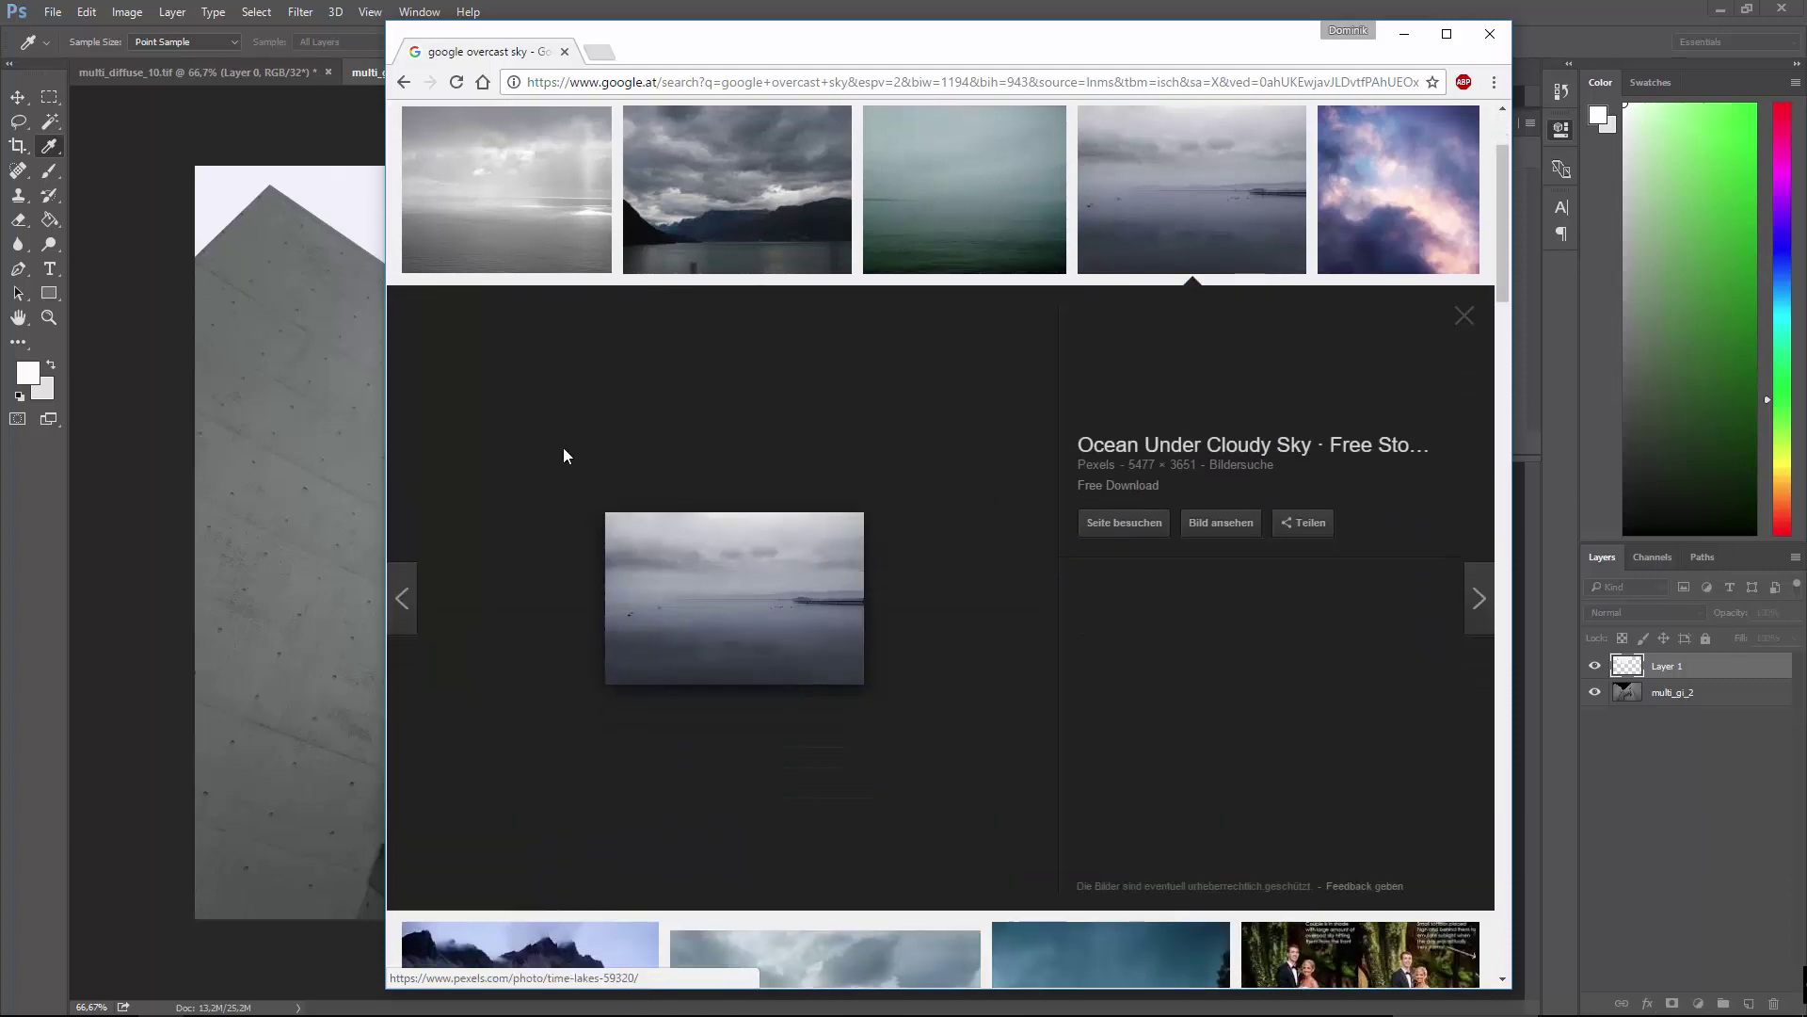
pyautogui.click(1216, 530)
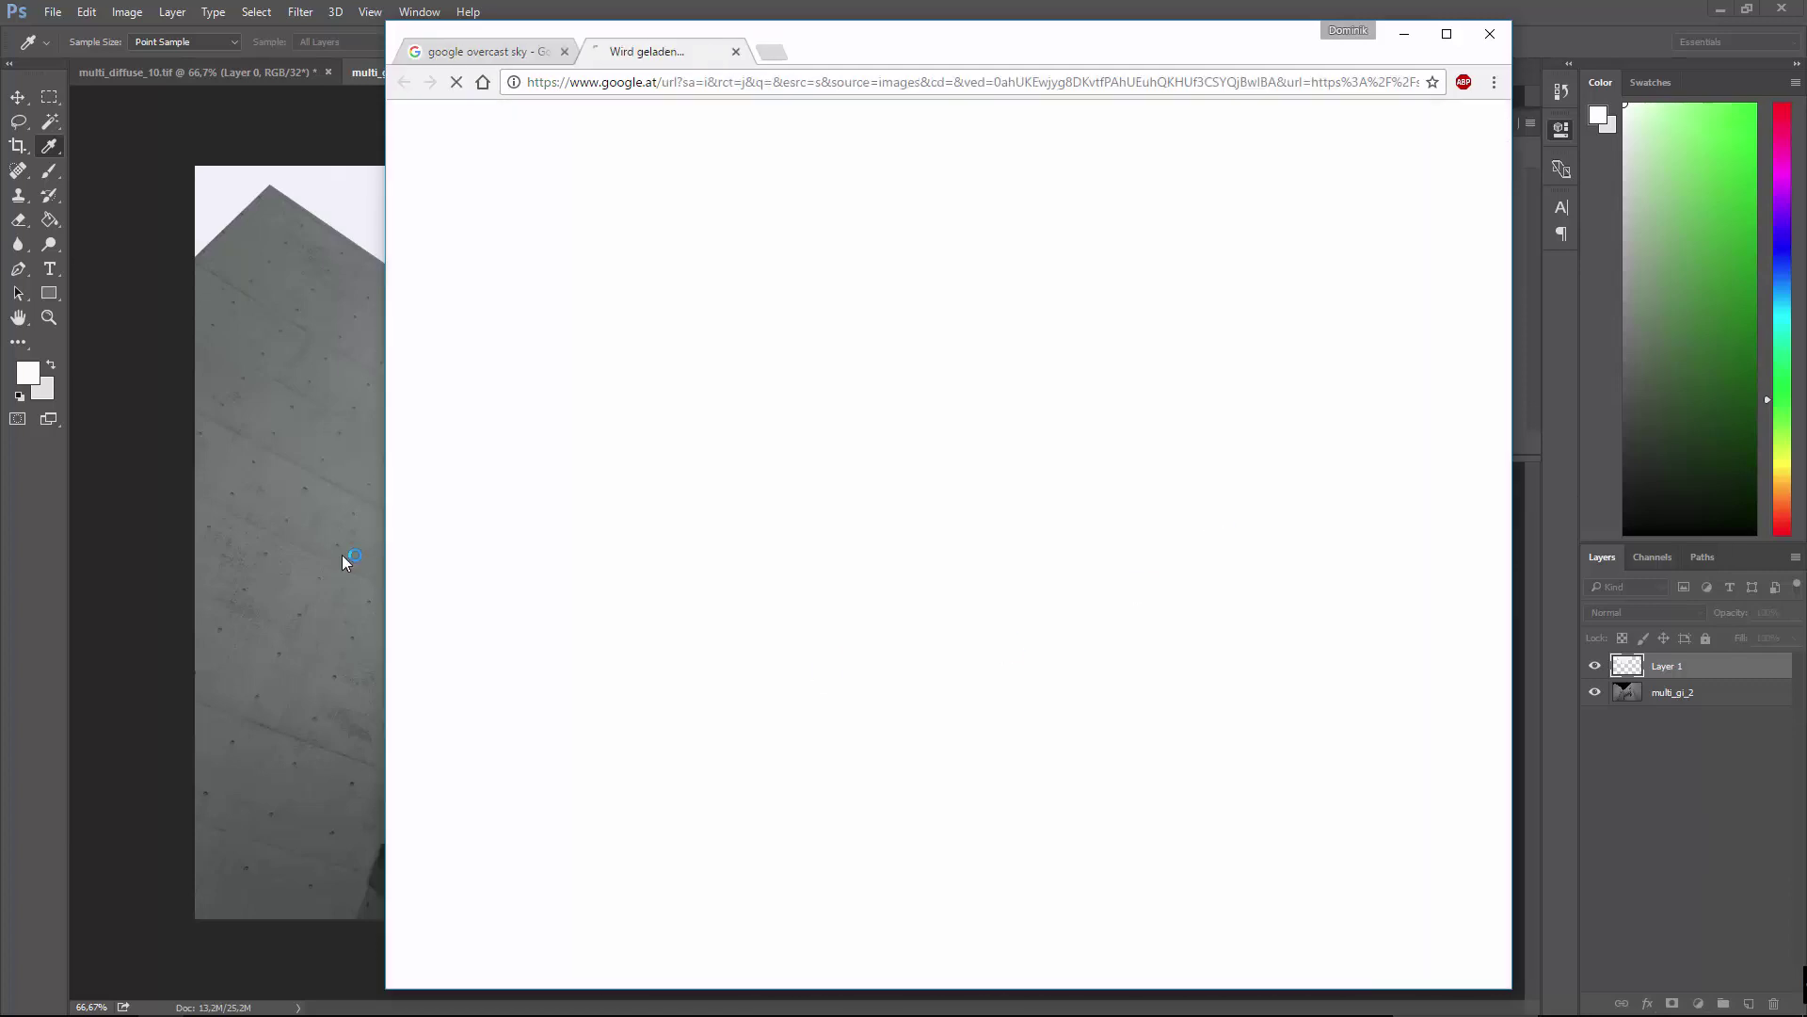
pyautogui.moveTo(830, 53); pyautogui.dragTo(868, 75)
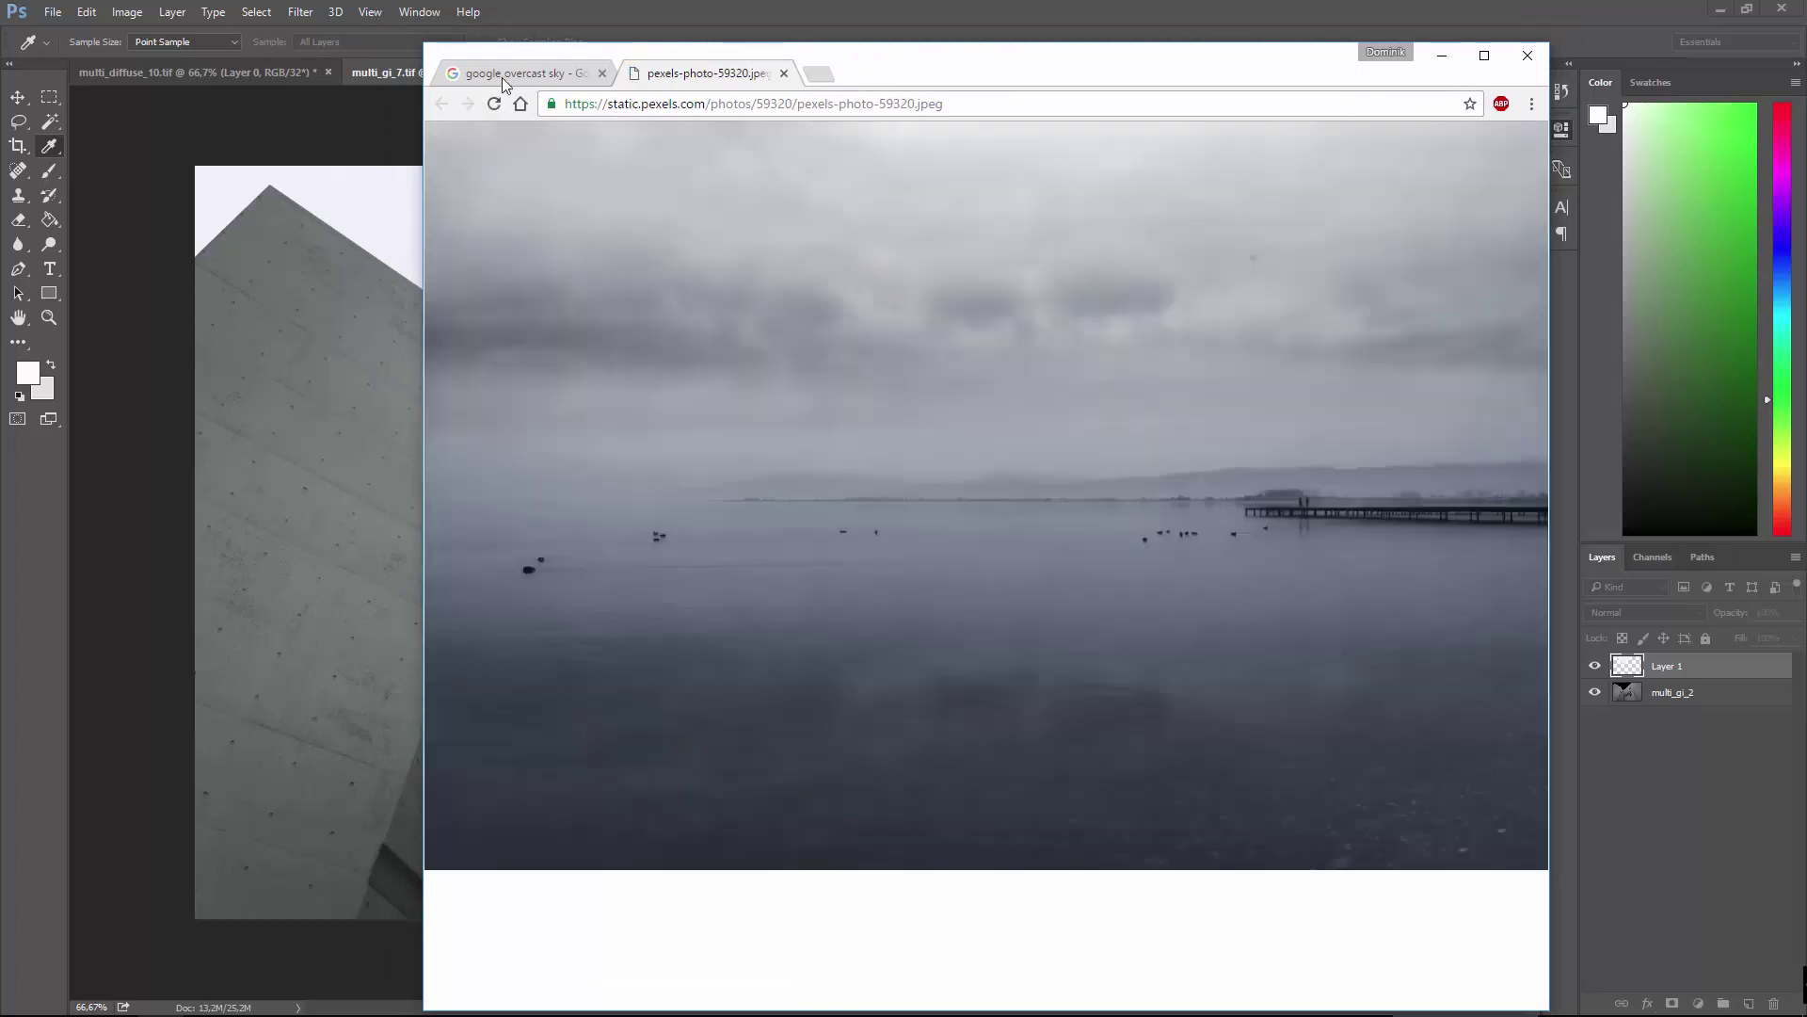
# Return to the image results and open the 2500 × 1157 "Overcast Skies" image at full size for comparison.
pyautogui.click(504, 82)
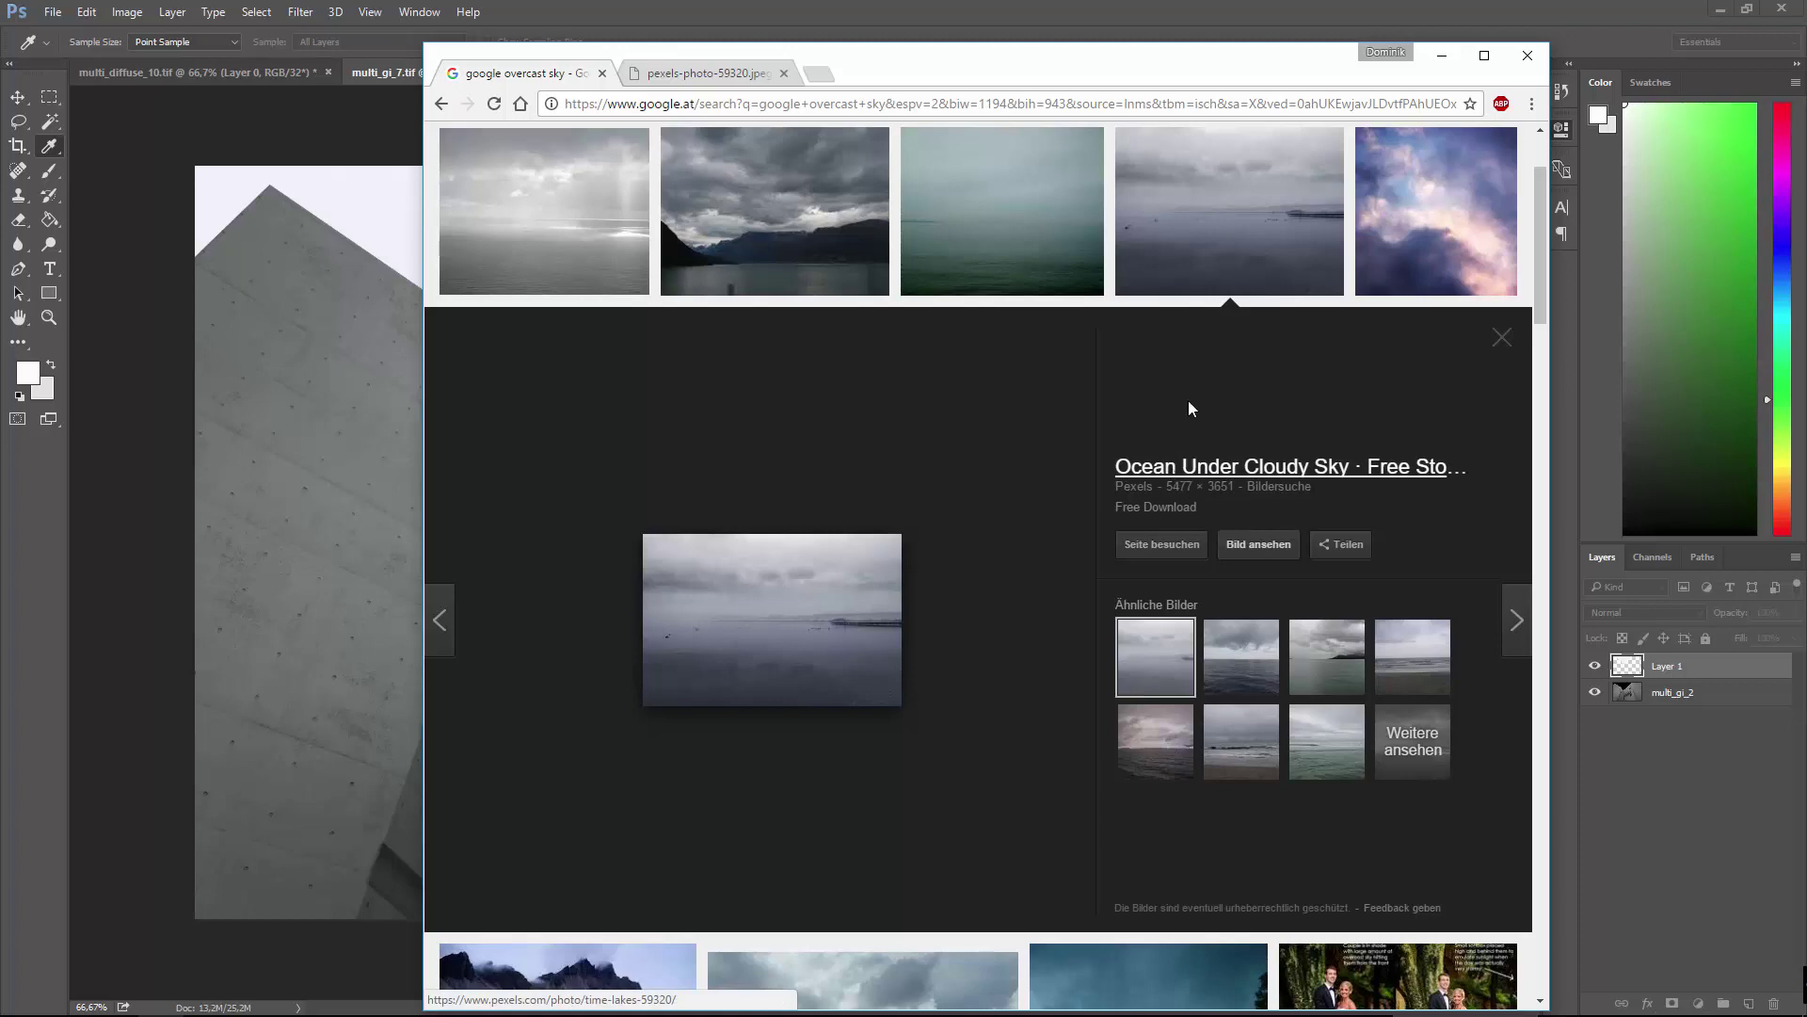
pyautogui.scroll(-3, 1026, 629)
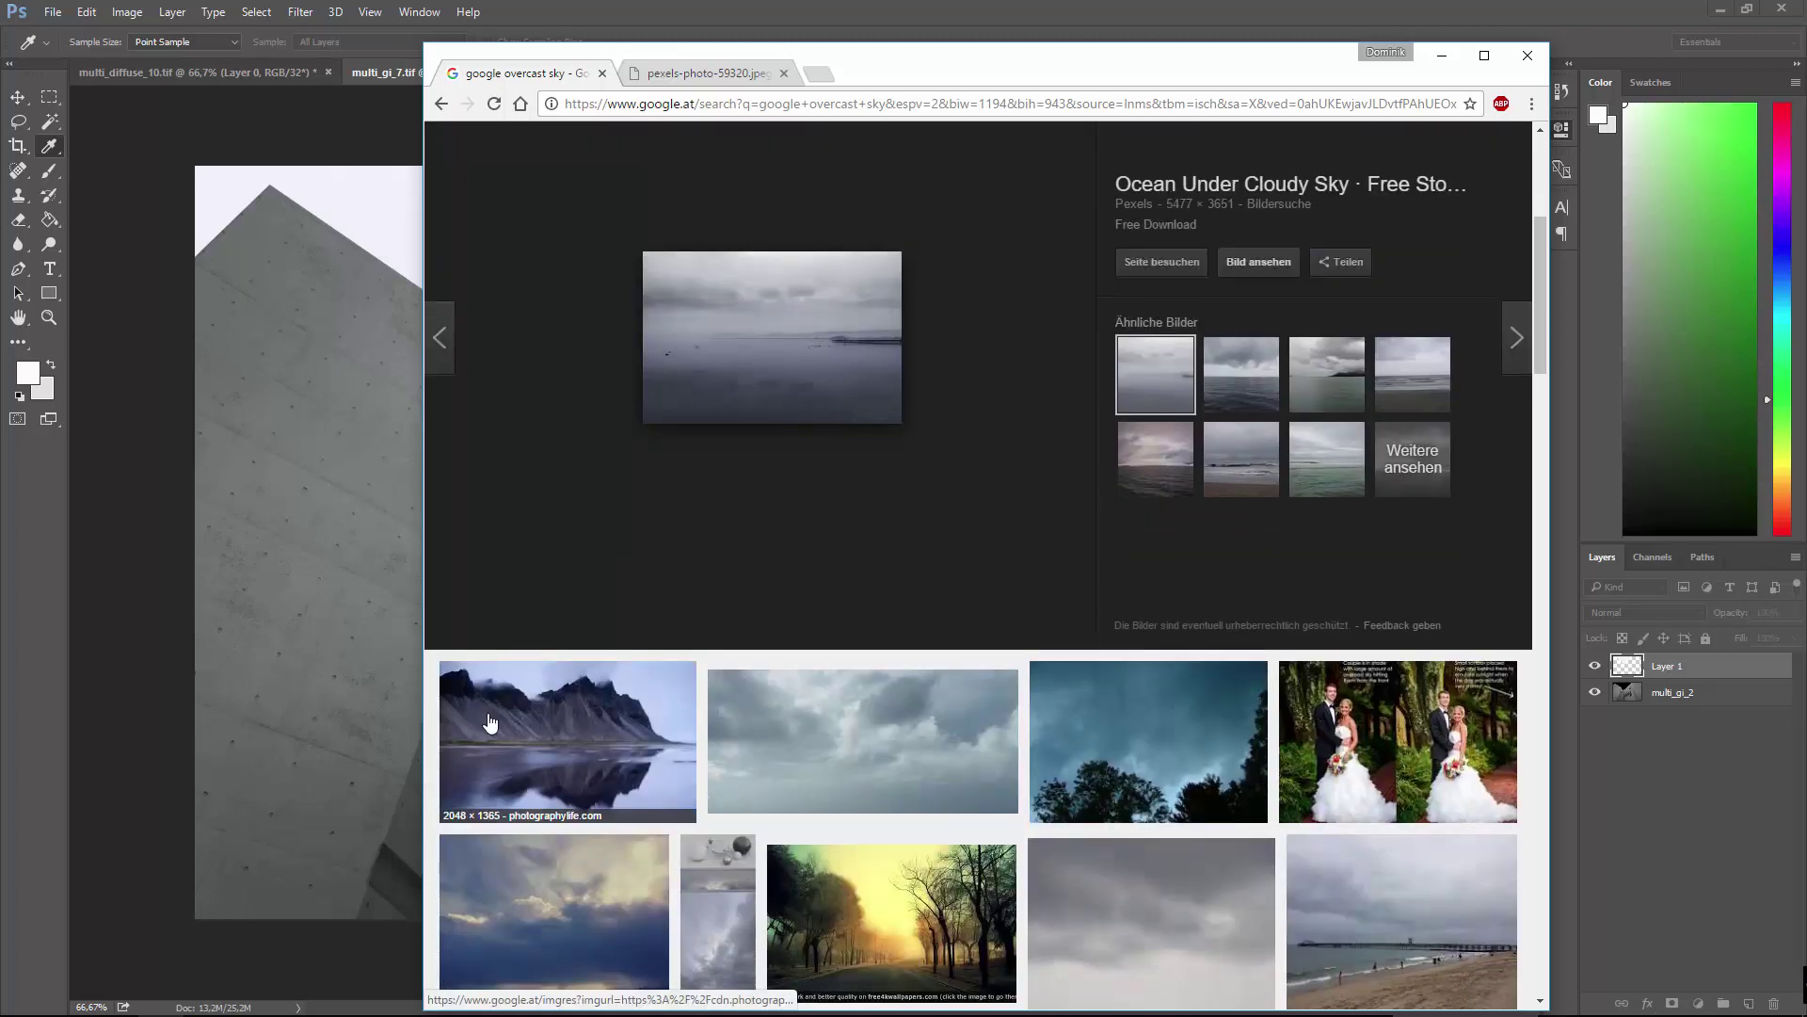
pyautogui.click(911, 739)
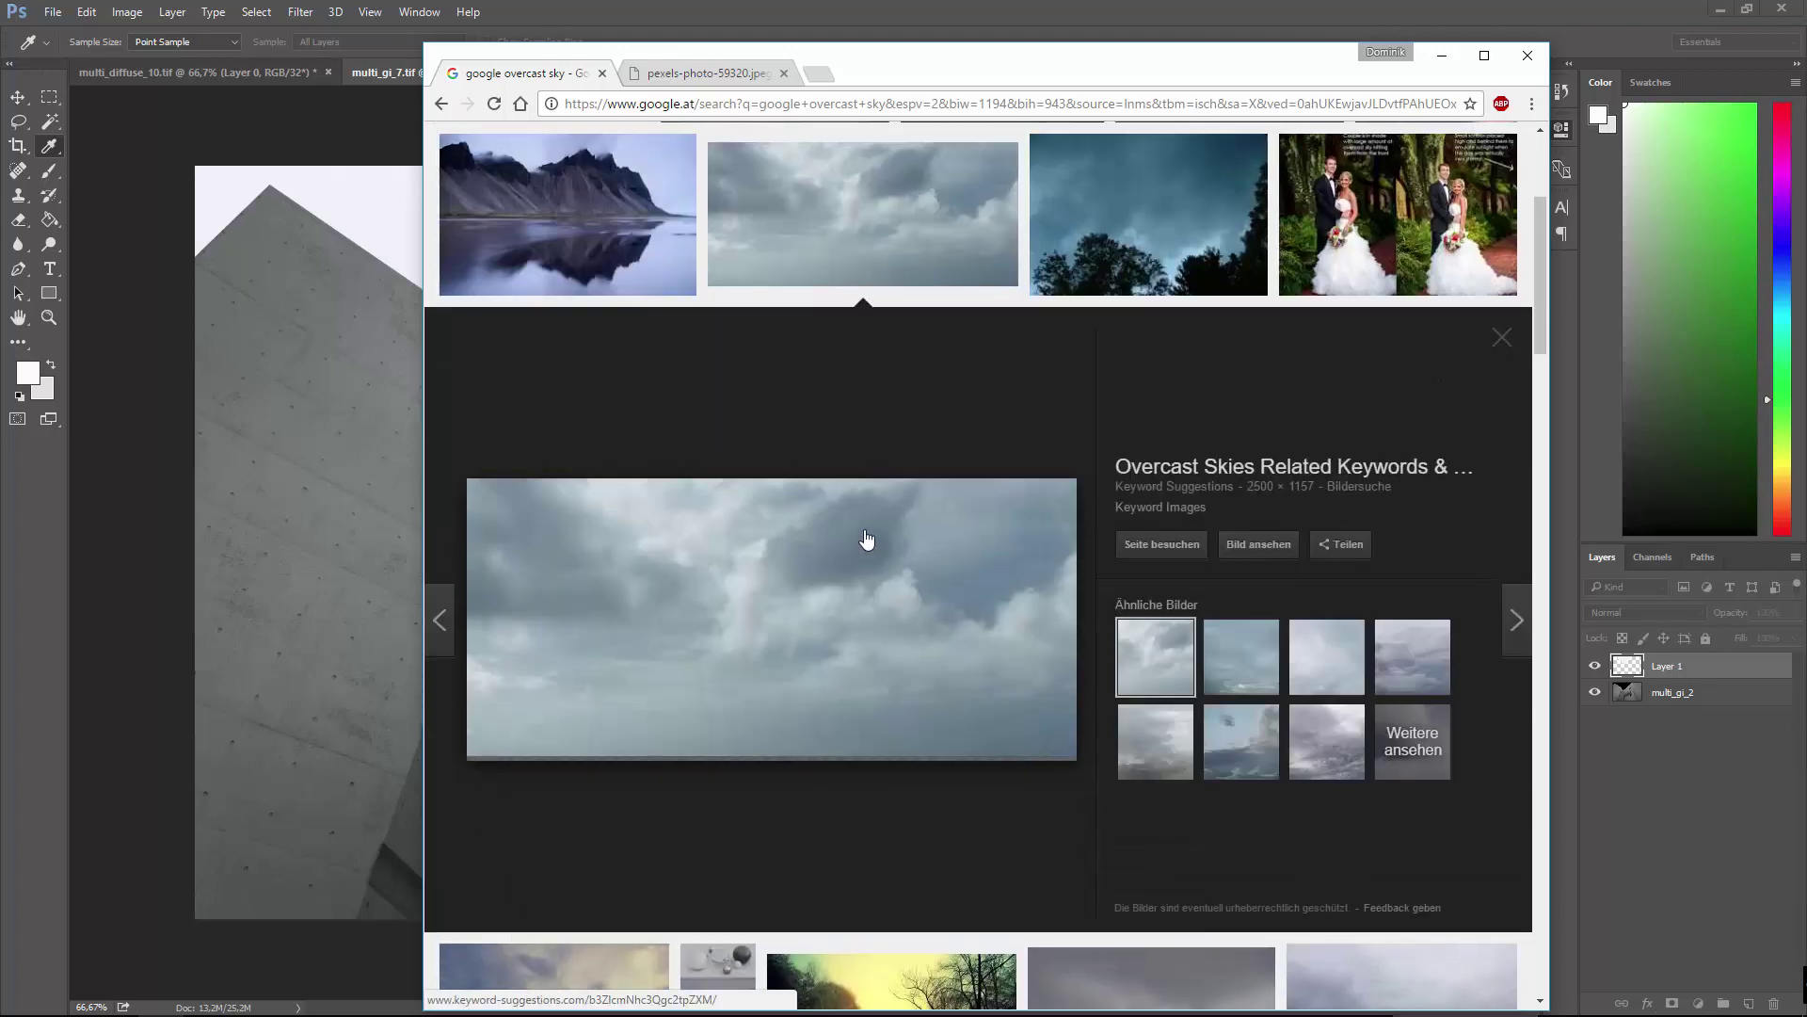
pyautogui.click(1259, 544)
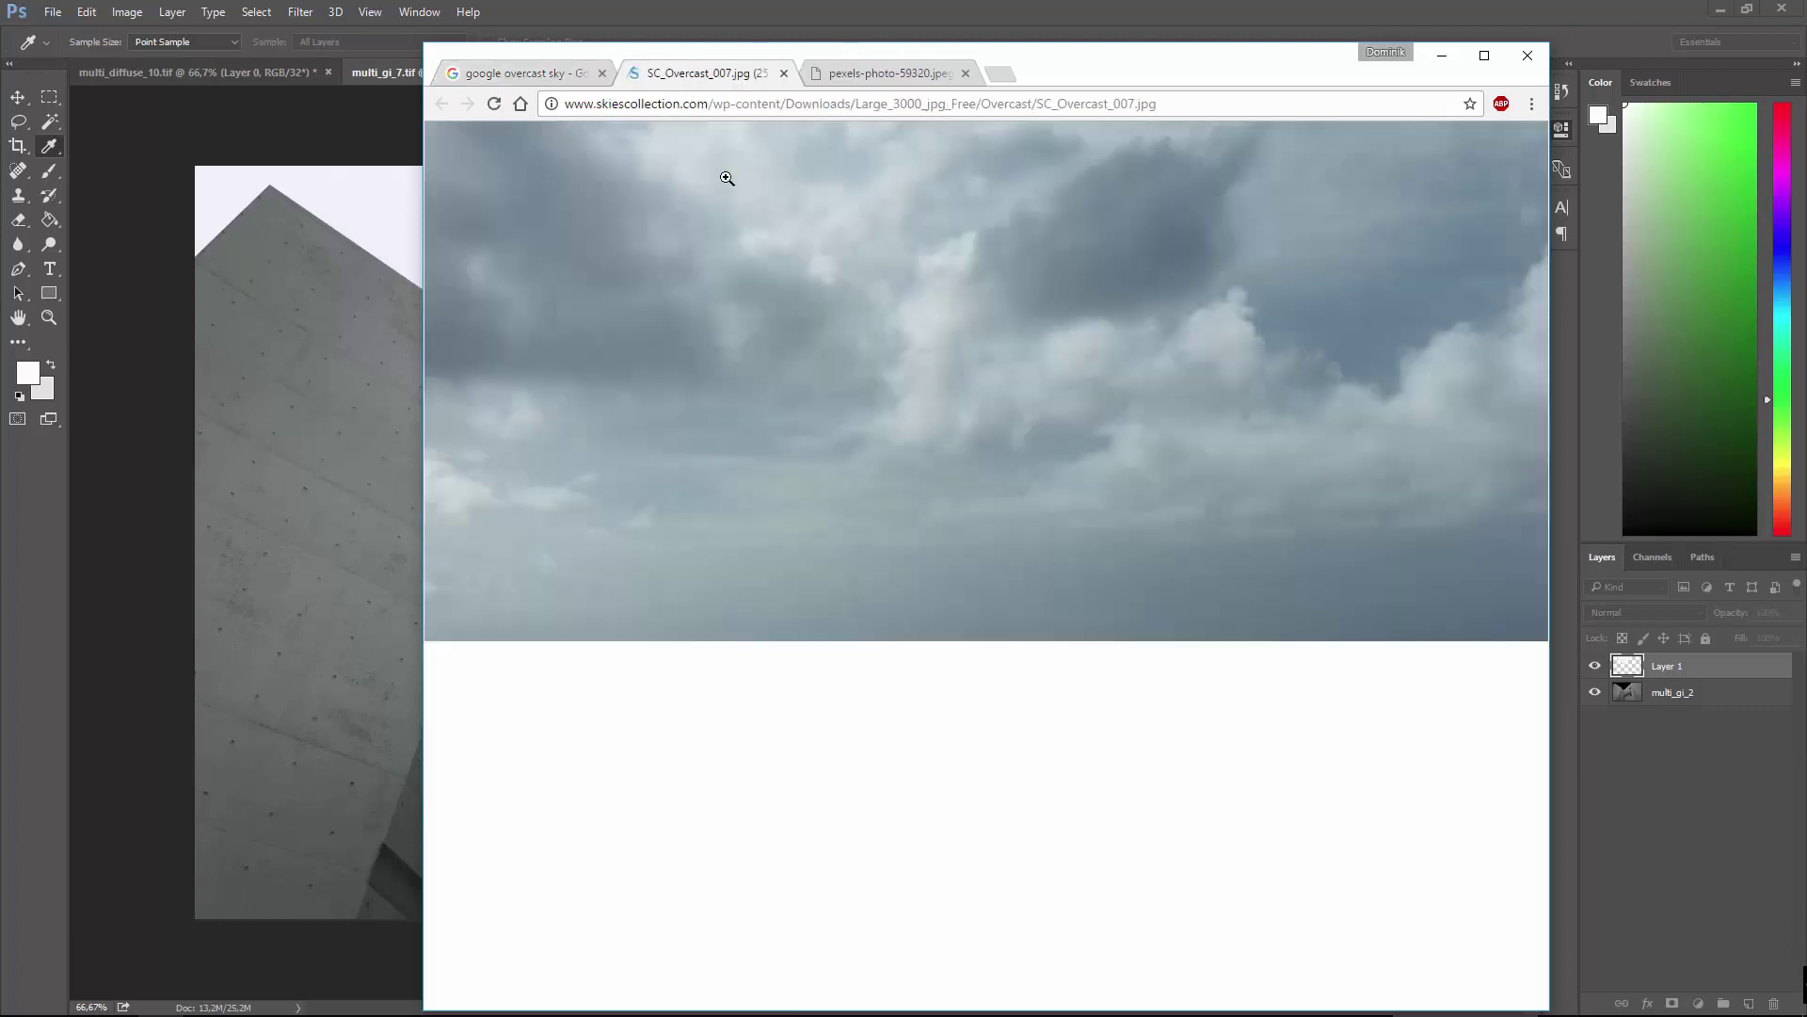
# Go back to the ocean photo, check its sky up close and start saving the image.
pyautogui.click(893, 76)
pyautogui.click(958, 318)
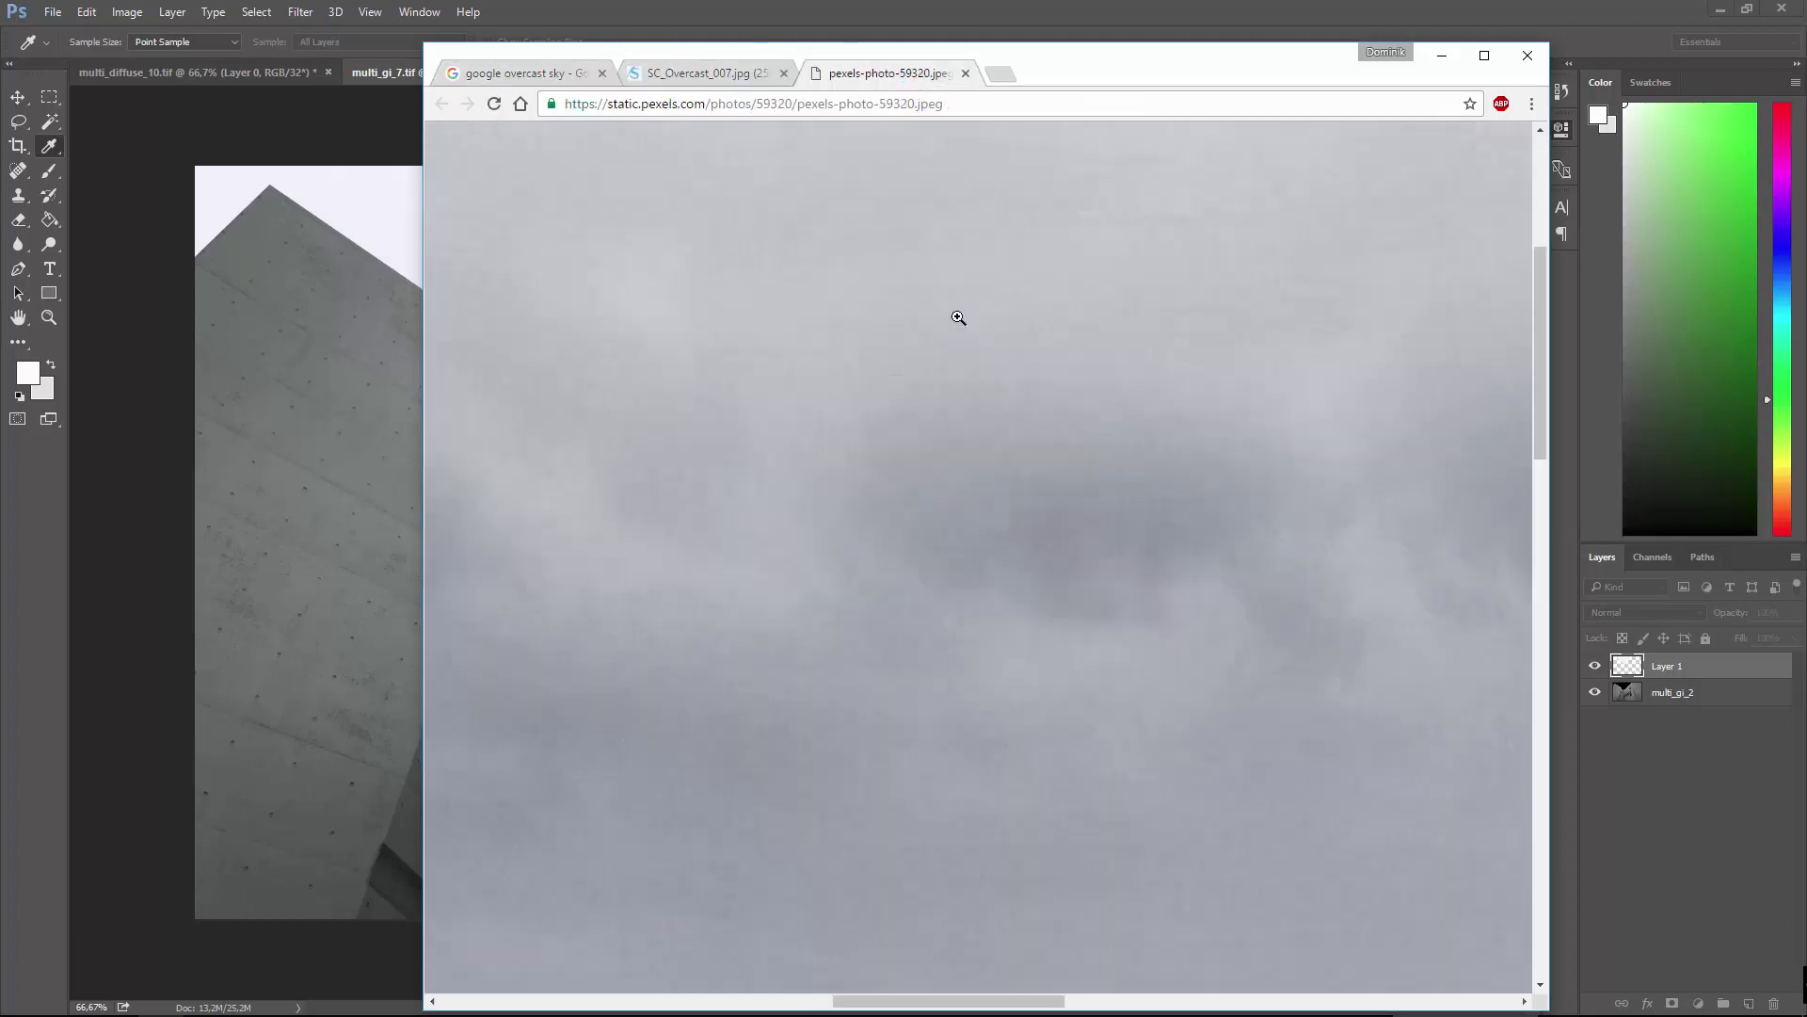
pyautogui.click(887, 346)
pyautogui.rightClick(861, 323)
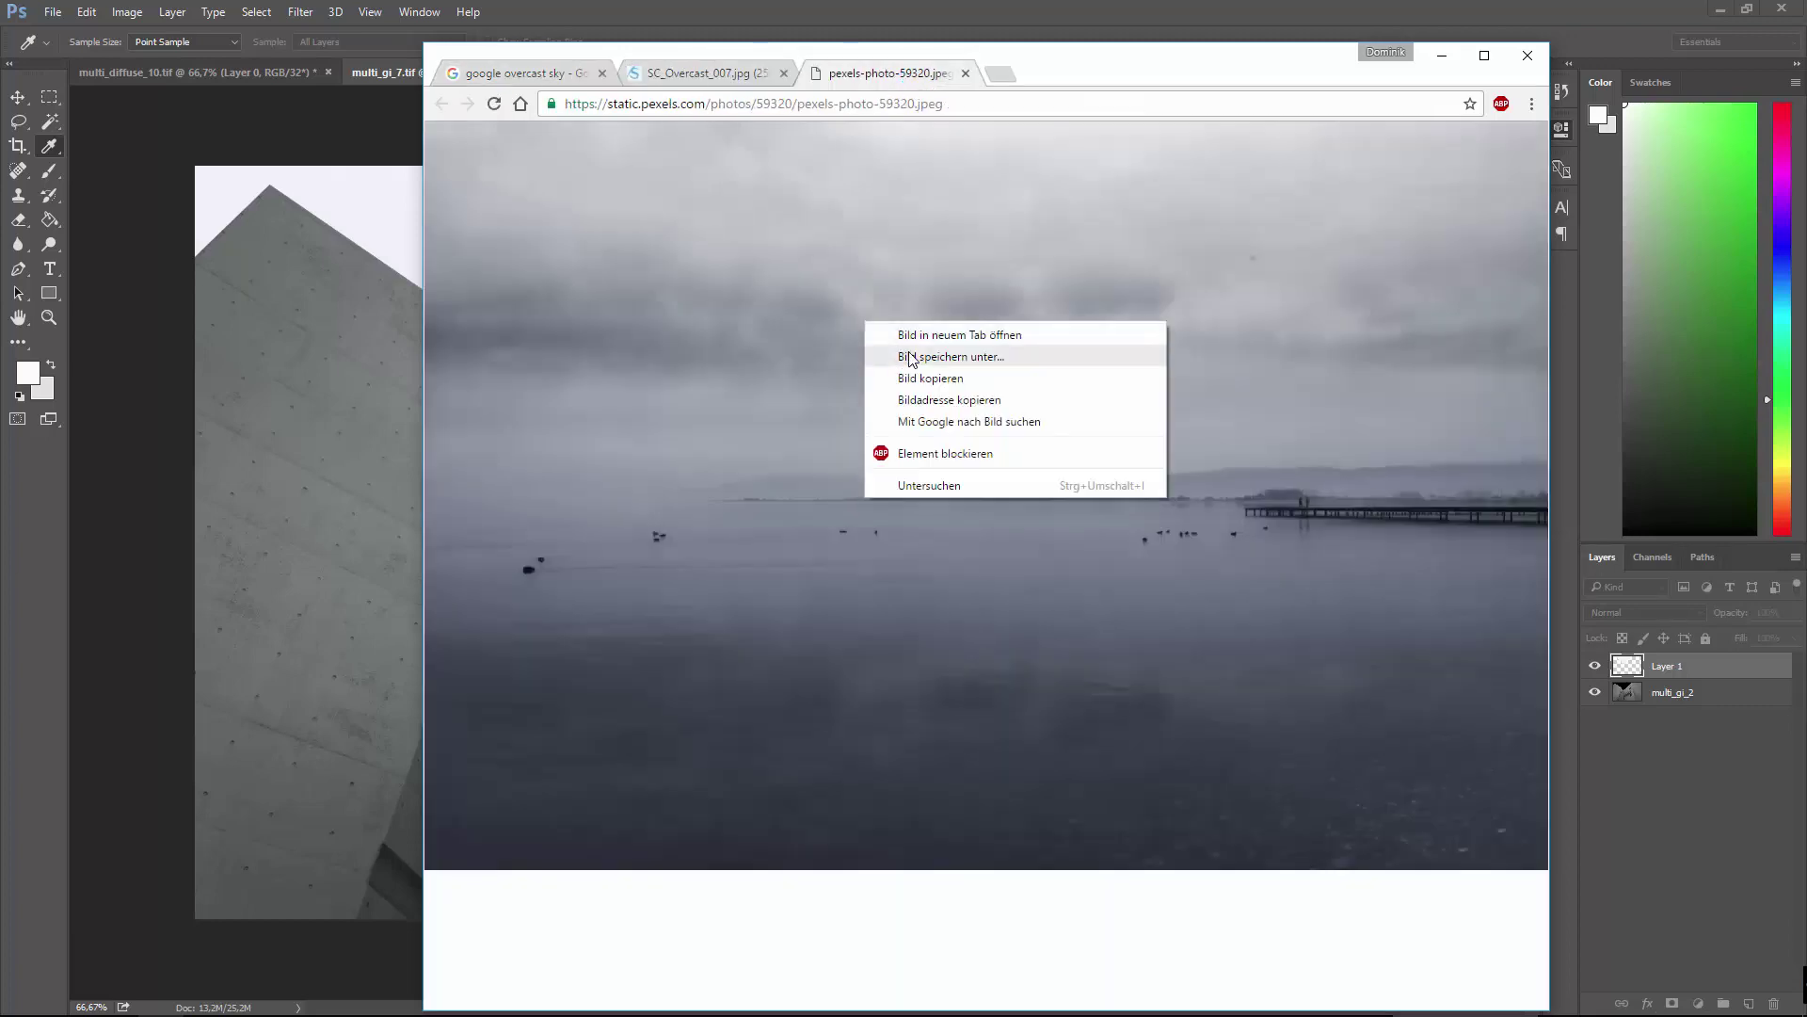
pyautogui.click(903, 358)
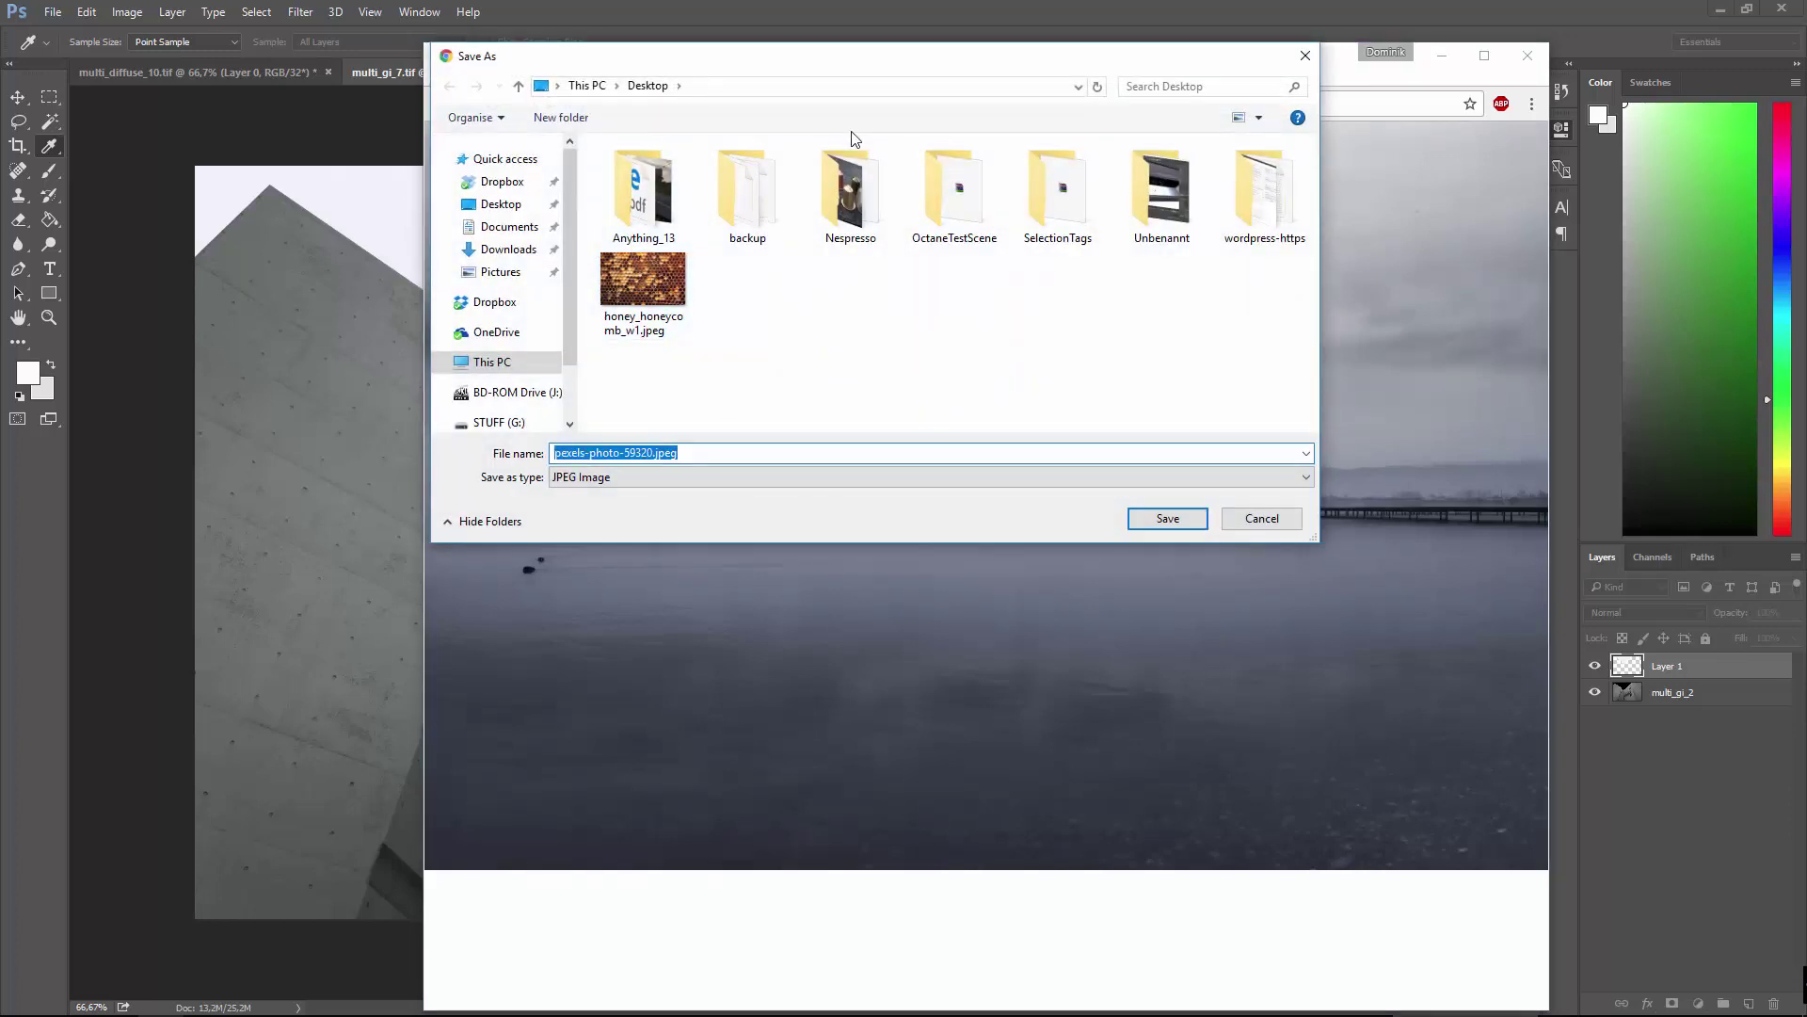
# Save the photo as pexels-photo-59320.jpeg in the Chapter 26 - Multipass folder on the WORK (E:) drive.
pyautogui.click(491, 362)
pyautogui.scroll(-3, 800, 287)
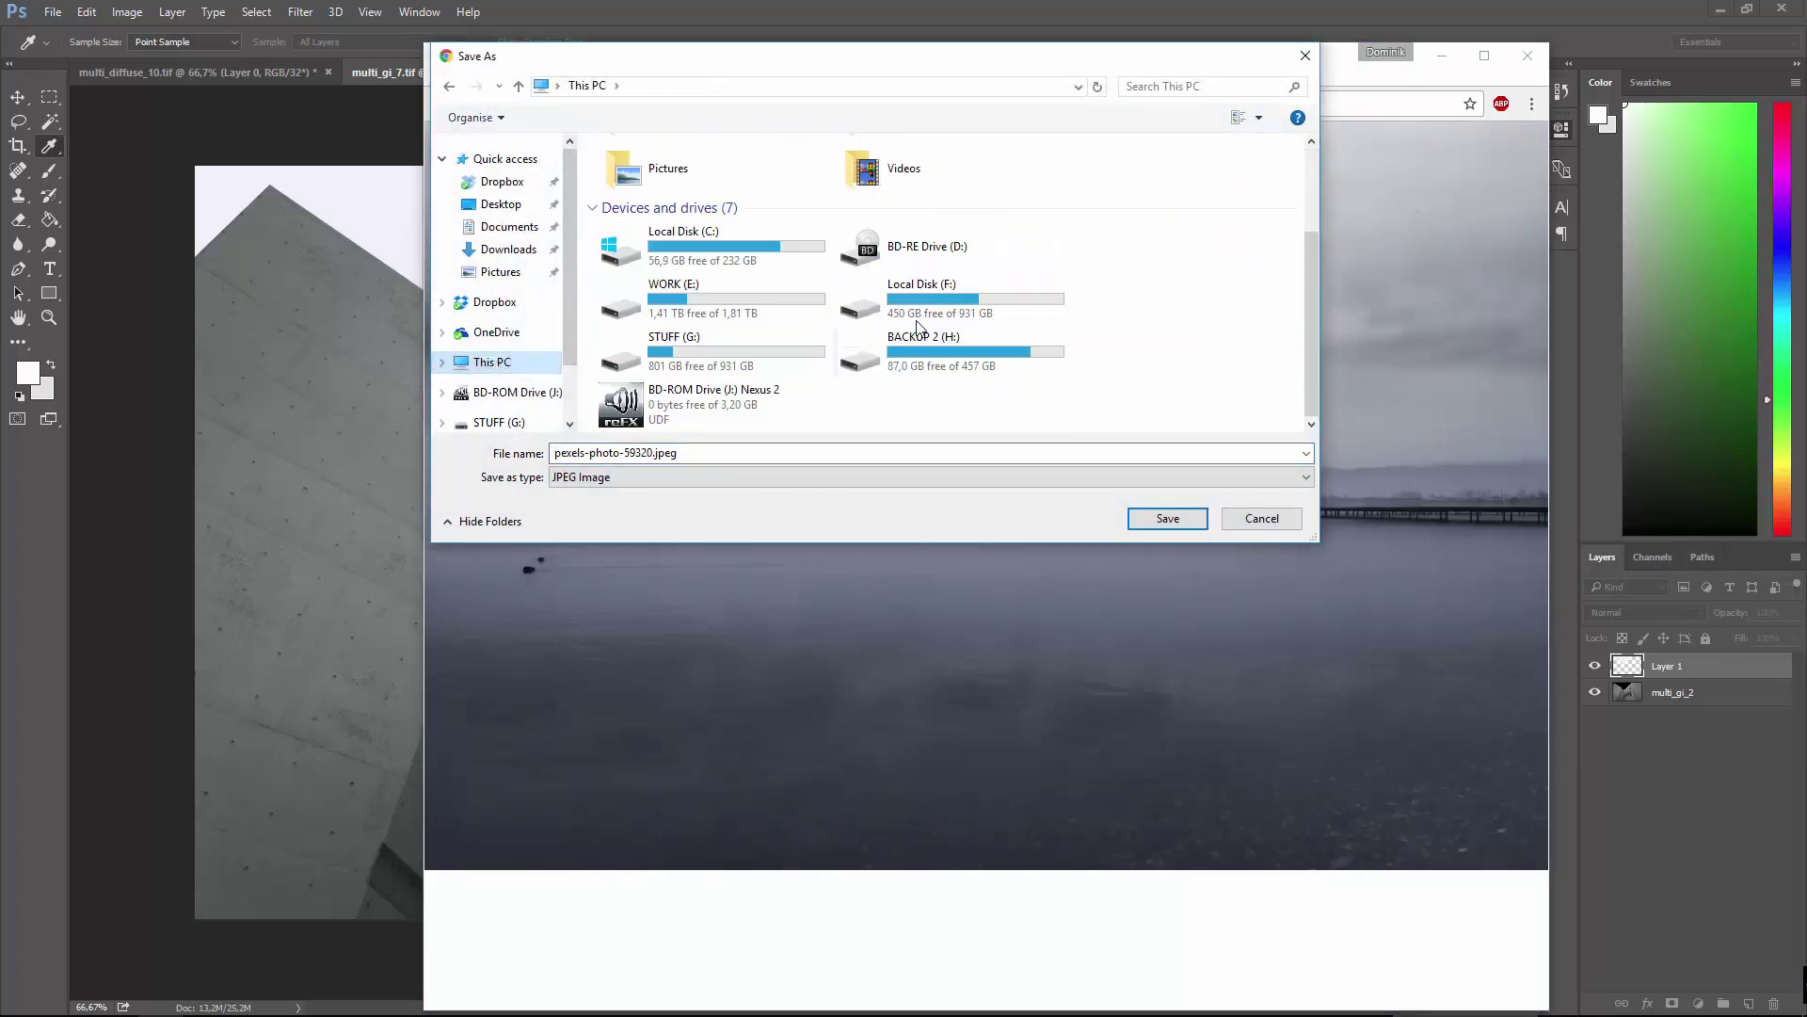
pyautogui.doubleClick(780, 312)
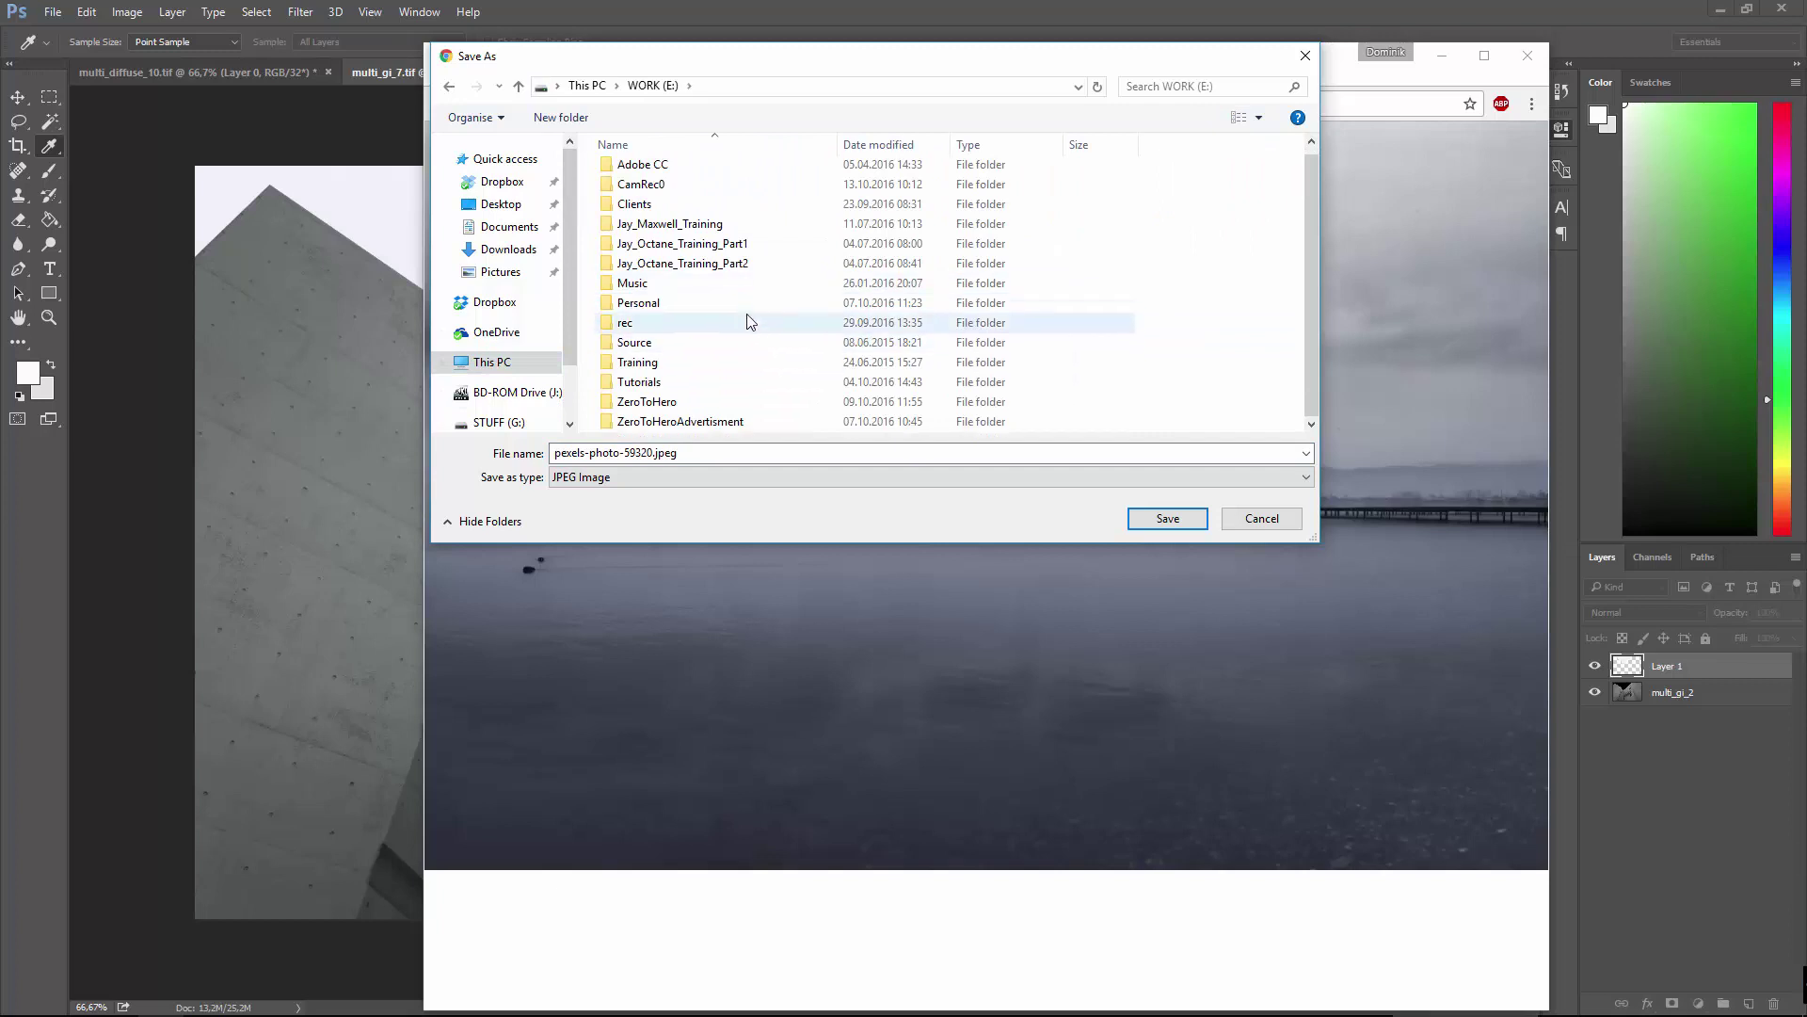
pyautogui.doubleClick(643, 401)
pyautogui.doubleClick(633, 202)
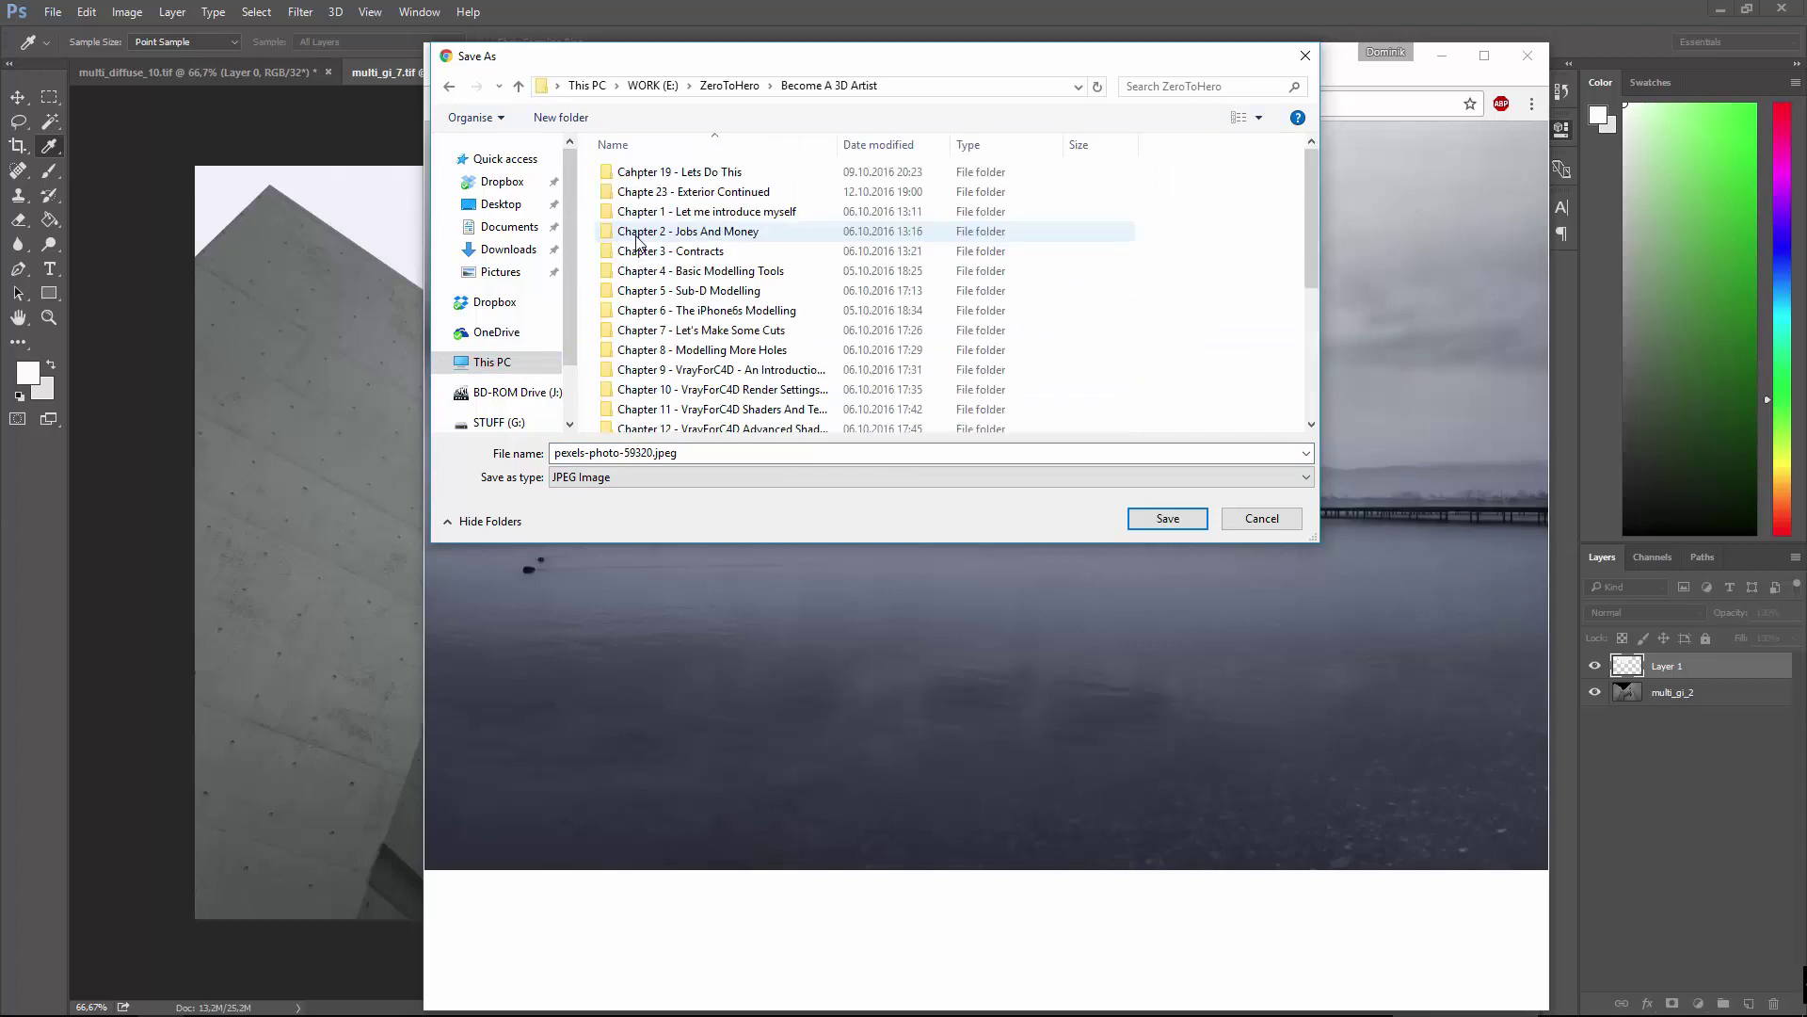
pyautogui.scroll(-3, 721, 345)
pyautogui.doubleClick(704, 402)
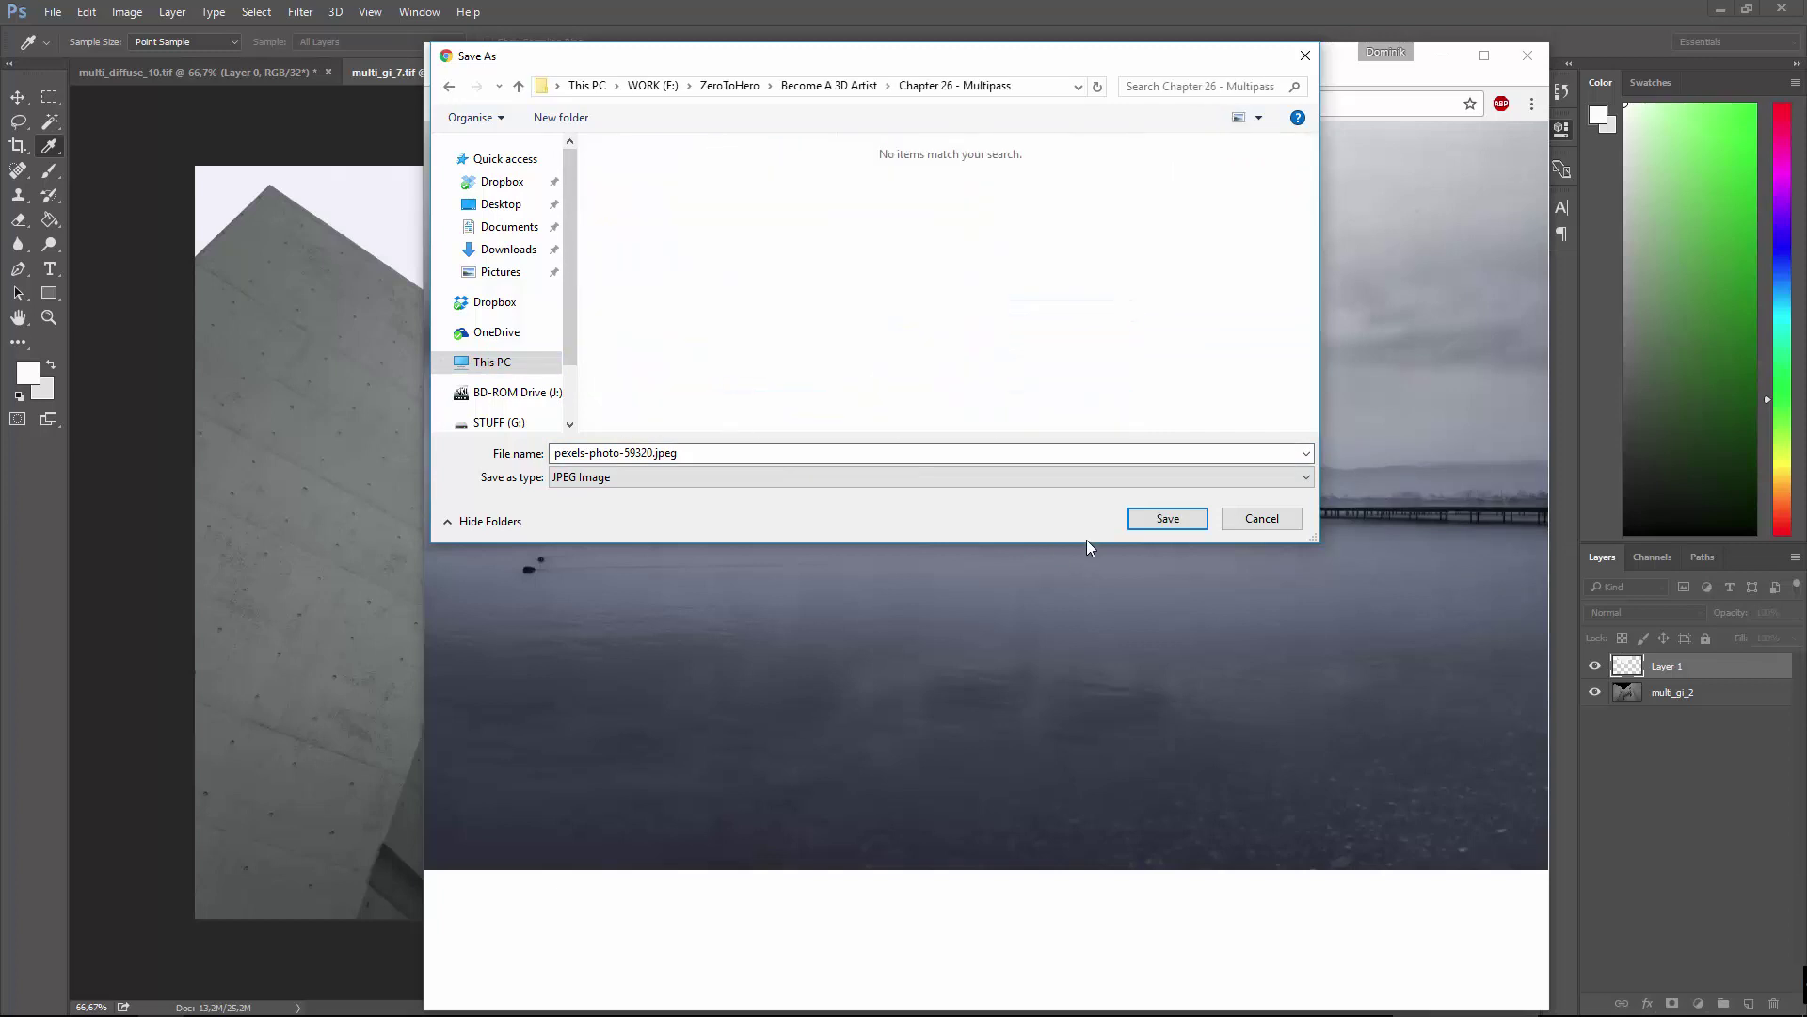
pyautogui.click(1139, 526)
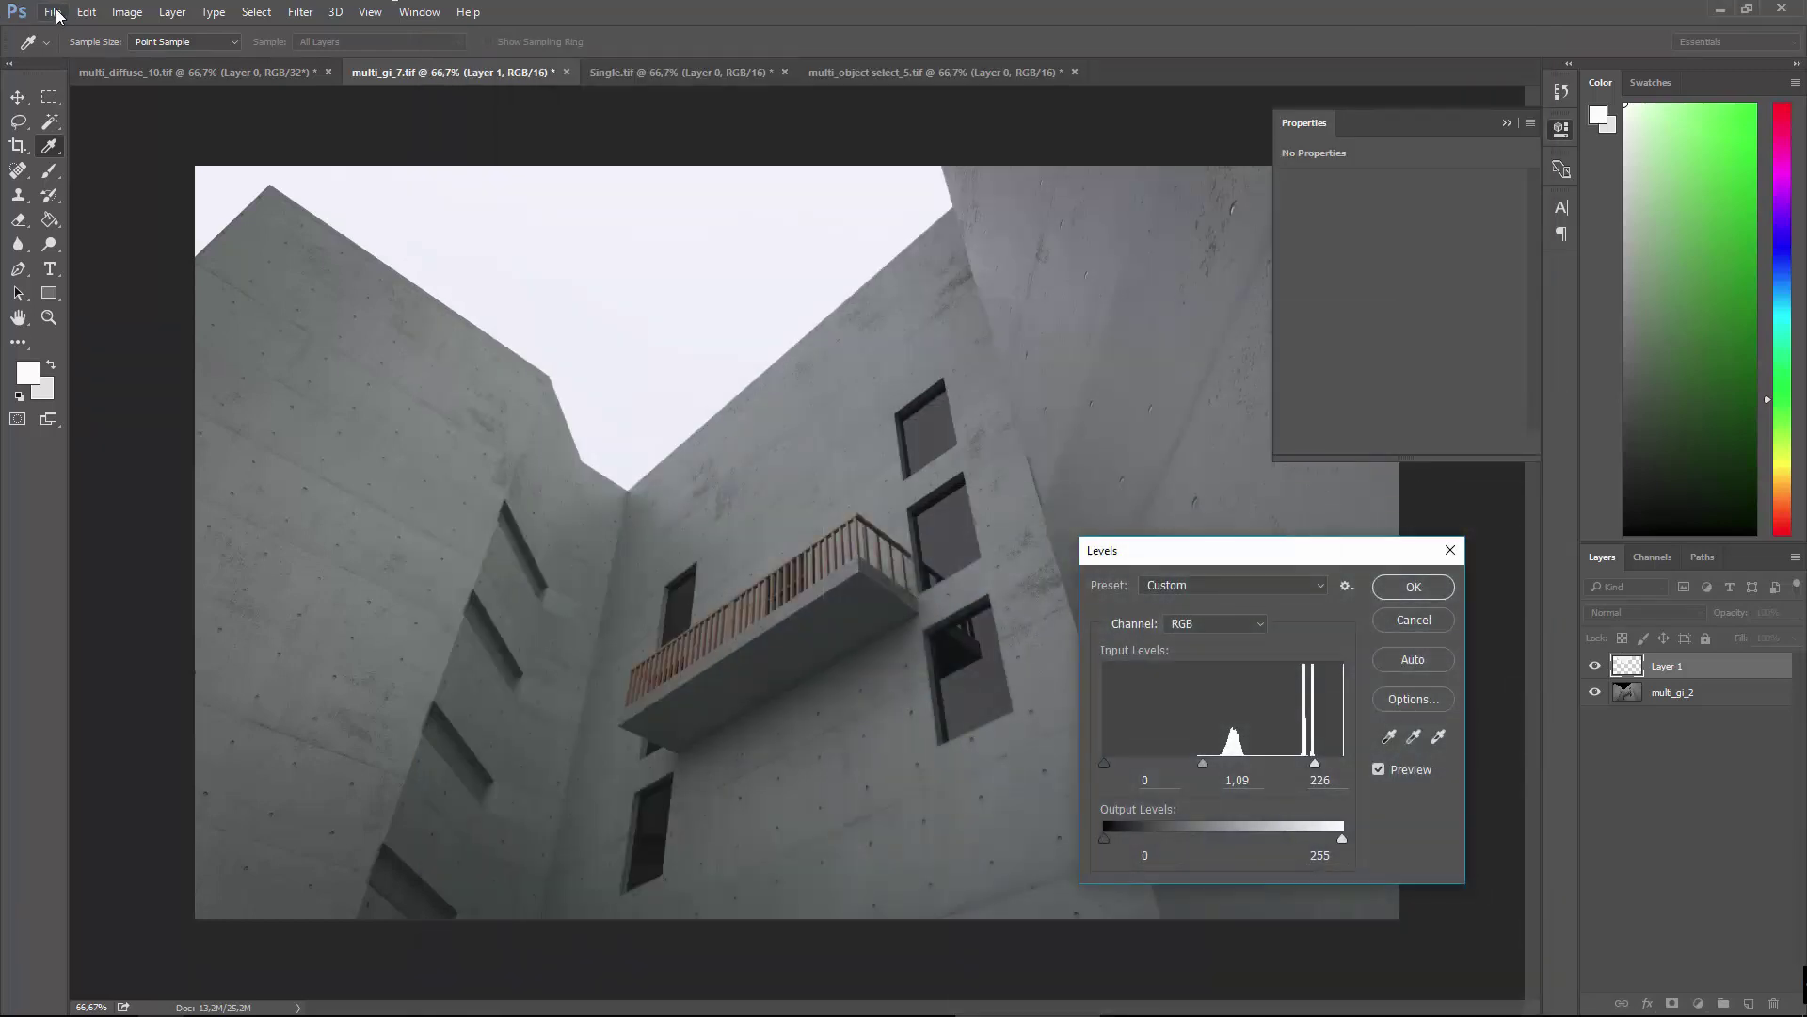
# Switch to Photoshop, cancel the pending Levels adjustment and open pexels-photo-59320.jpeg from the Chapter 26 - Multipass folder.
pyautogui.click(128, 12)
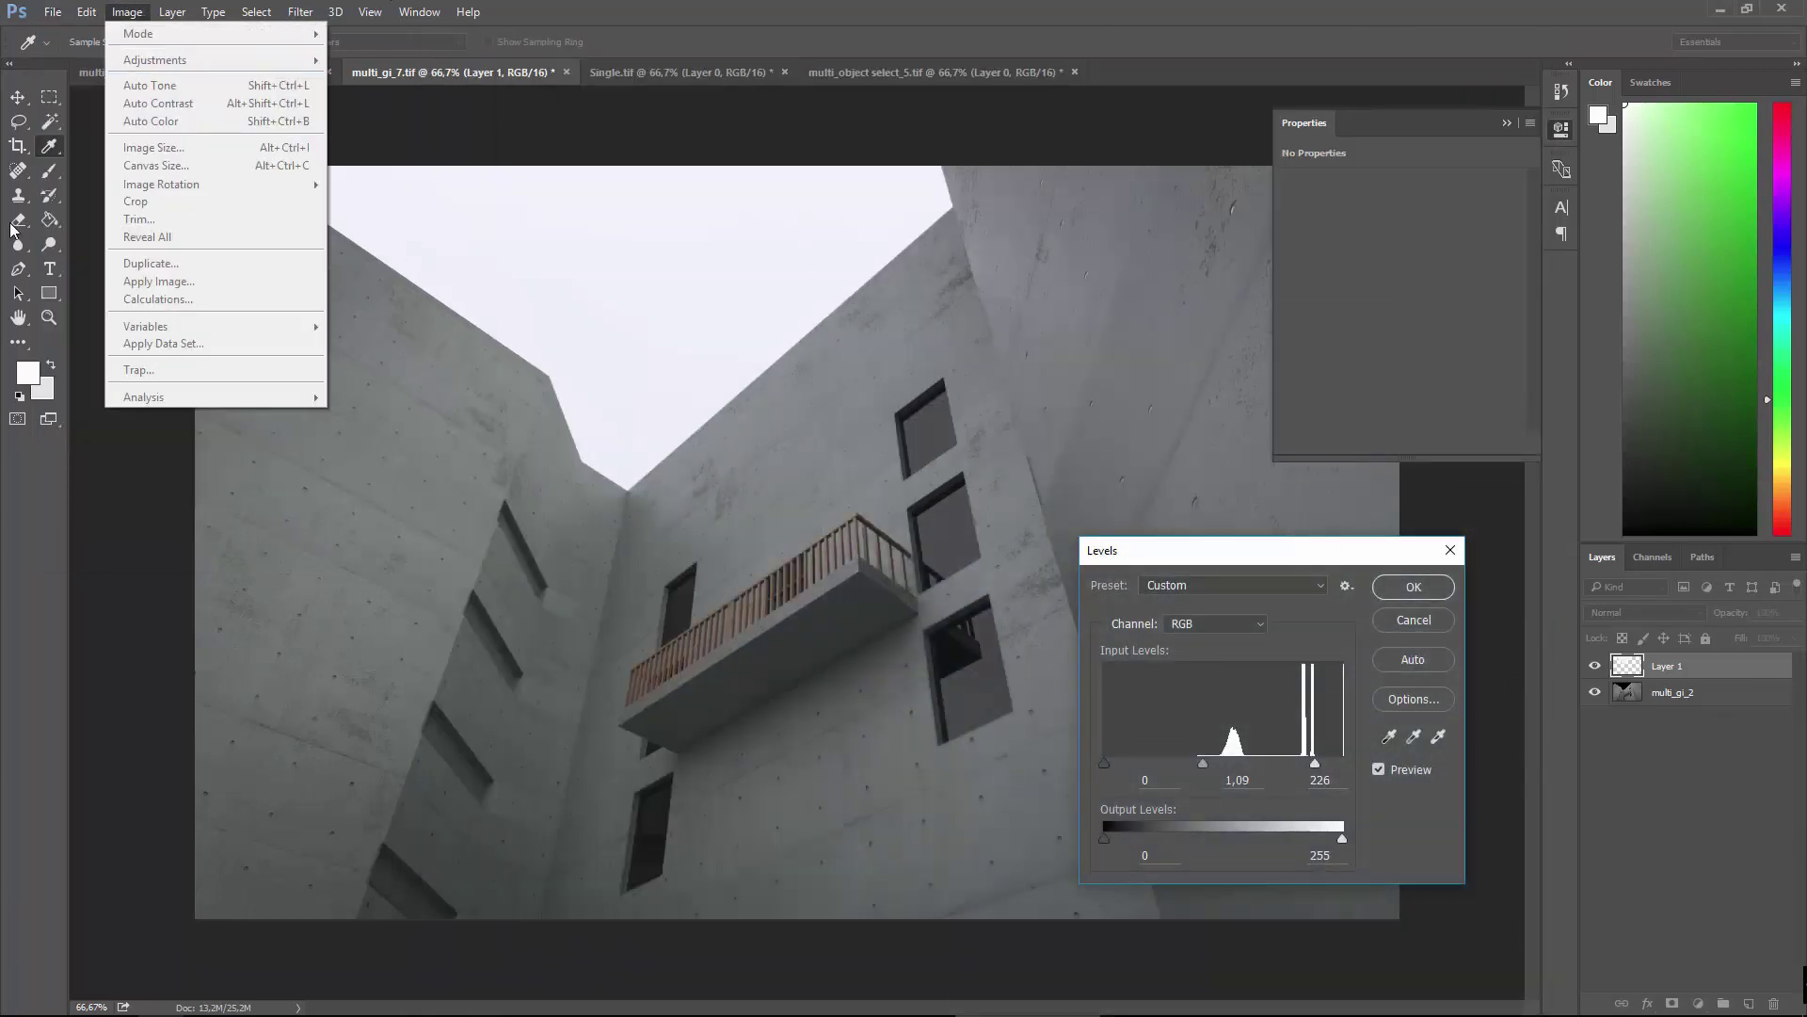
pyautogui.click(1359, 578)
pyautogui.click(1425, 619)
pyautogui.click(53, 13)
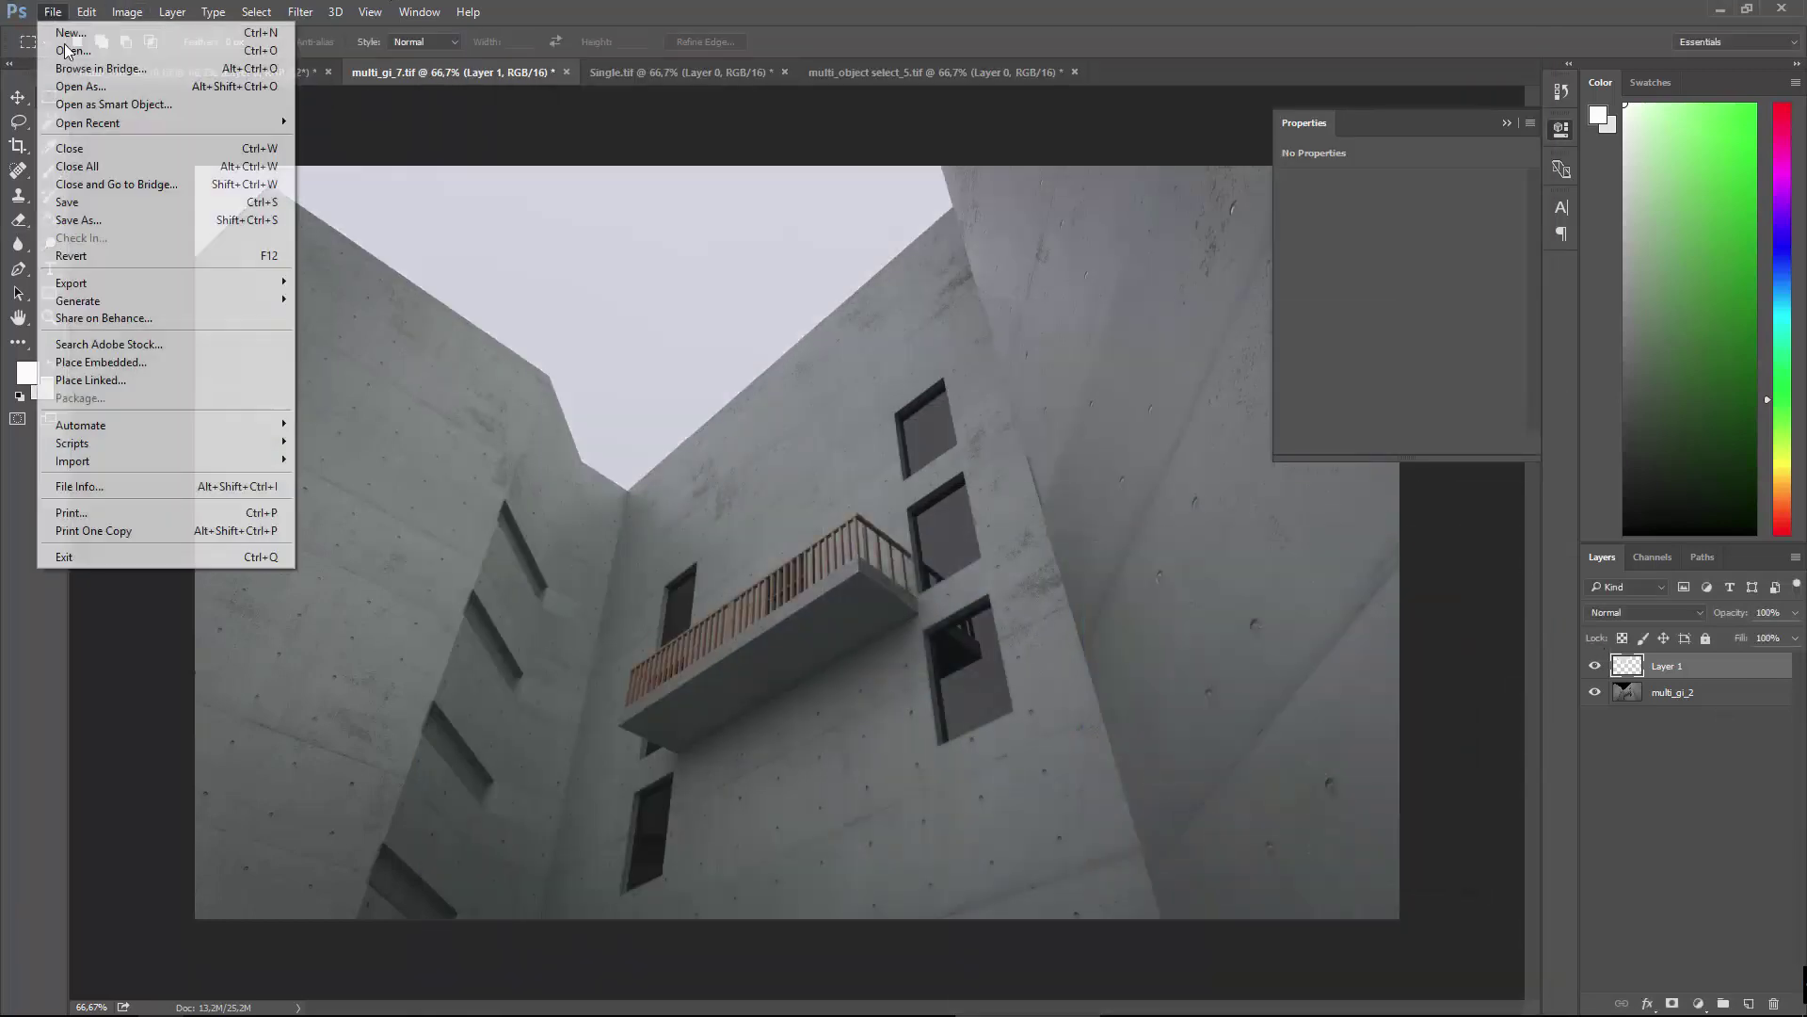
pyautogui.click(74, 50)
pyautogui.scroll(-2, 763, 424)
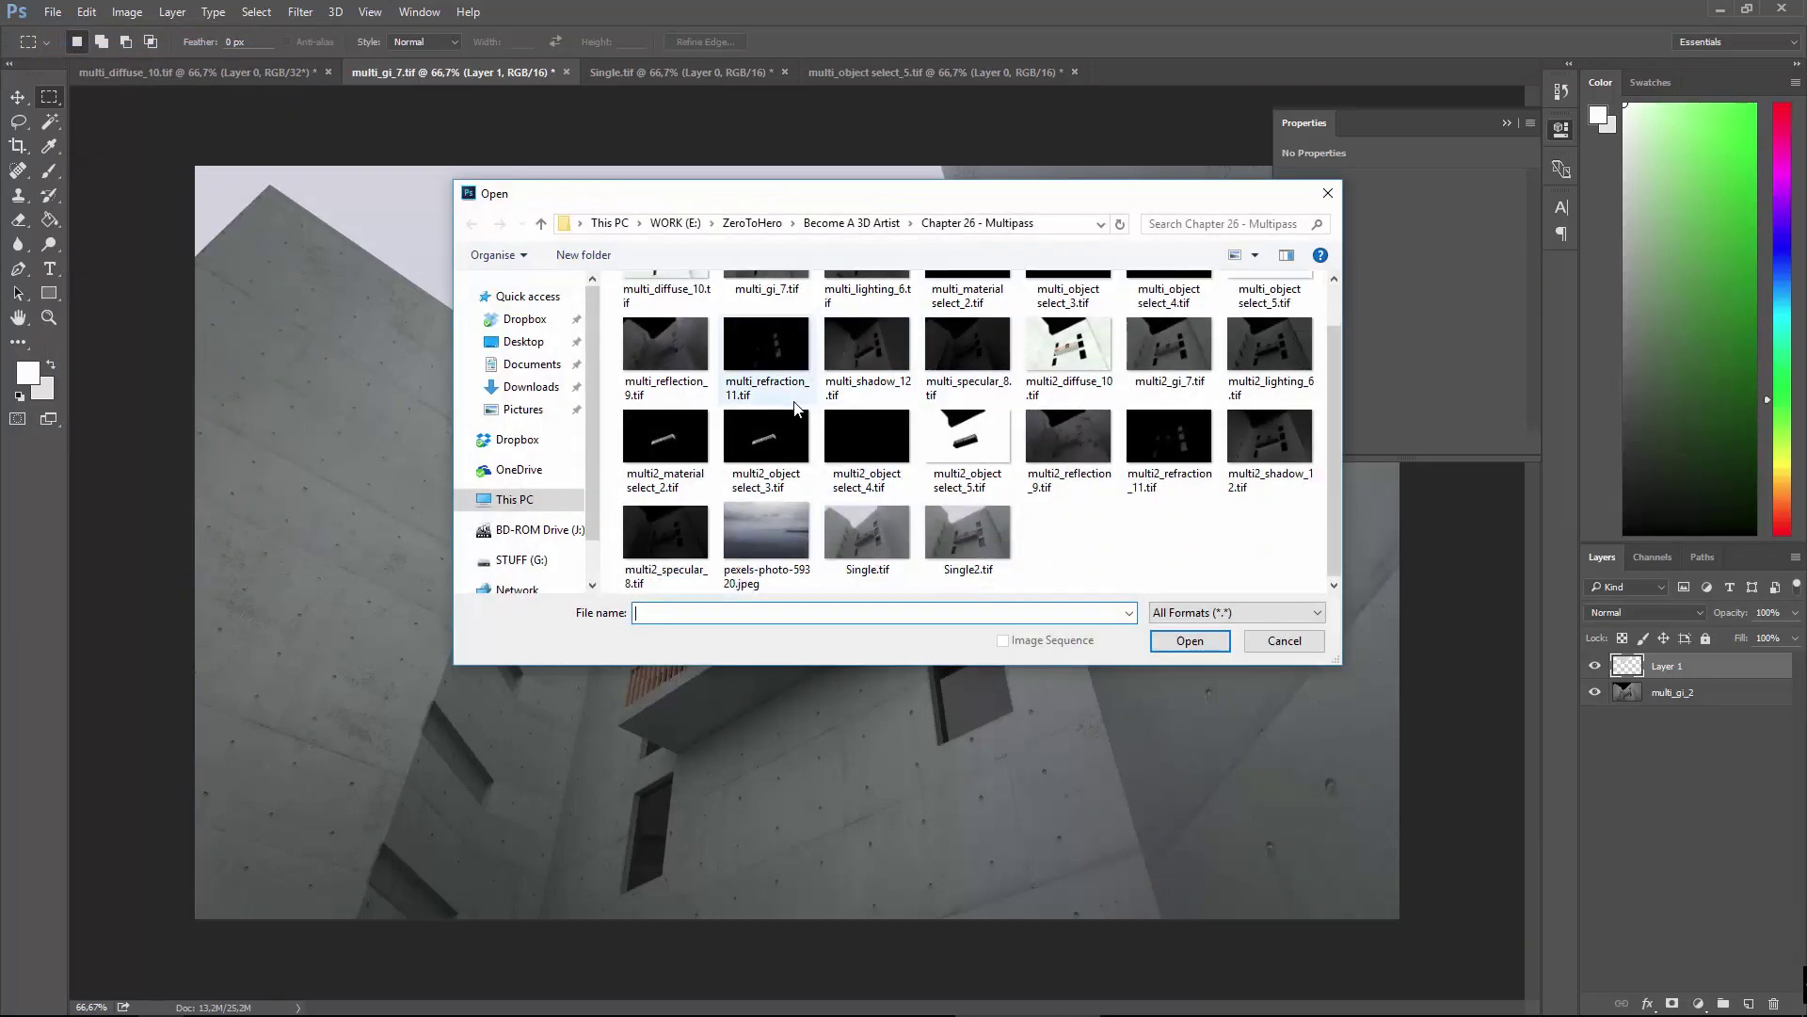
pyautogui.click(761, 550)
pyautogui.doubleClick(761, 550)
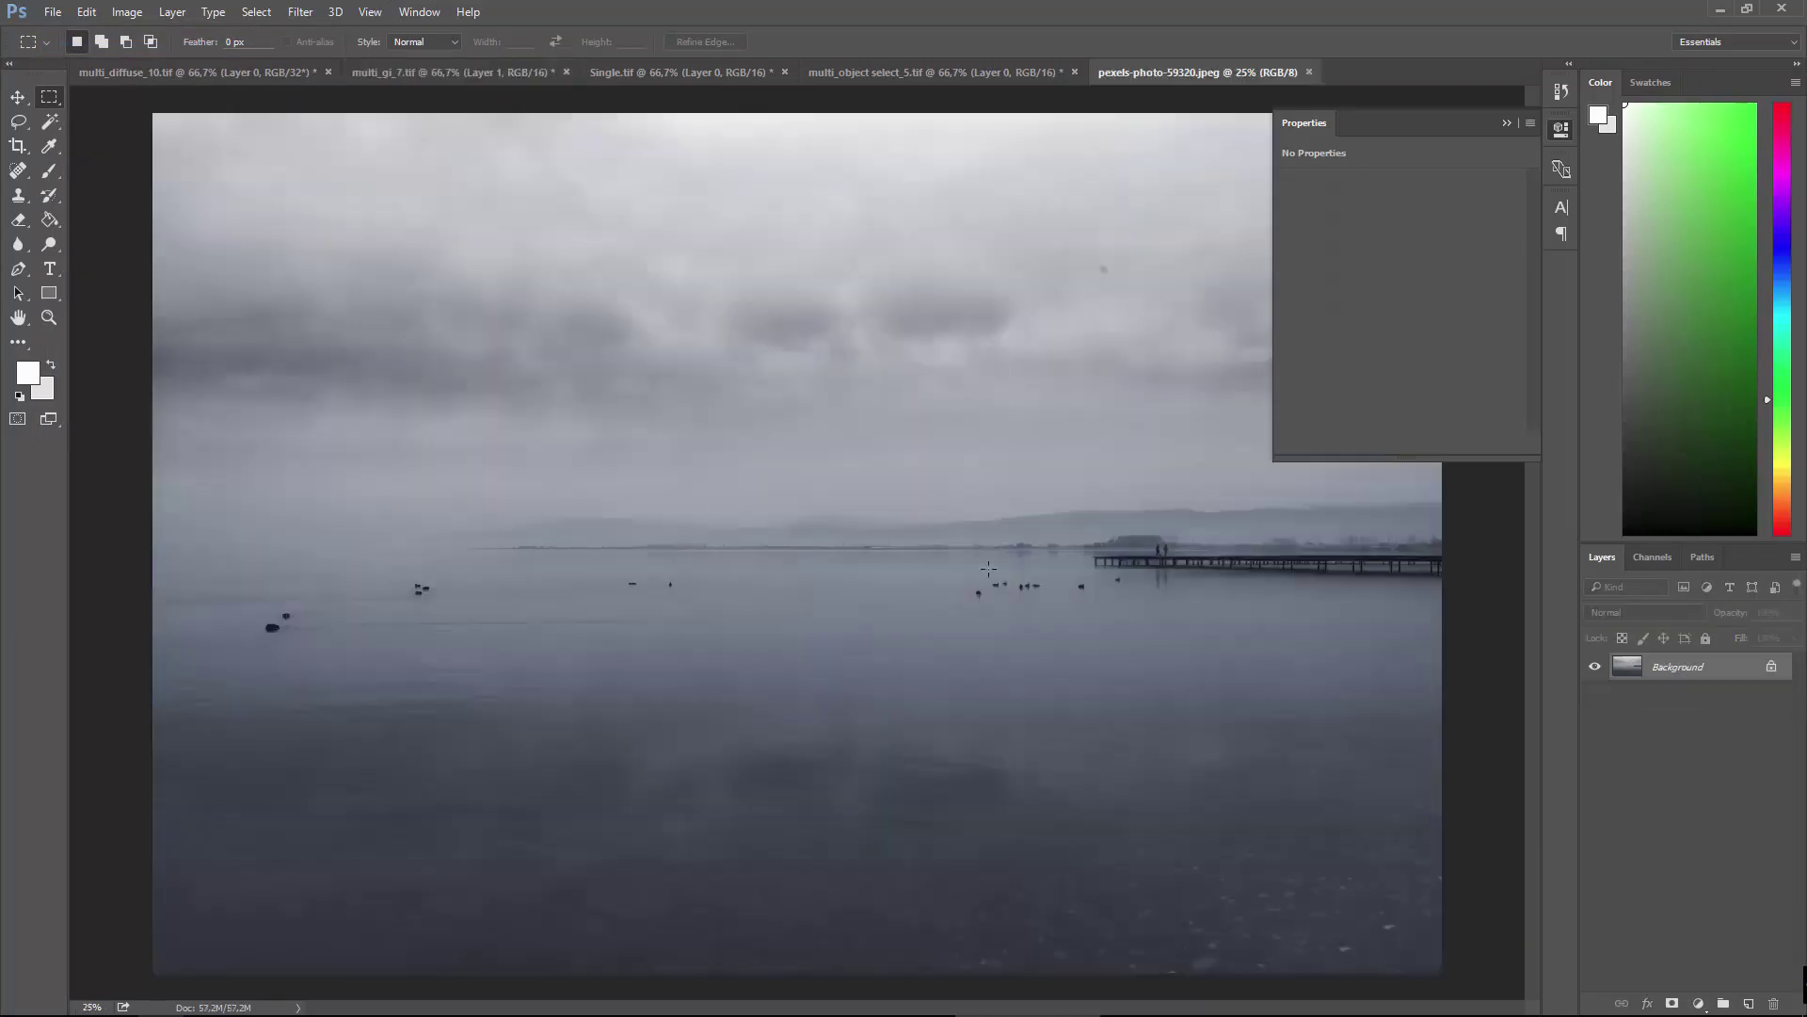
# Convert the photo's background to Layer 0 and move it into Single.tif, accepting the bit-depth difference.
pyautogui.doubleClick(1627, 667)
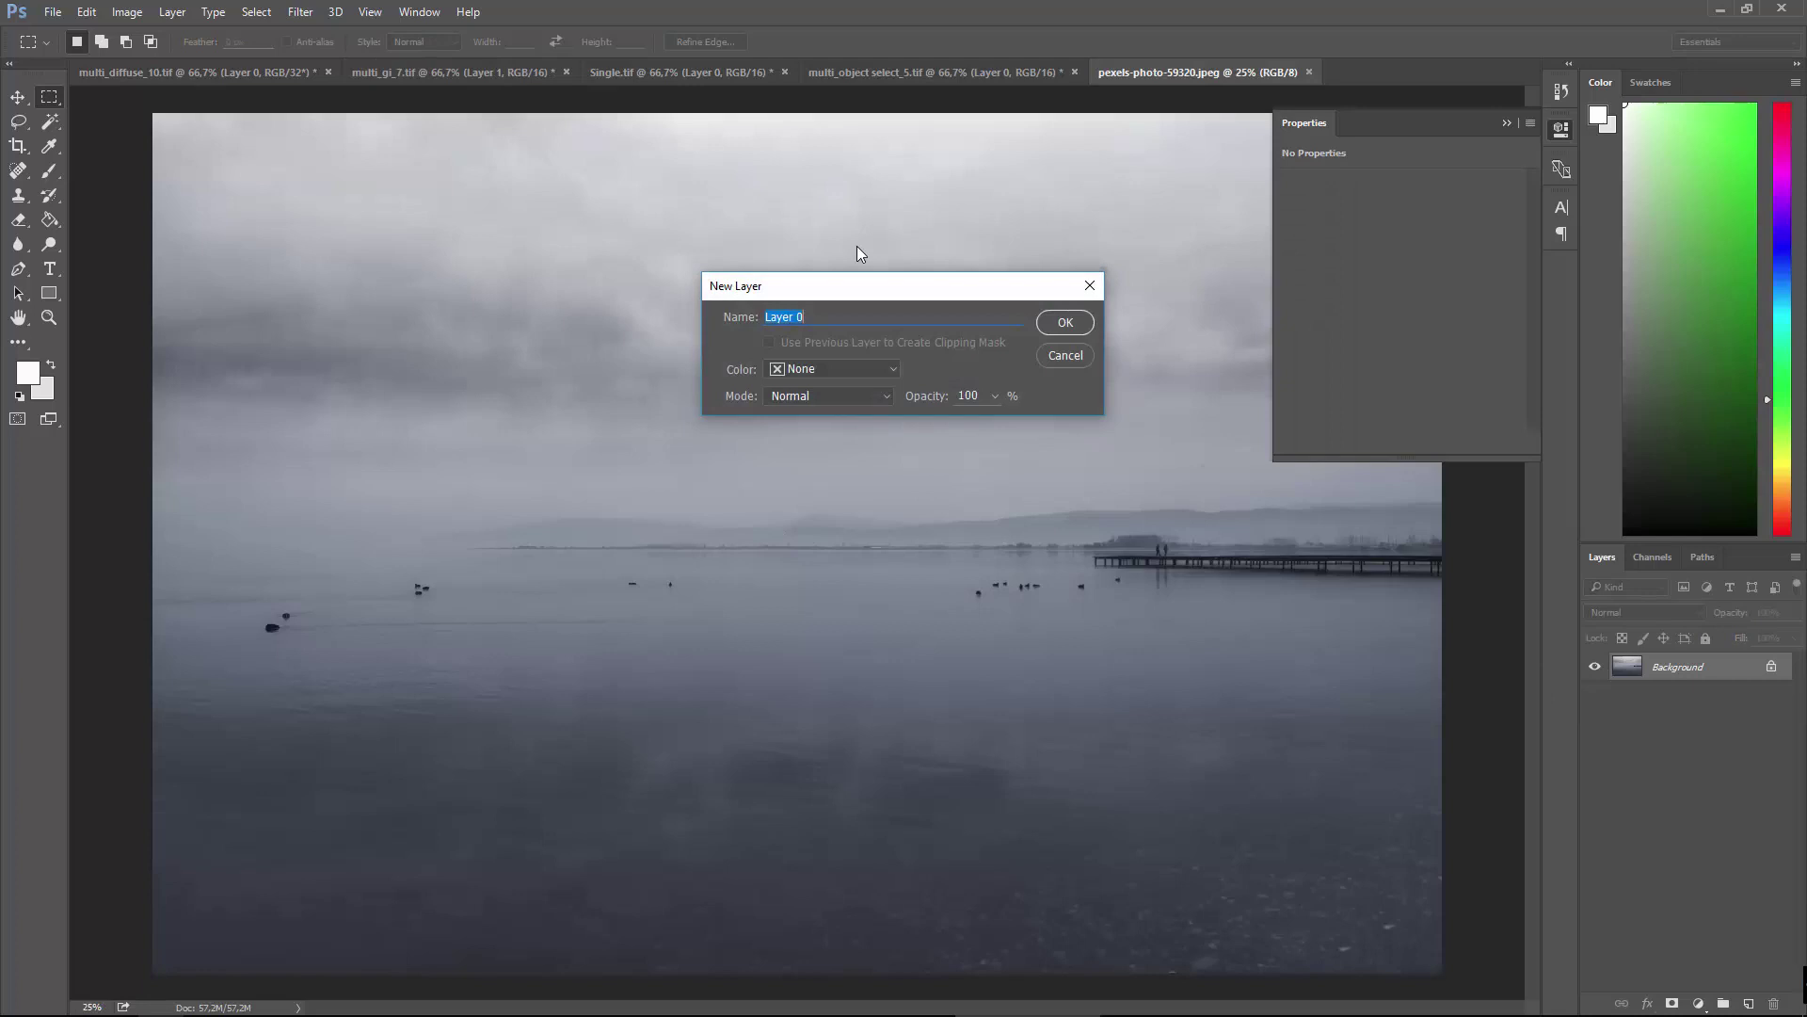
pyautogui.click(1059, 323)
pyautogui.click(19, 94)
pyautogui.moveTo(835, 472); pyautogui.dragTo(793, 490)
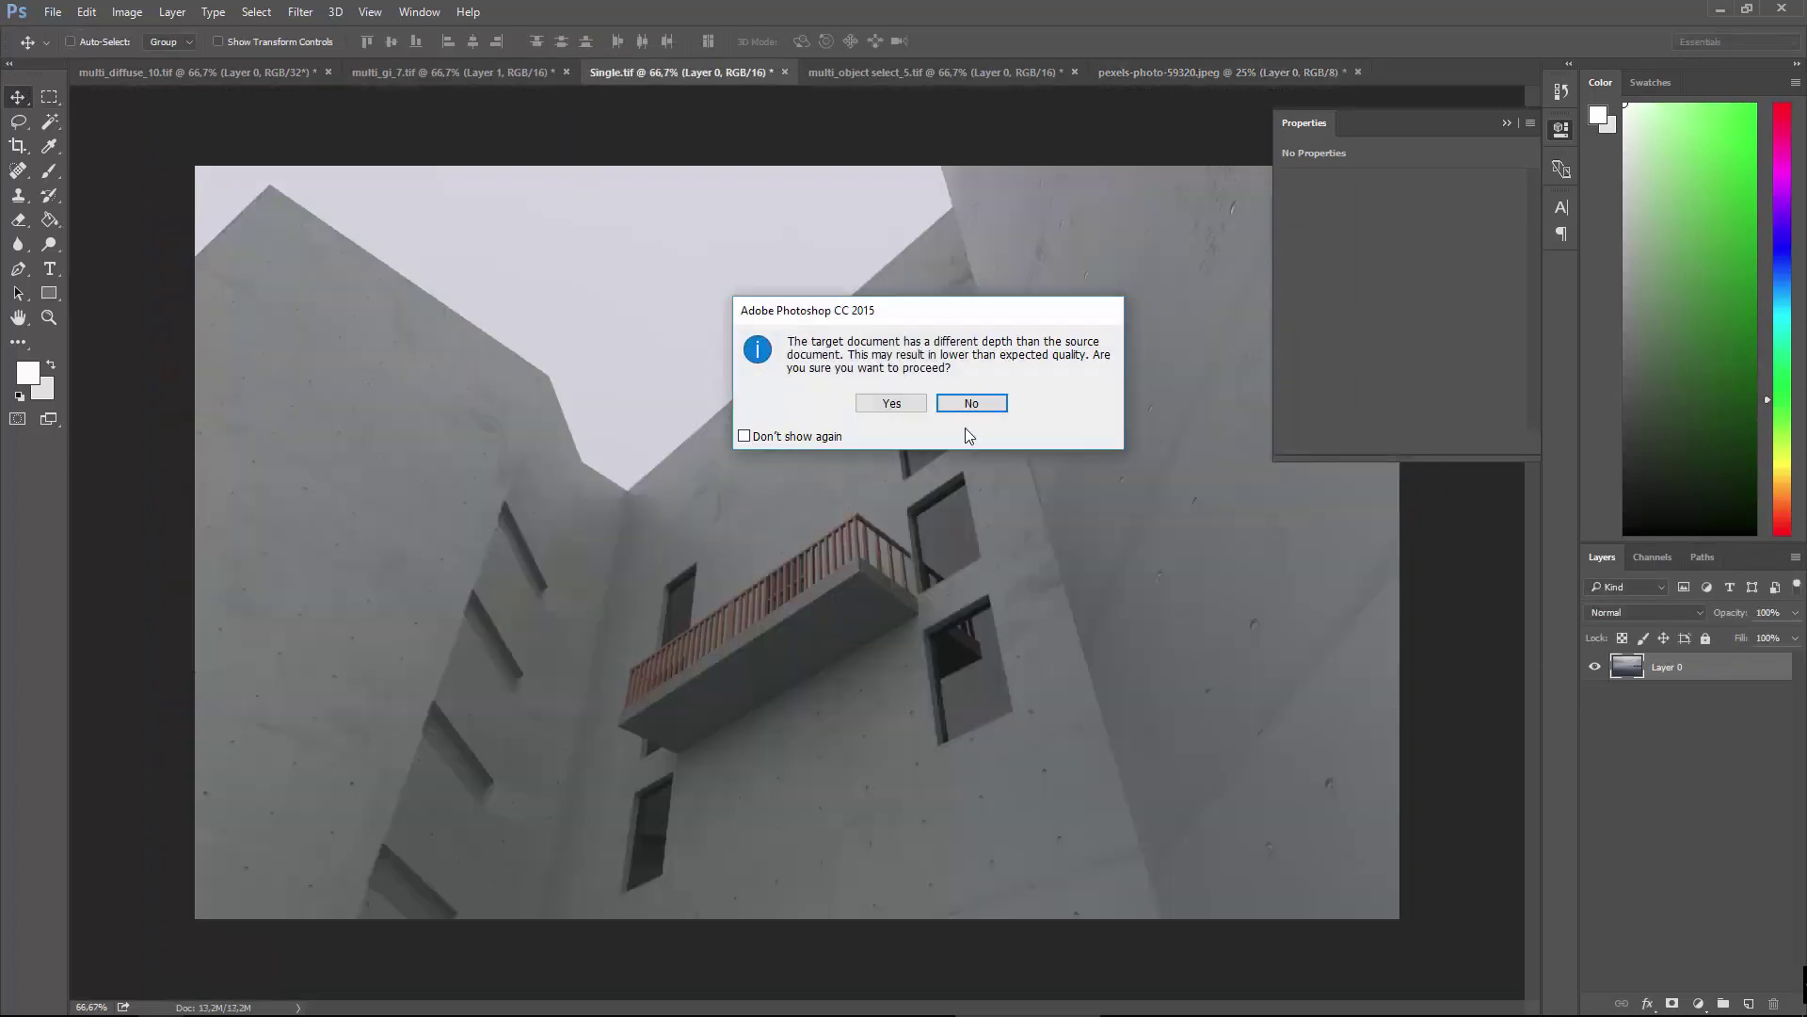
pyautogui.click(891, 406)
pyautogui.moveTo(935, 577)
pyautogui.mouseDown()
pyautogui.moveTo(887, 448)
pyautogui.moveTo(912, 621)
pyautogui.moveTo(892, 909)
pyautogui.moveTo(948, 734)
pyautogui.moveTo(927, 576)
pyautogui.mouseUp()
# Scale the sky photo layer in Single.tif down to about 49% with Free Transform and apply the transformation.
pyautogui.hotkey('ctrl', 't')
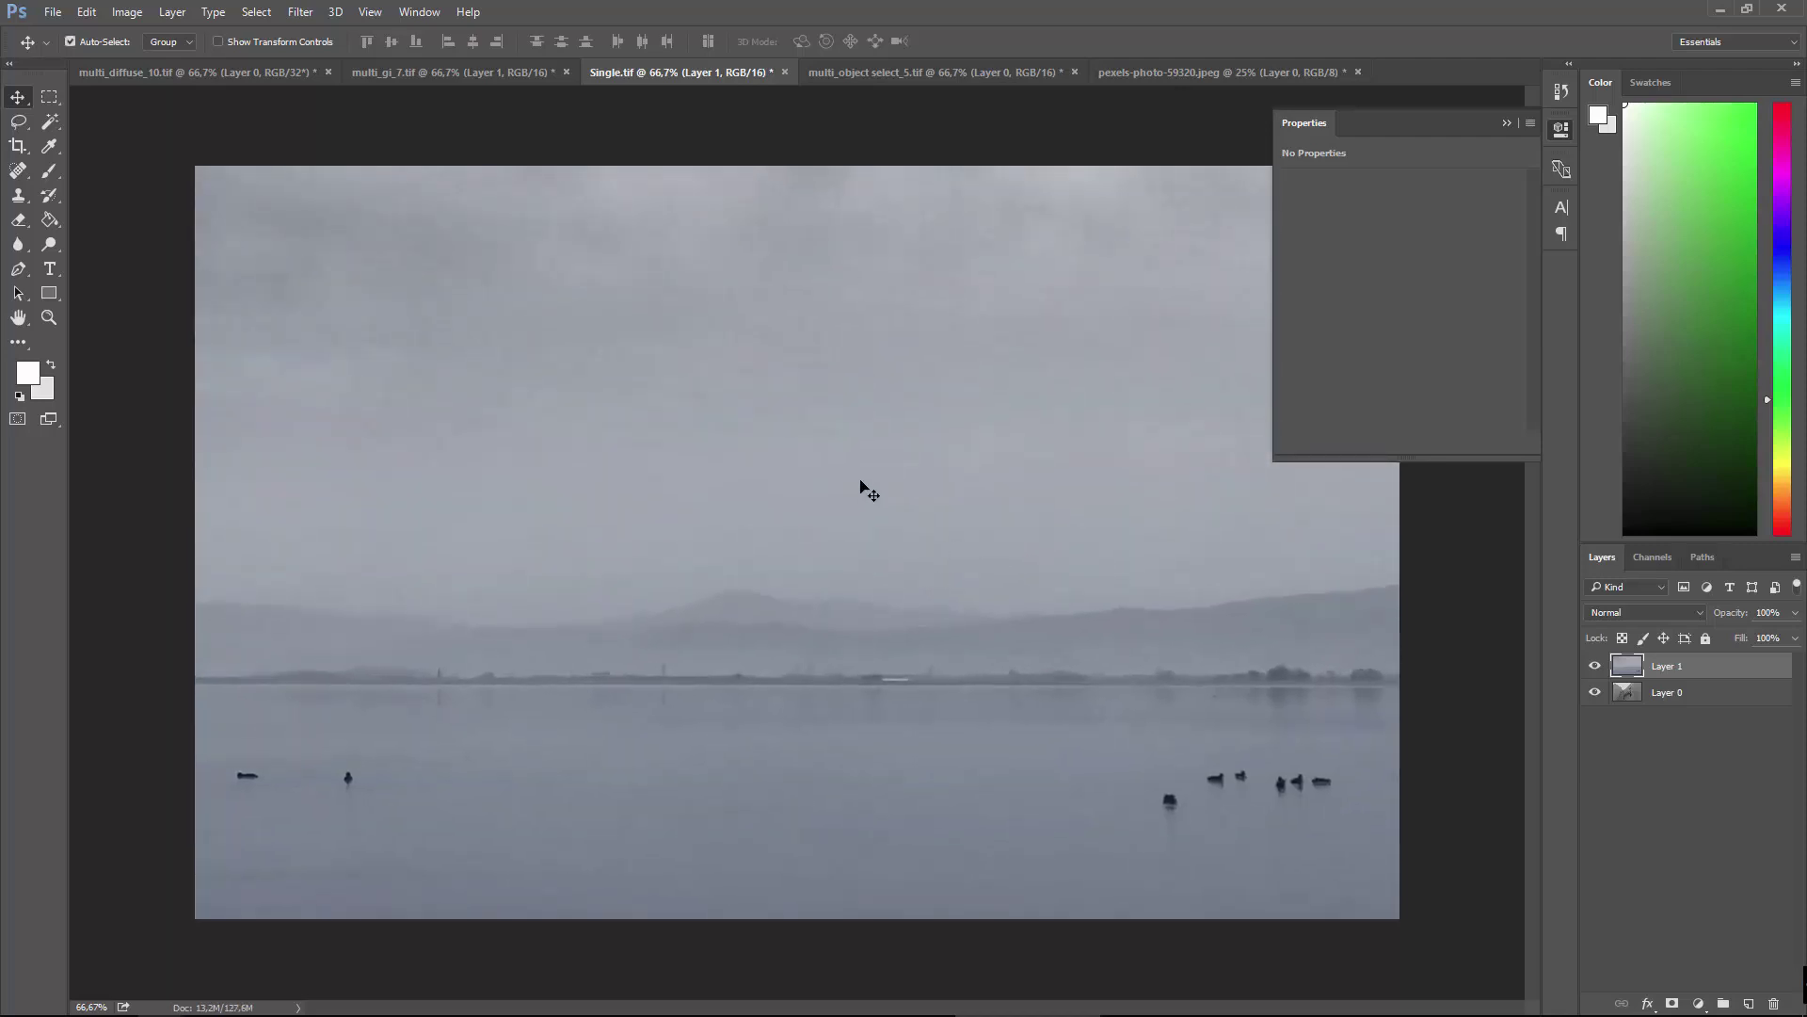
pyautogui.hotkey('ctrl', '-')
pyautogui.hotkey('ctrl', '-')
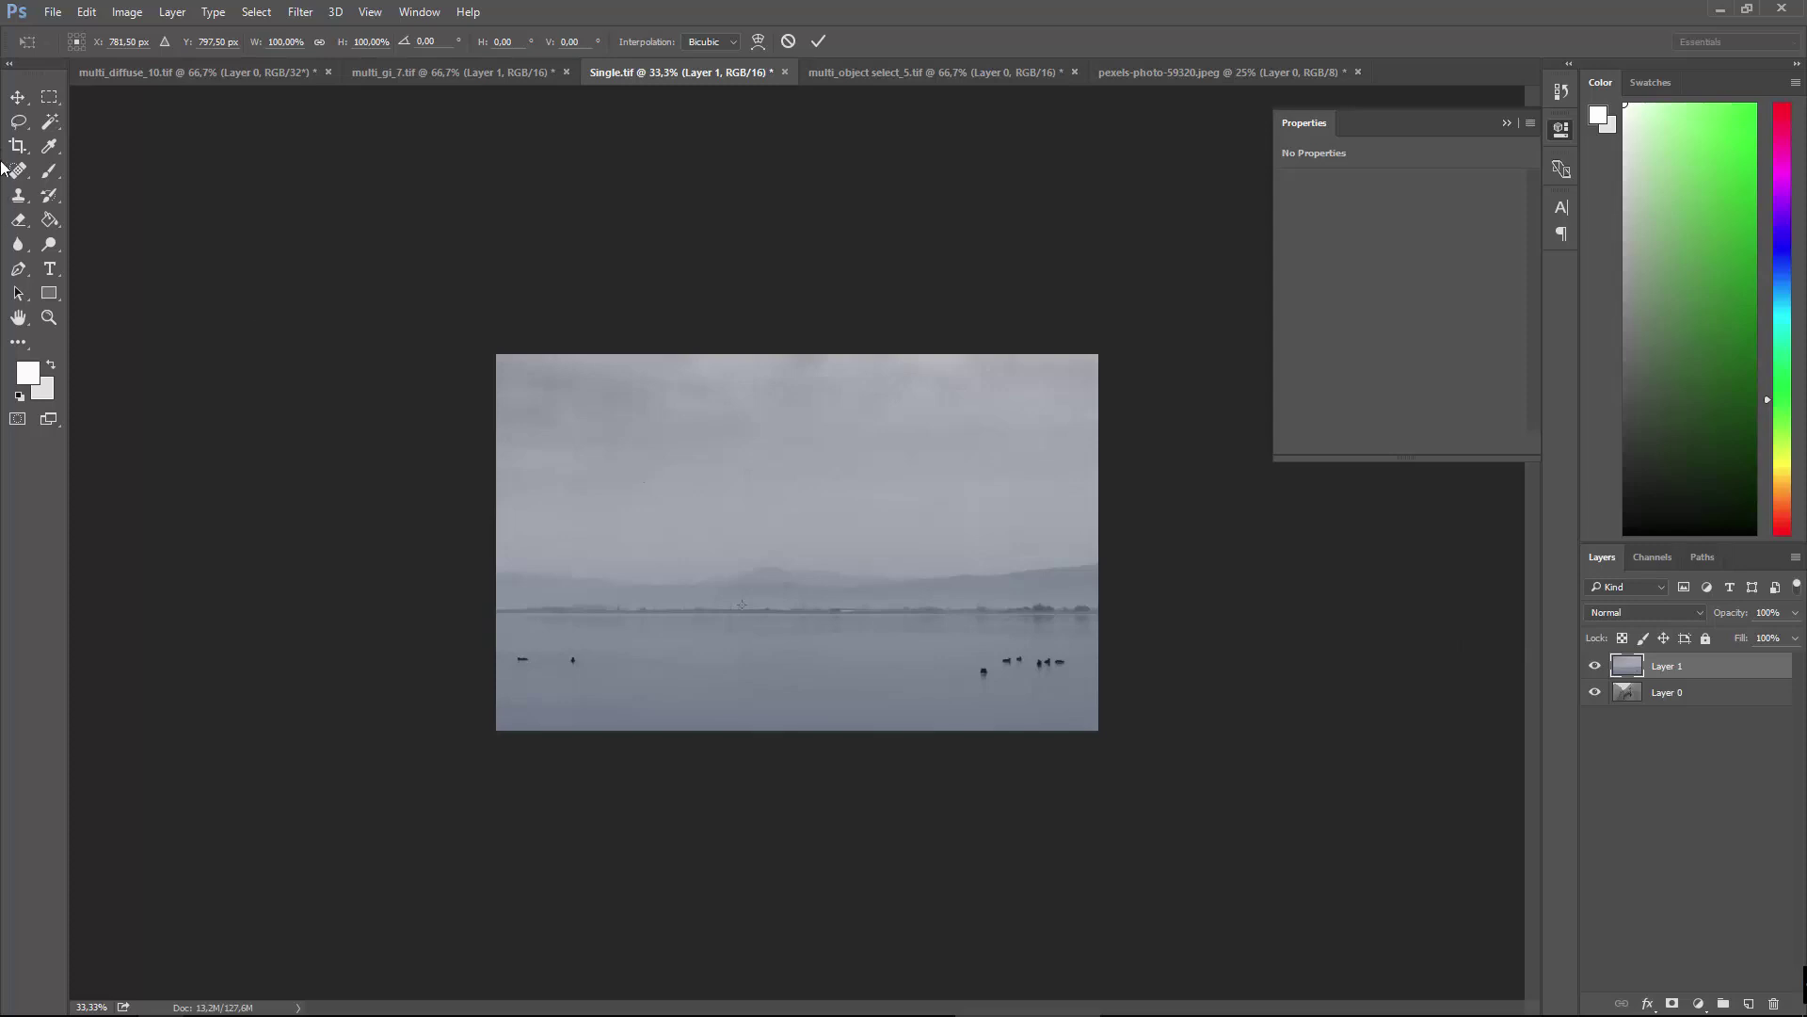
pyautogui.hotkey('ctrl', '-')
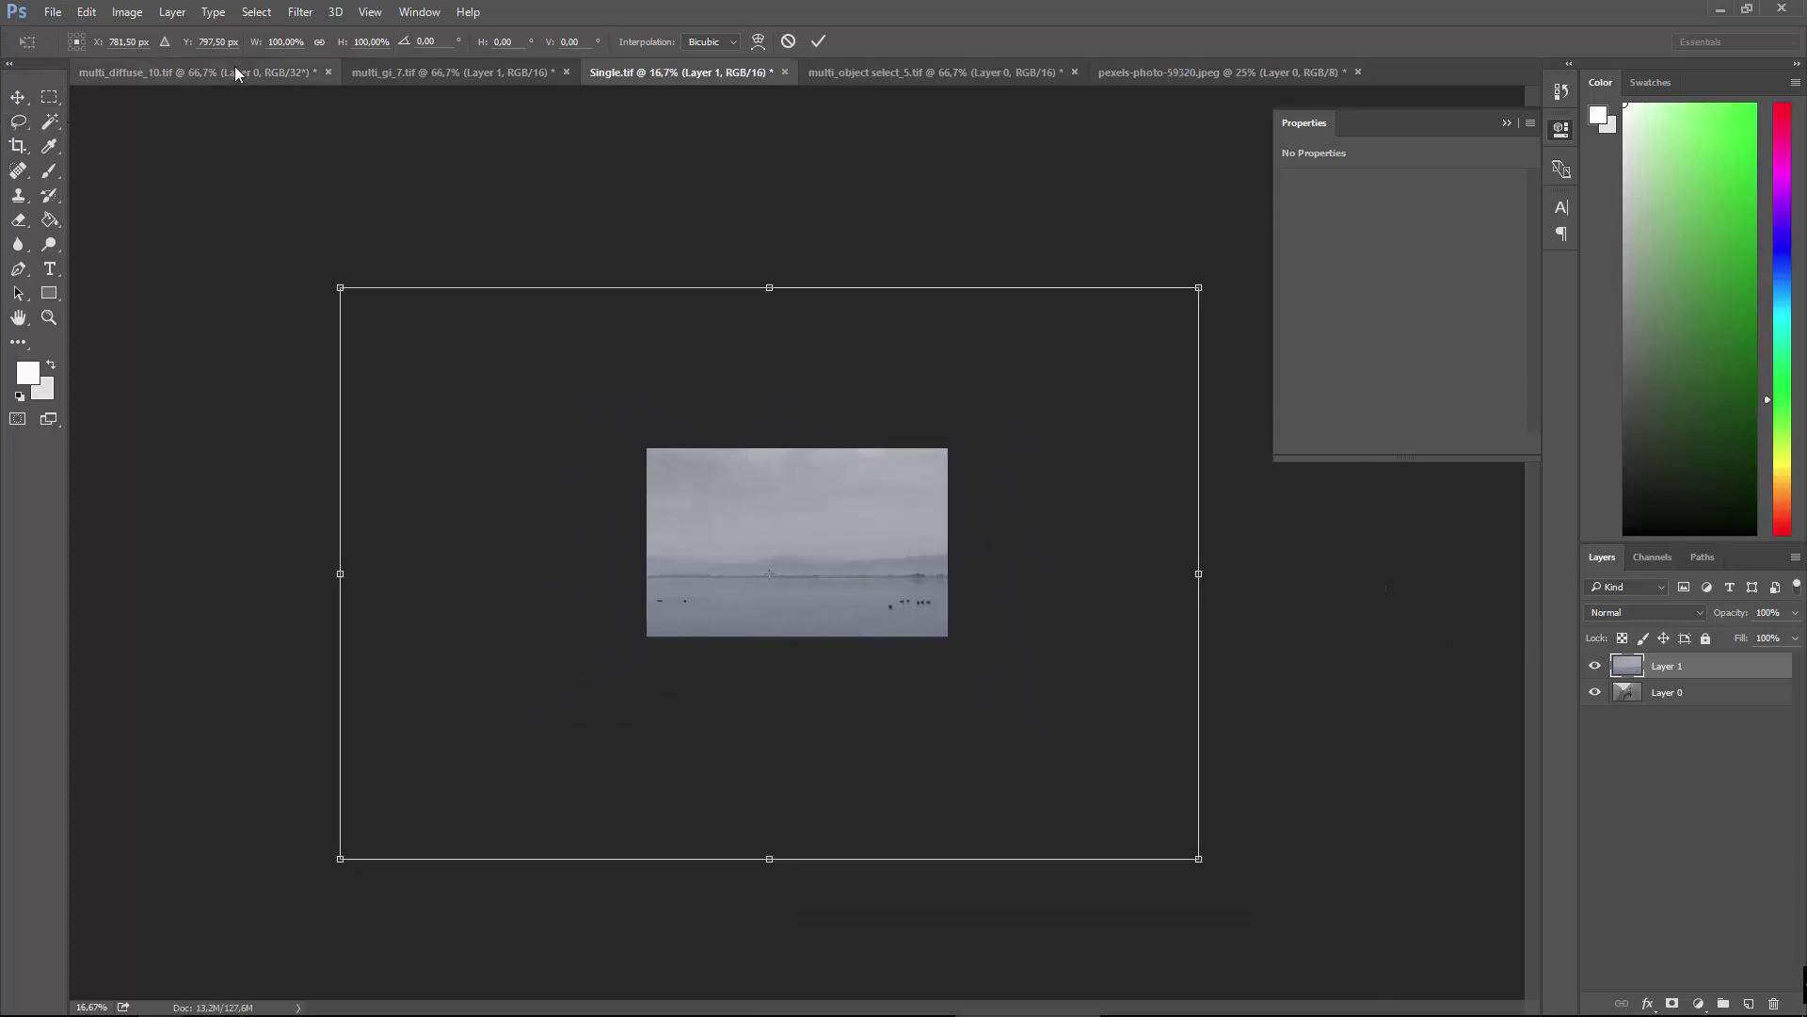
pyautogui.moveTo(339, 284); pyautogui.dragTo(775, 577)
pyautogui.click(33, 94)
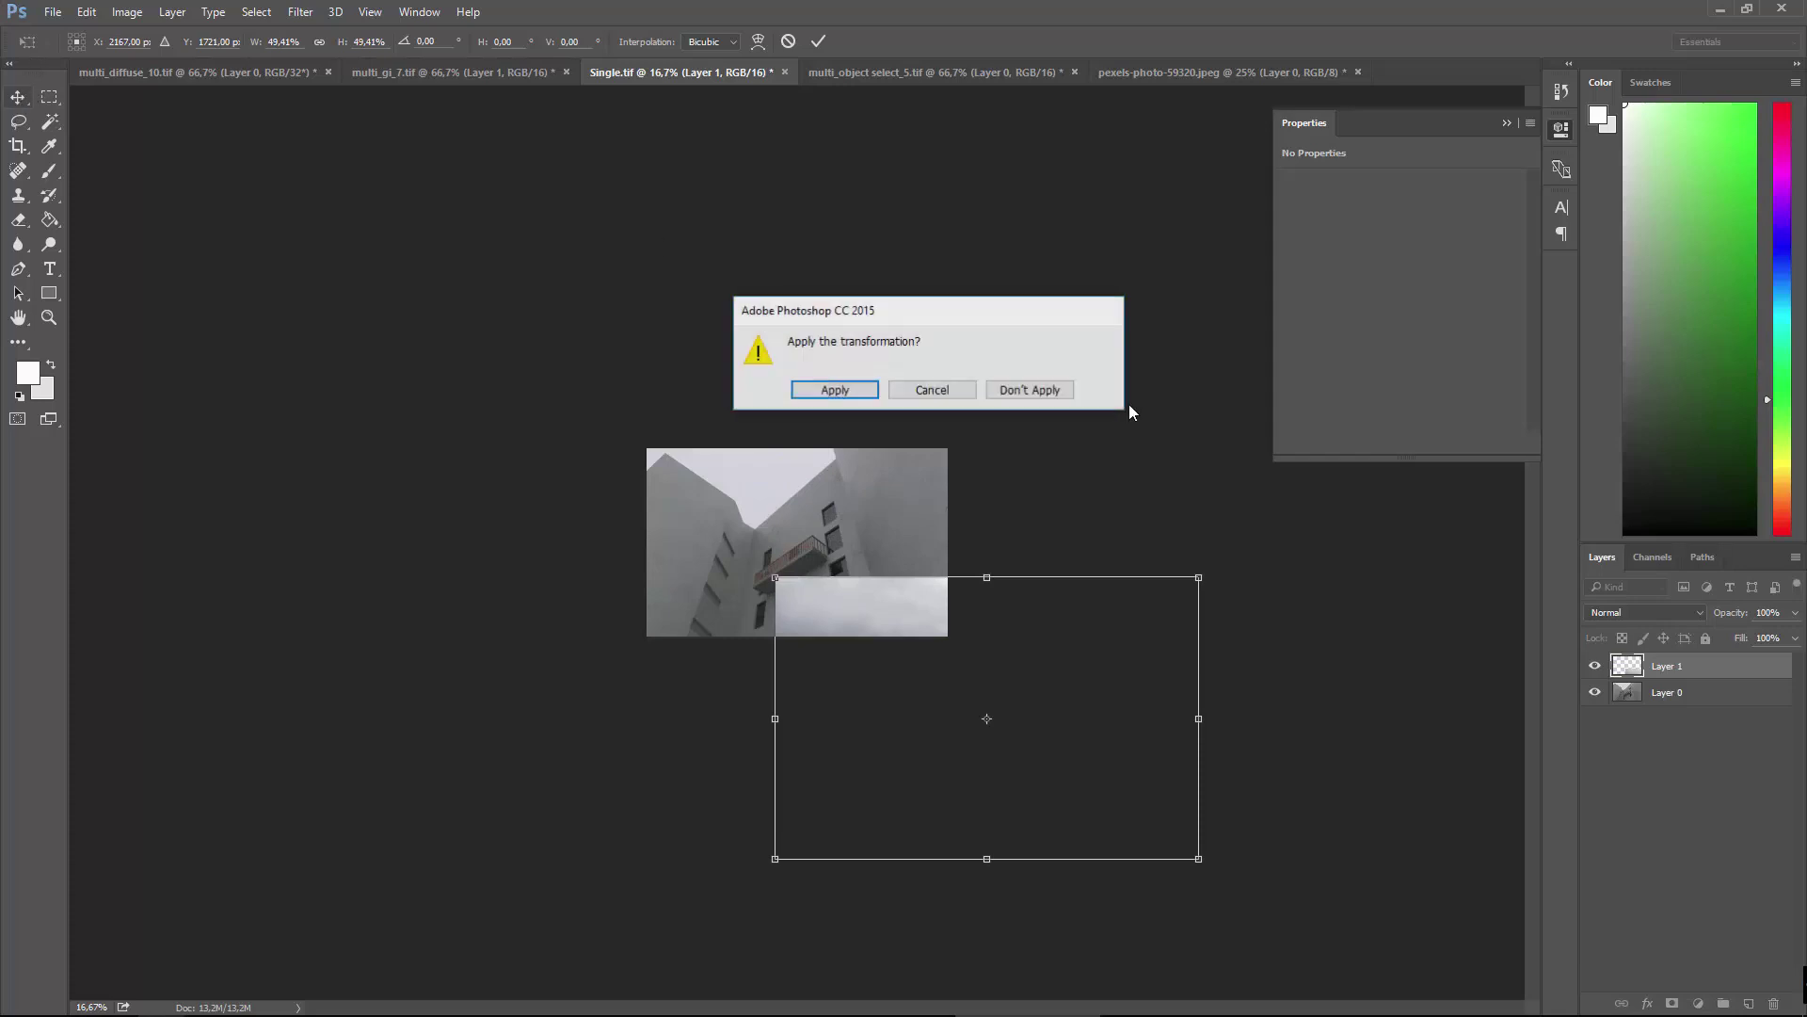
pyautogui.click(802, 389)
# Position the sky photo over the whole building render and place its layer below Layer 0.
pyautogui.moveTo(837, 636); pyautogui.dragTo(748, 468)
pyautogui.moveTo(1634, 689); pyautogui.dragTo(1635, 714)
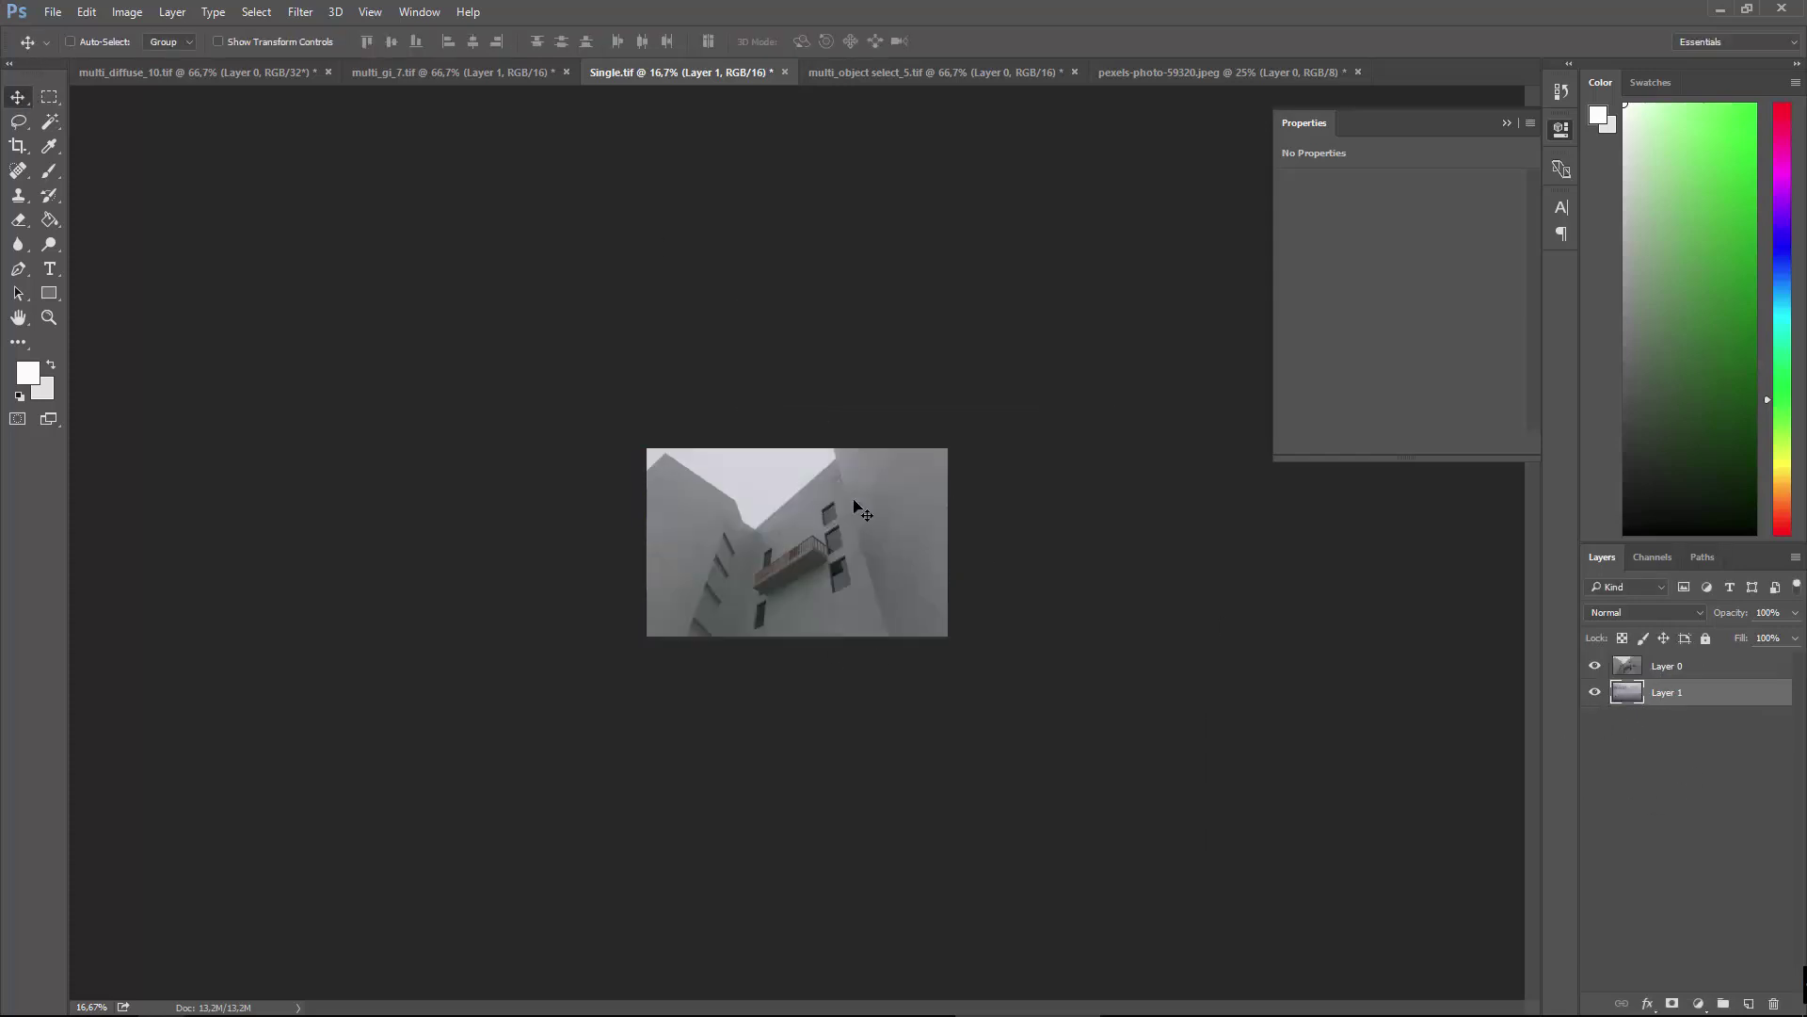
pyautogui.hotkey('ctrl', '+')
pyautogui.hotkey('ctrl', '+')
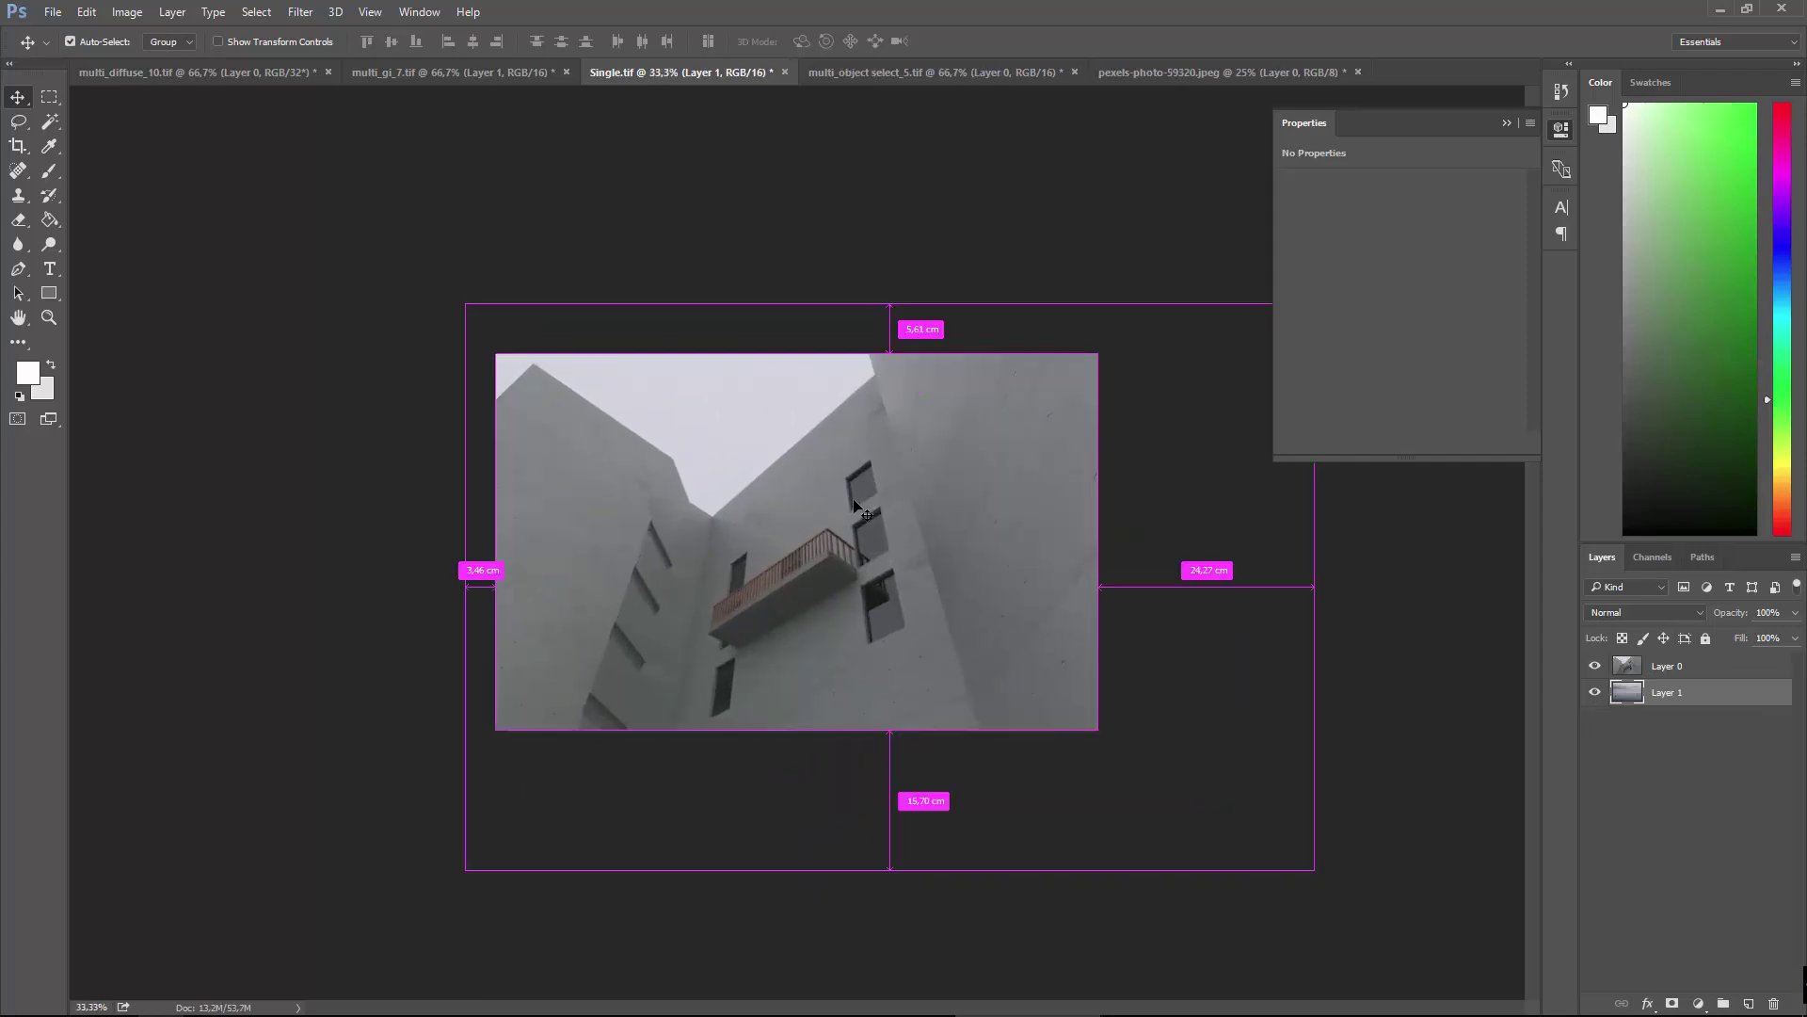
pyautogui.hotkey('ctrl', '+')
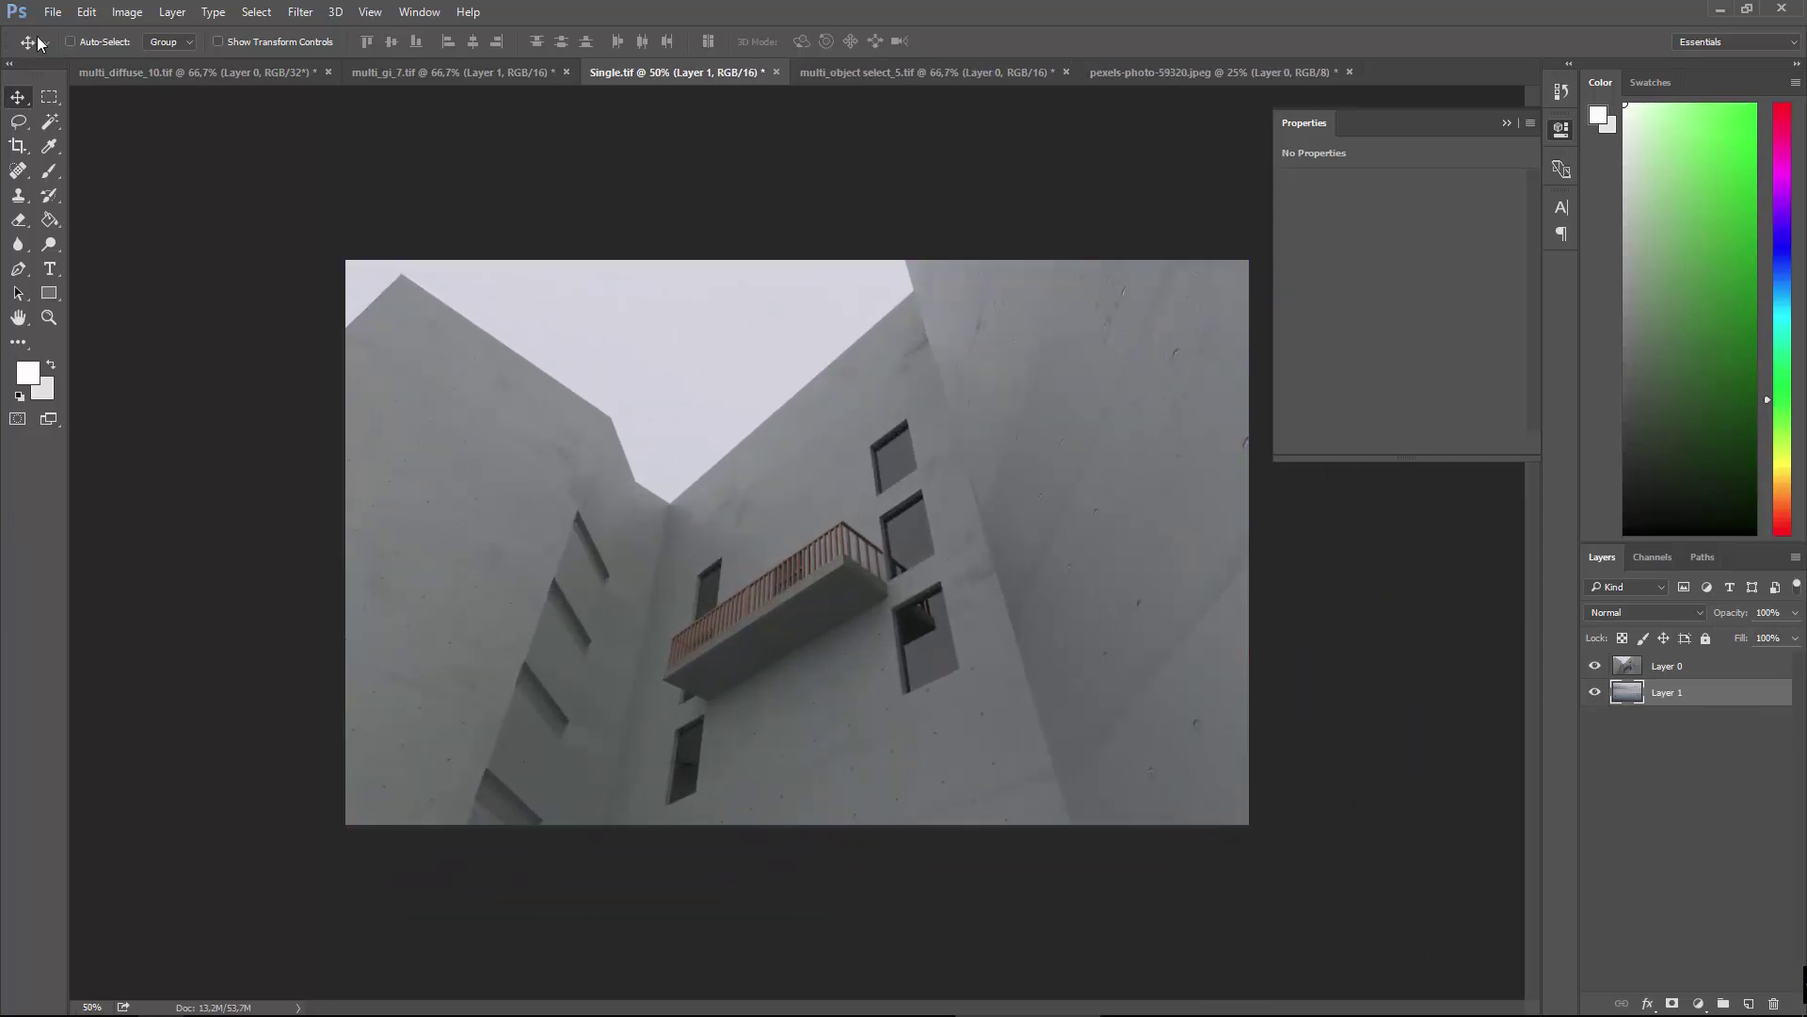
# Try to select the sky area with the Magic Wand while Layer 1 is active.
pyautogui.click(50, 121)
pyautogui.click(721, 382)
pyautogui.hotkey('ctrl', 'd')
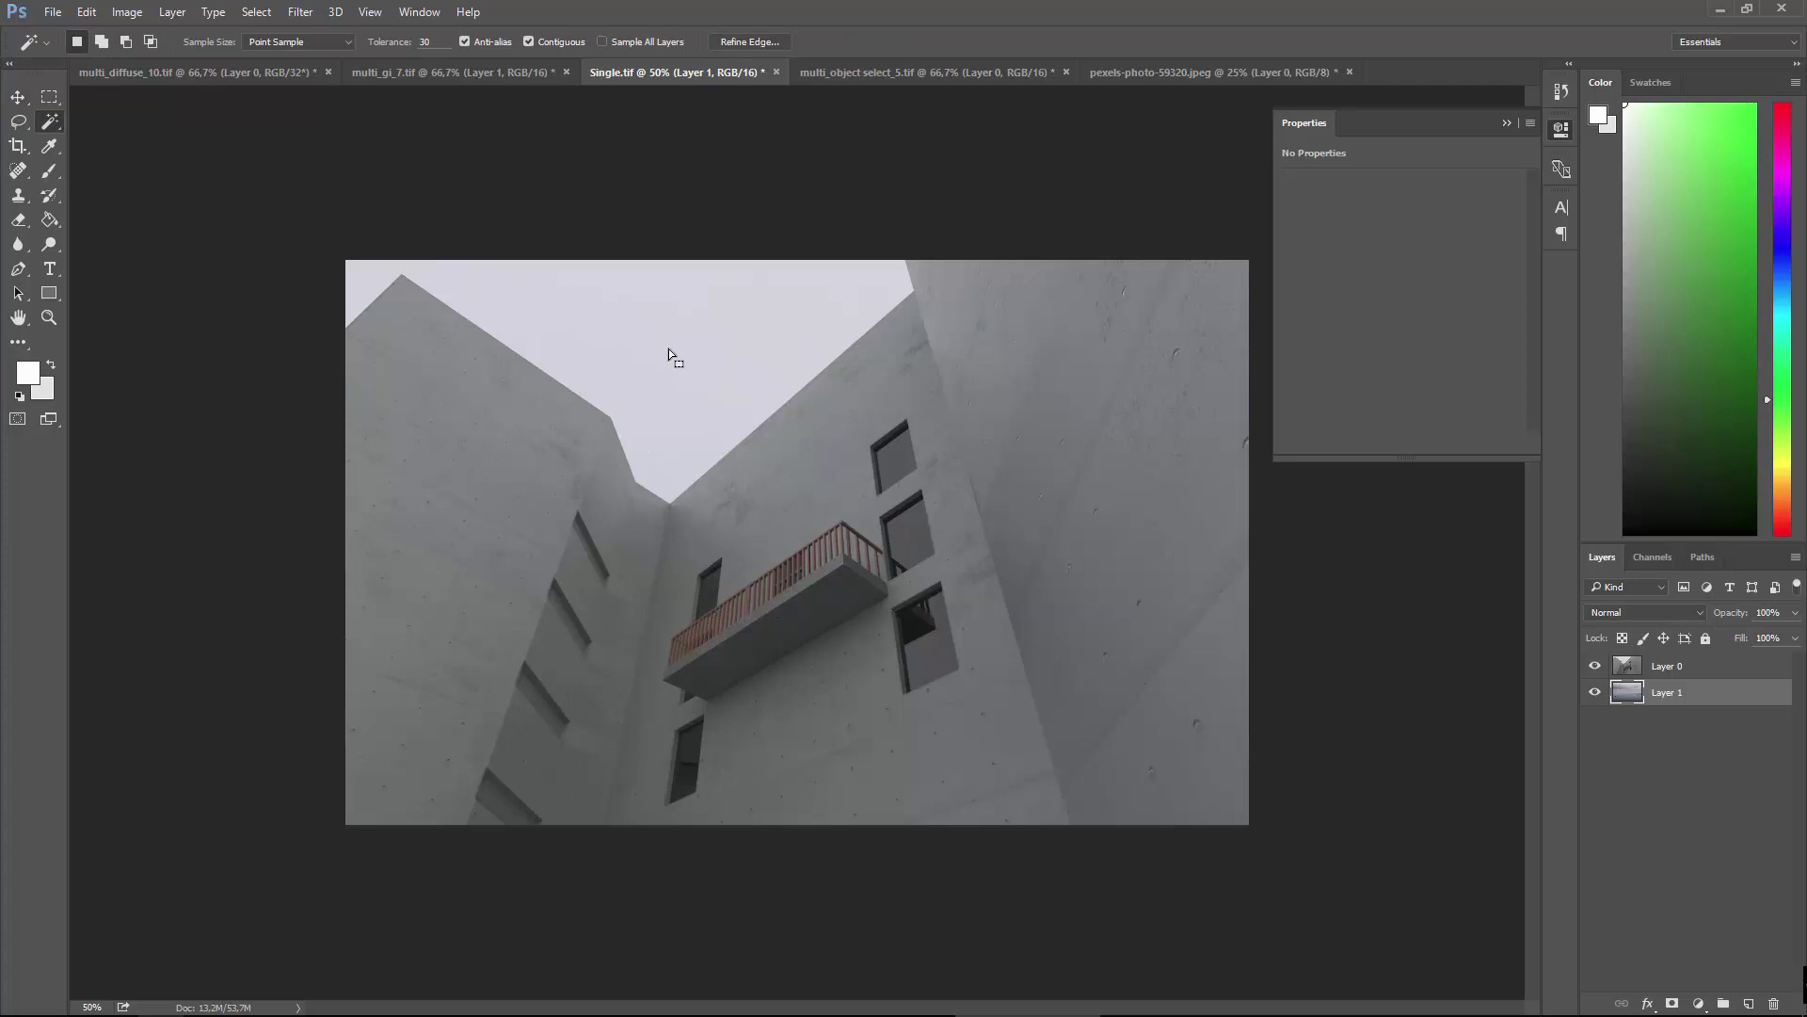
pyautogui.click(698, 345)
# Select the plain sky on Layer 0 with the Magic Wand, delete it and clear the selection.
pyautogui.hotkey('alt', ']')
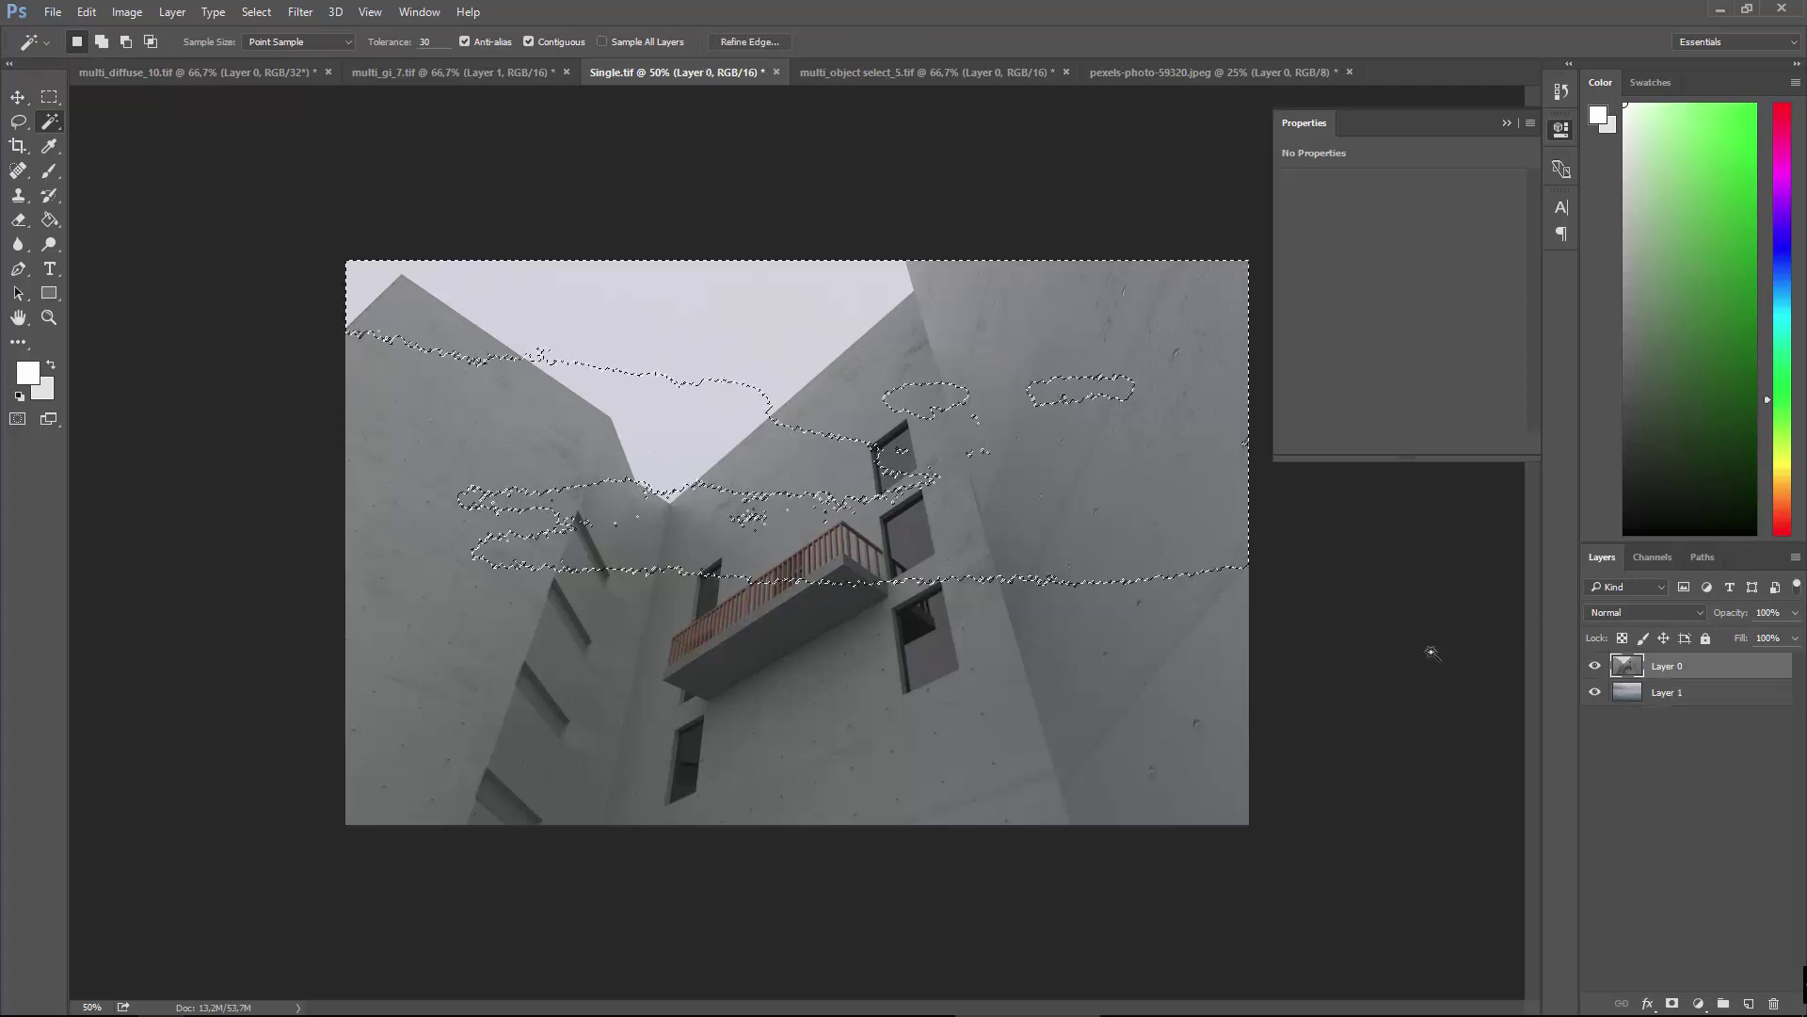
pyautogui.hotkey('ctrl', 'd')
pyautogui.click(624, 440)
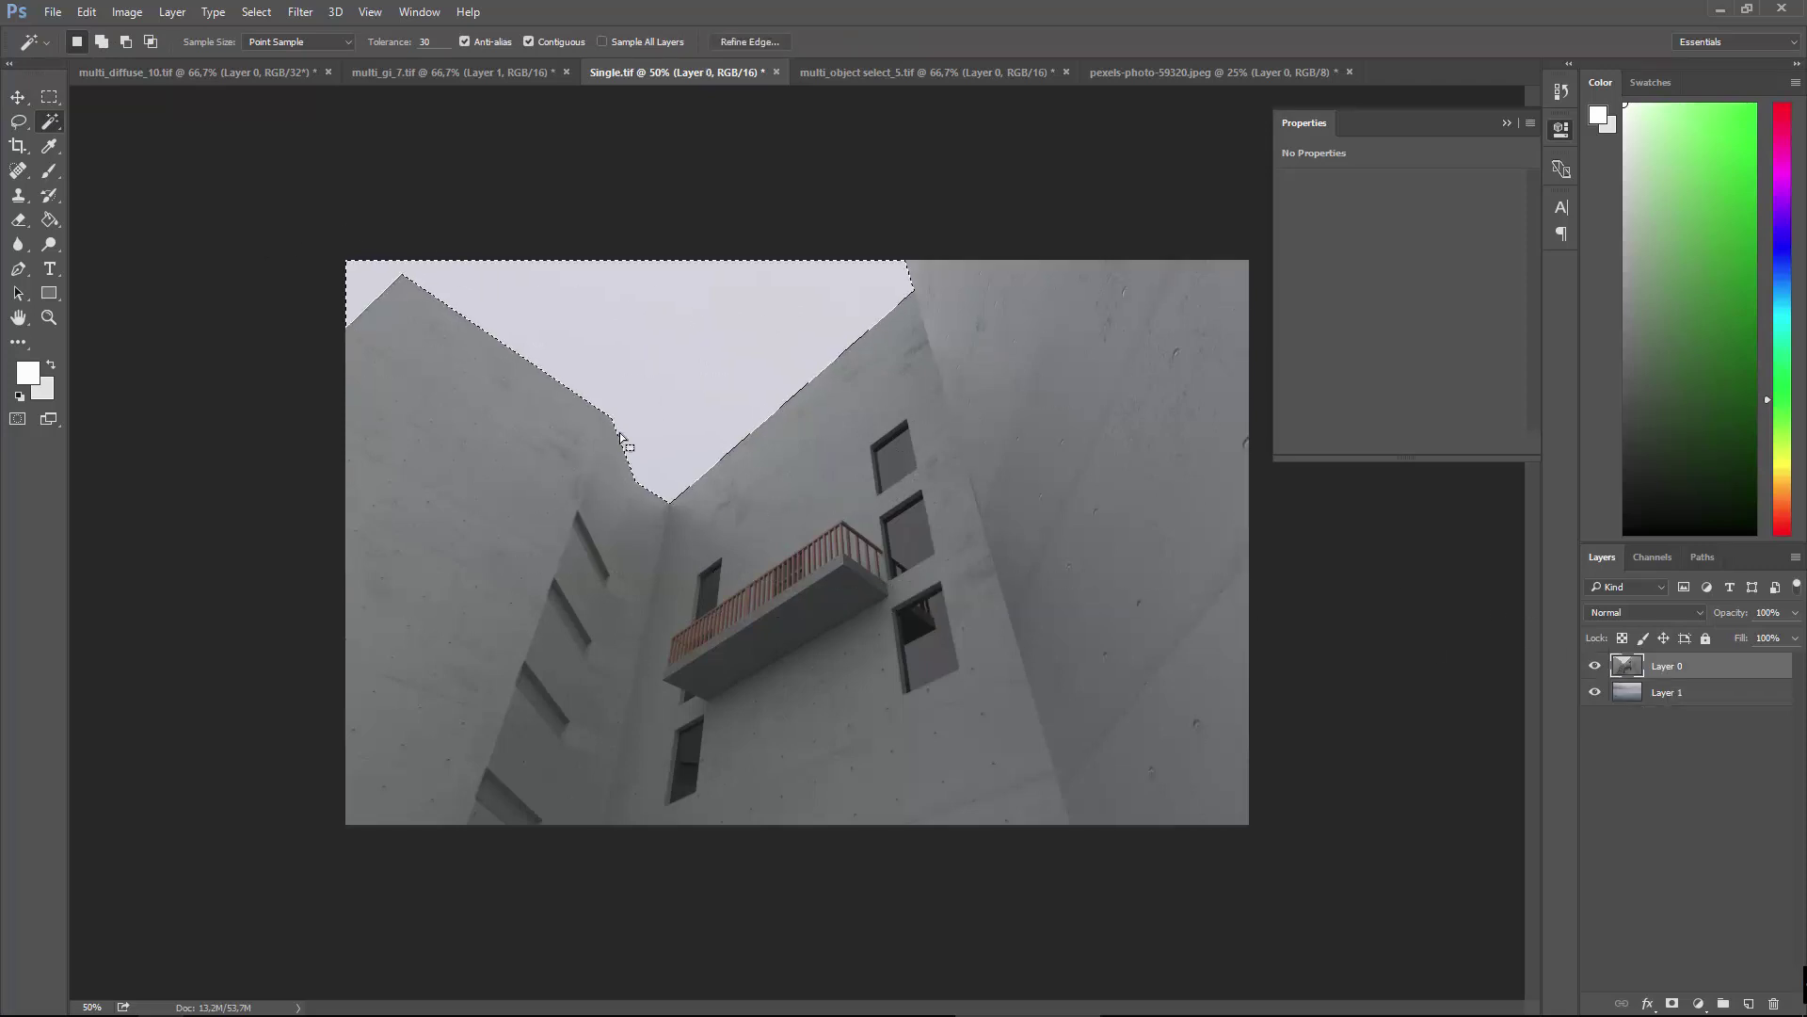
pyautogui.press('Delete')
pyautogui.click(50, 96)
pyautogui.hotkey('ctrl', 'd')
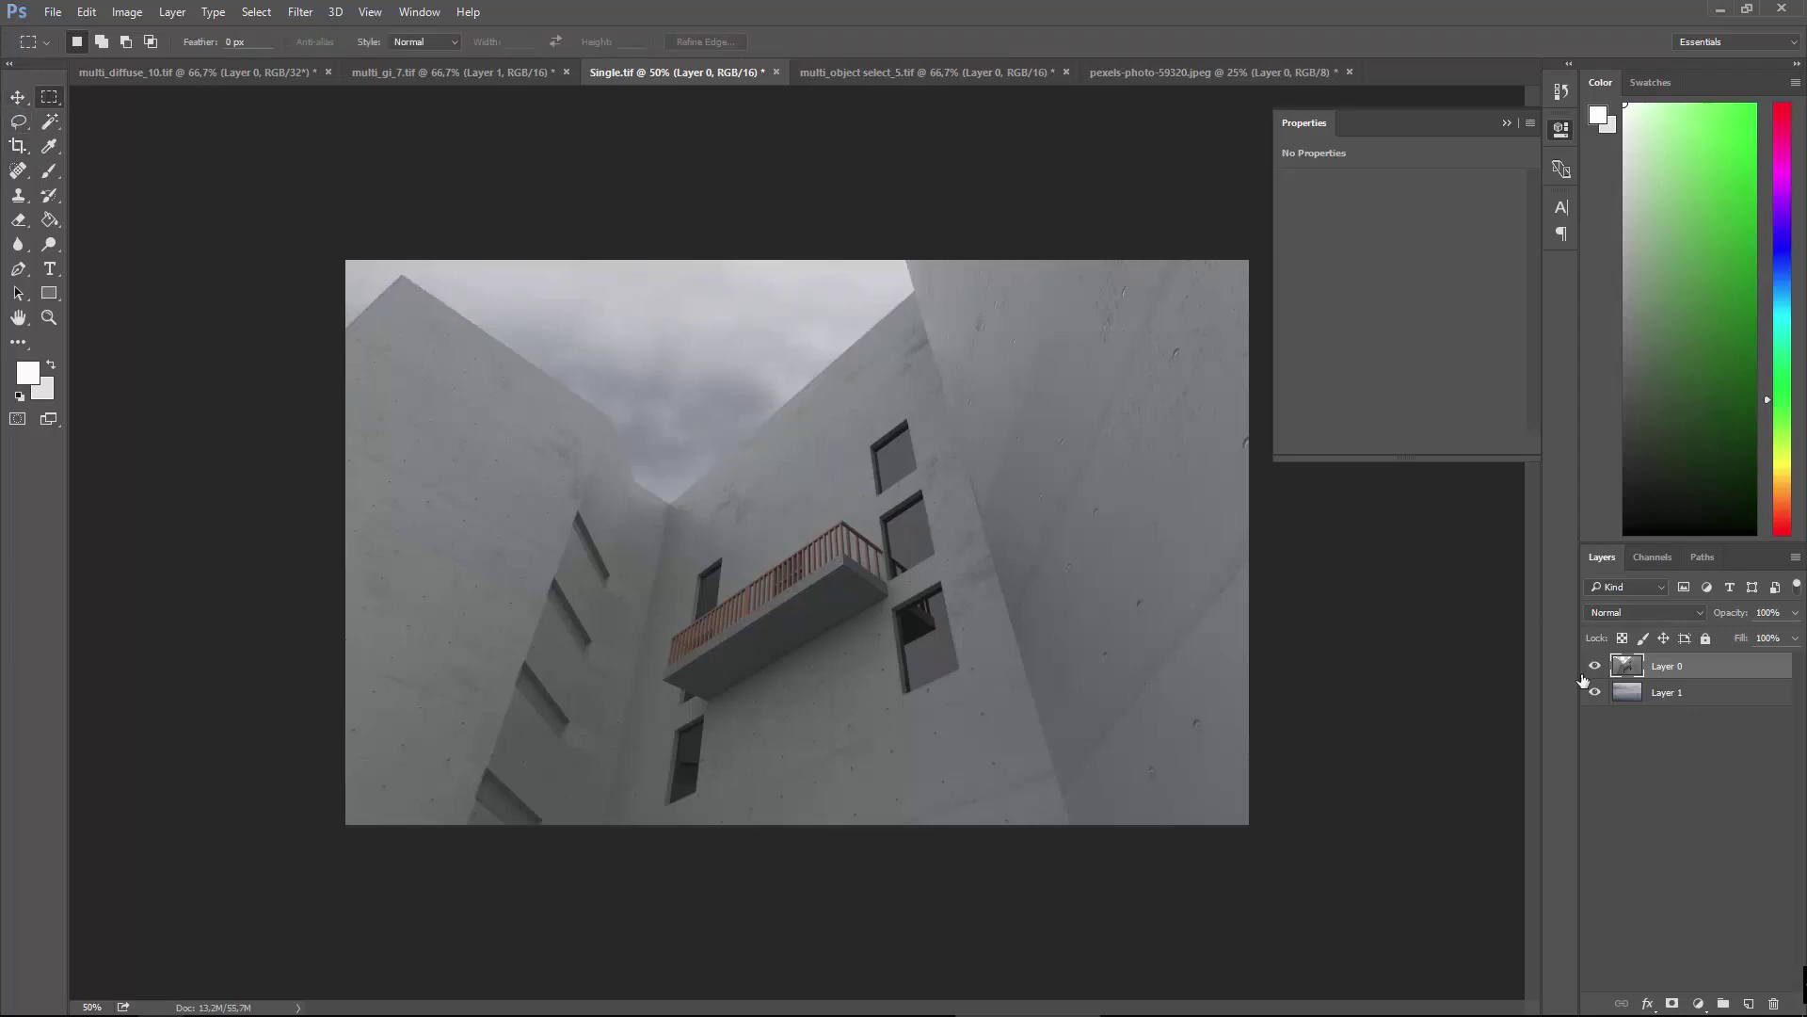
# Reposition the sky photo on Layer 1 so its dark clouds sit in the opening between the buildings.
pyautogui.click(1620, 693)
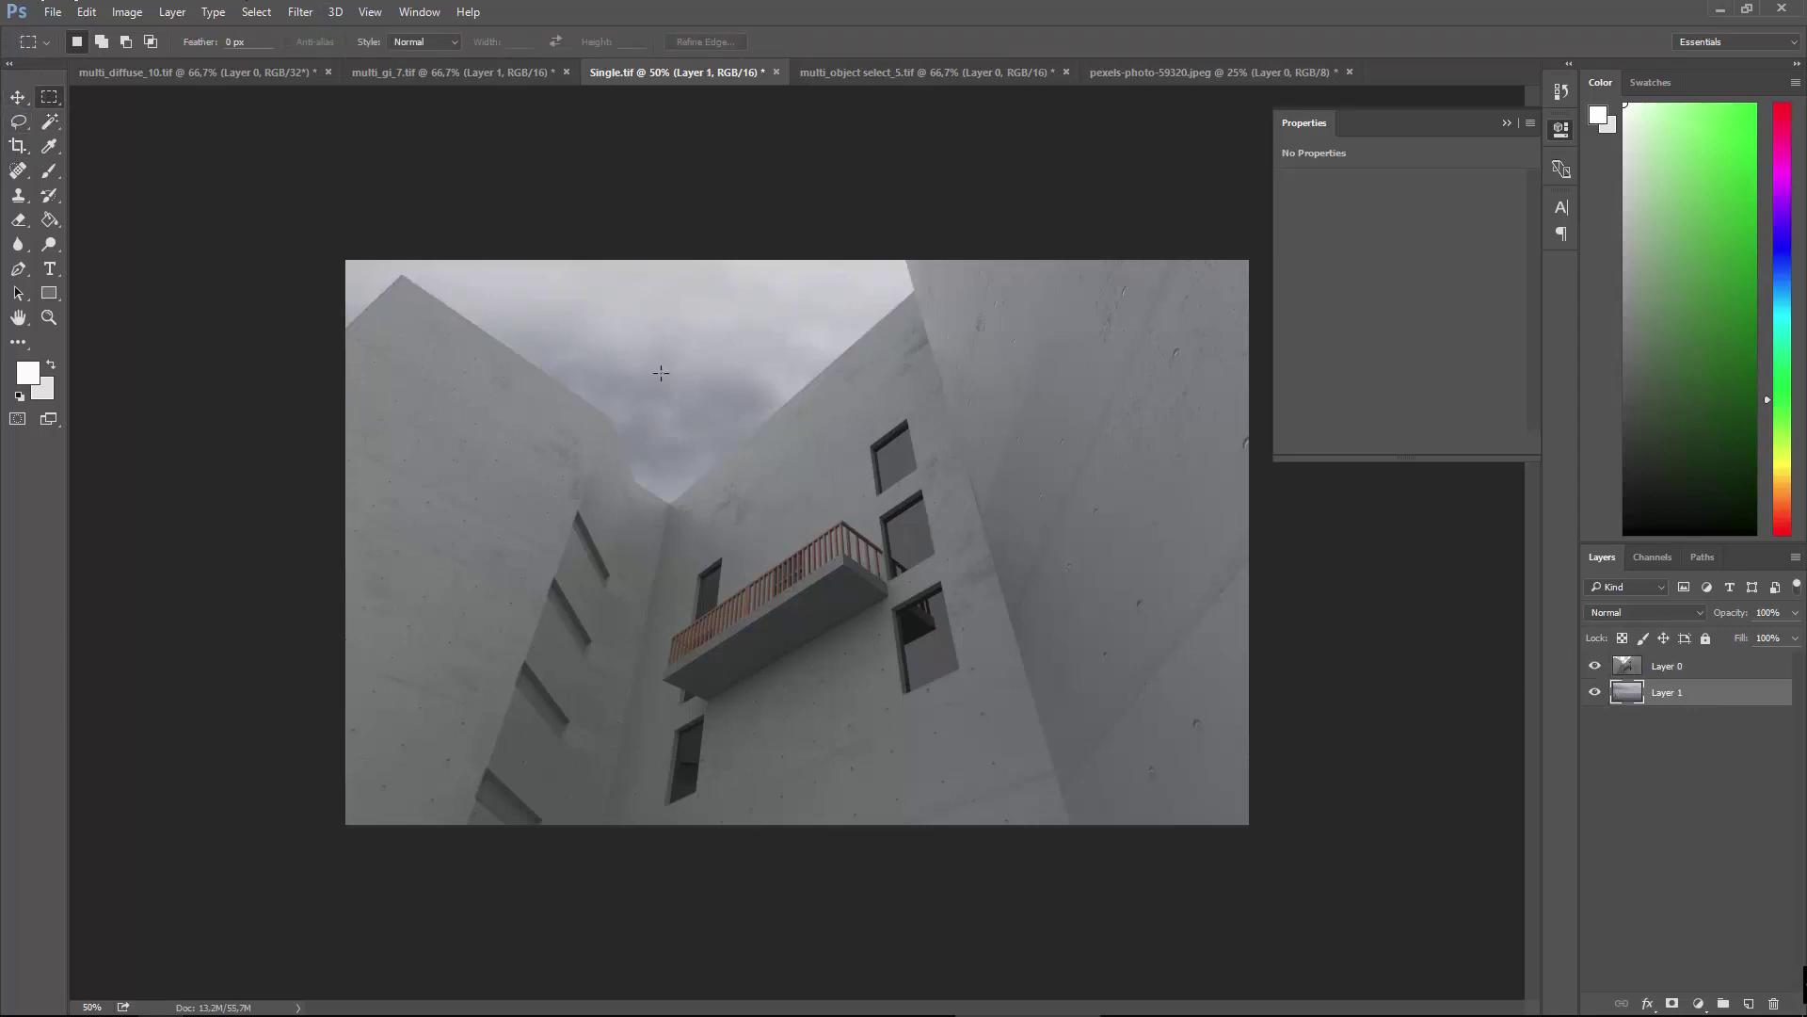
pyautogui.click(19, 98)
pyautogui.moveTo(791, 355); pyautogui.dragTo(691, 499)
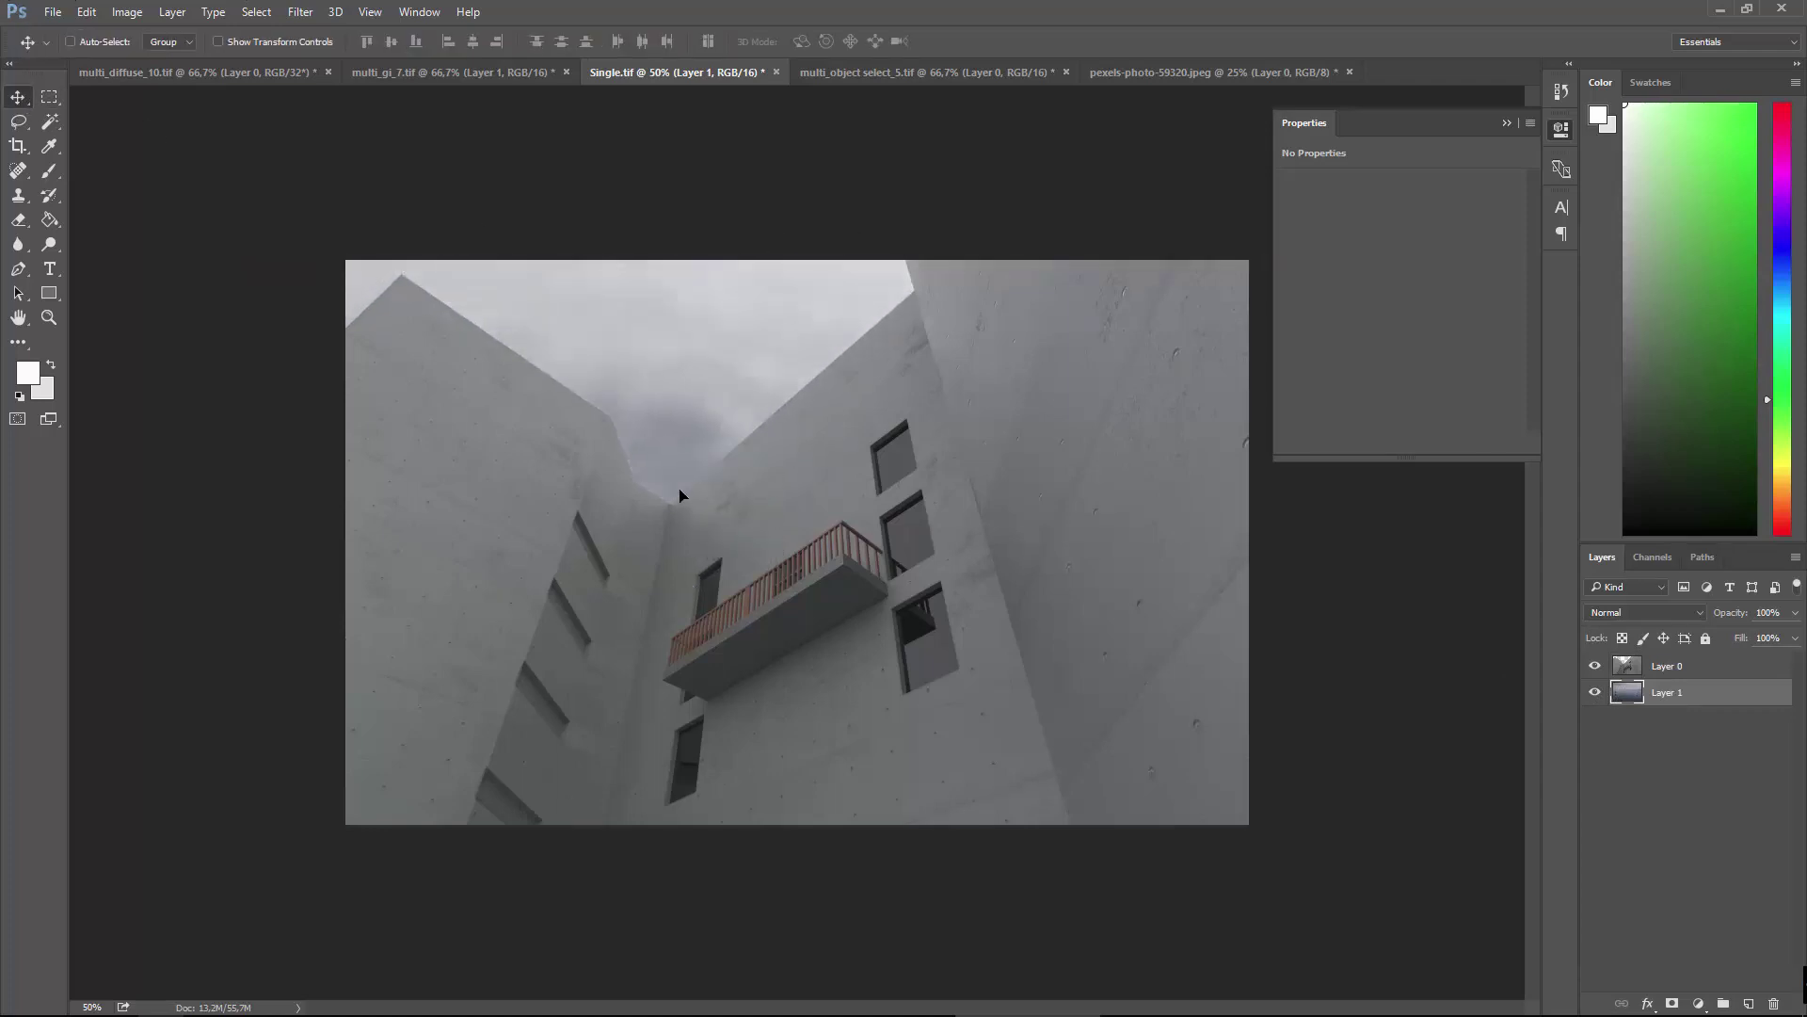
pyautogui.moveTo(723, 427); pyautogui.dragTo(596, 336)
pyautogui.moveTo(733, 353)
pyautogui.mouseDown()
pyautogui.moveTo(706, 351)
pyautogui.moveTo(722, 355)
pyautogui.mouseUp()
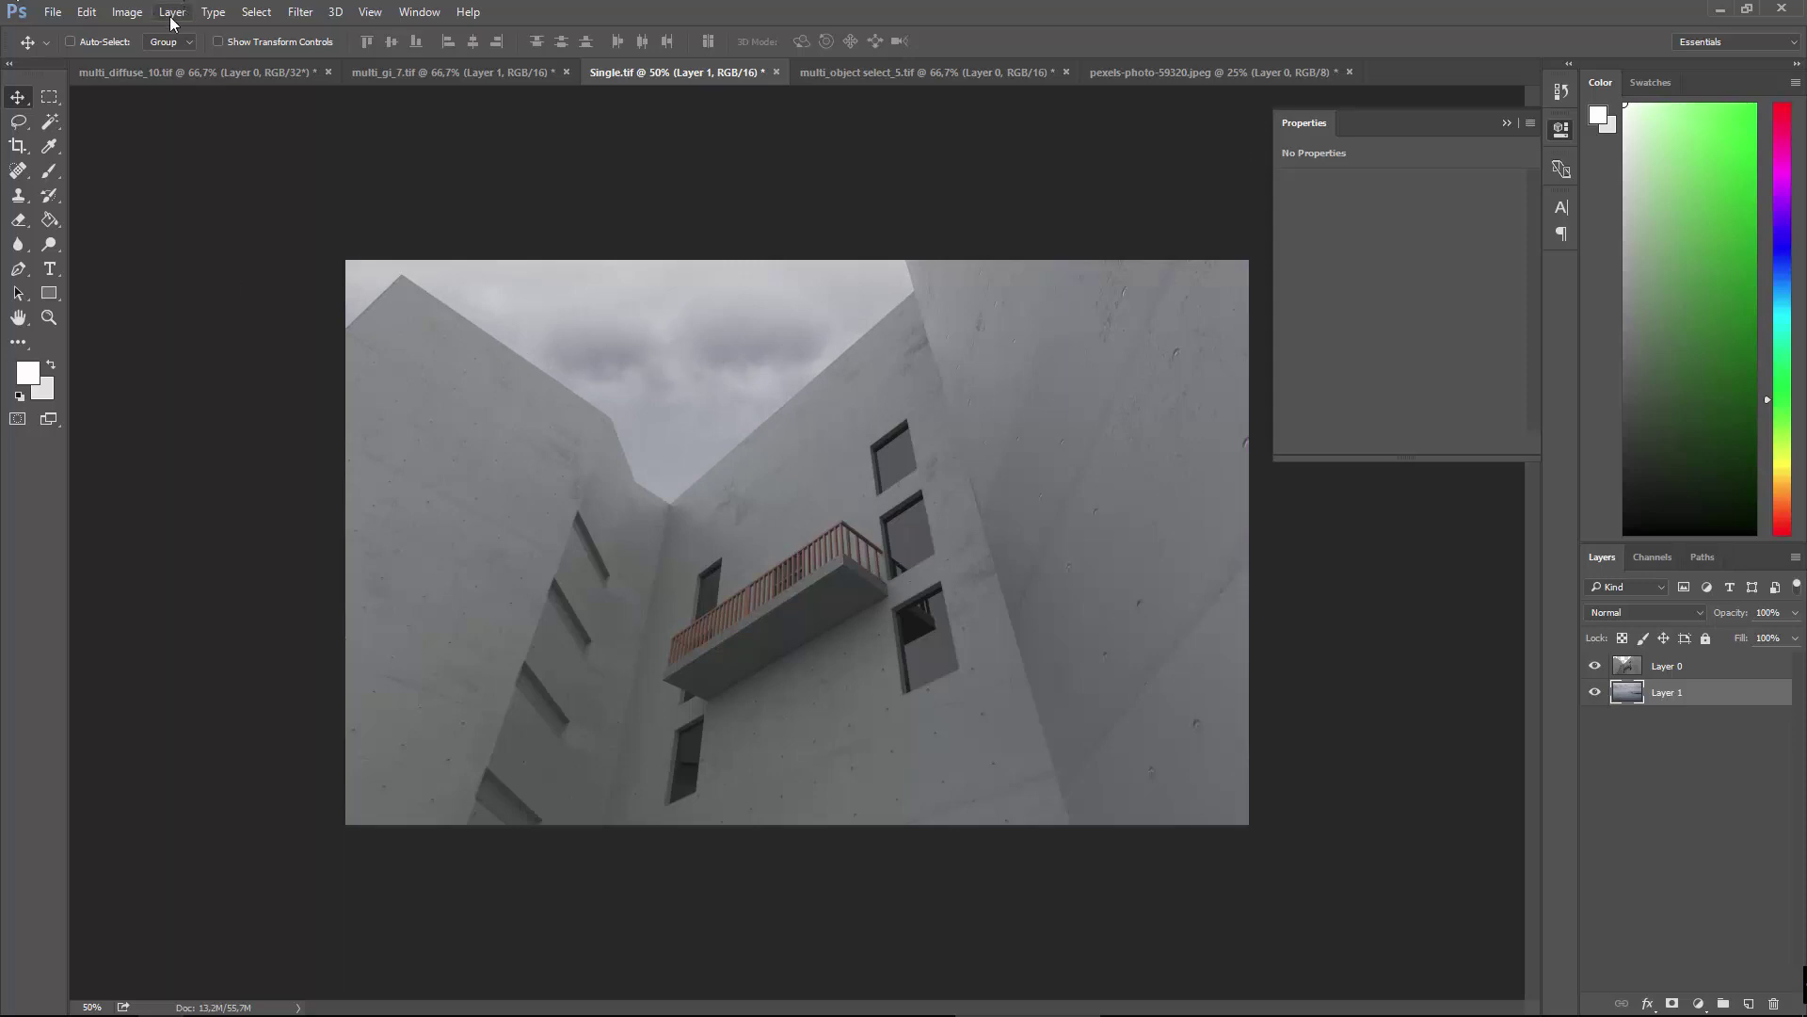
# Brighten the sky photo on Layer 1 with Levels, setting the midtone input to 1,64 and the white input to 207.
pyautogui.click(129, 11)
pyautogui.moveTo(158, 60)
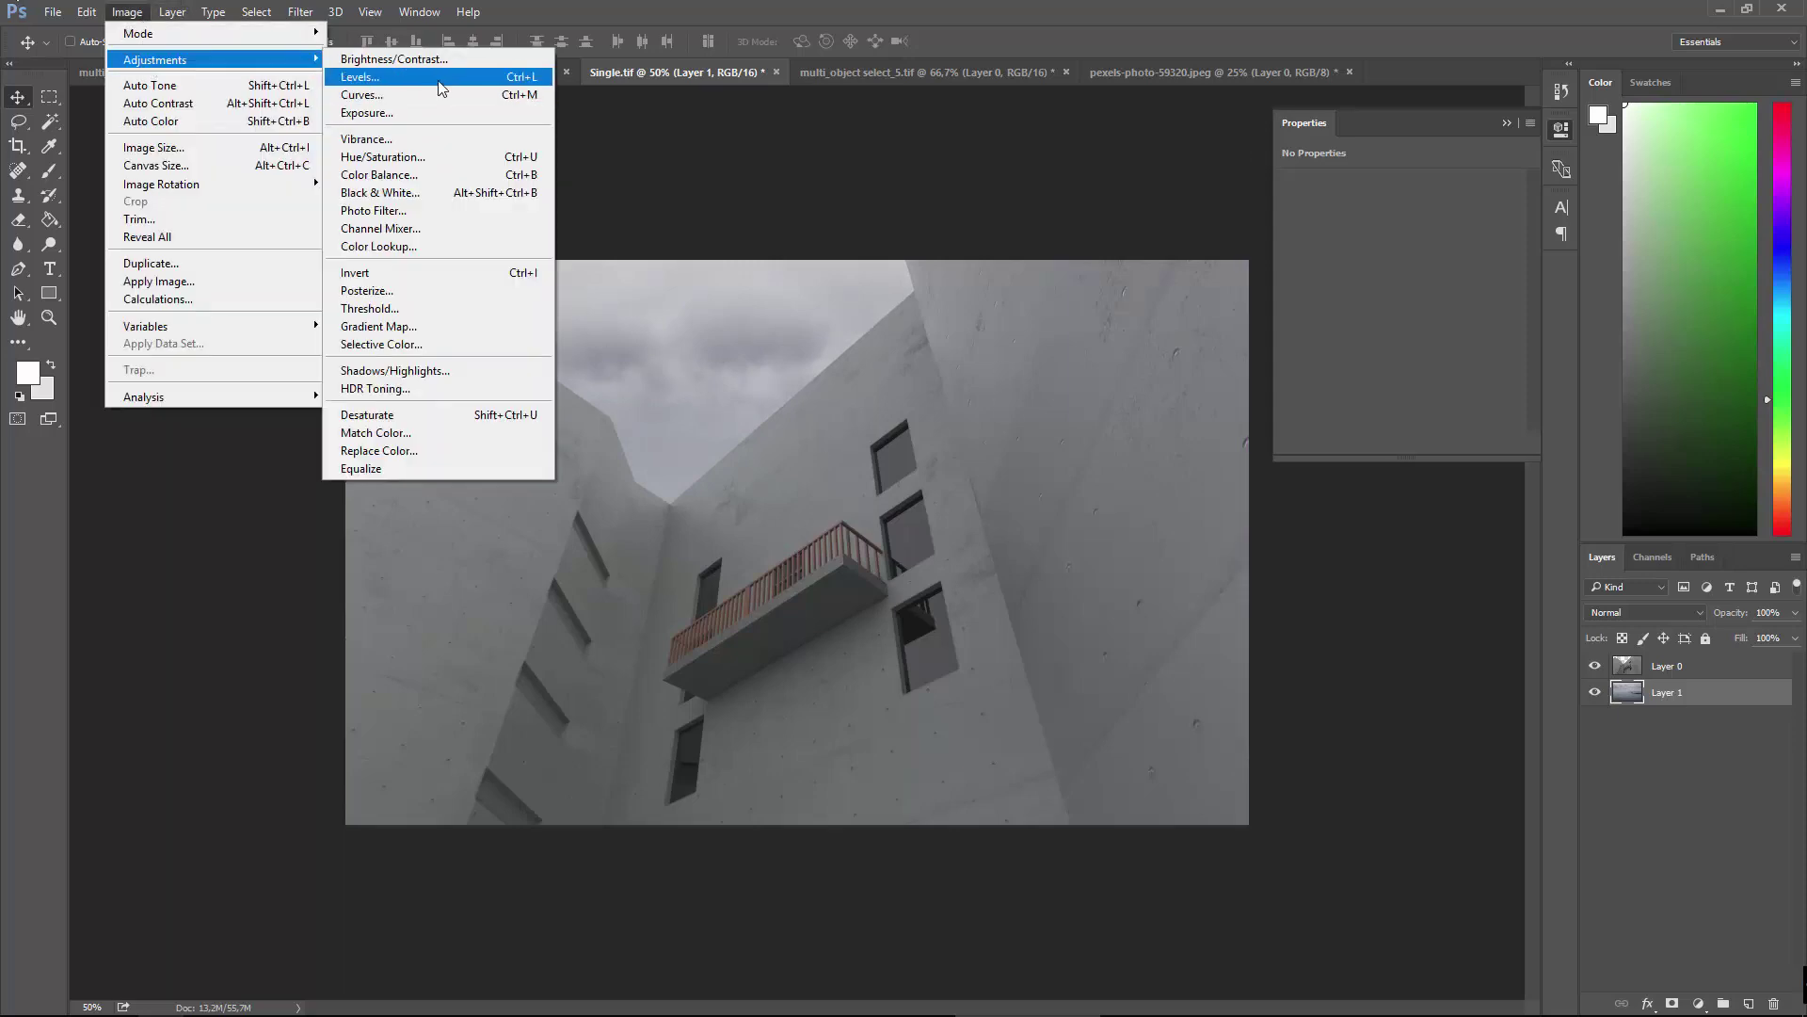
pyautogui.click(361, 77)
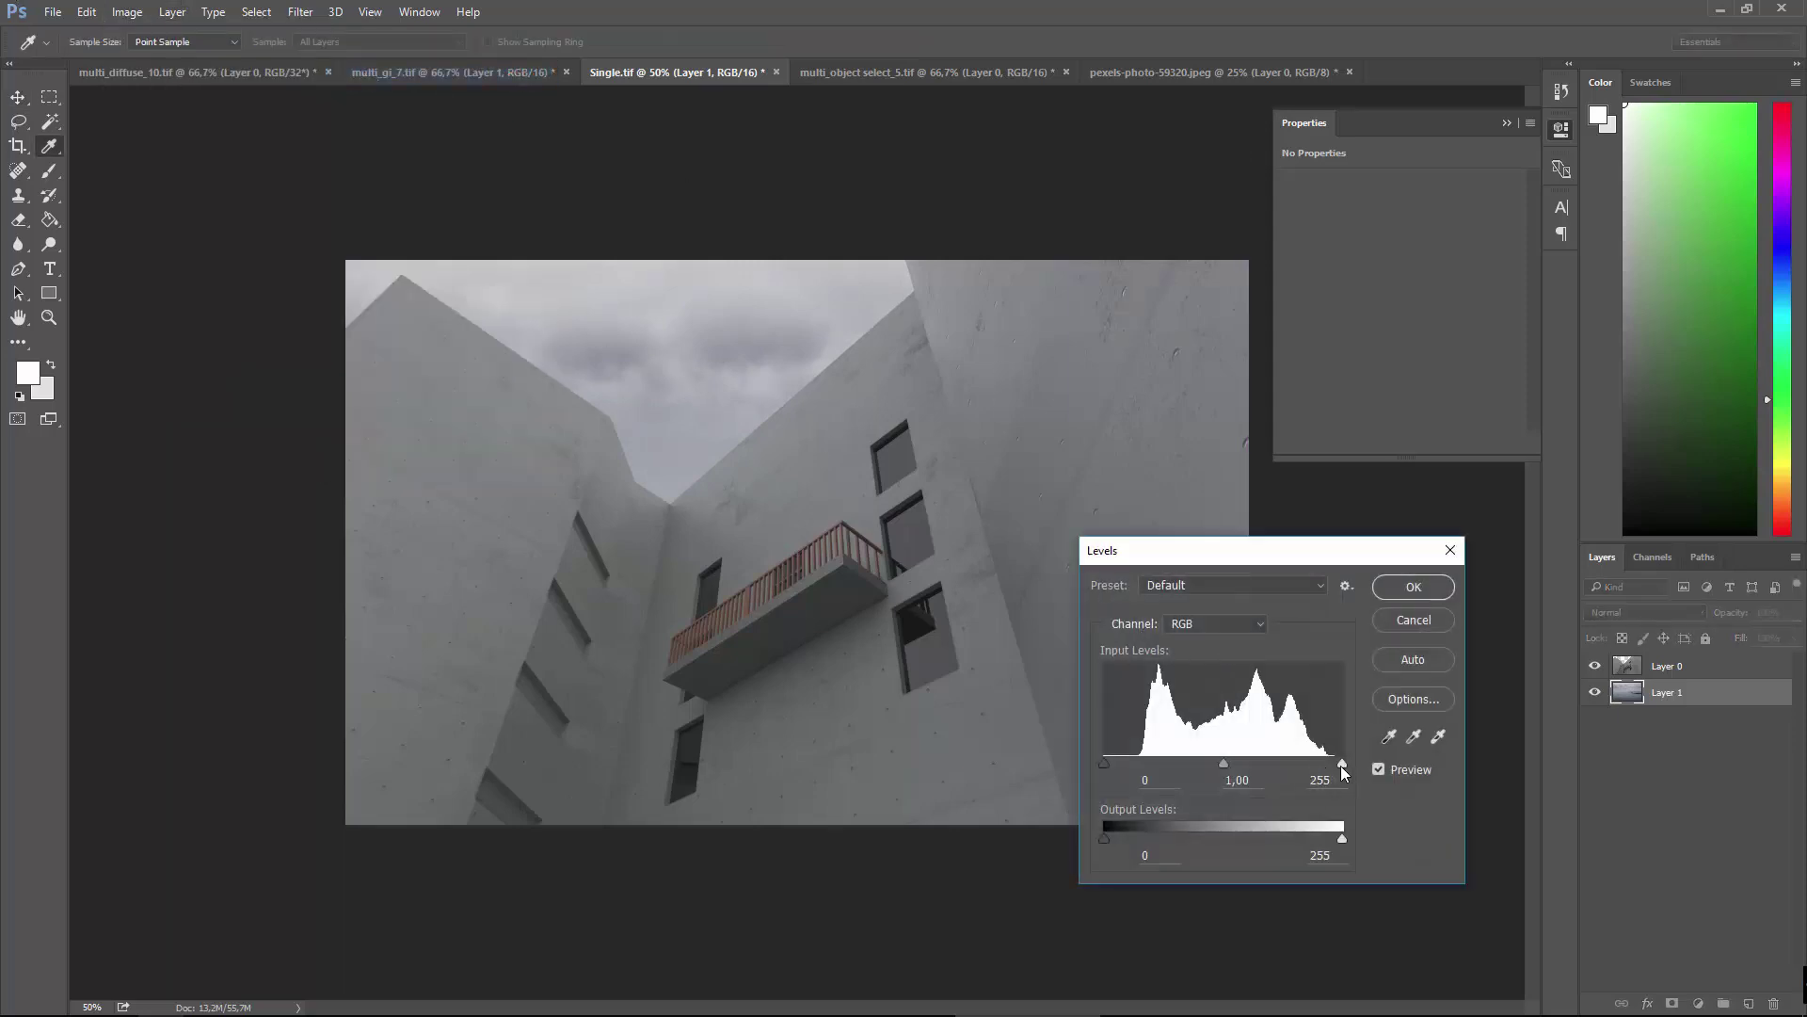
pyautogui.moveTo(1342, 764); pyautogui.dragTo(1299, 764)
pyautogui.moveTo(1105, 764); pyautogui.dragTo(1167, 764)
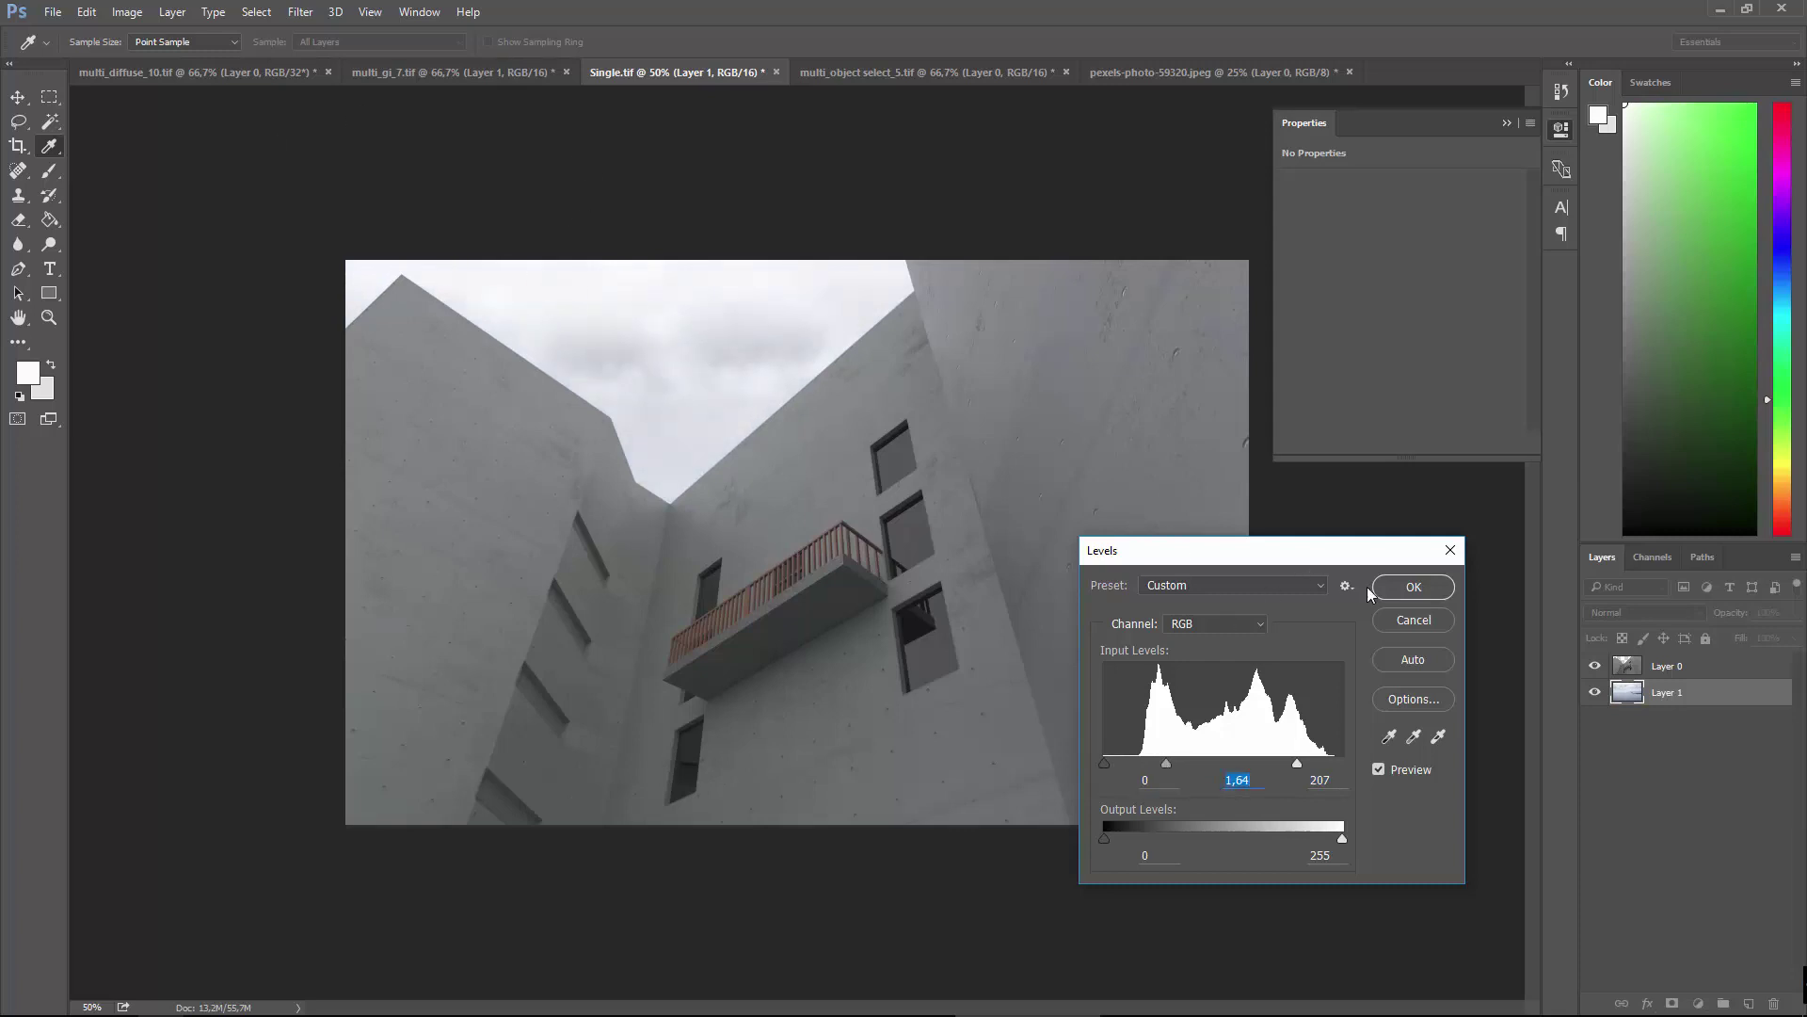
pyautogui.click(1397, 589)
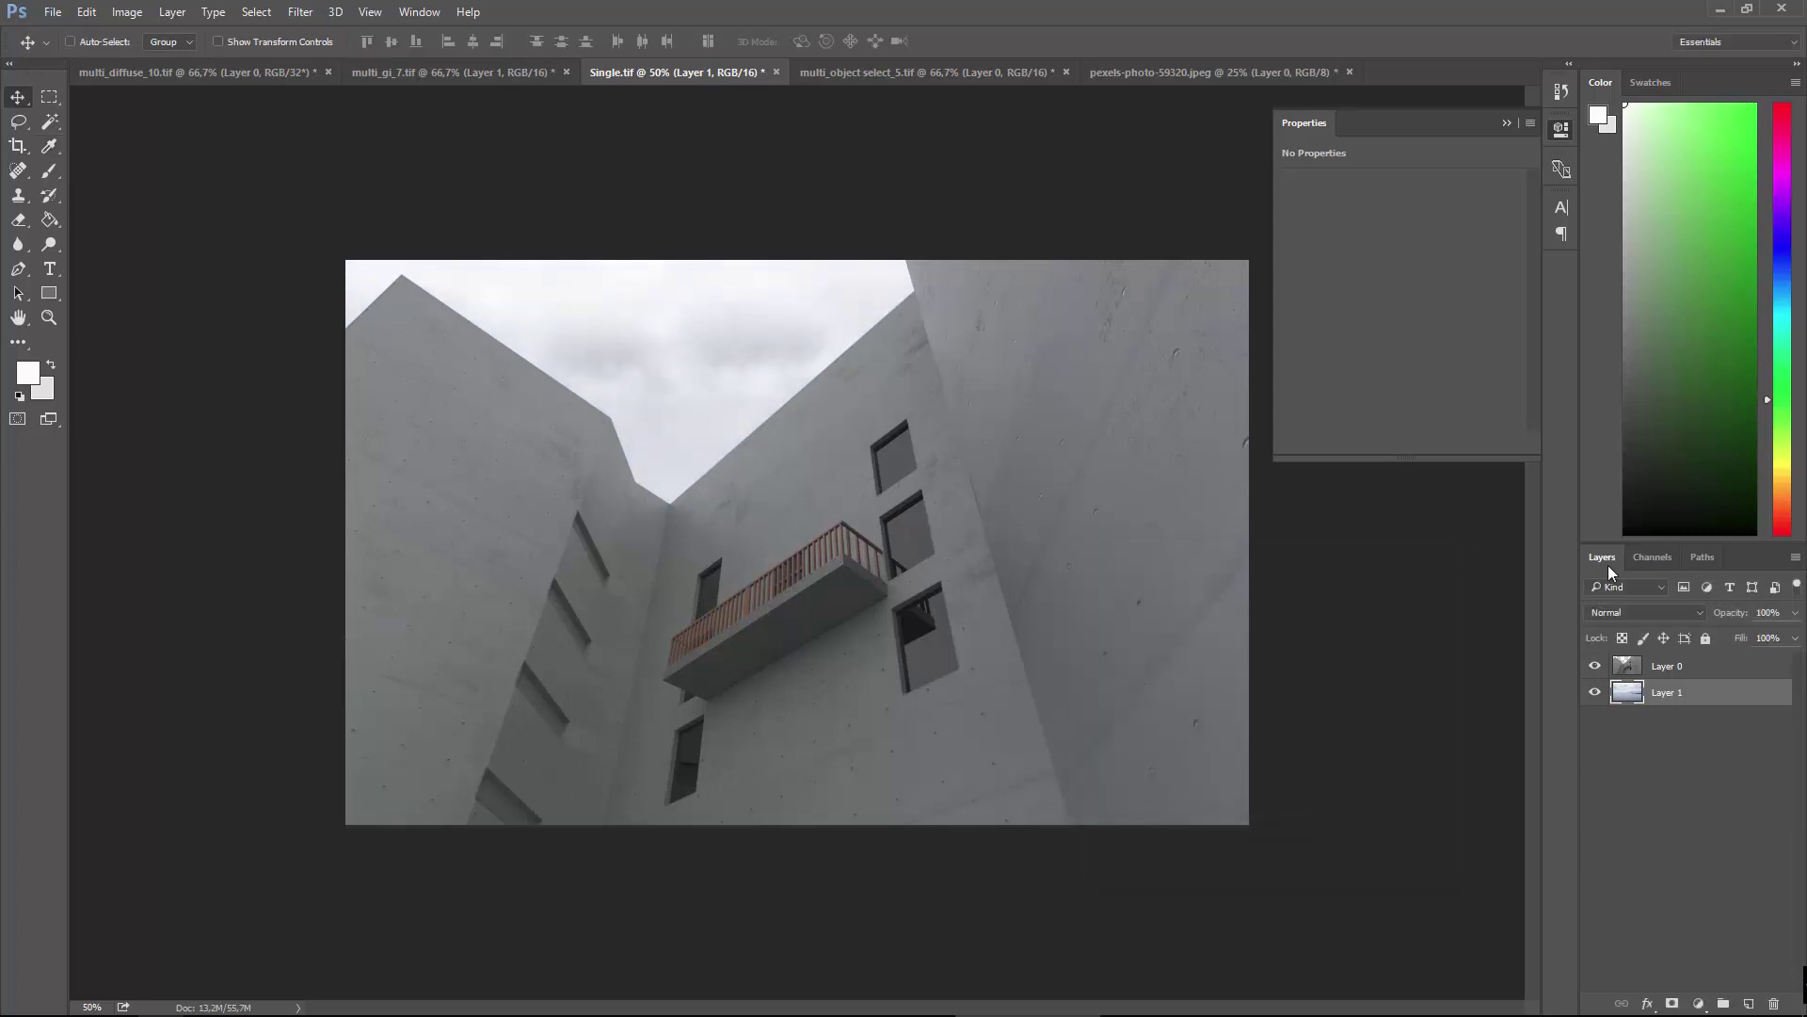
# Start a Curves adjustment on Layer 0 and shape the Blue channel with midtone, highlight and shadow points, the shadow at input 62, output 65.
pyautogui.keyDown('shift'); pyautogui.click(1627, 670); pyautogui.keyUp('shift')
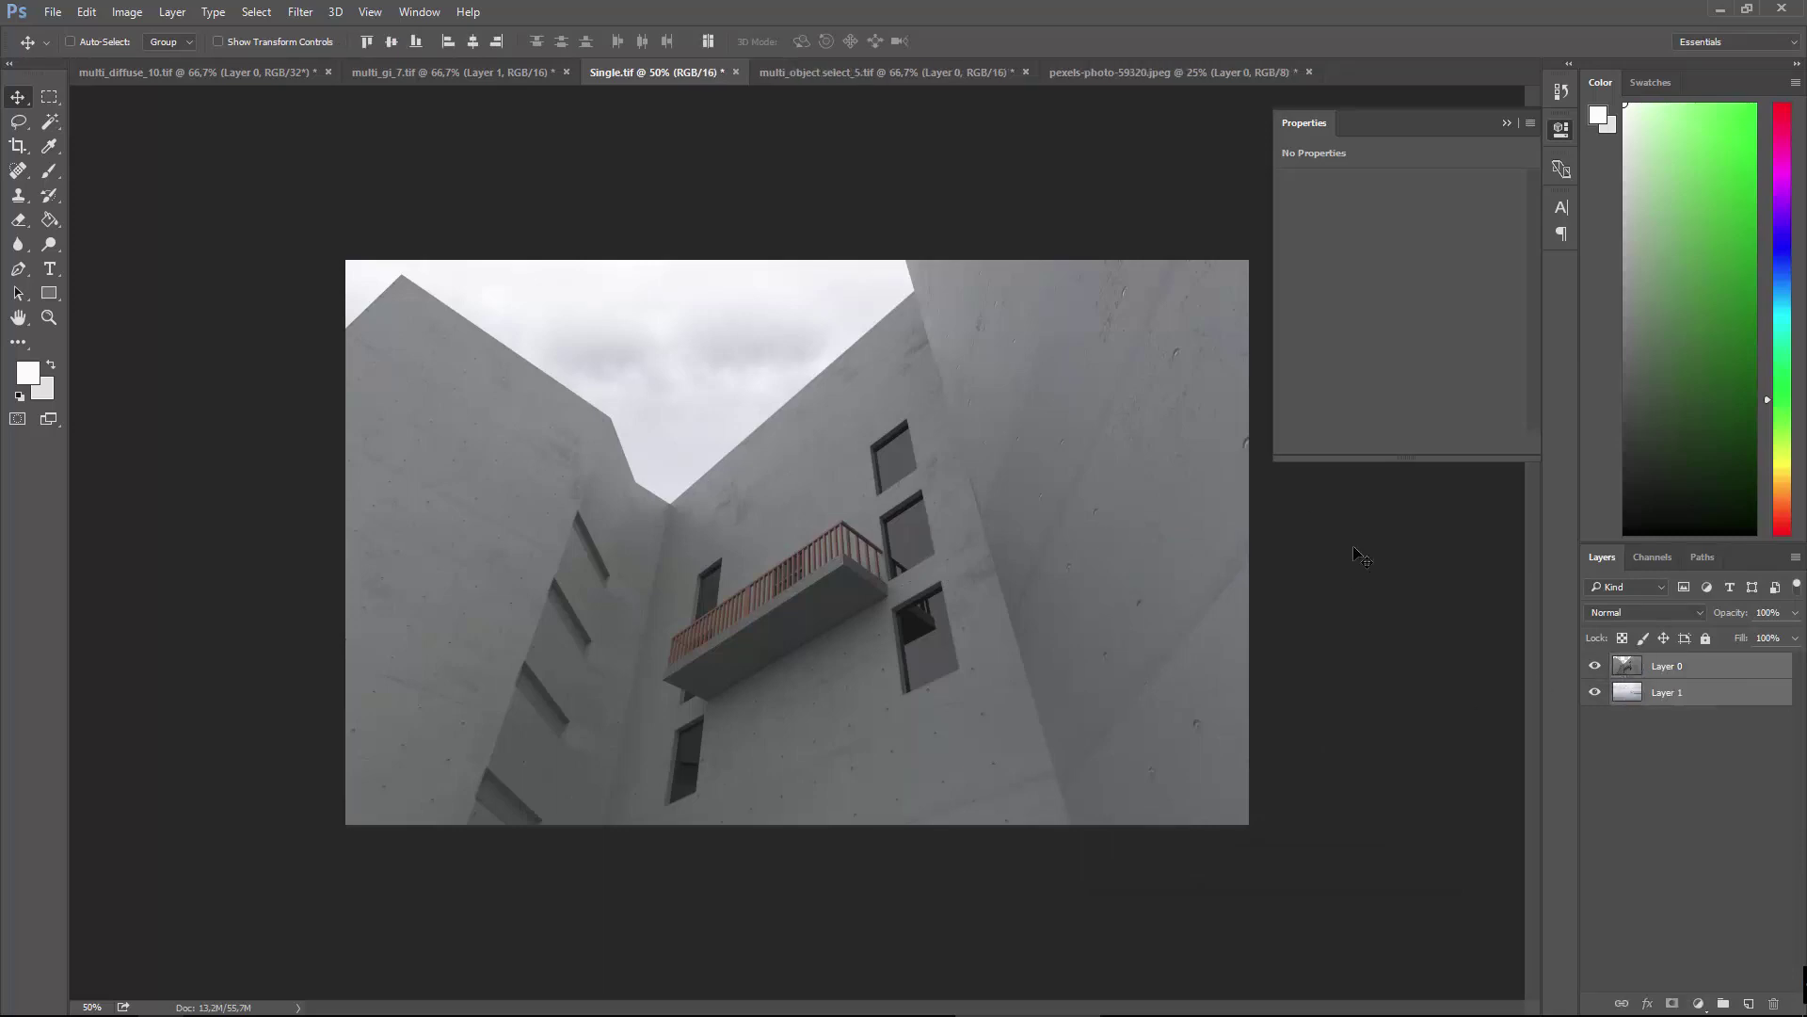
pyautogui.click(1613, 670)
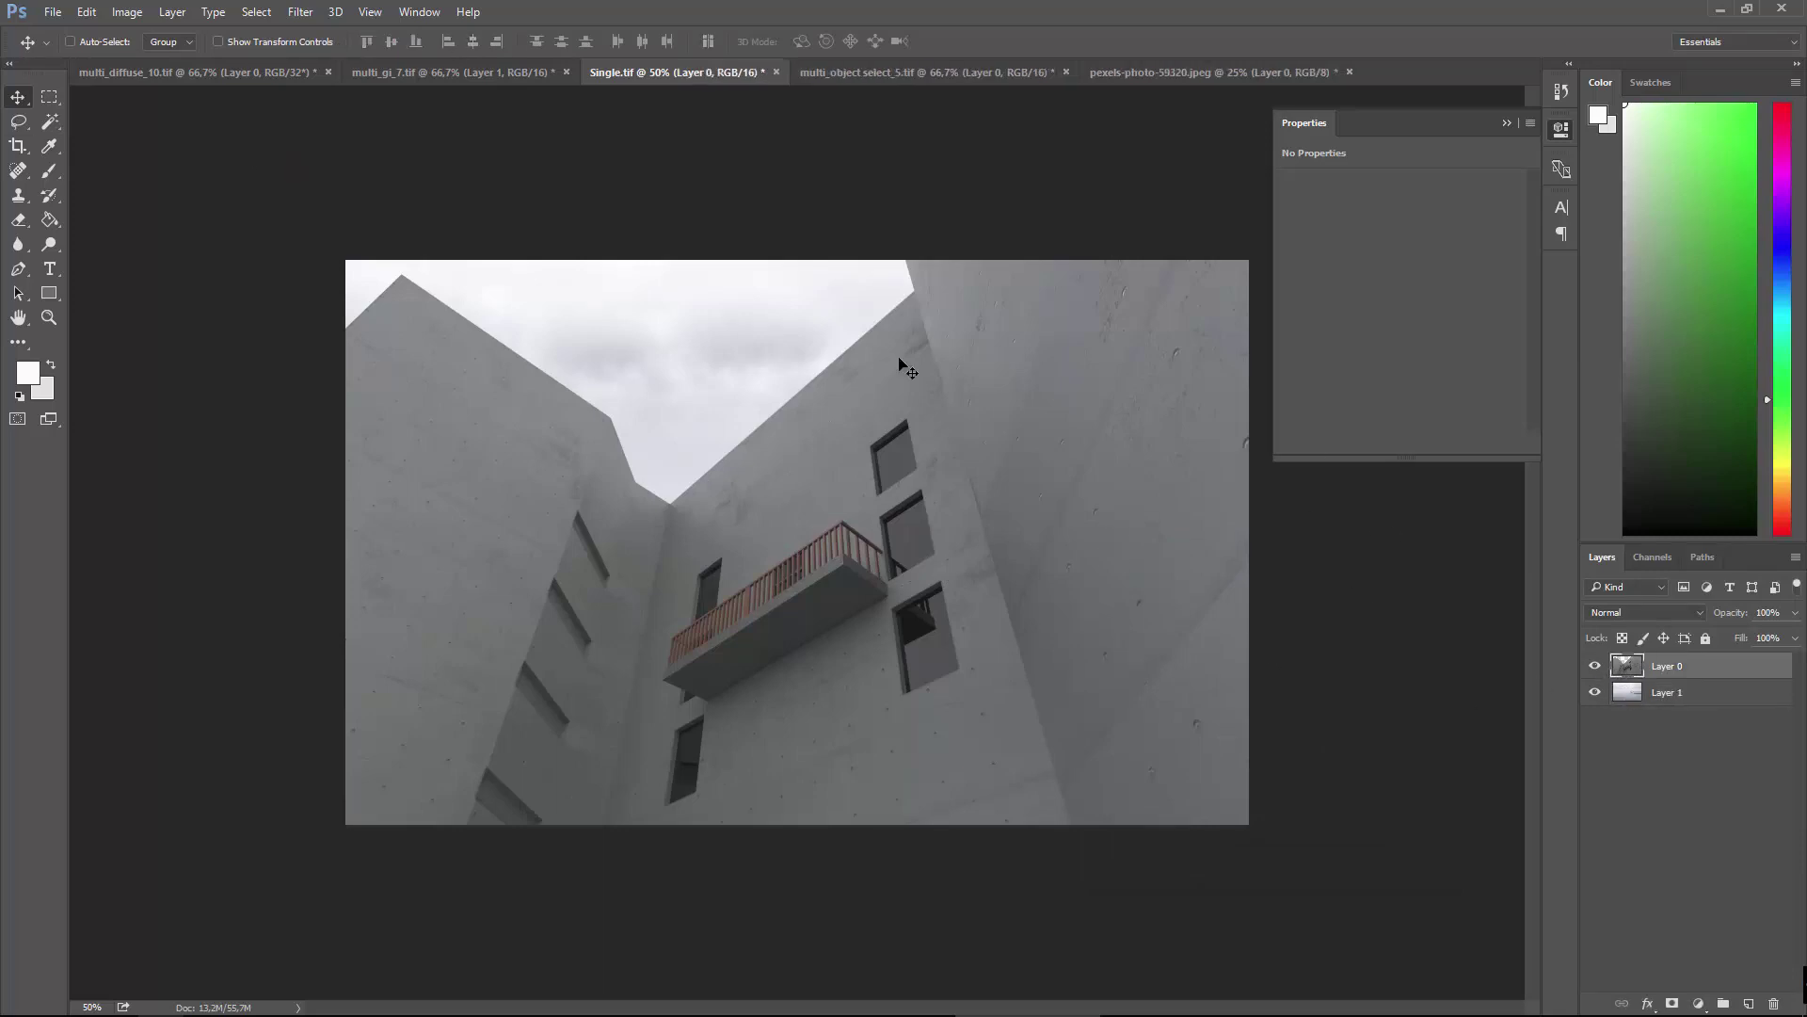
pyautogui.click(128, 12)
pyautogui.moveTo(160, 59)
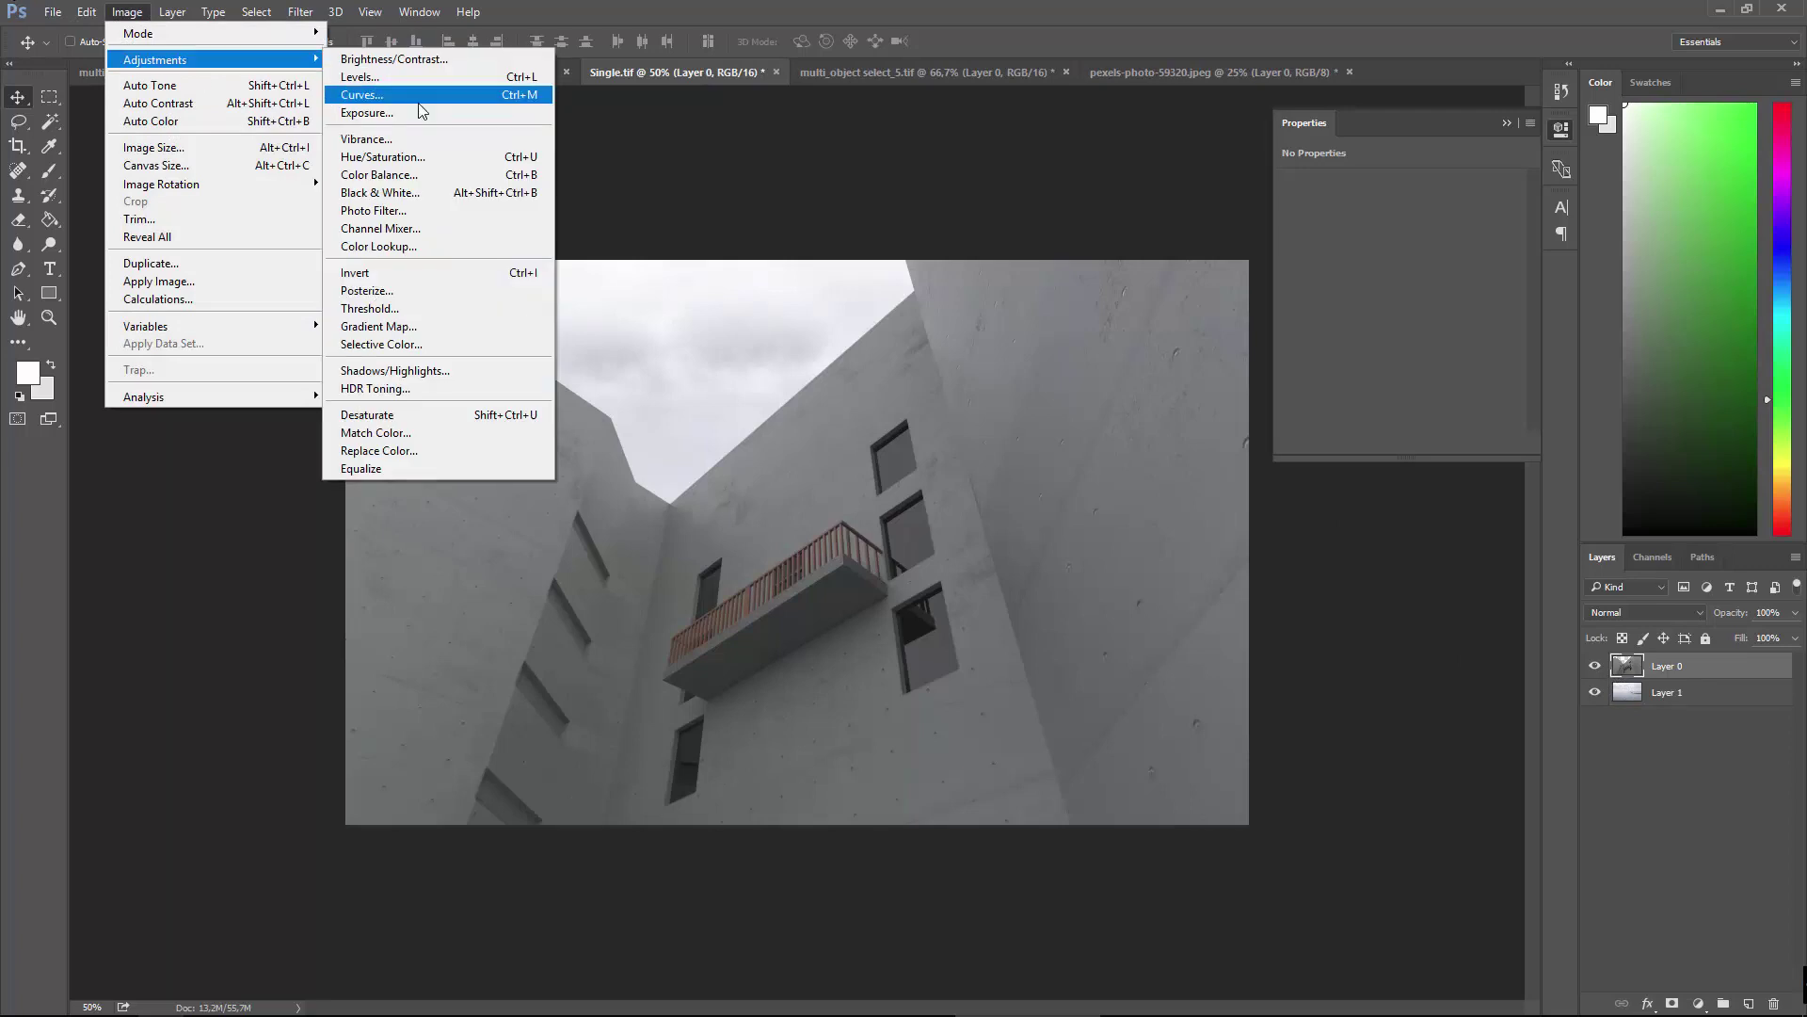
pyautogui.click(419, 101)
pyautogui.moveTo(1211, 554); pyautogui.dragTo(1230, 419)
pyautogui.click(1154, 497)
pyautogui.click(1141, 556)
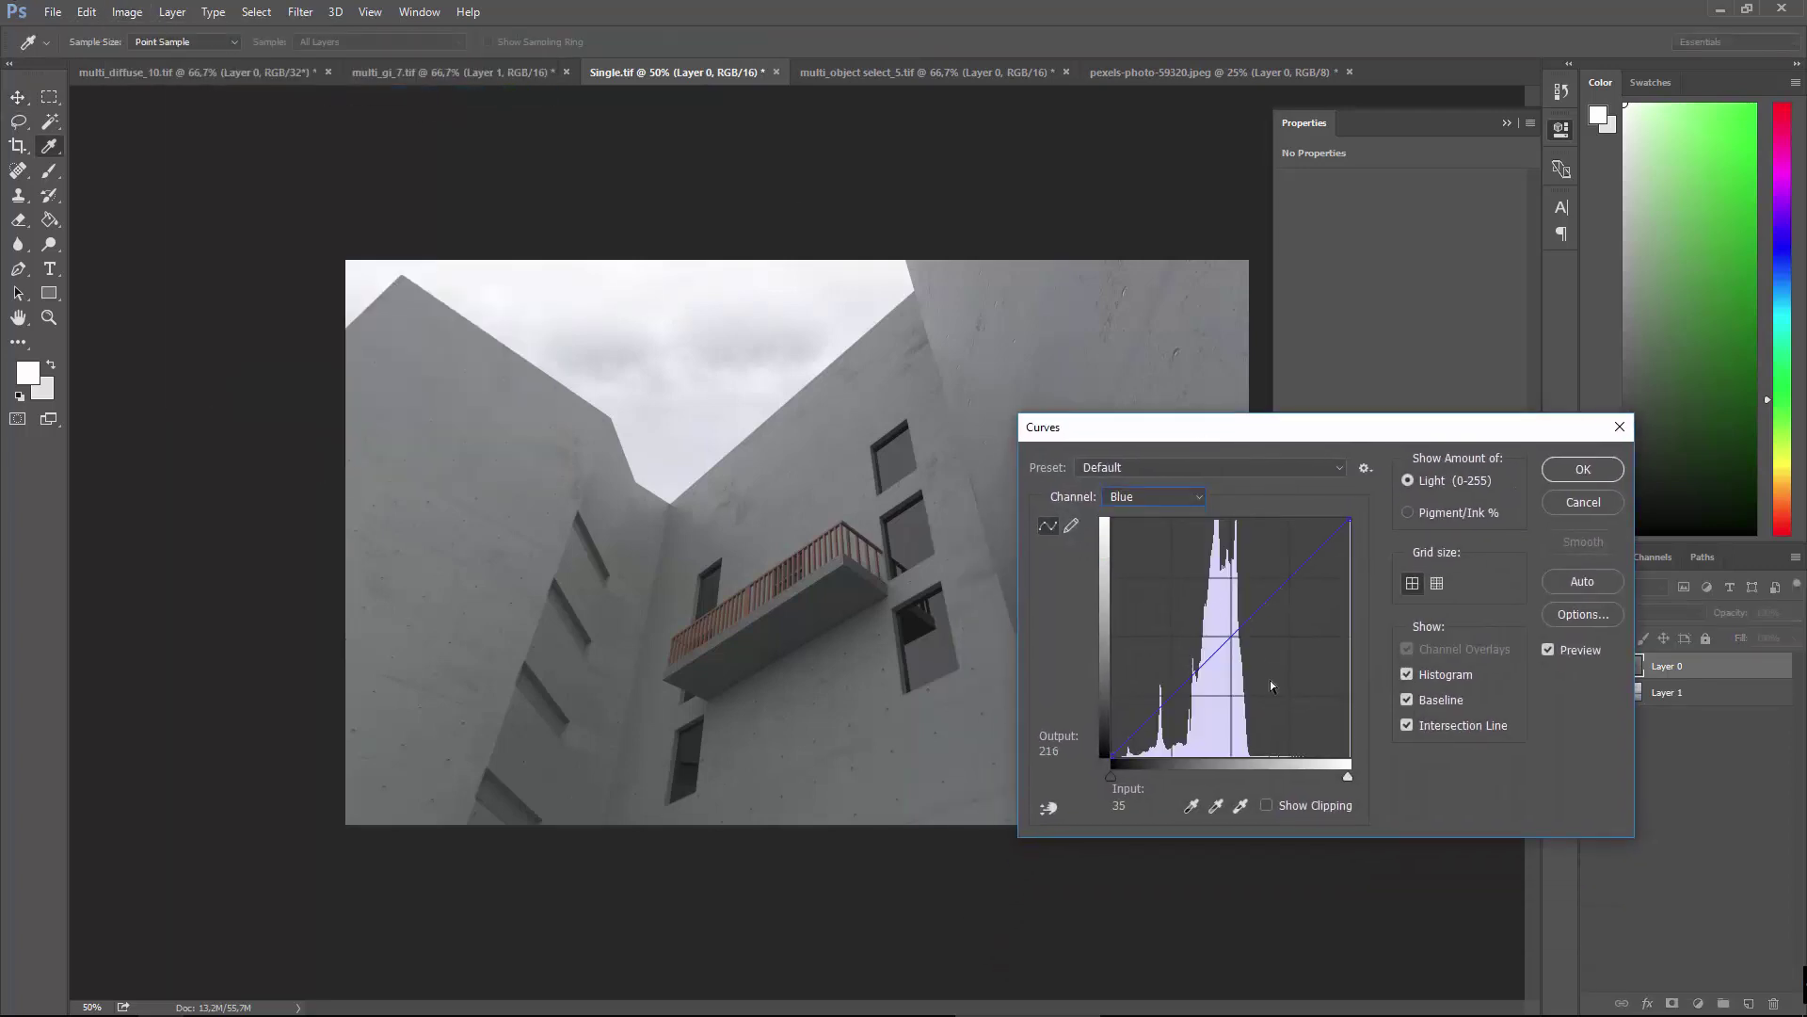
pyautogui.click(1231, 637)
pyautogui.moveTo(1291, 583); pyautogui.dragTo(1284, 578)
pyautogui.moveTo(1287, 578); pyautogui.dragTo(1288, 578)
pyautogui.moveTo(1184, 683)
pyautogui.mouseDown()
pyautogui.moveTo(1161, 683)
pyautogui.moveTo(1172, 695)
pyautogui.mouseUp()
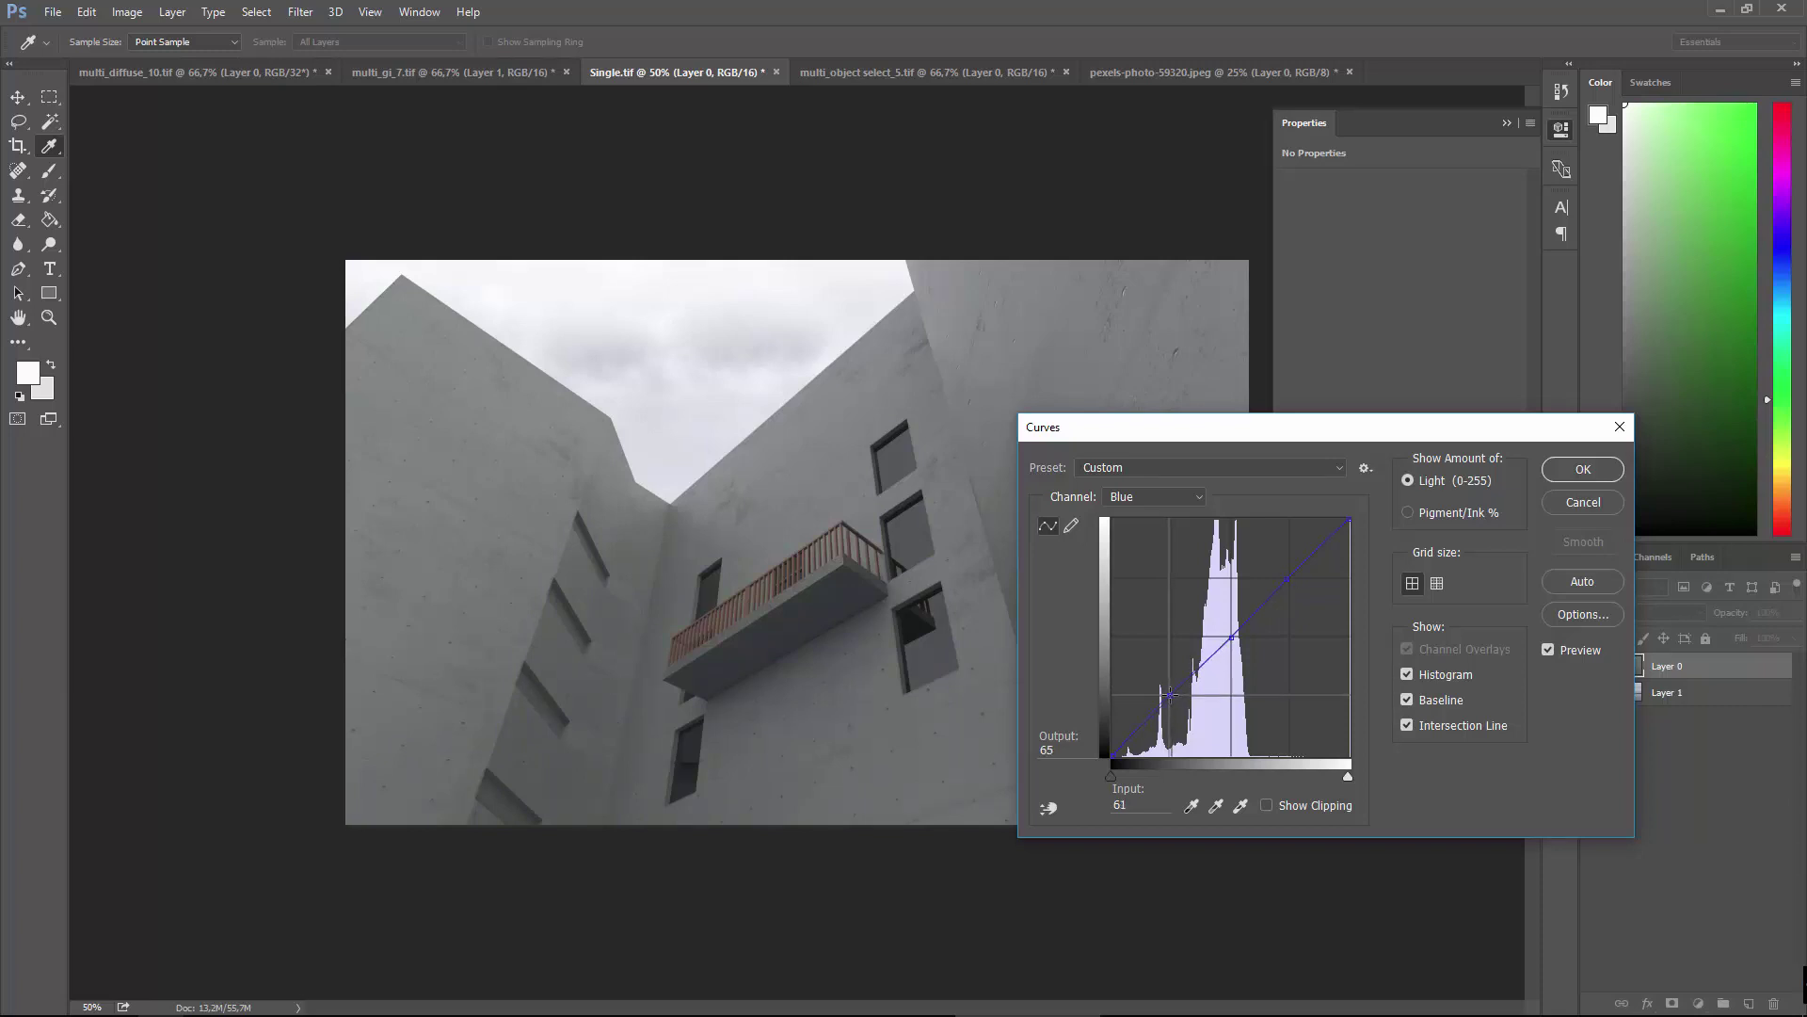
pyautogui.moveTo(1169, 694); pyautogui.dragTo(1169, 693)
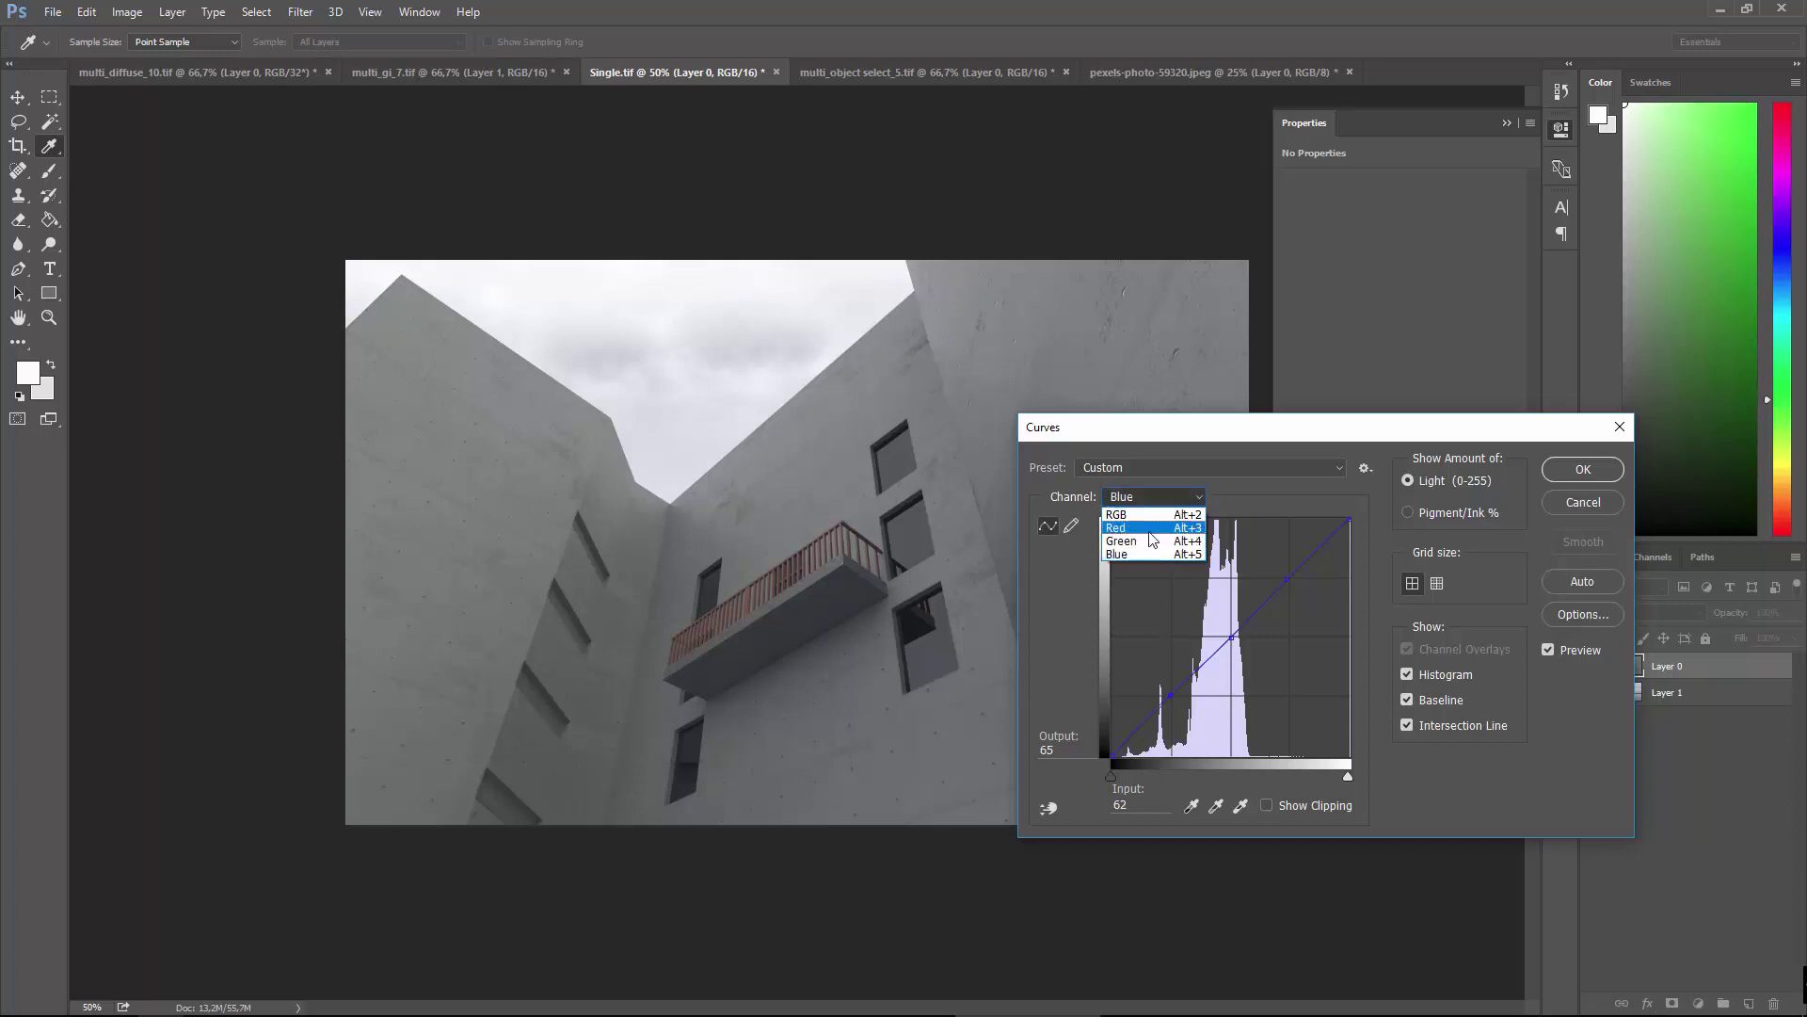
# Shape the Red channel curve with a midtone, a highlight and a shadow point at input 66, output 65, and apply the Curves adjustment.
pyautogui.click(1139, 528)
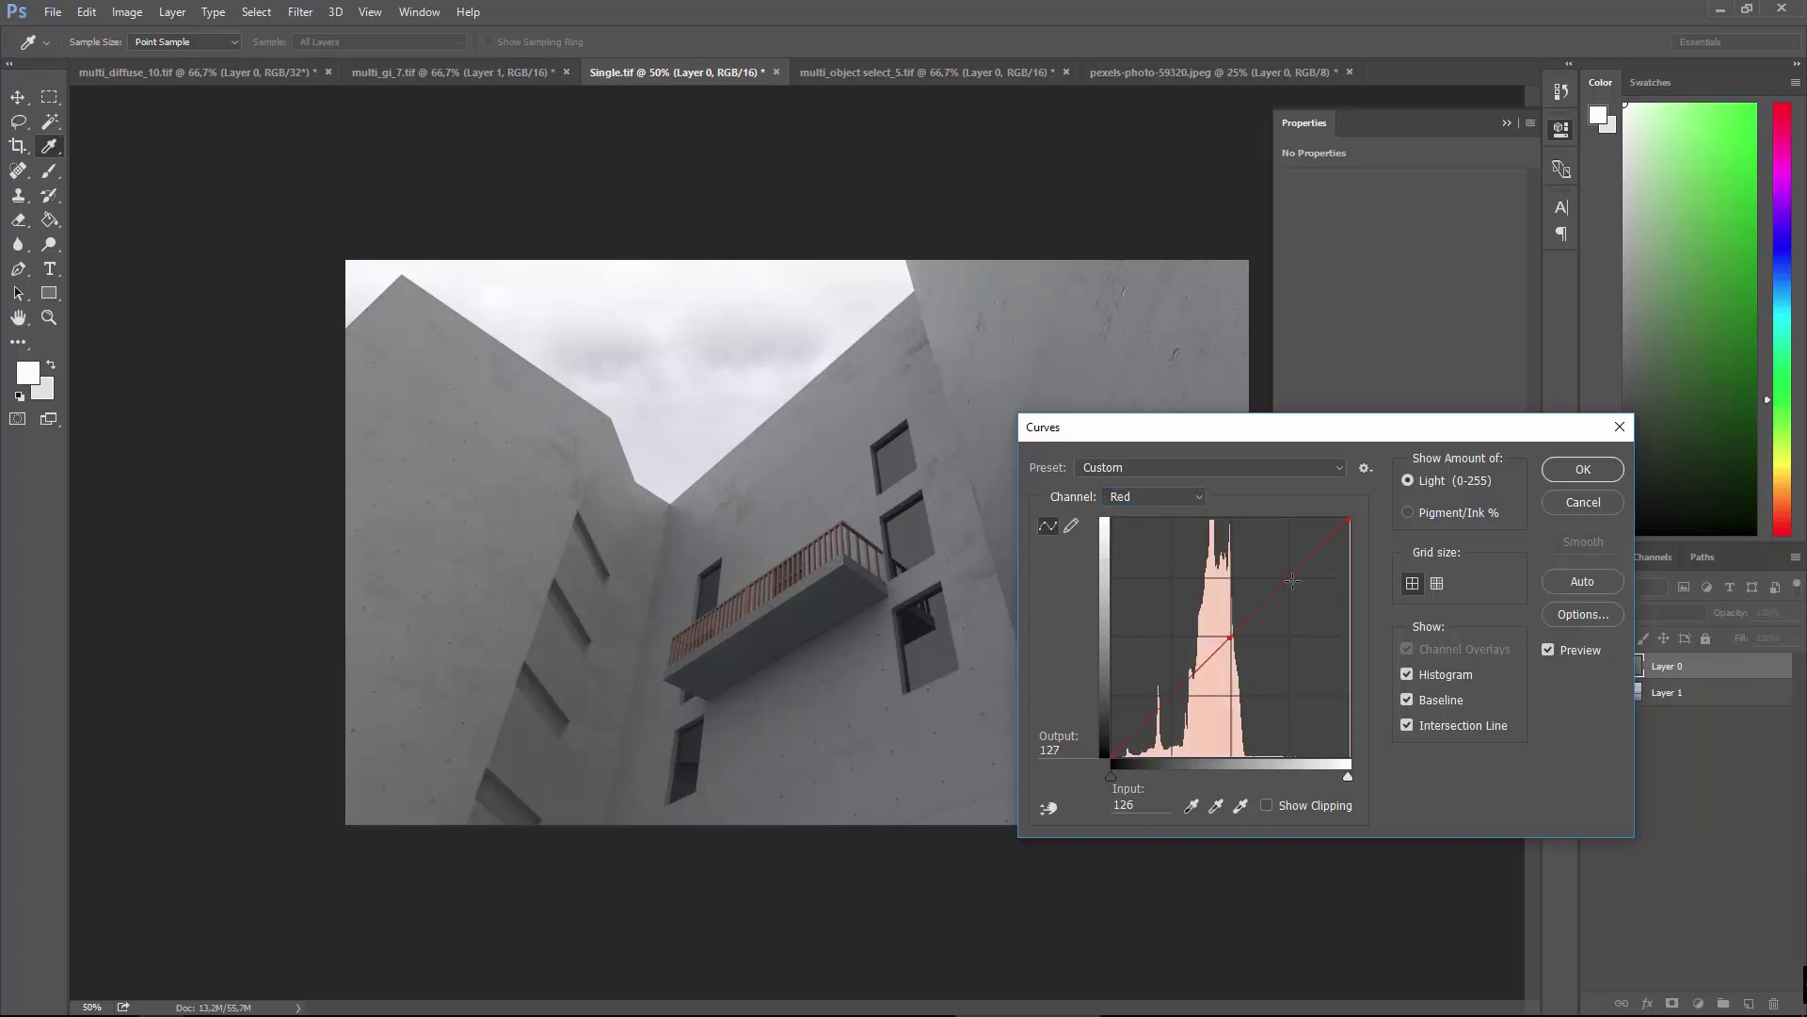
pyautogui.moveTo(1292, 581); pyautogui.dragTo(1290, 579)
pyautogui.moveTo(1171, 693); pyautogui.dragTo(1171, 694)
pyautogui.moveTo(1130, 433); pyautogui.dragTo(1206, 447)
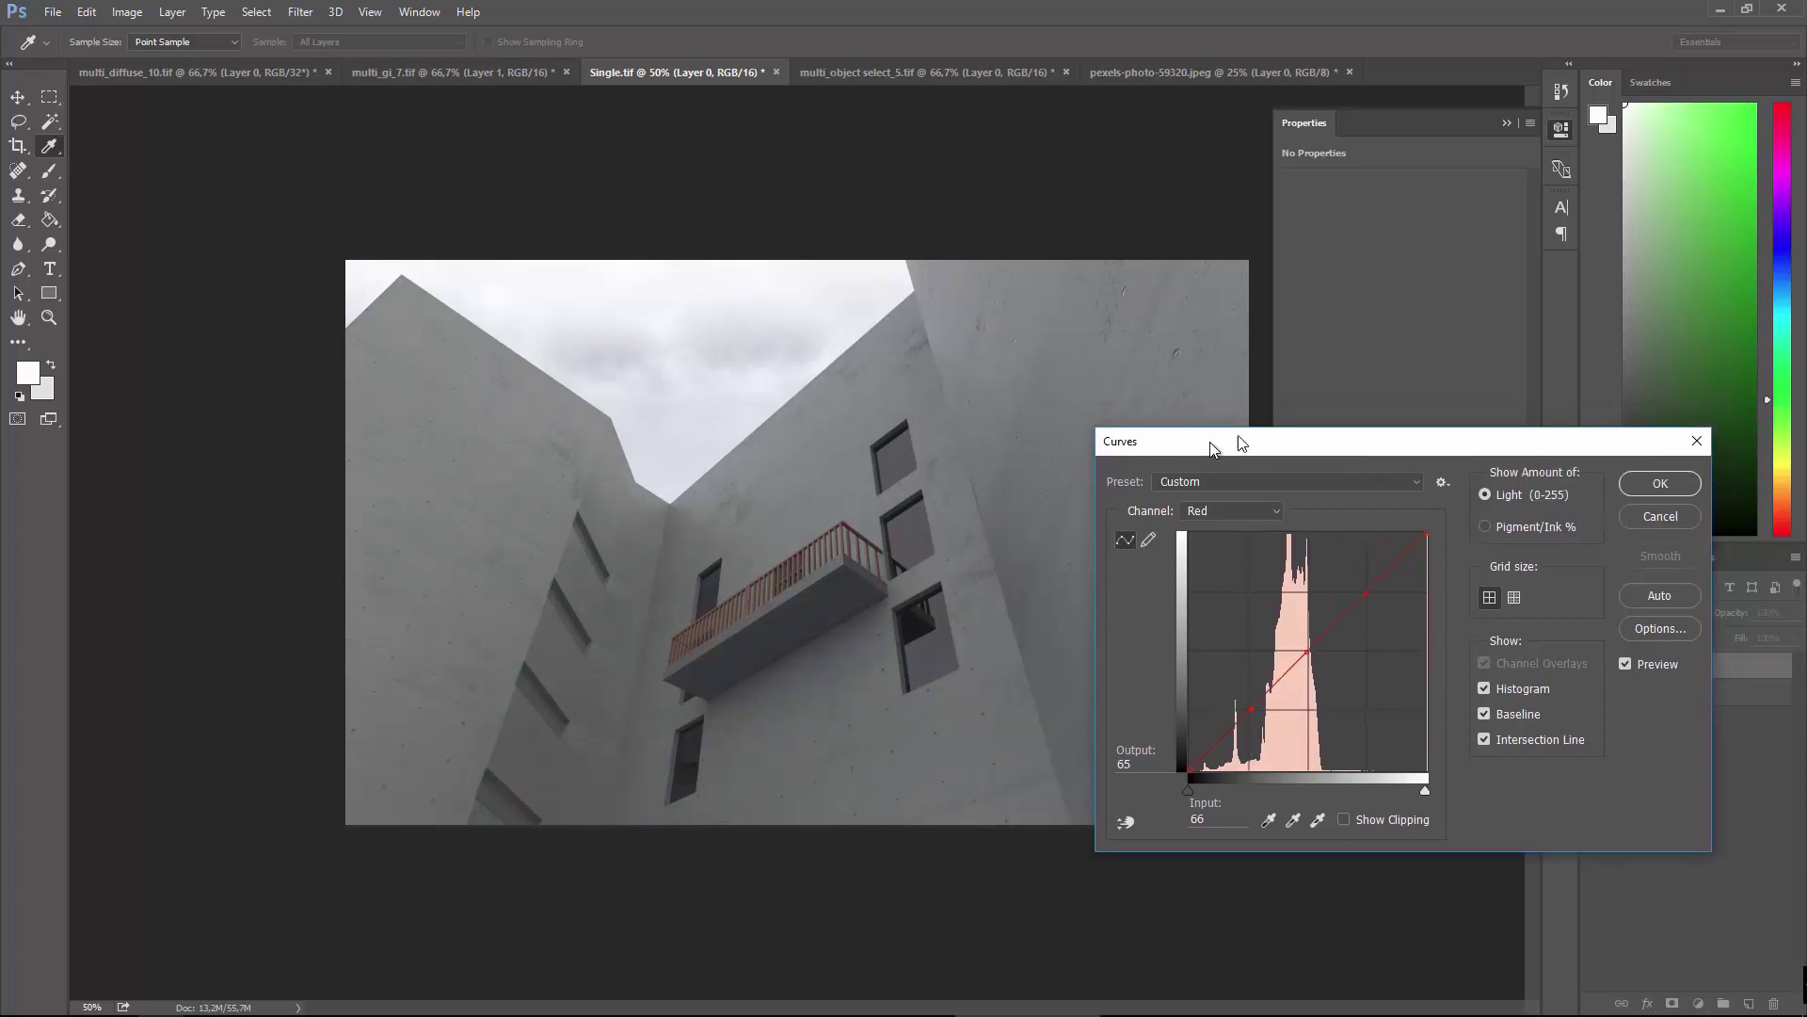
pyautogui.click(1660, 482)
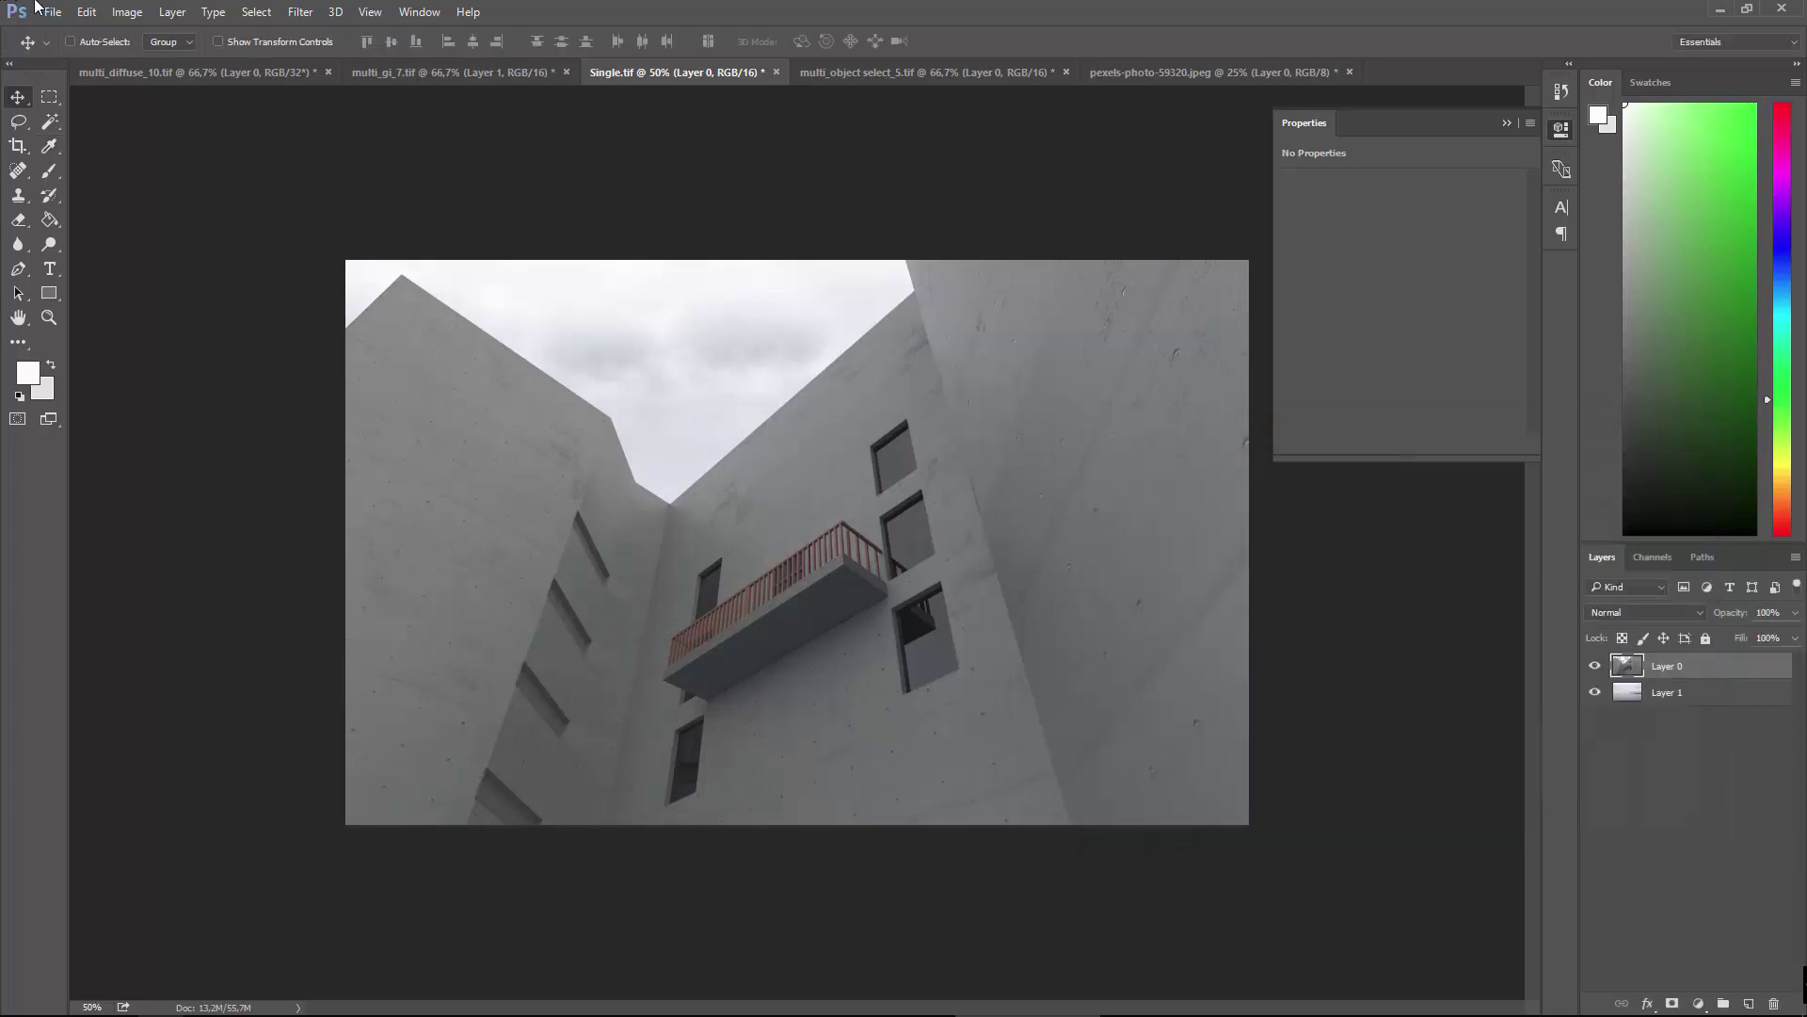
# Step backward and forward through the history to compare the building with and without the Curves adjustment.
pyautogui.click(85, 12)
pyautogui.press('Return')
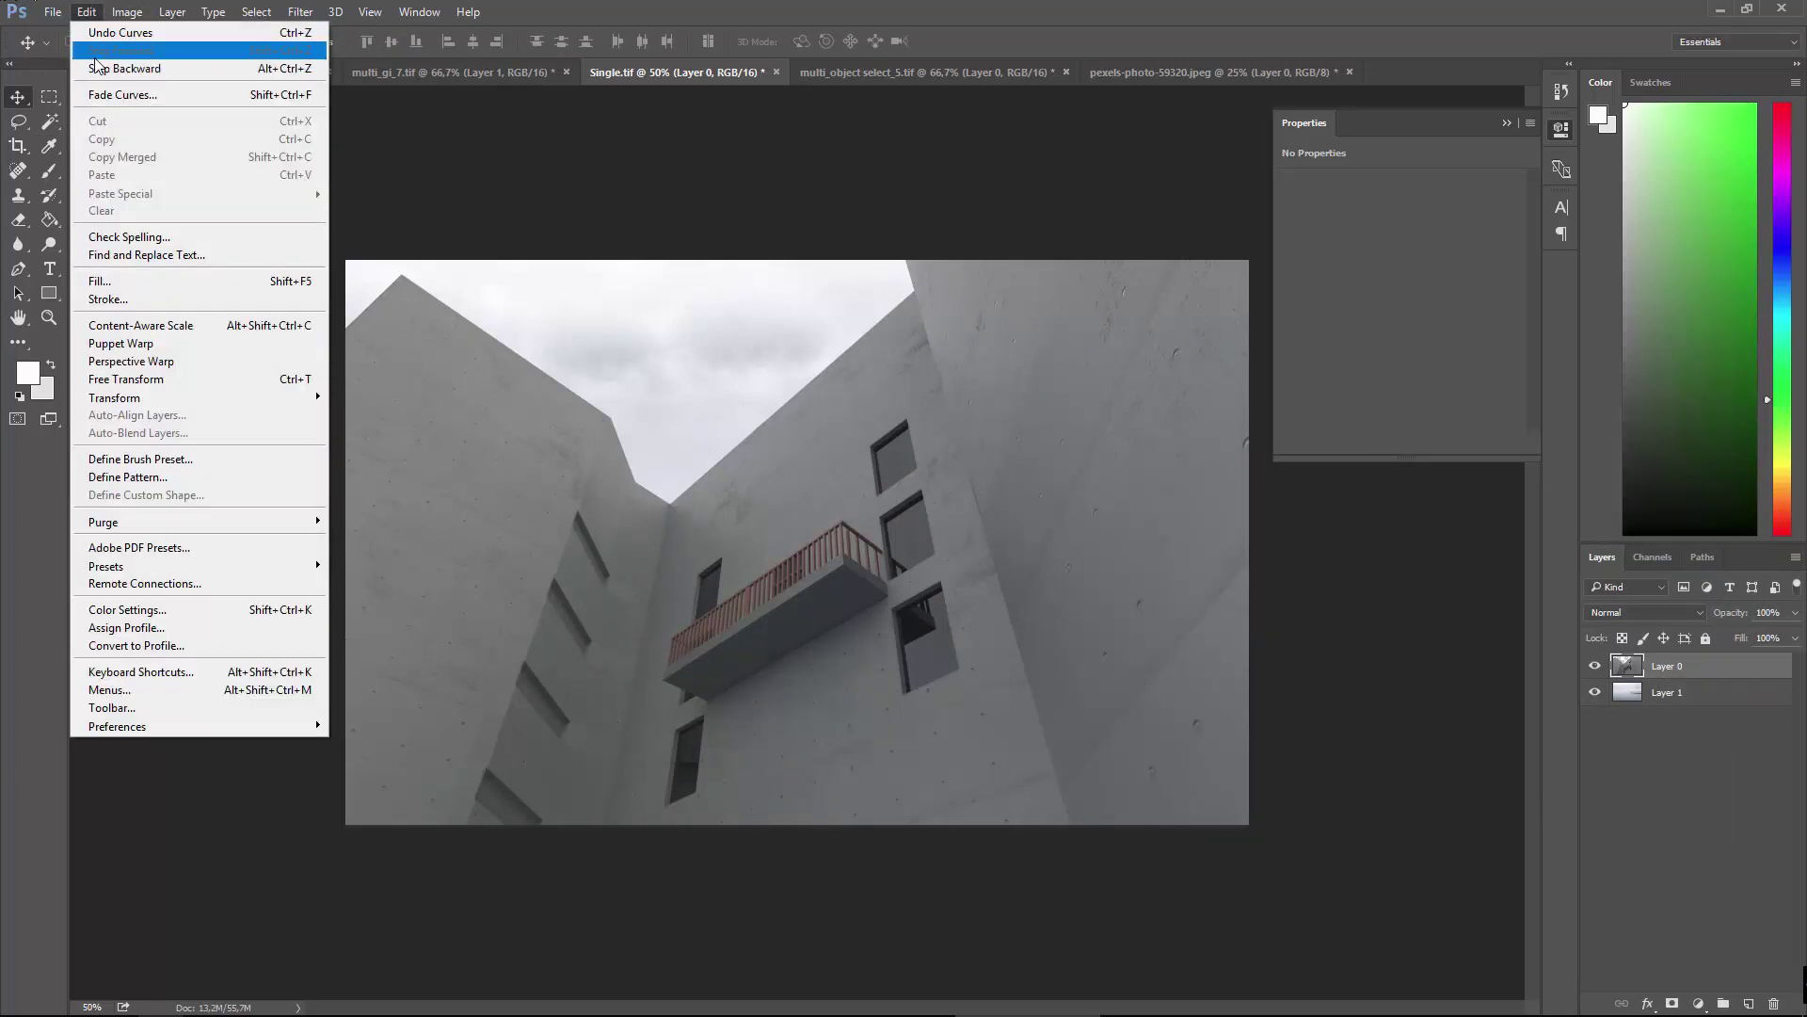
pyautogui.click(91, 12)
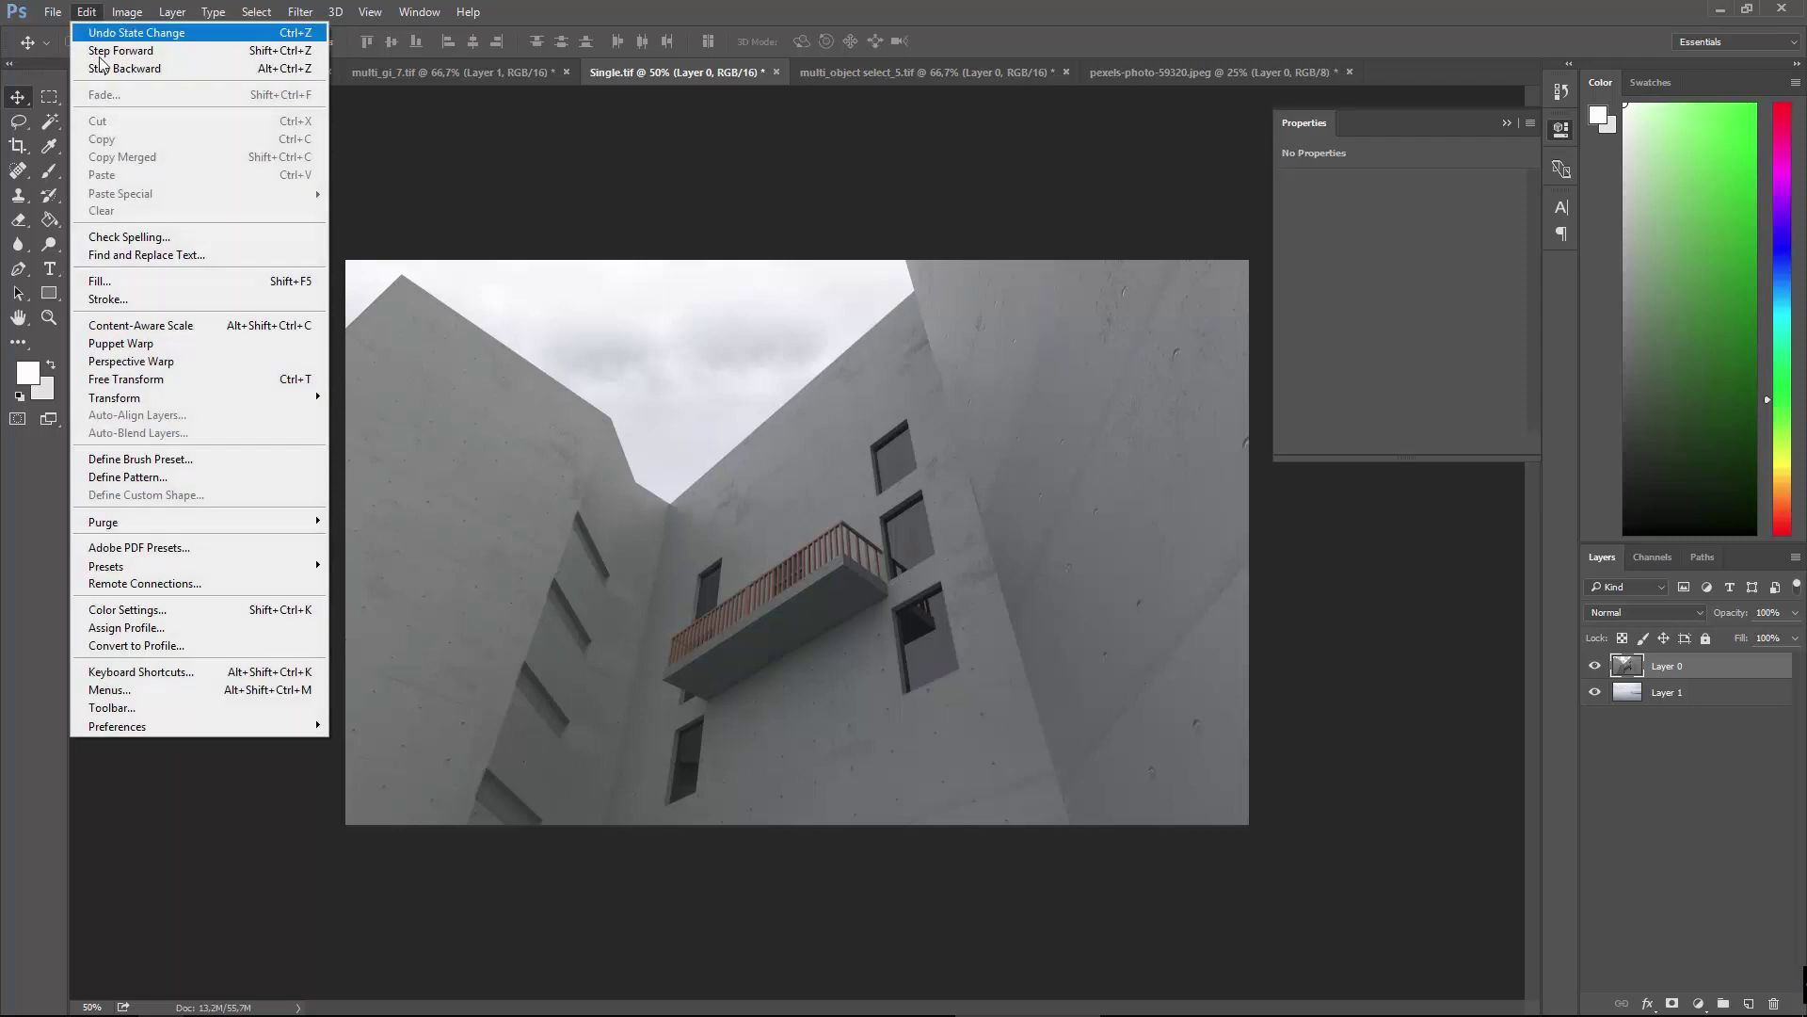
pyautogui.click(105, 68)
pyautogui.click(86, 11)
pyautogui.click(104, 66)
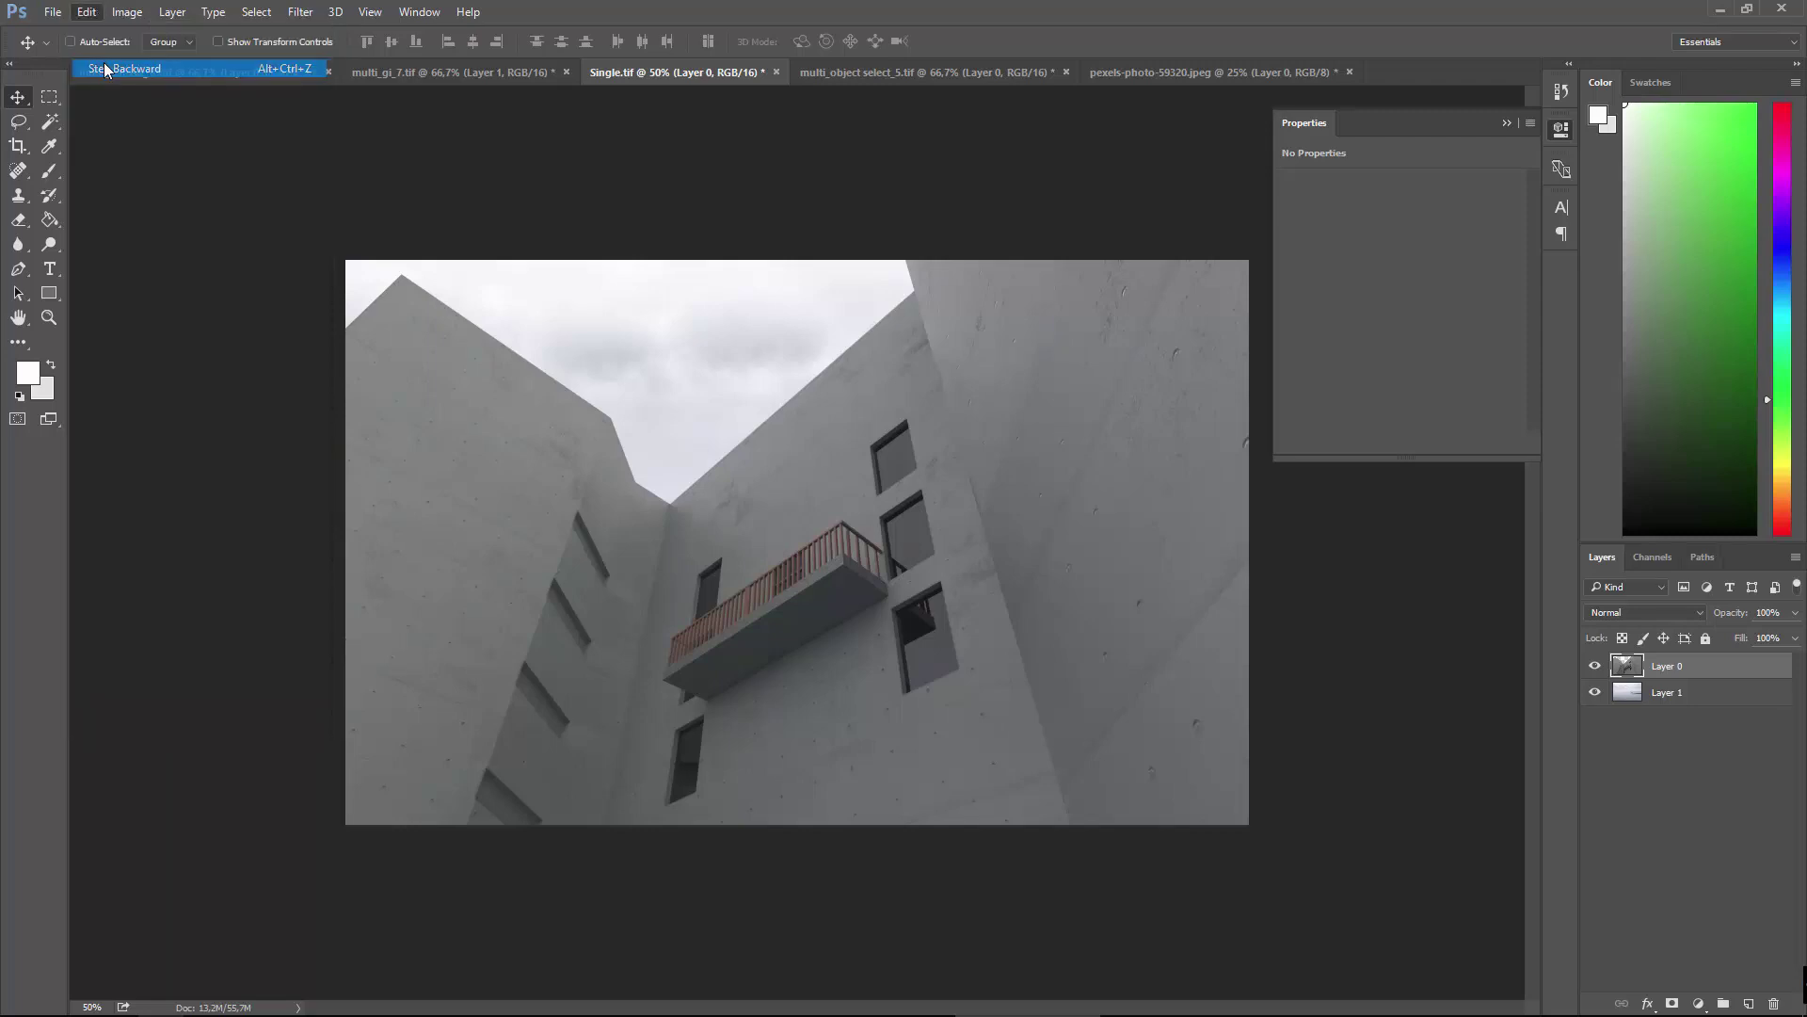
pyautogui.click(87, 12)
pyautogui.click(113, 54)
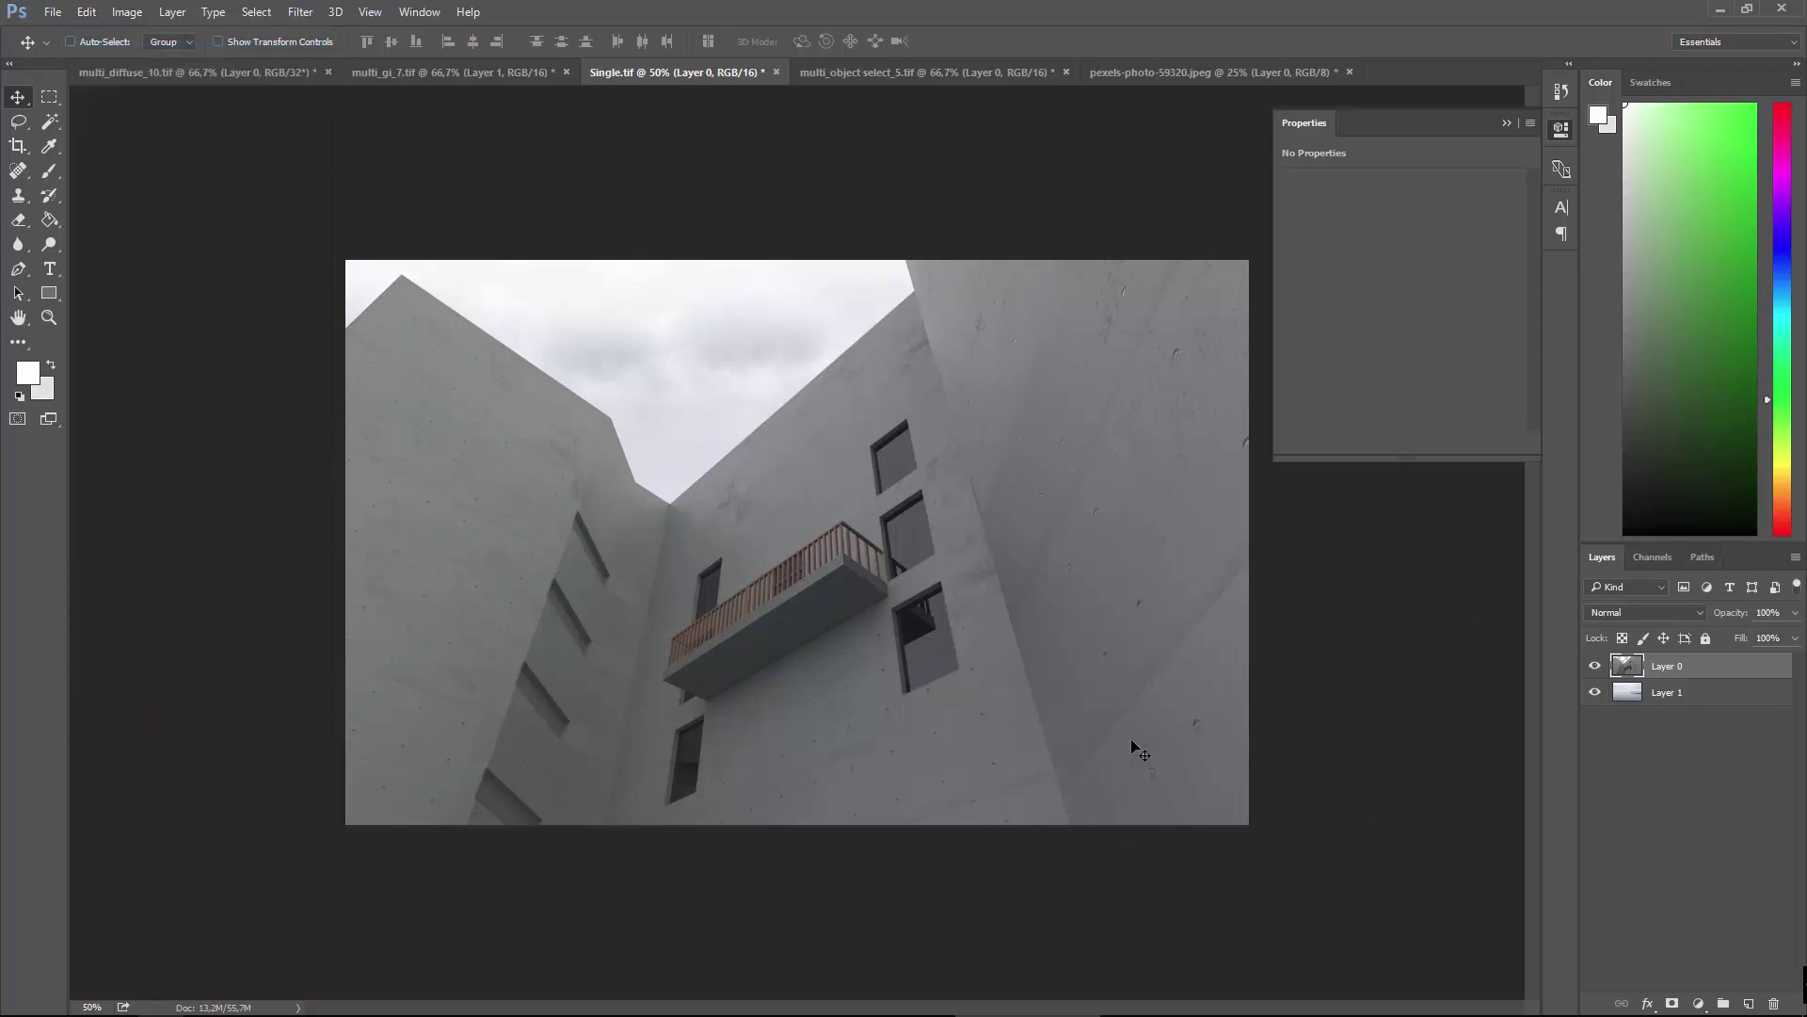
pyautogui.click(127, 11)
pyautogui.moveTo(155, 59)
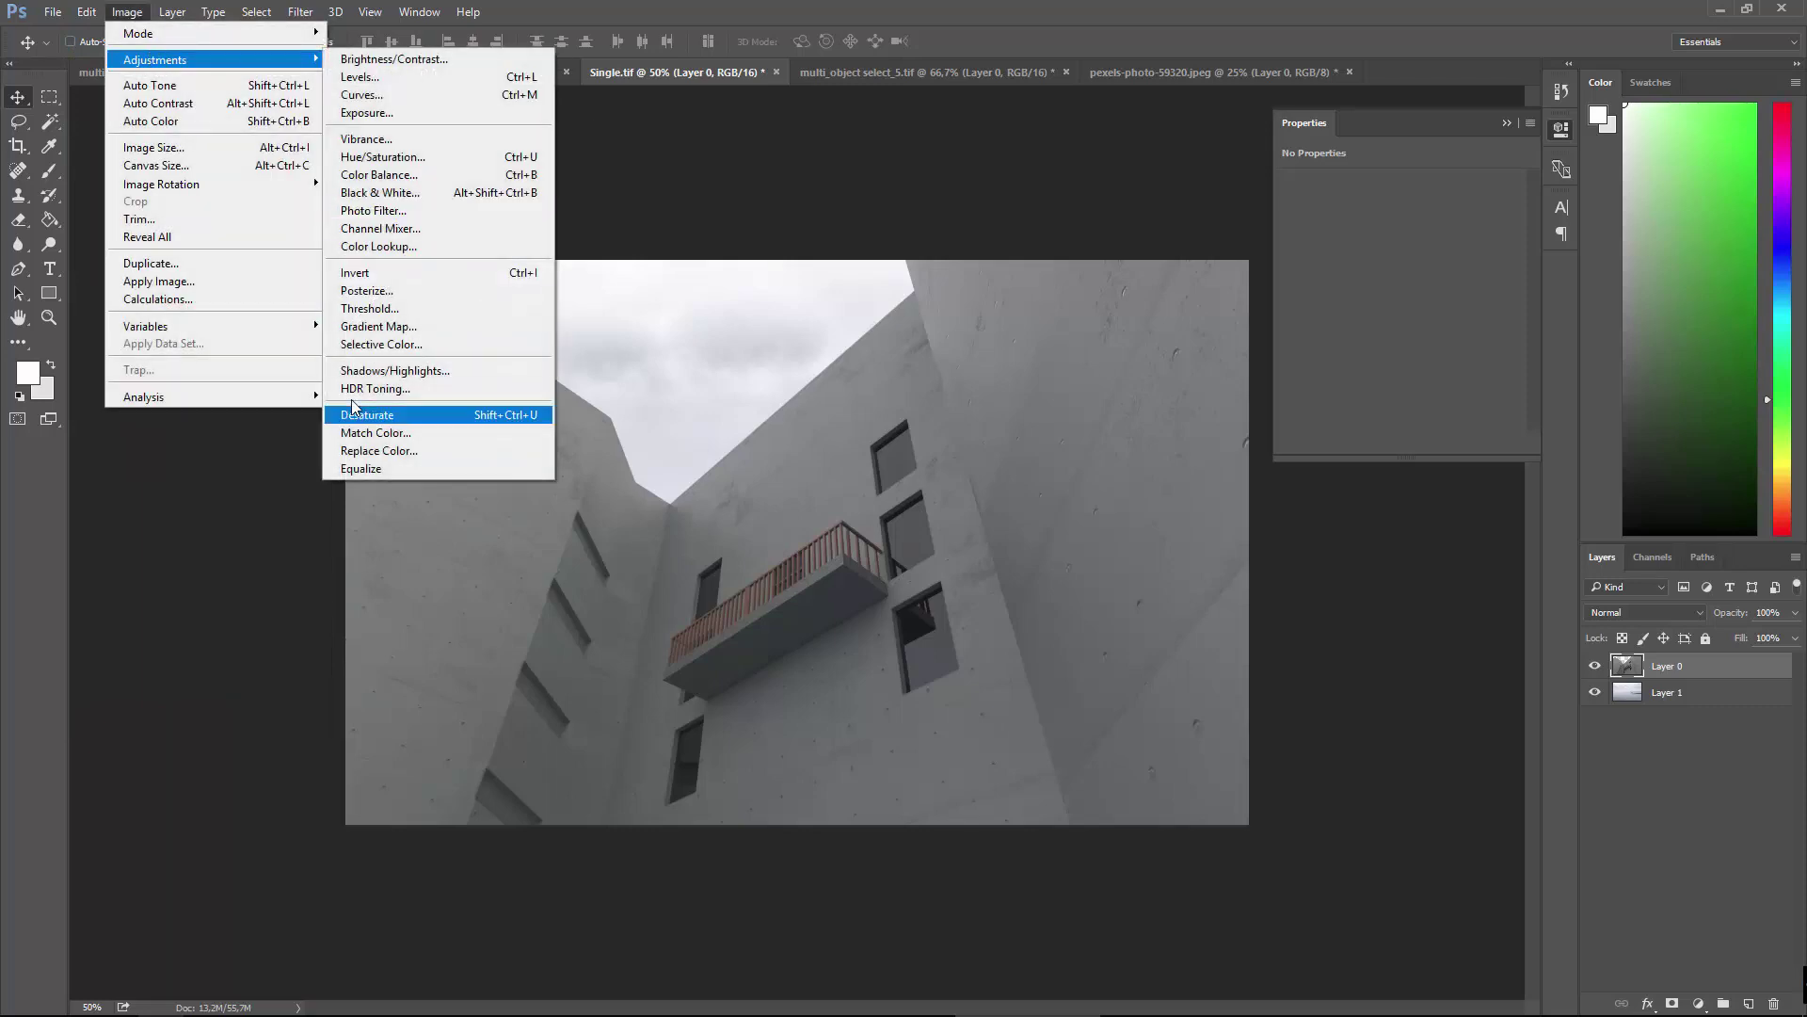
pyautogui.click(414, 211)
pyautogui.click(1567, 653)
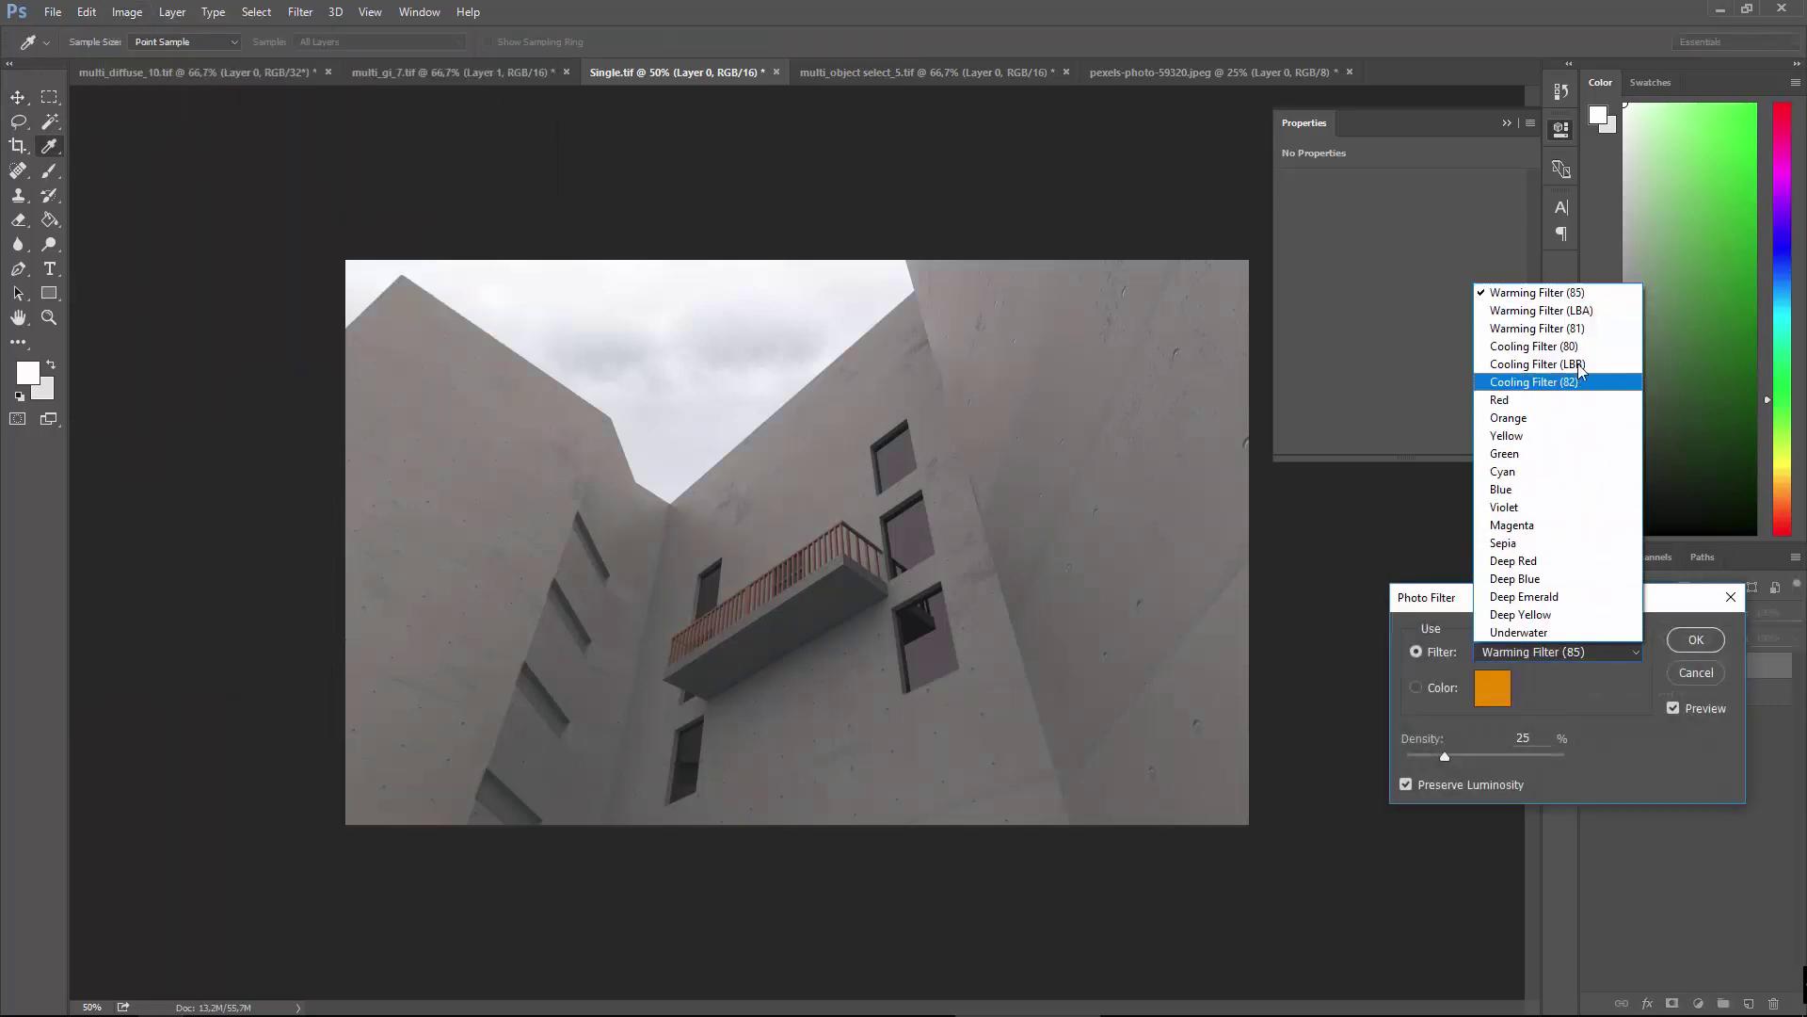
pyautogui.click(1597, 313)
pyautogui.press('Down')
pyautogui.press('Down')
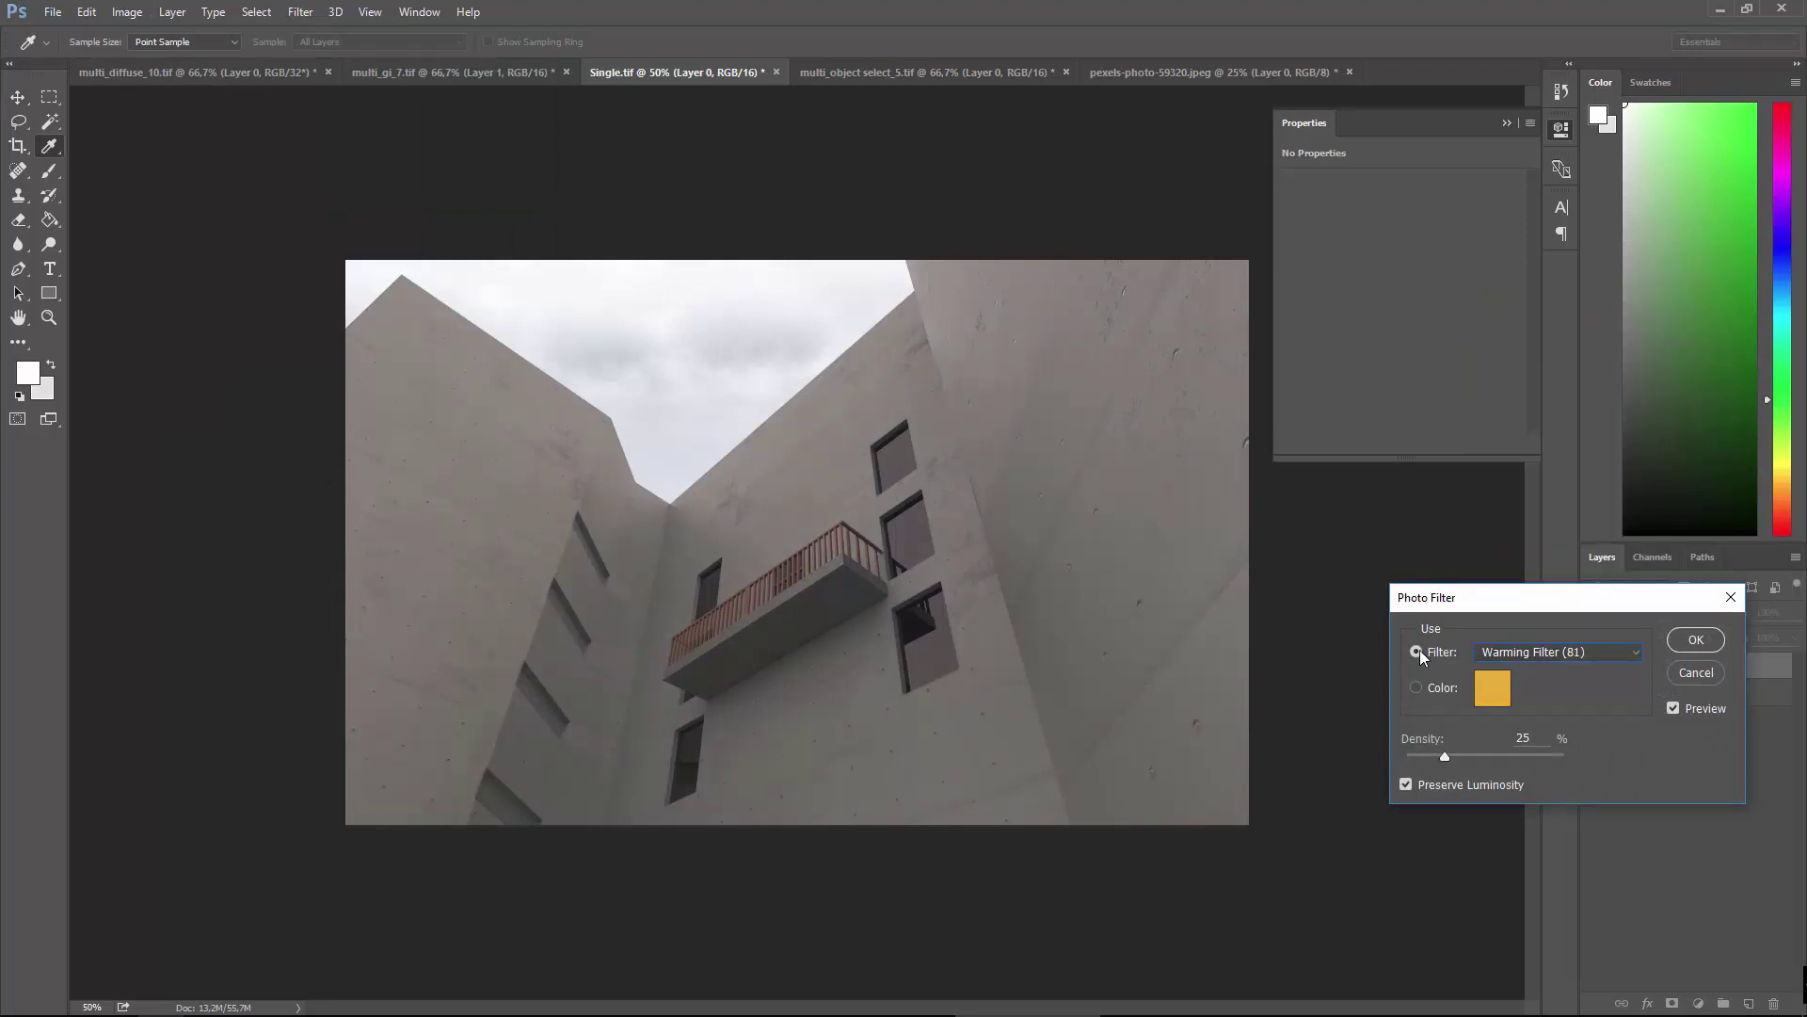
pyautogui.press('Down')
pyautogui.press('Down')
pyautogui.press('Down')
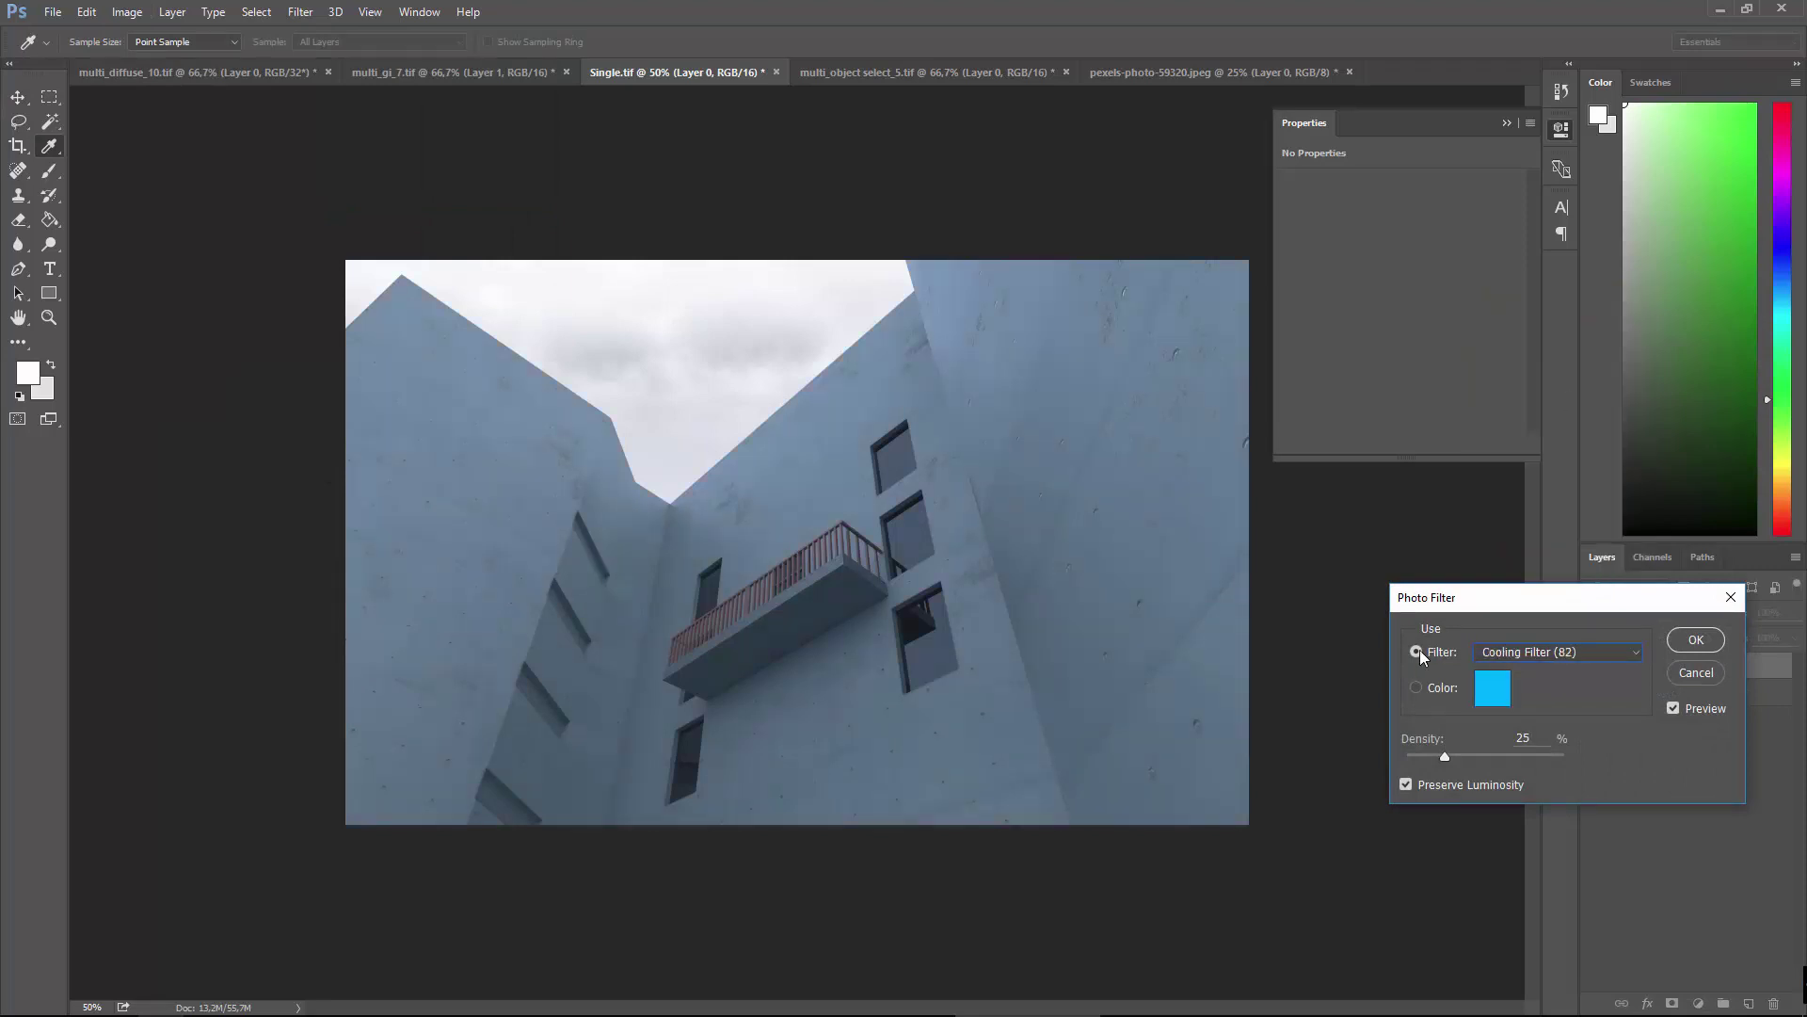
pyautogui.press('Down')
pyautogui.press('Down')
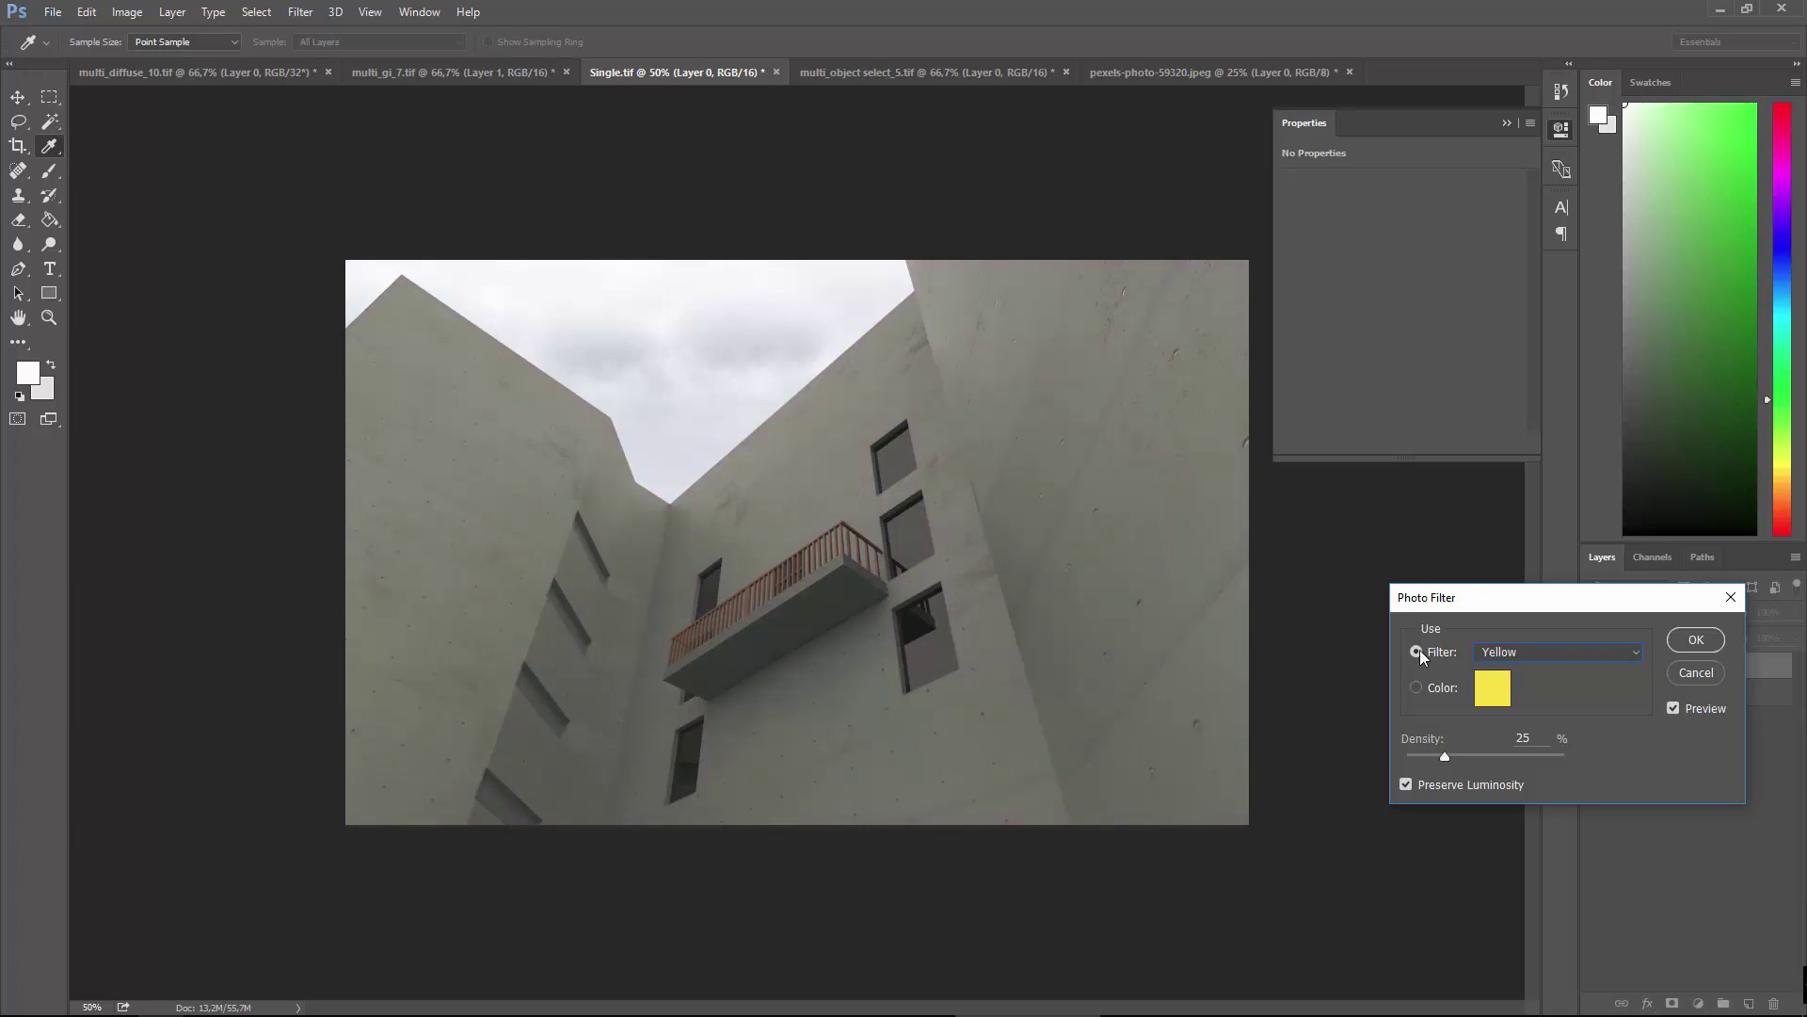
pyautogui.press('Up')
pyautogui.press('Down')
pyautogui.press('Down')
pyautogui.press('Down')
pyautogui.press('Down')
pyautogui.press('Down')
pyautogui.press('Down')
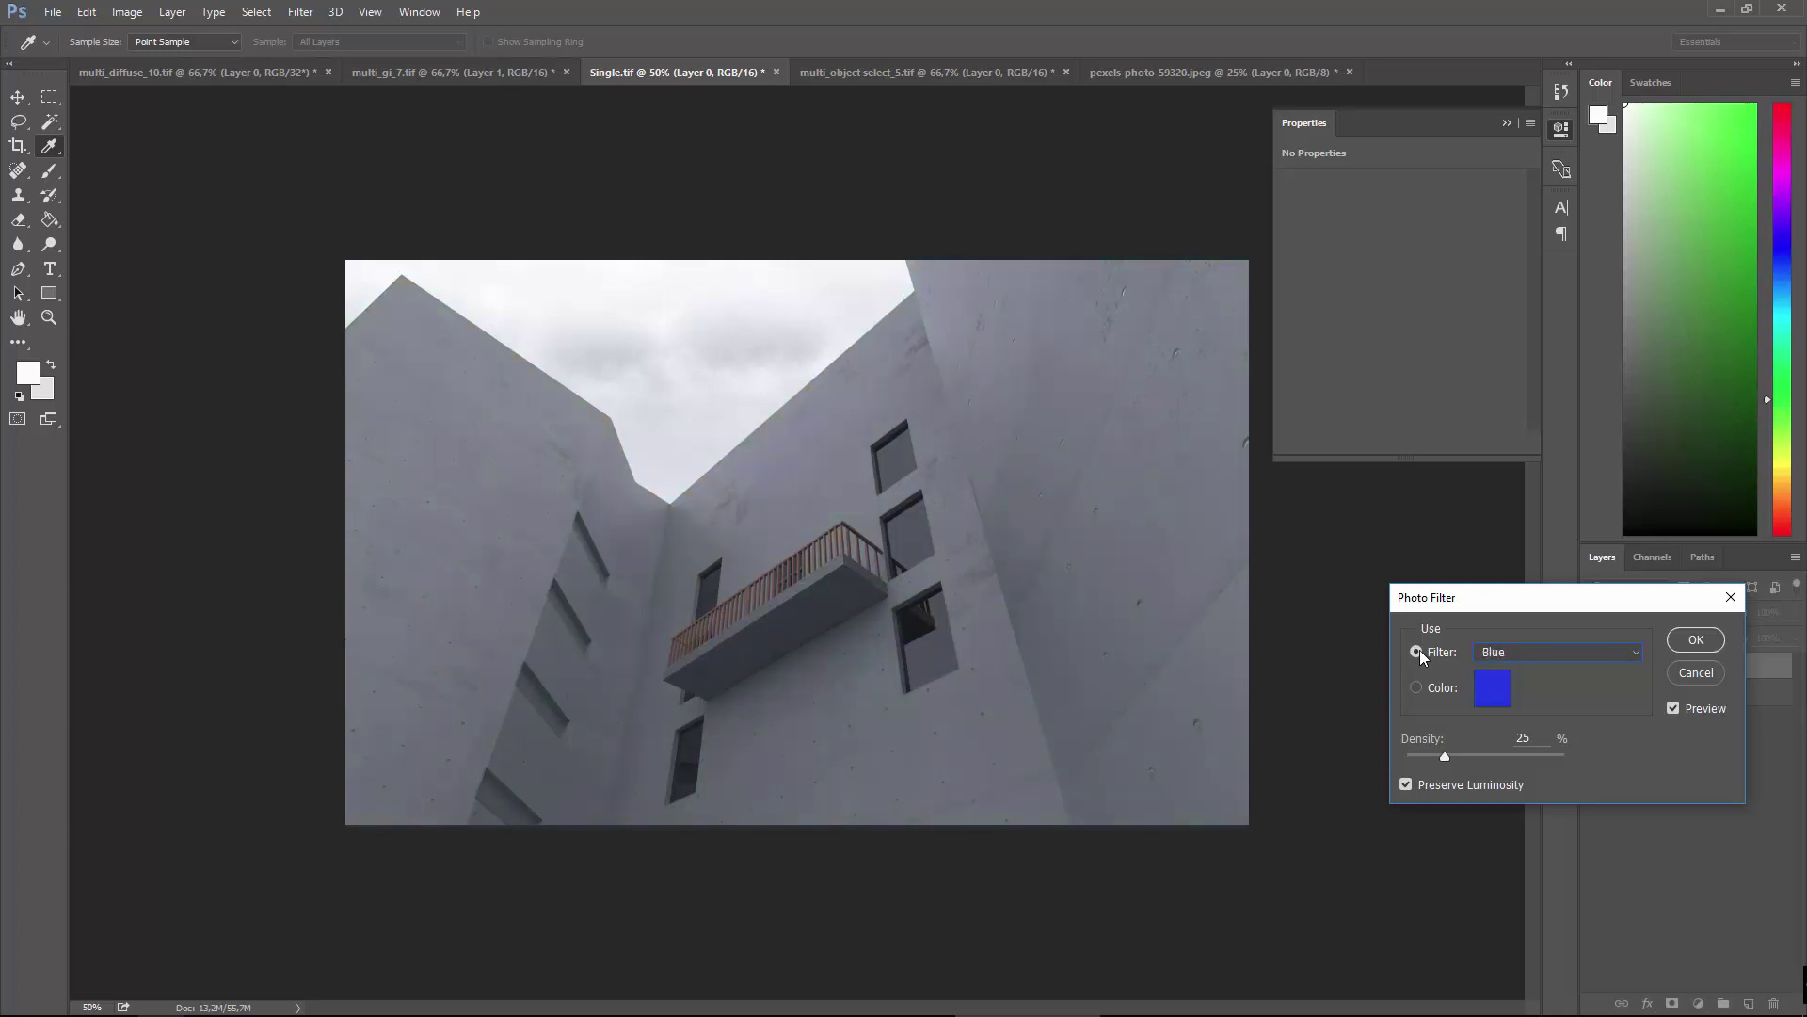
pyautogui.press('Down')
pyautogui.press('Down')
pyautogui.press('Up')
pyautogui.moveTo(1446, 761); pyautogui.dragTo(1393, 754)
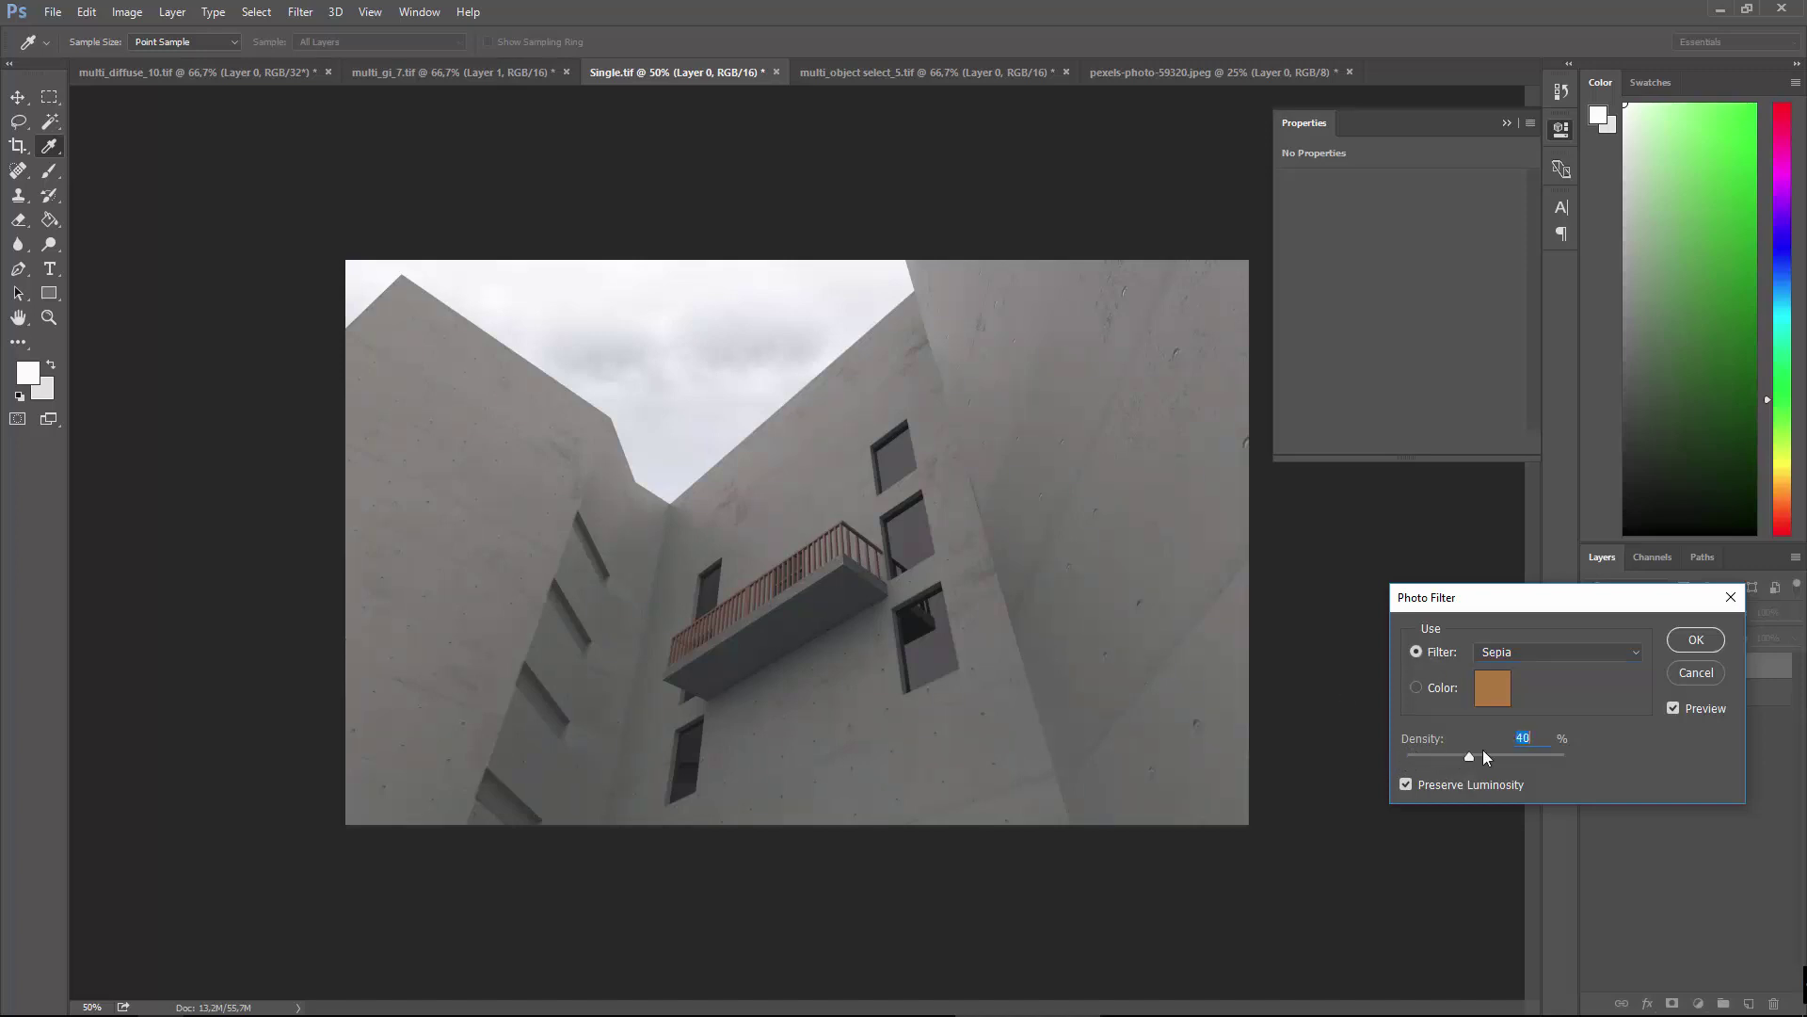
pyautogui.click(1681, 674)
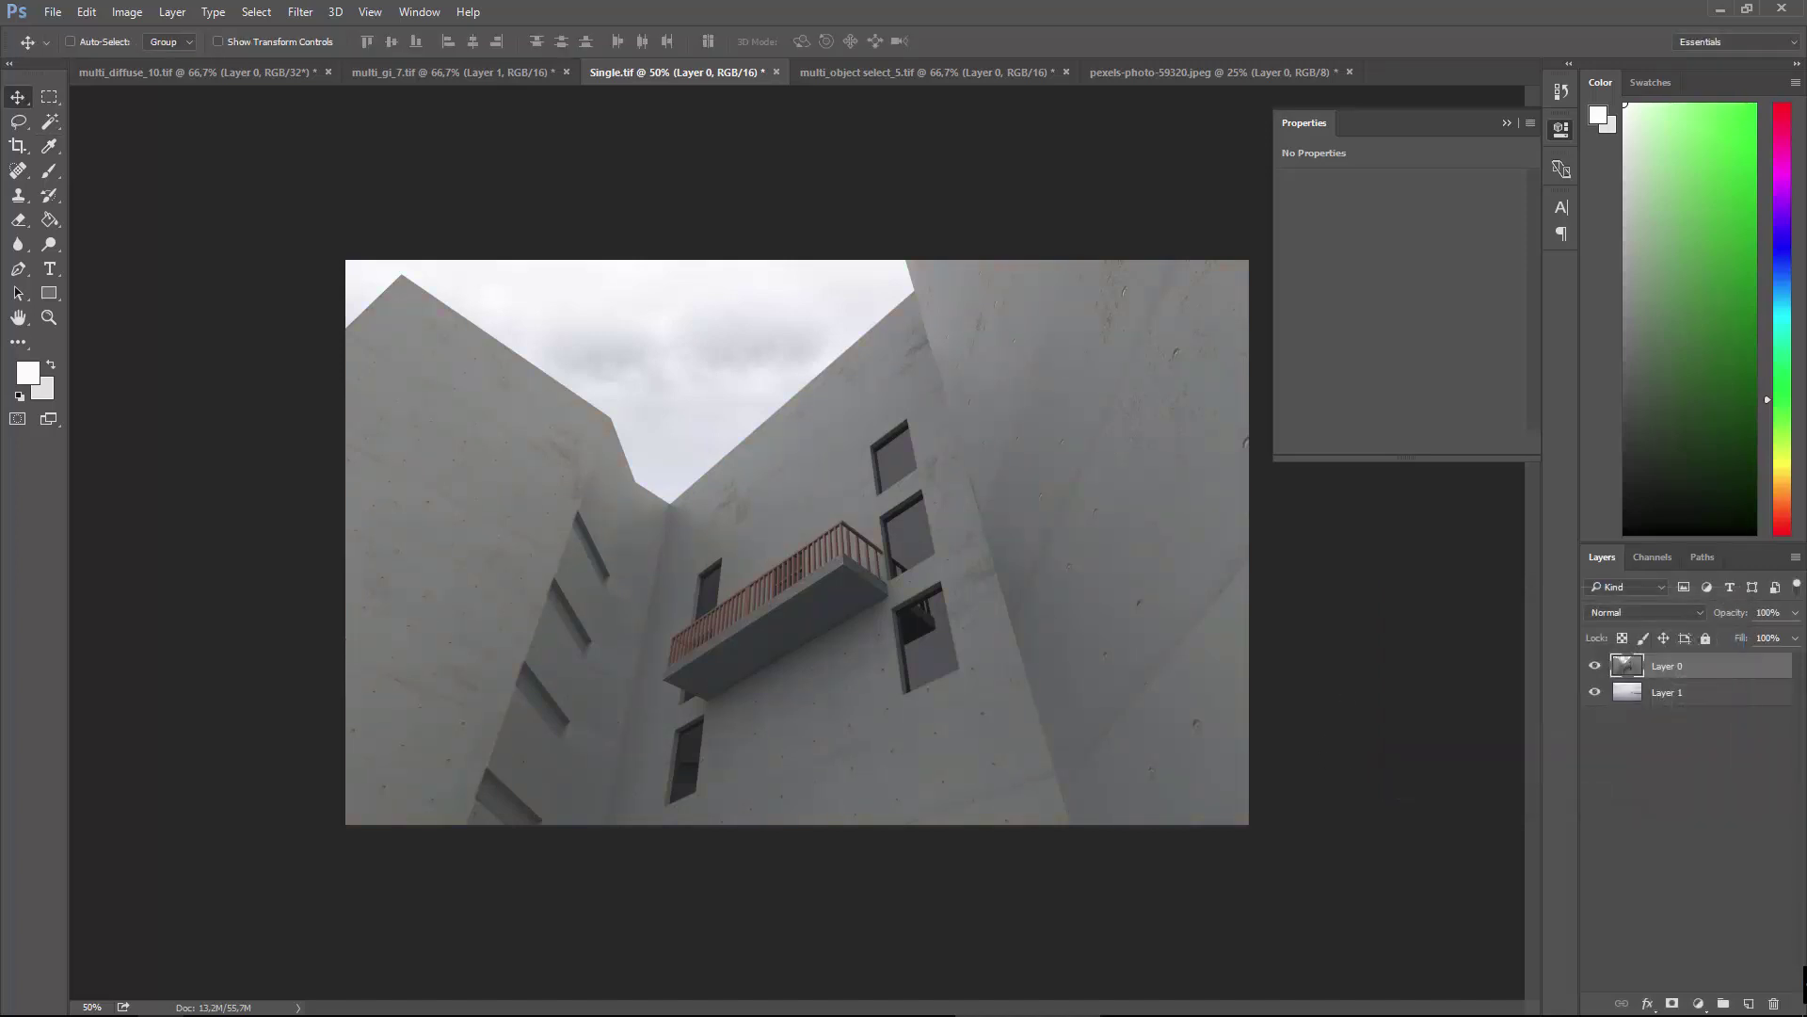
# Select the whole canvas, add a new layer above Layer 0 and fill it with white using the Paint Bucket.
pyautogui.click(49, 96)
pyautogui.moveTo(278, 207); pyautogui.dragTo(1420, 726)
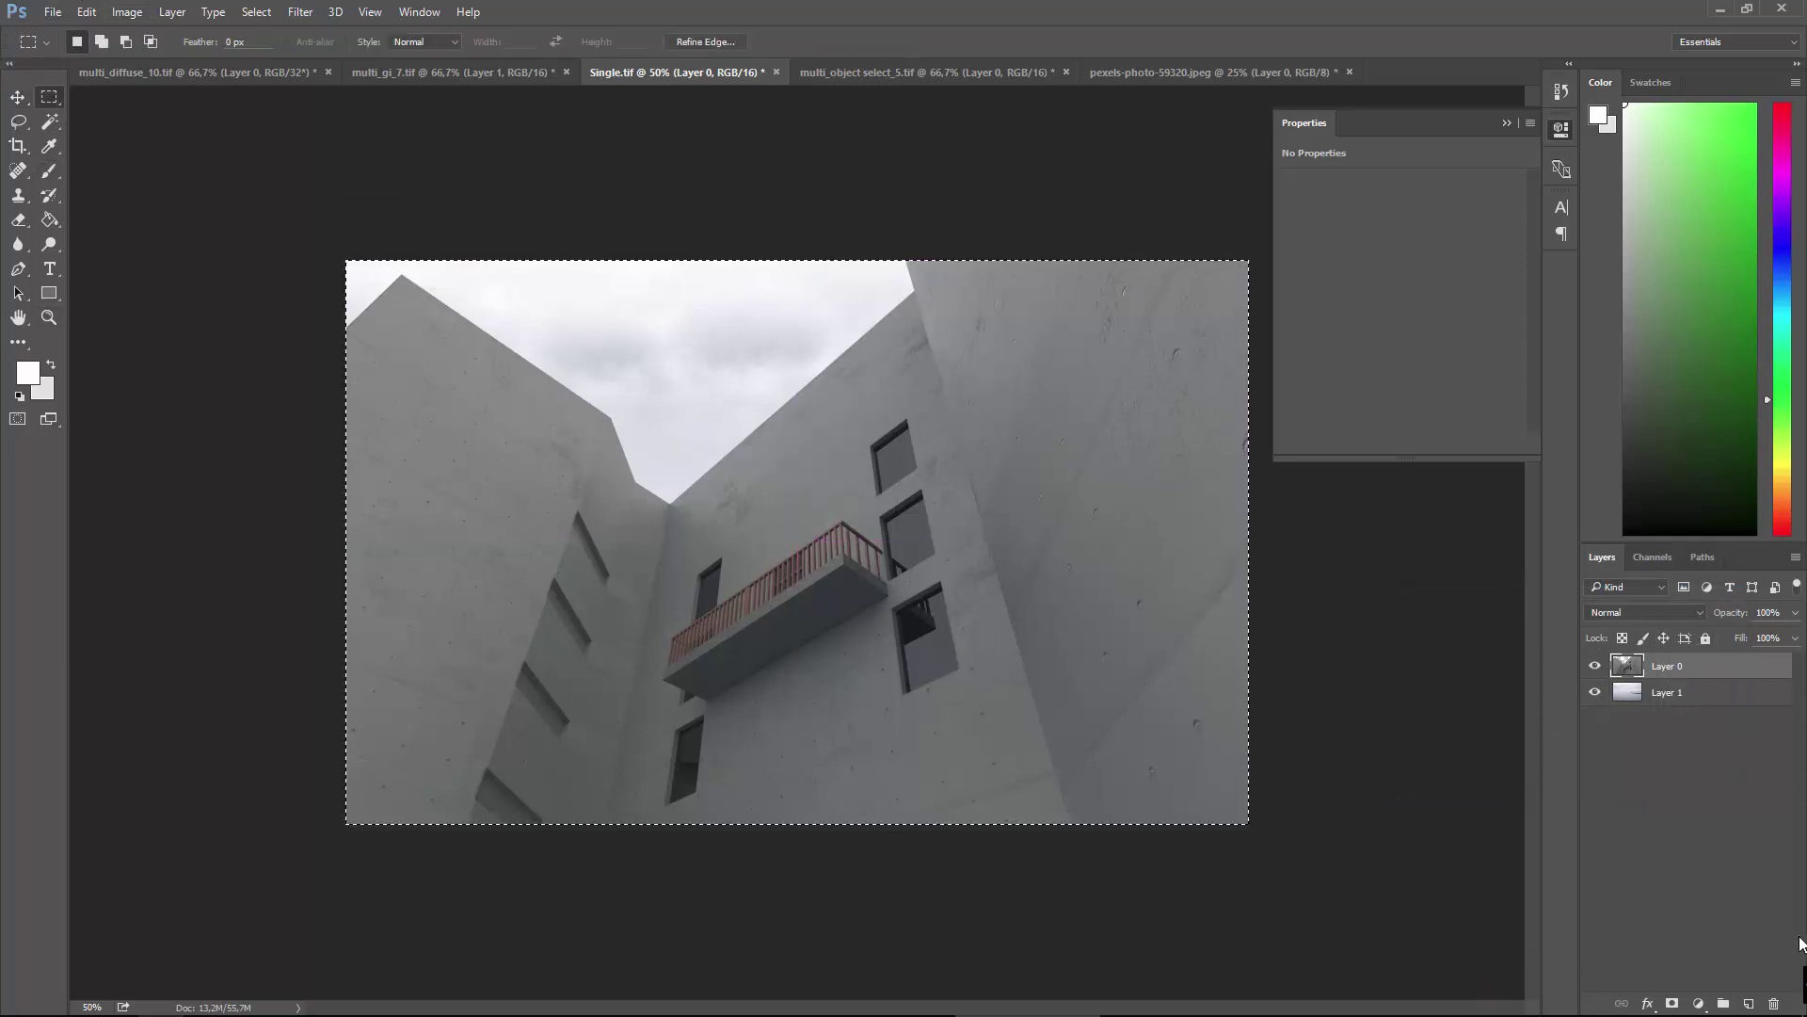
pyautogui.click(1751, 1003)
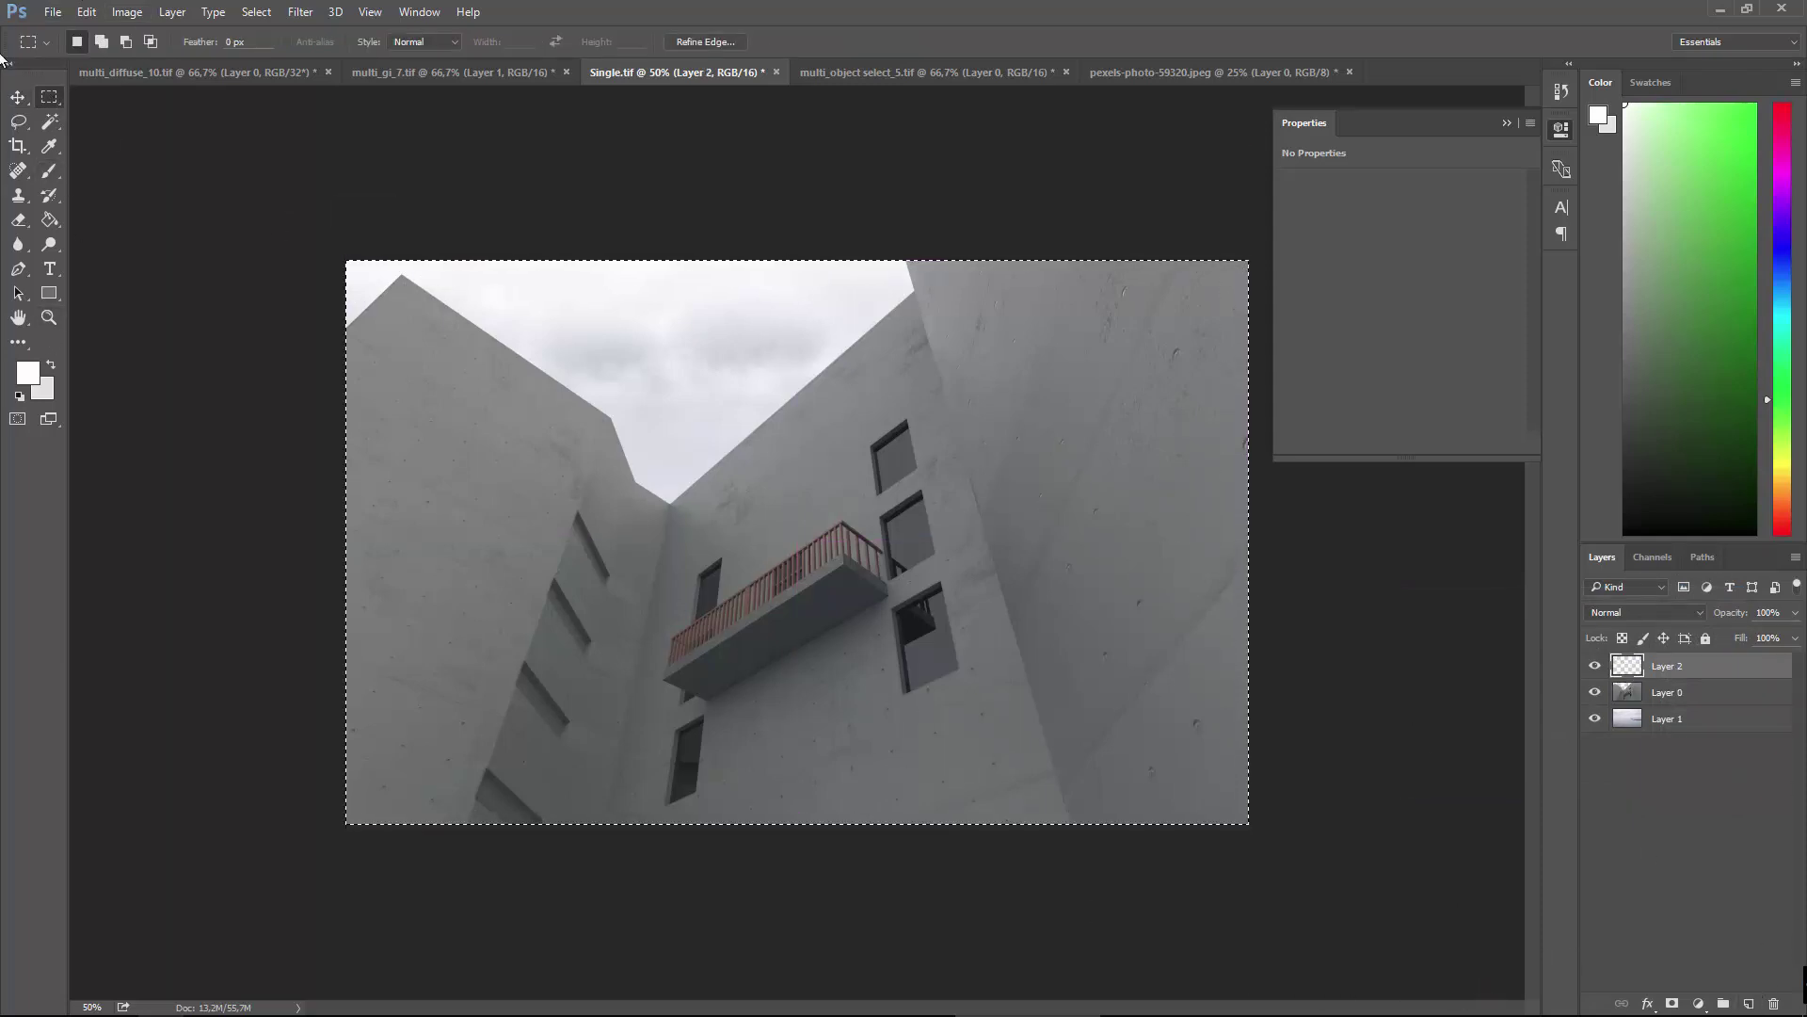
pyautogui.click(56, 221)
pyautogui.click(714, 473)
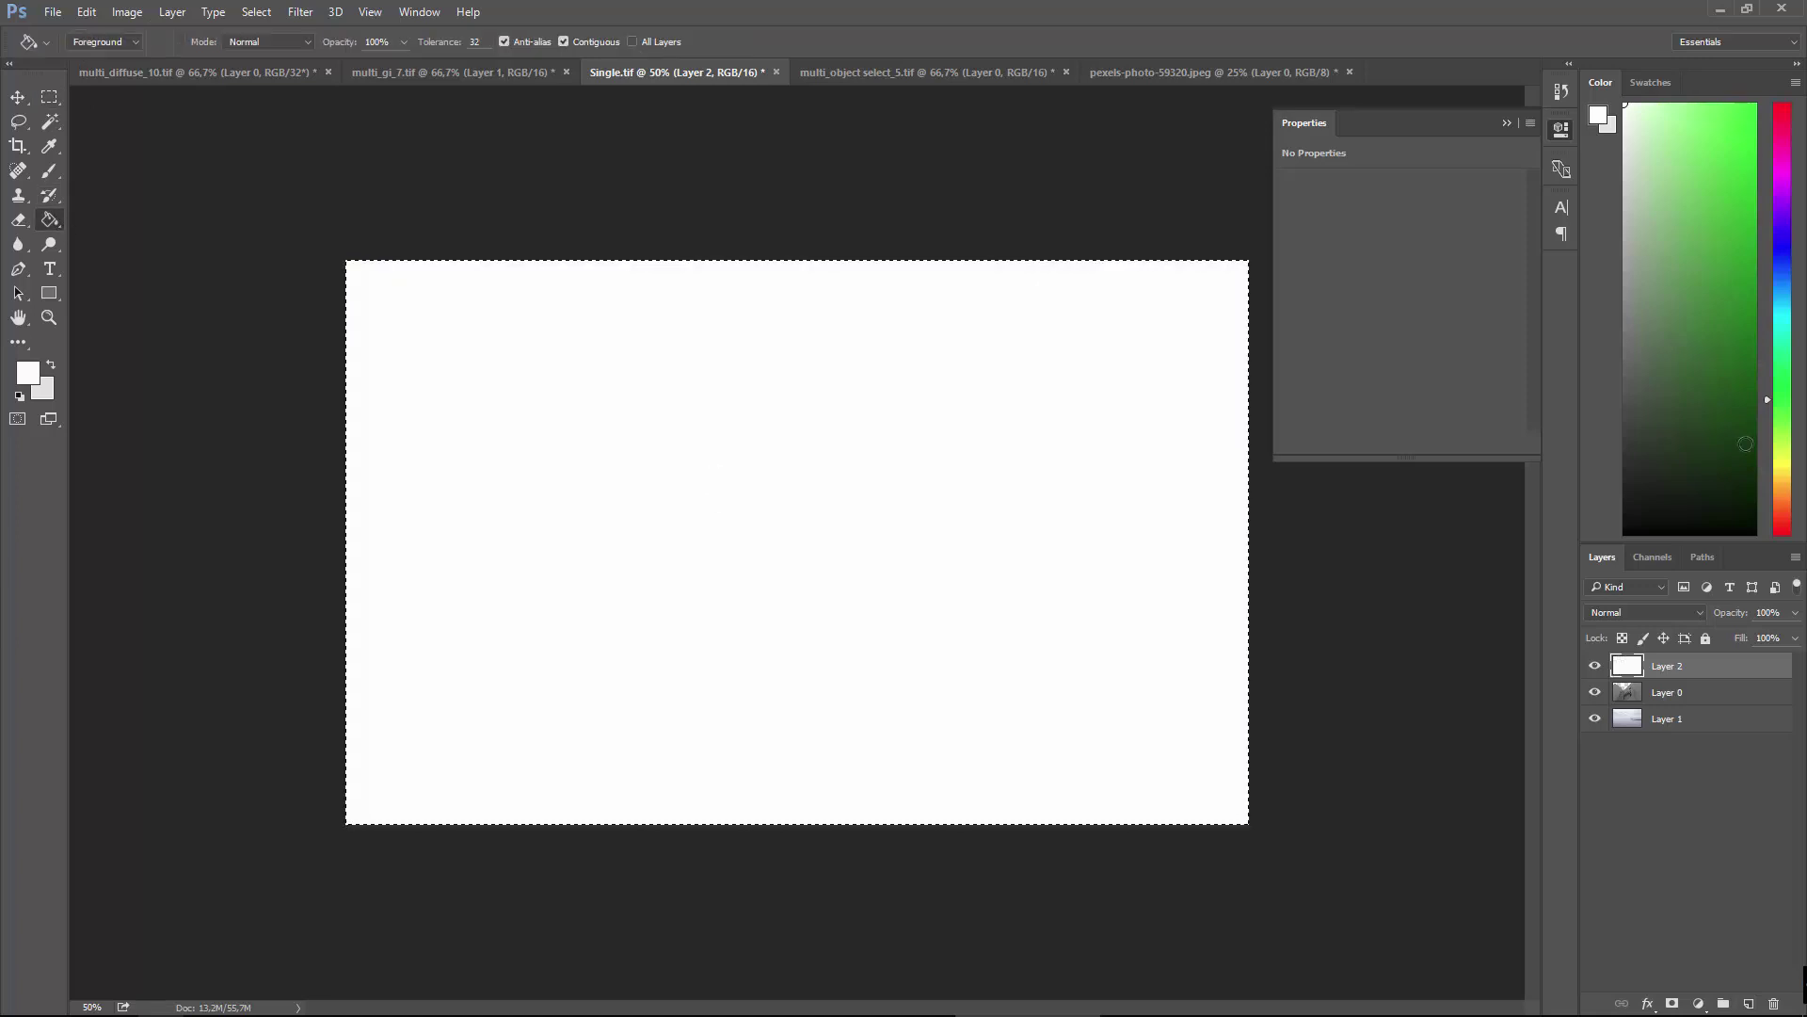
# Lower the opacity of the white Layer 2 to 8% in its blending options.
pyautogui.rightClick(1641, 670)
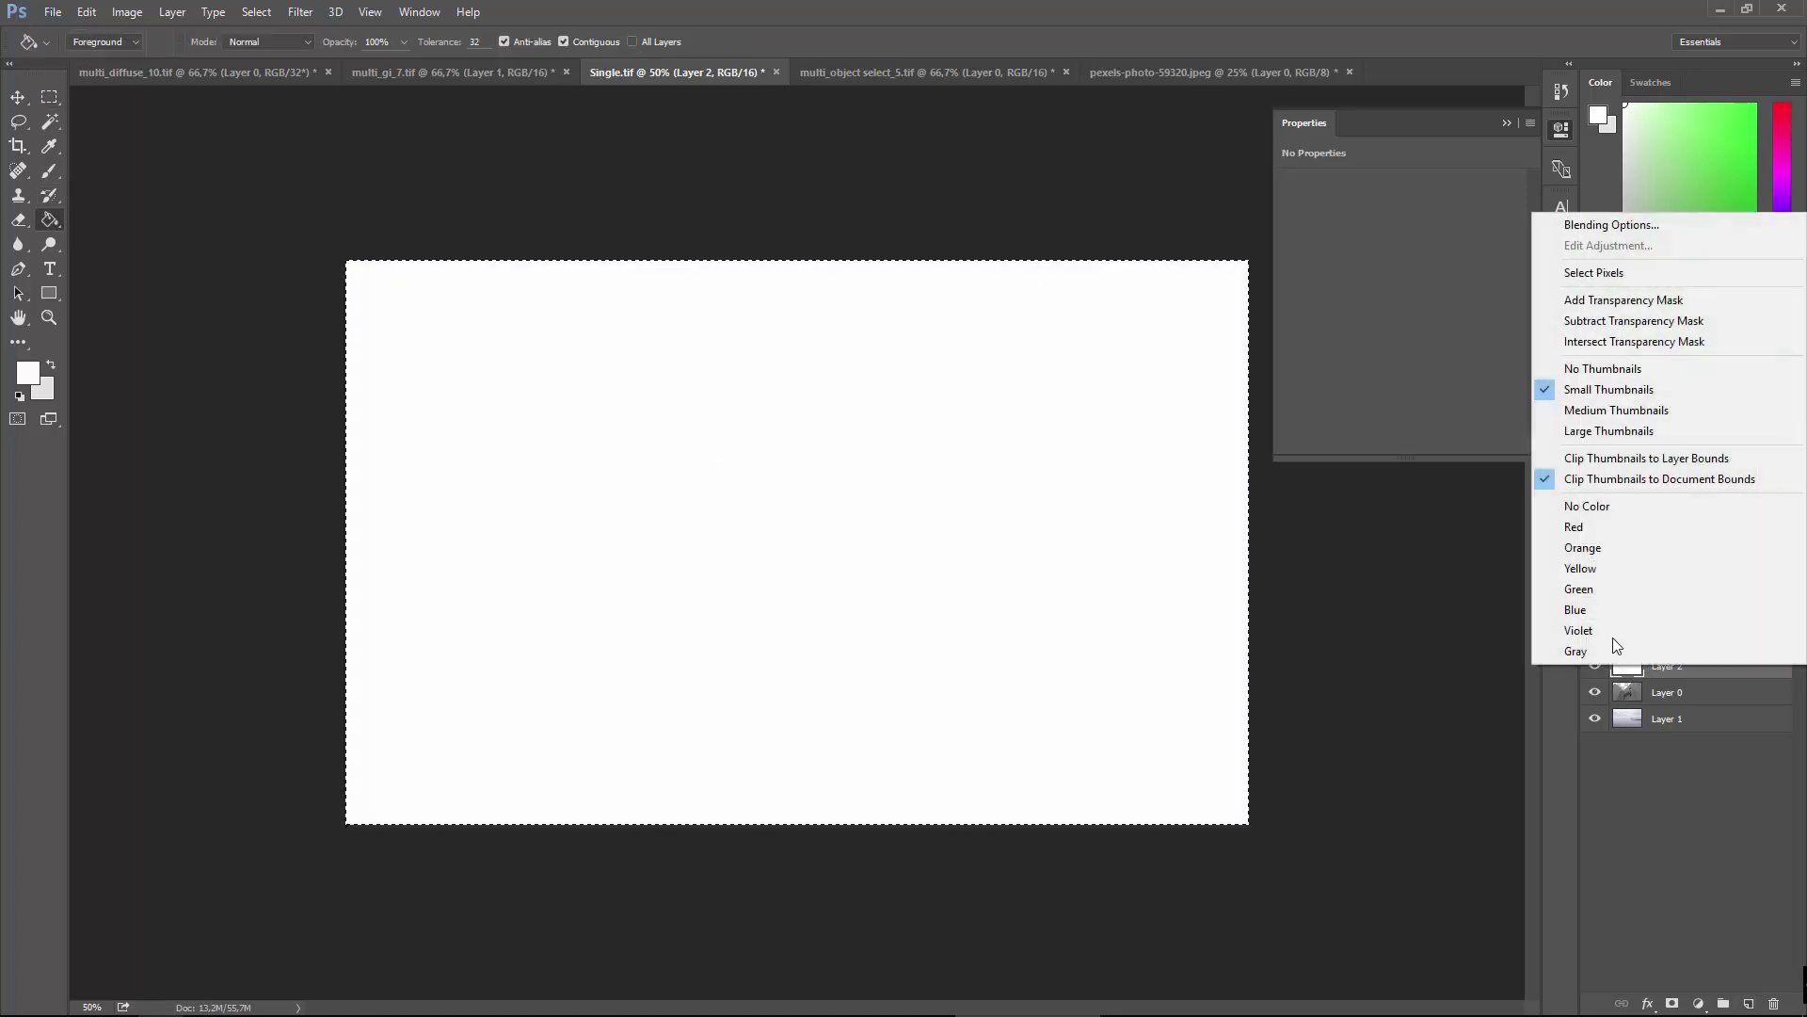
pyautogui.click(1644, 234)
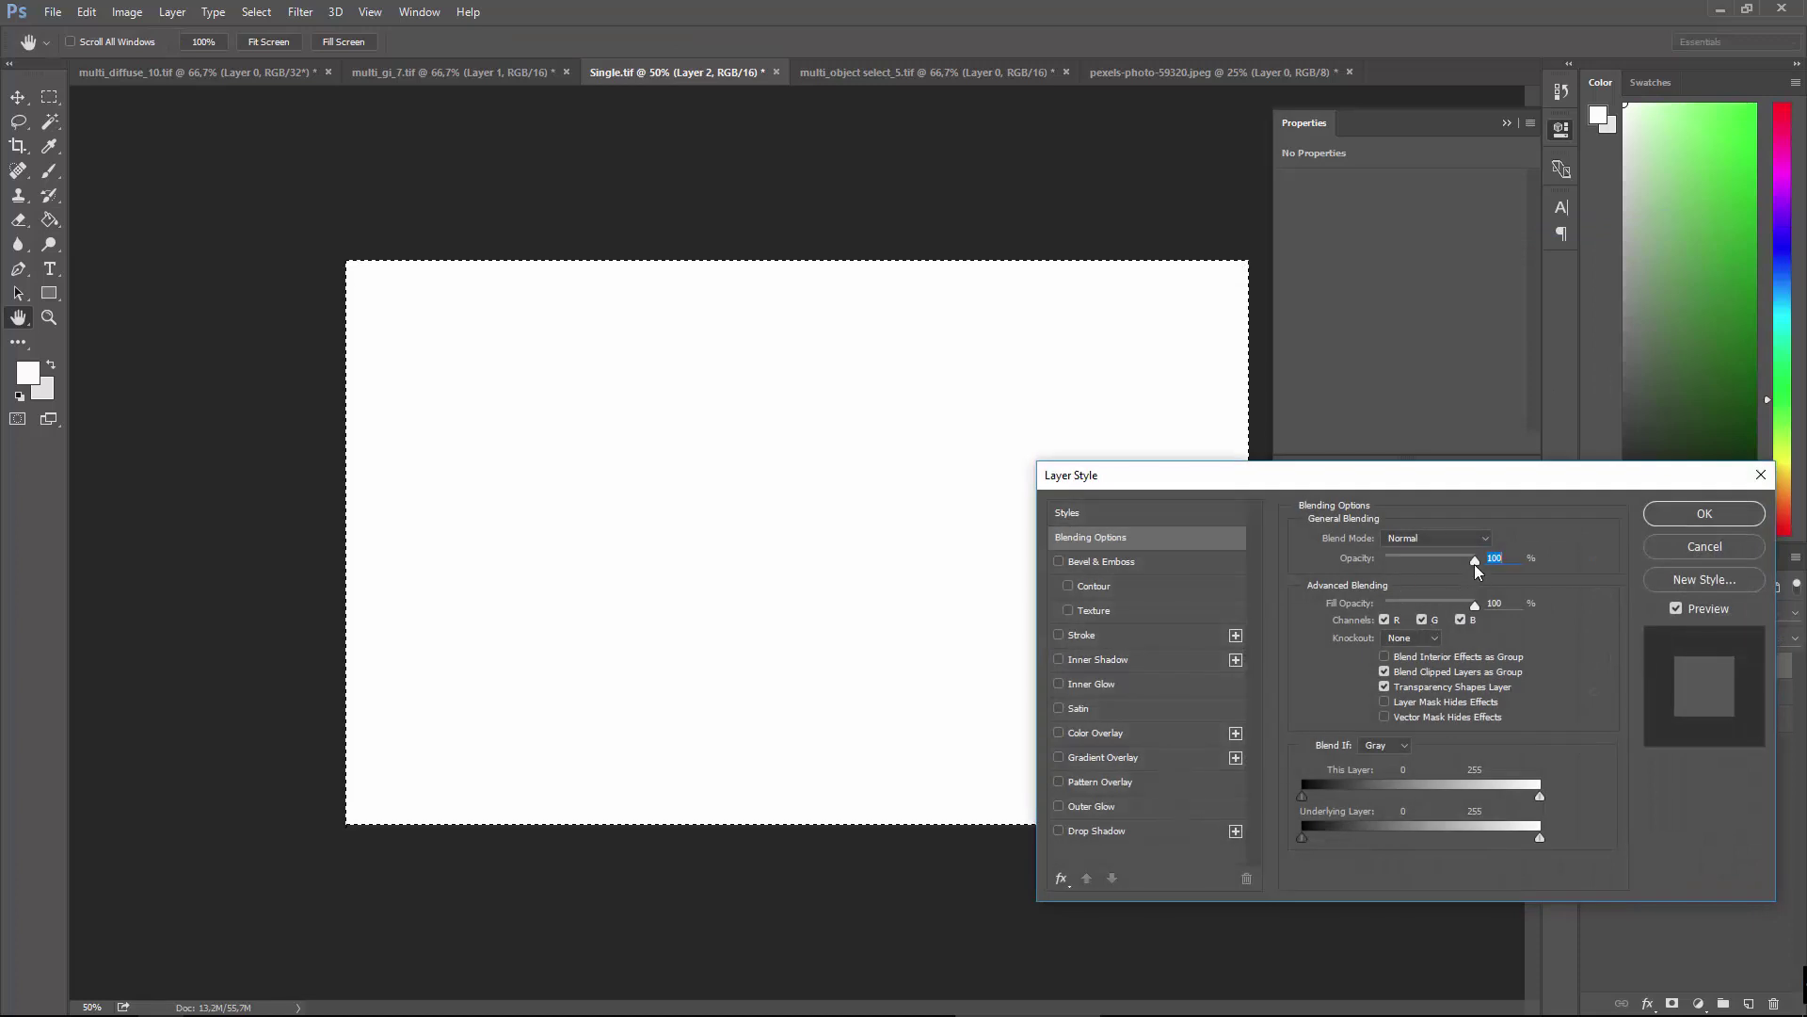
pyautogui.moveTo(1474, 561); pyautogui.dragTo(1393, 570)
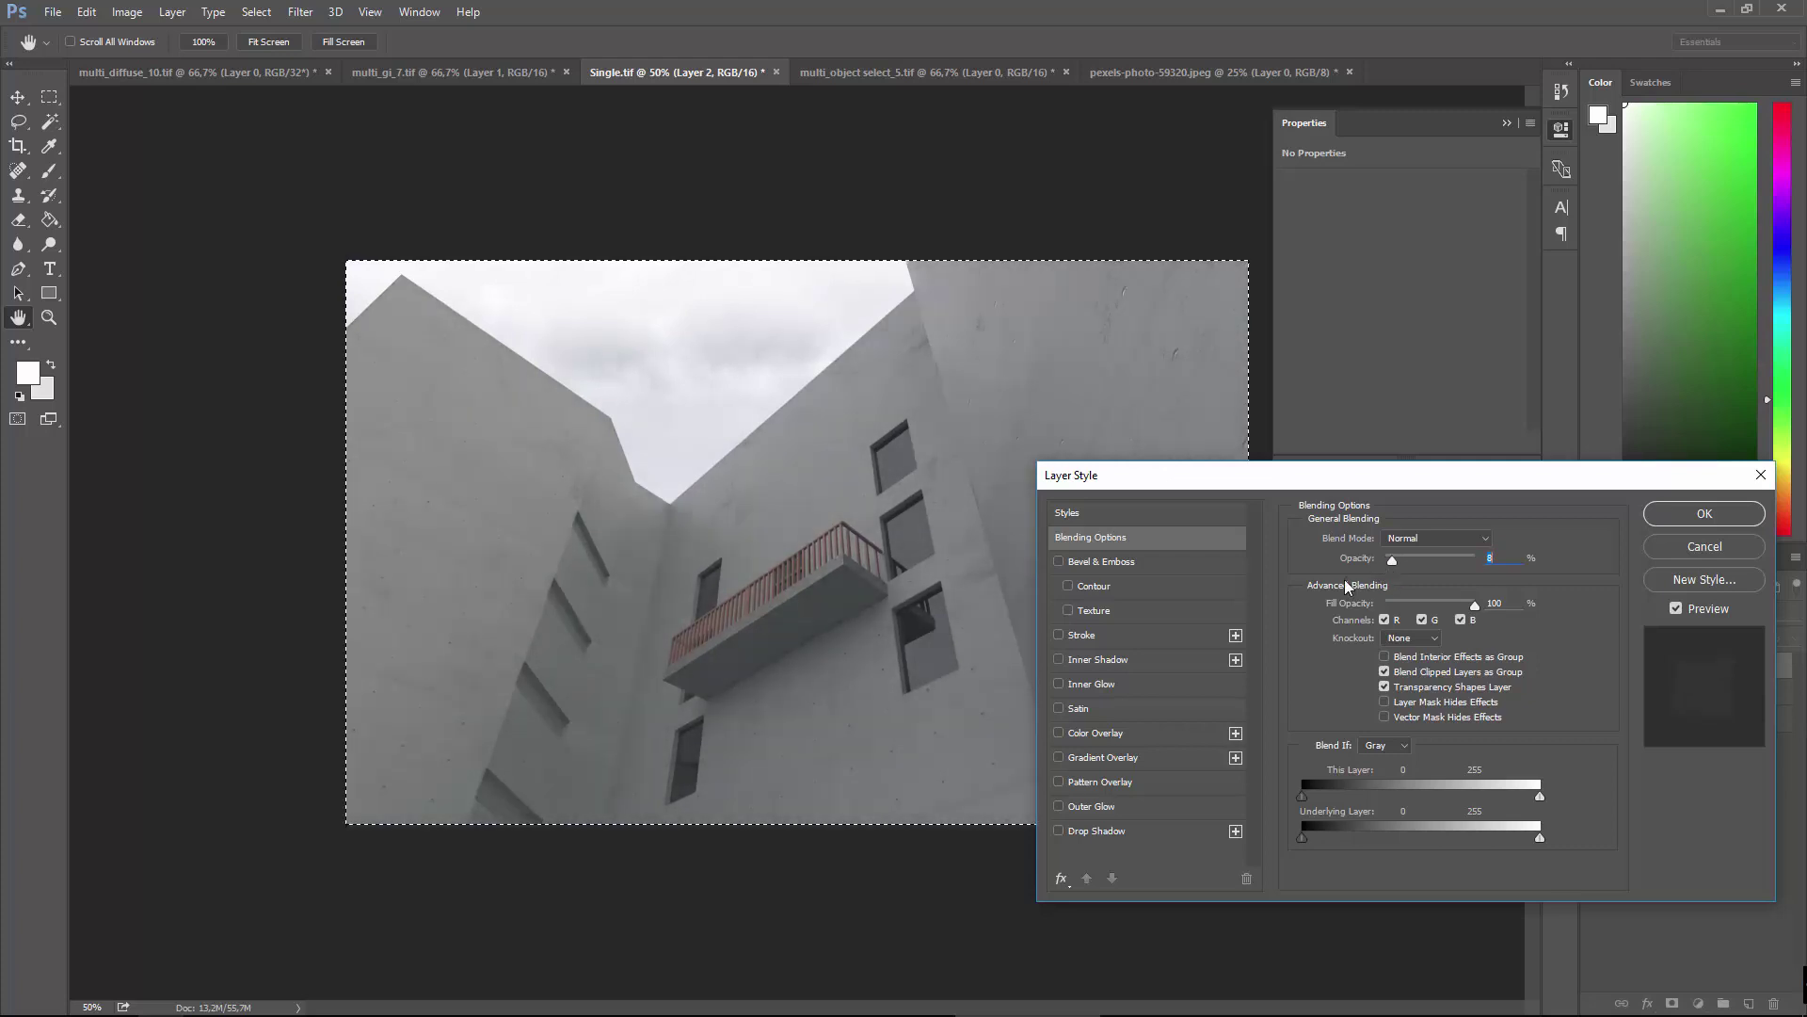
# Add a Color Overlay effect to Layer 2 in the pale bluish white efeef4 and apply the layer style.
pyautogui.click(1057, 733)
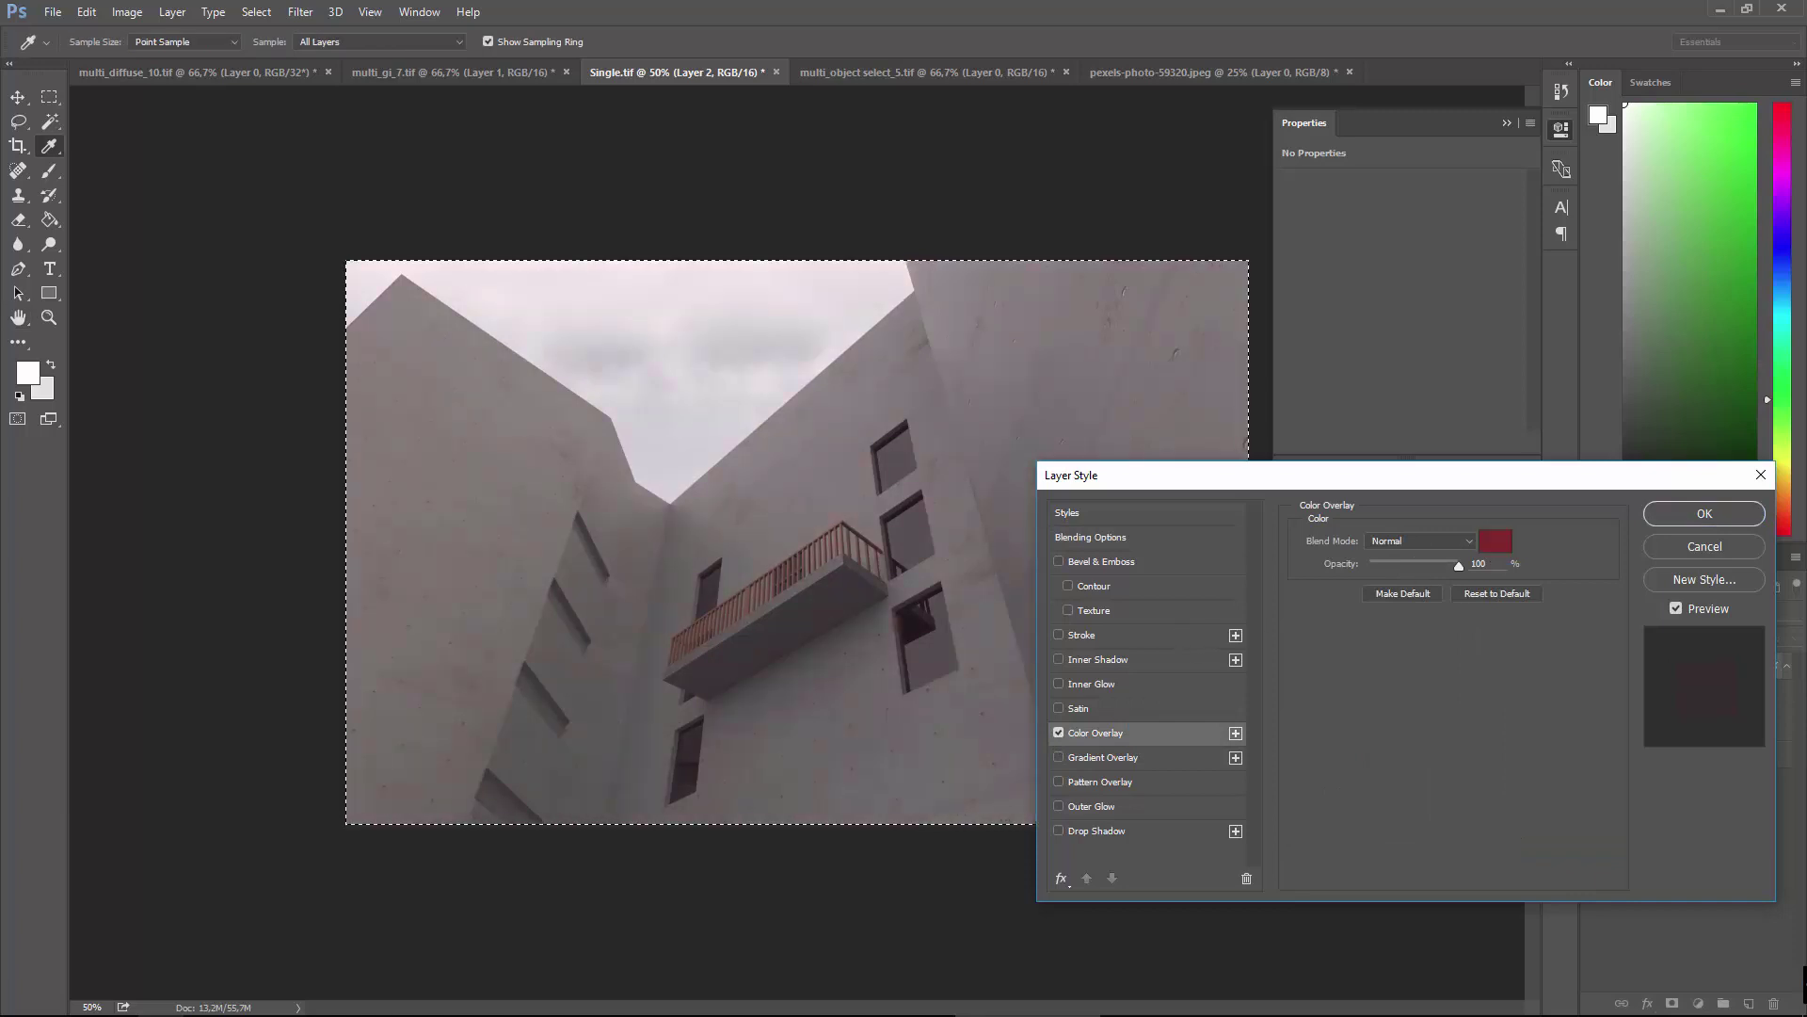
pyautogui.click(1496, 540)
pyautogui.moveTo(1365, 318); pyautogui.dragTo(1184, 226)
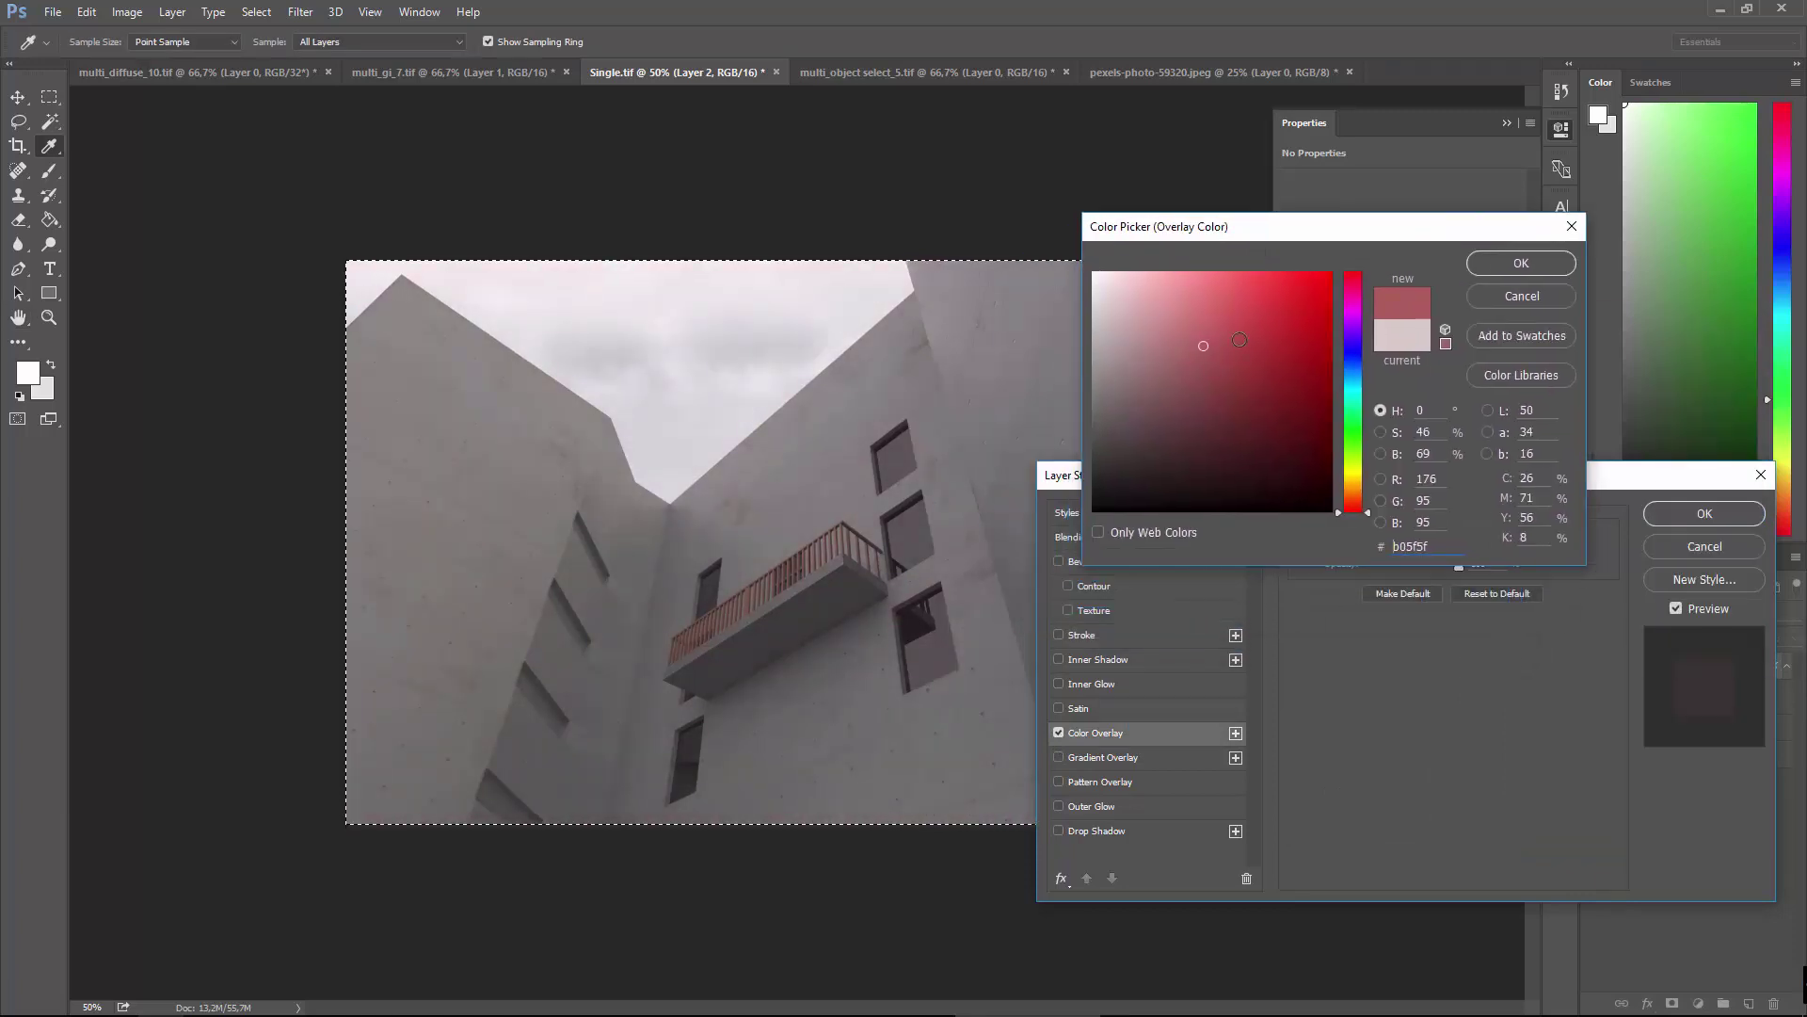
pyautogui.click(1353, 350)
pyautogui.moveTo(1236, 387)
pyautogui.mouseDown()
pyautogui.moveTo(1141, 355)
pyautogui.moveTo(1098, 282)
pyautogui.mouseUp()
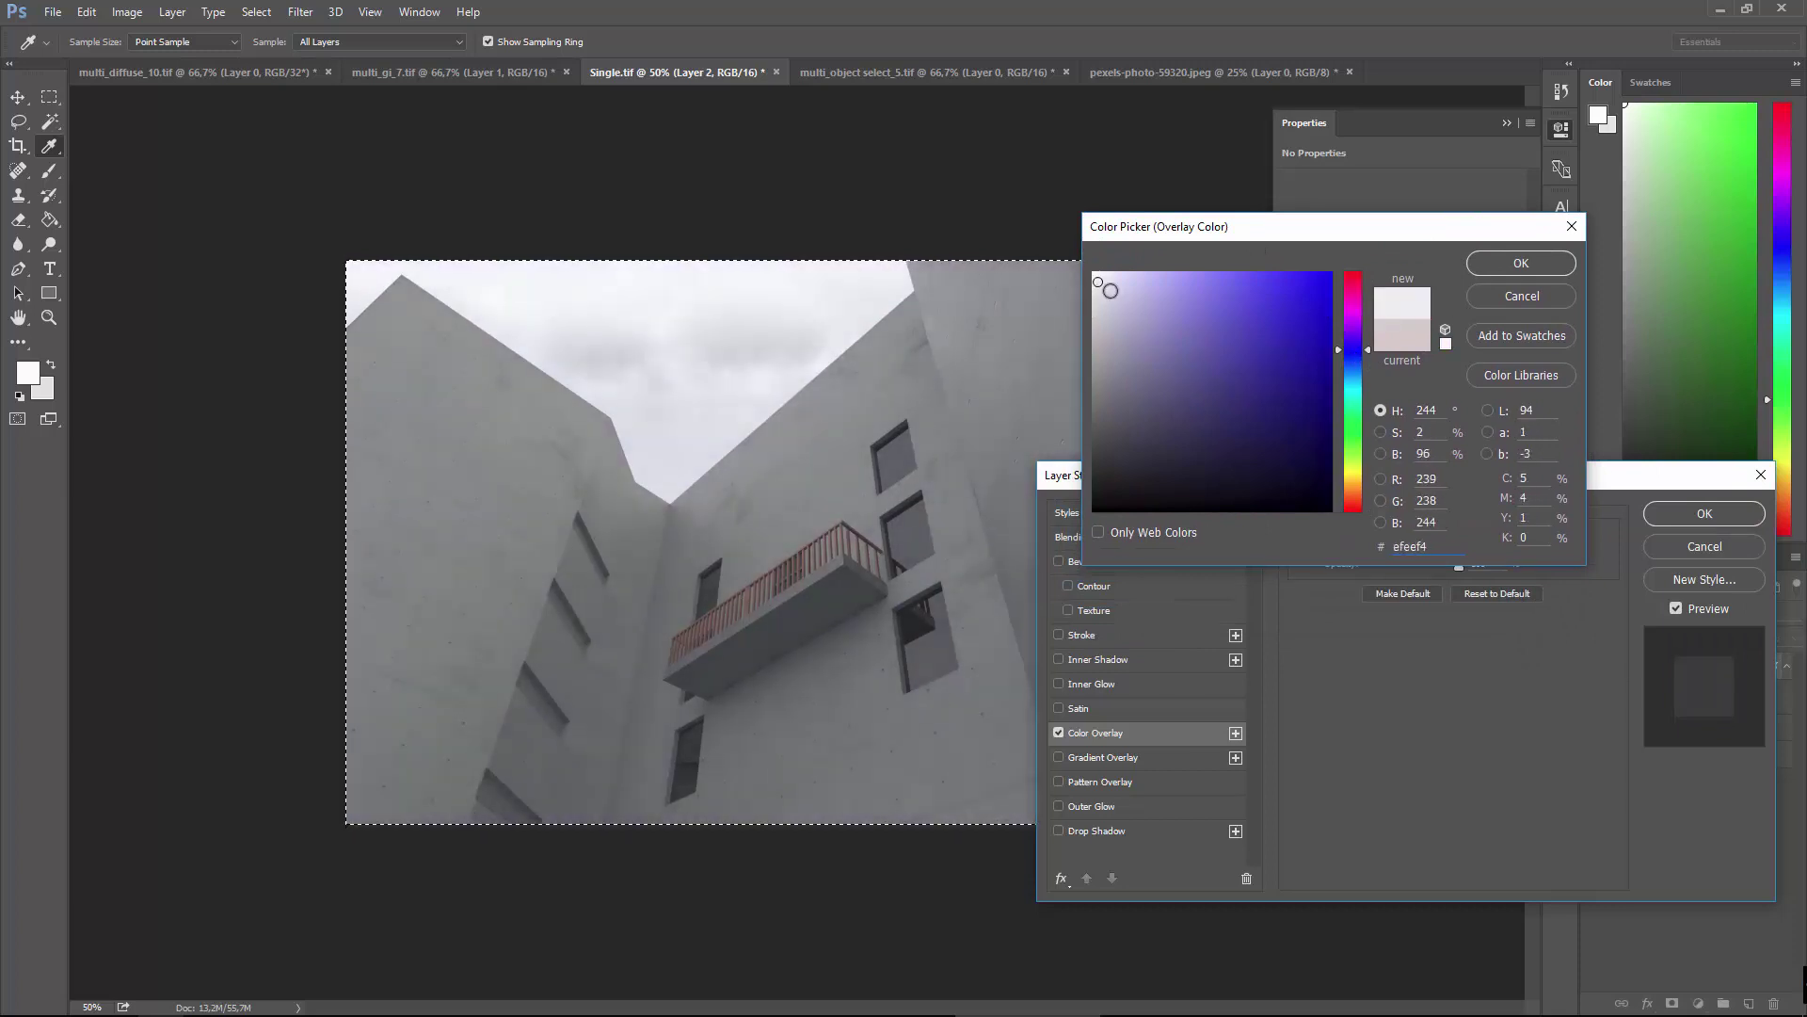
pyautogui.click(1530, 267)
pyautogui.click(1687, 507)
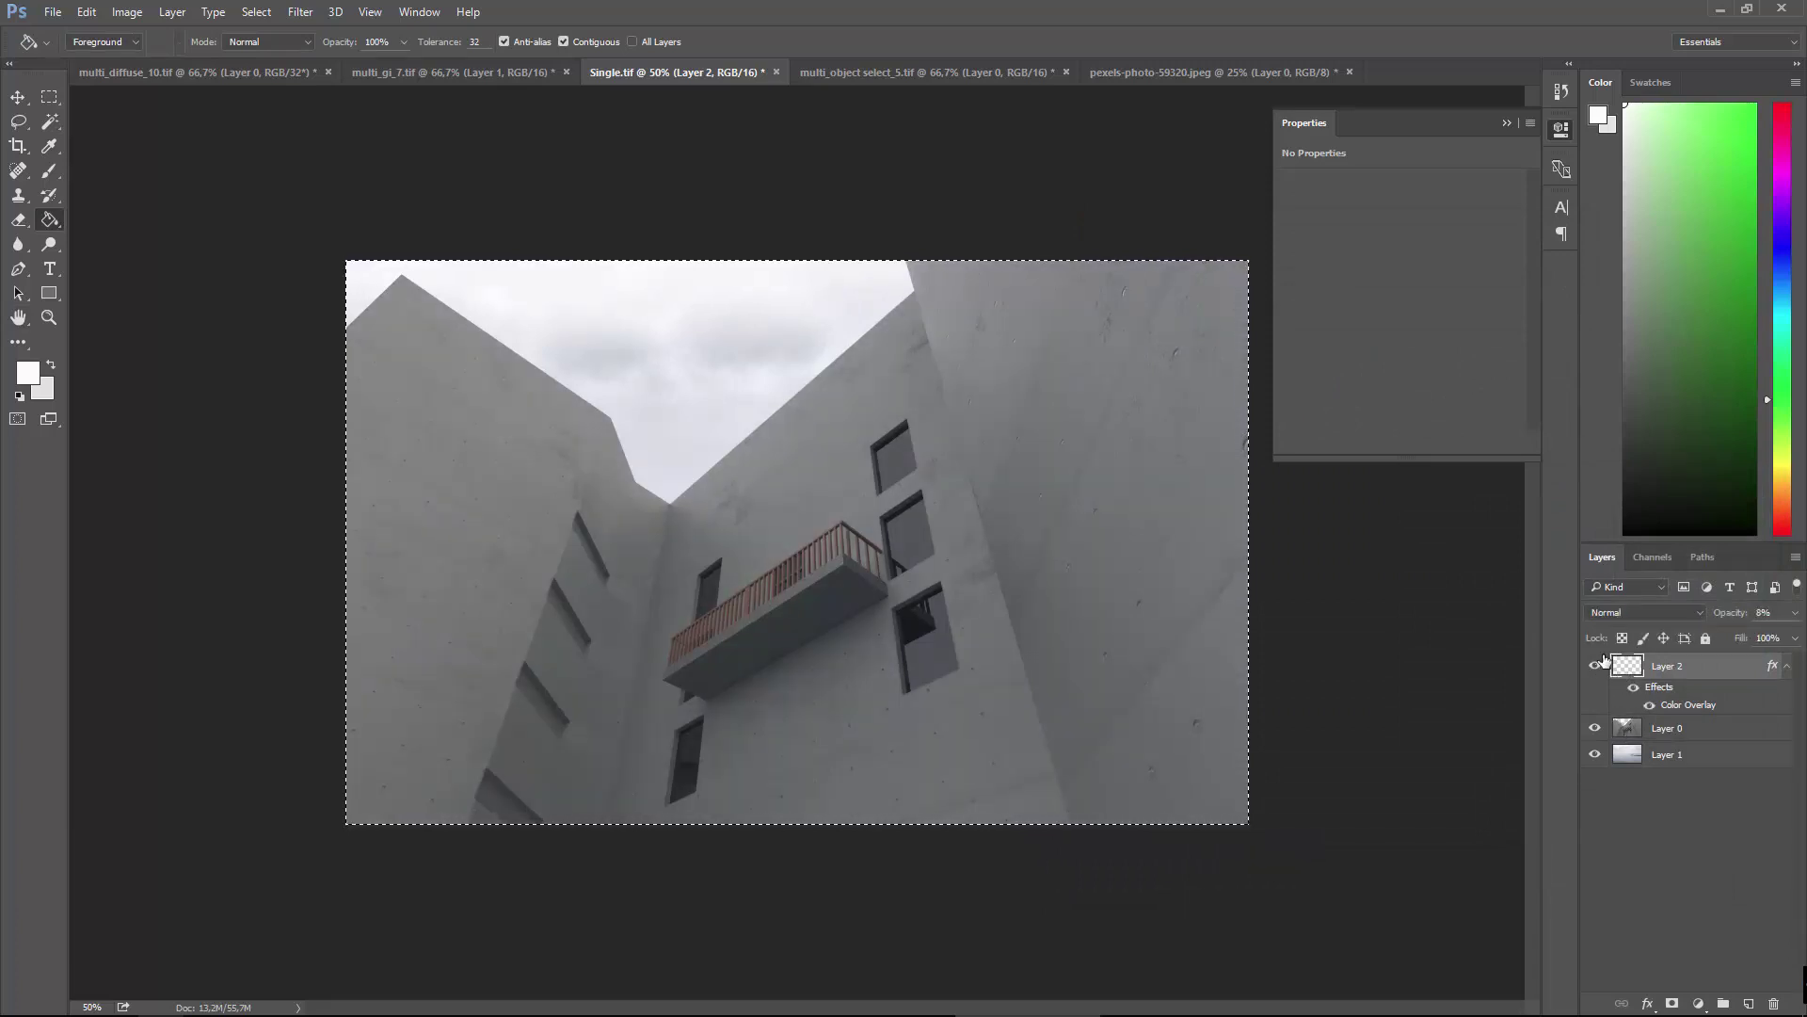
# Clear the canvas selection and delete the white Layer 2 together with its color overlay.
pyautogui.click(50, 97)
pyautogui.hotkey('ctrl', 'd')
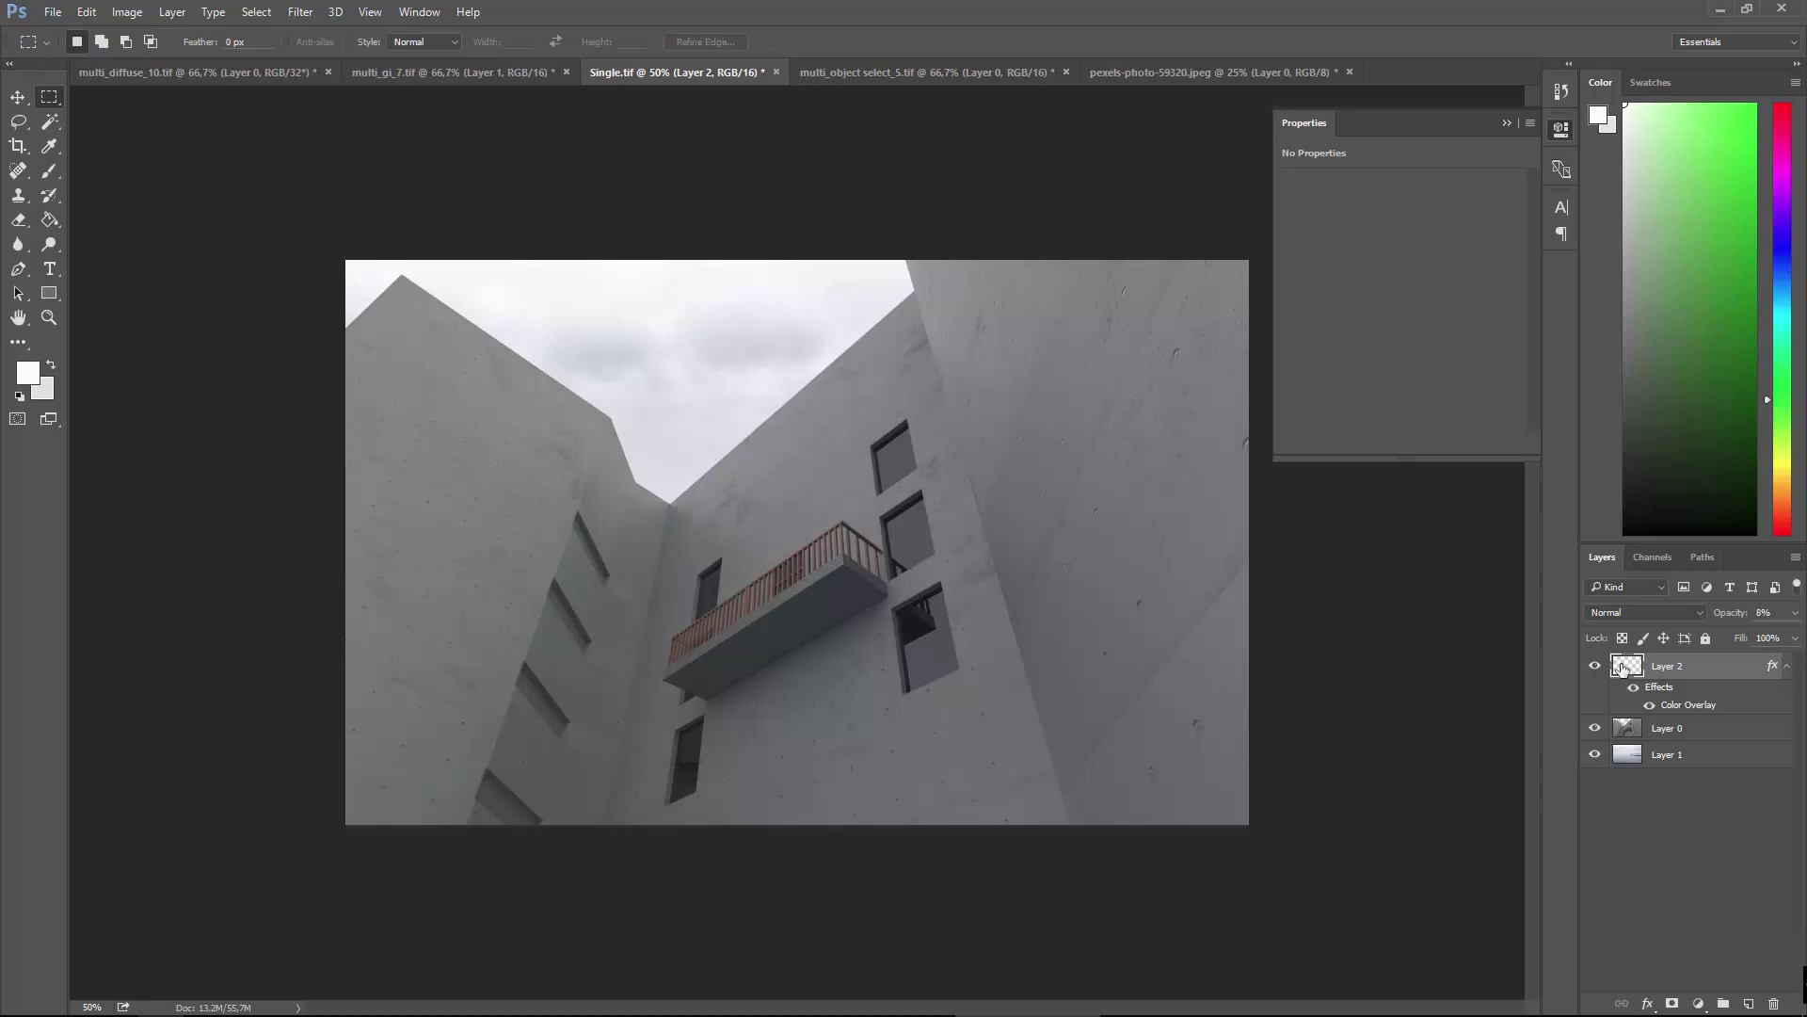
pyautogui.press('Delete')
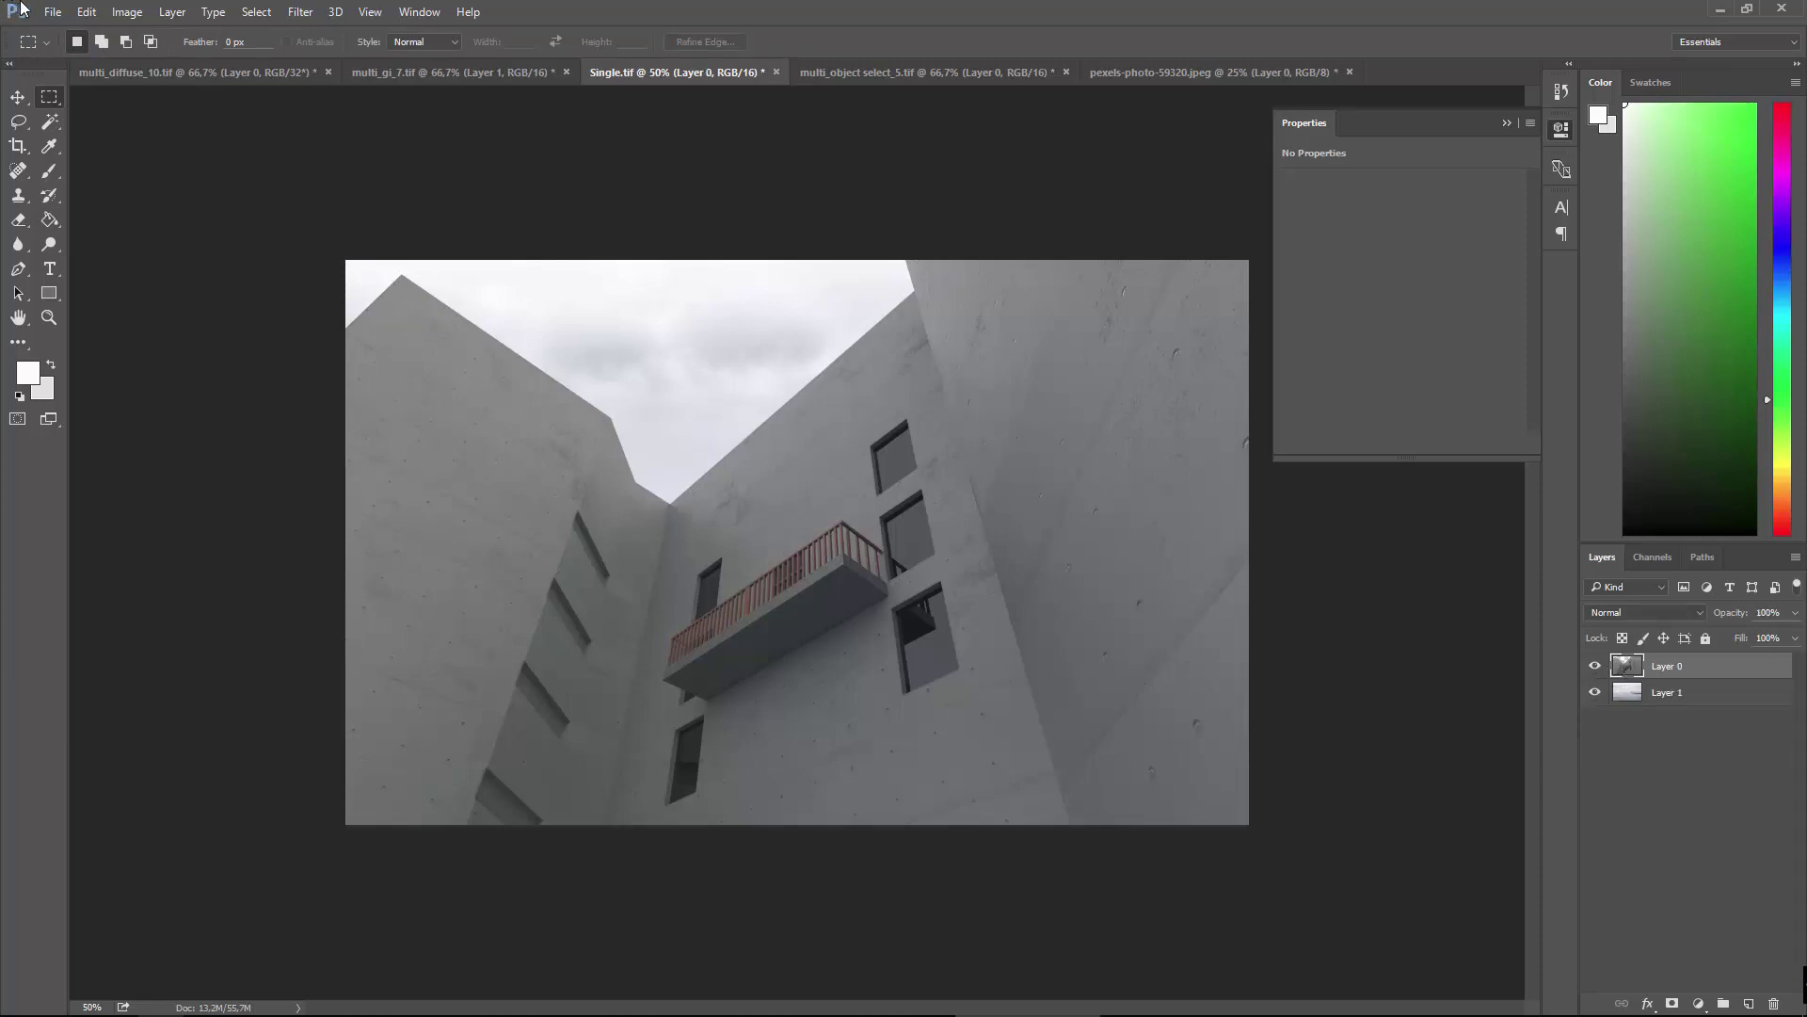
# Apply a Brightness/Contrast adjustment to Layer 0 with brightness 12 and contrast 45.
pyautogui.click(127, 11)
pyautogui.moveTo(226, 59)
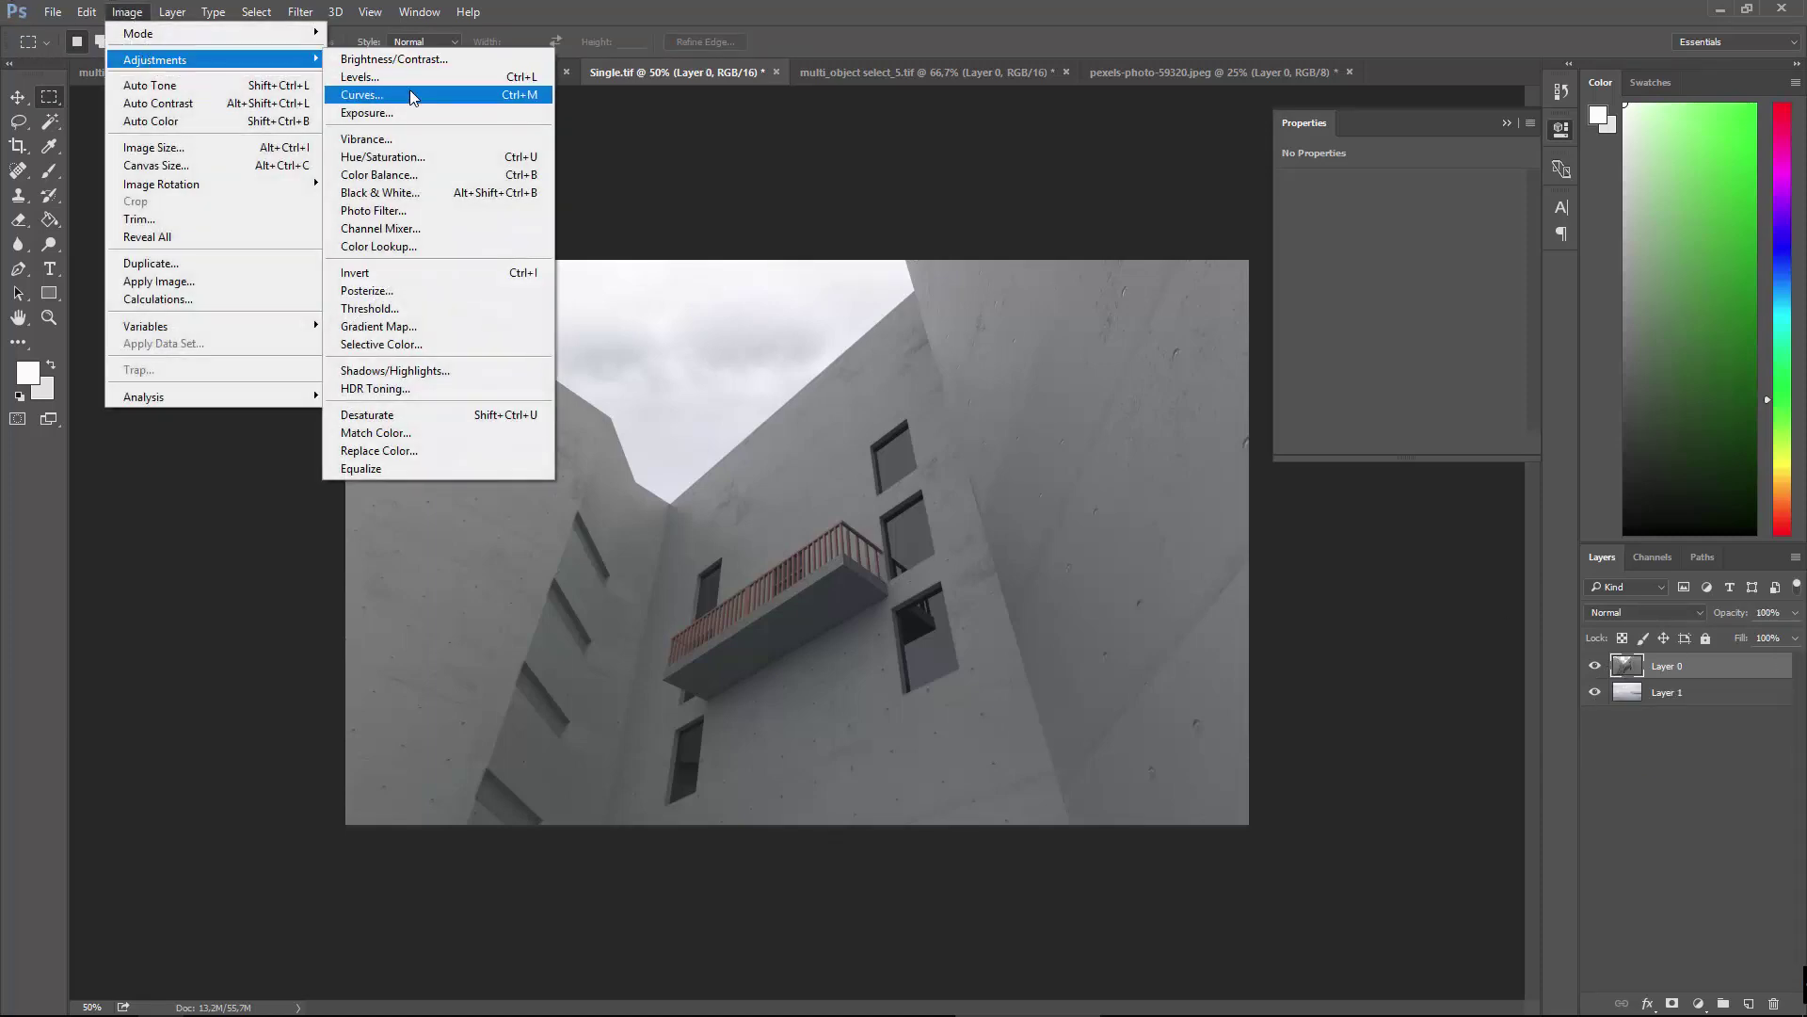
pyautogui.click(414, 58)
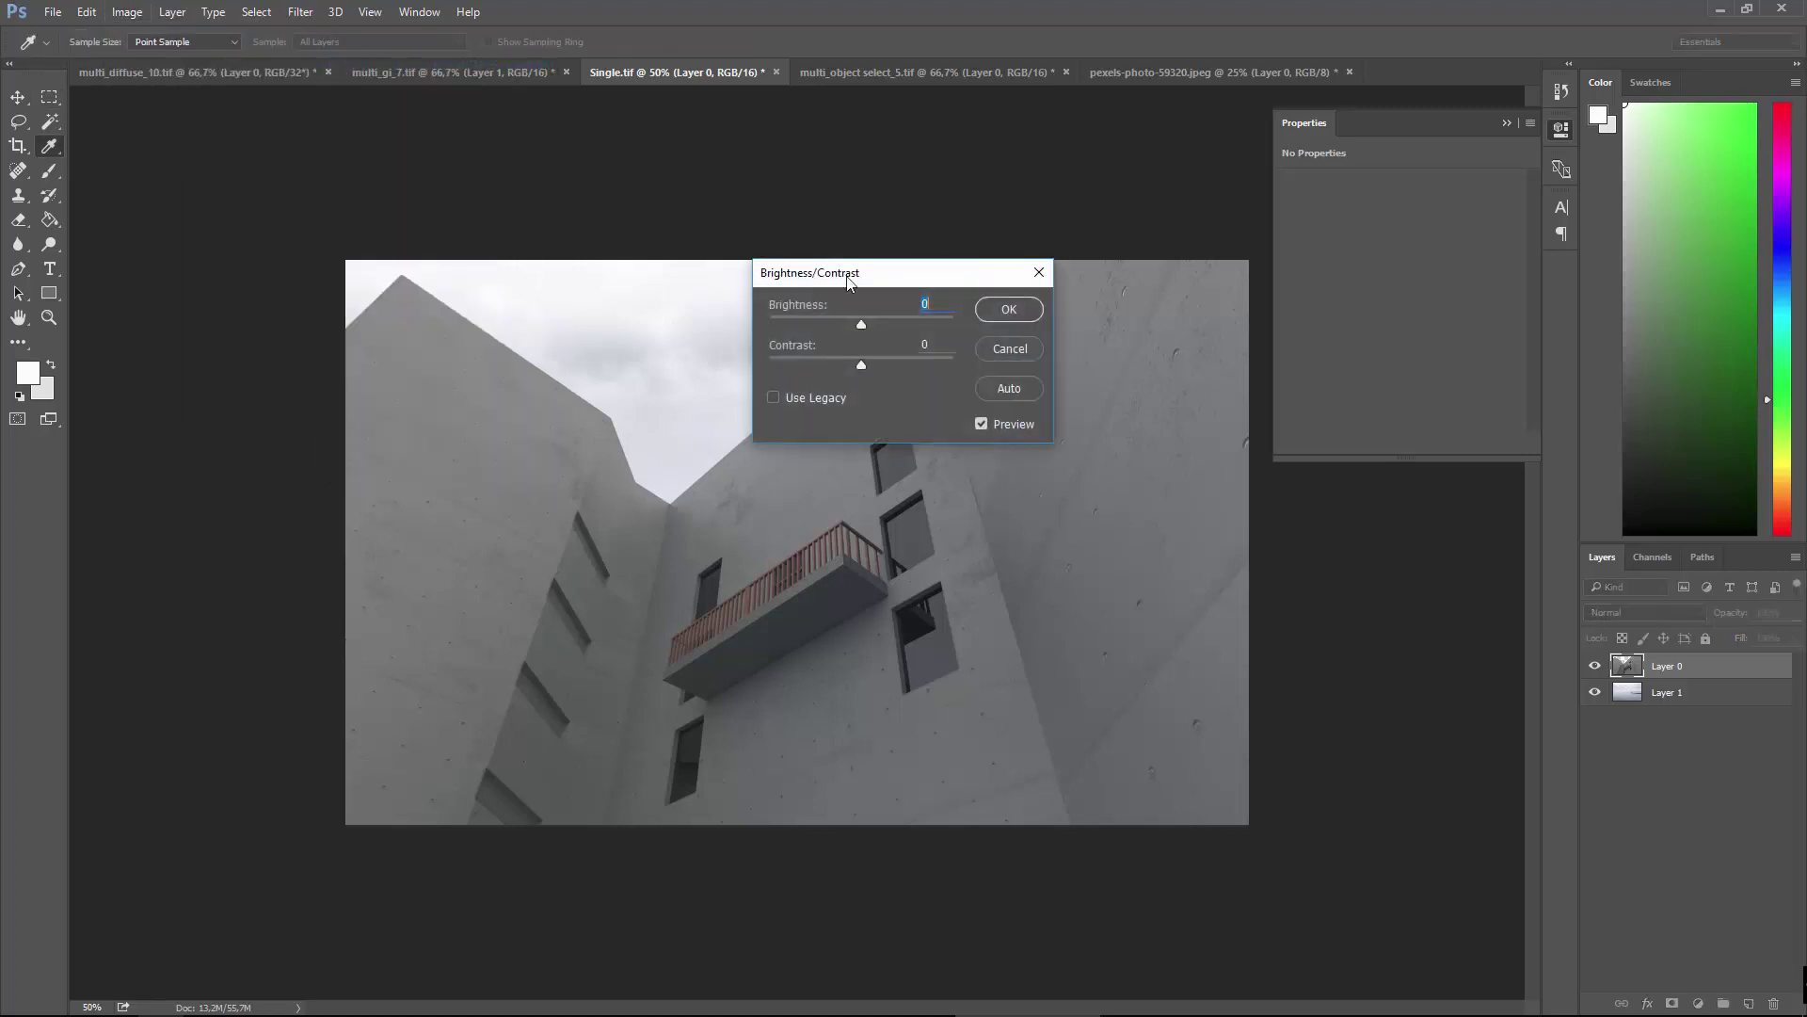
pyautogui.moveTo(864, 273); pyautogui.dragTo(1180, 651)
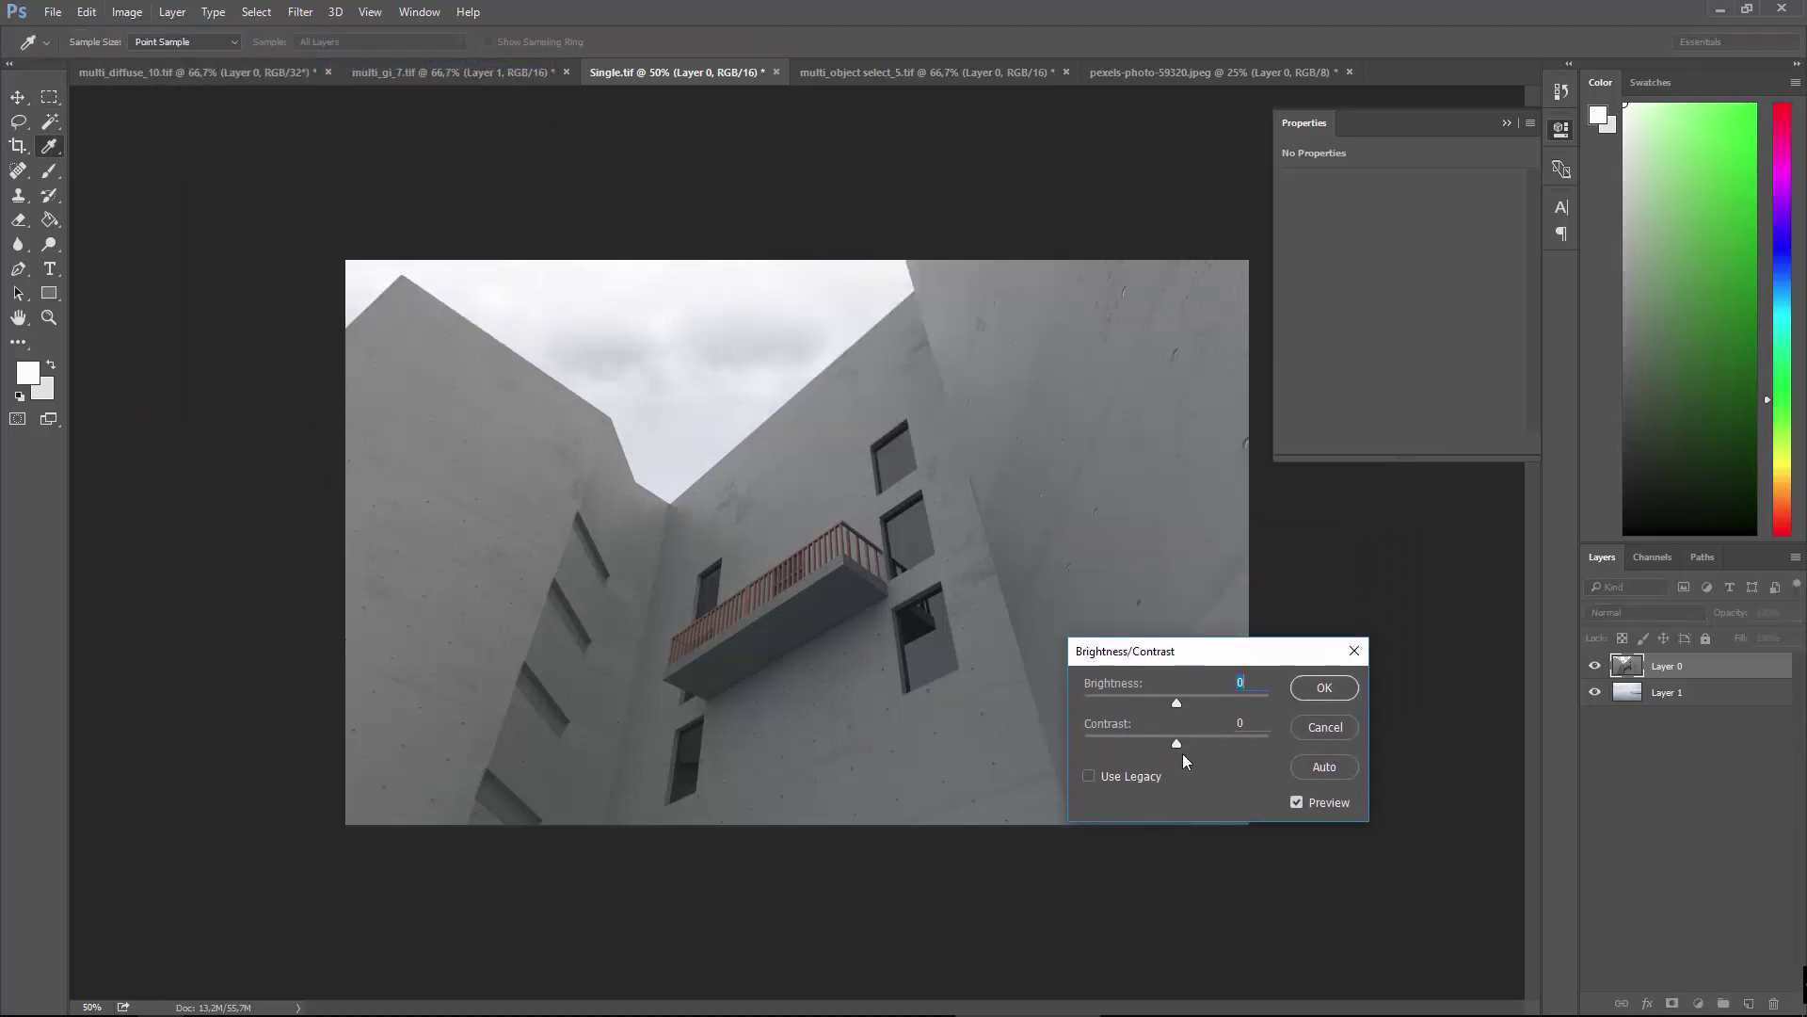
pyautogui.moveTo(1190, 748); pyautogui.dragTo(1201, 750)
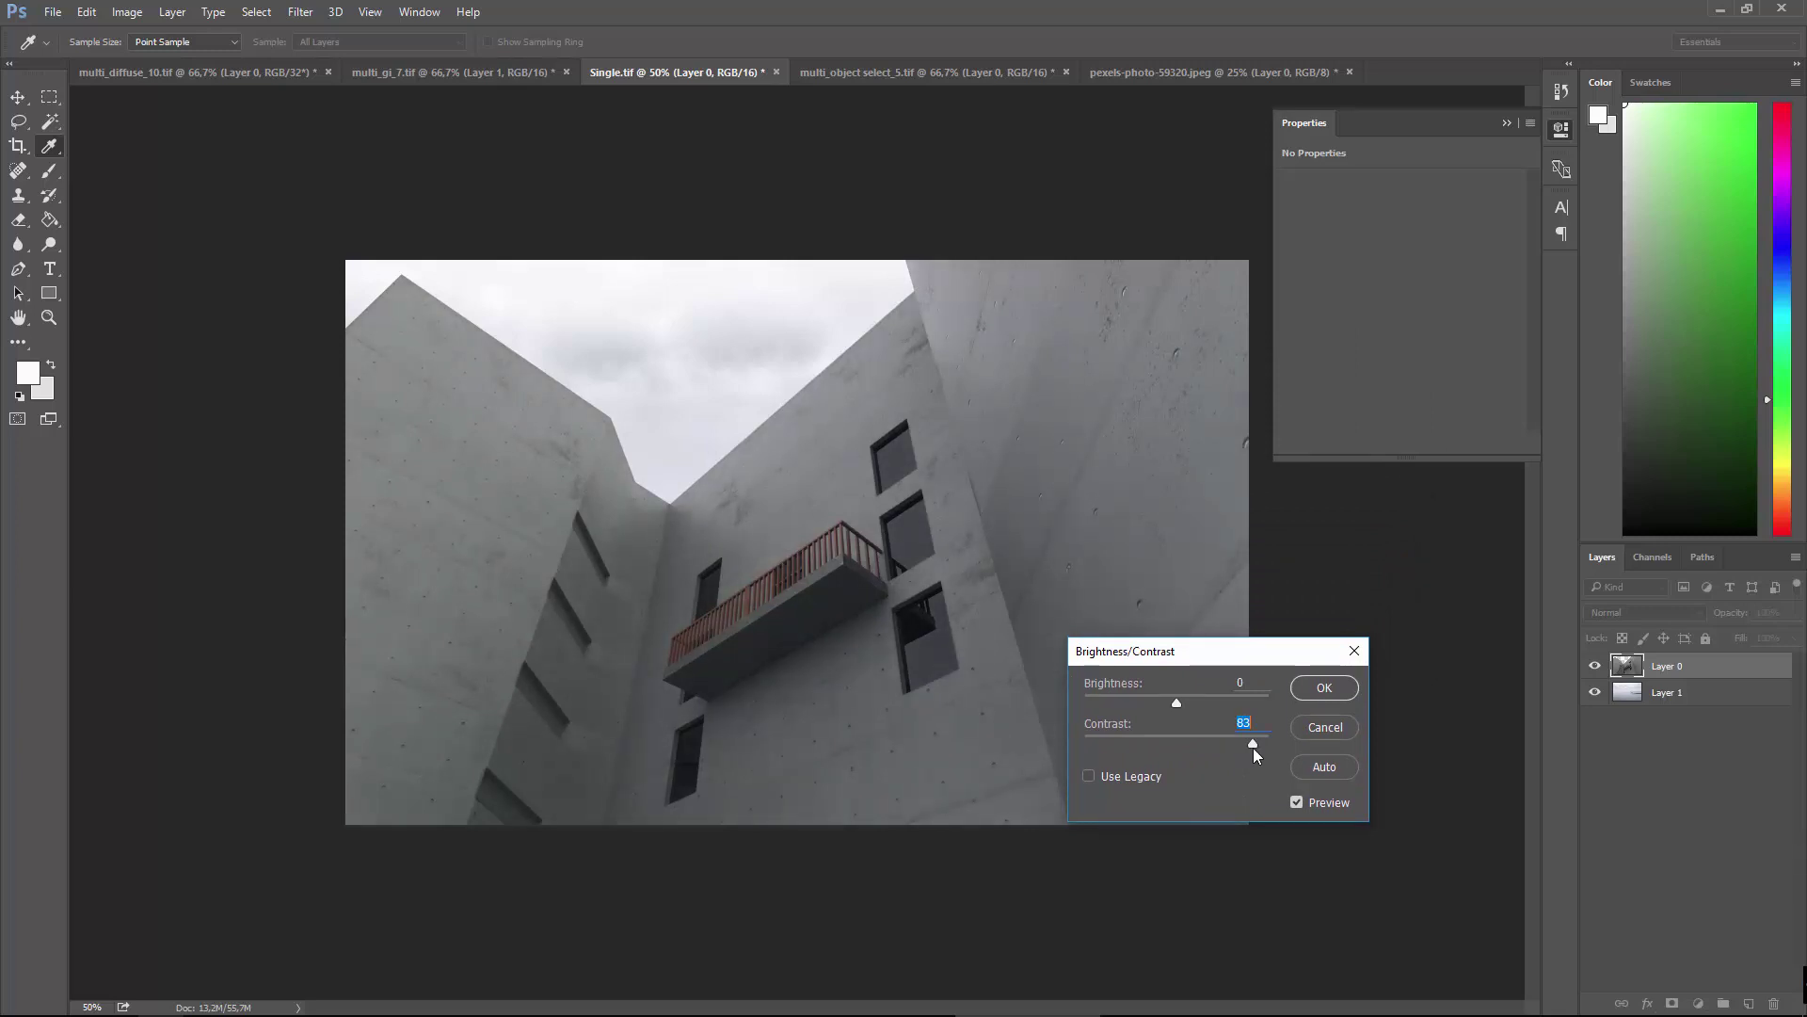
pyautogui.moveTo(1252, 748)
pyautogui.mouseDown()
pyautogui.moveTo(1177, 755)
pyautogui.moveTo(1239, 754)
pyautogui.moveTo(1190, 754)
pyautogui.moveTo(1222, 753)
pyautogui.mouseUp()
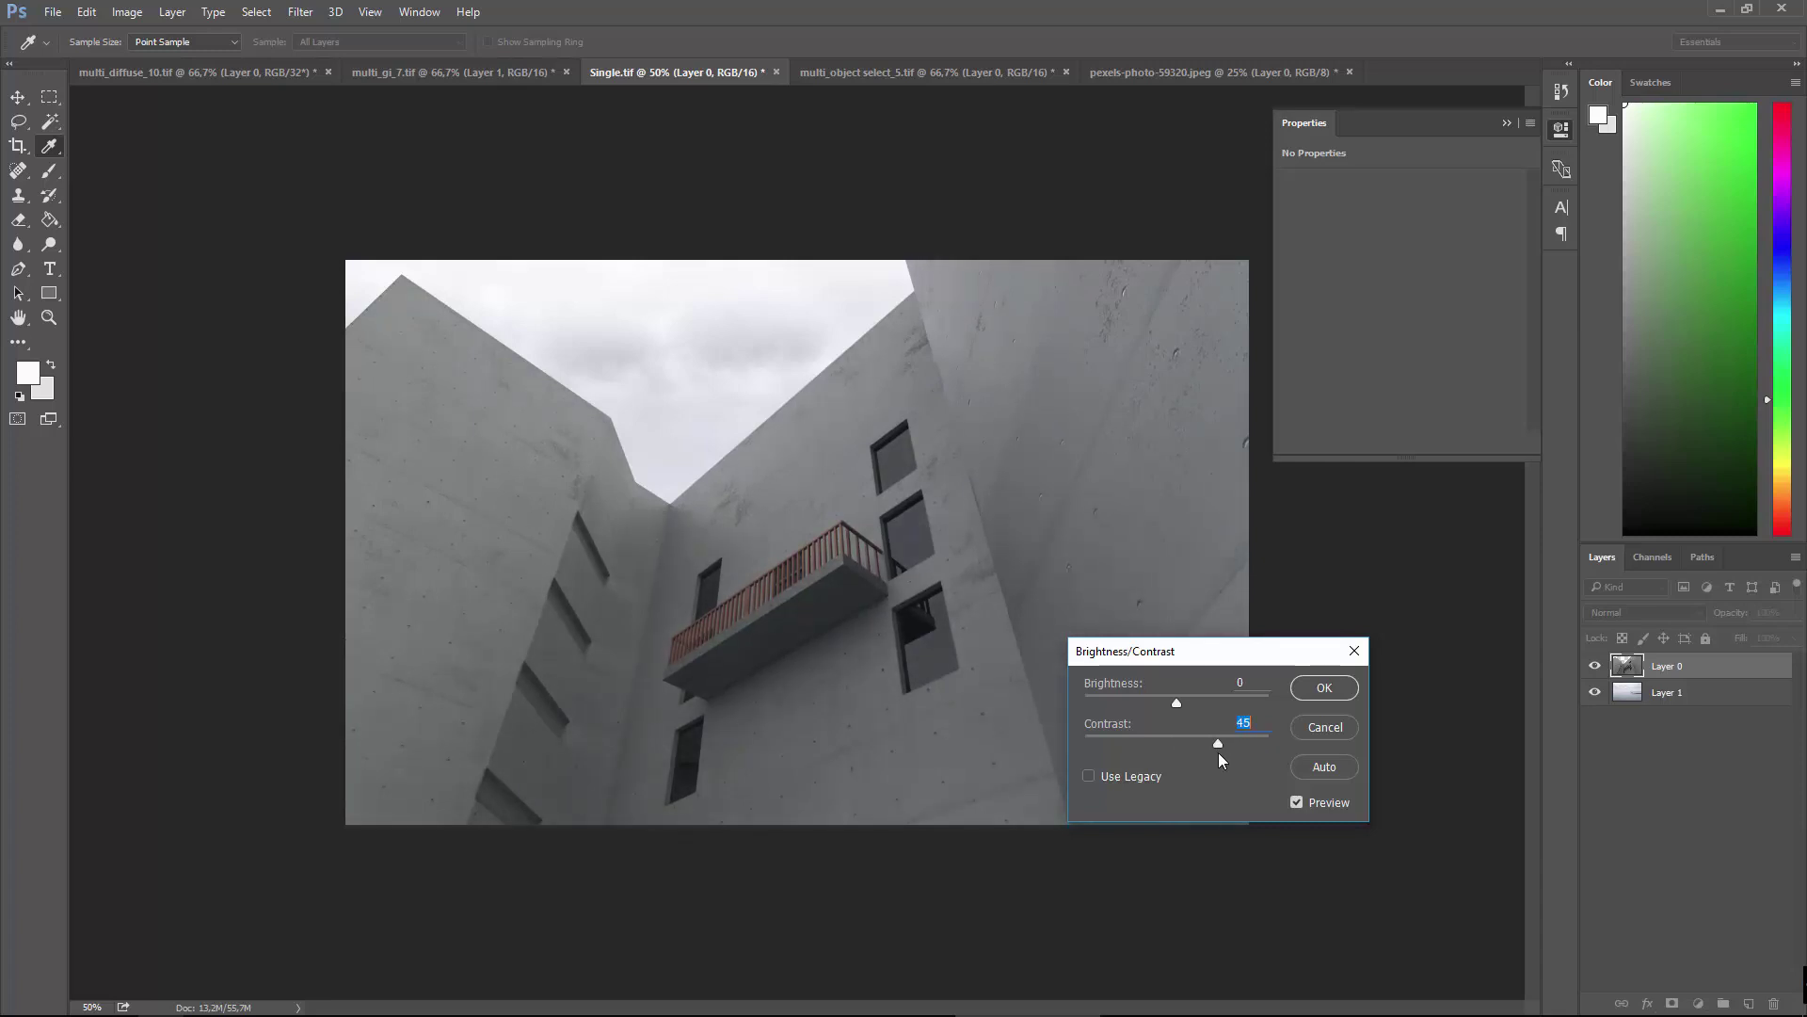
pyautogui.moveTo(1175, 701)
pyautogui.mouseDown()
pyautogui.moveTo(1206, 708)
pyautogui.moveTo(1184, 716)
pyautogui.mouseUp()
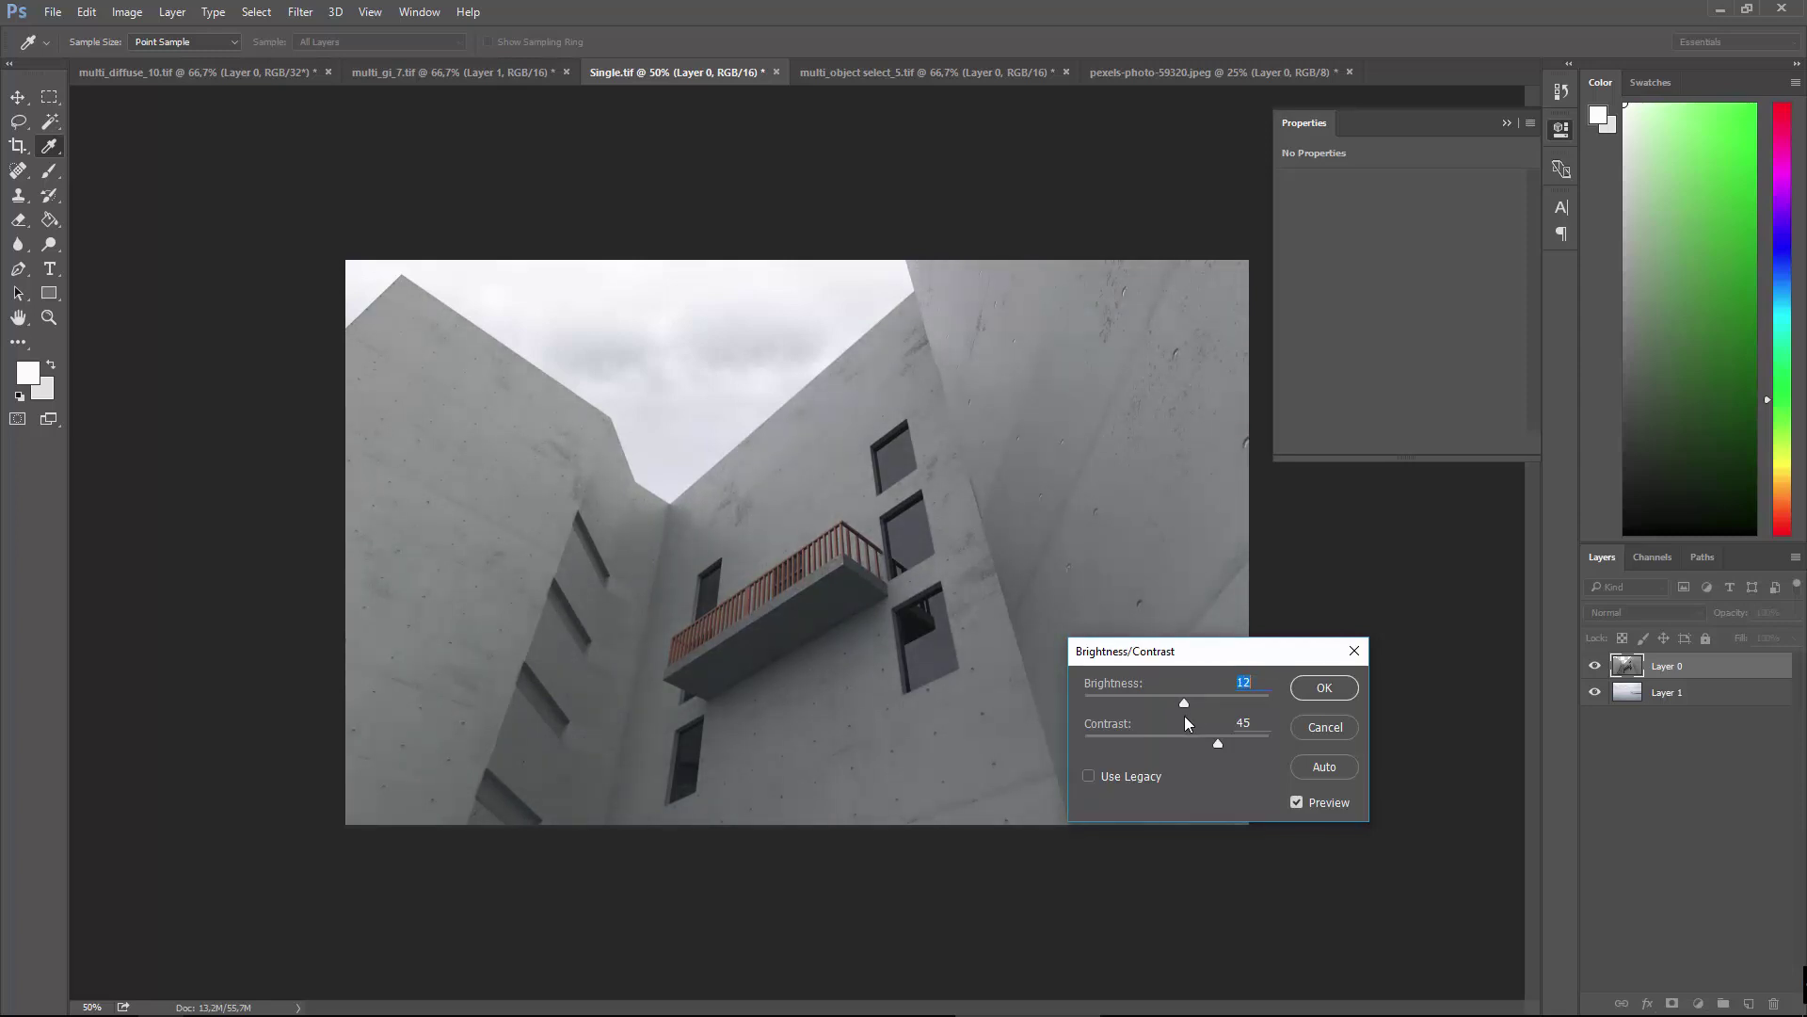
pyautogui.click(1314, 687)
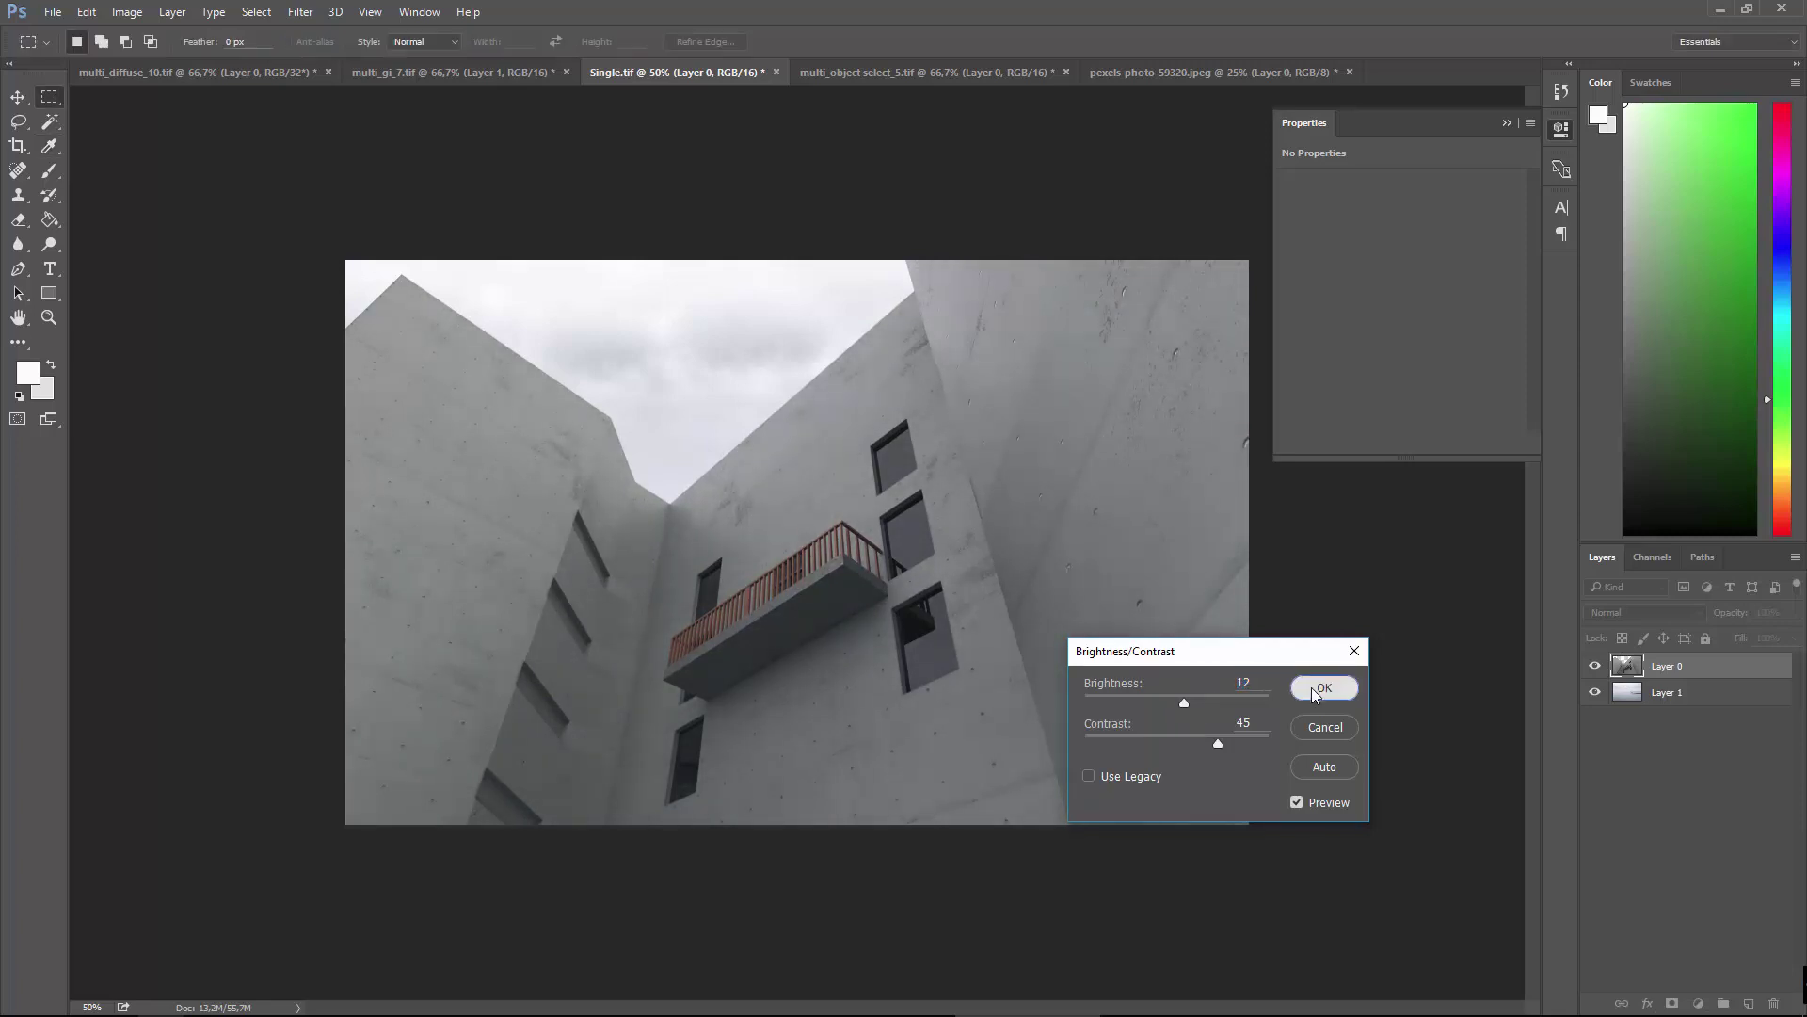
# Examine the adjusted concrete walls and balcony at 100% zoom, and return to a view of the whole image.
pyautogui.hotkey('ctrl', '1')
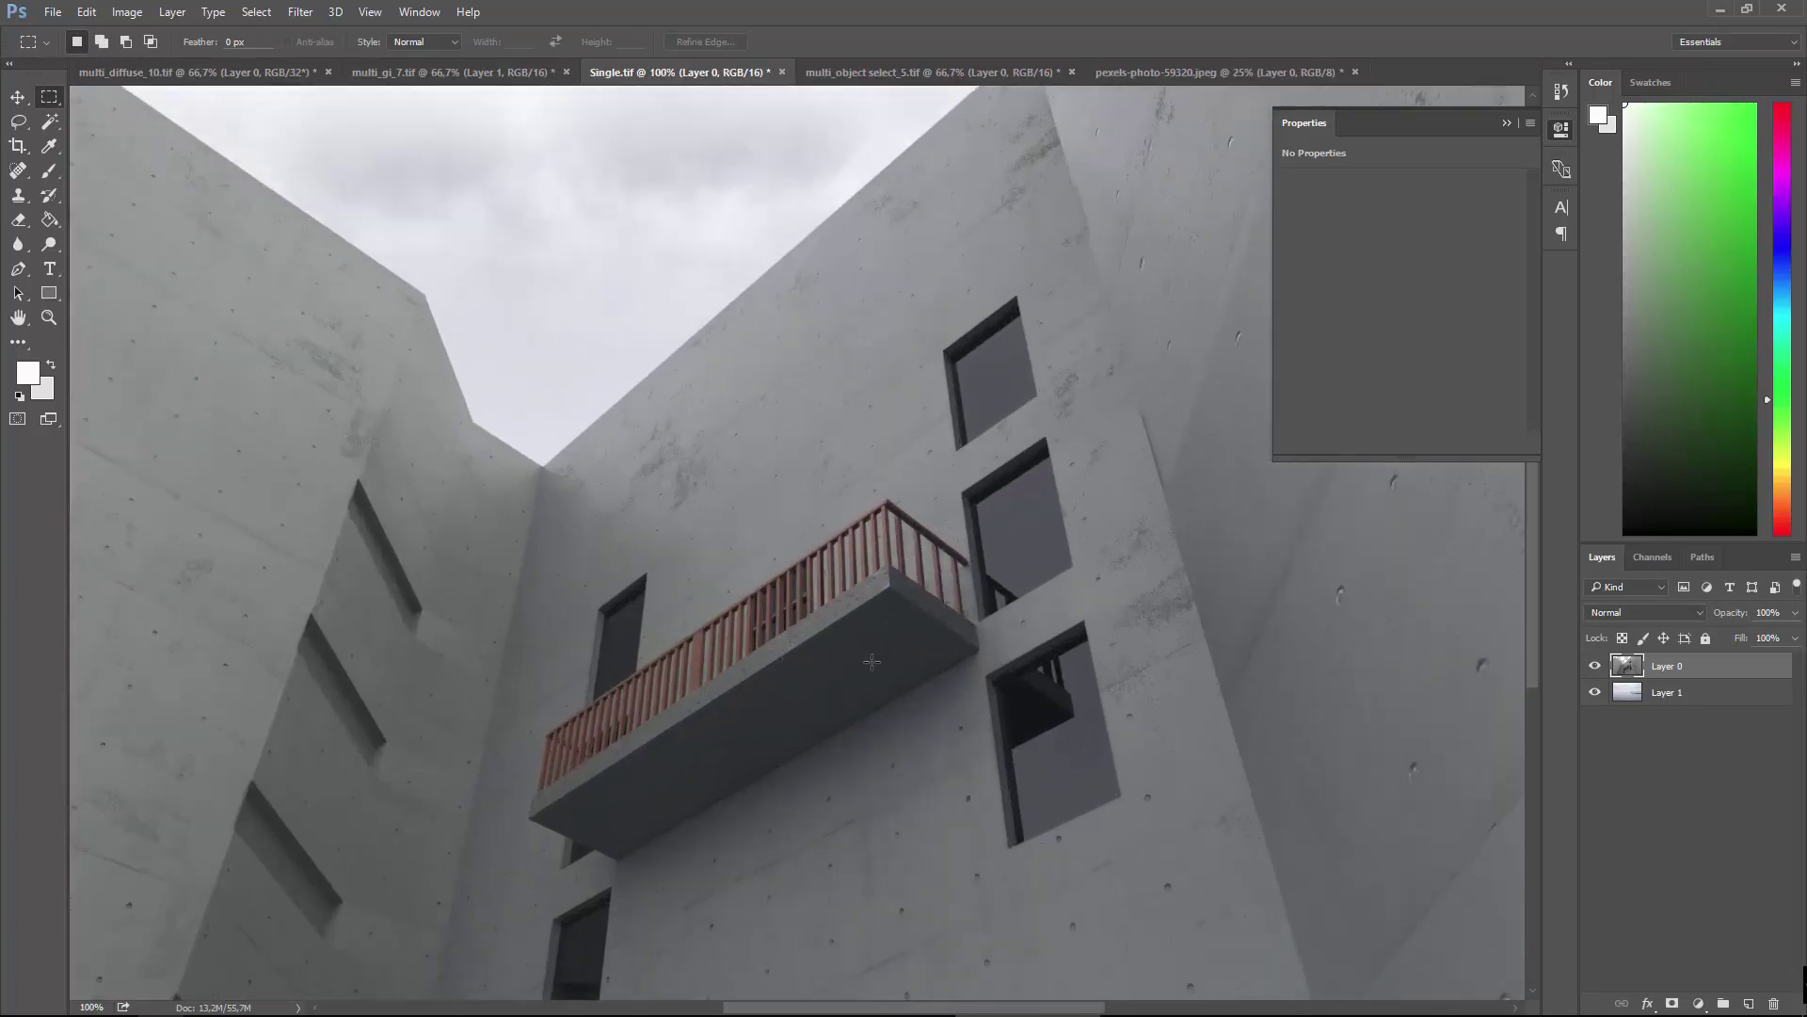
pyautogui.scroll(-2, 879, 664)
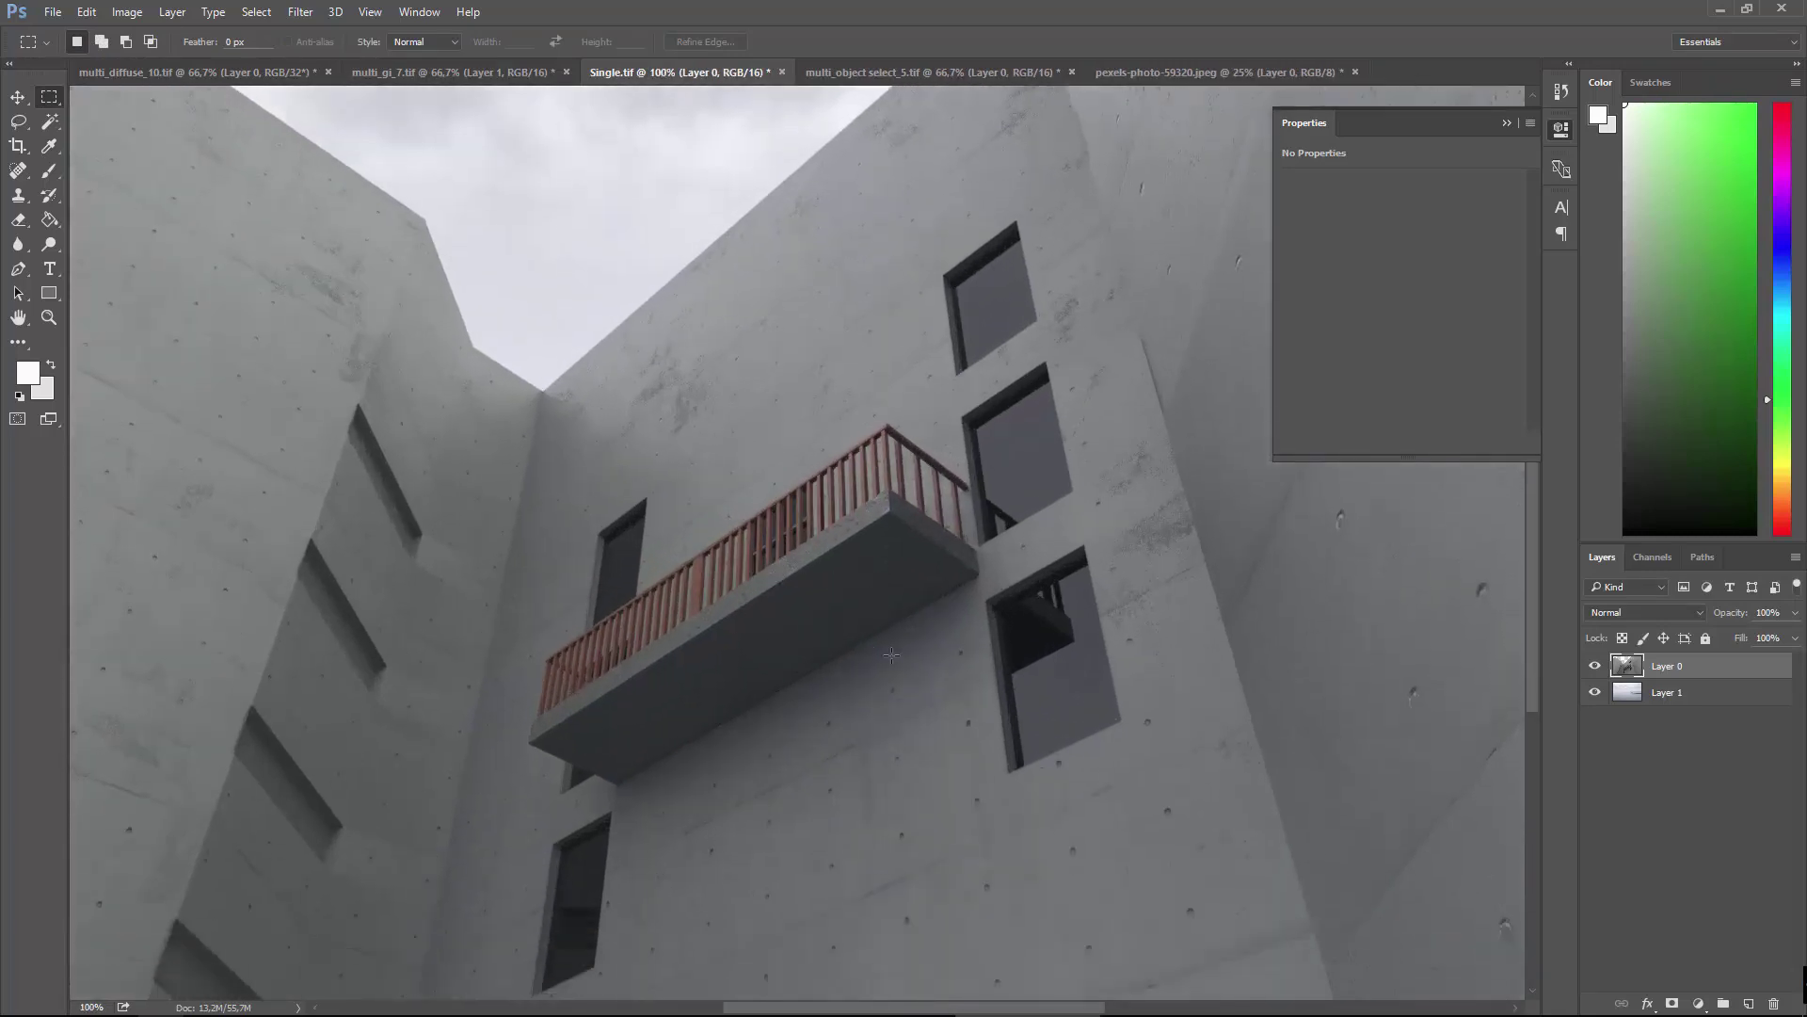
pyautogui.scroll(-3, 900, 613)
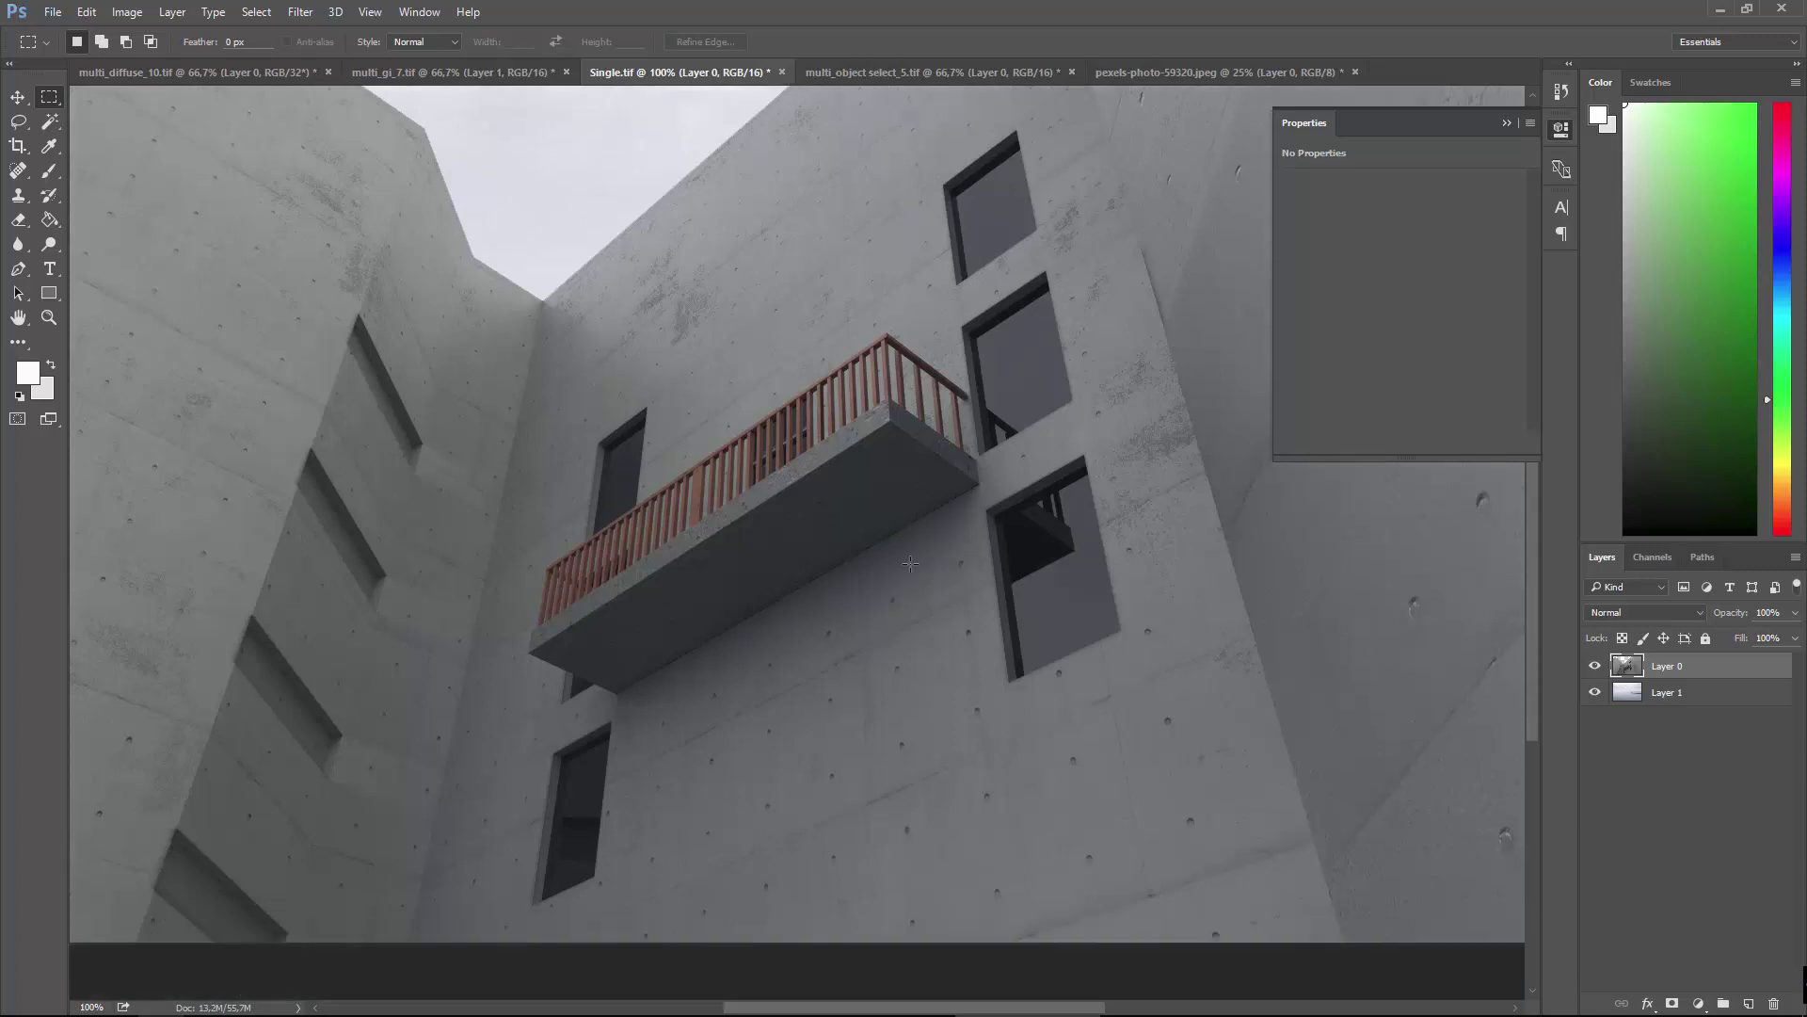
pyautogui.scroll(1, 911, 563)
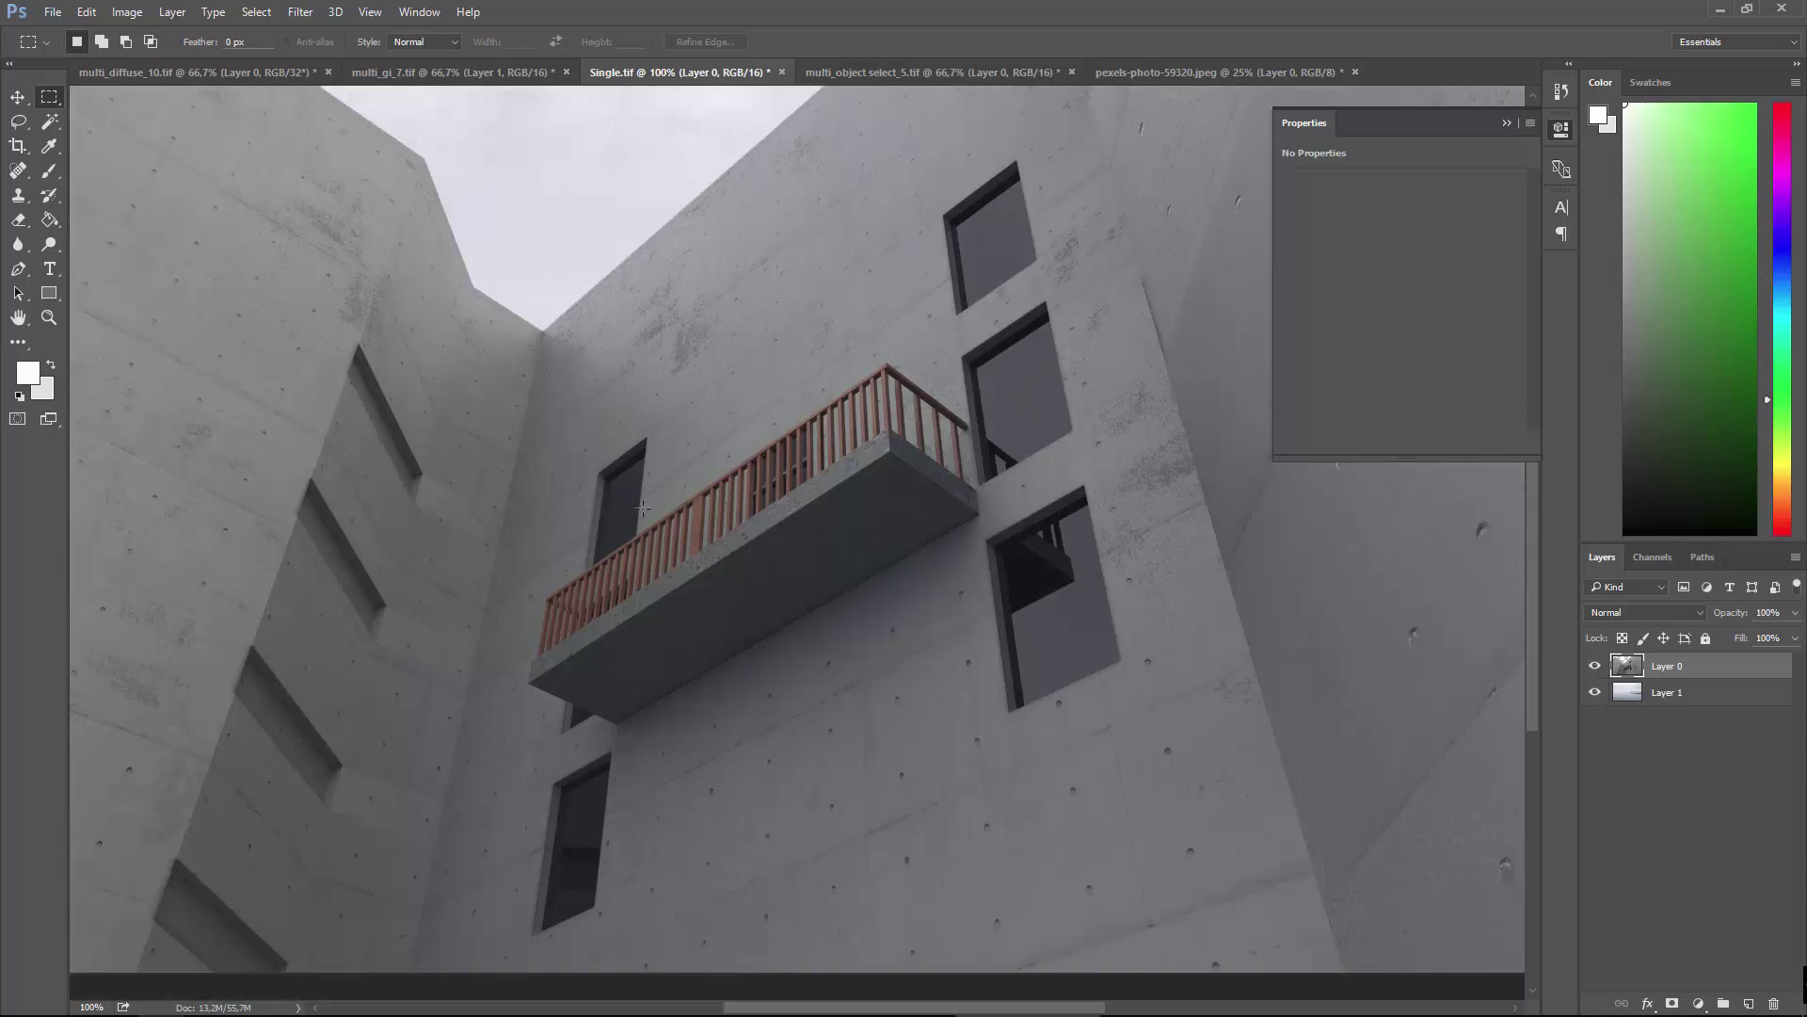
pyautogui.scroll(1, 695, 499)
pyautogui.keyDown('alt'); pyautogui.scroll(-1, 696, 499); pyautogui.keyUp('alt')
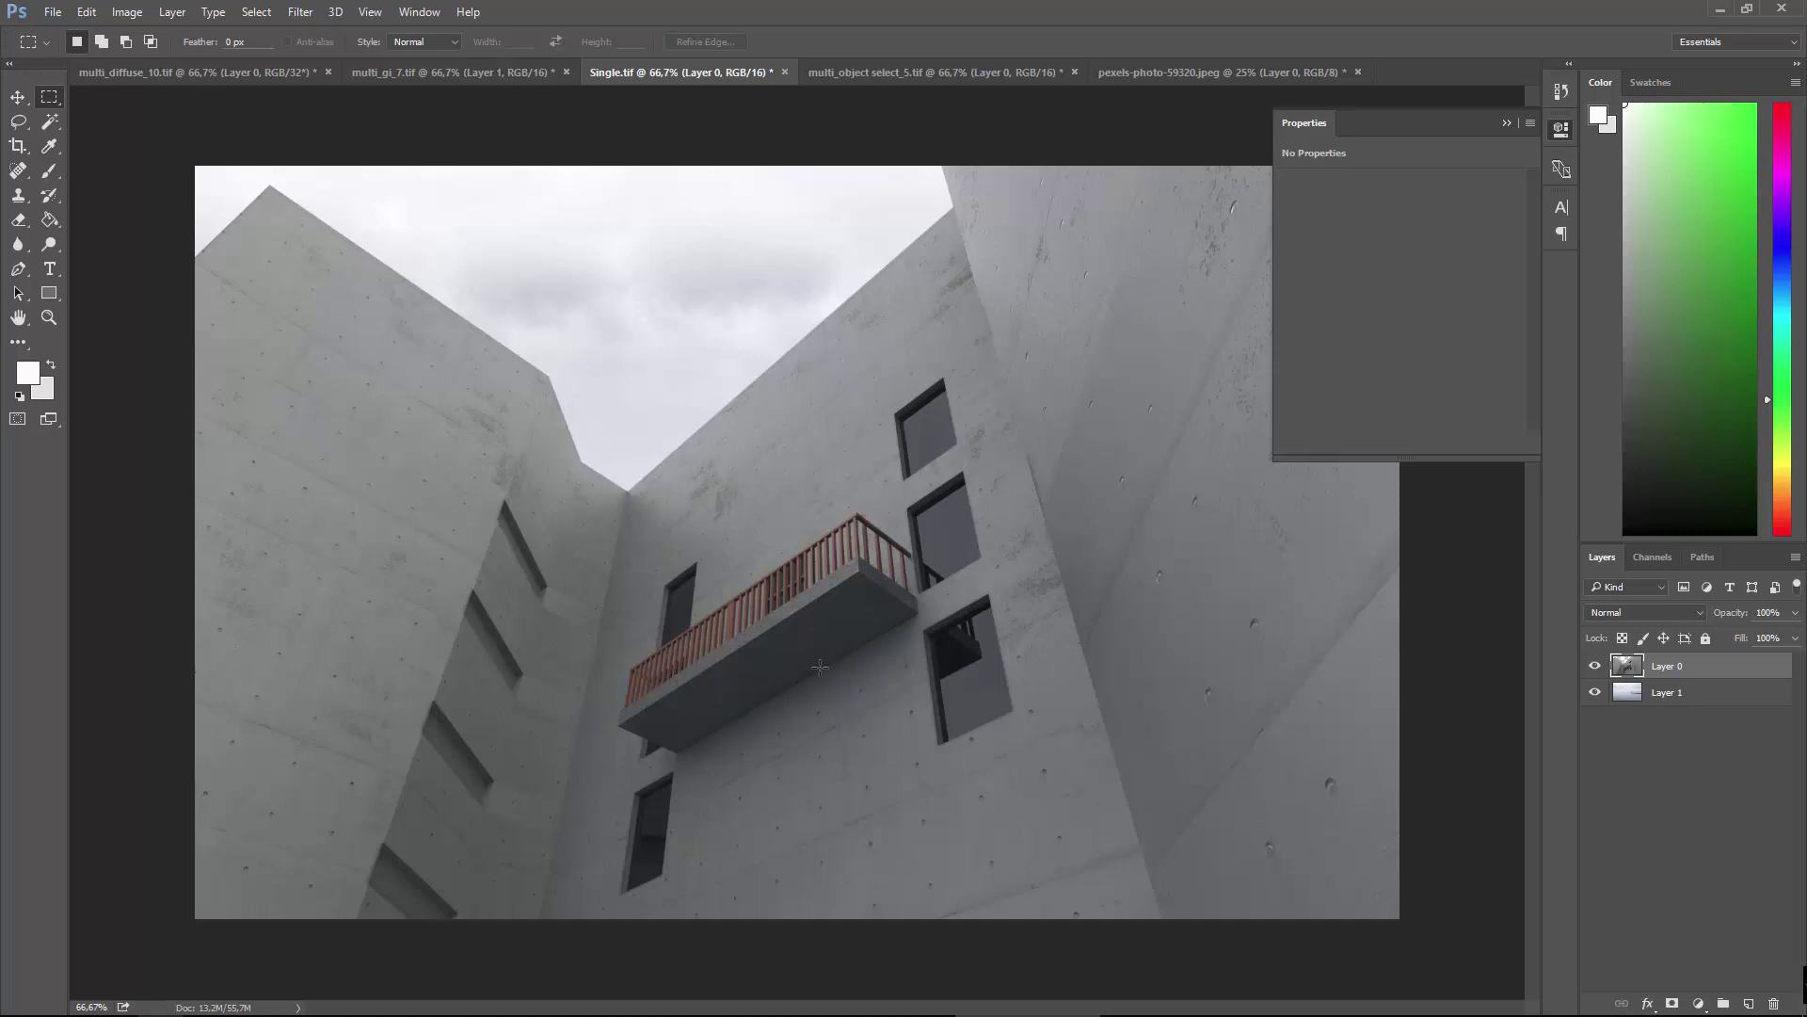
pyautogui.click(317, 15)
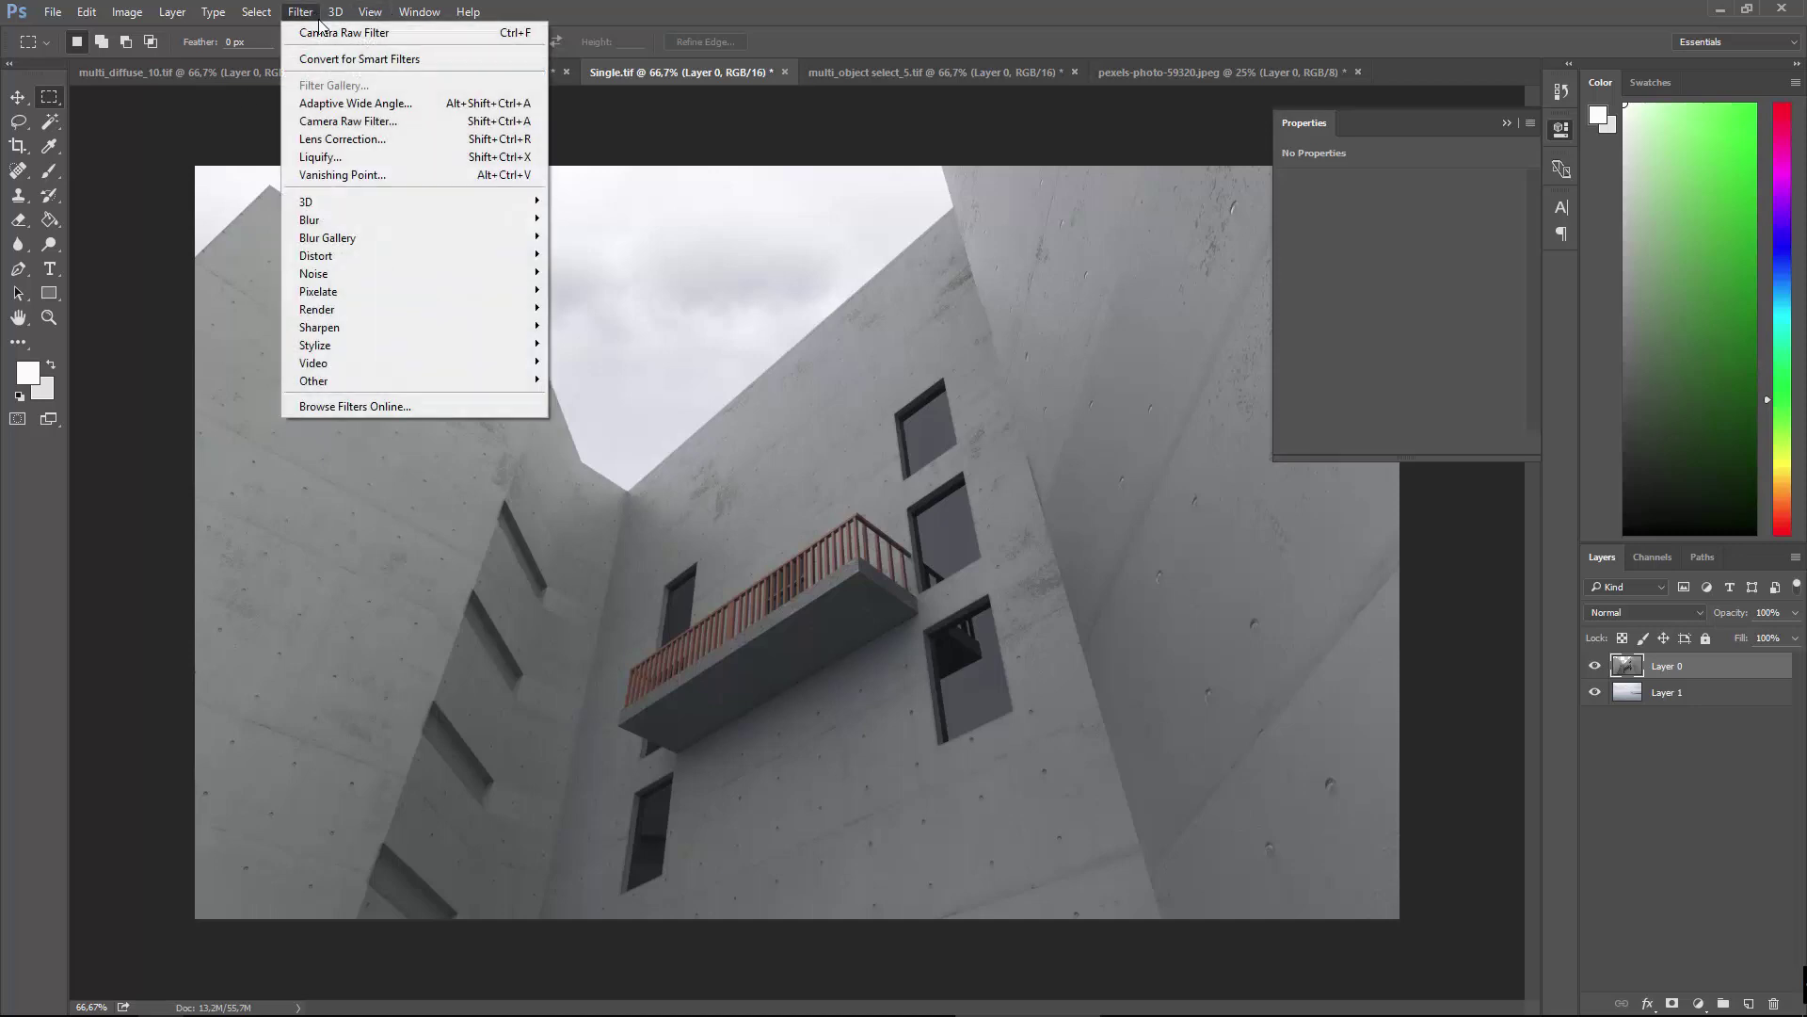
pyautogui.click(610, 4)
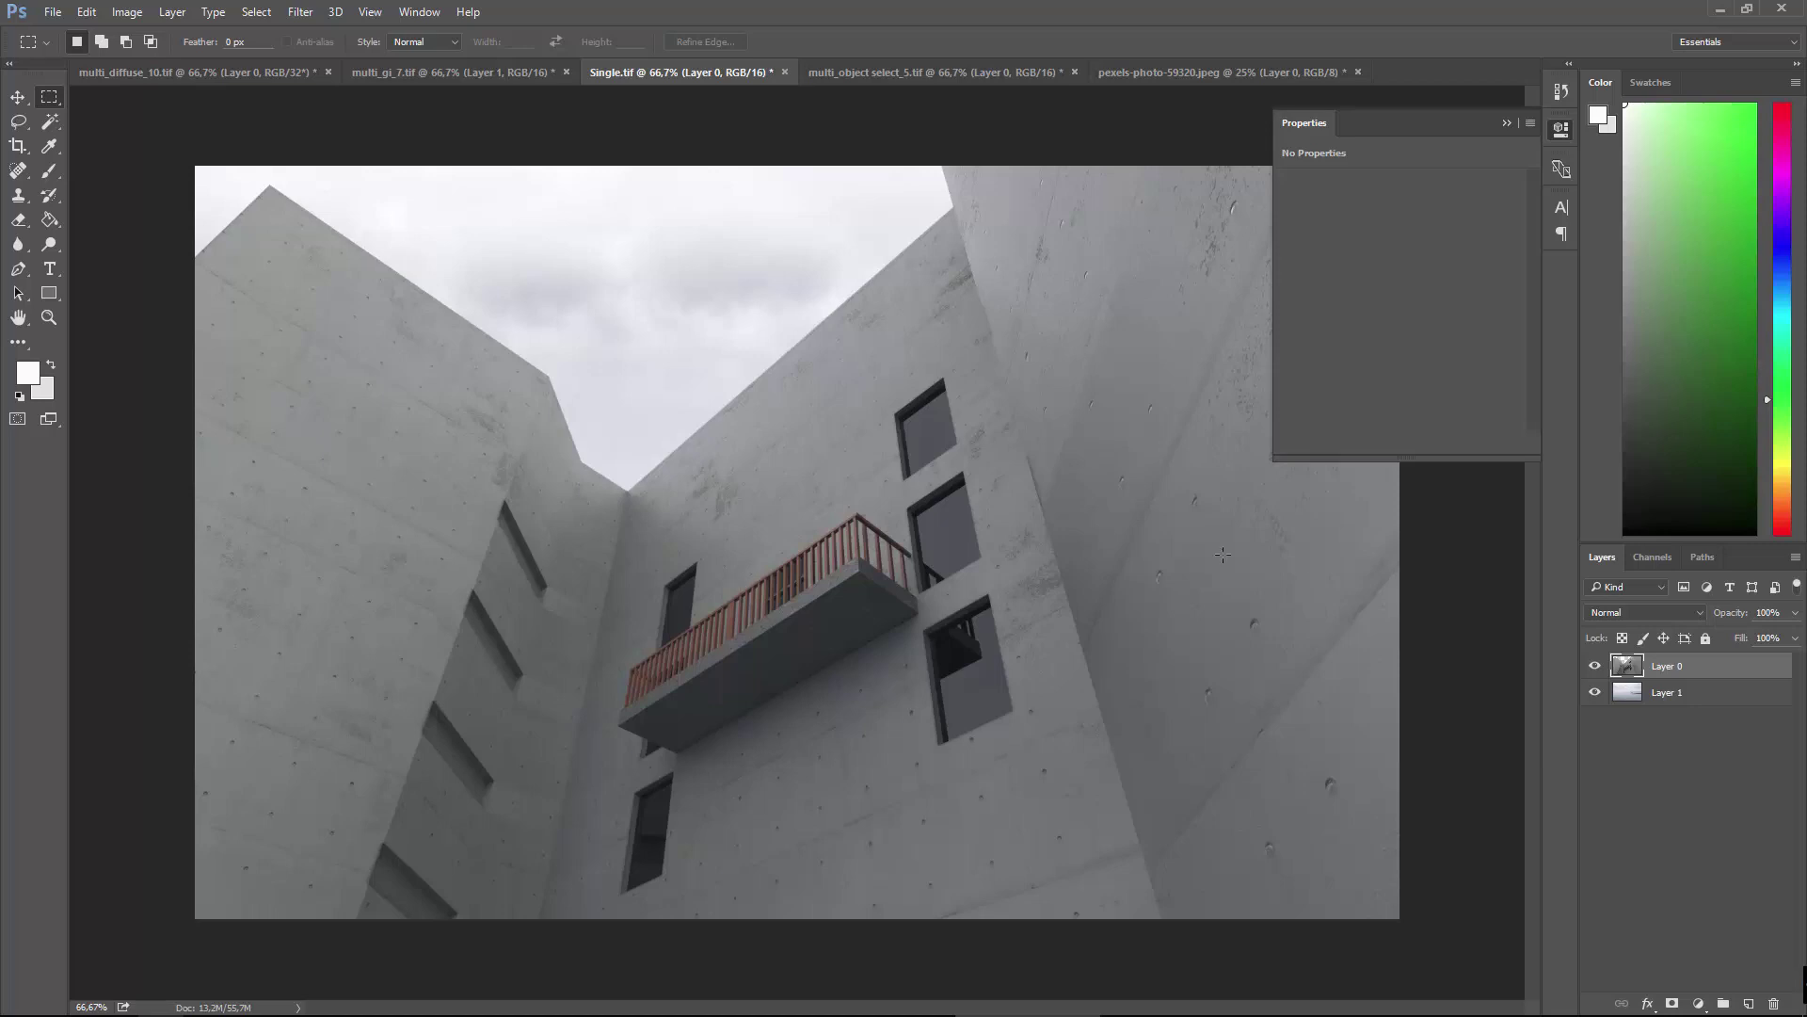
# Start the Camera Raw filter on Layer 0 and set the HSL hues to Aquas +32, Blues +30 and Purples -100.
pyautogui.click(306, 15)
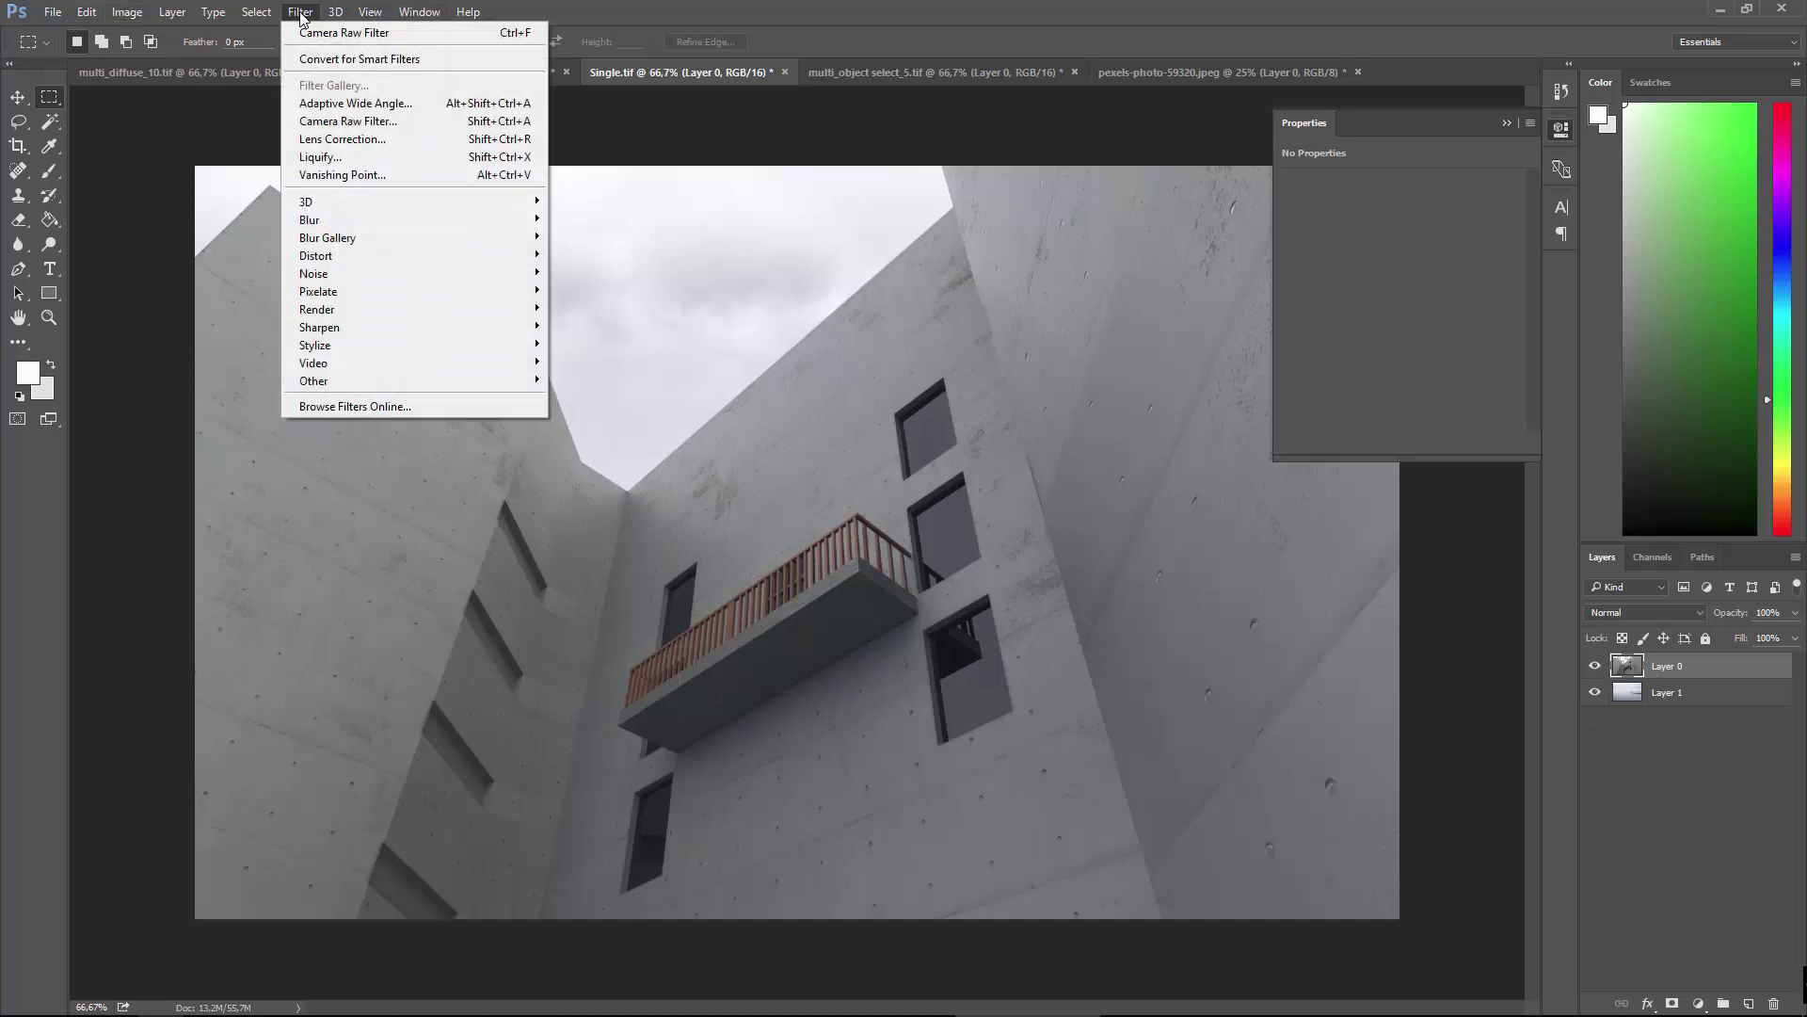
pyautogui.click(400, 121)
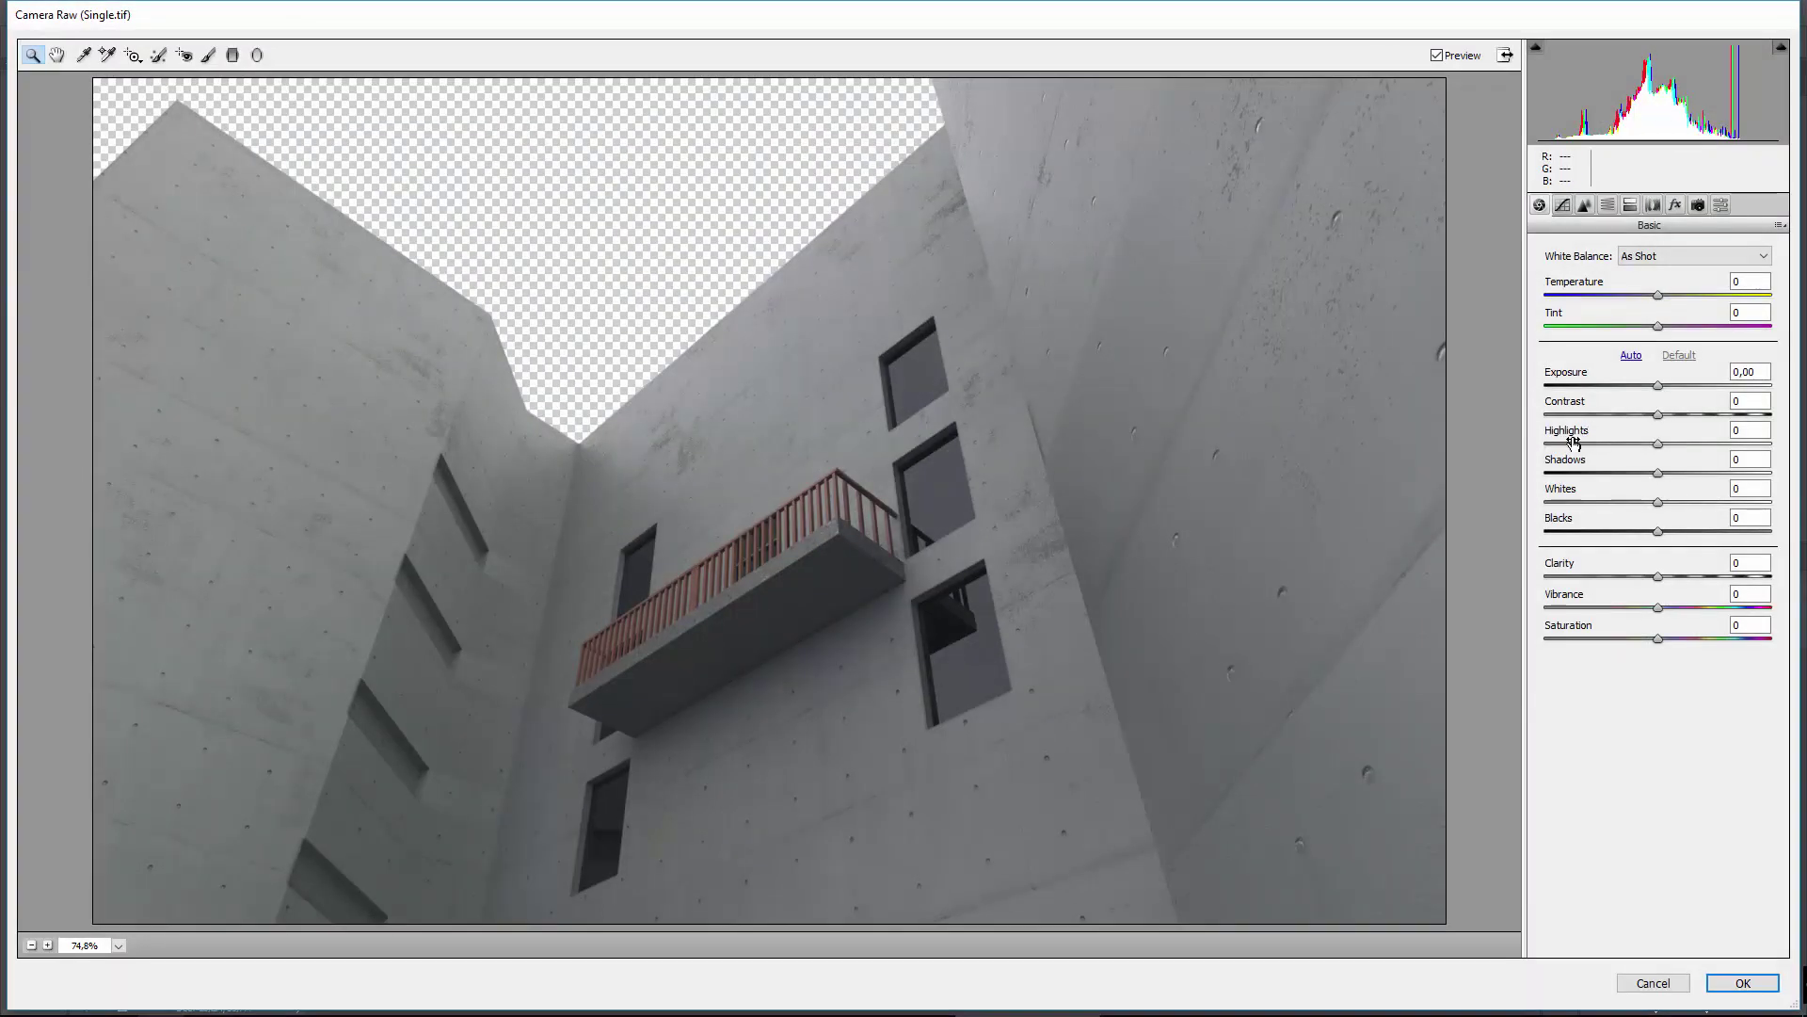
pyautogui.click(1606, 207)
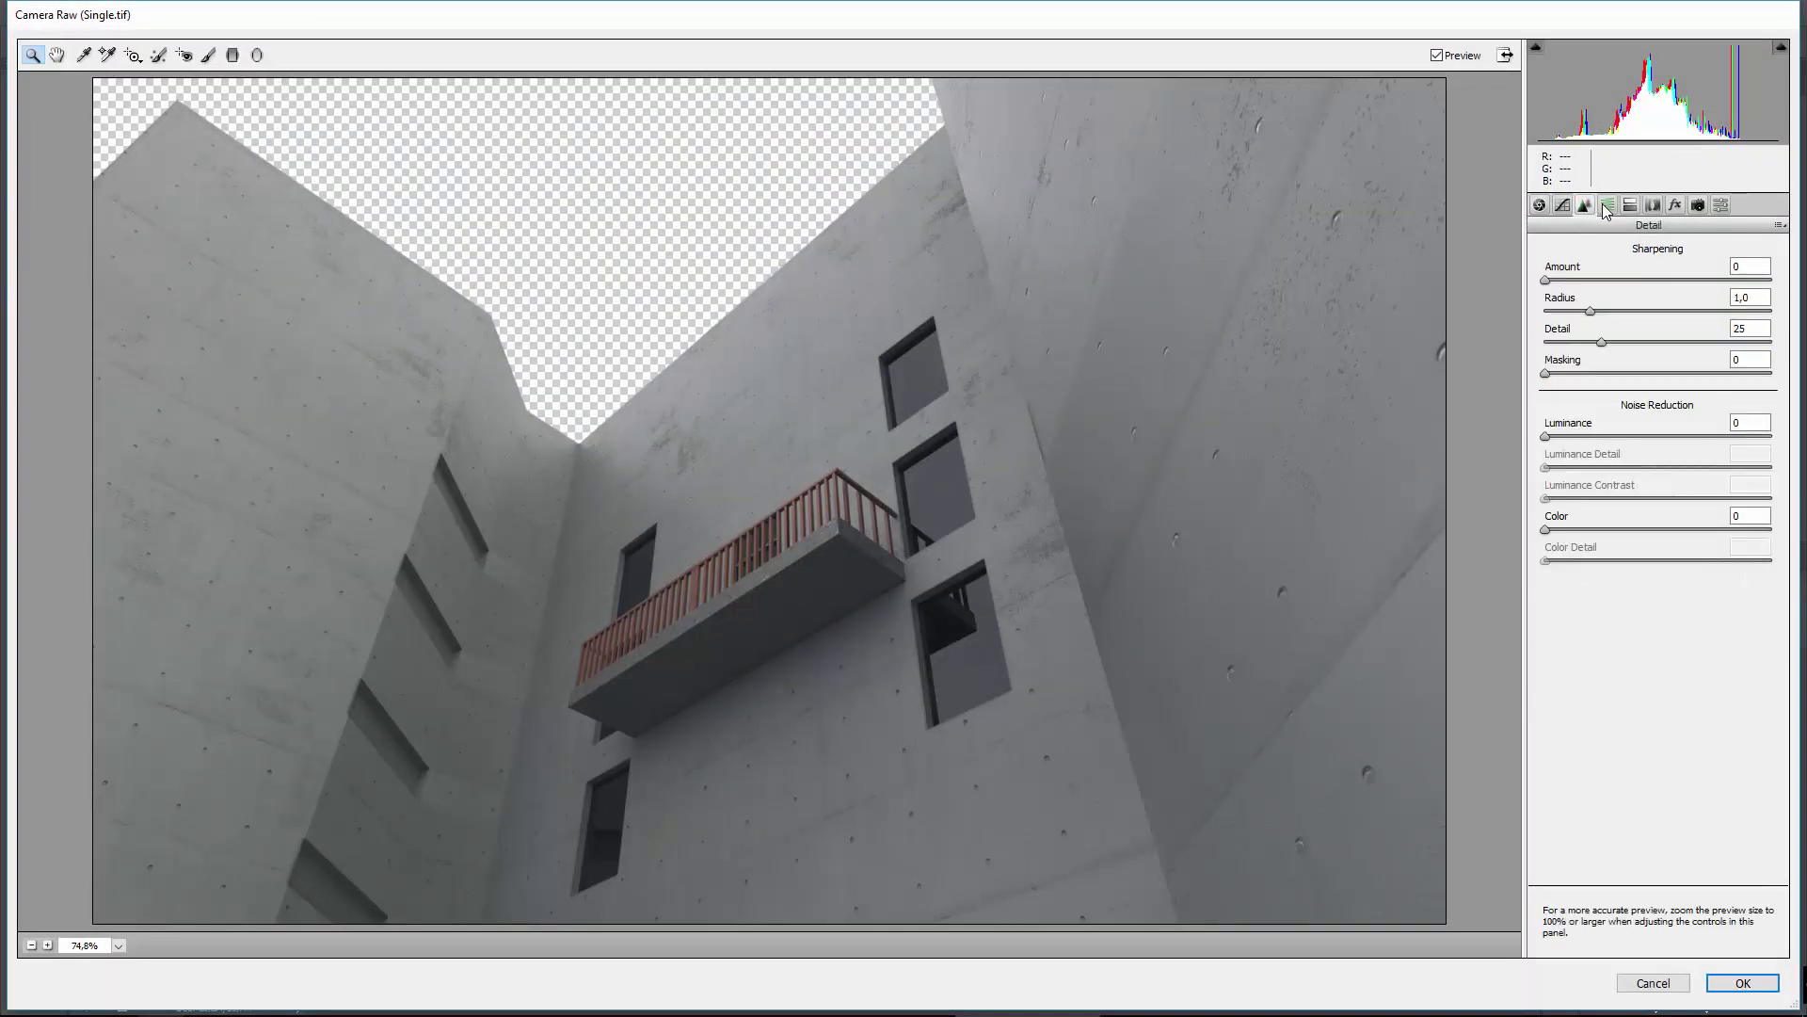
pyautogui.click(1607, 205)
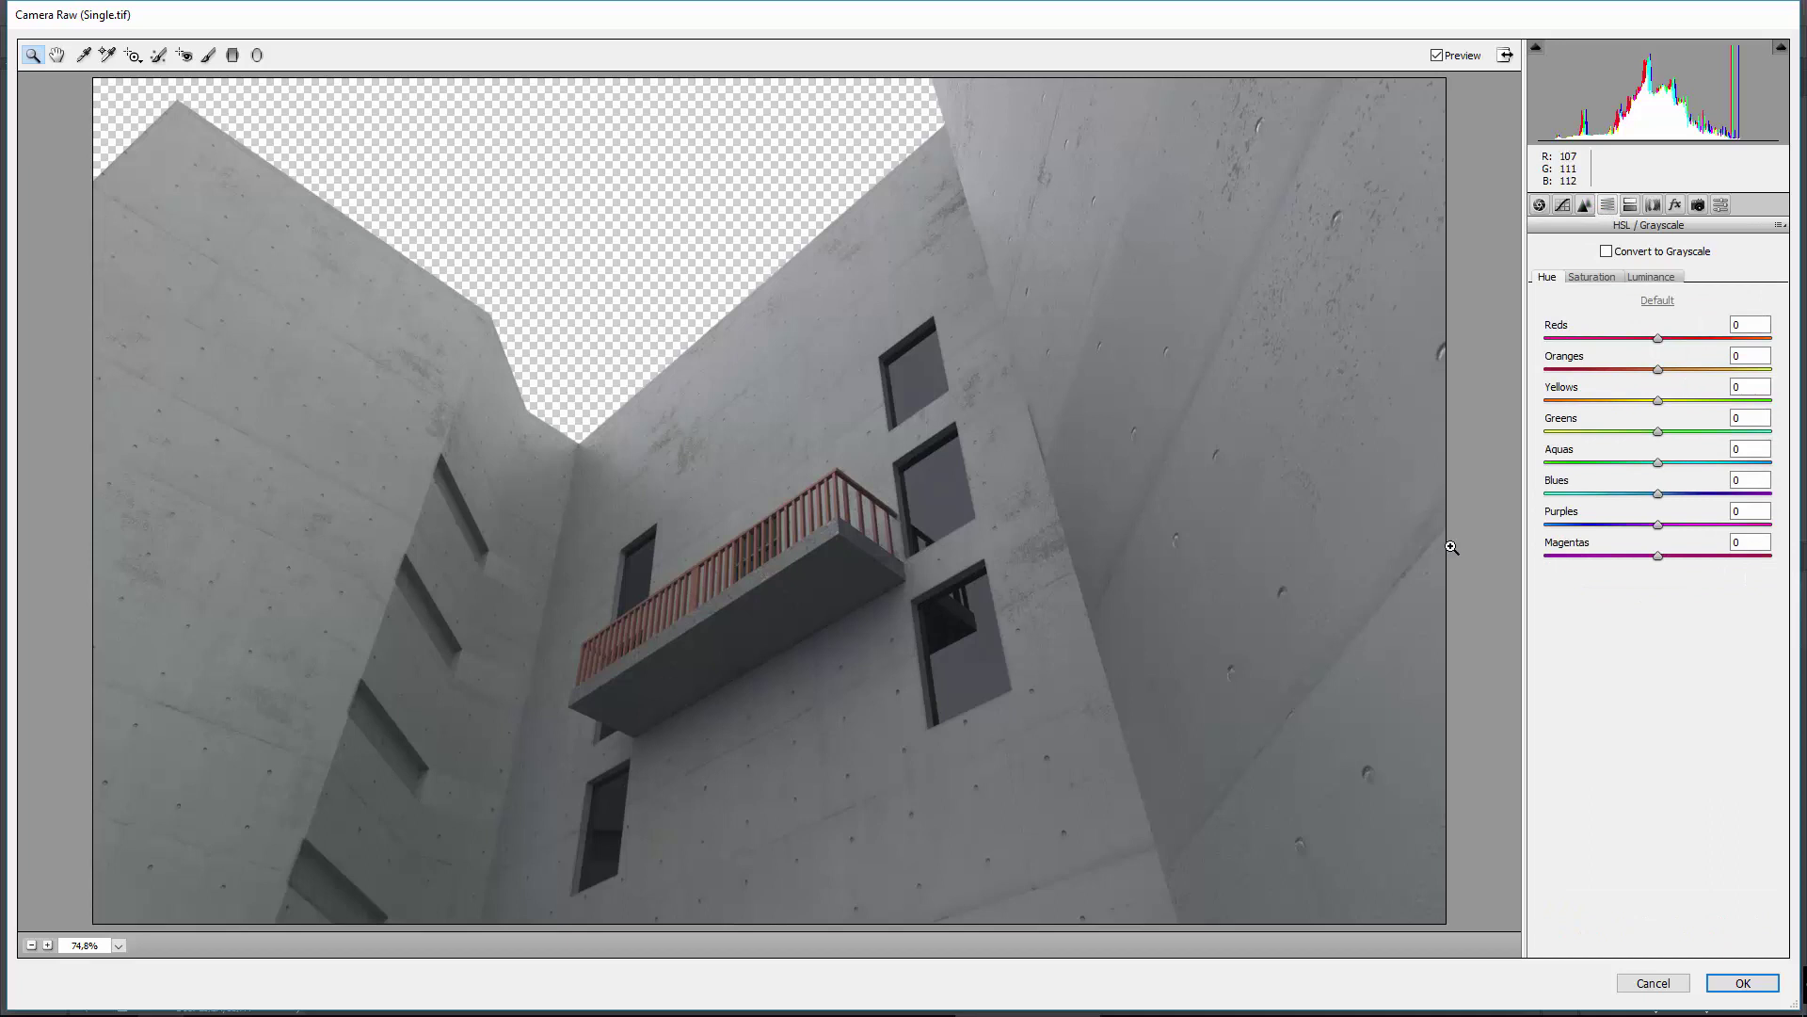
pyautogui.moveTo(1657, 463); pyautogui.dragTo(1728, 502)
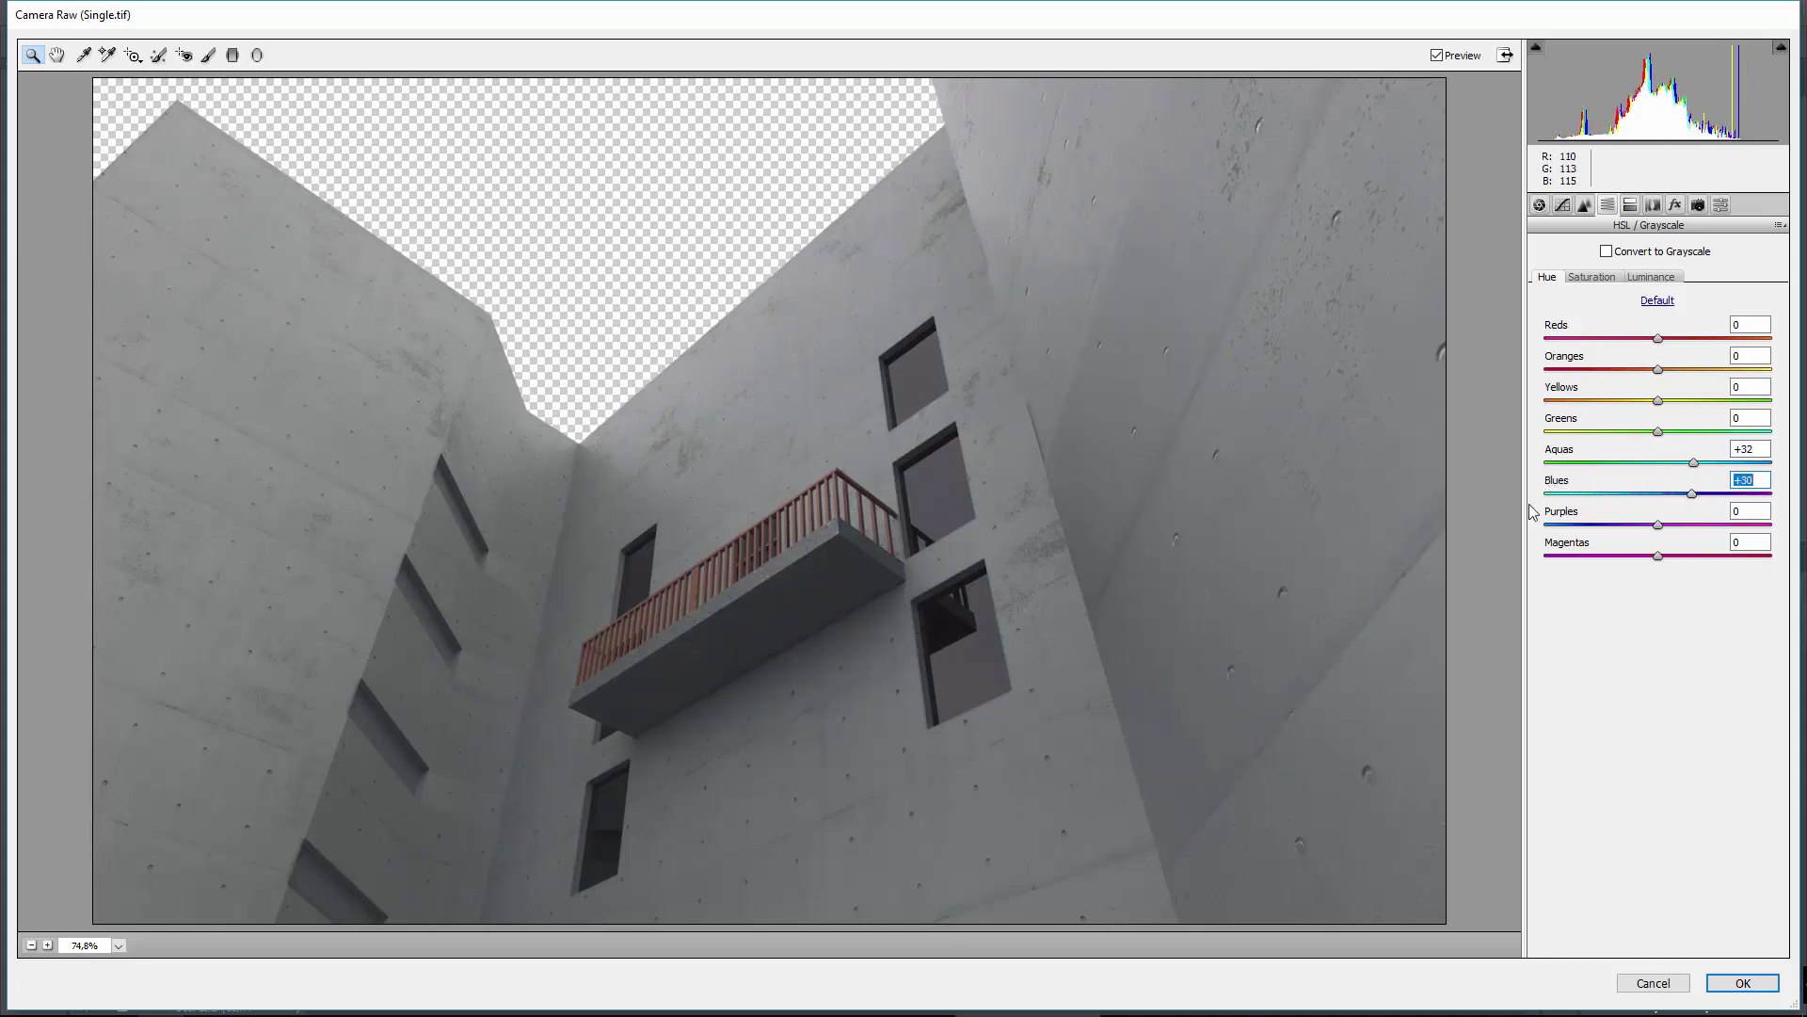
pyautogui.write('30')
pyautogui.press('Tab')
pyautogui.write('40')
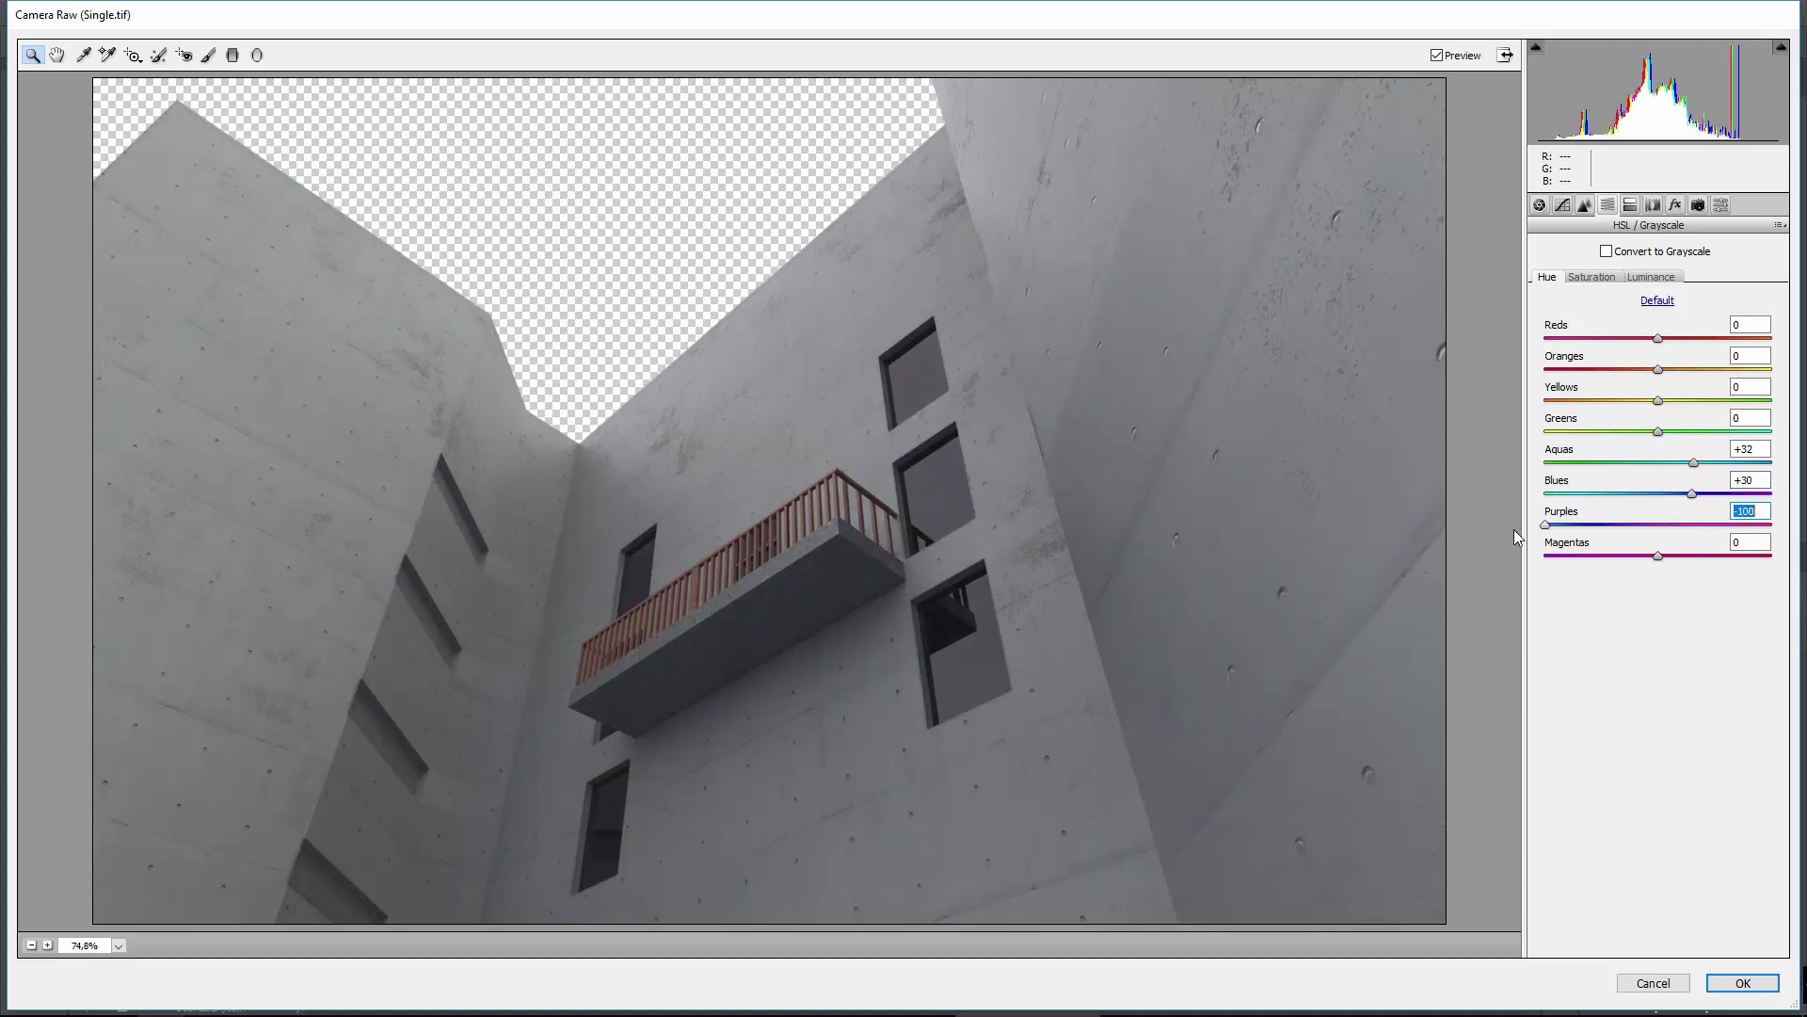
pyautogui.press('Return')
pyautogui.moveTo(1608, 529); pyautogui.dragTo(1537, 527)
# Set the HSL saturation to Aquas -55 and Blues +70, and adjust the Greens.
pyautogui.click(1605, 282)
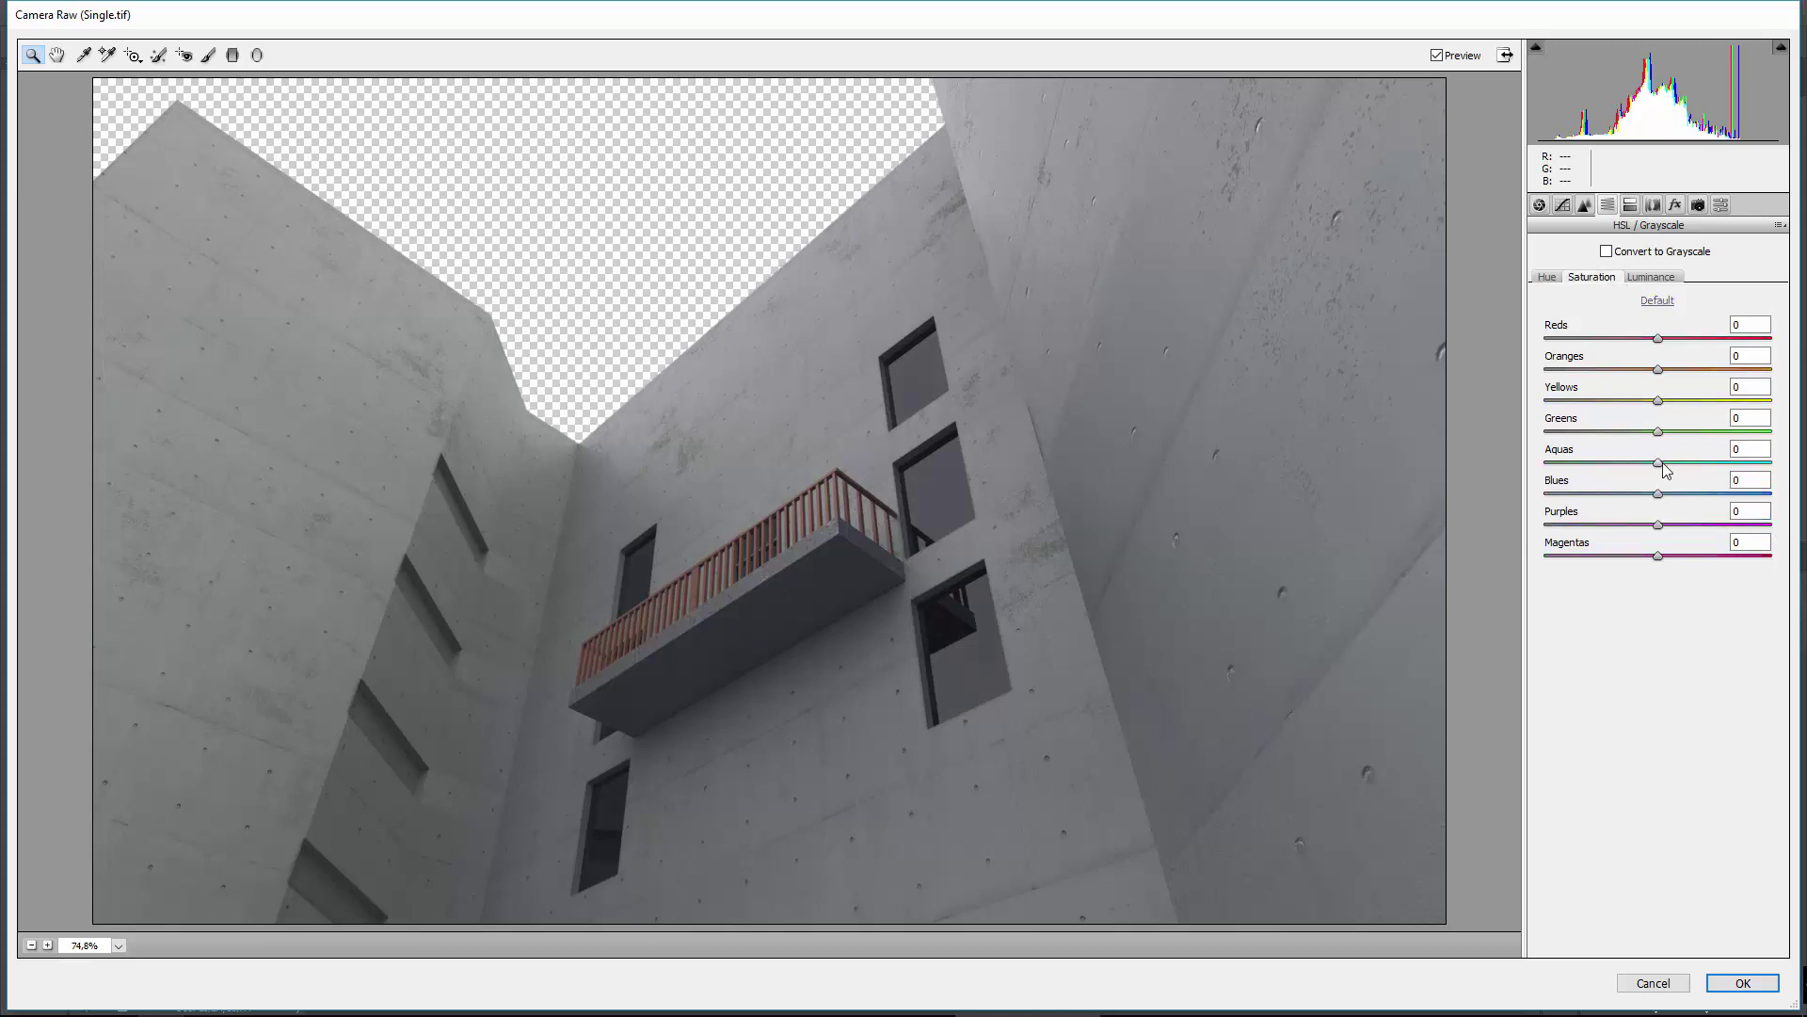
pyautogui.moveTo(1659, 462); pyautogui.dragTo(1762, 487)
pyautogui.moveTo(1601, 479); pyautogui.dragTo(1740, 490)
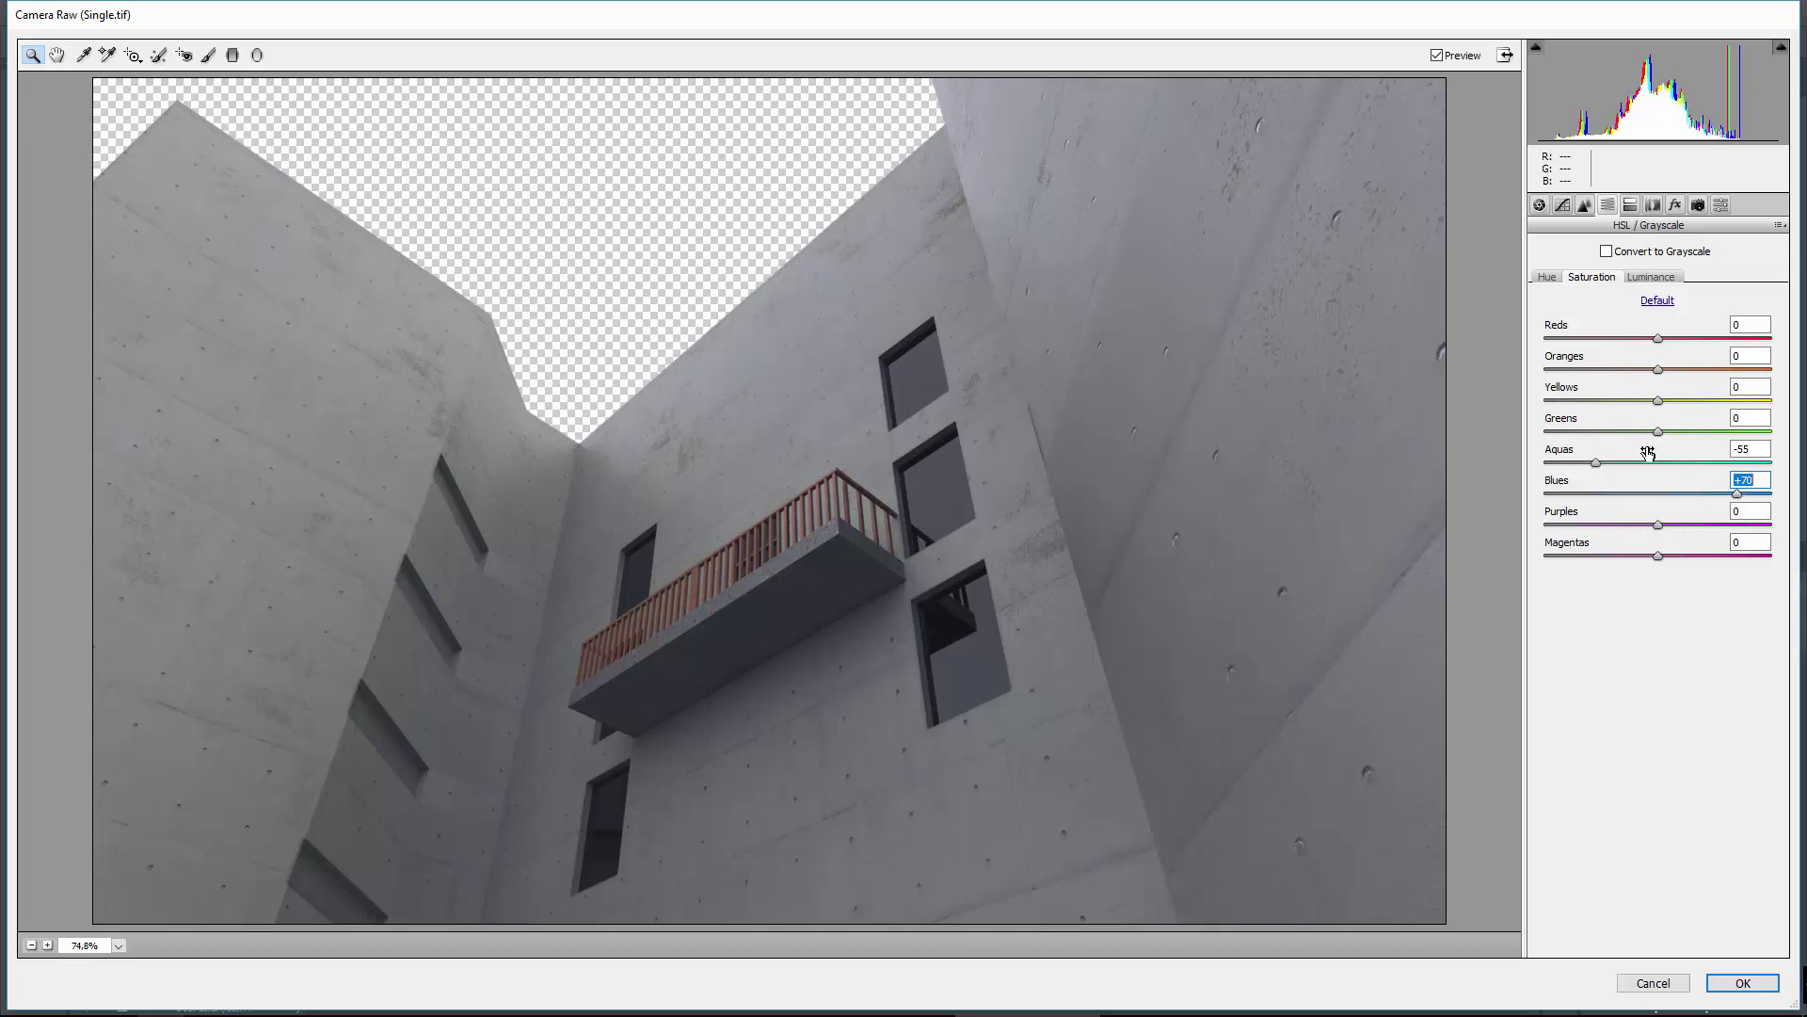
pyautogui.moveTo(1658, 431)
pyautogui.mouseDown()
pyautogui.moveTo(1610, 444)
pyautogui.moveTo(1730, 442)
pyautogui.moveTo(1553, 446)
pyautogui.moveTo(1777, 448)
pyautogui.moveTo(1597, 448)
pyautogui.moveTo(1657, 449)
pyautogui.mouseUp()
# Try Remove Chromatic Aberration in Lens Corrections and adjust Defringe, with a Purple Hue range of 43/71 and Green Amount 9.
pyautogui.click(1635, 209)
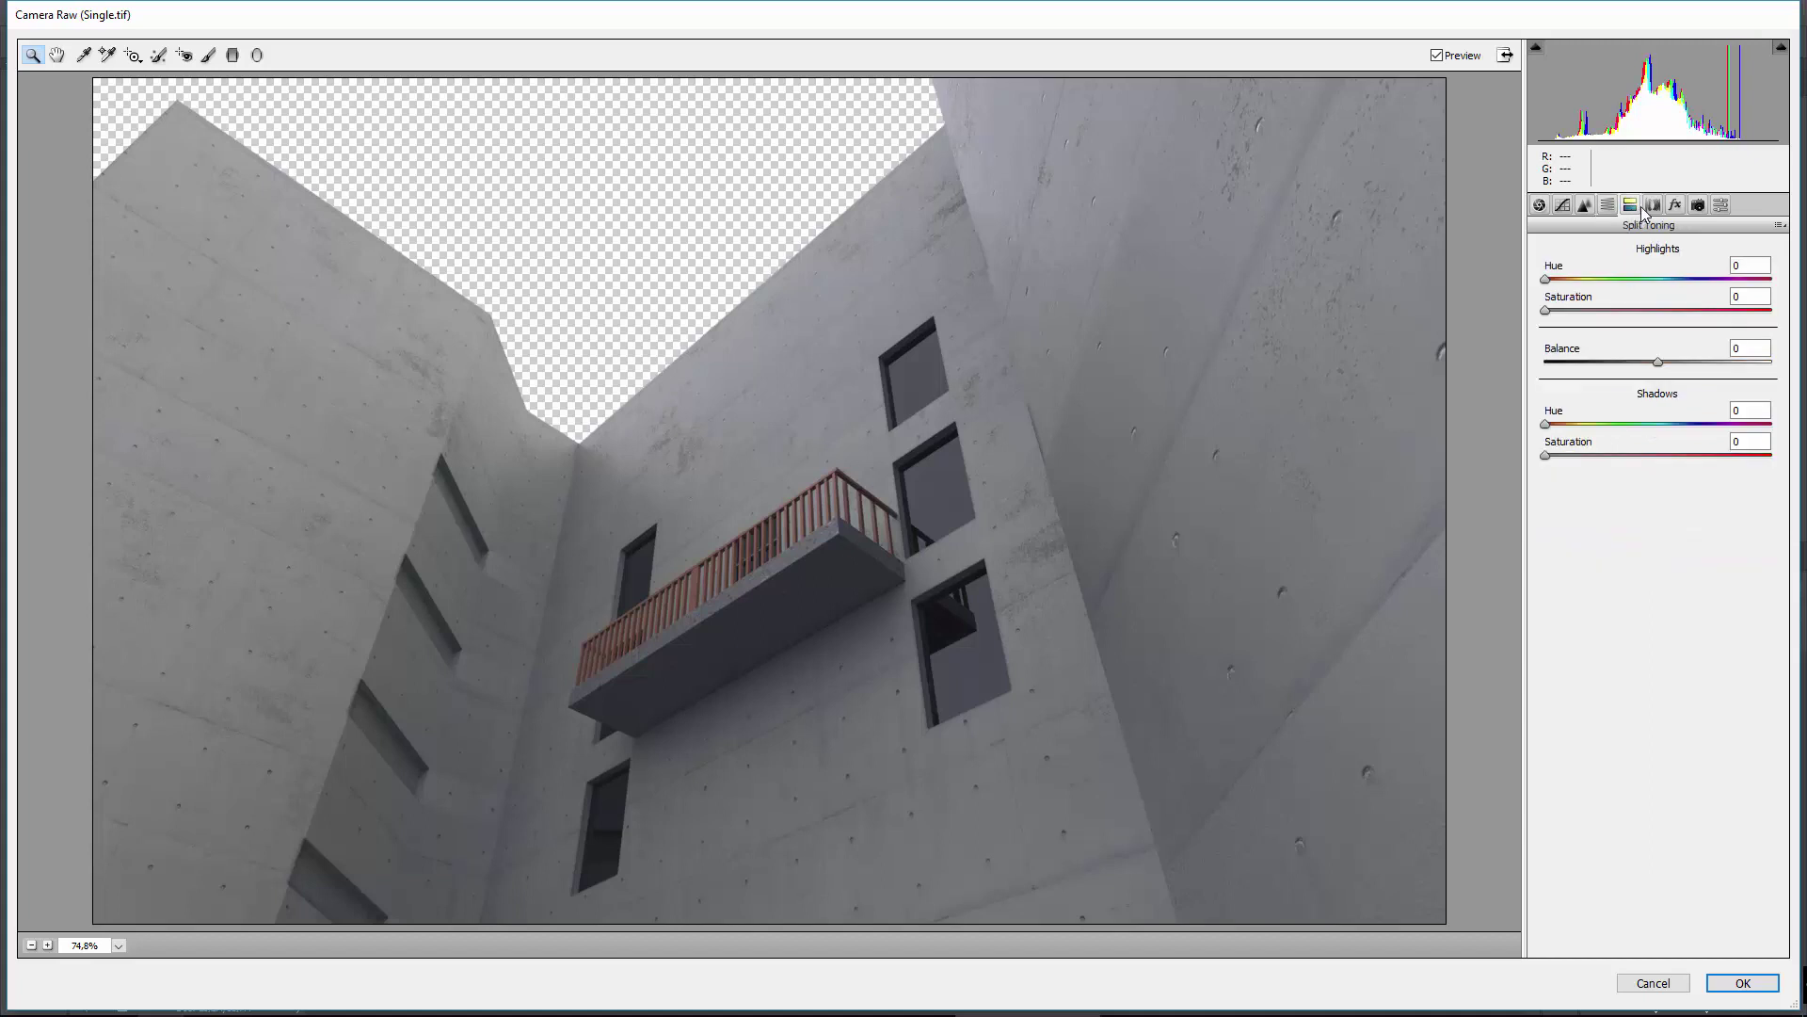
pyautogui.click(1653, 207)
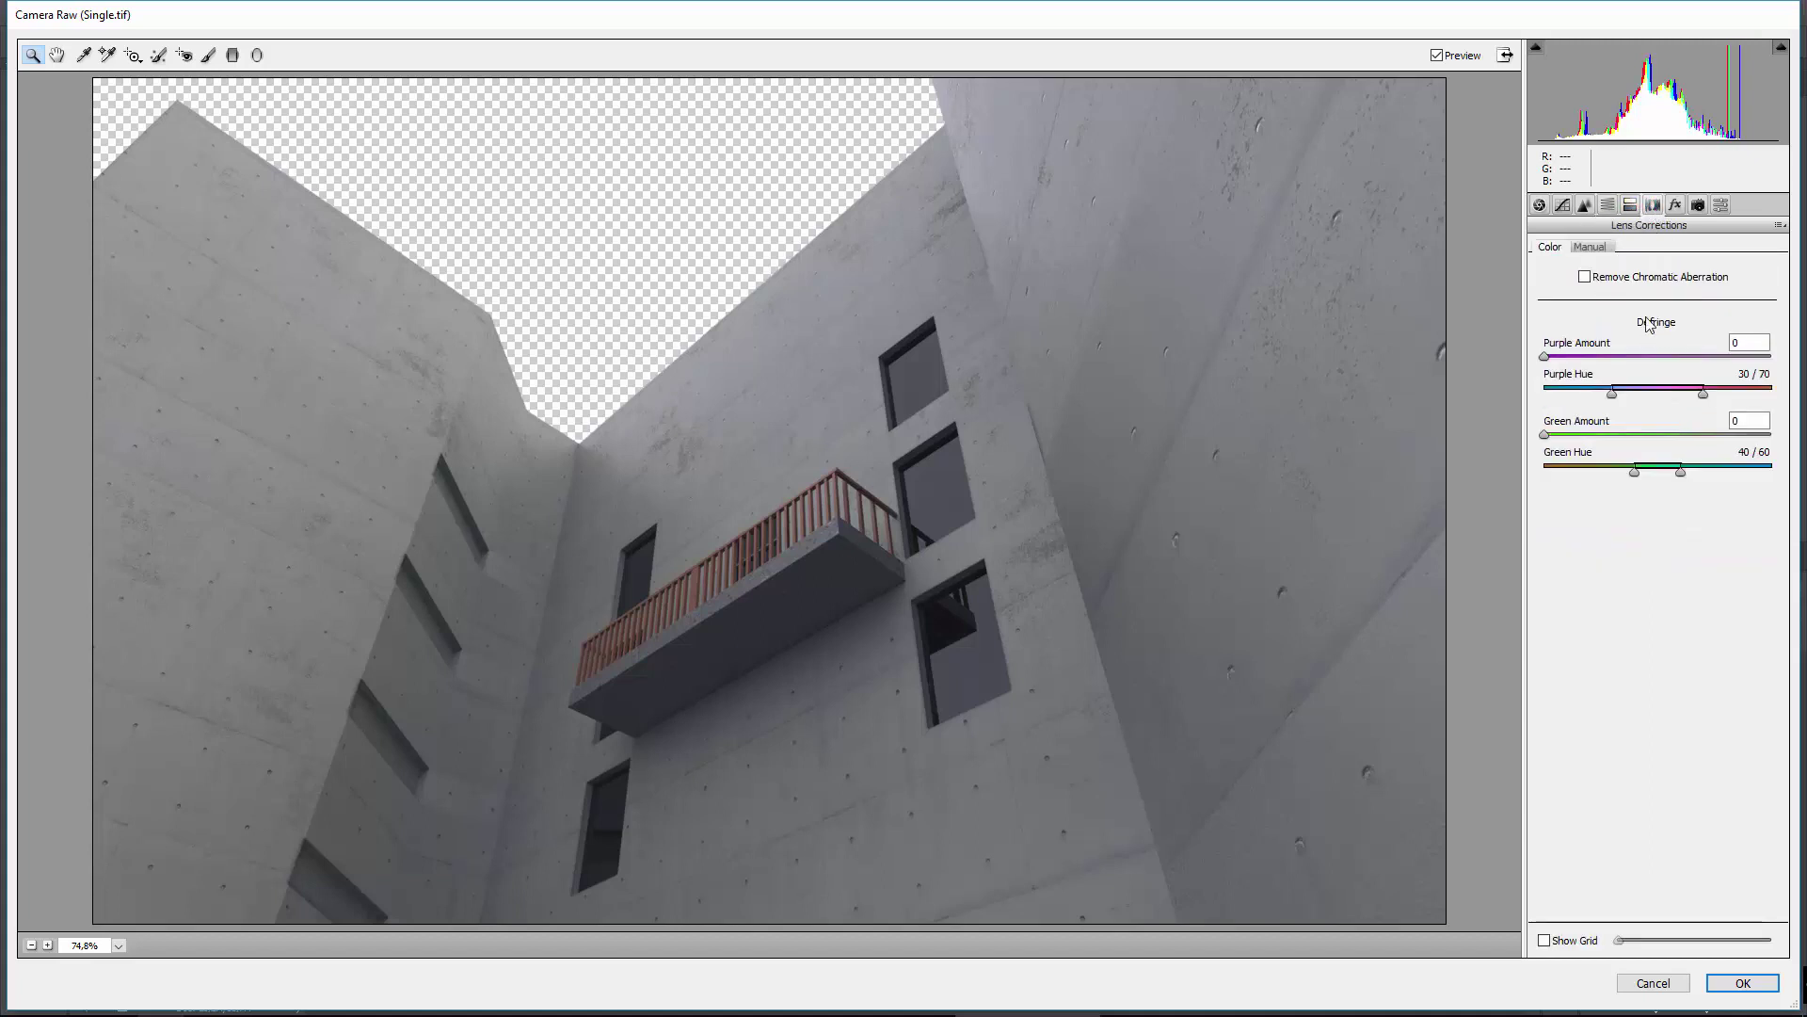
pyautogui.click(1659, 277)
pyautogui.click(1659, 278)
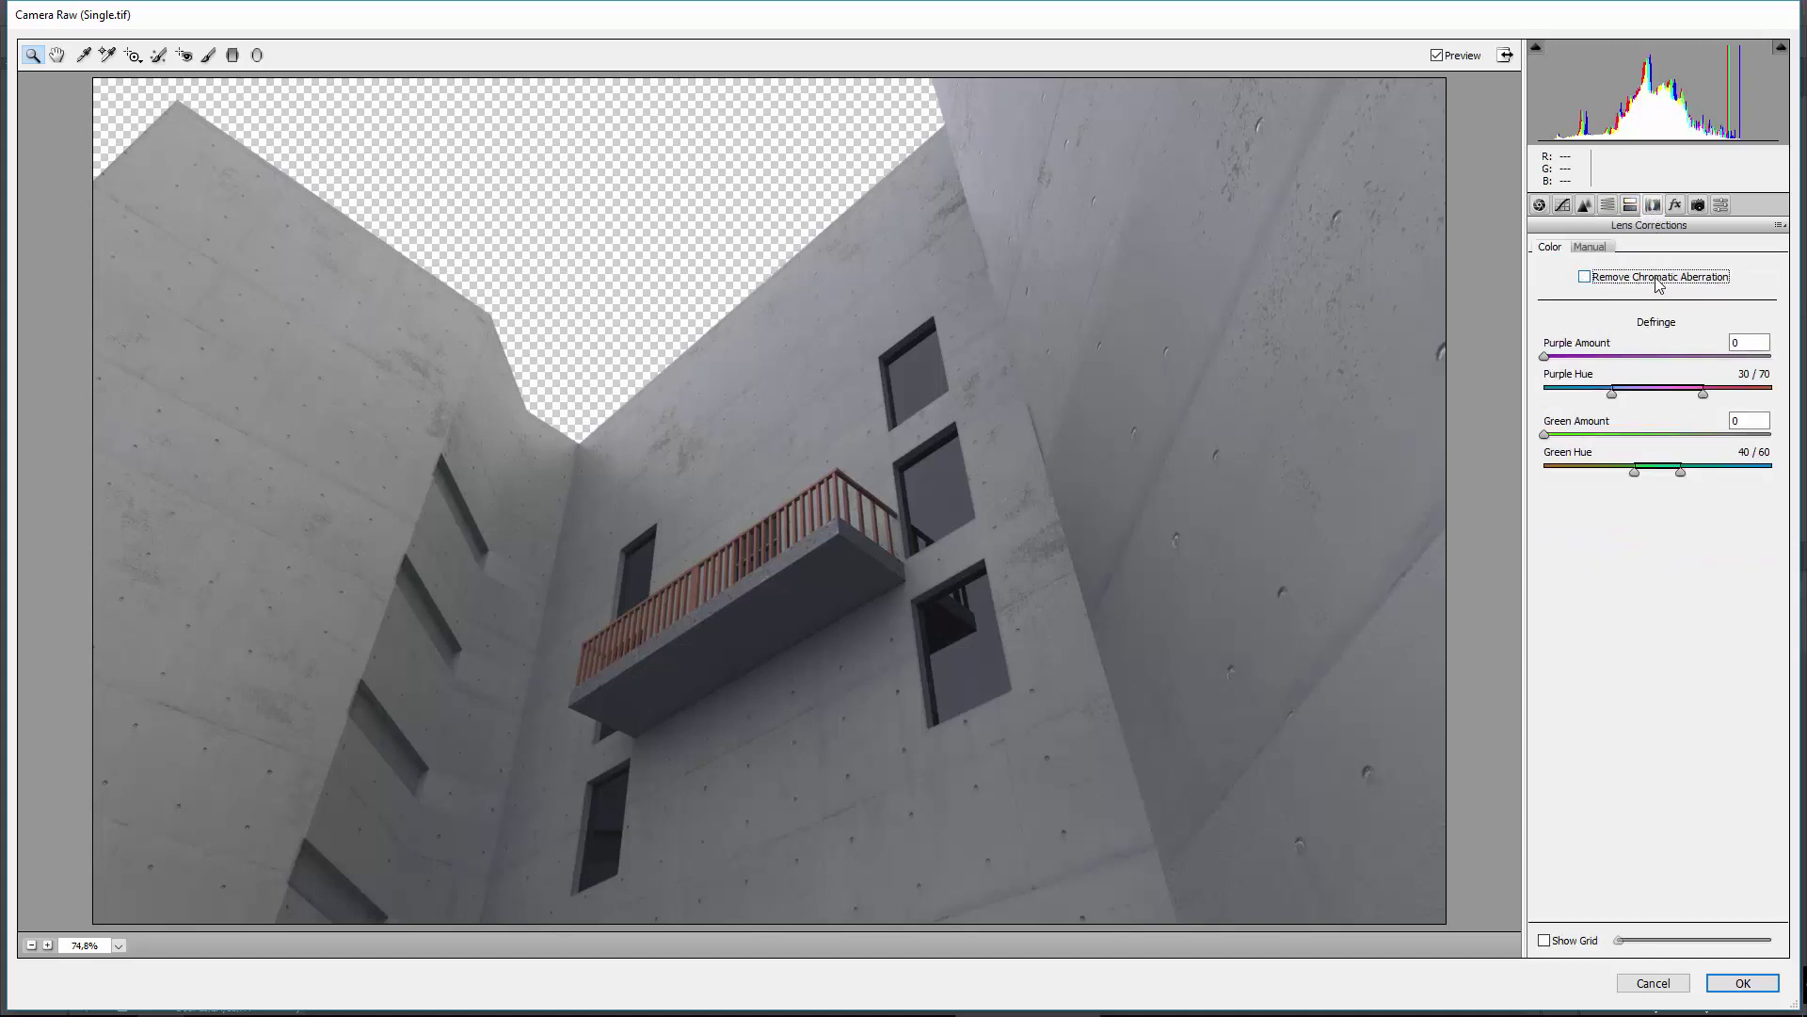
pyautogui.click(1656, 278)
pyautogui.moveTo(1547, 358); pyautogui.dragTo(1646, 433)
pyautogui.doubleClick(1643, 354)
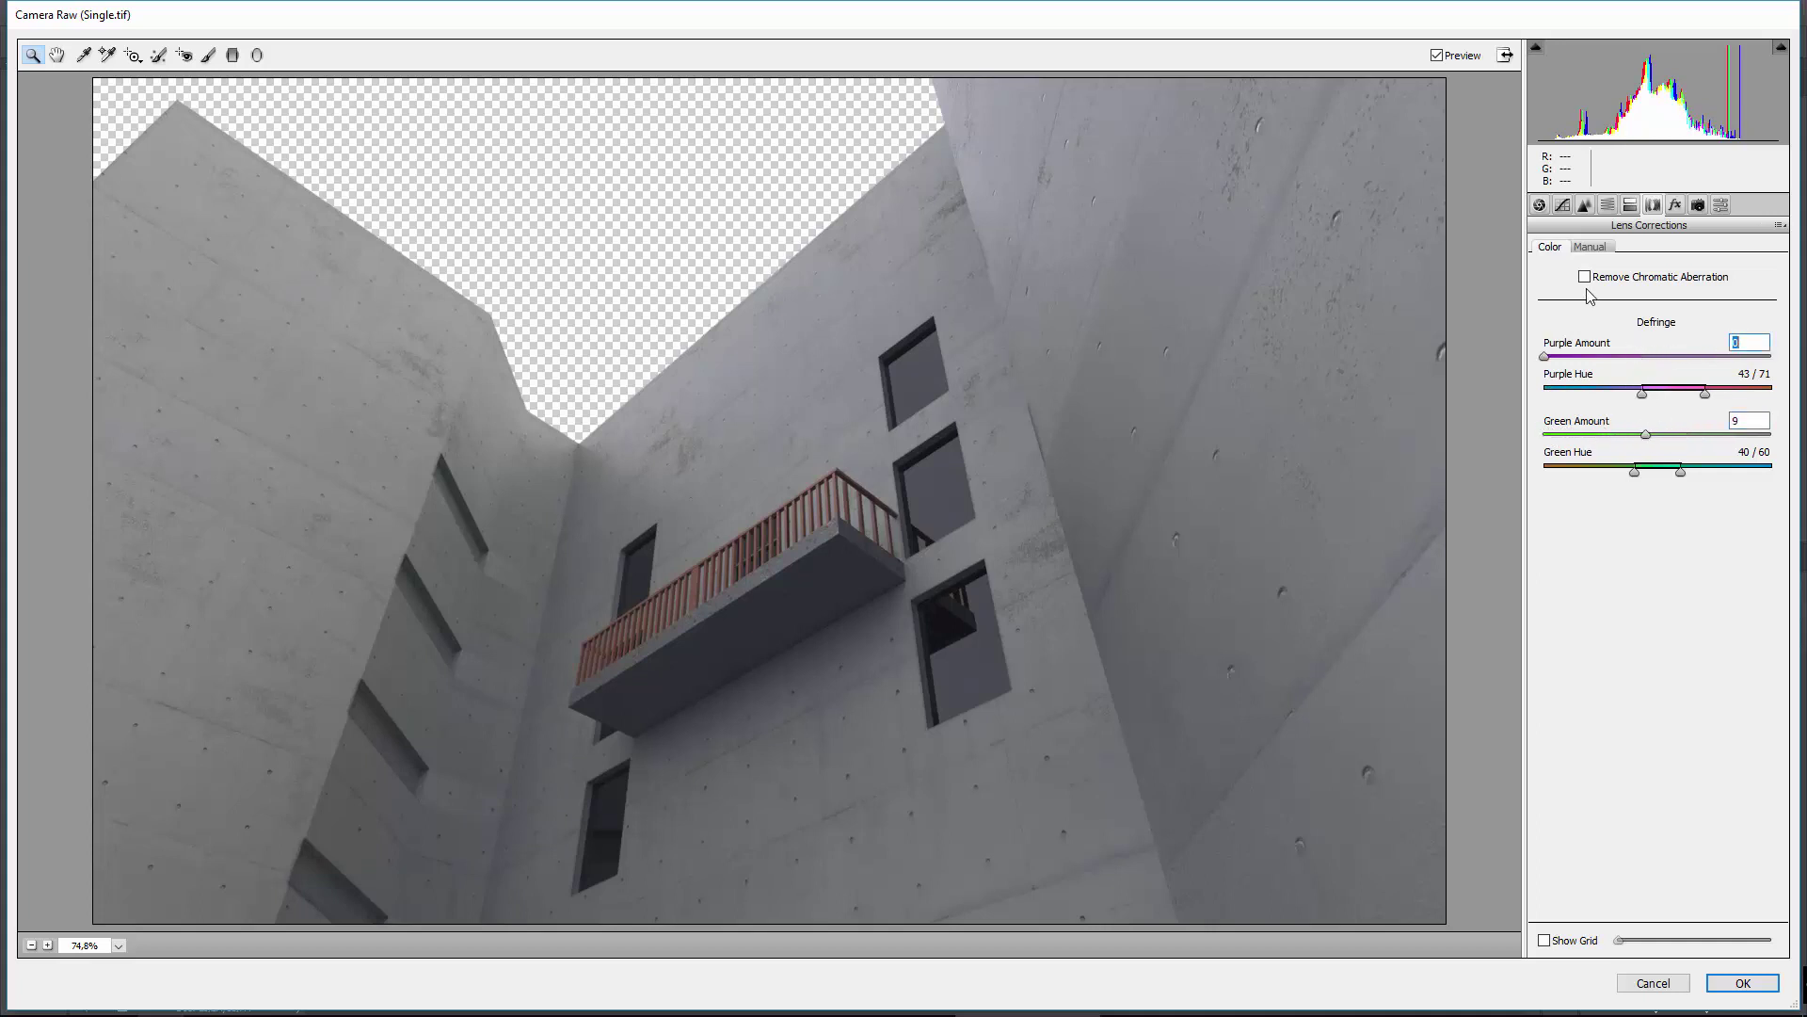
pyautogui.click(1584, 276)
pyautogui.press('Tab')
pyautogui.moveTo(1647, 360); pyautogui.dragTo(1563, 361)
# Darken the edges of the building layer with a negative Lens Vignetting amount.
pyautogui.click(1587, 247)
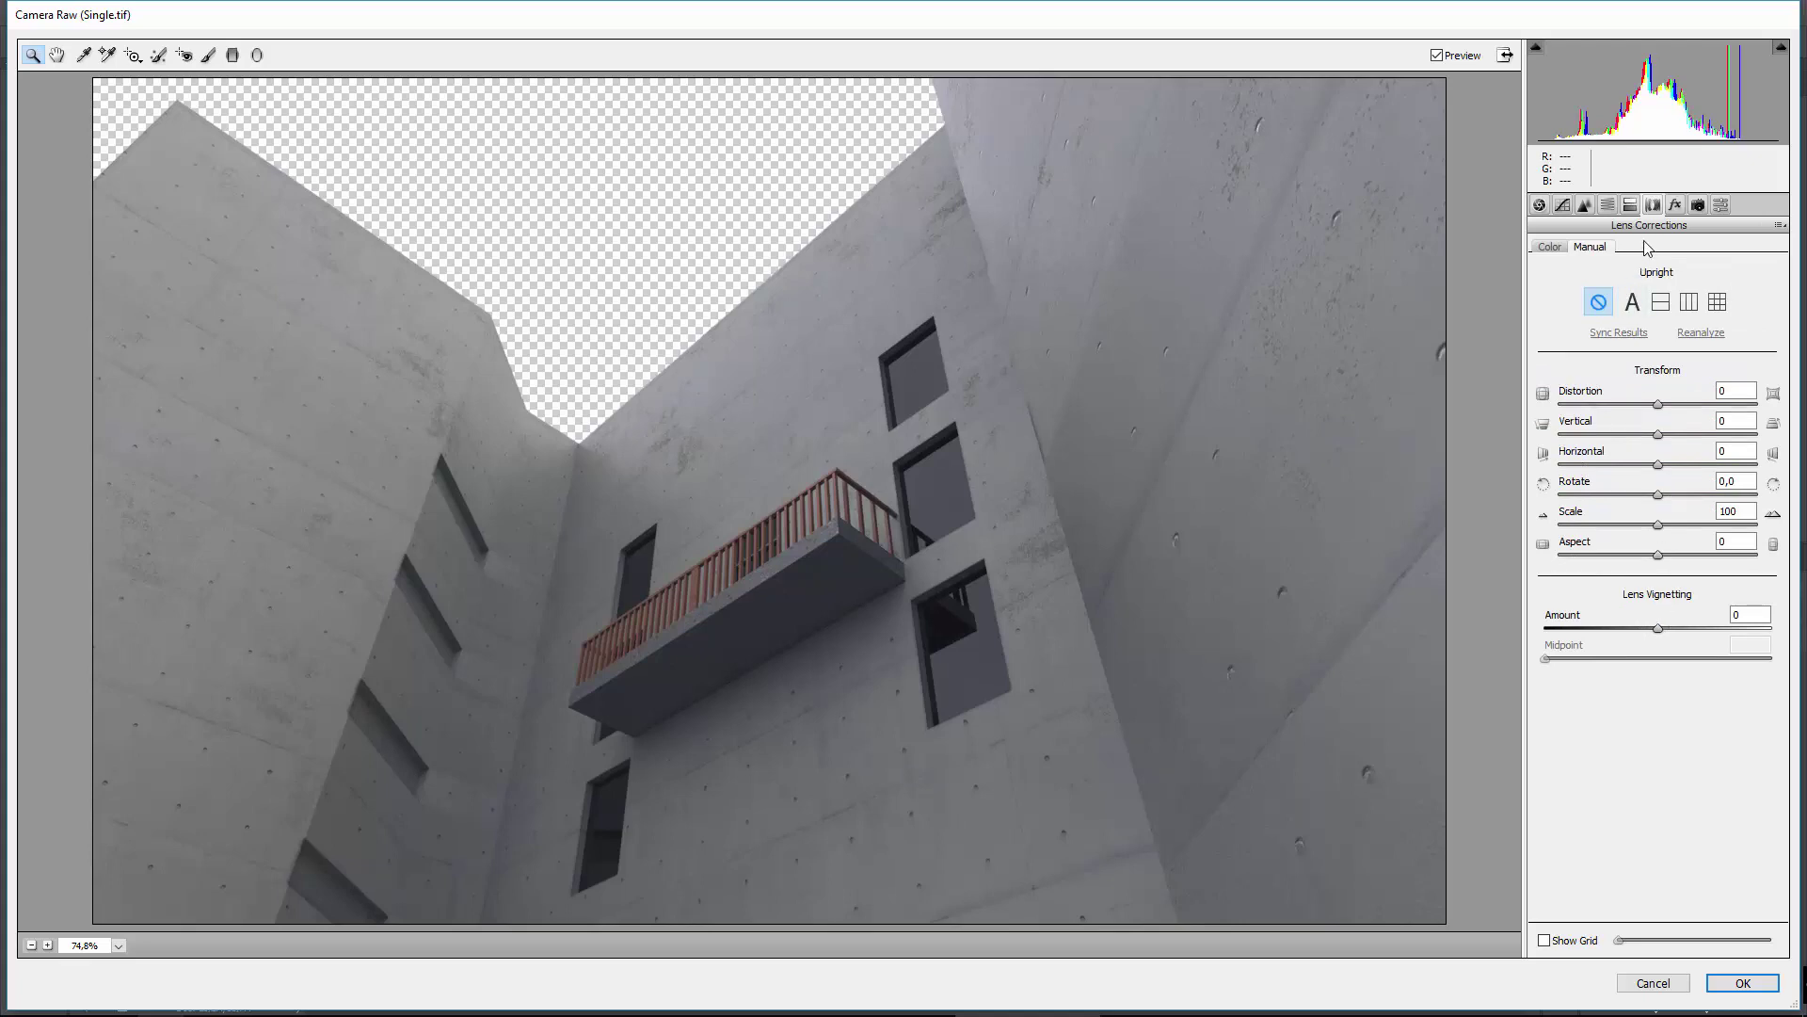
pyautogui.moveTo(1658, 629); pyautogui.dragTo(1584, 623)
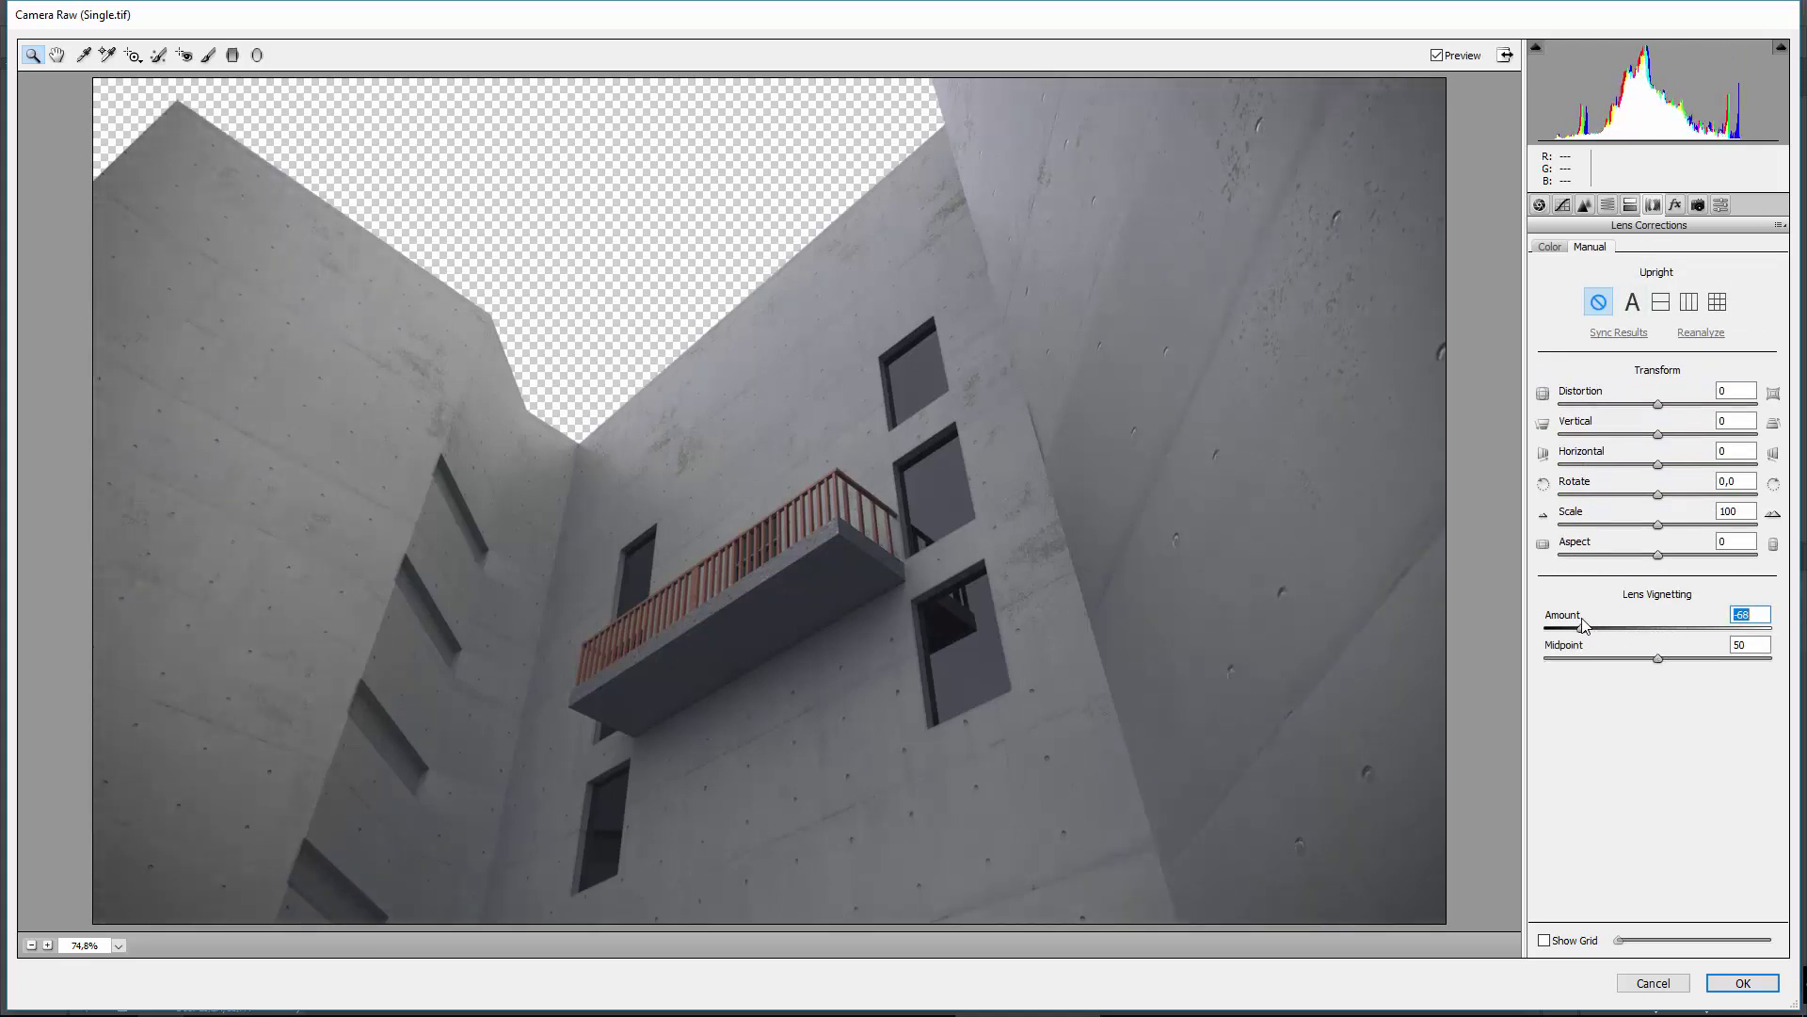
# Review the Effects, Camera Calibration and Presets settings without saving a preset, and apply the Camera Raw filter to Layer 0.
pyautogui.click(1674, 205)
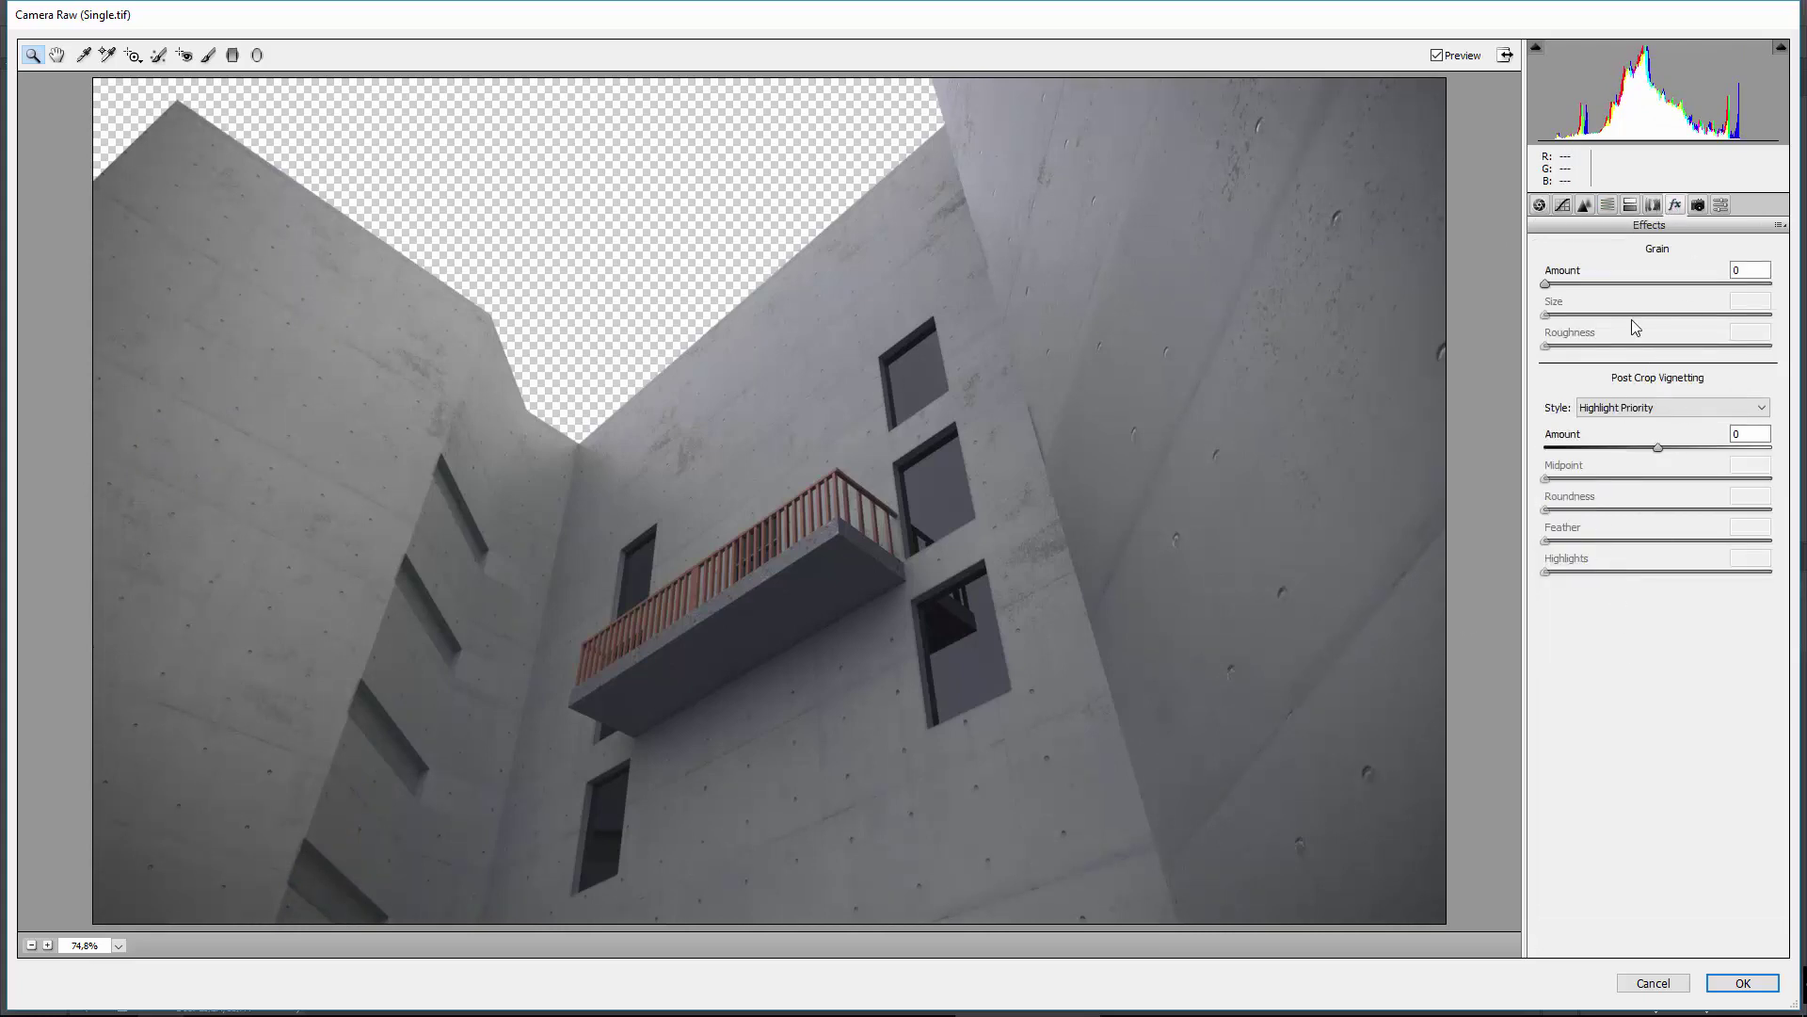
pyautogui.click(1695, 207)
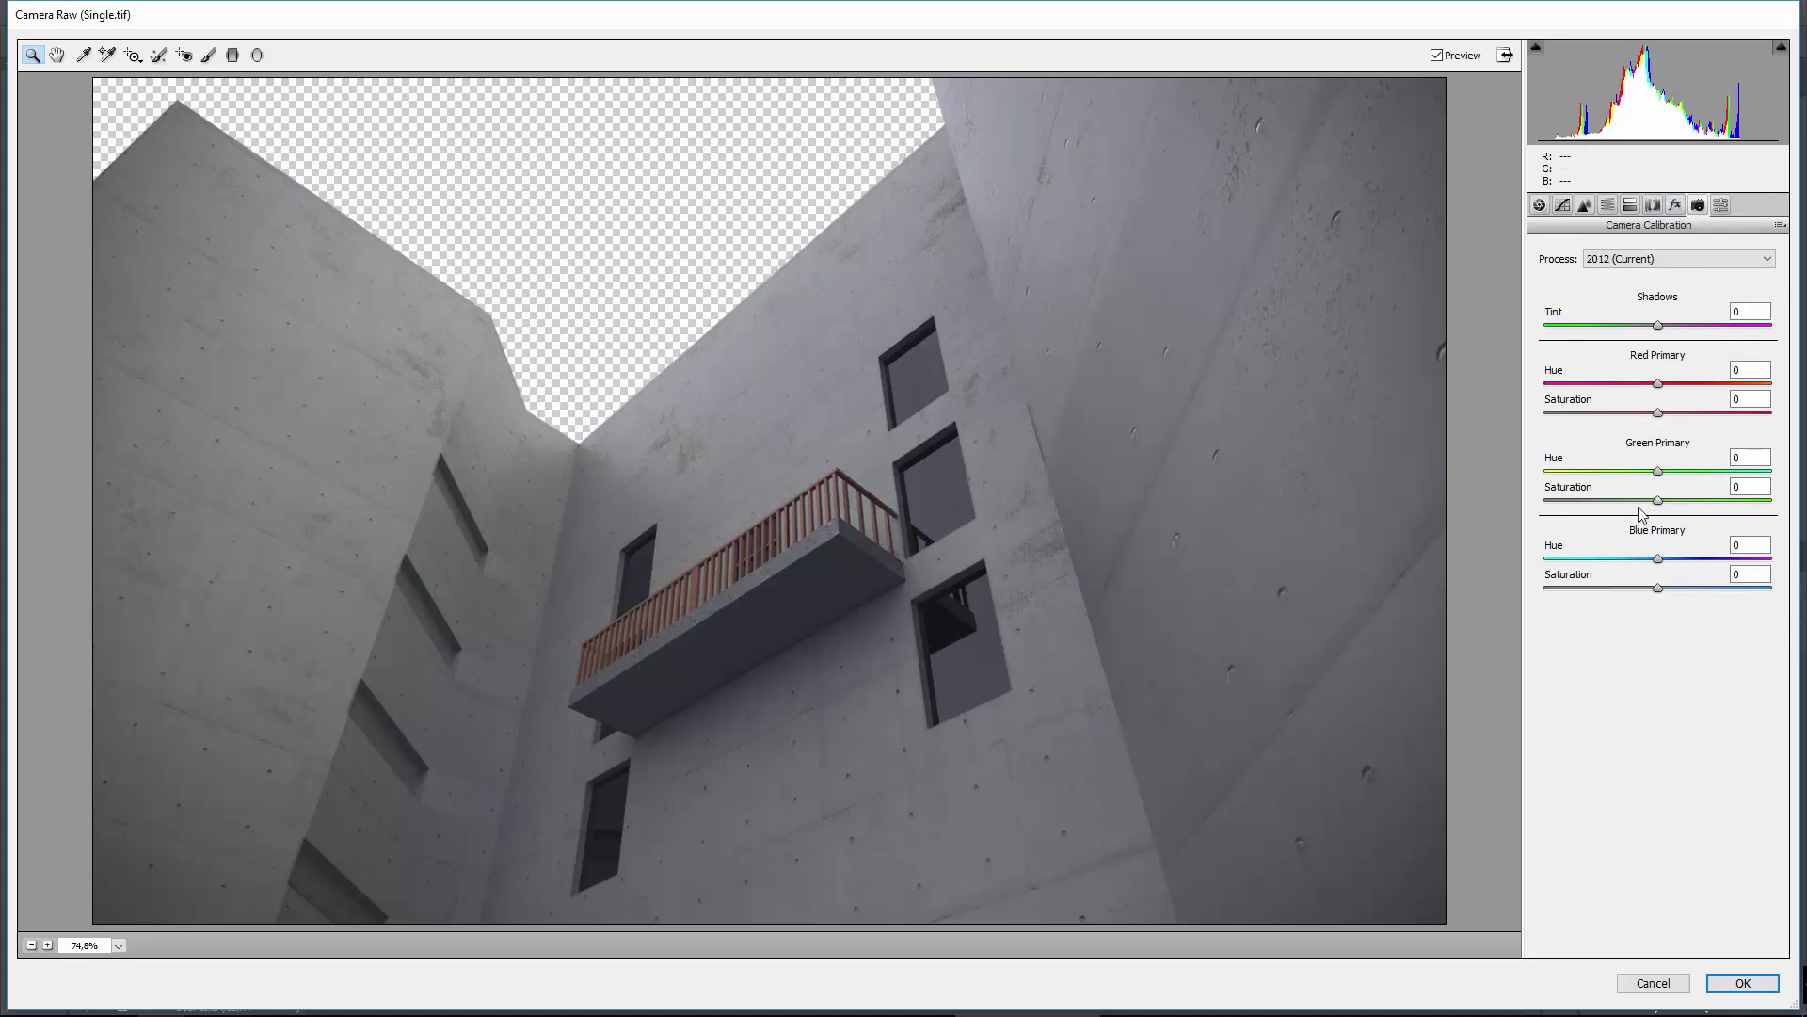
pyautogui.click(1721, 204)
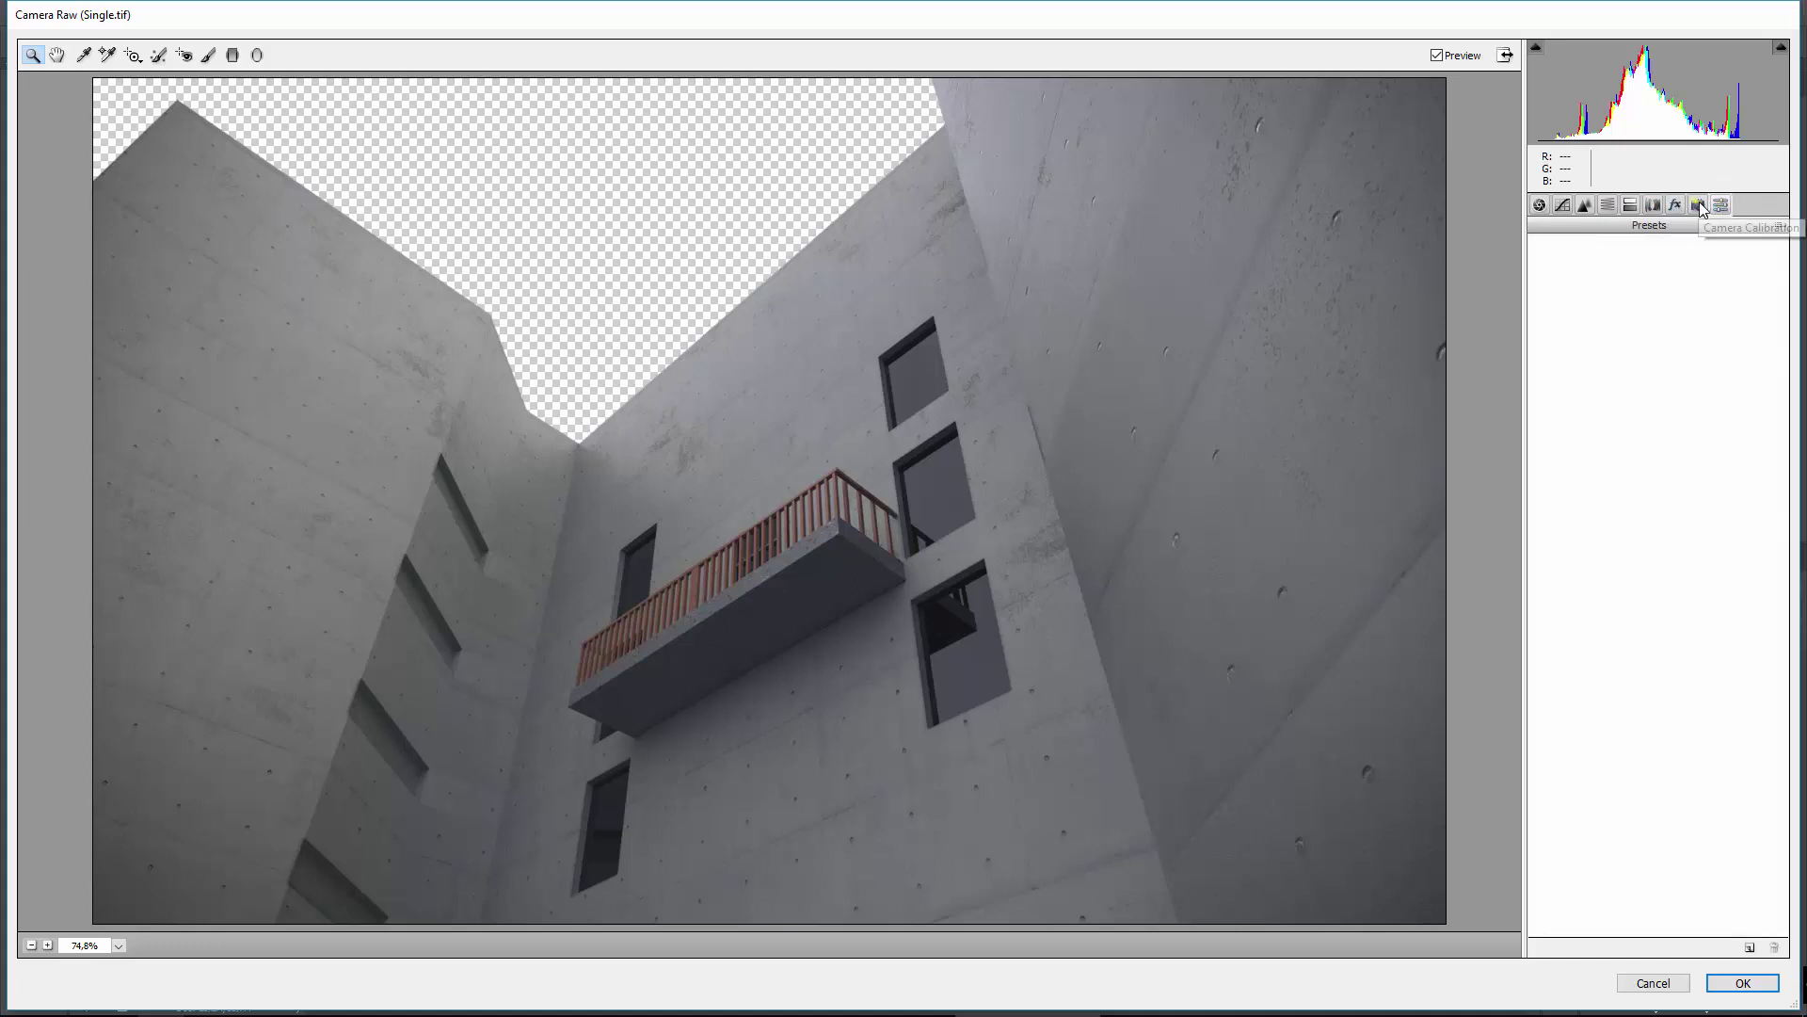
pyautogui.click(1700, 205)
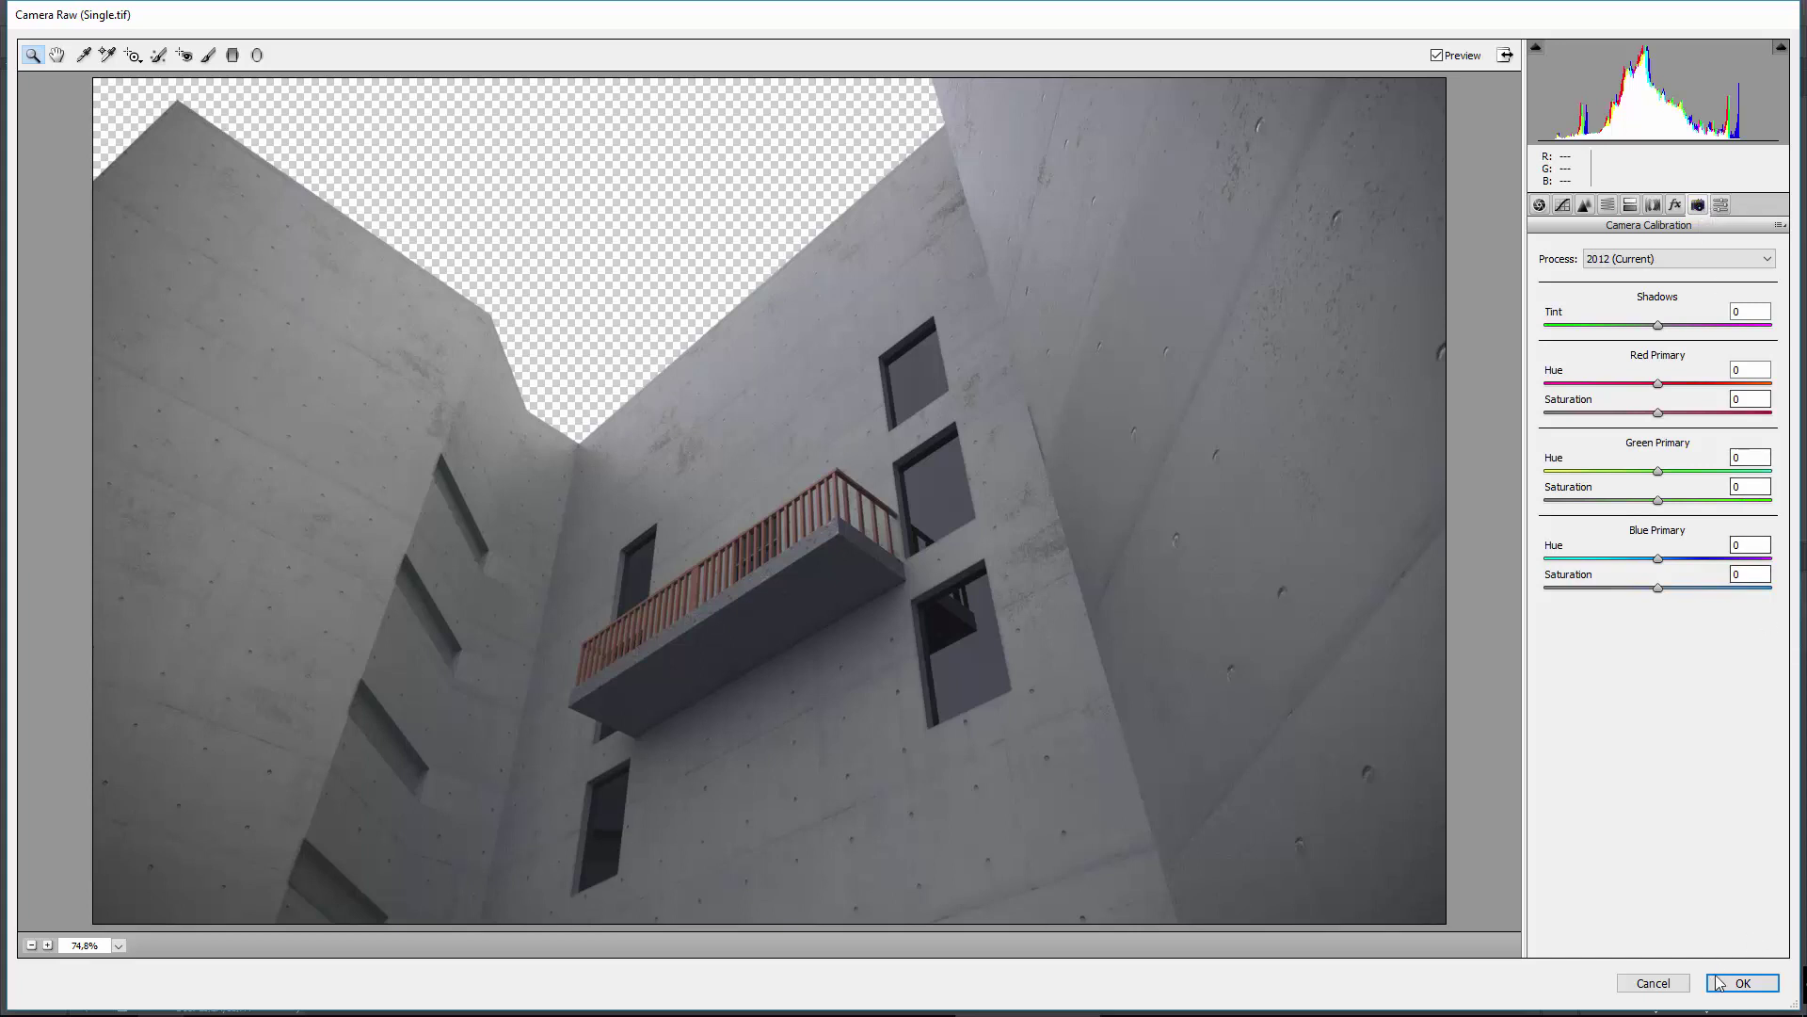
pyautogui.click(1722, 206)
pyautogui.click(1747, 946)
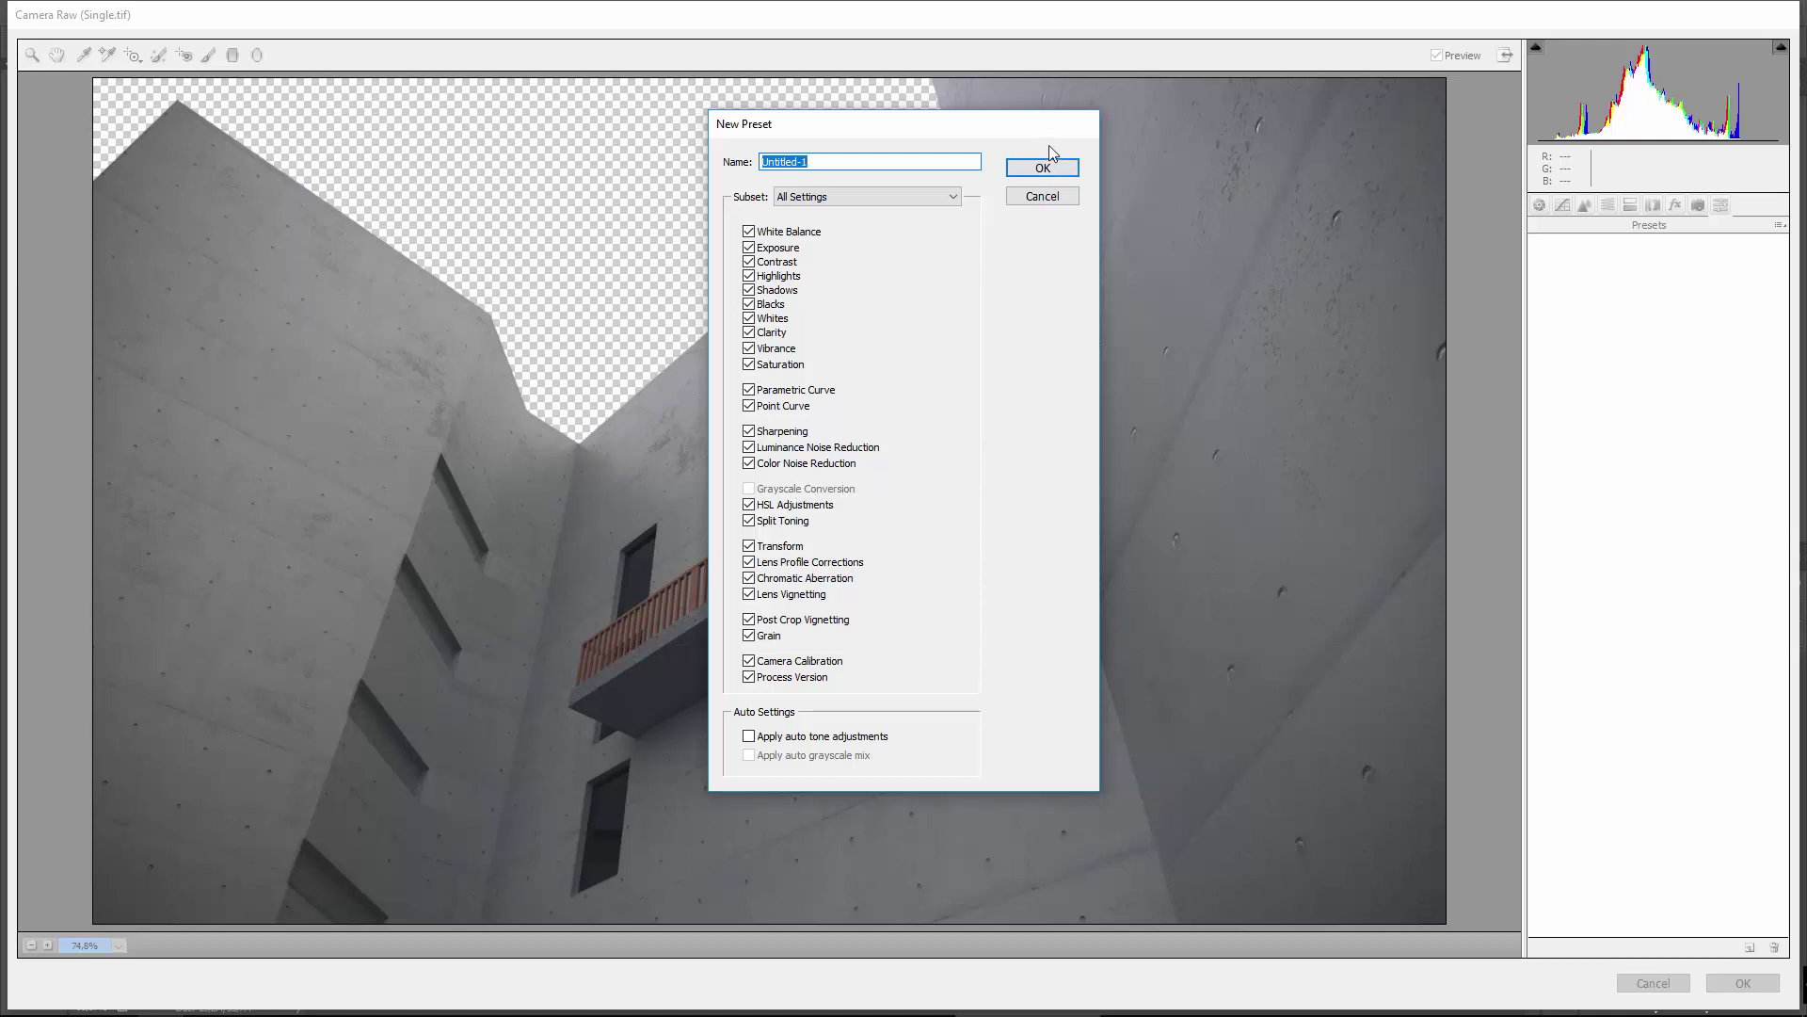
pyautogui.click(1036, 195)
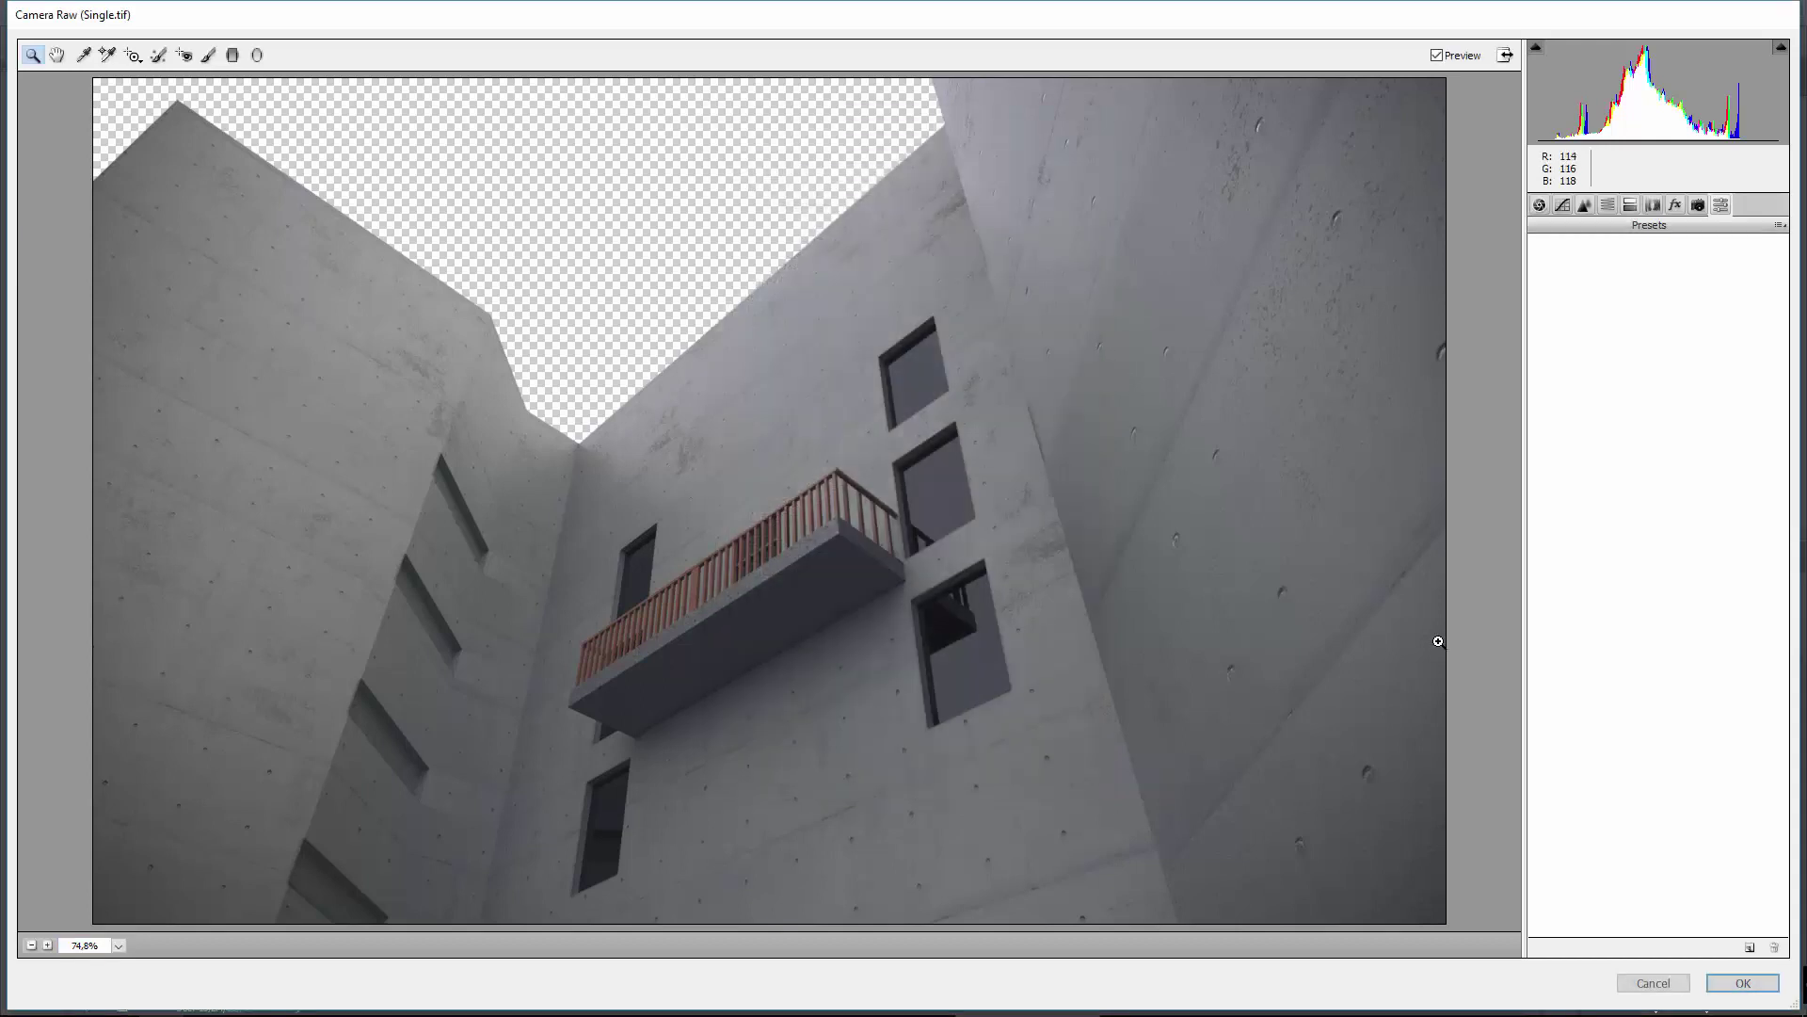
pyautogui.click(1733, 984)
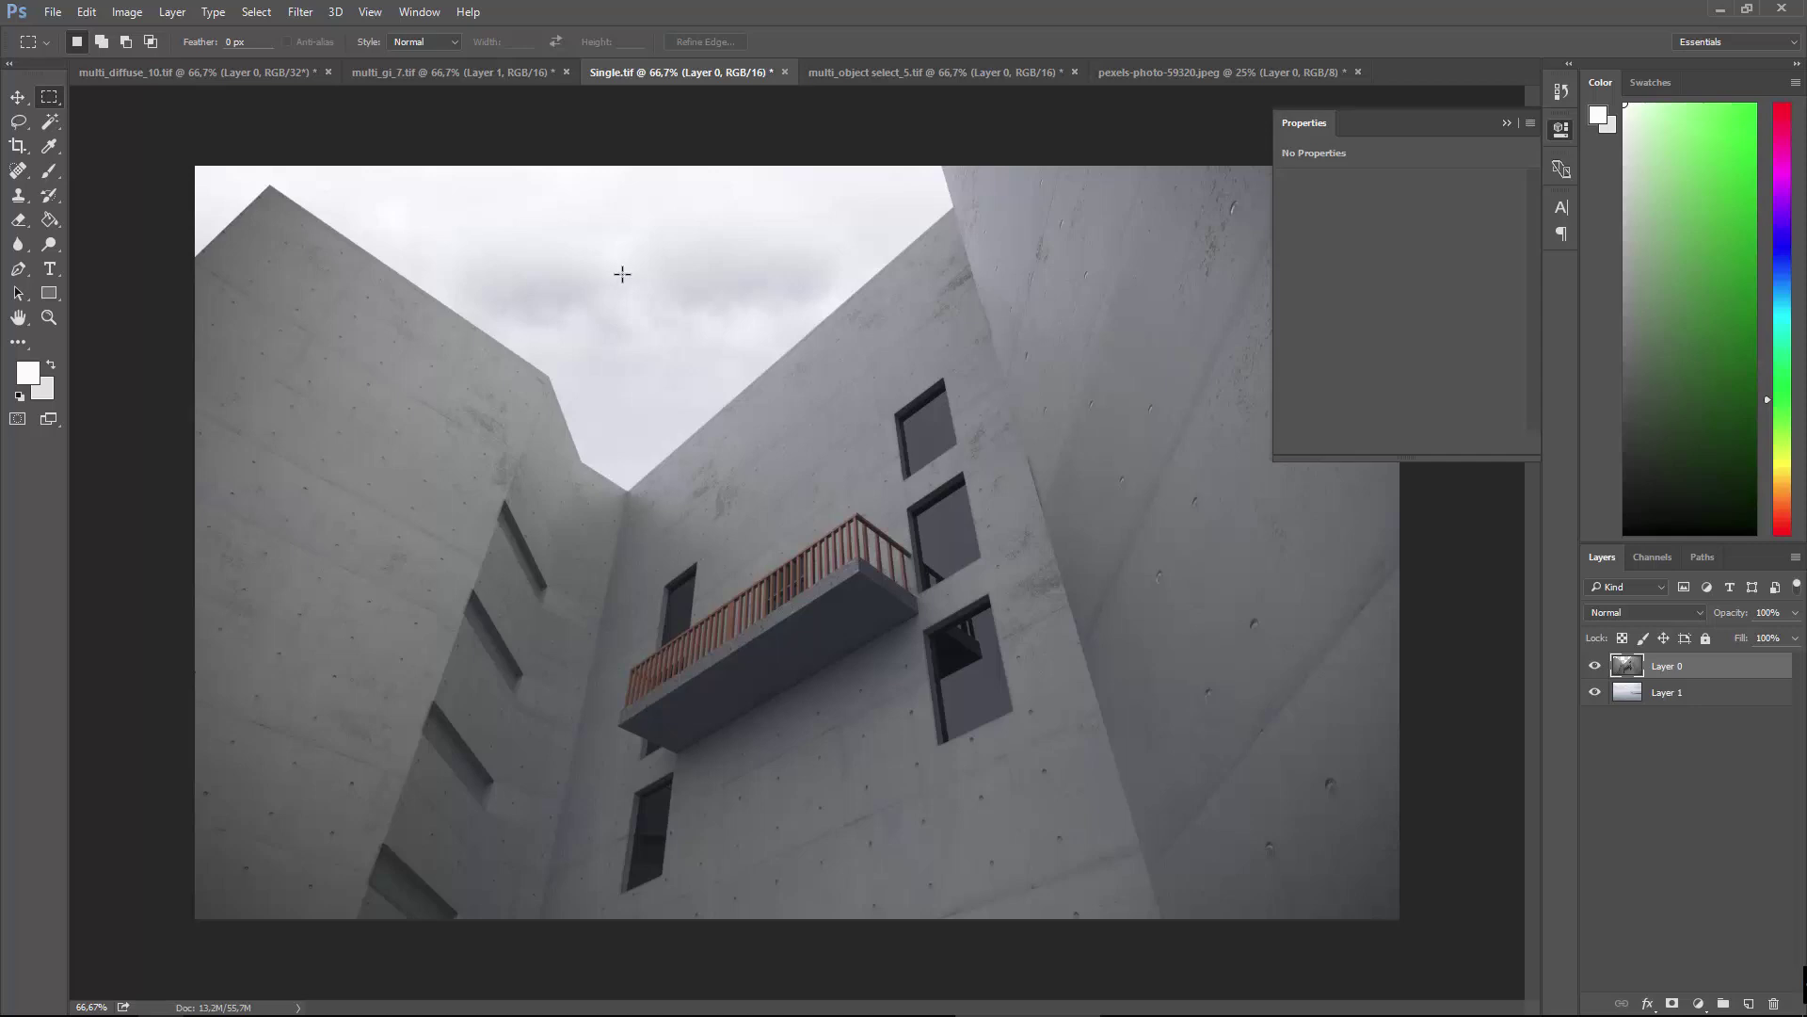
# Launch After Effects, close its start window and show the Project panel.
pyautogui.click(300, 12)
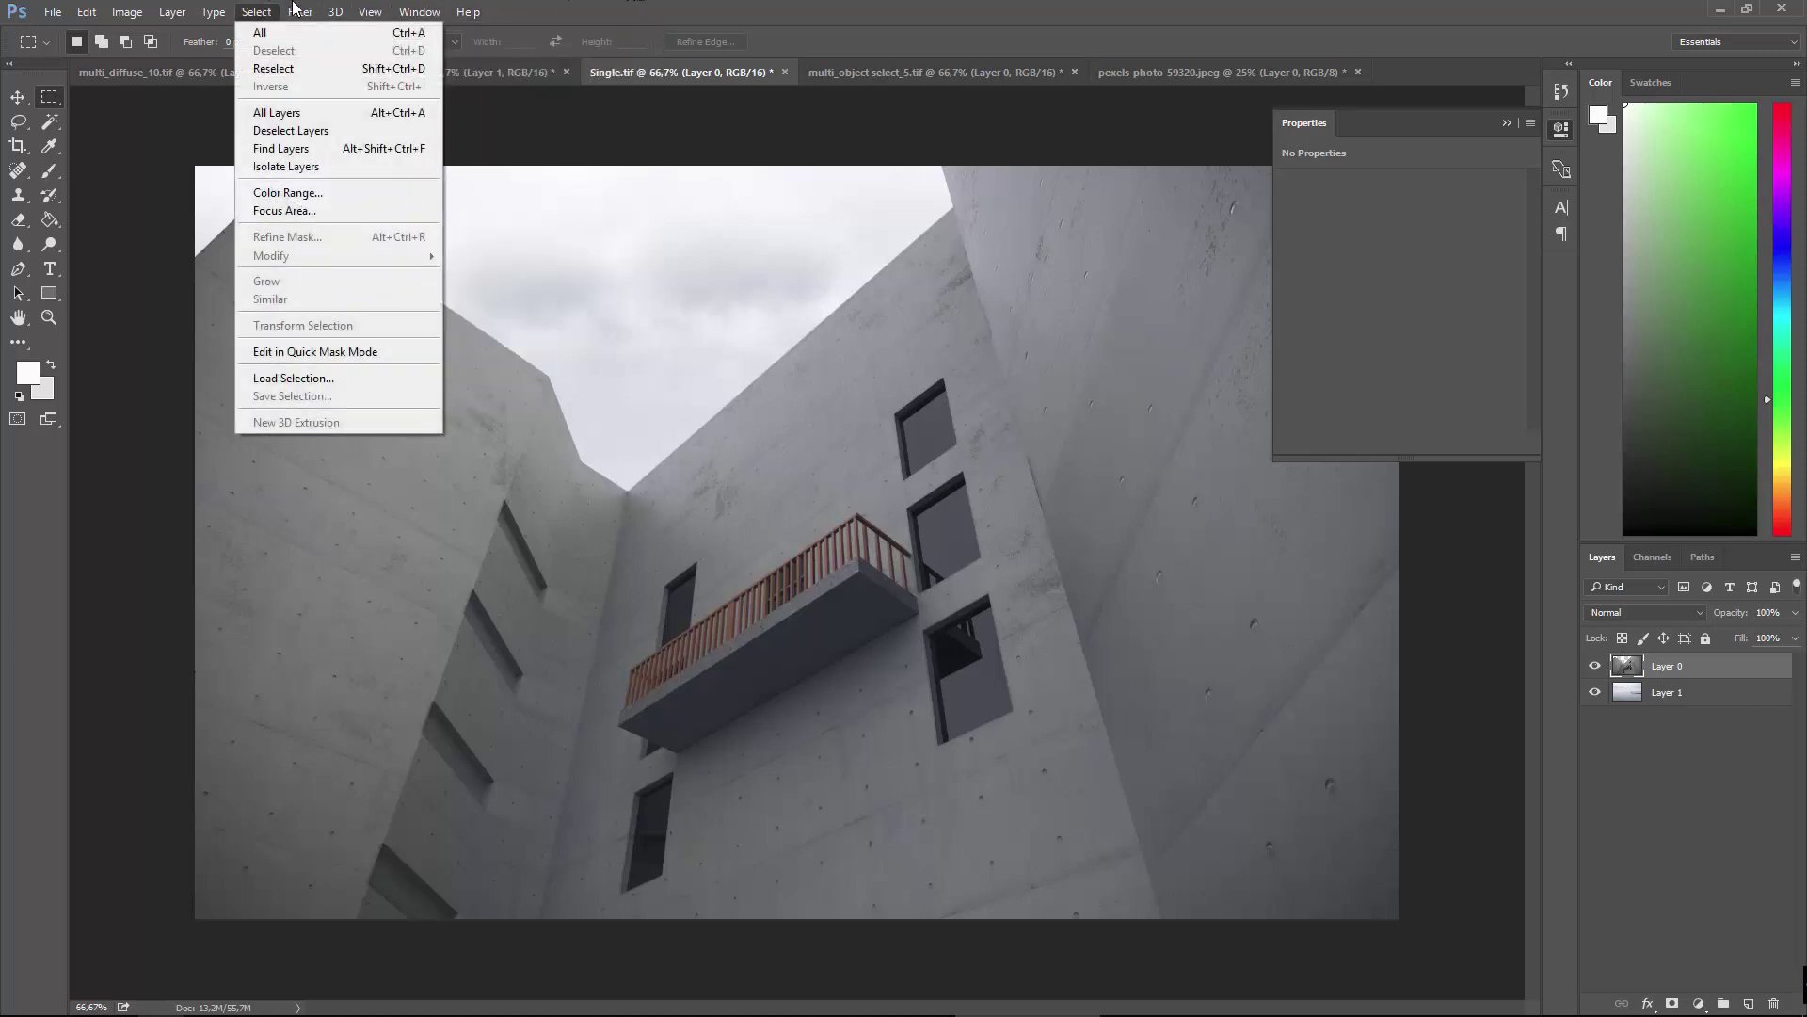
pyautogui.press('super')
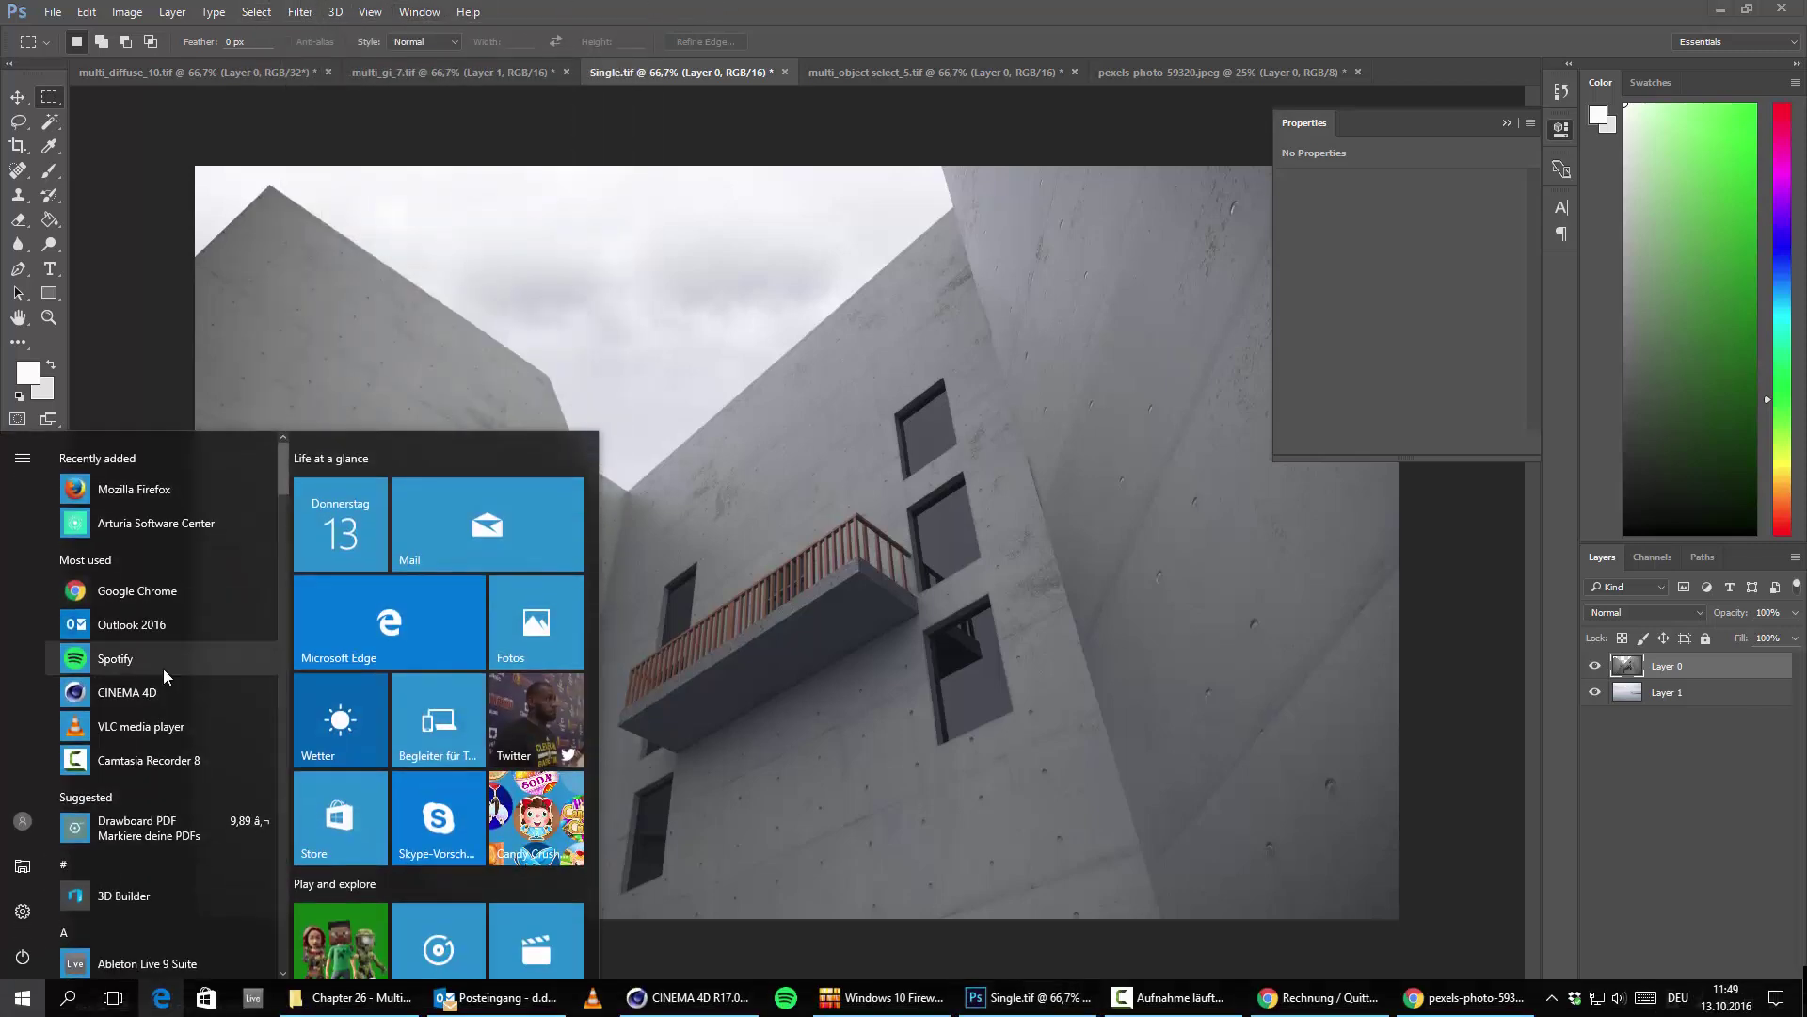
pyautogui.write('after')
pyautogui.click(241, 534)
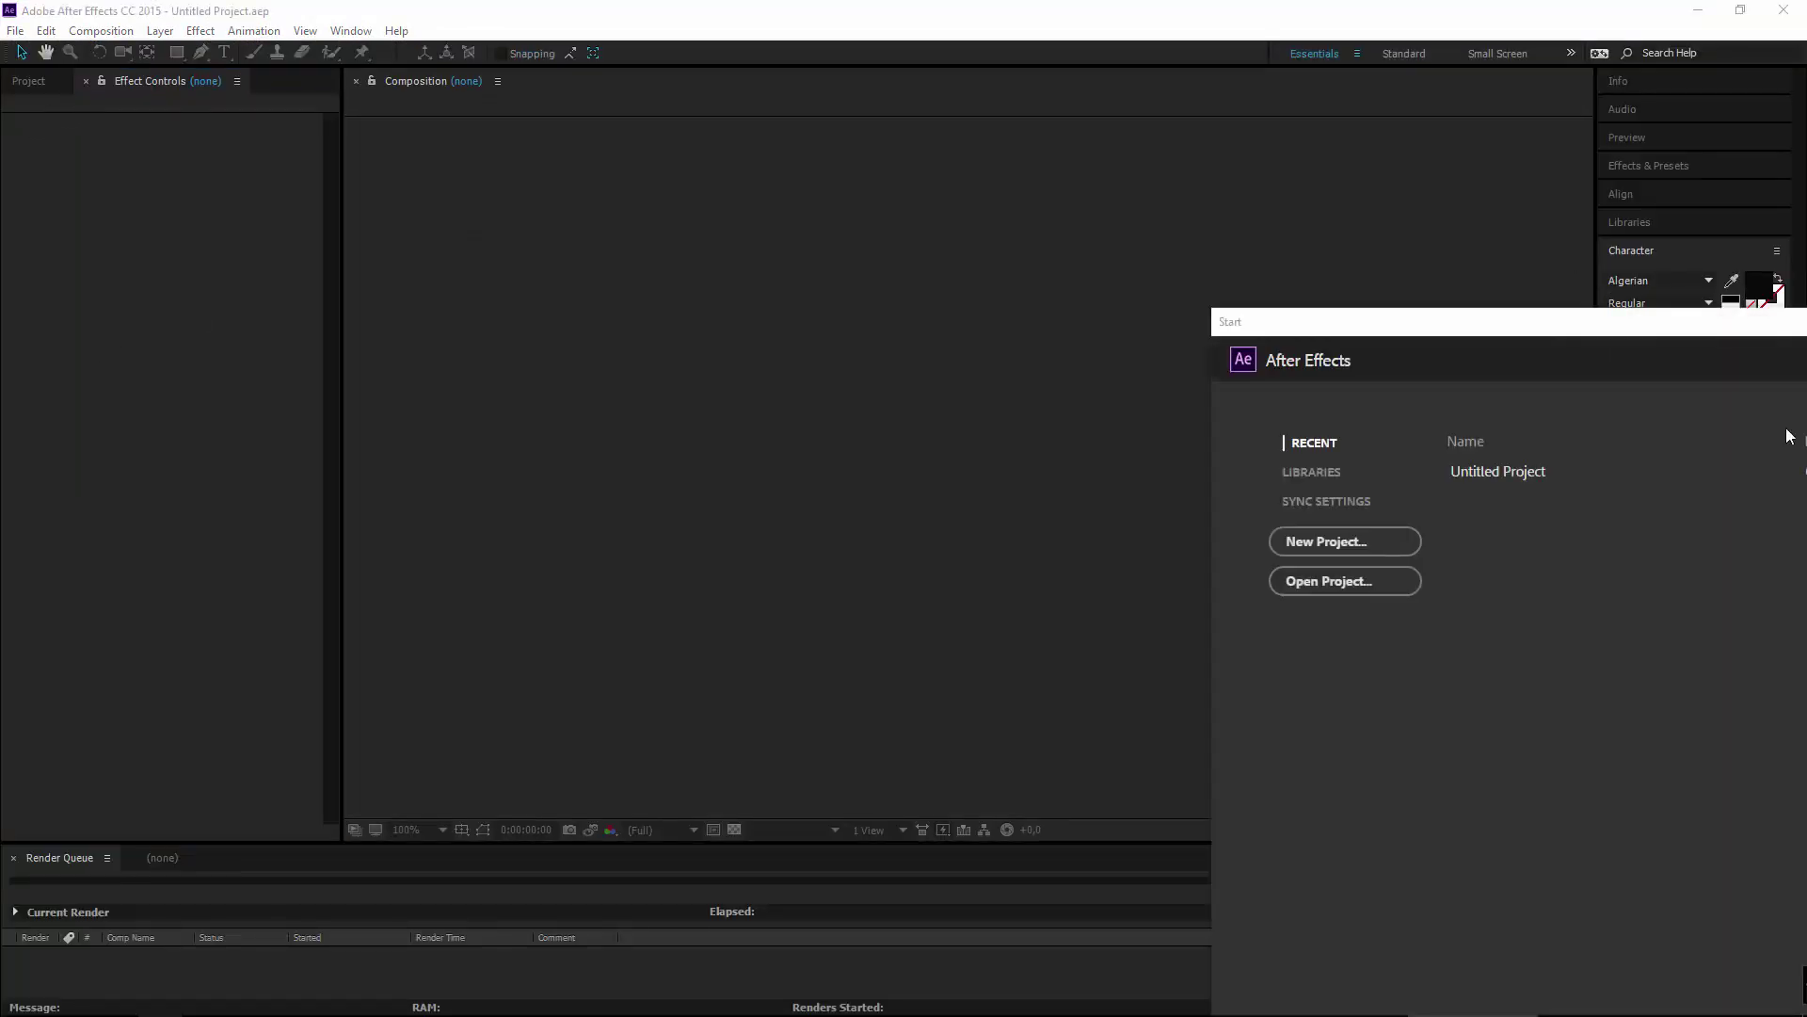
pyautogui.moveTo(1448, 335); pyautogui.dragTo(808, 240)
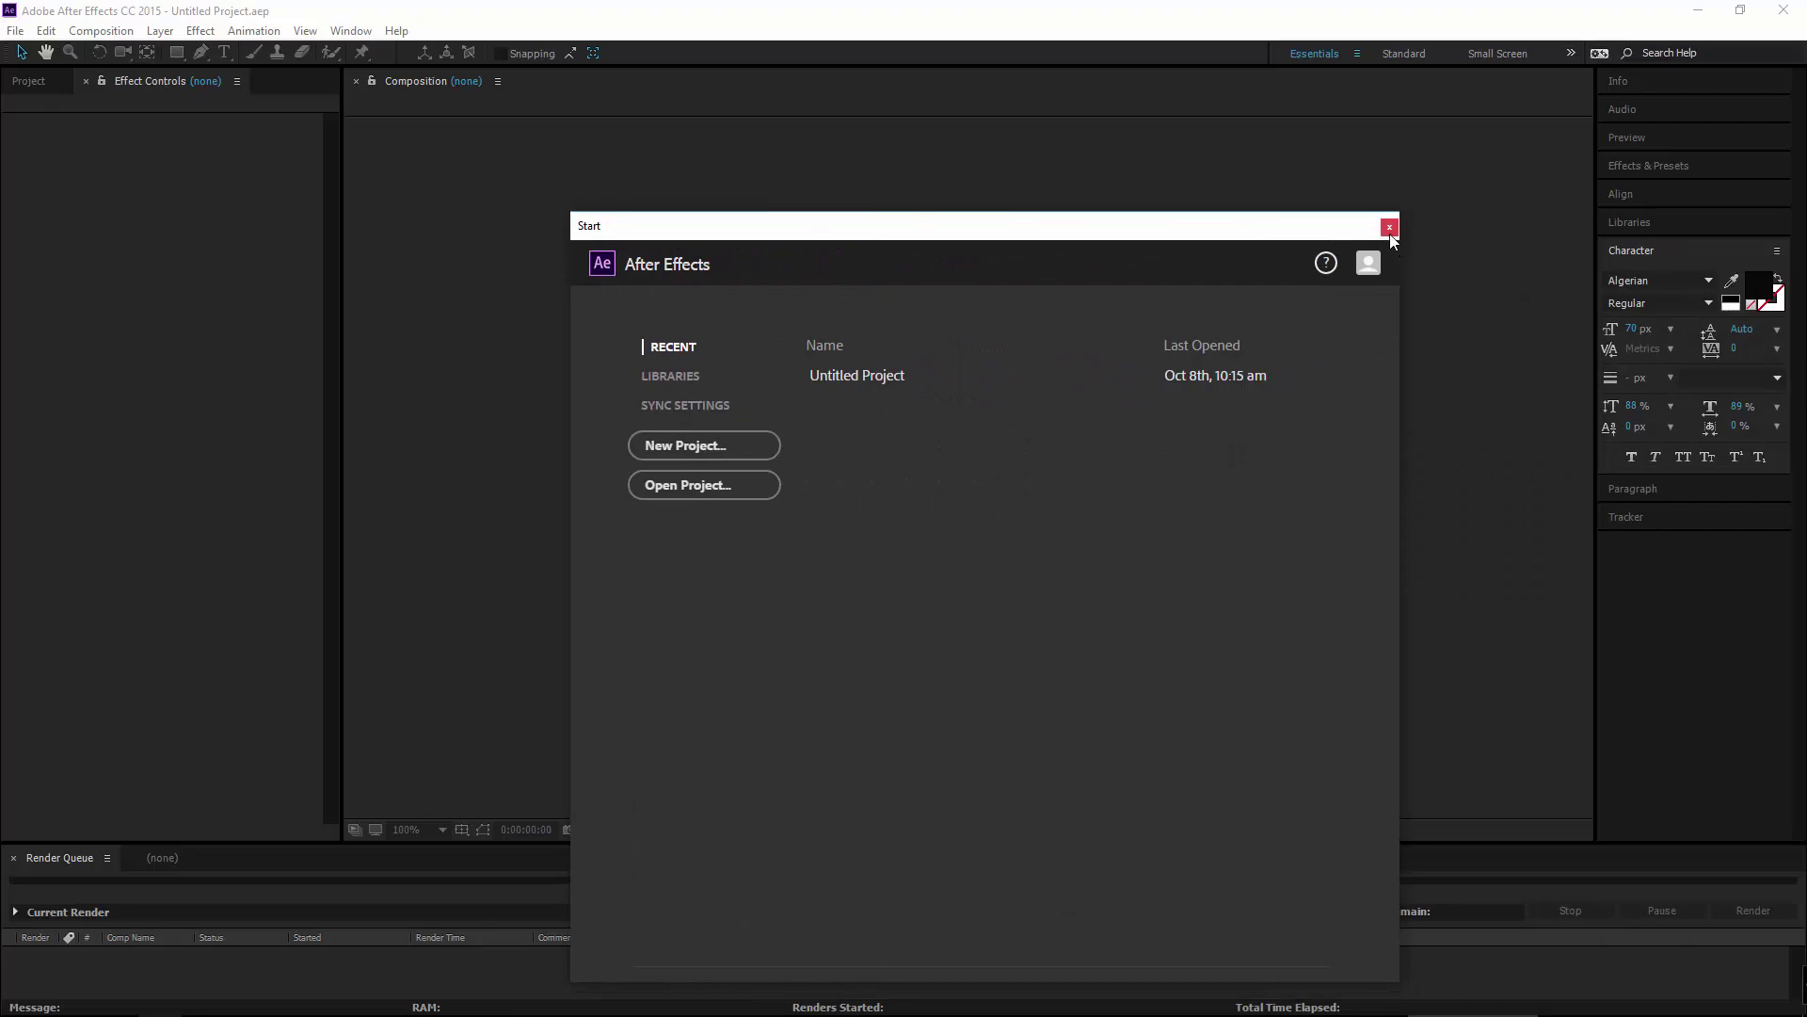
pyautogui.click(1389, 228)
pyautogui.click(26, 87)
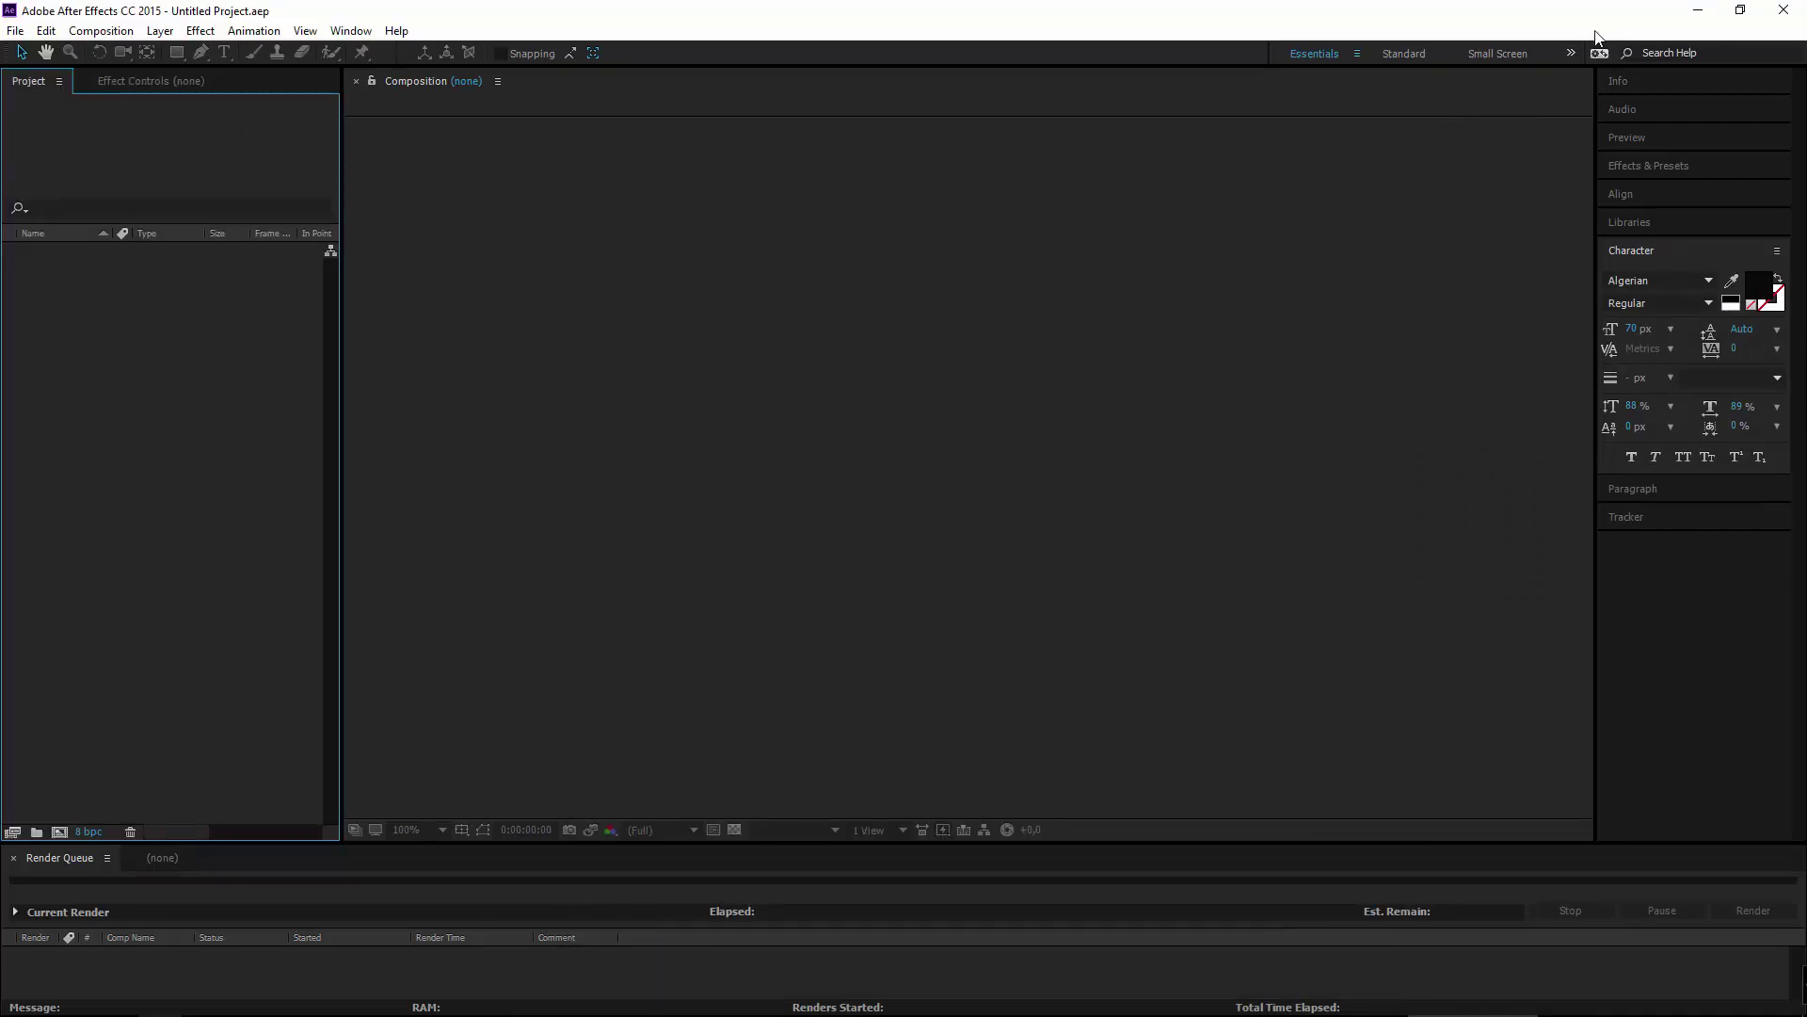
# Switch back to Photoshop and merge Layer 0 and Layer 1 of Single.tif into one layer.
pyautogui.click(1699, 11)
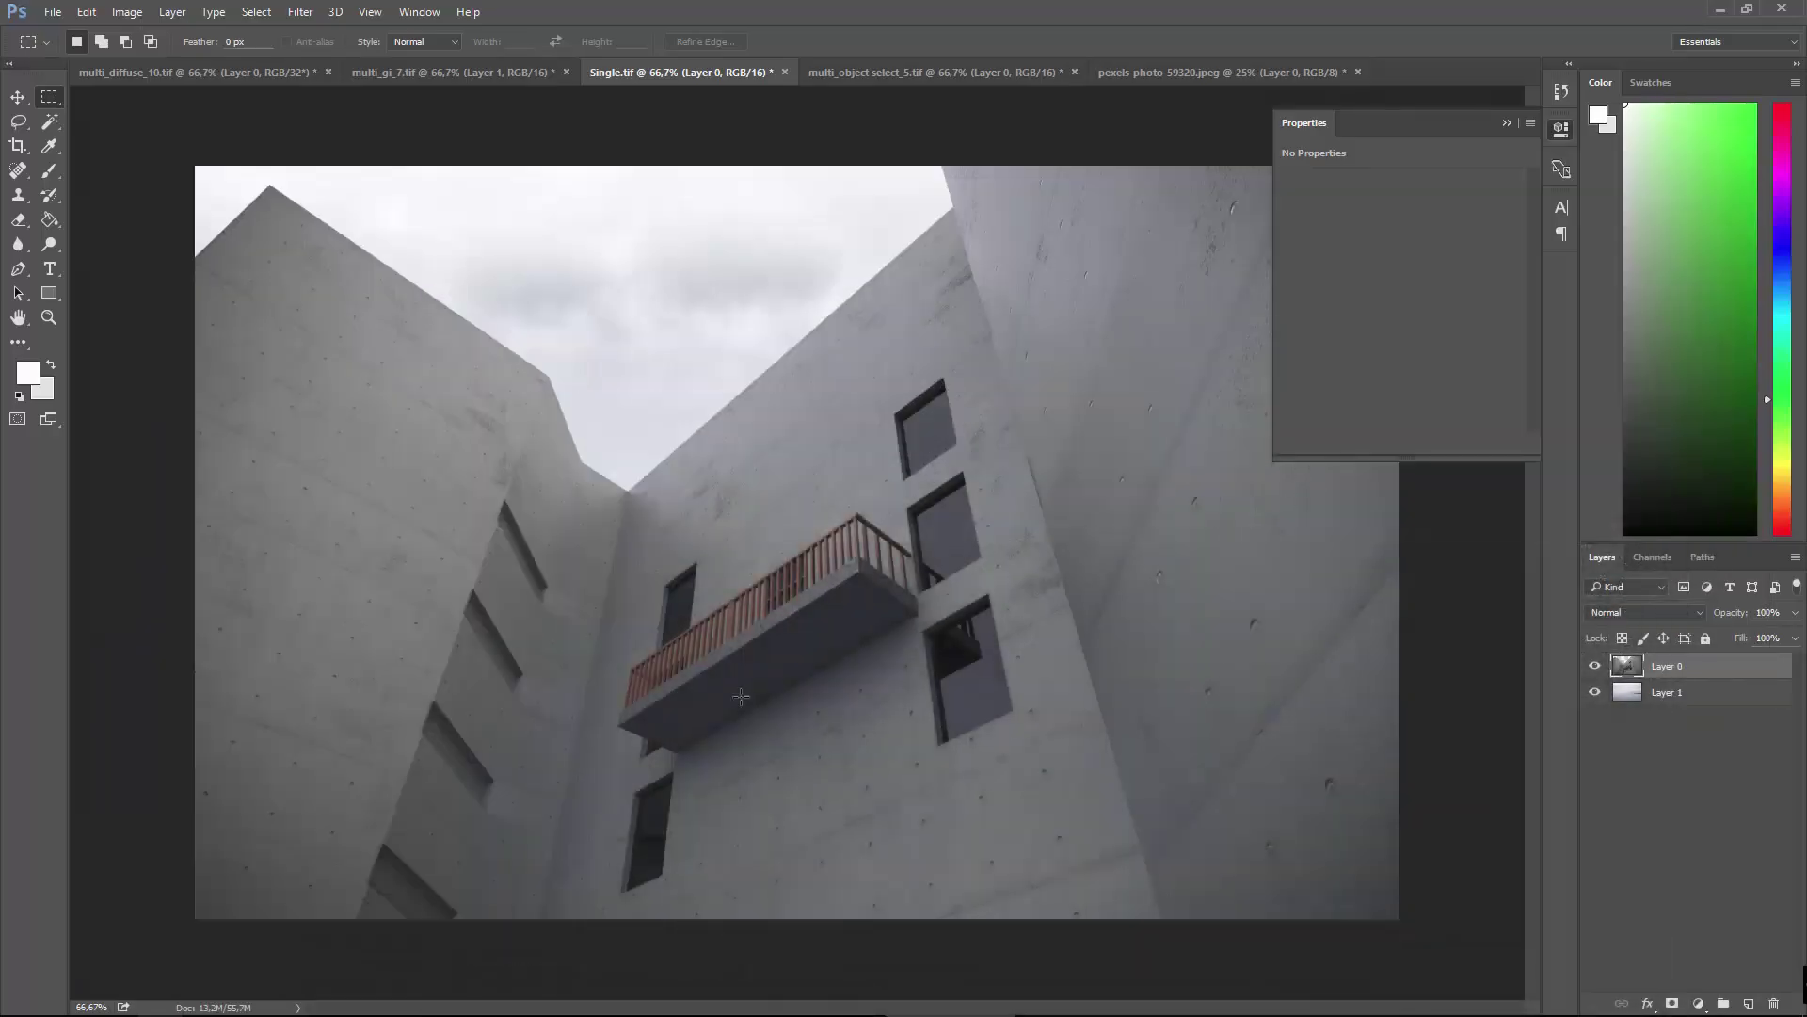
pyautogui.keyDown('shift'); pyautogui.click(1634, 694); pyautogui.keyUp('shift')
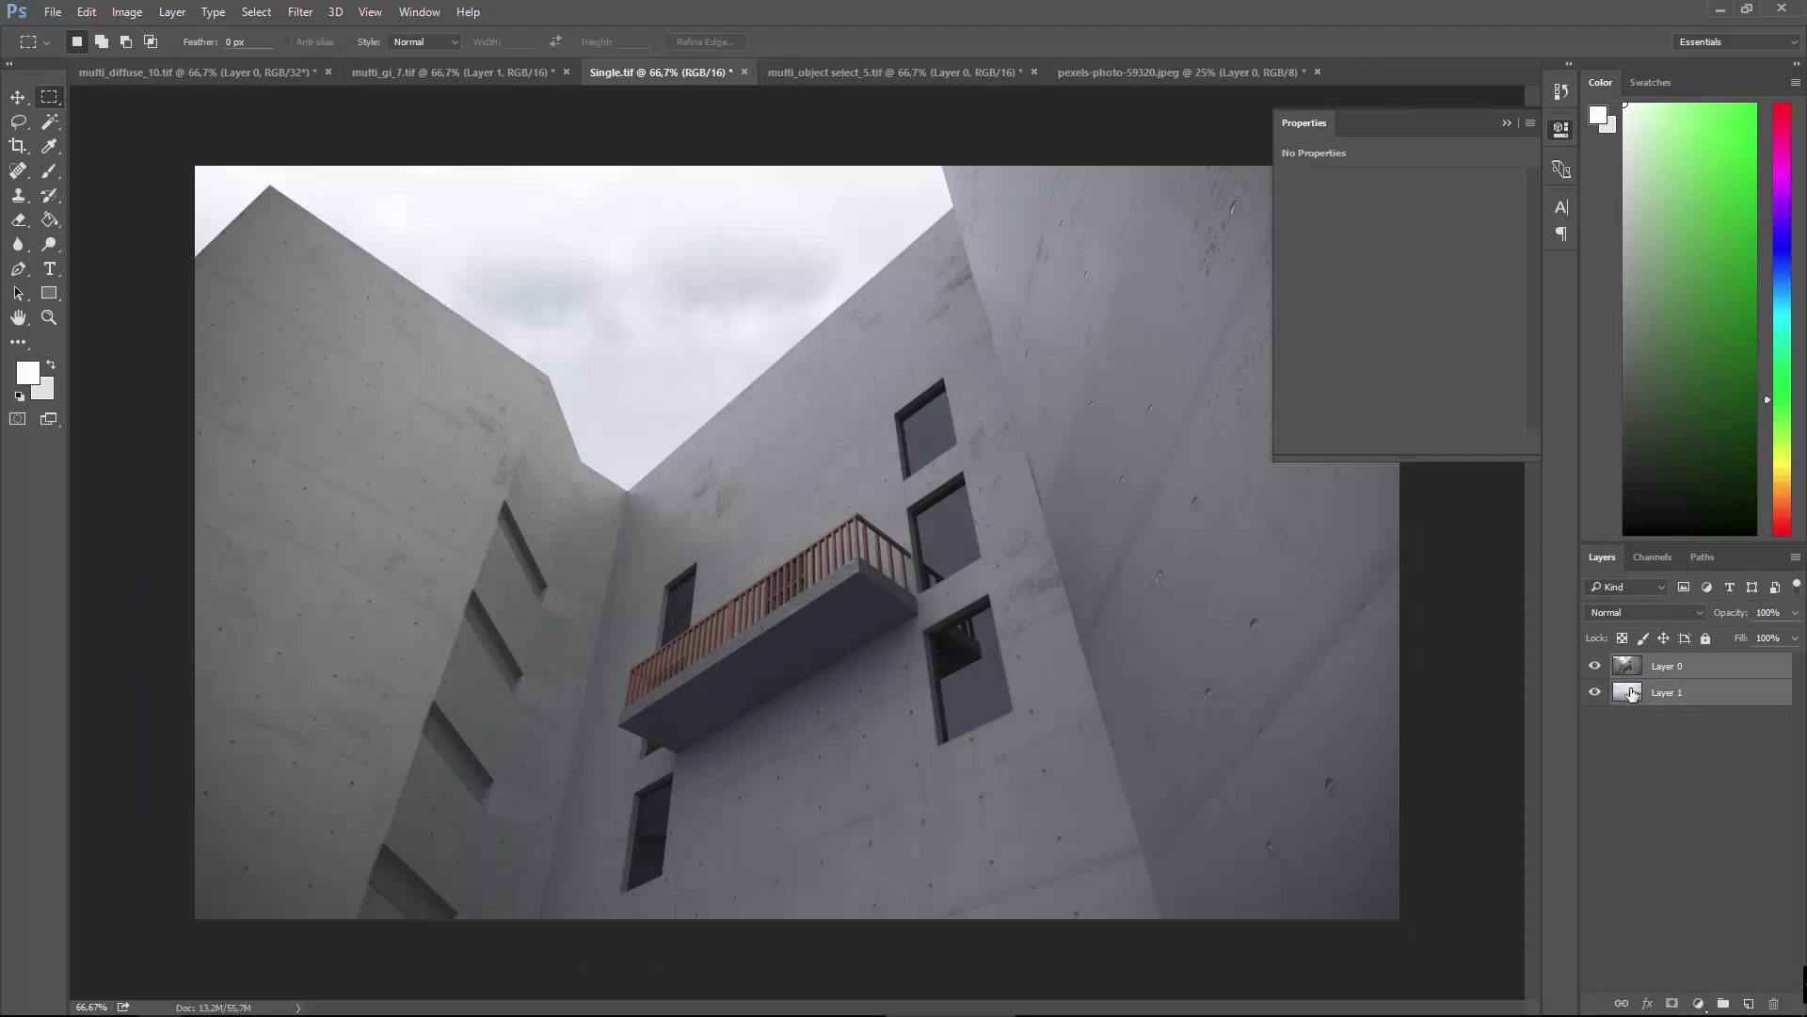
pyautogui.click(169, 12)
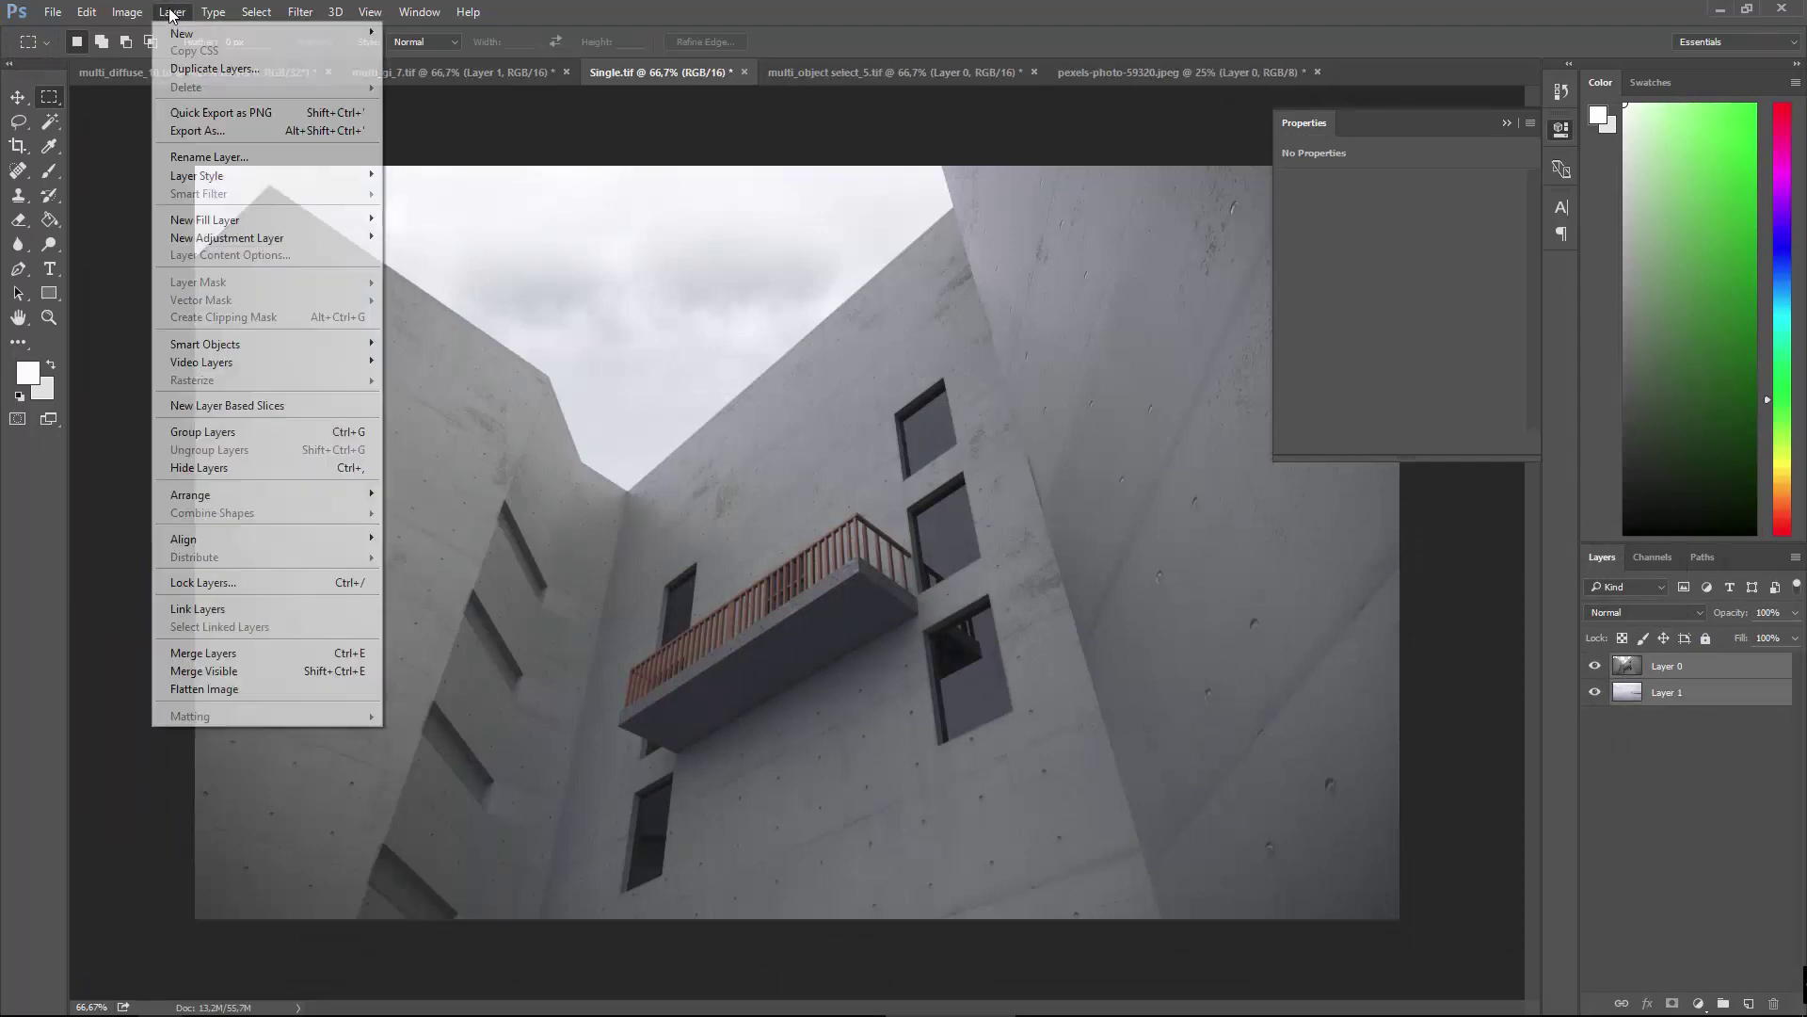
pyautogui.click(240, 659)
pyautogui.click(53, 13)
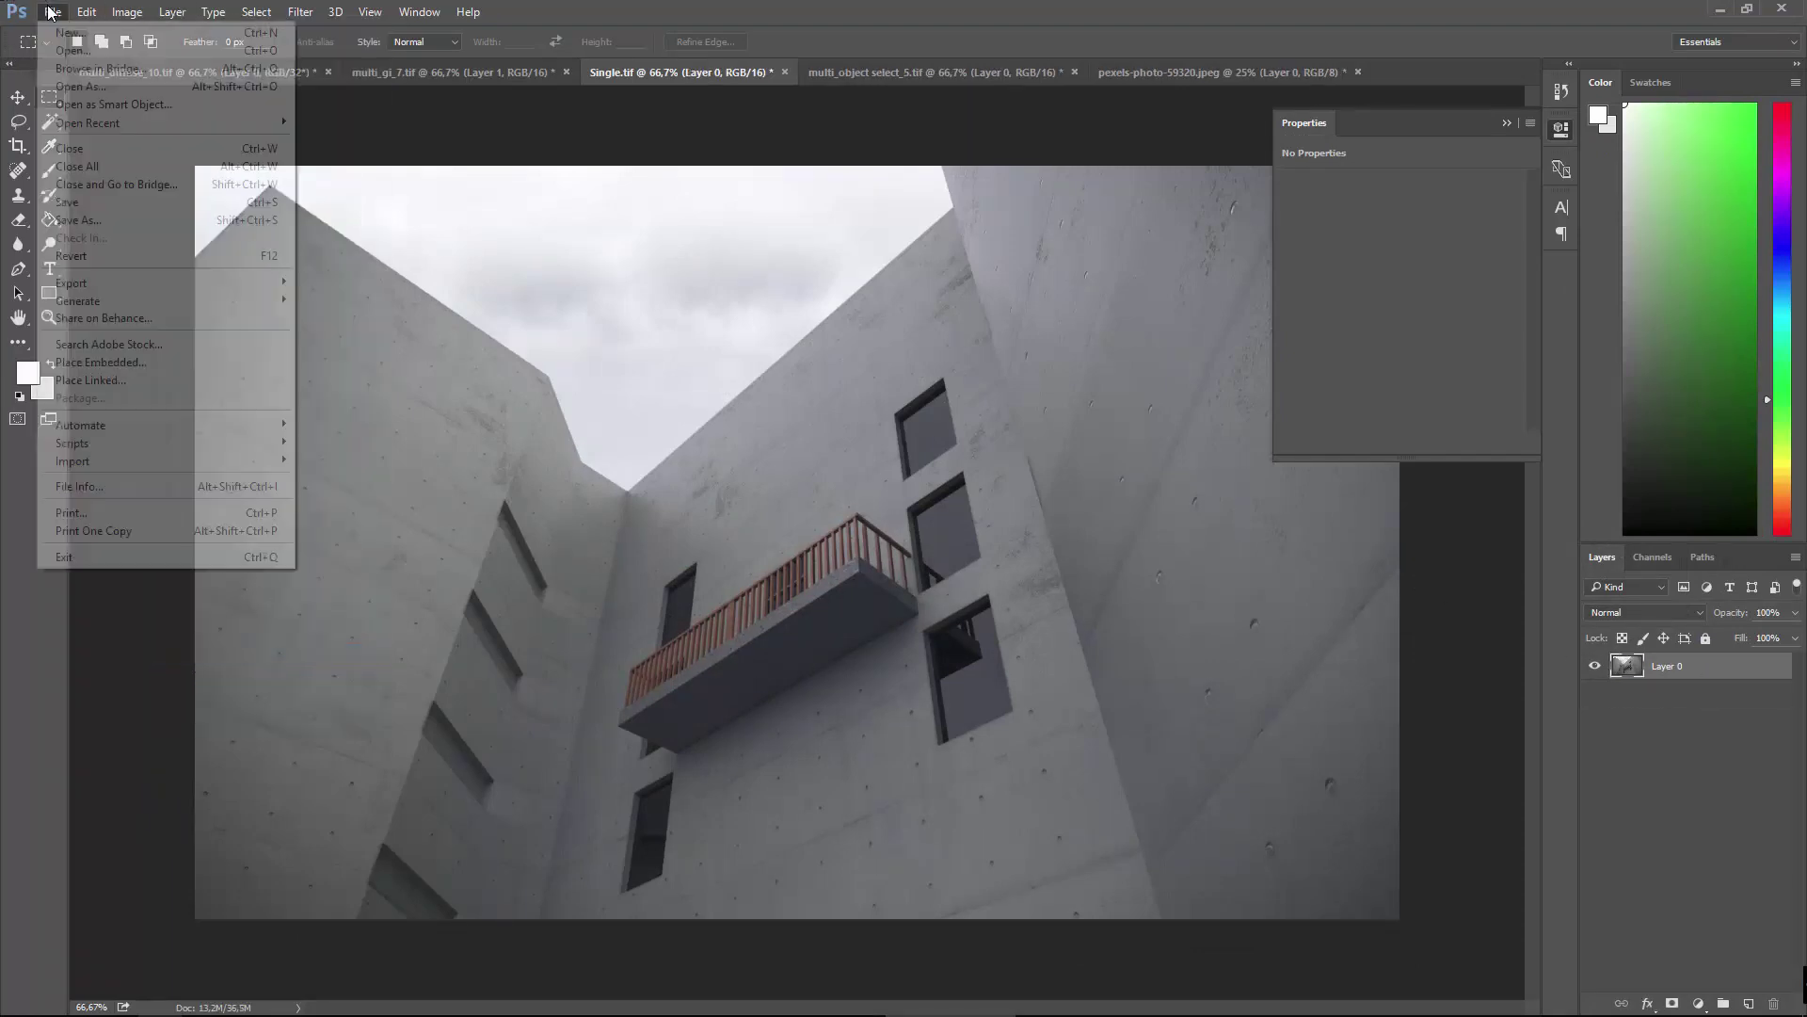
pyautogui.click(104, 219)
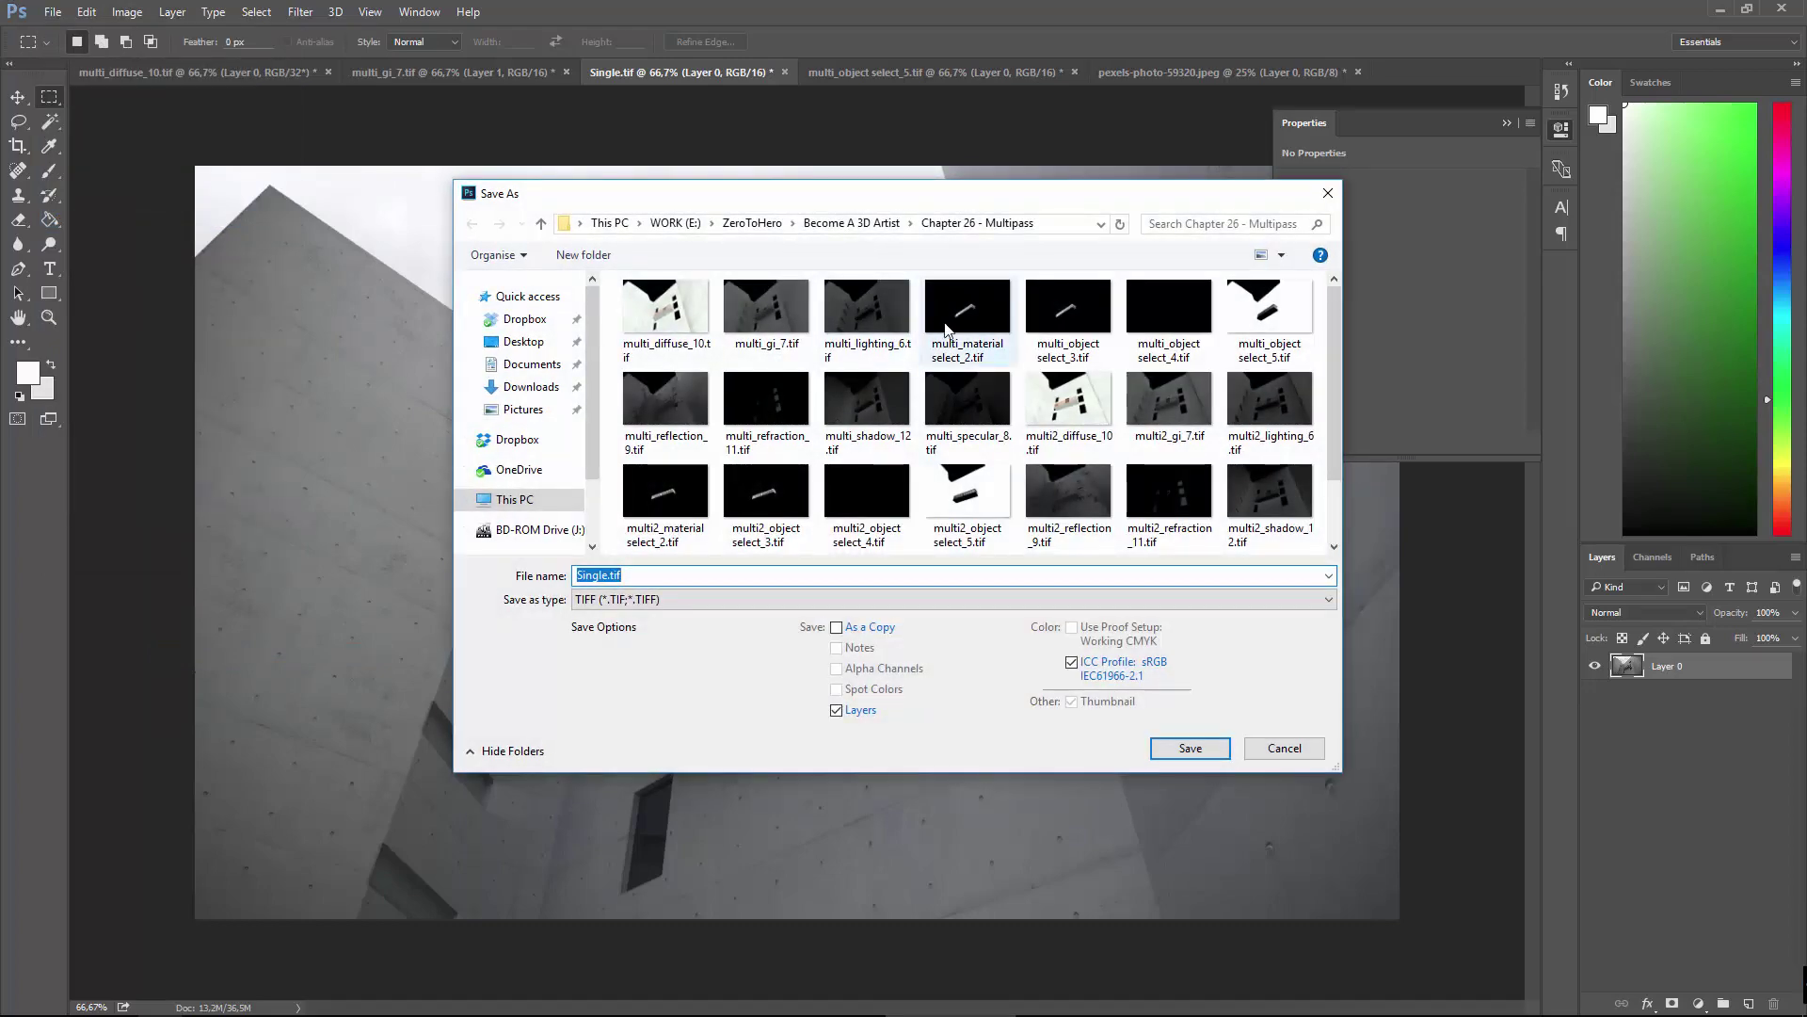
pyautogui.click(1283, 748)
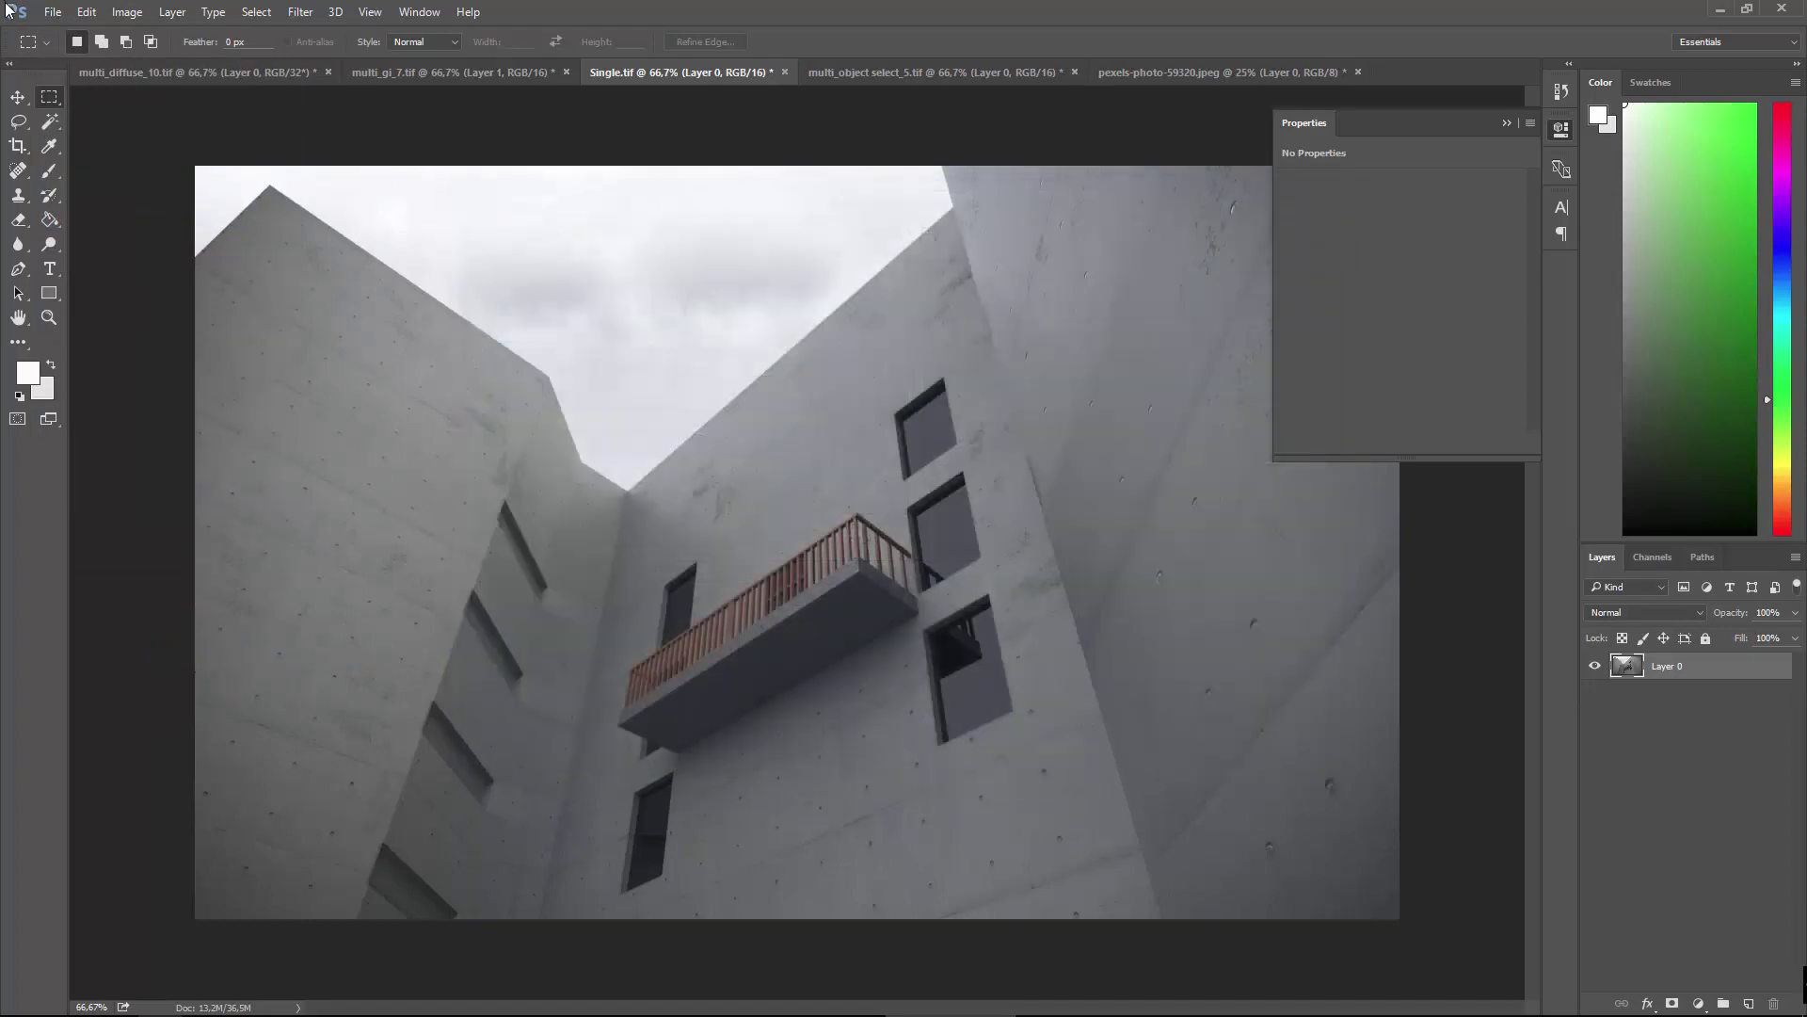
# Save the merged image as the TIFF Single3.tif in Chapter 26 - Multipass, with no image compression and the layers discarded.
pyautogui.click(53, 12)
pyautogui.moveTo(119, 283)
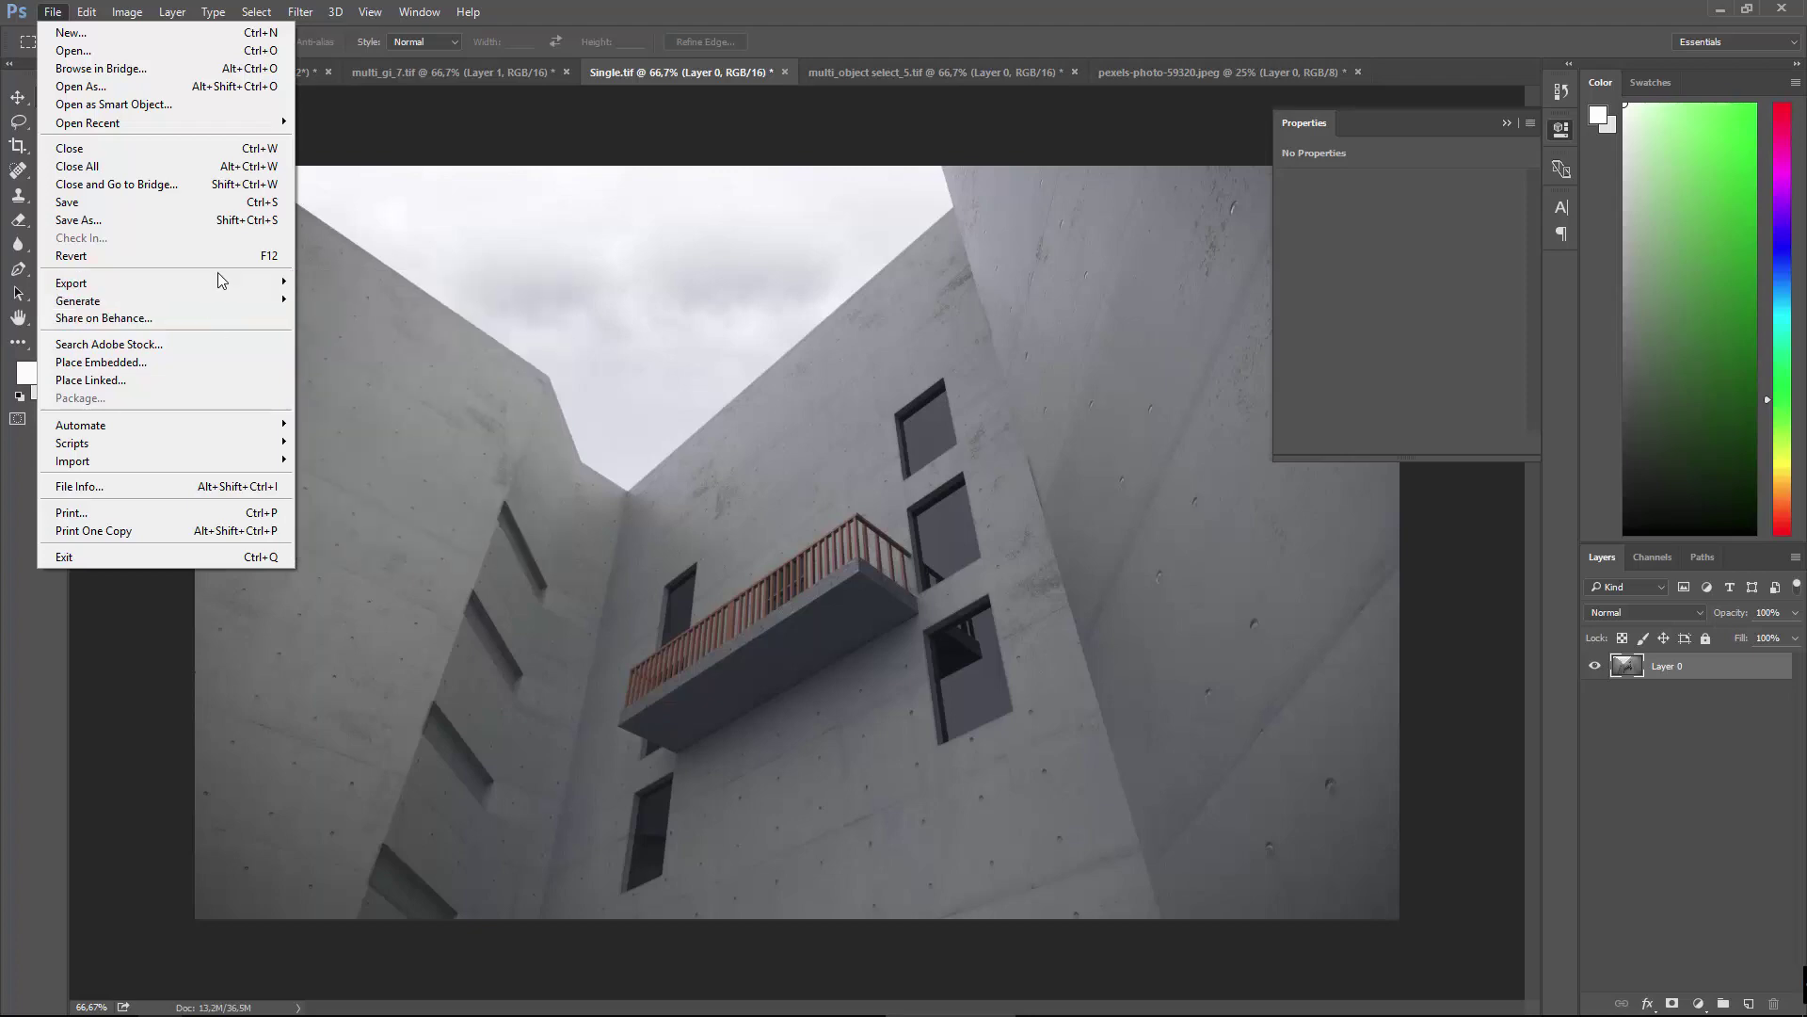
pyautogui.click(78, 219)
pyautogui.click(665, 599)
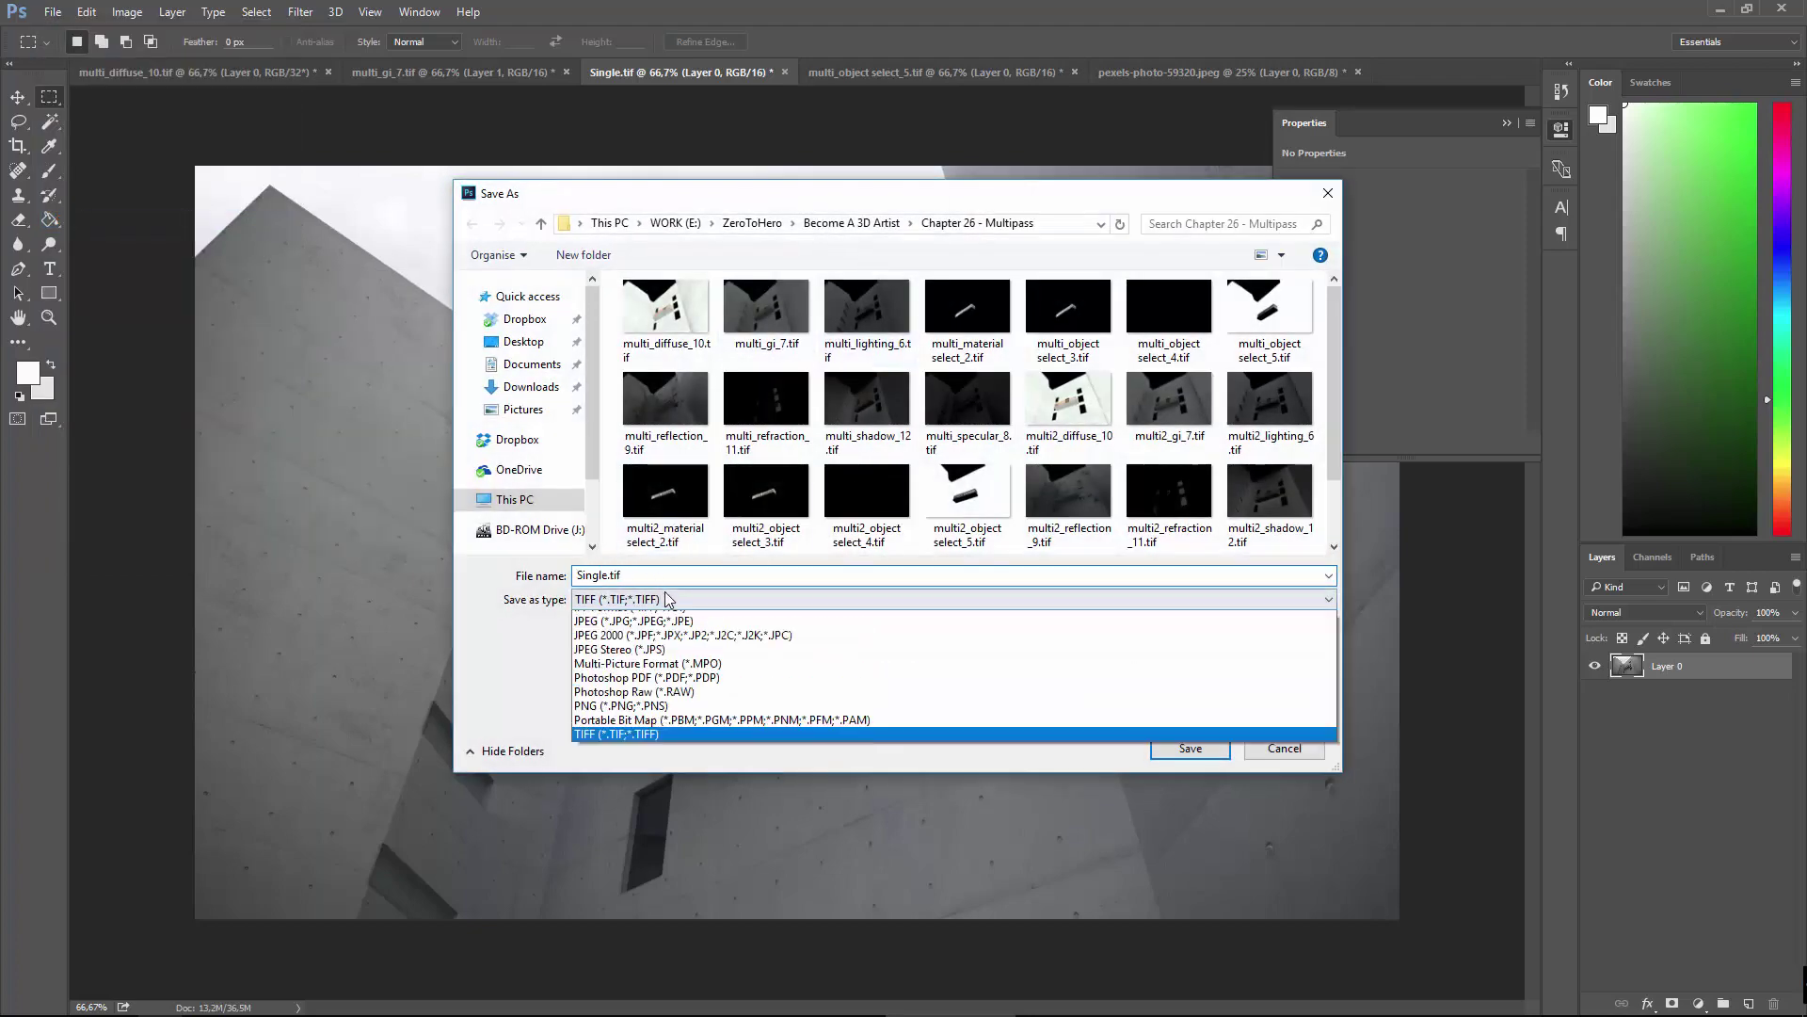
pyautogui.click(679, 603)
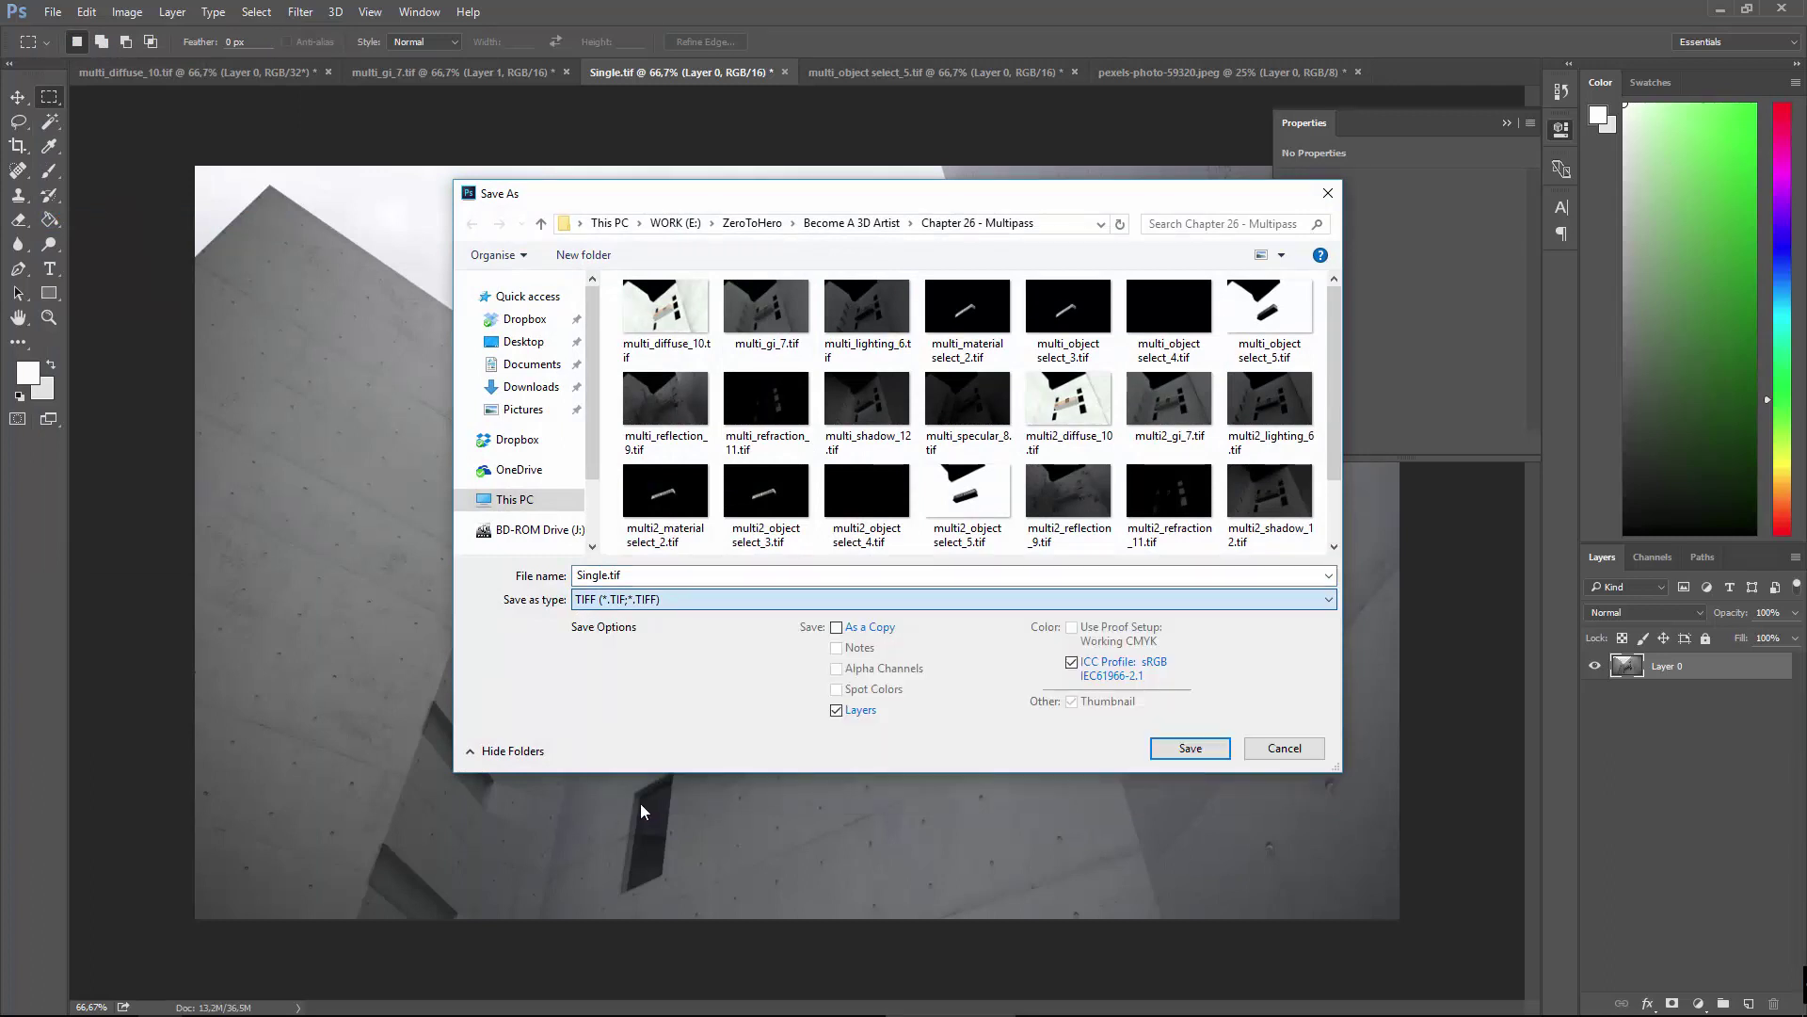
pyautogui.doubleClick(604, 574)
pyautogui.click(605, 575)
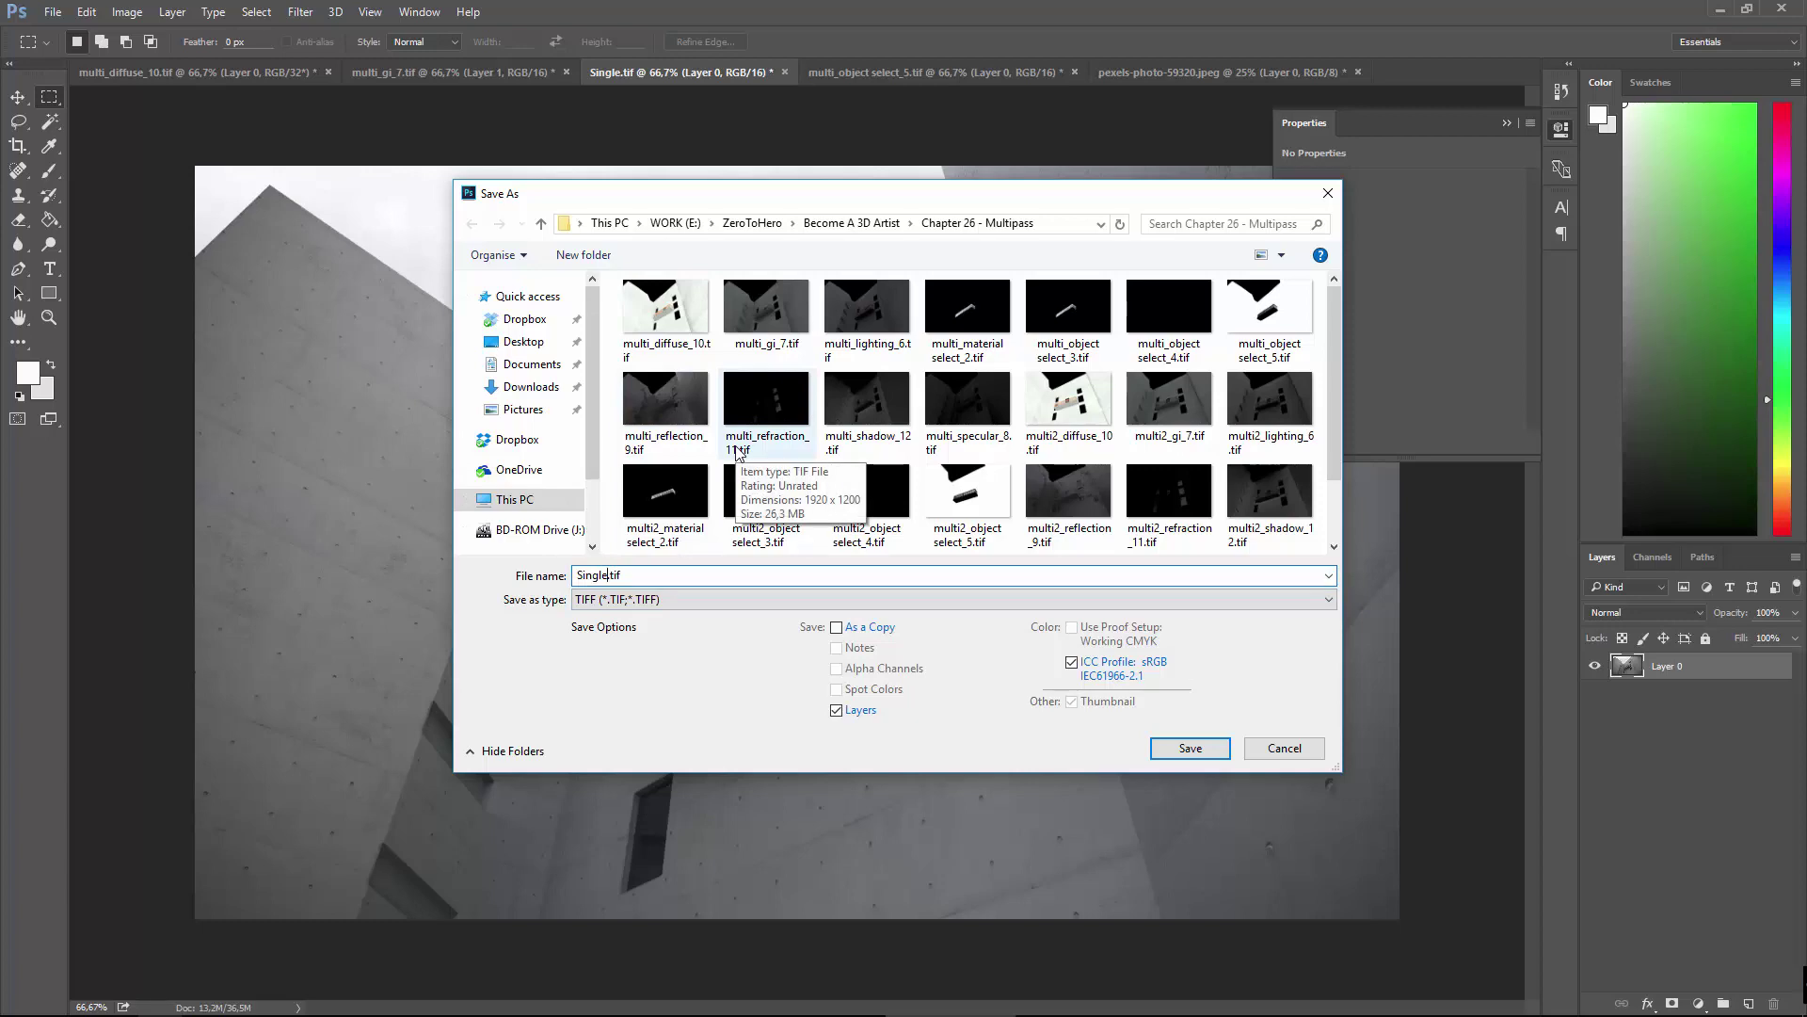
pyautogui.write('3')
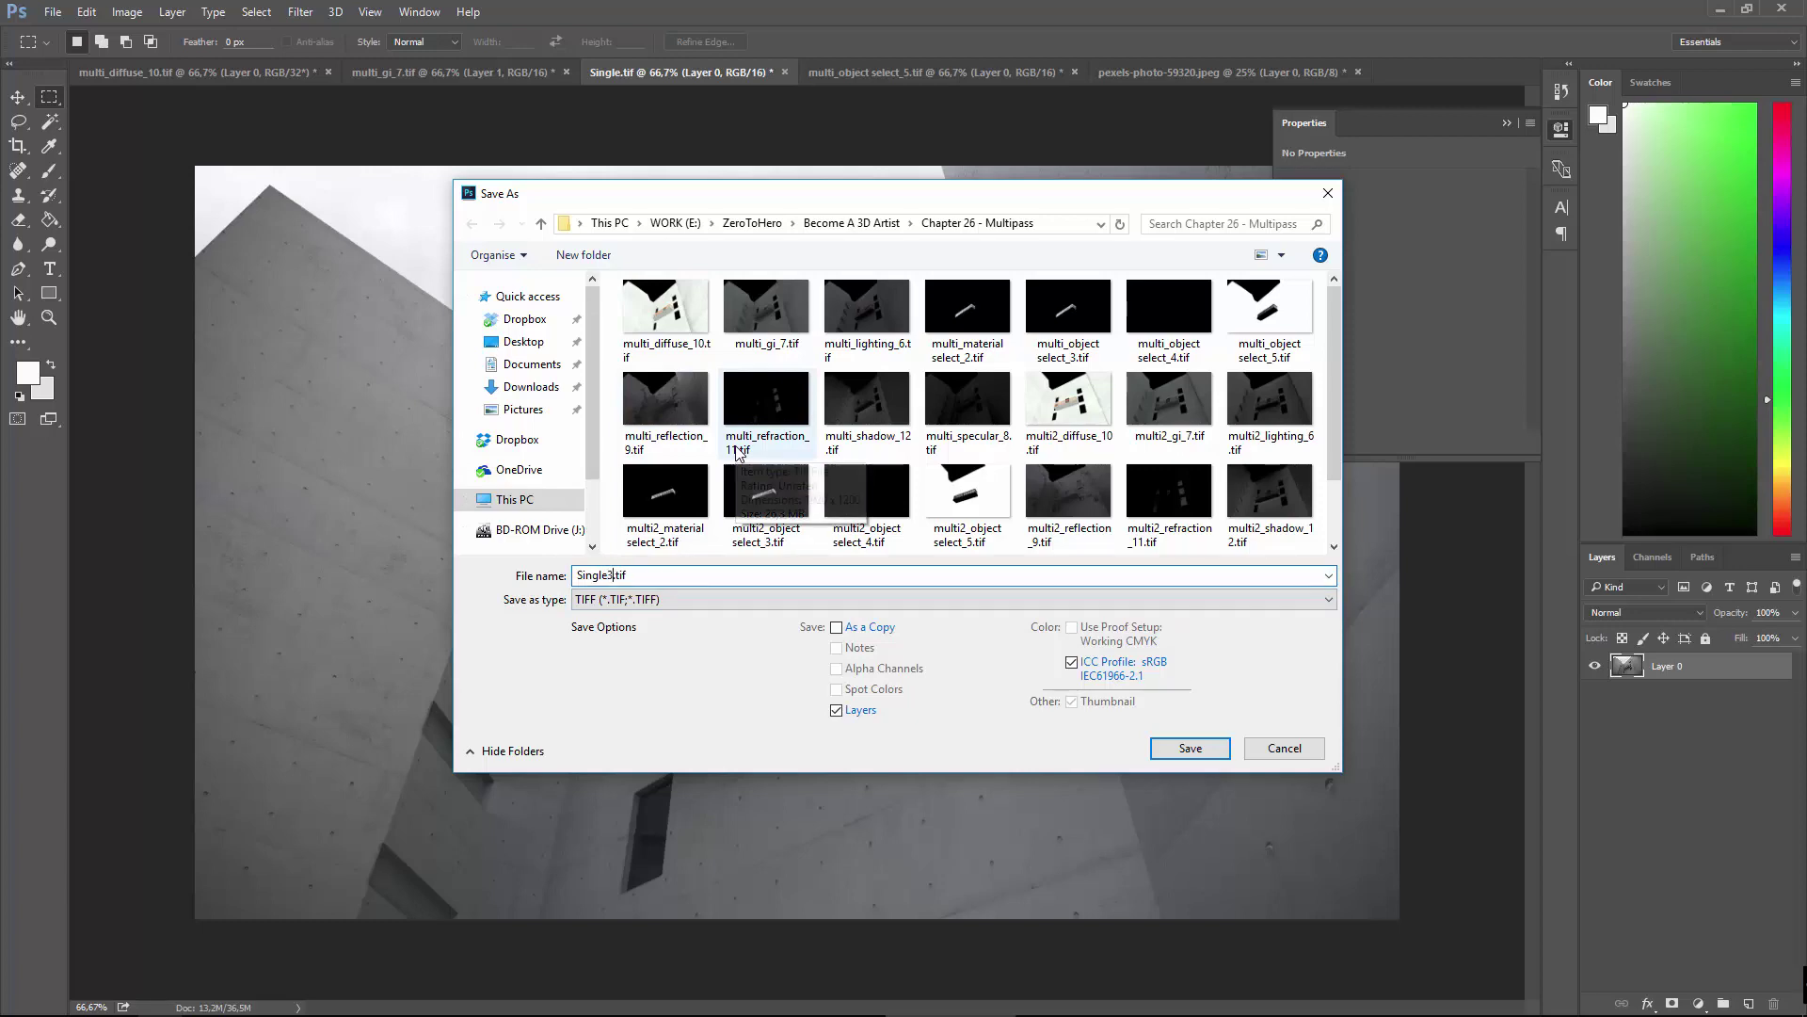
pyautogui.click(858, 710)
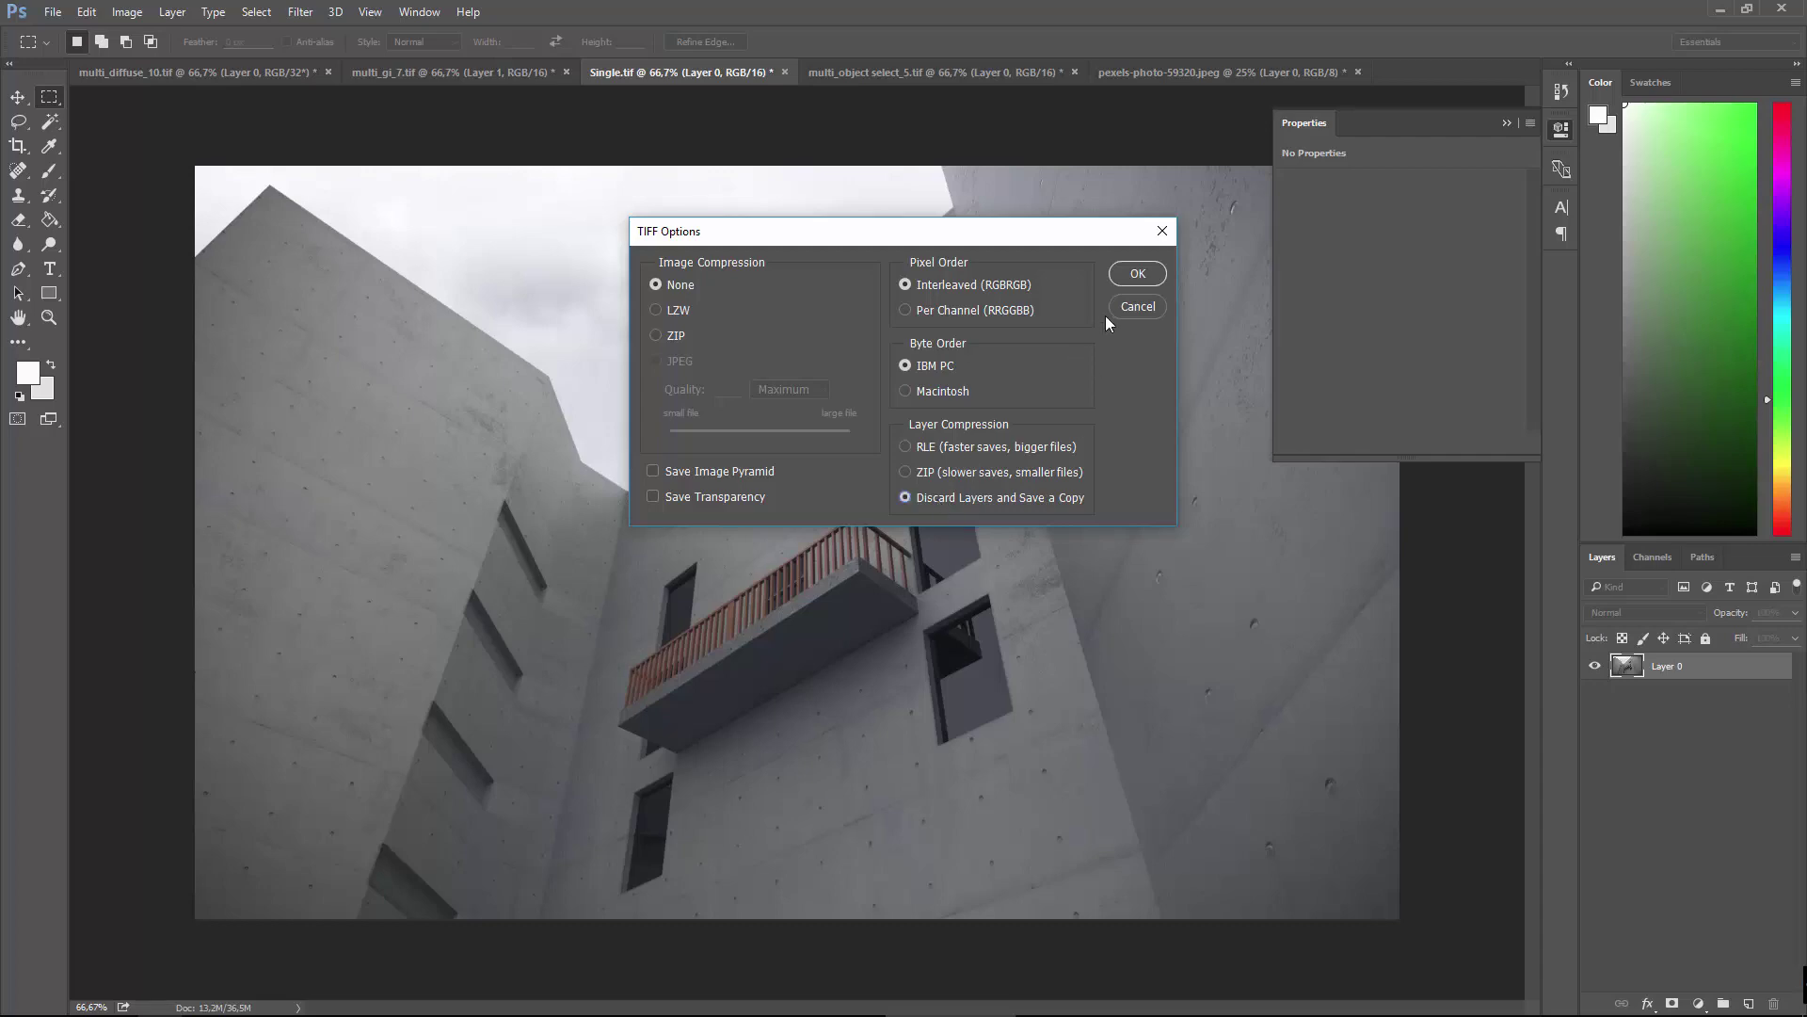
pyautogui.click(1137, 273)
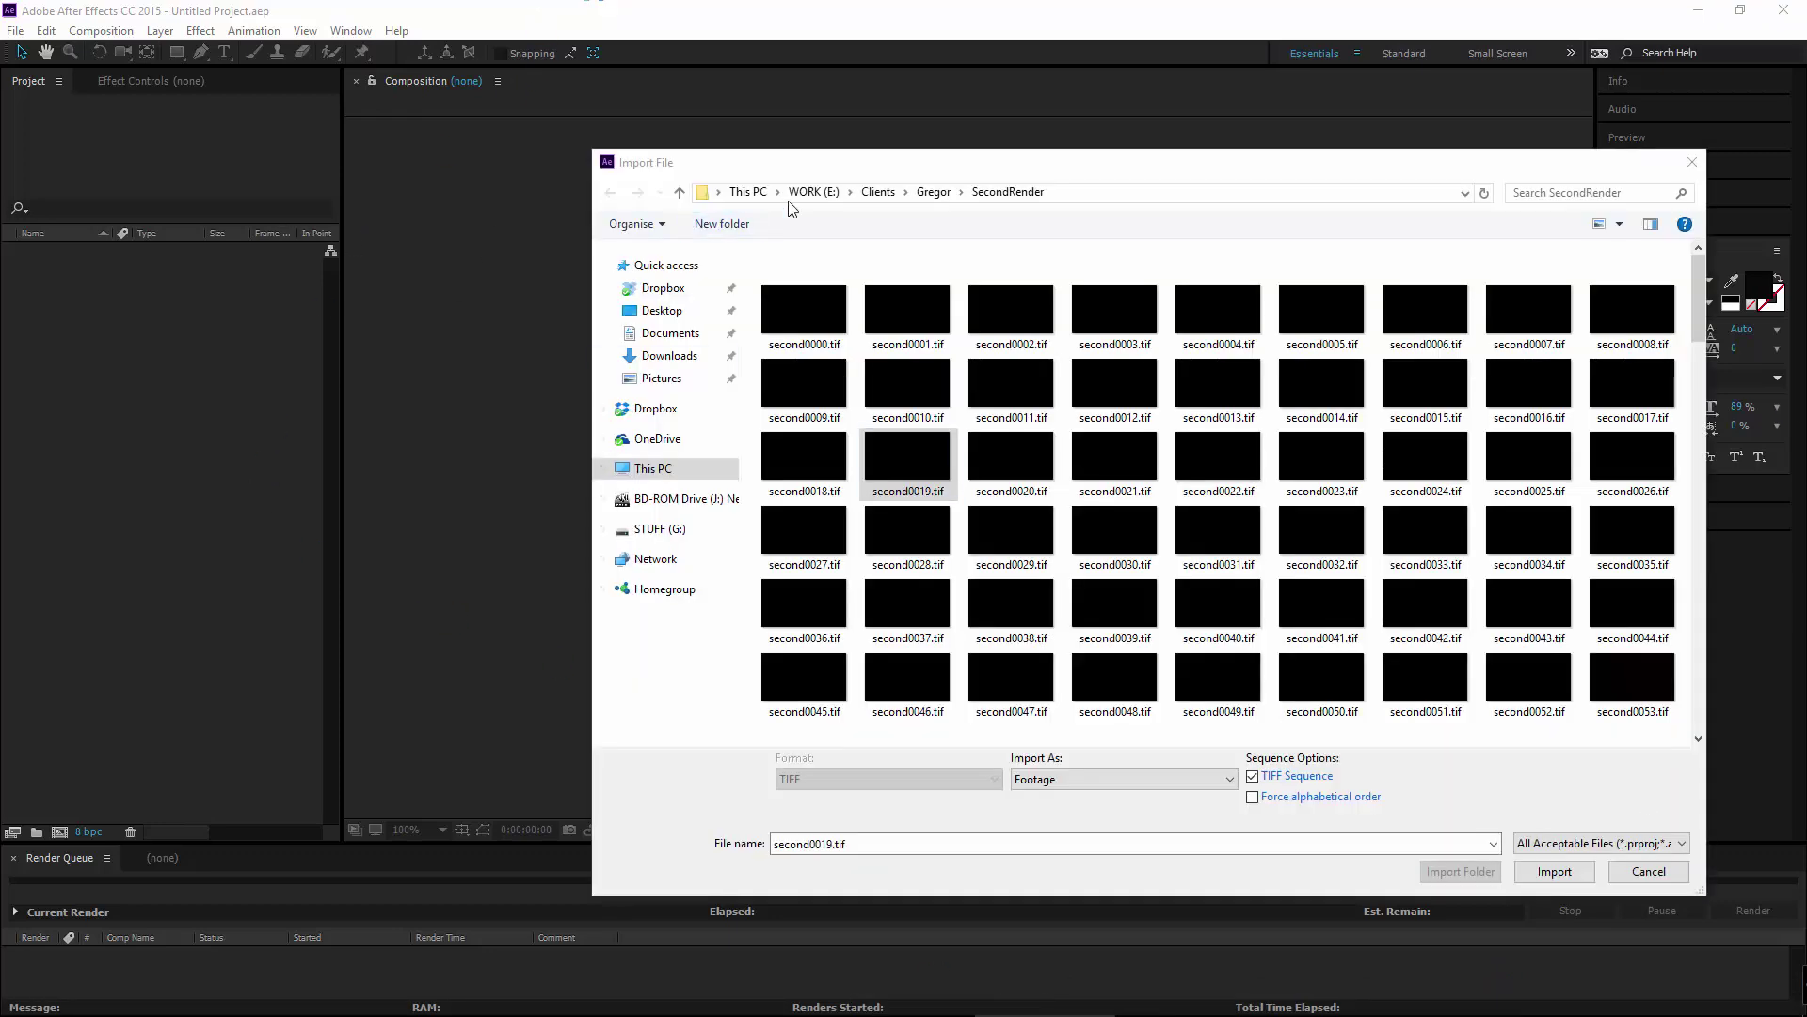
# Switch to After Effects and import Single3.tif from WORK (E:) > ZeroToHero > Become A 3D Artist > Chapter 26 - Multipass as a TIFF sequence.
pyautogui.click(812, 192)
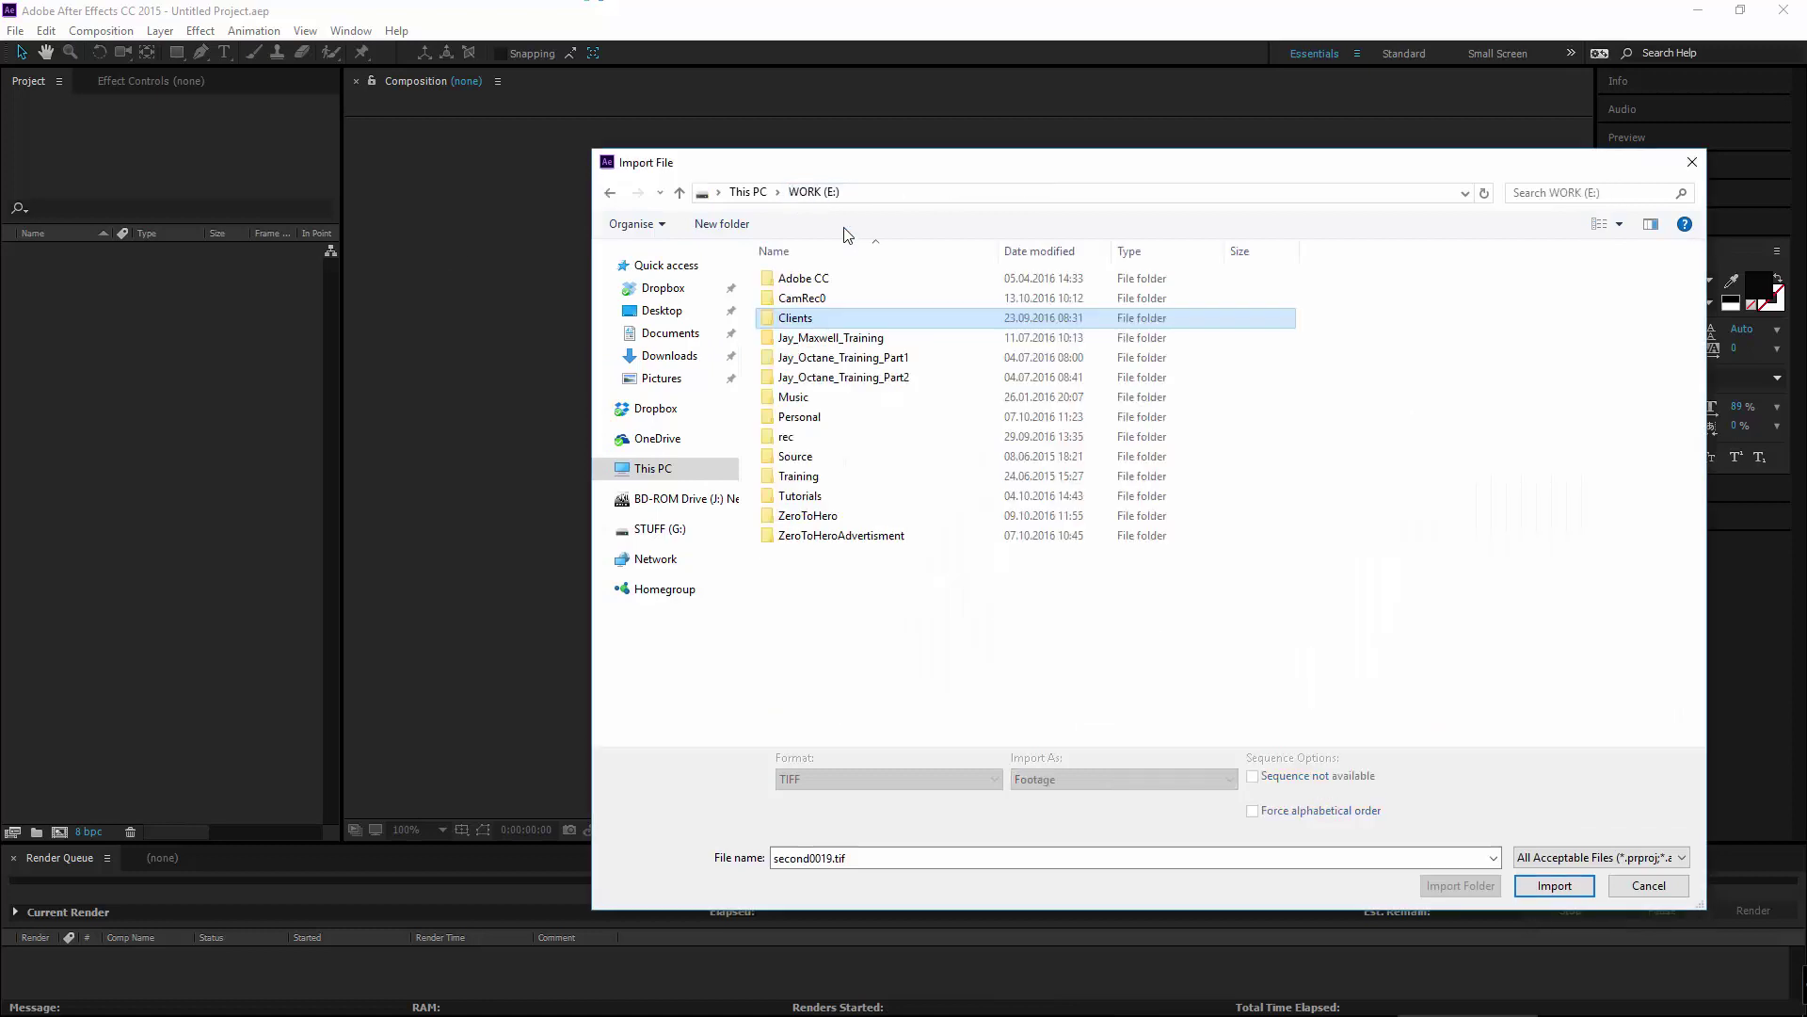
pyautogui.doubleClick(832, 520)
pyautogui.doubleClick(802, 303)
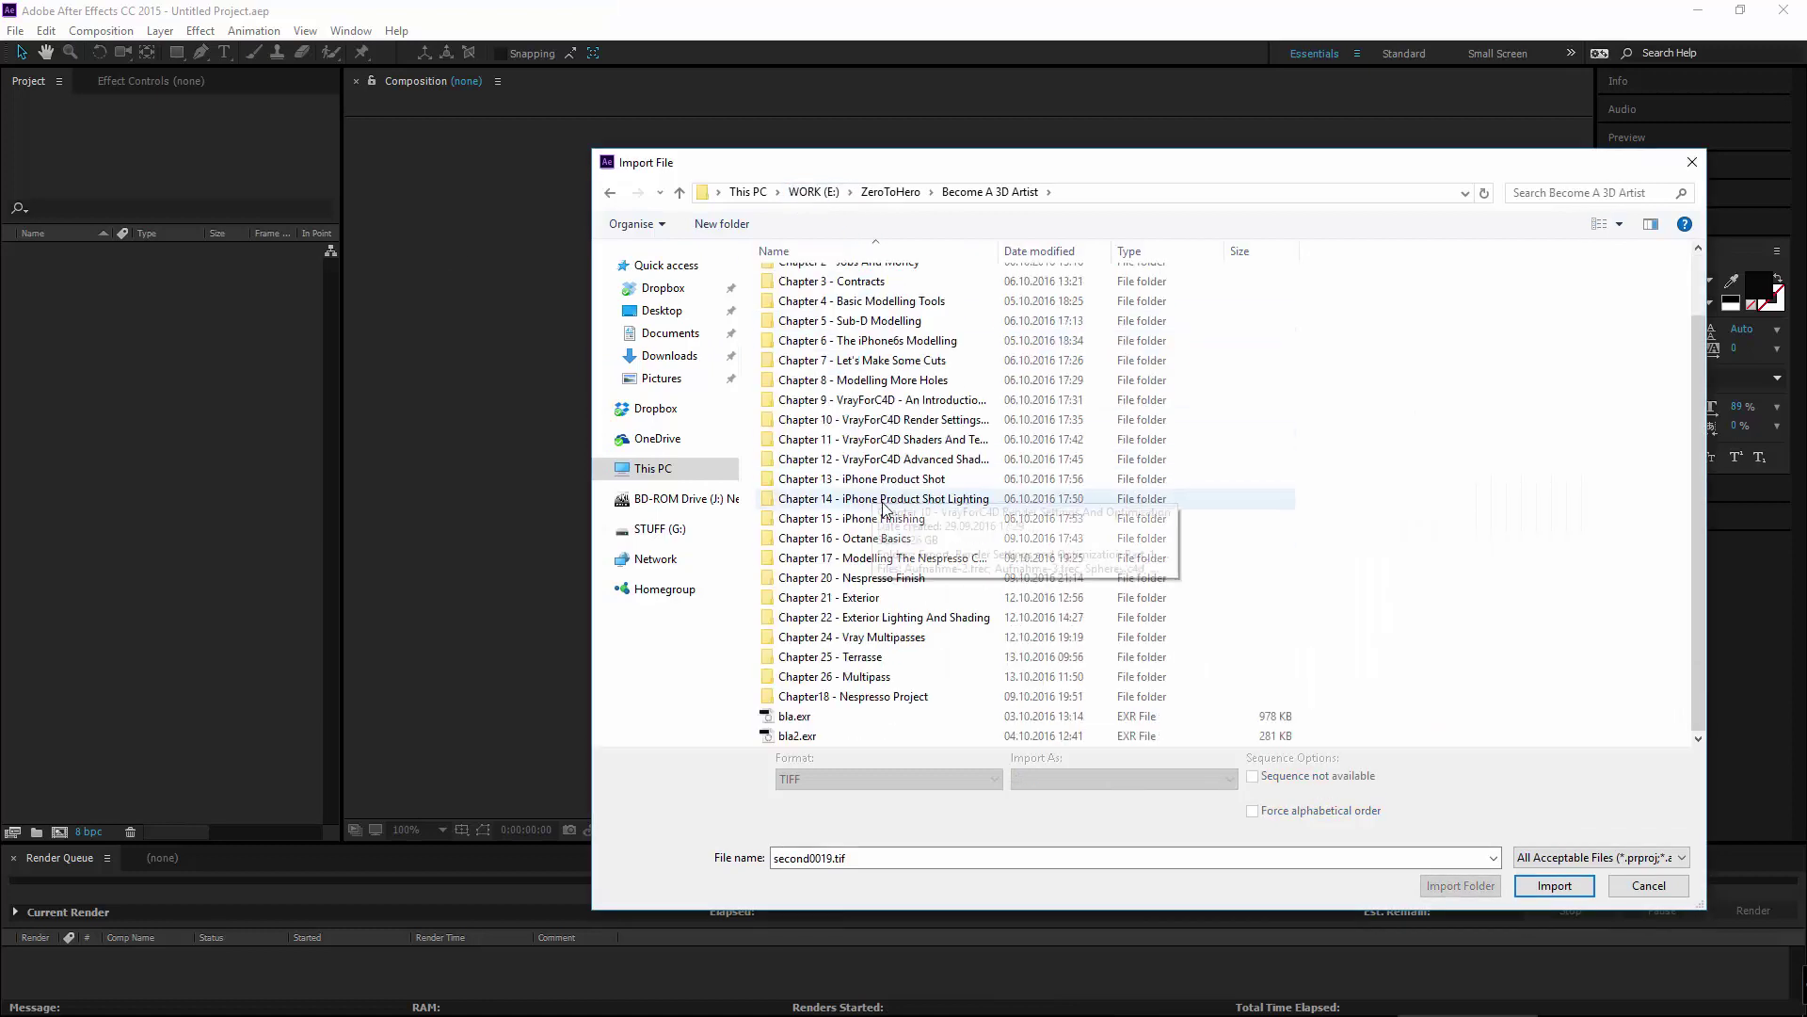
pyautogui.click(867, 677)
pyautogui.doubleClick(867, 677)
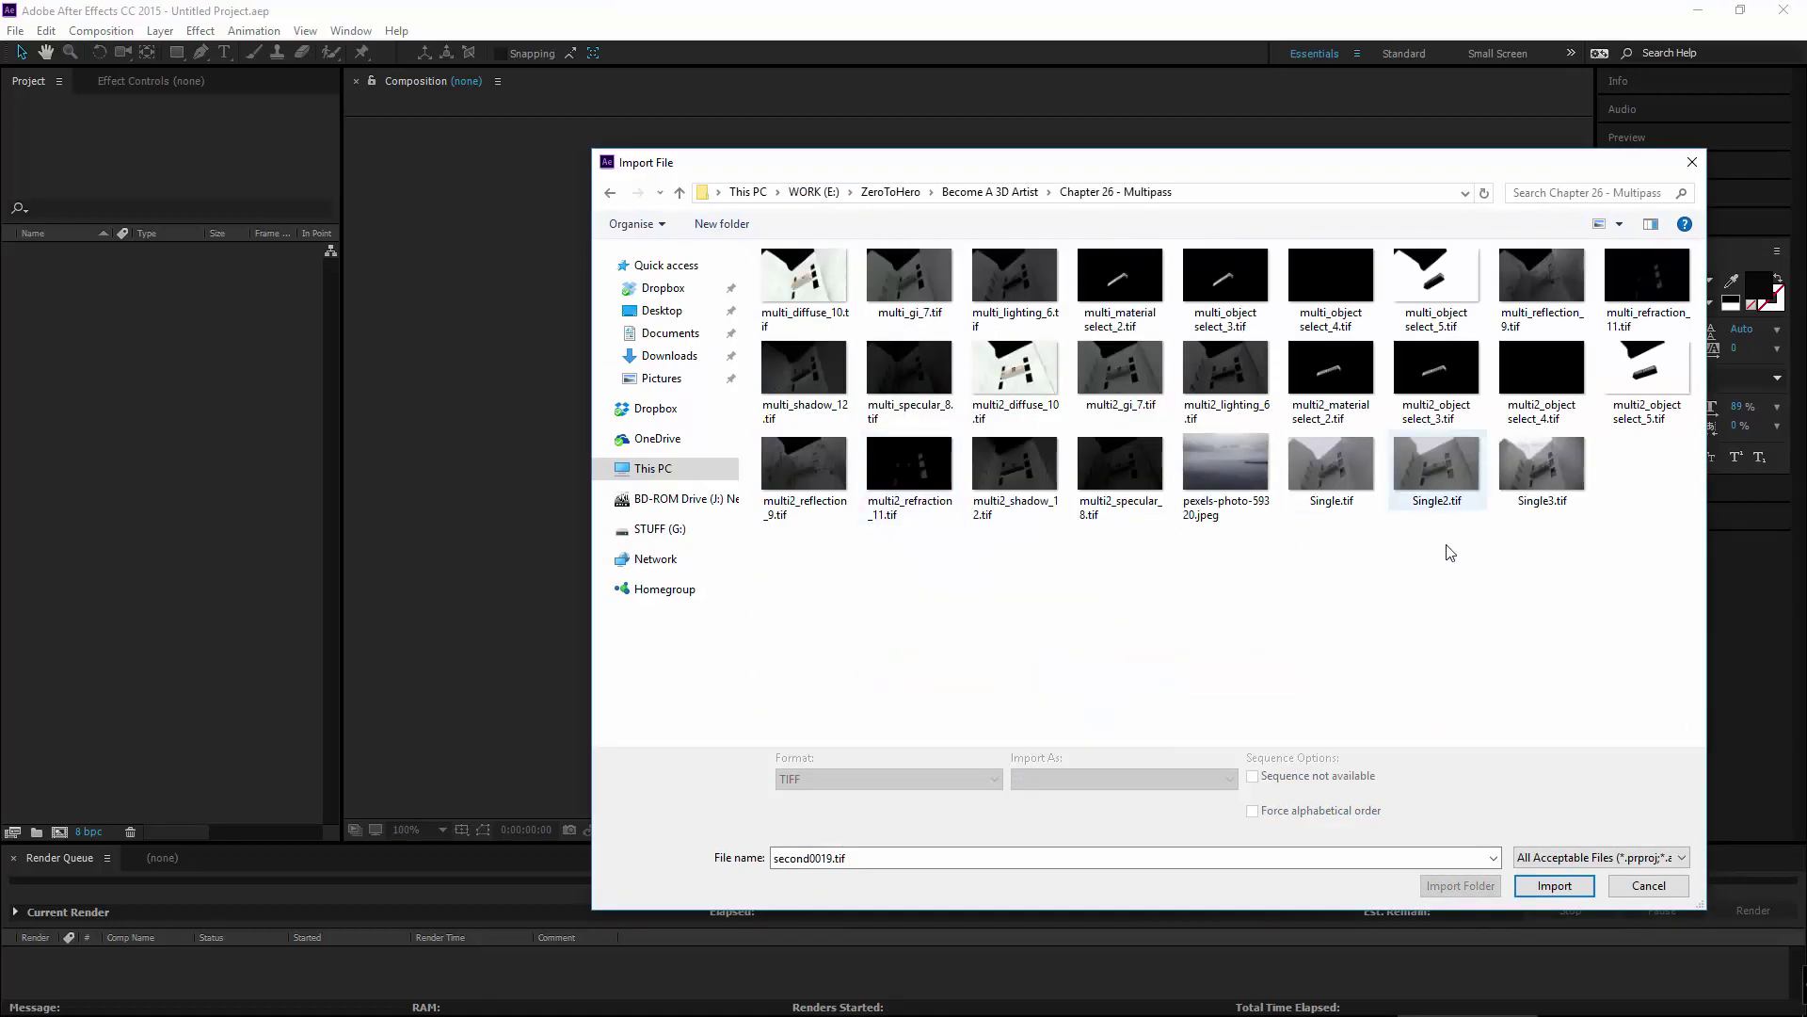
pyautogui.click(1542, 471)
pyautogui.click(1563, 880)
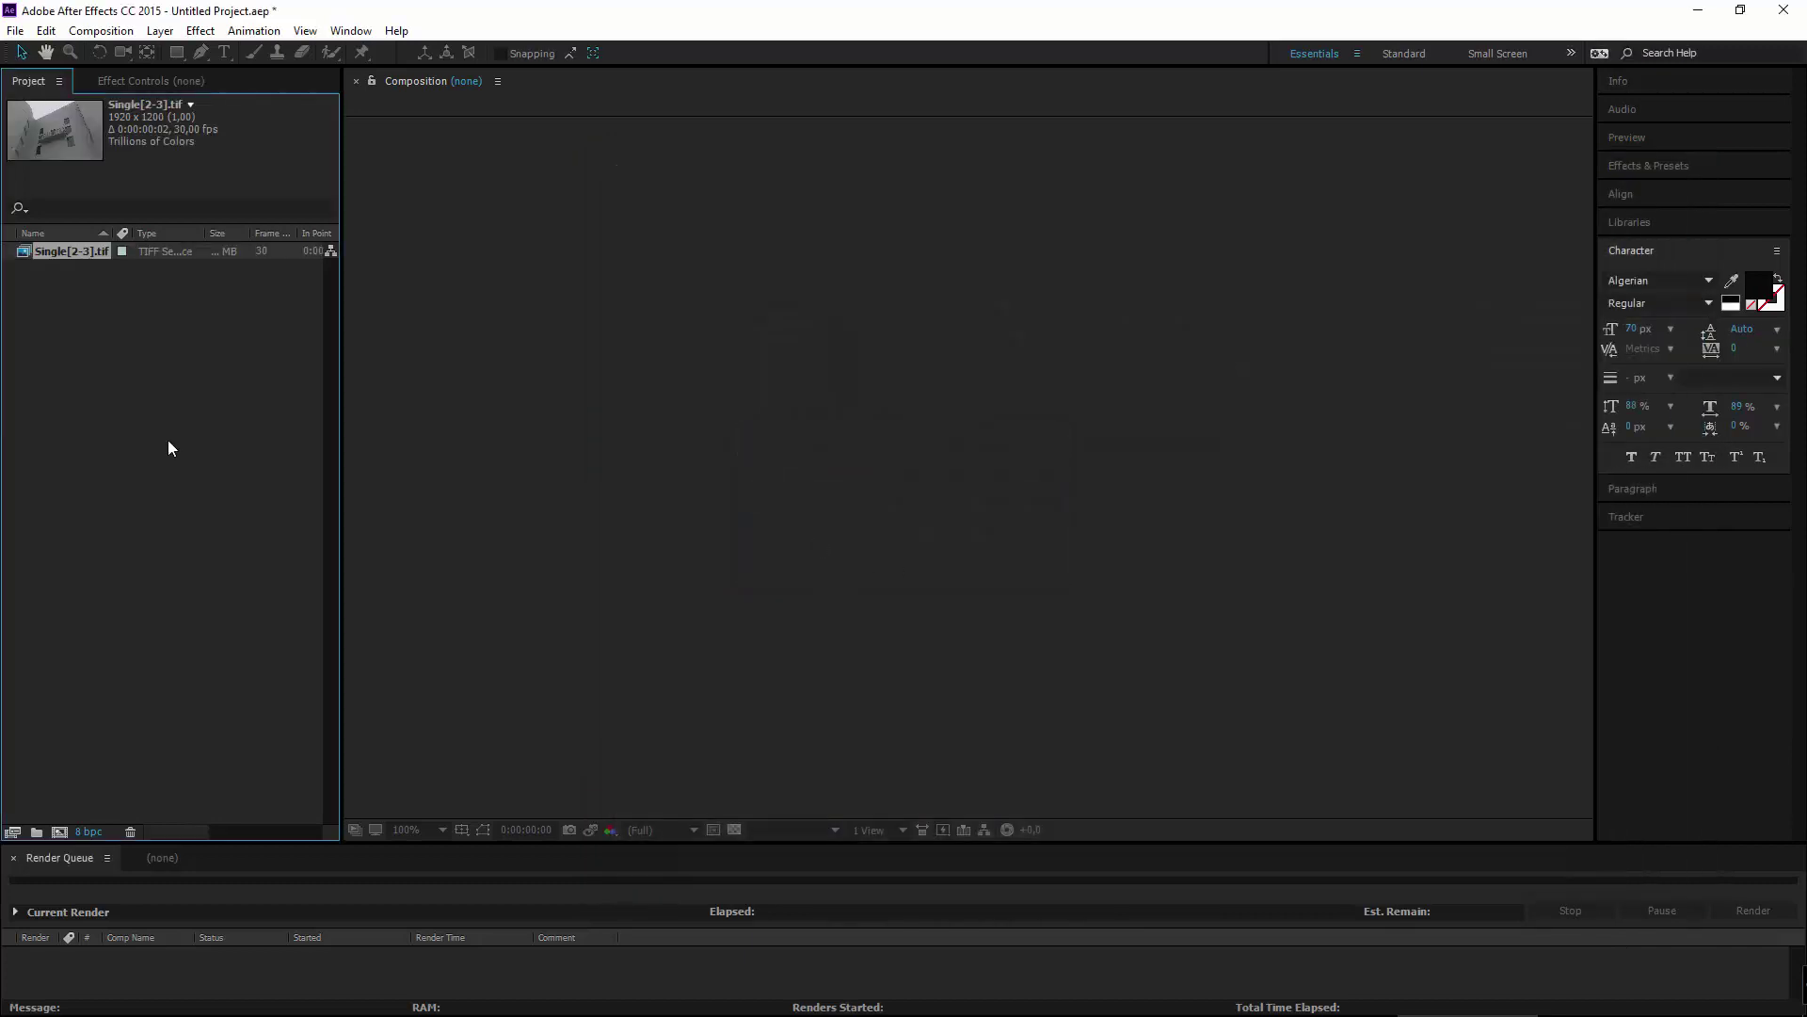
# Set the project's color depth to 16 bits per channel.
pyautogui.click(88, 831)
pyautogui.click(970, 527)
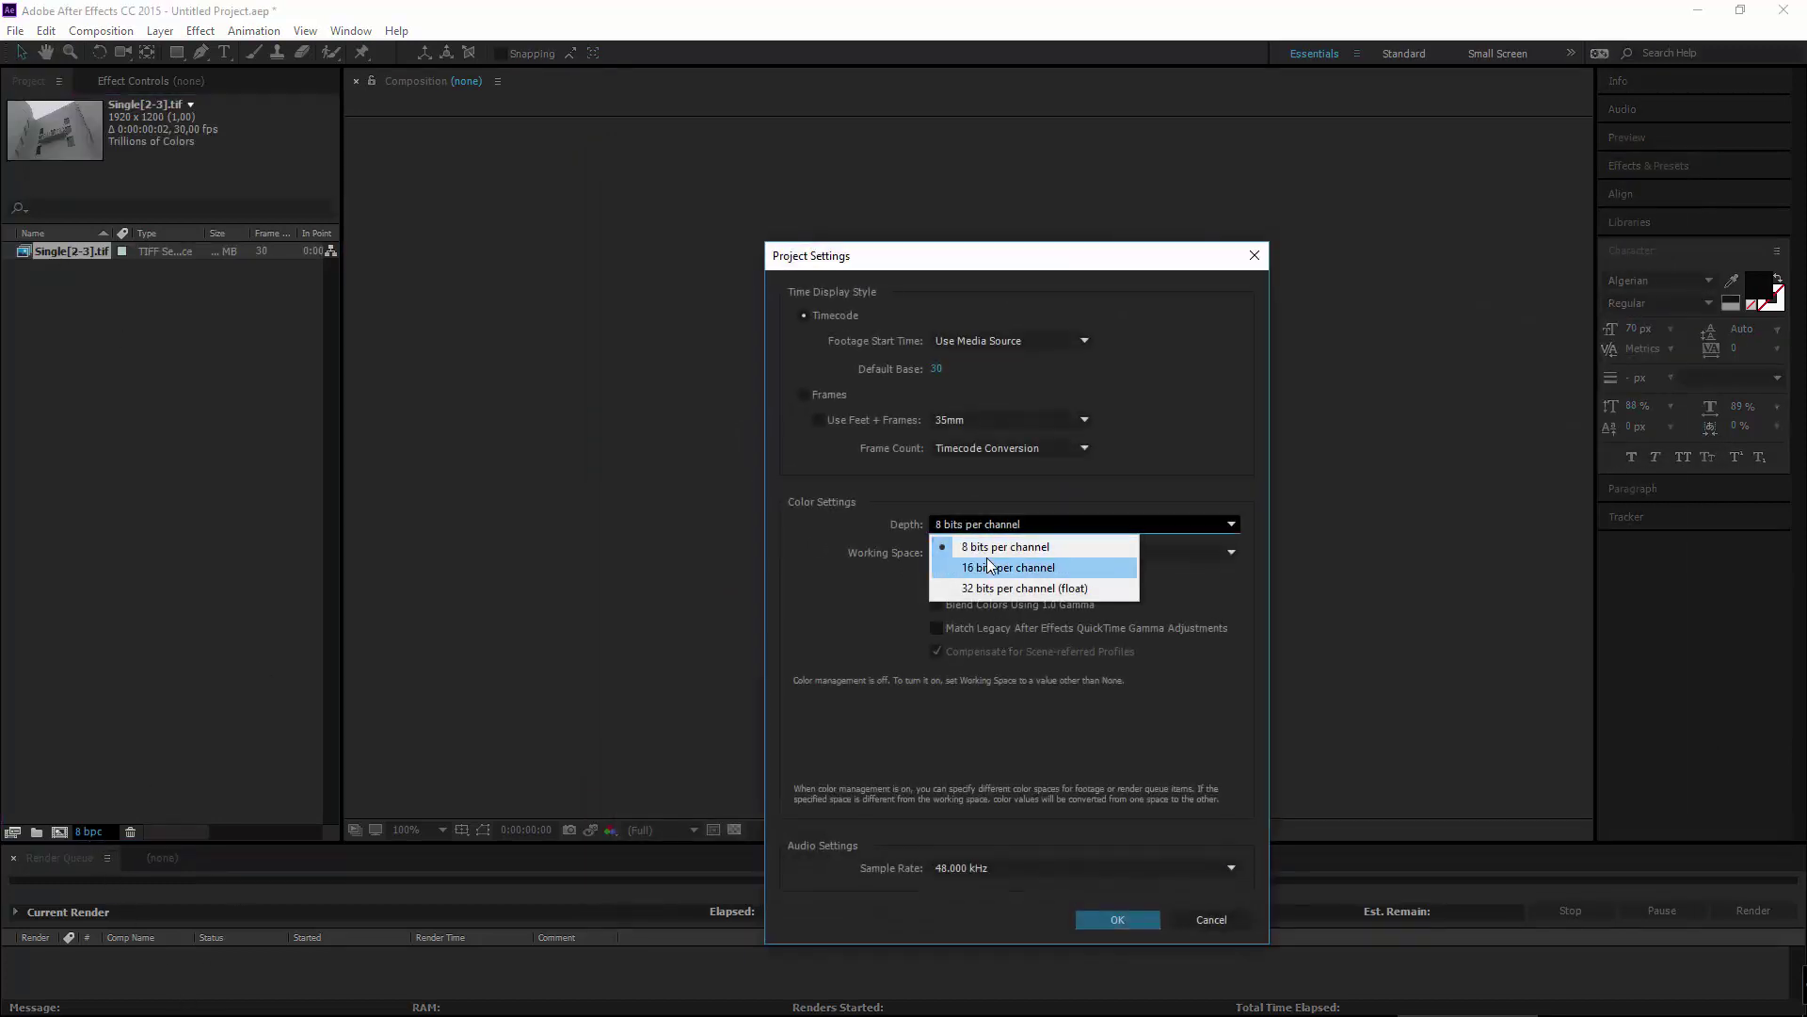
pyautogui.click(979, 568)
pyautogui.click(1112, 922)
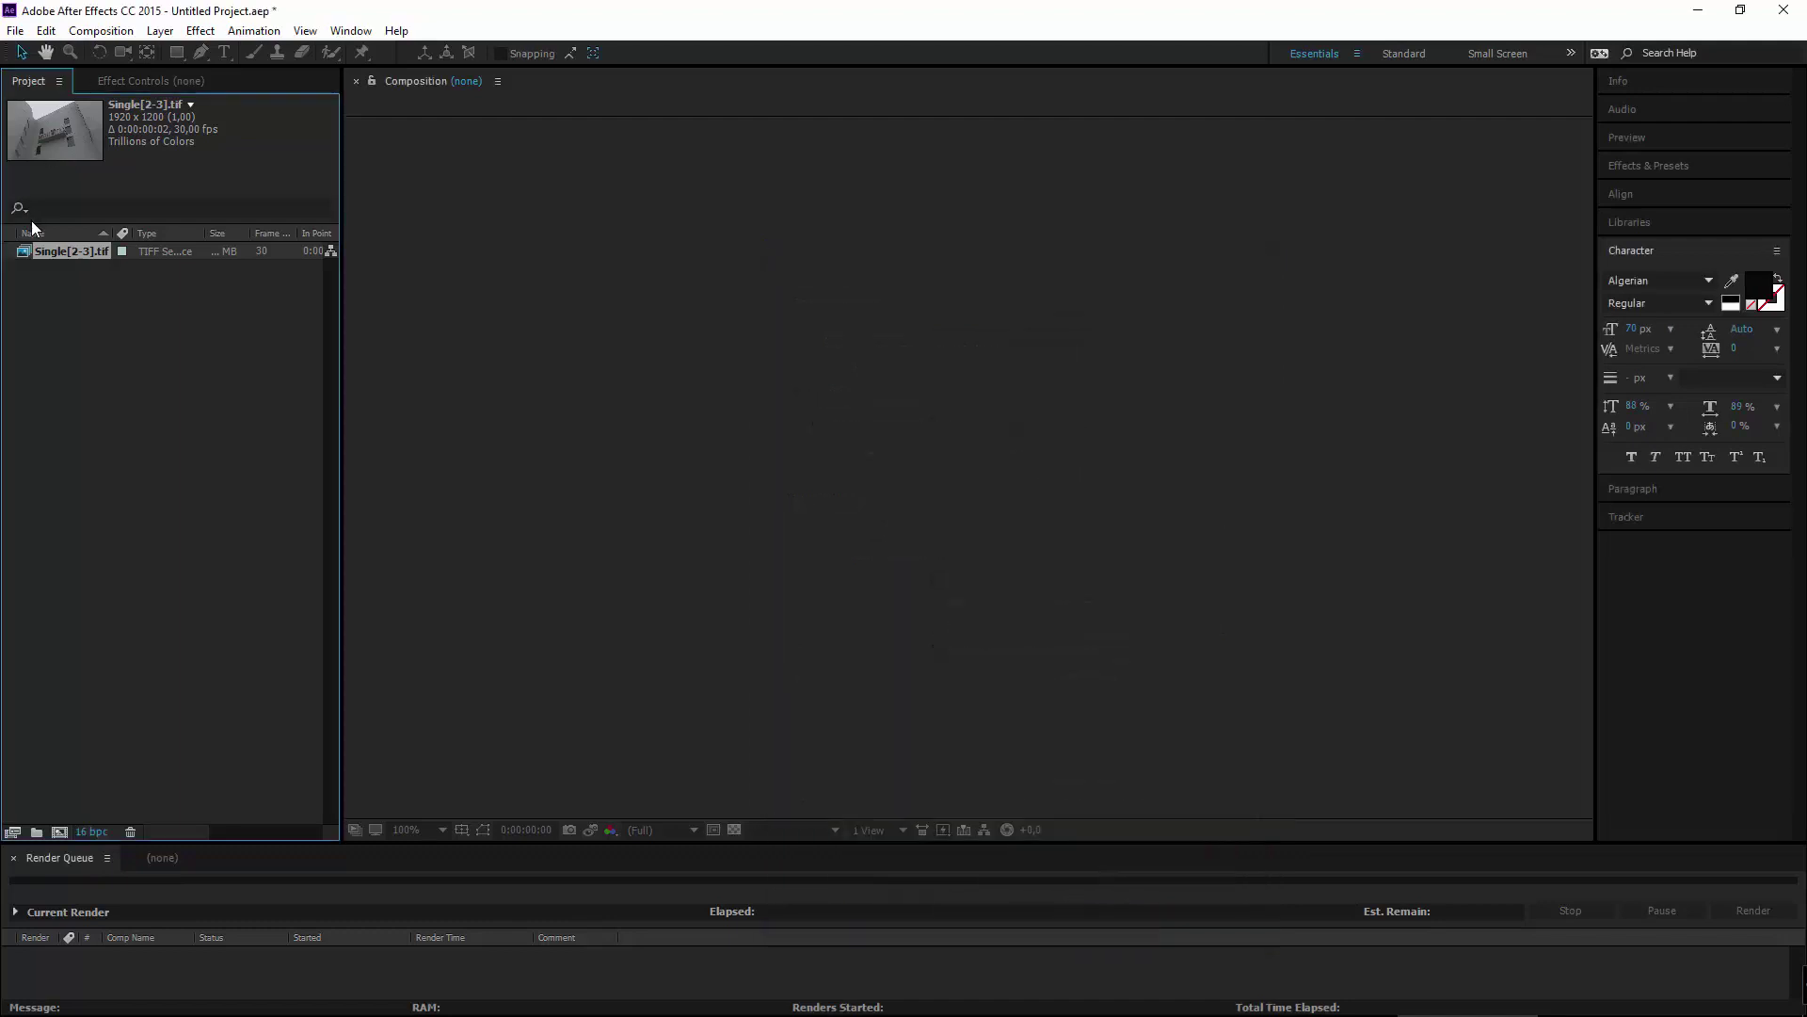
# Replace the imported sequence with Single3.tif as a single still, TIFF Sequence off, and create a composition from it.
pyautogui.moveTo(43, 249)
pyautogui.mouseDown()
pyautogui.moveTo(139, 620)
pyautogui.moveTo(37, 38)
pyautogui.moveTo(52, 245)
pyautogui.mouseUp()
pyautogui.press('Delete')
pyautogui.doubleClick(117, 363)
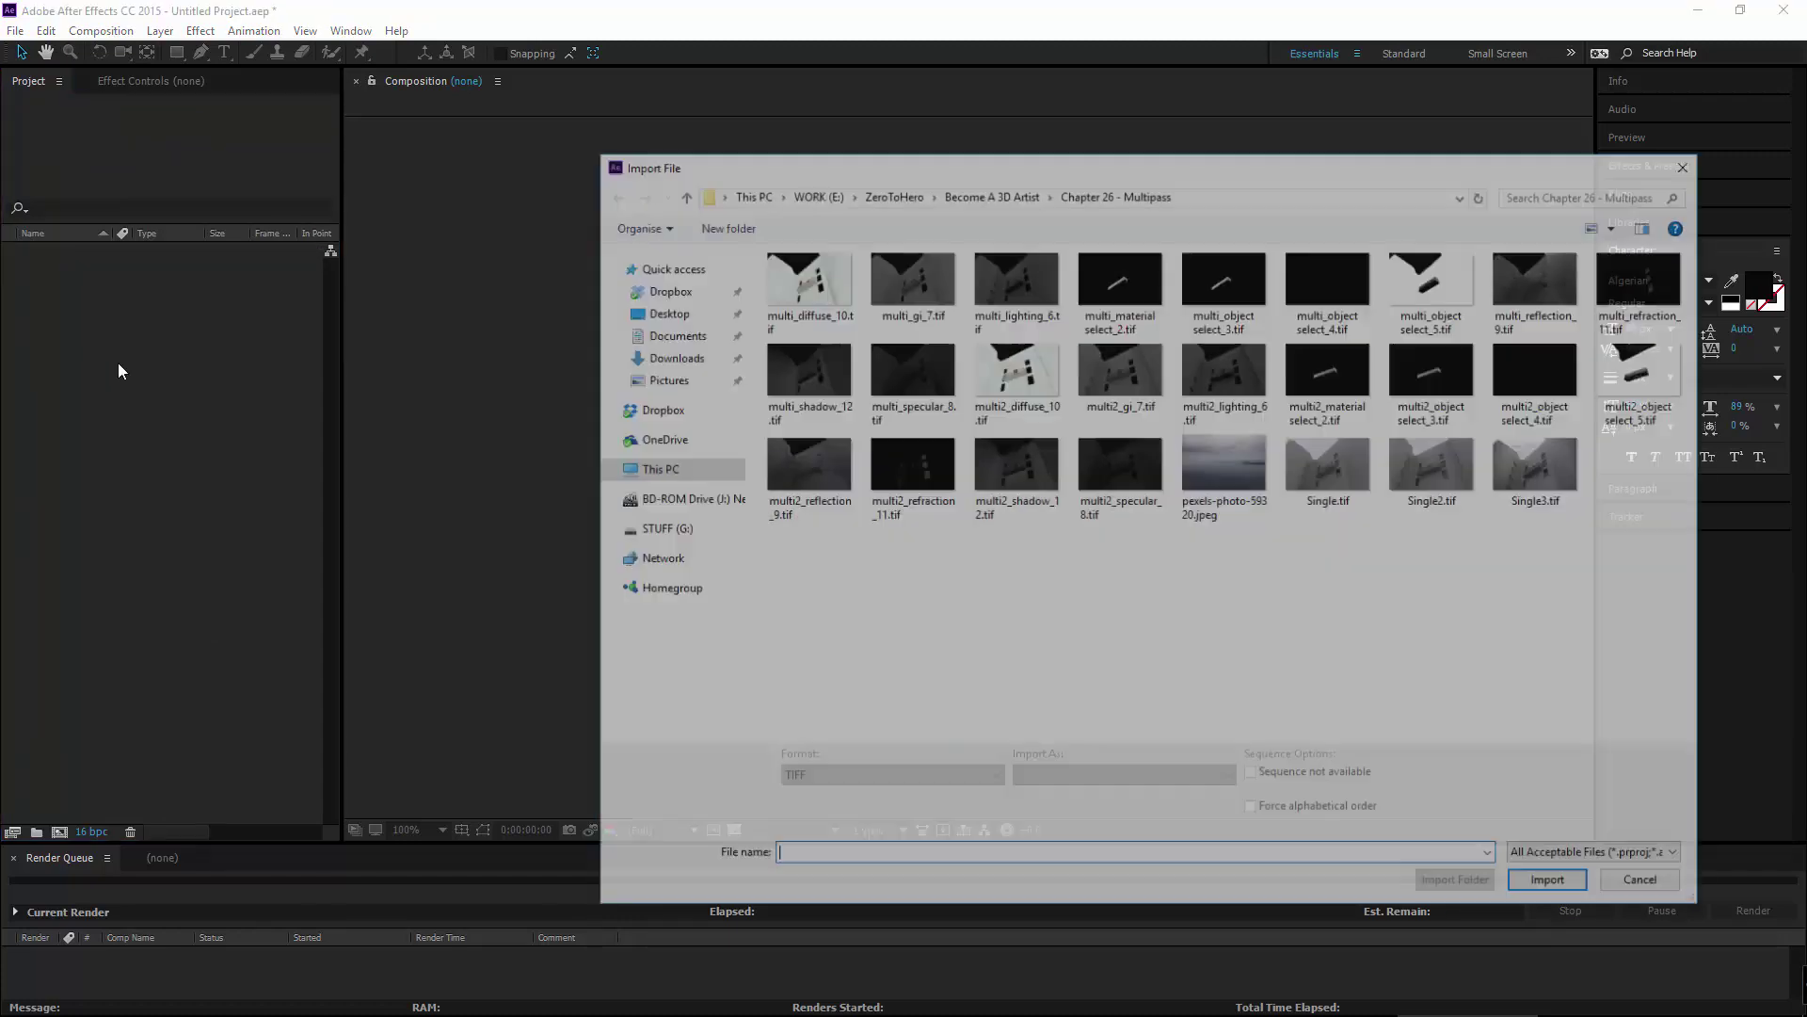
pyautogui.click(1546, 506)
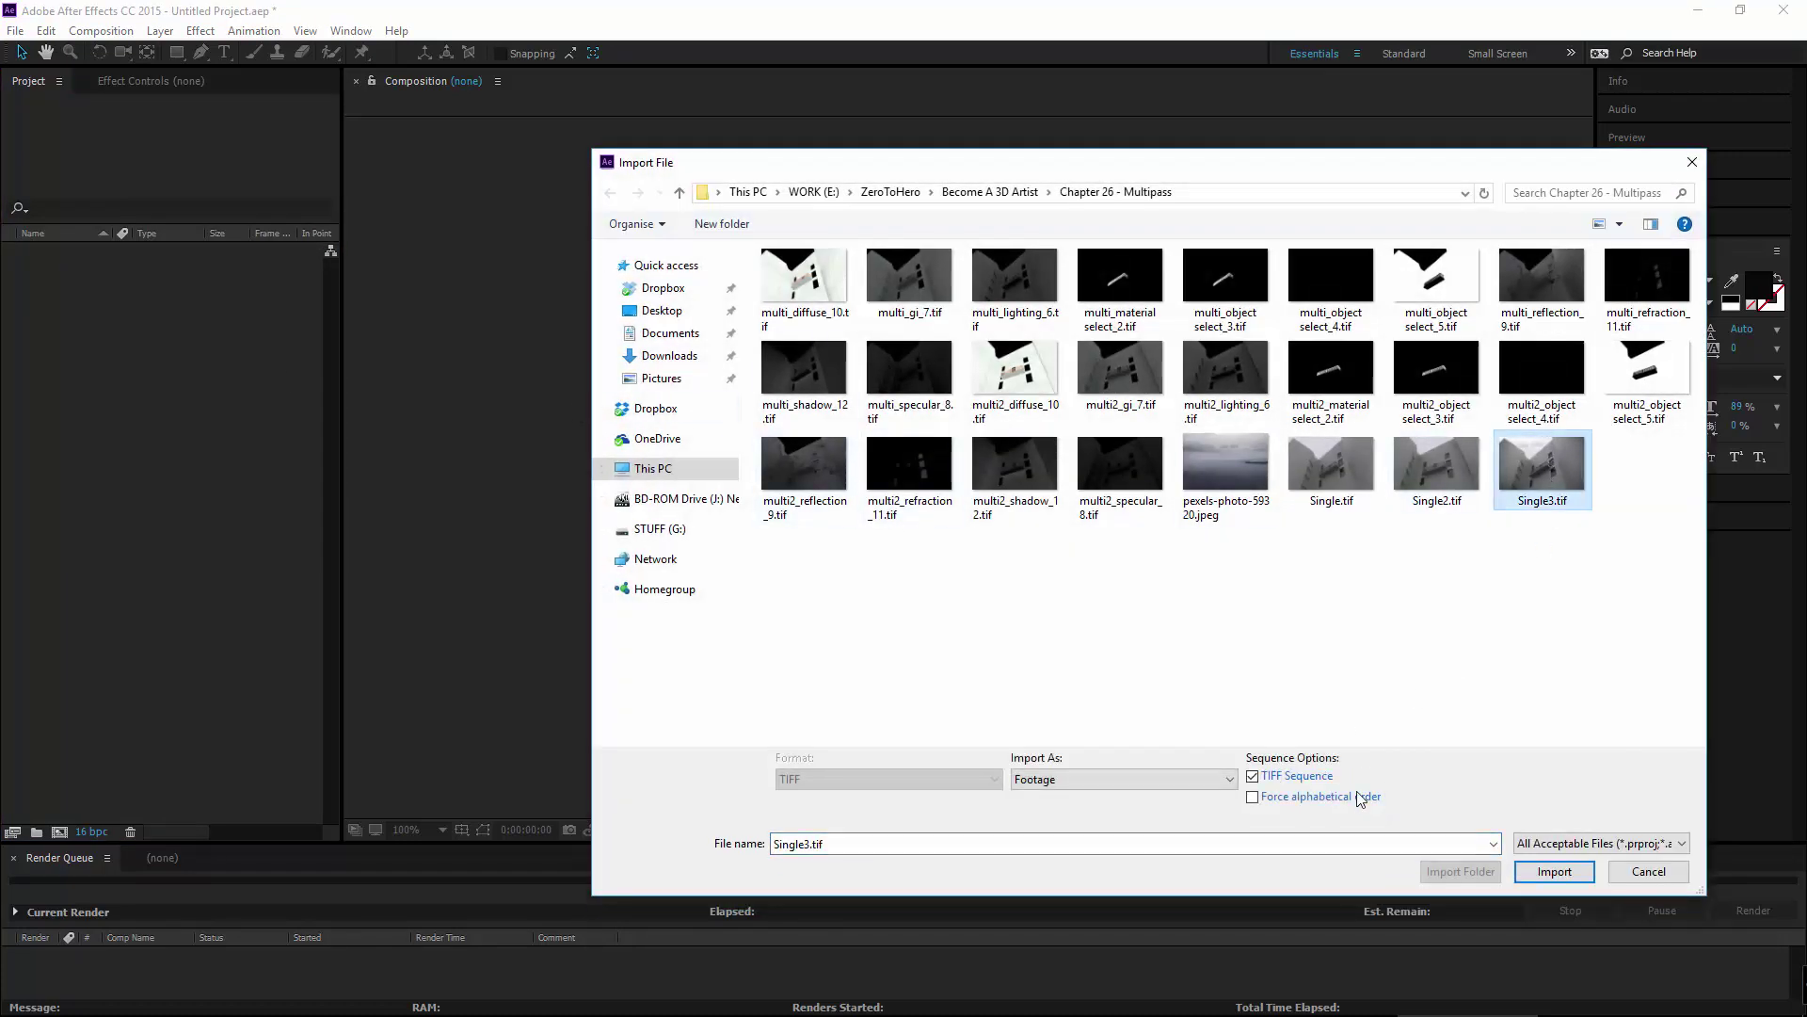
pyautogui.click(1311, 785)
pyautogui.click(1554, 871)
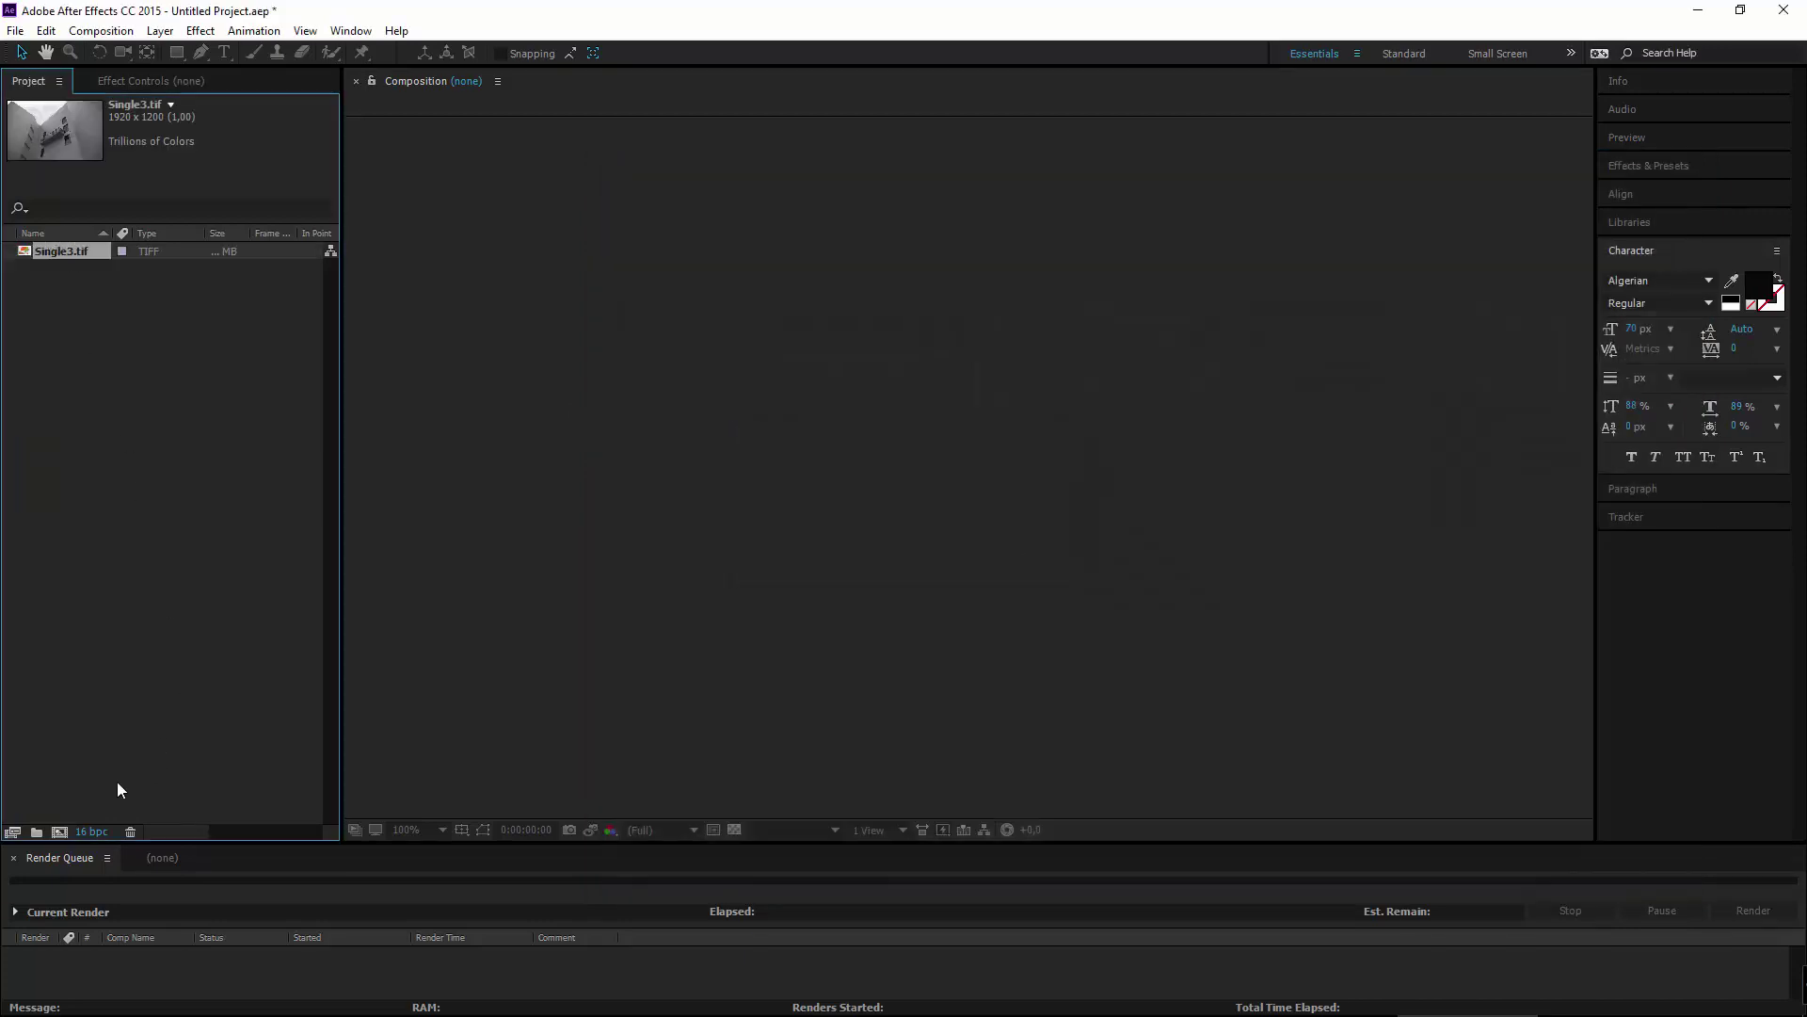
pyautogui.moveTo(66, 271); pyautogui.dragTo(61, 832)
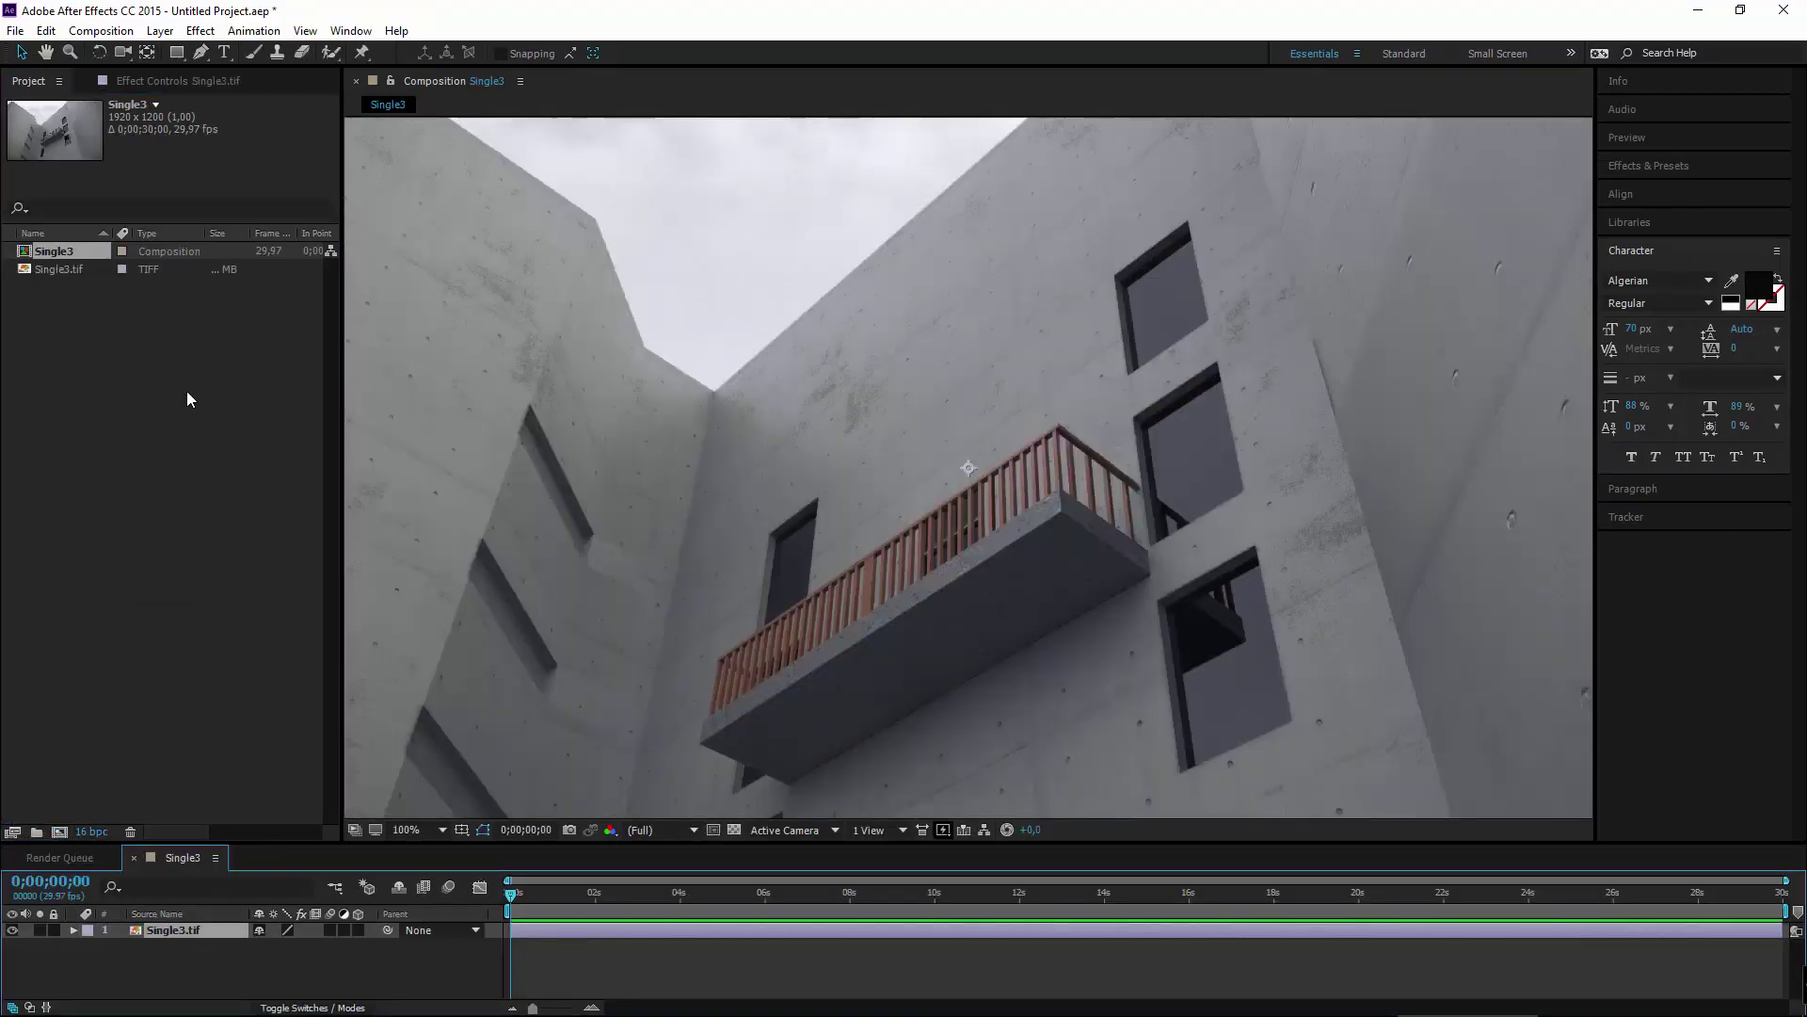
# Apply the Magic Bullet Looks effect to the Single3.tif layer and open its look for editing.
pyautogui.click(201, 29)
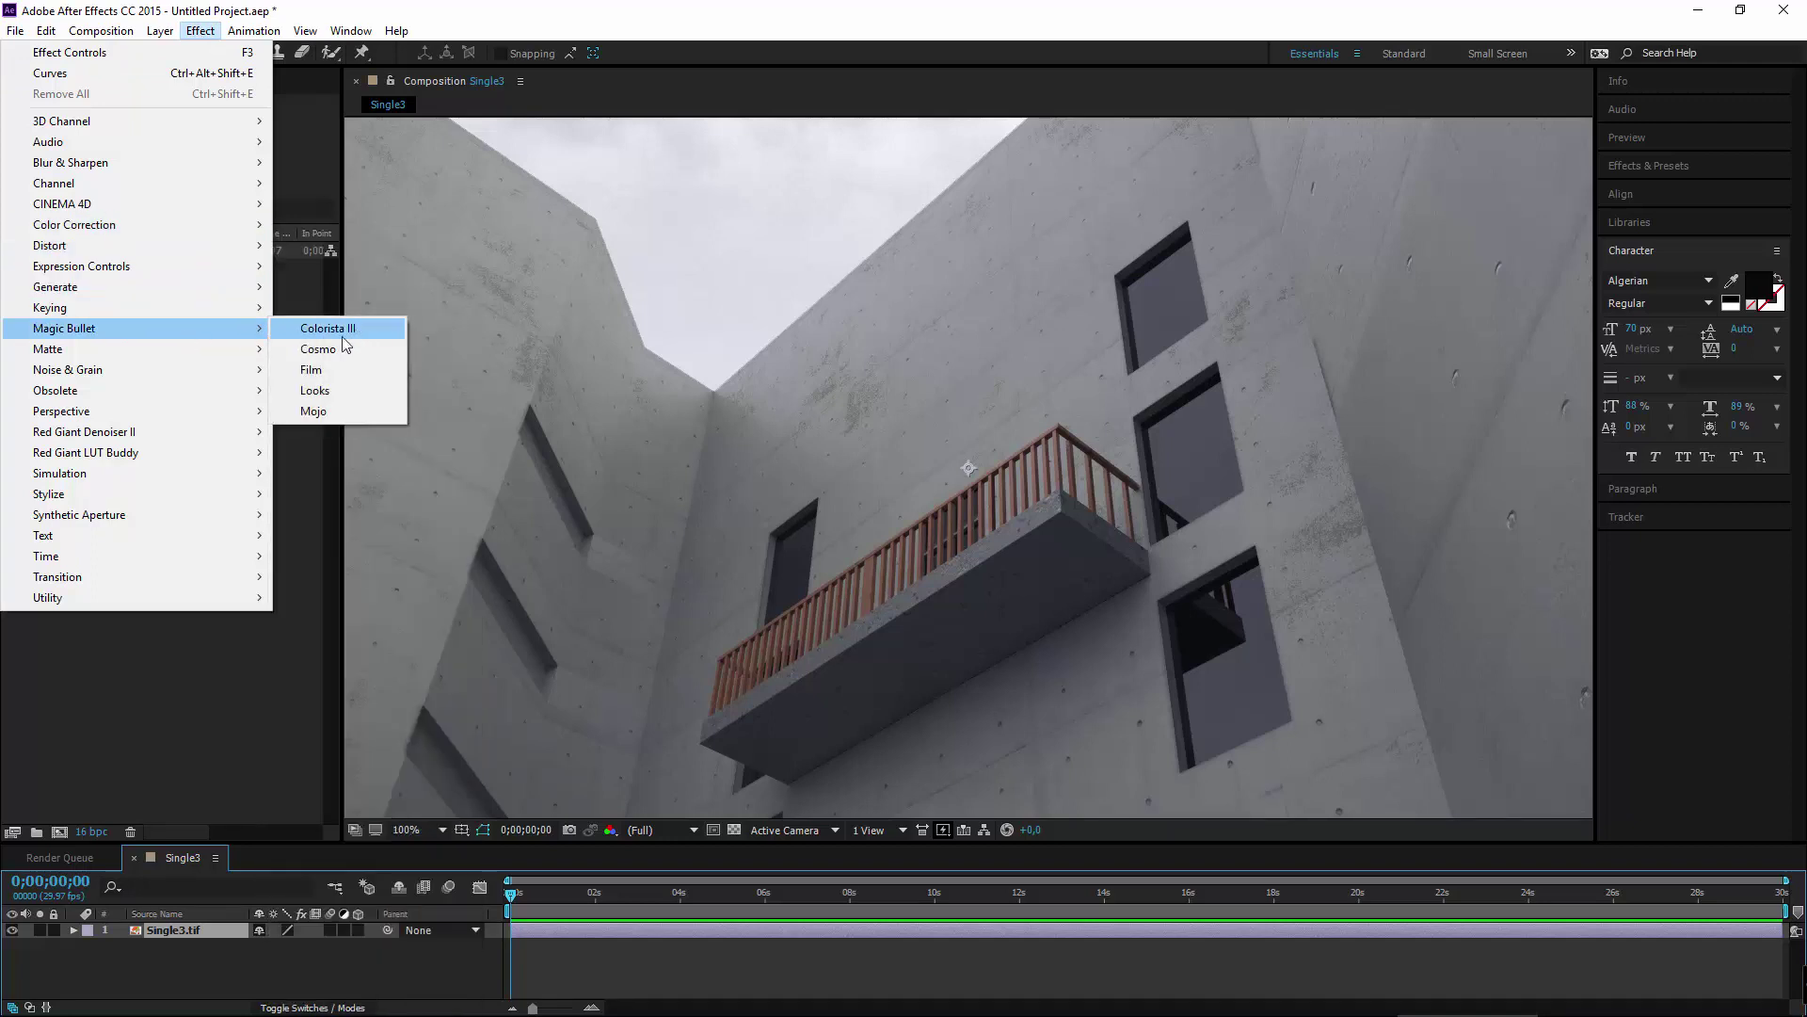
pyautogui.click(332, 390)
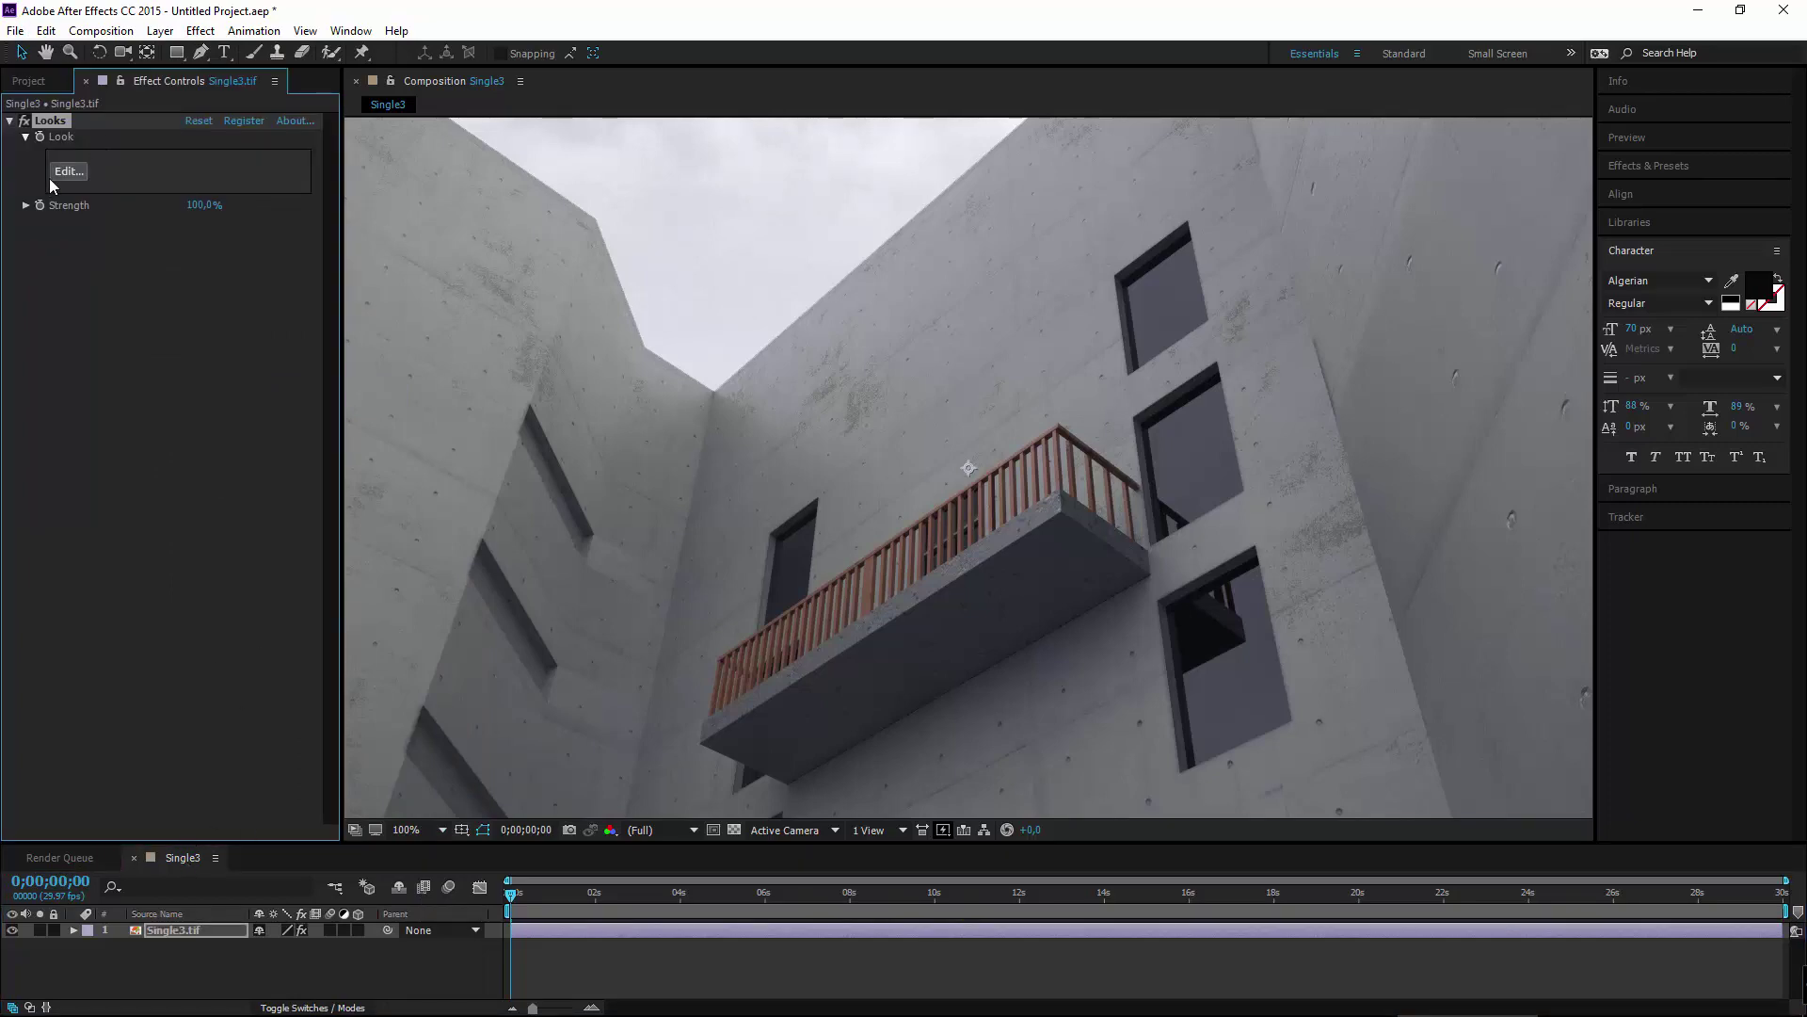
pyautogui.click(67, 173)
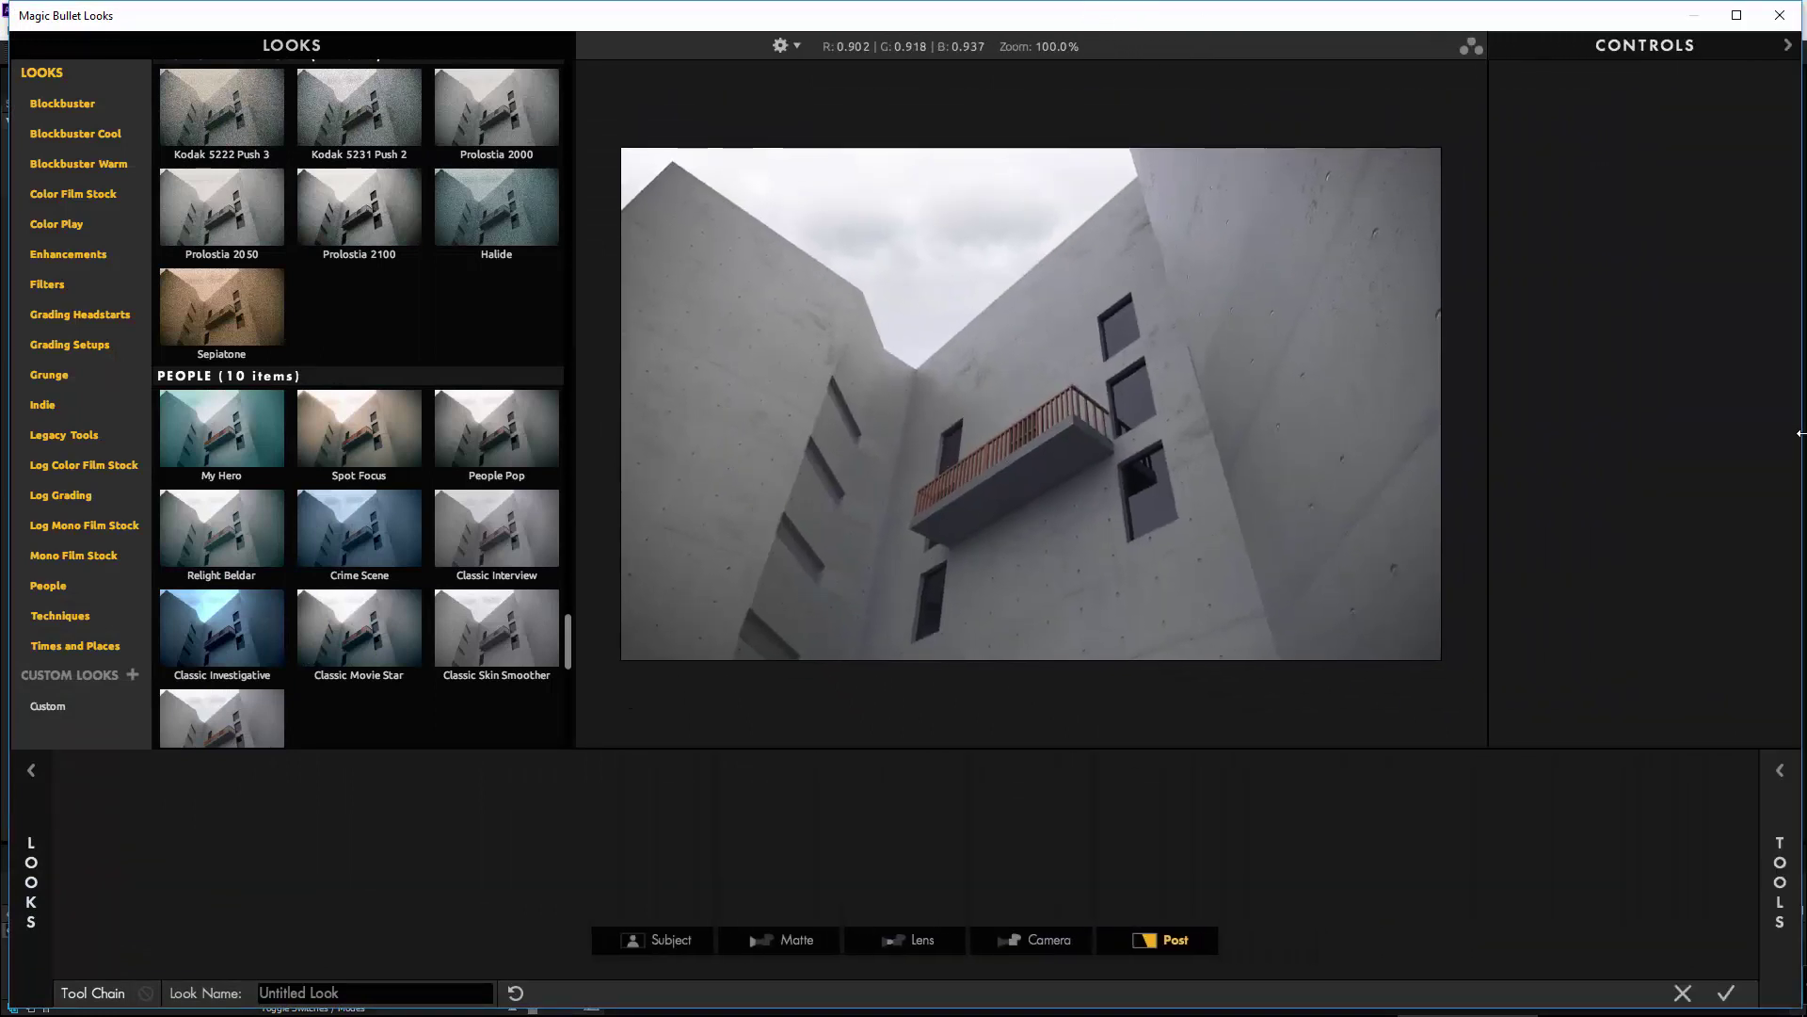
pyautogui.scroll(1, 938, 434)
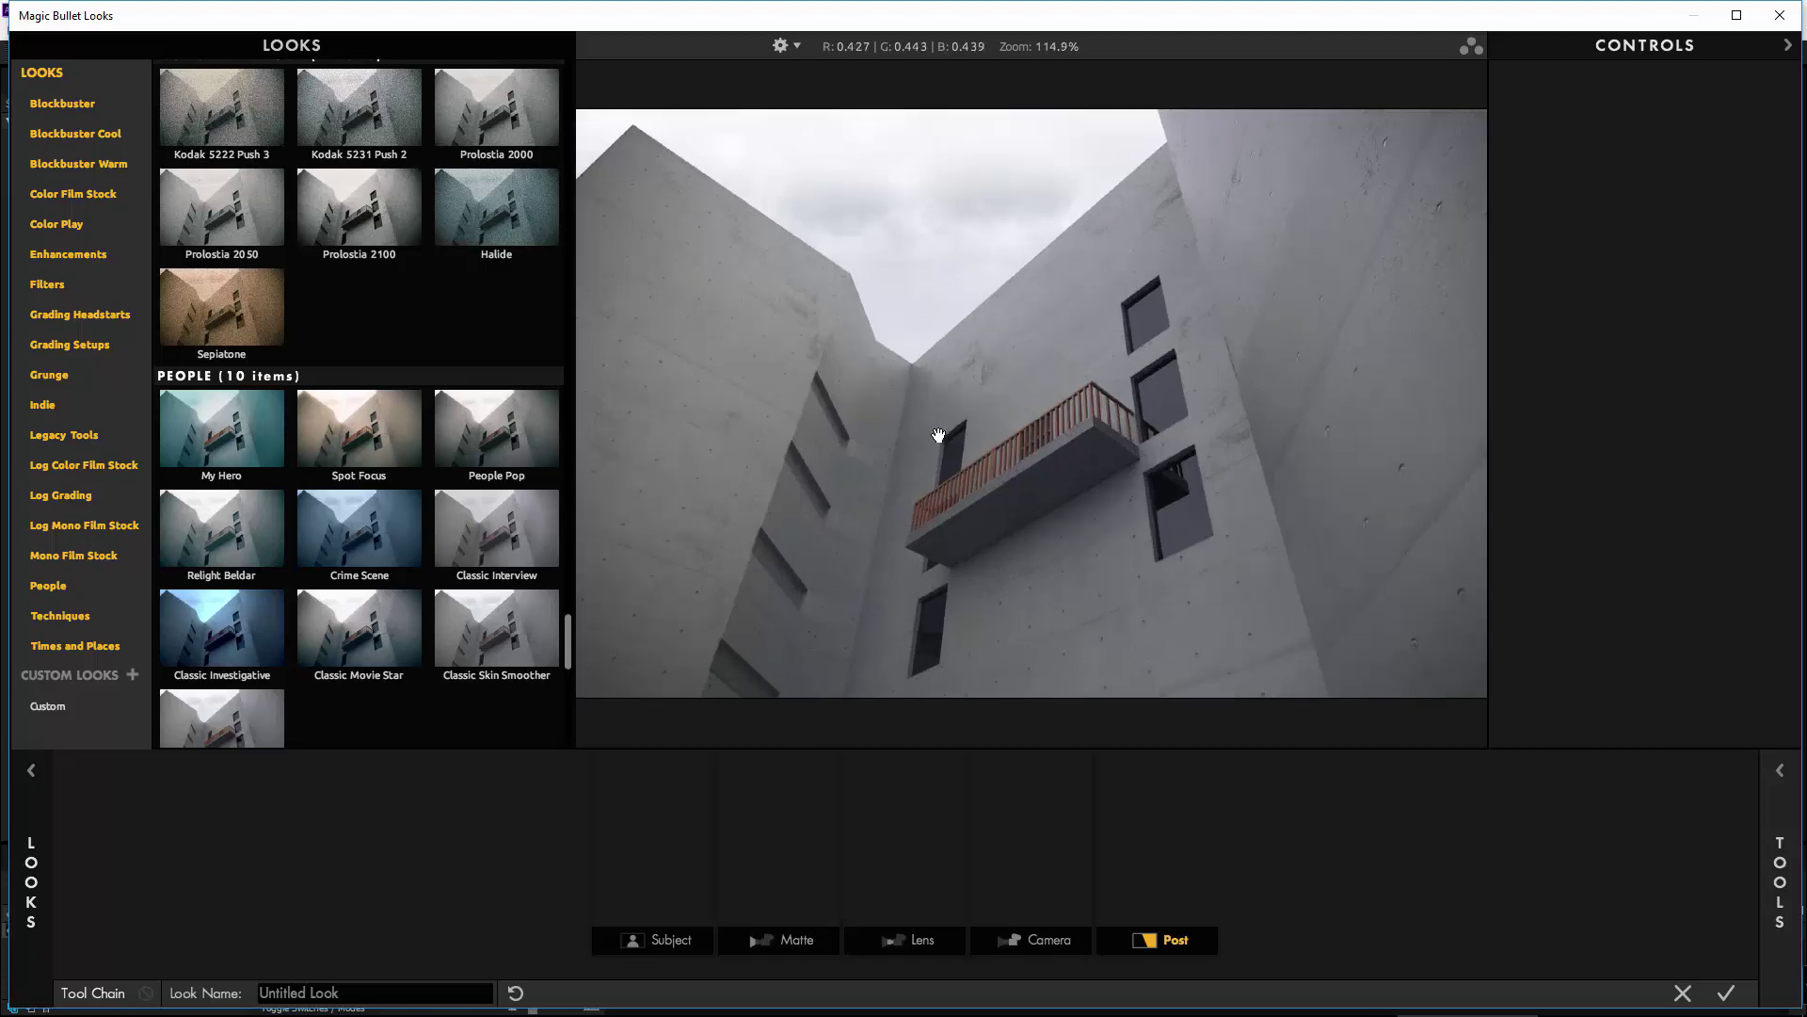
pyautogui.scroll(1, 938, 434)
# Try the Kodak 5222 Push 3, Kodak 5231 Push 2, Body Shop, Bunker, Chronometer and Live Die looks on the image.
pyautogui.click(246, 119)
pyautogui.click(302, 122)
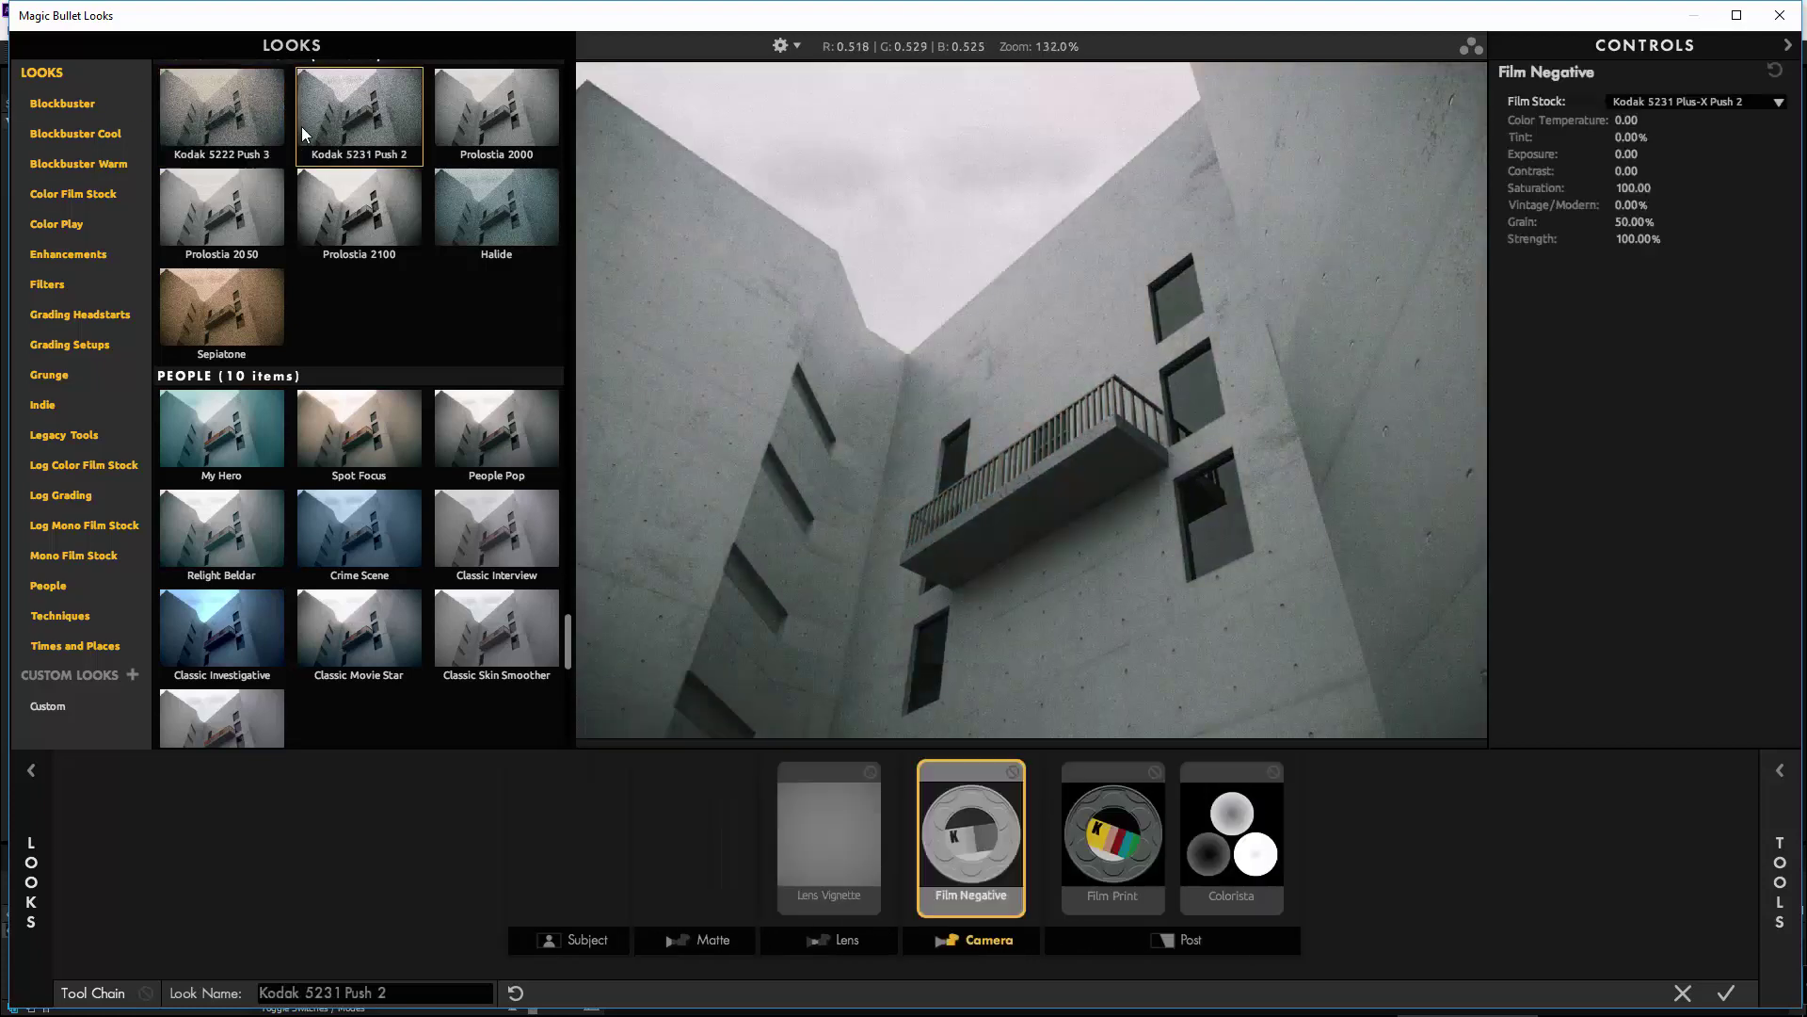
pyautogui.click(556, 622)
pyautogui.moveTo(571, 634); pyautogui.dragTo(587, 76)
pyautogui.click(237, 127)
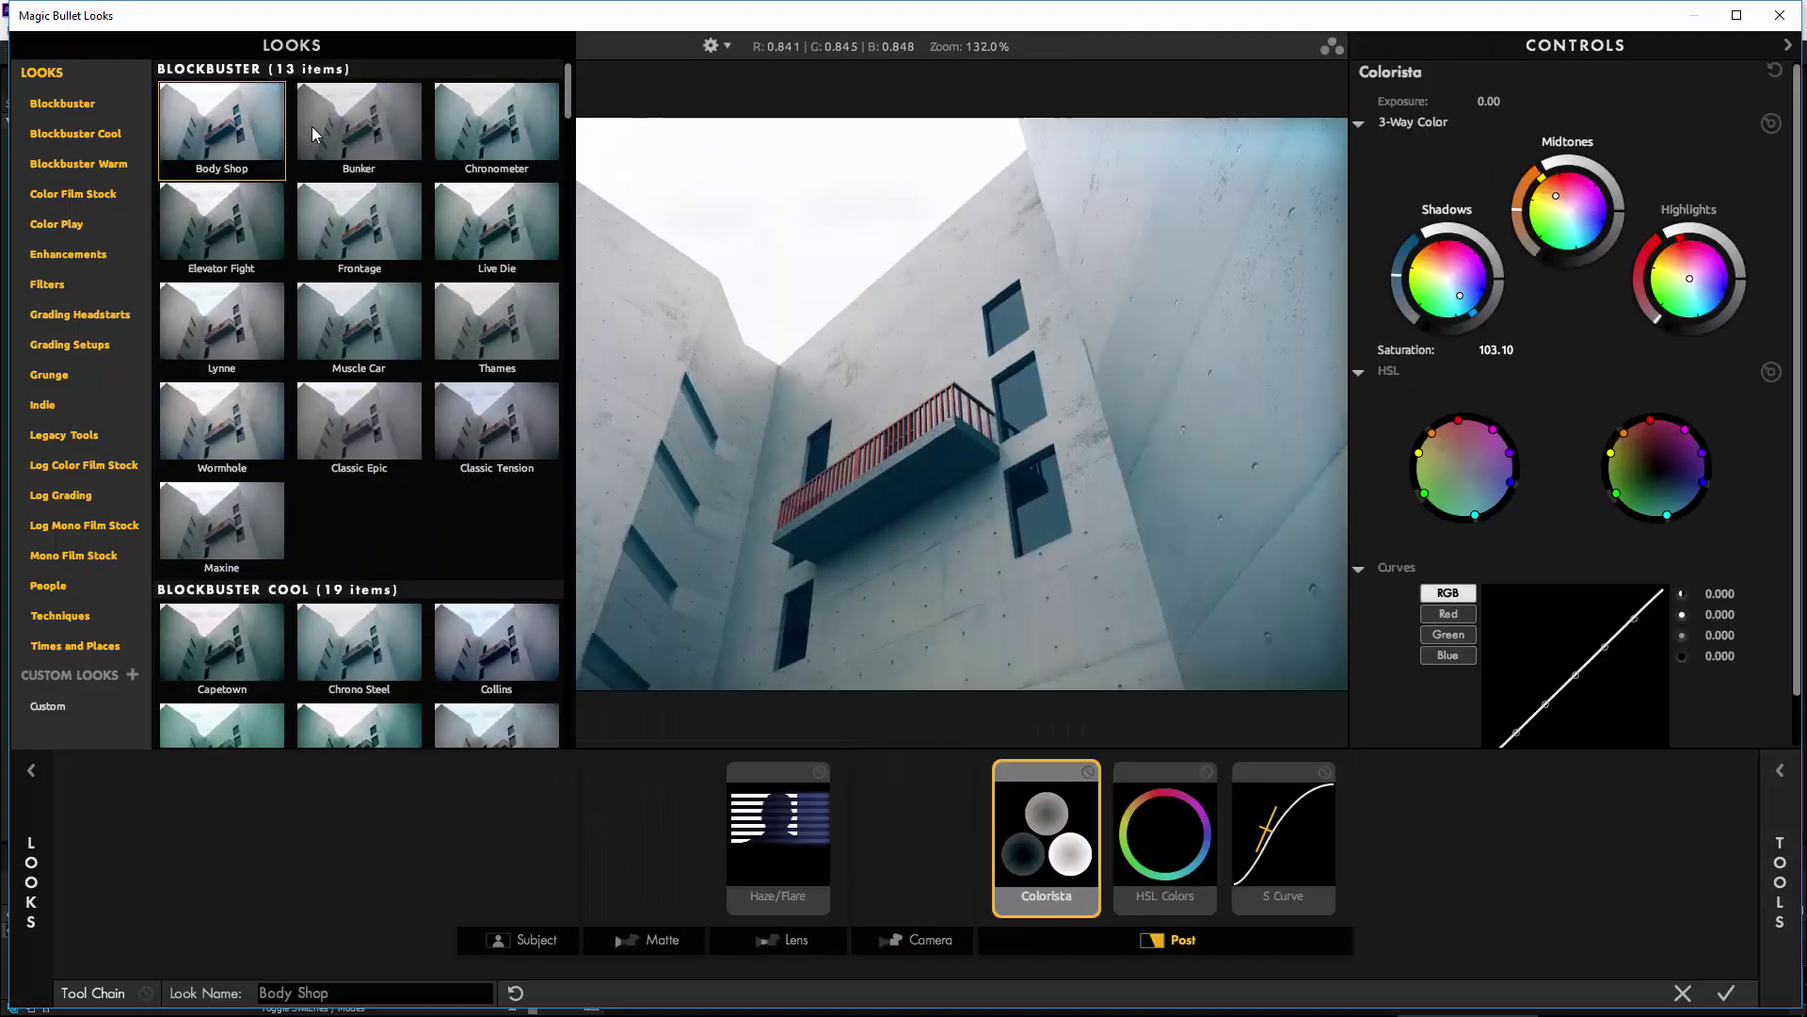
pyautogui.click(312, 132)
pyautogui.click(476, 150)
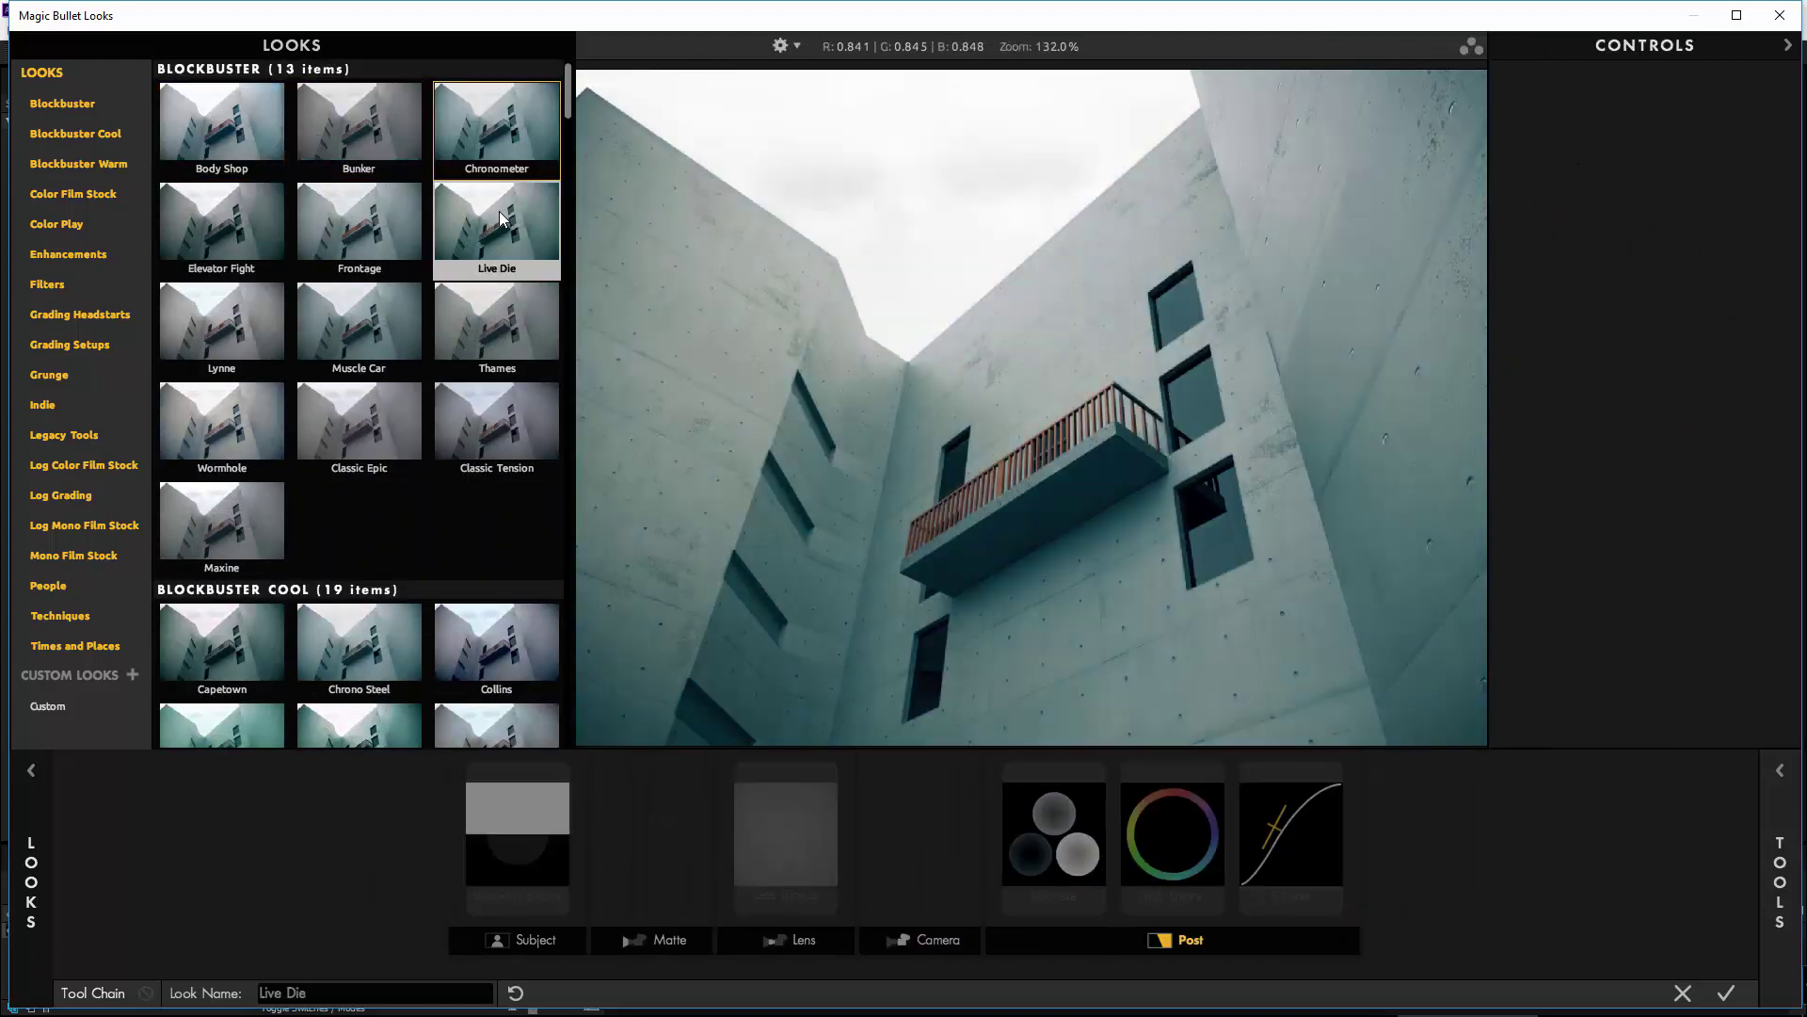
pyautogui.click(499, 224)
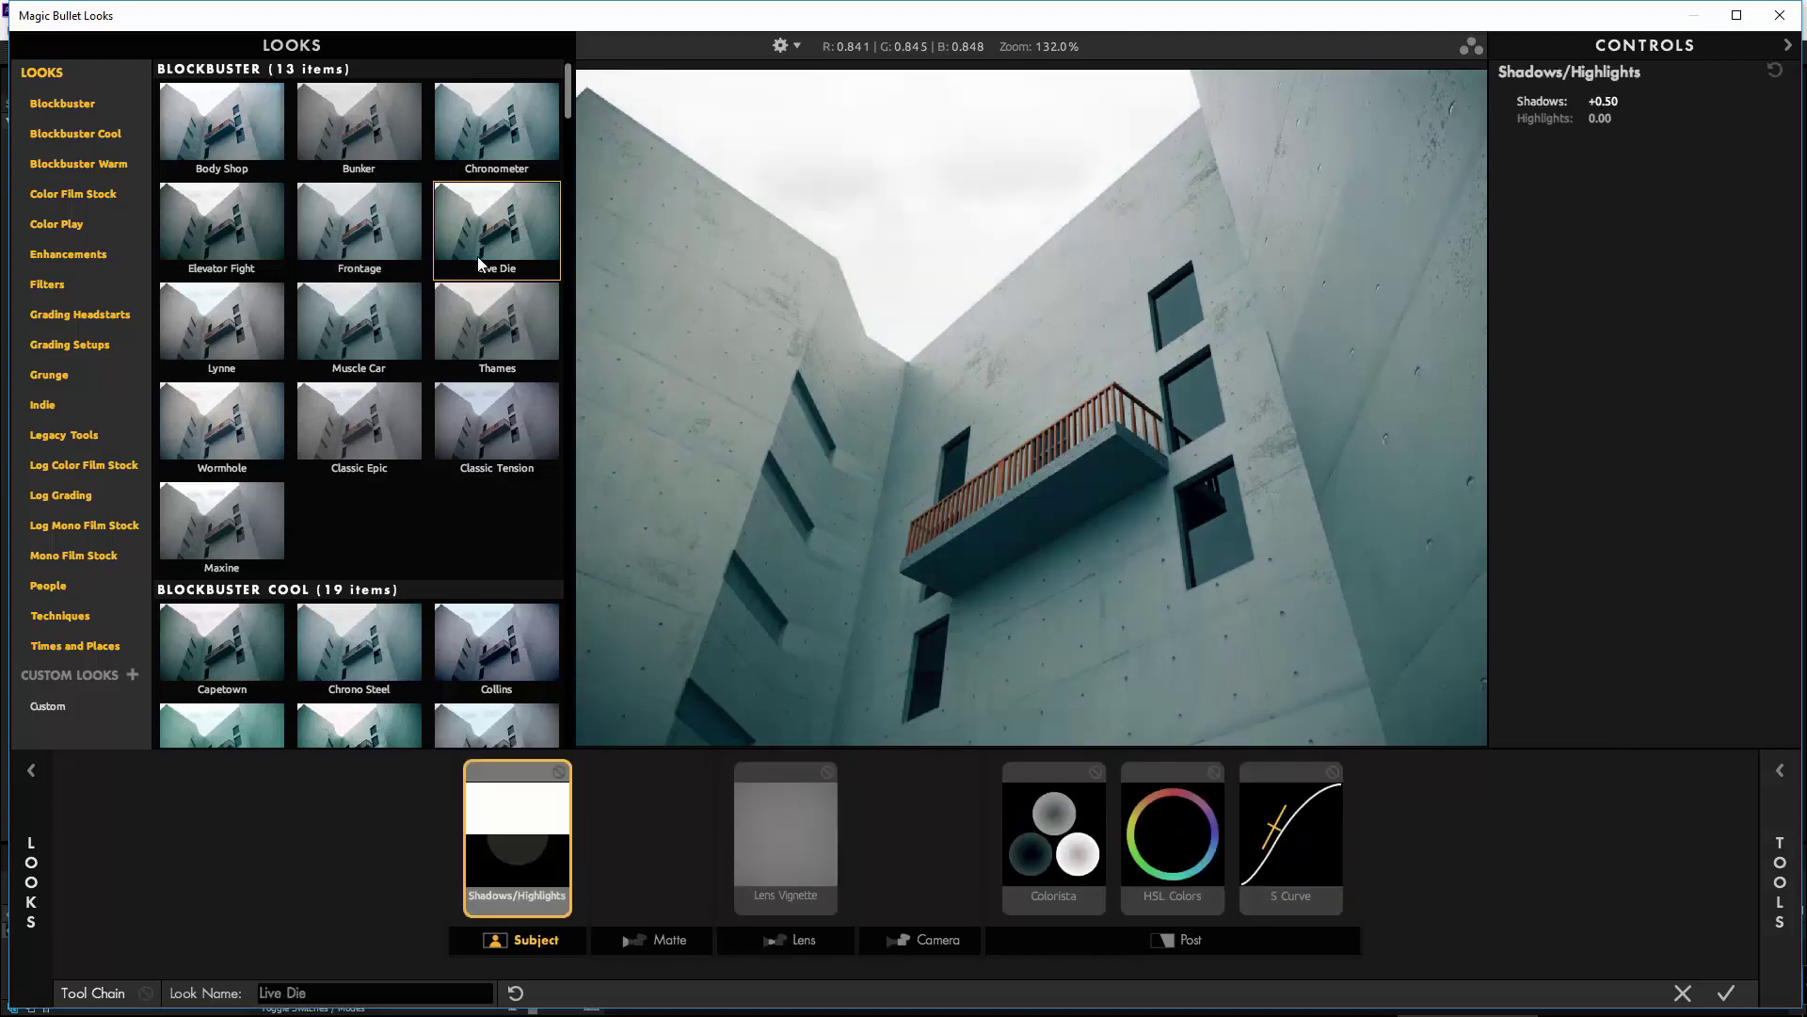
# Try the Blockbuster looks Frontage, Elevator Fight, Lynne, Muscle Car, Thames, Classic Tension and Maxine on the image.
pyautogui.click(348, 227)
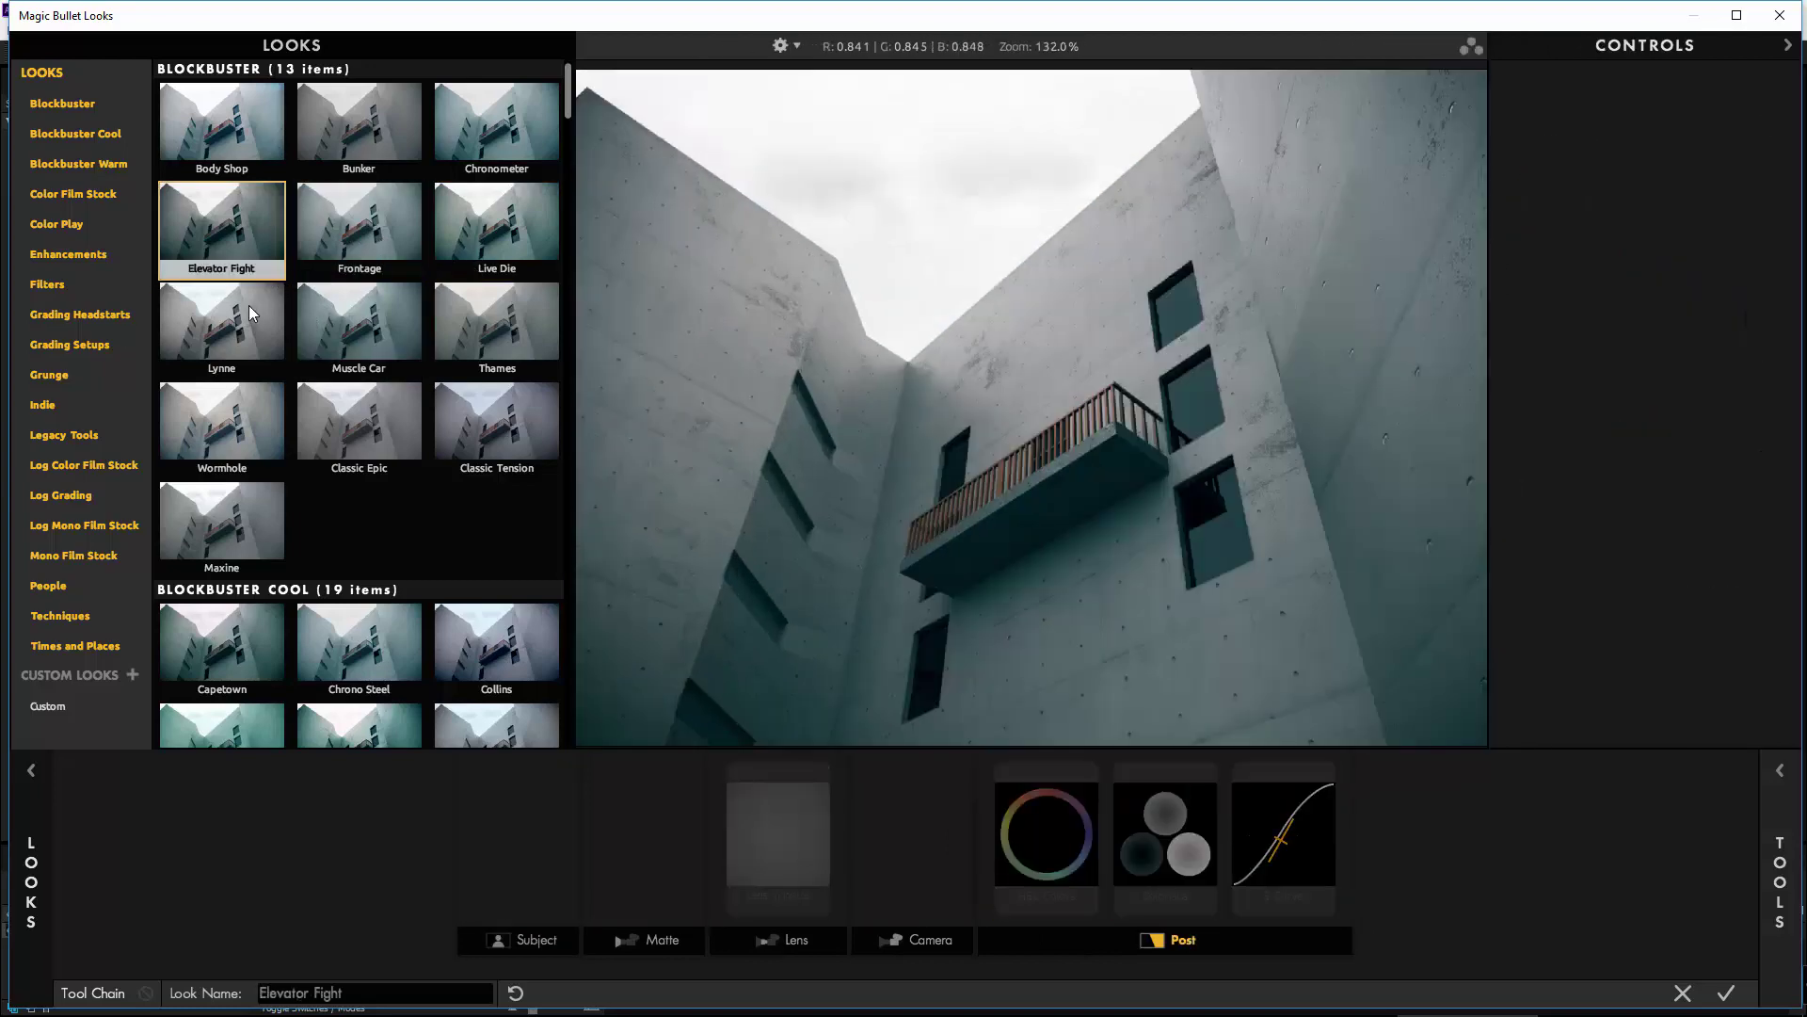
pyautogui.click(248, 305)
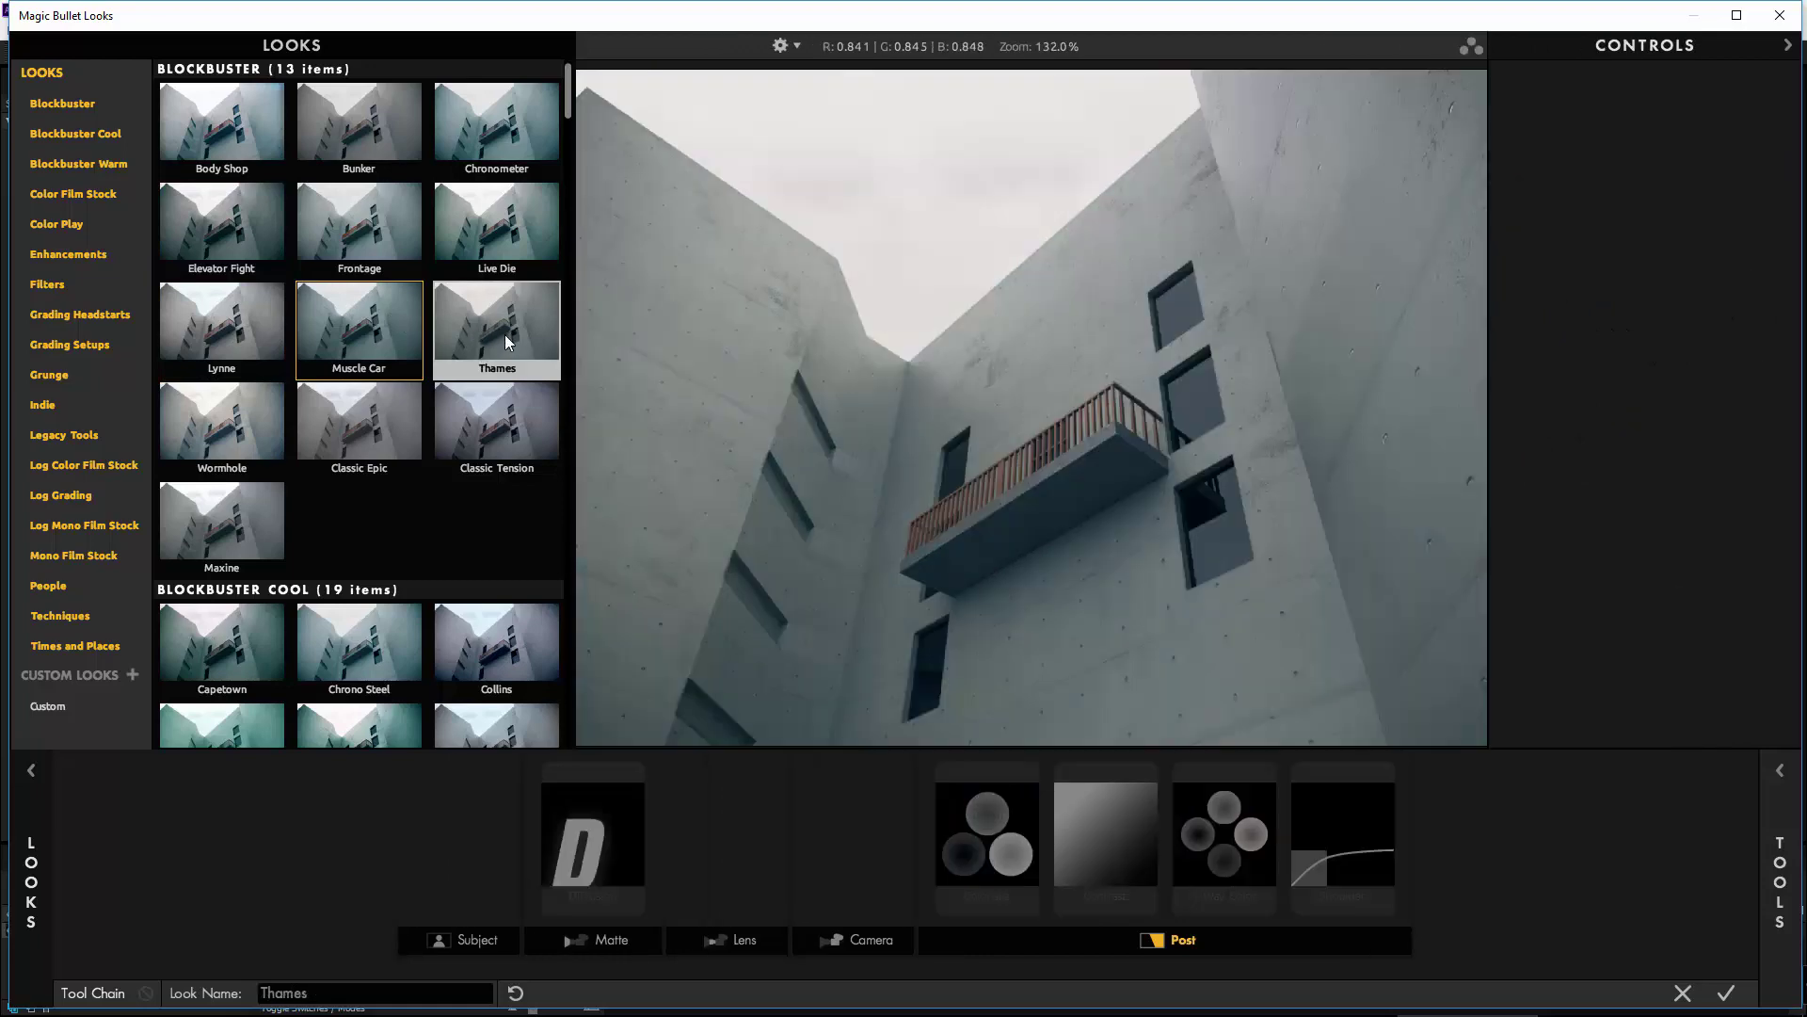
pyautogui.click(504, 335)
pyautogui.click(482, 433)
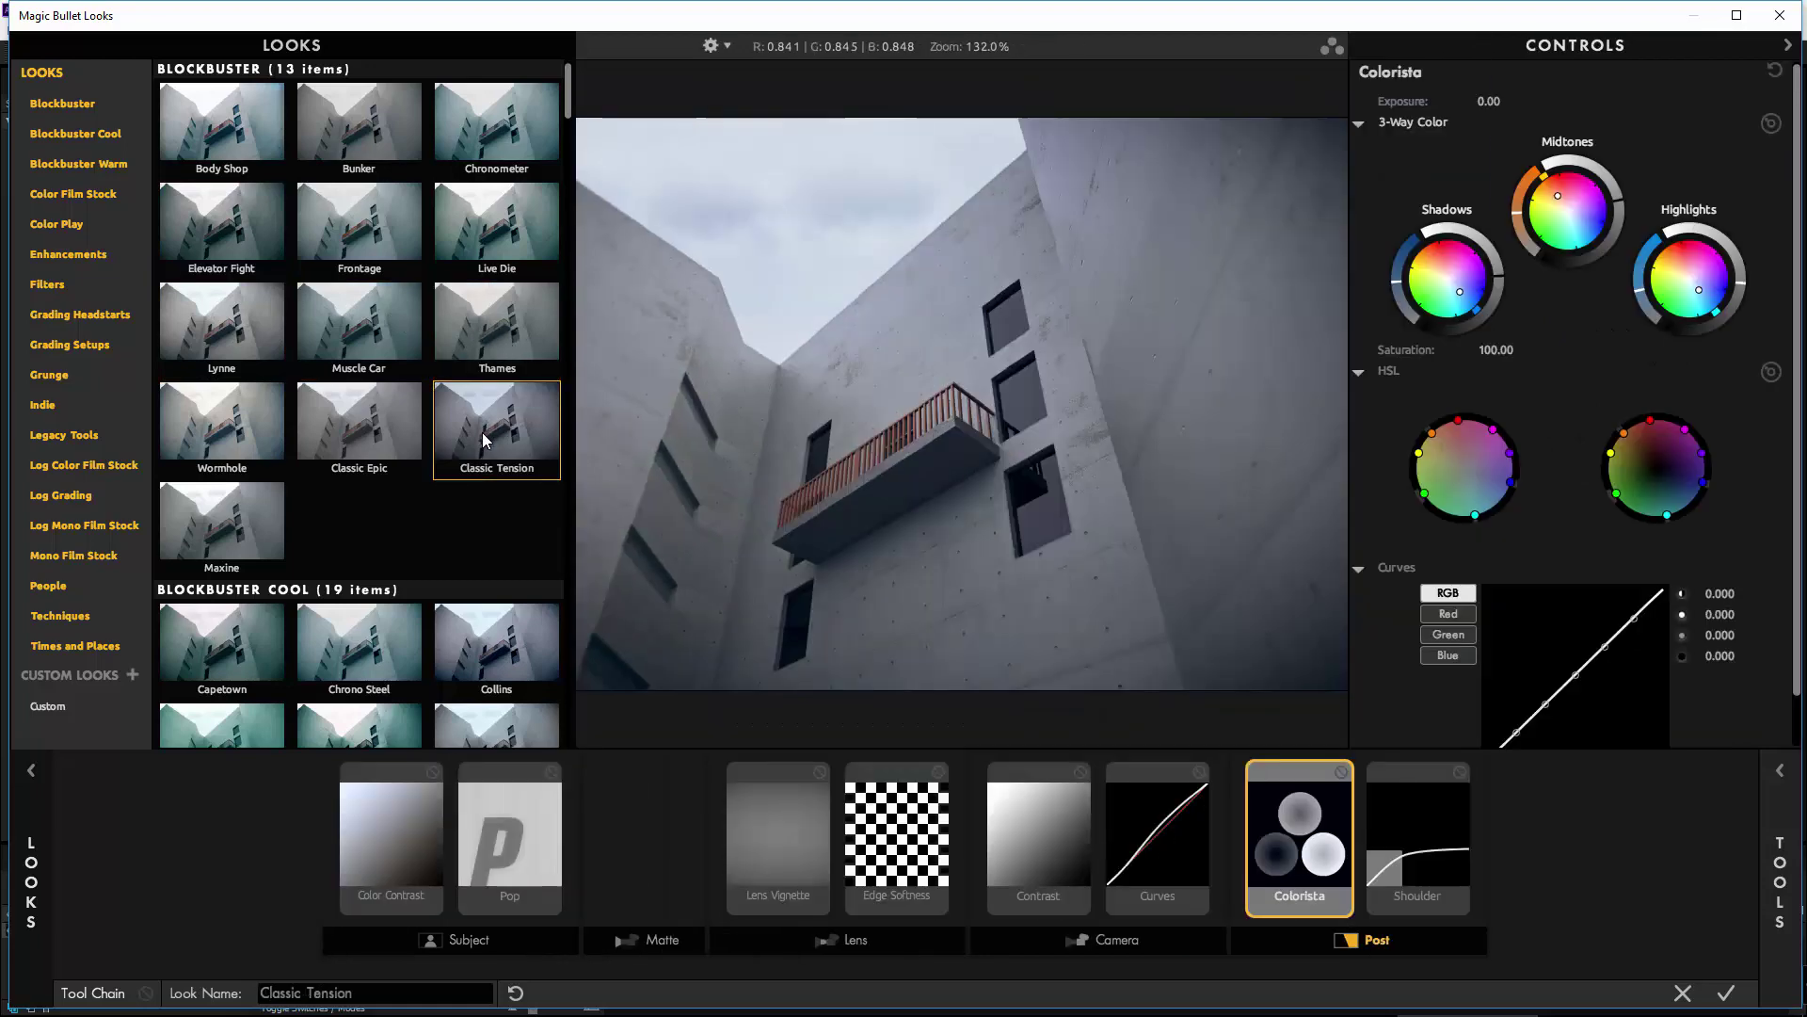
pyautogui.scroll(-1, 416, 404)
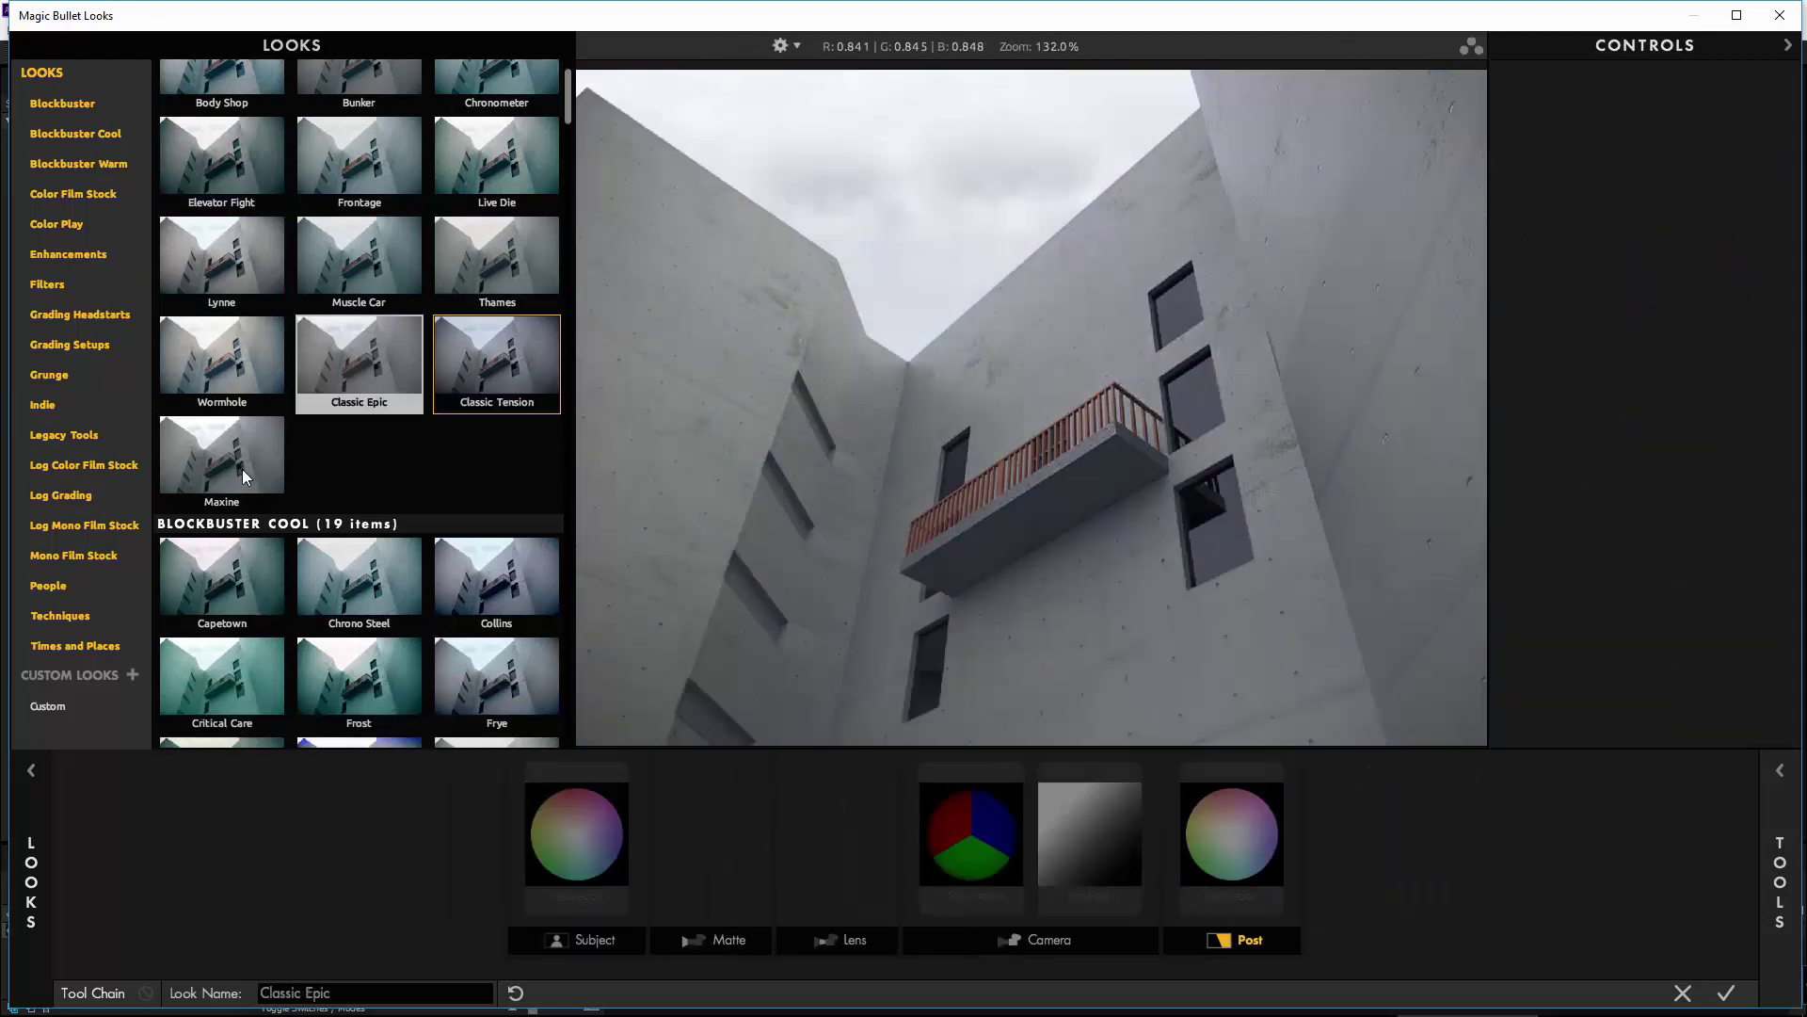
pyautogui.click(241, 457)
pyautogui.scroll(1, 243, 454)
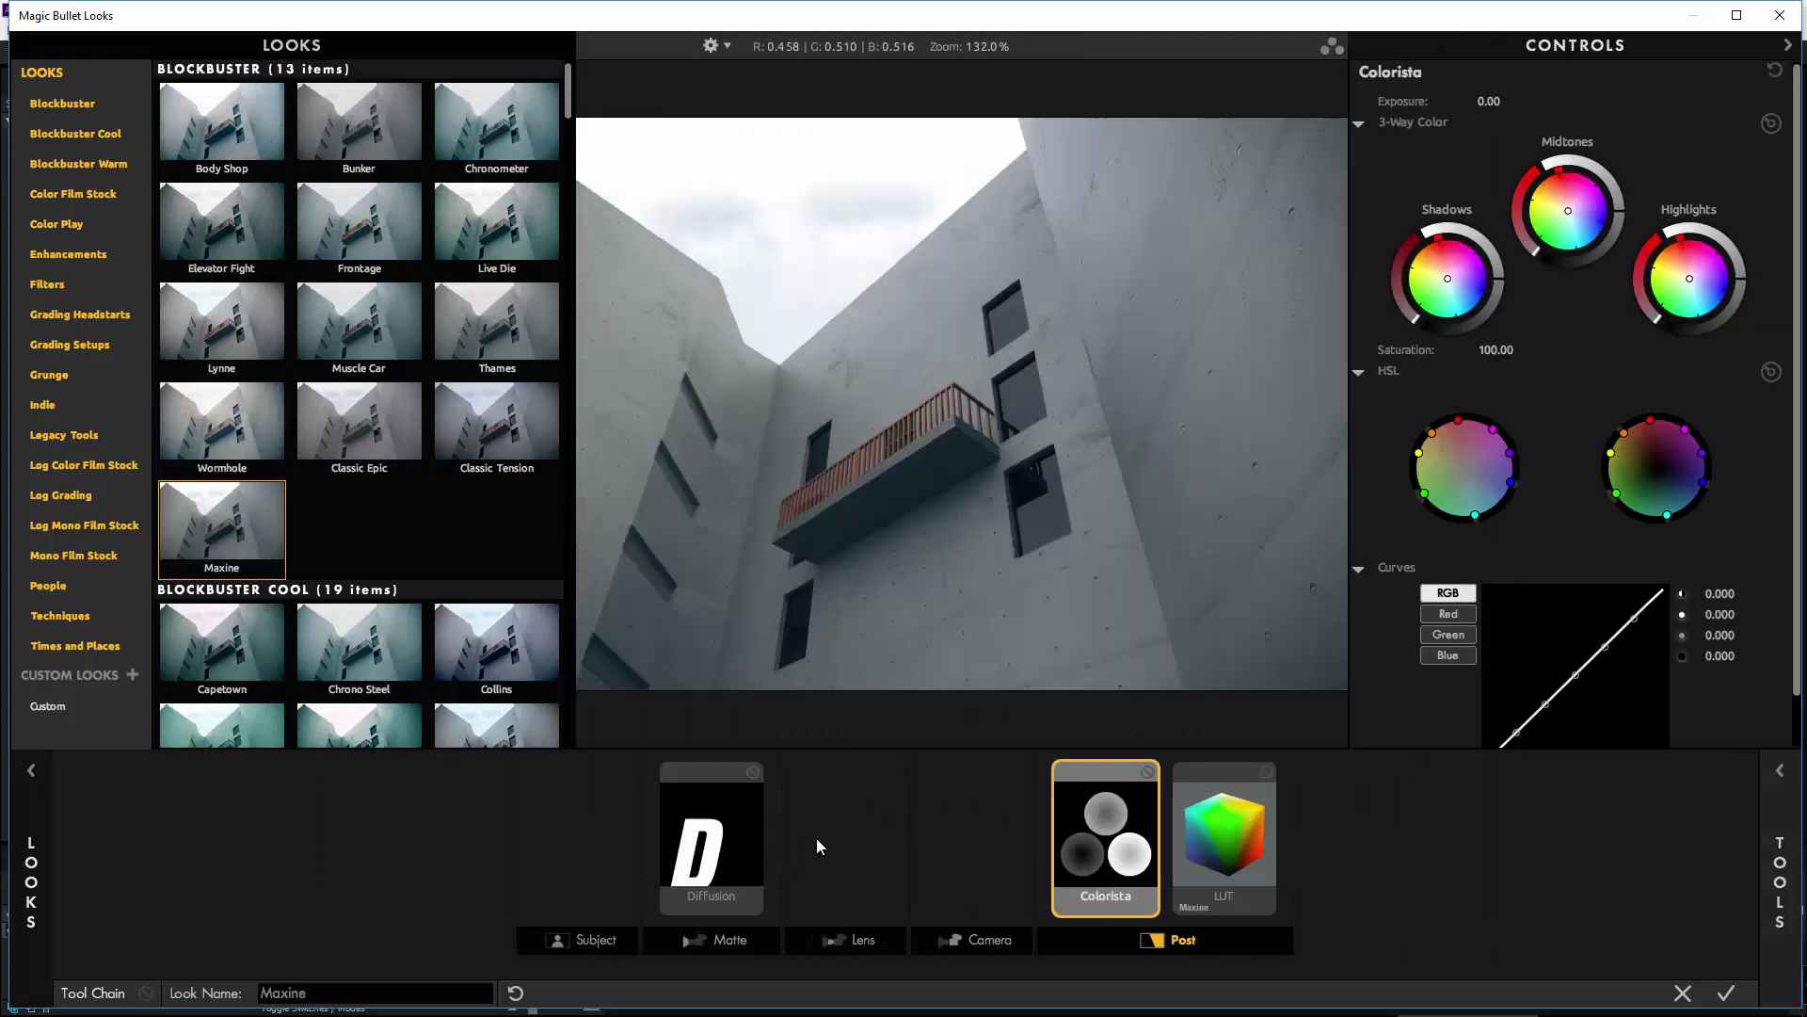
# Maximize the Magic Bullet Looks window and collapse the list of preset looks.
pyautogui.click(816, 838)
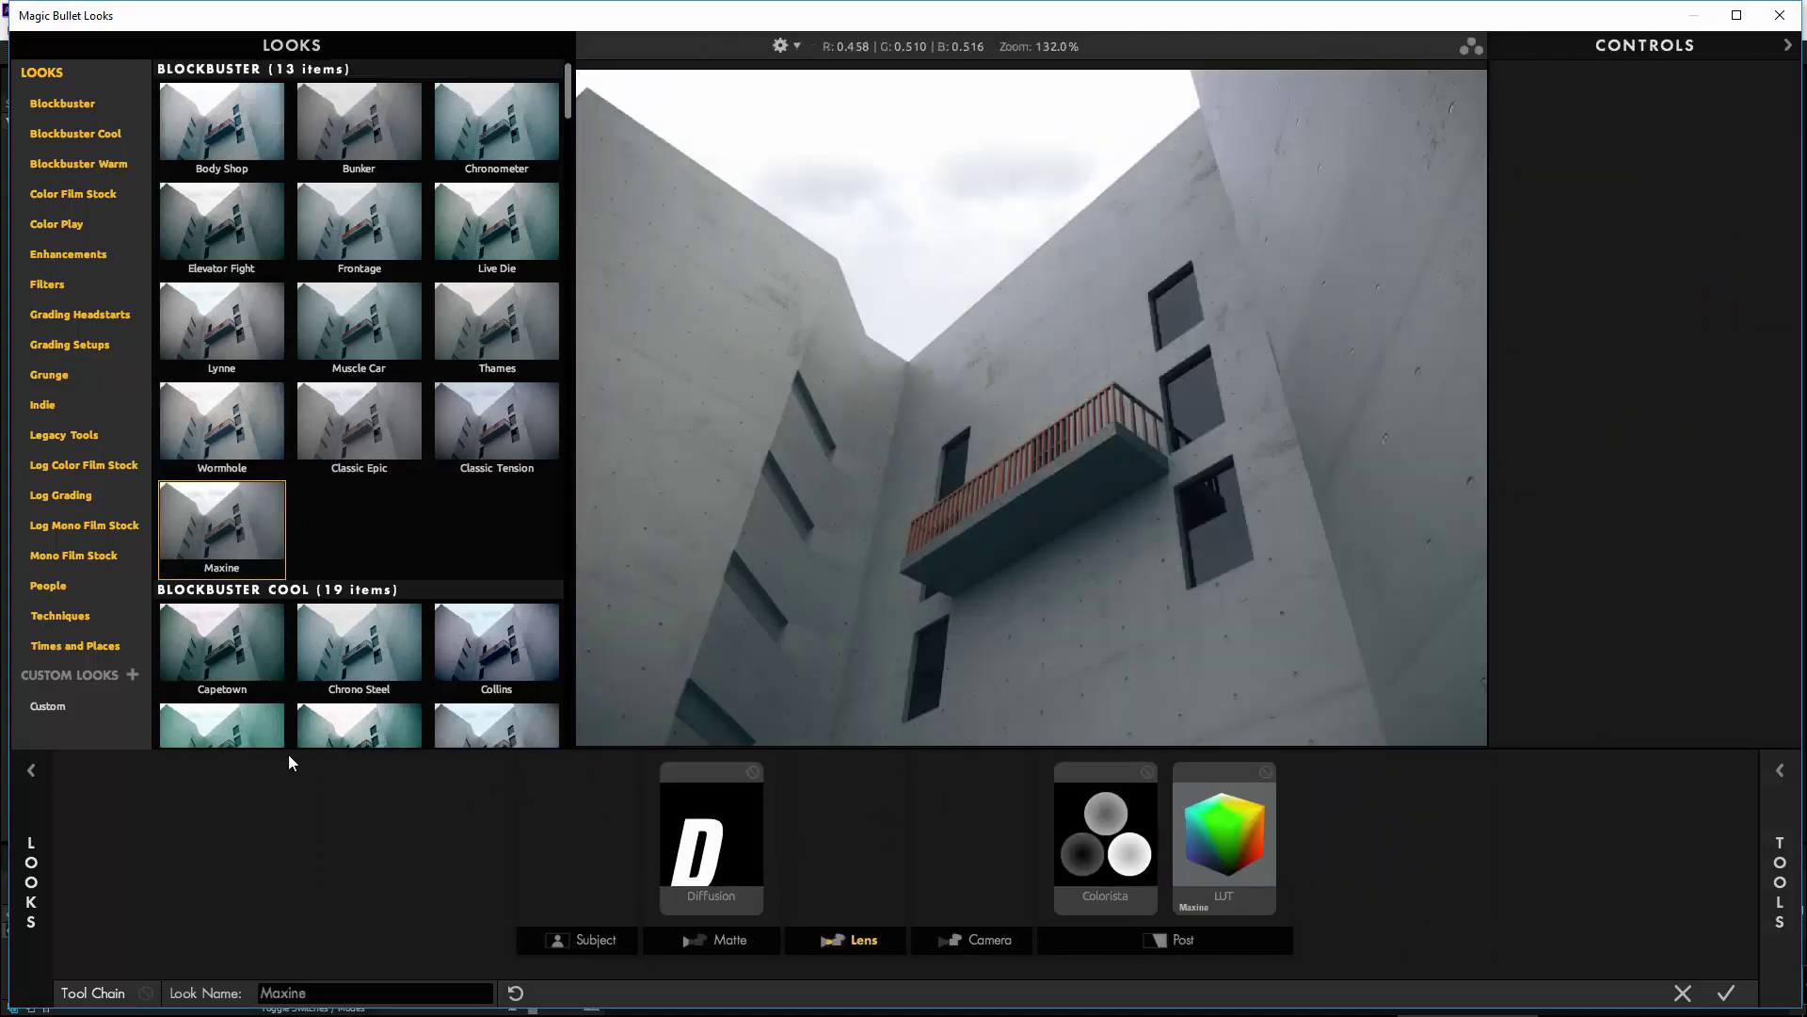
pyautogui.doubleClick(229, 17)
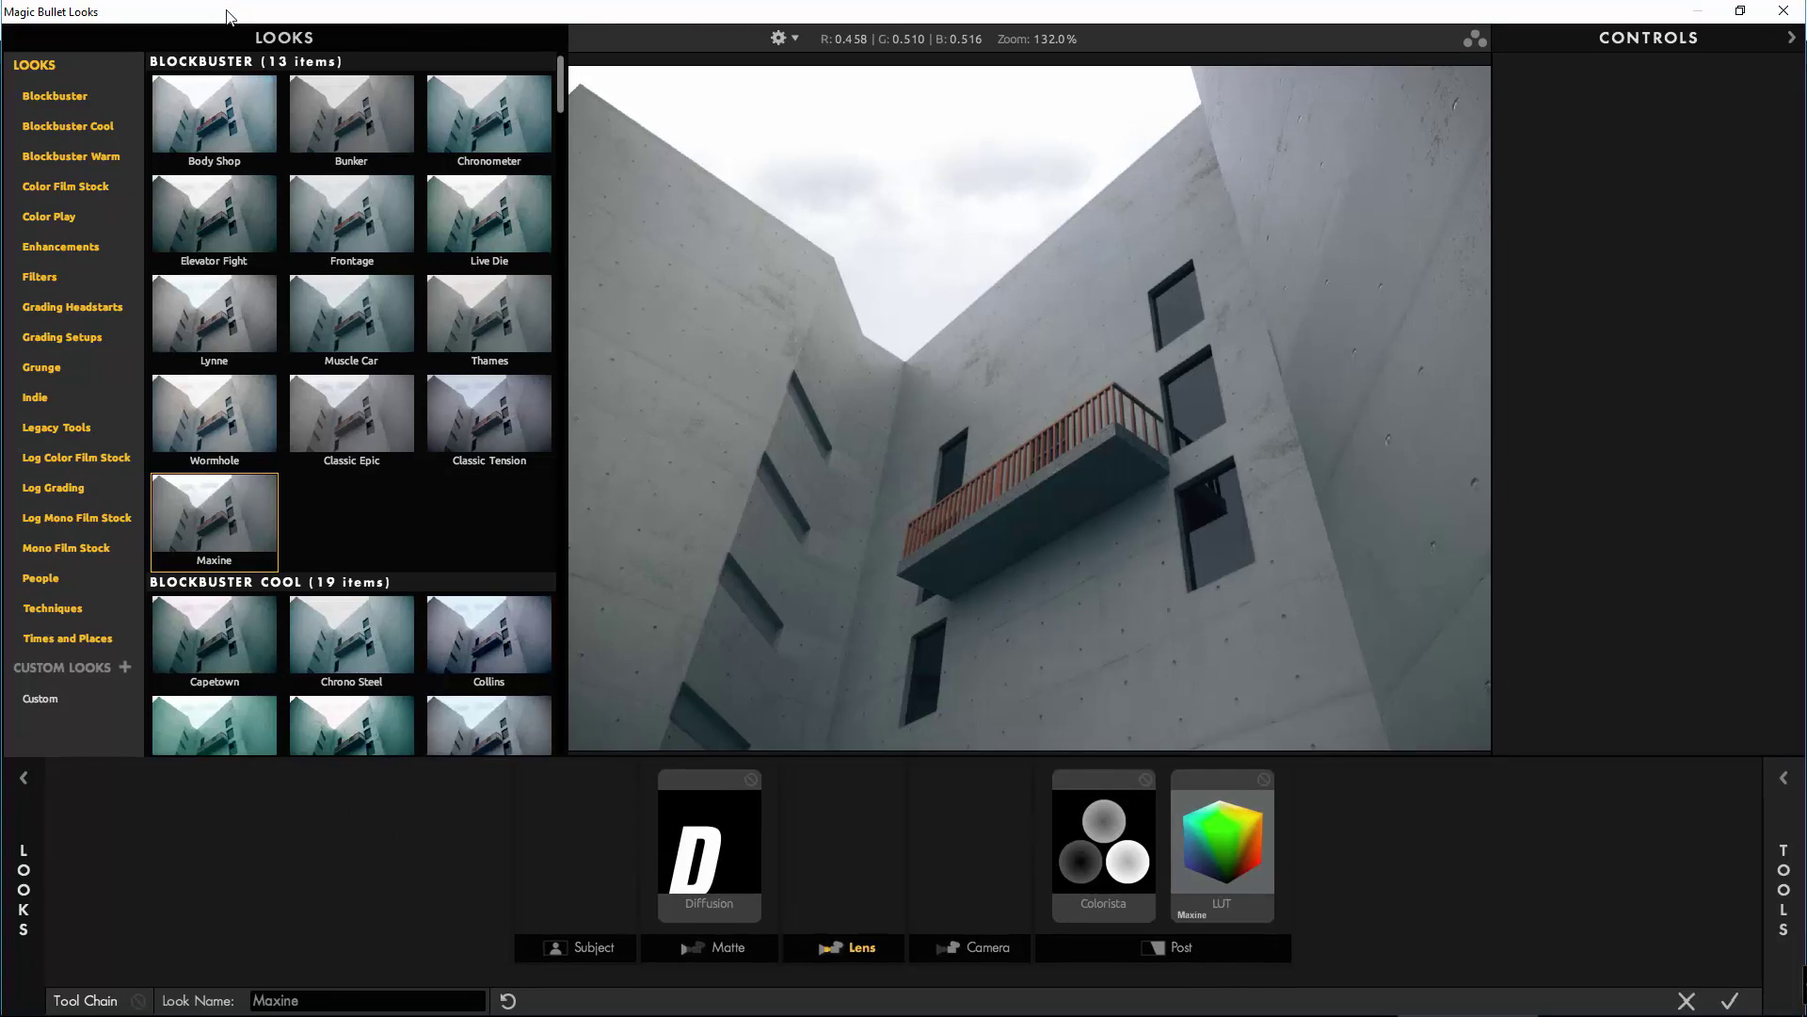
pyautogui.click(26, 778)
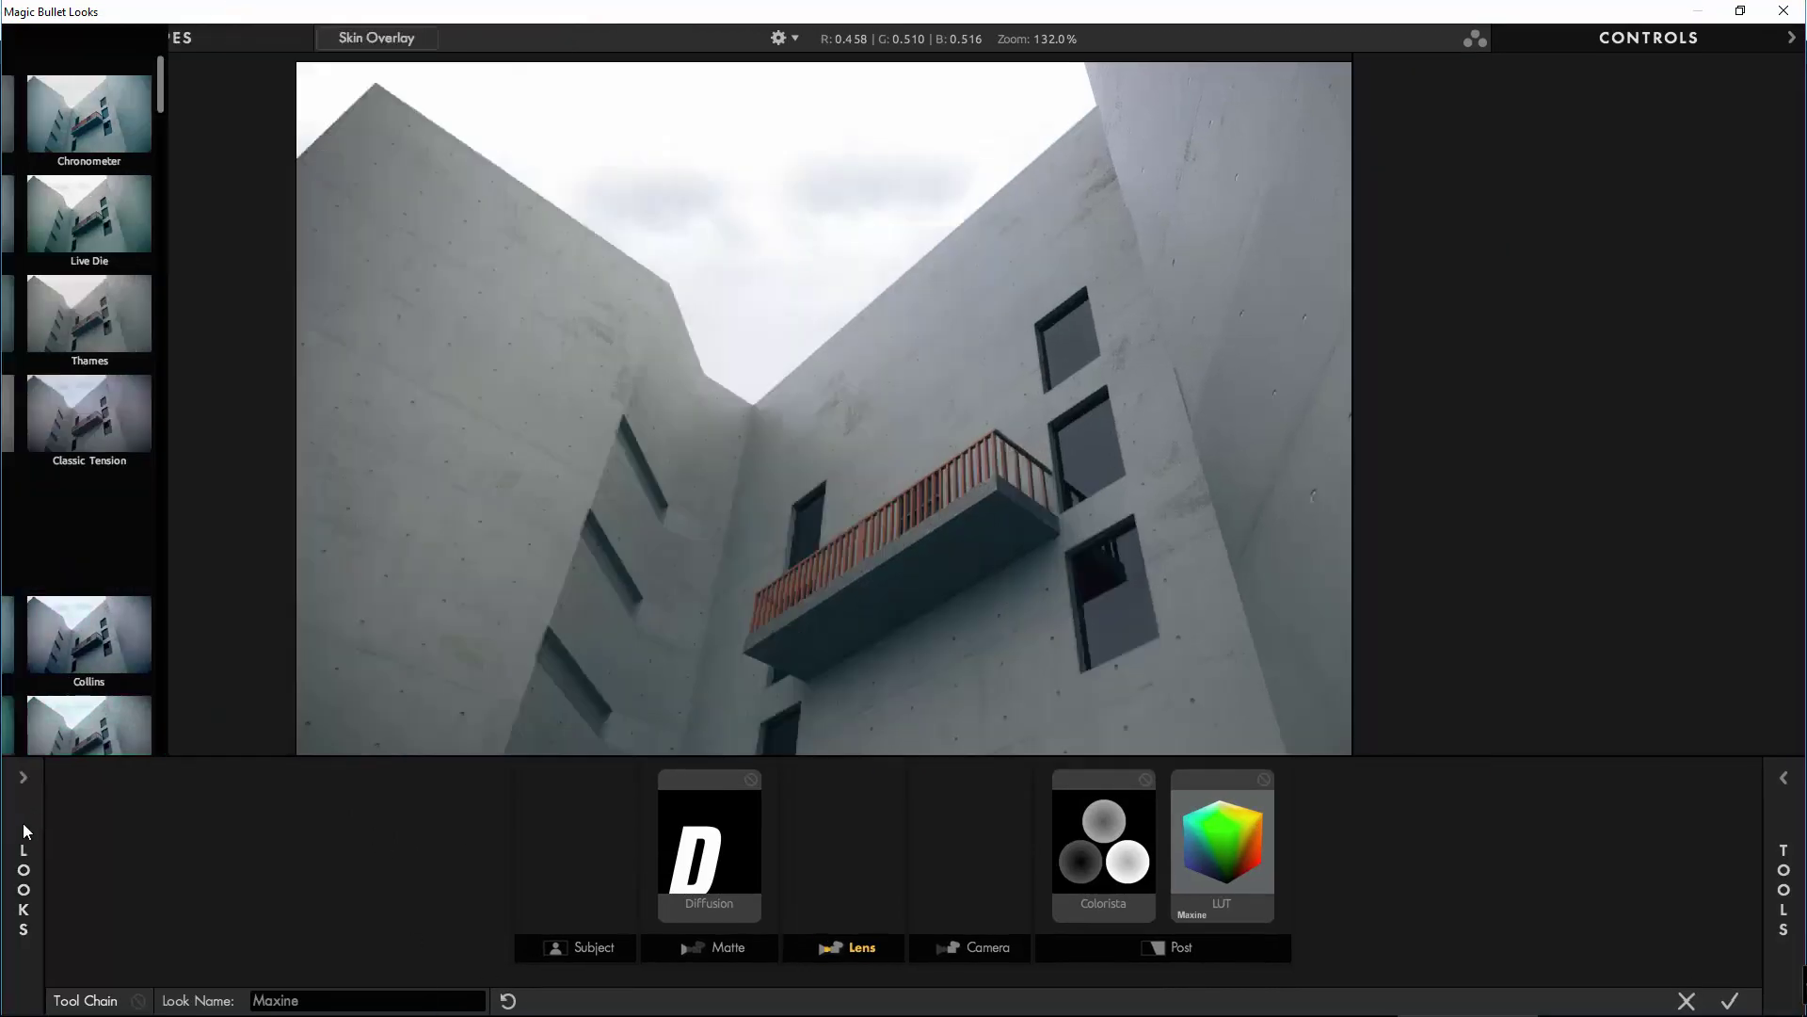
# Remove the Diffusion, Colorista and LUT tools of the Maxine look from the tool chain.
pyautogui.click(735, 853)
pyautogui.press('Delete')
pyautogui.click(1073, 851)
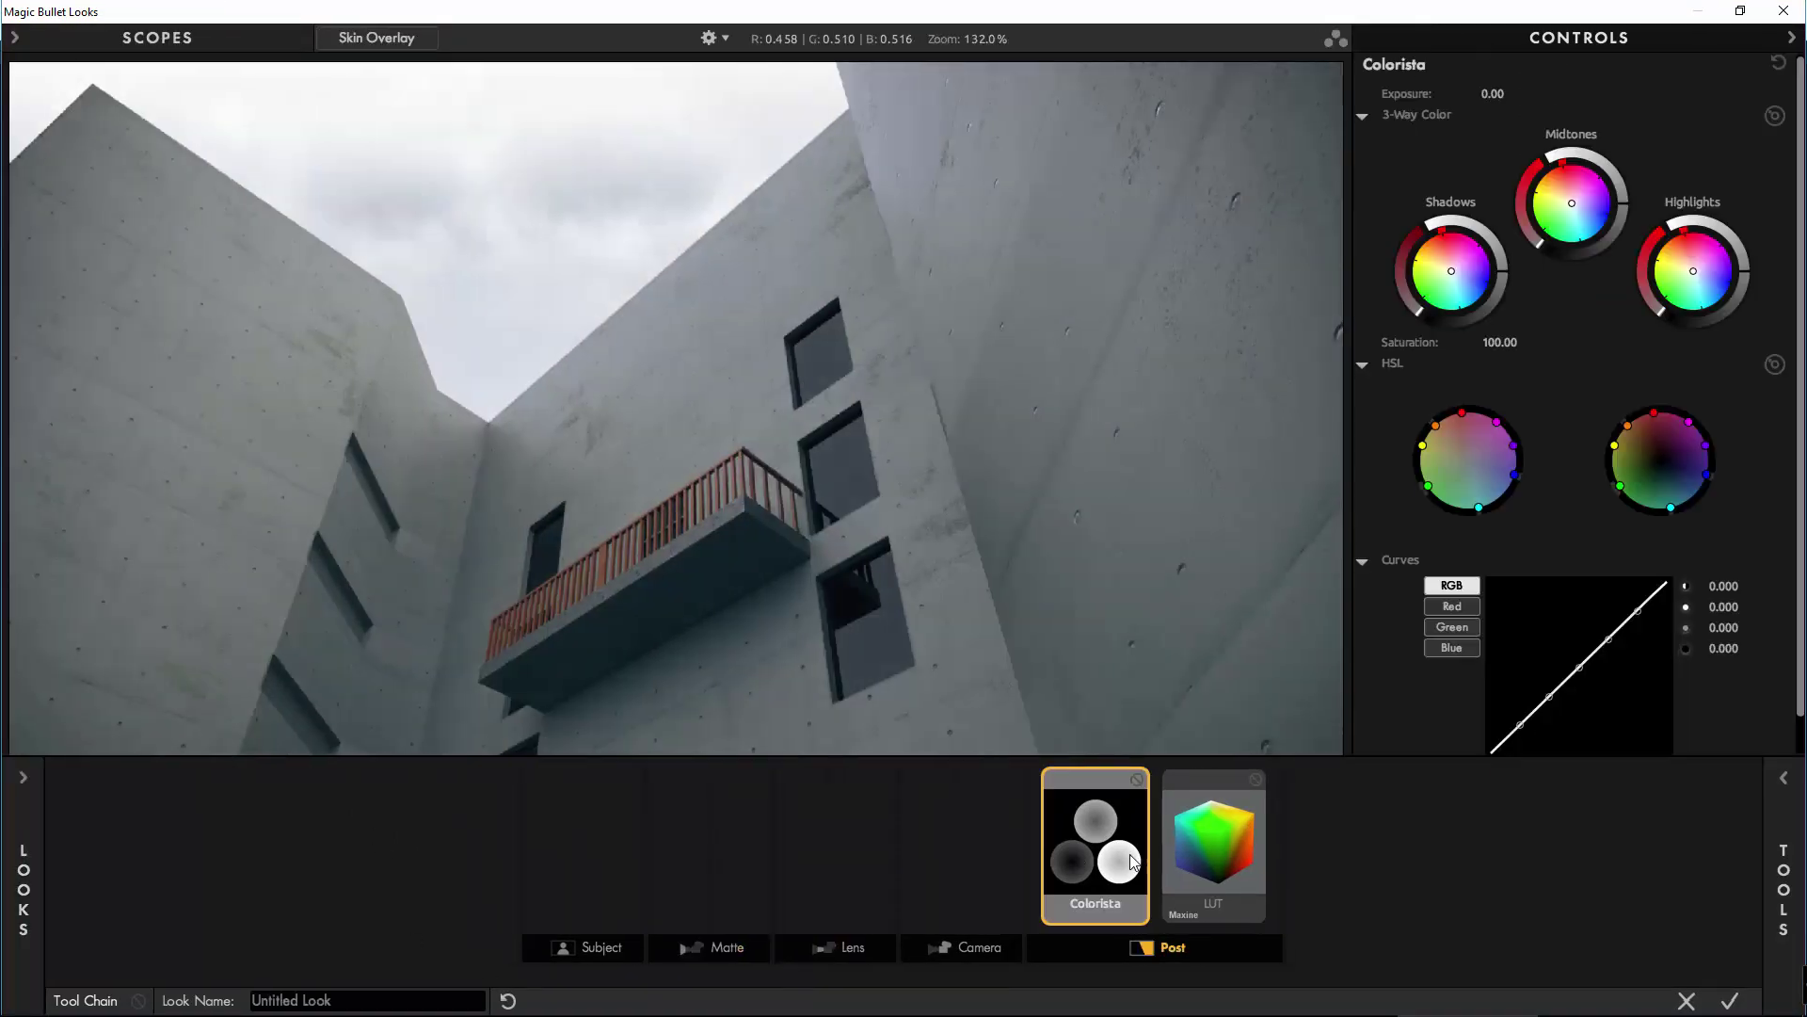
pyautogui.press('Delete')
pyautogui.click(1154, 855)
pyautogui.press('Delete')
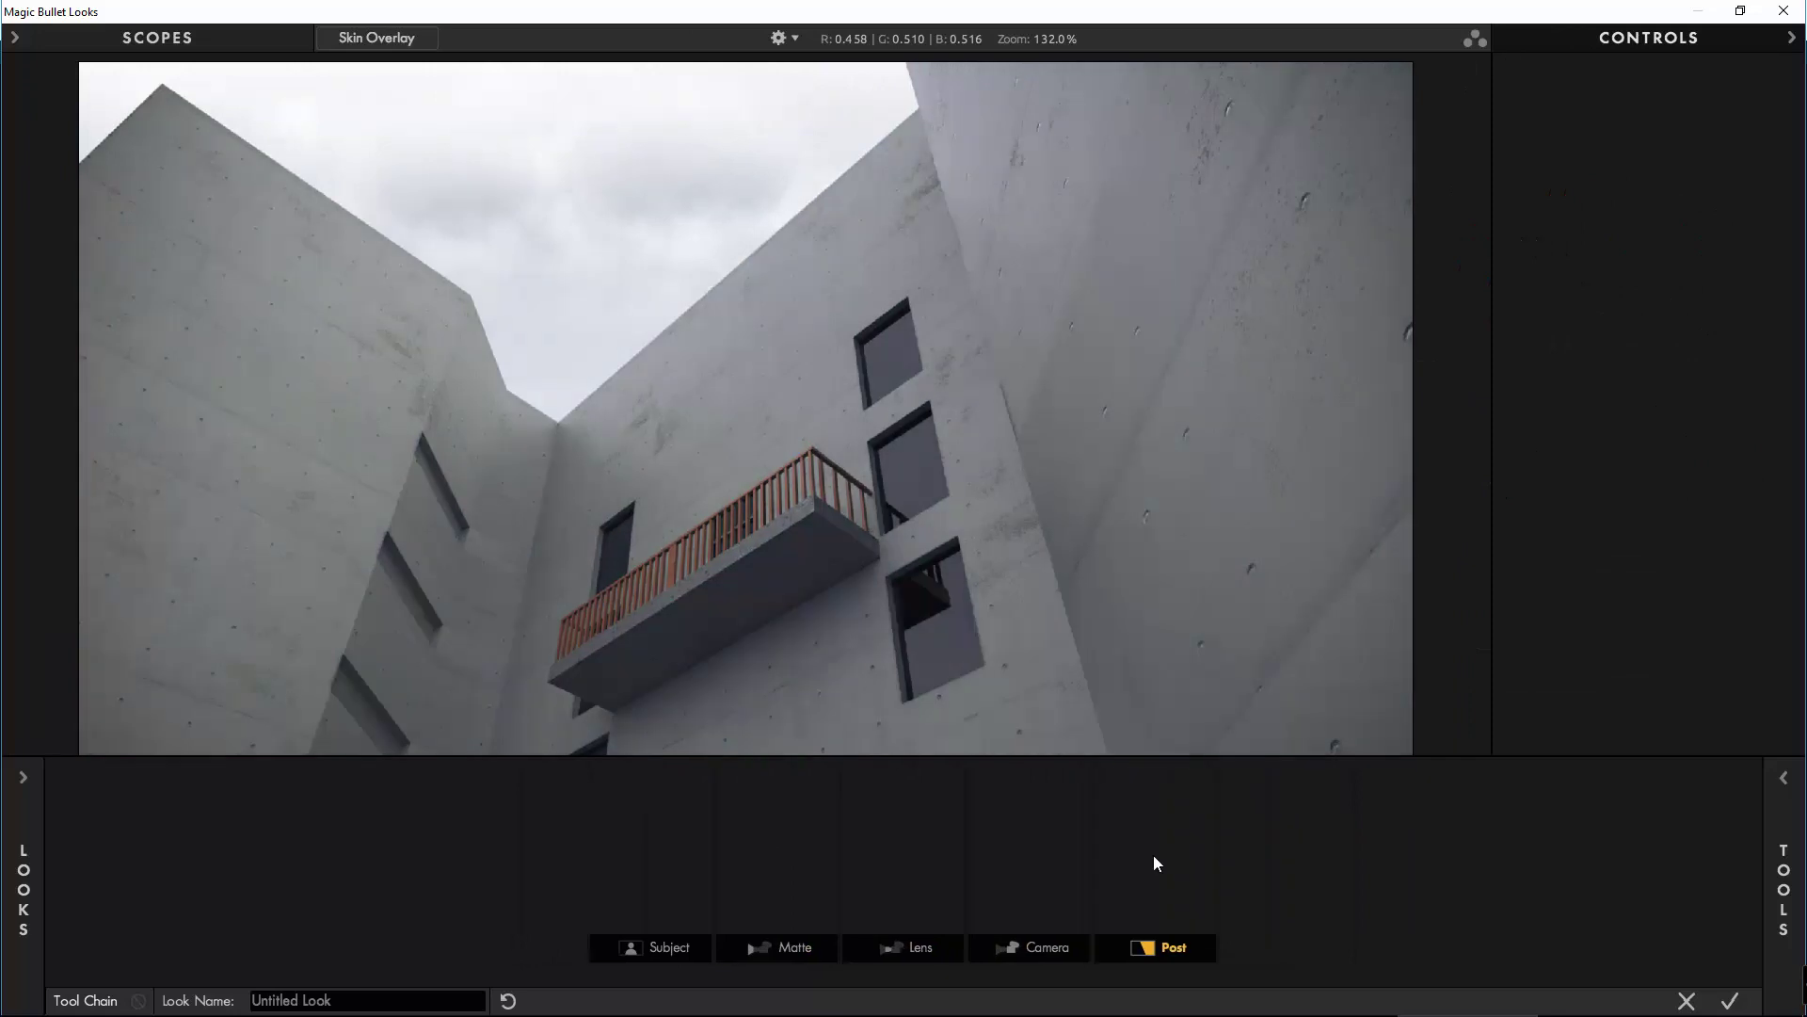
# Add an HSL Colors tool to the Post stage of the tool chain and show its controls.
pyautogui.click(1787, 852)
pyautogui.moveTo(1634, 489); pyautogui.dragTo(1100, 881)
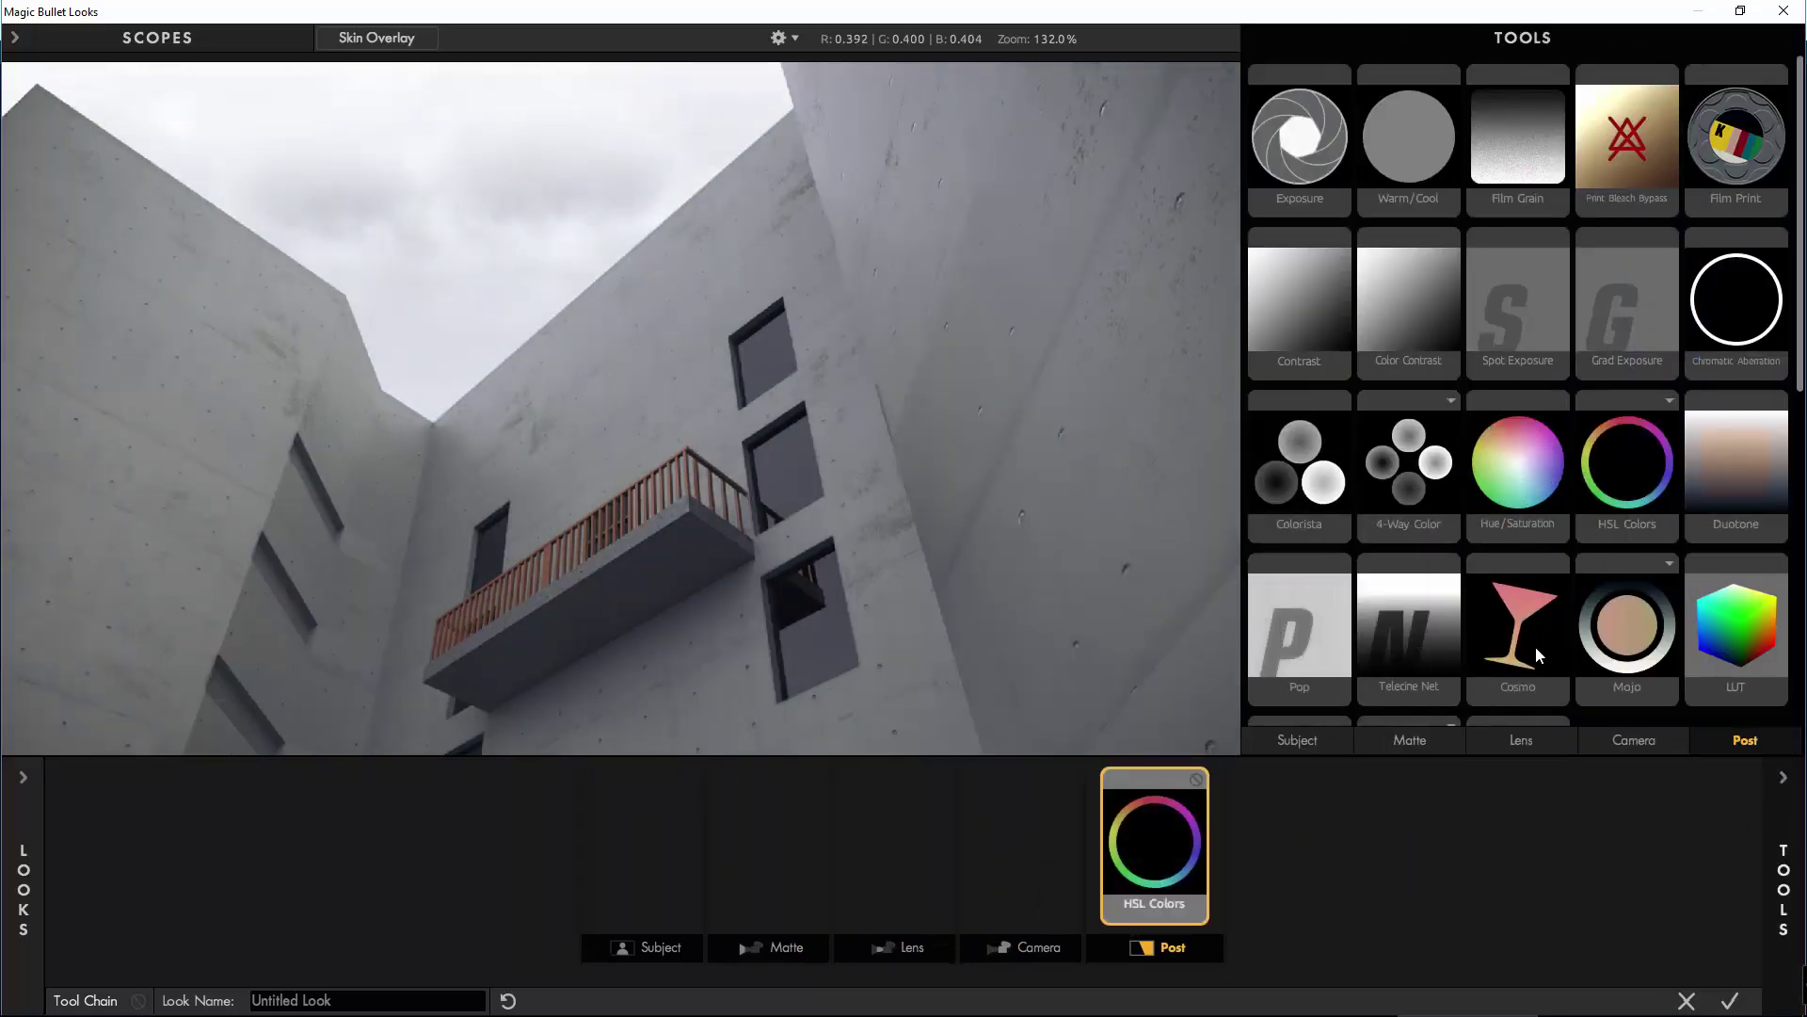
pyautogui.click(1780, 814)
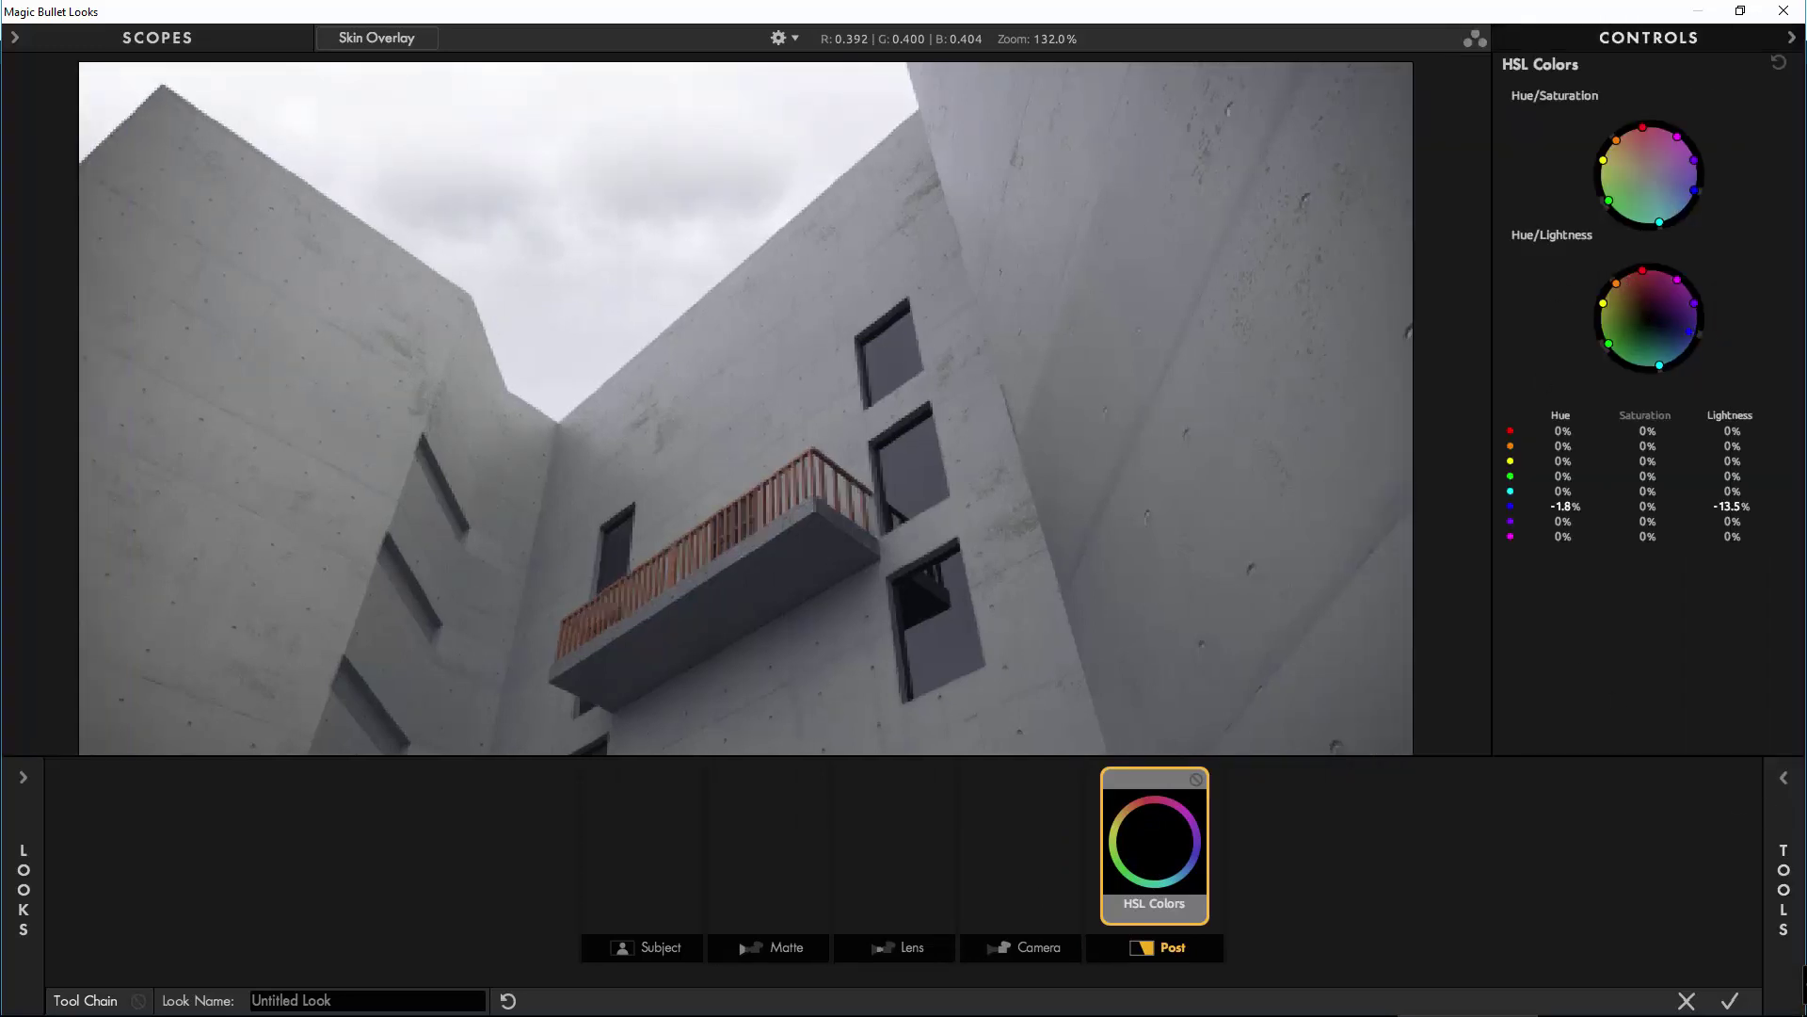
# In HSL Colors, set blue lightness to -96.8%, purple hue to +15.2% and purple lightness to -58.9%, and reduce the blue saturation.
pyautogui.moveTo(1693, 331)
pyautogui.mouseDown()
pyautogui.moveTo(1651, 319)
pyautogui.moveTo(1681, 303)
pyautogui.moveTo(1668, 310)
pyautogui.mouseUp()
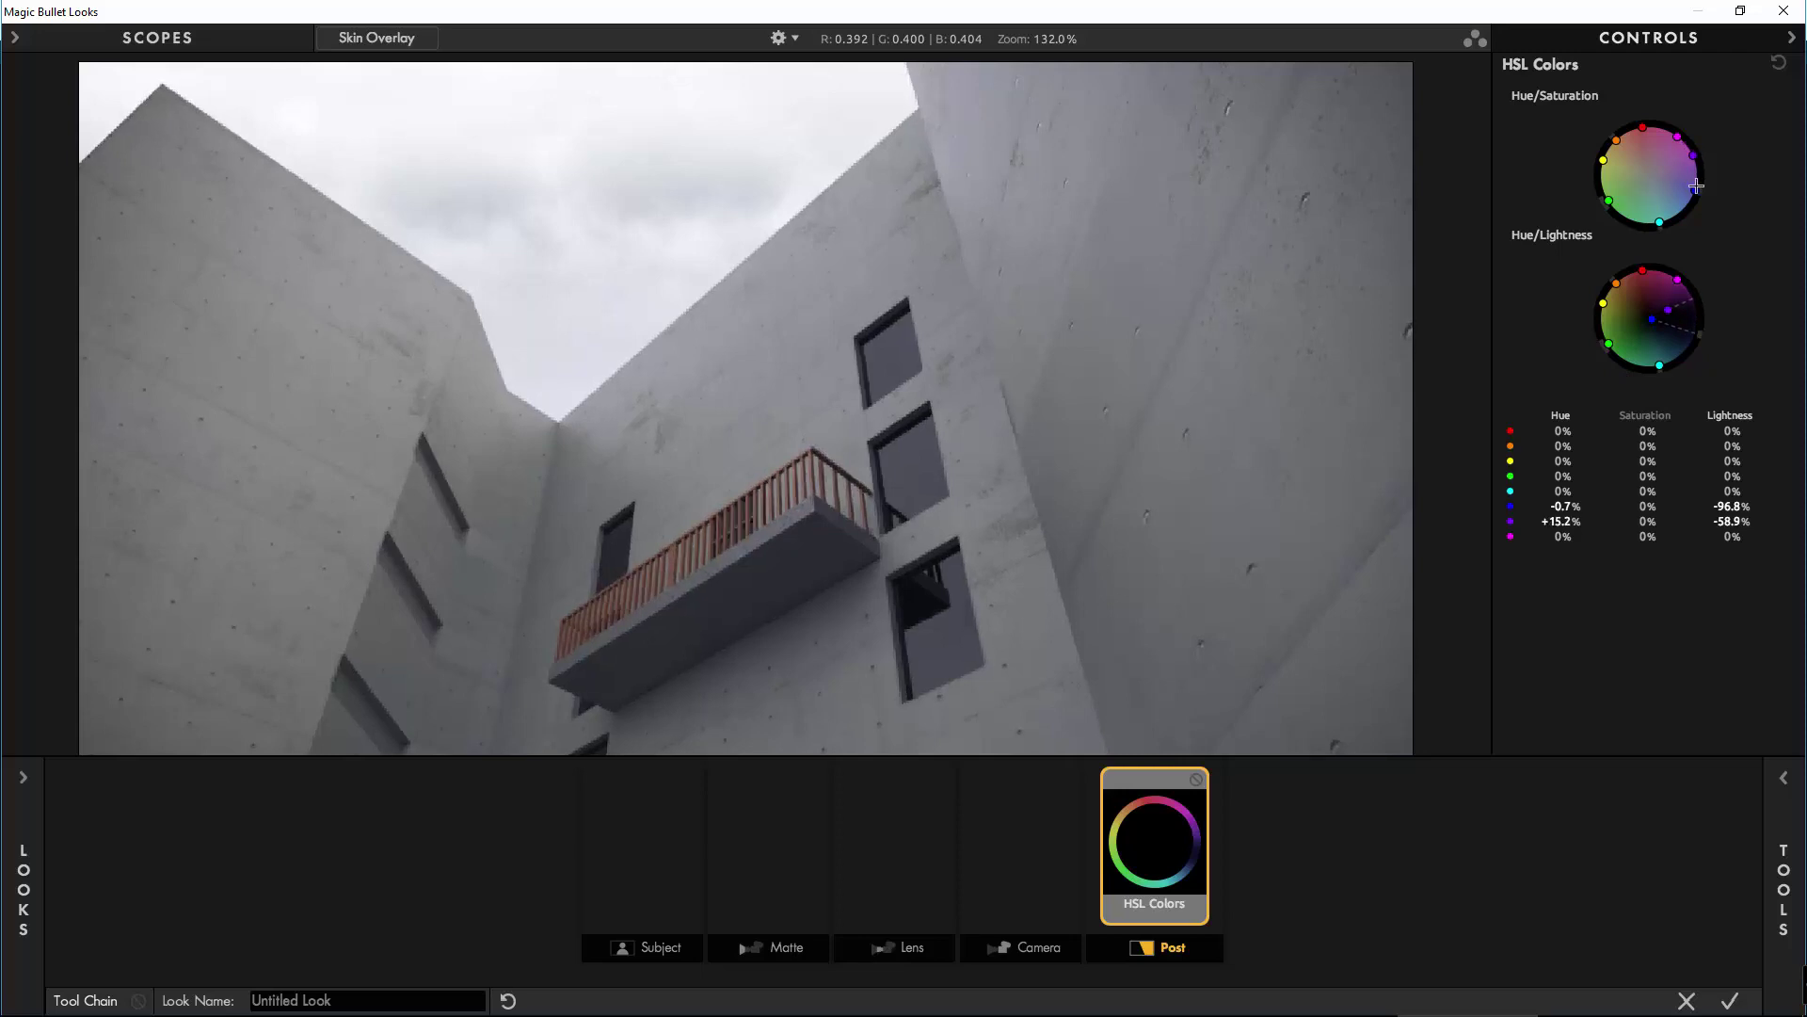
pyautogui.moveTo(1696, 190); pyautogui.dragTo(1668, 181)
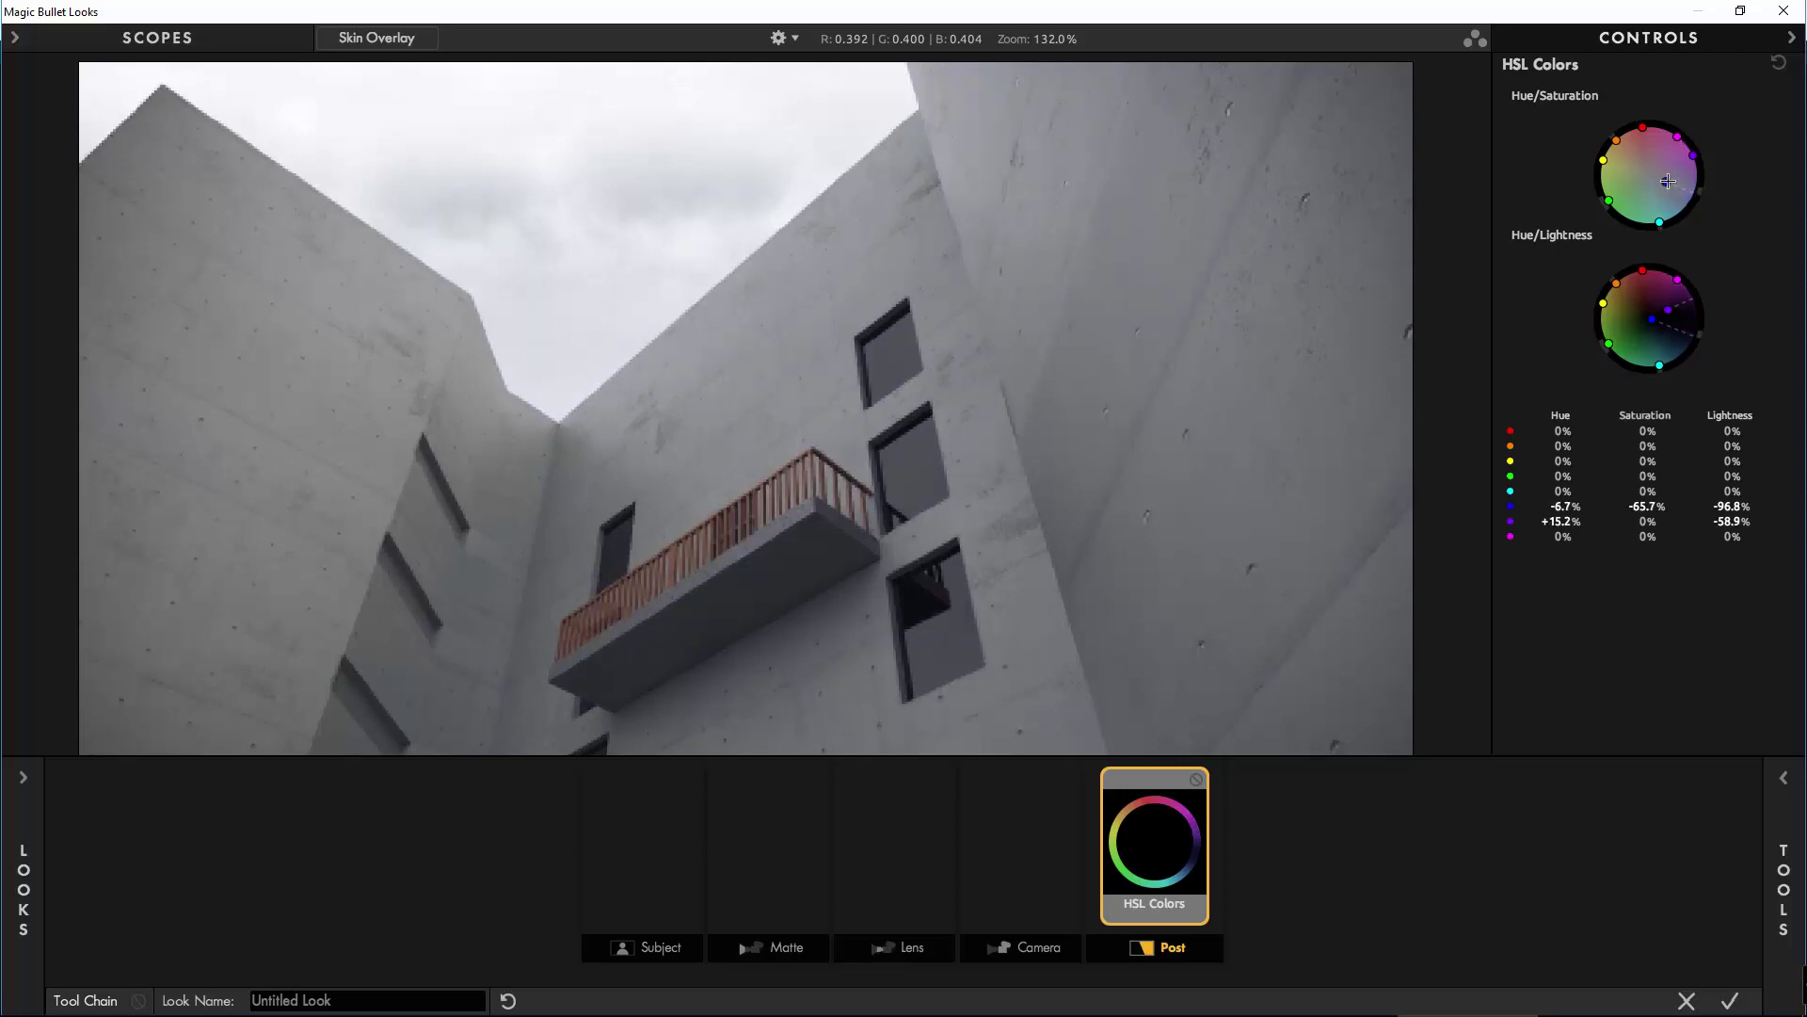
pyautogui.scroll(1, 649, 510)
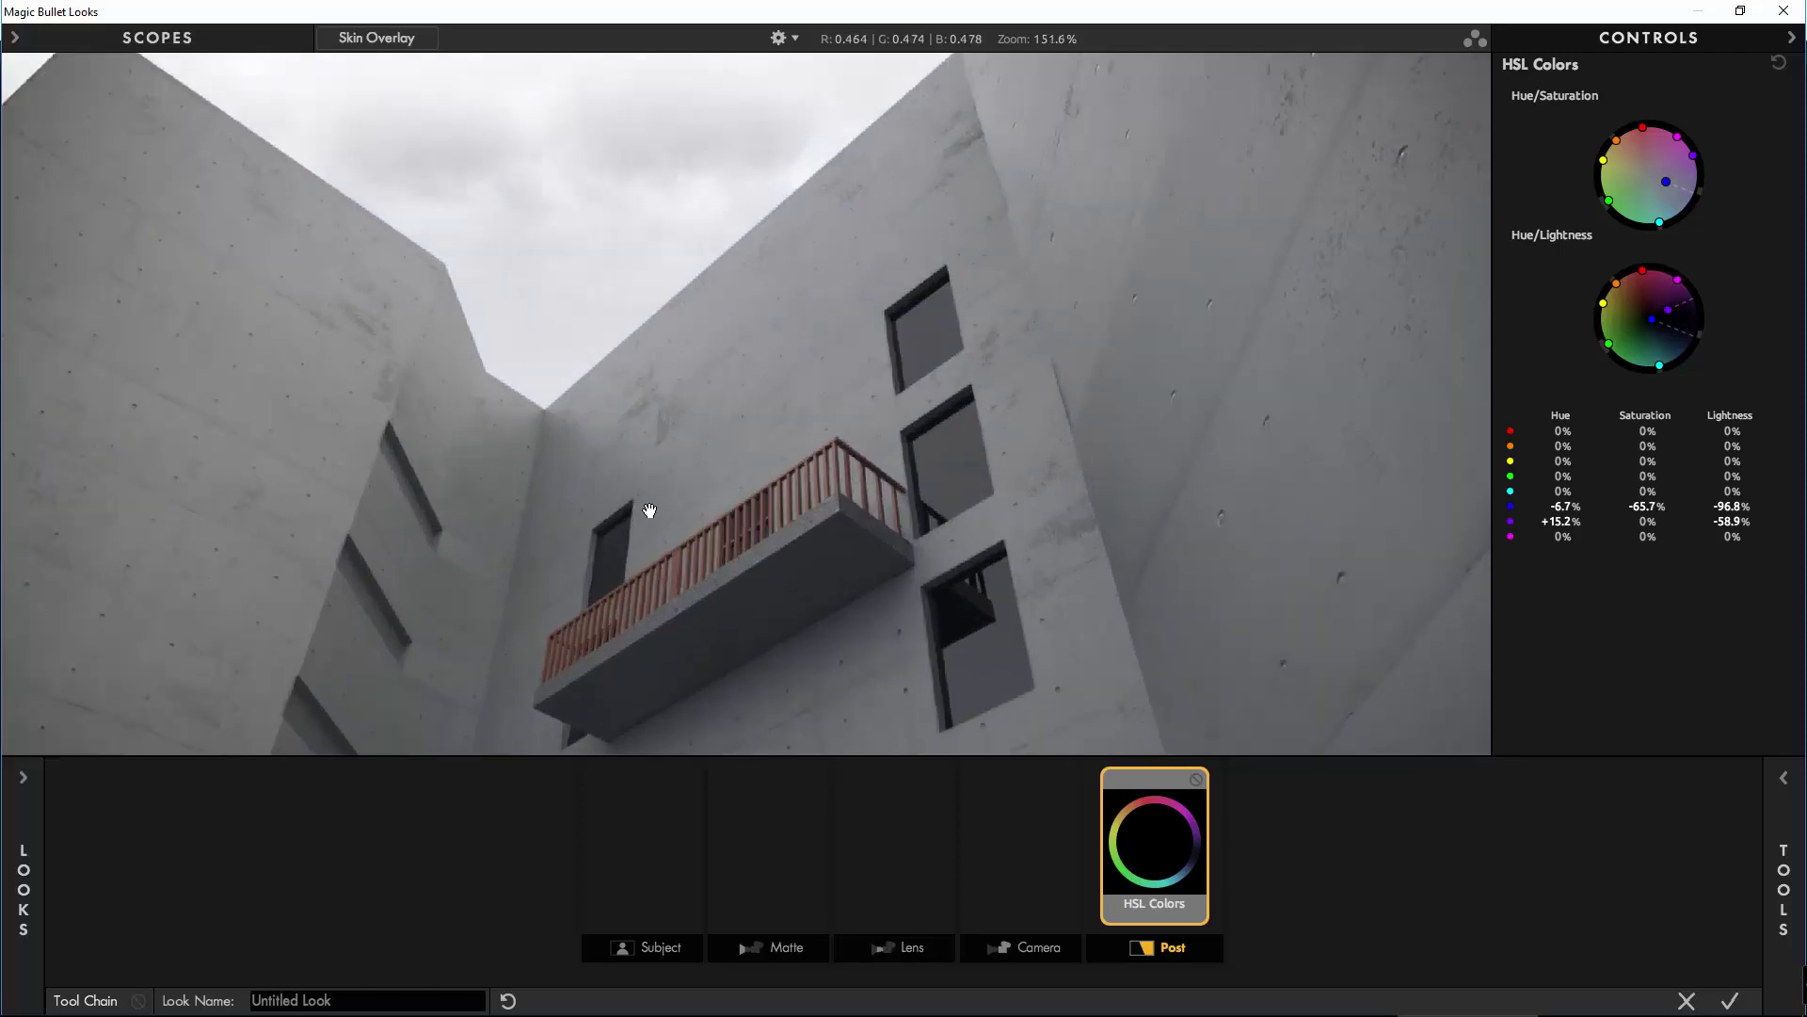
pyautogui.scroll(-2, 659, 496)
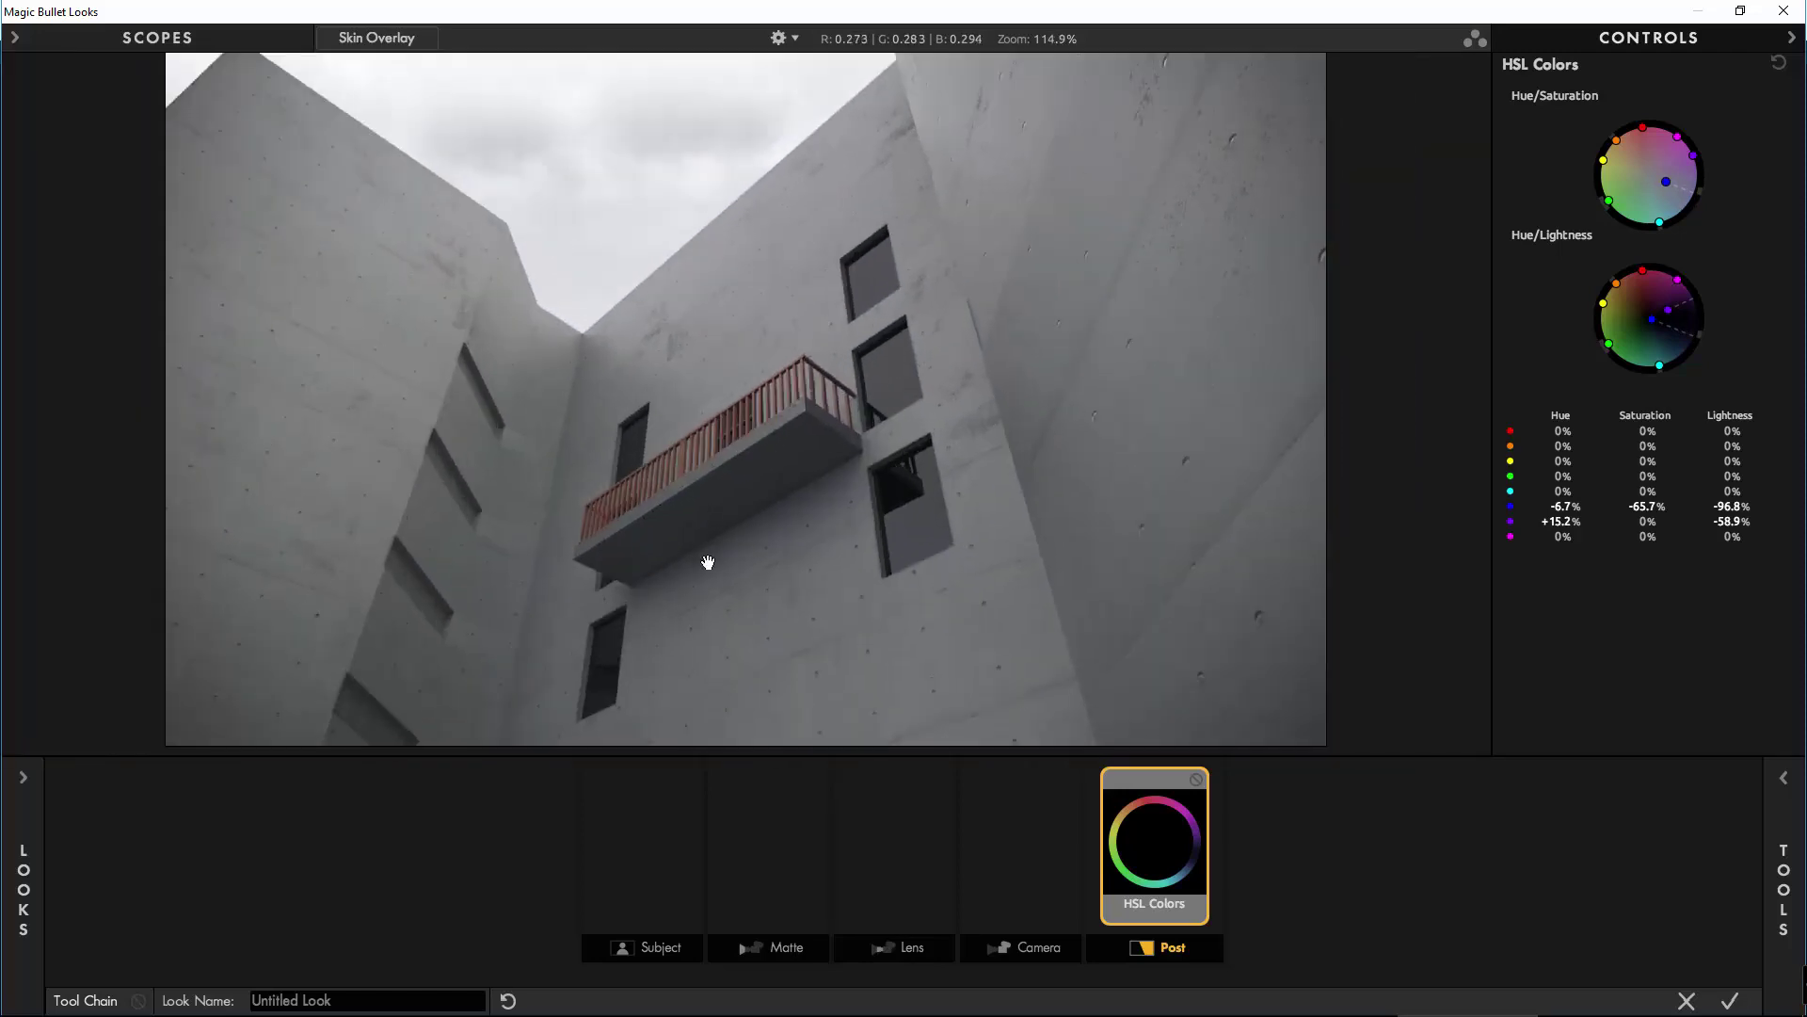
pyautogui.click(739, 530)
pyautogui.moveTo(1666, 182)
pyautogui.mouseDown()
pyautogui.moveTo(1692, 187)
pyautogui.moveTo(1673, 183)
pyautogui.mouseUp()
# Add a Chromatic Aberration tool to the Lens stage, toggle it off and on, and show its controls.
pyautogui.moveTo(1783, 885)
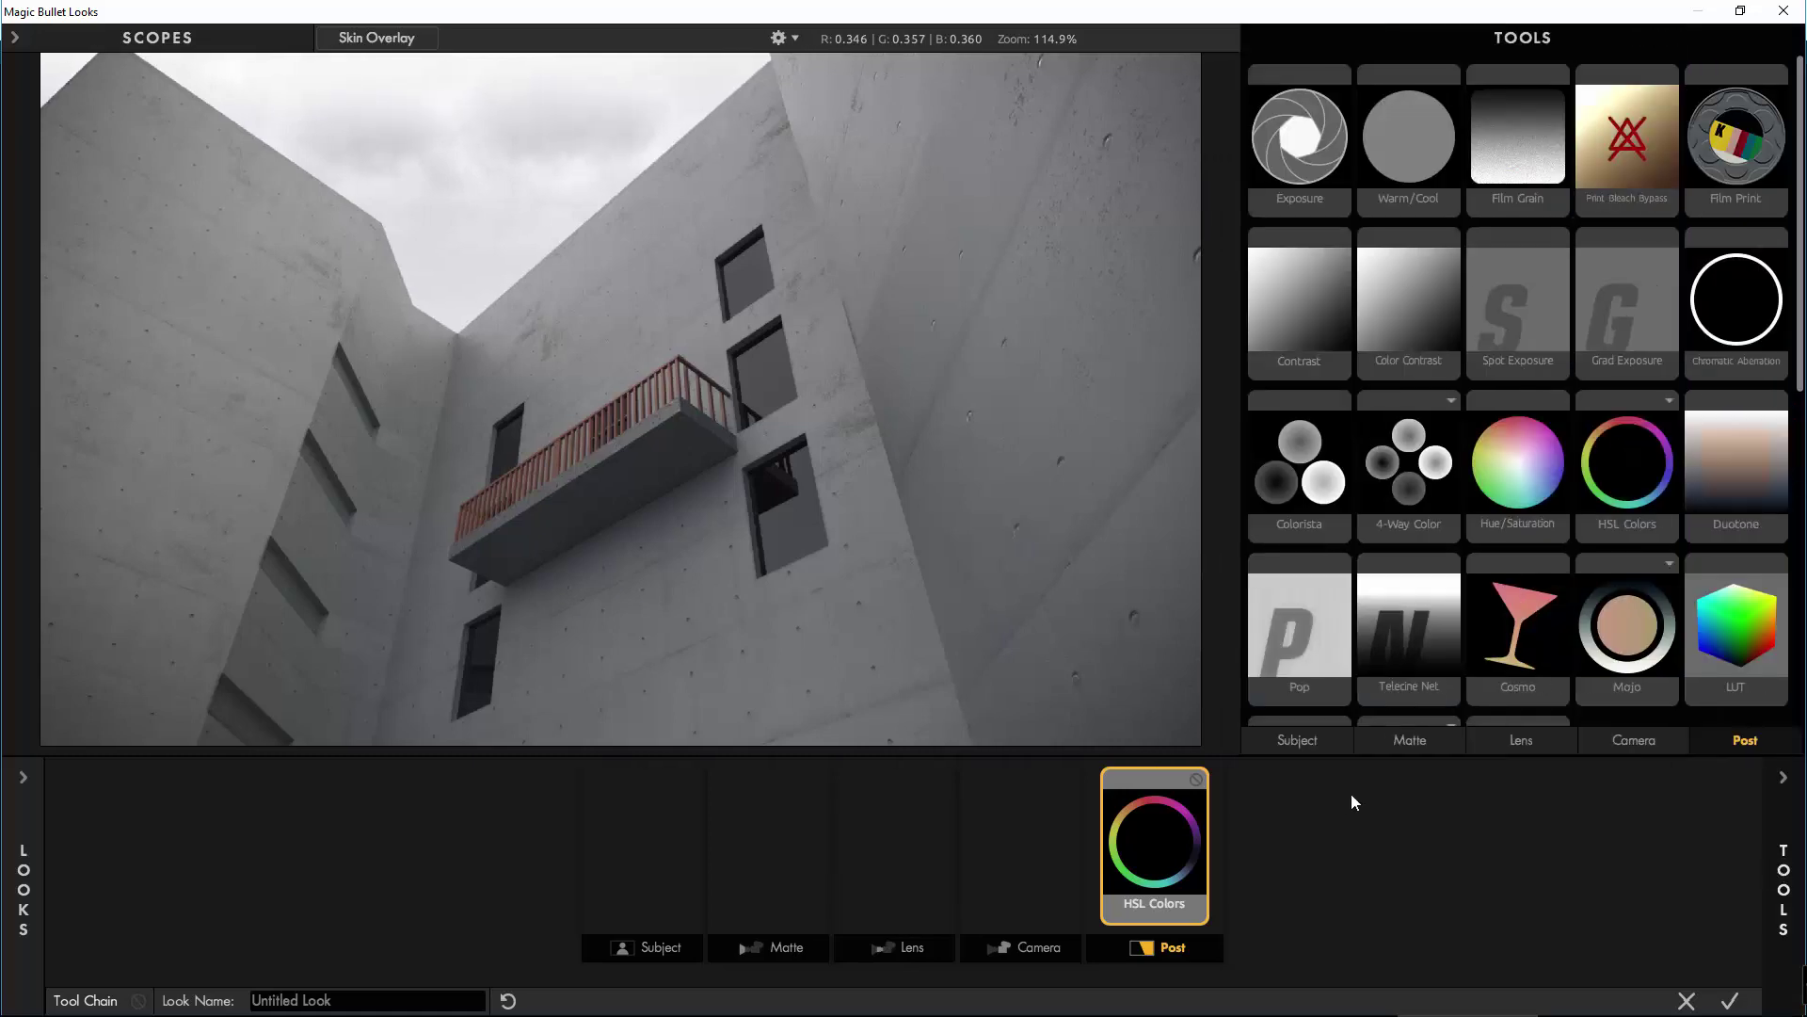
pyautogui.click(1508, 748)
pyautogui.moveTo(1640, 181); pyautogui.dragTo(885, 922)
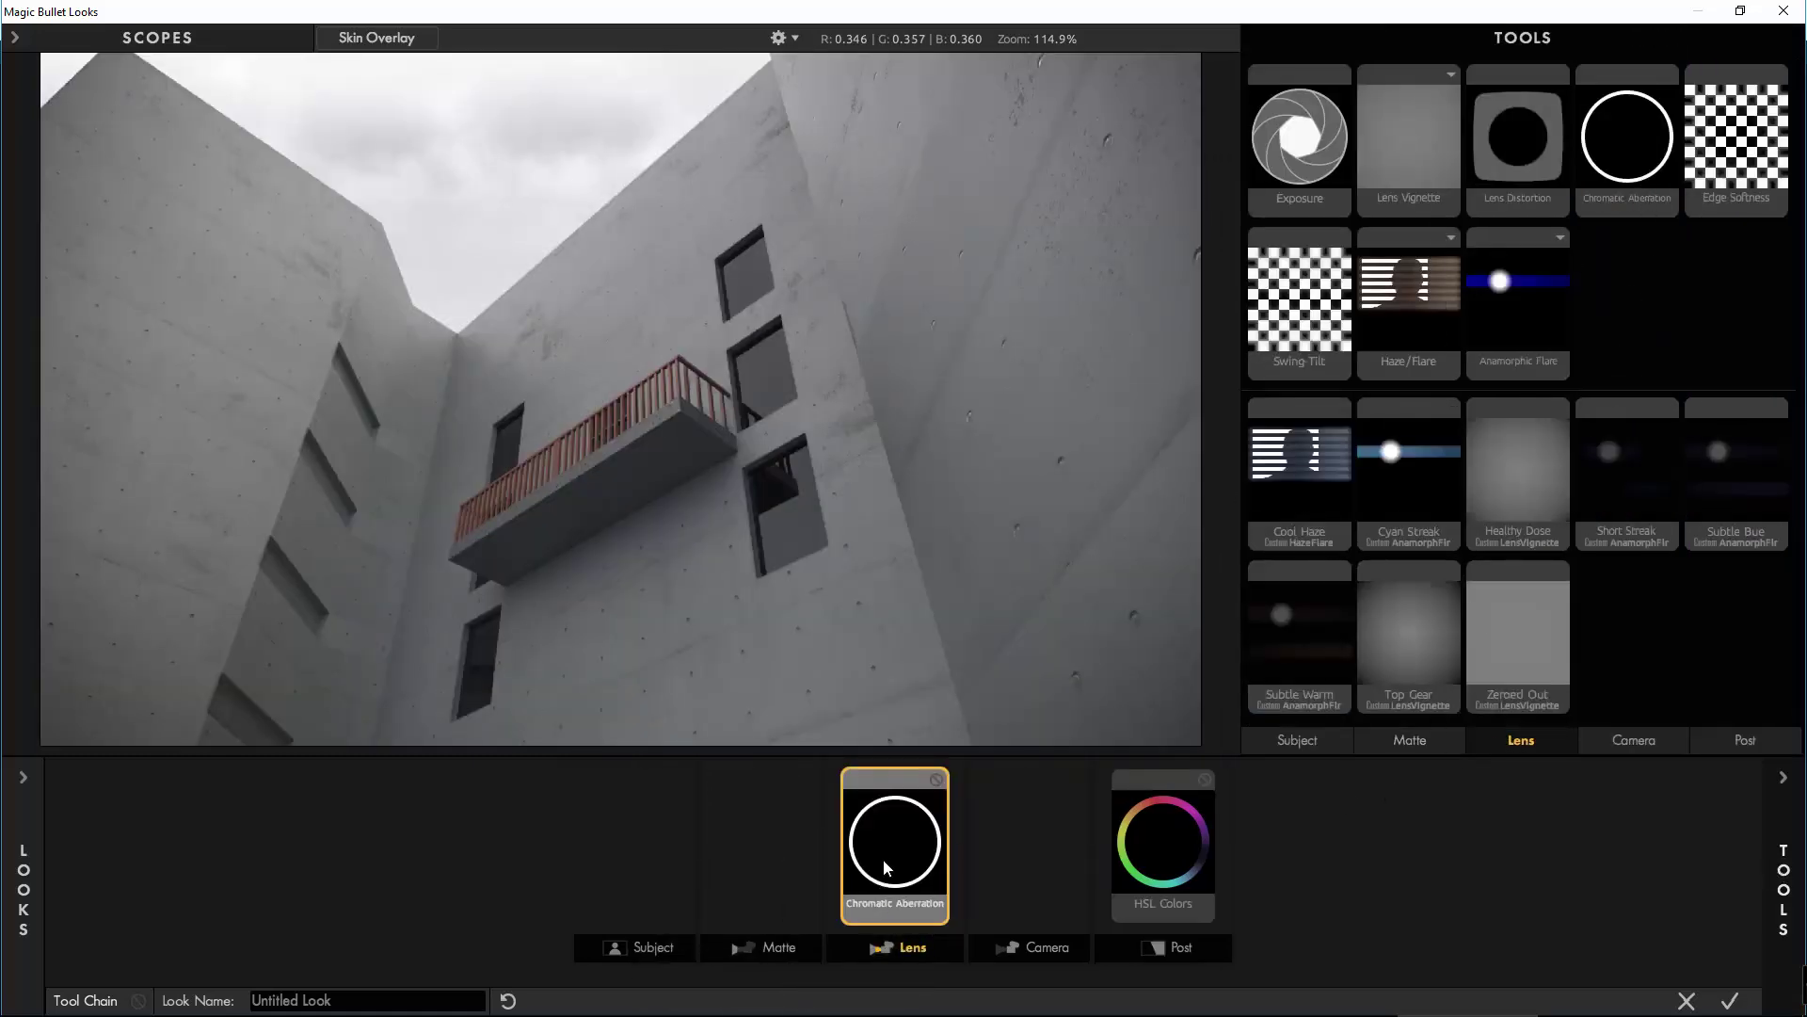
pyautogui.click(937, 781)
pyautogui.click(936, 780)
pyautogui.click(1784, 889)
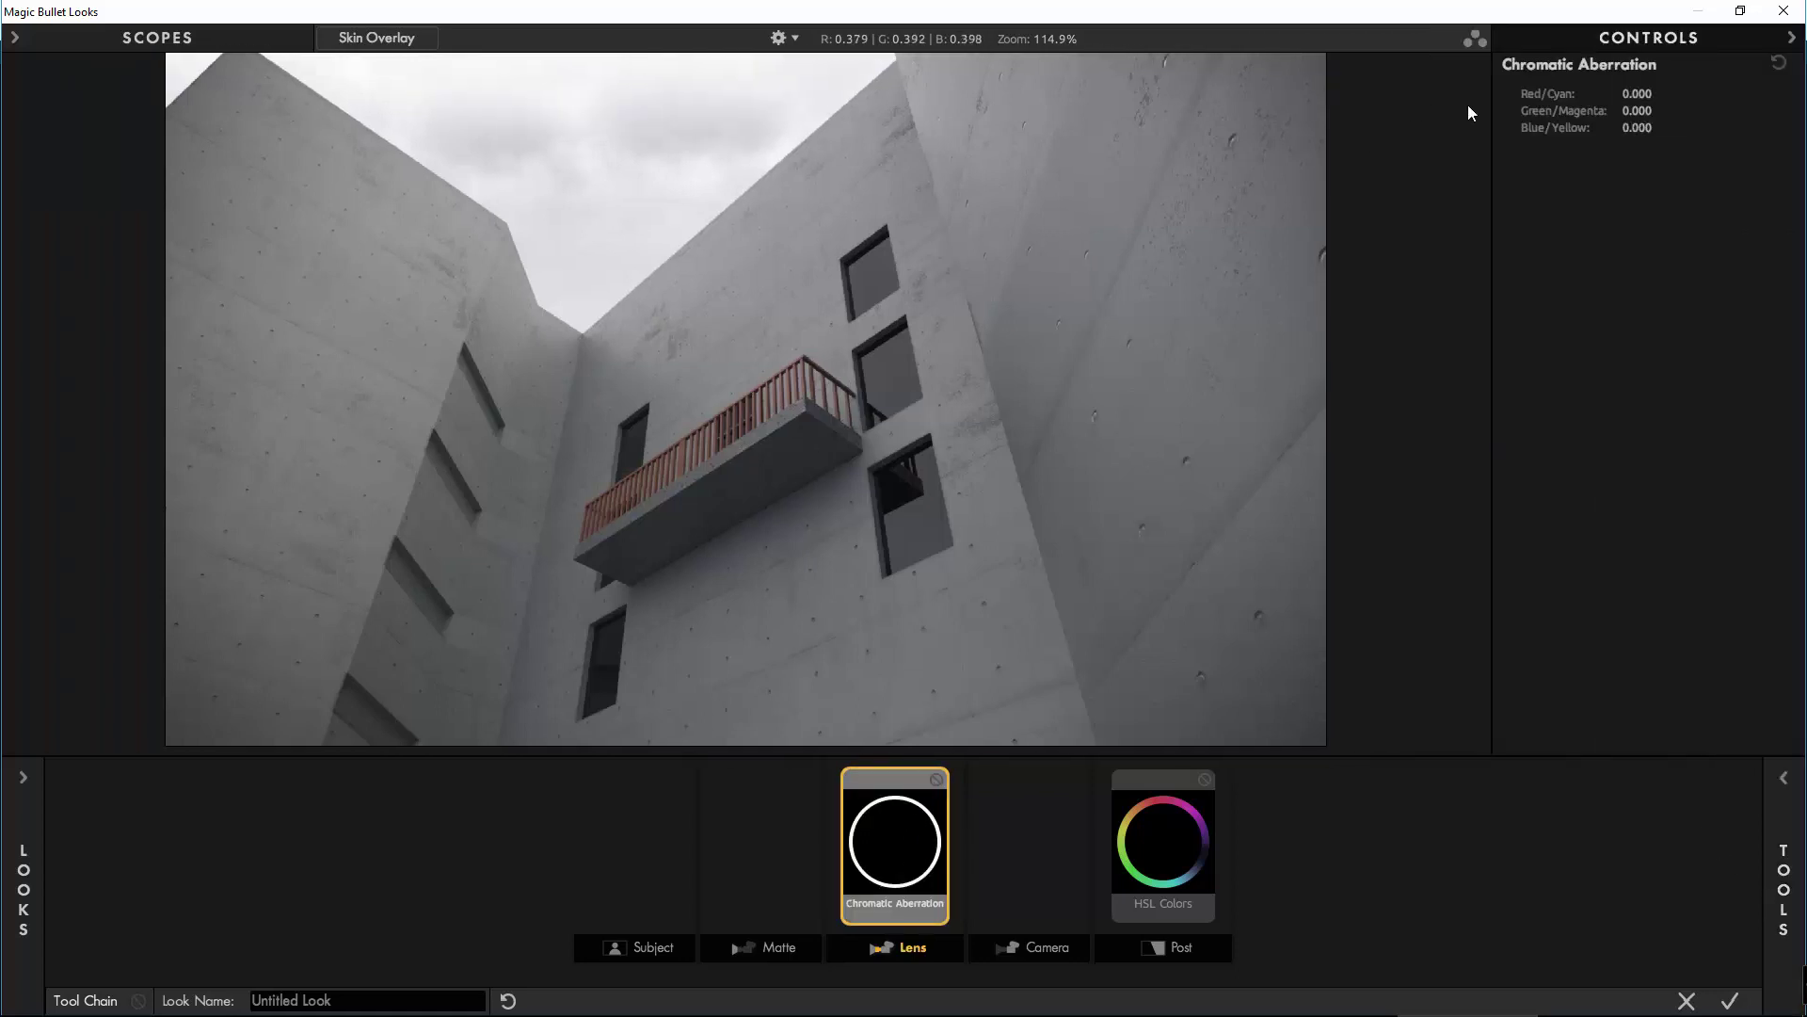
# Set the Chromatic Aberration to Red/Cyan +0.320, Green/Magenta +0.300 and Blue/Yellow +0.660.
pyautogui.moveTo(1638, 94); pyautogui.dragTo(1685, 94)
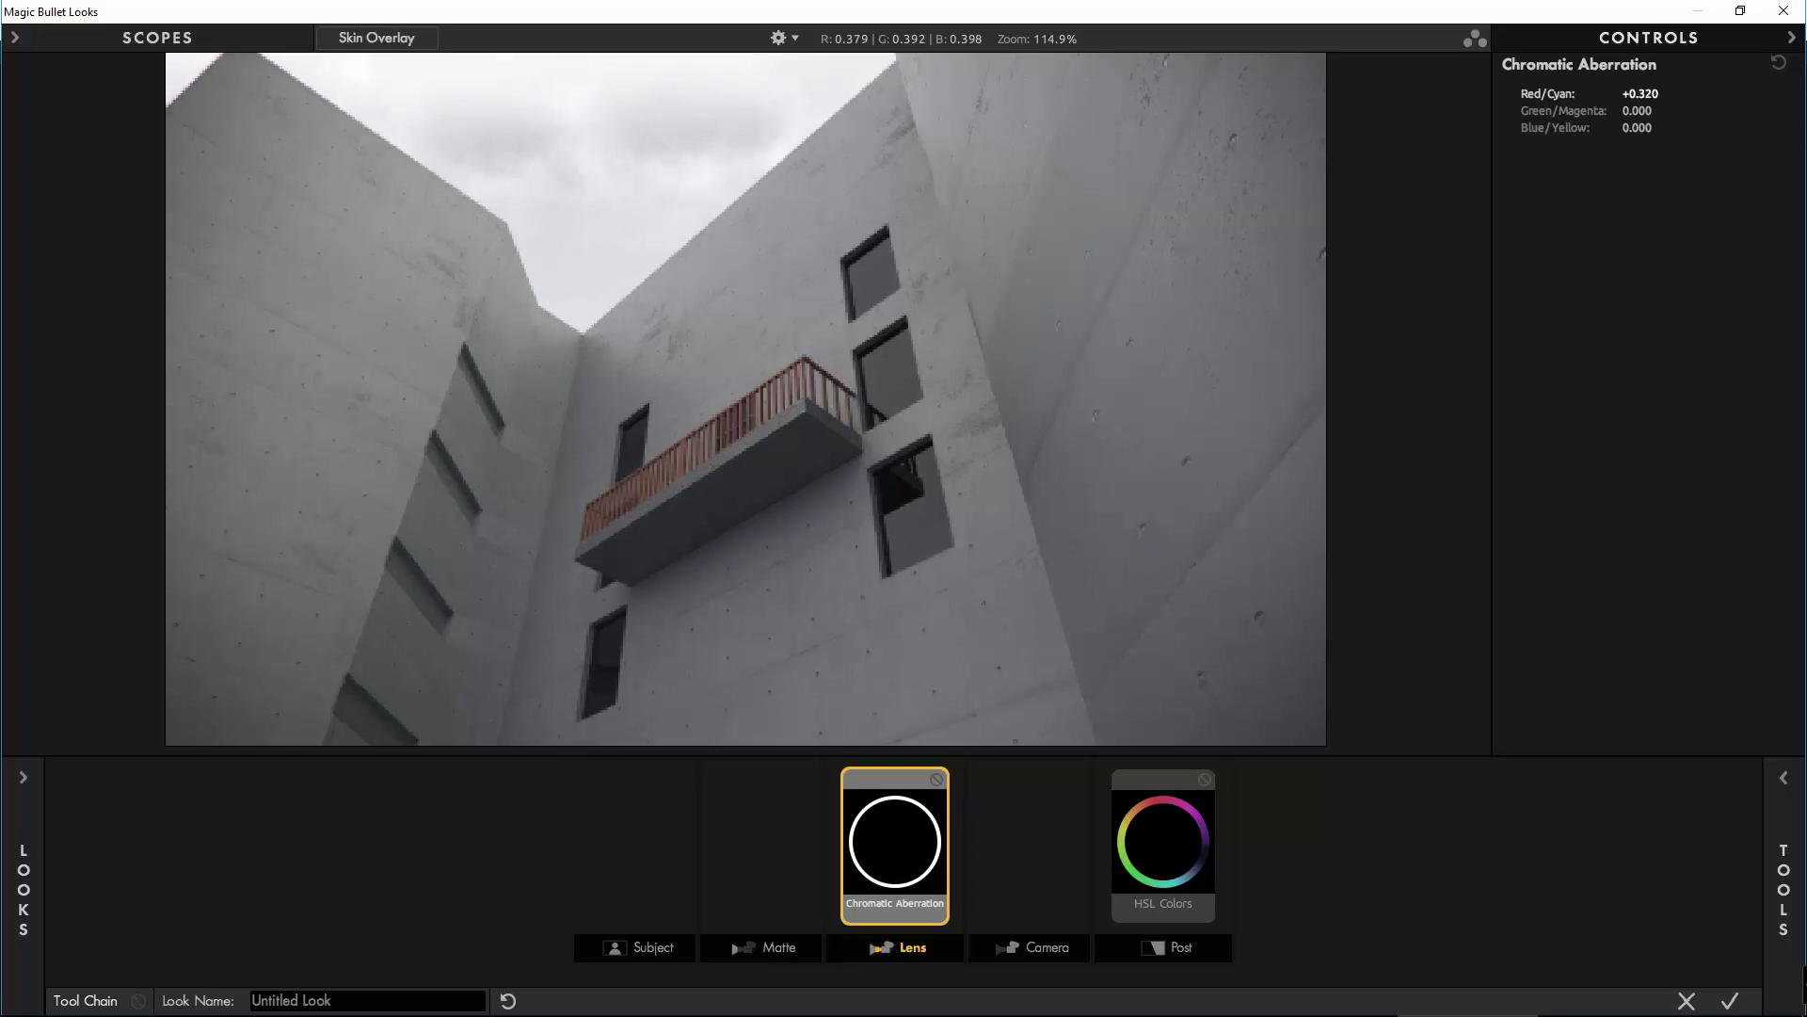
pyautogui.moveTo(1638, 110)
pyautogui.mouseDown()
pyautogui.moveTo(1685, 110)
pyautogui.moveTo(1634, 110)
pyautogui.mouseUp()
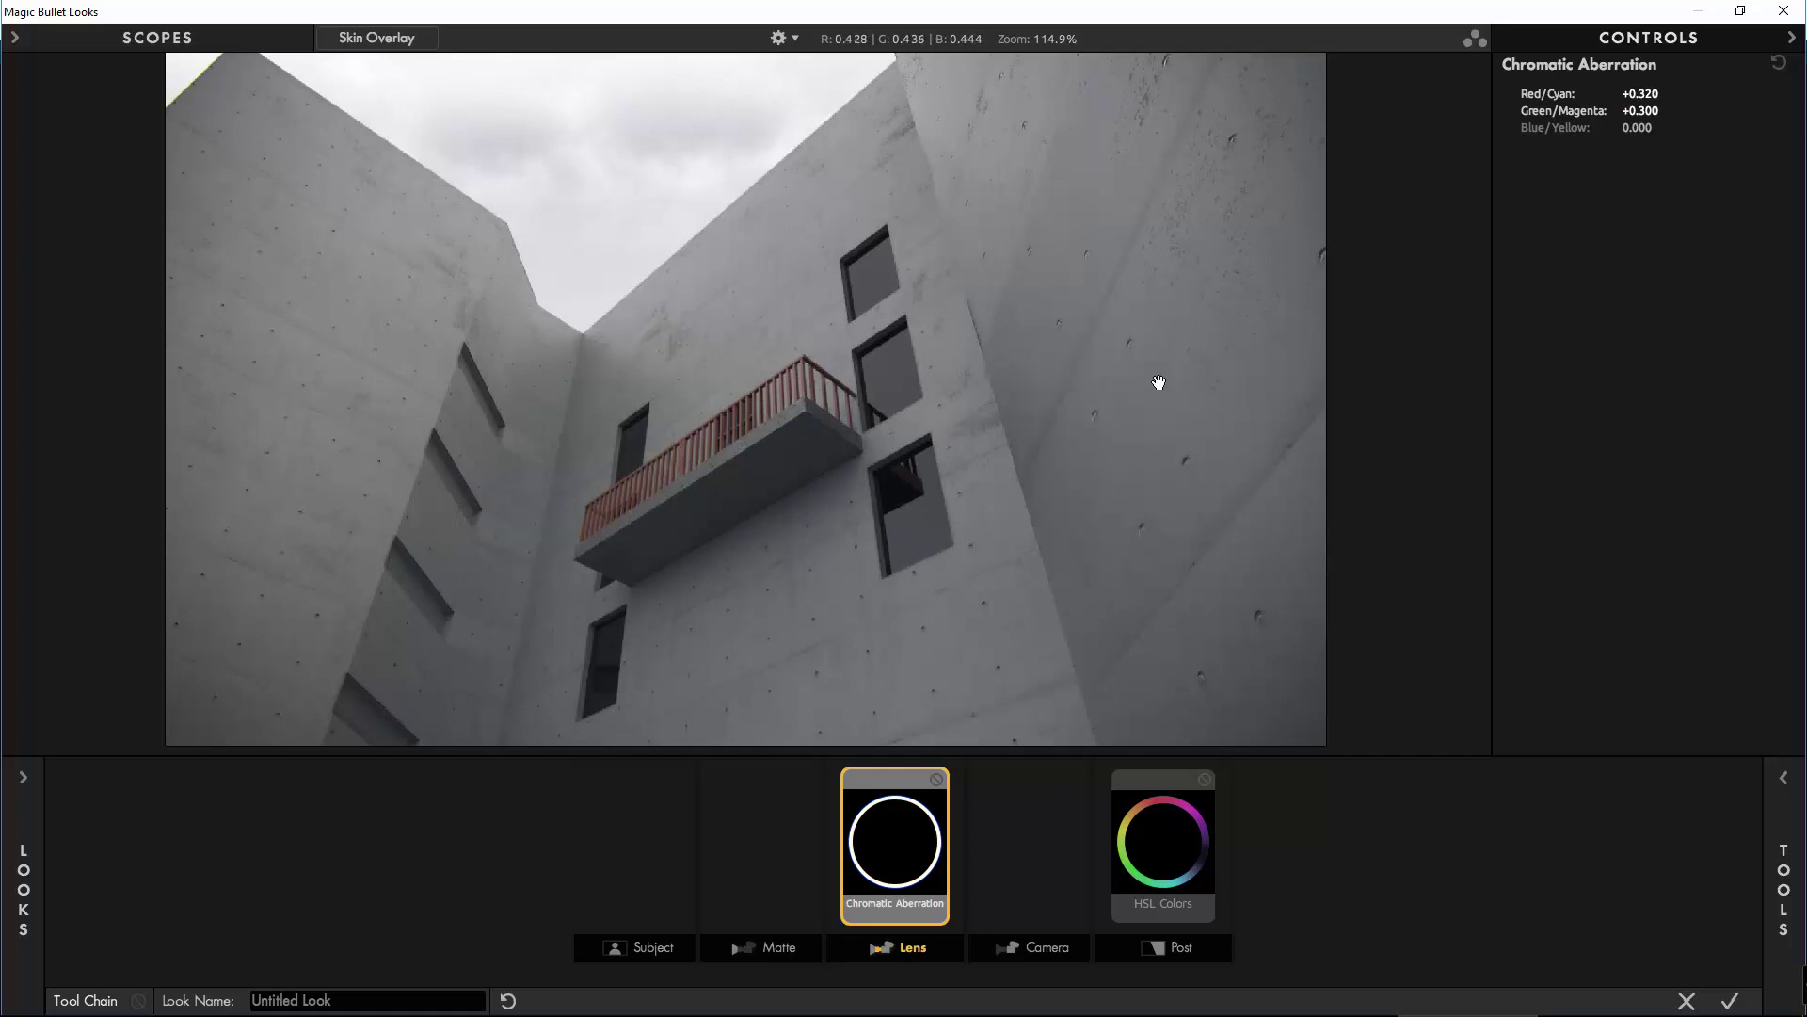
pyautogui.moveTo(1654, 123); pyautogui.dragTo(1640, 123)
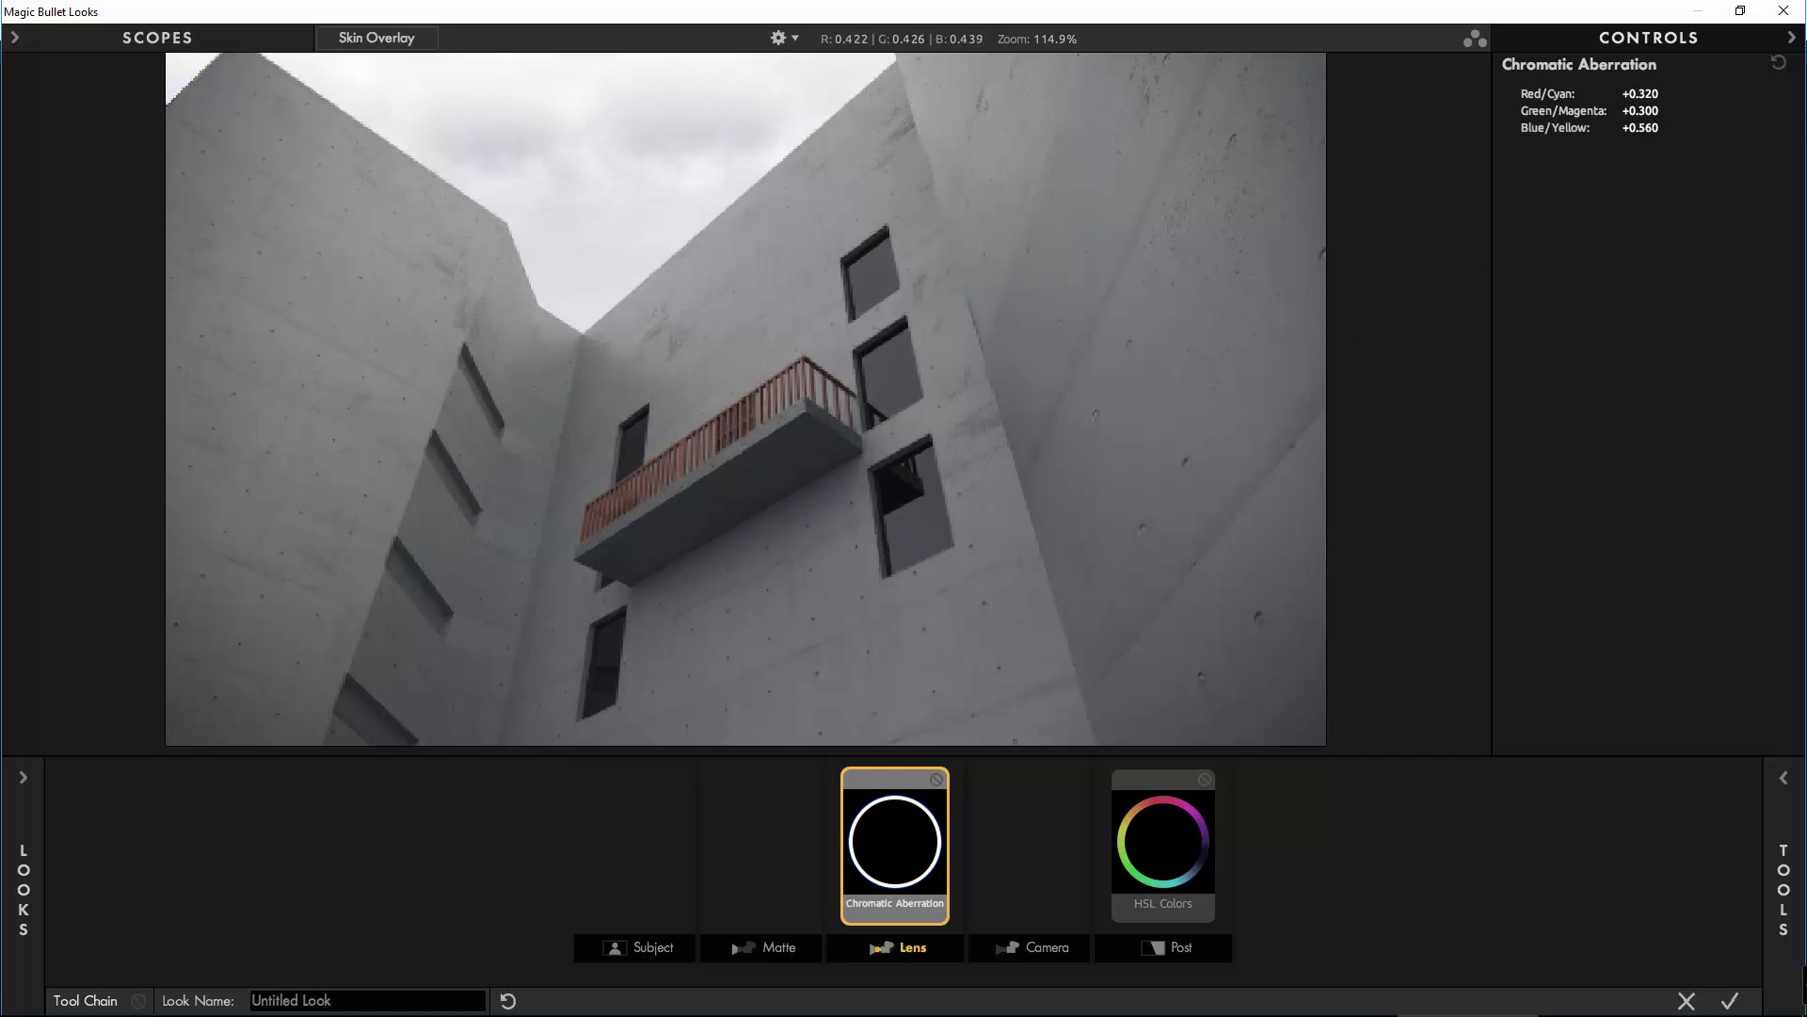
# Raise the Red/Cyan aberration to +1.450 and check the color fringing along the window edges and across the whole image.
pyautogui.scroll(5, 879, 569)
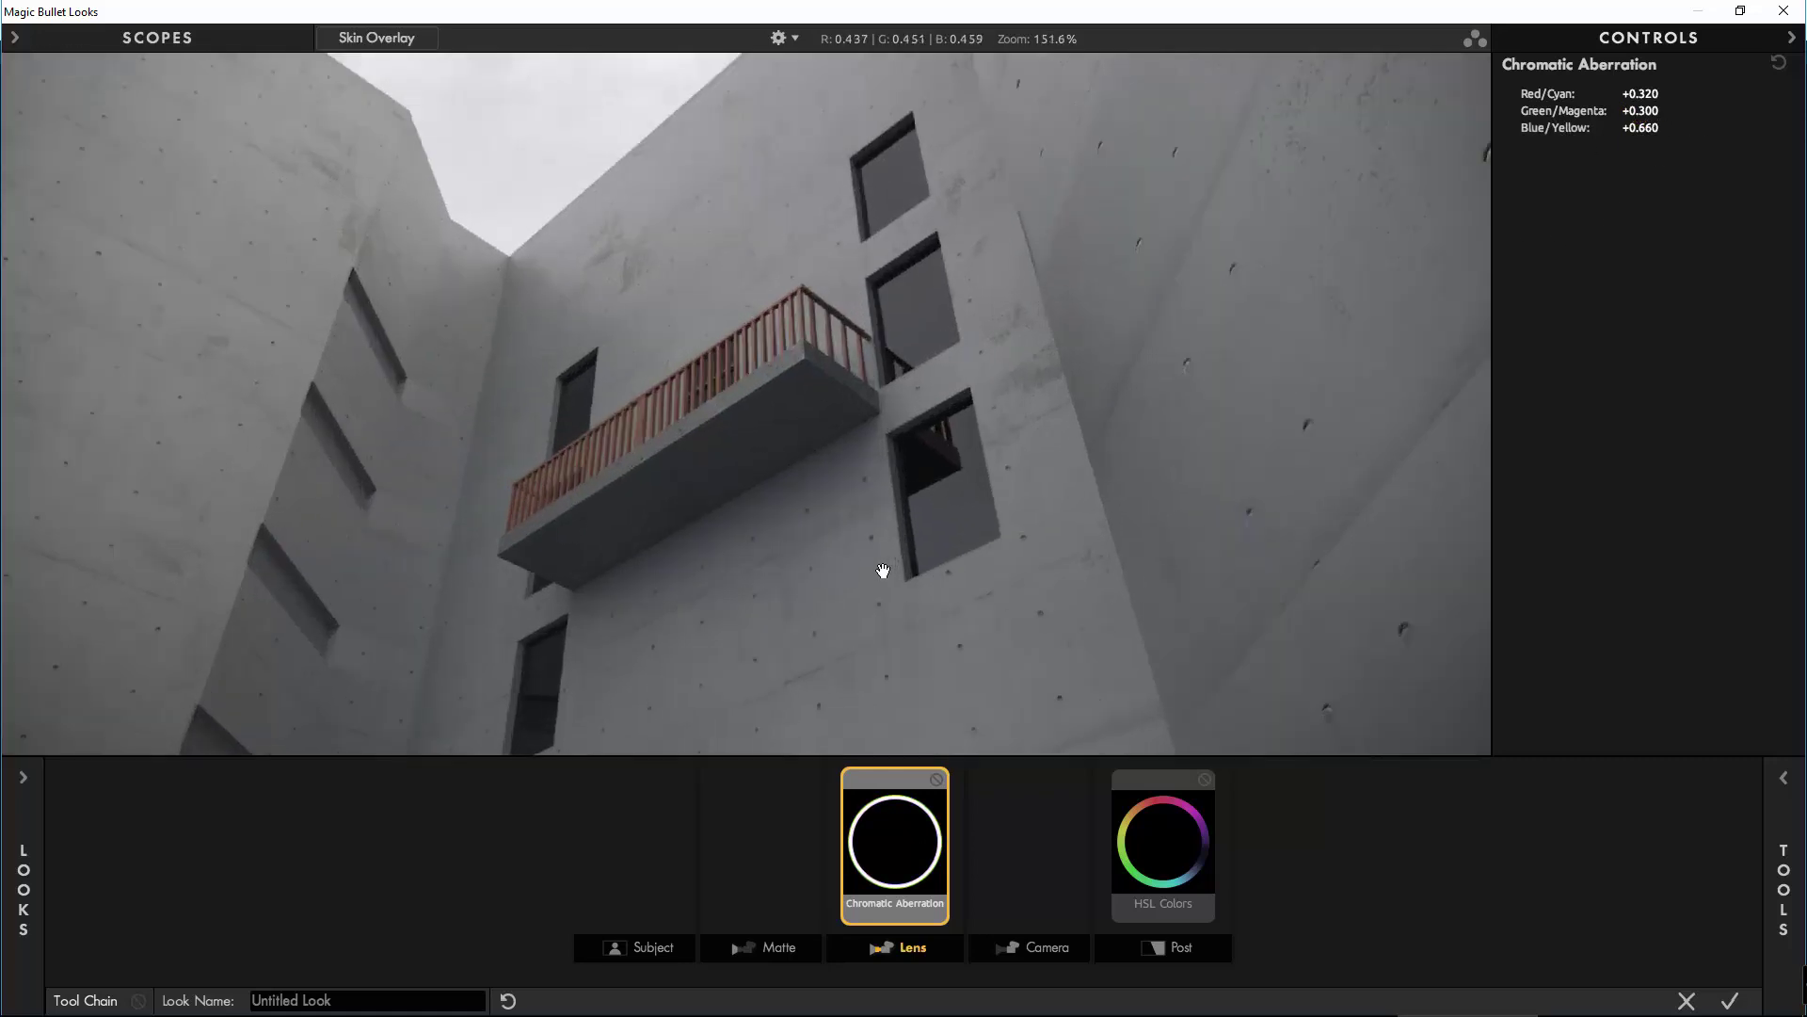
pyautogui.scroll(3, 810, 429)
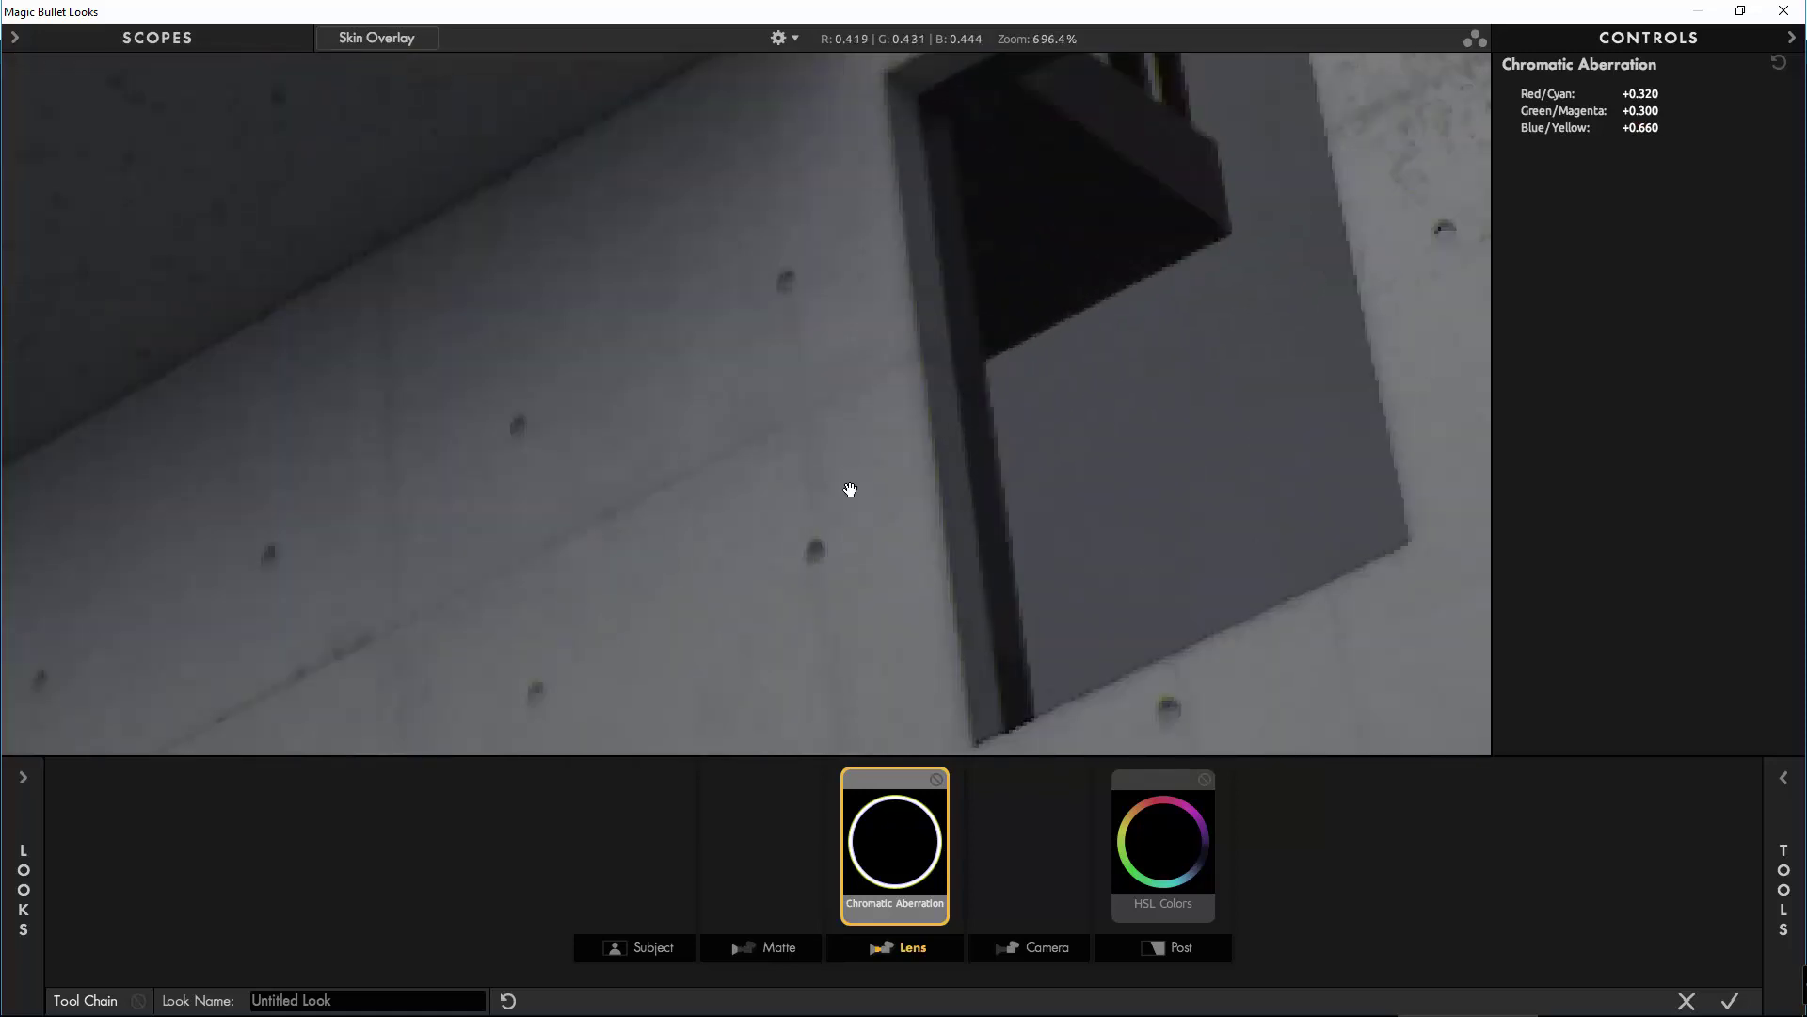
pyautogui.moveTo(1640, 93); pyautogui.dragTo(1716, 93)
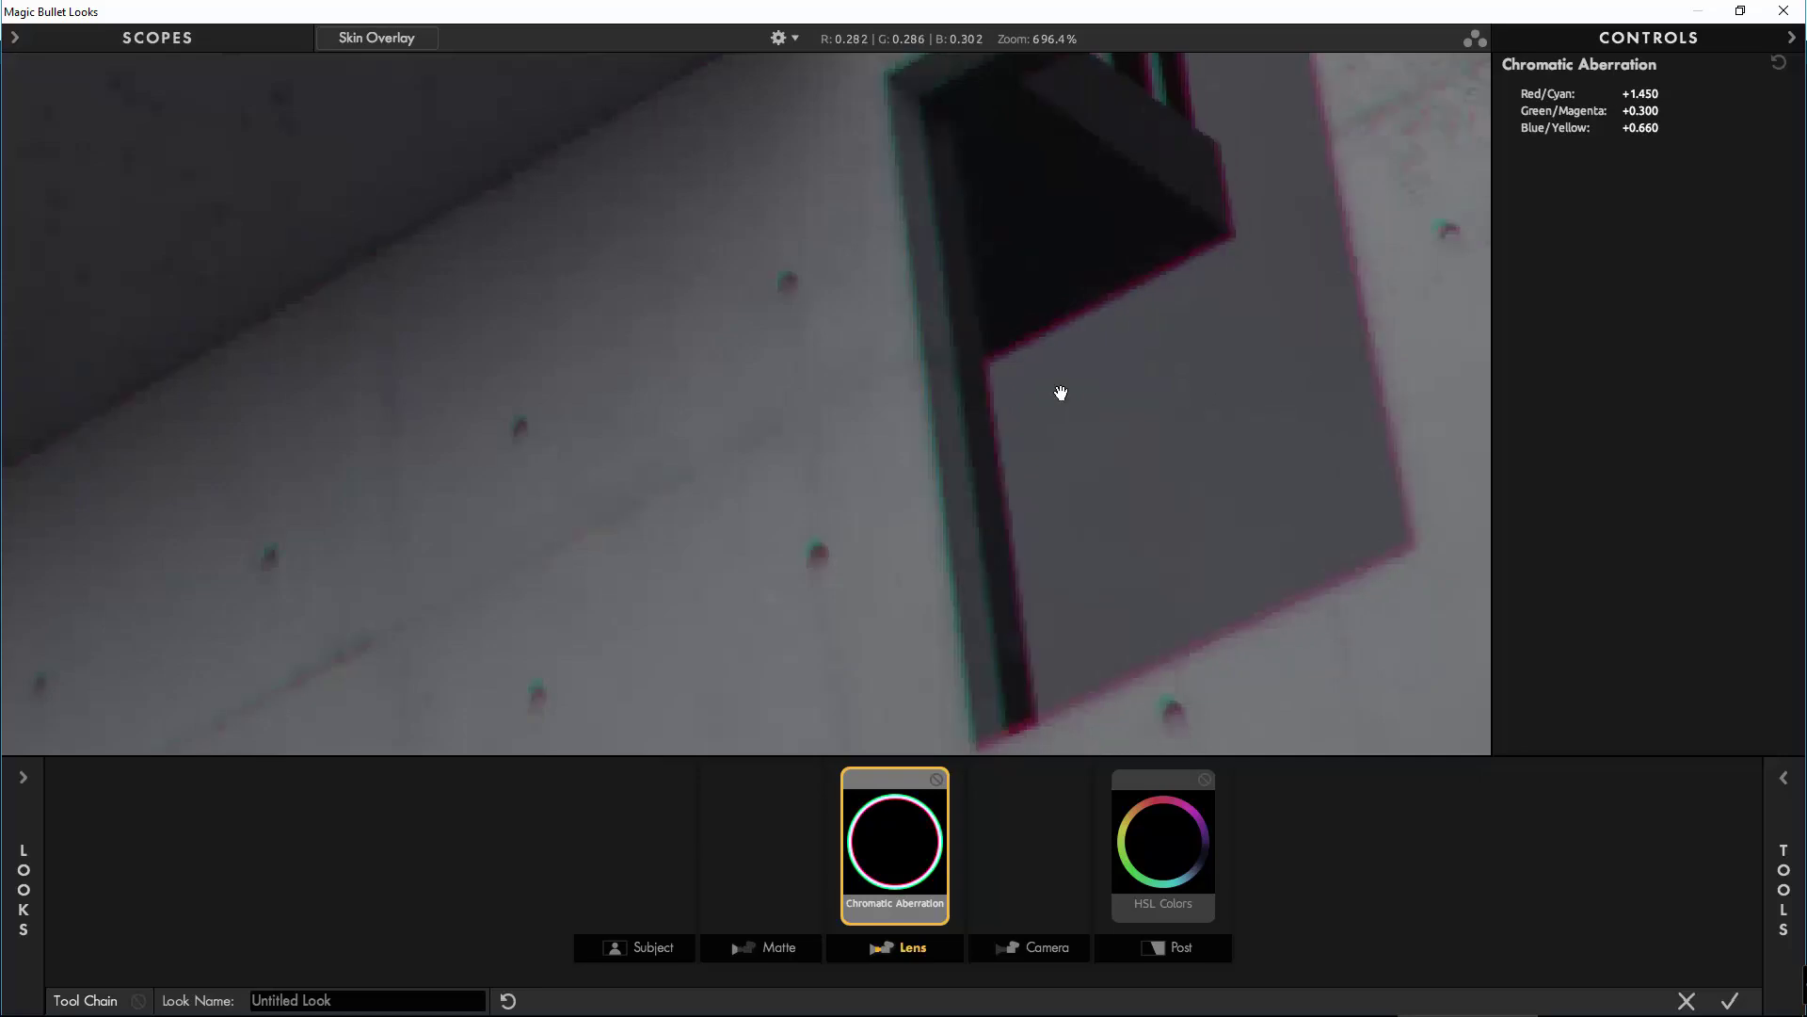
pyautogui.scroll(-2, 1036, 398)
pyautogui.scroll(-6, 989, 410)
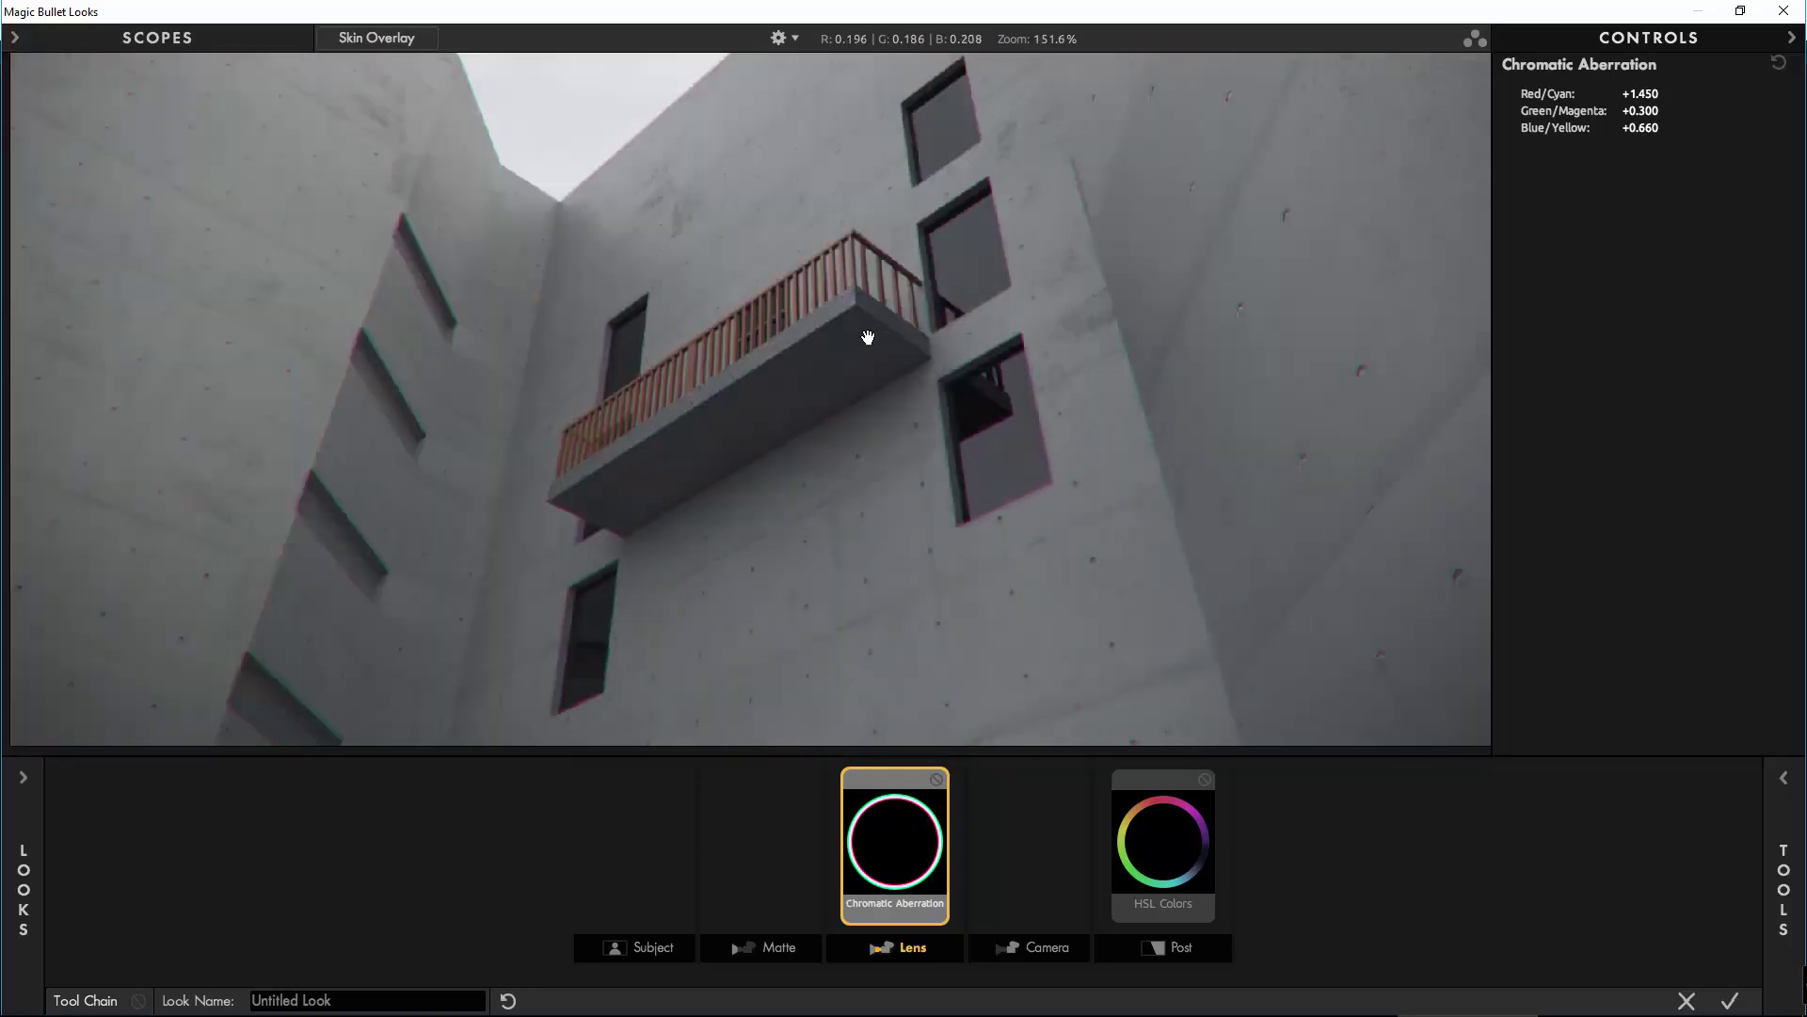
pyautogui.scroll(1, 795, 597)
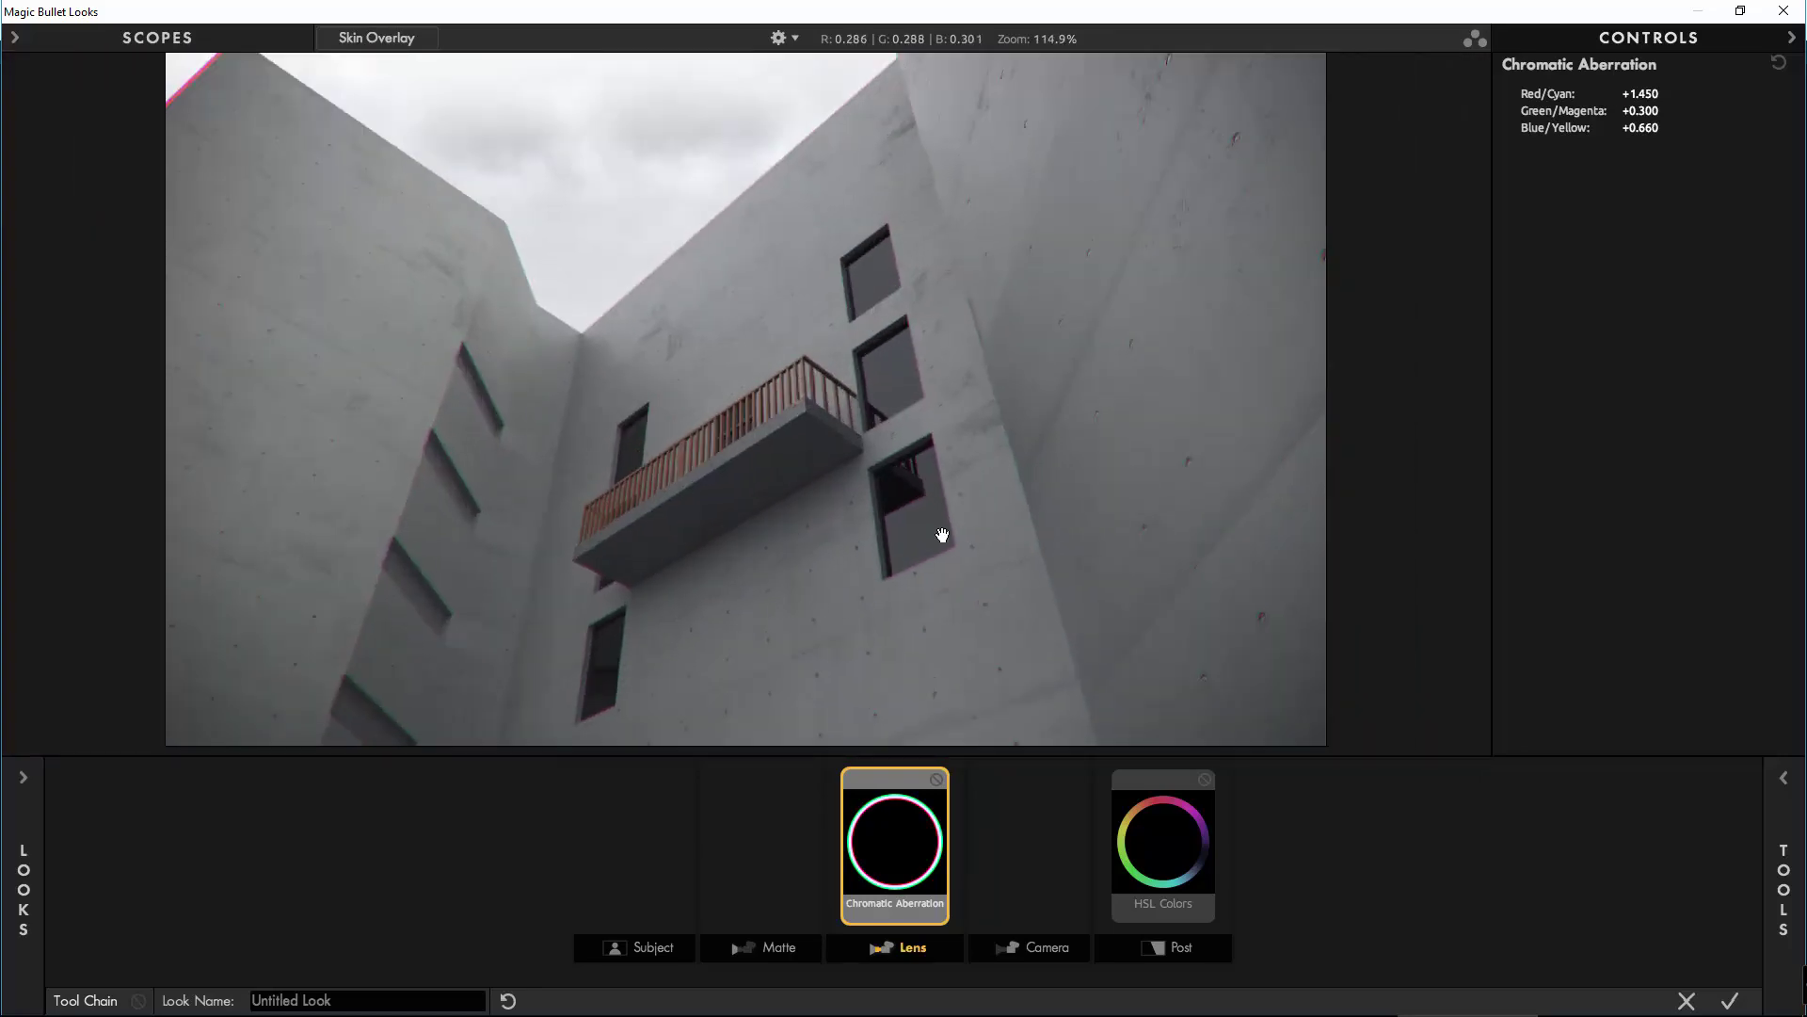
# Set the Chromatic Aberration to Red/Cyan +0.460, Green/Magenta +0.100 and Blue/Yellow +0.710 while viewing the window edges close up.
pyautogui.scroll(4, 906, 586)
pyautogui.scroll(1, 912, 590)
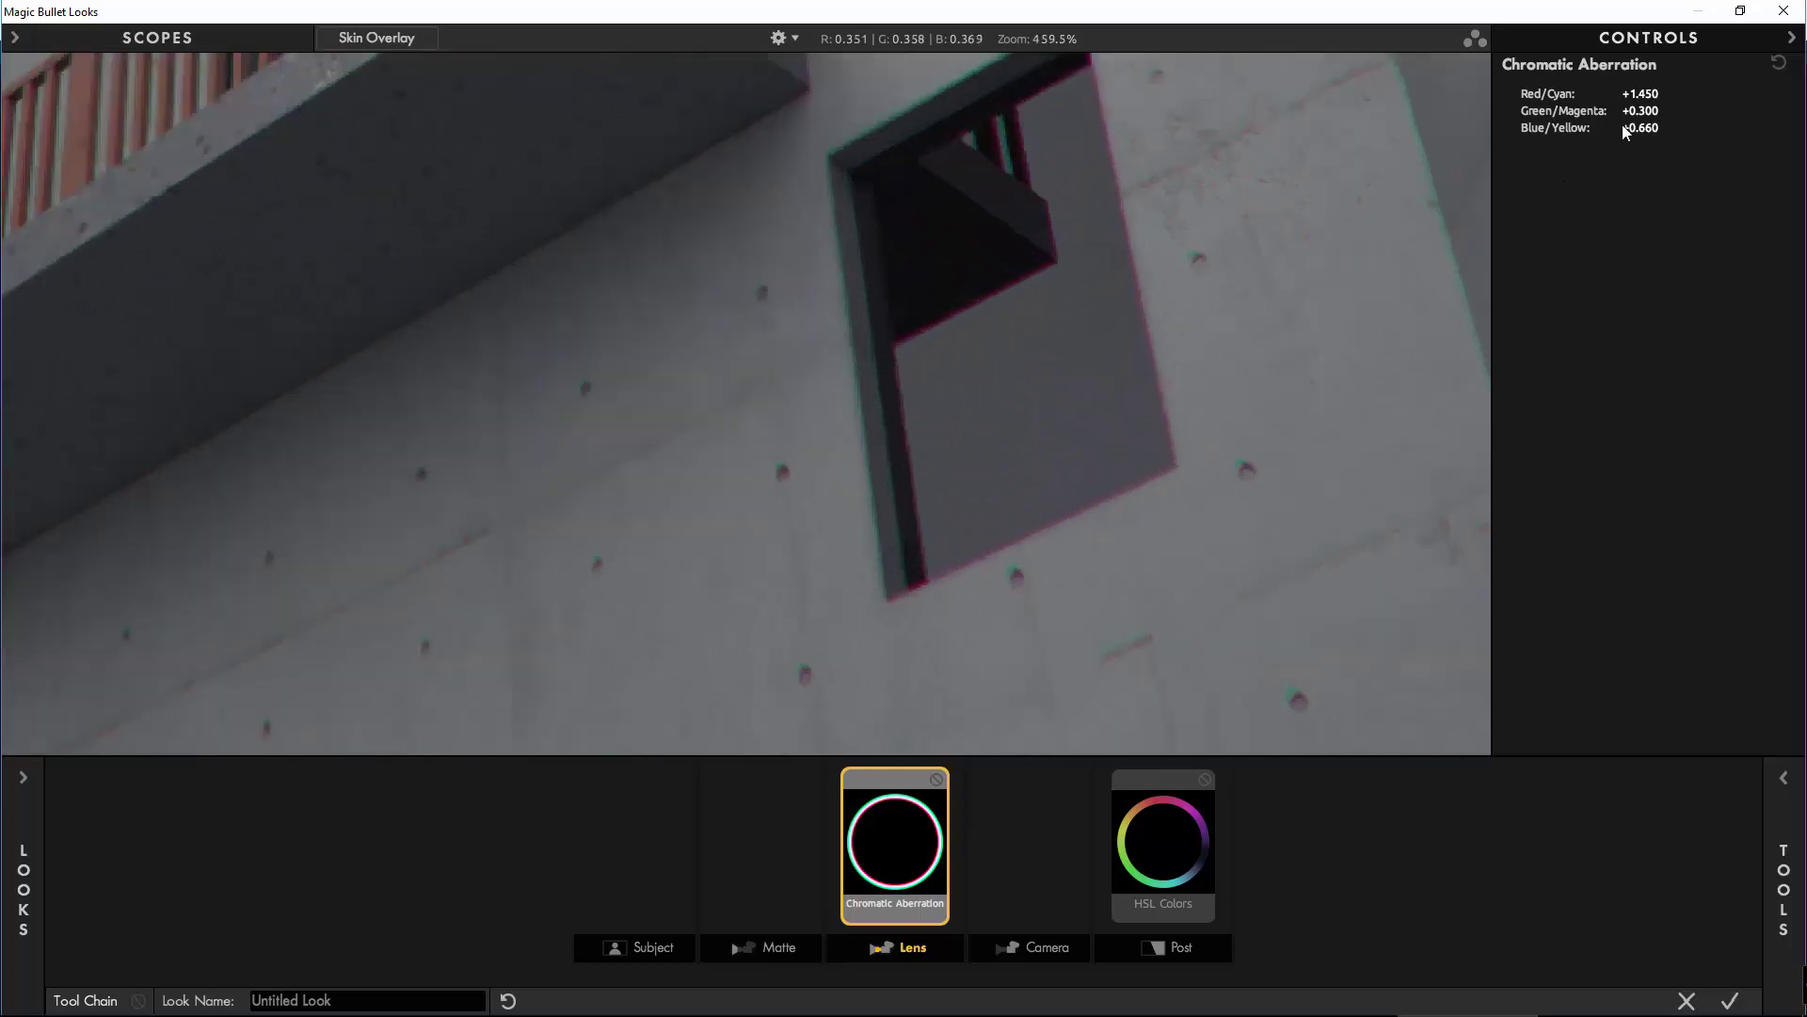
pyautogui.moveTo(1640, 94)
pyautogui.mouseDown()
pyautogui.moveTo(1551, 94)
pyautogui.moveTo(1507, 128)
pyautogui.moveTo(1626, 128)
pyautogui.moveTo(1577, 110)
pyautogui.moveTo(1668, 94)
pyautogui.mouseUp()
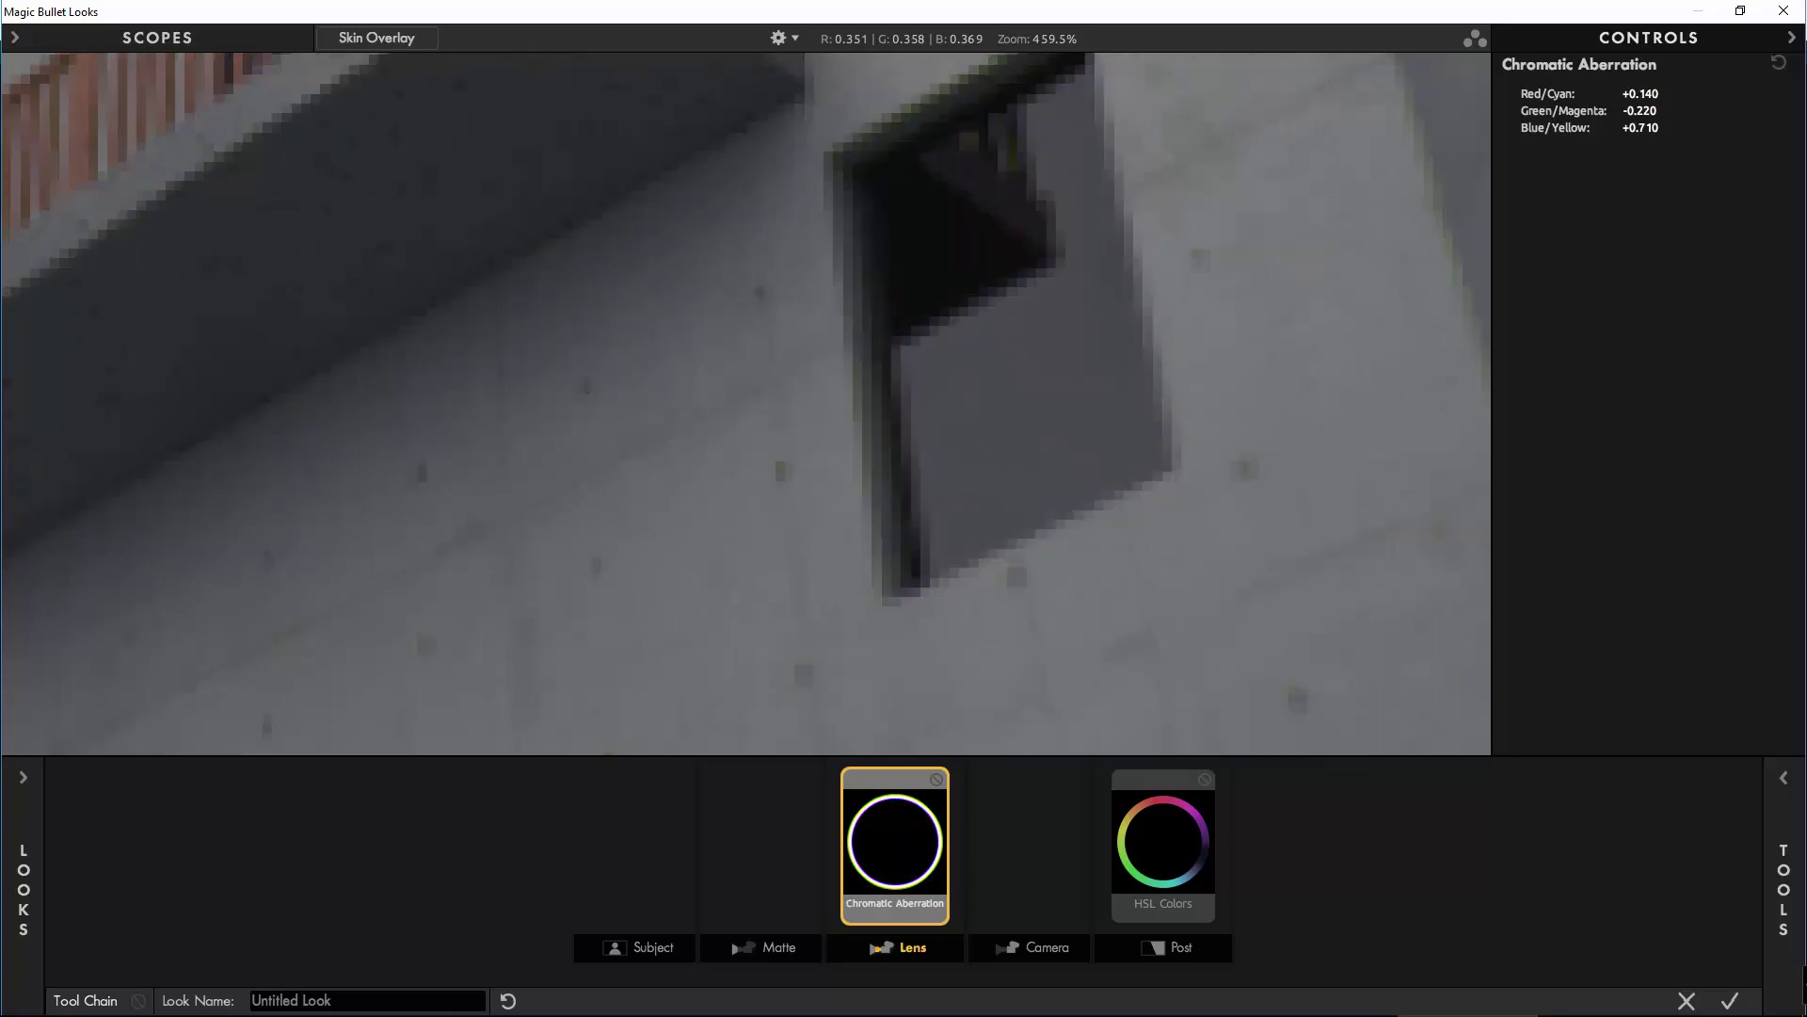
pyautogui.moveTo(1640, 110); pyautogui.dragTo(1604, 110)
pyautogui.moveTo(1640, 110); pyautogui.dragTo(1614, 110)
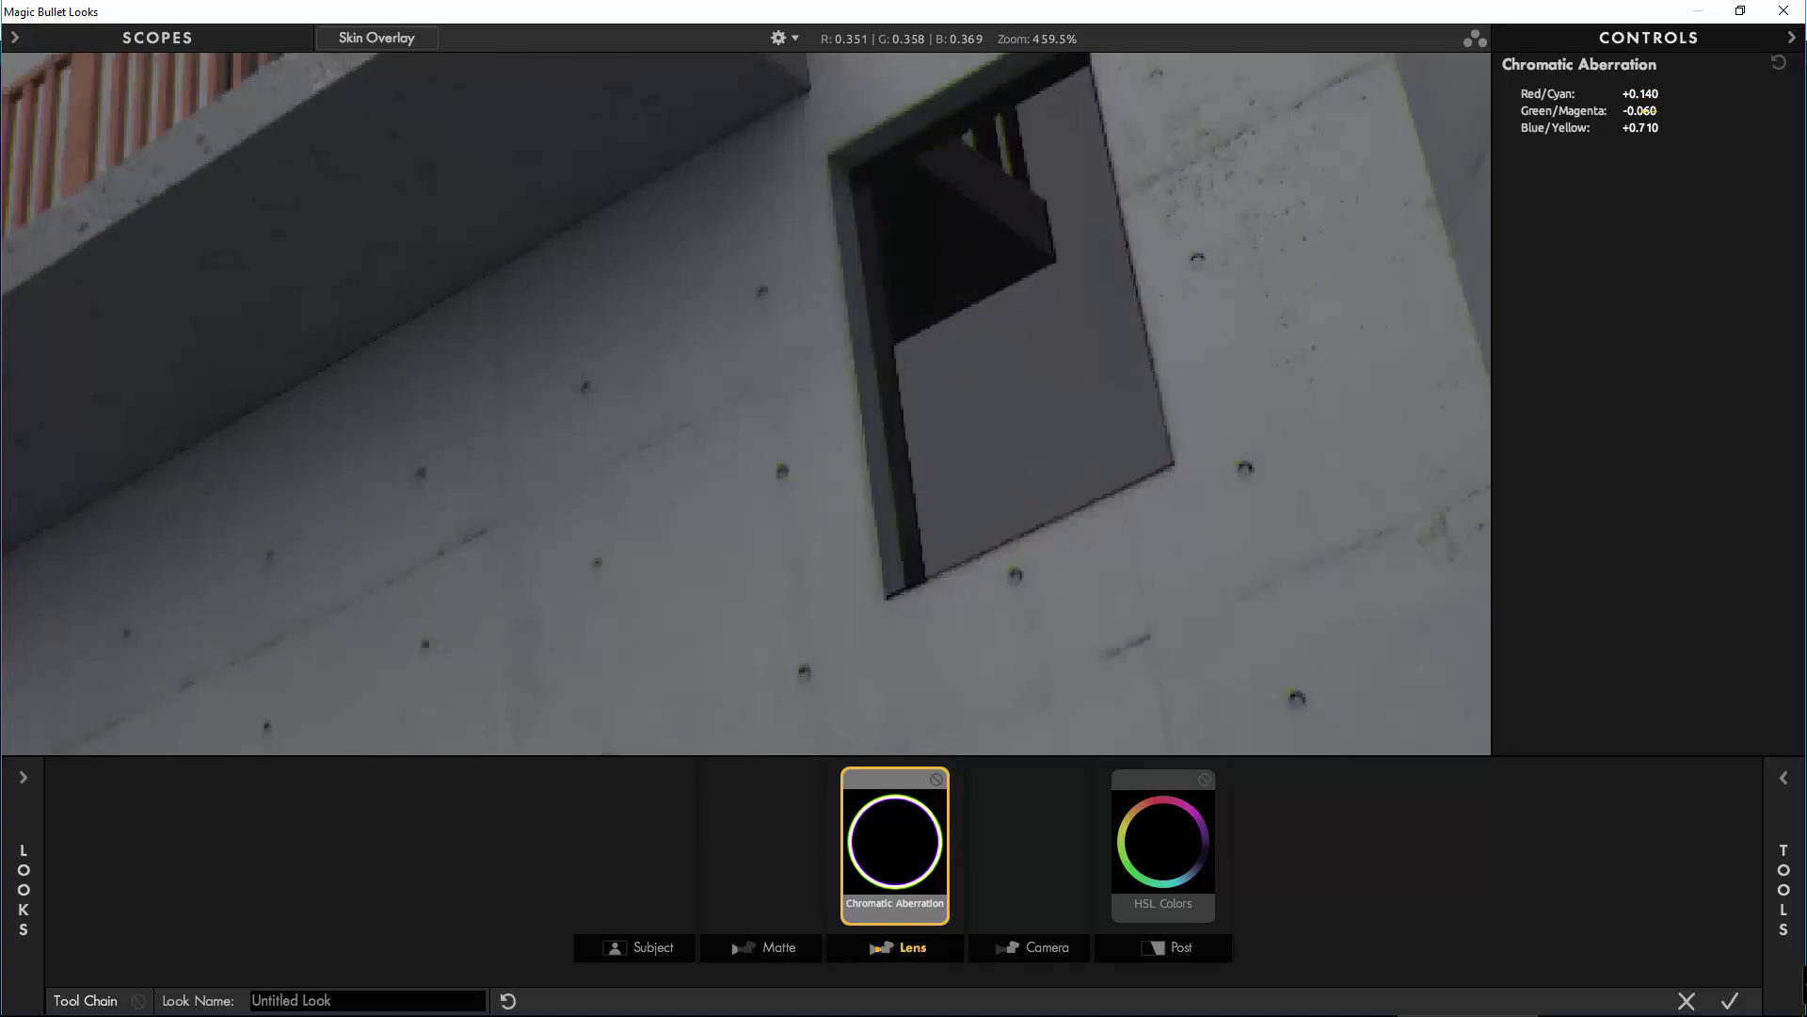
pyautogui.moveTo(1640, 110)
pyautogui.mouseDown()
pyautogui.moveTo(1625, 110)
pyautogui.moveTo(1685, 110)
pyautogui.moveTo(1661, 93)
pyautogui.mouseUp()
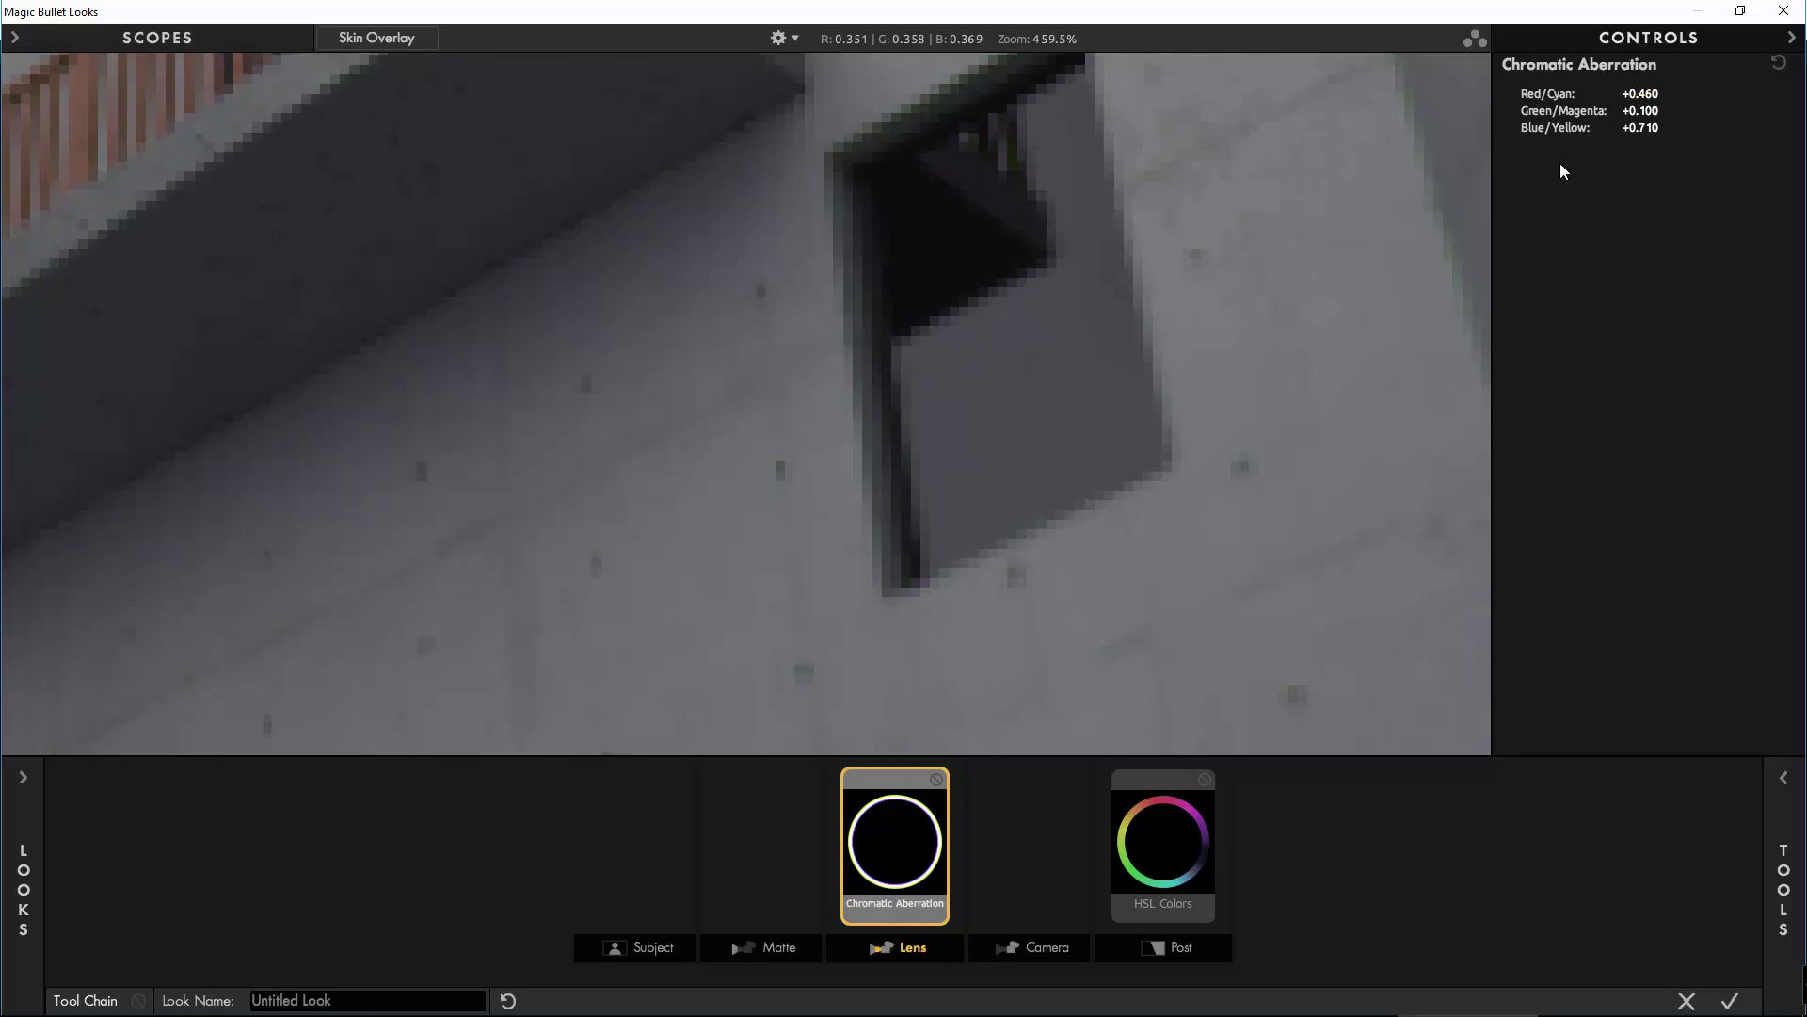
# Examine the color fringing across the whole image and up close along the balcony and the slanted wall openings.
pyautogui.scroll(-5, 1122, 412)
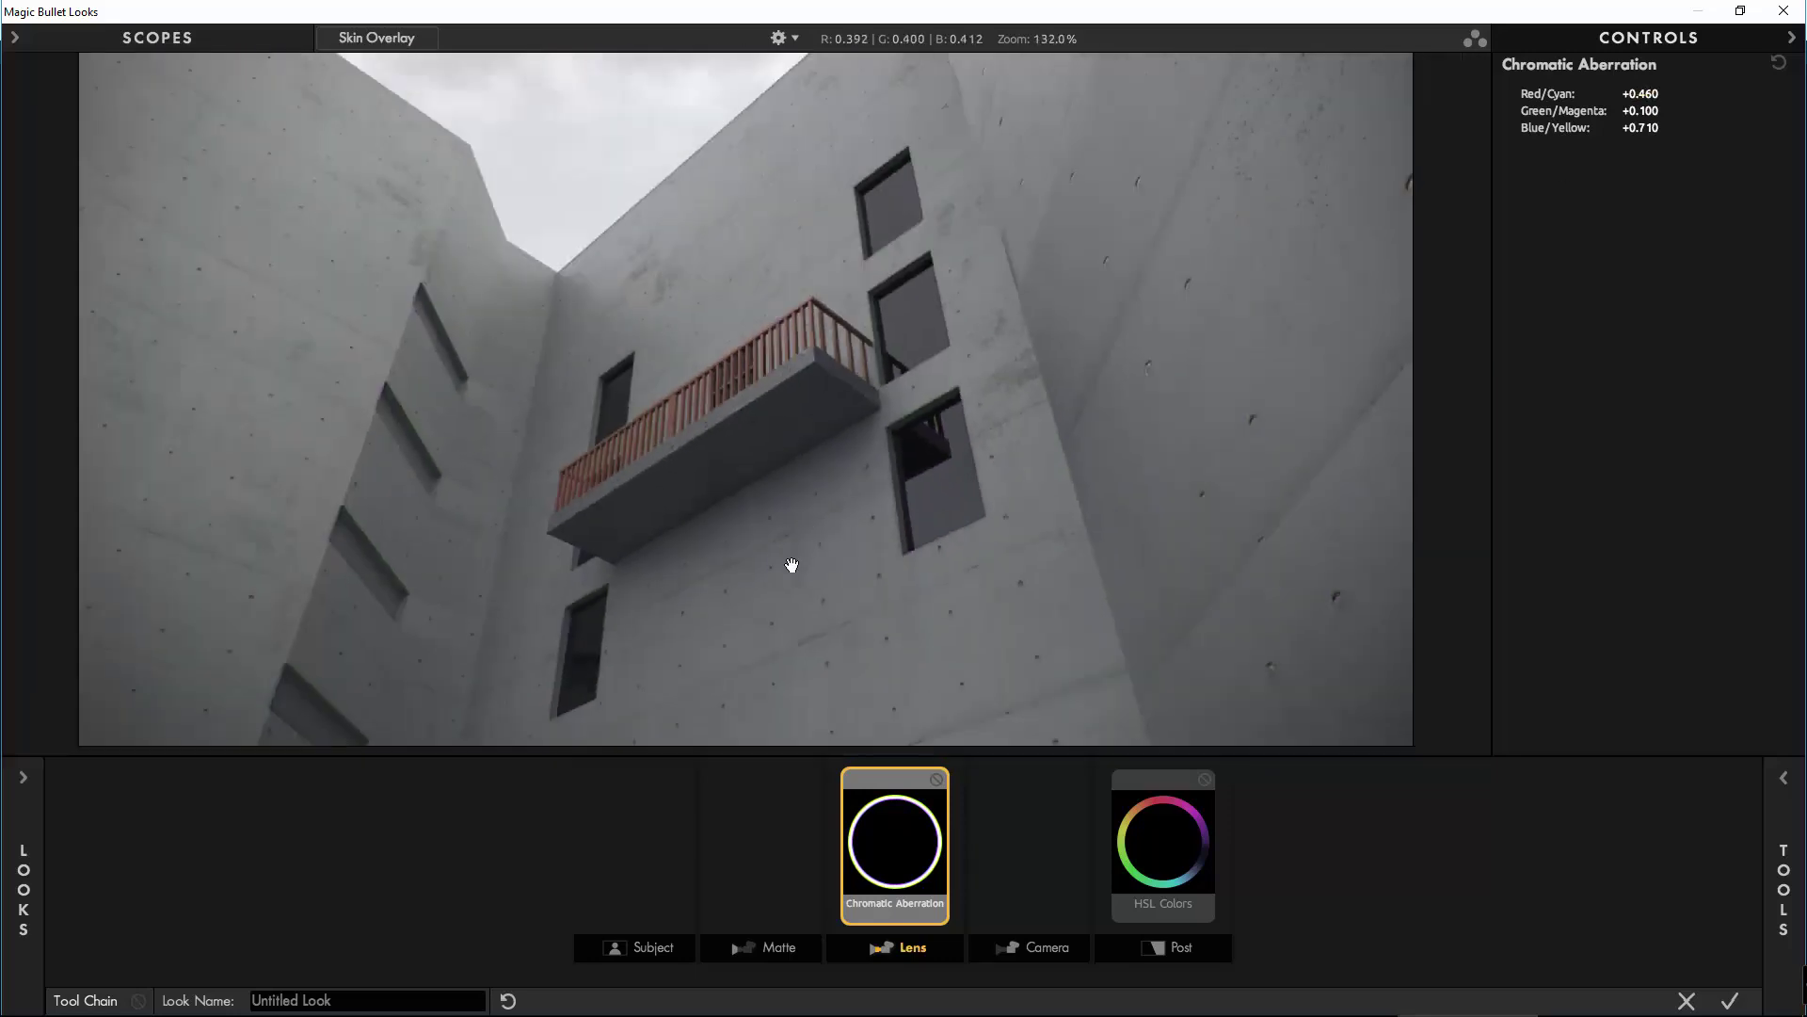
pyautogui.scroll(-3, 791, 565)
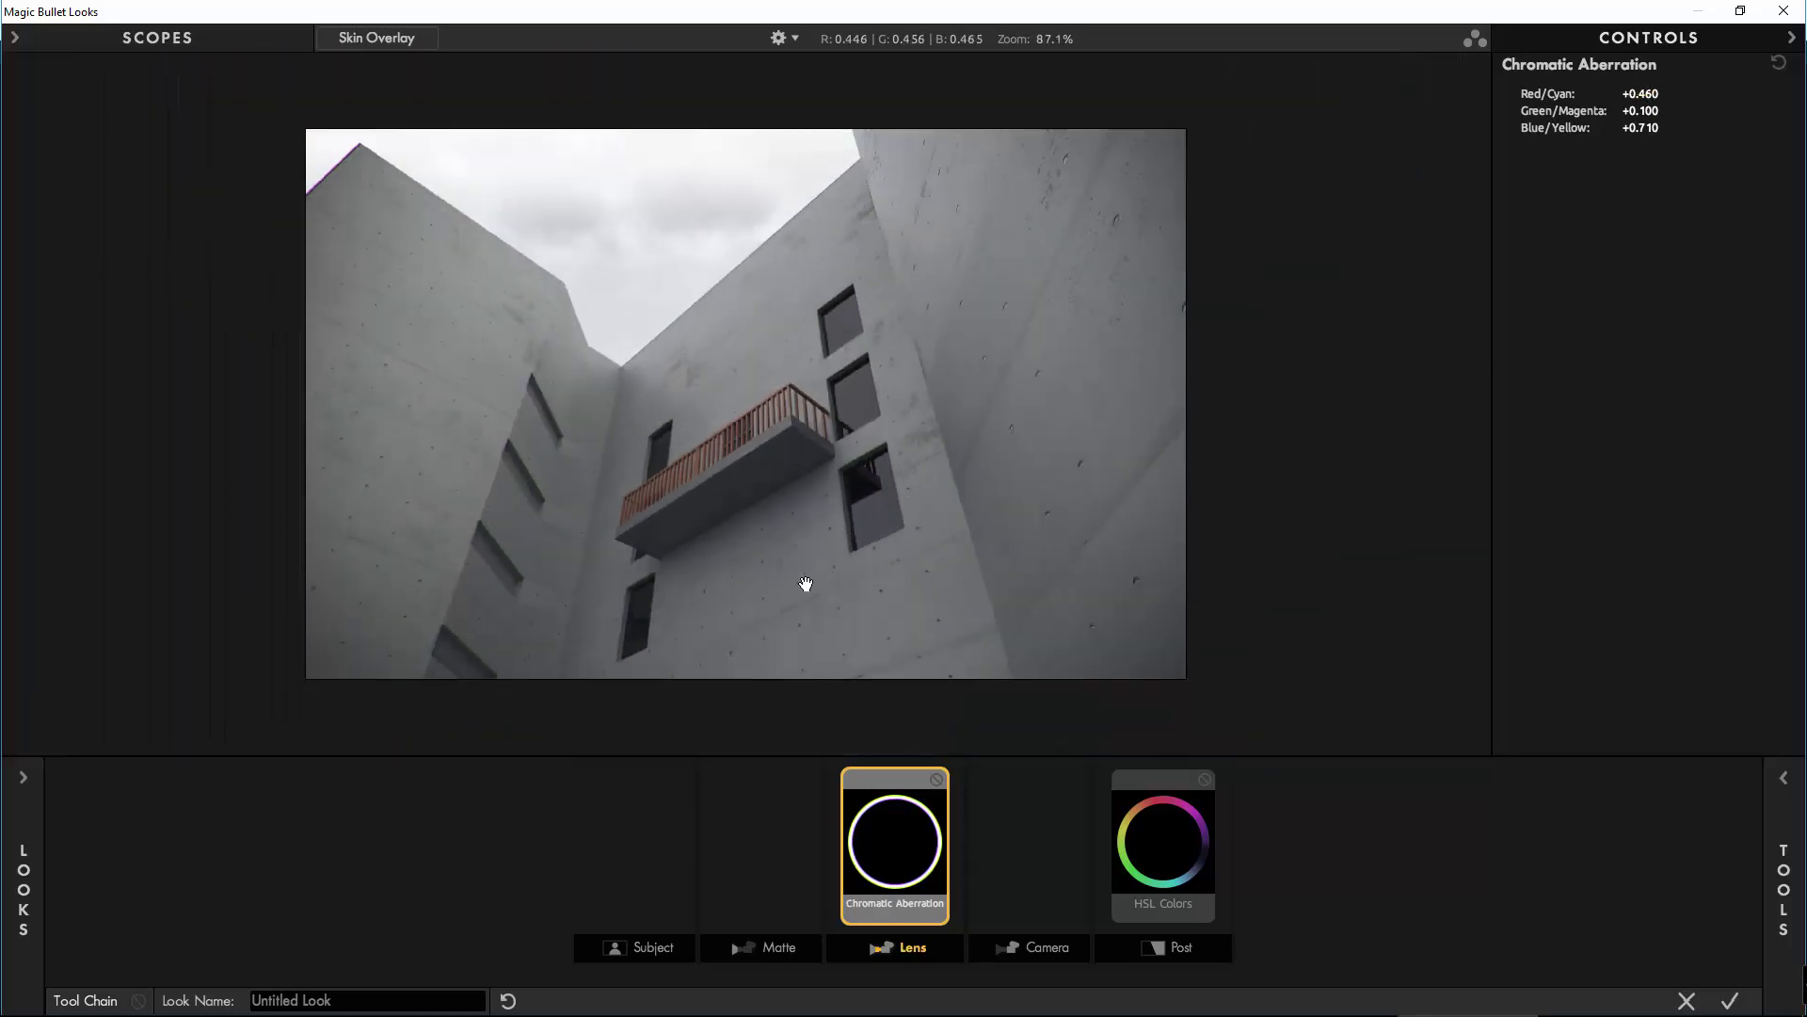
pyautogui.scroll(1, 801, 583)
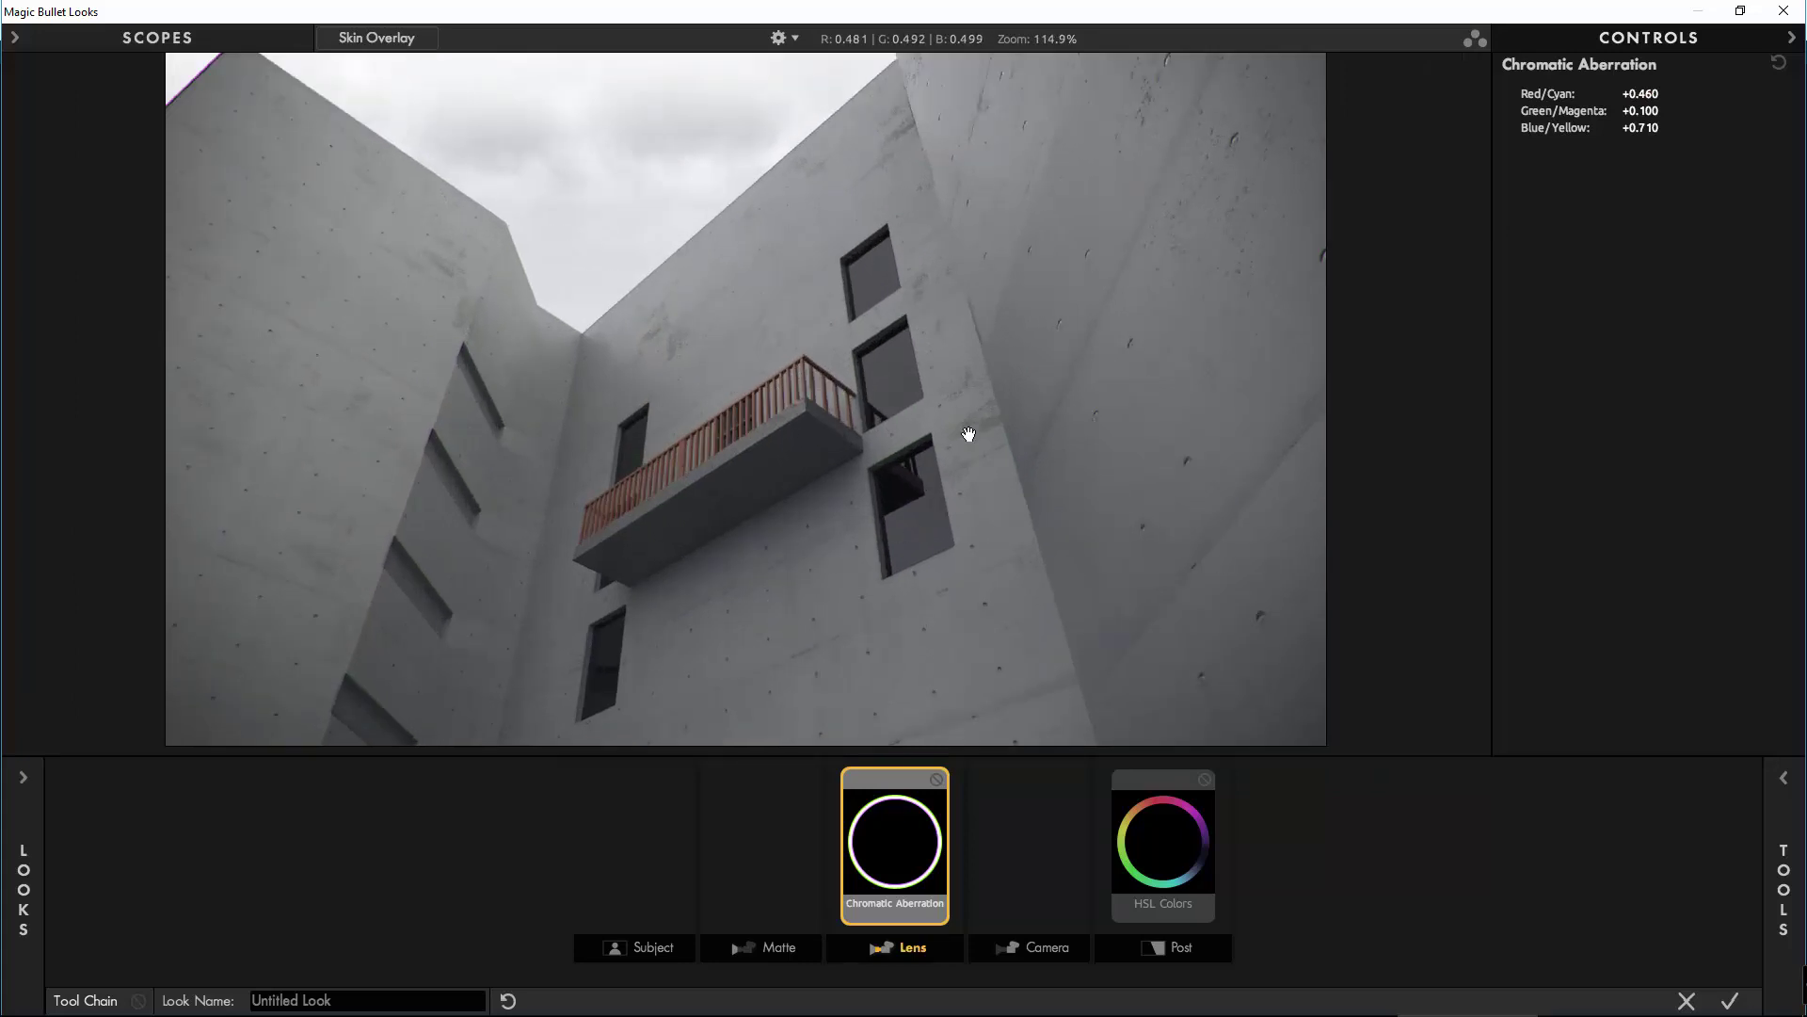
pyautogui.scroll(1, 941, 408)
pyautogui.scroll(-2, 942, 408)
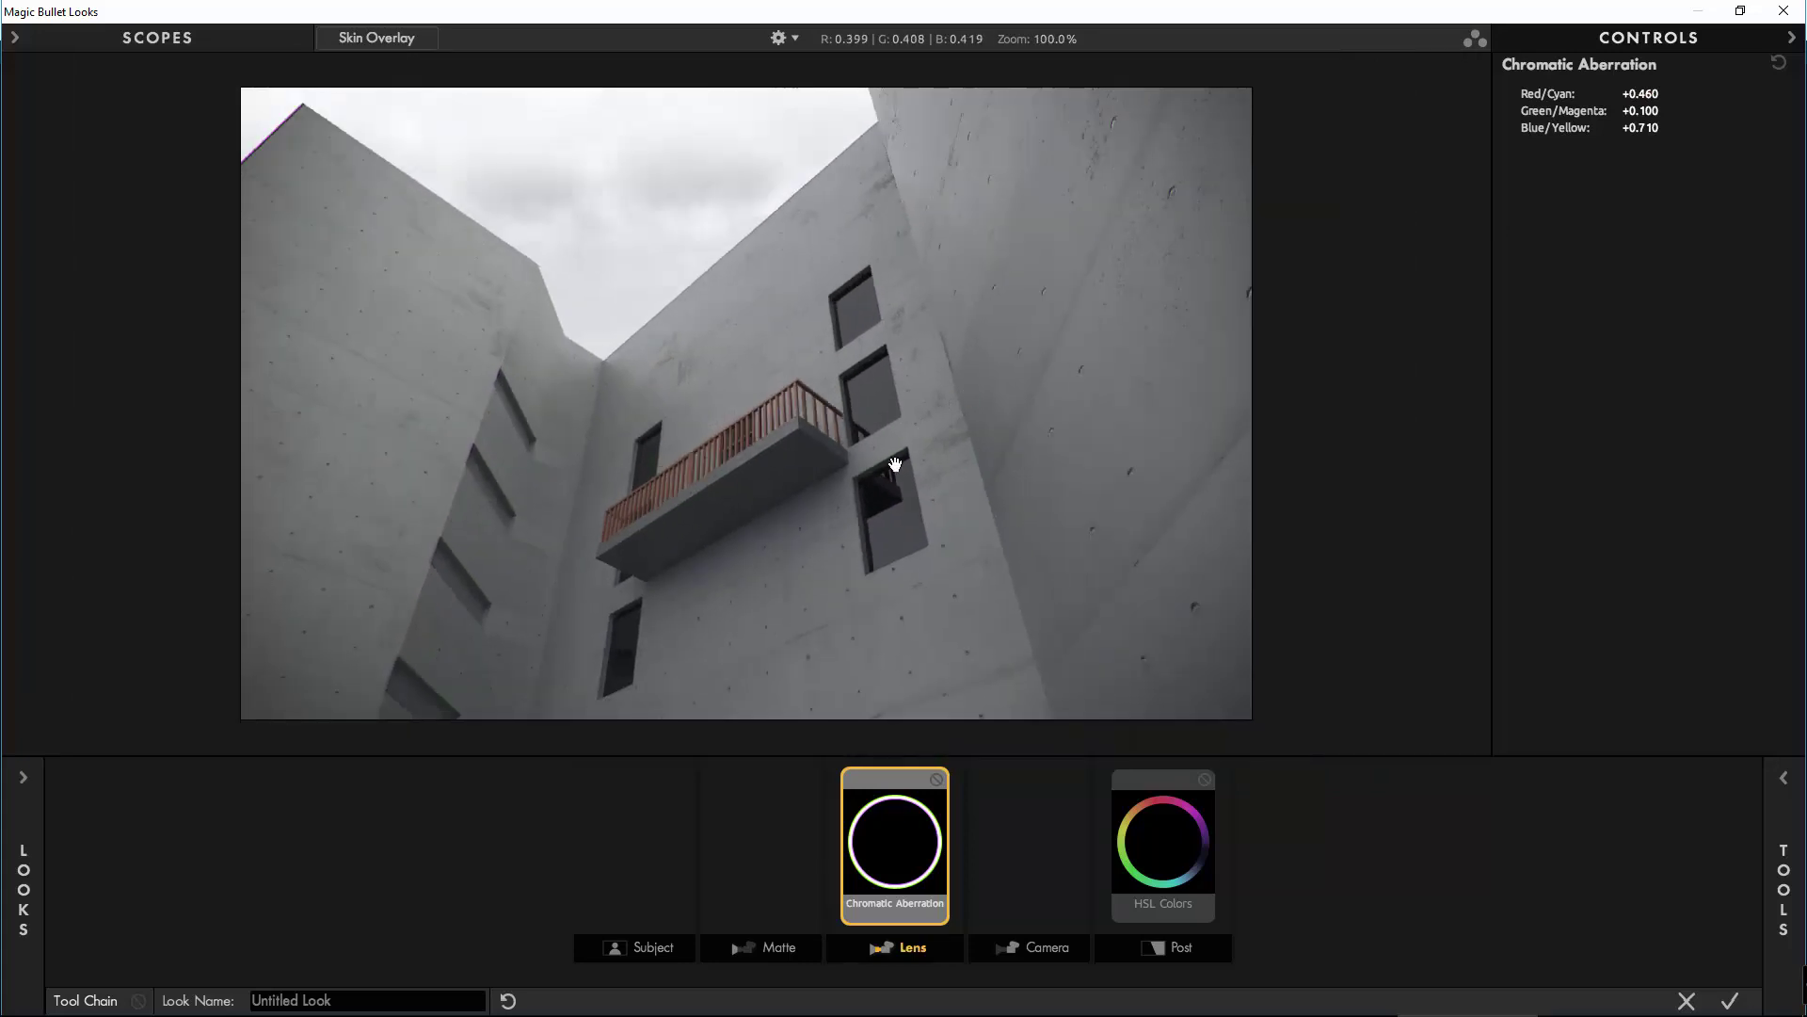
pyautogui.scroll(-1, 779, 581)
pyautogui.scroll(-1, 758, 531)
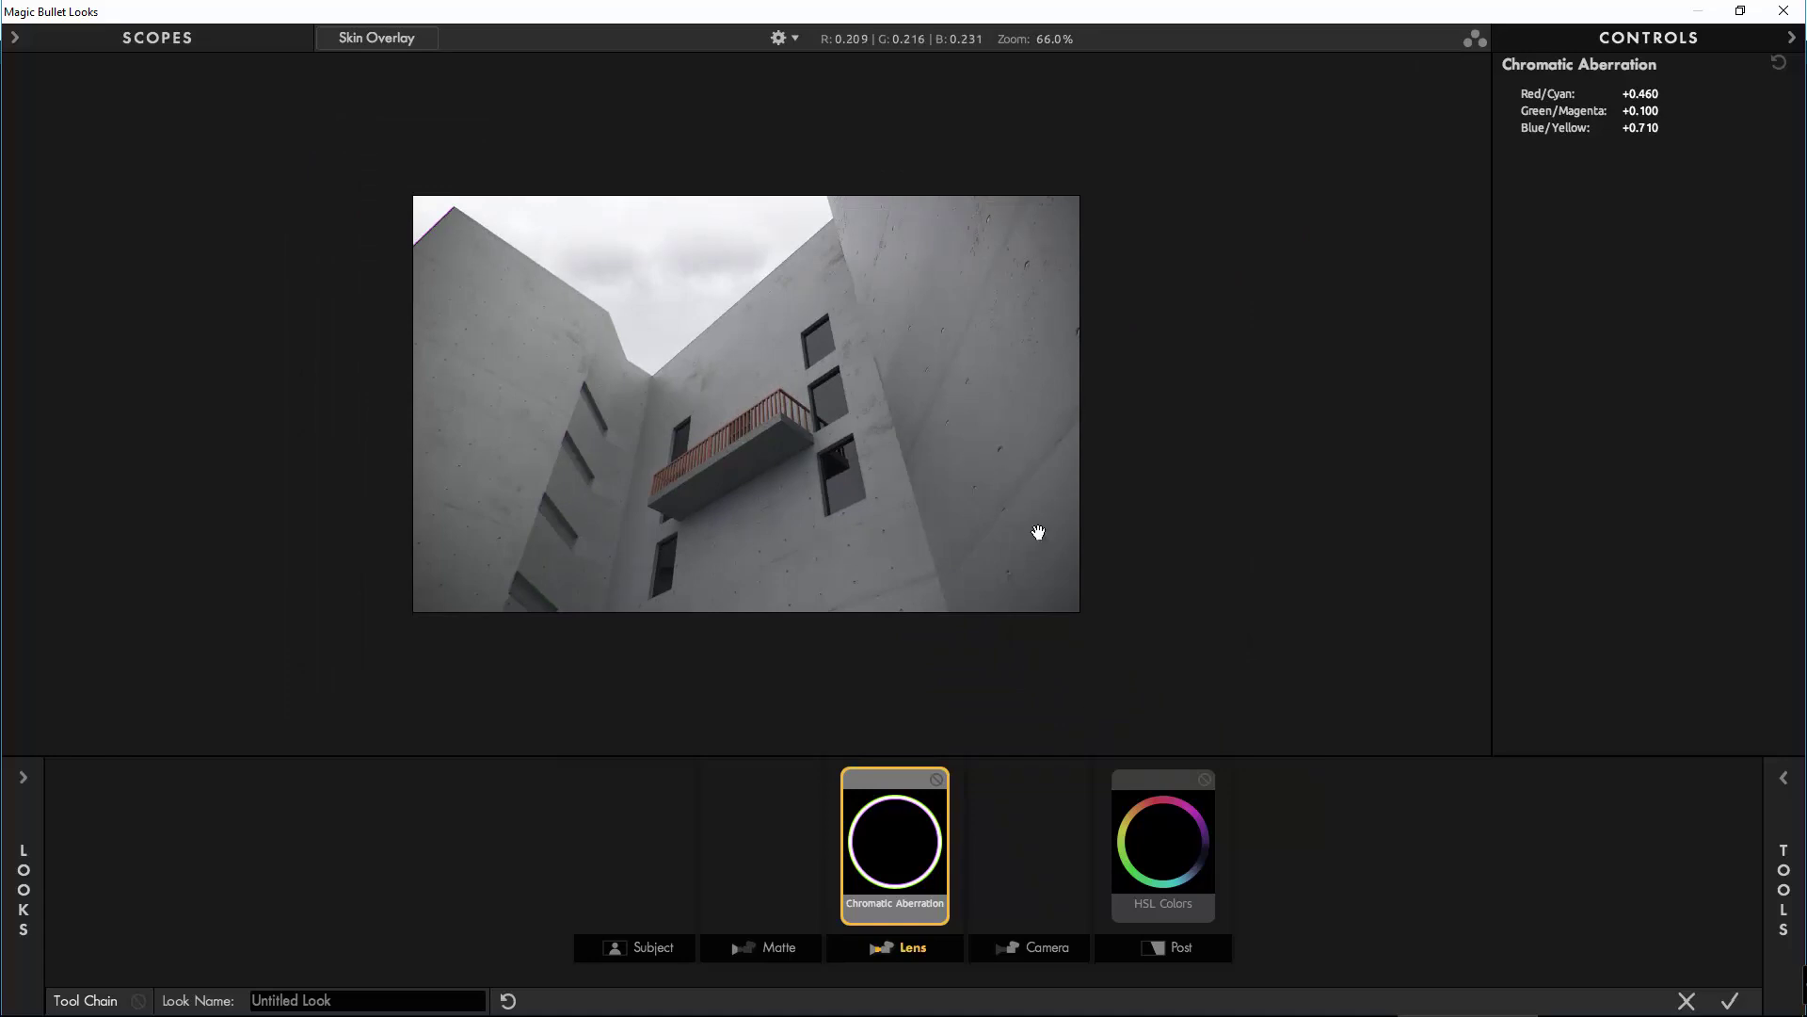
pyautogui.scroll(5, 617, 485)
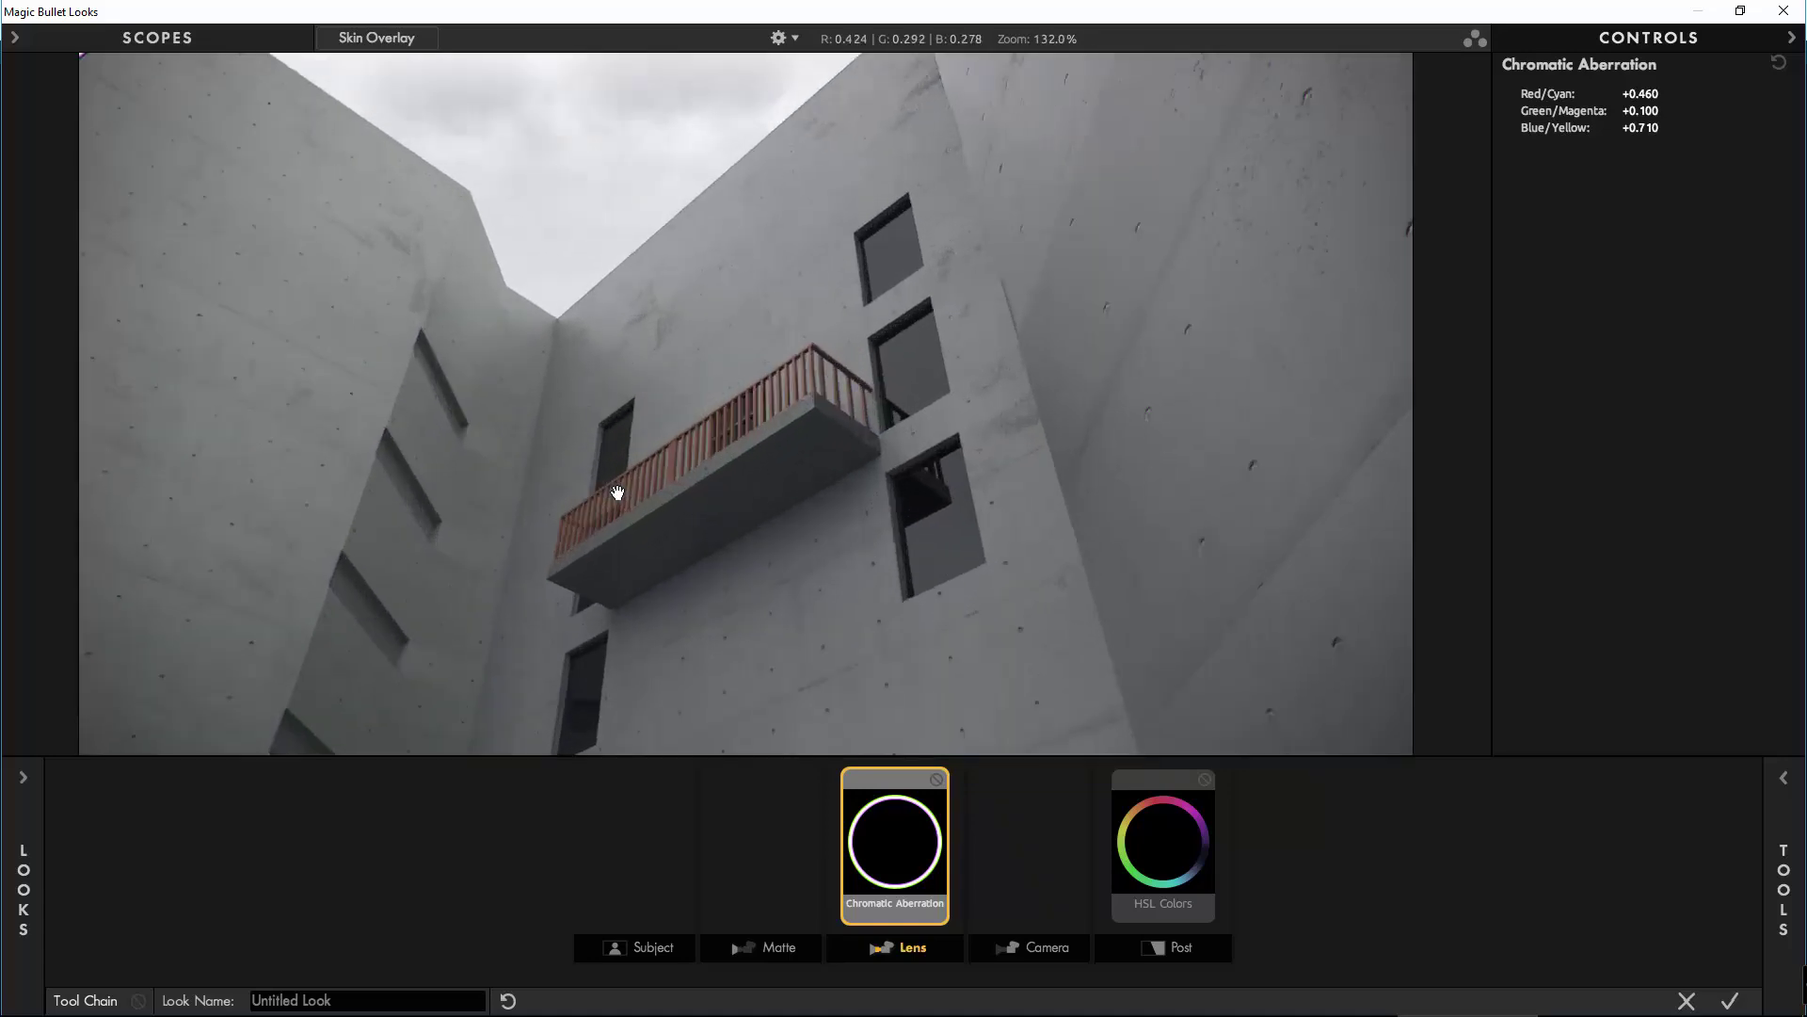
pyautogui.scroll(4, 447, 480)
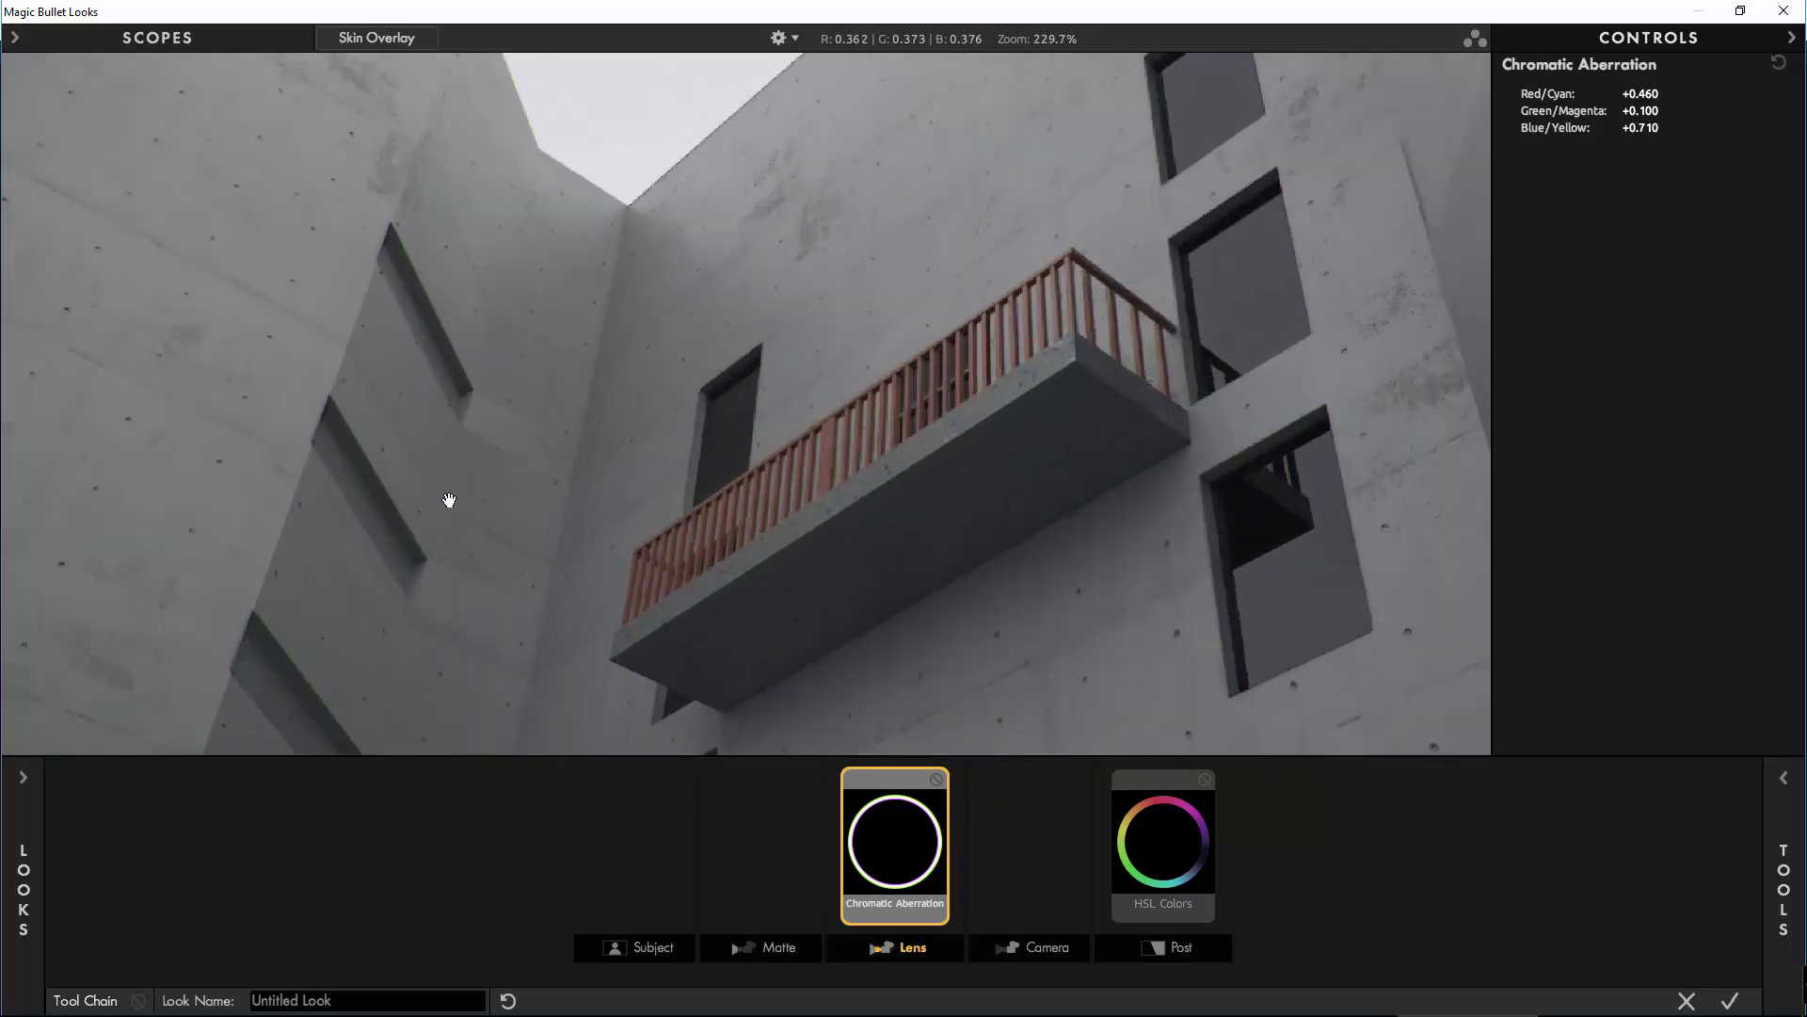
pyautogui.scroll(4, 397, 535)
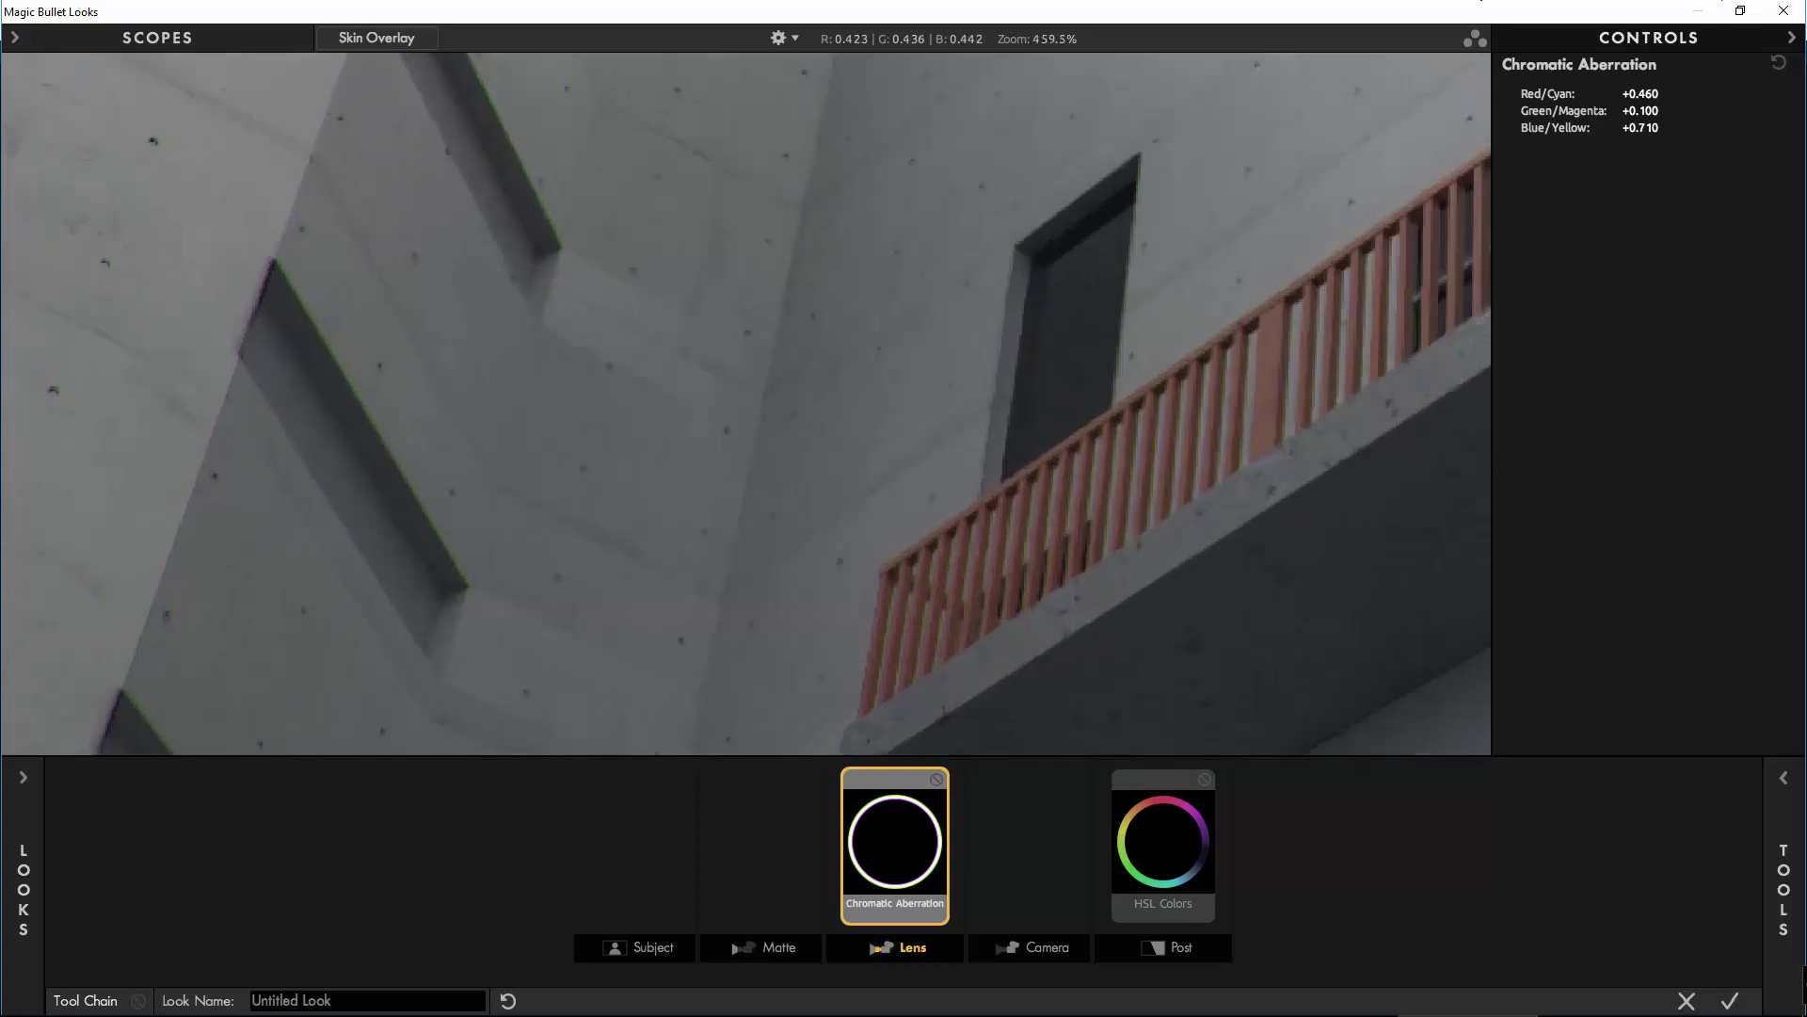
# Set the Chromatic Aberration to Red/Cyan -0.060, Green/Magenta +0.110 and Blue/Yellow +0.010, and apply the look to the layer.
pyautogui.moveTo(1654, 127); pyautogui.dragTo(1631, 95)
pyautogui.moveTo(1640, 128)
pyautogui.mouseDown()
pyautogui.moveTo(1582, 127)
pyautogui.moveTo(1681, 128)
pyautogui.moveTo(1641, 112)
pyautogui.moveTo(1655, 93)
pyautogui.moveTo(1659, 111)
pyautogui.moveTo(1642, 91)
pyautogui.mouseUp()
pyautogui.scroll(-5, 1125, 427)
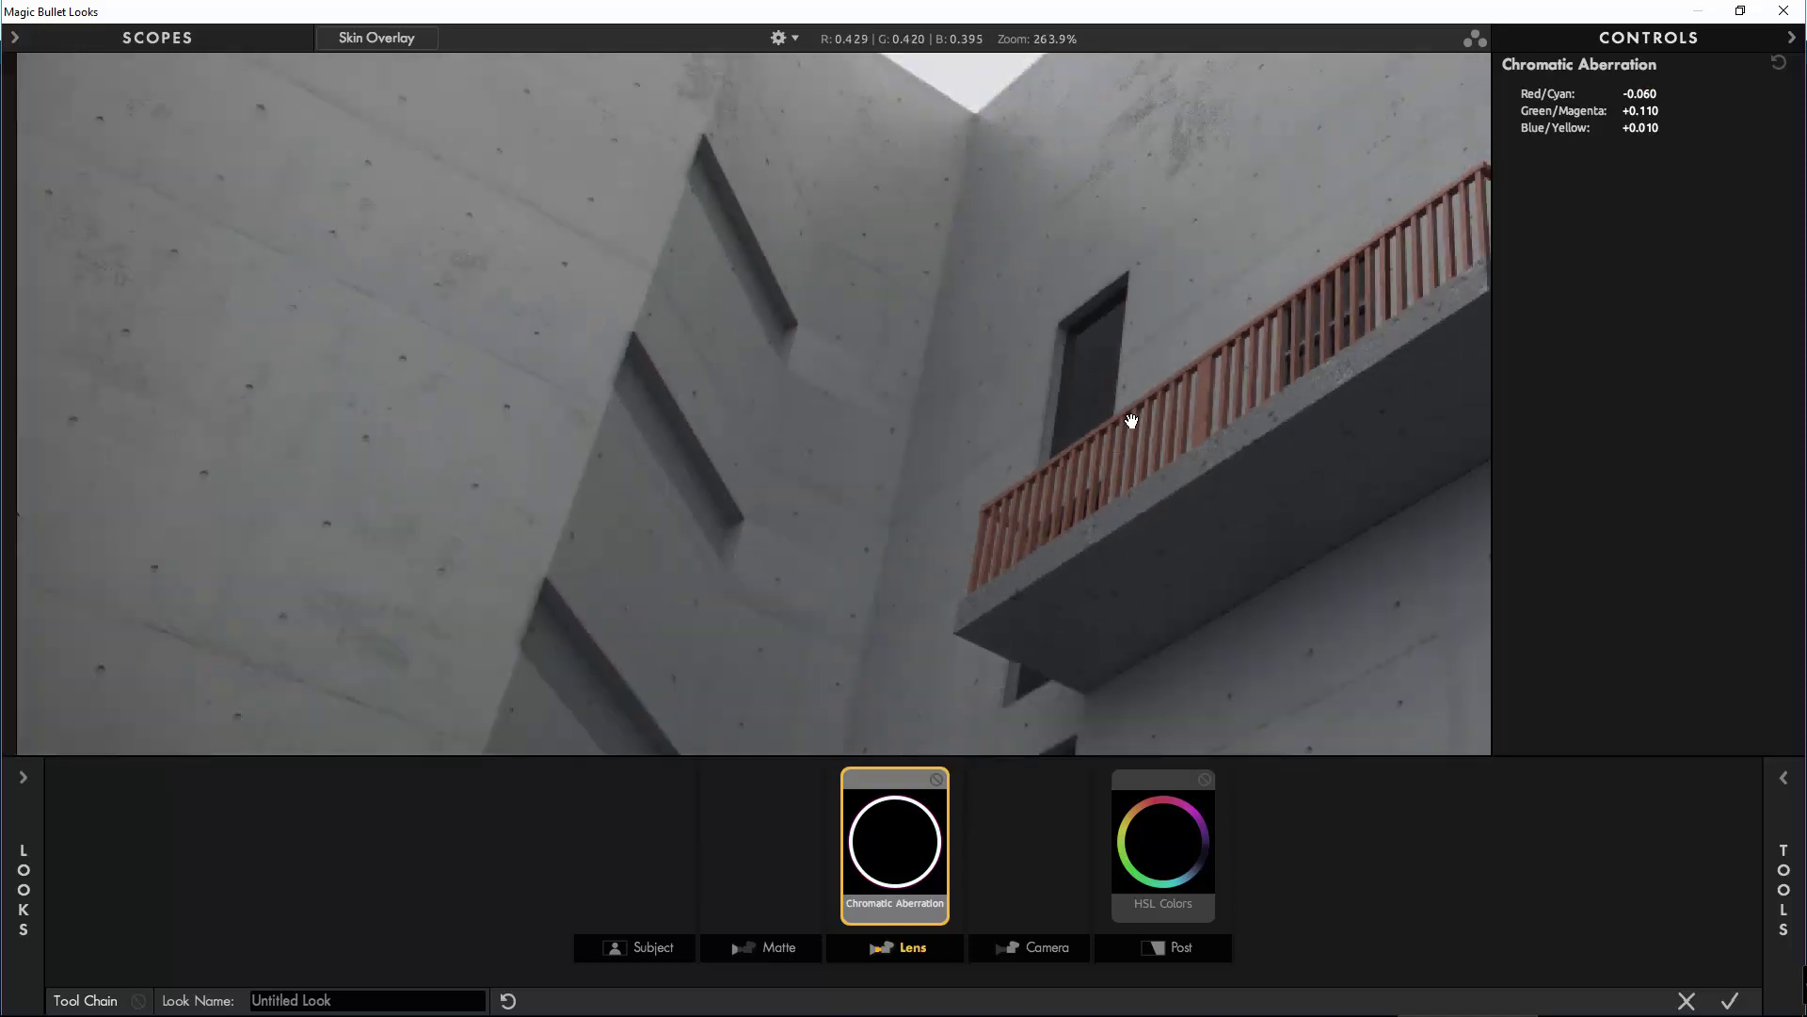
pyautogui.scroll(-1, 1069, 429)
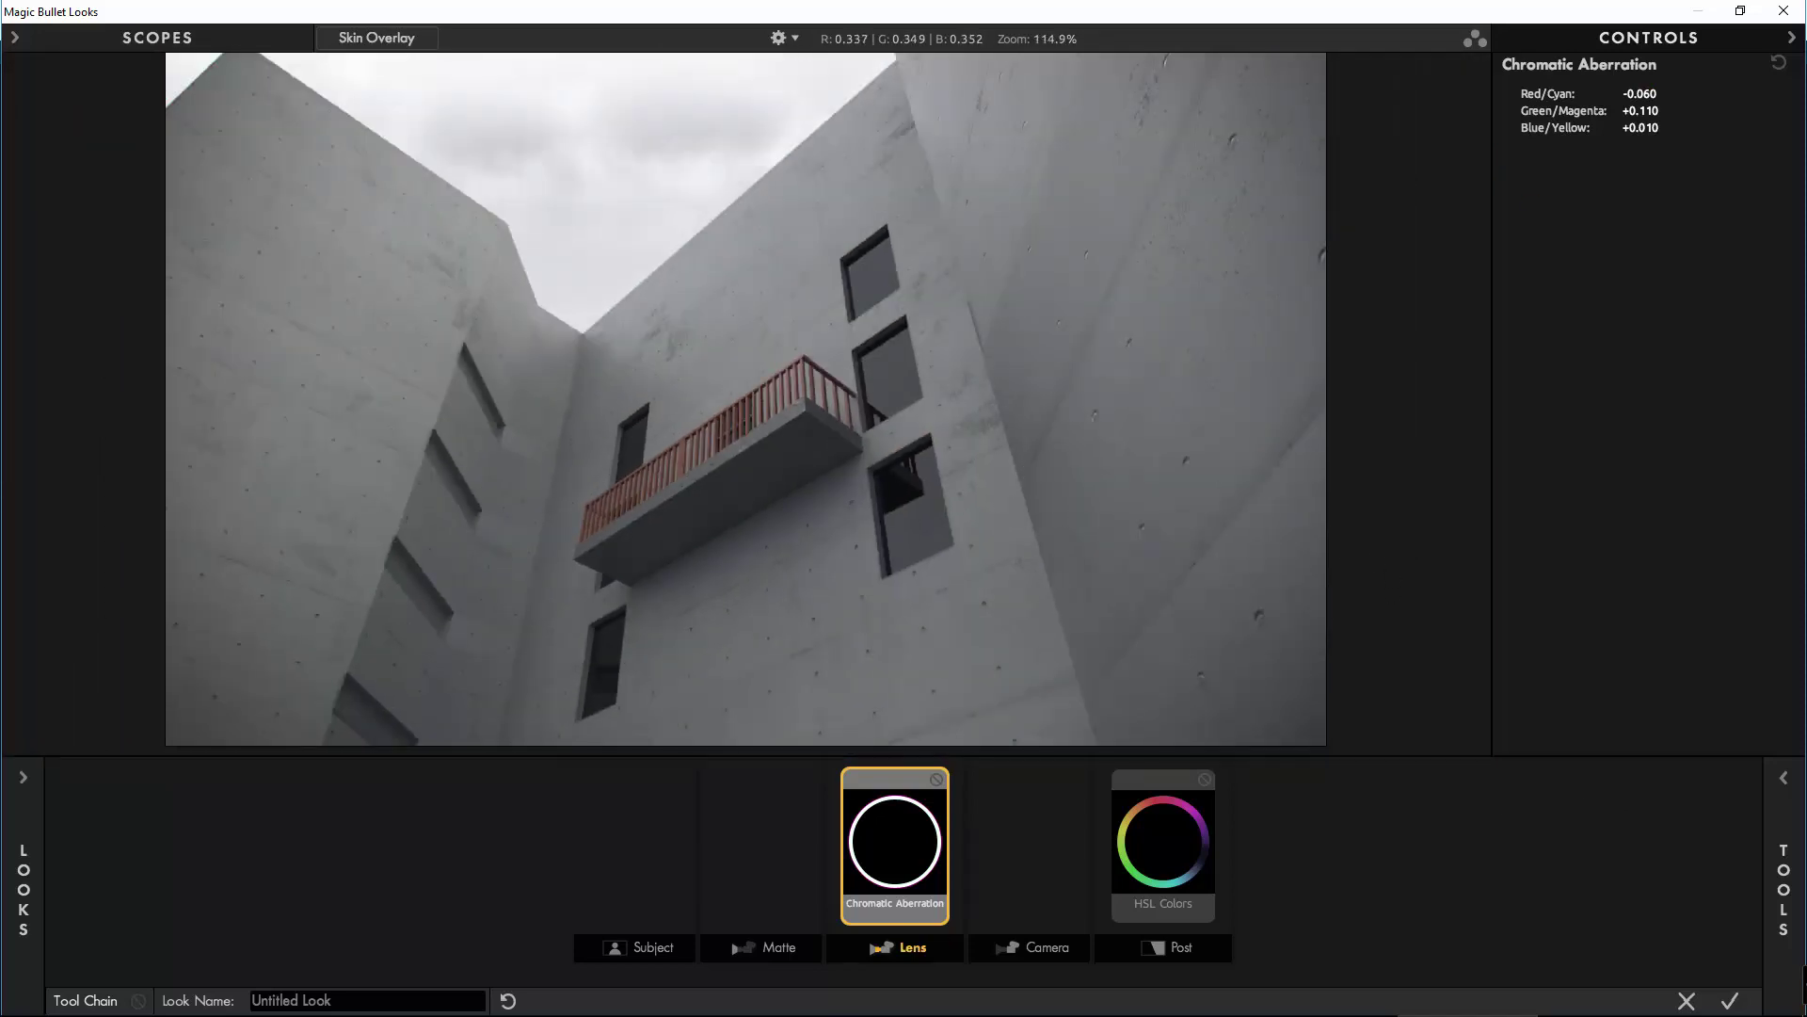
pyautogui.click(1730, 1000)
# Check the graded image in the composition view and add the Single3 composition to the render queue.
pyautogui.scroll(-4, 823, 356)
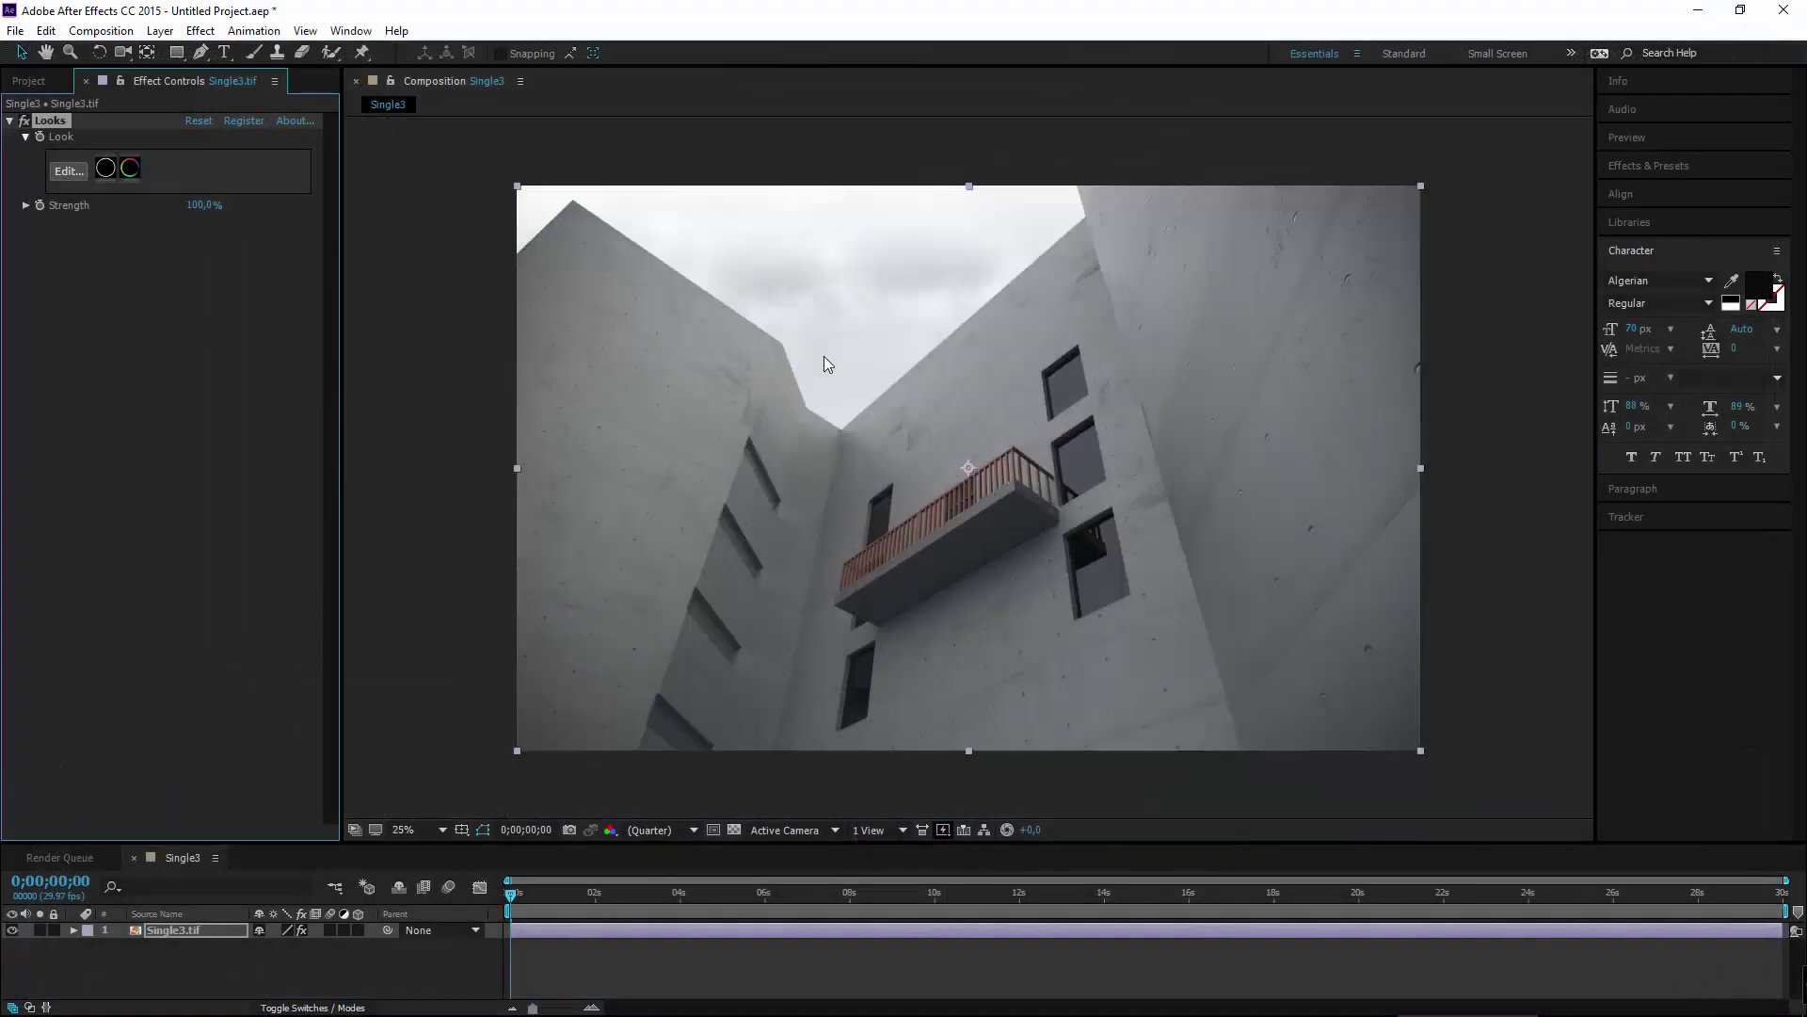
pyautogui.scroll(4, 840, 469)
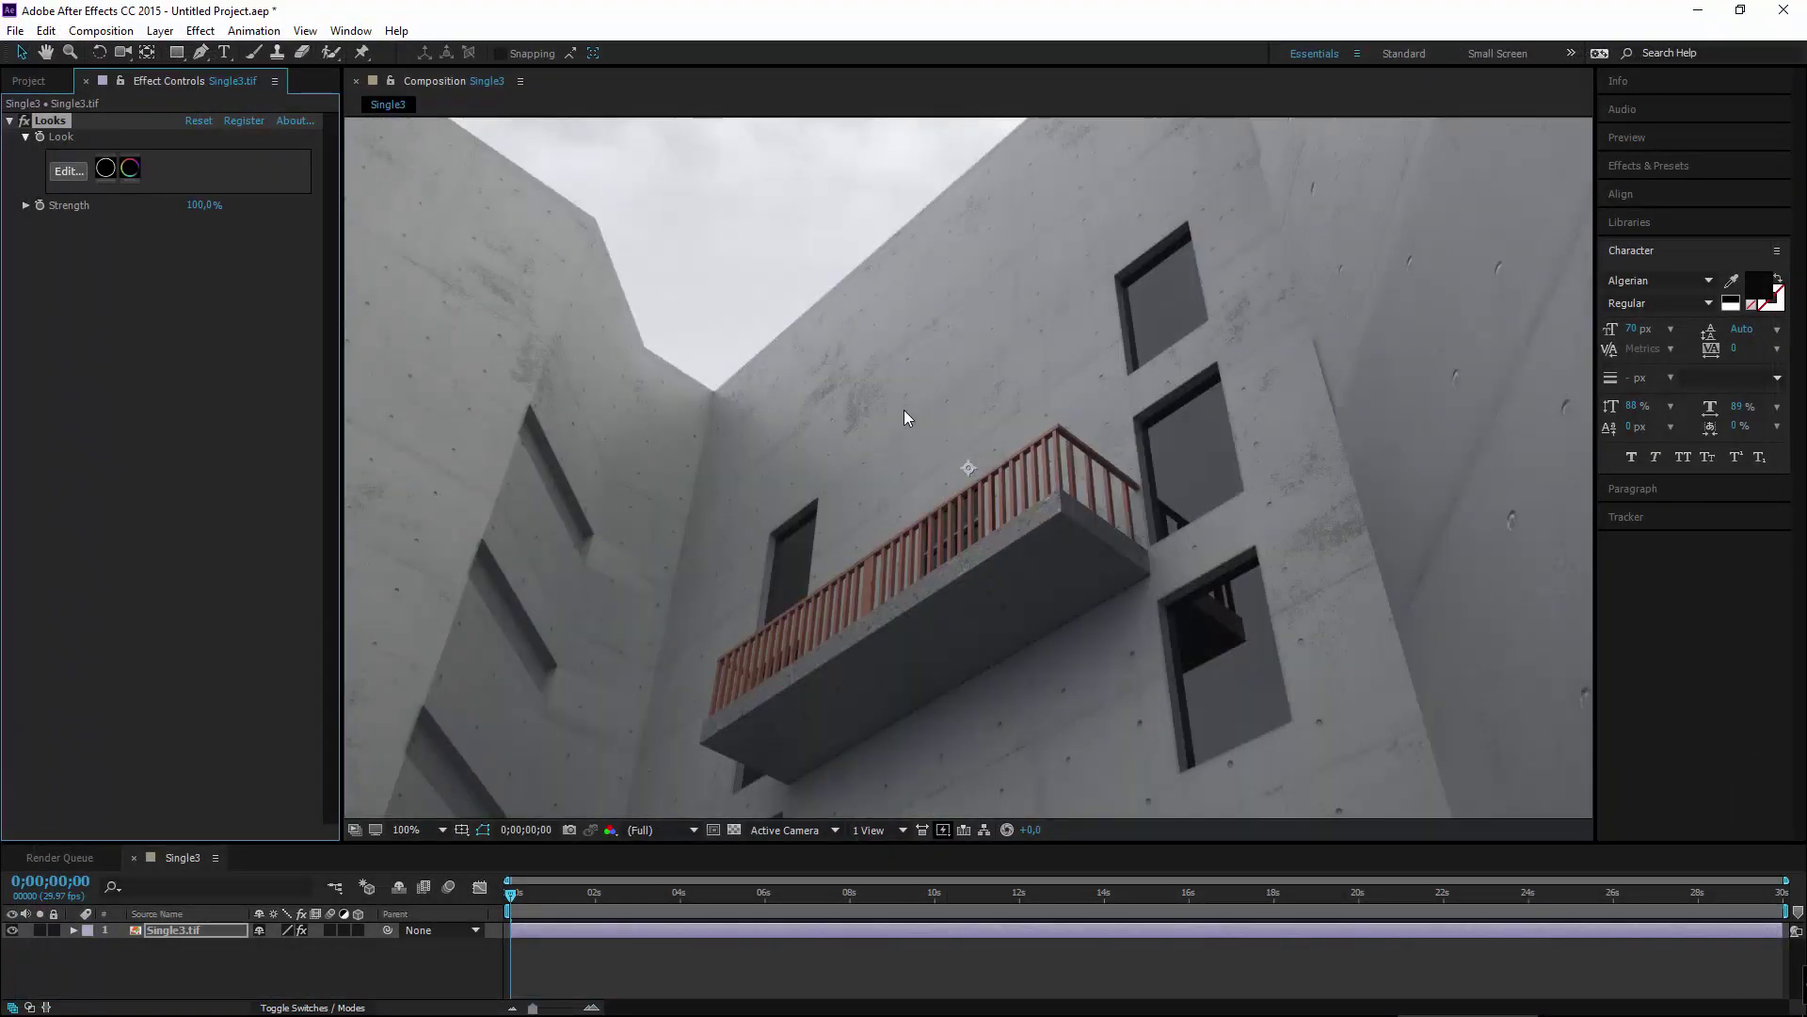
pyautogui.scroll(-2, 939, 467)
pyautogui.scroll(2, 942, 468)
pyautogui.click(197, 932)
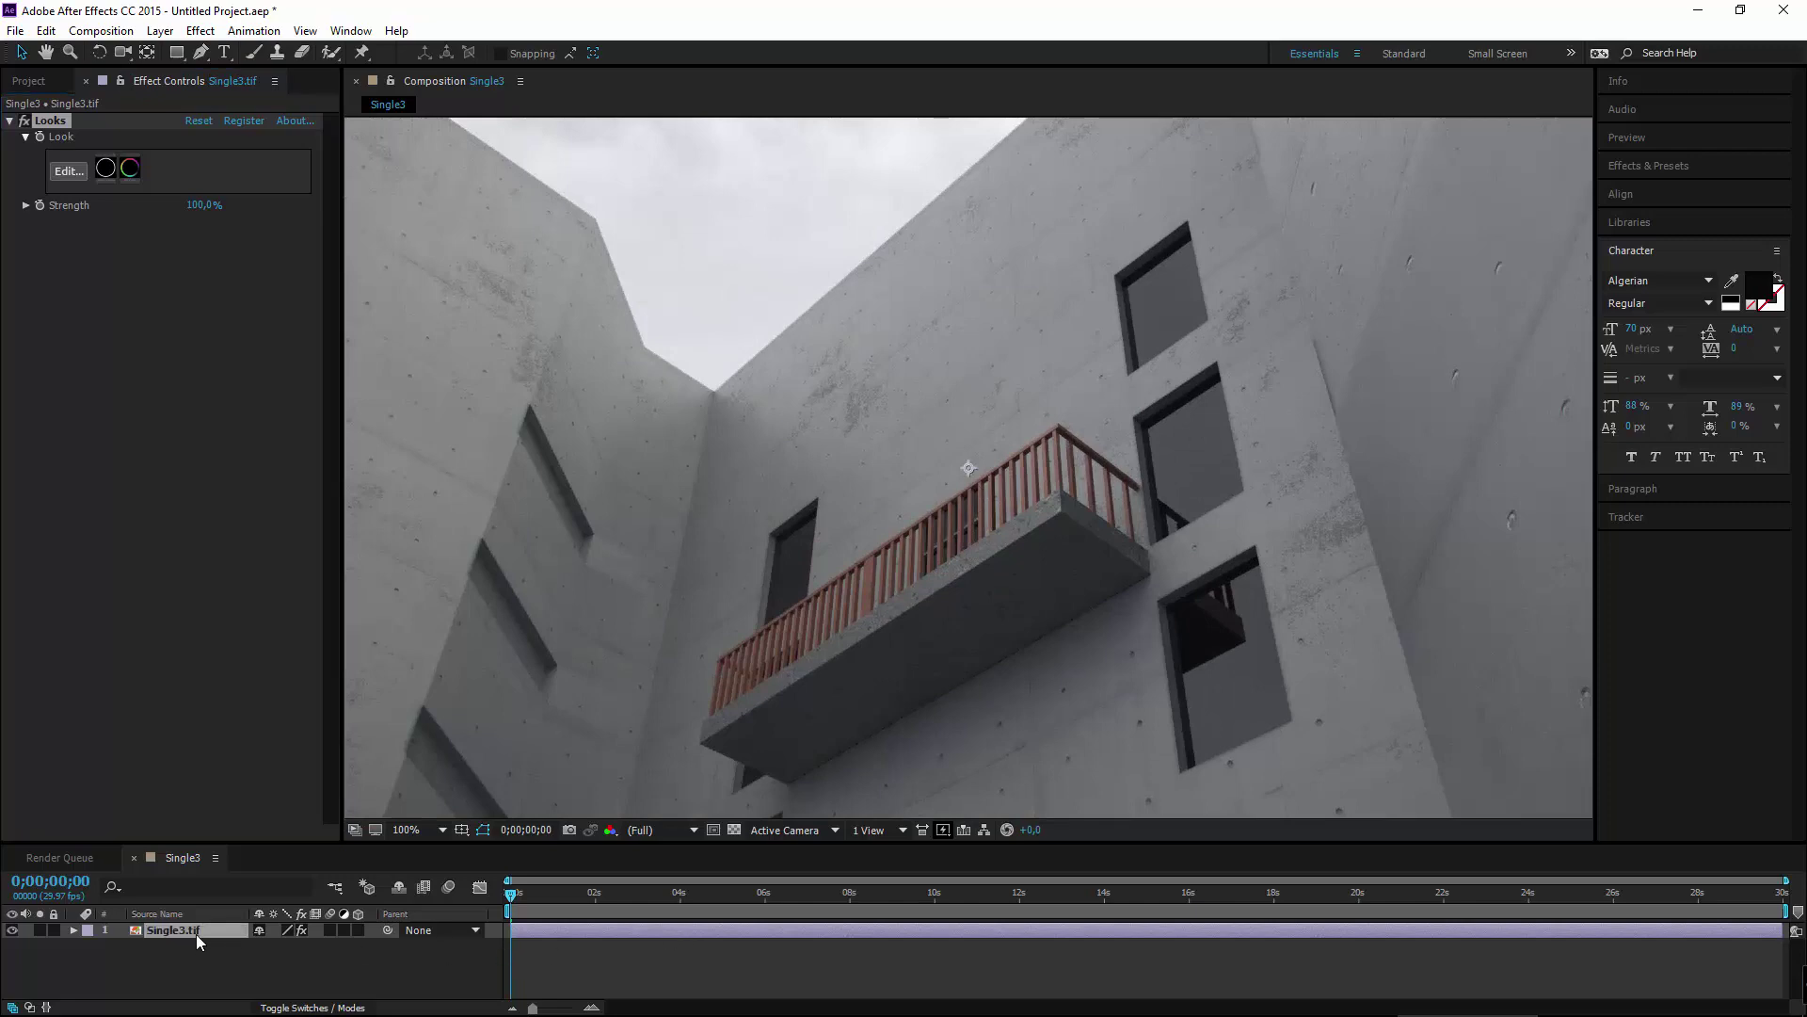
pyautogui.click(101, 30)
pyautogui.click(115, 190)
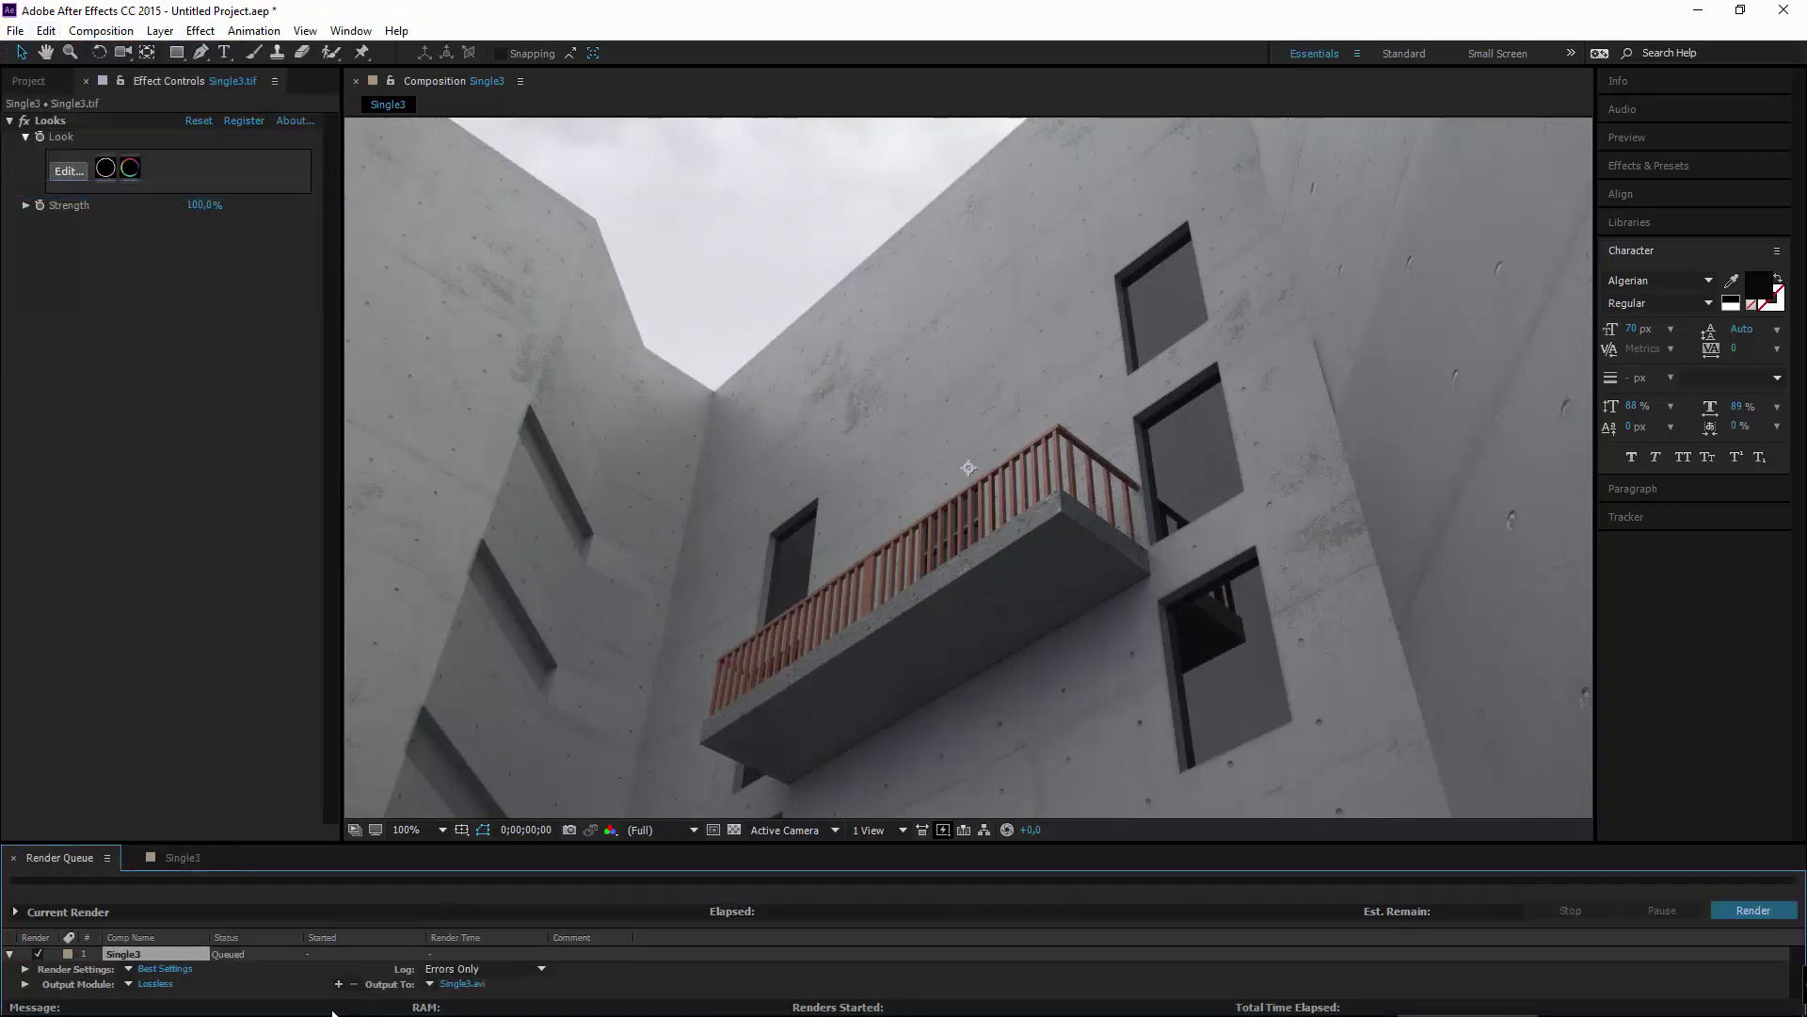
# Configure the output module as a TIFF Sequence with Trillions of Colors depth, keeping the Premultiplied (Matted) color option.
pyautogui.click(165, 984)
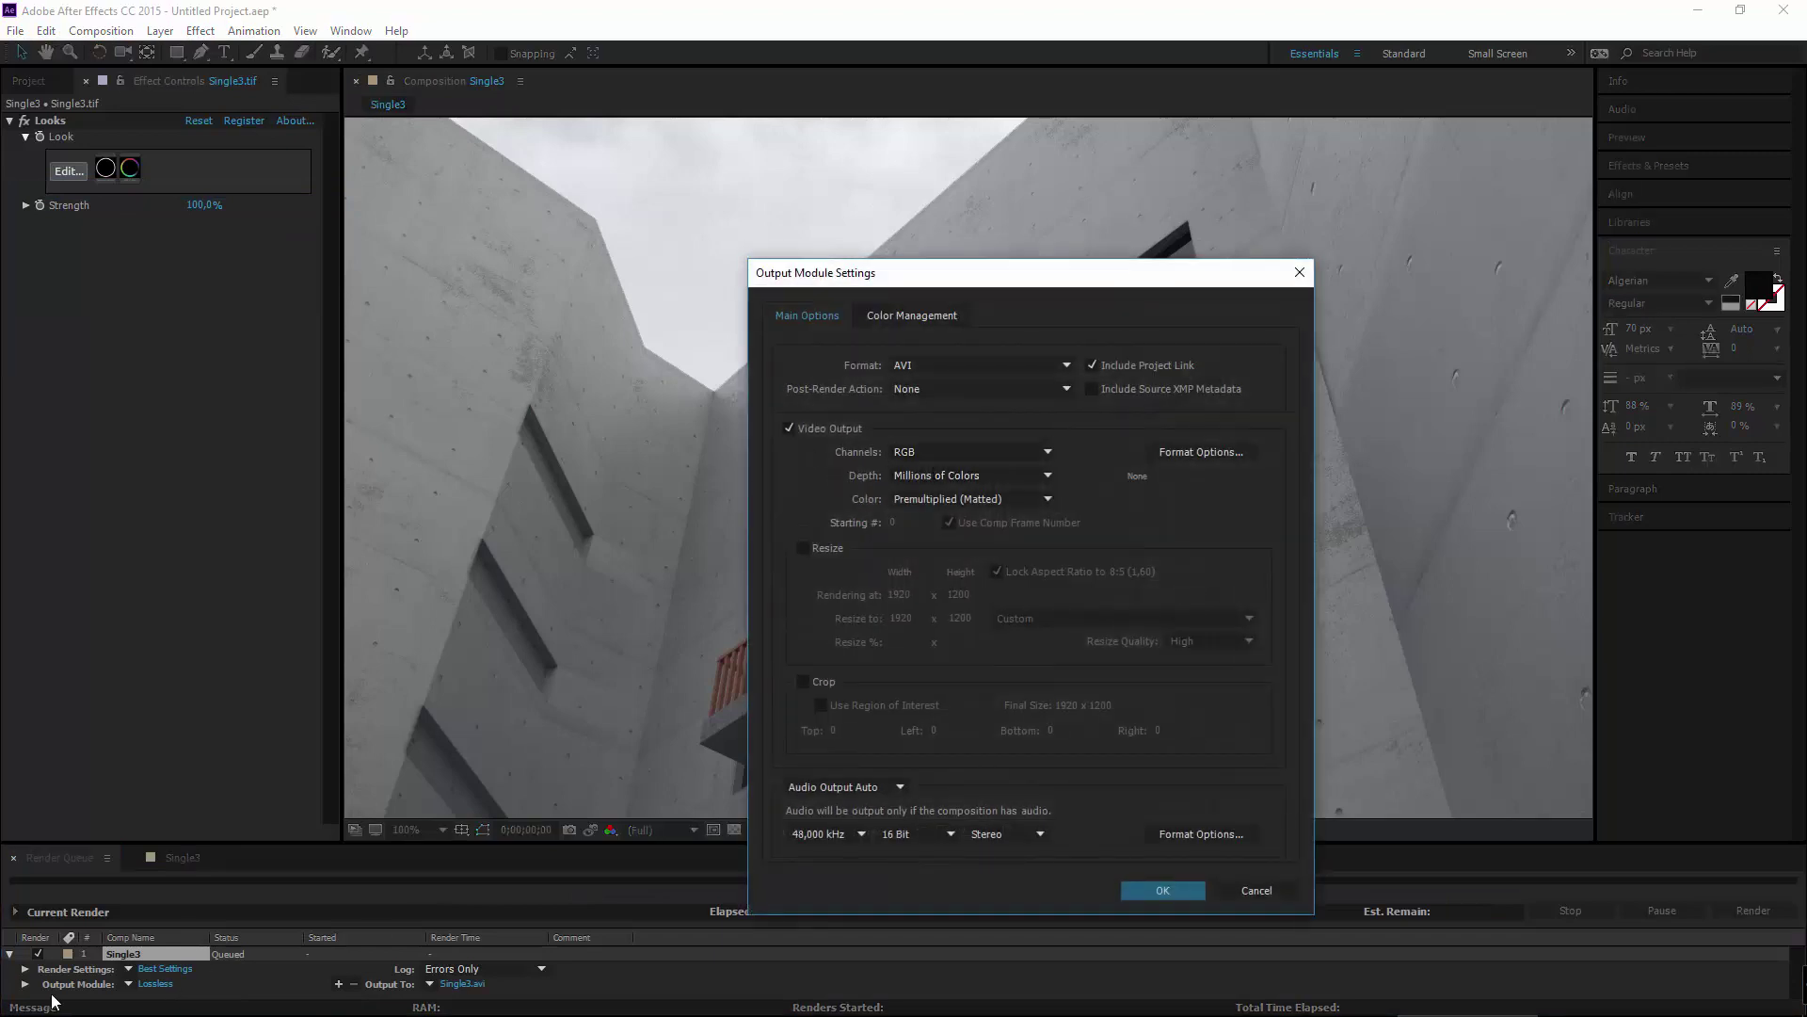
pyautogui.click(957, 365)
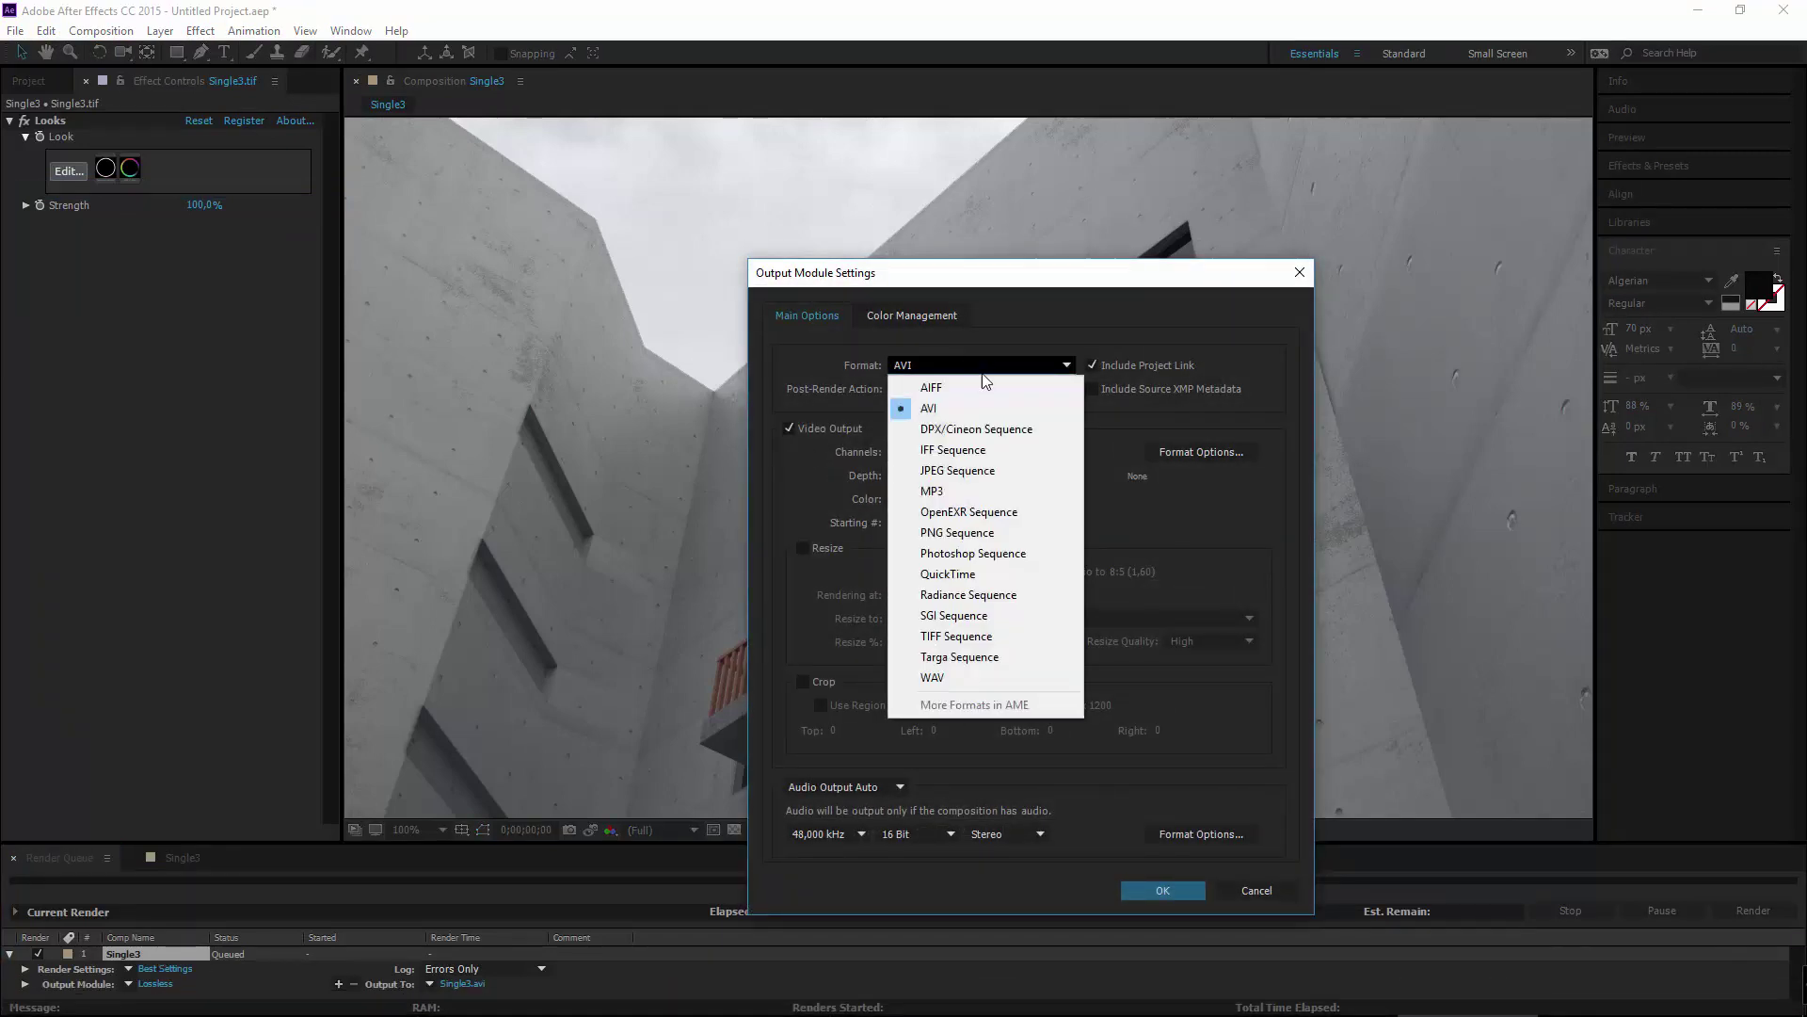
pyautogui.click(956, 635)
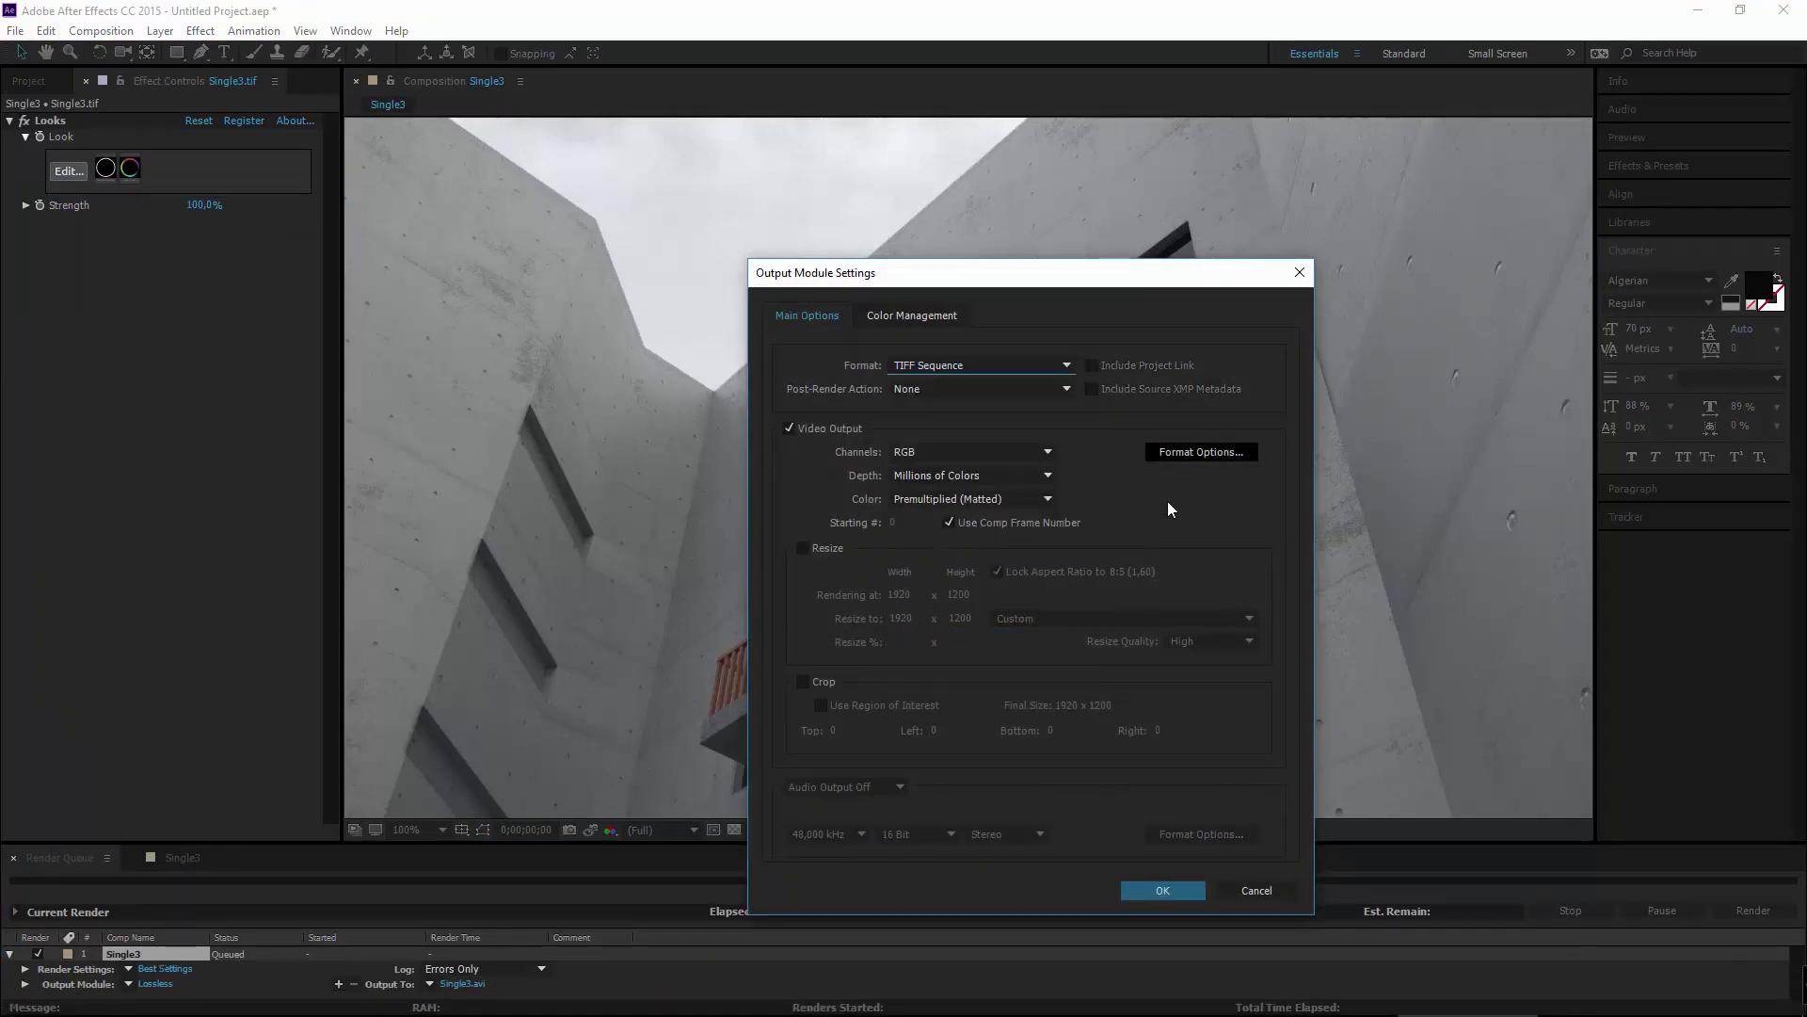
pyautogui.click(936, 474)
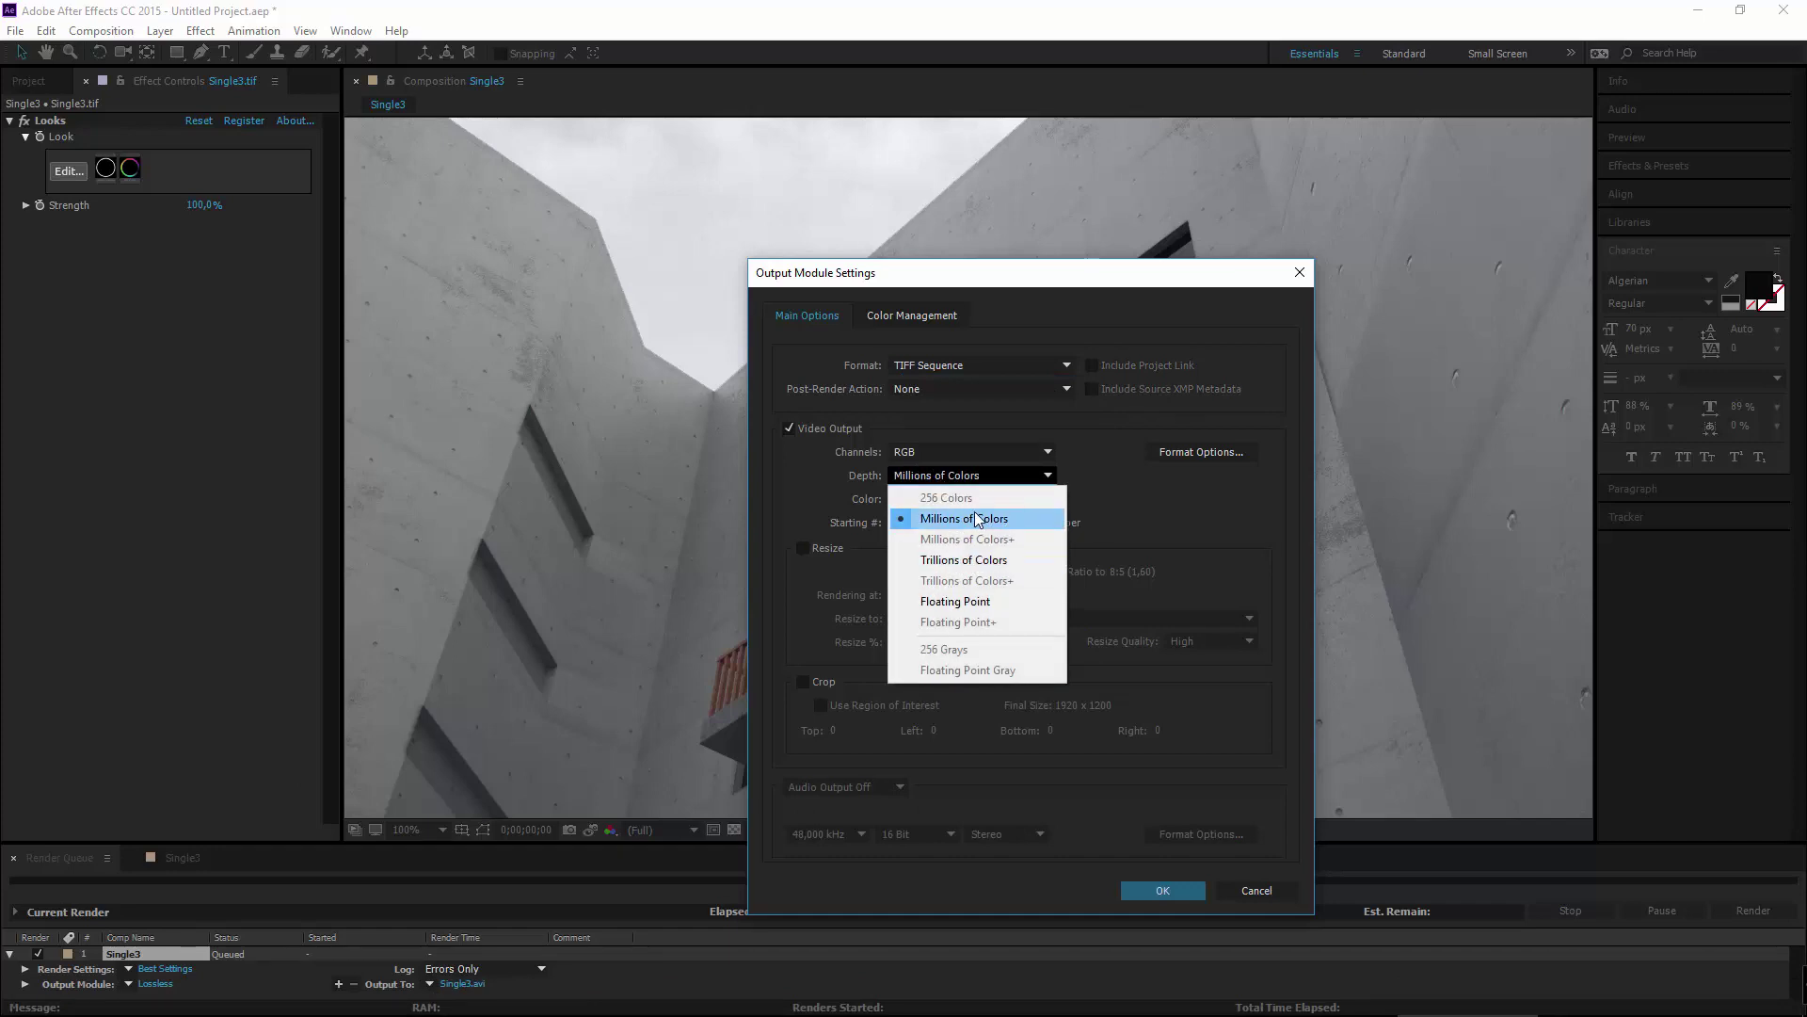
pyautogui.click(974, 559)
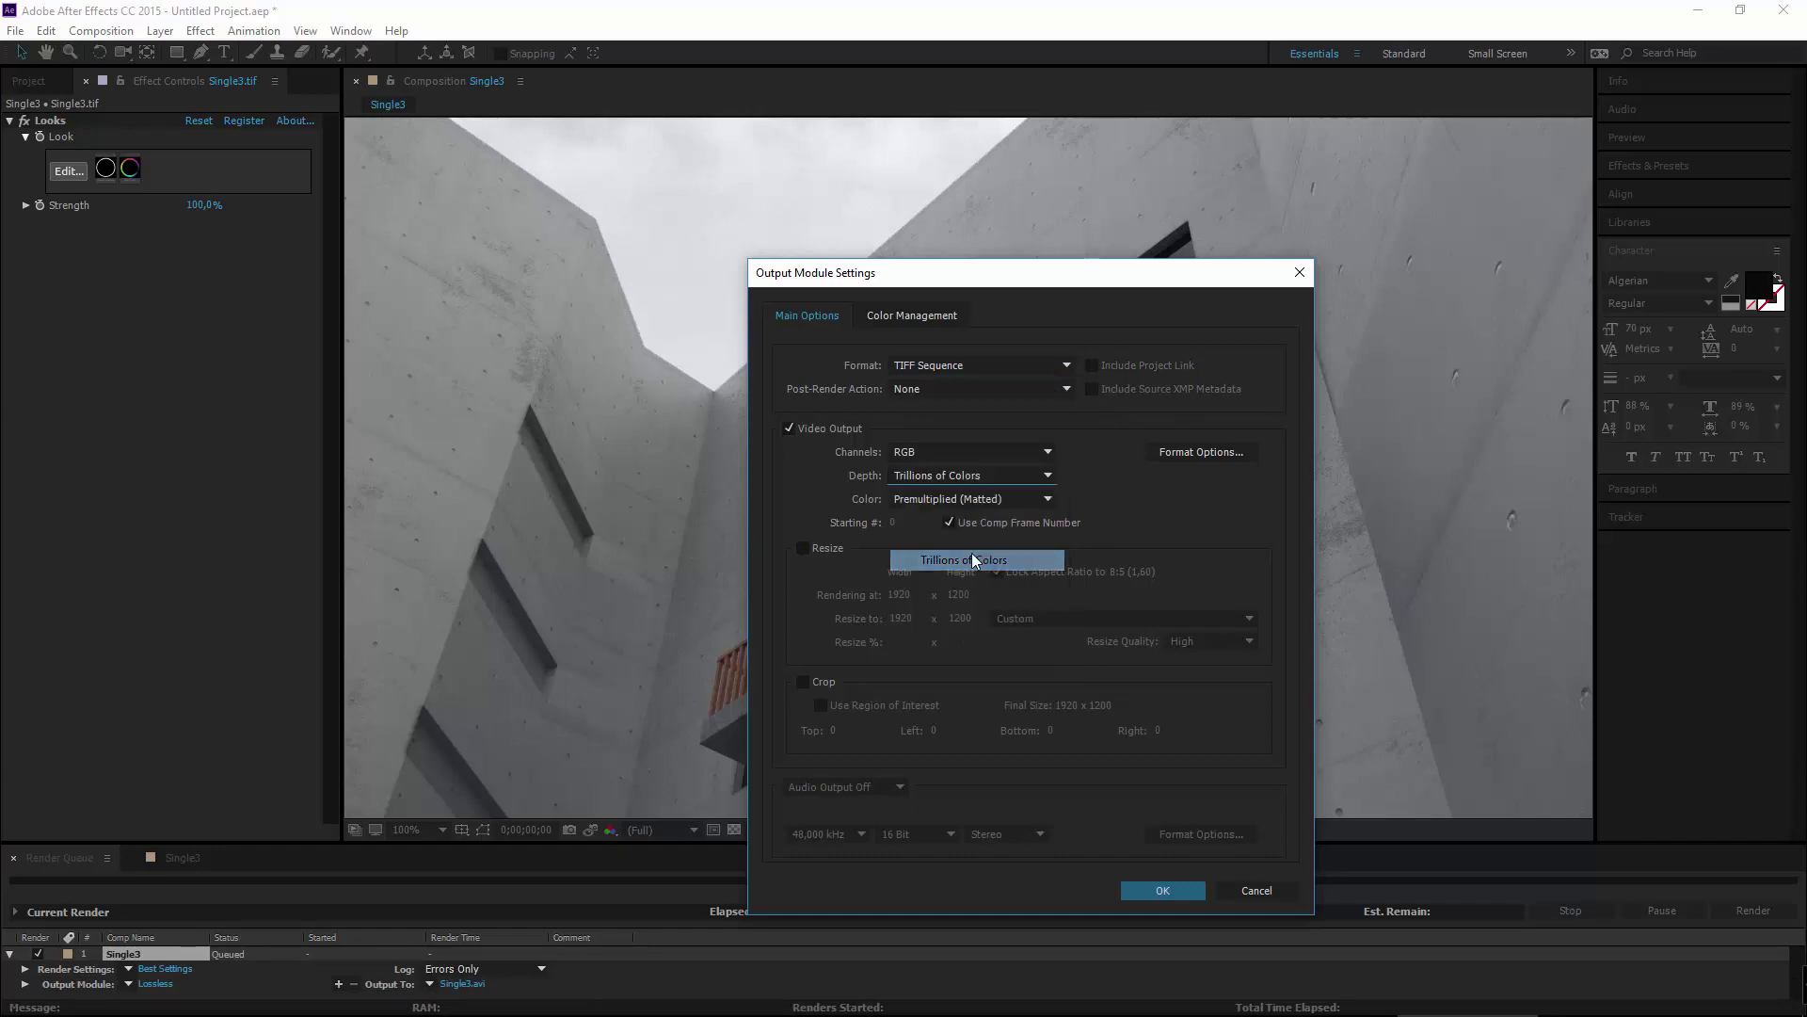
pyautogui.click(998, 500)
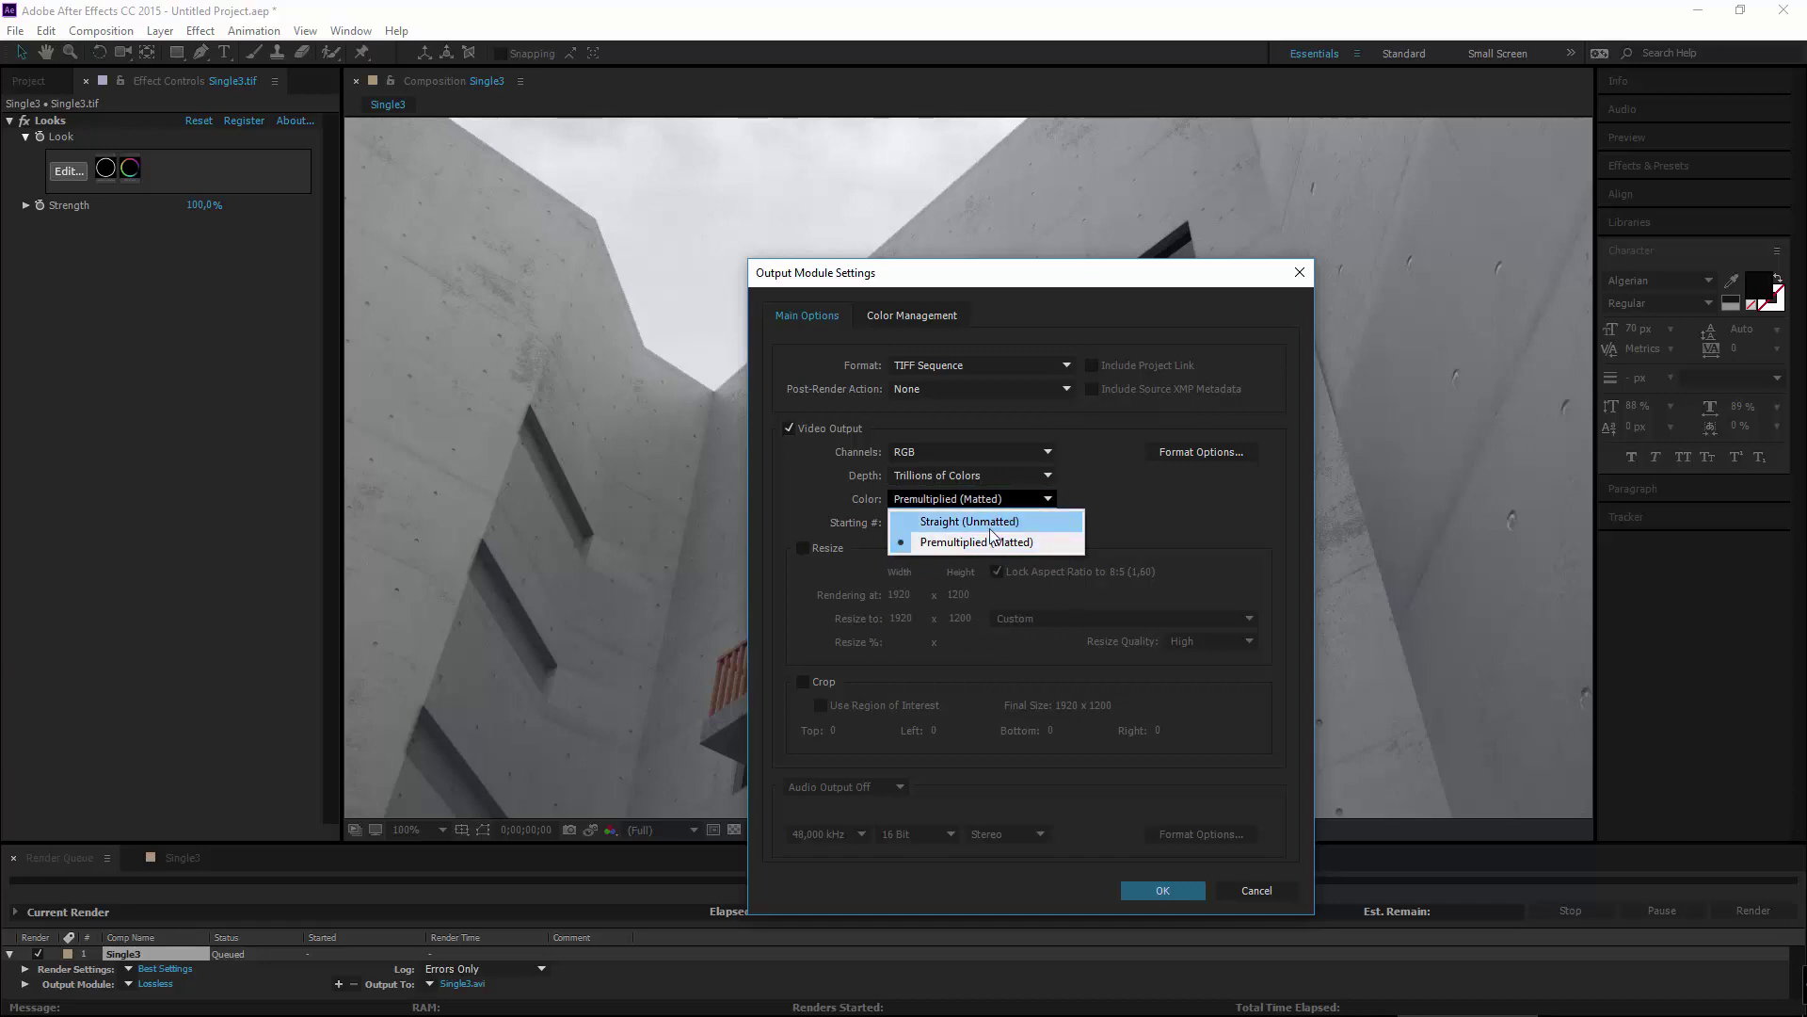
pyautogui.click(1125, 505)
pyautogui.click(1160, 890)
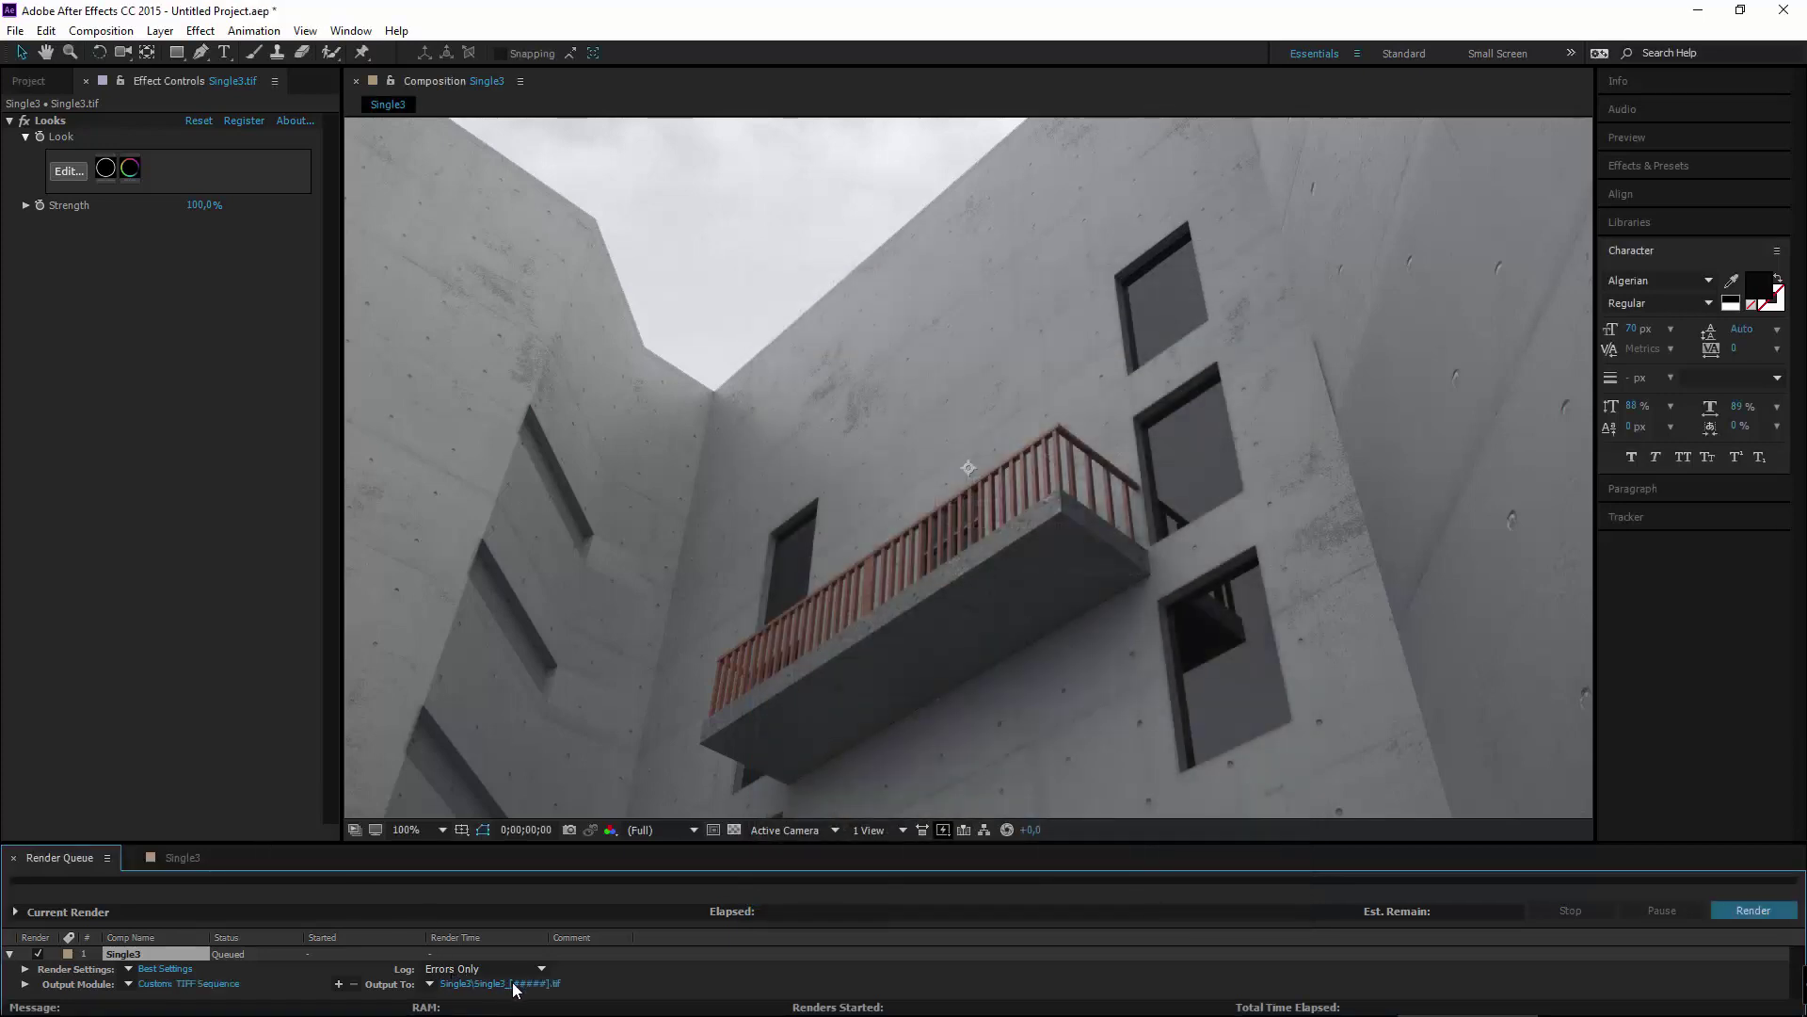
# Shorten the work area of the Single3 timeline to only its first frame.
pyautogui.click(182, 856)
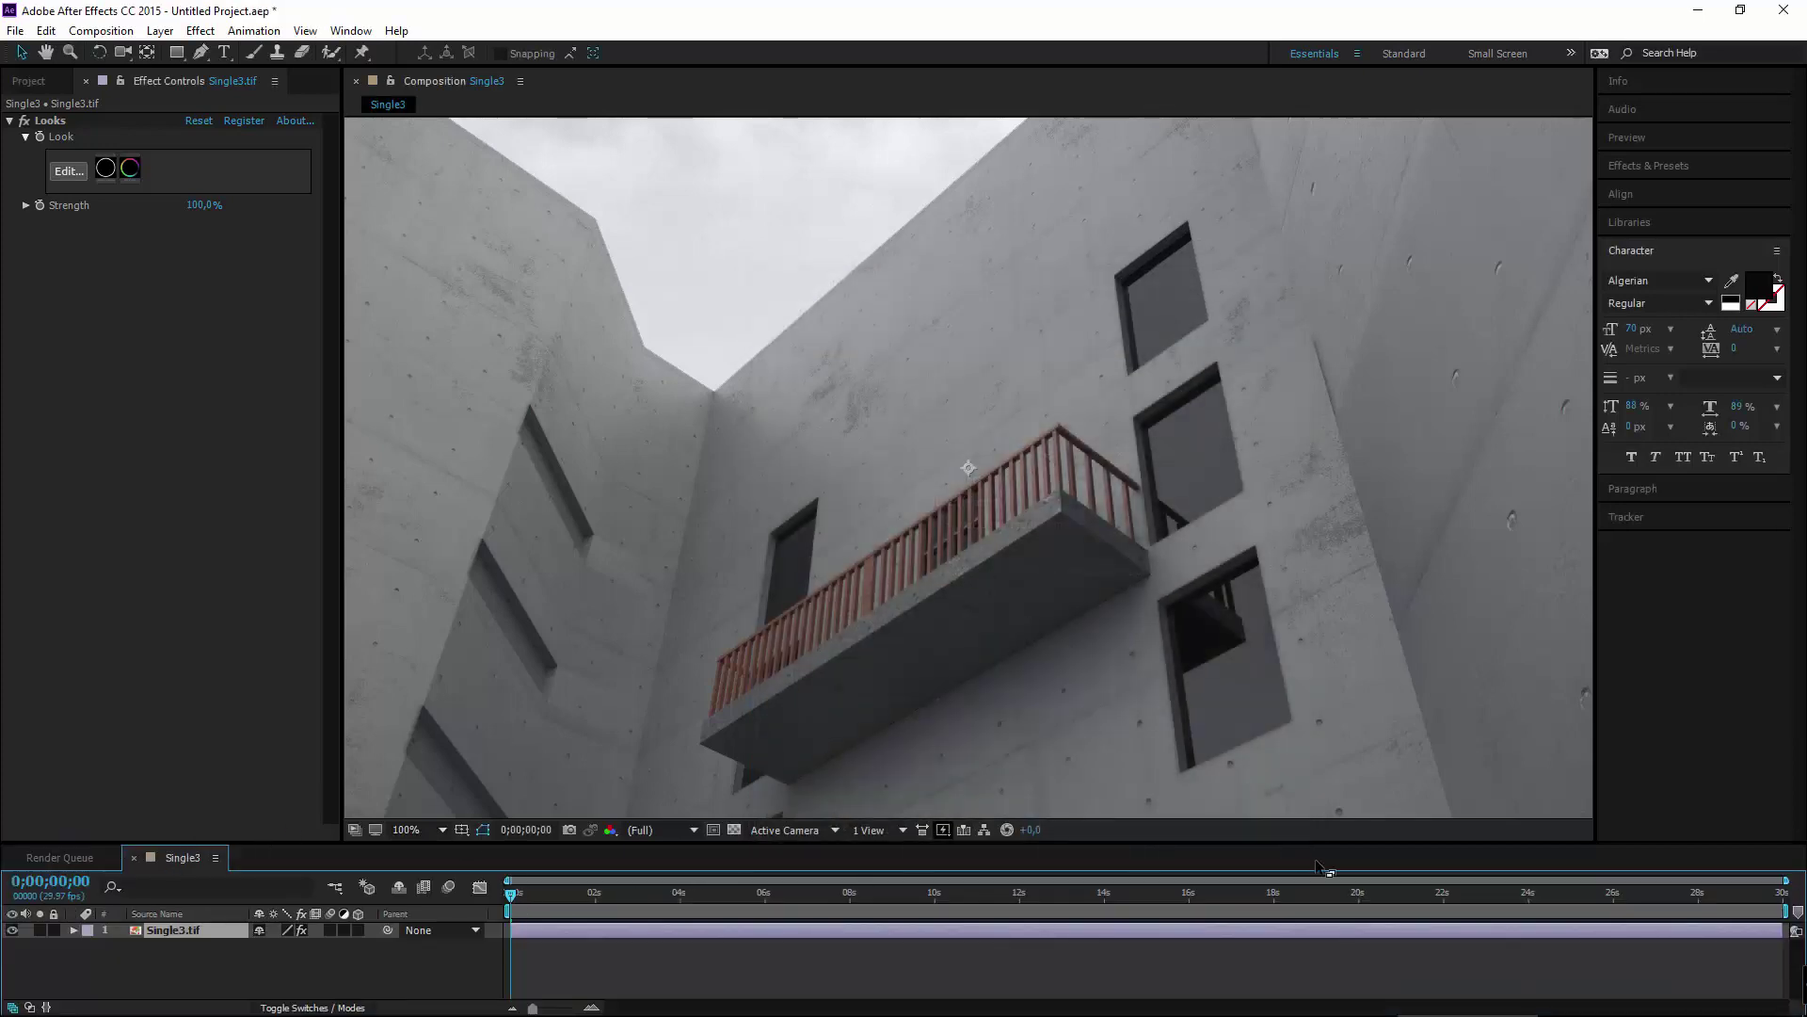
pyautogui.moveTo(1786, 911); pyautogui.dragTo(557, 910)
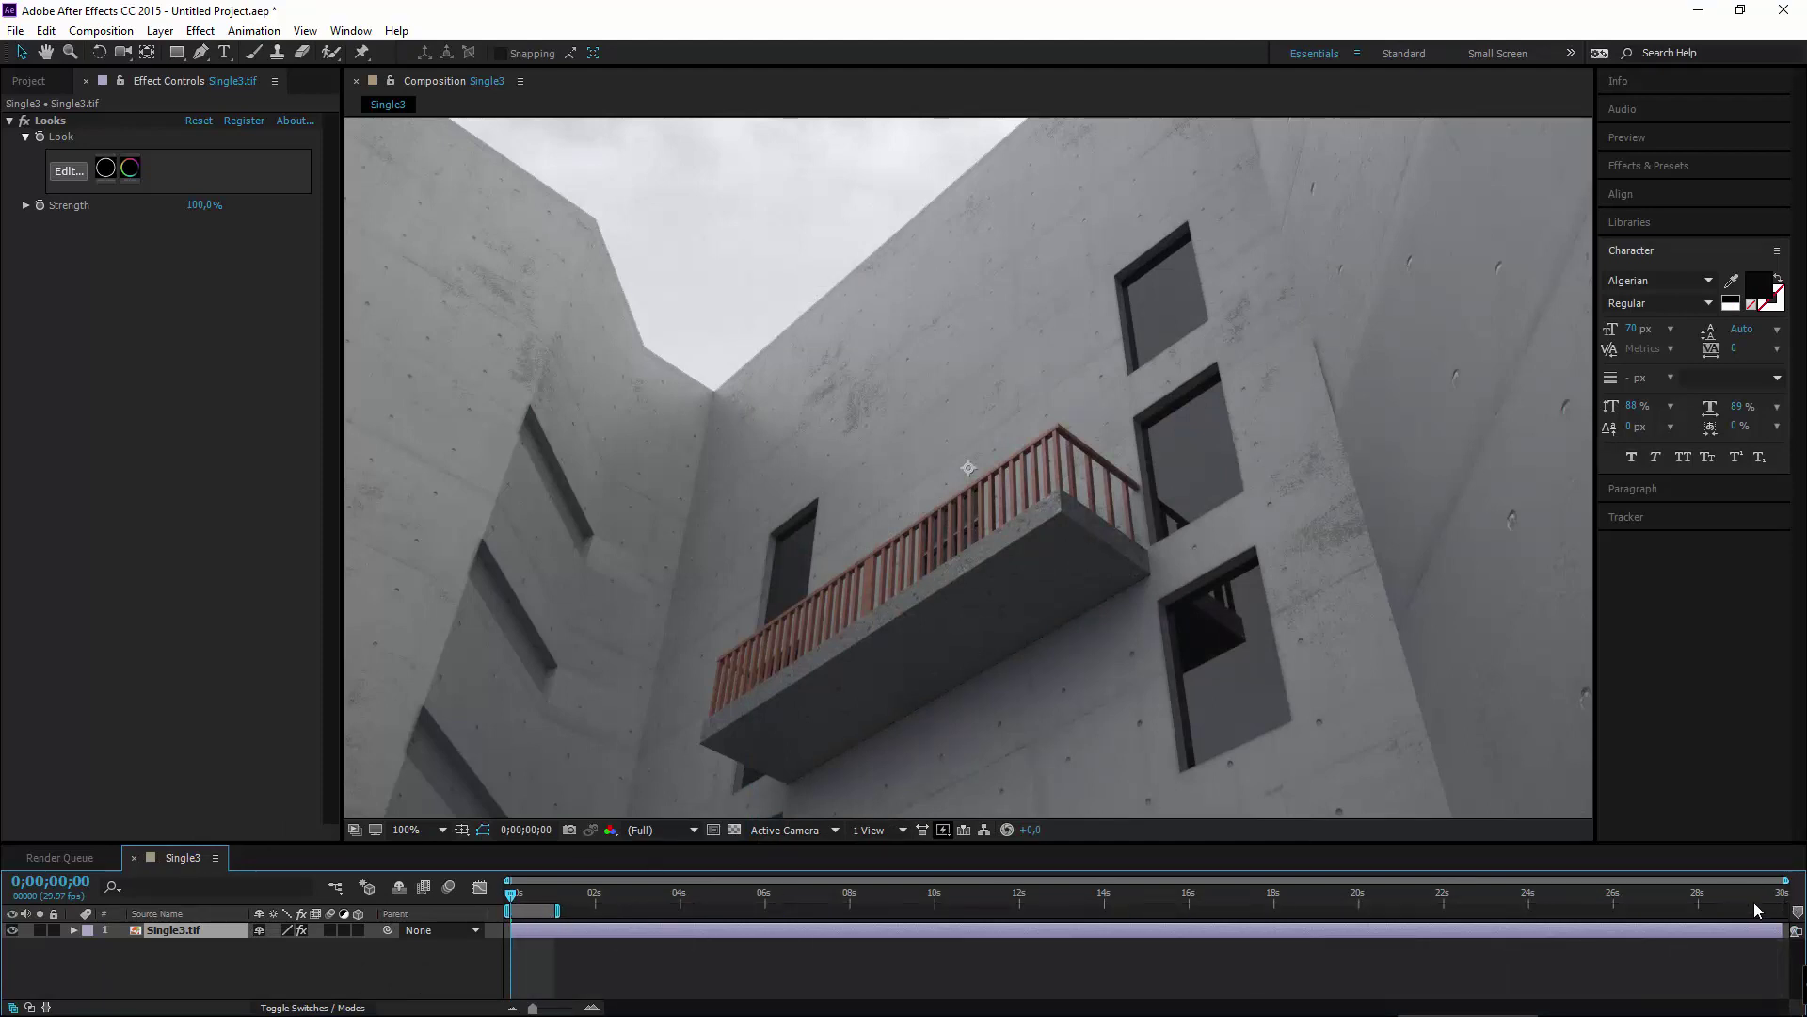
pyautogui.moveTo(1786, 881); pyautogui.dragTo(498, 876)
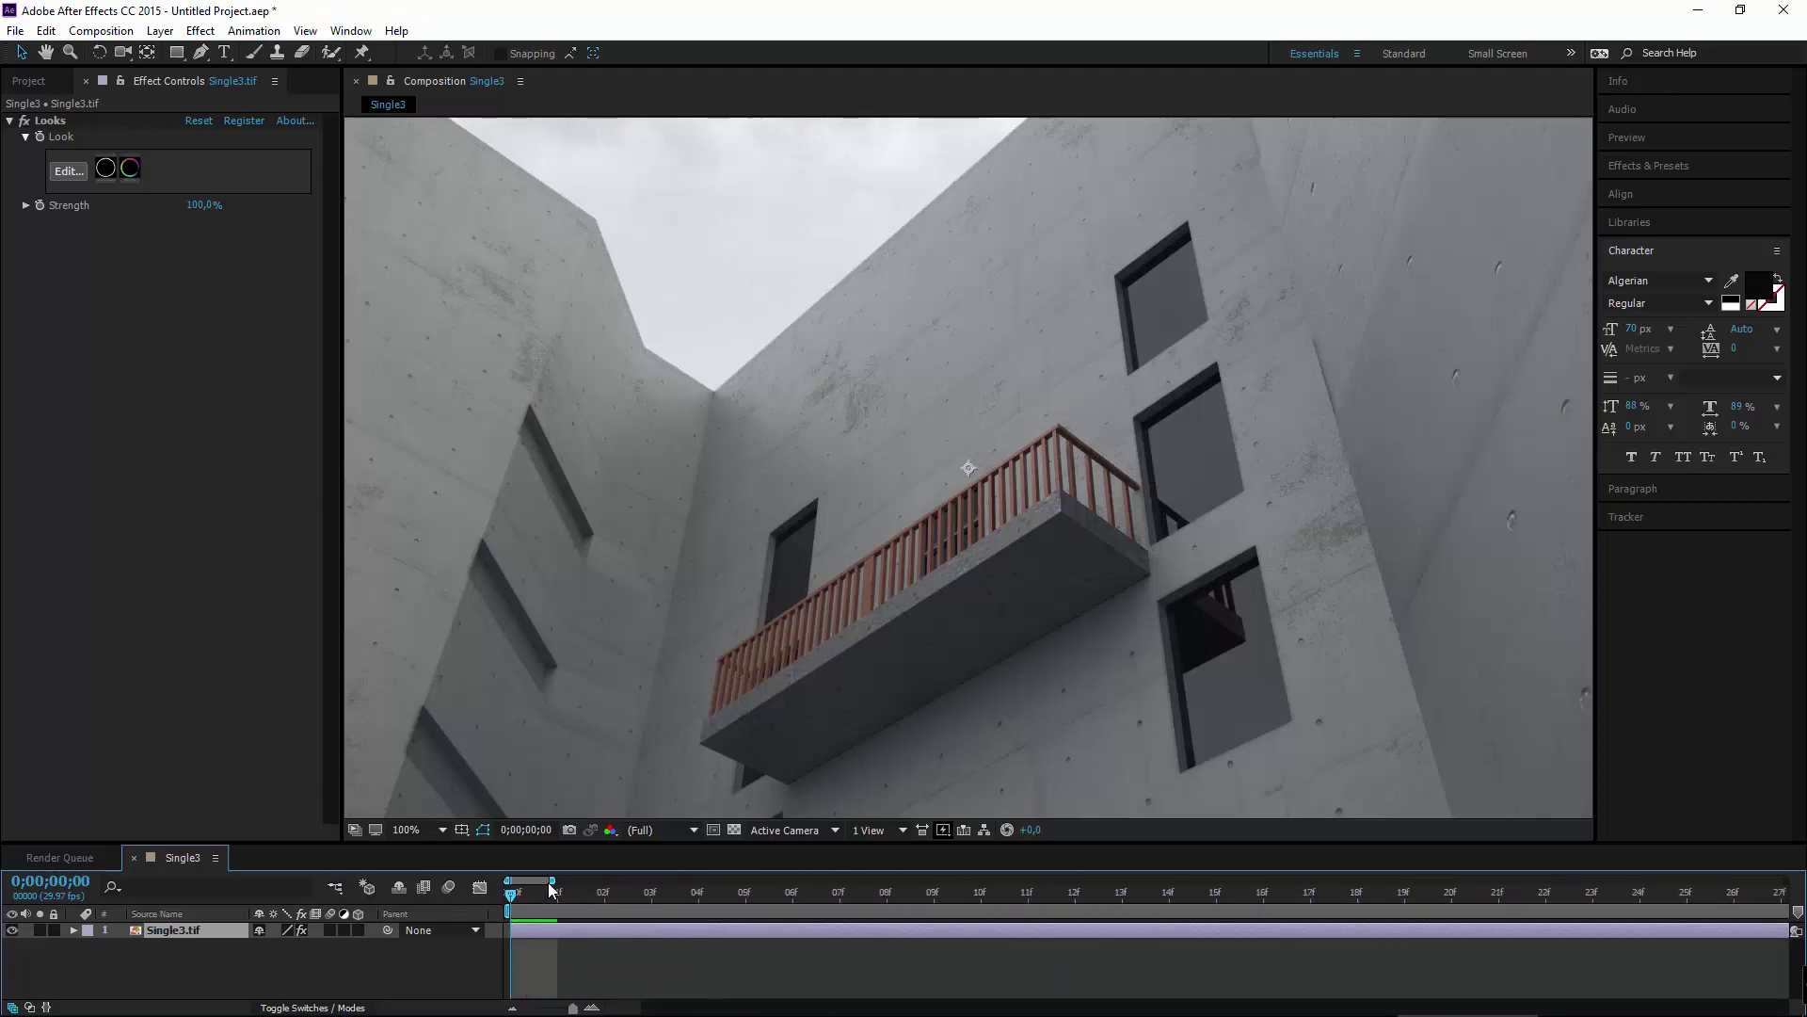
pyautogui.moveTo(552, 880); pyautogui.dragTo(643, 881)
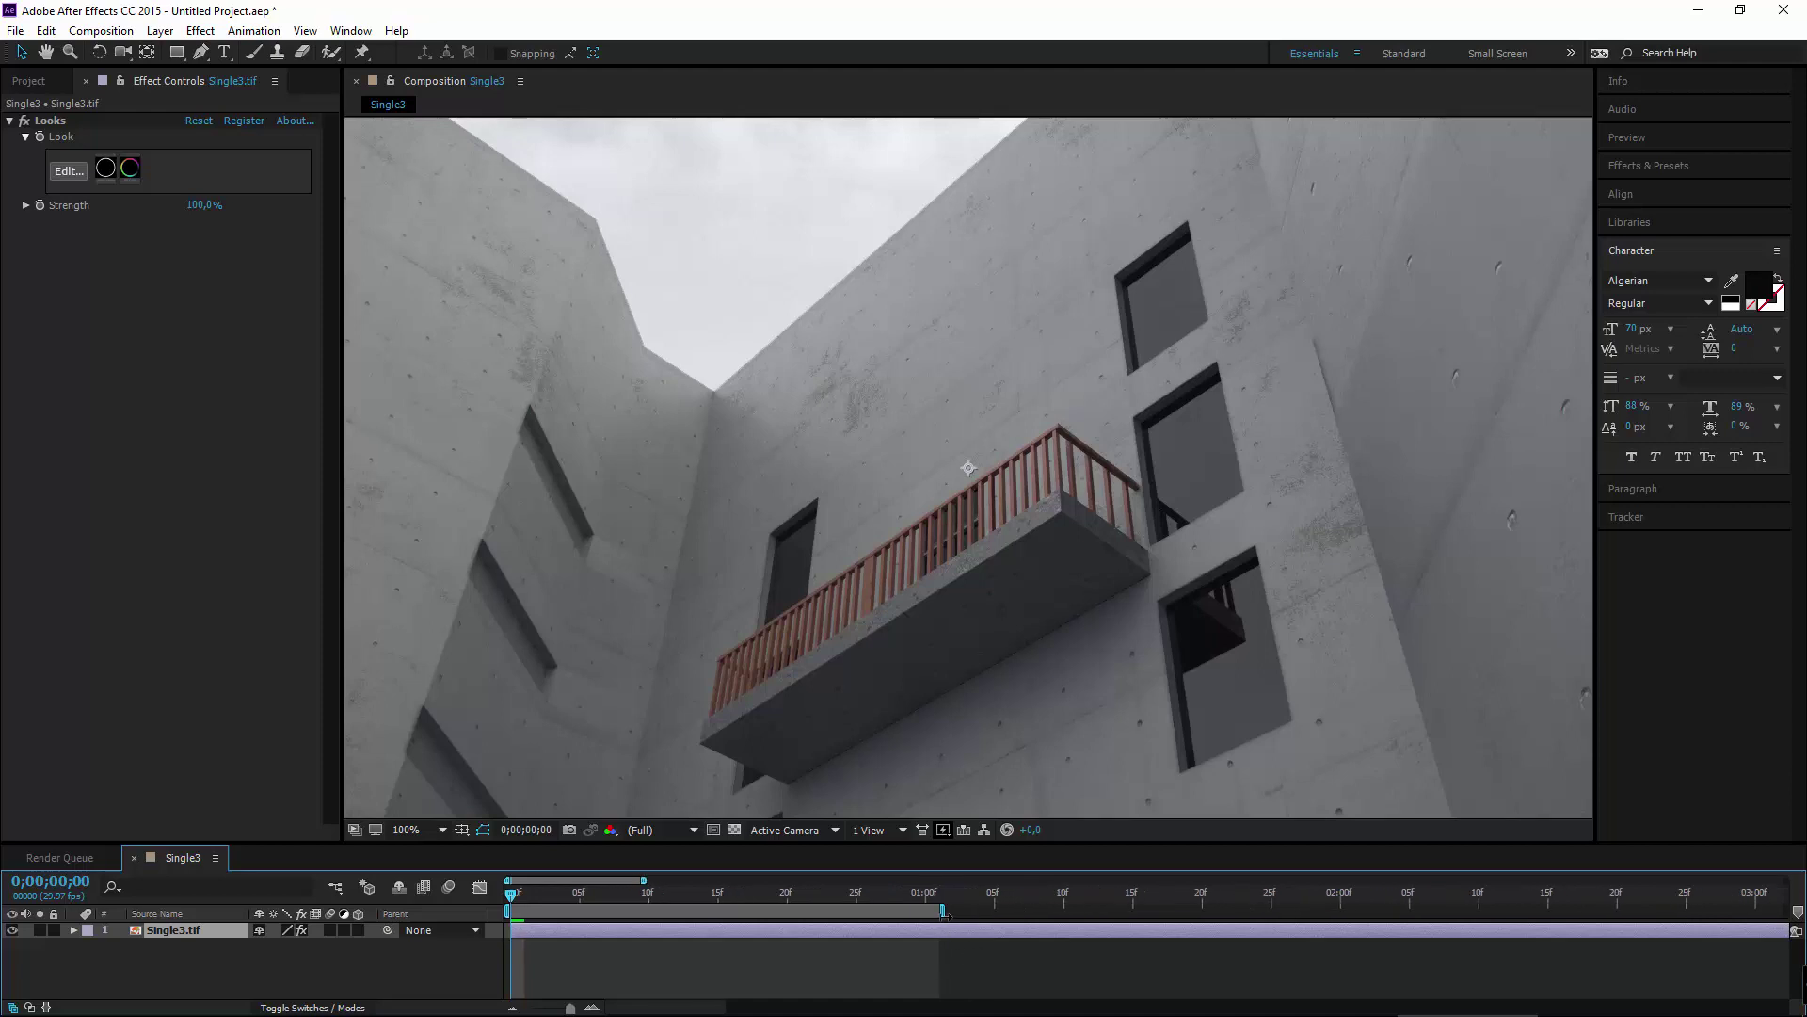
pyautogui.moveTo(944, 912); pyautogui.dragTo(527, 892)
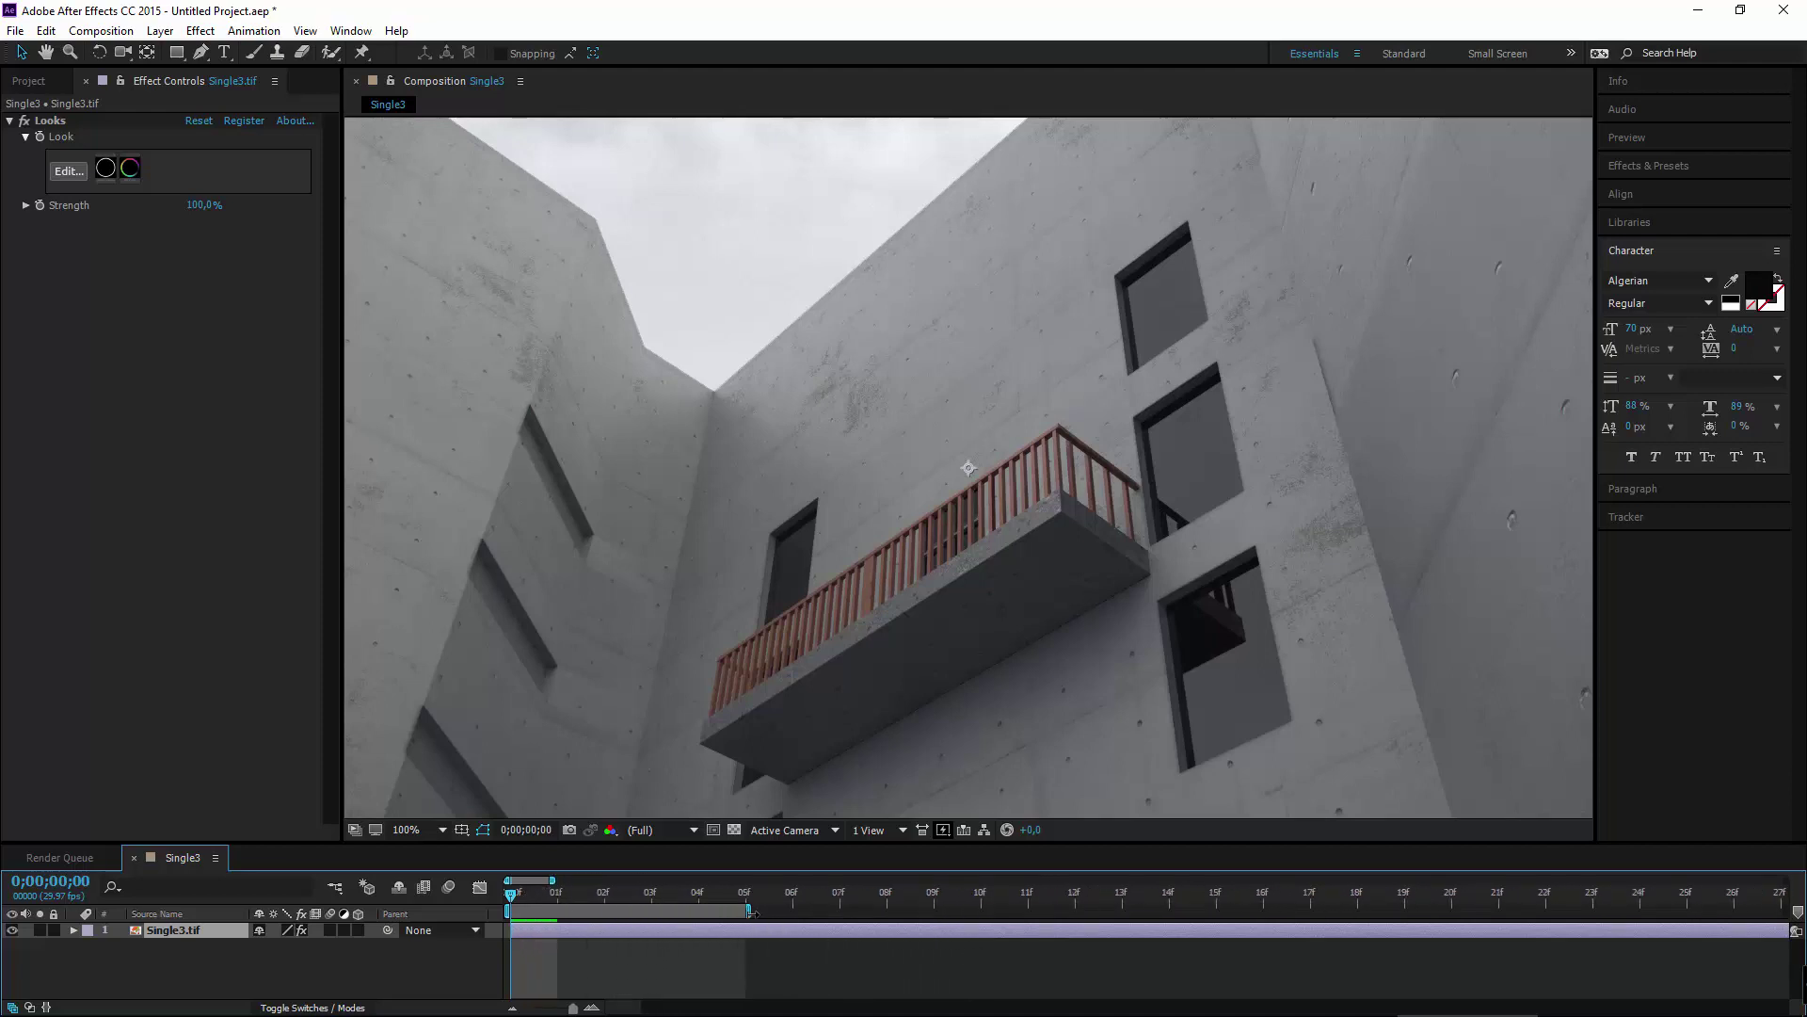
pyautogui.moveTo(751, 912); pyautogui.dragTo(559, 912)
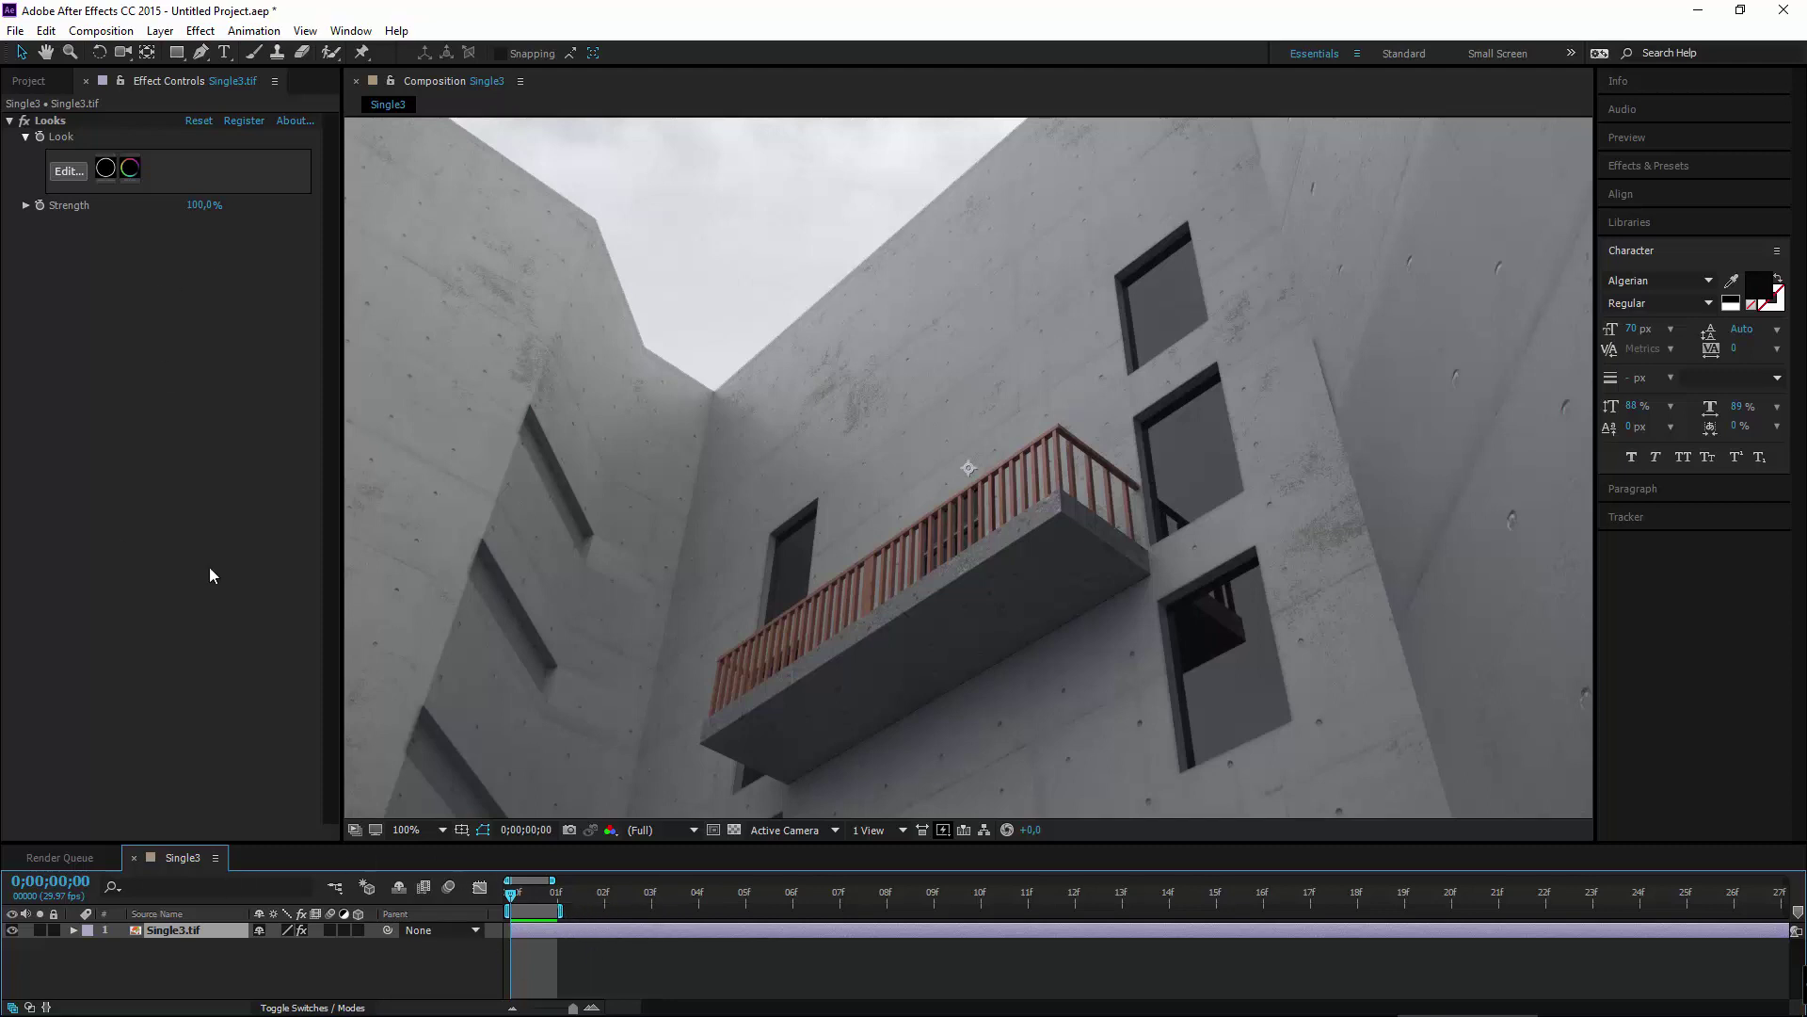
# Return to the render queue, recheck the TIFF output module settings, and enlarge the queue area to show the whole render item.
pyautogui.click(94, 34)
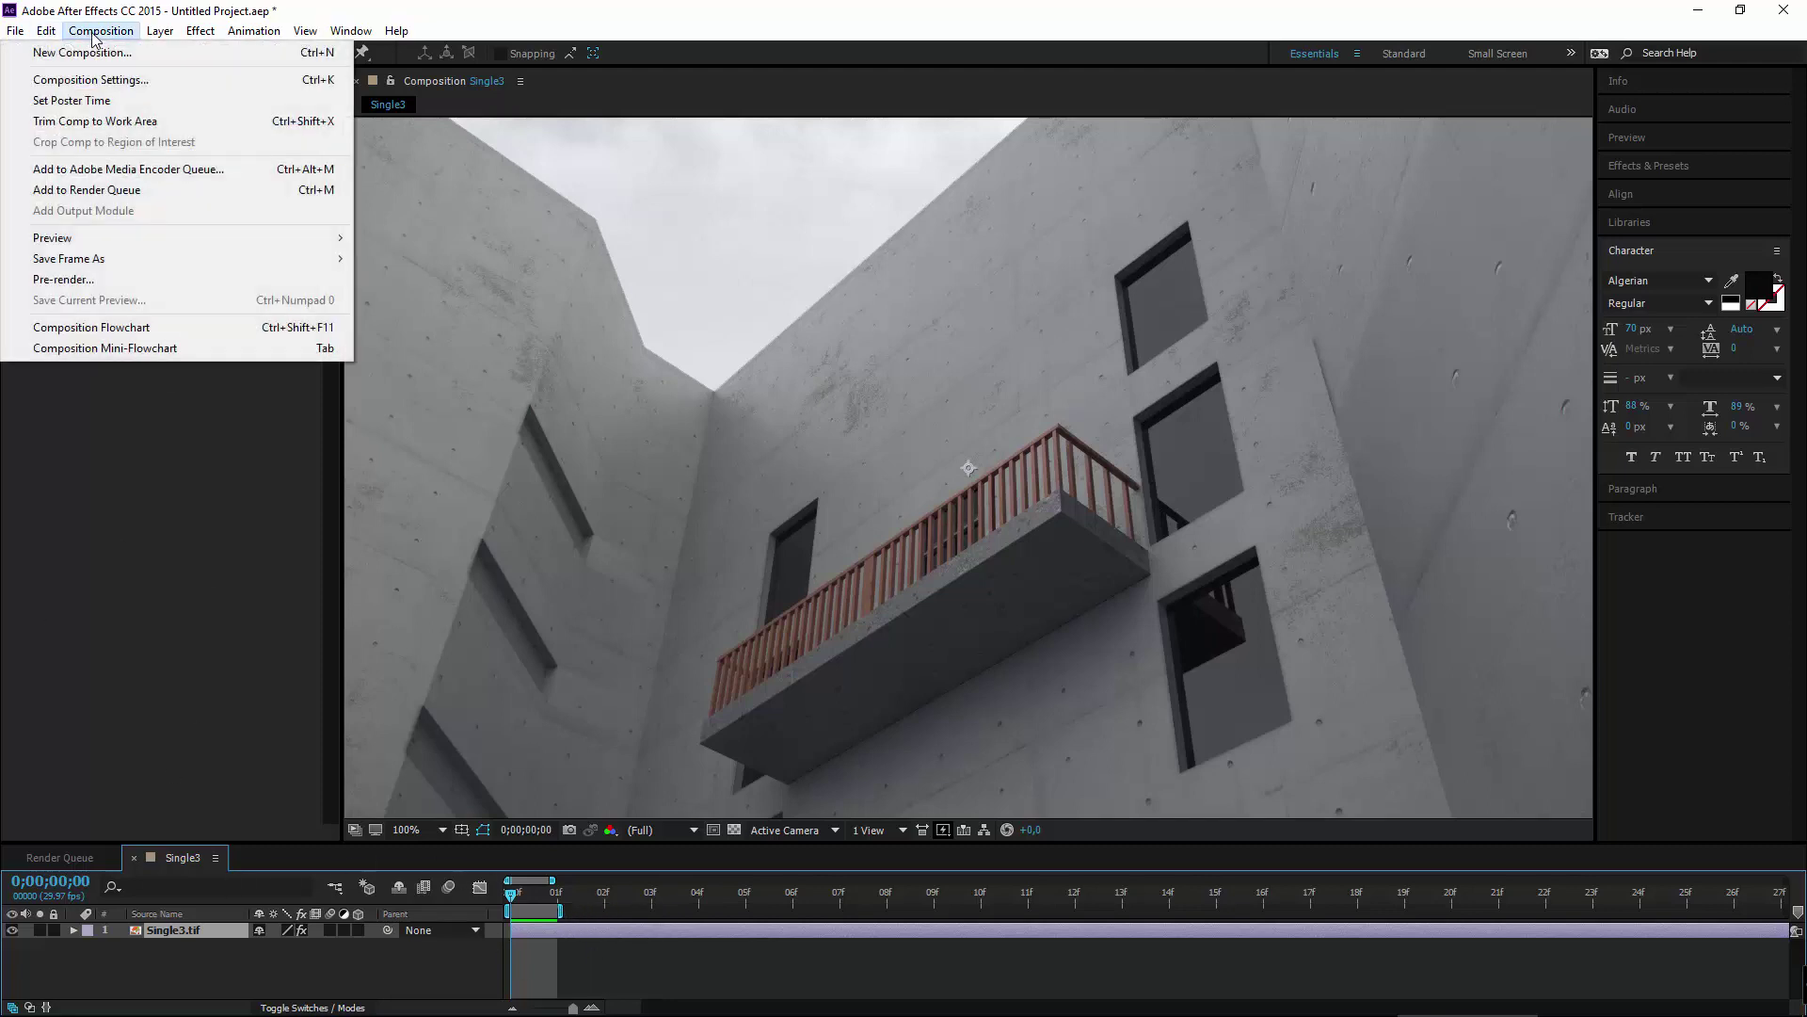
pyautogui.click(92, 870)
pyautogui.click(89, 864)
pyautogui.click(166, 982)
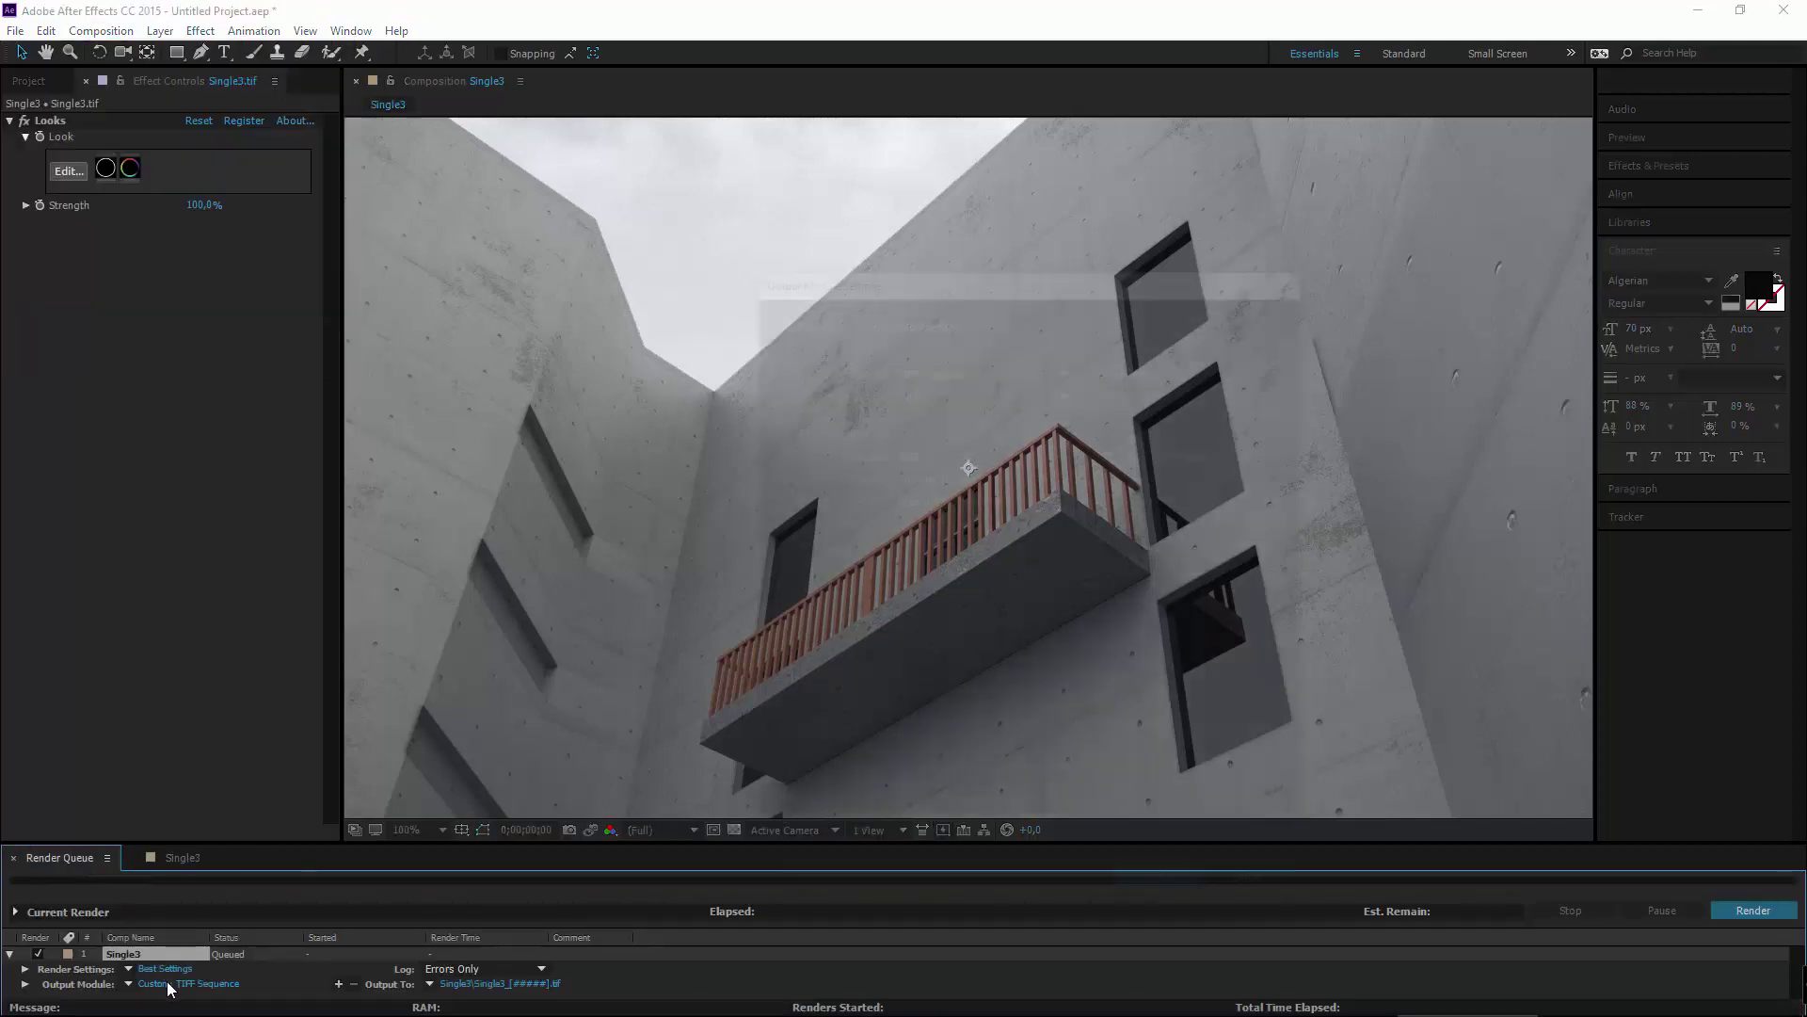
pyautogui.click(1157, 881)
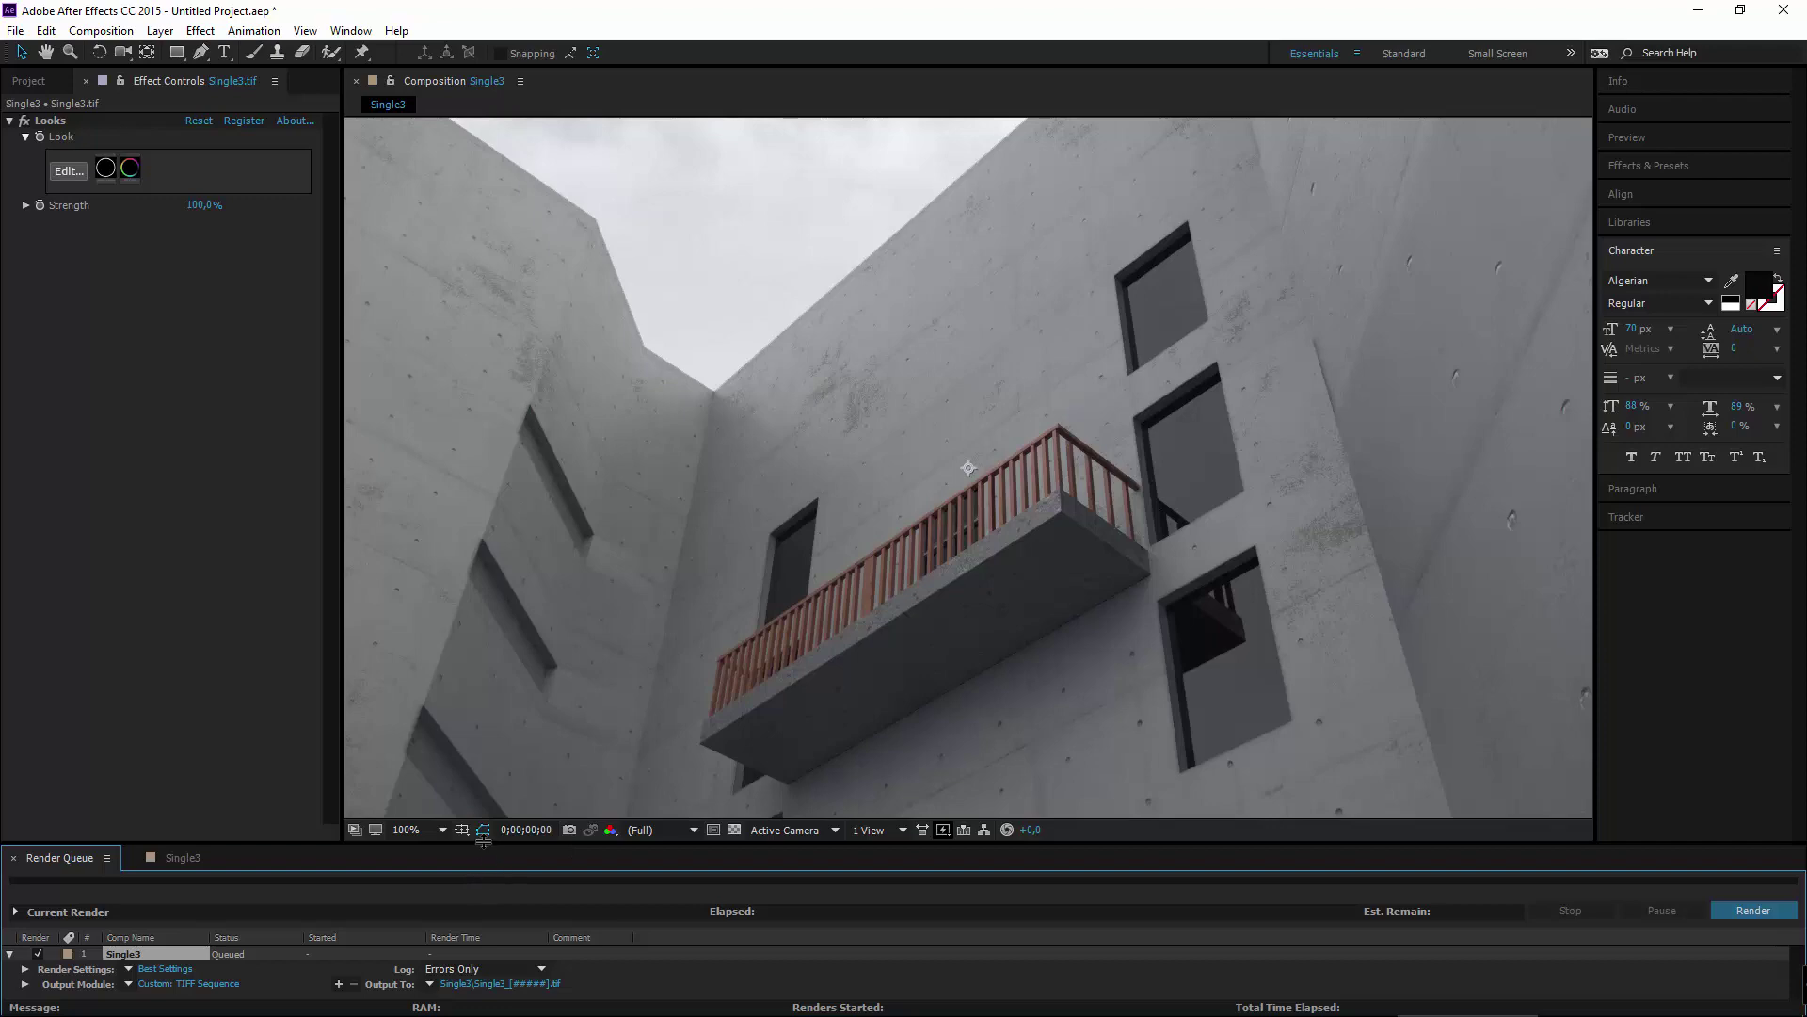
pyautogui.moveTo(487, 844); pyautogui.dragTo(503, 666)
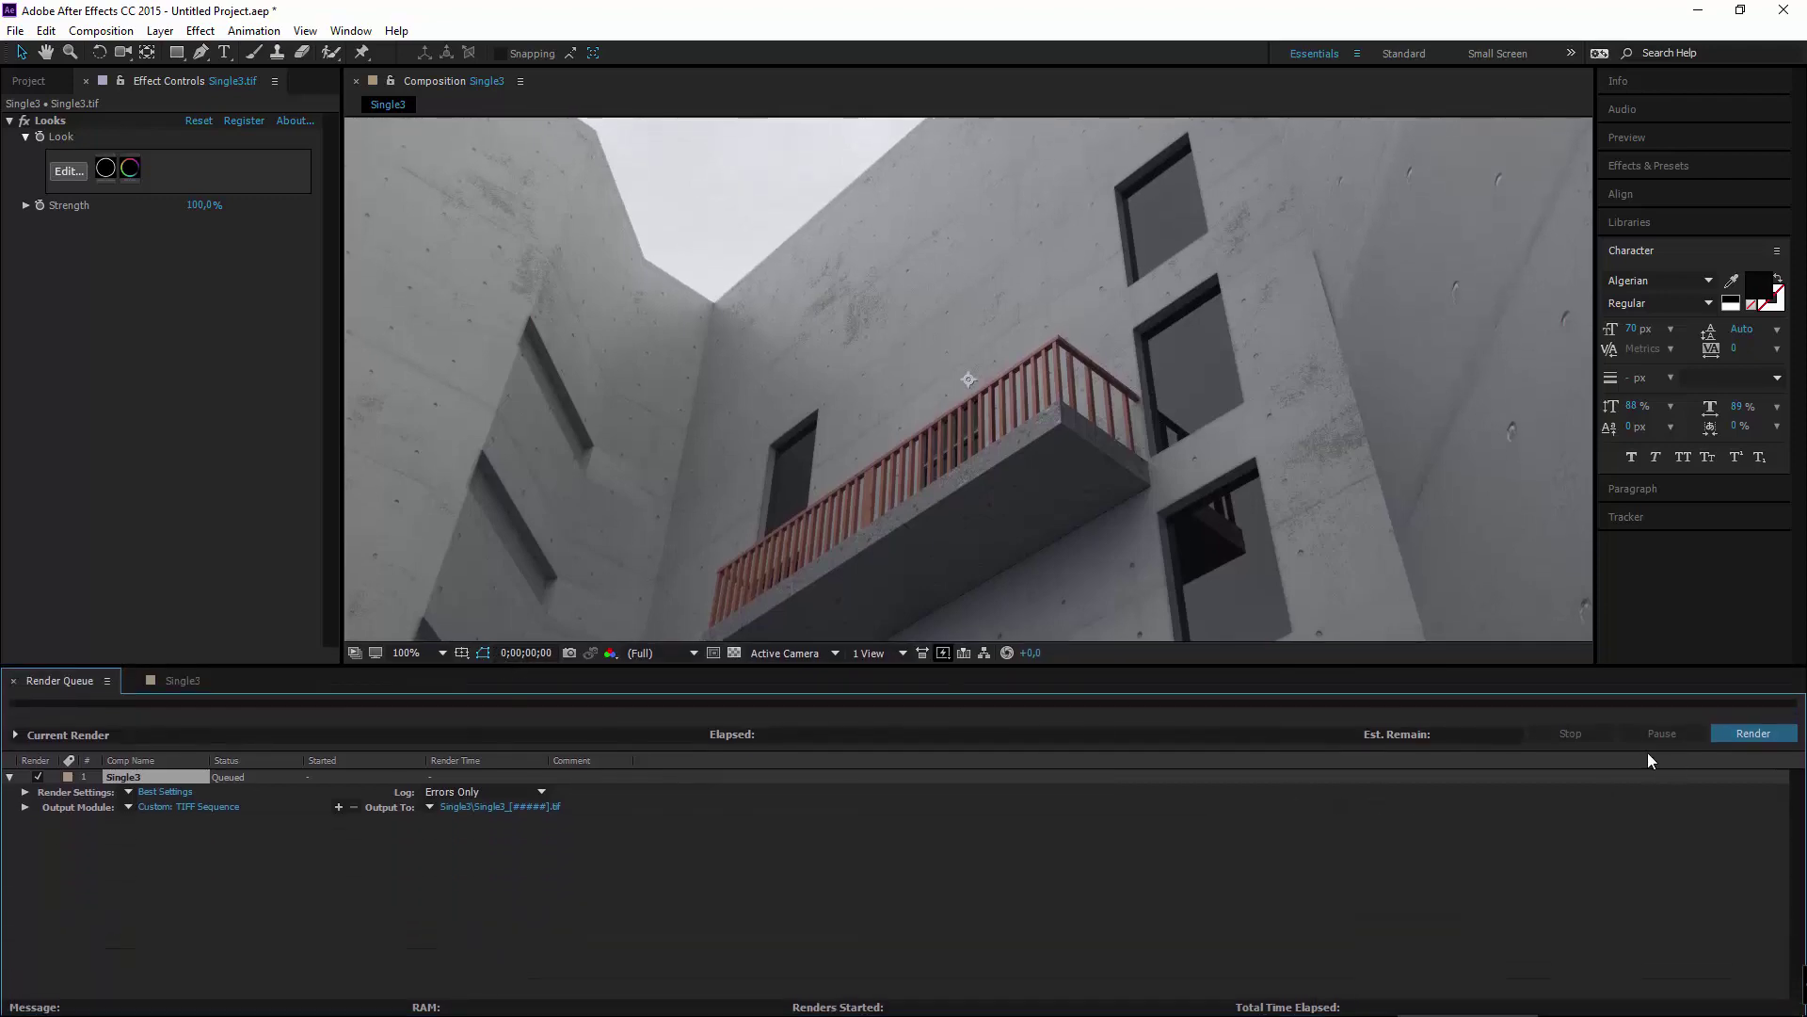
# Set the TIFF output to the Desktop folder with a Single3 subfolder and render the queued Single3 composition.
pyautogui.click(510, 807)
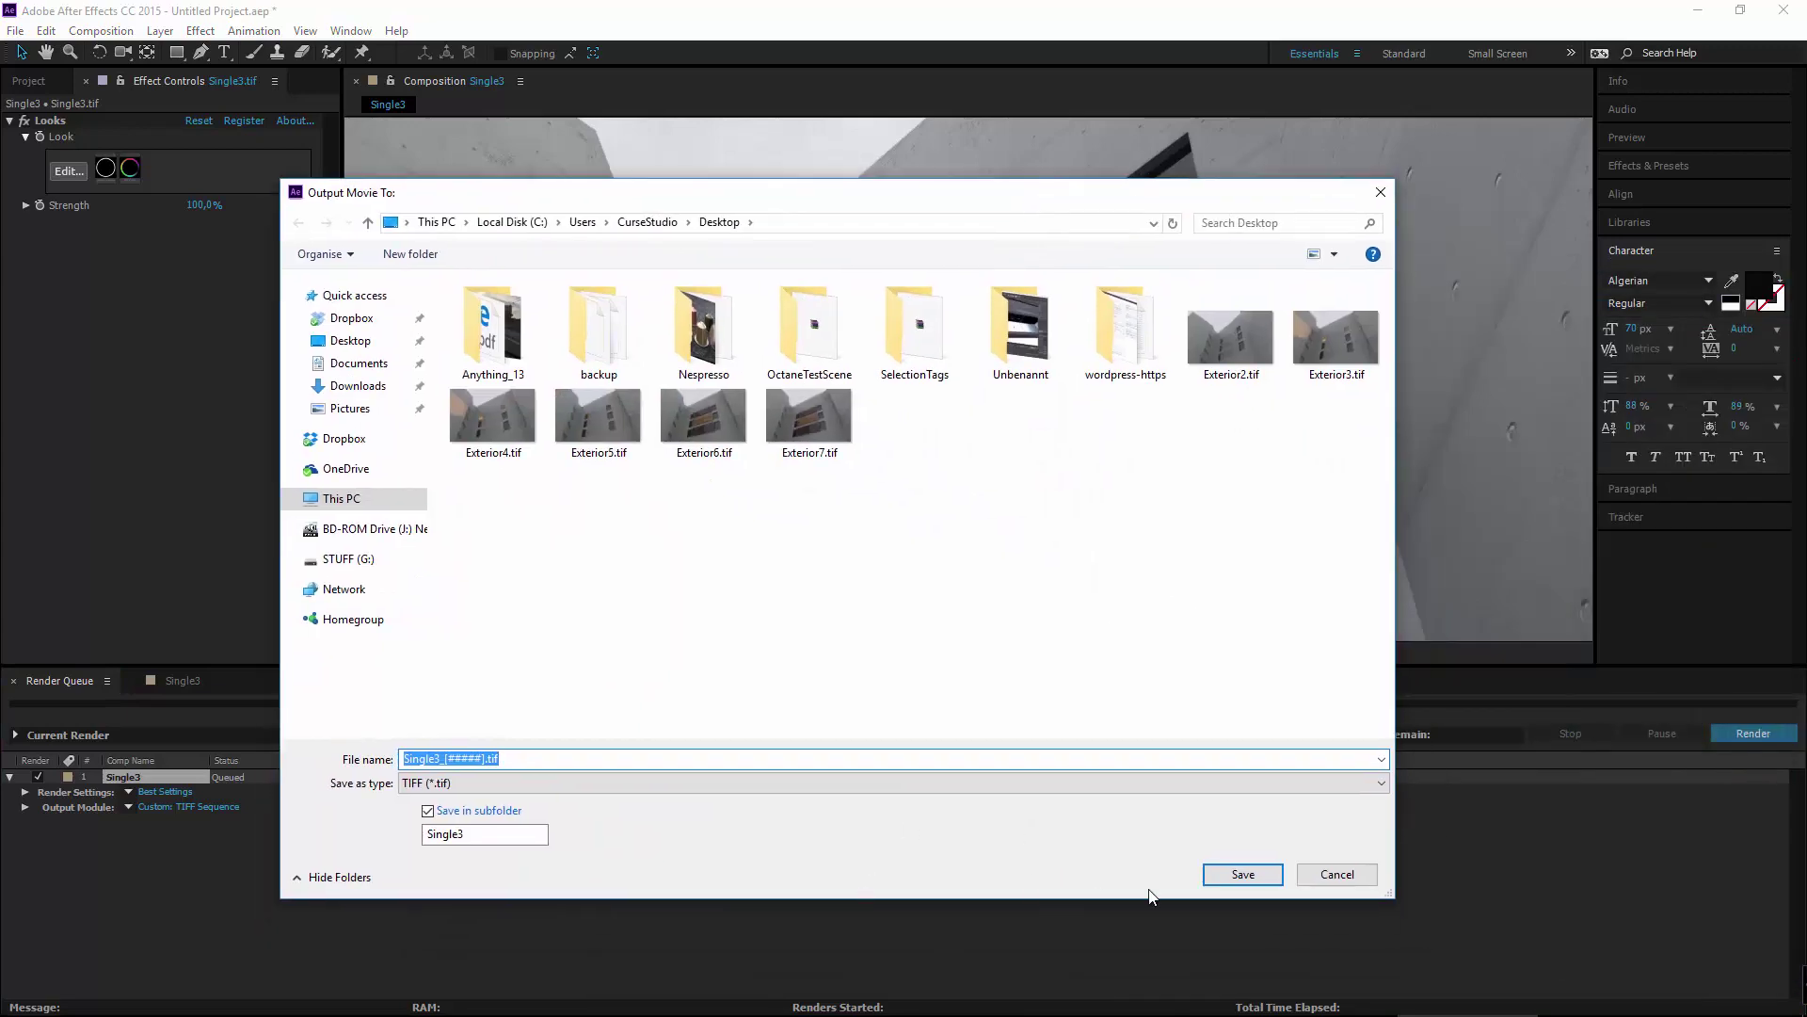
pyautogui.click(1234, 877)
pyautogui.click(1736, 732)
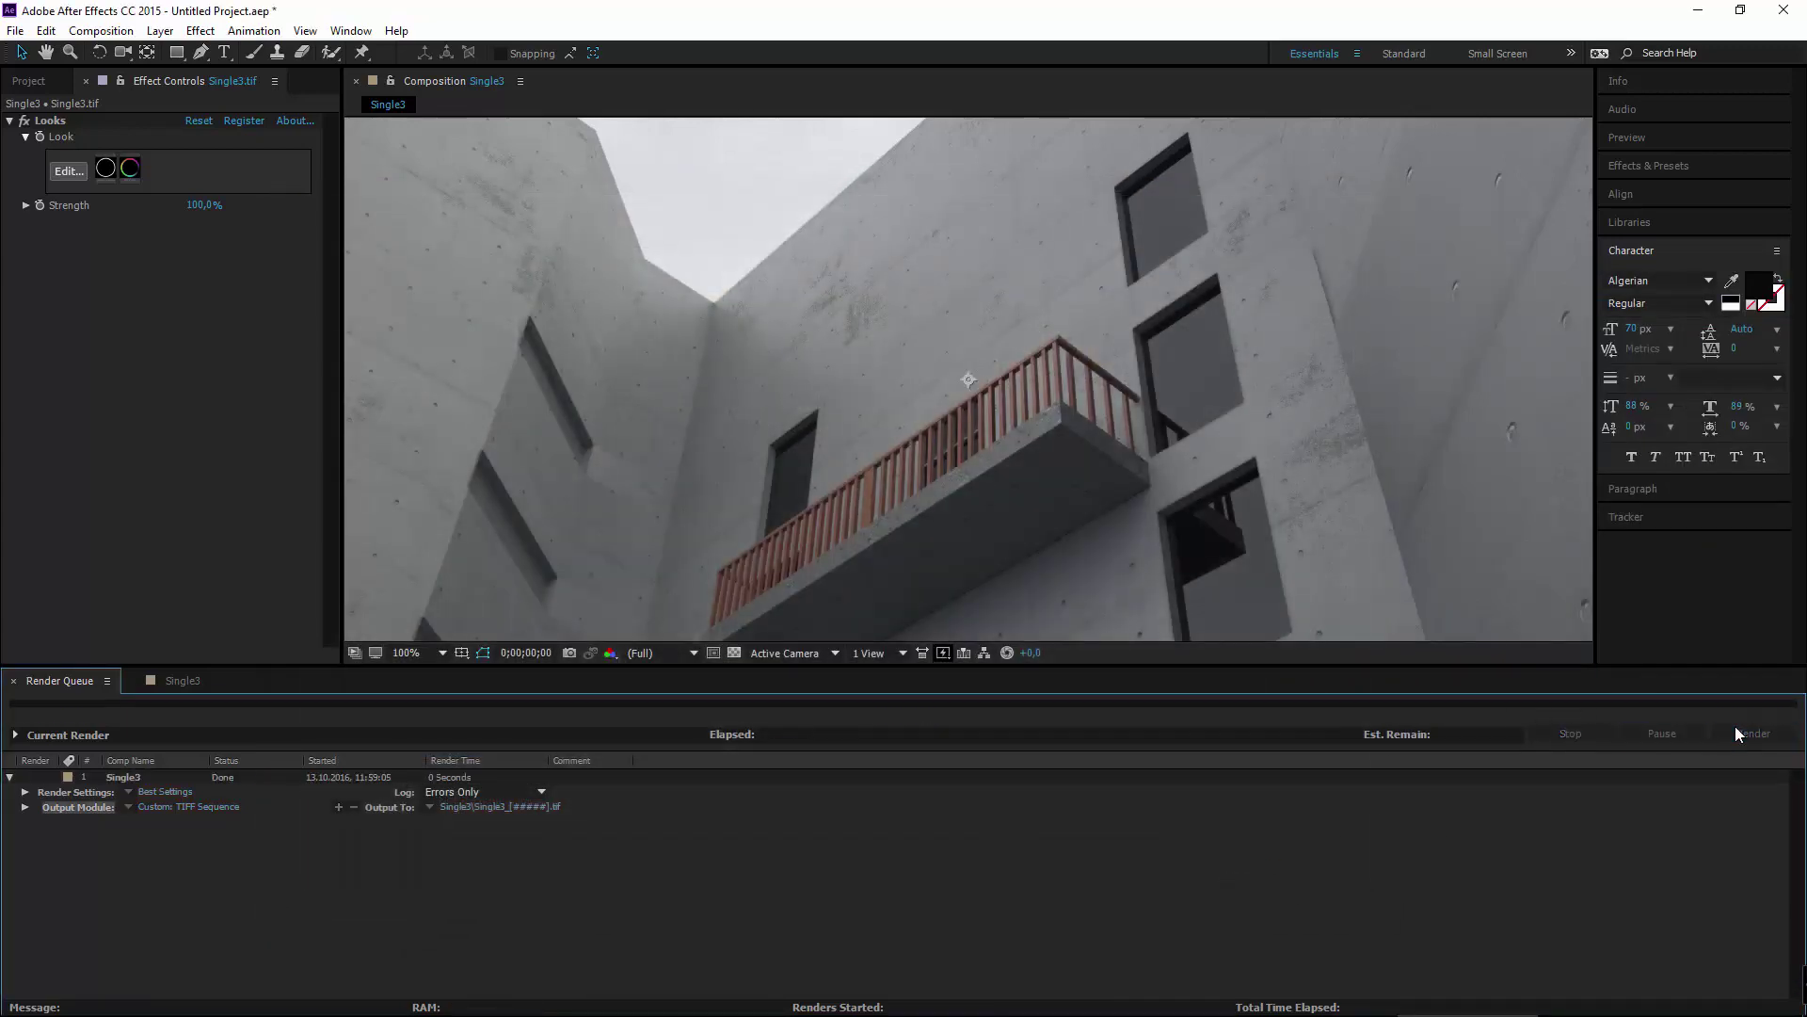
# Look for the rendered TIFF among the image files in the Chapter 26 - Multipass folder, then return to After Effects.
pyautogui.click(344, 997)
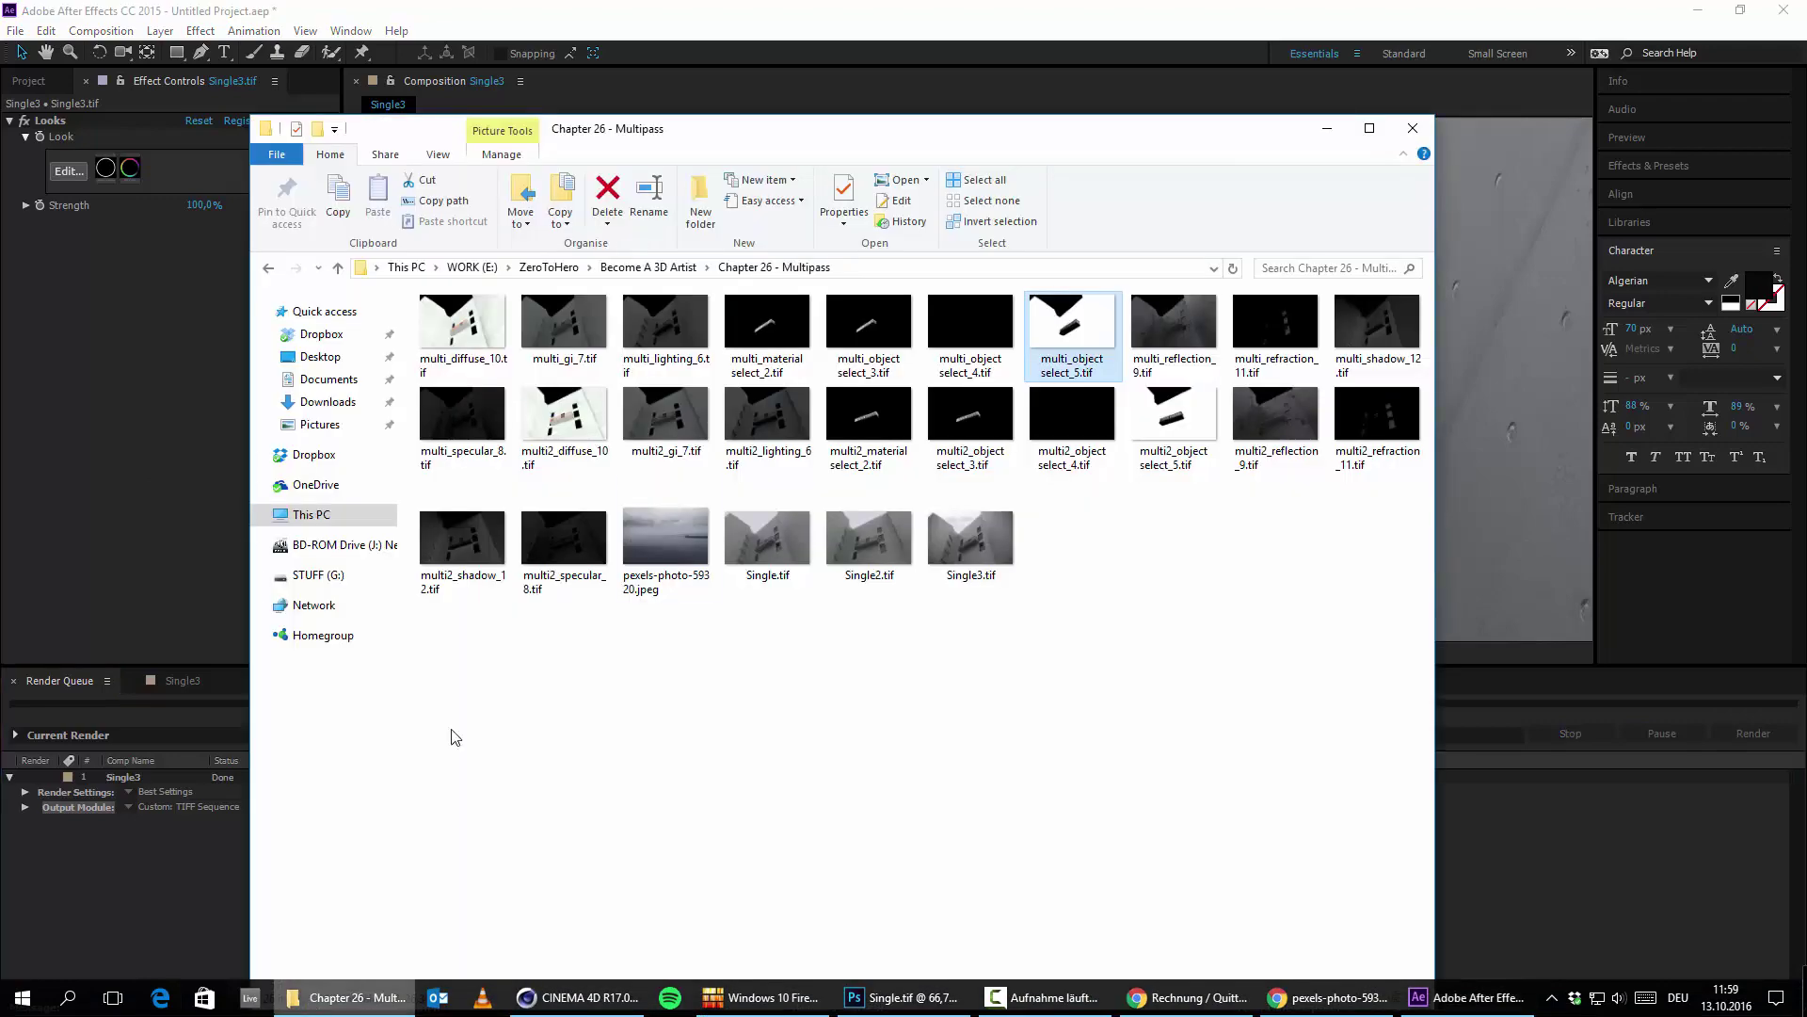
pyautogui.click(268, 267)
pyautogui.click(296, 267)
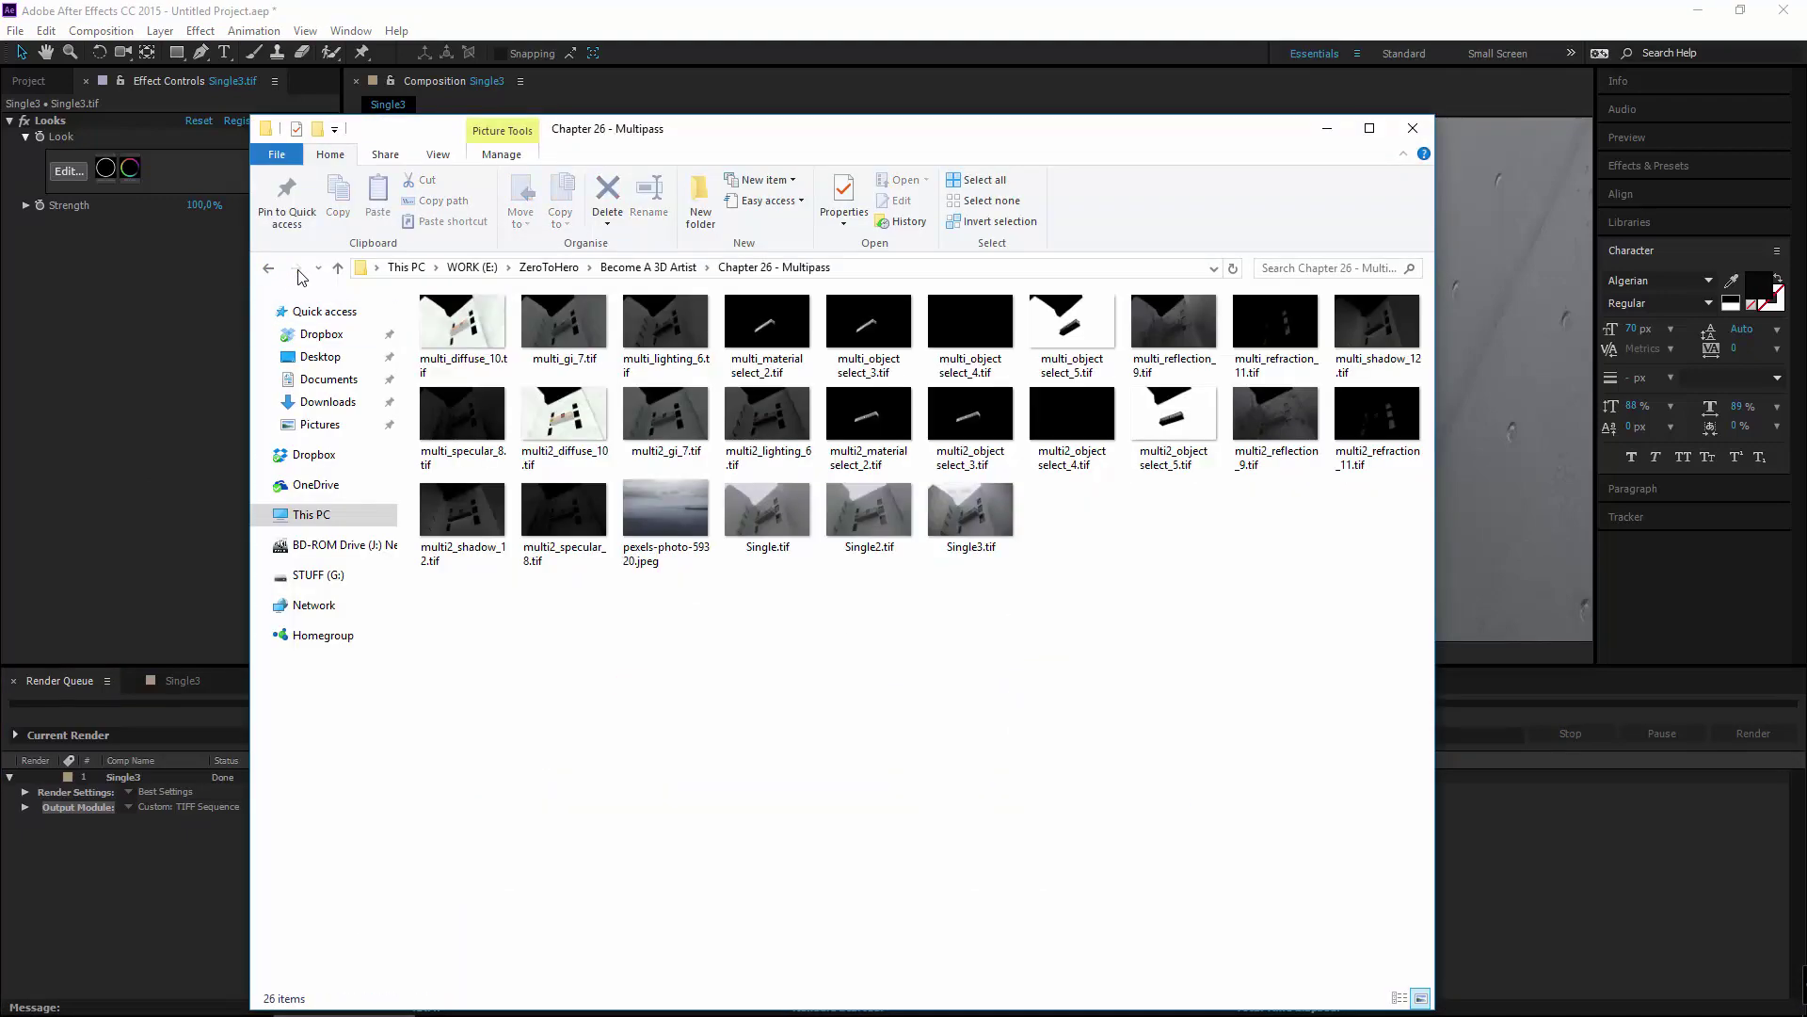
pyautogui.click(668, 560)
pyautogui.click(768, 531)
pyautogui.click(869, 532)
pyautogui.click(945, 545)
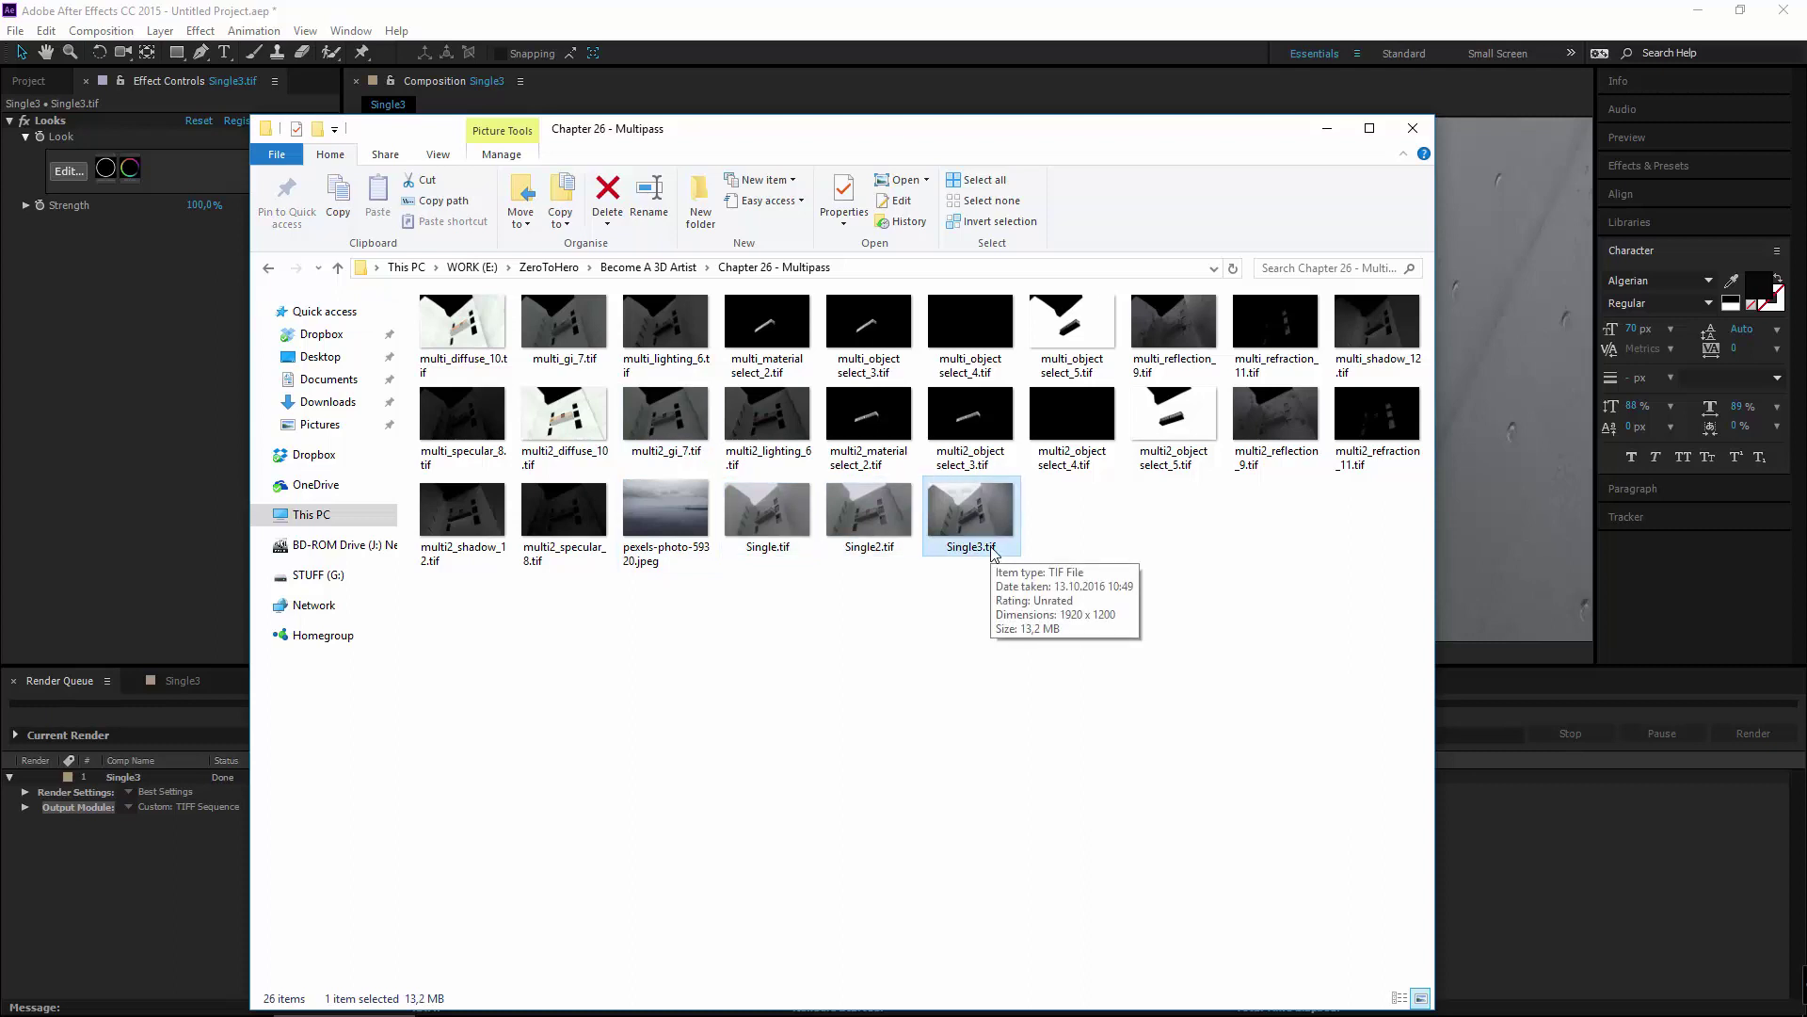
pyautogui.click(268, 272)
pyautogui.click(296, 268)
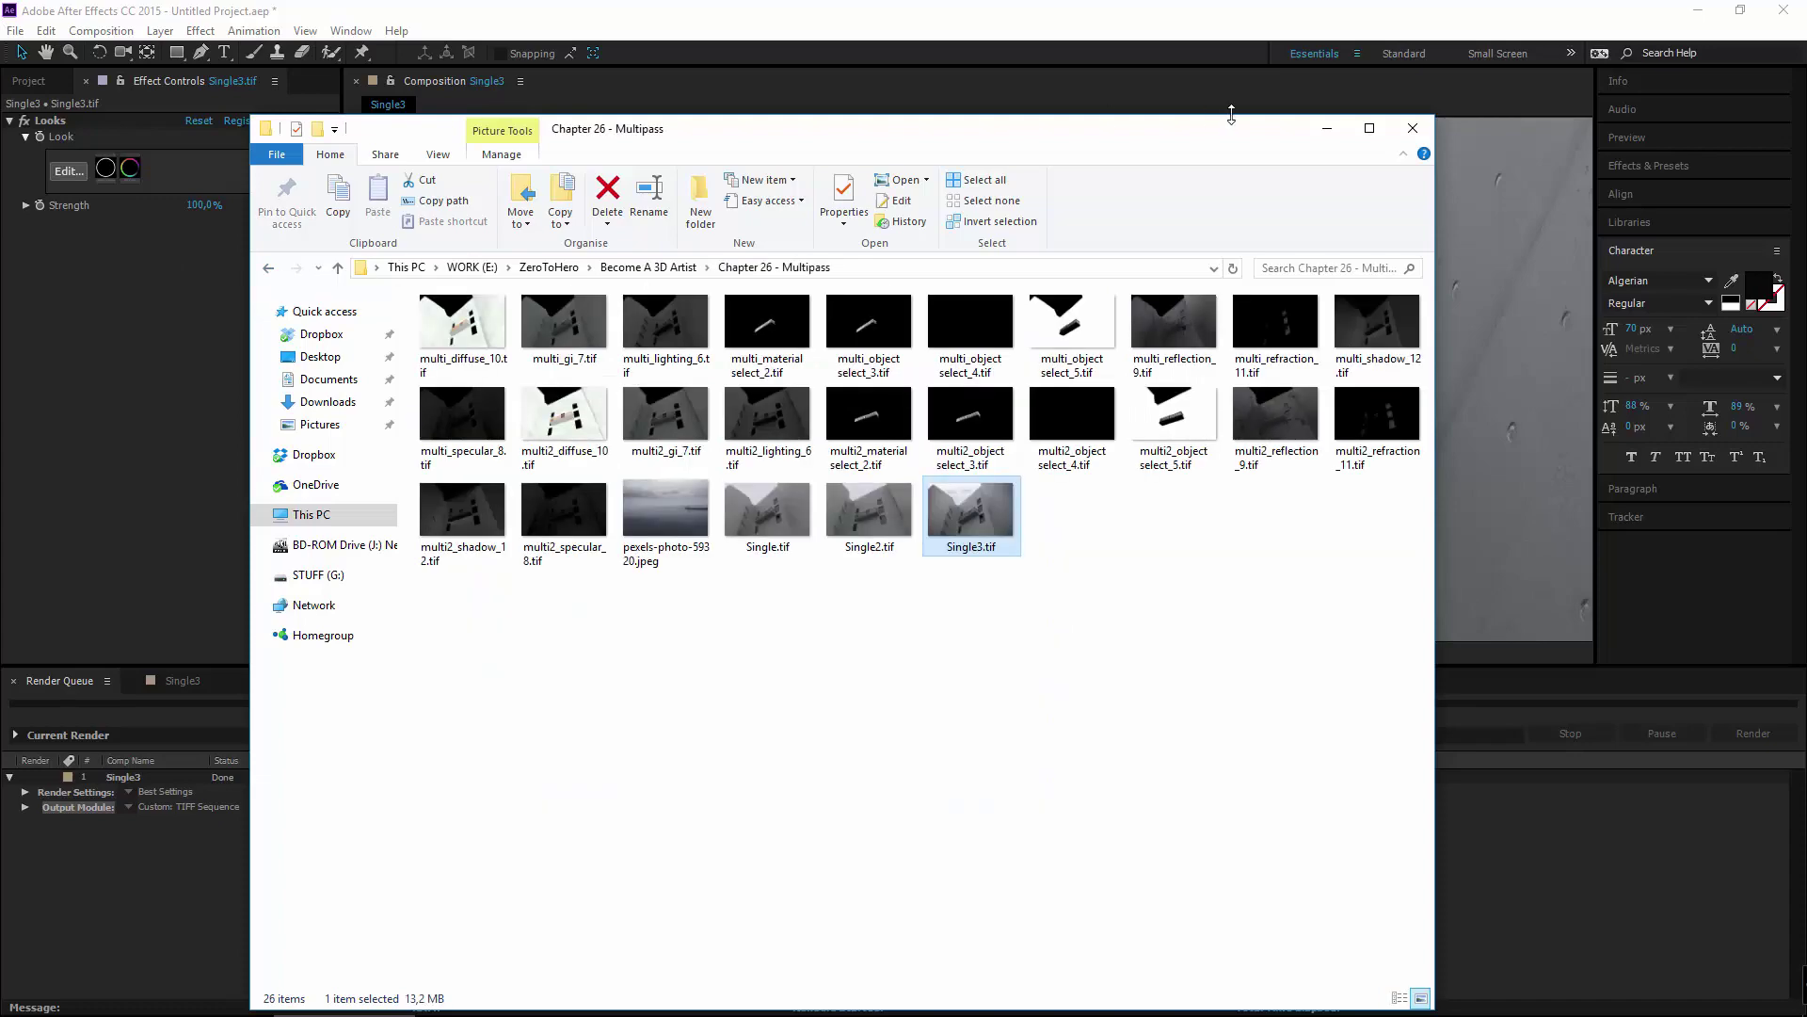
pyautogui.click(1325, 129)
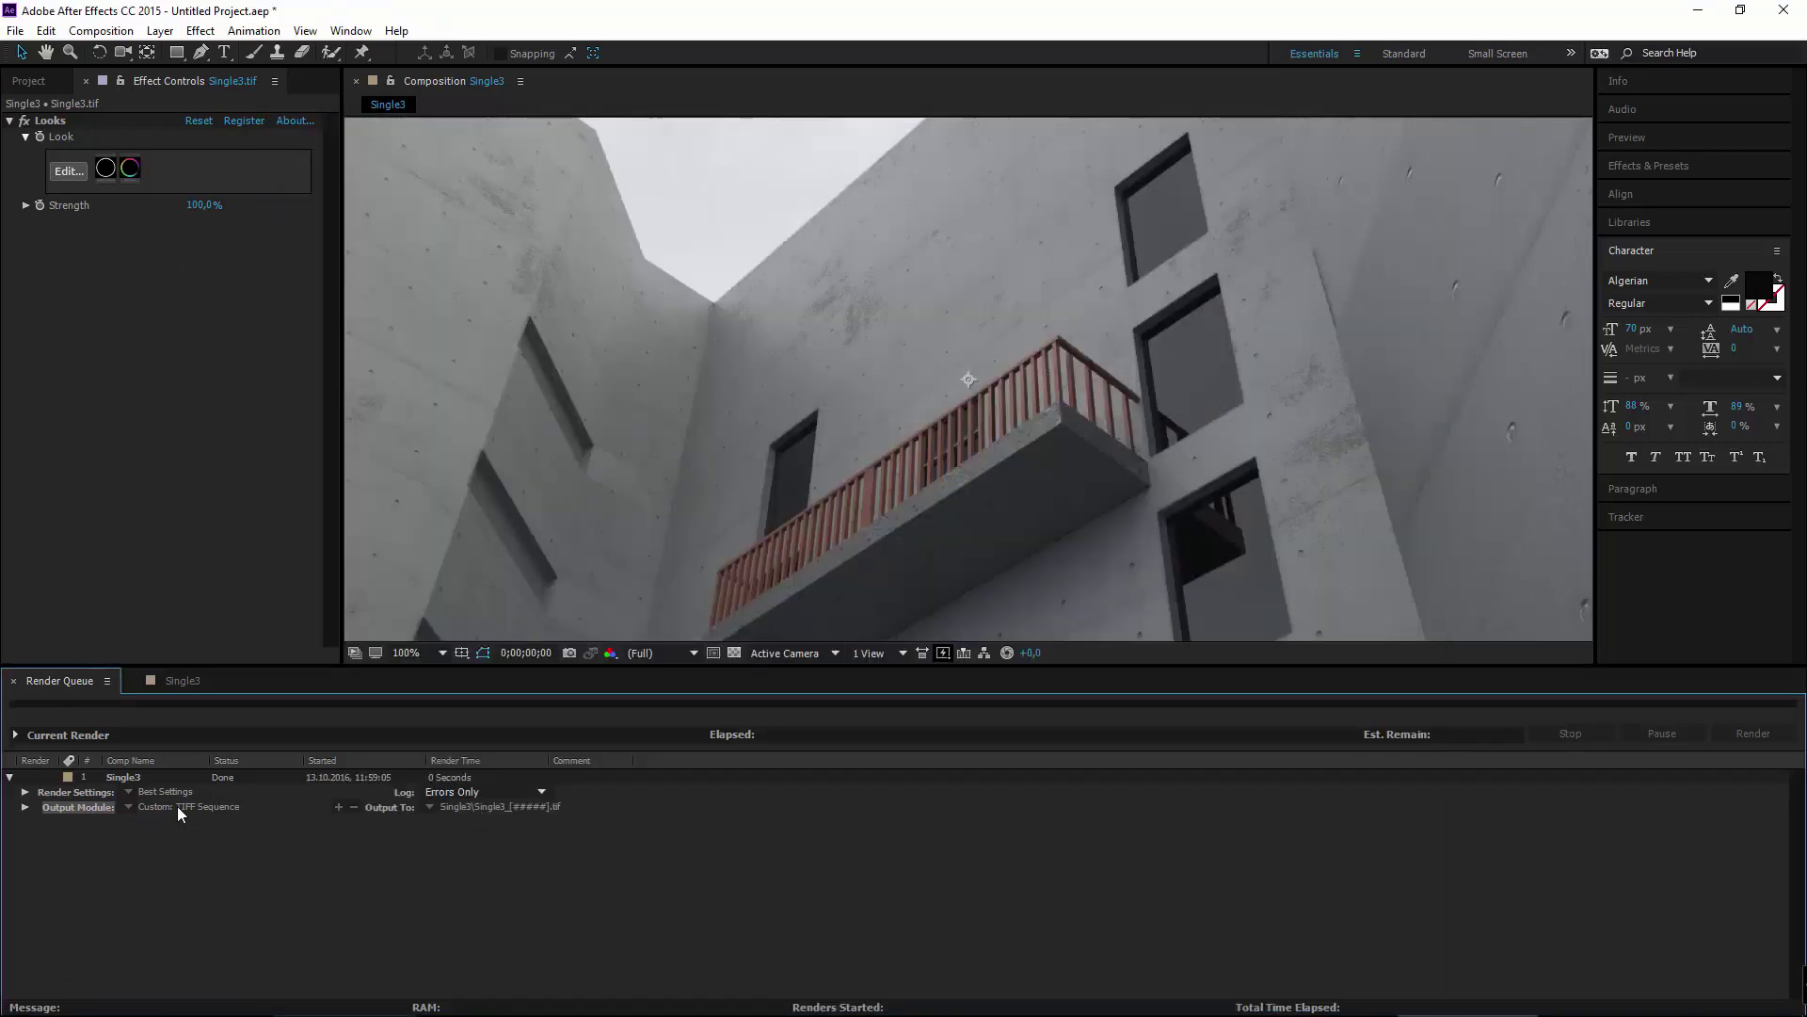
# Remove the finished Single3 item from the render queue and extend the Single3 work area to two frames.
pyautogui.click(183, 681)
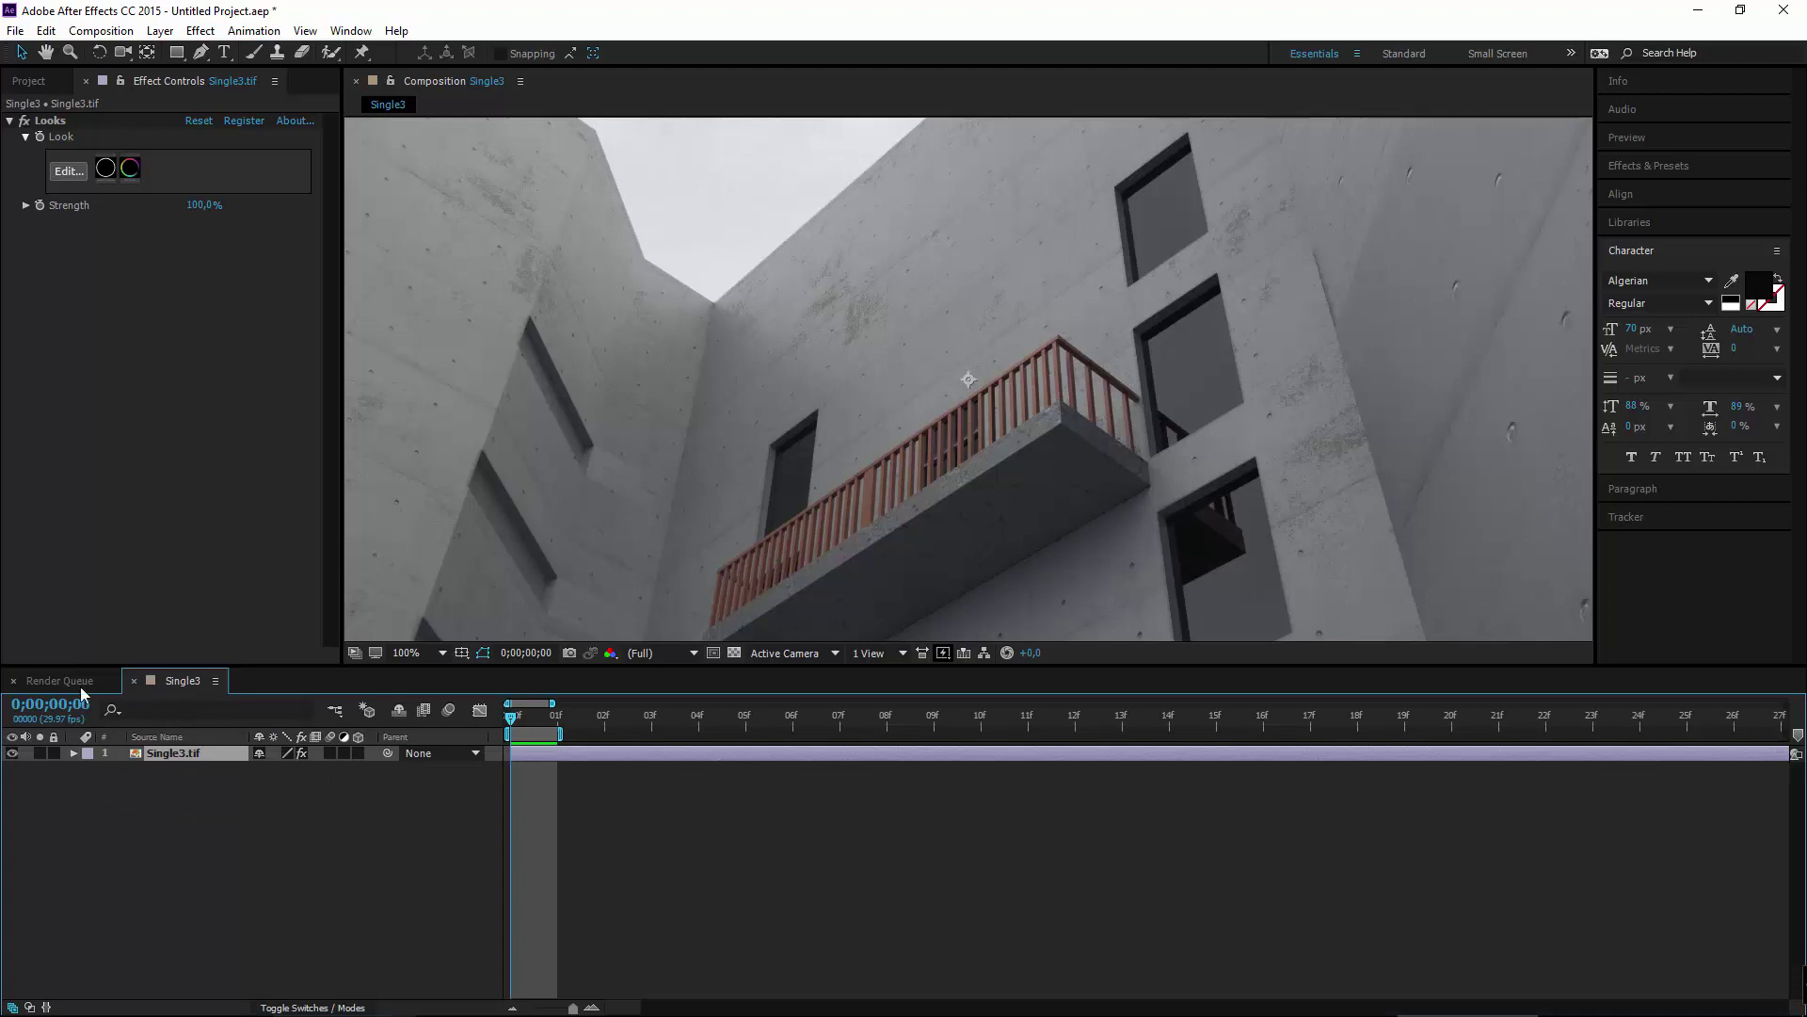
pyautogui.click(81, 683)
pyautogui.click(103, 778)
pyautogui.press('Delete')
pyautogui.click(158, 679)
pyautogui.moveTo(561, 734); pyautogui.dragTo(594, 738)
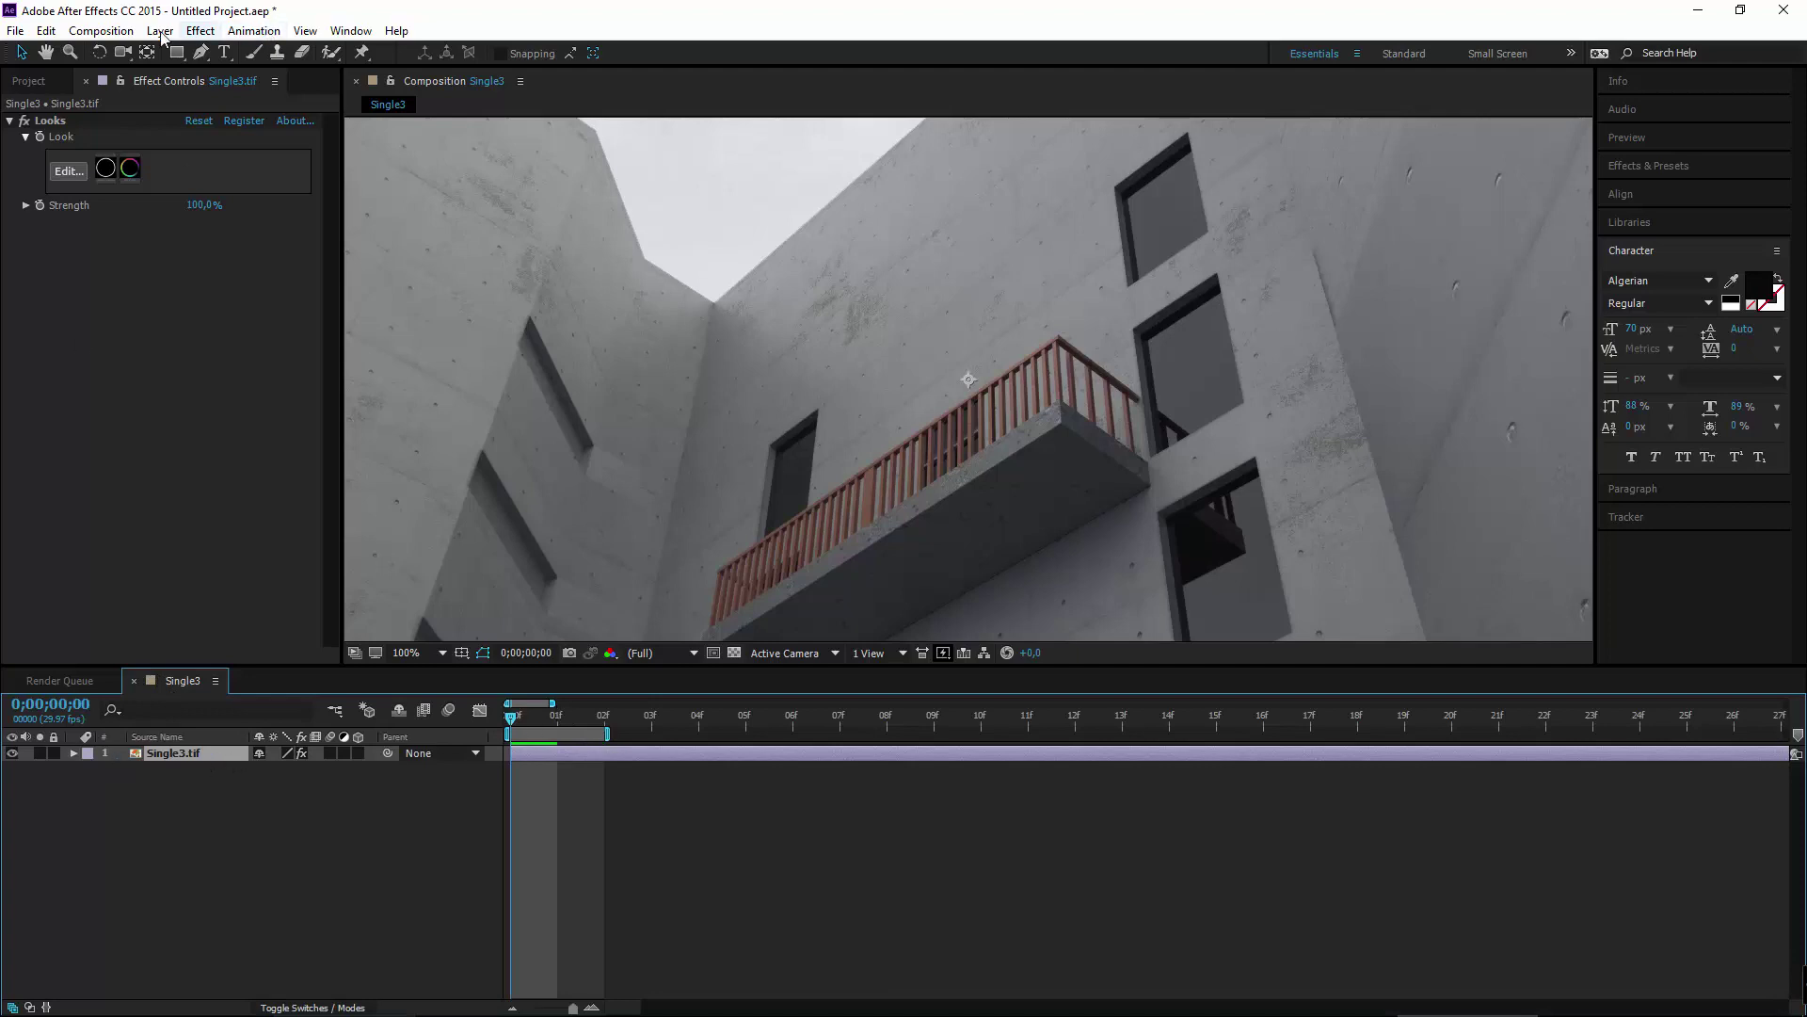
# Add the Single3 composition to the render queue and set its output module to TIFF Sequence with Trillions of Colors depth.
pyautogui.click(101, 31)
pyautogui.click(91, 191)
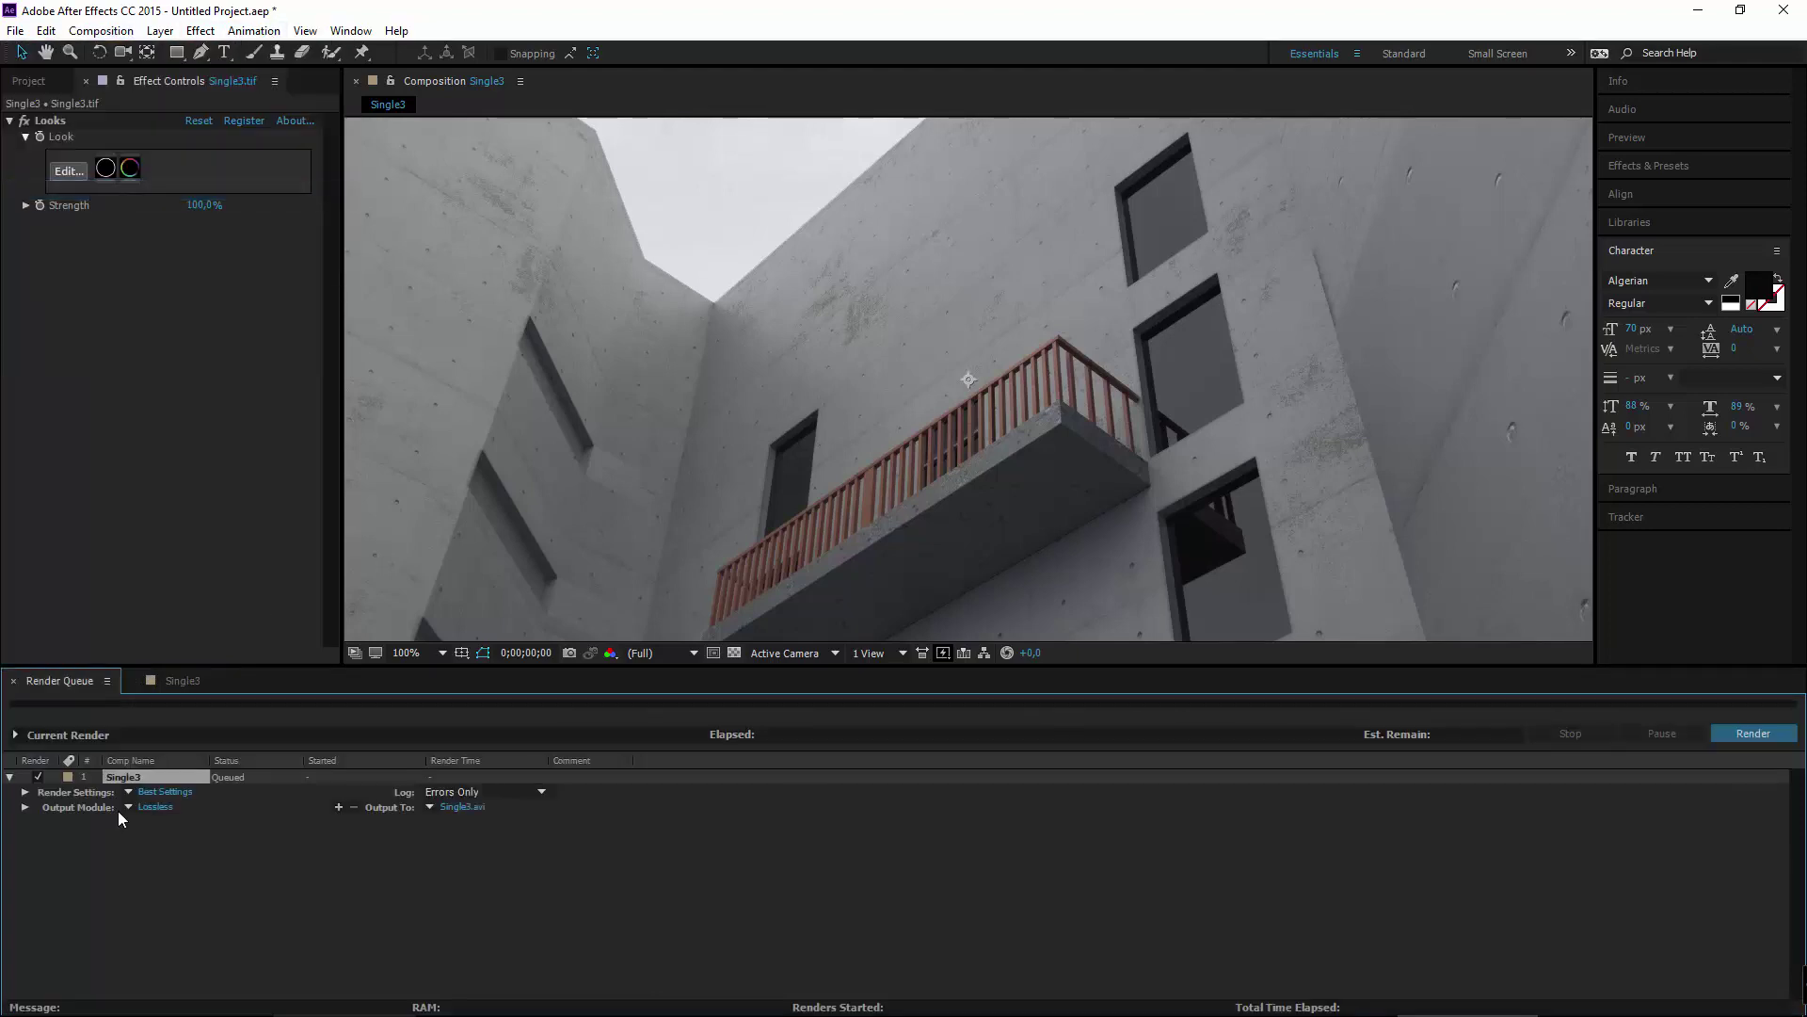
pyautogui.click(155, 807)
pyautogui.click(970, 366)
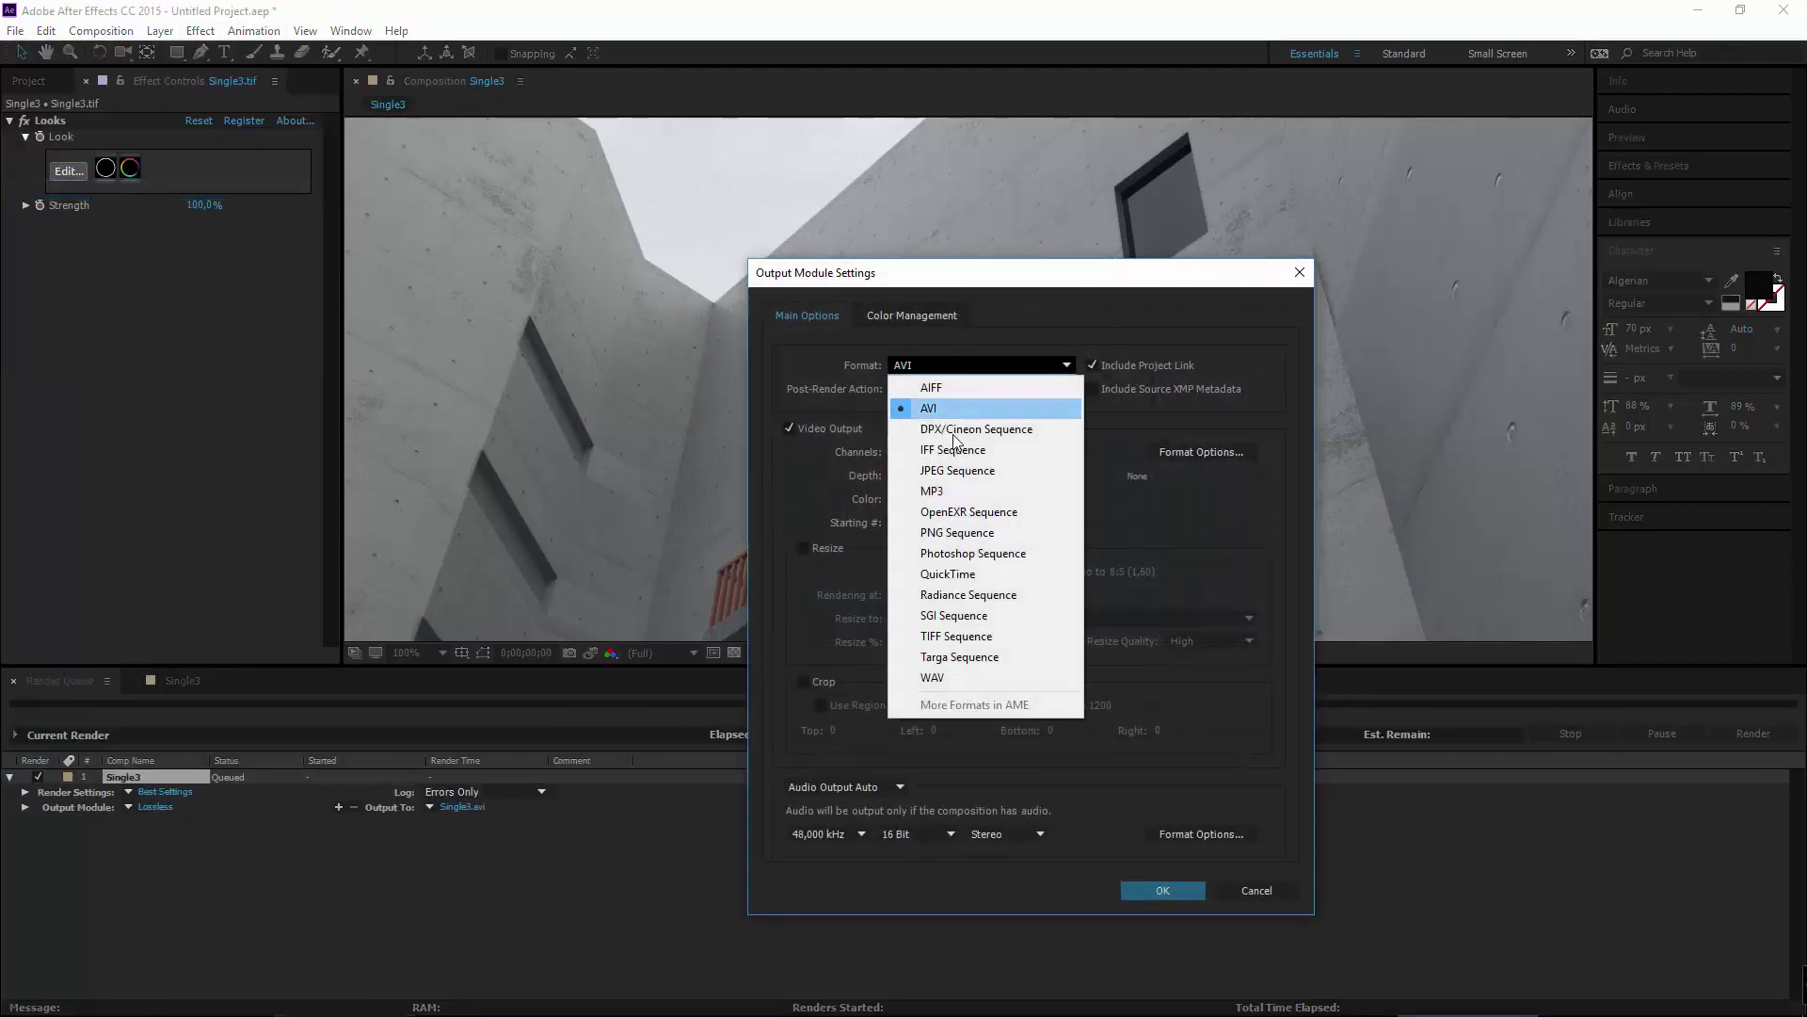
pyautogui.click(946, 637)
pyautogui.click(970, 475)
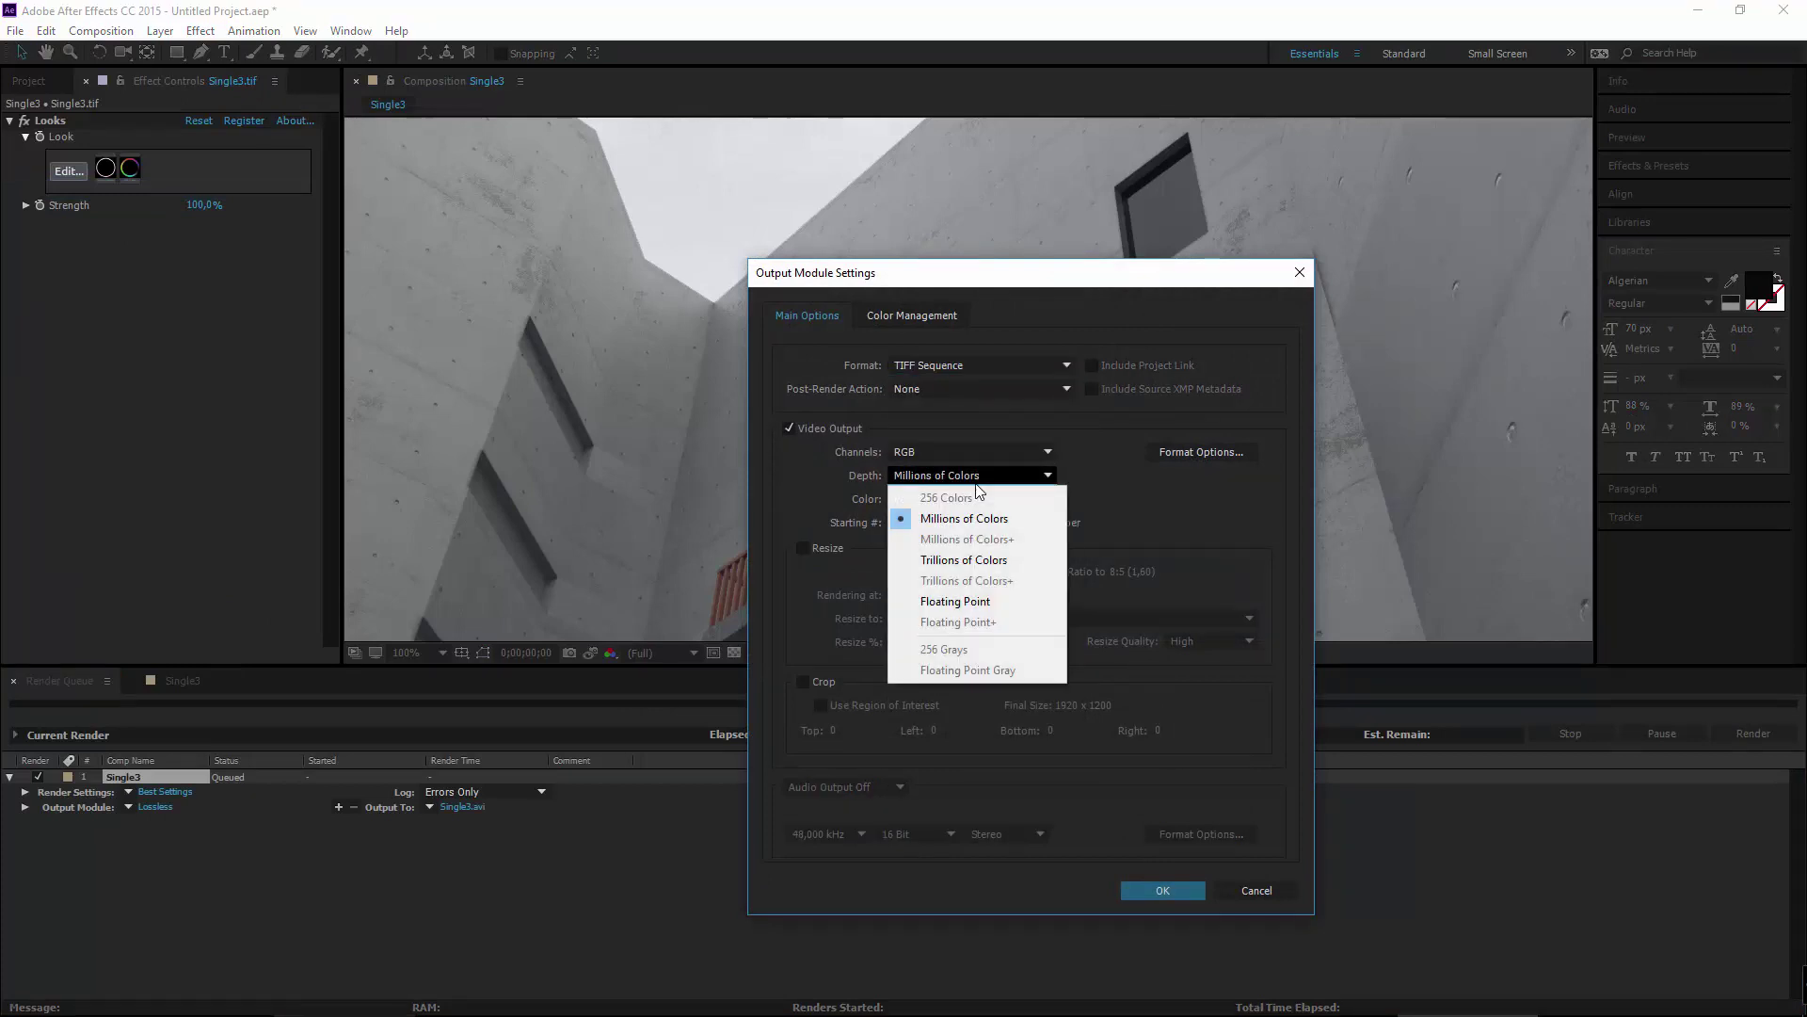
pyautogui.click(962, 560)
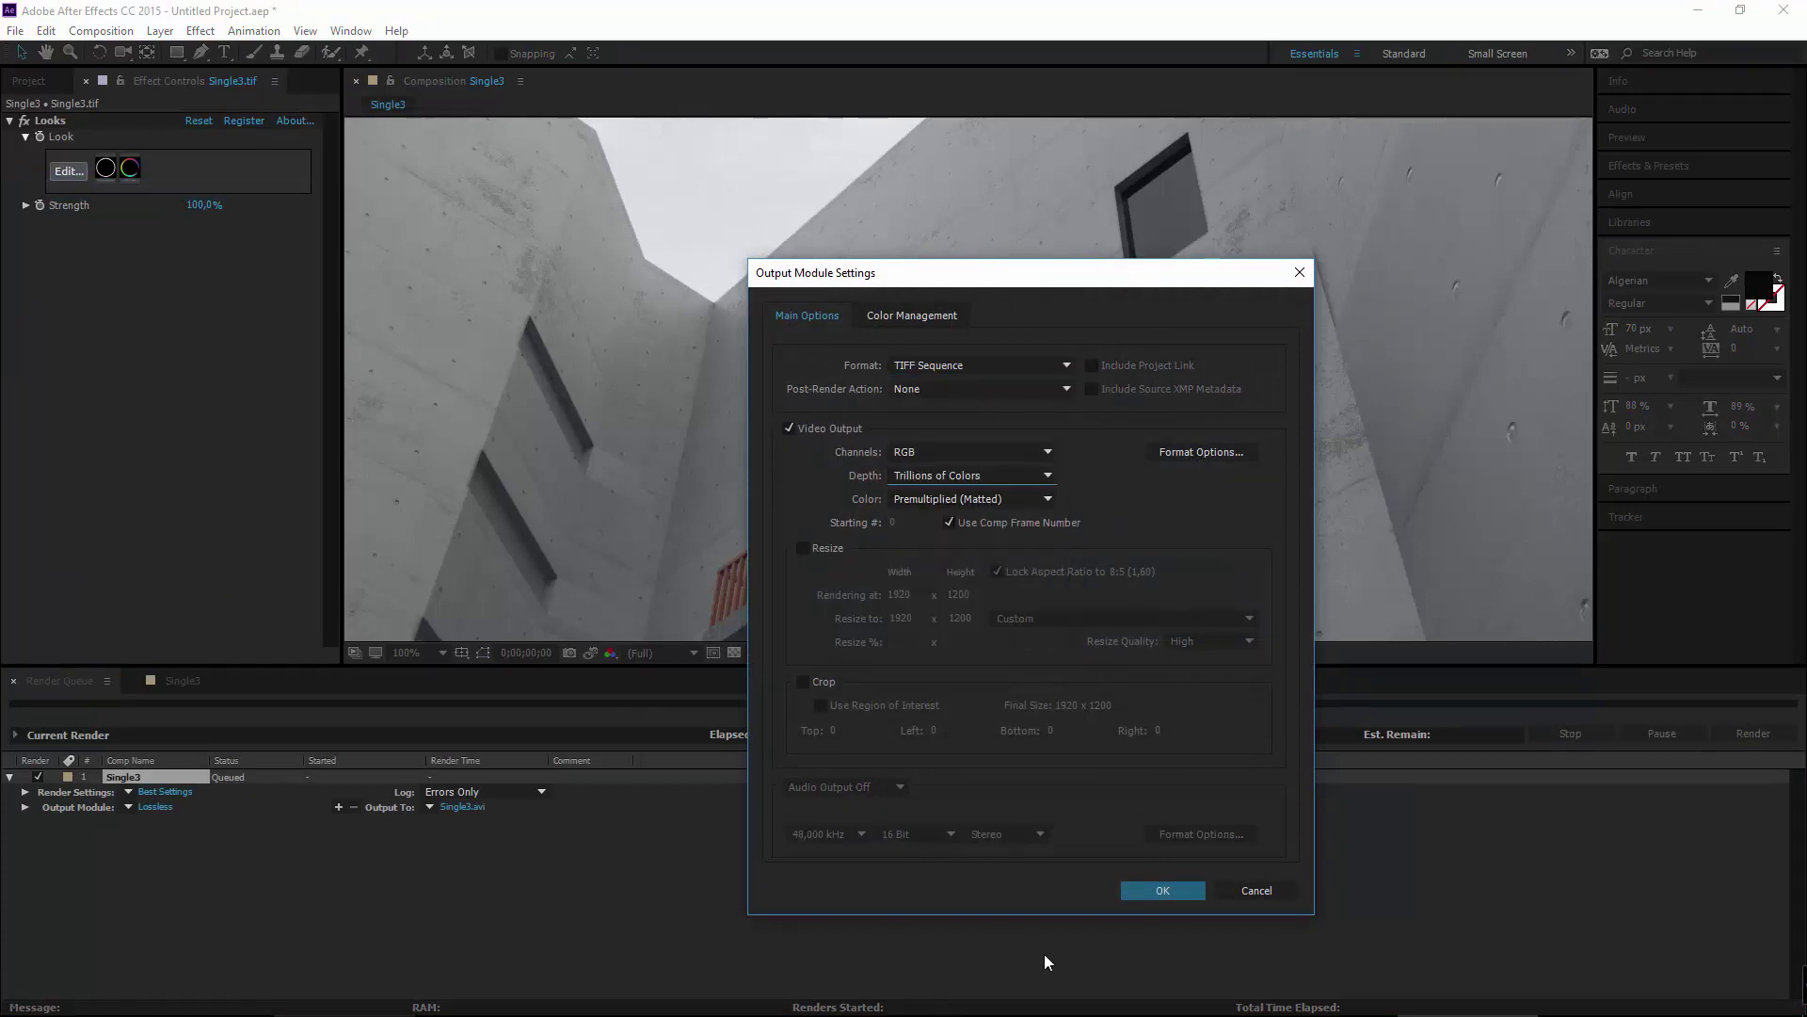
pyautogui.click(1146, 899)
# Set the output location to ZeroToHero > Become A 3D Artist > Chapter 26 - Multipass with a Single3 subfolder, and render the queue.
pyautogui.click(461, 807)
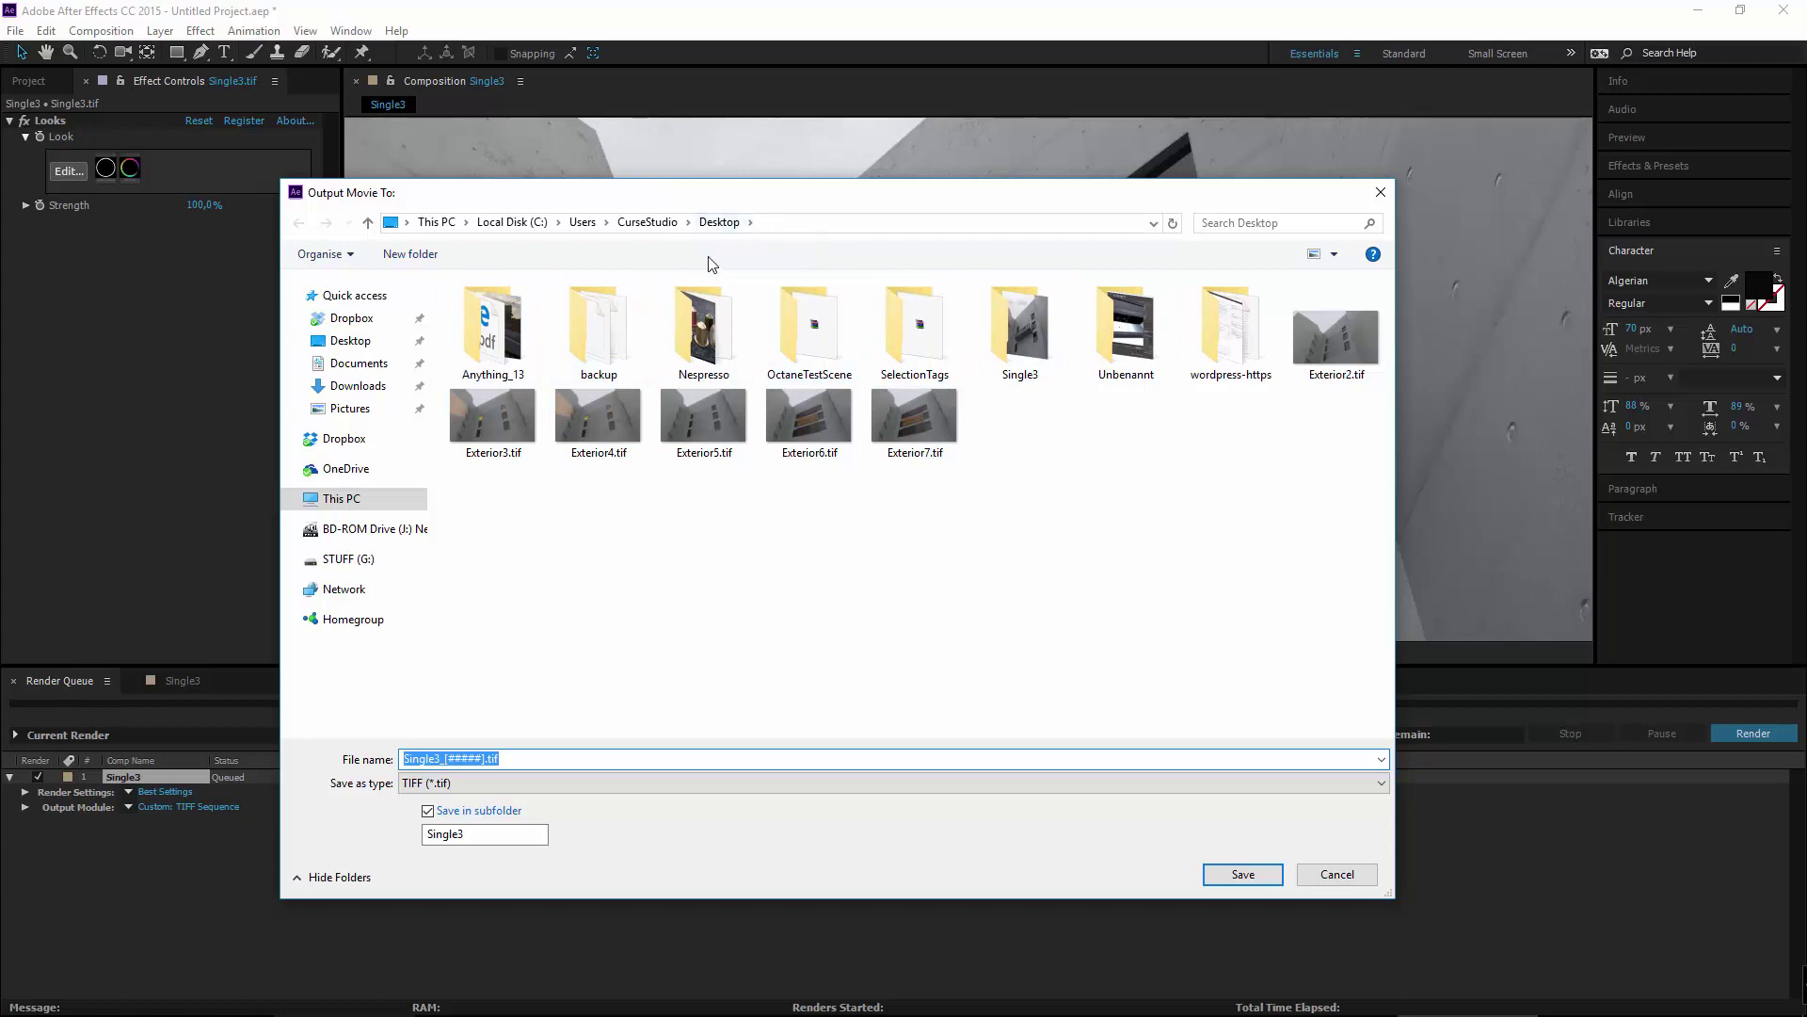
pyautogui.click(341, 498)
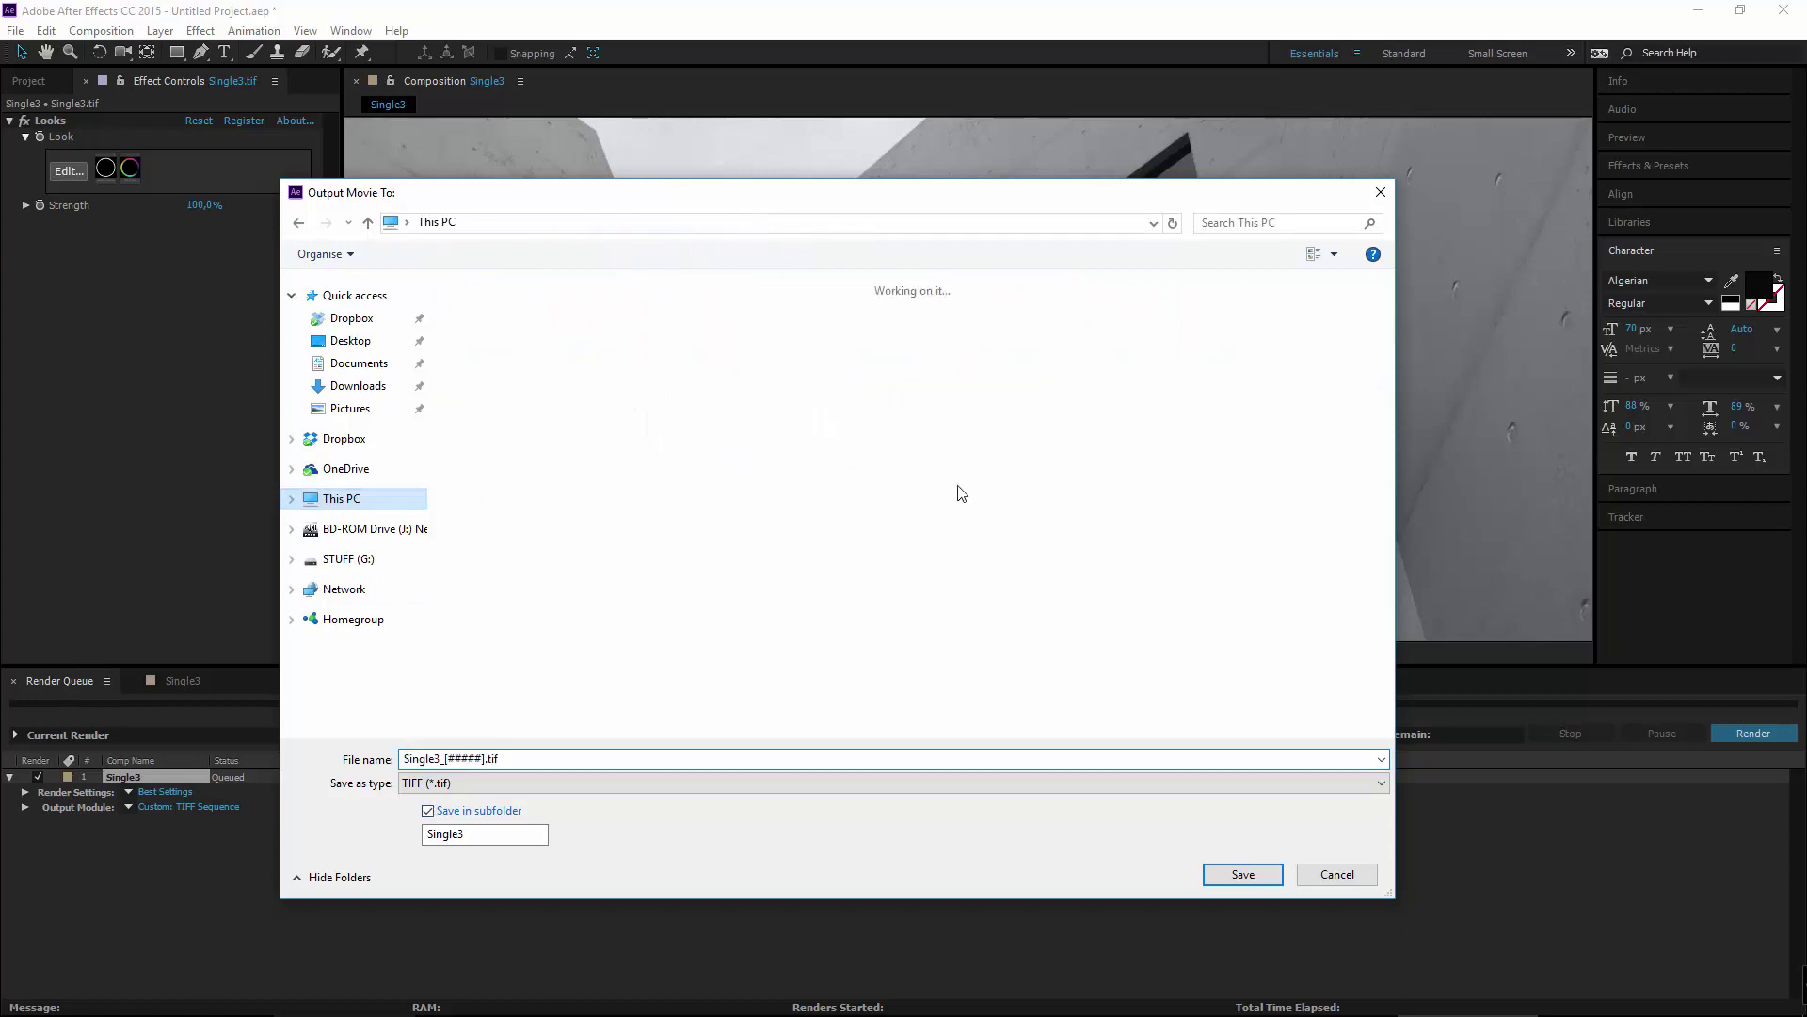
pyautogui.doubleClick(1026, 453)
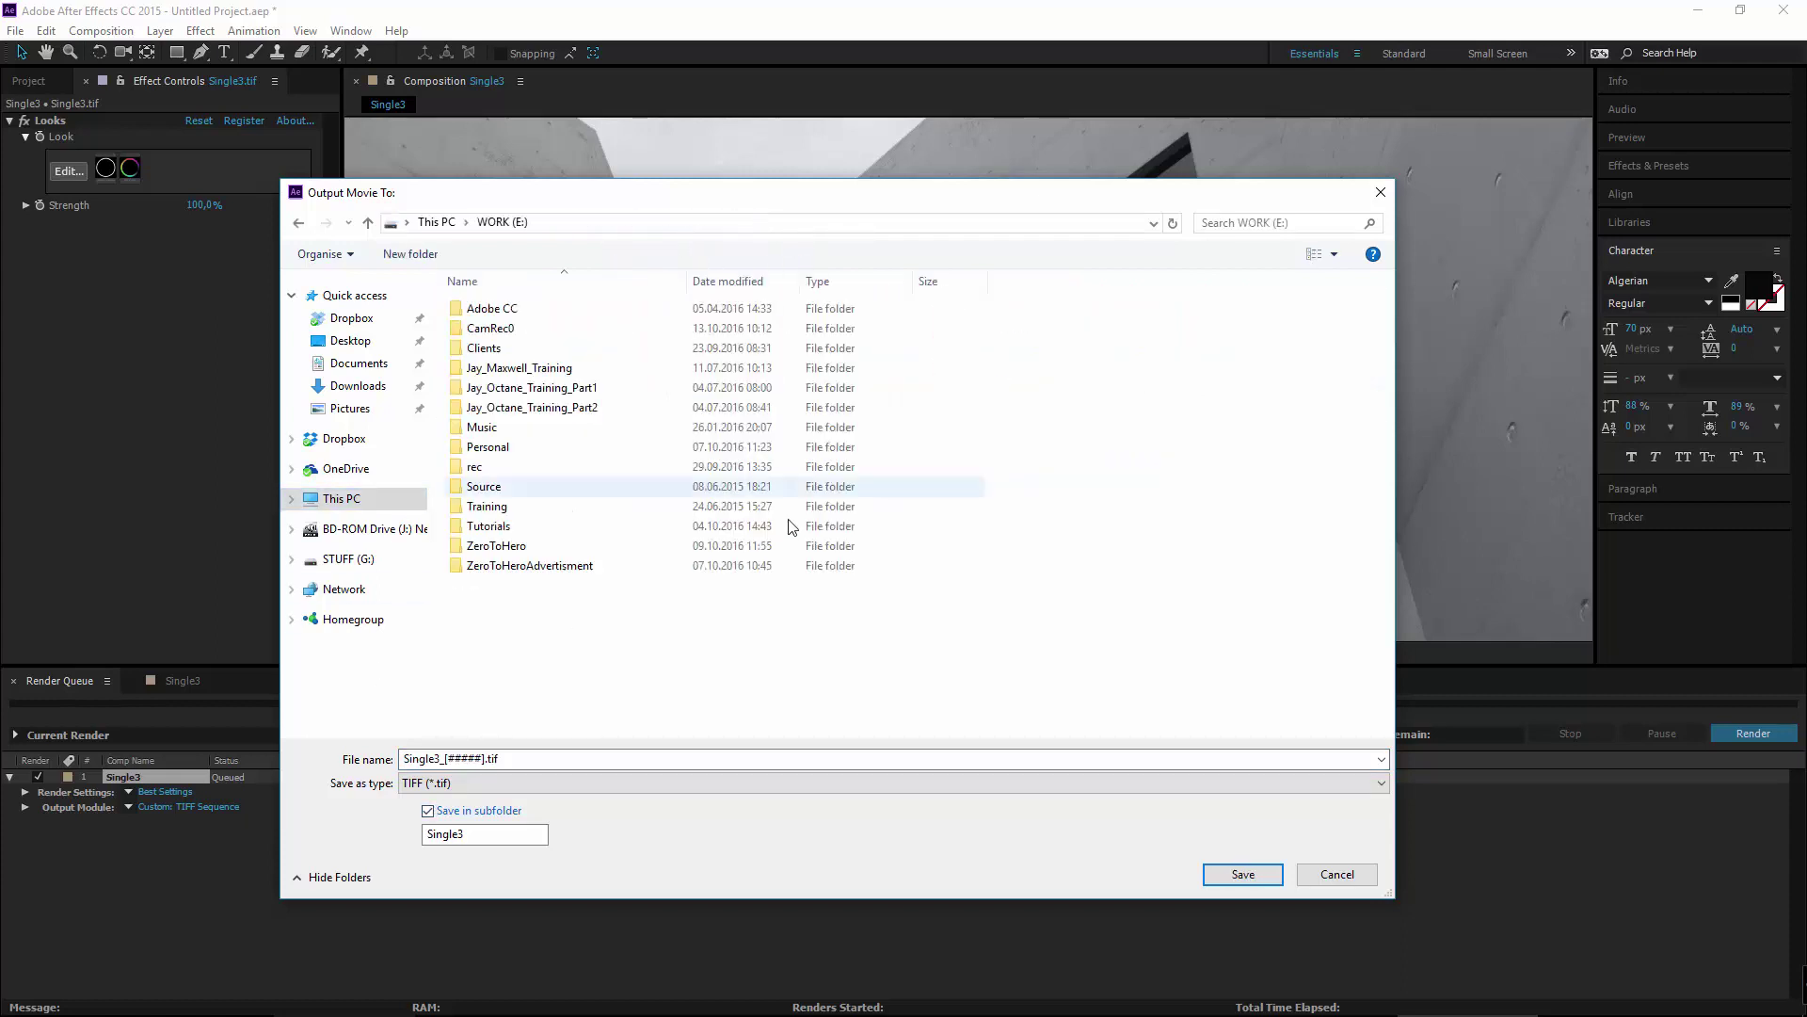
pyautogui.doubleClick(577, 548)
pyautogui.doubleClick(518, 329)
pyautogui.scroll(-5, 565, 565)
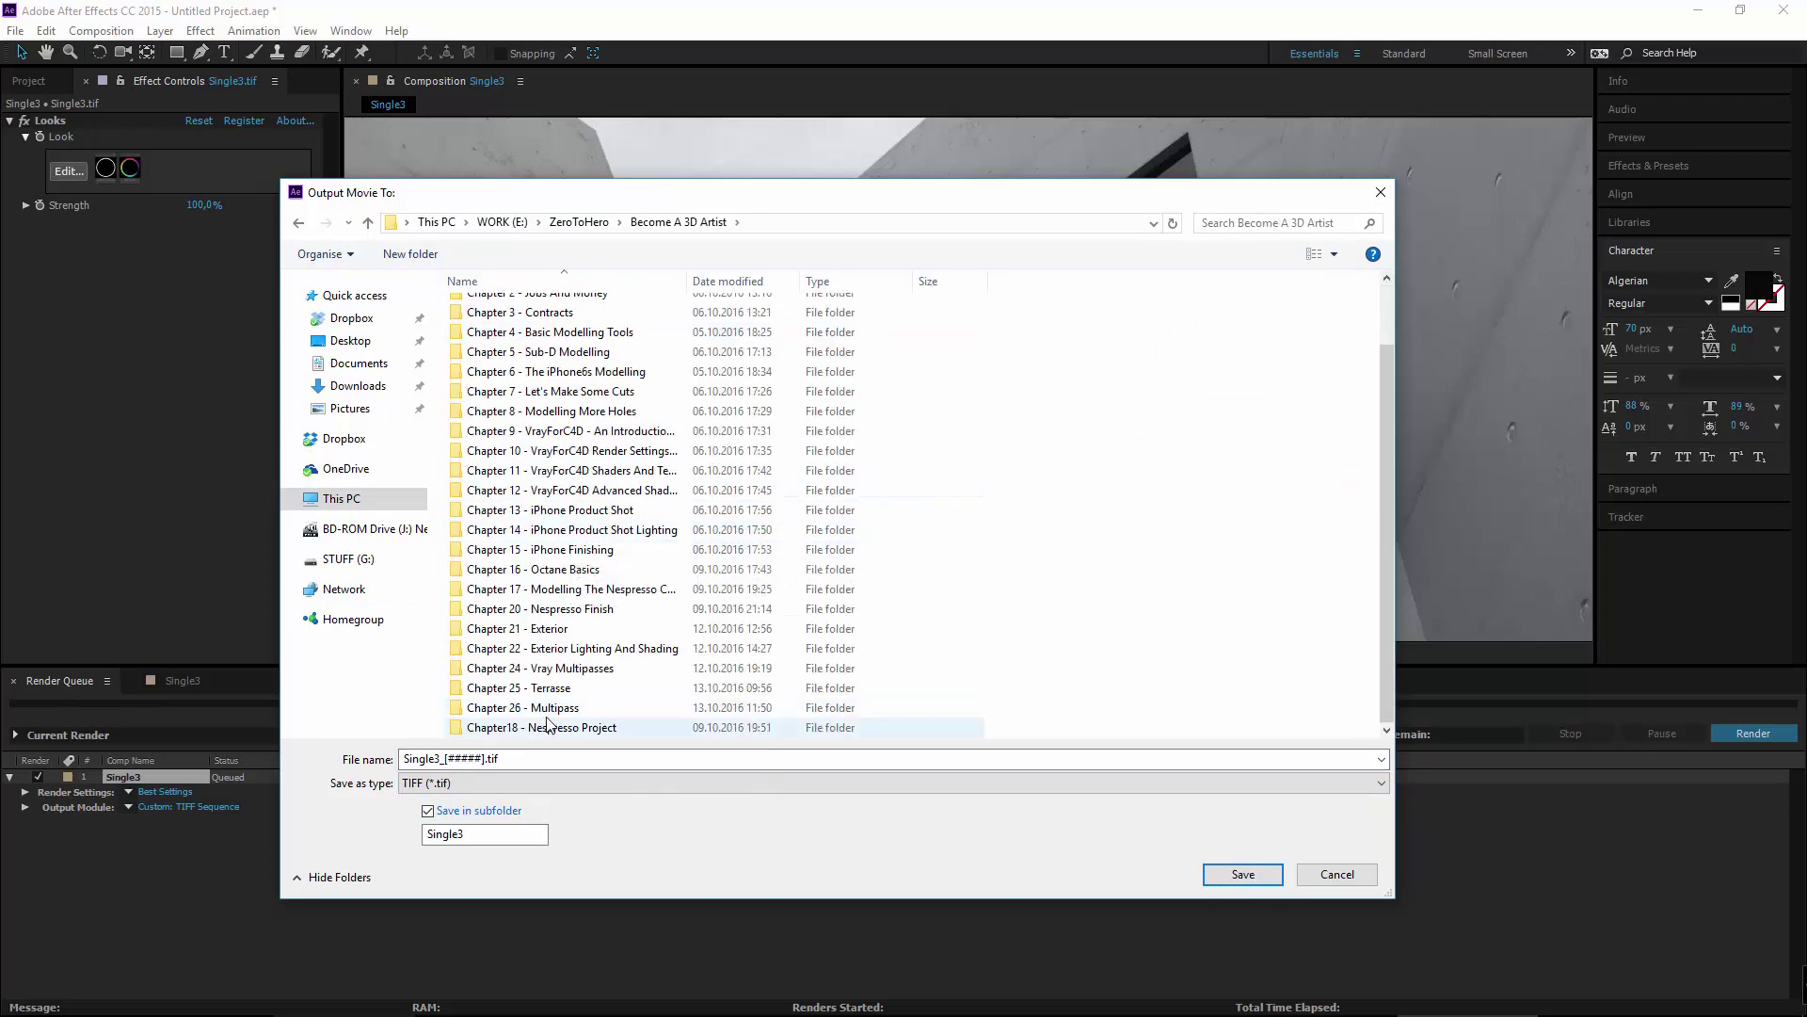
pyautogui.doubleClick(574, 720)
pyautogui.click(1243, 874)
pyautogui.click(1753, 732)
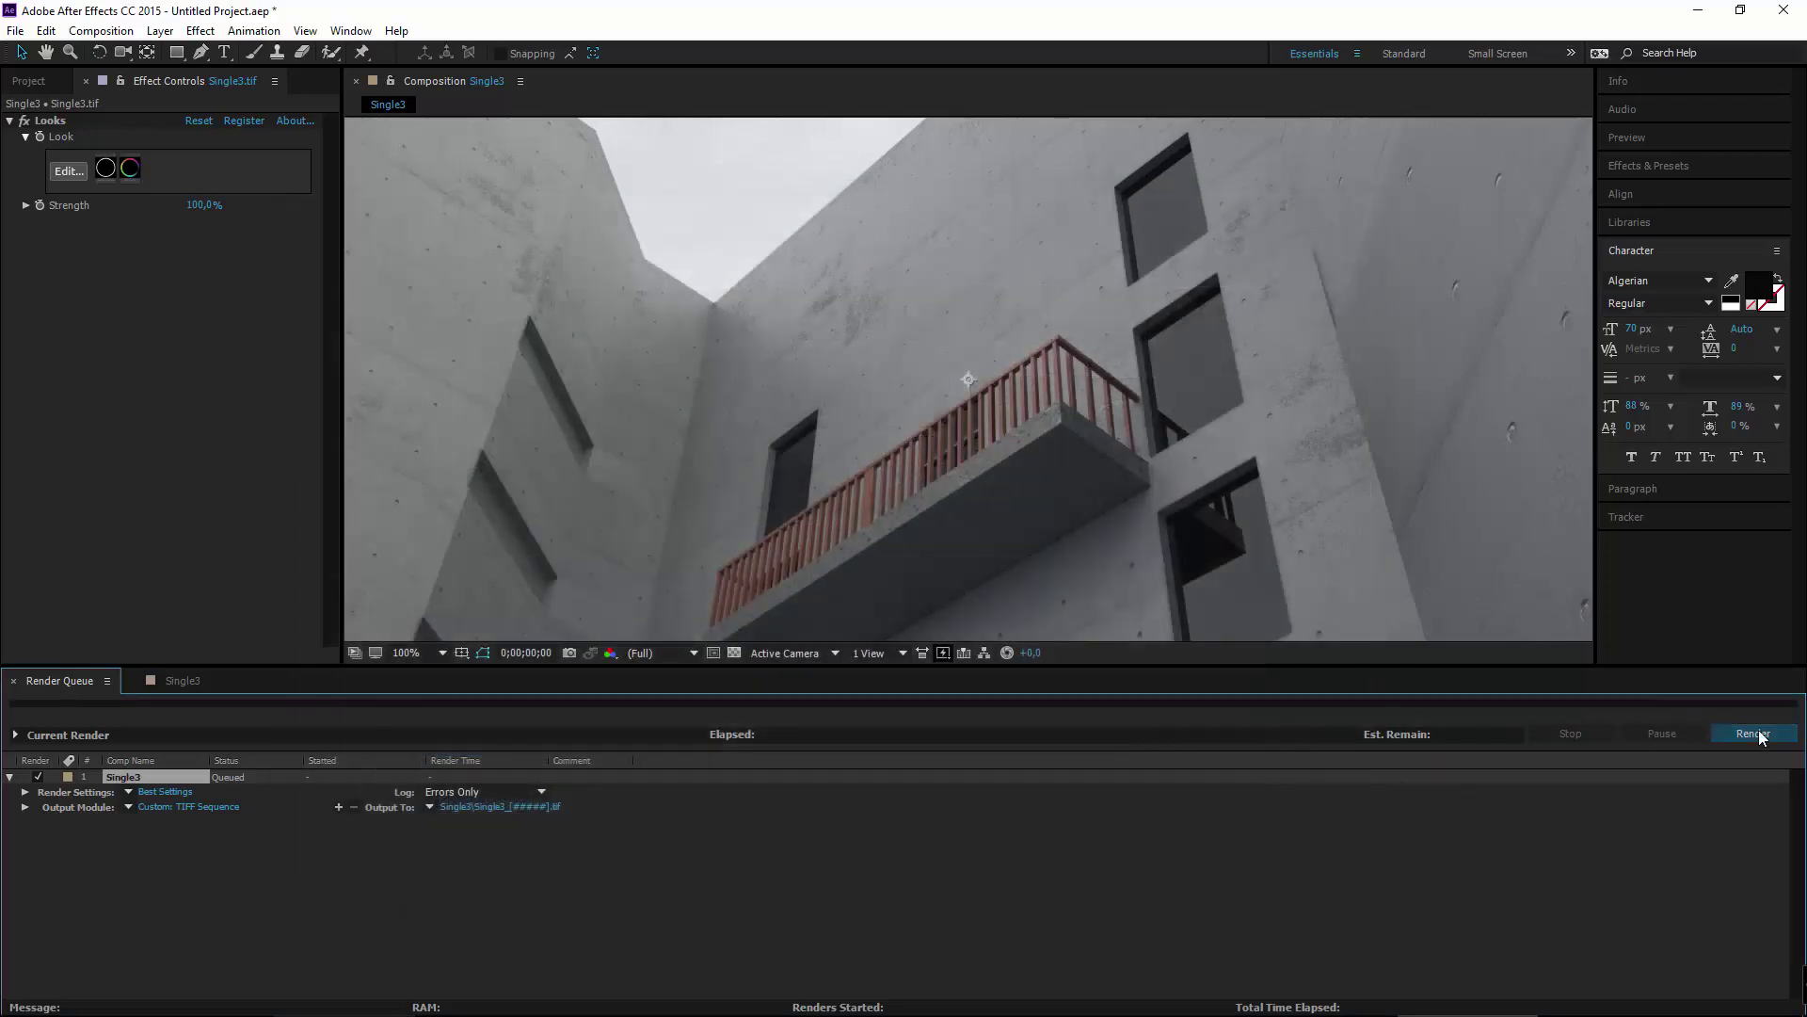
# Switch to File Explorer, open the rendered Single3 folder in Chapter 26 - Multipass, and delete Single3_00000.tif.
pyautogui.click(344, 998)
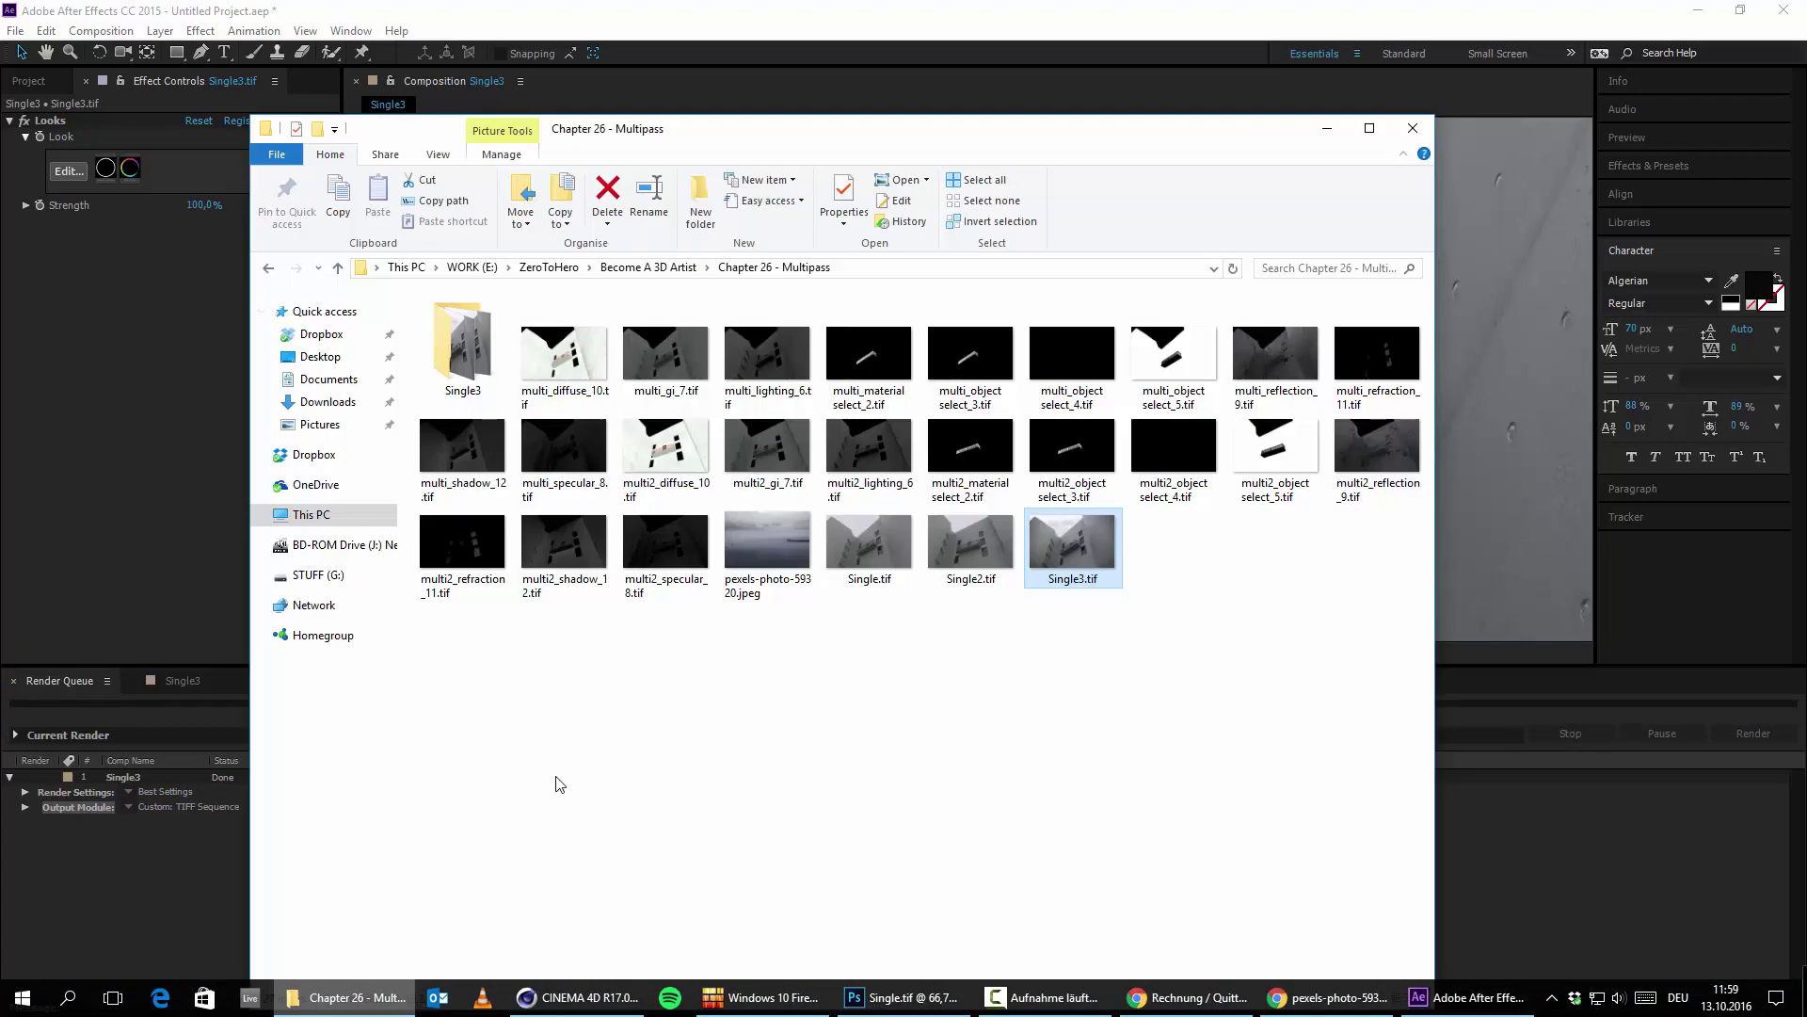
pyautogui.doubleClick(462, 348)
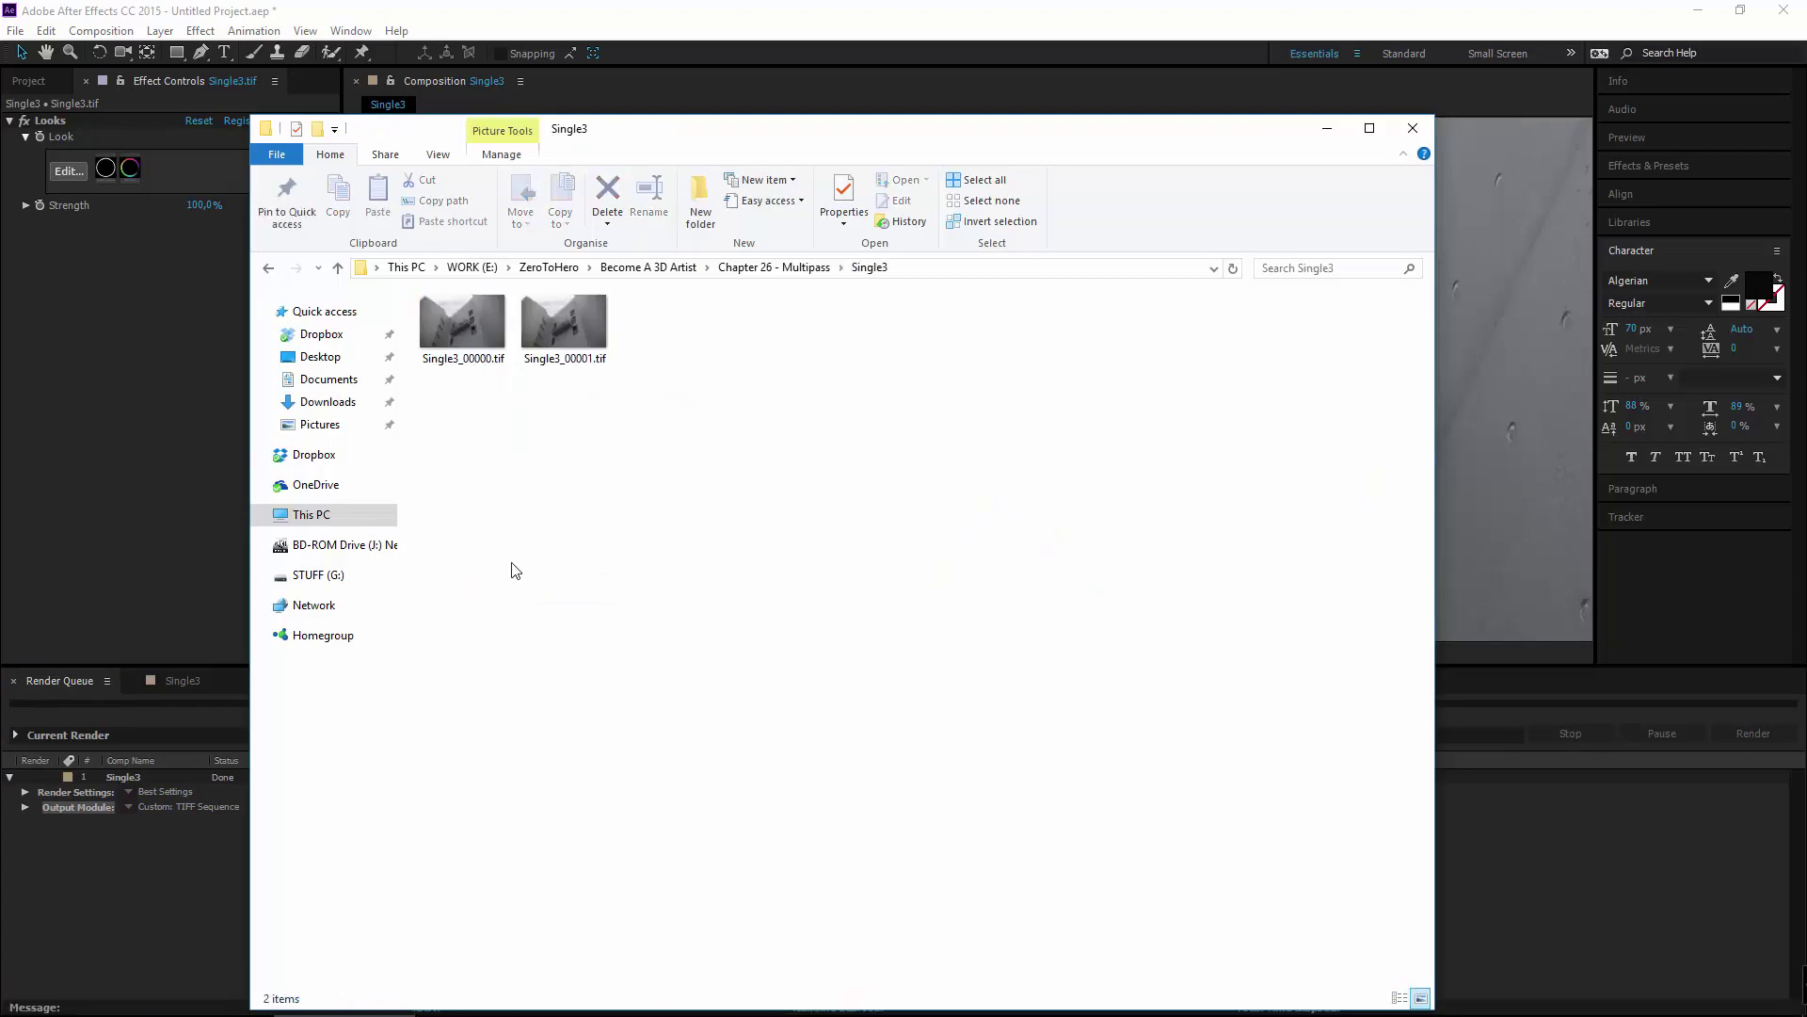
pyautogui.click(475, 359)
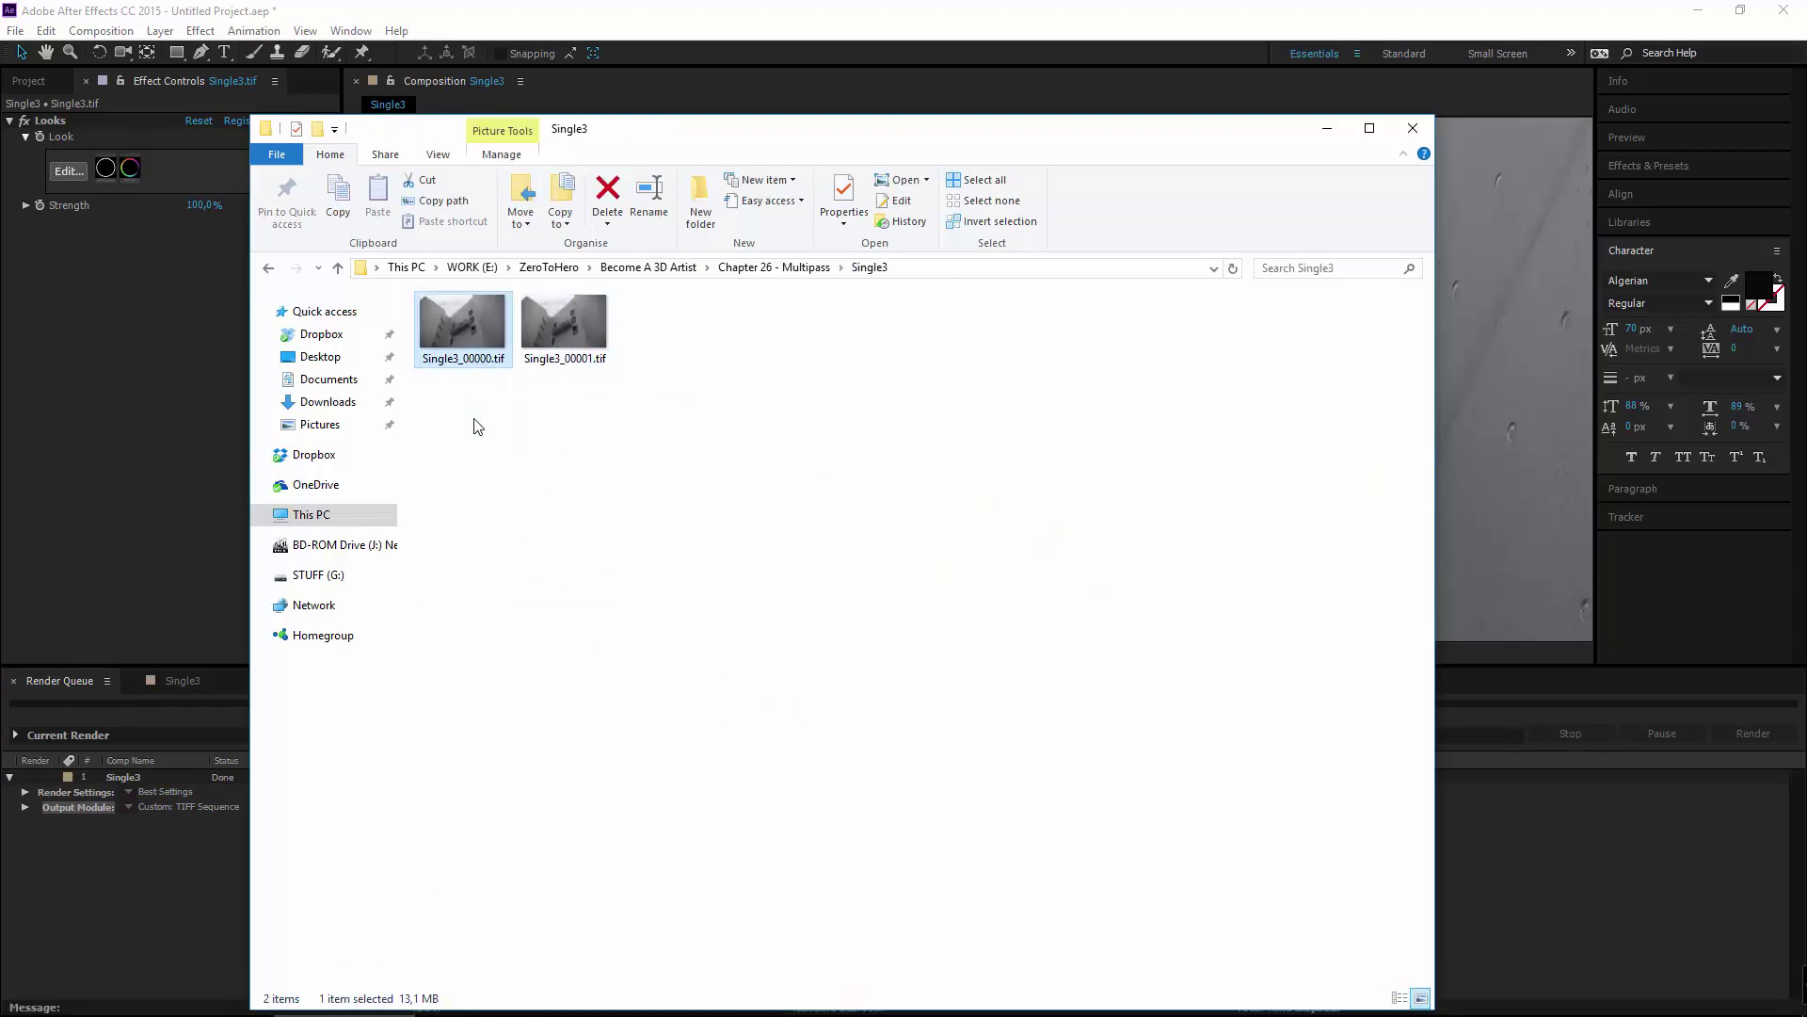
pyautogui.press('Delete')
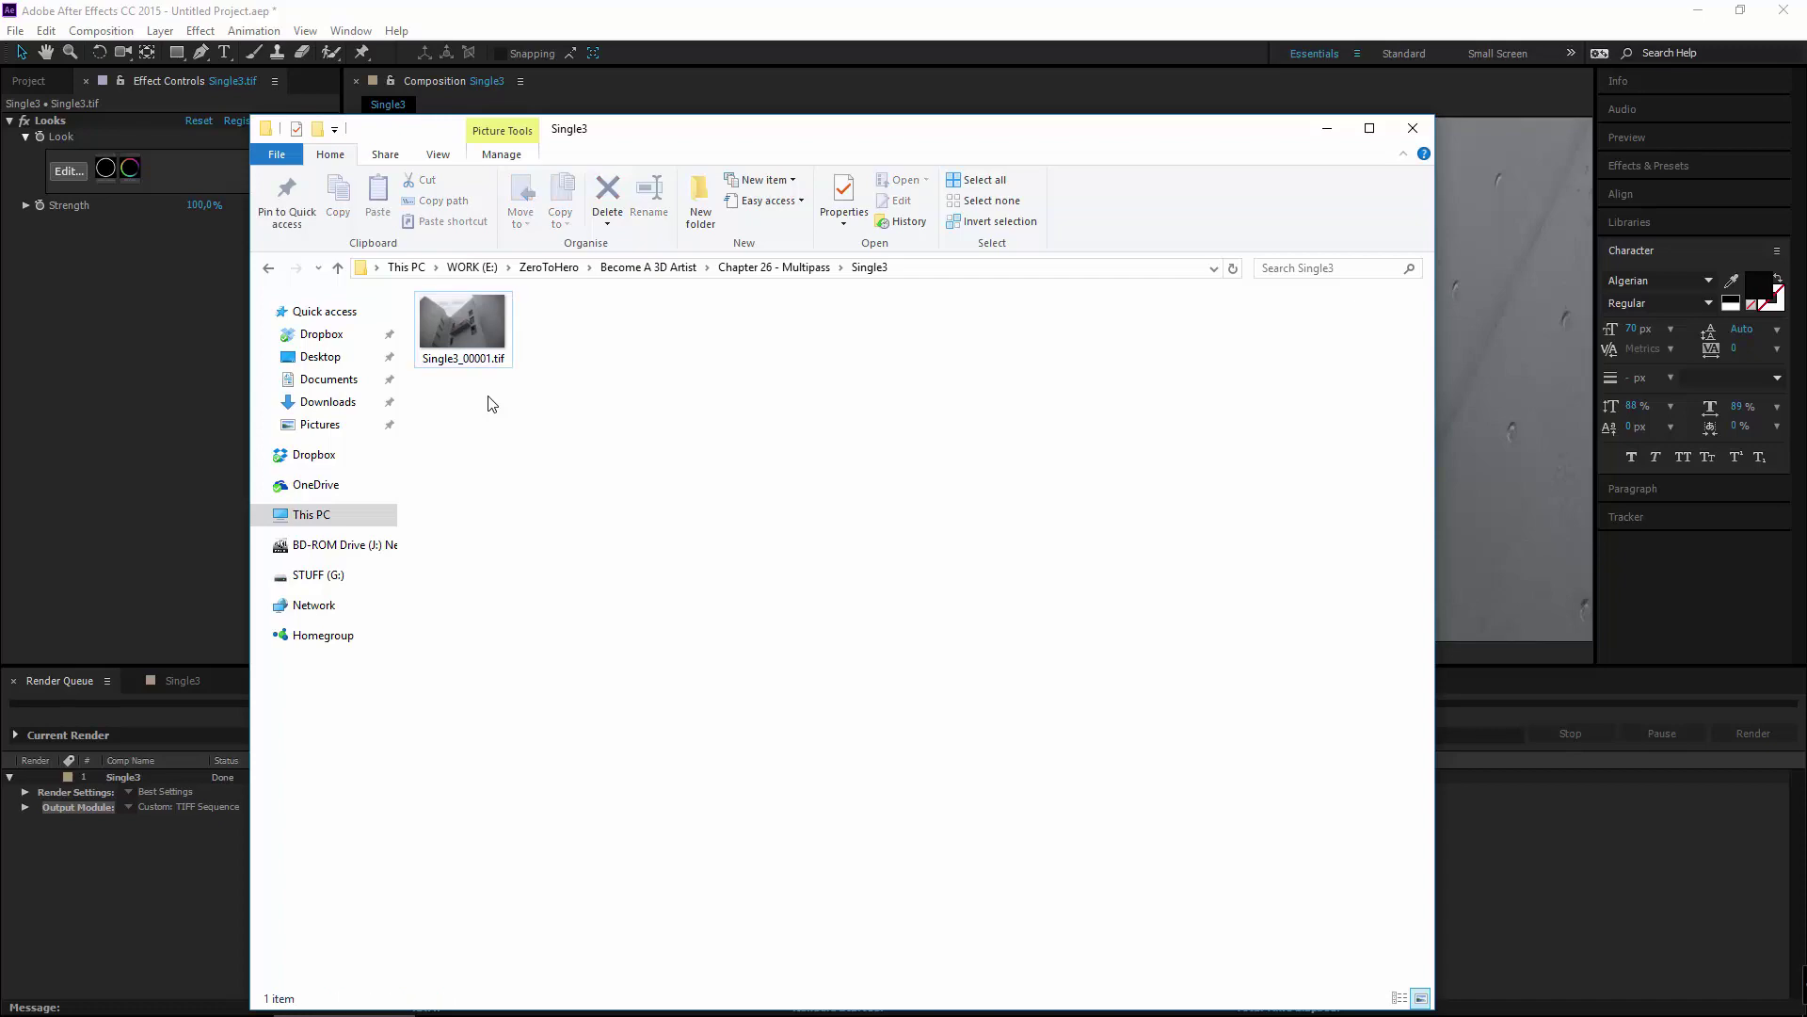
# Open Single3_00001.tif in Windows Photo Viewer and examine the final graded building render.
pyautogui.doubleClick(459, 350)
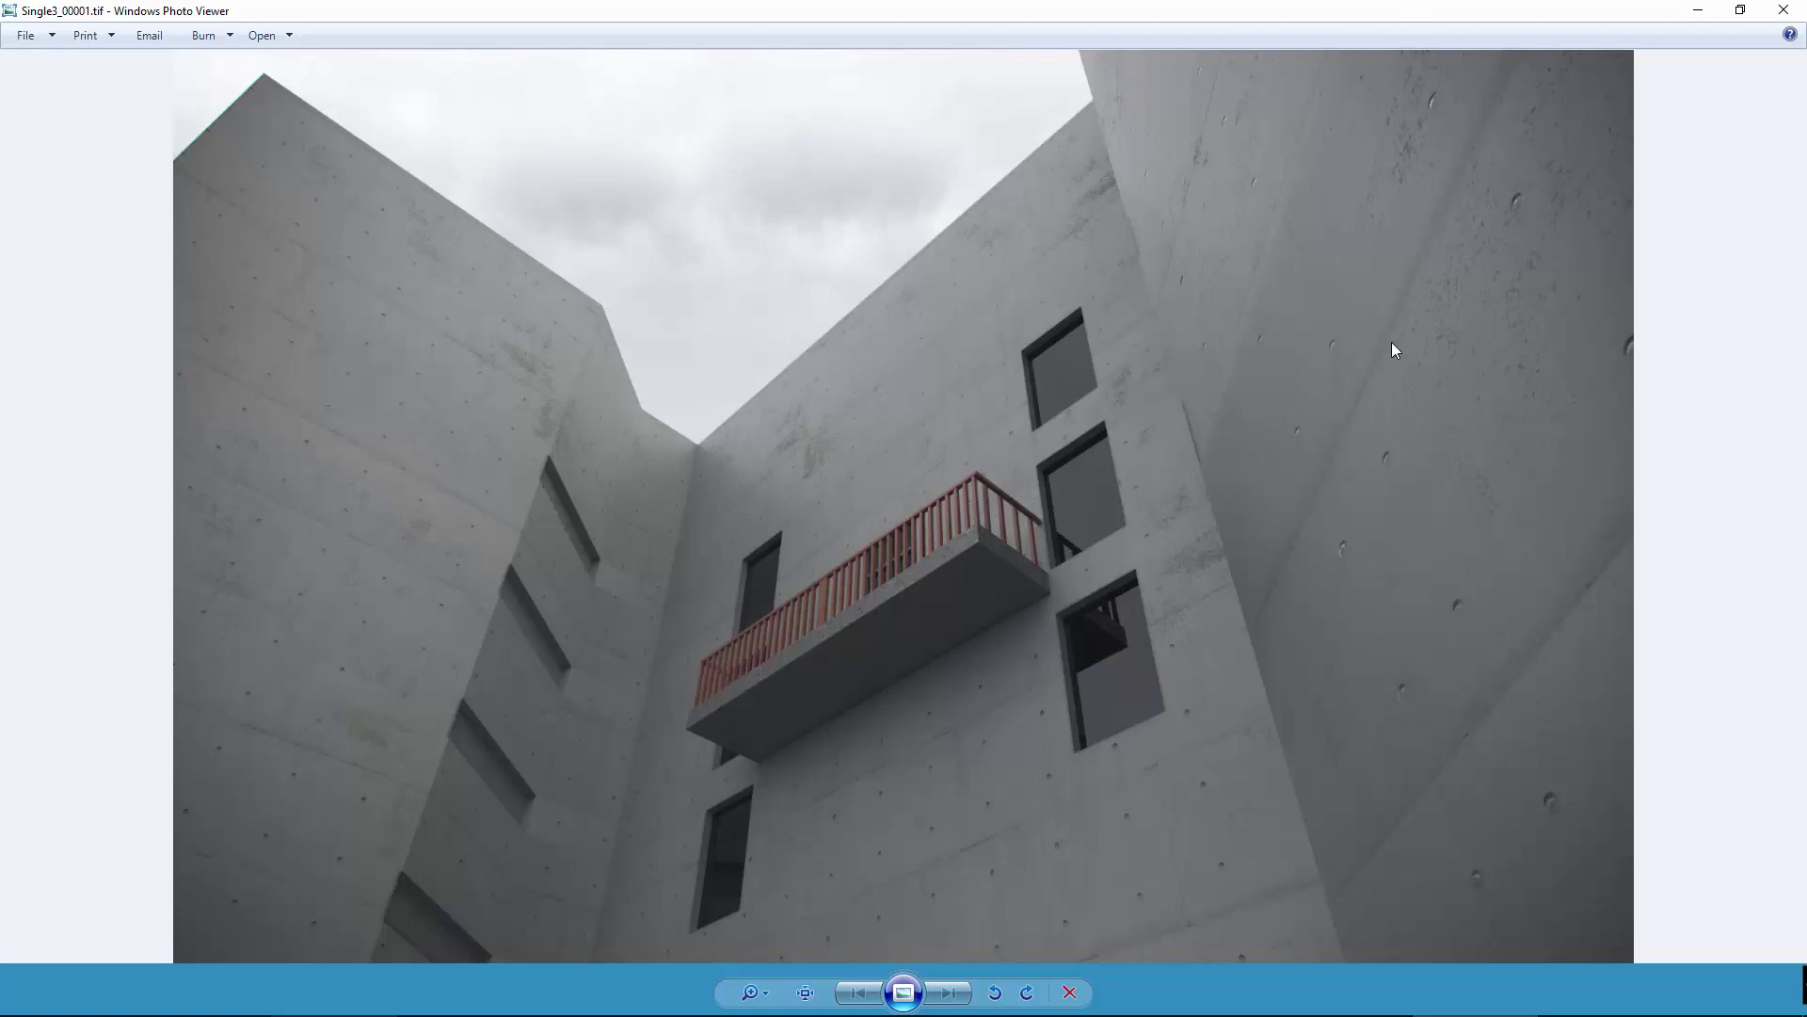
pyautogui.scroll(-1, 1392, 345)
pyautogui.scroll(1, 1386, 358)
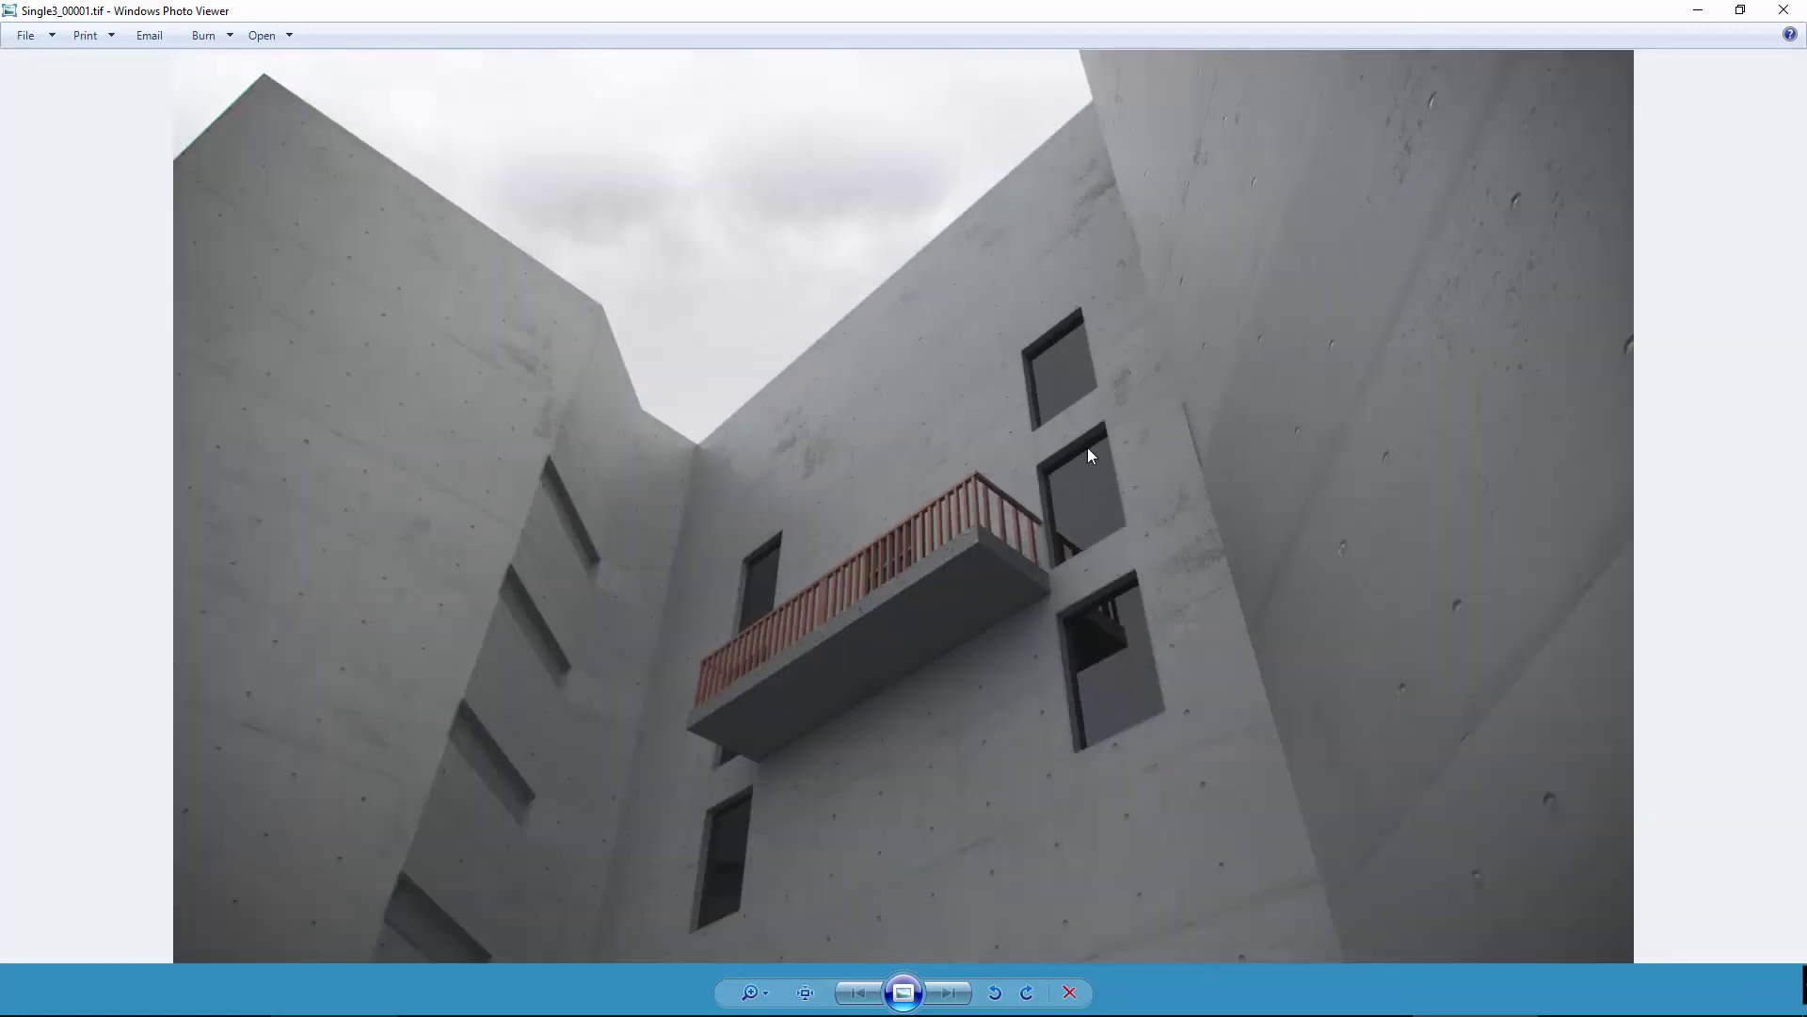